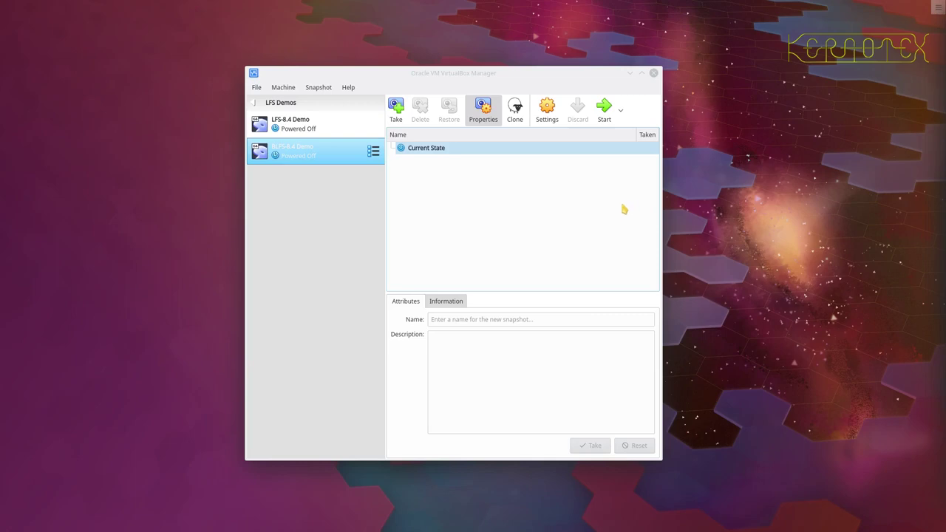
Boot the BLFS-8.4 Demo virtual machine from the VirtualBox Manager list
double_click(310, 159)
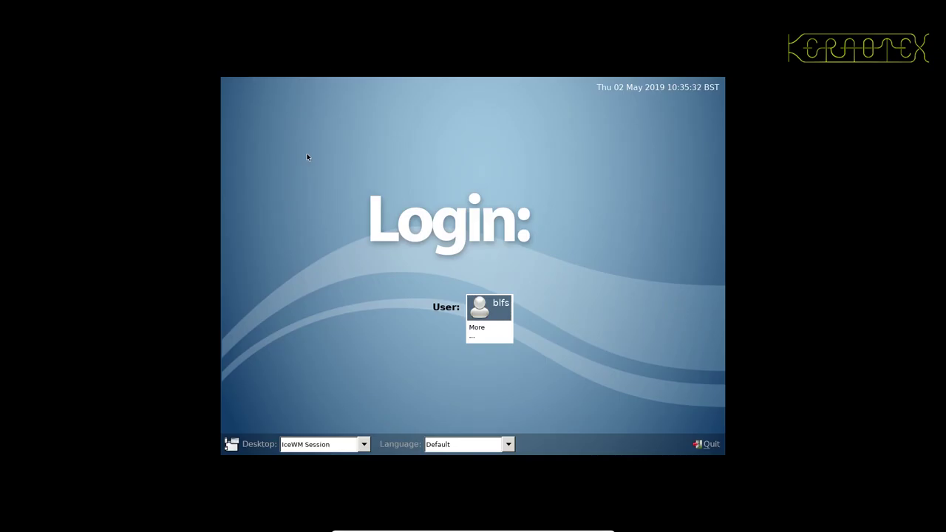
Log in as the blfs user with IceWM Session, entering the account password
click(364, 444)
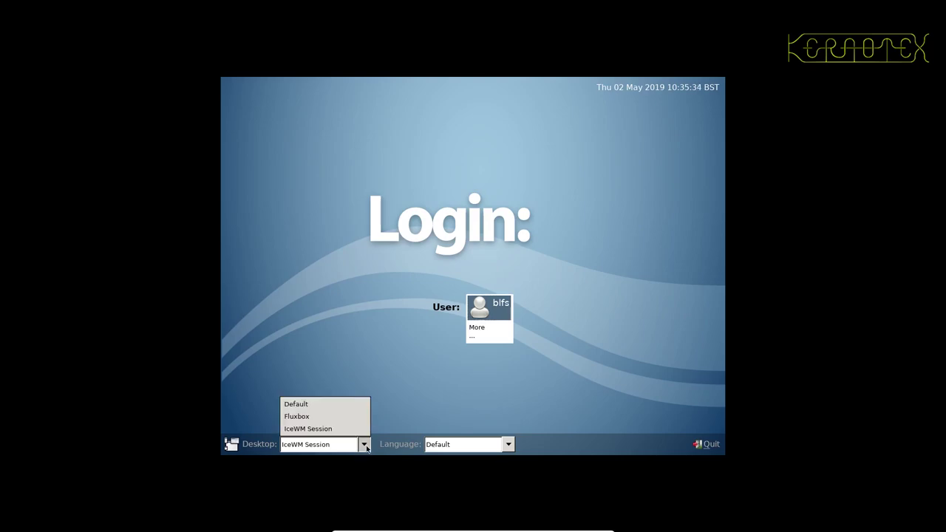
click(365, 445)
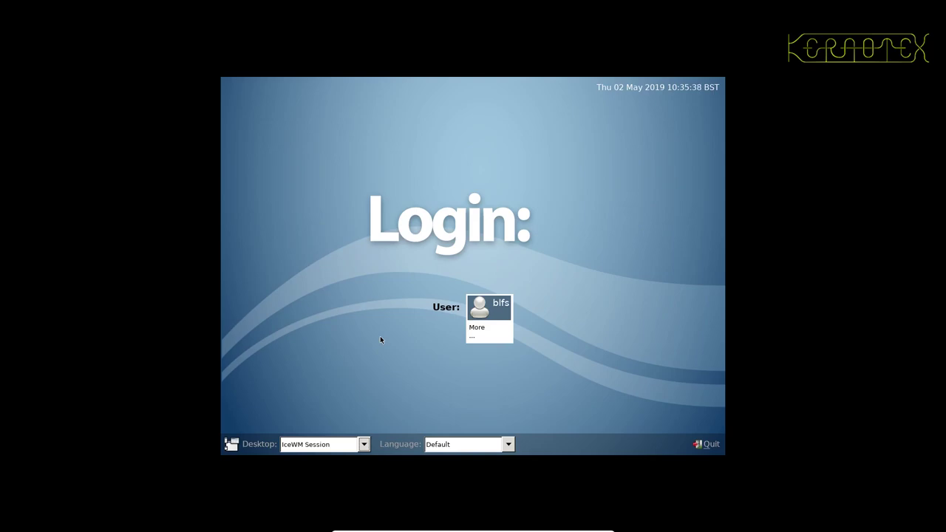
click(477, 303)
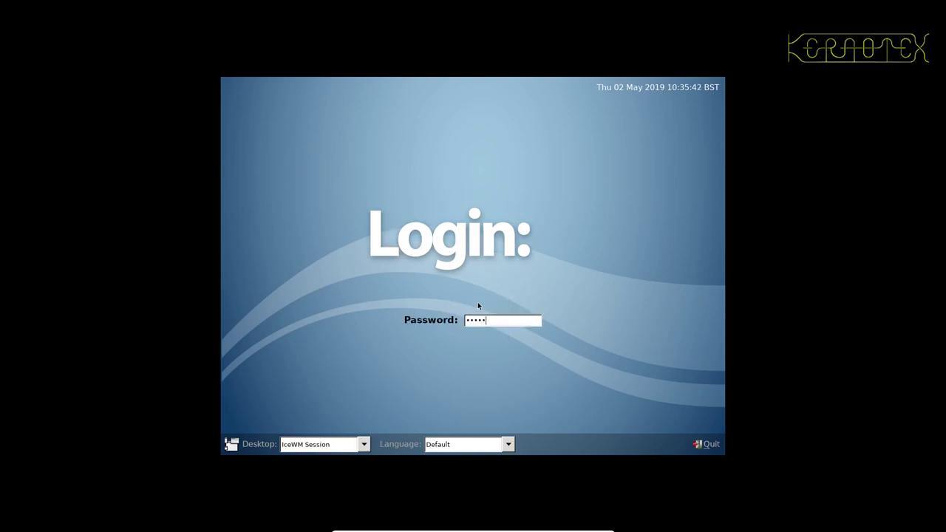
key(Return)
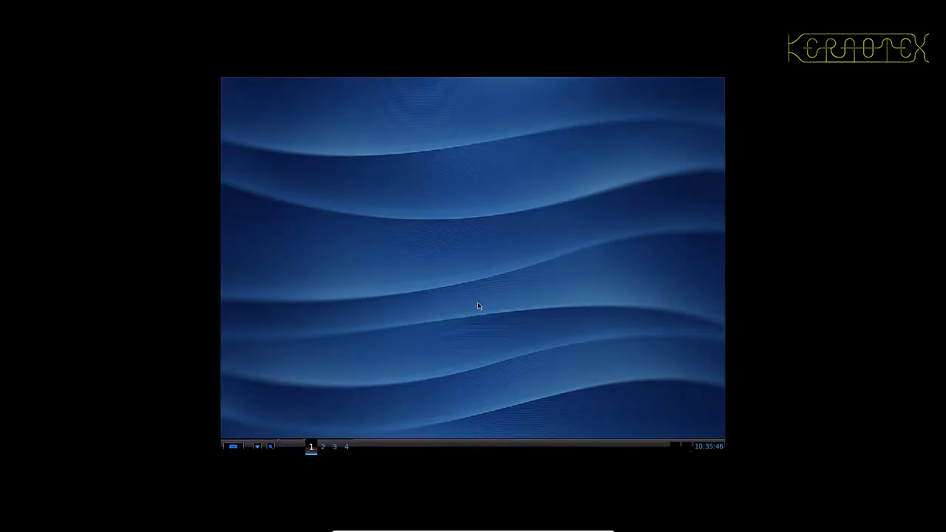
Log out through the IceWM menu, confirm, and log back in as blfs
click(234, 446)
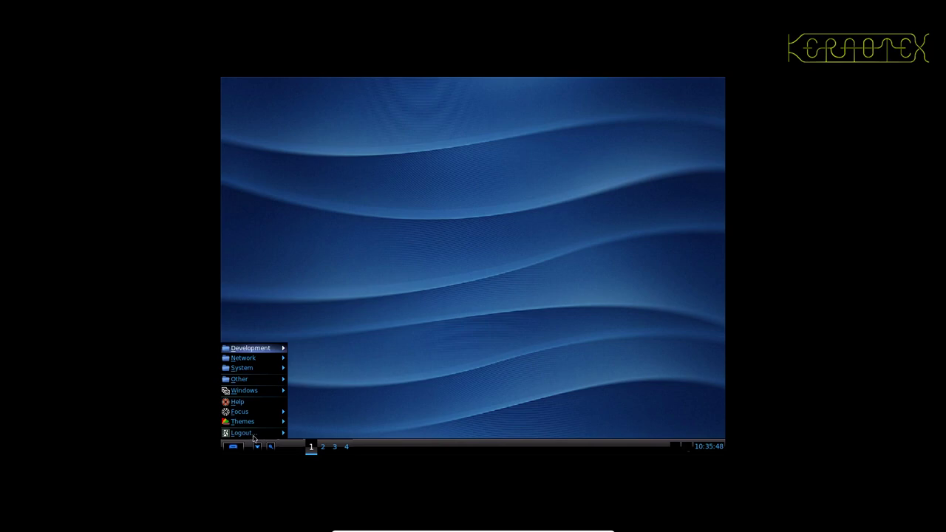
click(256, 434)
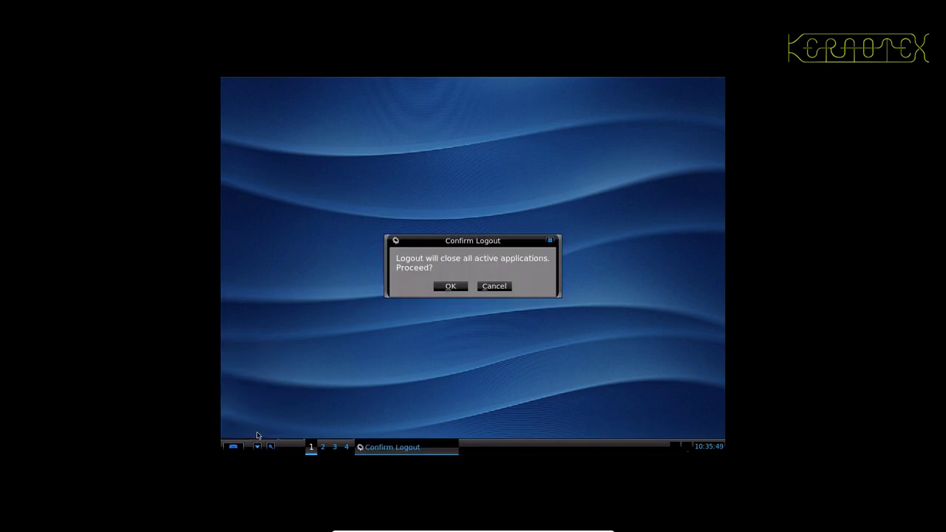
click(452, 287)
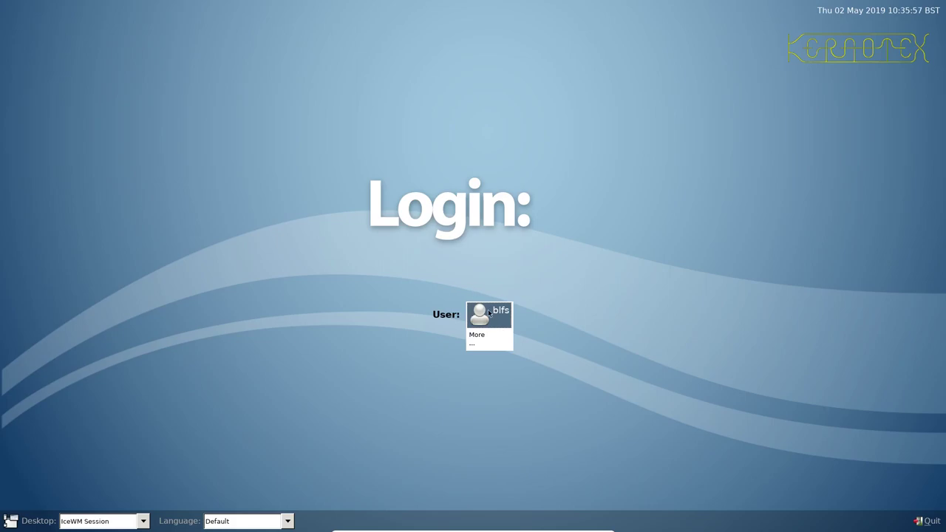
click(488, 312)
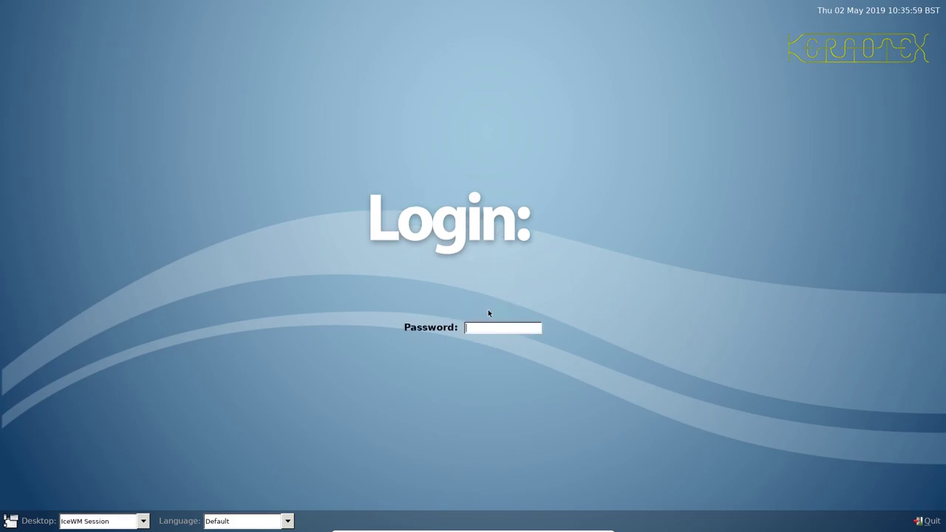
key(Return)
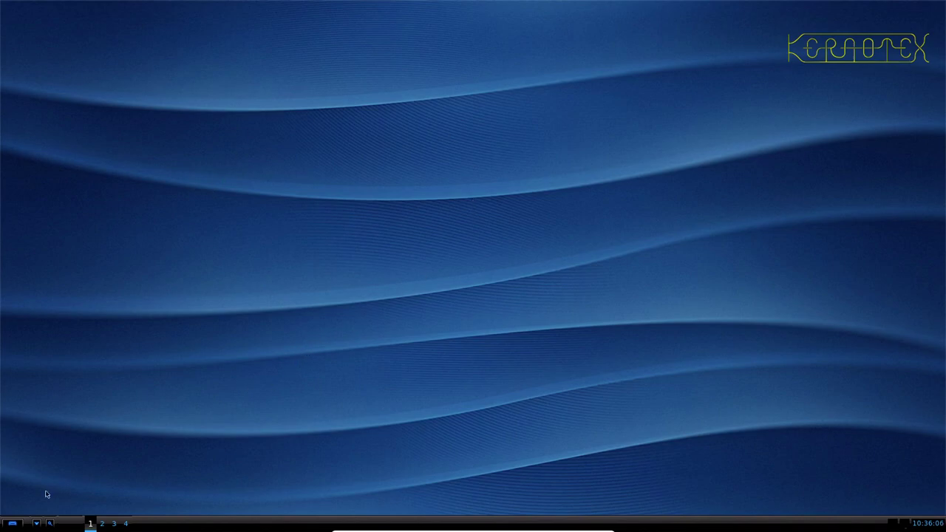
Launch SeaMonkey from the Network menu and close Edit > Preferences without changes
click(12, 524)
mouse_move(51, 437)
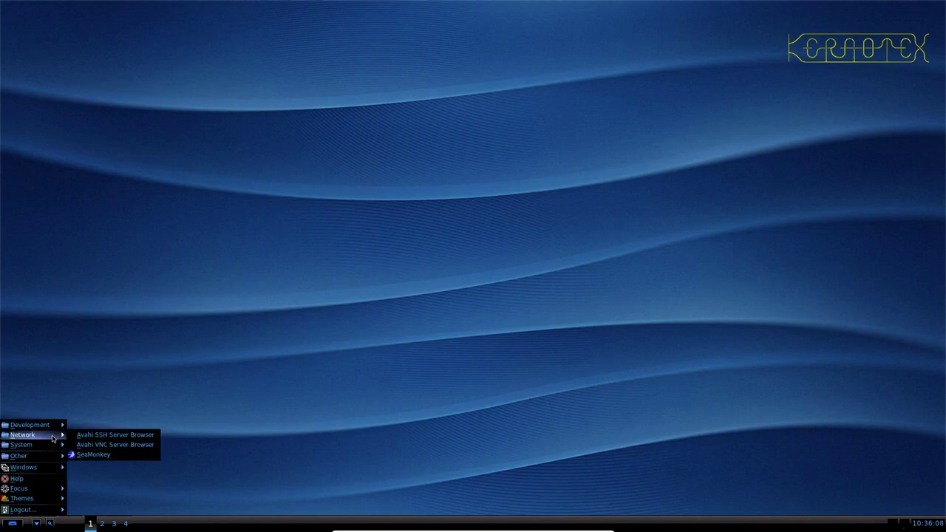
click(93, 454)
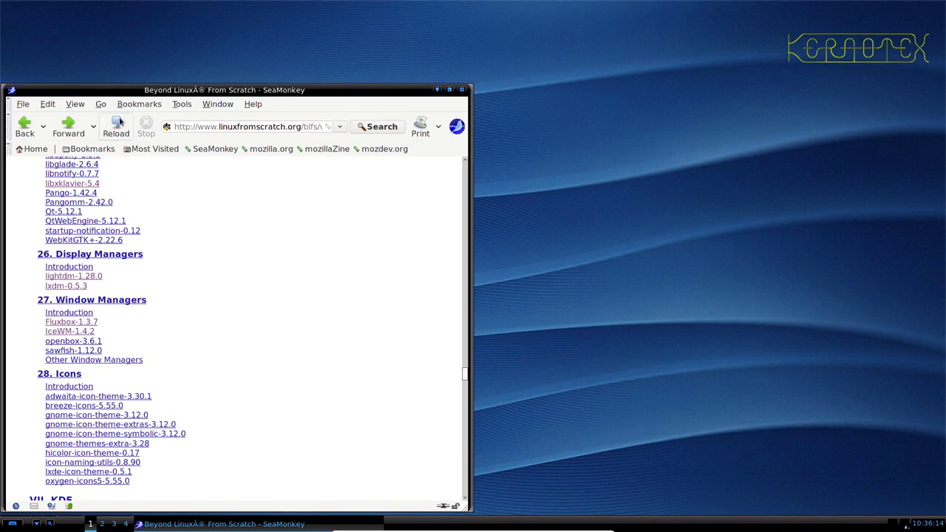
click(48, 105)
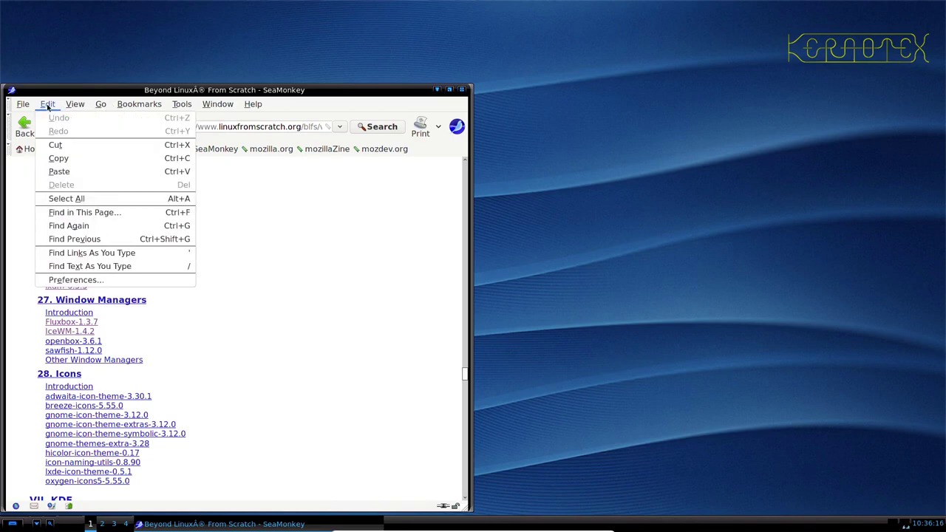
click(74, 280)
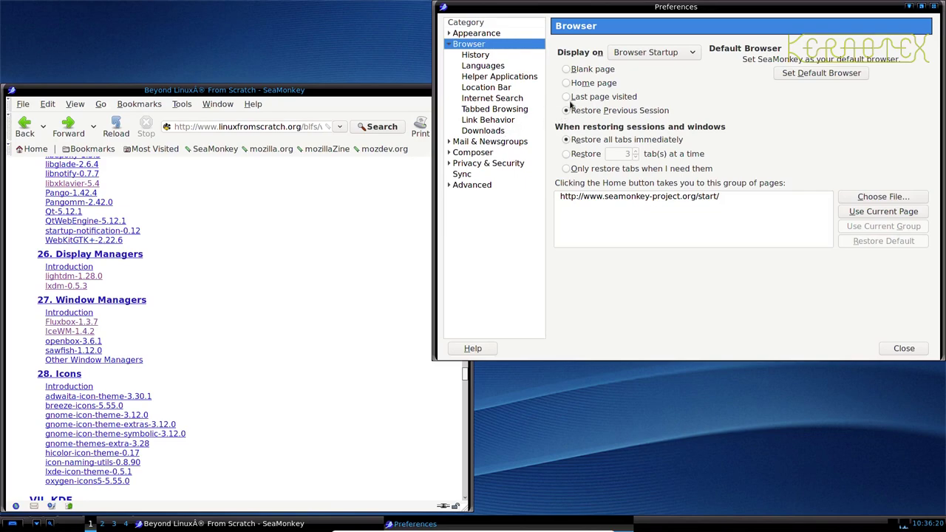
click(932, 6)
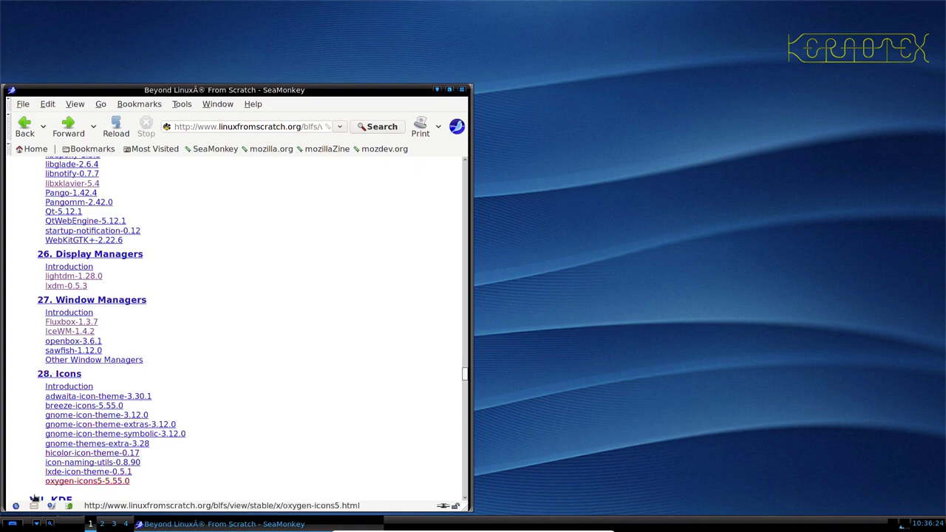
Start an XTerm terminal from the IceWM System submenu
click(18, 525)
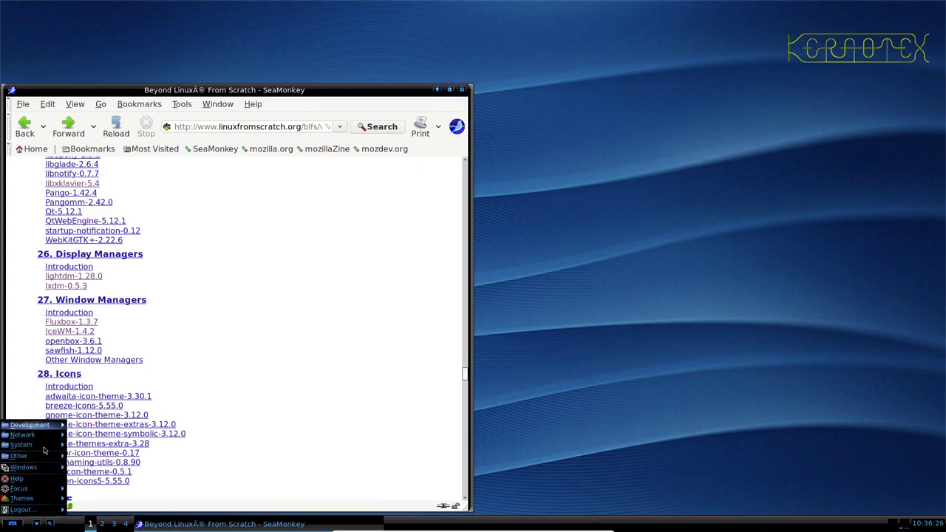
mouse_move(45, 445)
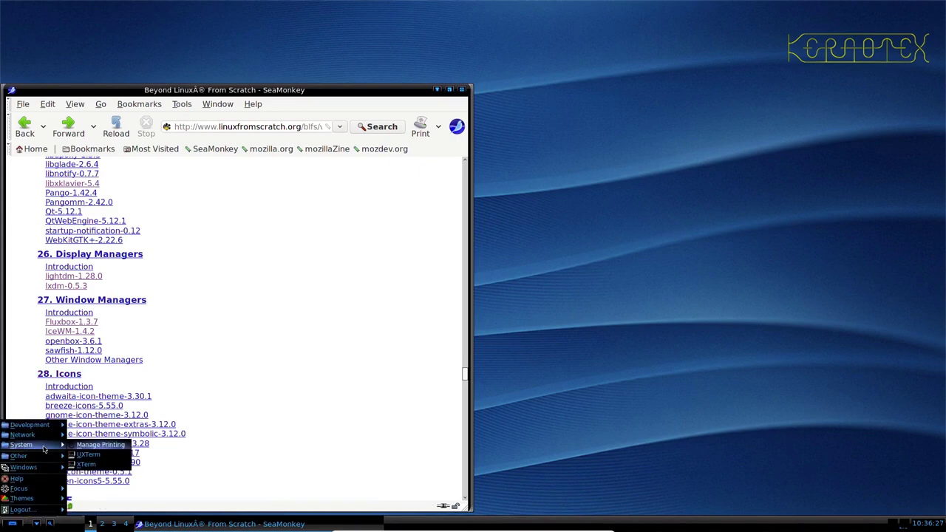
click(86, 465)
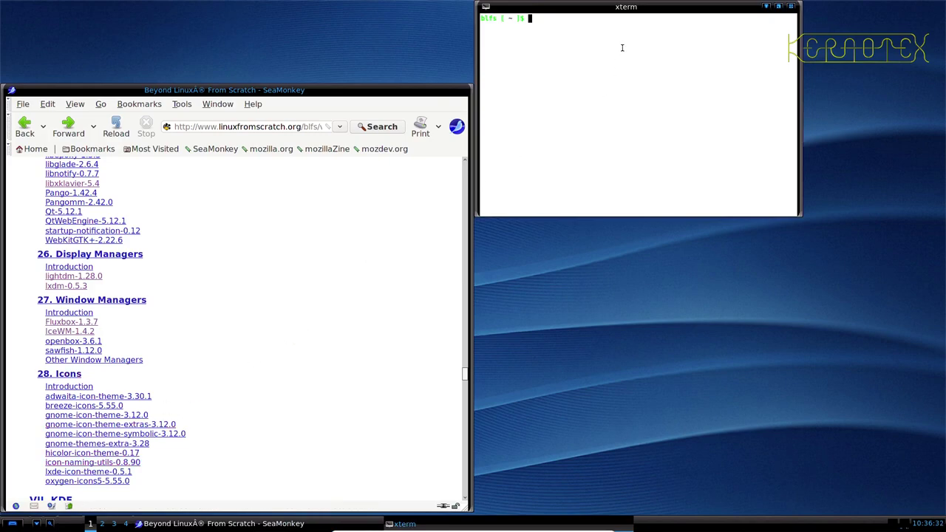
Run top in the xterm, move it to the upper left, and raise SeaMonkey
text(top)
key(Return)
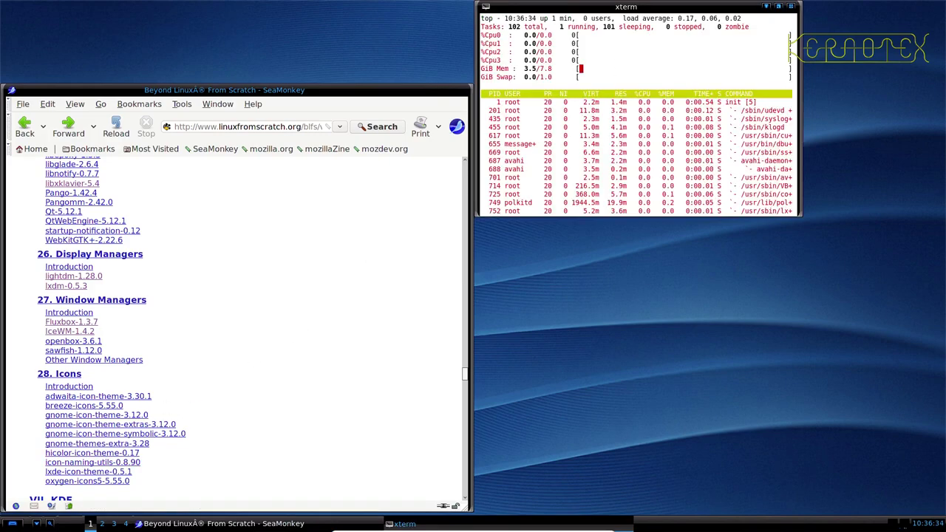
drag(656, 6, 192, 13)
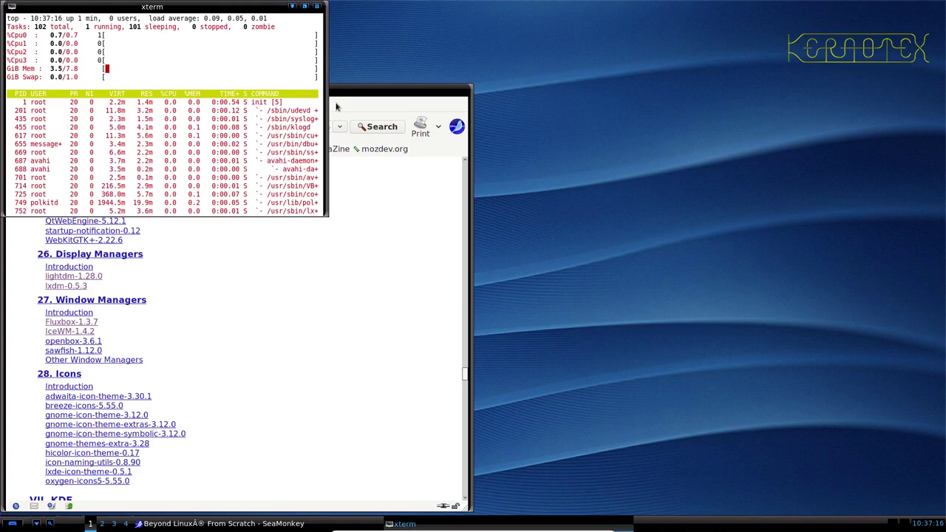
click(336, 108)
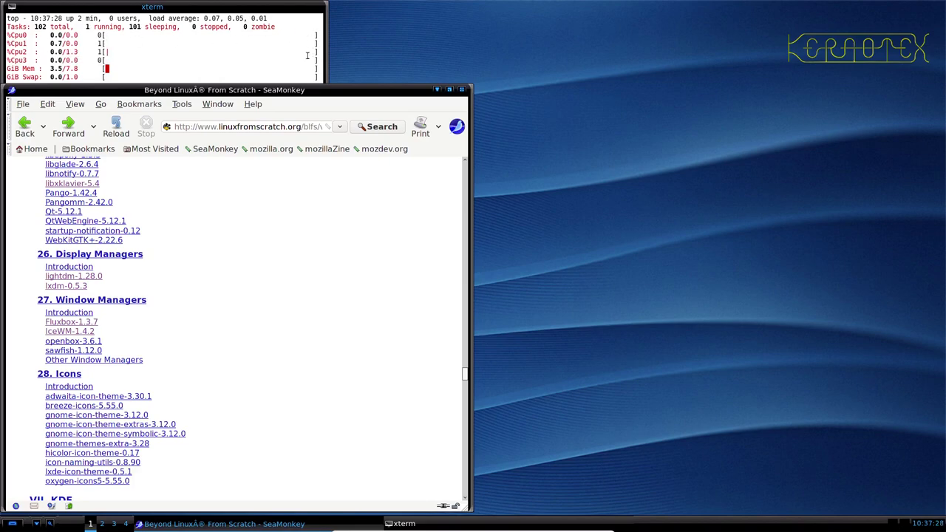
click(12, 525)
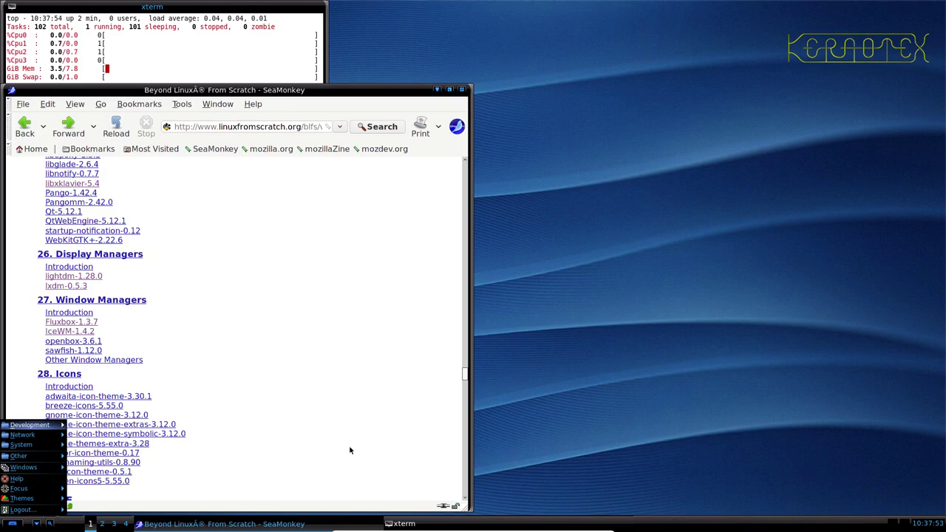
Open a second XTerm, stretch it taller, and cd into /sources/BLFS
mouse_move(56, 447)
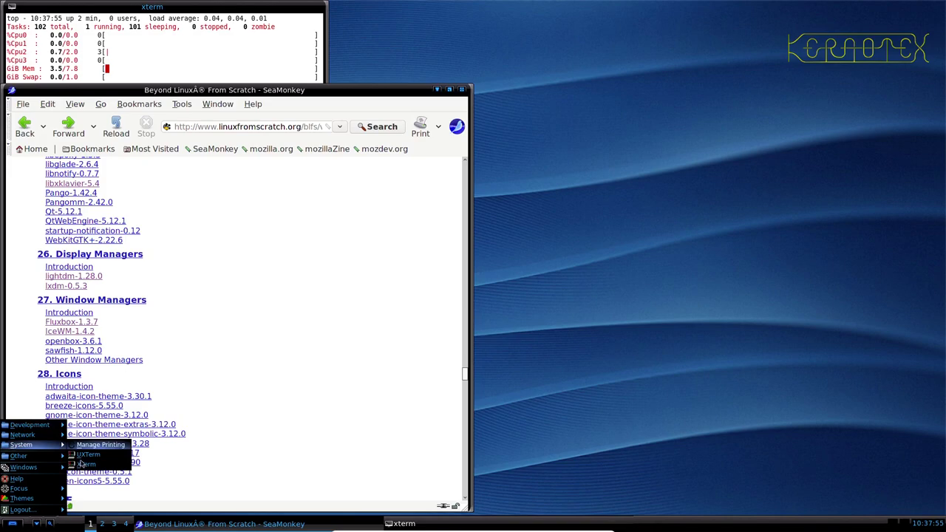
click(84, 464)
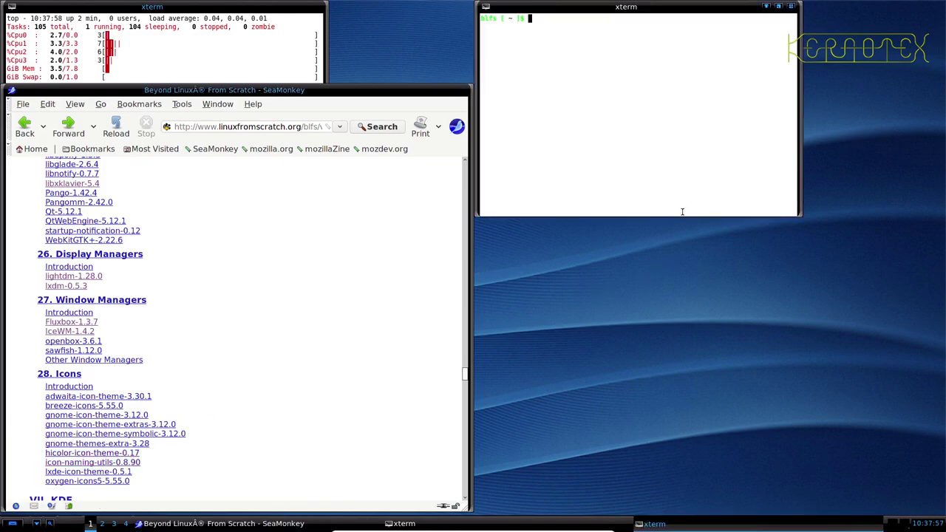
drag(682, 213, 680, 508)
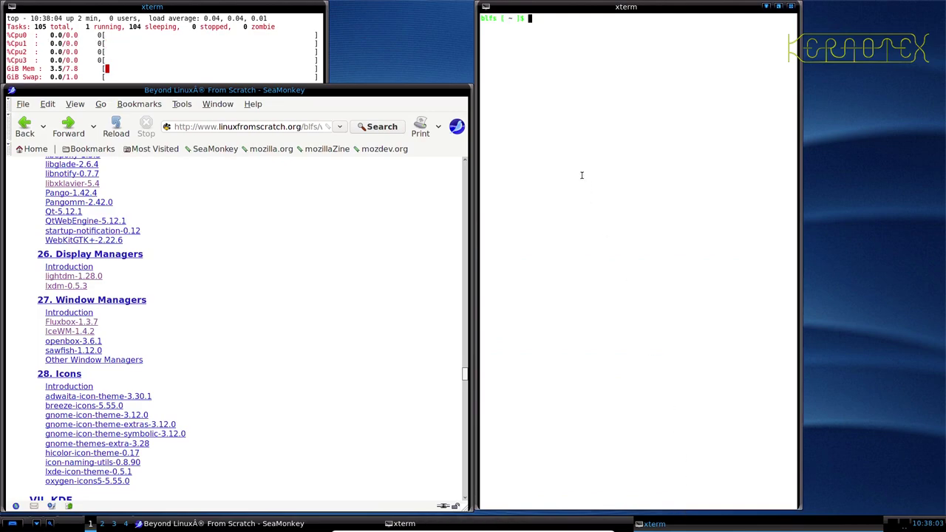
text(cd /sources/)
key(Return)
text(cd BLFS/)
key(Return)
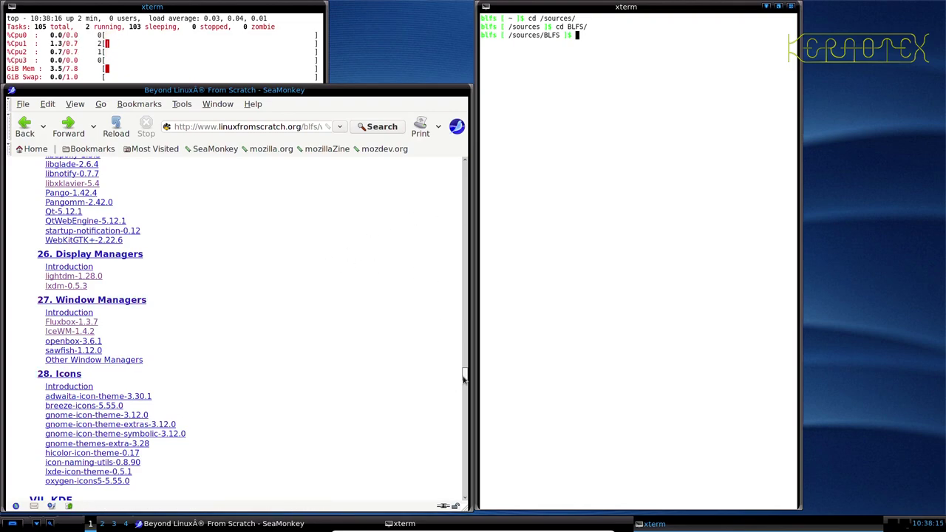
drag(465, 378, 464, 421)
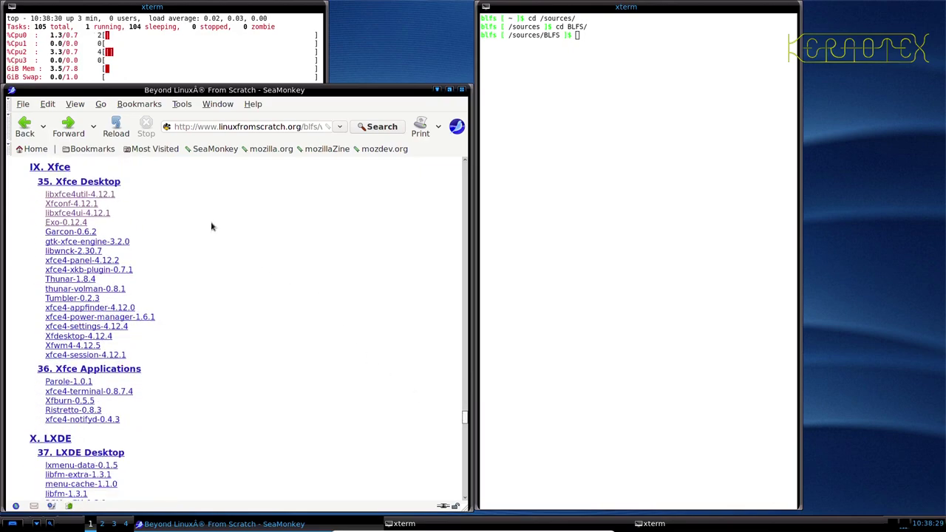
Open the book's Part IX Xfce in a new tab and switch to it
click(61, 169)
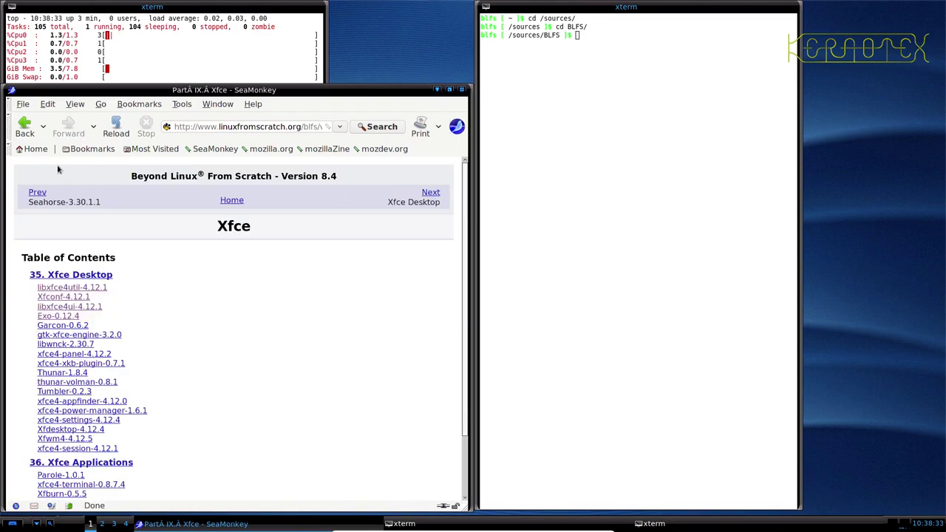
click(26, 122)
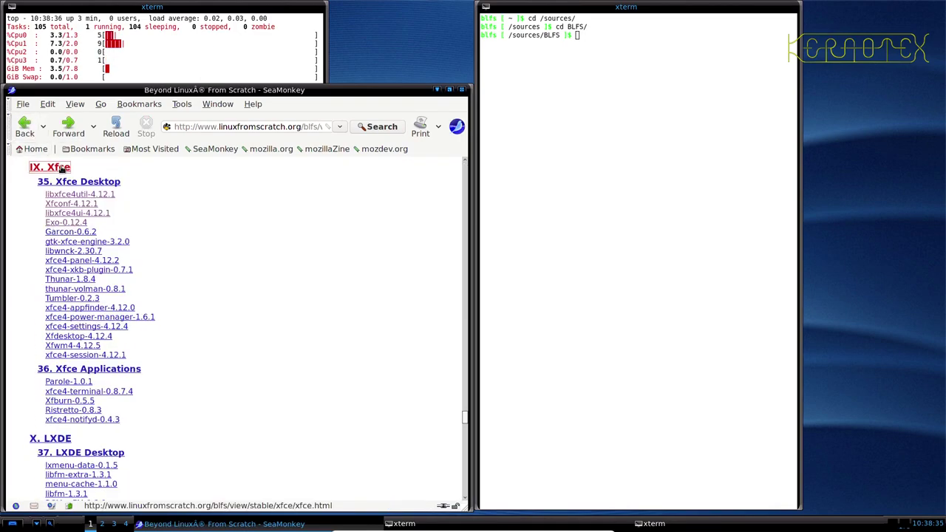
middle_click(61, 169)
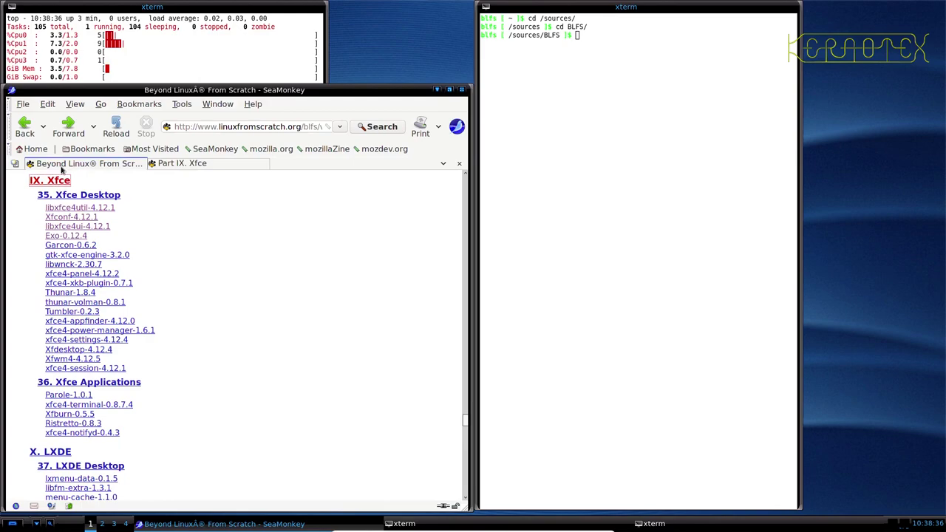
click(181, 164)
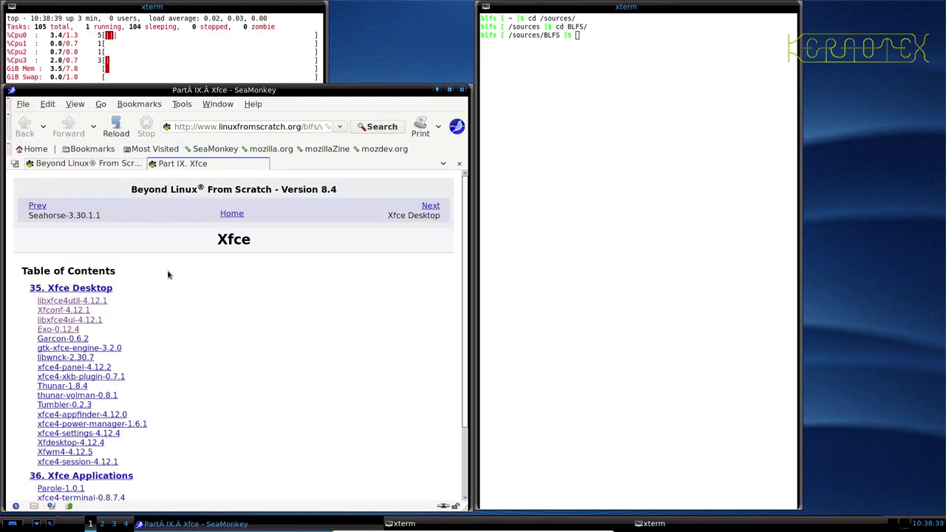
scroll(284, 300, down, 2)
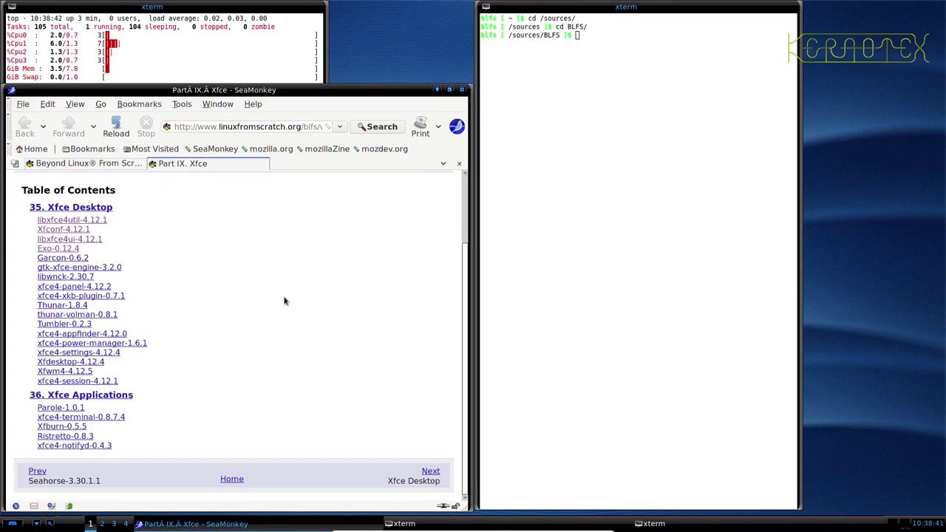
scroll(285, 301, up, 1)
scroll(284, 301, up, 2)
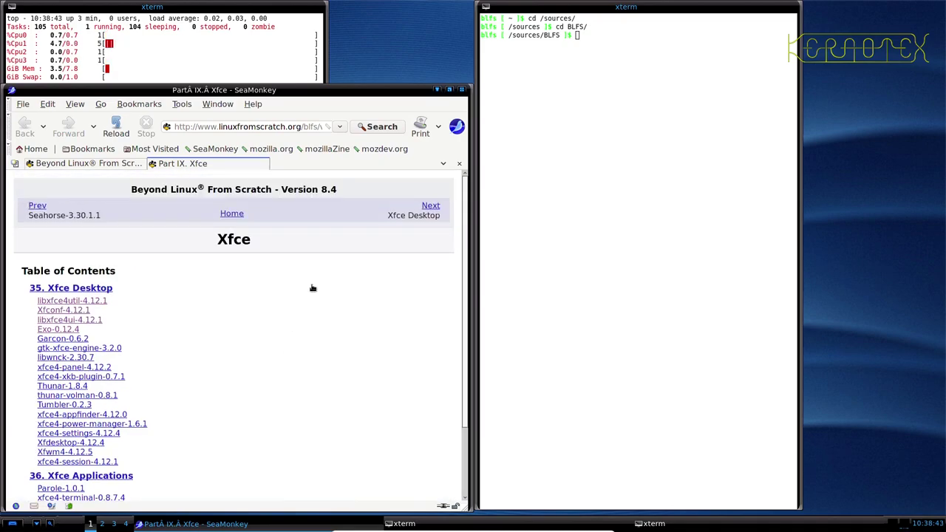
Advance to Chapter 35 and on to the libxfce4util-4.12.1 package page
click(434, 207)
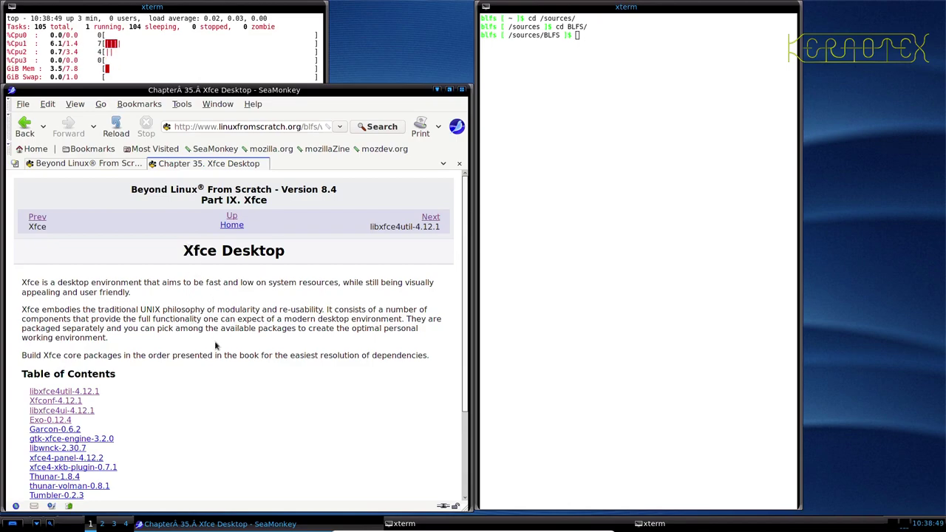
scroll(217, 362, down, 3)
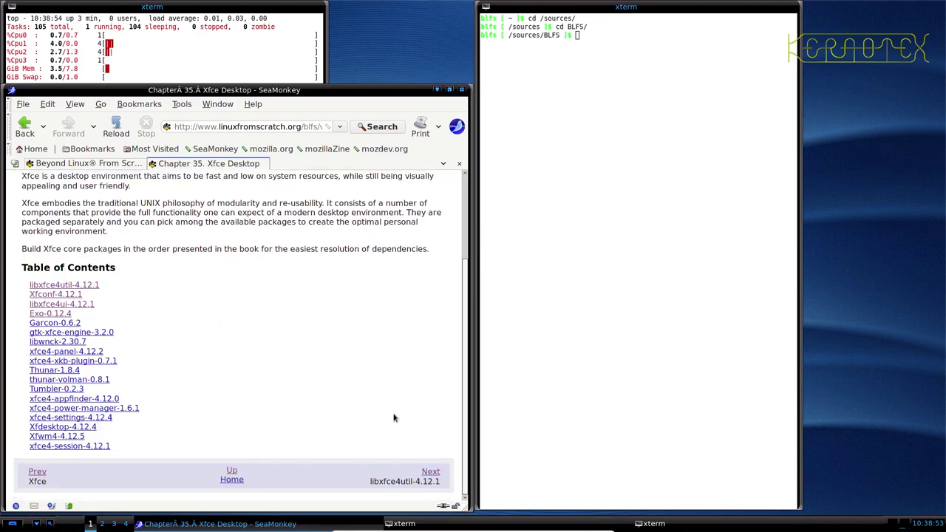
click(431, 472)
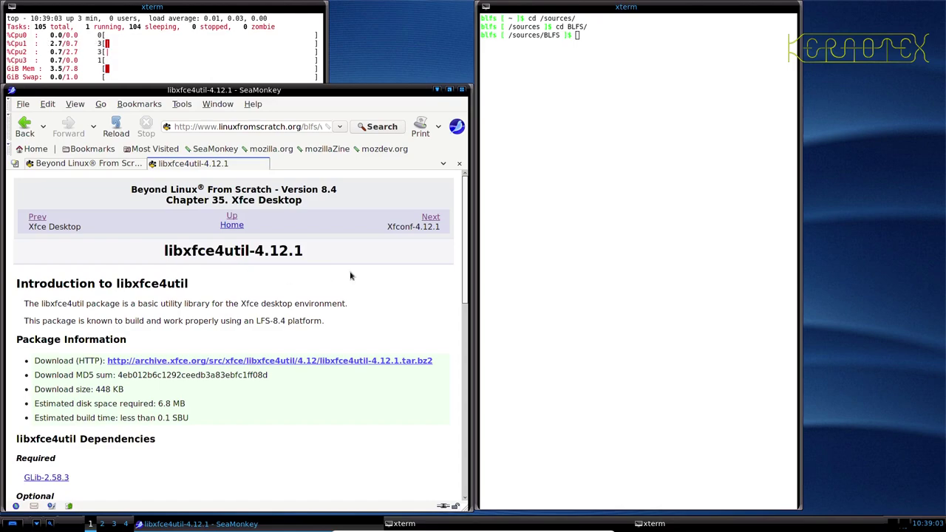
click(620, 253)
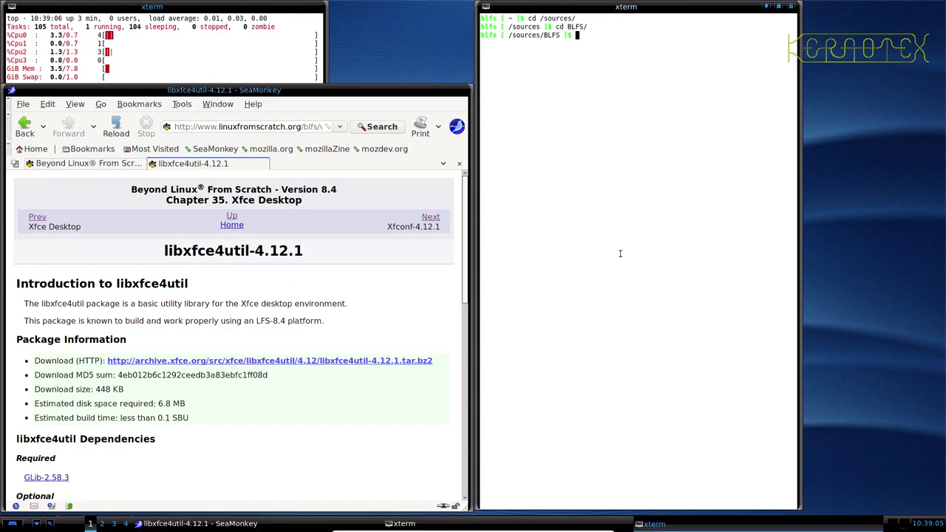
List /sources/BLFS and select the fluxbox-1.3.7 directory name
text(ls)
key(Return)
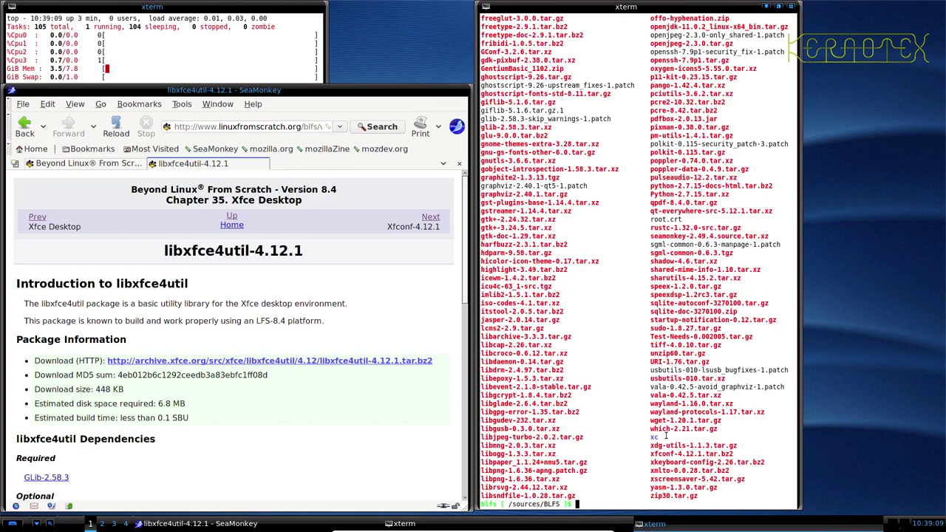
drag(648, 438, 663, 437)
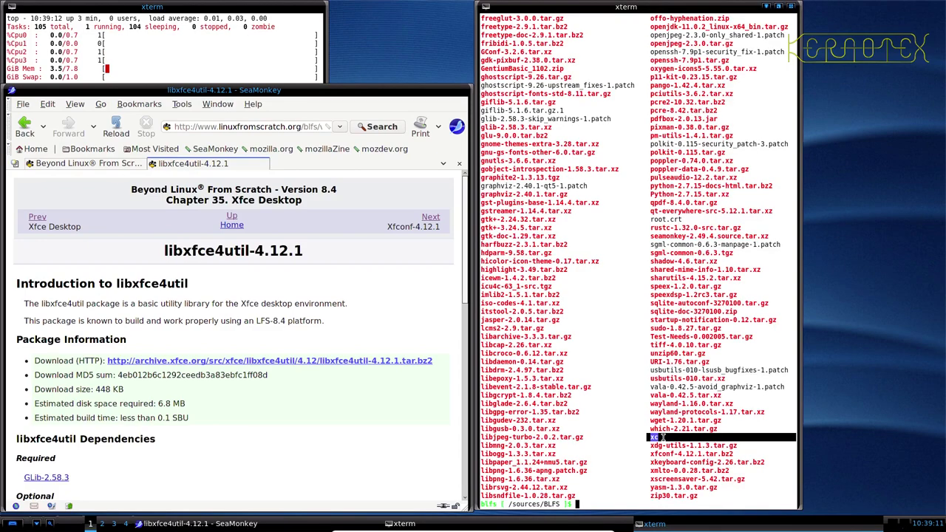
scroll(627, 432, up, 9)
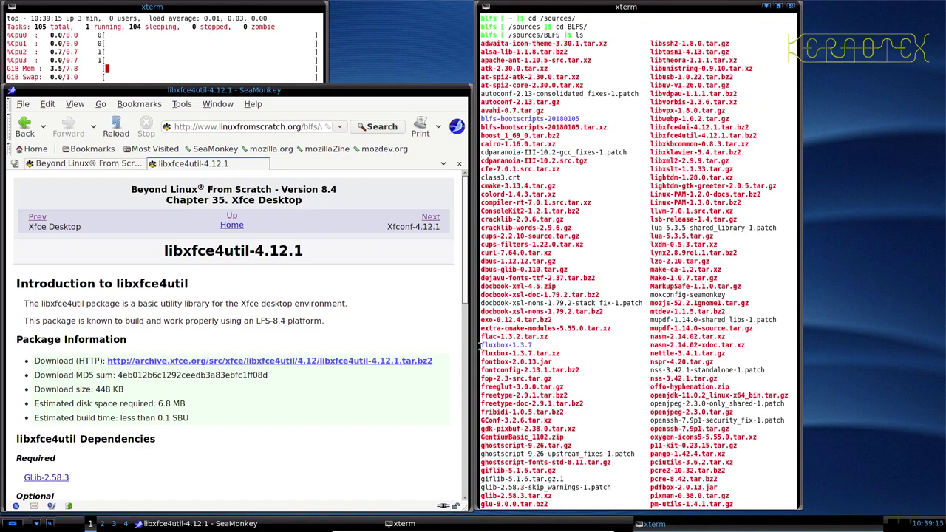
drag(481, 344, 583, 344)
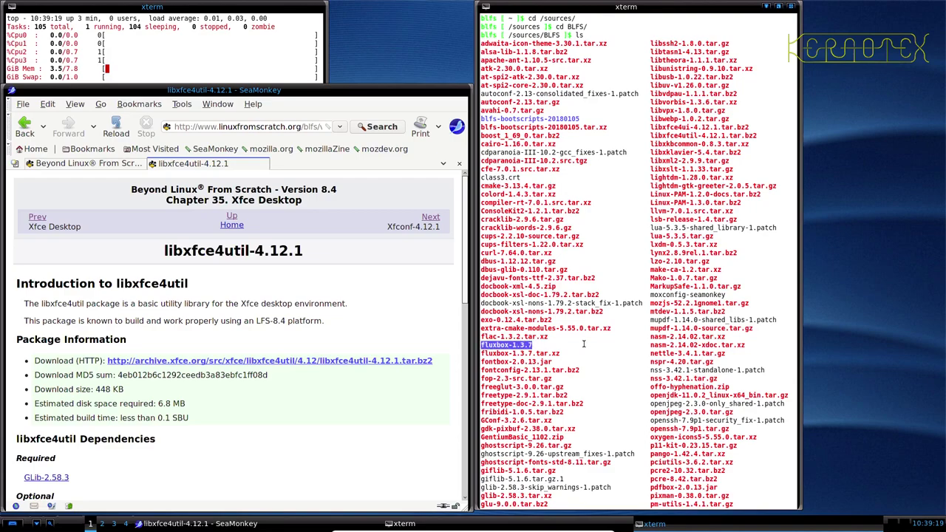
scroll(583, 344, down, 9)
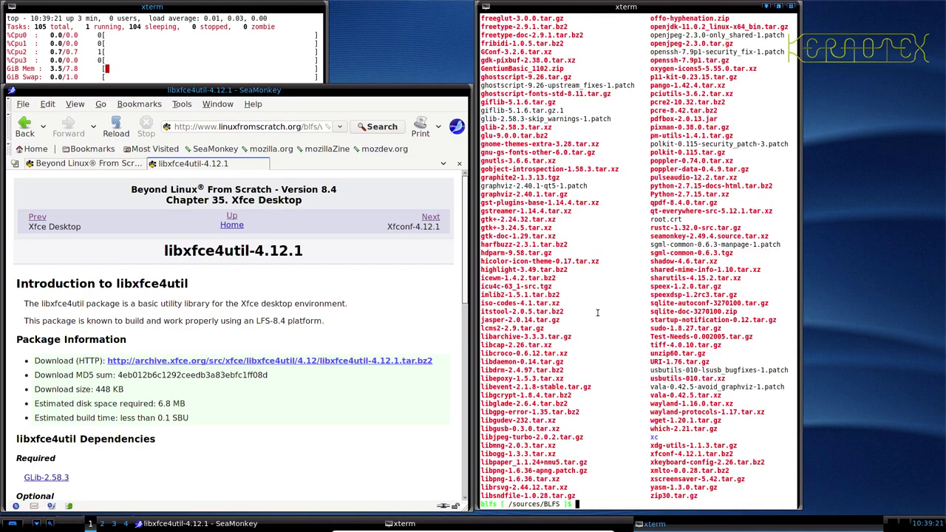
Delete fluxbox-1.3.7 with rm -Rf and begin typing mkdir xfce
text(rm -Rf fluxbox-1.3.7)
key(Return)
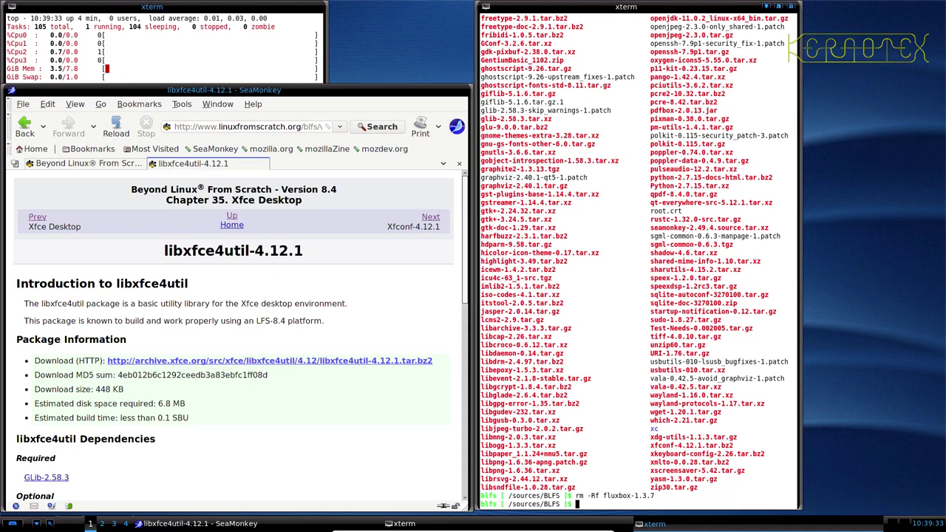
text(mkdir xfce)
Create the xfce directory and change into it
key(Return)
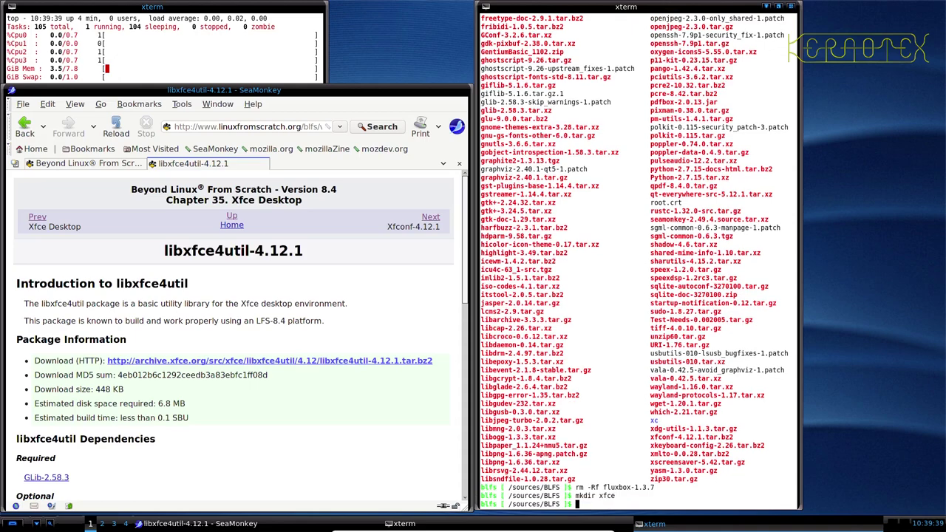
text(cd xfce/)
key(Return)
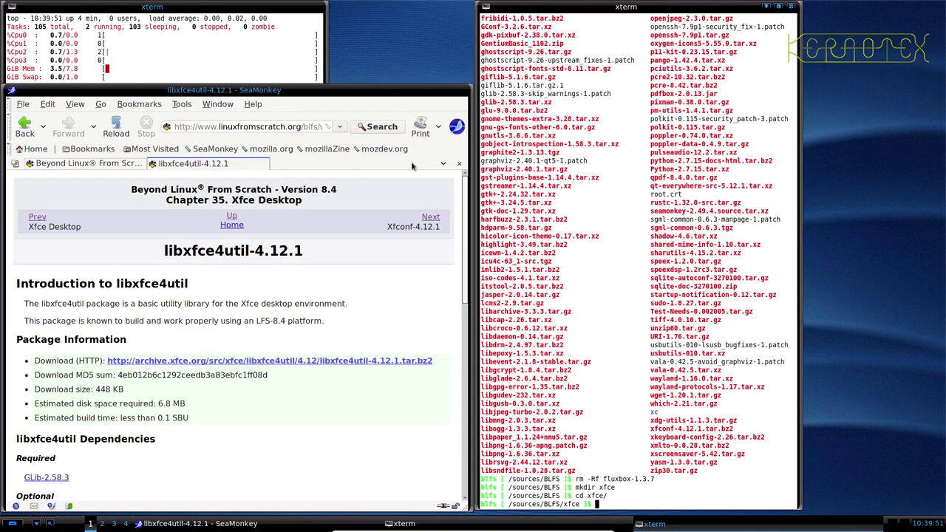
click(103, 166)
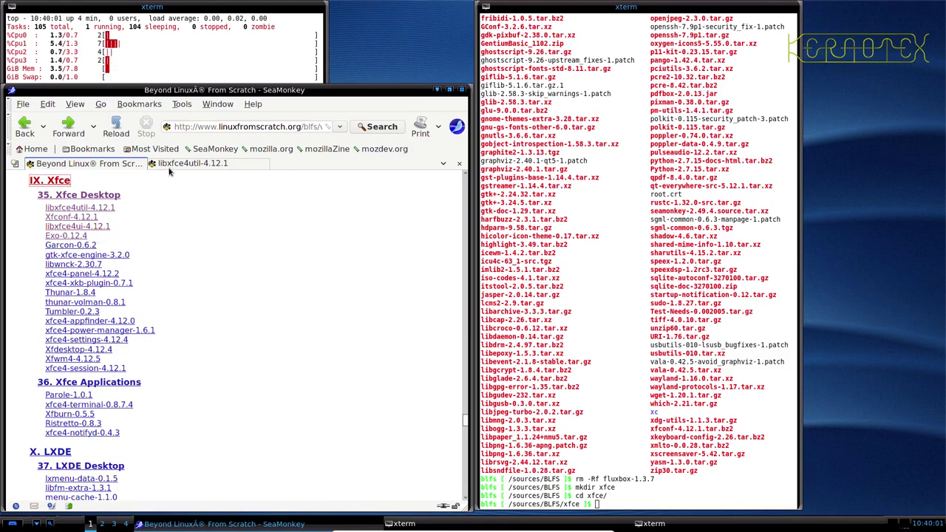
click(580, 259)
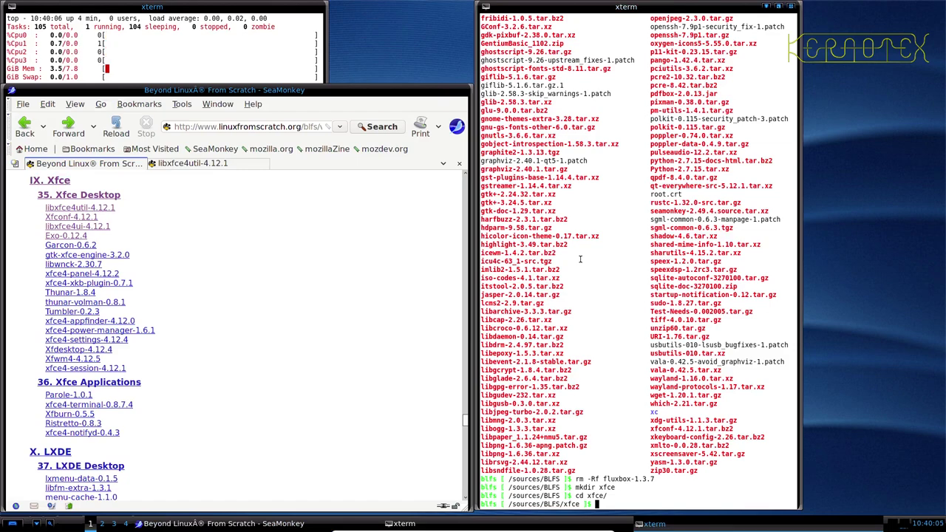
List ../libxfce* and move the libxfce4util and libxfce4ui tarballs into xfce
text(ls ../libxfce*)
key(Return)
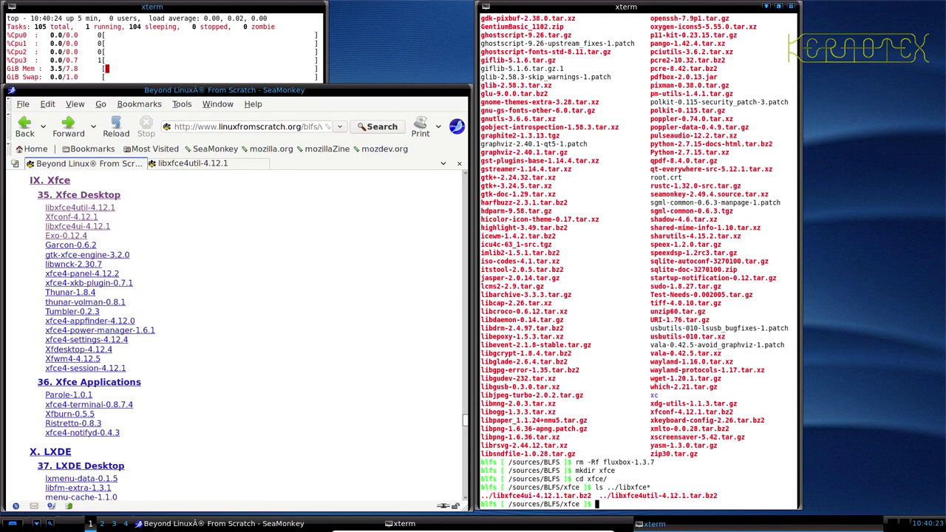
text(mv ../libxfce4u* .)
key(Return)
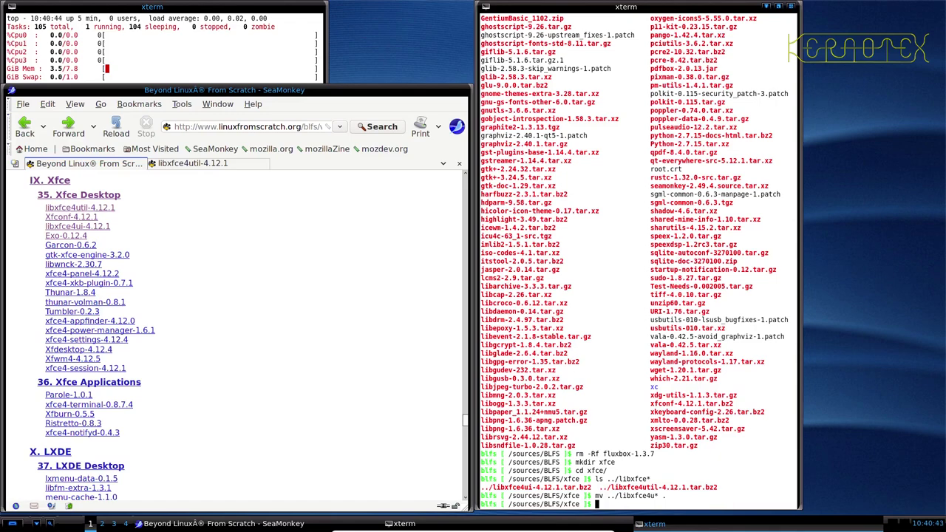
Move xfconf-4.12.1.tar.bz2 from the parent folder into xfce
text(mv ../xfc)
key(Tab)
key(Tab)
key(Tab)
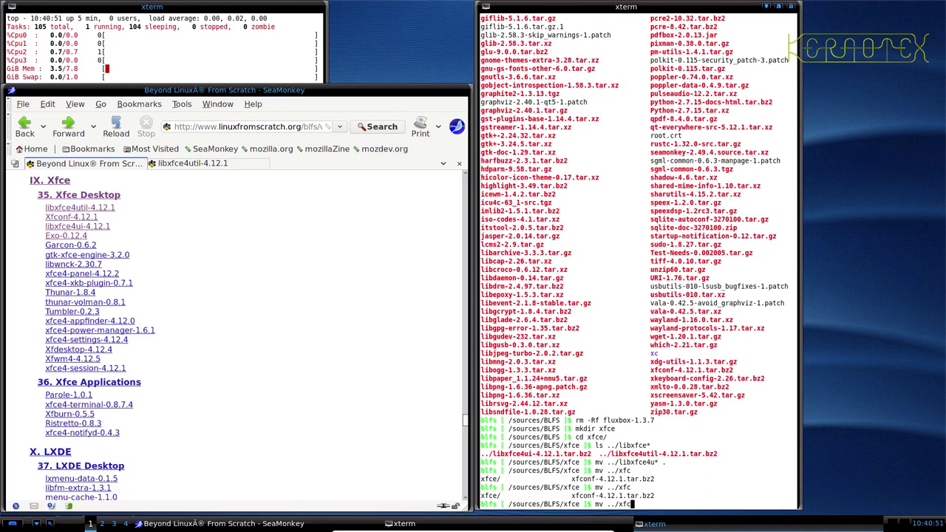
text(o)
key(Tab)
text(.)
key(Return)
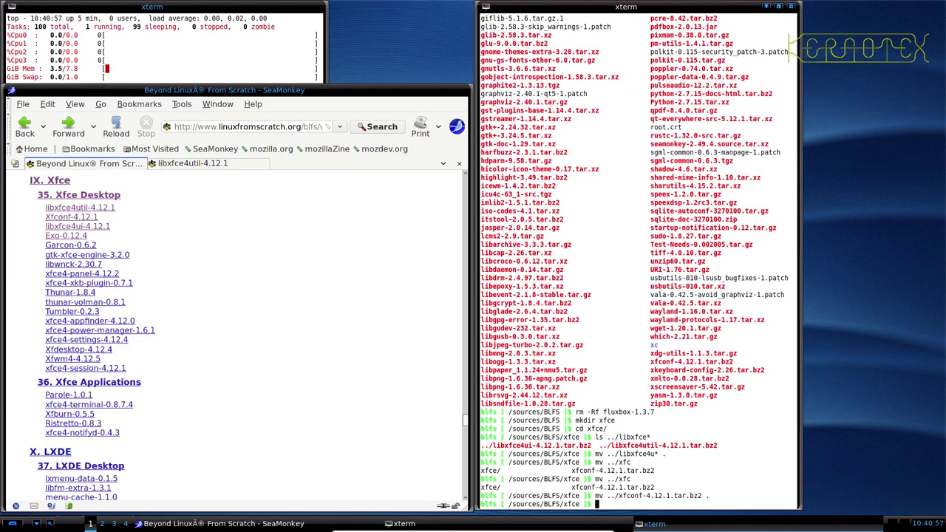
Move exo-0.12.4.tar.bz2 into xfce and show the folder with ls -l
key(Up)
key(BackSpace)
key(BackSpace)
key(BackSpace)
key(BackSpace)
key(BackSpace)
key(BackSpace)
key(BackSpace)
key(BackSpace)
key(BackSpace)
key(BackSpace)
key(BackSpace)
key(BackSpace)
key(BackSpace)
key(BackSpace)
key(BackSpace)
key(BackSpace)
key(BackSpace)
key(BackSpace)
key(BackSpace)
key(BackSpace)
key(BackSpace)
key(BackSpace)
key(BackSpace)
text(exo)
key(Tab)
text(.)
key(Return)
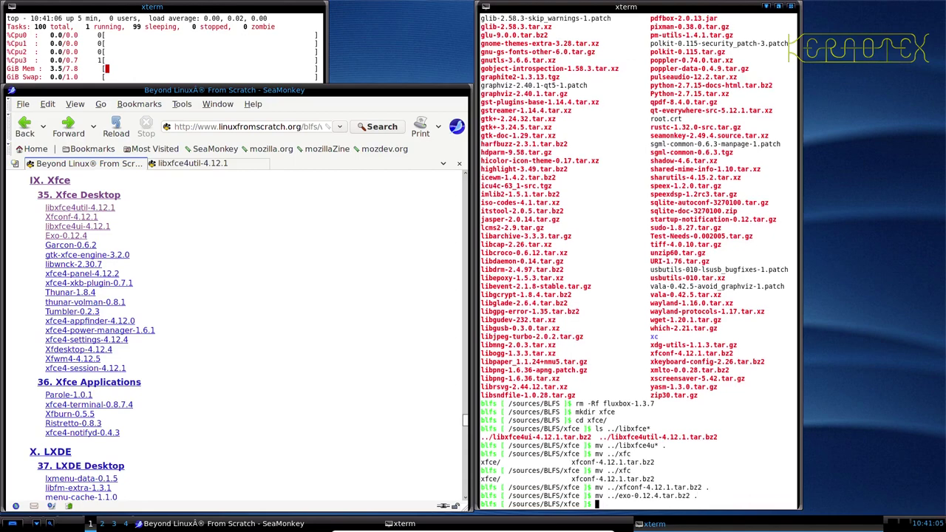
text(ls -l)
key(Return)
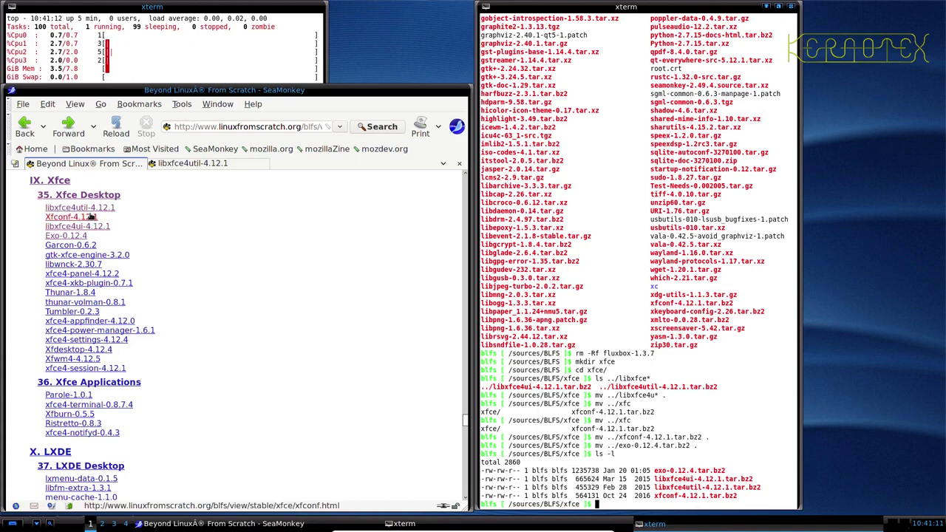
Go from libxfce4util through Xfconf-4.12.1 to the libxfce4ui-4.12.1 page
click(207, 165)
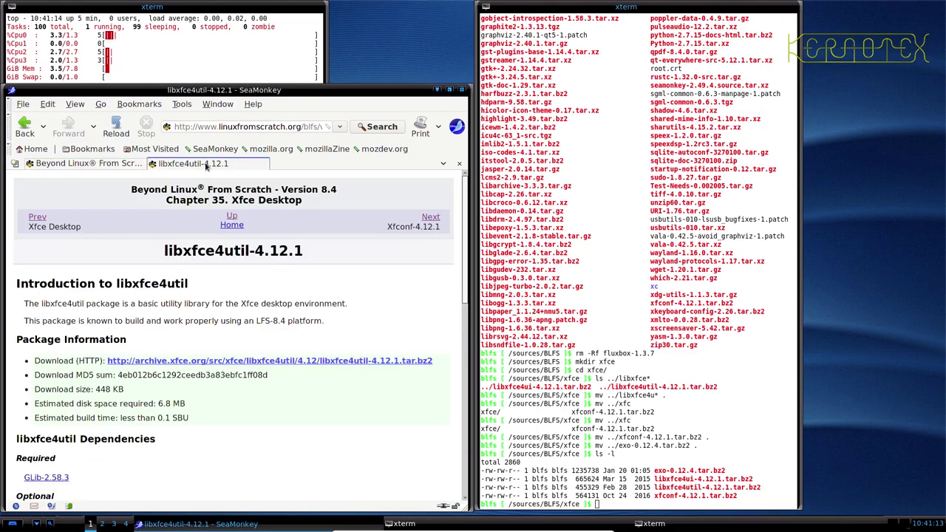
scroll(189, 309, down, 4)
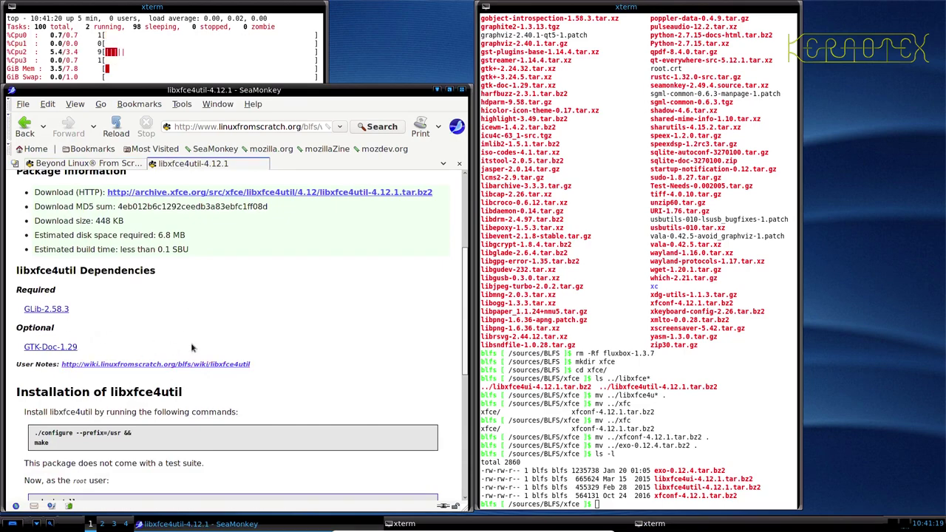
scroll(184, 358, down, 7)
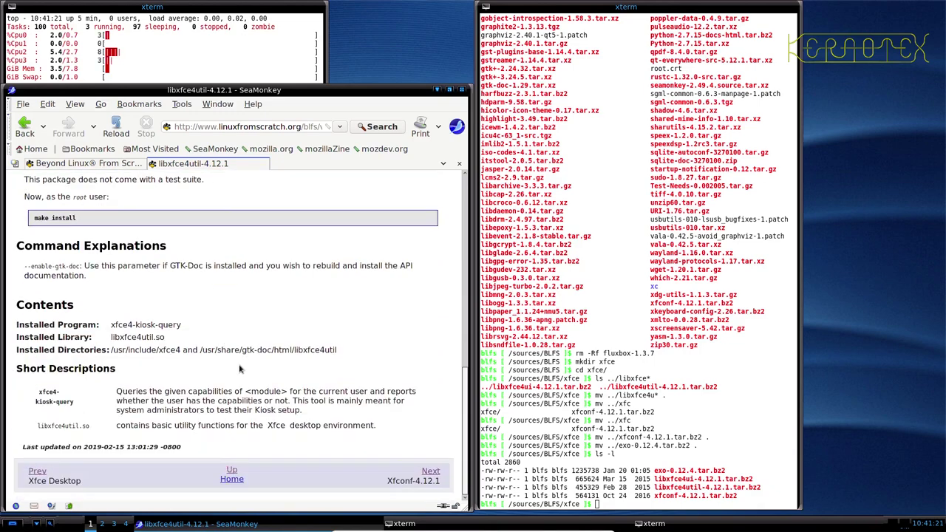
click(434, 475)
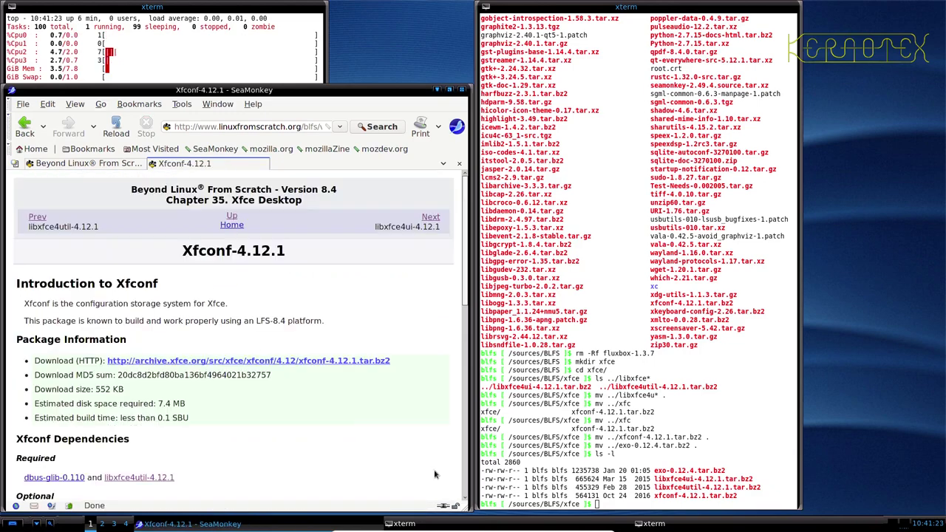
scroll(353, 427, down, 2)
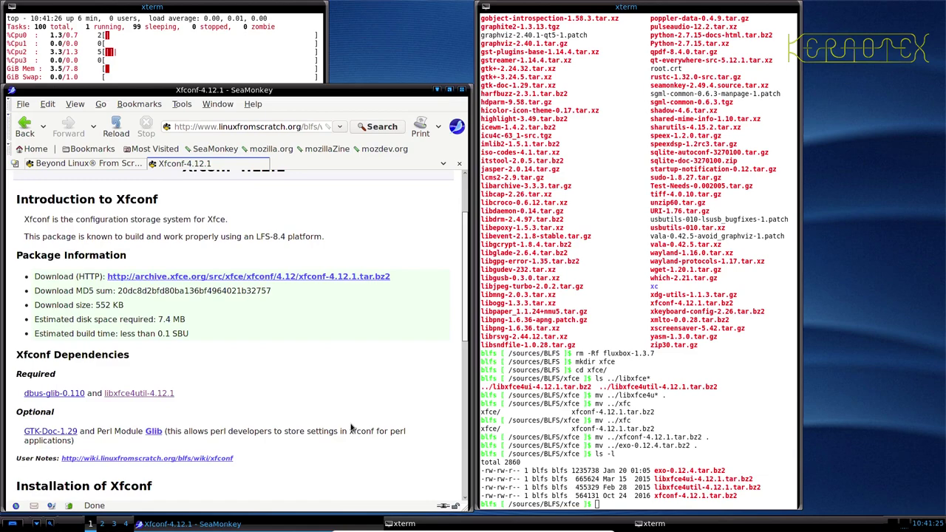
scroll(120, 394, down, 1)
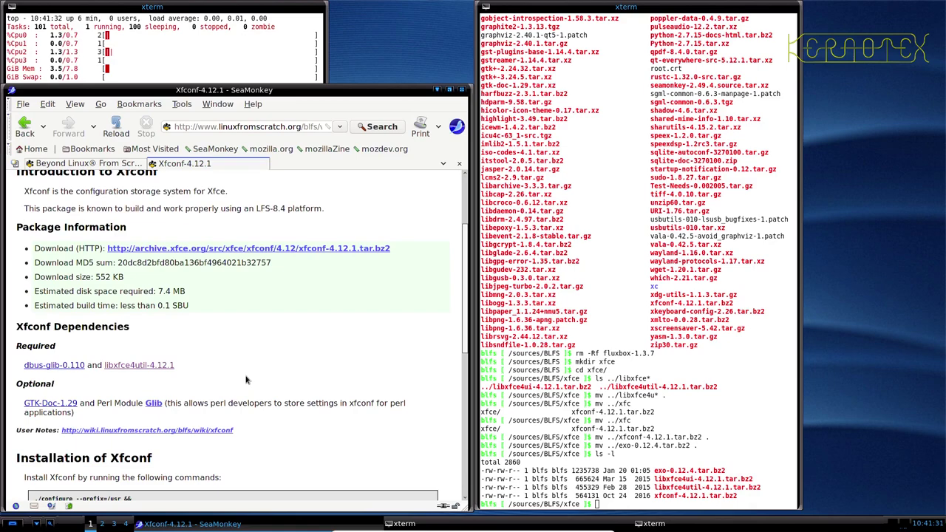
scroll(246, 380, down, 8)
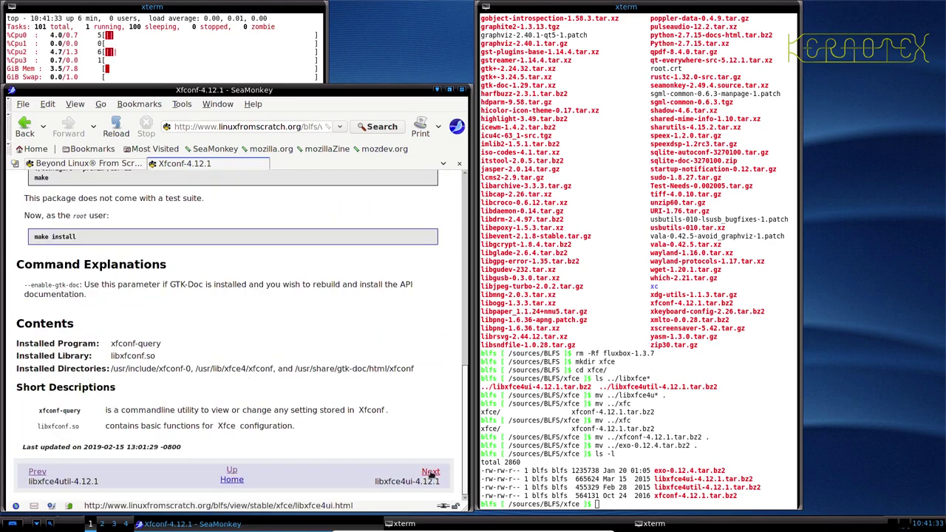
click(430, 473)
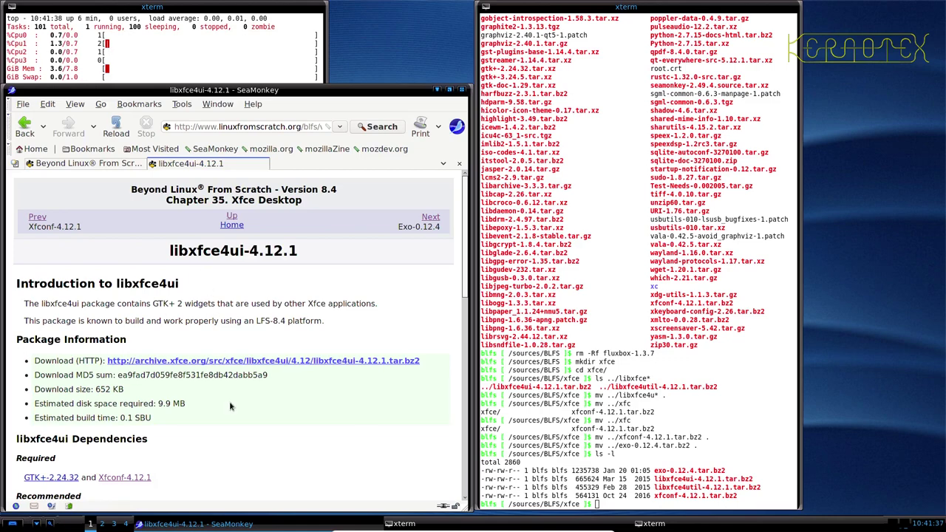
Continue past the Exo-0.12.4 page to the Garcon-0.6.2 page
scroll(230, 406, down, 3)
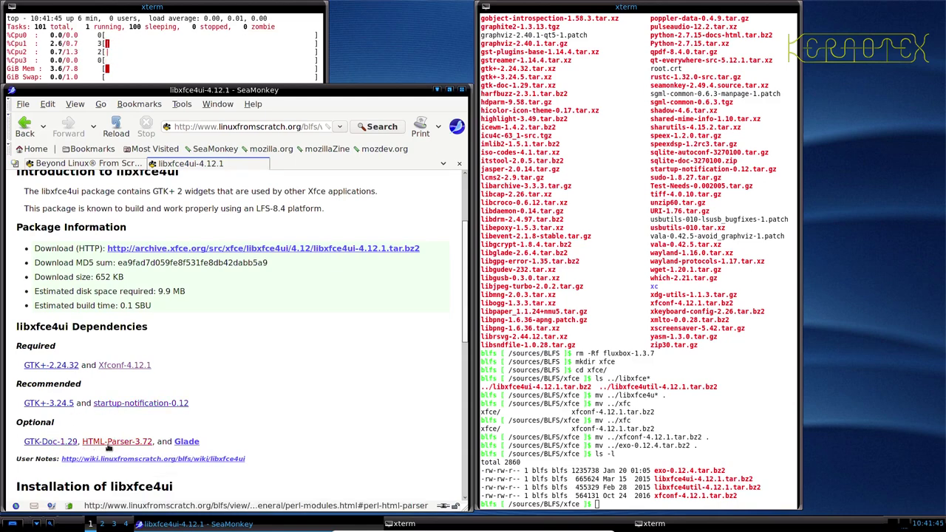
scroll(285, 439, down, 6)
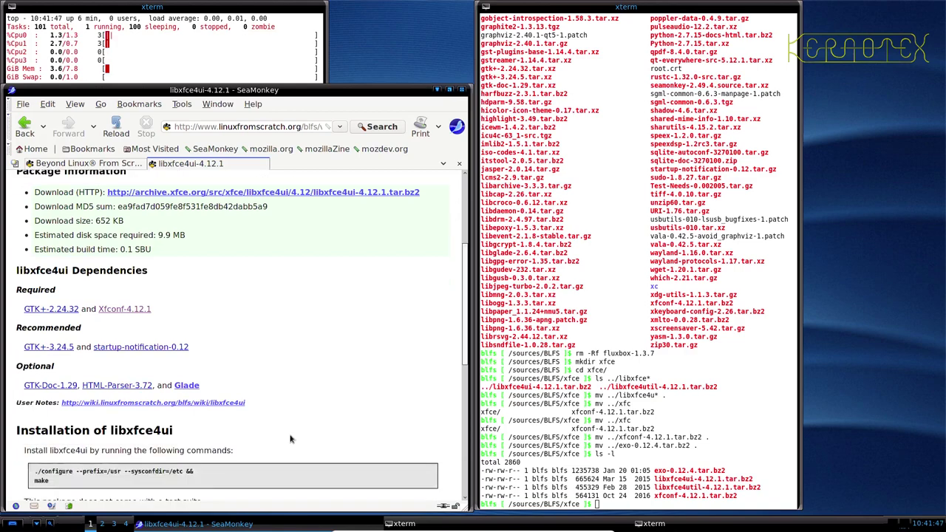
scroll(290, 439, down, 3)
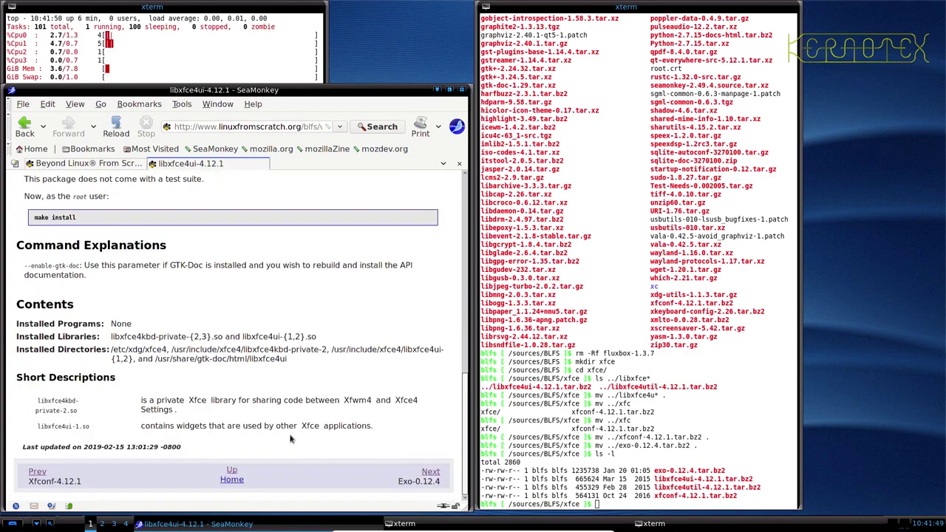
click(431, 472)
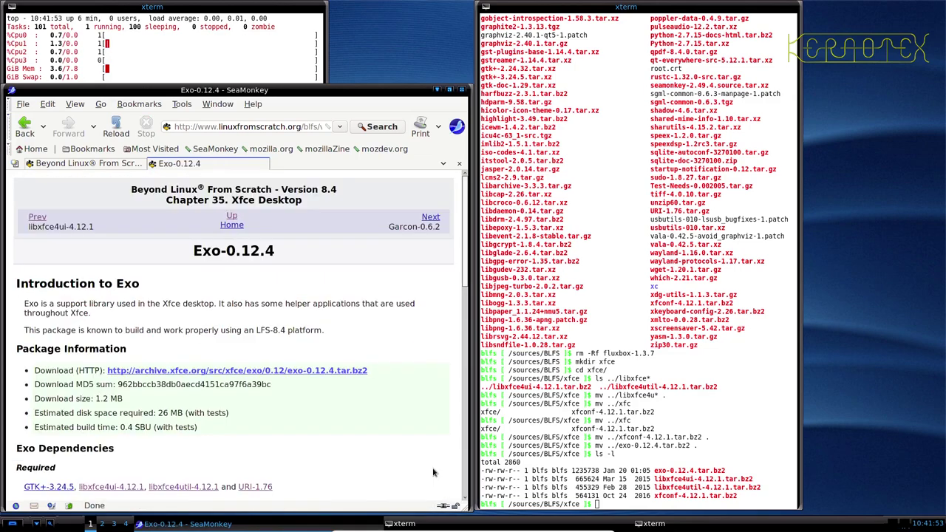
scroll(376, 462, down, 2)
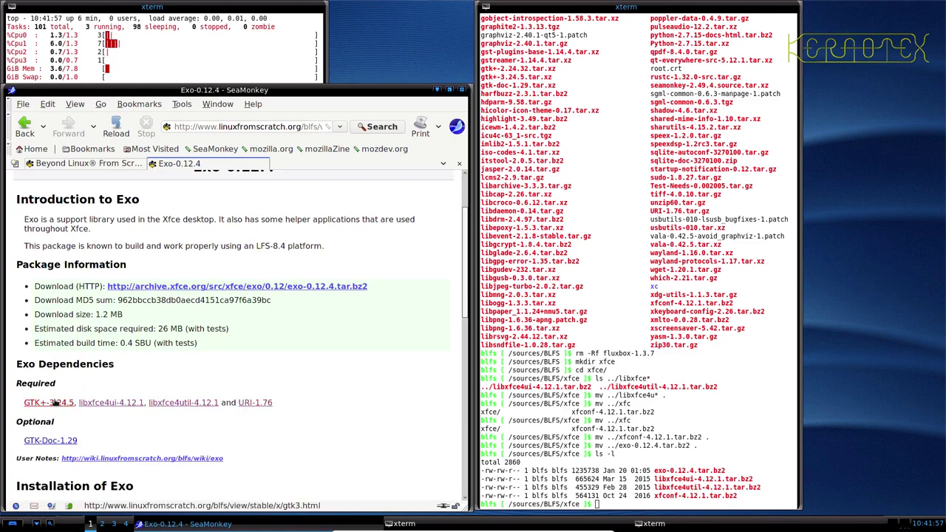
scroll(240, 436, down, 10)
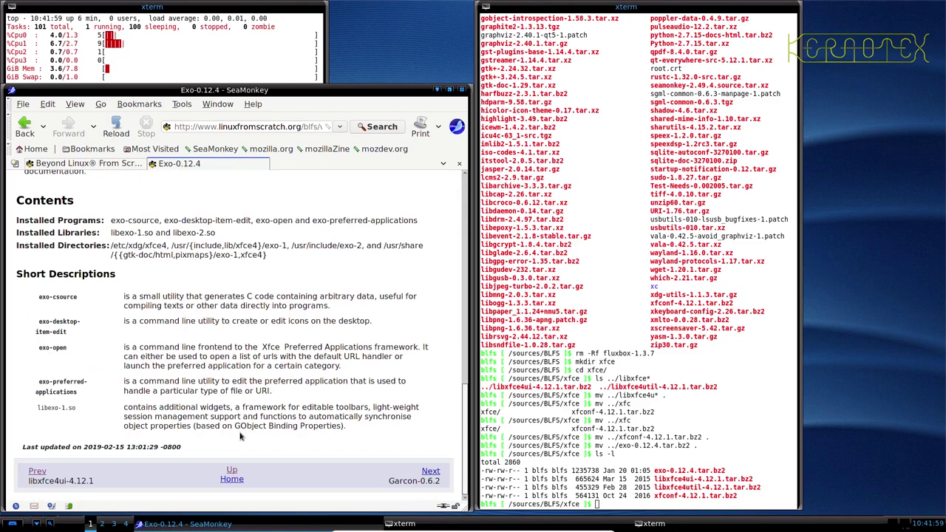
click(431, 472)
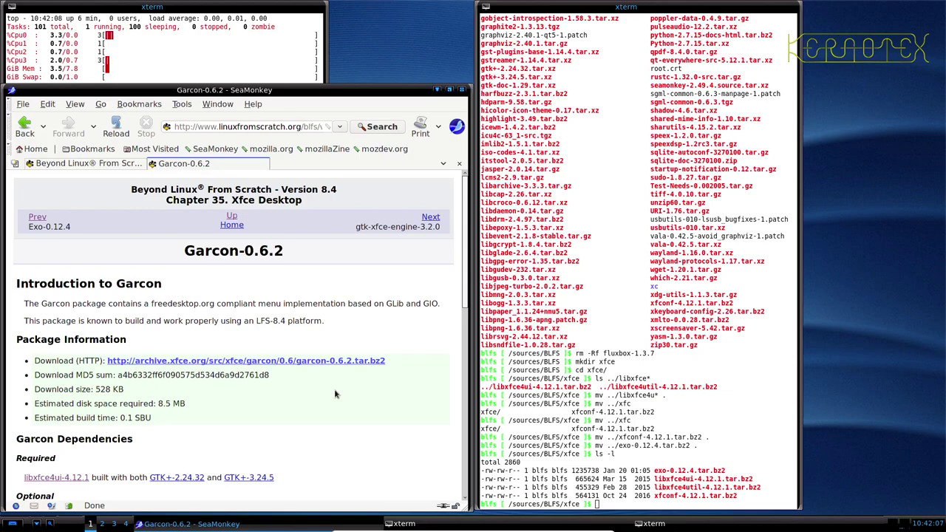
scroll(334, 394, down, 3)
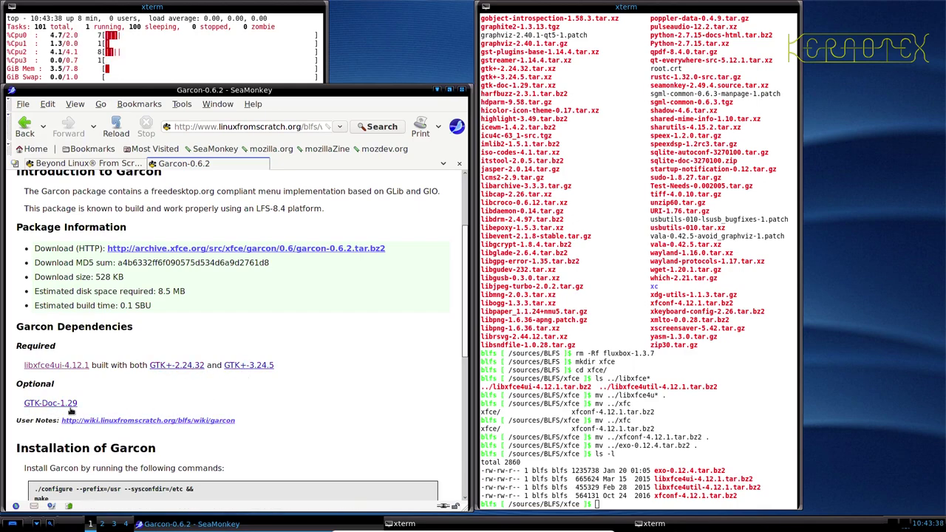
Copy the garcon tarball link and check the gtk tarballs in the parent folder
right_click(356, 250)
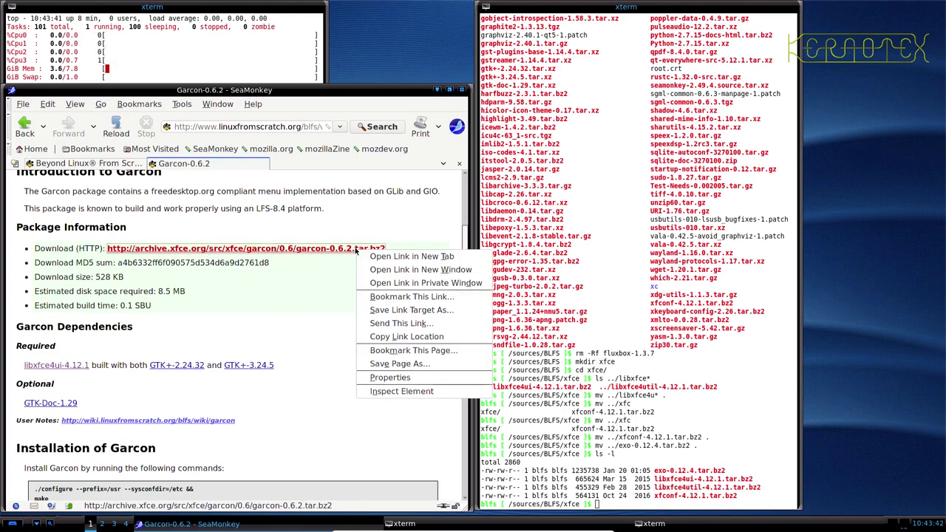
click(372, 338)
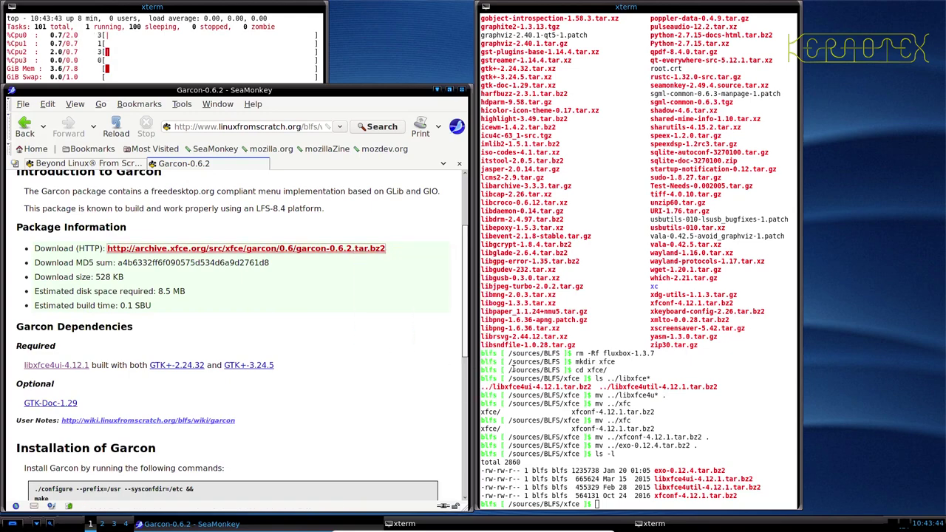
click(530, 369)
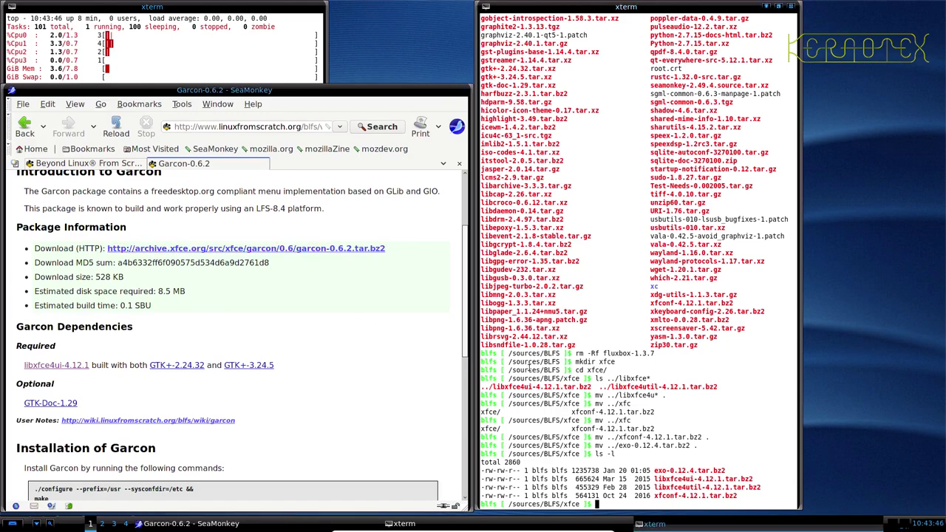
text(ls -l ../gtk)
key(Tab)
key(Tab)
key(Tab)
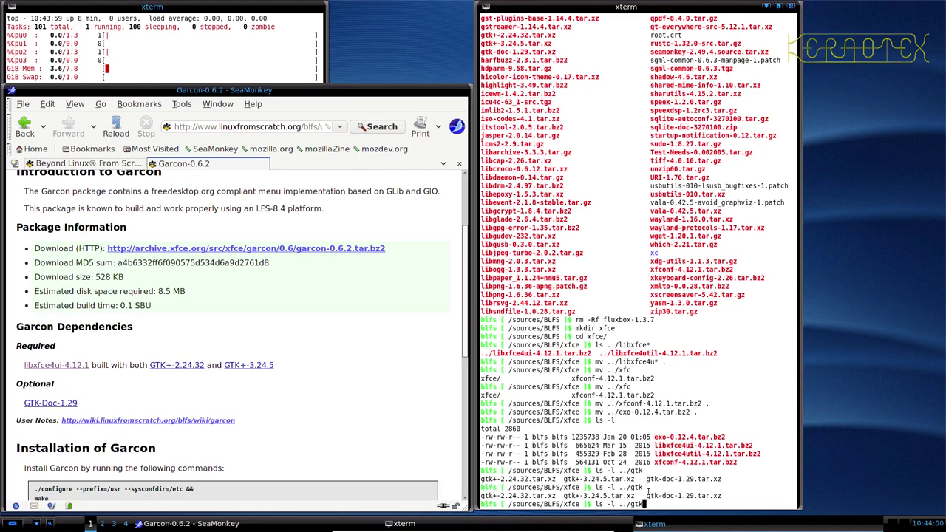
key(BackSpace)
key(BackSpace)
key(BackSpace)
key(BackSpace)
key(BackSpace)
key(BackSpace)
key(BackSpace)
key(BackSpace)
key(BackSpace)
key(BackSpace)
key(BackSpace)
key(BackSpace)
Download garcon-0.6.2.tar.bz2 with wget using the copied link address
text(wget)
right_click(324, 249)
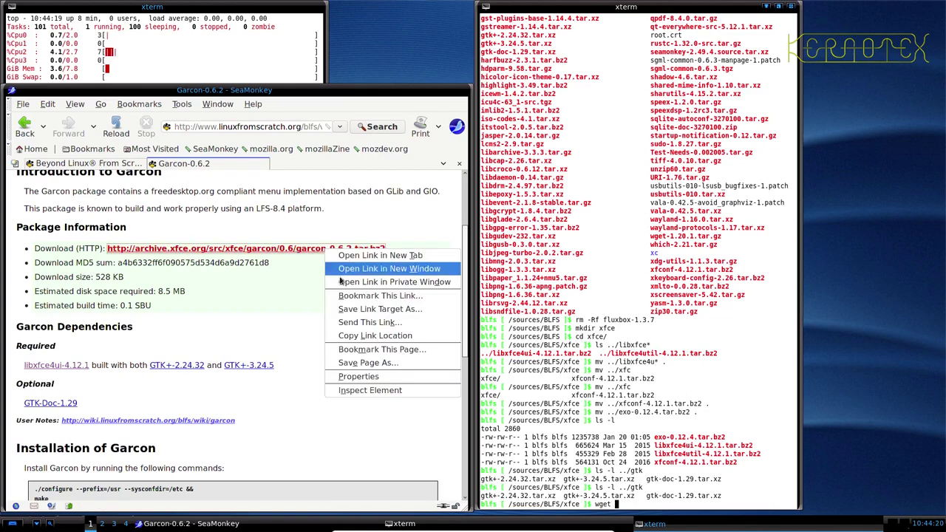
click(355, 332)
middle_click(569, 340)
key(Return)
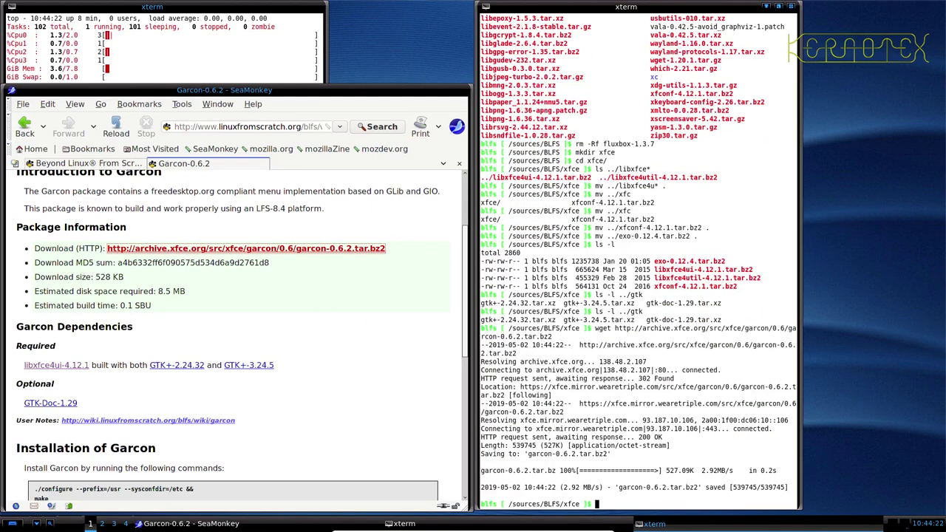
Extract garcon-0.6.2.tar.bz2 with tar -xvf and enter garcon-0.6.2
text(tar -xvf garc)
key(Tab)
key(Return)
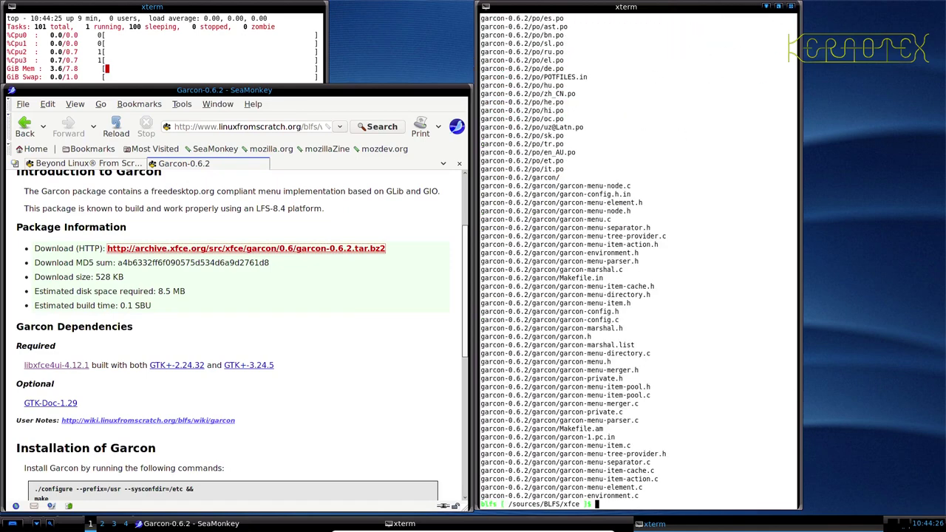
text(cd gar)
key(Tab)
key(Return)
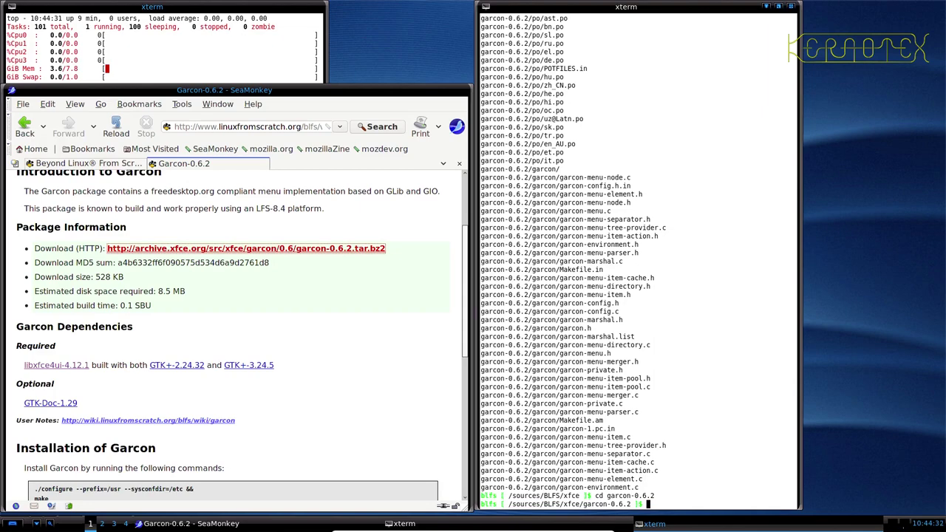
Turn the terminal's show-on-all-workspaces option on and back off from its window menu
click(486, 7)
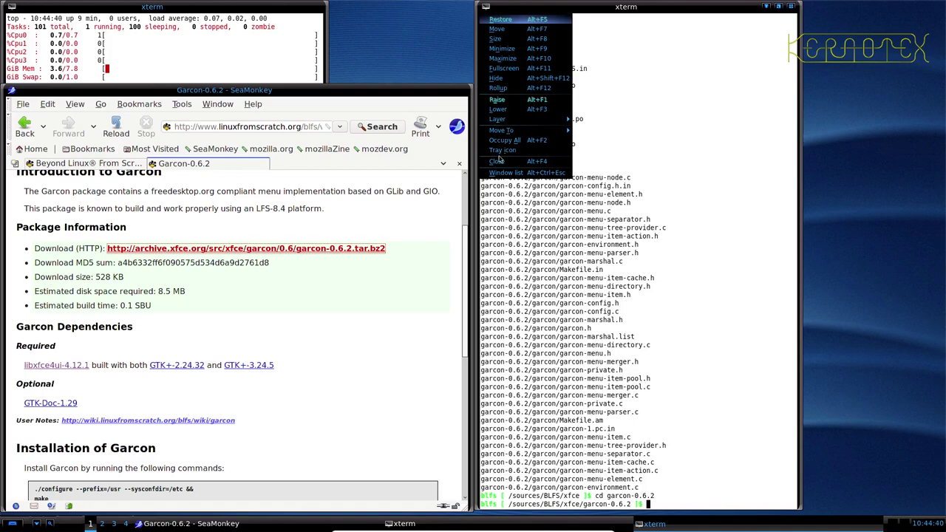
drag(660, 128, 485, 10)
click(486, 9)
mouse_move(494, 120)
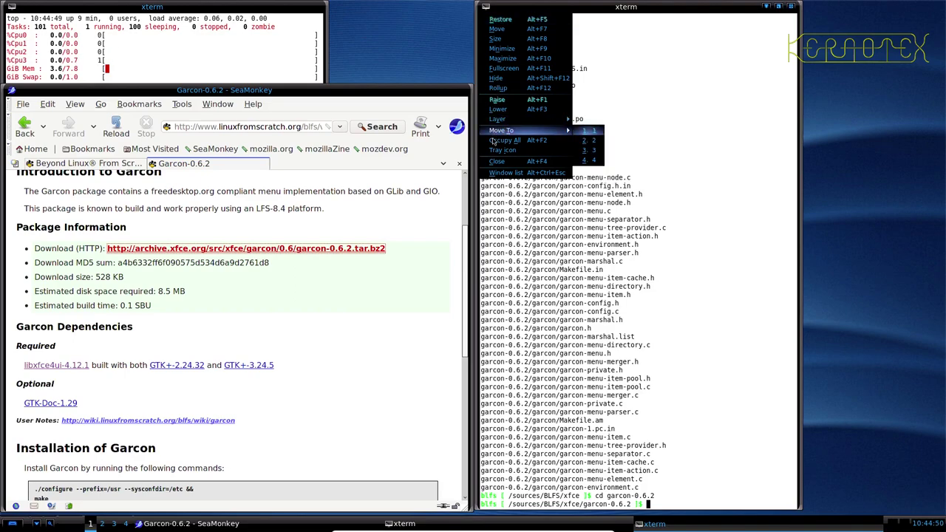
click(492, 138)
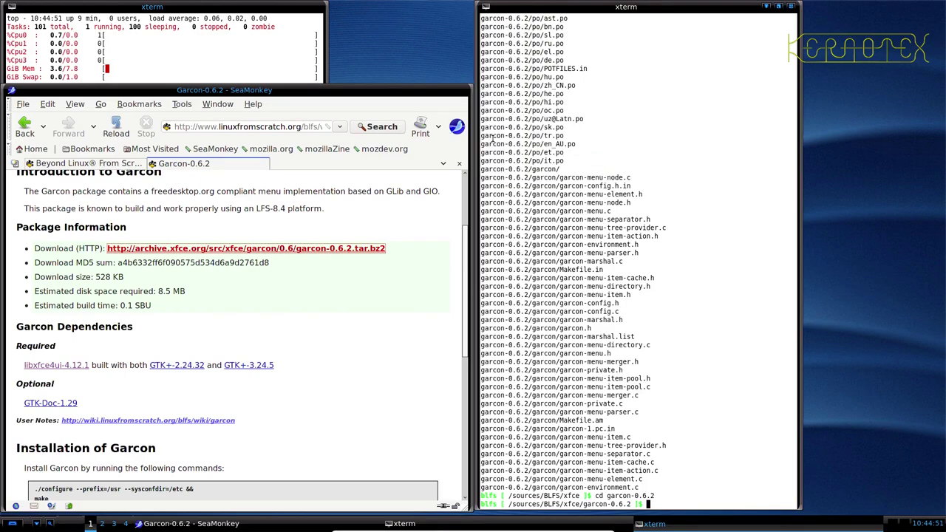
click(486, 9)
click(491, 139)
click(489, 8)
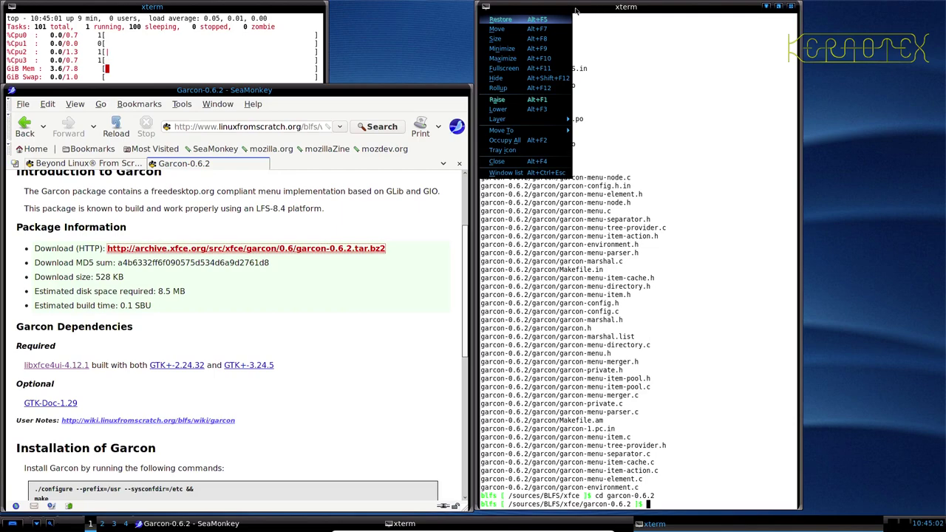
click(607, 7)
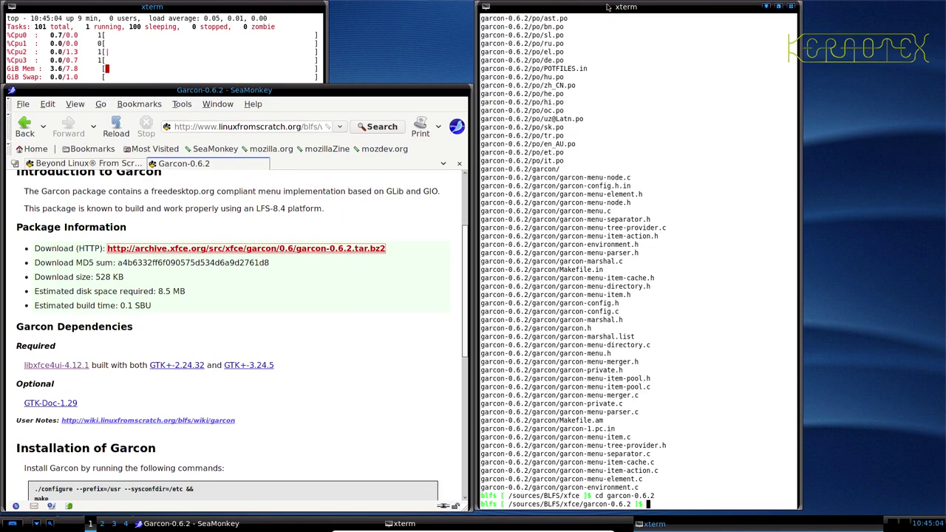
Launch a UXTerm from the application menu, then close the stray window with Ctrl+D
click(18, 524)
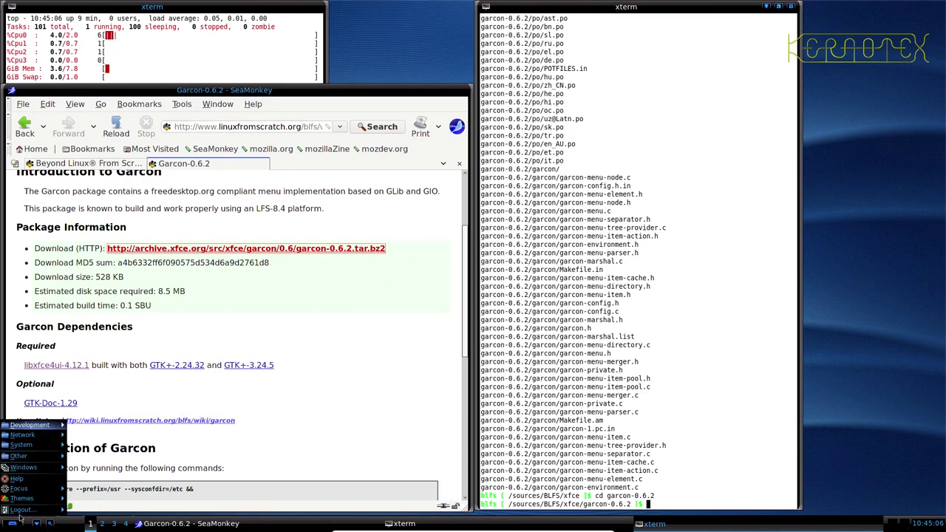
mouse_move(43, 446)
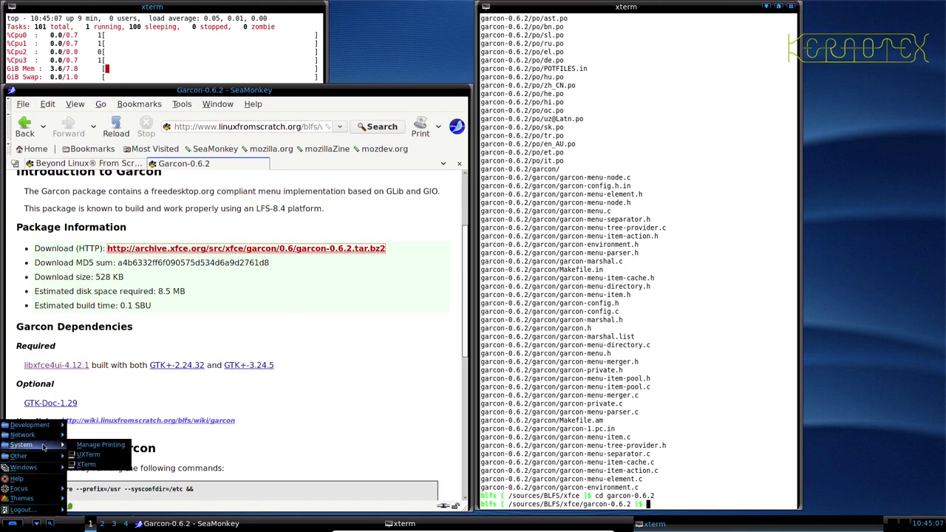
click(96, 454)
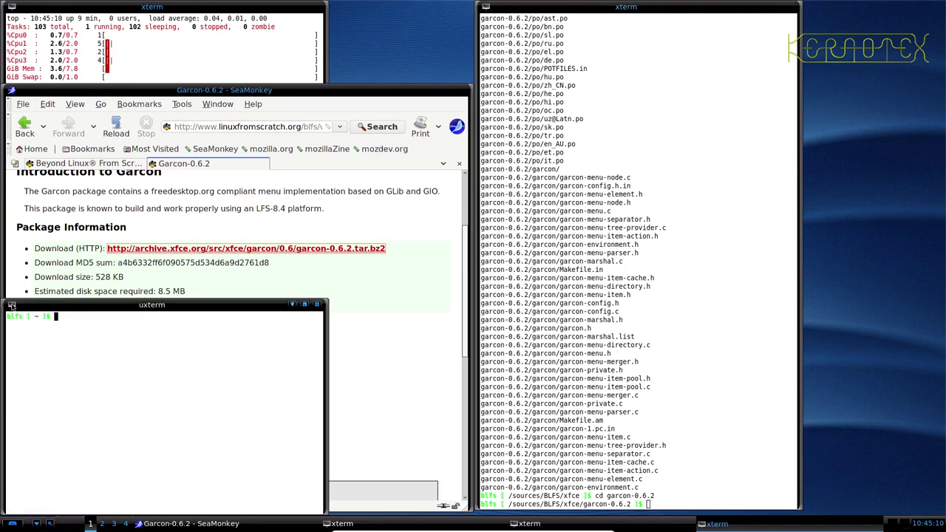
click(12, 305)
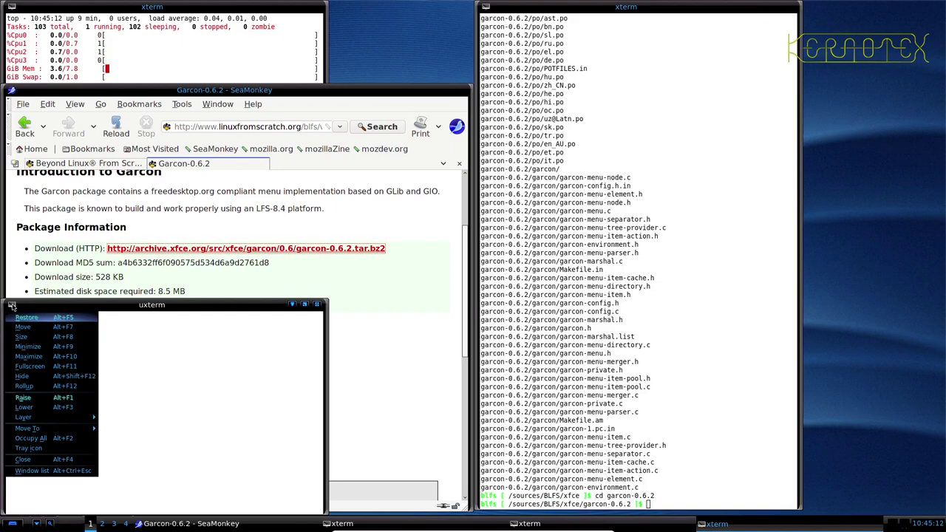
click(190, 348)
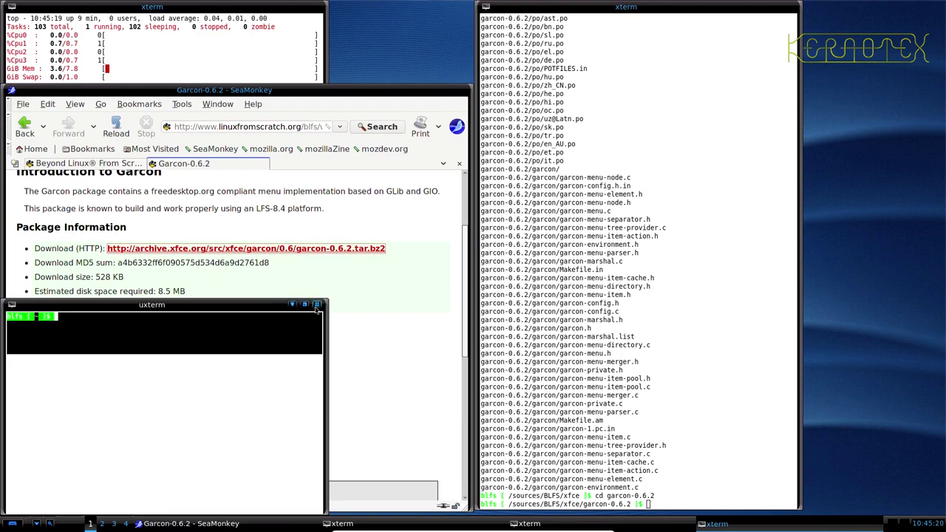
right_click(243, 310)
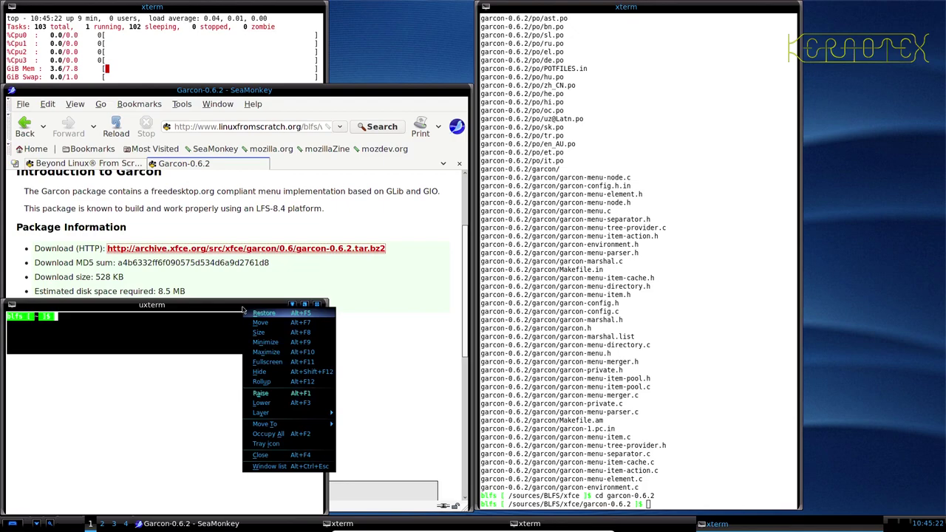
click(195, 311)
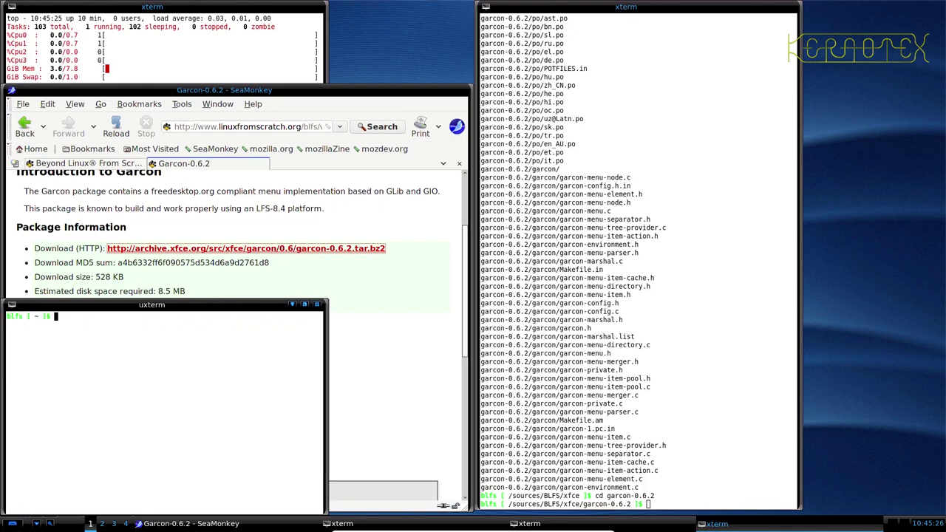
key(ctrl+d)
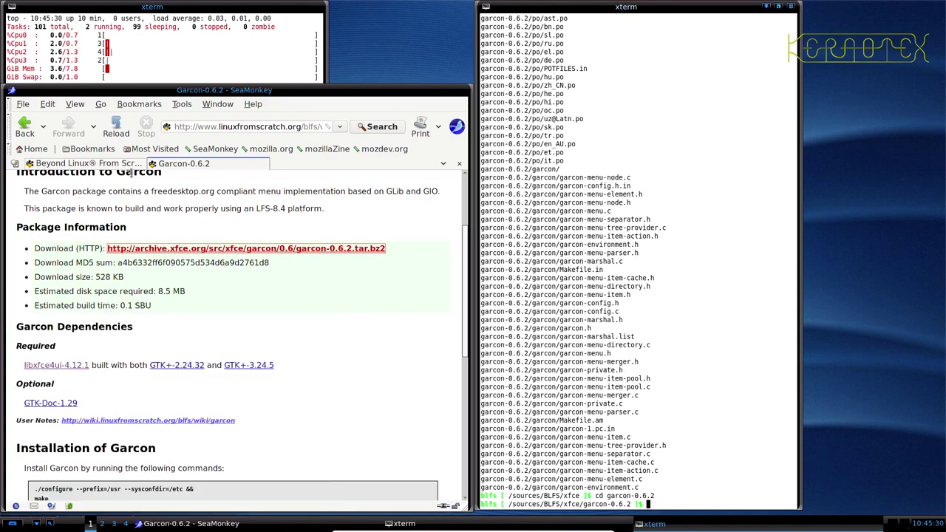
Open a new SeaMonkey browser window and search DuckDuckGo for 'increase size of font xterm'
click(24, 105)
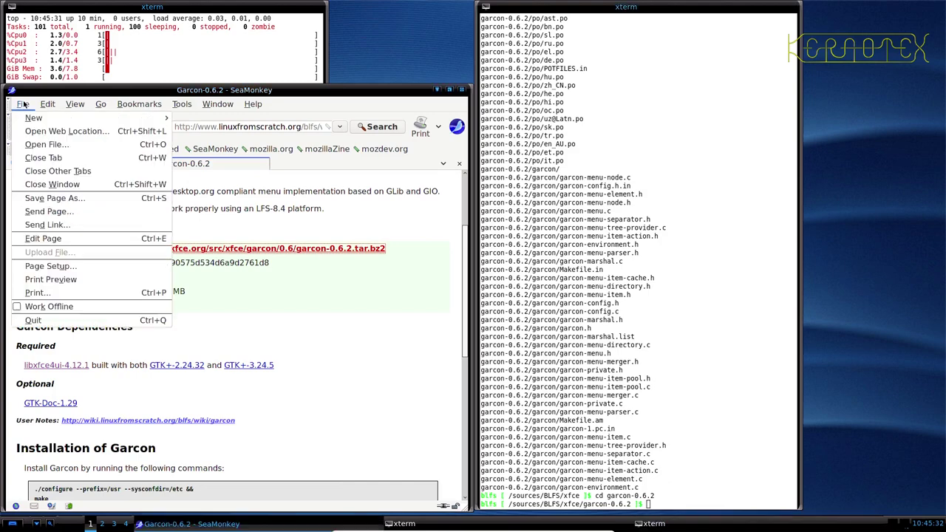
mouse_move(43, 119)
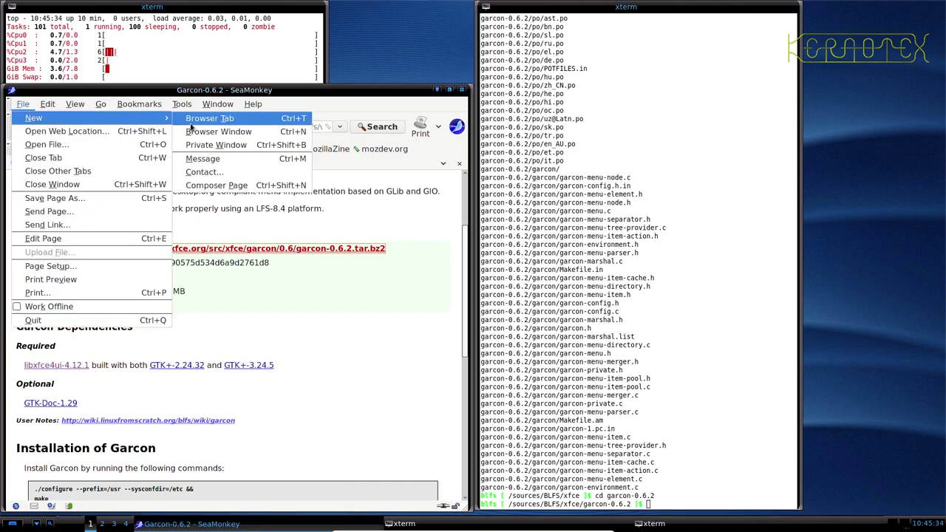
click(244, 131)
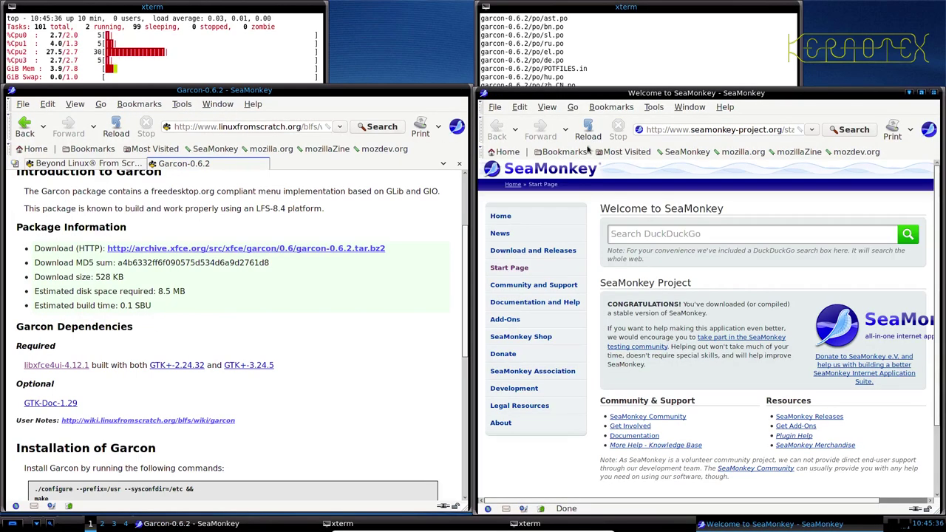
click(683, 234)
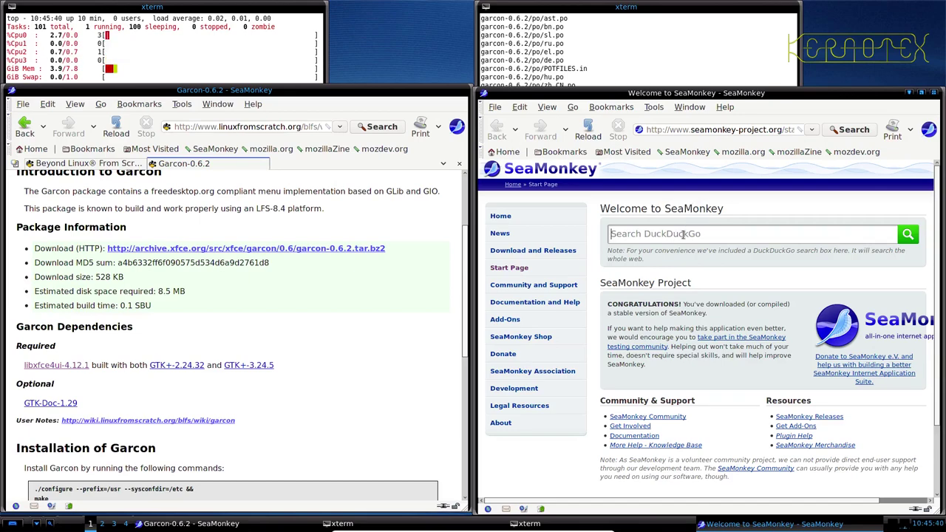
text(increase size of)
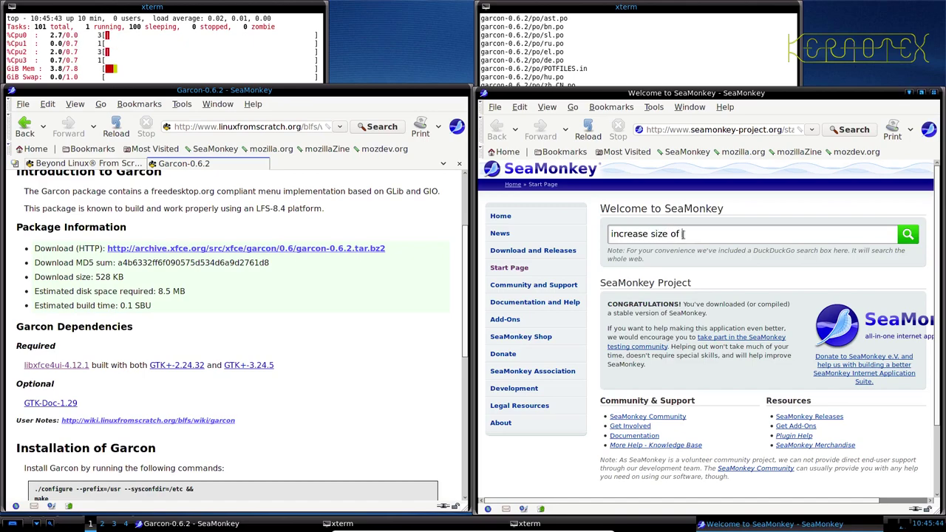
text( font xterm)
key(Return)
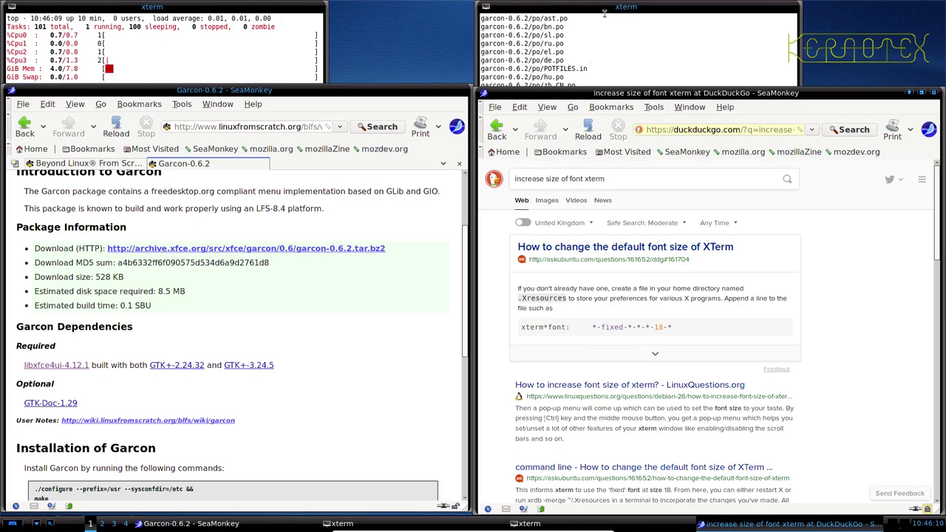
Bring the source terminal forward, move it toward mid-screen, and cd to the home directory
click(318, 37)
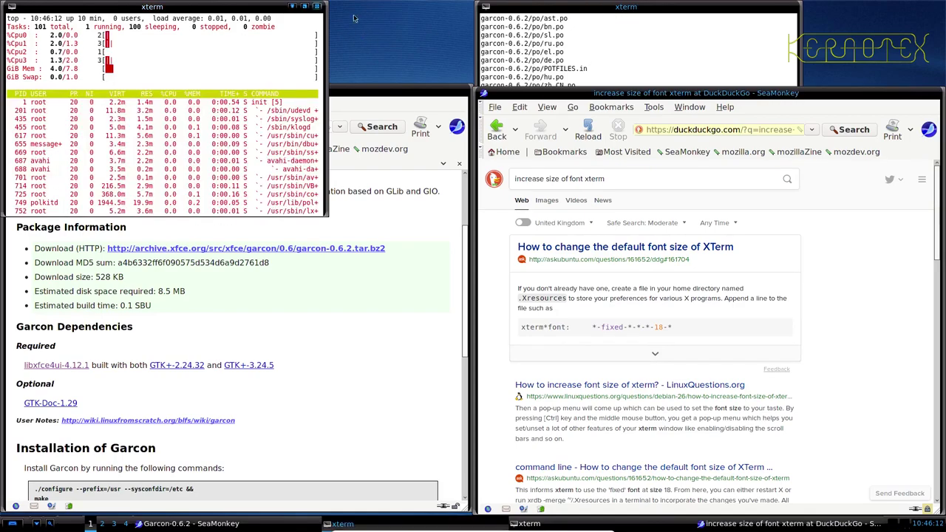
click(373, 87)
click(584, 45)
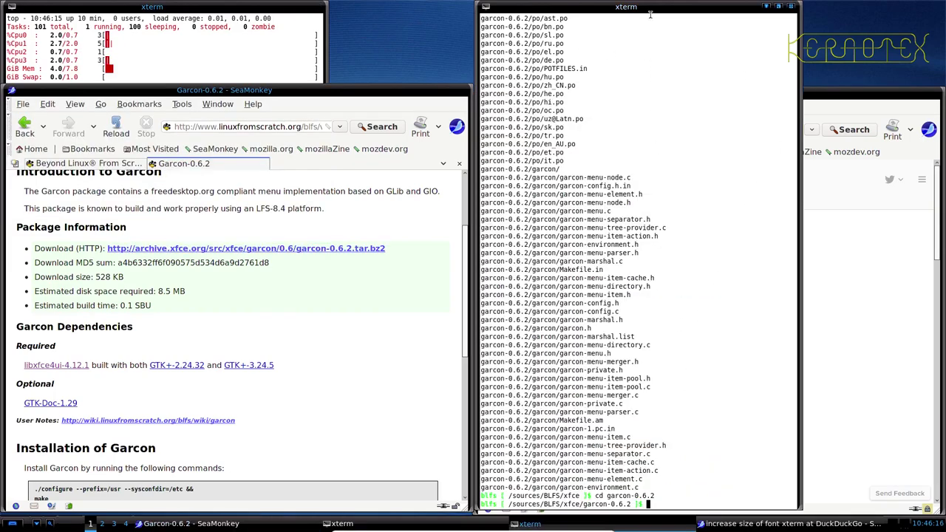
drag(652, 11, 350, 16)
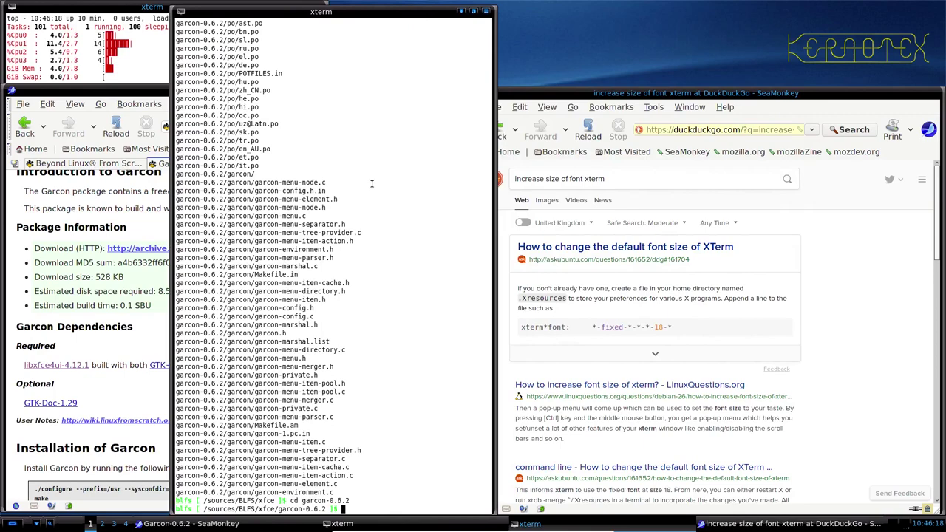
text(pus)
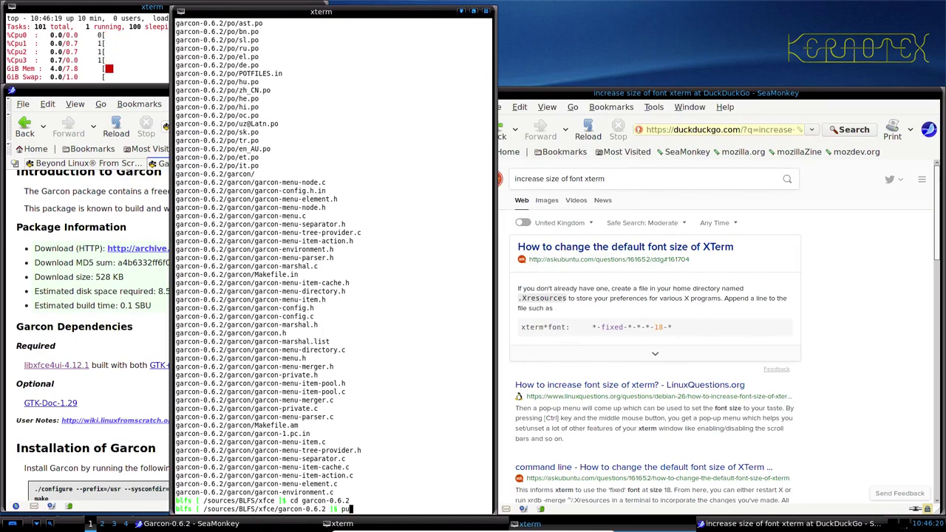
key(BackSpace)
key(BackSpace)
key(BackSpace)
text(cd)
key(Return)
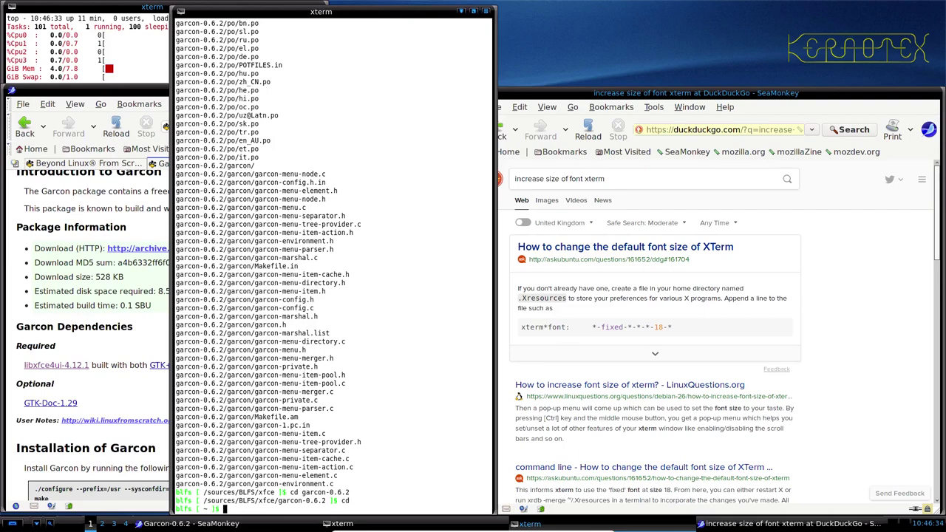
Create ~/.Xresources in vi with the pasted line xterm*font: *-fixed-*-*-*-18-* and save it
text(vi .Xresources)
key(Return)
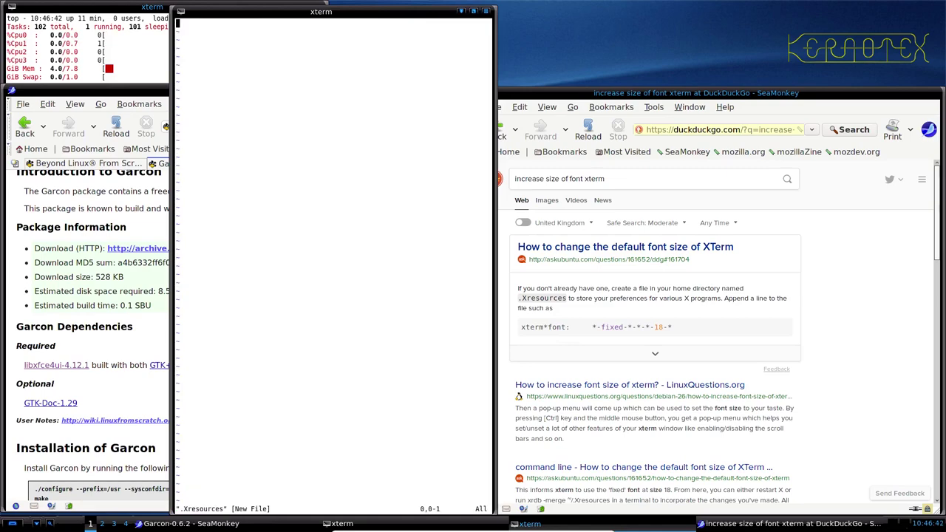
key(i)
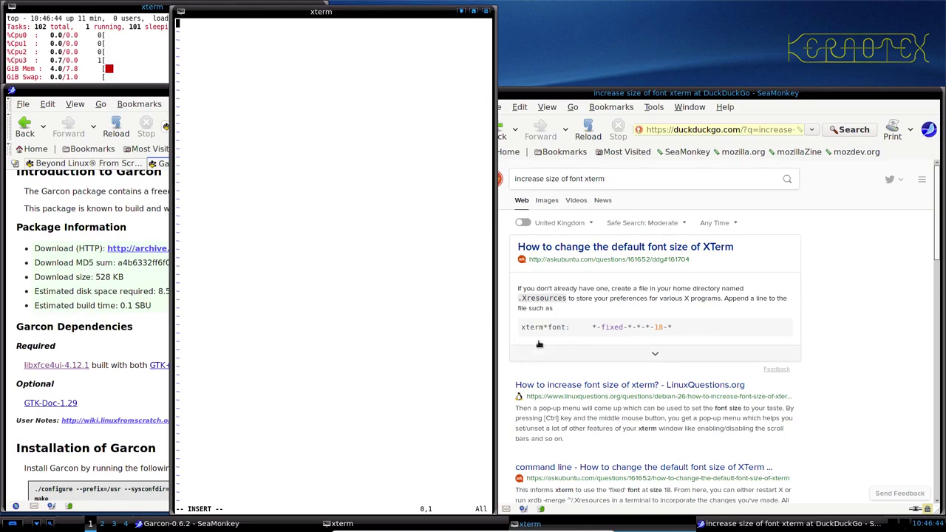
drag(521, 326, 673, 327)
middle_click(344, 71)
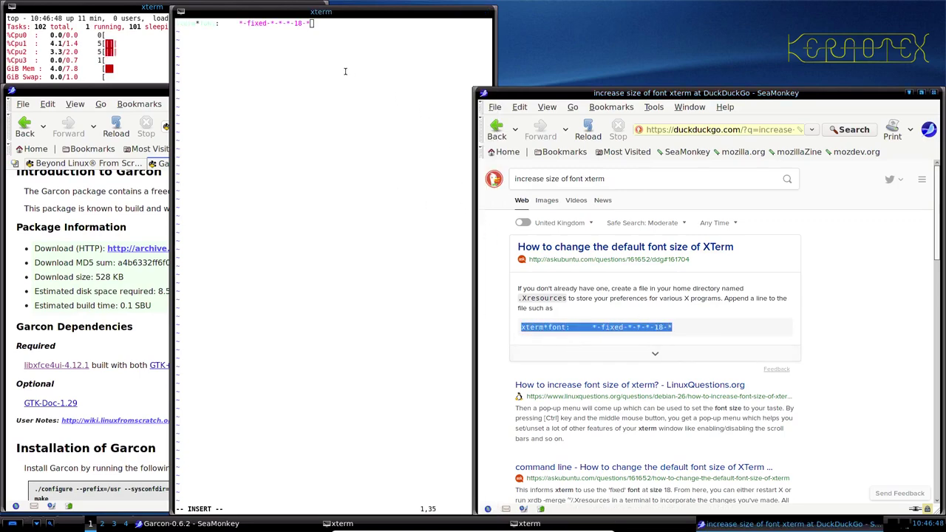
text(:x)
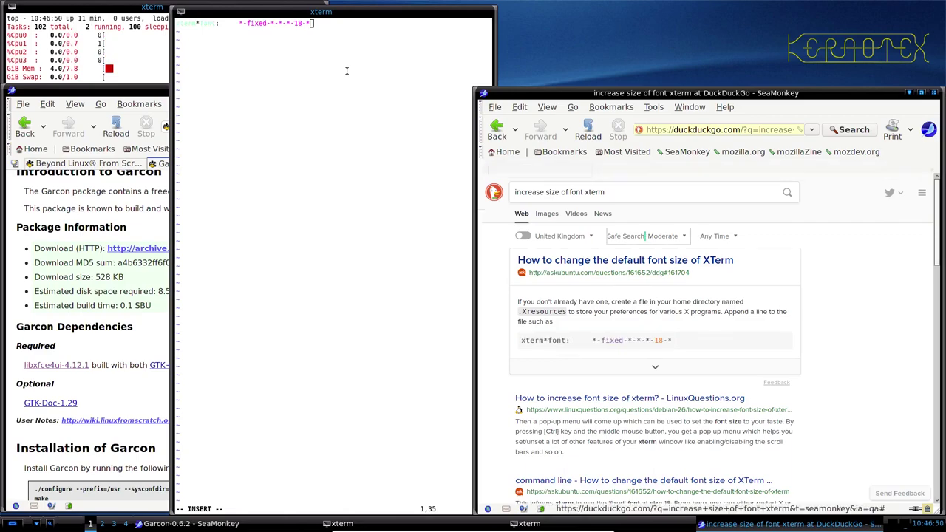
click(345, 71)
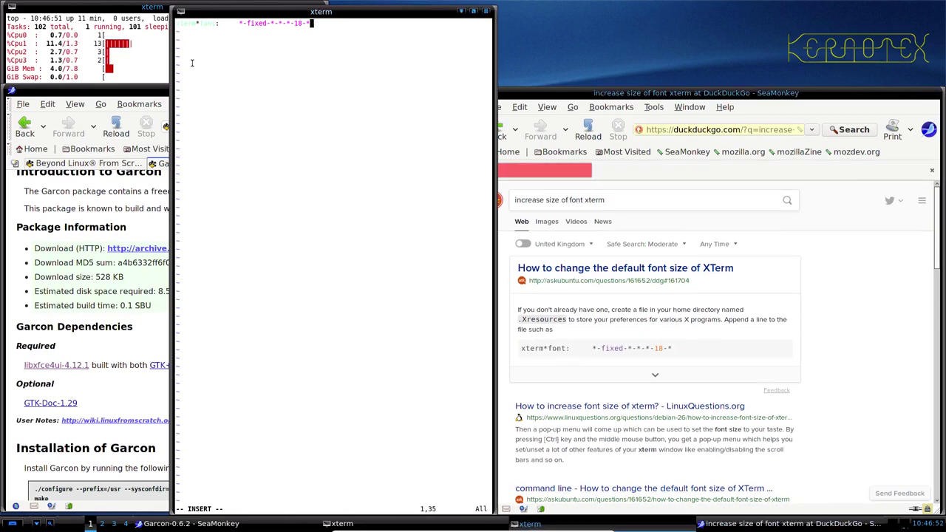
key(Escape)
text(:x)
key(Return)
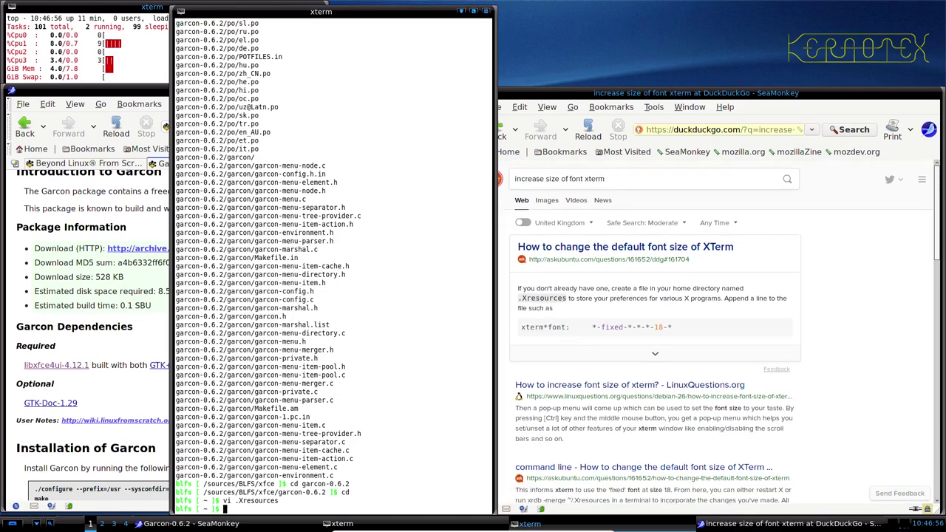
Test-launch xterm, then close it, the source terminal, and both SeaMonkey windows
text(xterm)
key(Return)
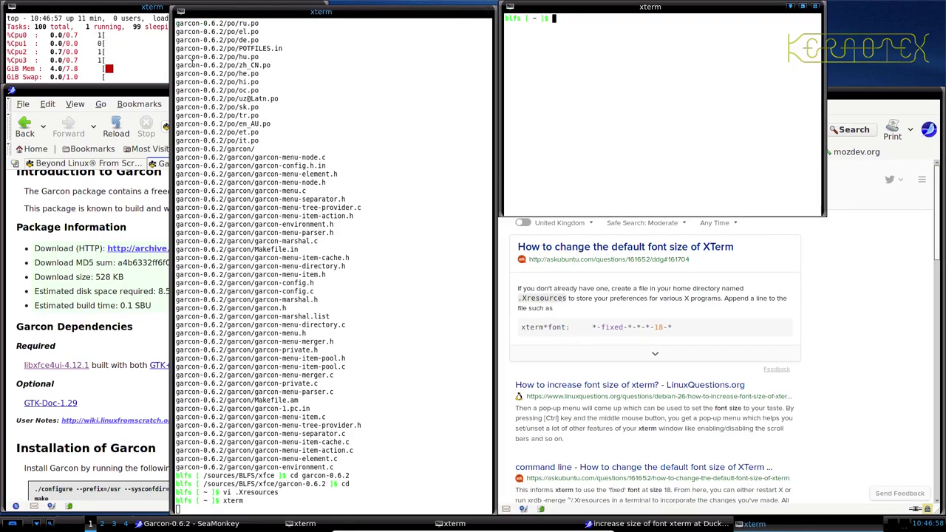
click(815, 6)
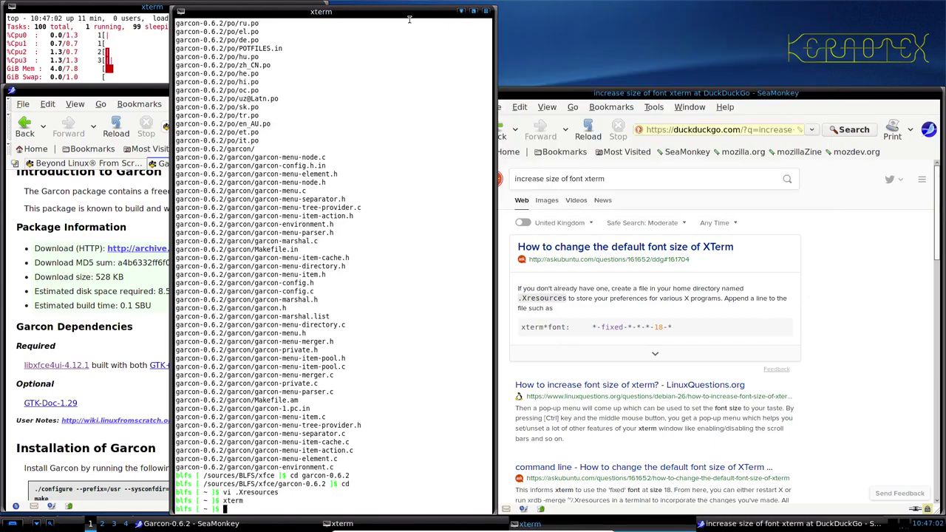
key(ctrl+d)
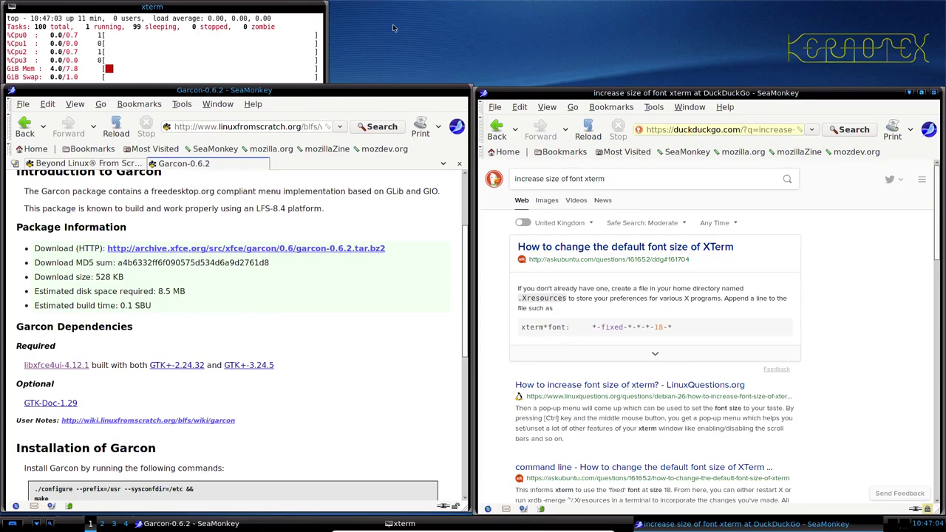
click(934, 94)
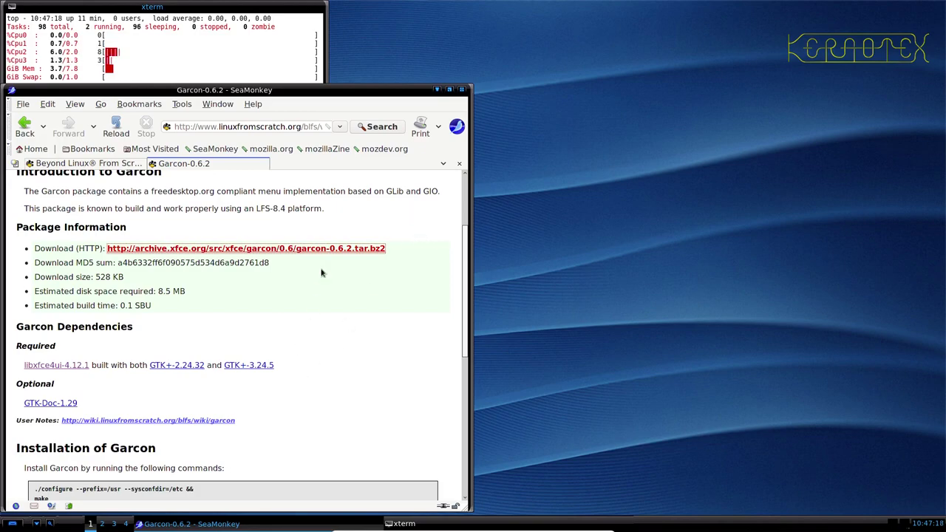
click(463, 91)
Quit top, close the last terminal, and log out of the IceWM session
key(q)
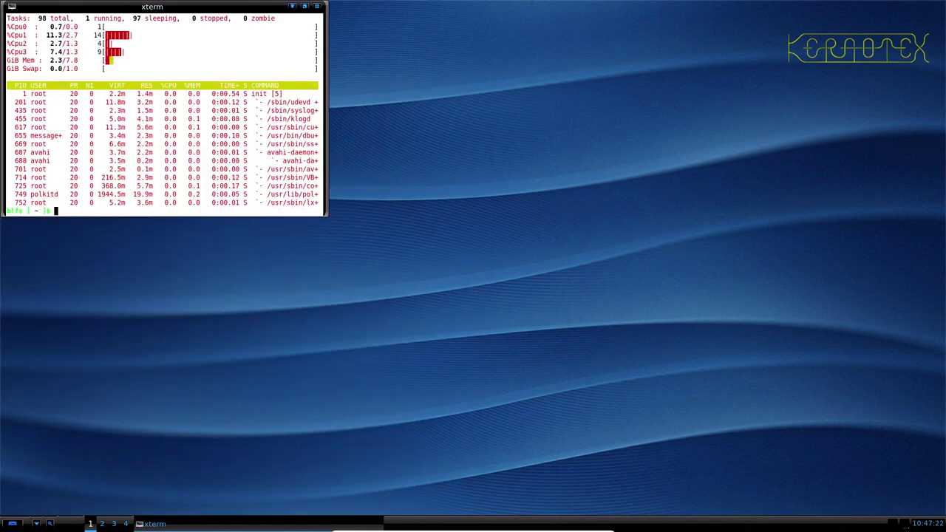
key(ctrl+d)
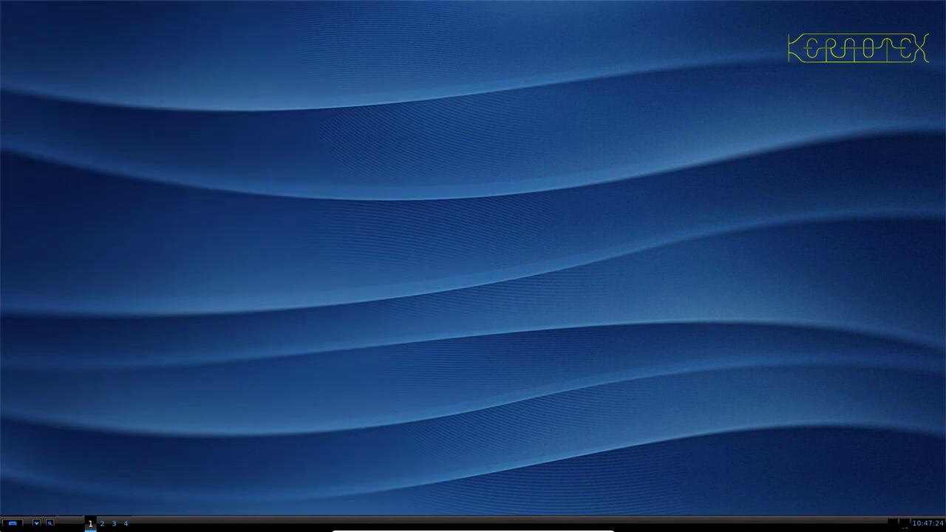
click(11, 524)
click(22, 511)
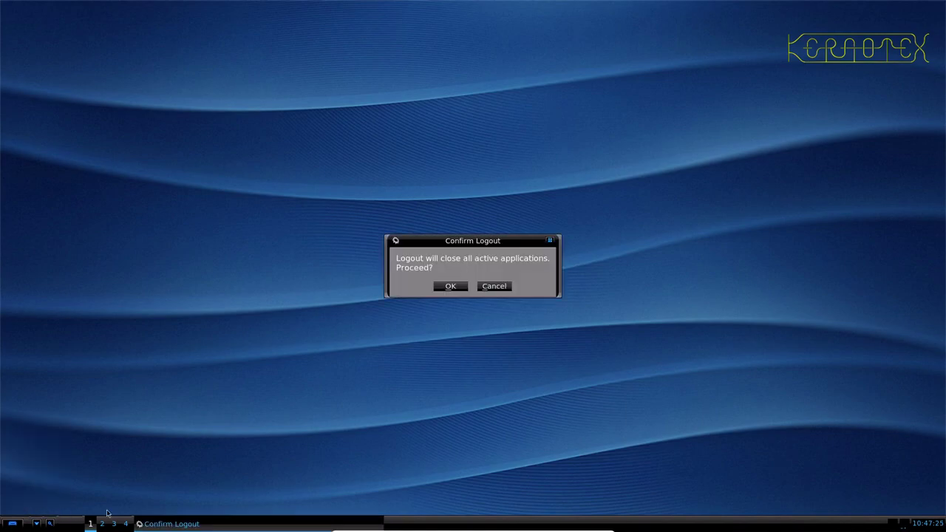
click(448, 287)
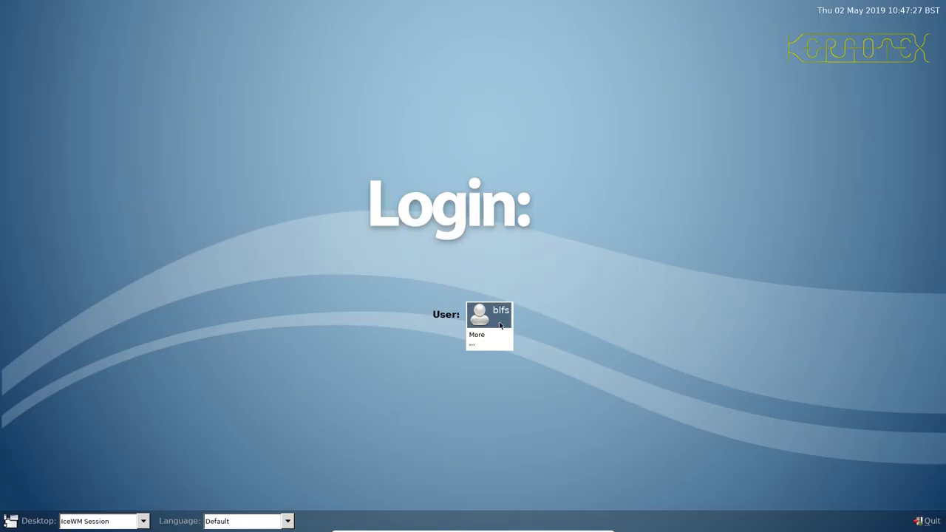
Select the user account, enter the password, and log back in
click(500, 323)
text(••)
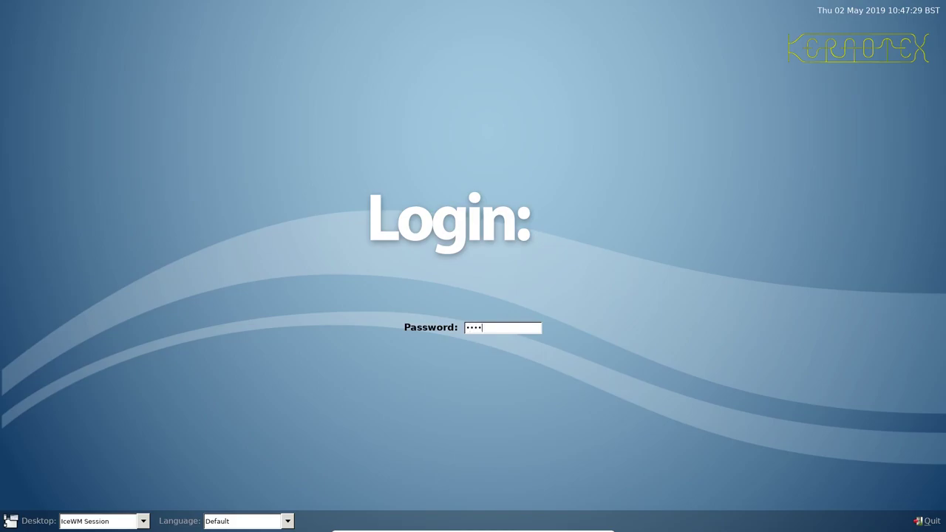
text(••)
key(Return)
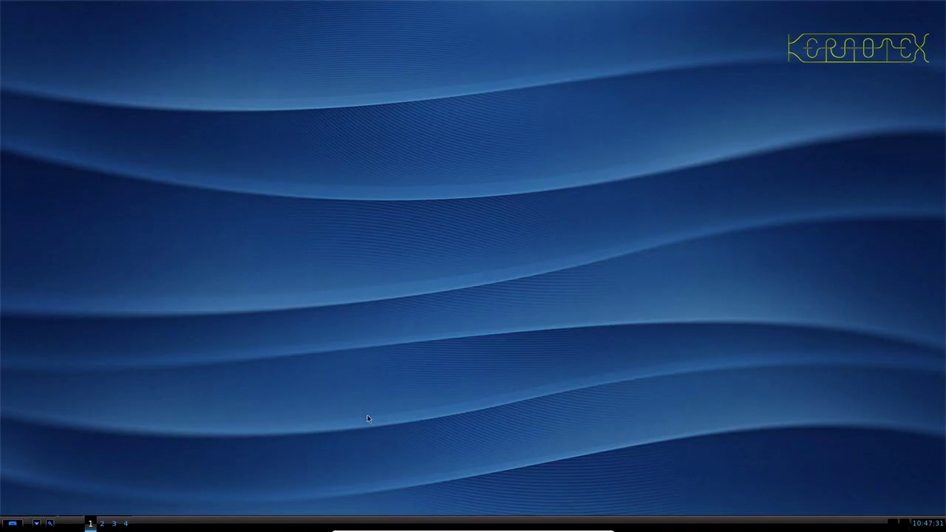
Open a new terminal from the menu and list all home-directory files with ls -la
click(34, 524)
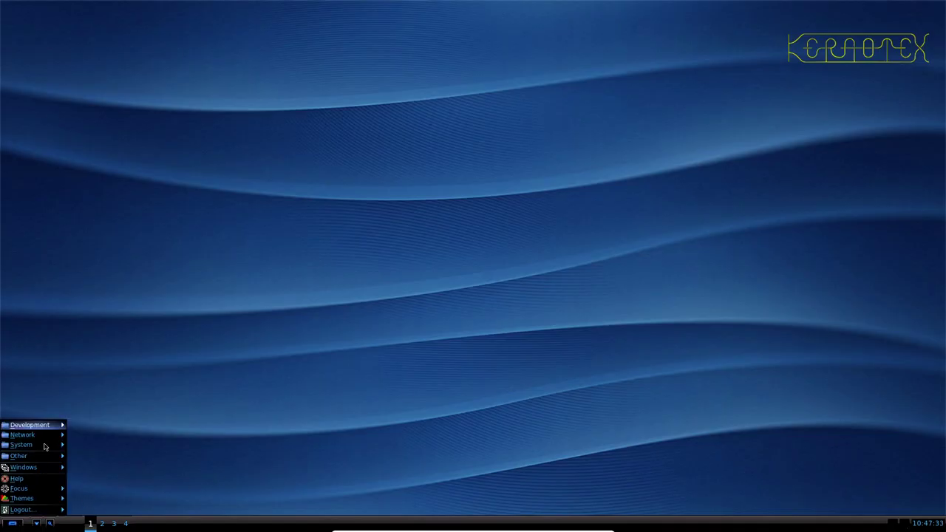
mouse_move(45, 446)
click(84, 465)
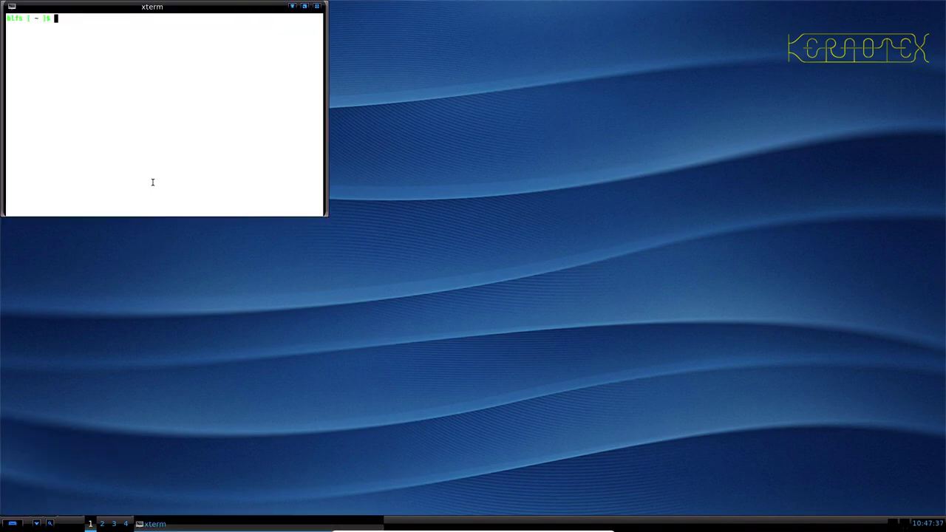
text(ls -la)
key(Return)
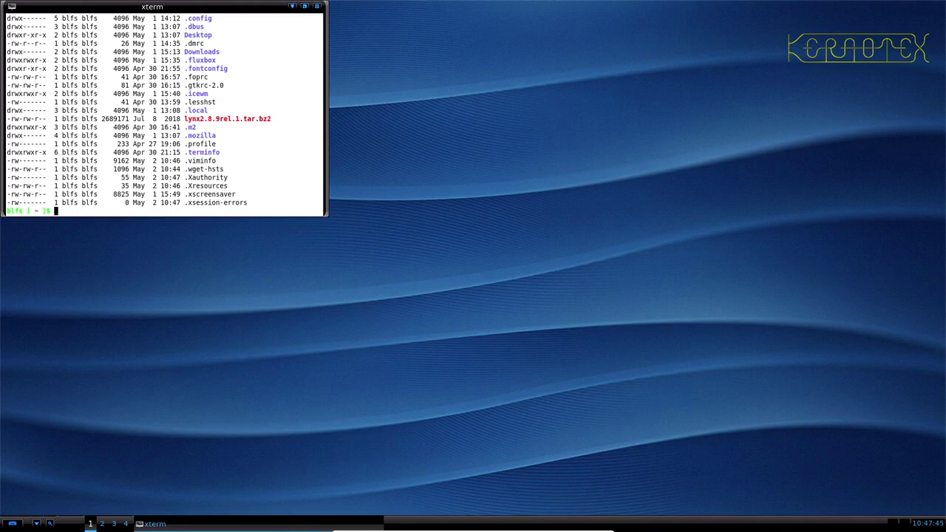
Display the contents of .Xresources with cat
text(rm )
text(.Xres)
key(Tab)
key(ctrl+a)
key(Delete)
key(Delete)
text(cat)
key(Return)
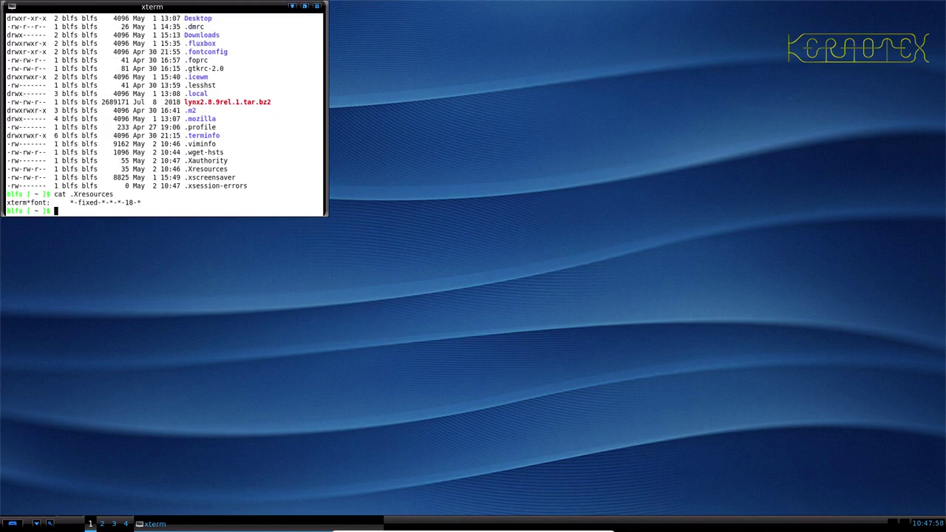
Delete .Xresources with rm and close the terminal
key(Up)
key(ctrl+a)
key(Delete)
key(Delete)
key(Delete)
text(rm)
key(Return)
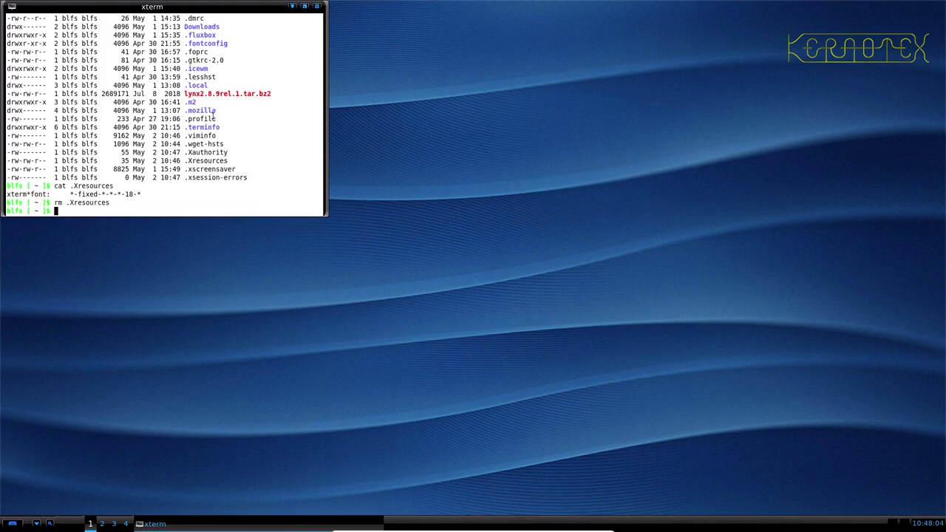
key(ctrl+d)
Open and close a test terminal, then launch SeaMonkey from the application menu
click(13, 525)
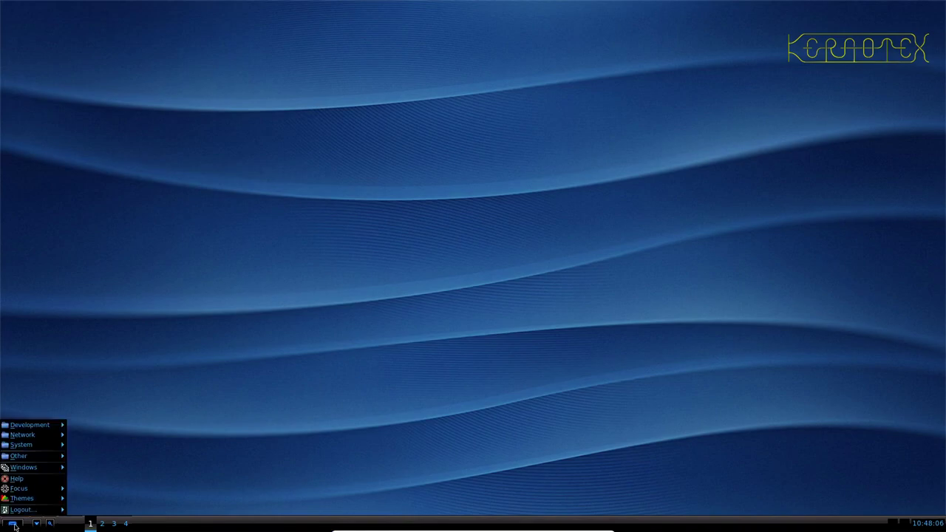
mouse_move(37, 448)
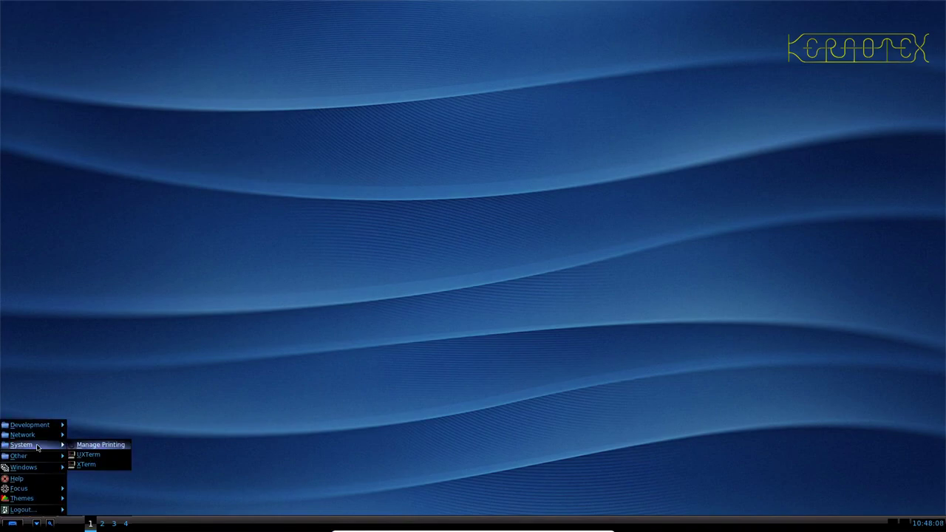
click(83, 465)
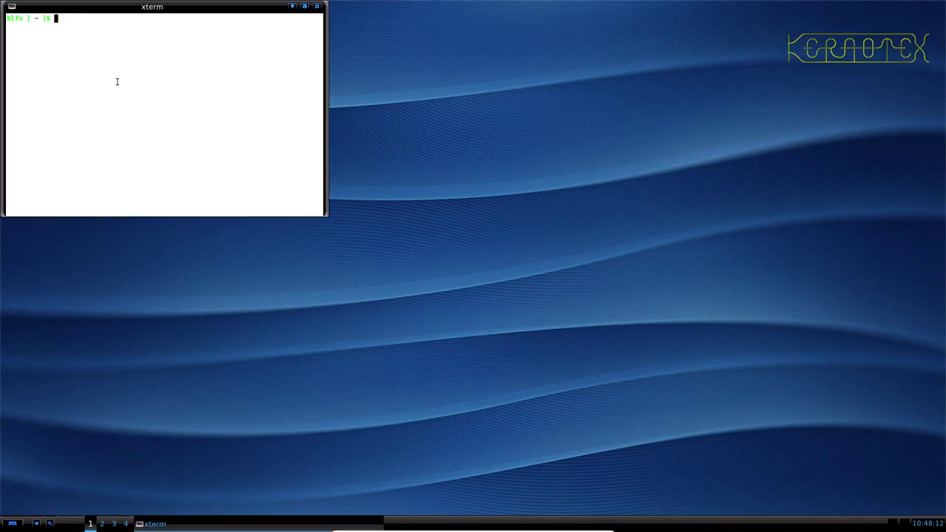
key(ctrl+d)
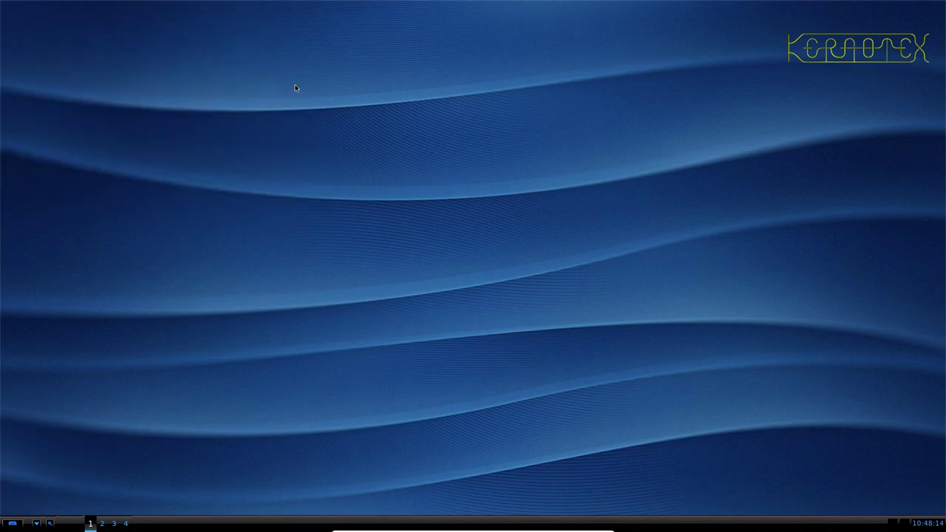
click(5, 526)
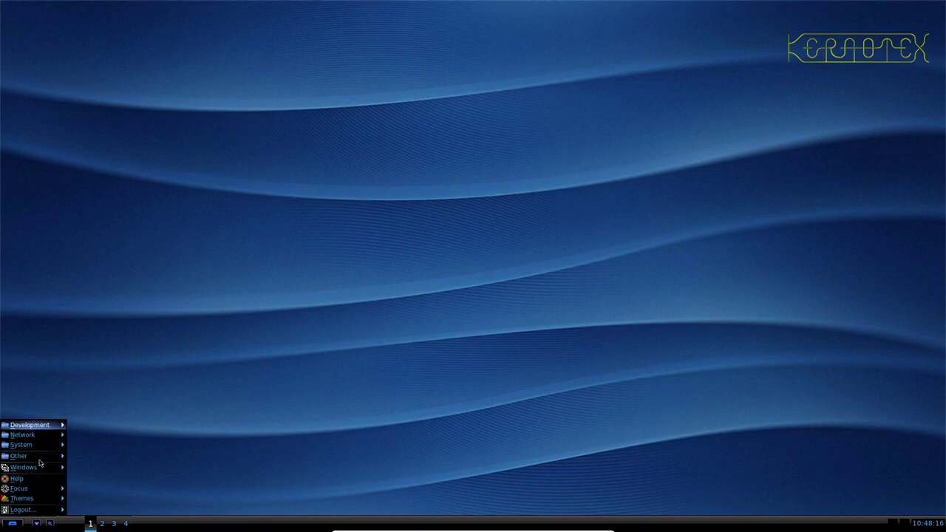
mouse_move(44, 436)
click(89, 455)
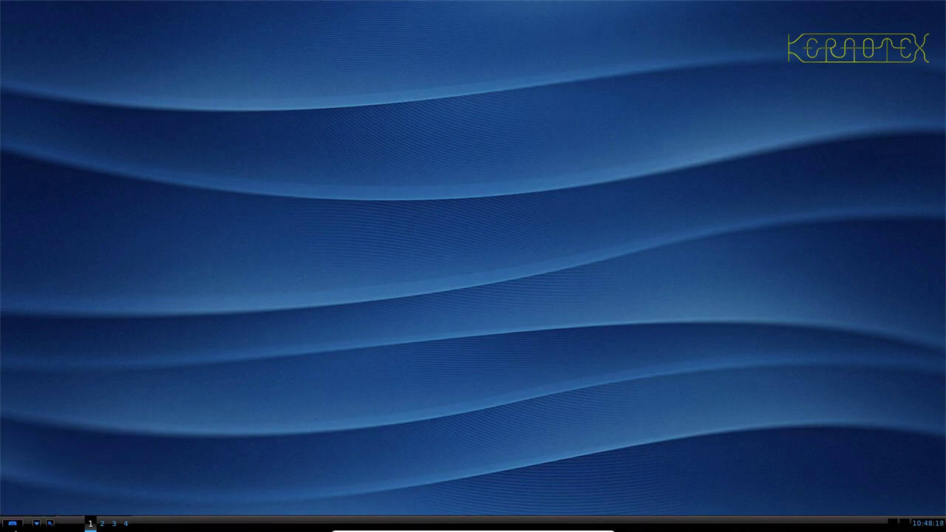
Start a terminal, move it to the top-left corner, and run top in it
click(13, 527)
mouse_move(37, 444)
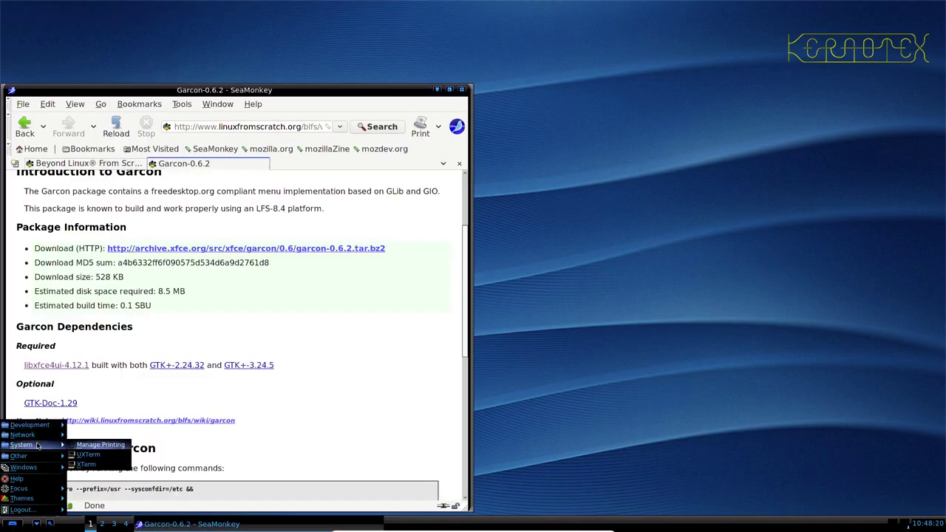
click(86, 464)
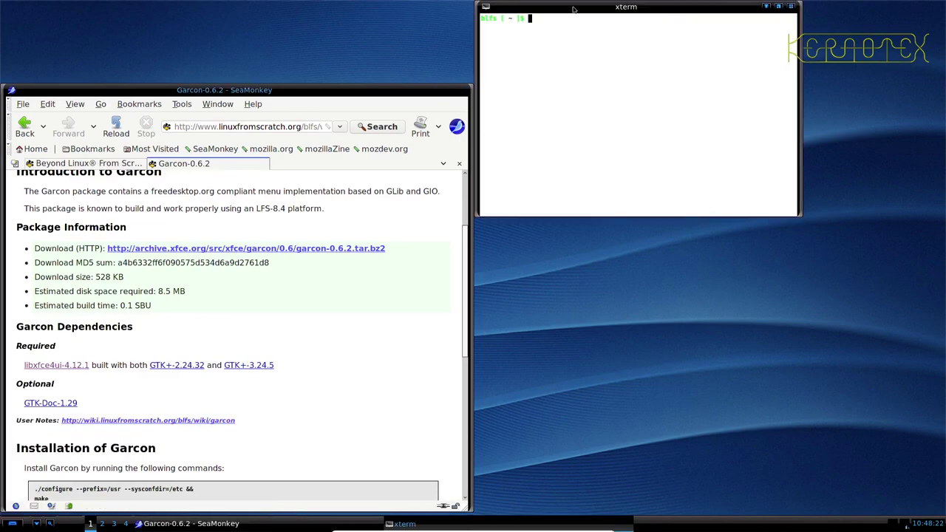
drag(573, 9, 102, 13)
text(top)
key(Return)
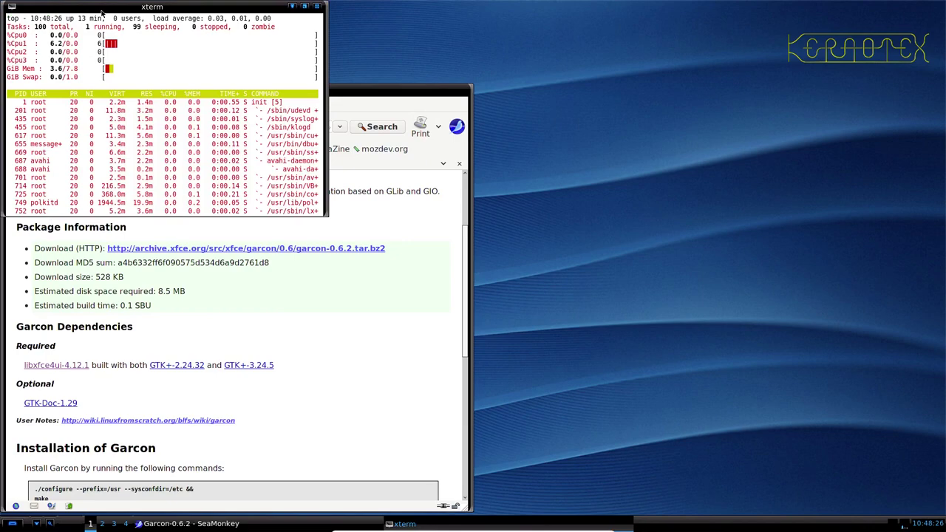
Open a second terminal and stretch it much taller on the right
click(296, 335)
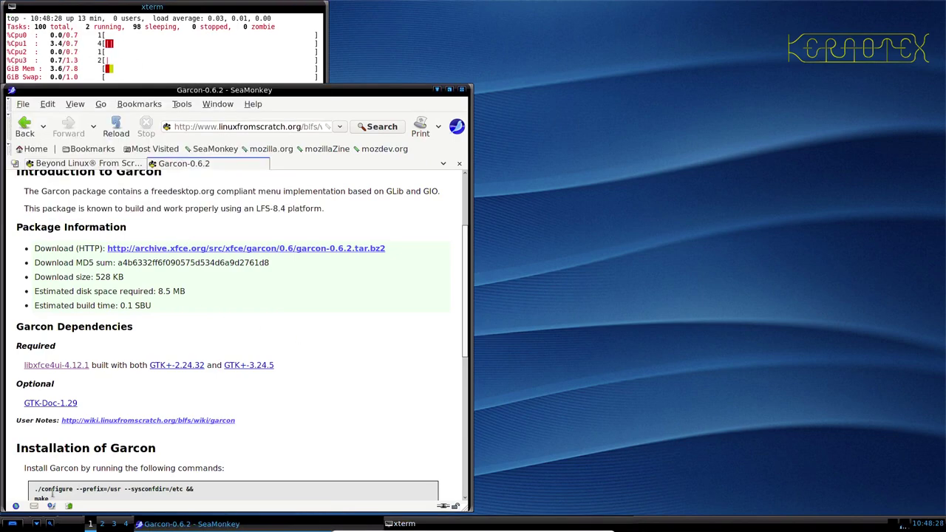
click(12, 523)
mouse_move(51, 436)
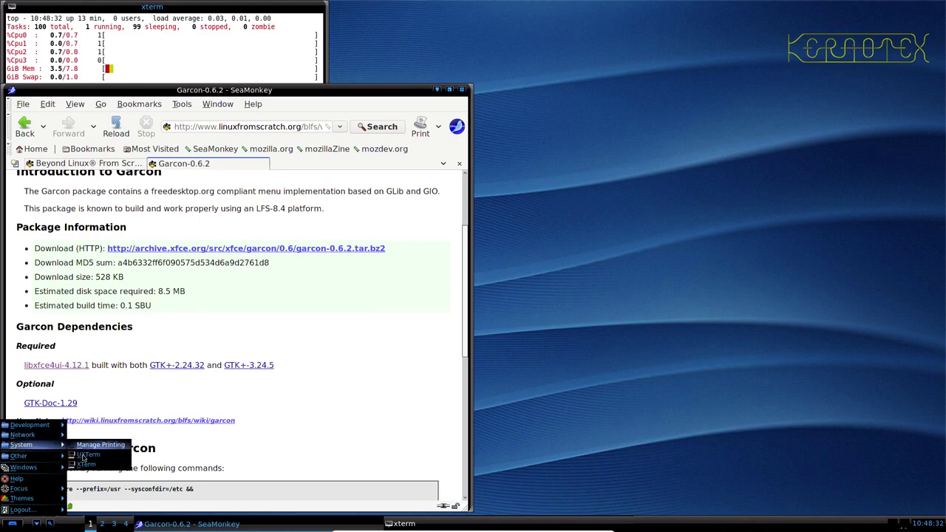
click(83, 464)
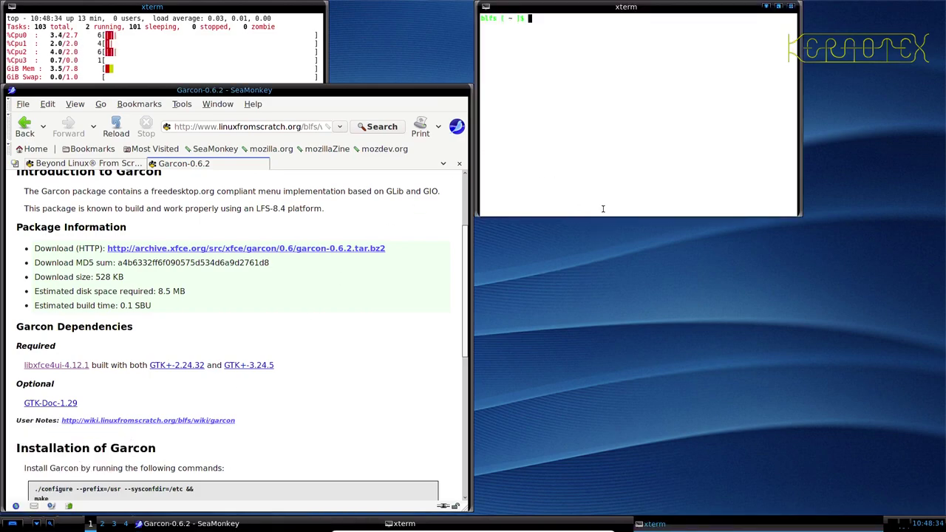
drag(602, 214, 596, 513)
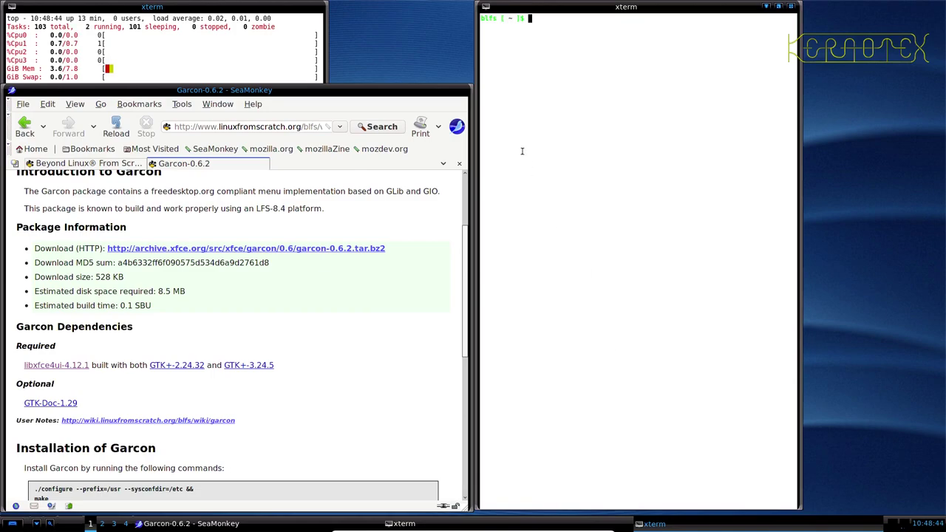
Change into the /sources/BLFS/xfce/garcon-0.6.2 source directory
text(cd /sources/BLFS/xfce)
key(BackSpace)
key(BackSpace)
key(BackSpace)
key(BackSpace)
text(xfce/ga)
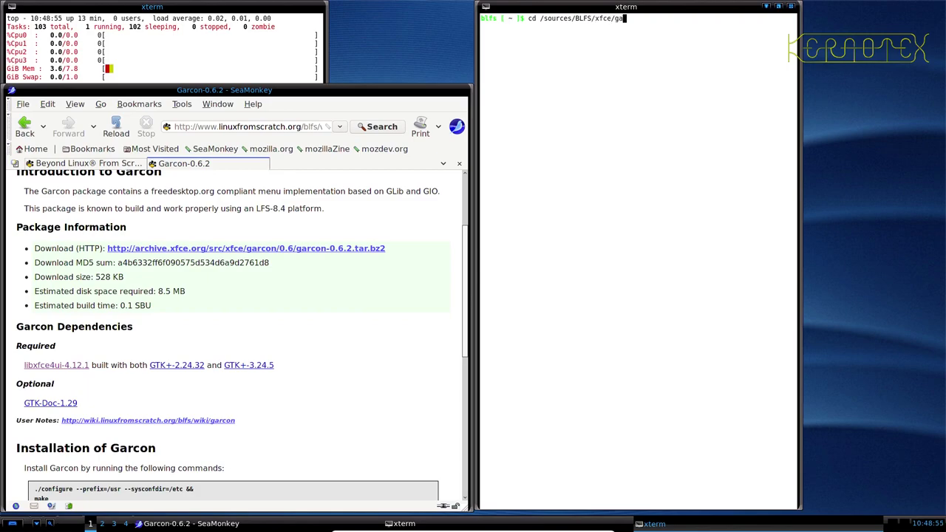
key(Tab)
key(Return)
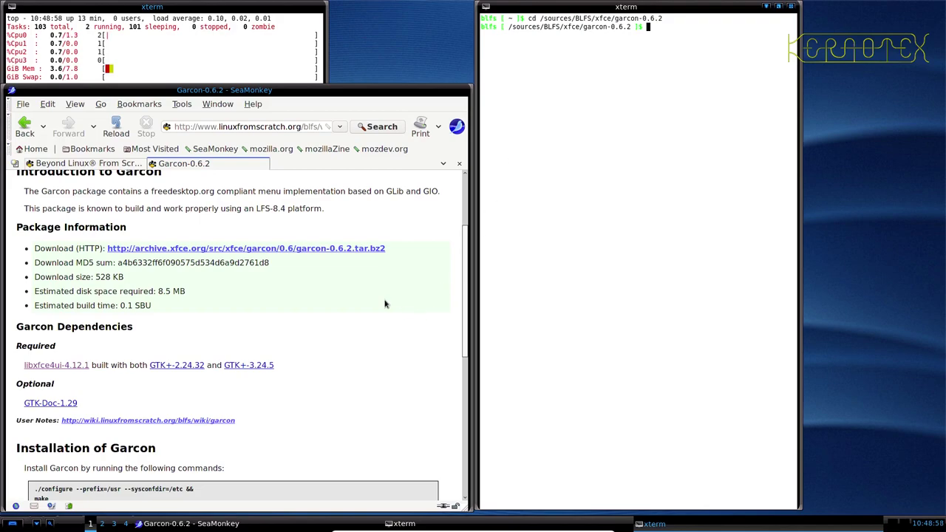
Paste and run ./configure --prefix=/usr --sysconfdir=/etc && make from the book page
scroll(385, 303, down, 6)
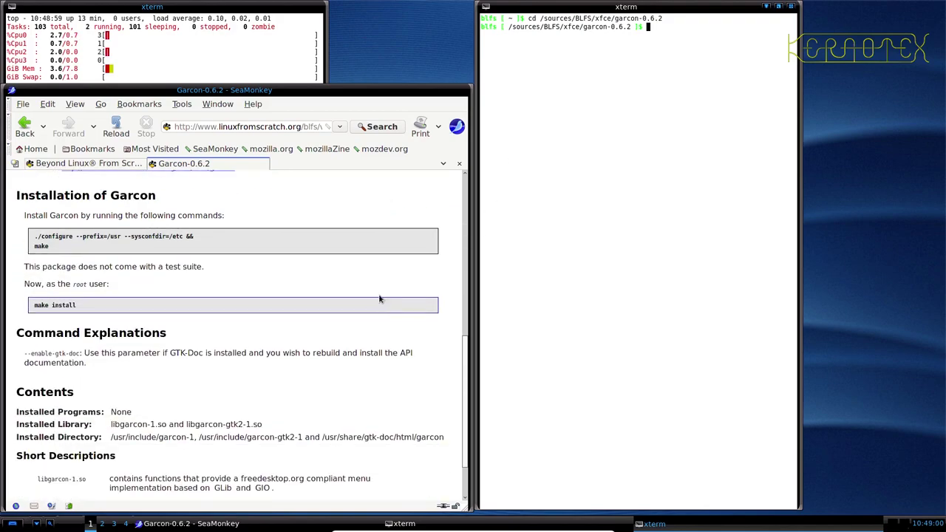
drag(34, 235, 49, 247)
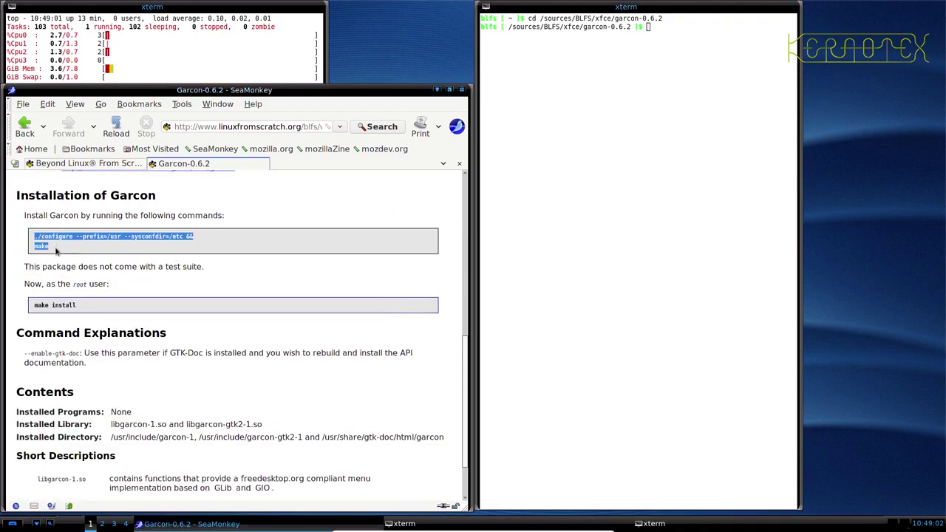
middle_click(593, 196)
click(592, 196)
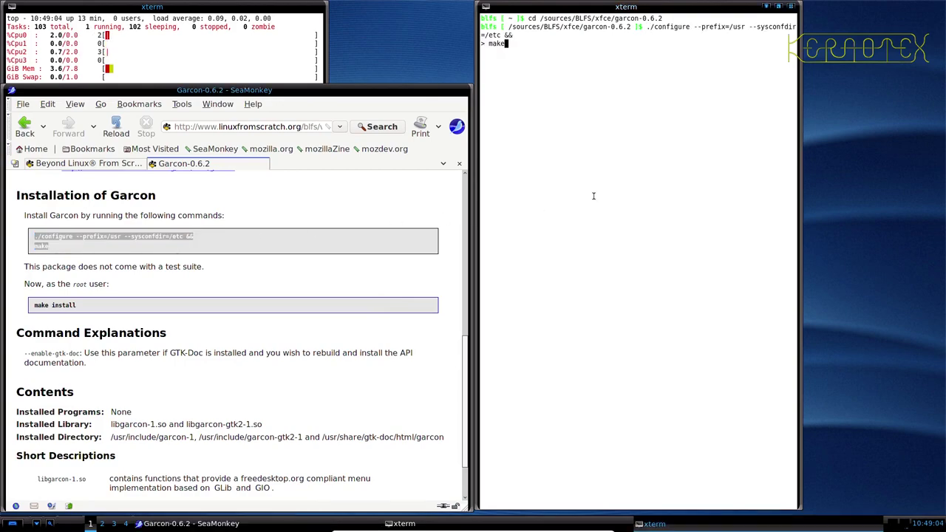
key(Return)
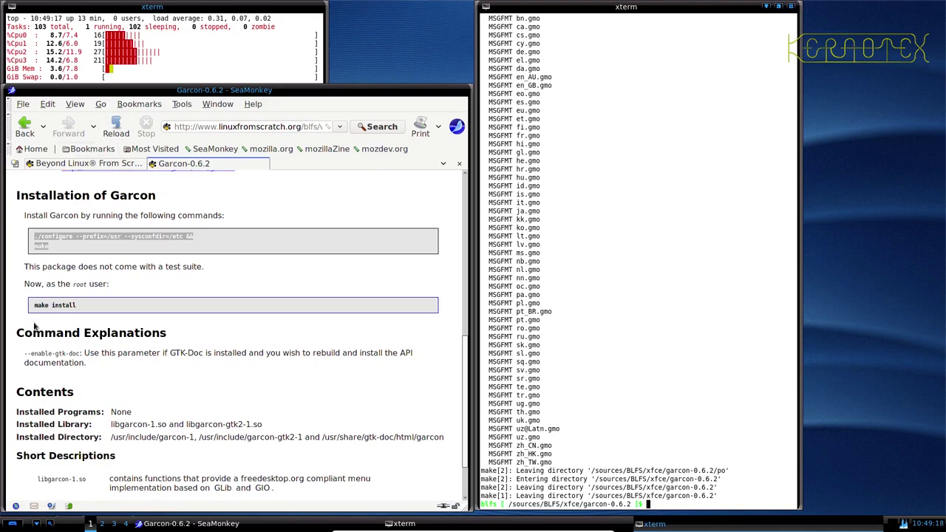
Install Garcon with sudo -E make install, entering the password
drag(34, 306, 77, 306)
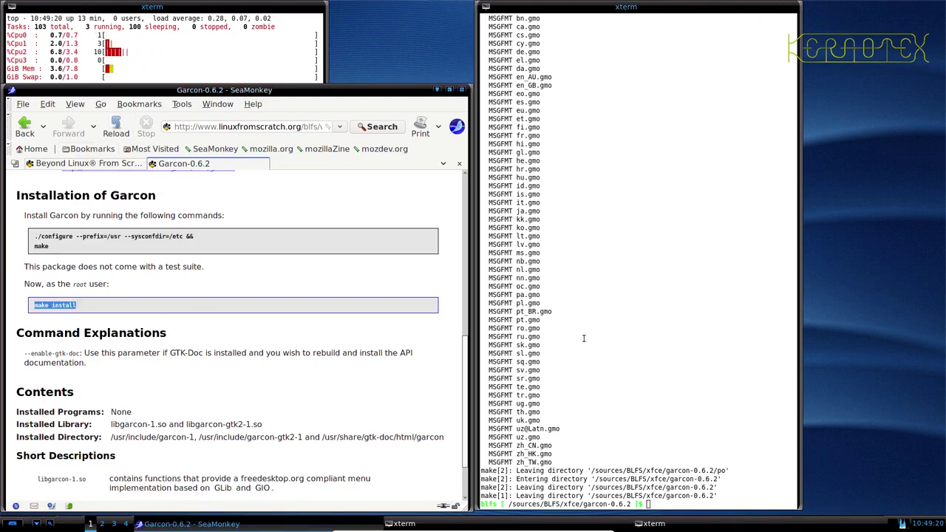
text(sudo)
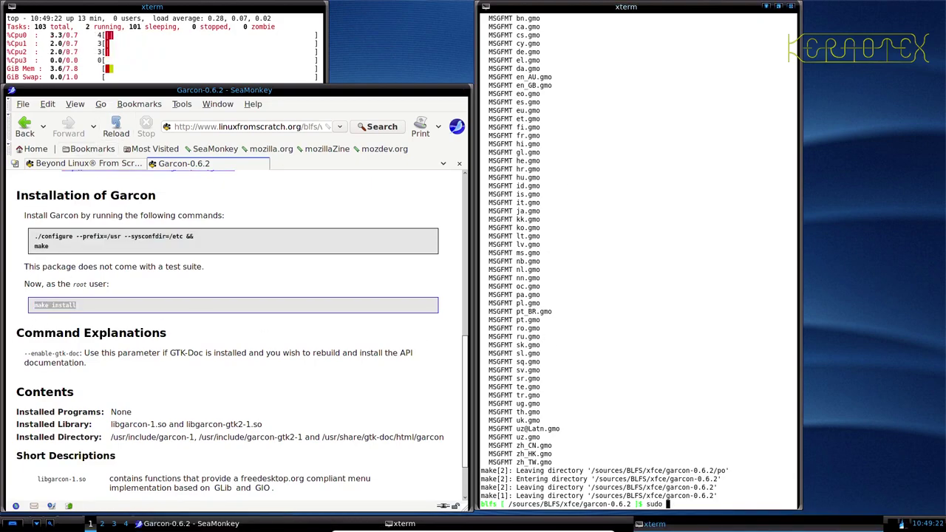
text( -E make install)
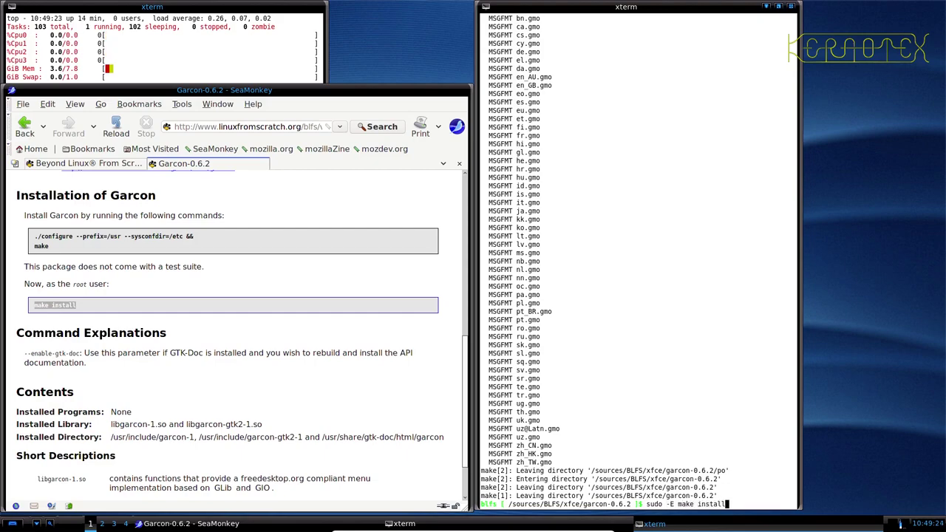
key(Return)
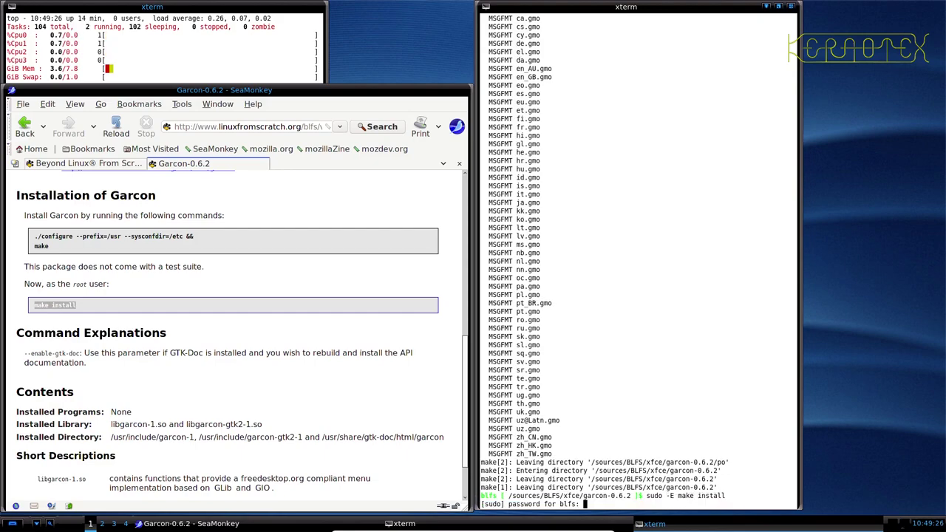
key(Return)
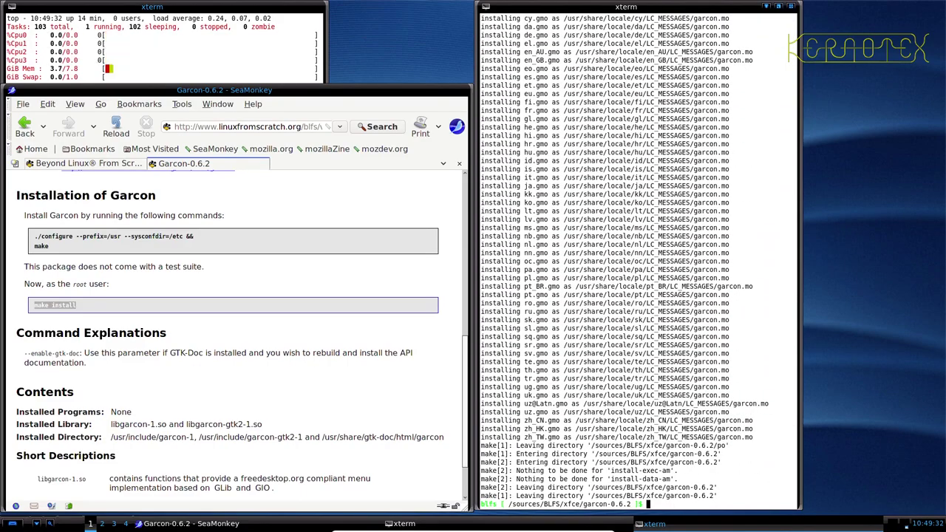
Advance the book to gtk-xfce-engine-3.2.0 and delete garcon-0.6.2 from /sources/BLFS/xfce
scroll(340, 361, down, 3)
click(427, 472)
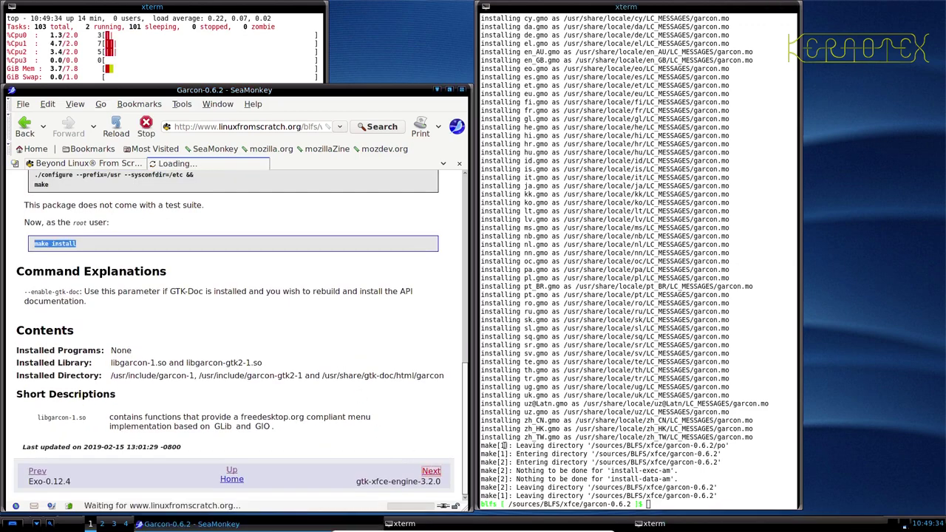
text(cd ..)
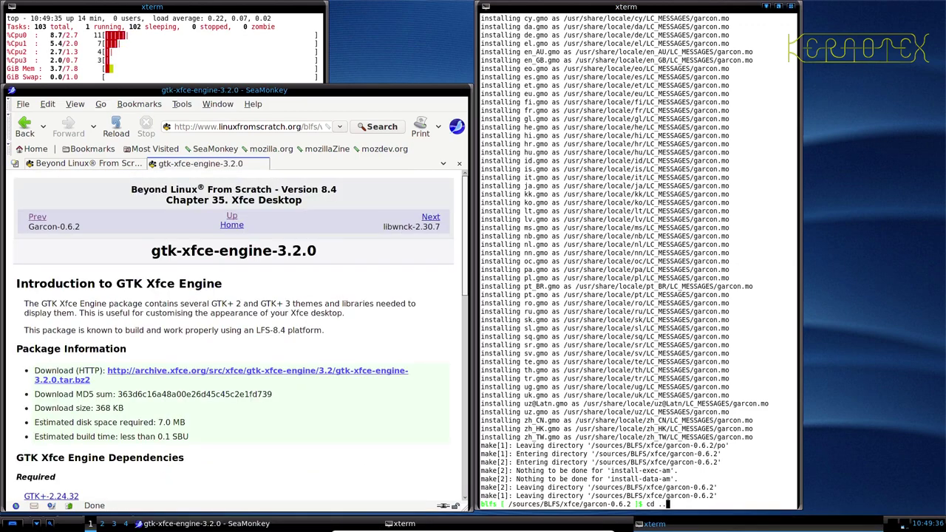
key(Return)
text(rm -Rf garcon-0.6.2)
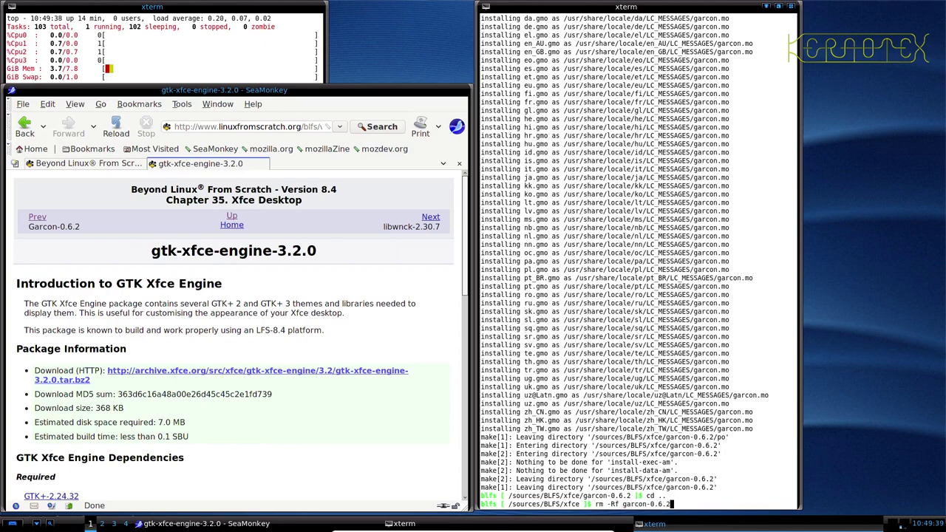
key(Return)
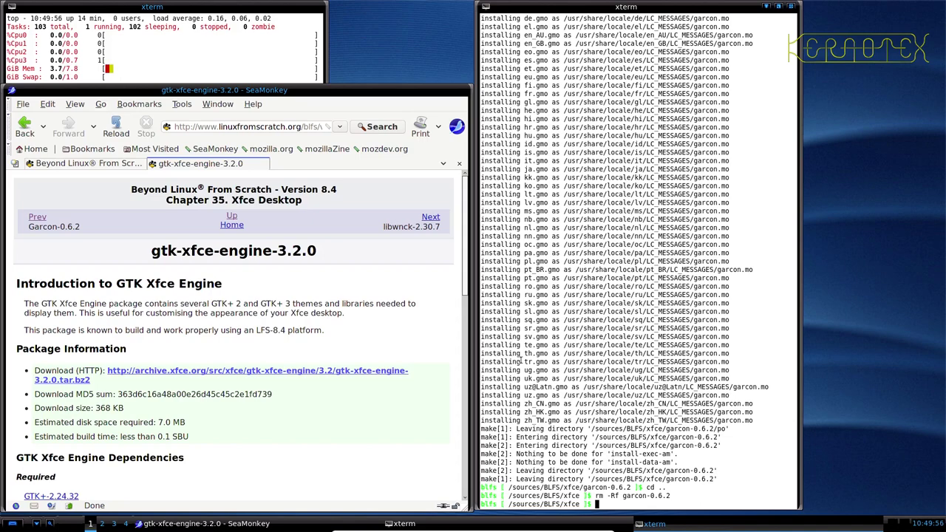
Open the BLFS home page in a new tab from the gtk-xfce-engine page
click(80, 164)
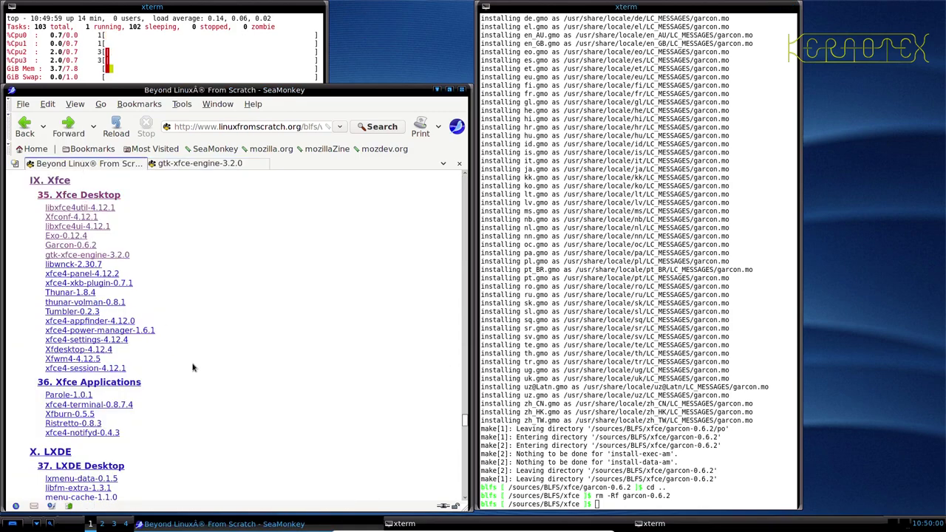
scroll(192, 367, down, 4)
scroll(192, 367, up, 5)
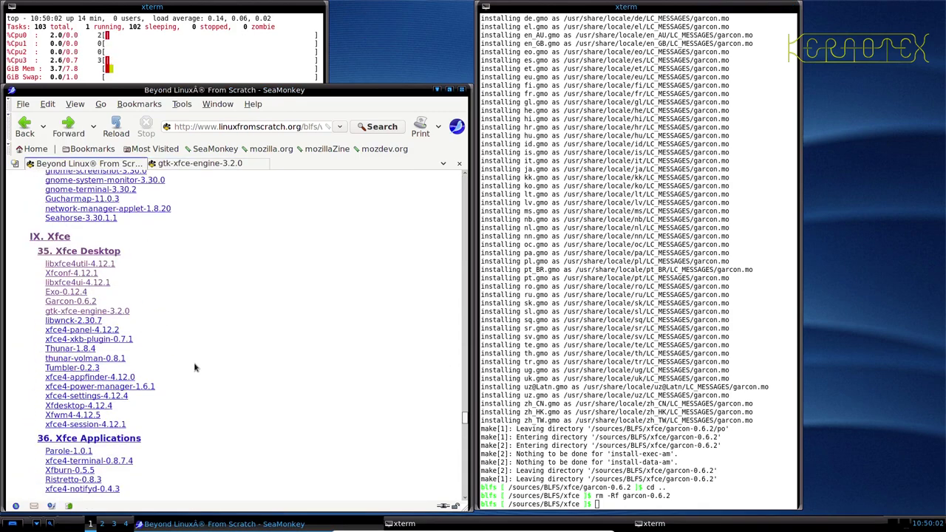
scroll(194, 365, down, 1)
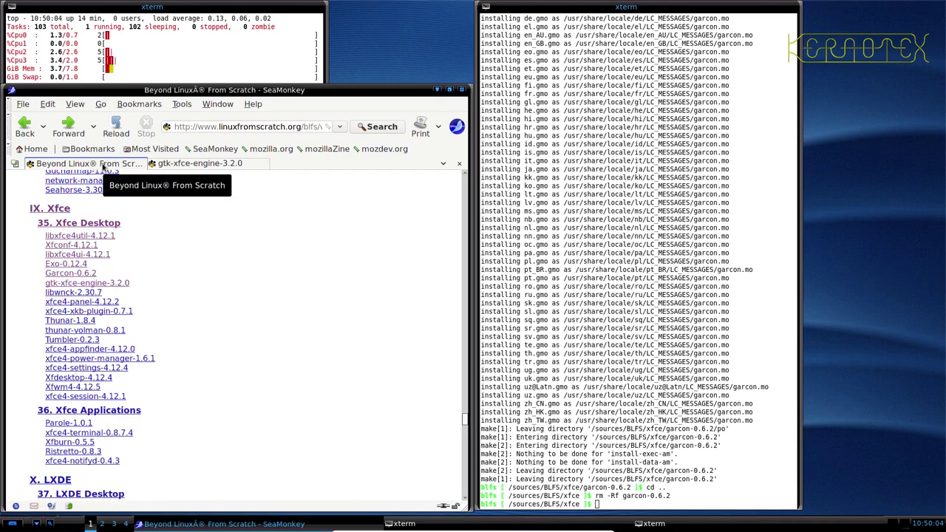
click(190, 165)
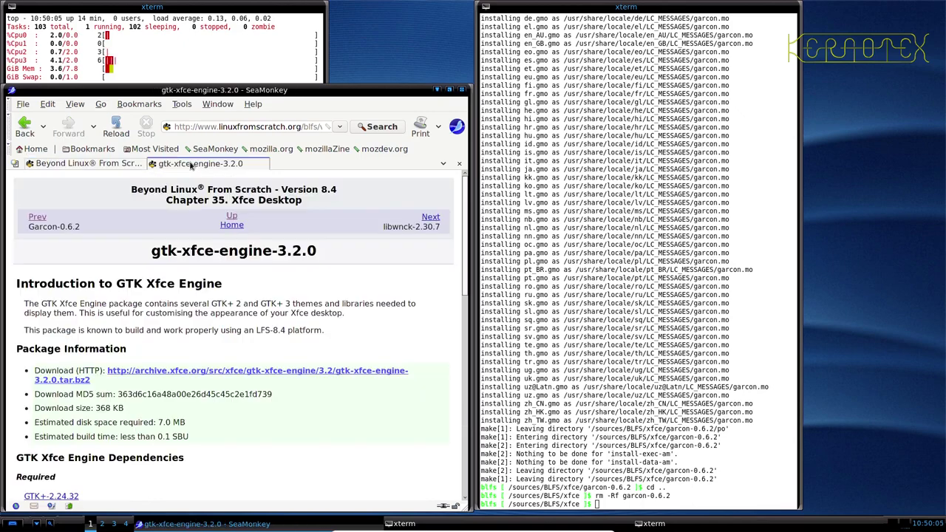
middle_click(231, 226)
click(298, 164)
scroll(284, 325, down, 20)
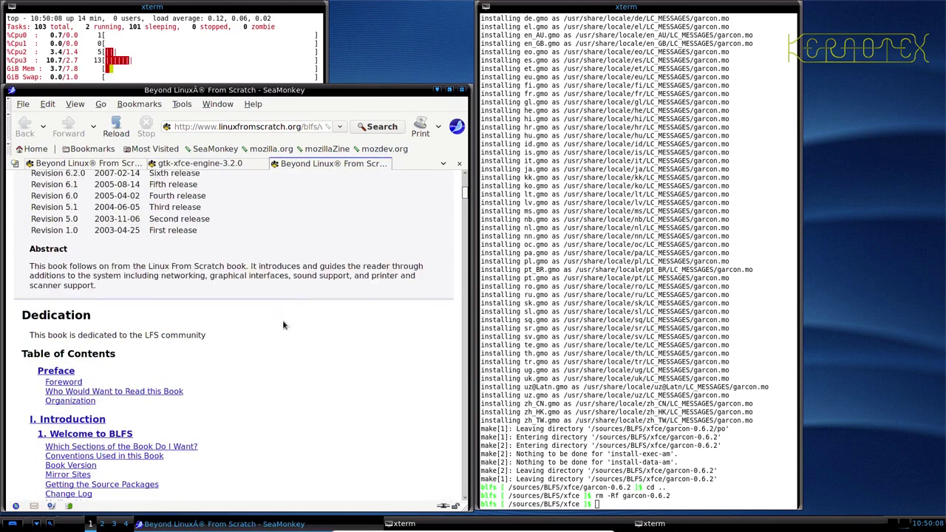
Find 'xterm' on the page, open the xterm-344 page, and scroll to its installation commands
key(ctrl+f)
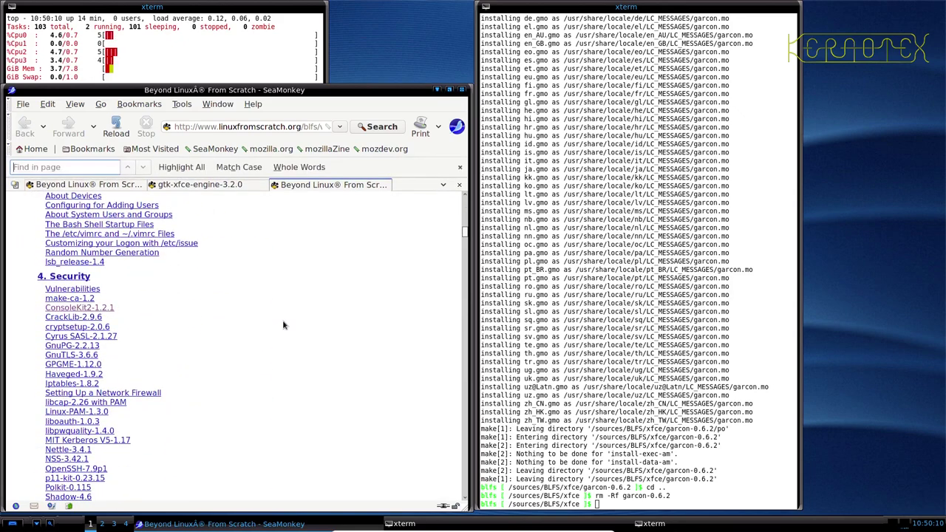
text(xterm)
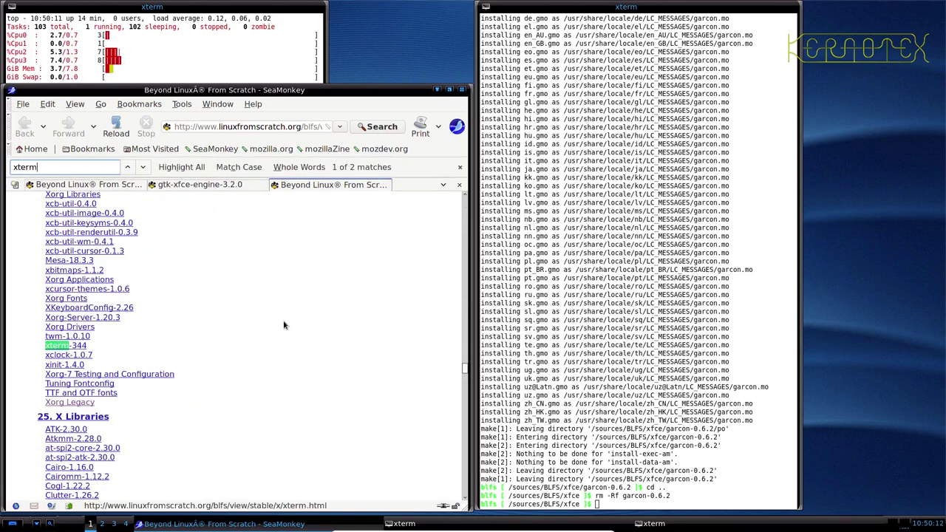
key(Return)
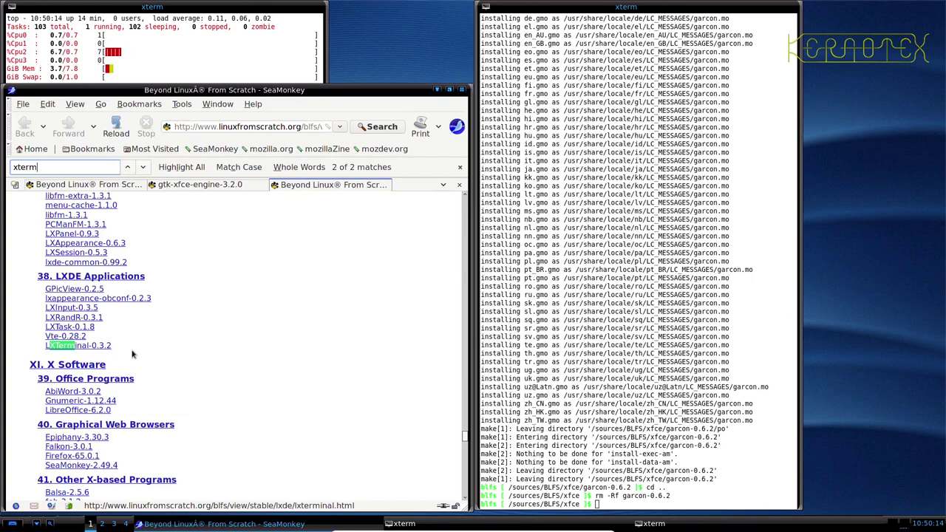
click(90, 348)
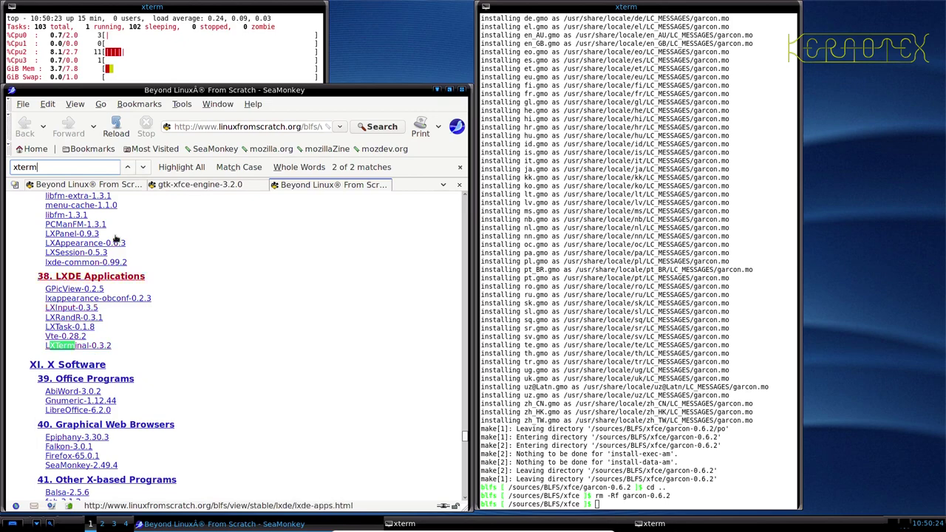
click(143, 167)
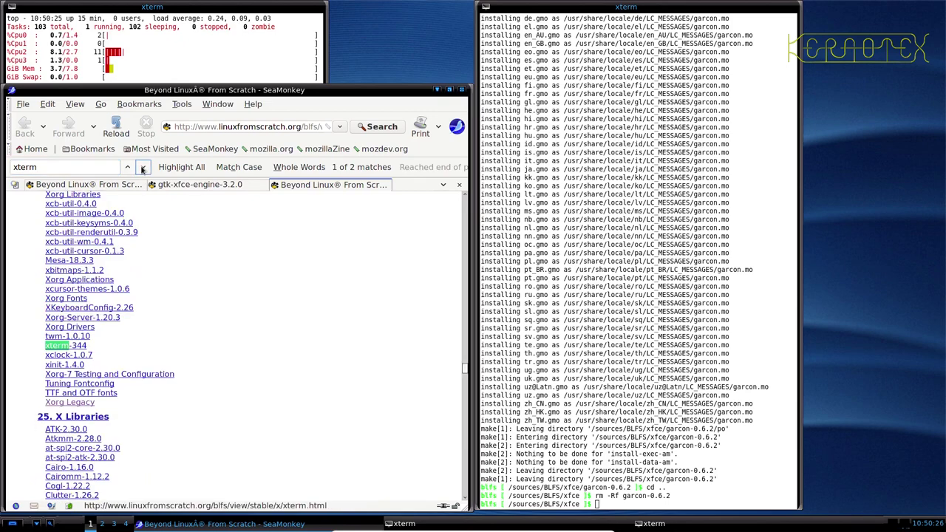
click(72, 349)
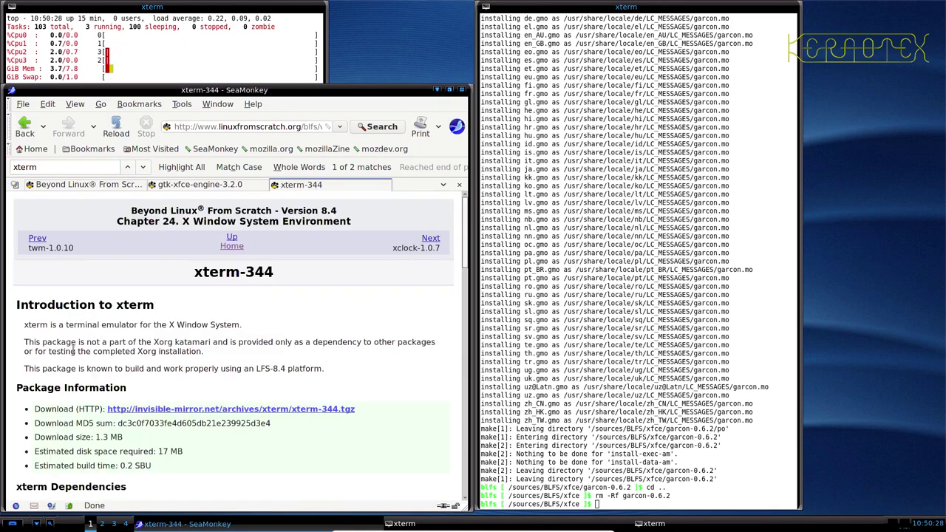
scroll(288, 367, down, 3)
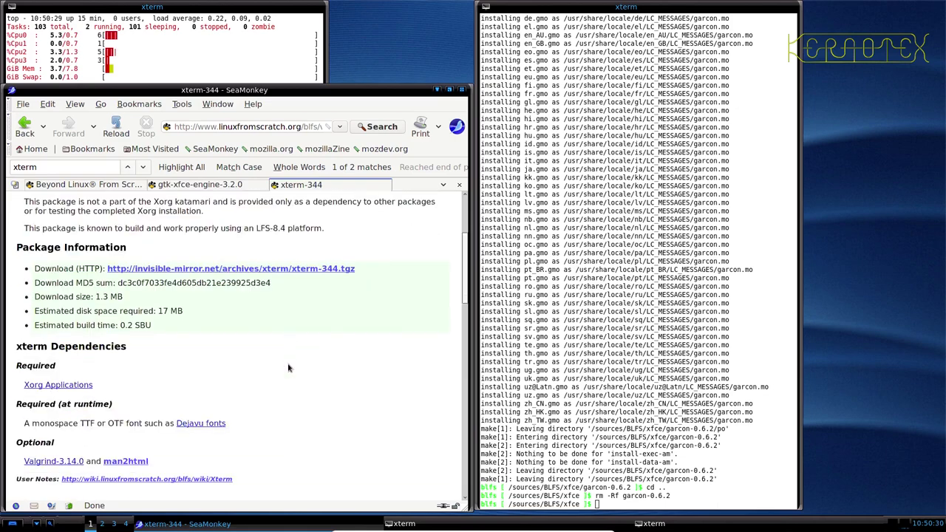
scroll(288, 368, down, 5)
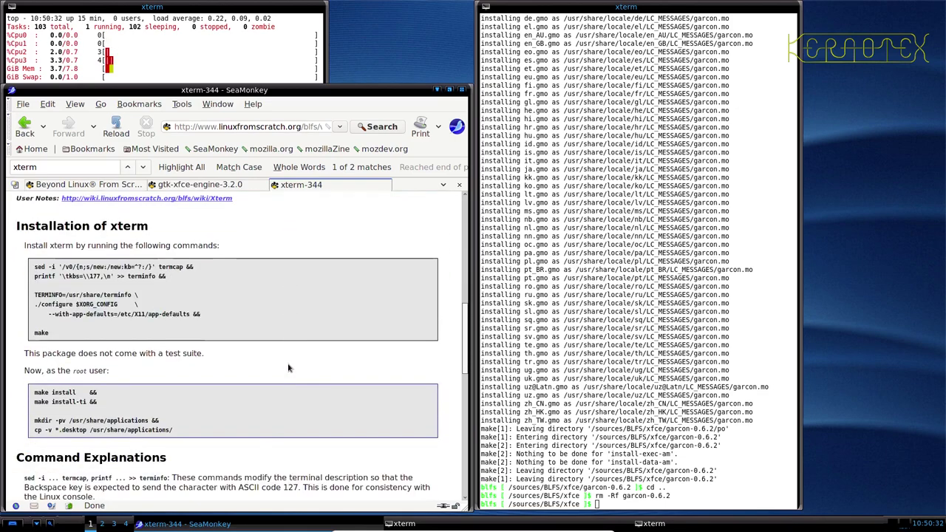
Move up one directory and into /sources/BLFS/xc, abandoning a premature tar command
click(584, 374)
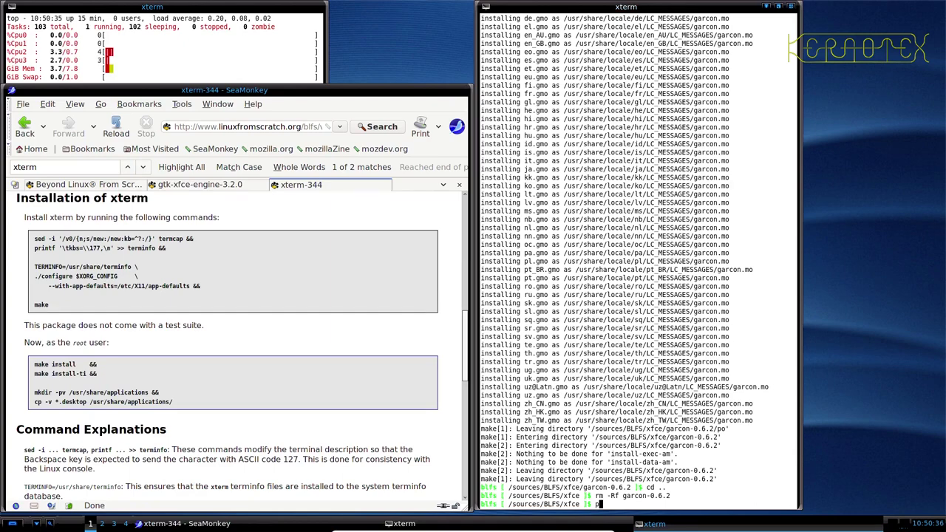
text(cd ..)
key(Return)
text(tar -)
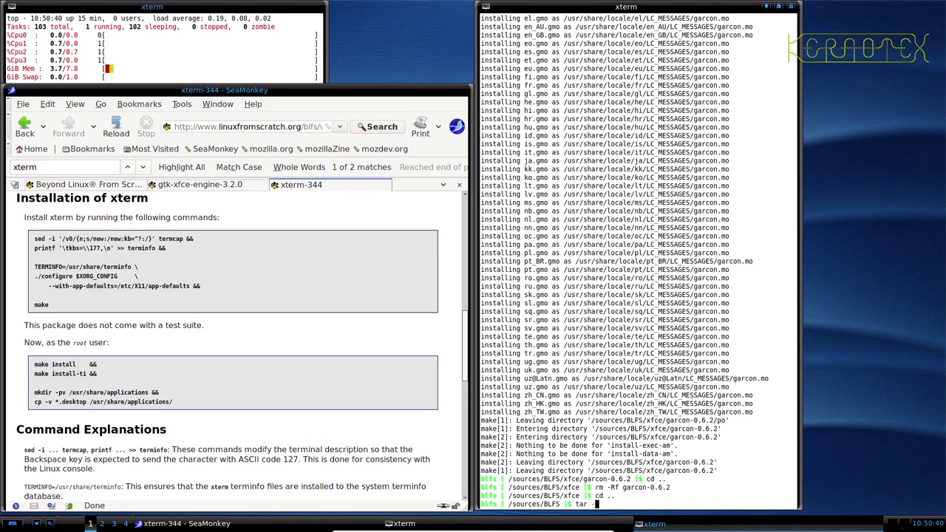
text(xvf xter)
key(ctrl+c)
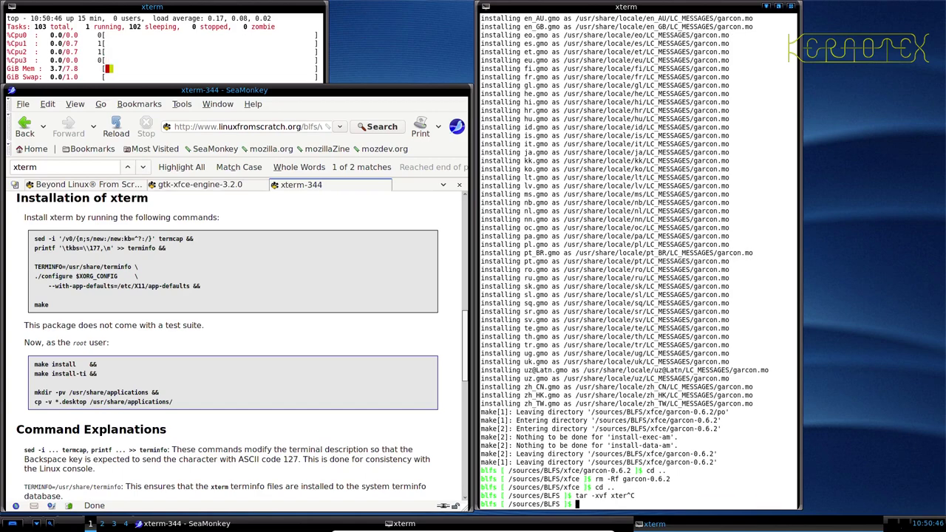
text(cd xc)
key(Return)
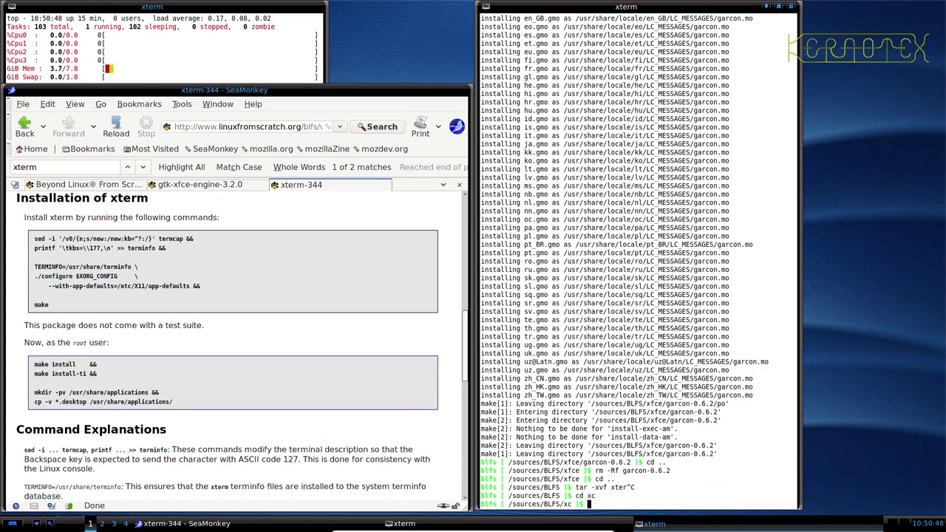
List and extract xterm-344.tgz with tar -xvf, then cd into the xterm-344 directory
text(ls xt)
key(Tab)
key(Return)
text(tar -xvf x)
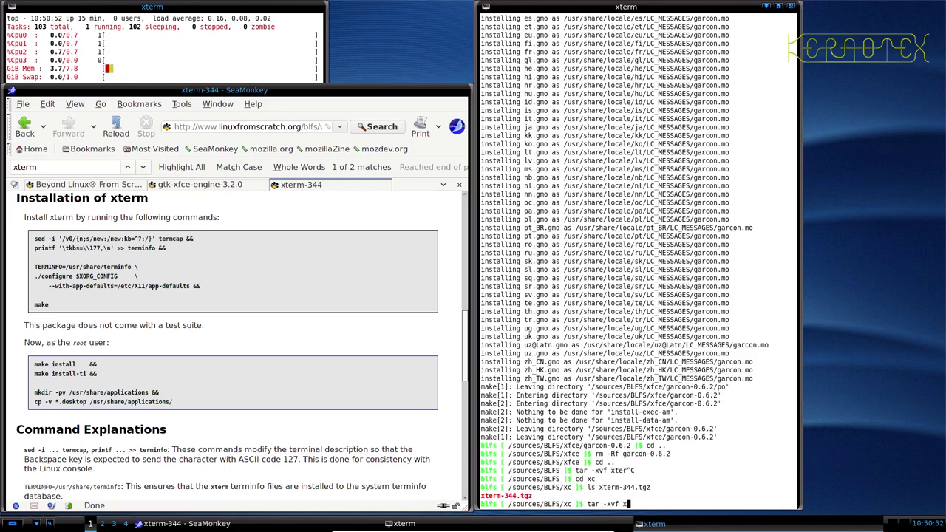
text(ter)
key(Tab)
key(Return)
text(c)
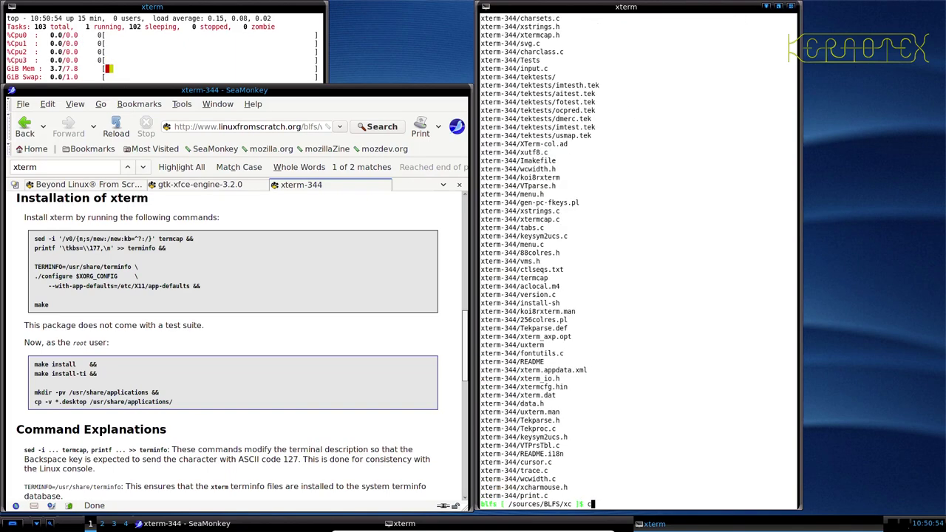
text(d xterm)
key(Tab)
key(Return)
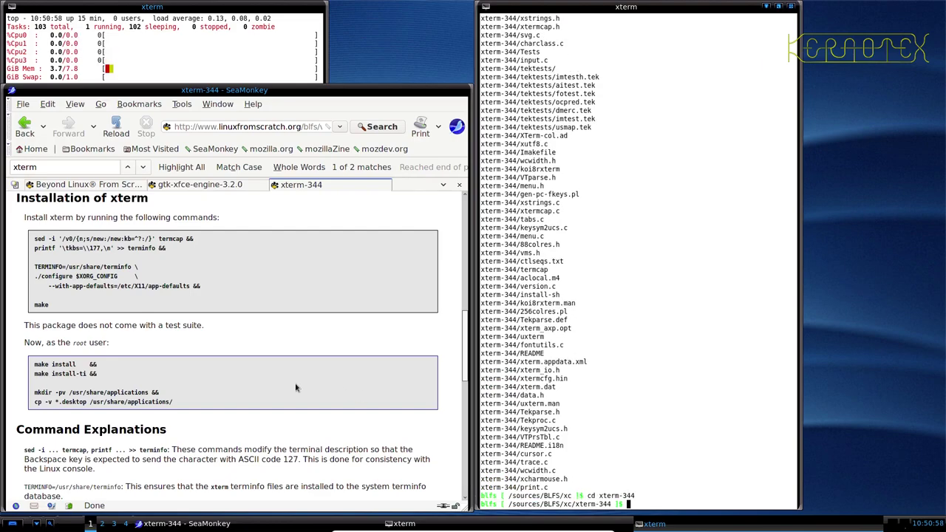
Paste and run the book's sed termcap and printf terminfo commands, then type ./configure --help
double_click(39, 239)
drag(72, 239, 155, 249)
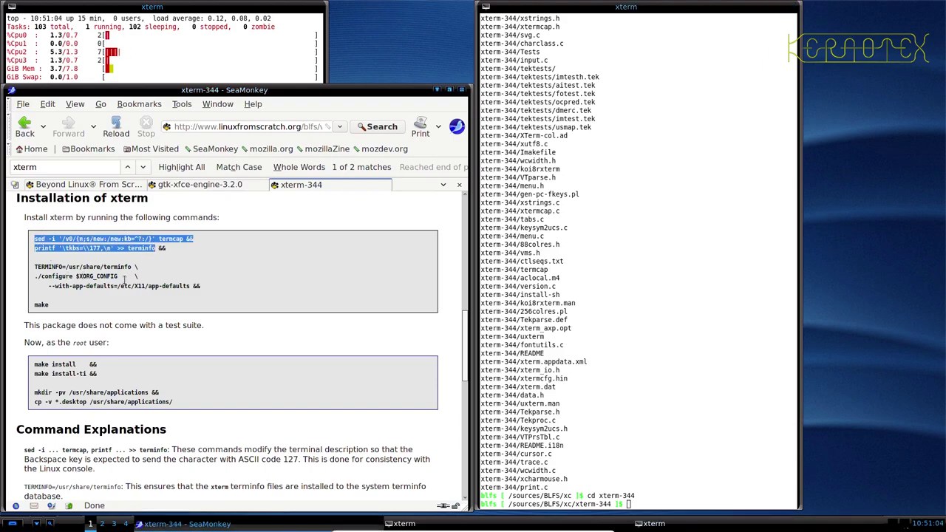
middle_click(525, 277)
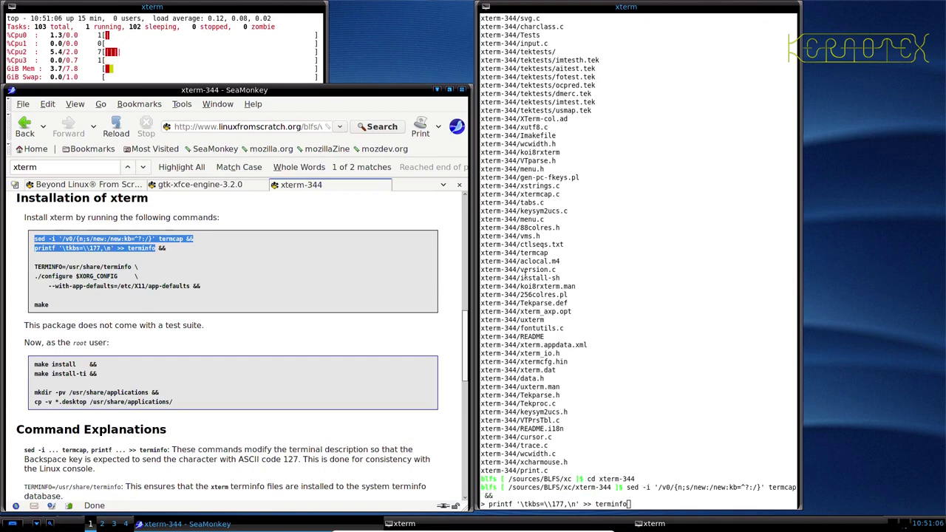
click(523, 274)
key(Return)
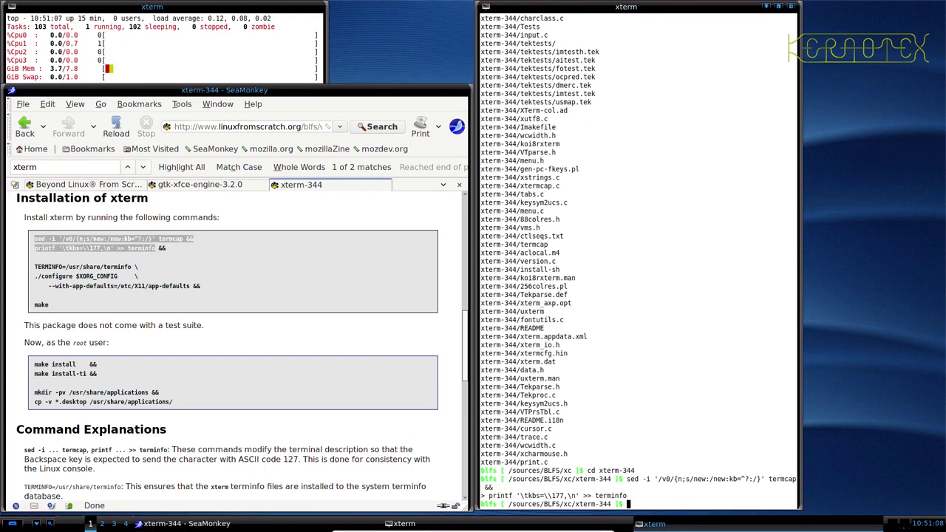
text(./configure --help)
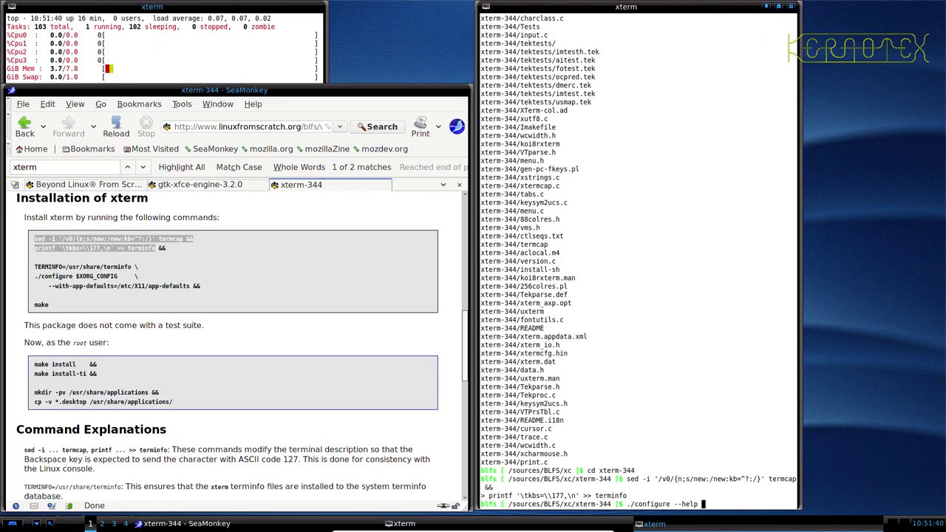
Pipe the xterm-344 configure help into less and page back to its top
text(| less)
key(Return)
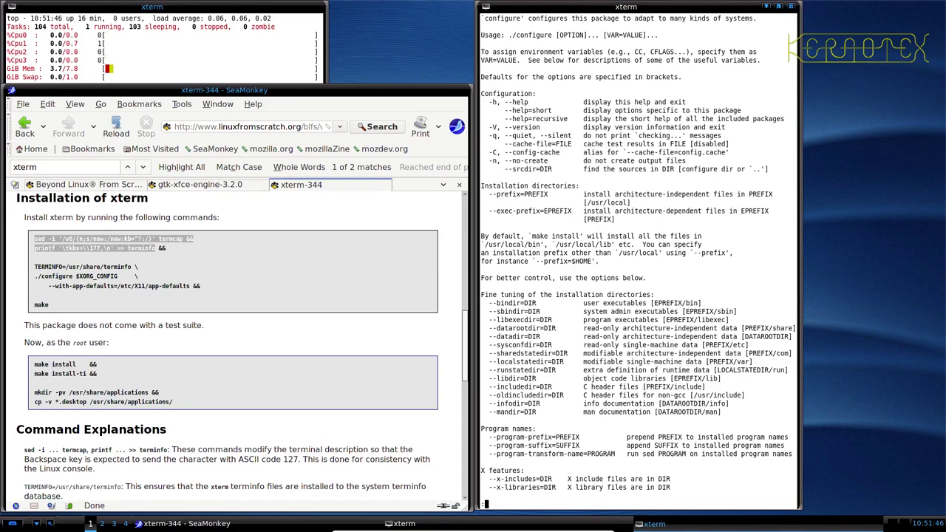
key(Down)
key(Down)
key(Down)
key(Down)
key(Down)
key(Down)
key(Down)
key(Down)
key(Down)
key(Down)
key(Down)
key(Down)
key(Down)
key(Down)
key(Down)
key(Down)
key(Down)
key(Down)
key(Down)
key(Down)
key(Down)
key(Down)
key(Down)
key(Down)
key(Down)
key(Down)
key(Down)
key(Down)
key(Down)
key(Down)
key(Down)
key(Down)
key(Down)
key(Down)
key(Down)
key(Down)
key(Down)
key(Down)
key(Down)
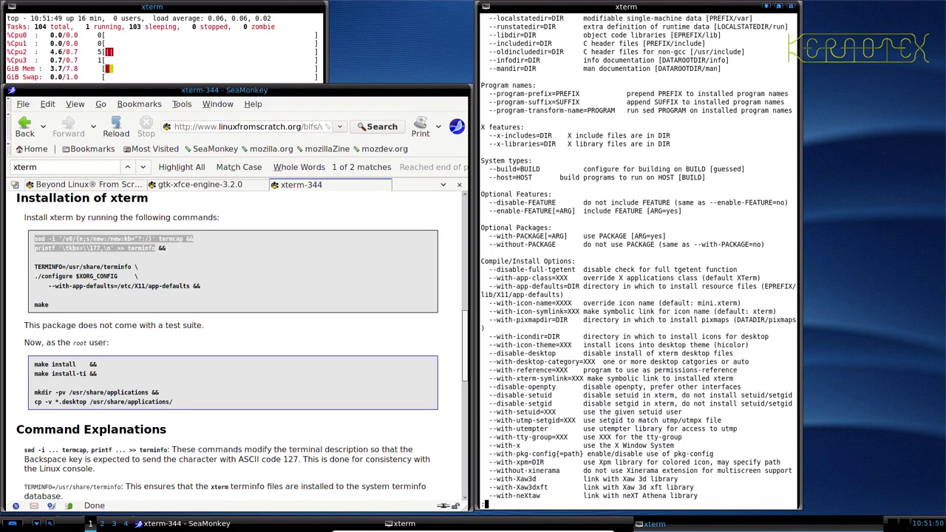
key(Up)
key(Page_Up)
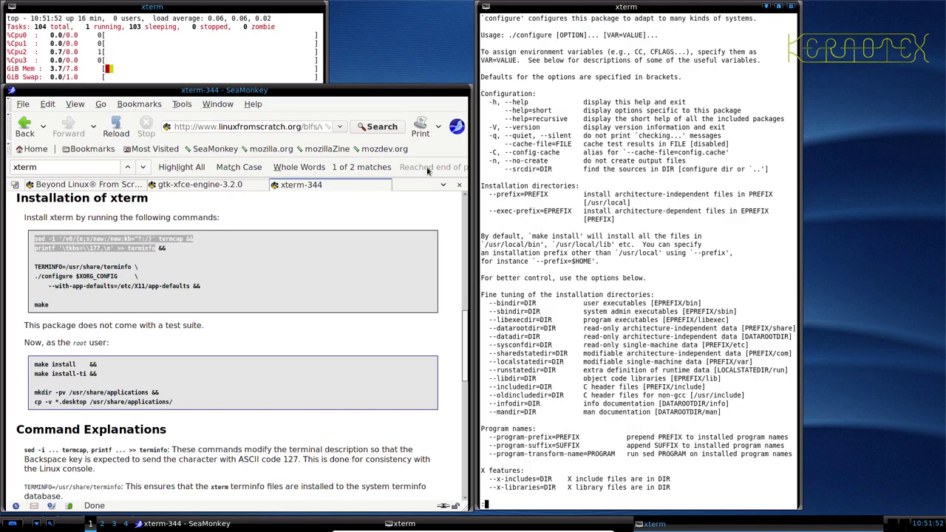
Highlight option names such as --with-xterm-symlink, DIR in --with-pixmapdir, and --with-icondir
drag(484, 16, 576, 415)
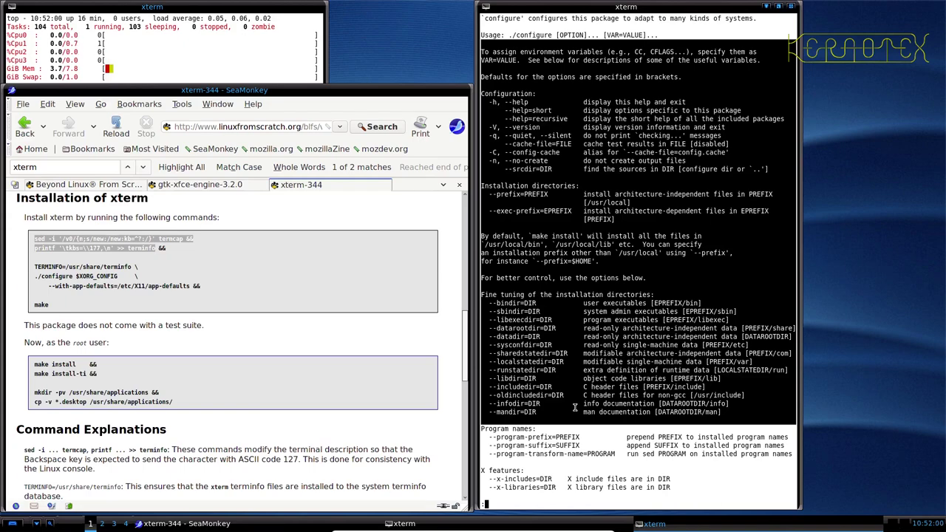
scroll(575, 407, down, 10)
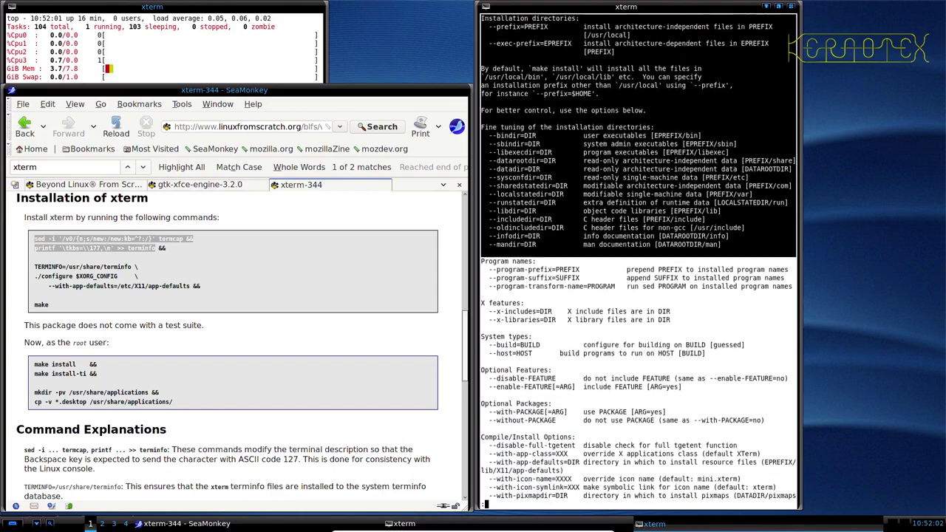
scroll(639, 257, down, 7)
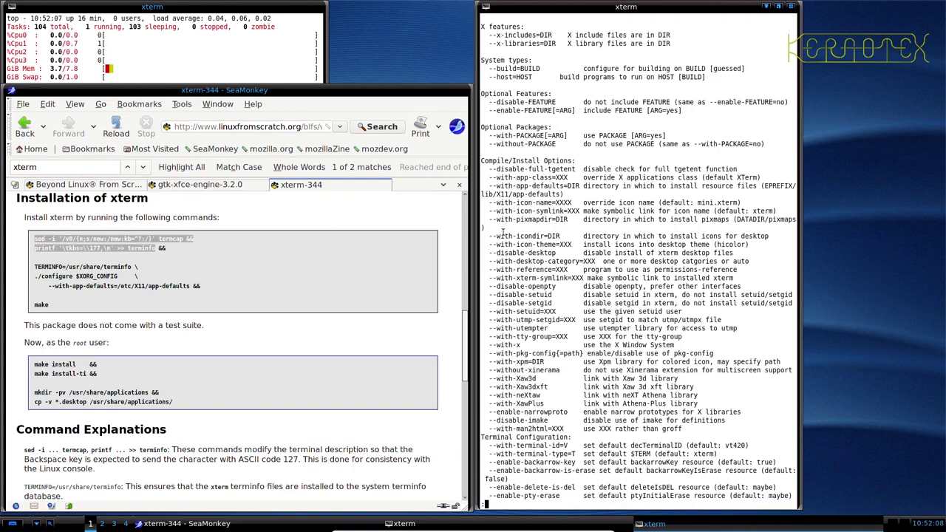
drag(498, 280, 567, 280)
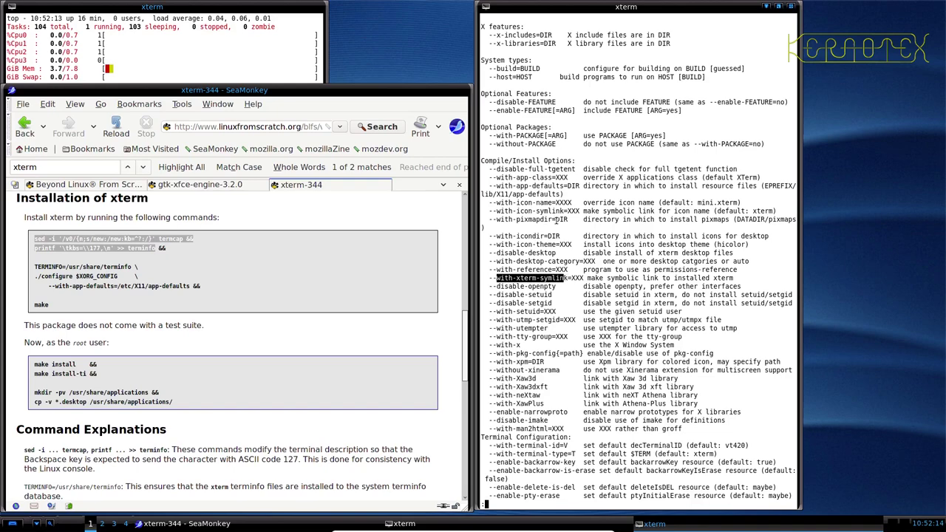
click(555, 220)
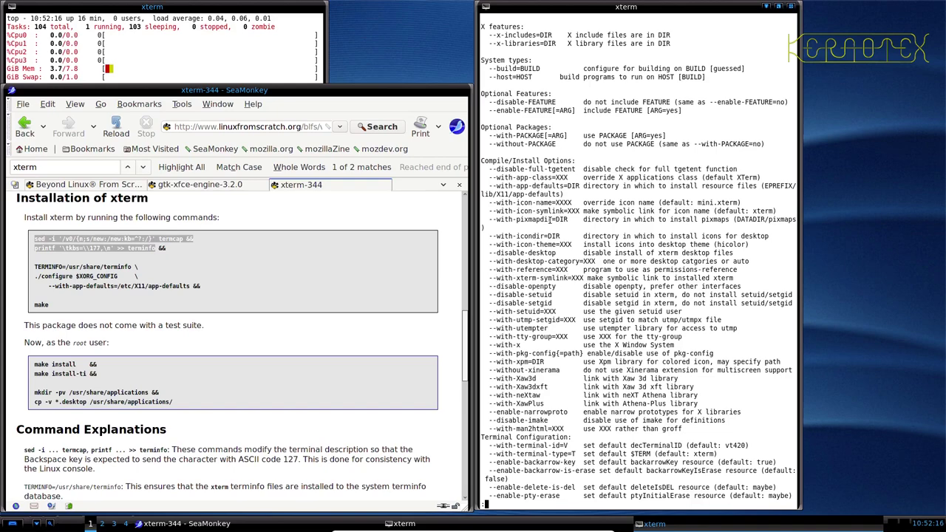
double_click(558, 220)
click(546, 235)
drag(497, 237, 548, 237)
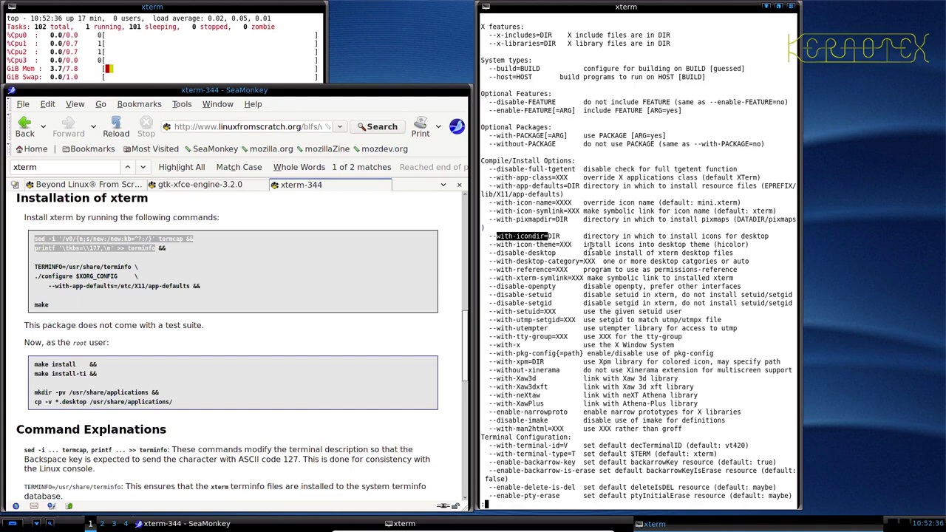
Scroll the configure help to its end, highlighting the terminal-id and terminal-type options
scroll(591, 246, down, 8)
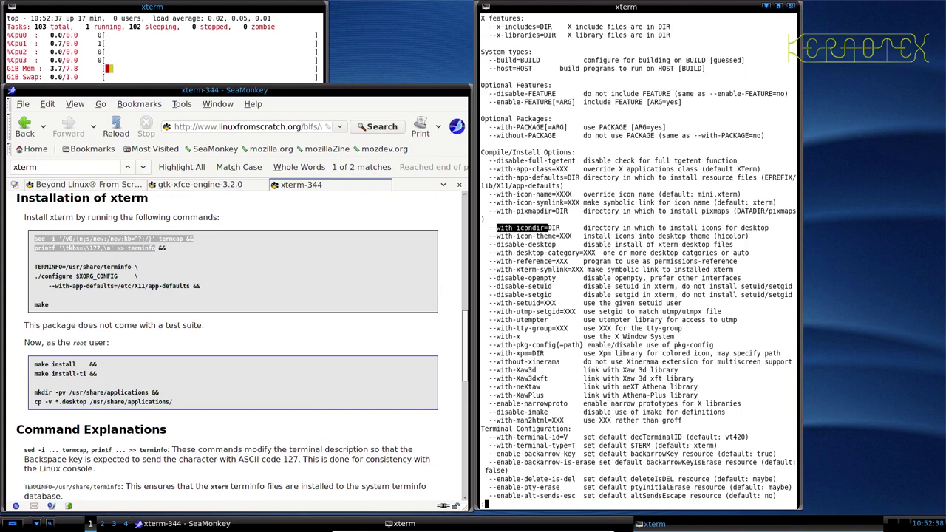
scroll(638, 257, down, 3)
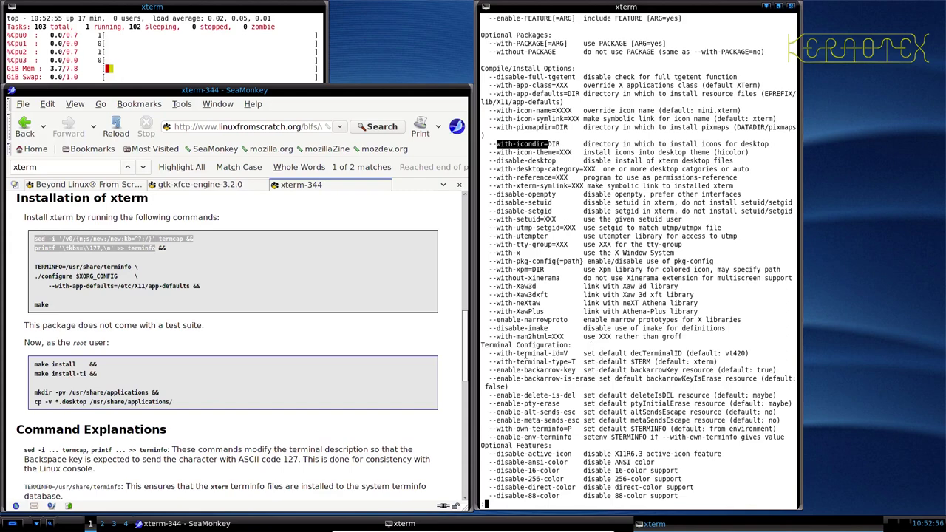
drag(523, 353, 553, 362)
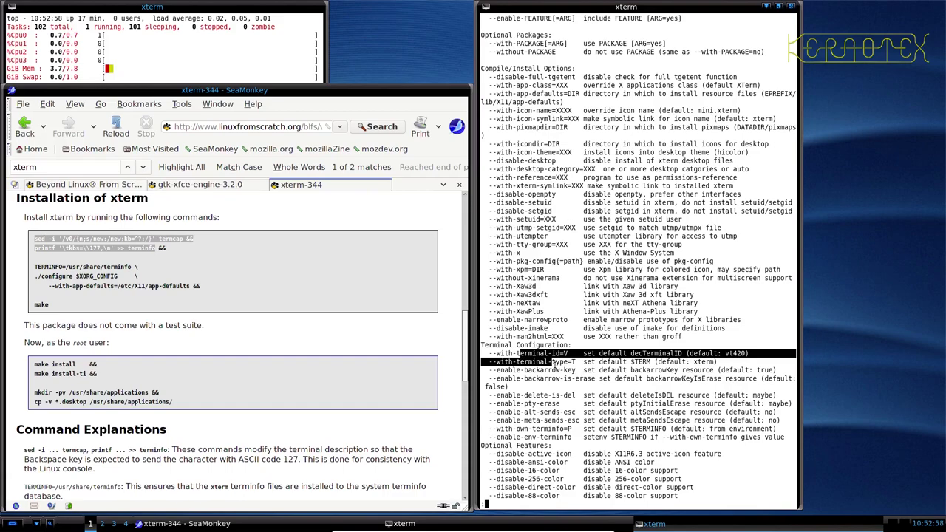
scroll(553, 362, down, 7)
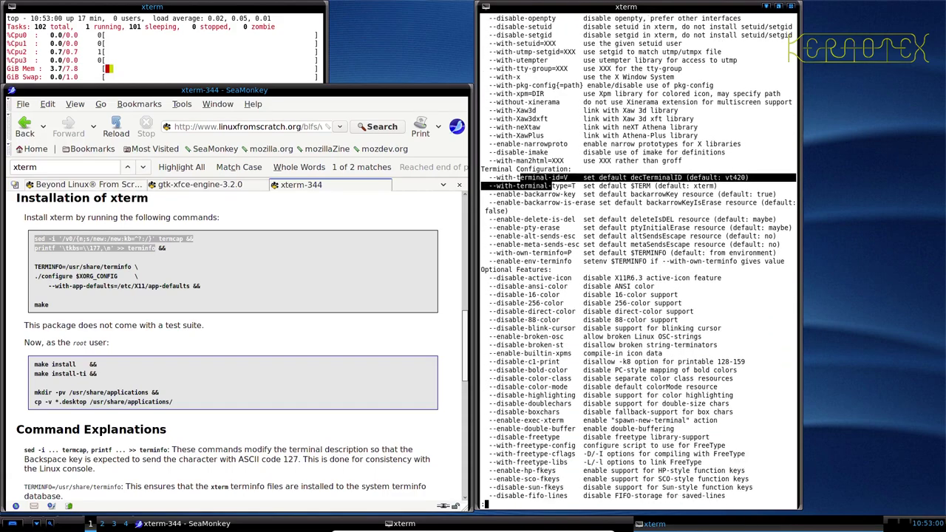
scroll(638, 258, down, 1)
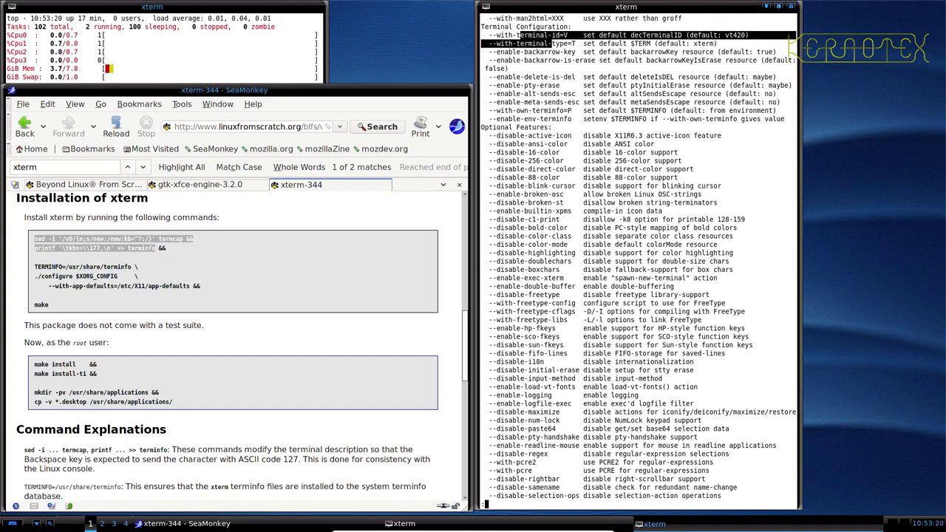
scroll(587, 437, down, 5)
scroll(586, 436, down, 4)
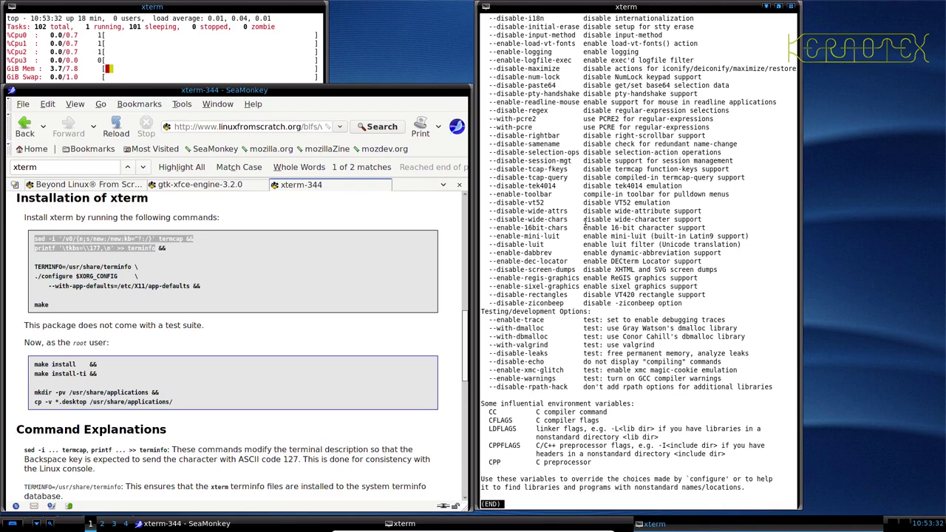
Quit the pager and grep the configure help for toolbar, selecting --enable-toolbar
key(q)
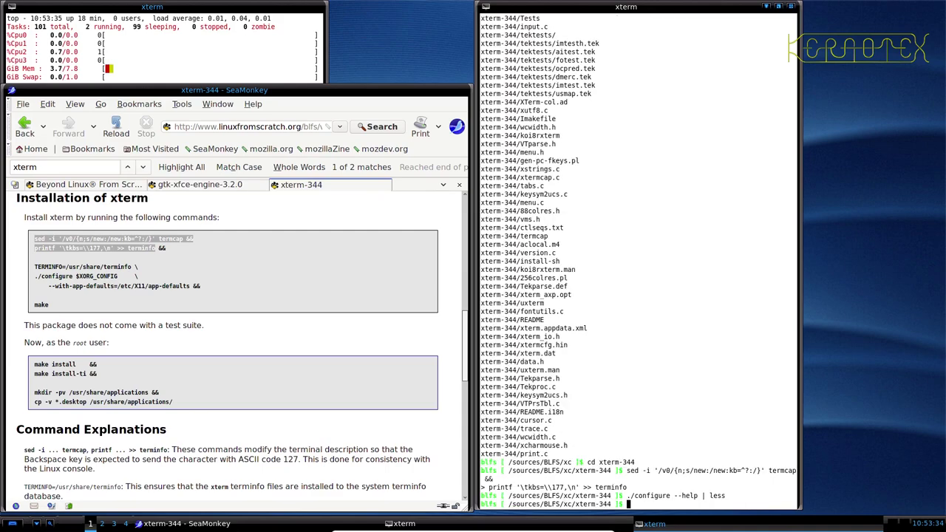
key(Up)
key(BackSpace)
key(BackSpace)
key(BackSpace)
key(BackSpace)
text(gure --help | grep toolba)
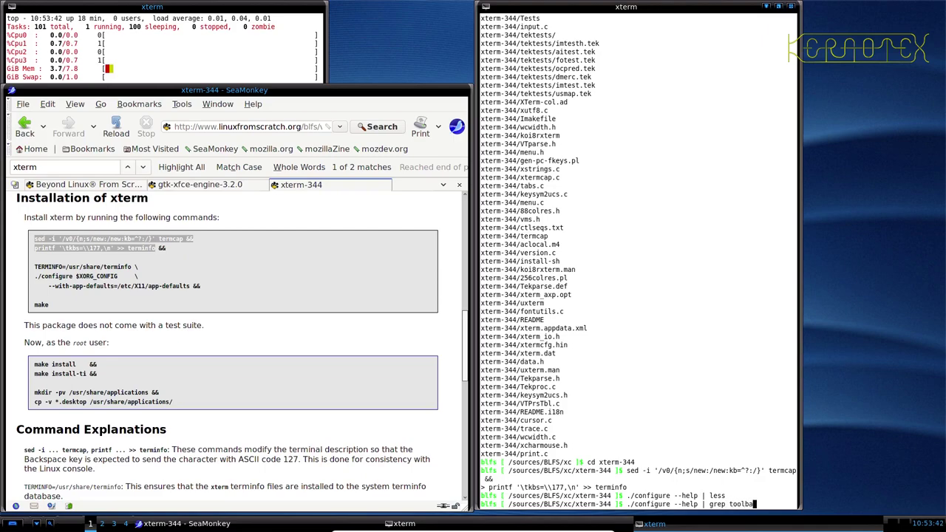
text(r)
key(Return)
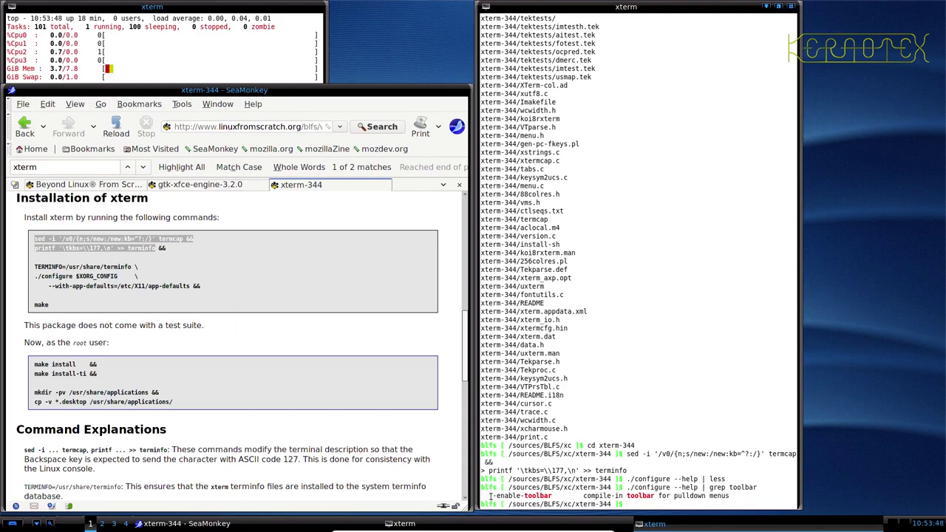
drag(489, 496, 552, 496)
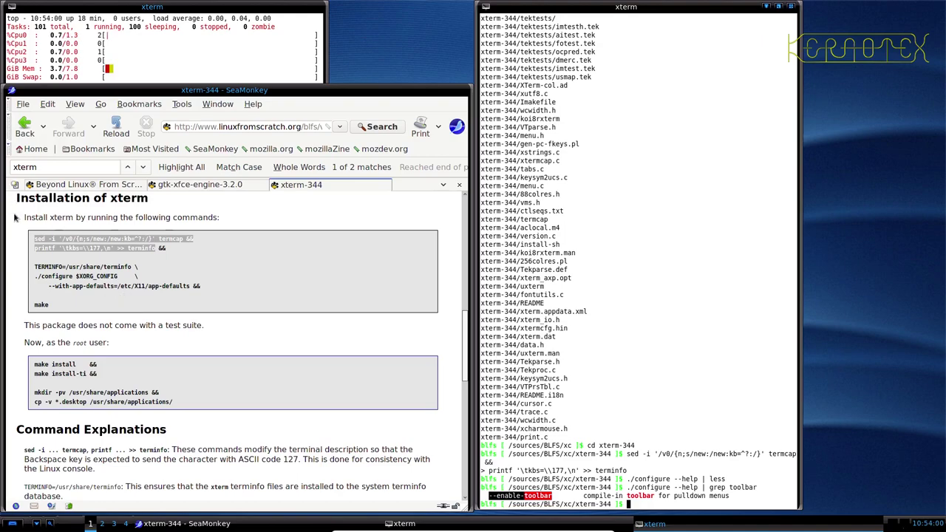
Paste the book's TERMINFO and app-defaults configure command and append --enable-toolbar
drag(34, 267, 177, 297)
key(ctrl+c)
scroll(177, 297, down, 2)
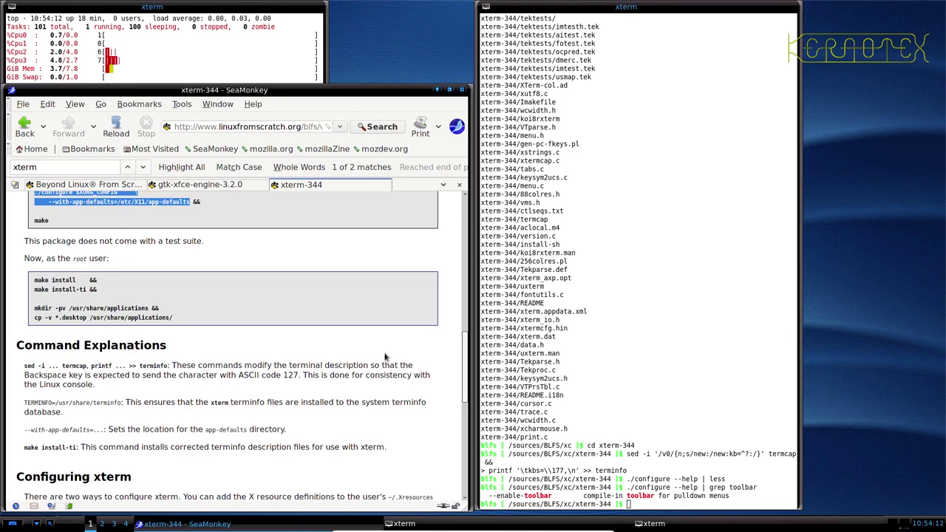
middle_click(622, 345)
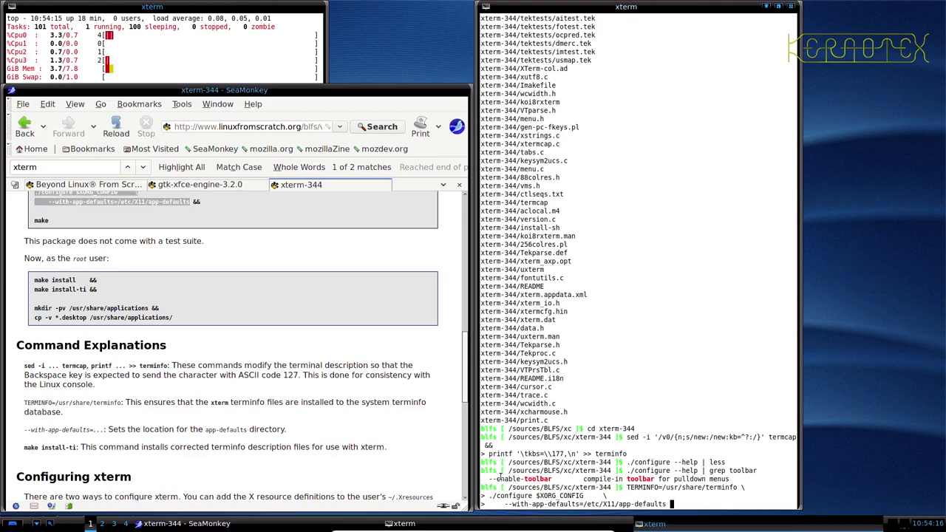
drag(489, 479, 551, 479)
middle_click(682, 358)
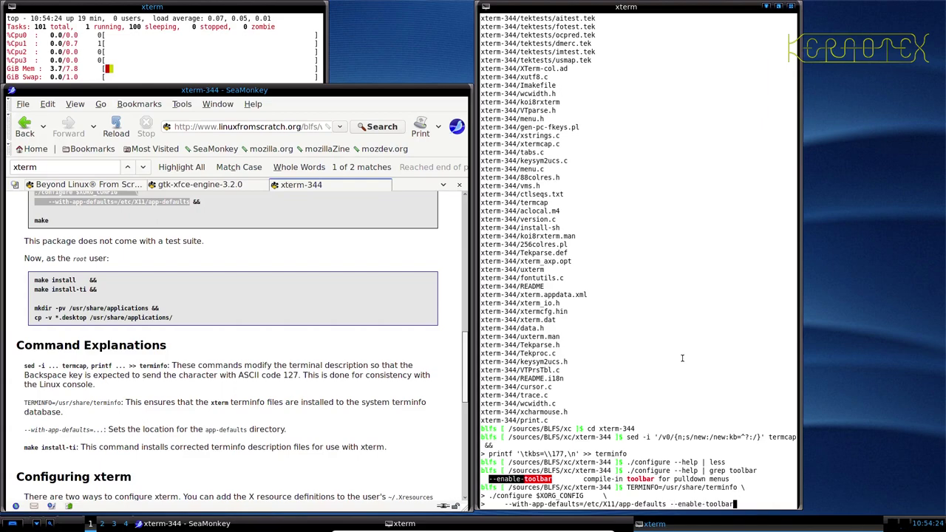
Configure xterm-344 with toolbar support, compile it with make, and select the book's install commands
key(Return)
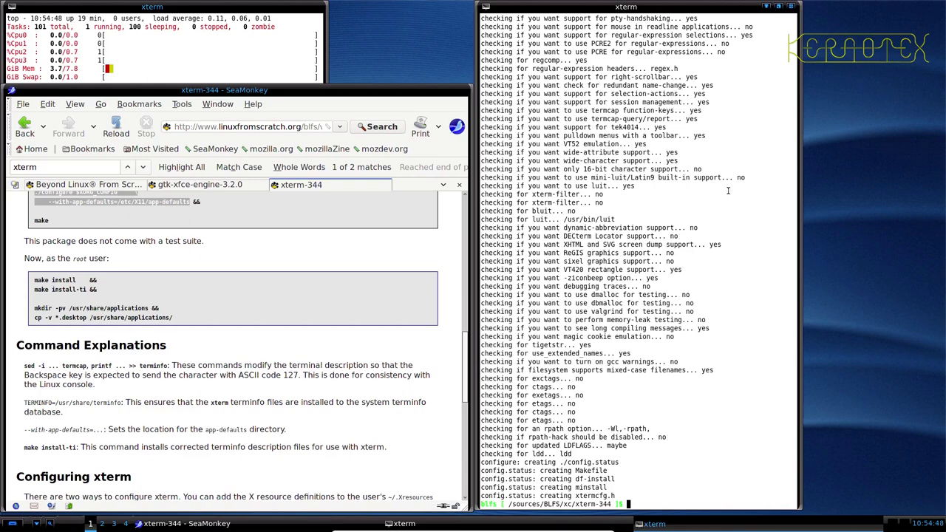
text(make)
key(Return)
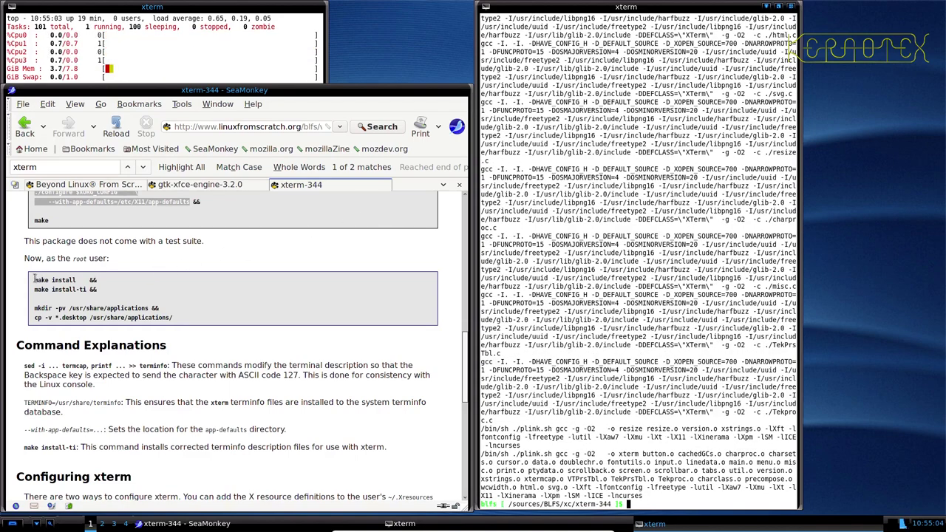
drag(33, 279, 177, 319)
key(ctrl+c)
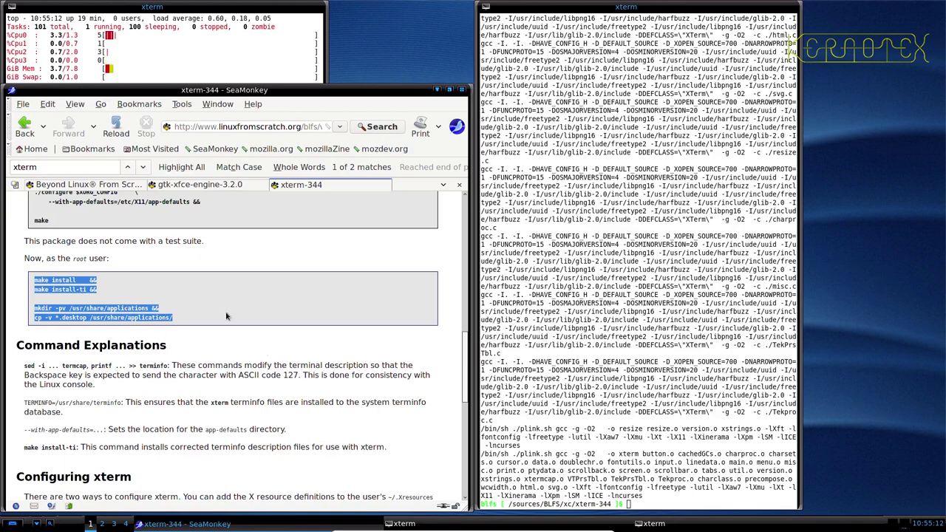
key(alt+Tab)
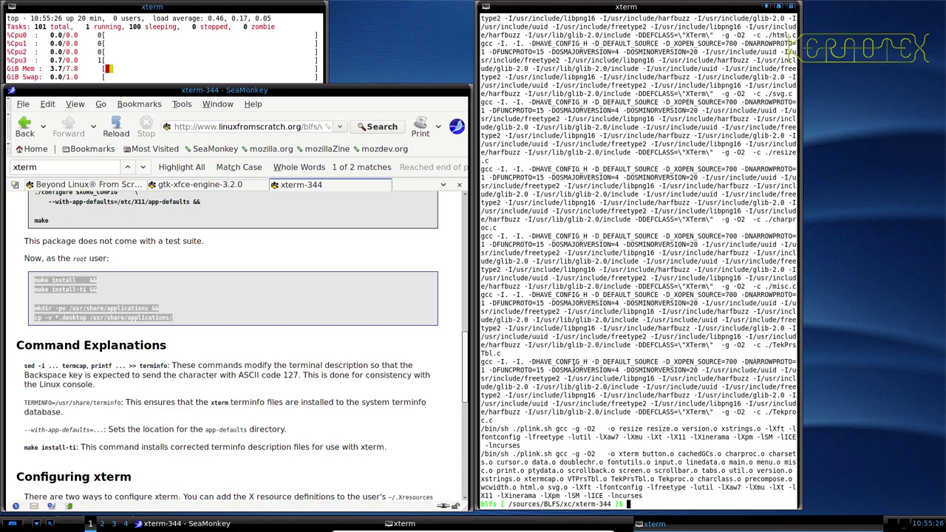
Install xterm-344 by pasting the book's install commands into a sudo -E su root shell
text(sudo -E su)
key(Return)
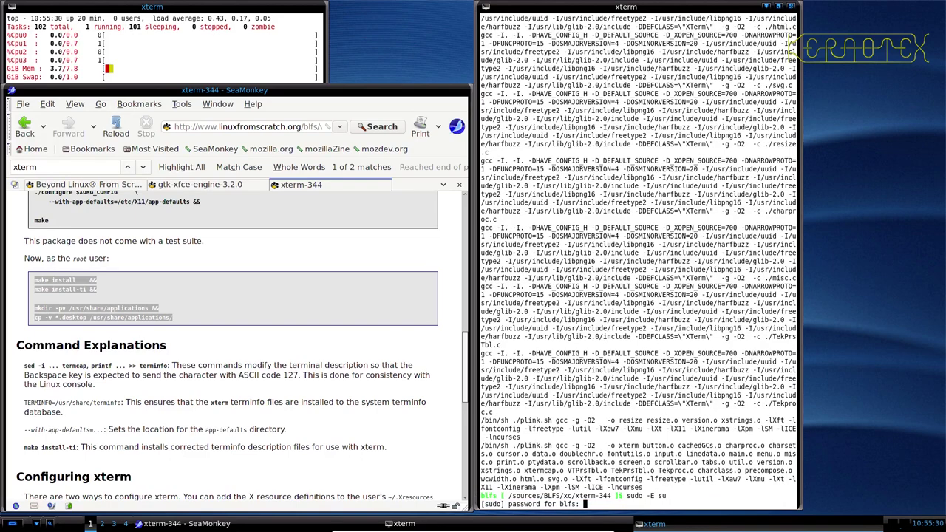
key(Return)
middle_click(592, 362)
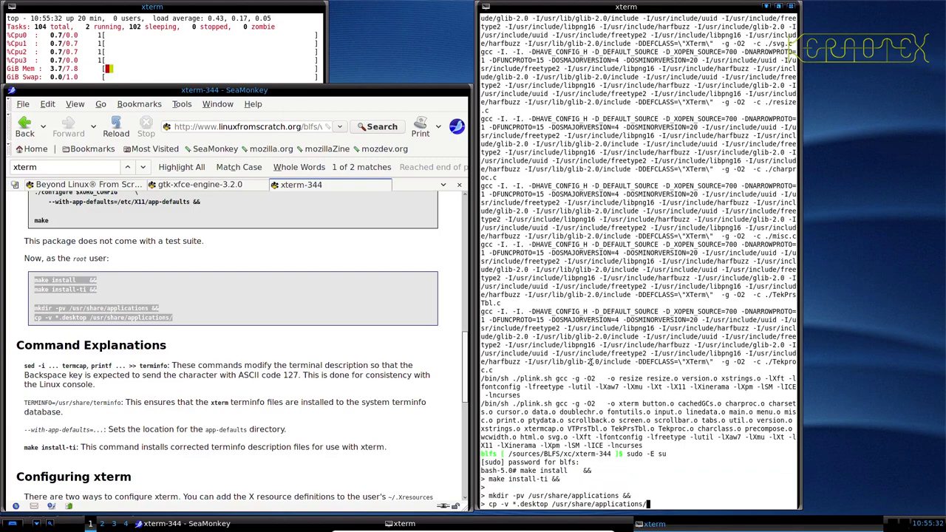
key(Return)
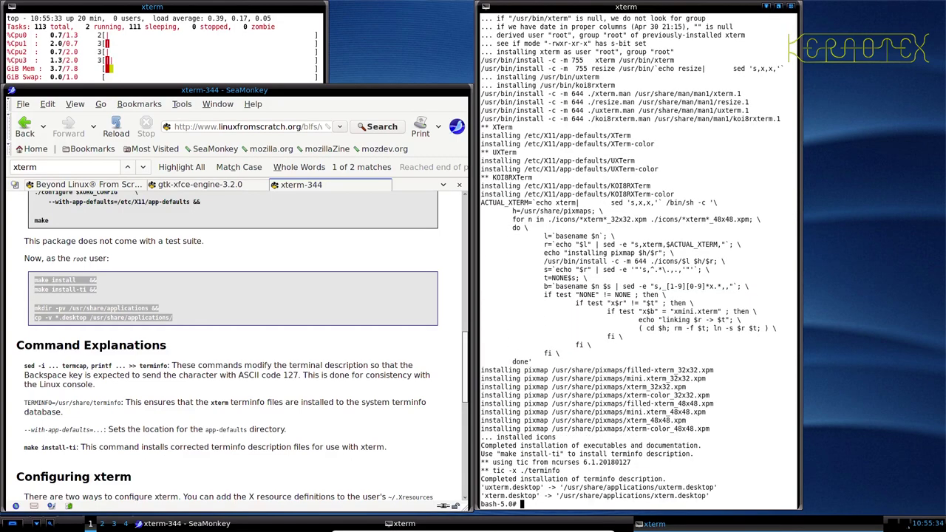
Leave the root shell and launch xterm, which aborts with 'no font found'
text(exit)
key(Return)
text(xterm-344 ]$ xterm)
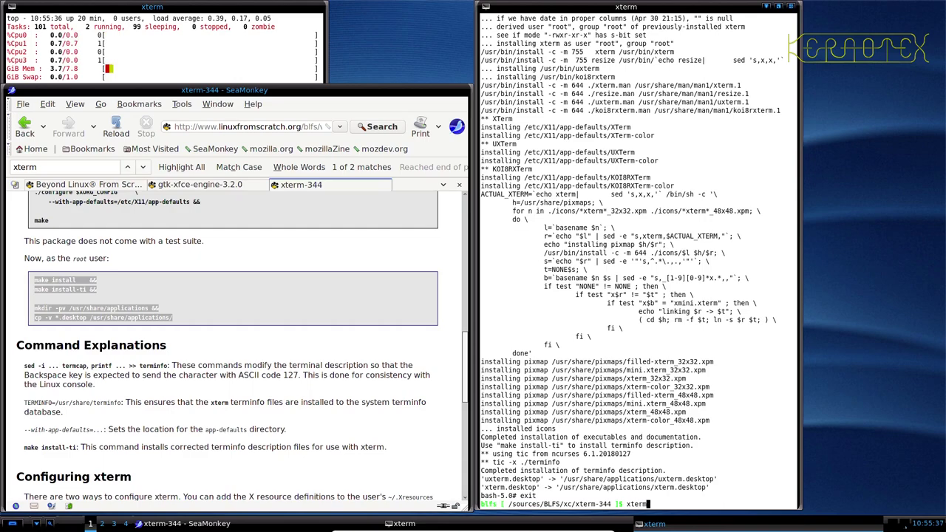
key(Return)
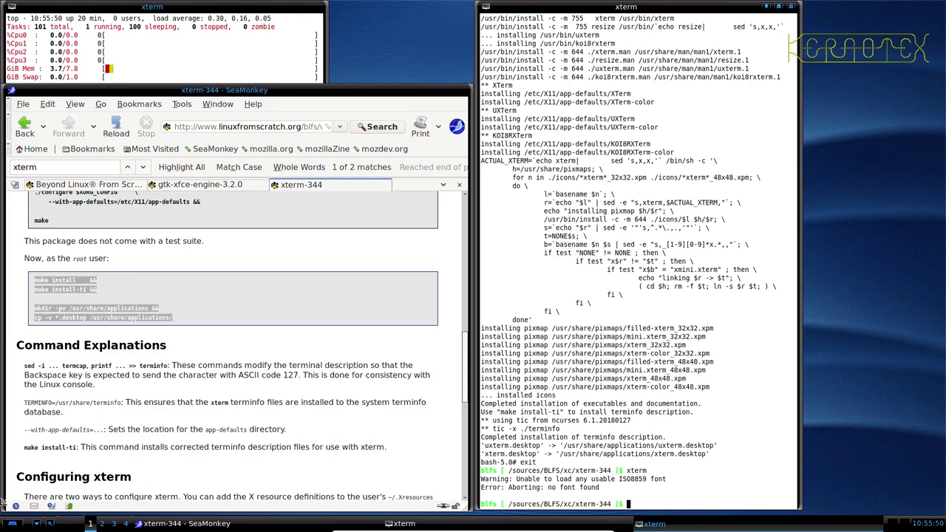
Try launching a new XTerm window from the desktop application menu
click(11, 524)
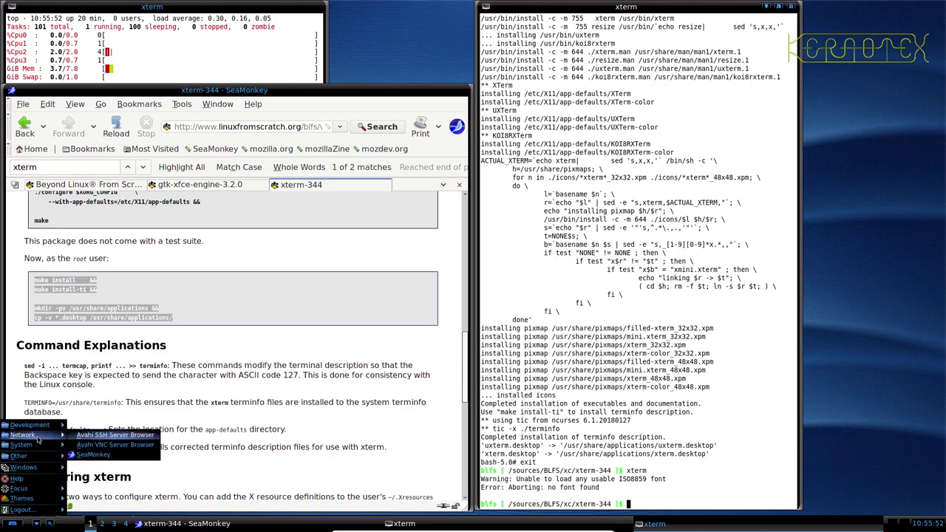
mouse_move(53, 448)
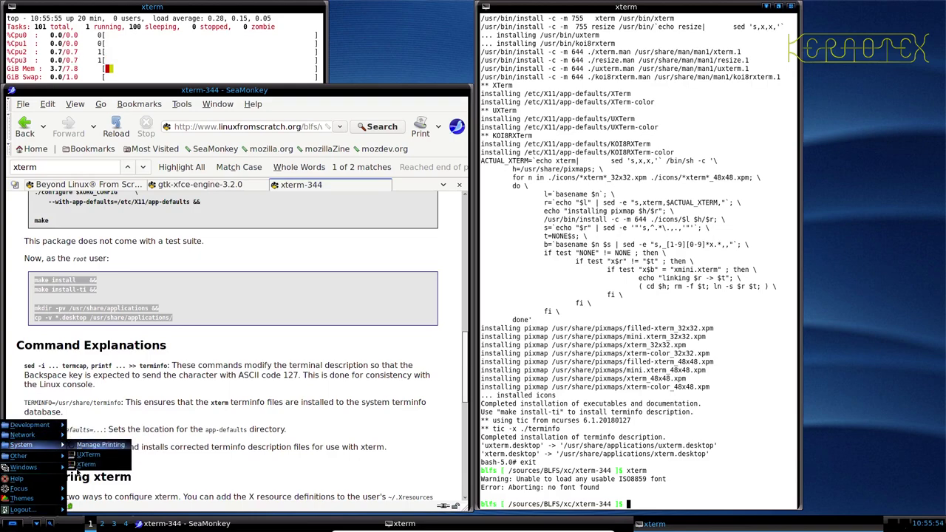
click(77, 466)
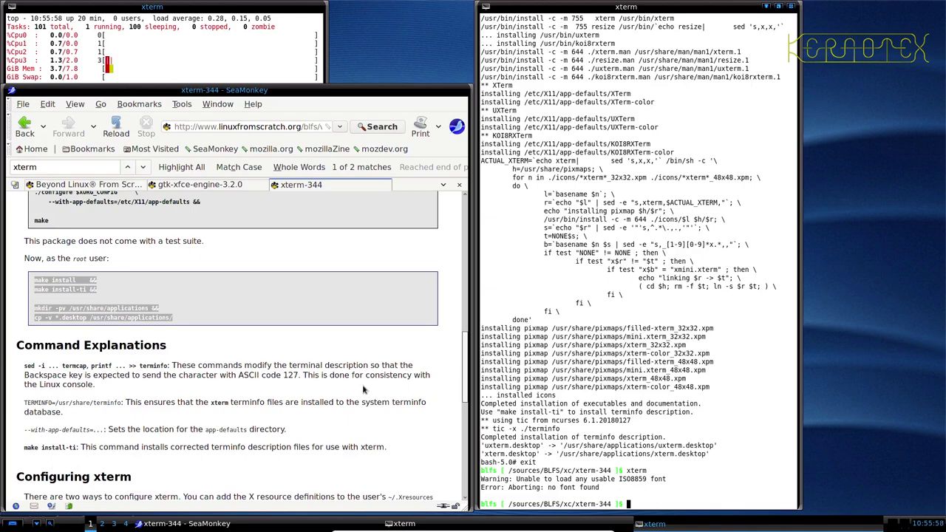
Select the book's XTerm app-defaults block under Configuring xterm and start typing sudo -E su
scroll(363, 390, up, 2)
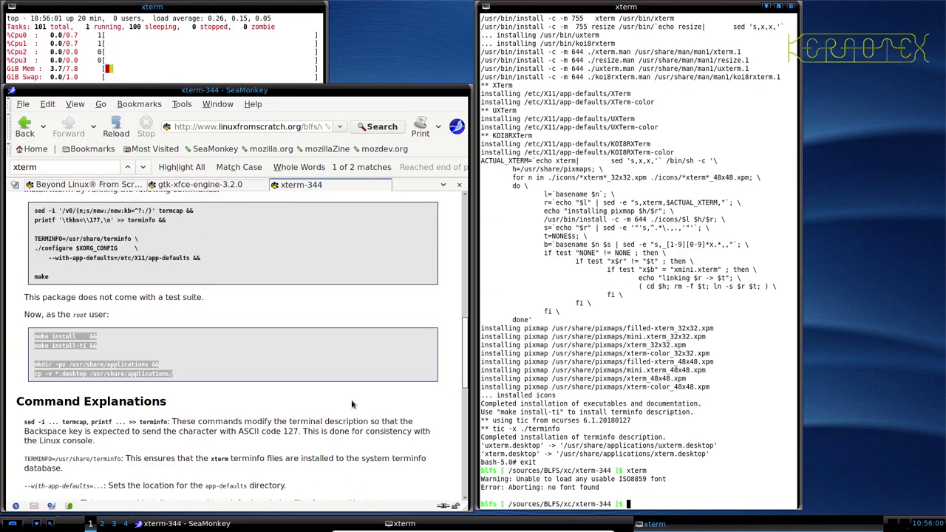
scroll(352, 405, up, 6)
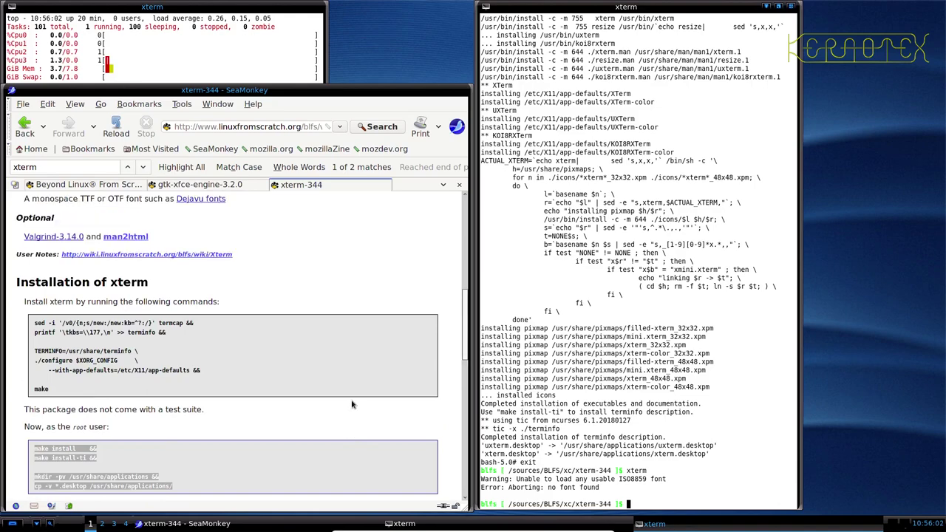
scroll(352, 405, up, 2)
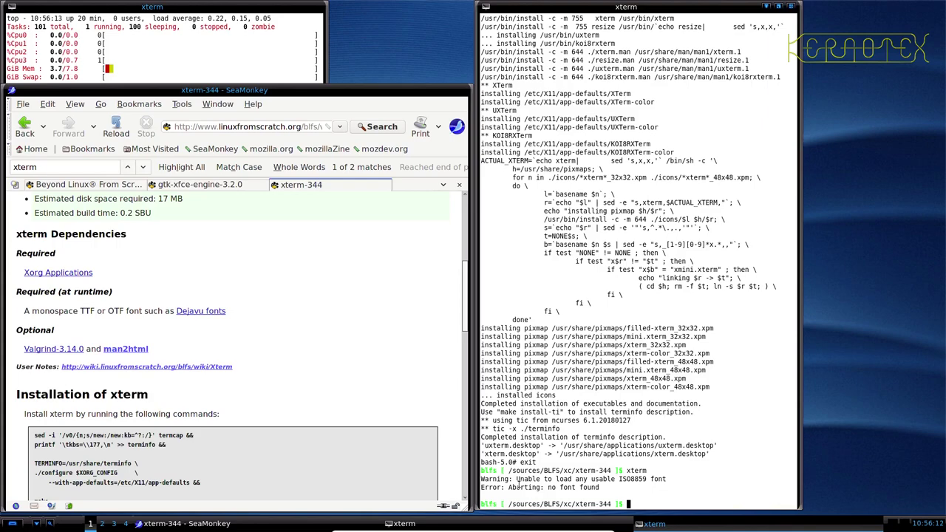
scroll(353, 424, down, 3)
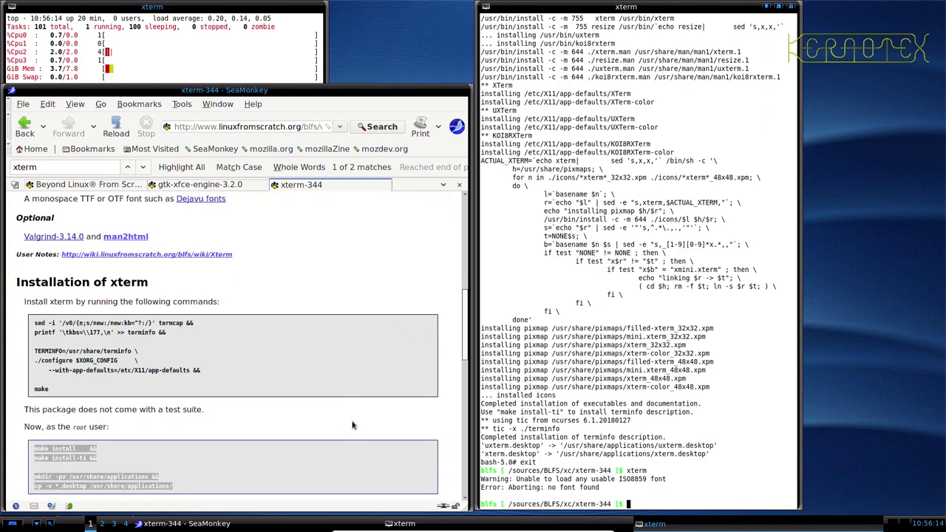
scroll(353, 425, down, 2)
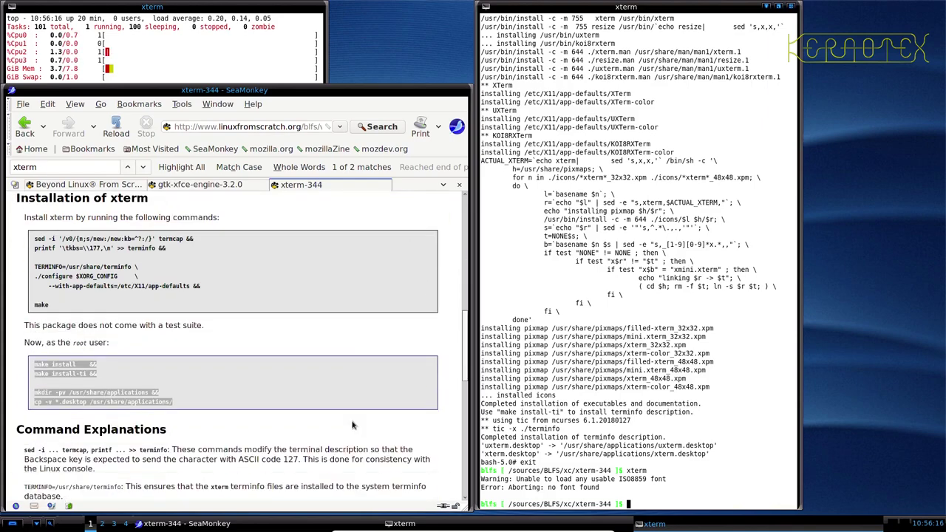
scroll(352, 425, down, 2)
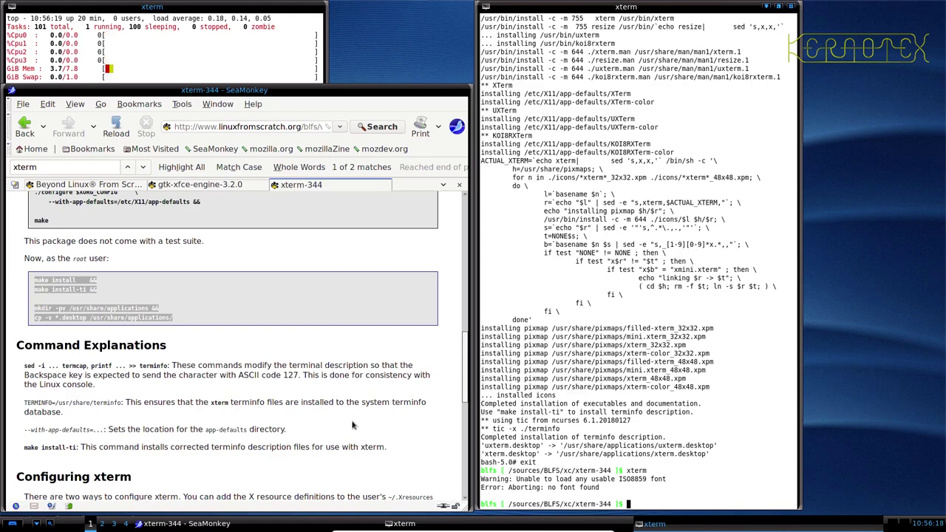
scroll(352, 425, down, 3)
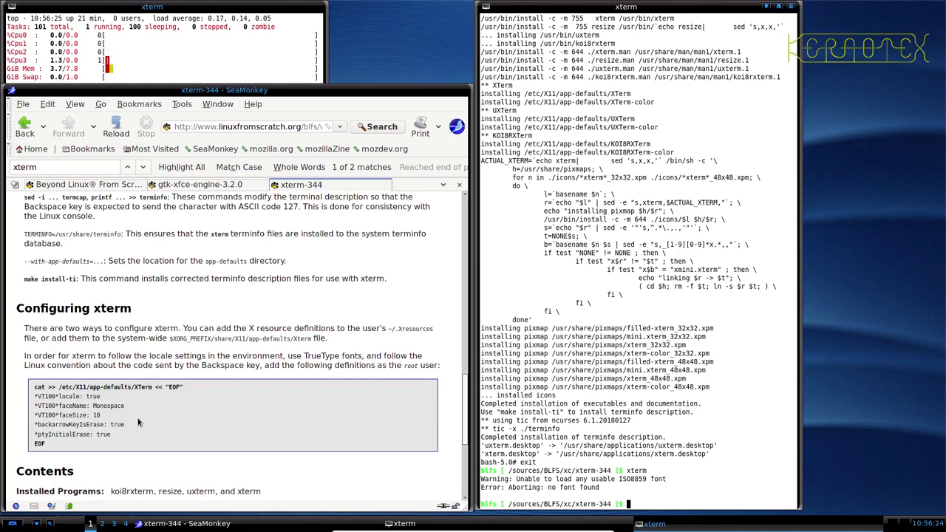
drag(34, 386, 54, 446)
key(ctrl+c)
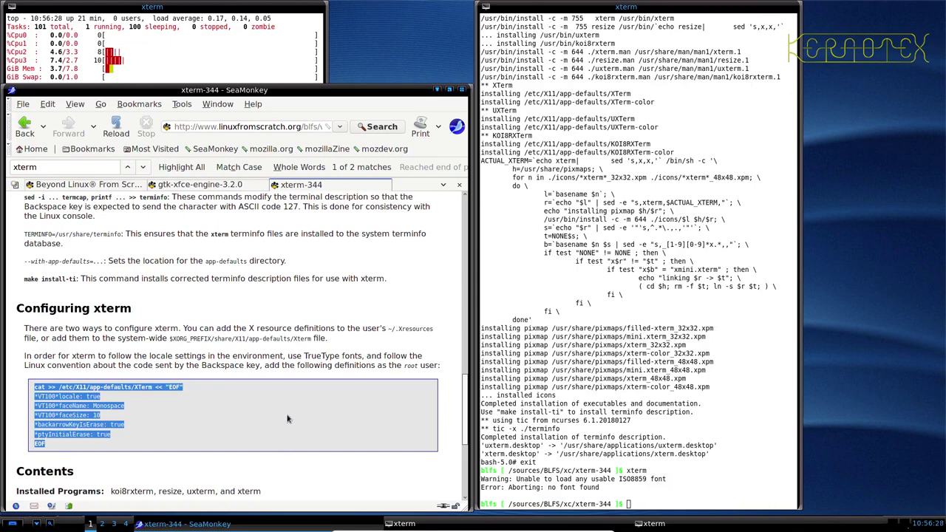
click(607, 366)
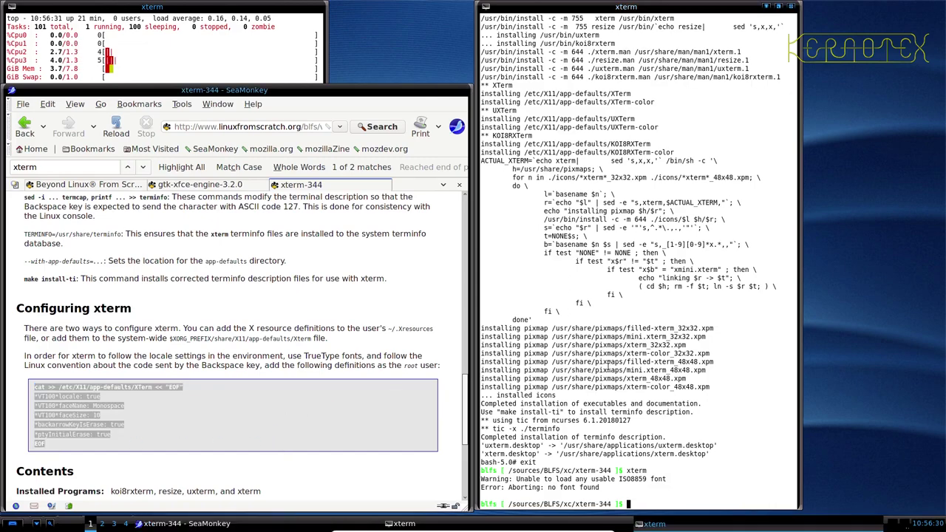
text(sudo -E su)
As root, append the app-defaults block to /etc/X11/app-defaults/XTerm, then relaunch xterm, still failing on fonts
key(Return)
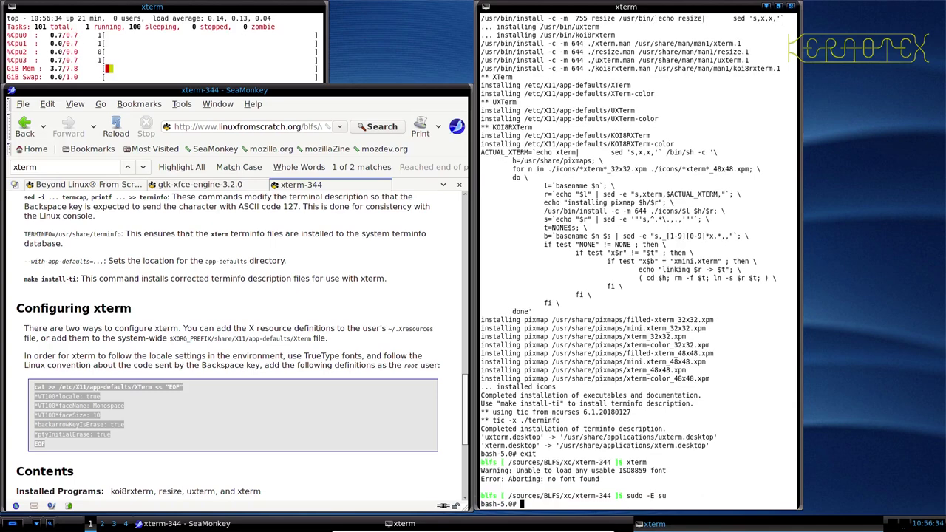
middle_click(695, 363)
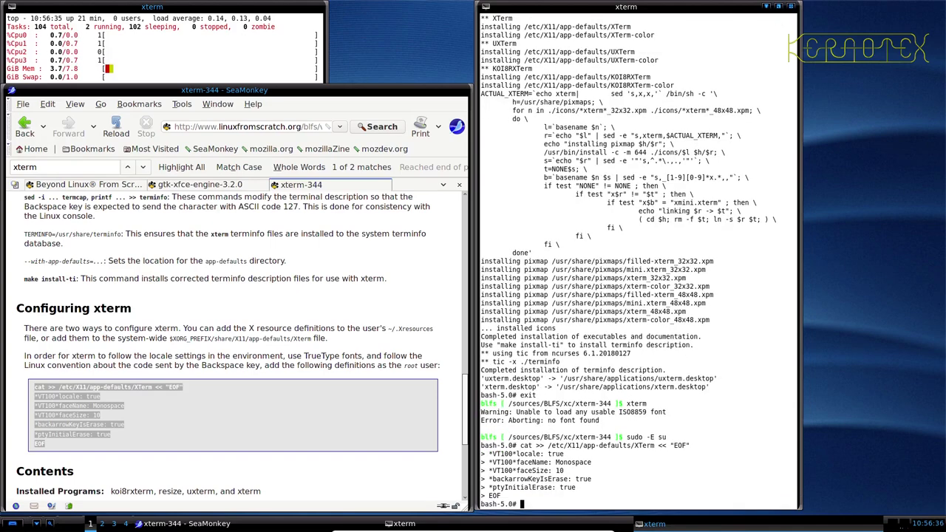
key(ctrl+d)
text(xterm)
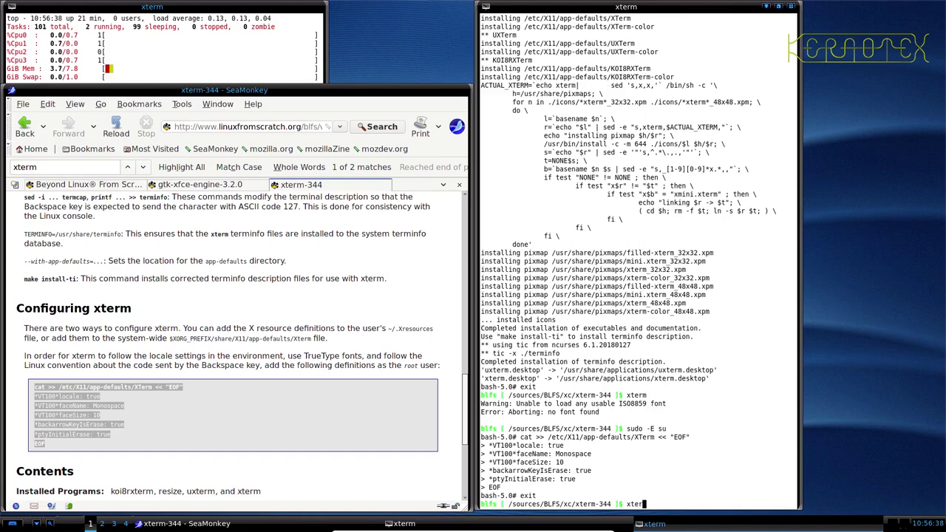
key(Return)
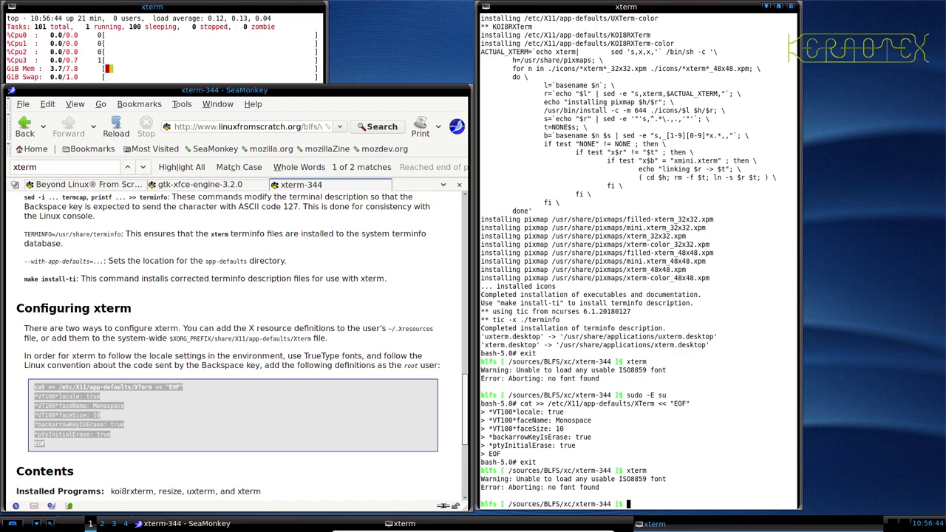
text(xterm)
View the full configure help again in less, then quit the pager
key(BackSpace)
key(BackSpace)
key(BackSpace)
key(BackSpace)
key(BackSpace)
key(BackSpace)
key(Up)
key(Up)
key(Up)
key(Up)
key(Up)
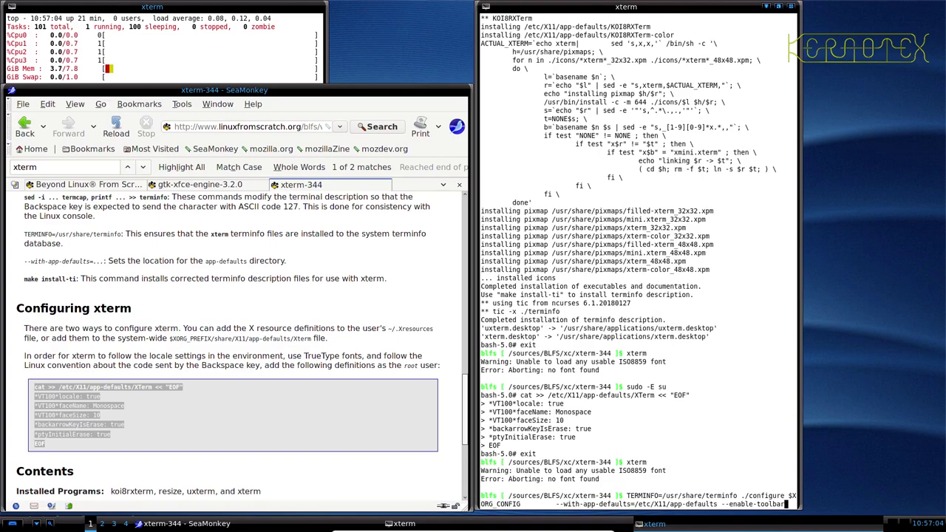
key(Up)
key(Up)
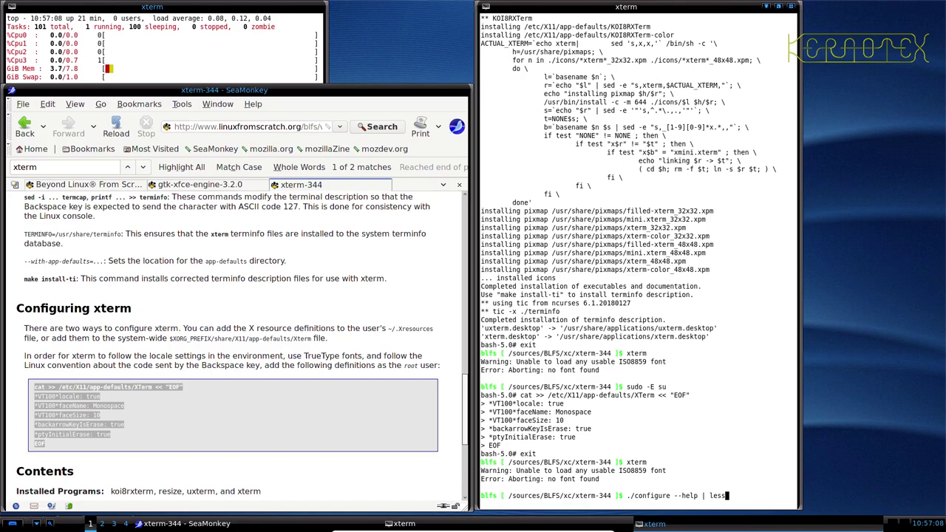
key(Return)
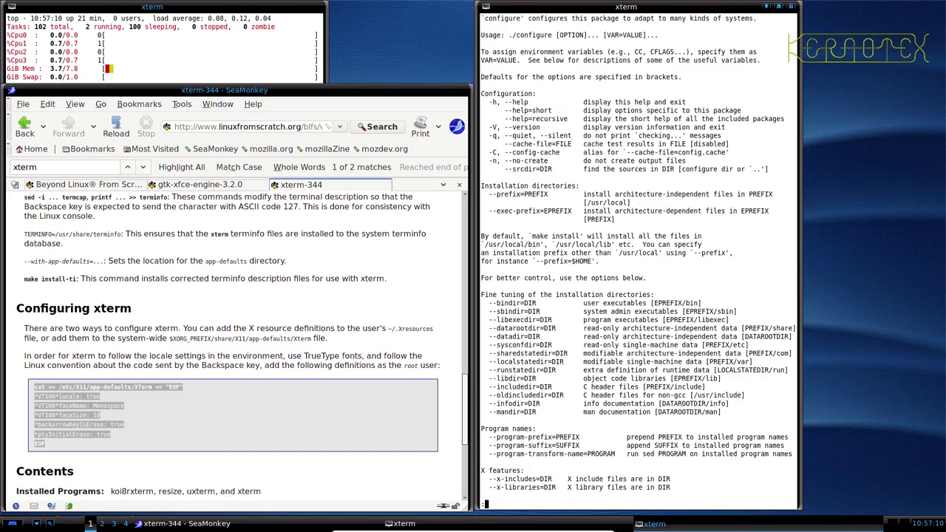
key(q)
Grep the configure help for font, finding only --enable-load-vt-fonts
key(Up)
key(Up)
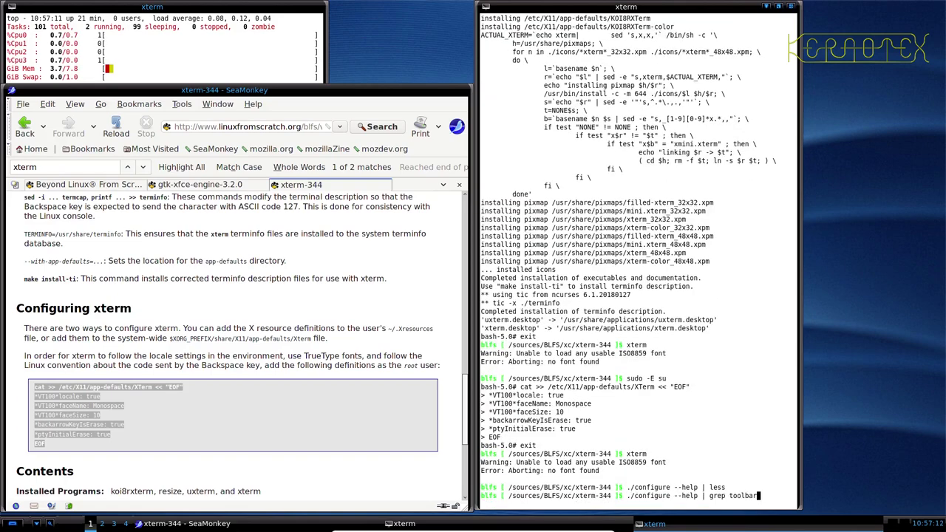
key(BackSpace)
key(BackSpace)
key(BackSpace)
key(BackSpace)
key(BackSpace)
key(BackSpace)
key(BackSpace)
text(font)
key(Return)
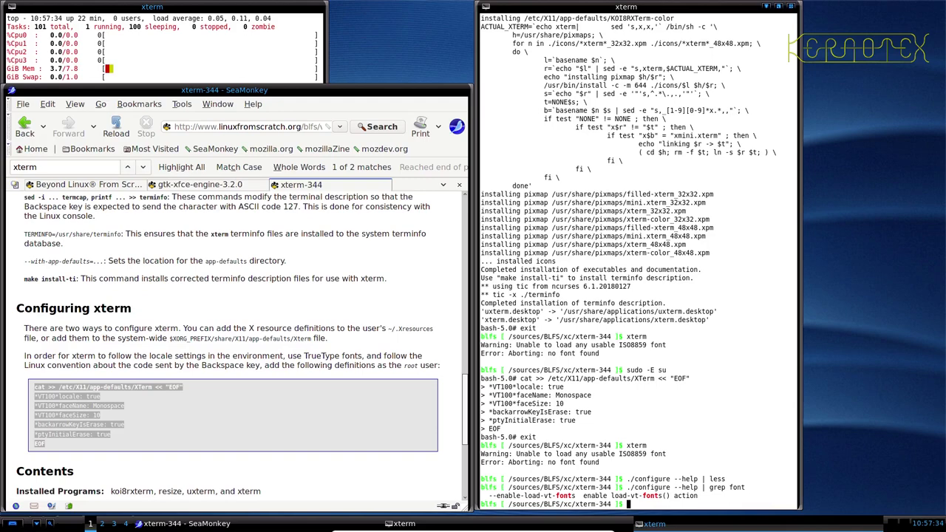
key(Up)
key(Up)
key(Up)
key(Up)
key(Up)
key(Up)
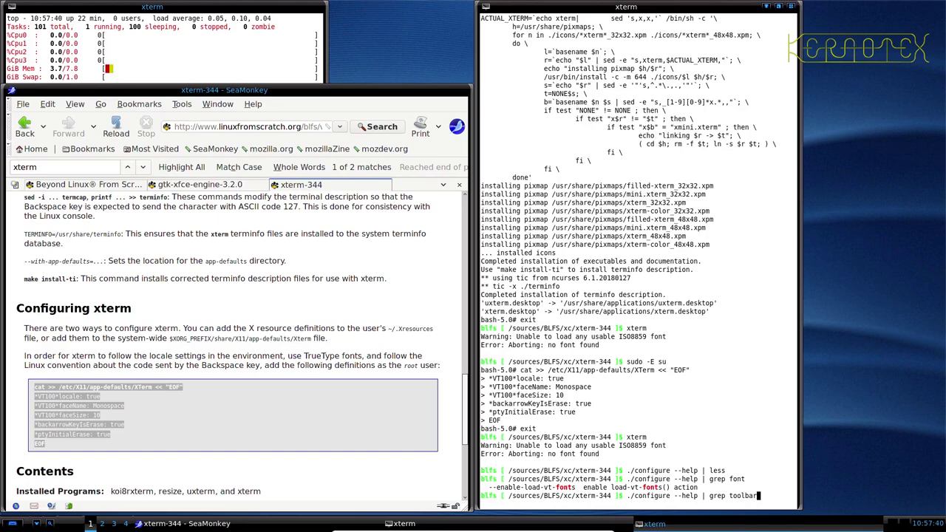
key(Up)
key(Return)
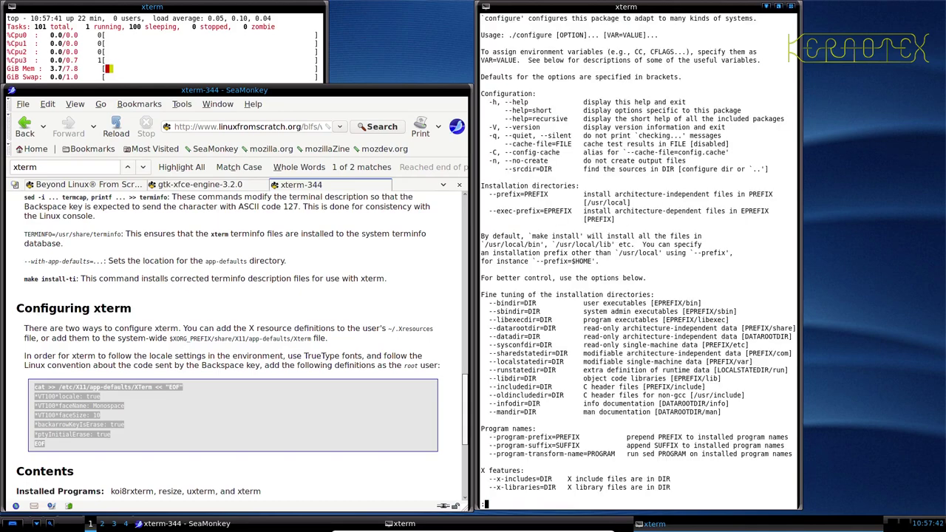
key(space)
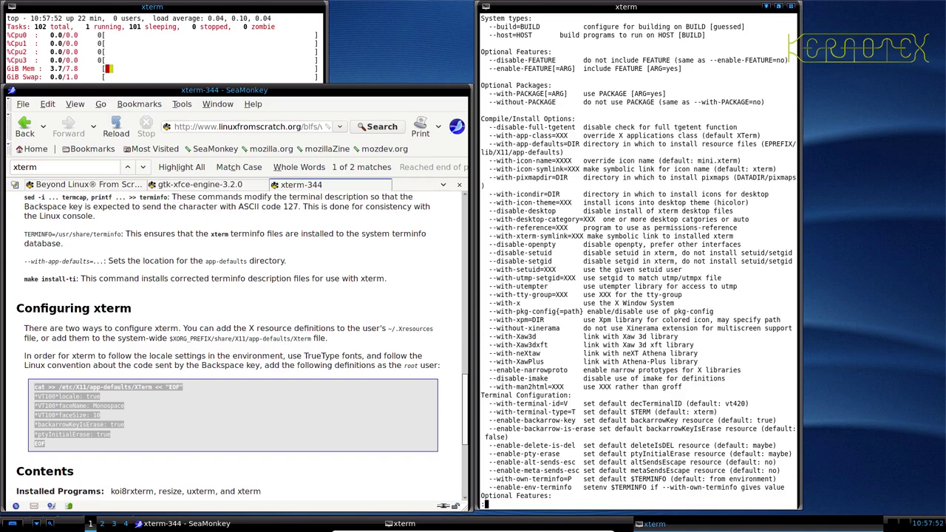
key(space)
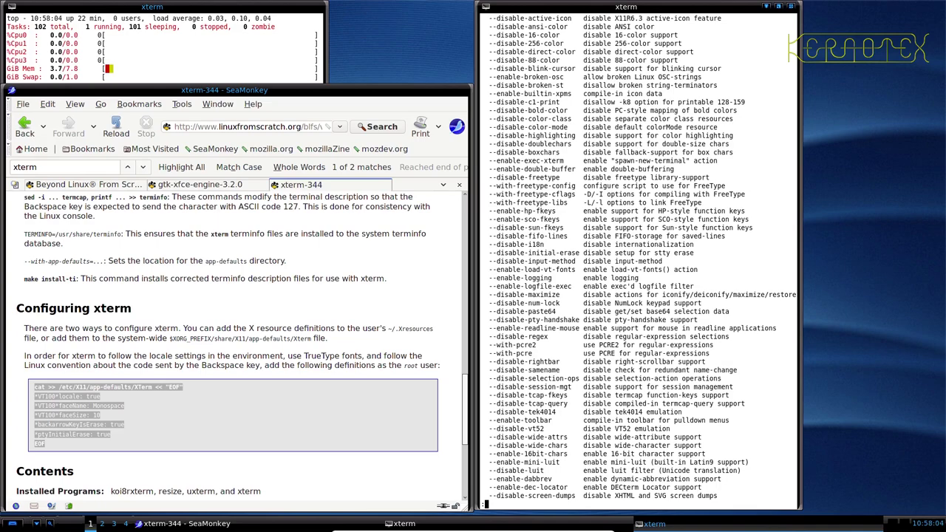
key(space)
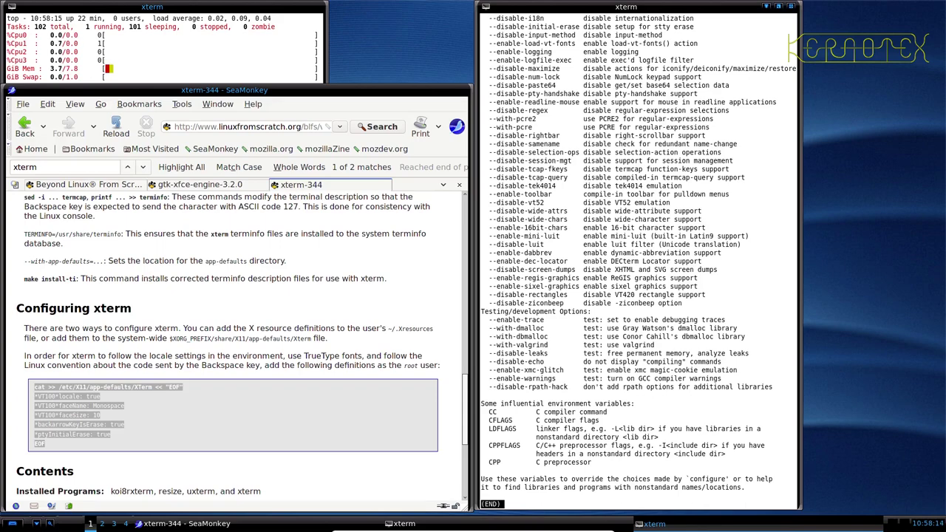
key(q)
key(Up)
key(Up)
key(Up)
key(Up)
key(Up)
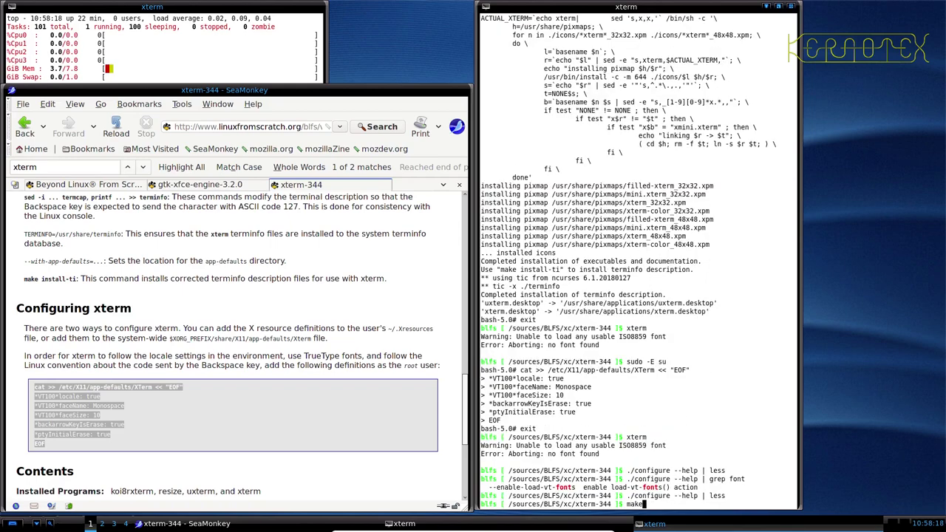
Cancel the configure line, delete xterm-344, and re-extract it fresh from its tarball
key(Up)
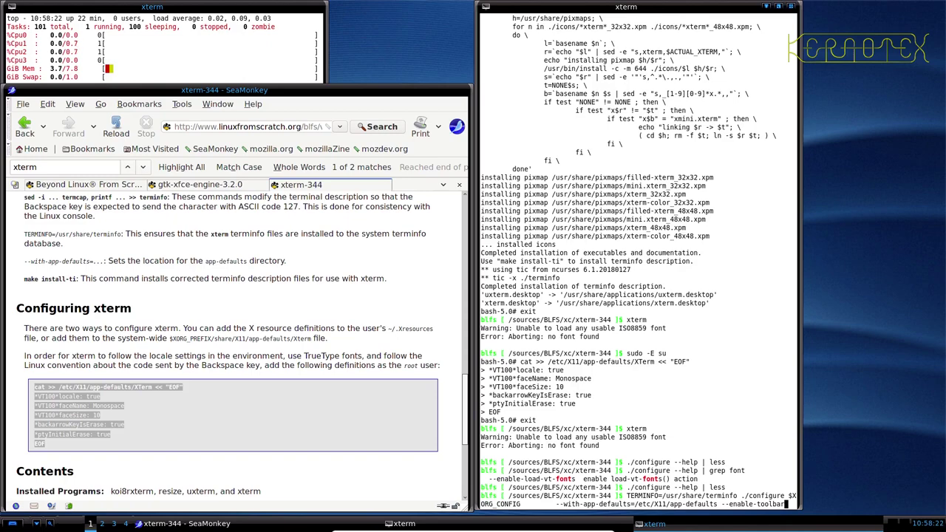
key(BackSpace)
key(BackSpace)
key(BackSpace)
key(BackSpace)
key(BackSpace)
key(BackSpace)
key(BackSpace)
key(BackSpace)
key(BackSpace)
key(BackSpace)
key(BackSpace)
key(BackSpace)
key(BackSpace)
key(BackSpace)
key(BackSpace)
key(BackSpace)
key(BackSpace)
key(ctrl+c)
text(cd .)
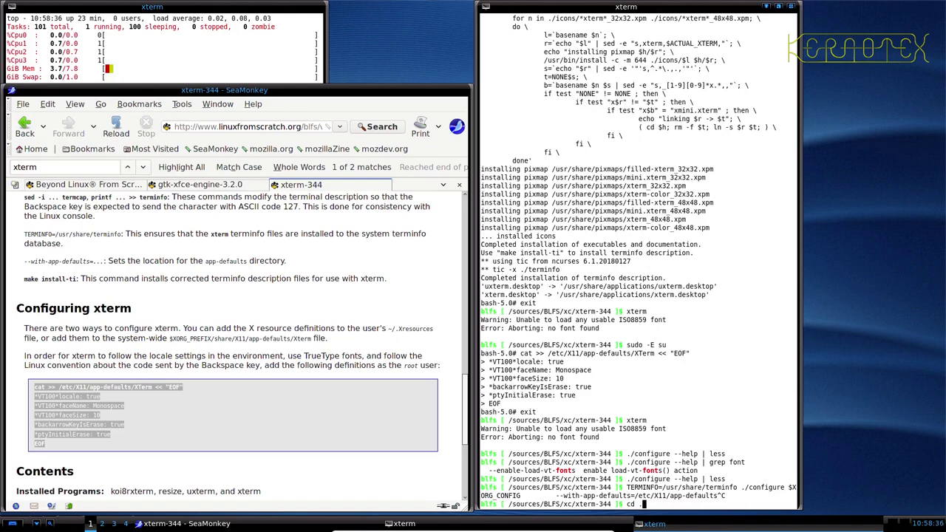
text(.)
key(Return)
text(rm -Rf)
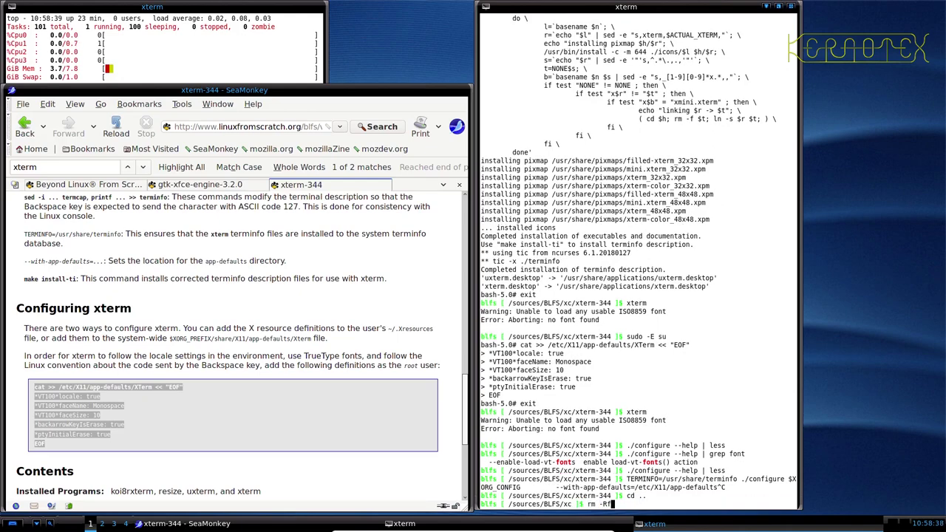
text( xterm-344)
key(Return)
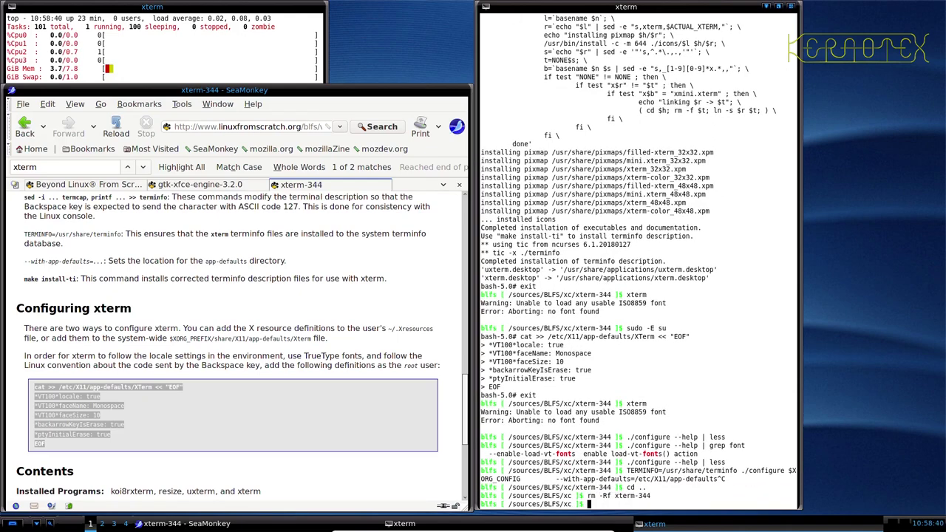
text(tar -xvf xt)
key(Tab)
key(Return)
text(cd x)
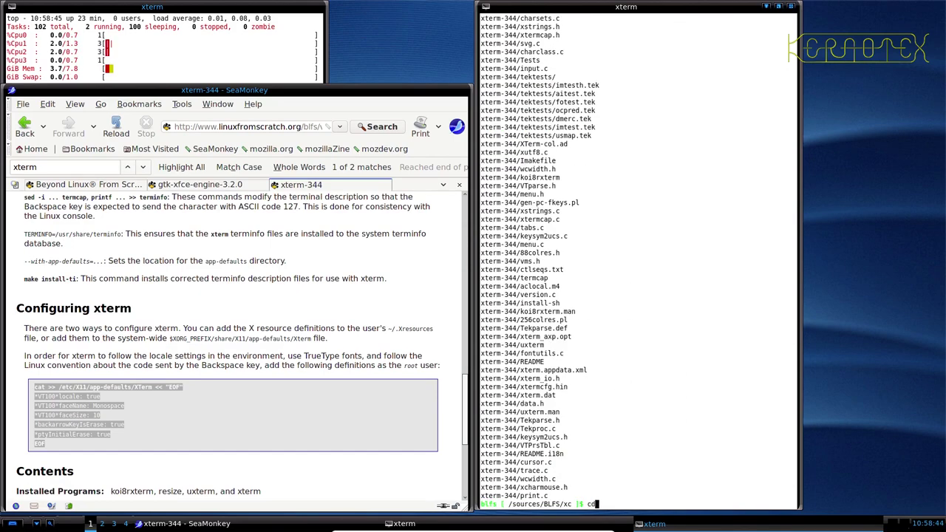
text(term-344)
key(Return)
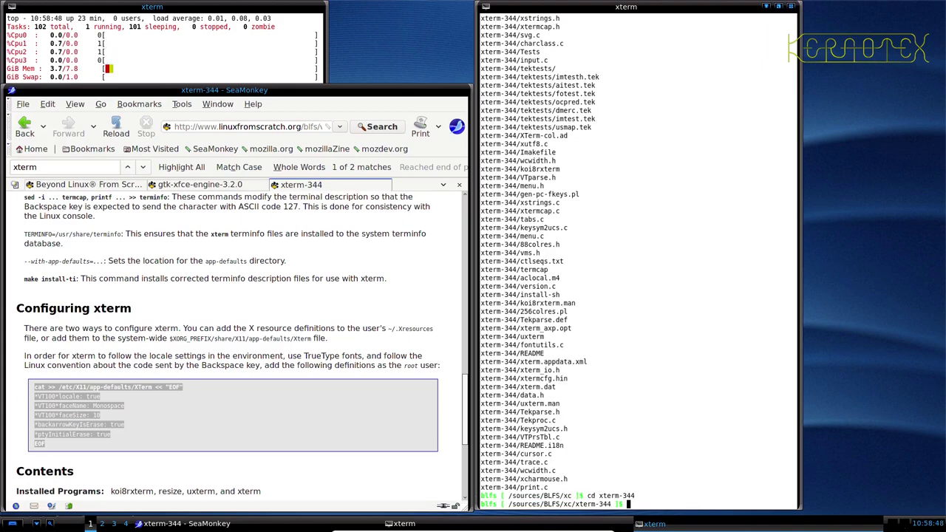
Recall the TERMINFO configure command without the toolbar option inside the new xterm-344 folder
key(Up)
key(Up)
key(Up)
key(Up)
key(Up)
key(Up)
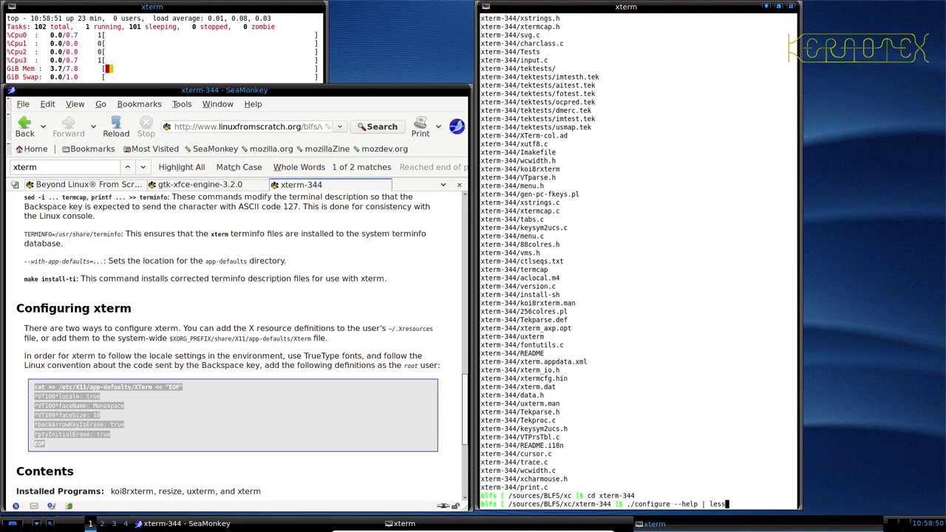
key(Up)
key(Up)
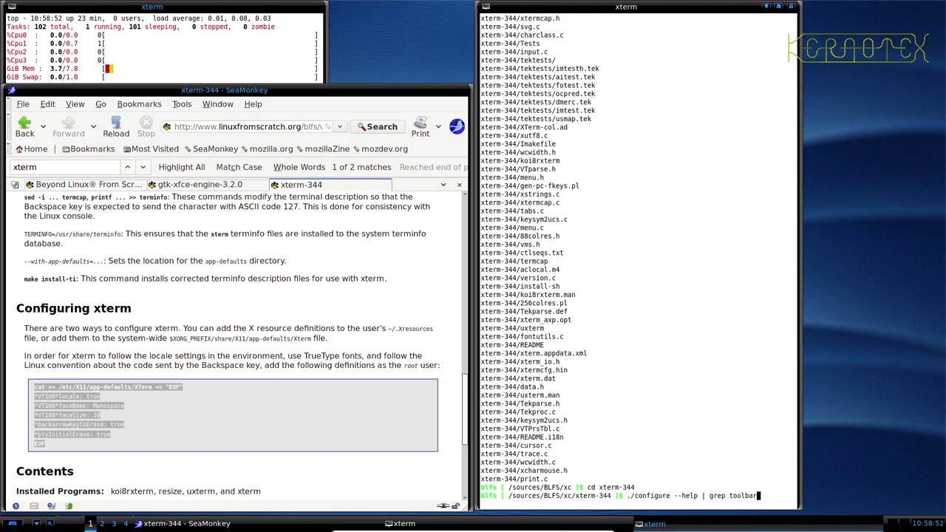
key(Down)
key(BackSpace)
key(BackSpace)
key(BackSpace)
key(BackSpace)
key(BackSpace)
key(BackSpace)
key(BackSpace)
key(BackSpace)
key(BackSpace)
key(BackSpace)
key(BackSpace)
key(BackSpace)
key(BackSpace)
key(BackSpace)
key(BackSpace)
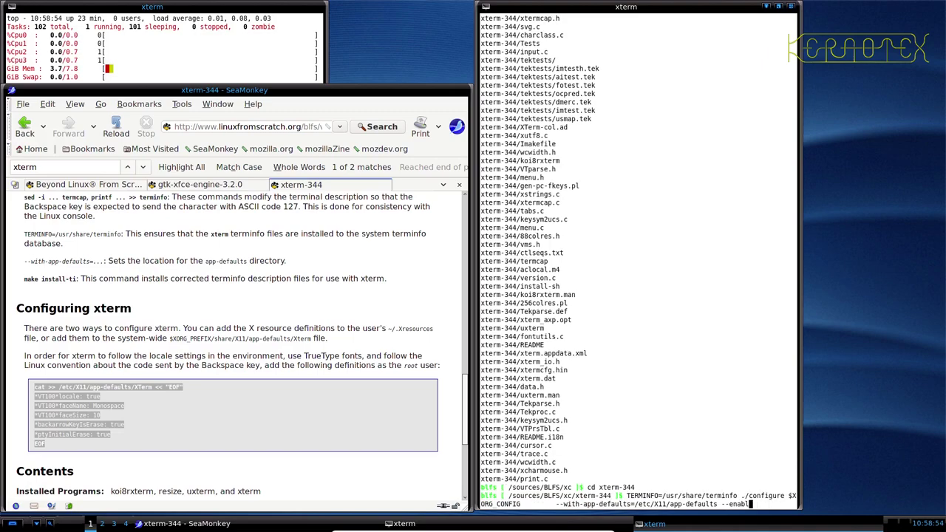
key(BackSpace)
key(BackSpace)
Configure and make the fresh xterm-344 tree, then paste the book's make install commands
key(Return)
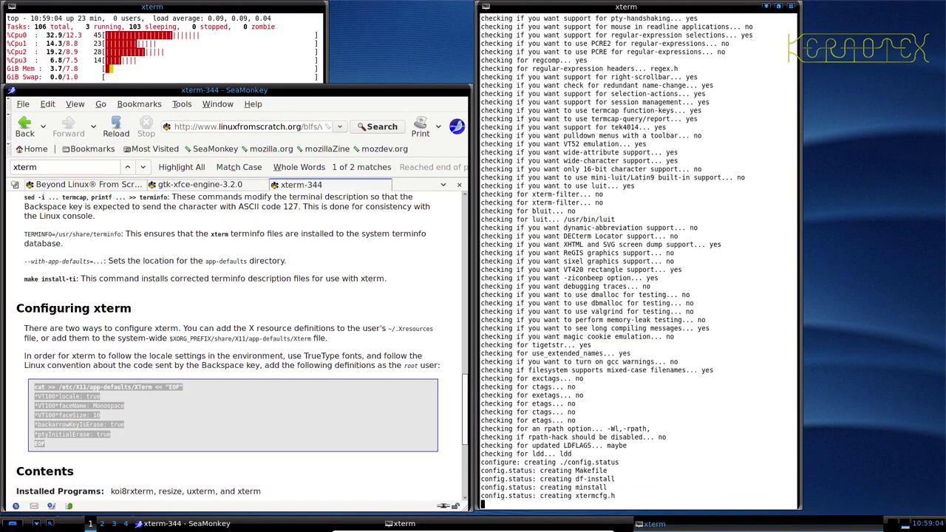
scroll(376, 279, up, 1)
scroll(377, 279, up, 2)
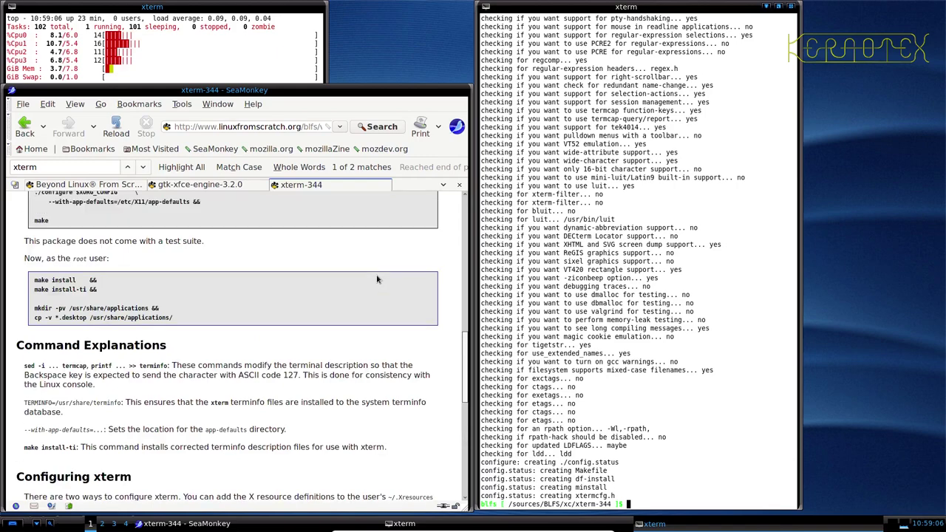
text(make)
key(Return)
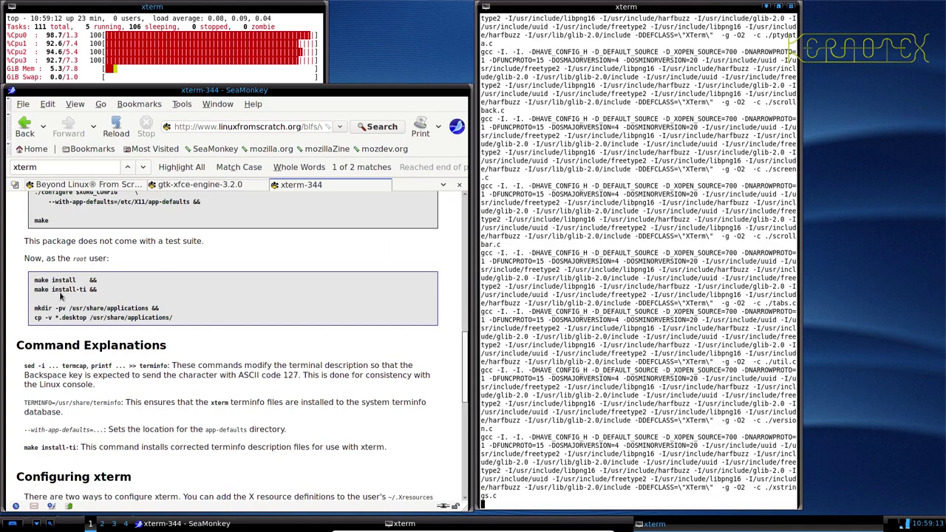
drag(35, 283, 176, 319)
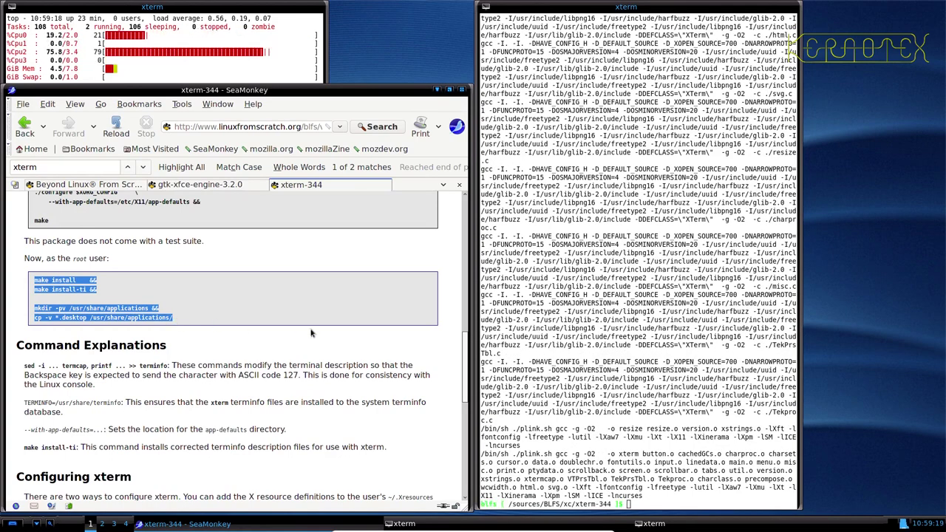
middle_click(544, 339)
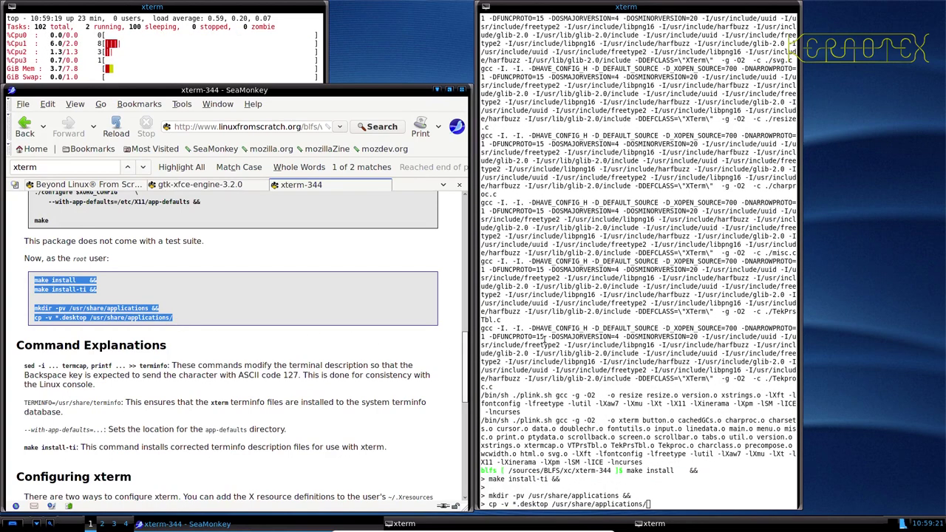
Find the sudo -E note, become root with sudo -E su, and run the pasted xterm make install block
key(ctrl+f)
text(sudo -E)
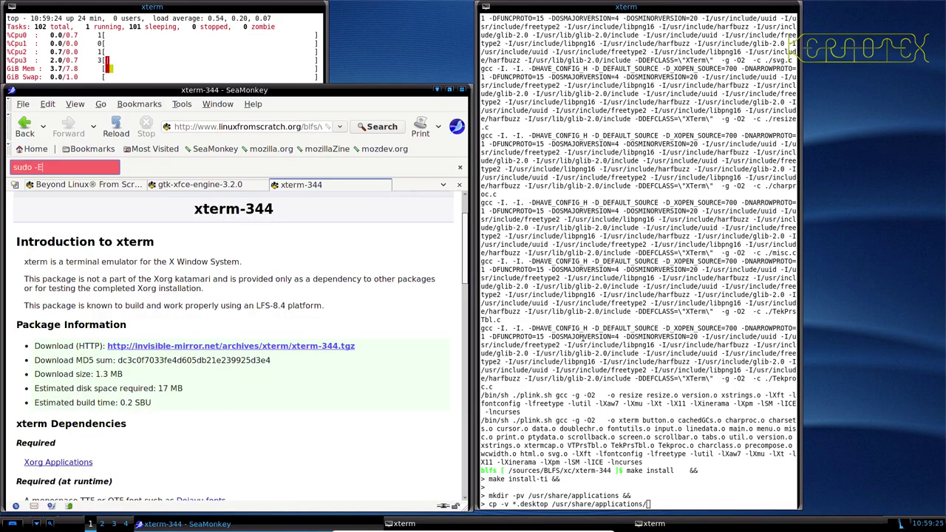
click(584, 338)
key(ctrl+c)
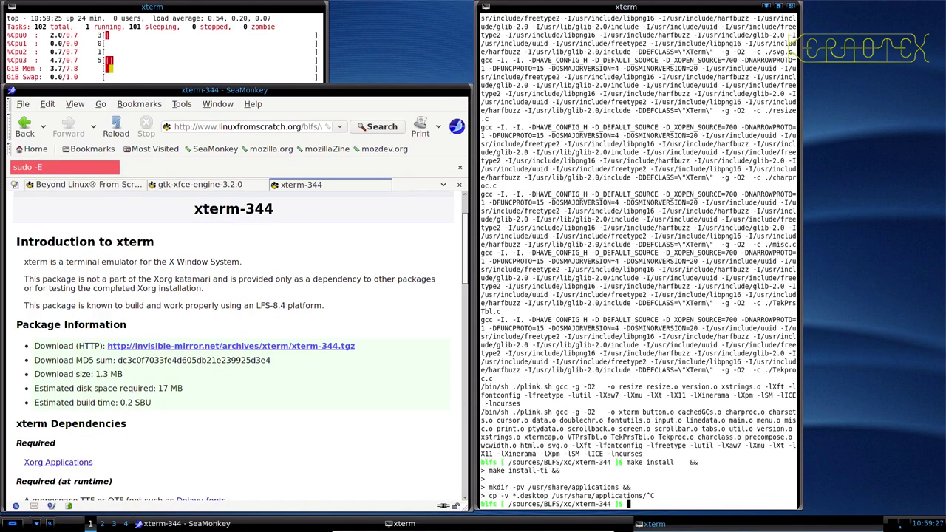
text(sudo -E su)
key(Return)
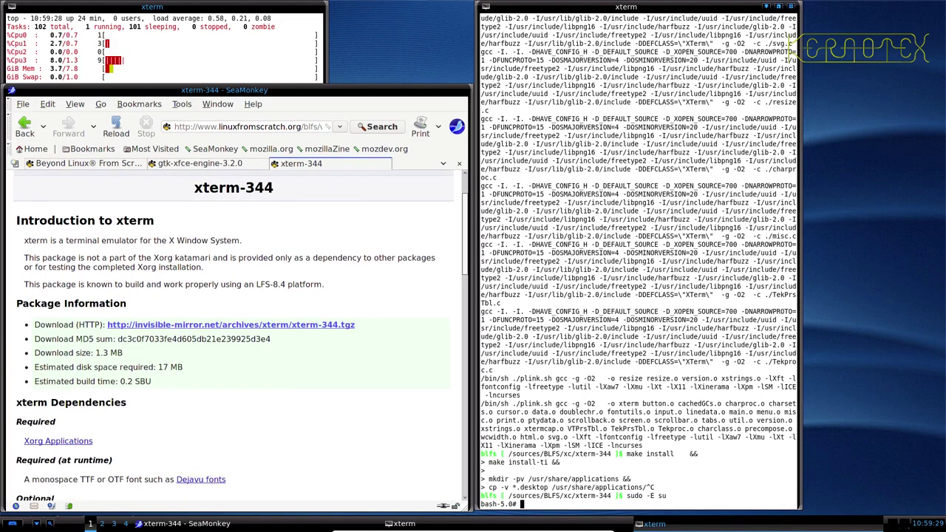
middle_click(604, 335)
key(Return)
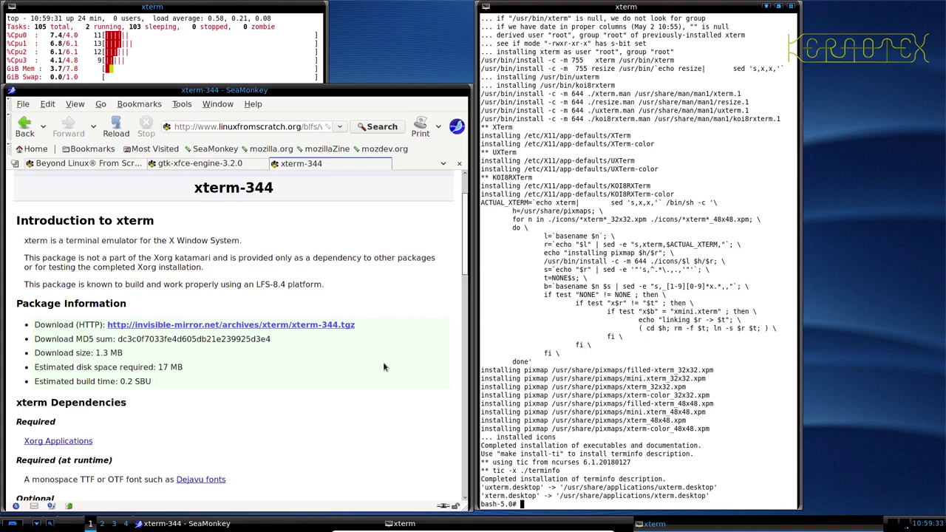
Scroll down the BLFS xterm page and select the XTerm defaults code block
scroll(384, 367, down, 6)
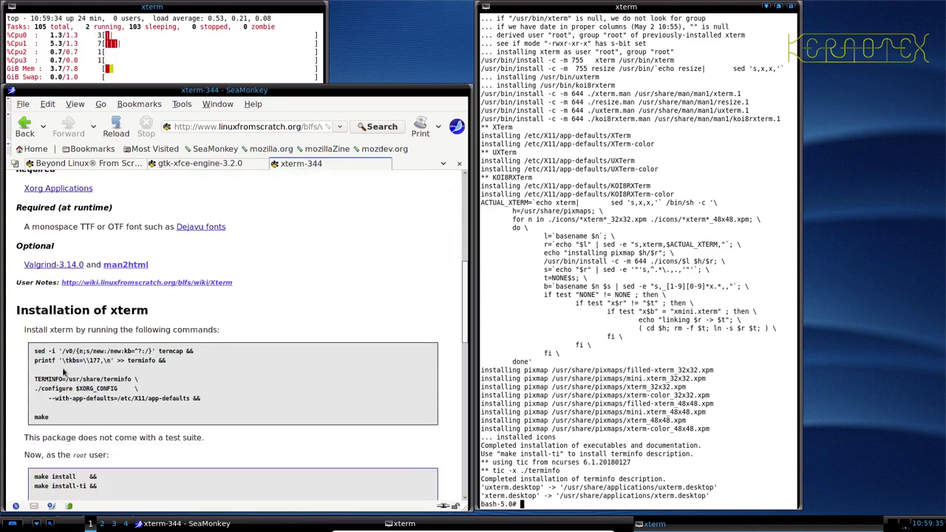
scroll(63, 373, down, 5)
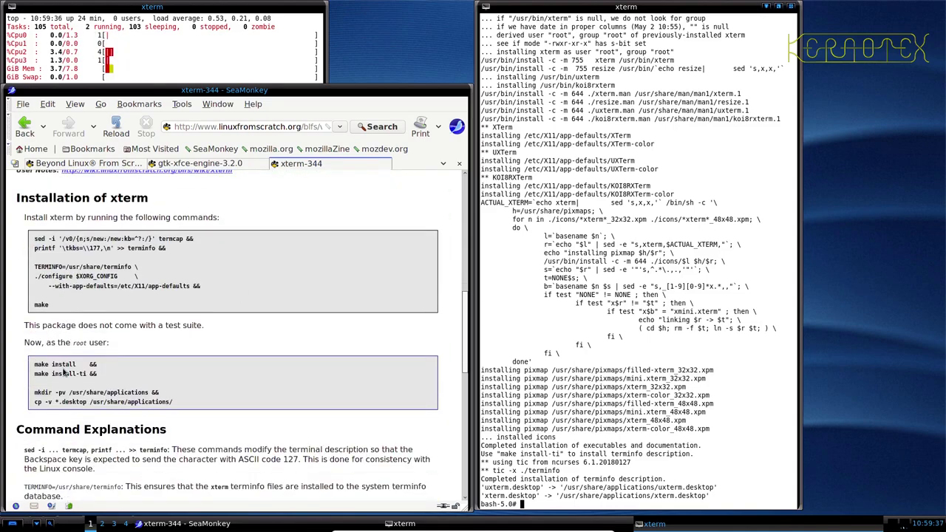
scroll(63, 373, down, 5)
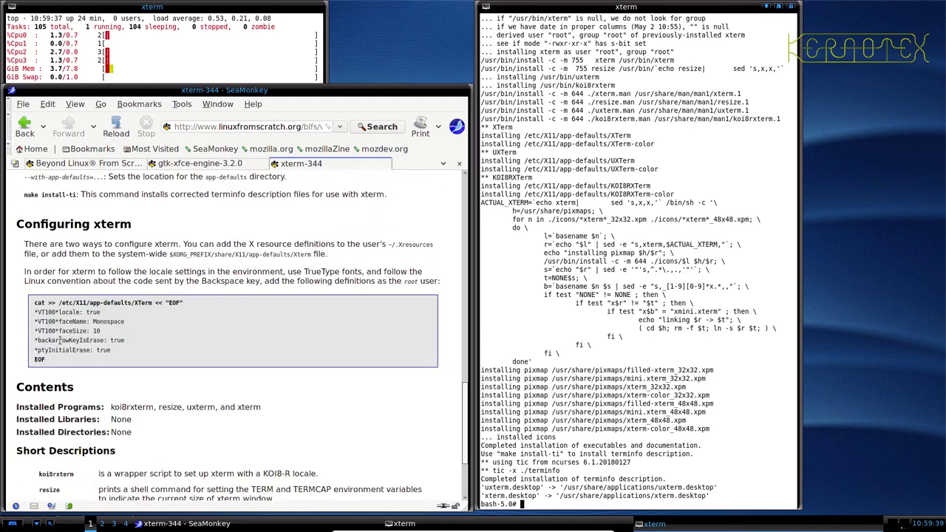
drag(29, 303, 272, 364)
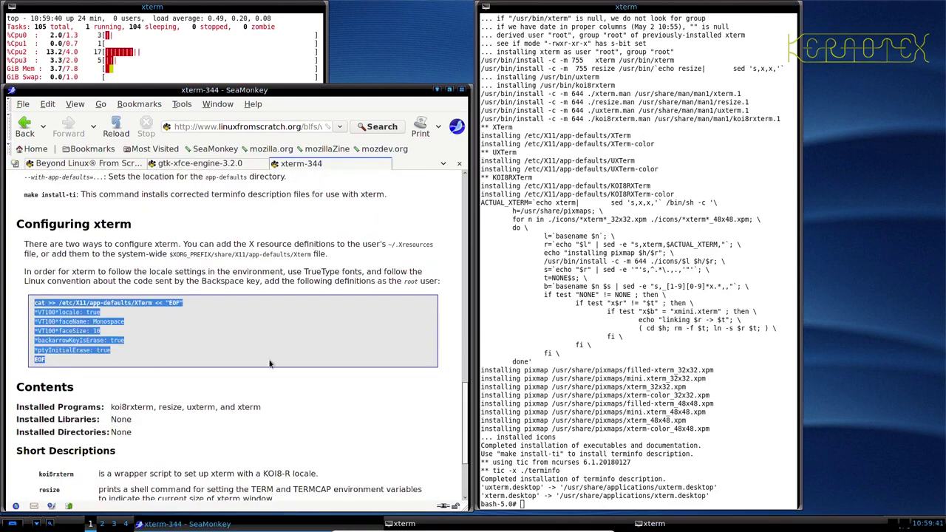
Abort the pasted XTerm defaults heredoc and open /etc/X11/app-defaults/XTerm in vi instead
middle_click(563, 365)
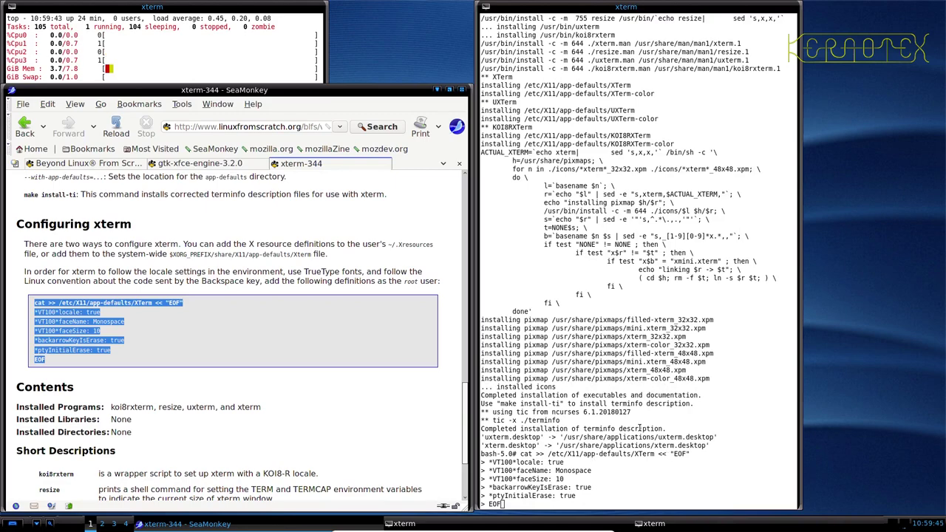
click(533, 452)
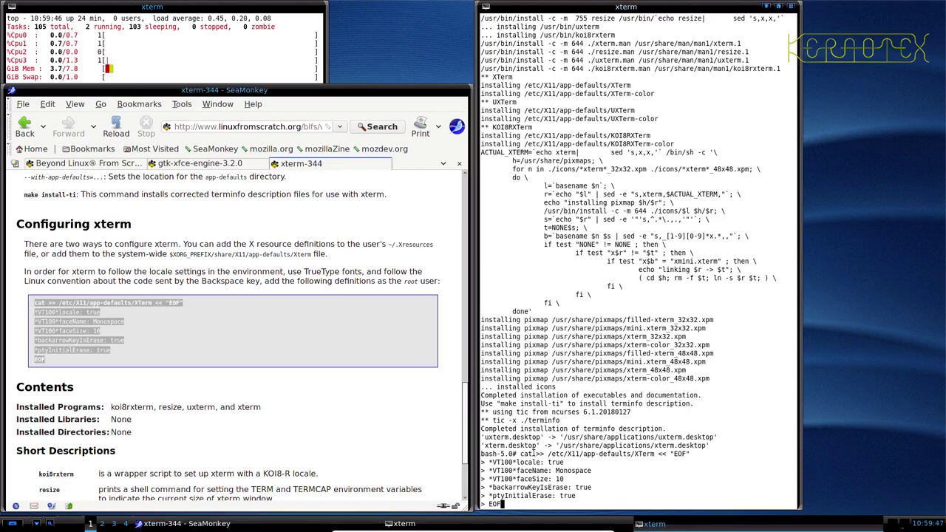
key(ctrl+c)
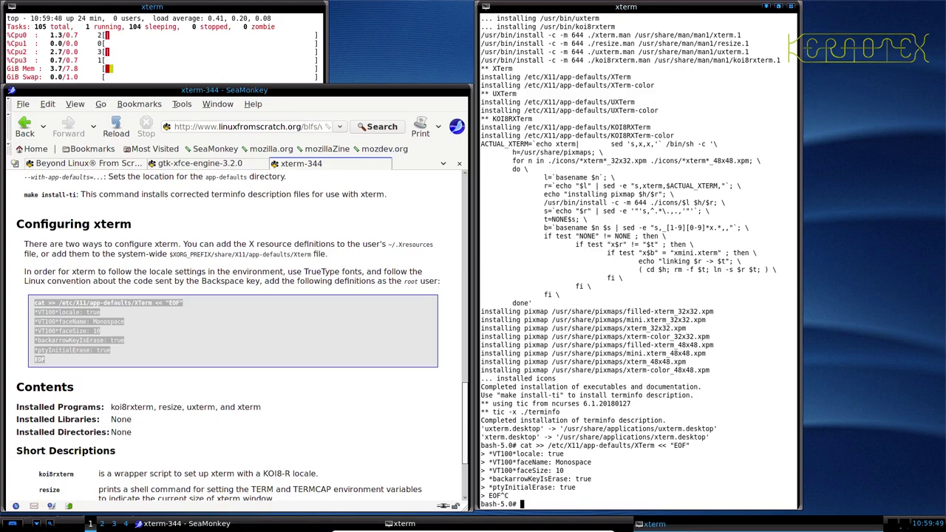
text(vi /etc/X11/app-defaults/)
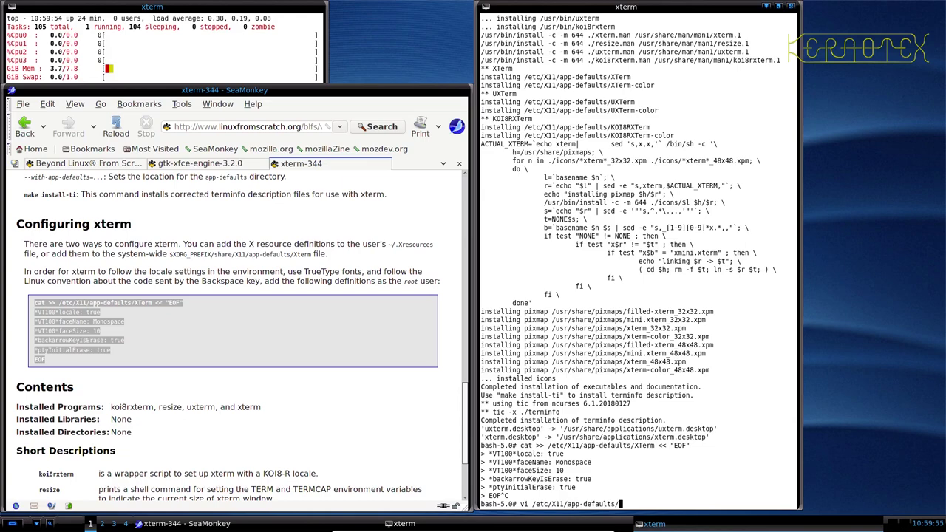
text(XTerm)
key(Return)
Page through the XTerm resource file to its end and back, then quit vi with :q
key(ctrl+f)
key(ctrl+f)
key(ctrl+f)
key(ctrl+f)
key(ctrl+f)
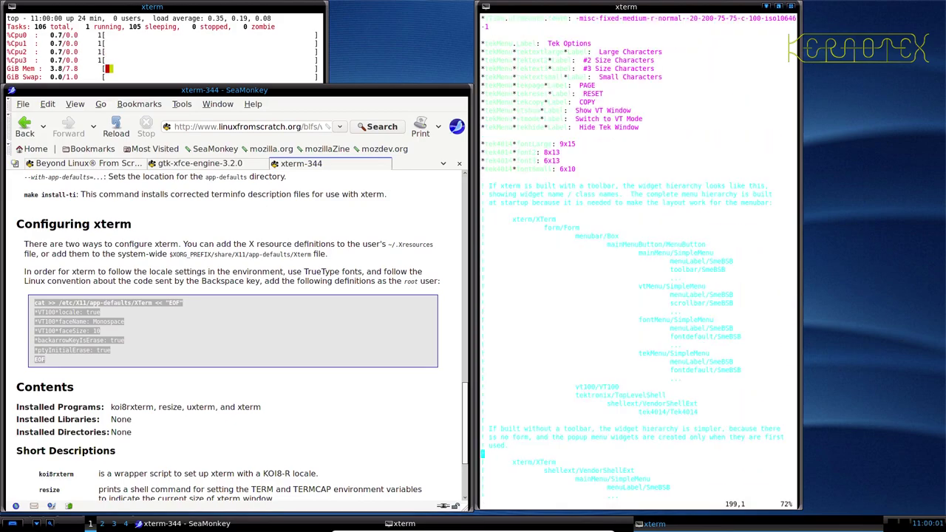
key(Page_Up)
key(Page_Up)
key(Page_Up)
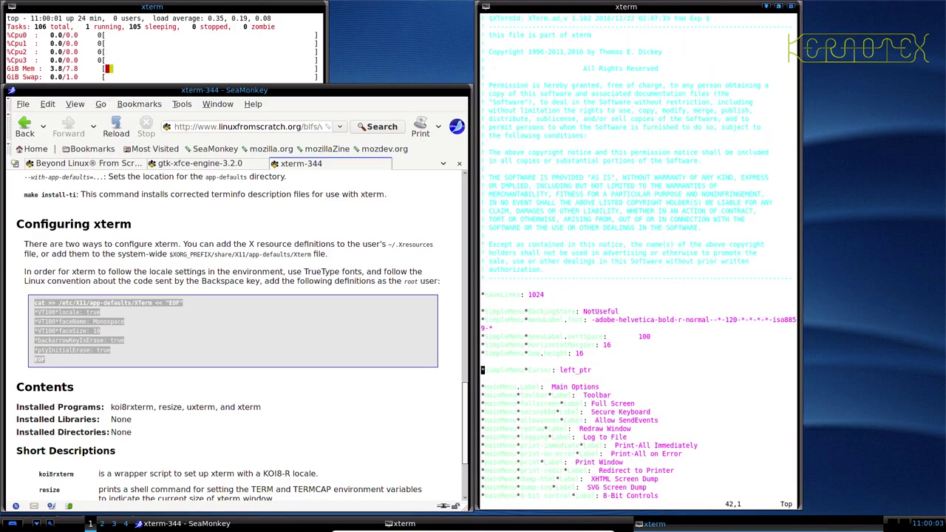
key(Page_Down)
key(Page_Down)
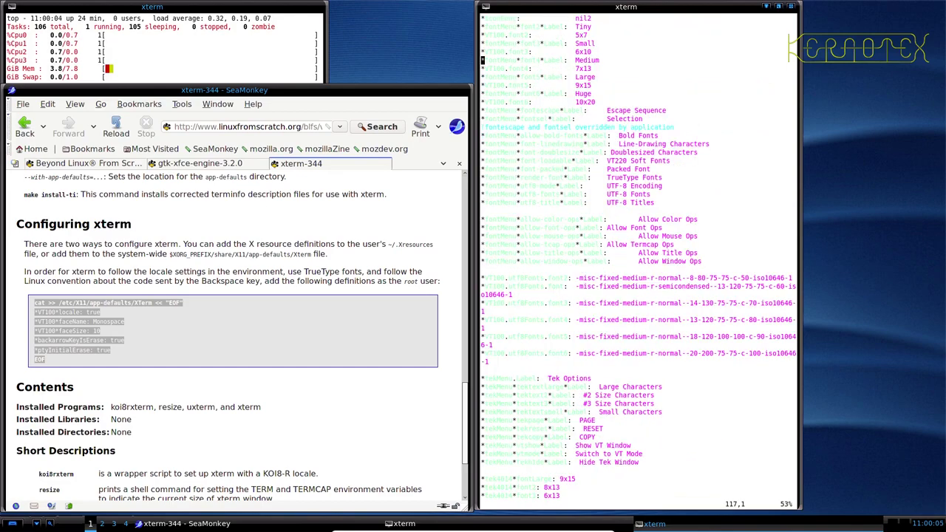
key(Page_Down)
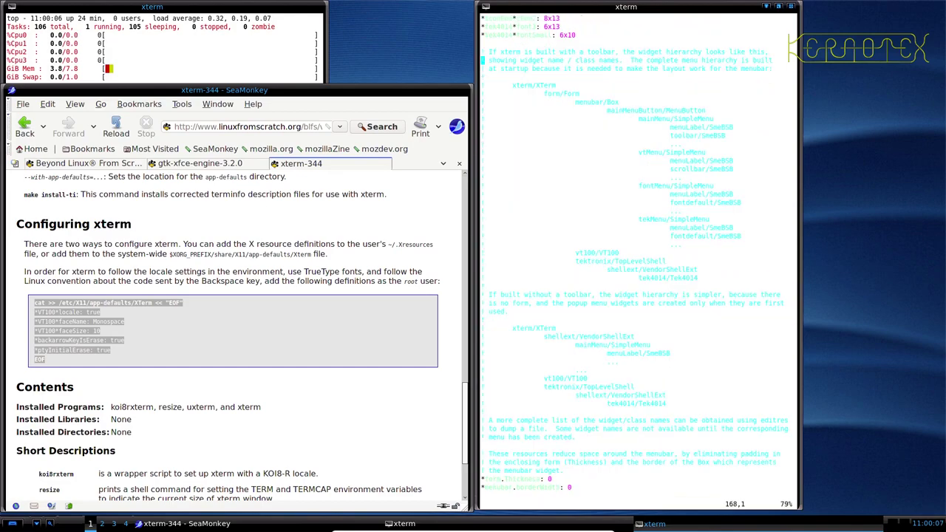
key(Page_Down)
key(Page_Down)
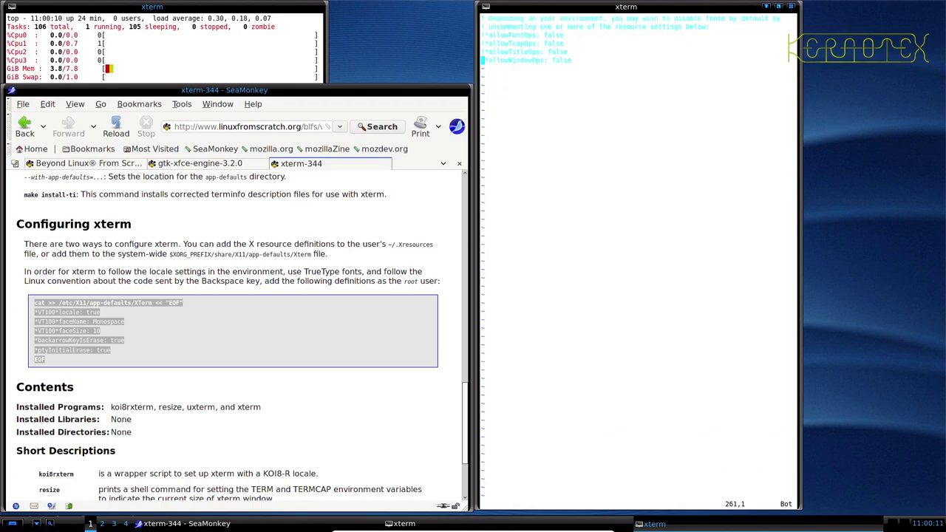
key(Page_Up)
key(Page_Down)
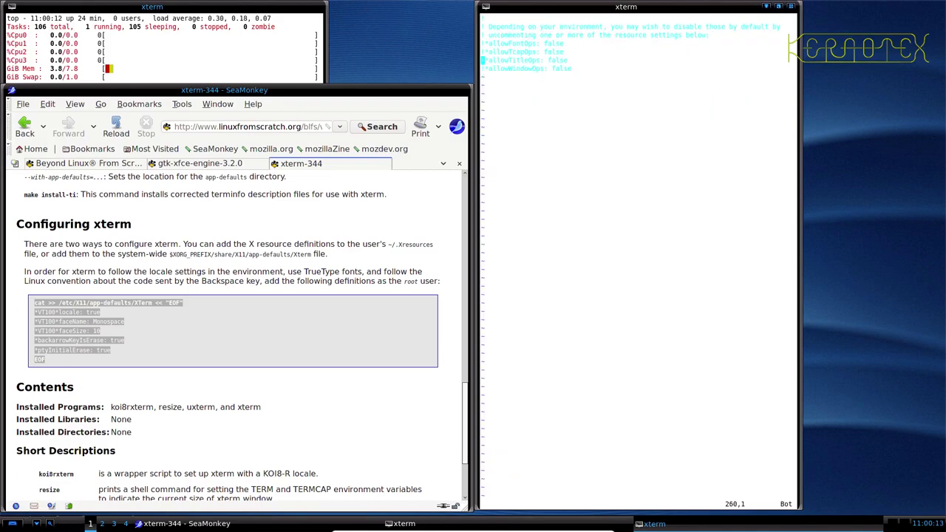
key(Up)
key(Up)
key(Up)
key(Up)
key(Up)
key(Up)
key(Up)
key(Up)
key(Up)
key(Up)
key(Up)
key(Up)
key(Up)
key(Up)
key(Up)
key(Up)
key(Up)
key(Up)
key(Up)
key(Up)
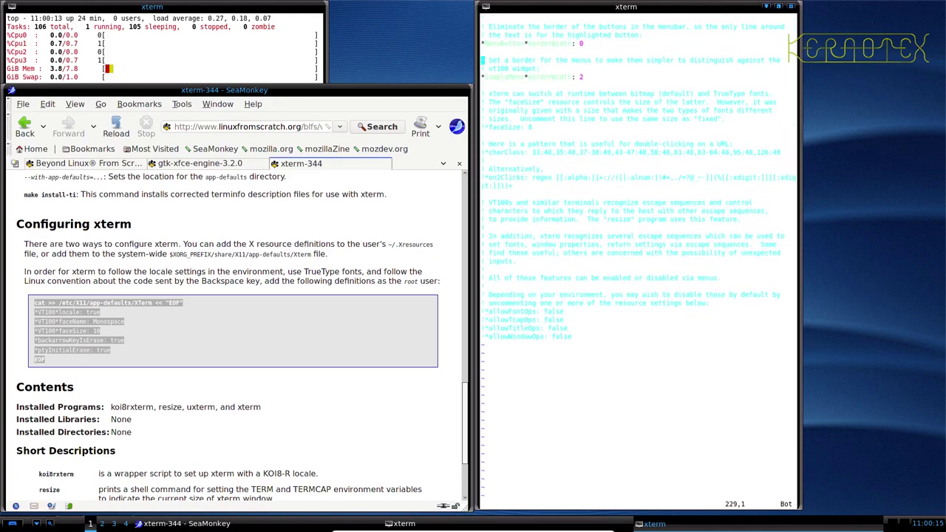
key(Up)
key(Up)
key(Up)
key(Up)
key(Up)
key(Up)
key(Up)
key(Up)
key(Up)
key(Up)
key(Up)
key(Up)
key(Up)
key(Up)
key(Up)
key(Up)
key(Up)
key(Up)
key(Up)
key(Up)
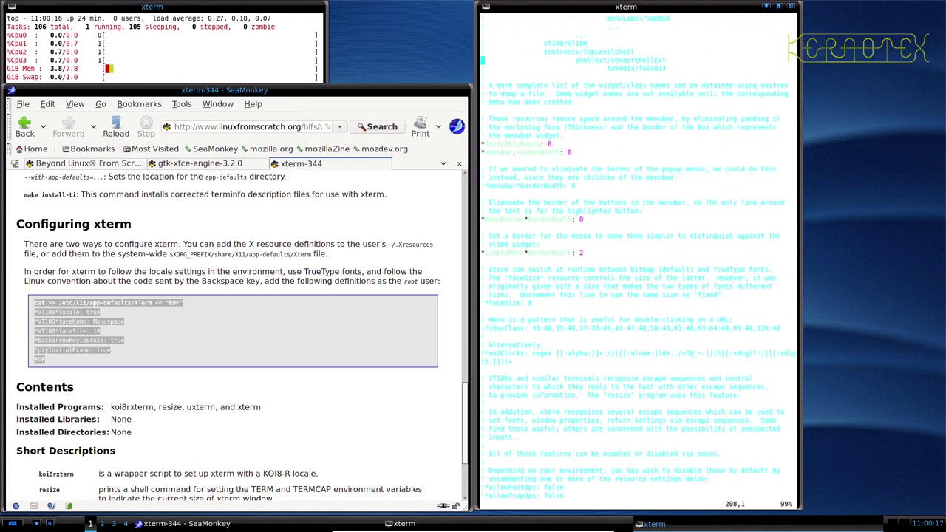
key(Up)
key(Up)
key(Up)
key(Up)
key(Up)
key(Up)
key(Up)
key(Up)
key(Up)
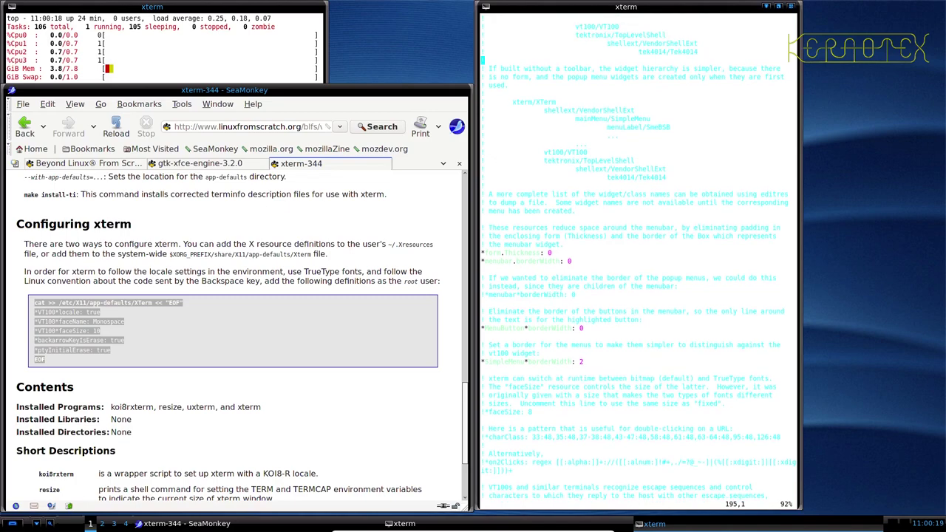
key(Up)
key(Up)
key(Up)
key(Up)
key(Up)
key(Up)
key(Up)
key(Up)
key(Up)
key(Up)
key(Up)
key(Up)
key(Up)
key(Up)
key(Up)
key(Up)
key(Up)
key(Up)
key(Up)
key(Up)
key(Up)
key(Up)
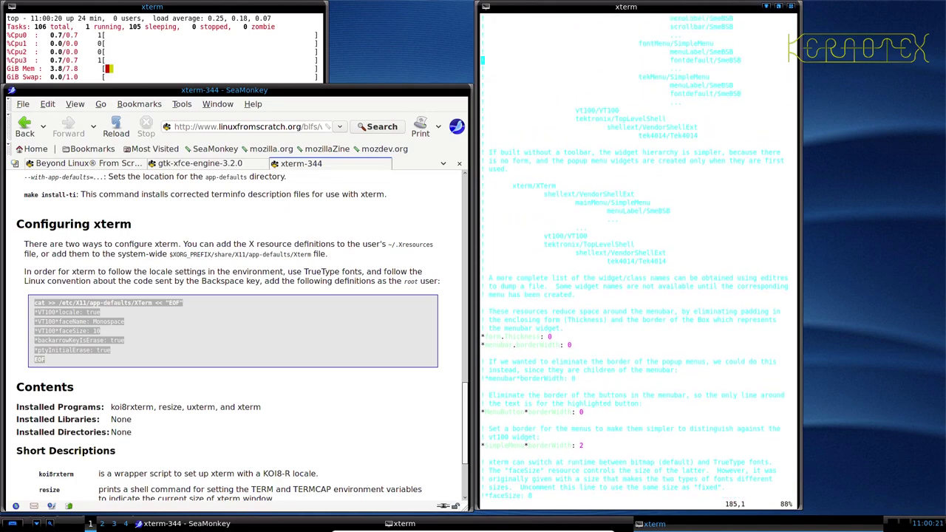
key(Up)
key(Up)
key(Up)
key(Up)
key(Up)
key(Up)
key(Up)
key(Up)
key(Up)
key(Up)
key(Up)
key(Up)
key(Up)
key(Up)
key(Up)
key(Up)
key(Up)
key(Up)
key(Up)
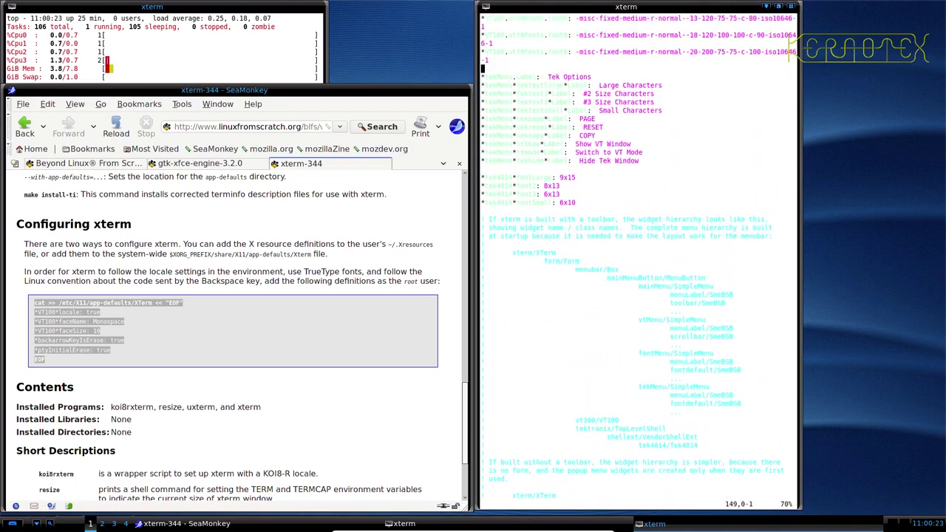
key(Up)
key(Up)
key(Up)
key(Up)
key(Up)
key(Up)
key(Up)
key(Up)
key(Up)
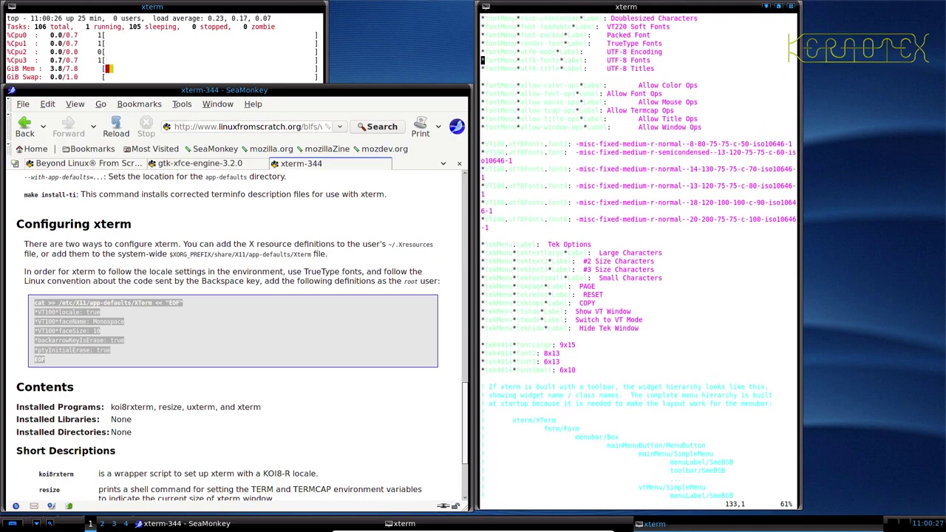
text(:q)
key(Return)
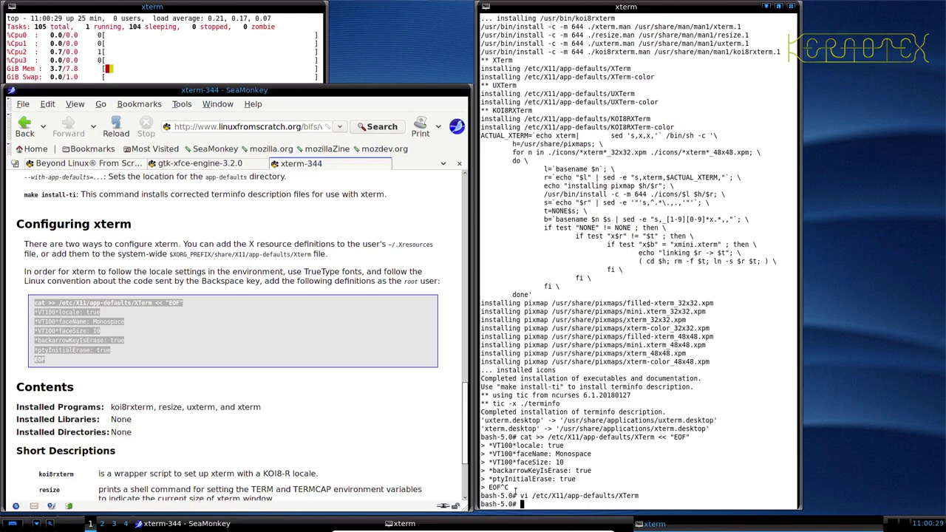
Append the five locale, Monospace, faceSize 10 and erase resource lines, then check them in vi
middle_click(563, 457)
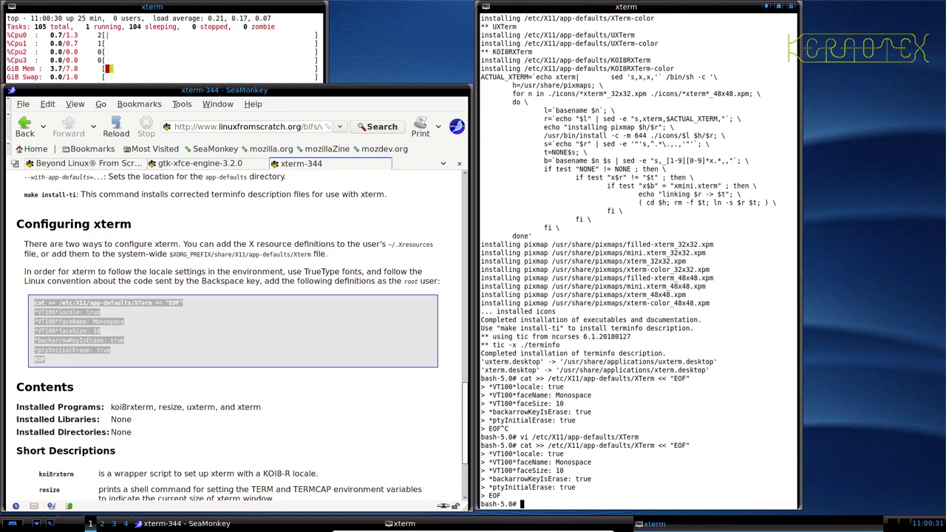
key(Up)
key(Up)
key(Return)
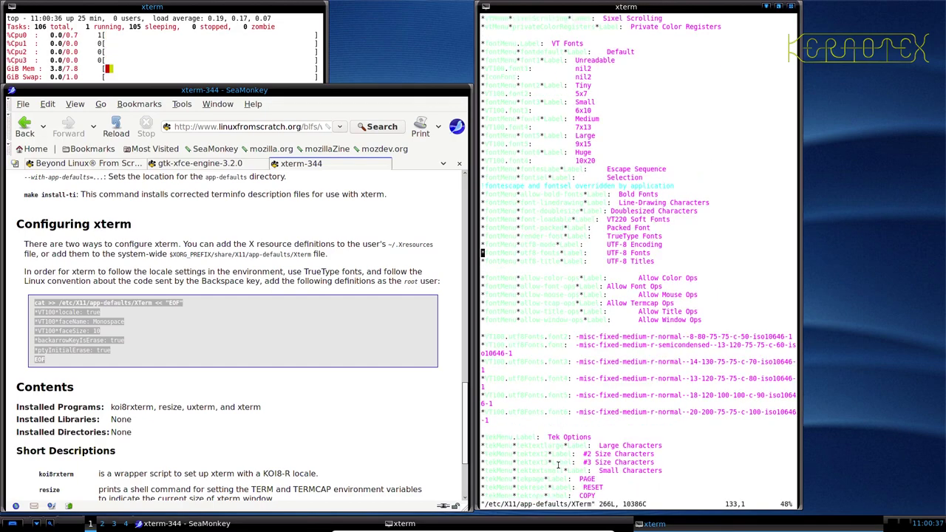
key(Page_Down)
key(Page_Down)
key(Page_Down)
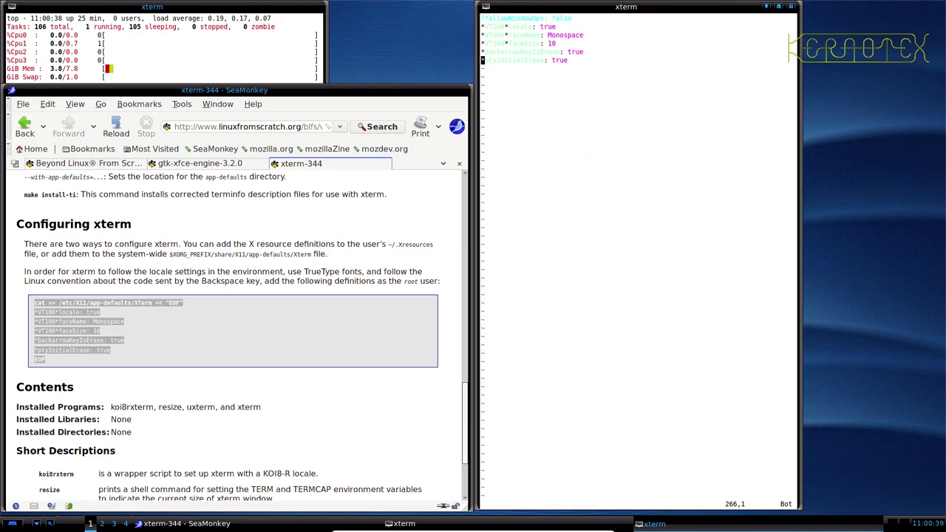
key(Up)
key(Up)
key(Up)
key(Up)
key(Up)
key(Up)
key(Up)
key(Up)
key(Up)
key(Up)
key(Up)
key(Up)
key(Down)
key(Down)
key(Down)
key(Down)
key(Down)
key(Down)
key(Down)
key(Down)
key(Down)
key(Down)
key(Down)
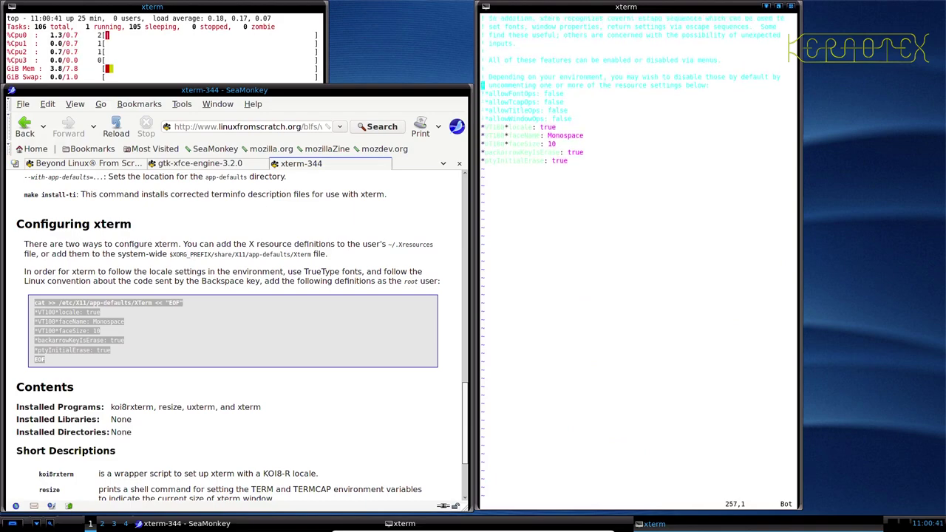
key(Down)
key(Page_Up)
key(Page_Up)
key(Page_Up)
key(Page_Up)
key(Page_Up)
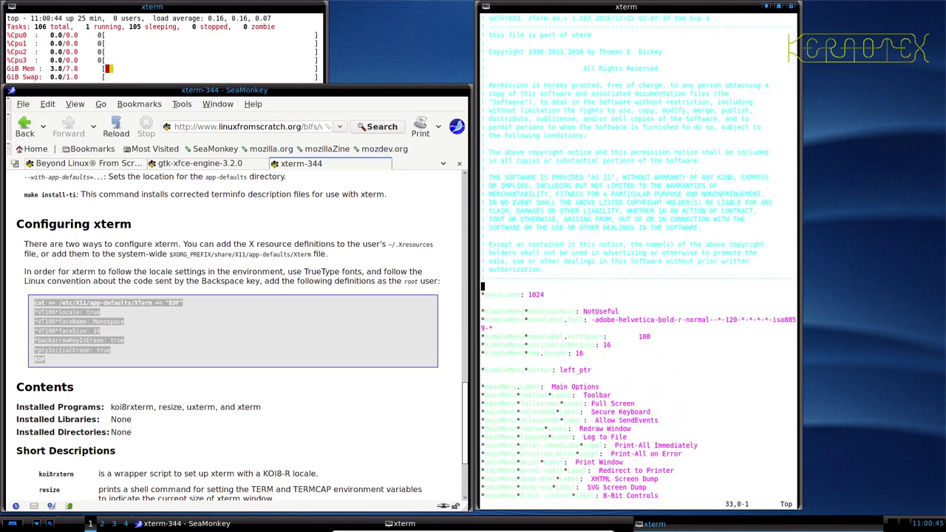
Search the XTerm file for 'toolbar', cycle through the matches, and quit vi with :q
text(/tool)
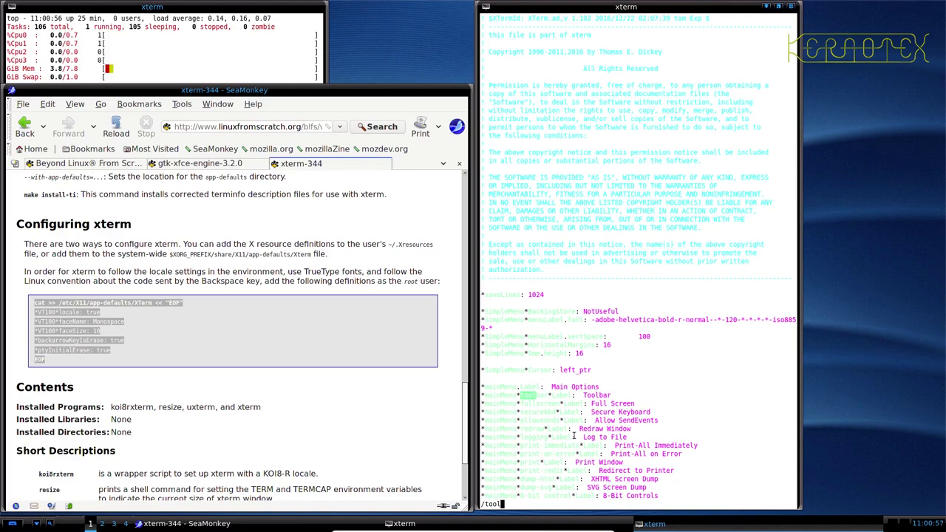
text(boar)
key(Return)
key(n)
key(n)
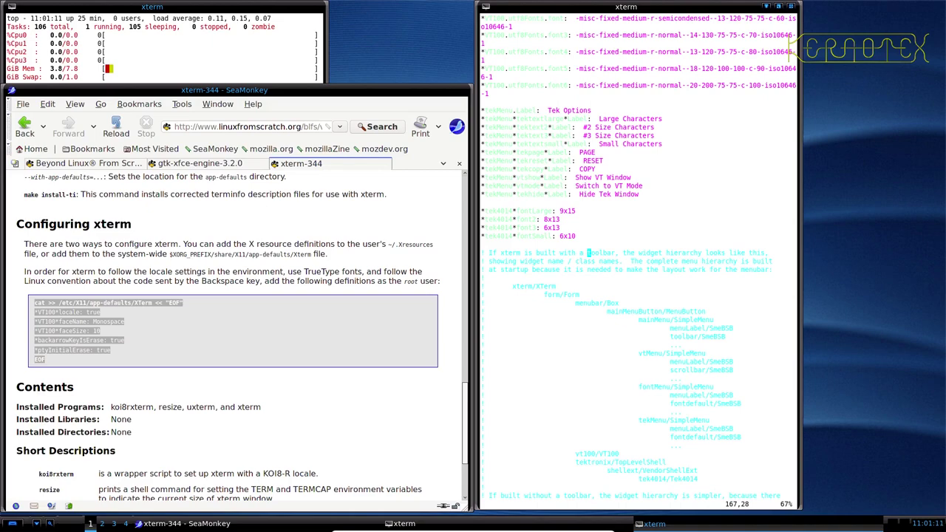
text(n)
text(/)
key(Return)
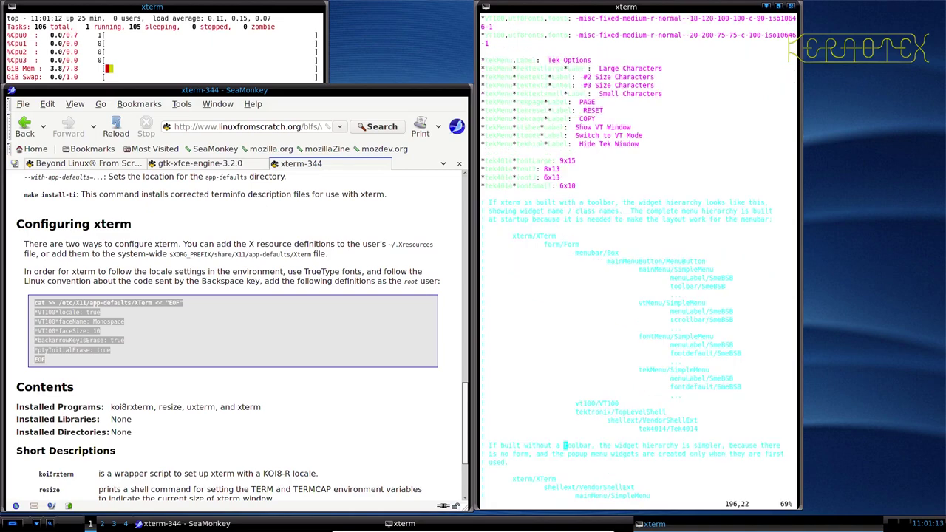
text(//)
key(Return)
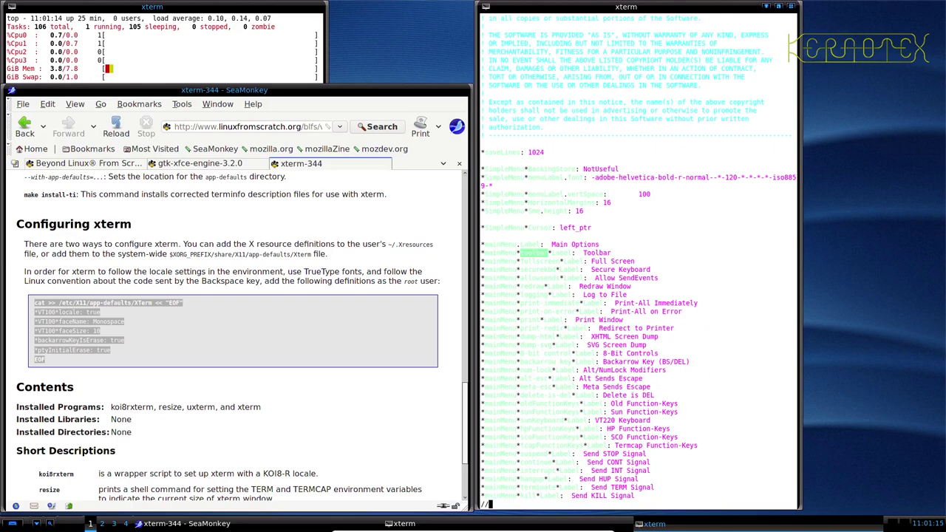
text(/)
key(Return)
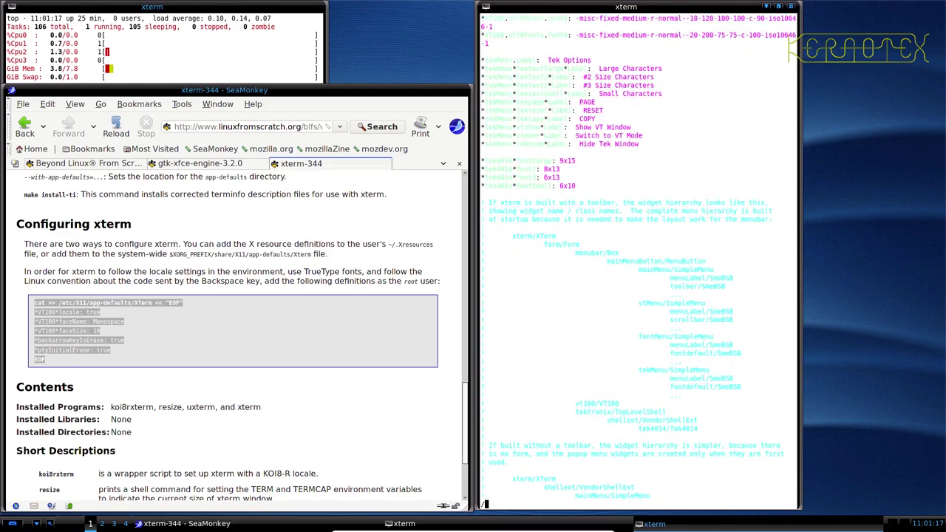
key(n)
key(n)
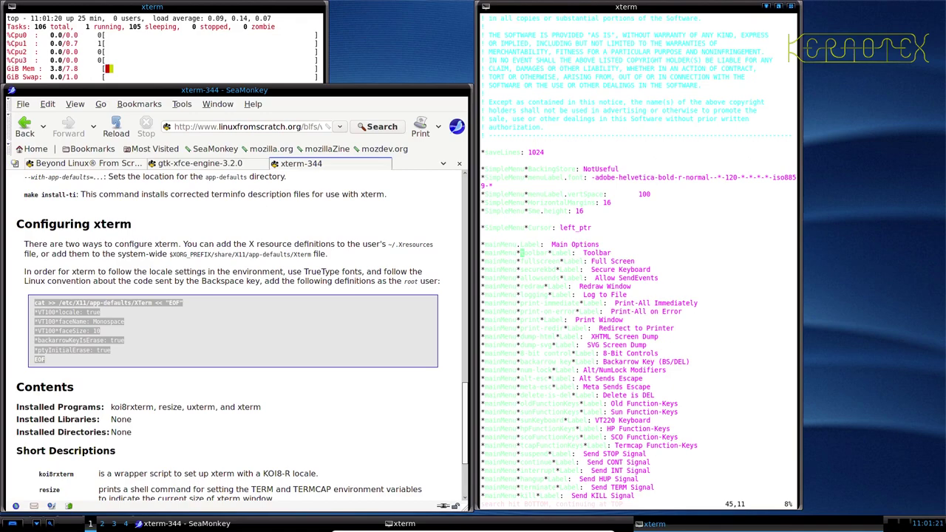
text(:q)
key(Return)
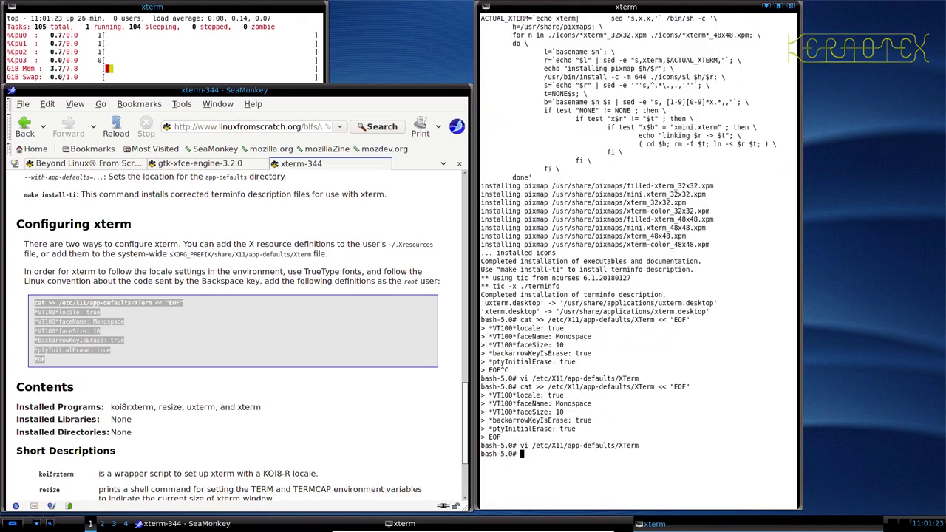
Leave root, test-launch xterm as the normal user and close it, then start bookmarking xterm-344
text(exit)
key(Return)
text(xterm-344 ]$ xt)
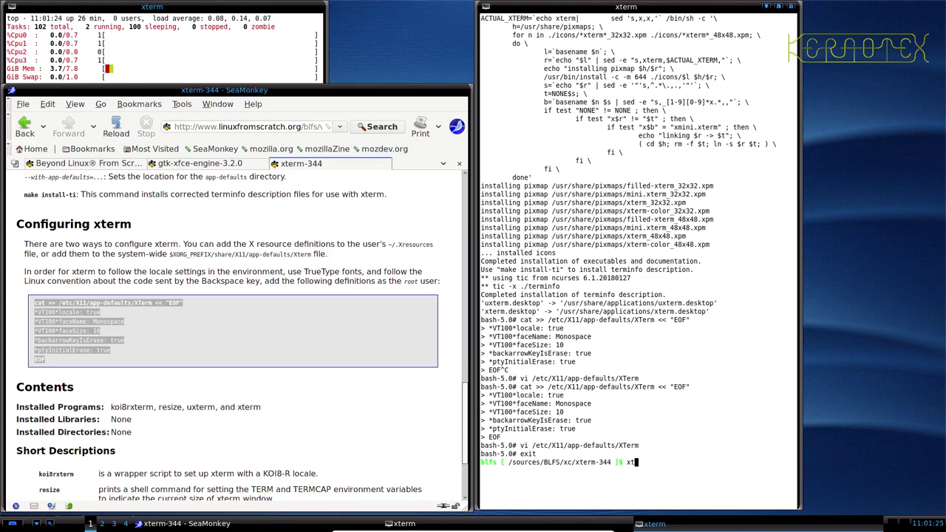
key(Return)
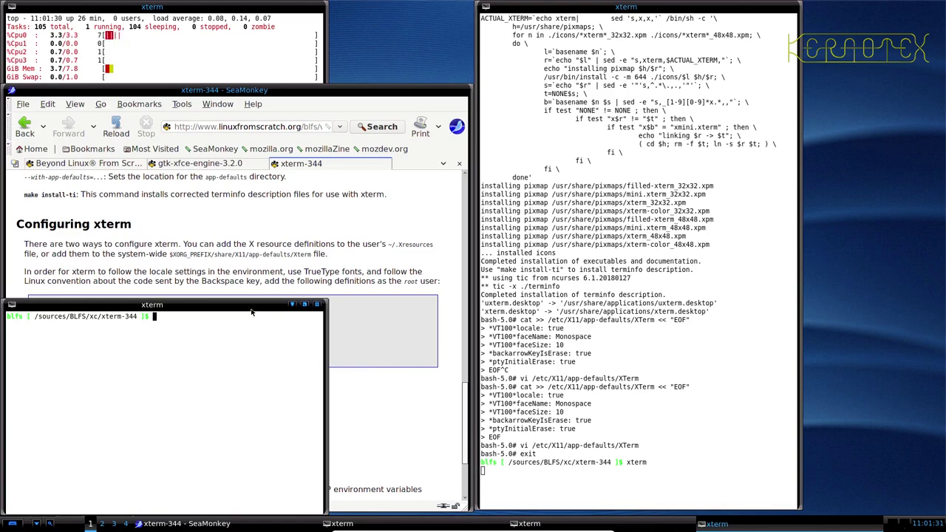
key(ctrl+d)
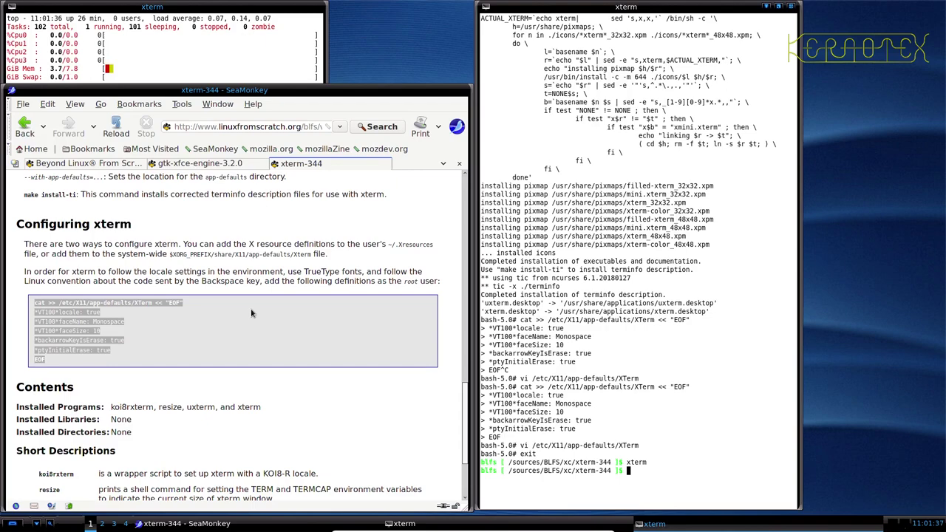
click(352, 281)
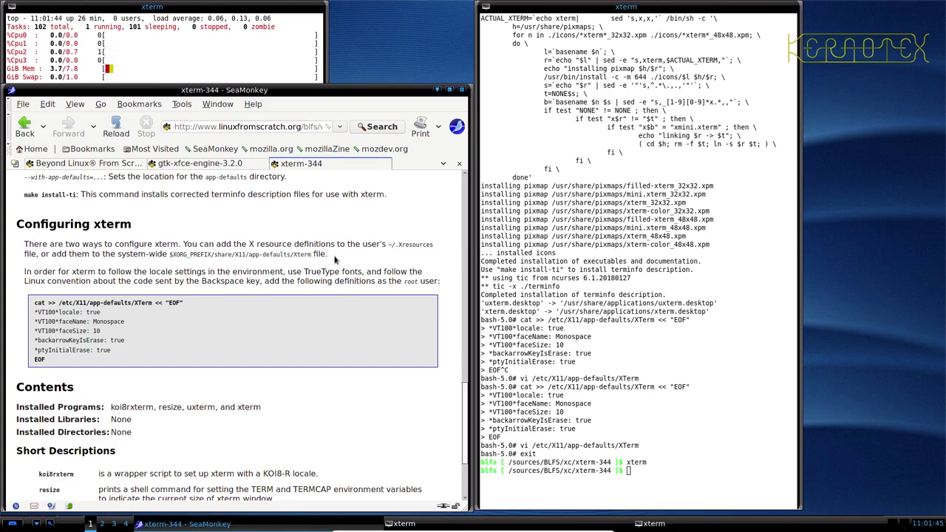
key(ctrl+d)
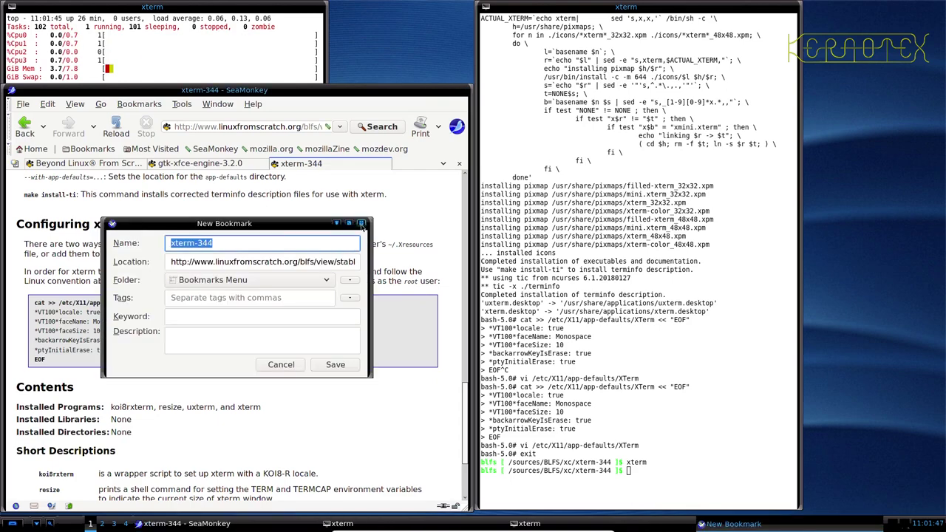
Dismiss the bookmark, close the xterm-344 tab, and open the LXTerminal-0.3.2 page from the BLFS index
click(361, 220)
click(459, 163)
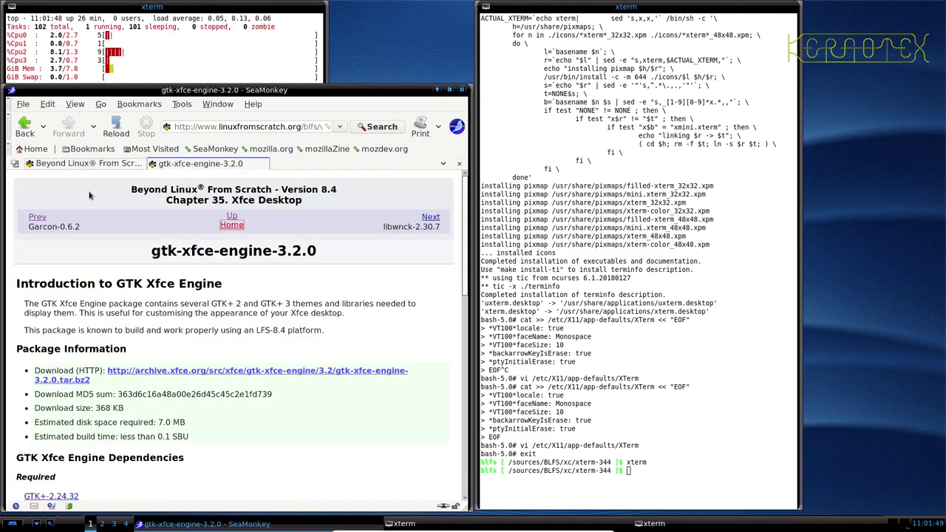
click(86, 164)
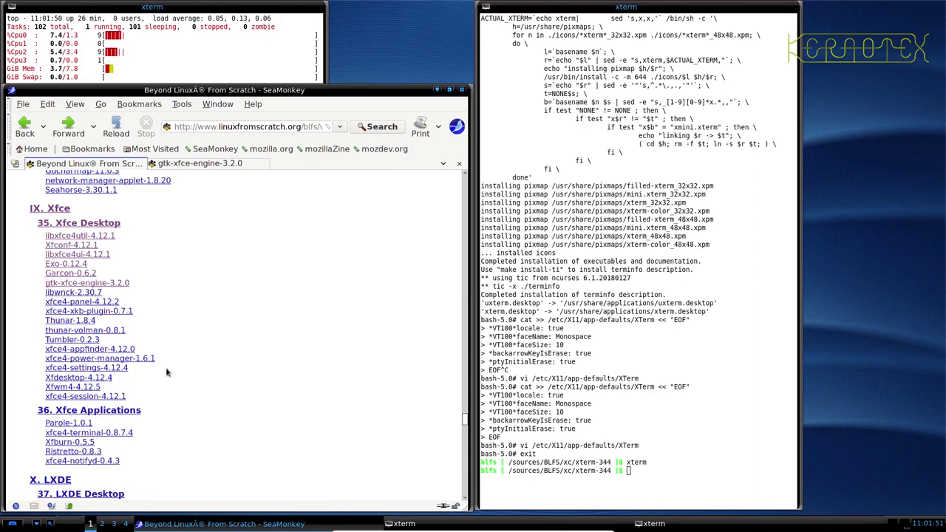
scroll(167, 372, down, 10)
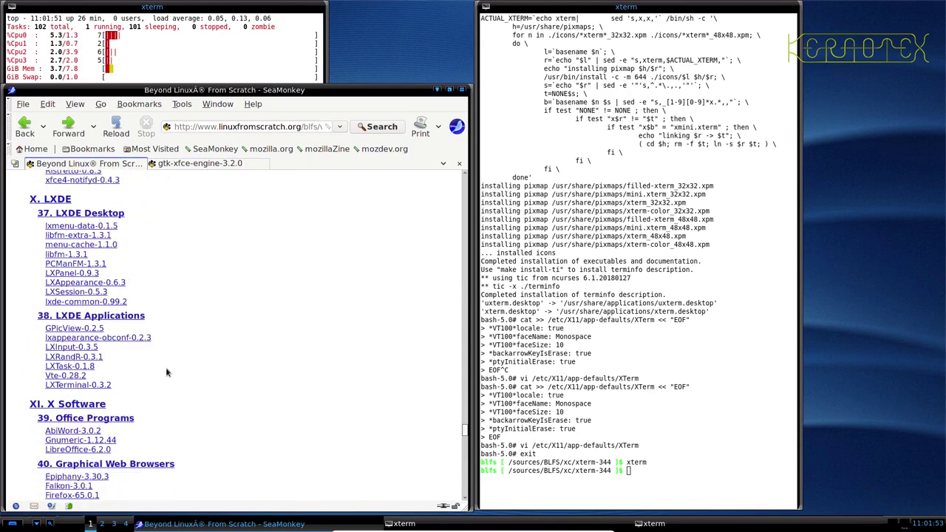
middle_click(88, 330)
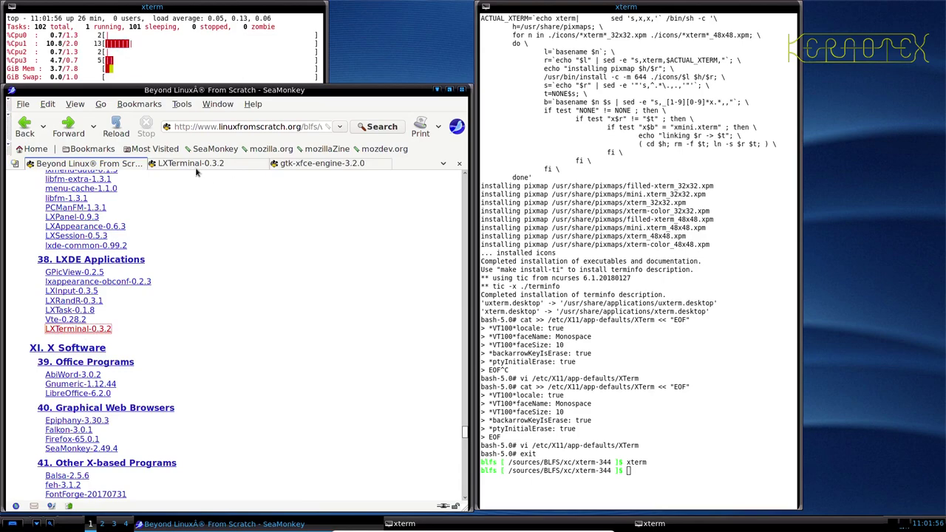
mouse_move(197, 172)
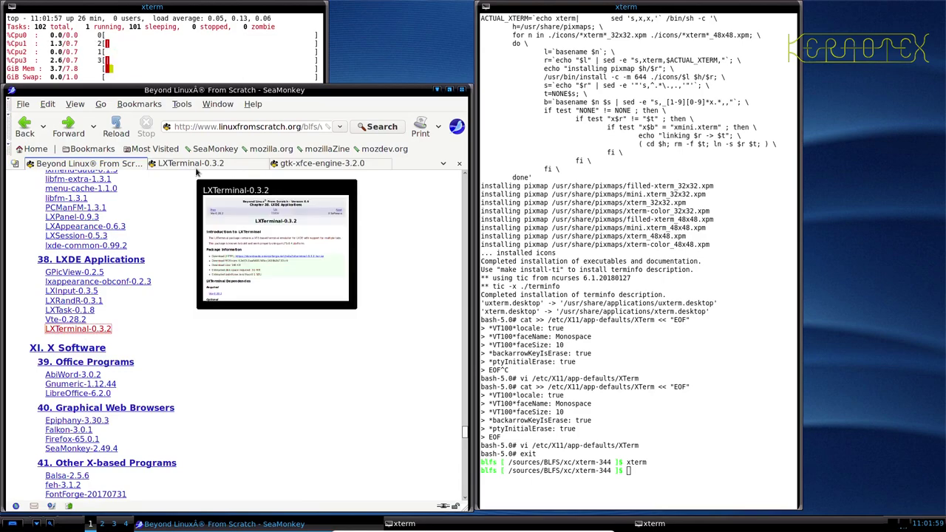
click(196, 166)
Open LXTerminal's required Vte-0.28.2 dependency in a new tab and view it
scroll(178, 397, down, 2)
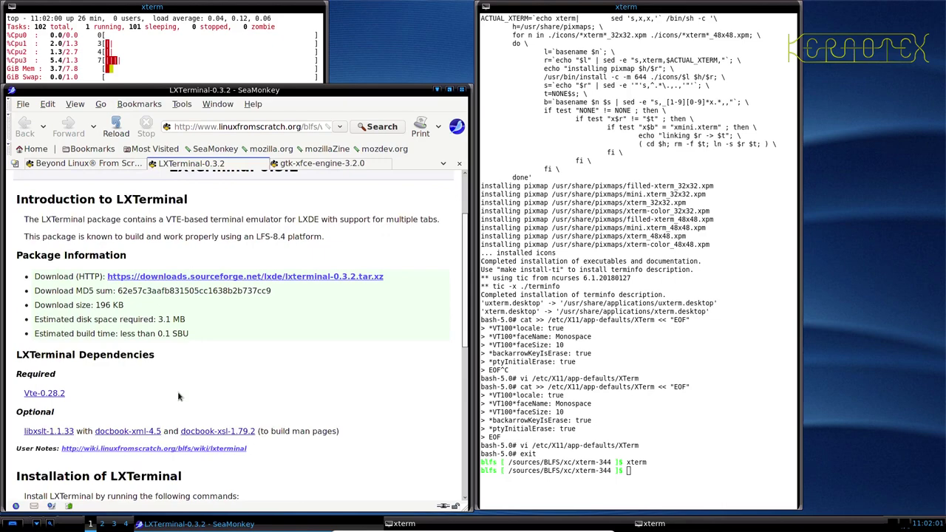
scroll(178, 397, down, 1)
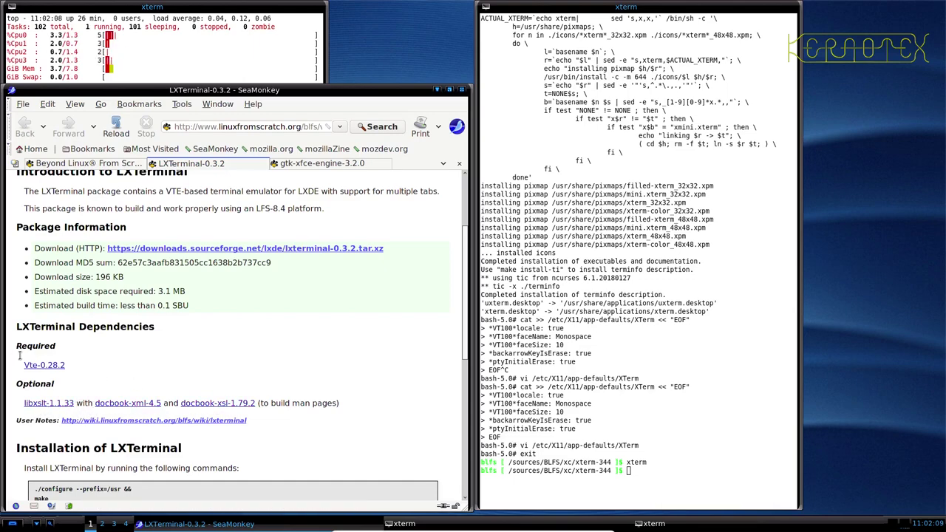
scroll(49, 366, down, 1)
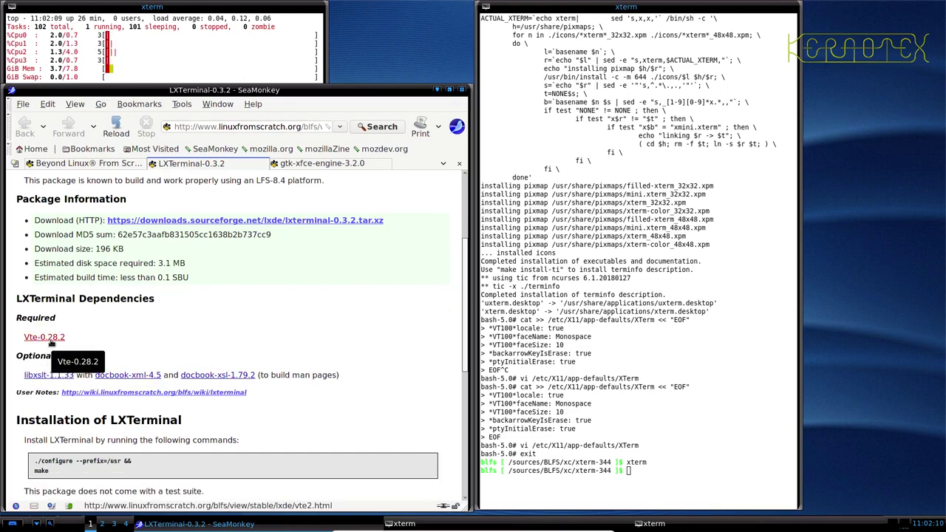
middle_click(44, 338)
click(251, 163)
Open the PyGTK-2.24.0 dependency from the Vte page in a new tab and view it
scroll(227, 314, down, 3)
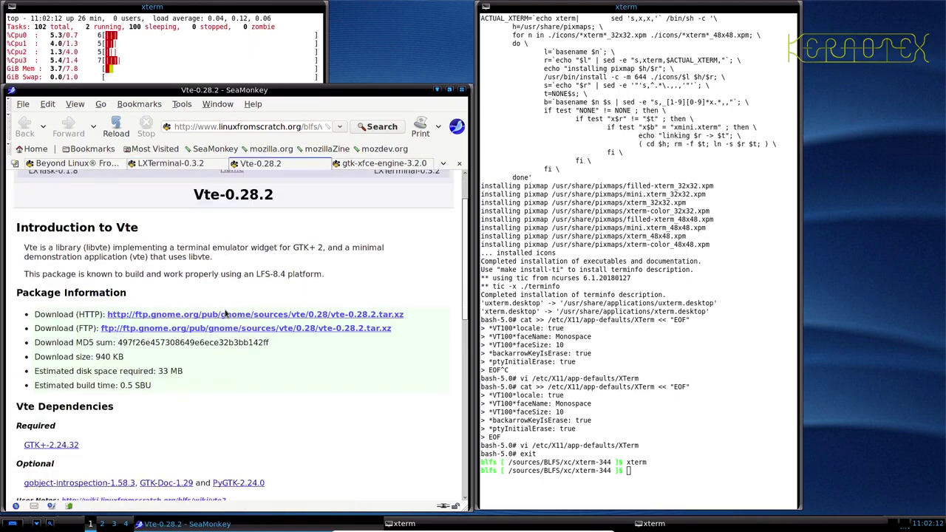
scroll(227, 315, down, 2)
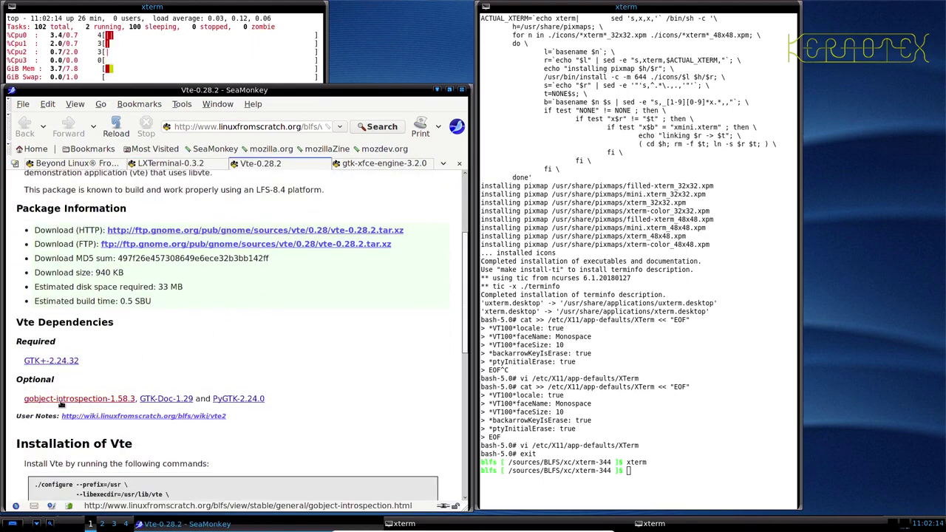
middle_click(236, 399)
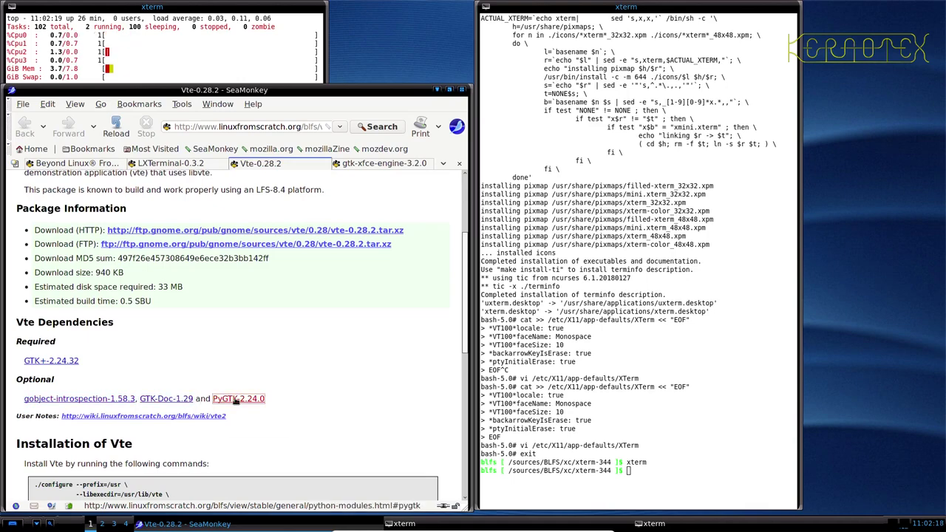
click(310, 164)
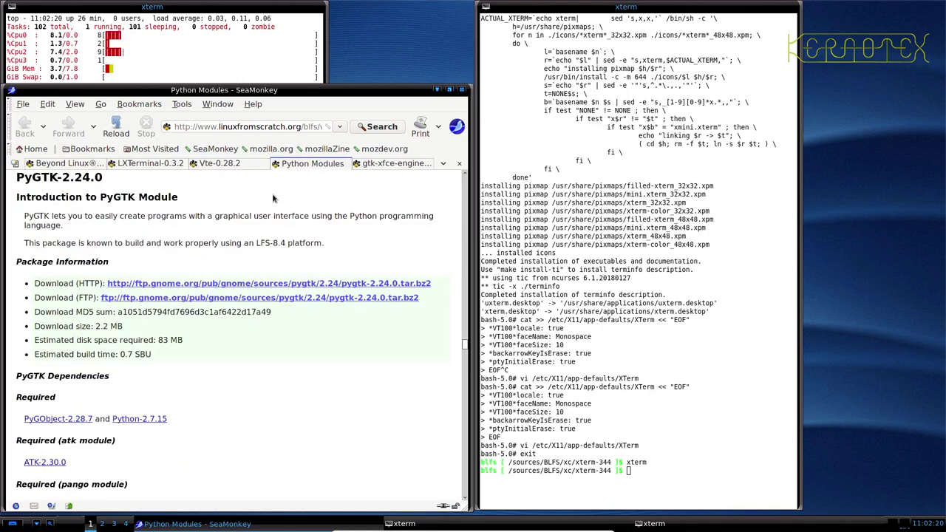
Open PyGObject-2.28.7, ATK-2.30.0, Pango-1.42.4 and PyCairo-1.18.0 in background tabs
middle_click(62, 420)
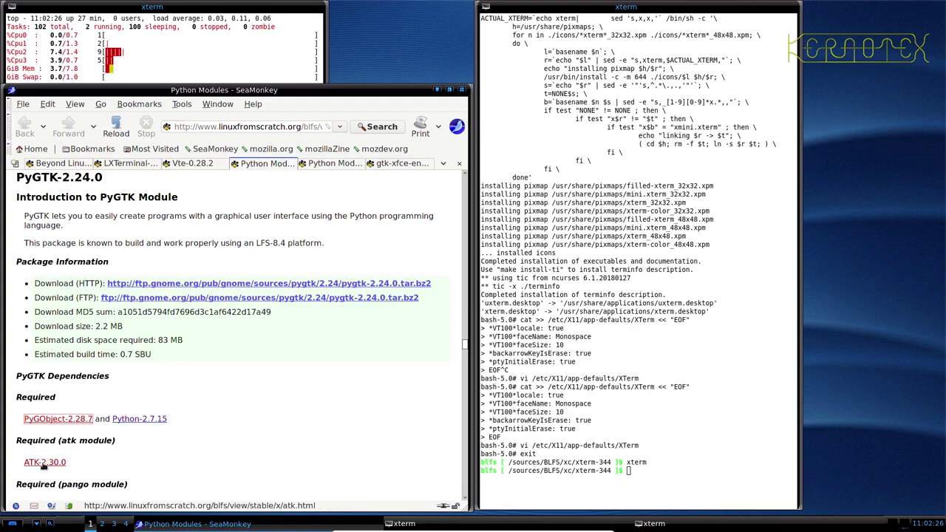
scroll(46, 464, down, 2)
middle_click(54, 379)
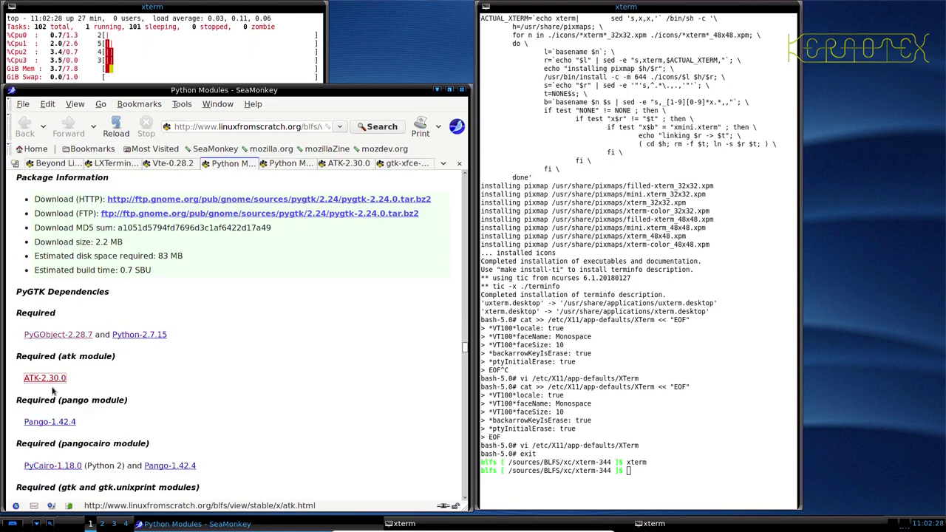
scroll(53, 383, down, 2)
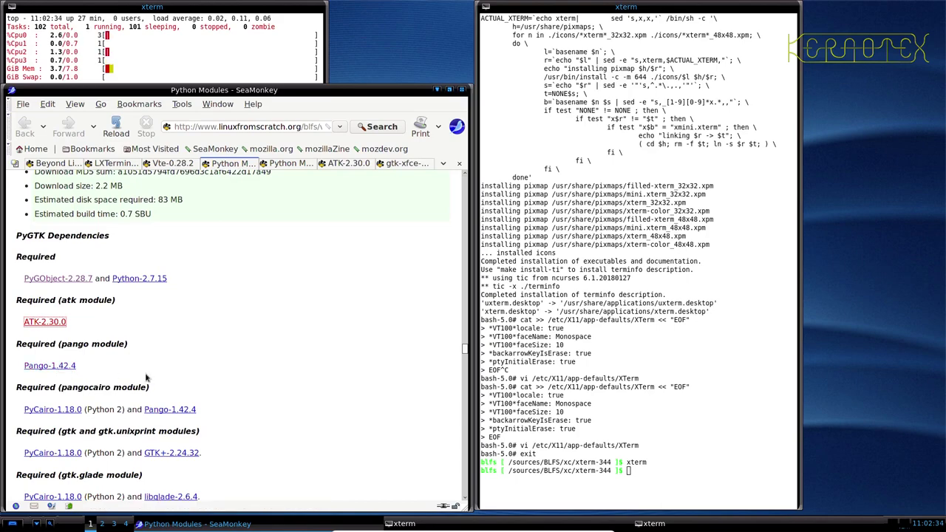
middle_click(64, 368)
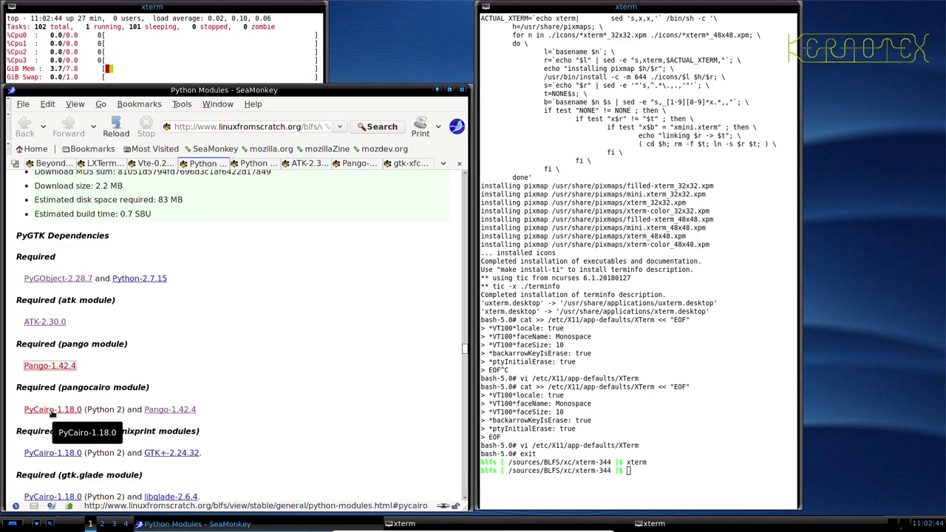
middle_click(52, 412)
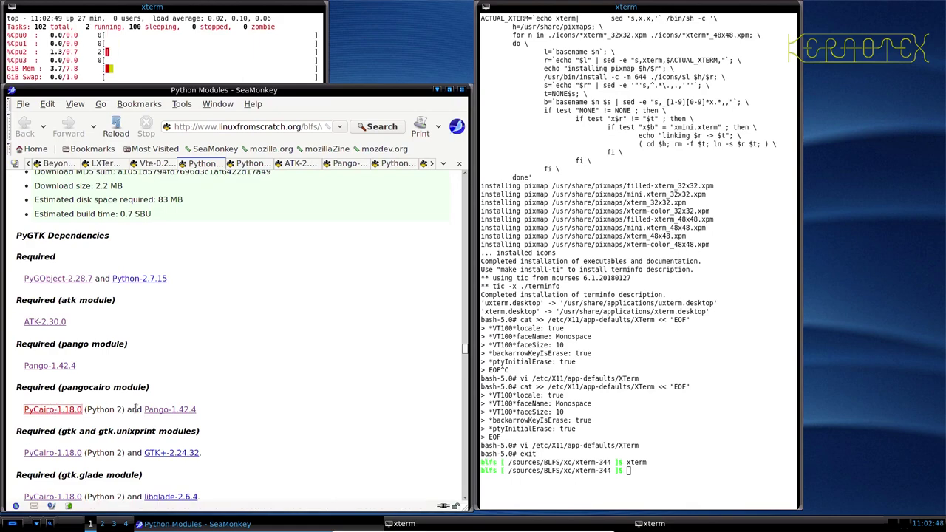
Scroll the PyGTK page, then bring up the PyCairo-1.18.0 tab
scroll(102, 421, down, 2)
scroll(101, 421, down, 1)
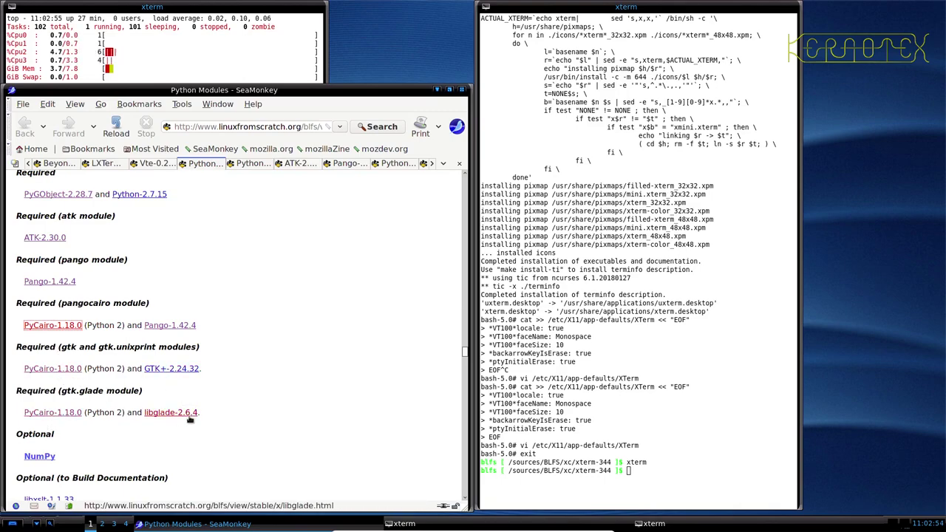
scroll(191, 419, down, 3)
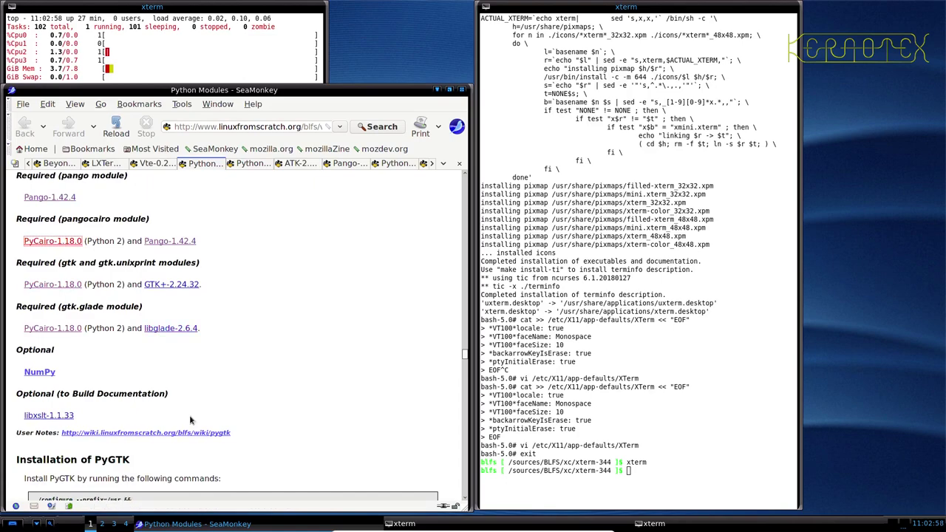
scroll(51, 418, down, 2)
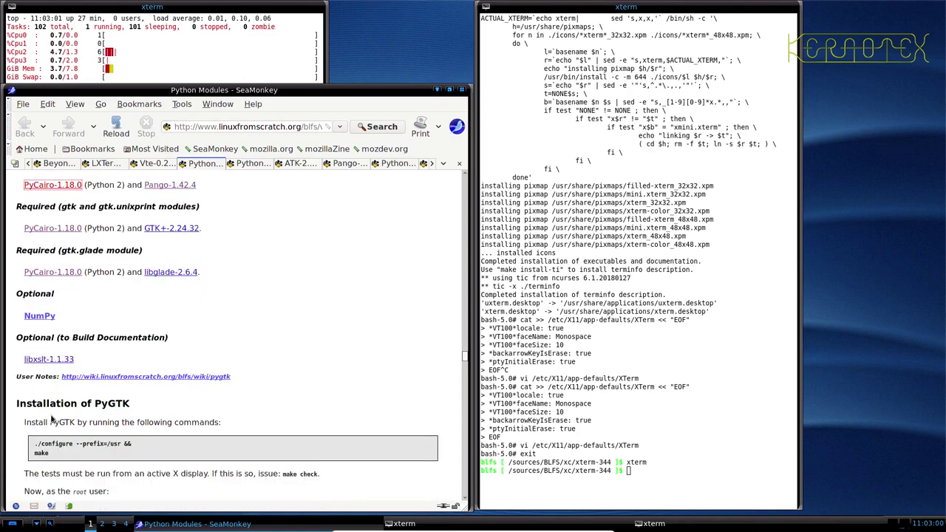
scroll(51, 418, up, 13)
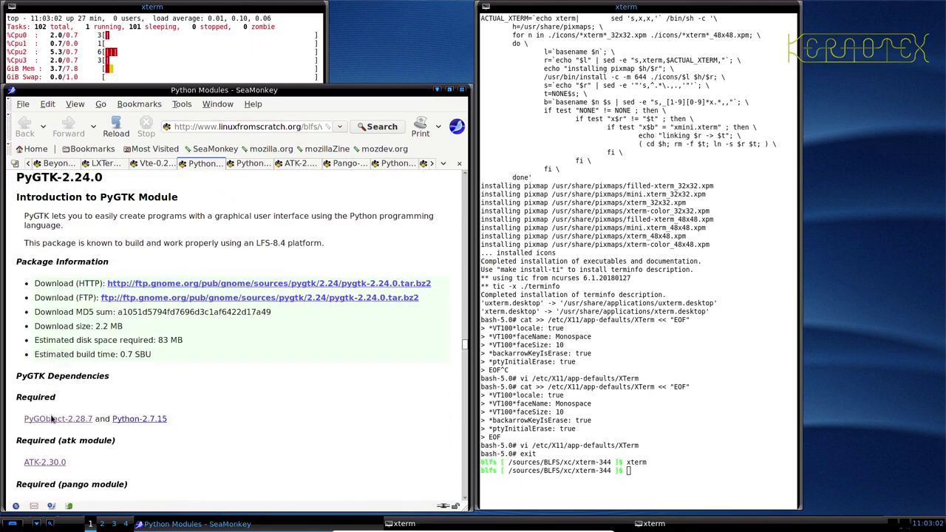
click(429, 164)
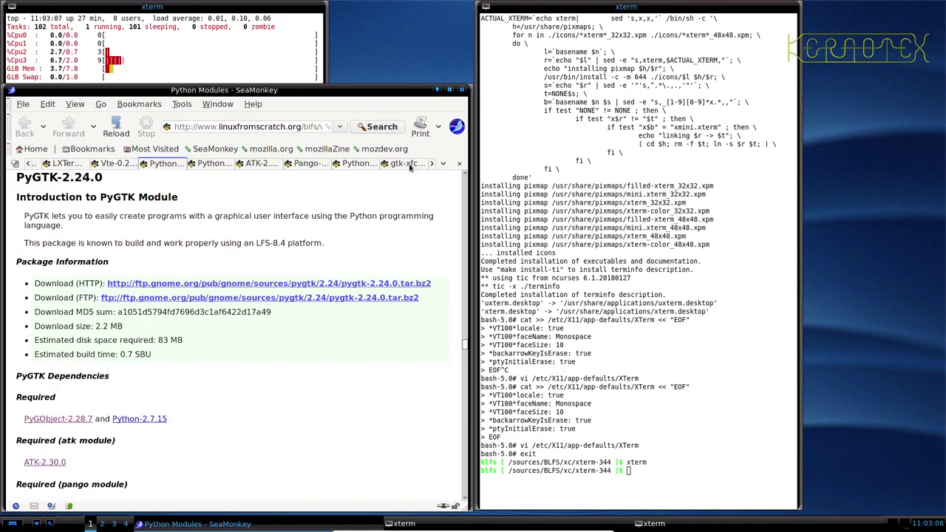
click(360, 164)
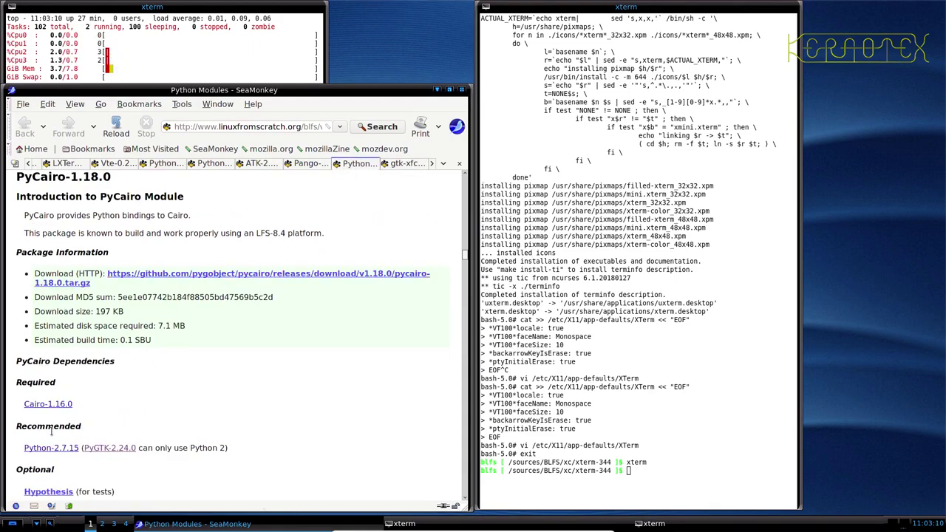
click(555, 401)
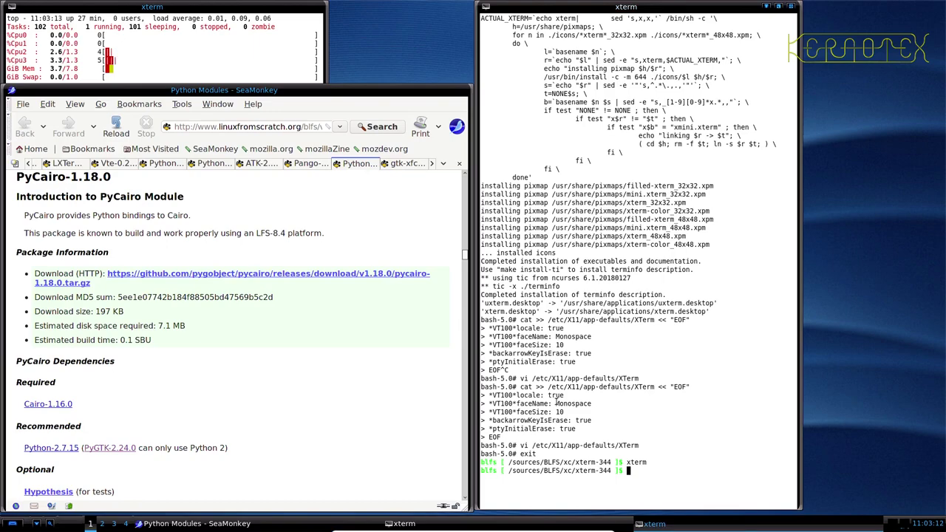
Move up from the xterm-344 folder to /sources/BLFS, entering rm -Rf xterm-344 on the way
text(cd ..)
key(Return)
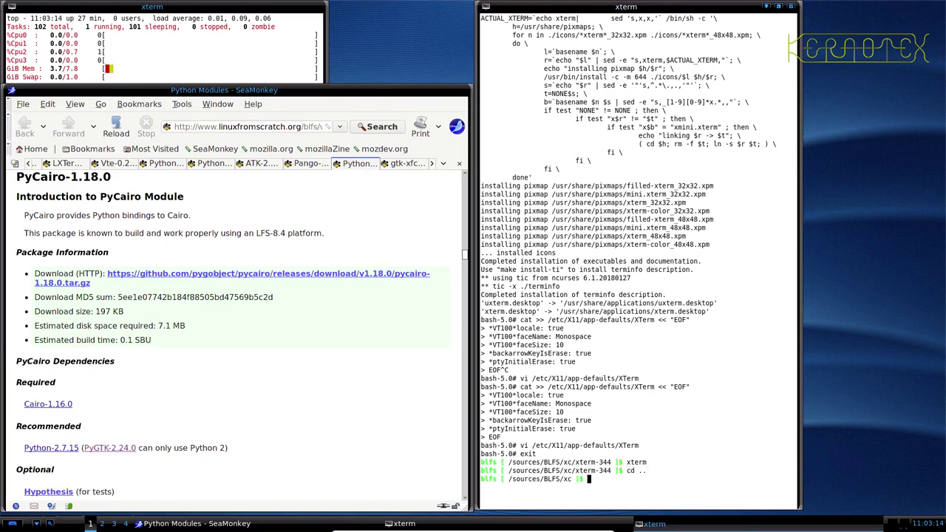
text(rm -Rf xterm-344)
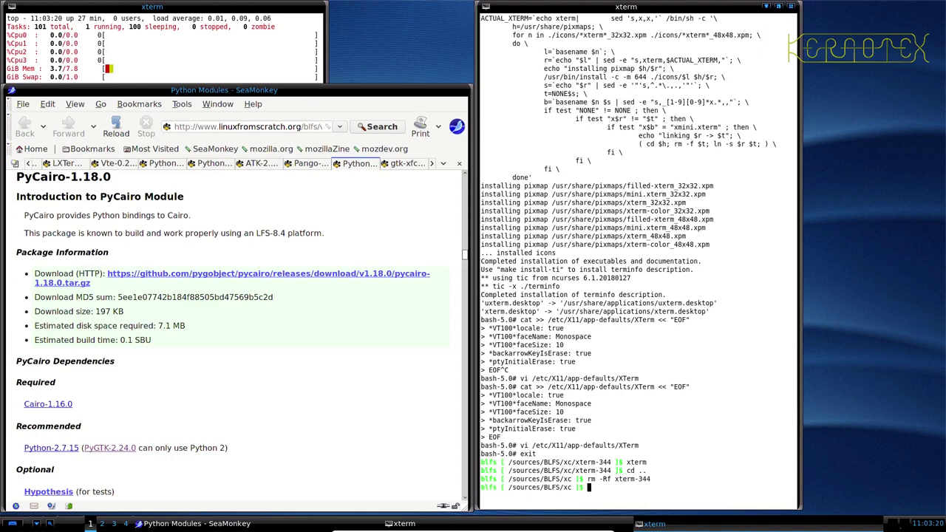
text(cd ..)
key(Return)
List the cairo-1.16.0.tar.xz tarball in /sources/BLFS to confirm it is present
text(ls cair)
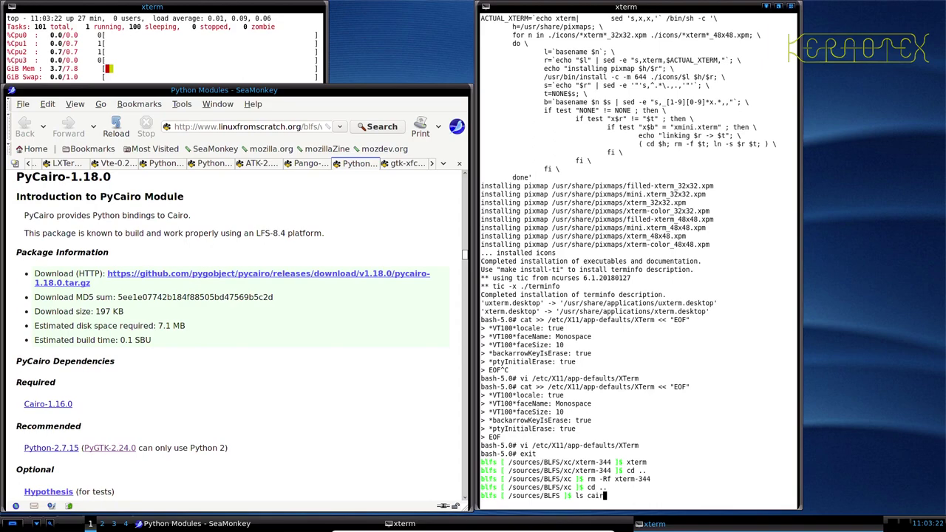
key(Tab)
key(Return)
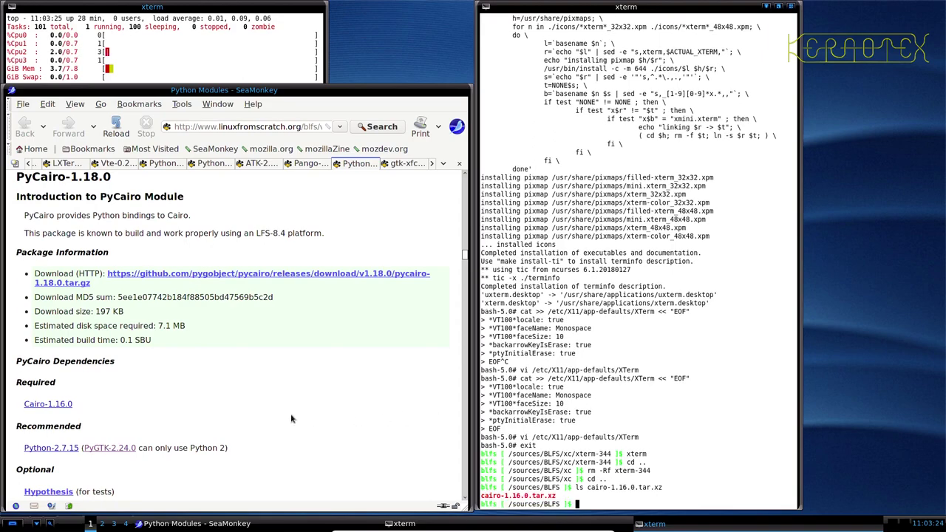
scroll(296, 420, down, 2)
scroll(153, 442, down, 1)
scroll(153, 443, up, 3)
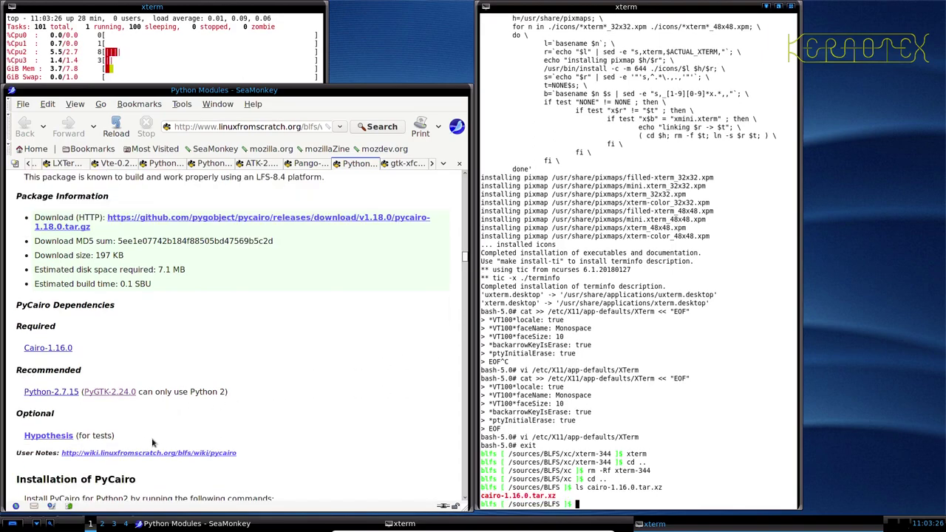
Review the Pango-1.42.4 page and confirm pango-1.42.4.tar.xz is in /sources/BLFS
click(314, 164)
scroll(183, 352, down, 1)
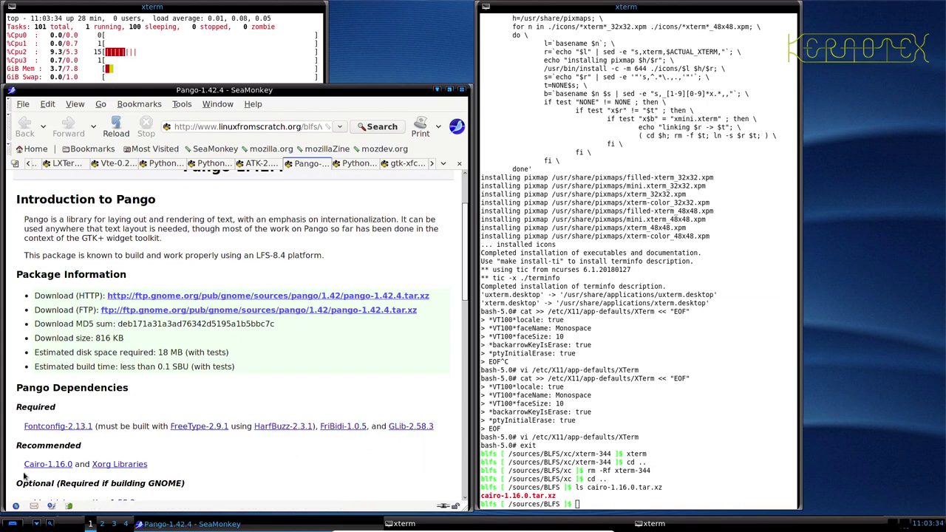
scroll(116, 465, down, 2)
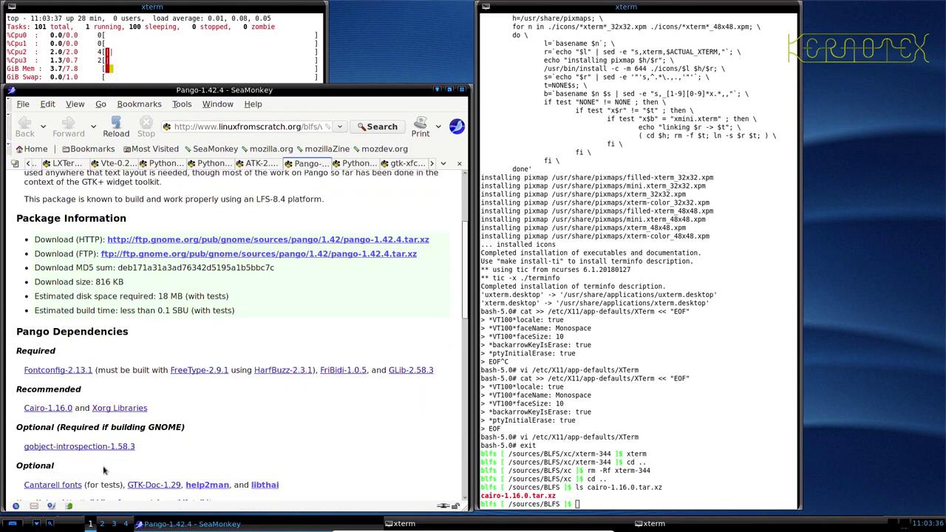
scroll(109, 468, down, 1)
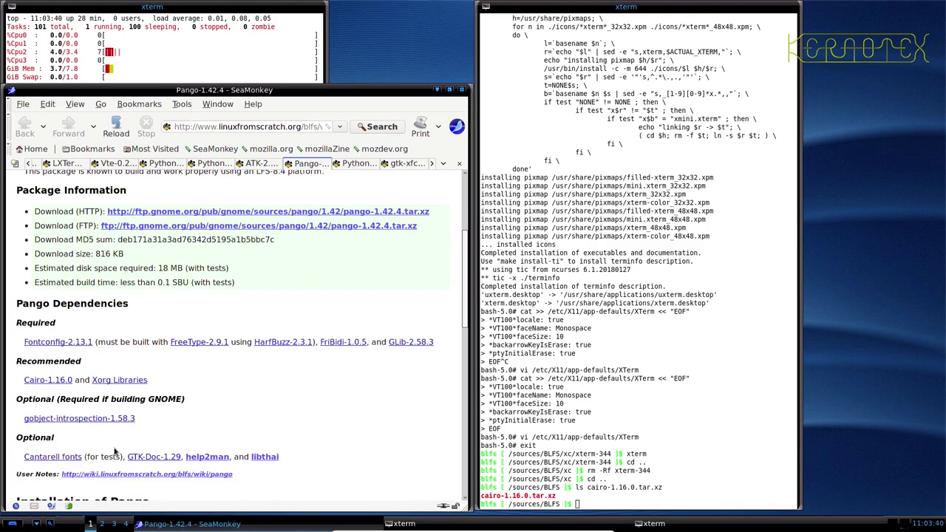
scroll(115, 451, up, 4)
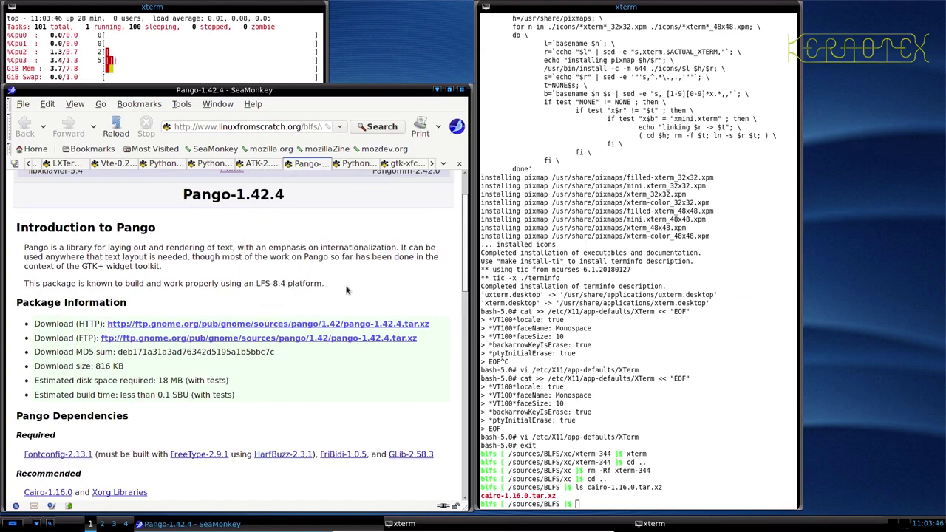
click(591, 321)
text(ls )
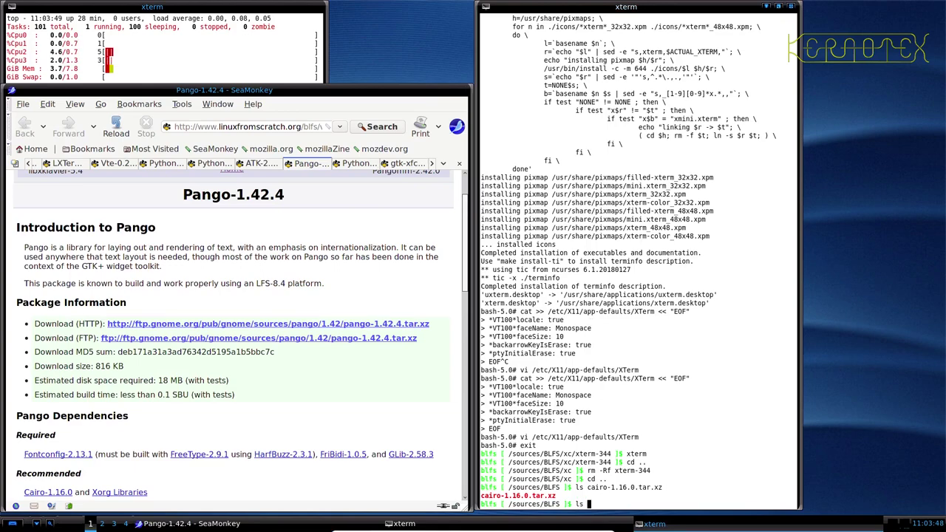
text(pango-1.42.4.tar.xz)
key(Return)
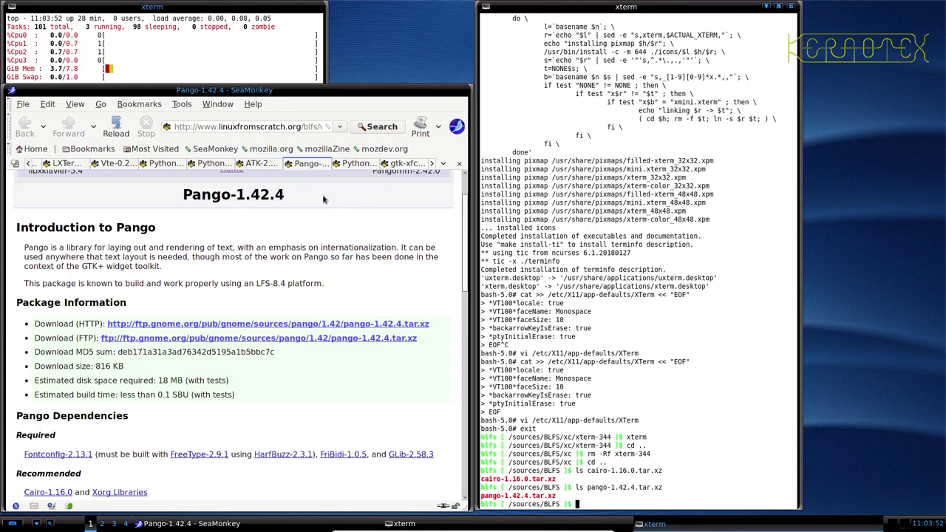
Close the Pango tab, review ATK-2.30.0, type an ls atk completion, and close the ATK tab
middle_click(320, 165)
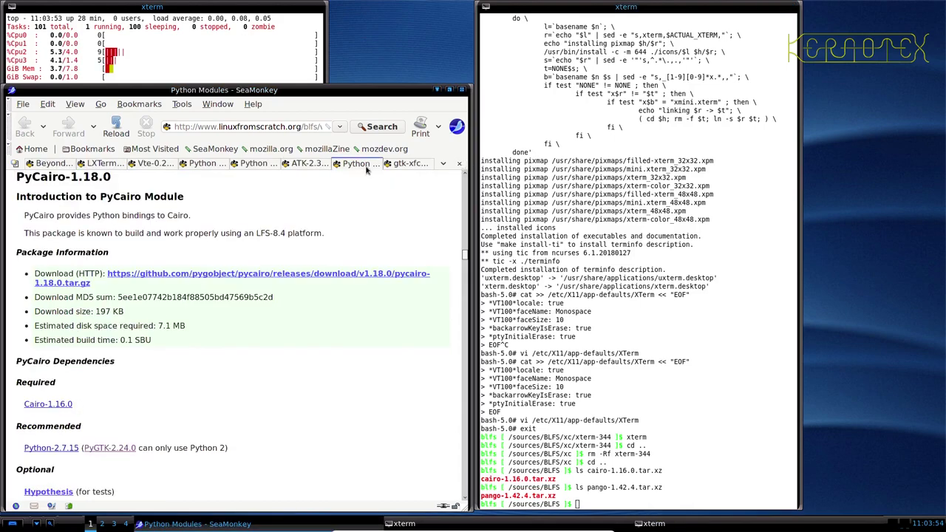
click(299, 169)
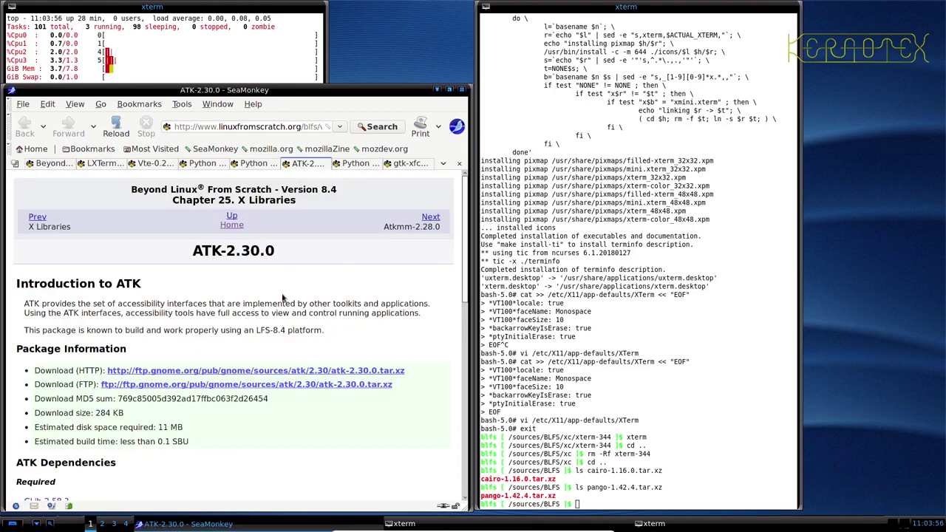
scroll(281, 298, down, 2)
scroll(282, 298, down, 1)
scroll(281, 298, up, 1)
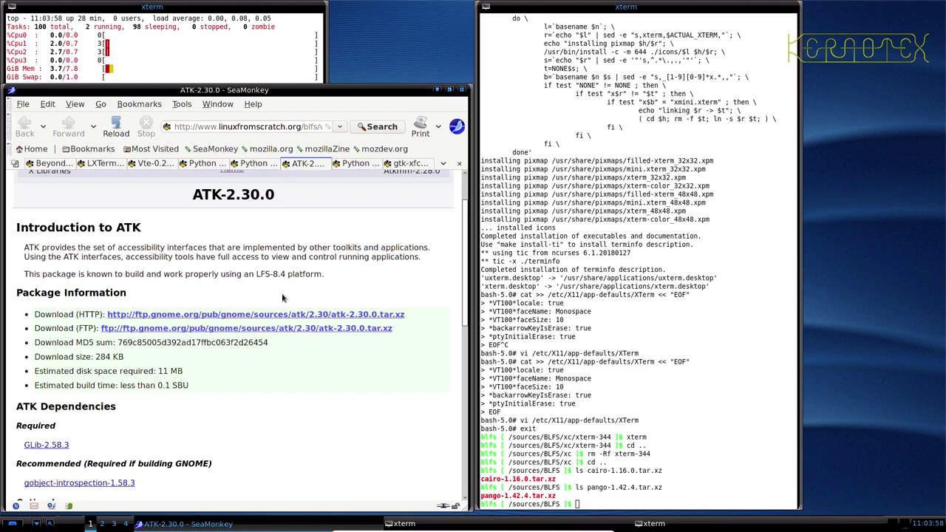
click(538, 314)
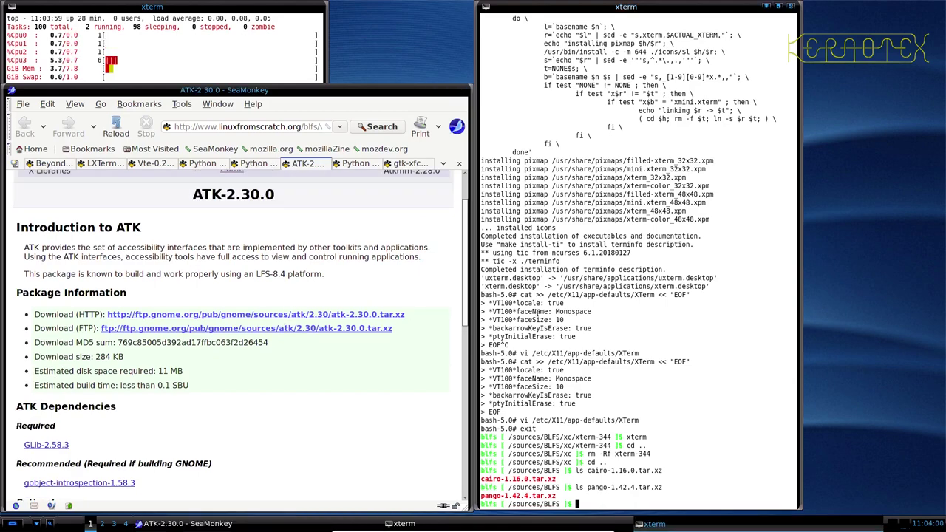
text(ls atk)
key(Tab)
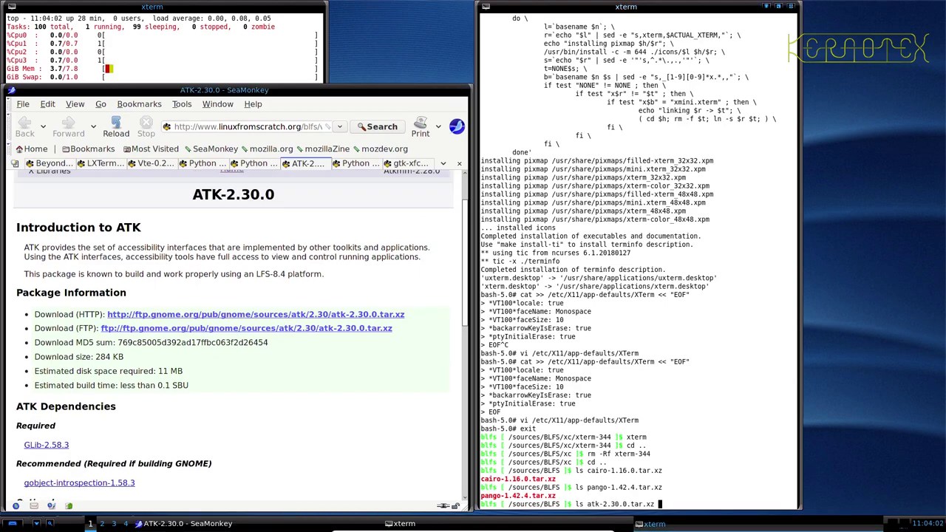
click(459, 163)
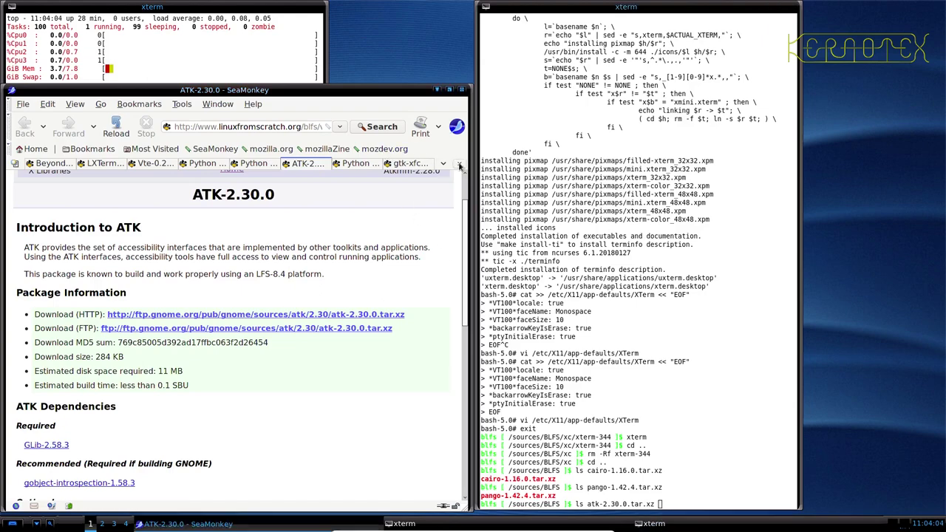
click(290, 165)
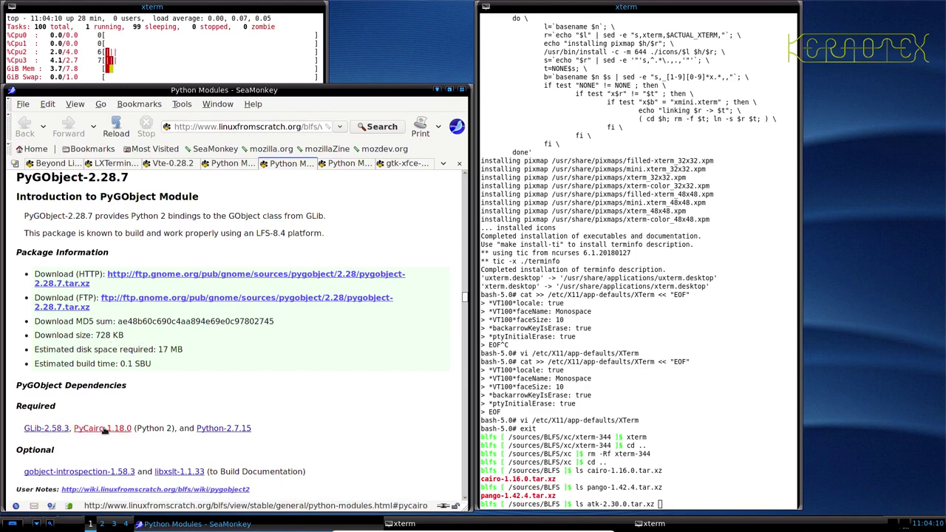
Browse the PyGObject-2.28.7, PyGTK-2.24.0, LXTerminal-0.3.2 and Vte-0.28.2 pages
scroll(212, 449, down, 3)
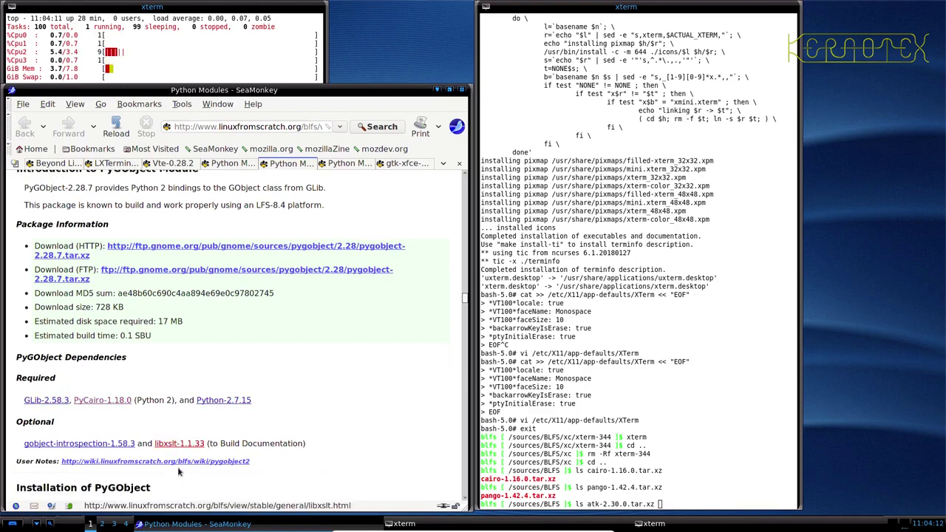
scroll(190, 448, up, 3)
click(228, 169)
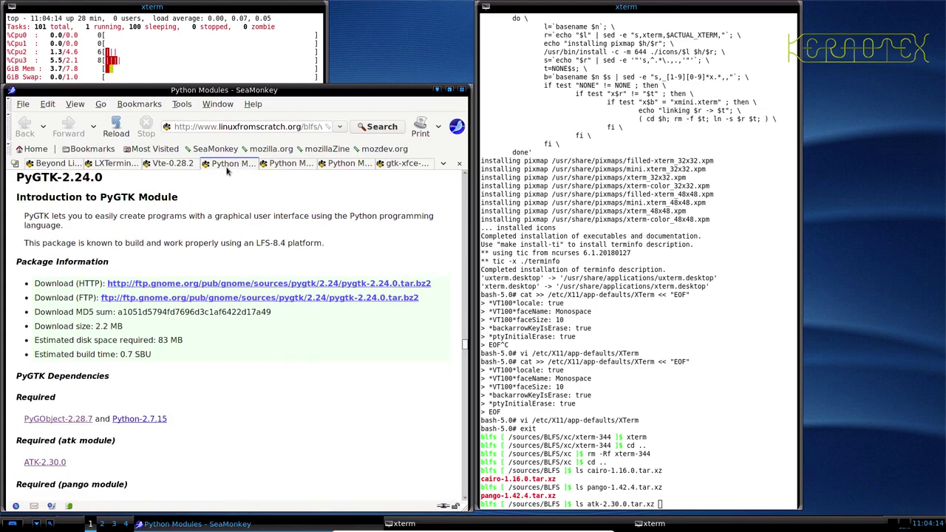
scroll(125, 432, down, 3)
scroll(125, 432, down, 3)
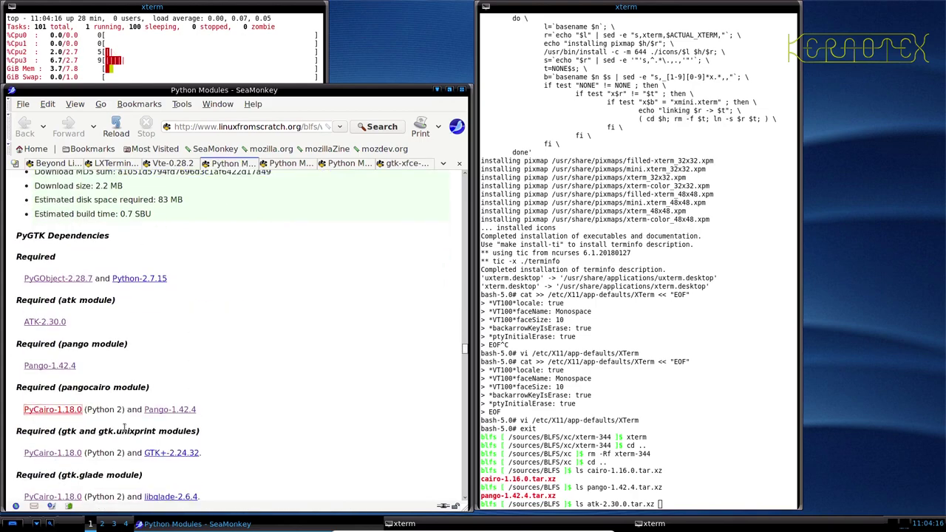
scroll(125, 433, up, 6)
scroll(124, 431, up, 1)
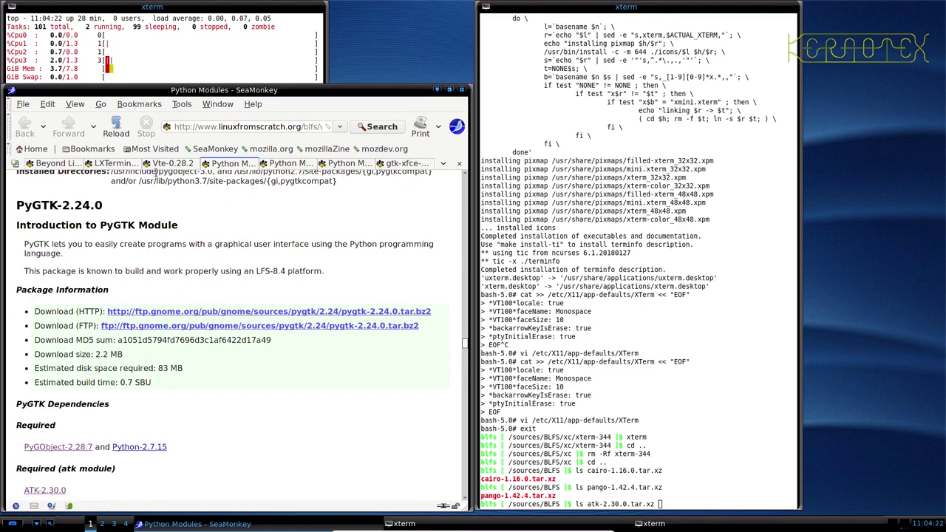
click(116, 164)
scroll(146, 416, down, 3)
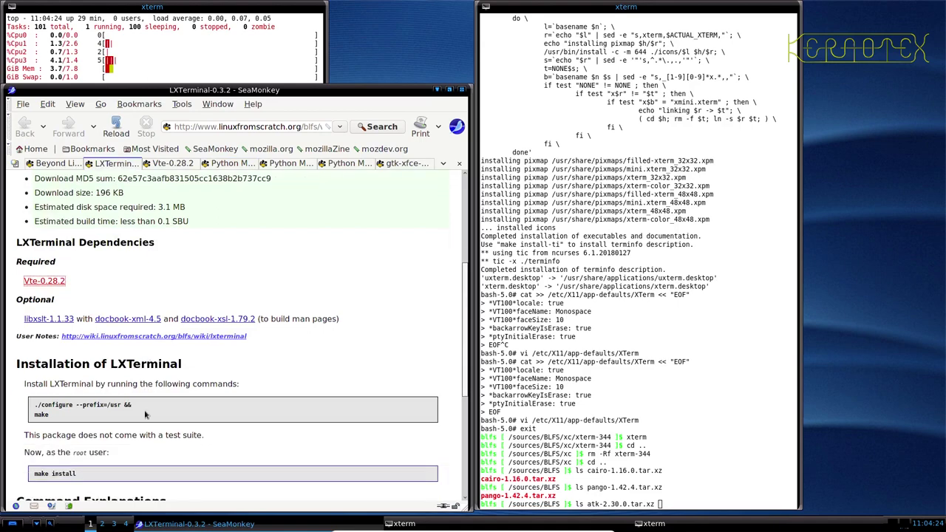
scroll(146, 416, up, 4)
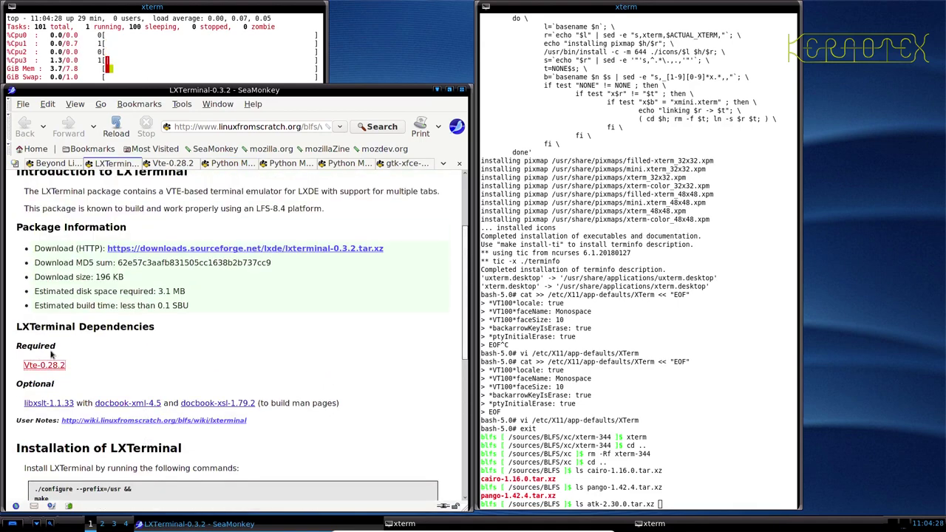
scroll(140, 222, up, 3)
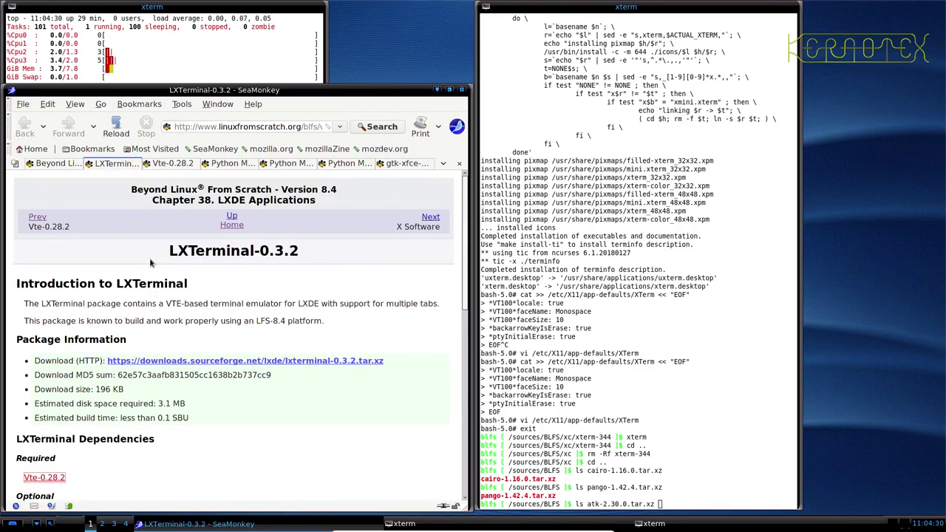
click(172, 164)
scroll(194, 244, up, 4)
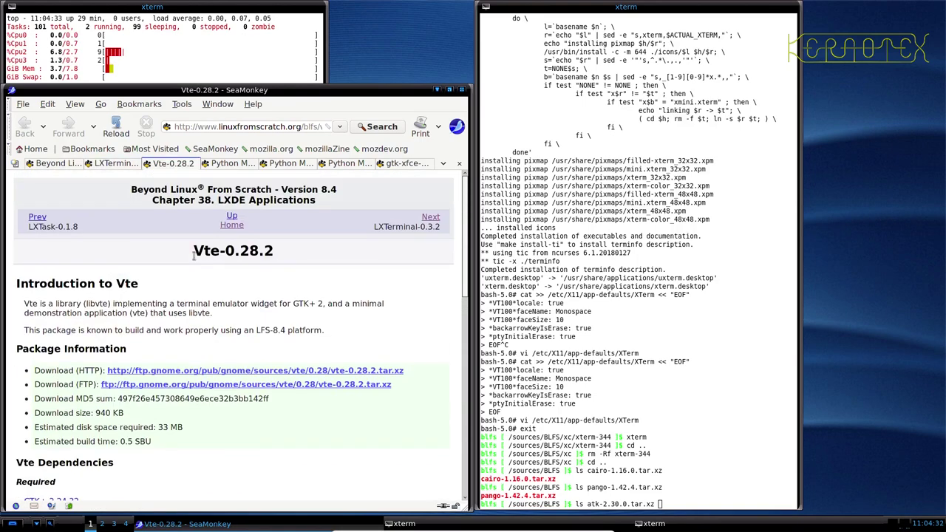
Return to the PyCairo-1.18.0 page and cancel the unrun atk listing in xterm
click(229, 168)
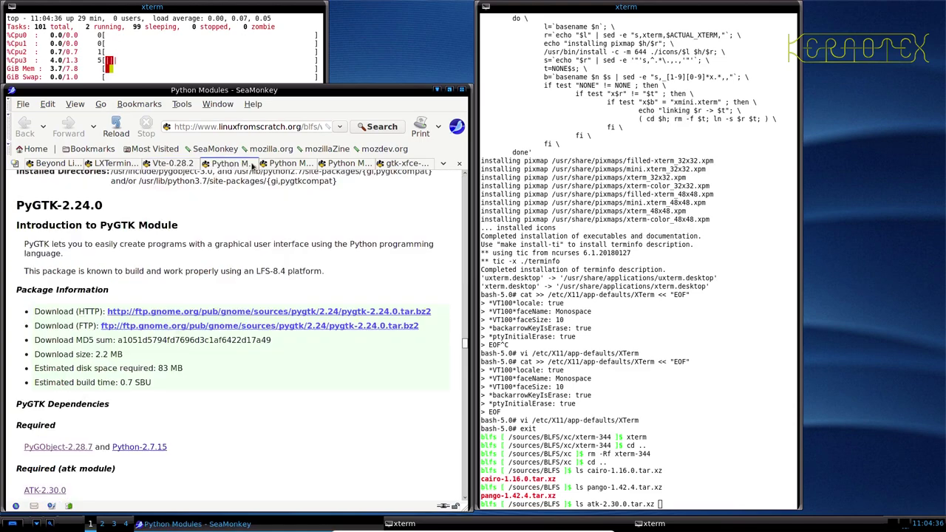
click(272, 168)
click(322, 165)
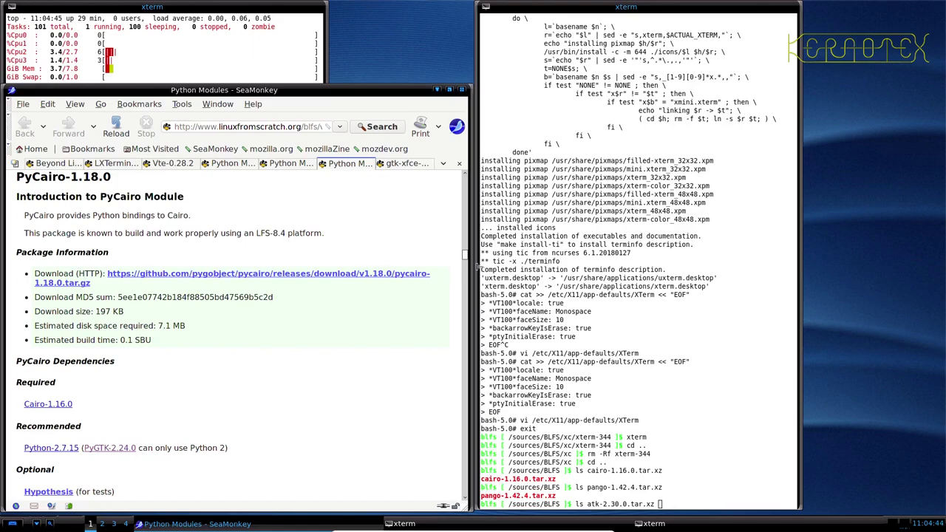
click(674, 295)
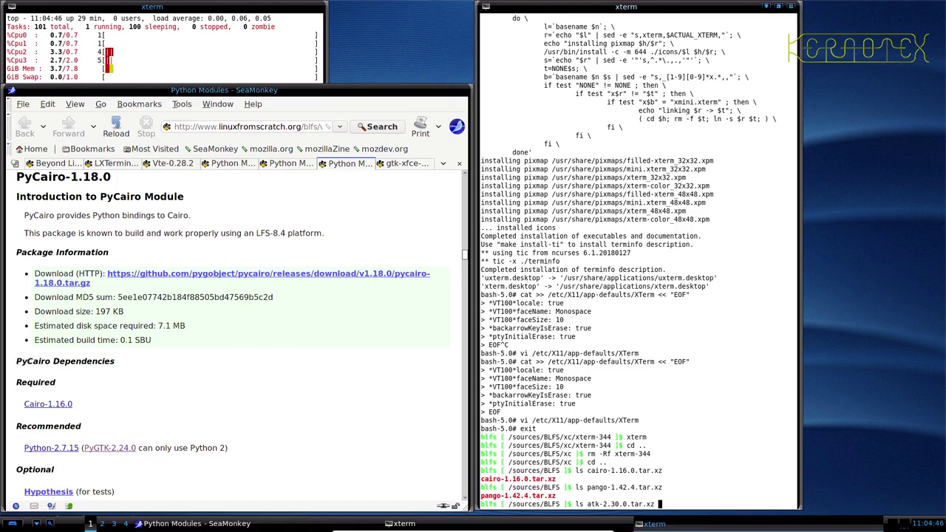
key(ctrl+c)
Zoom the SeaMonkey page to 120% and download pycairo-1.18.0.tar.gz with wget using the copied link
text(wget)
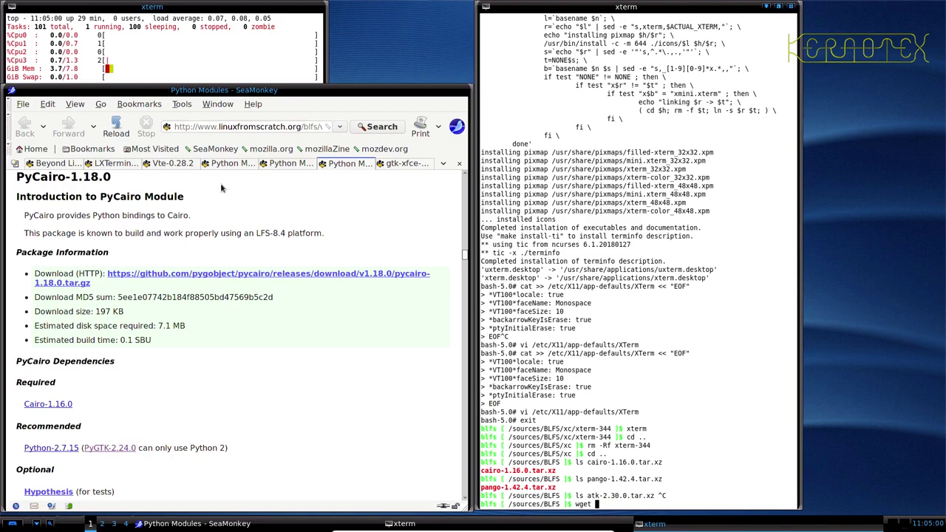
click(72, 105)
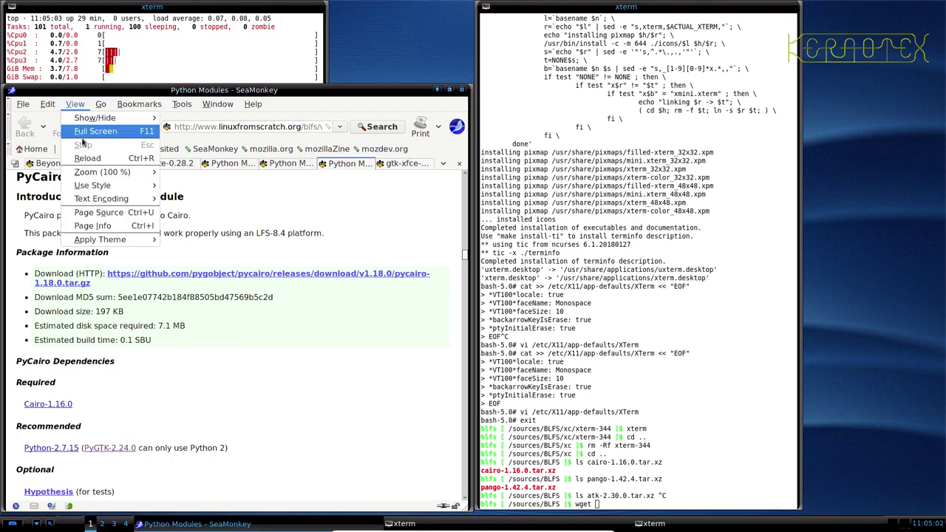
mouse_move(100, 172)
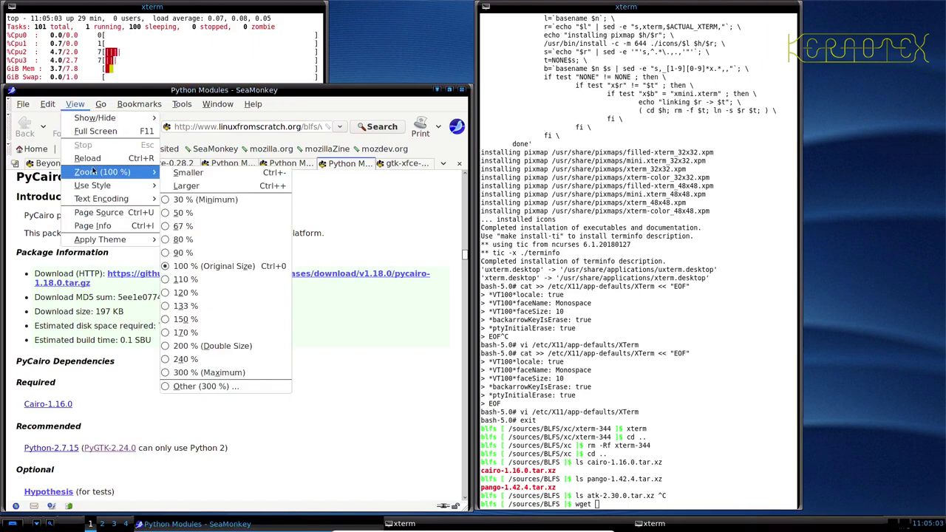
click(204, 294)
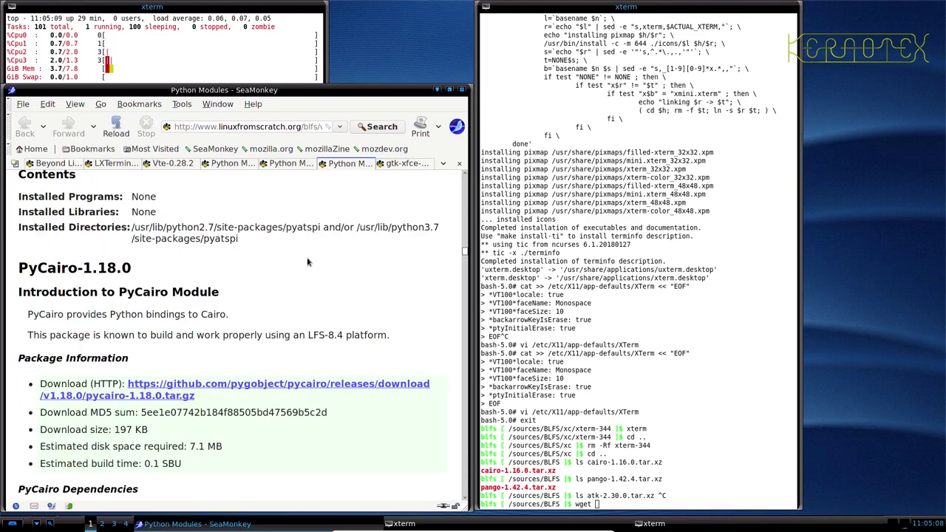
scroll(318, 263, down, 2)
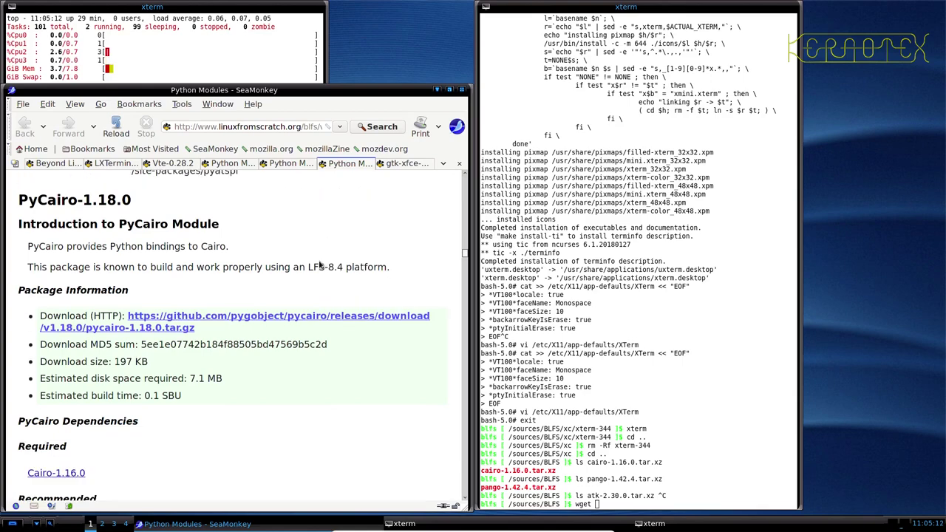
scroll(318, 322, down, 4)
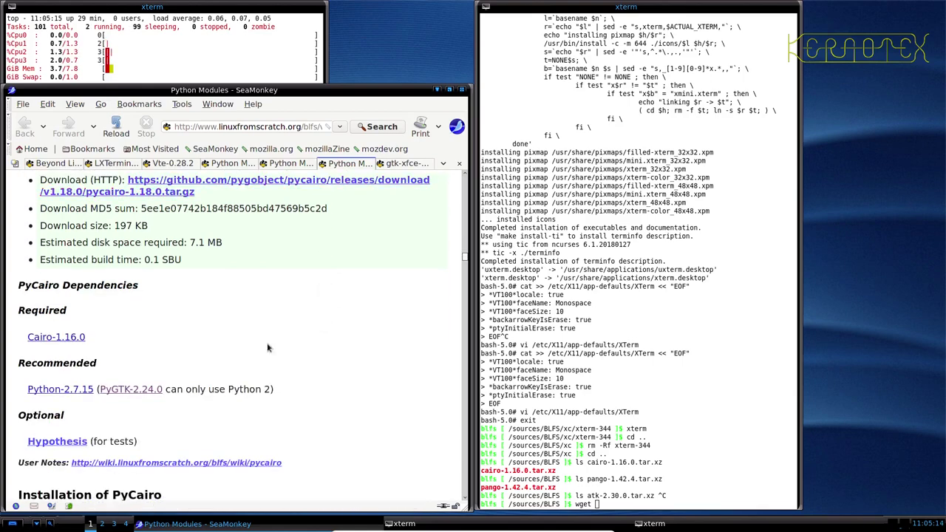
scroll(294, 380, up, 2)
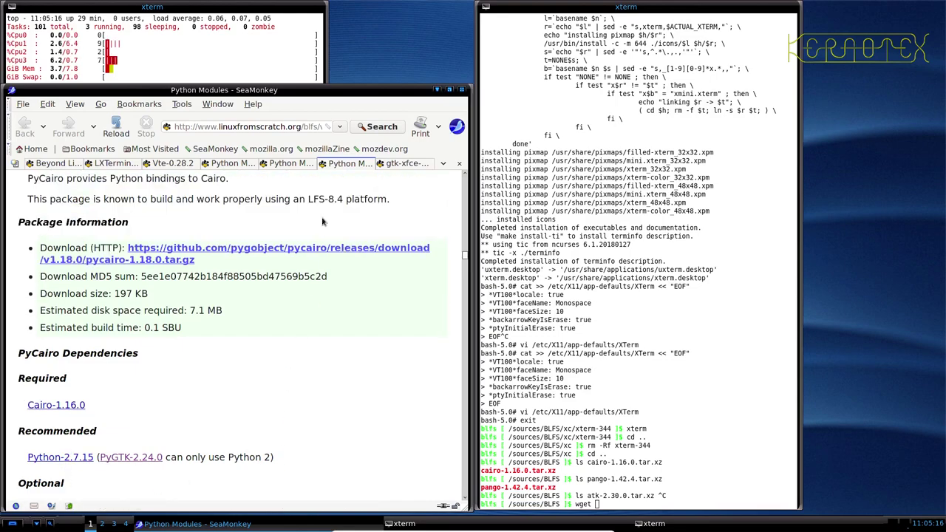
right_click(309, 249)
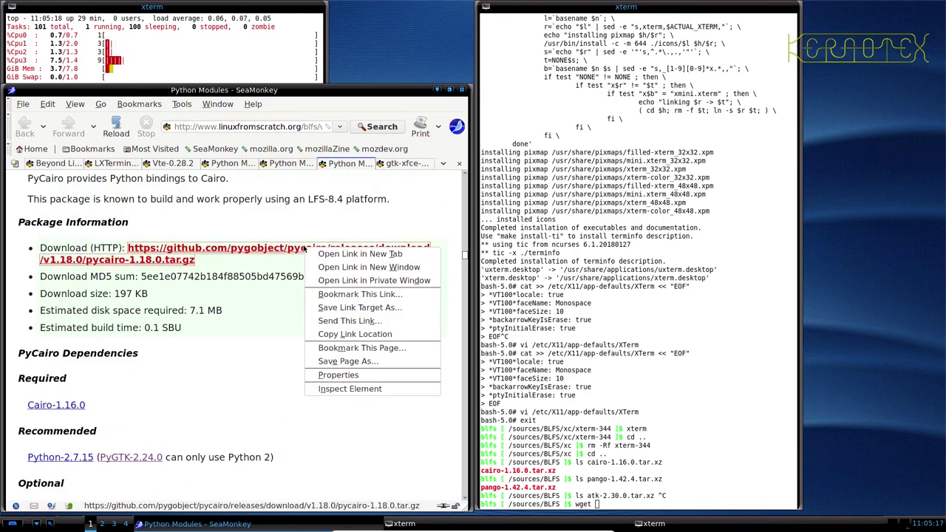
click(326, 337)
middle_click(617, 353)
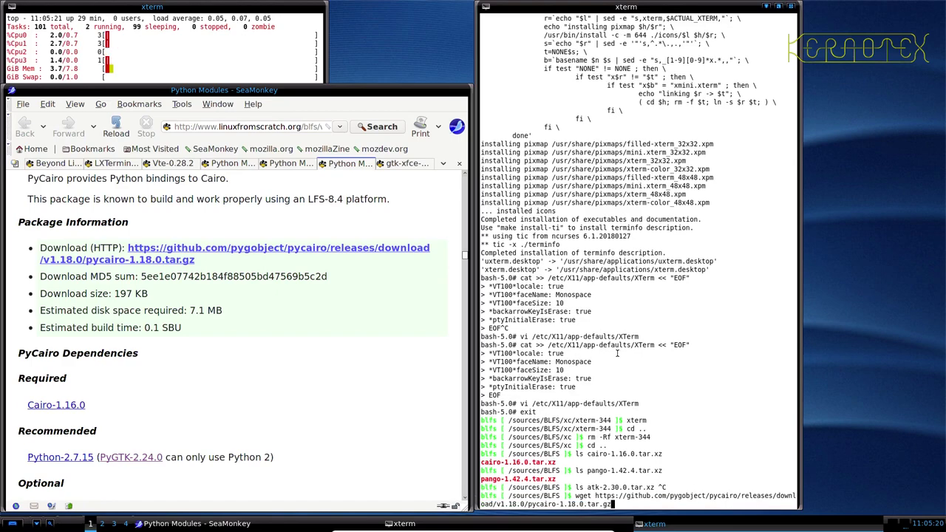
key(Return)
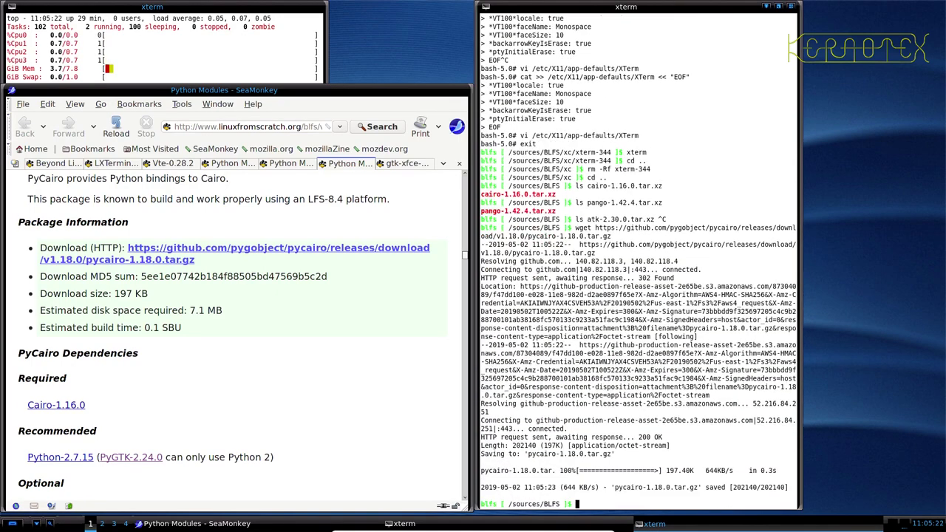
Extract pycairo-1.18.0.tar.gz with tar -xvf and change into the pycairo-1.18.0 folder
text(tar -xvf pycai)
key(Tab)
key(Return)
text(cd p)
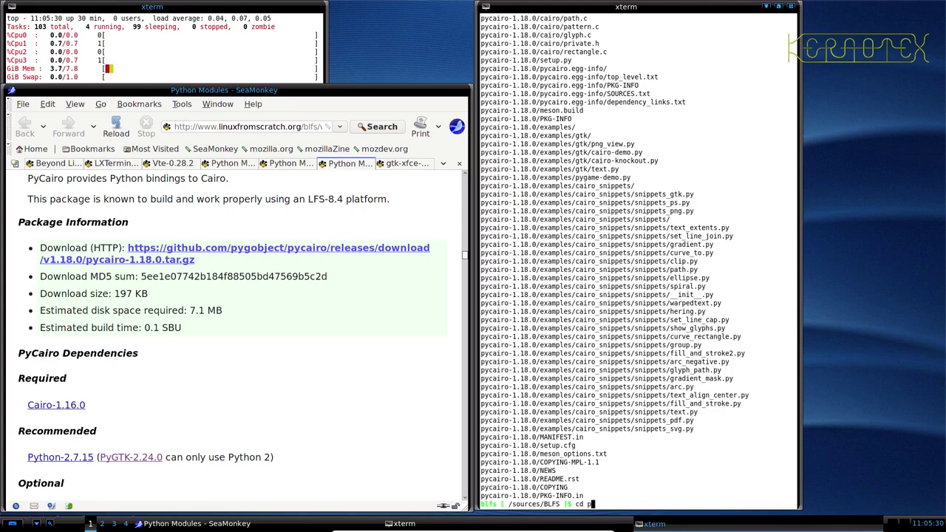
text(yca)
key(Tab)
key(Return)
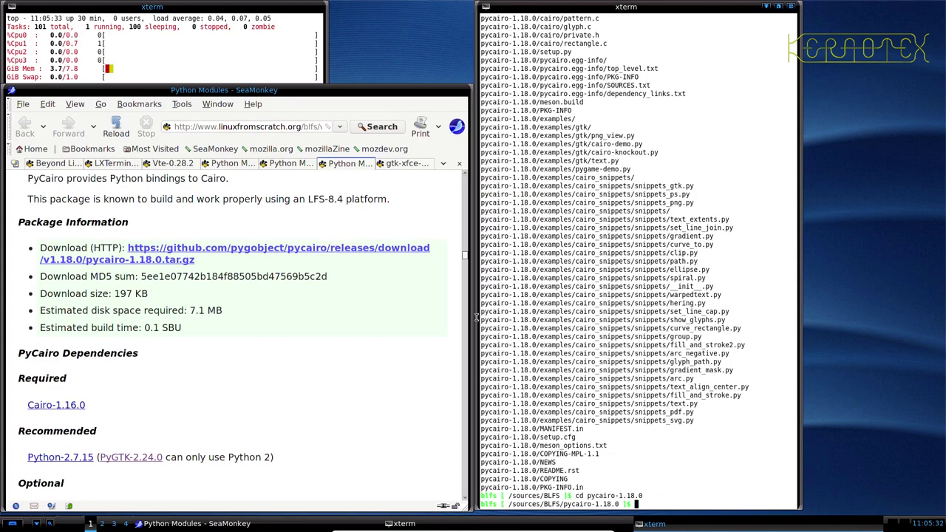
scroll(283, 320, down, 9)
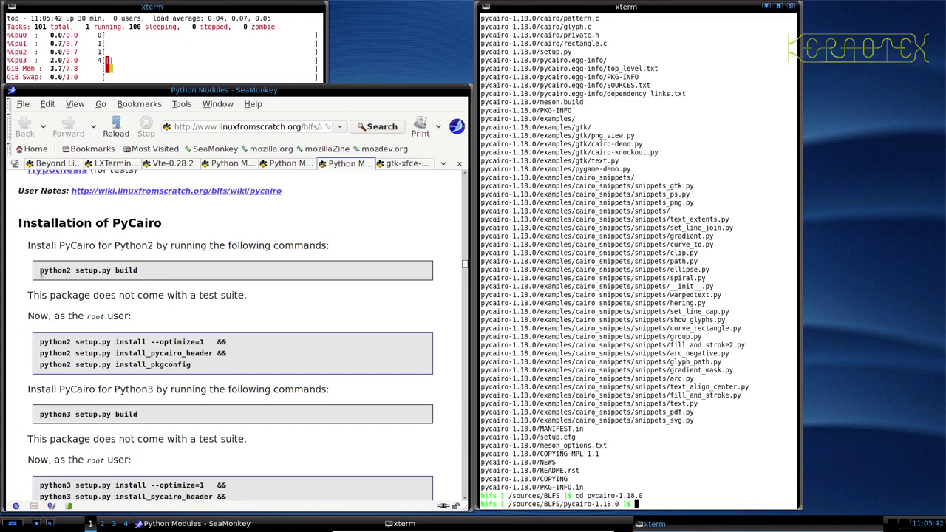
Run the Python 2 build command for PyCairo, pasted from the page
drag(41, 271, 152, 273)
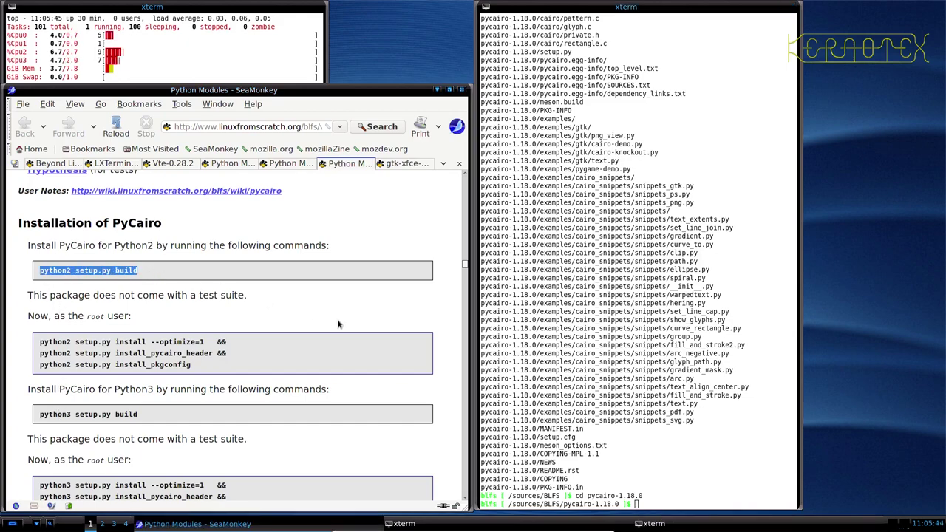
middle_click(675, 352)
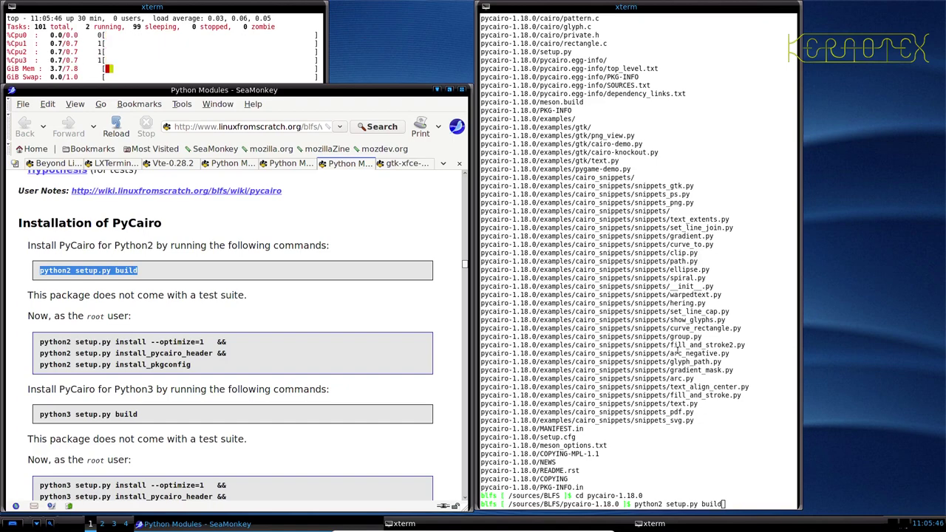
click(773, 359)
key(Return)
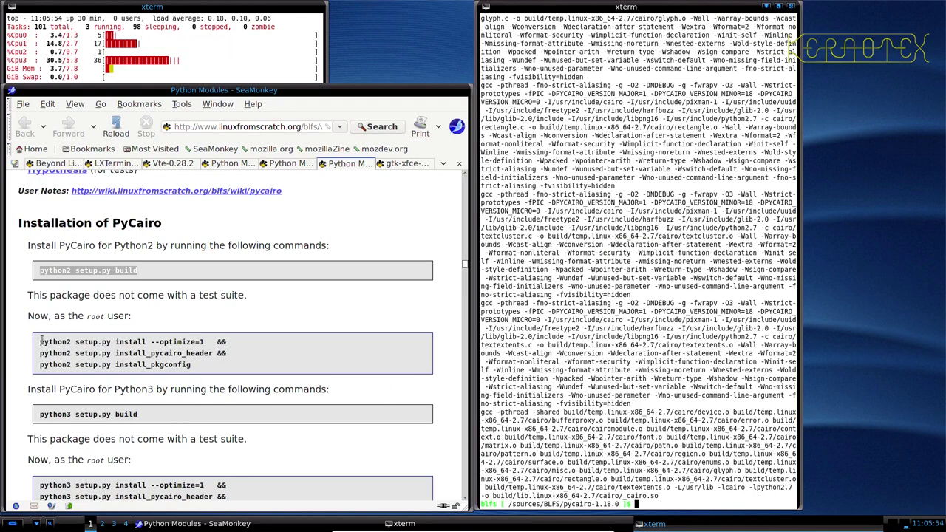
Install PyCairo for Python 2 from a sudo -E su root shell, then exit root
drag(42, 340, 207, 366)
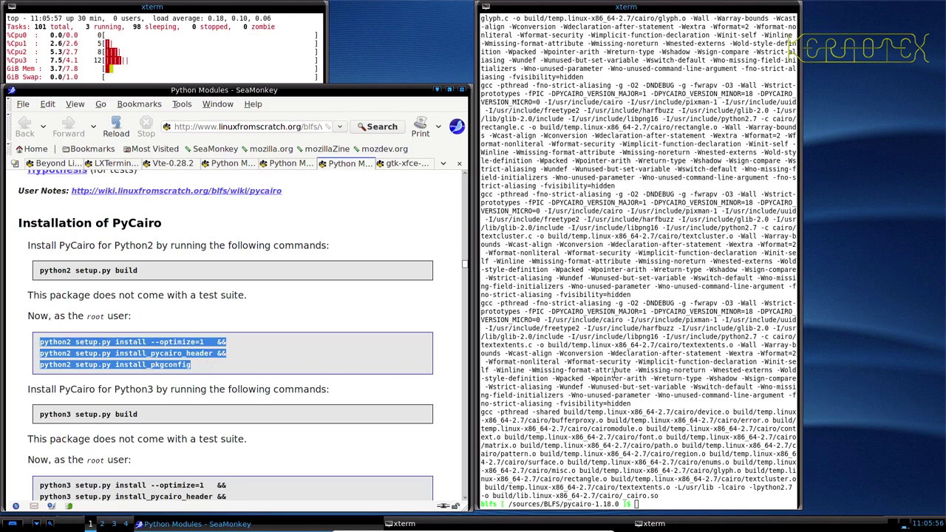
click(613, 373)
text(sudo )
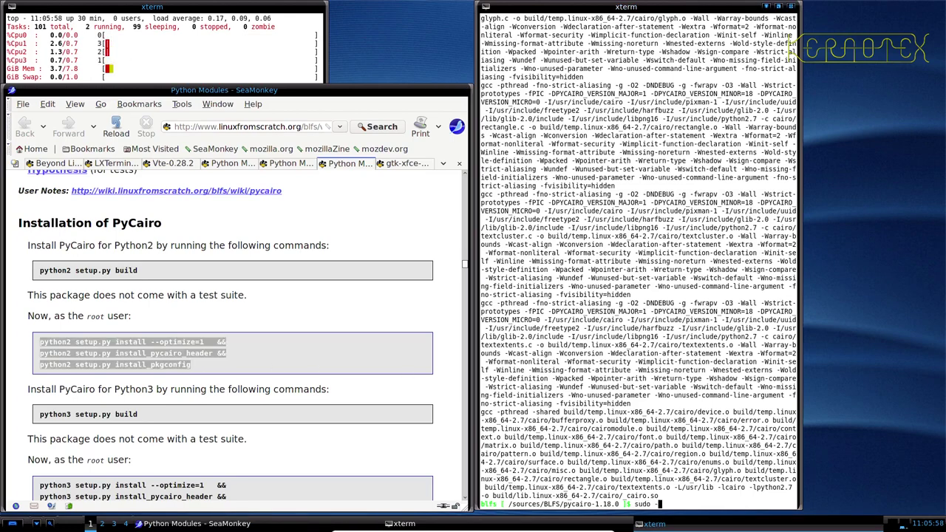
text(-E su)
key(Return)
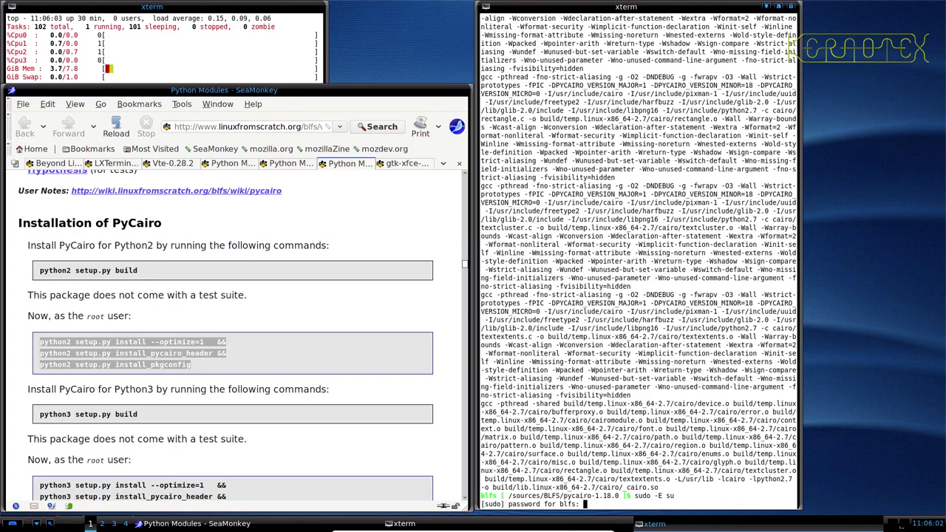
key(Return)
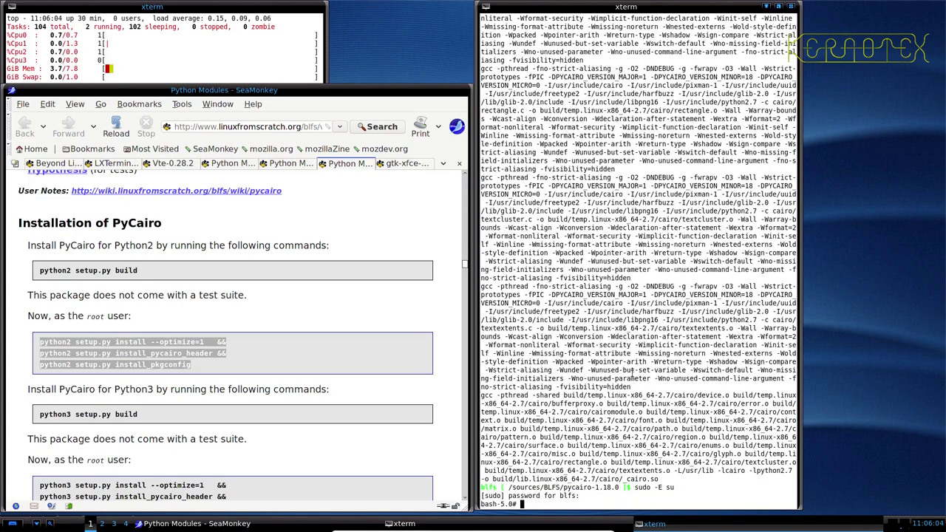
middle_click(632, 374)
key(Return)
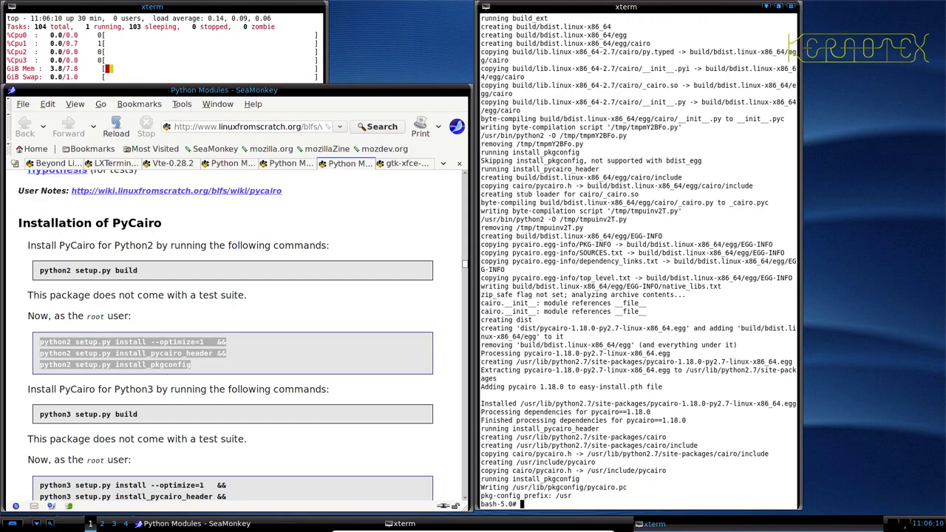
key(ctrl+d)
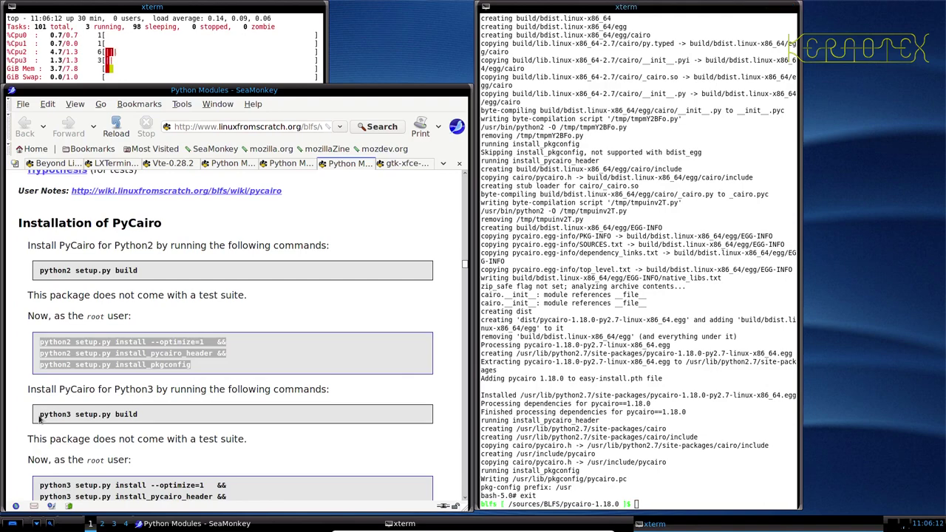
drag(43, 414, 169, 418)
Run the pasted python3 setup.py build command for PyCairo
middle_click(582, 378)
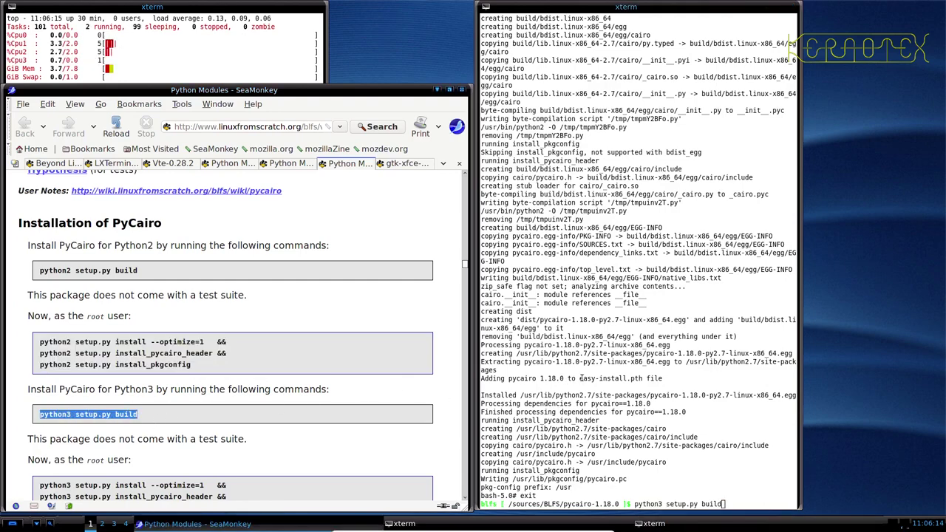
click(587, 377)
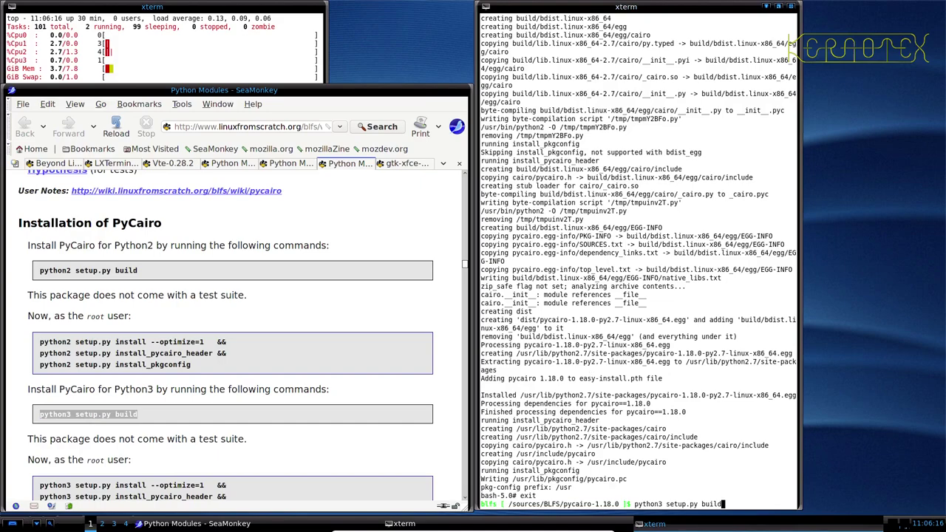
key(Return)
scroll(321, 382, down, 3)
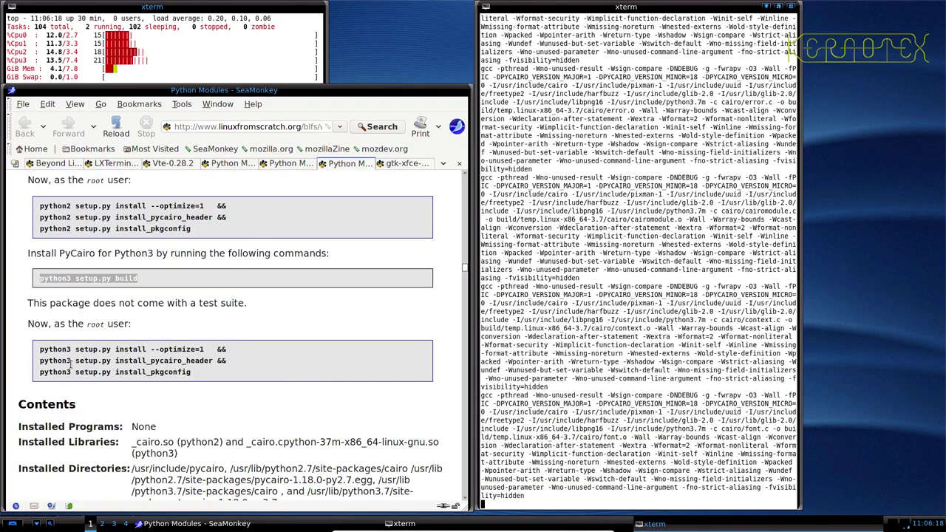
Install PyCairo for Python 3 from a sudo -E su root shell, then exit root
drag(39, 349, 208, 373)
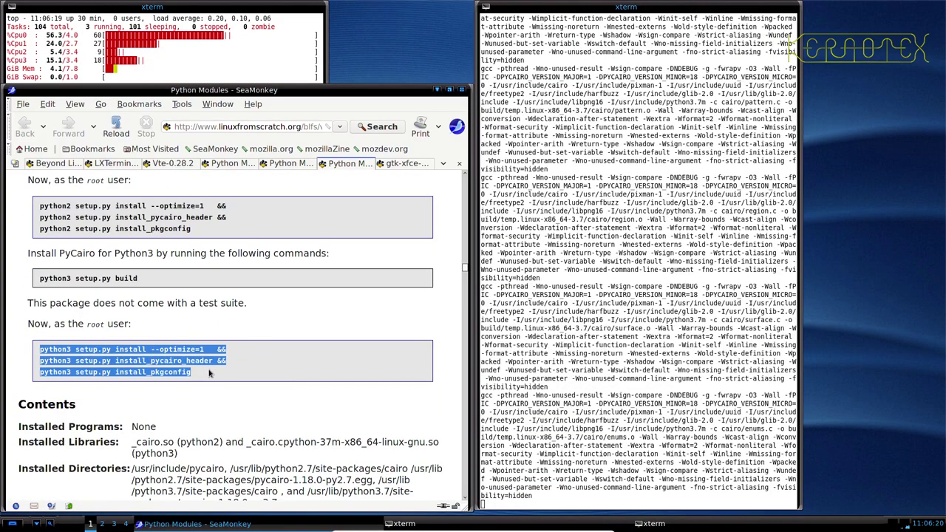
click(597, 353)
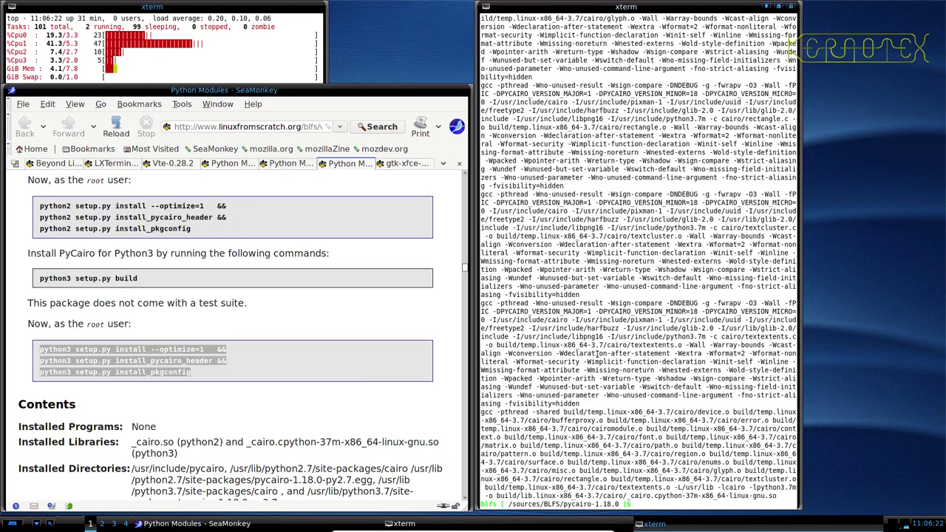
text(sudo )
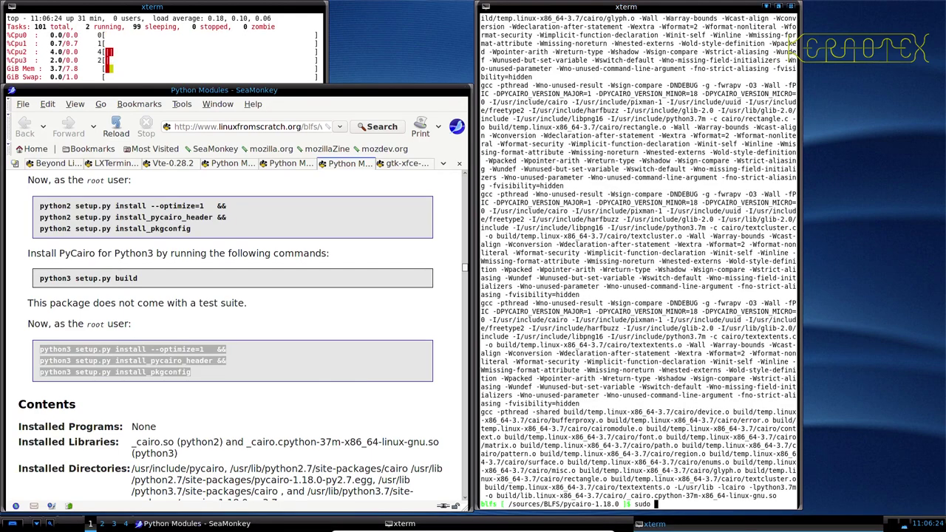
text(-E su)
key(Return)
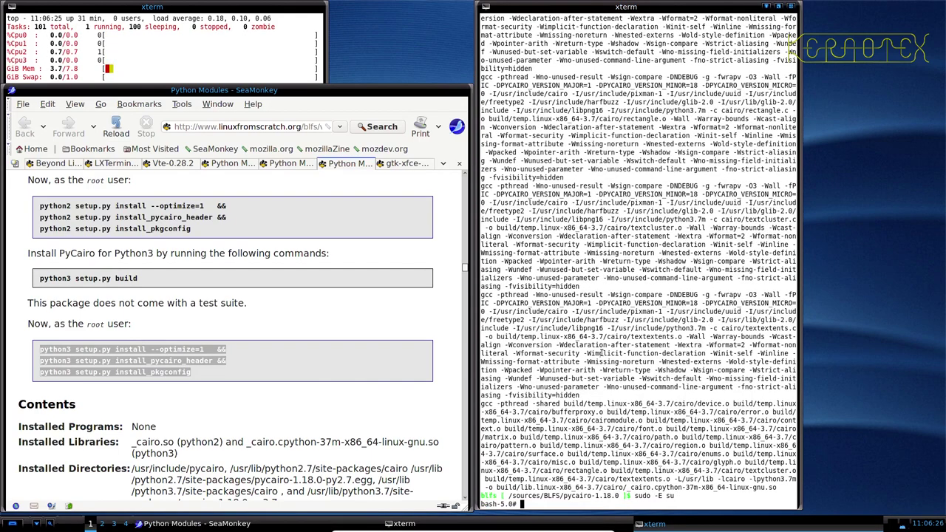
middle_click(600, 353)
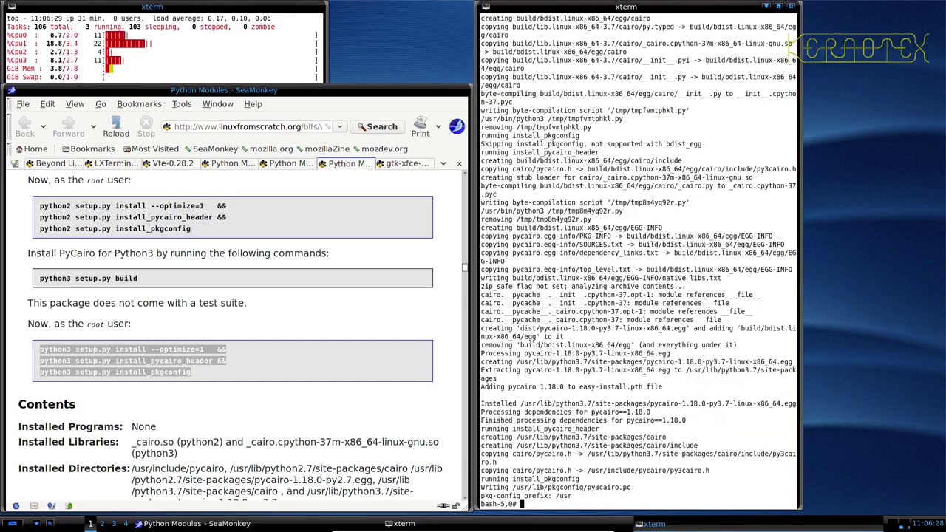
key(ctrl+d)
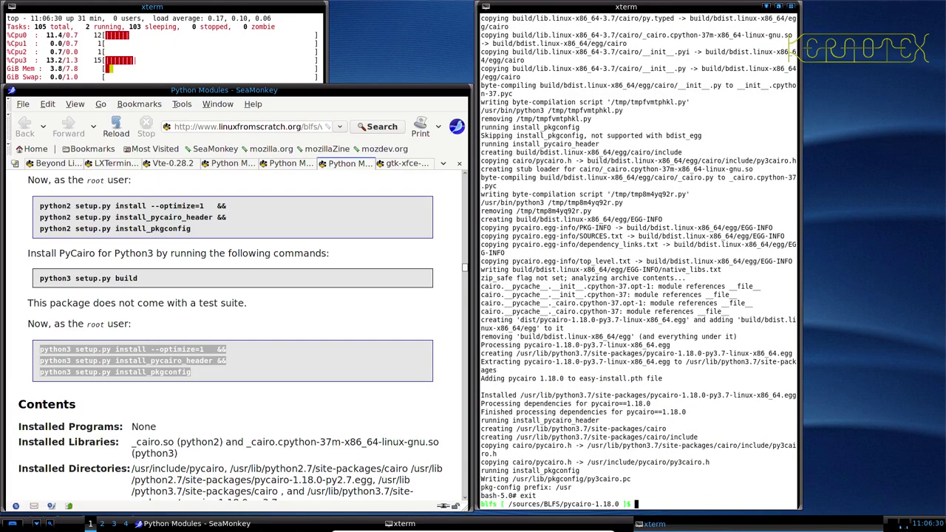
click(459, 163)
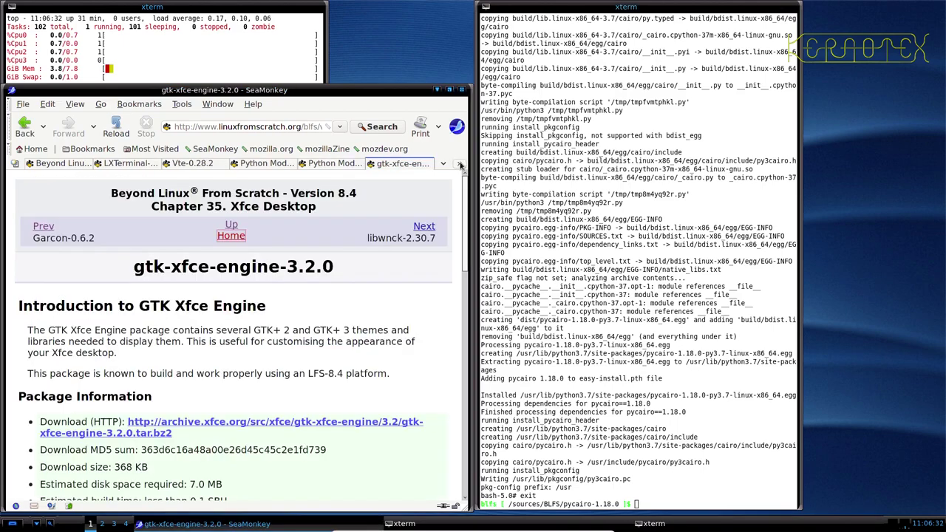
click(345, 167)
Go up to the sources folder and delete pycairo-1.18.0 with sudo rm -Rf after plain rm fails
click(574, 248)
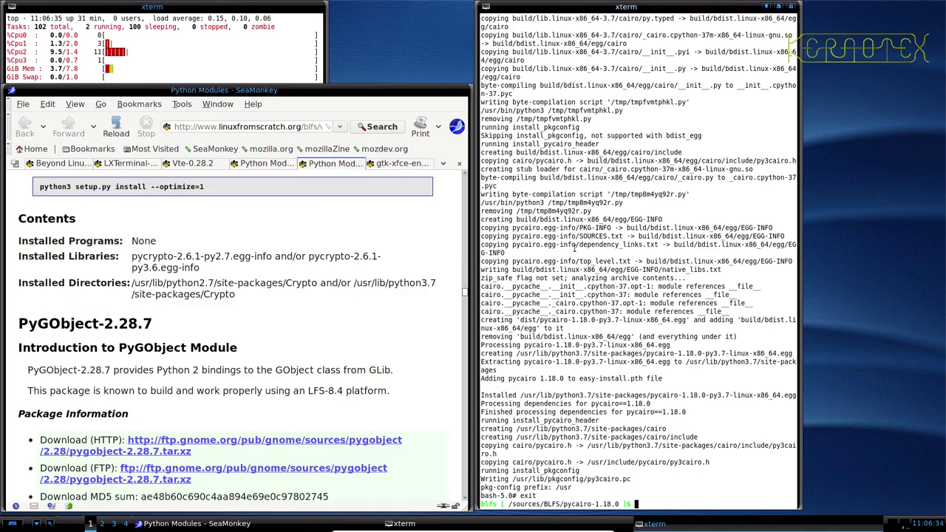
text(cd ..)
key(Return)
text(rm -Rf)
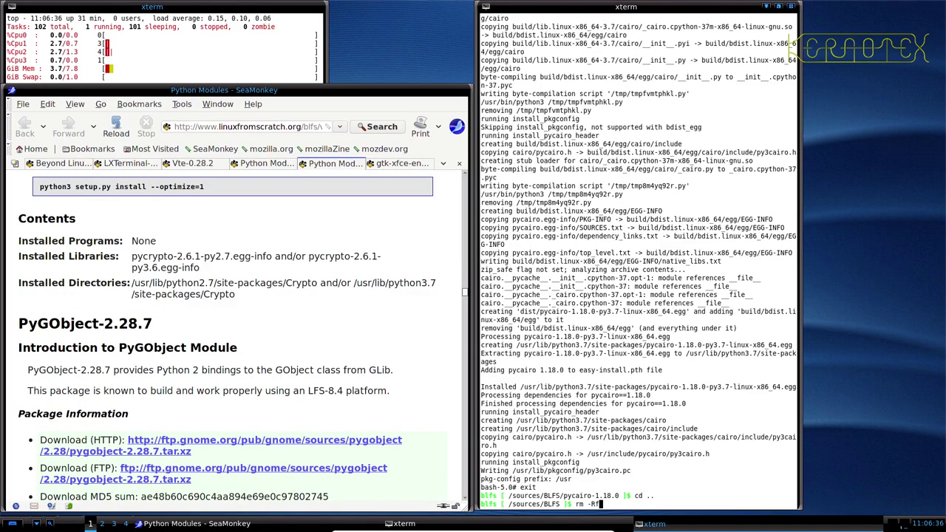
text( pycairo-1.18.0)
key(Return)
key(Up)
key(Home)
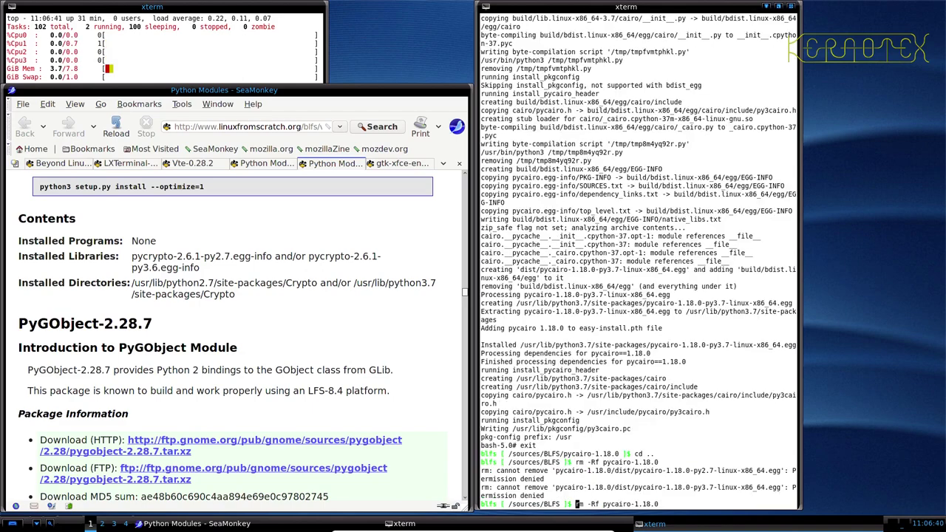
text(sudo)
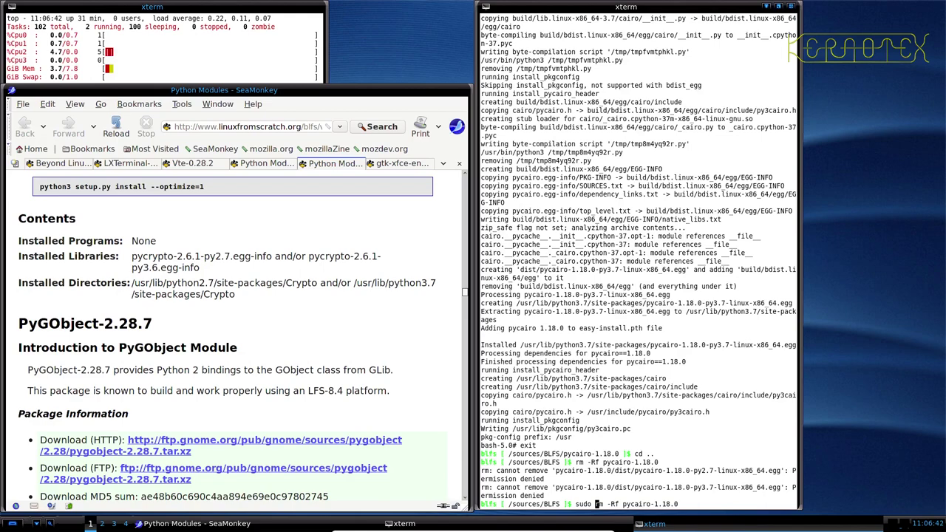
key(Return)
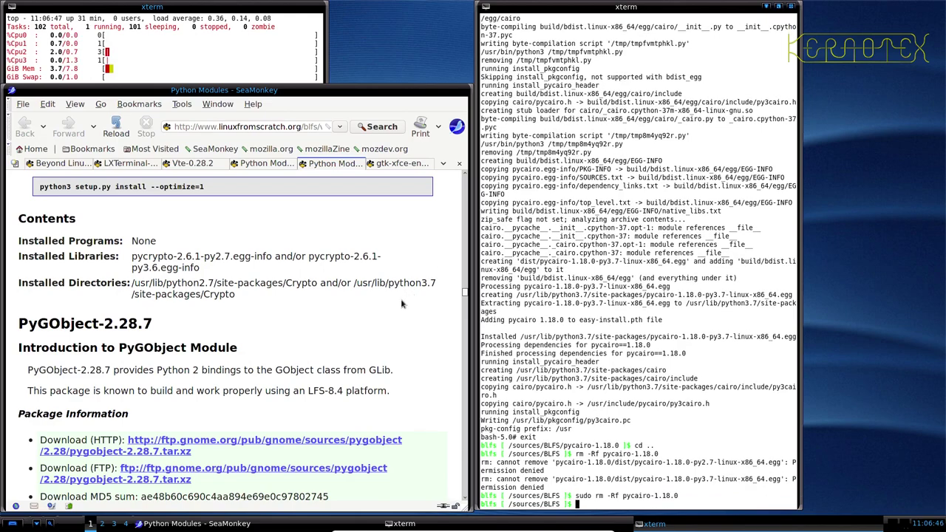
Find the PyGObject-2.28.7 page in SeaMonkey and copy its HTTP download link
scroll(402, 303, down, 3)
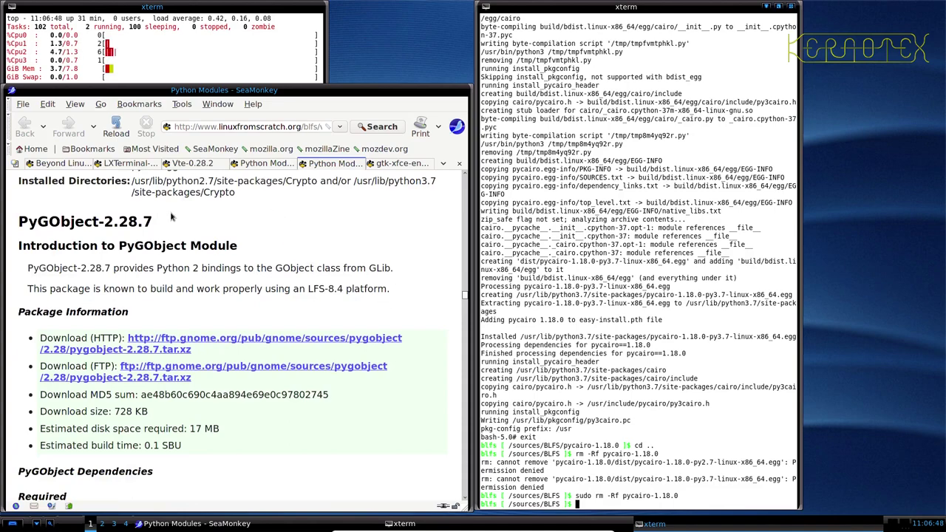
click(184, 164)
scroll(232, 265, down, 9)
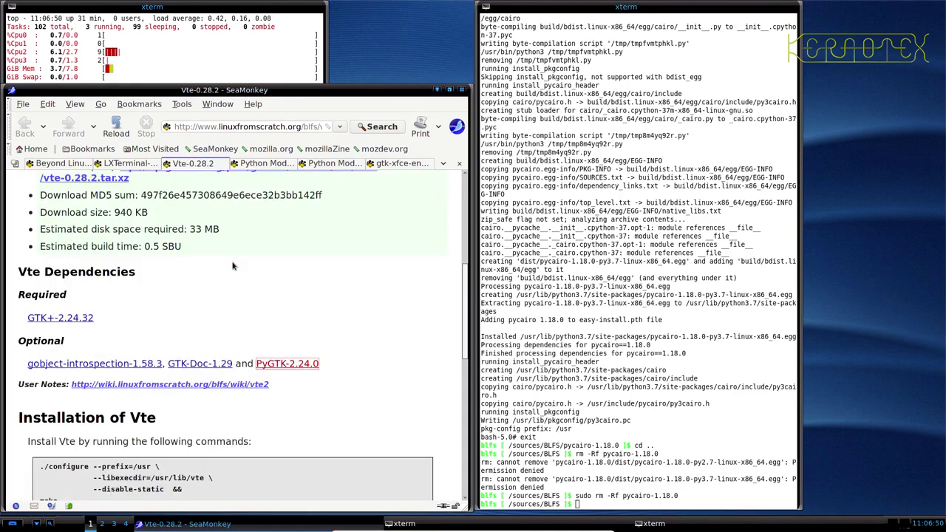
scroll(232, 265, down, 3)
scroll(232, 266, up, 7)
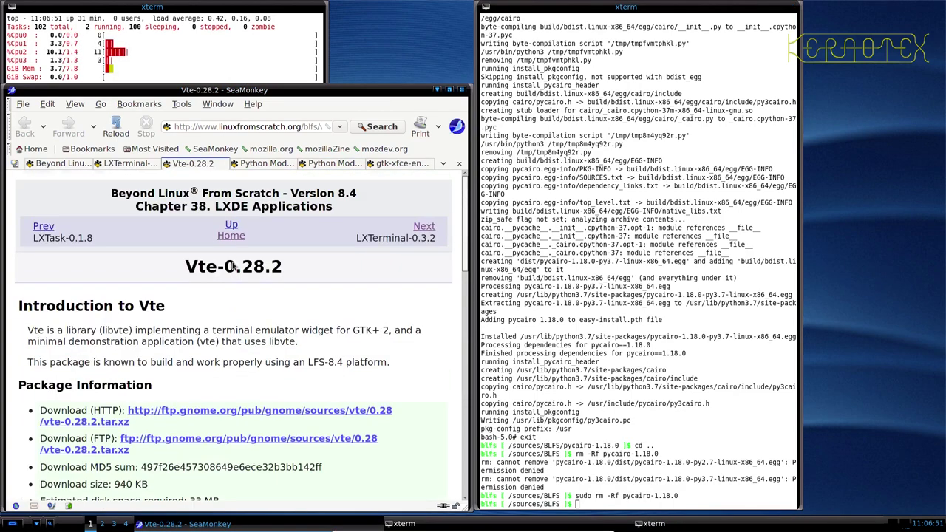
click(255, 164)
scroll(244, 257, down, 8)
scroll(246, 257, up, 5)
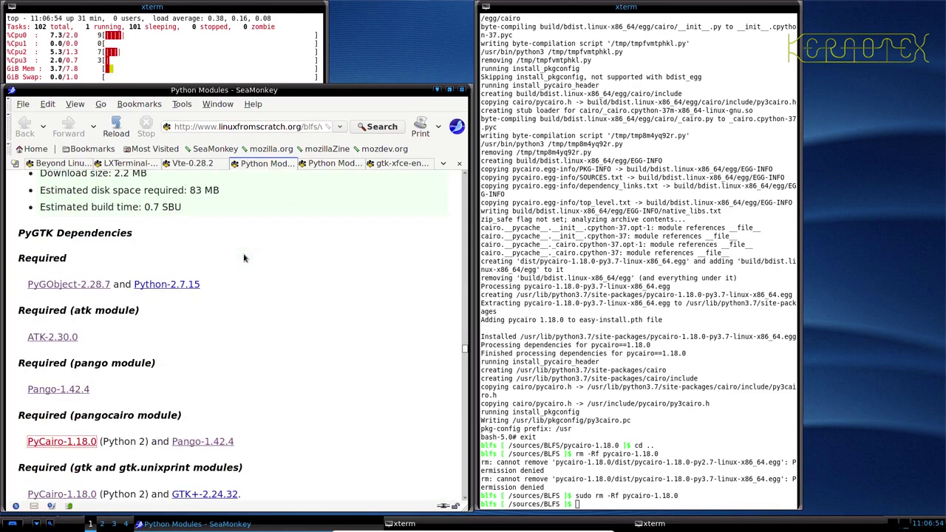
click(322, 163)
scroll(284, 250, down, 2)
scroll(285, 250, down, 2)
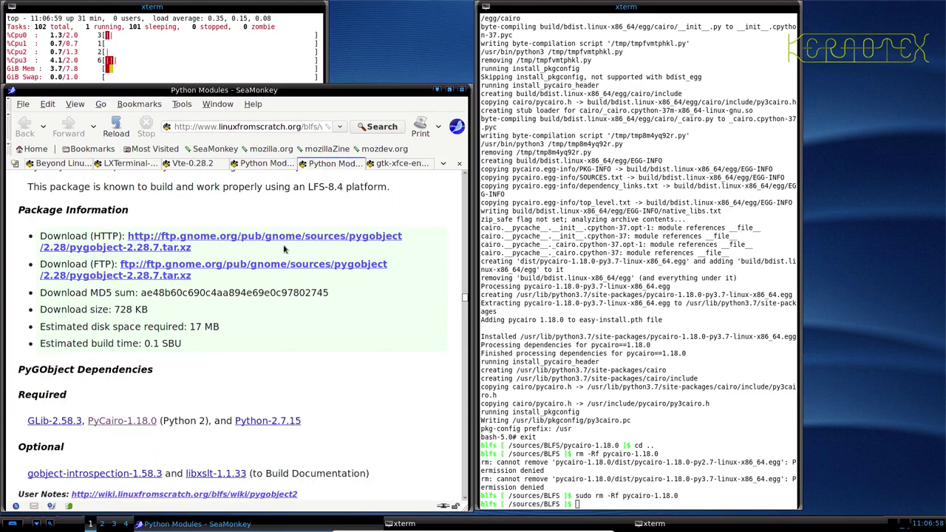
right_click(288, 236)
click(322, 326)
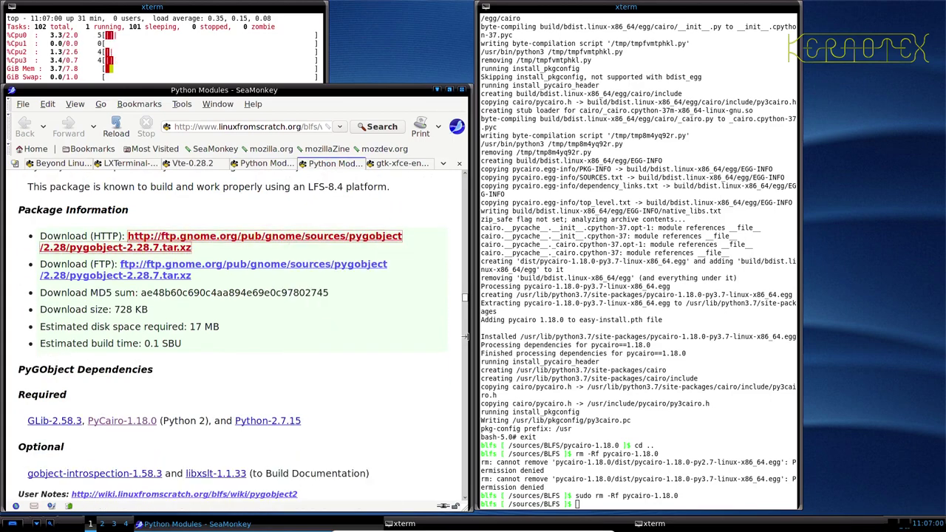
Download pygobject-2.28.7.tar.xz with wget and the copied address
click(594, 350)
text(wget)
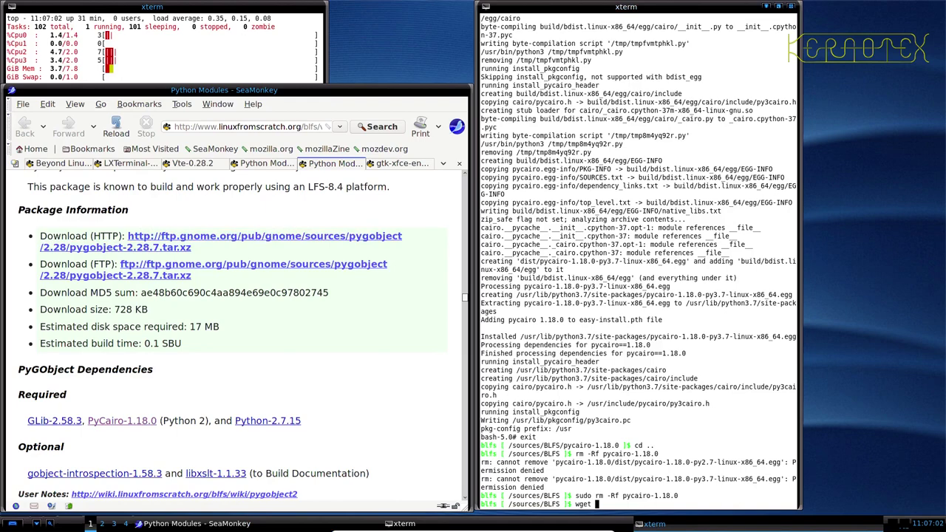
key(shift+Insert)
key(Return)
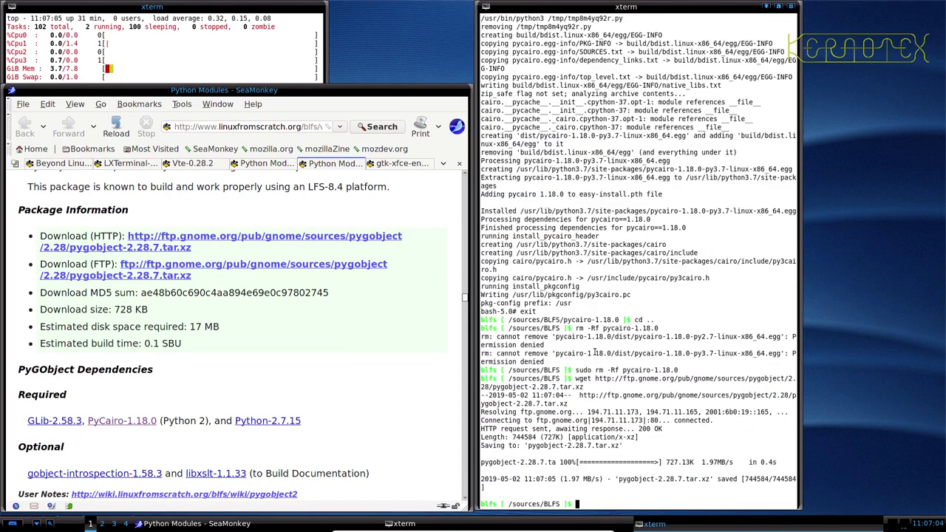
Extract pygobject-2.28.7.tar.xz and change into the pygobject-2.28.7 folder
text(tar -xvf pyg)
key(Tab)
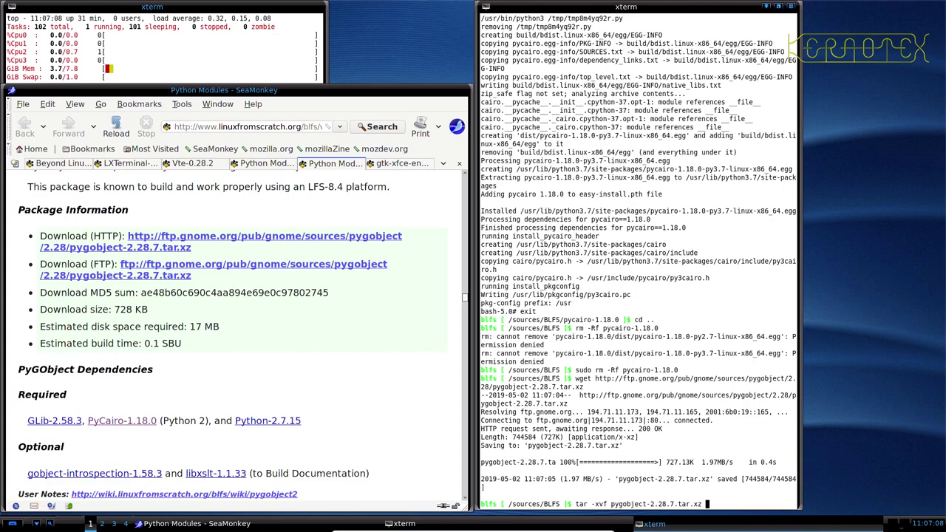
key(Return)
text(cd py)
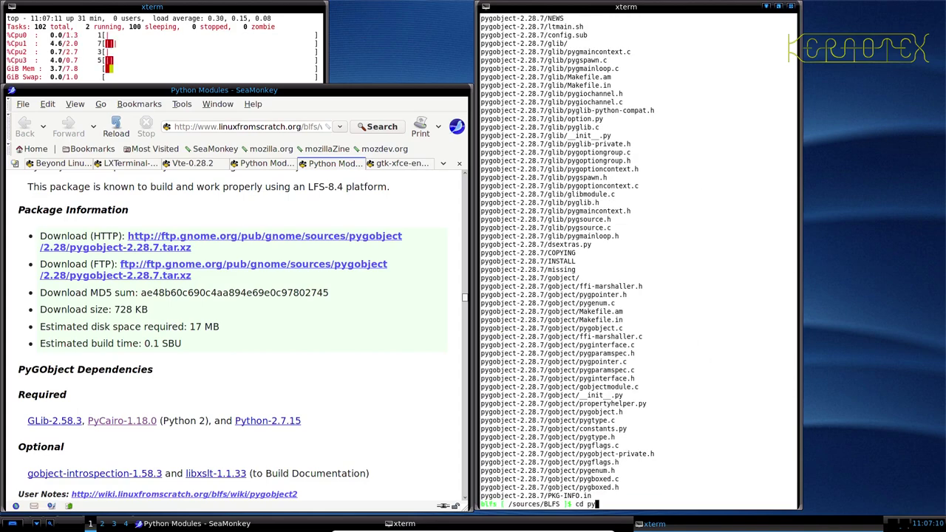
text(gobj)
key(Tab)
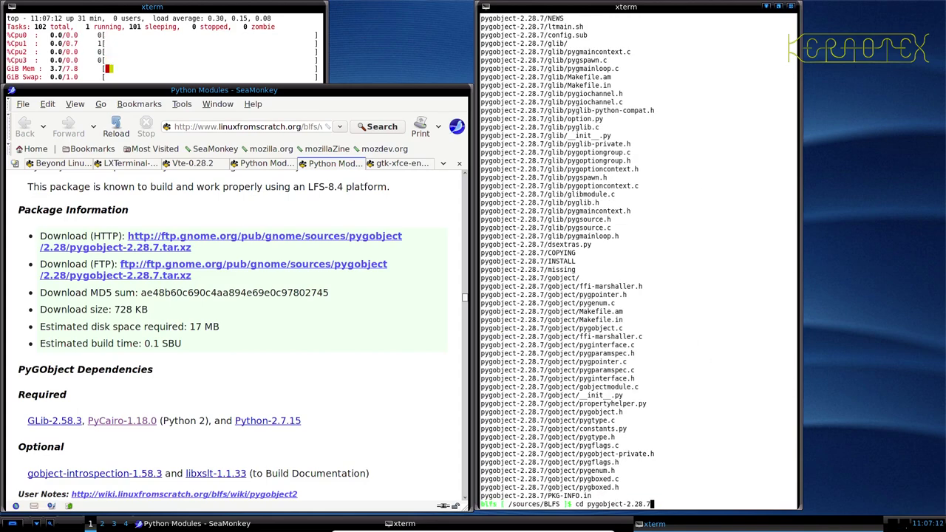
key(Return)
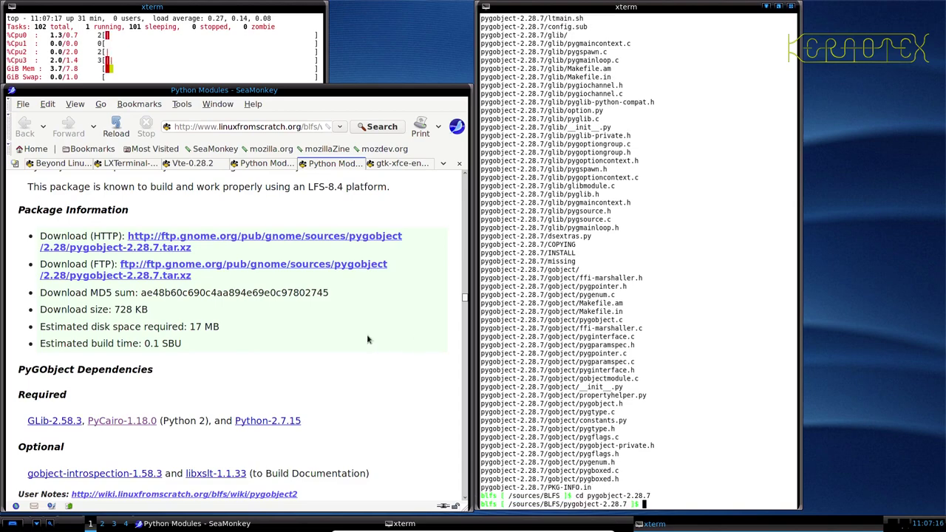
Select the PyGObject configure command and its options on the page
scroll(366, 339, down, 7)
scroll(367, 339, down, 1)
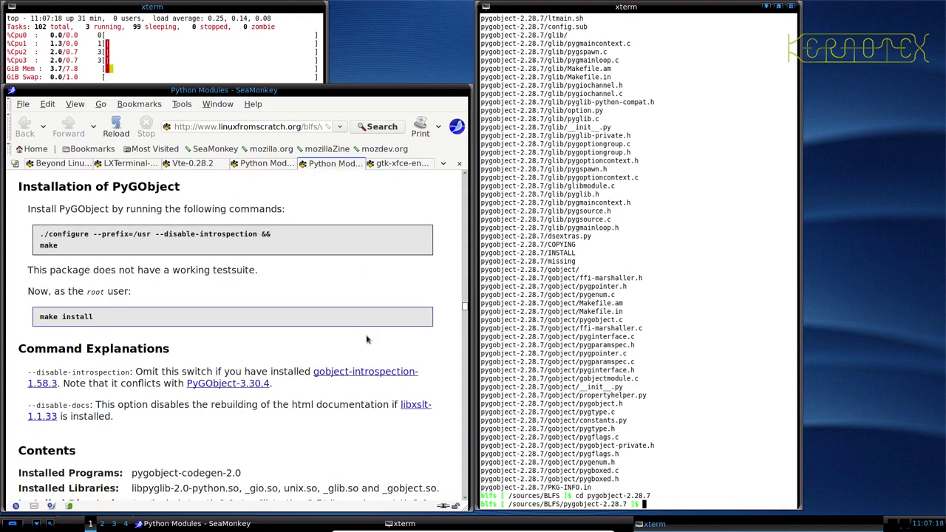
drag(39, 236, 65, 248)
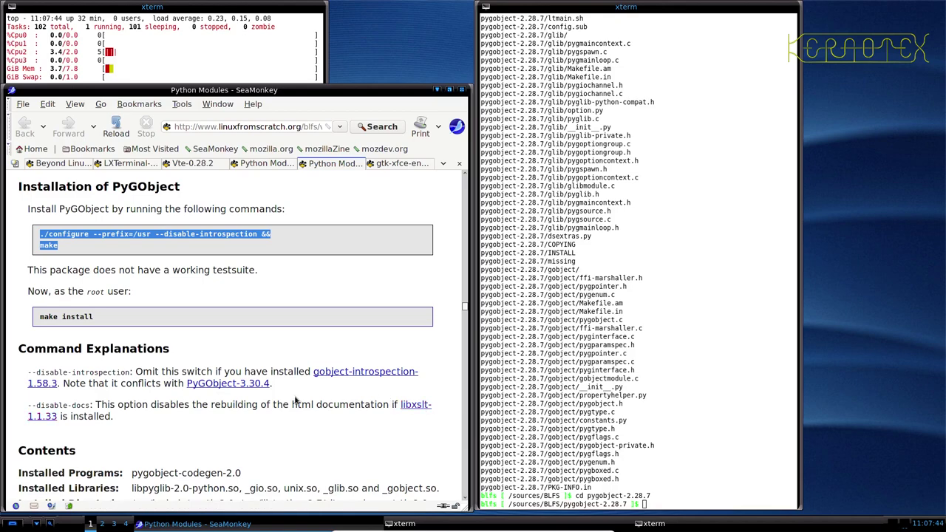
click(188, 276)
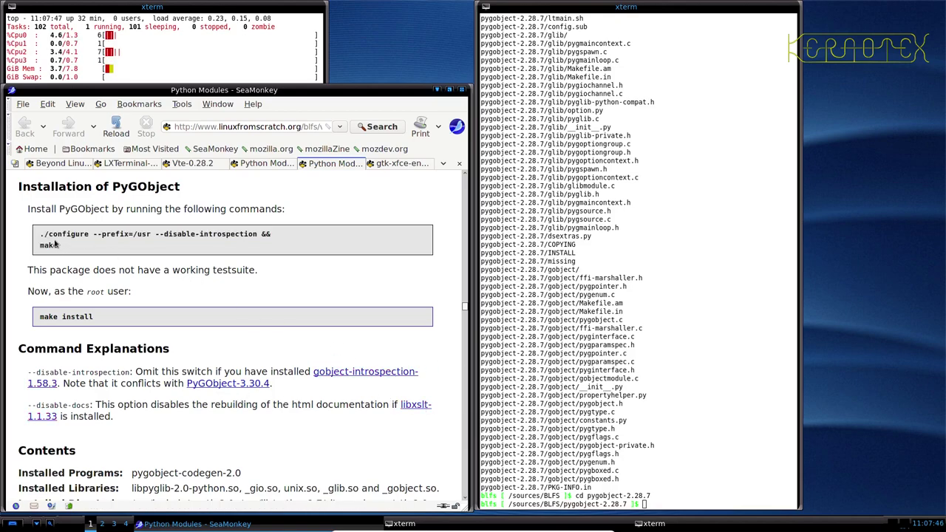
drag(41, 234, 255, 233)
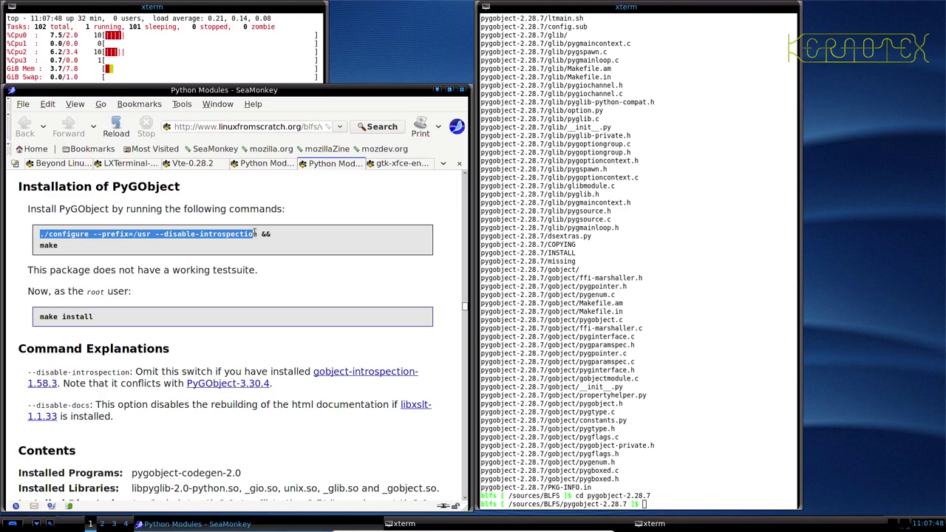
Paste the ./configure --prefix=/usr command into xterm and append --disable-docs
middle_click(537, 311)
key(Page_Down)
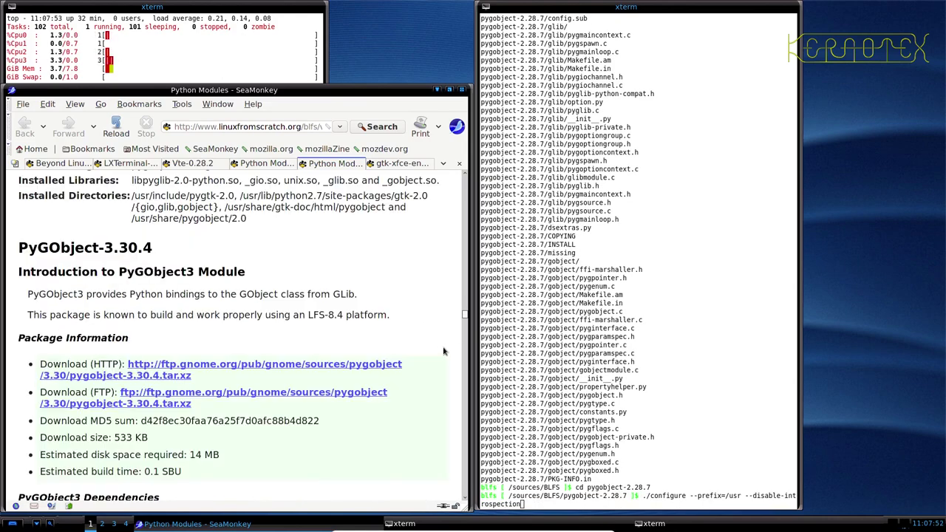
scroll(433, 353, down, 15)
scroll(427, 356, up, 15)
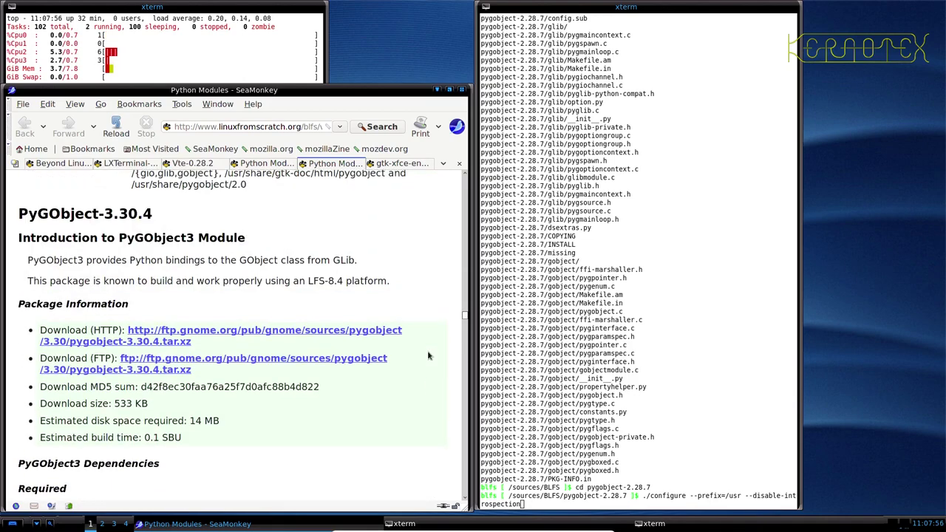
scroll(427, 356, up, 8)
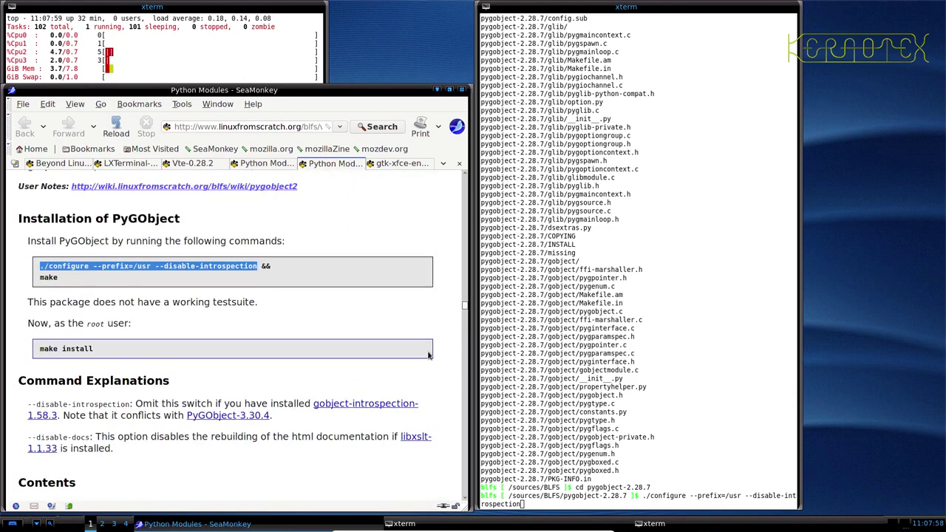
scroll(427, 355, down, 2)
scroll(428, 355, up, 1)
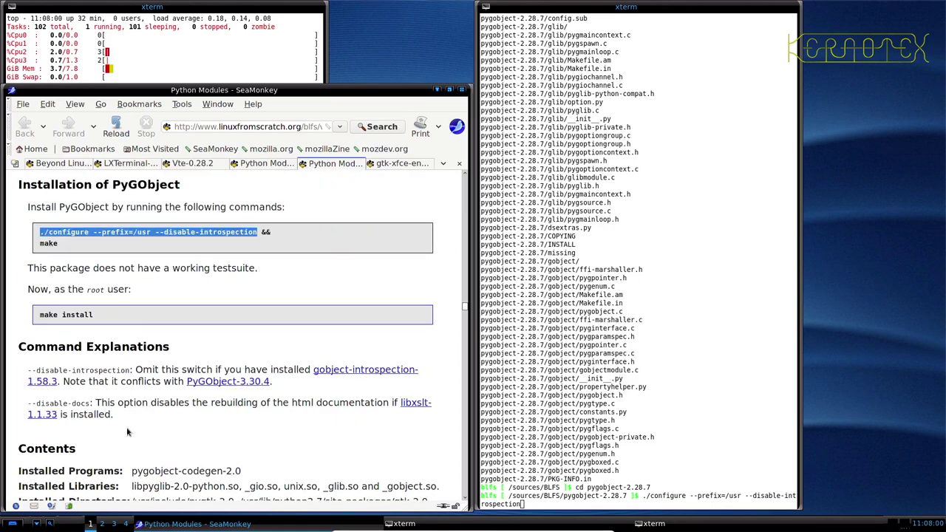
drag(27, 403, 92, 403)
key(ctrl+c)
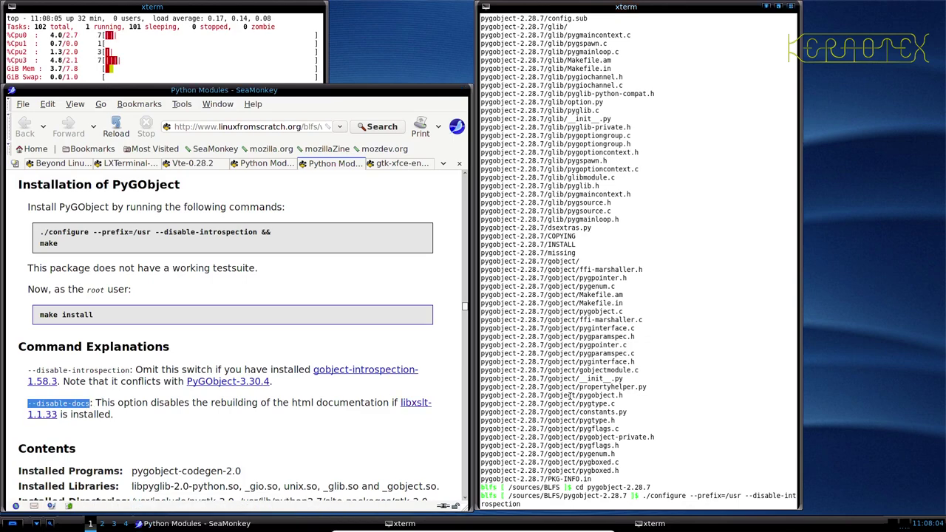
middle_click(569, 398)
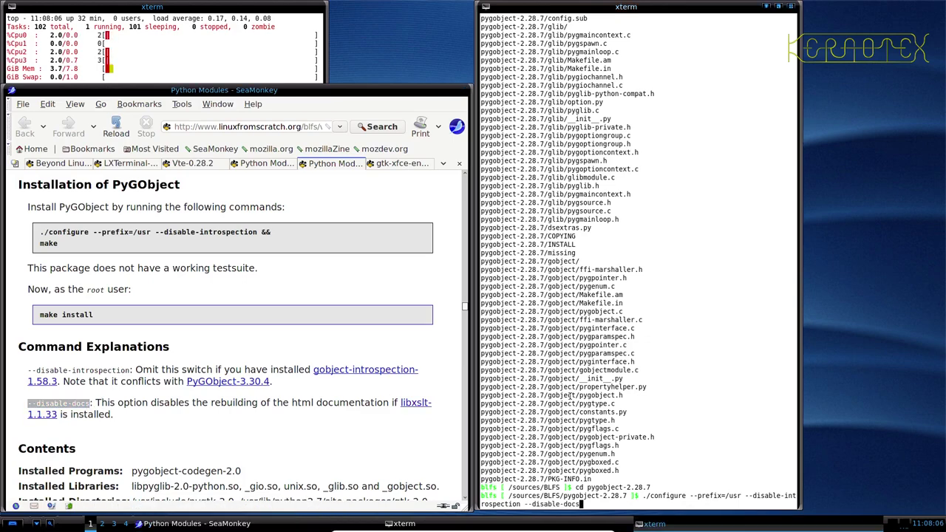
Run PyGObject's configure, which reports libffi support yes and introspection support no
key(Return)
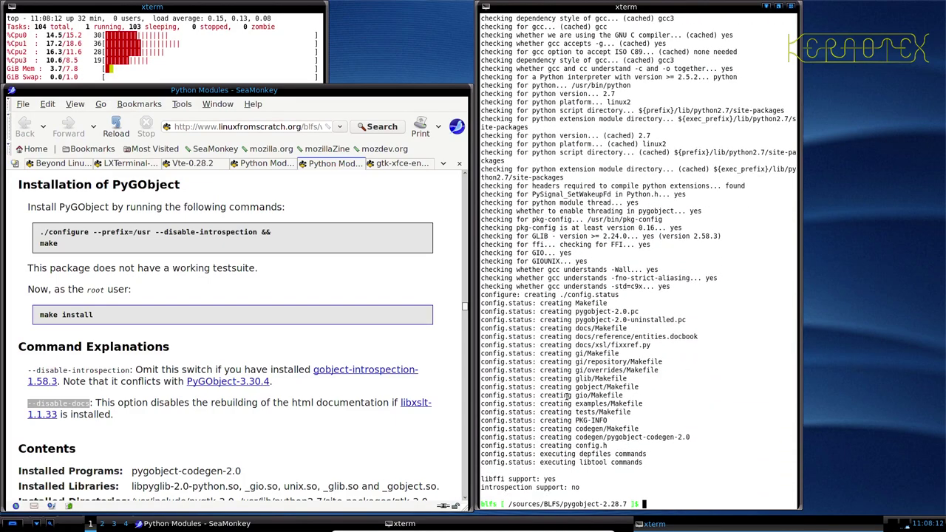
scroll(323, 446, down, 4)
scroll(103, 420, up, 17)
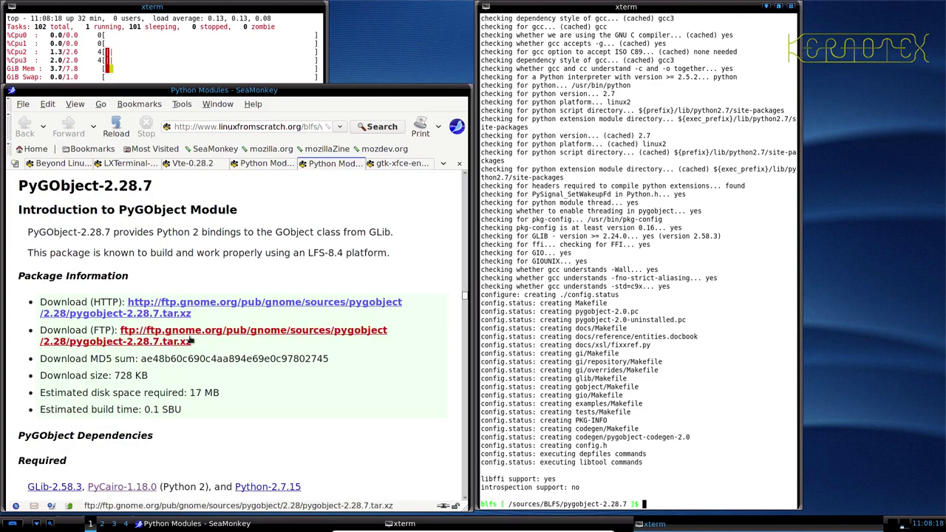
scroll(190, 340, down, 6)
scroll(189, 340, down, 5)
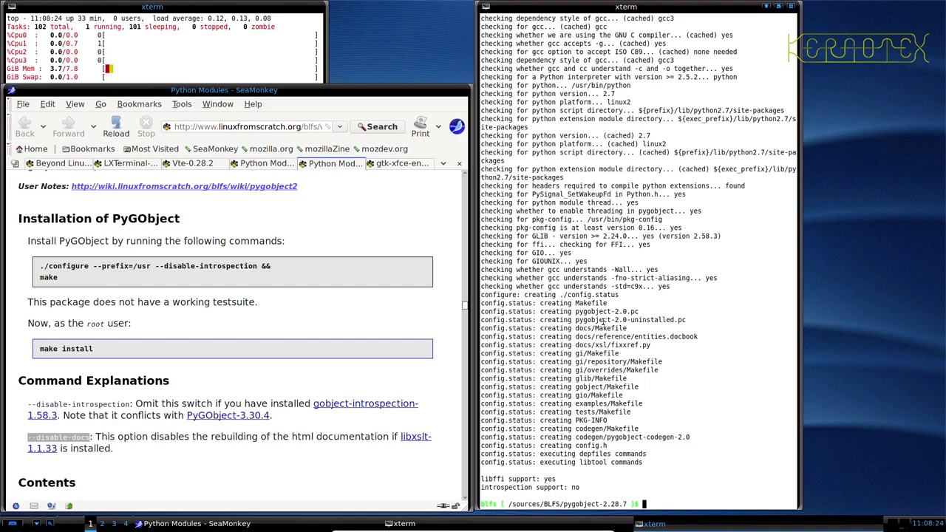
Compile PyGObject 2.28.7 with make
text(make)
key(Return)
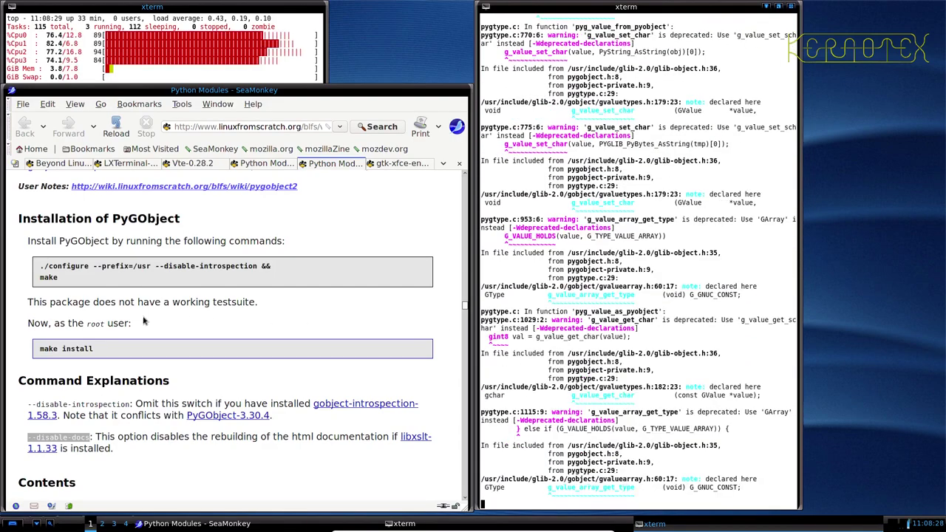
drag(36, 352, 103, 352)
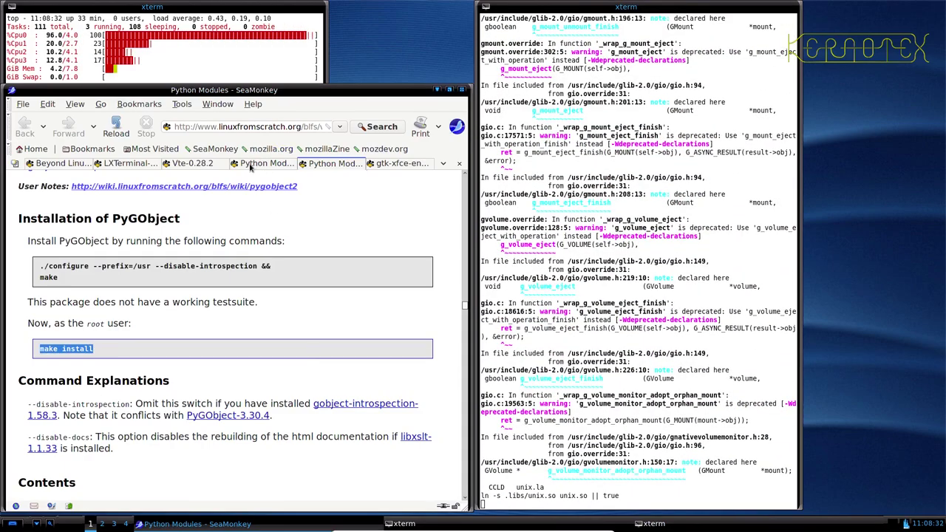
click(263, 163)
scroll(238, 226, down, 6)
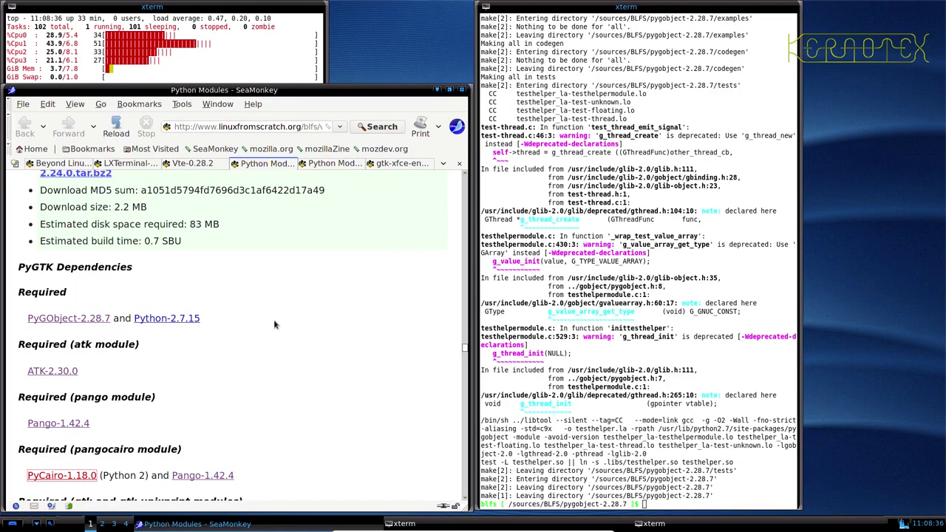
scroll(274, 323, up, 5)
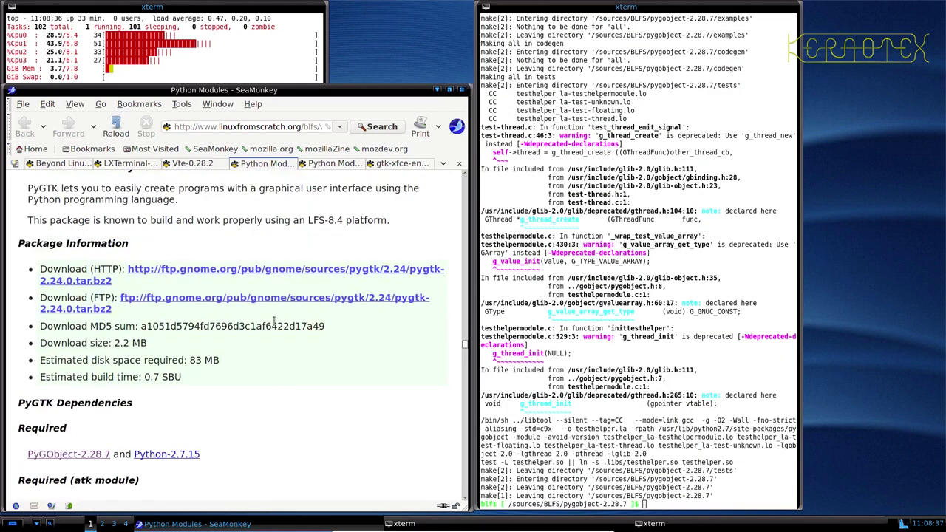
click(311, 165)
Install PyGObject 2.28.7 with sudo -E make install
click(580, 290)
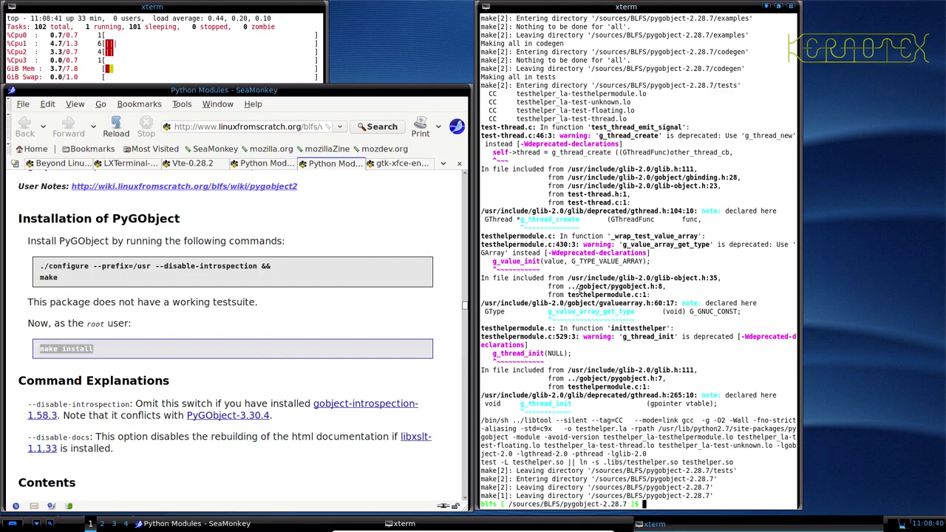
text(sudo -E s)
key(BackSpace)
middle_click(649, 275)
key(Return)
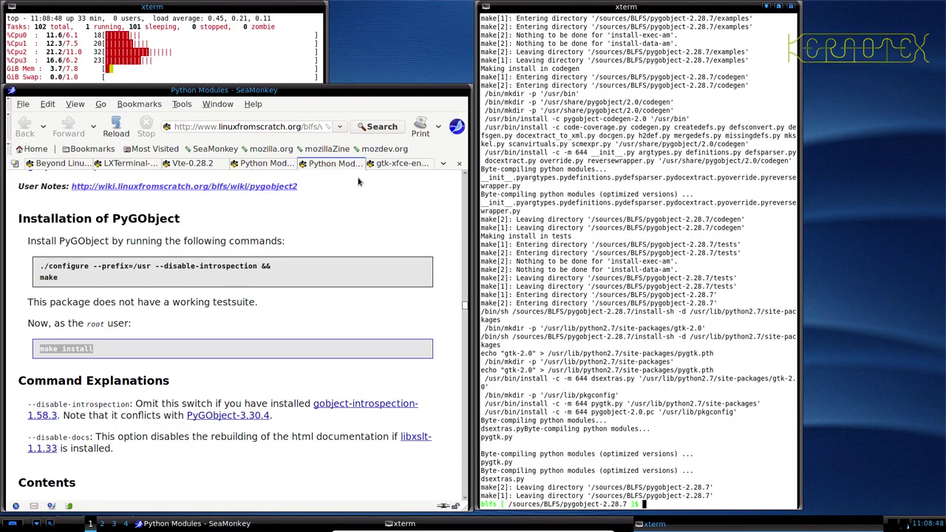
Go up to the sources folder and delete the pygobject-2.28.7 source tree with rm -Rf
click(459, 163)
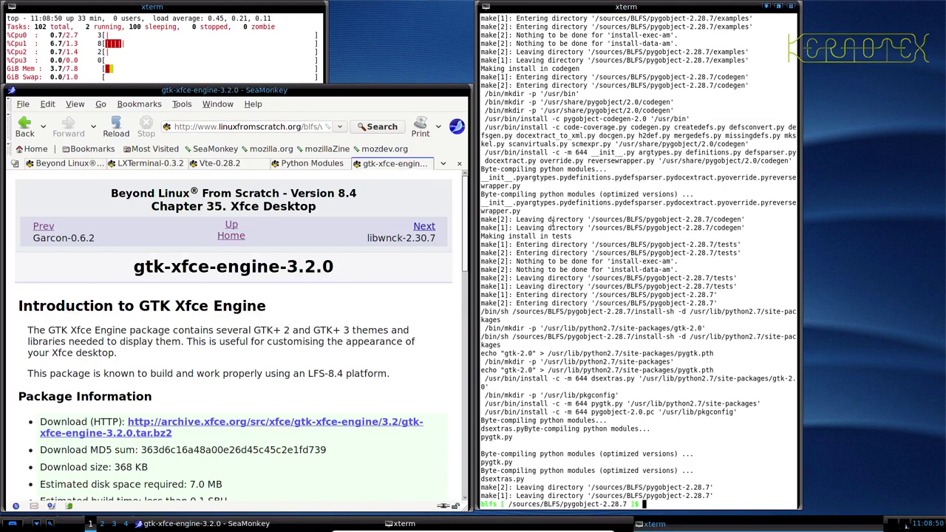
text(cd ..)
key(Return)
text(rm -R)
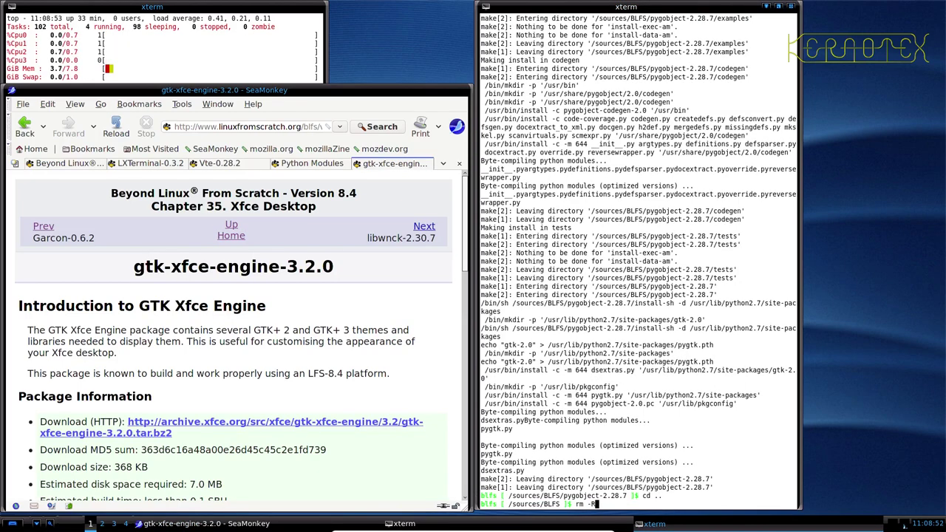
text(f pygobj)
key(Tab)
key(Return)
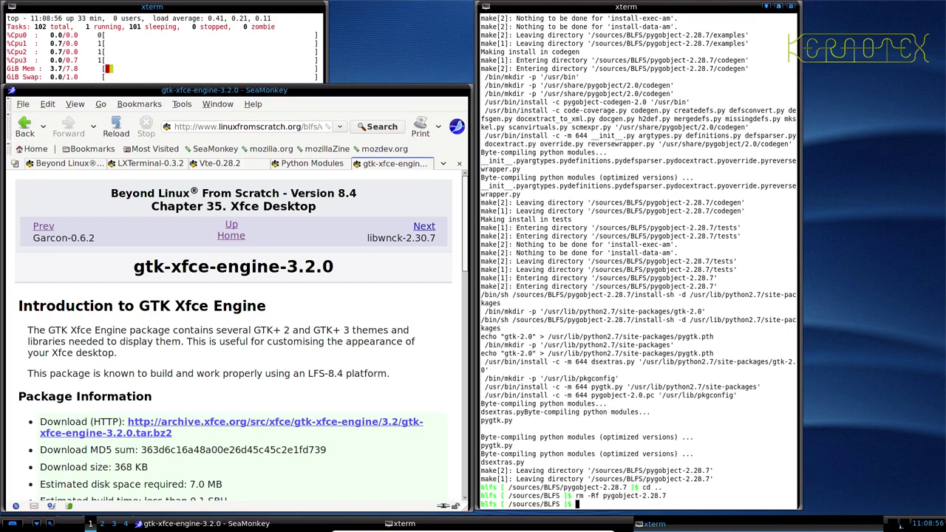
Download pygtk-2.24.0.tar.bz2 with wget using the copied HTTP link
click(296, 164)
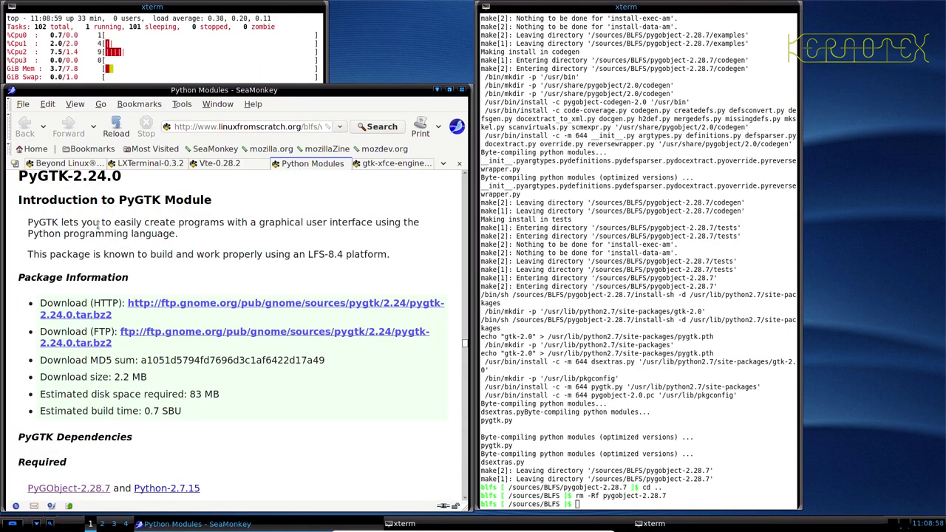
right_click(245, 308)
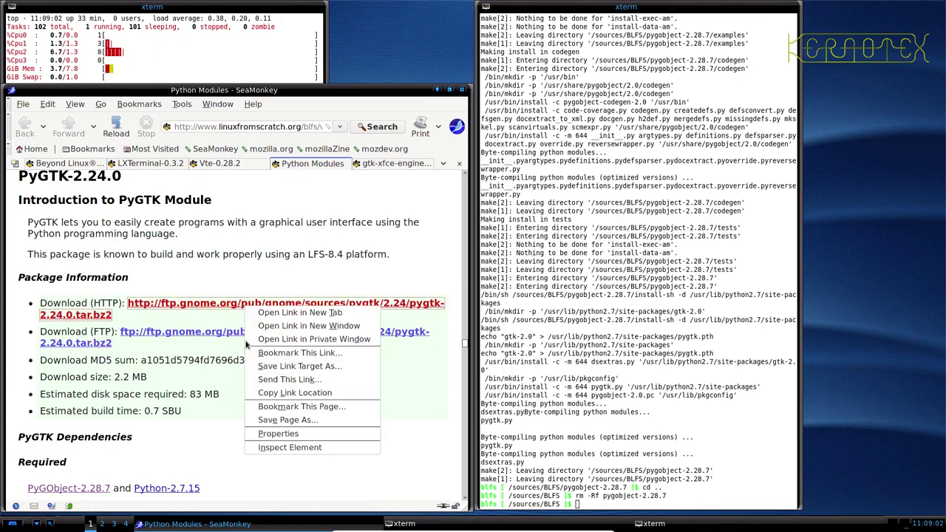
click(294, 392)
click(503, 362)
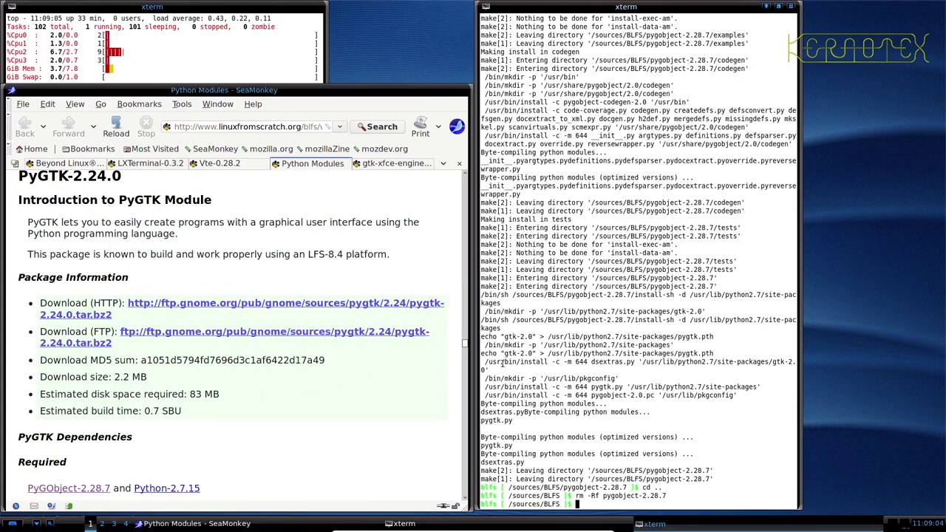
text(wget)
middle_click(503, 362)
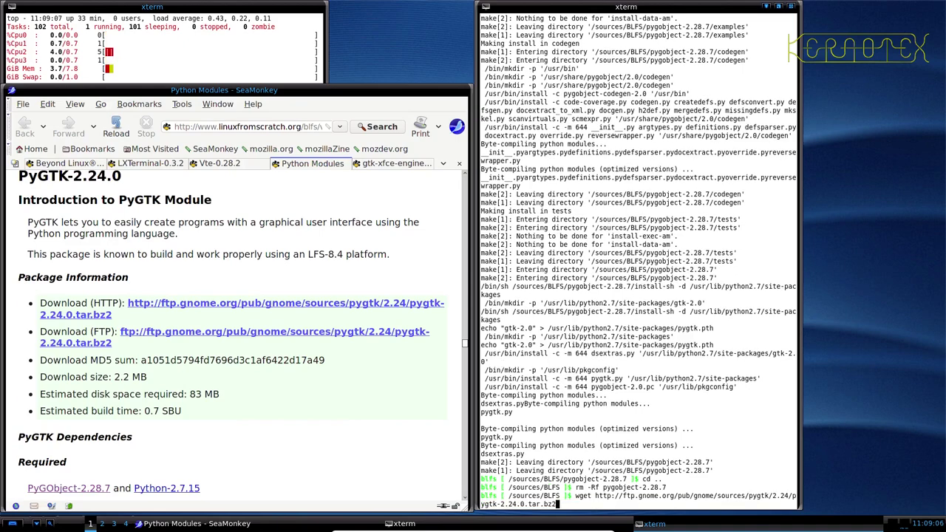
key(Return)
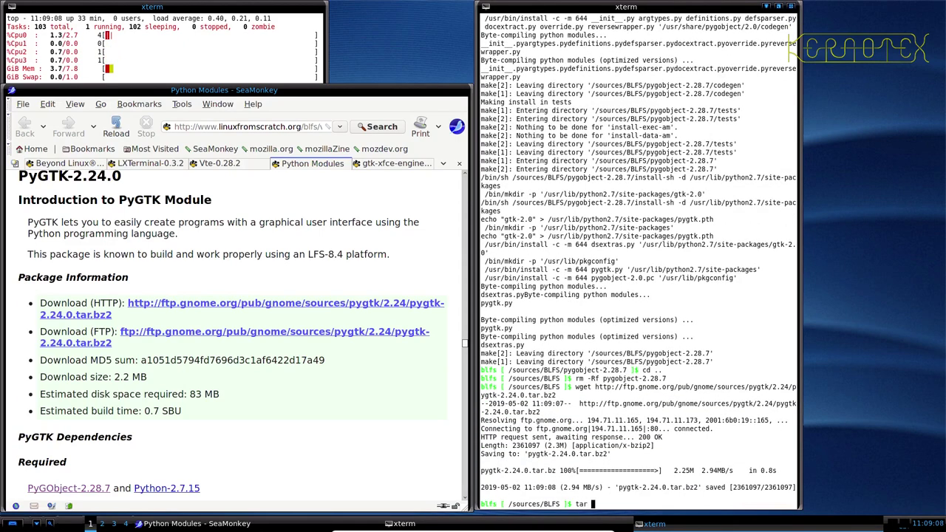
Extract pygtk-2.24.0.tar.bz2 and change into the pygtk-2.24.0 folder
text(tar -)
text(xvf pu)
text(gt)
key(Tab)
key(Return)
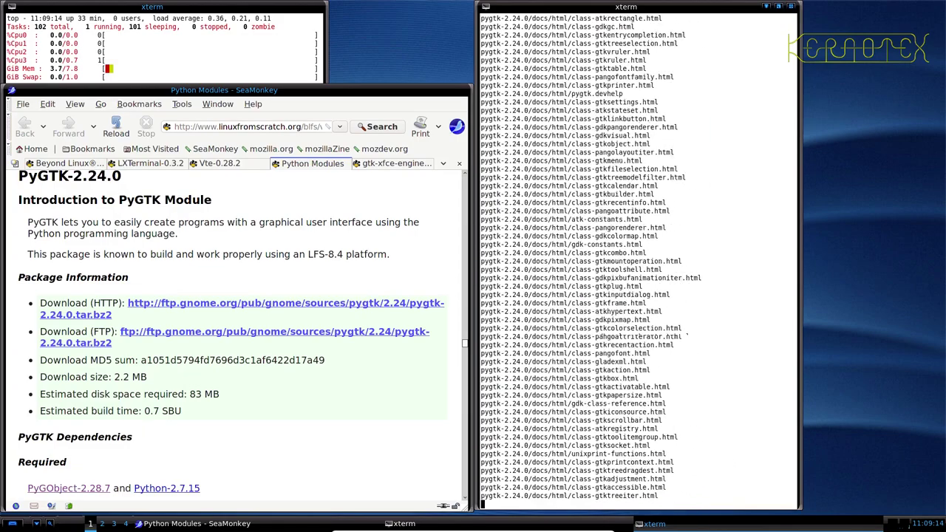
text(cd p)
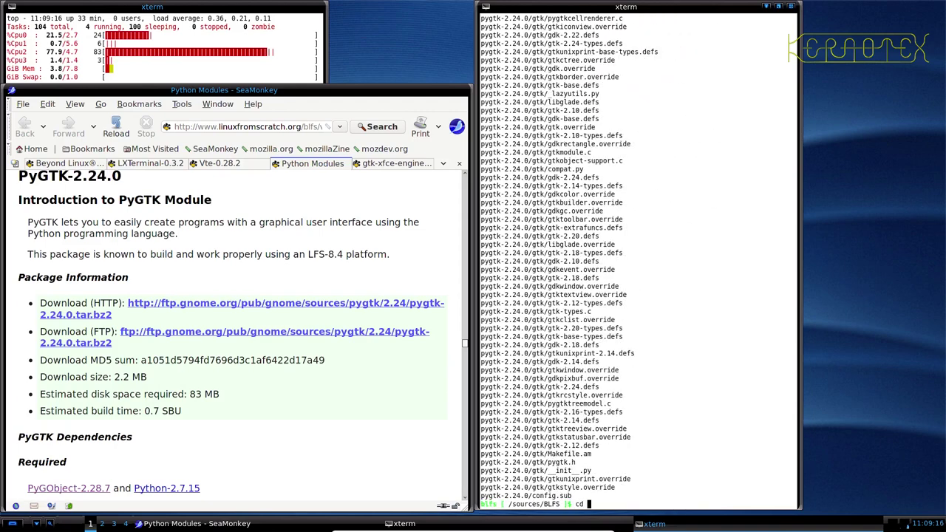
text(ygt)
key(Tab)
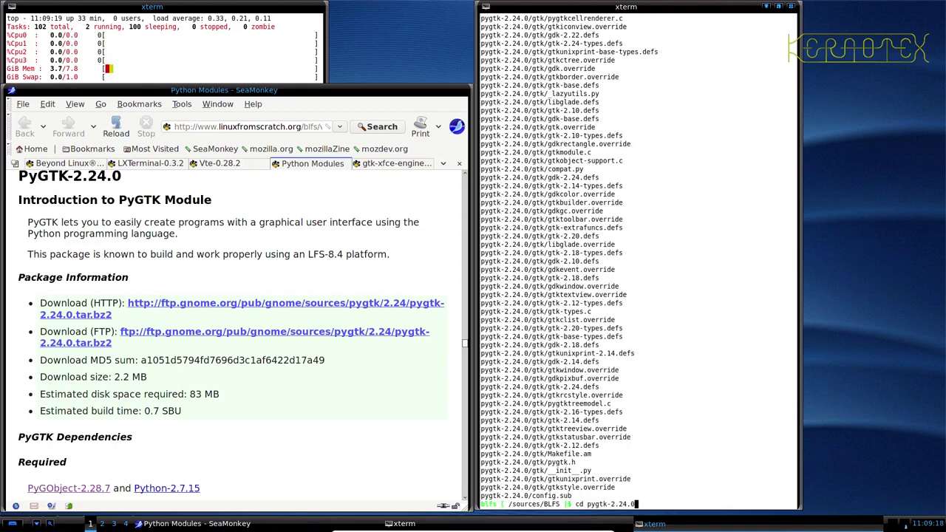
key(Return)
Scroll to Installation of PyGTK and select the ./configure --prefix=/usr line
scroll(332, 393, down, 4)
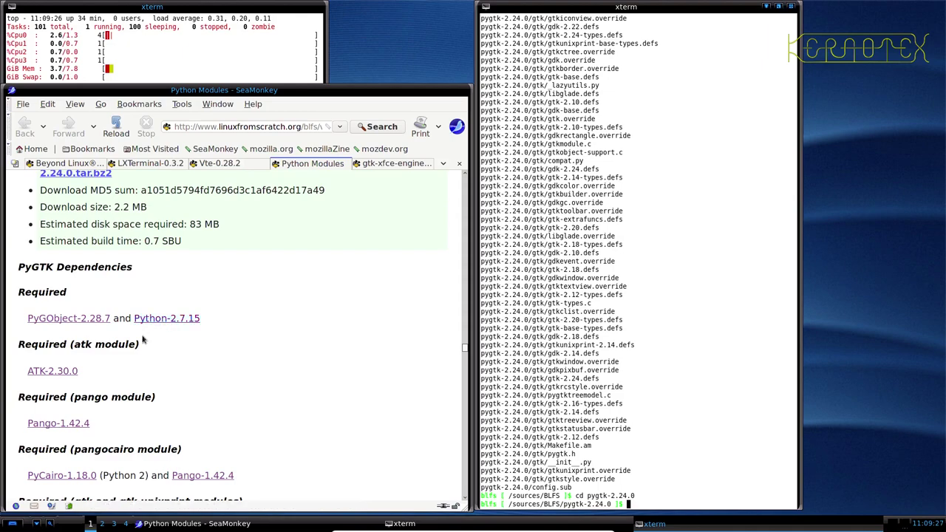
scroll(61, 378, down, 2)
scroll(61, 379, down, 2)
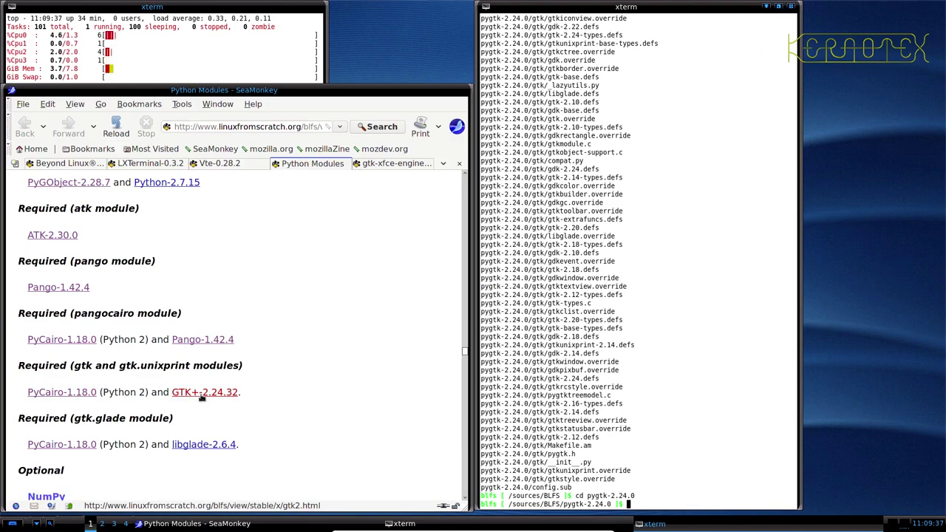
scroll(195, 400, down, 2)
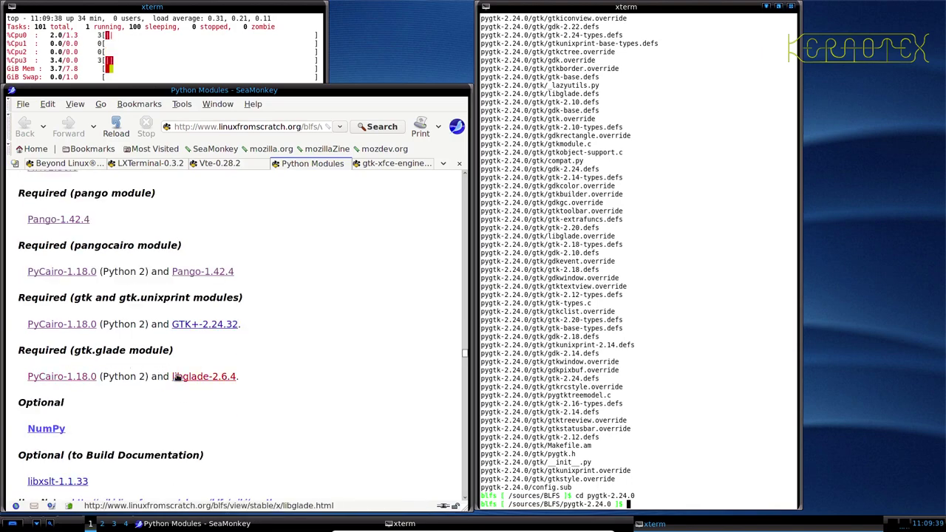
scroll(178, 377, down, 3)
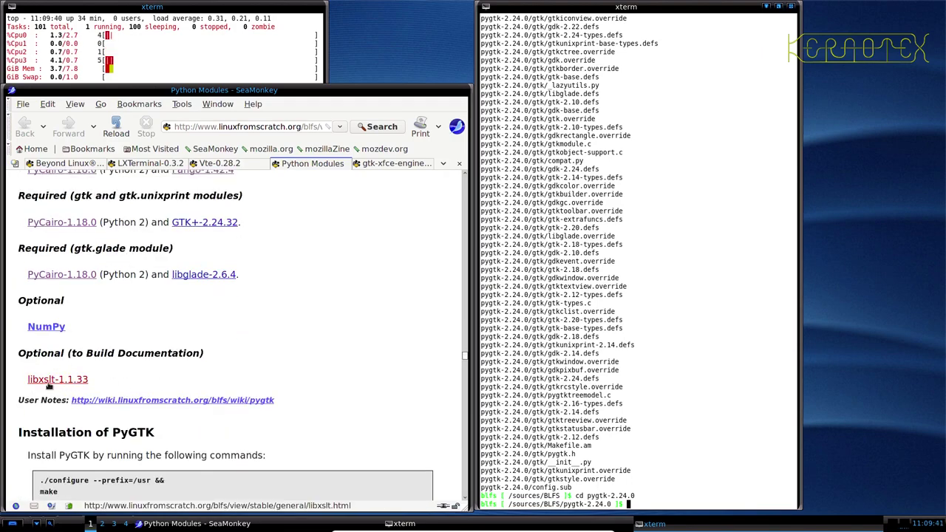
scroll(59, 384, down, 5)
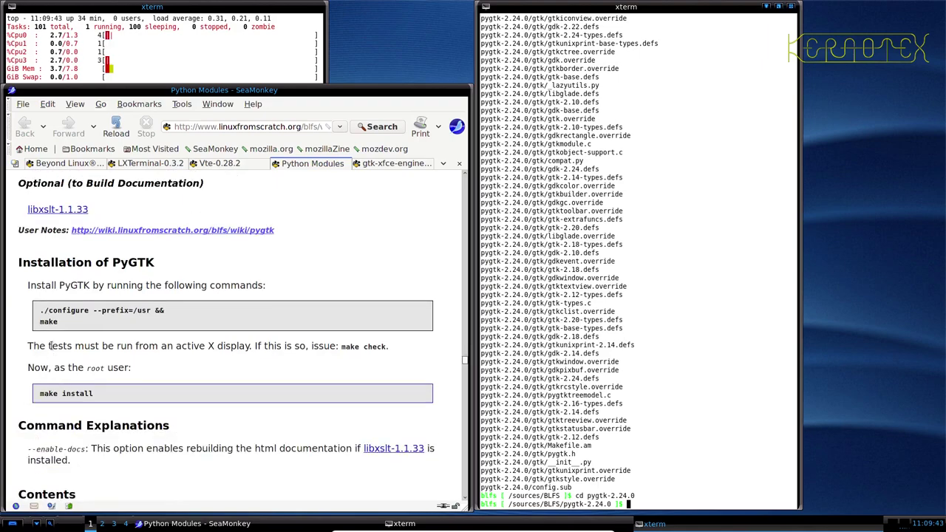
scroll(22, 319, down, 1)
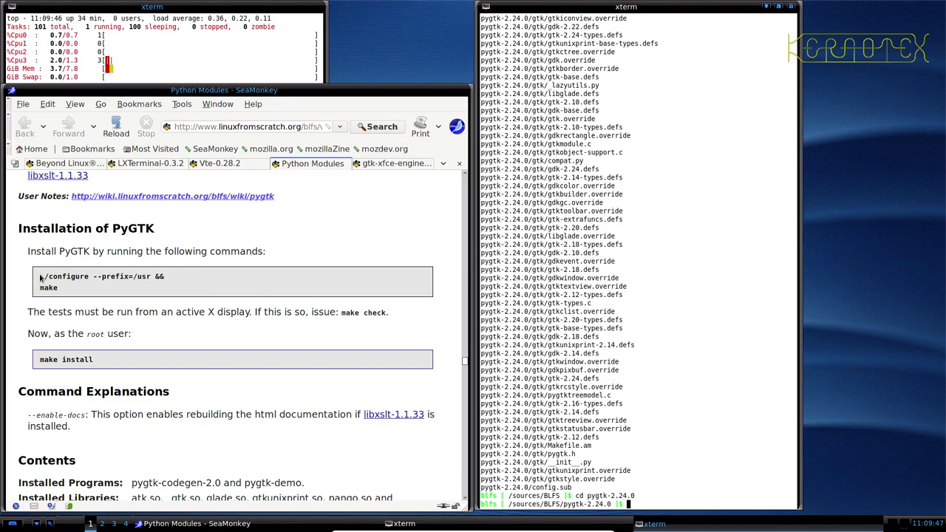
click(41, 278)
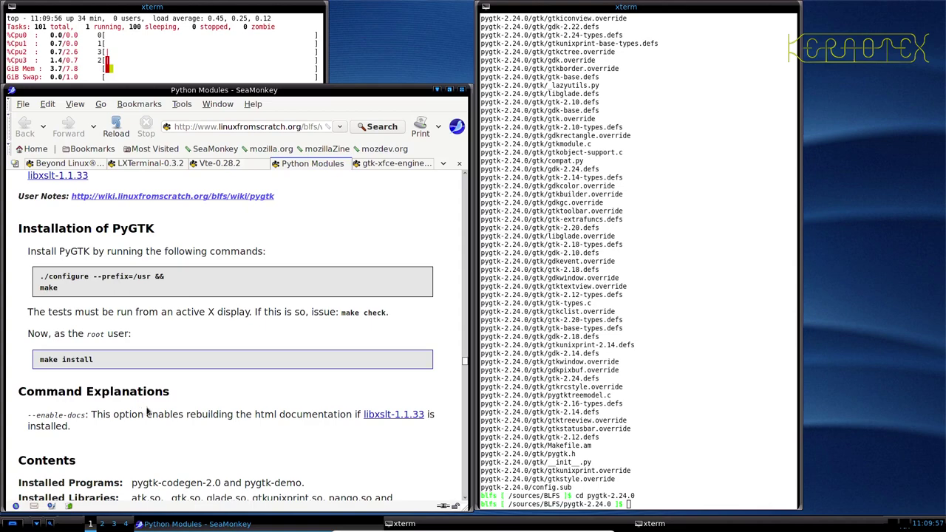
drag(39, 280, 148, 276)
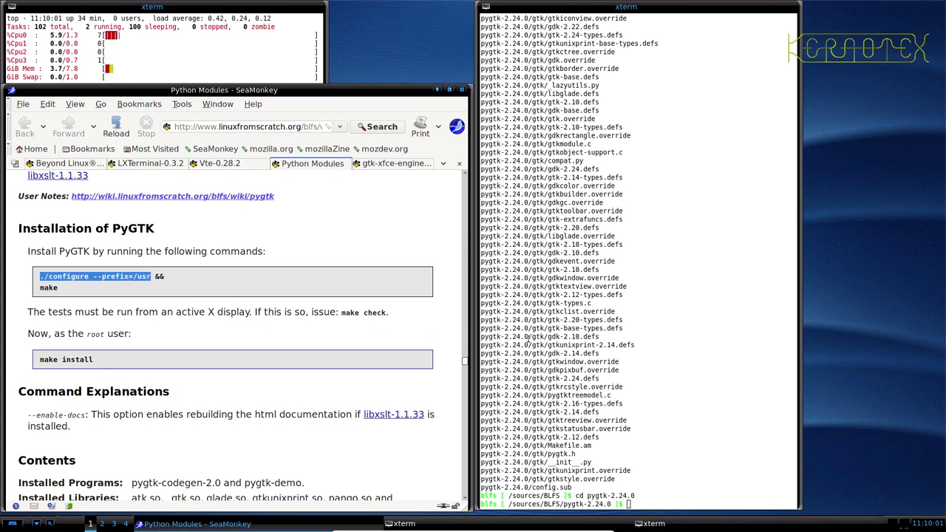
Run ./configure --prefix=/usr for PyGTK 2.24.0 and review its output showing no NumPy support
middle_click(542, 338)
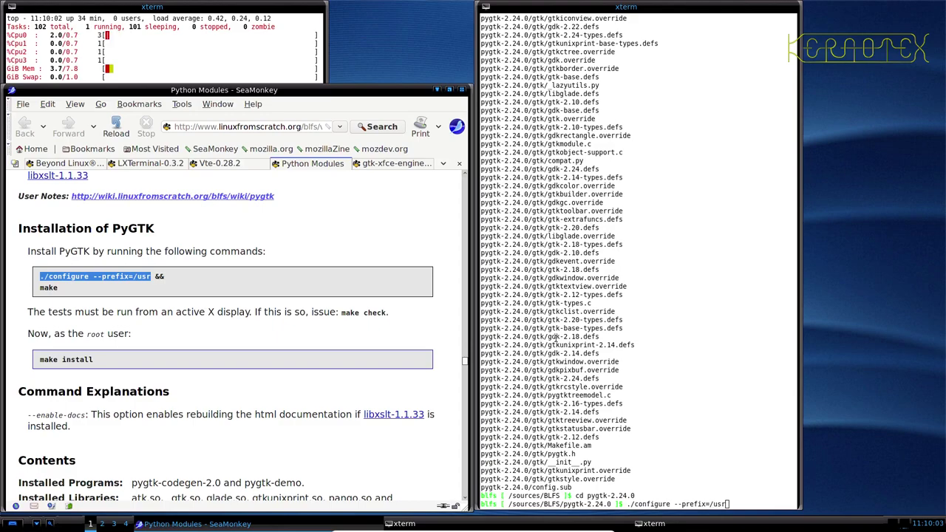
click(557, 338)
key(Return)
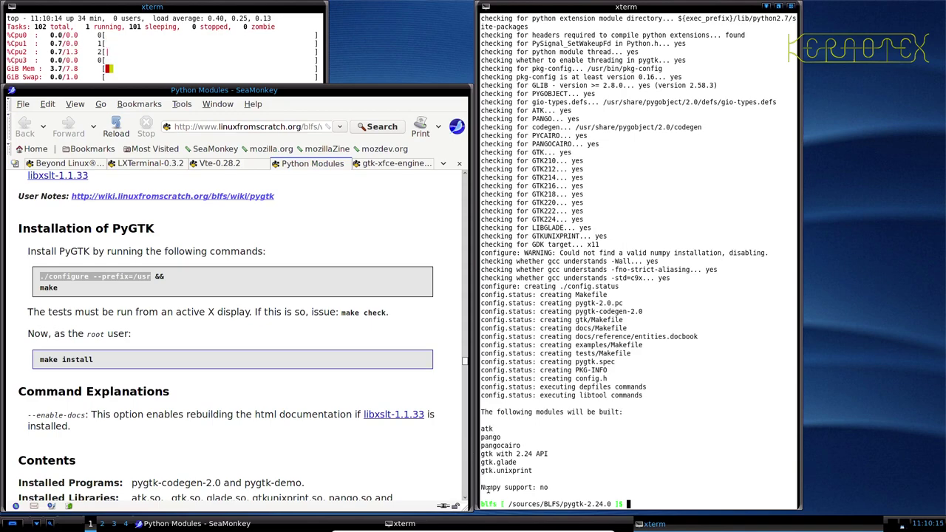
scroll(347, 431, up, 3)
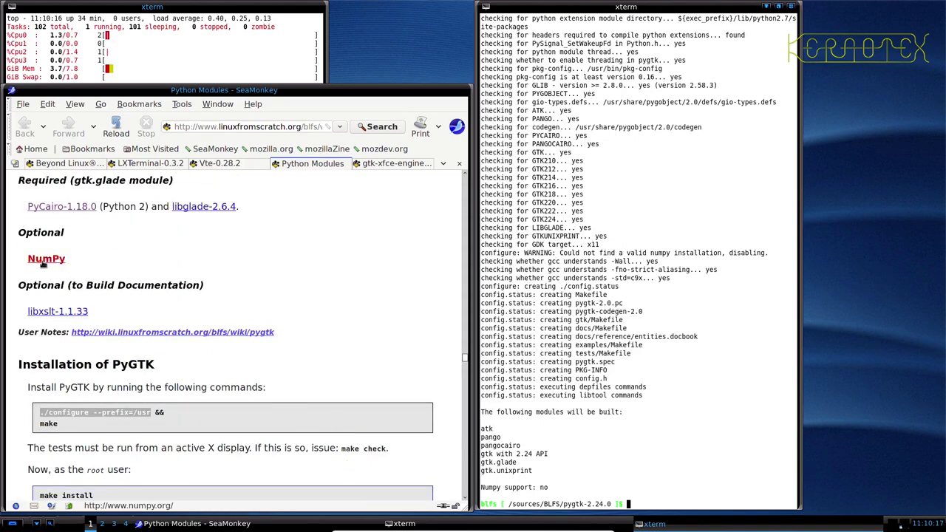
scroll(258, 395, down, 2)
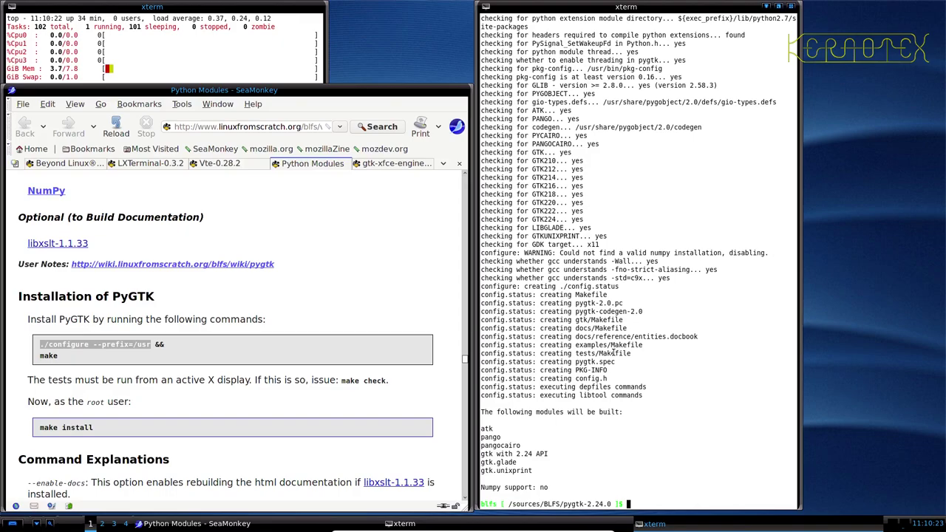
Run make to compile the PyGTK modules, starting with pangocairo and pango
text(make)
key(Return)
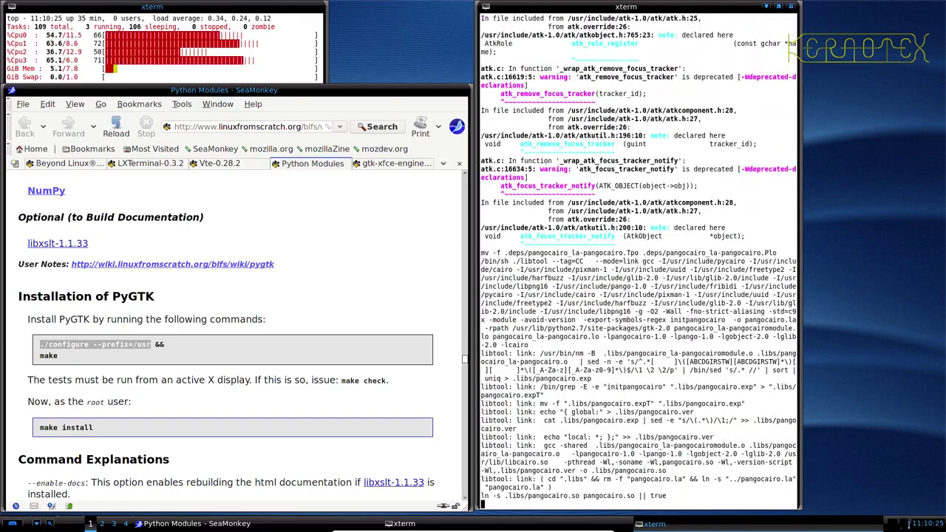
scroll(42, 326, down, 3)
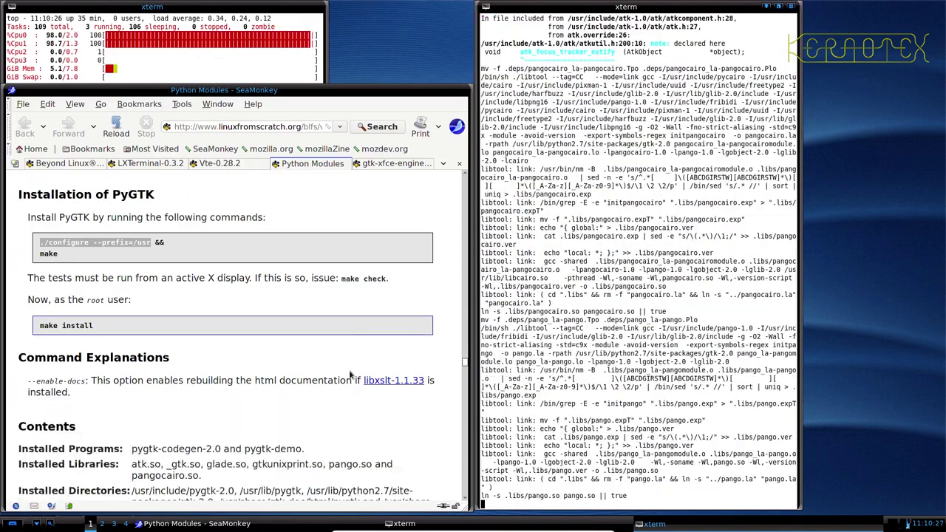
drag(41, 326, 94, 326)
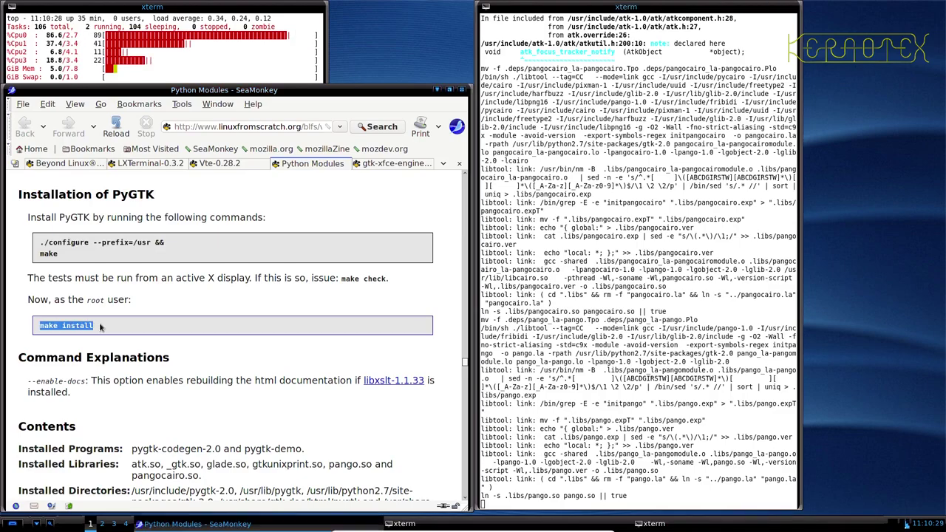
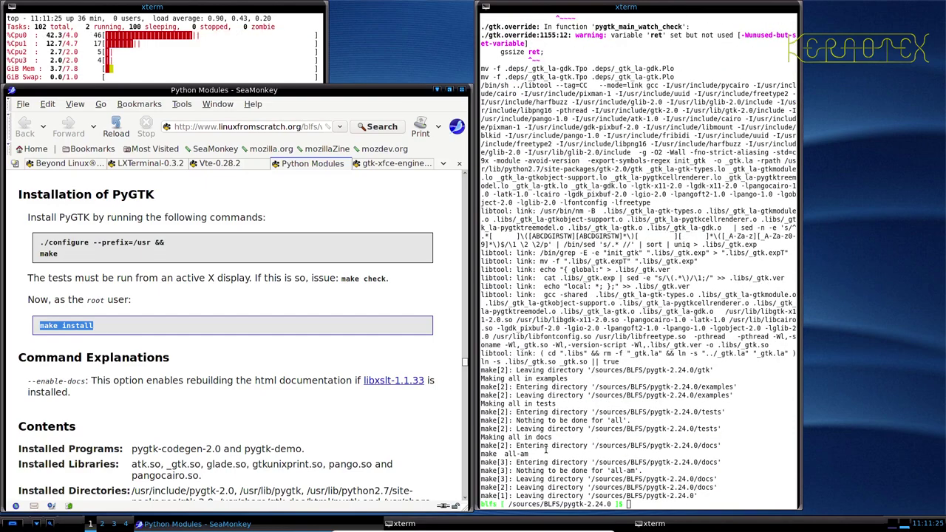
Install PyGTK 2.24.0 system-wide with 'sudo -E make install'
click(670, 436)
text(sudo -)
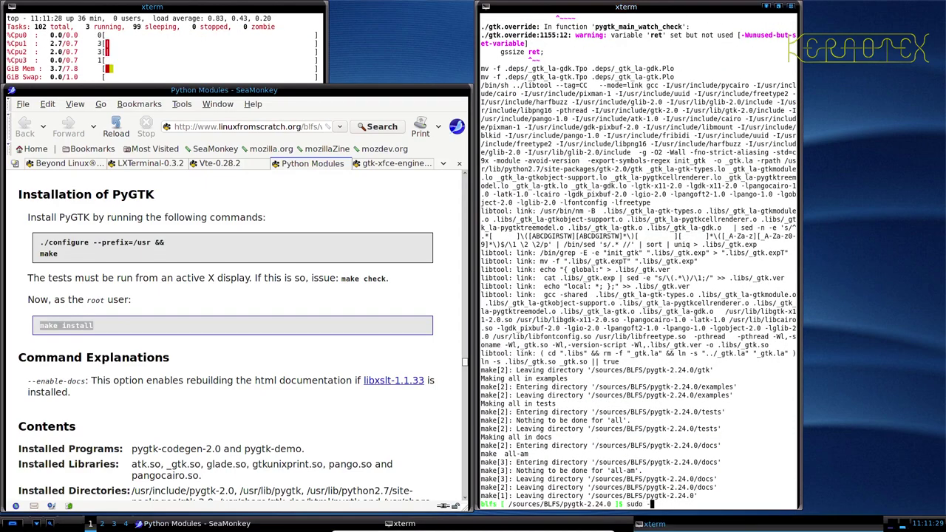
text(E)
middle_click(684, 422)
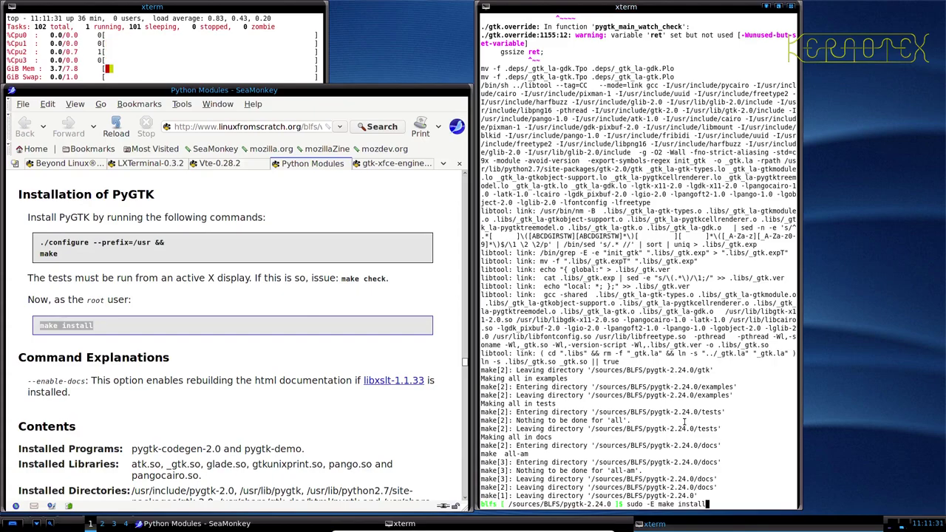
key(Return)
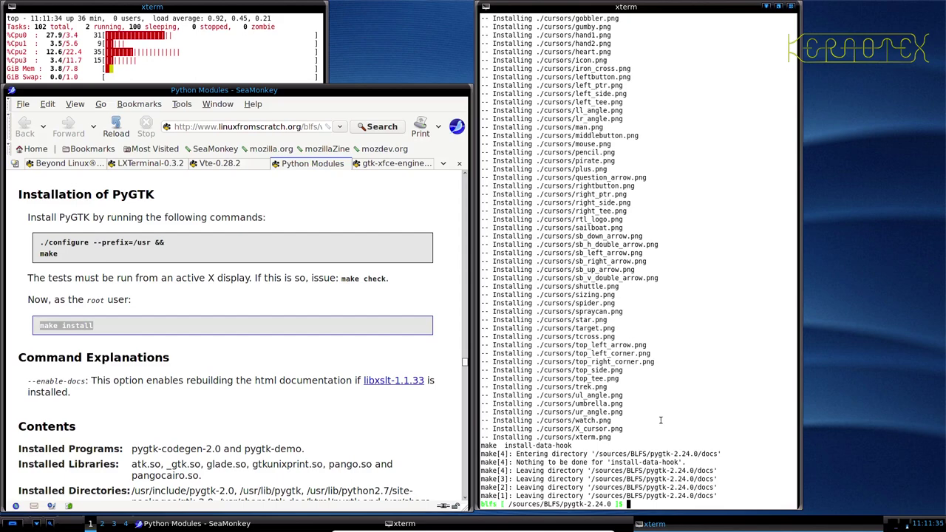
Delete the pygtk-2.24.0 source directory and bring up the Vte-0.28.2 book page
click(458, 164)
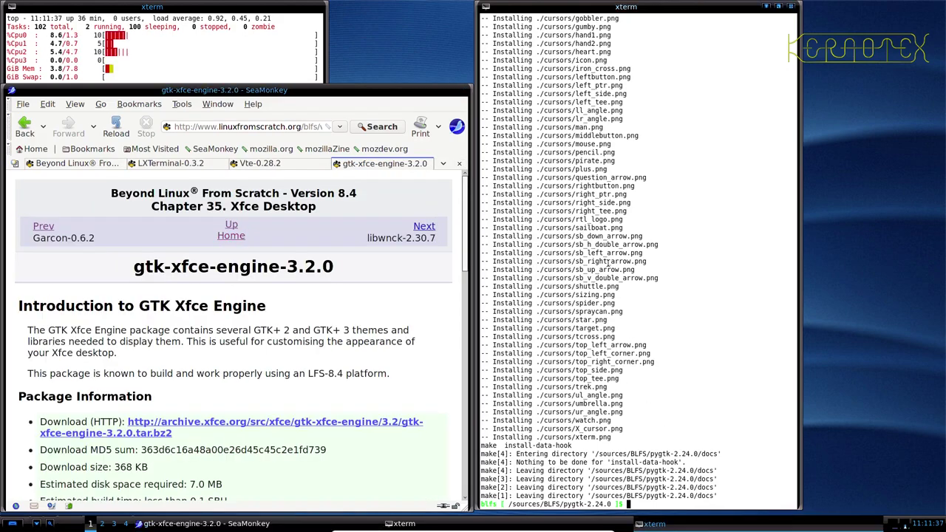
text(cd ..)
key(Return)
text(rm -R)
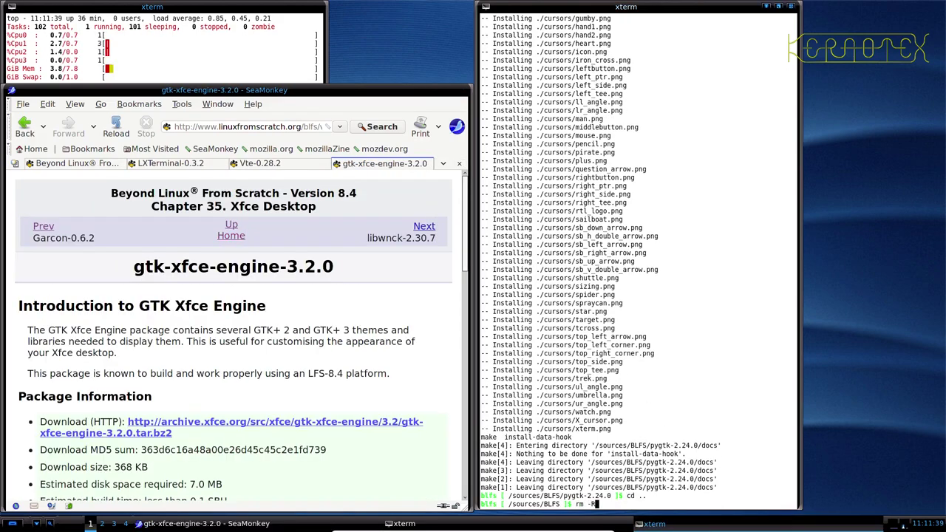
text(f pygtk-2.24.0)
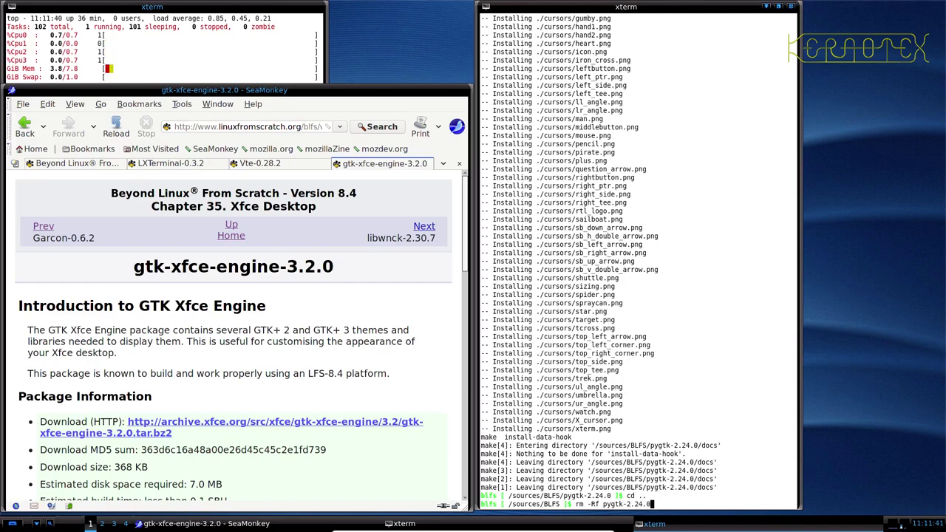
key(Return)
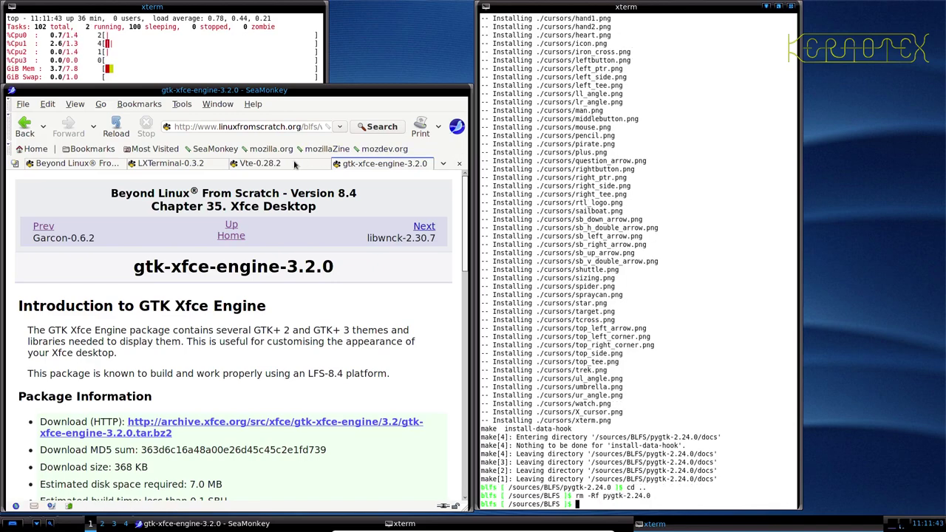
click(288, 163)
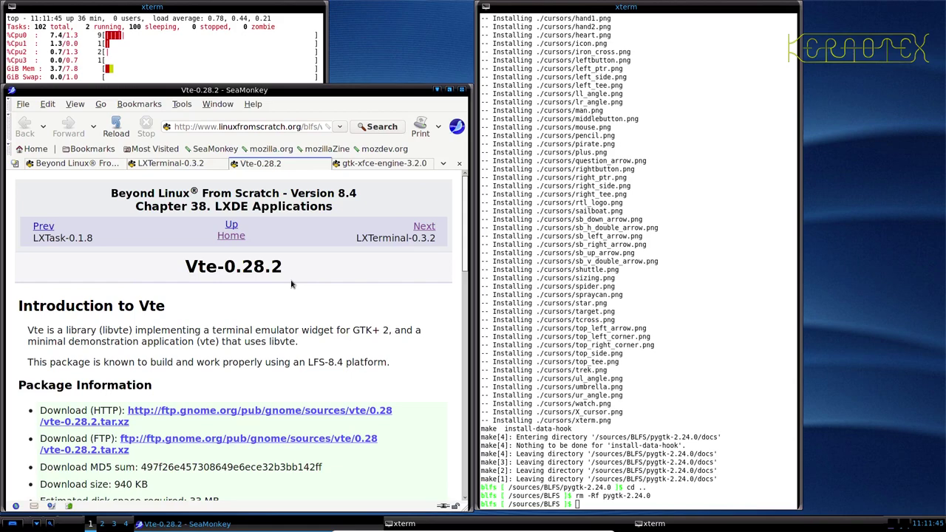
Create a new lxde directory under /sources/BLFS and change into it
scroll(291, 284, down, 2)
scroll(291, 284, up, 2)
drag(212, 208, 334, 212)
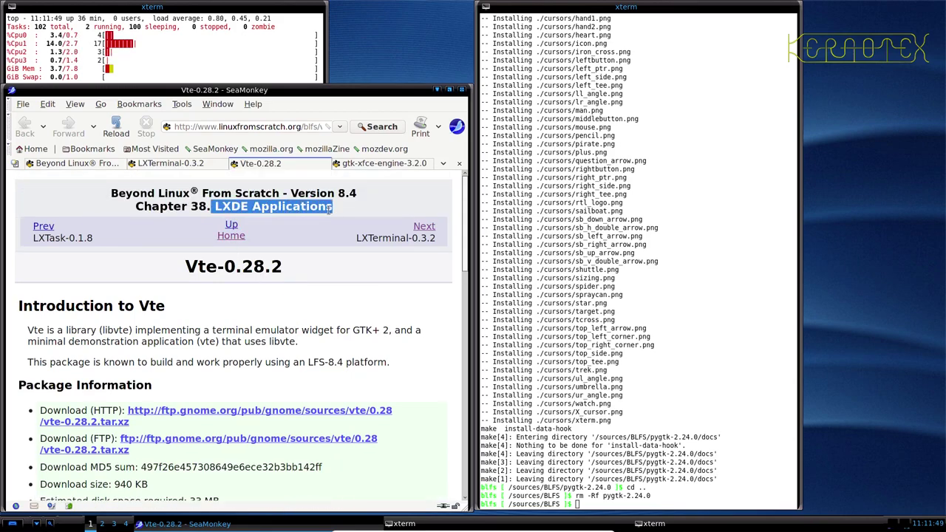
click(572, 331)
text(mkd)
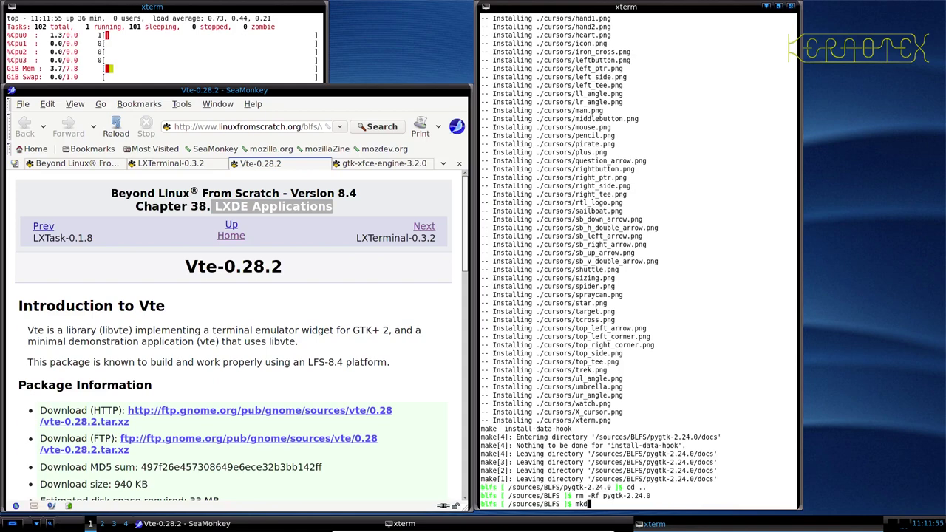
text(ir)
text(lxde)
key(Return)
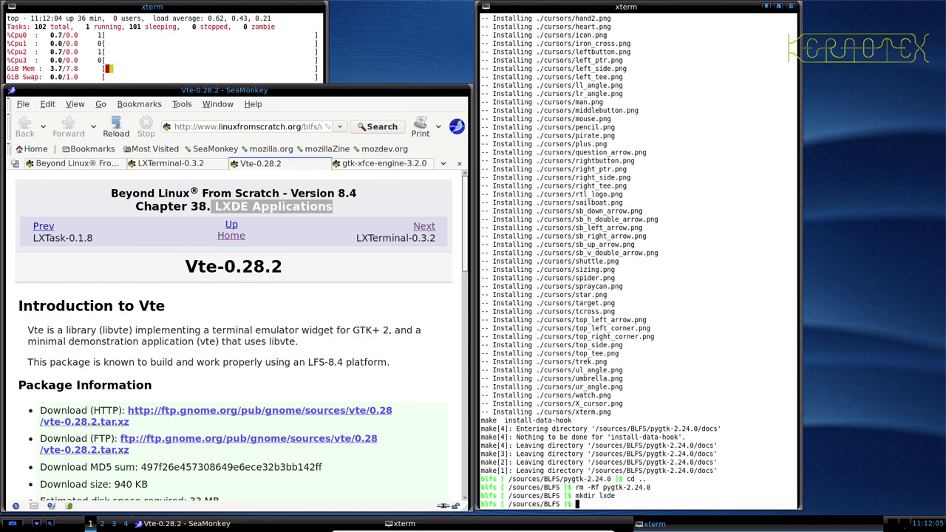
text(cd lxde)
key(Return)
Download vte-0.28.2.tar.xz with wget using the book's HTTP link
scroll(383, 326, down, 3)
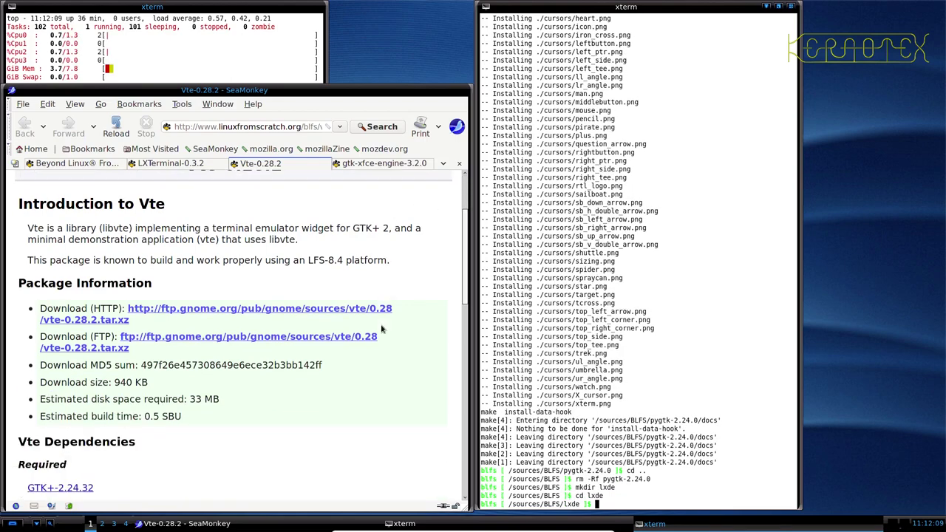
right_click(334, 311)
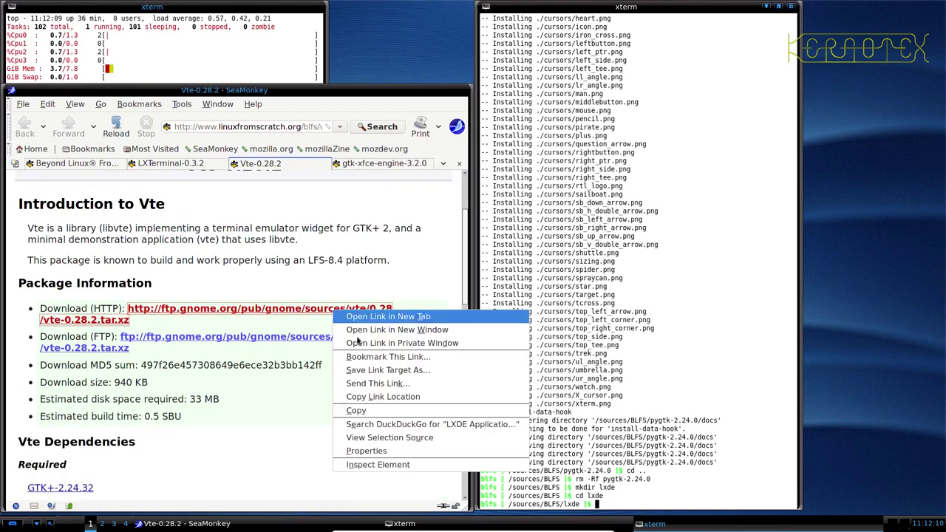
click(376, 397)
text(wget)
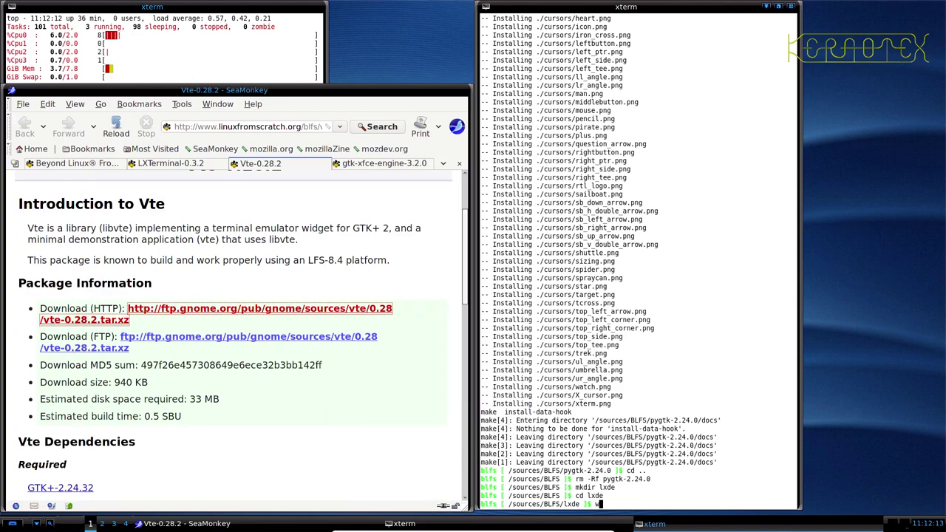
middle_click(570, 390)
key(Return)
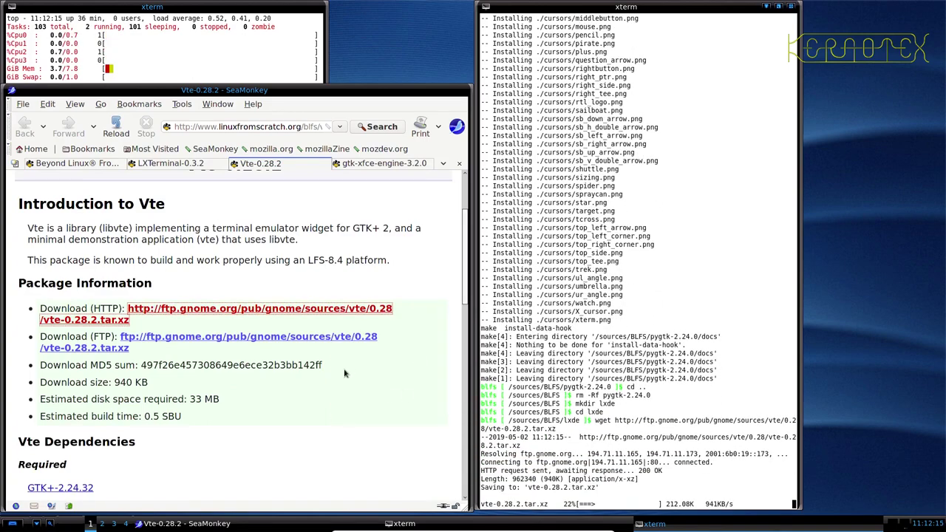
scroll(344, 374, down, 6)
scroll(344, 374, down, 4)
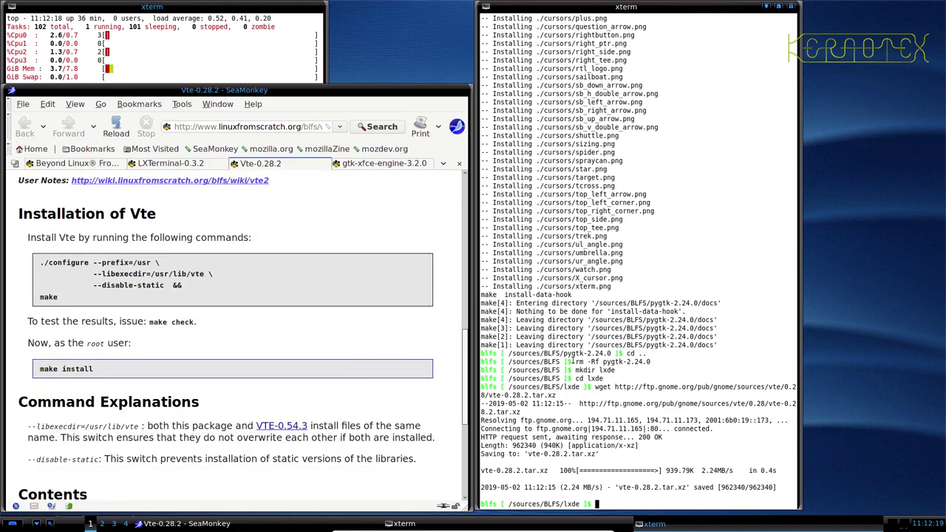
text(tar -xvf v)
Extract vte-0.28.2.tar.xz and enter the vte-0.28.2 directory
key(Tab)
key(Return)
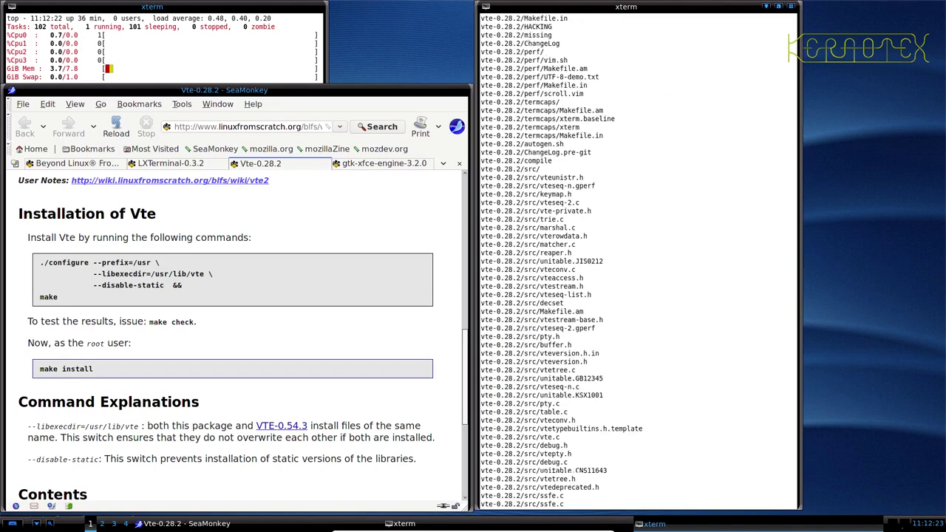
text(cd vte-)
key(Tab)
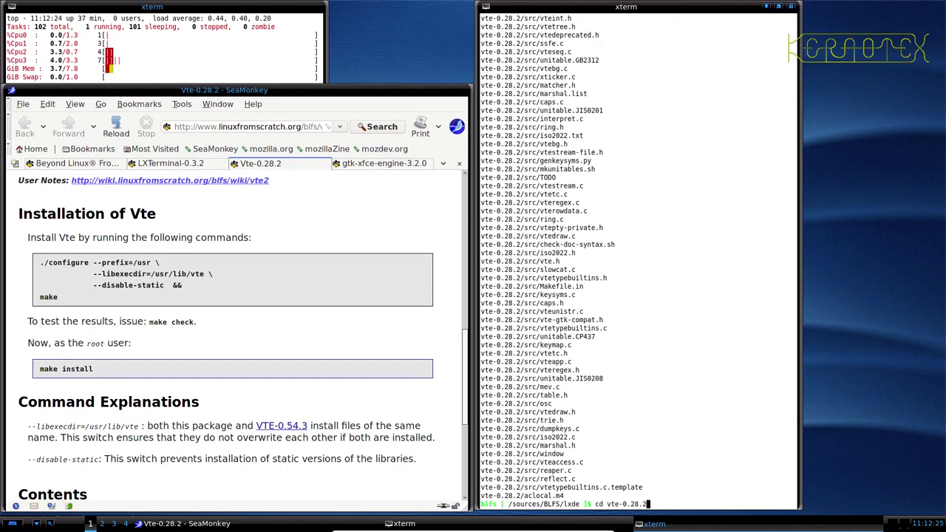
key(Return)
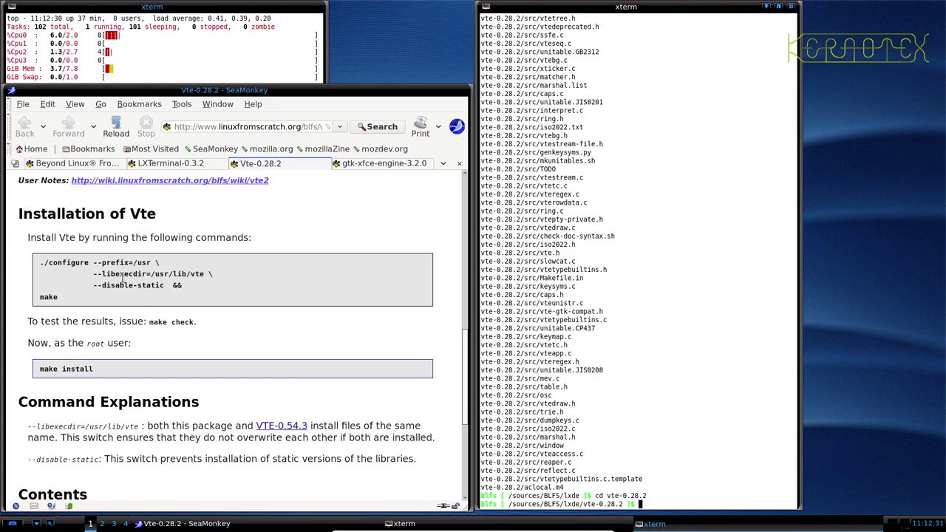
Run the book's configure and make commands to build Vte
drag(40, 262, 83, 300)
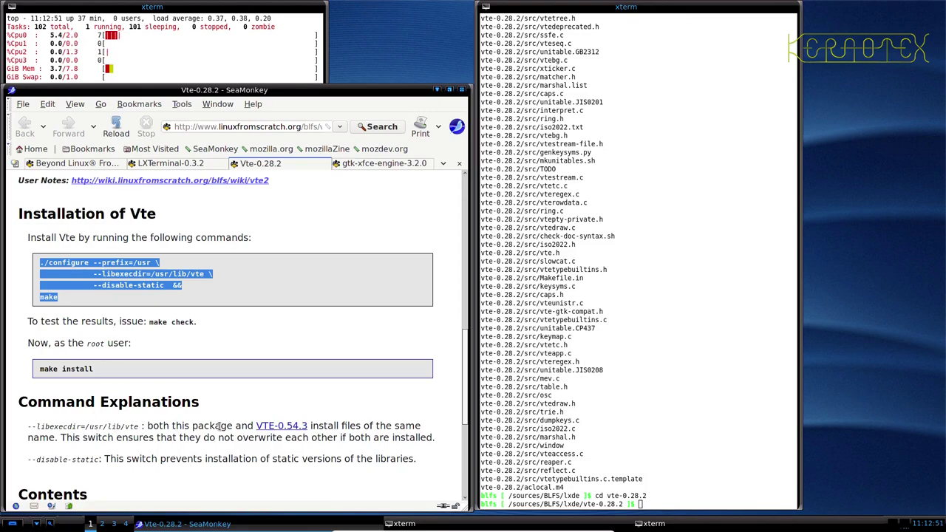
middle_click(624, 375)
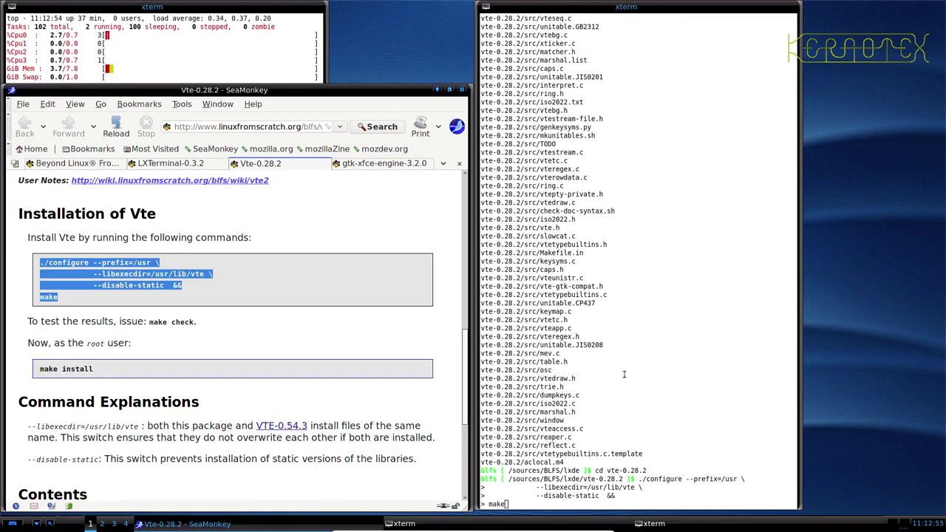
click(624, 375)
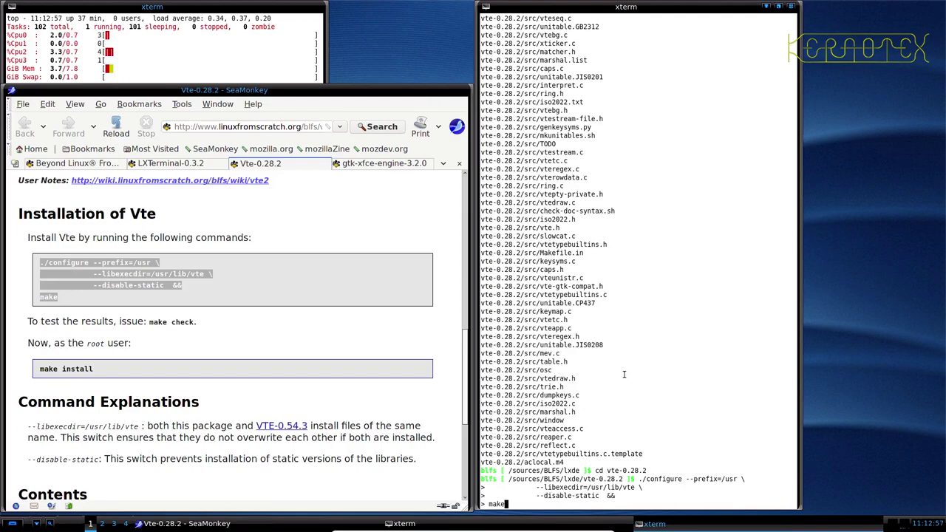
key(Return)
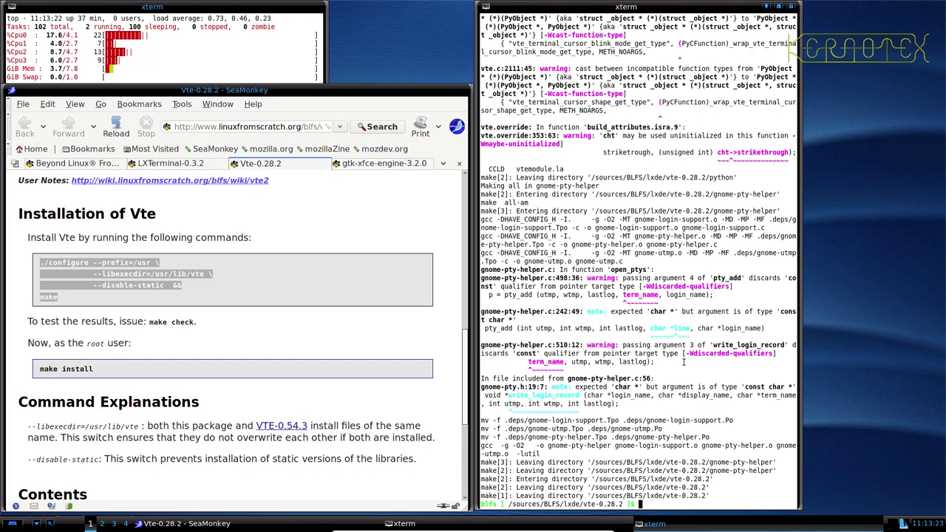
Install Vte 0.28.2 by recalling the sudo make install command from history
key(ctrl+r)
text(insta)
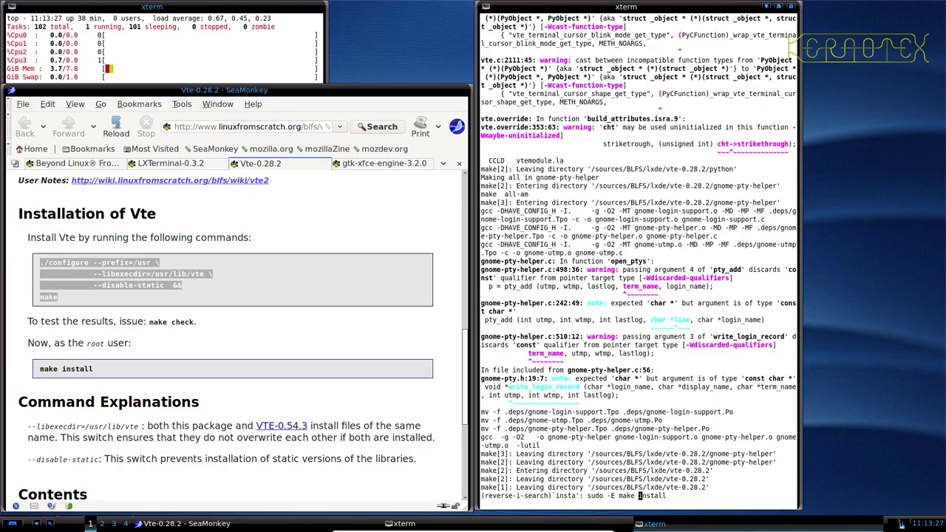
key(Return)
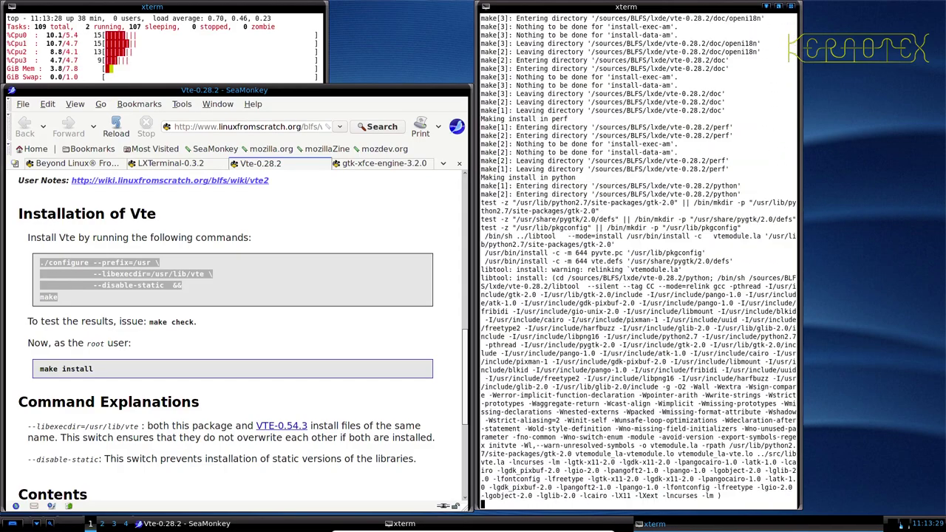
scroll(412, 335, down, 3)
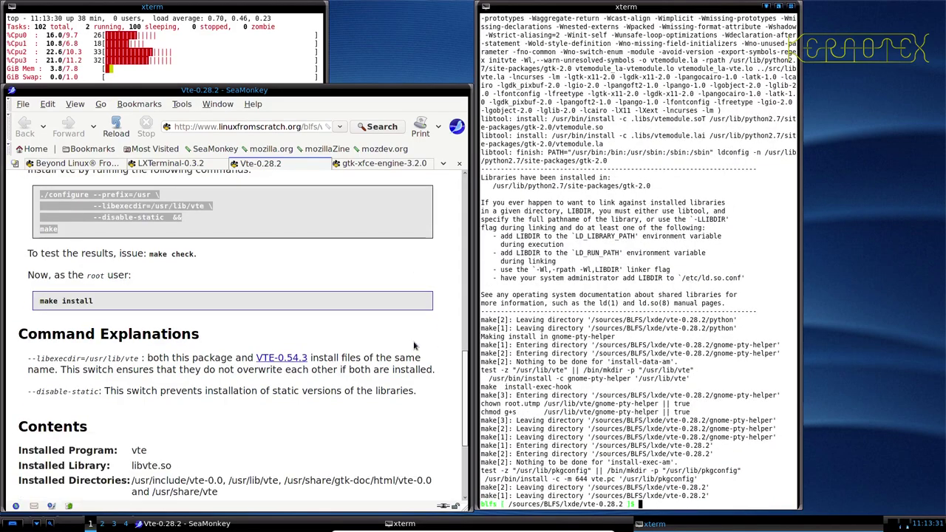
Remove the vte-0.28.2 source directory and bring up the LXTerminal-0.3.2 book page
click(459, 163)
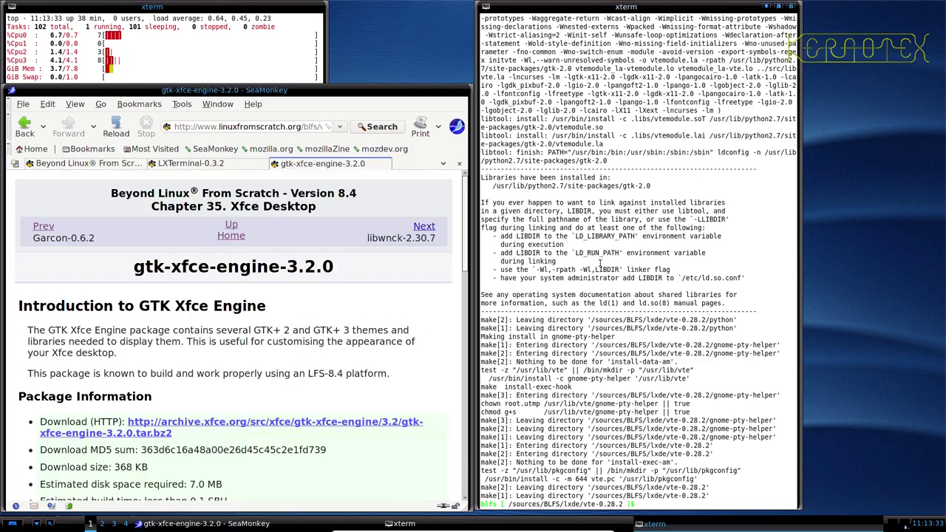
text(cd ..)
key(Return)
text(rm -)
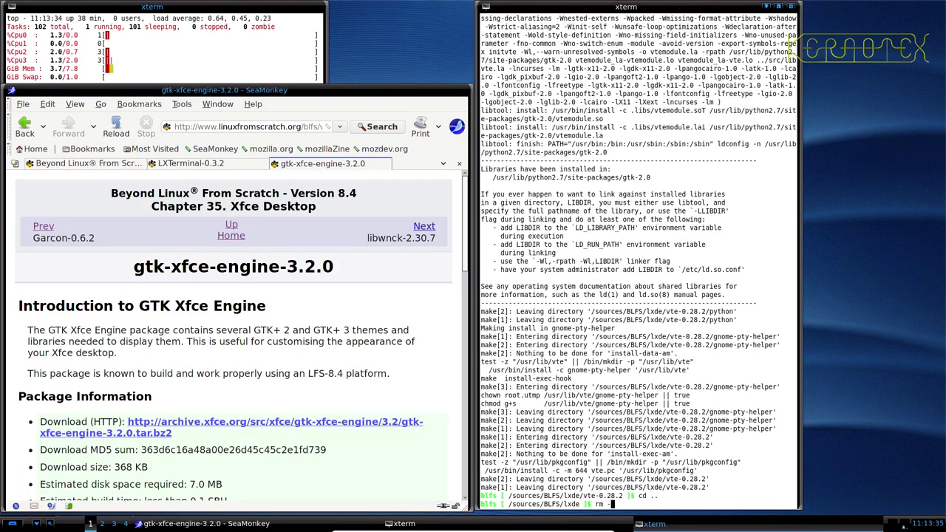
text(Rf vte-0.28.2)
key(Return)
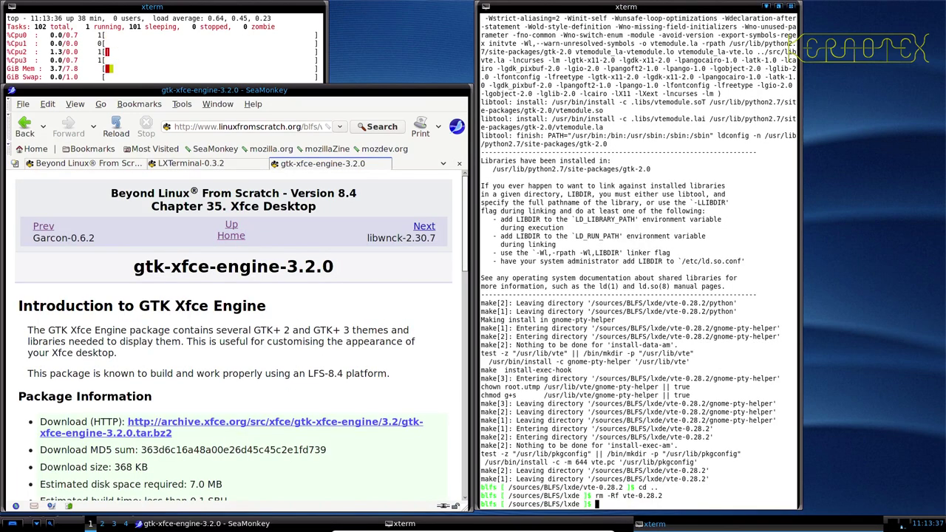
click(214, 163)
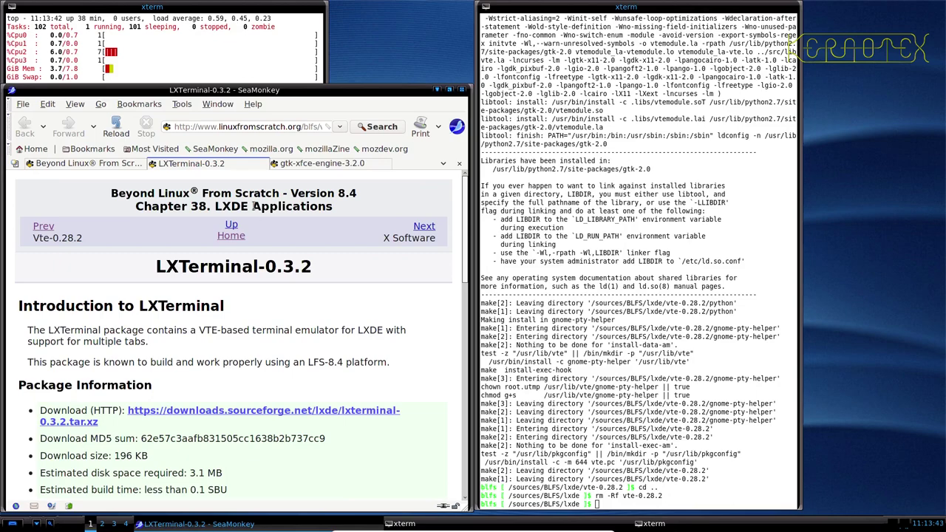
Download lxterminal-0.3.2.tar.xz with wget using the book's download link
scroll(246, 313, down, 2)
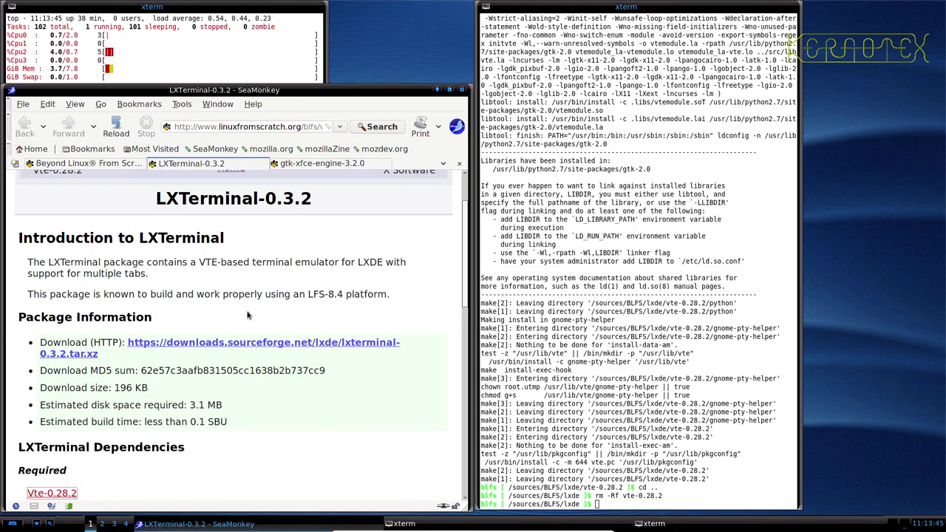
right_click(239, 344)
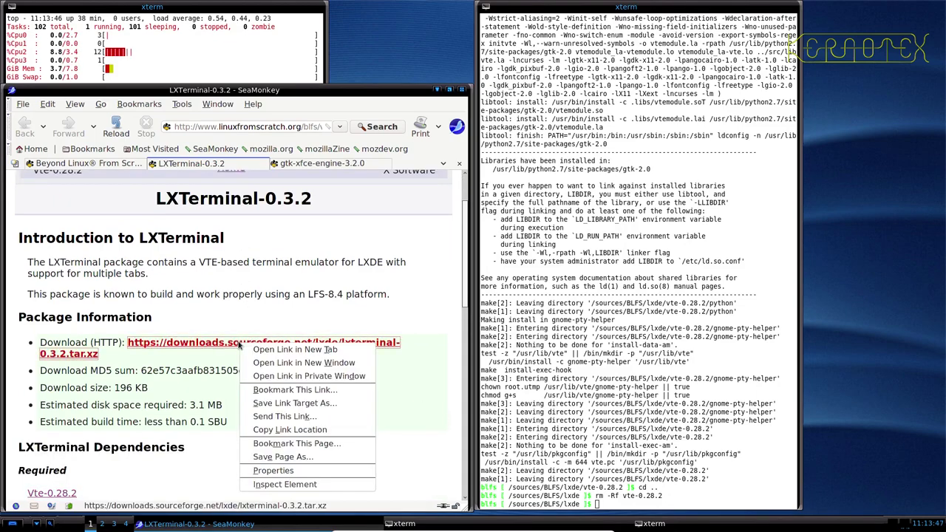
click(270, 431)
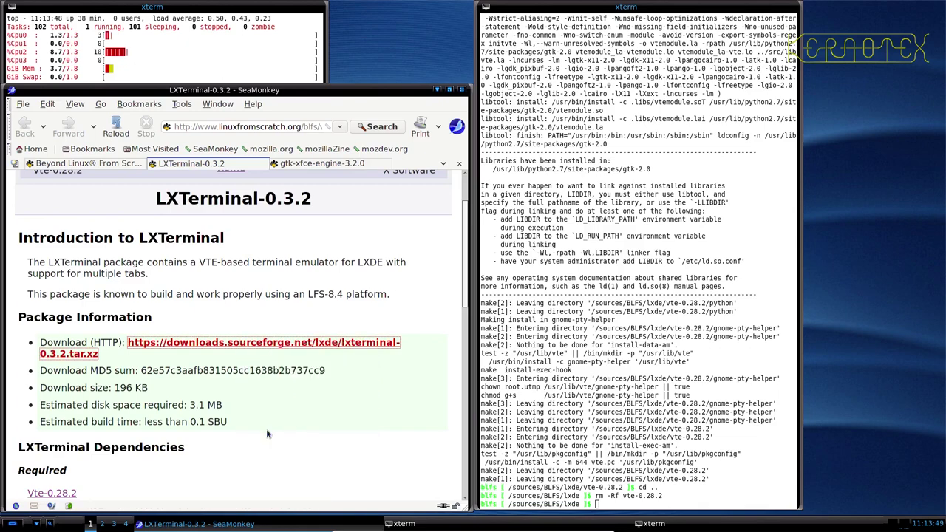
click(558, 380)
text(wget)
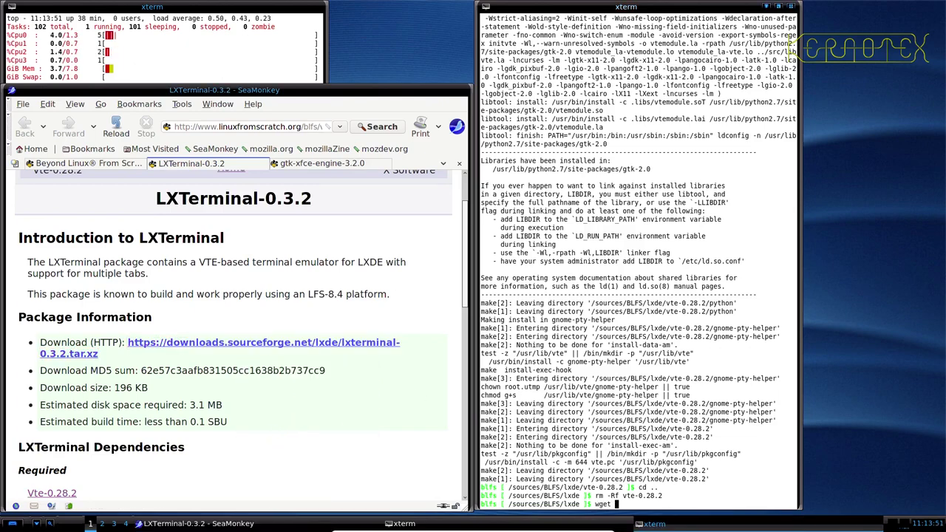
key(shift+Insert)
key(Return)
scroll(341, 402, down, 5)
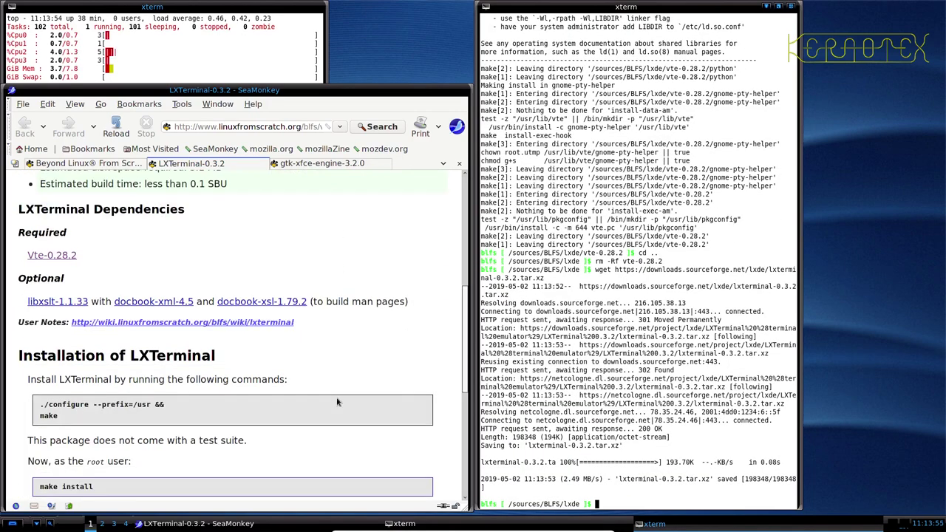
scroll(337, 402, down, 3)
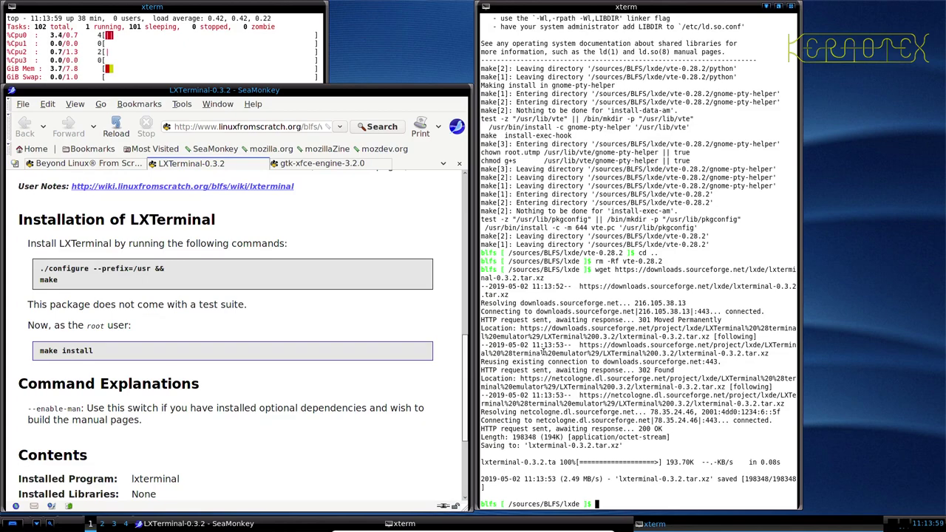
Extract lxterminal-0.3.2.tar.xz and enter the lxterminal-0.3.2 directory
text(tar -xvf lxde)
key(BackSpace)
key(BackSpace)
key(BackSpace)
text(xt)
key(Tab)
key(Return)
text(cd l)
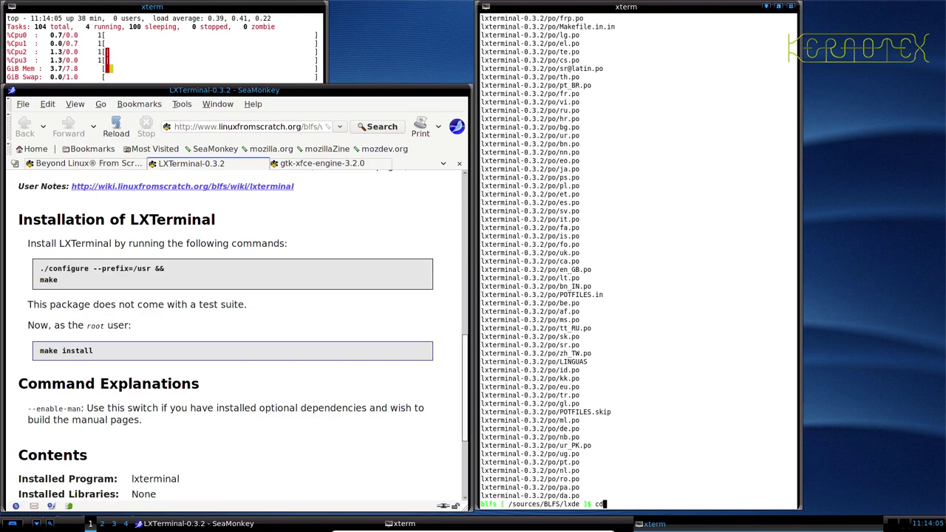
text(xte)
key(Tab)
key(Return)
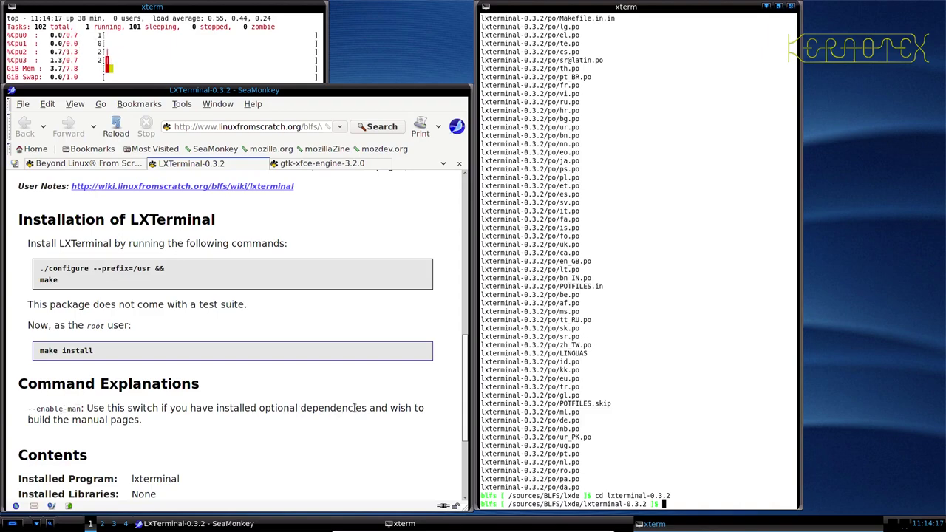
scroll(355, 408, up, 6)
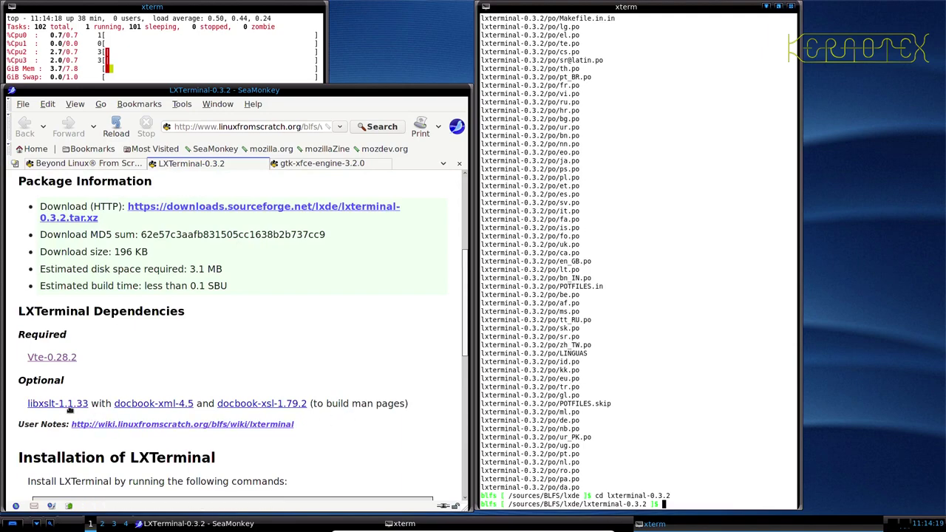
Configure LXTerminal with ./configure --prefix=/usr --enable-man
scroll(311, 416, down, 6)
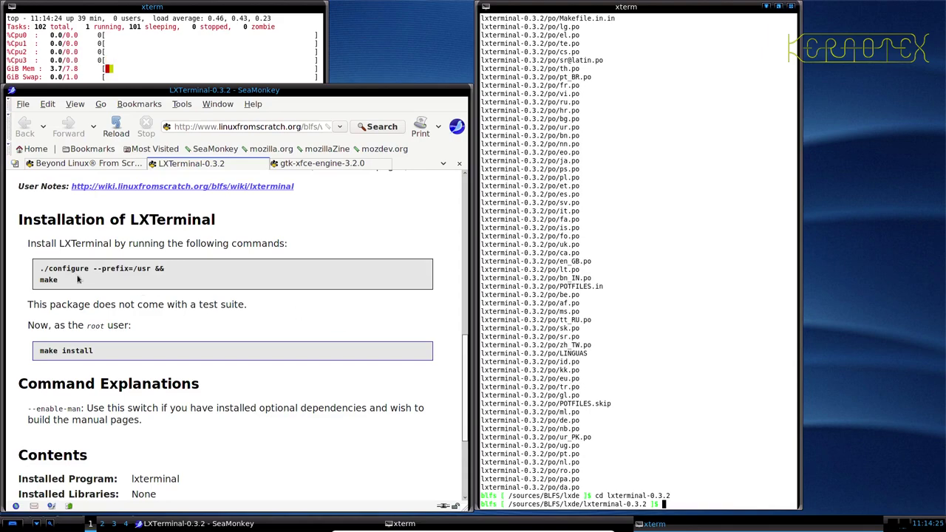
drag(40, 271, 152, 269)
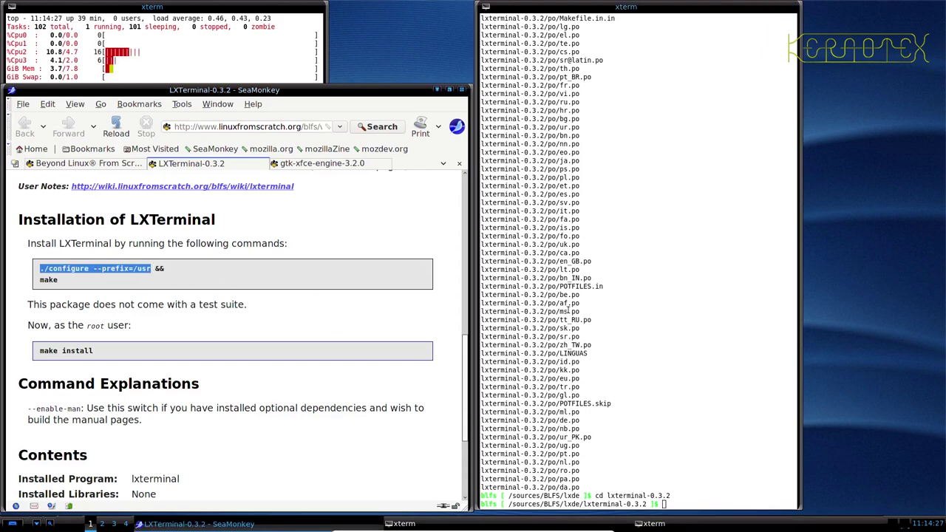
middle_click(602, 311)
key(space)
scroll(372, 320, up, 6)
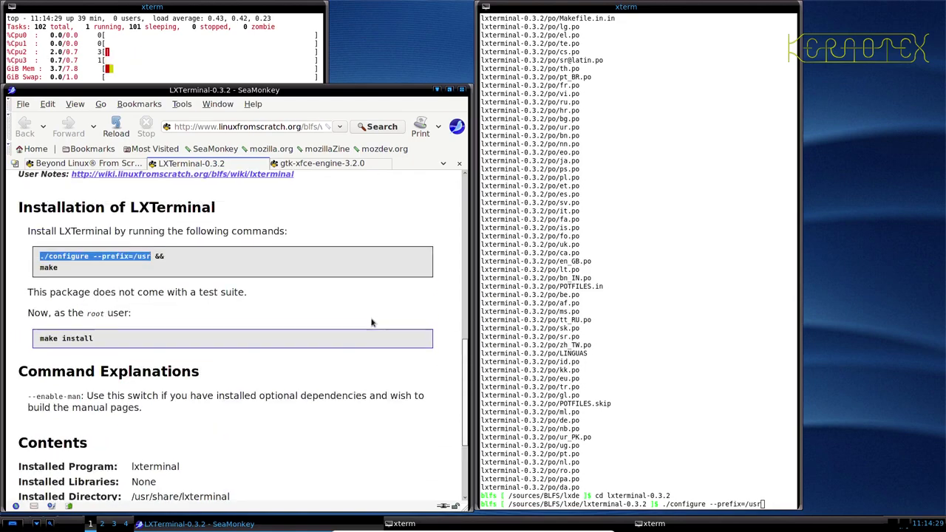
click(589, 330)
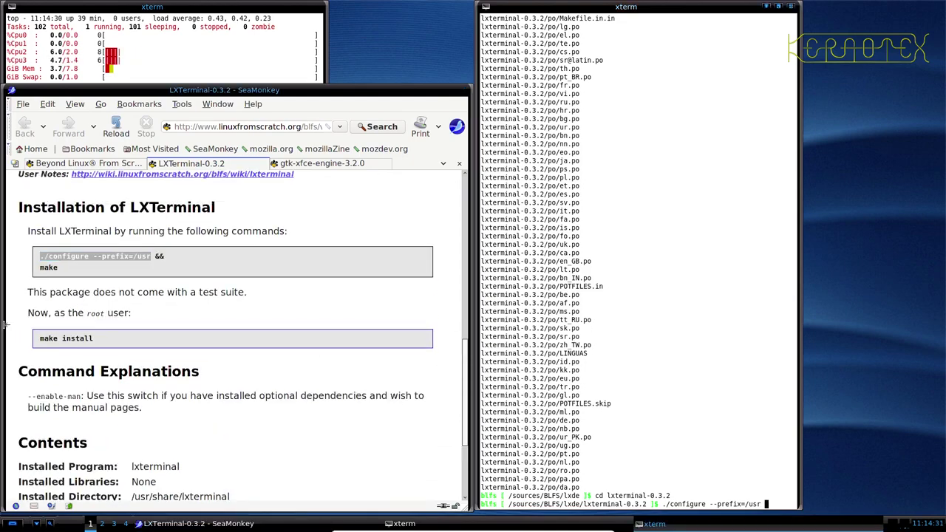
drag(27, 396, 83, 396)
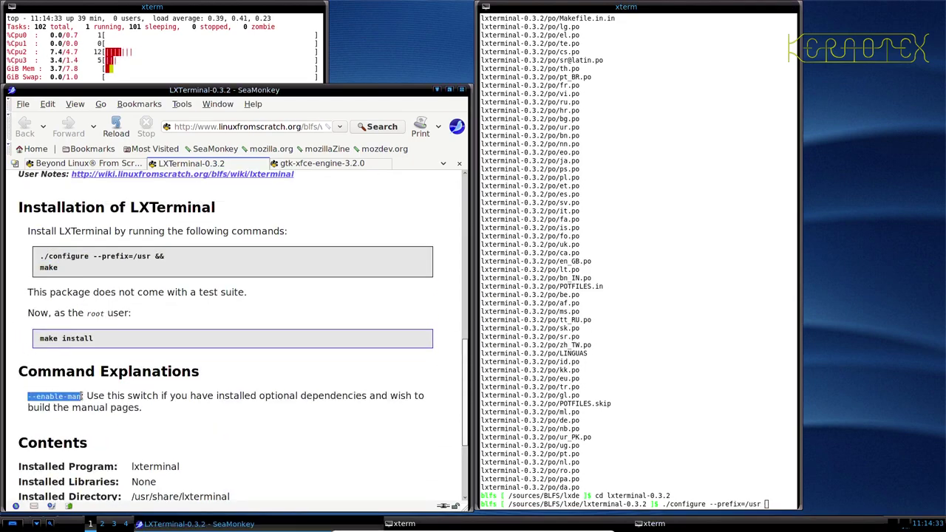
middle_click(595, 337)
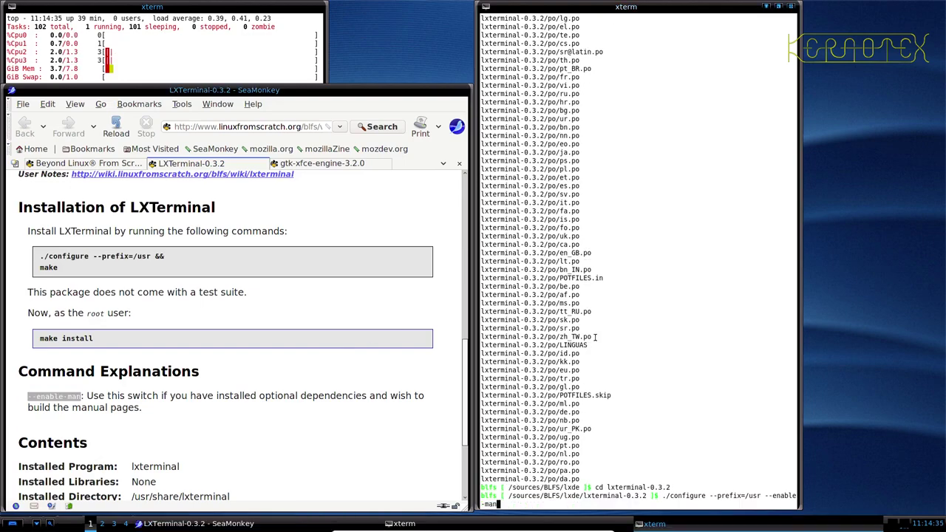
key(Return)
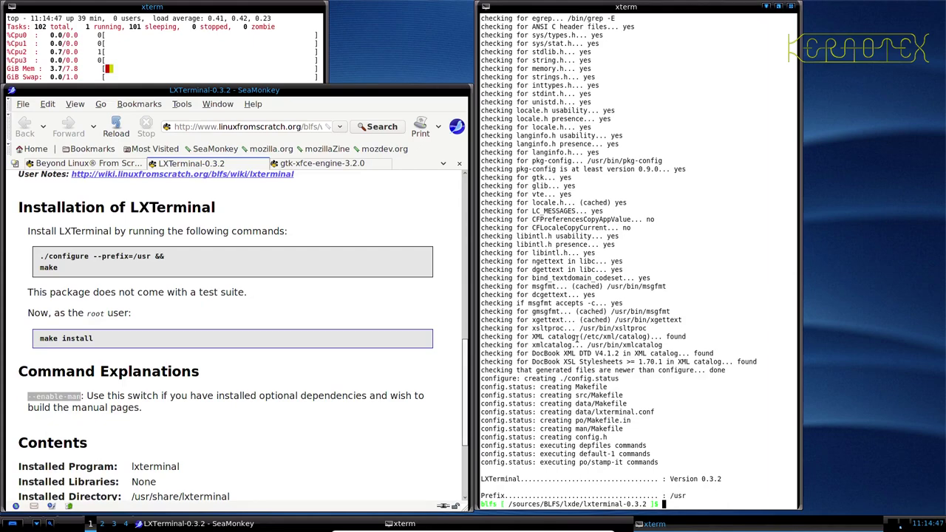
Compile LXTerminal with make and install it with sudo -E make install
text(make)
key(Return)
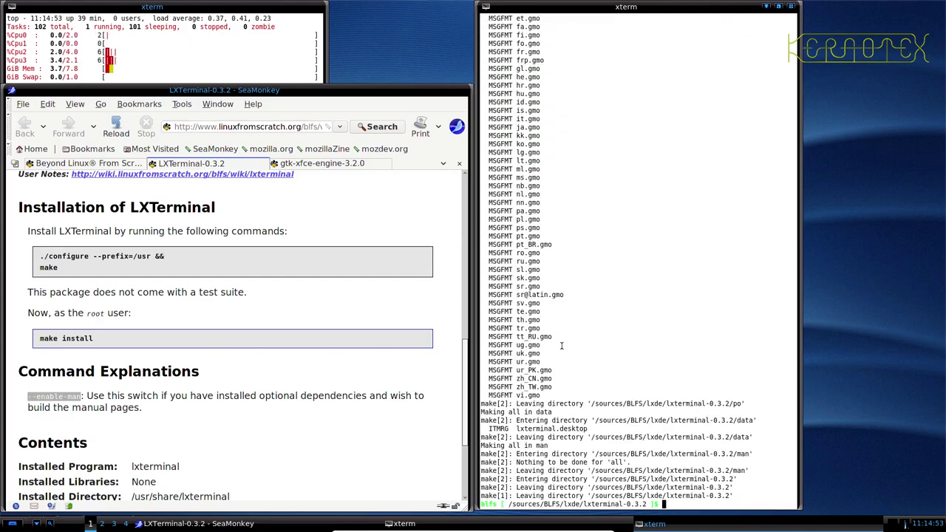
key(ctrl+r)
text(insta)
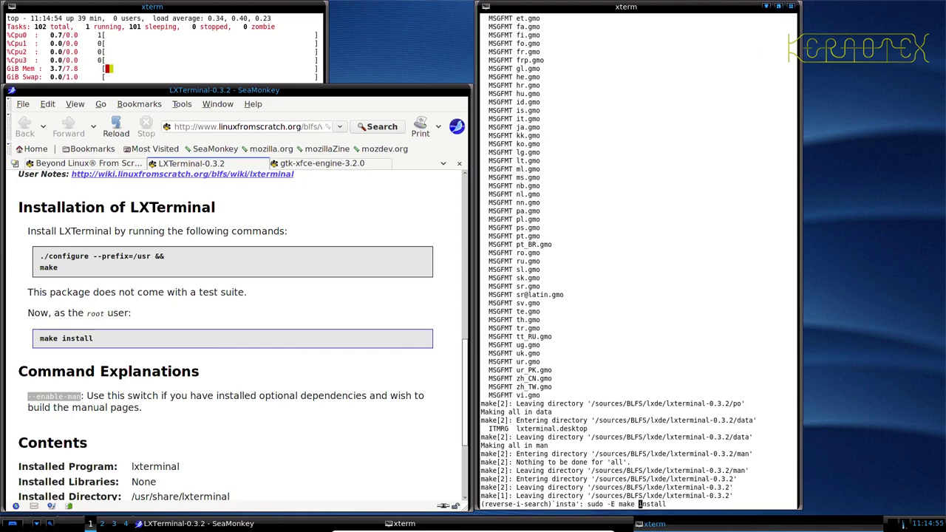
key(Return)
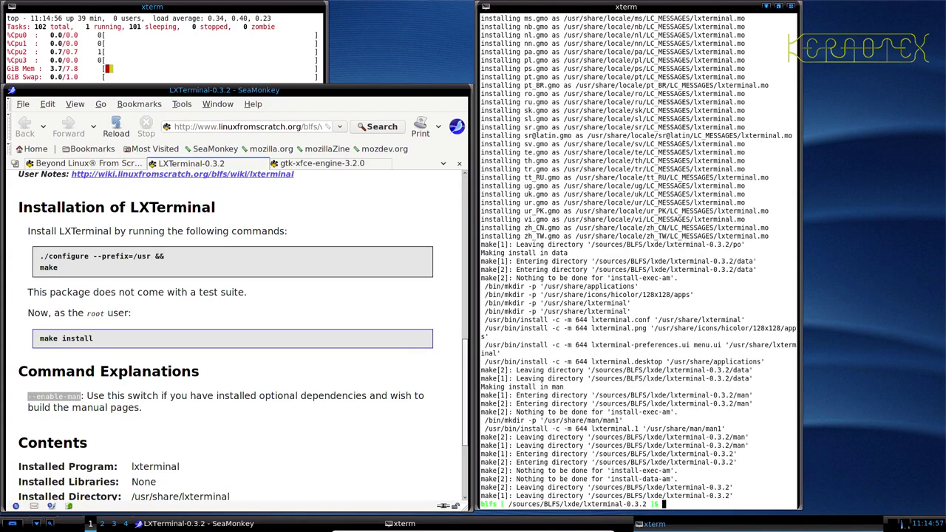
Delete the lxterminal-0.3.2 source directory and launch lxterminal
text(cd ..)
key(Return)
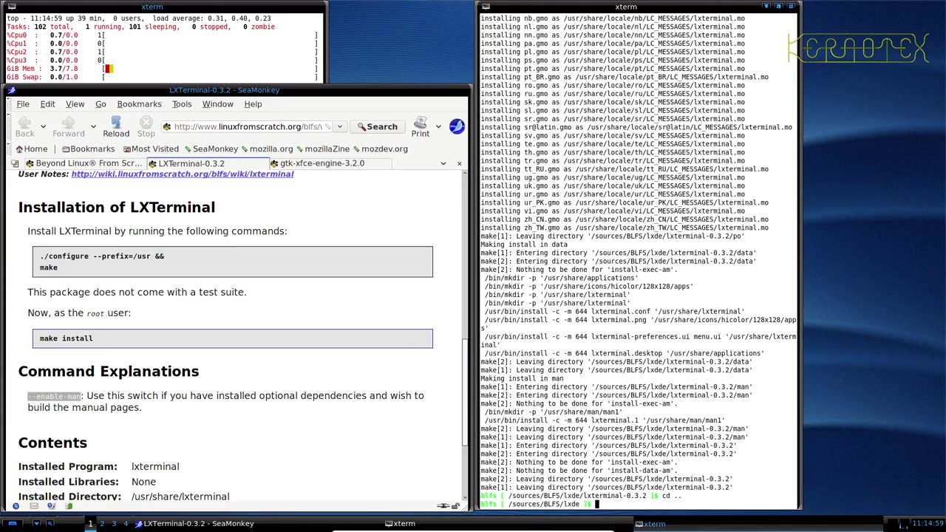
text(rm -Rf lxterminal-0.3.2)
key(Return)
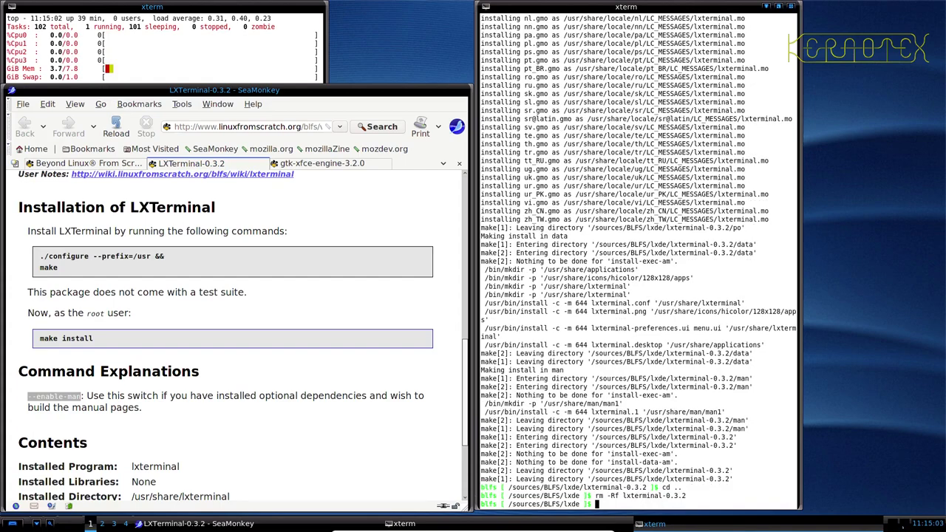
text(lxterminal)
key(Return)
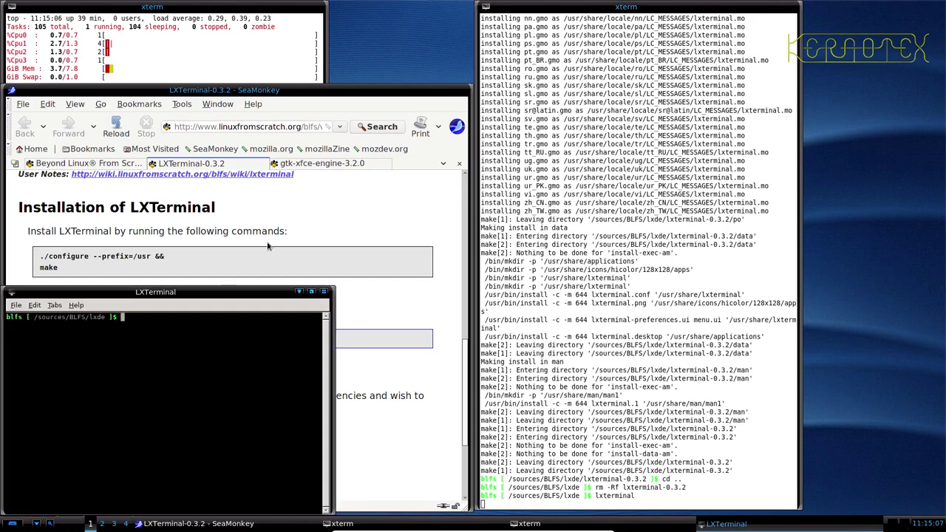
Move the LXTerminal window up, zoom its text in five times, and open Edit > Preferences
drag(190, 293, 474, 8)
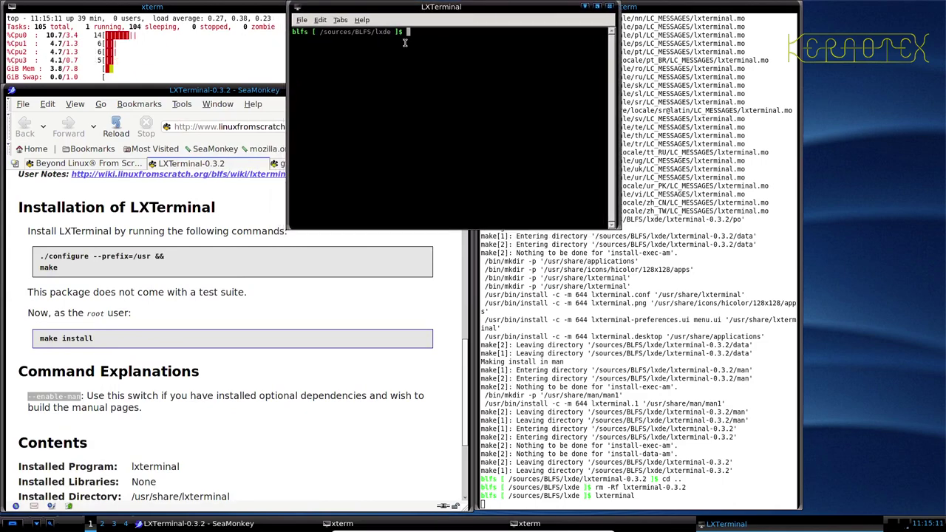
click(301, 21)
mouse_move(320, 20)
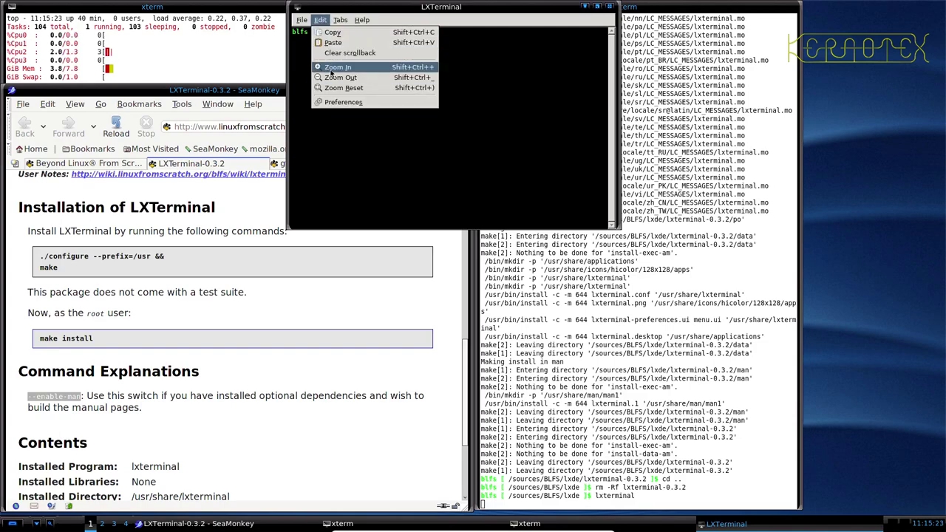
click(330, 68)
click(323, 20)
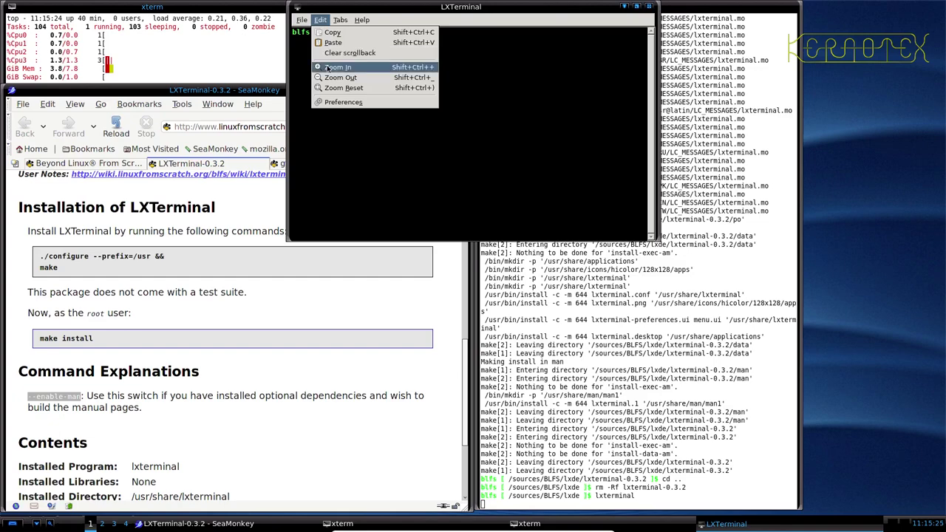
click(327, 67)
click(323, 19)
click(329, 68)
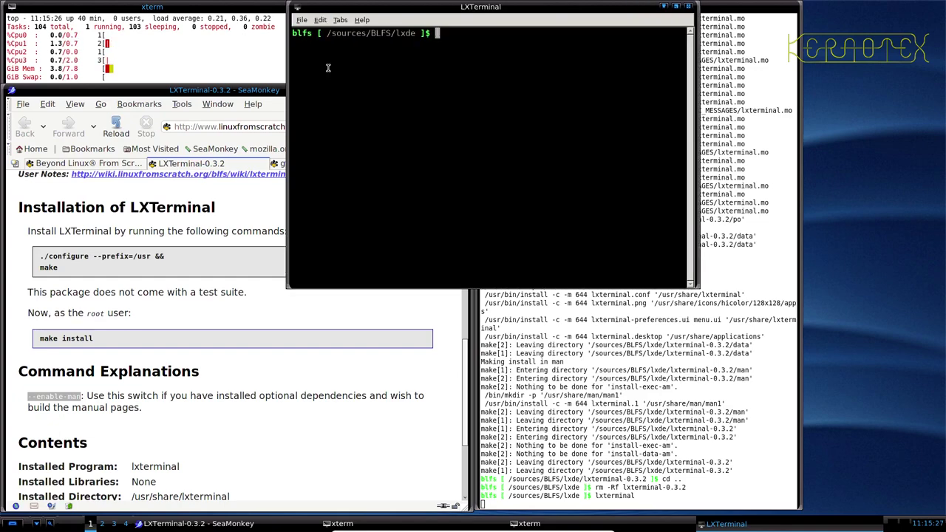
click(323, 20)
click(328, 68)
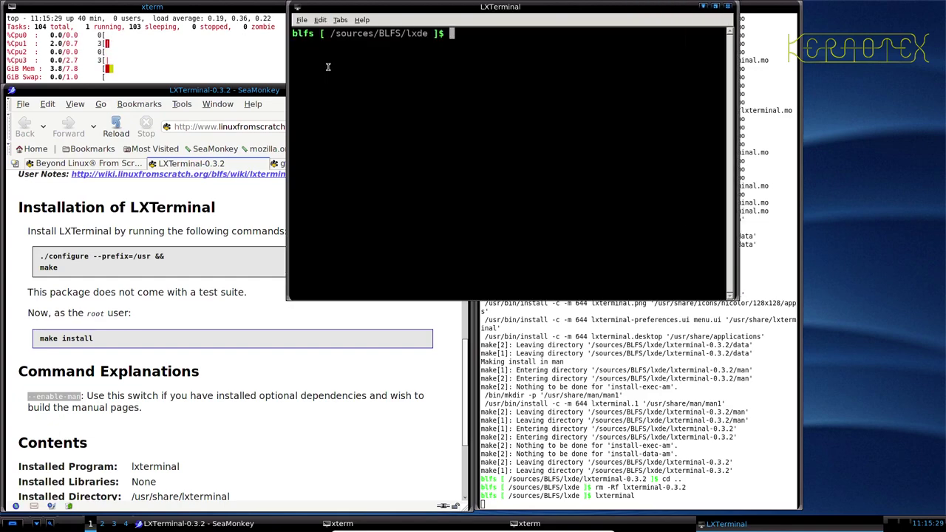
click(323, 20)
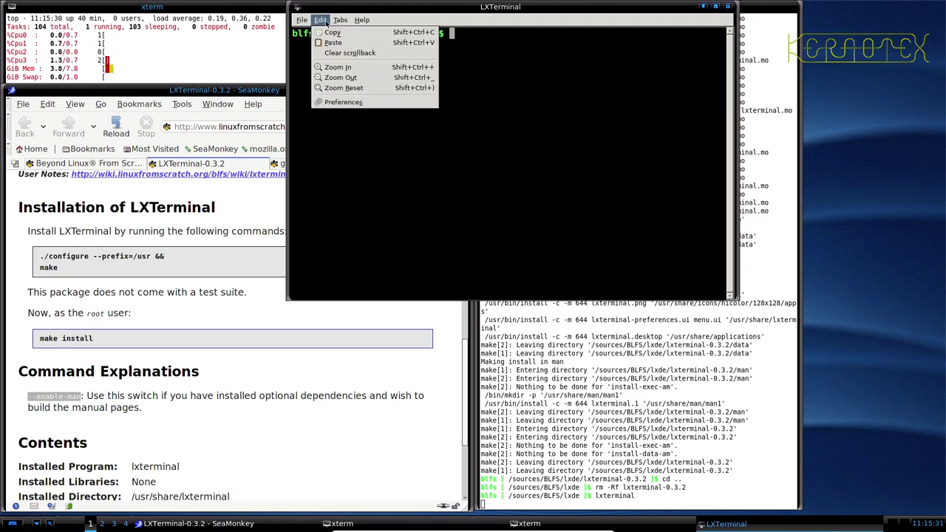
click(329, 68)
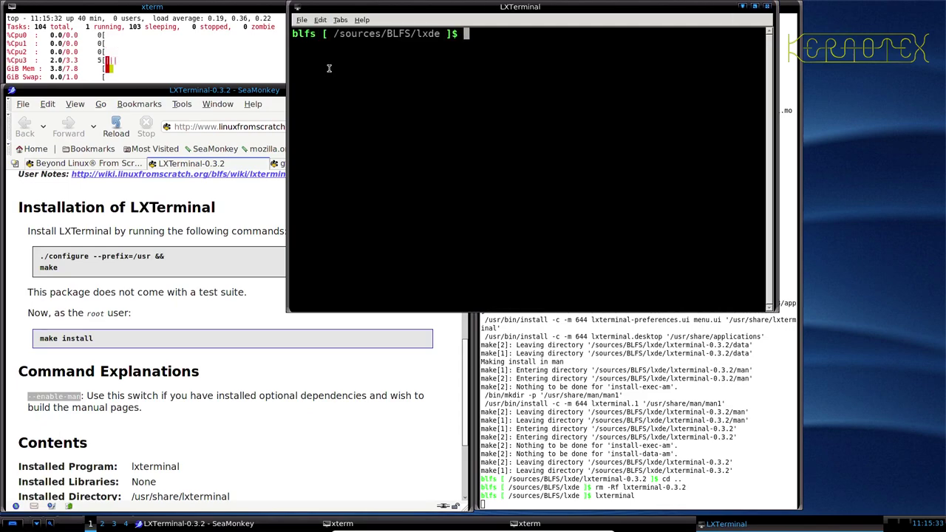
click(323, 20)
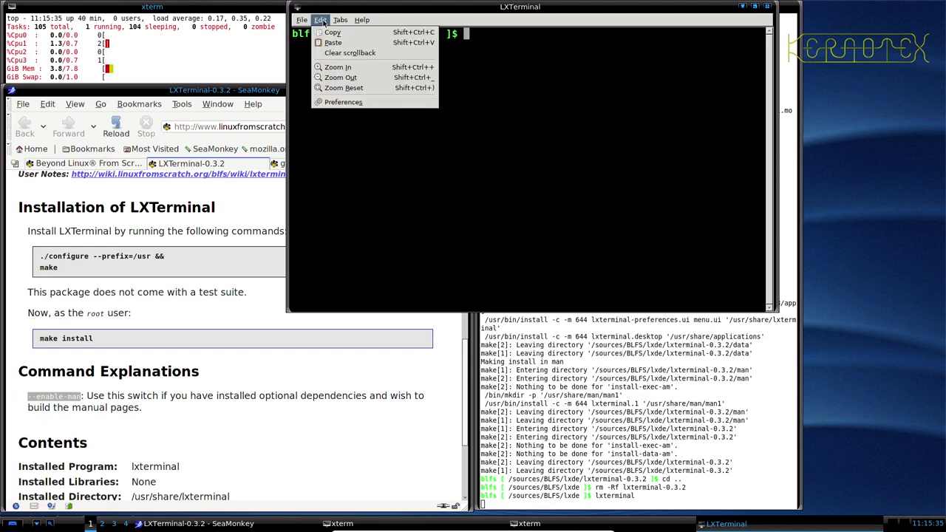
click(344, 102)
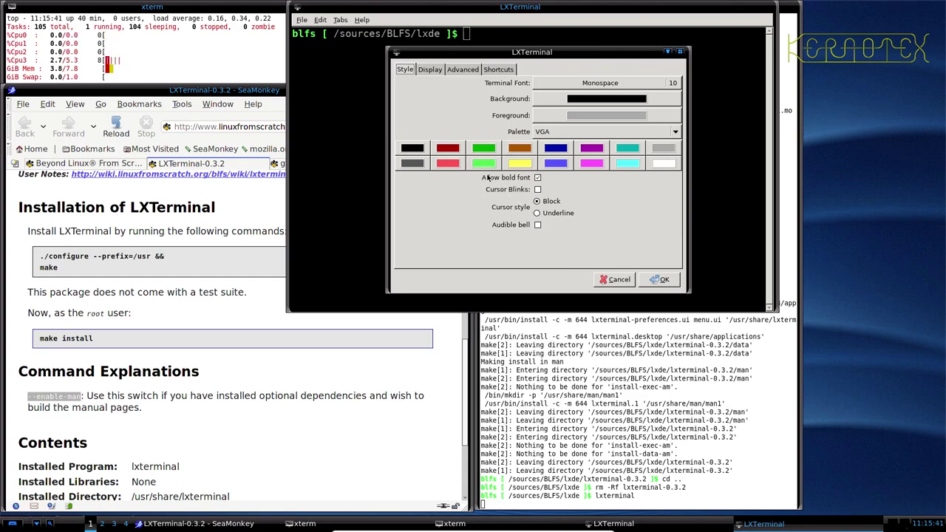
Enable Cursor Blinks, review the Display, Advanced and Shortcuts tabs, then confirm with OK
click(538, 190)
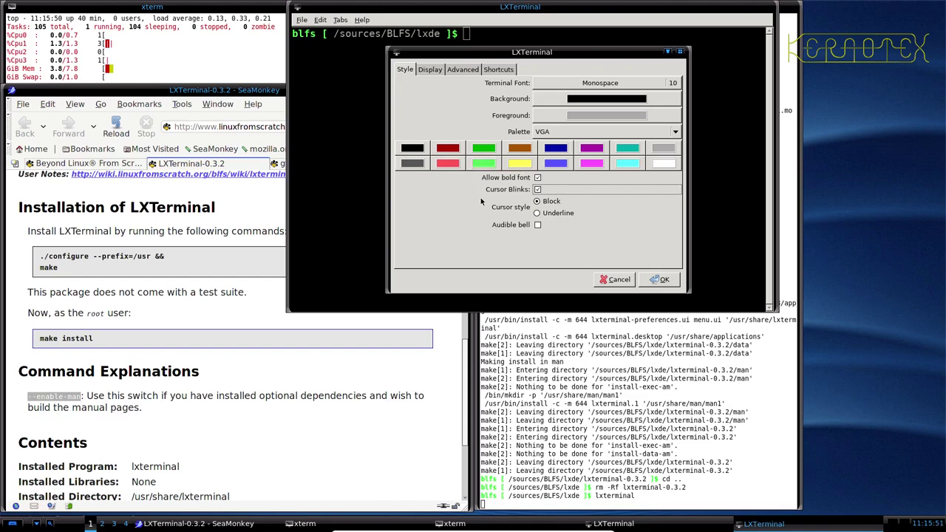
click(432, 72)
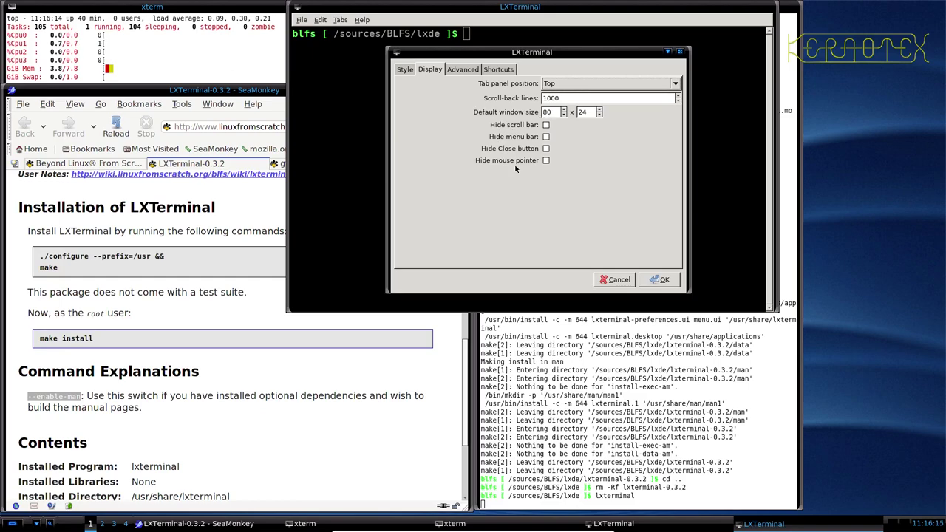
click(461, 69)
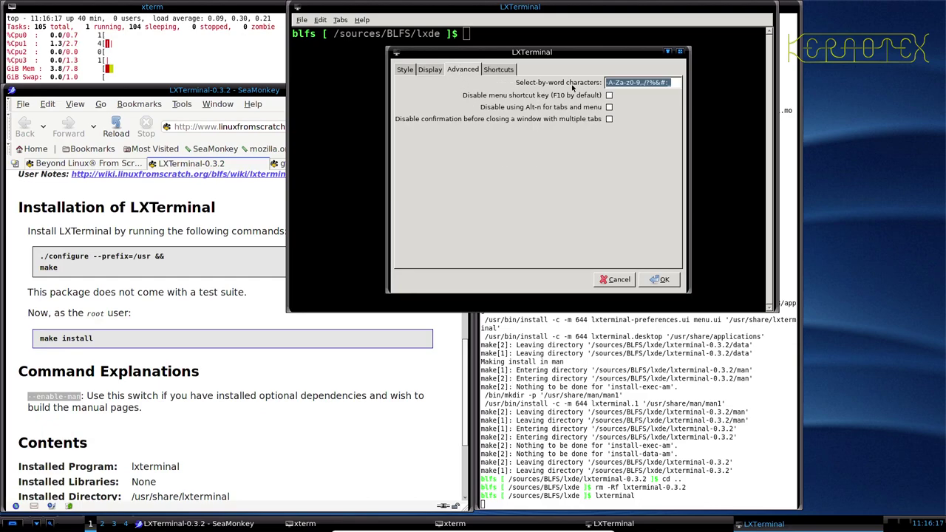
click(496, 69)
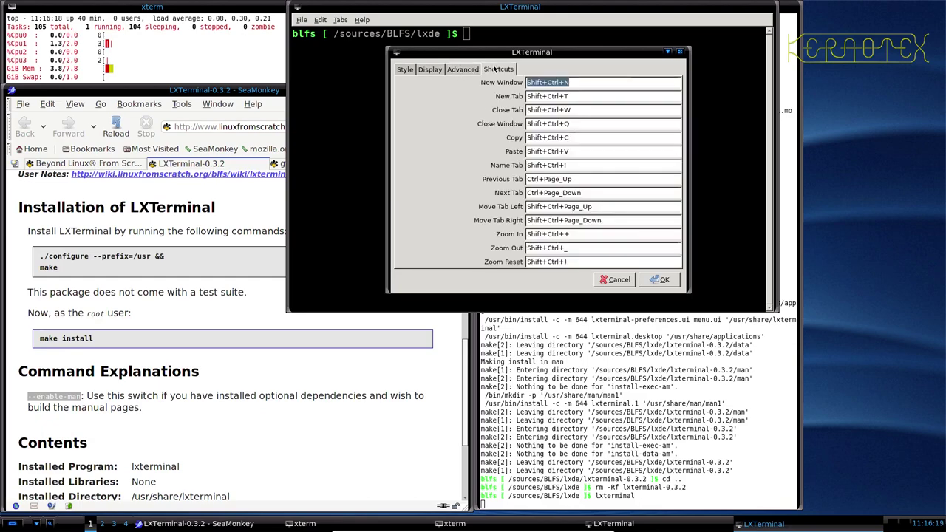
click(659, 280)
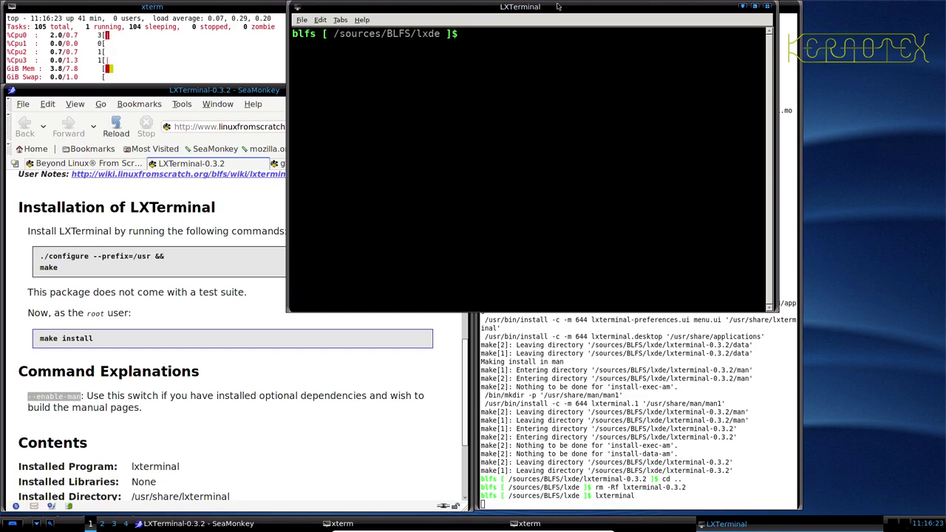
Move LXTerminal to the upper right, suspend it with Ctrl+Z in xterm, and resume it with bg
drag(560, 6, 733, 6)
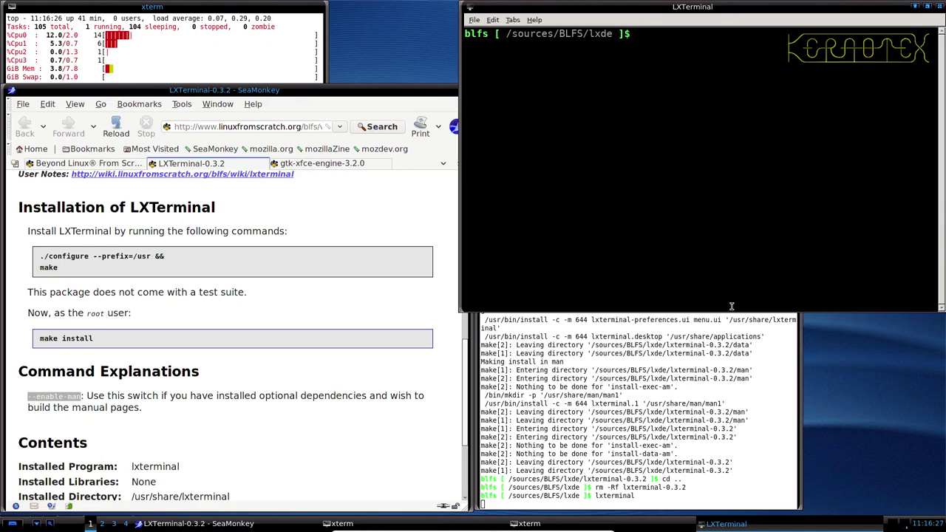
click(669, 375)
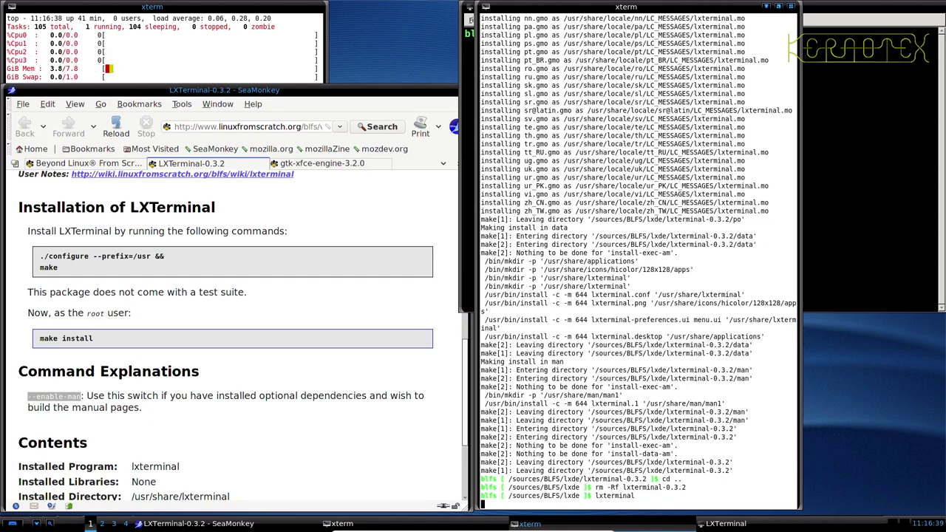
key(ctrl+z)
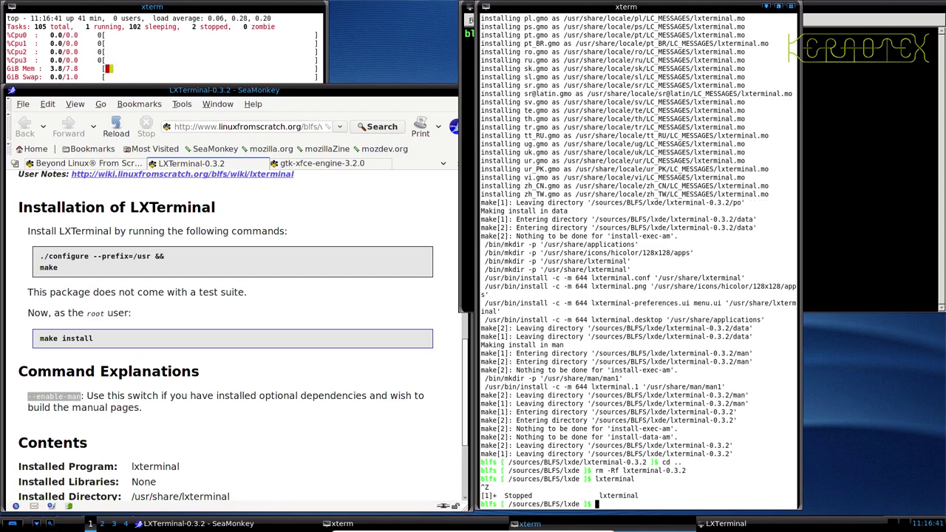
click(841, 253)
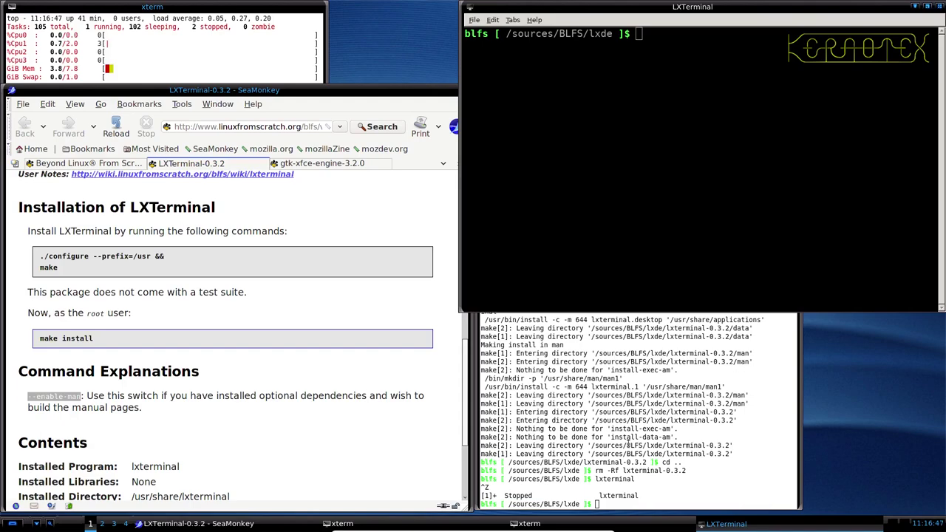
click(634, 402)
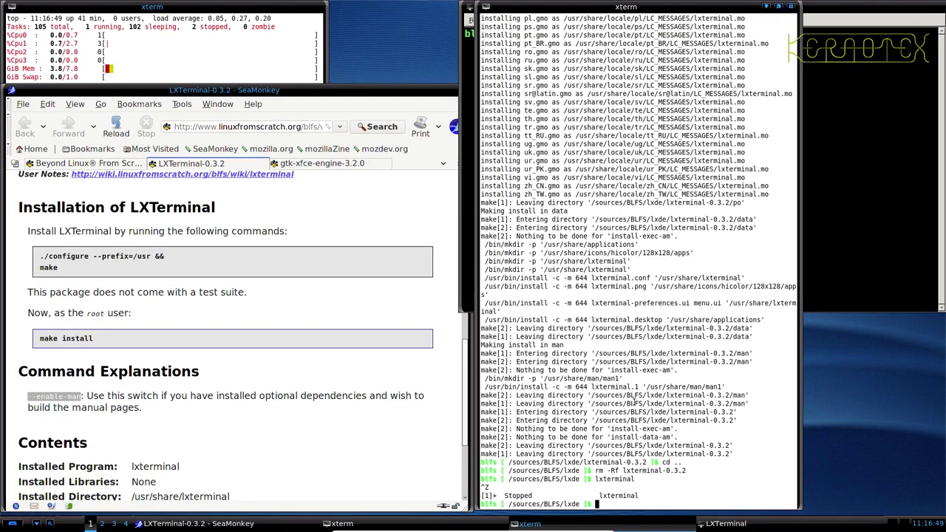
text(bg)
key(Return)
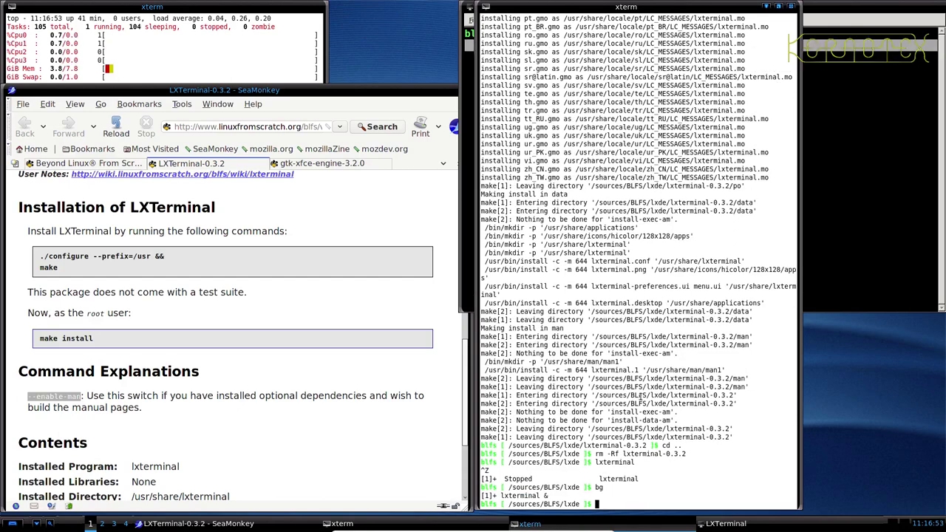
click(860, 24)
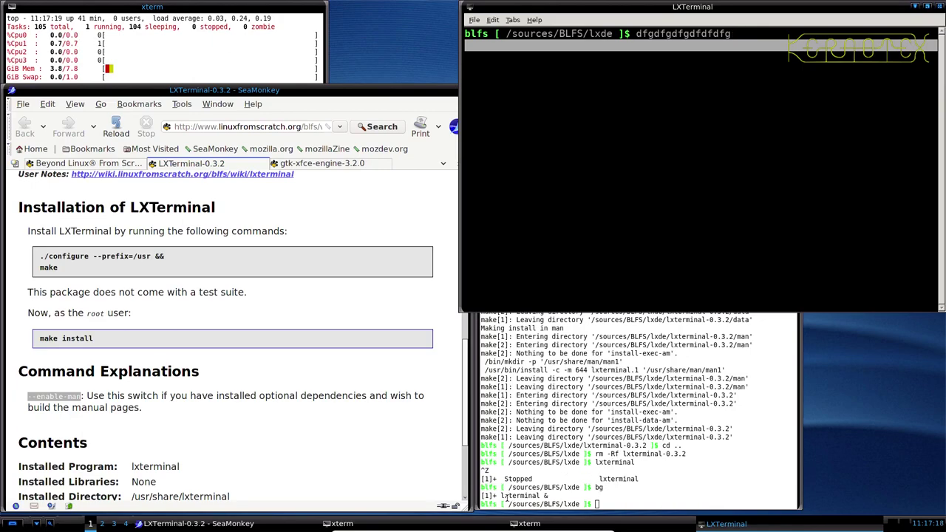
End the xterm shell with Ctrl+D and close the xterm window
drag(500, 496, 553, 496)
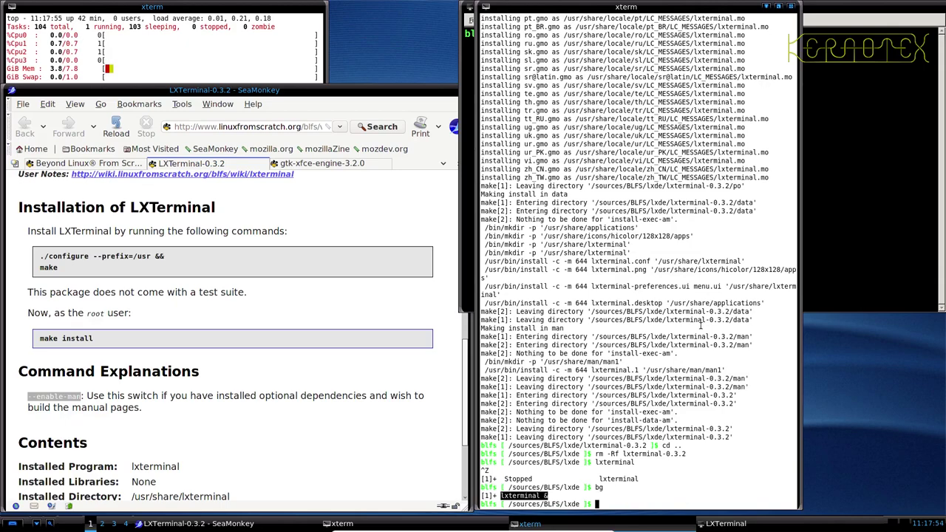
key(ctrl+d)
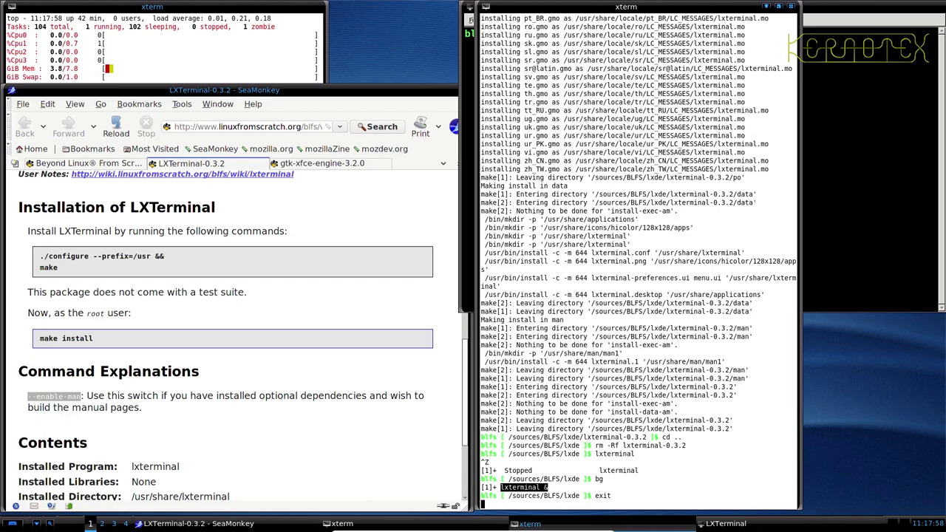
click(790, 7)
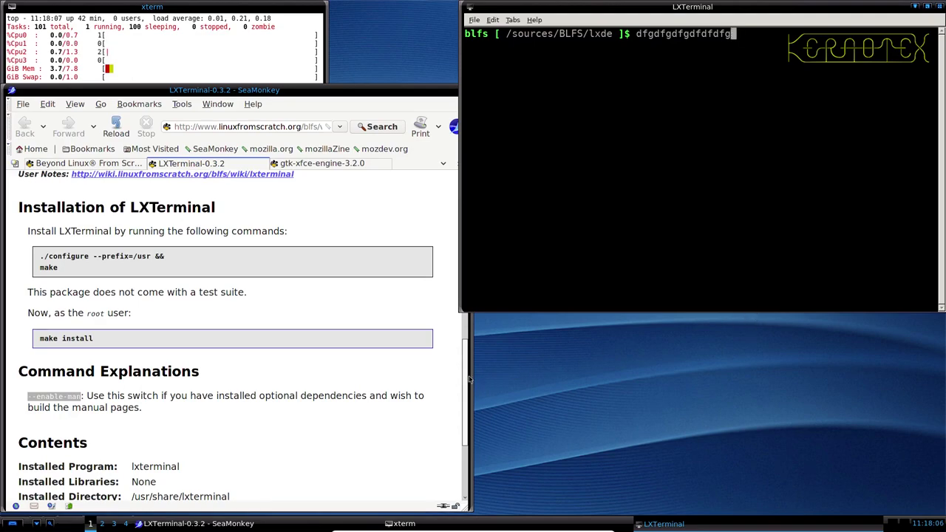
Narrow SeaMonkey, make LXTerminal taller, and erase the stray text at its prompt
drag(466, 377, 450, 376)
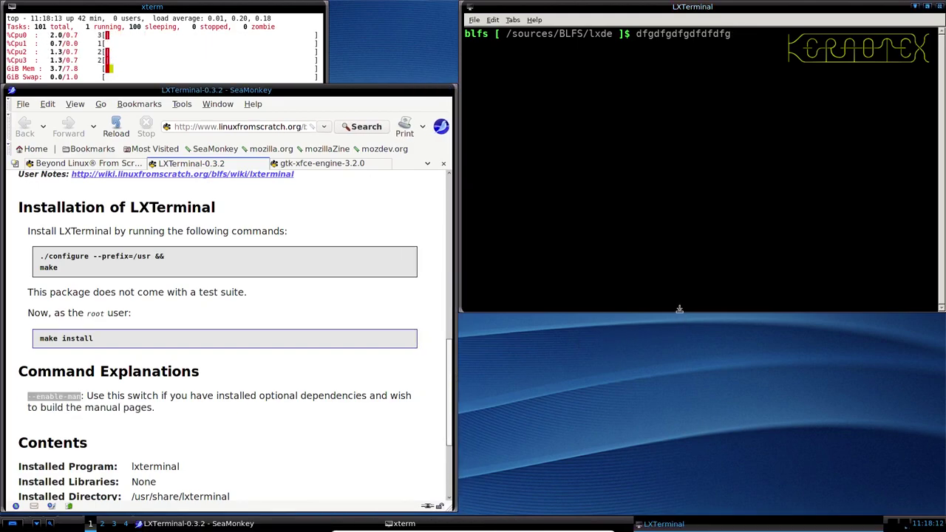
drag(683, 314, 664, 512)
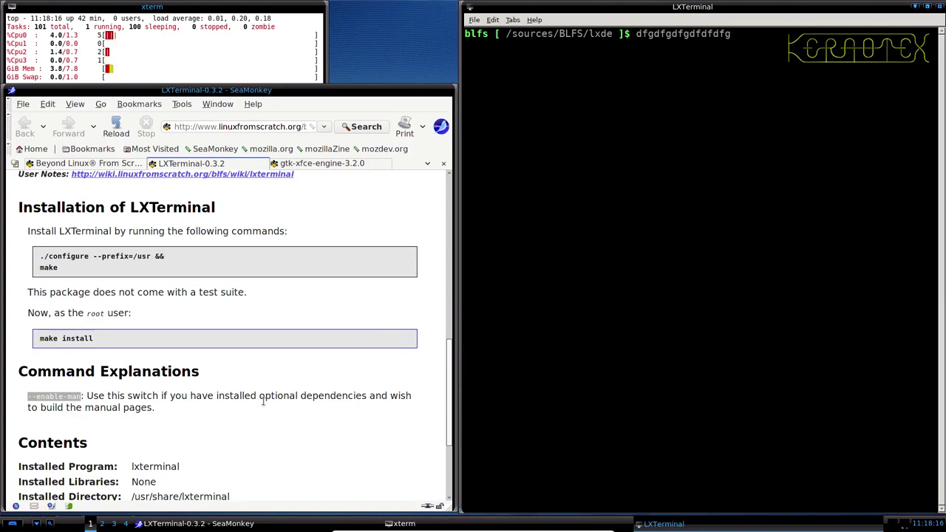
key(BackSpace)
key(BackSpace)
key(BackSpace)
key(BackSpace)
key(BackSpace)
key(BackSpace)
key(BackSpace)
key(BackSpace)
key(BackSpace)
key(BackSpace)
key(BackSpace)
key(BackSpace)
key(BackSpace)
key(BackSpace)
key(BackSpace)
key(BackSpace)
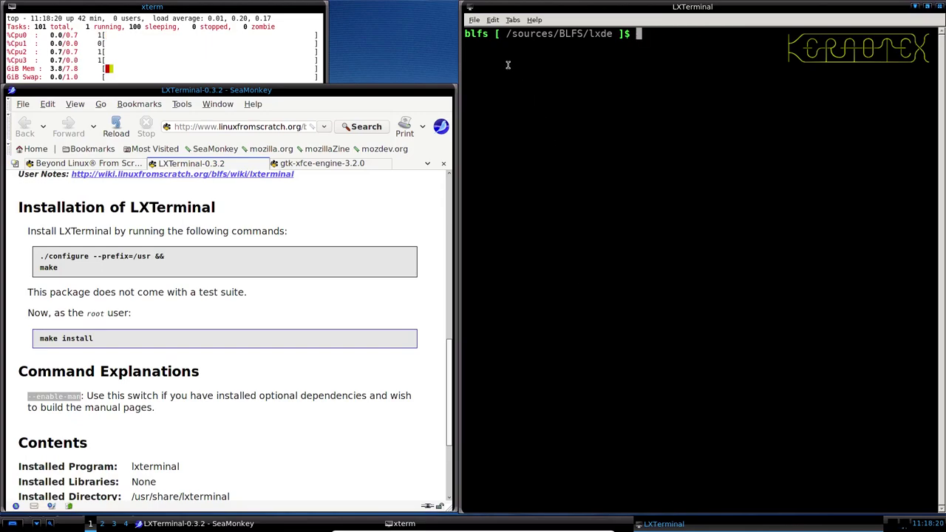
drag(504, 33, 618, 34)
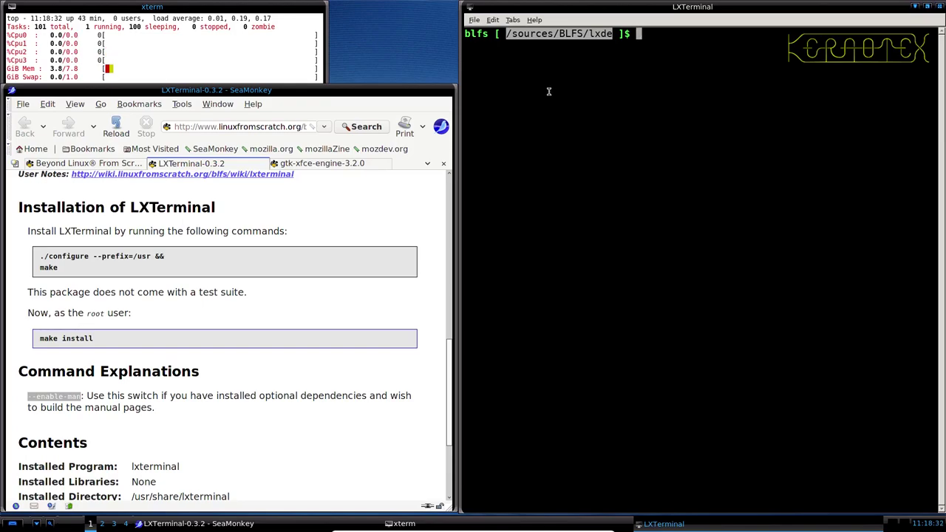
scroll(348, 318, down, 3)
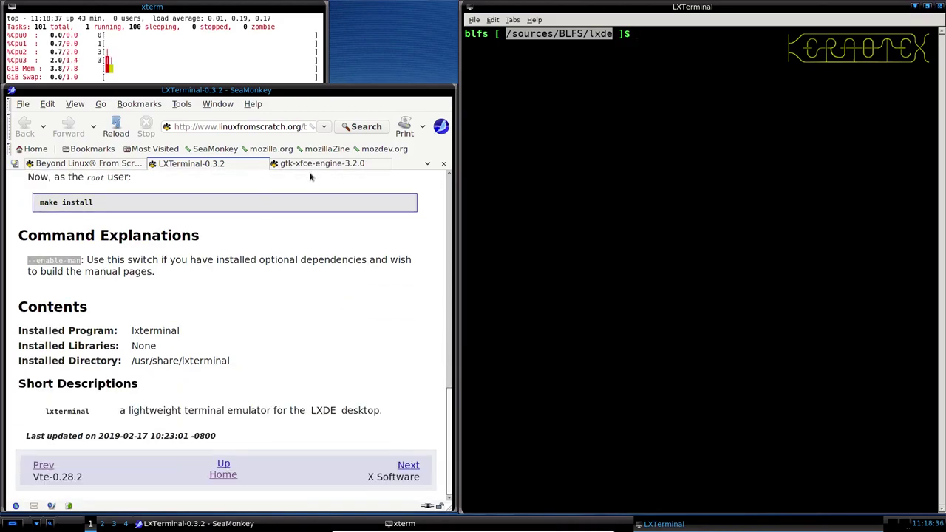
Close the LXTerminal-0.3.2 page and move the shell up into /sources/BLFS/xfce
click(442, 165)
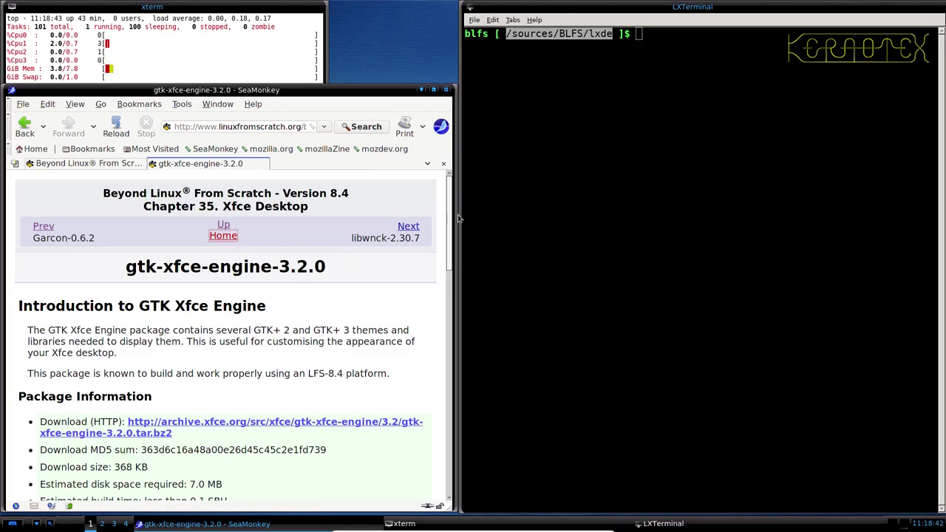
click(558, 239)
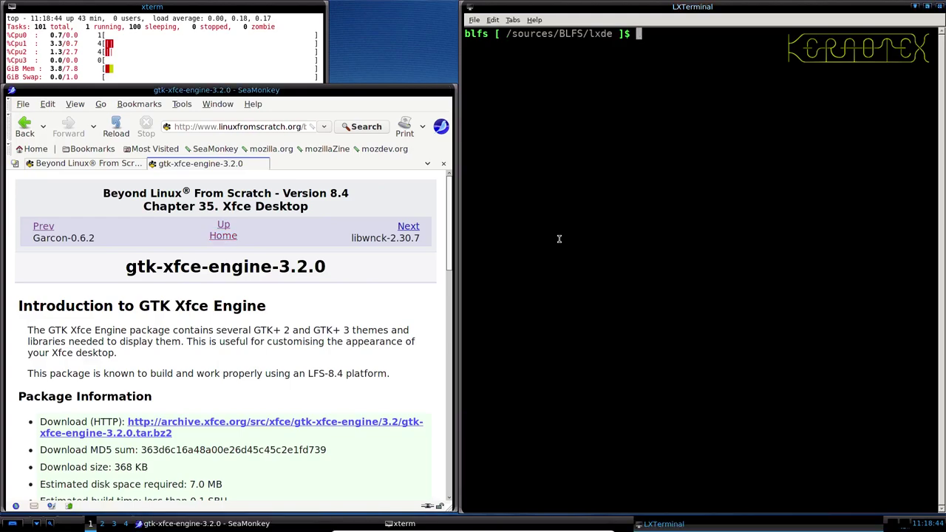
text(cd ..)
key(Return)
text(cd )
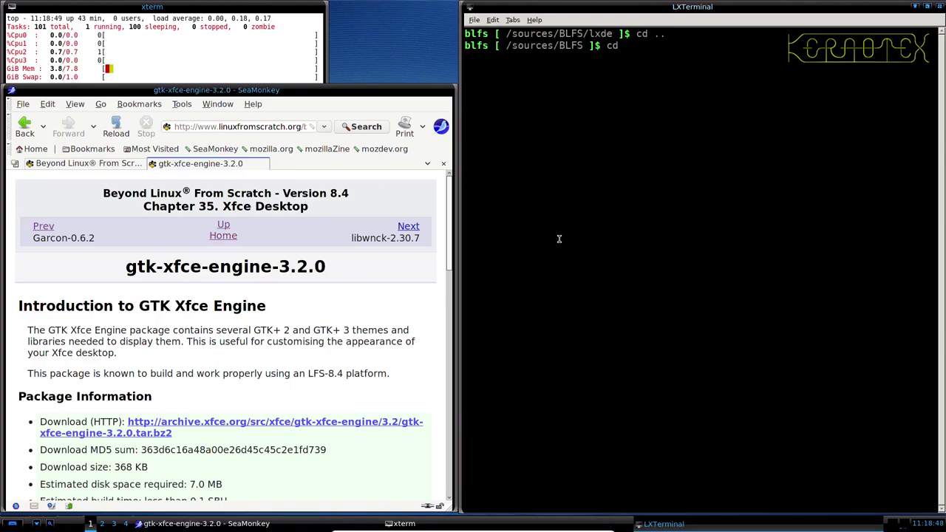
text(xfce)
key(Return)
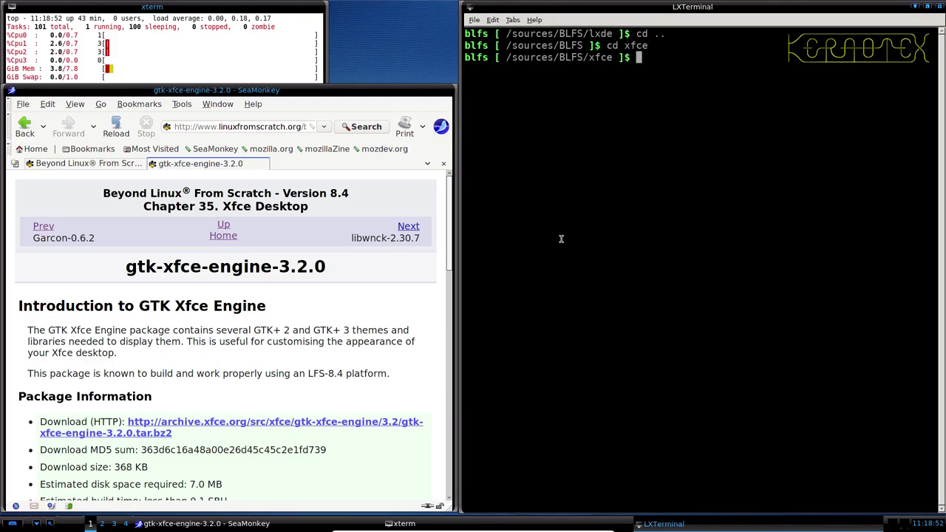
Scroll the gtk-xfce-engine-3.2.0 page to its dependencies: GTK+-2.24.32 required, GTK+-3.24.5 recommended
scroll(244, 358, down, 2)
click(242, 357)
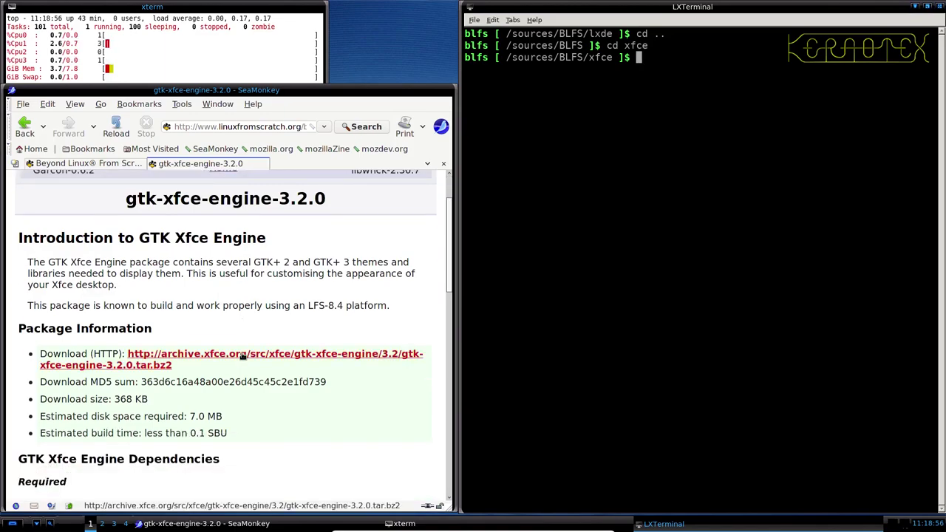
scroll(253, 329, down, 3)
scroll(253, 328, down, 1)
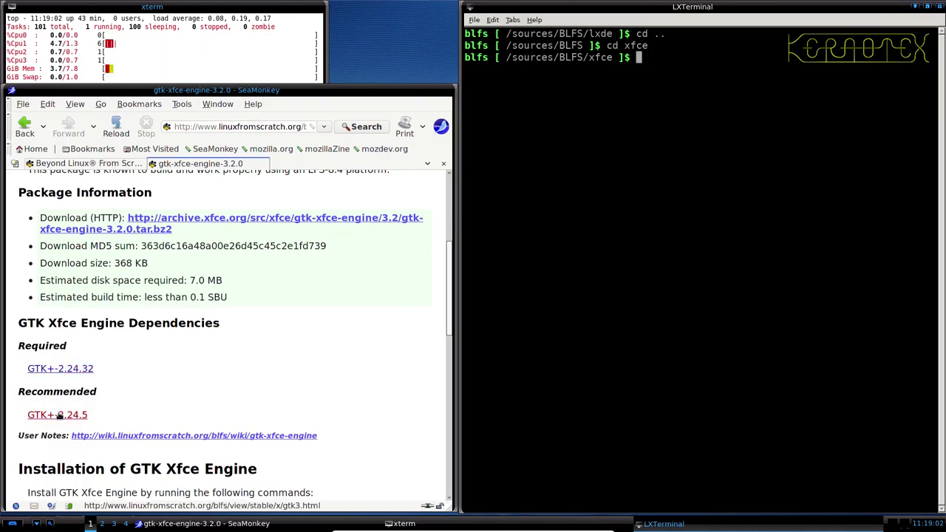
scroll(215, 378, down, 1)
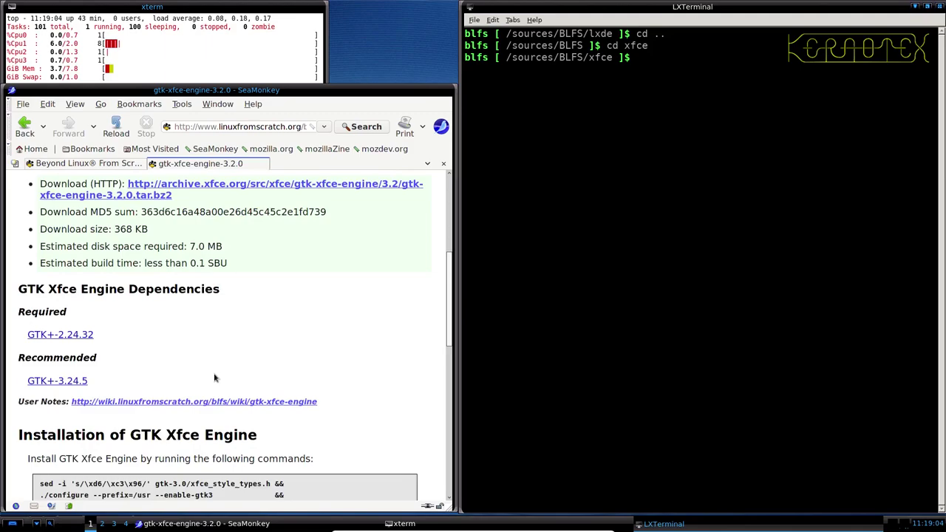
scroll(214, 378, up, 3)
Download the gtk-xfce-engine-3.2.0 tarball with wget using the book's copied link
right_click(250, 290)
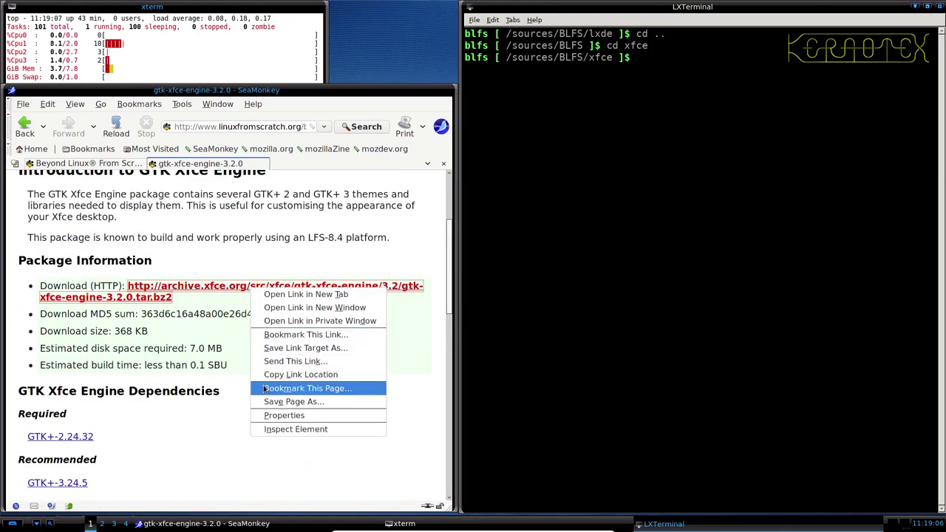
click(301, 374)
text(wget)
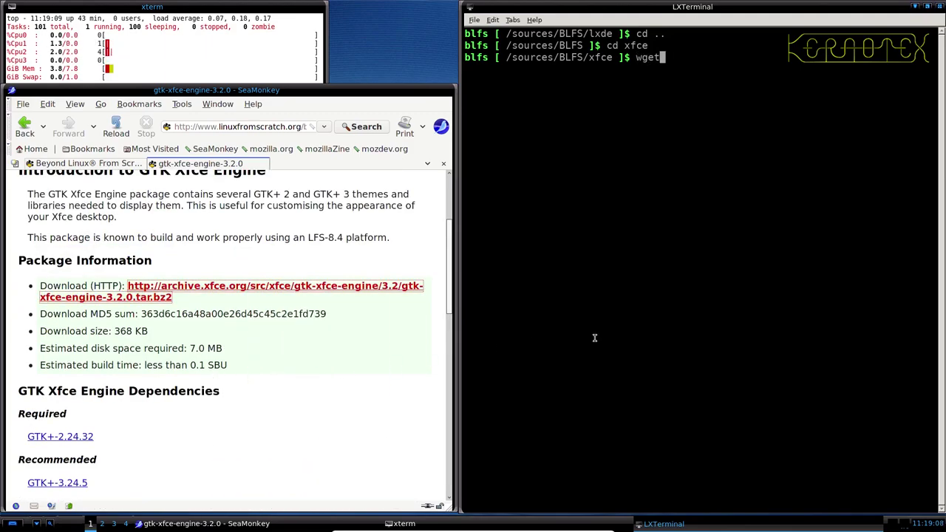
text(http://archive.xfce.org/src/xfce/gtk-xfce-engine/3.2/gtk-xfce-engine-3.2.0.tar.bz2)
key(Return)
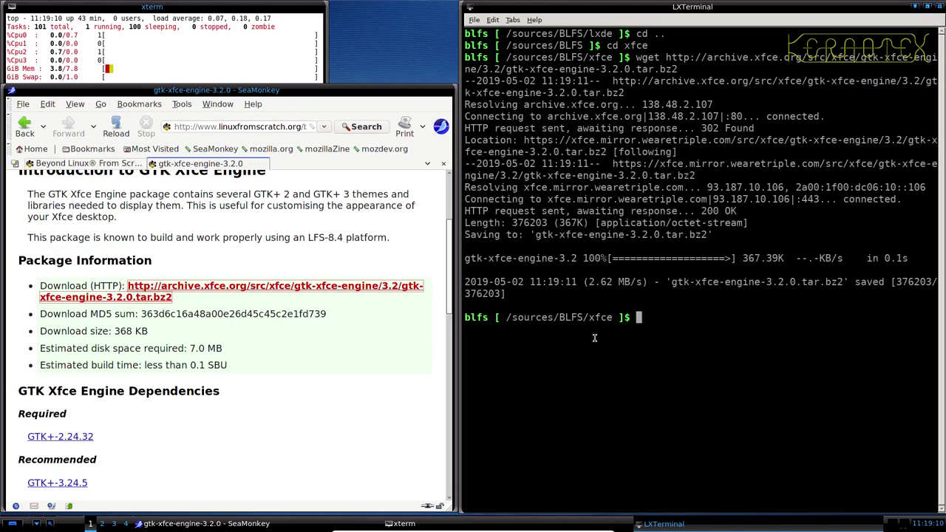
Extract the tarball with tar -xvf and enter the gtk-xfce-engine-3.2.0 source folder
text(tar -xvf gtk-x)
key(Tab)
key(Return)
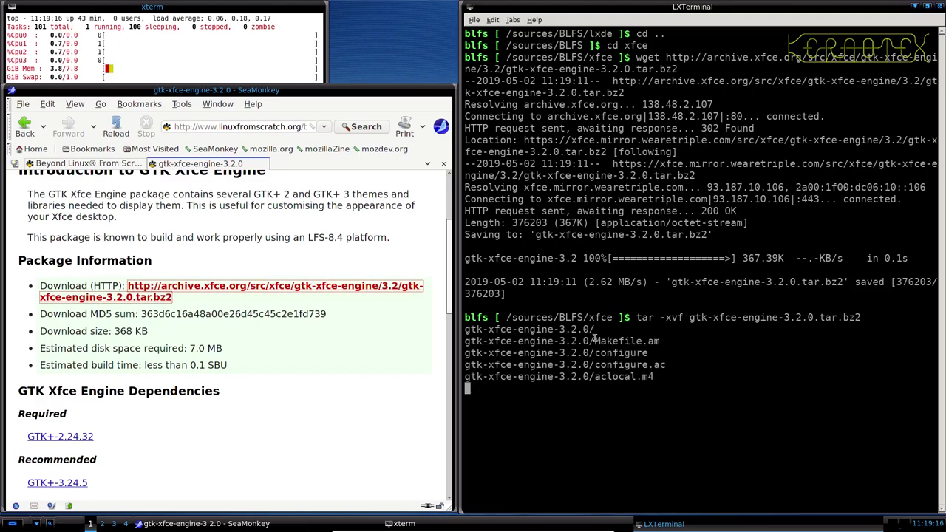
text(cd g)
key(Tab)
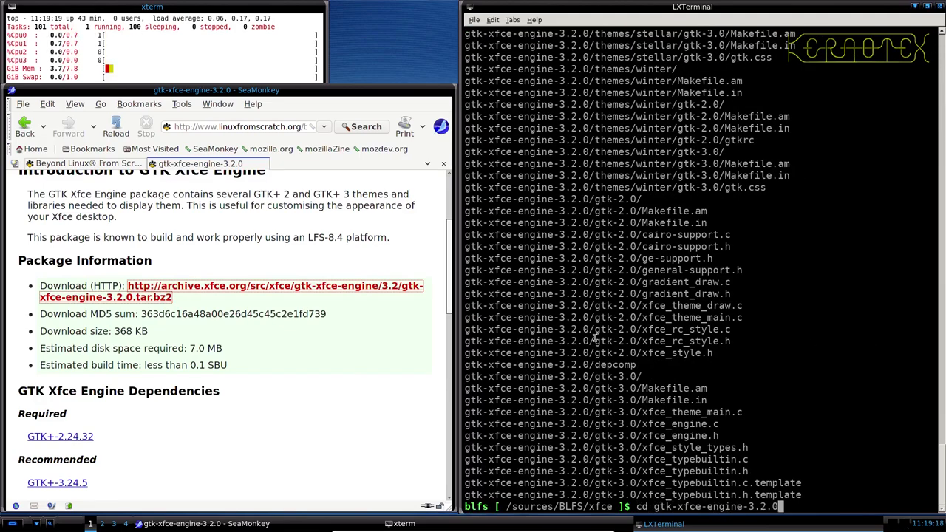
key(Return)
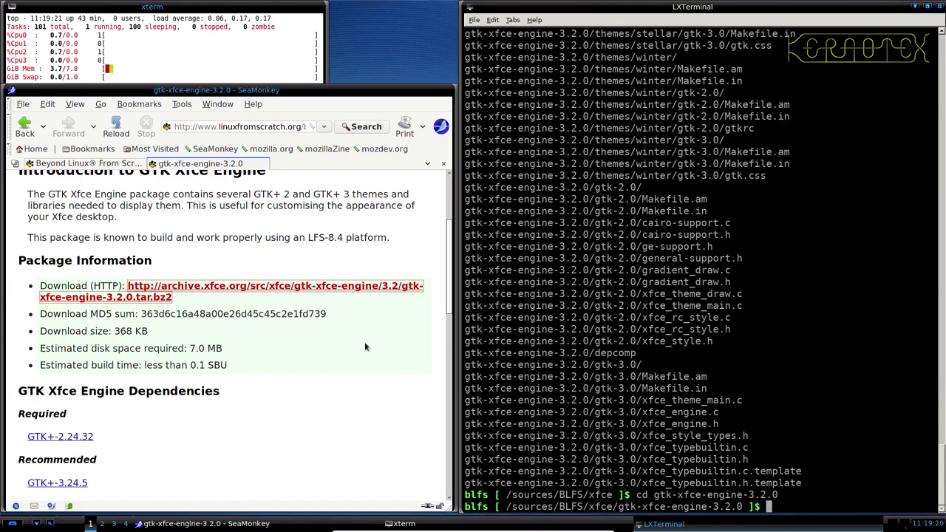
scroll(310, 349, down, 3)
scroll(311, 349, down, 8)
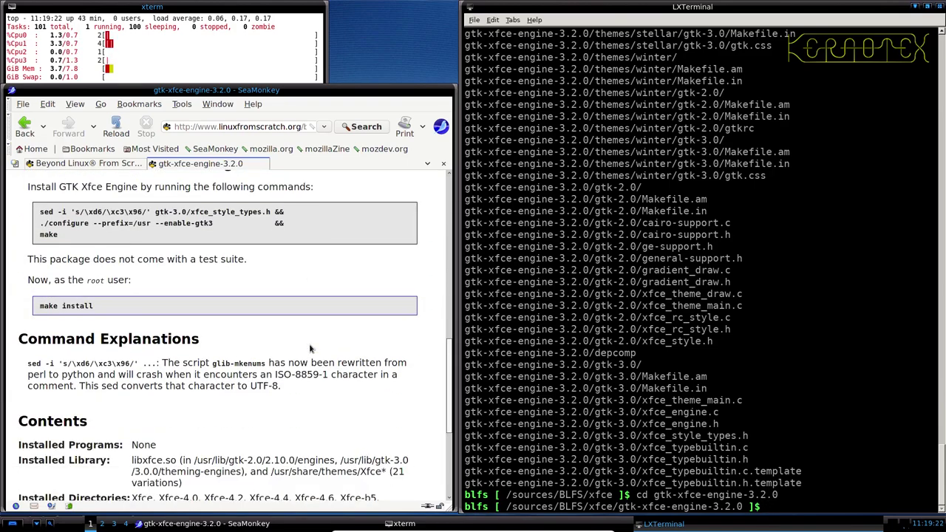
scroll(310, 348, up, 1)
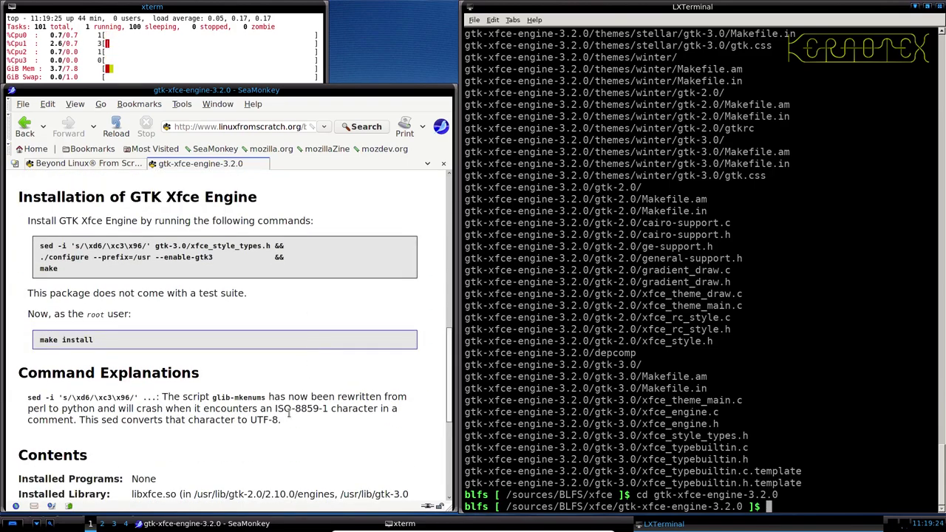
Build gtk-xfce-engine-3.2.0 with the book's sed, configure and make commands
drag(38, 244, 67, 275)
middle_click(621, 305)
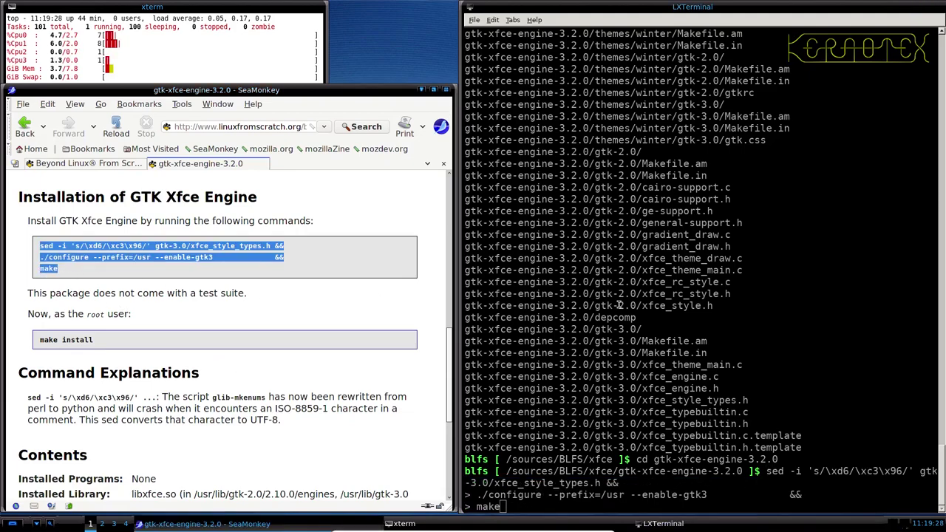
click(621, 304)
key(Return)
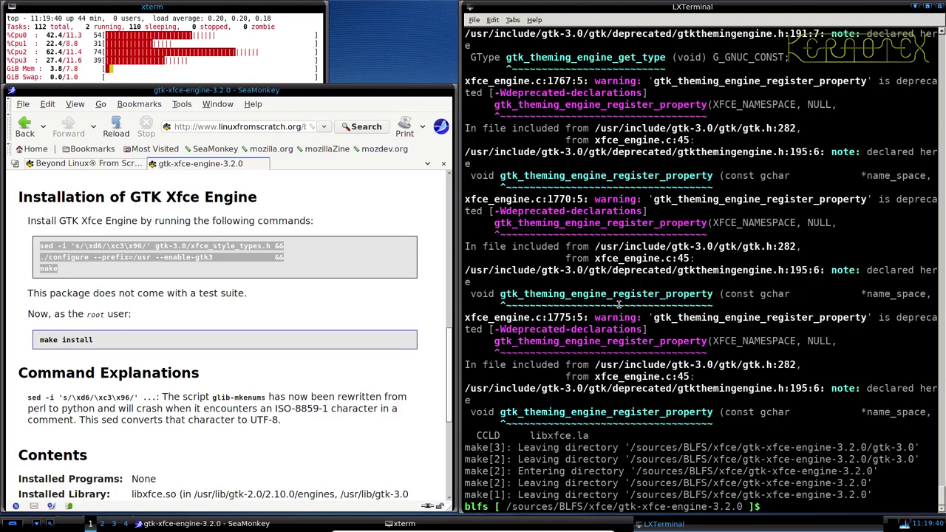
Install it with sudo -E make install recalled from history, supplying the account password
key(ctrl+r)
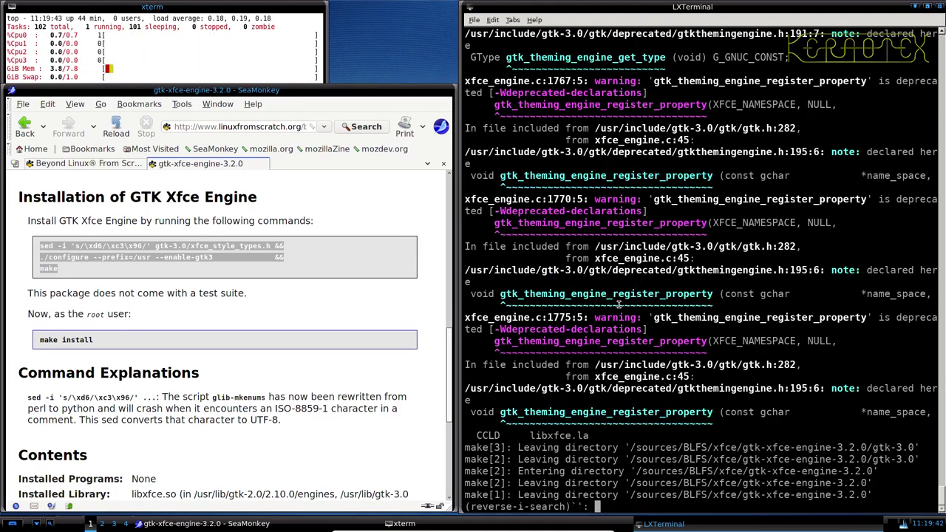
text(inst)
key(Return)
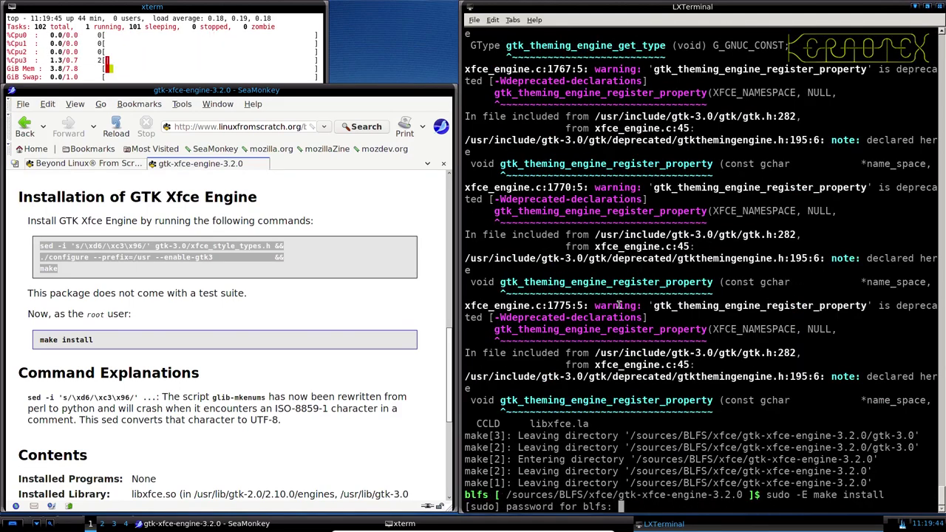
key(Return)
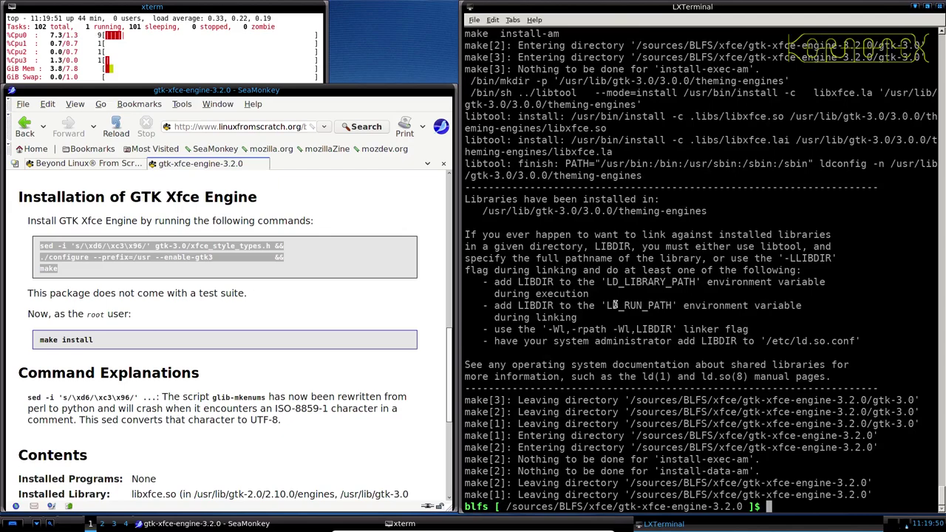
Return to /sources/BLFS/xfce and delete the gtk-xfce-engine-3.2.0 source folder
text(cd ..)
key(Return)
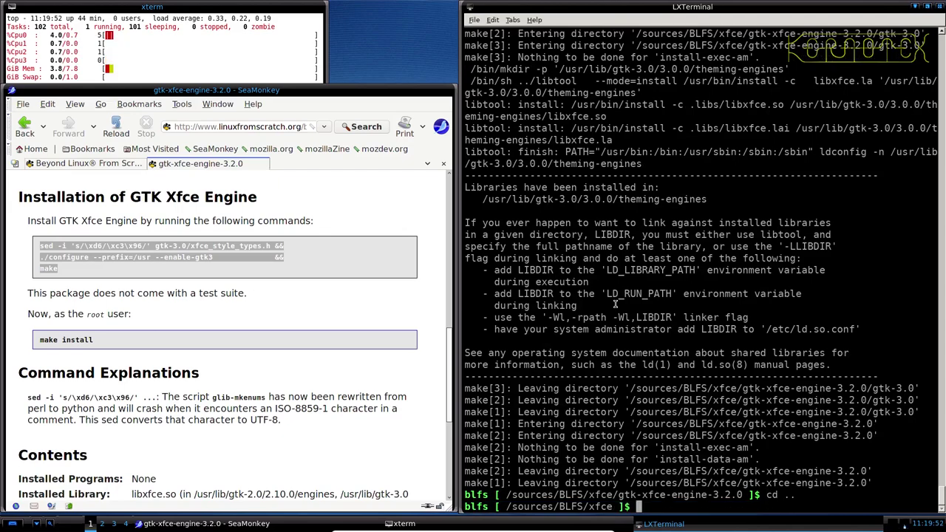
text(rm -Rf gtk)
key(Tab)
key(Return)
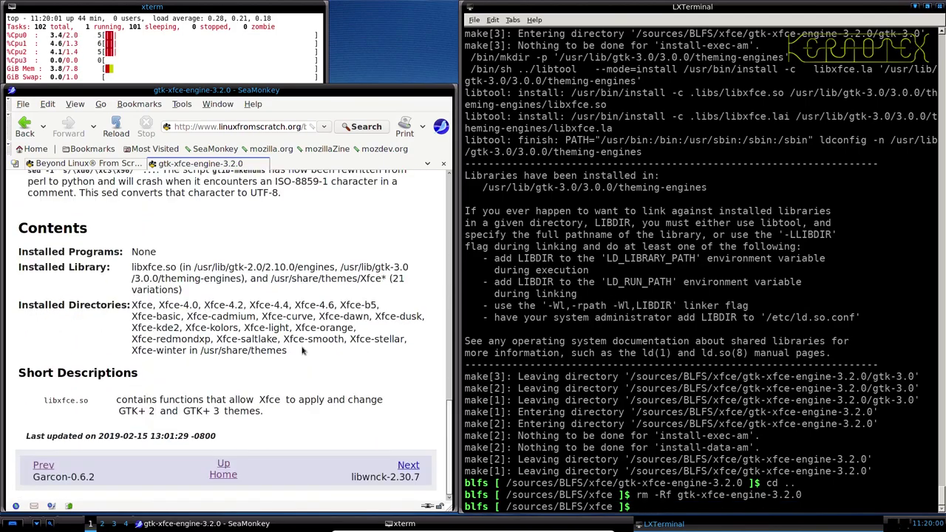
Go to the libwnck-2.30.7 page and review its GTK+-2.24.32 and startup-notification-0.12 dependencies
click(407, 466)
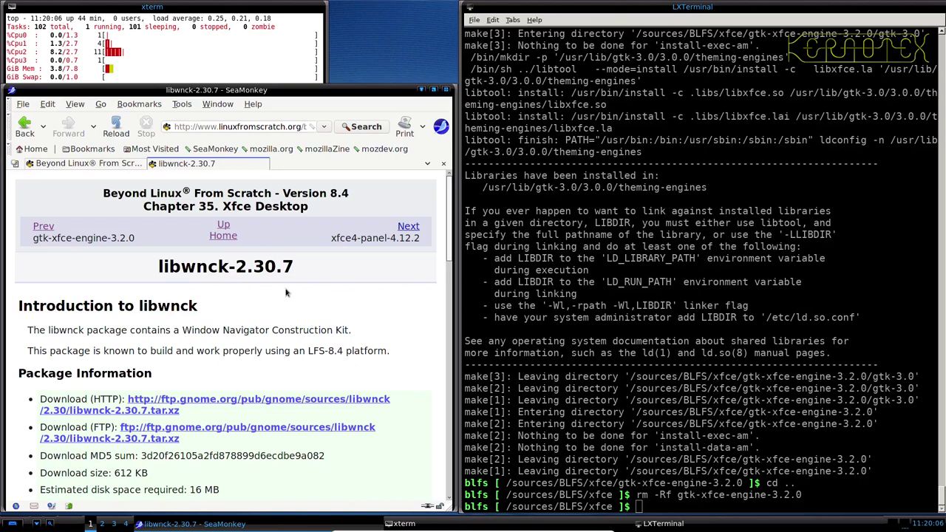
scroll(286, 292, down, 2)
scroll(286, 292, down, 1)
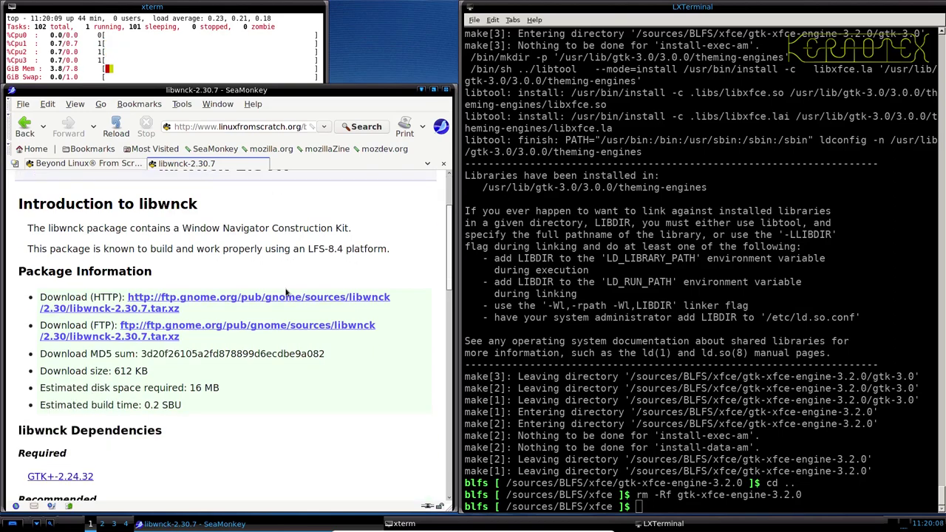
scroll(322, 244, down, 2)
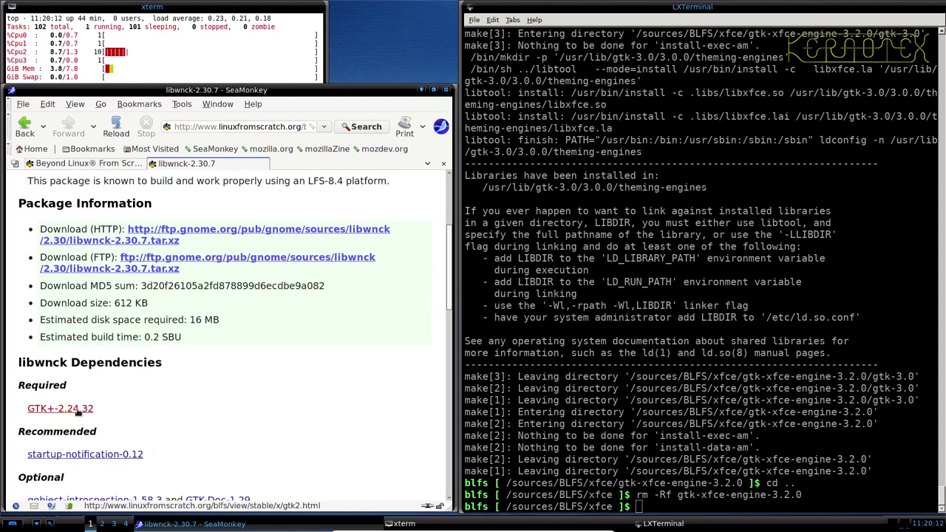
scroll(77, 415, down, 2)
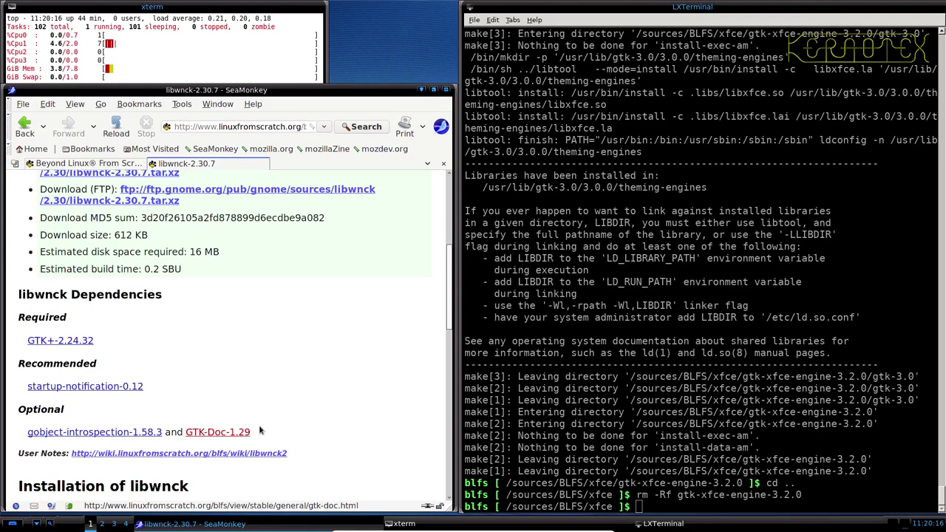
scroll(260, 430, up, 5)
Download the libwnck-2.30.7 tarball with wget using the copied book link
right_click(319, 332)
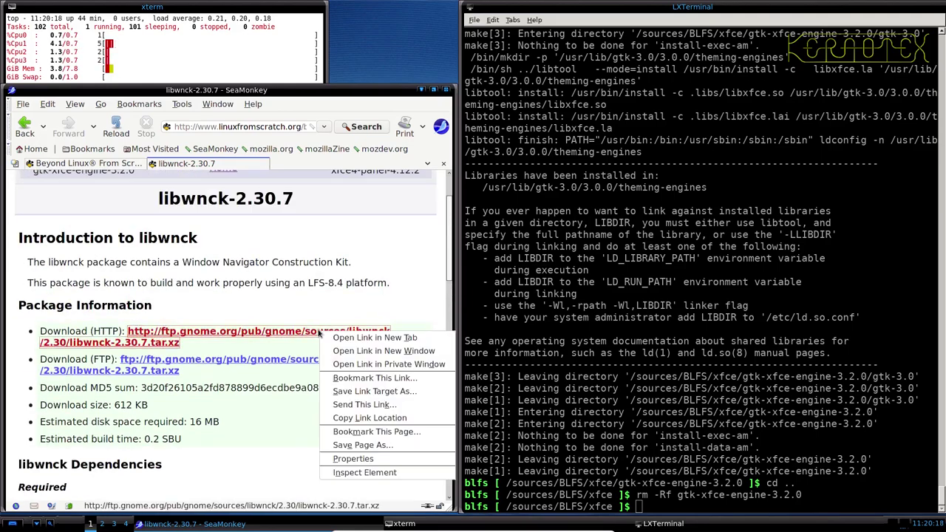
click(353, 419)
click(529, 396)
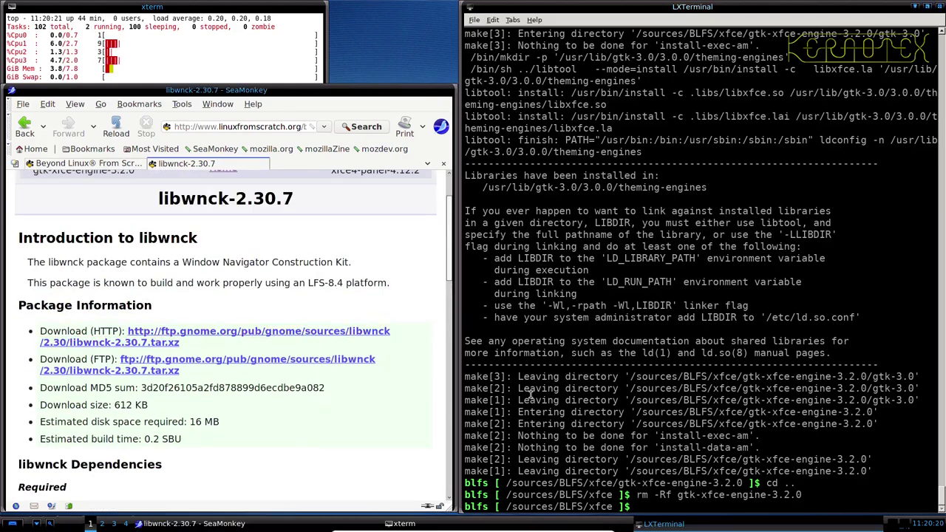
text(wget)
key(ctrl+shift+v)
key(Return)
key(Return)
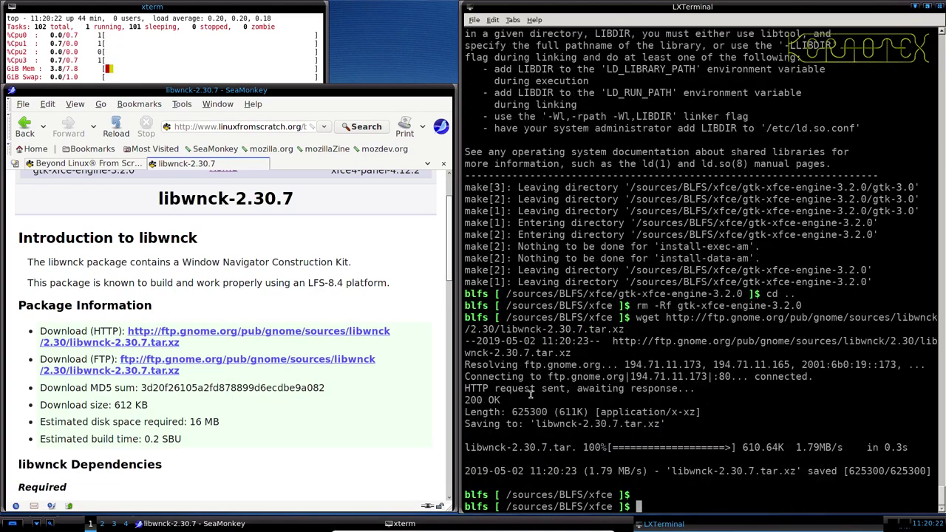
scroll(320, 402, down, 14)
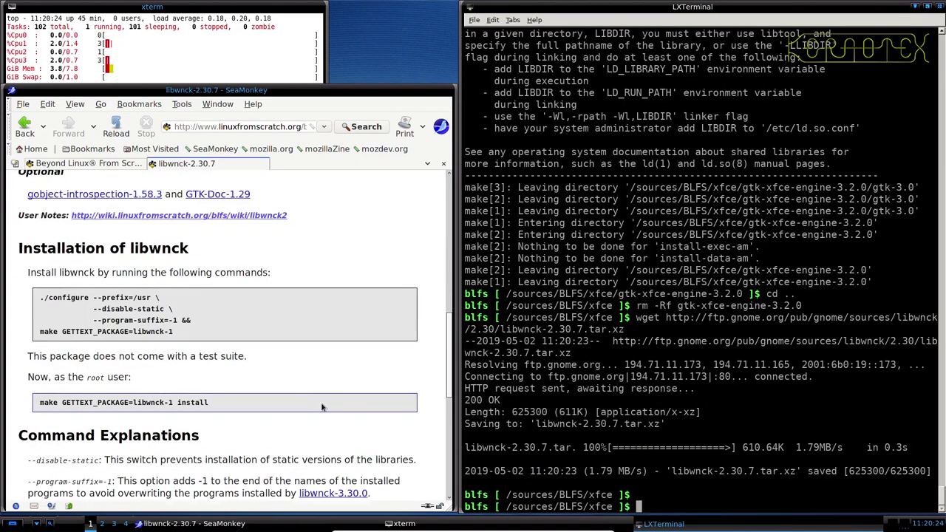
scroll(321, 406, down, 1)
Extract libwnck-2.30.7.tar.xz and enter the libwnck-2.30.7 directory
text(tar -)
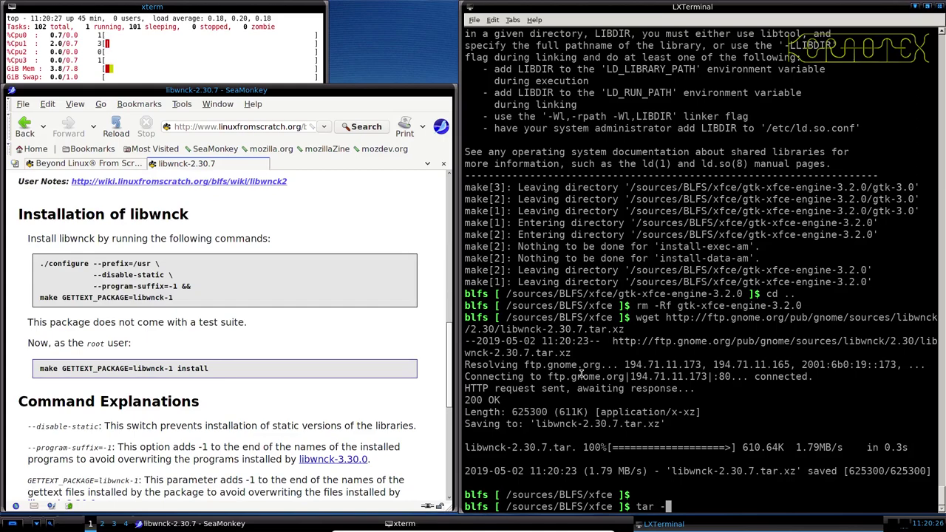
text(xvf libwnc)
key(Tab)
key(Return)
text(cd)
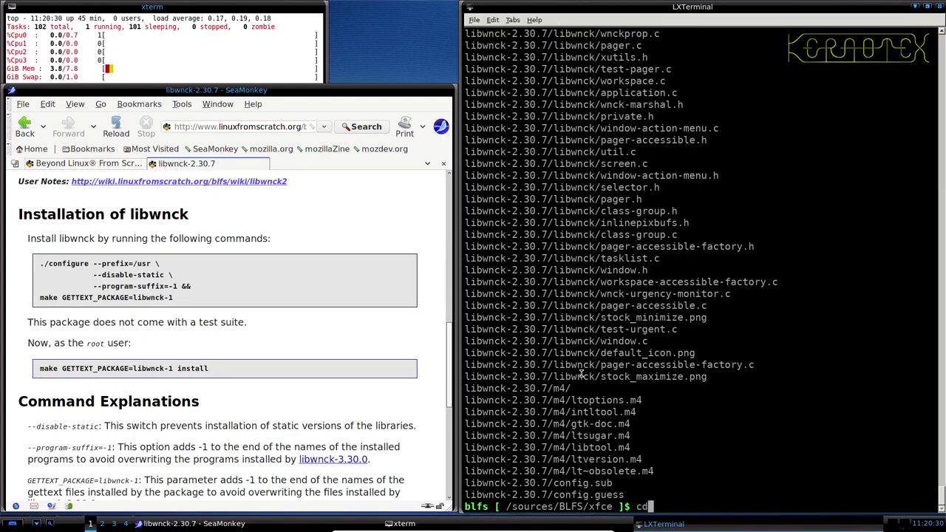
text( libwnc)
key(Tab)
key(Return)
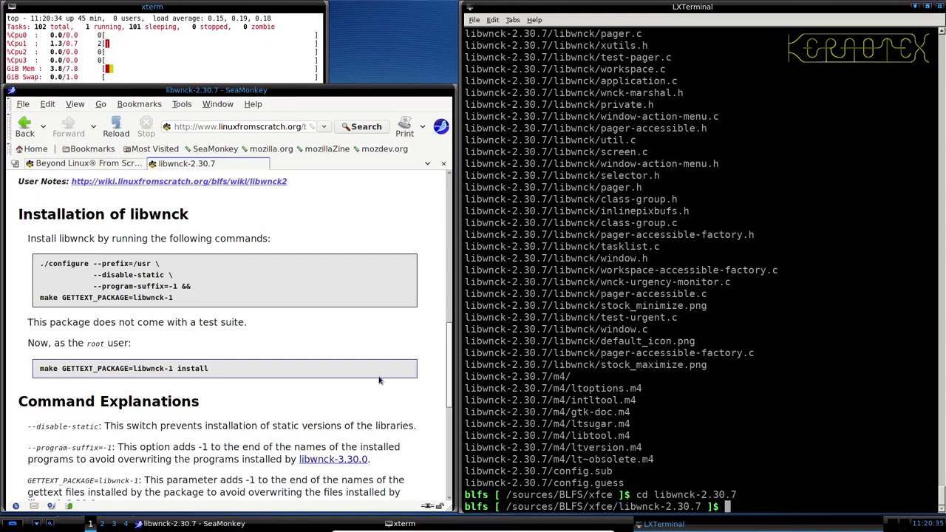
scroll(381, 381, down, 1)
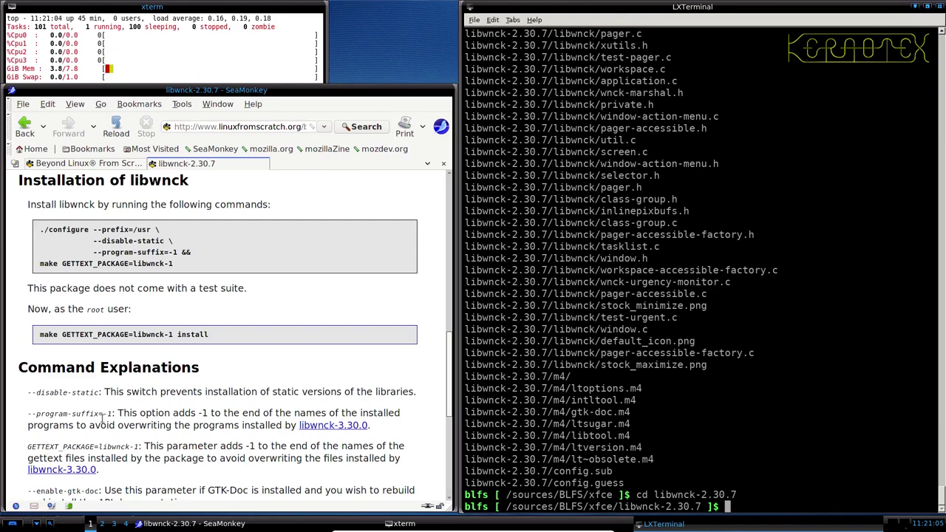
Select the libwnck ./configure … make GETTEXT_PACKAGE=libwnck-1 code block on the book page
scroll(106, 437, down, 1)
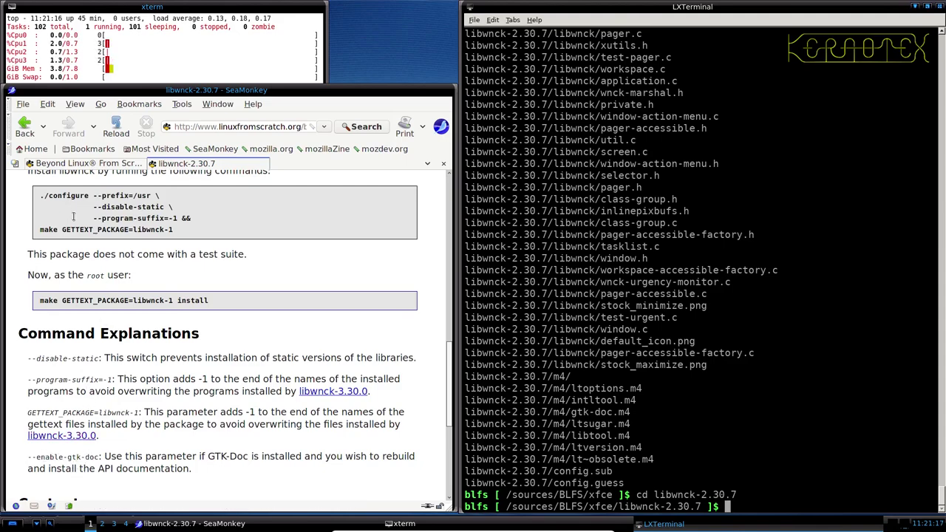
drag(41, 197, 194, 235)
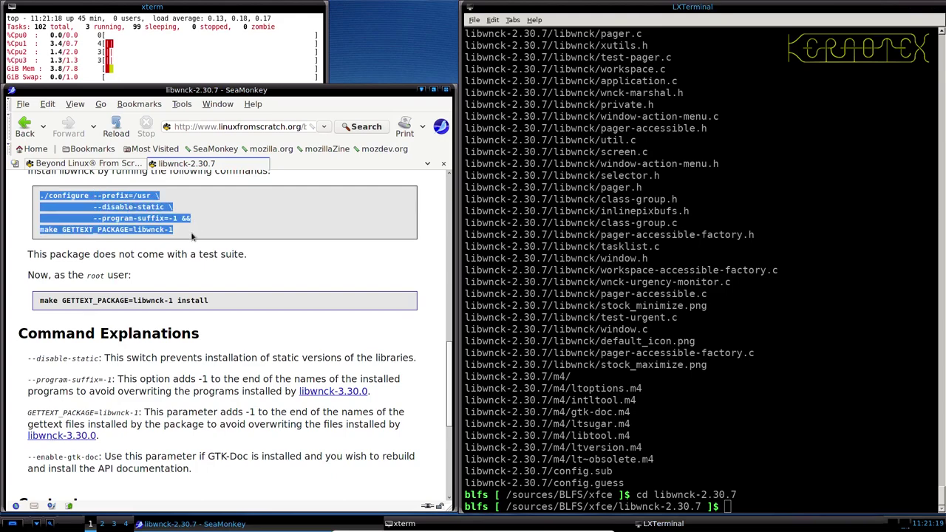
Paste and run libwnck's configure and make commands, then select the book's make install line
click(661, 295)
middle_click(661, 296)
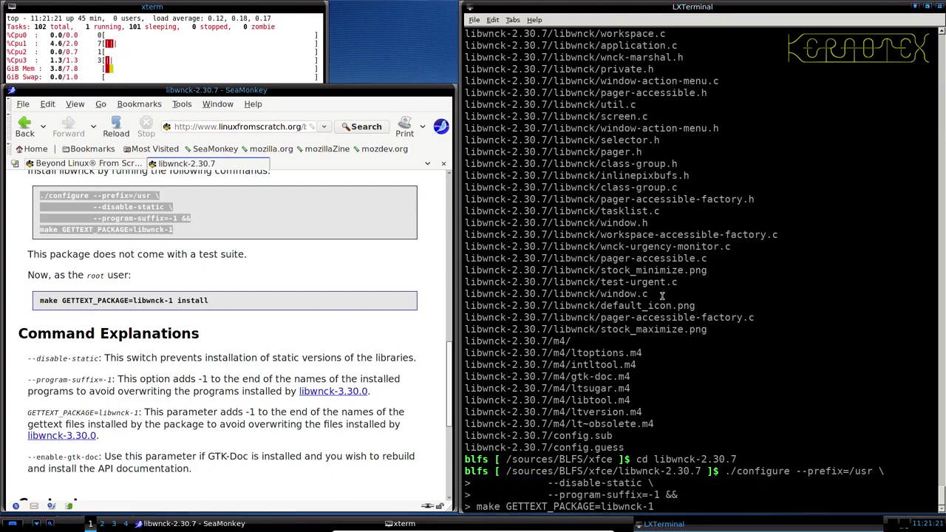
key(Return)
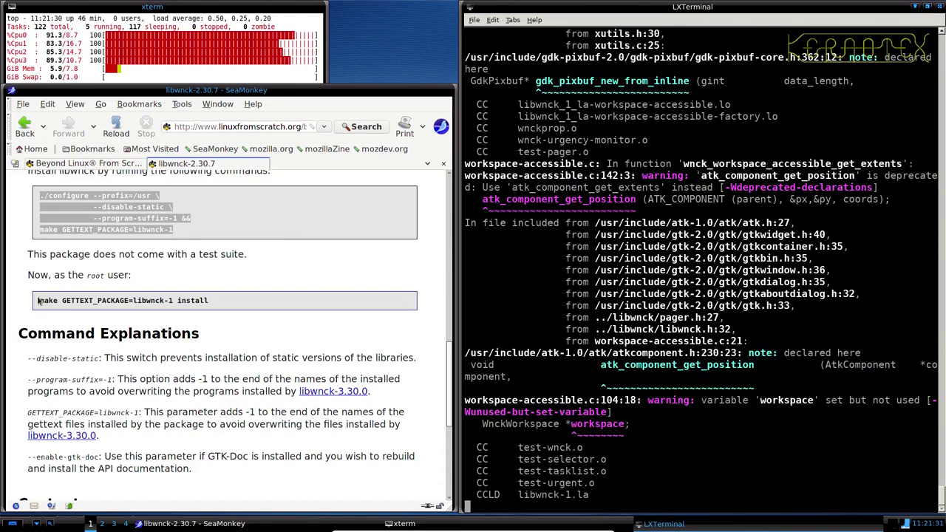
drag(39, 301, 222, 306)
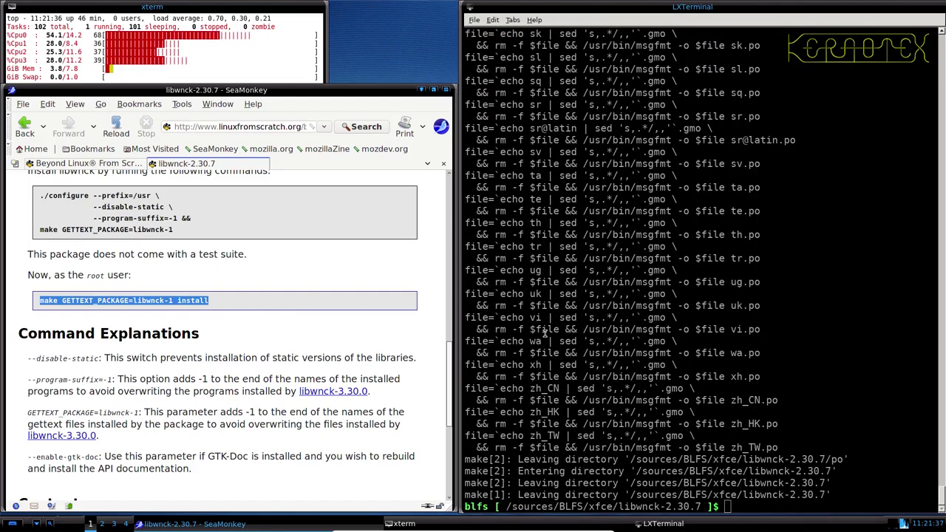
Install libwnck as root with sudo -E make GETTEXT_PACKAGE=libwnck-1 install
click(545, 333)
text(sudo -E)
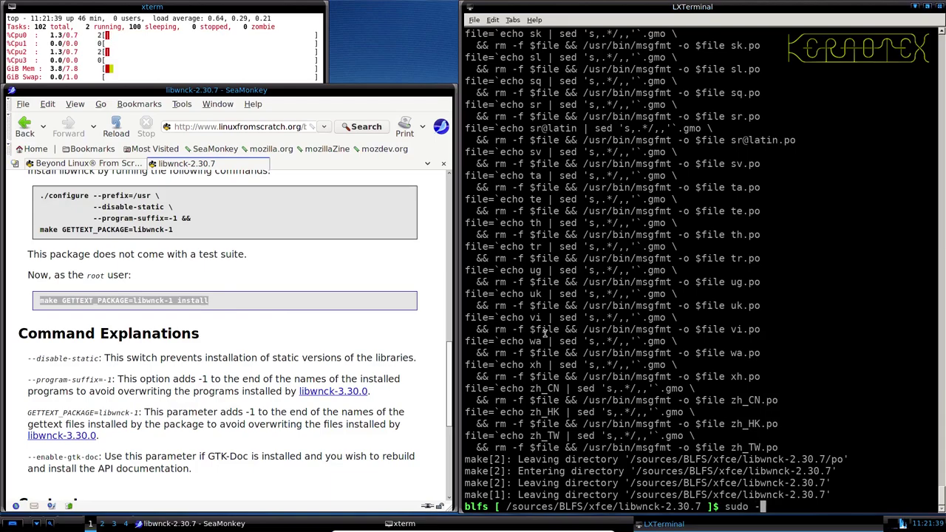
middle_click(585, 327)
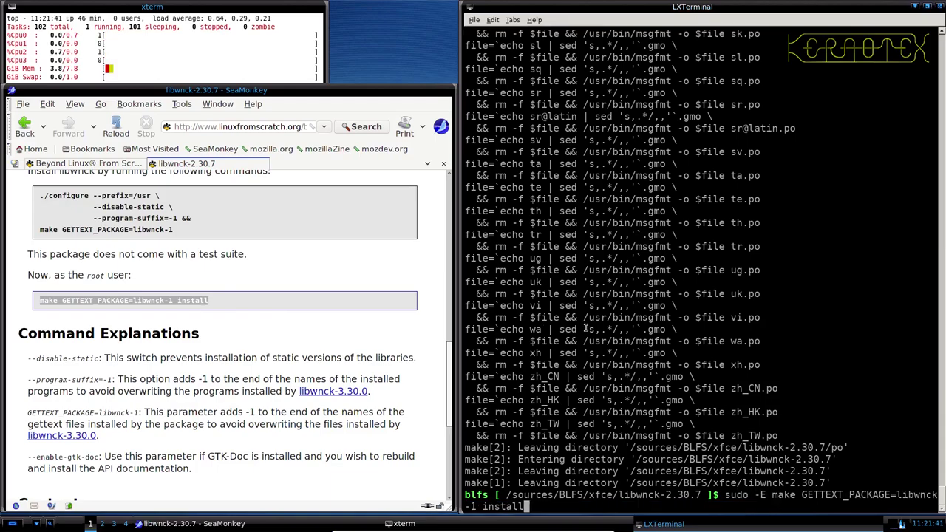
key(Return)
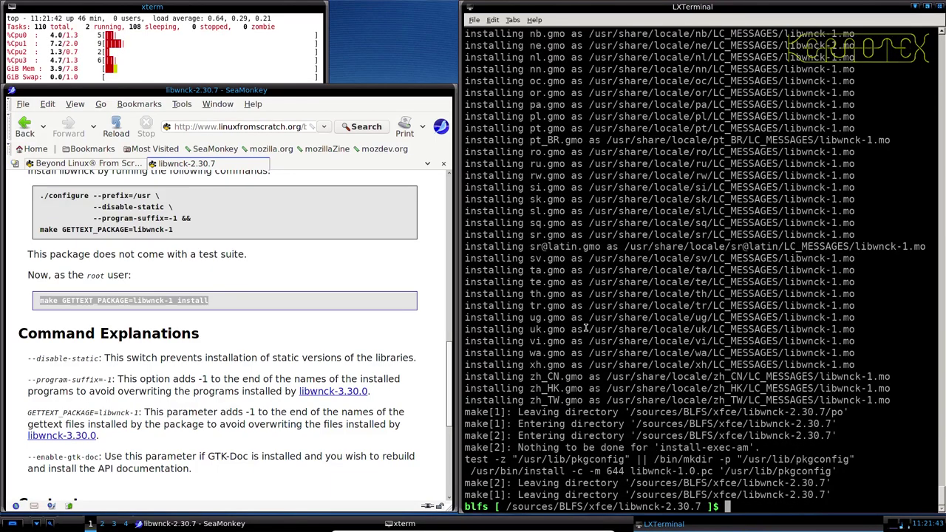
Go up to /sources/BLFS/xfce and delete the libwnck-2.30.7 source directory
text(cd ..)
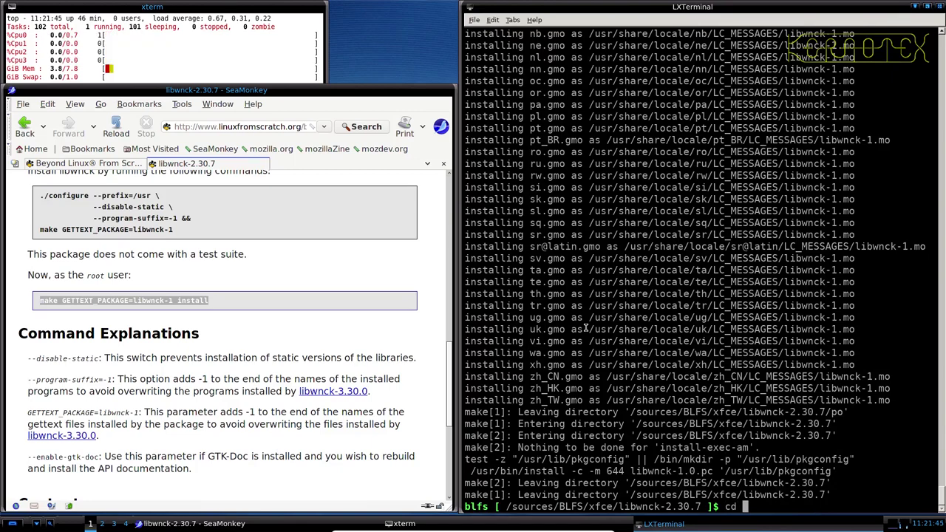
key(Return)
text(rm -Rf li)
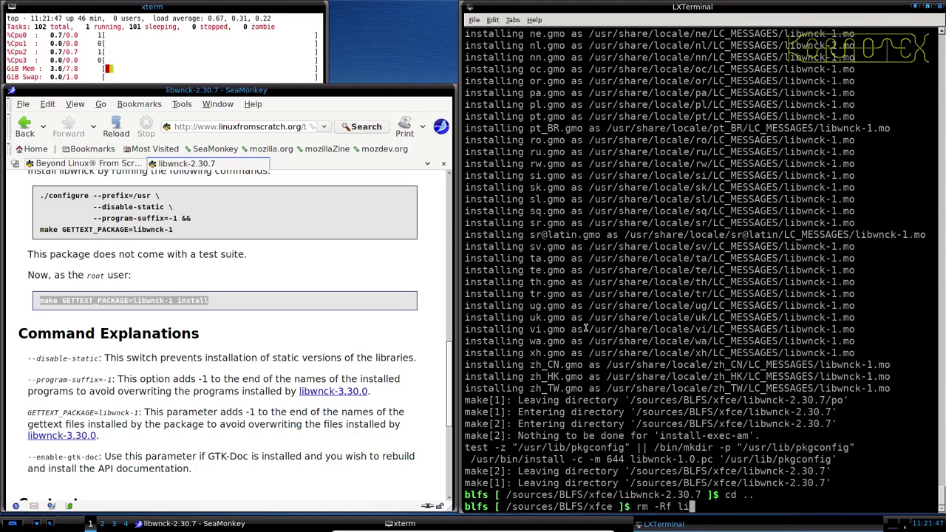
text(bwn)
key(Tab)
key(Return)
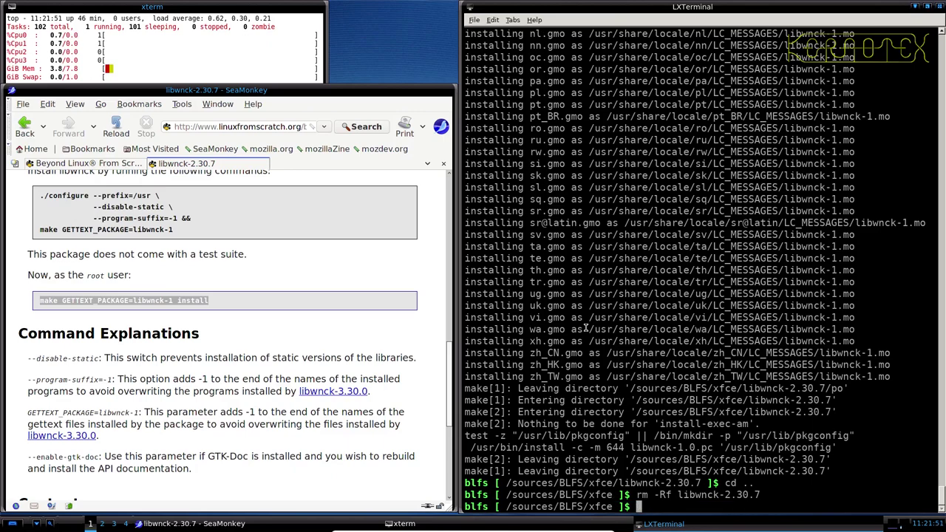
scroll(392, 345, down, 6)
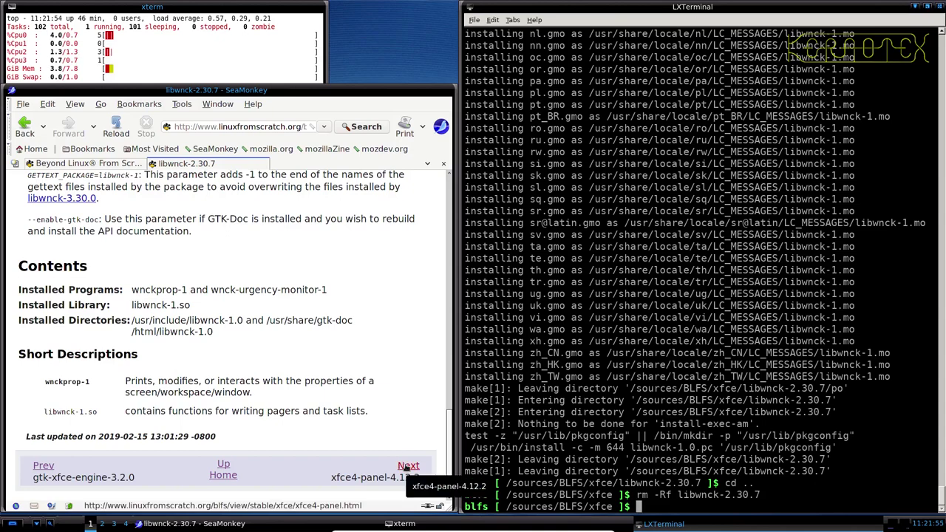
Go to the xfce4-panel-4.12.2 page and wget its tarball from the copied download link
click(406, 466)
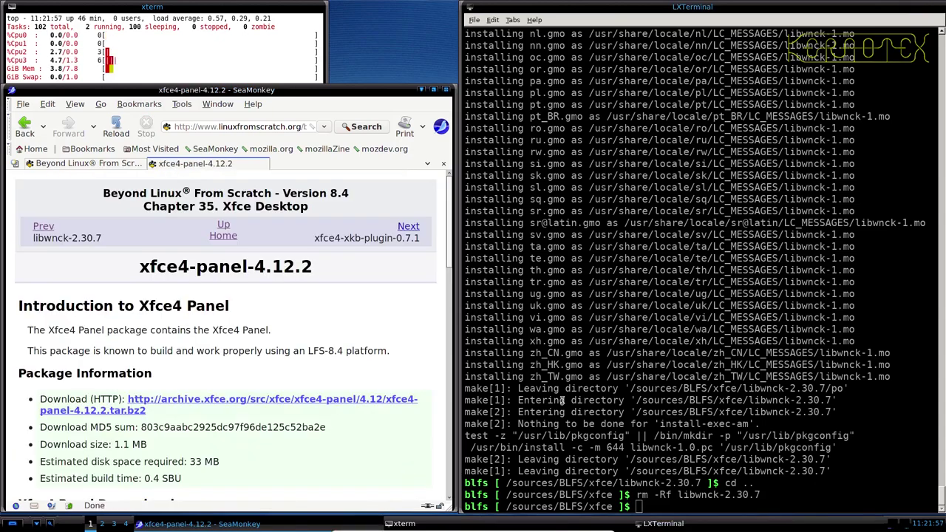
click(580, 394)
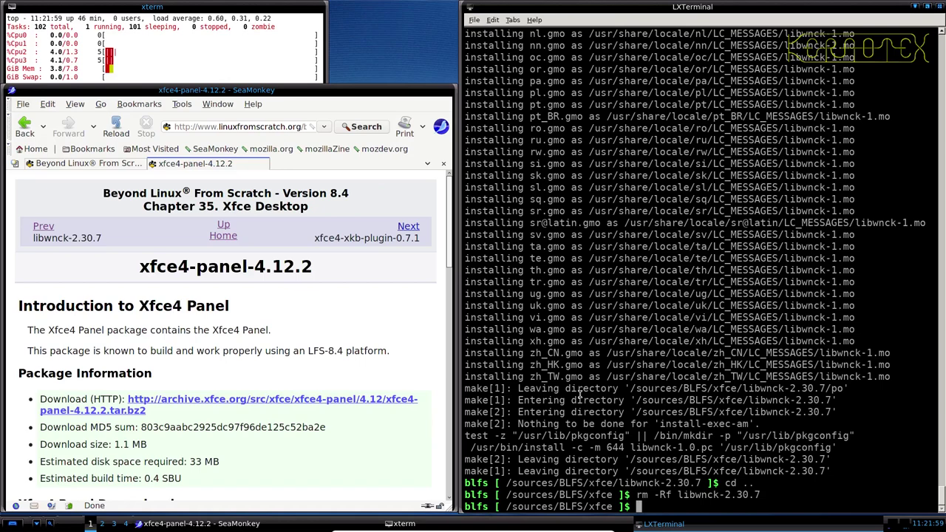
text(wget)
scroll(386, 399, down, 3)
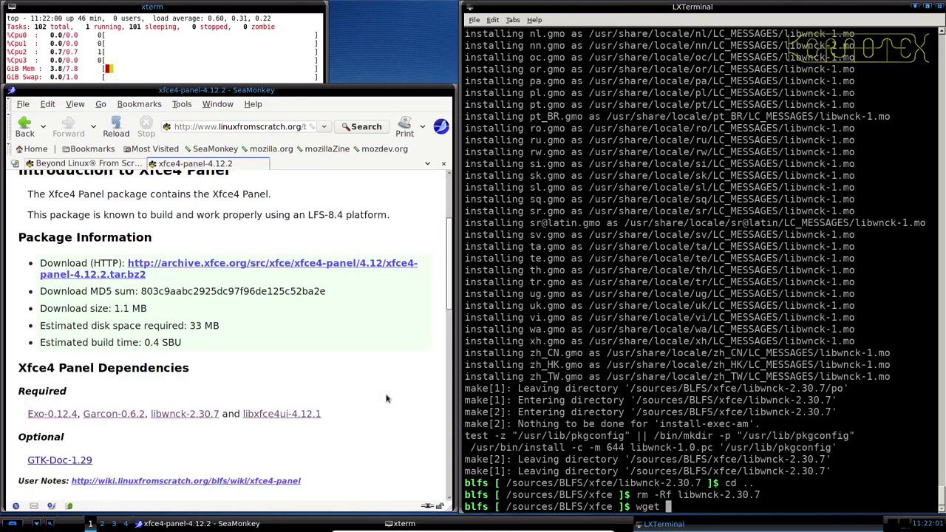
scroll(386, 399, down, 2)
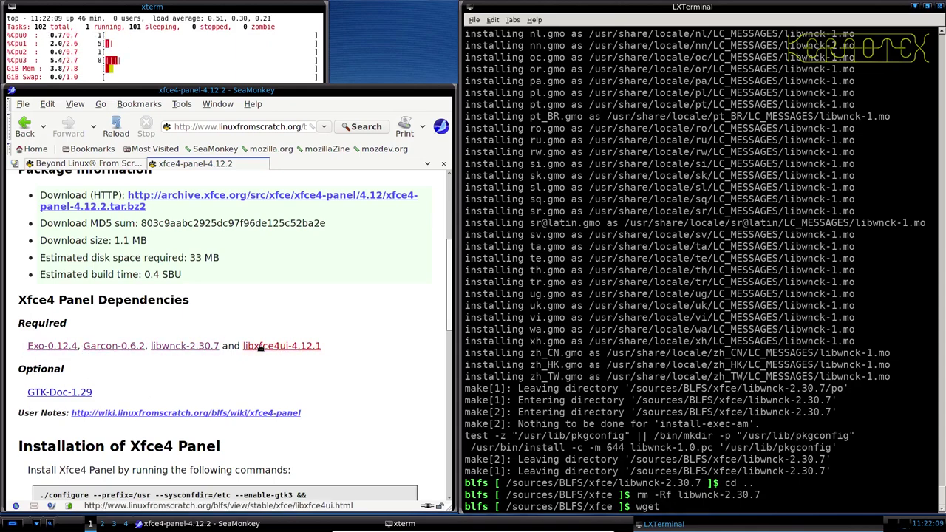
scroll(260, 347, up, 3)
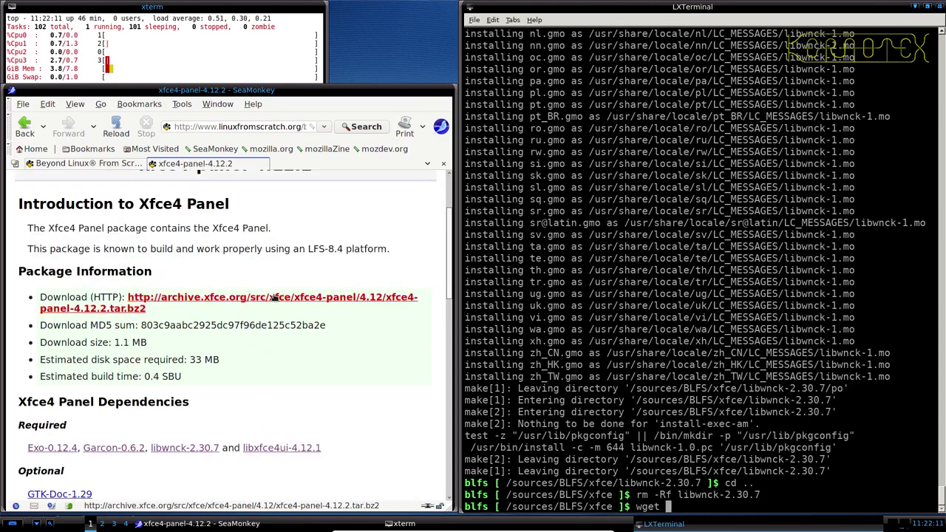
right_click(274, 297)
click(326, 384)
middle_click(516, 354)
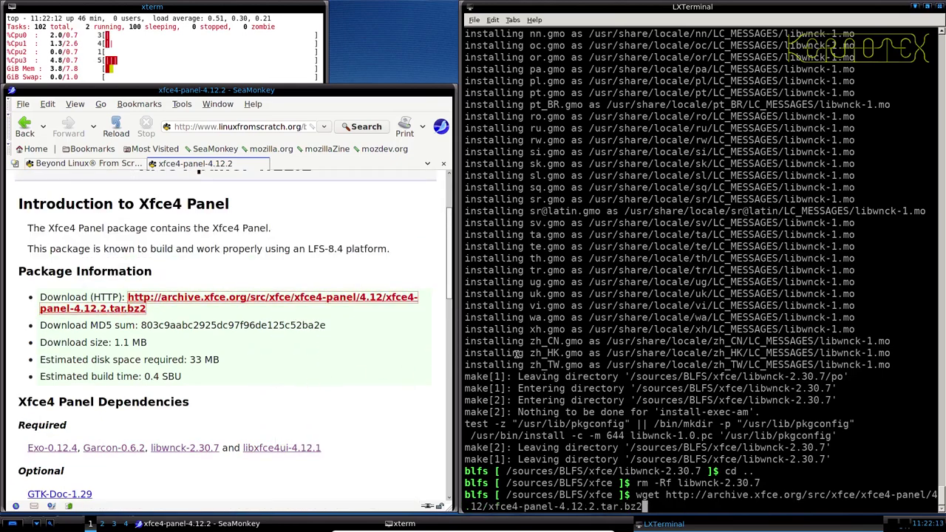
key(Return)
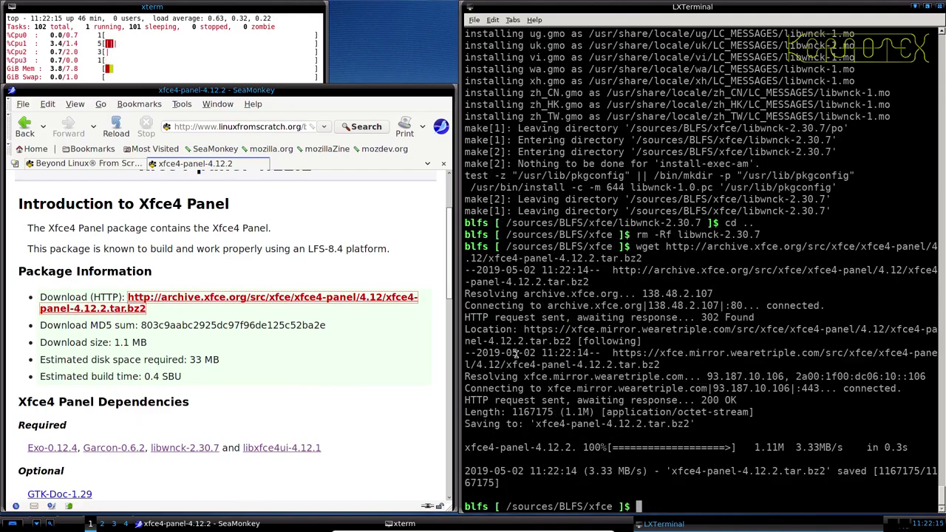
Extract xfce4-panel-4.12.2.tar.bz2 and enter the xfce4-panel-4.12.2 source directory
text(tar -xvf xfce4-panel-4.12.2.tar.bz2)
key(Return)
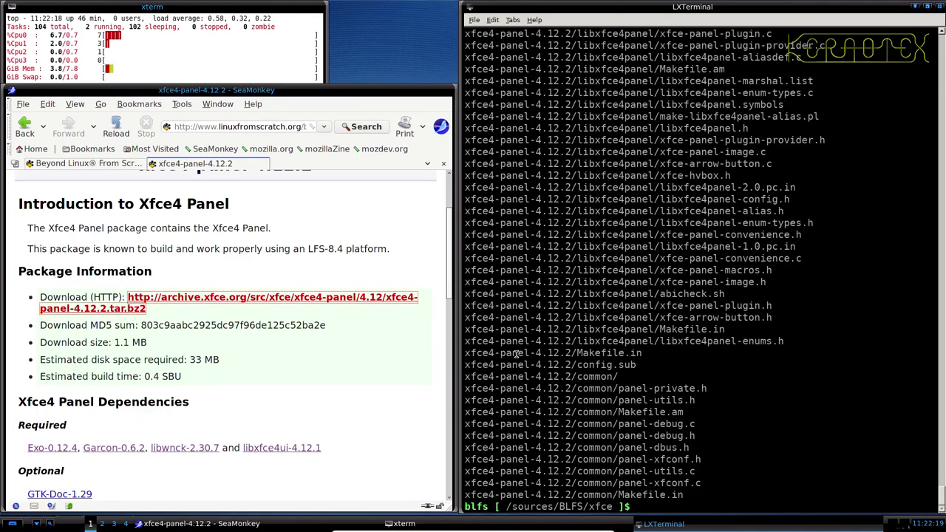
text(cd xfce4-panel-4.12.2)
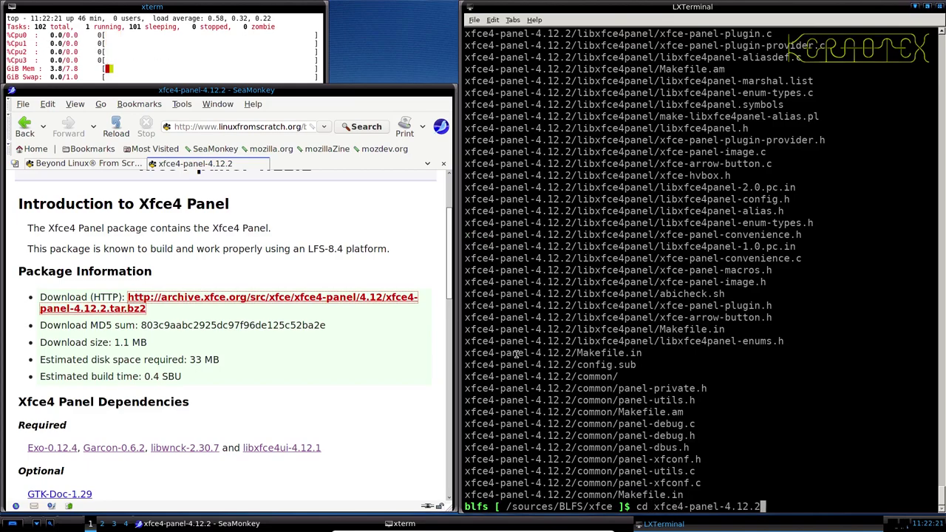
key(Return)
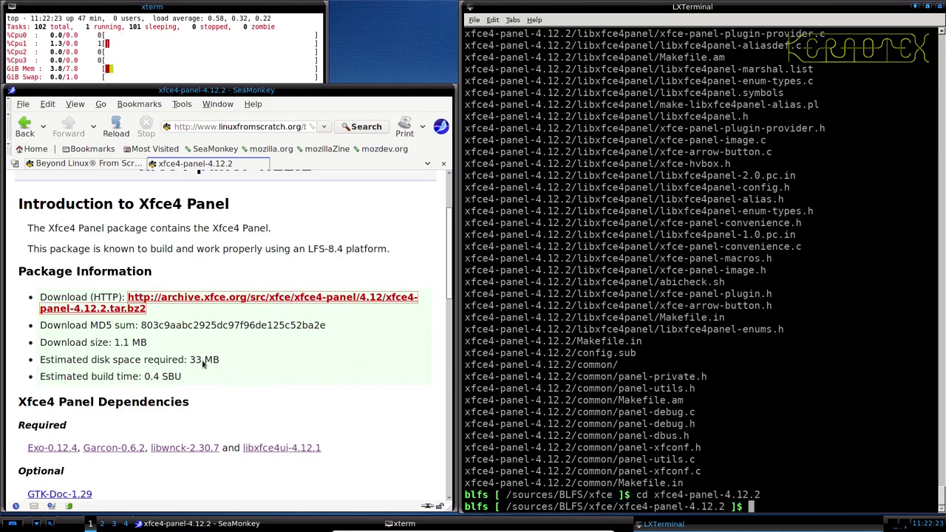
scroll(203, 362, down, 5)
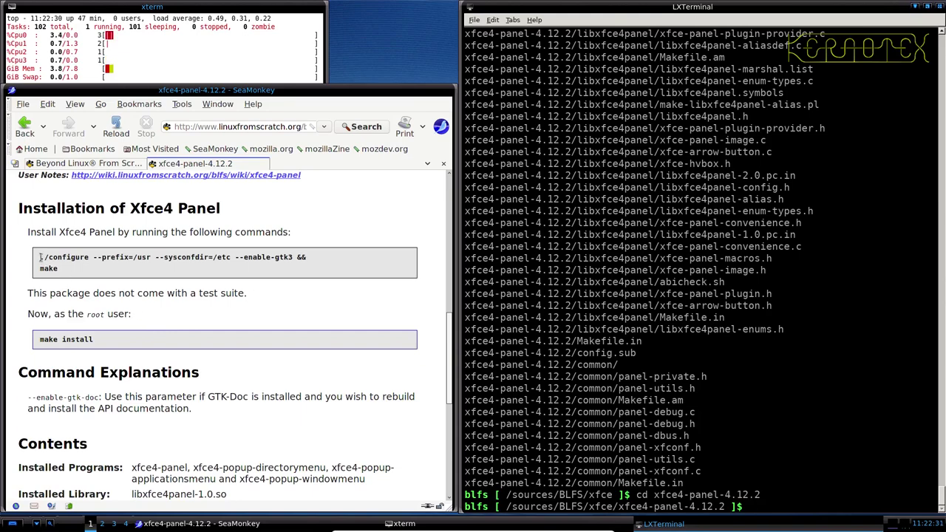
Paste and run xfce4-panel's configure && make commands, then select the book's make install line
drag(40, 257, 77, 270)
middle_click(581, 308)
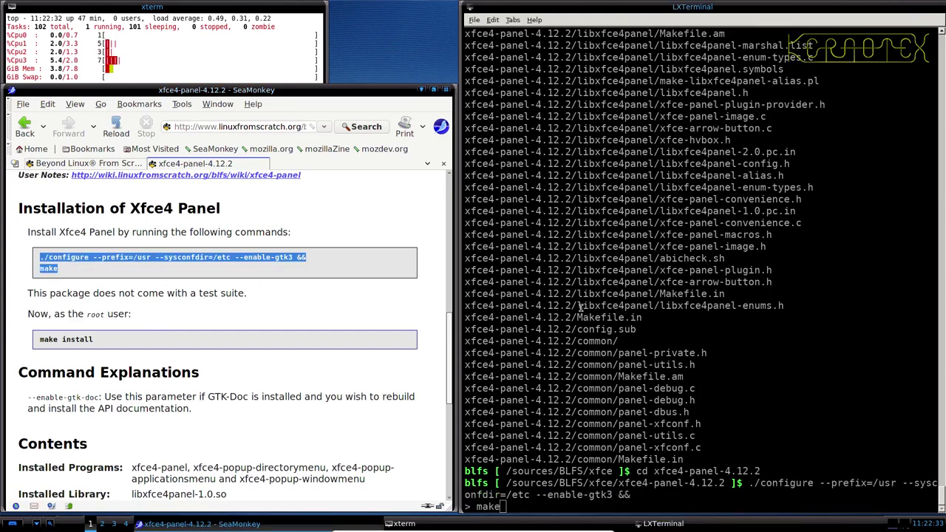
click(581, 308)
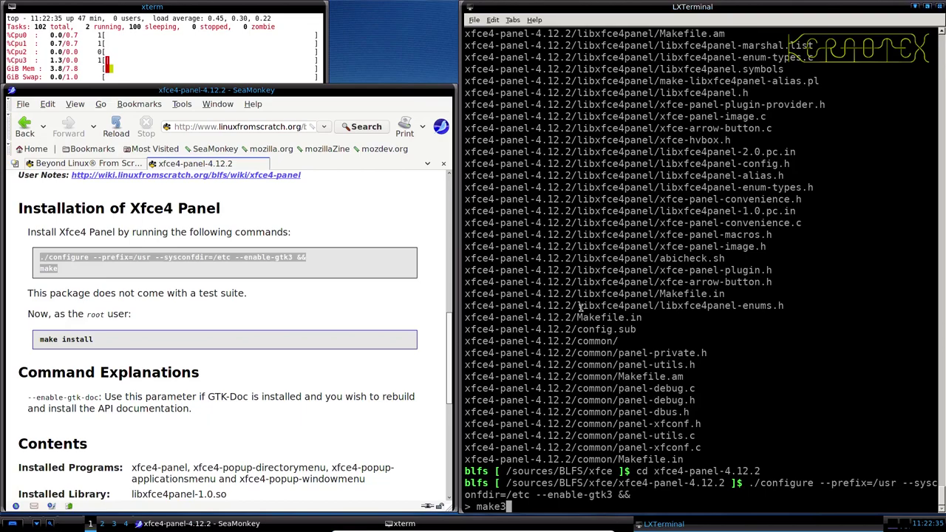
key(Return)
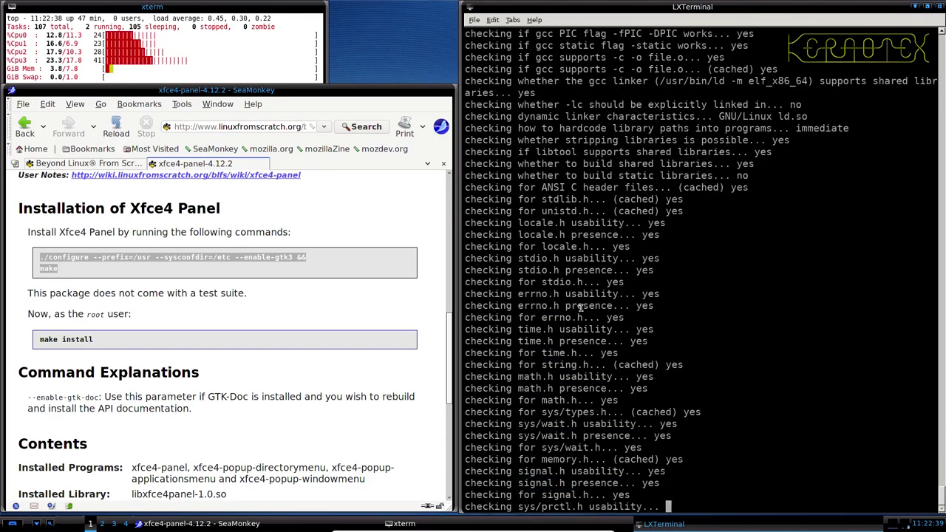
drag(38, 339, 108, 345)
key(ctrl+c)
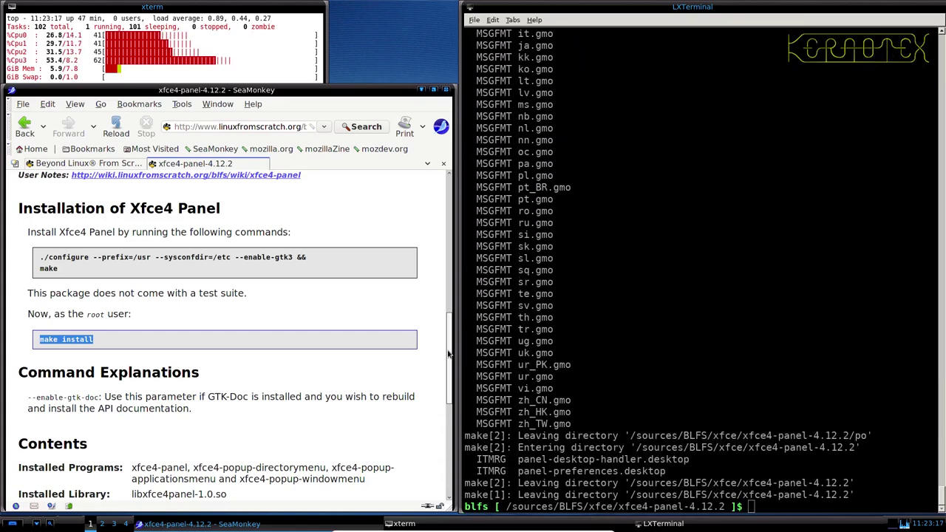
Install xfce4-panel-4.12.2 as root with sudo -E make install
click(566, 353)
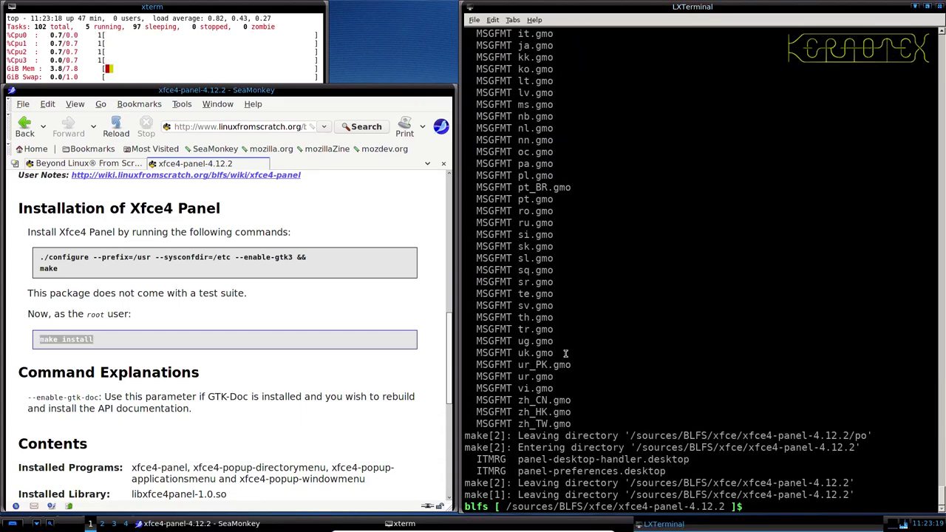
text(sudo -E)
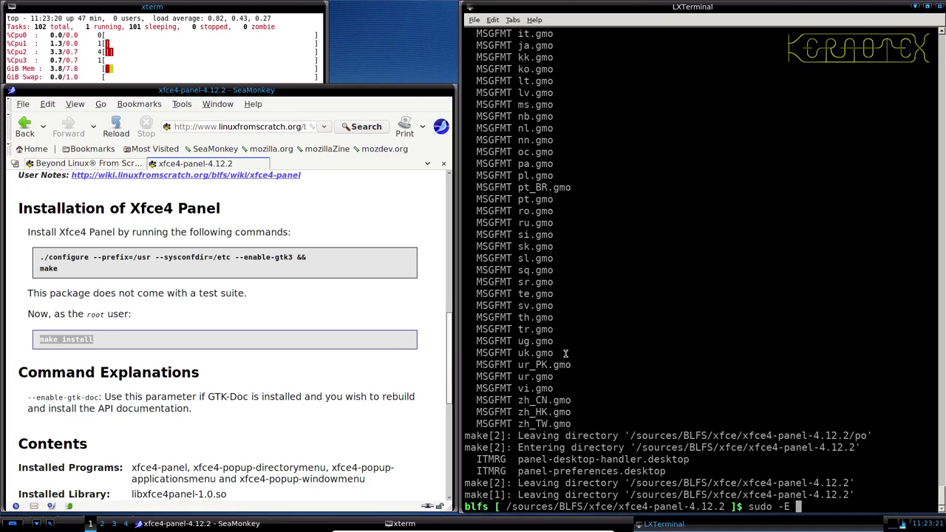
middle_click(560, 353)
key(Return)
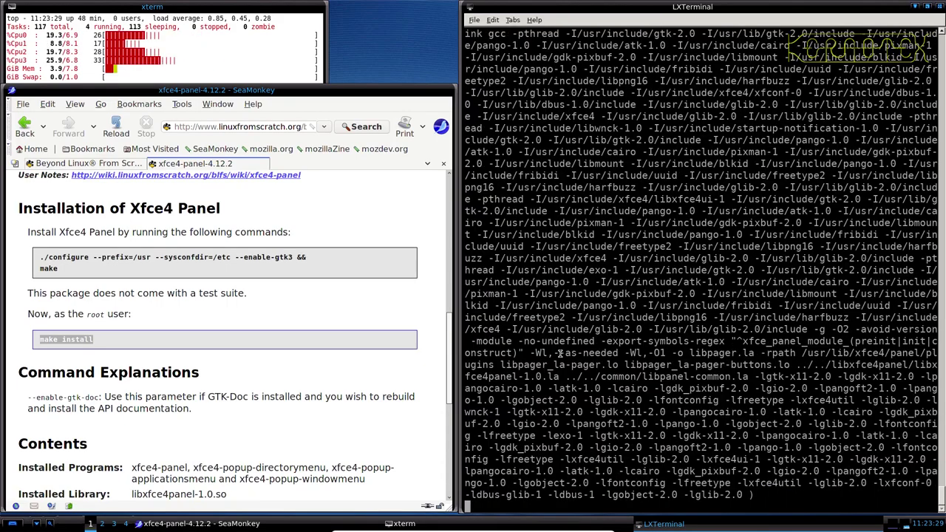
scroll(385, 390, down, 2)
scroll(384, 390, down, 6)
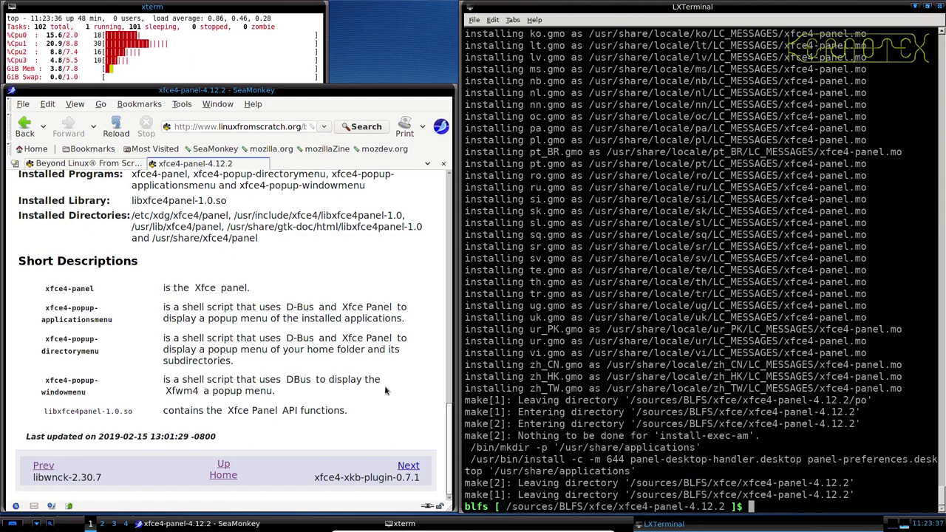
Delete the xfce4-panel-4.12.2 source directory from the xfce sources folder
text(cd ..)
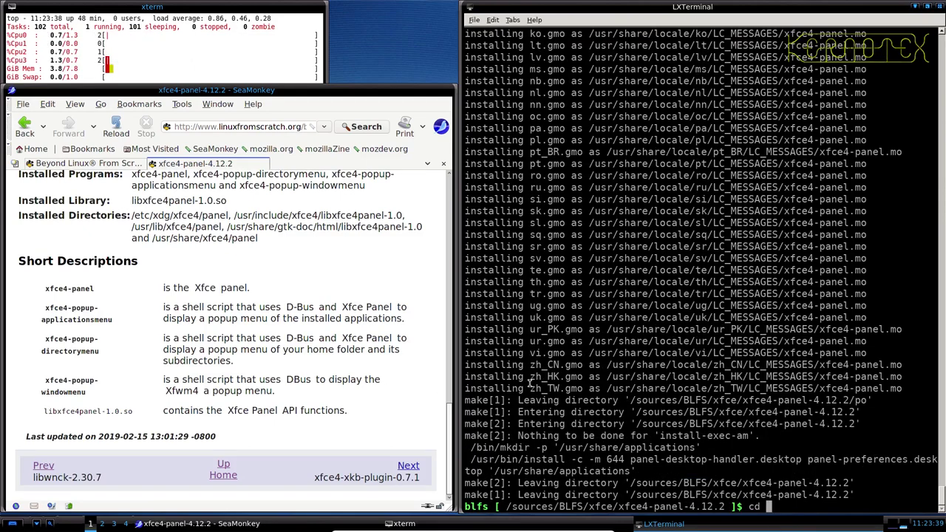
key(Return)
text(rm -Rf xfce)
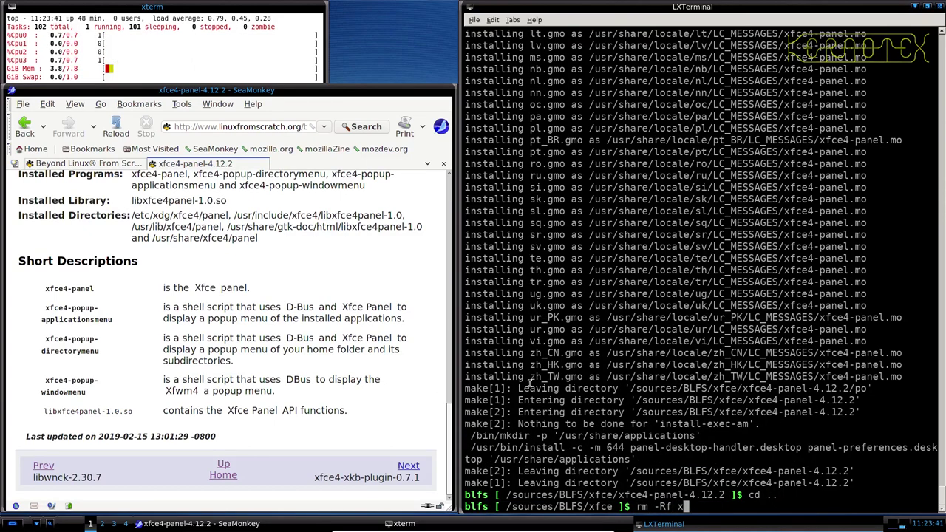
key(Tab)
key(Return)
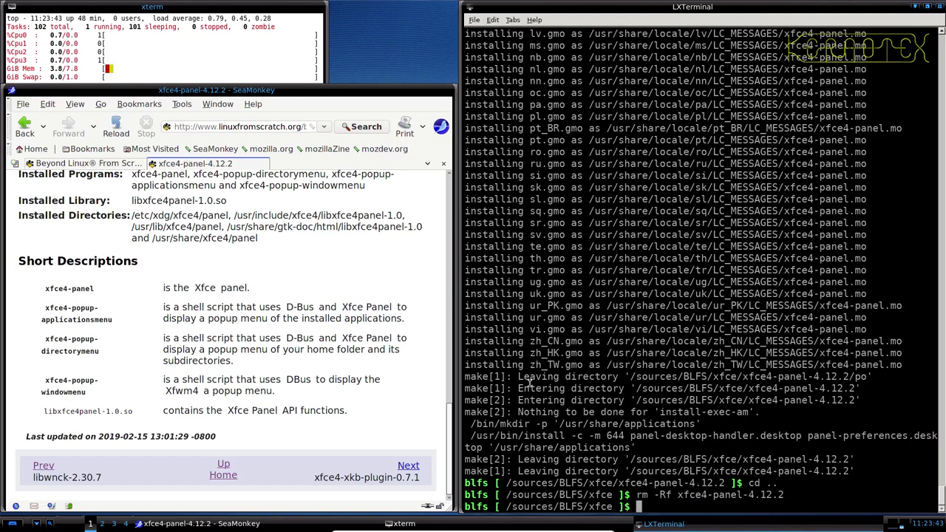
Go to the book's xfce4-xkb-plugin-0.7.1 page and briefly check the librsvg tarball listing
click(408, 466)
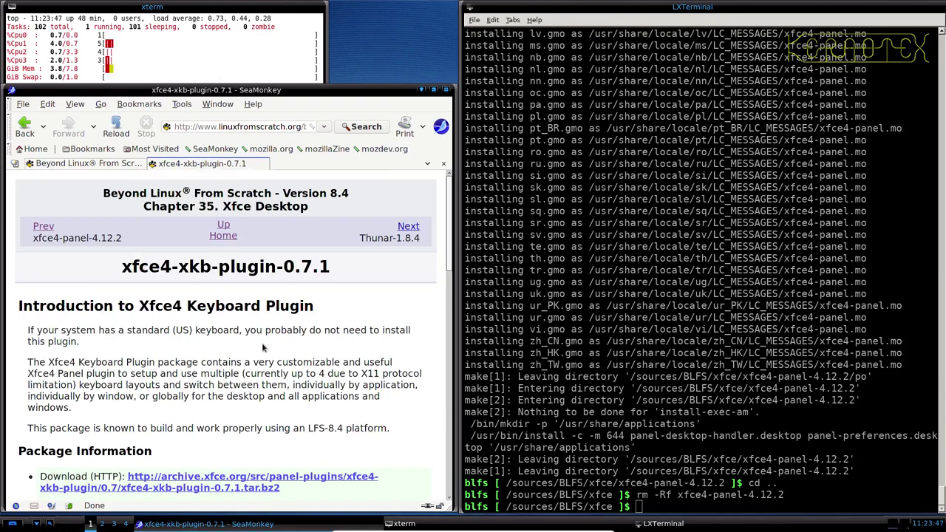
scroll(262, 347, down, 5)
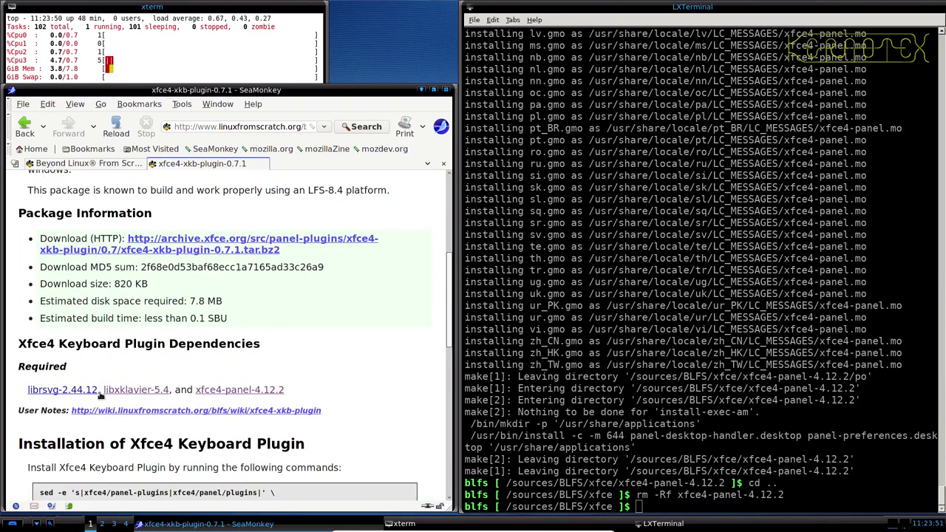
click(529, 389)
text(ls )
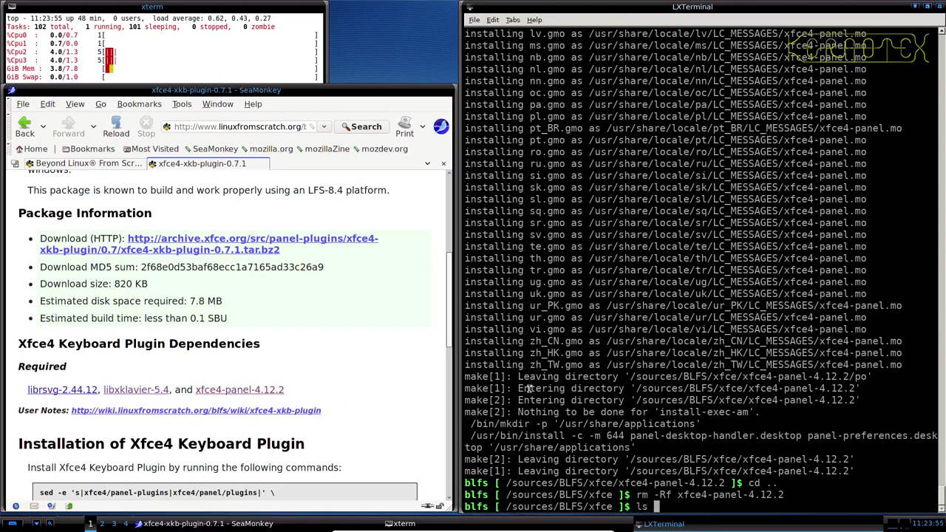
text(-l ../li)
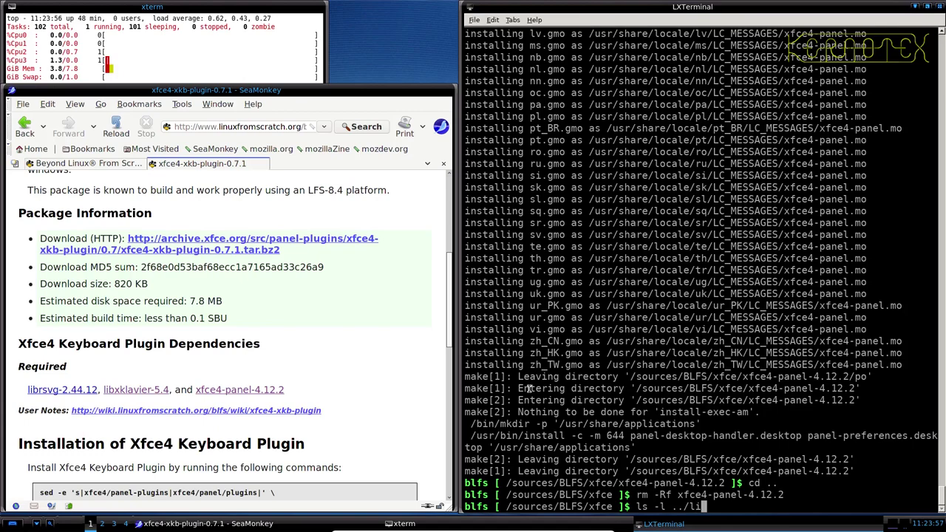
text(brs)
key(Tab)
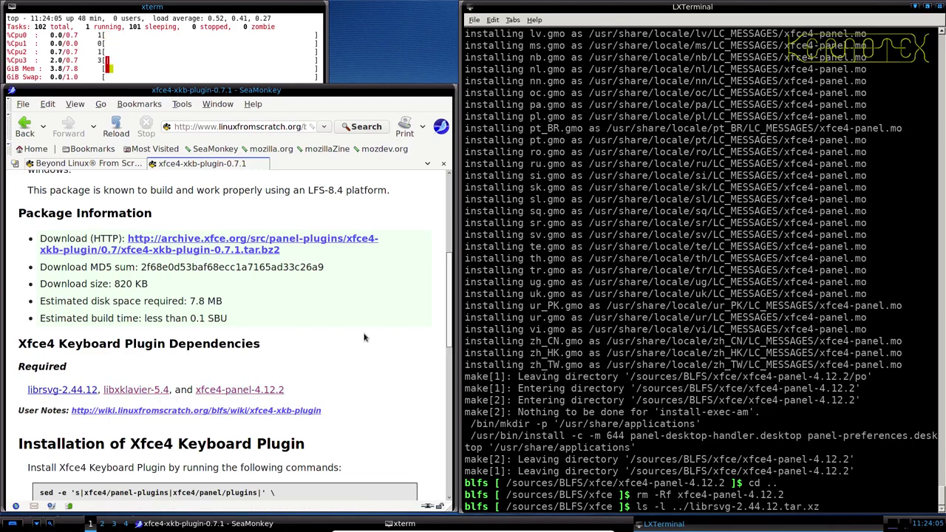
key(ctrl+c)
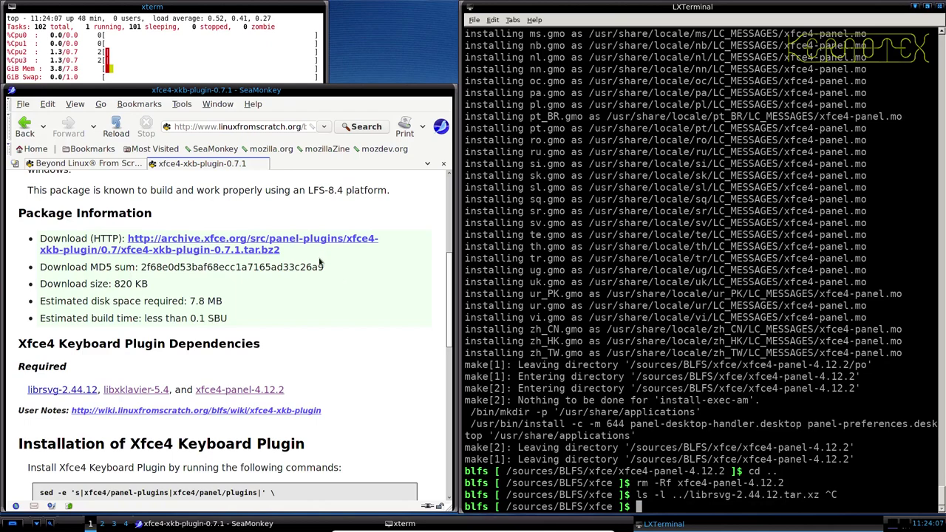
Download the xfce4-xkb-plugin-0.7.1 tarball with wget using the copied link
right_click(312, 237)
click(347, 322)
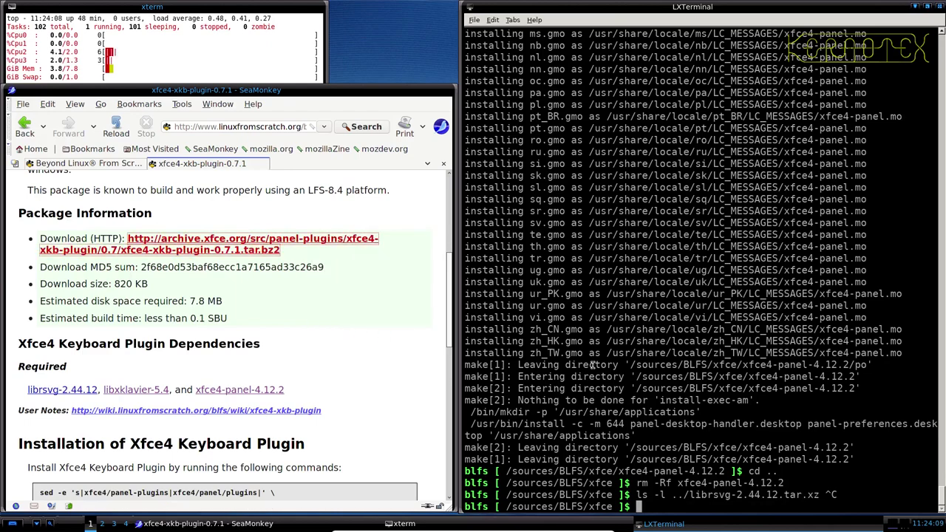
text(wget)
key(ctrl+shift+v)
key(Return)
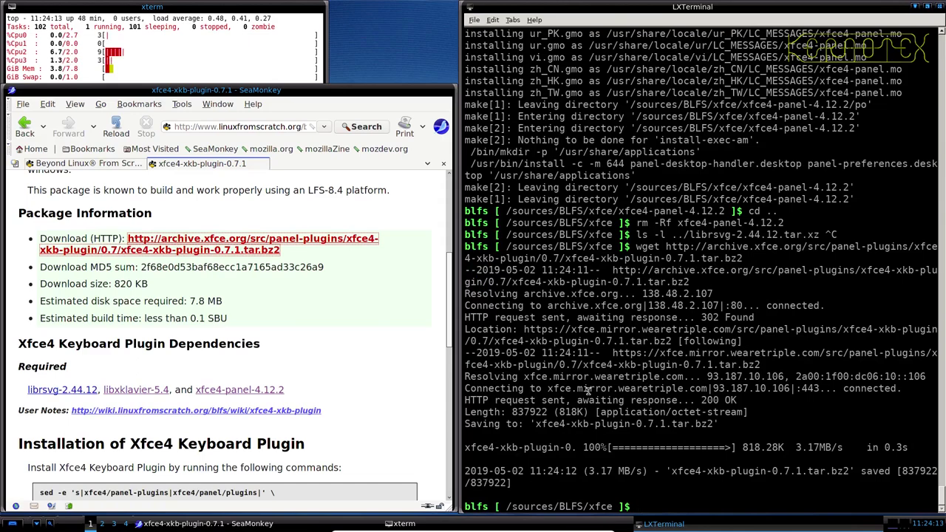
Extract xfce4-xkb-plugin-0.7.1.tar.bz2 and enter the xfce4-xkb-plugin-0.7.1 directory
text(tar -xvf xf)
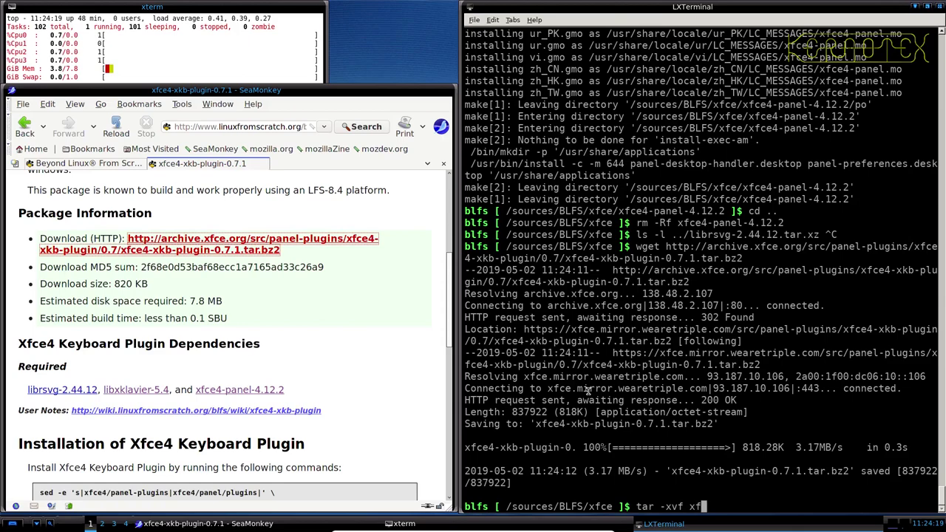
text(cc)
text(e4-)
text(x)
key(Tab)
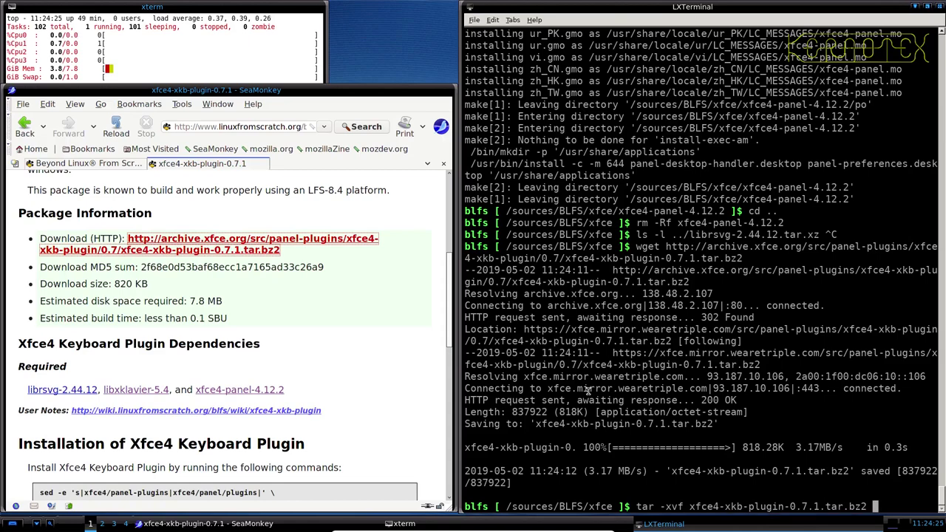
key(Return)
text(cd xf)
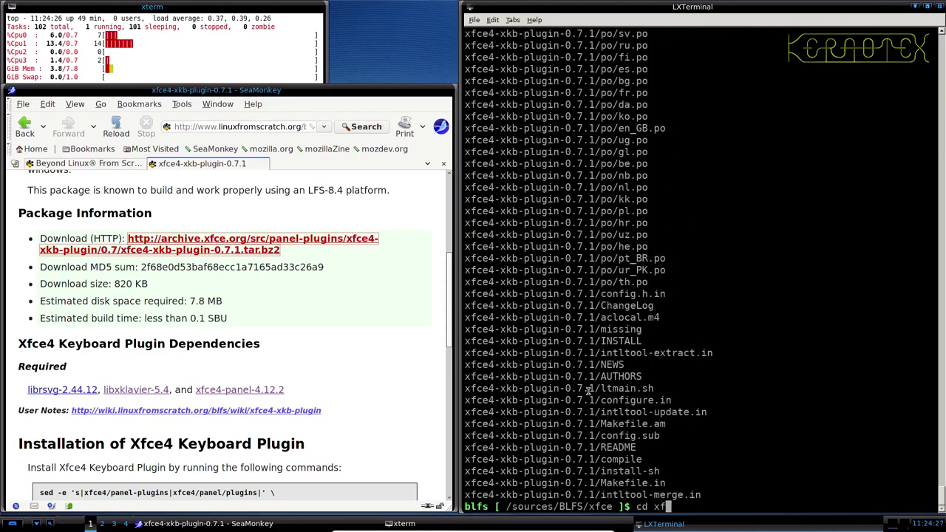
text(ce4-)
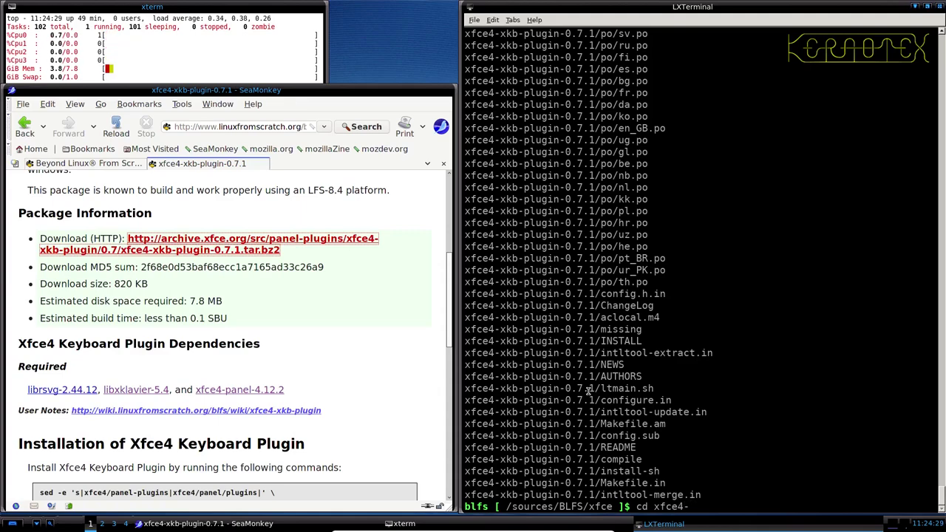
text(x)
key(Tab)
key(Return)
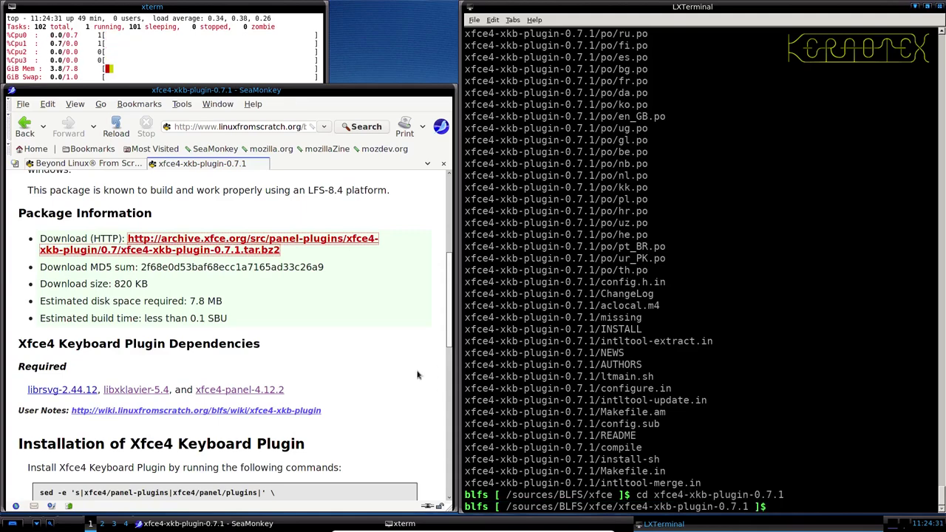
scroll(417, 375, down, 7)
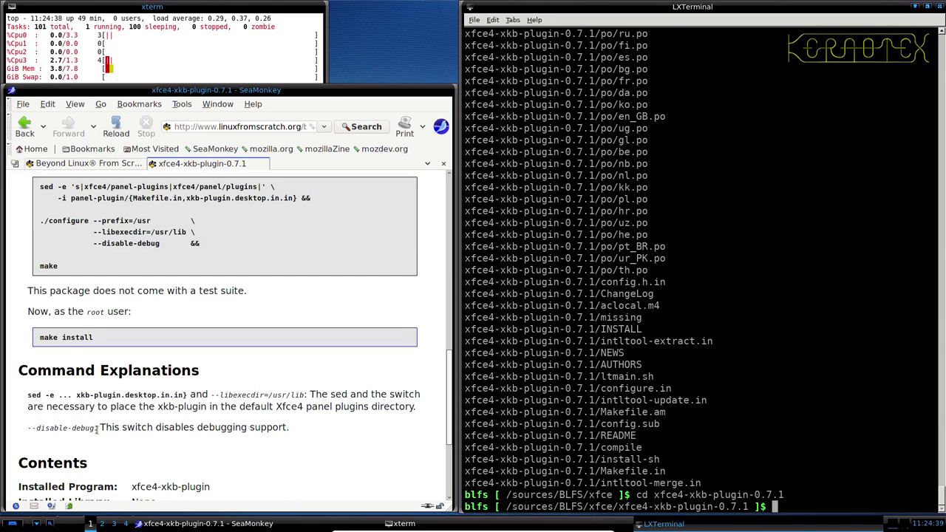
Run the book's sed, configure and make commands for xfce4-xkb-plugin-0.7.1
drag(41, 188, 67, 269)
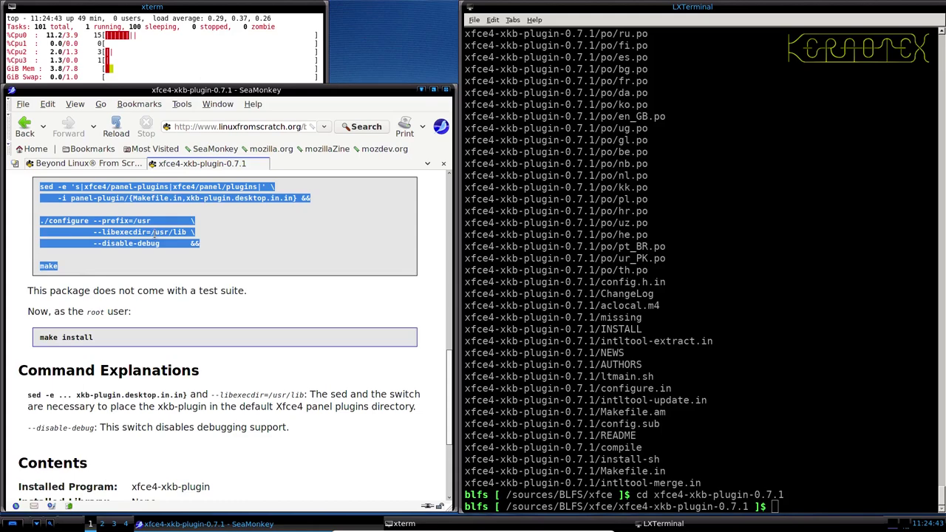
click(721, 343)
middle_click(721, 344)
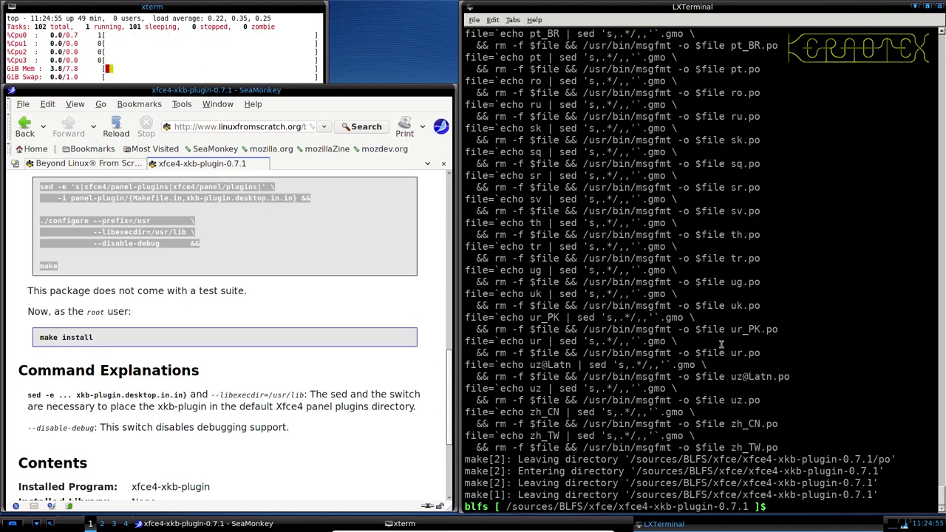
Install the xkb plugin as root, recalling sudo -E make install from history
key(ctrl+r)
text(insta': sudo -E make install)
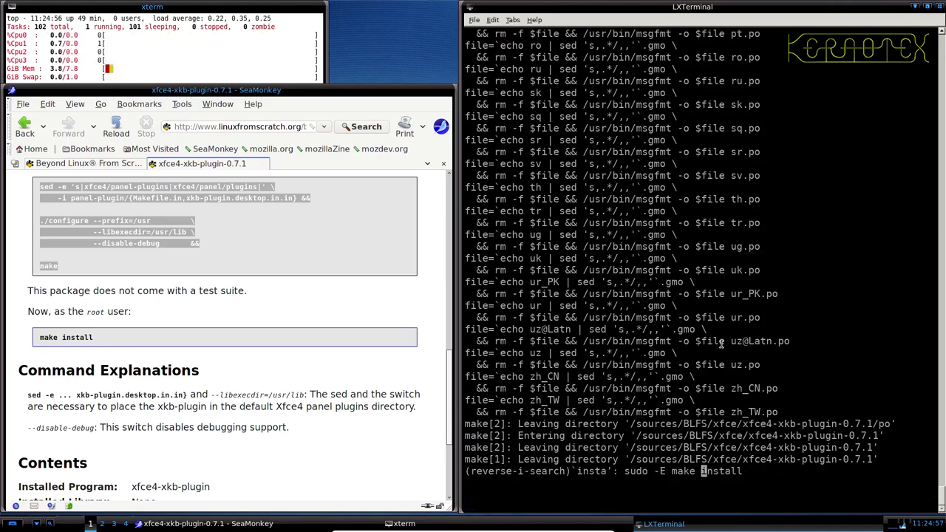
key(Return)
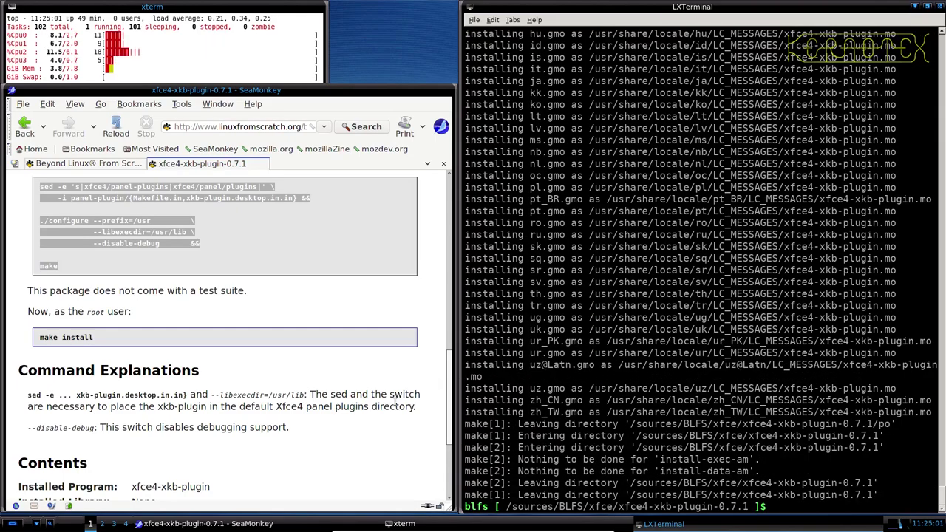
scroll(421, 403, down, 5)
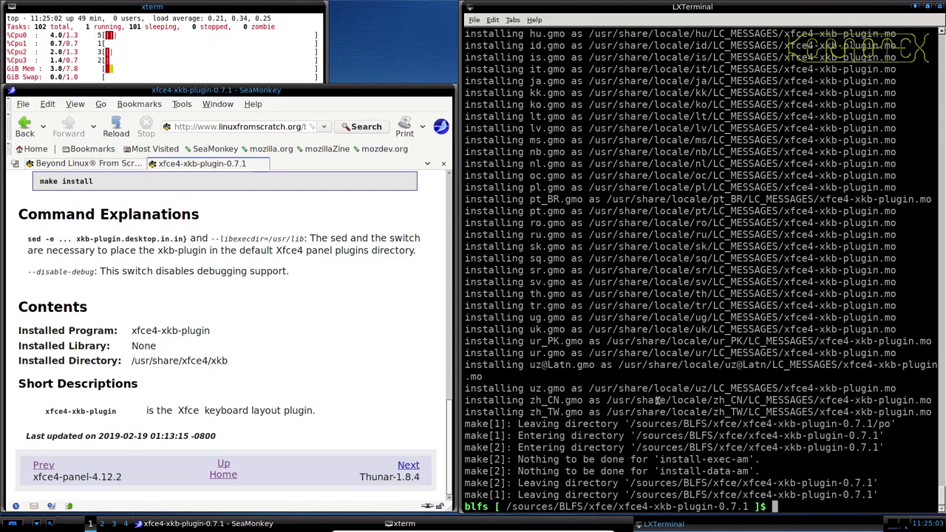
Delete the xfce4-xkb-plugin-0.7.1 source directory and advance the book to Thunar-1.8.4
text(cd ..)
key(Return)
text(rm)
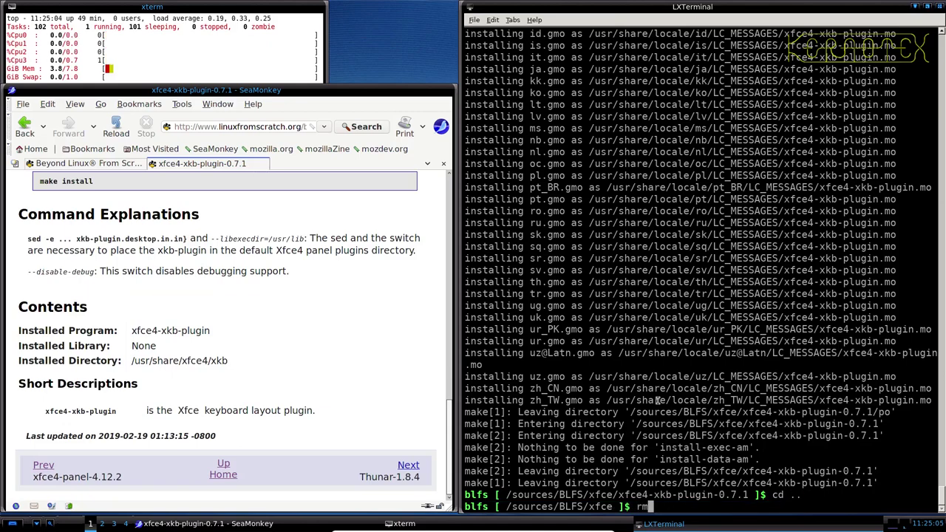
text( -Rf xfce4-x)
key(Tab)
key(Return)
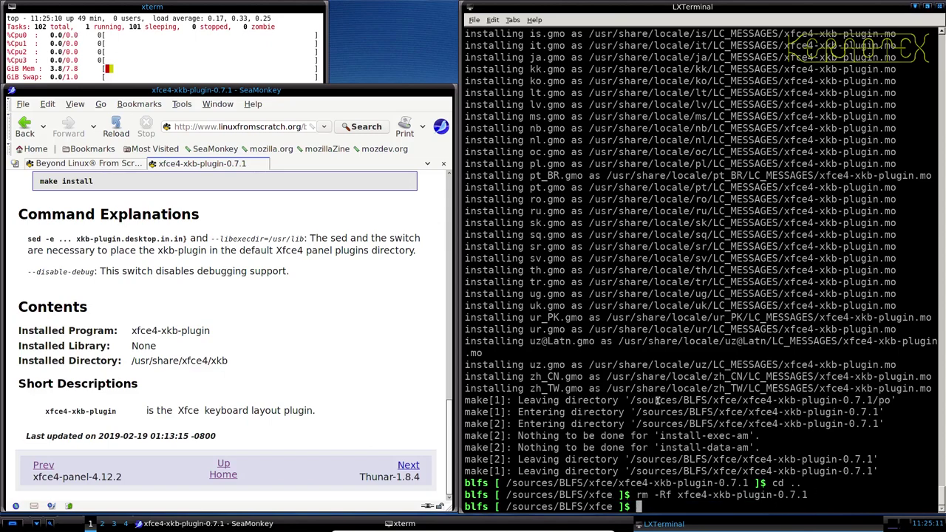
click(413, 464)
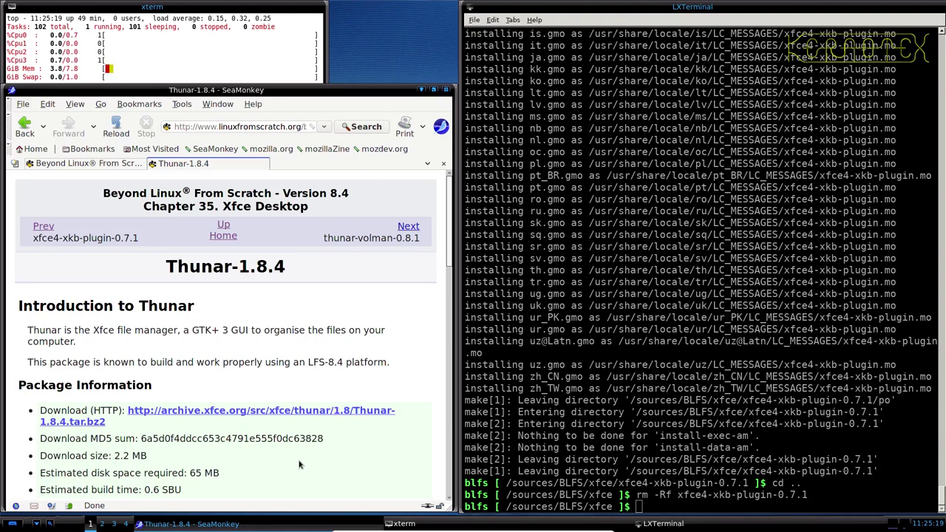
Check for gnome tarballs and open gnome-icon-theme and lxde-icon-theme-0.5.1 in background tabs
scroll(299, 464, down, 1)
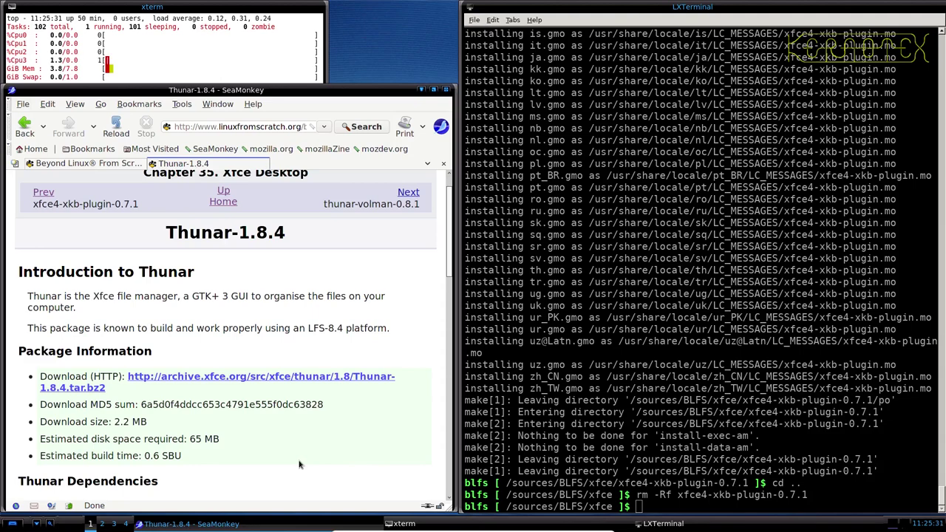
scroll(299, 464, down, 3)
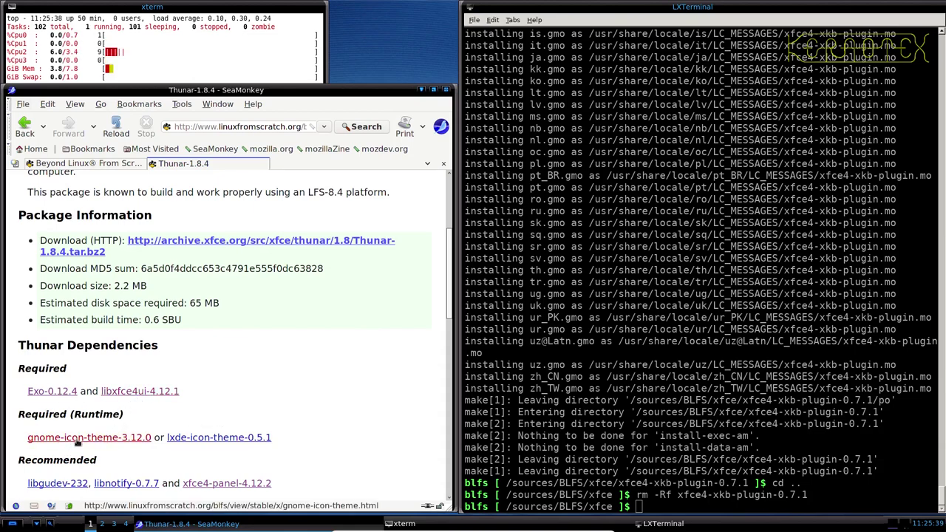
click(606, 403)
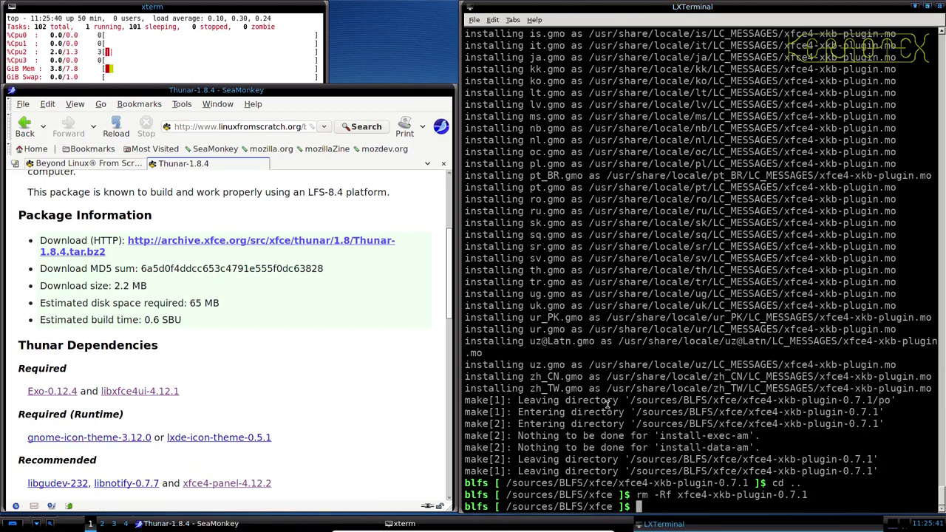
text(ls -l ../gno)
key(Tab)
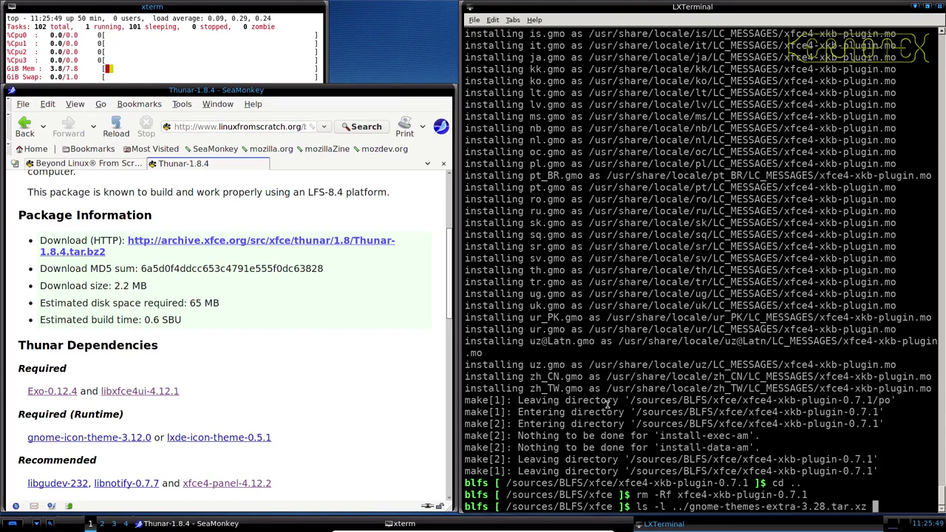
middle_click(131, 437)
middle_click(189, 438)
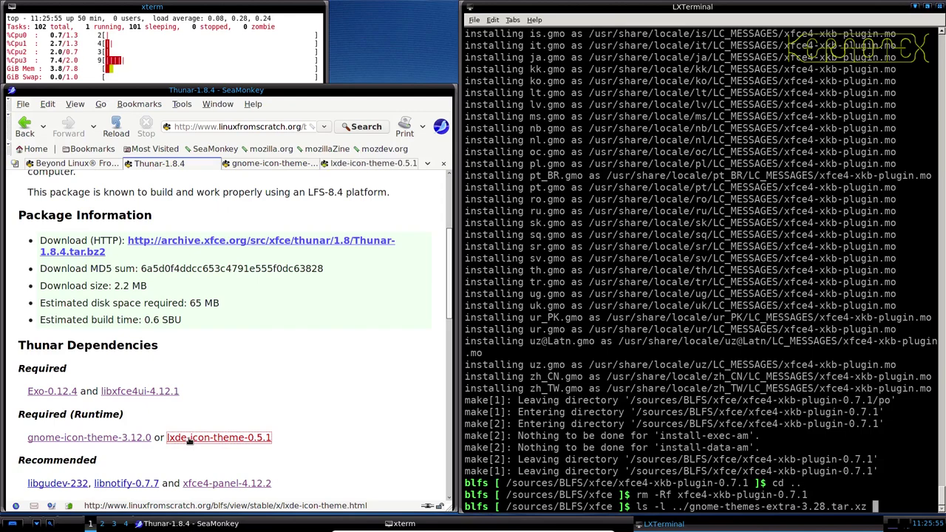
List local source tarballs starting with libgu and libno
scroll(190, 440, down, 2)
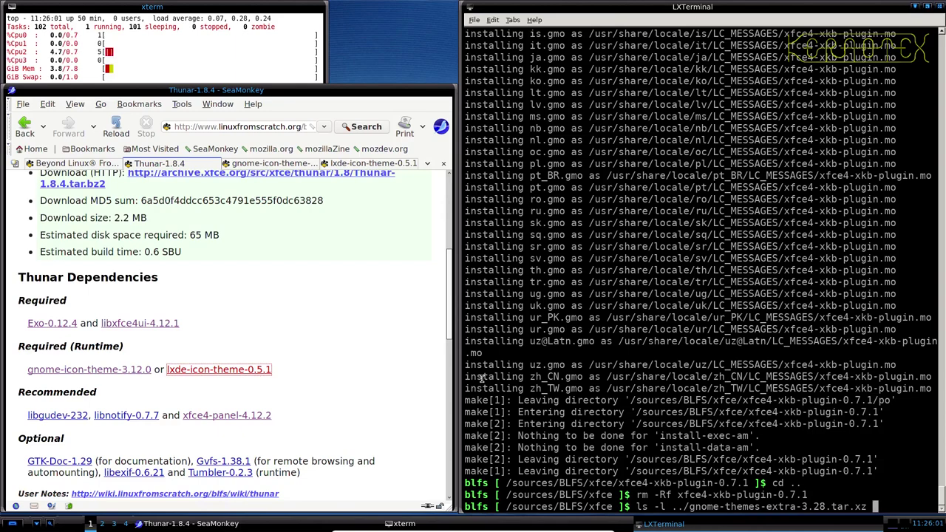
text(../libgu)
key(Tab)
key(Tab)
key(Tab)
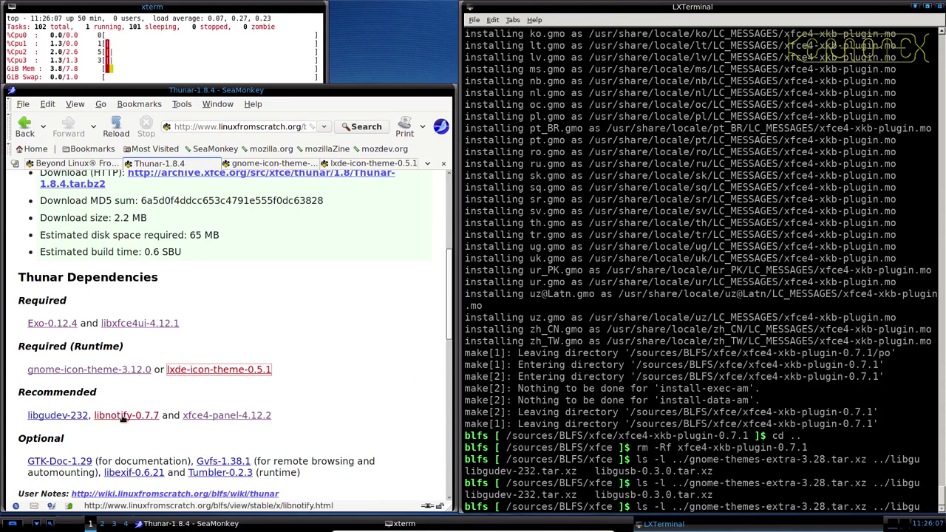
text(libno)
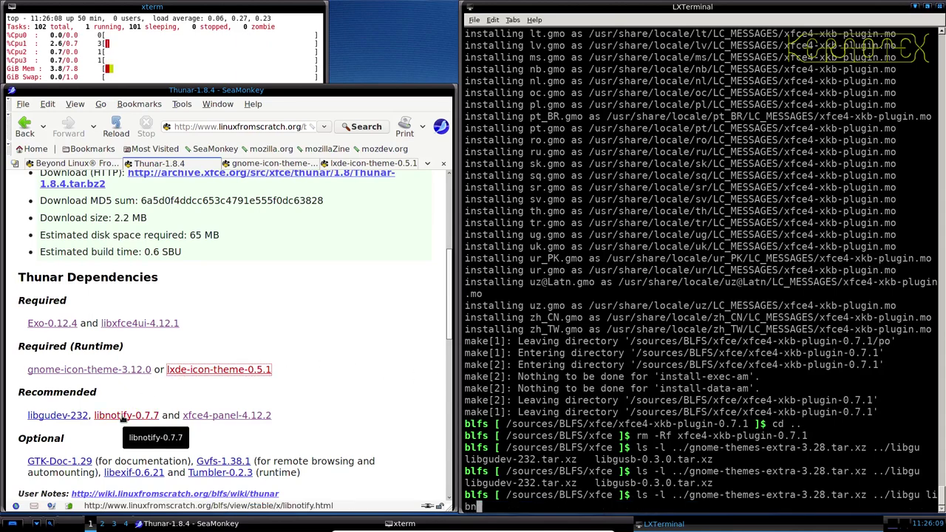
key(BackSpace)
key(BackSpace)
key(BackSpace)
key(BackSpace)
key(BackSpace)
text(../libno)
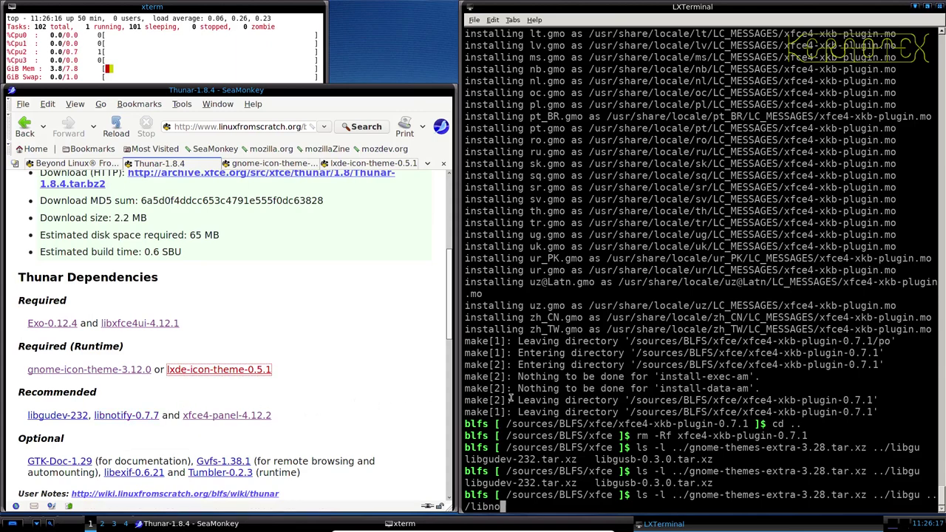
key(ctrl+c)
Search sources with find .. -name "libnot*" and open the libnotify-0.7.7 page in a tab
text(find)
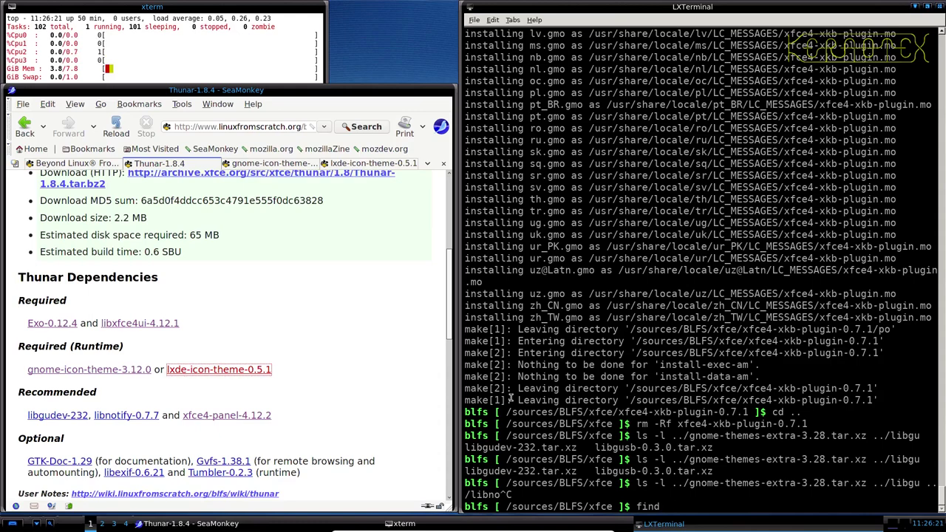
text( .. -name "libnot*")
key(Return)
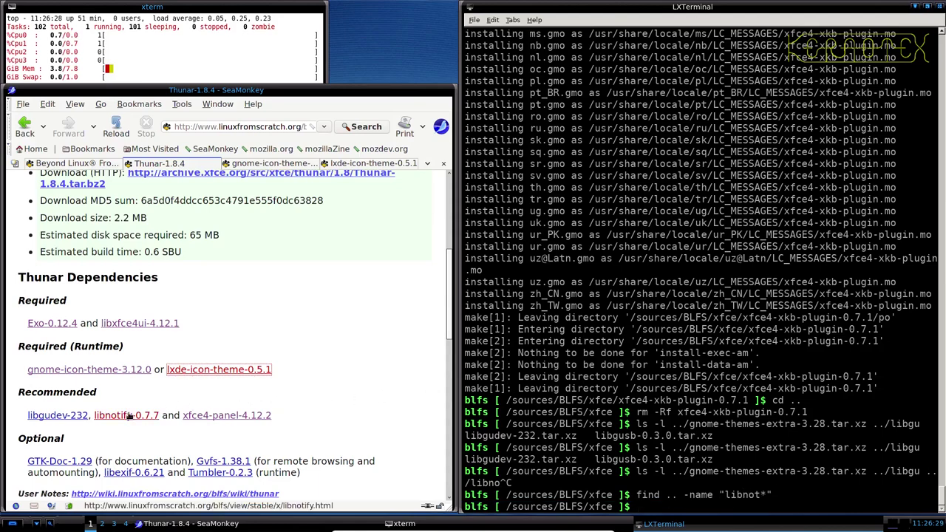
middle_click(125, 416)
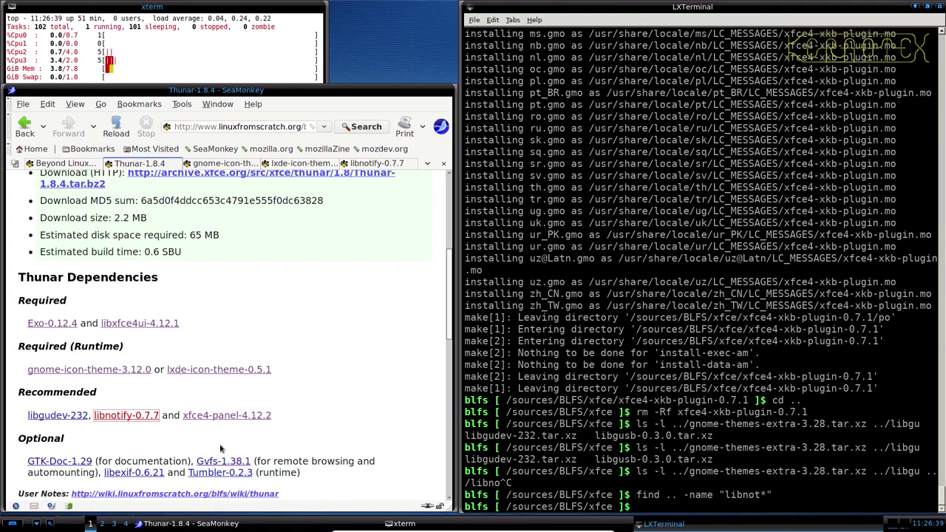
scroll(209, 459, down, 1)
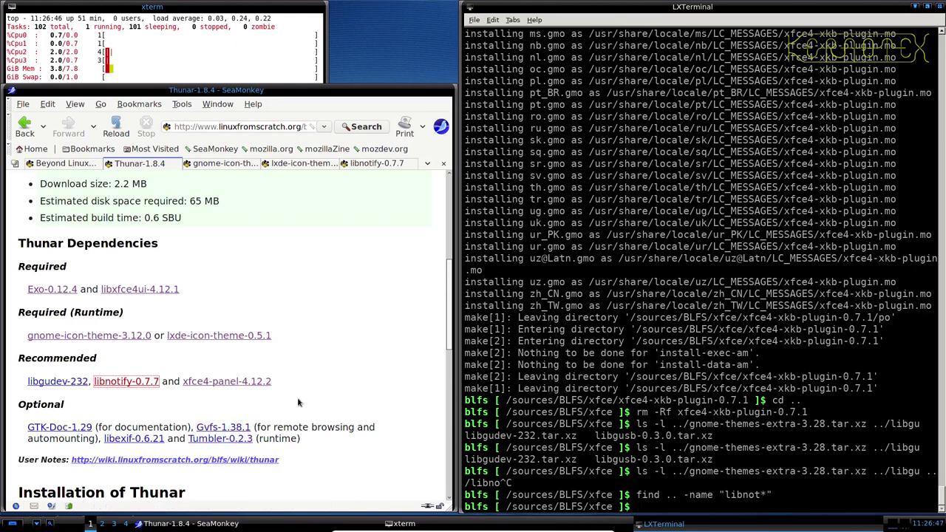
scroll(299, 402, up, 3)
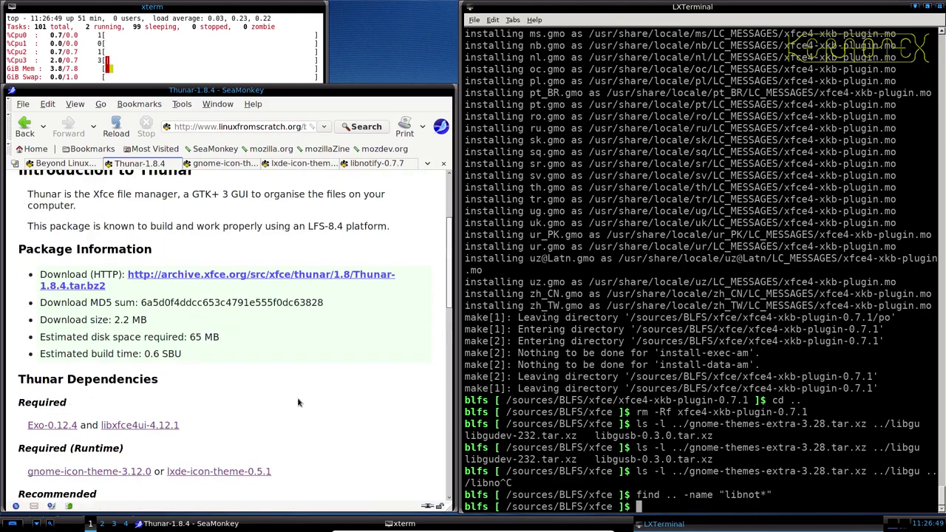
Review libnotify-0.7.7's dependencies (GTK+-3.24.5, notification-daemon), cross-checking the BLFS index tab
click(377, 164)
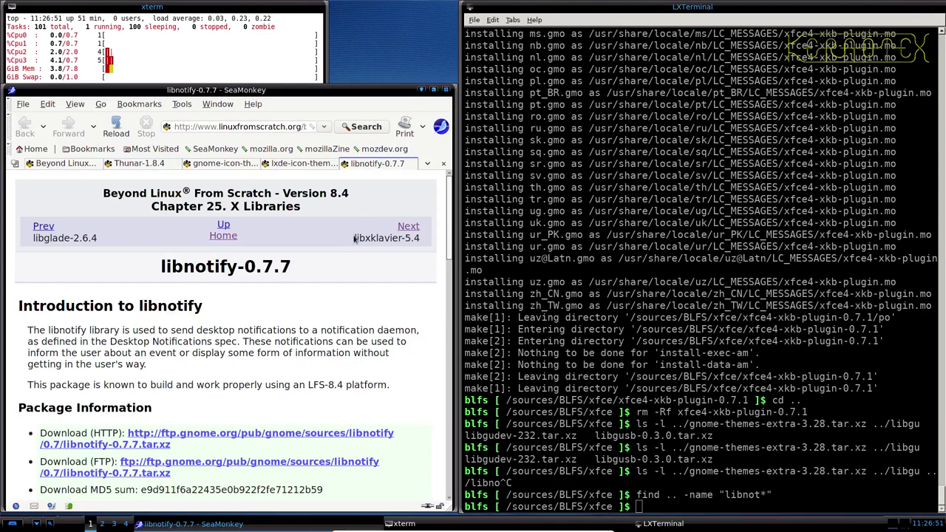
scroll(337, 320, down, 5)
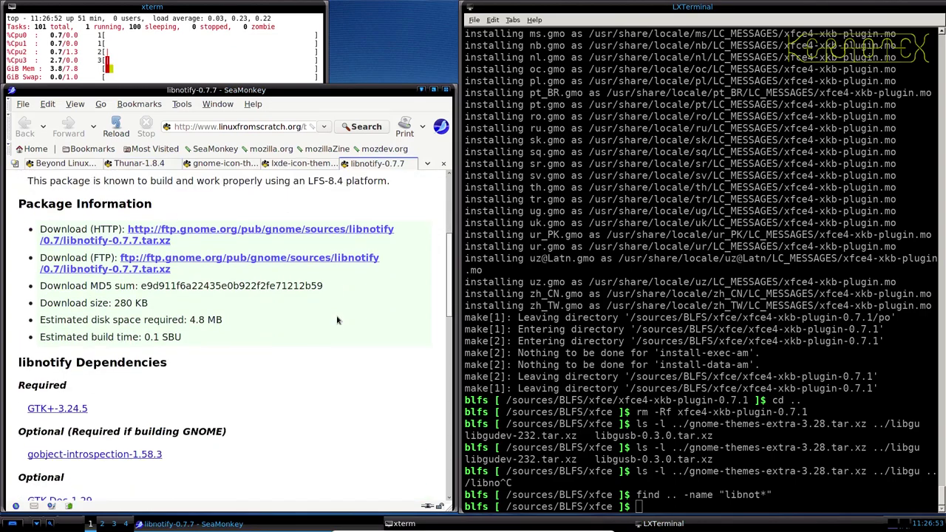
scroll(337, 320, down, 2)
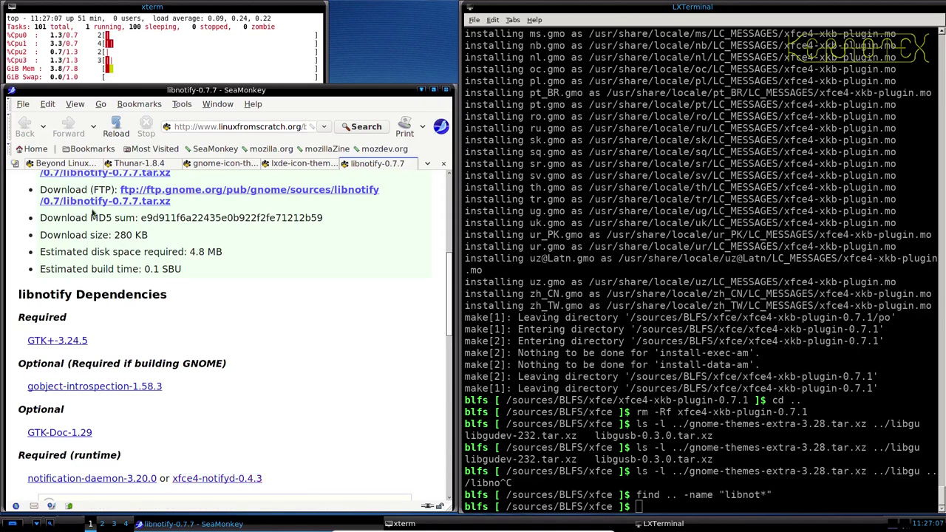
click(65, 163)
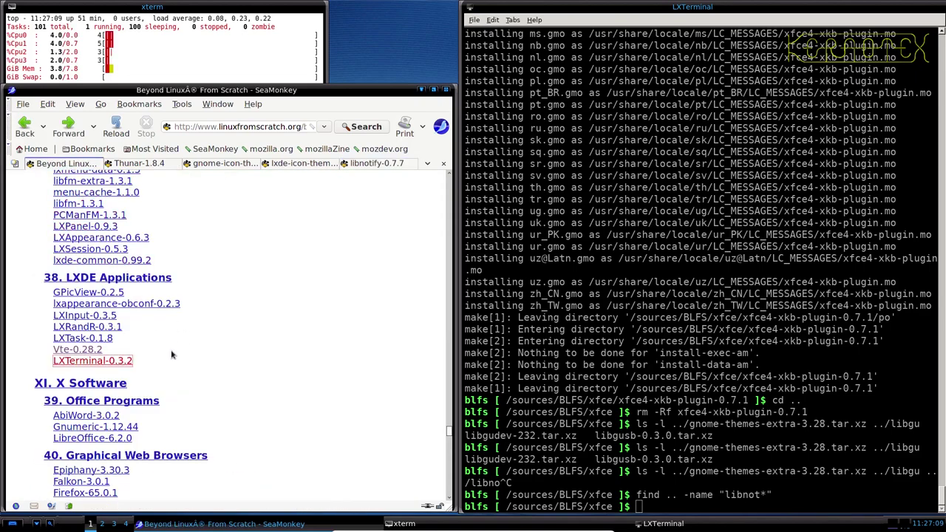
scroll(171, 354, up, 8)
scroll(170, 354, up, 1)
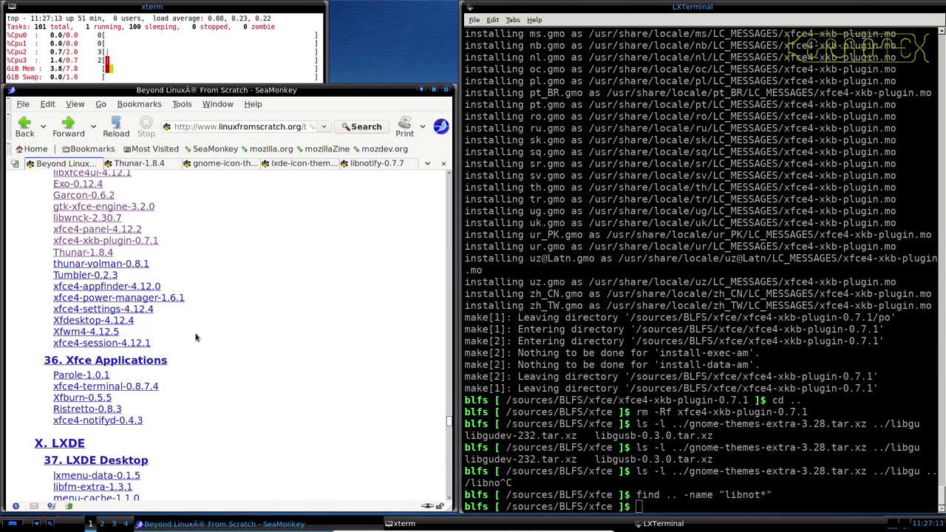
scroll(196, 337, up, 4)
scroll(196, 338, down, 2)
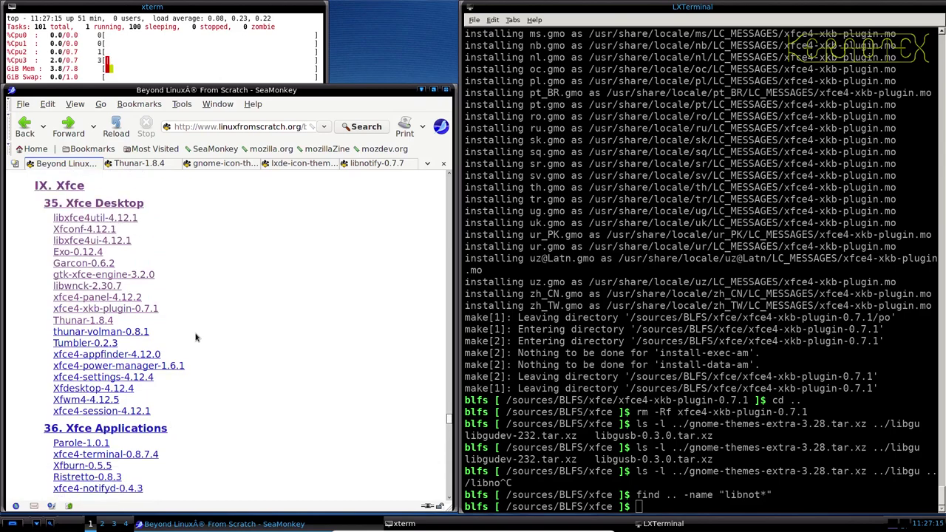
scroll(195, 337, down, 1)
click(355, 164)
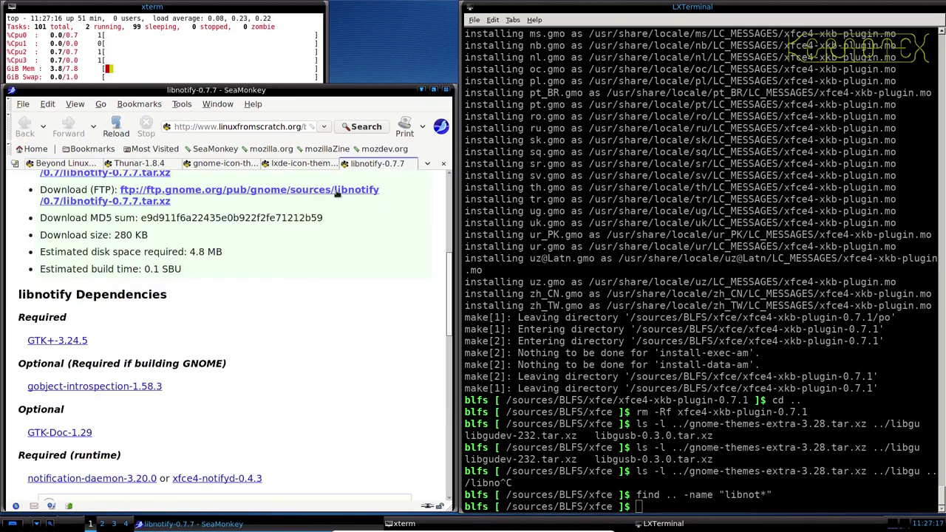
click(63, 166)
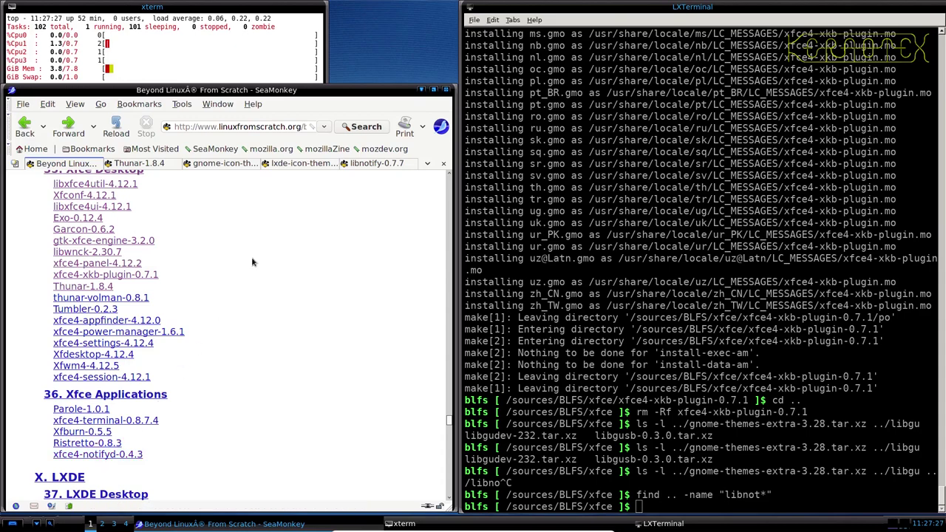
click(357, 166)
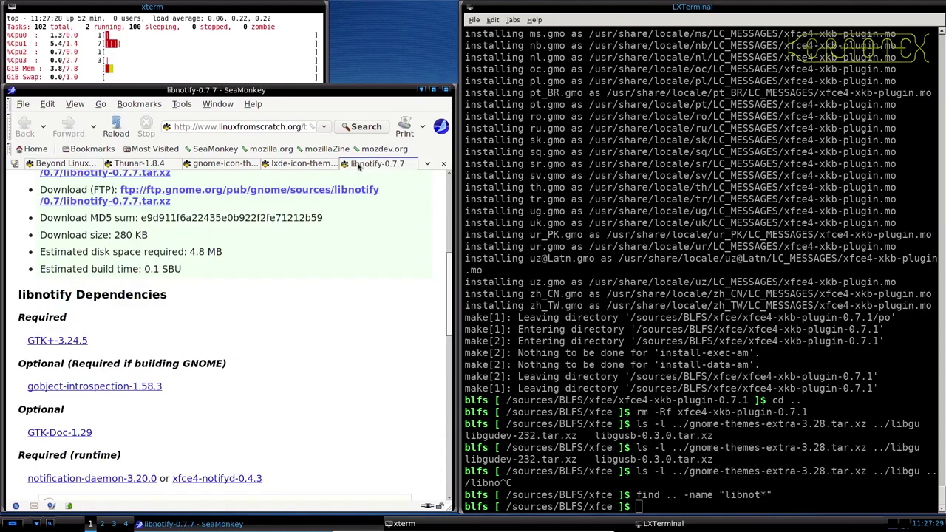
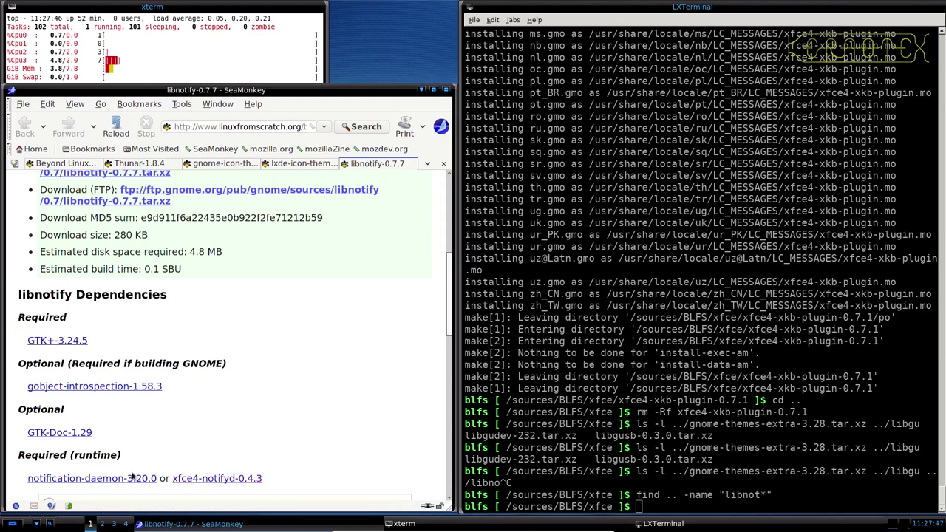
Search the sources for archives starting with not instead of libnot
click(558, 392)
key(Up)
key(Left)
key(Left)
key(Left)
key(Left)
key(Left)
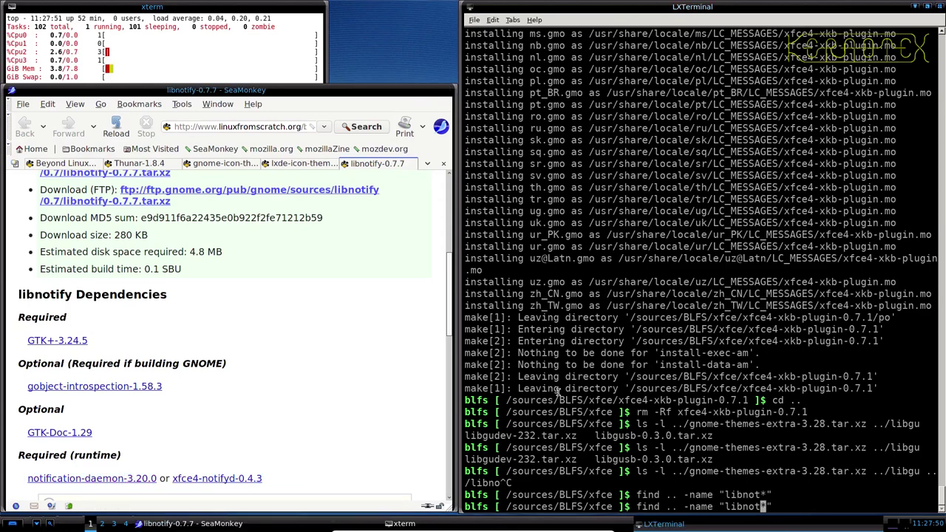
key(BackSpace)
key(BackSpace)
key(BackSpace)
key(Return)
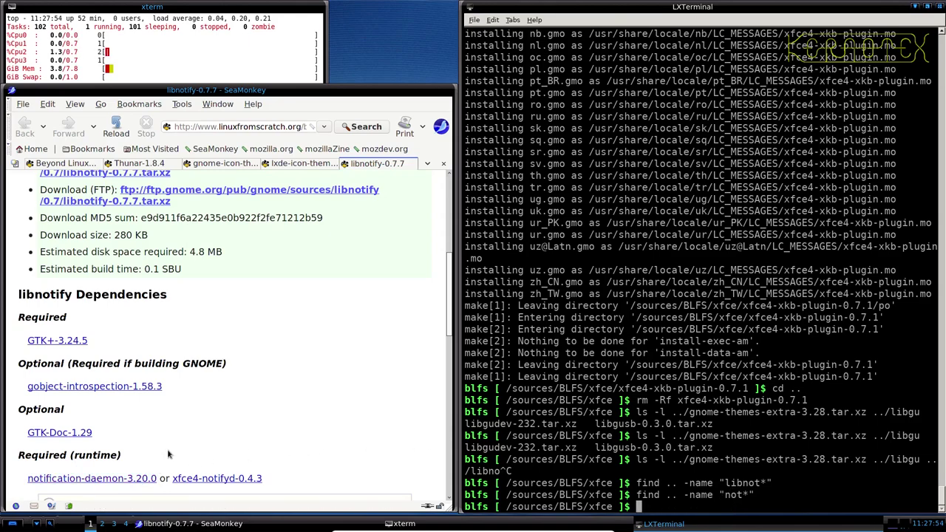
Open the notification-daemon-3.20.0 book page and read its dependencies
middle_click(132, 478)
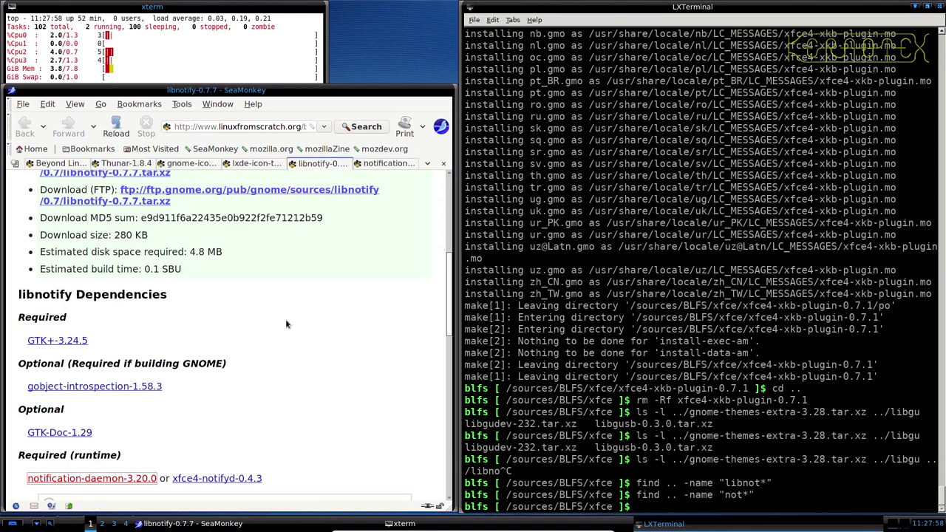
scroll(287, 324, down, 2)
scroll(286, 324, down, 3)
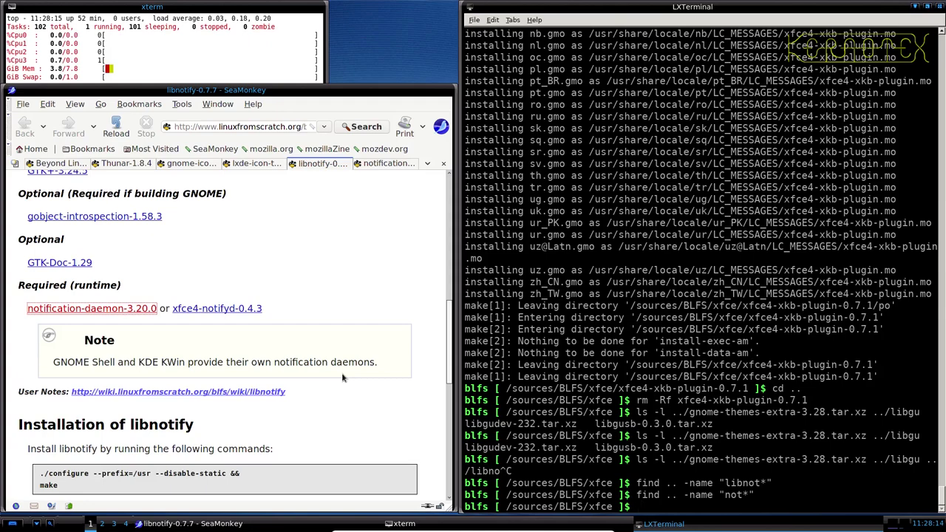
click(376, 164)
scroll(373, 318, down, 5)
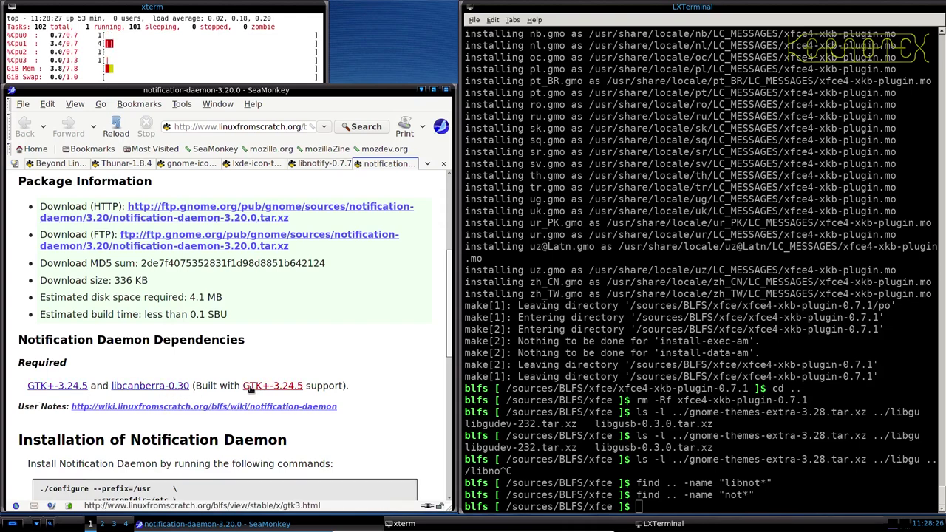
Search the sources for libca*, then open the libcanberra-0.30 page in a new tab
click(585, 382)
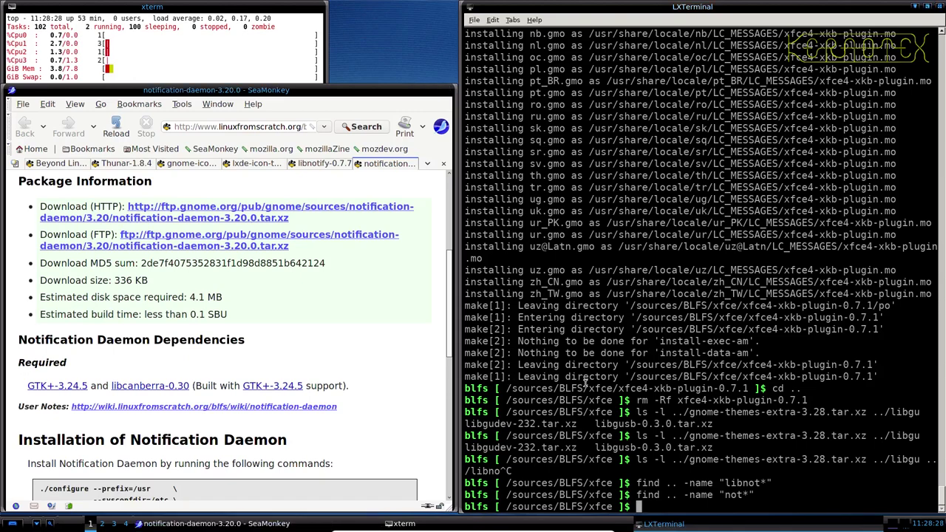
key(Up)
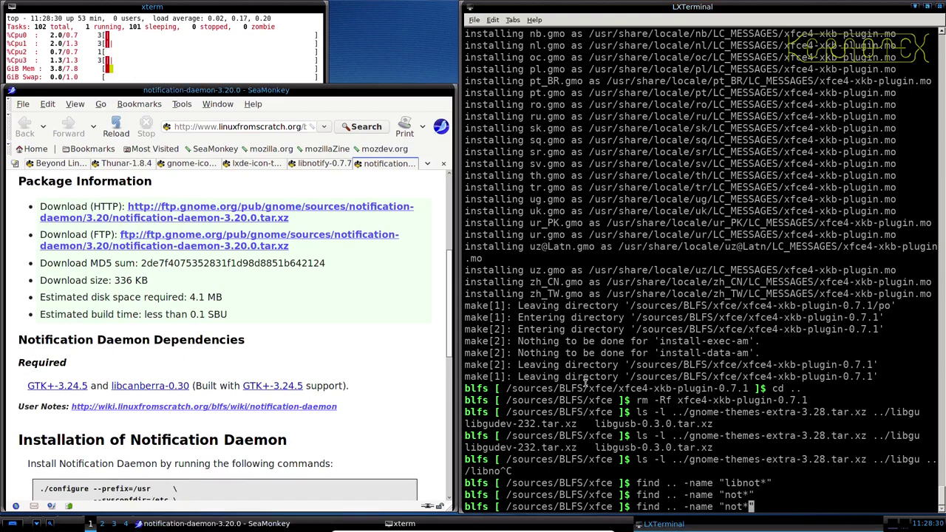
key(Left)
key(BackSpace)
key(BackSpace)
key(BackSpace)
text(libca)
key(Return)
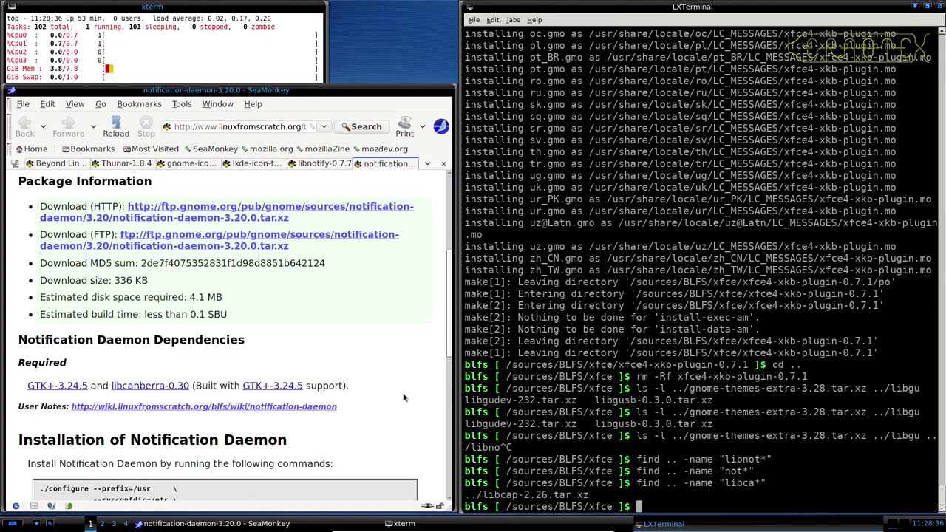
middle_click(153, 387)
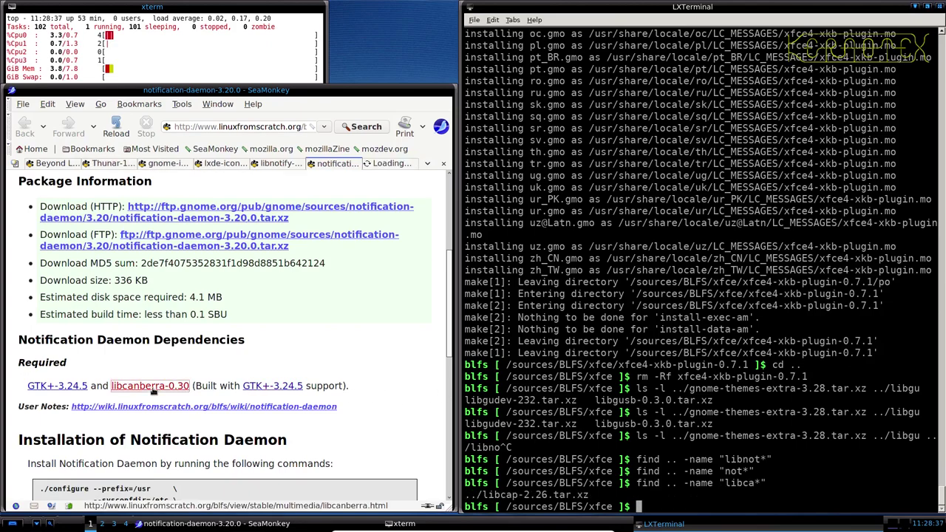
Read the libcanberra-0.30 page, then search the sources for gstre*, finding gstreamer-1.14.4.tar.xz
click(390, 163)
scroll(316, 405, down, 4)
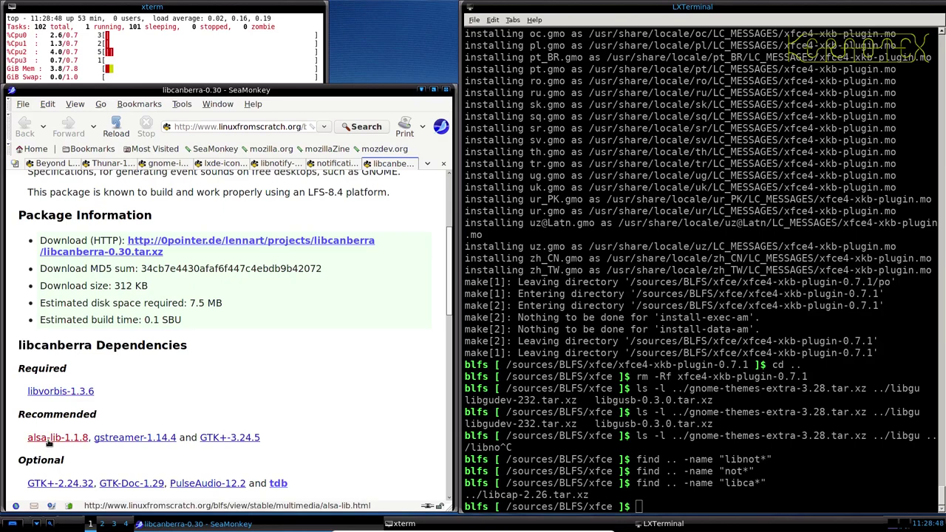
click(564, 439)
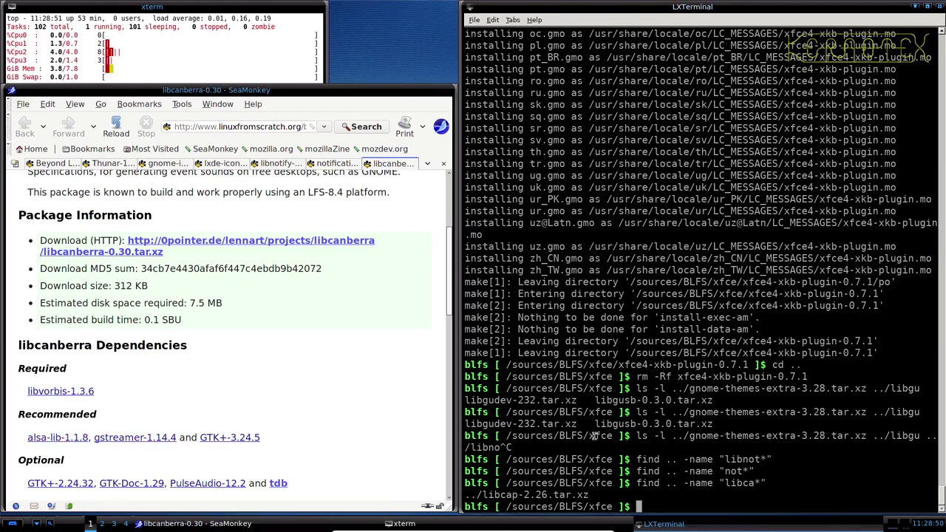
key(Up)
key(BackSpace)
key(BackSpace)
key(BackSpace)
key(BackSpace)
key(BackSpace)
key(BackSpace)
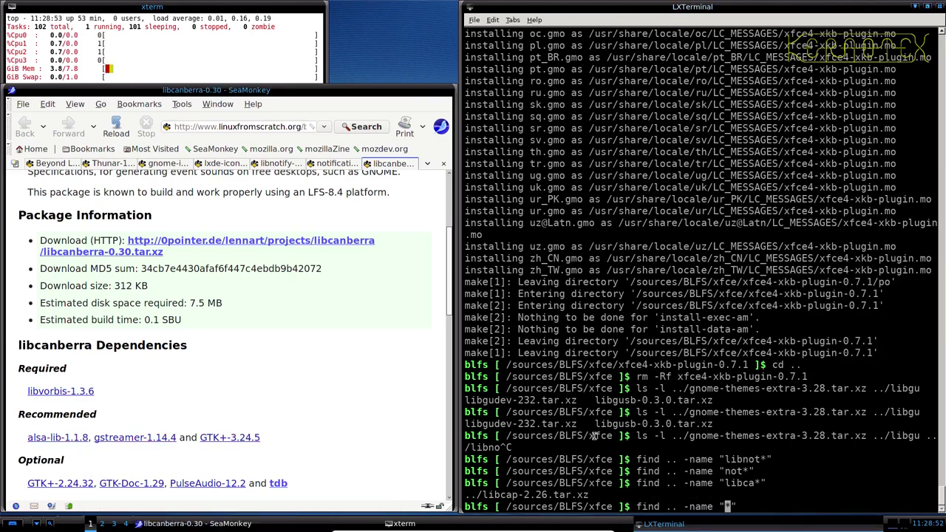
text(gstre*)
key(Return)
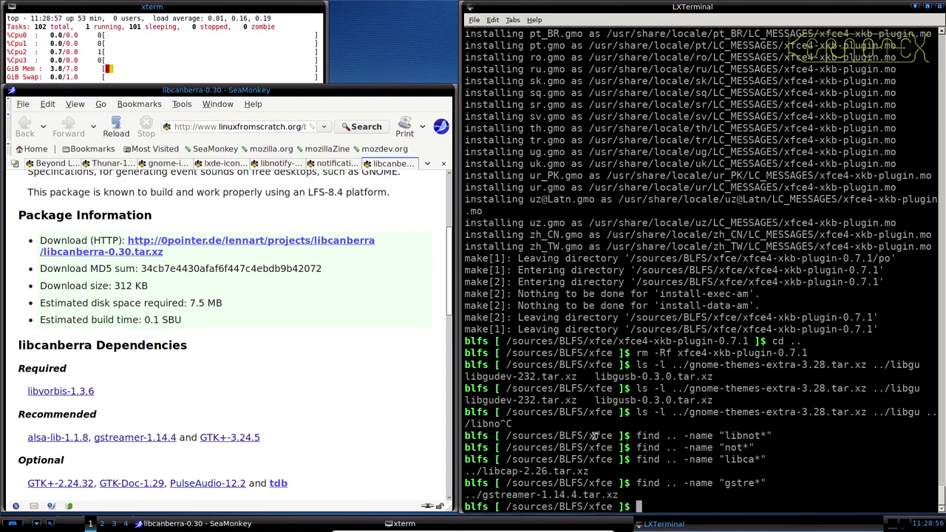
Review the book's --disable-gtk3 and --disable-oss configure options for libcanberra
scroll(248, 438, down, 2)
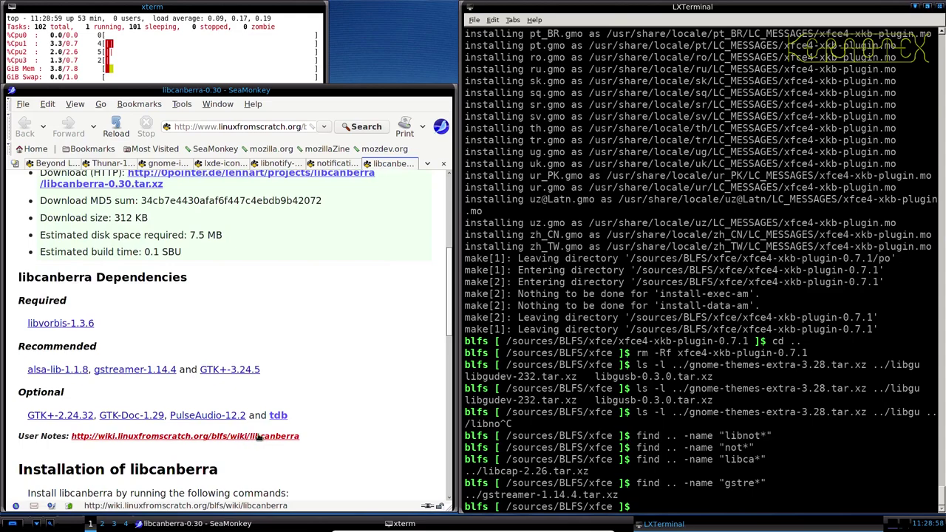
scroll(177, 423, down, 3)
scroll(176, 425, down, 5)
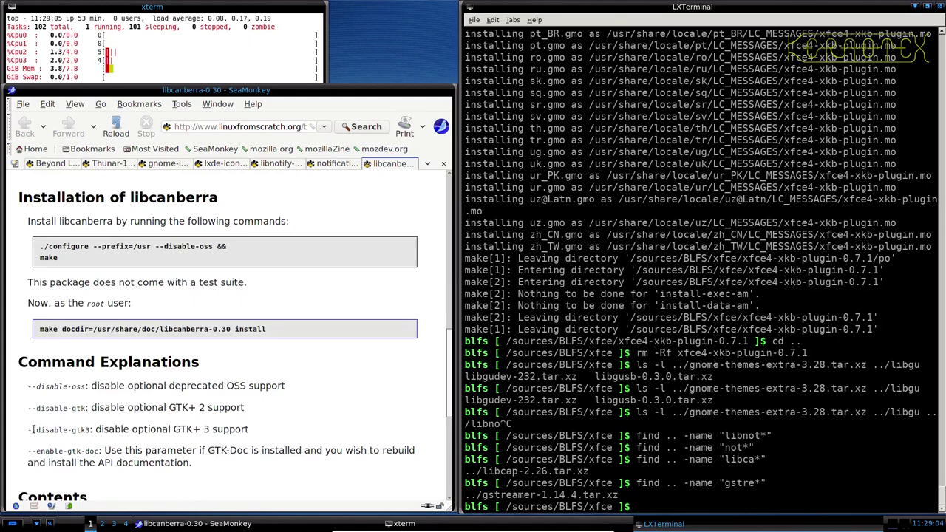
drag(31, 429, 90, 430)
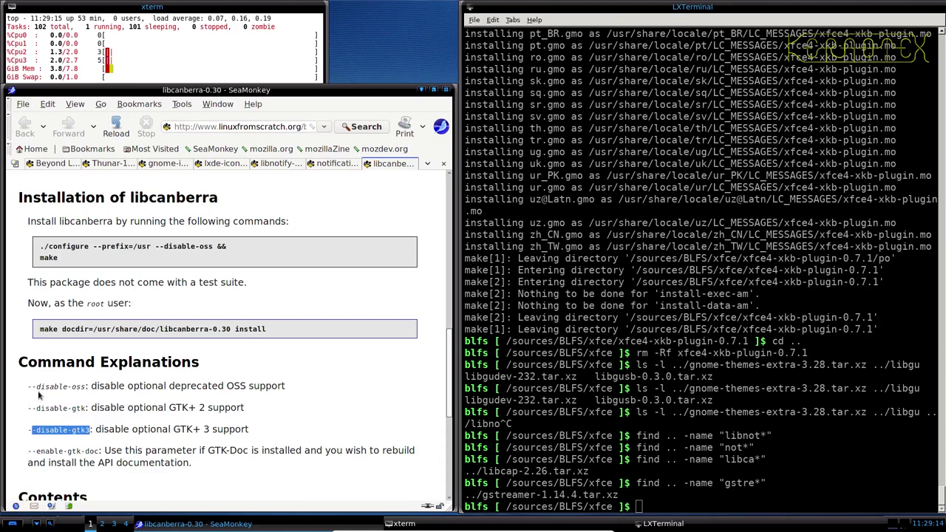
drag(35, 385, 246, 387)
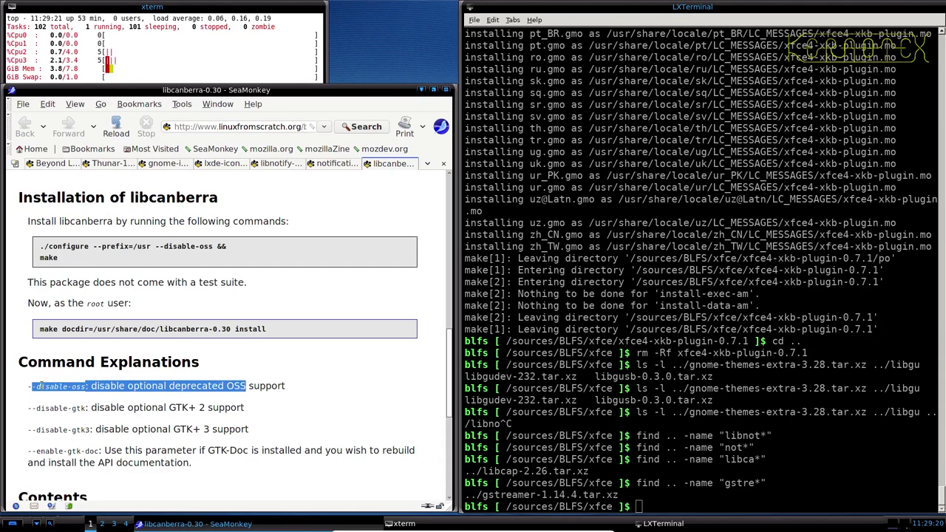
click(89, 386)
scroll(329, 407, up, 10)
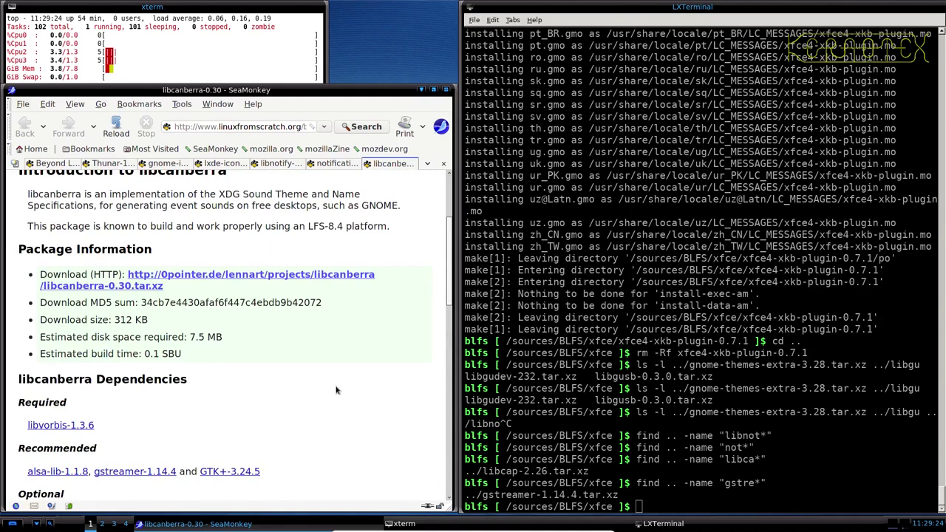
Download the libcanberra-0.30 archive into /sources/BLFS with wget
right_click(323, 281)
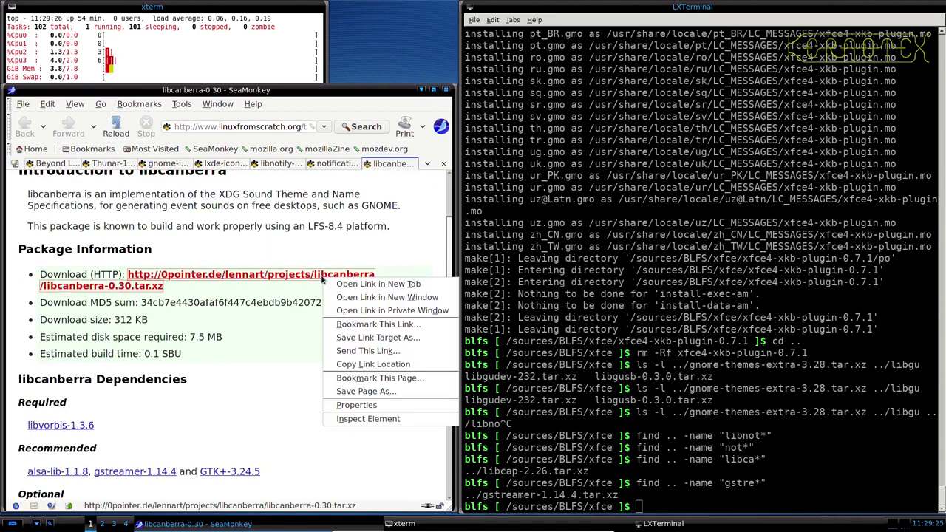
click(373, 365)
click(661, 405)
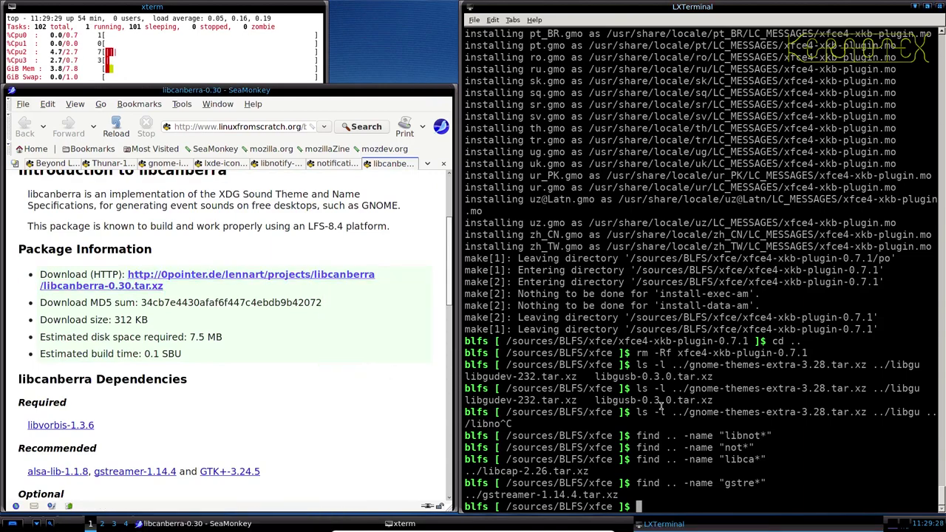
scroll(358, 415, up, 3)
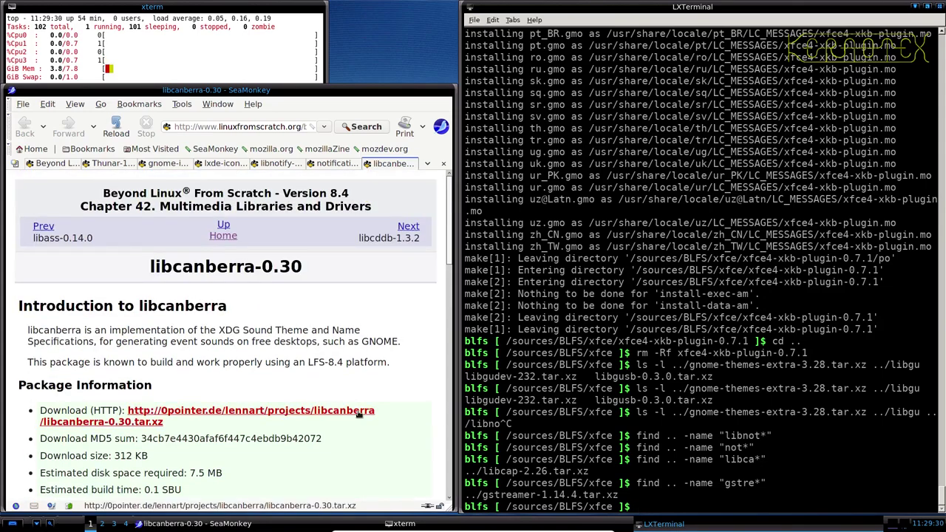
scroll(359, 413, down, 5)
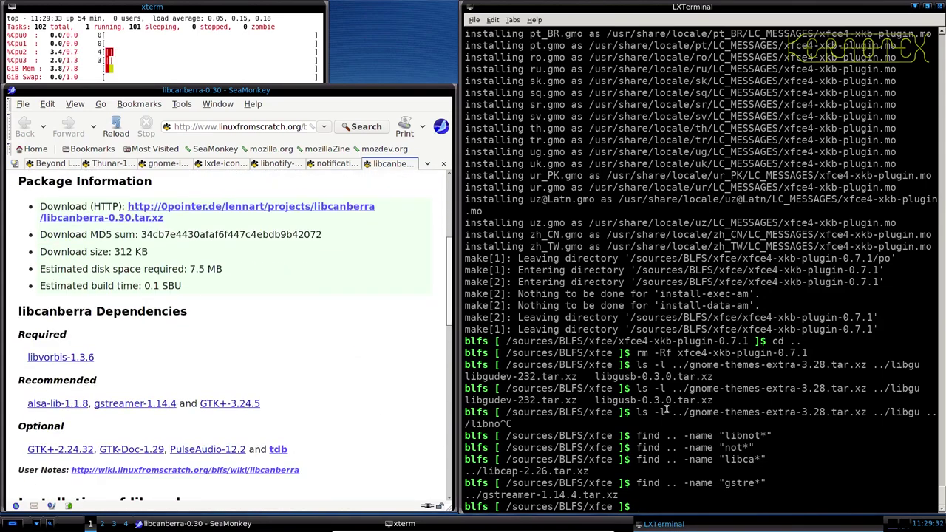
text(cd ..)
key(Return)
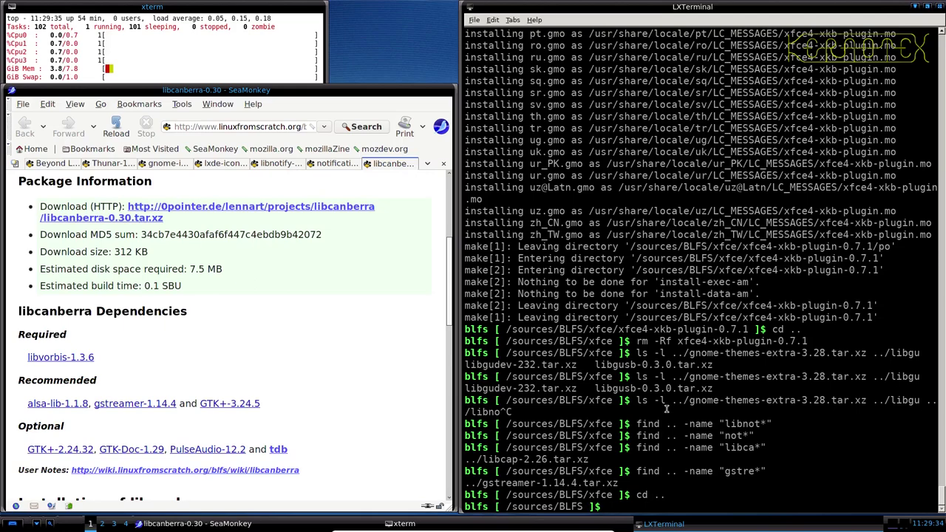
text(wget)
right_click(338, 210)
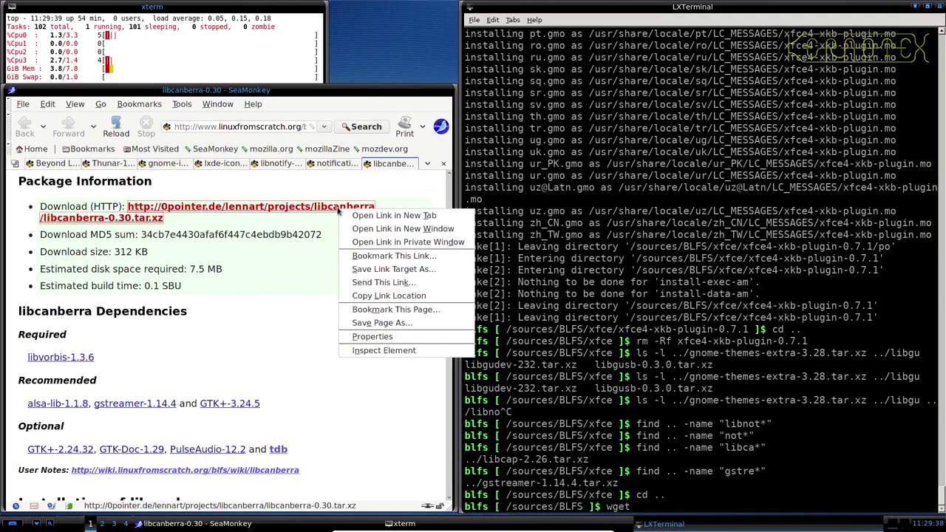
click(388, 296)
middle_click(594, 327)
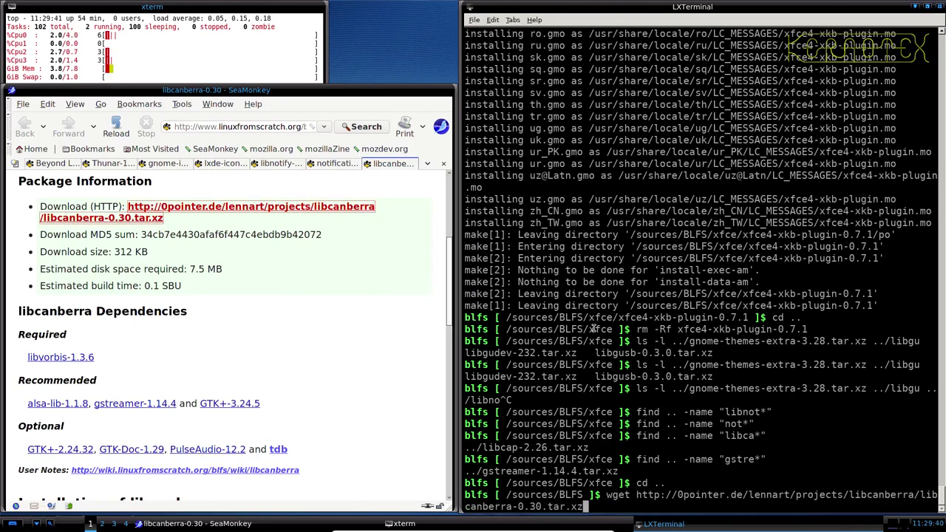
key(Return)
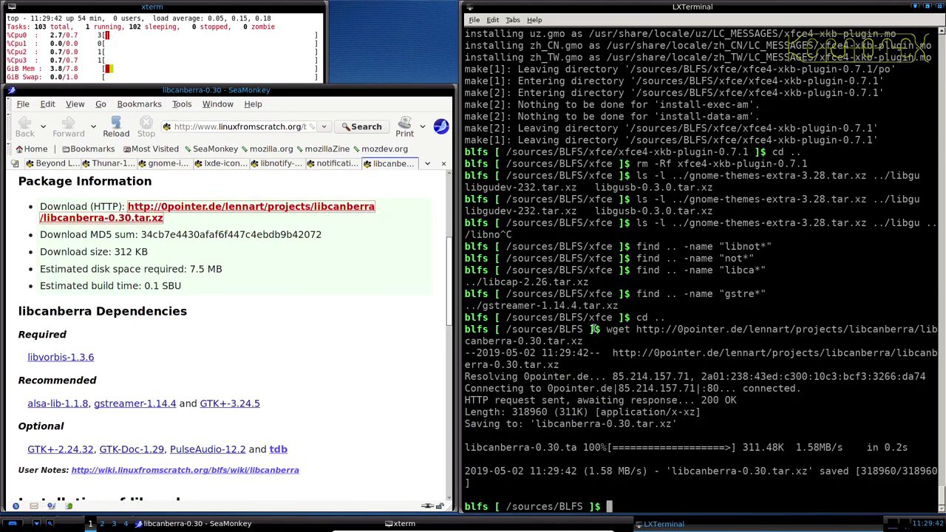
Extract libcanberra-0.30.tar.xz and enter its source folder
text(tar -xvf libcan)
key(Tab)
key(Return)
text(cd)
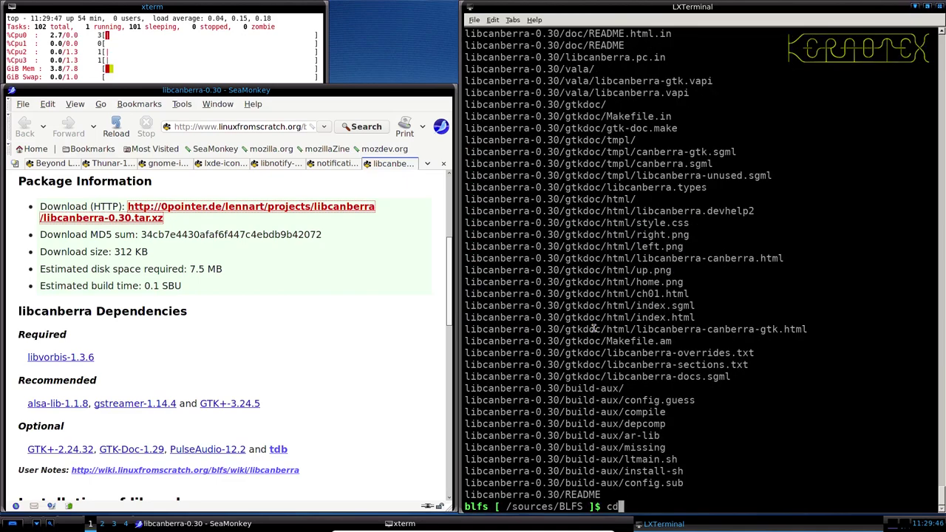
text( libcan)
key(Tab)
key(Return)
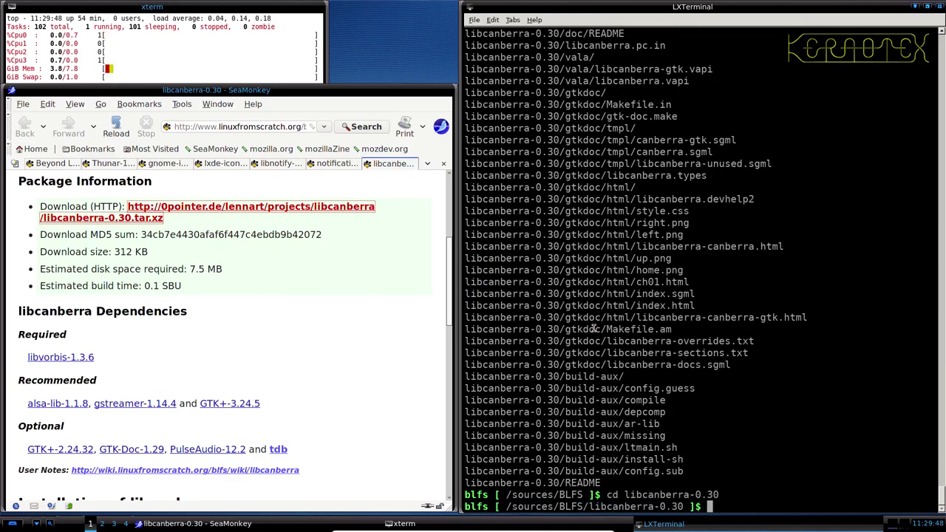
Run ./configure --prefix=/usr --disable-oss && make for libcanberra
scroll(281, 385, down, 6)
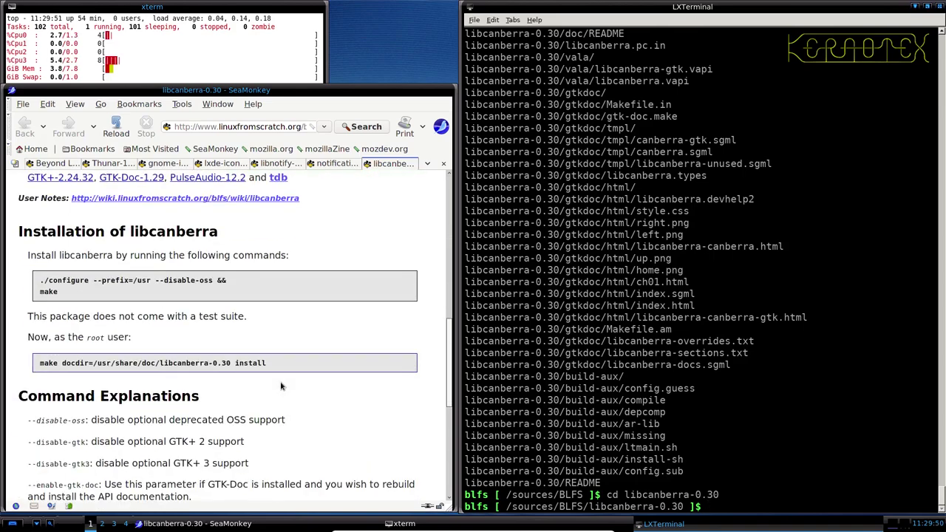
drag(39, 280, 74, 294)
middle_click(613, 318)
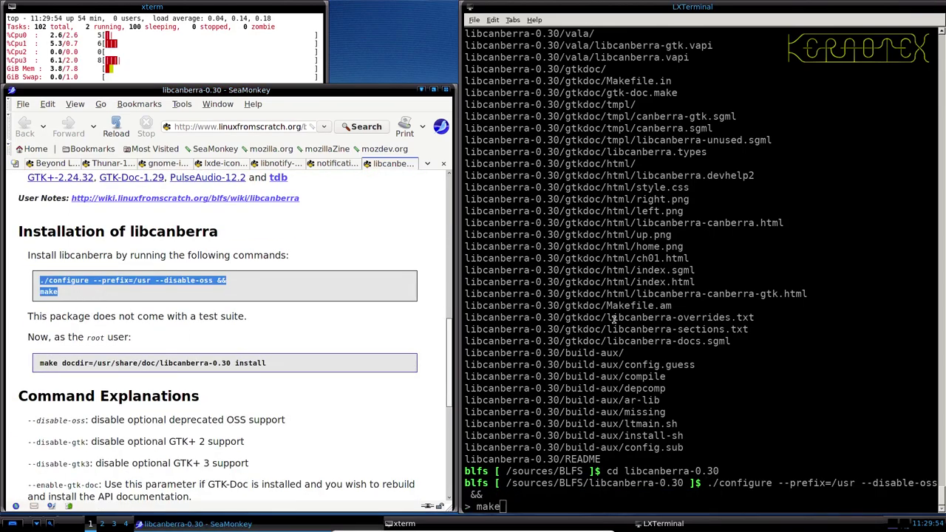
click(614, 318)
key(Return)
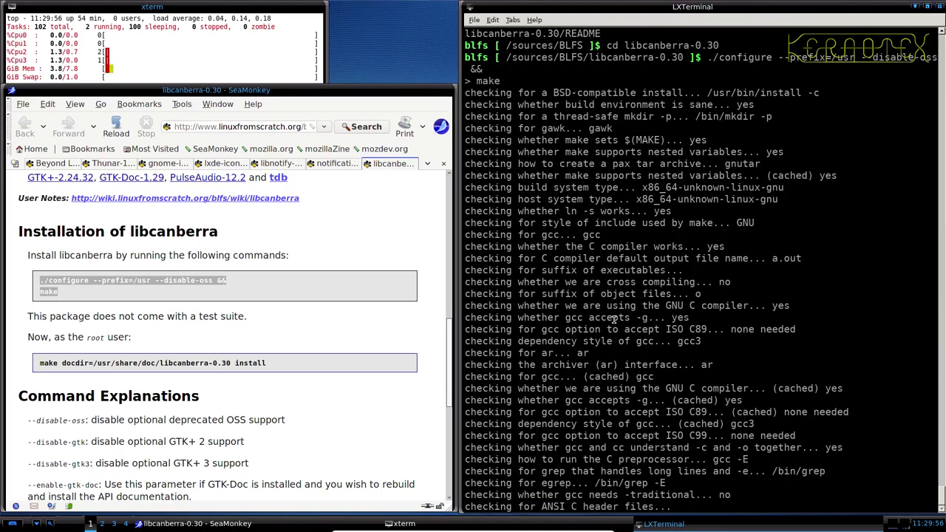
Review the libcanberra summary: GTK3+ and PulseAudio yes, builtin PulseAudio no, ALSA
scroll(379, 440, down, 2)
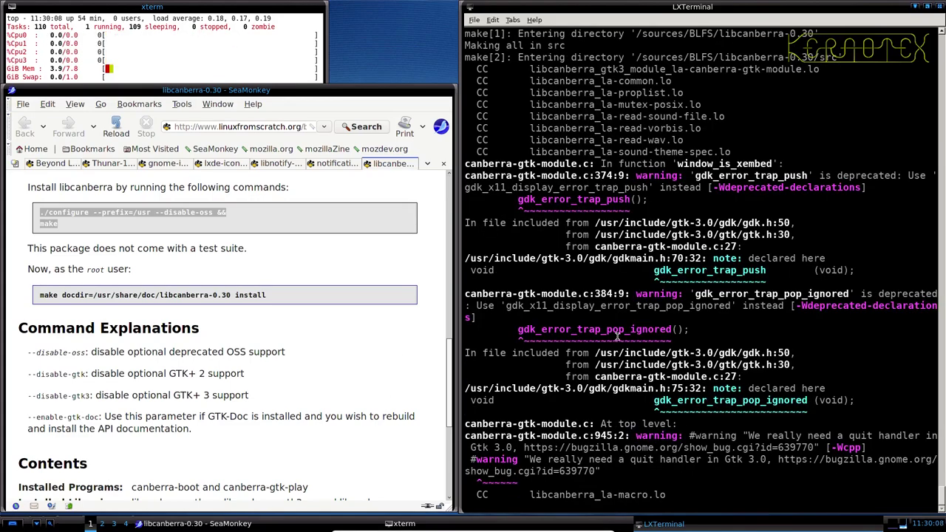
scroll(617, 336, up, 2)
scroll(617, 336, up, 5)
scroll(617, 336, up, 3)
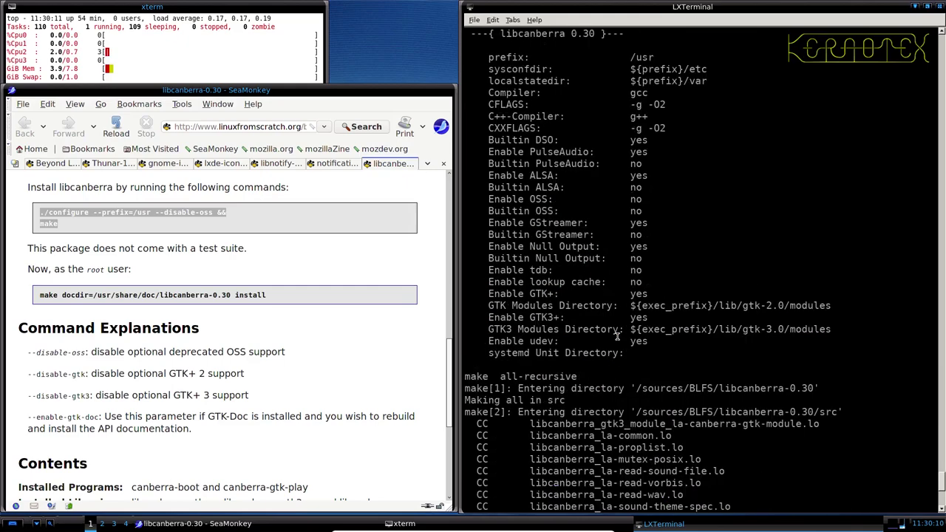
scroll(618, 336, up, 2)
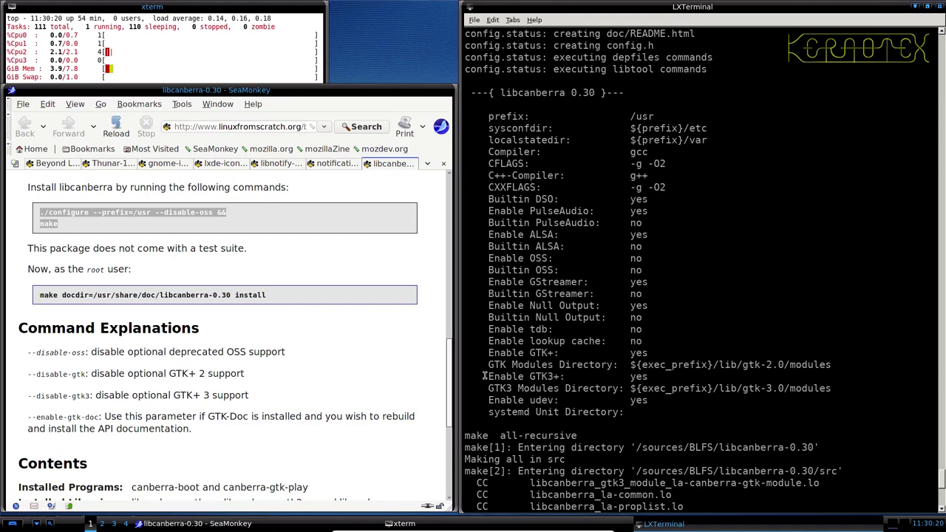
mouse_move(326, 168)
drag(484, 378, 650, 379)
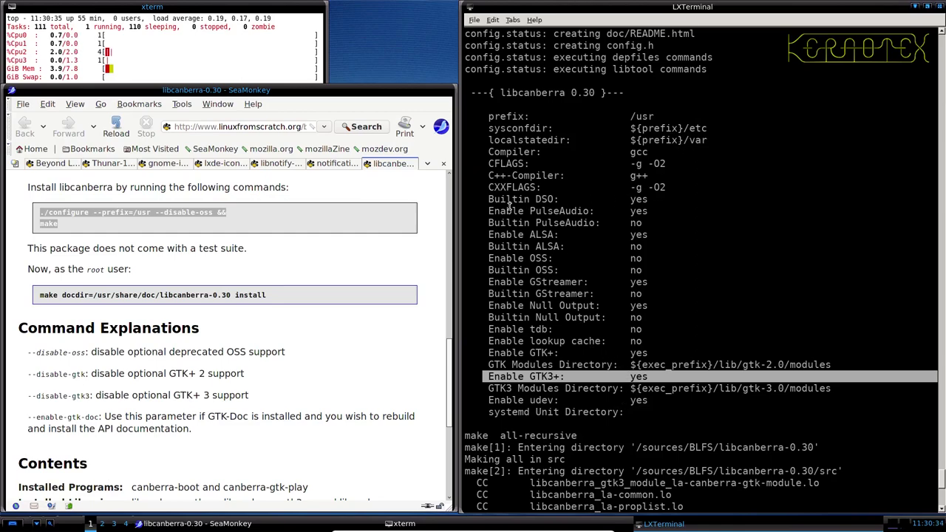
drag(488, 212, 647, 212)
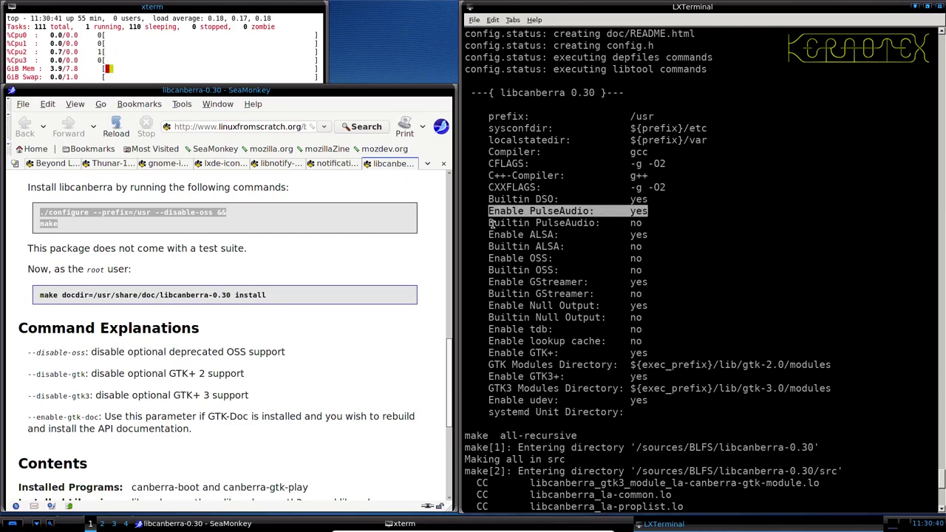
drag(491, 223, 645, 223)
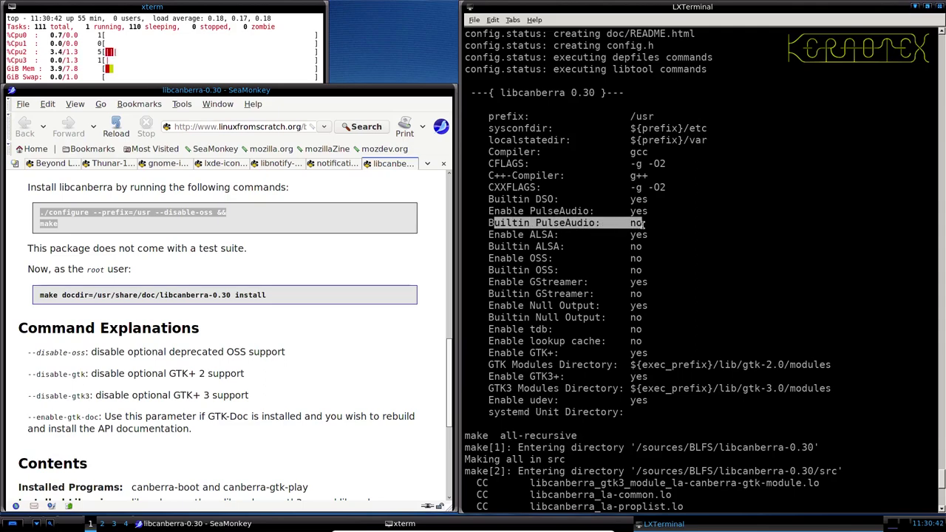
drag(520, 235, 644, 235)
Confirm GStreamer is enabled, then type sudo -E before the book's install command
drag(547, 282, 650, 281)
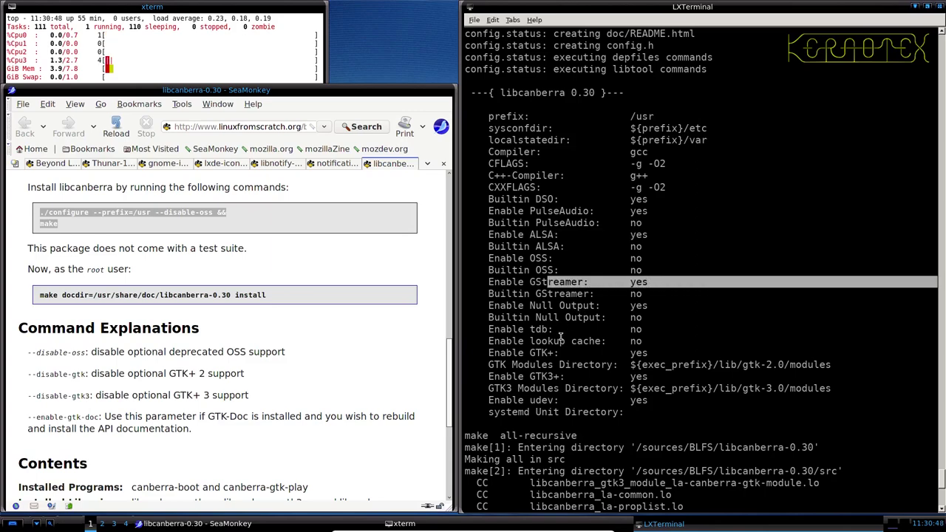
click(630, 359)
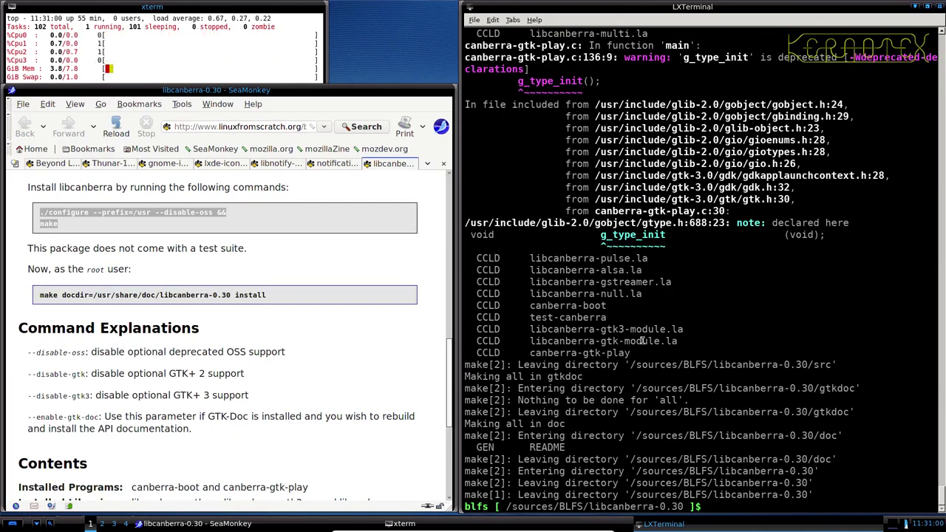
text(sudo -E)
drag(41, 295, 275, 299)
Run sudo -E make docdir=/usr/share/doc/libcanberra-0.30 install, which ends in a Makefile error
middle_click(613, 305)
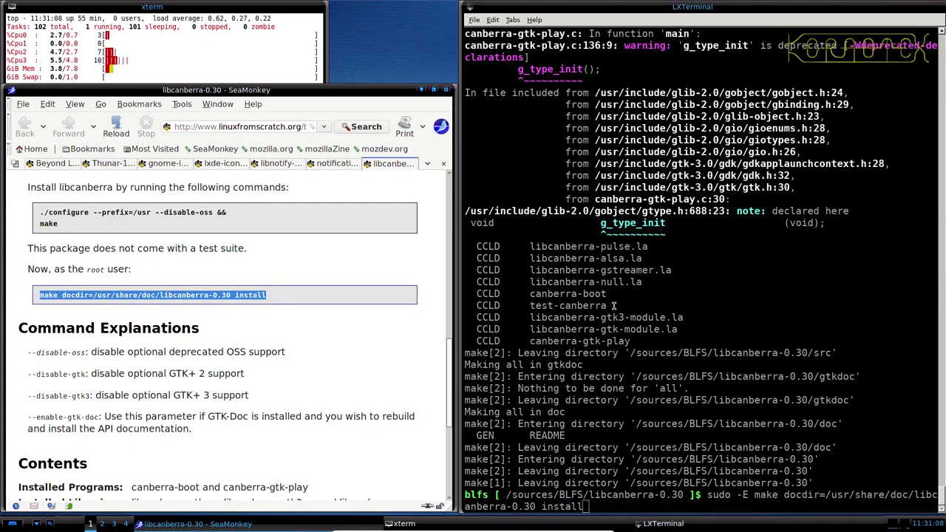
click(613, 305)
key(Return)
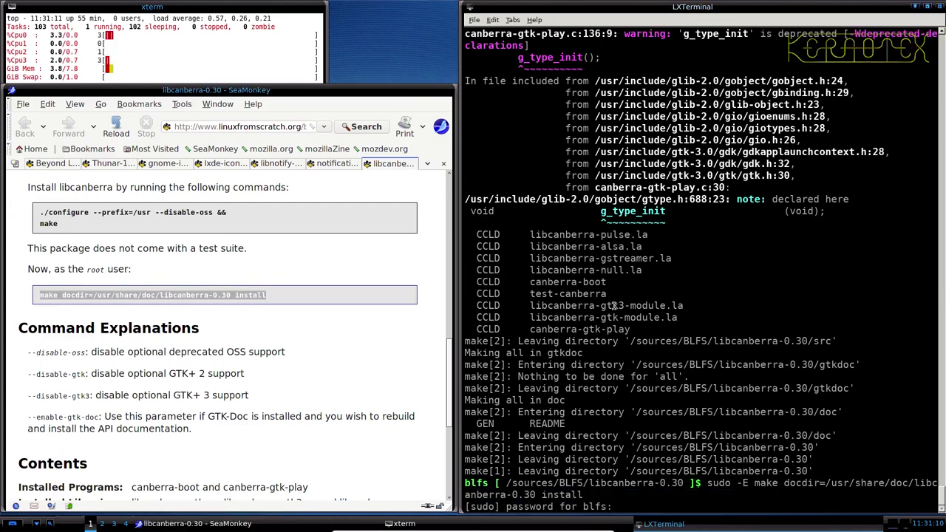
key(Return)
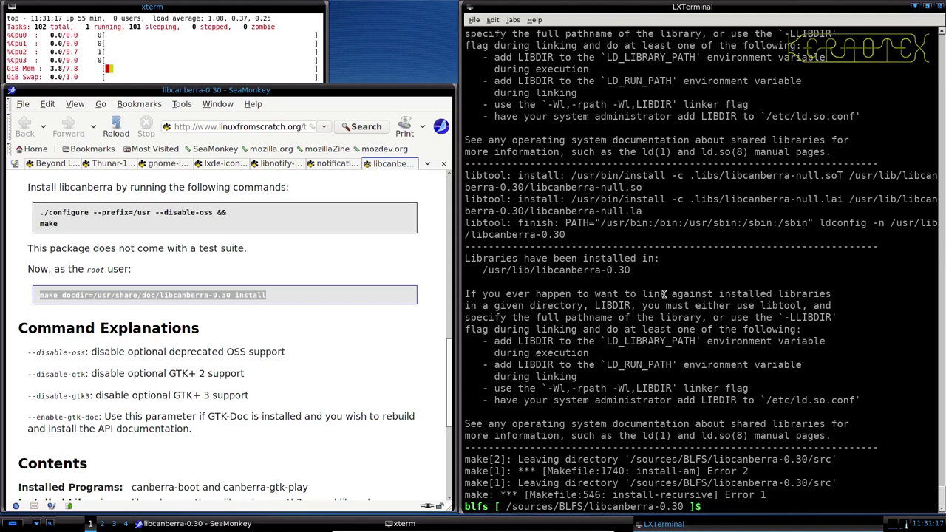
Delete the libcanberra-0.30 source folder from /sources/BLFS
text(cd ..)
key(Return)
text(rm -R)
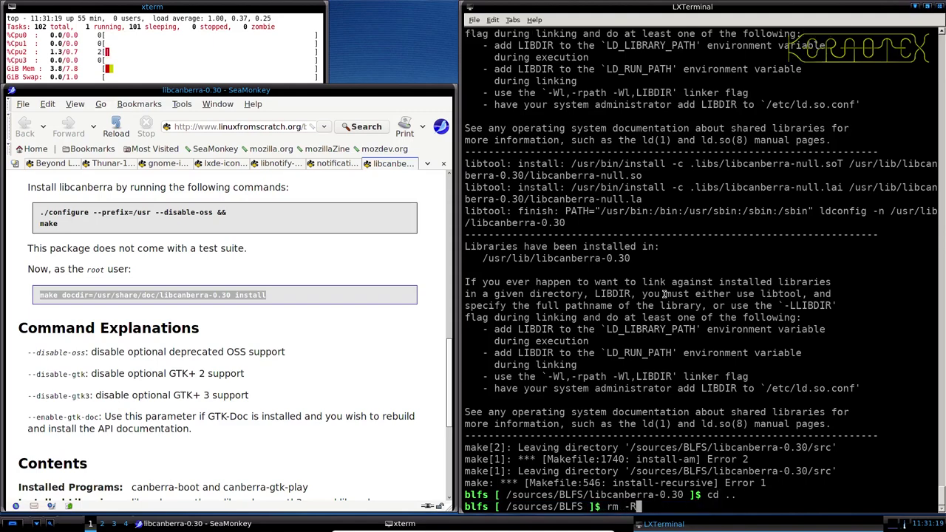
text(f libcanberra-0.30)
key(Return)
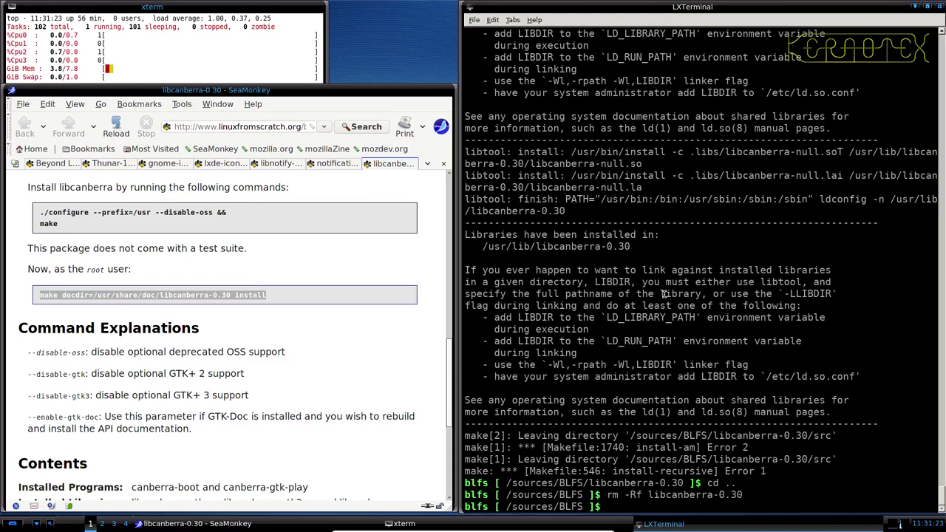
Copy the notification-daemon tarball address and start a wget command
click(444, 165)
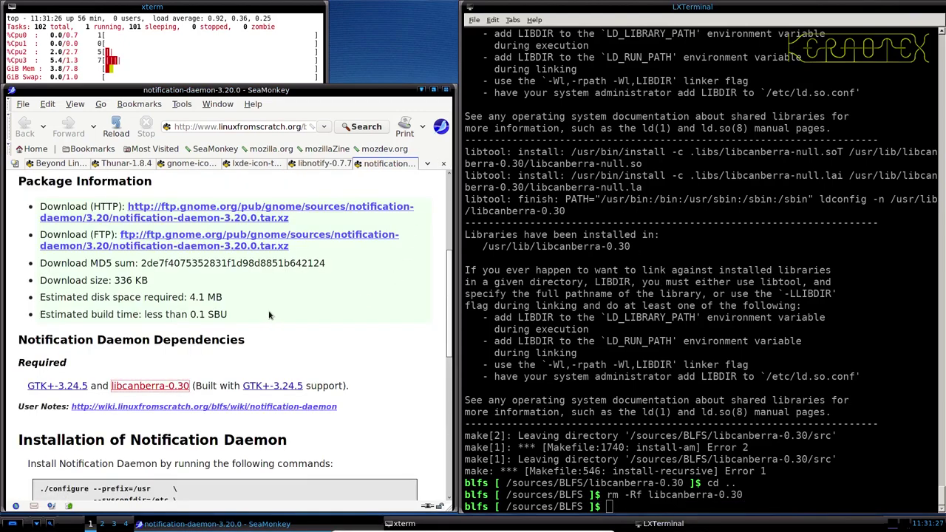
right_click(314, 210)
click(340, 296)
click(586, 320)
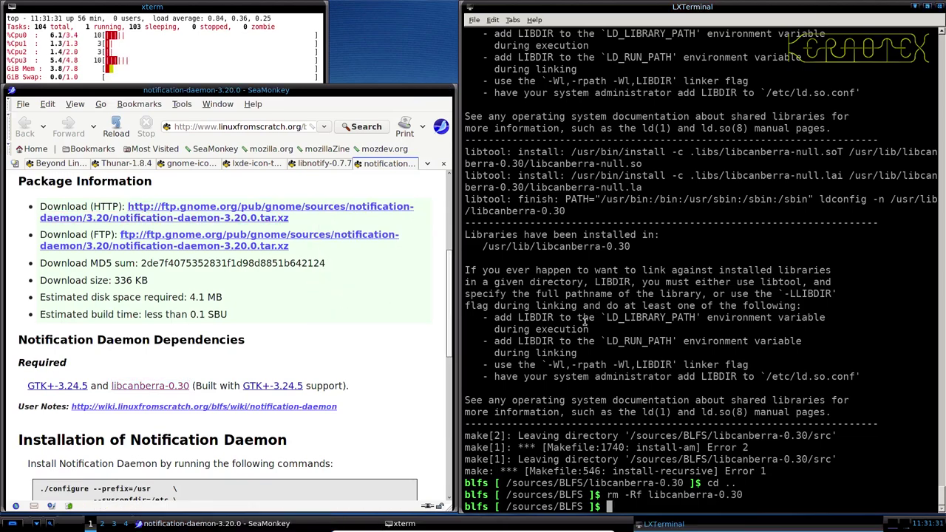
text(wget)
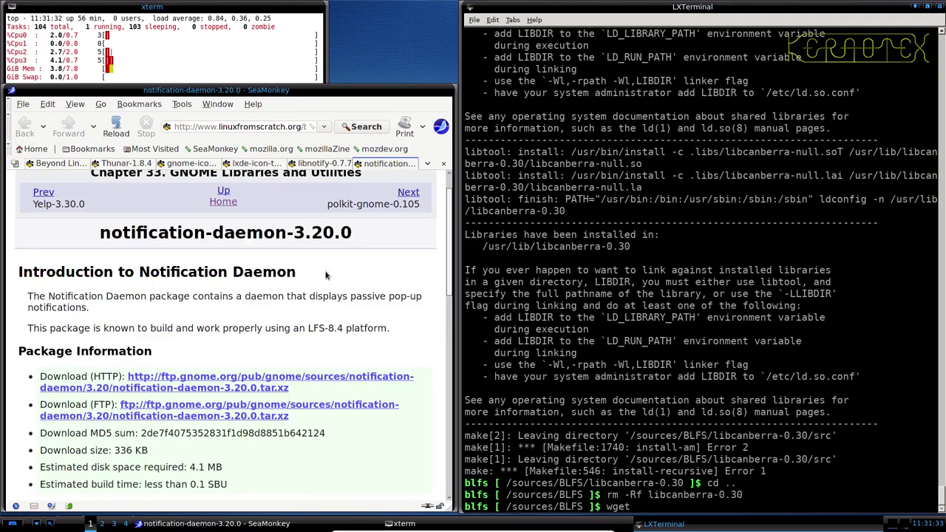
scroll(245, 203, up, 4)
scroll(245, 203, down, 4)
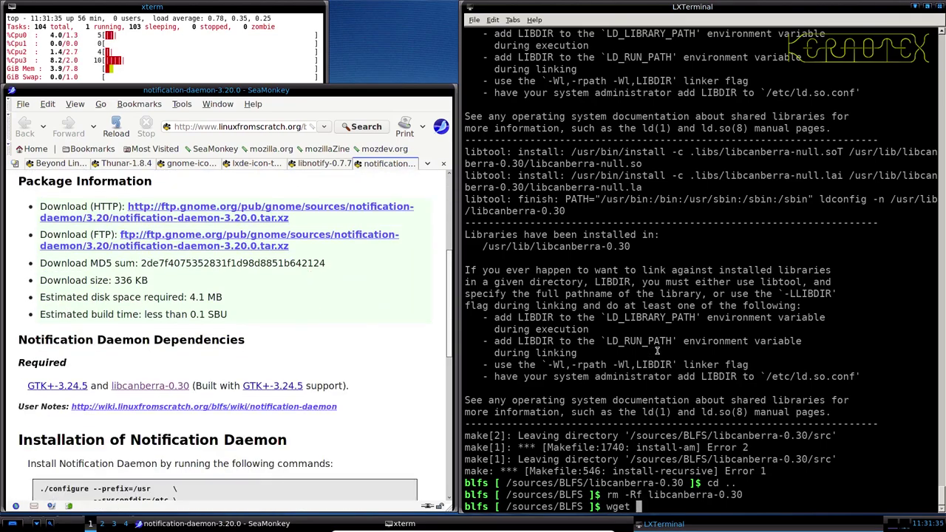
Download and extract notification-daemon-3.20.0.tar.xz
key(ctrl+shift+v)
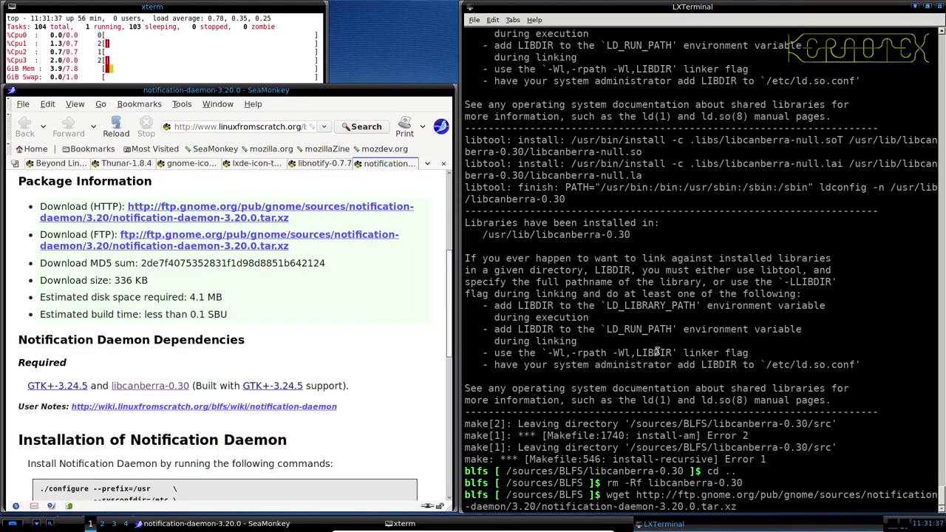
key(Return)
text(t)
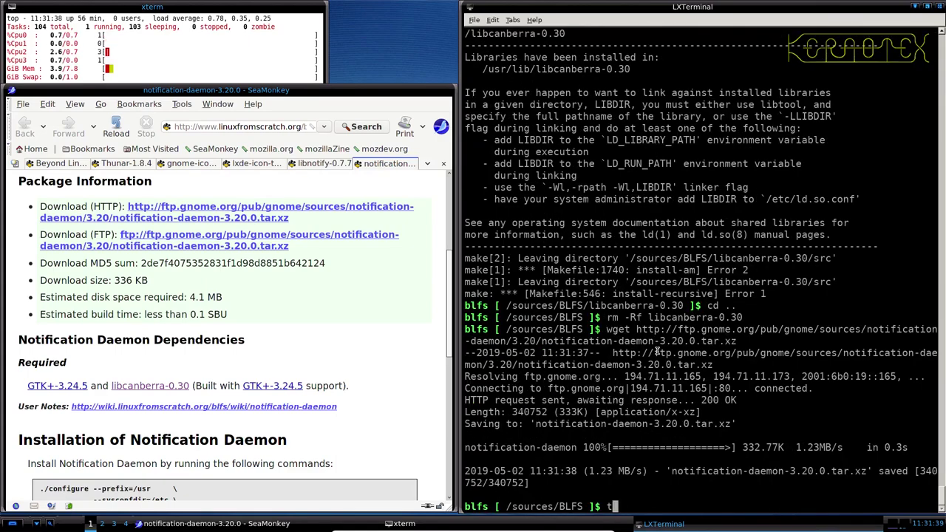
text(ar -xvf notification-daemon-3.20.0.tar.xz)
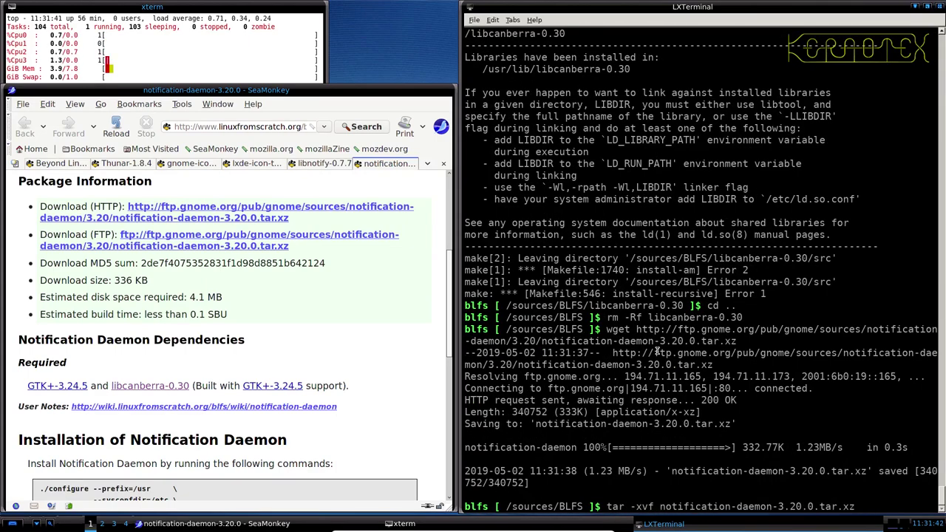
key(Return)
Enter the notification-daemon-3.20.0 source folder
text(cd notif)
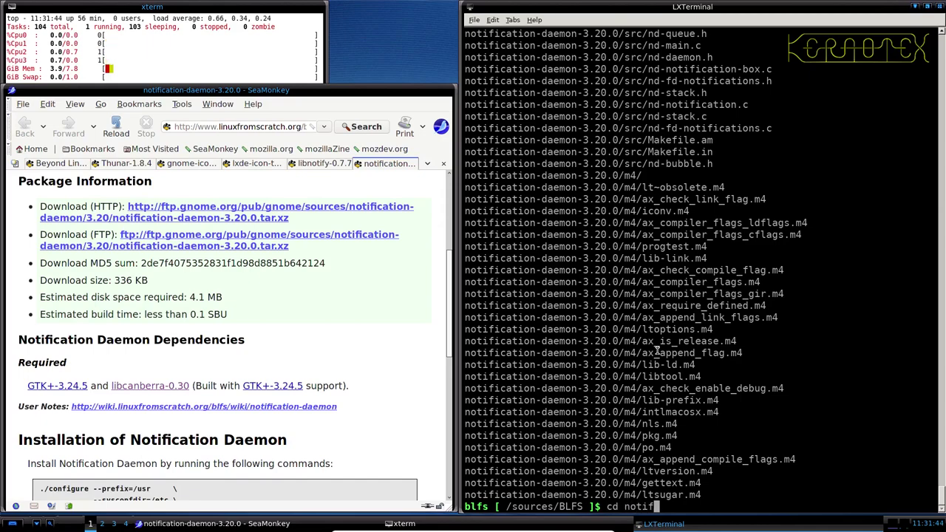
key(Tab)
key(Return)
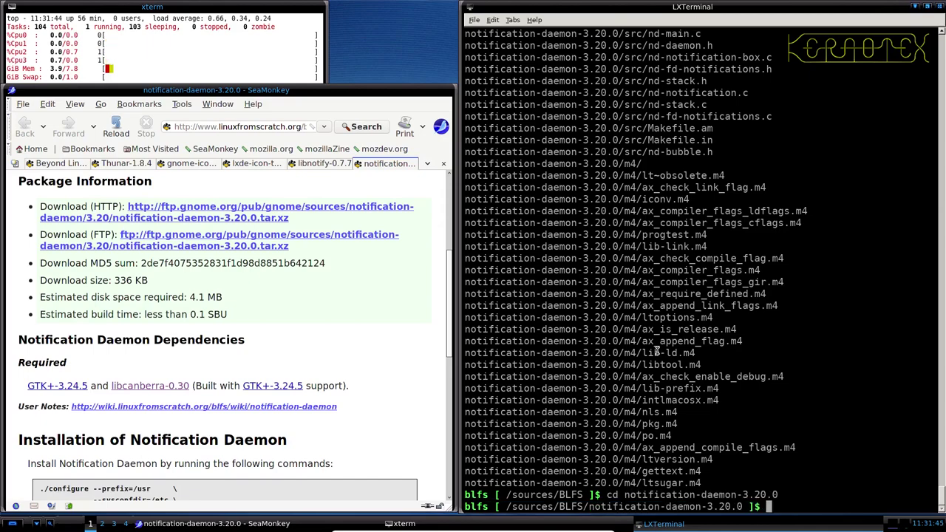
scroll(332, 342, down, 8)
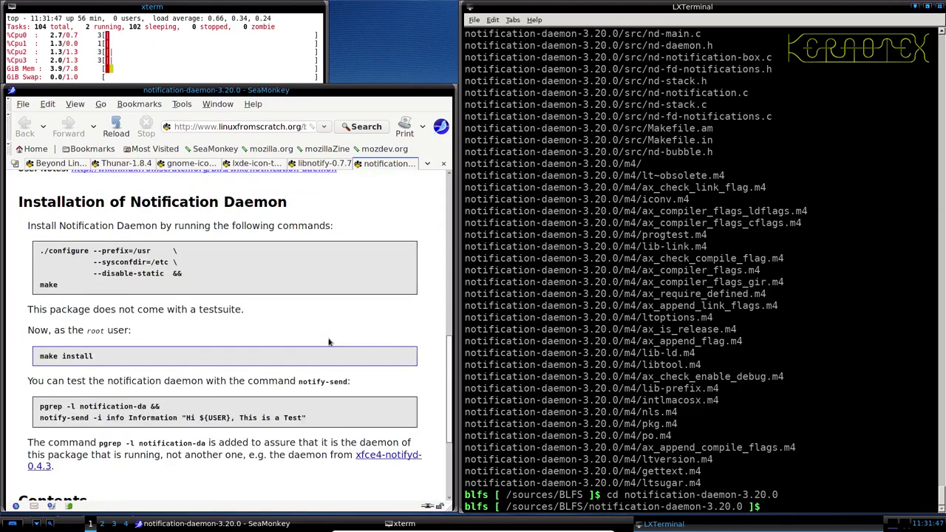
scroll(329, 341, up, 1)
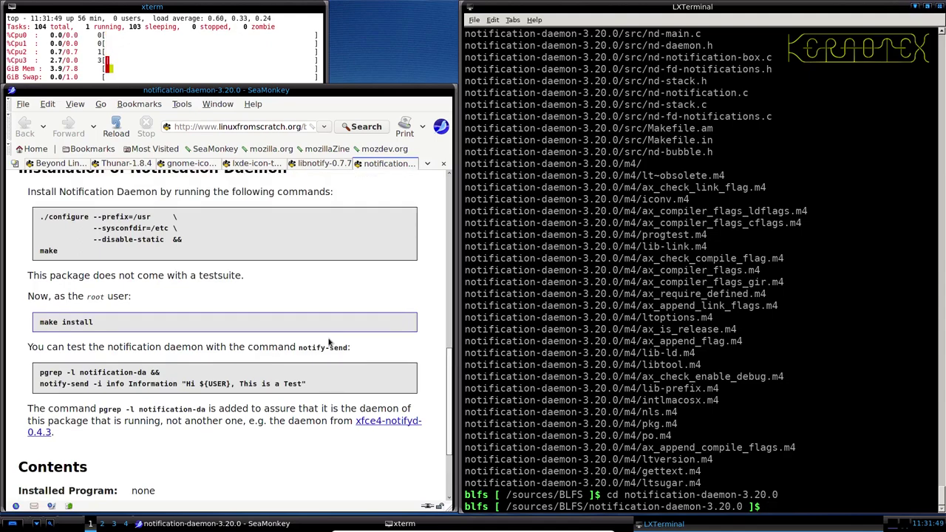
scroll(101, 425, up, 1)
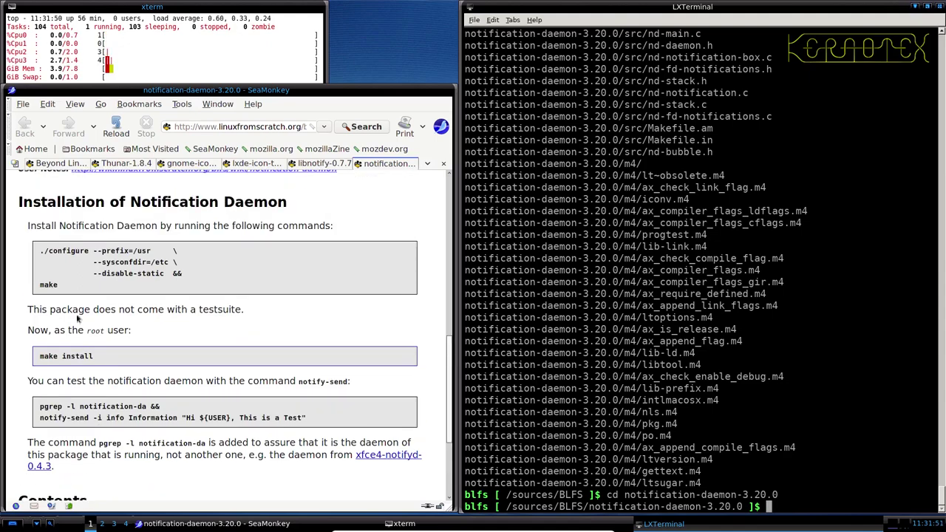
Configure and build notification-daemon-3.20.0 from the book, then install it with sudo -E make install
click(39, 254)
drag(40, 254, 59, 287)
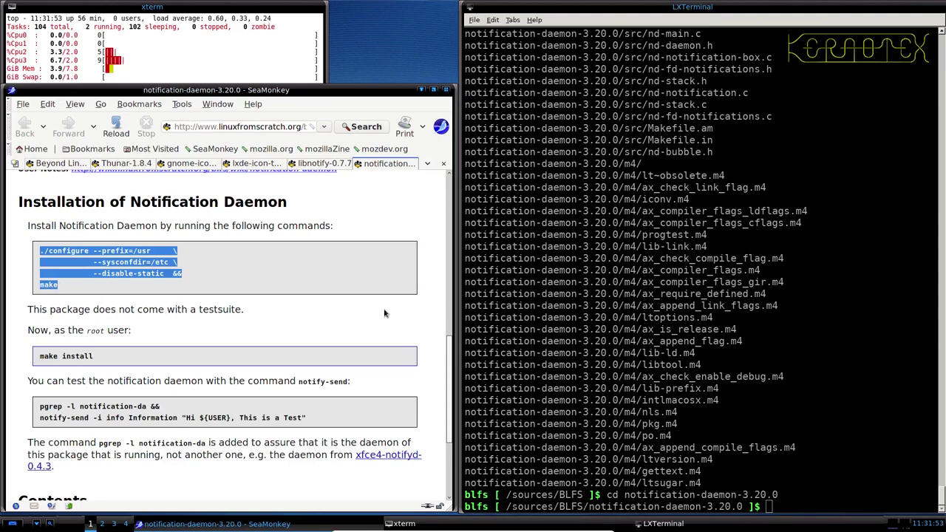
middle_click(625, 309)
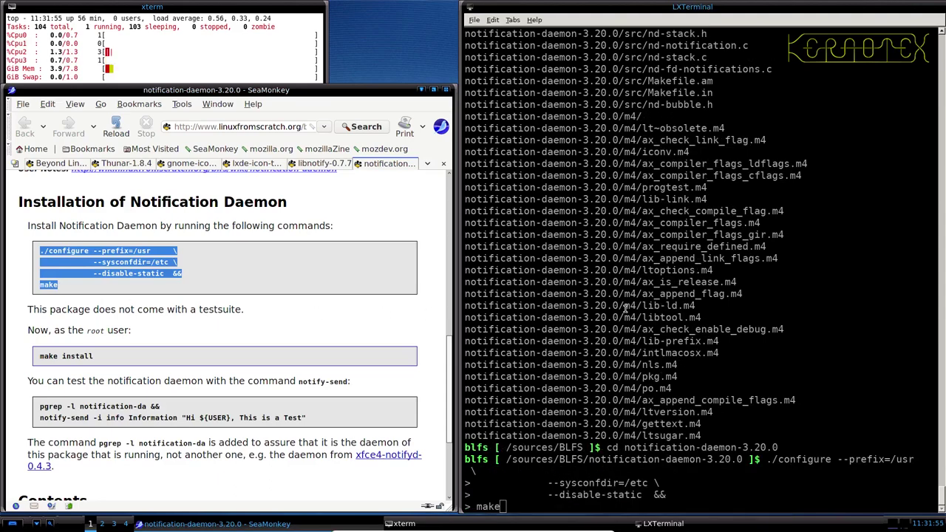
click(624, 309)
key(Return)
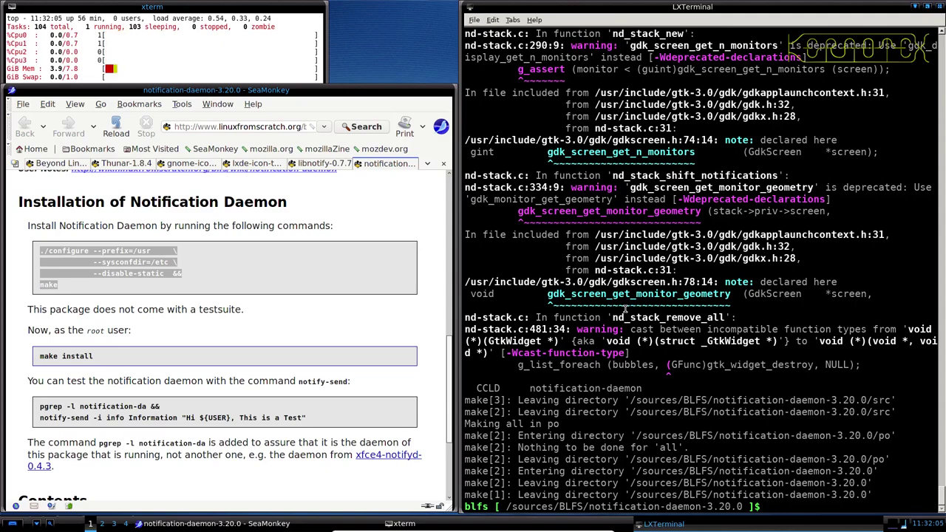
text(sudo -E make install)
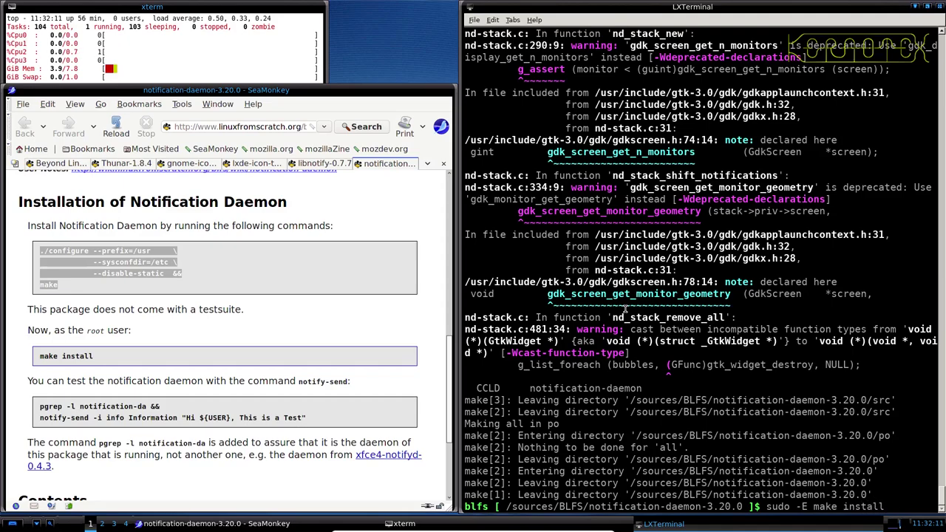
key(Return)
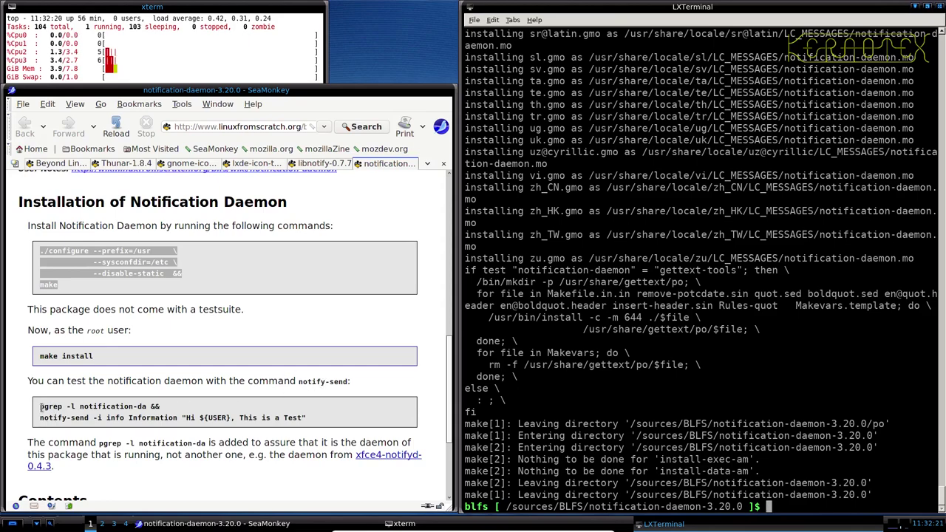
Run the book's pgrep -l notification-da && notify-send test twice
drag(41, 407, 313, 420)
middle_click(572, 387)
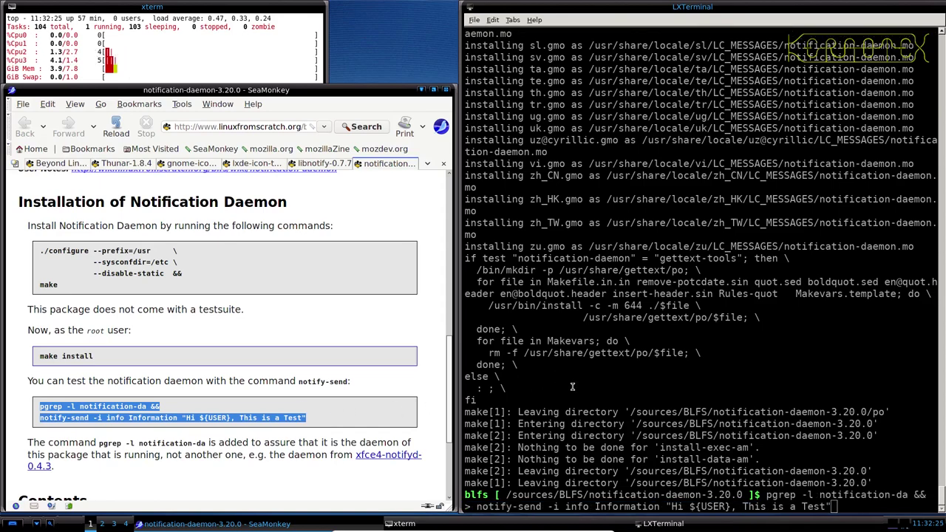
click(572, 386)
key(Return)
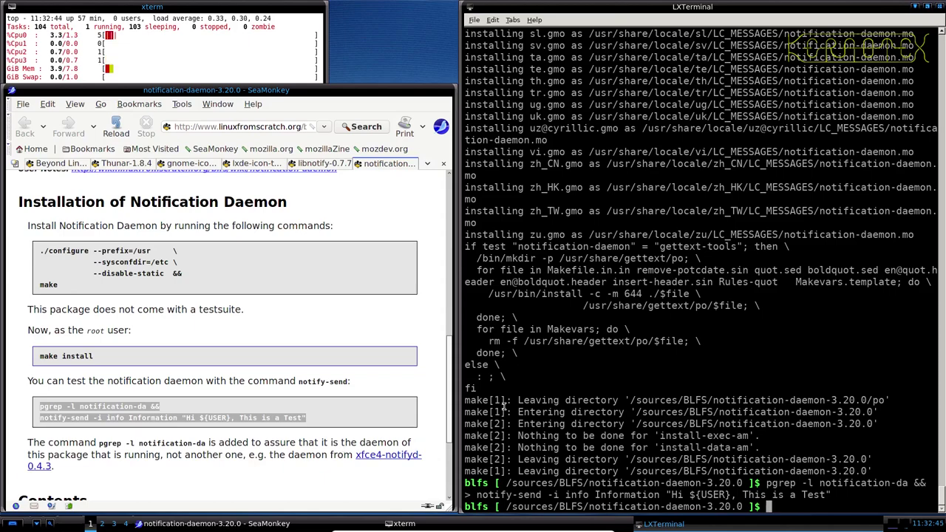
key(Up)
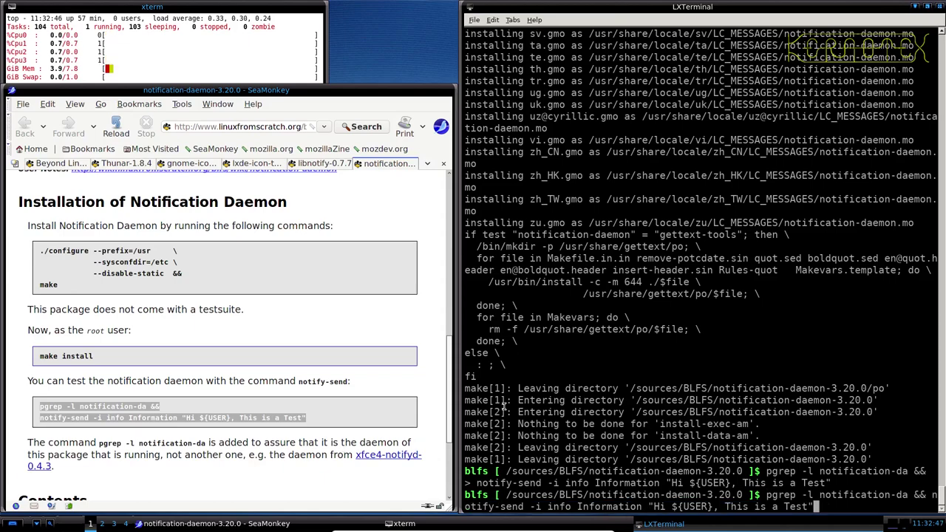
key(Return)
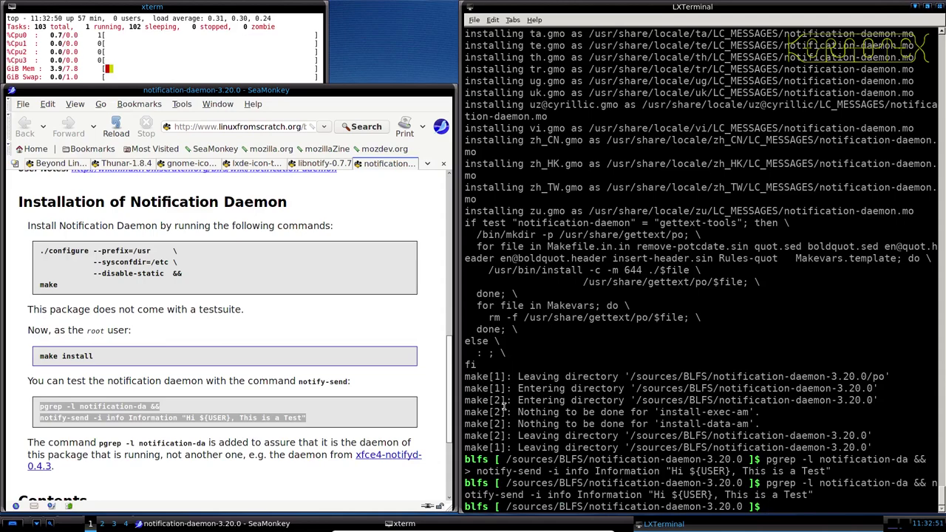
Rerun the daemon test prefixed with sudo -E
key(Up)
key(Home)
text(s)
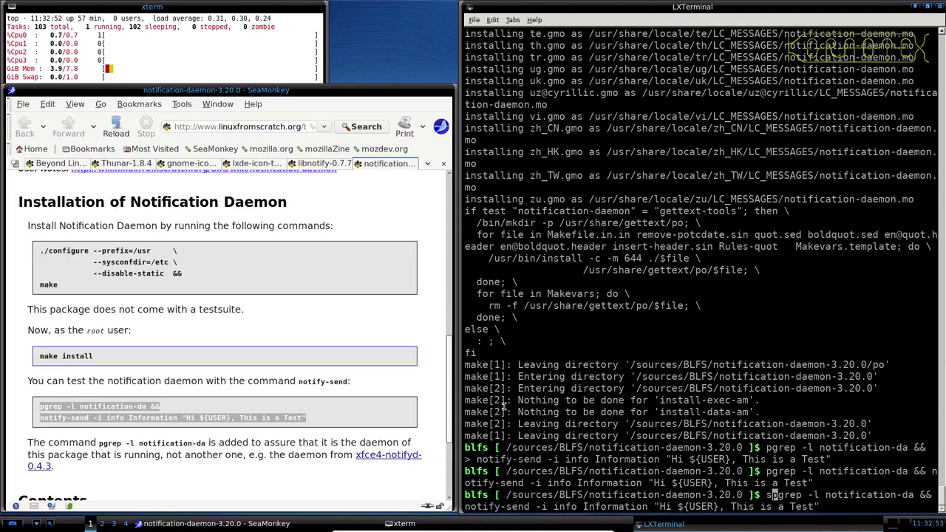
text(udo -E)
key(Return)
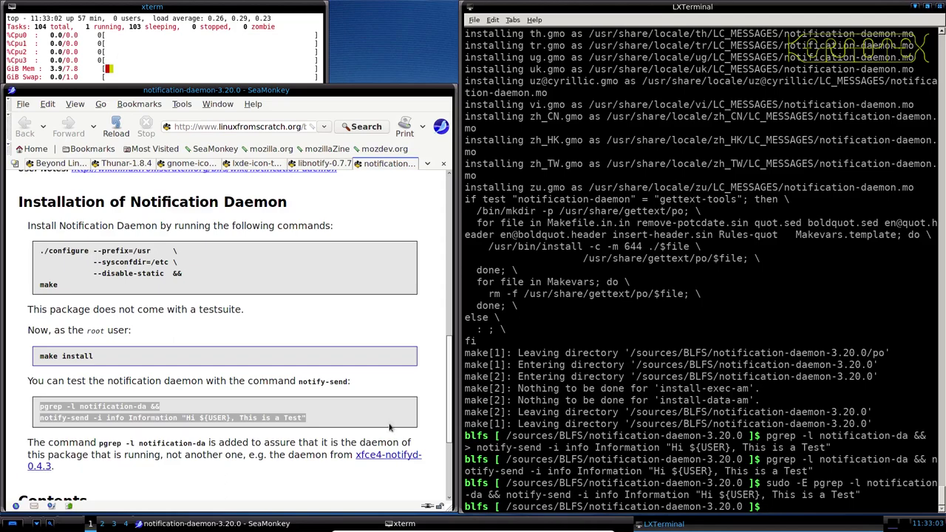
scroll(313, 458, down, 1)
scroll(313, 458, up, 10)
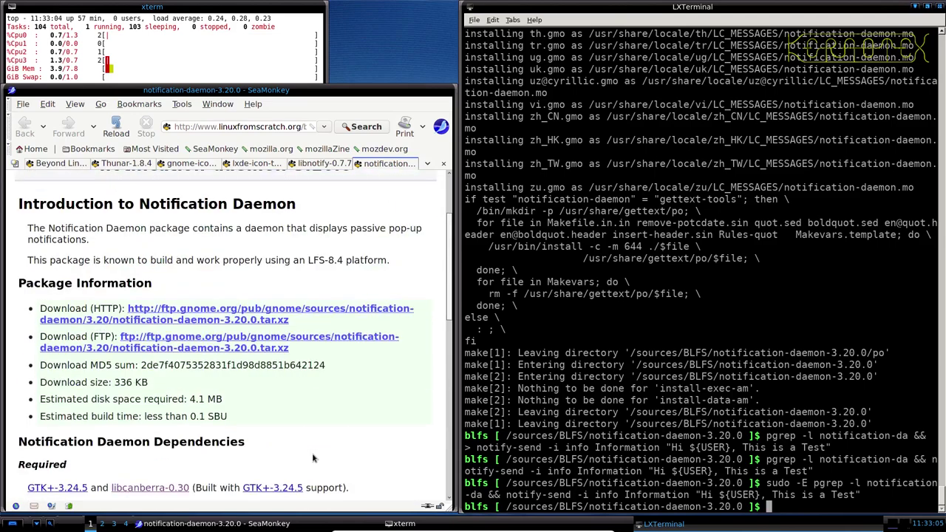
scroll(312, 458, up, 3)
scroll(313, 458, down, 13)
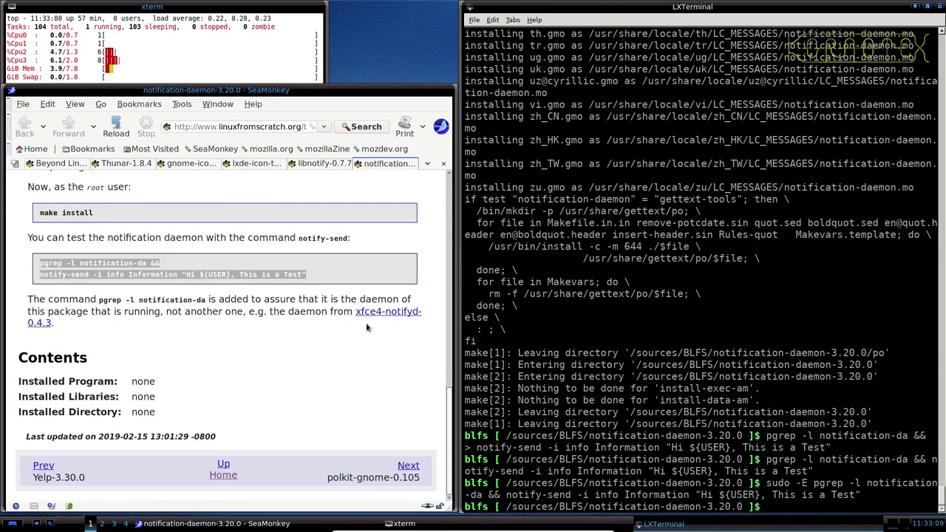
Close the notification-daemon page and delete the notification-daemon-3.20.0 source folder
click(444, 165)
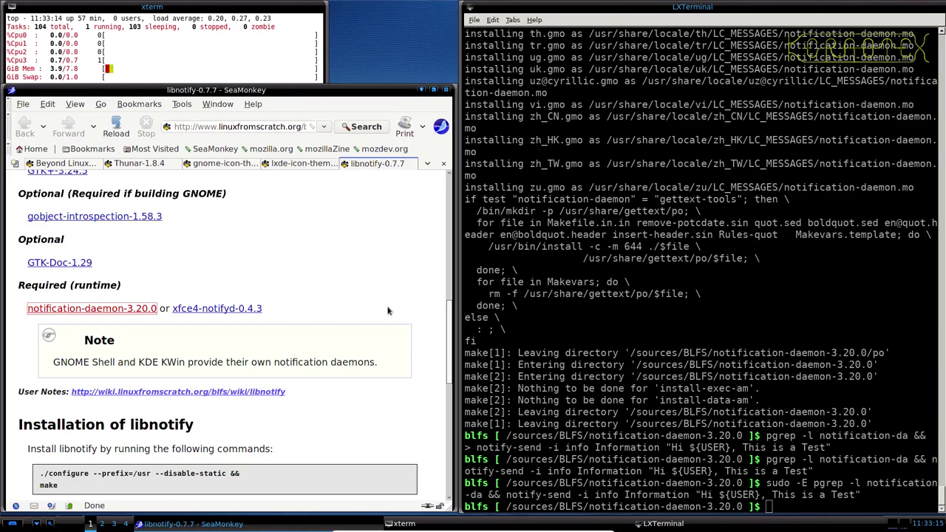
scroll(387, 311, up, 6)
click(638, 316)
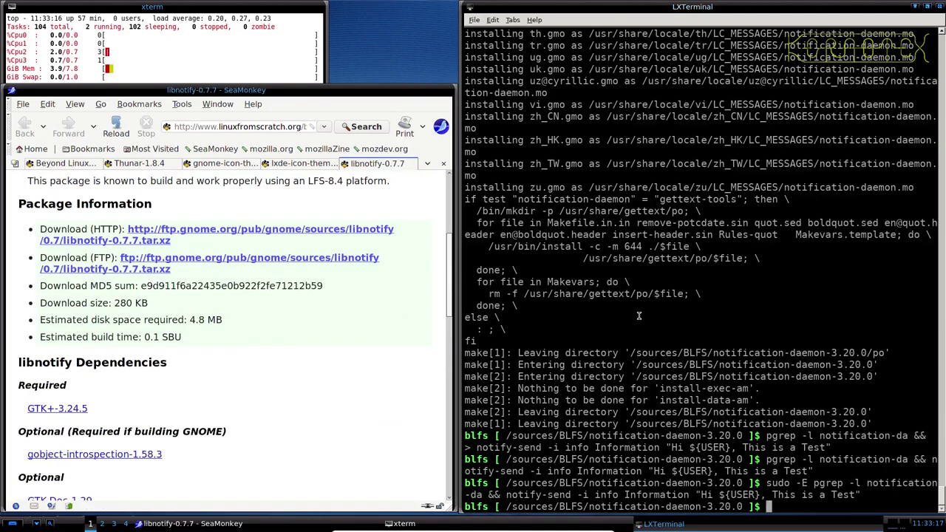
text(cd ..)
key(Return)
text(rm )
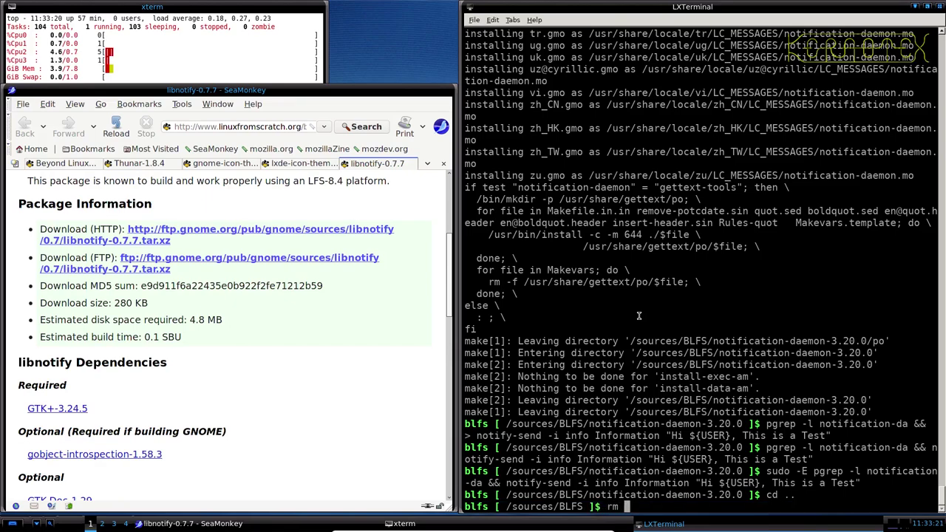
text(-Rf notification-daemon-3.20.0)
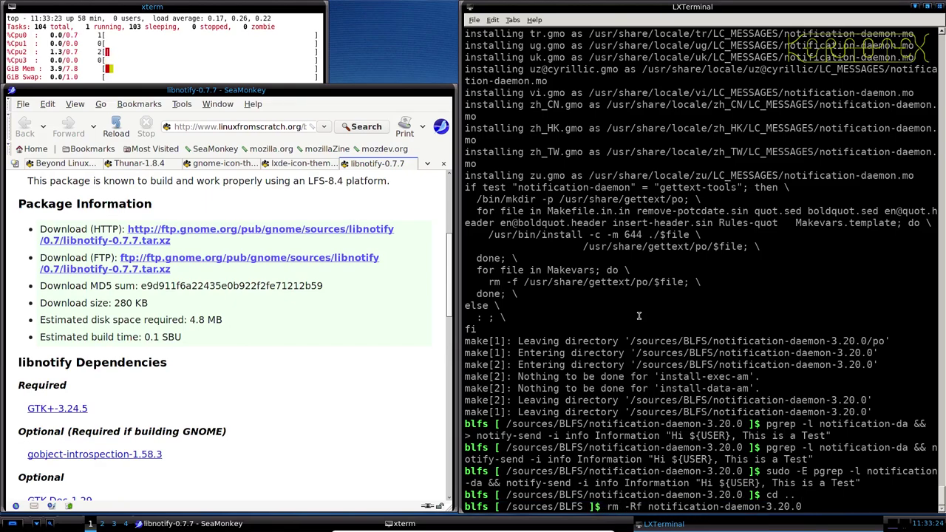
key(Return)
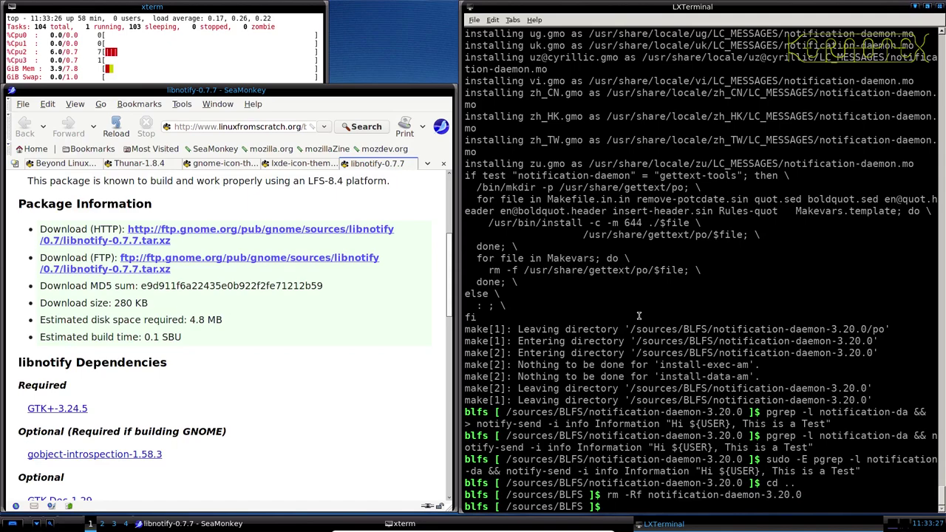
scroll(386, 338, down, 1)
scroll(386, 338, down, 2)
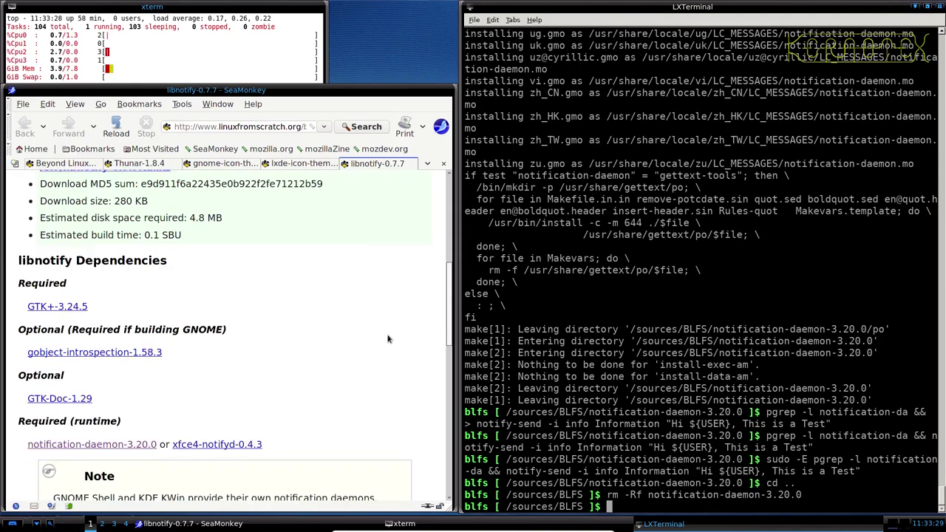
scroll(388, 338, up, 5)
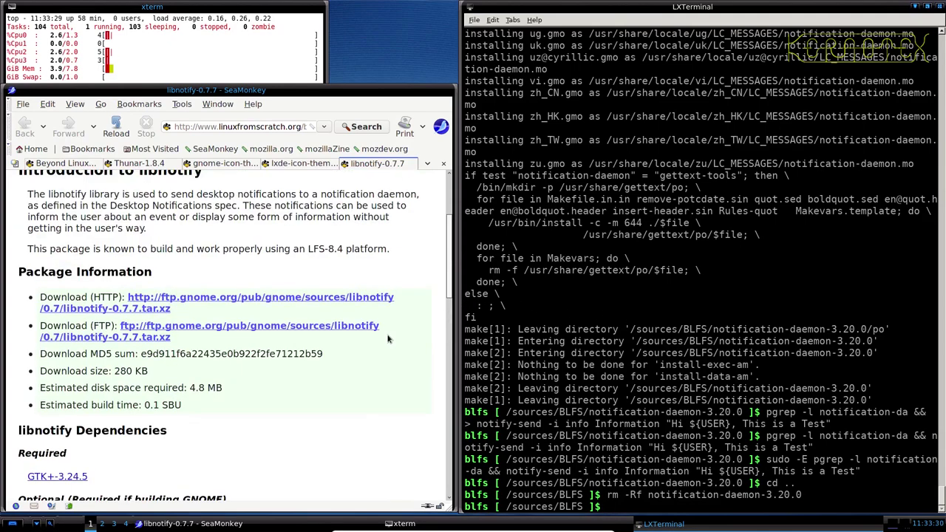
Download libnotify-0.7.7.tar.xz with wget using the copied link from the book
right_click(354, 299)
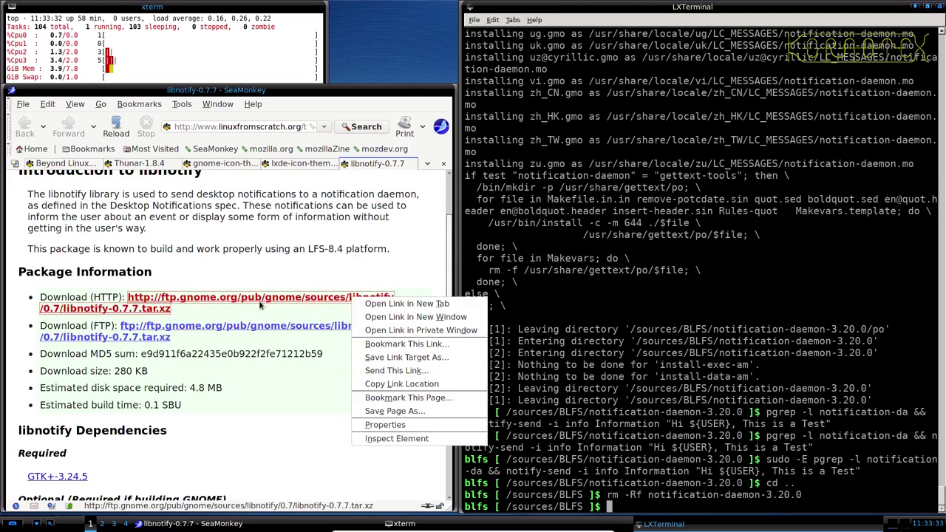
click(401, 384)
scroll(272, 257, up, 3)
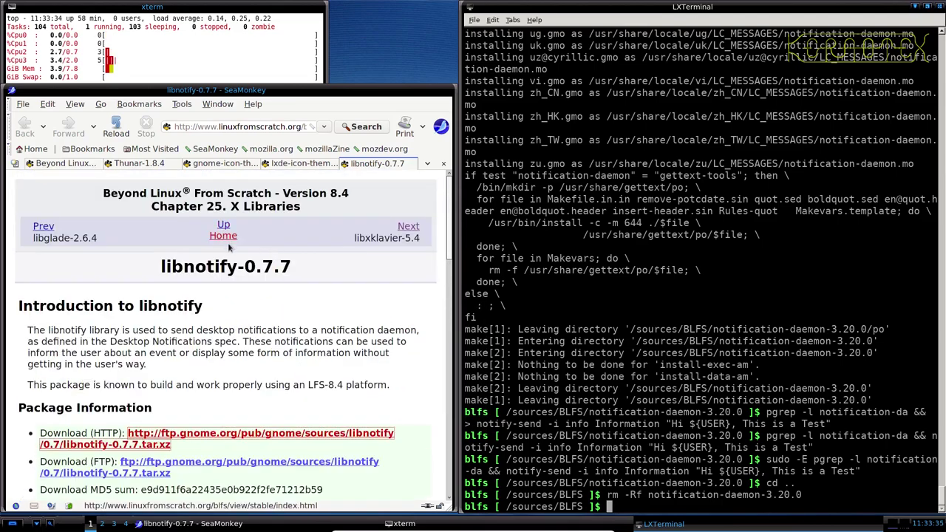
scroll(295, 303, down, 3)
right_click(316, 297)
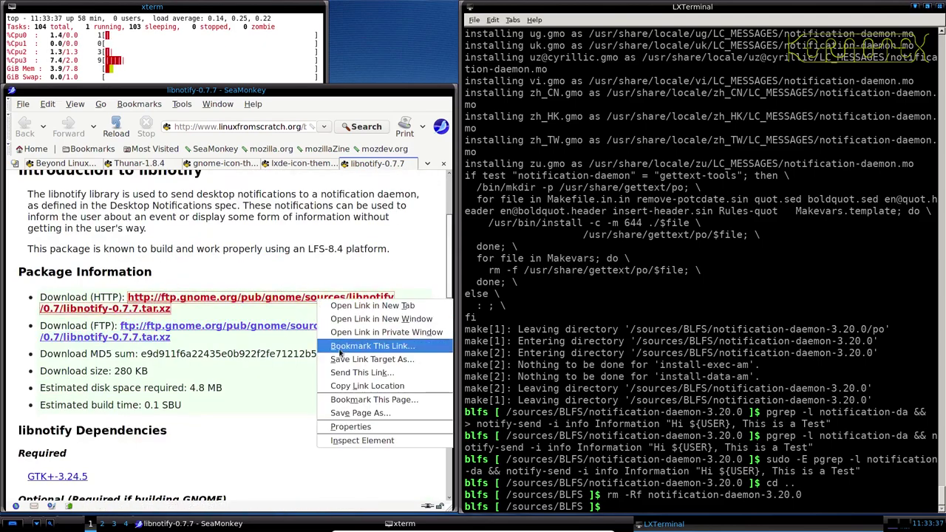
click(420, 383)
text(wget)
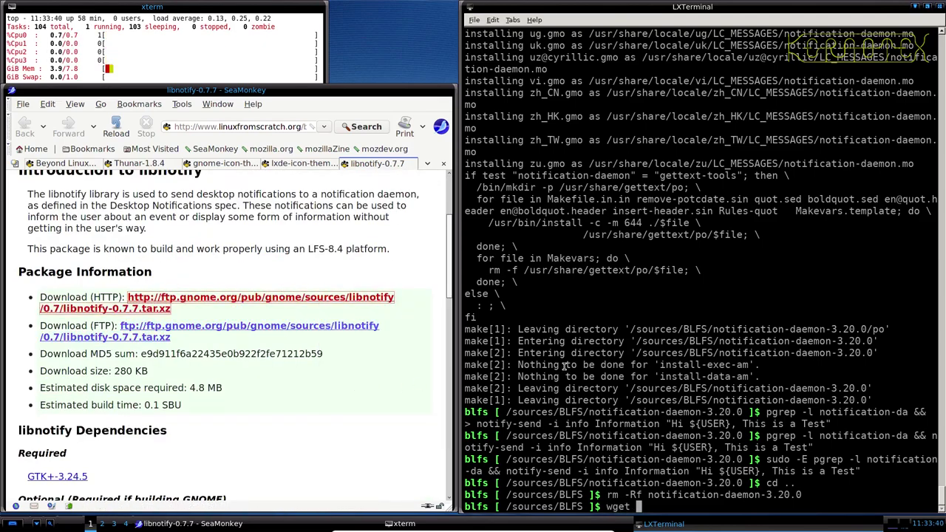
key(ctrl+shift+v)
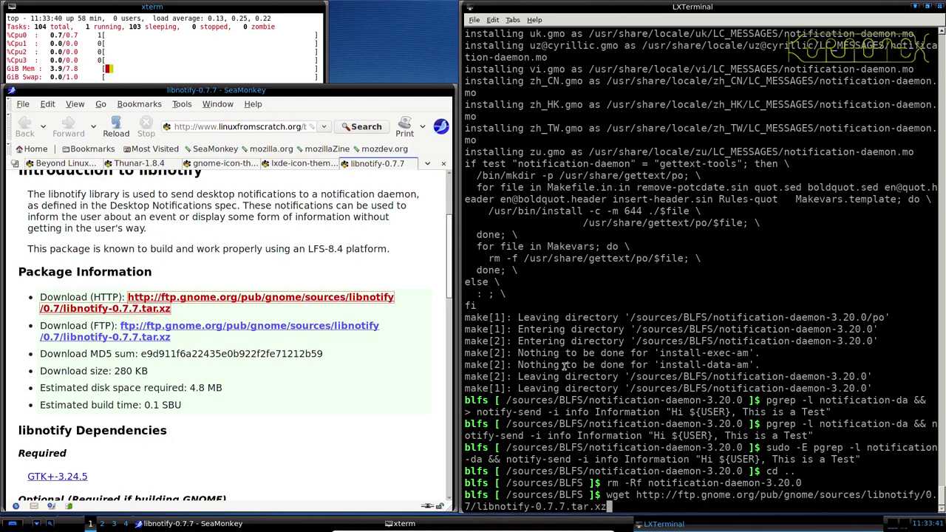
key(Return)
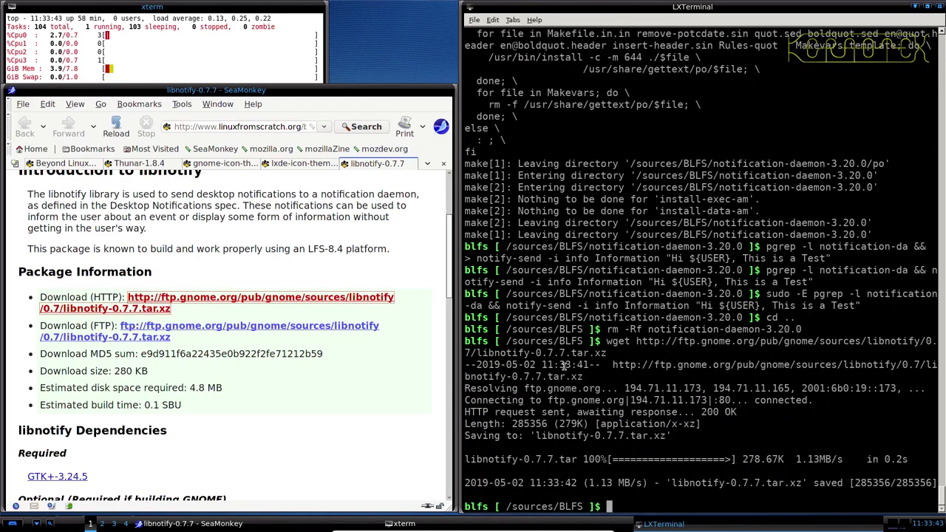
Unpack libnotify-0.7.7.tar.xz with tar -xvf and cd into libnotify-0.7.7
text(tar -xvf libnotify)
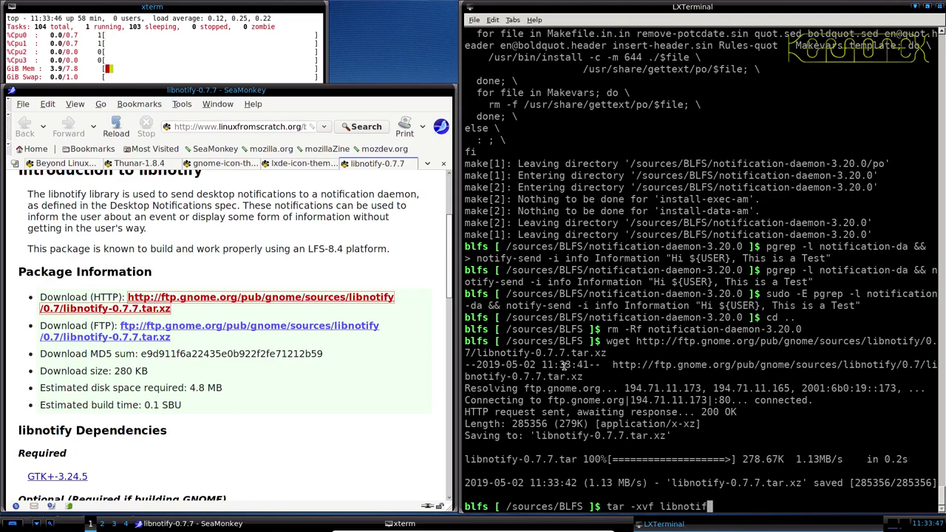
key(Tab)
key(Return)
text(cd l;i)
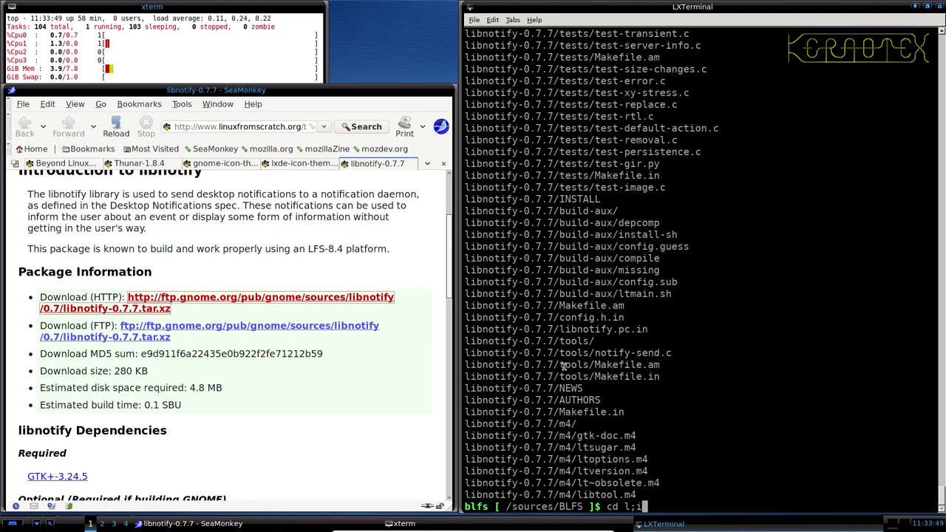
key(BackSpace)
key(BackSpace)
text(ibn)
key(Tab)
key(Return)
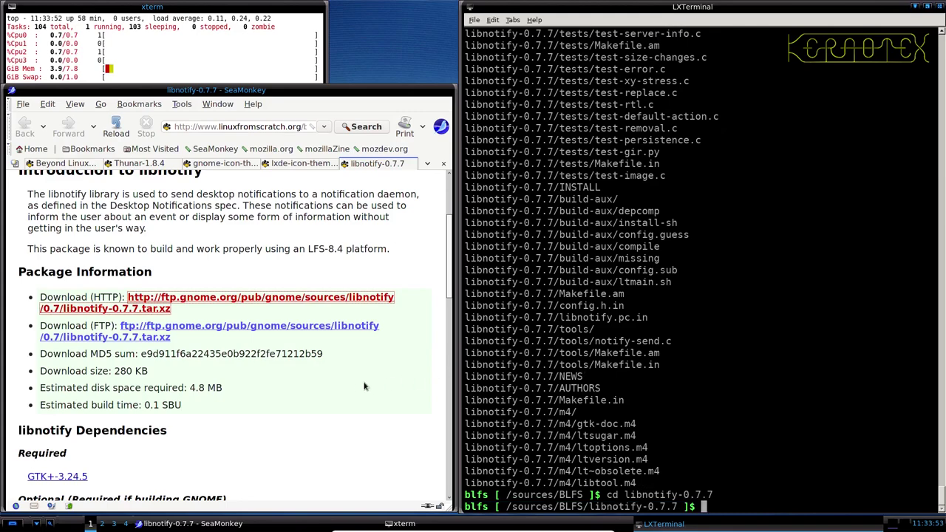
scroll(359, 388, down, 5)
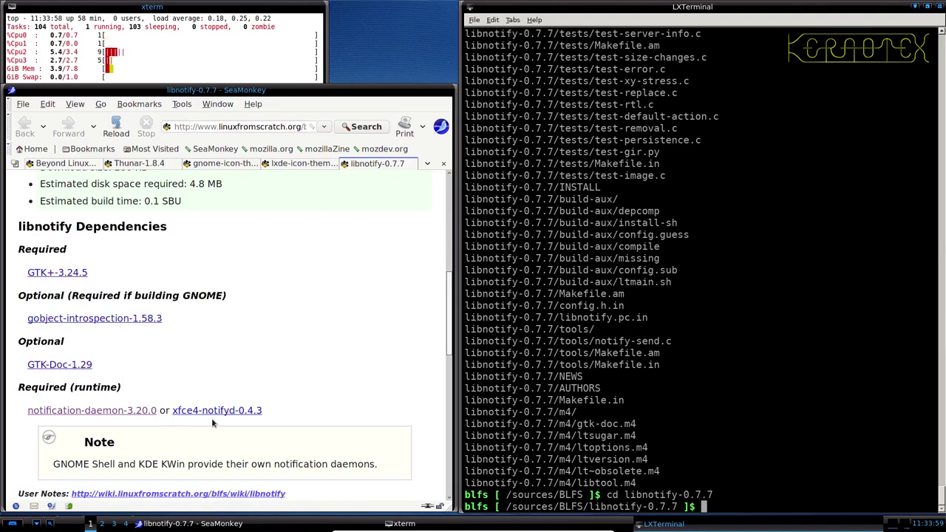
scroll(311, 401, down, 2)
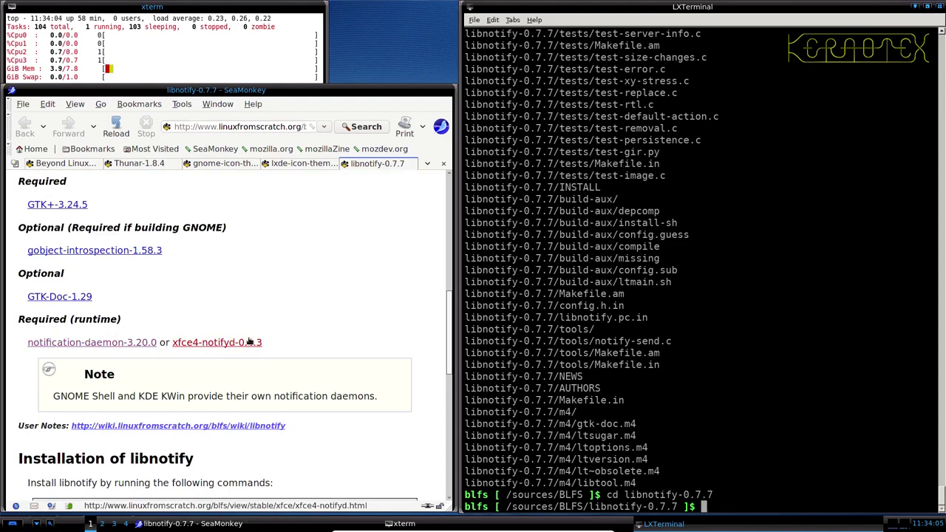
scroll(249, 342, down, 7)
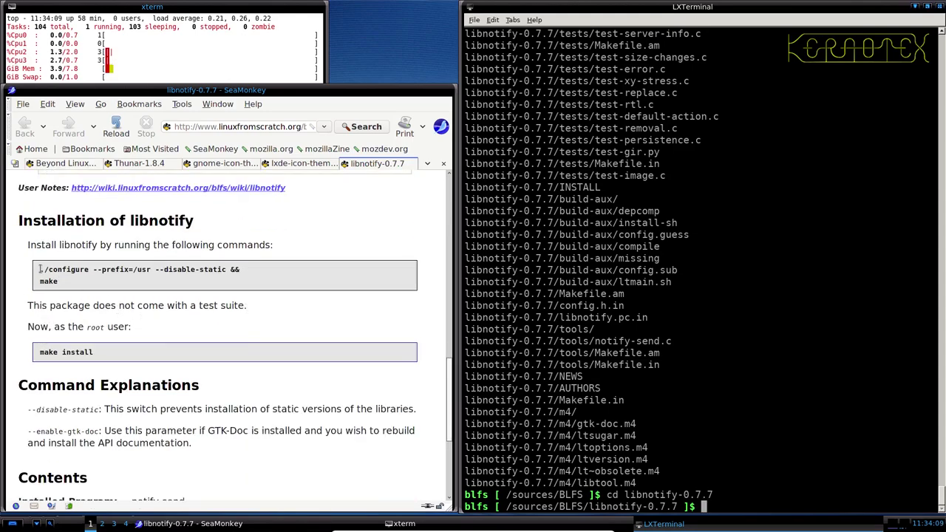
Run the book's configure && make for libnotify, then 'sudo -E make install' from history
drag(40, 269, 68, 286)
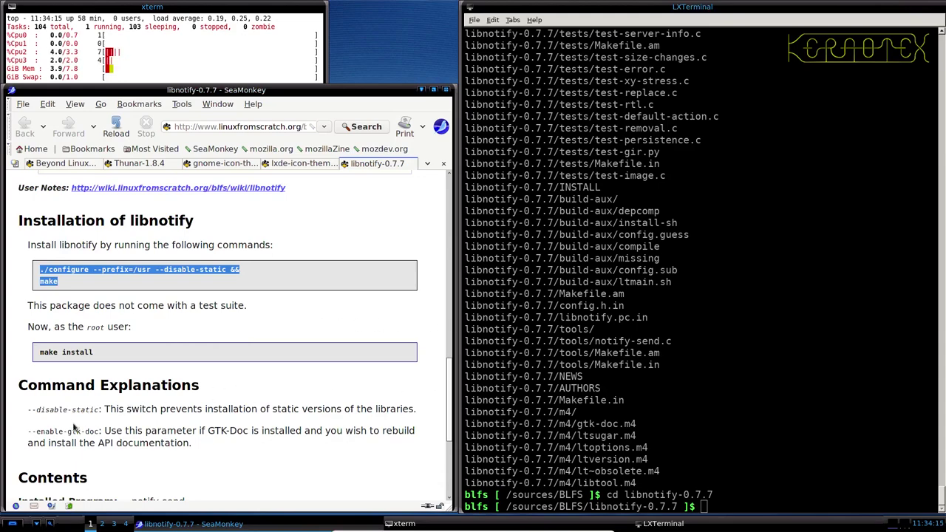
middle_click(578, 364)
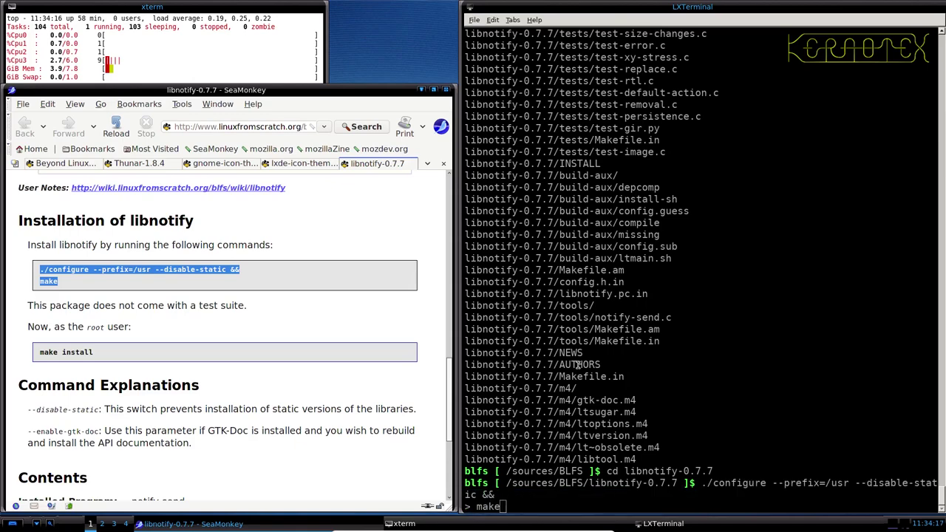
click(578, 364)
key(Return)
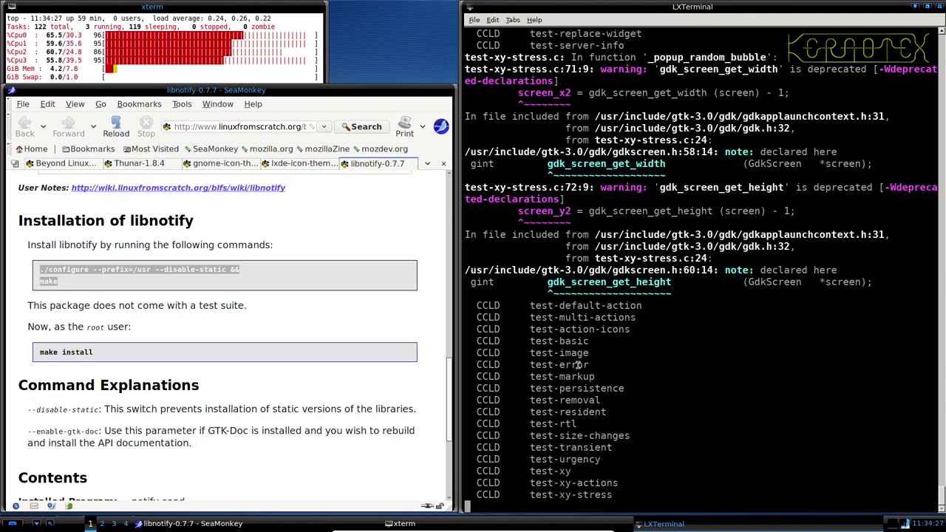
key(ctrl+r)
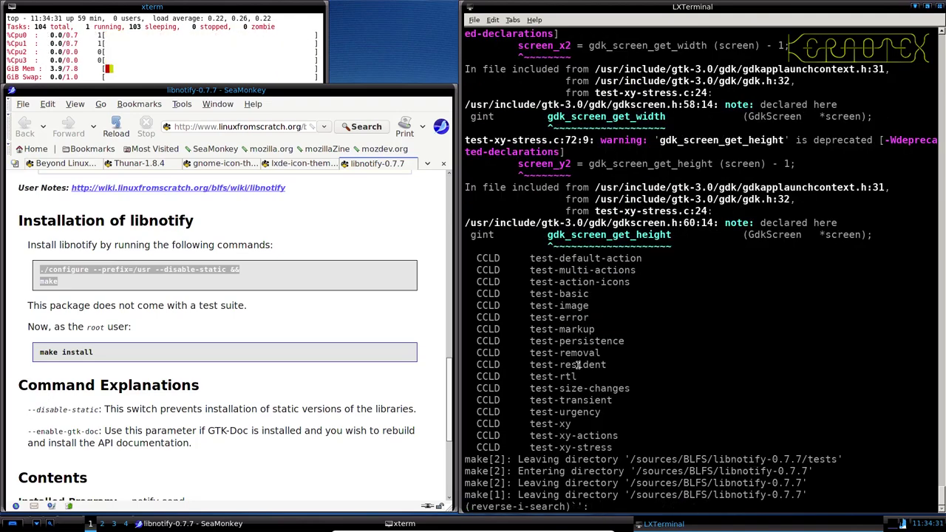
text(ins)
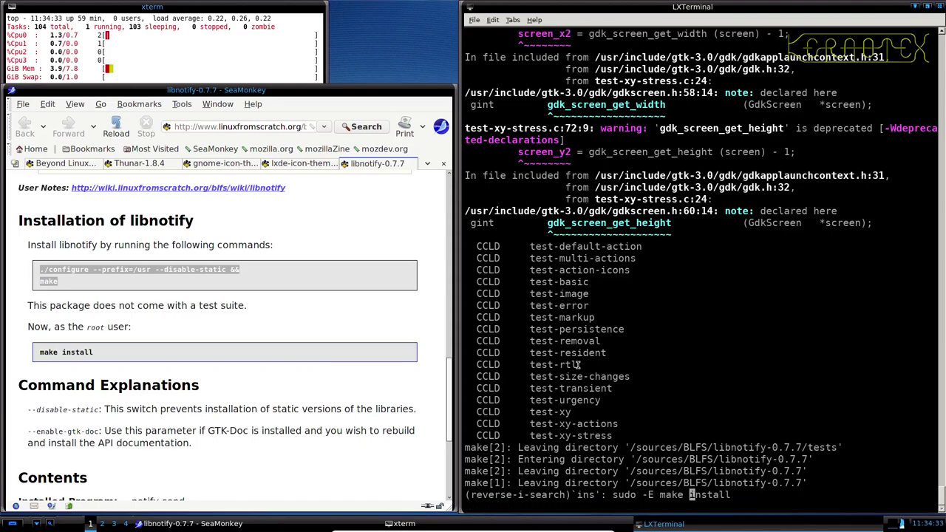
key(Return)
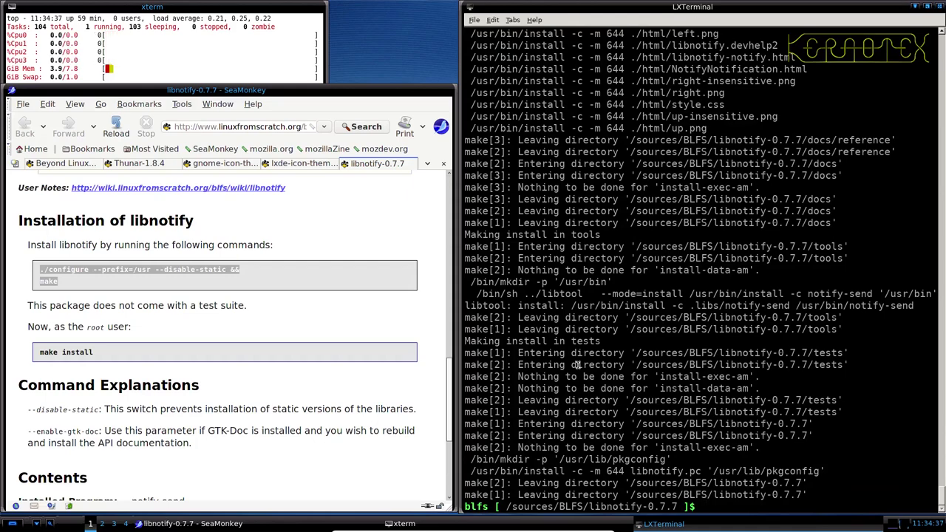
Go up with cd .., delete libnotify-0.7.7 with rm -Rf, and close its book page
text(cd ..)
key(Return)
text(rm)
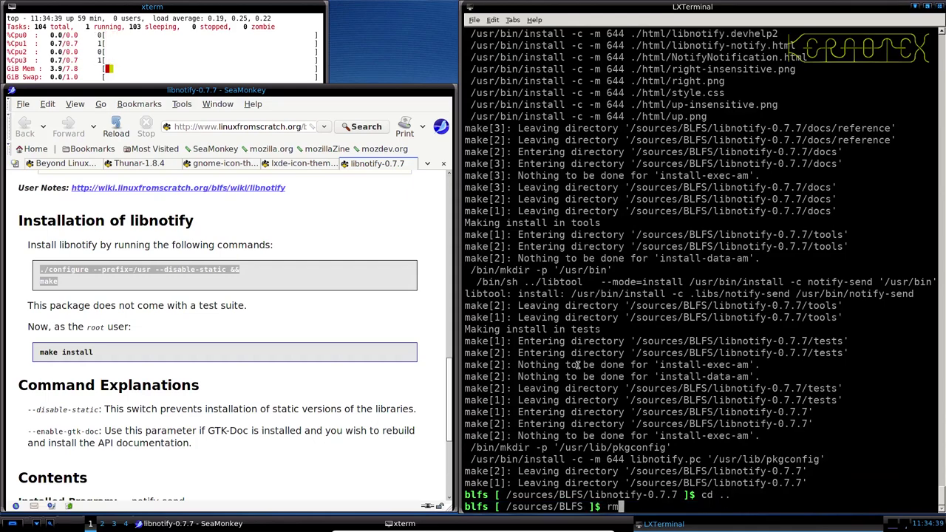
text( -Rf libnotify-0.7.7)
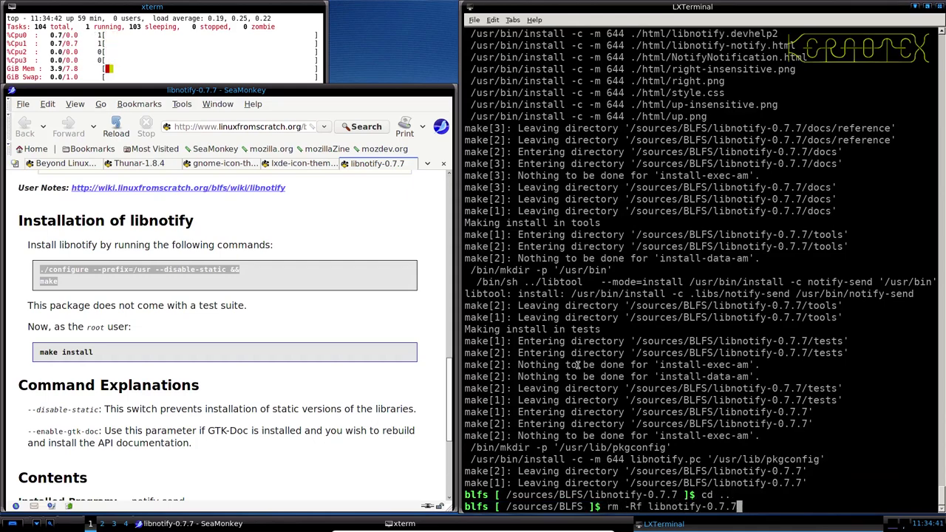
key(Return)
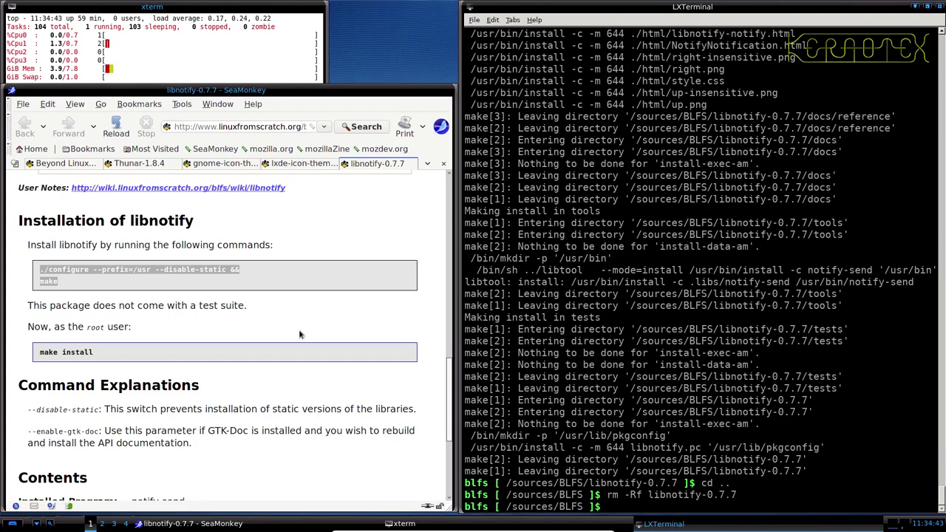
scroll(318, 336, down, 5)
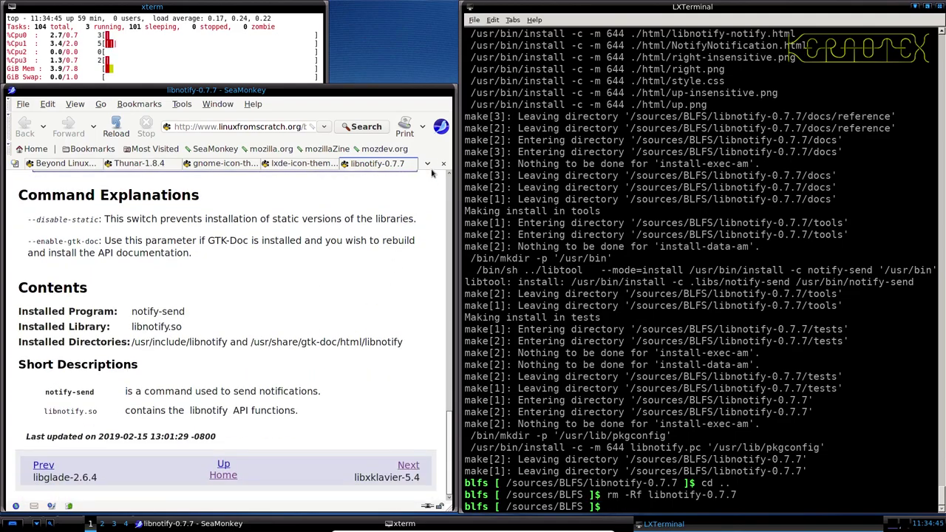
click(444, 164)
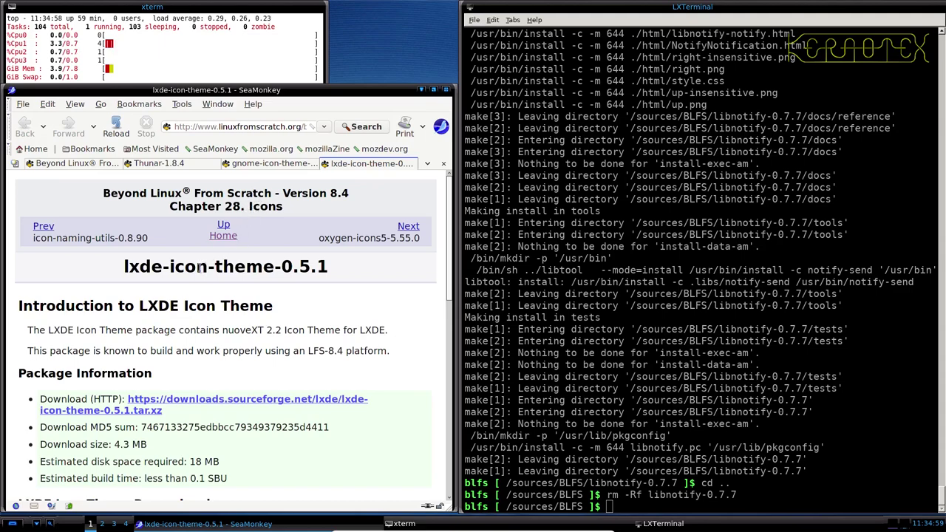
Fetch lxde-icon-theme-0.5.1.tar.xz into /sources/BLFS with wget and the copied SourceForge link
click(582, 353)
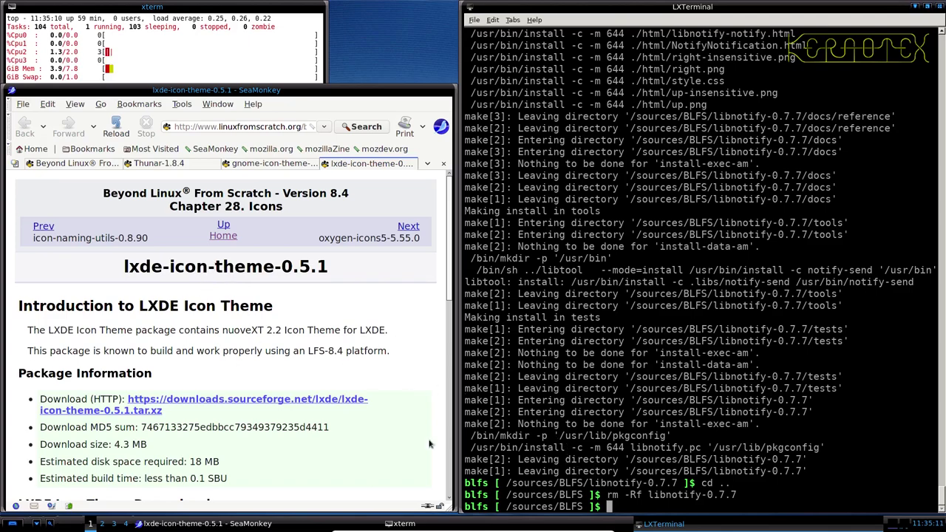
scroll(424, 445, down, 4)
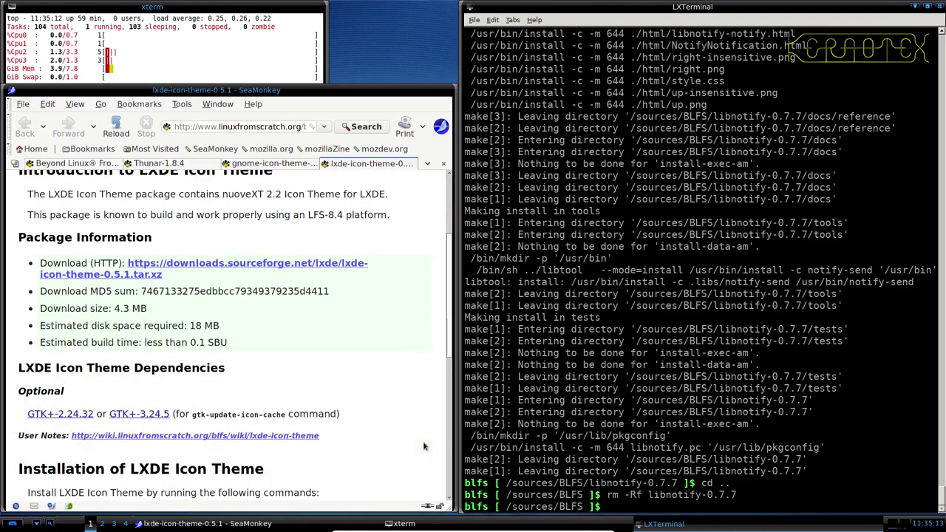
scroll(423, 445, up, 3)
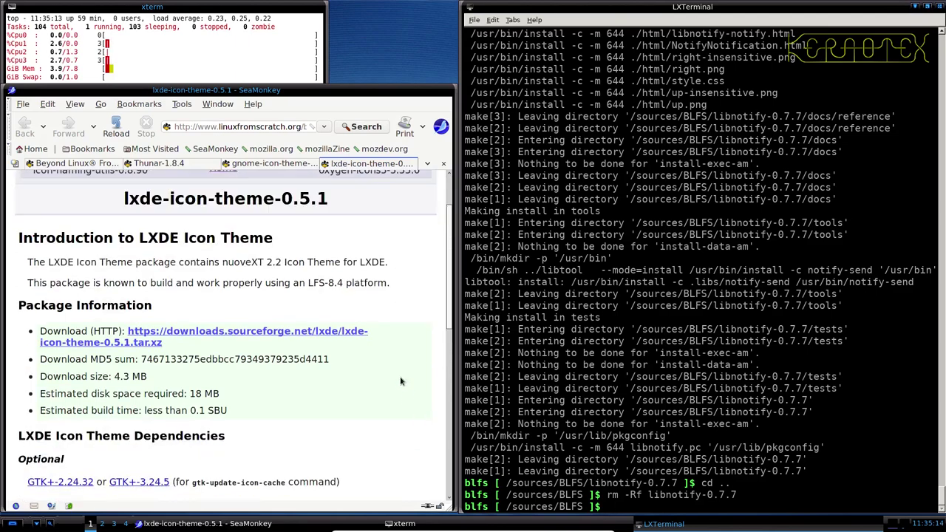
right_click(323, 334)
click(356, 422)
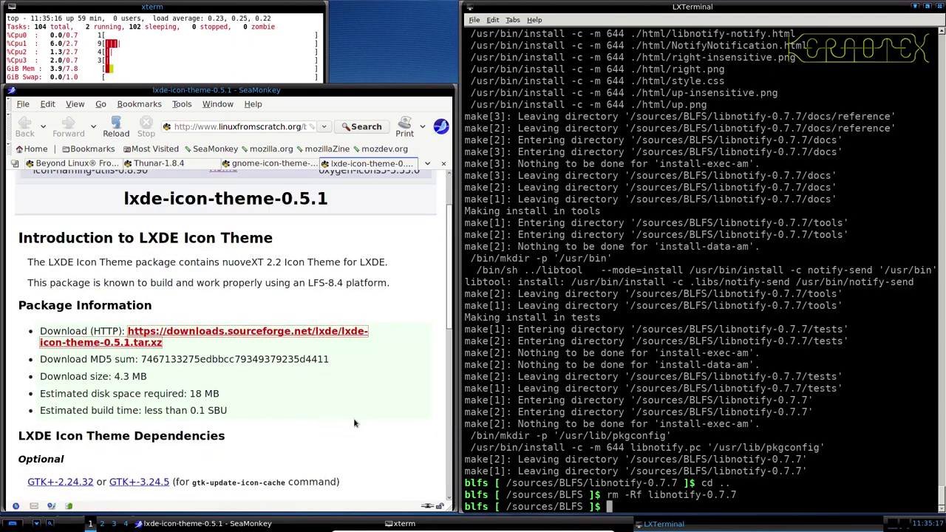
text(wget)
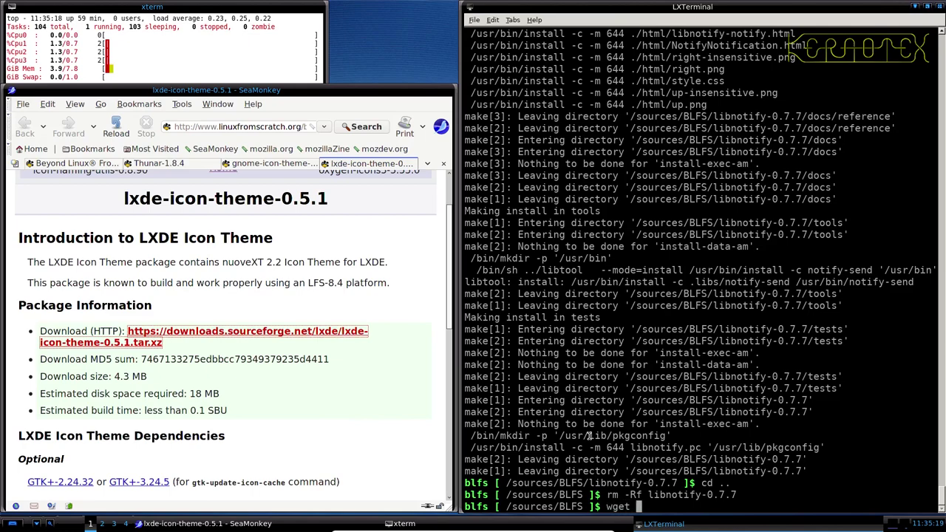
key(ctrl+shift+v)
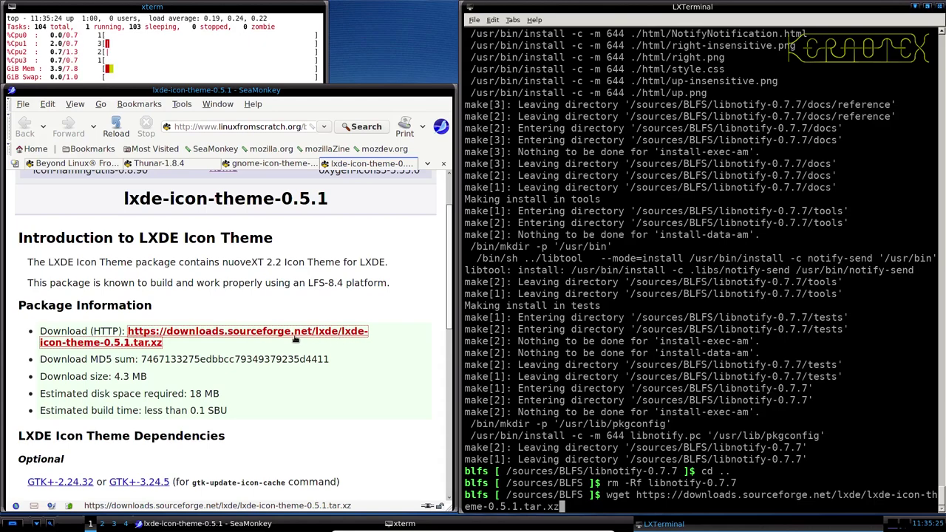
key(Return)
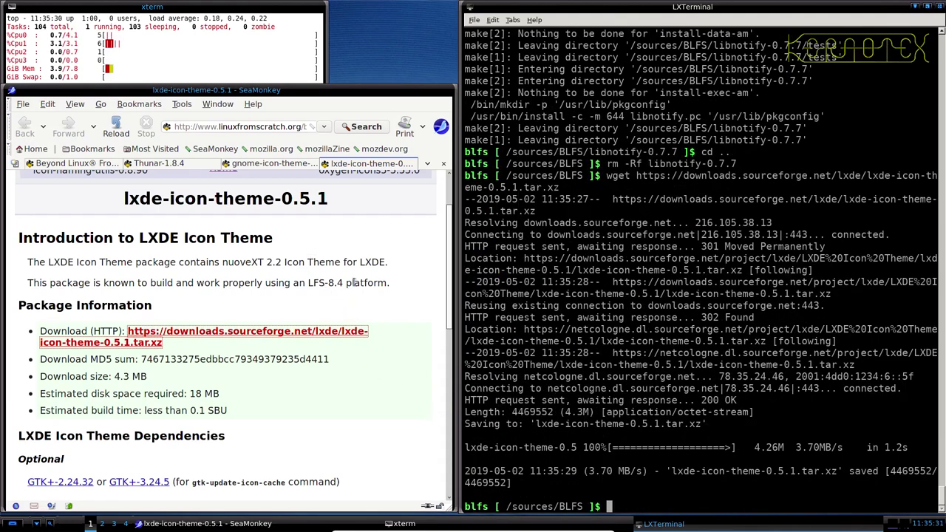
Extract lxde-icon-theme-0.5.1.tar.xz and cd into lxde-icon-theme-0.5.1
scroll(375, 379, down, 5)
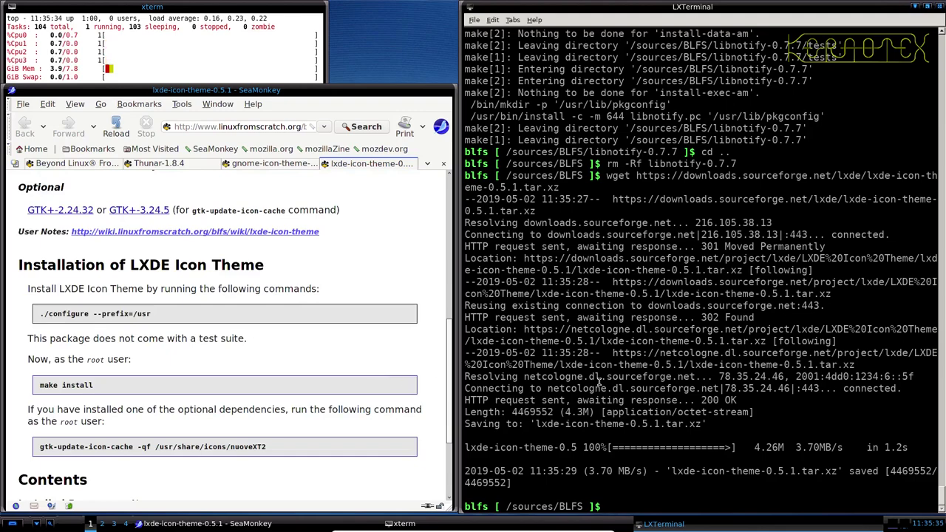
text(tar -xvf lxde-)
key(BackSpace)
key(BackSpace)
key(BackSpace)
key(BackSpace)
text(xde)
key(Tab)
key(Return)
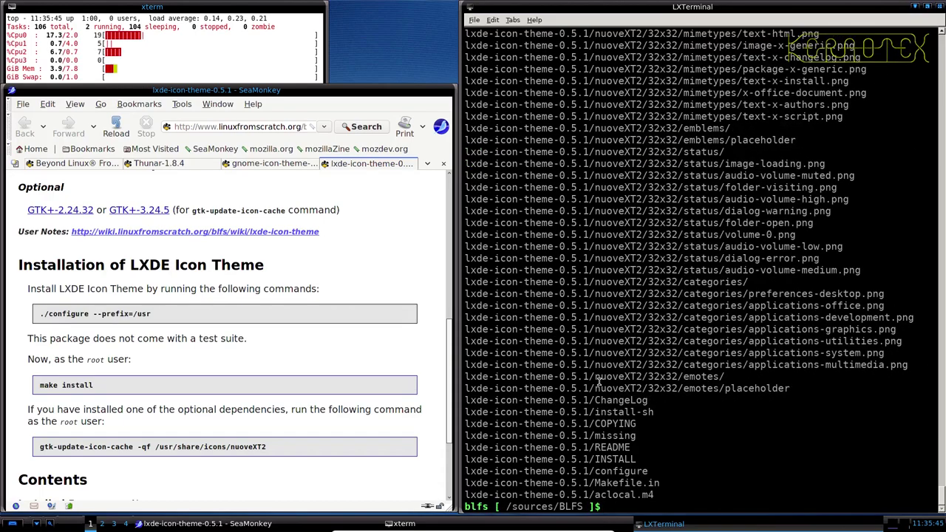
text(cd lxde)
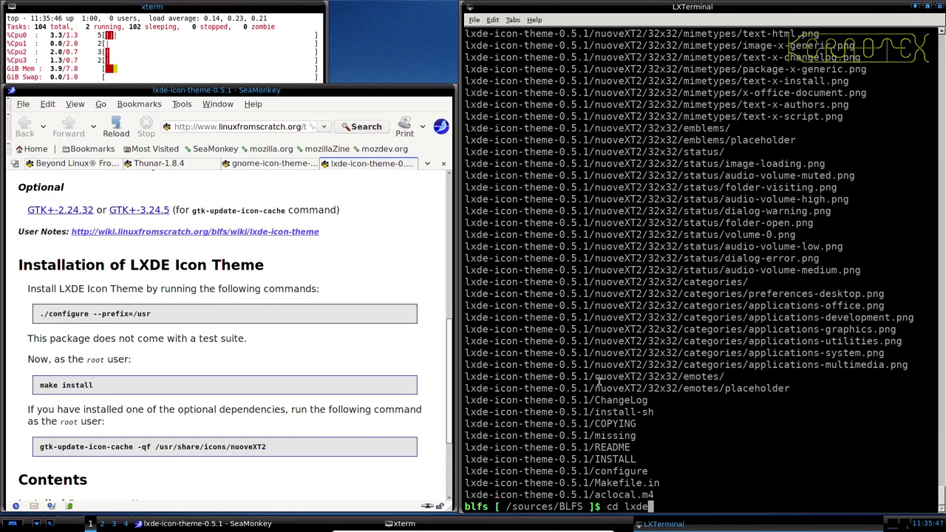
key(Tab)
key(Return)
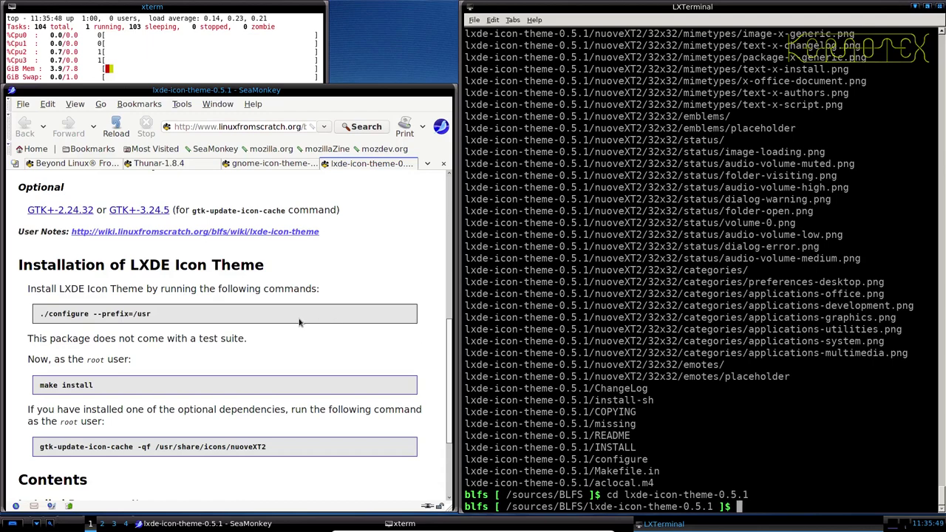
Run './configure --prefix=/usr' pasted from the book
scroll(235, 342, down, 1)
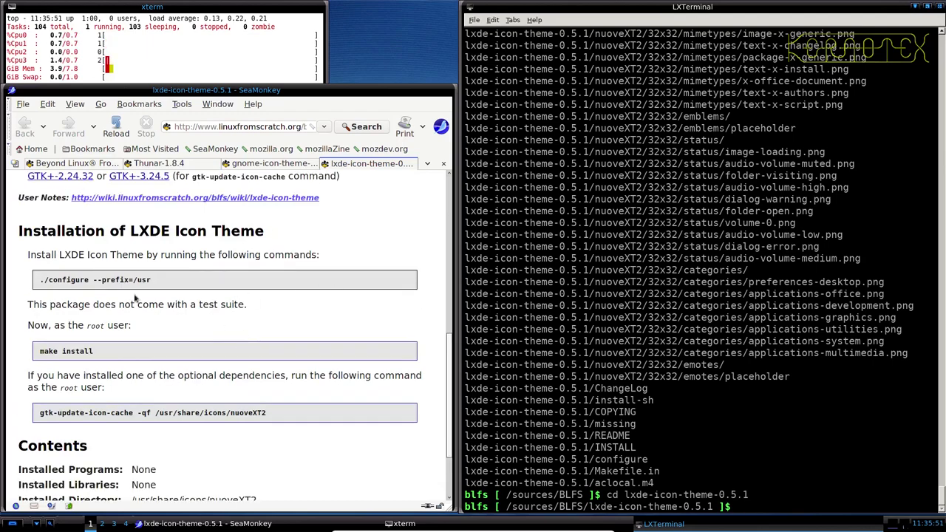
drag(41, 281, 151, 281)
middle_click(662, 342)
key(Return)
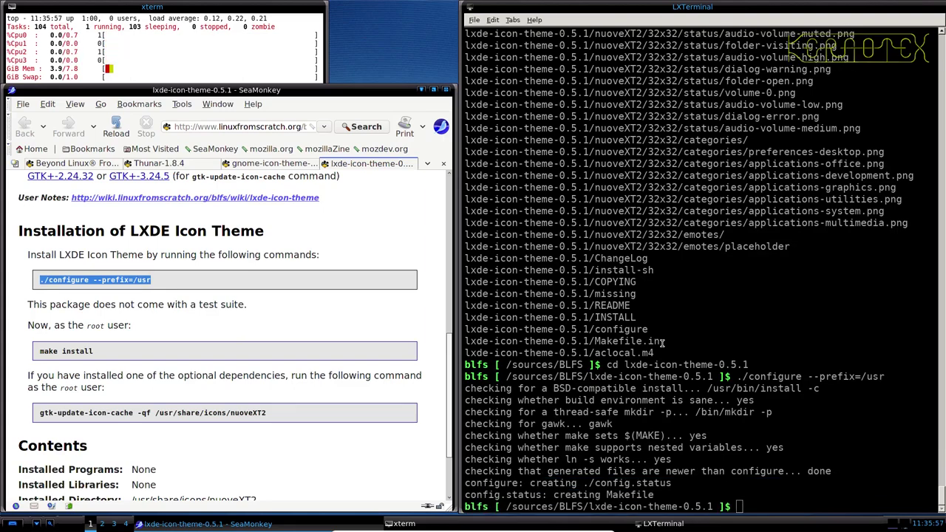
Install lxde-icon-theme by recalling 'sudo -E make install' from history
click(660, 390)
key(ctrl+r)
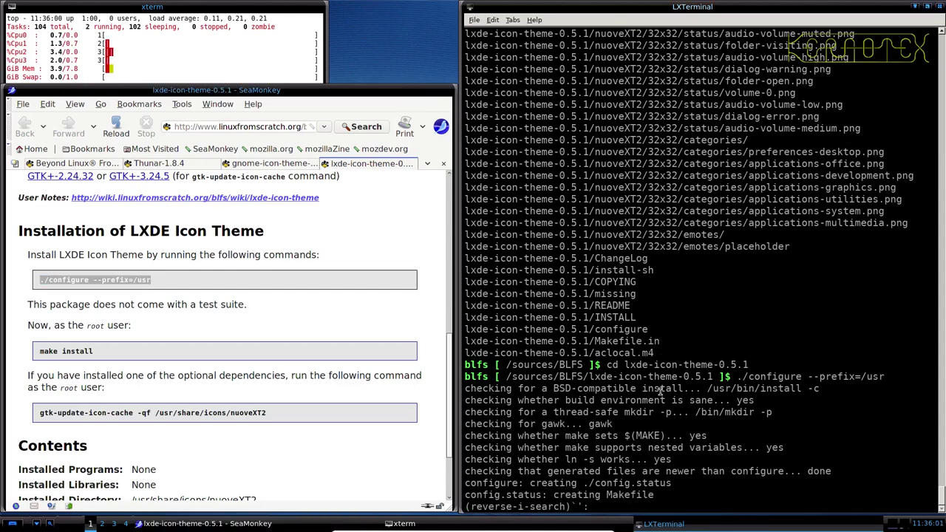
text(rm)
key(BackSpace)
key(BackSpace)
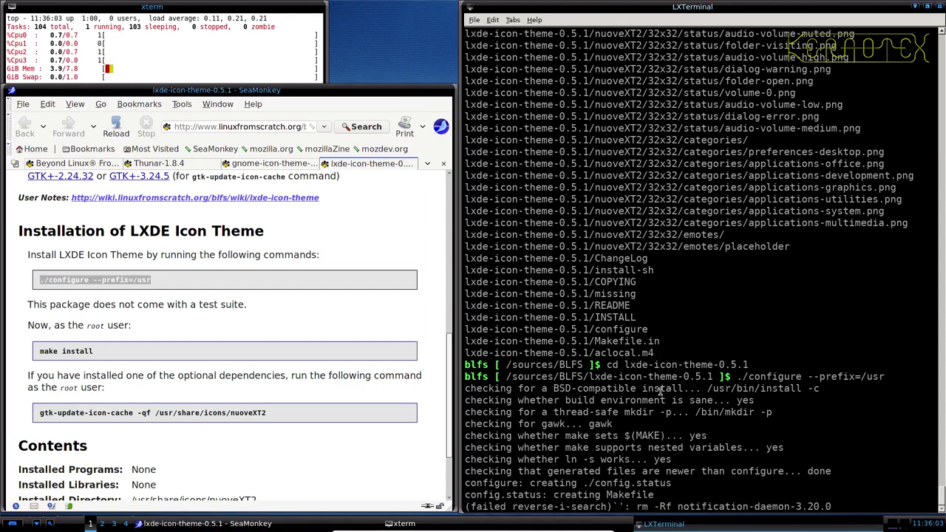
text(inst': sudo -E make install)
key(Return)
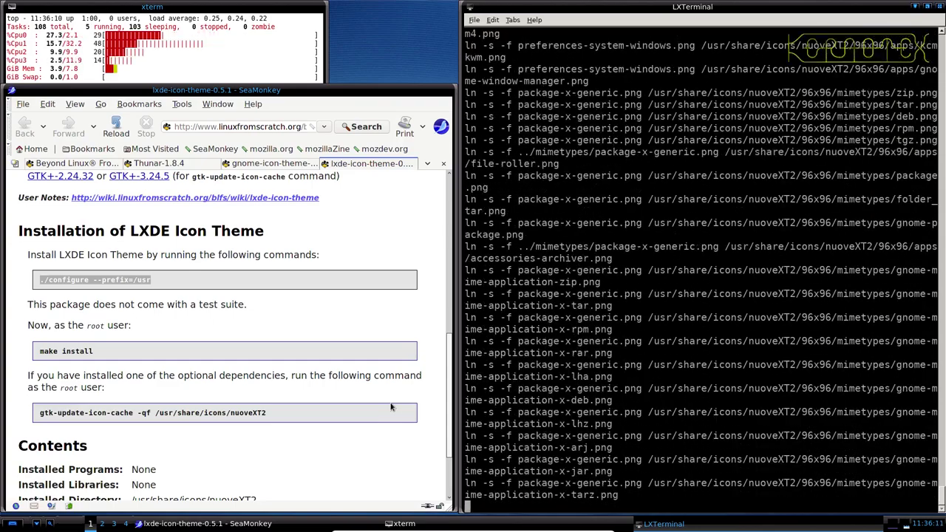
scroll(391, 406, up, 2)
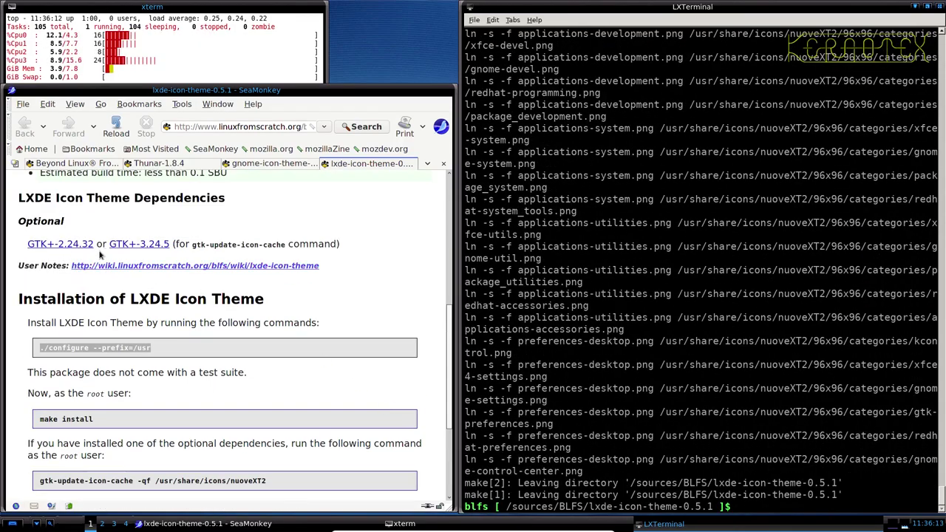
scroll(197, 362, down, 2)
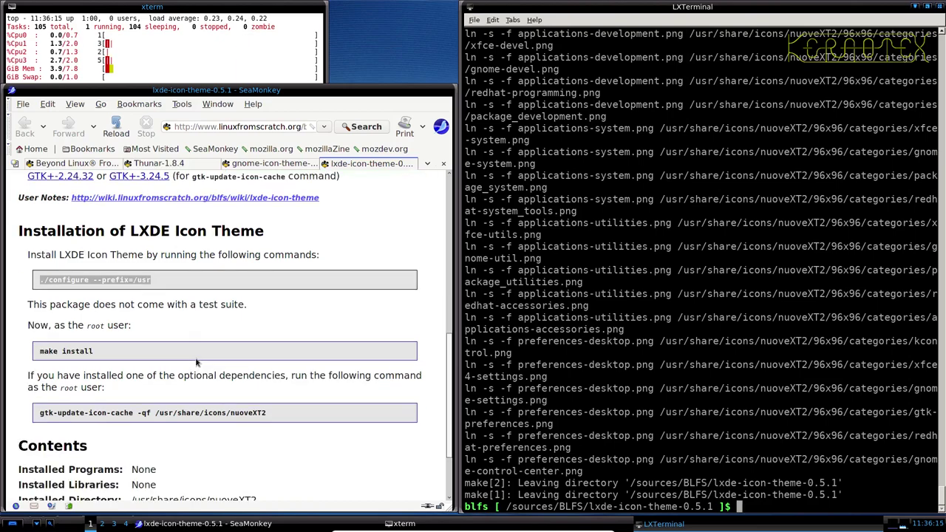
Run 'sudo -E gtk-update-icon-cache -qf /usr/share/icons/nuoveXT2' pasted from the book
click(40, 416)
drag(41, 416, 285, 416)
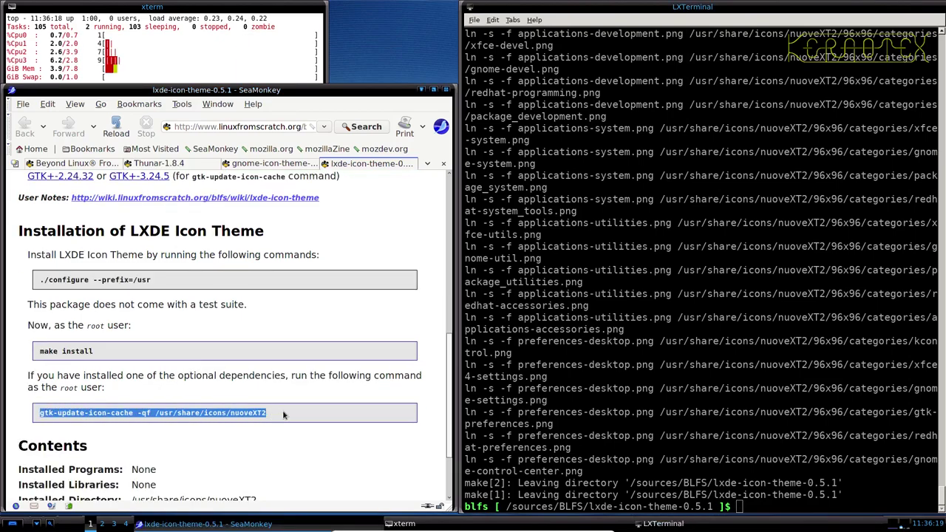
click(588, 406)
text(sudo -E)
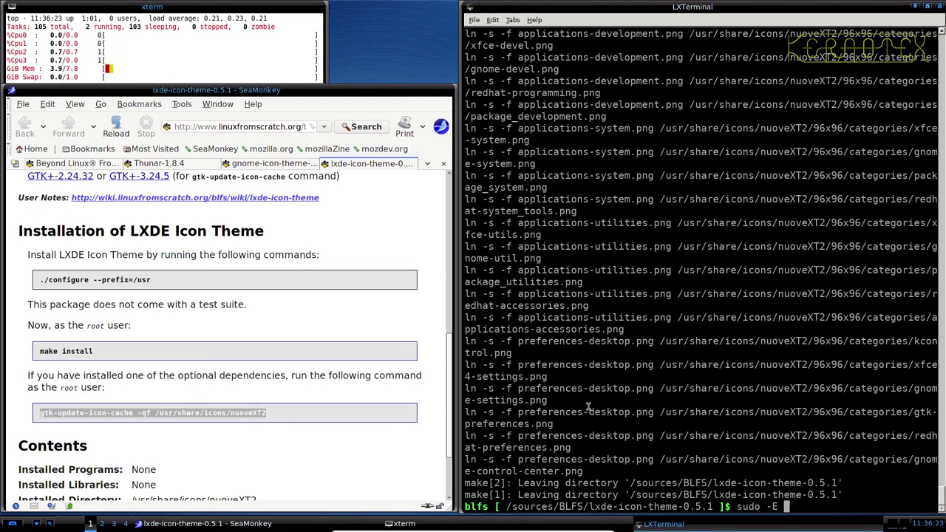
middle_click(602, 396)
key(Return)
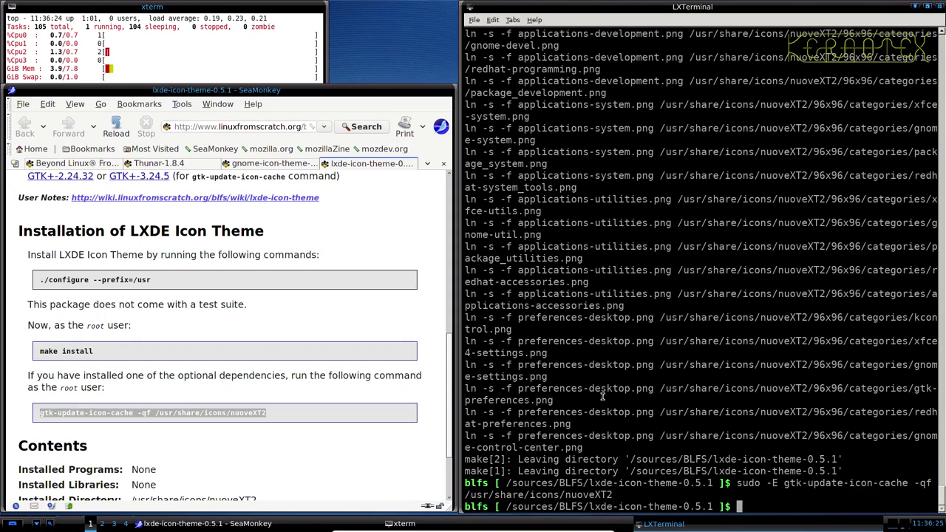
scroll(293, 401, down, 3)
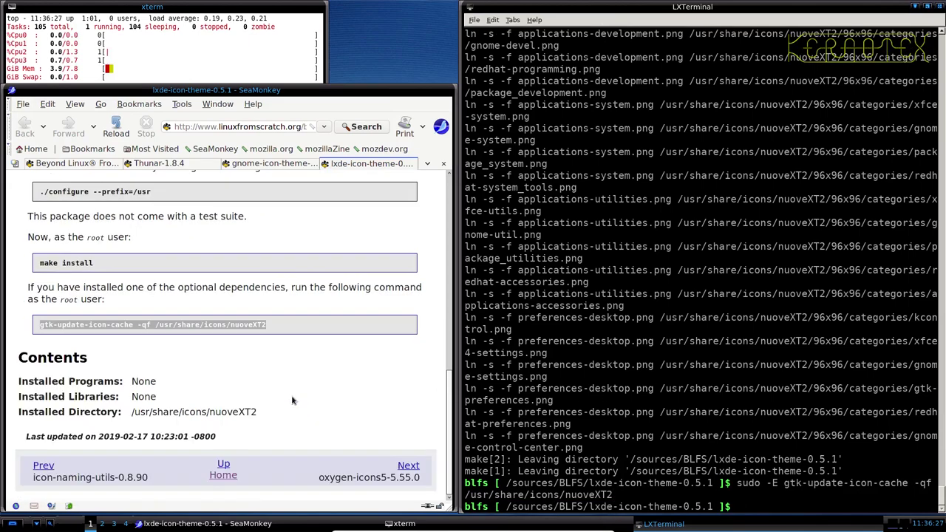
Move up with cd .. and delete lxde-icon-theme-0.5.1 with rm -Rf
text(cd ..)
key(Return)
text(rm -Rf lxde)
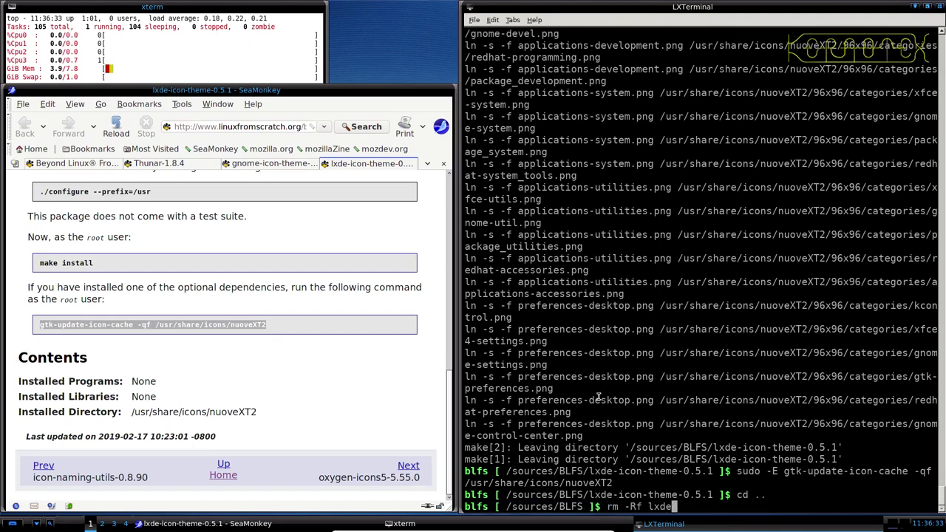
key(Tab)
key(Return)
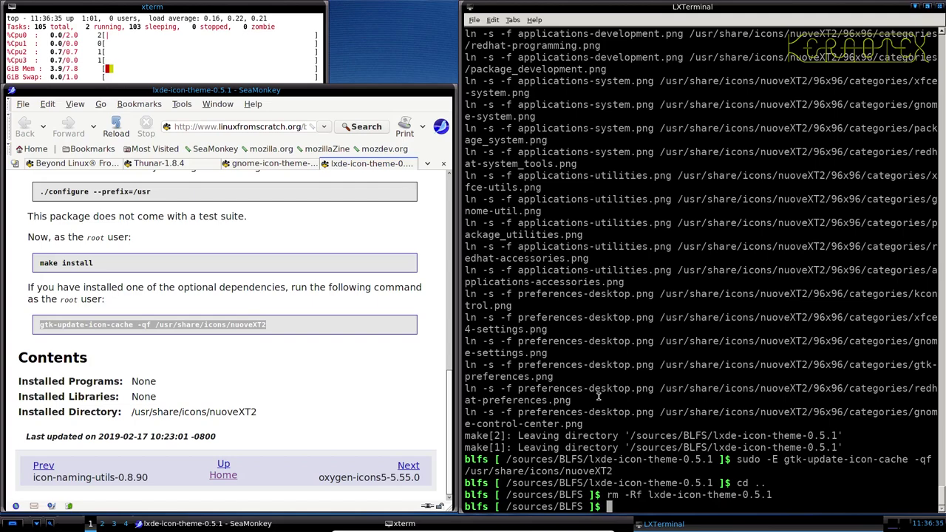
Close the lxde-icon-theme page and scroll the gnome-icon-theme page to its dependencies
click(444, 164)
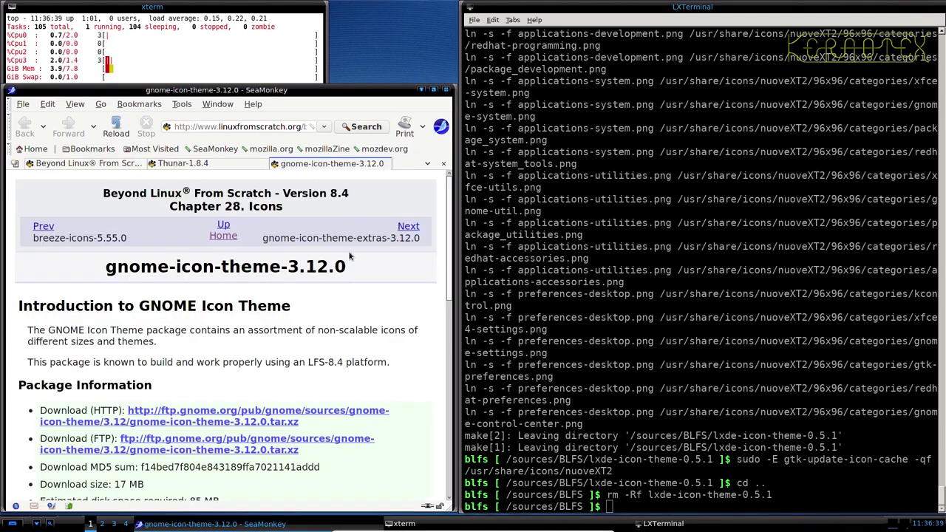
scroll(351, 269, down, 3)
scroll(349, 268, down, 2)
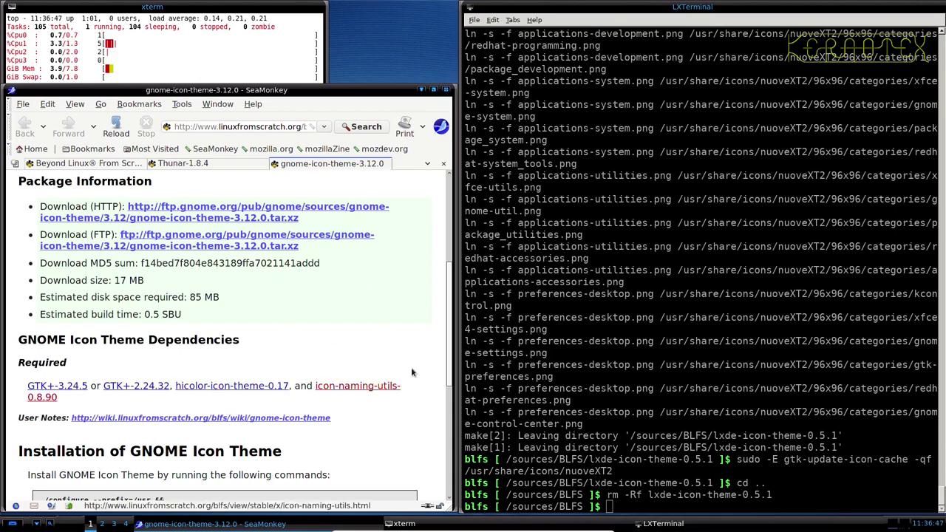
List sources starting with 'hi', then open icon-naming-utils-0.8.90 in a new tab
click(604, 343)
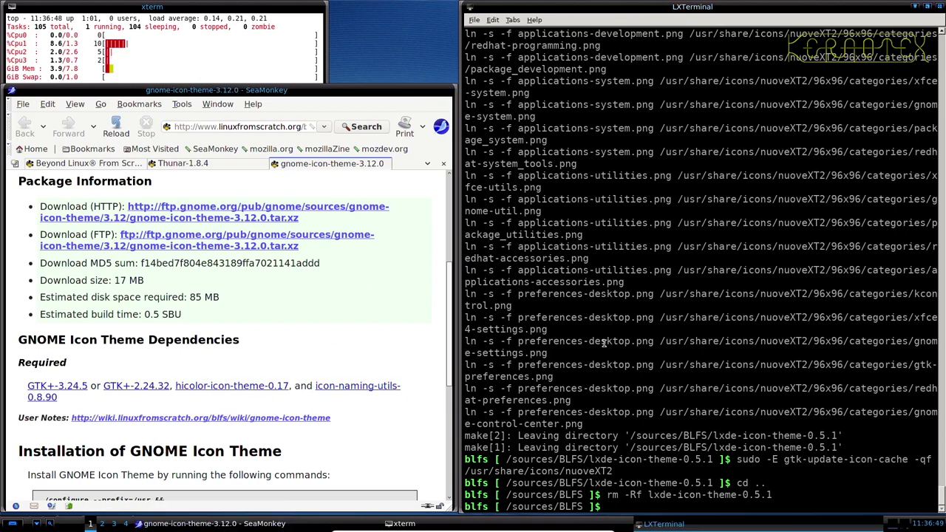
text(ls hi)
key(Tab)
key(Tab)
key(Tab)
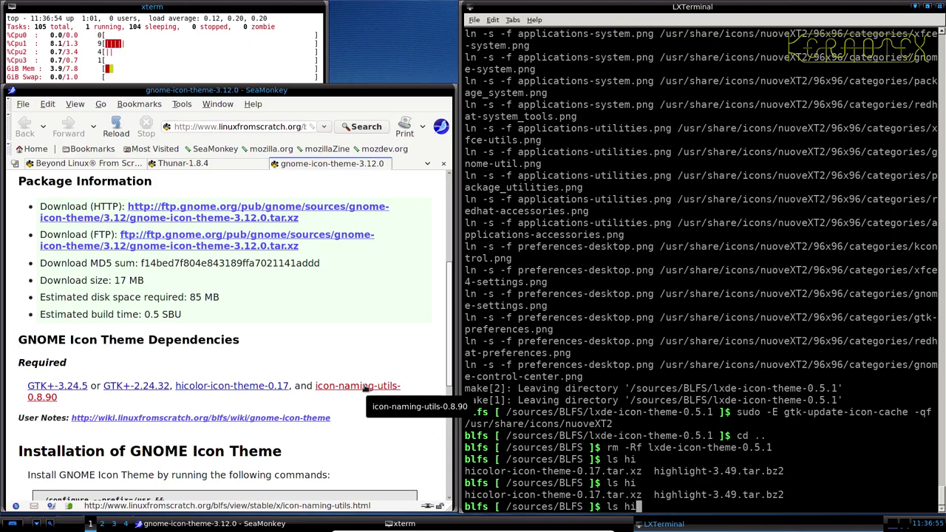
key(BackSpace)
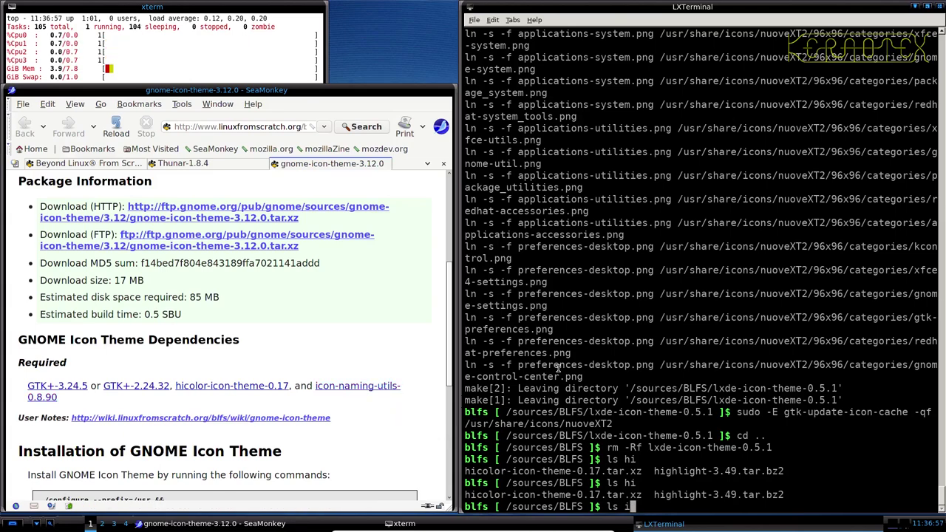
text(icon)
middle_click(322, 388)
Open the XML-Simple-2.25 dependency from the icon-naming-utils page in a new Perl Modules tab
click(360, 165)
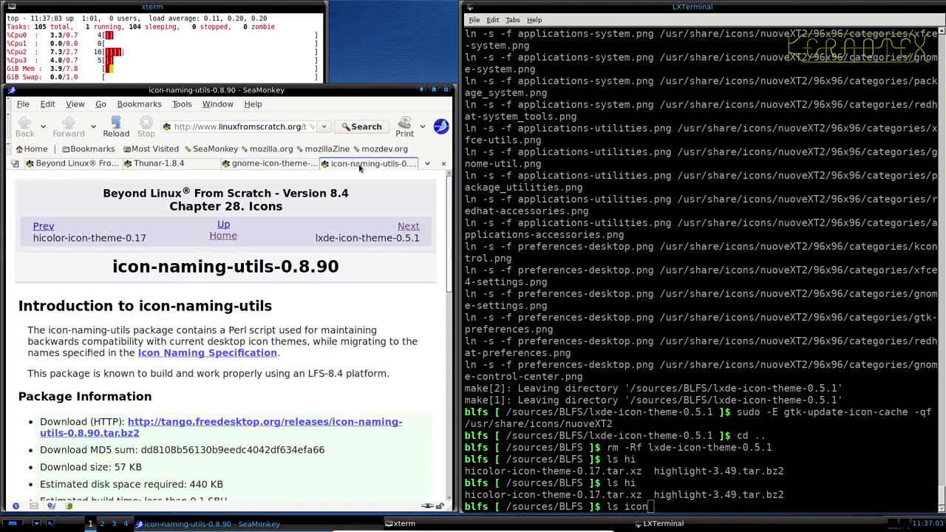
scroll(334, 353, down, 3)
scroll(334, 352, down, 1)
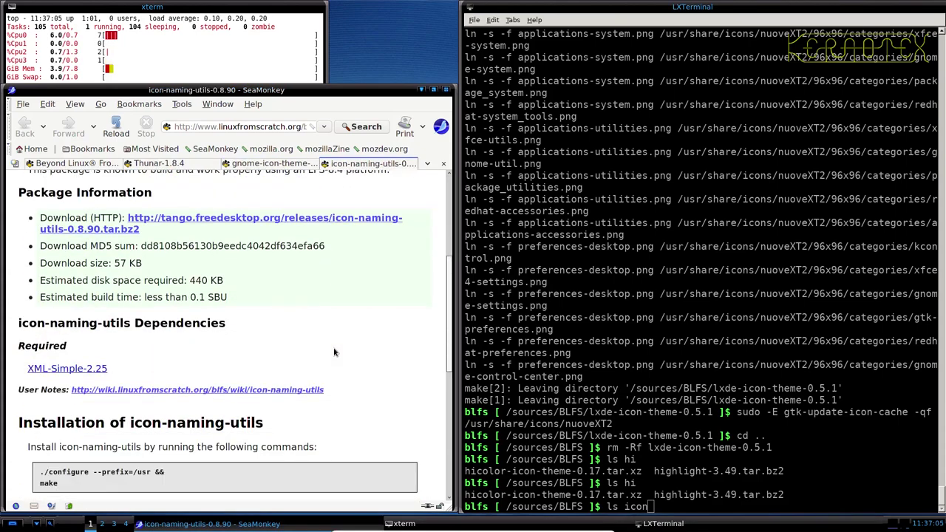
middle_click(73, 368)
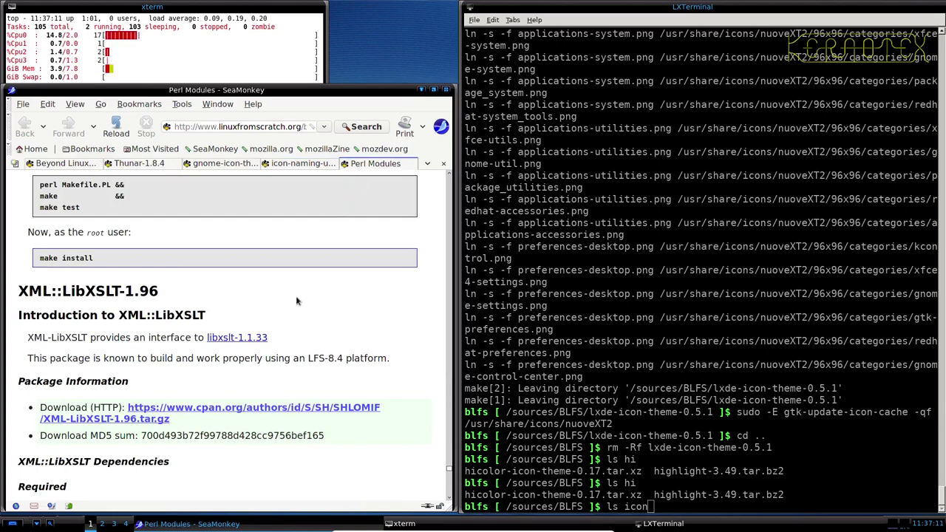
scroll(295, 296, up, 4)
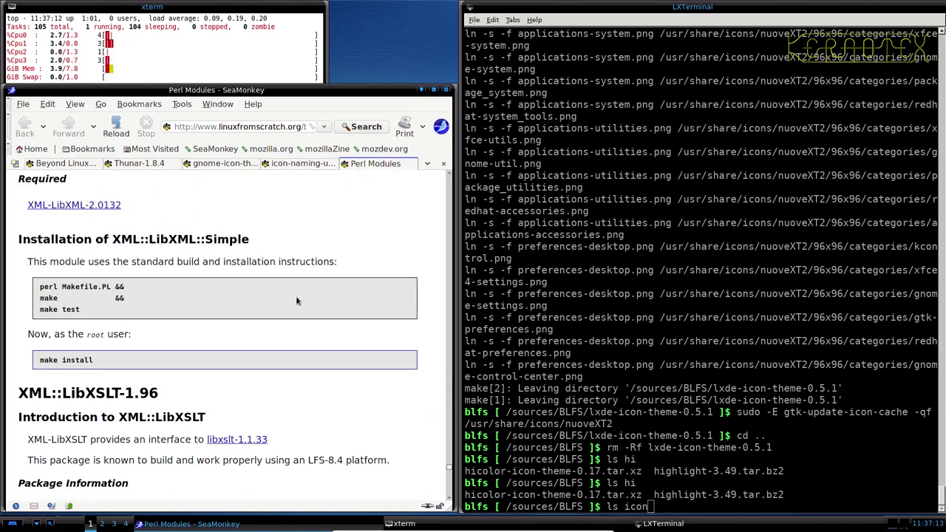
scroll(296, 296, up, 2)
scroll(295, 297, down, 5)
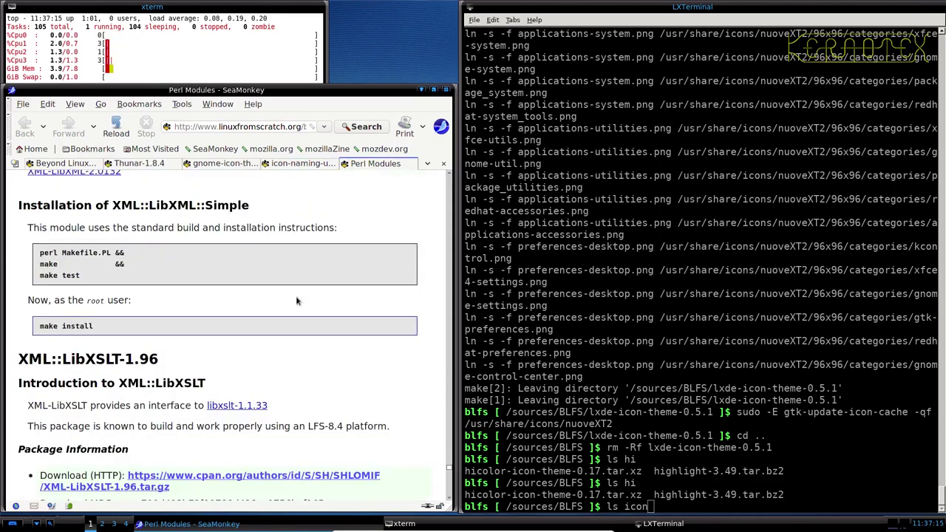
scroll(296, 300, up, 4)
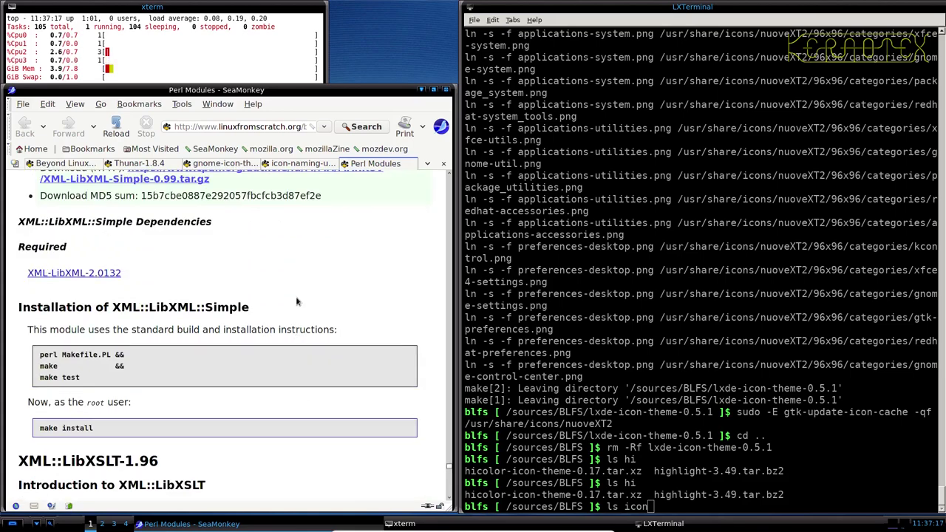
scroll(296, 297, up, 1)
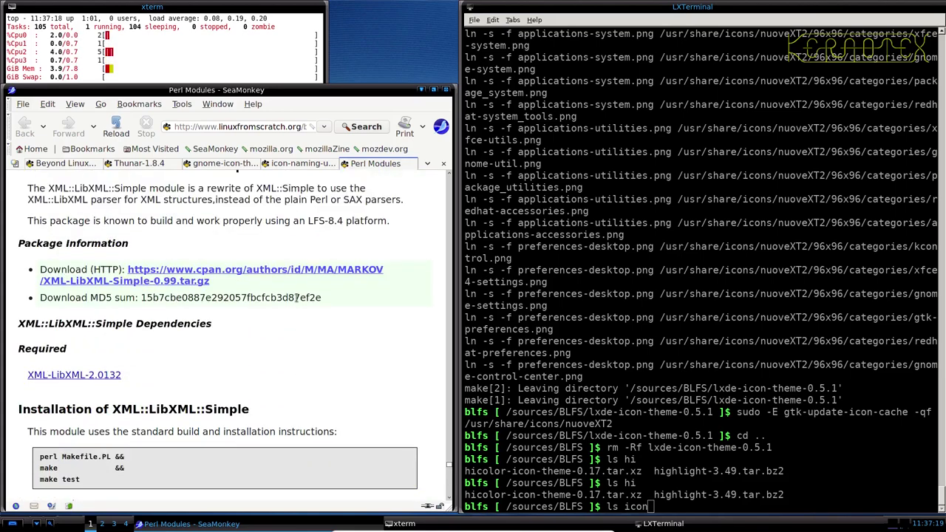
scroll(296, 298, up, 2)
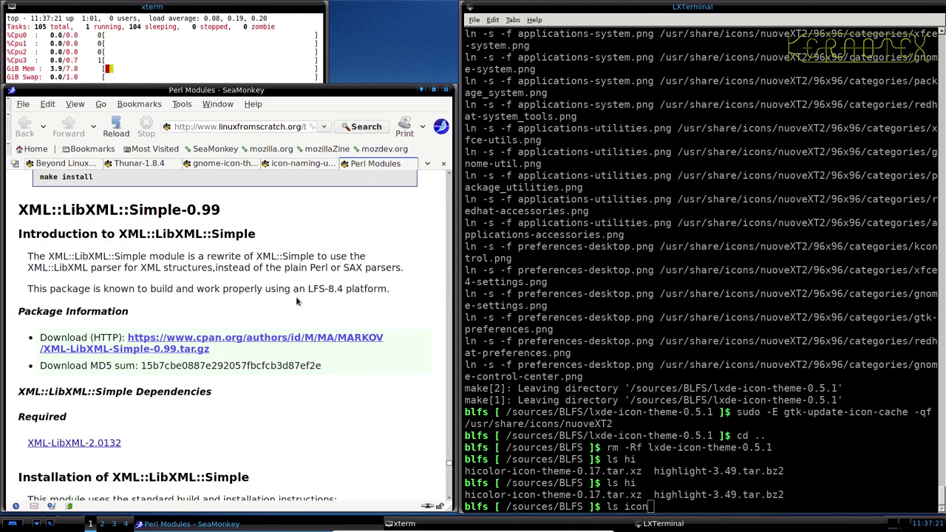
scroll(296, 301, down, 8)
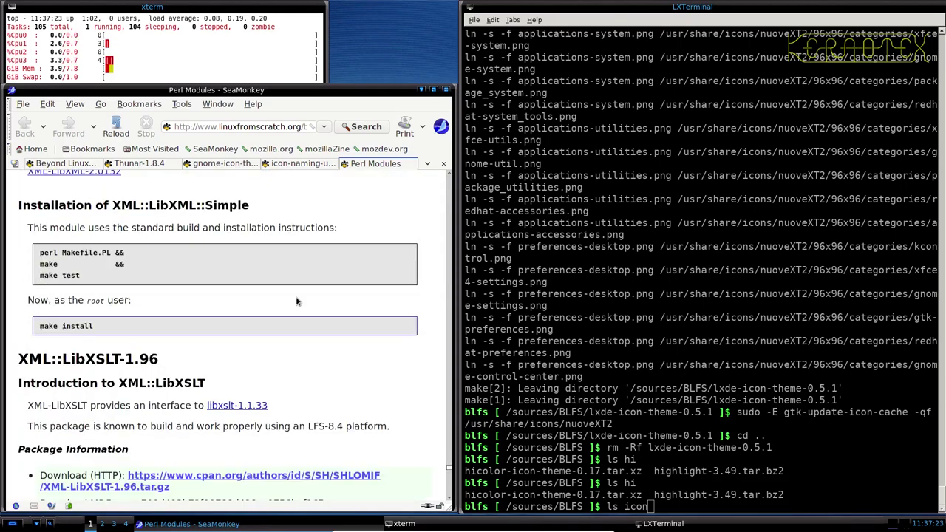
scroll(297, 301, up, 5)
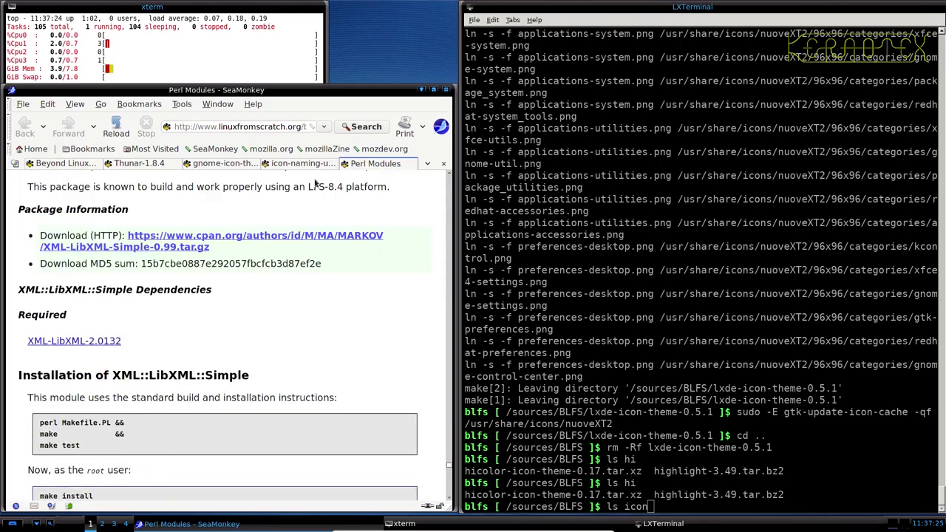
scroll(207, 318, up, 3)
scroll(207, 318, down, 5)
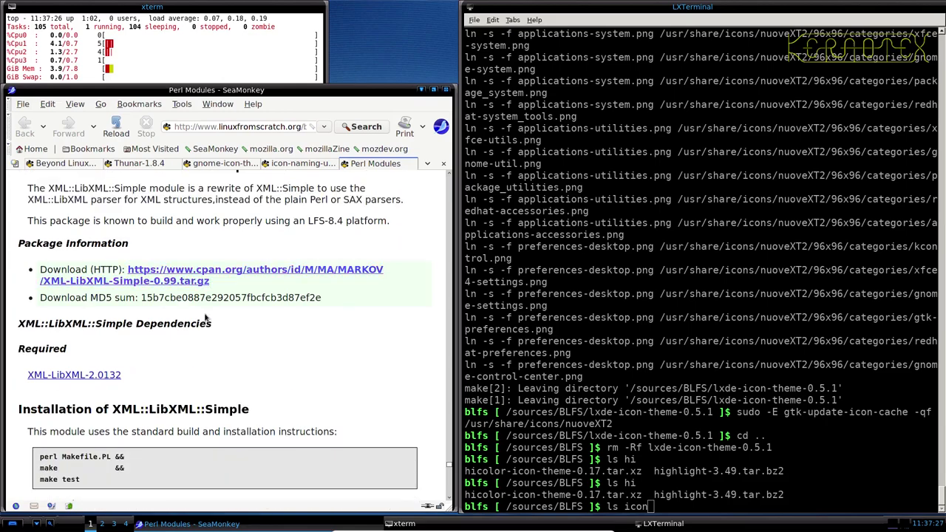
scroll(207, 318, down, 4)
scroll(204, 314, up, 6)
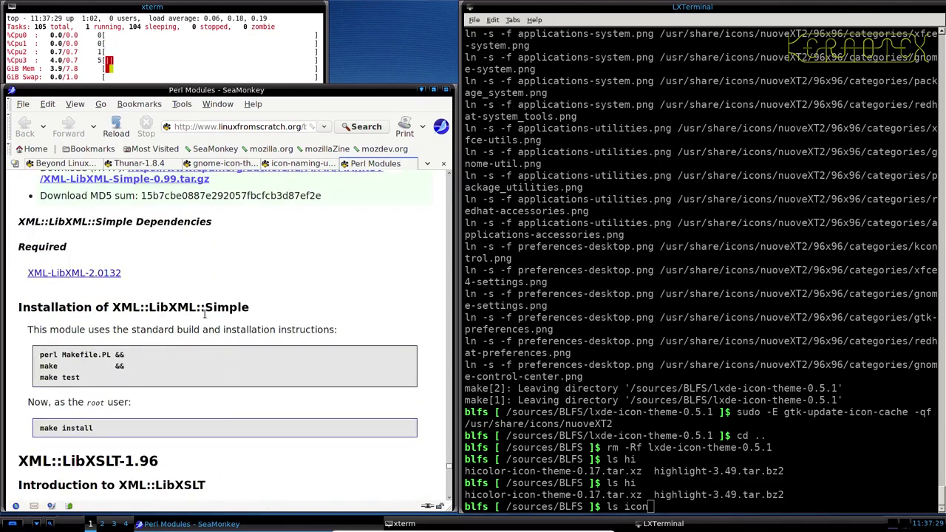
scroll(205, 314, up, 2)
Reopen the Perl Modules page at the XML::Simple-2.25 section and scroll to its cpan download link
click(286, 166)
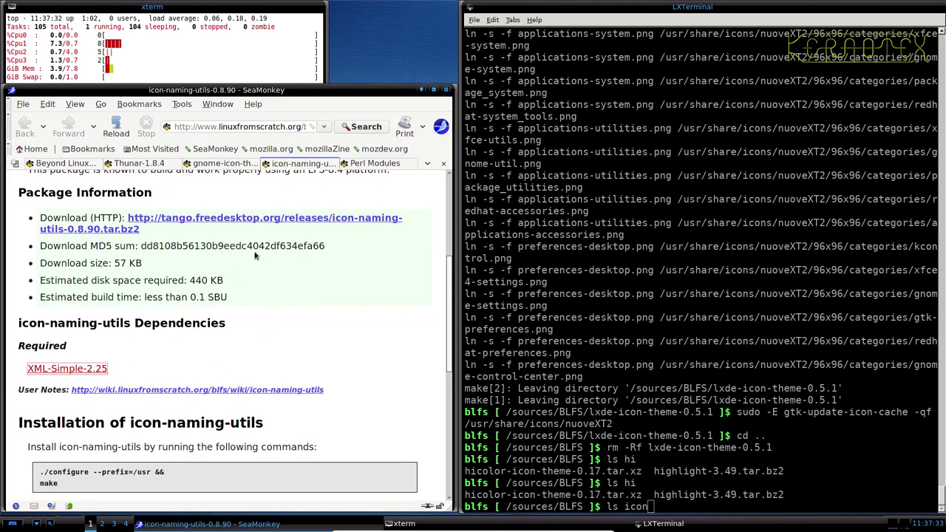
click(357, 165)
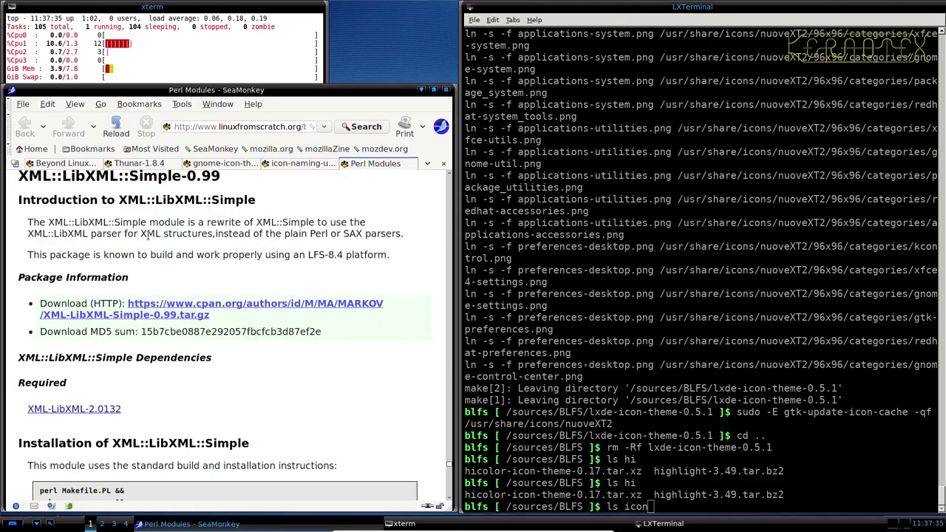
scroll(201, 209, down, 8)
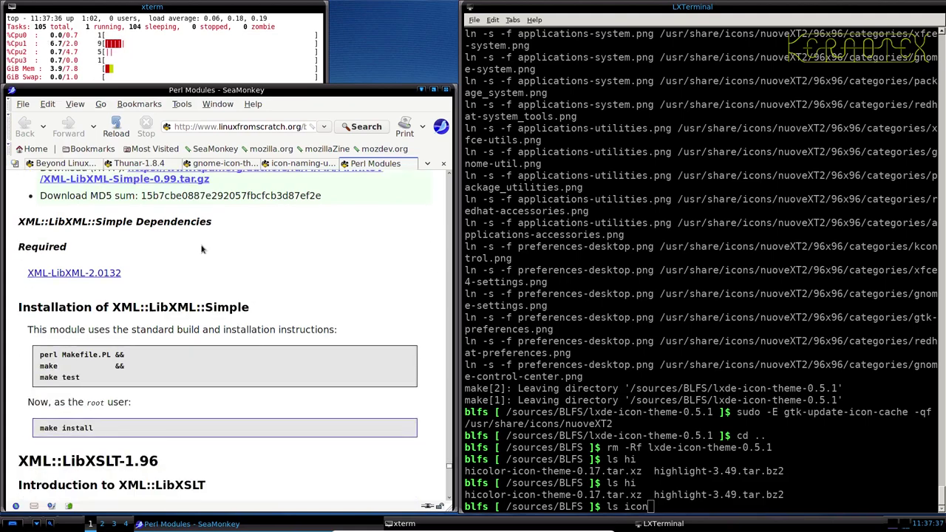
scroll(201, 247, down, 10)
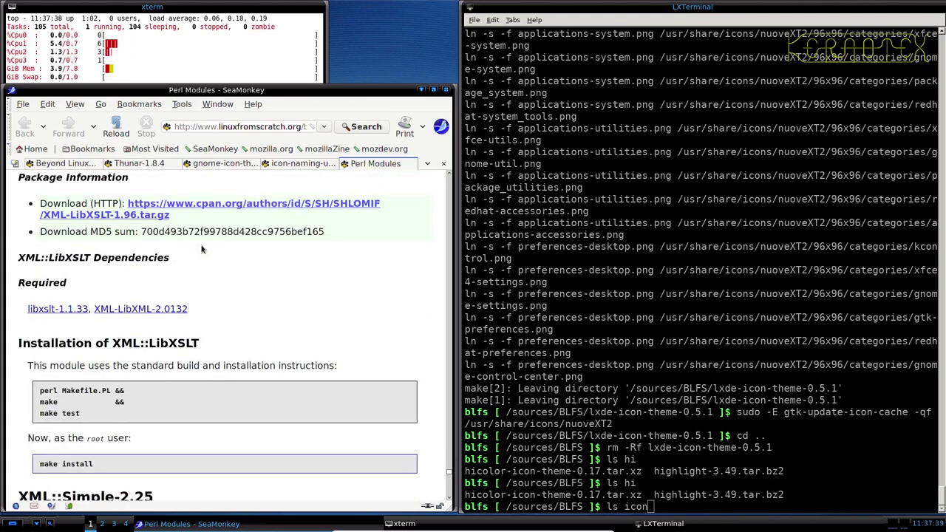
scroll(201, 249, down, 2)
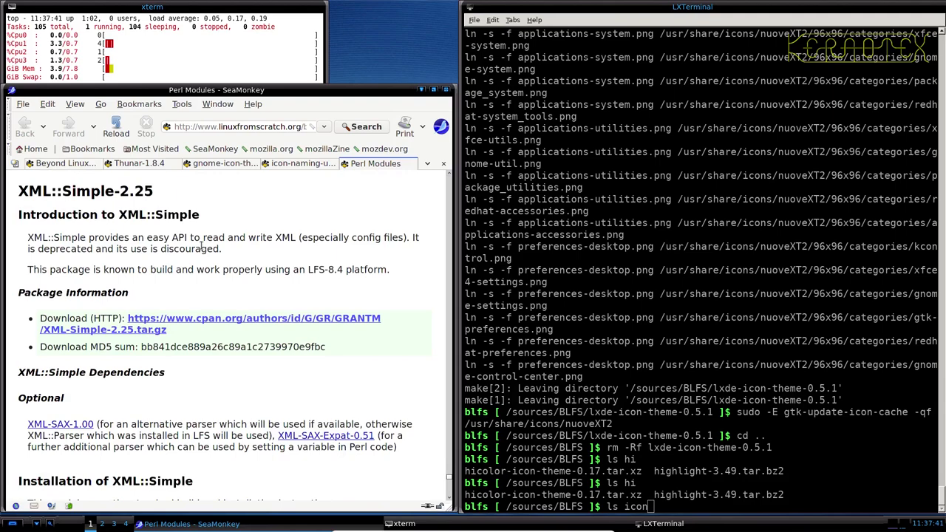
click(444, 164)
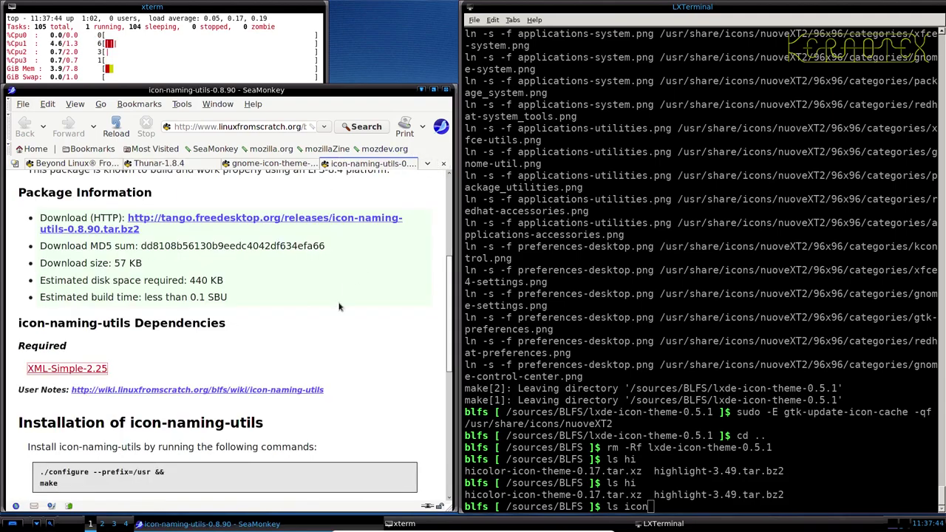
middle_click(91, 370)
click(369, 163)
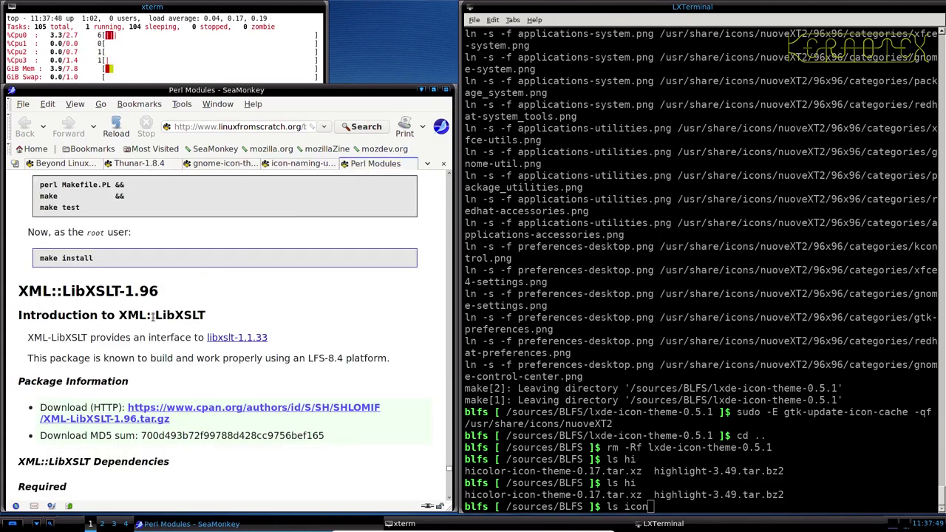
scroll(153, 328, down, 9)
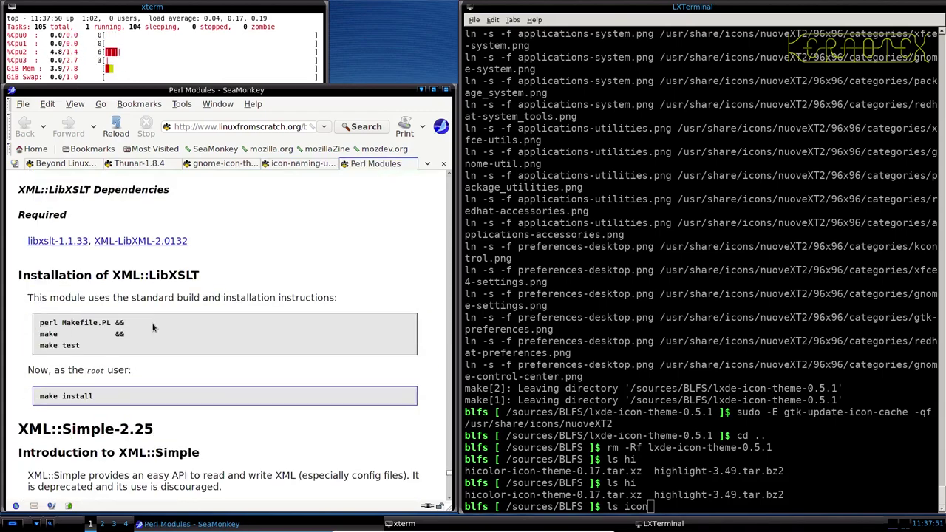
scroll(153, 327, down, 5)
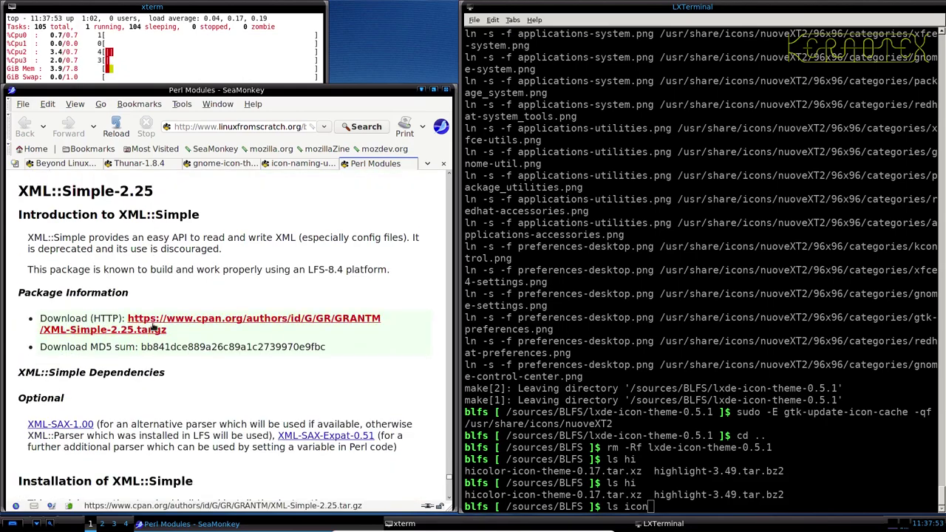
click(290, 164)
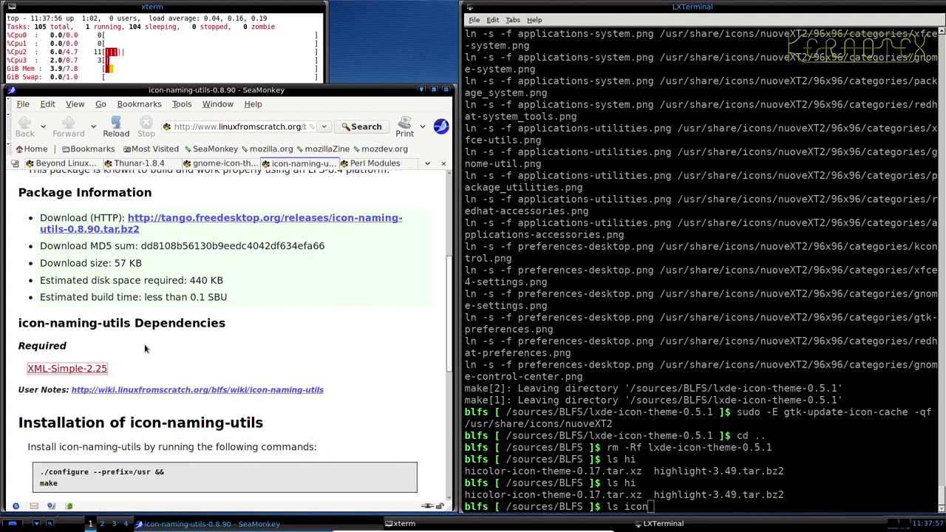
click(378, 164)
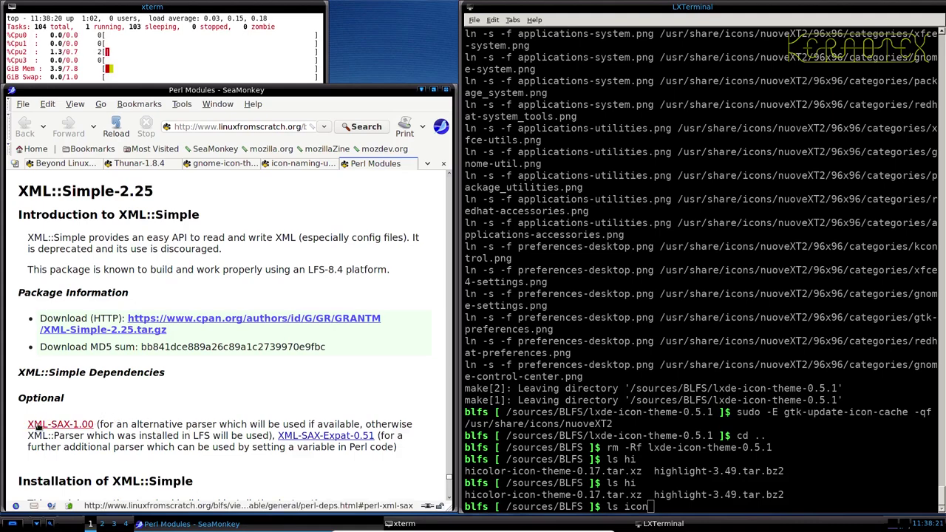
scroll(146, 444, down, 3)
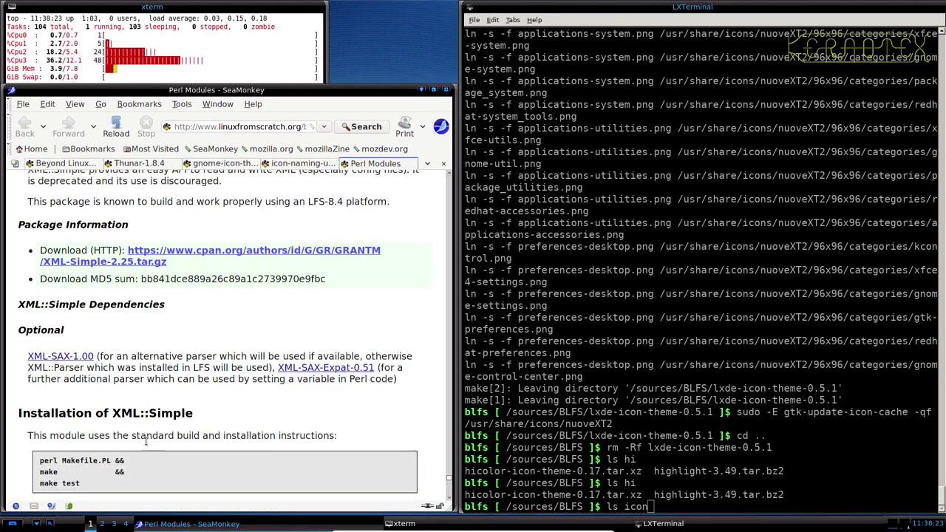
scroll(146, 444, down, 3)
scroll(169, 425, up, 6)
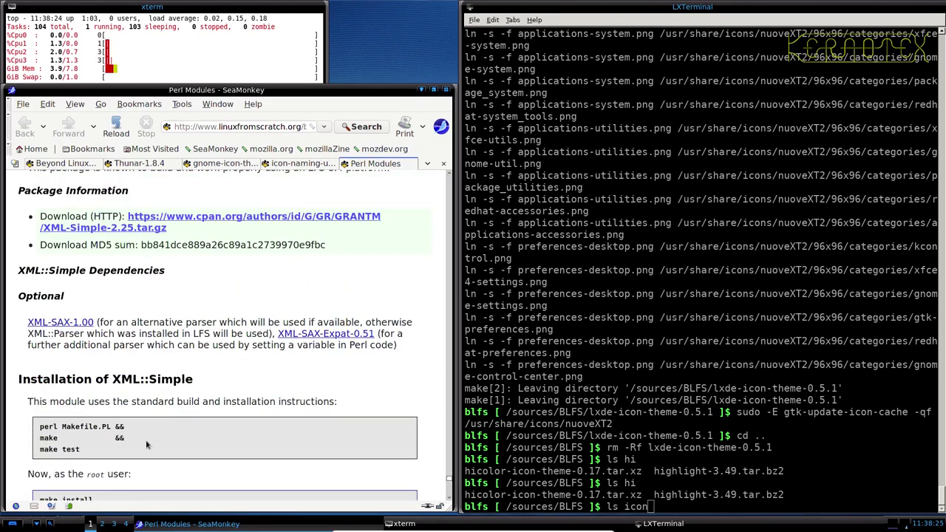
Download the XML-Simple-2.25 tarball from CPAN with wget, extract it and enter its source directory
right_click(285, 288)
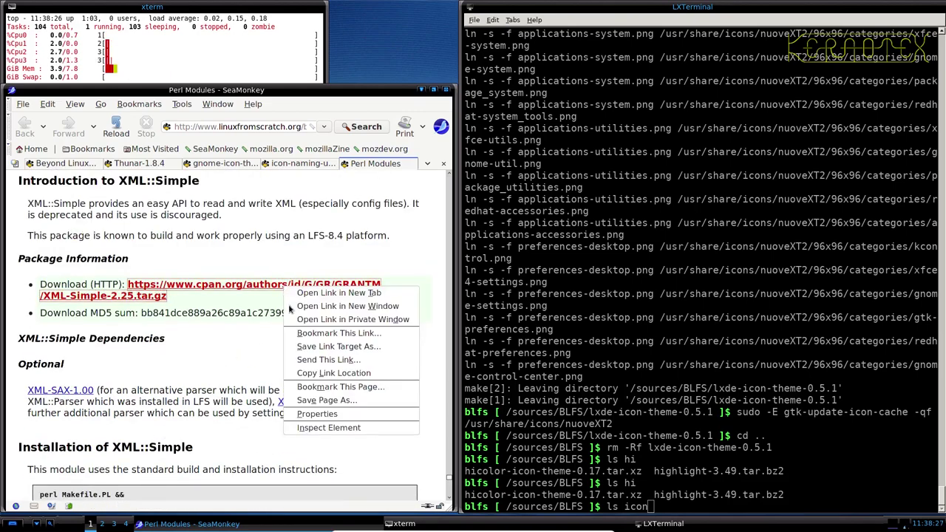
click(333, 373)
click(566, 373)
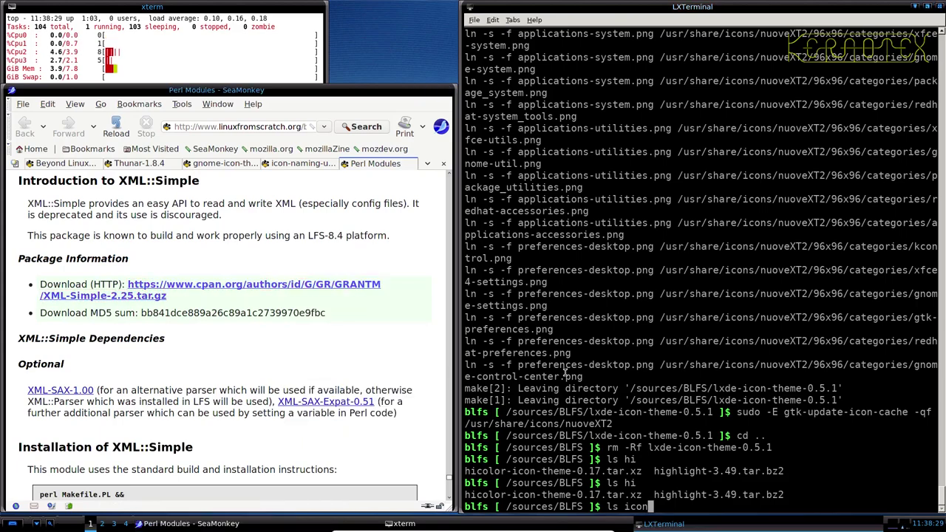
key(ctrl+c)
text(wget)
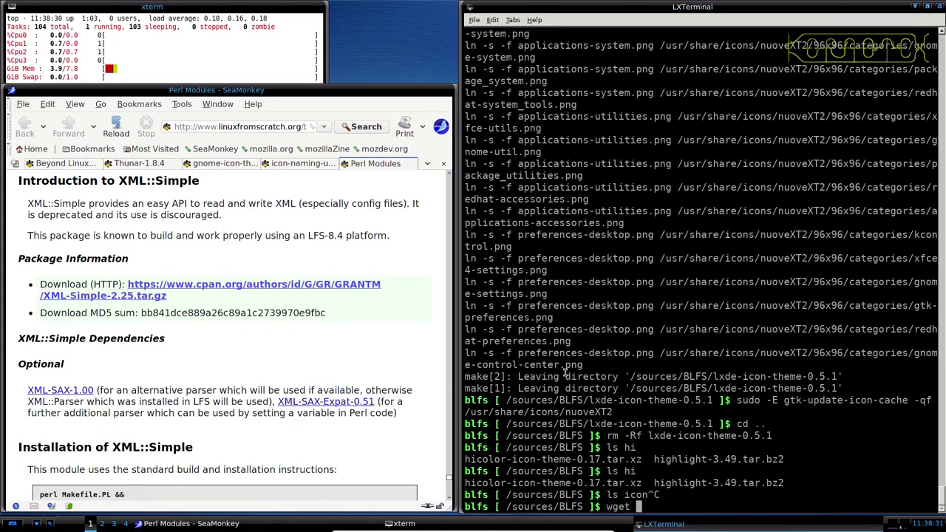
key(ctrl+shift+v)
key(Return)
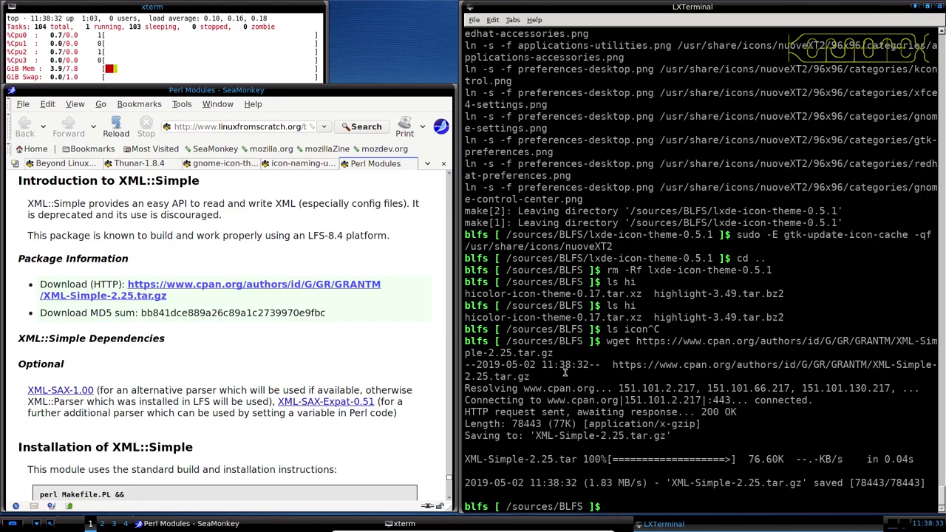
text(tar -xvf XML)
key(Tab)
key(Return)
text(cd X)
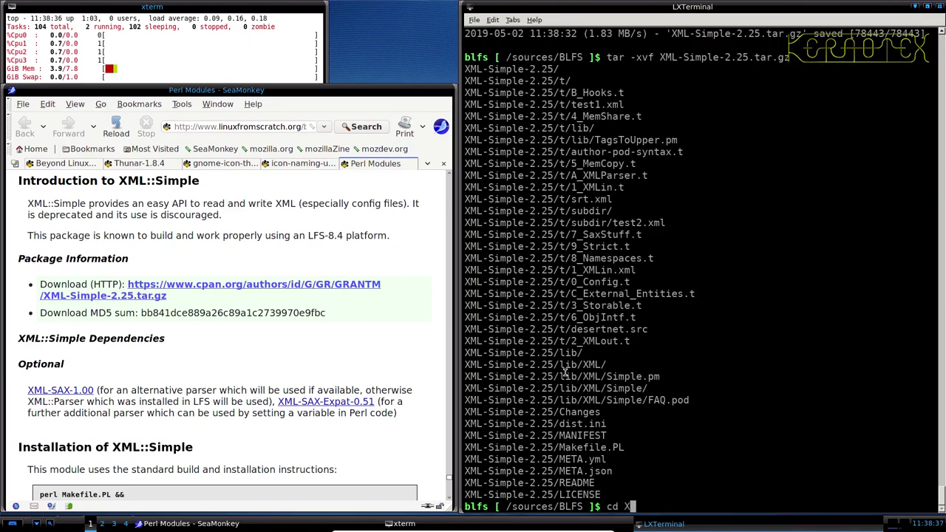
key(Tab)
key(Return)
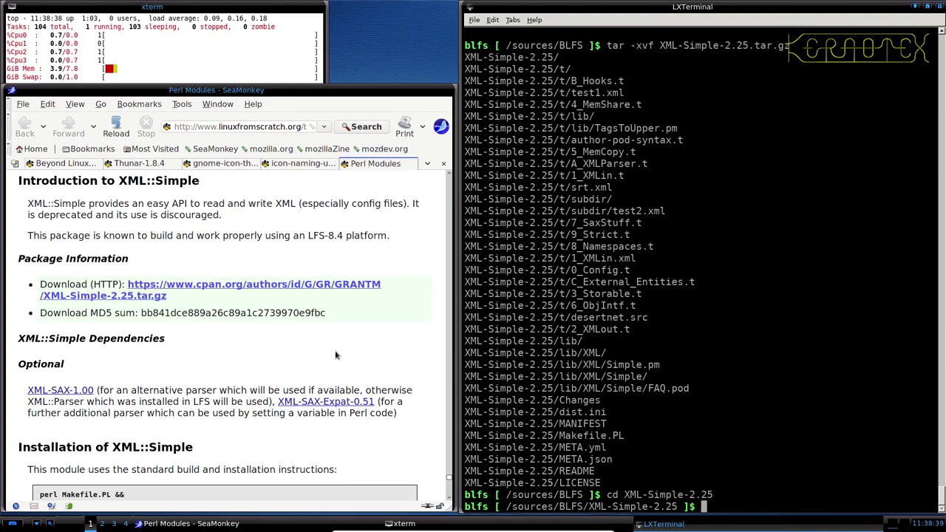
Build and test XML-Simple-2.25 with perl Makefile.PL && make && make test
scroll(335, 356, down, 4)
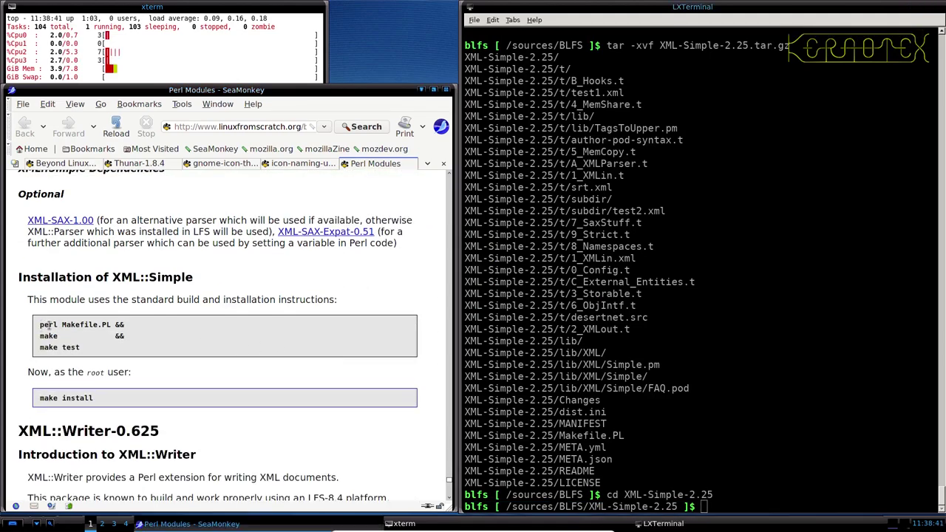
drag(40, 325, 82, 352)
middle_click(584, 330)
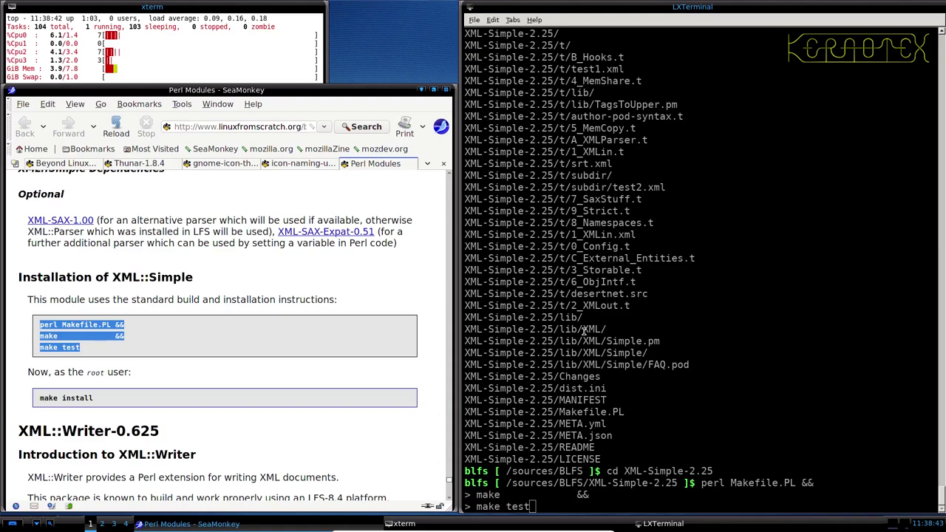
click(591, 323)
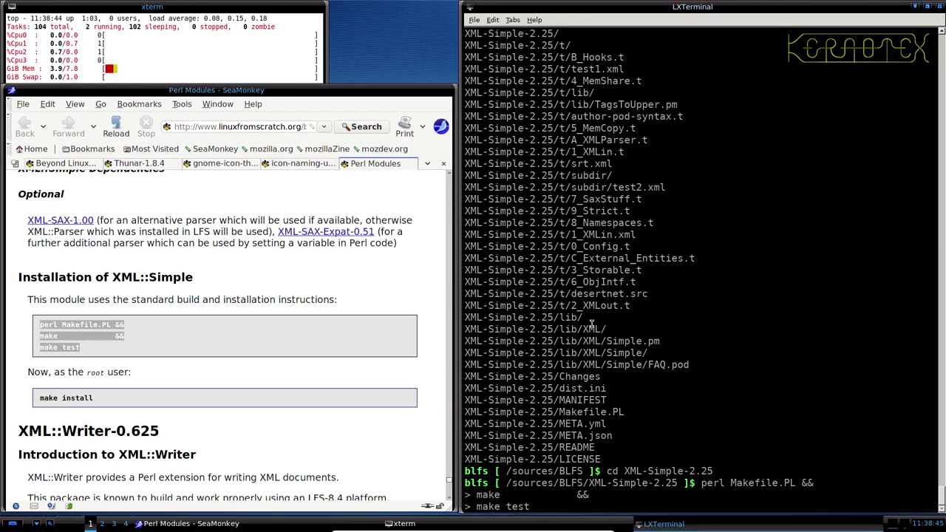
key(Return)
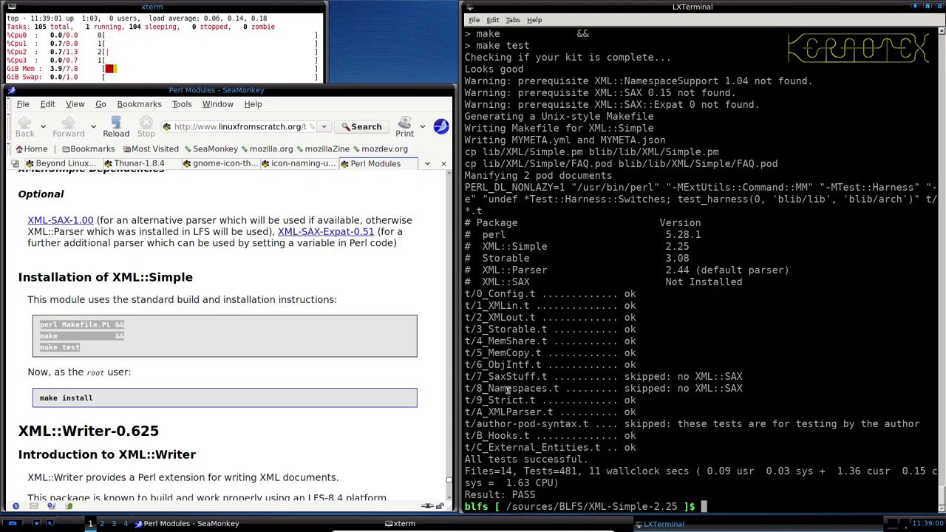
Install XML-Simple-2.25 with sudo -E make install, delete its source folder, and close the Perl Modules page
key(ctrl+r)
text(insta)
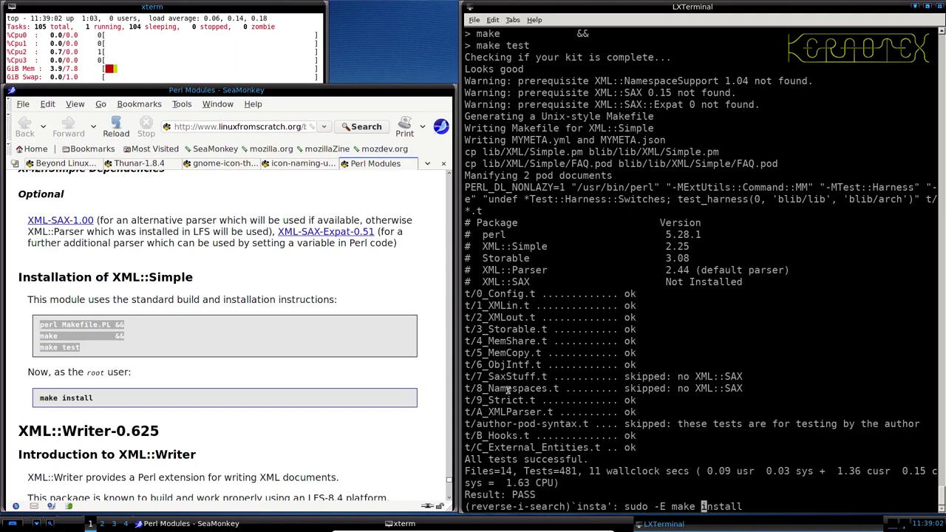
key(Return)
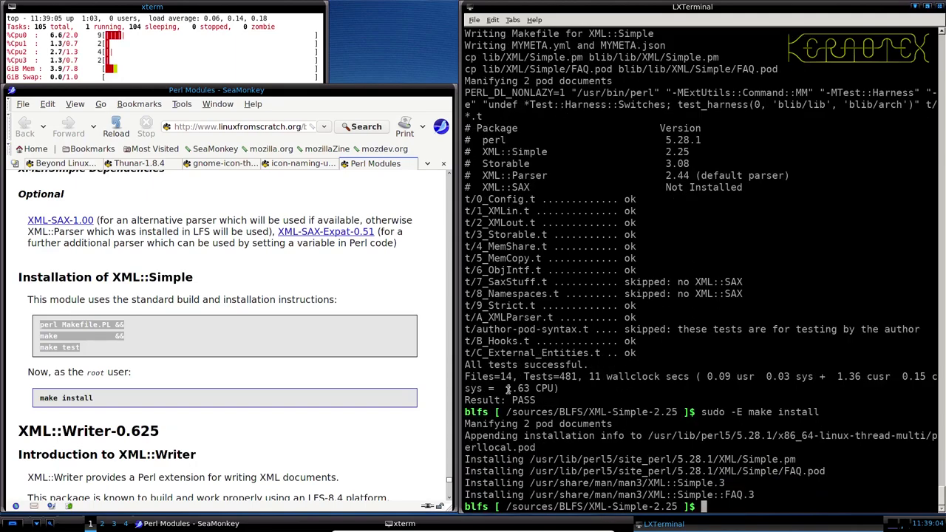
text(cd ..)
key(Return)
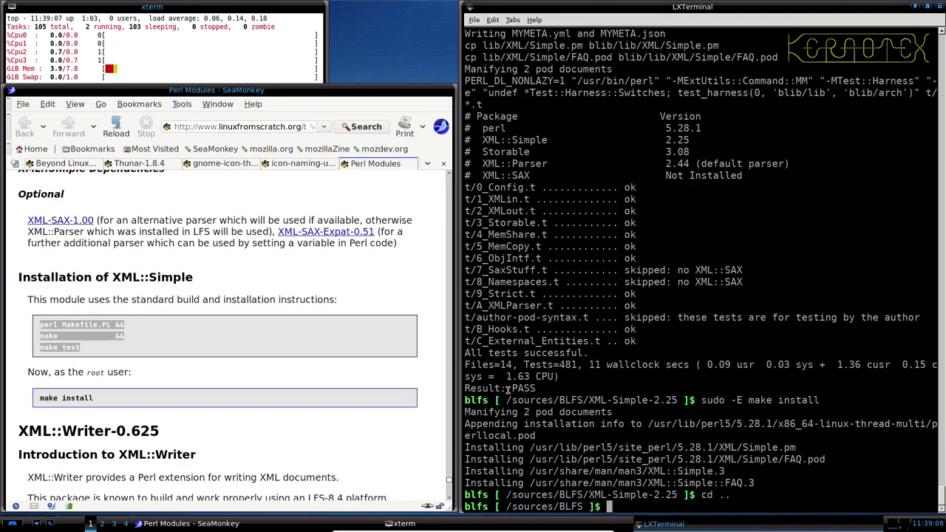
text(rm -Rf XML)
key(Tab)
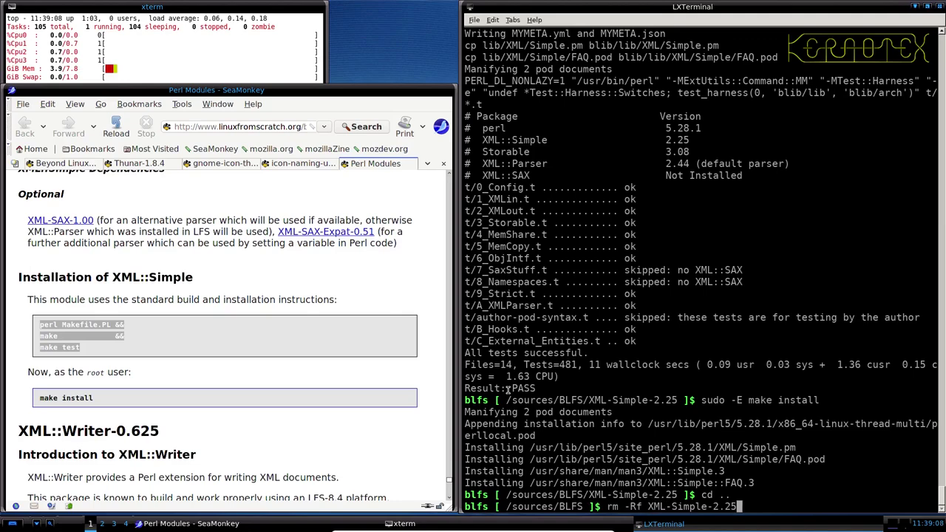
key(Return)
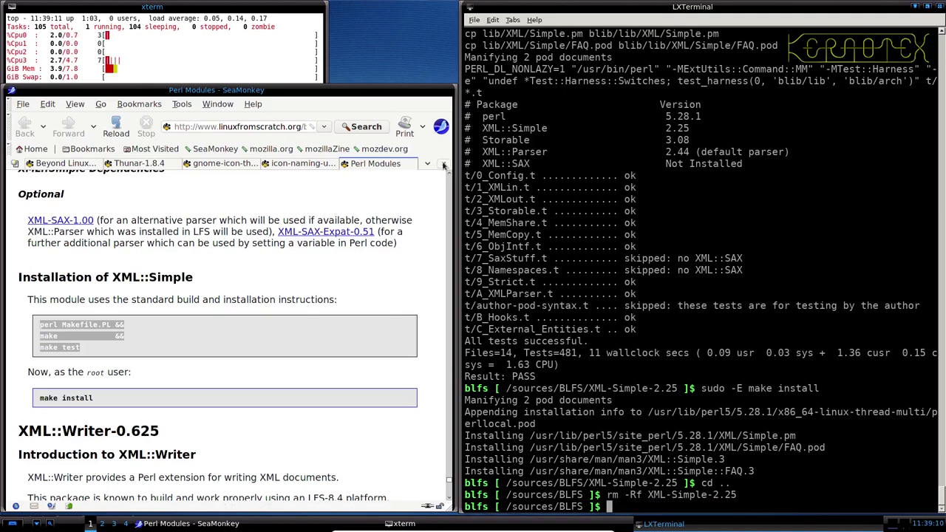
click(443, 164)
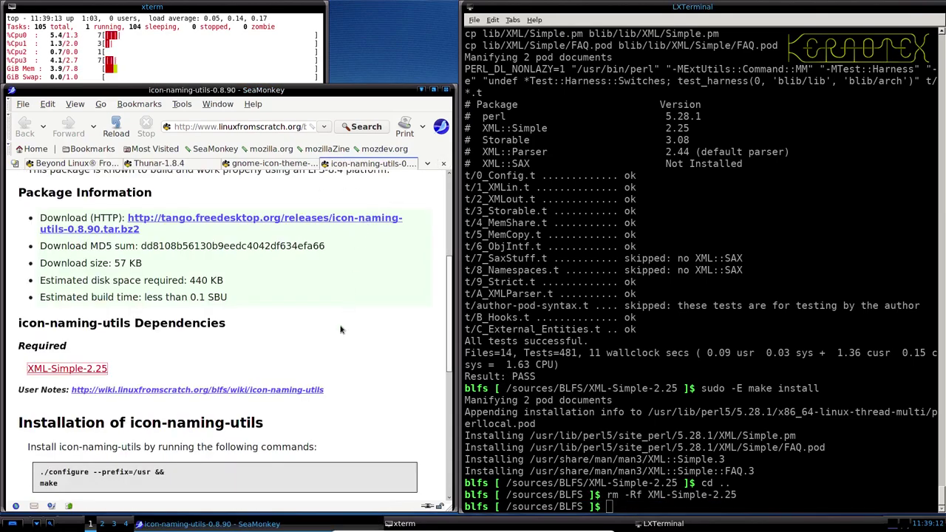
Download the icon-naming-utils-0.8.90 tarball with wget, extract it and enter its source directory
right_click(337, 216)
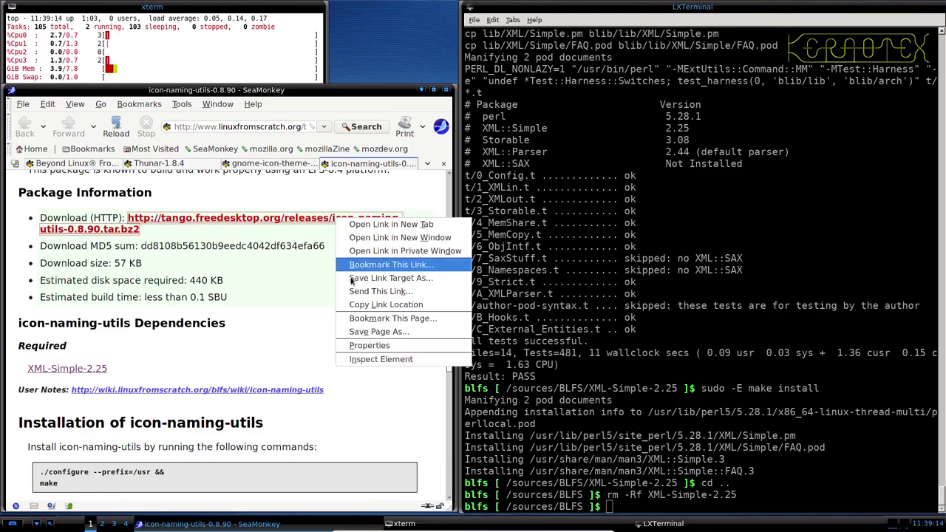
click(362, 305)
click(595, 353)
text(w)
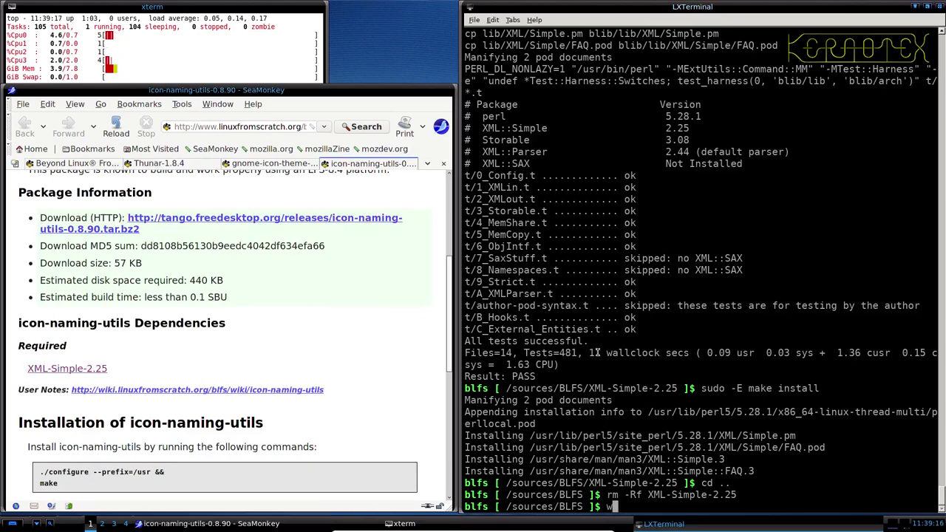
text(get)
key(ctrl+shift+v)
key(Return)
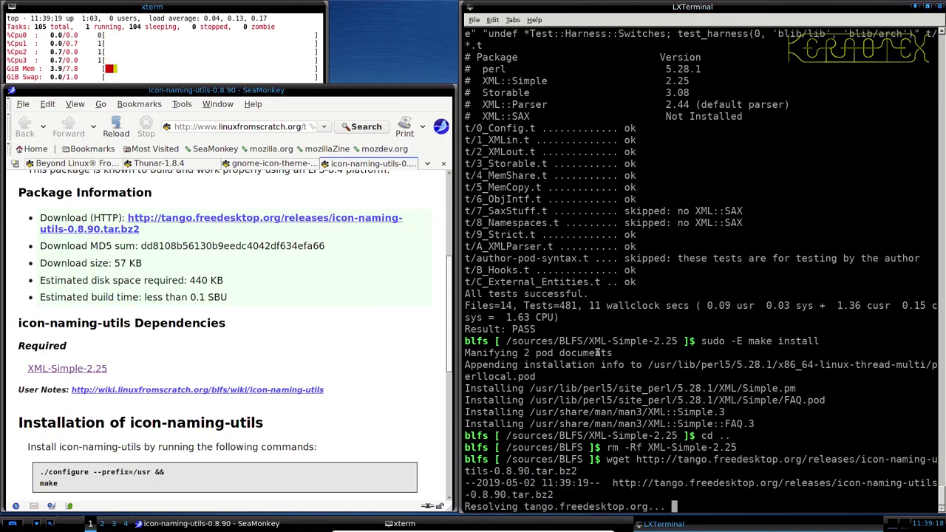
text(tar -xvf icon)
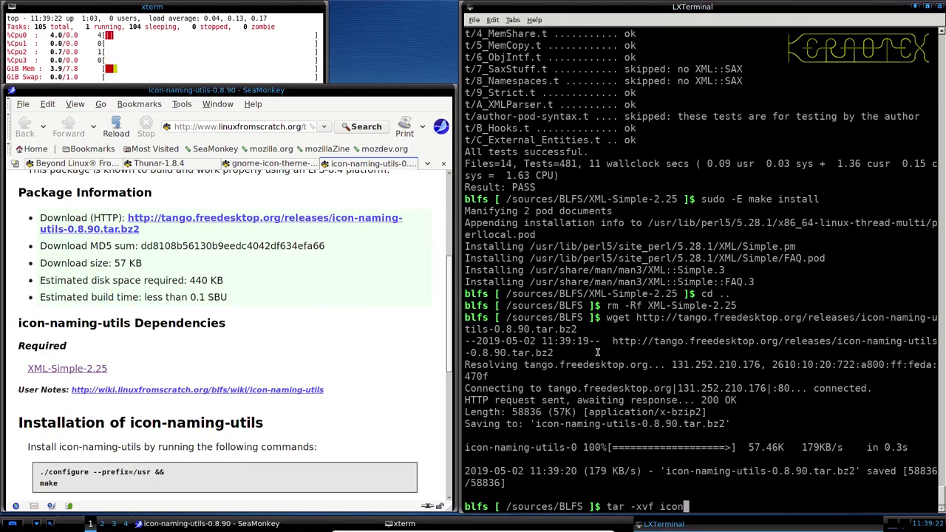
key(Tab)
key(Return)
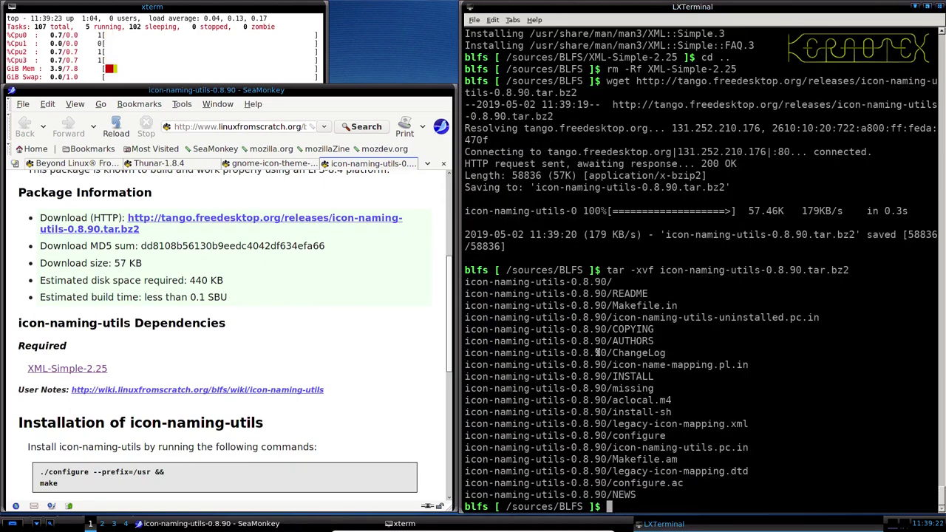
text(cd icon)
key(Tab)
key(Return)
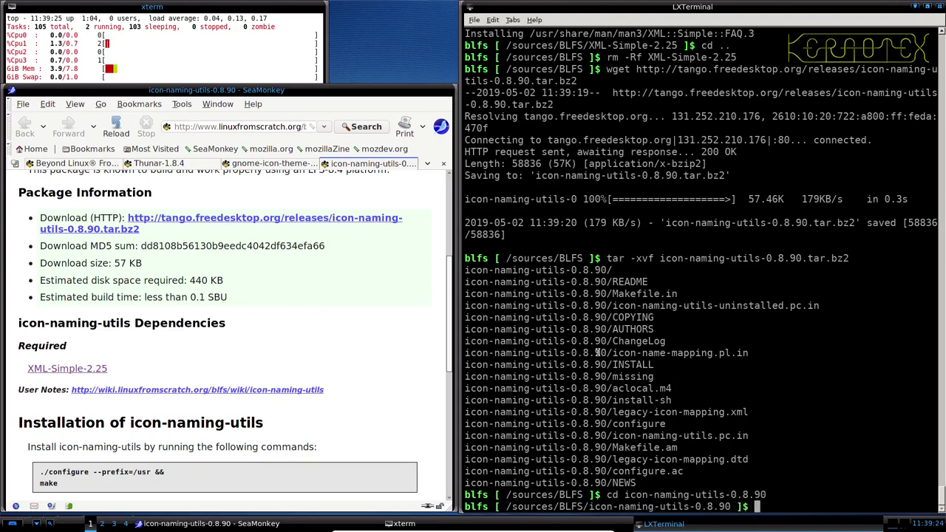
Run the book's configure and make commands for icon-naming-utils-0.8.90
scroll(278, 325, down, 5)
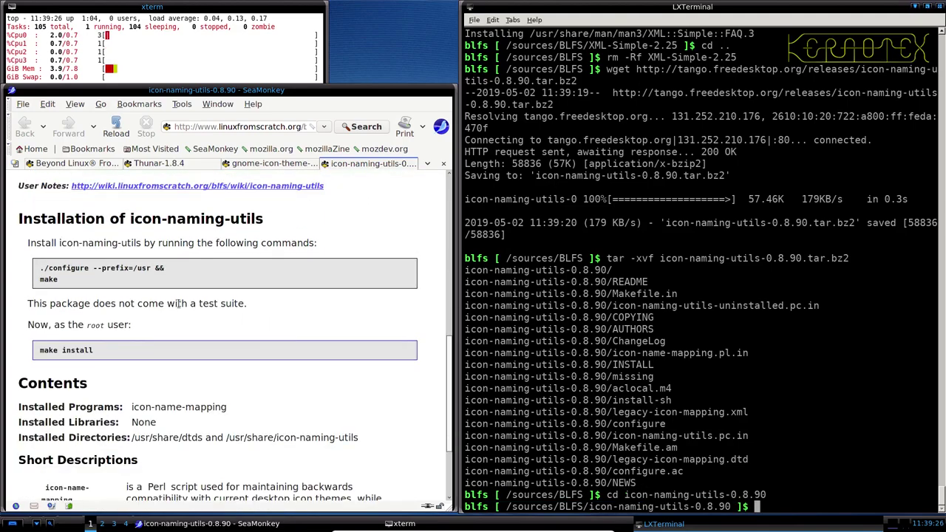
drag(43, 268, 63, 282)
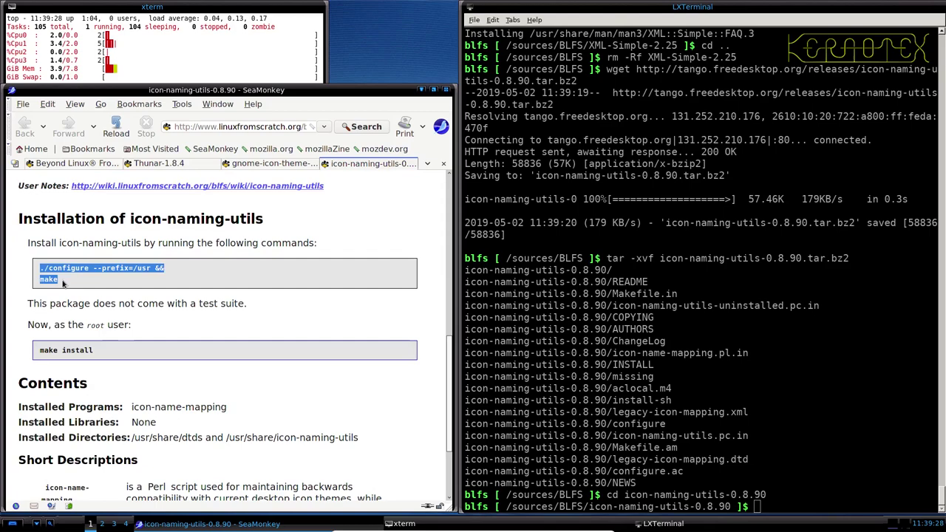
middle_click(638, 308)
click(638, 307)
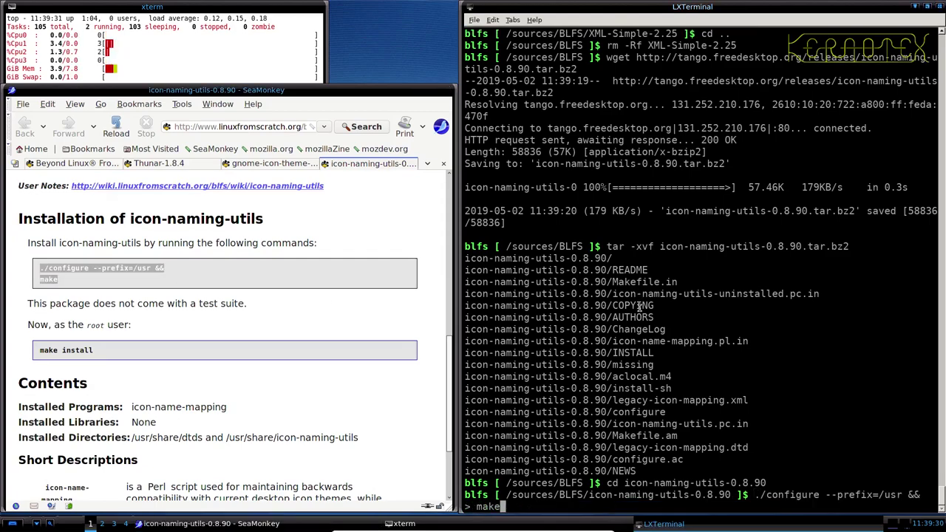
key(Return)
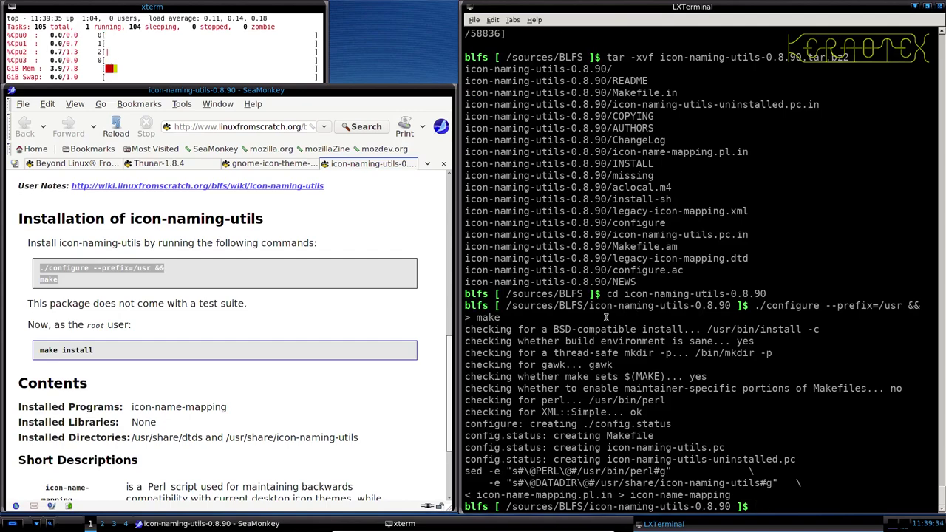
Install icon-naming-utils with sudo -E make install, remove icon-naming-utils-0.8.90, and close its book page
key(ctrl+r)
text(install': sudo -E make install)
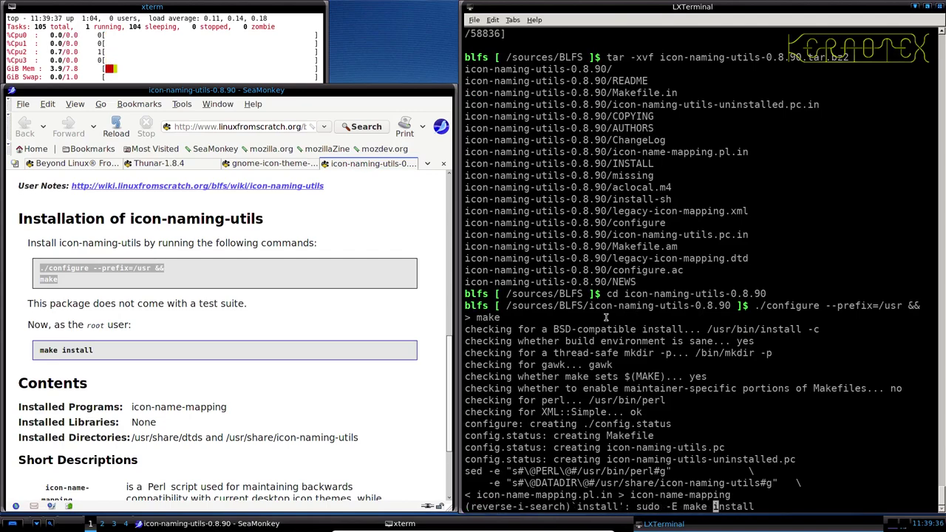
key(Return)
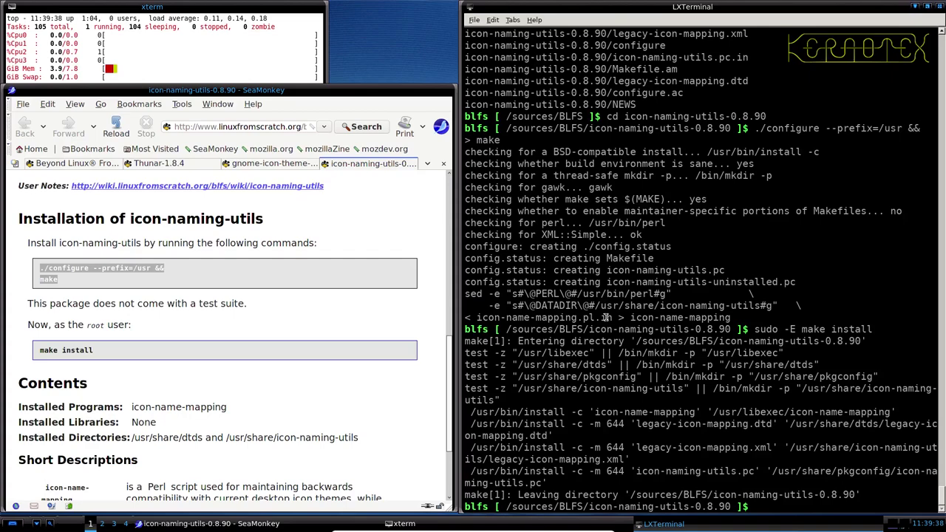
text(cd ..)
key(Return)
text(rm -)
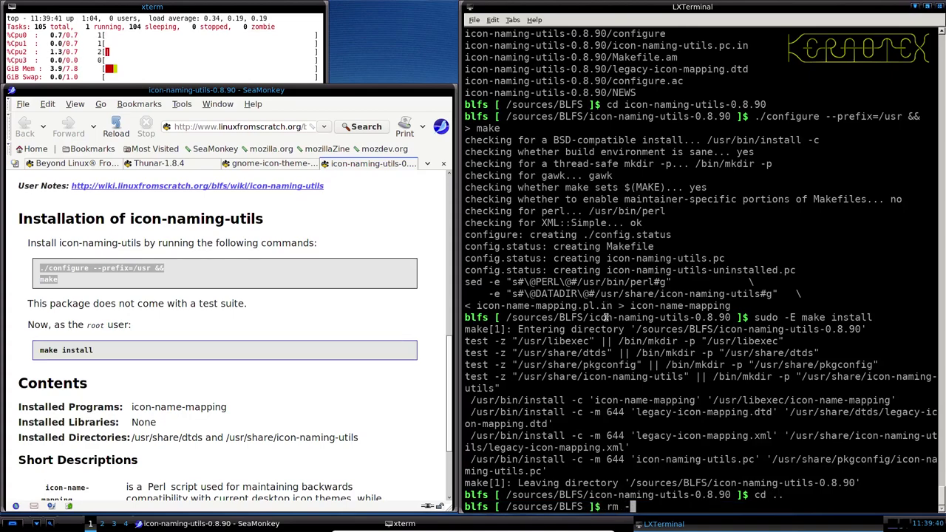
text(Rf icon-naming-utils-0.8.90)
key(Return)
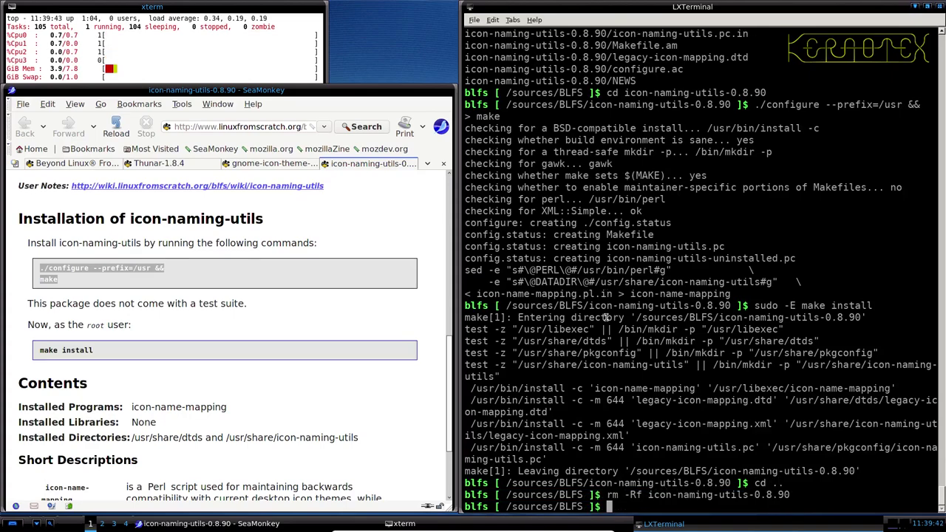
click(443, 164)
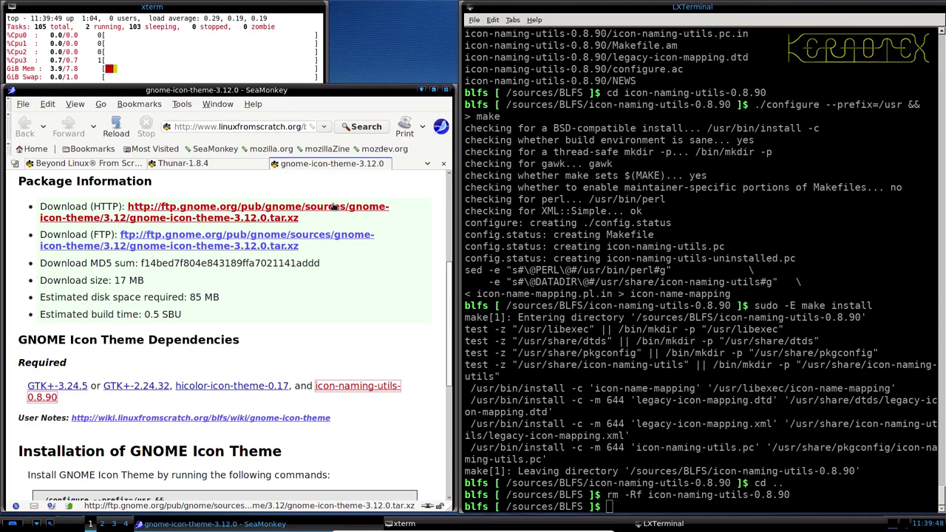
Download gnome-icon-theme-3.12.0.tar.xz with wget from the copied HTTP link, then start a tar -xvf command
right_click(334, 208)
click(355, 294)
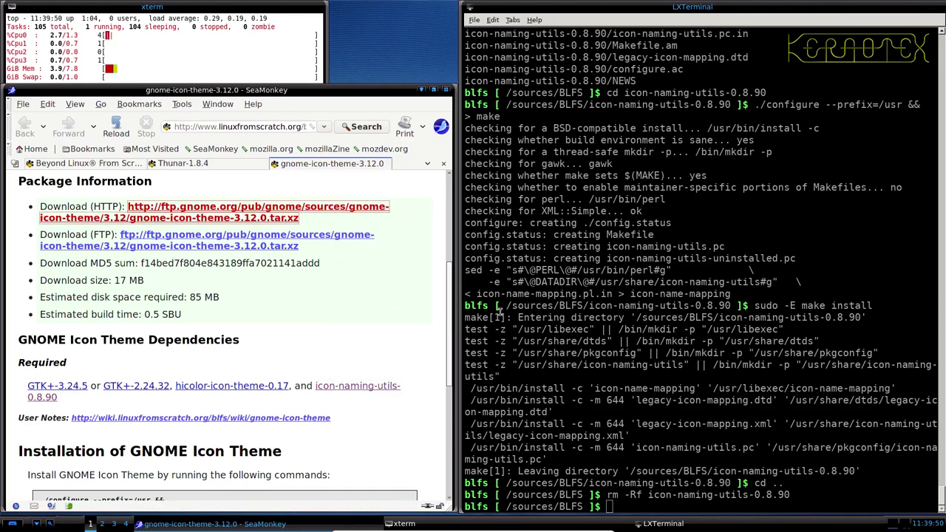
scroll(386, 315, up, 6)
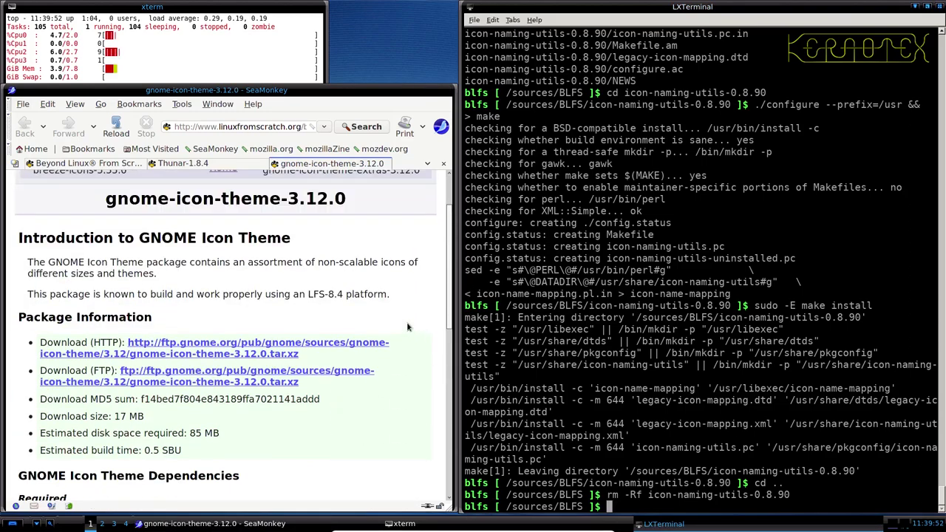
scroll(386, 315, down, 1)
scroll(386, 315, down, 6)
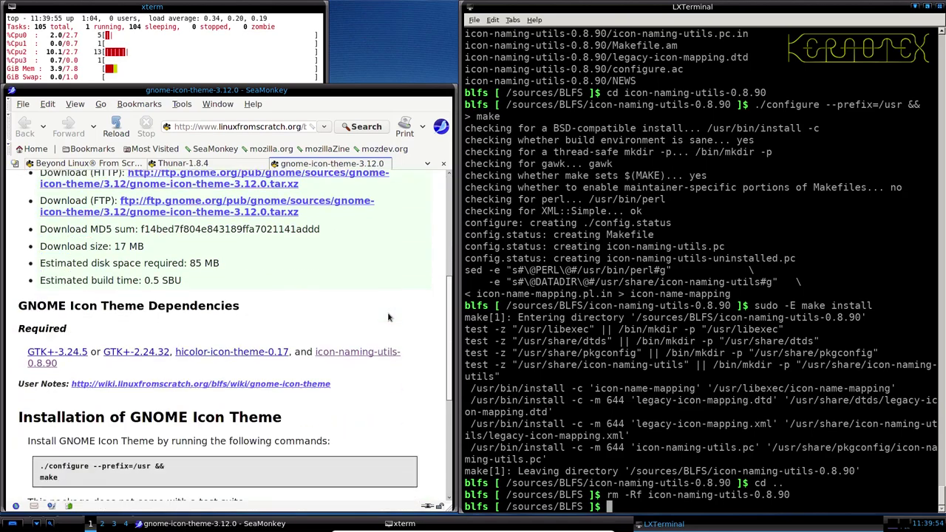
text(wget)
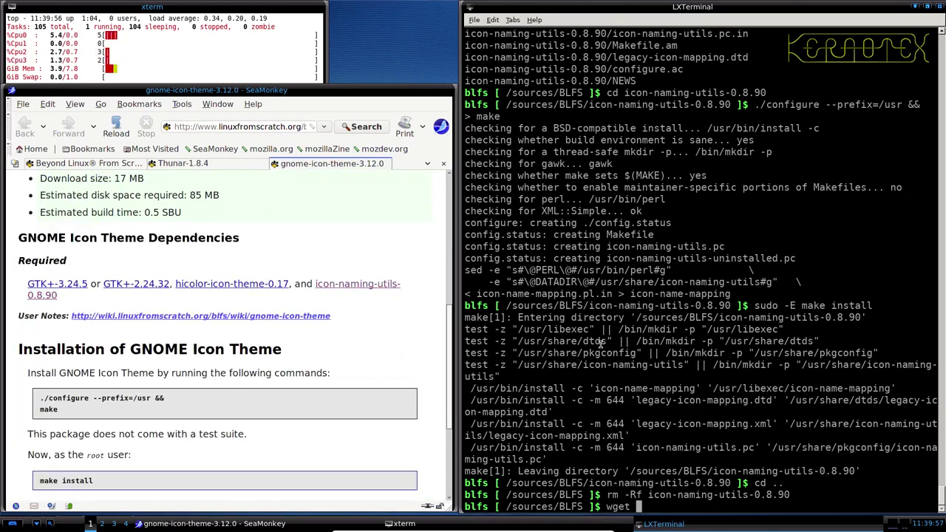
key(ctrl+shift+v)
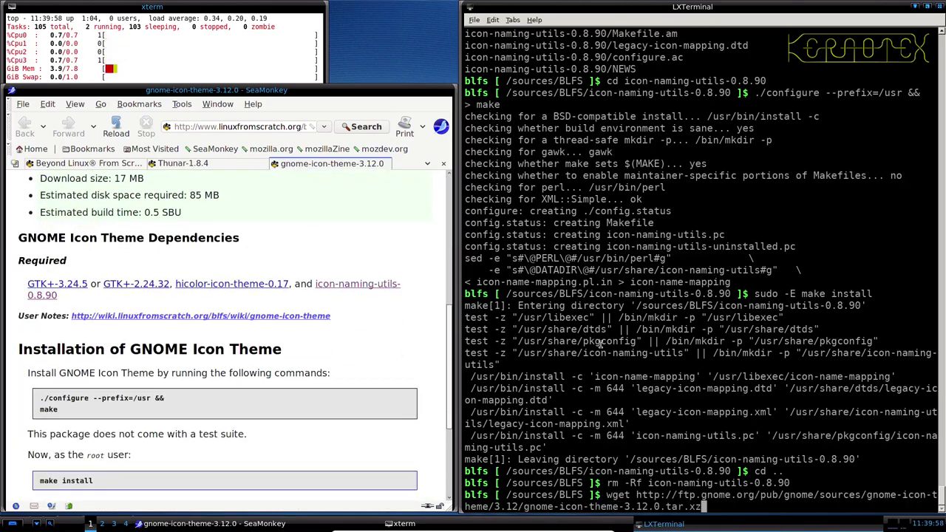
key(Return)
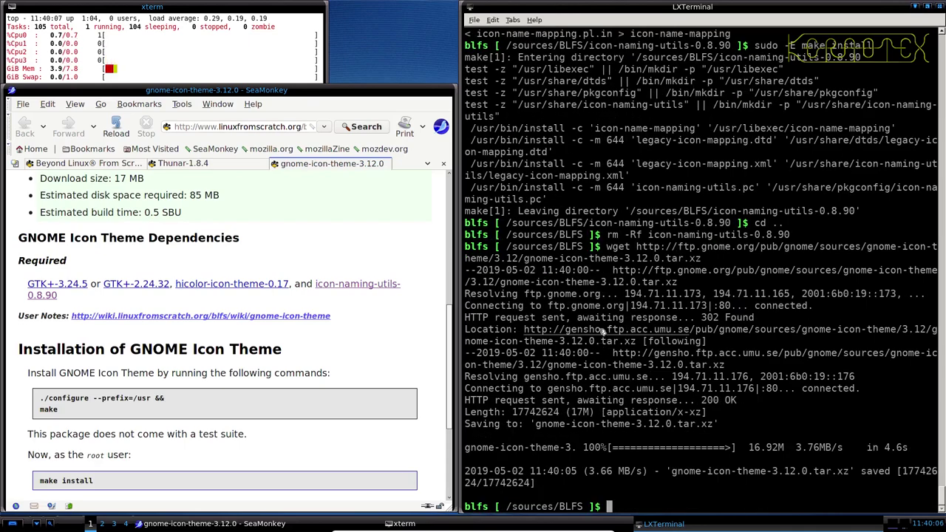
text(tar -xvf )
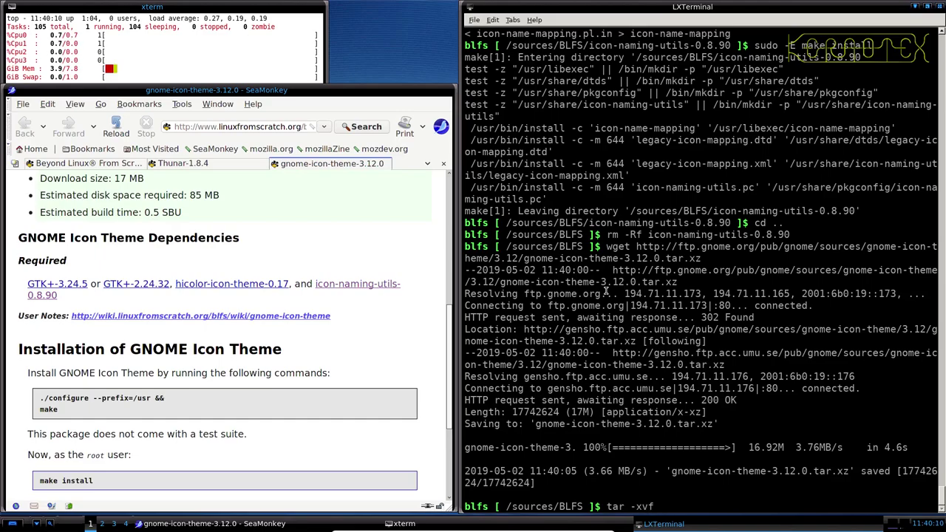
text(gnome-)
Extract the gnome-icon-theme-3.12.0 tarball and enter its source directory
key(Tab)
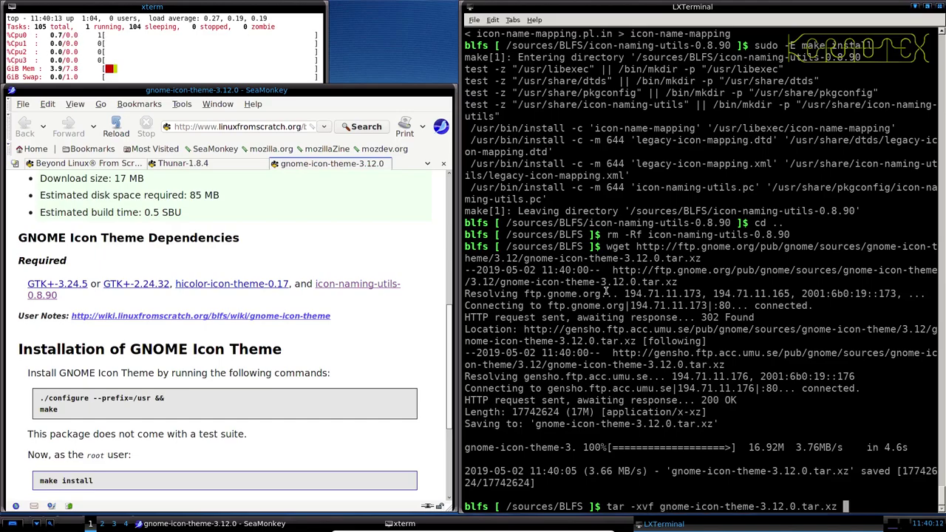
key(Return)
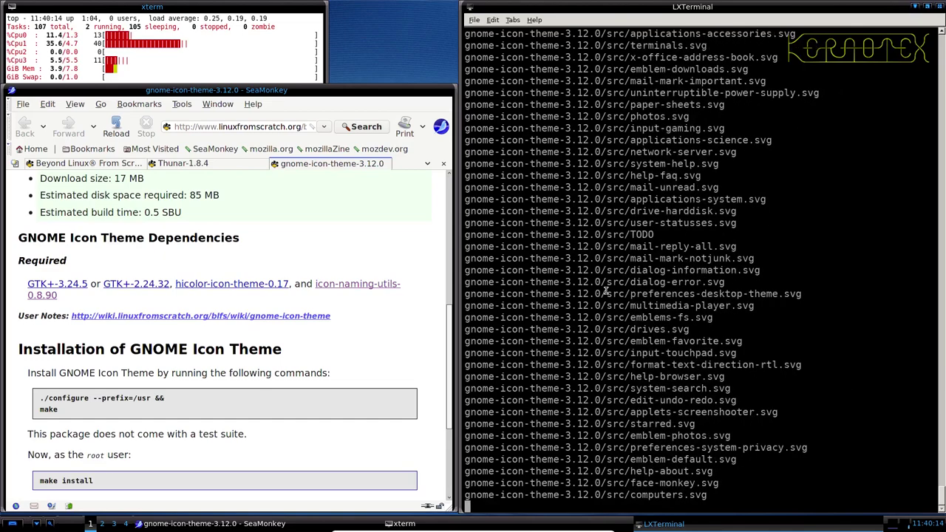
text(cd gnome-)
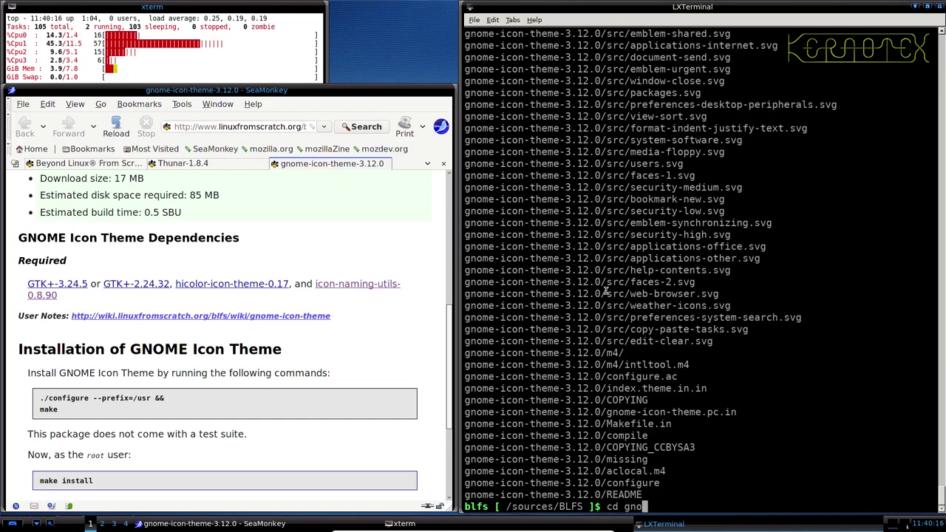
key(Return)
text(cd gnome-ic)
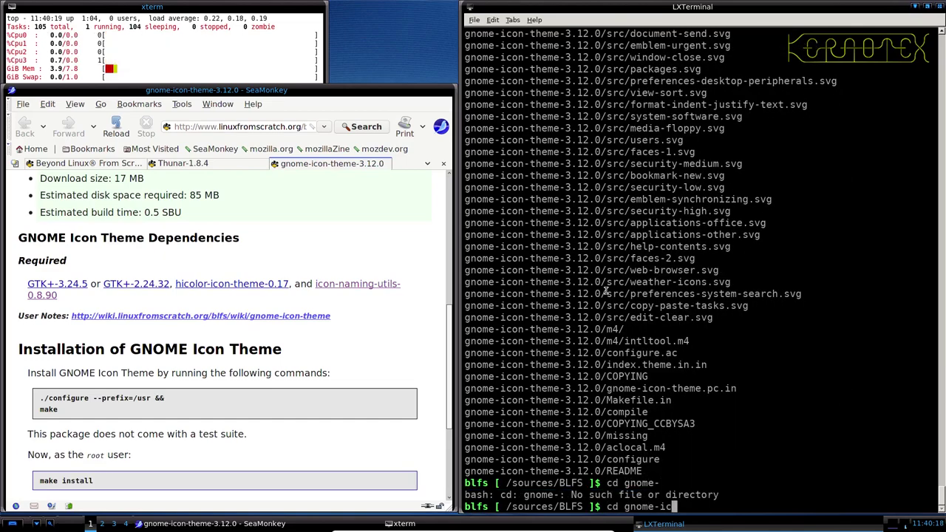
key(Tab)
key(Return)
Configure gnome-icon-theme with --prefix=/usr and build it, then select the book's make install command
scroll(337, 321, down, 3)
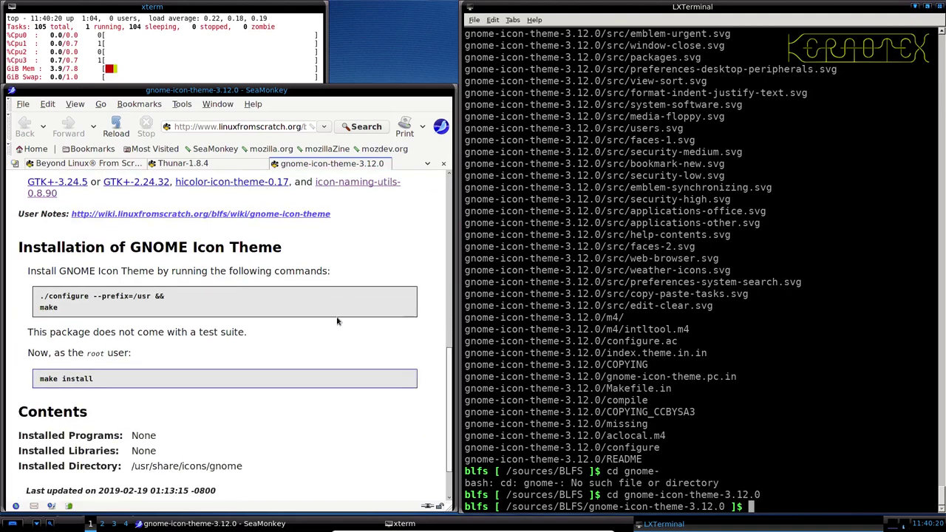
drag(42, 295, 72, 311)
middle_click(599, 328)
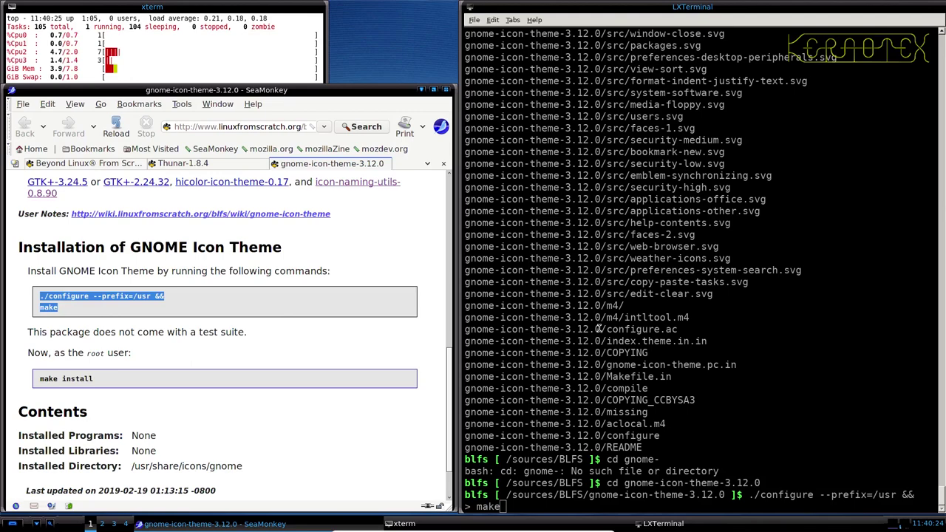
click(599, 328)
key(Return)
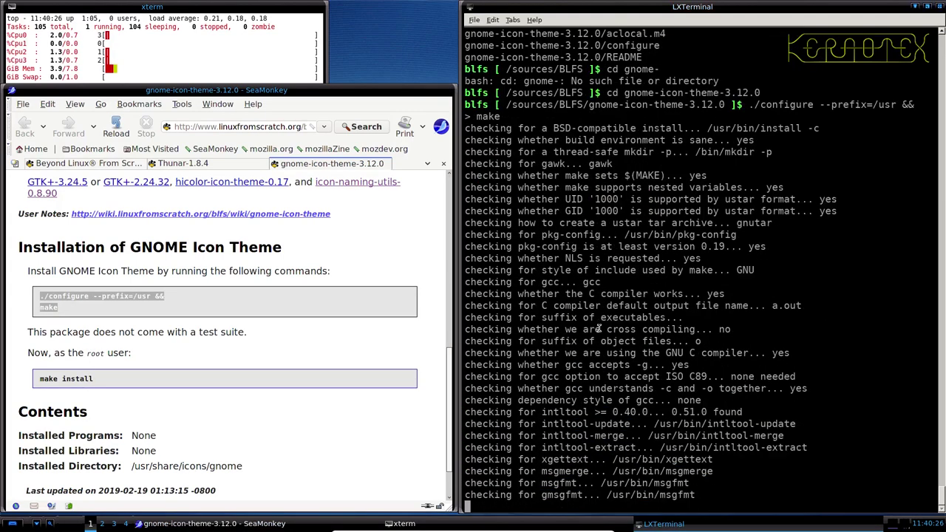
drag(39, 378, 165, 394)
click(681, 394)
Install gnome-icon-theme-3.12.0 as root with sudo -E make install
text(sudo -E)
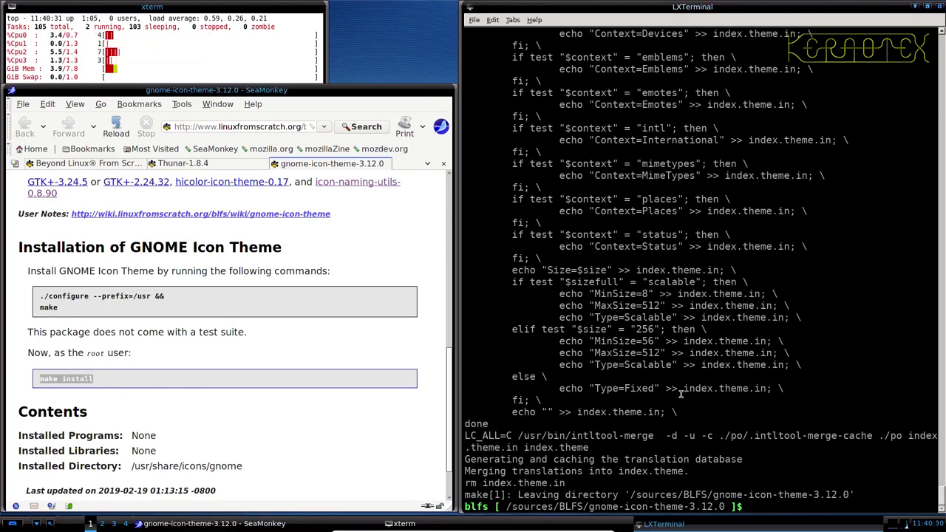
middle_click(758, 387)
key(Return)
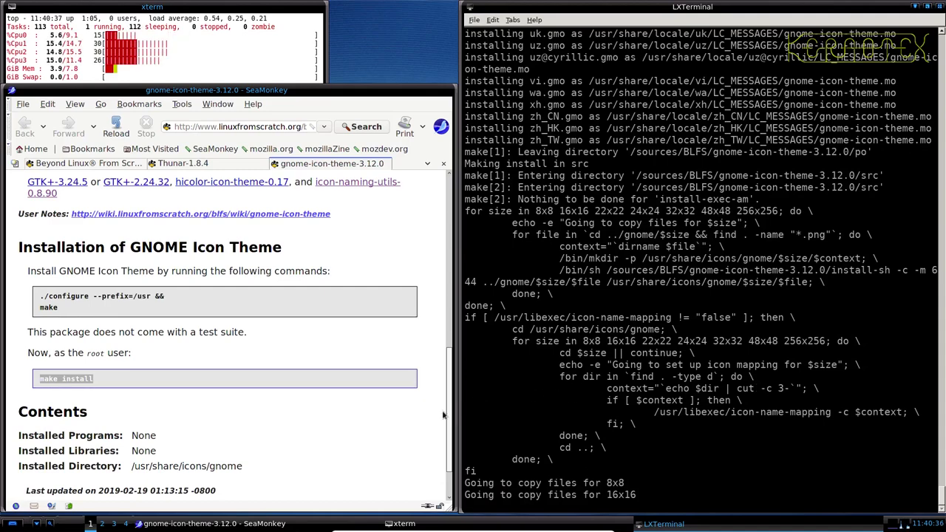
scroll(414, 422, down, 2)
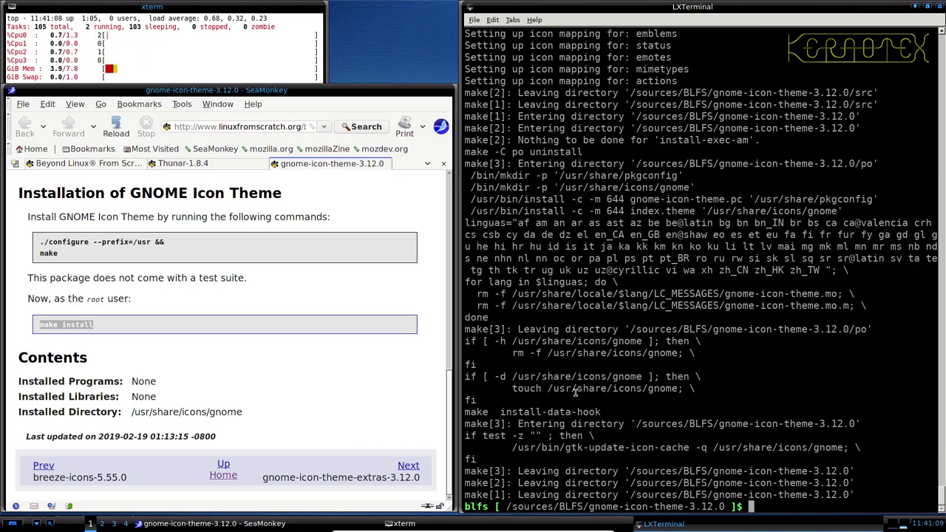
Go up to /sources/BLFS and delete the gnome-icon-theme-3.12.0 source directory
key(Up)
key(Down)
text(cd ..)
key(Return)
text(rm -Rf gn)
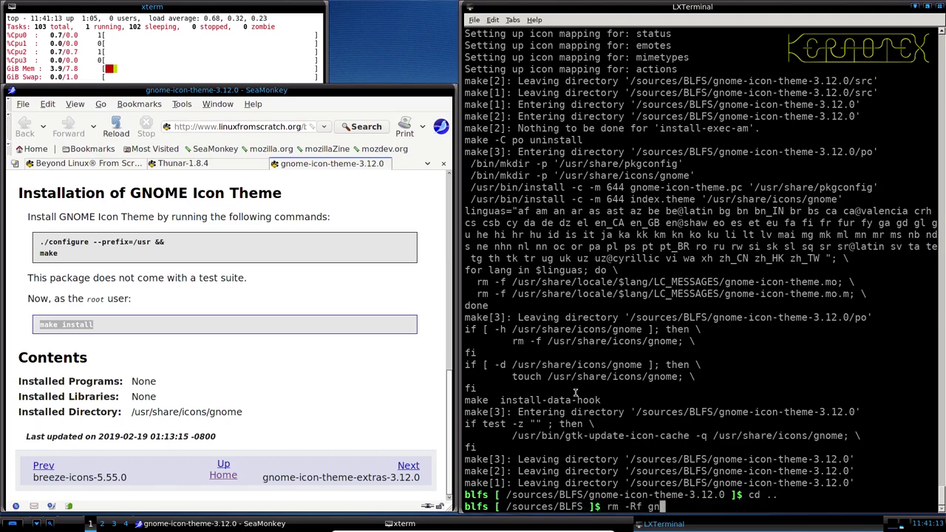
text(ome-i)
key(Tab)
key(Return)
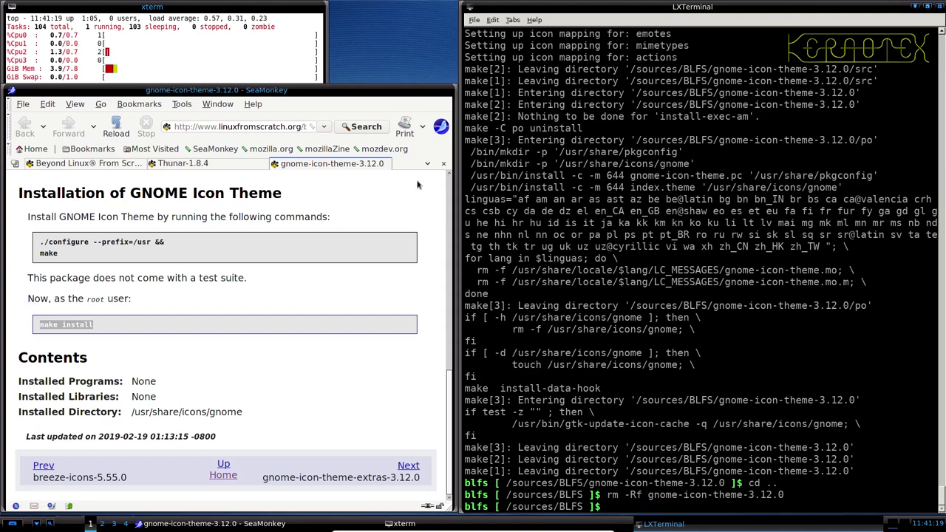
Close the gnome-icon-theme page and download the Thunar-1.8.4 tarball with wget
click(443, 163)
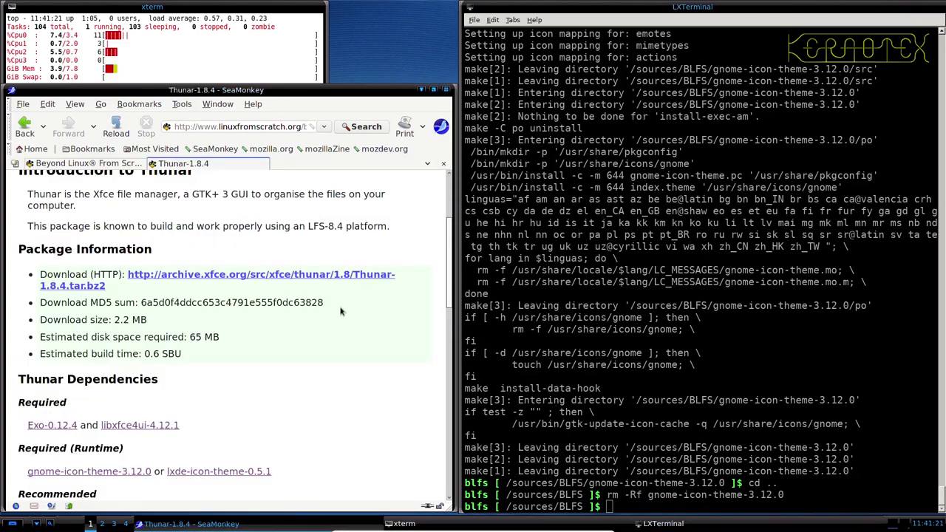
scroll(340, 311, down, 3)
scroll(341, 311, up, 2)
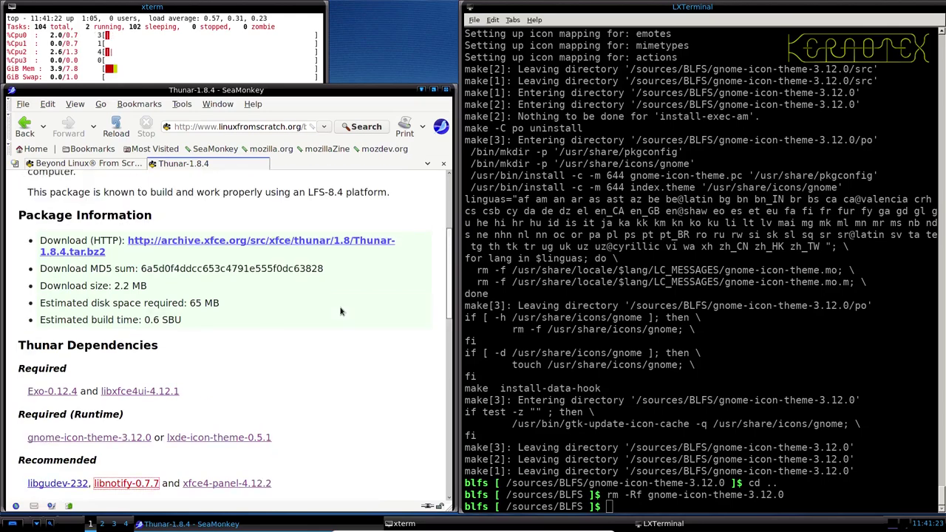
right_click(349, 246)
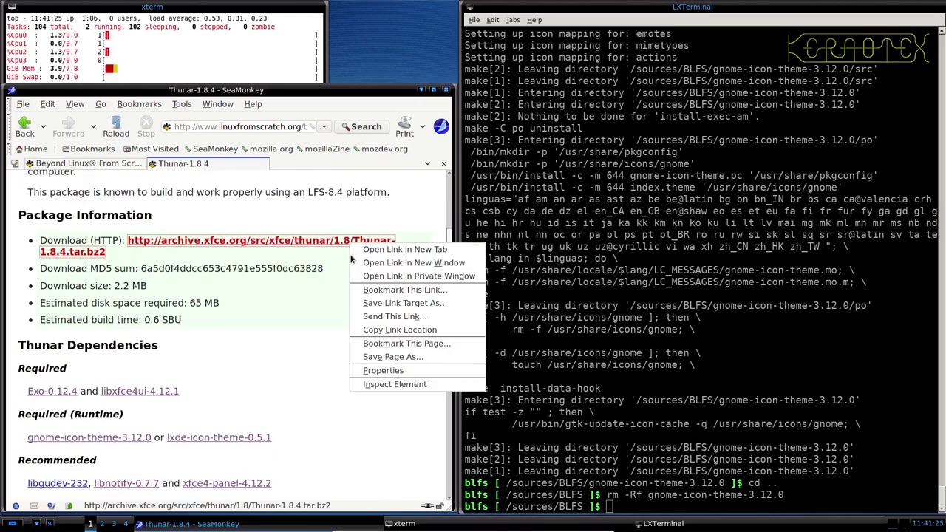
click(395, 330)
click(614, 347)
text(w)
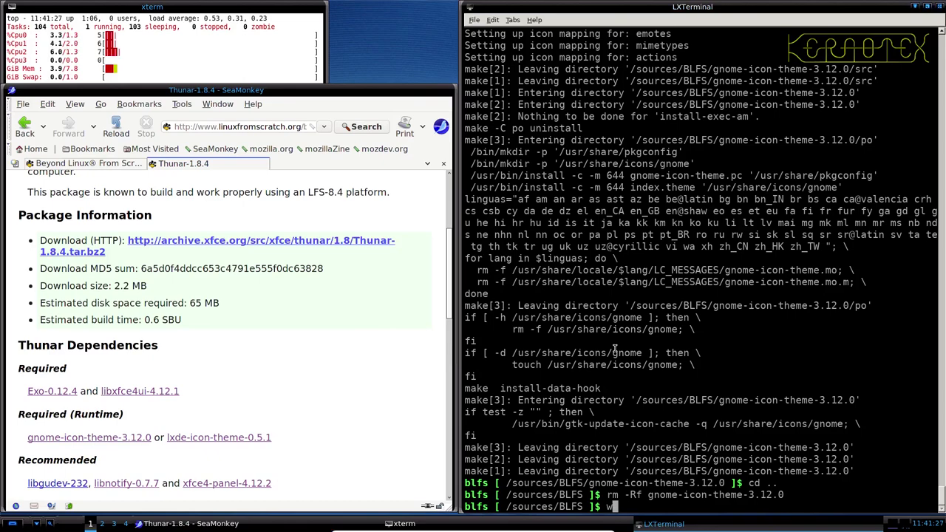
text(get)
key(ctrl+shift+v)
key(Return)
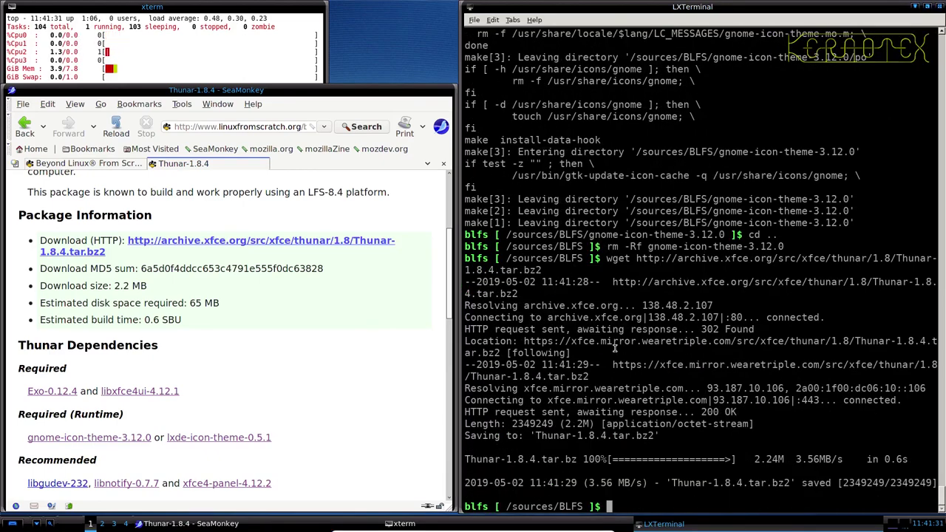
Extract the Thunar-1.8.4 source tarball with tar -xvf
text(tar -xvf thun)
key(BackSpace)
key(BackSpace)
key(BackSpace)
key(BackSpace)
text(T)
key(Tab)
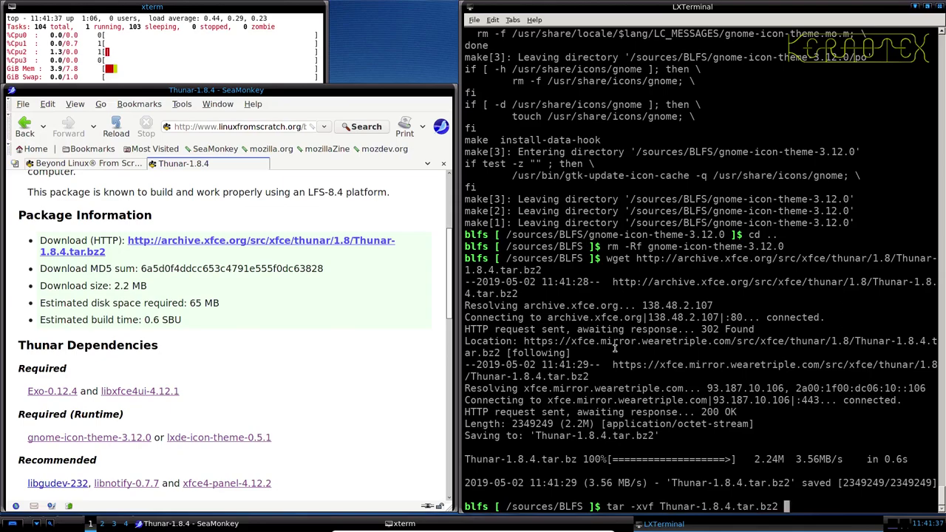
key(Return)
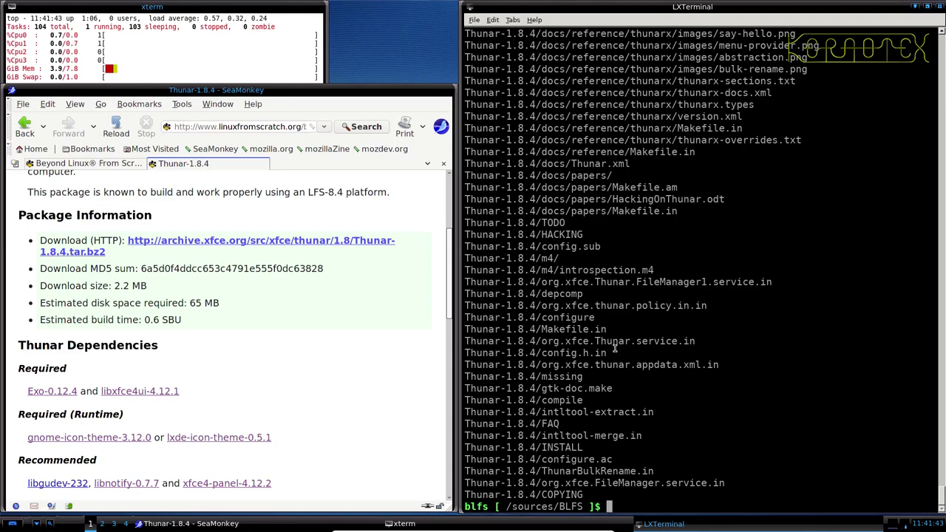
scroll(363, 290, up, 4)
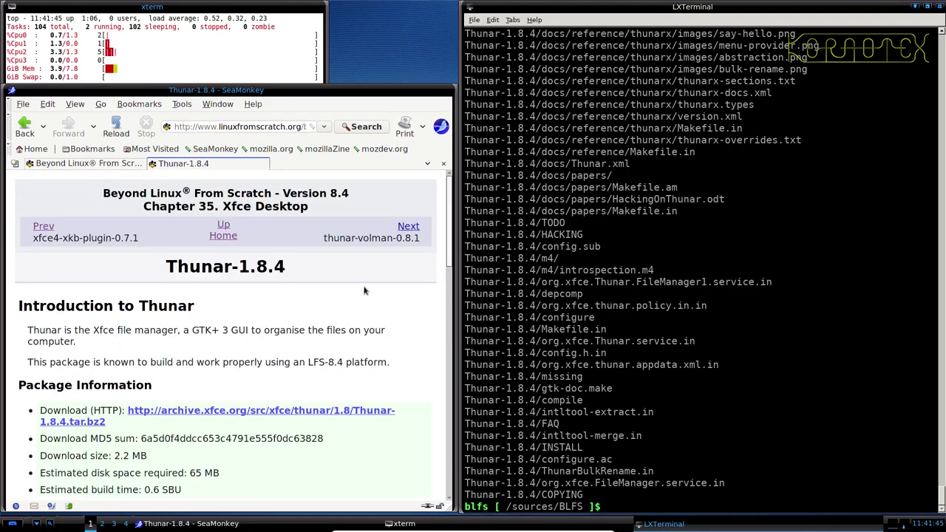
scroll(339, 335, down, 3)
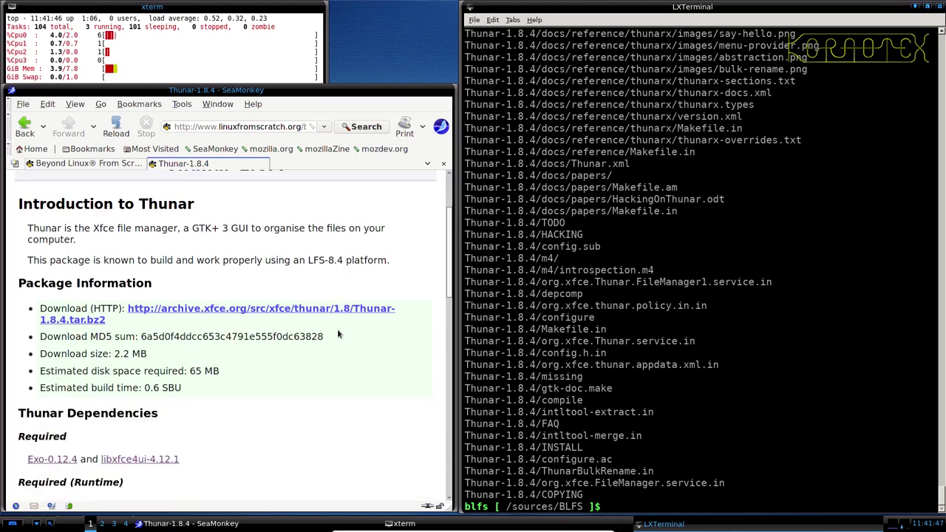
scroll(339, 334, down, 2)
Move Thunar-1.8.4* into xfce/ and enter xfce/Thunar-1.8.4
text(mv )
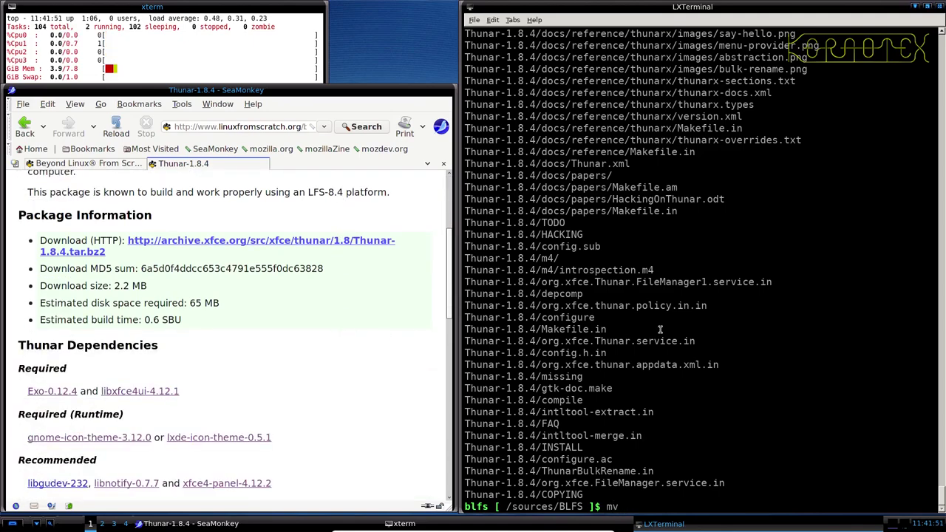
text(Thunar-1.8.4)
text(* xfce/)
key(Return)
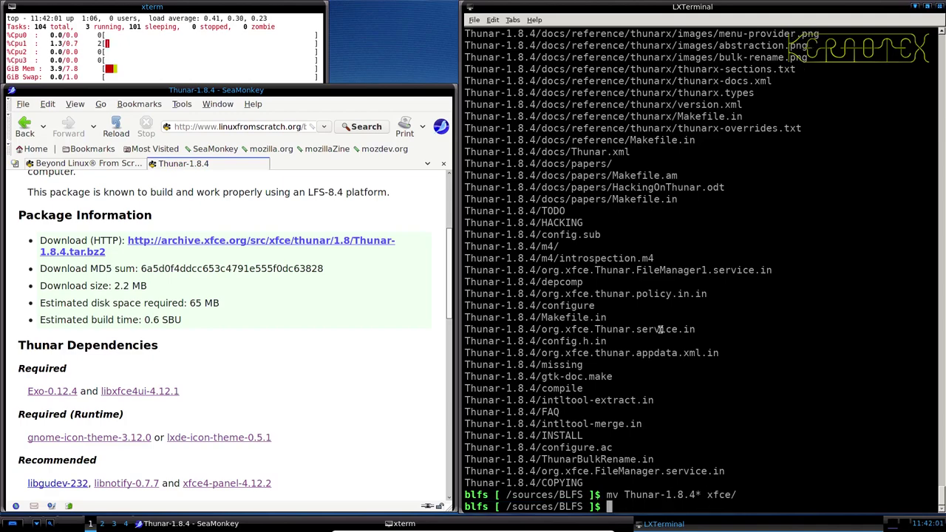
text(cd xfce/)
key(Return)
text(c)
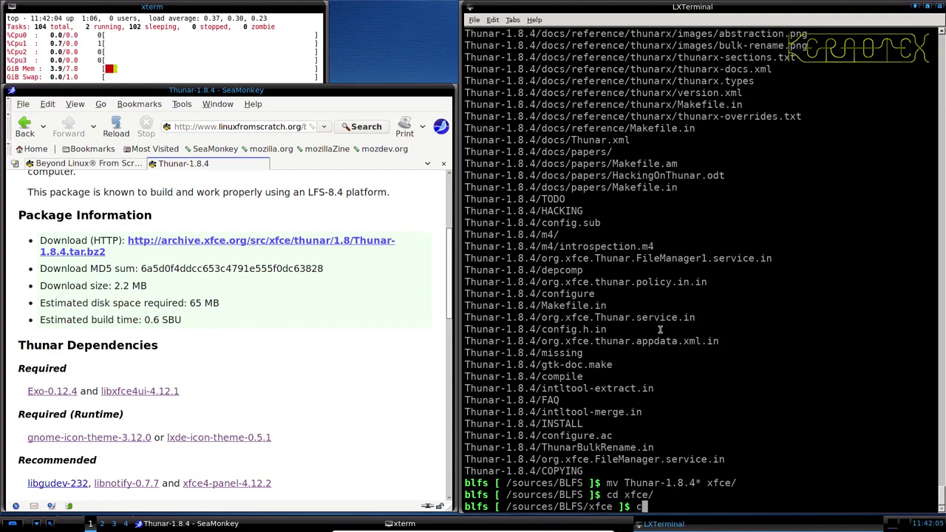
text(d Thunar-1.8.4)
key(Return)
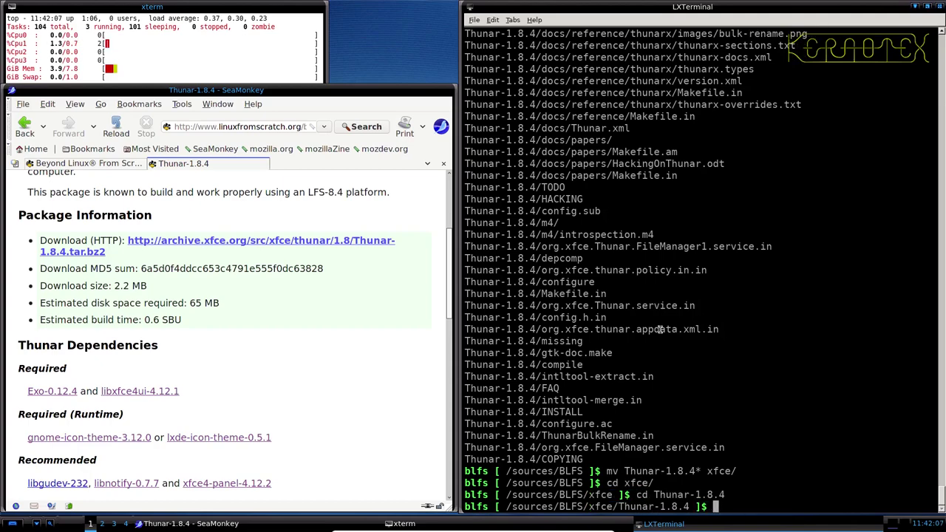
scroll(384, 344, down, 3)
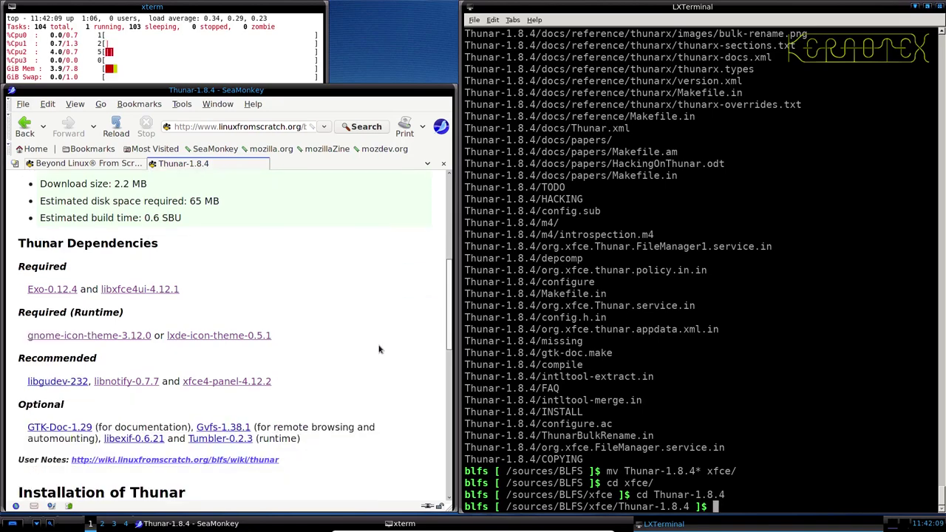
scroll(378, 349, down, 7)
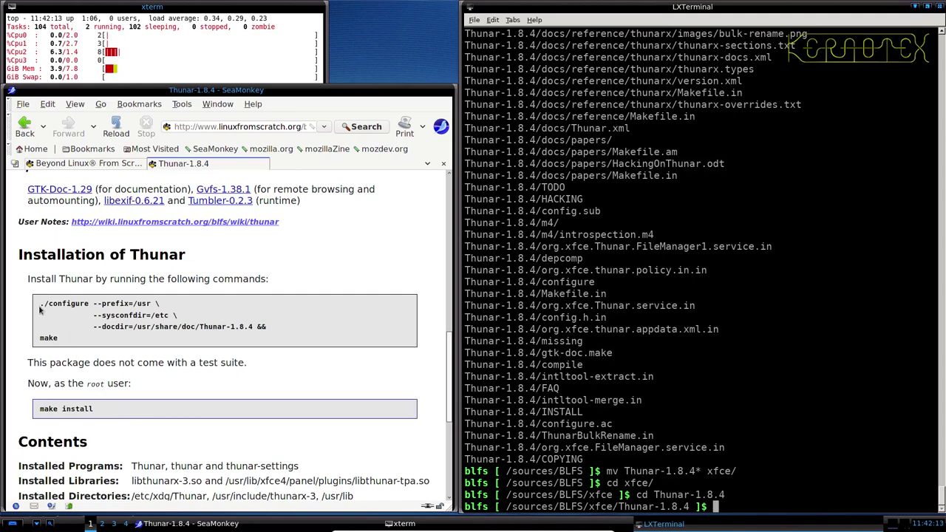
Configure Thunar-1.8.4 with the /usr prefix and compile it using the book's commands
drag(40, 304, 424, 342)
middle_click(653, 348)
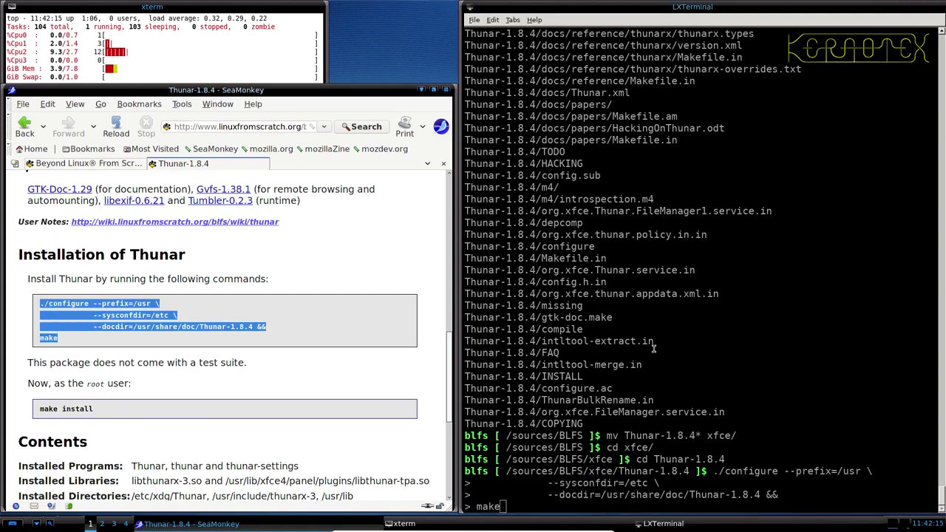
click(653, 347)
key(Return)
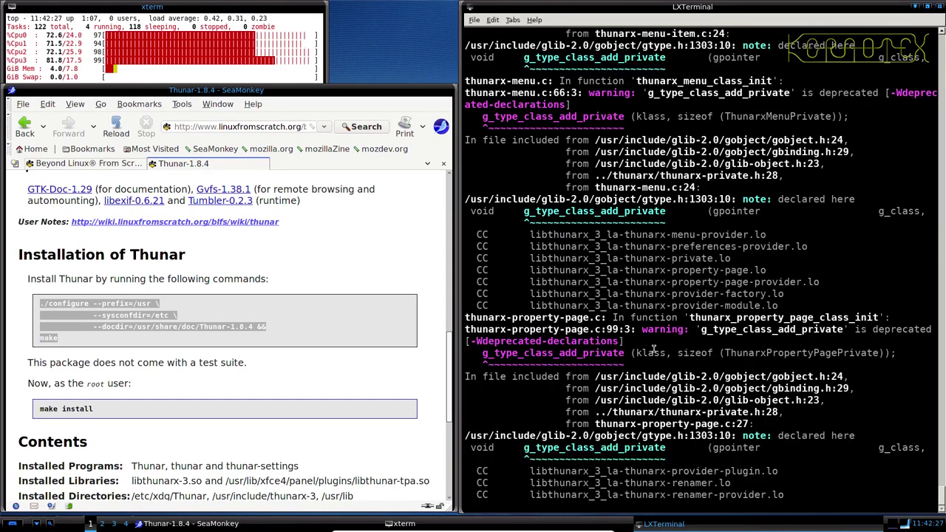
After the build finishes, enter sudo -E make install at the prompt
drag(38, 409, 103, 413)
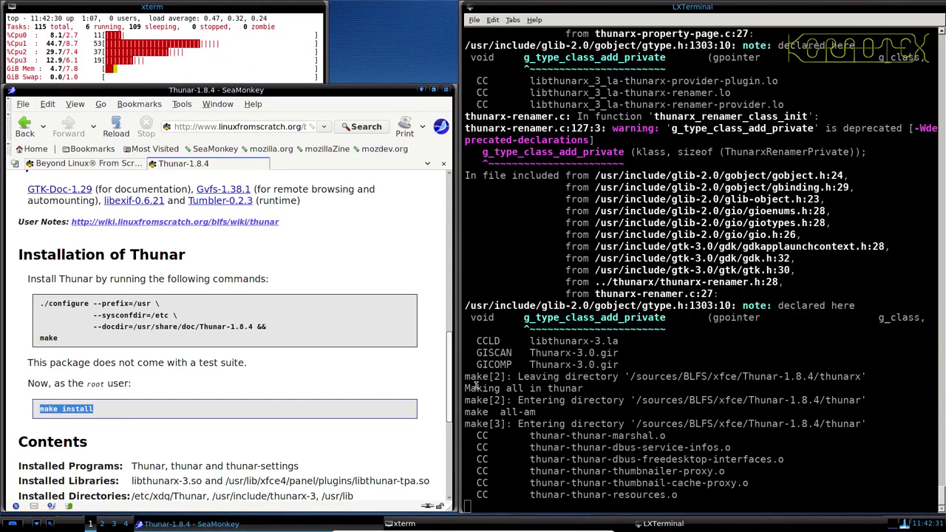
click(708, 373)
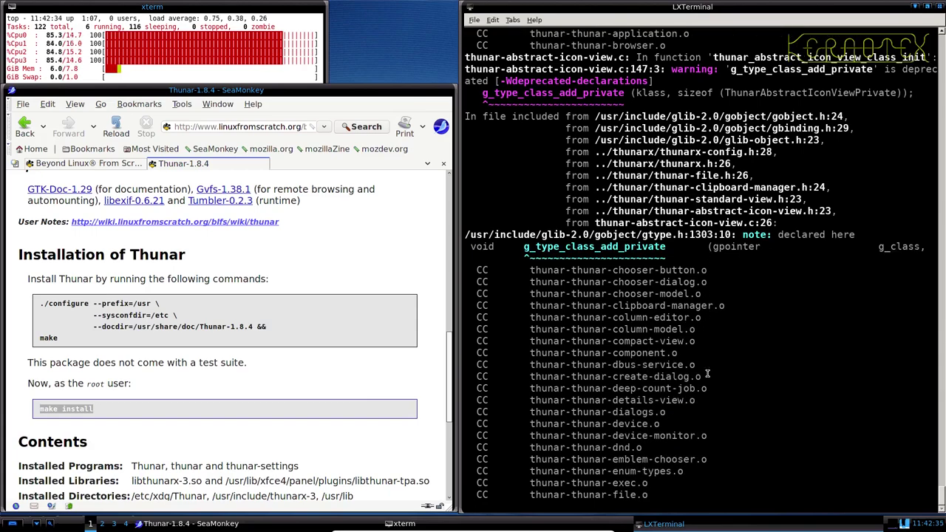
scroll(331, 409, down, 5)
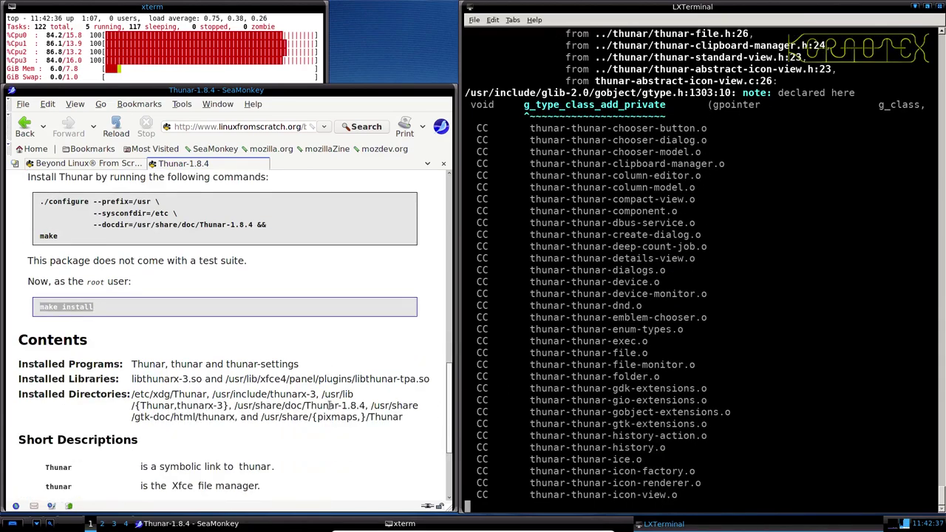
scroll(331, 409, up, 1)
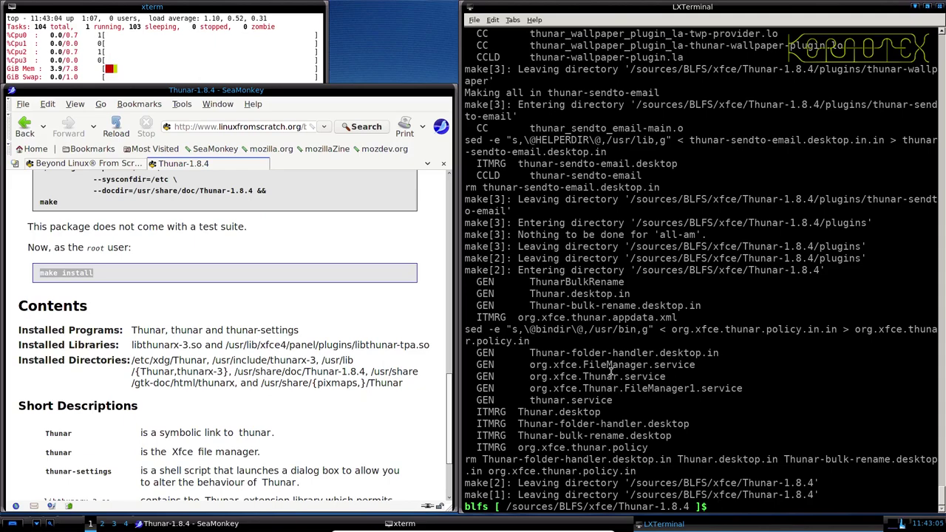
text(sudo -E make install)
Install Thunar as root, go up to xfce and delete the Thunar-1.8.4 source folder
key(Return)
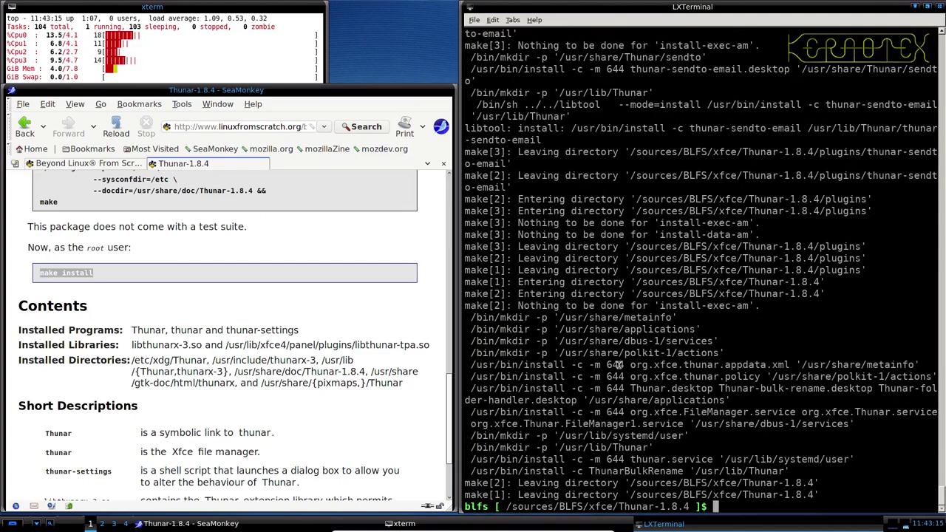
text(.)
key(Return)
text(rm -)
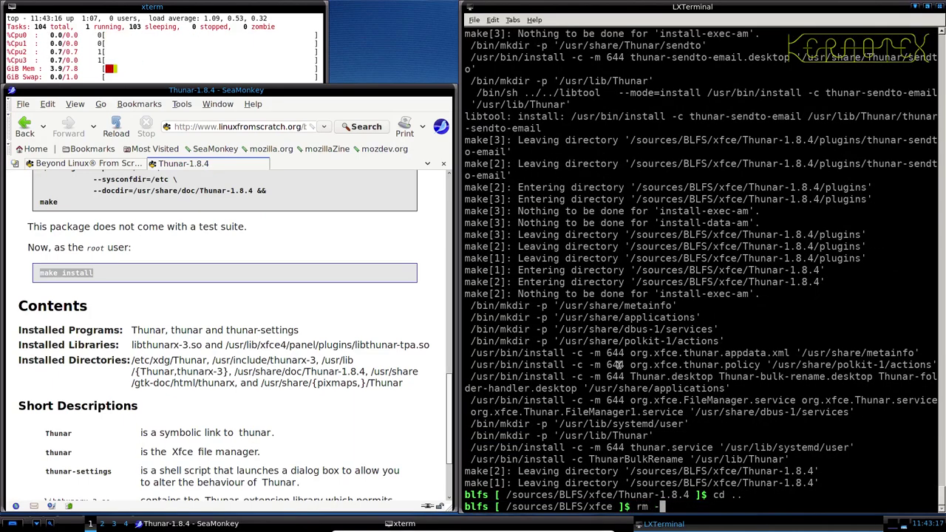
text(Rf Thun)
key(Tab)
key(Return)
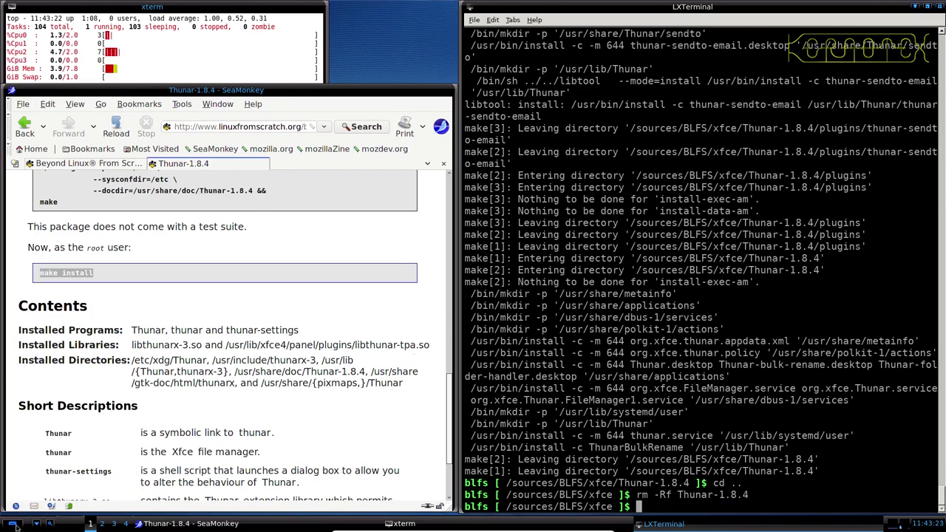
Browse the desktop application menu and its list of open windows
click(38, 521)
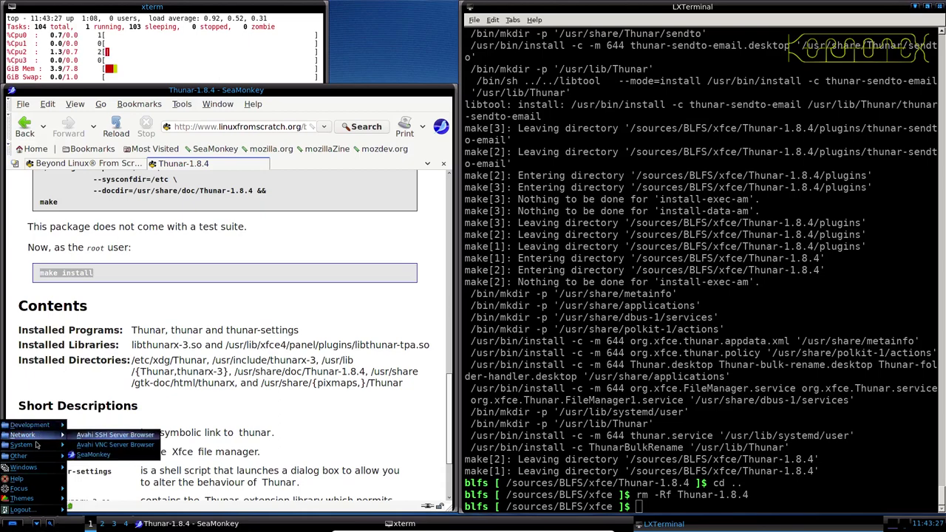
mouse_move(36, 445)
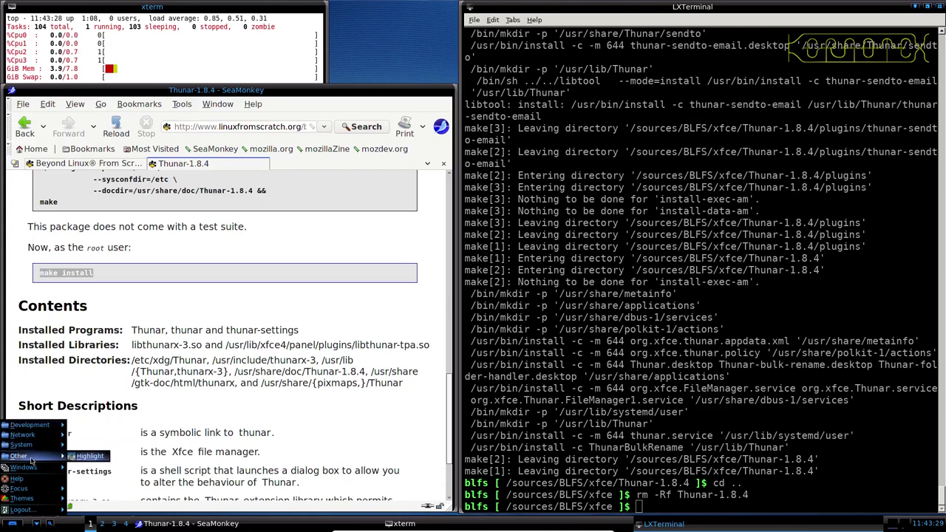
click(30, 469)
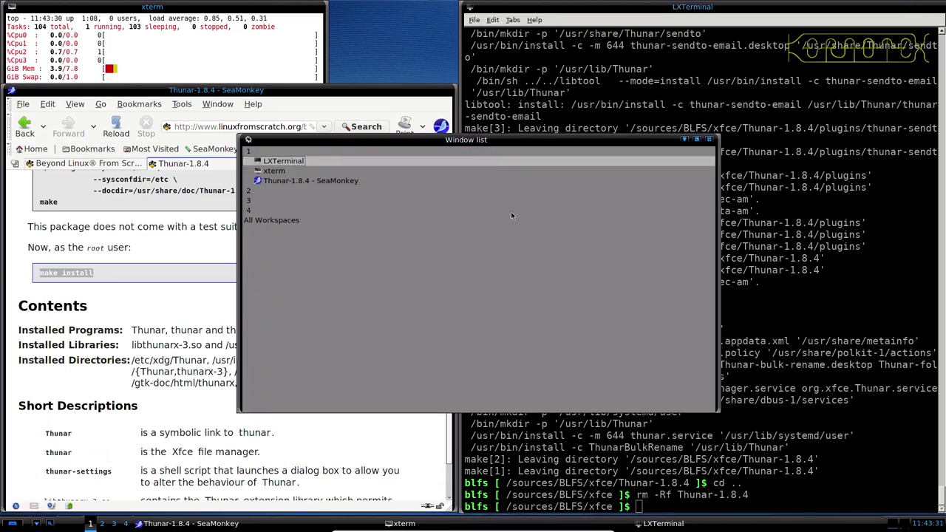
click(709, 139)
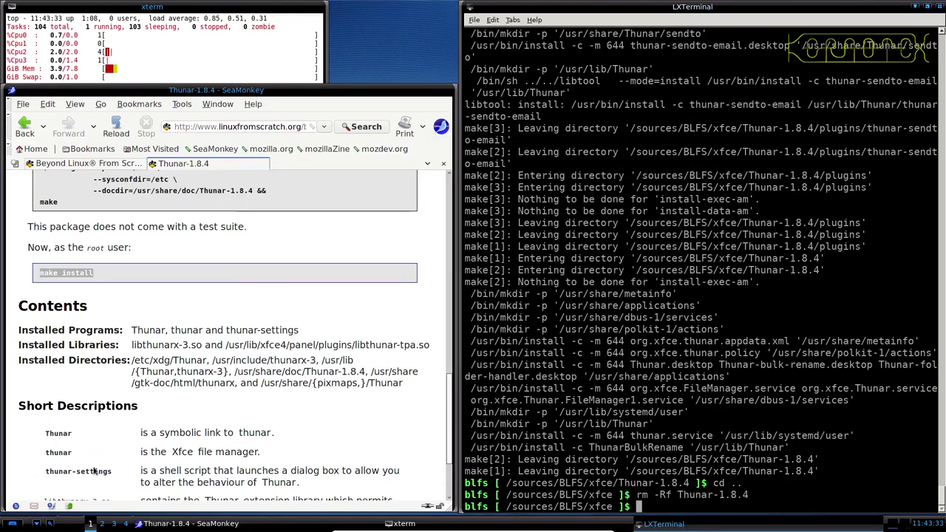
click(13, 524)
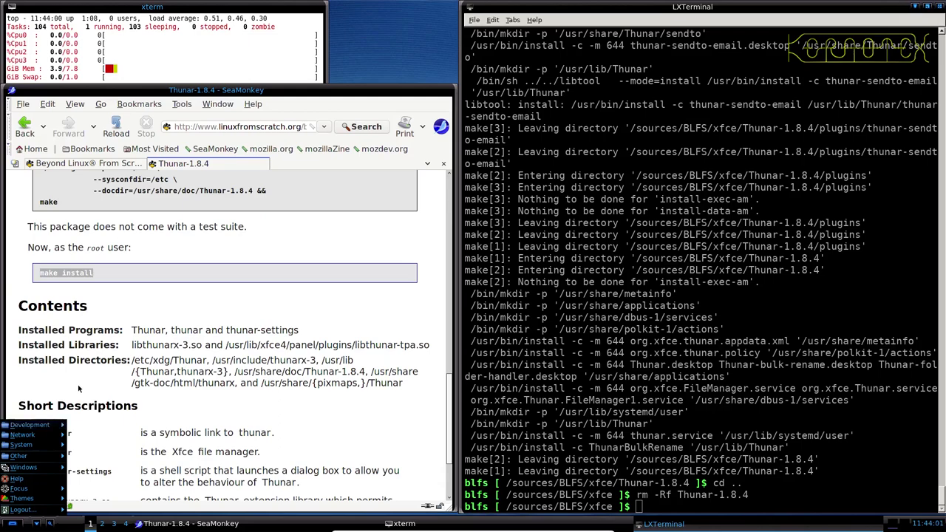
Launch thunar from the terminal and enlarge its window to show all ten archives in /sources/BLFS/xfce
click(78, 384)
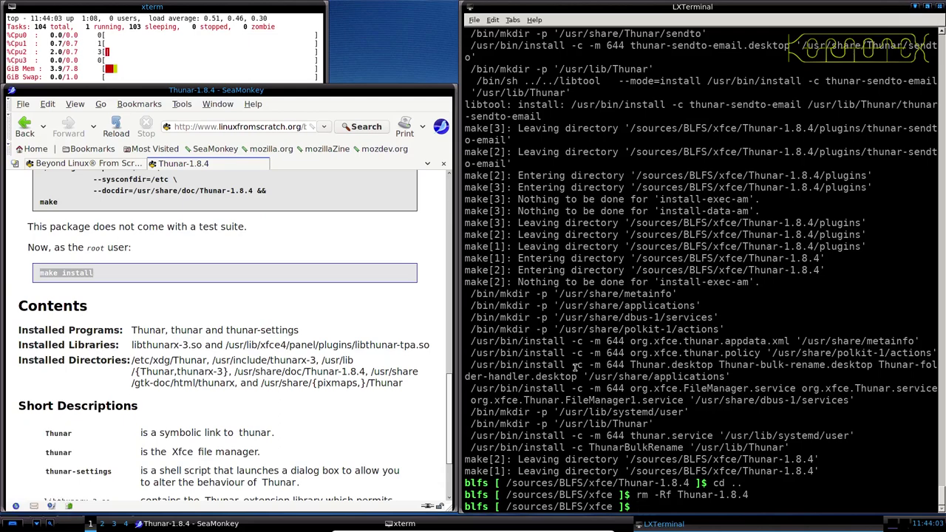
text(thunar)
key(Return)
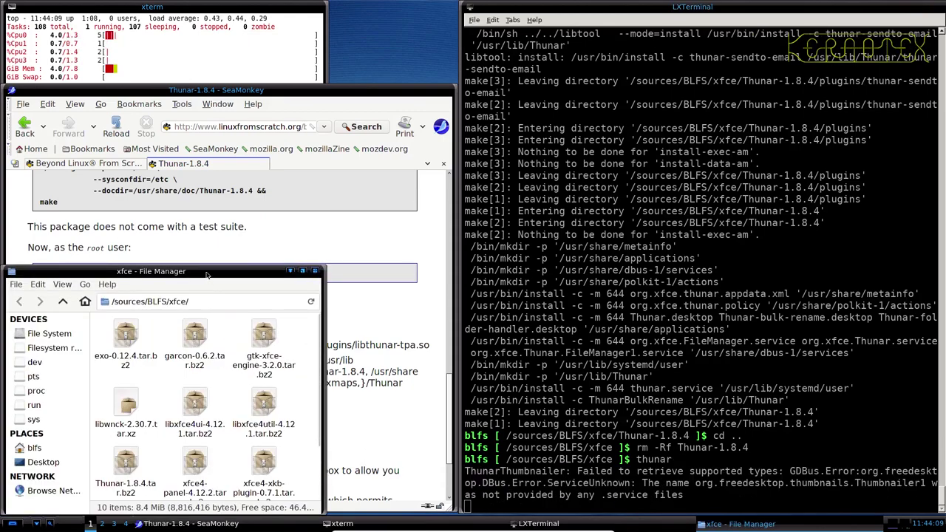
drag(207, 271, 419, 3)
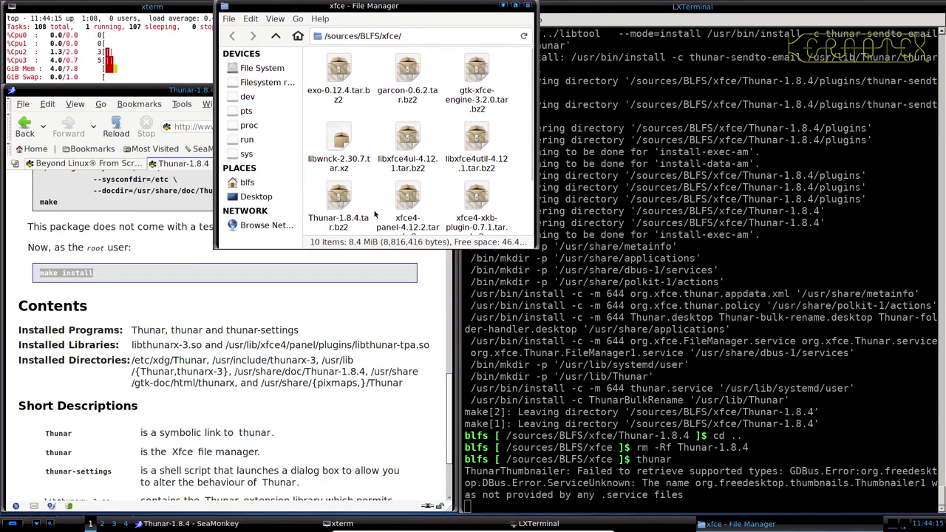
drag(531, 243, 677, 283)
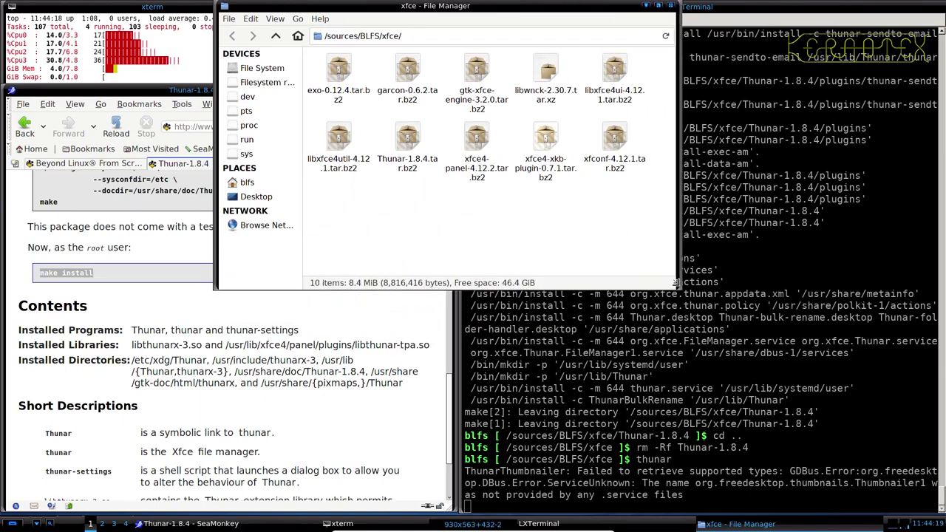
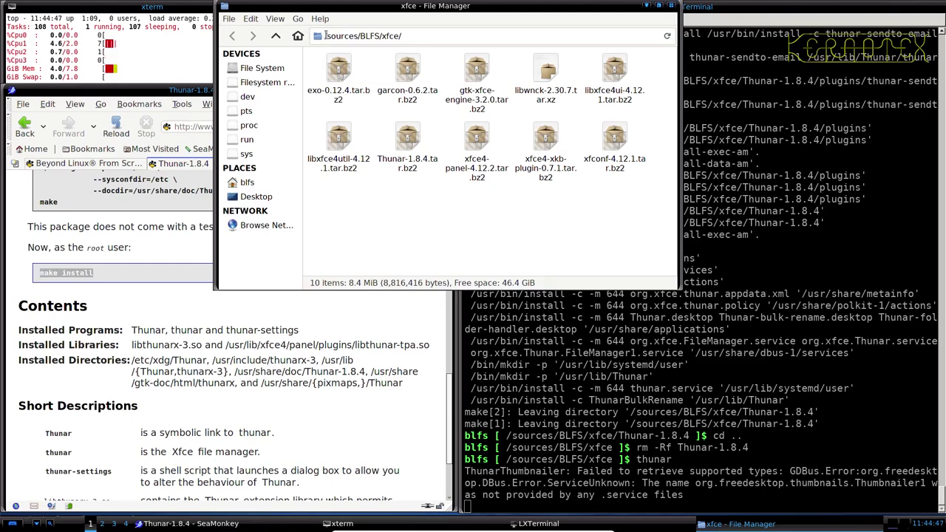
Browse the blfs home folder and its empty Desktop in Thunar, then close Thunar
click(403, 35)
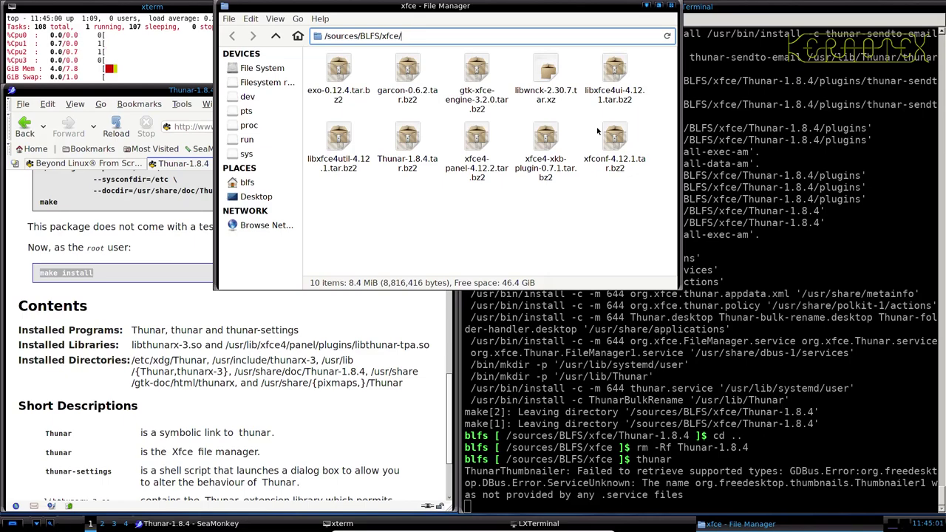
click(247, 184)
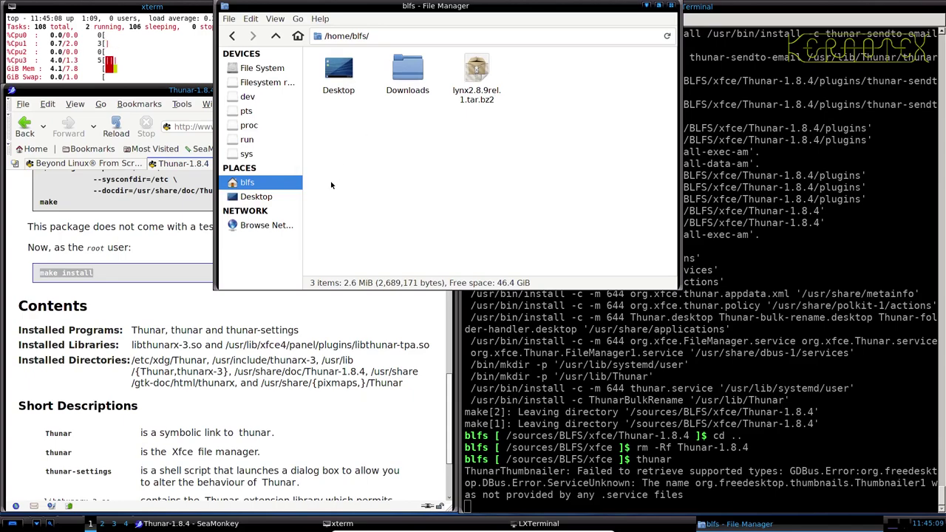
click(251, 197)
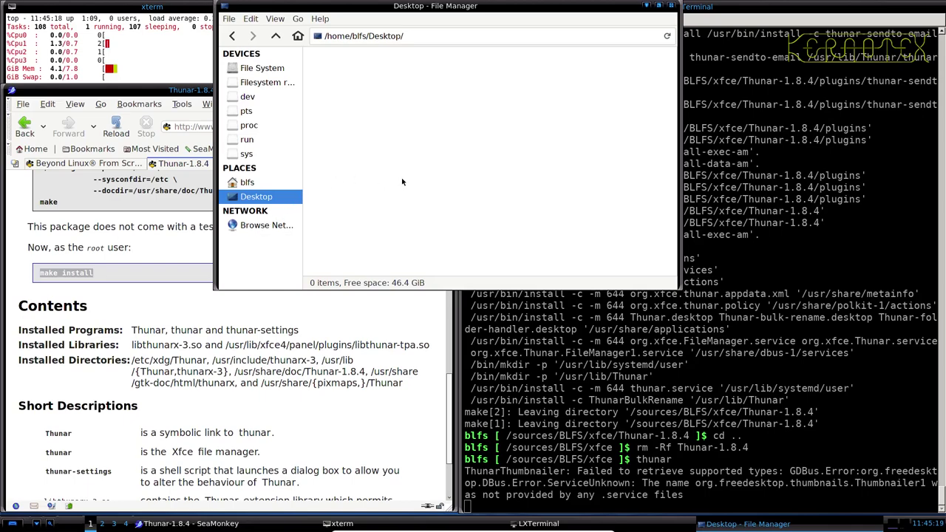
click(670, 6)
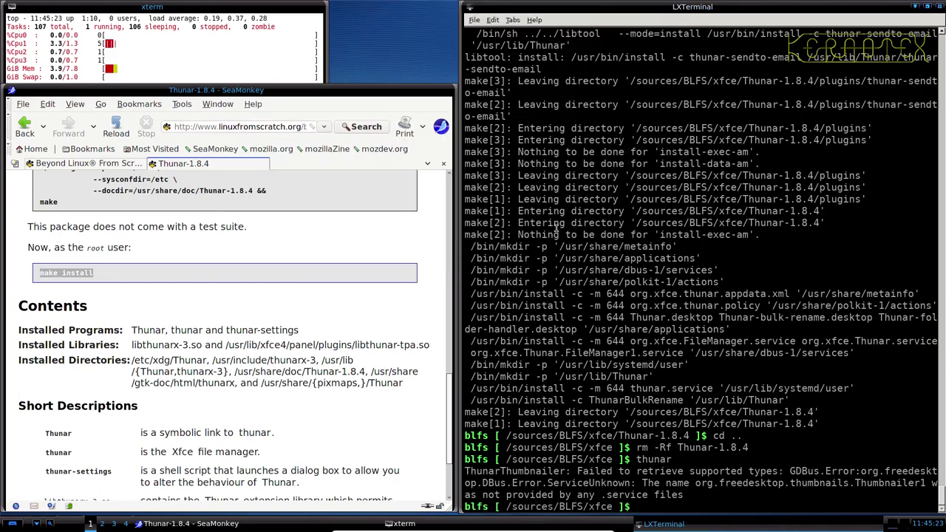
Go to the next book page, thunar-volman-0.8.1, and scroll to its dependencies
scroll(408, 301, down, 3)
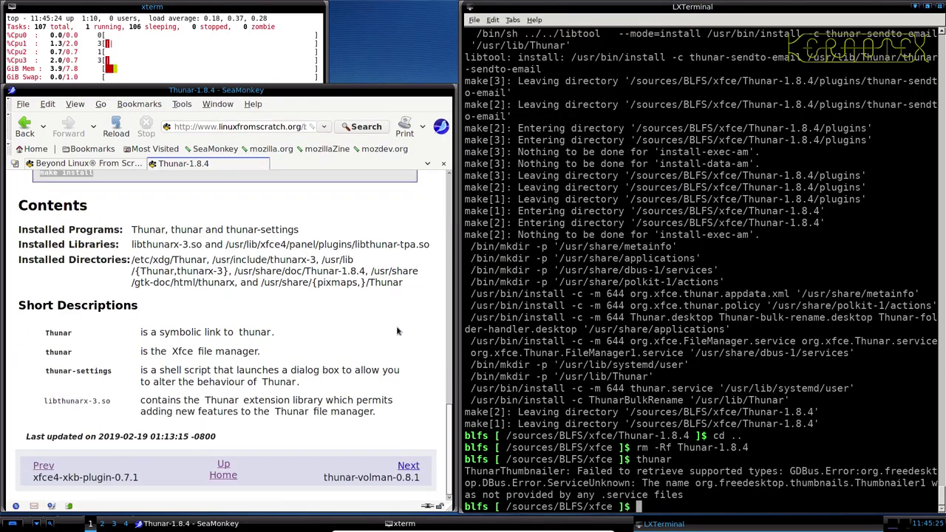
click(408, 466)
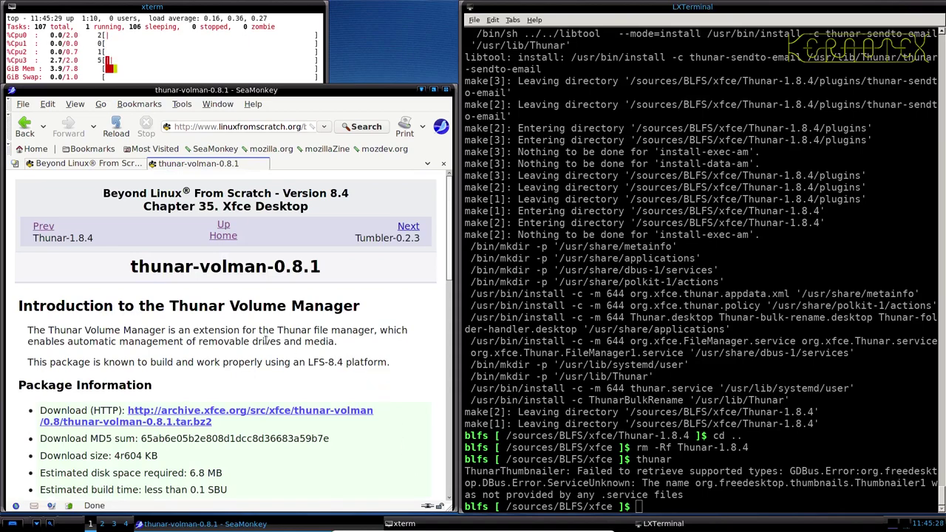
scroll(261, 341, down, 2)
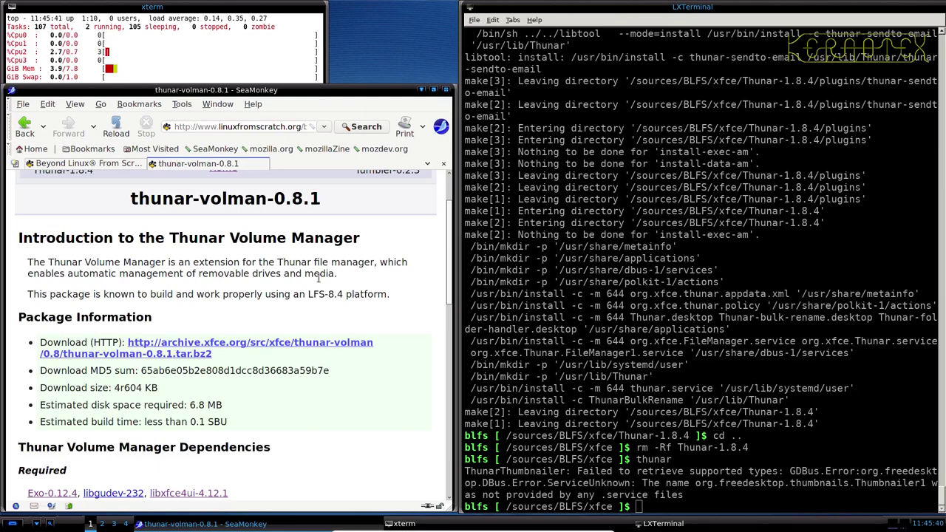
scroll(236, 355, down, 2)
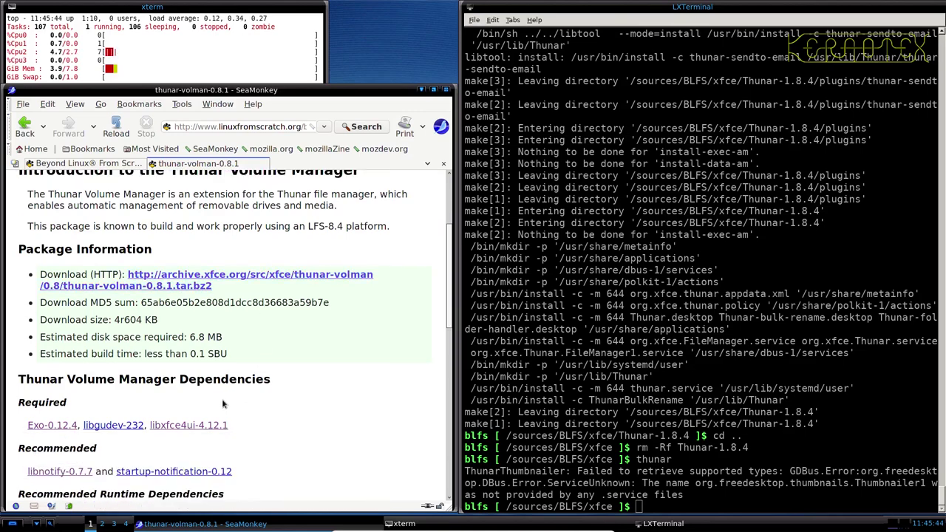
scroll(184, 425, down, 2)
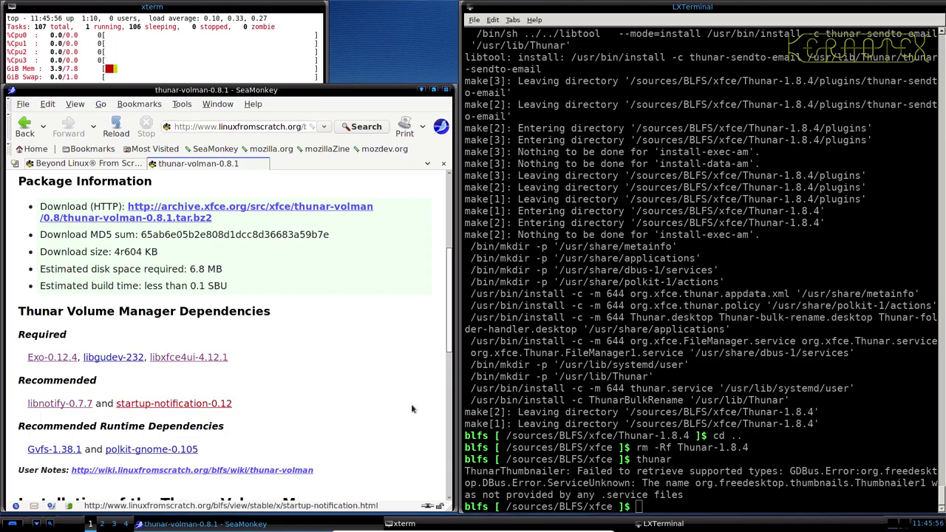
Check for the startup-notification archive and open the Gvfs-1.38.1 page in a new tab
click(595, 403)
text(ls -l ../start)
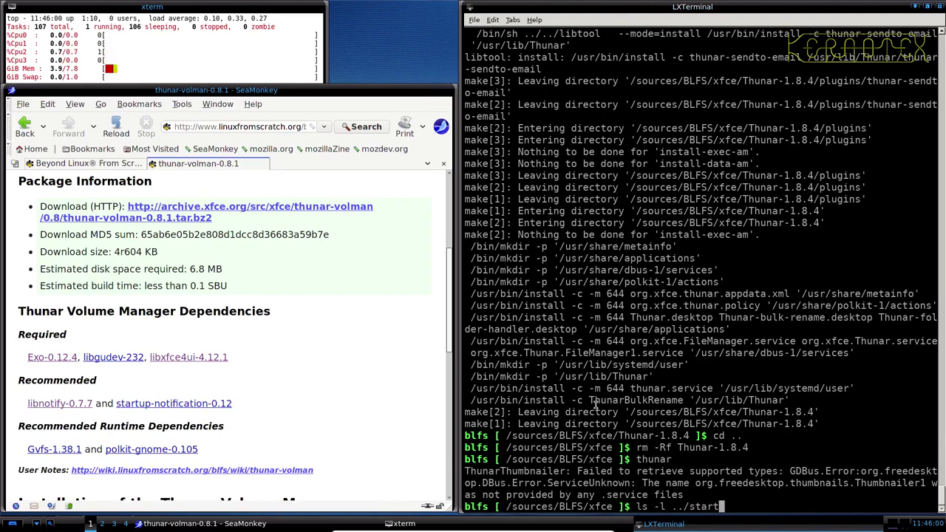
key(Tab)
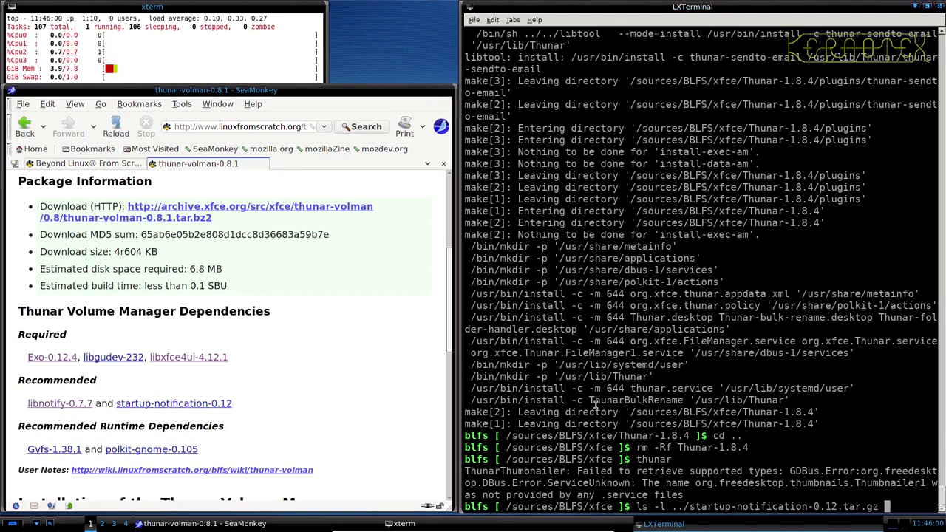
key(ctrl+c)
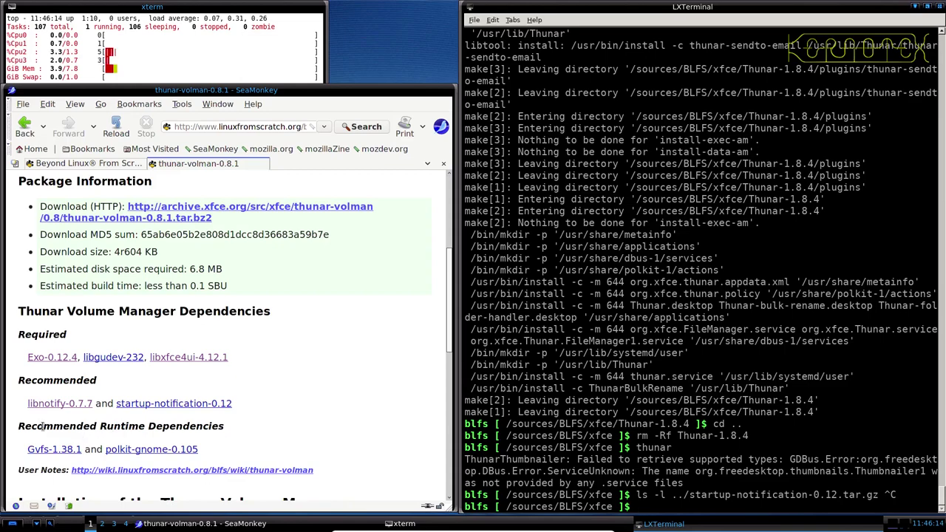
scroll(139, 423, down, 2)
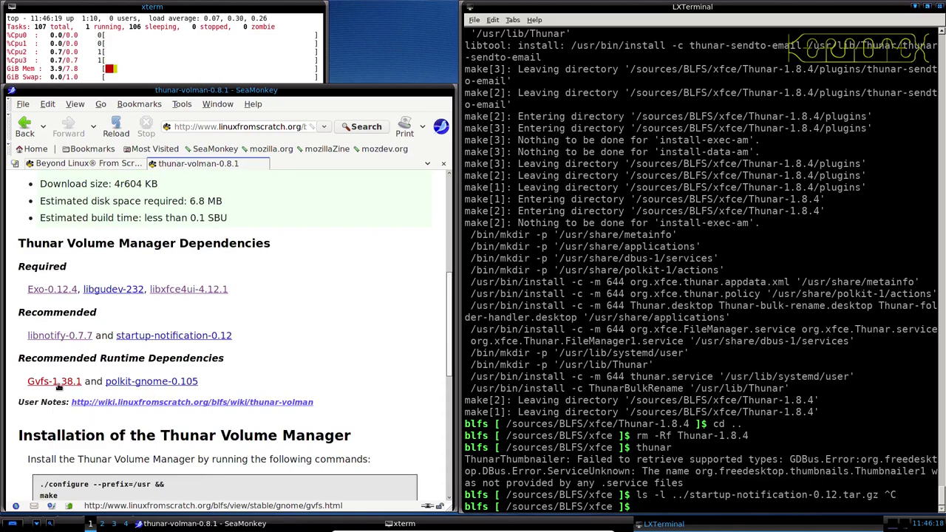
middle_click(57, 384)
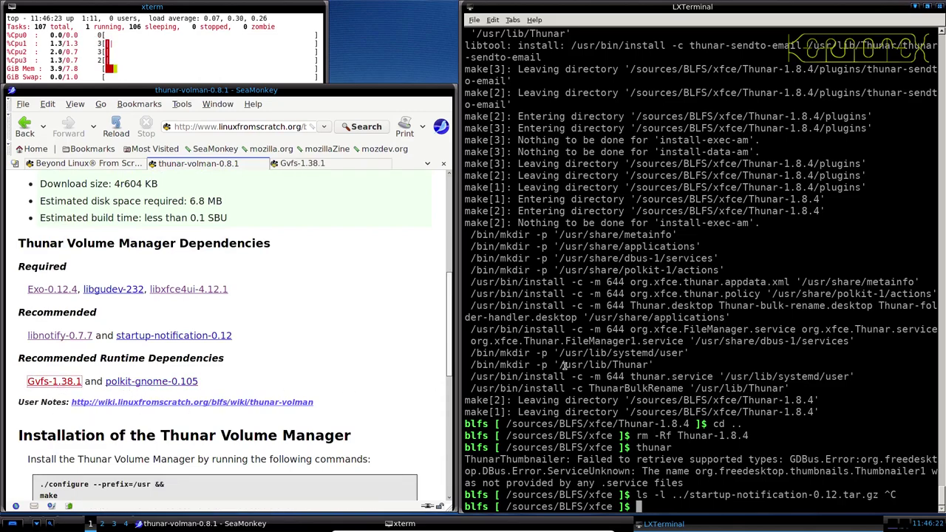
List the polkit-0.115 files and open the polkit-gnome-0.105 page in a new tab
text(ls -l ../polkit-0.115)
key(Tab)
key(Tab)
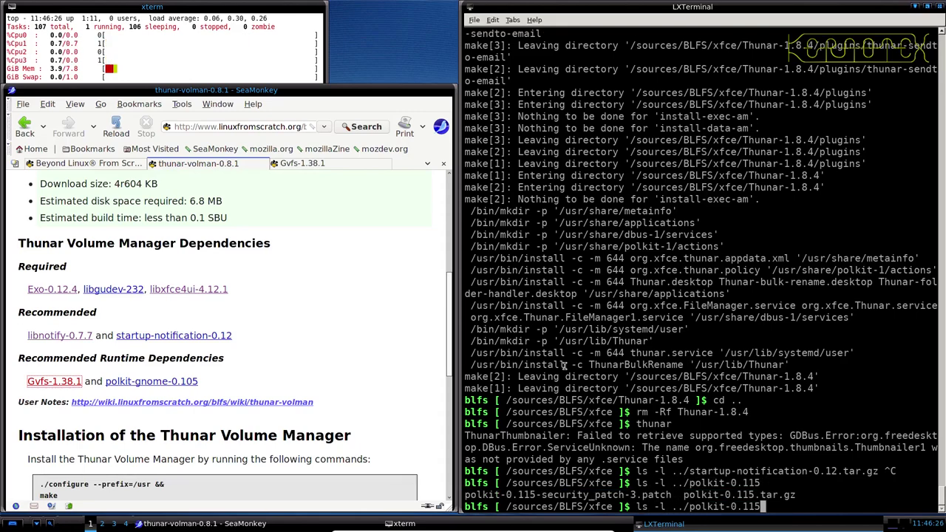
key(ctrl+c)
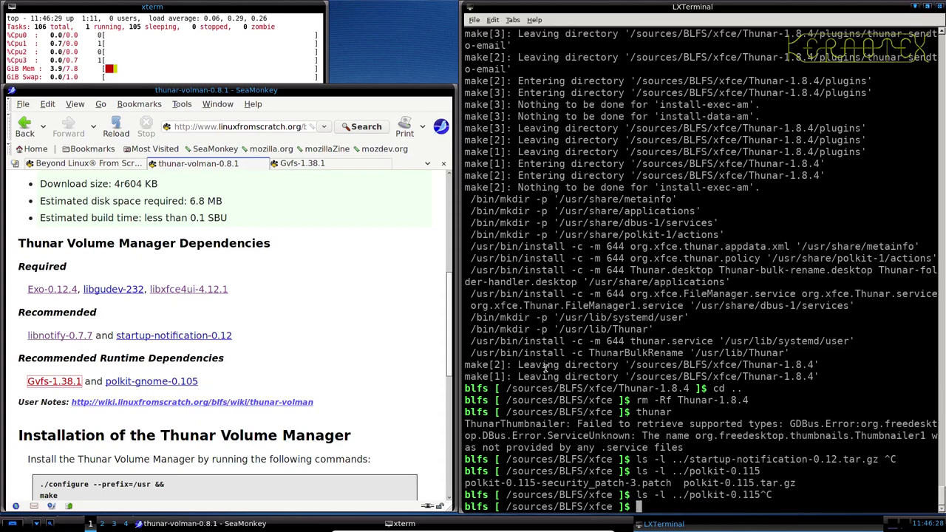
middle_click(172, 383)
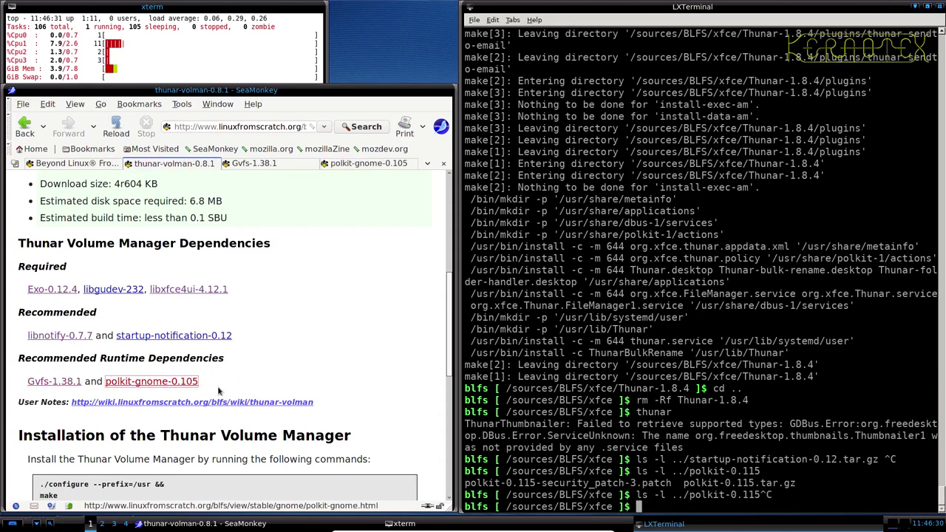
Copy the polkit-gnome-0.105 HTTP download link from its book page
click(345, 167)
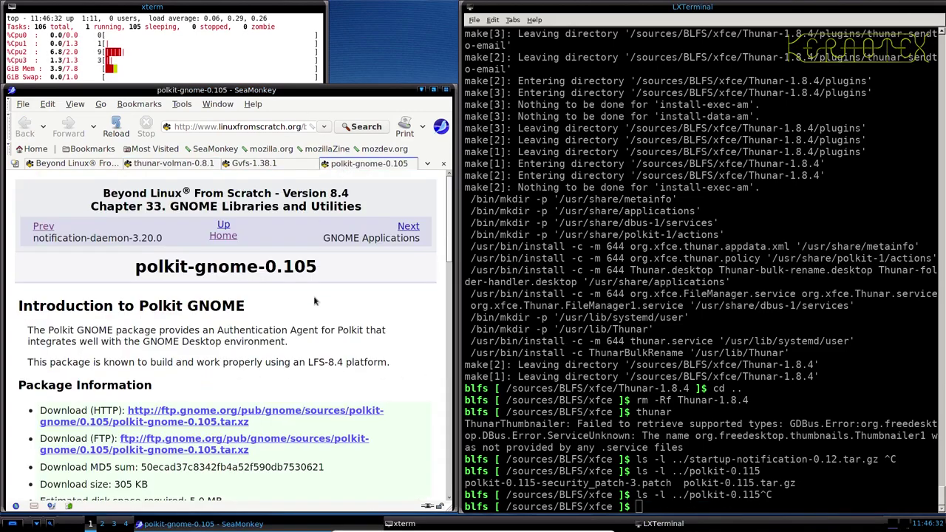
scroll(314, 311, down, 5)
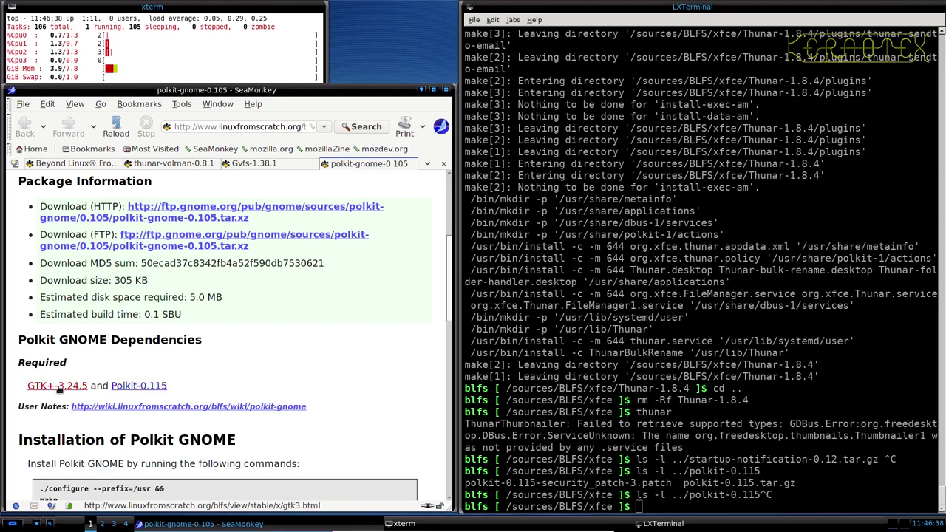
right_click(327, 210)
click(388, 295)
Download polkit-gnome-0.105.tar.xz with wget and extract it with tar -xvf
click(569, 321)
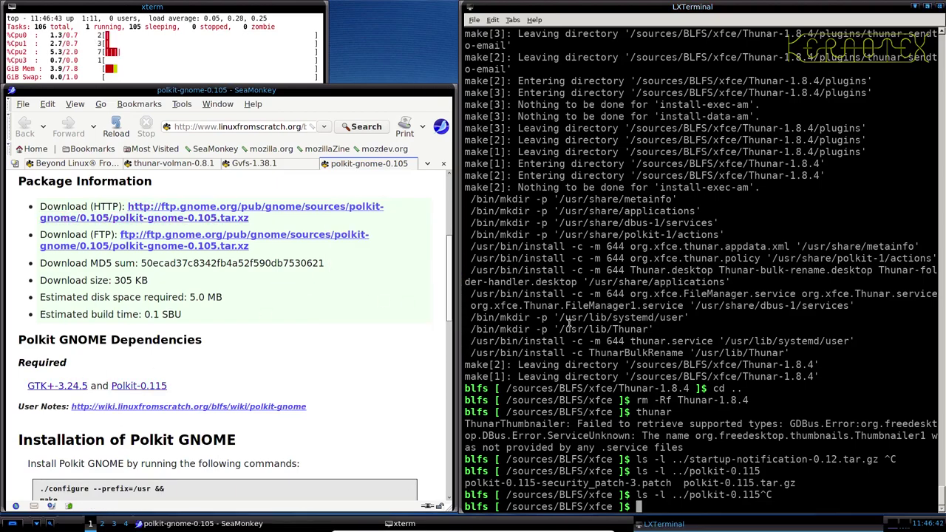
text(wget)
key(ctrl+shift+v)
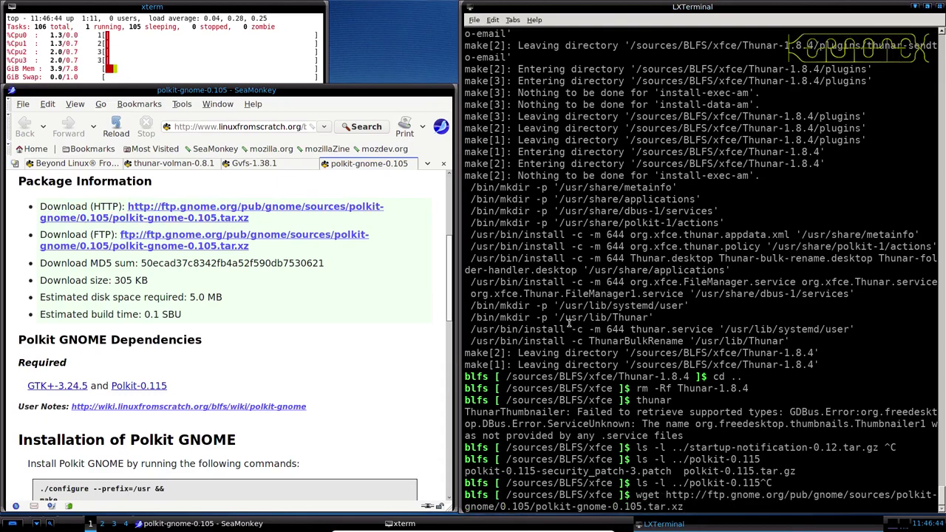
key(Return)
text(tar)
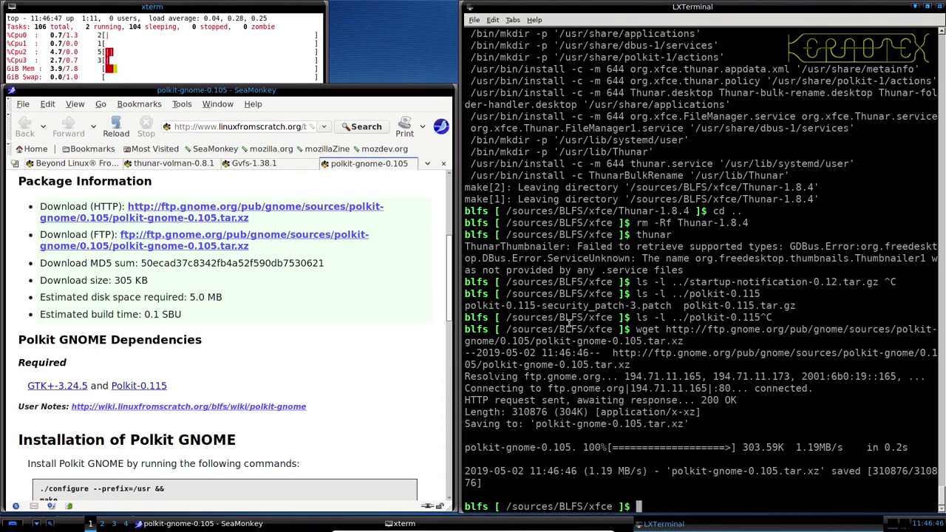
text( -xvf polkit-gnome-0.105.tar.xz)
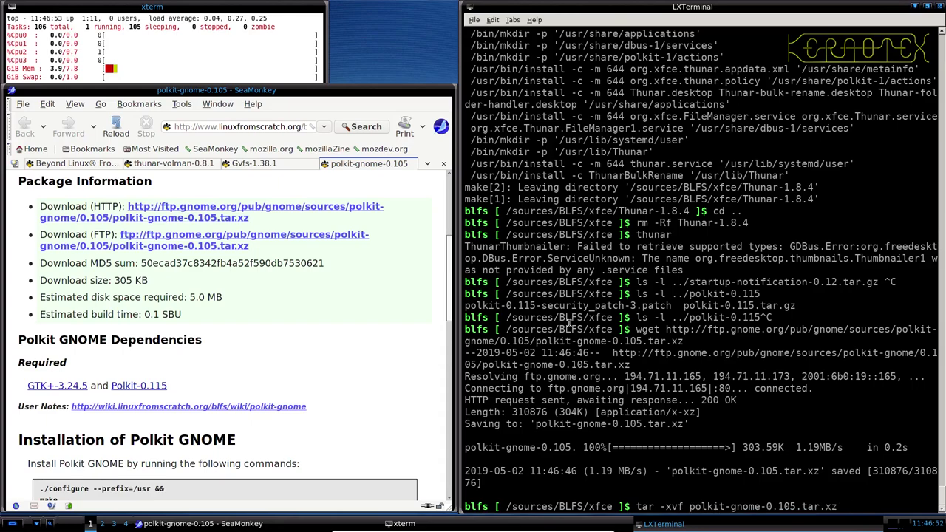
key(Return)
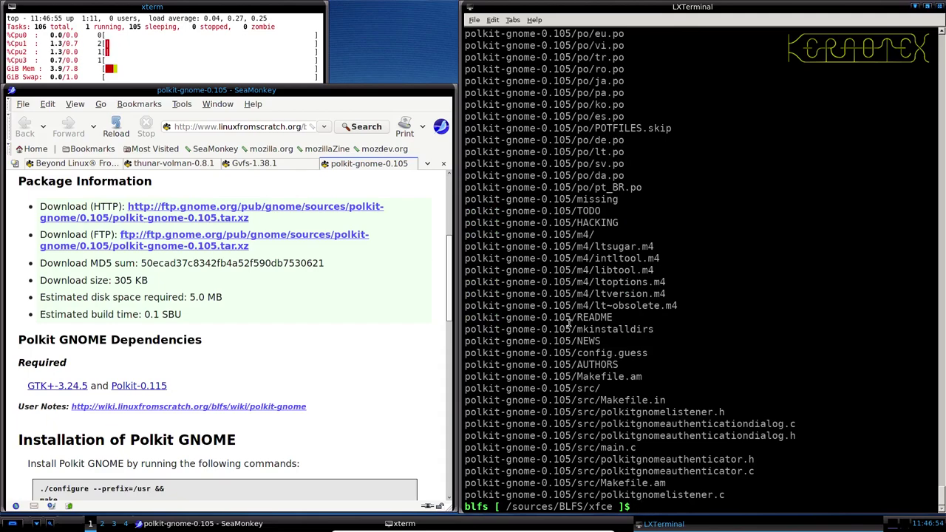
Move the extracted polkit-gnome-0.105 folder up to /sources/BLFS and enter it
text(mv pol)
key(Tab)
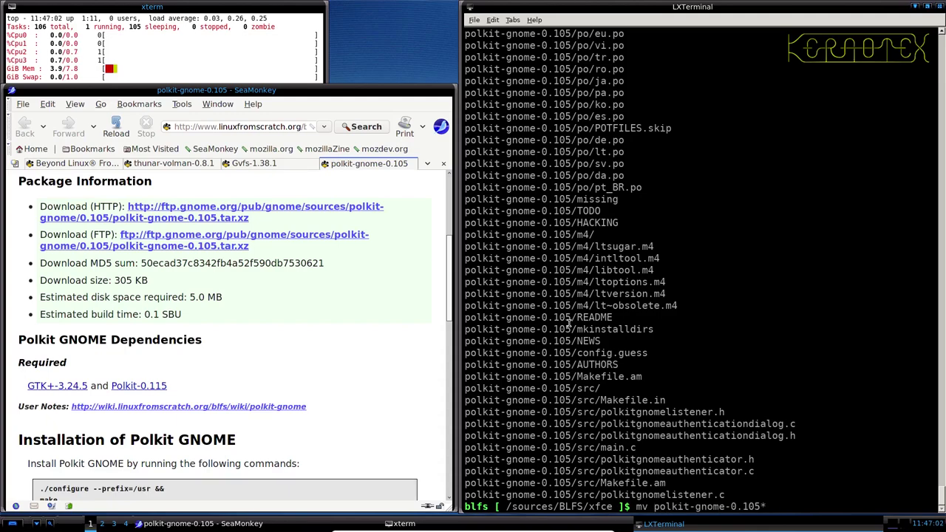
text(* ..)
key(Return)
text(cd ..)
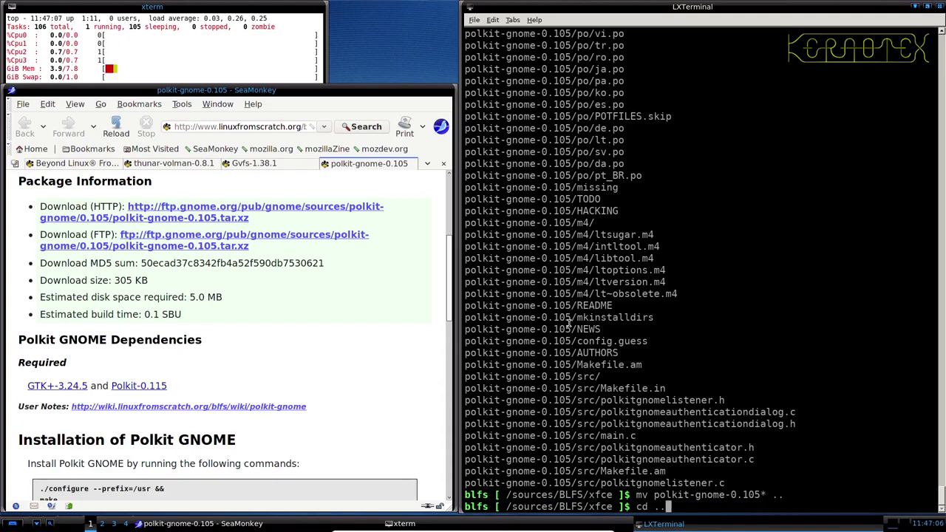
key(Return)
text(cd polkit-)
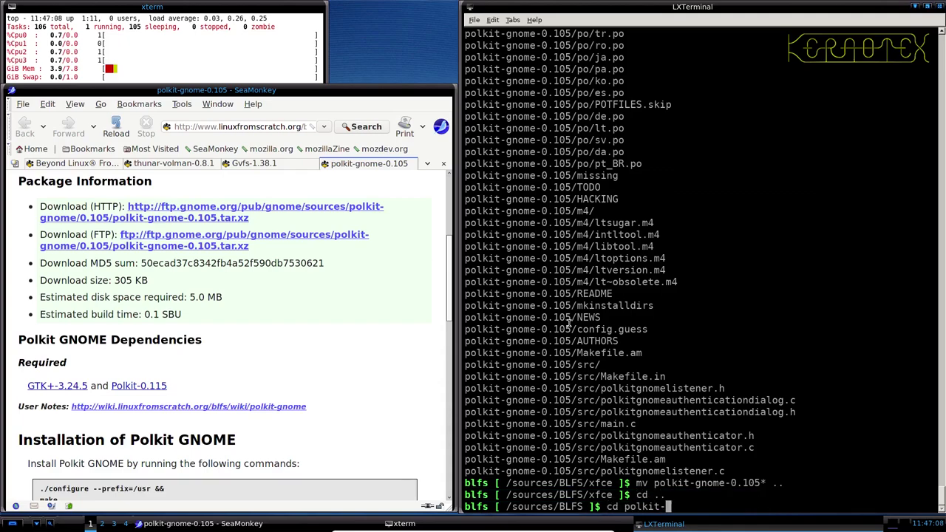
key(Return)
key(Up)
key(Tab)
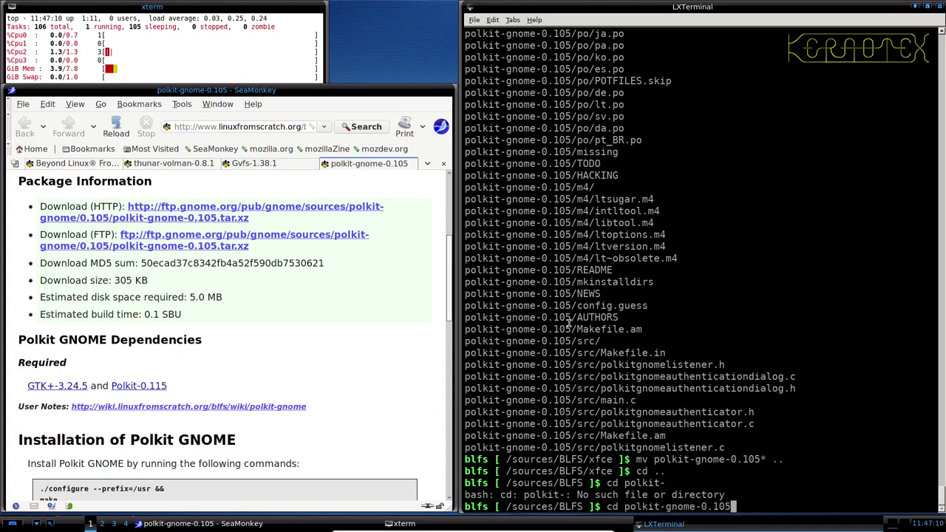
key(Return)
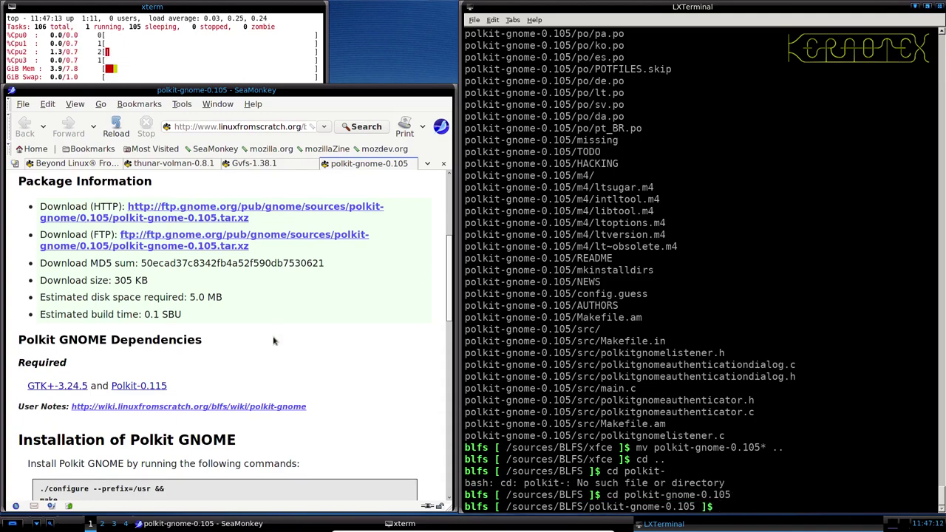
Paste and run the book's configure --prefix=/usr and make commands
scroll(273, 340, down, 5)
scroll(273, 340, down, 3)
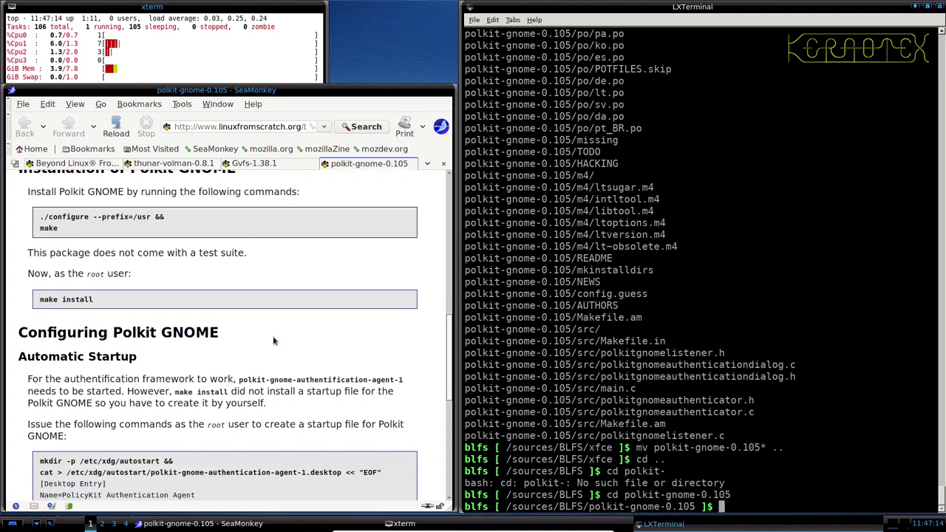
scroll(273, 340, up, 1)
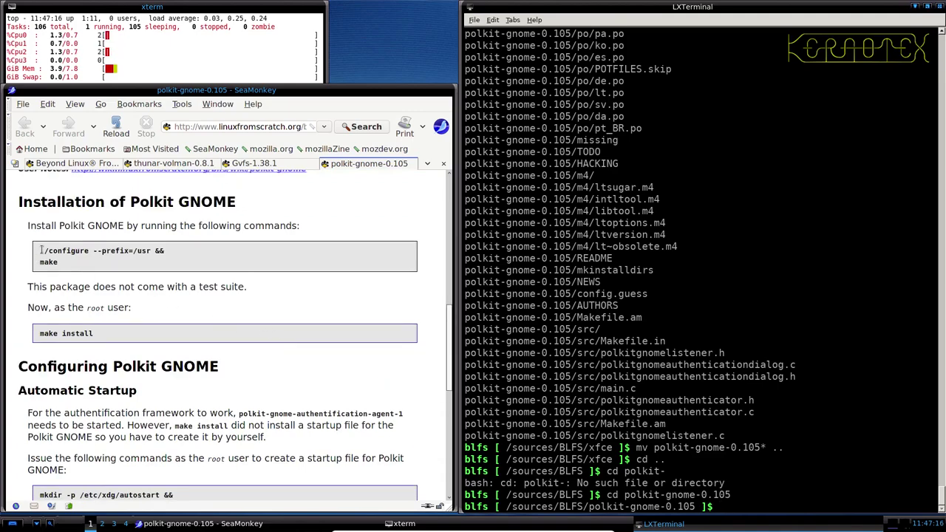
drag(41, 250, 61, 267)
middle_click(625, 333)
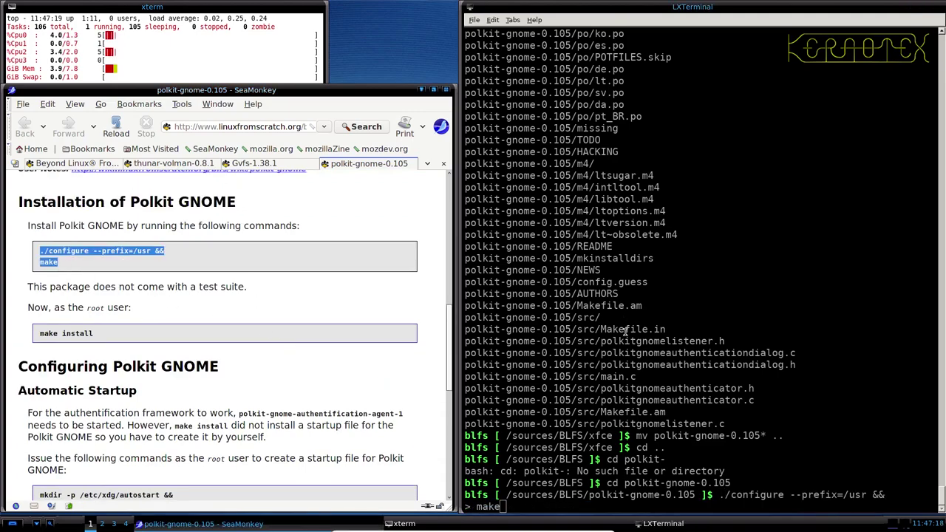
click(624, 332)
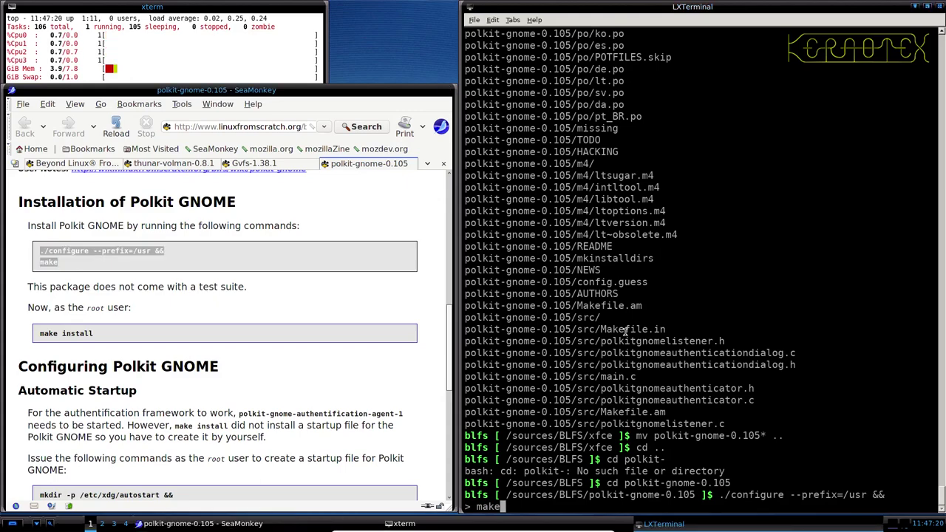
key(Return)
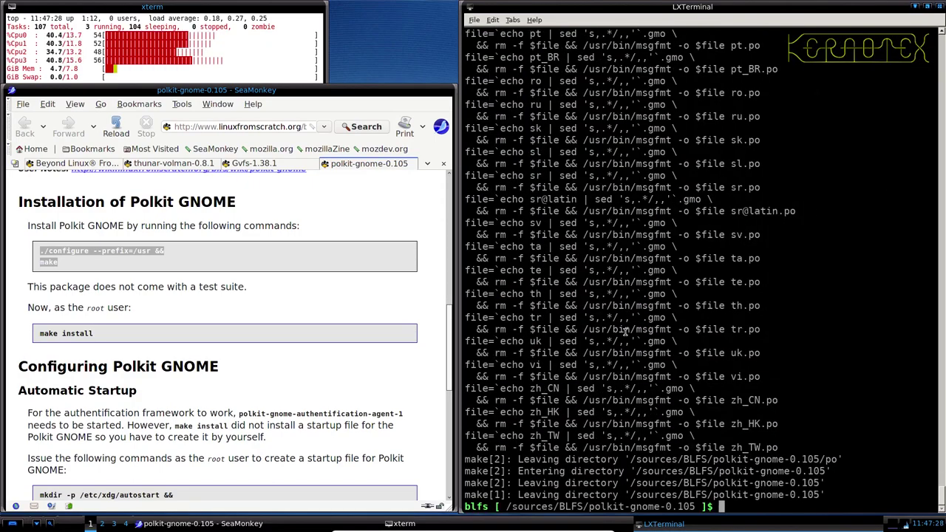
Recall 'sudo -E make install' from history and run it to install polkit-gnome-0.105
key(ctrl+r)
text(ins)
key(Escape)
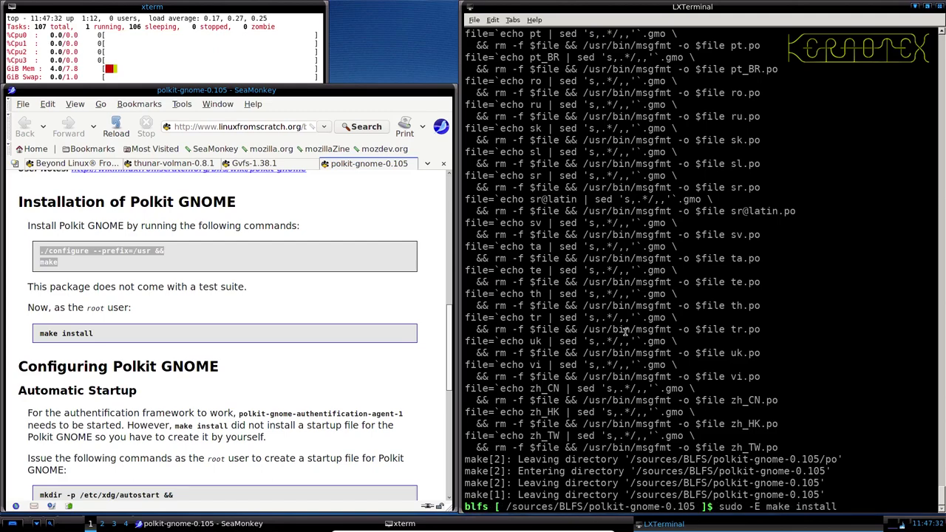
key(Return)
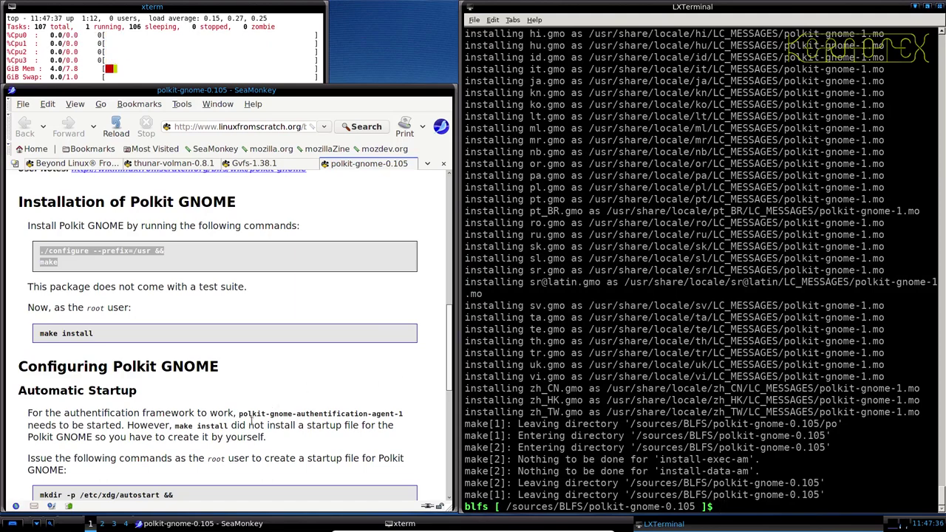
scroll(212, 414, down, 3)
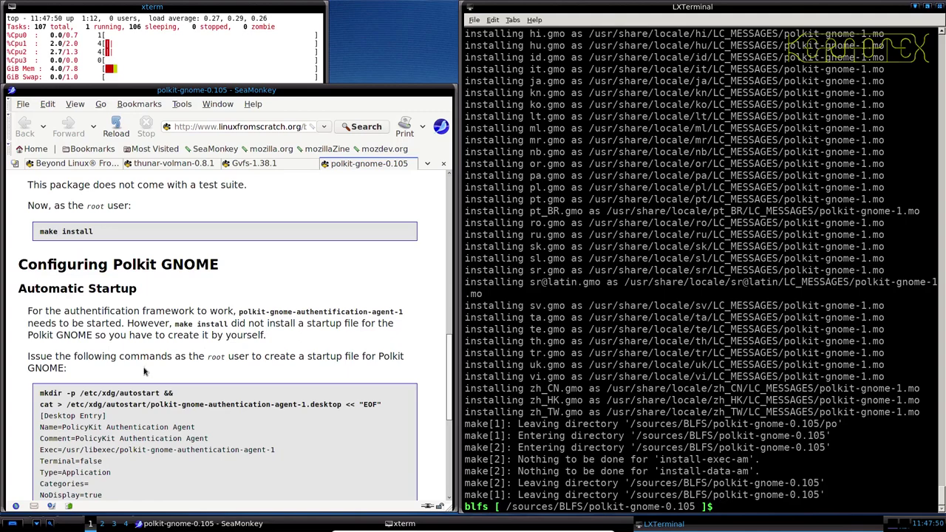
scroll(145, 372, down, 1)
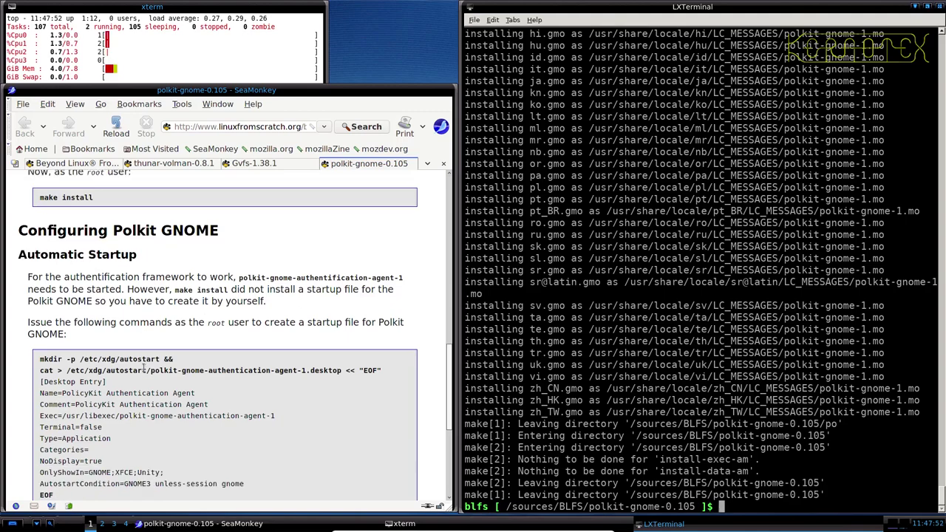
scroll(144, 369, down, 3)
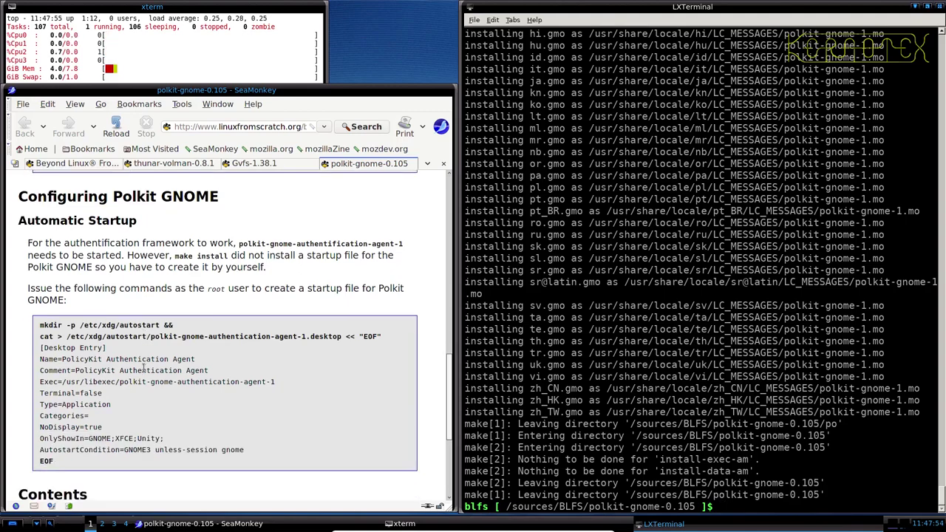
text(sud)
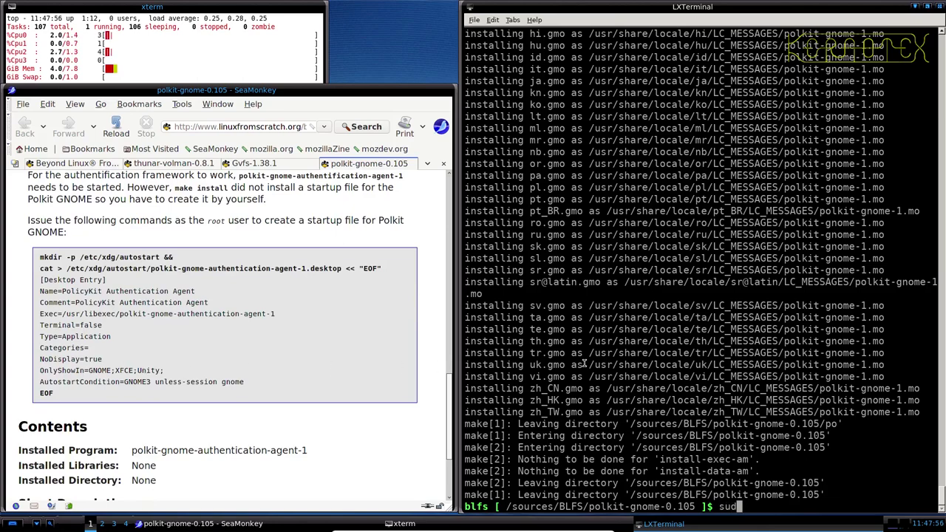
text(o -E su)
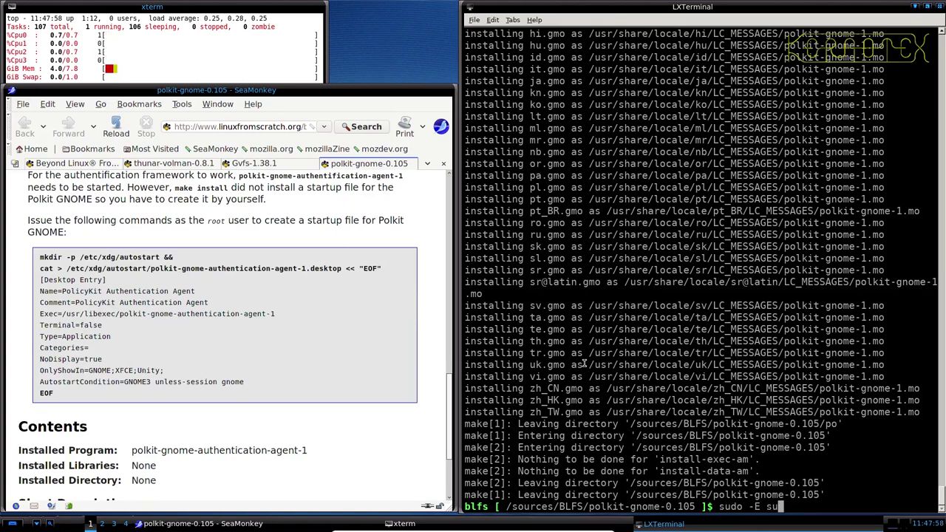
As root, paste the book's heredoc to create polkit-gnome-authentication-agent-1.desktop in /etc/xdg/autostart
key(Return)
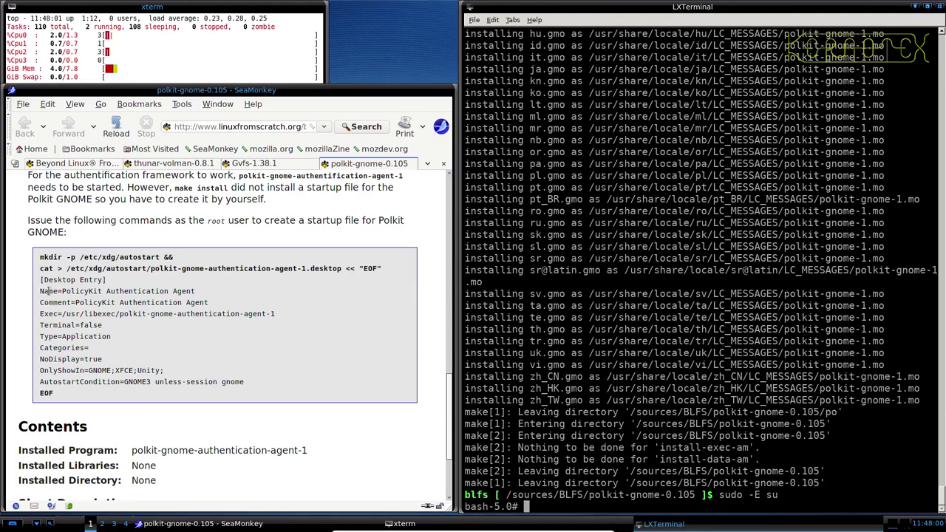
drag(40, 256, 72, 396)
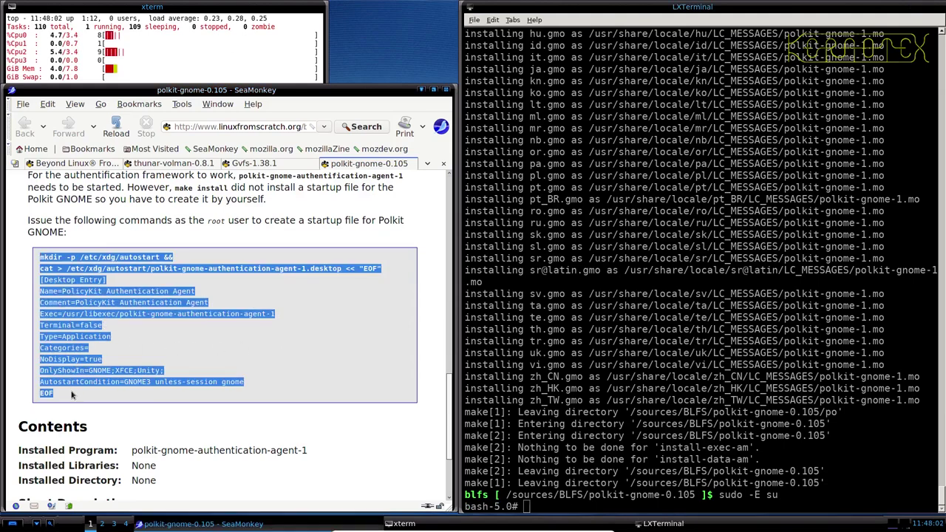
middle_click(557, 349)
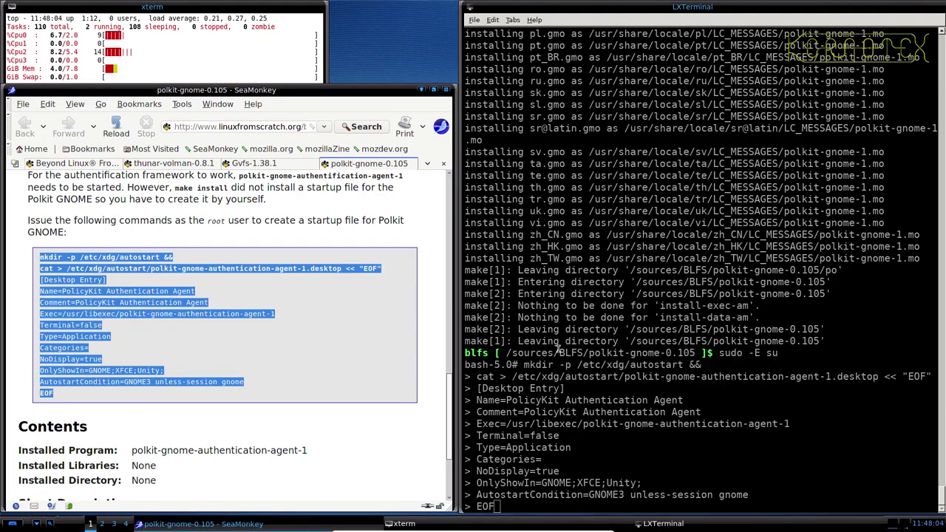
click(558, 348)
key(Return)
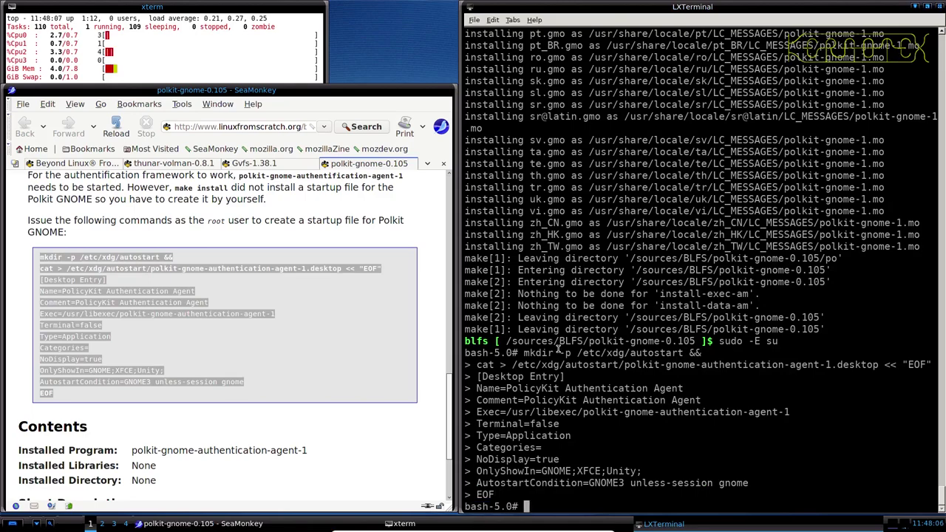
Close the finished polkit-gnome instructions tab in SeaMonkey
click(310, 357)
scroll(311, 357, down, 3)
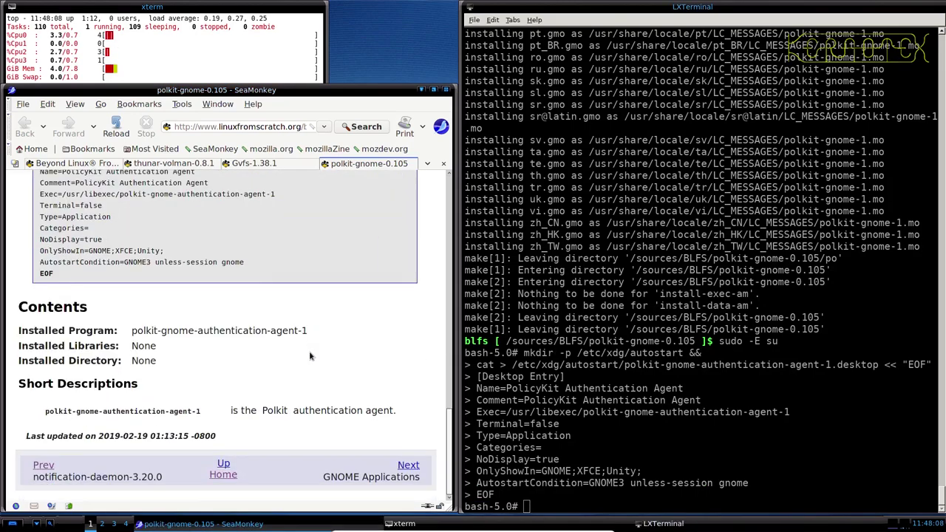
scroll(310, 357, up, 3)
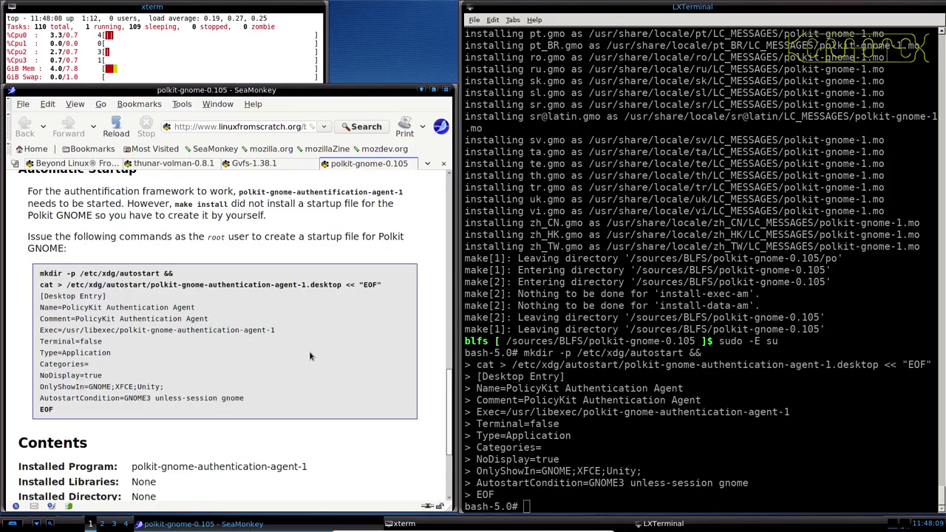
click(442, 164)
Exit the root shell and delete the polkit-gnome-0.105 source folder with rm -Rf
click(615, 252)
text(exit)
key(Return)
text(cd )
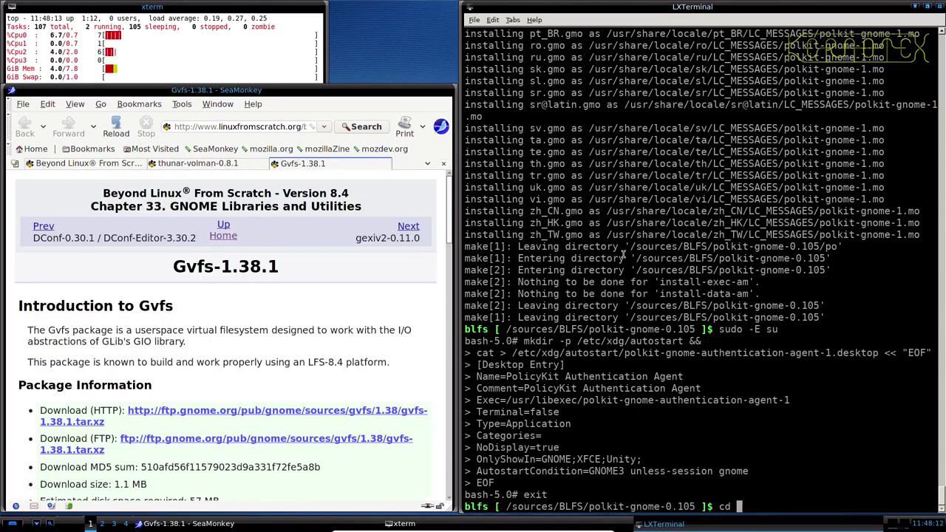
text(..)
key(Return)
text(rm -Rf pol)
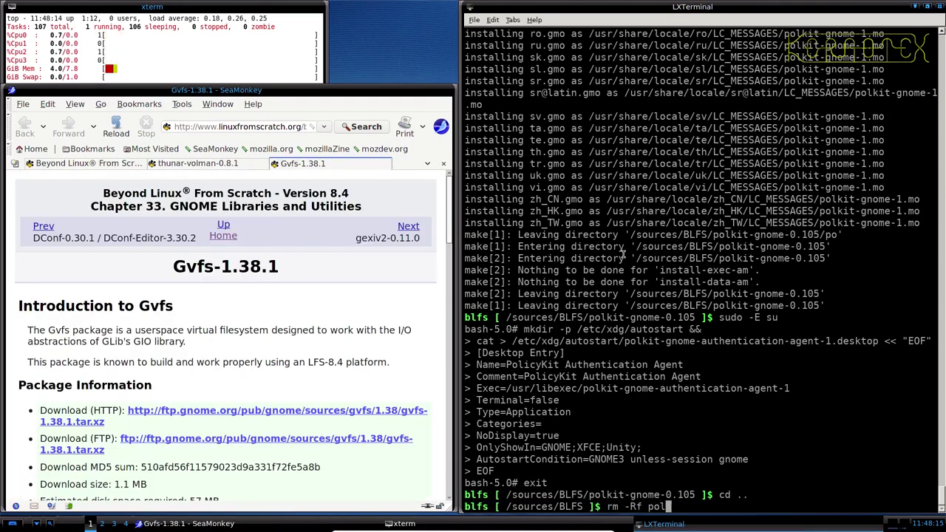
key(Tab)
text(g)
key(Tab)
key(Return)
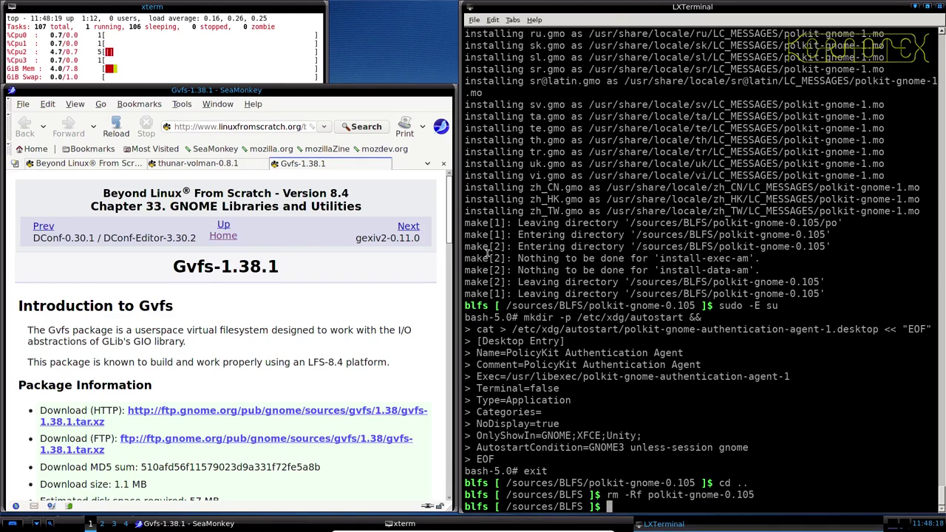
List the available dbus and libu archives in the sources folder
scroll(371, 310, down, 3)
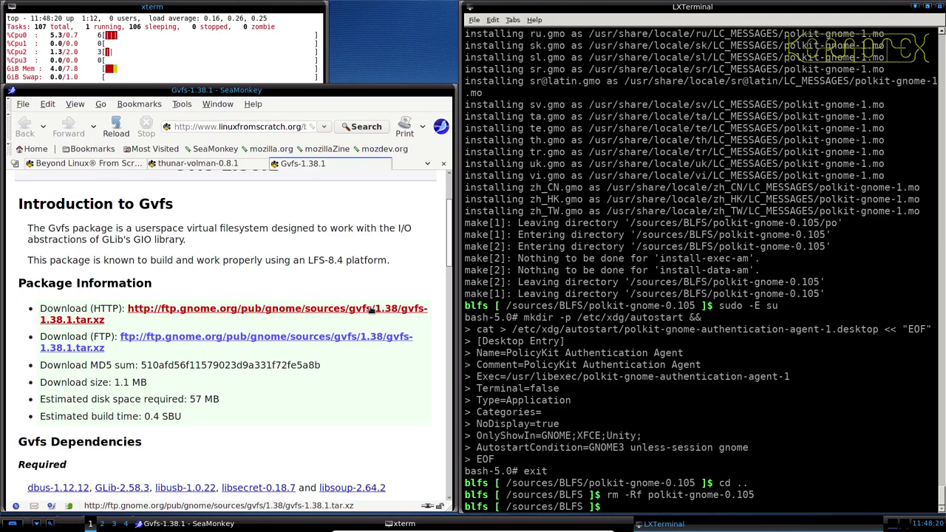
scroll(371, 310, down, 4)
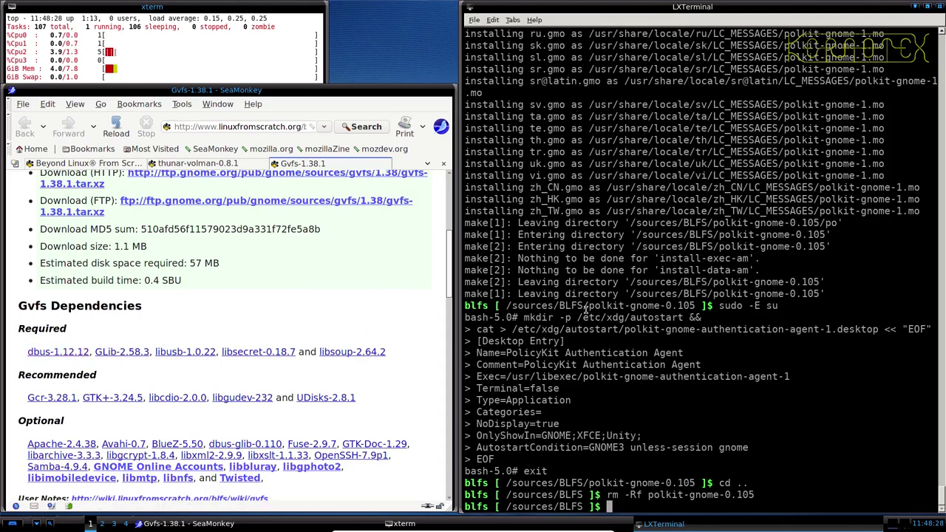
text(ls dbus-)
key(Tab)
key(Tab)
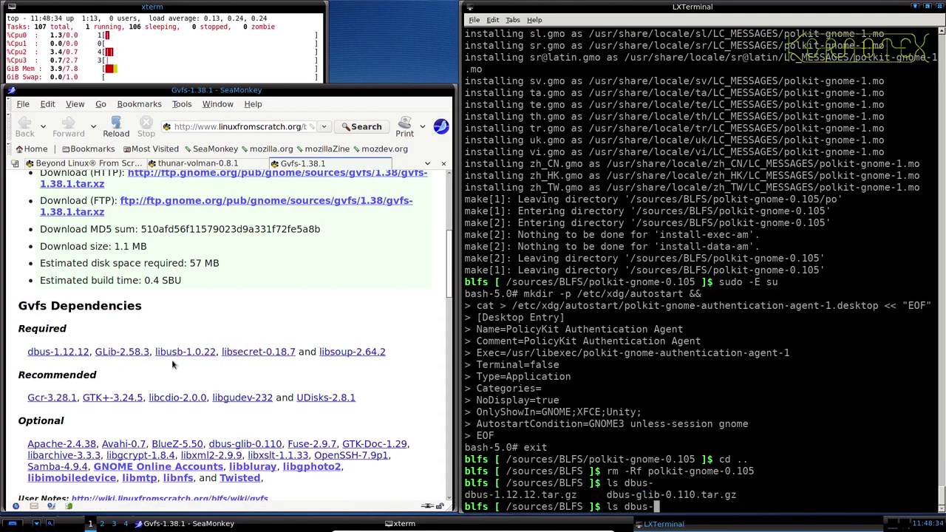
text(libu)
key(Tab)
key(Tab)
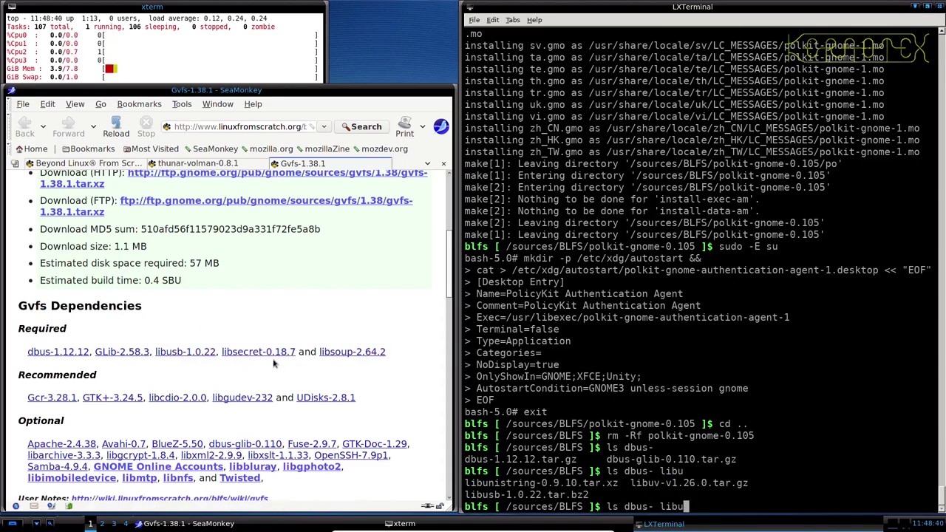
Open the libsecret-0.18.7, libsoup-2.64.2, Gcr-3.28.1 and libcdio-2.0.0 pages in background tabs
text(libsec)
middle_click(293, 353)
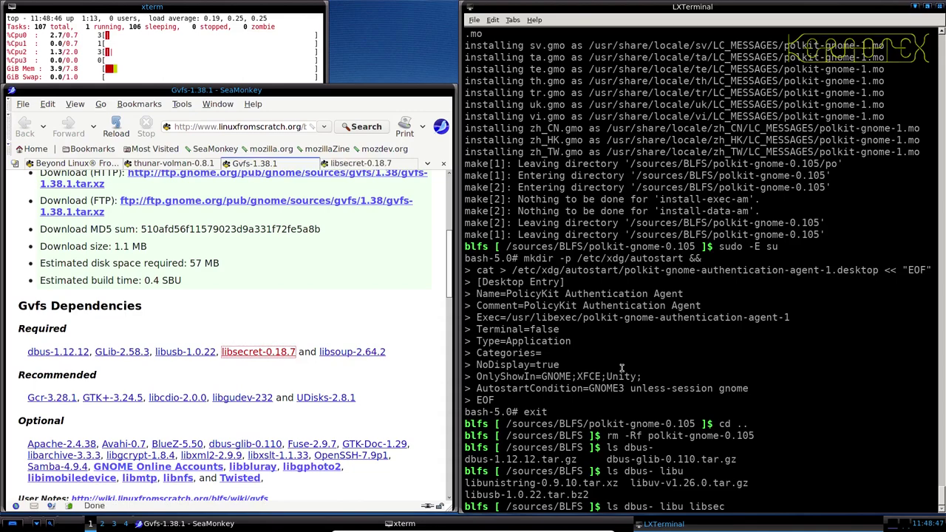
text(libsou)
middle_click(361, 353)
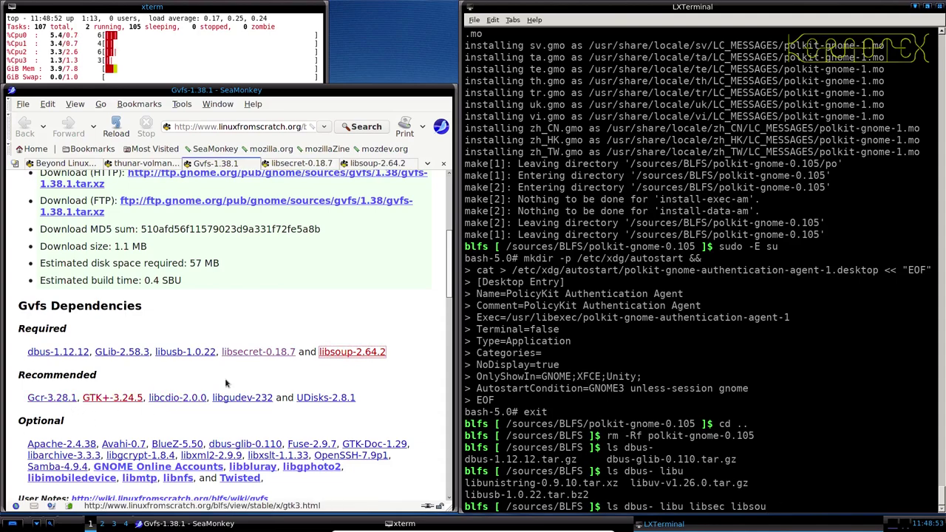
text(gcr)
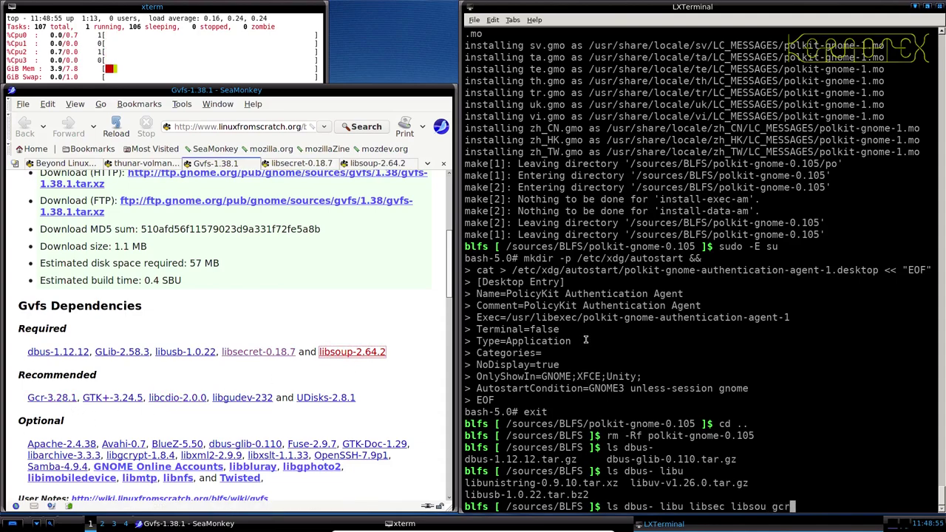
middle_click(52, 397)
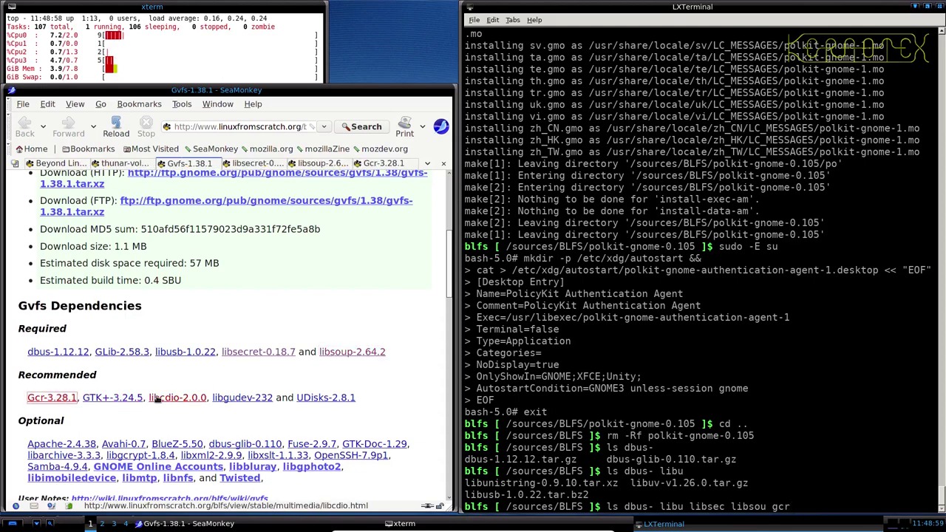
text(libcdi)
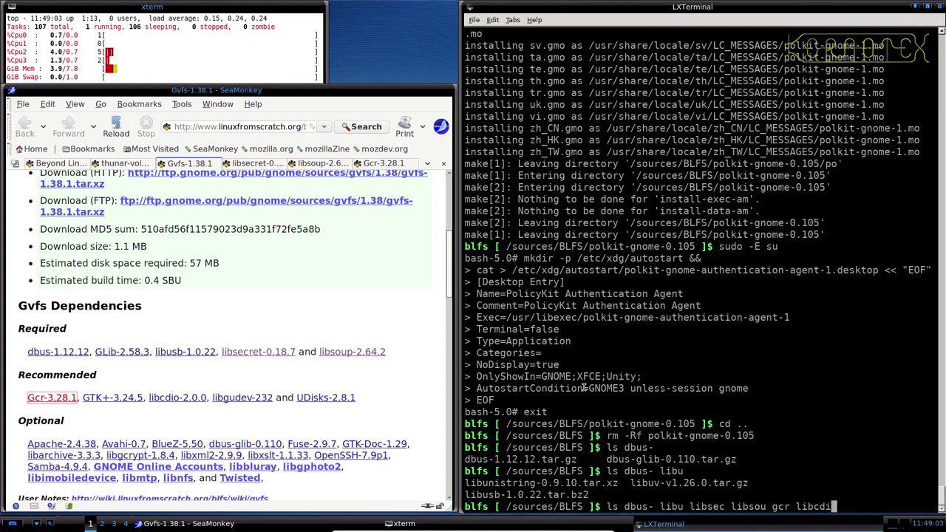
middle_click(166, 398)
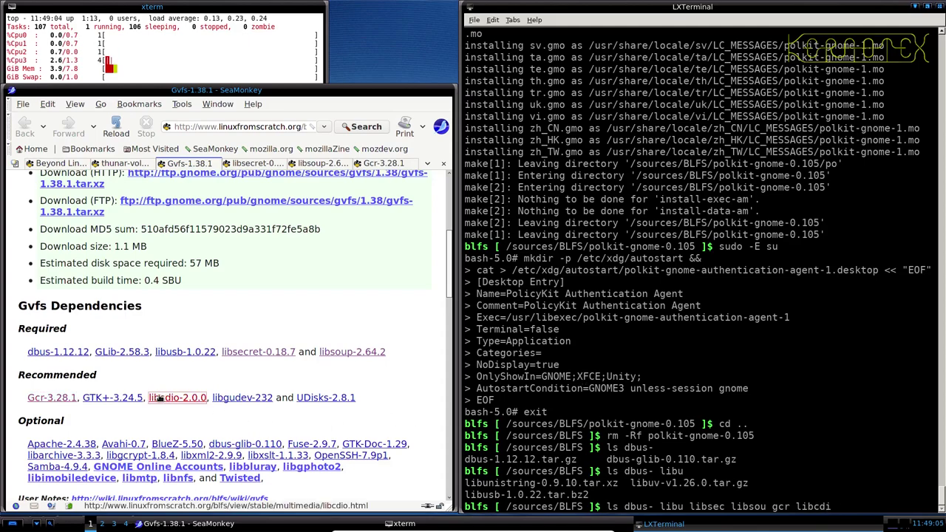
Check for the libgudev archive, then open the UDisks-2.8.1 page in its own tab
text(libgu)
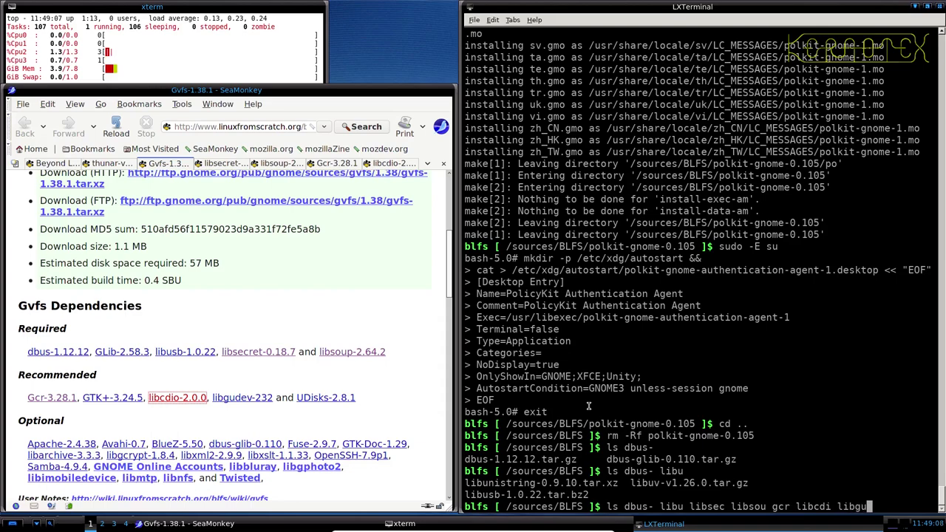
key(Tab)
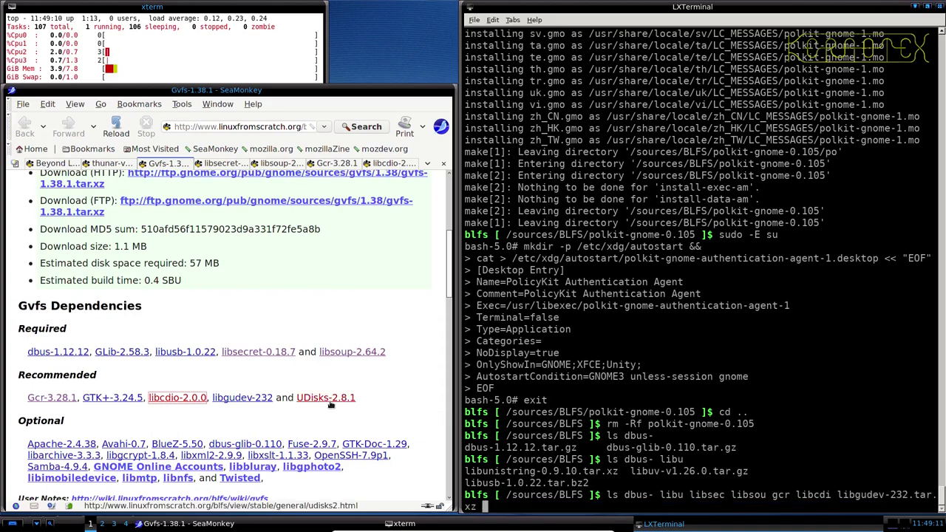
text(UD)
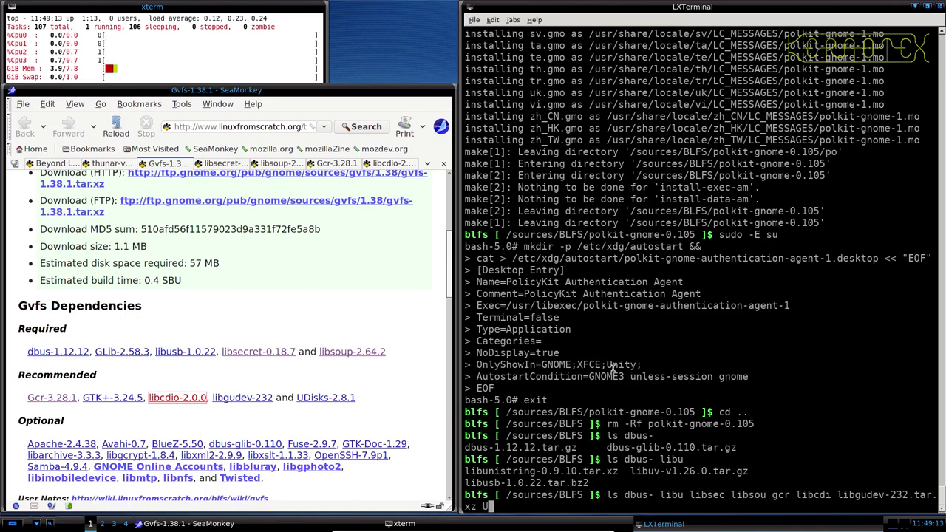
key(BackSpace)
key(BackSpace)
text(udi)
middle_click(318, 399)
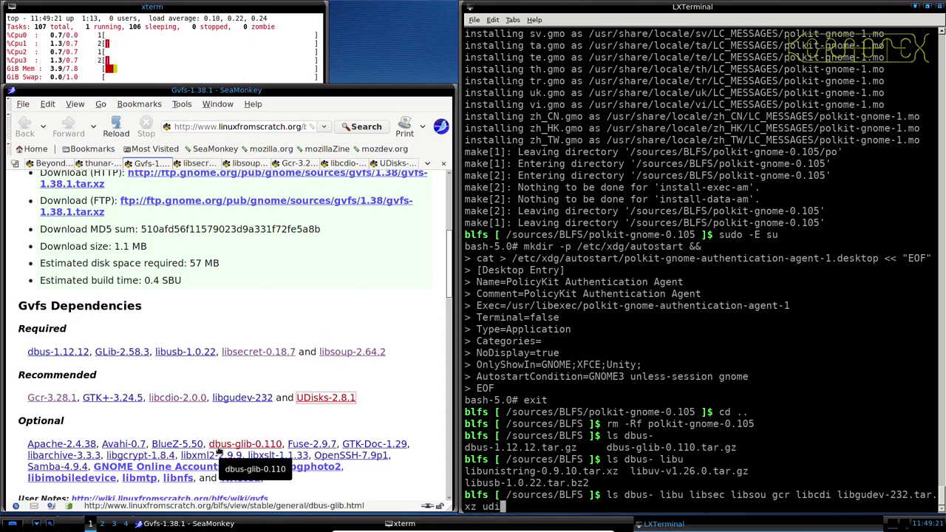
scroll(220, 453, down, 2)
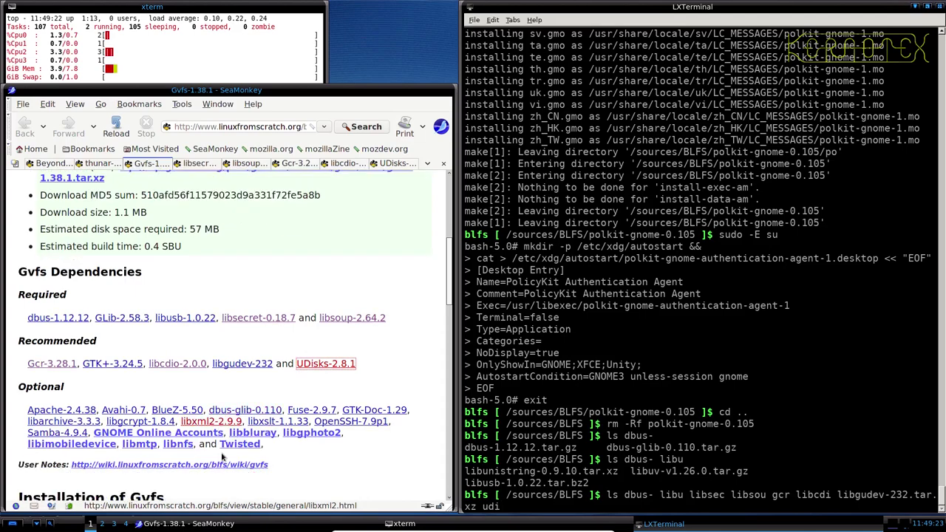
scroll(220, 452, up, 2)
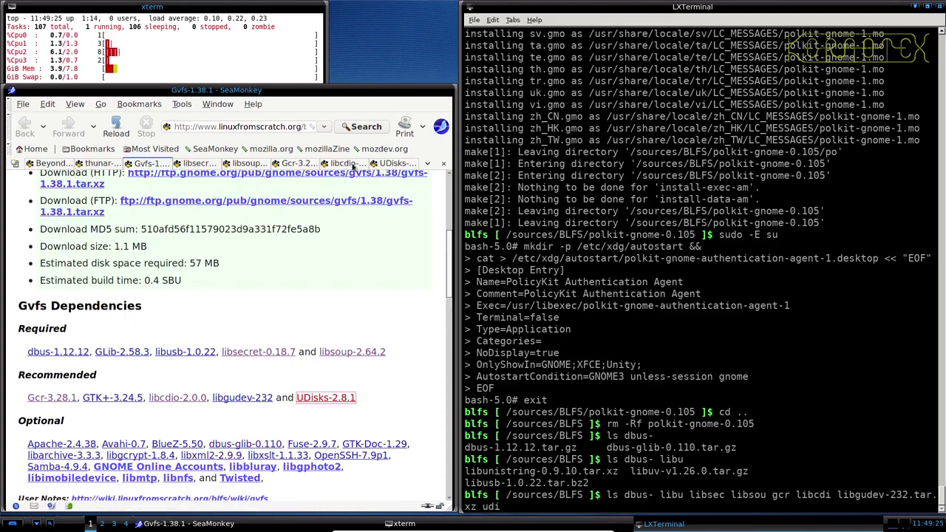
click(389, 163)
scroll(312, 299, down, 5)
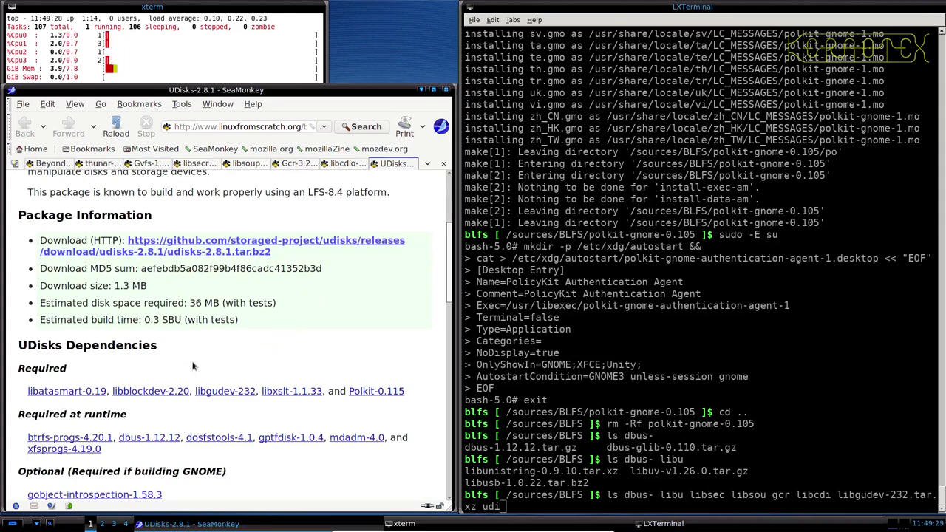
Open the libatasmart-0.19, libblockdev-2.20 and btrfs-progs-4.20.1 pages in new tabs
click(510, 323)
key(ctrl+c)
text(ls -)
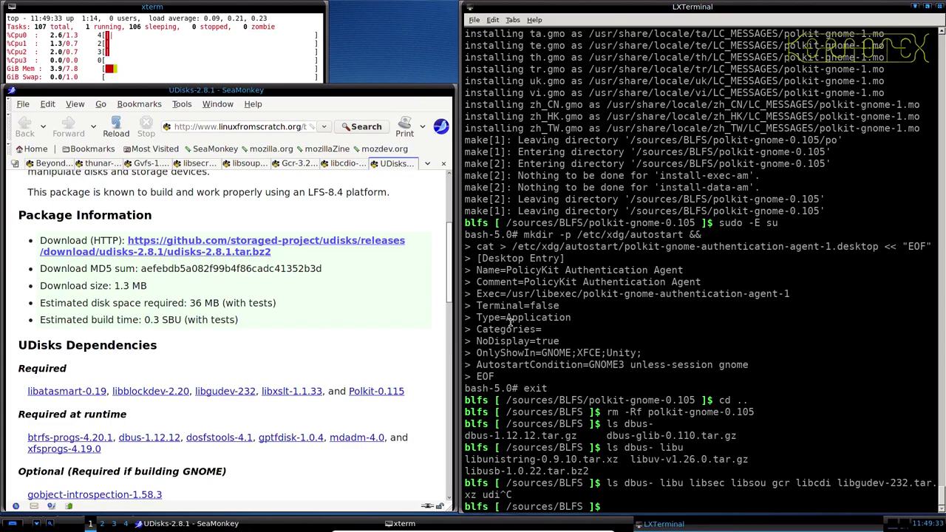
text(l libata)
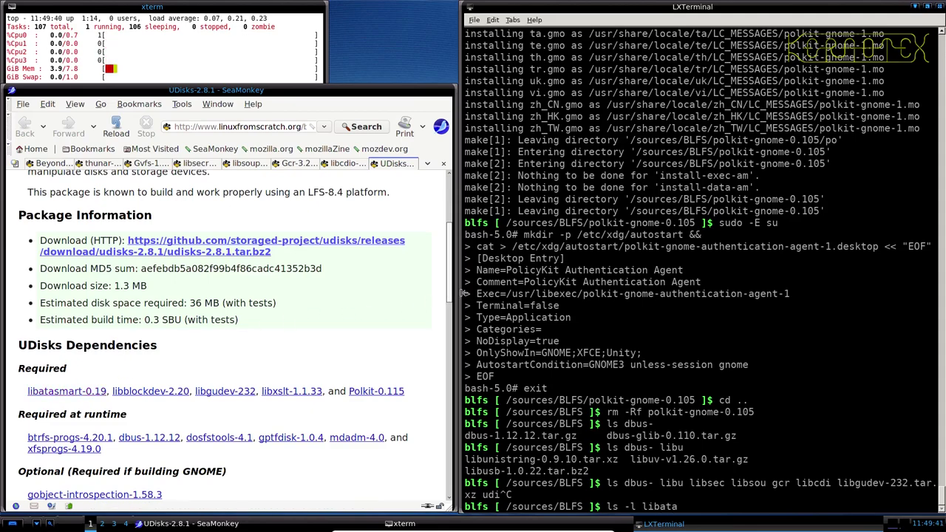
middle_click(66, 393)
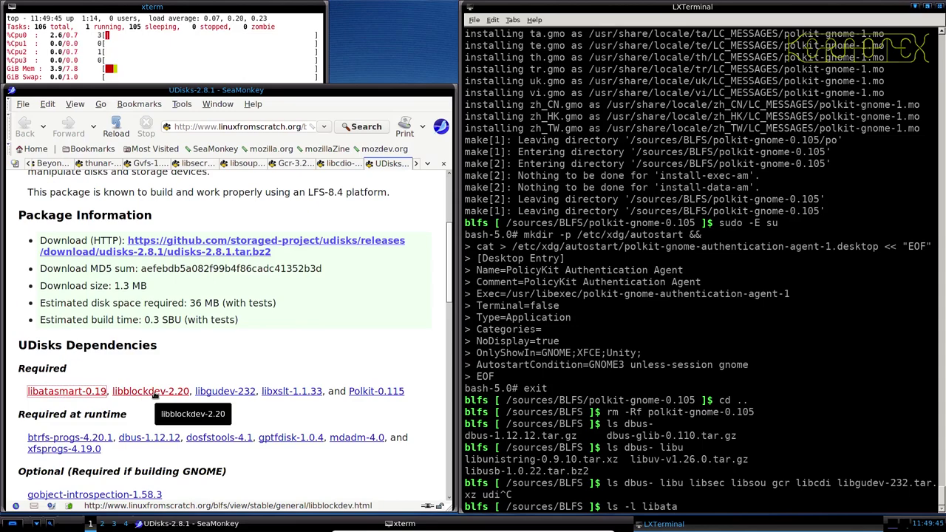
text(libblock)
middle_click(154, 396)
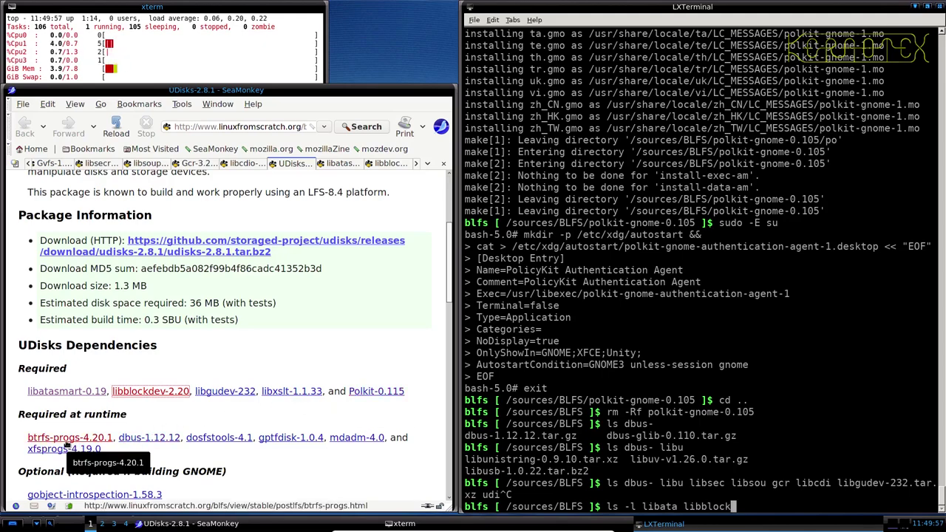
text(btrf)
middle_click(68, 438)
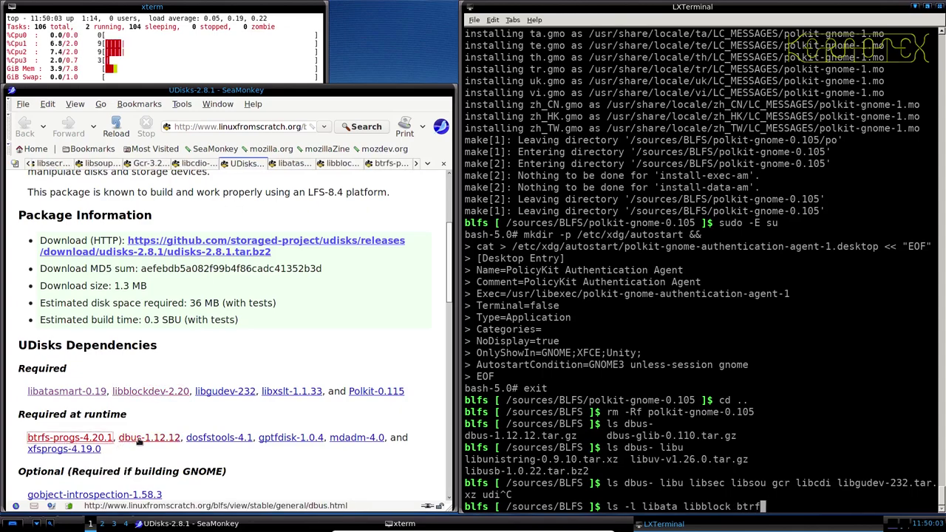
List the dbus archives and open dosfstools-4.1, gptfdisk-1.0.4, mdadm-4.0 and xfsprogs-4.19.0 pages
text(dbus-)
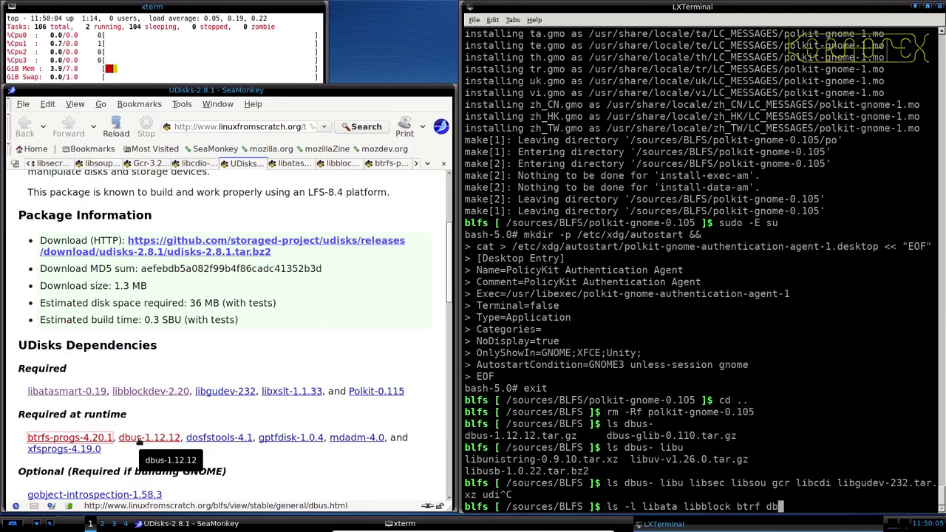
key(Tab)
key(Tab)
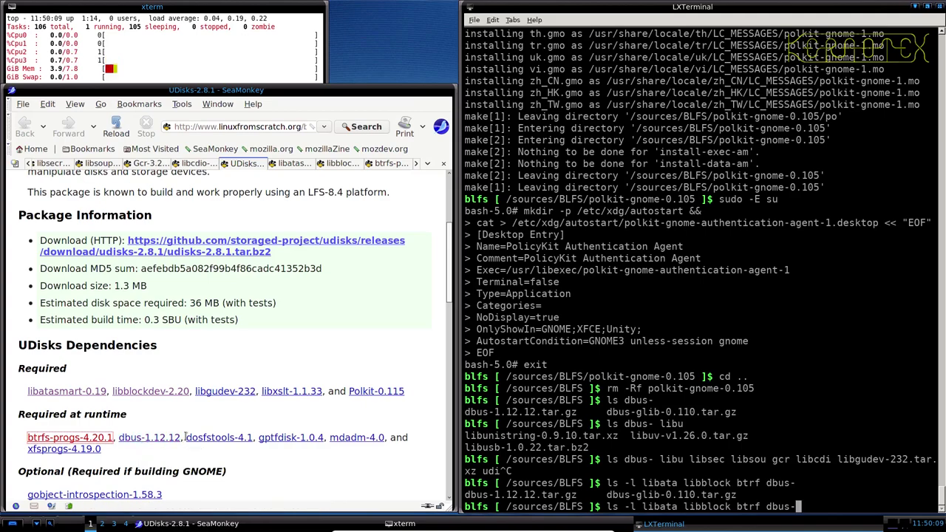
text(dosfs)
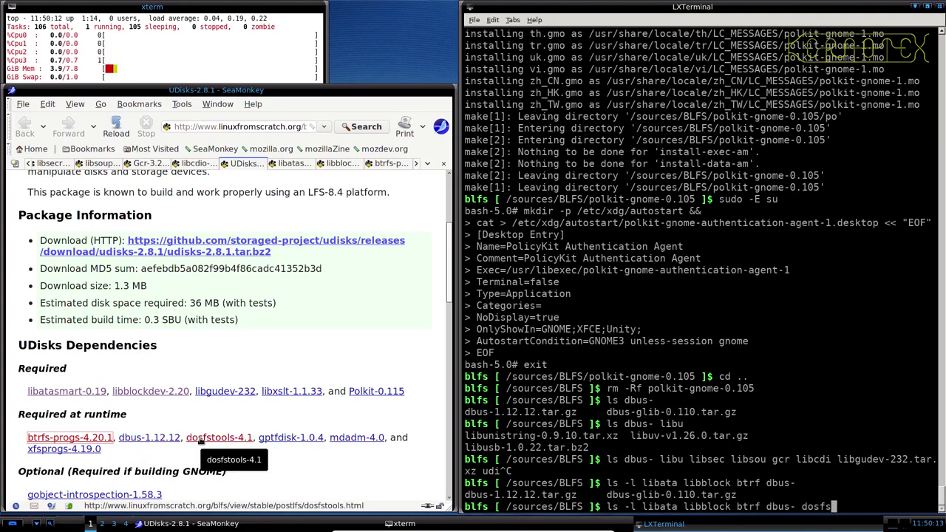
middle_click(200, 441)
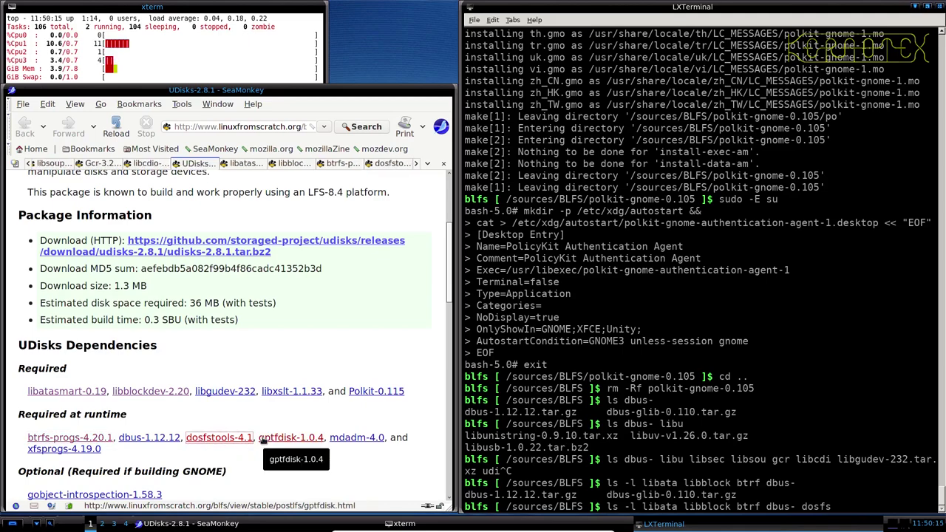
text(gptf)
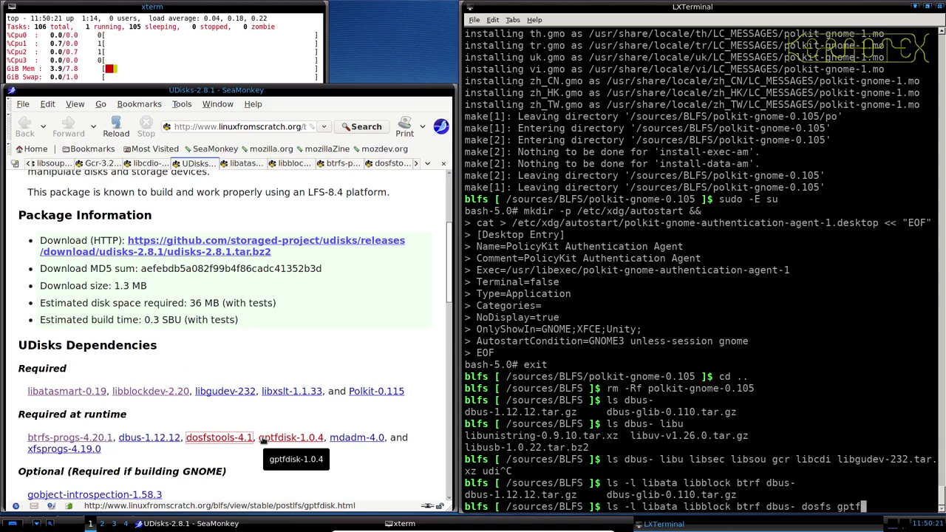
middle_click(263, 440)
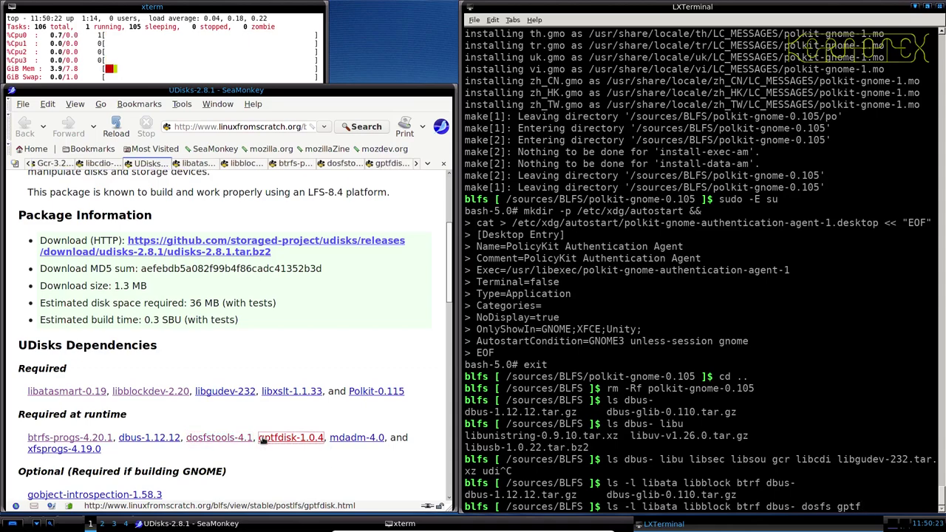
middle_click(342, 440)
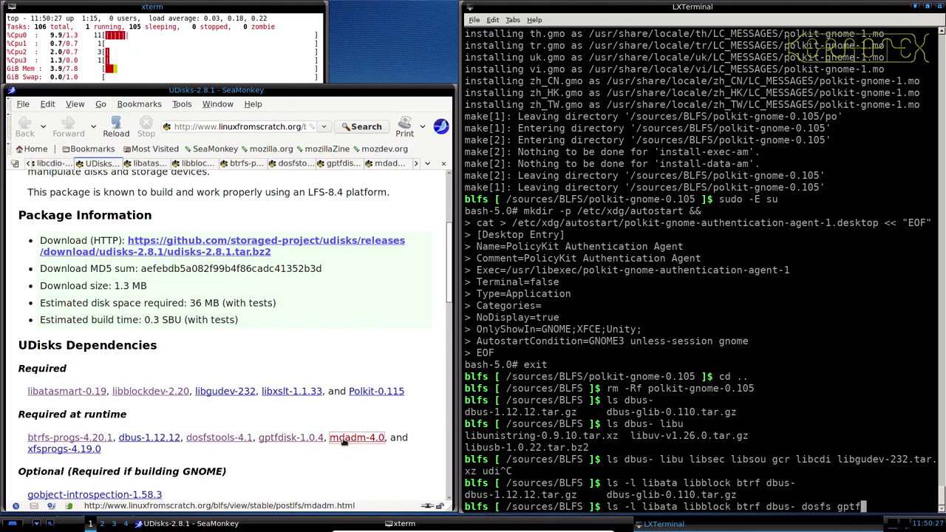
middle_click(68, 450)
Switch to the xfsprogs-4.19.0 page and copy its download link address
scroll(68, 450, down, 3)
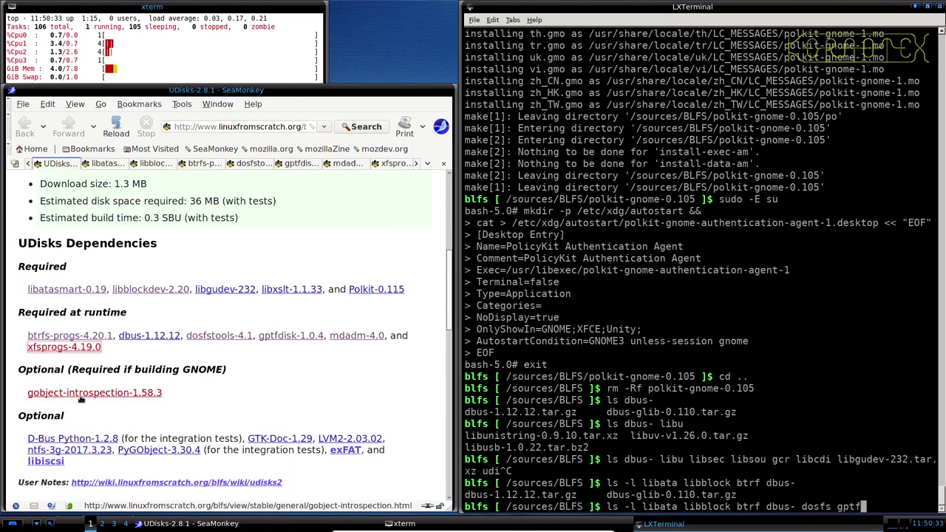
scroll(87, 402, down, 1)
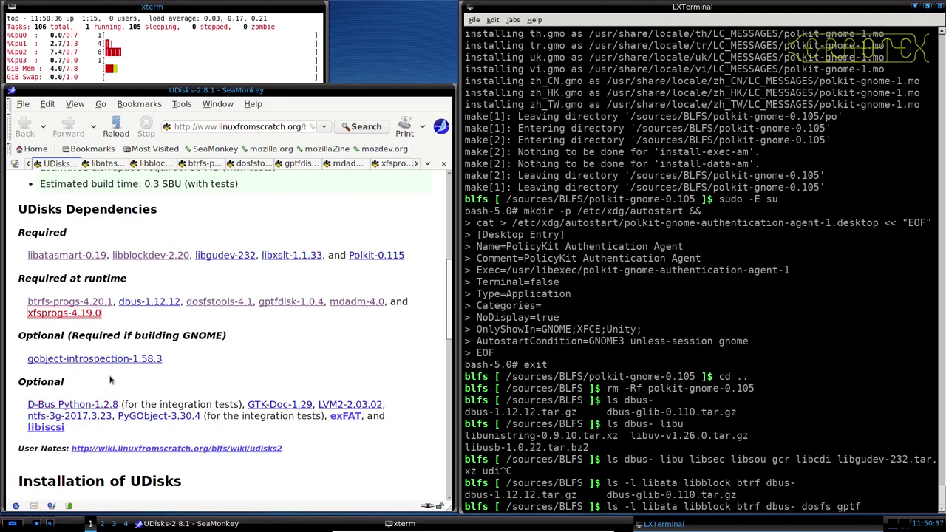
scroll(113, 379, up, 2)
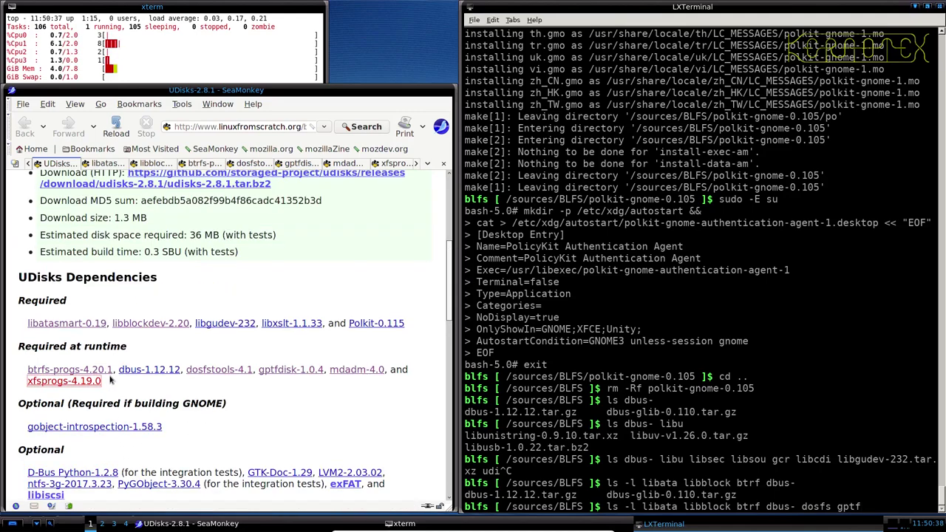
click(416, 167)
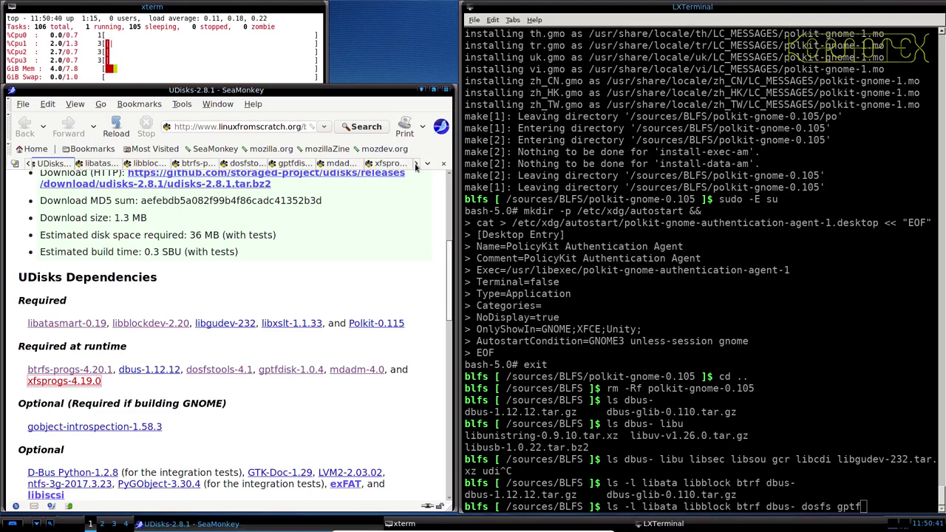
click(393, 168)
scroll(326, 318, down, 3)
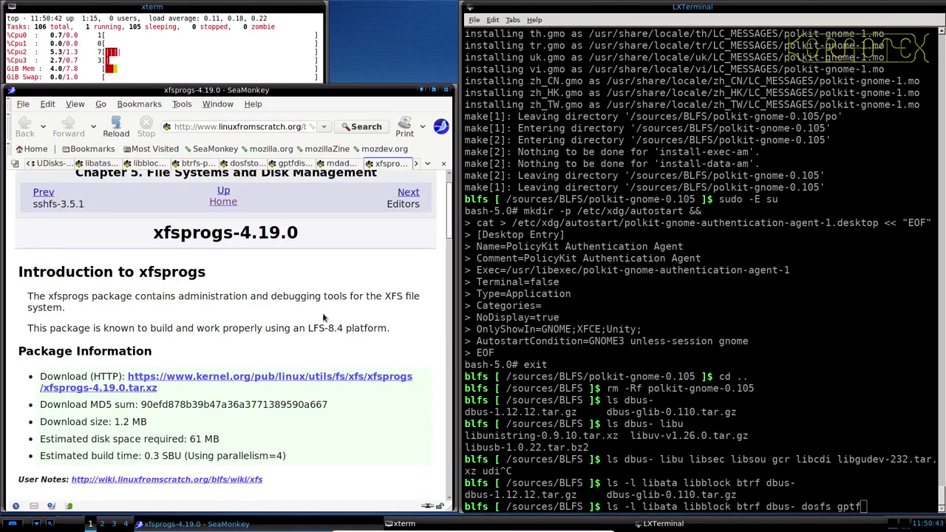
scroll(323, 316, down, 2)
scroll(323, 316, up, 2)
click(644, 335)
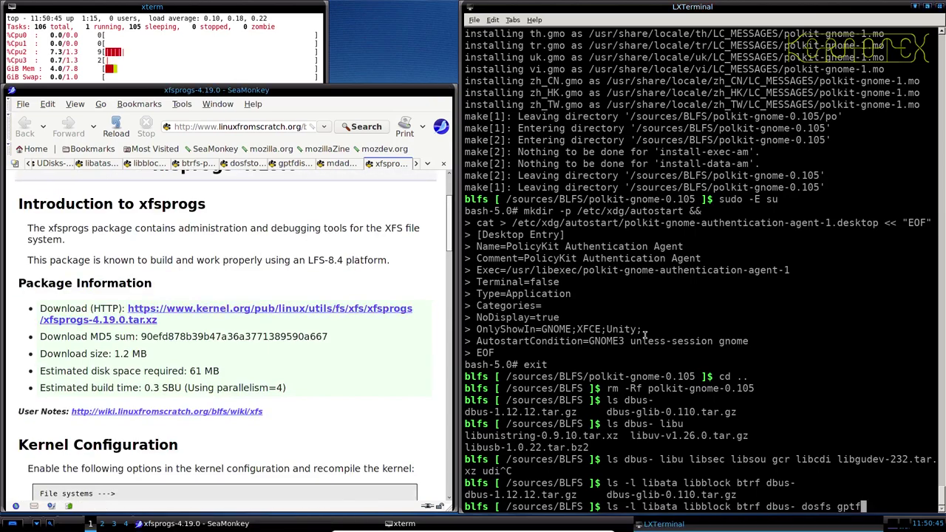
key(ctrl+c)
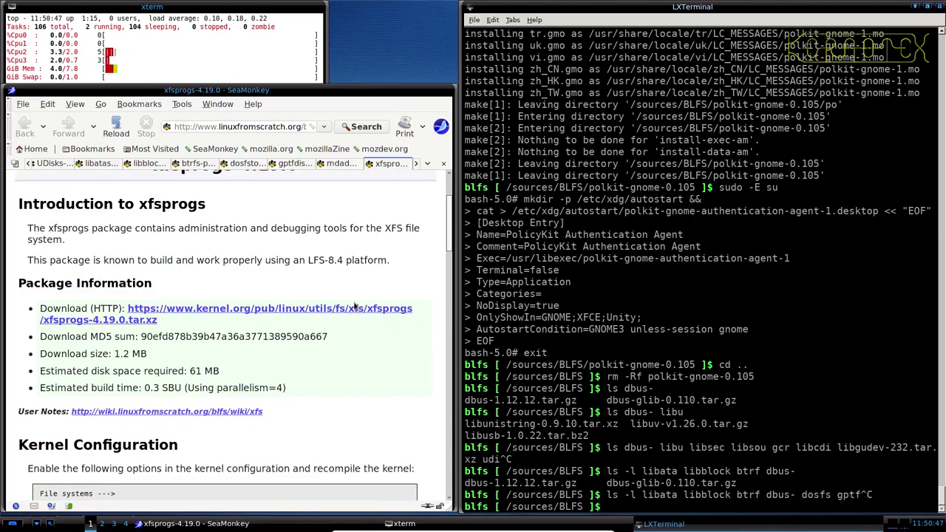
right_click(355, 305)
click(373, 399)
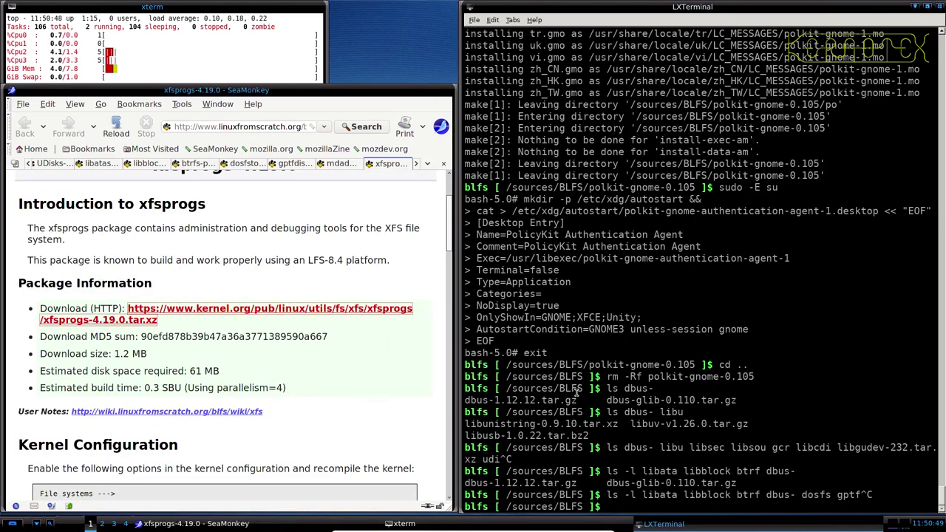
Download the xfsprogs tarball with wget, extract it, and enter the xfsprogs-4.19.0 folder
text(wget)
key(ctrl+shift+v)
key(Return)
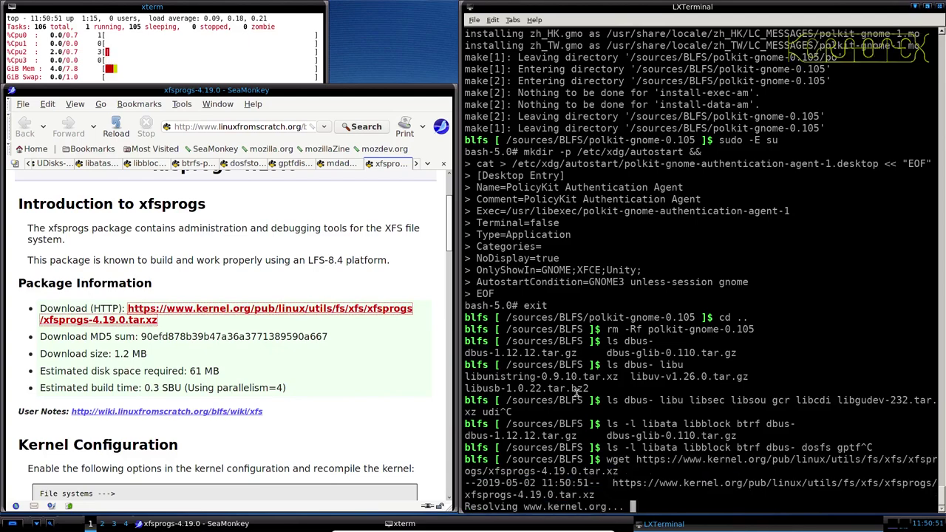
text(tar )
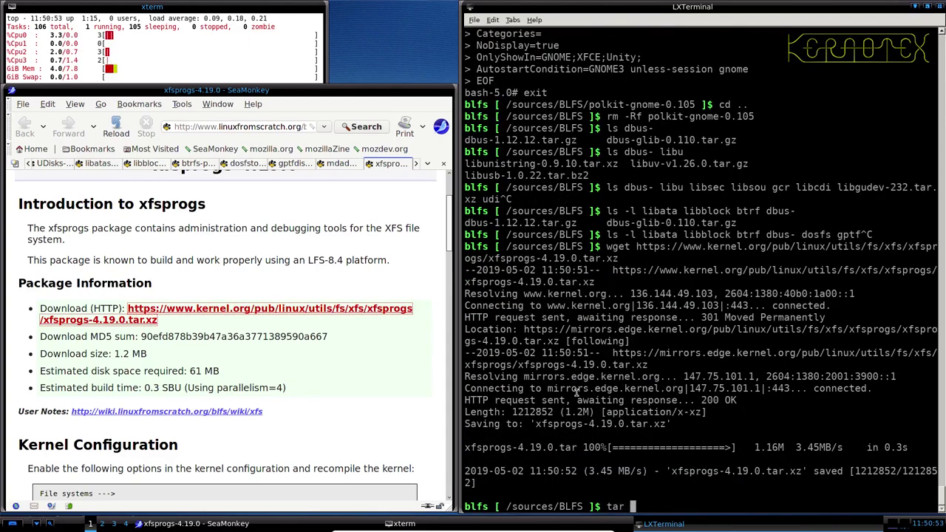
text(-xvf xfs)
key(Tab)
key(Return)
text(cd xfspr)
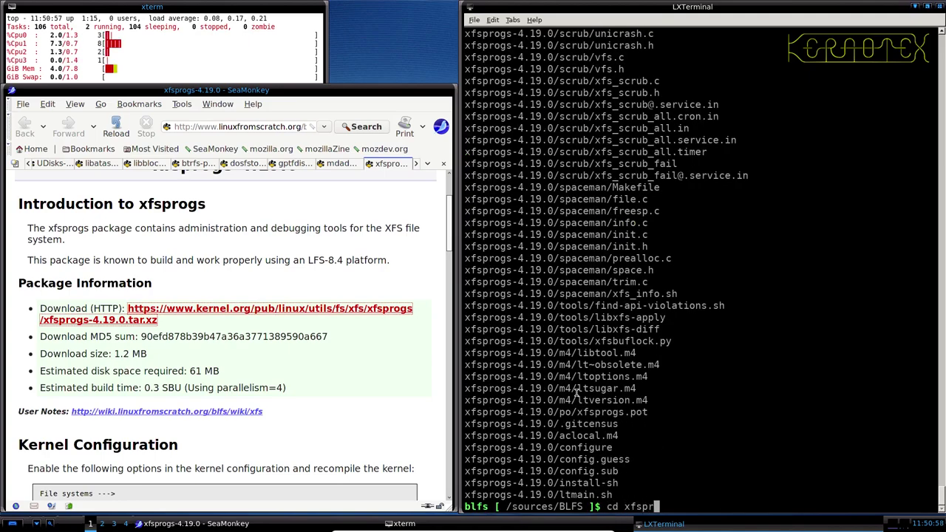
key(Tab)
key(Return)
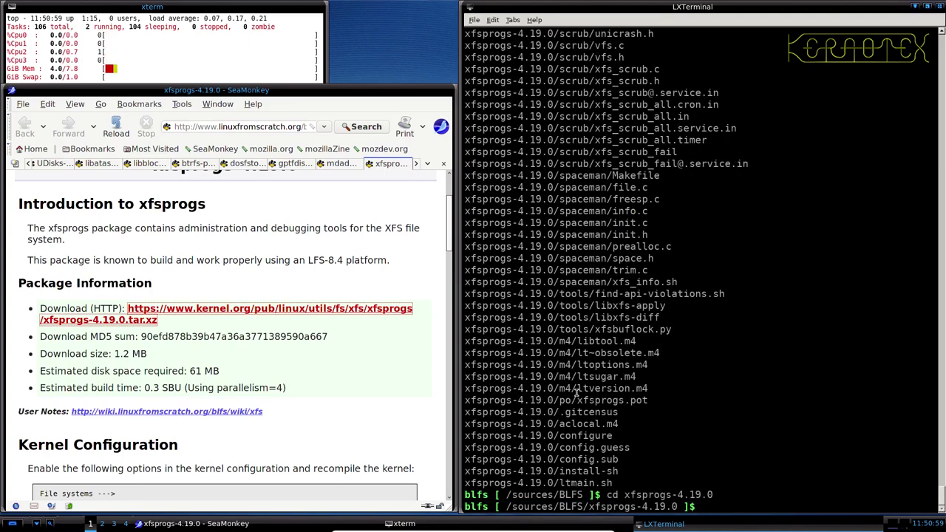
In SeaMonkey, view the UDisks-2.8.1 page, then return to the xfsprogs-4.19.0 page
click(275, 387)
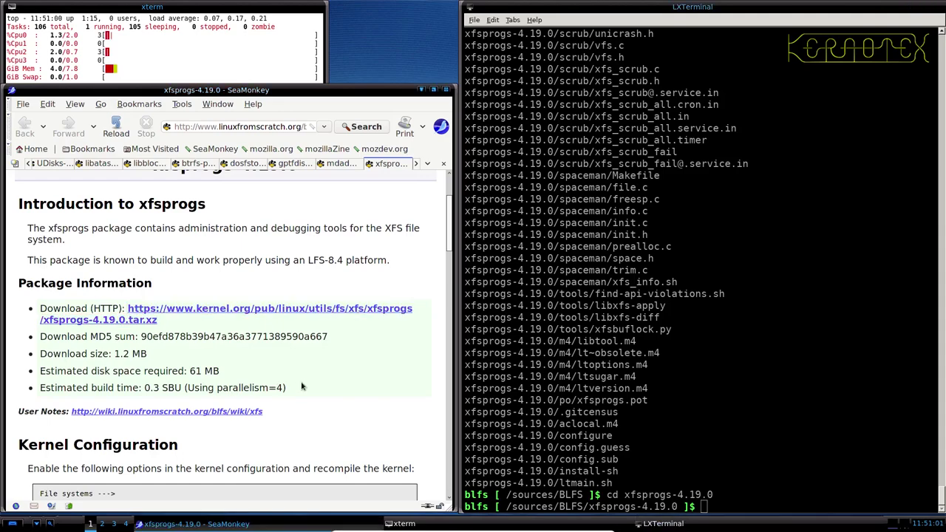
scroll(301, 386, down, 2)
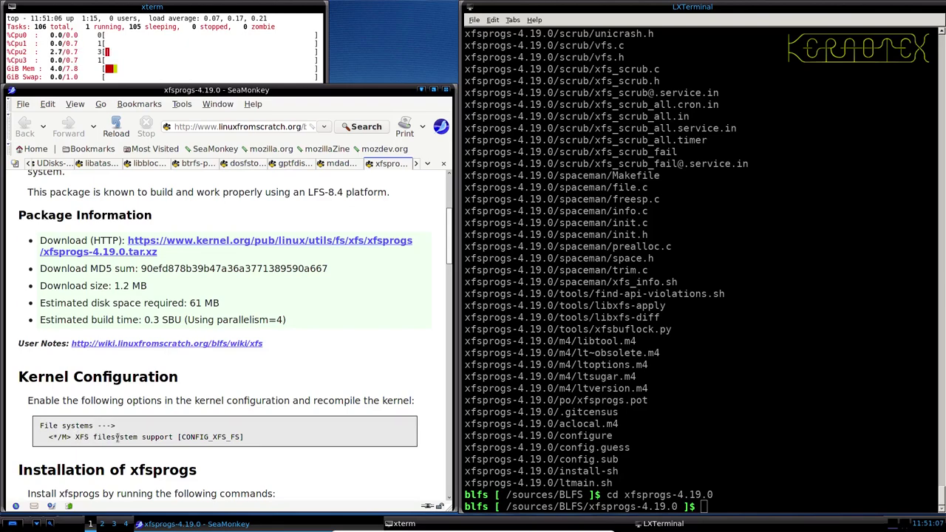
click(47, 164)
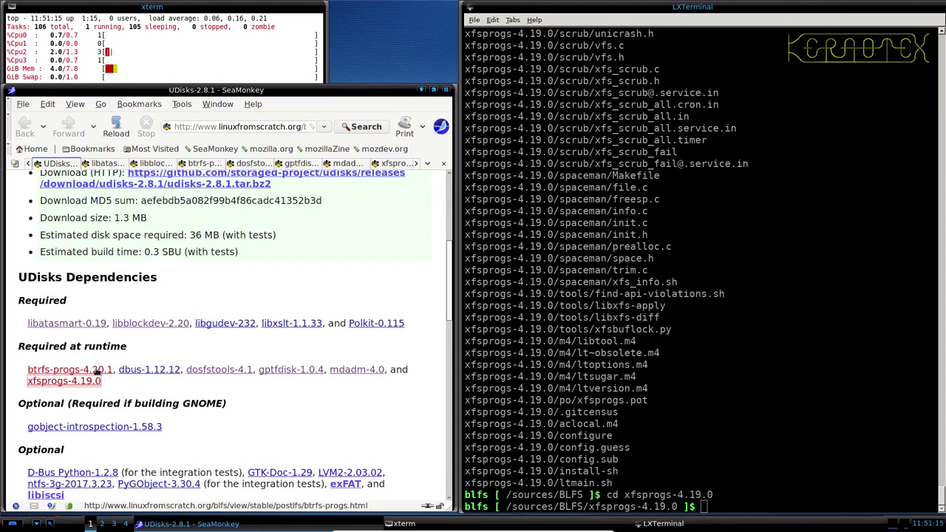
click(415, 163)
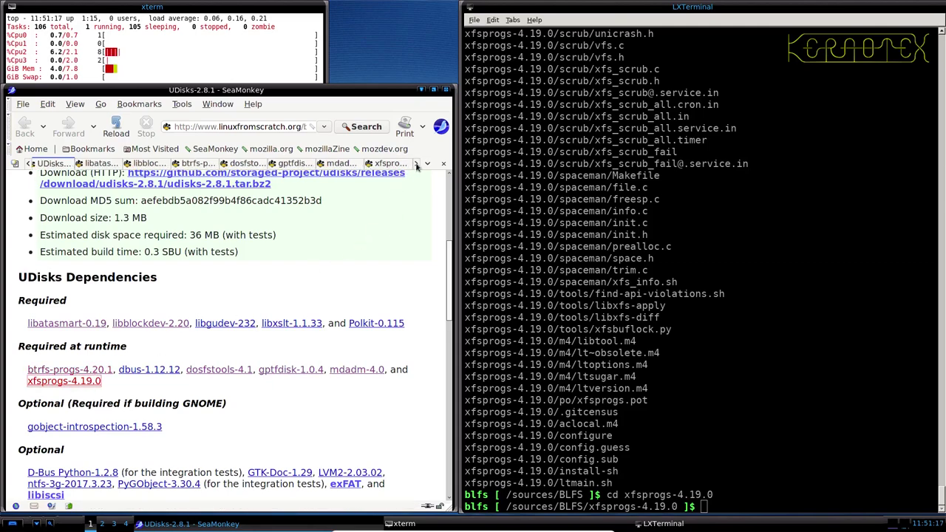
click(399, 164)
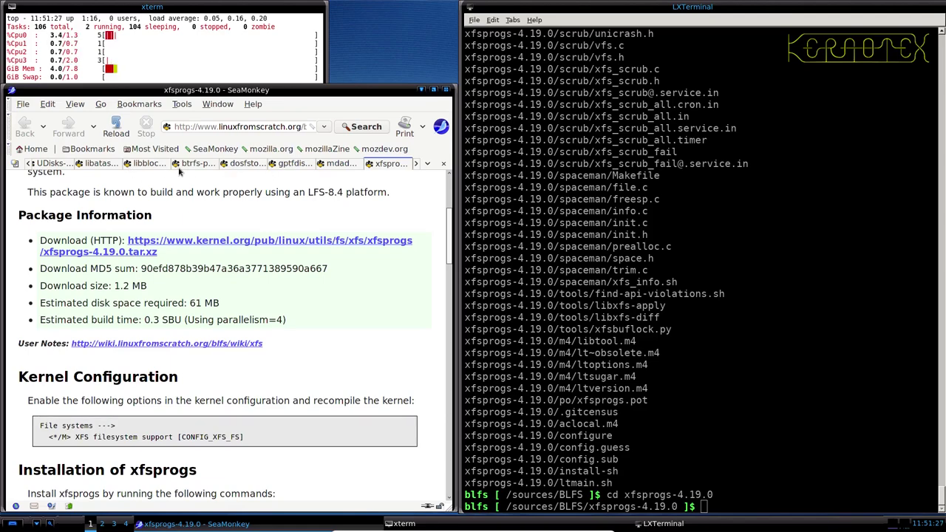
Glance at the dosfstools-4.1 page, then go back to xfsprogs-4.19.0's XFS kernel requirement
mouse_move(240, 169)
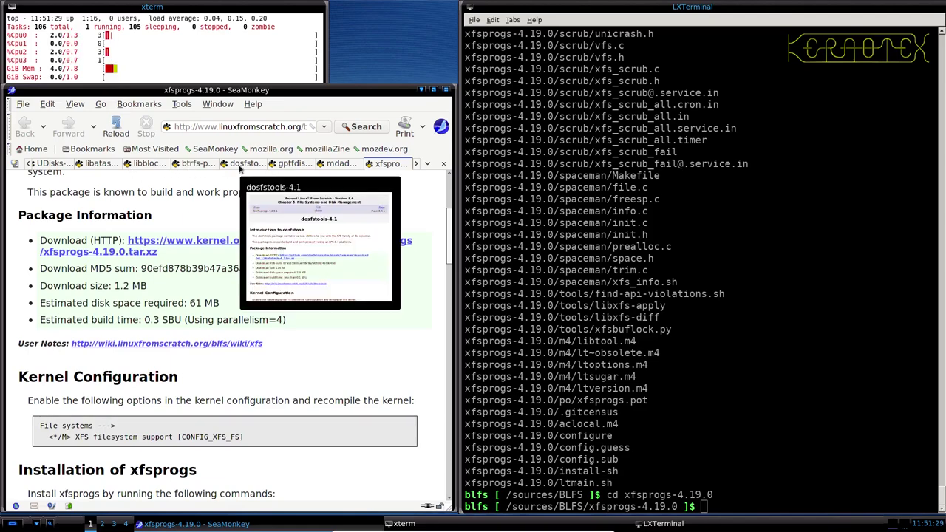
click(239, 163)
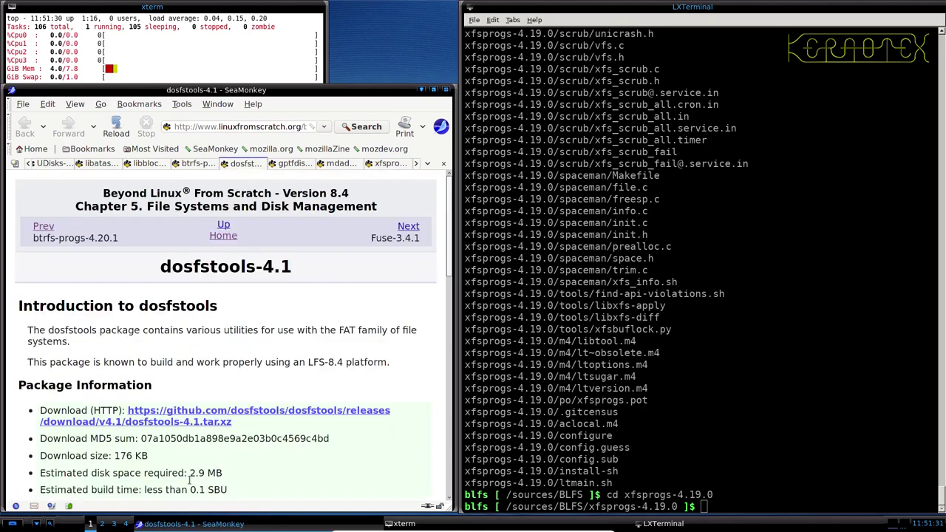
scroll(190, 481, down, 7)
scroll(181, 411, up, 6)
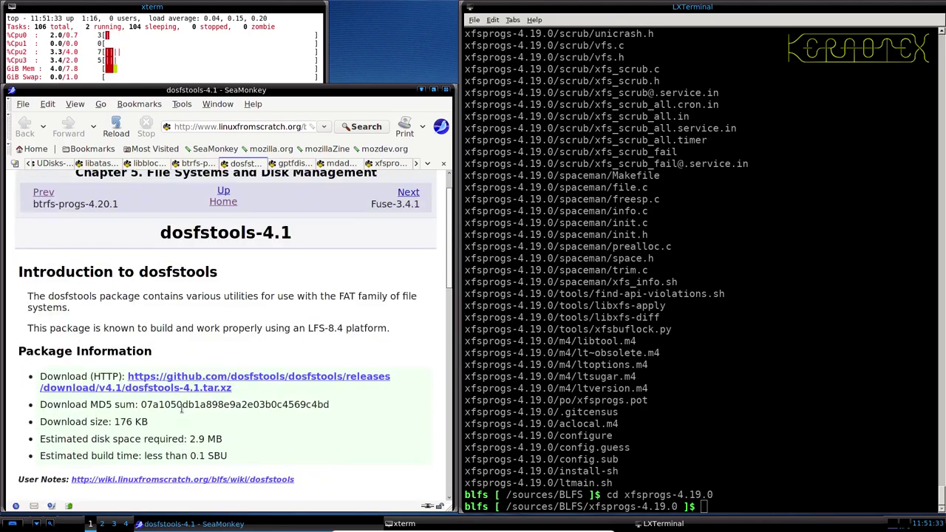
scroll(181, 410, up, 1)
click(378, 164)
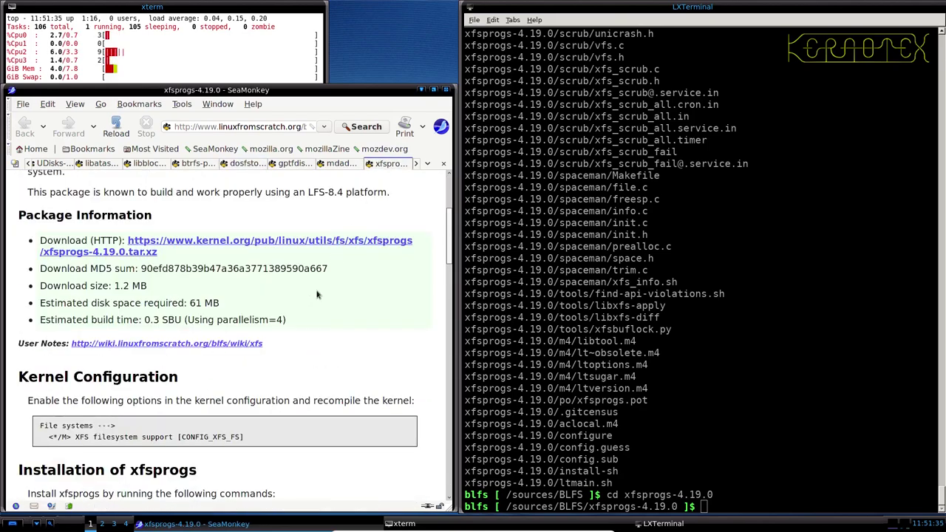
scroll(317, 295, up, 2)
scroll(317, 295, down, 3)
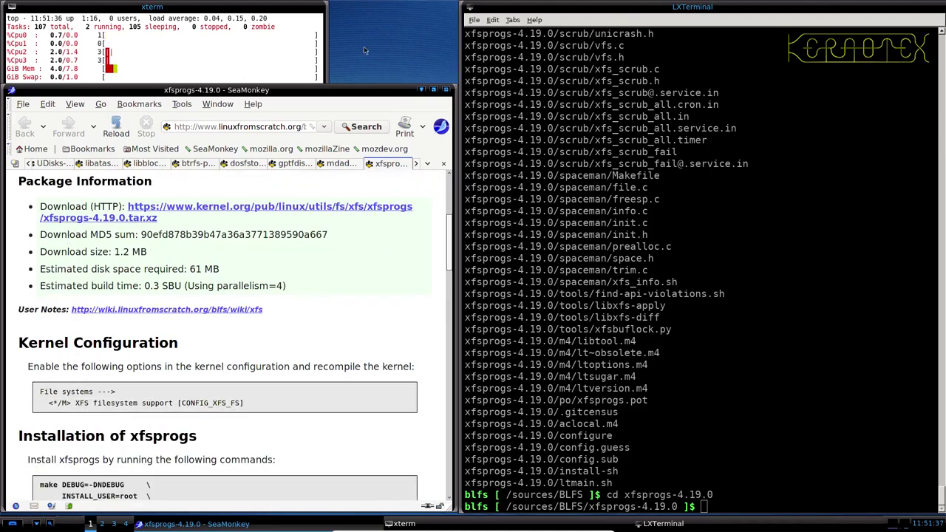
Open a new terminal tab and become root with su -
click(479, 23)
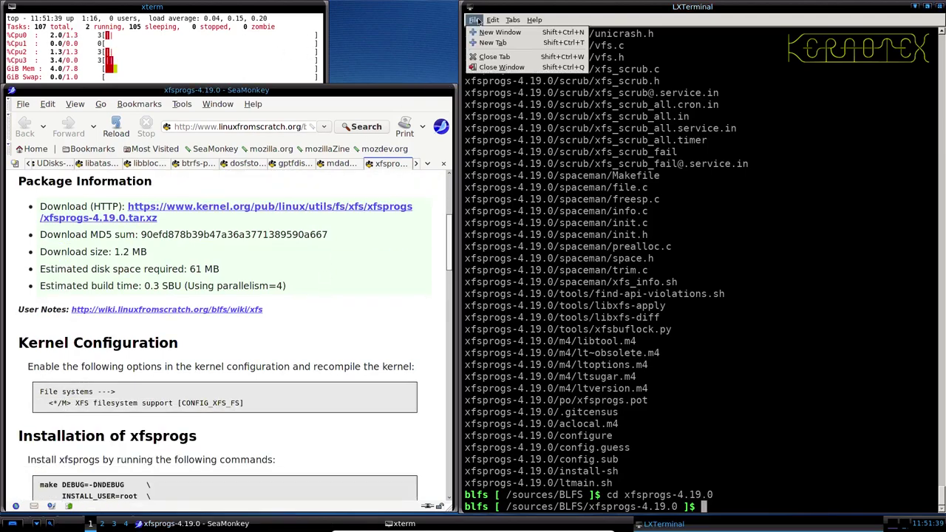
click(484, 42)
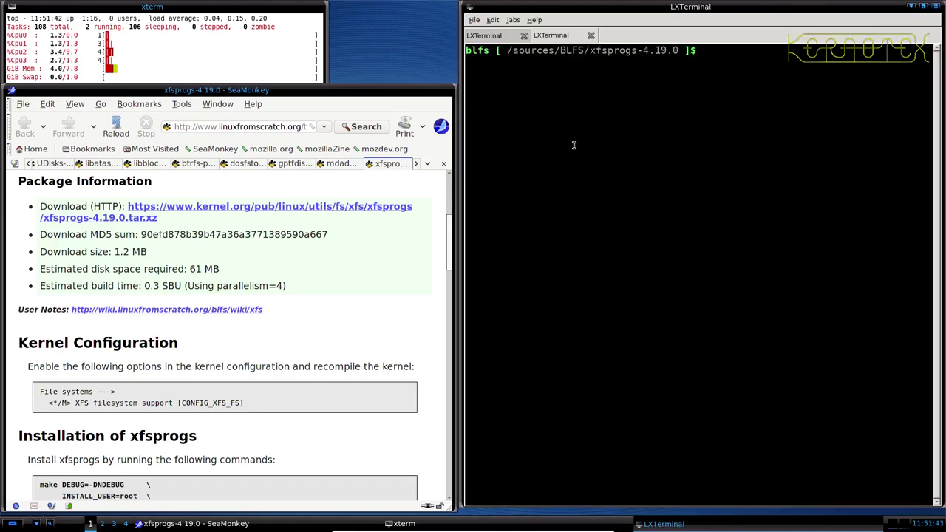
text(sudo)
key(BackSpace)
key(BackSpace)
text(-)
key(Return)
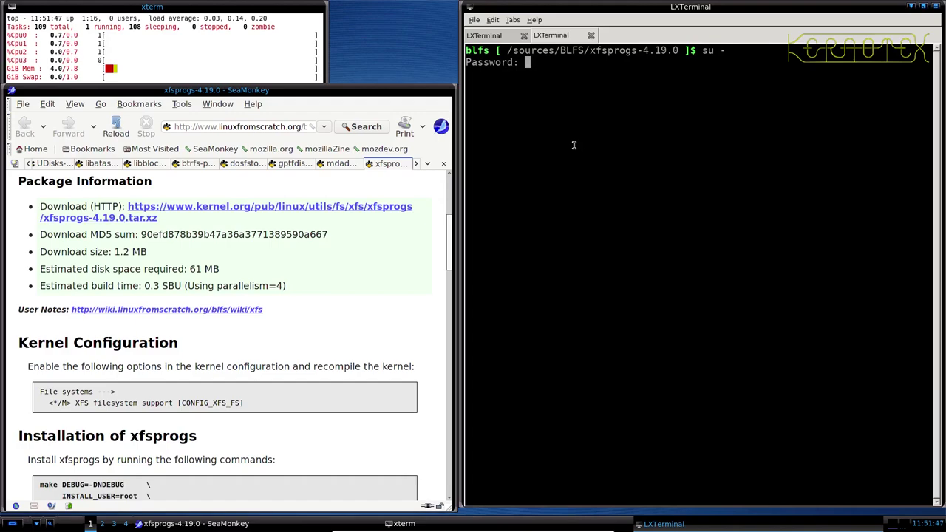
key(Return)
Change to /sources/linux-4.20.12, run make menuconfig, and widen the window slightly
text(cd /s)
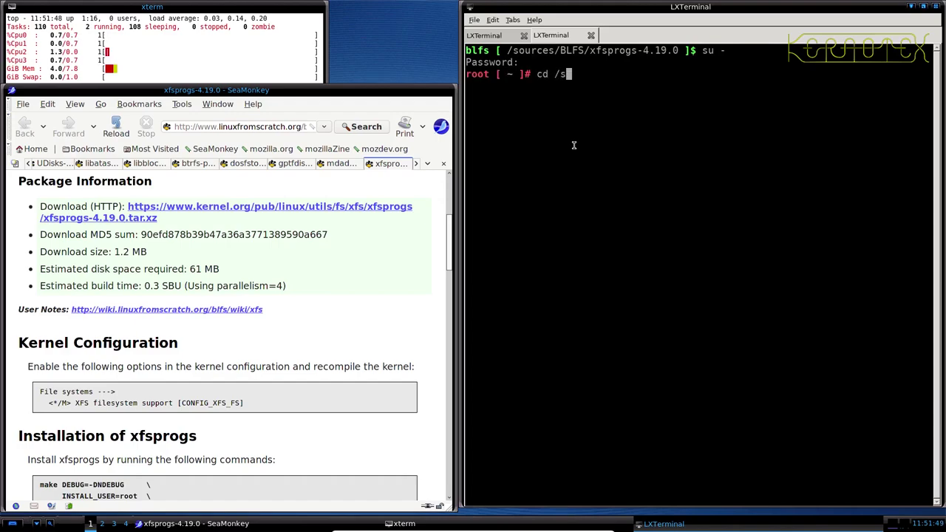
text(ources/linux-4.20.12)
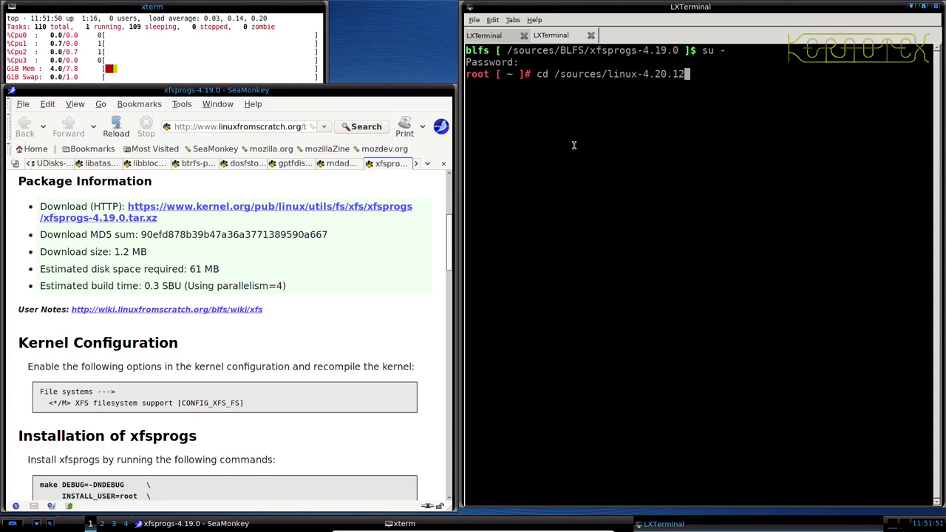
key(Return)
text(make )
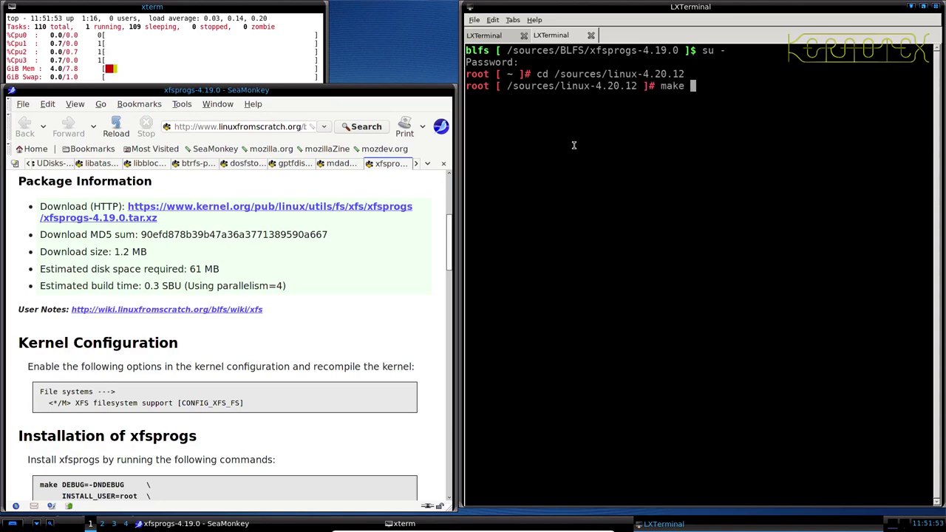
text(menuconfig)
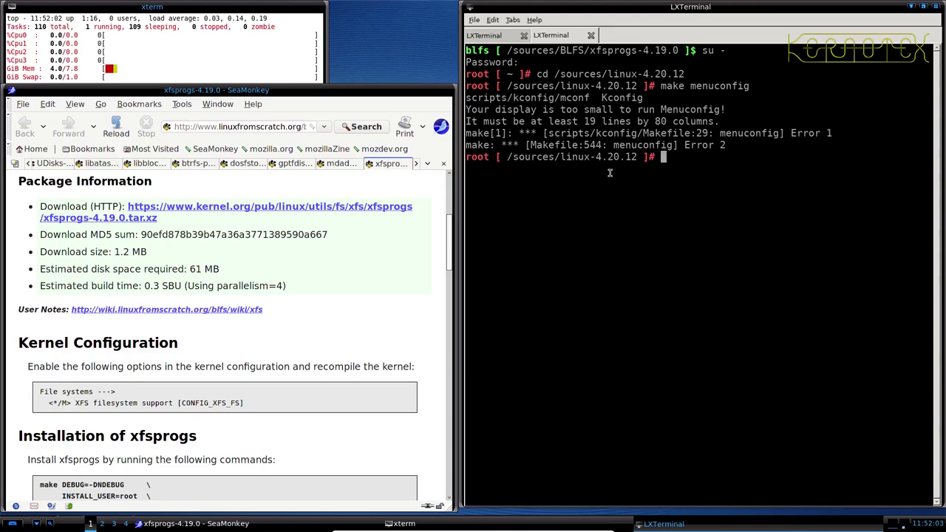
mouse_move(464, 252)
mouse_down()
mouse_move(444, 253)
mouse_move(459, 254)
mouse_up()
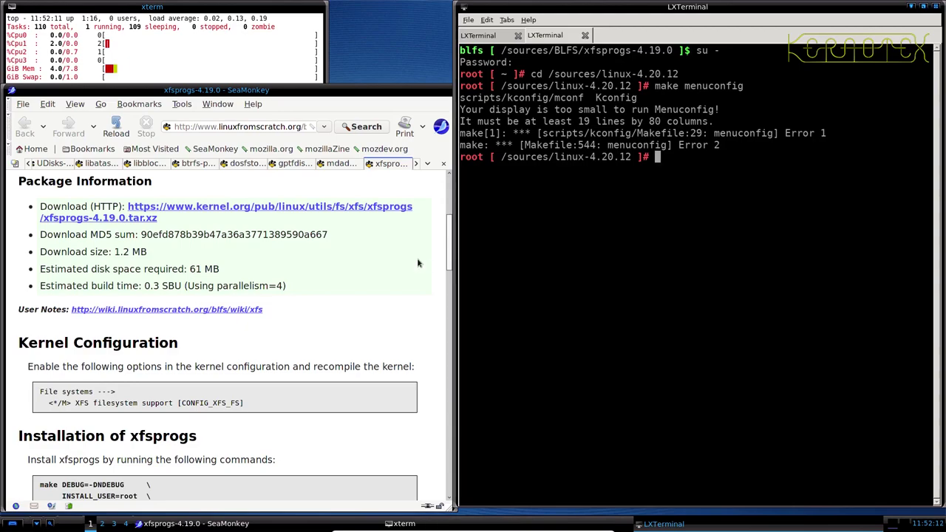
Rerun make menuconfig from history and widen the terminal window further
click(617, 258)
key(Up)
key(Return)
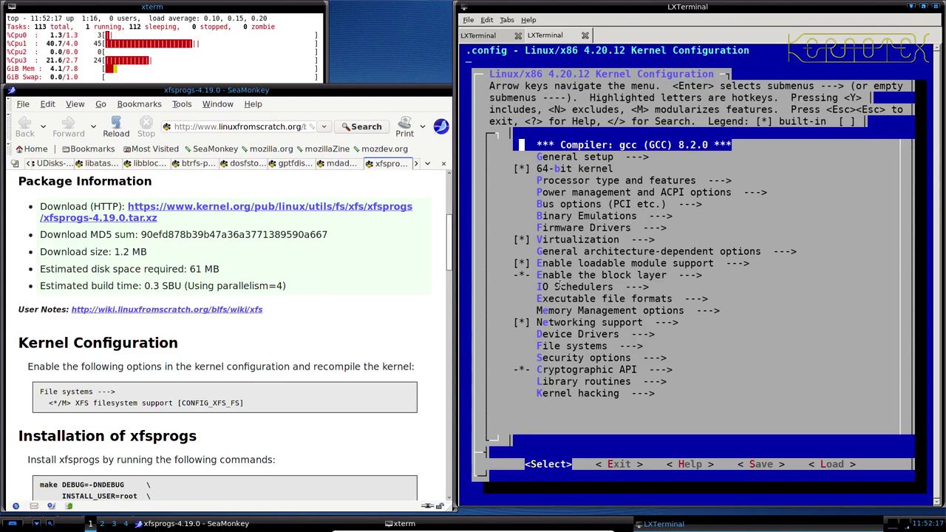
drag(458, 304, 459, 305)
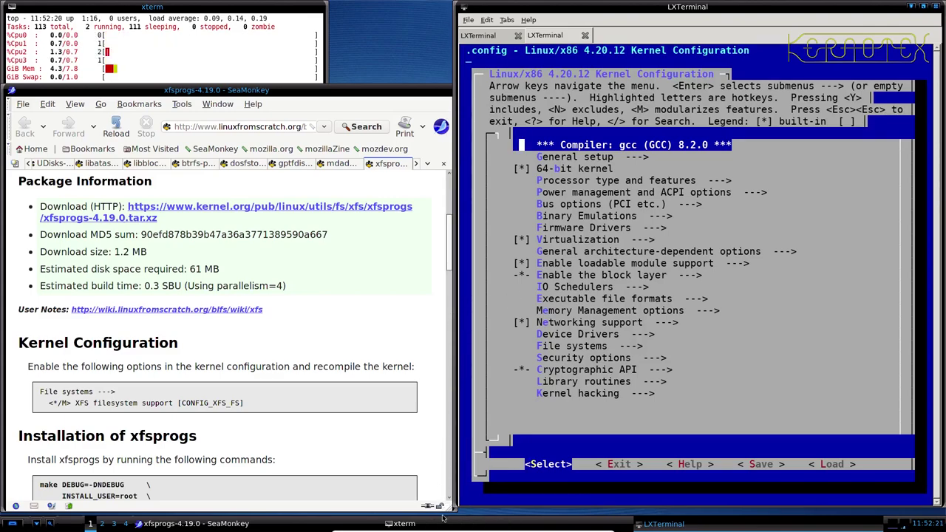
mouse_move(458, 353)
mouse_down()
mouse_move(446, 354)
mouse_move(456, 356)
mouse_up()
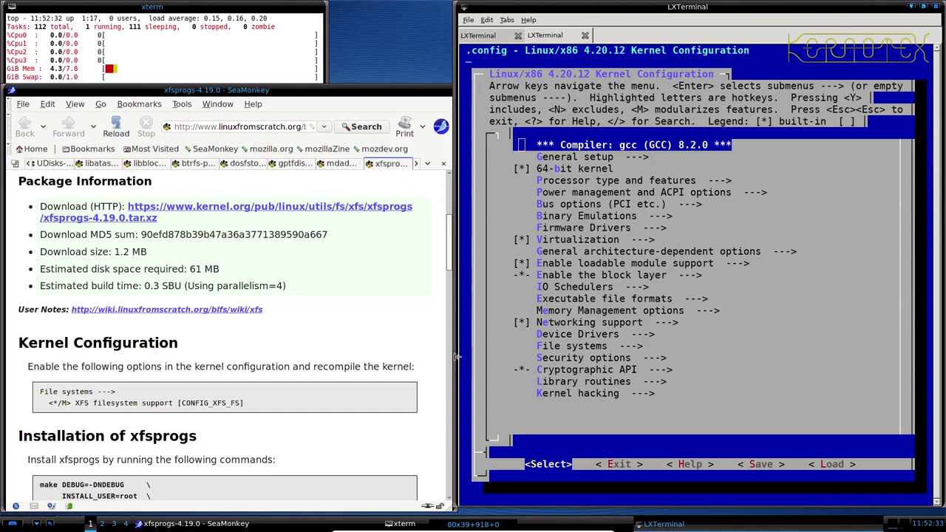
Narrow the SeaMonkey window to give the terminal more room
click(439, 323)
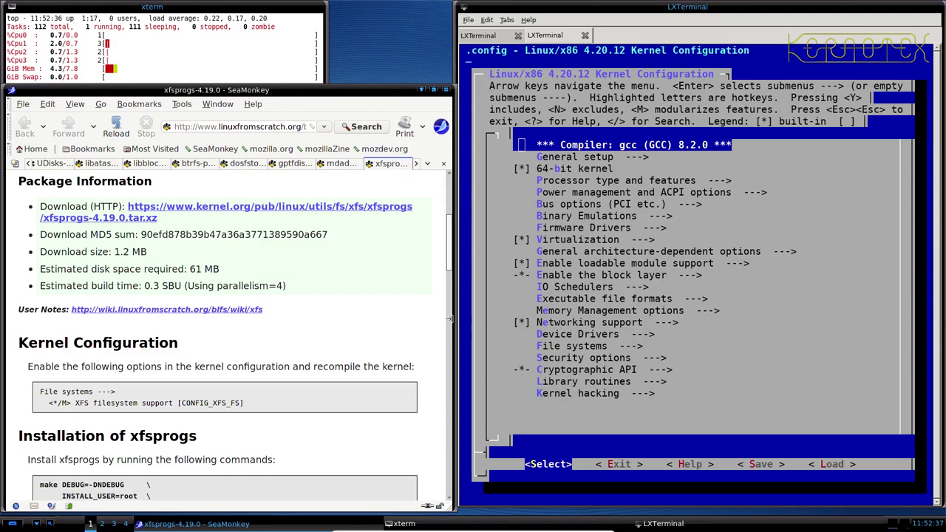
drag(449, 319, 445, 320)
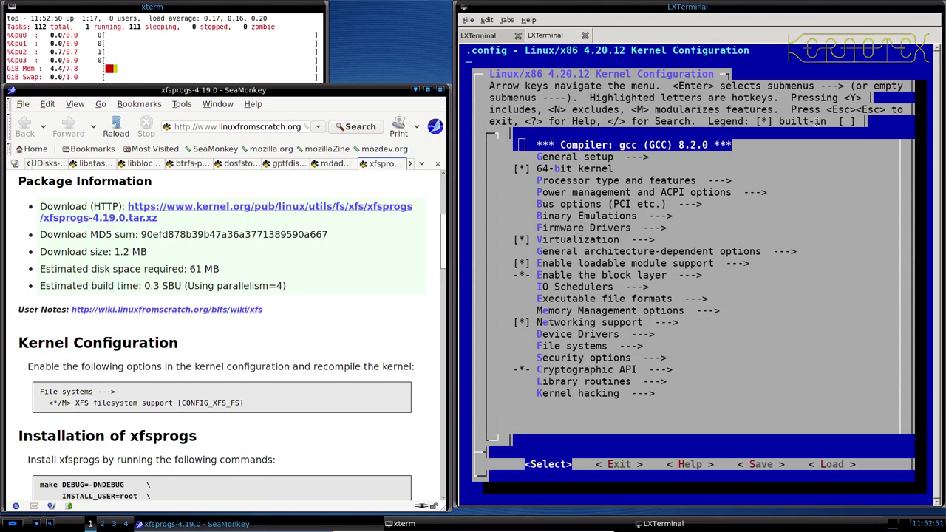
click(880, 96)
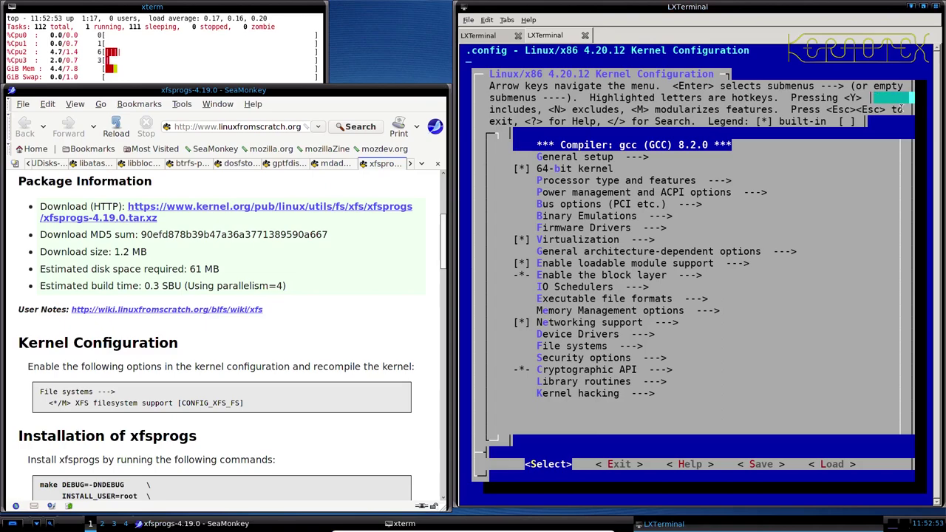
drag(903, 124, 516, 133)
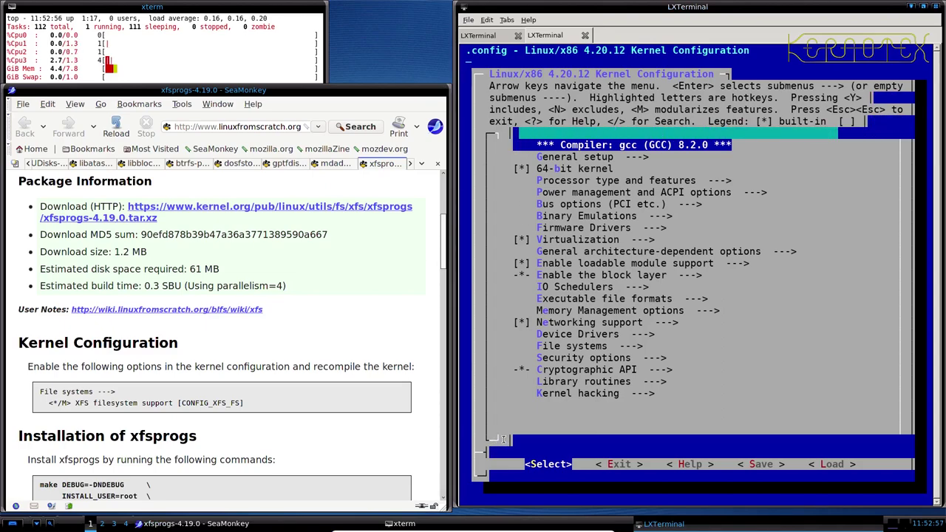
click(506, 441)
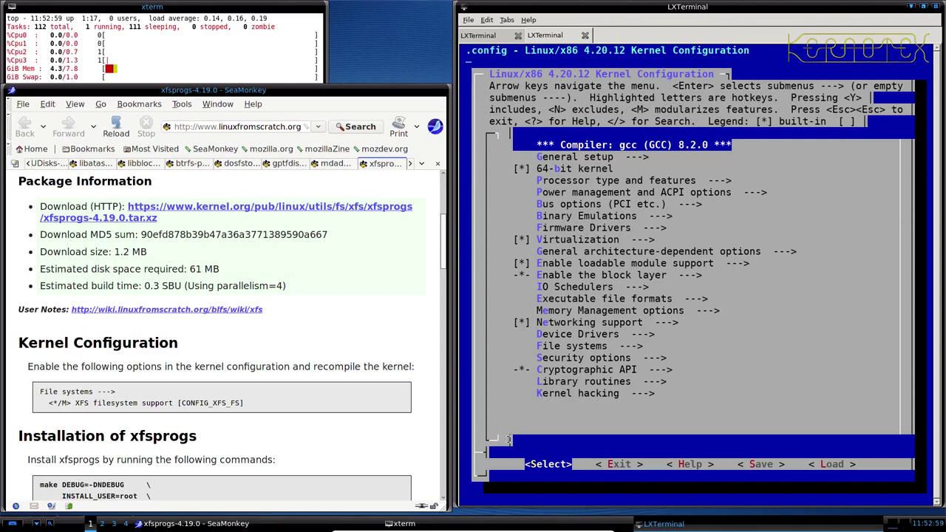
drag(922, 445, 914, 441)
Exit the kernel configuration menu, try $TERM at the prompt, and close the stray xterm
key(Right)
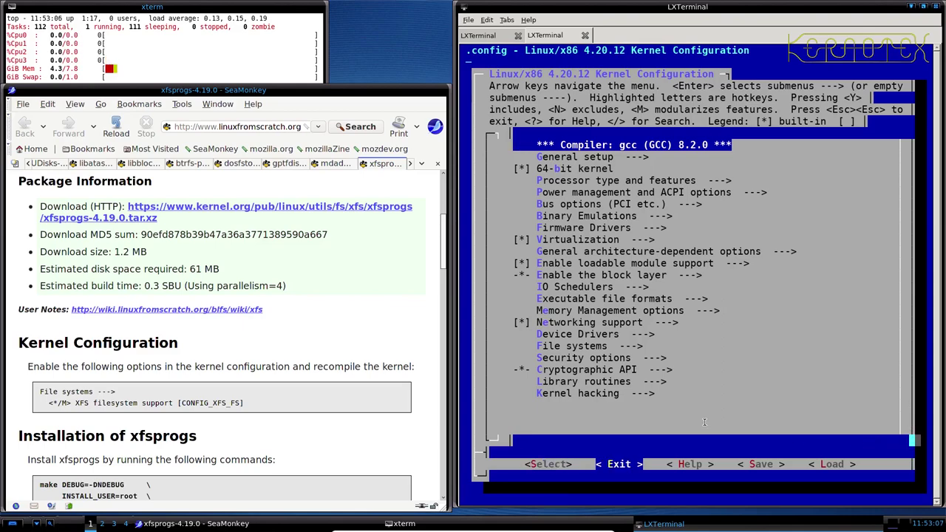
key(Return)
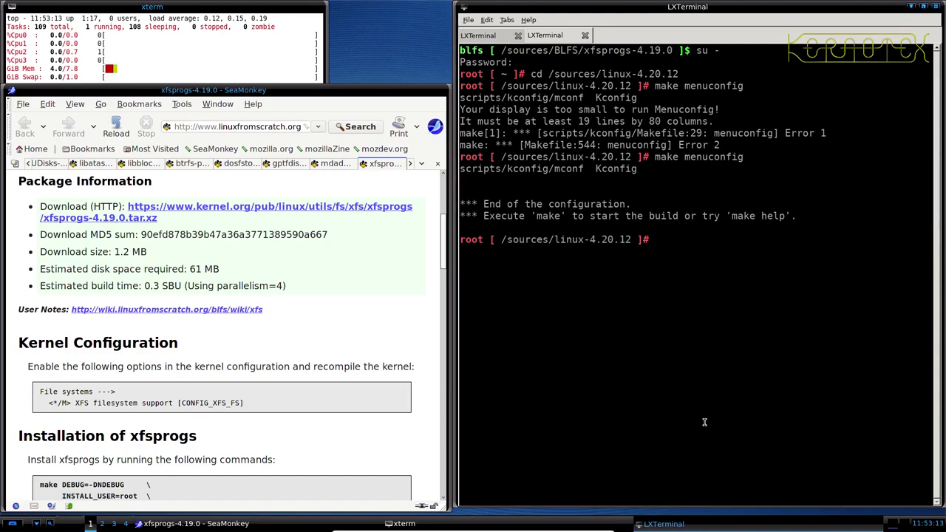
text($TERM)
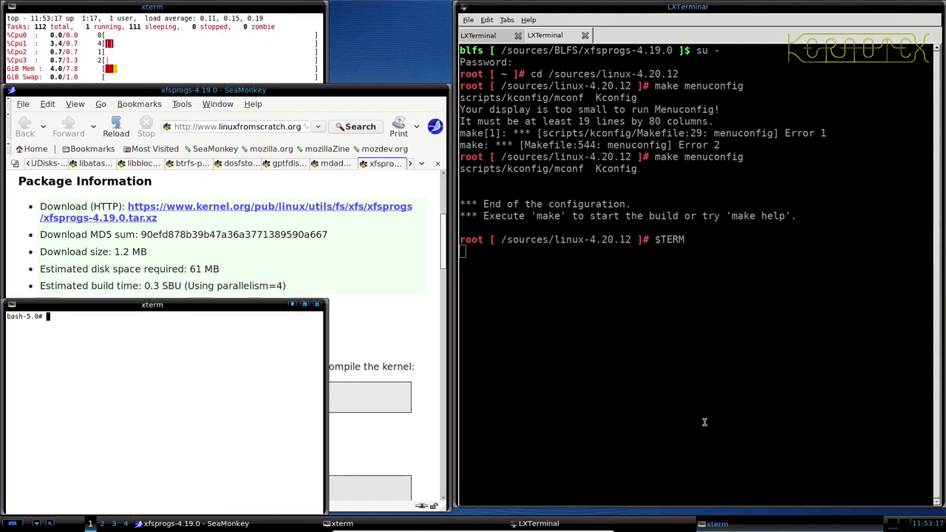
key(ctrl+d)
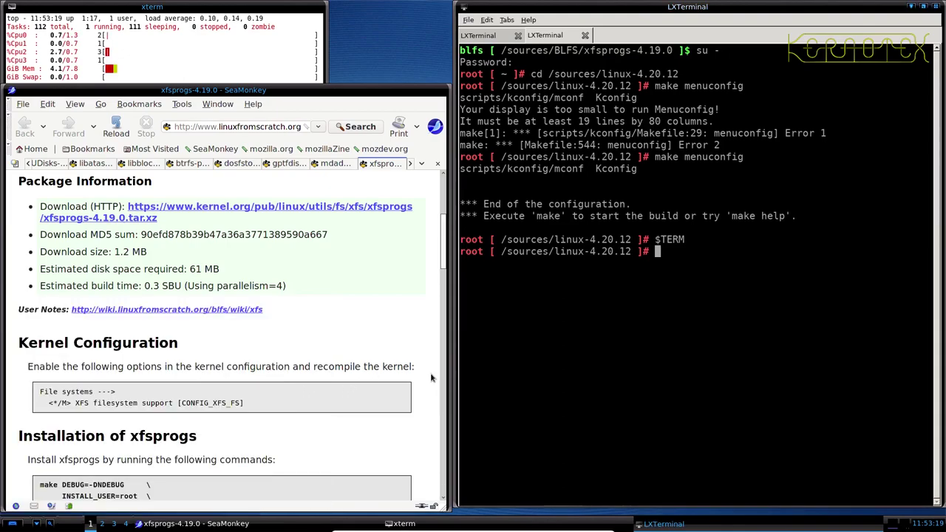
Print the current terminal type with echo $TERM
key(Home)
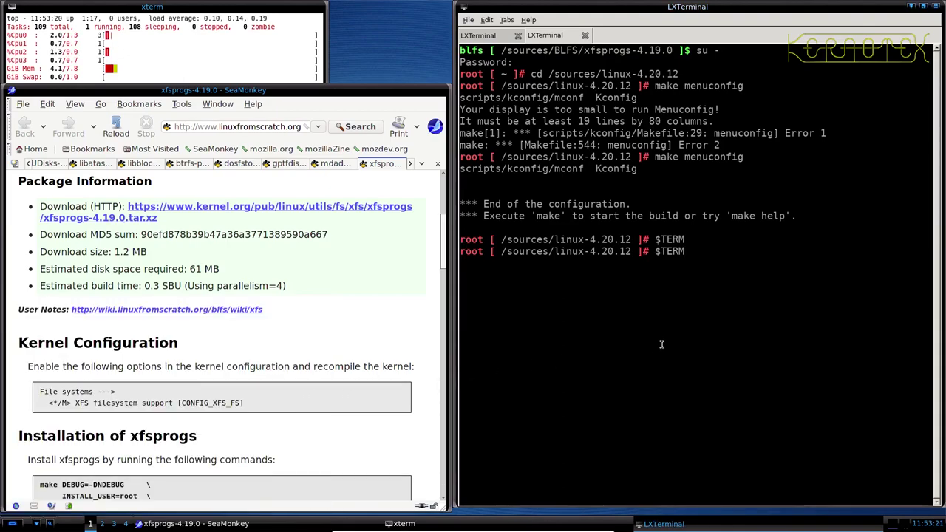
text(echo)
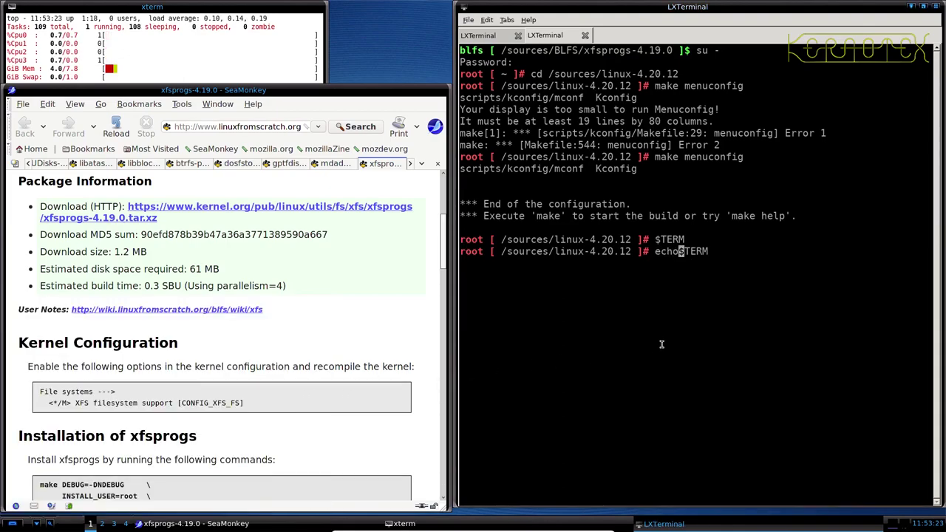
key(Return)
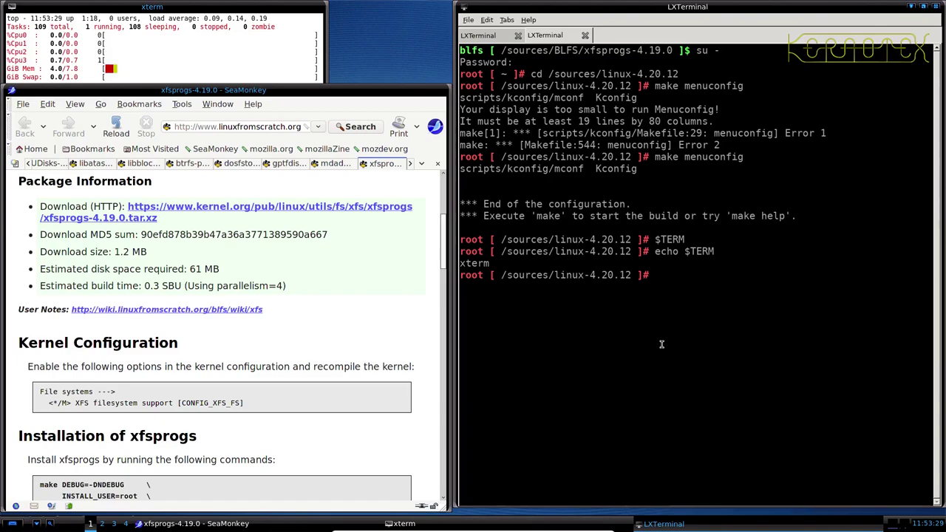
List terminfo entries with toe | less, page through them, and select xterm-new
text(toe | less)
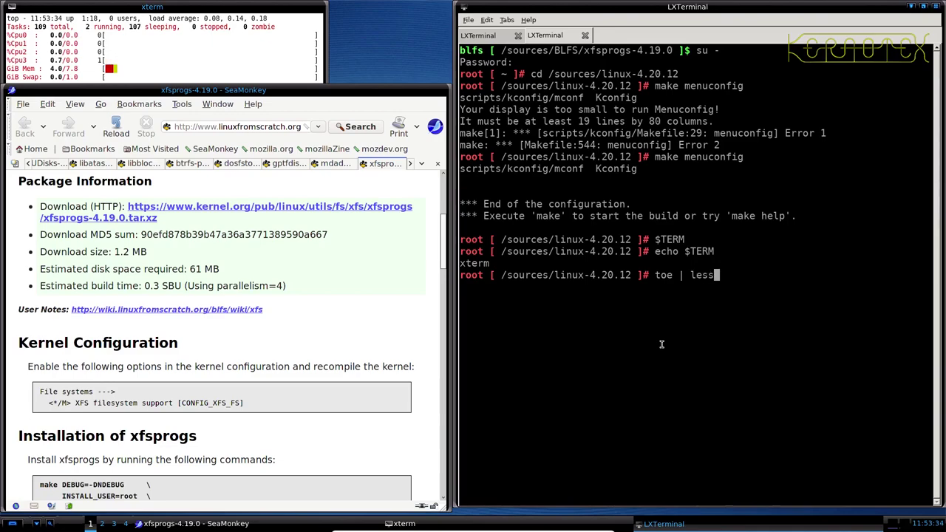
key(Return)
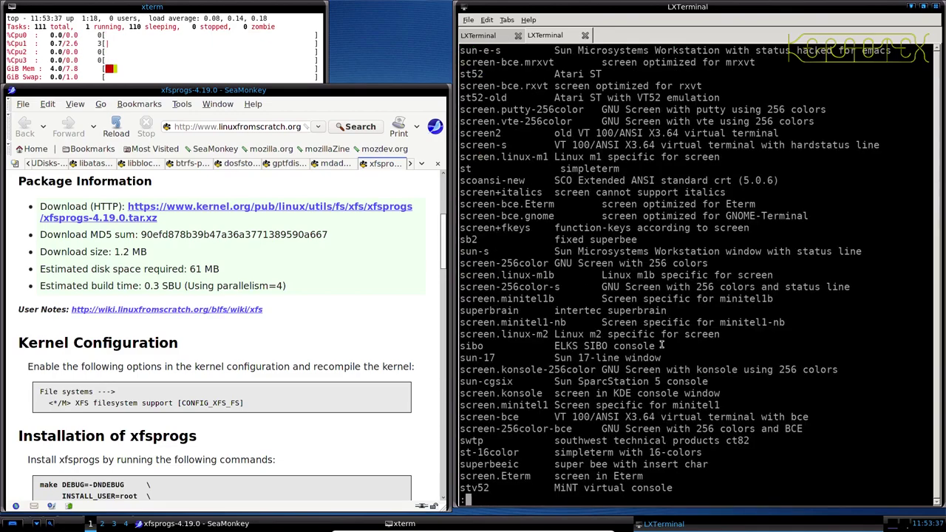
key(space)
key(space)
key(space)
key(space)
key(space)
key(space)
key(space)
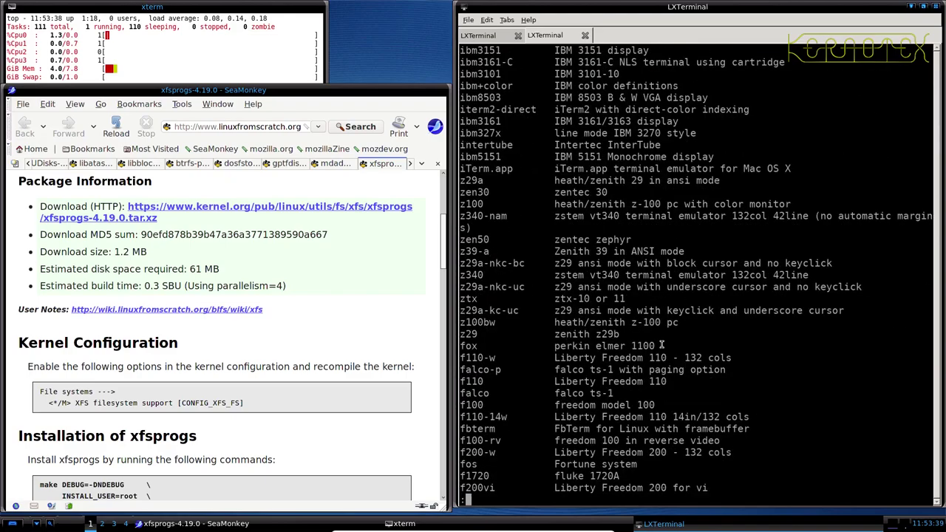
key(space)
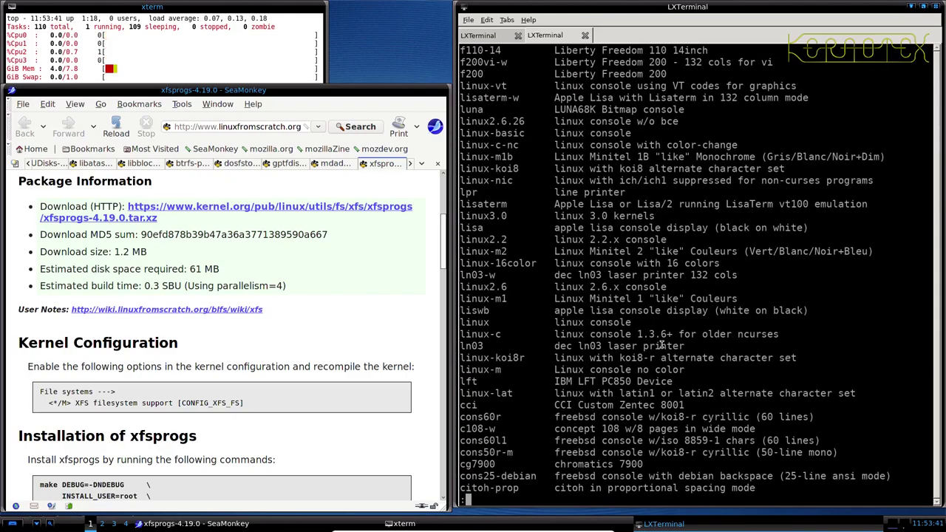
key(space)
key(space)
key(space)
key(space)
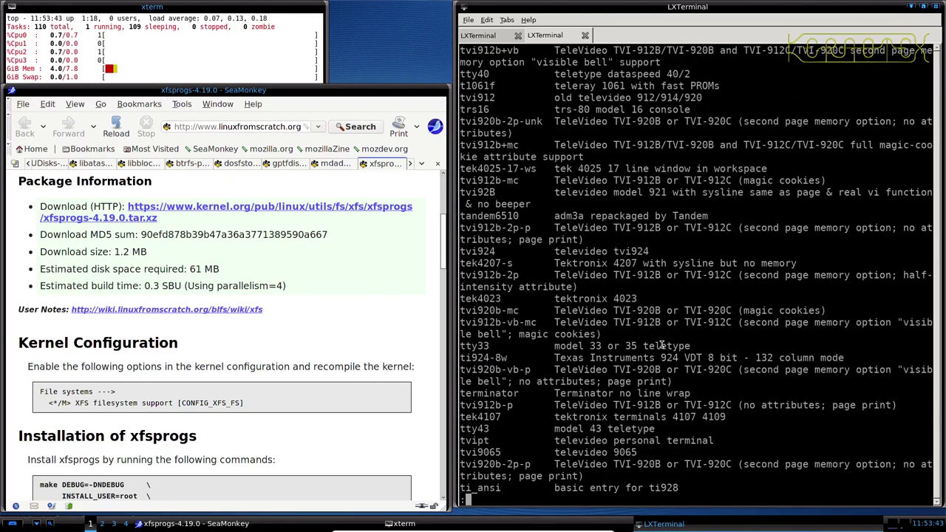
key(space)
key(space)
key(space)
key(space)
key(space)
key(space)
key(space)
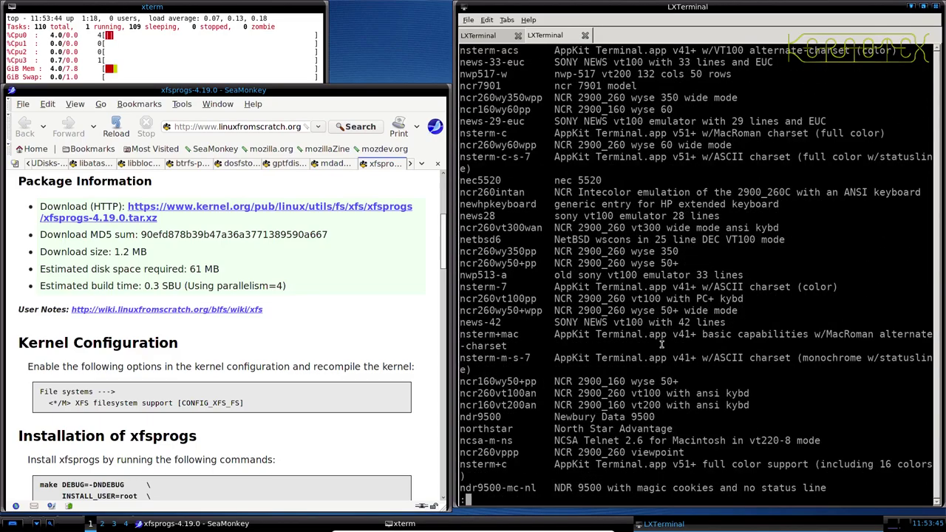
key(space)
key(space)
key(space)
key(space)
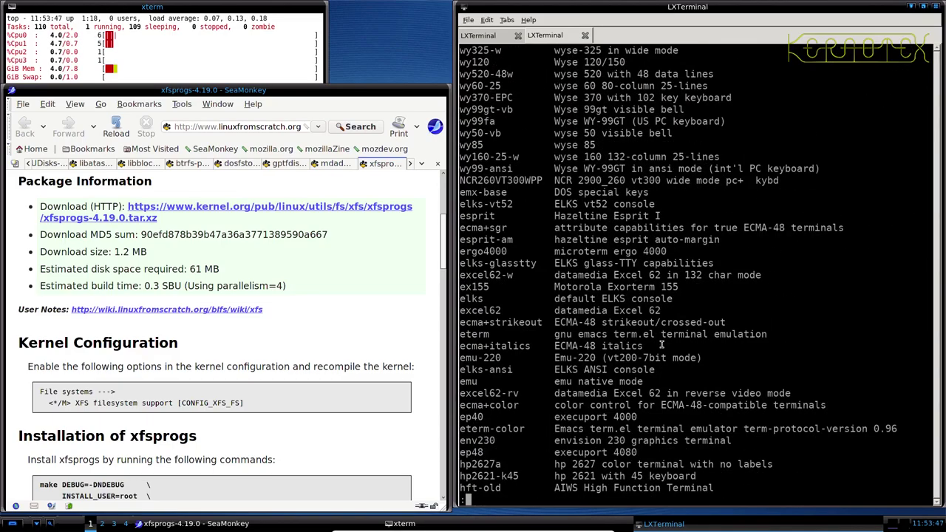
key(space)
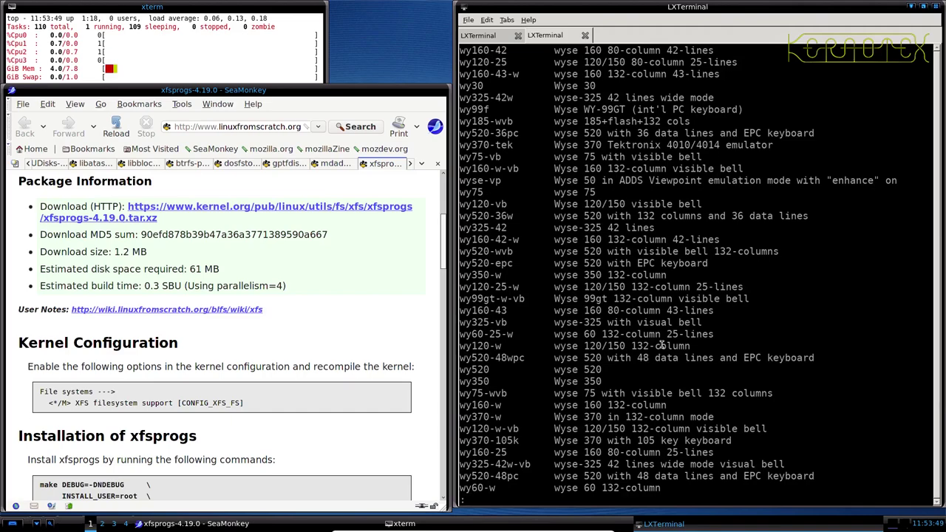
key(space)
key(space)
key(space)
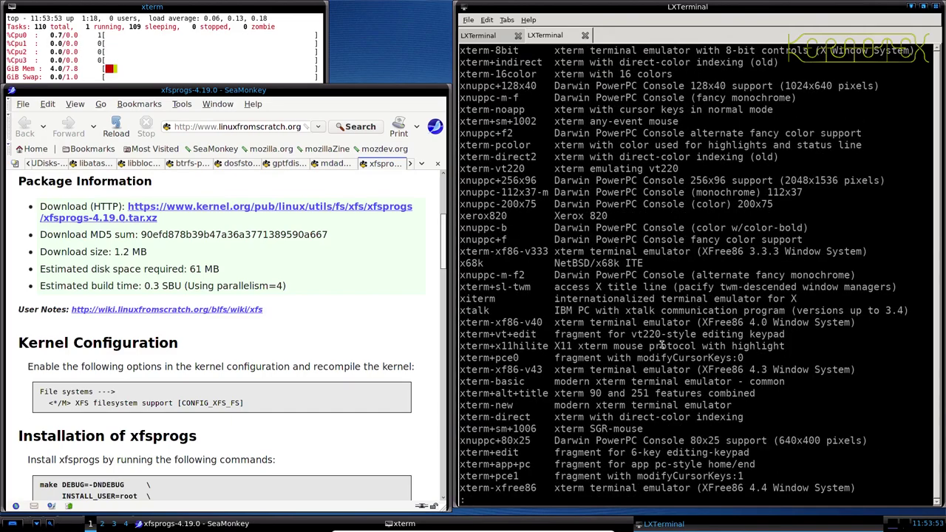
key(Down)
key(Down)
key(Down)
key(Down)
key(Down)
key(Down)
key(Down)
key(Down)
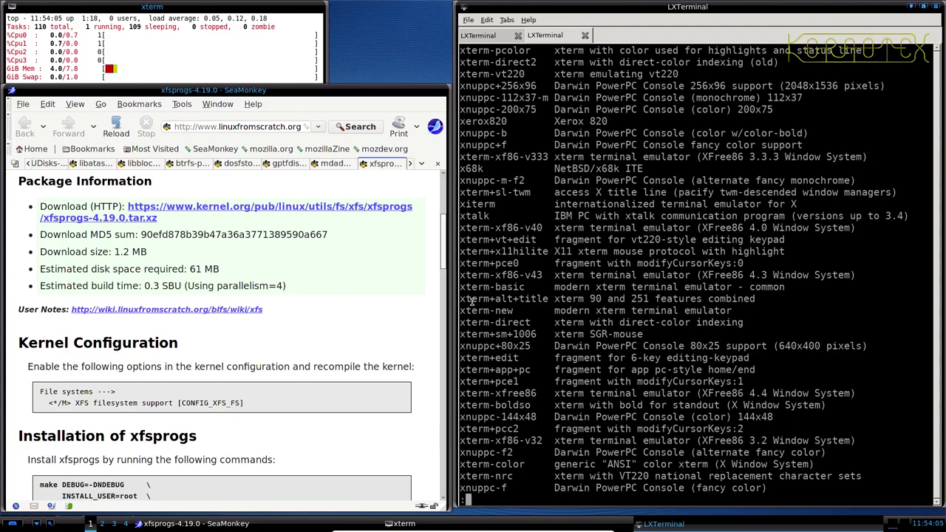
drag(460, 311, 514, 311)
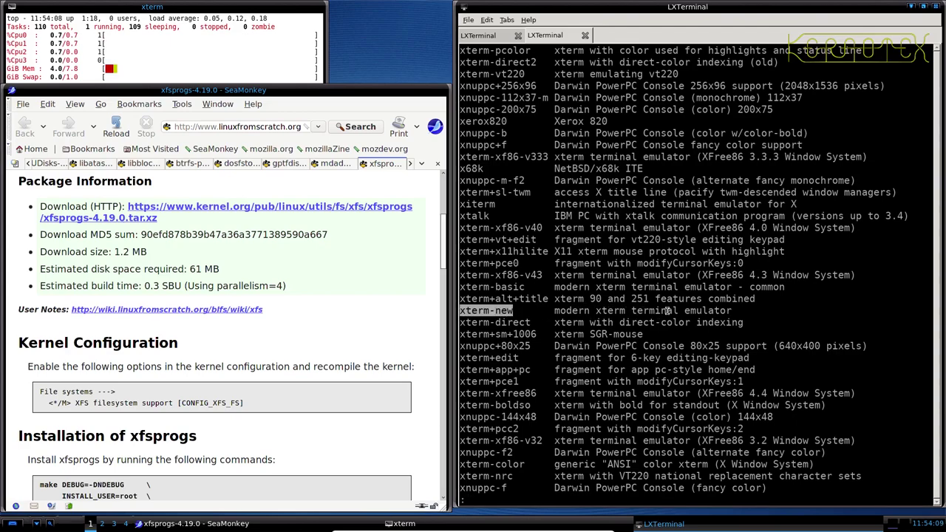
Export TERM=xterm-new, then rerun make menuconfig and leave it
text(q)
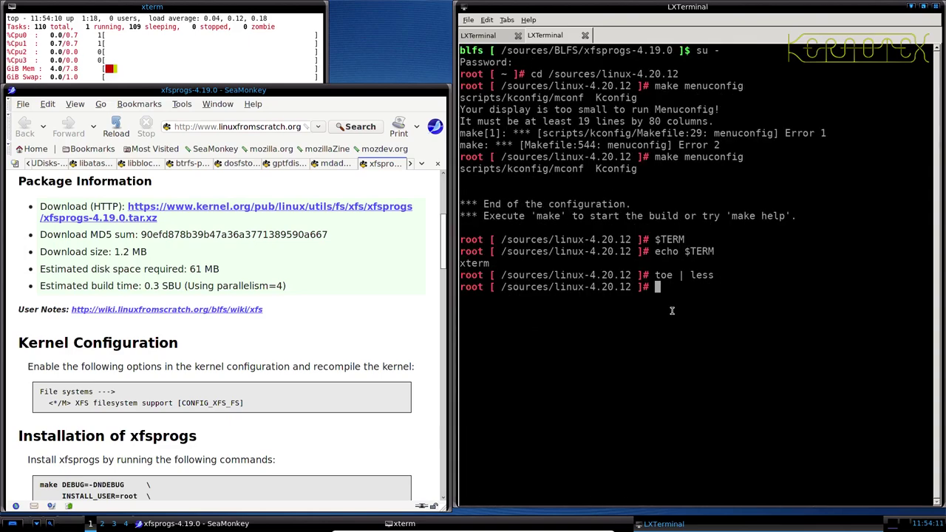
text(export TERM)
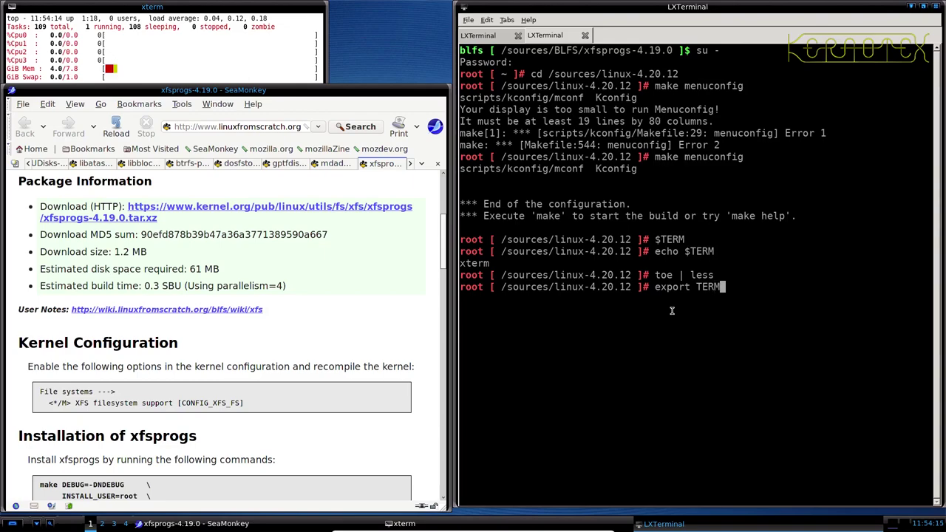
text(=xterm-new)
key(Return)
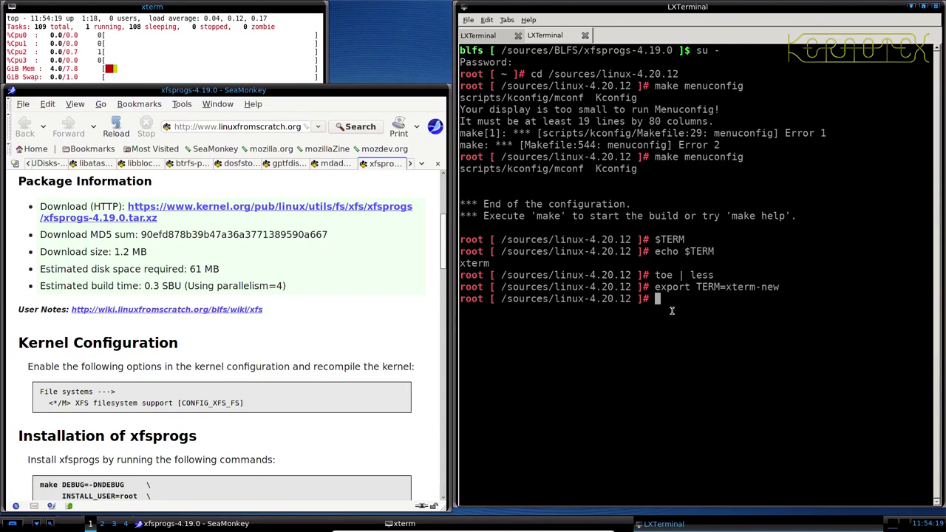
key(Up)
key(Up)
key(Up)
key(Up)
key(Up)
key(Return)
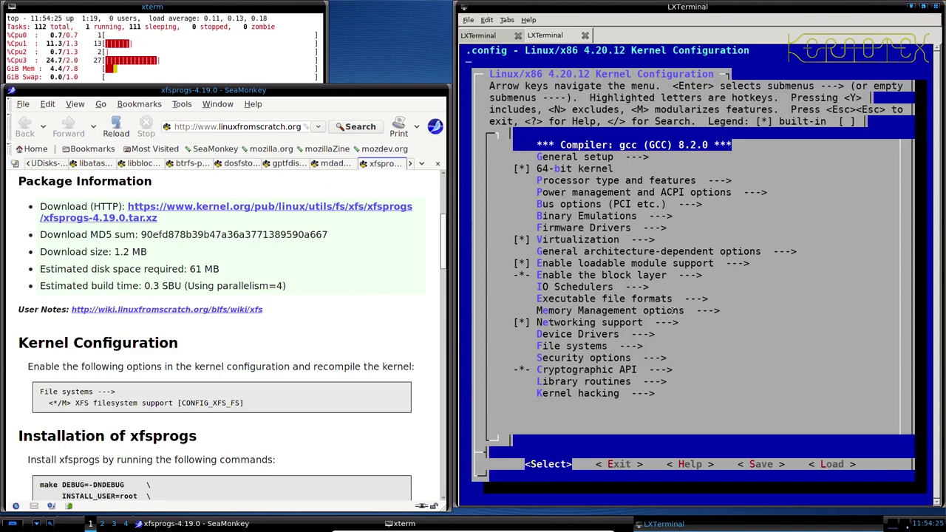
key(Escape)
key(Escape)
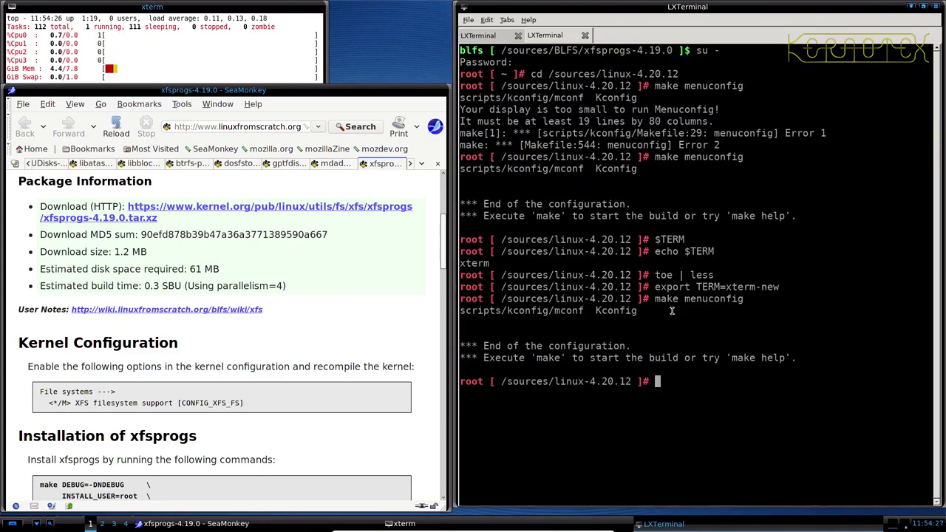
Reopen the terminfo list with toe | less and search it for xterm
key(Up)
key(Up)
key(Up)
key(Return)
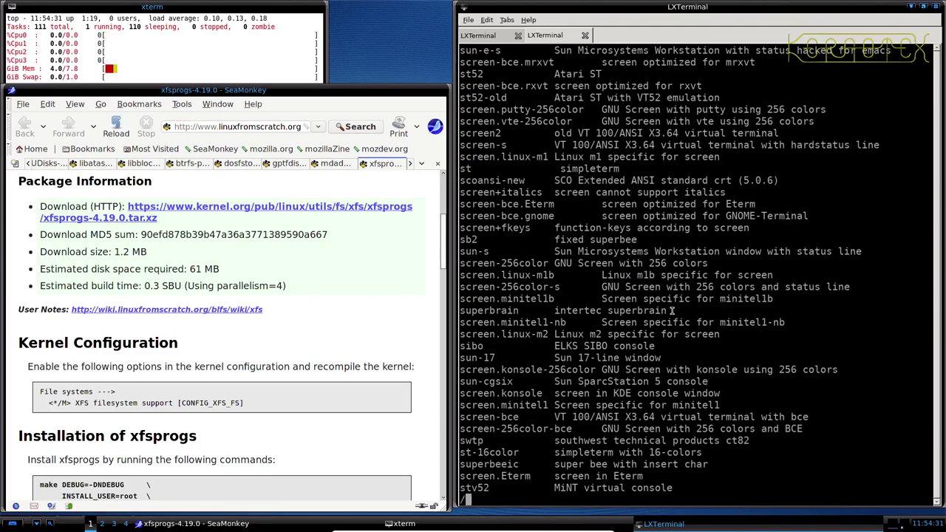
text(/xterm)
key(Return)
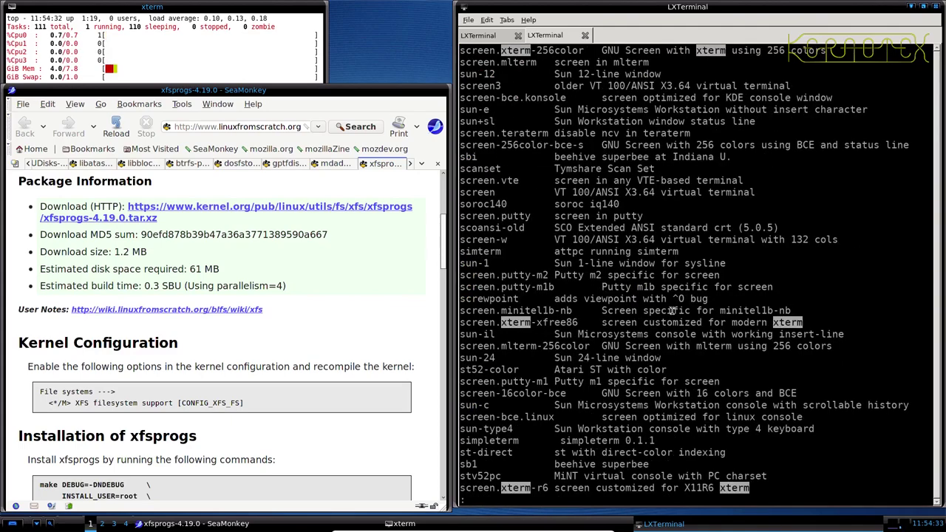
scroll(671, 311, down, 10)
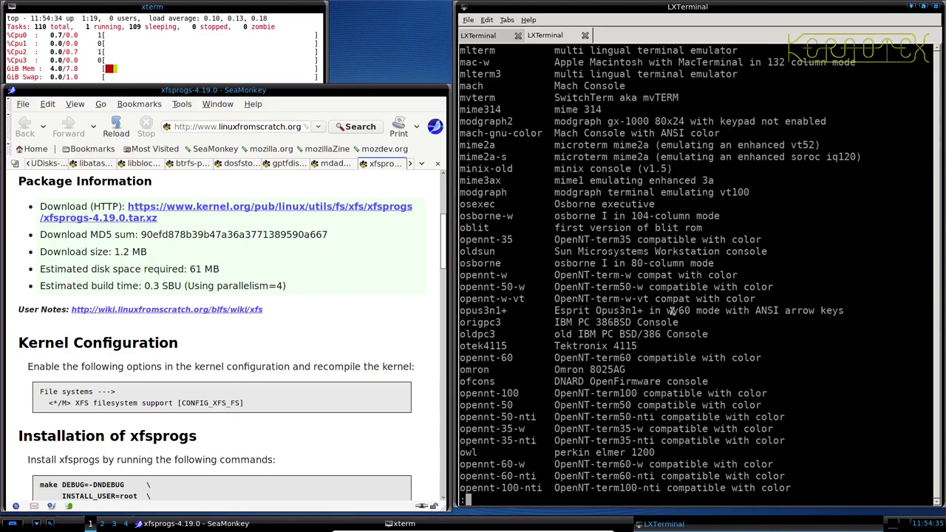
scroll(671, 311, down, 15)
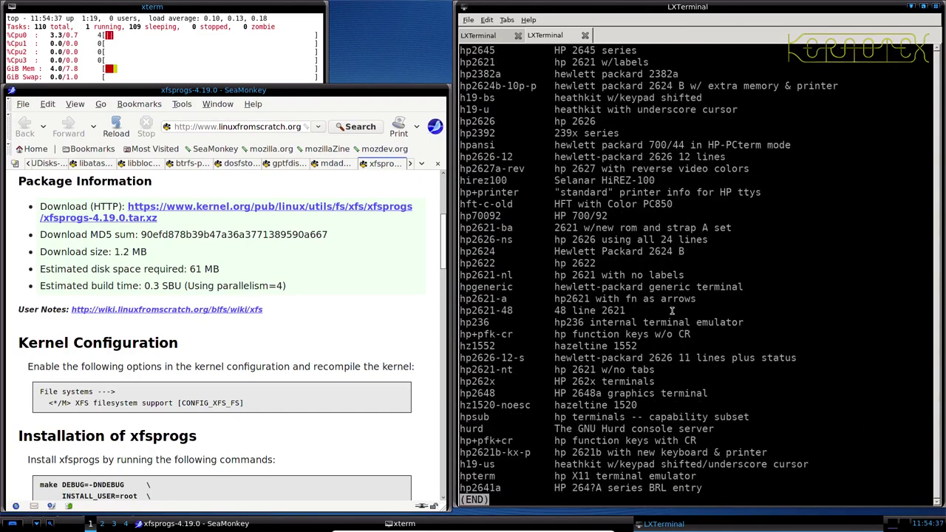
scroll(671, 311, up, 15)
scroll(671, 312, down, 8)
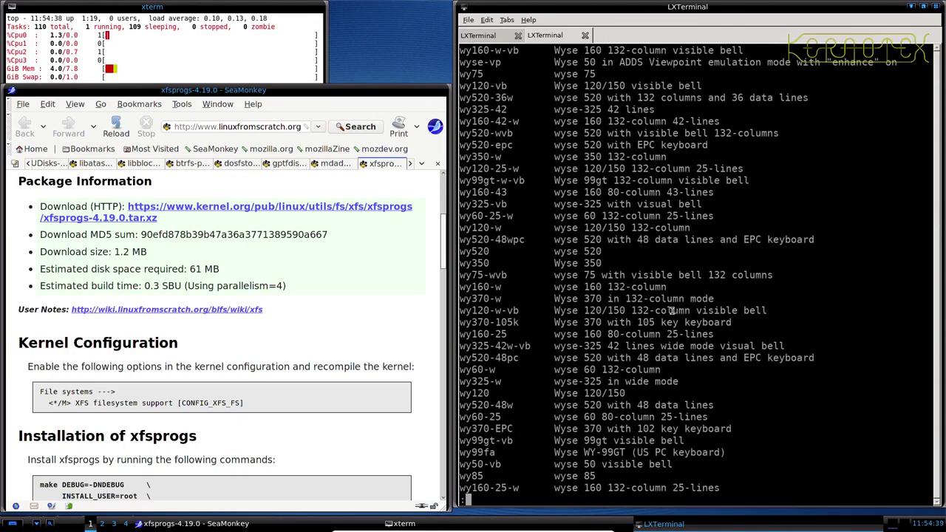
scroll(671, 311, down, 8)
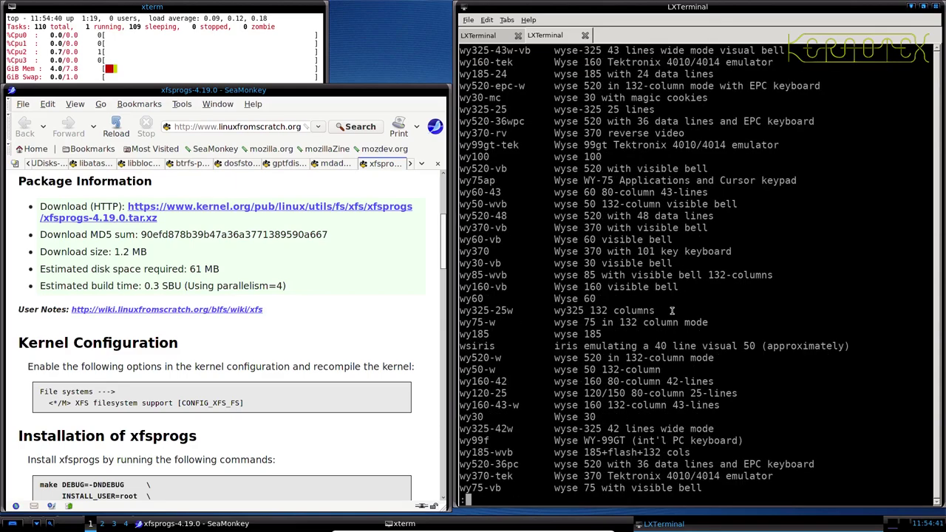
Quit the pager and change the TERM export to ansi
key(q)
key(Up)
key(Up)
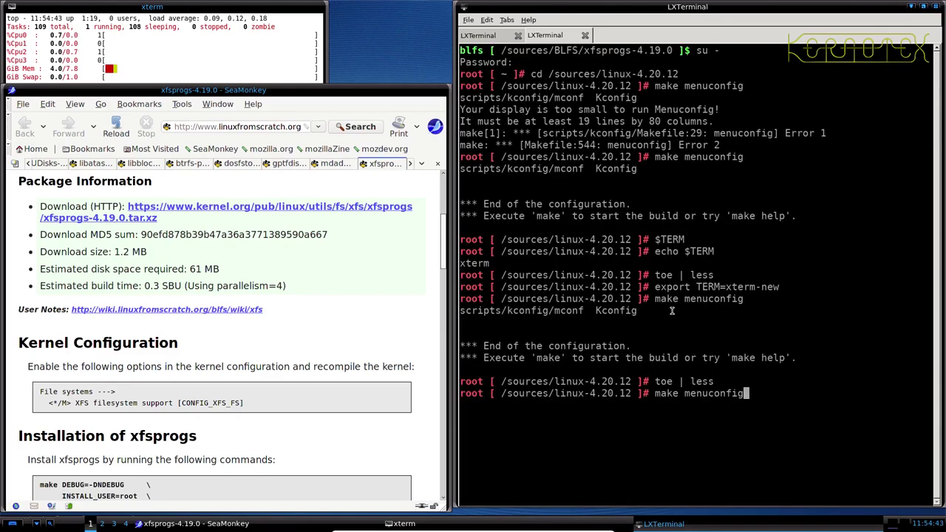
key(Up)
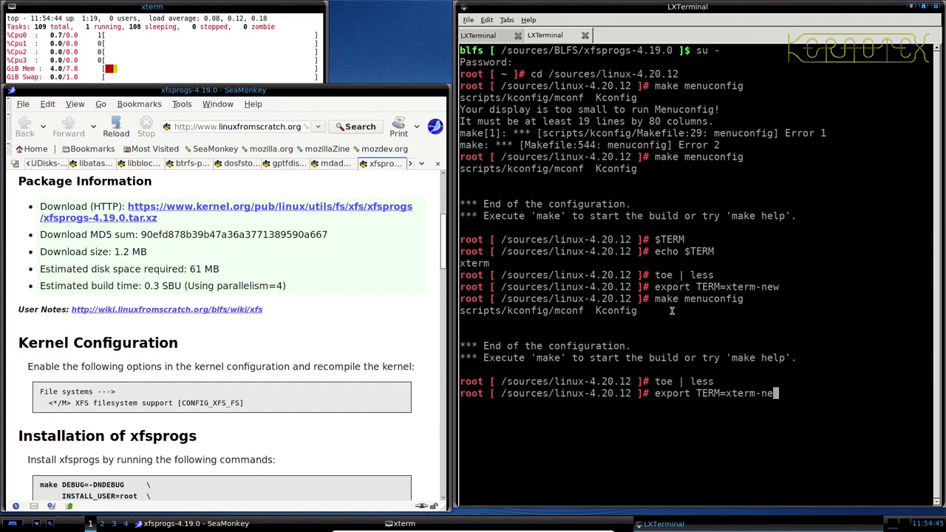
key(BackSpace)
key(BackSpace)
key(BackSpace)
key(BackSpace)
key(BackSpace)
key(BackSpace)
key(BackSpace)
key(BackSpace)
text(ansi)
key(Return)
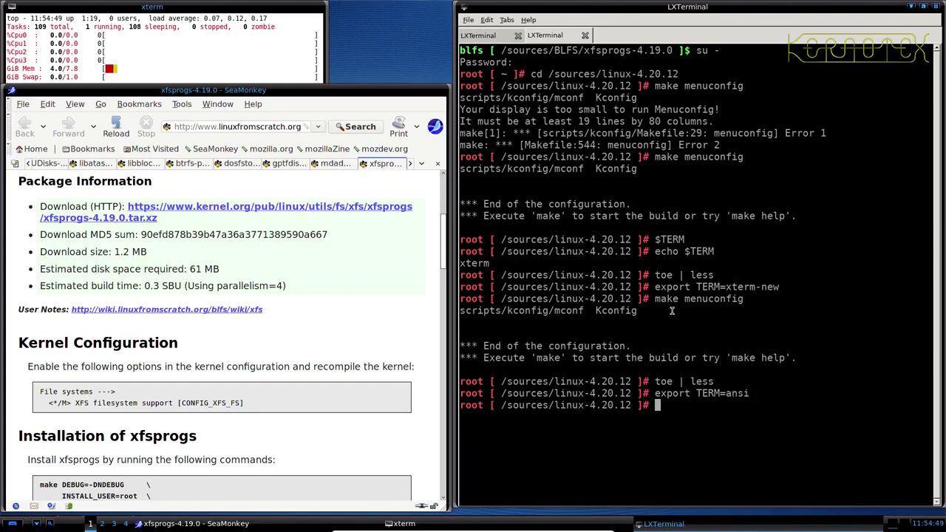
Run make menuconfig under ansi, exit it, and reopen toe | less
key(Up)
key(Up)
key(Up)
key(Return)
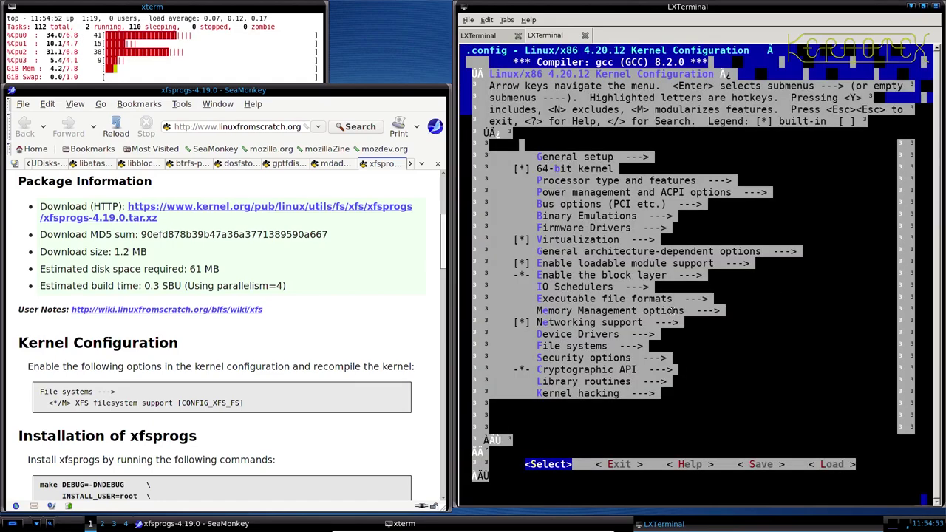
key(Right)
key(Return)
key(Up)
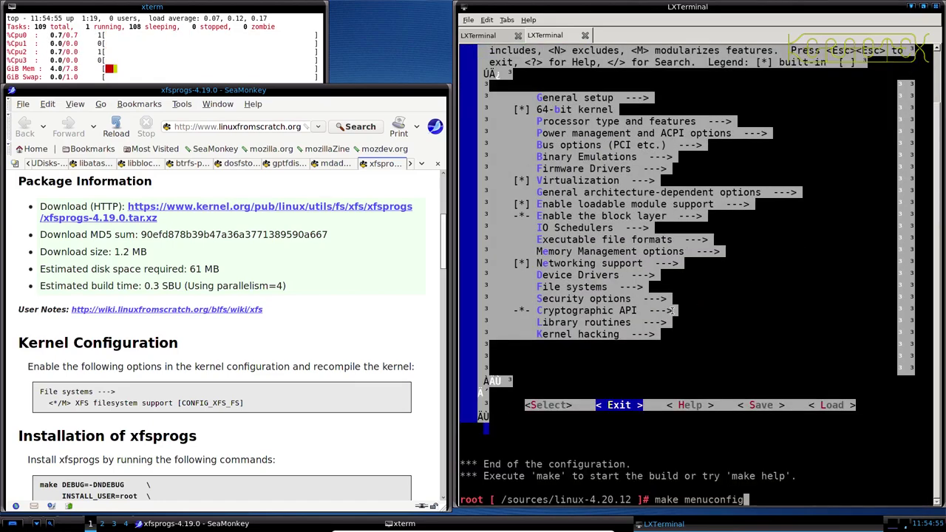
key(Up)
key(Up)
key(Return)
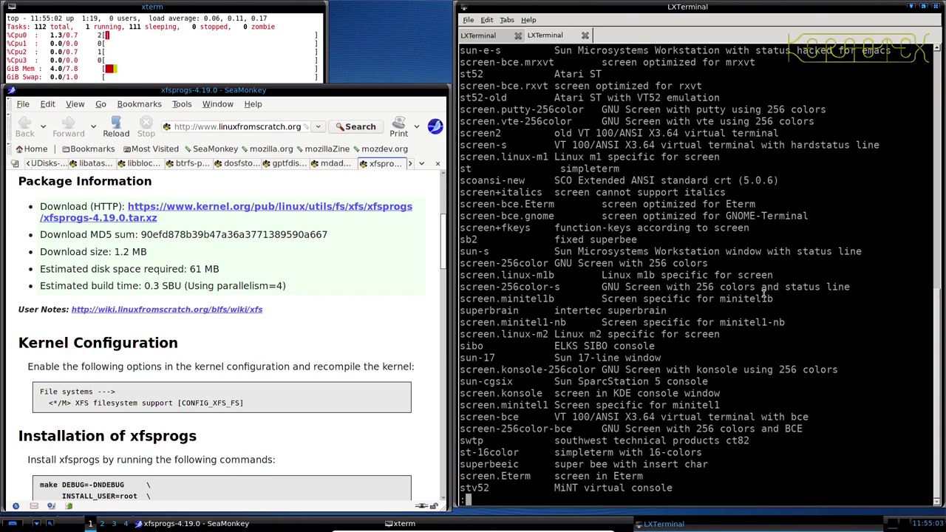
Page down the terminfo list, search it for putty, and jump to the next match
key(Down)
key(Down)
key(Down)
key(Down)
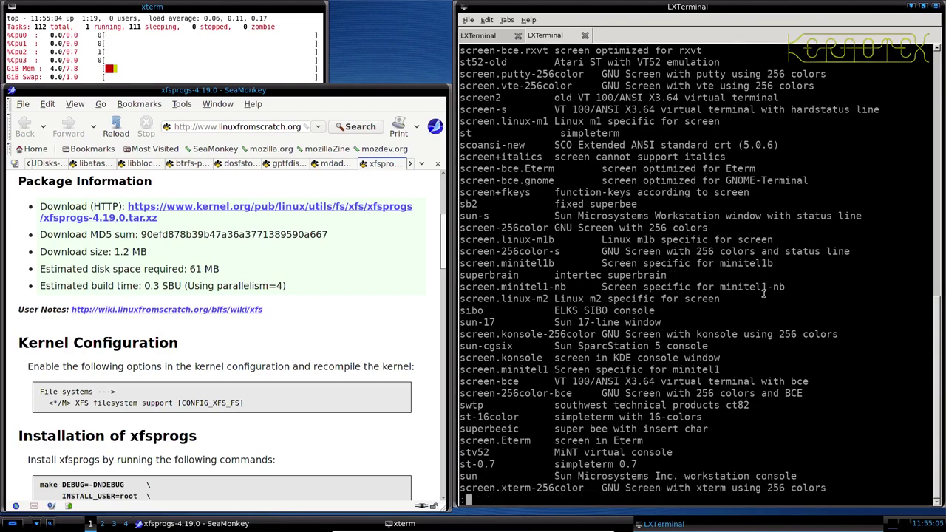
key(Down)
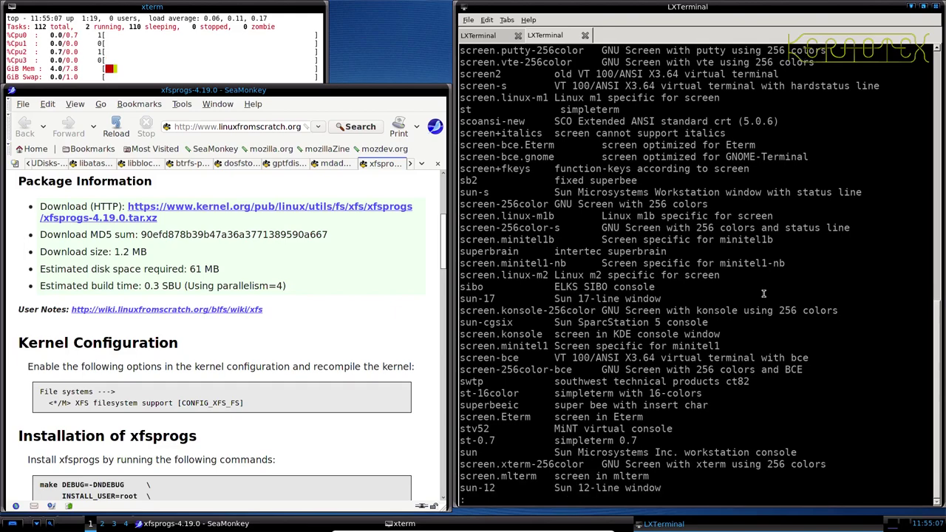
key(Down)
key(Down)
key(Down)
key(Down)
key(Down)
key(Down)
key(Down)
key(Down)
key(Down)
key(Down)
key(Down)
key(Down)
key(Down)
key(Down)
key(Down)
key(Down)
key(Down)
key(Down)
key(Down)
key(Down)
key(Down)
key(Down)
key(Down)
key(Down)
key(Down)
key(Down)
key(Down)
key(Down)
key(Down)
key(Down)
key(Down)
key(Down)
key(Down)
key(Down)
key(Down)
key(Down)
key(Down)
key(Down)
key(Down)
key(Down)
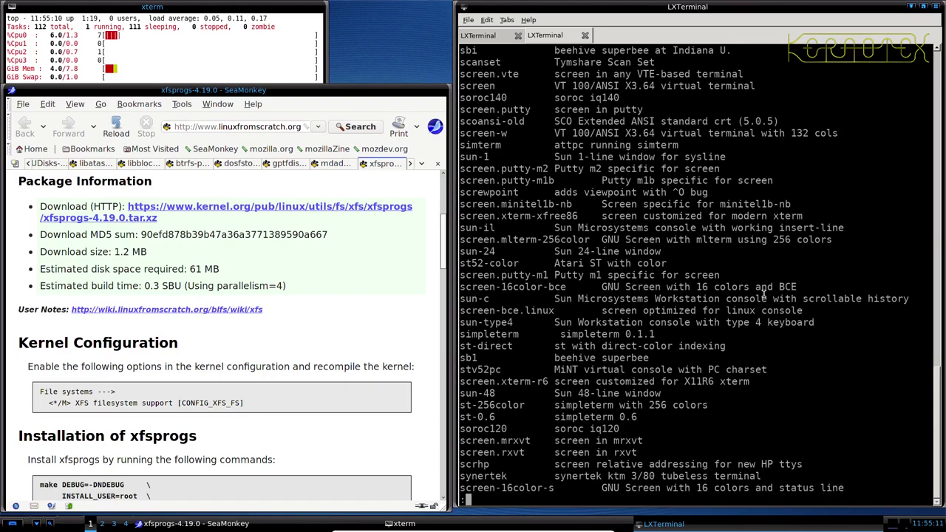
key(Down)
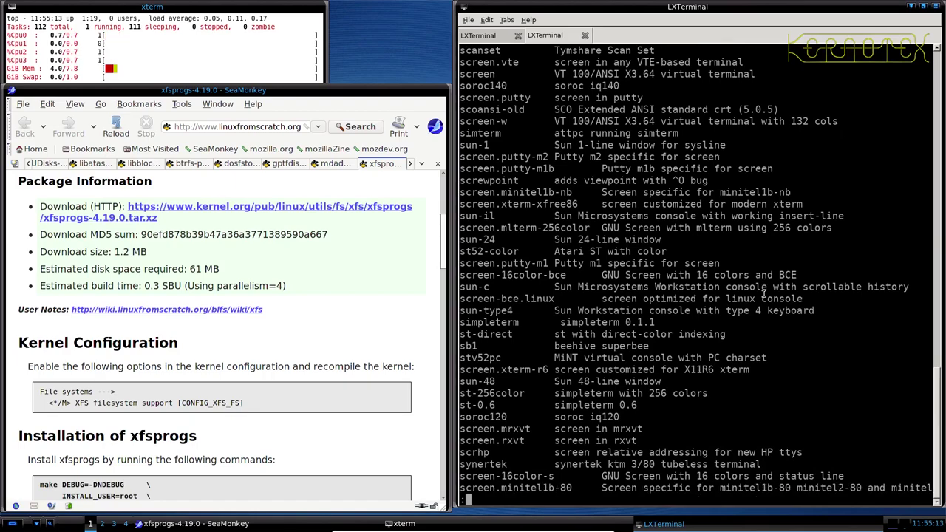
key(Down)
key(Down)
key(Down)
key(Down)
key(Down)
key(Down)
key(Down)
key(Down)
key(Down)
key(Down)
key(Down)
key(Down)
key(Down)
key(Down)
key(Down)
key(Down)
key(Down)
key(Down)
key(Down)
key(Down)
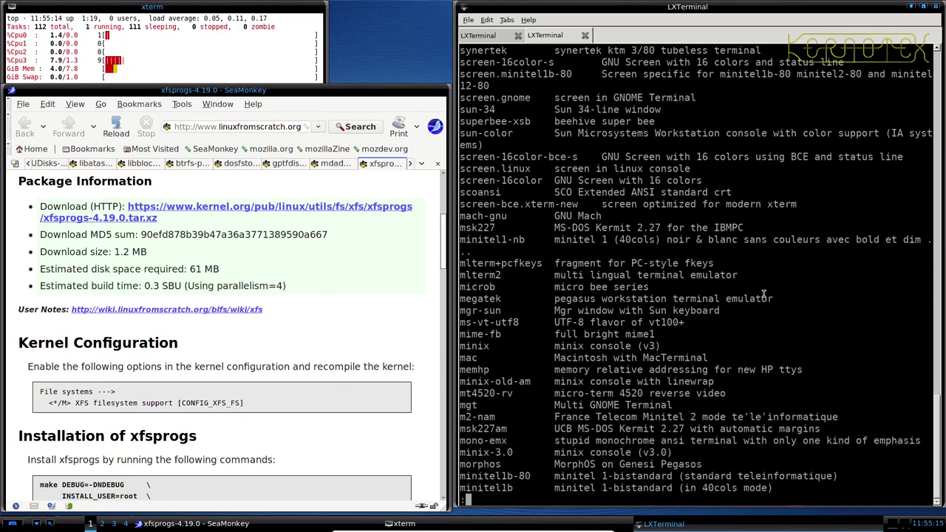
key(Down)
key(Down)
key(Down)
key(Down)
key(Down)
key(Down)
key(Down)
key(Down)
key(Down)
key(Down)
key(Down)
key(Down)
key(Down)
key(Down)
key(Down)
key(Down)
key(Down)
key(Down)
key(Down)
key(Down)
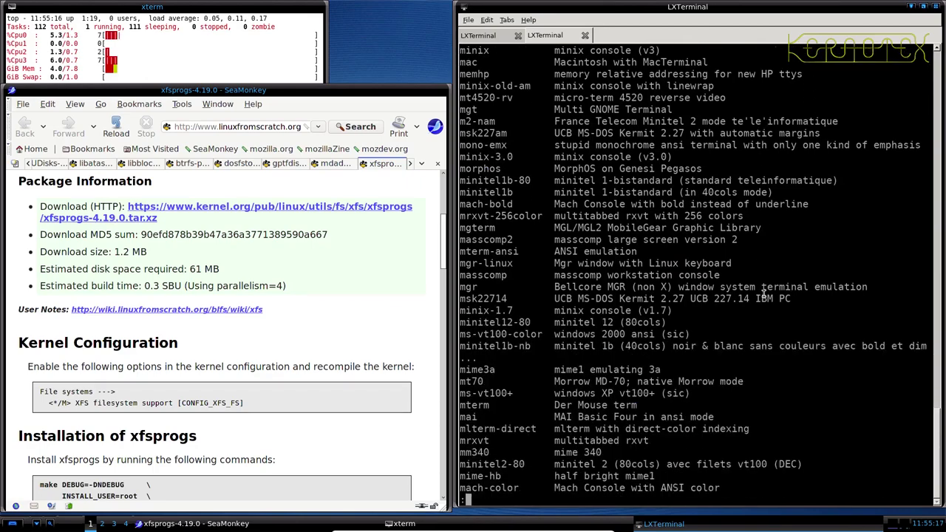
key(Down)
key(Down)
key(Down)
key(Down)
key(Down)
key(Down)
key(Down)
key(Down)
key(Down)
key(Down)
key(Down)
key(Down)
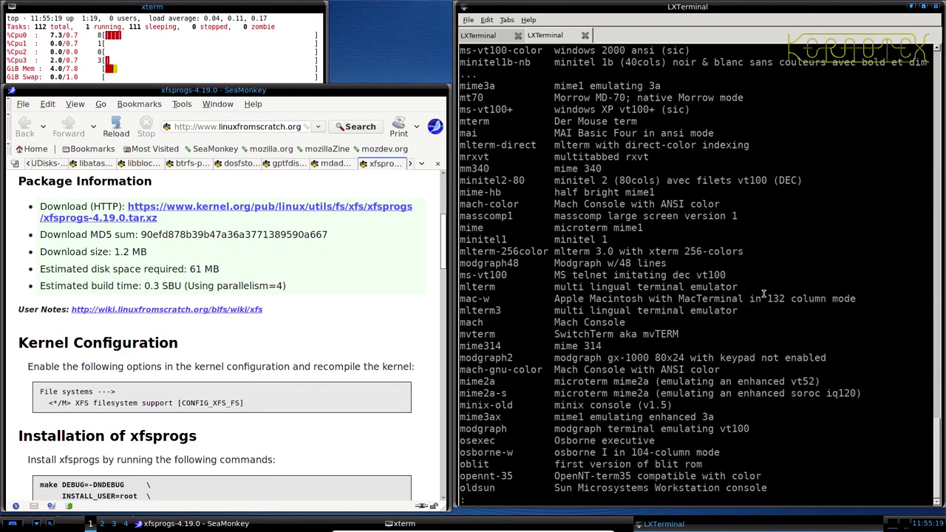
key(slash)
text(putty)
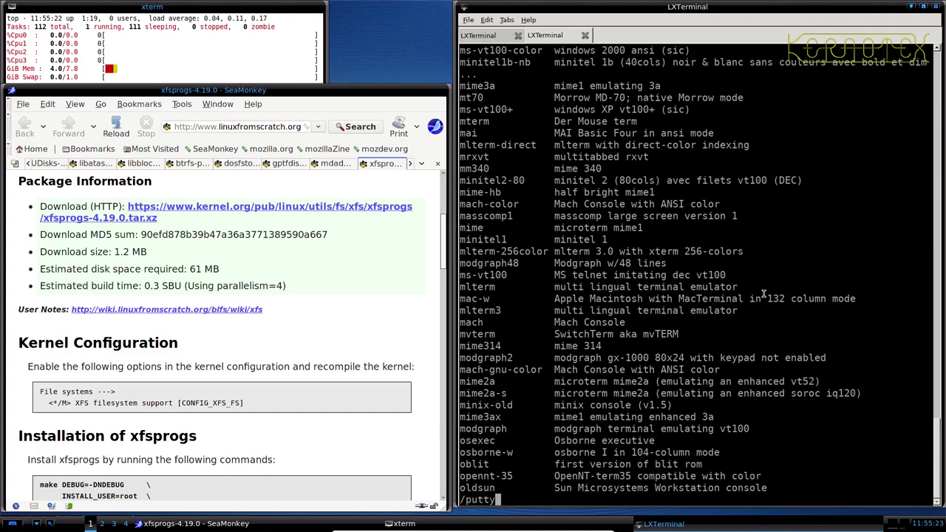
key(Return)
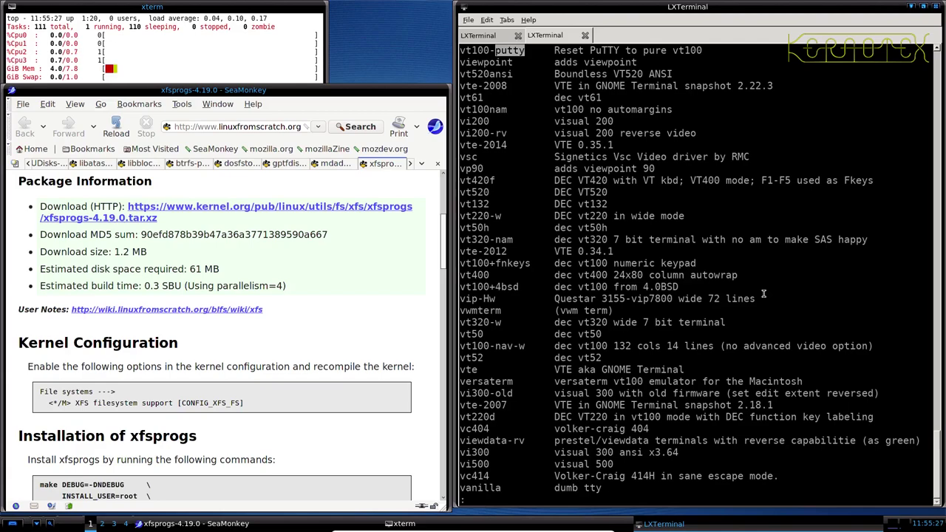
key(n)
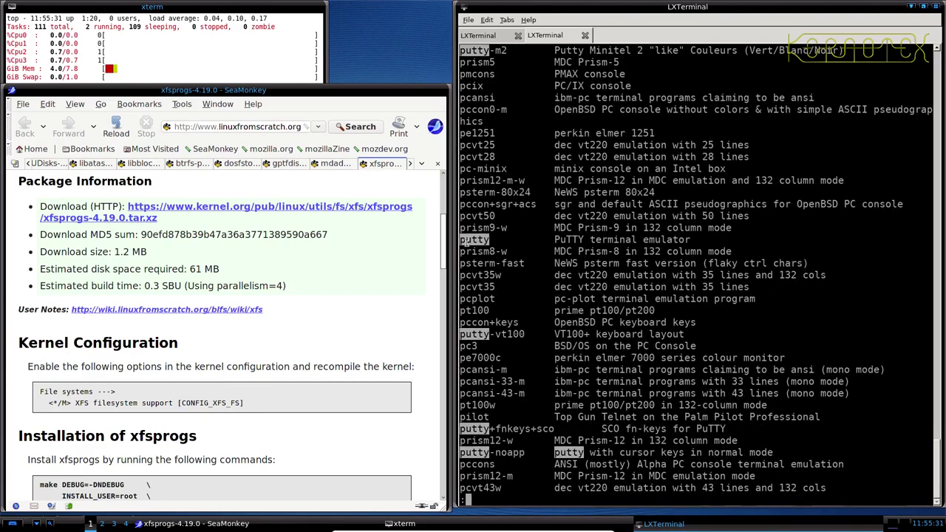
Quit the pager, export TERM=putty, and launch make menuconfig again
key(q)
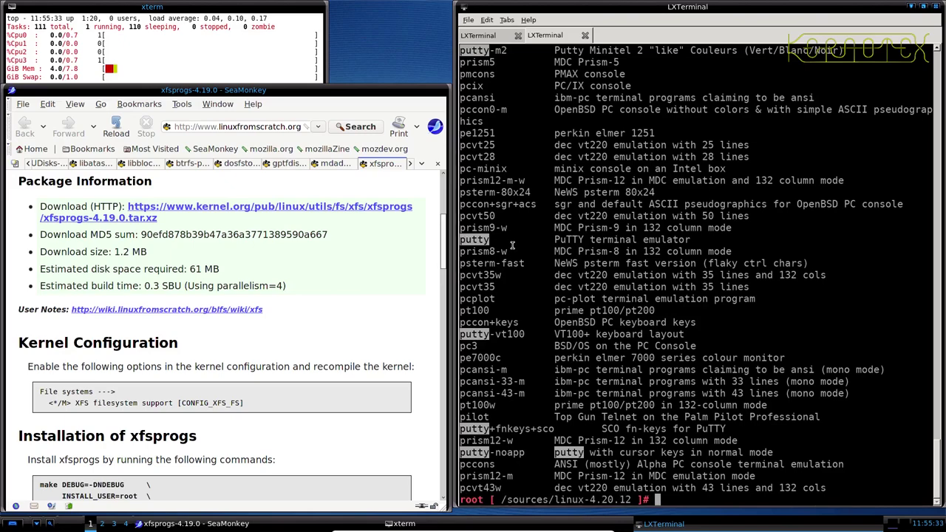
key(Up)
key(Up)
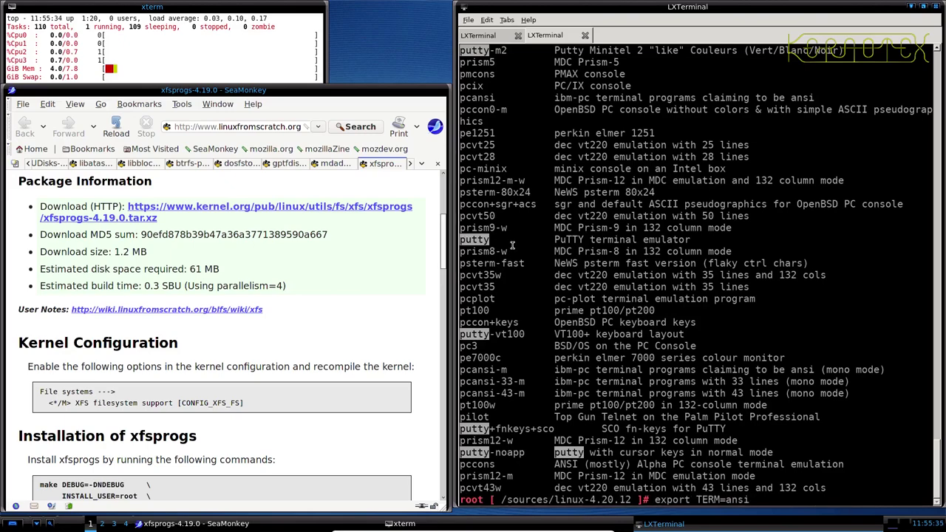
key(BackSpace)
key(BackSpace)
key(BackSpace)
key(BackSpace)
text(putty)
key(Return)
text(make menuconfig)
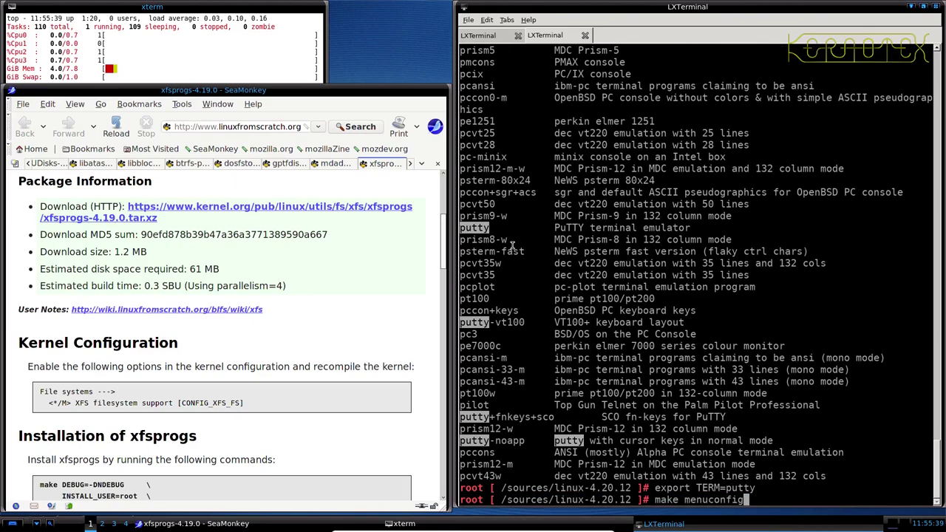
key(Return)
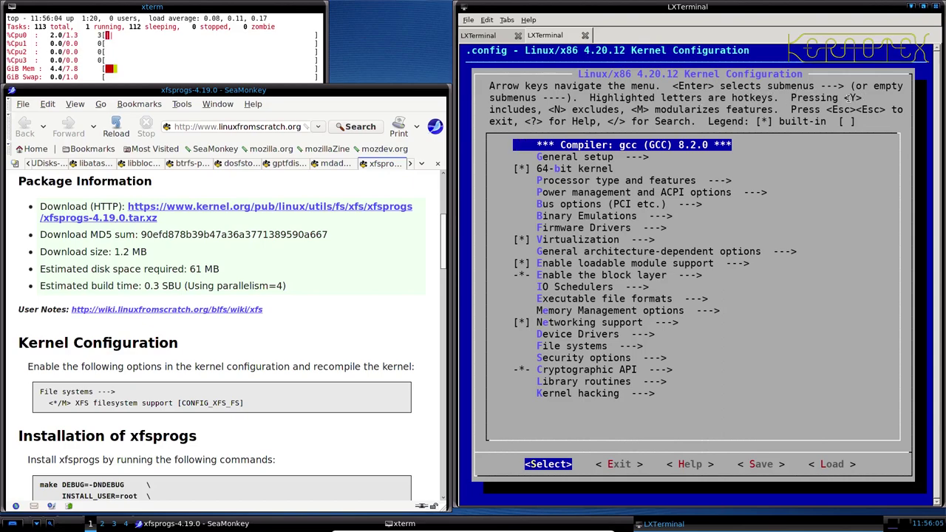
drag(872, 98, 905, 97)
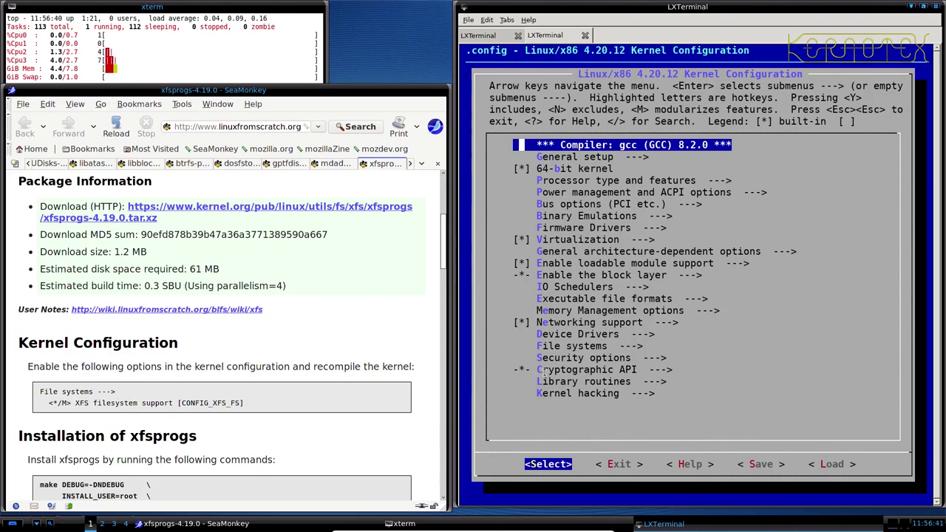
Under File systems, set XFS filesystem support to <M> and leave its Quota and Verbose Warnings sub-options off
key(Down)
key(Down)
key(Down)
key(Down)
key(Down)
key(Down)
key(Down)
key(Down)
key(Down)
key(Down)
key(Down)
key(Down)
key(Down)
key(Down)
key(Down)
key(Down)
key(Down)
key(Down)
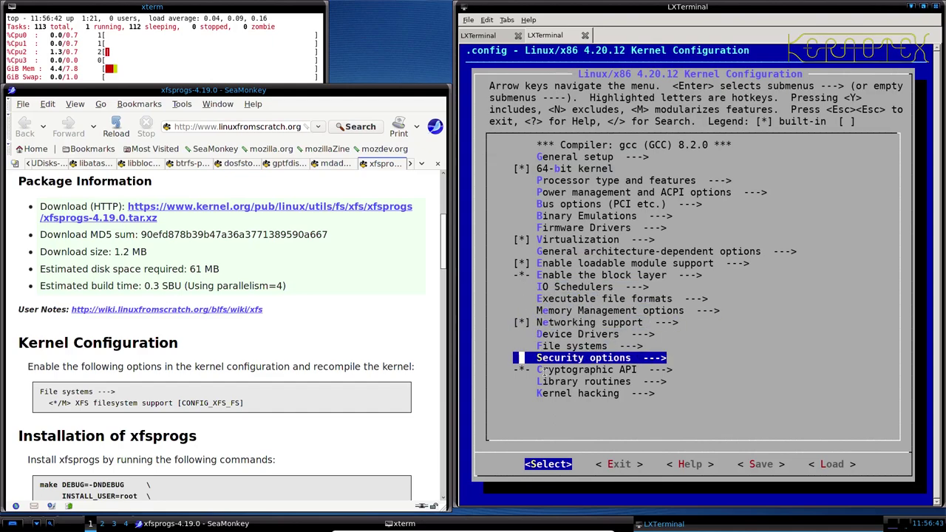
key(Up)
key(Return)
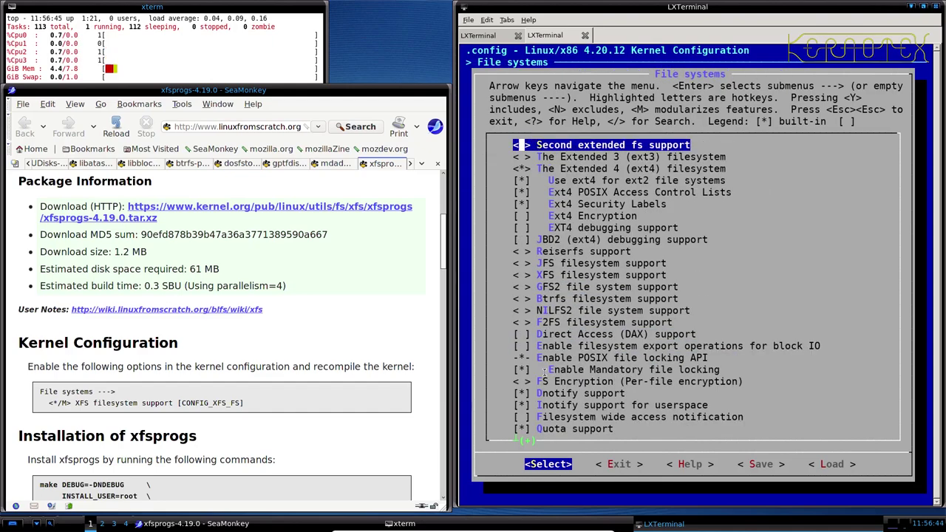
key(Down)
key(Down)
key(Down)
key(Down)
key(Down)
key(Down)
key(Down)
key(Down)
key(Down)
key(Down)
key(Down)
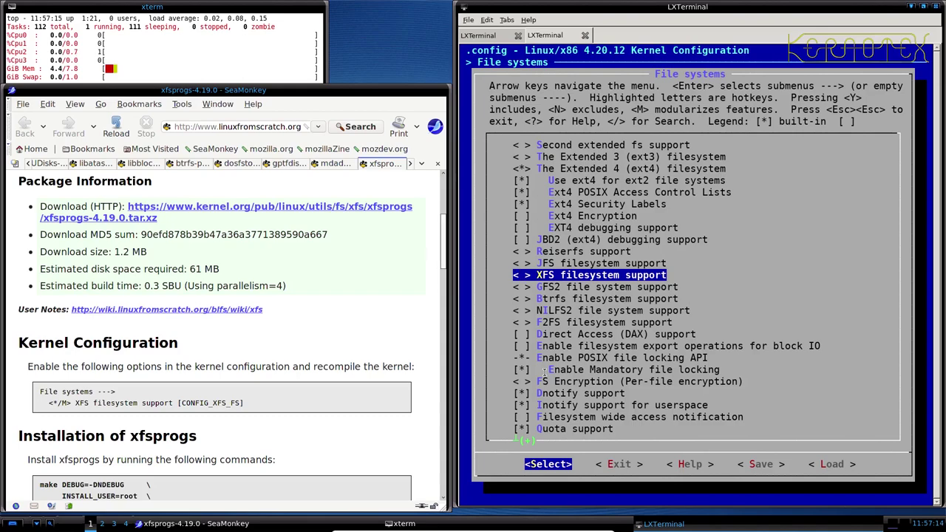
key(m)
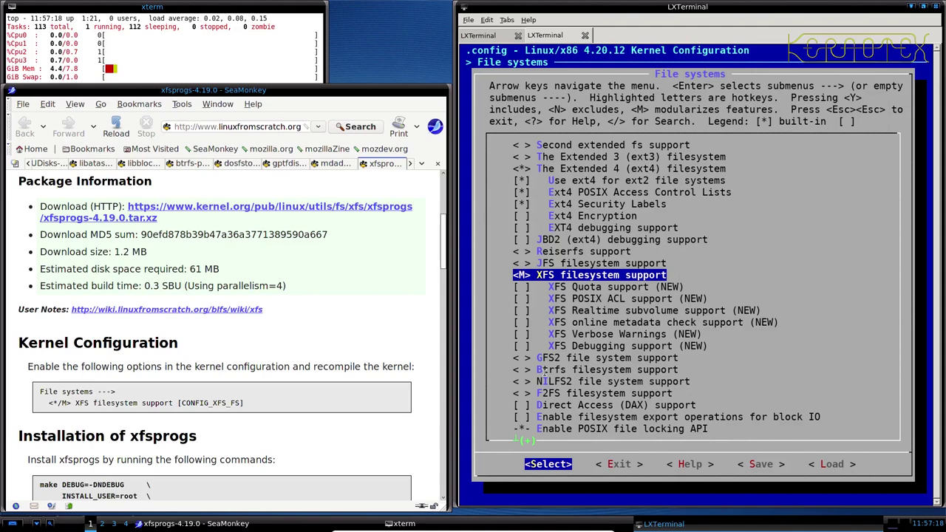
key(Down)
key(Down)
key(Down)
key(Down)
key(Down)
key(Down)
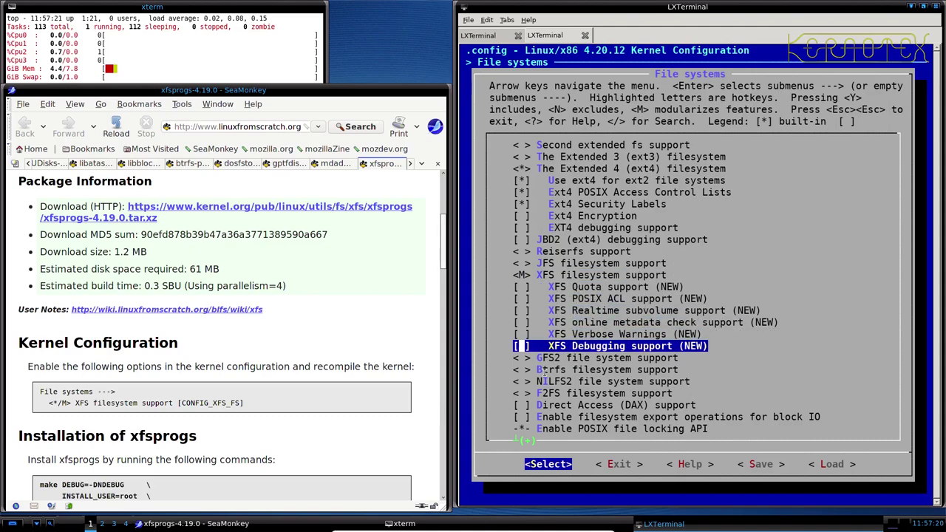
key(Up)
key(Up)
key(Up)
key(Up)
key(Up)
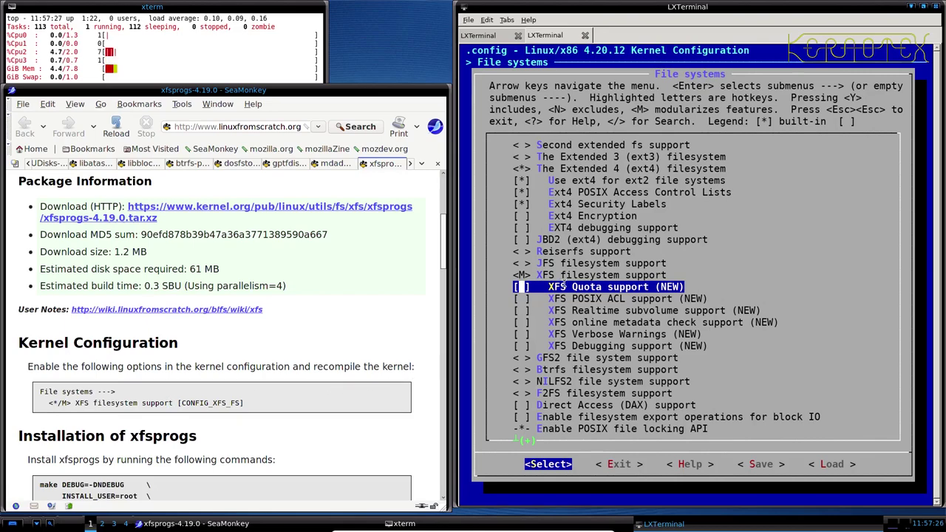
key(Down)
key(Down)
key(Down)
key(Down)
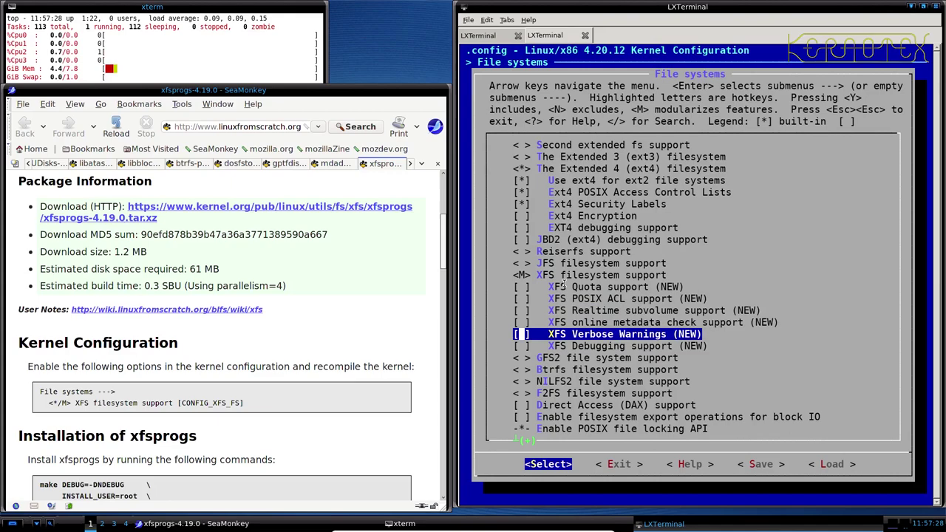
key(Up)
key(Up)
key(Up)
key(Up)
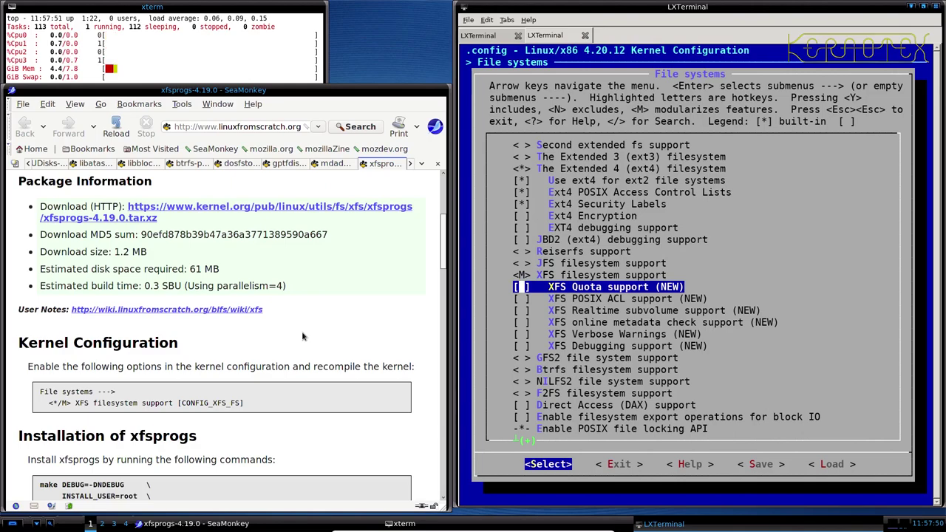
scroll(301, 336, down, 3)
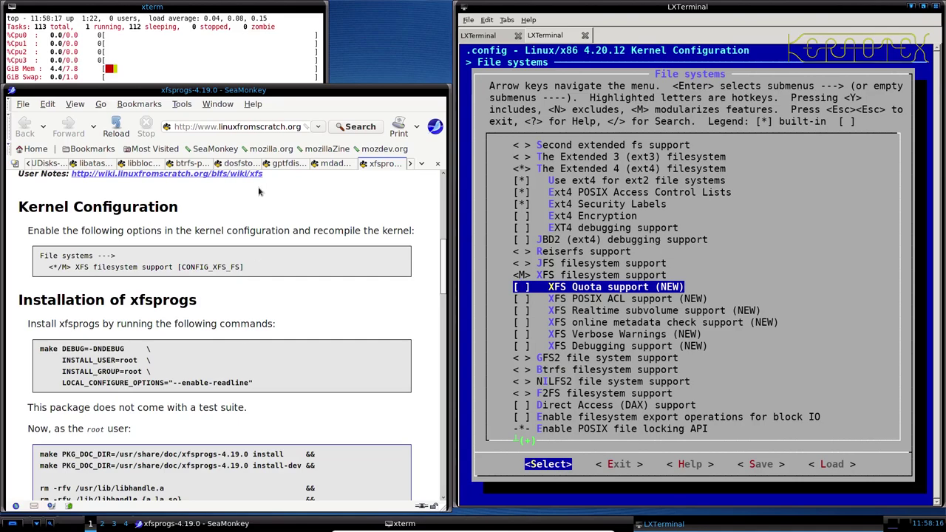
click(477, 35)
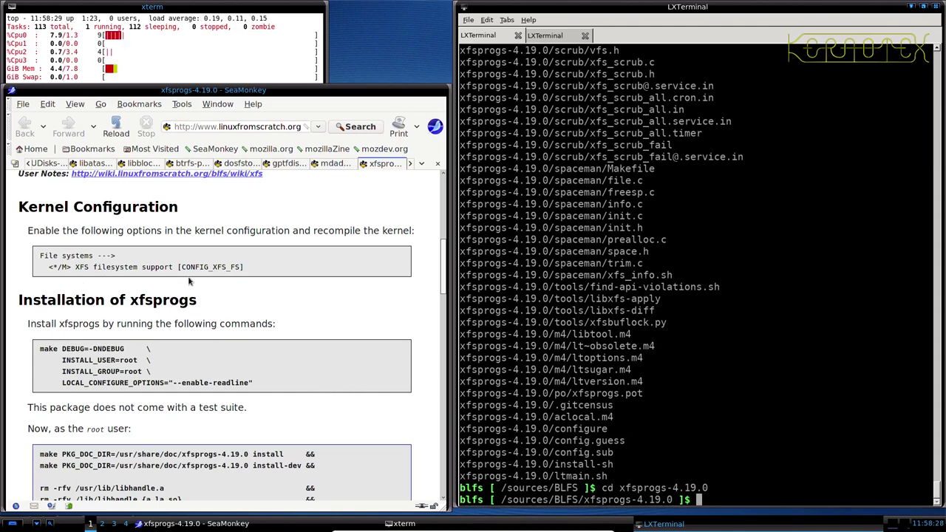
click(36, 348)
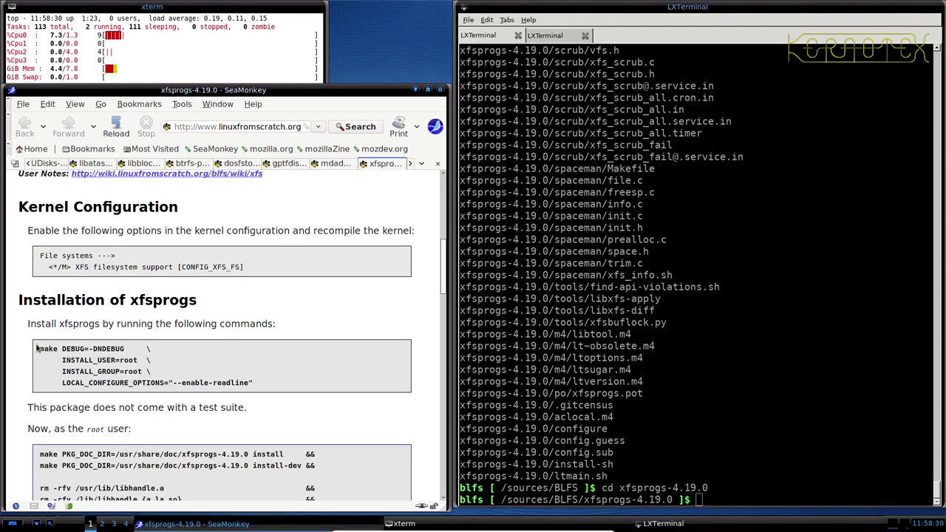
scroll(37, 348, down, 6)
scroll(35, 346, down, 2)
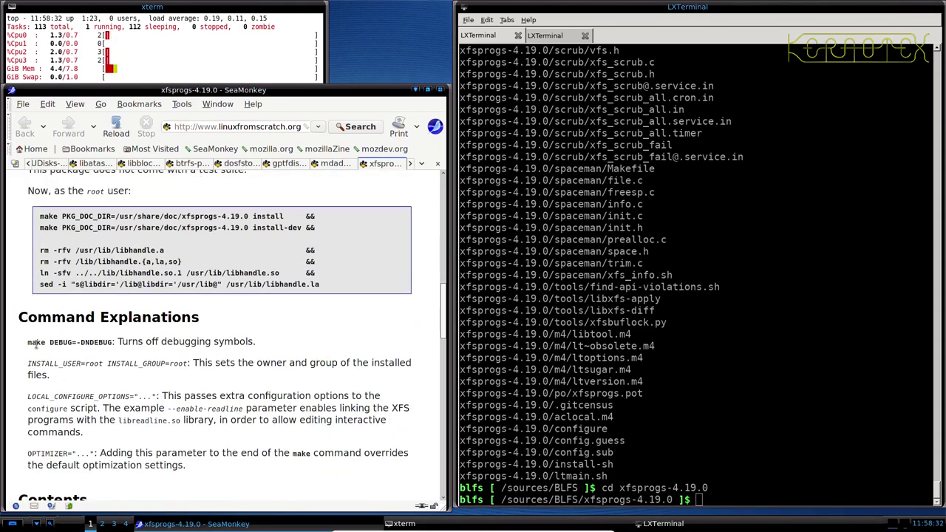
scroll(36, 343, up, 3)
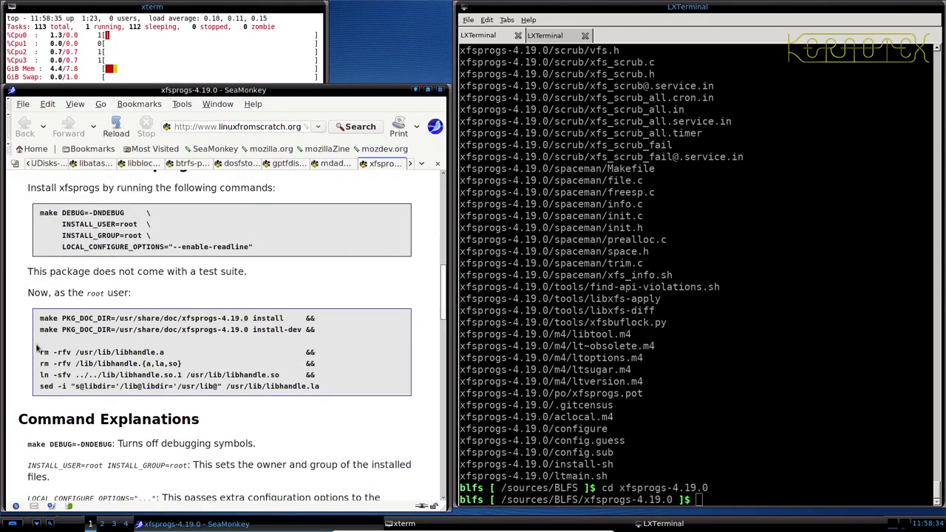
scroll(36, 348, down, 2)
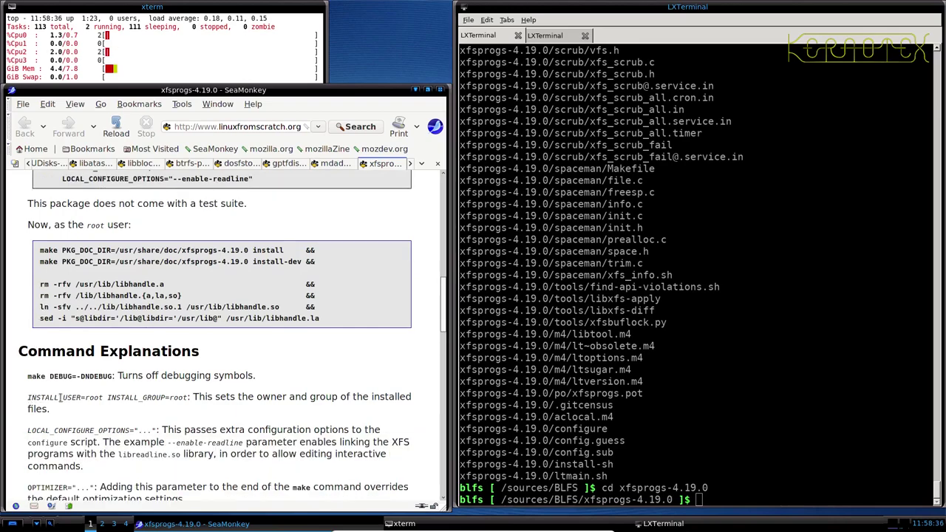
scroll(76, 397, up, 2)
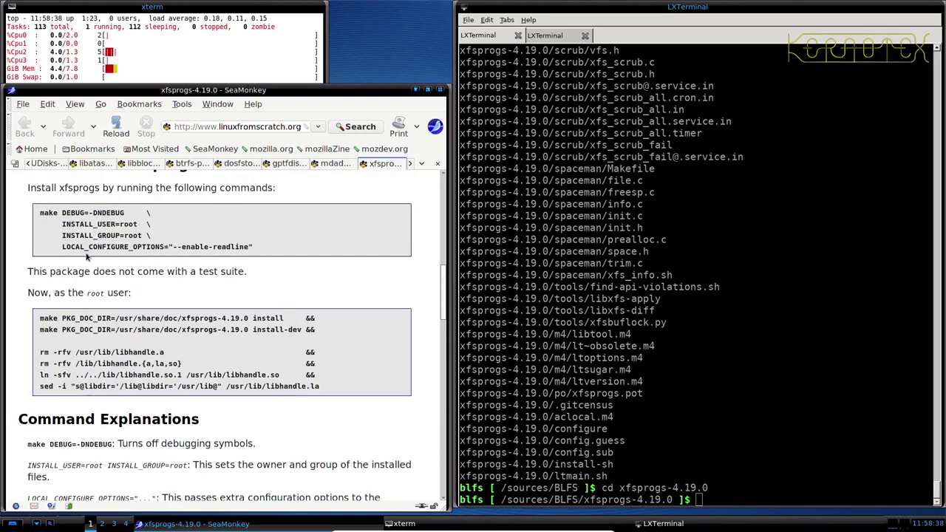
scroll(100, 339, down, 2)
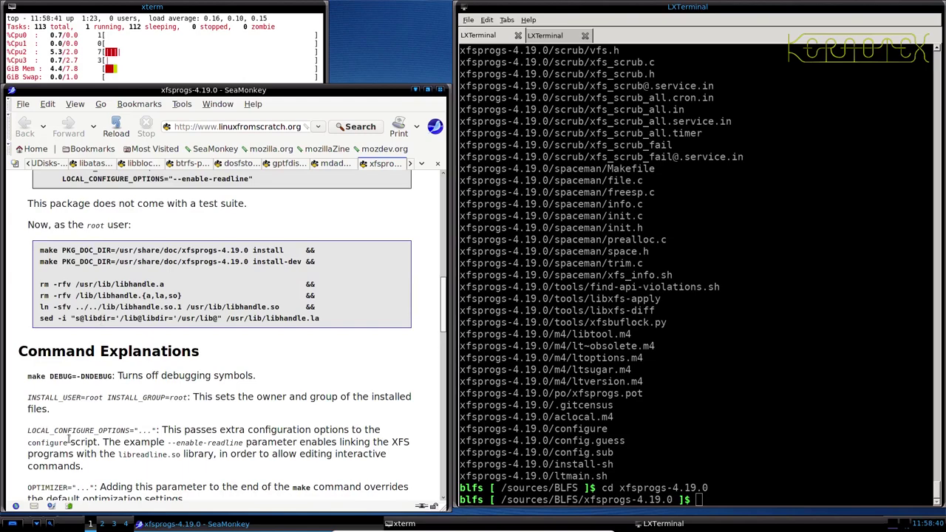
scroll(116, 431, up, 3)
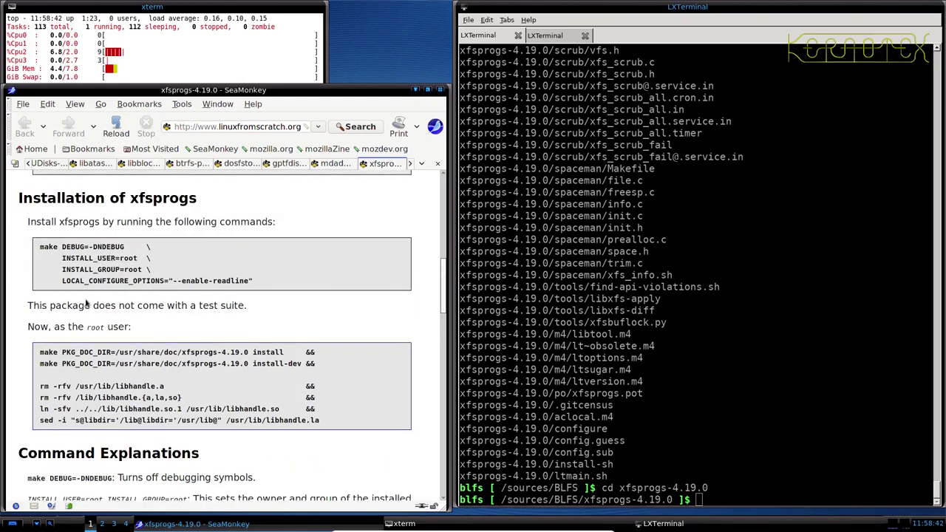
scroll(194, 352, down, 4)
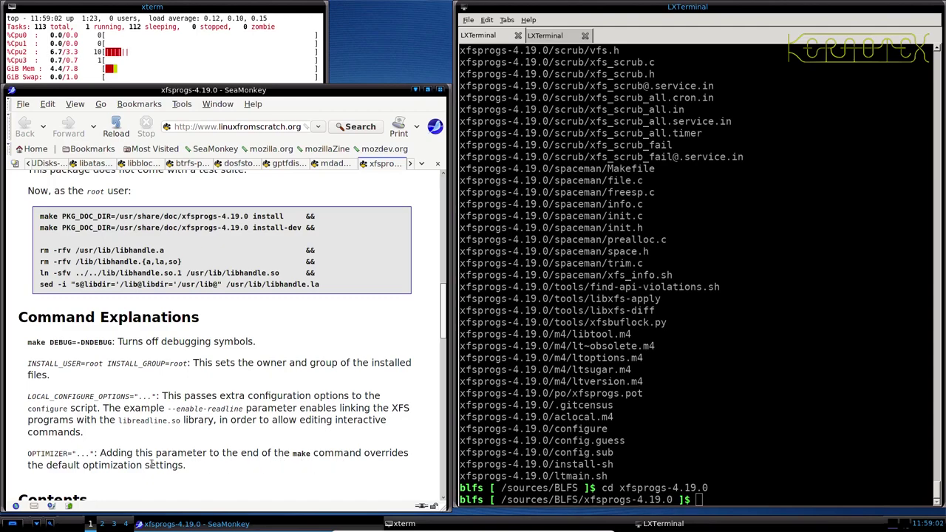
scroll(151, 464, up, 4)
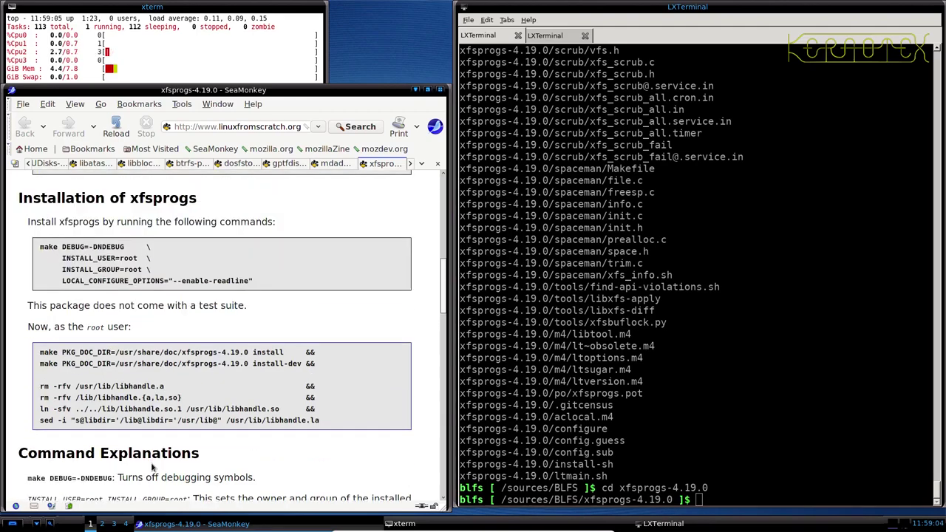
scroll(151, 467, down, 5)
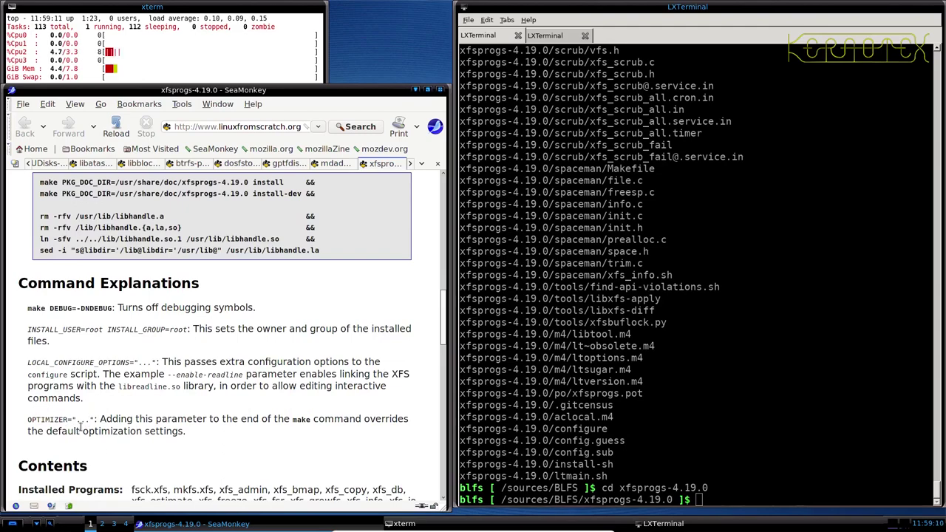
scroll(72, 429, up, 6)
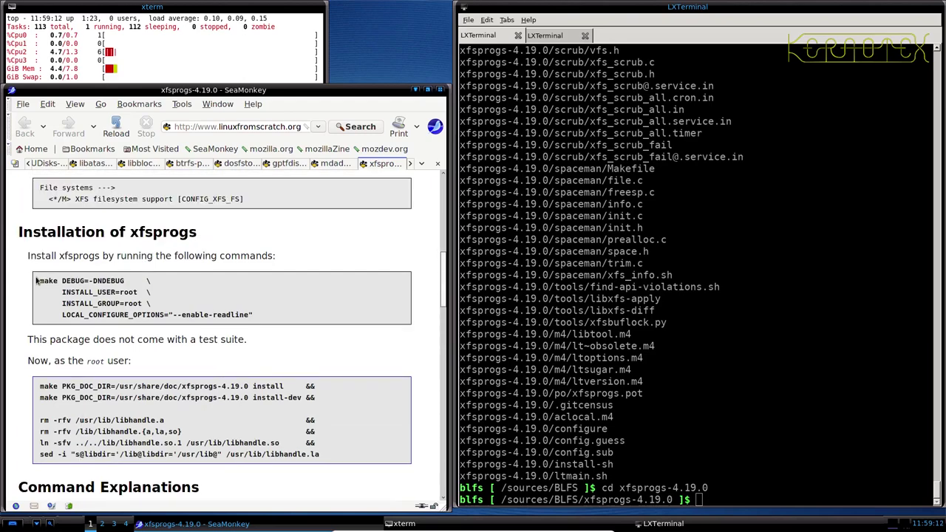
Copy the make DEBUG=-DNDEBUG build block from SeaMonkey into the terminal and run it
drag(39, 279, 261, 315)
key(ctrl+c)
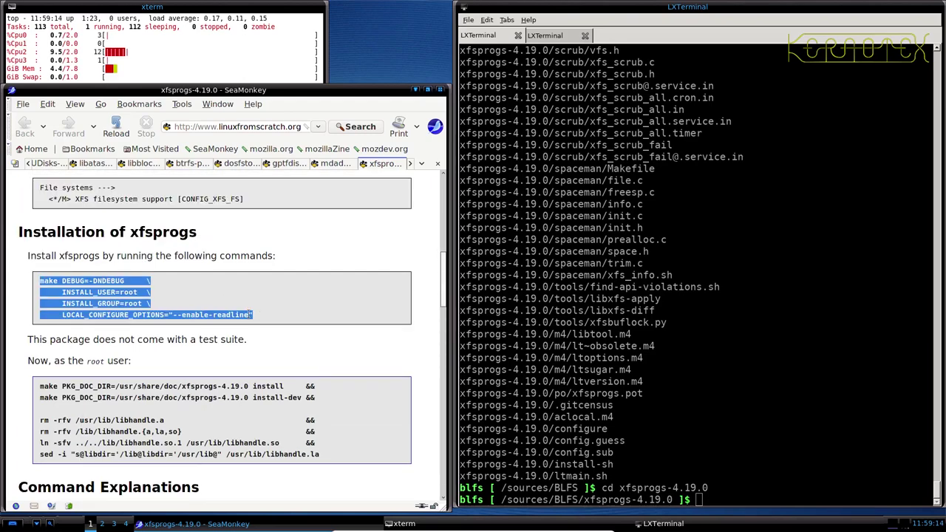
scroll(591, 315, up, 1)
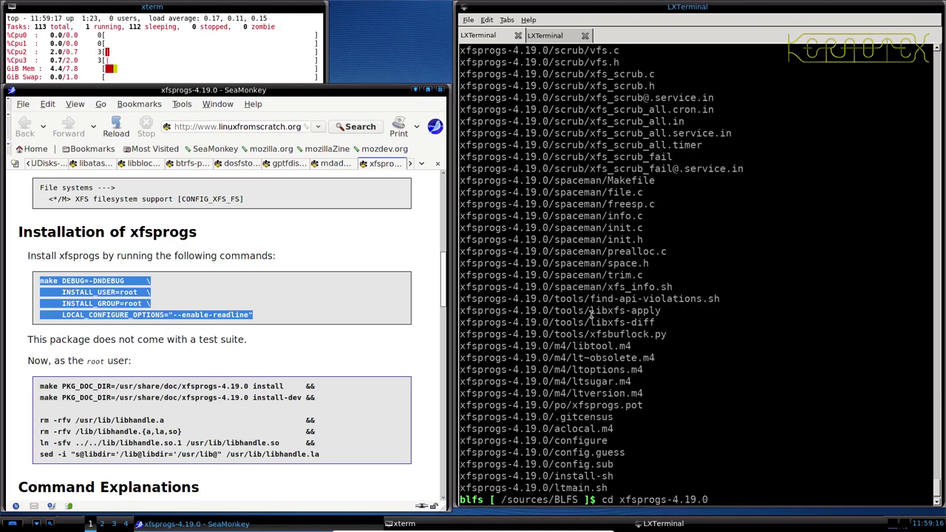
middle_click(591, 314)
click(591, 314)
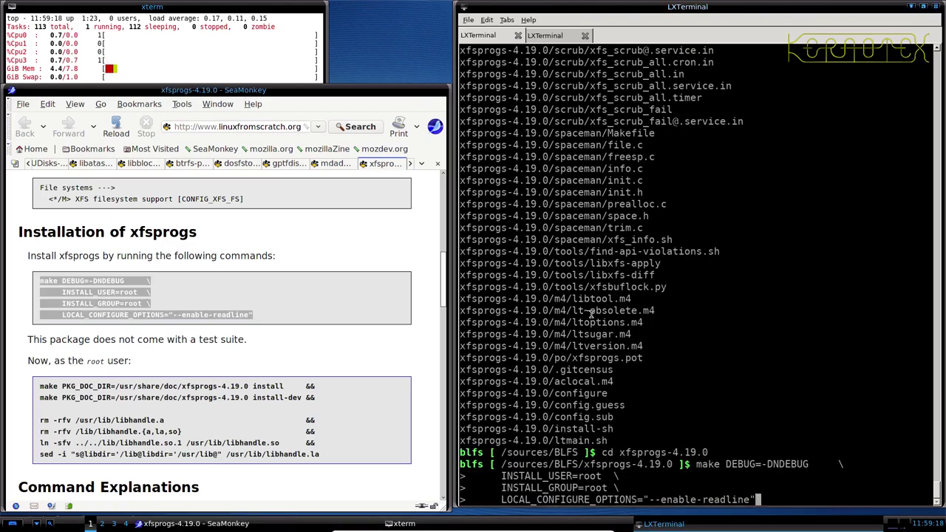
key(Return)
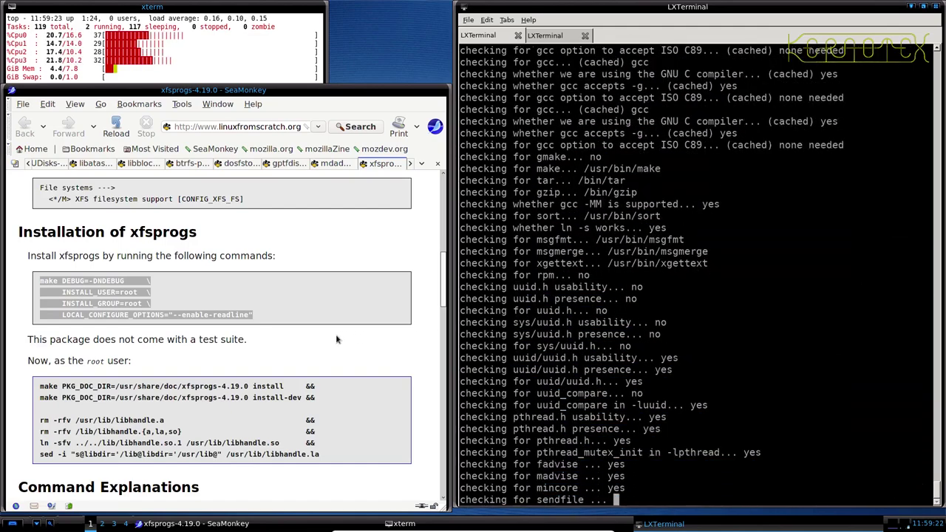
Select the root install command block on the xfsprogs page while the build runs
scroll(145, 397, down, 3)
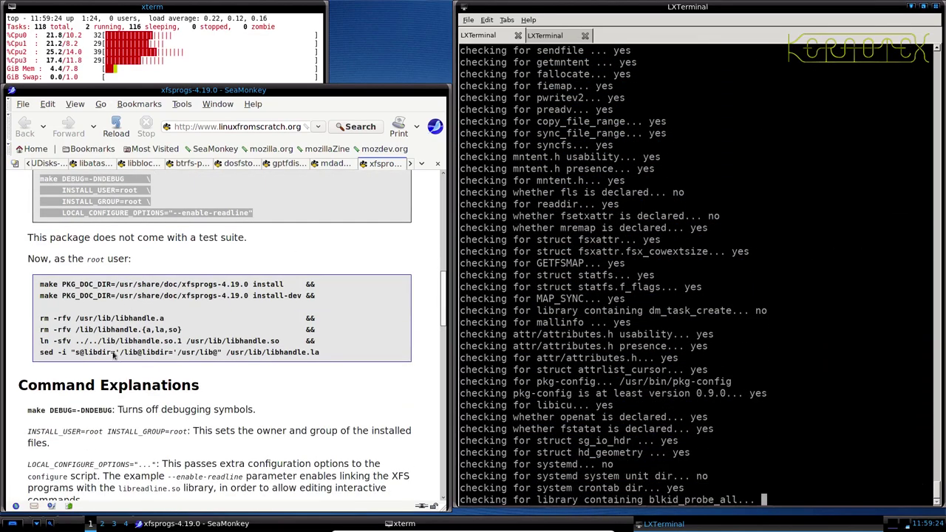
double_click(49, 284)
drag(117, 295, 322, 353)
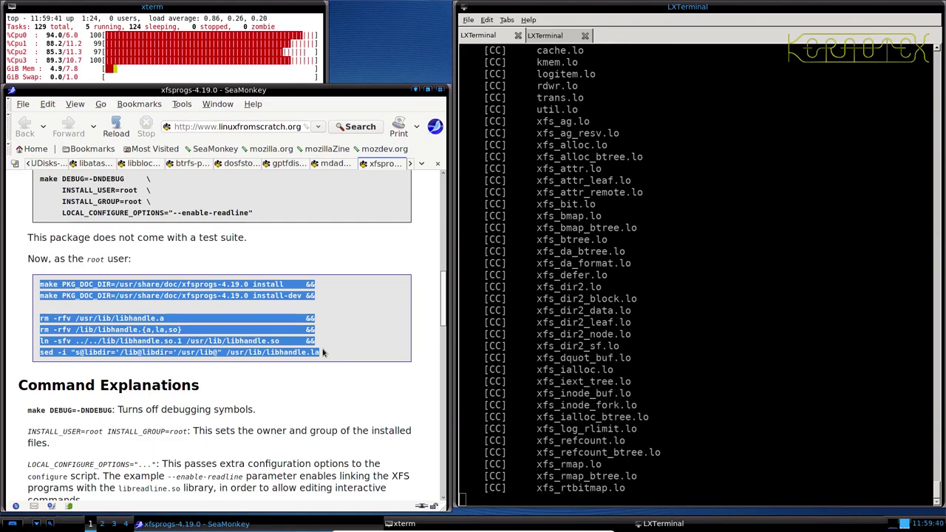
scroll(322, 353, down, 5)
scroll(322, 353, down, 6)
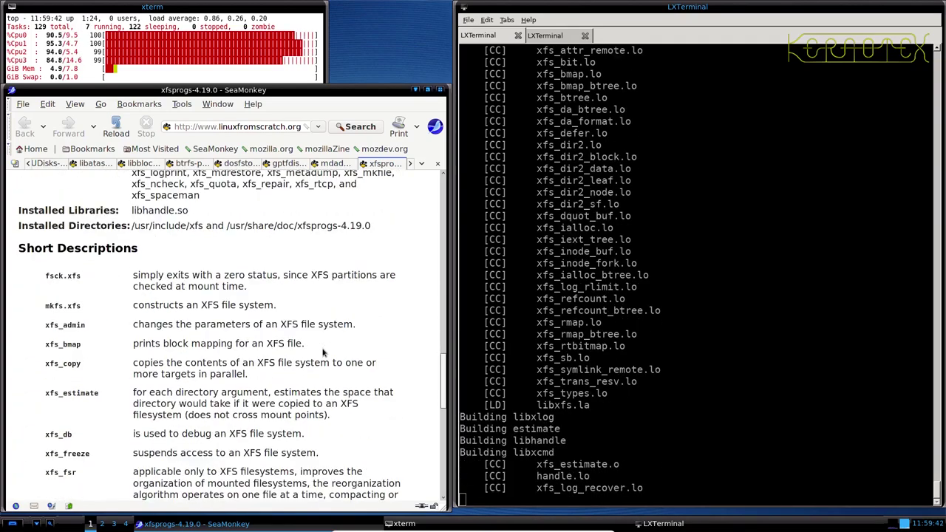
scroll(322, 352, up, 10)
scroll(322, 352, up, 3)
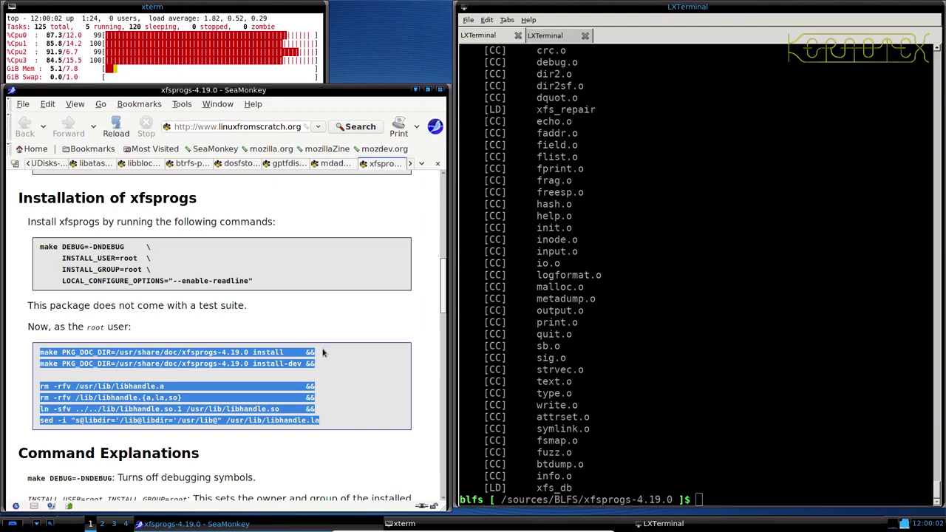
Install xfsprogs-4.19.0 as root via sudo -E su by pasting the install commands, then exit
click(599, 380)
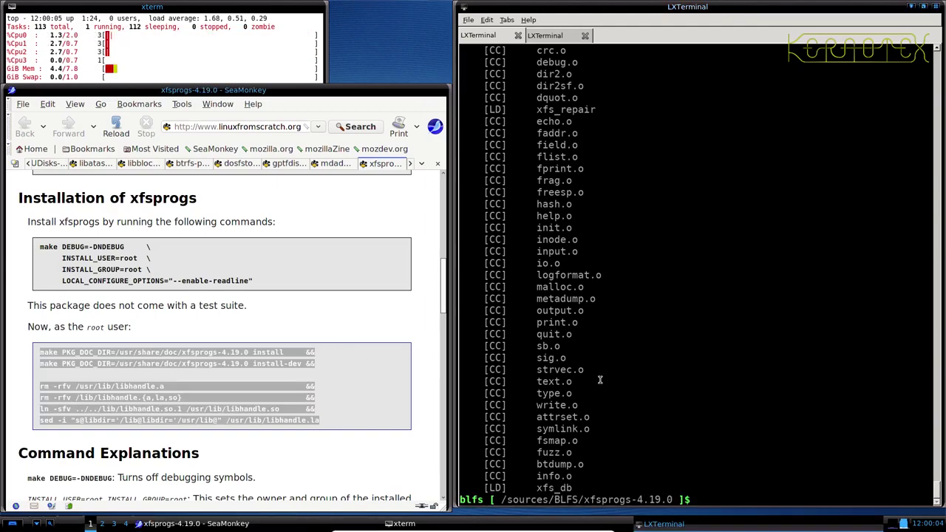
text(sudo -E)
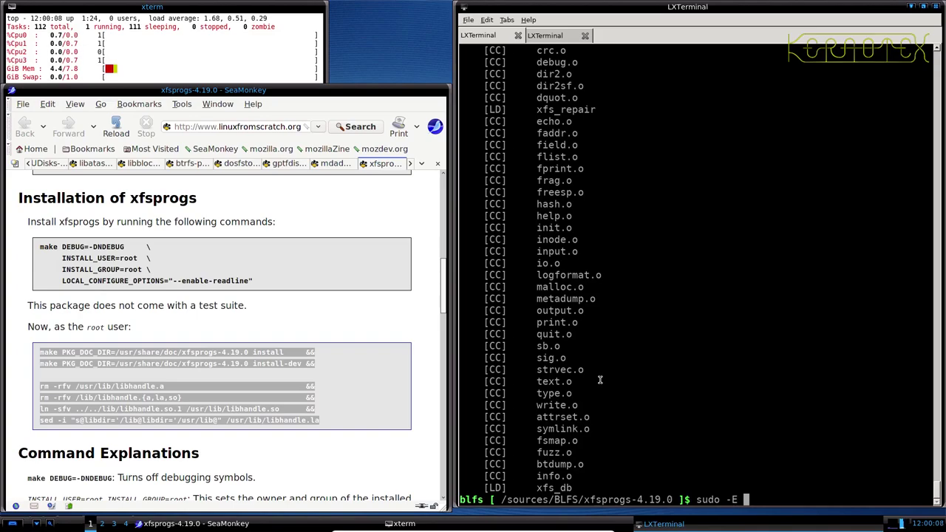
text( su)
key(Return)
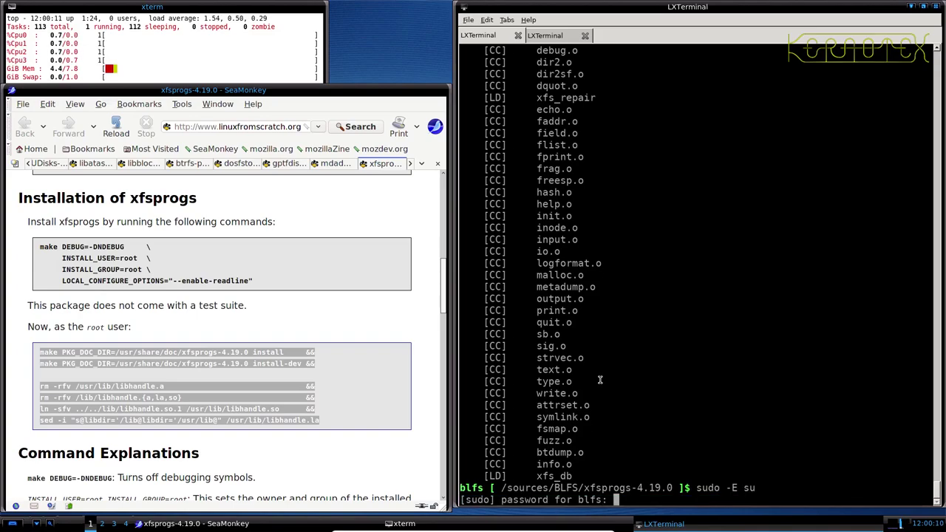
key(Return)
middle_click(600, 380)
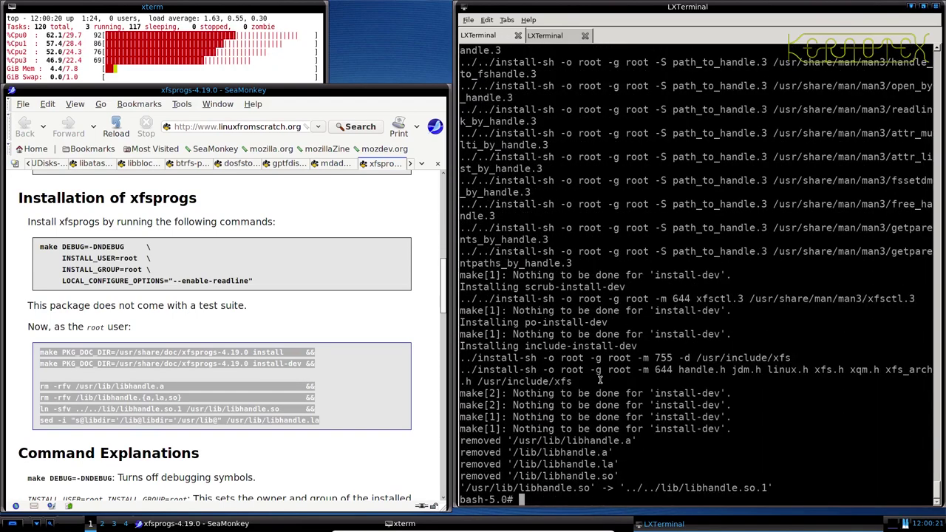
text(exit)
key(Return)
Delete the xfsprogs-4.19.0 source directory from /sources/BLFS
text(cd ..)
key(Return)
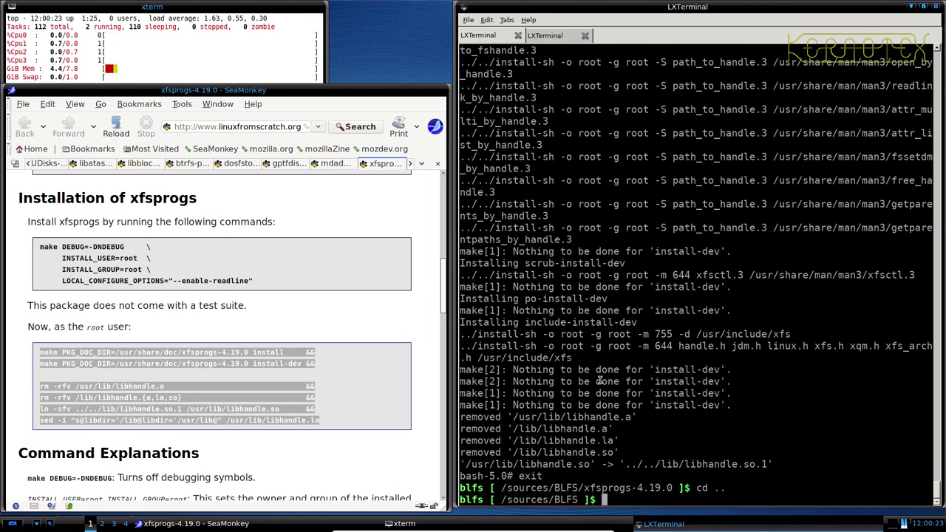
text(rm -Rf xfs)
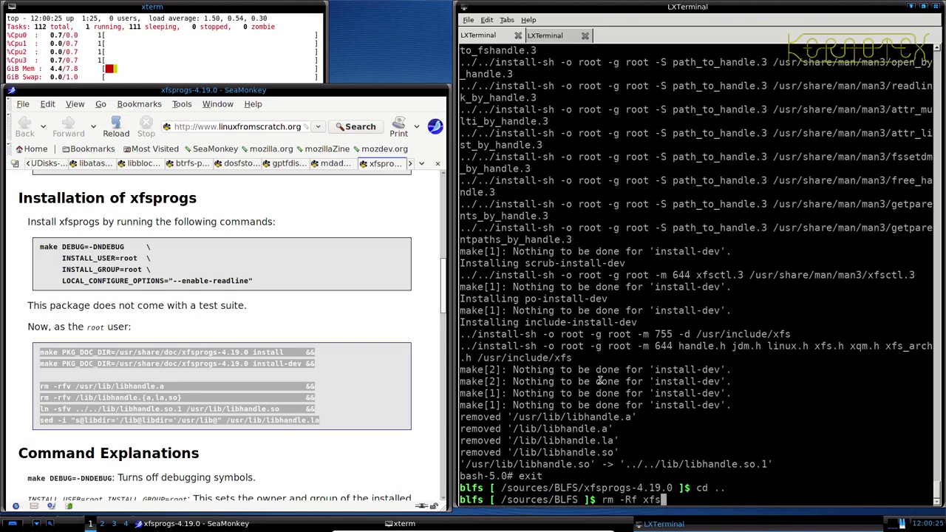
key(Tab)
key(Return)
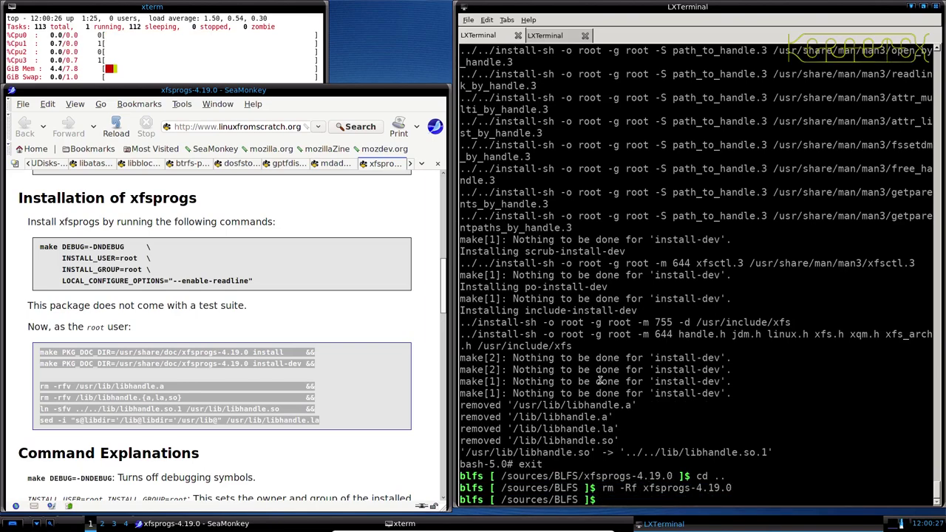
click(414, 168)
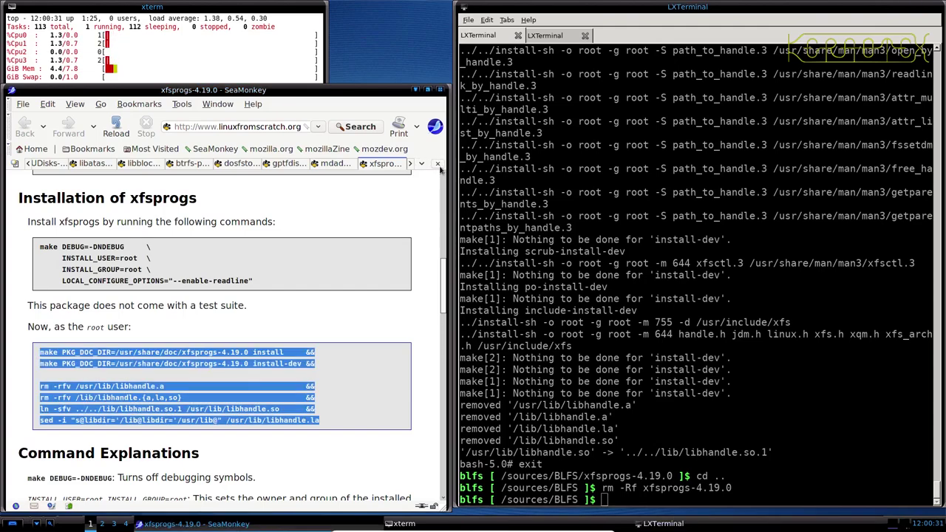
Close the xfsprogs tab and scroll the mdadm-4.0 page to its kernel RAID notes
click(438, 164)
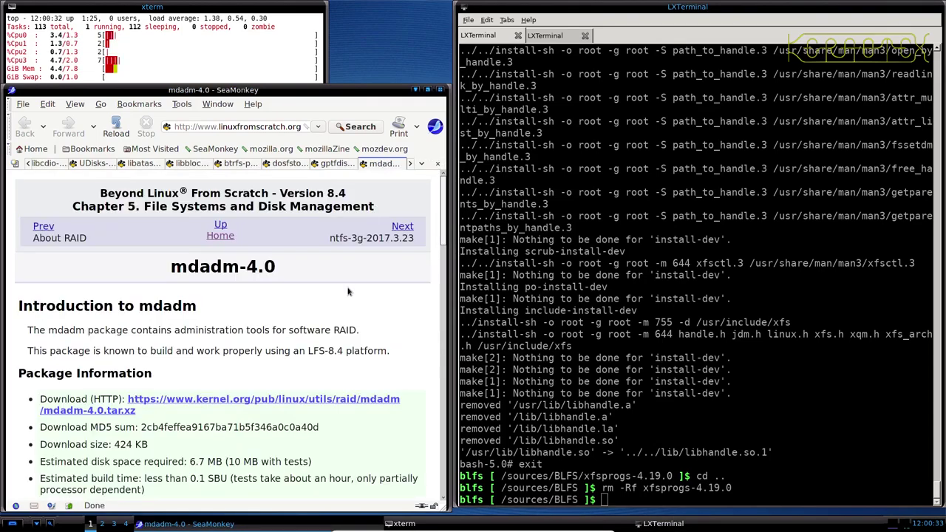
scroll(349, 289, down, 3)
scroll(347, 290, down, 1)
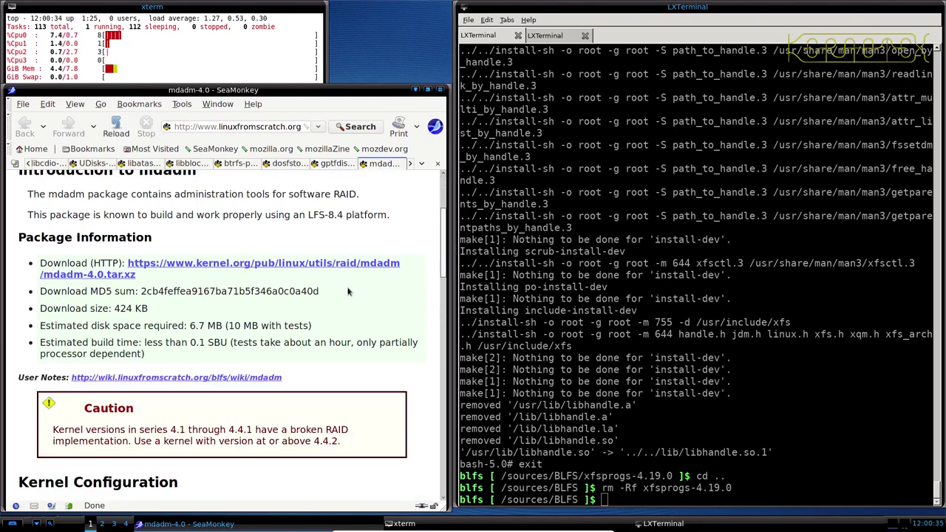
scroll(347, 290, up, 2)
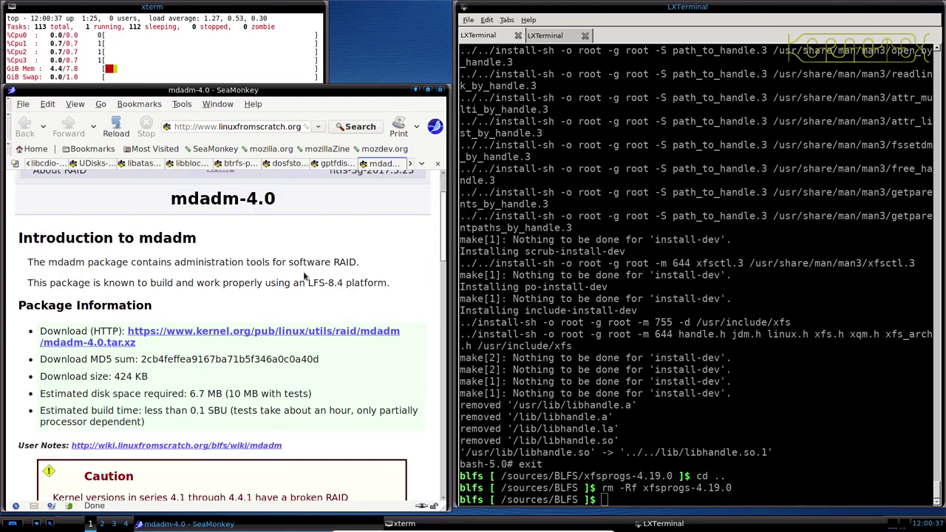
scroll(318, 372, down, 2)
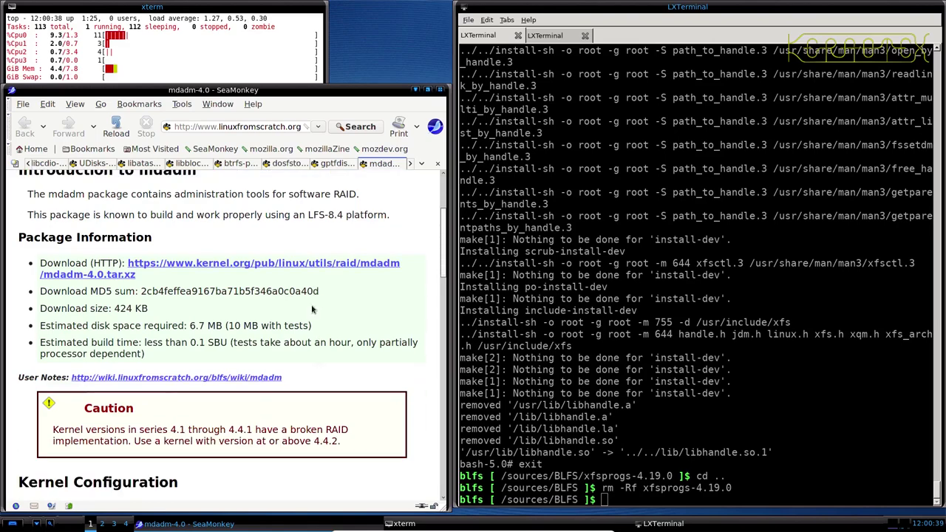
scroll(316, 310, down, 2)
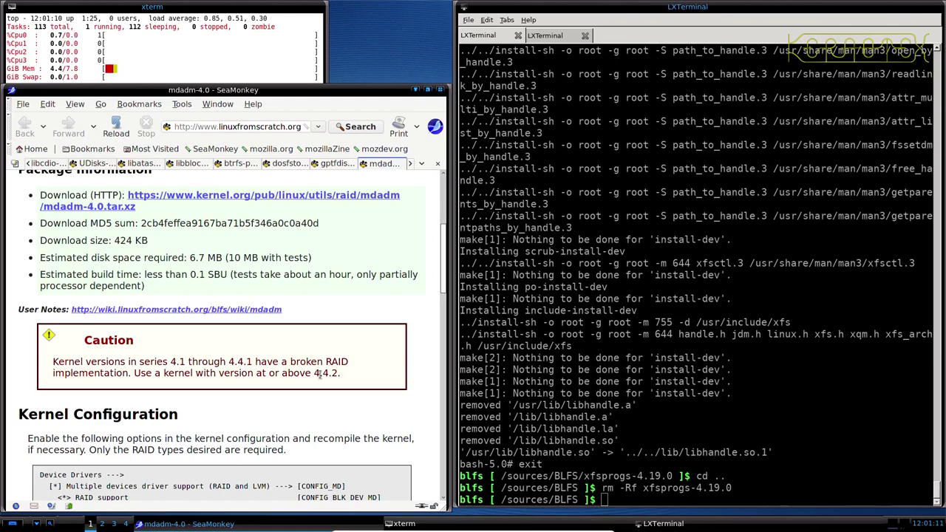
Check the running kernel version with uname -r
click(546, 403)
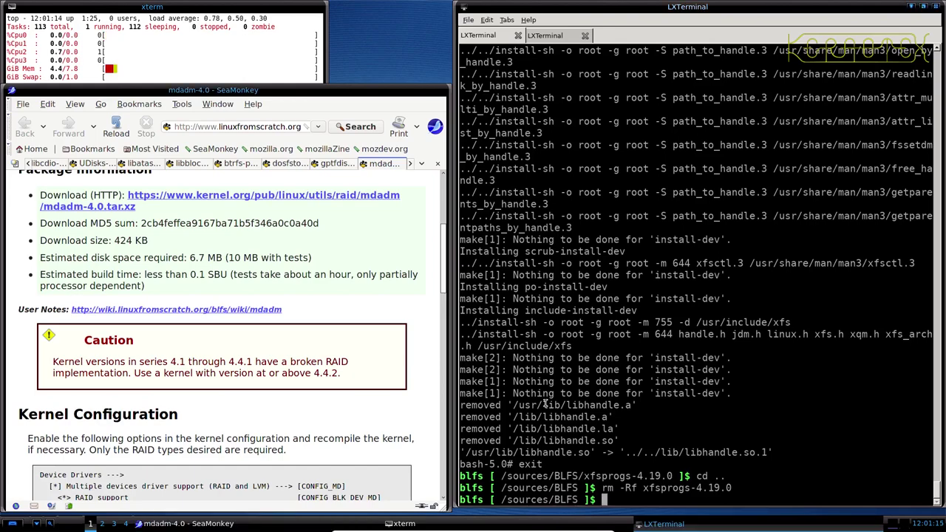
text(uname -r)
key(Return)
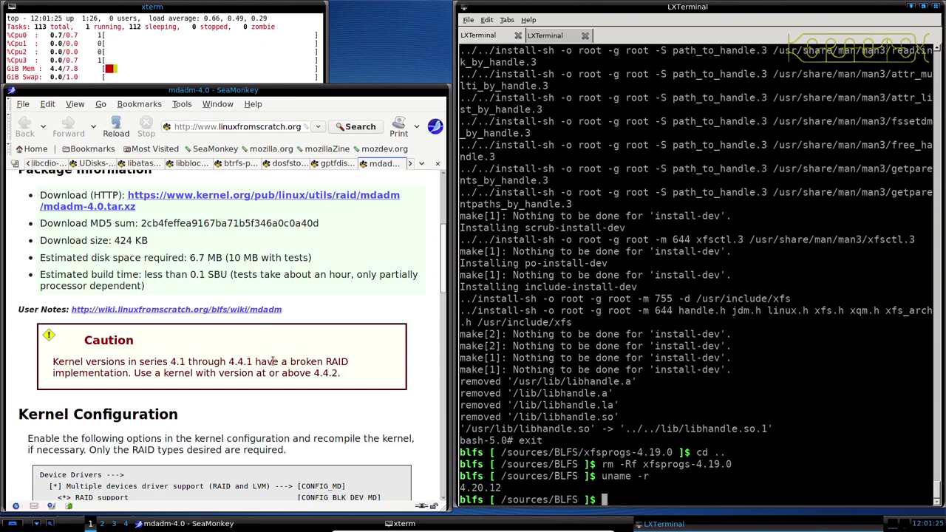
scroll(284, 345, down, 1)
scroll(285, 345, down, 3)
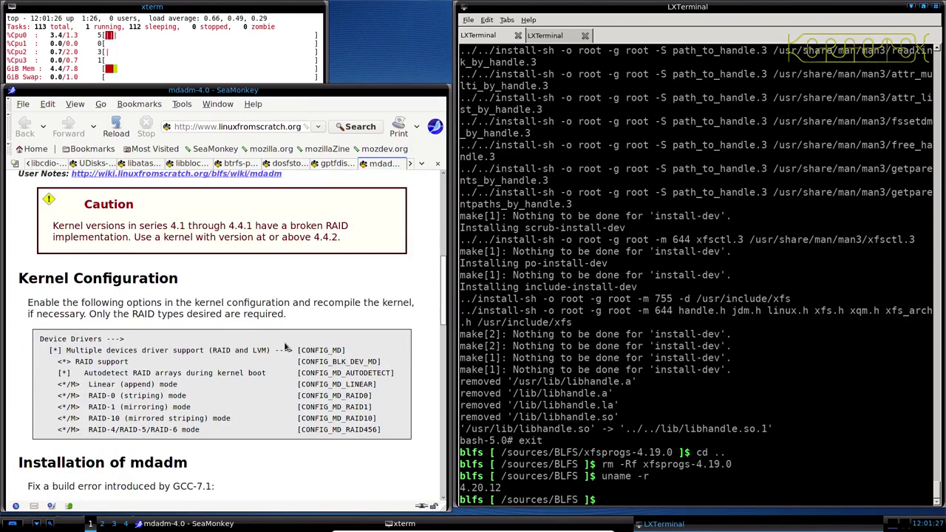
scroll(285, 345, up, 5)
Download mdadm-4.0.tar.xz with wget using the copied link from the mdadm page
right_click(302, 231)
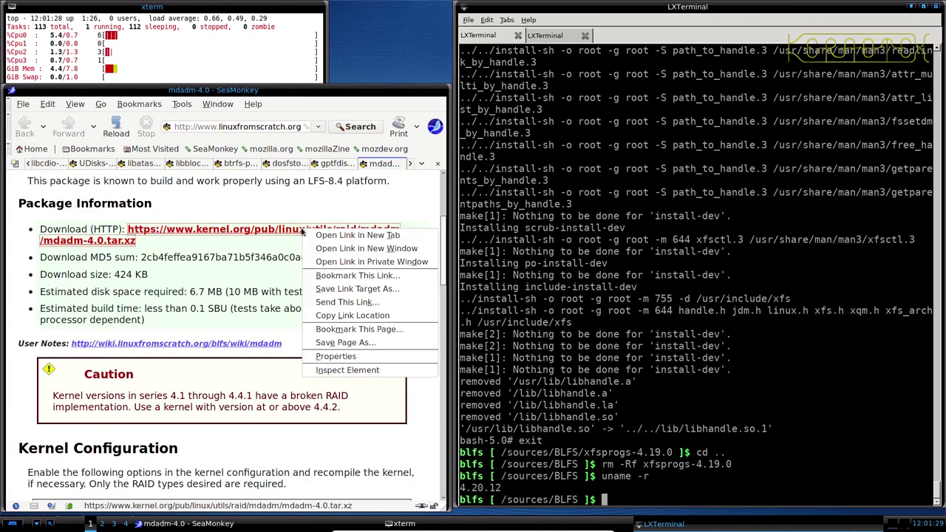
click(329, 315)
text(wget)
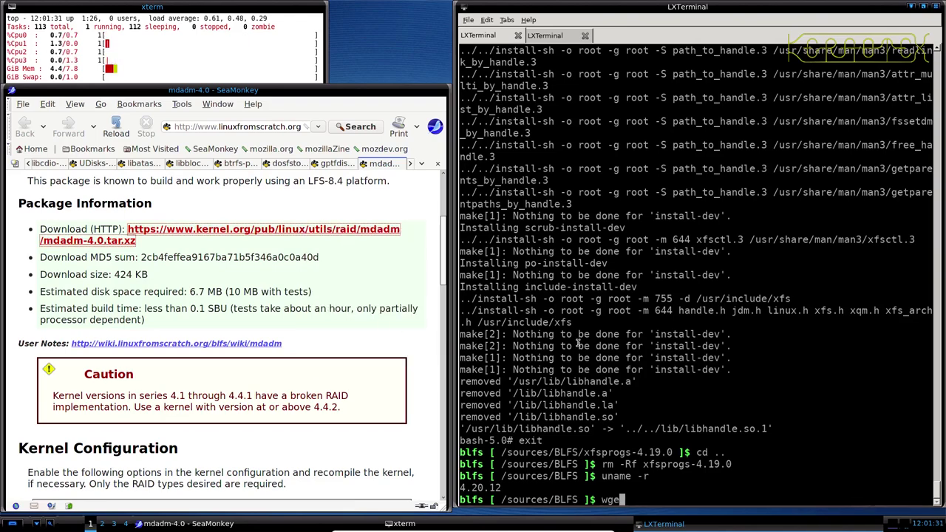
scroll(578, 344, up, 1)
text(https://www.kernel.org/pub/linux/utils/raid/mdadm/mdadm-4.0.tar.xz)
key(Return)
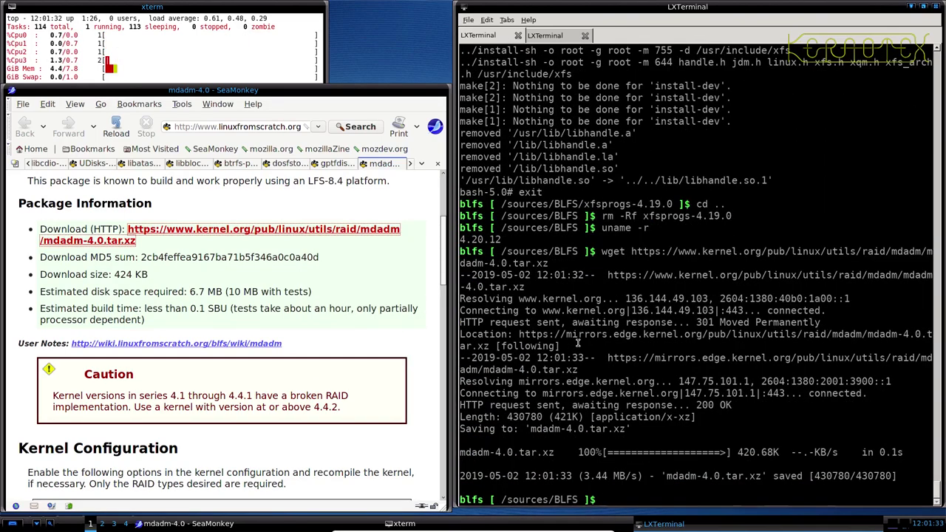
Extract mdadm-4.0.tar.xz with tar -xvf and change into the mdadm-4.0 directory
text(tar -xvf )
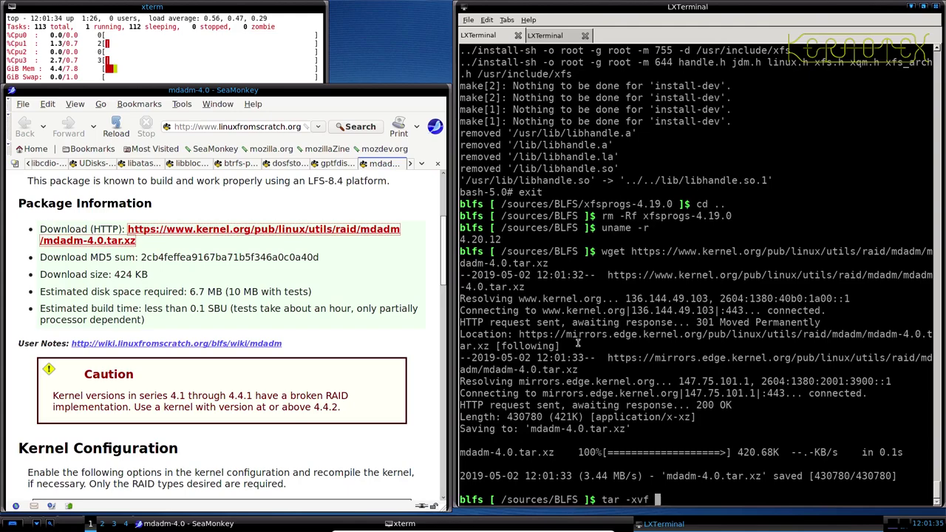
text(mdadm)
key(Tab)
key(Return)
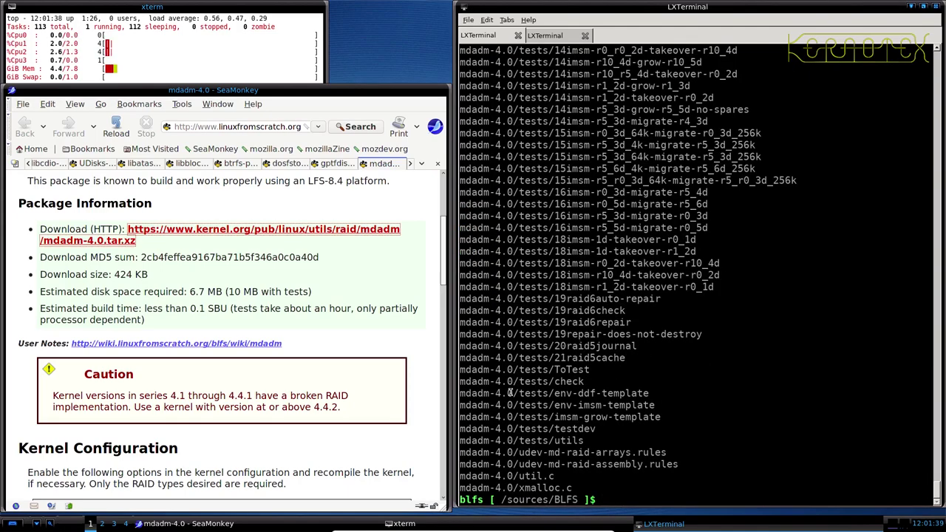
text(cd mda)
key(Tab)
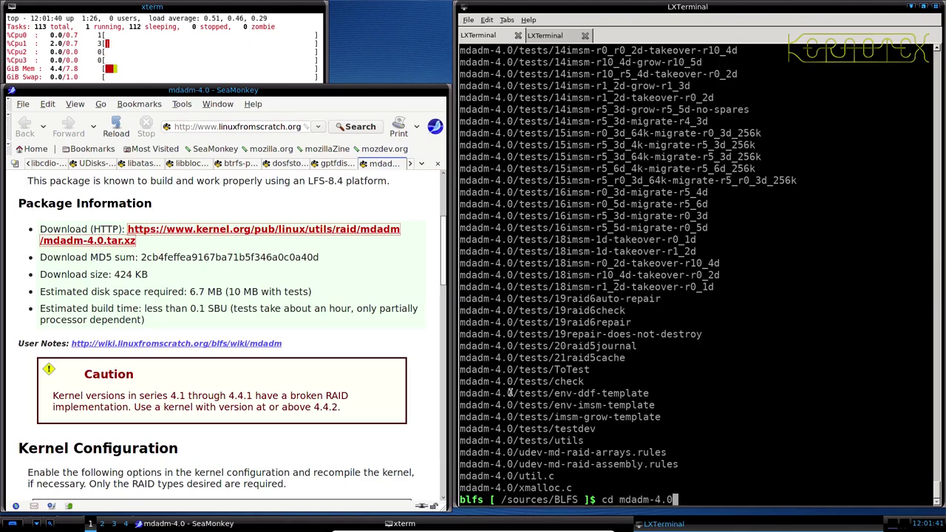
key(Return)
scroll(354, 391, down, 4)
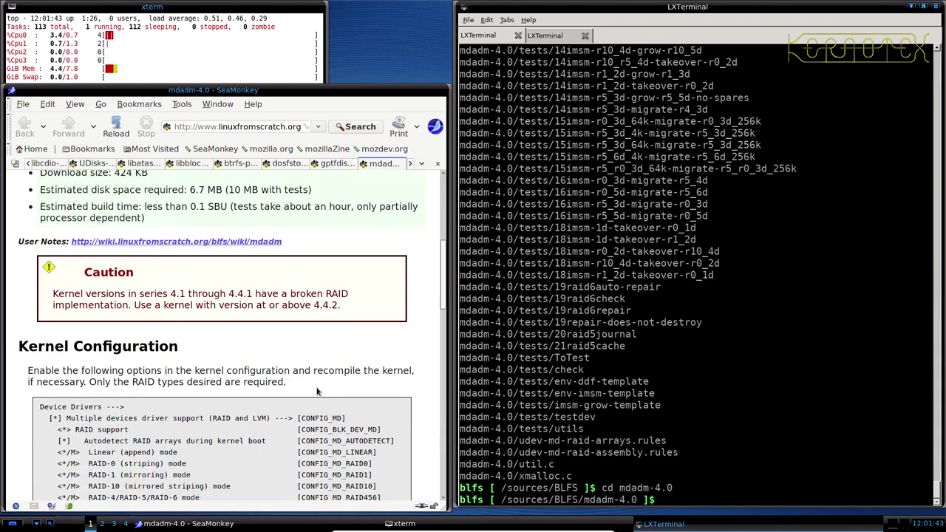
scroll(309, 379, down, 1)
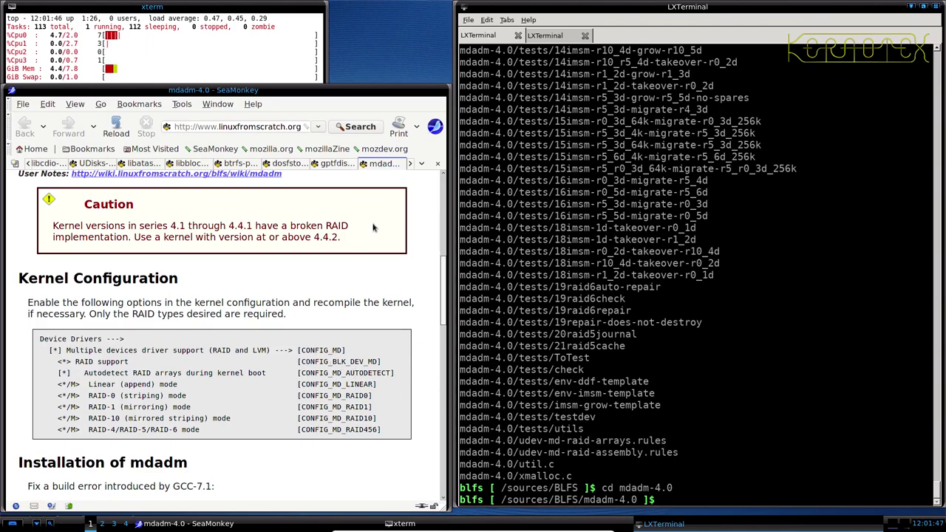
In menuconfig, exit the File systems section and open Device Drivers
click(549, 42)
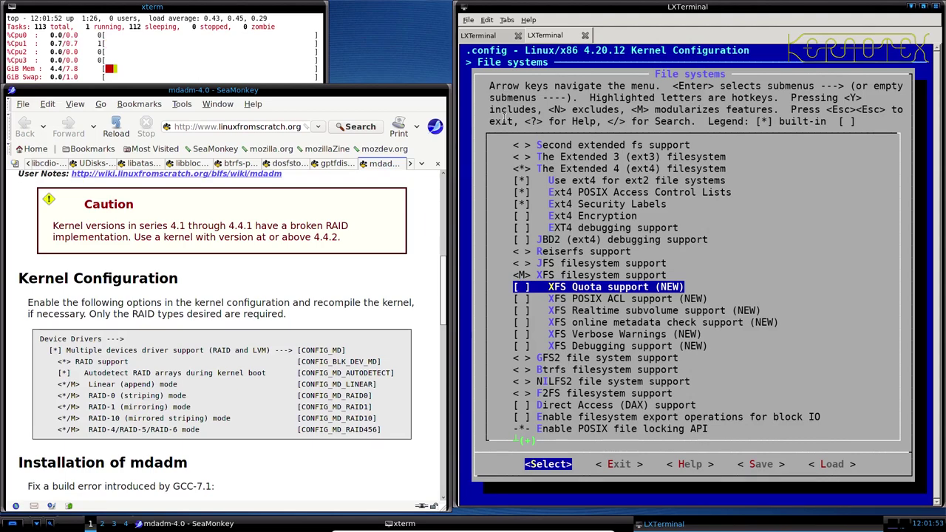
key(Right)
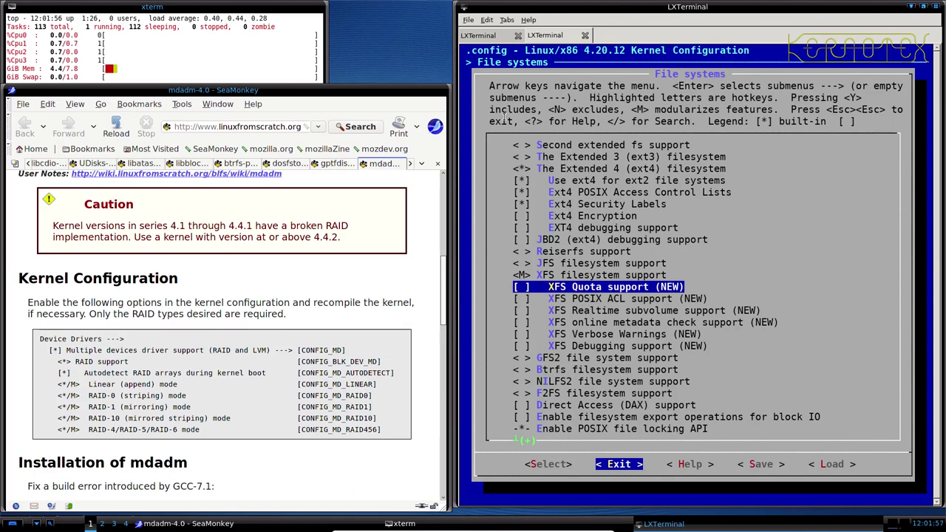
key(Return)
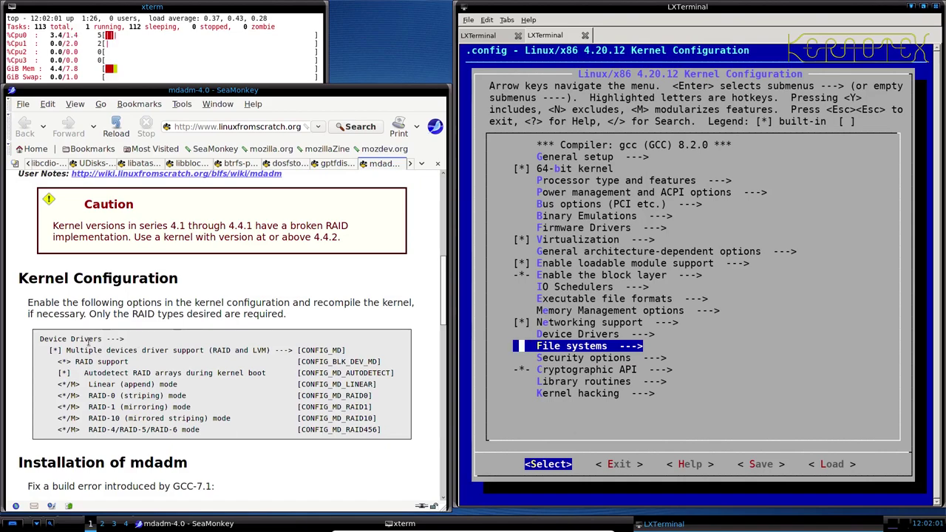
key(Up)
key(Return)
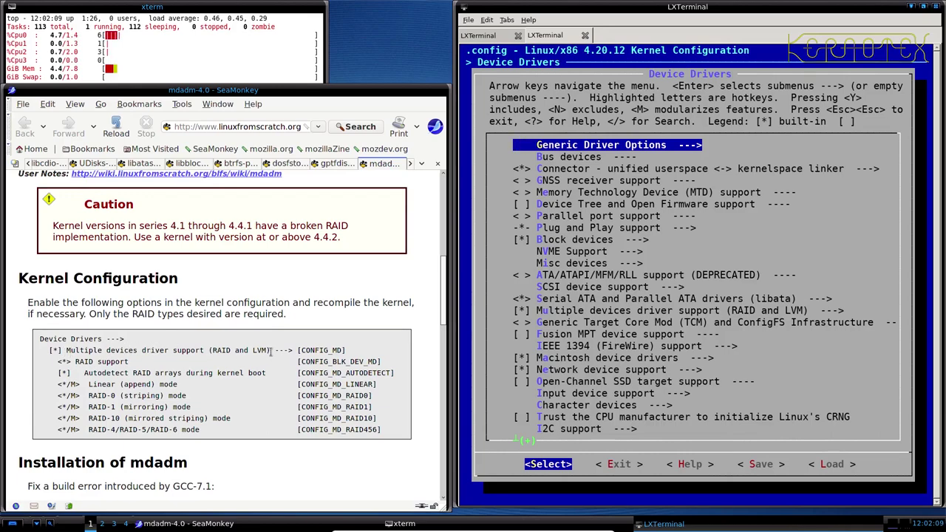
Browse the Device Drivers list and return toward the RAID and LVM entry
key(Down)
key(Down)
key(Down)
key(Down)
key(Down)
key(Down)
key(Down)
key(Down)
key(Down)
key(Down)
key(Down)
key(Down)
key(Down)
key(Down)
key(Down)
key(Down)
key(Down)
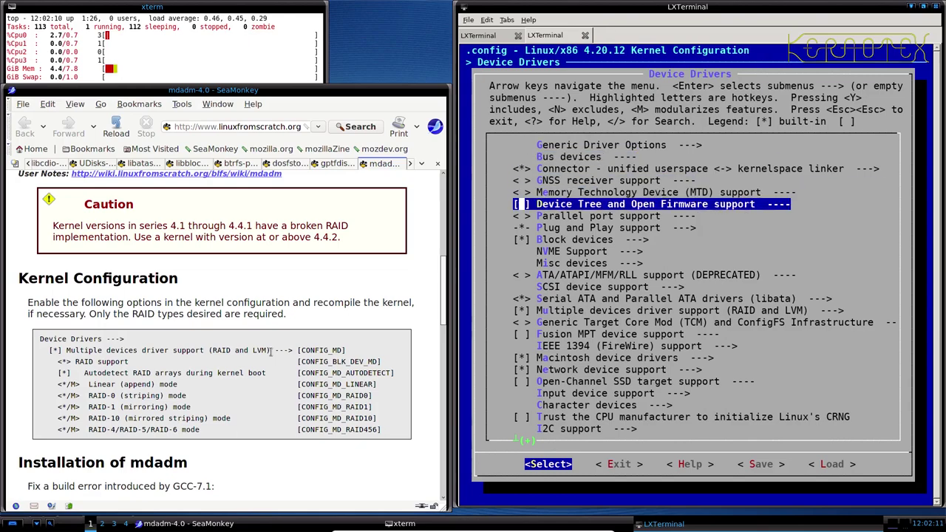
key(Down)
key(Down)
key(Down)
key(Down)
key(Down)
key(Down)
key(Down)
key(Down)
key(Down)
key(Down)
key(Down)
key(Down)
key(Down)
key(Down)
key(Down)
key(Down)
key(Down)
key(Down)
key(Down)
key(Down)
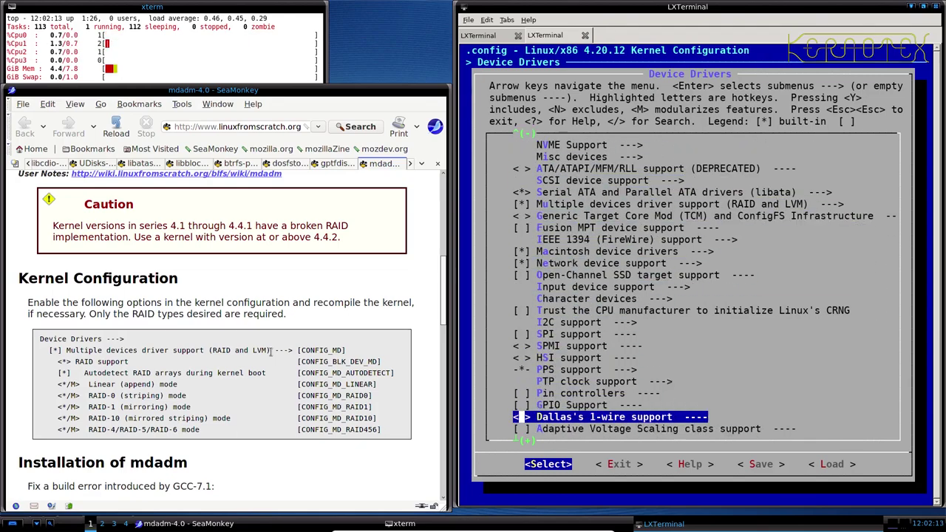
key(Down)
key(Down)
key(Down)
key(Down)
key(Down)
key(Down)
key(Down)
key(Down)
key(Down)
key(Down)
key(Down)
key(Down)
key(Down)
key(Down)
key(Down)
key(Down)
key(Down)
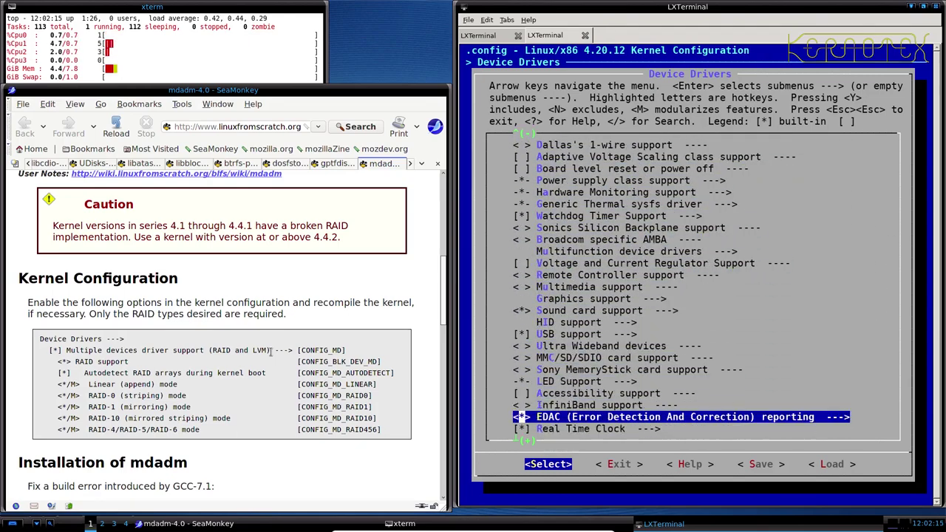
key(Down)
key(Down)
key(Down)
key(Down)
key(Down)
key(Down)
key(Down)
key(Down)
key(Down)
key(Down)
key(Down)
key(Down)
key(Down)
key(Down)
key(Down)
key(Down)
key(Down)
key(Down)
key(Down)
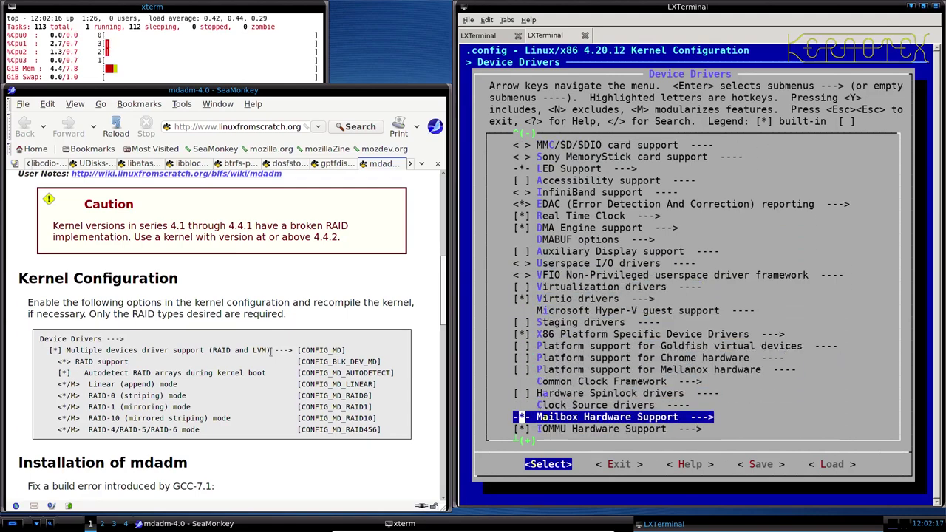
key(Down)
key(Down)
key(Down)
key(Down)
key(Down)
key(Down)
key(Down)
key(Down)
key(Down)
key(Down)
key(Down)
key(Down)
key(Down)
key(Down)
key(Down)
key(Down)
key(Down)
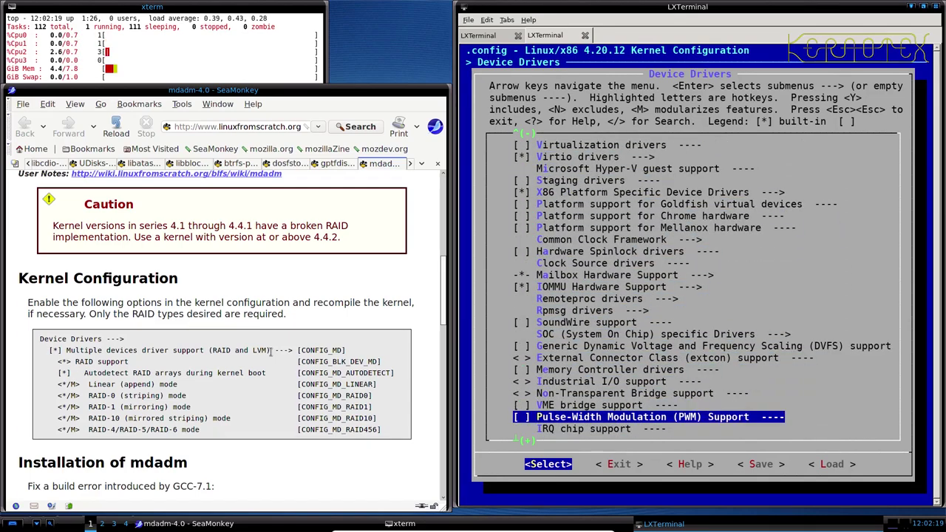
key(Down)
key(Down)
key(Down)
key(Down)
key(Down)
key(Down)
key(Down)
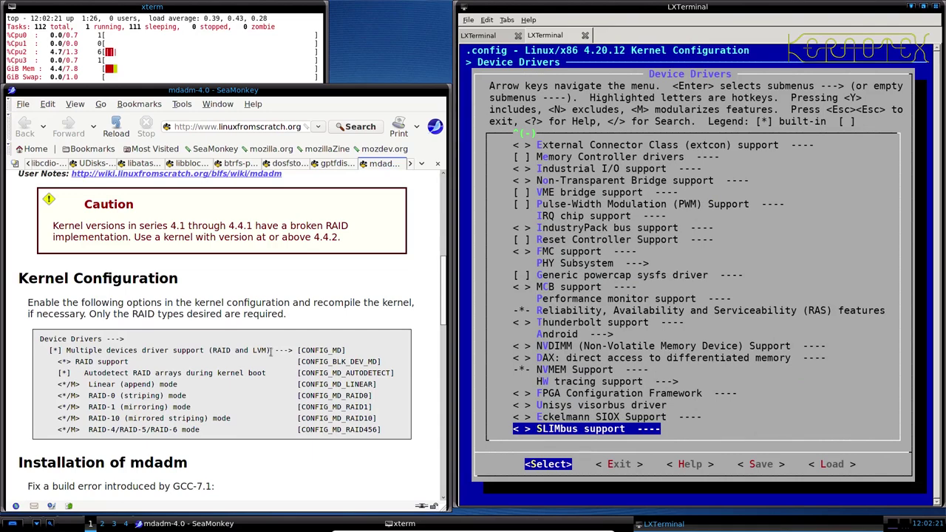
key(Page_Up)
key(Page_Up)
key(Page_Up)
key(Page_Up)
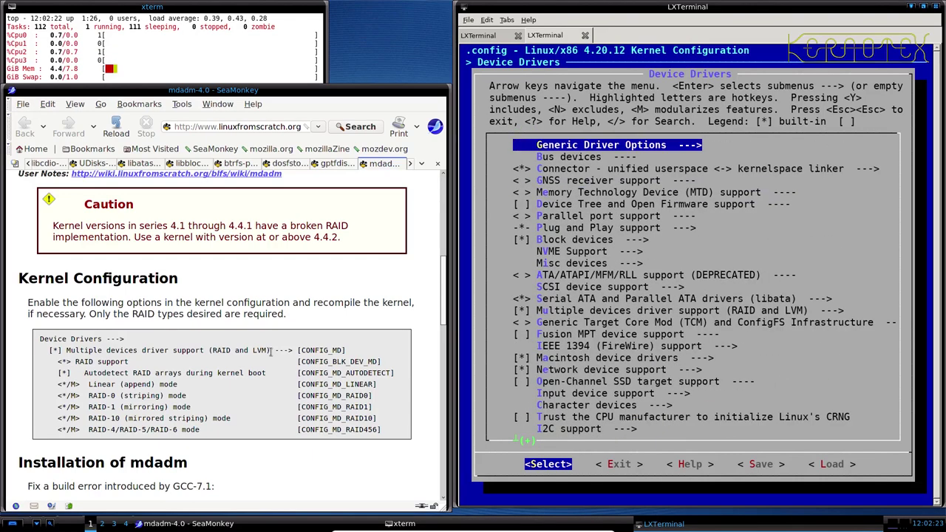
key(Down)
key(Down)
key(Down)
key(Down)
key(Down)
key(Down)
key(Down)
key(Down)
key(Down)
key(Down)
key(Down)
key(Down)
key(Down)
key(Down)
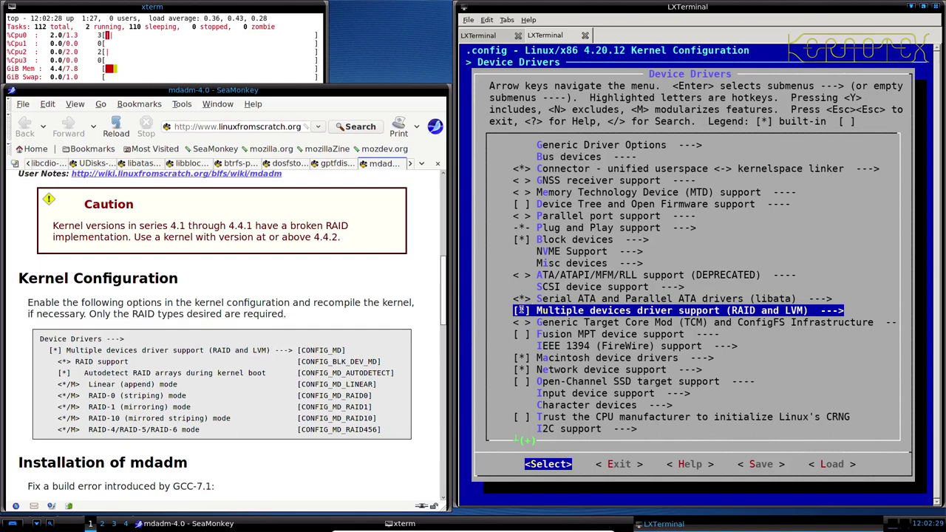
Open Multiple devices driver support (RAID and LVM) and step through Autodetect, Linear and RAID levels
key(Return)
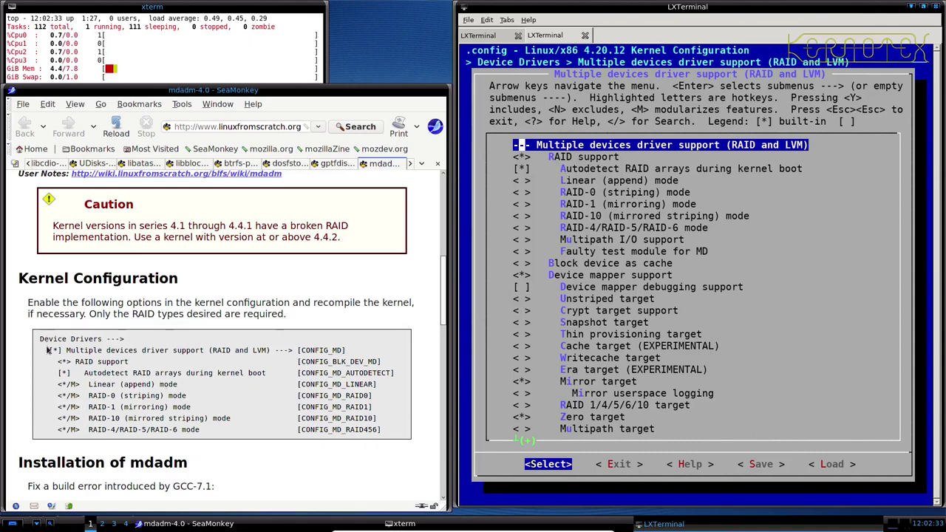
drag(58, 362, 90, 361)
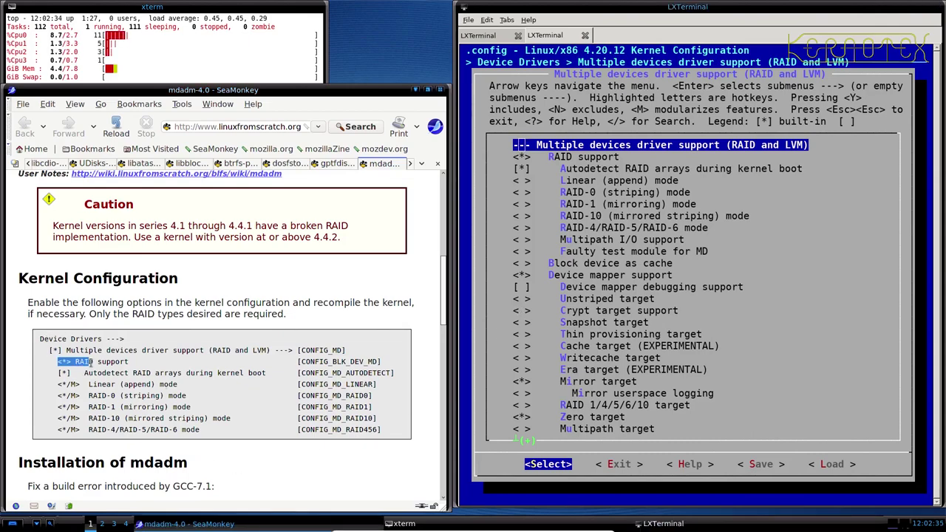
scroll(90, 361, down, 1)
scroll(90, 361, up, 1)
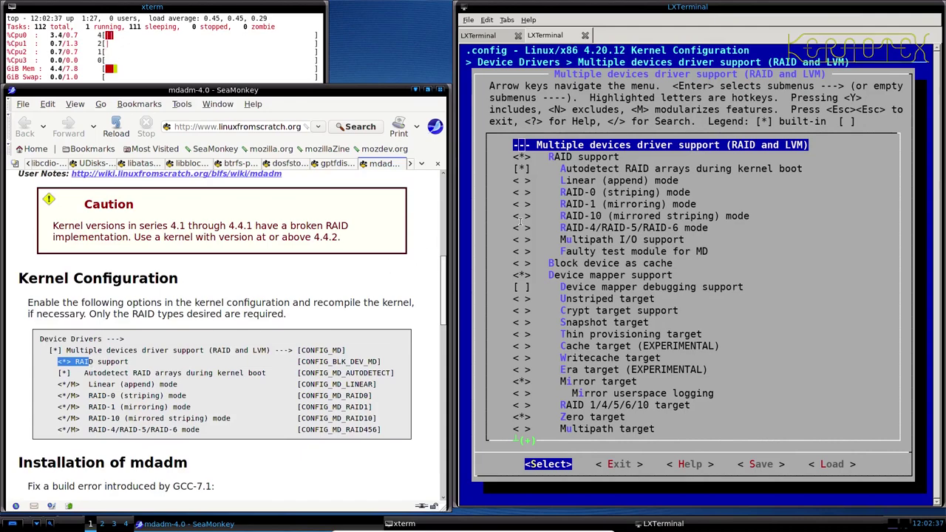
click(521, 157)
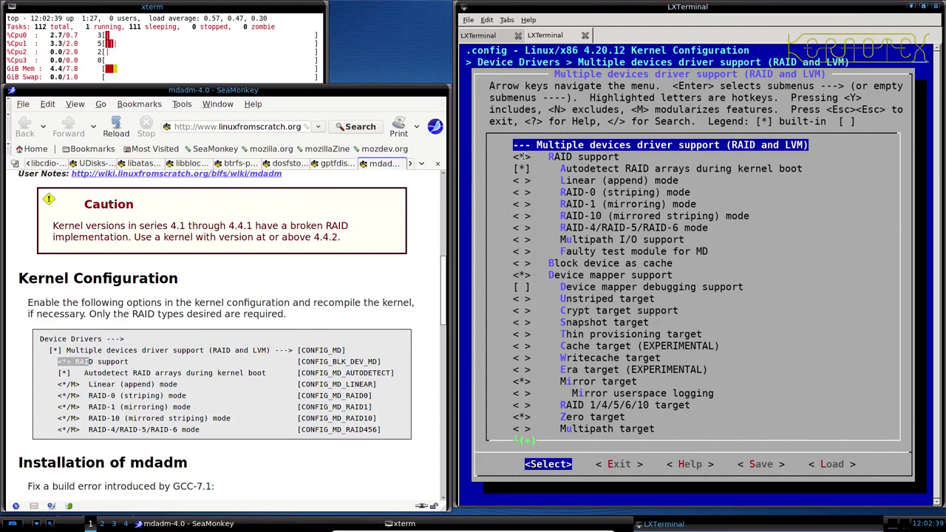
key(Down)
key(Down)
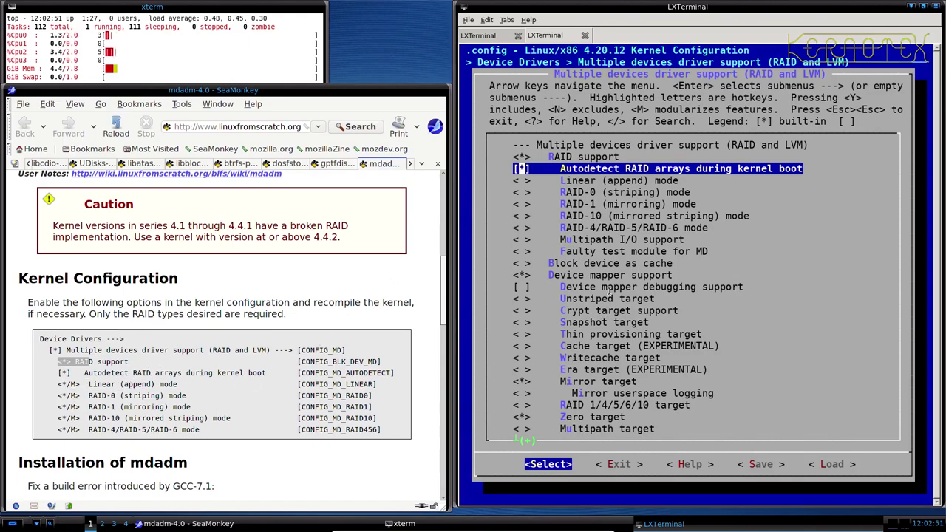
key(Down)
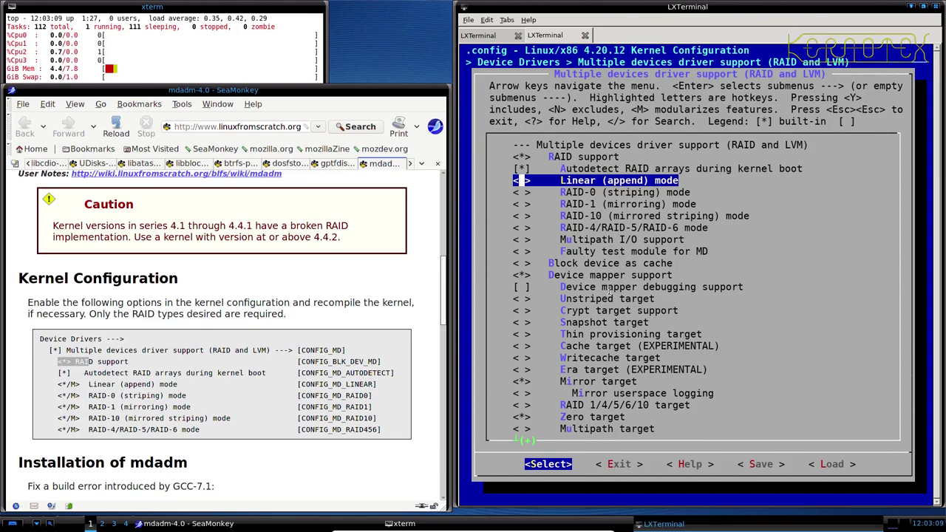
key(Down)
key(Down)
key(Down)
key(Down)
key(Down)
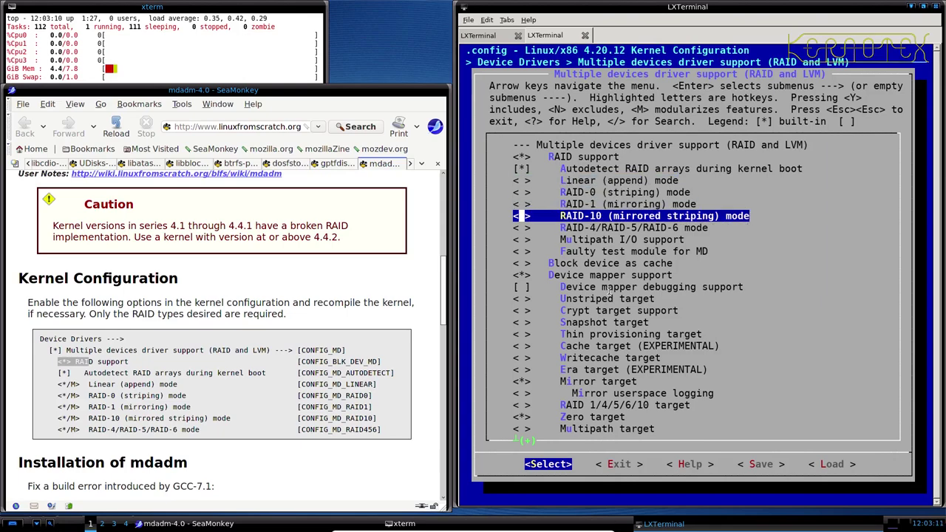
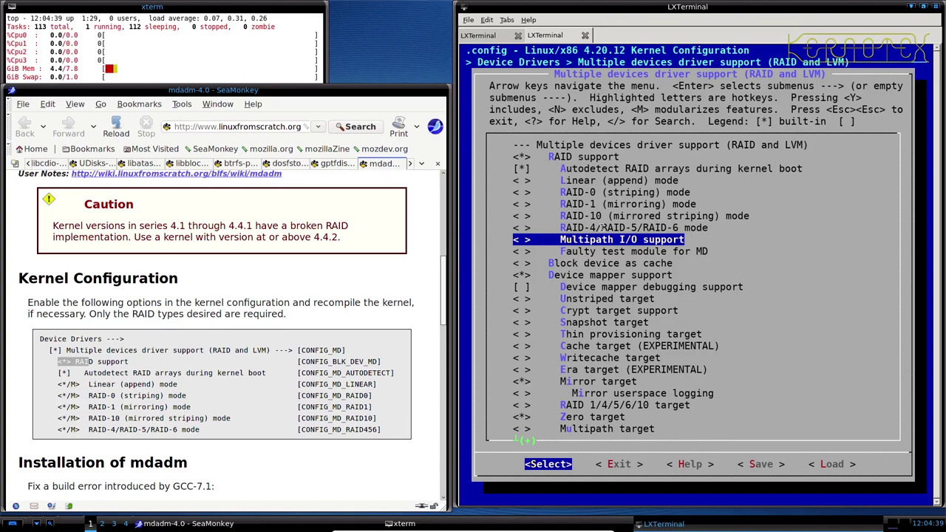
In the RAID submenu, build Linear, RAID-0, RAID-1, RAID-10 and RAID-4/5/6 as modules
key(Up)
key(Up)
key(Up)
key(Up)
key(Up)
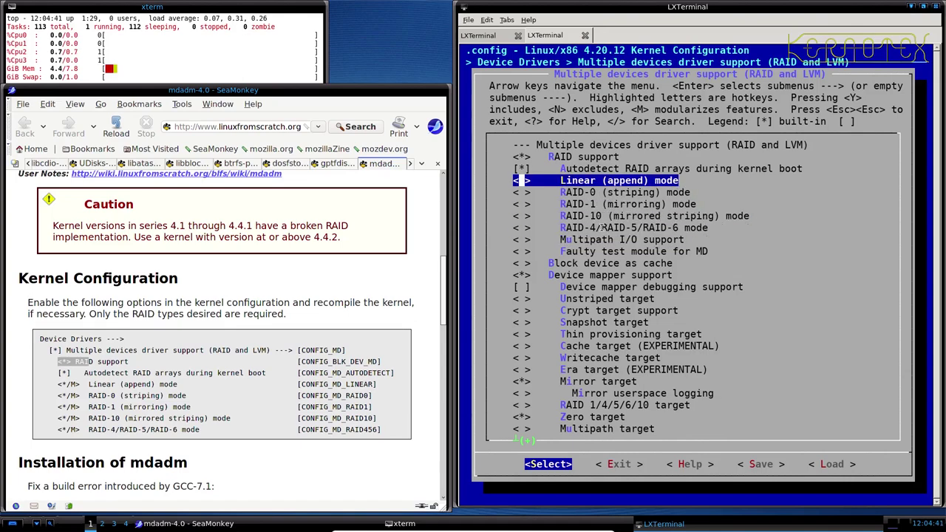
key(Down)
key(Down)
key(Down)
key(Down)
key(Down)
key(Up)
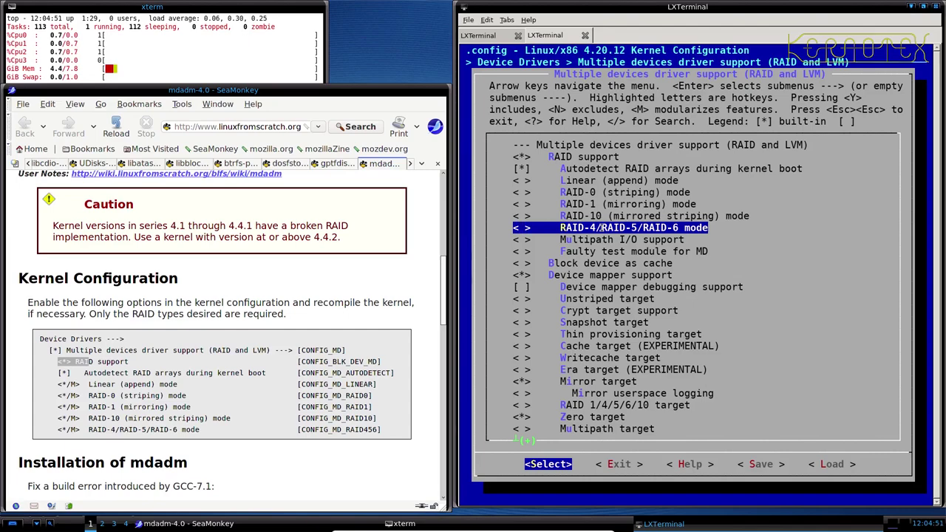
key(Up)
key(Up)
key(Up)
key(Up)
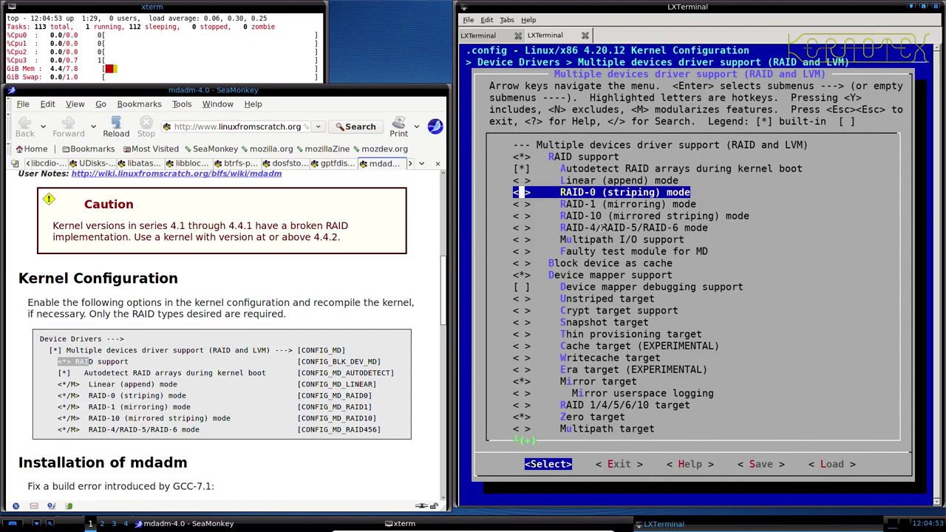
key(m)
key(Down)
key(m)
key(Down)
key(m)
key(Down)
key(m)
key(Down)
key(m)
key(Down)
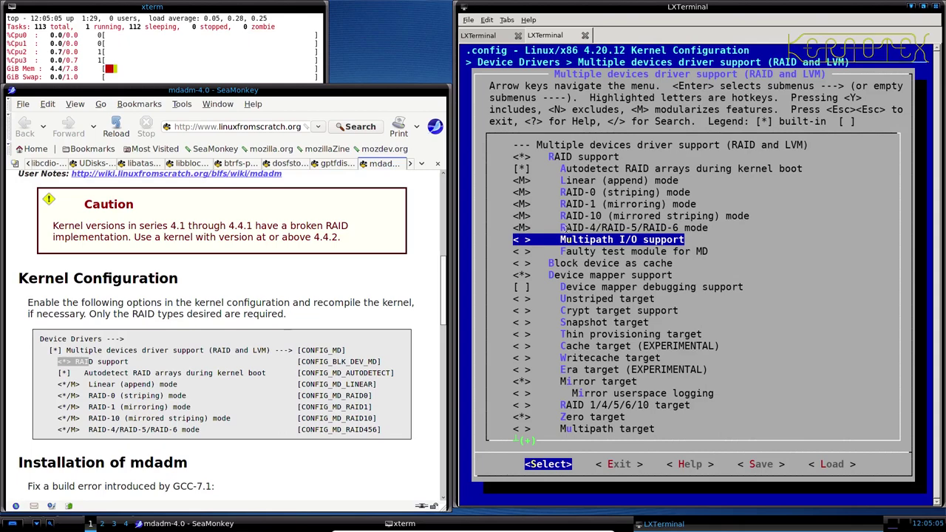
Return to the shell session with the mdadm installation instructions in view
click(377, 307)
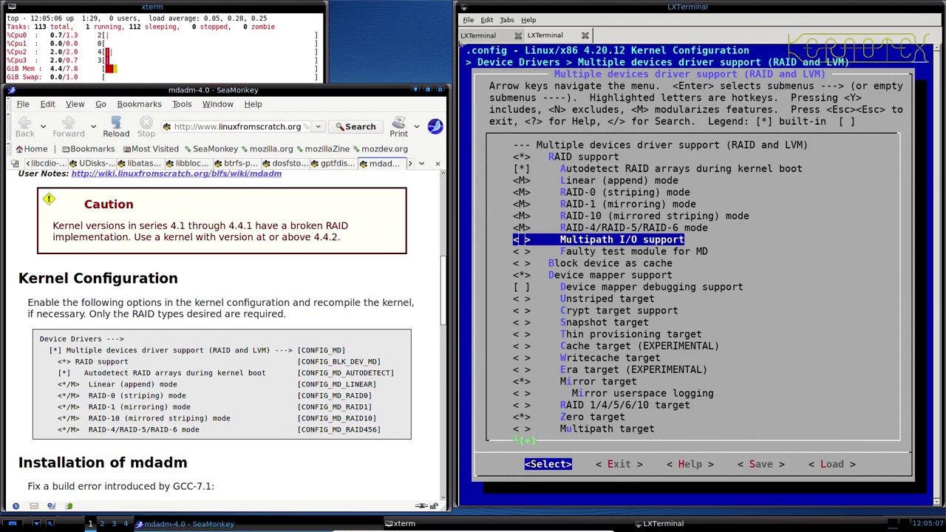
key(alt+Tab)
key(ctrl+Page_Up)
Run the book's sed command to remove -Werror from the mdadm Makefile
key(alt+Tab)
scroll(382, 314, down, 3)
scroll(382, 314, down, 4)
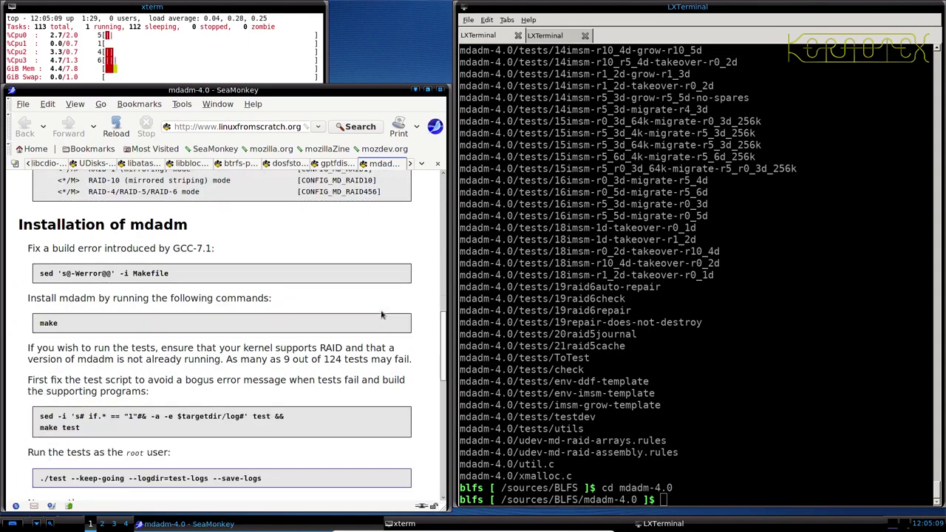
scroll(340, 304, down, 1)
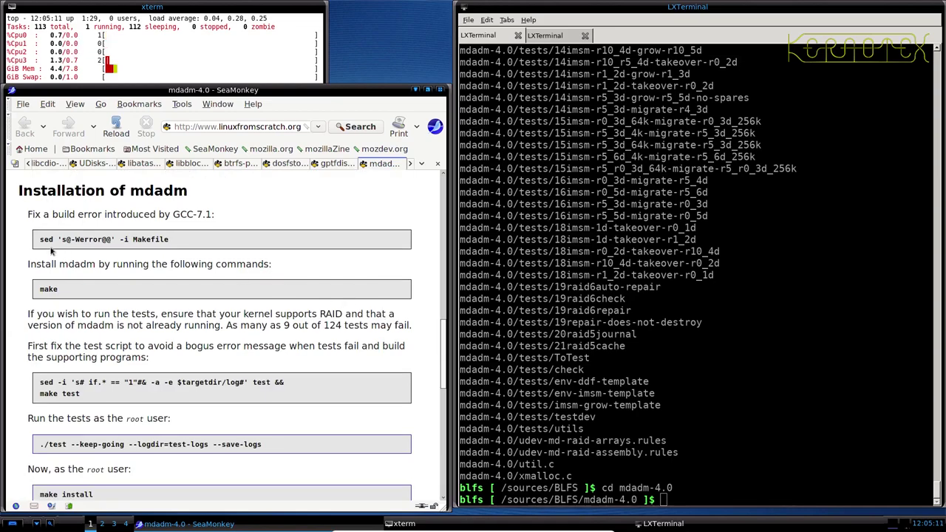
drag(40, 239, 198, 244)
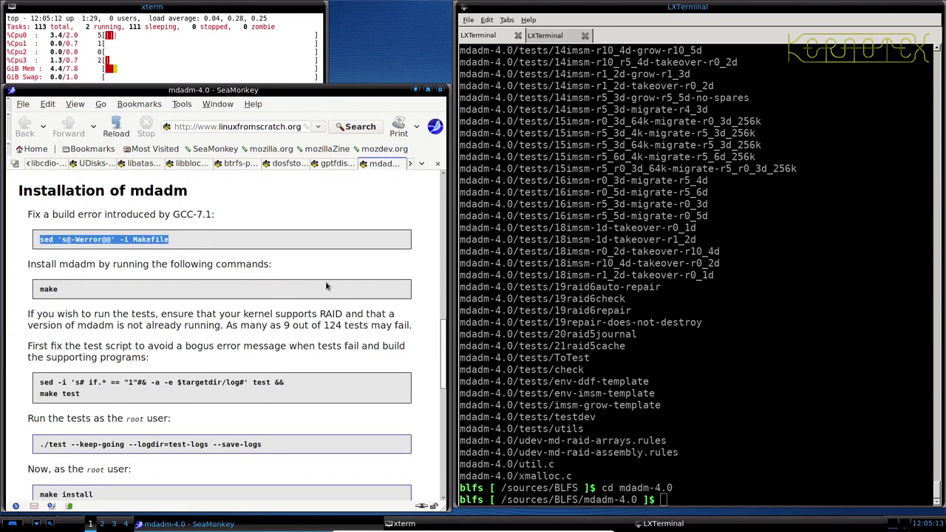
middle_click(612, 315)
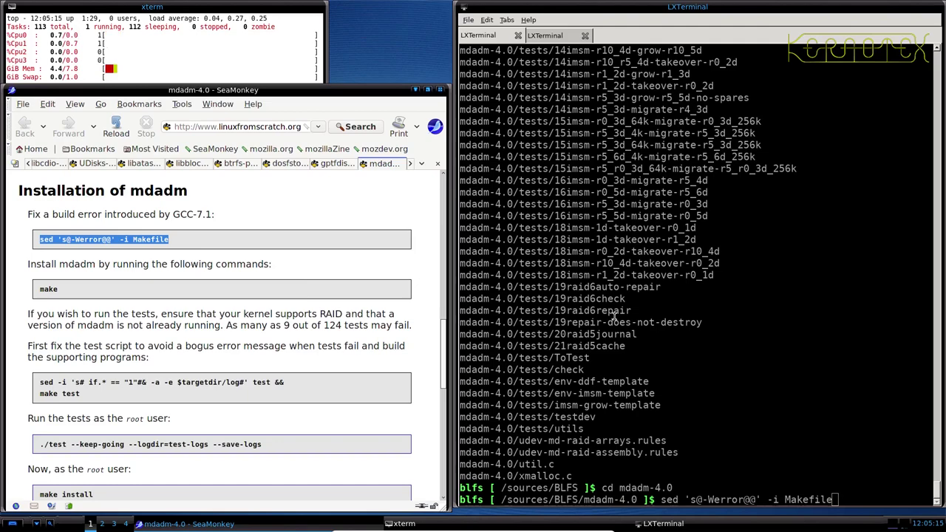
click(615, 315)
key(Return)
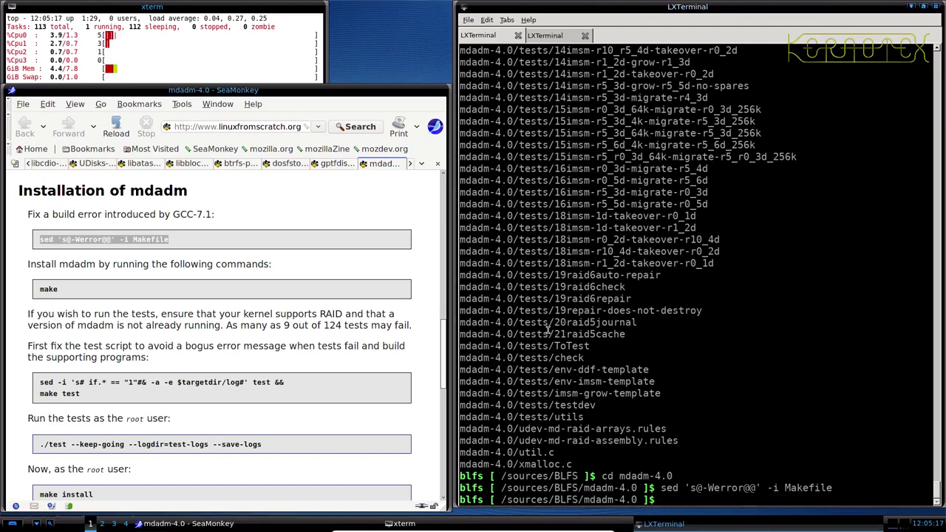
Compile mdadm with make, reviewing the kernel RAID support note
click(49, 290)
double_click(49, 290)
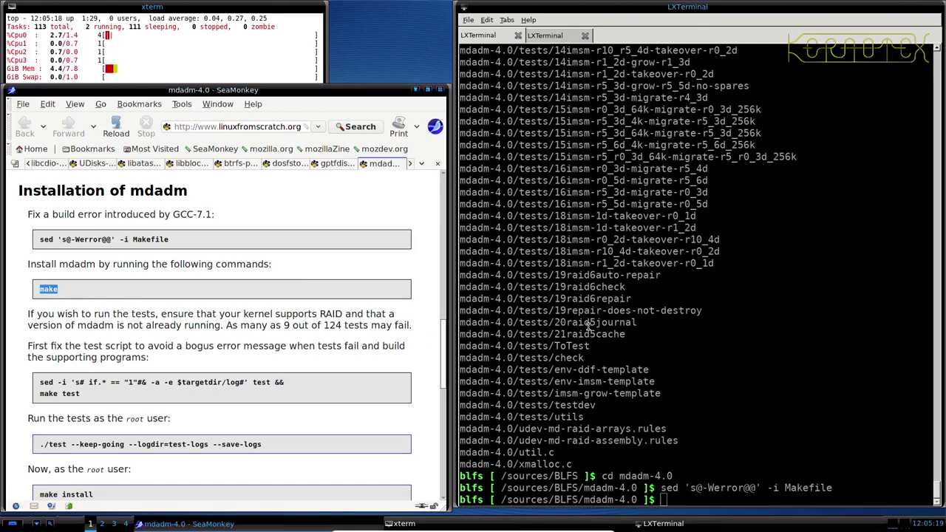
middle_click(594, 326)
click(595, 326)
key(Return)
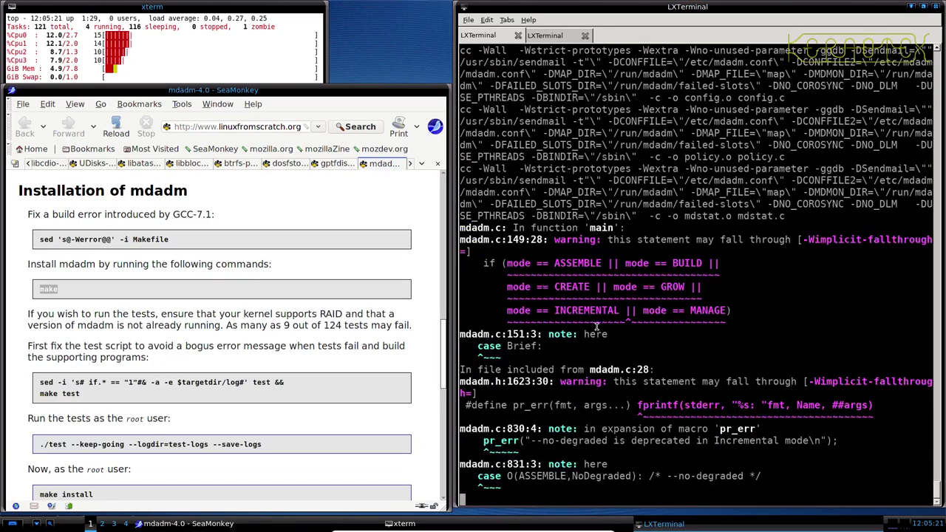
scroll(311, 377, down, 3)
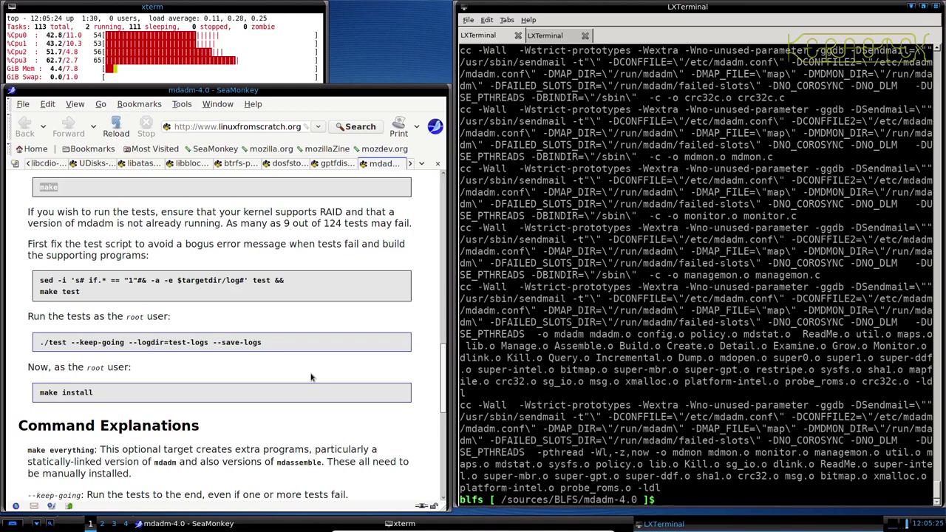
drag(103, 213, 342, 212)
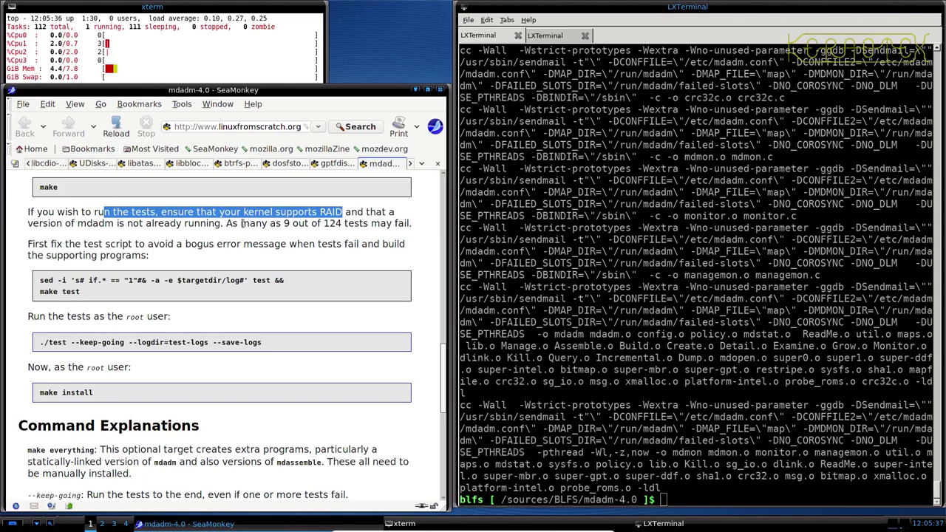
click(243, 268)
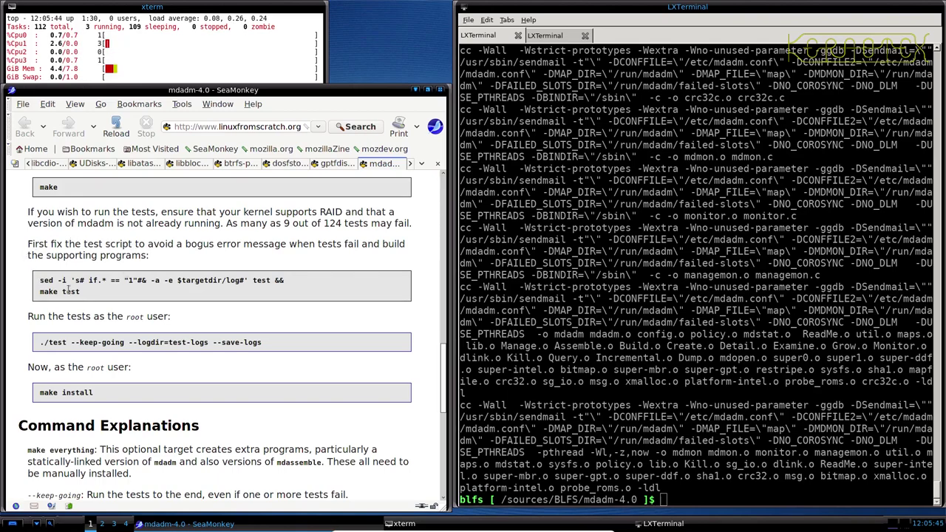
Install mdadm with sudo -E make install and close the mdadm page
scroll(65, 313, down, 2)
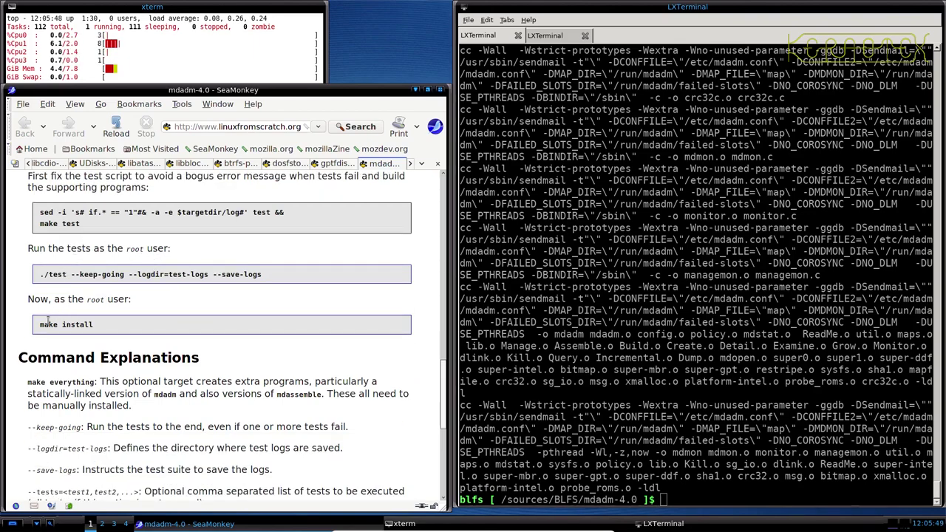
drag(41, 323, 132, 334)
click(616, 325)
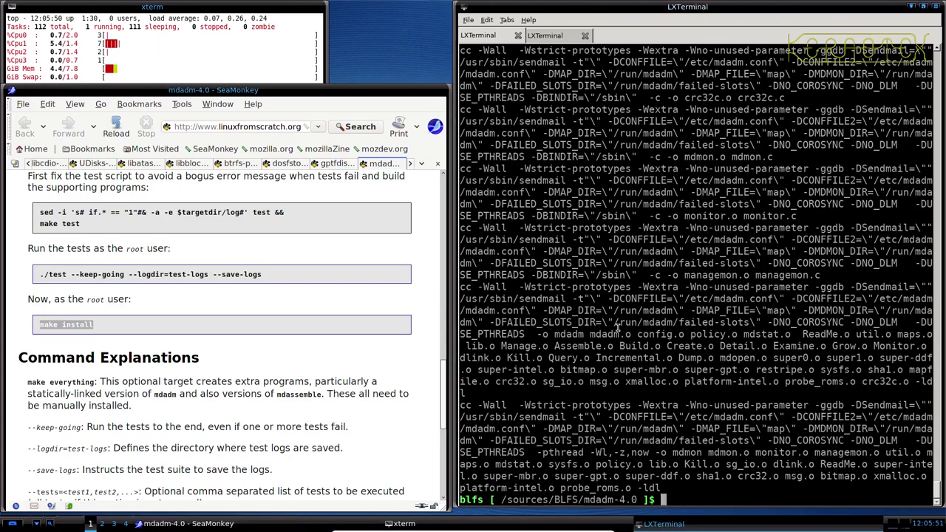
text(sudo -E)
middle_click(637, 326)
key(Return)
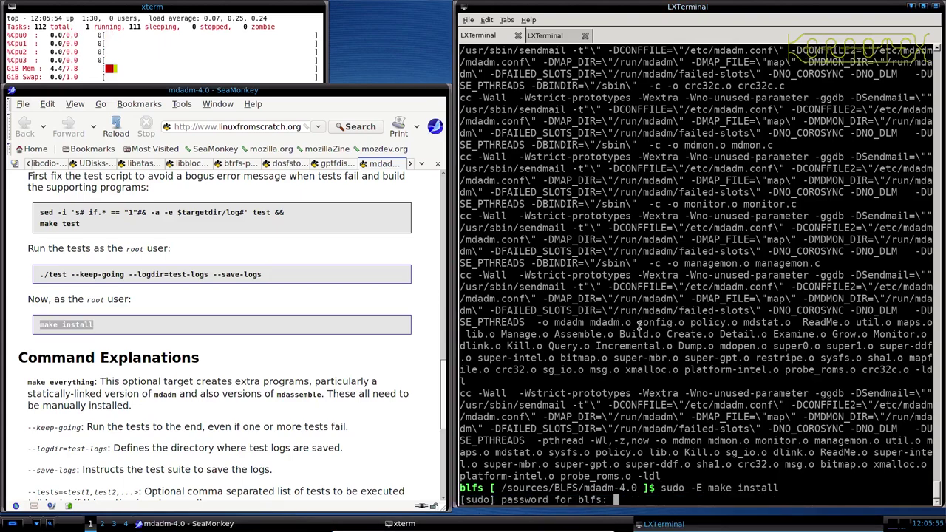
key(Return)
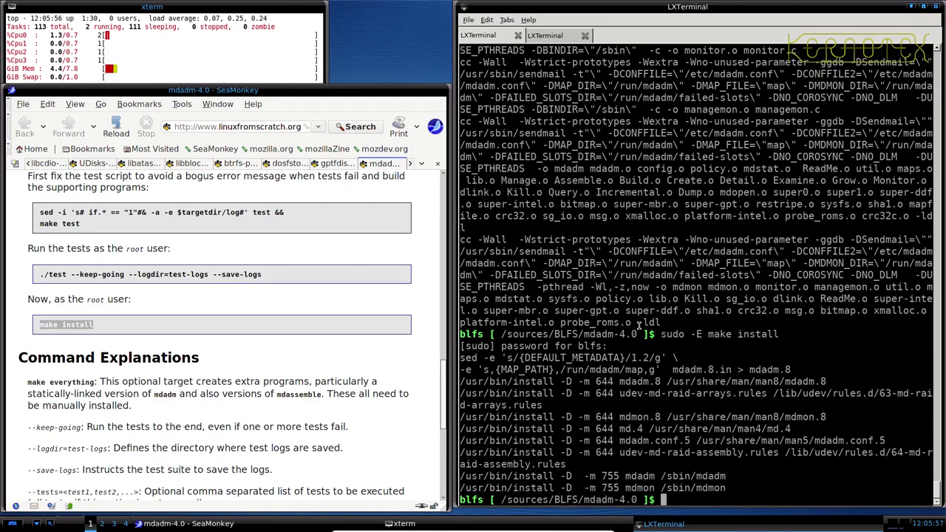
scroll(342, 400, down, 6)
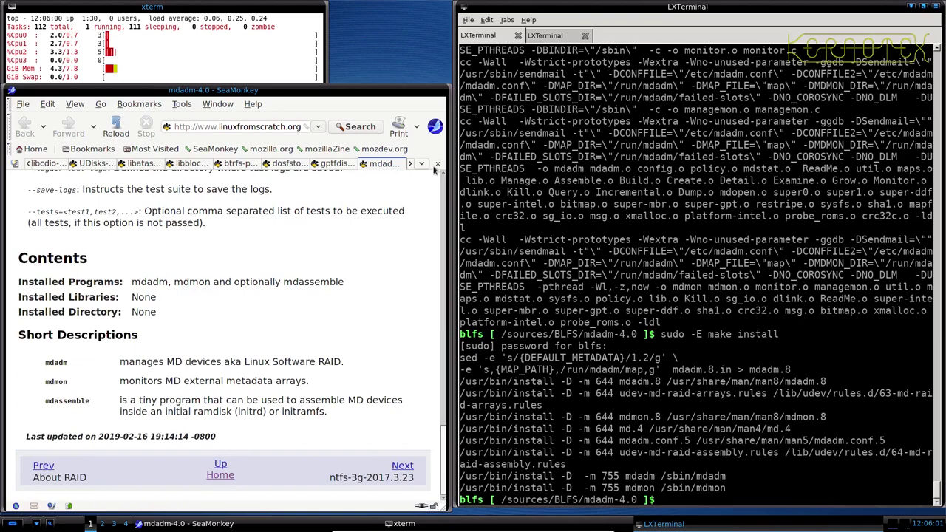
click(437, 163)
Go up to the sources folder and delete the mdadm-4.0 directory
text(cd ..)
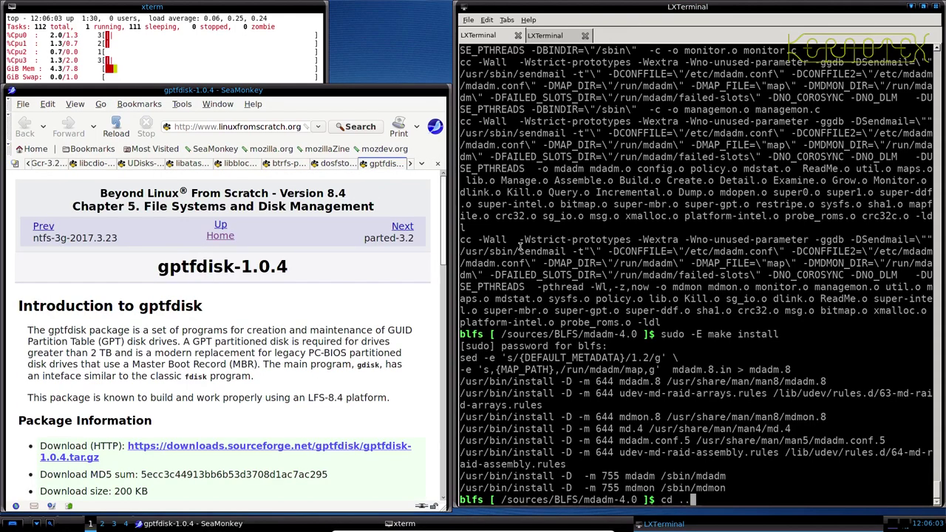
key(Return)
text(rm -Rf mdadm-4.0)
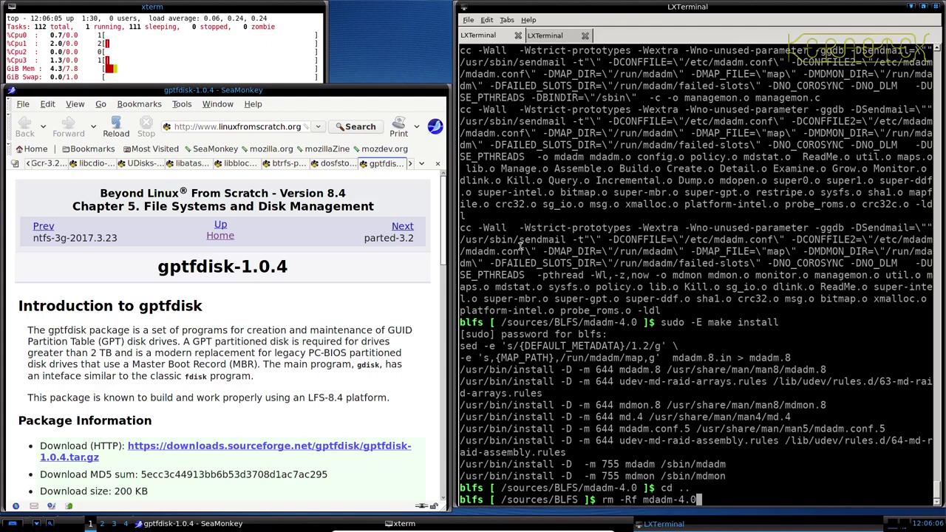
key(Return)
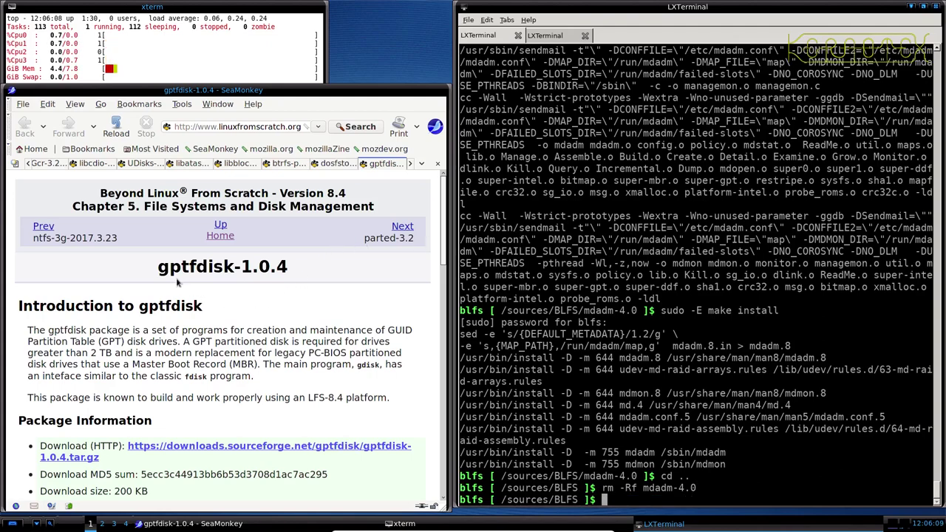
Check the sources folder for popt, then open the popt-1.16 page in a background tab
scroll(260, 296, down, 5)
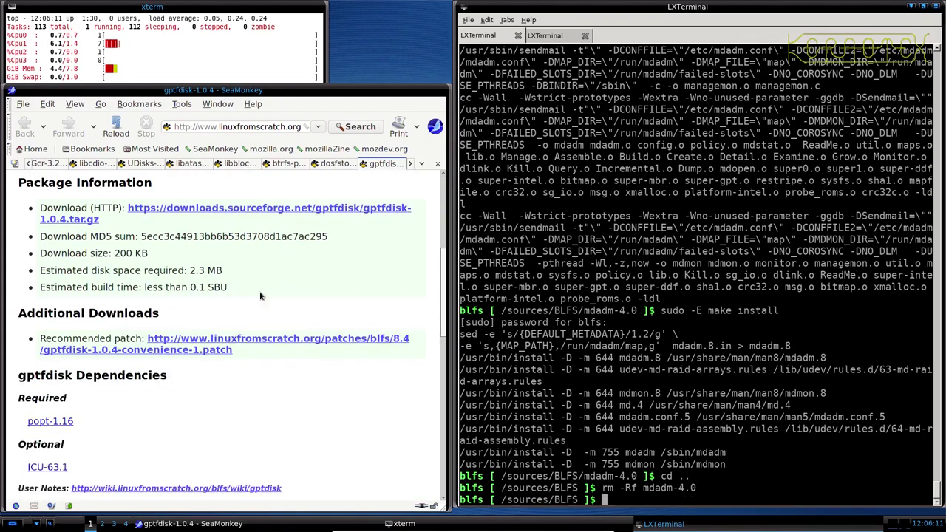
scroll(260, 296, down, 1)
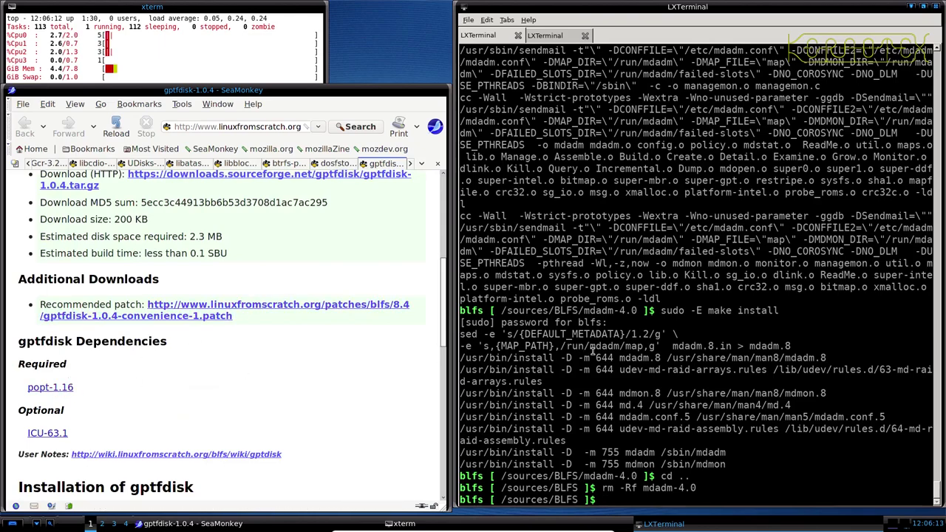
text(ls pop)
key(Tab)
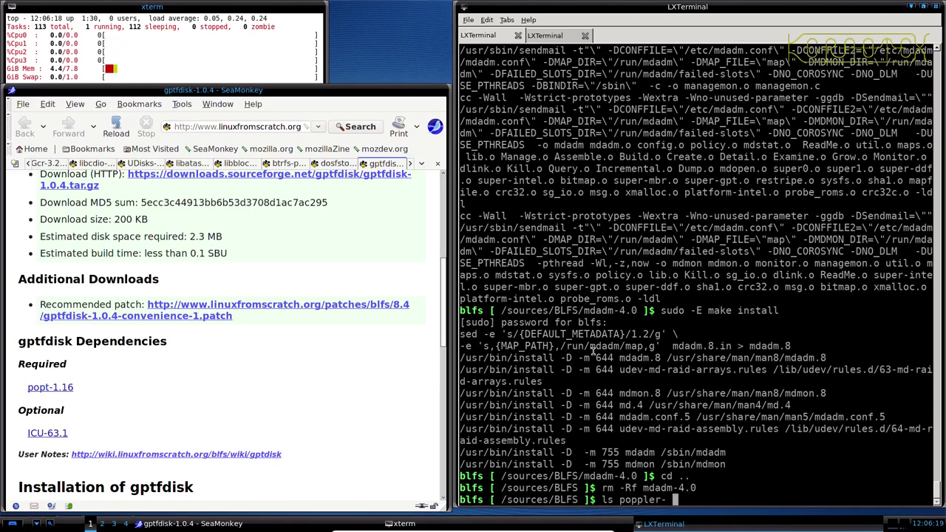
text(ic)
key(Tab)
key(ctrl+c)
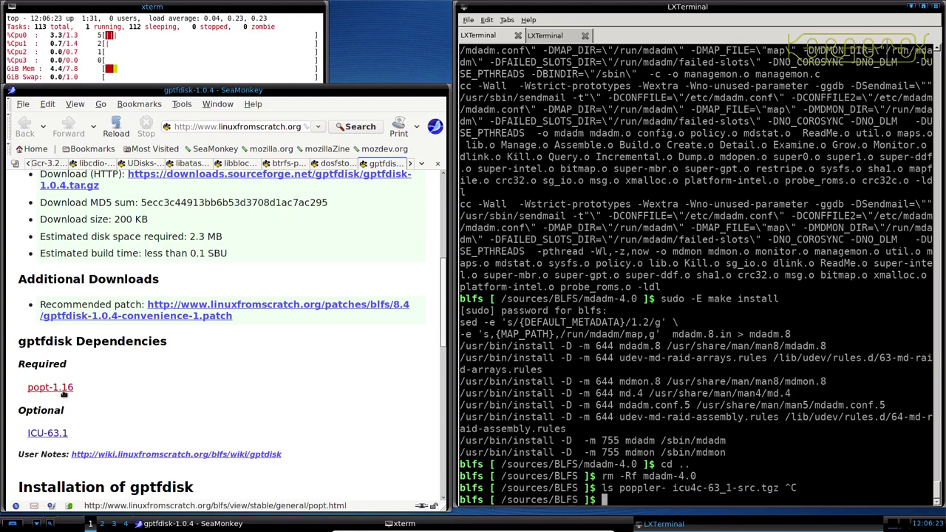
middle_click(63, 390)
Download the popt-1.16 tarball with wget using the book's link
click(379, 165)
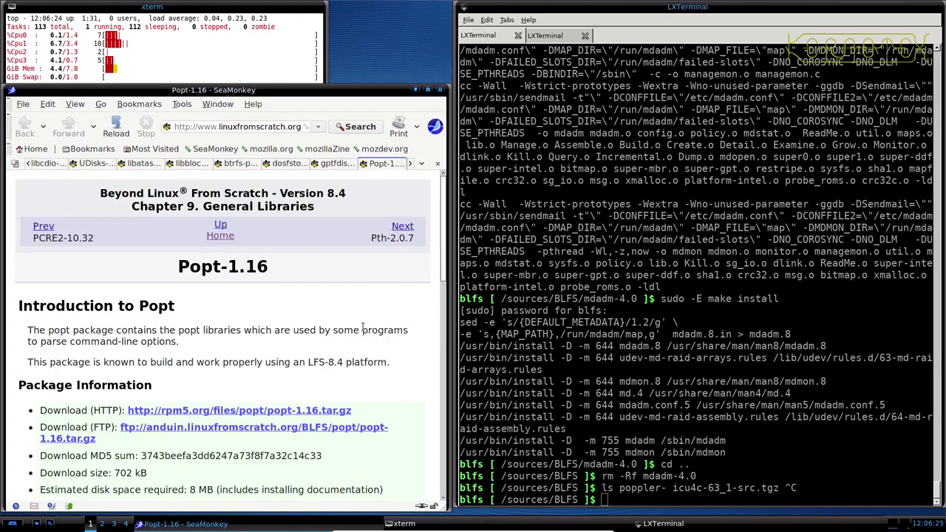
scroll(363, 329, down, 3)
scroll(363, 331, down, 4)
scroll(318, 277, up, 3)
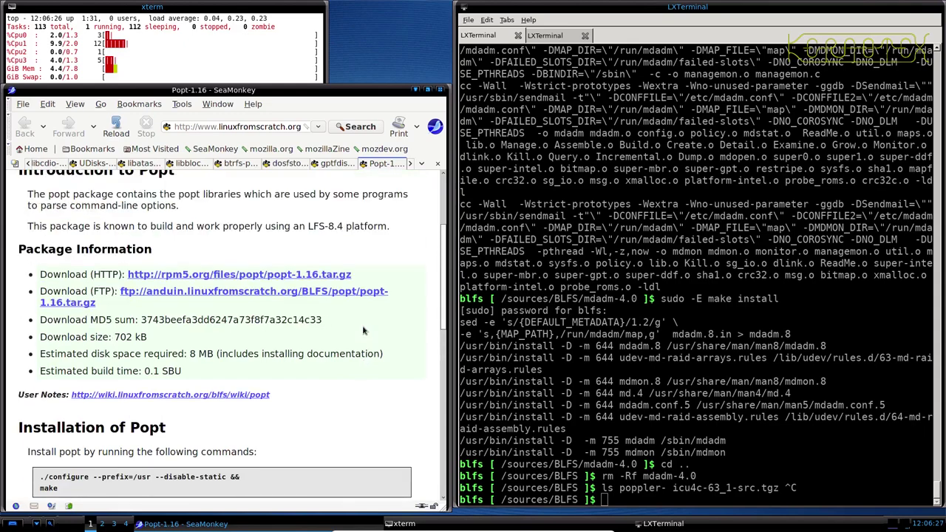
right_click(318, 278)
click(384, 363)
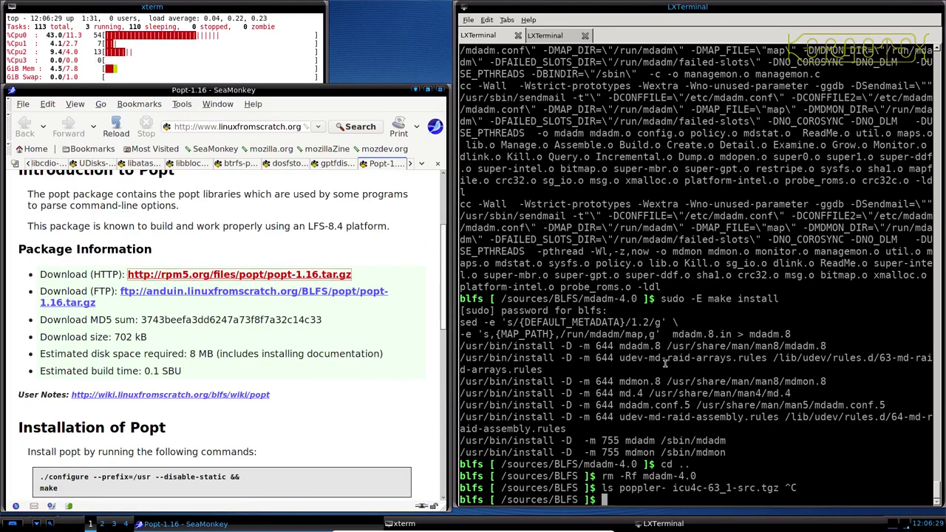
click(665, 362)
text(wget)
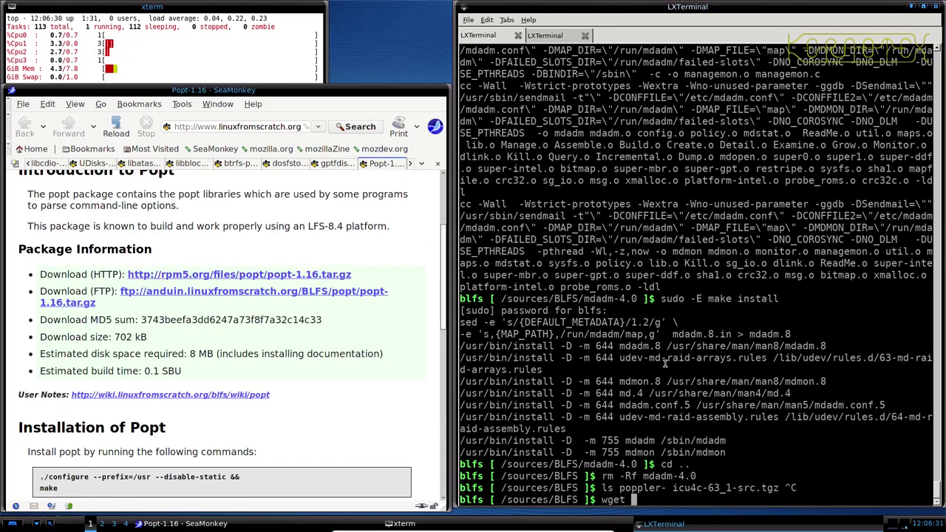
key(ctrl+shift+v)
key(Return)
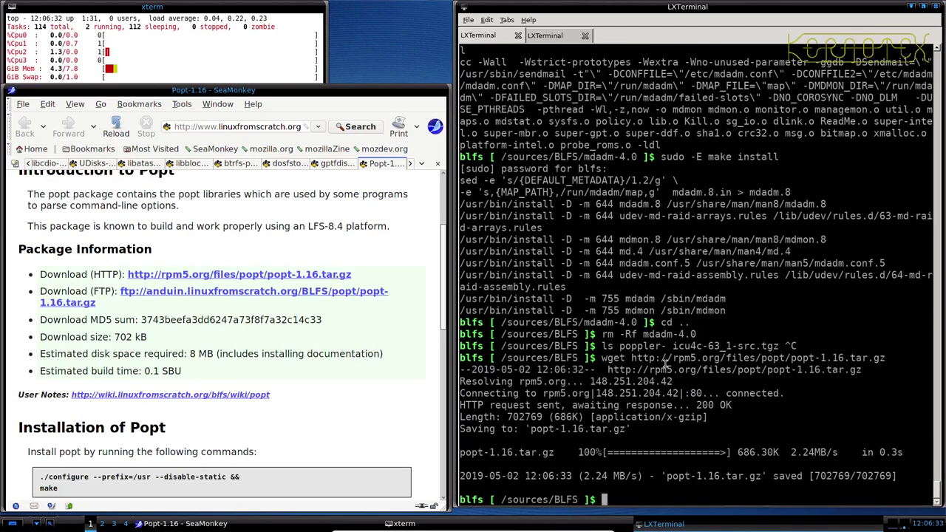
Extract the popt tarball and enter the popt-1.16 folder
text(tart)
key(BackSpace)
text(-xvf popt)
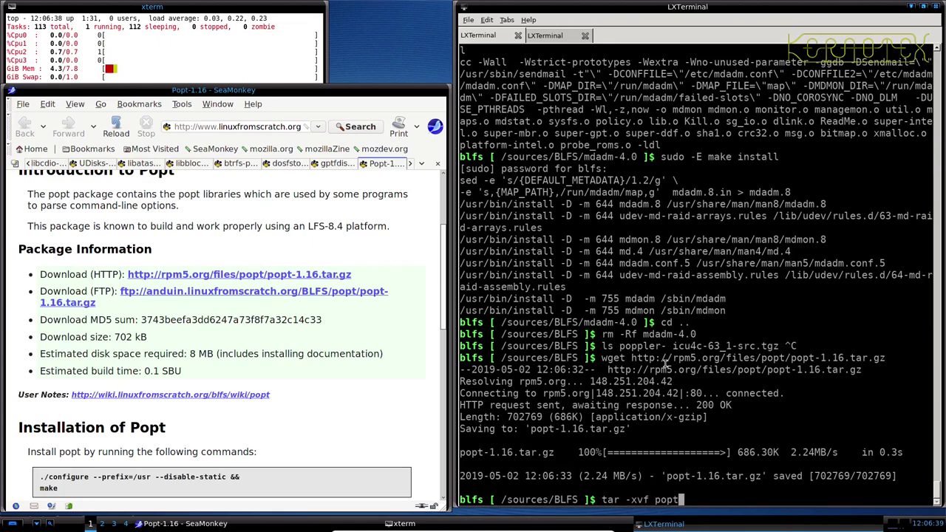
key(Tab)
key(Return)
text(cd po)
text(pt-1.16)
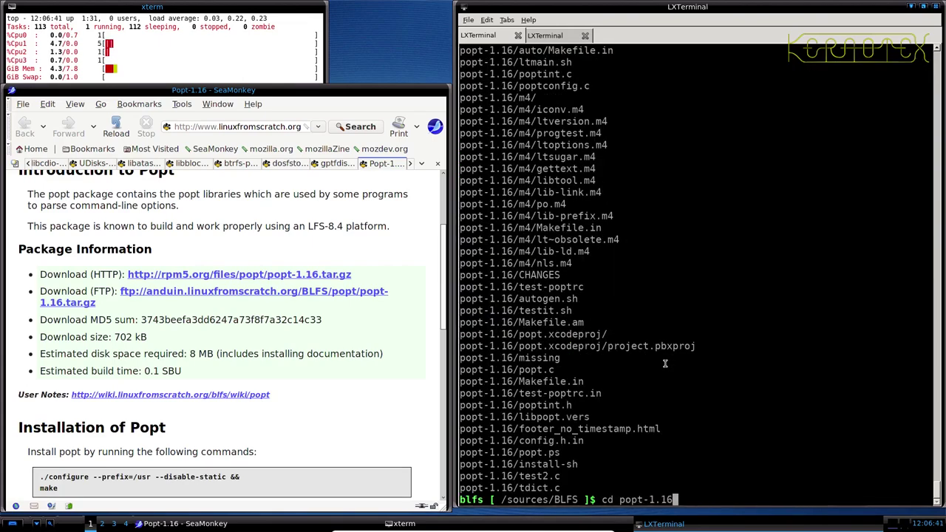
key(Return)
Run the book's configure and make commands for popt
scroll(355, 338, down, 5)
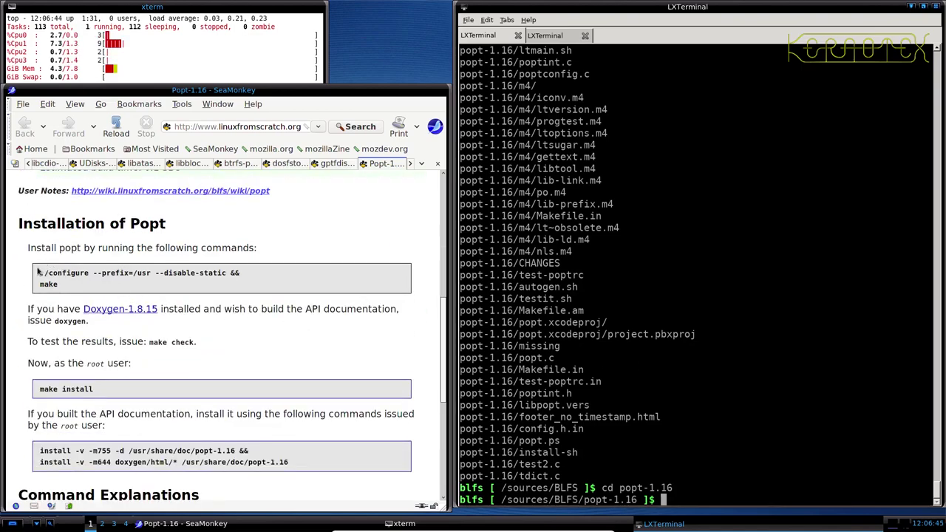
drag(39, 271, 82, 285)
scroll(87, 294, down, 3)
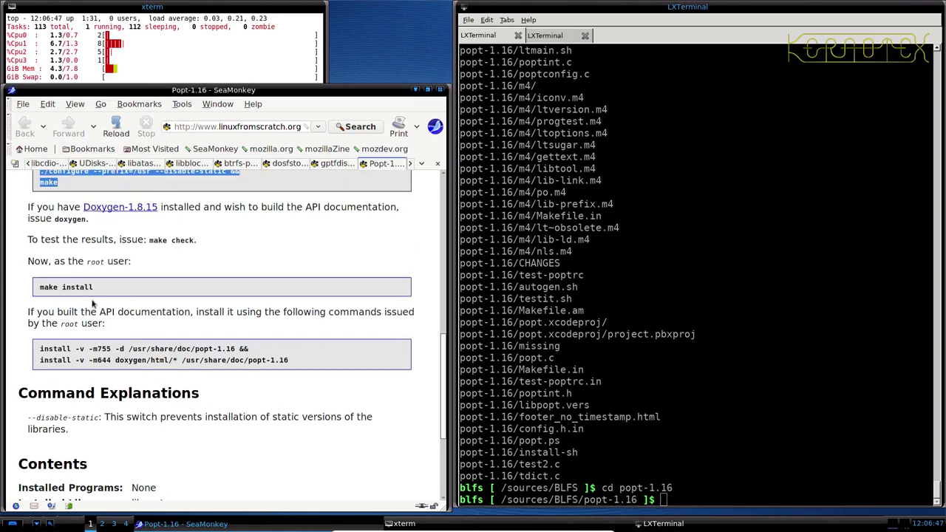
scroll(90, 299, up, 2)
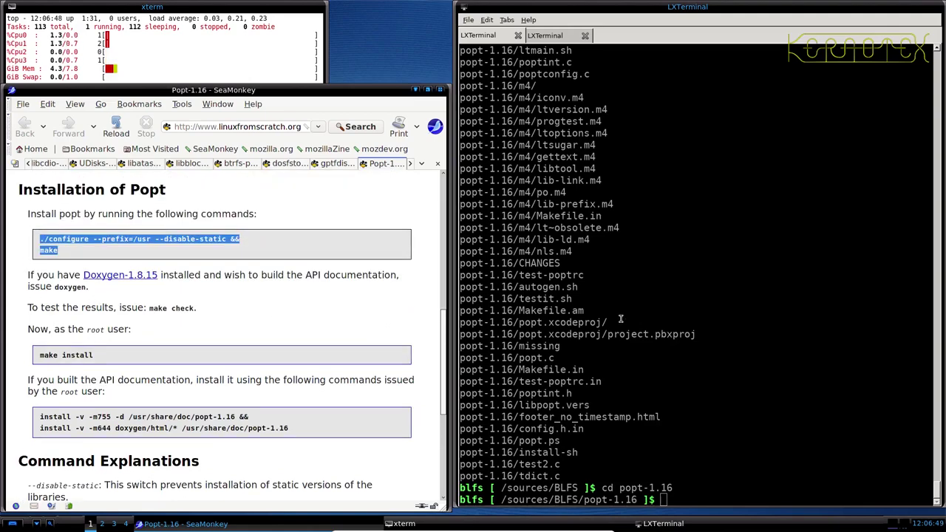
middle_click(642, 319)
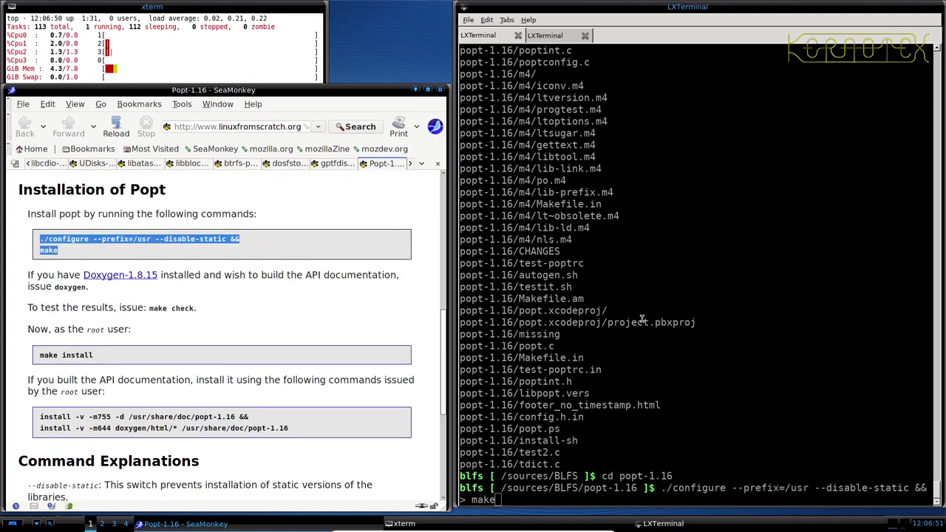
key(Return)
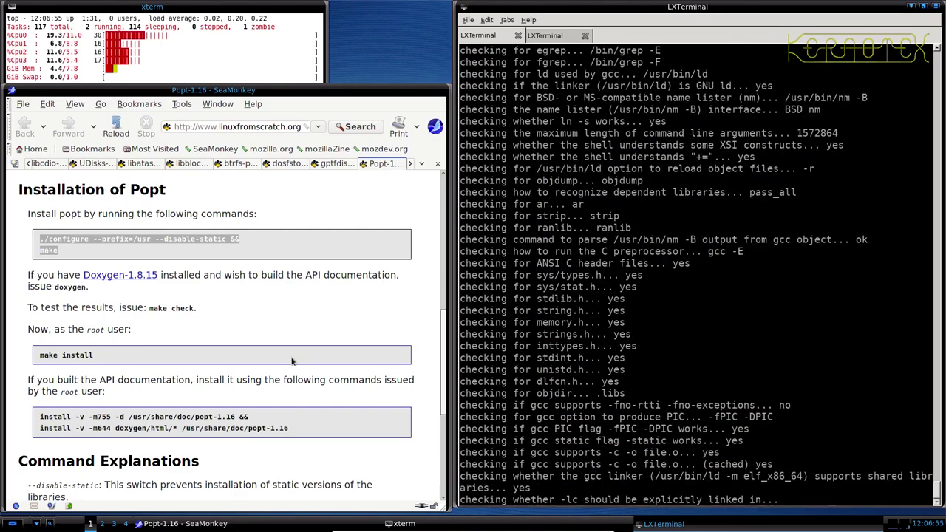
Install popt with sudo -E make install
drag(40, 354, 102, 361)
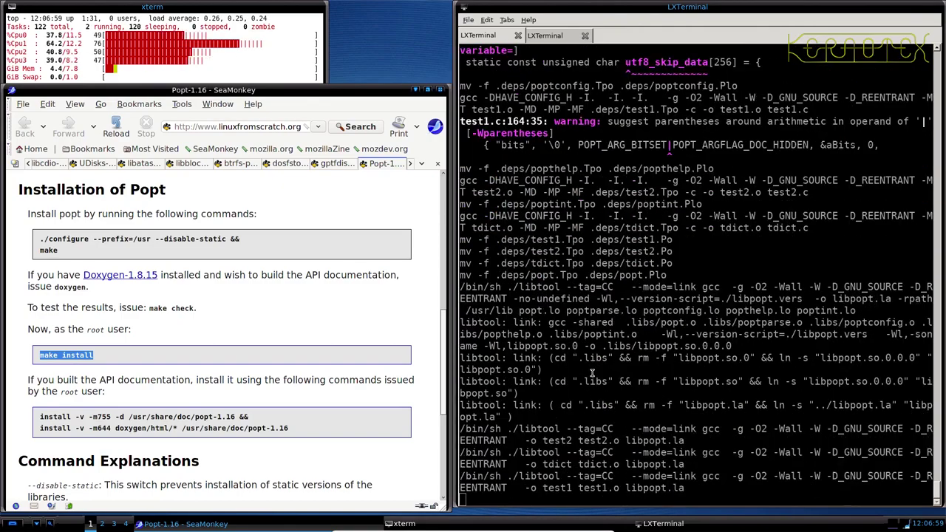
click(592, 372)
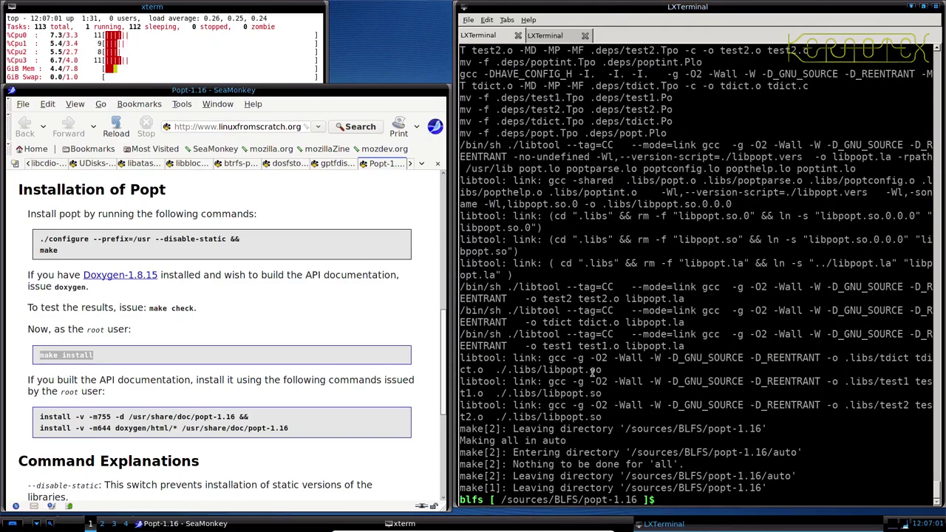
text(sudo -E make install)
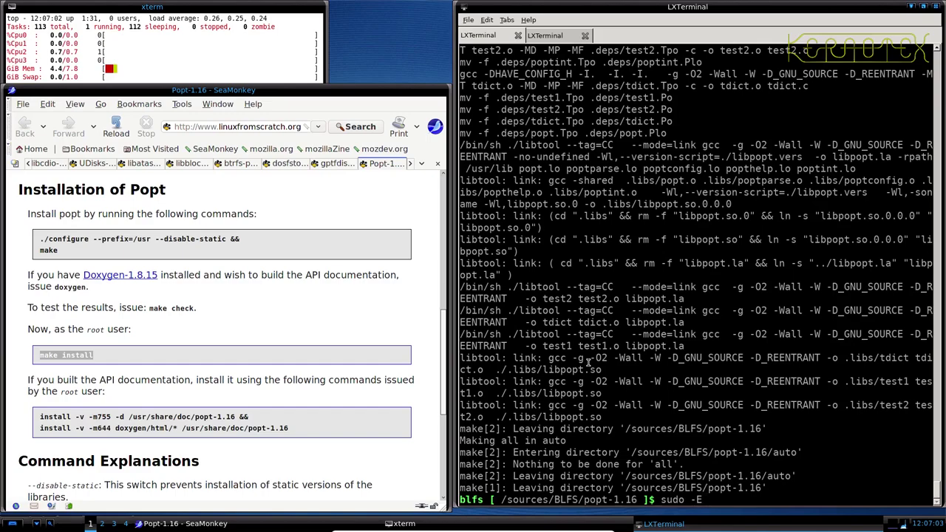
key(Return)
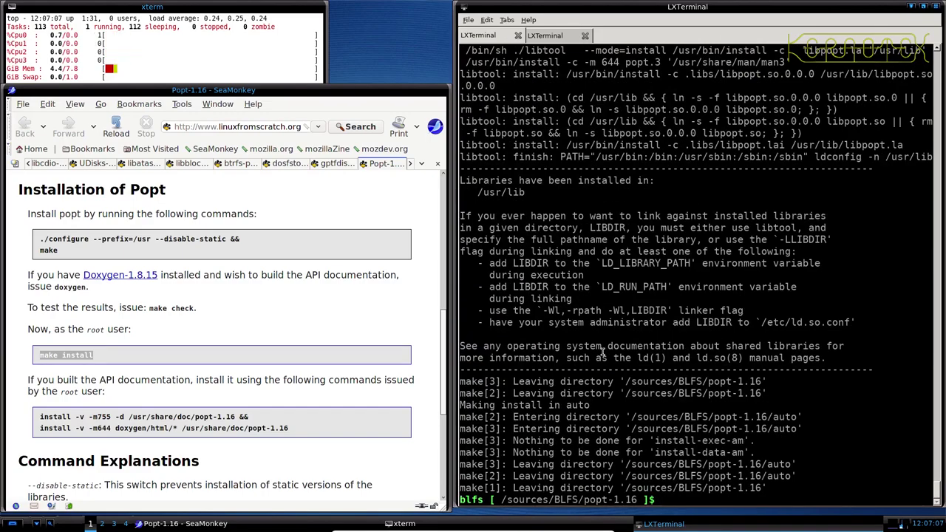
Delete the popt-1.16 source folder and close the Popt page
text(cd ..)
key(Return)
text(rm -Rf )
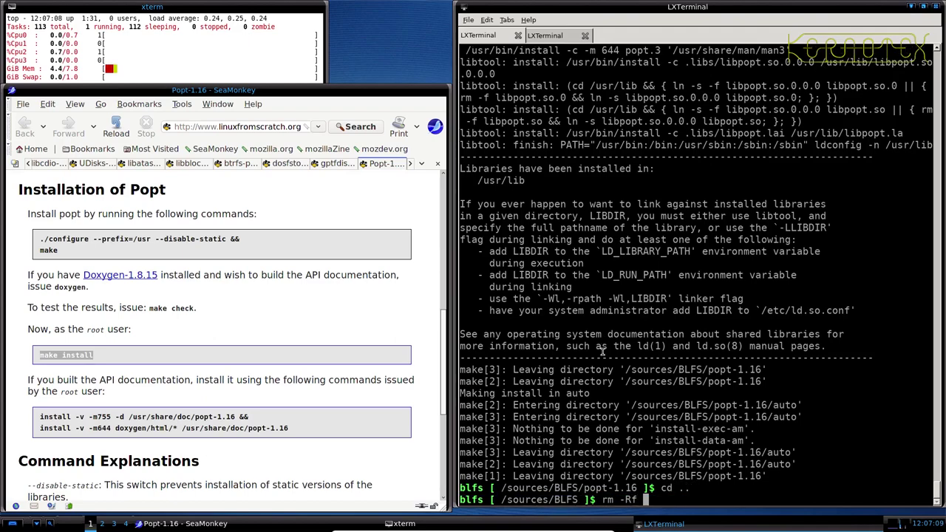
text(popt-1.16)
key(Return)
click(435, 376)
scroll(435, 375, down, 4)
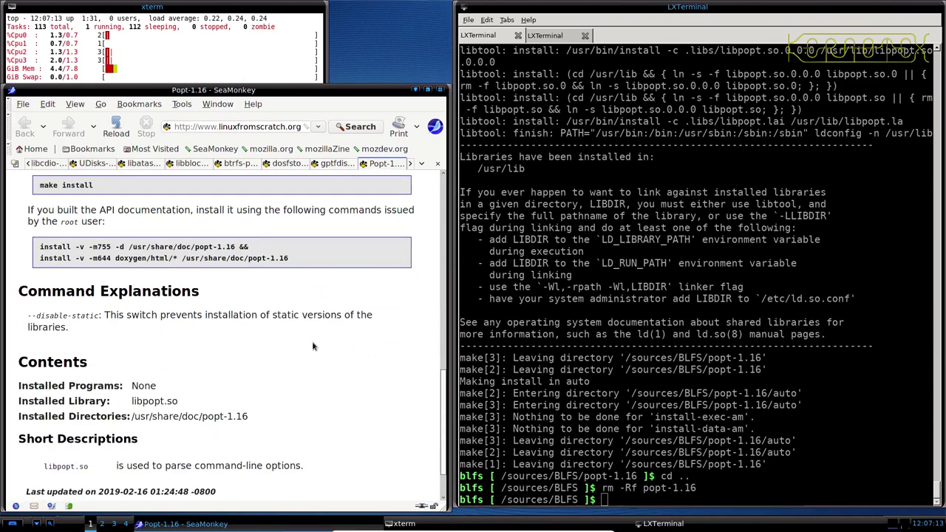
scroll(435, 375, up, 3)
click(438, 164)
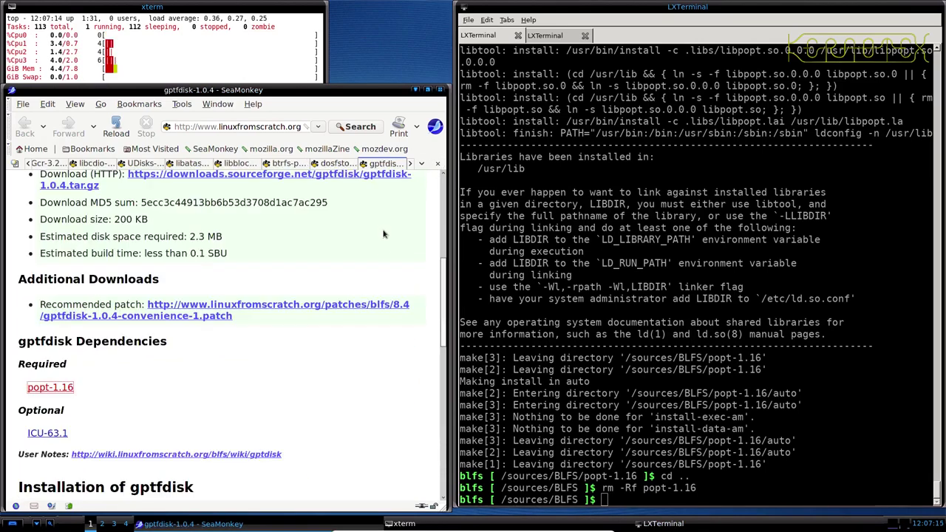
Download the gptfdisk-1.0.4 tarball with wget using the book's link
scroll(383, 264, up, 1)
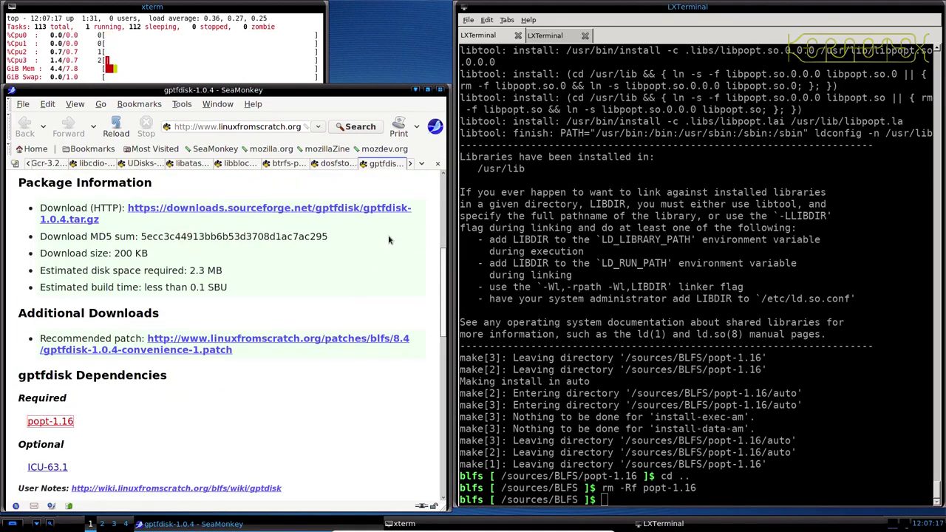
right_click(388, 211)
click(401, 296)
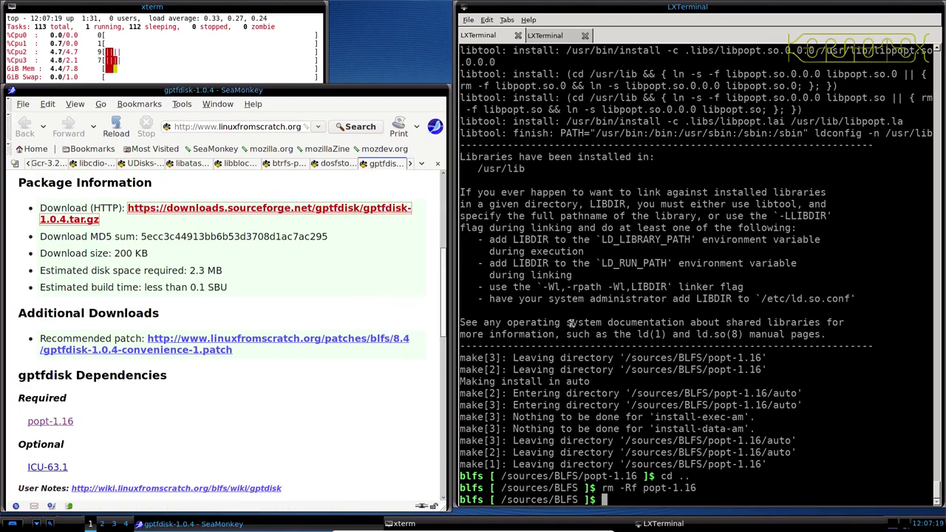
click(570, 324)
text(wget)
text(https://downloads.sourceforge.net/gptfdisk/gptfdisk-1.0.4.tar.gz)
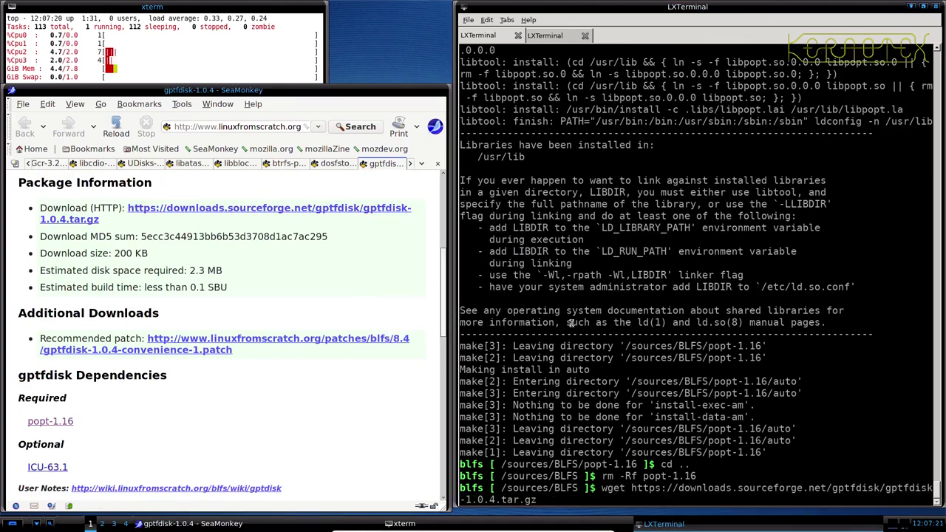
key(Return)
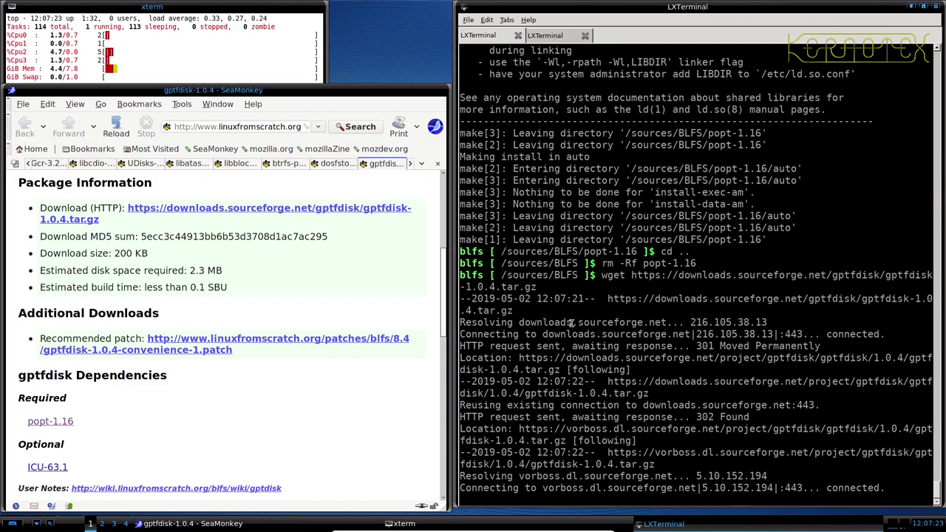
scroll(341, 371, down, 3)
scroll(341, 371, down, 5)
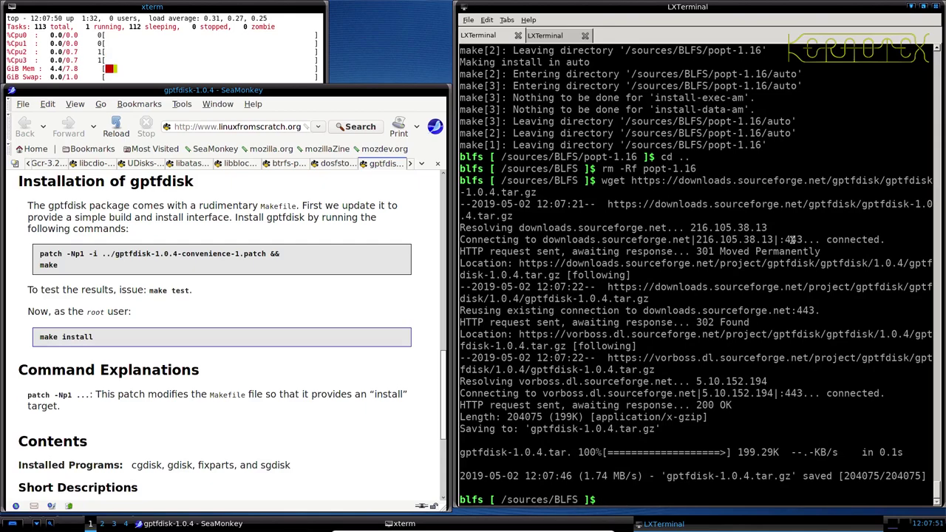
Extract gptfdisk-1.0.4.tar.gz and enter the gptfdisk-1.0.4 folder
text(tar -xvf g)
key(Tab)
key(Return)
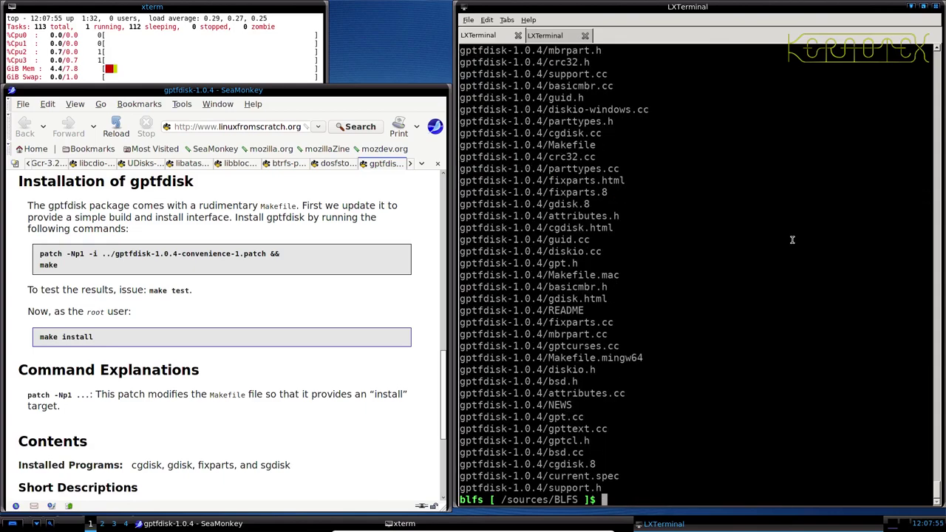
text(cd gpt)
key(Tab)
key(Return)
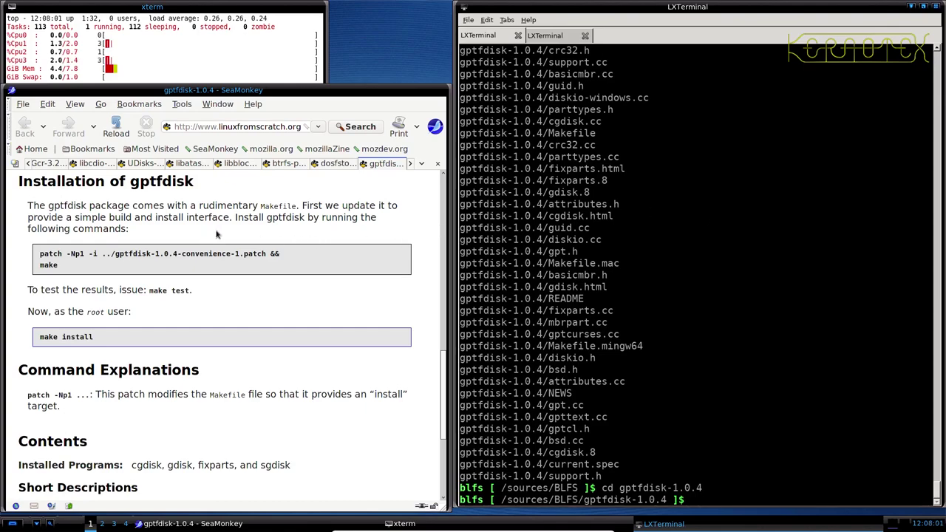
Download the gptfdisk convenience patch into the sources folder and re-enter gptfdisk-1.0.4
scroll(217, 239, down, 1)
scroll(217, 240, up, 15)
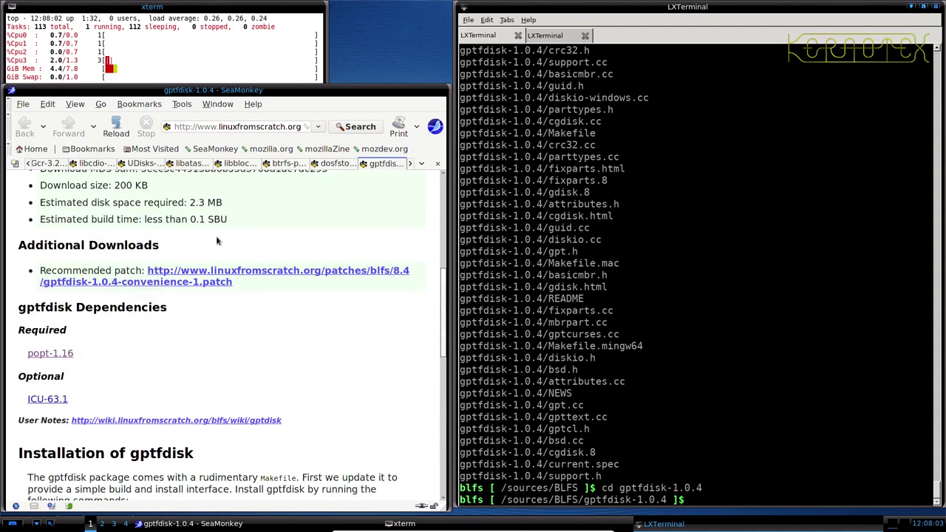
right_click(266, 405)
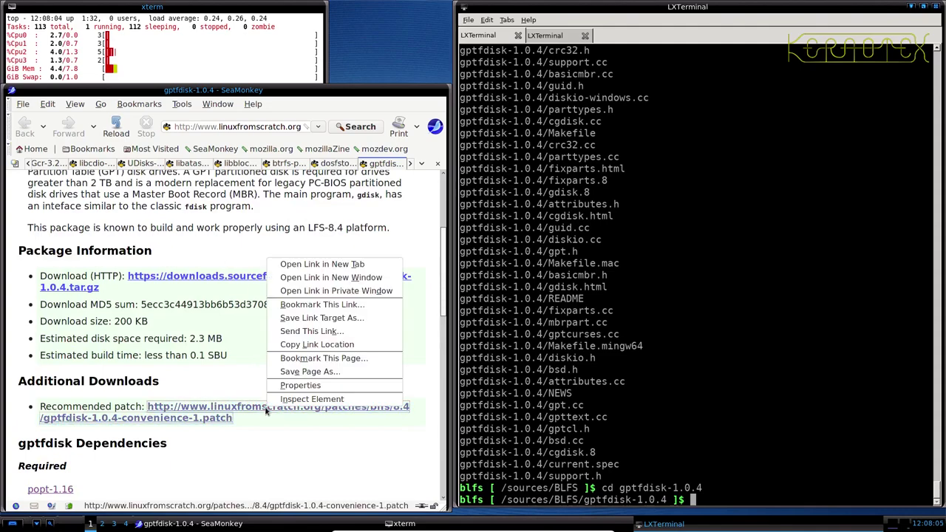
click(317, 346)
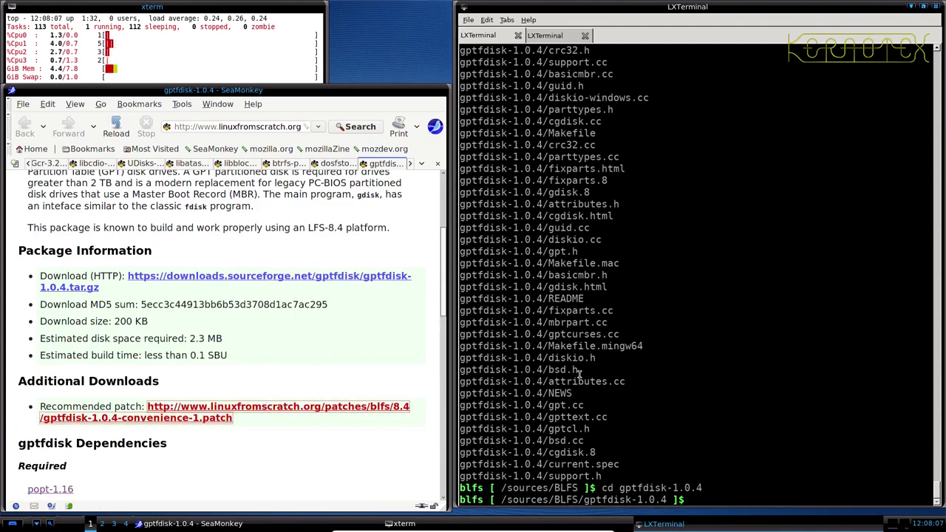
text(cd ..)
key(Return)
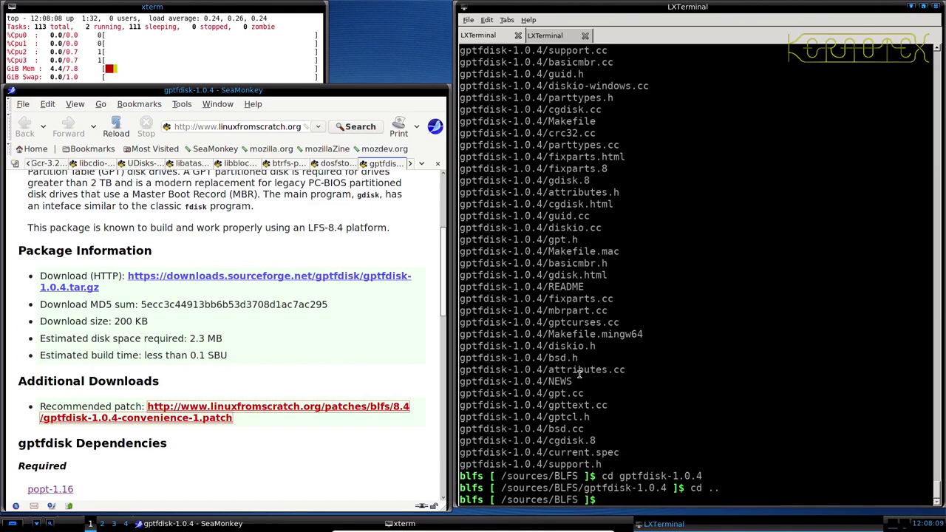
text(wget)
key(ctrl+shift+v)
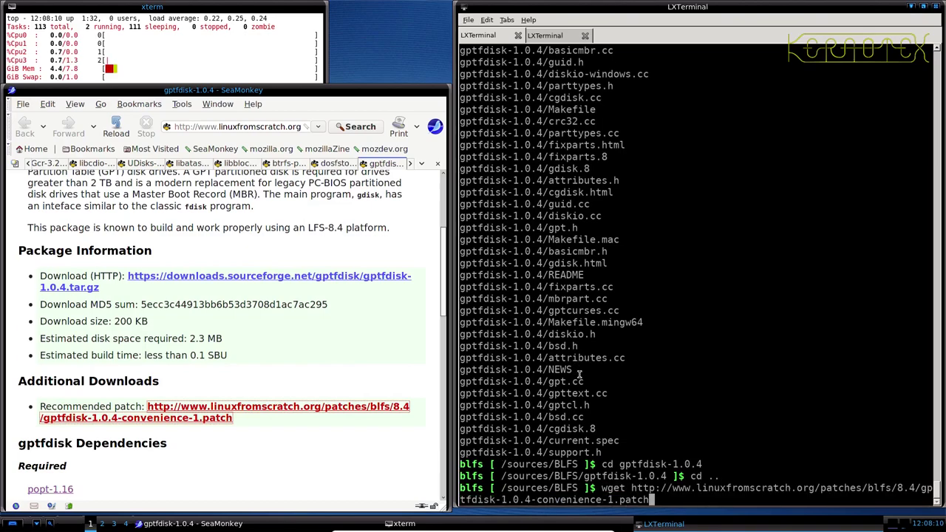
key(Return)
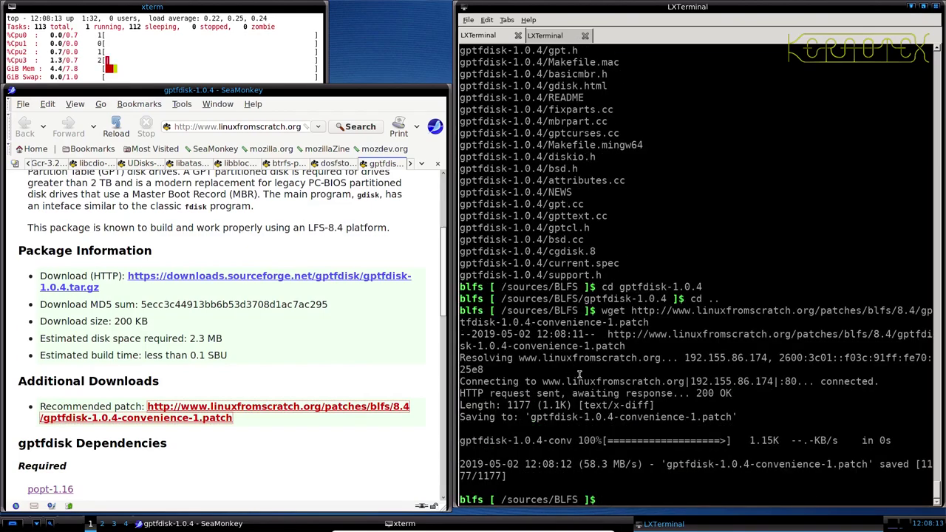
text(cd gptfdisk-1.0.4)
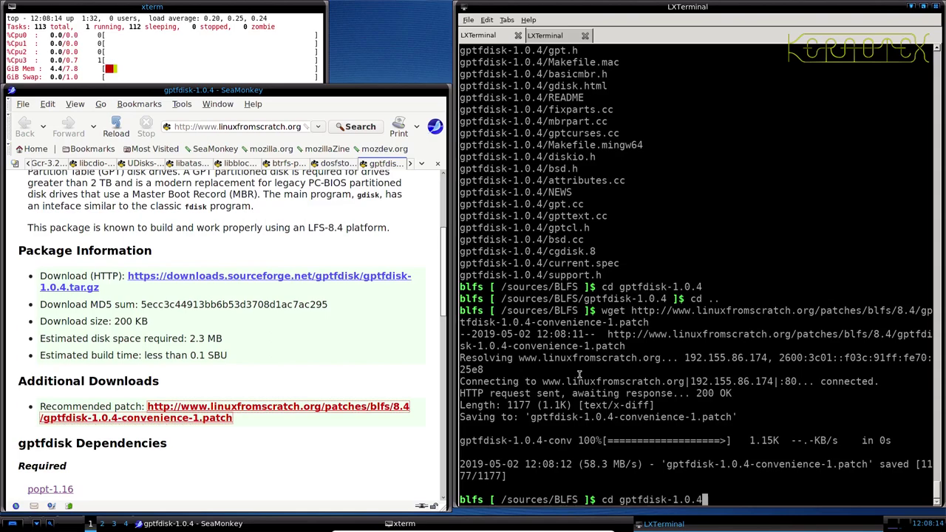
key(Return)
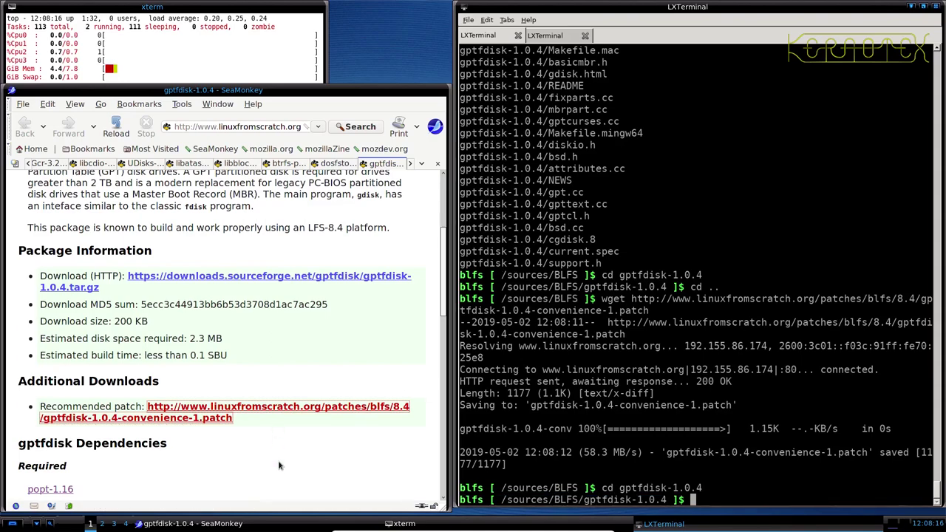
Apply the patch and compile gptfdisk with the book's commands
scroll(279, 466, down, 3)
scroll(280, 466, down, 5)
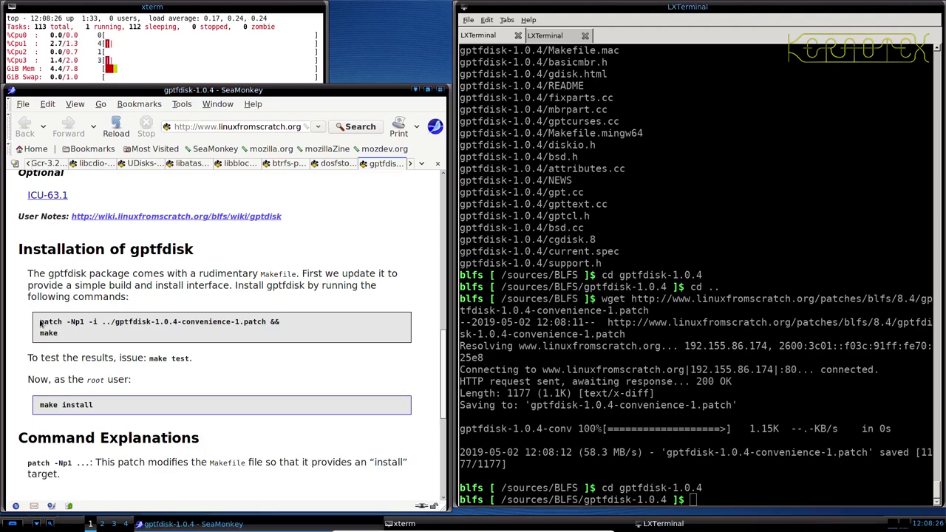
drag(40, 320, 65, 337)
scroll(154, 384, down, 1)
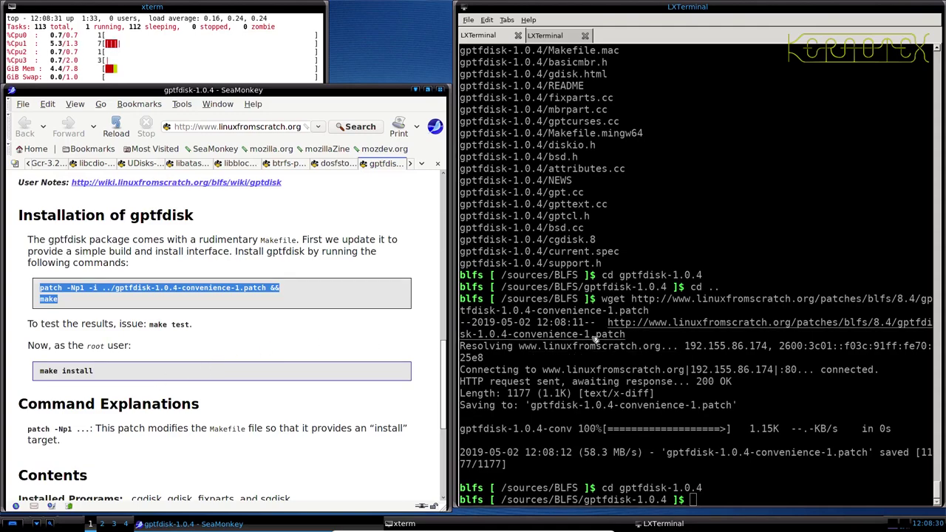
click(594, 360)
middle_click(594, 360)
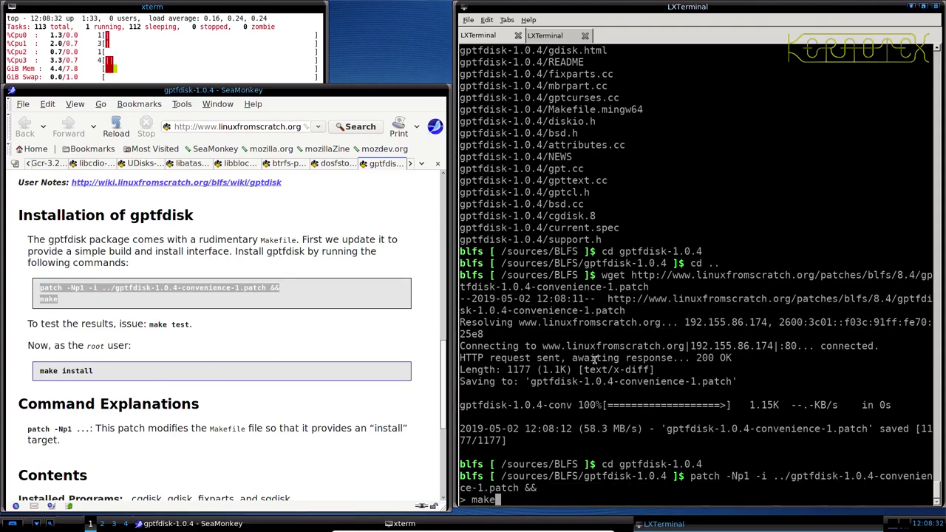
key(Return)
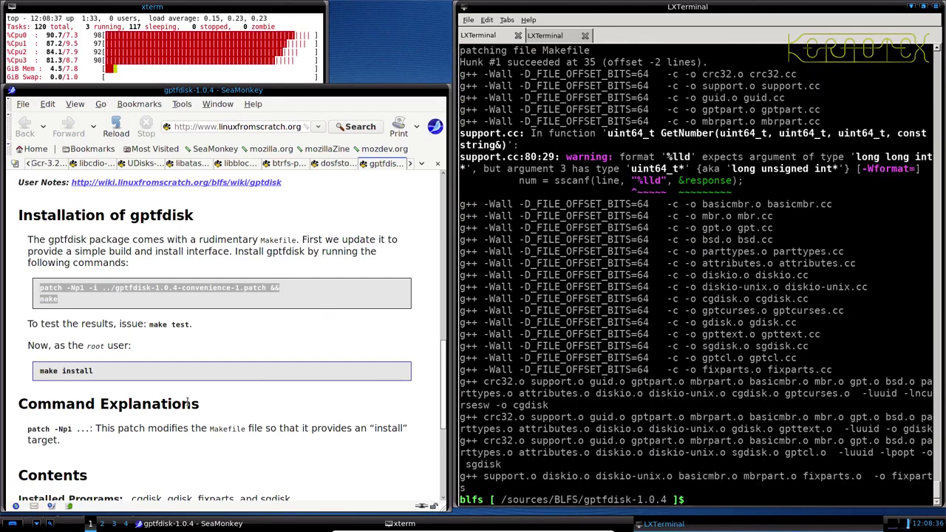
Install gptfdisk with sudo -E make install
drag(40, 371, 94, 371)
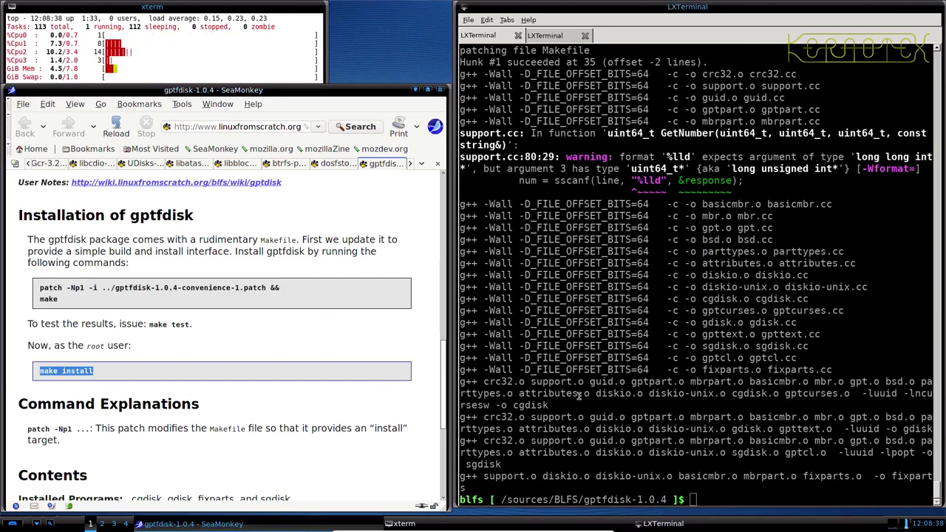
text(sudo -E)
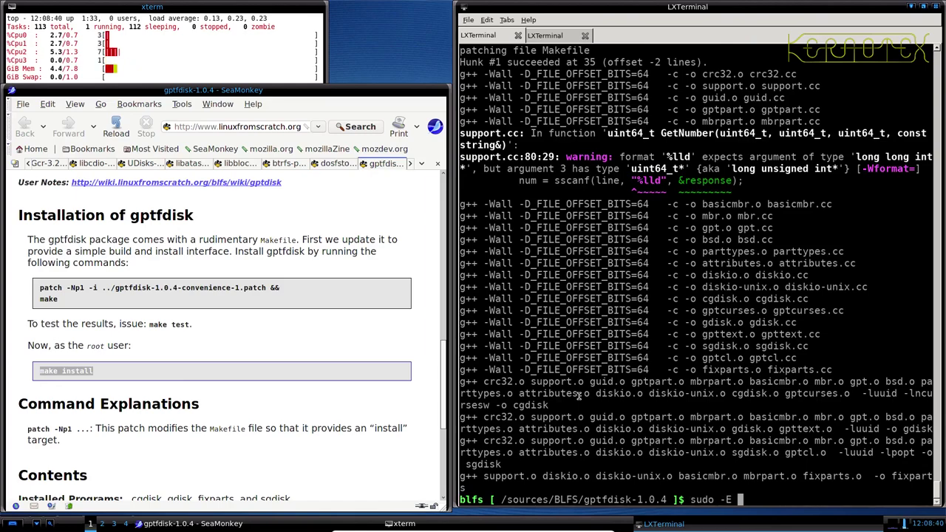
middle_click(593, 384)
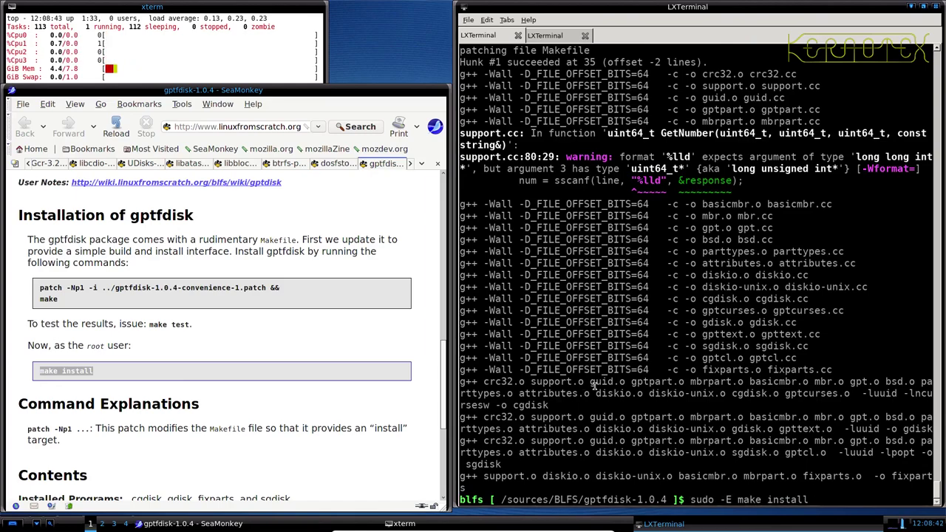
key(Return)
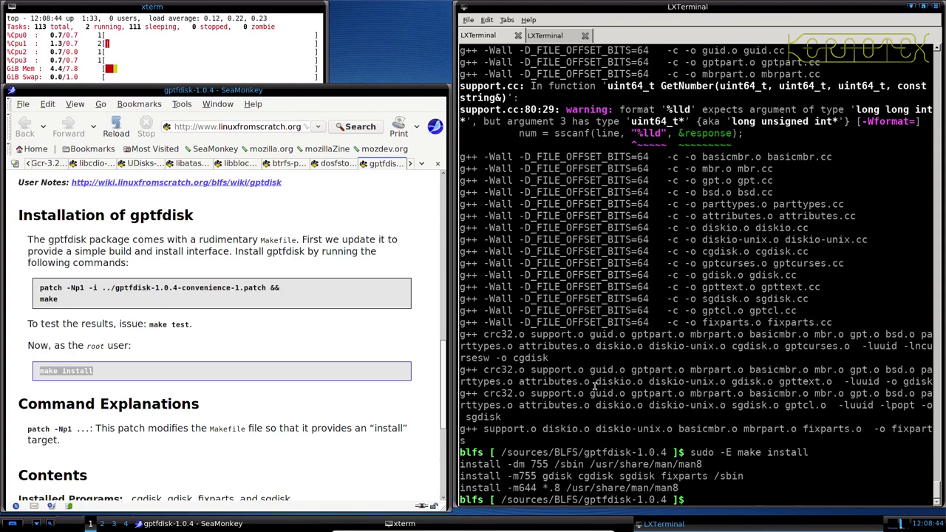
Delete the gptfdisk-1.0.4 source directory and close the gptfdisk page
text(cd ..)
key(Return)
text(r)
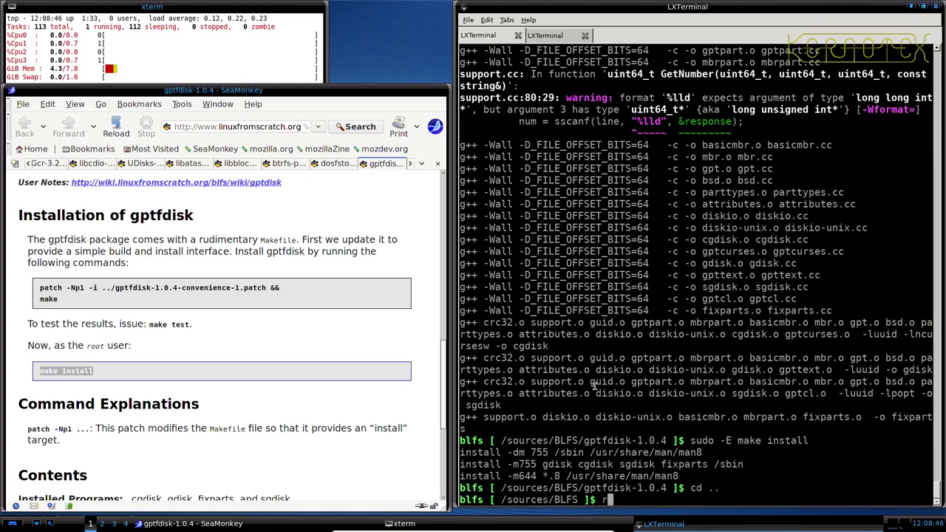
text(m -Rf gpt)
key(Tab)
key(BackSpace)
key(Return)
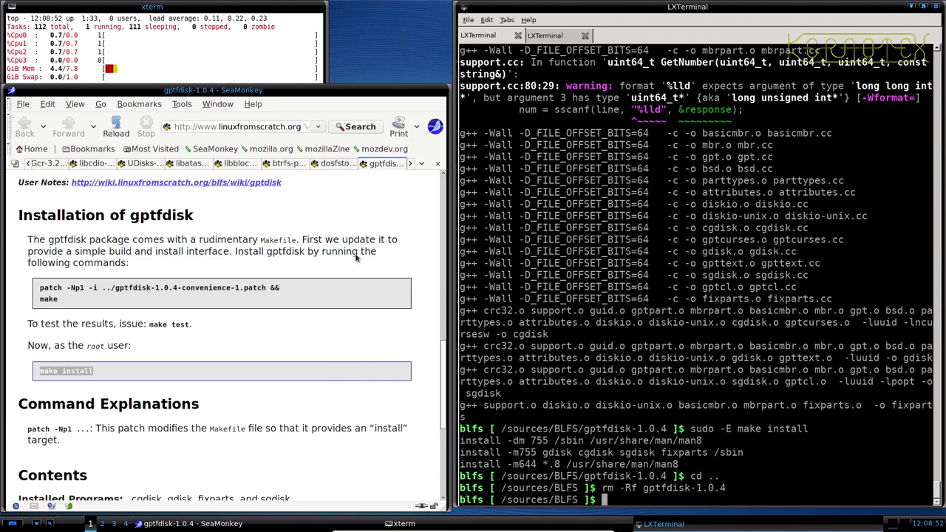
click(438, 164)
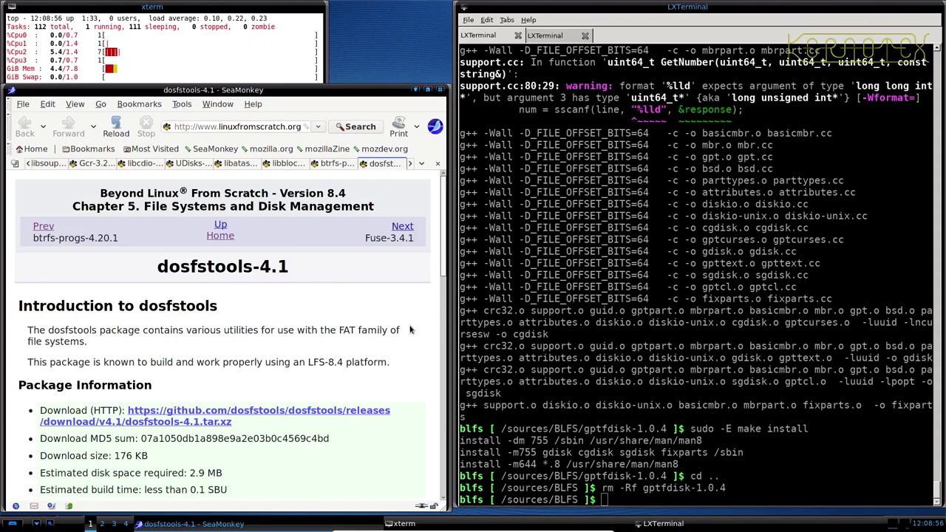
Download the dosfstools-4.1 tarball with wget, using the link copied from the book
scroll(362, 407, down, 3)
scroll(358, 409, down, 8)
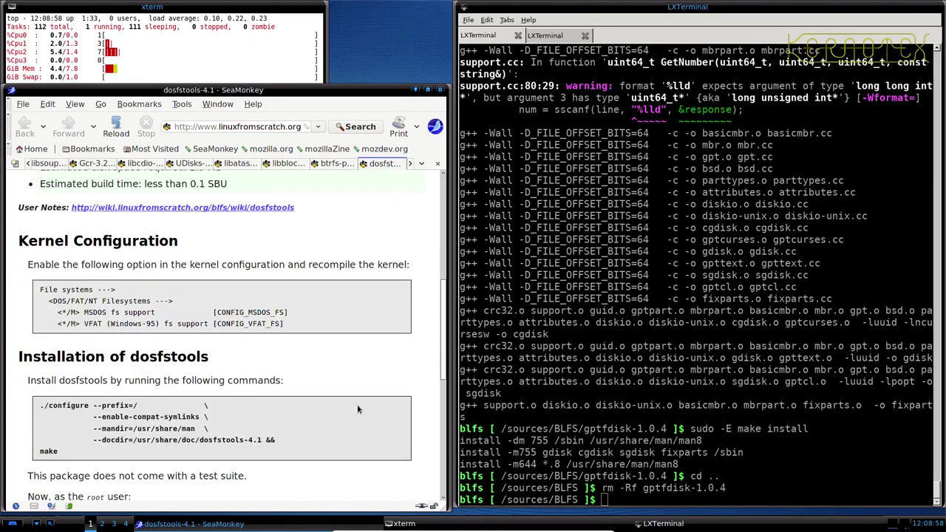
scroll(357, 409, up, 6)
scroll(358, 405, up, 3)
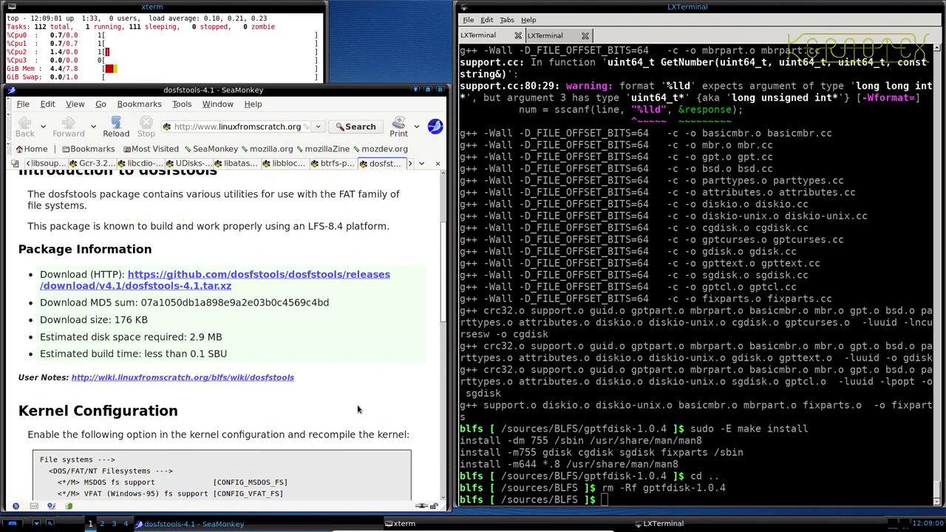
right_click(347, 344)
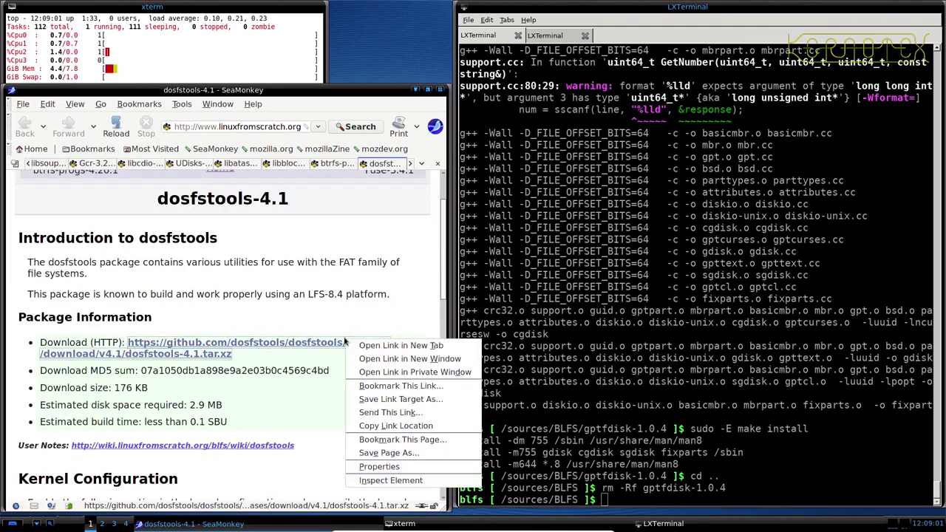
click(396, 425)
click(559, 385)
text(wget)
key(ctrl+shift+v)
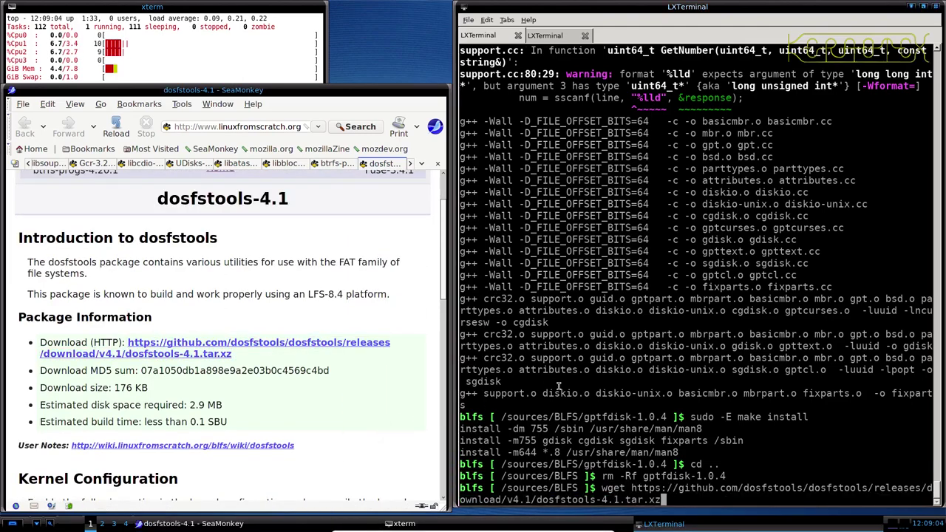
key(Return)
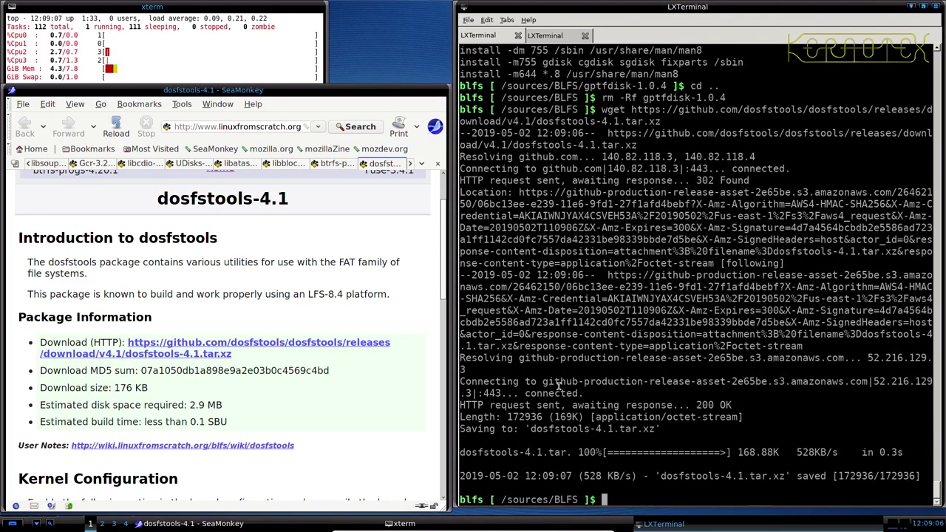
Extract the dosfstools-4.1 archive with tar -xvf and enter the dosfstools-4.1 directory
text(tar -xvf do)
key(Tab)
key(Return)
text(cd f)
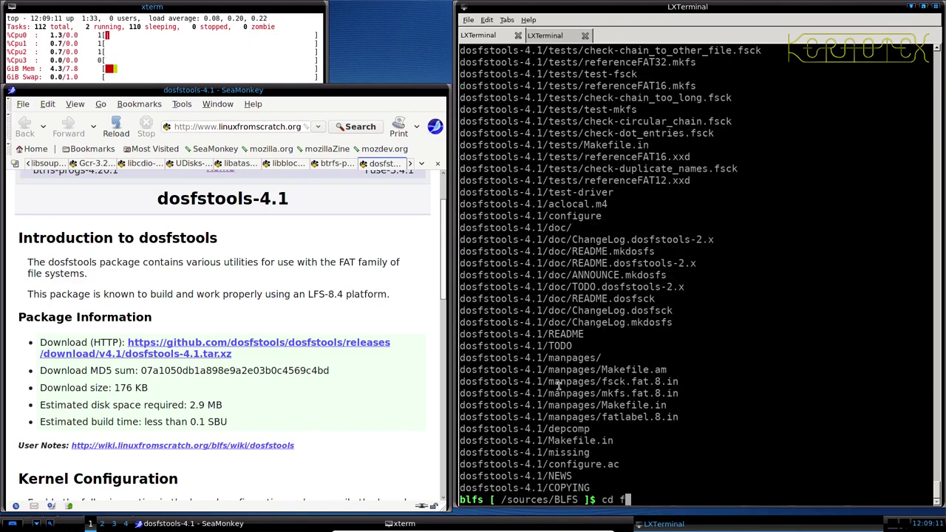
key(BackSpace)
text(dos)
key(Tab)
key(Return)
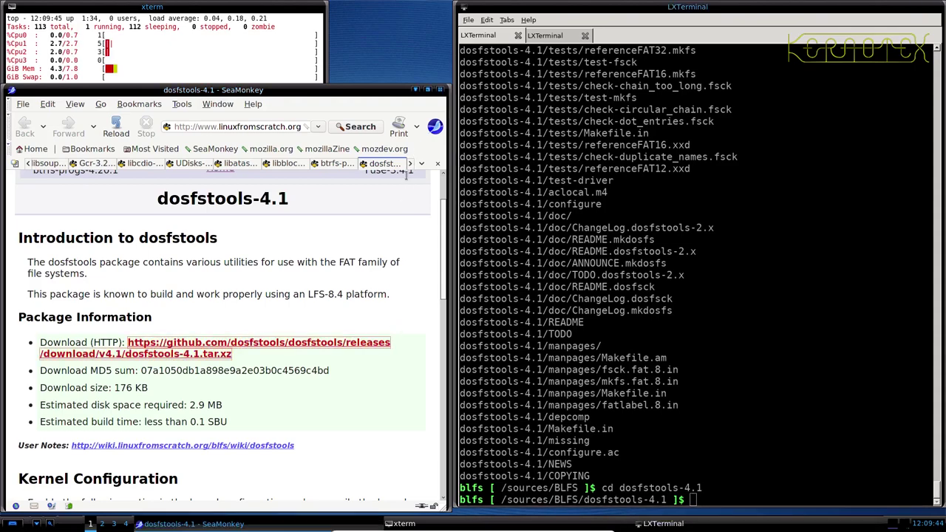
Switch to the terminal tab showing the kernel's RAID and LVM driver menu
scroll(396, 329, down, 3)
scroll(395, 329, down, 3)
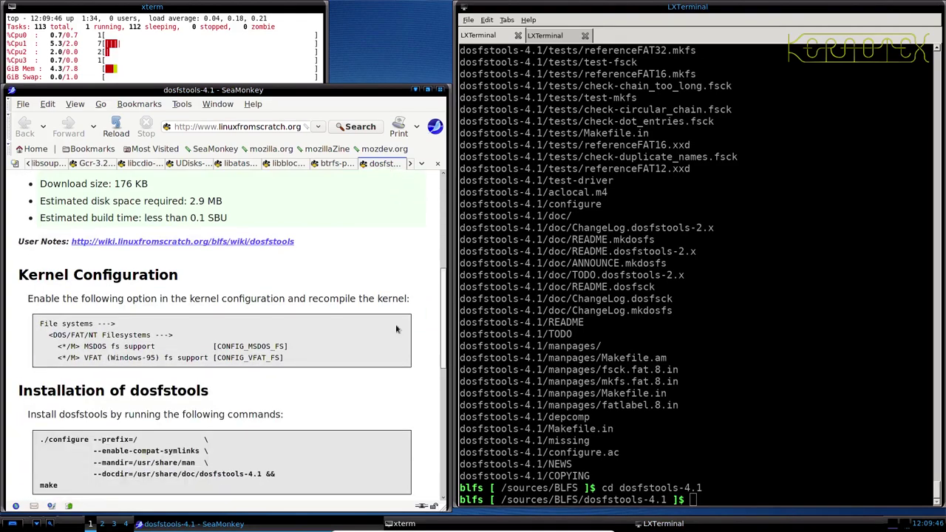
click(532, 37)
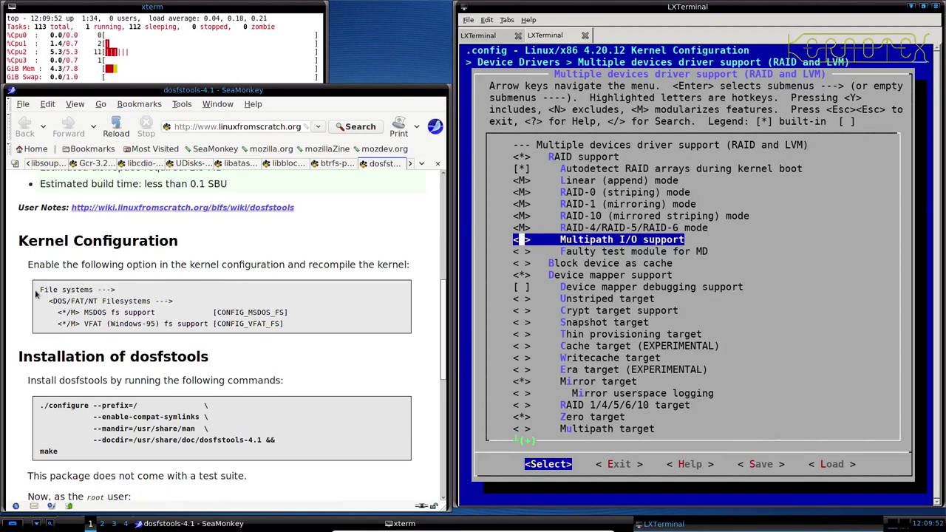
Exit the RAID/LVM and Device Drivers menus and open File systems in menuconfig
key(Right)
key(Return)
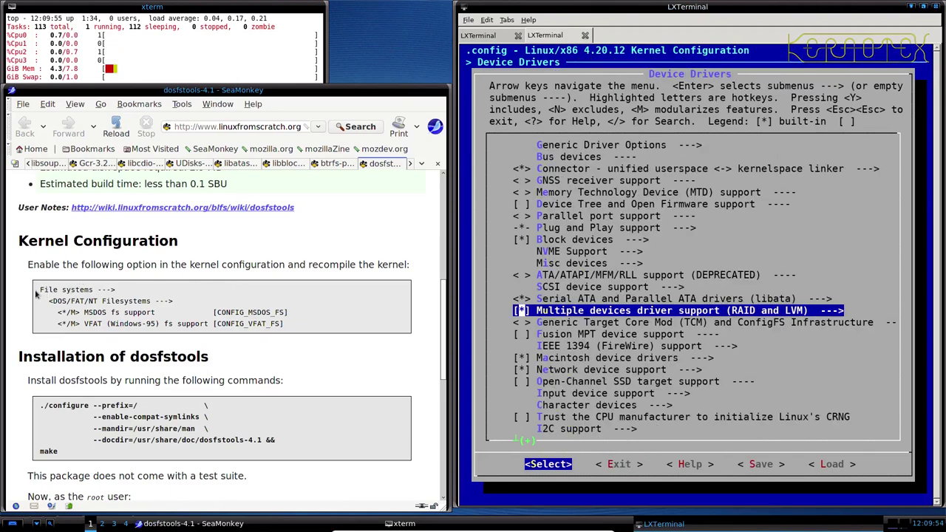
key(Right)
key(Return)
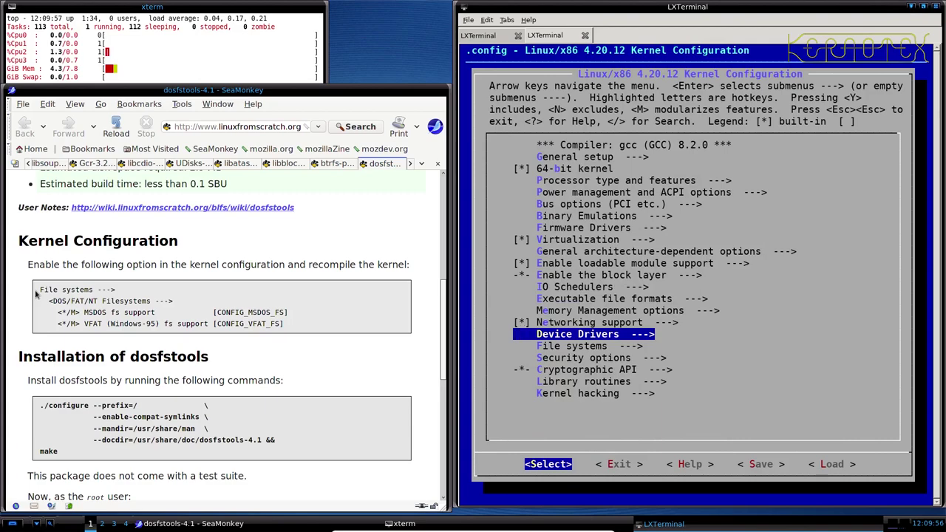
key(Down)
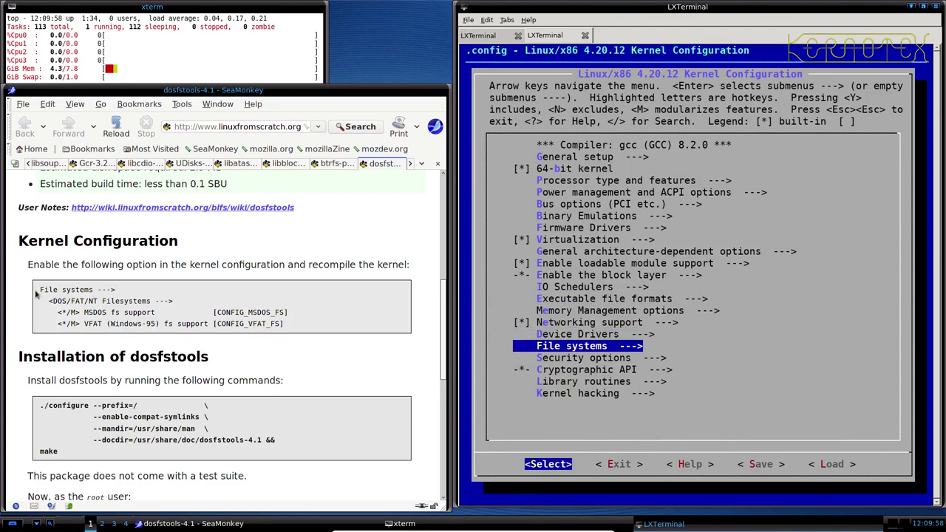
key(Return)
Open DOS/FAT/NT Filesystems and confirm MSDOS and VFAT fs support are built in
key(Down)
key(Down)
key(Down)
key(Down)
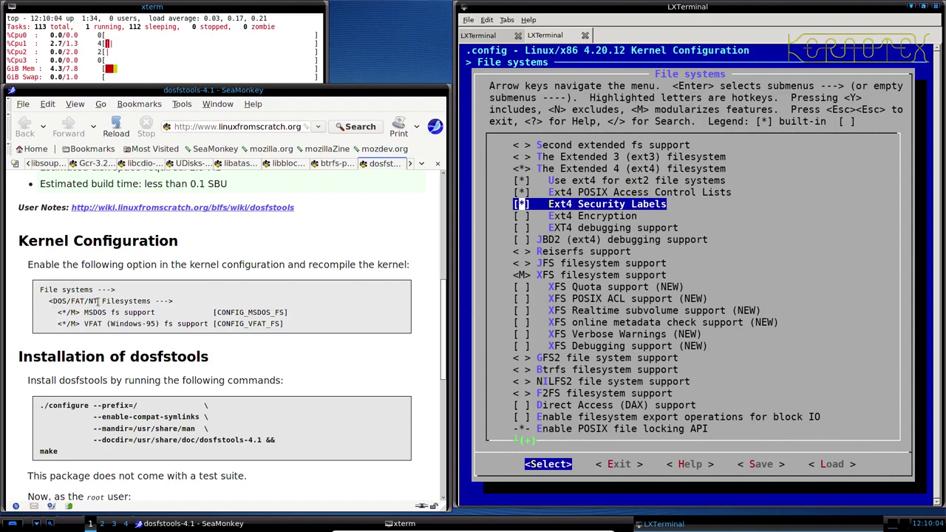
key(Down)
key(Down)
key(Down)
key(Down)
key(Down)
key(Down)
key(Down)
key(Down)
key(Down)
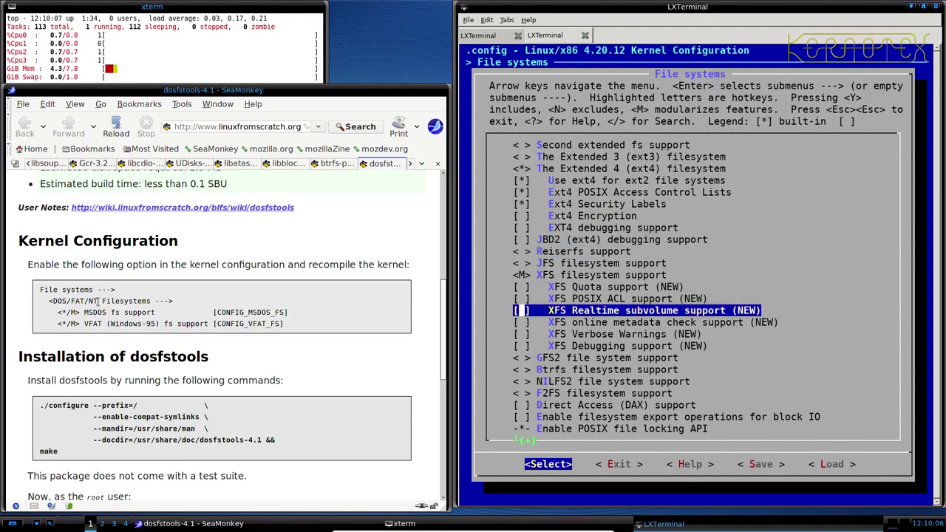
key(Down)
key(Down)
key(Down)
key(Down)
key(Down)
key(Down)
key(Down)
key(Down)
key(Down)
key(Down)
key(Down)
key(Down)
key(Down)
key(Down)
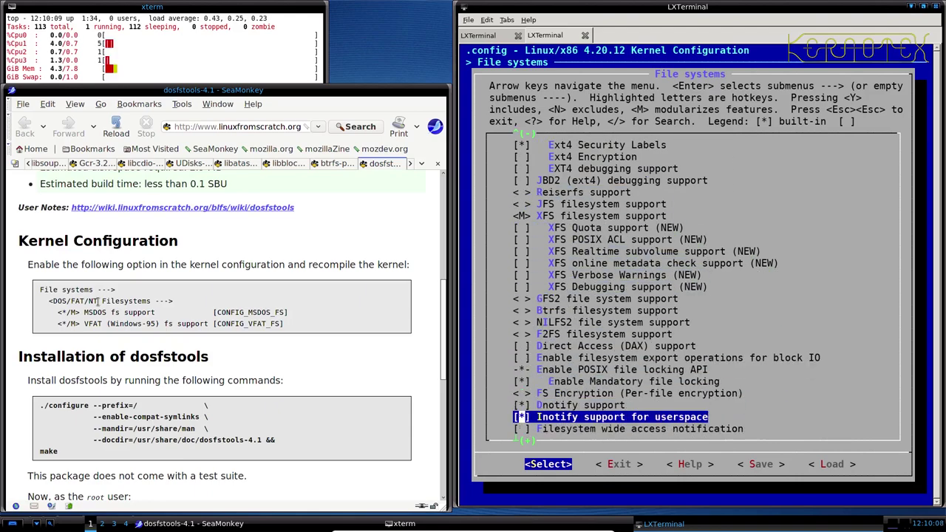
key(Down)
key(Down)
key(Down)
key(Down)
key(Down)
key(Down)
key(Down)
key(Down)
key(Down)
key(Down)
key(Down)
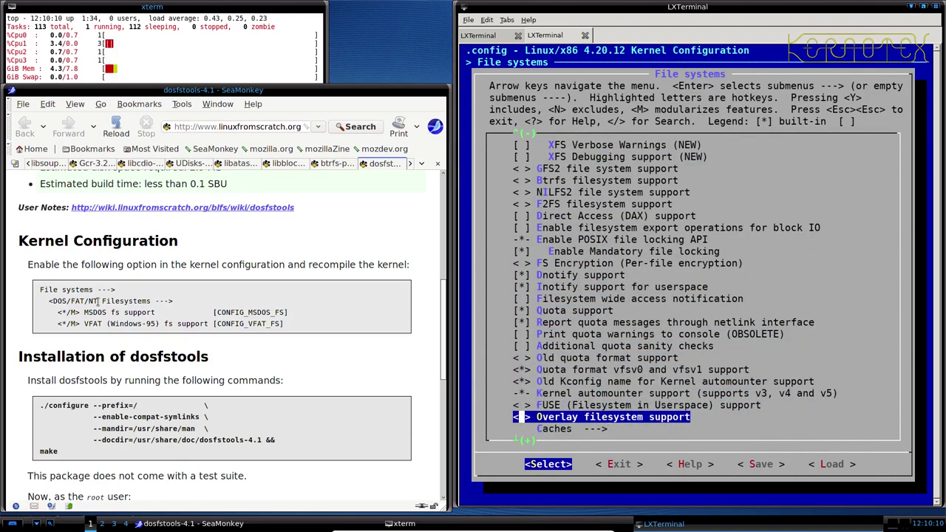
key(Down)
key(Down)
key(Down)
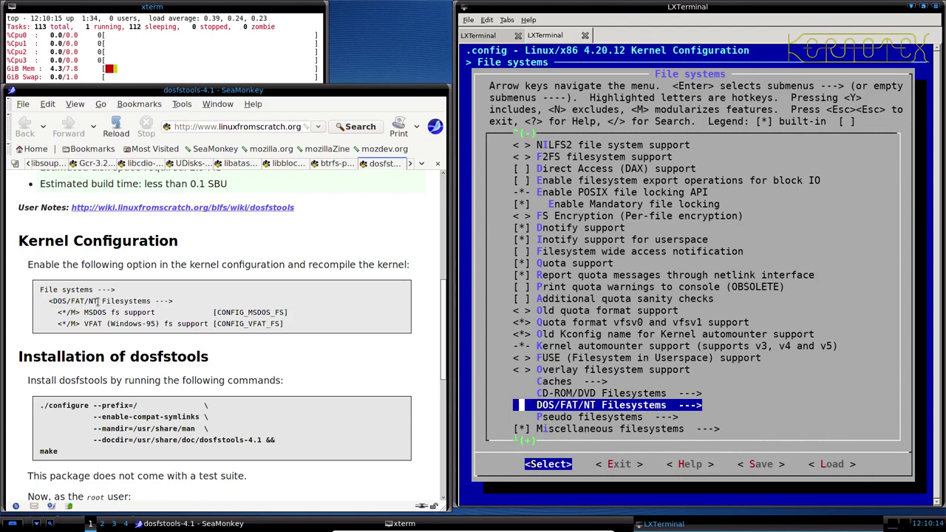
key(Return)
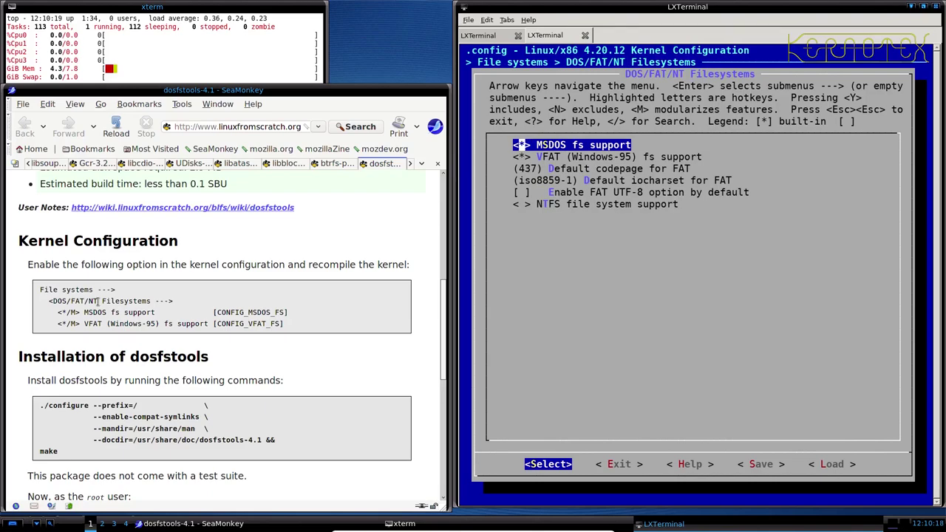
key(Down)
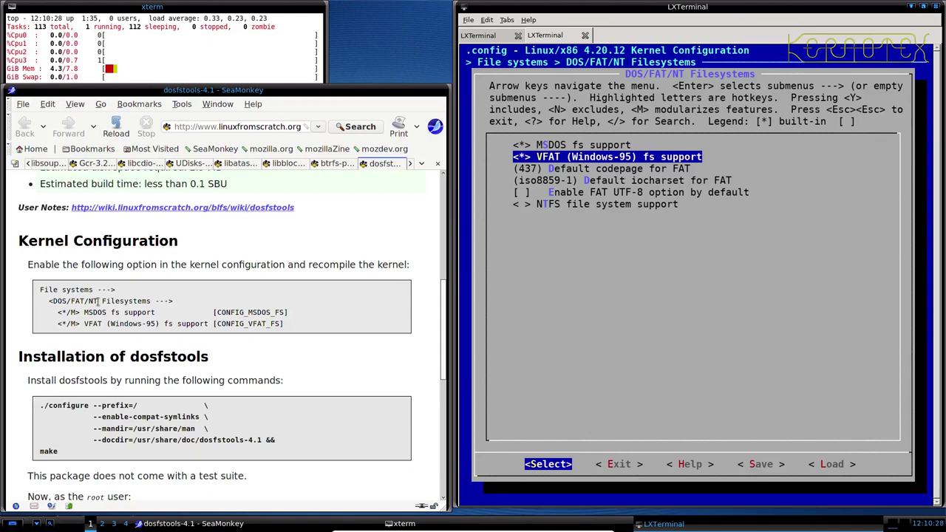
key(Up)
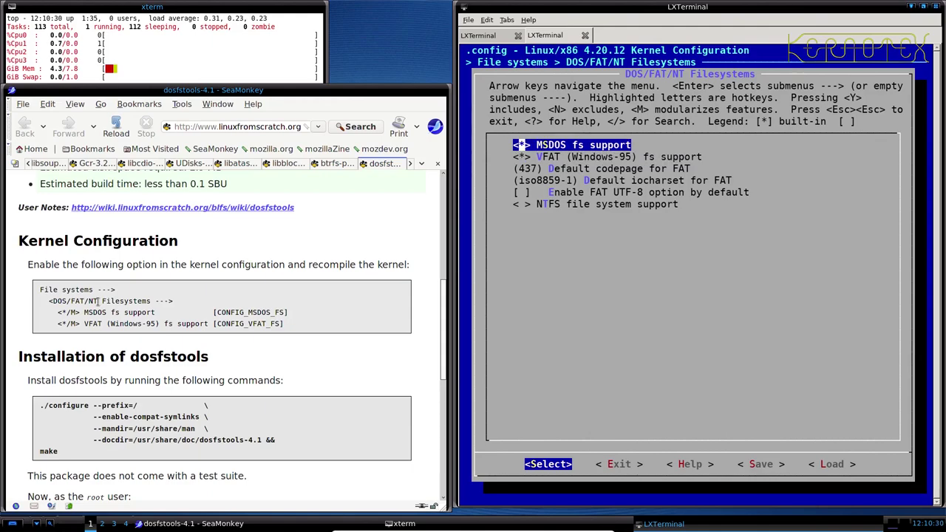
key(Down)
key(Up)
key(Down)
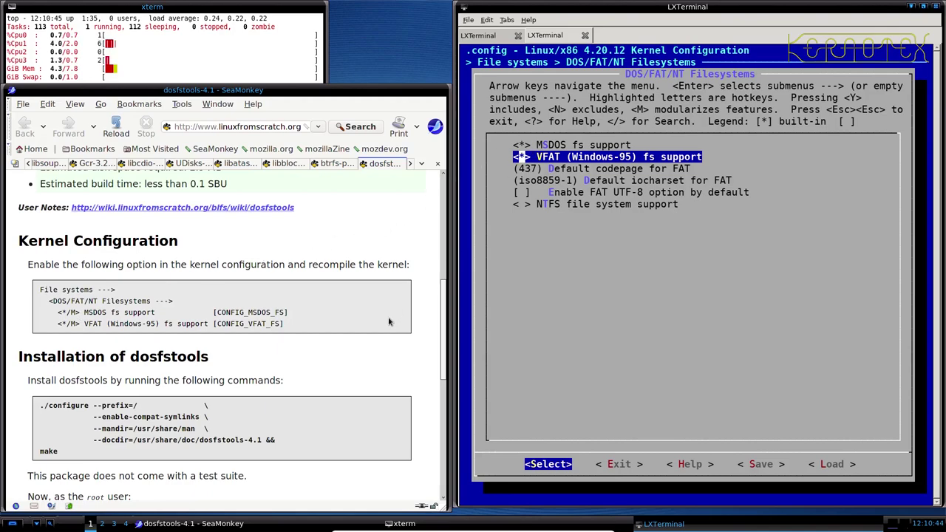
Configure, build and install dosfstools-4.1 using the book's commands and sudo -E make install
click(484, 37)
scroll(377, 334, down, 4)
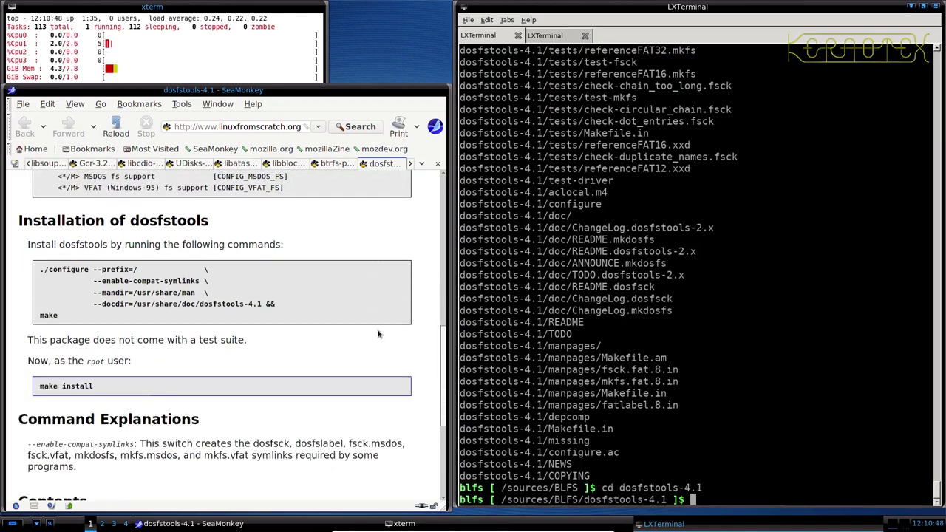
scroll(377, 334, down, 1)
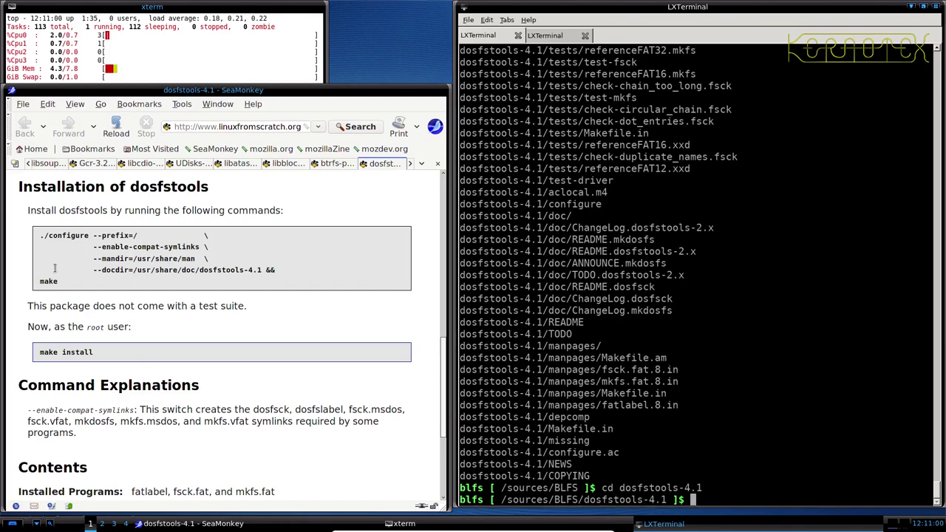
drag(38, 235, 82, 287)
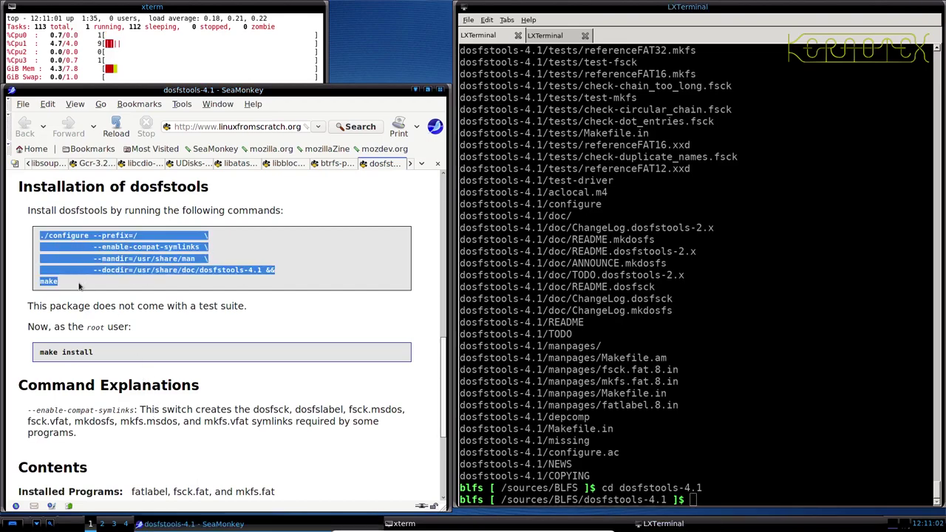
middle_click(584, 339)
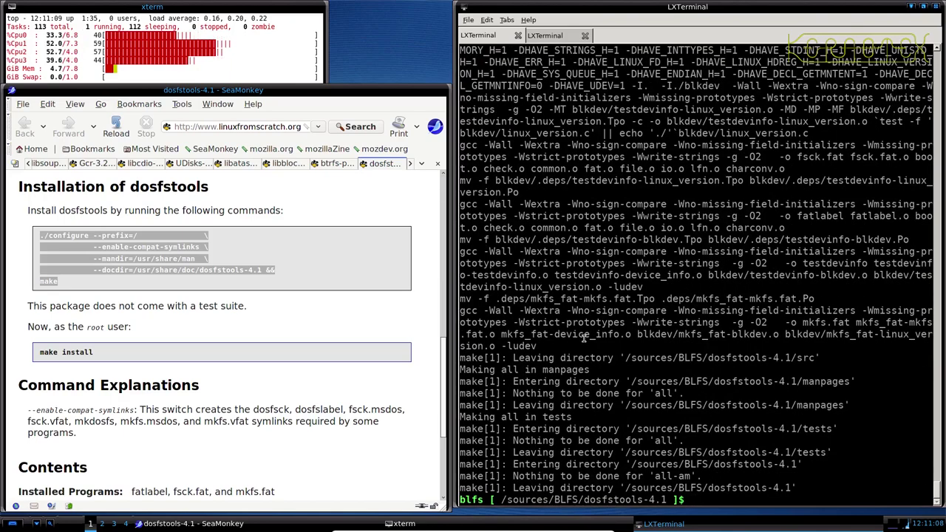
key(ctrl+r)
text(insta)
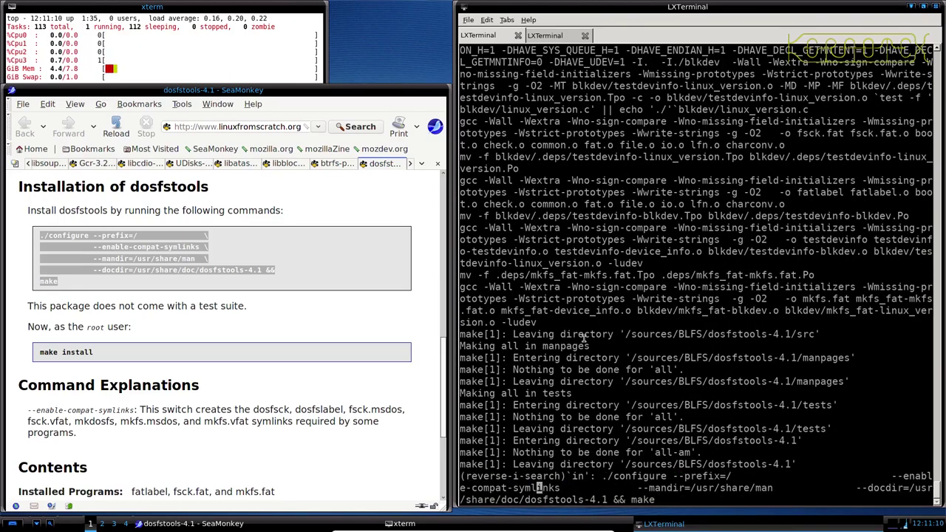
text(l)
key(Return)
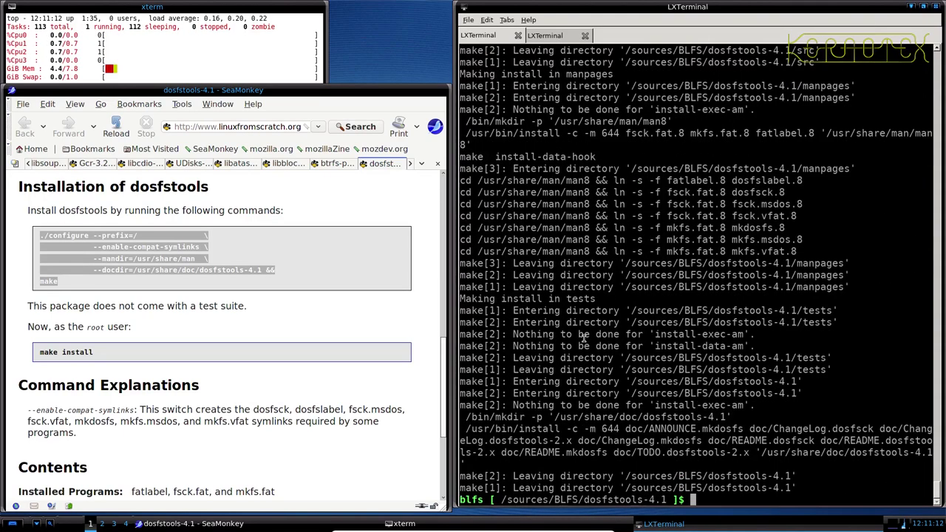
Delete the dosfstools-4.1 source directory from /sources/BLFS
text(cd ..)
key(Return)
text(rm -Rf dosf)
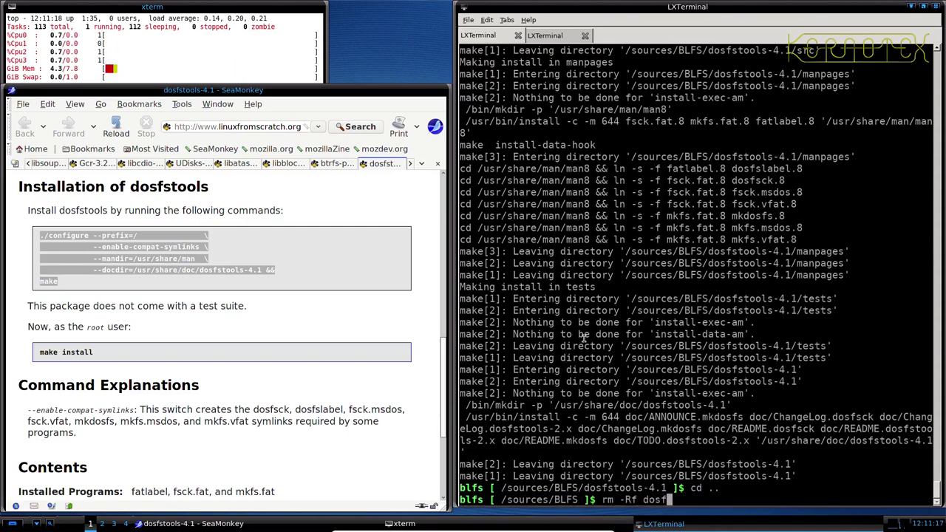
key(Tab)
key(Return)
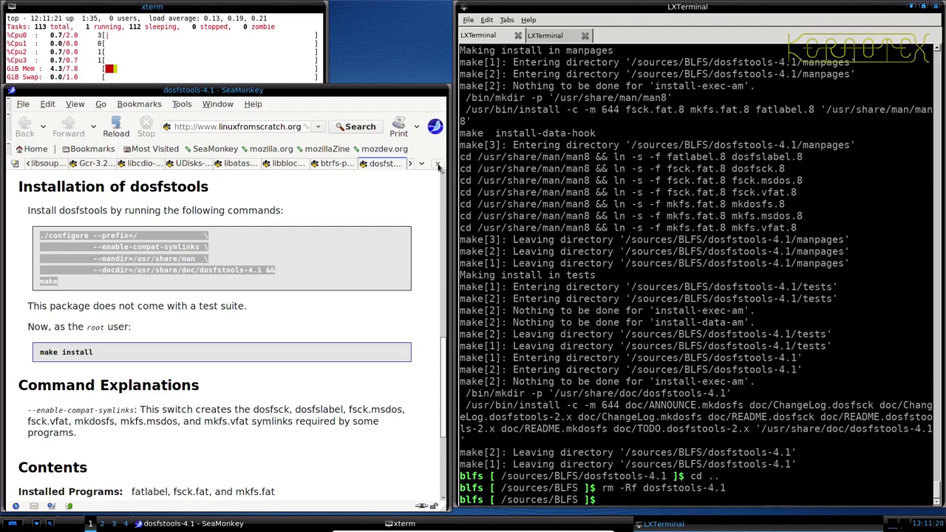
Close the dosfstools page and scroll to the btrfs-progs-4.20.1 dependencies
click(325, 276)
key(ctrl+w)
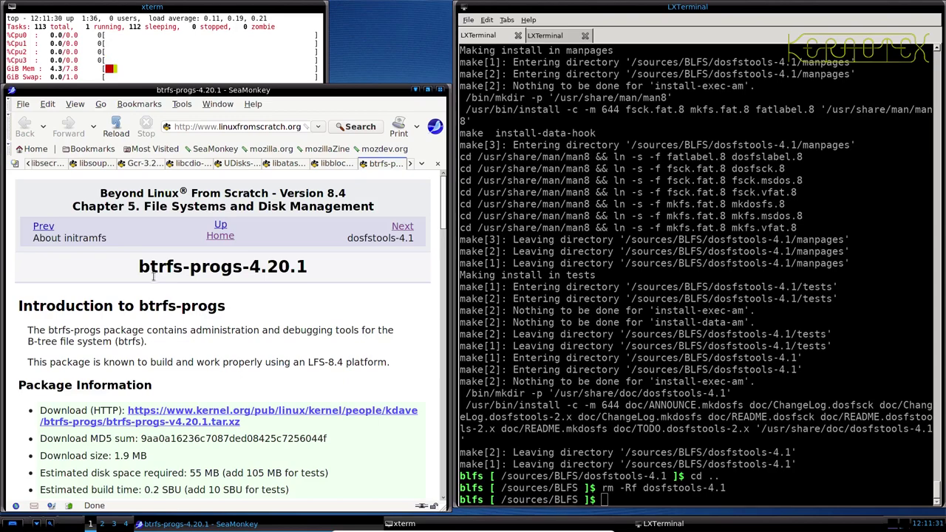
scroll(220, 303, down, 5)
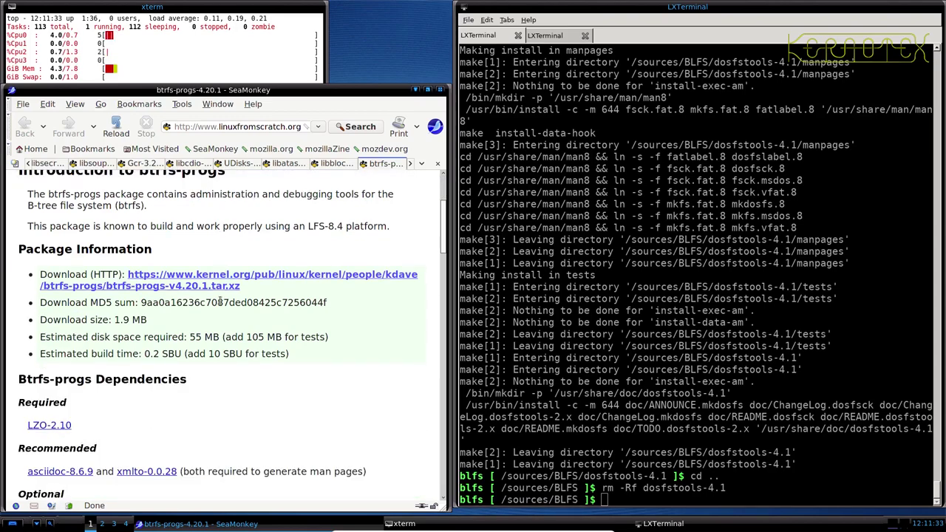
Check for lzo, asciidoc and xmlto tarballs with ls, opening the Asciidoc-8.6.9 page in a background tab
click(628, 295)
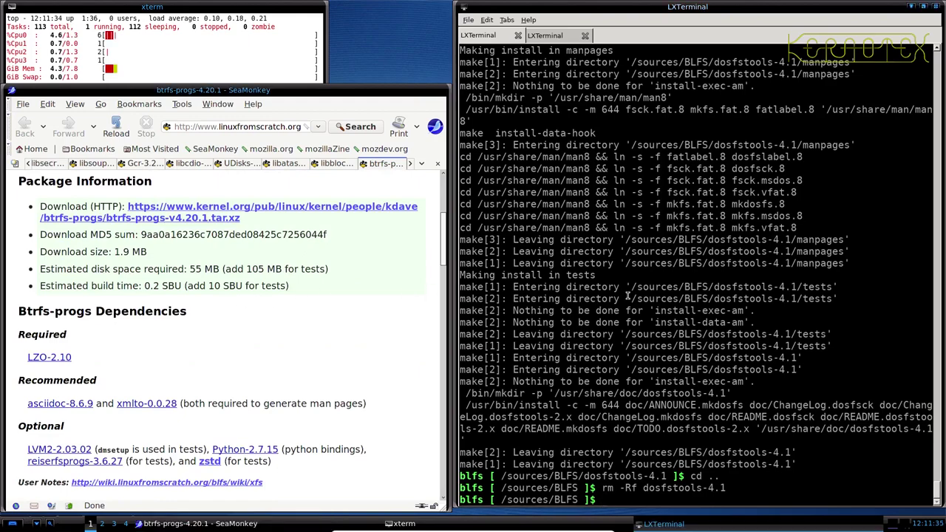
text(ls lzo)
key(Tab)
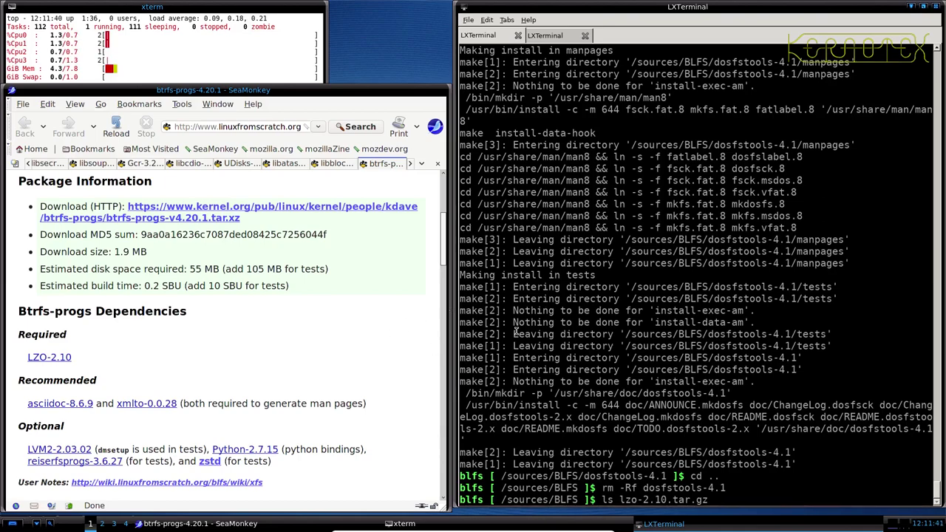
text(ascii)
middle_click(82, 409)
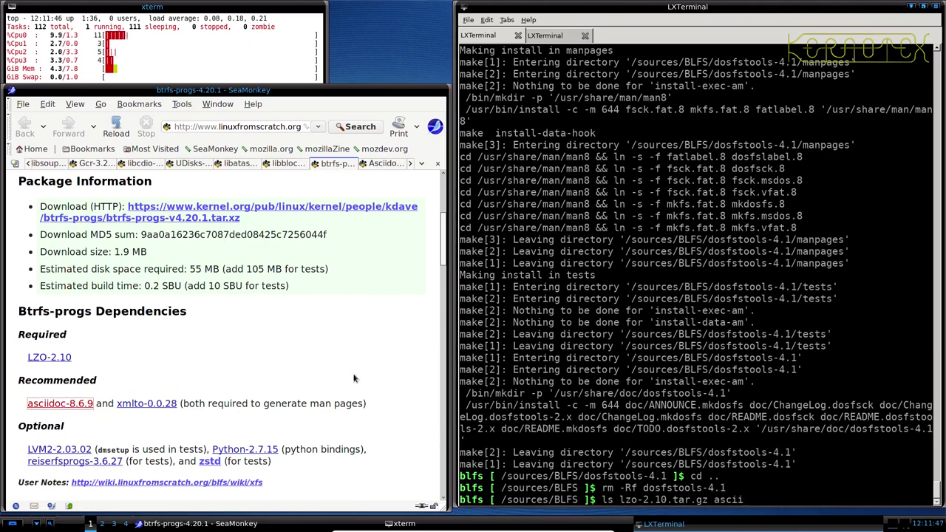
click(603, 380)
text(xmlt)
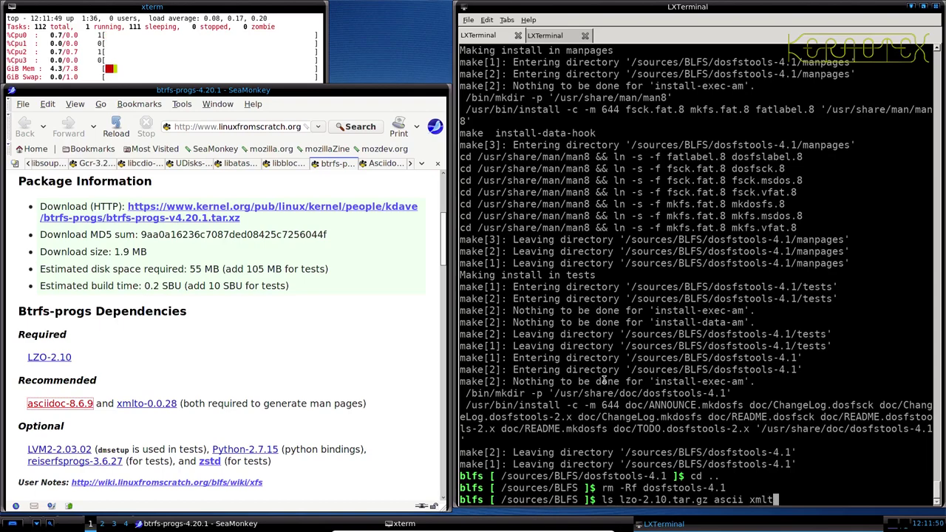
key(Tab)
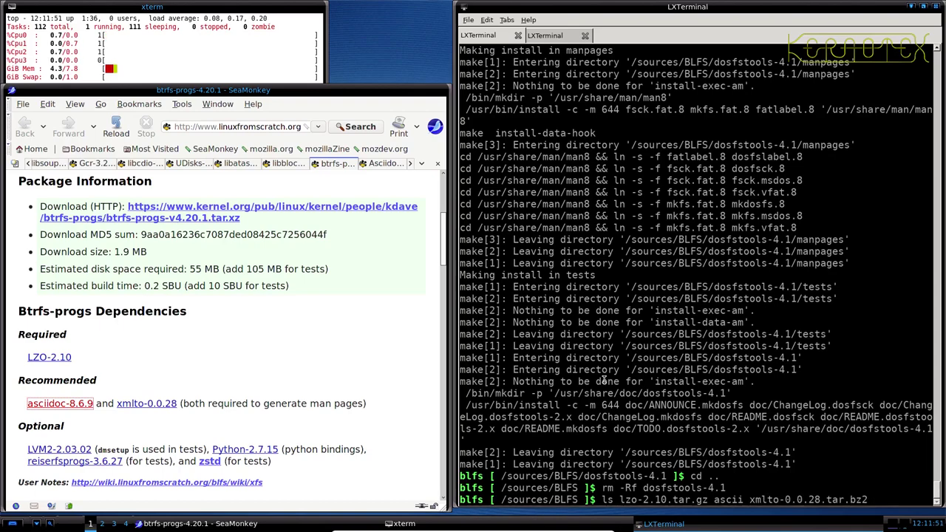
key(ctrl+c)
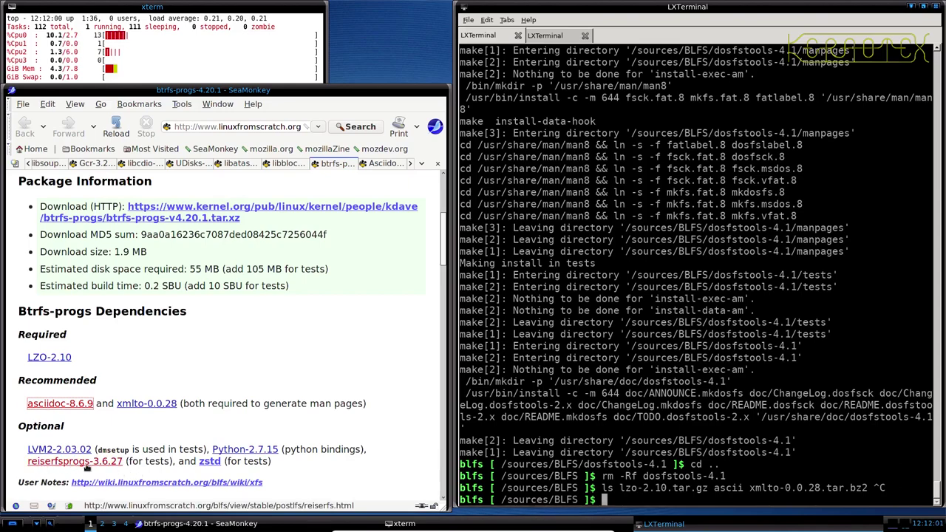
Download the asciidoc-8.6.9 tarball with wget from the copied link
click(375, 165)
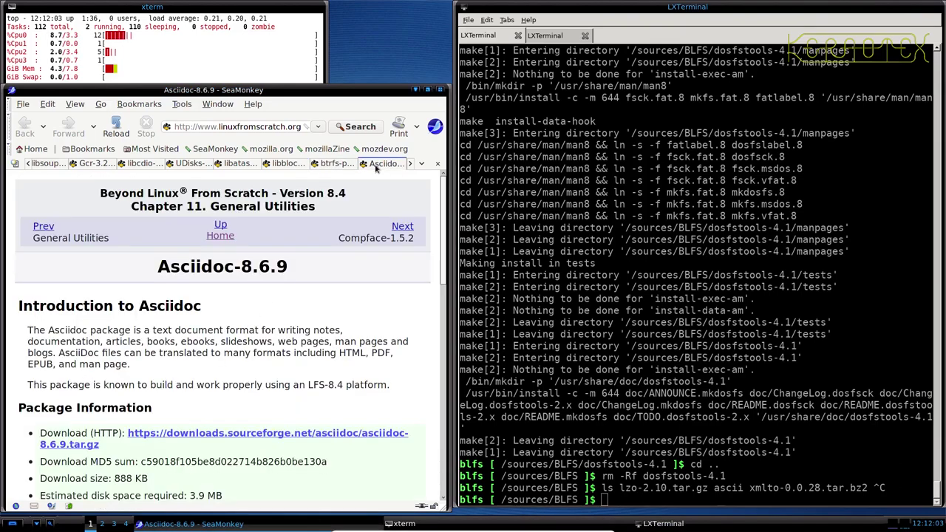
scroll(303, 355, down, 5)
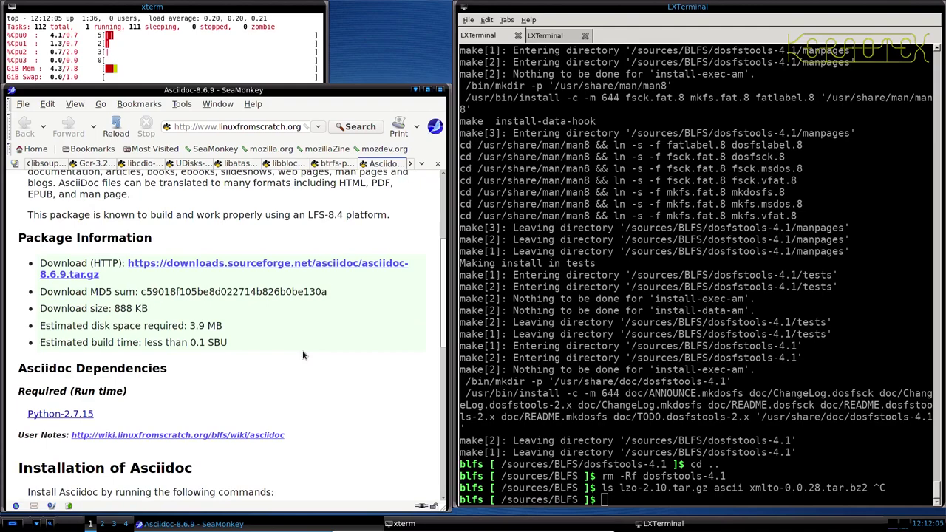
scroll(311, 319, up, 1)
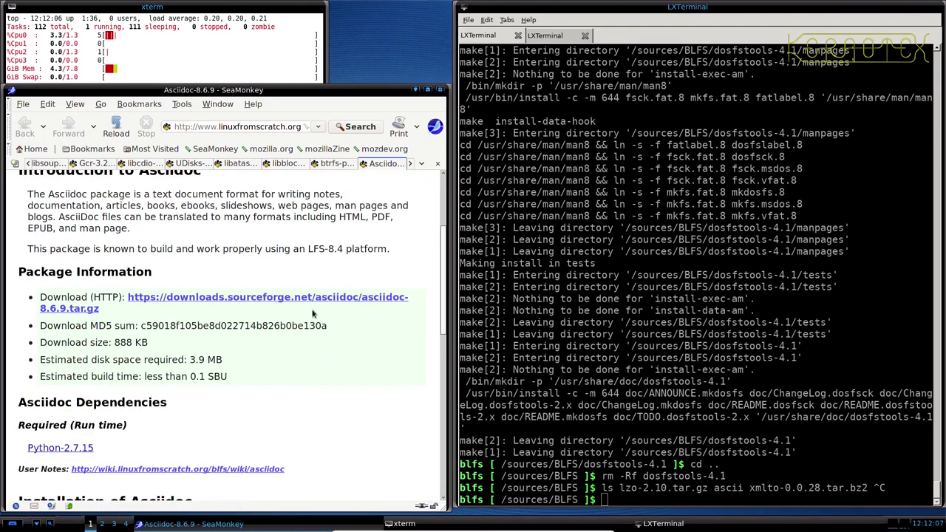
right_click(321, 298)
click(347, 386)
click(618, 349)
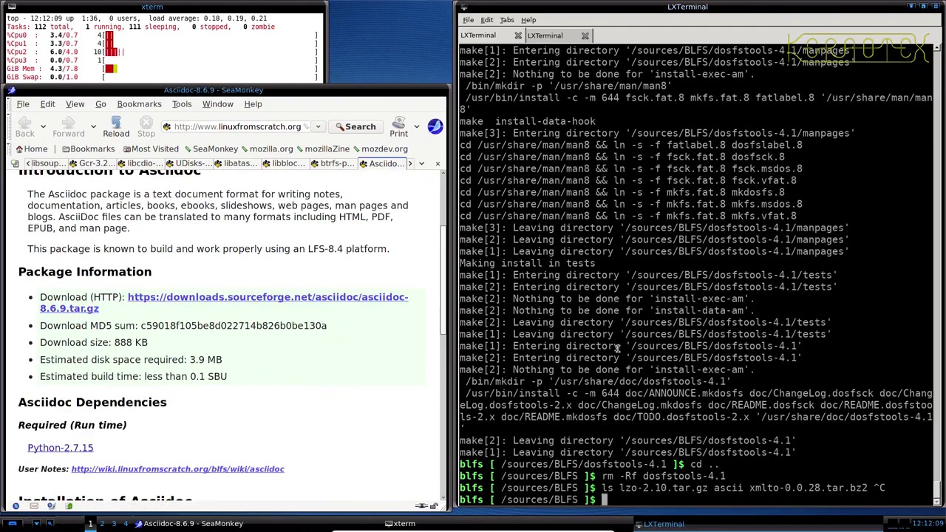
text(wget)
key(ctrl+shift+v)
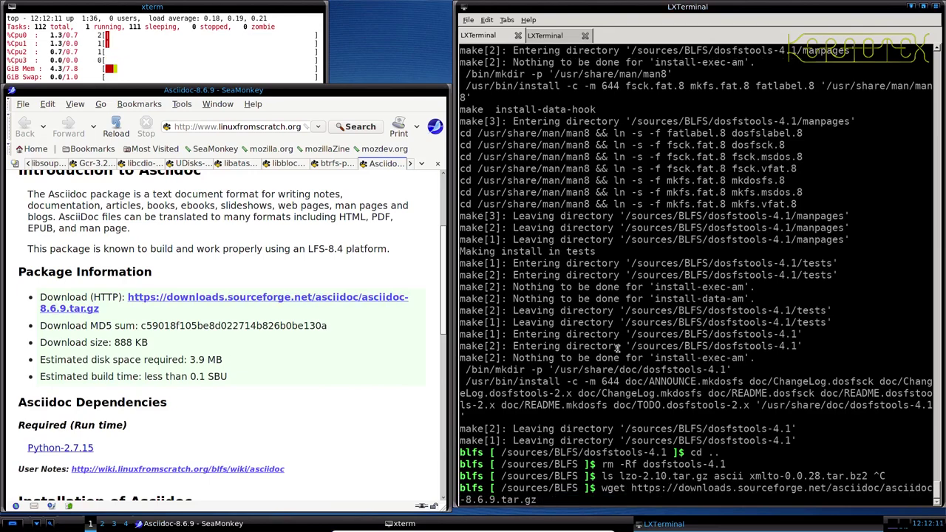
key(Return)
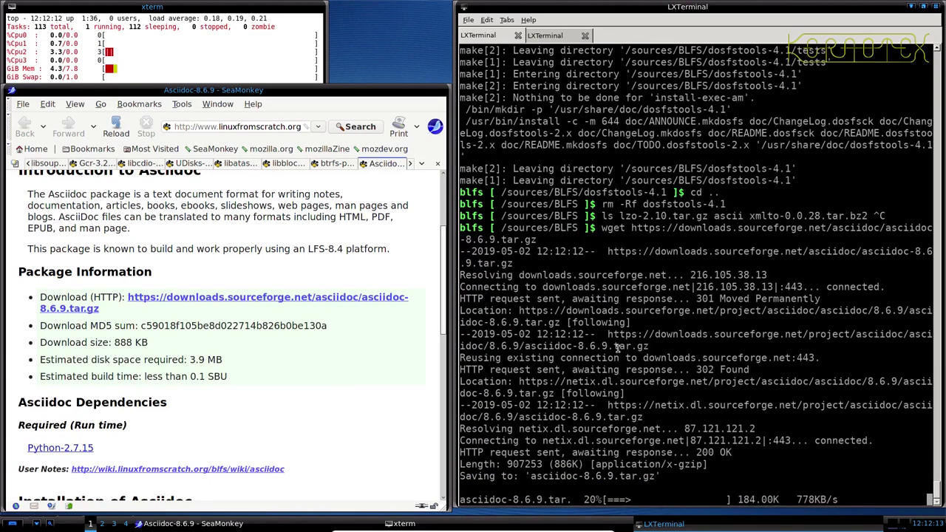
Extract the asciidoc tarball with tar -xvf and enter its source directory
text(tar -xvf as)
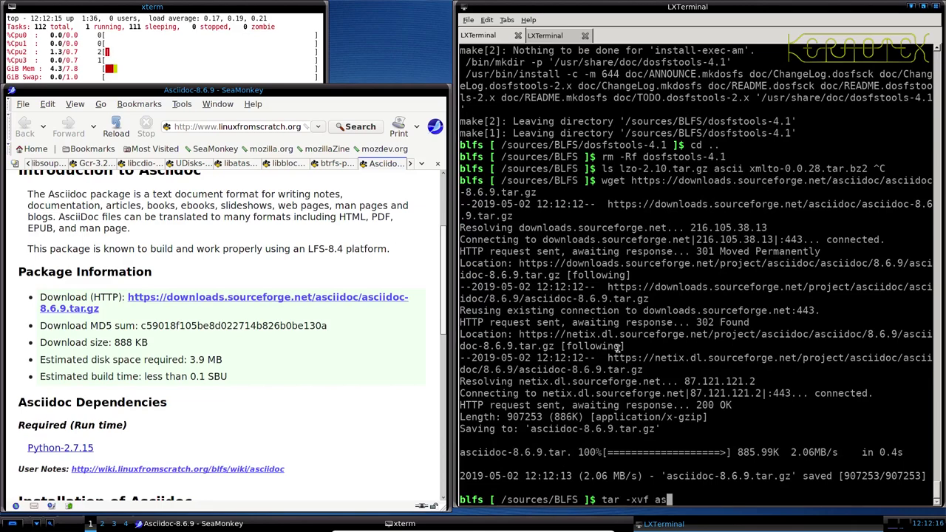
key(Tab)
key(Return)
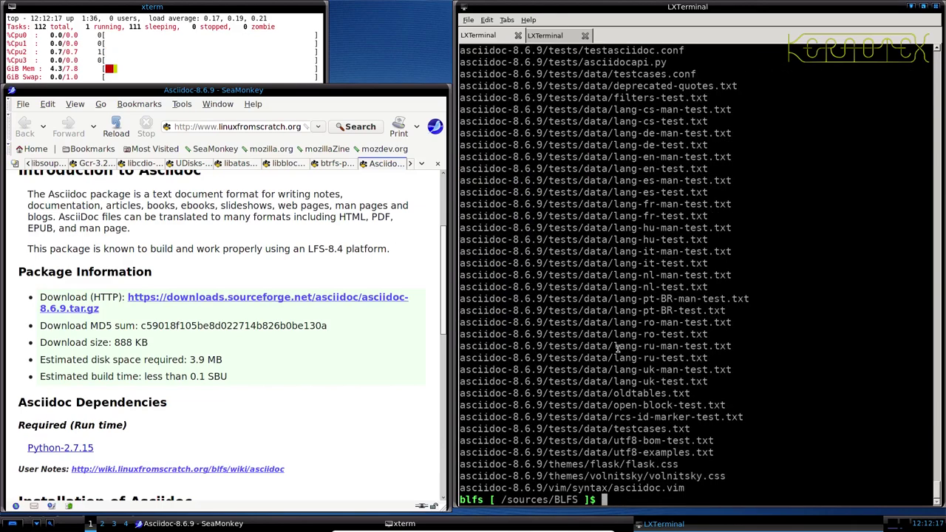
text(cd asci)
key(Tab)
key(Return)
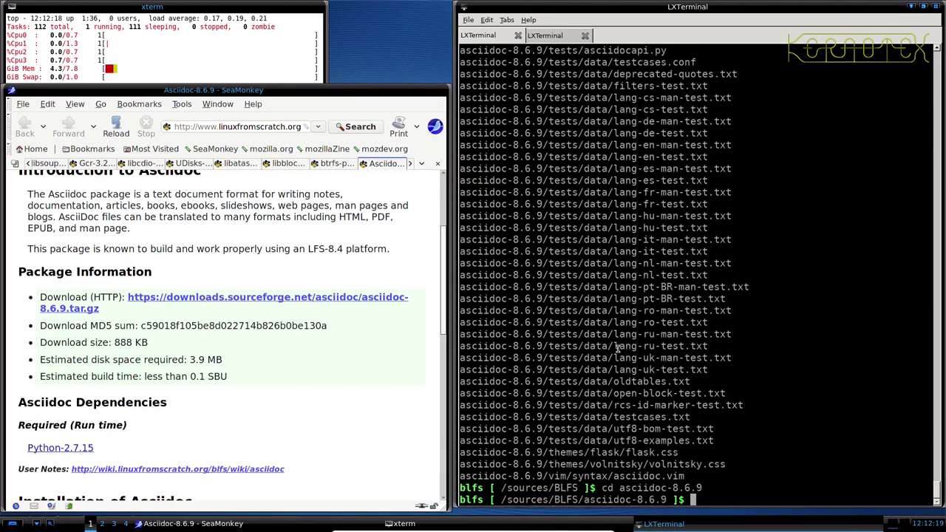
Run the book's asciidoc configure and make commands
scroll(399, 346, down, 5)
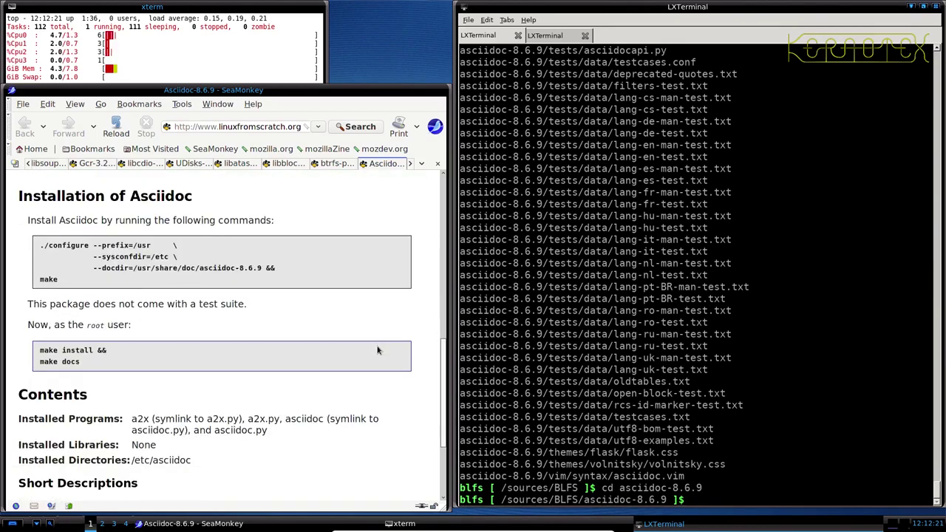
scroll(377, 350, up, 1)
drag(39, 246, 78, 282)
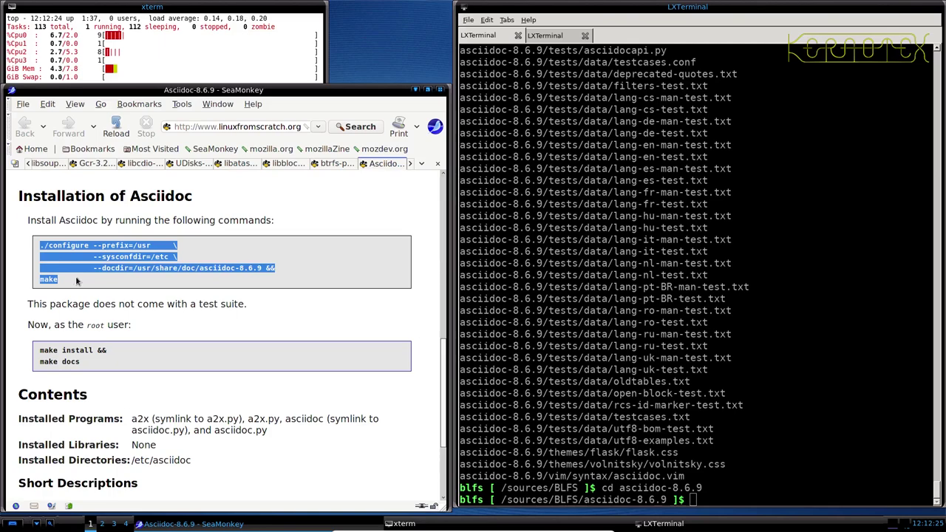
middle_click(562, 293)
scroll(562, 293, up, 1)
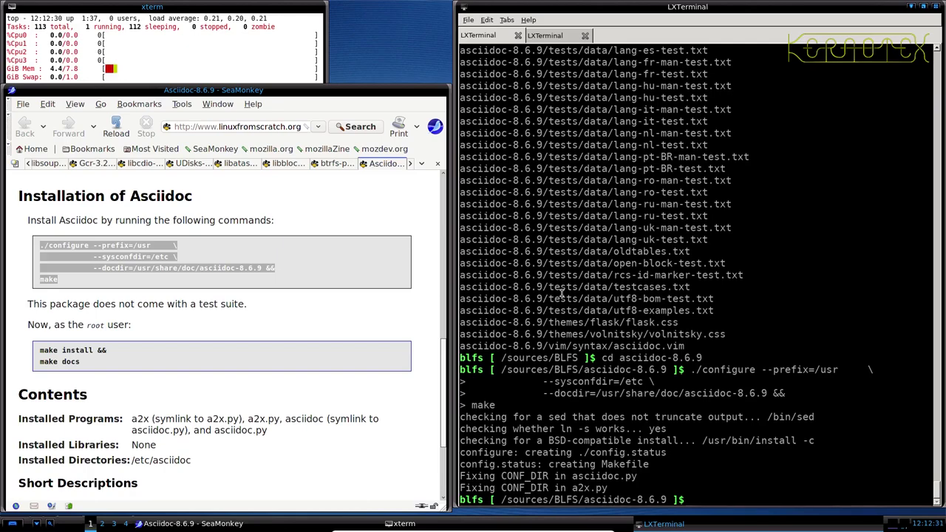
Run make install and make docs as root via sudo -E su, then return to /sources/BLFS
text(sudo -E su)
key(Return)
drag(40, 349, 81, 362)
middle_click(582, 306)
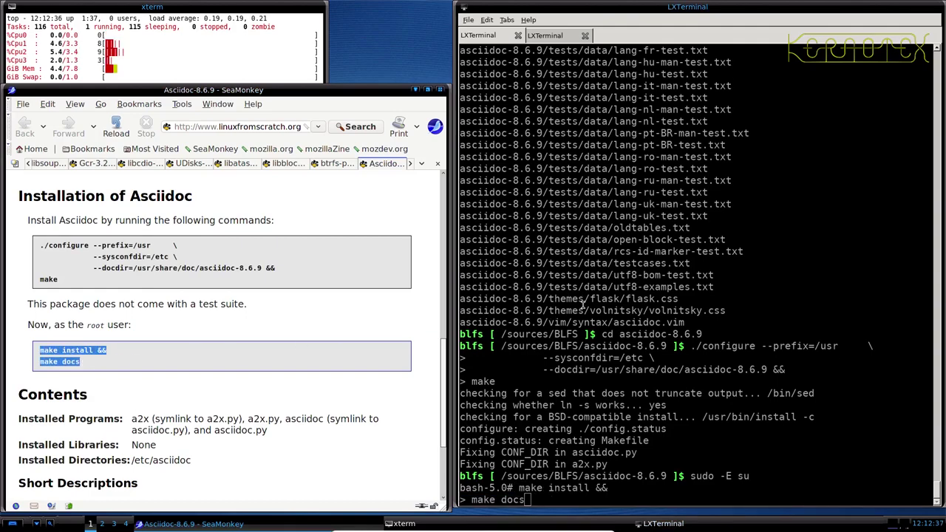
click(582, 306)
key(Return)
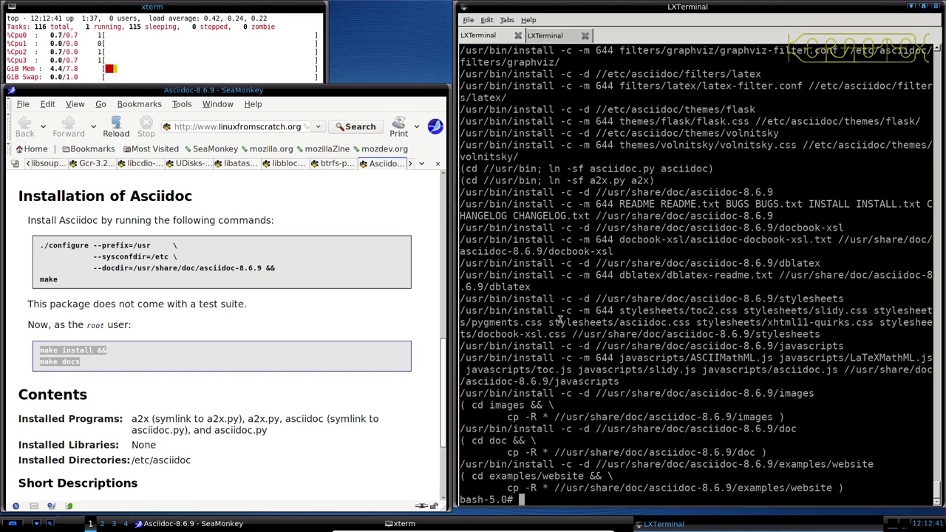
key(ctrl+d)
text(cd ..)
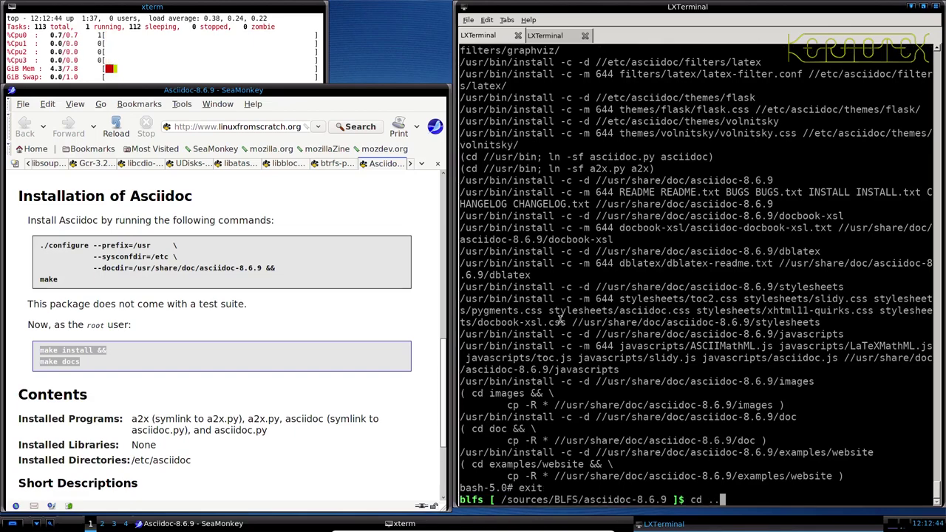
key(Return)
Delete the asciidoc source directory and close the Asciidoc page
text(rm -)
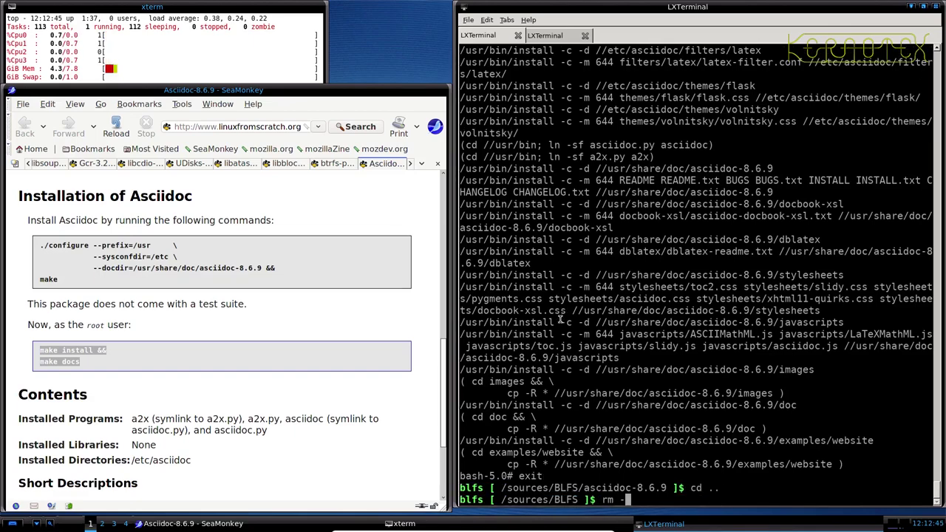
text(Rf asci)
key(Tab)
key(Return)
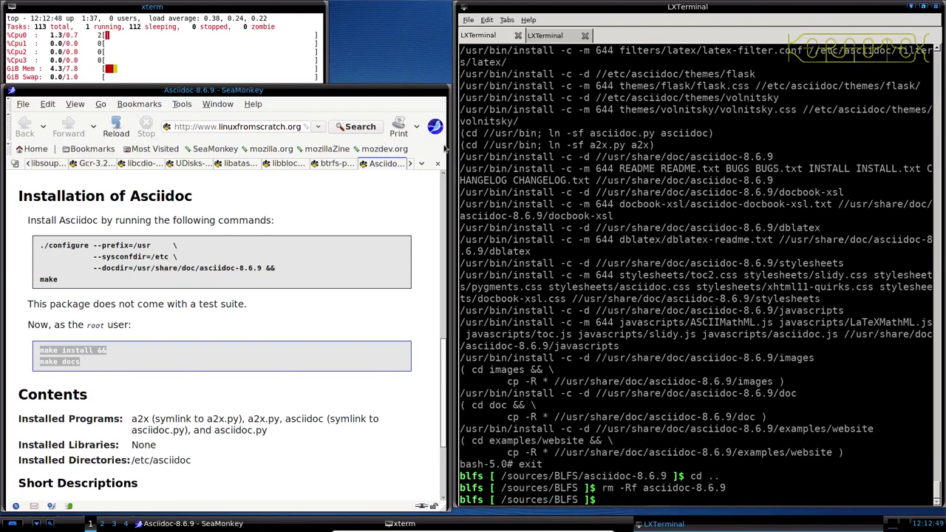
click(439, 165)
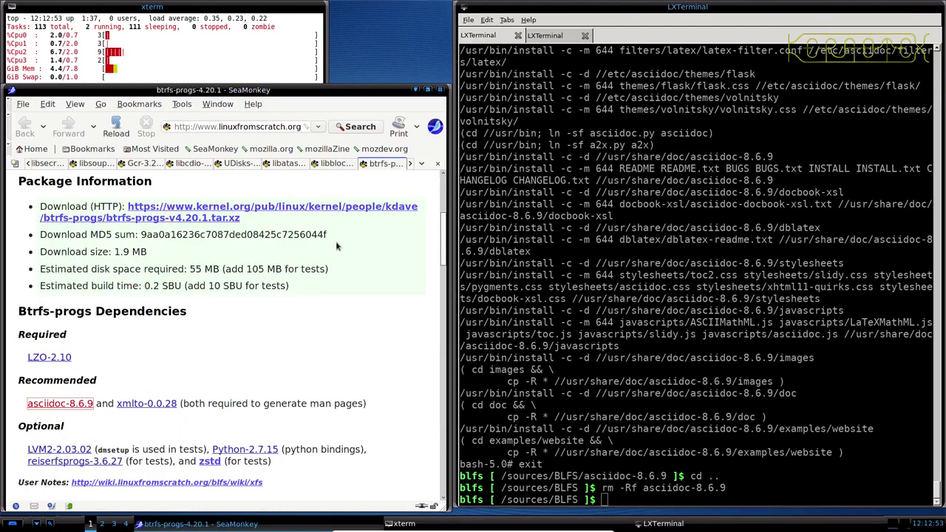
Download btrfs-progs-v4.20.1.tar.xz with wget using the copied link
right_click(340, 210)
click(354, 297)
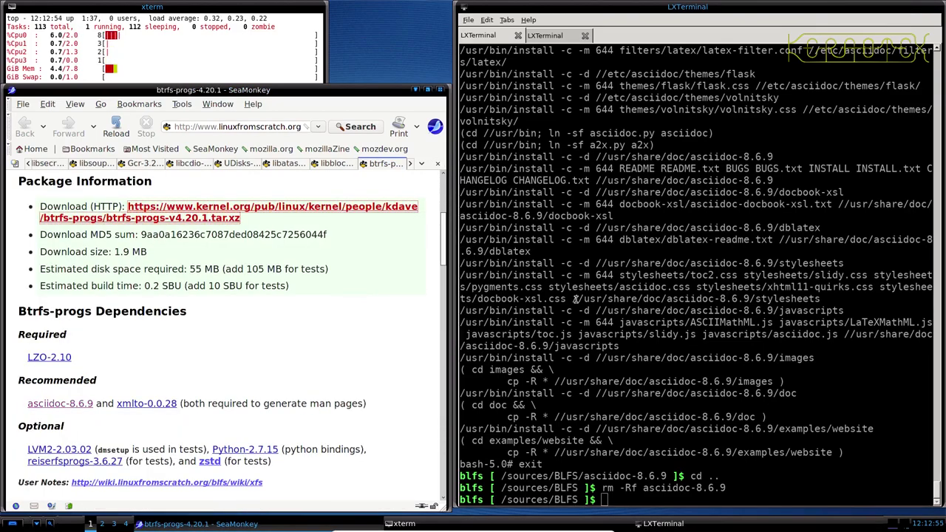
click(576, 299)
text(wget)
key(ctrl+shift+v)
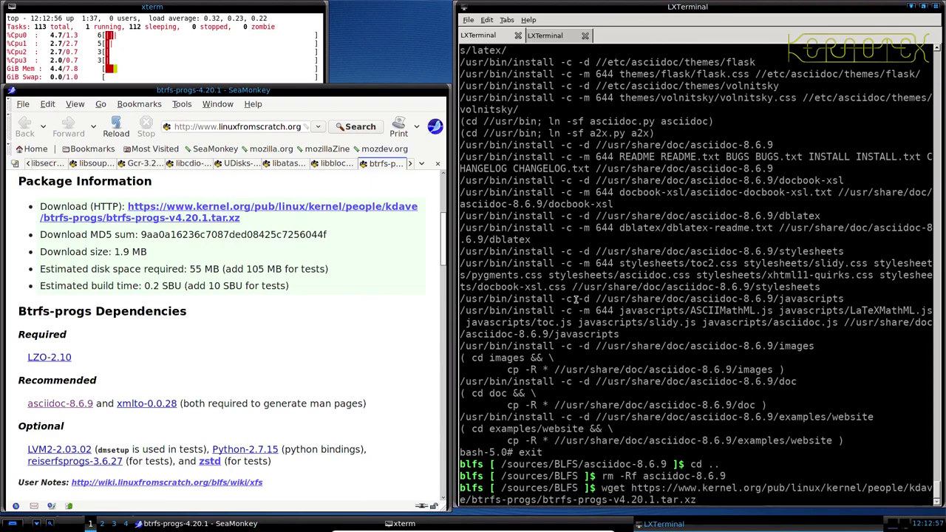
key(Return)
Type the tar -xvf command for the btrfs-progs tarball without running it
scroll(360, 339, down, 5)
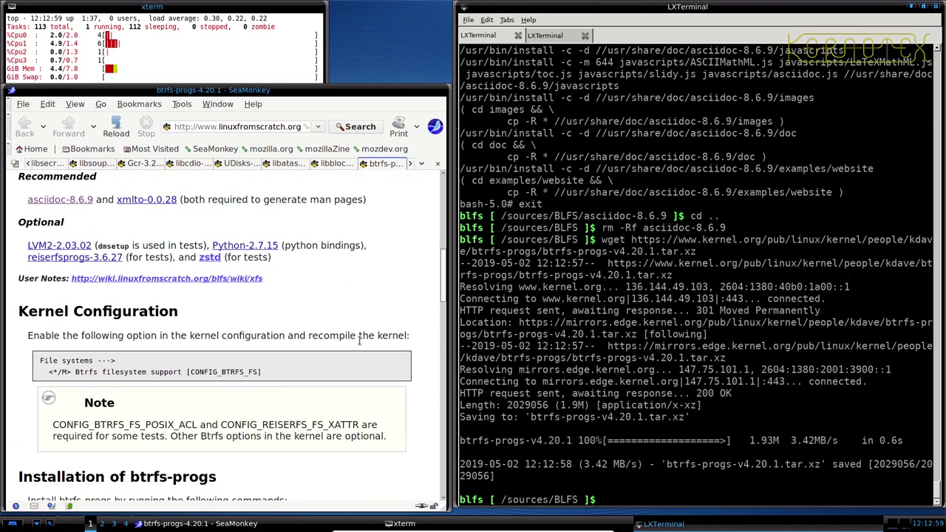
scroll(360, 339, down, 2)
text(t)
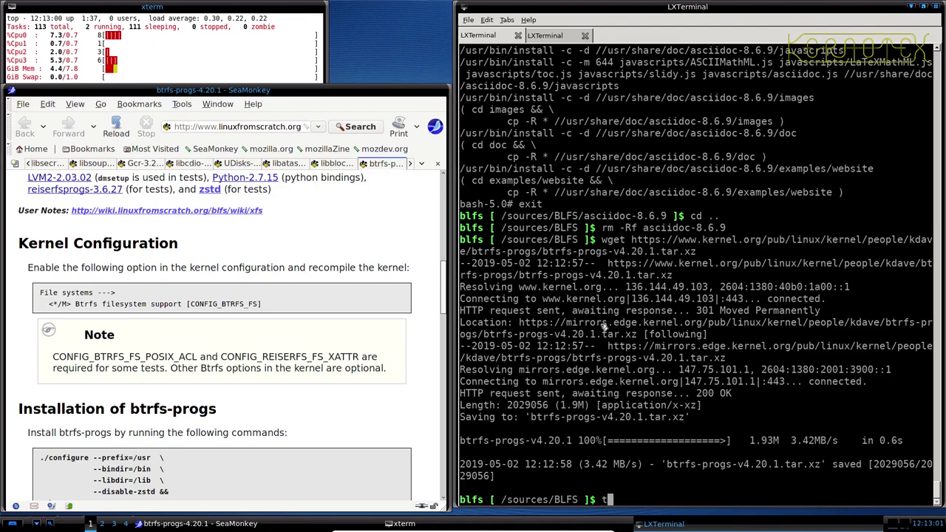
text(ar -xvf)
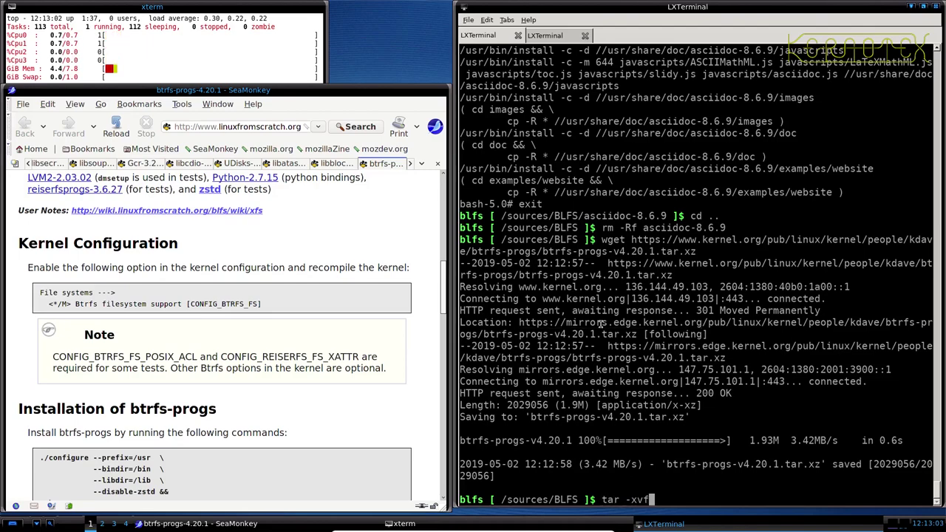
text( btrf)
key(Tab)
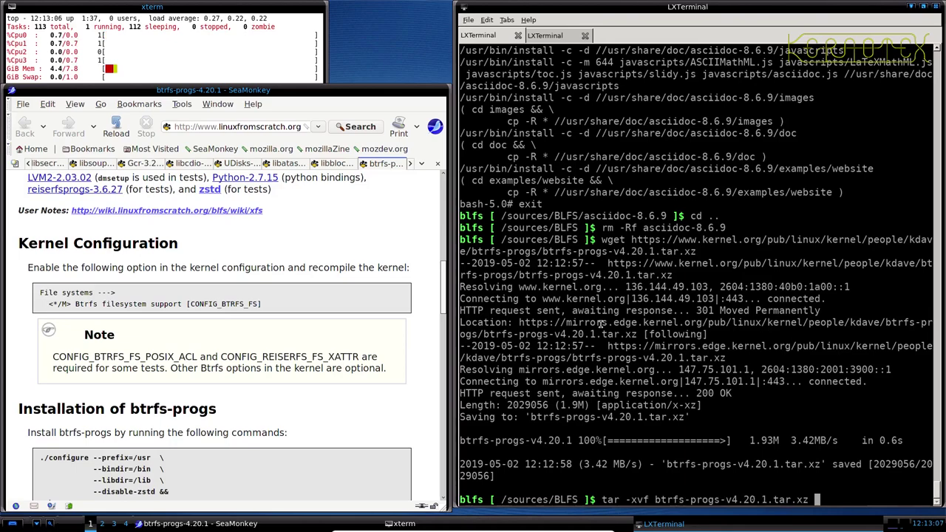
Extract btrfs-progs-v4.20.1.tar.xz and change into the btrfs-progs-v4.20.1 directory
key(Return)
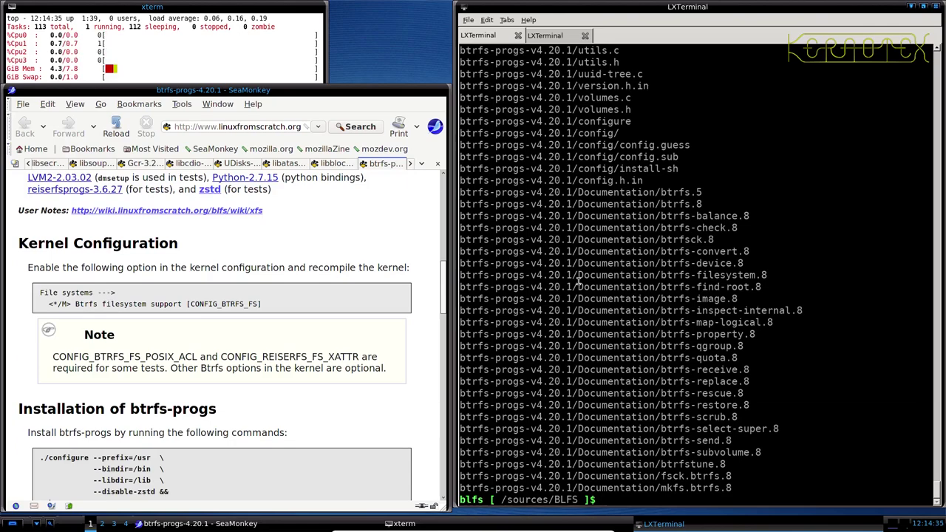
text(cd bt)
key(Tab)
key(Return)
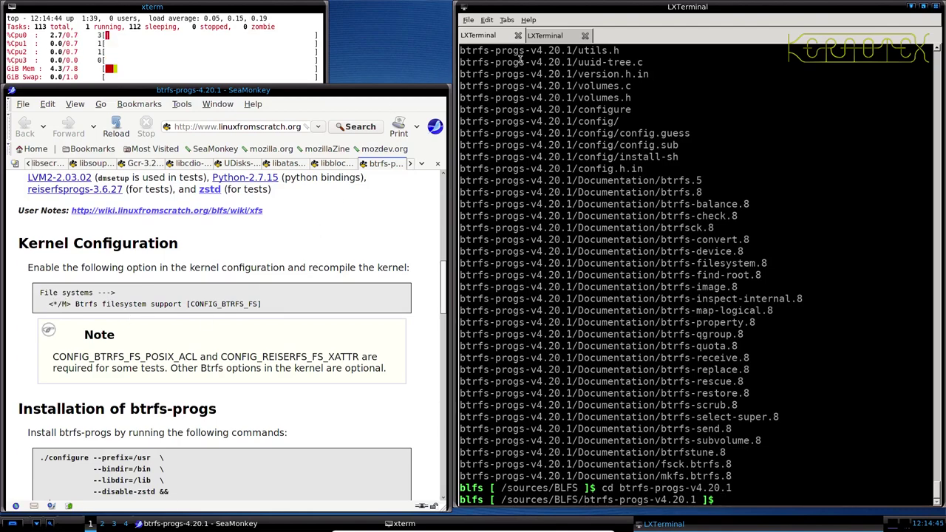
In menuconfig, go back to File systems and set Btrfs filesystem support to module (M)
click(545, 36)
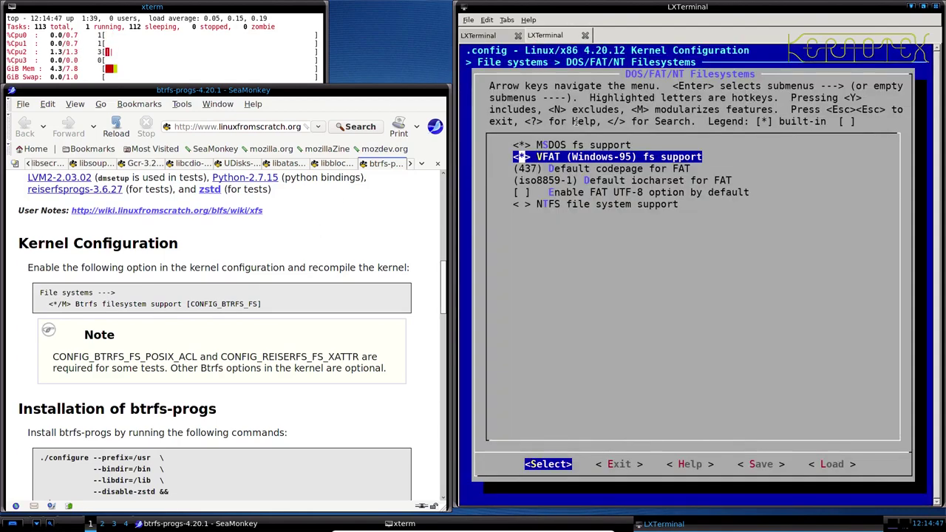
key(Tab)
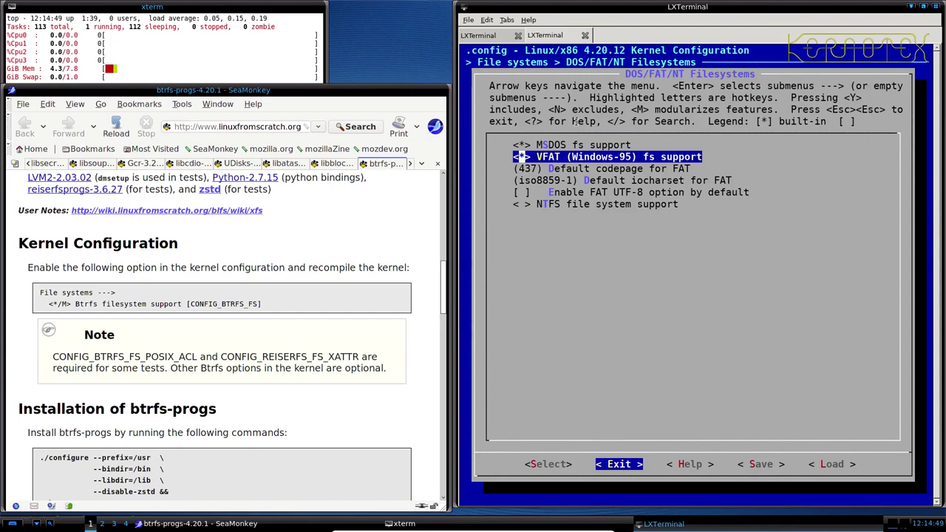
key(Return)
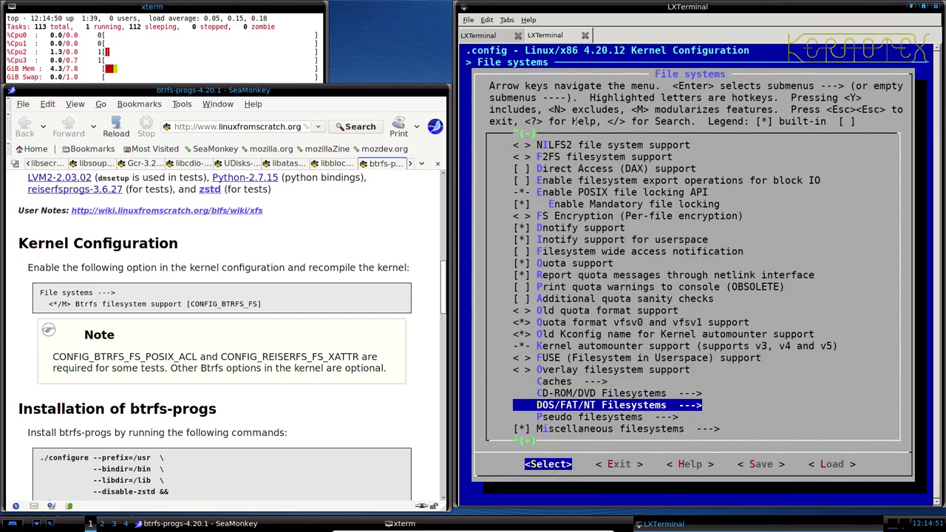
key(Up)
key(Up)
key(Up)
key(Up)
key(Up)
key(Up)
key(Up)
key(Up)
key(Up)
key(Up)
key(Up)
key(Up)
key(Up)
key(Up)
key(Up)
key(Up)
key(Up)
key(Up)
key(Up)
key(Up)
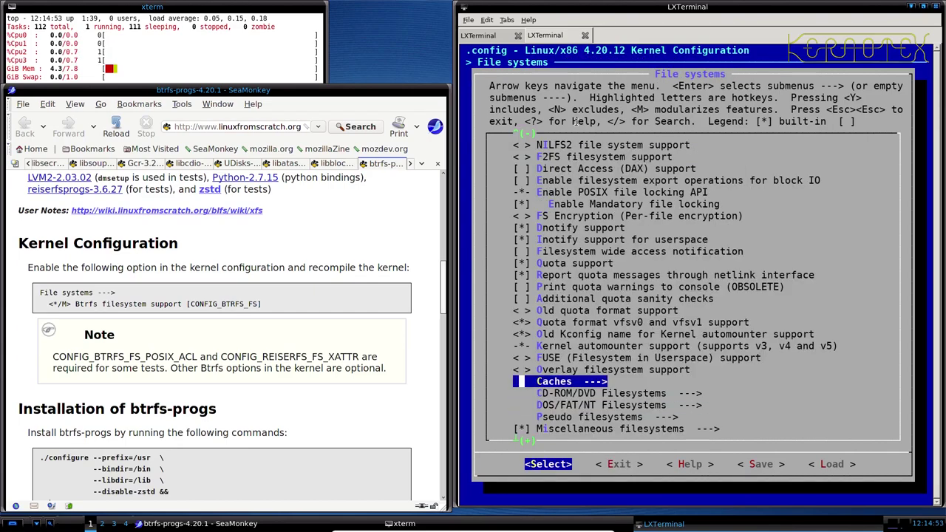
key(Up)
key(Up)
key(Up)
key(Up)
key(Up)
key(Up)
key(Up)
key(Up)
key(Up)
key(Up)
key(Up)
key(Up)
key(Up)
key(Up)
key(Up)
key(Up)
key(Up)
key(Up)
key(Up)
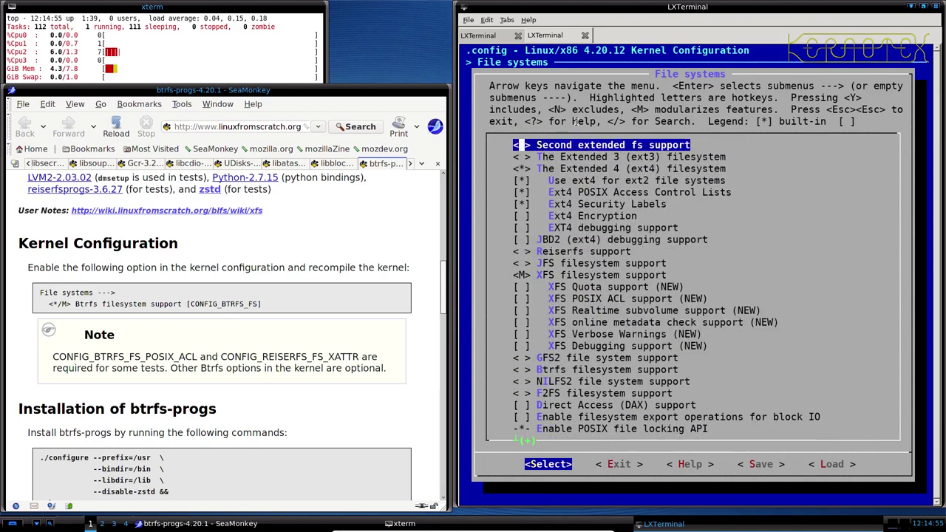
key(Down)
key(Down)
key(Down)
key(Down)
key(Down)
key(Down)
key(Down)
key(Down)
key(Down)
key(Down)
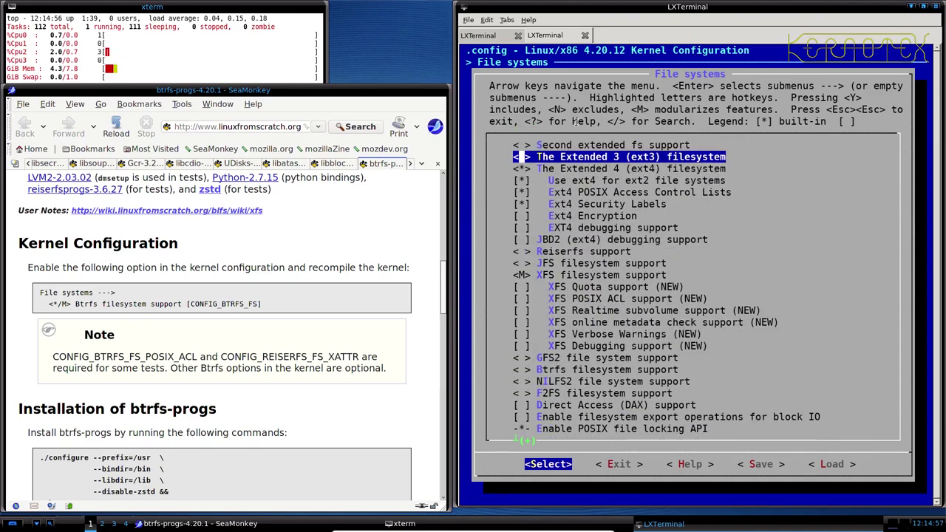
key(Down)
key(Down)
key(Down)
key(Down)
key(Down)
key(Down)
key(Down)
key(Down)
key(Down)
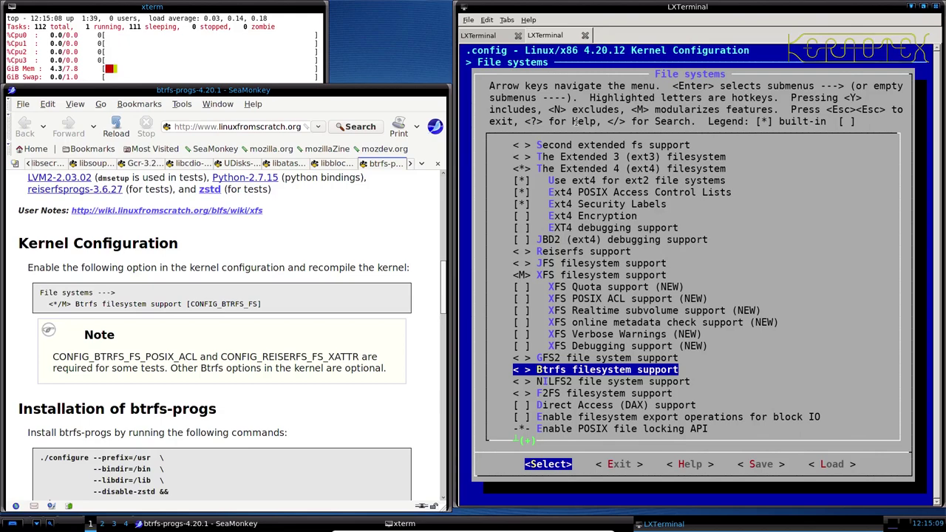
key(m)
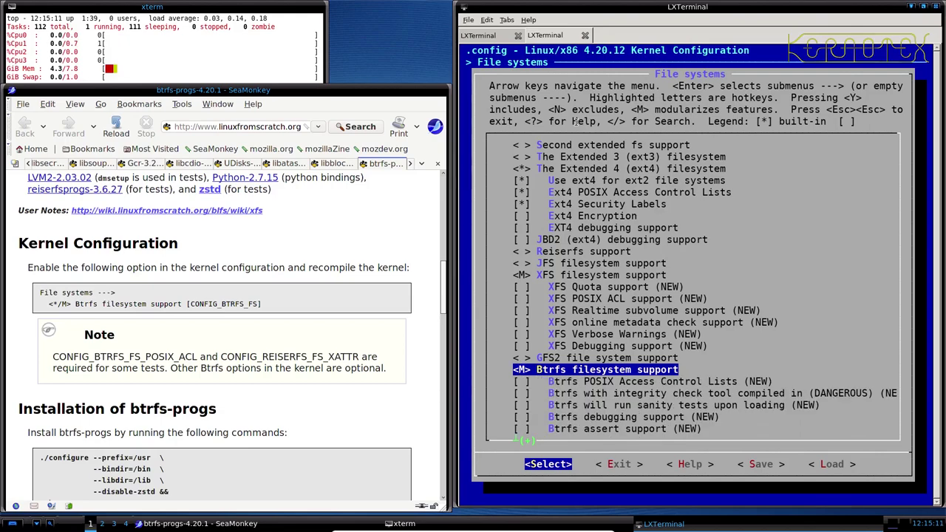
Show the help text for Btrfs POSIX Access Control Lists
key(Down)
key(Down)
key(Down)
key(Down)
key(Down)
key(Down)
key(Down)
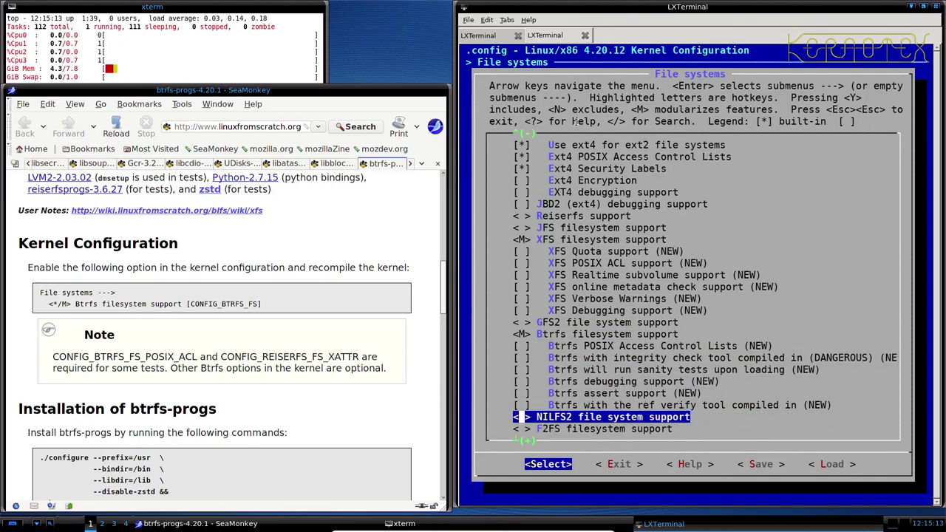
key(Up)
key(Up)
key(Up)
key(Up)
key(Up)
key(Up)
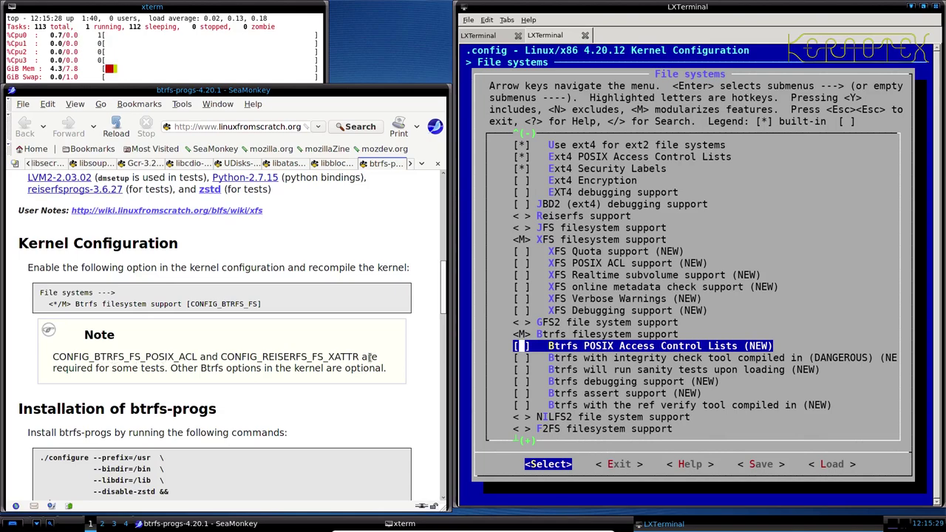
key(Right)
key(Right)
key(Return)
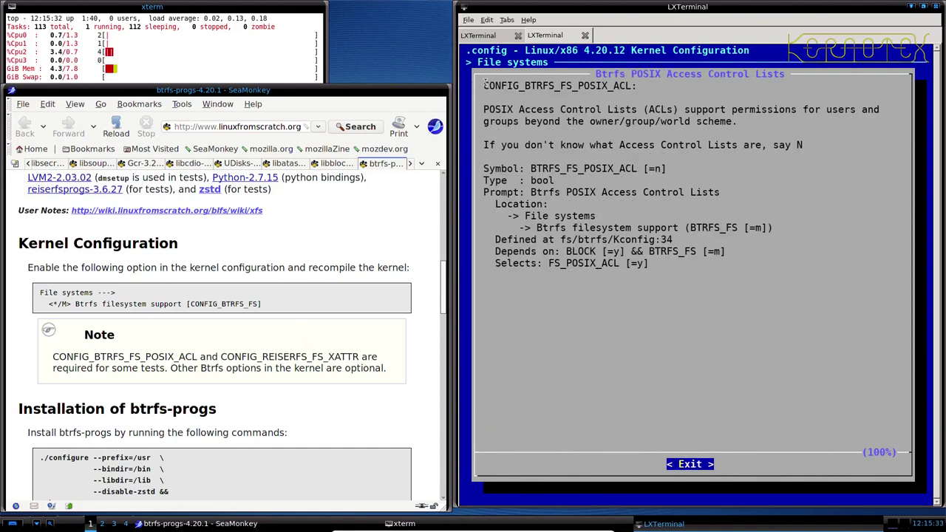
Compare CONFIG_BTRFS_FS_POSIX_ACL with the book's Note and close the help, leaving it unset
drag(485, 83, 630, 82)
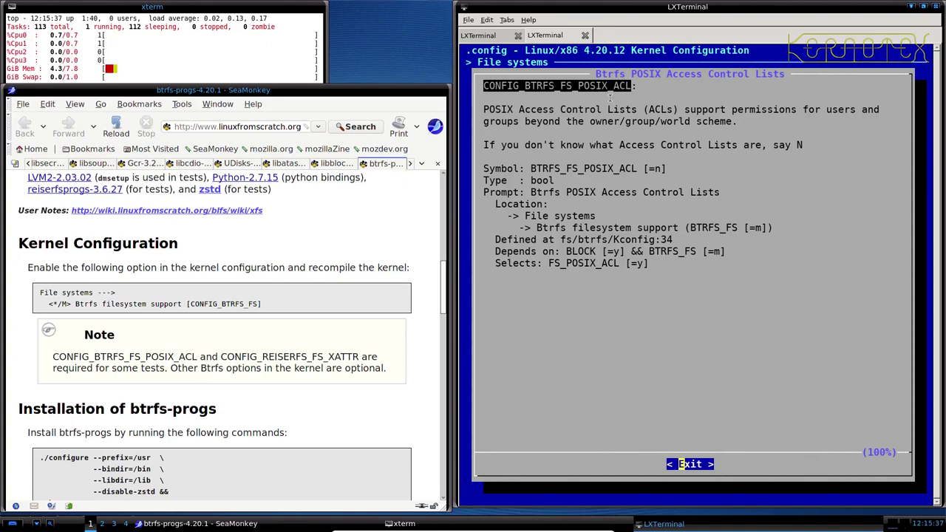
drag(467, 50, 509, 50)
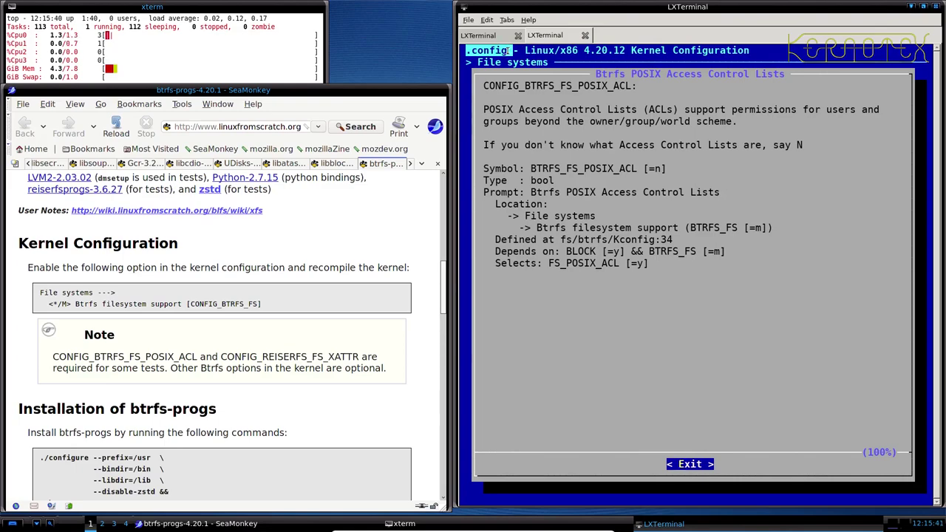
drag(484, 85, 630, 84)
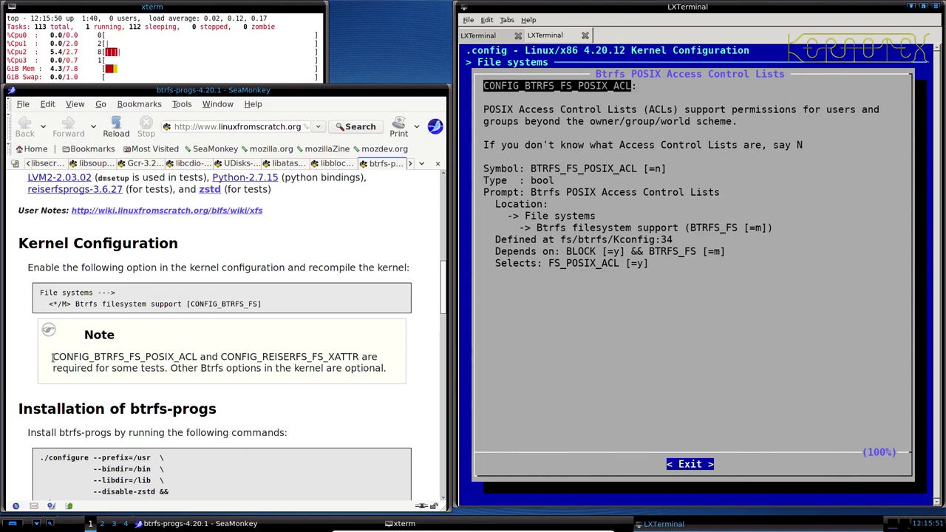
drag(52, 357, 195, 357)
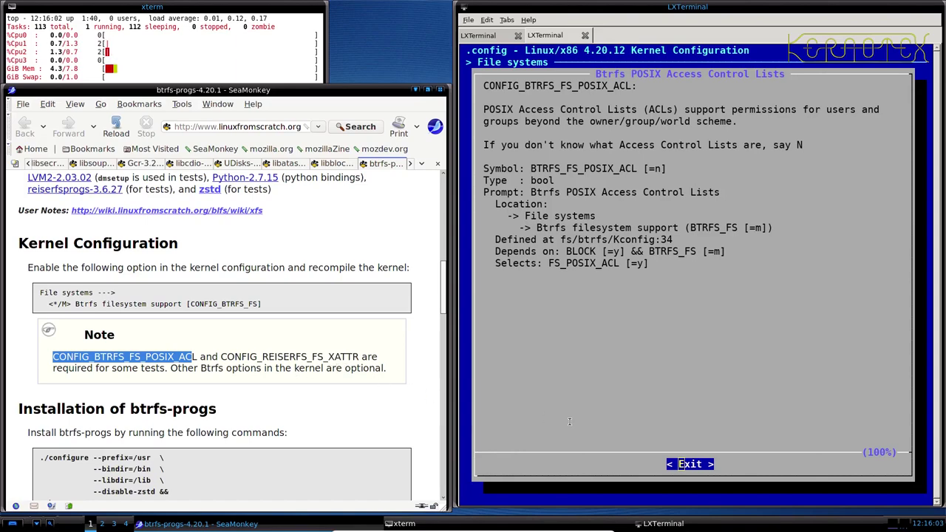
key(Return)
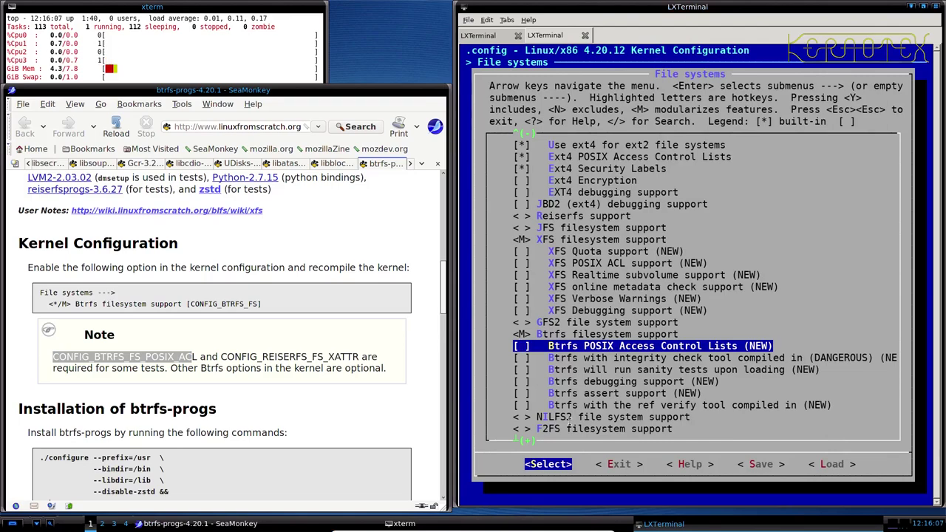
Return to the shell tab in btrfs-progs-v4.20.1
scroll(364, 424, down, 2)
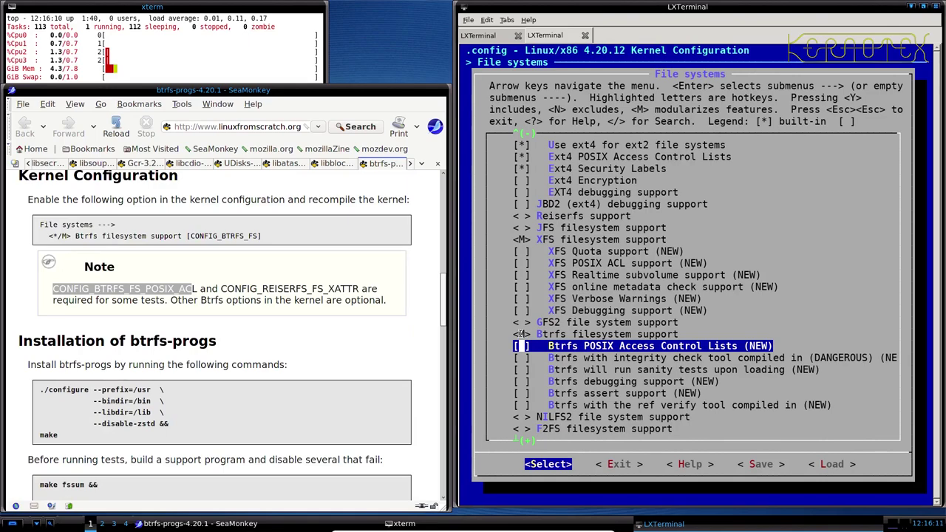
drag(512, 334, 658, 334)
click(623, 314)
click(479, 37)
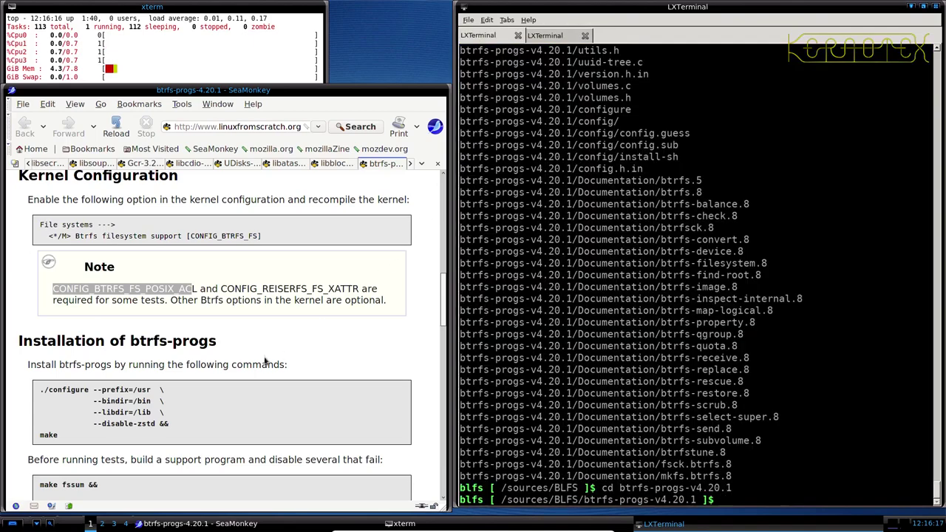
Scroll to Installation of btrfs-progs and select the ./configure ... make command block
scroll(169, 364, down, 4)
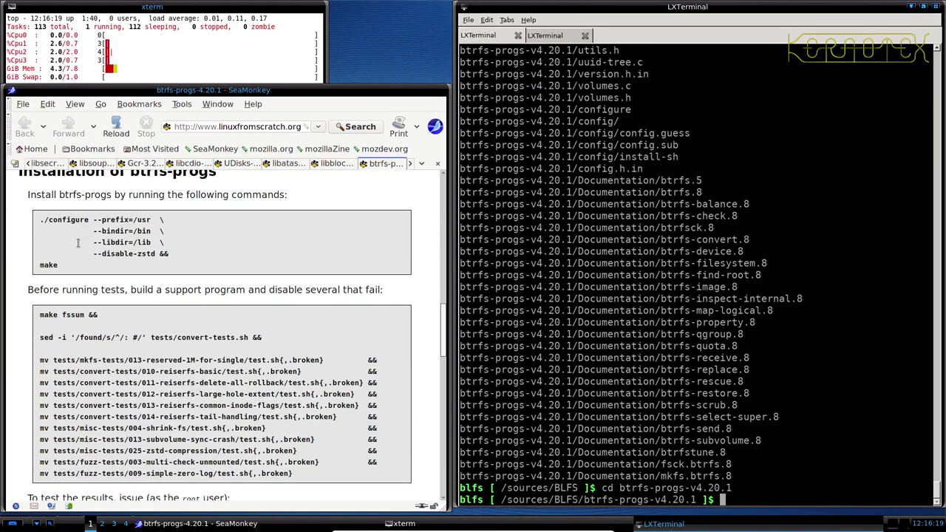
scroll(117, 244, down, 9)
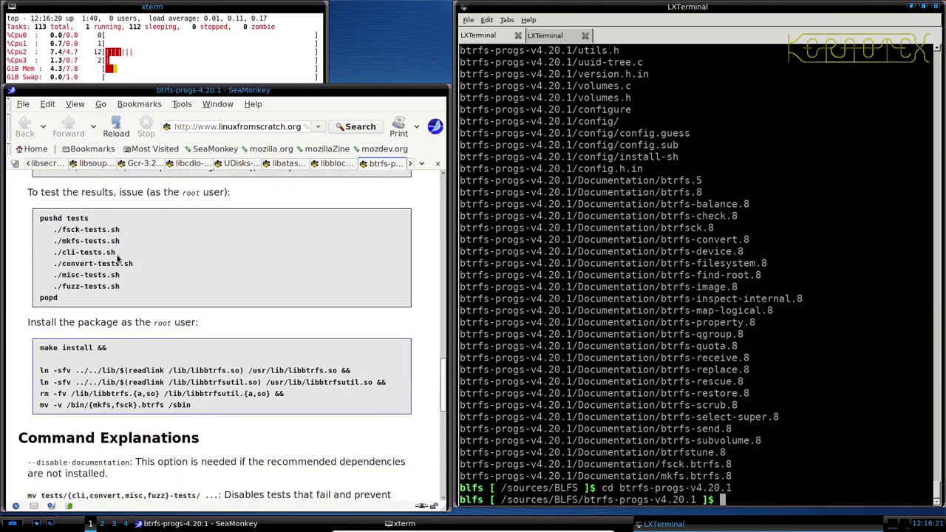
scroll(117, 257, down, 1)
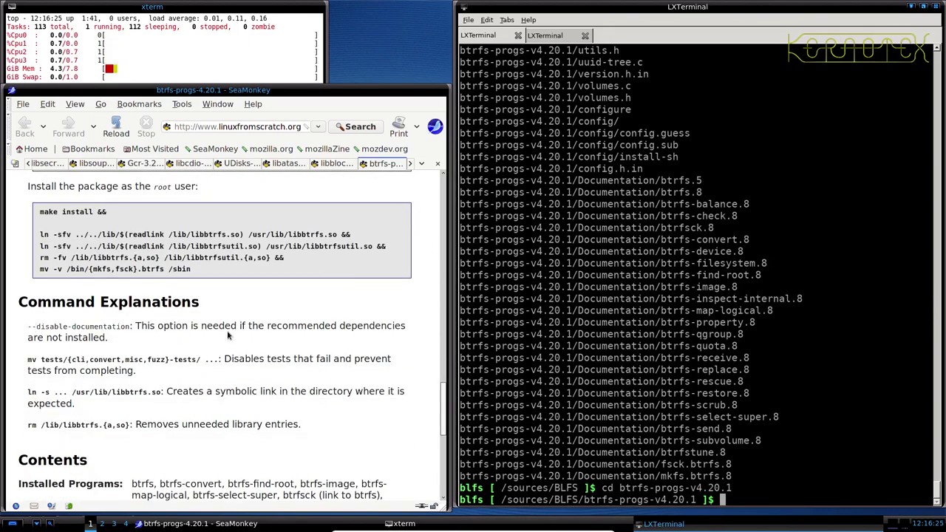
scroll(129, 347, up, 20)
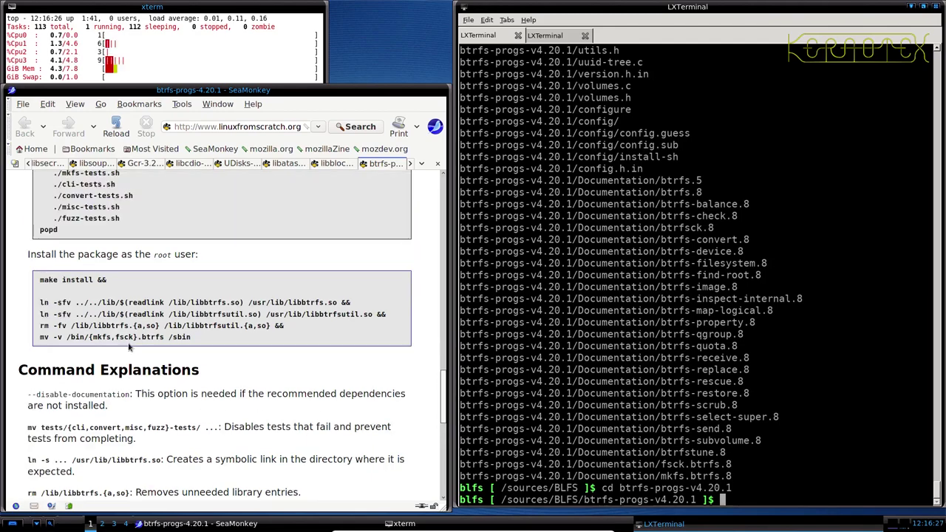
scroll(129, 347, up, 4)
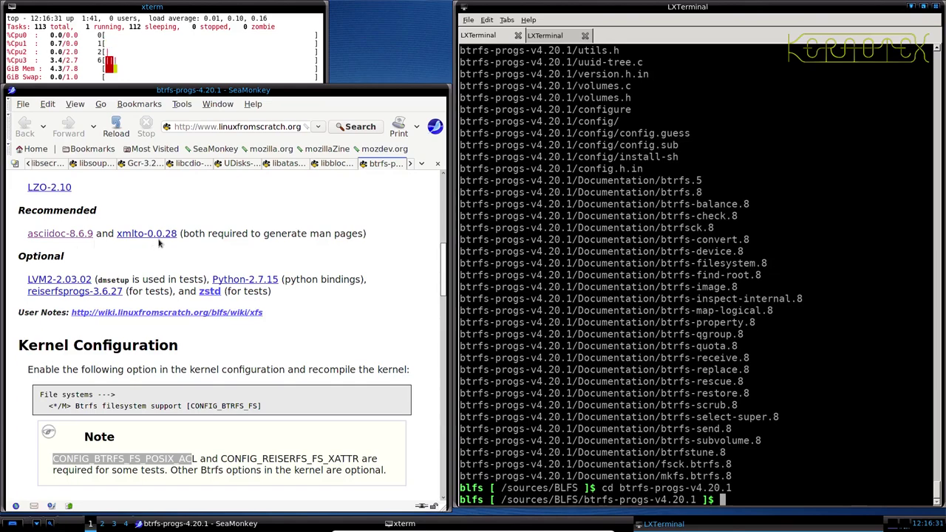
scroll(91, 330, down, 17)
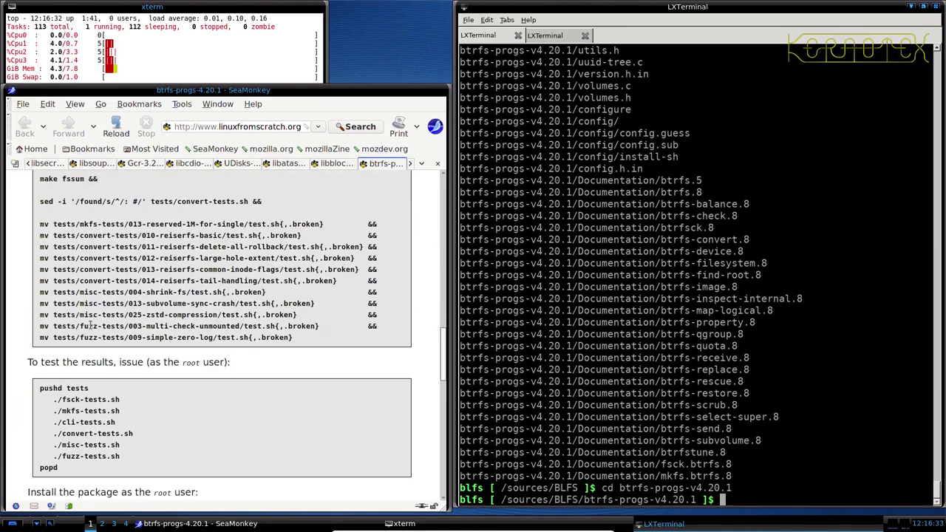
scroll(91, 329, down, 7)
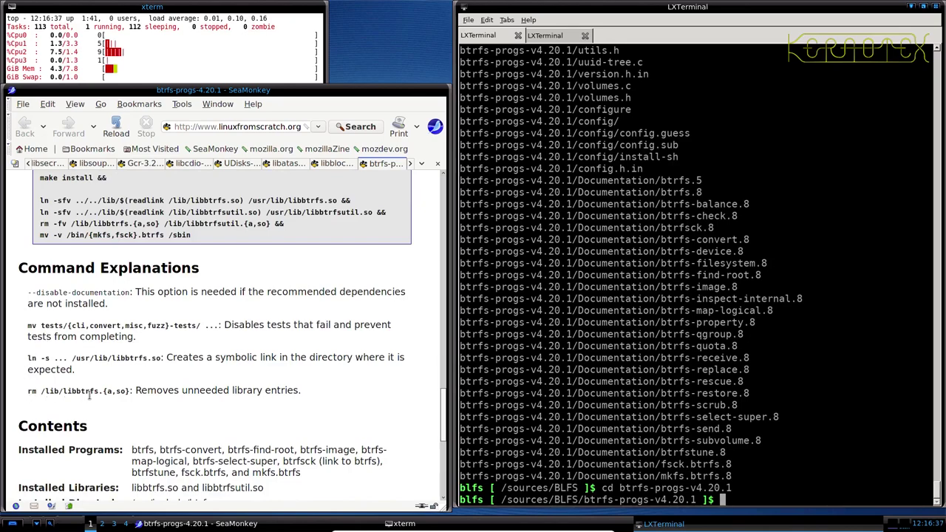
scroll(111, 393, up, 19)
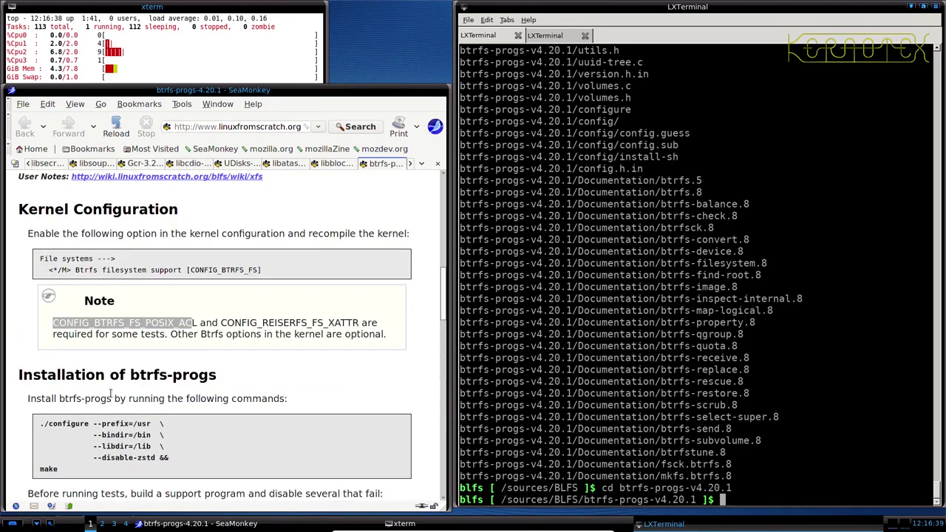
scroll(109, 396, down, 3)
drag(33, 328, 76, 373)
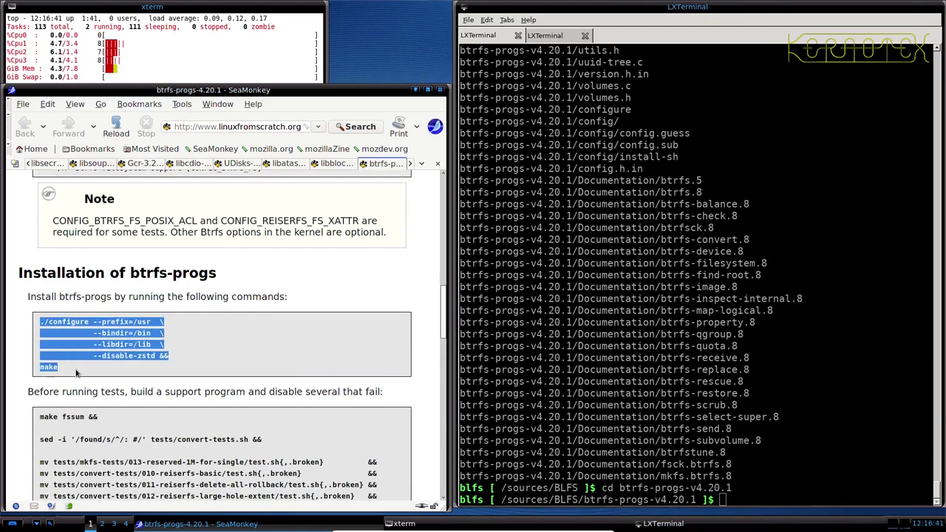
Paste and run the btrfs-progs v4.20.1 configure and make commands in the shell
middle_click(669, 314)
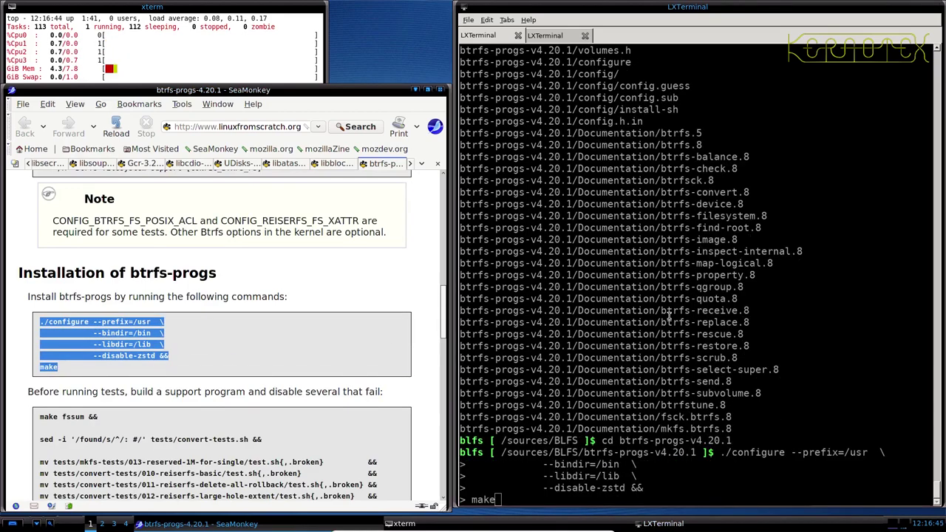
double_click(669, 314)
key(Return)
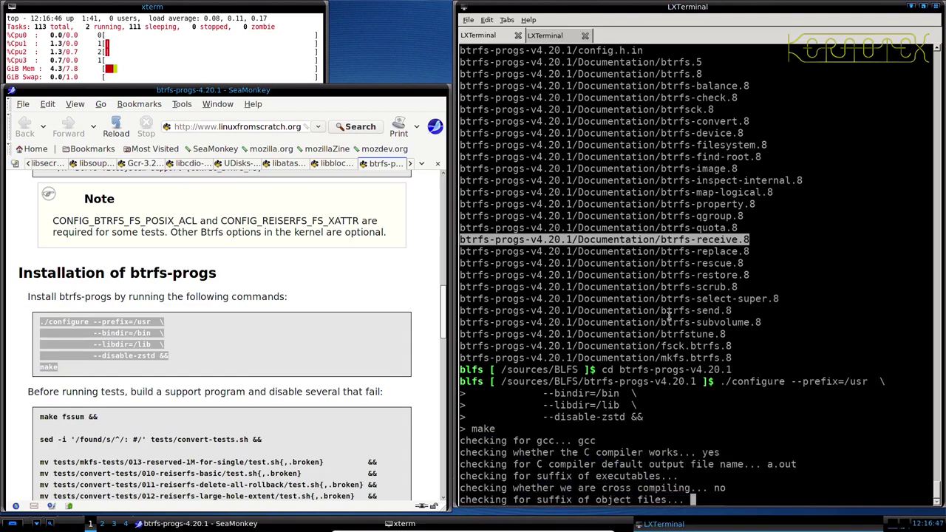
click(401, 356)
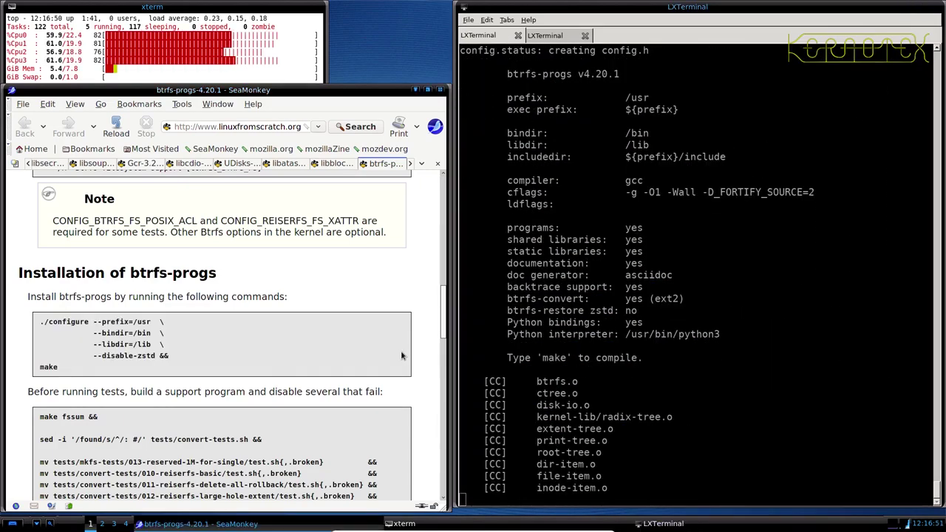
scroll(401, 357, down, 3)
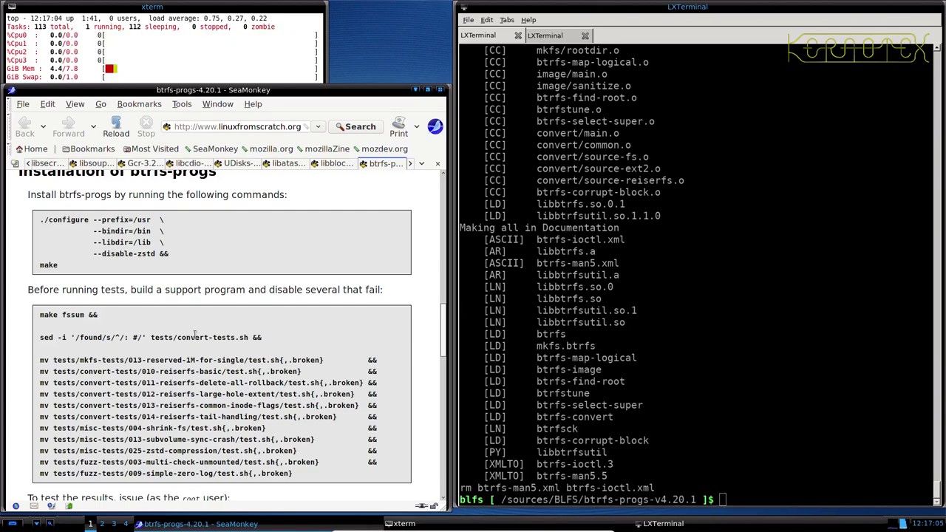
Select the btrfs-progs make install command block in the book
scroll(80, 323, down, 1)
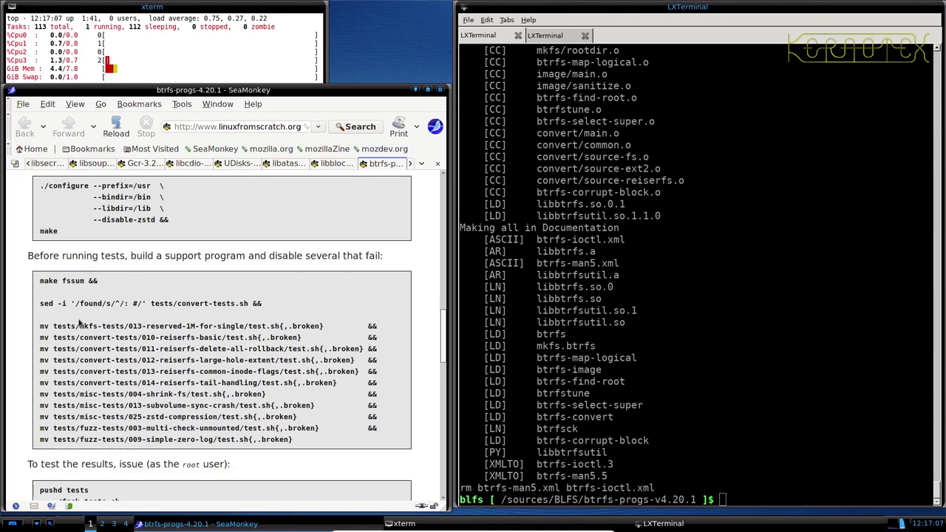
scroll(80, 323, down, 6)
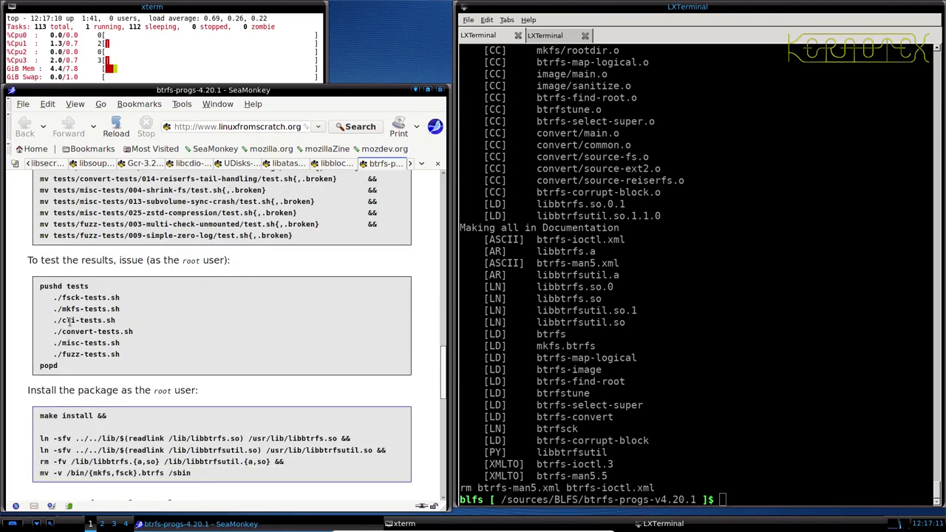
scroll(68, 320, down, 3)
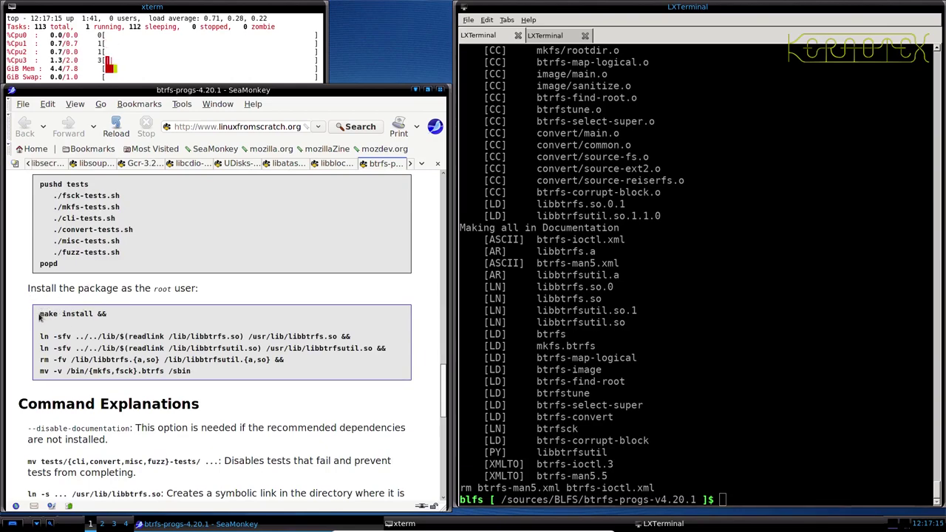
drag(40, 315, 200, 374)
key(ctrl+c)
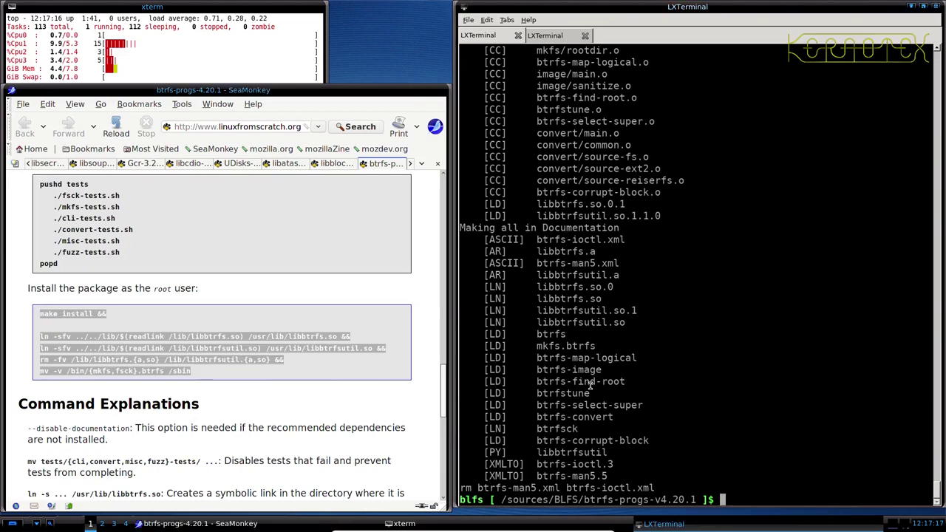
Install btrfs-progs as root via sudo -E su, then exit the root shell
click(591, 386)
text(sudo -)
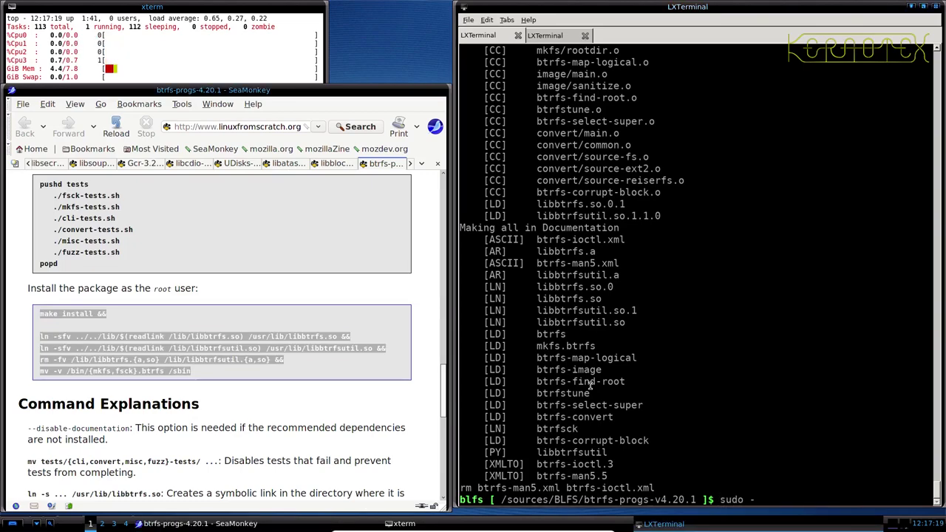
text(E su)
key(Return)
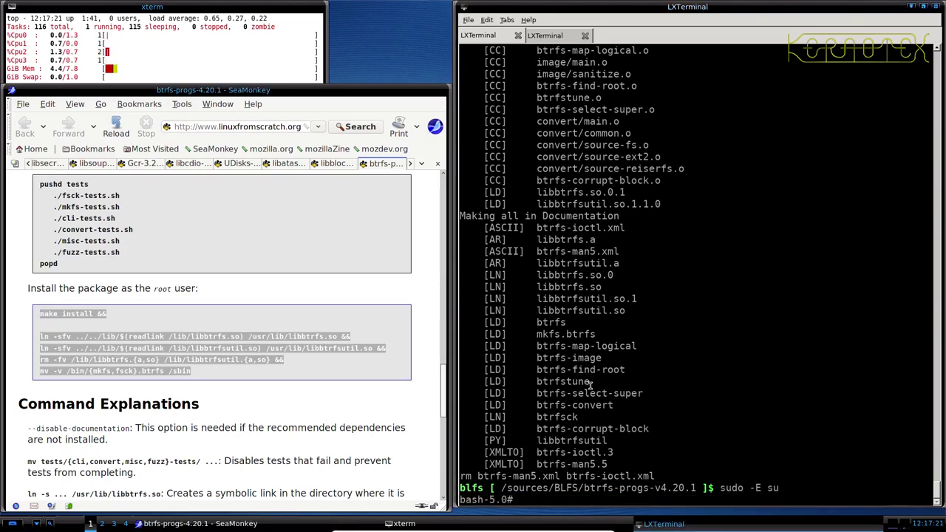
middle_click(590, 383)
key(Return)
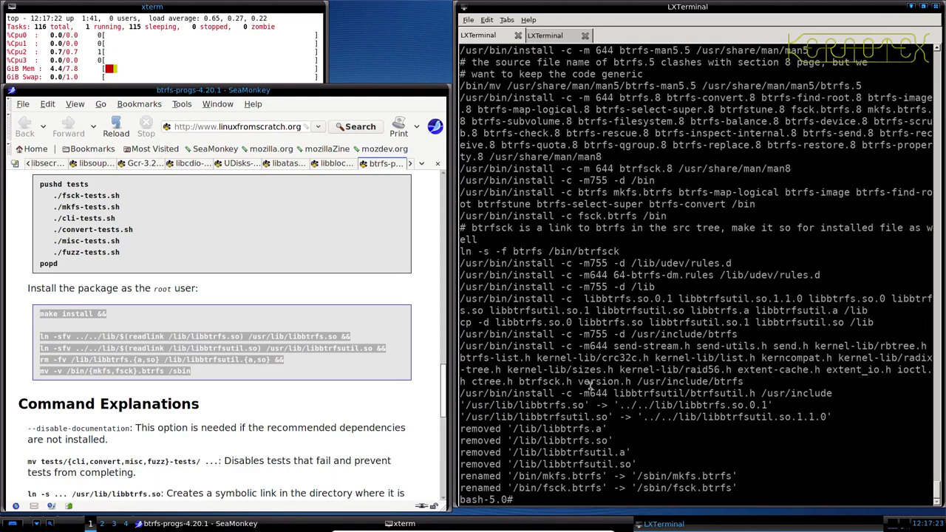
scroll(359, 425, down, 13)
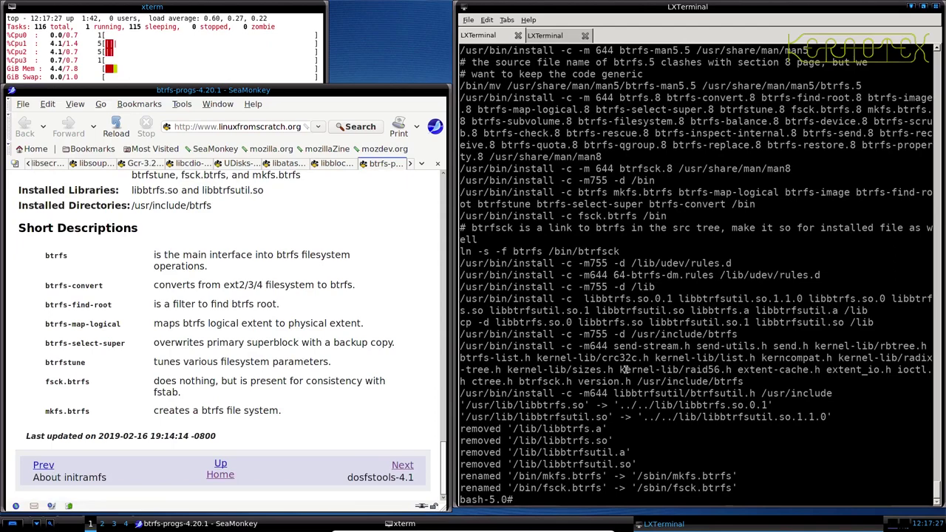
text(exit)
key(Return)
Return to /sources/BLFS and delete the btrfs-progs-v4.20.1 source directory
text(cd ..)
key(Return)
text(rm)
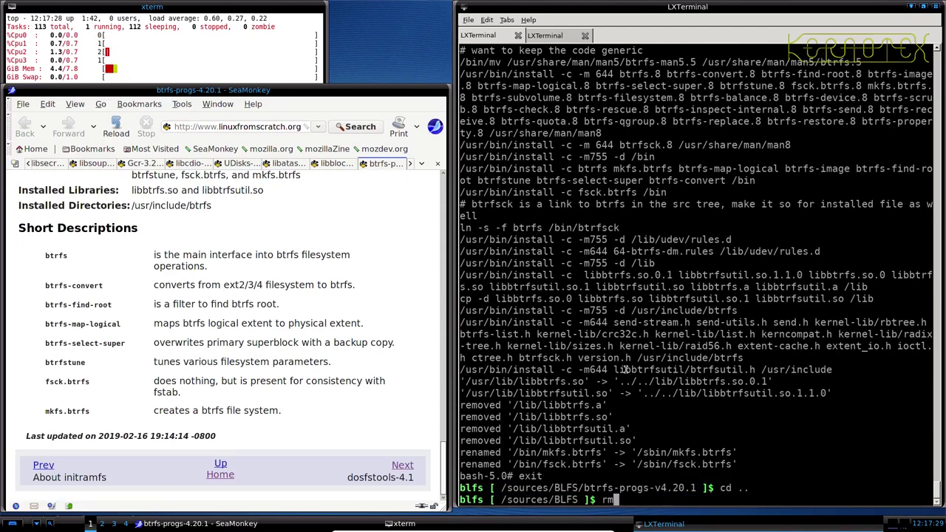
text( -Rf btrfs-progs-v4.20.1)
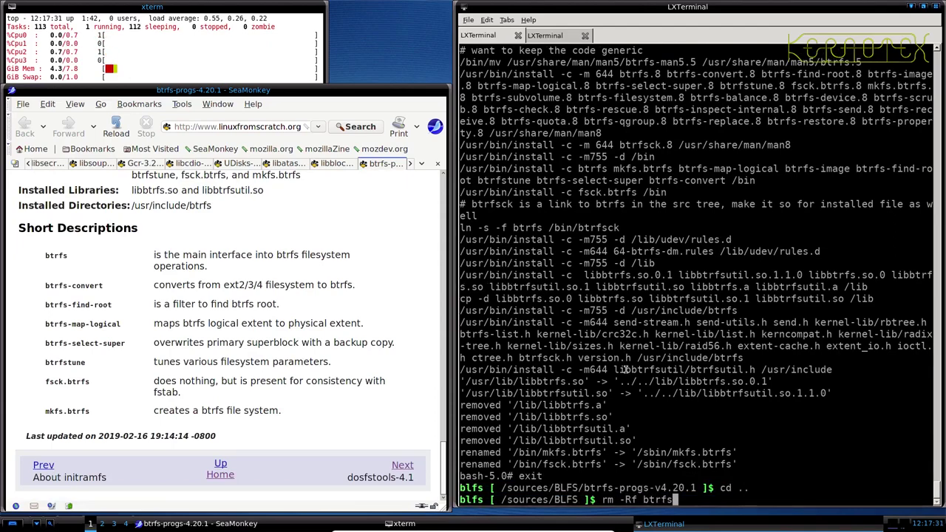
key(Return)
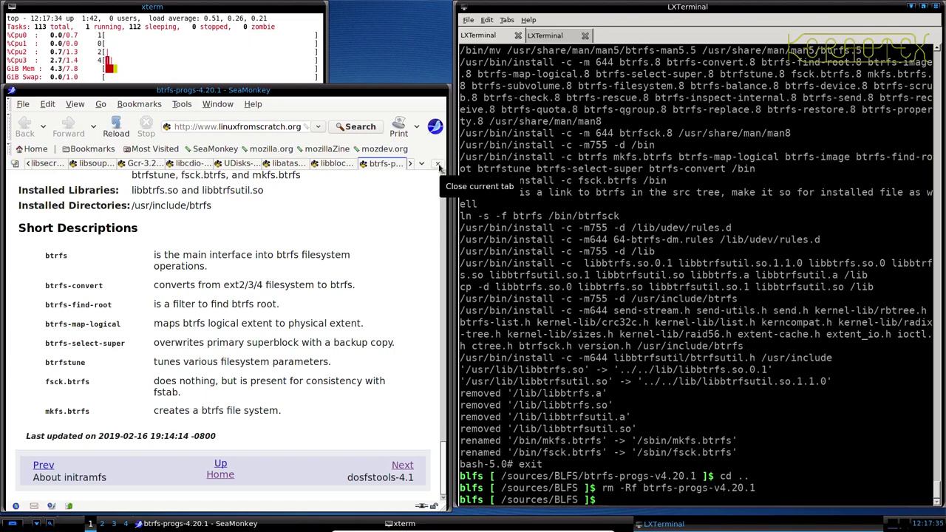
Close btrfs-progs, open libbytesize, parted, volume_key and YAML tabs, and view YAML-0.2.1
click(438, 164)
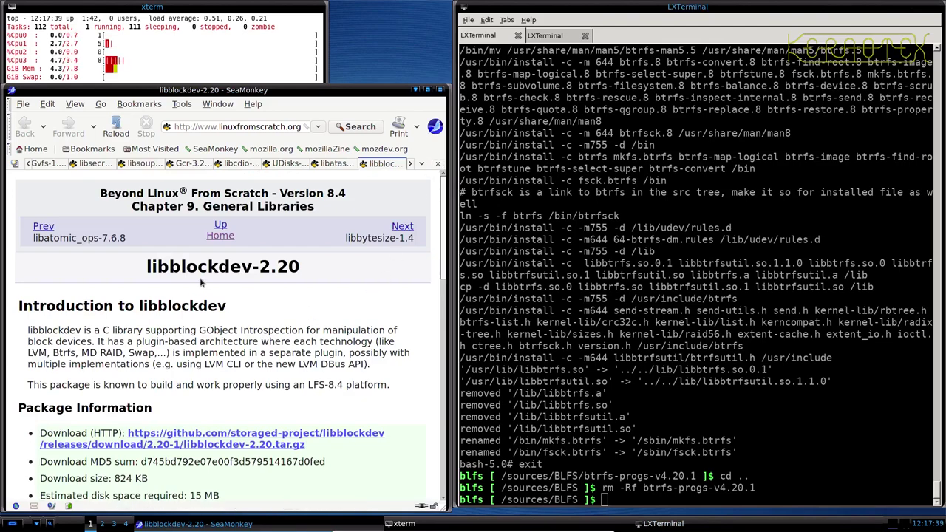
scroll(236, 297, down, 5)
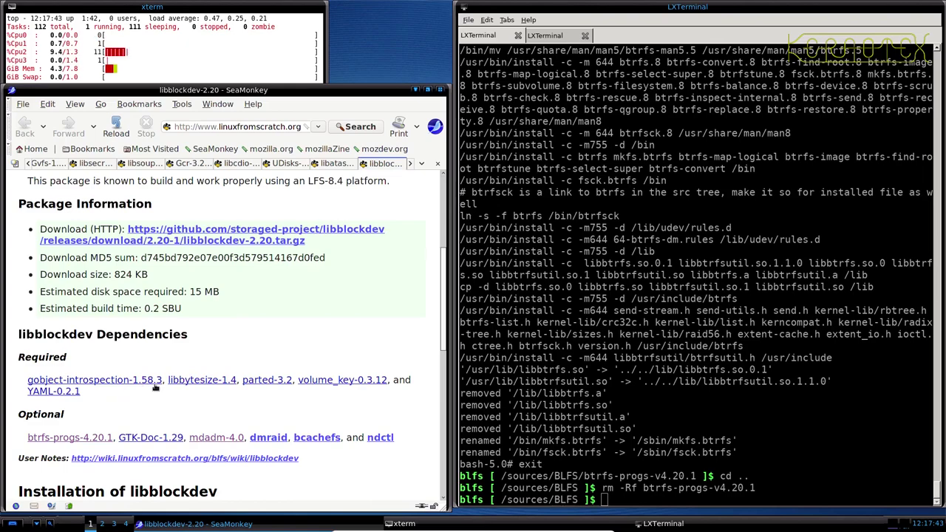
middle_click(201, 382)
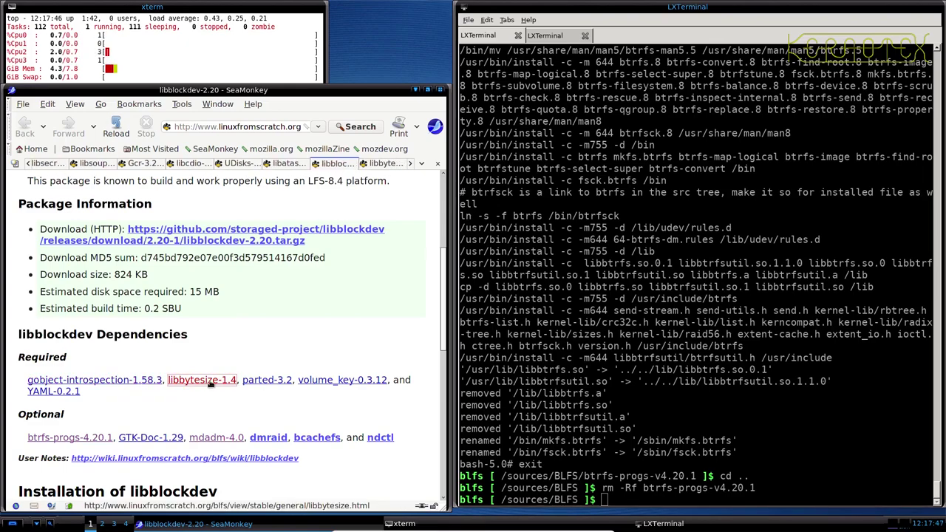
middle_click(257, 383)
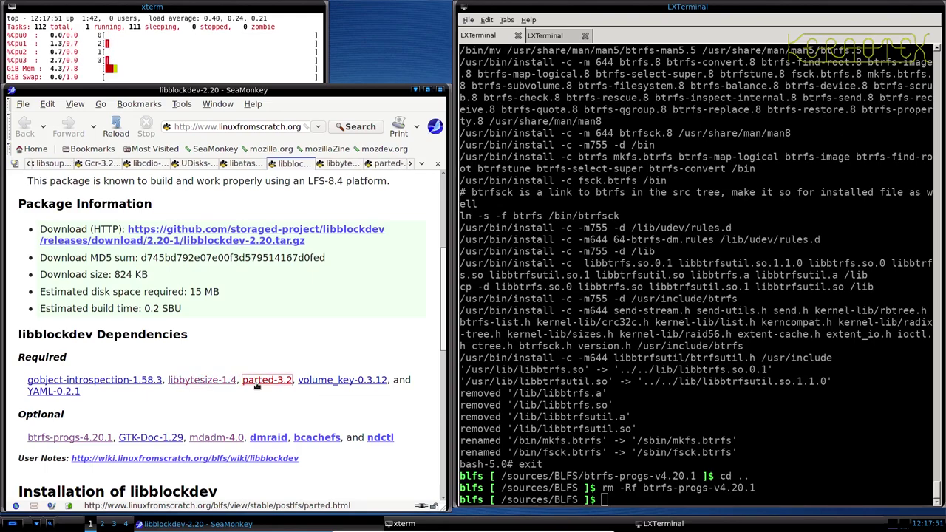
middle_click(325, 383)
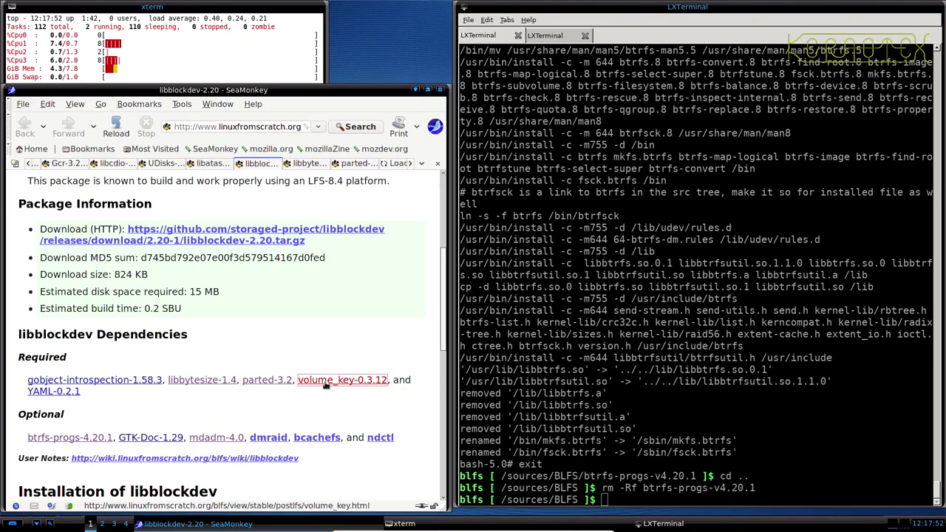
middle_click(74, 392)
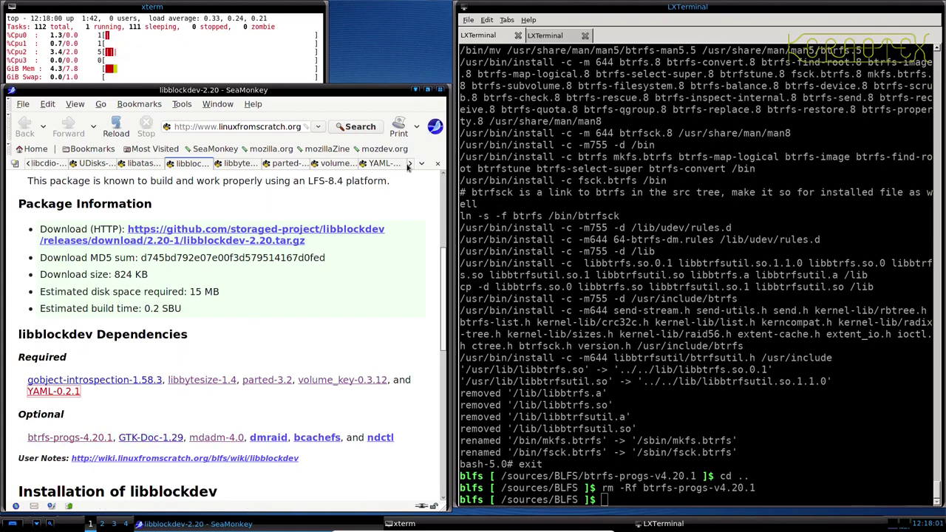
click(385, 167)
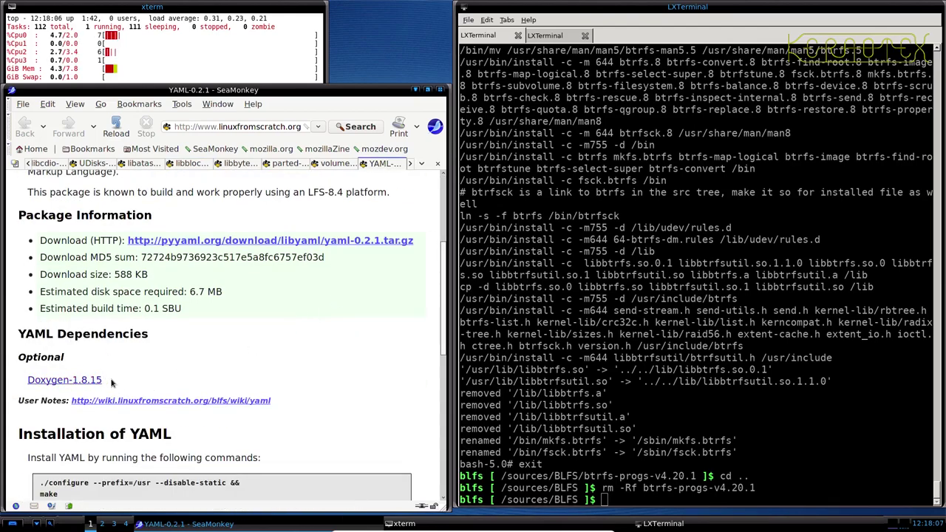
Download yaml-0.2.1.tar.gz with wget, extract it and enter the yaml-0.2.1 directory
right_click(323, 242)
click(373, 328)
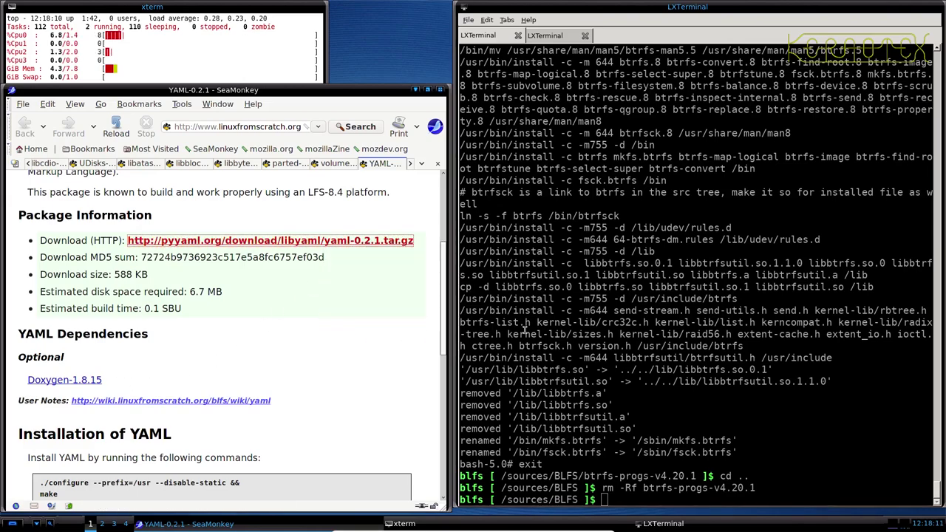
click(525, 329)
text(wget)
key(ctrl+shift+v)
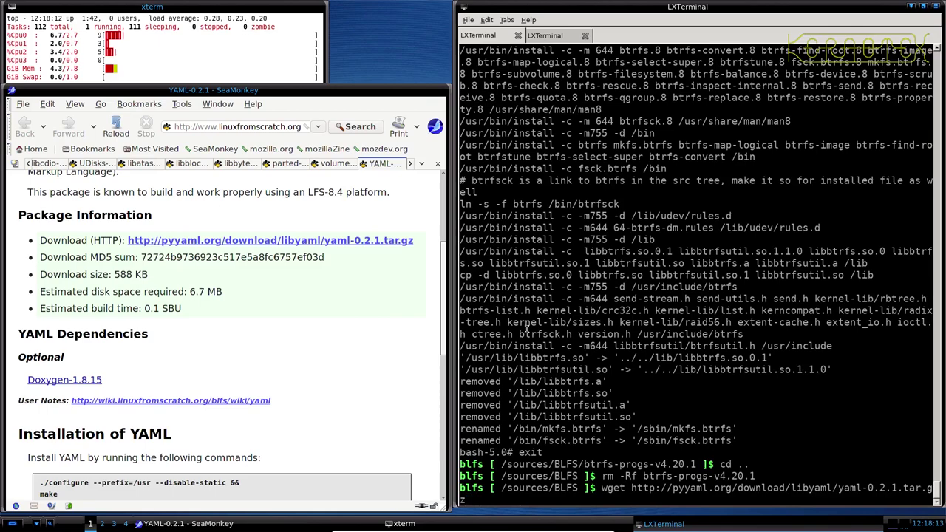
key(Return)
text(tar)
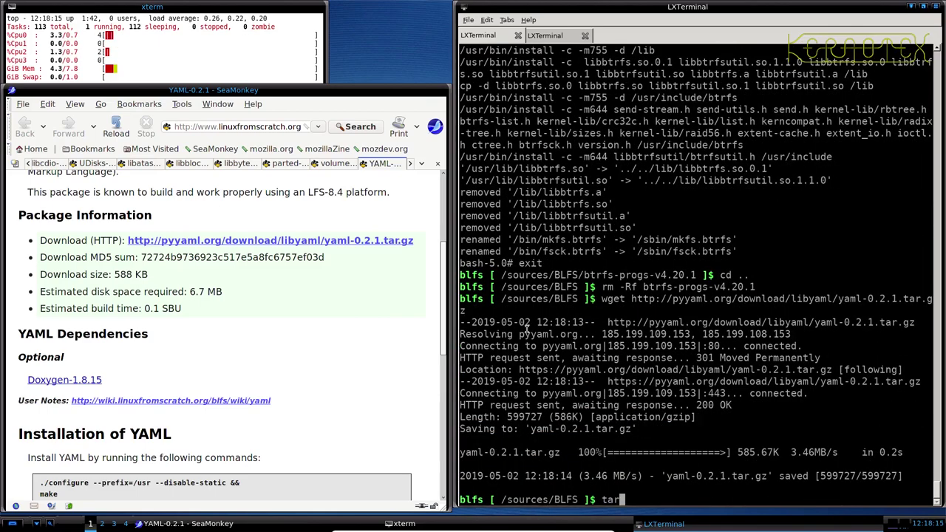
text( -xvf yaml-0.2.1.tar.gz)
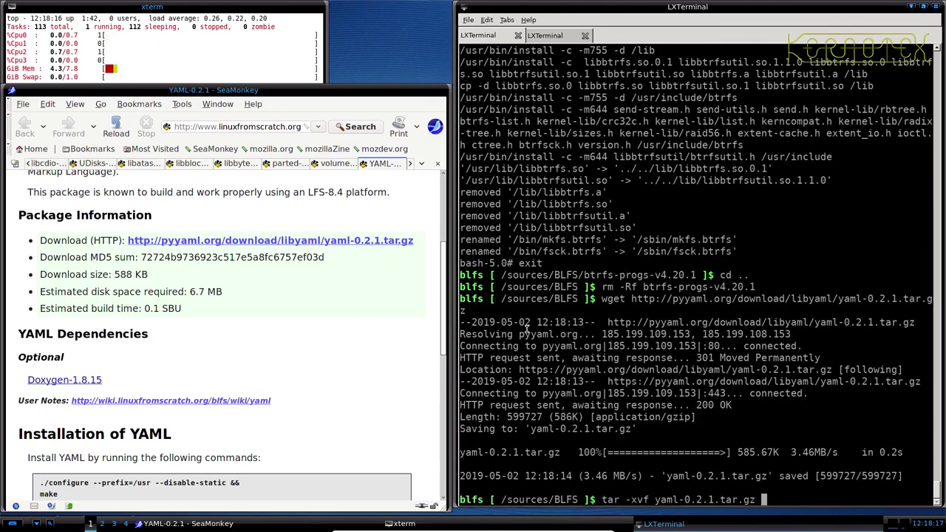
key(Return)
text(cd yaml-0.2.1)
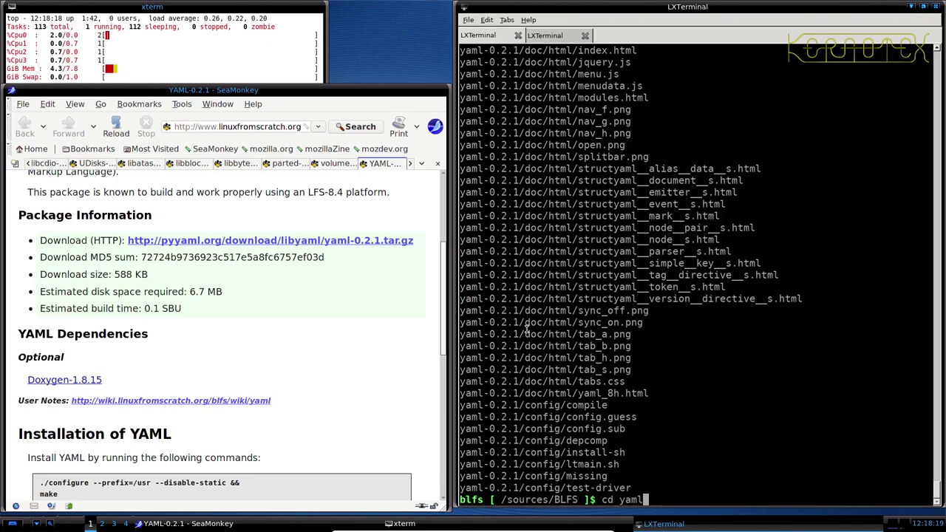
key(Return)
Configure and build YAML, then install it with sudo -E make install
scroll(325, 369, down, 5)
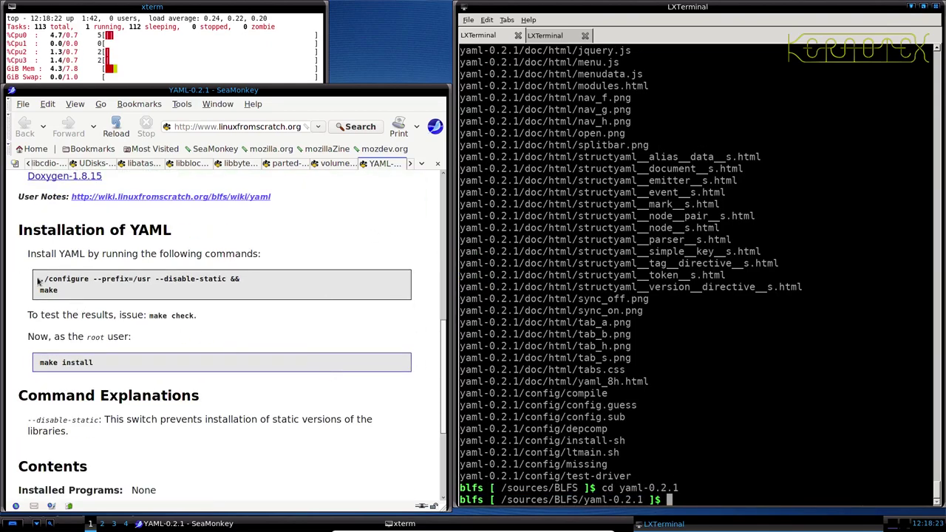
drag(39, 279, 83, 294)
middle_click(602, 305)
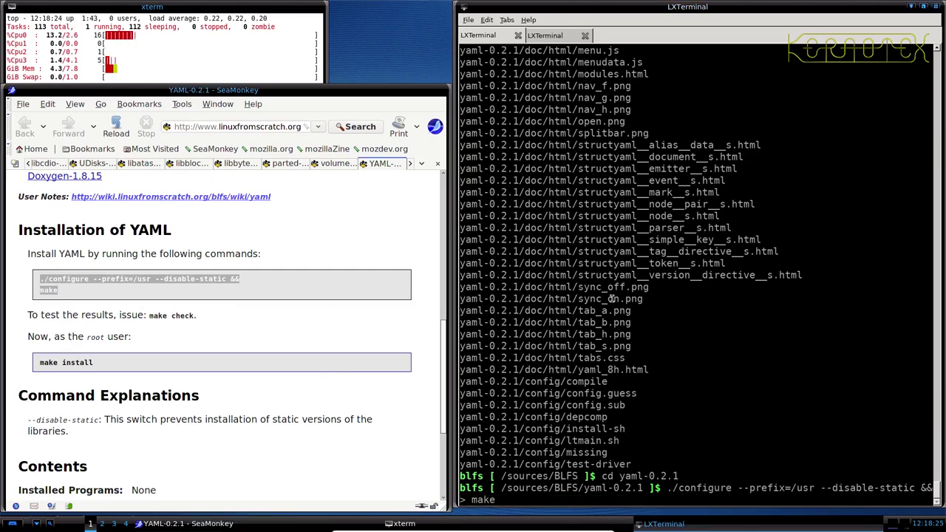
key(Return)
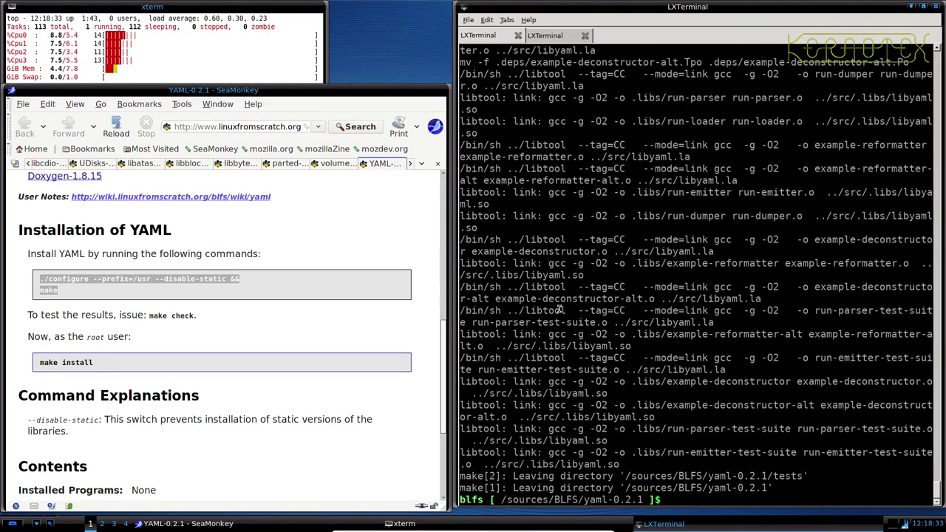
text(sudo -E )
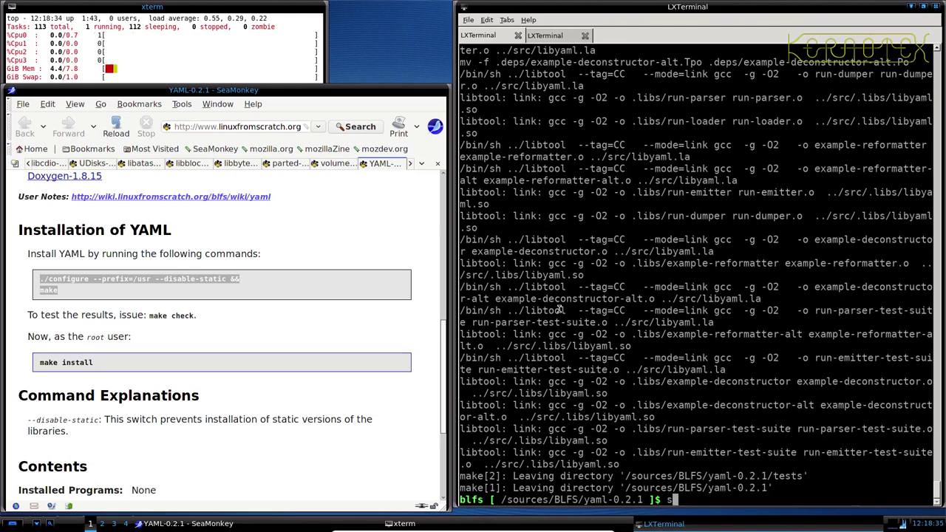
text(make in)
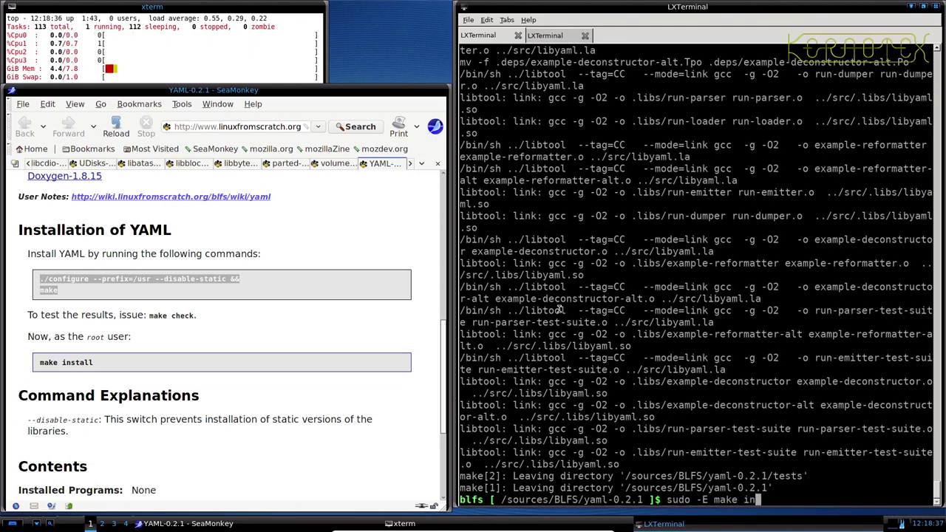
text(stall)
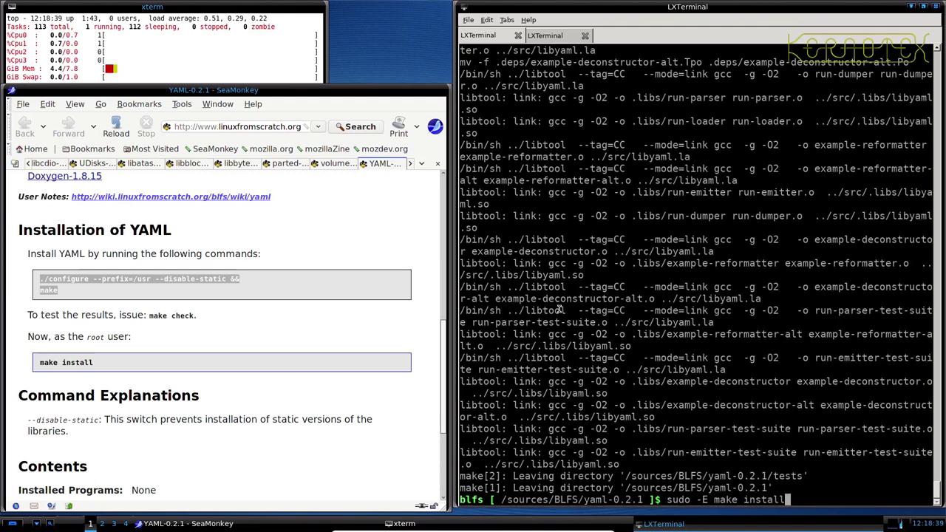
key(Return)
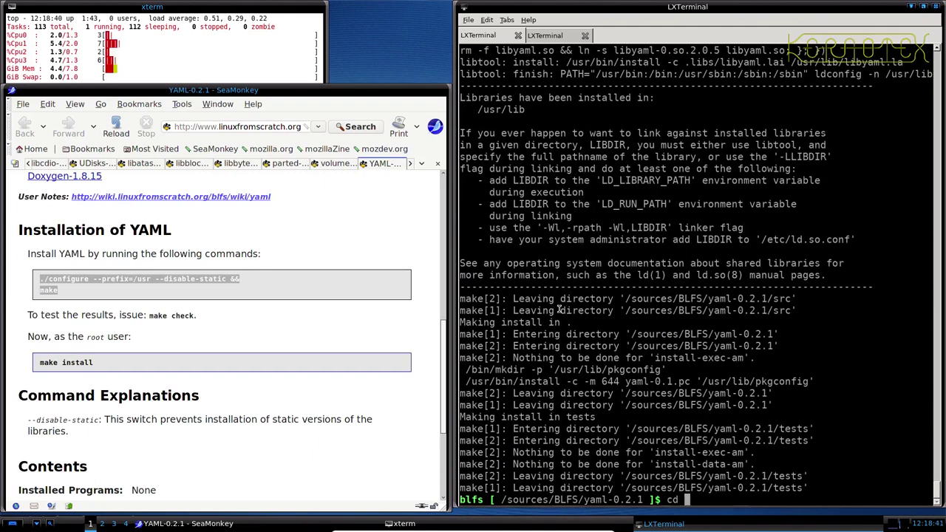
Delete the yaml-0.2.1 source directory and close the YAML page
text(cd ..)
key(Return)
text(rm -Rf yaml-0.2.1)
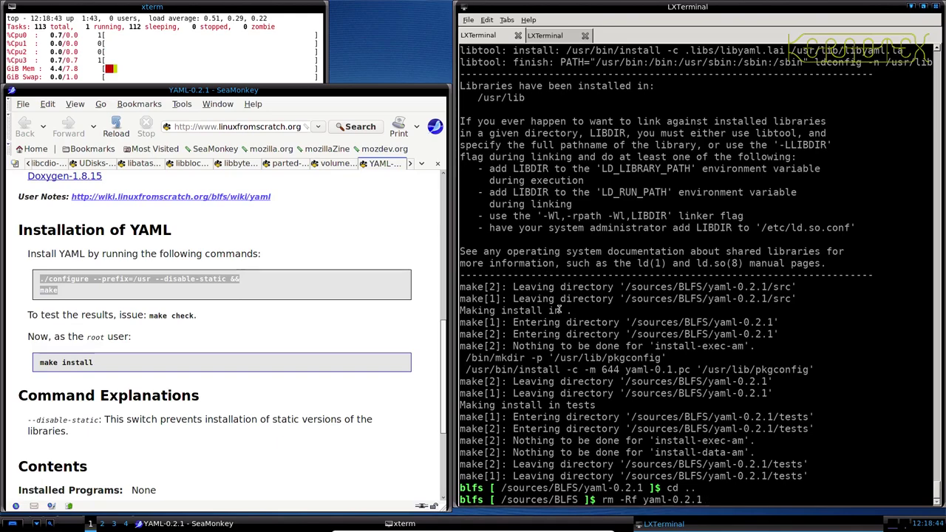
key(Return)
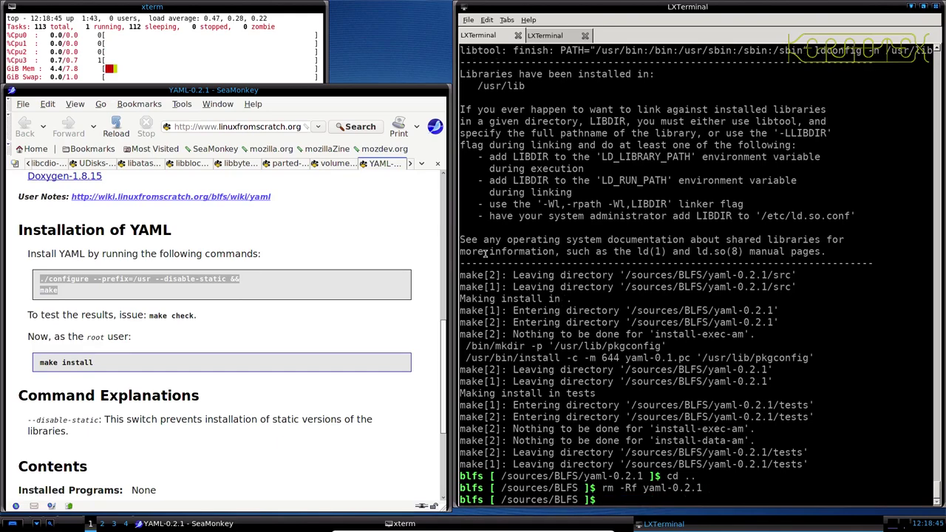
click(439, 164)
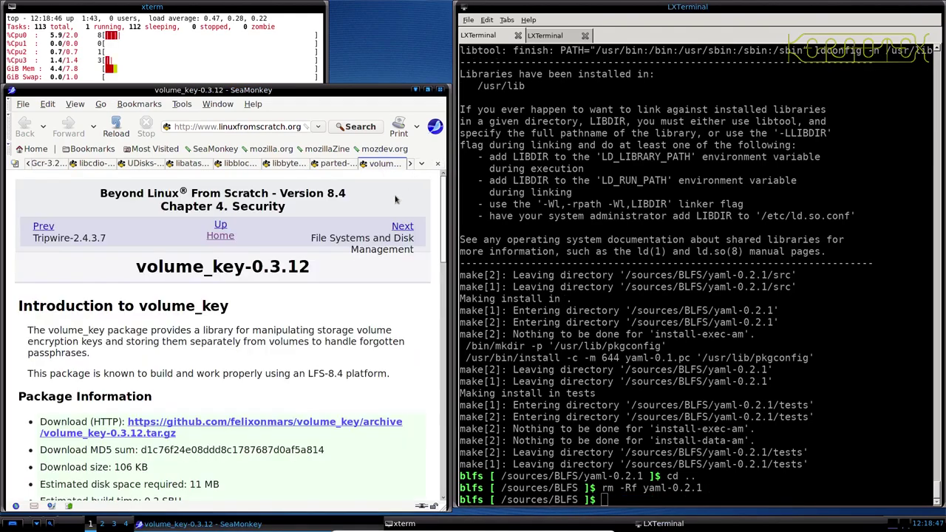
Open the cryptsetup-2.0.6 and GPGME-1.12.0 pages in new tabs, starting an ls cryp listing
scroll(349, 277, down, 4)
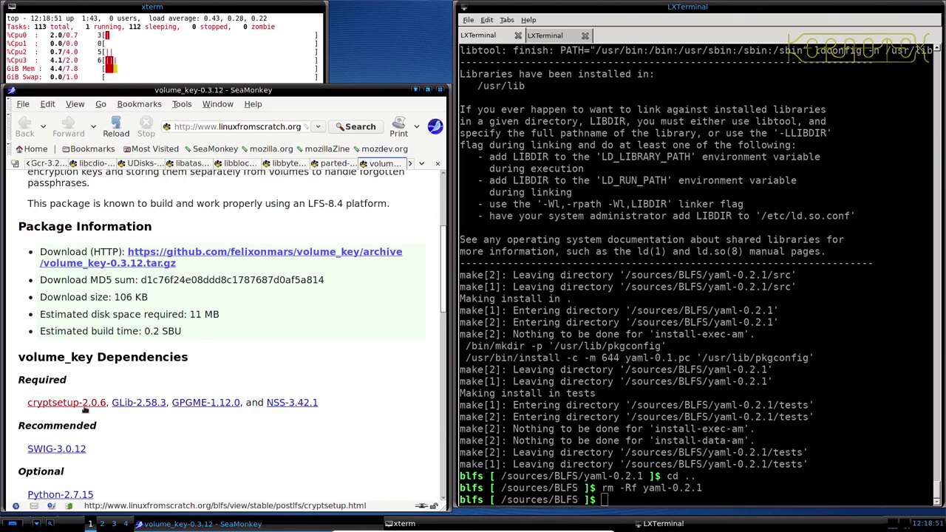
click(558, 381)
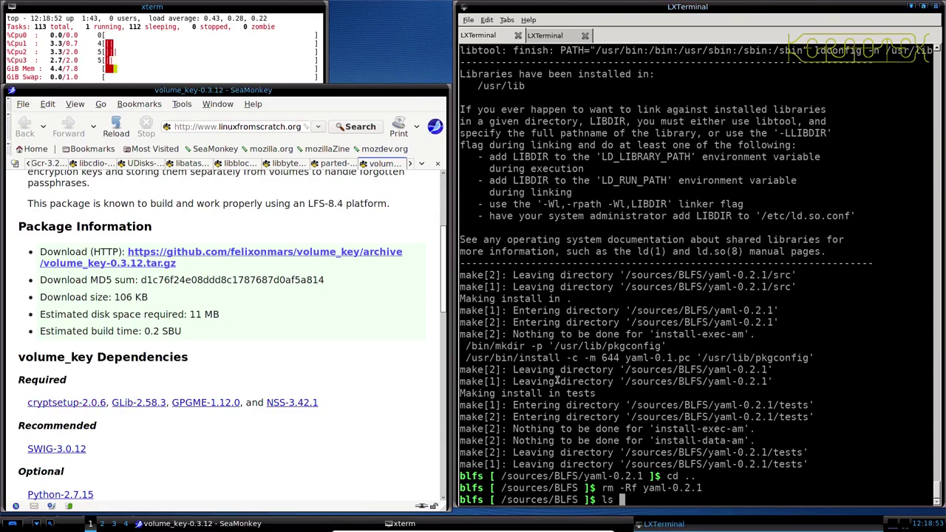
text(ls cryp)
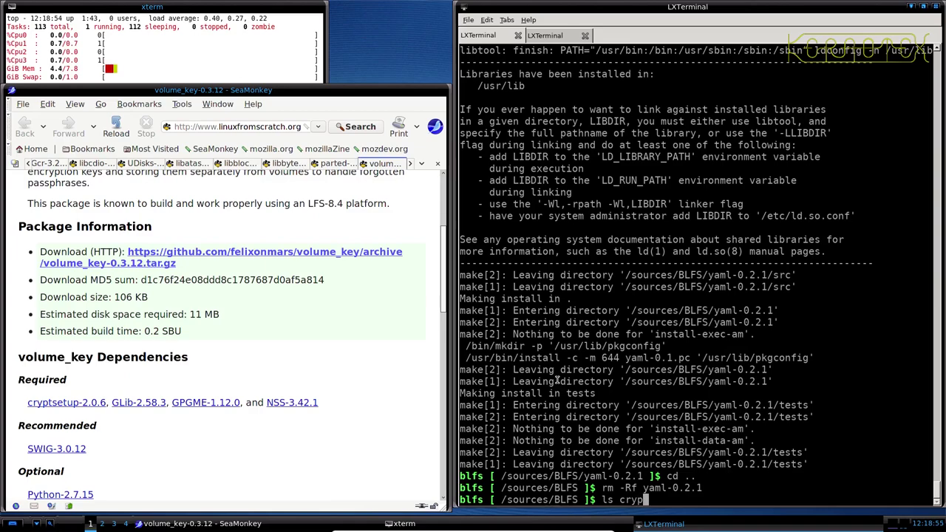
middle_click(74, 403)
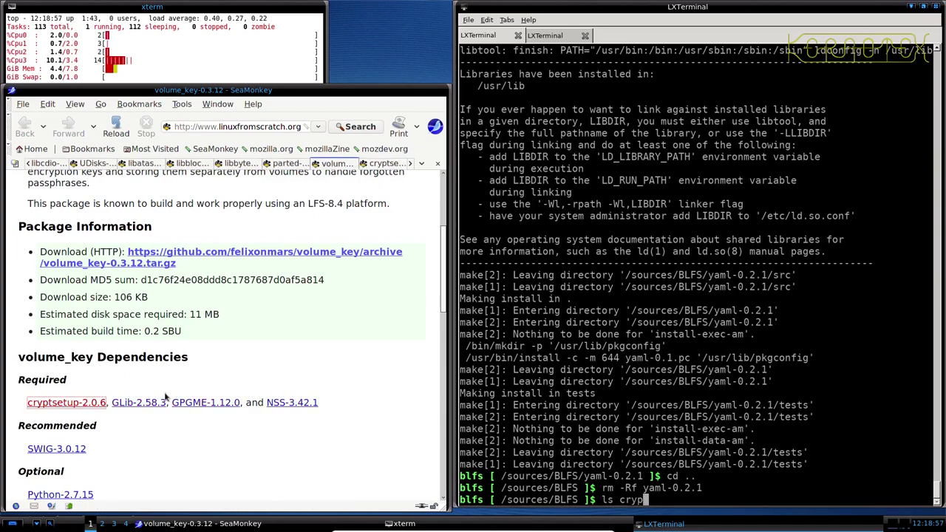
middle_click(198, 406)
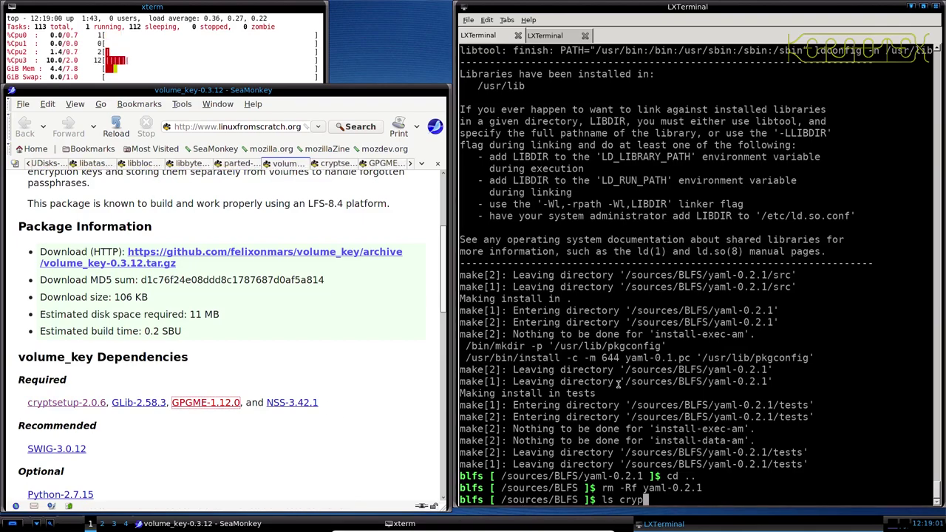
Edit the pending ls command toward GPGME and open the SWIG-3.0.12 page in a new tab
key(BackSpace)
key(BackSpace)
key(BackSpace)
key(BackSpace)
key(BackSpace)
text(GP)
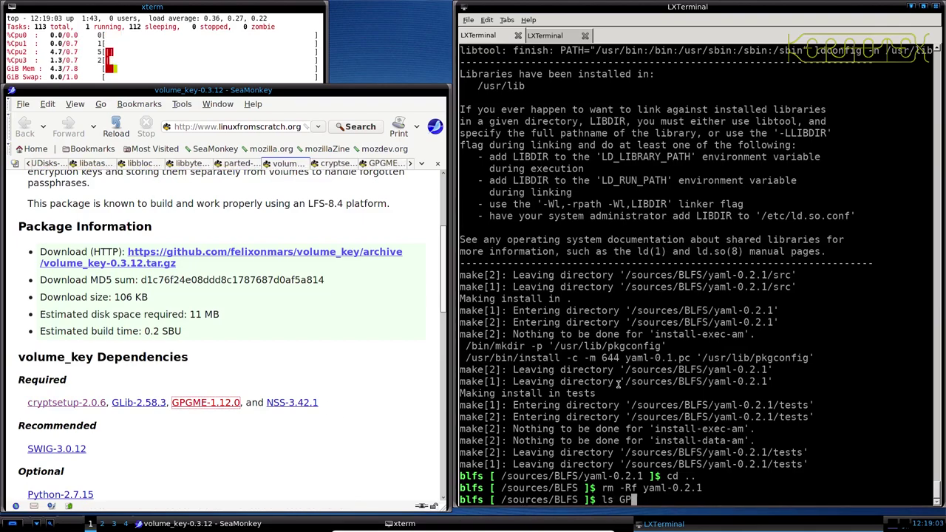
key(BackSpace)
key(BackSpace)
key(BackSpace)
text(gpg)
key(BackSpace)
key(BackSpace)
key(BackSpace)
text(G)
middle_click(66, 449)
scroll(176, 438, down, 1)
scroll(175, 437, down, 5)
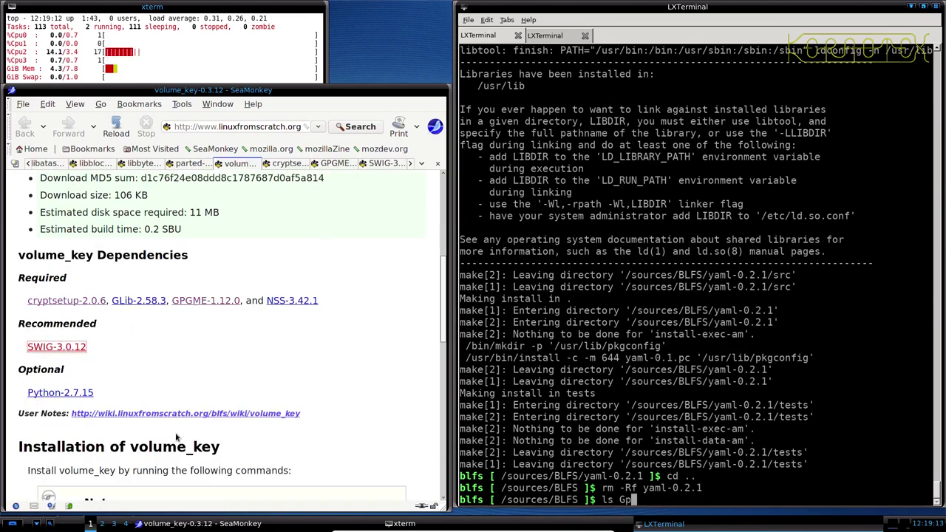
scroll(177, 437, up, 7)
scroll(176, 437, up, 2)
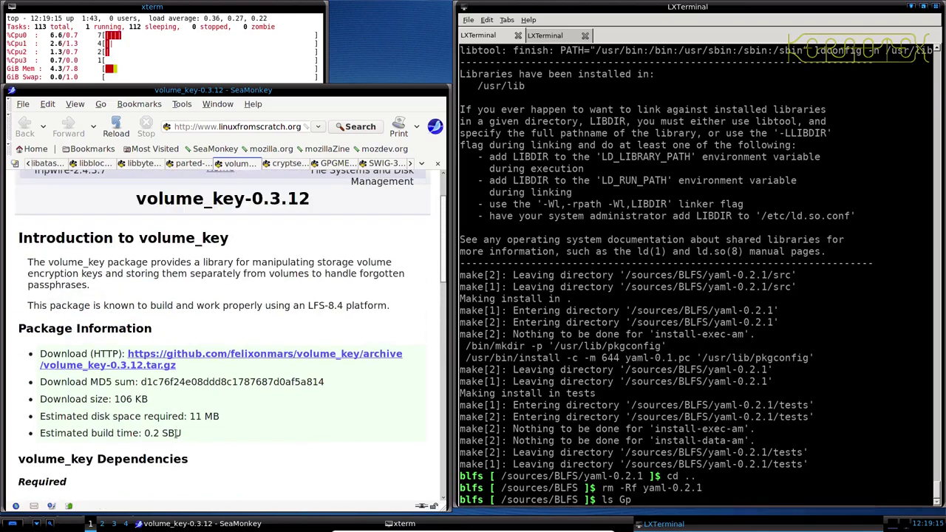
scroll(176, 437, down, 1)
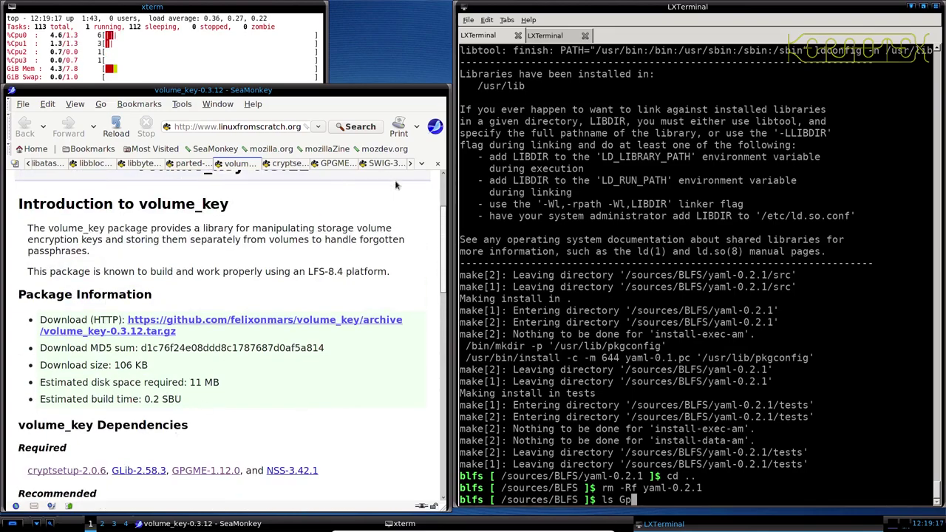
Switch to the SWIG-3.0.12 page and check the sources folder for pcre tarballs
key(ctrl+c)
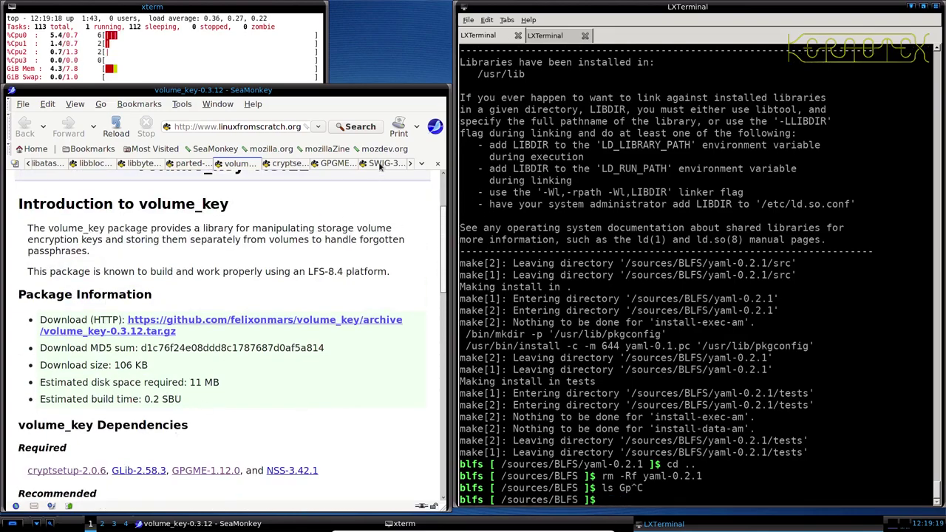
click(381, 164)
scroll(298, 358, down, 3)
scroll(298, 358, down, 3)
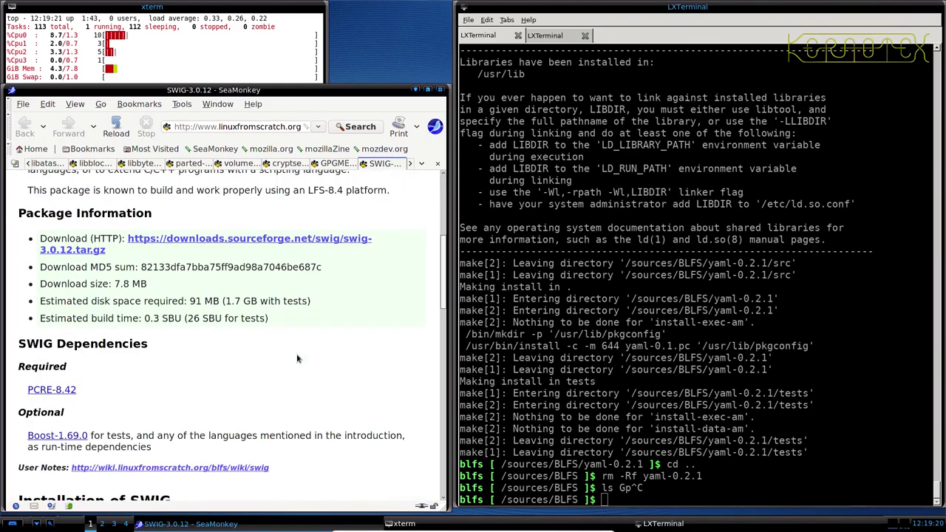
click(547, 347)
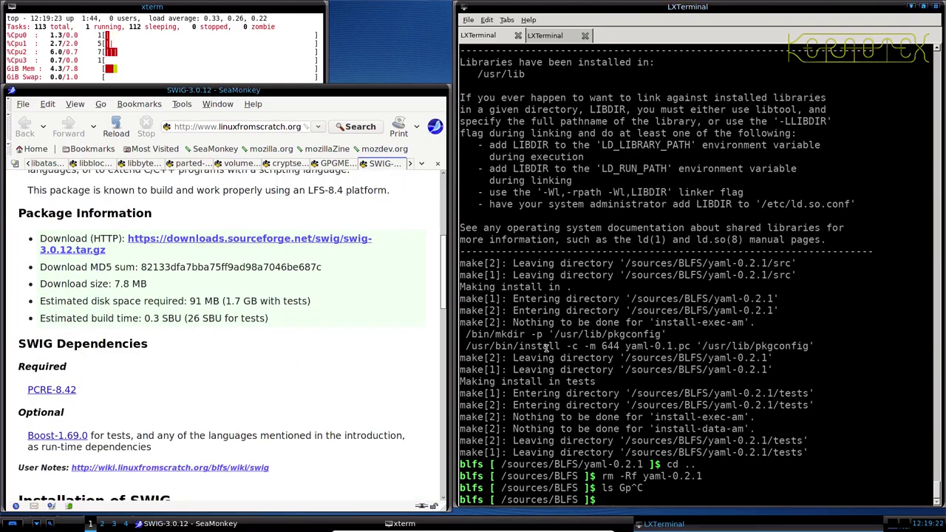
text(ls pcre)
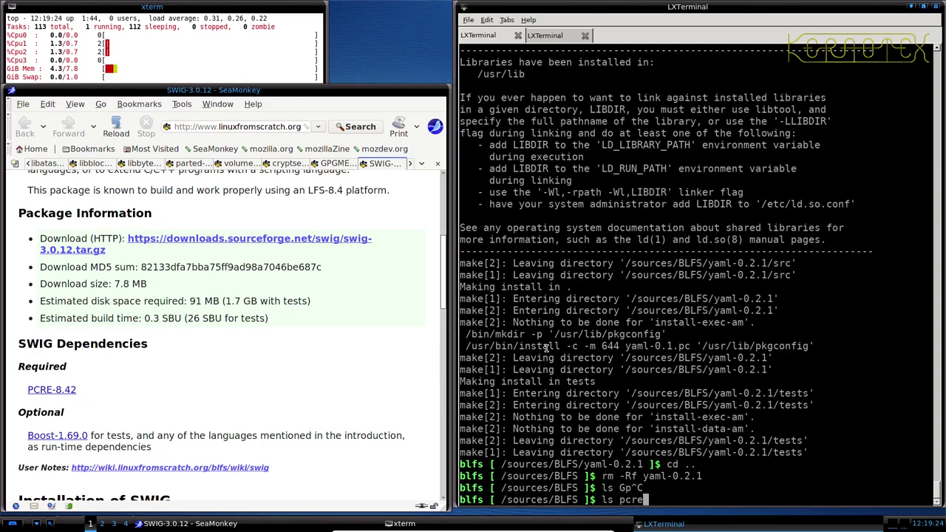
key(Return)
key(Up)
key(Return)
key(Up)
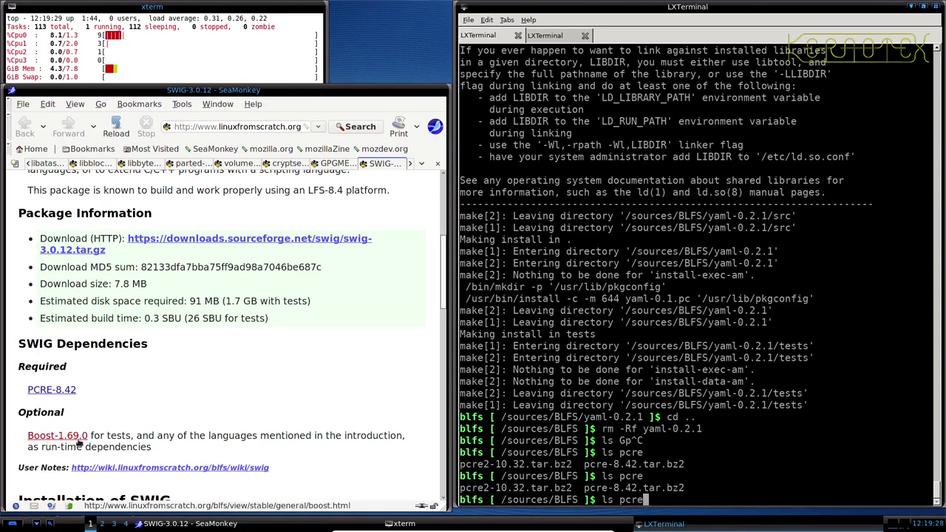
scroll(175, 419, up, 2)
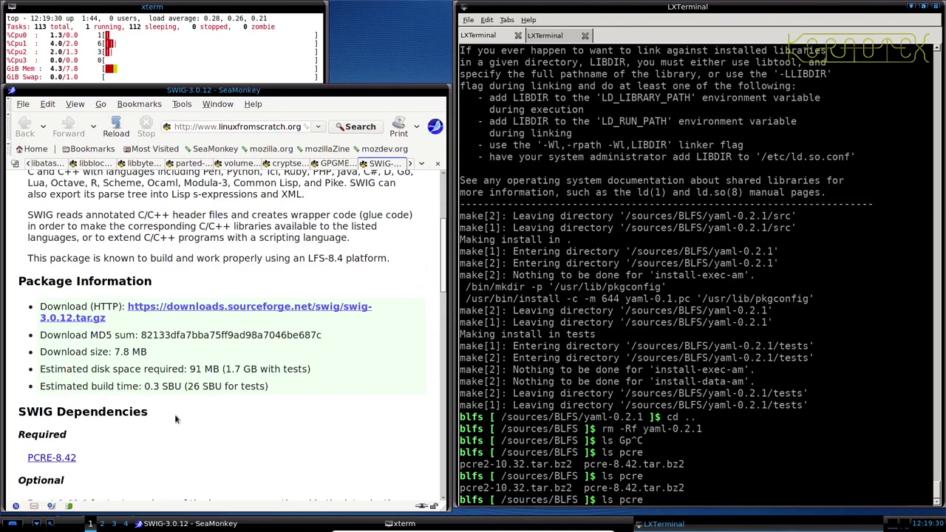
key(ctrl+c)
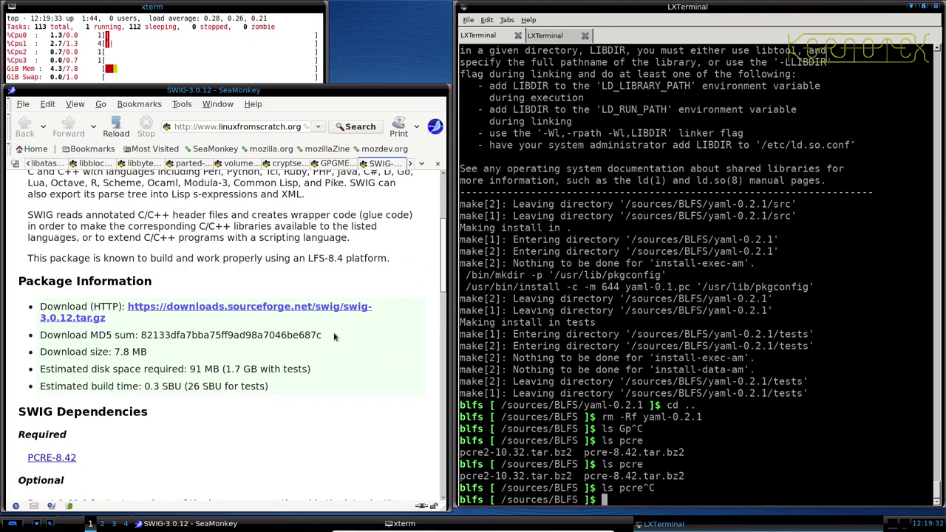
Download swig-3.0.12.tar.gz with wget using the copied tarball link address
right_click(306, 308)
click(356, 395)
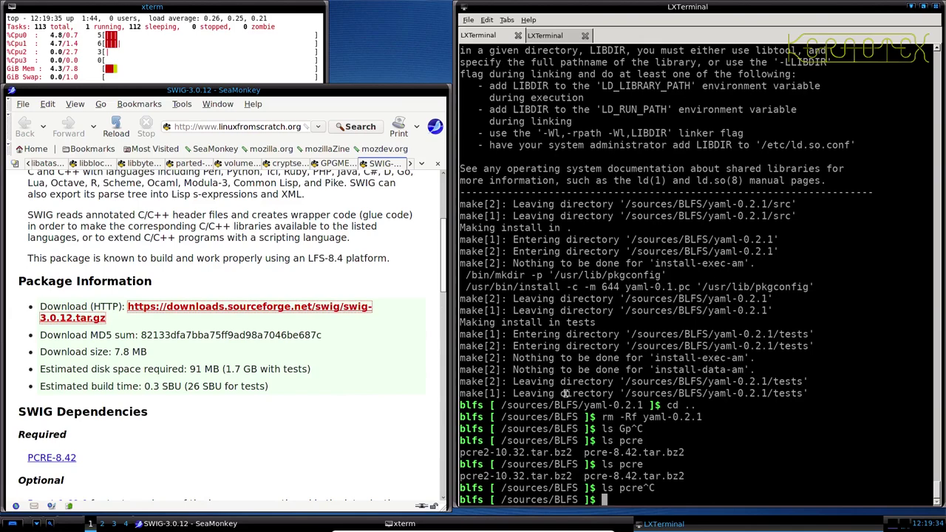
text(wget)
key(ctrl+shift+v)
key(Return)
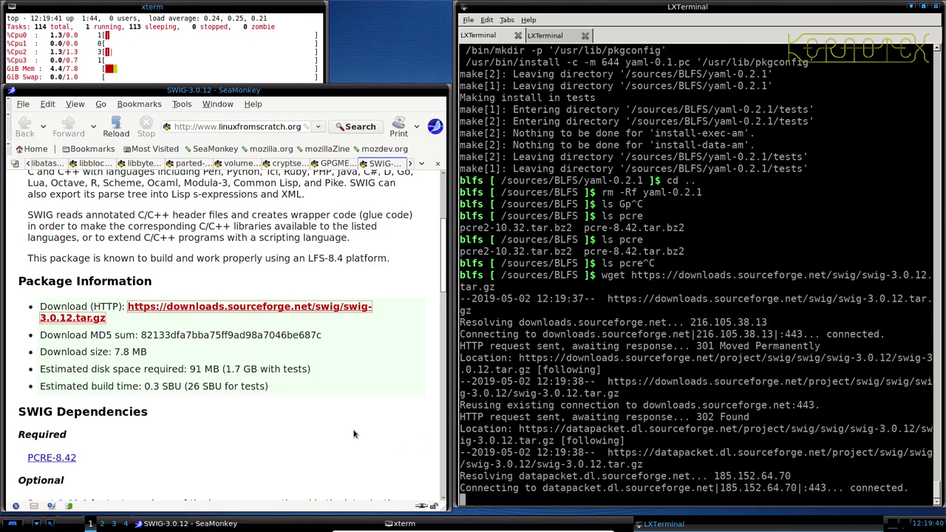
scroll(355, 434, down, 3)
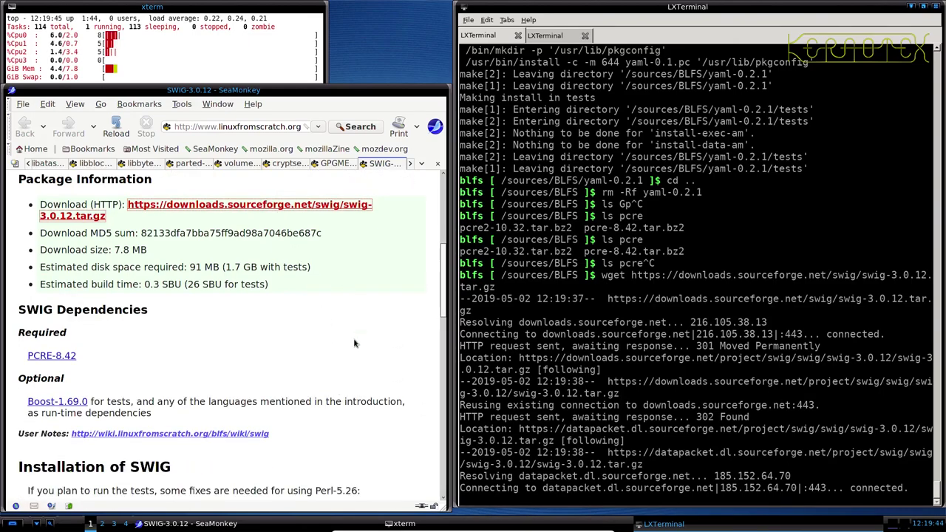
scroll(354, 343, down, 5)
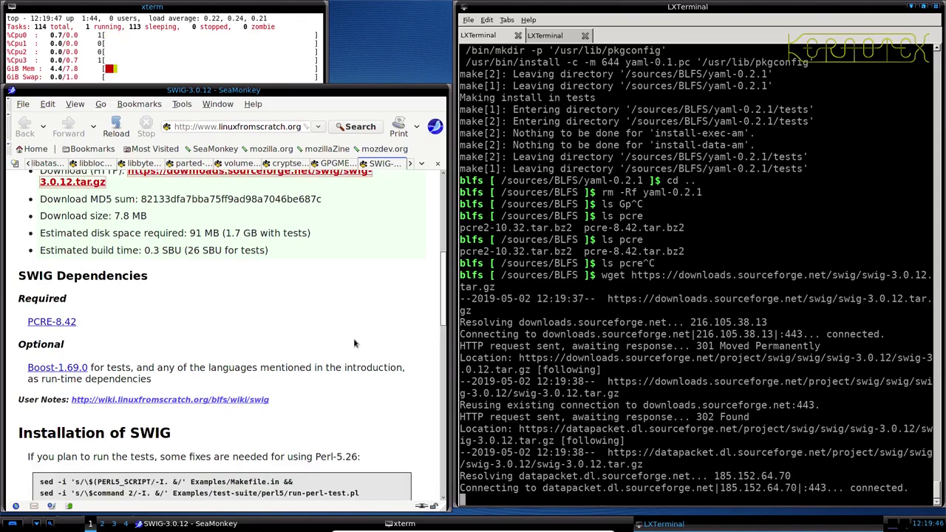
scroll(354, 343, down, 3)
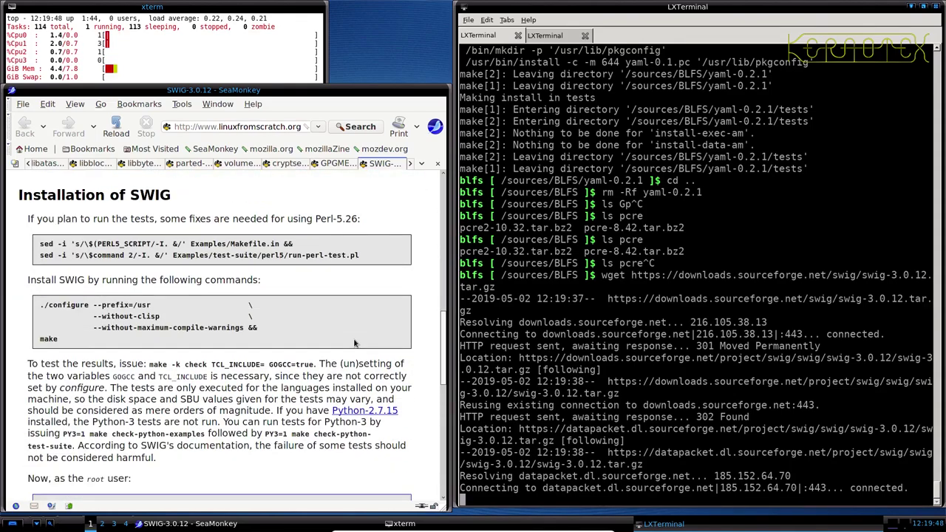
scroll(354, 343, up, 4)
scroll(354, 343, down, 4)
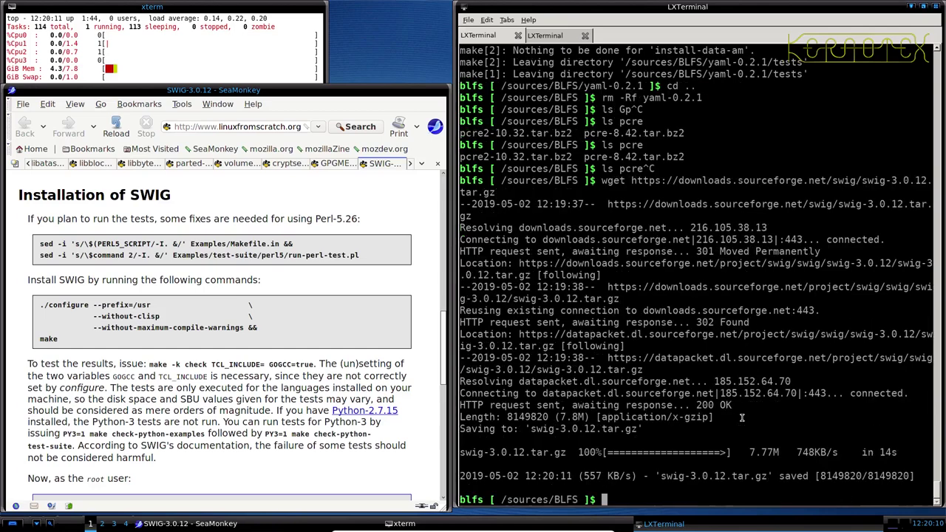
text(tar -xvf swig)
Extract swig-3.0.12.tar.gz and enter the swig-3.0.12 directory
key(Tab)
key(Return)
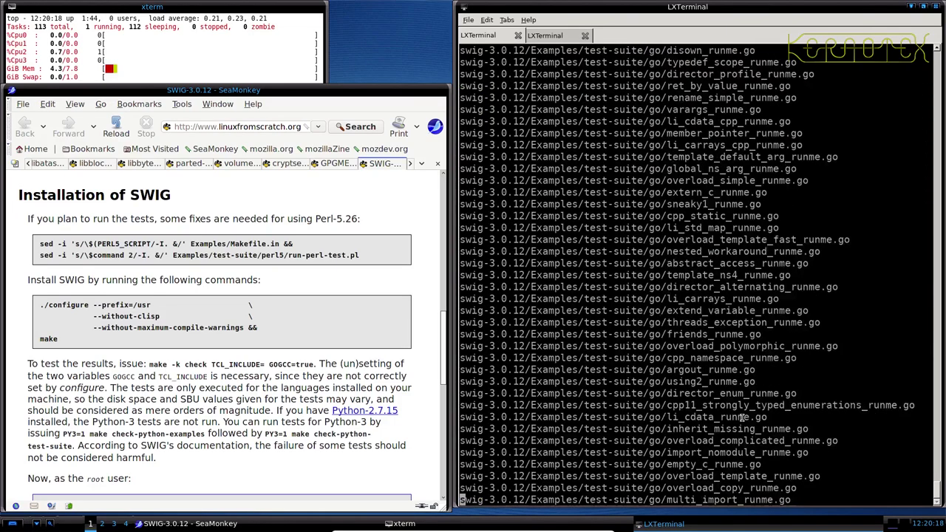
text(cd swig)
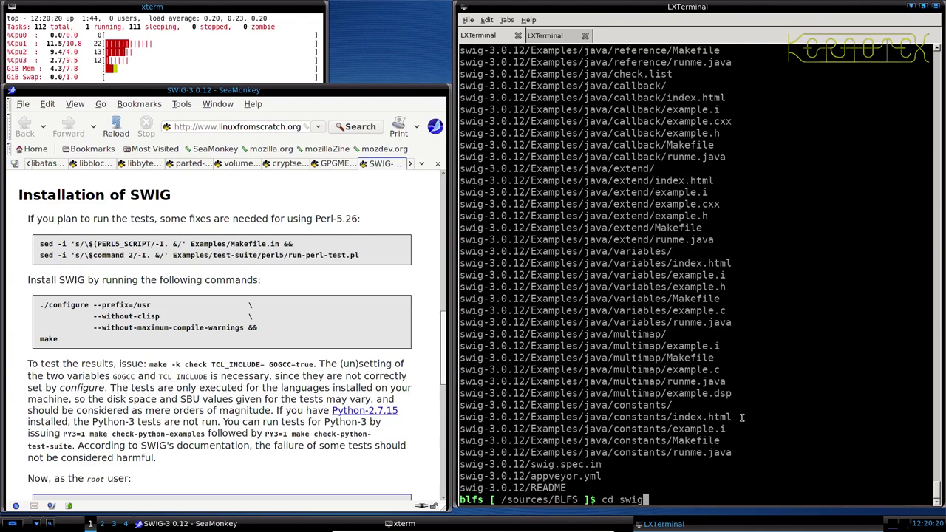
key(Tab)
key(Return)
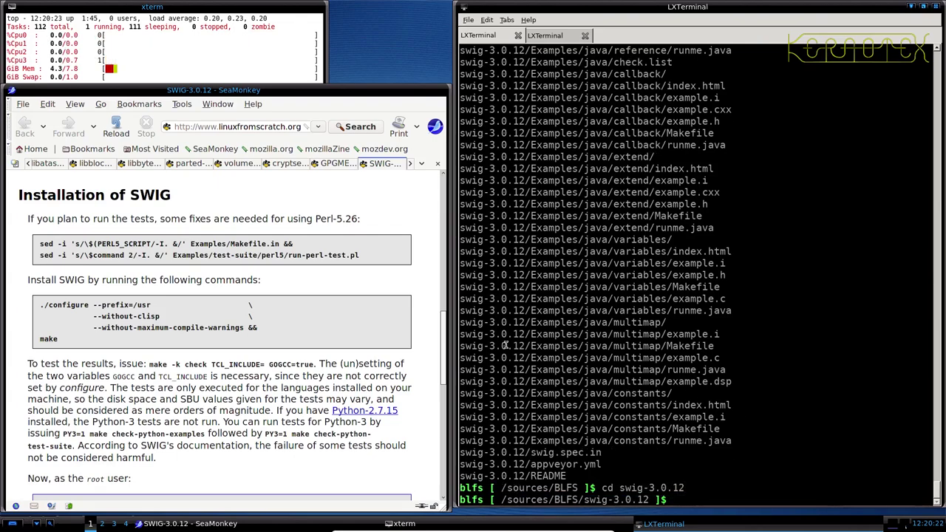
Apply the two Perl-5.26 sed test fixes in the shell
click(43, 243)
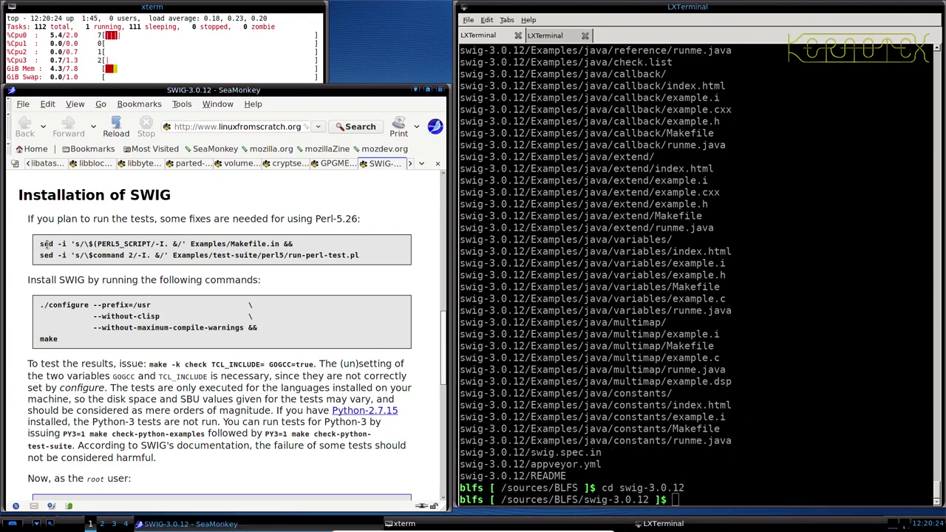
drag(42, 243, 374, 260)
middle_click(500, 268)
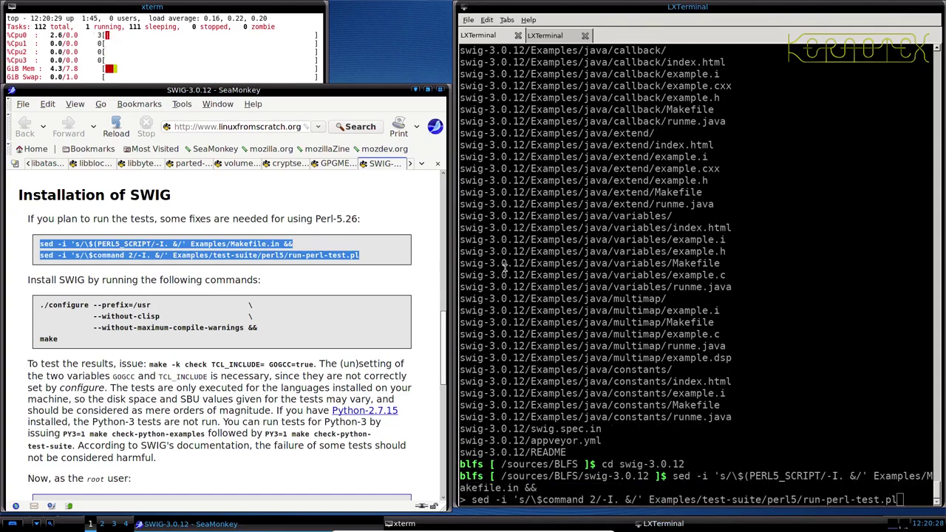
click(558, 267)
key(Return)
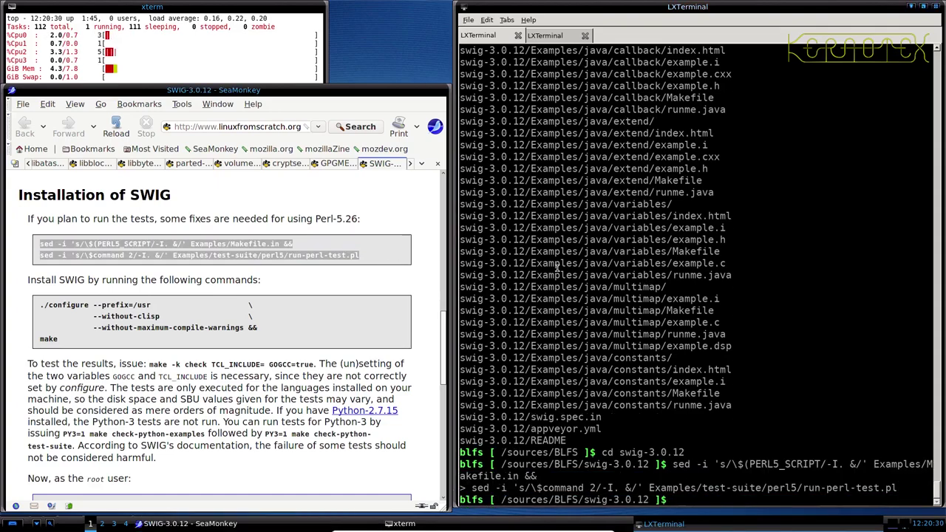
Configure SWIG for java, lua, perl5 and python and compile it
scroll(92, 296, down, 6)
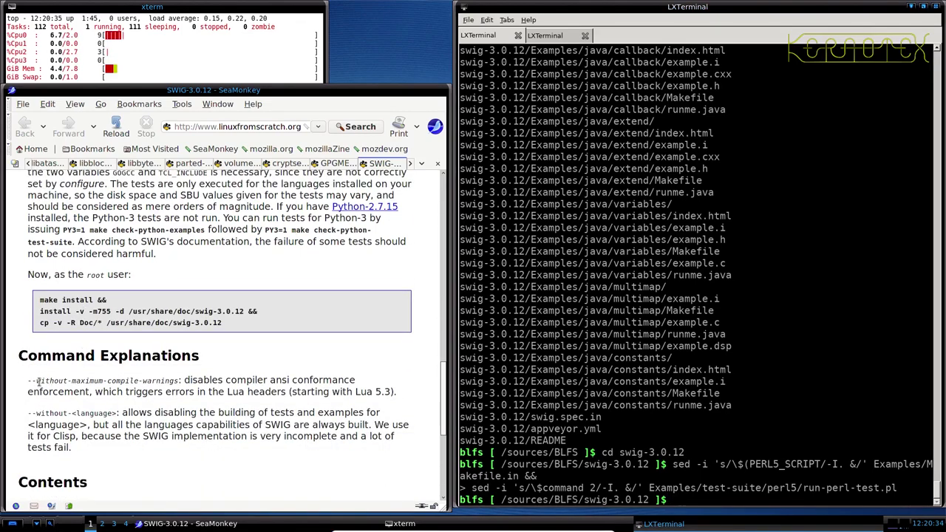
scroll(111, 390, up, 3)
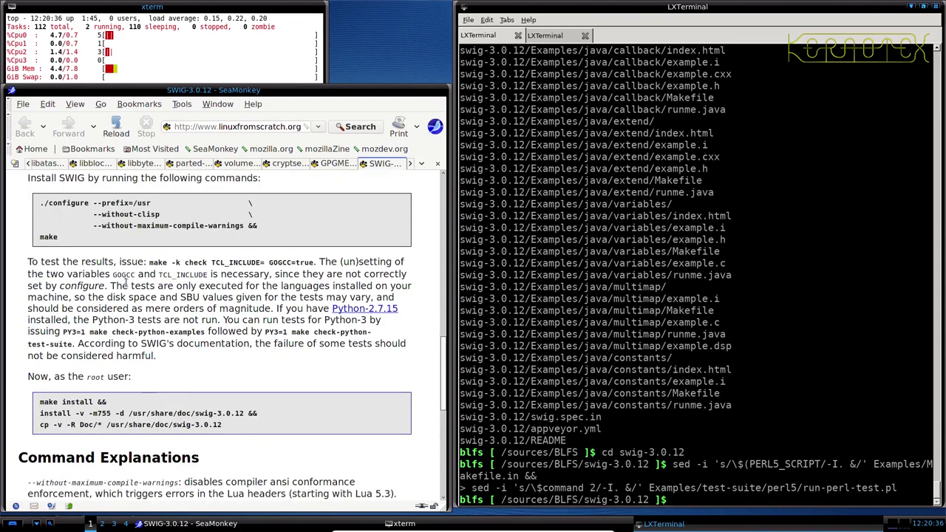
scroll(128, 268, down, 3)
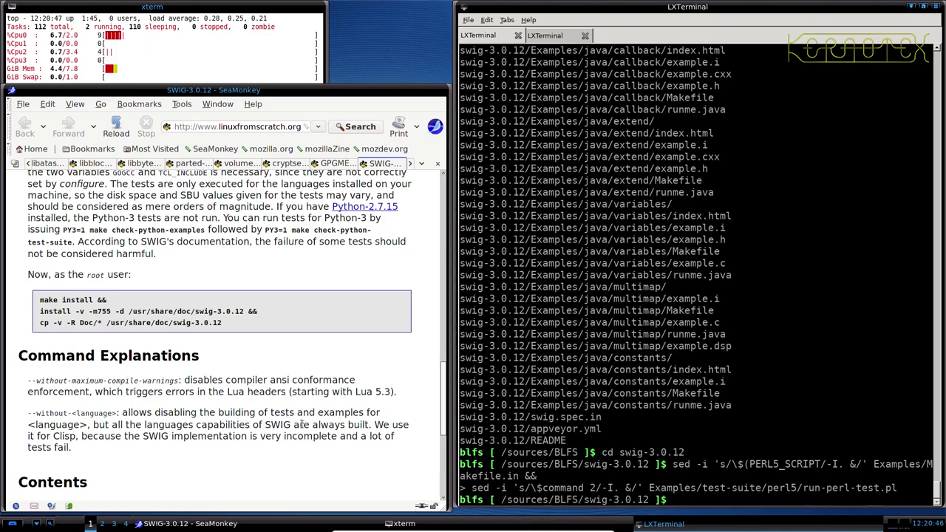
scroll(302, 424, up, 4)
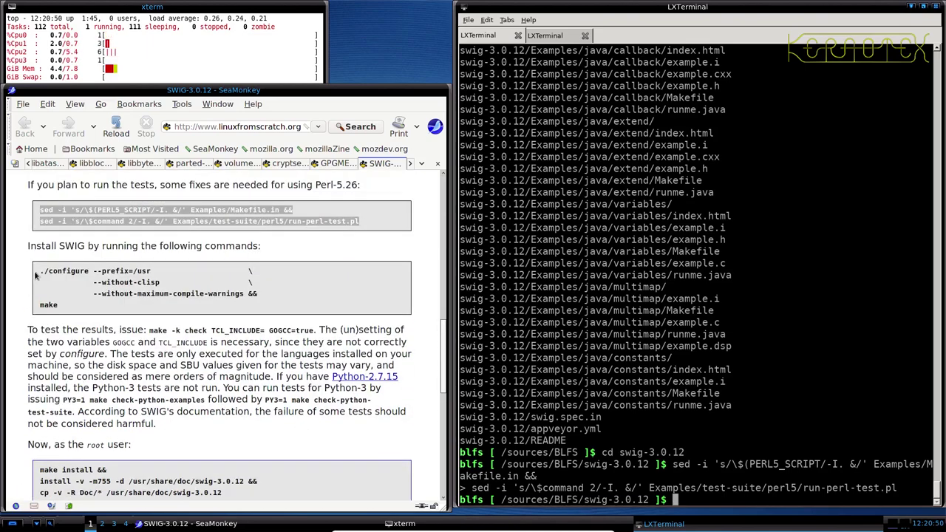
drag(39, 271, 74, 308)
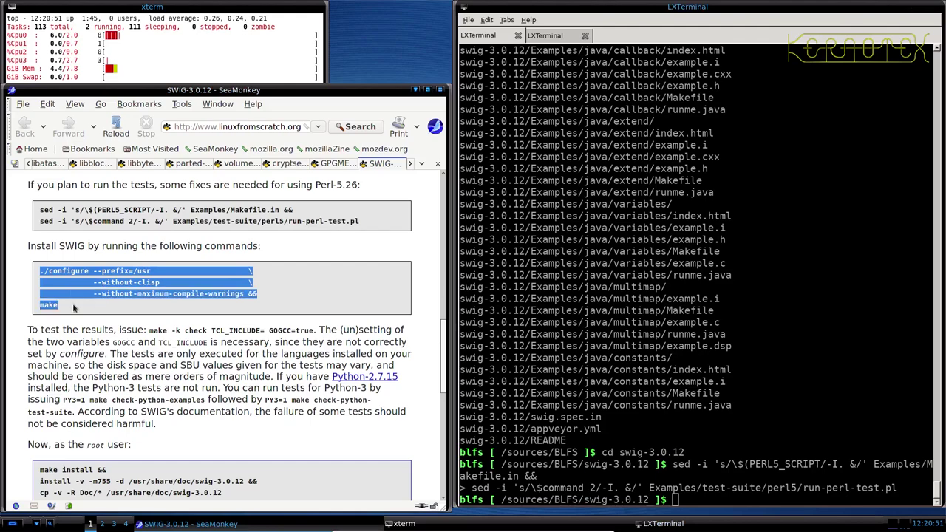
middle_click(675, 333)
click(675, 332)
key(Return)
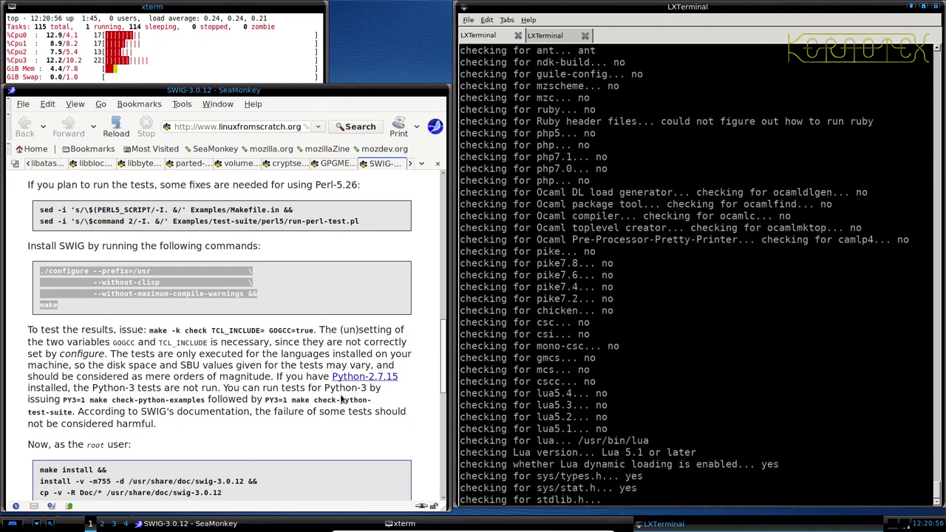
Select the SWIG root install commands in the book
scroll(344, 395, down, 2)
scroll(341, 399, down, 1)
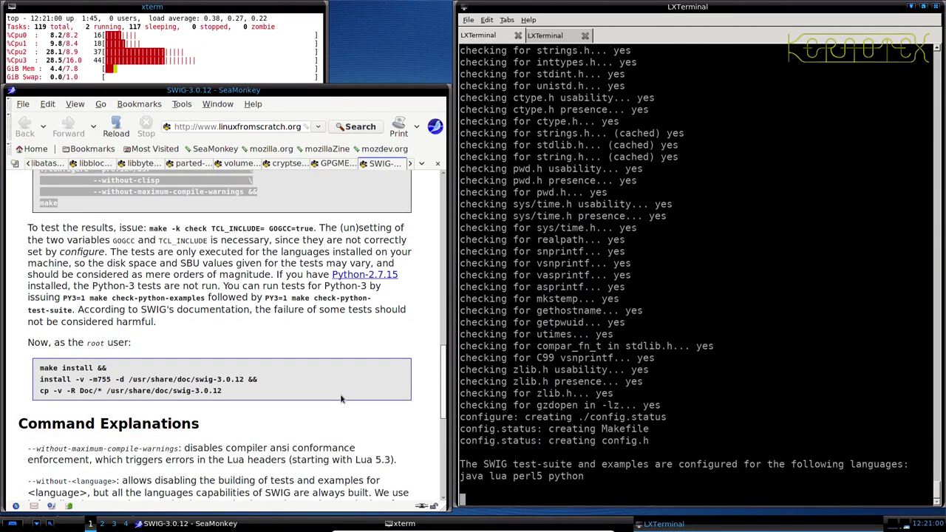
drag(40, 367, 229, 392)
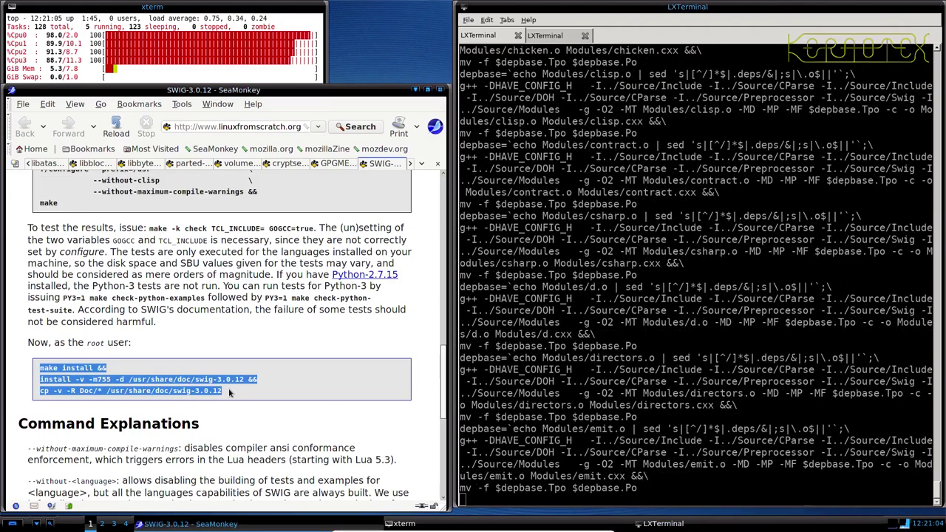
scroll(234, 394, down, 5)
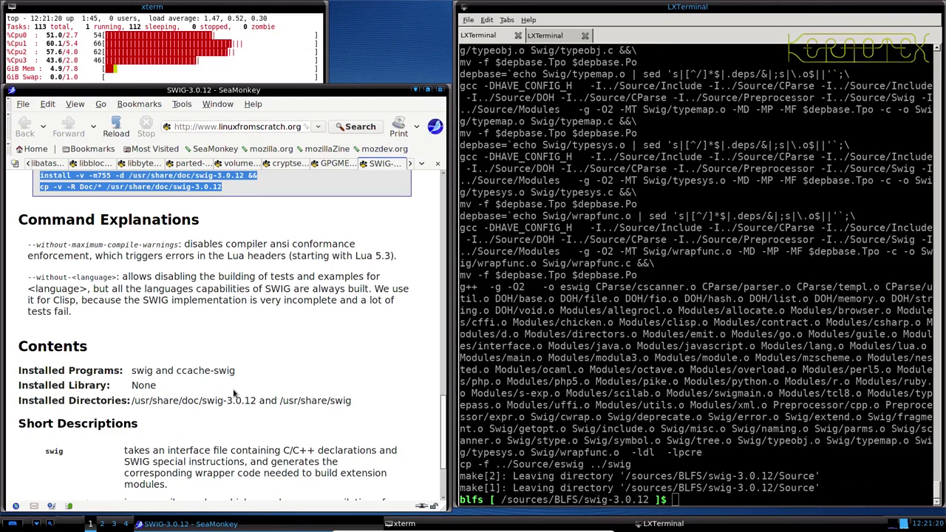
Install SWIG 3.0.12 and its documentation as root via sudo -E su, then exit
click(509, 383)
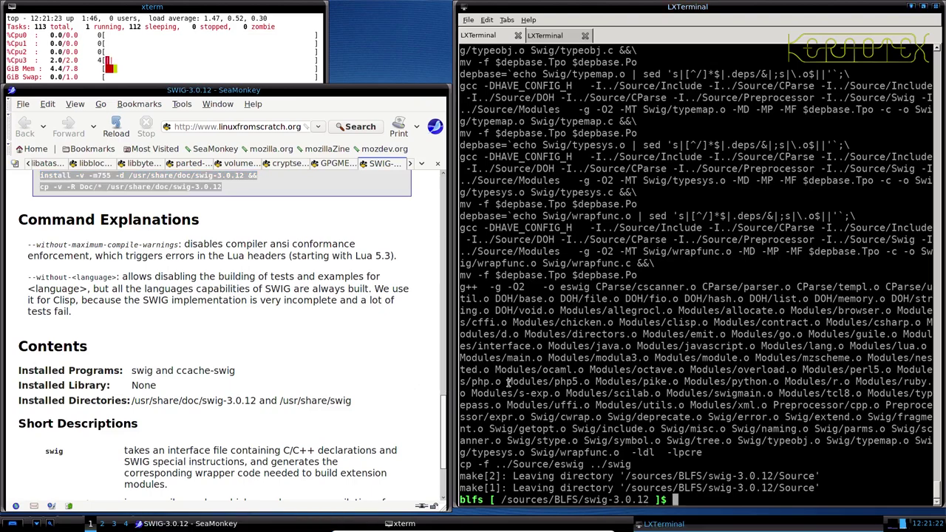
text(sudo -E )
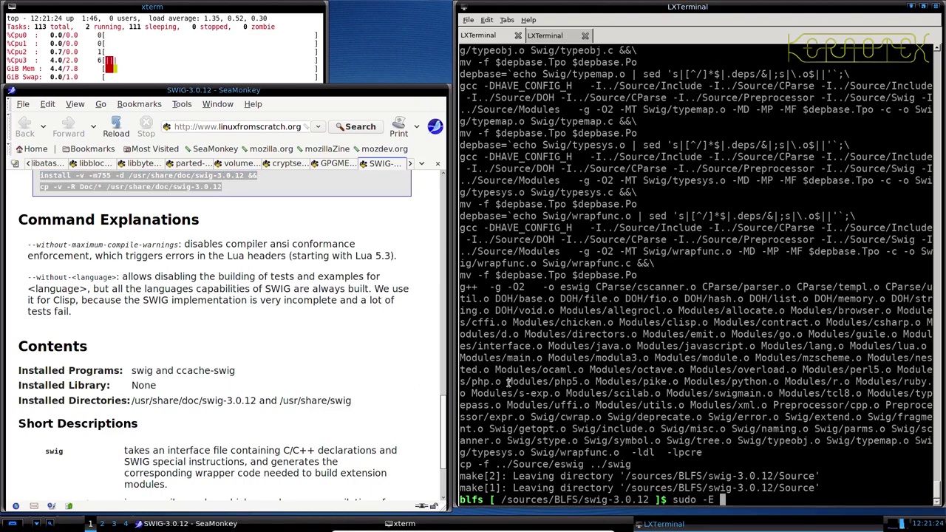
text(su)
key(Return)
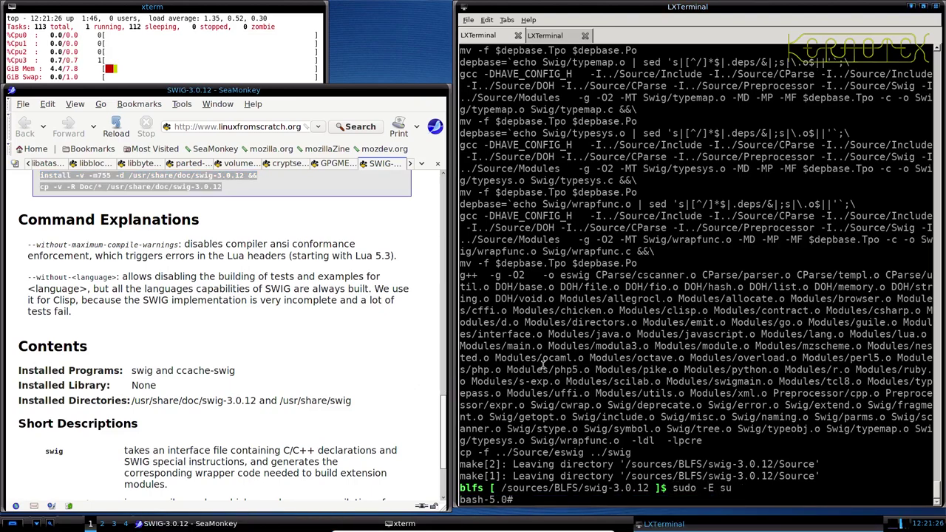
middle_click(558, 354)
key(Return)
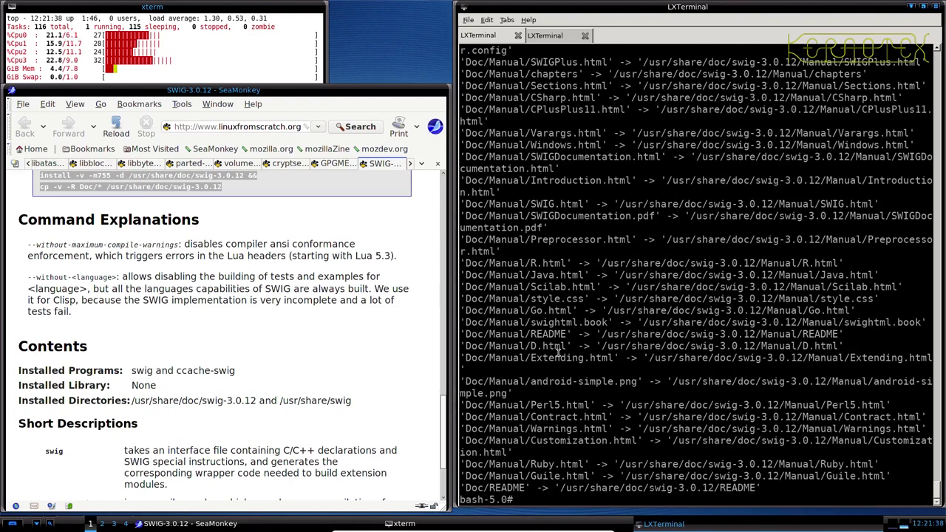
key(ctrl+d)
Go up to /sources/BLFS and delete the swig-3.0.12 source directory
text(cd ..)
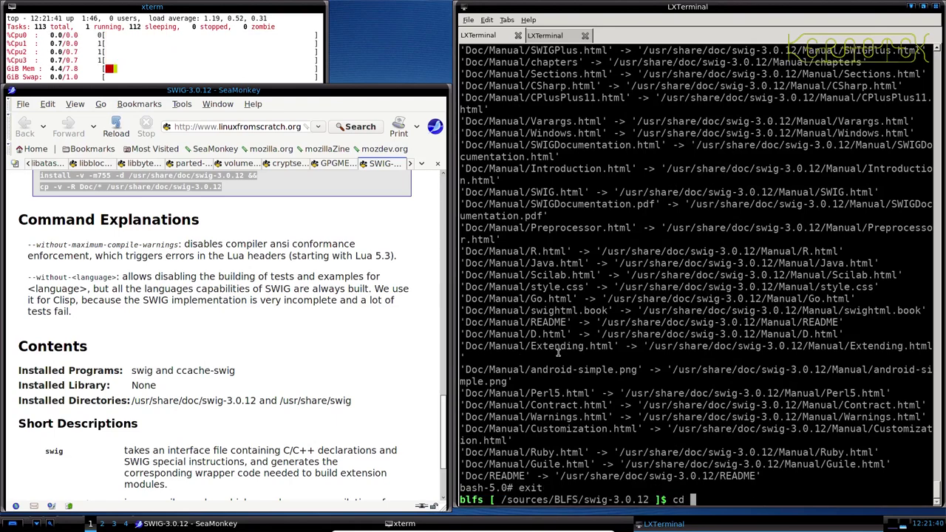
key(Return)
text(rm -Rf sw)
key(Tab)
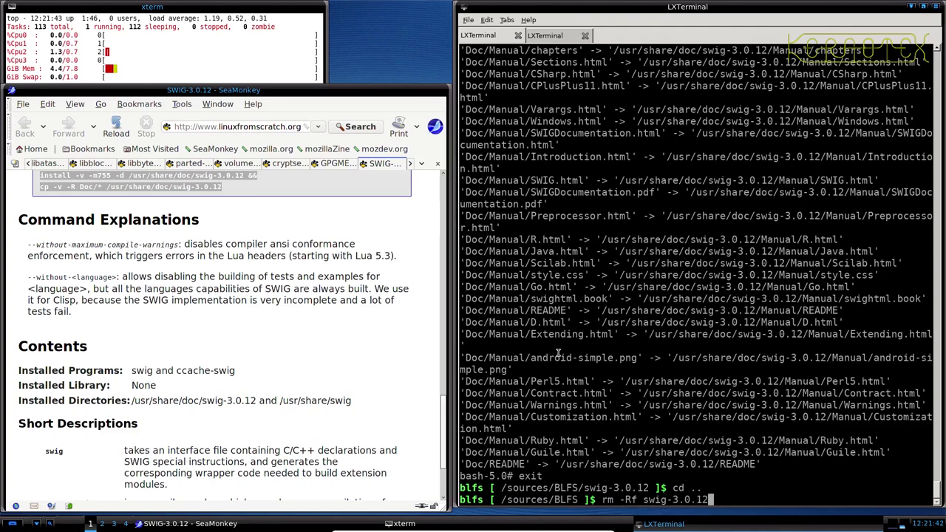
key(Return)
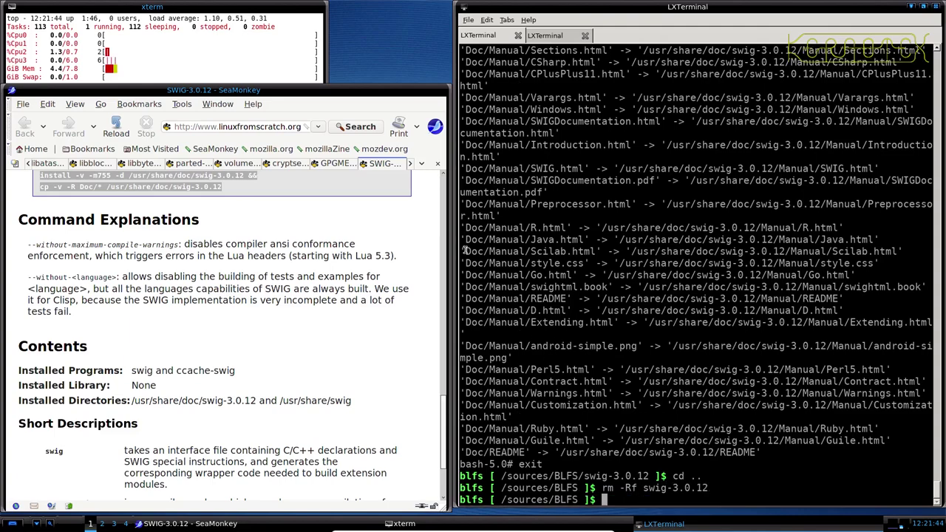
Close the SWIG tab and open Libassuan-2.5.3 from GPGME's dependencies in a new tab
click(438, 164)
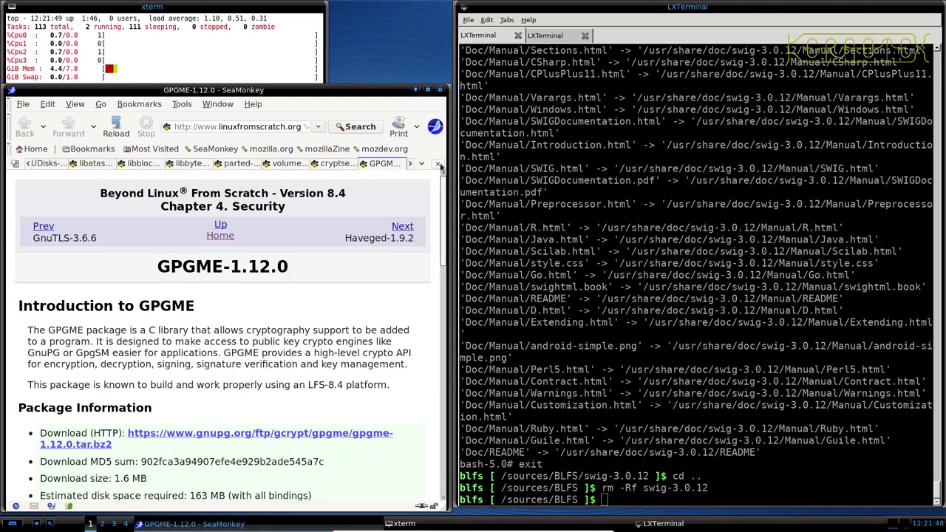
scroll(330, 345, down, 5)
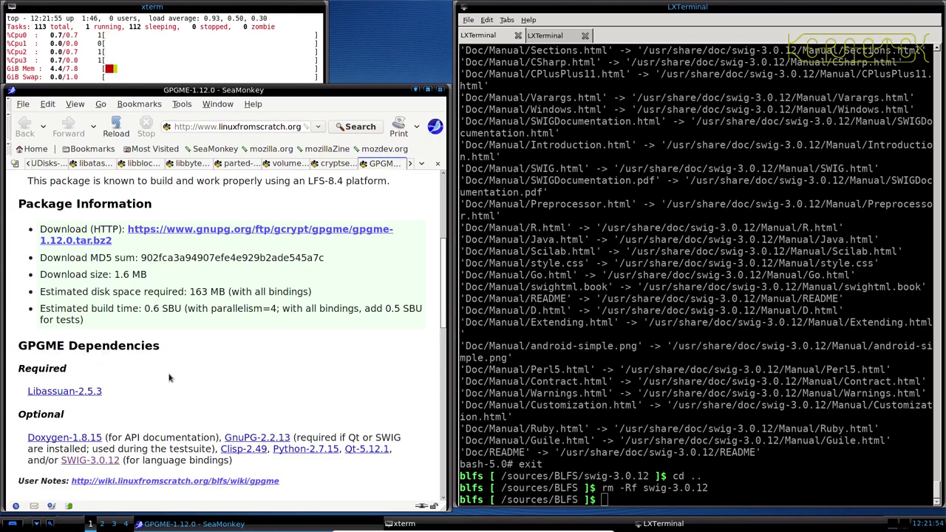
middle_click(74, 394)
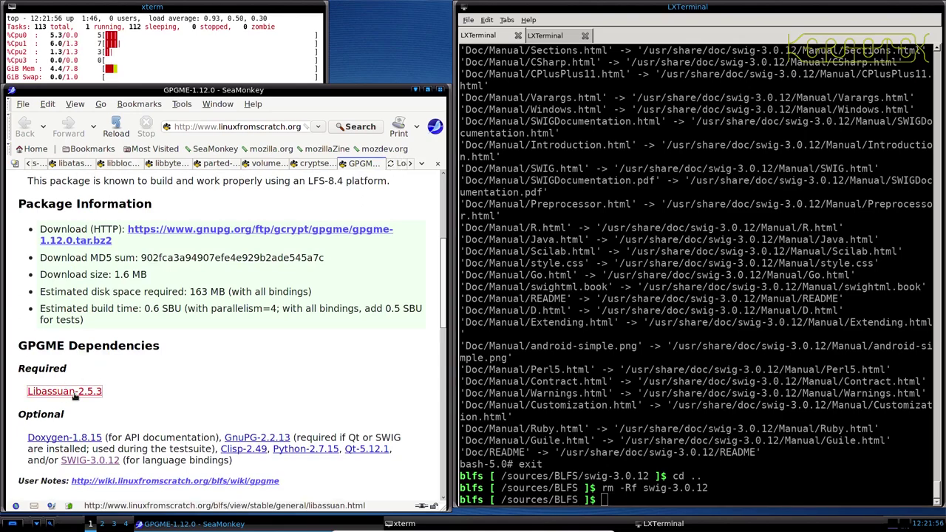
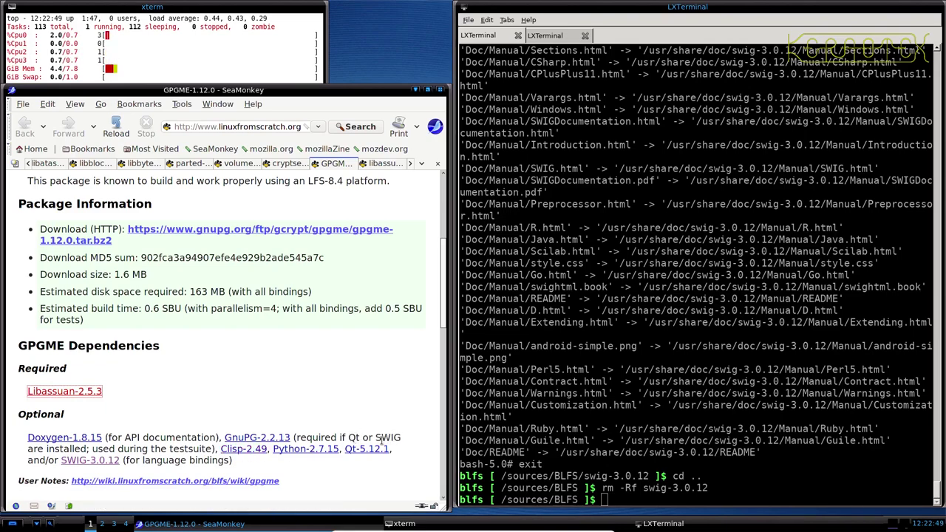
Open the GnuPG-2.2.13 page in its own tab and view its dependencies
middle_click(260, 439)
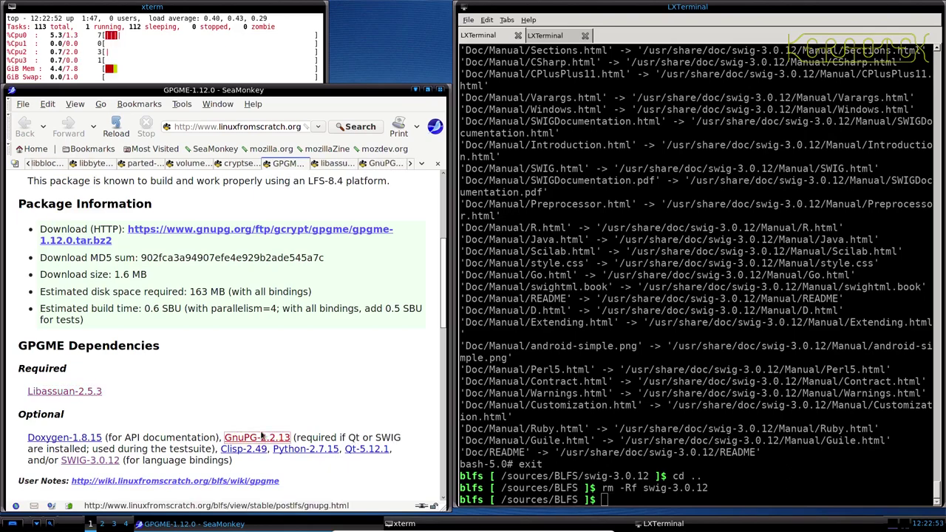
scroll(293, 388, down, 1)
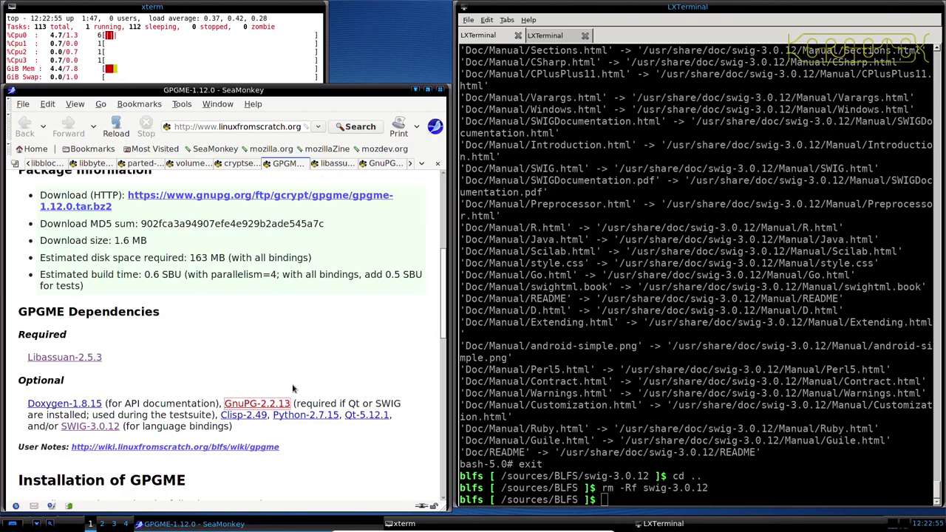
scroll(292, 388, up, 1)
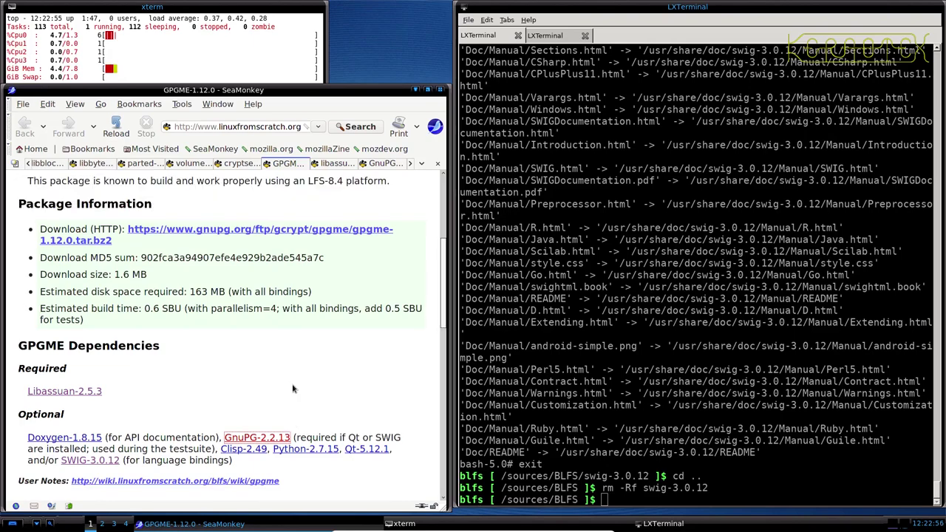
click(383, 164)
scroll(353, 303, down, 6)
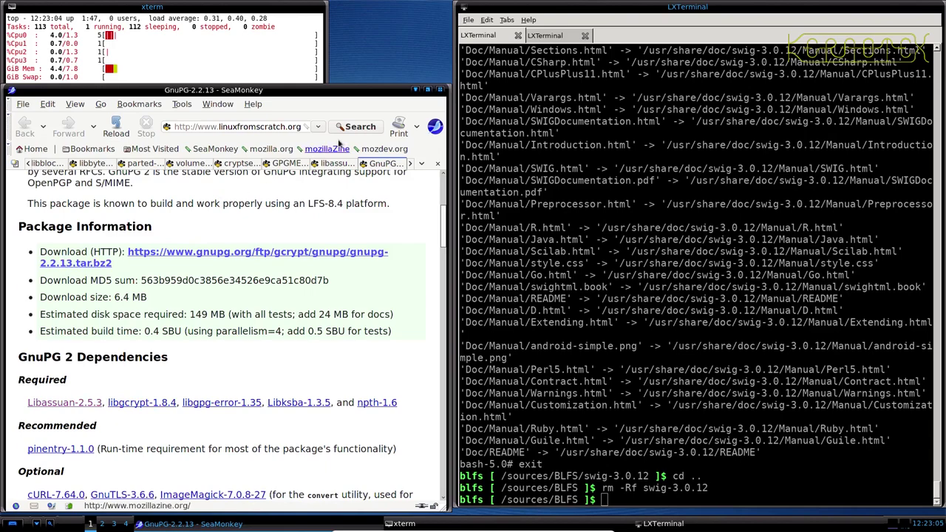
Move the libassuan-2.5.3 tab after GnuPG and return to the GnuPG-2.2.13 page
click(335, 164)
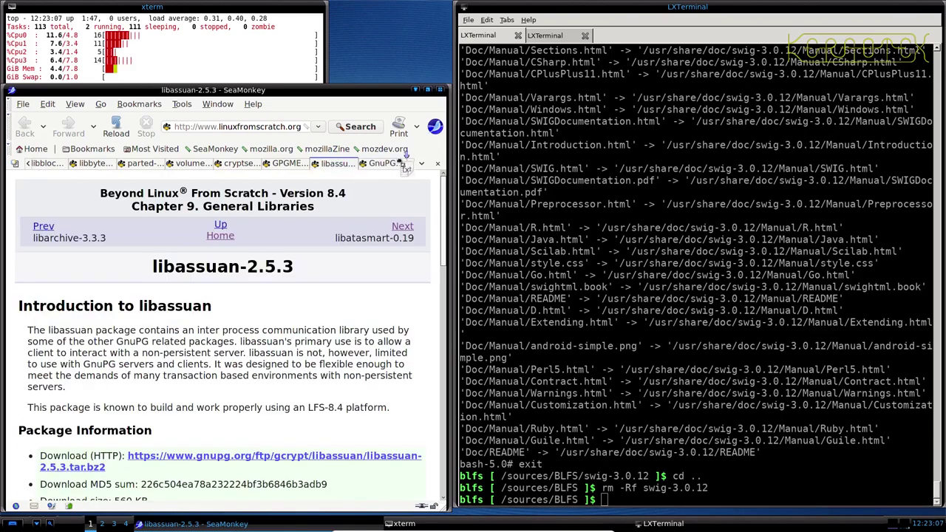
drag(404, 166, 399, 165)
scroll(184, 388, down, 3)
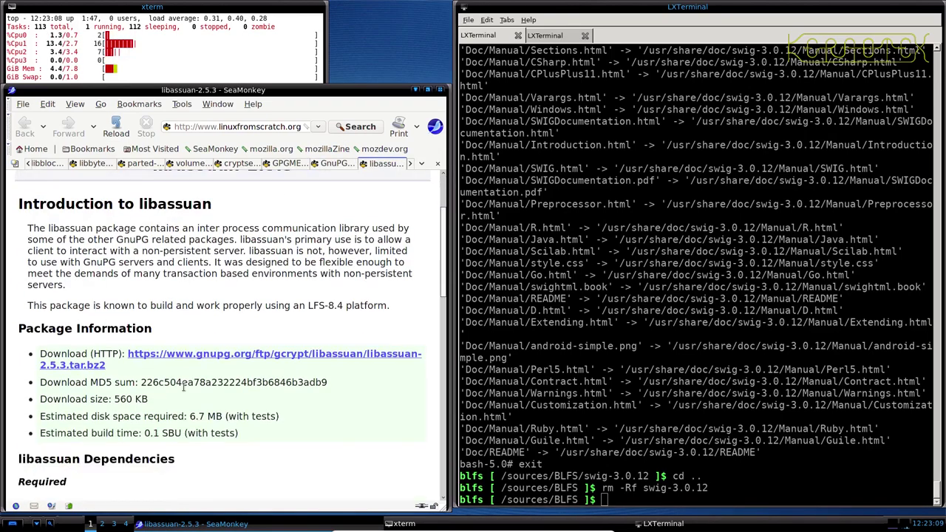
key(ctrl+Page_Up)
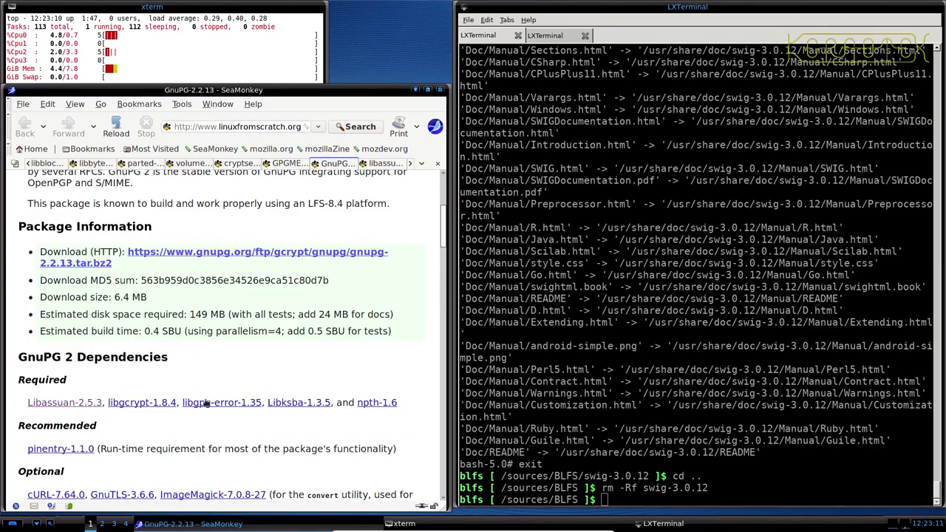
Abort the garbled libgcrypt ls line and enter ls libgpg-error-1.35.tar.bz2 instead
click(571, 373)
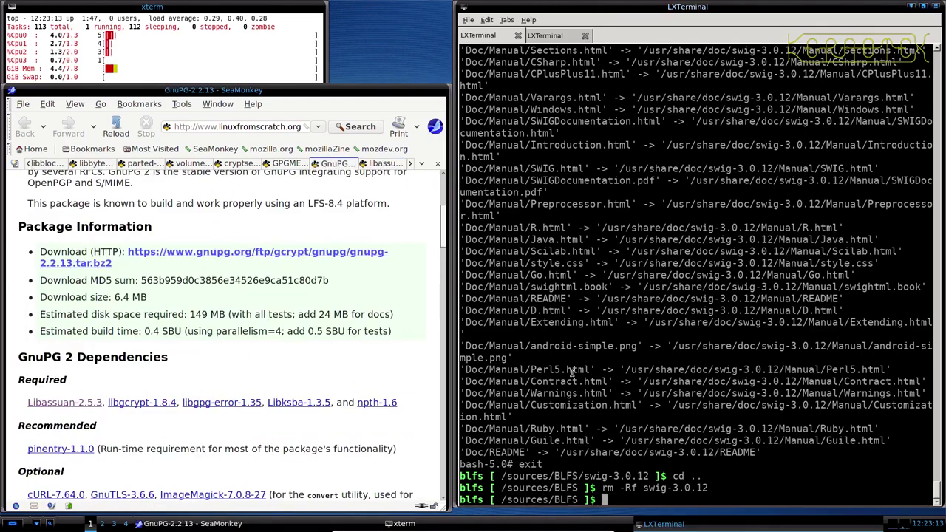
text(ls libgcrypt-1.8.4.tar.bz2 )
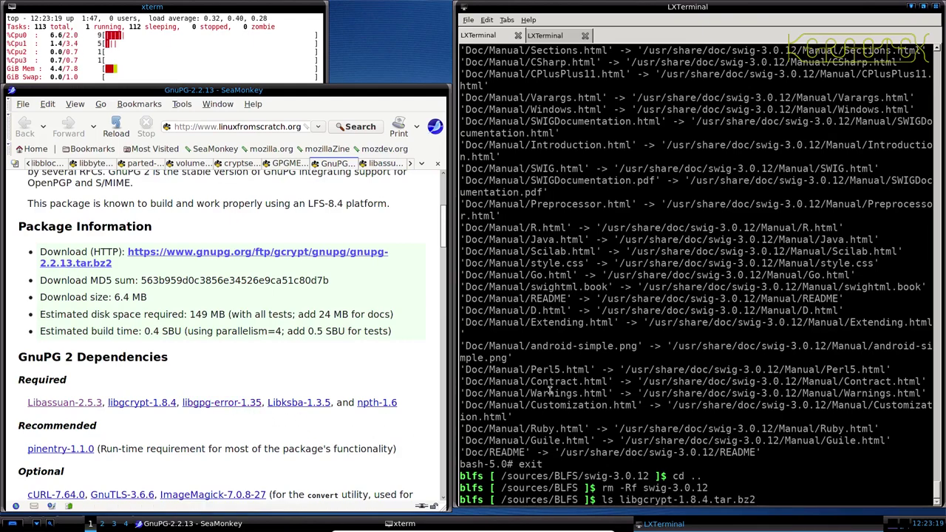
text(k)
text(li)
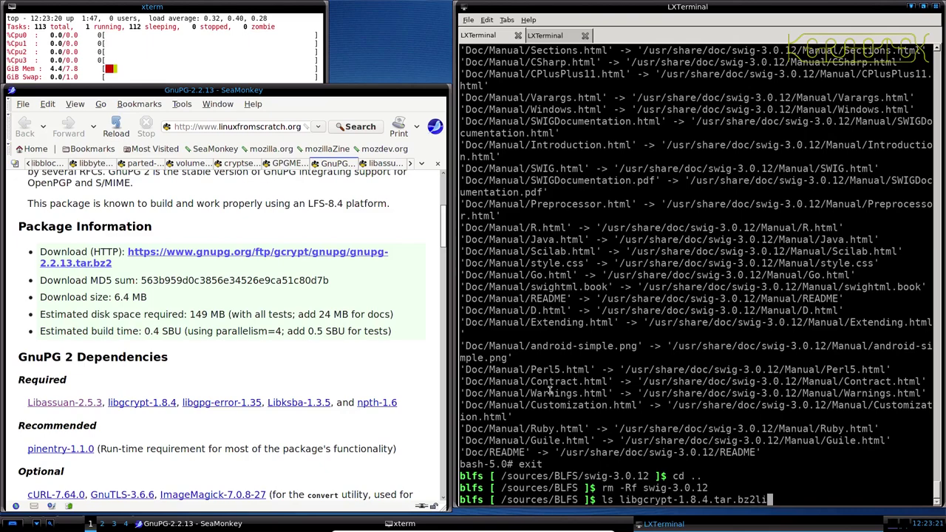
text(bgpgerr)
key(ctrl+c)
text(ls )
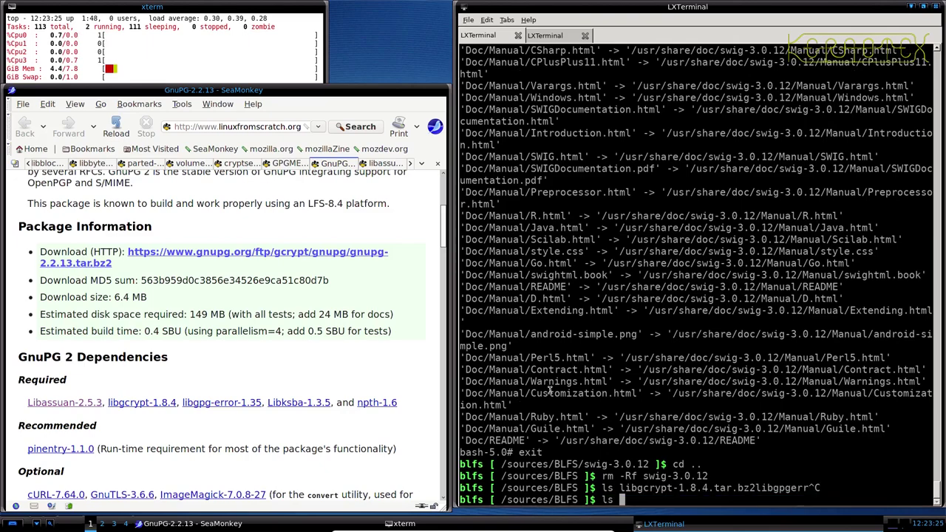
text(libgpg-)
key(Tab)
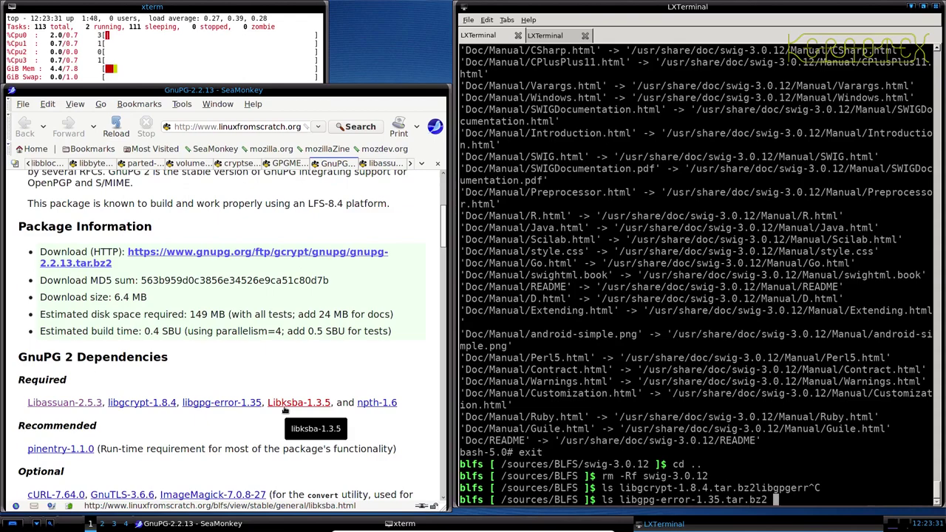
Open the Libksba-1.3.5, npth-1.6 and pinentry-1.1.0 pages in background tabs
middle_click(285, 409)
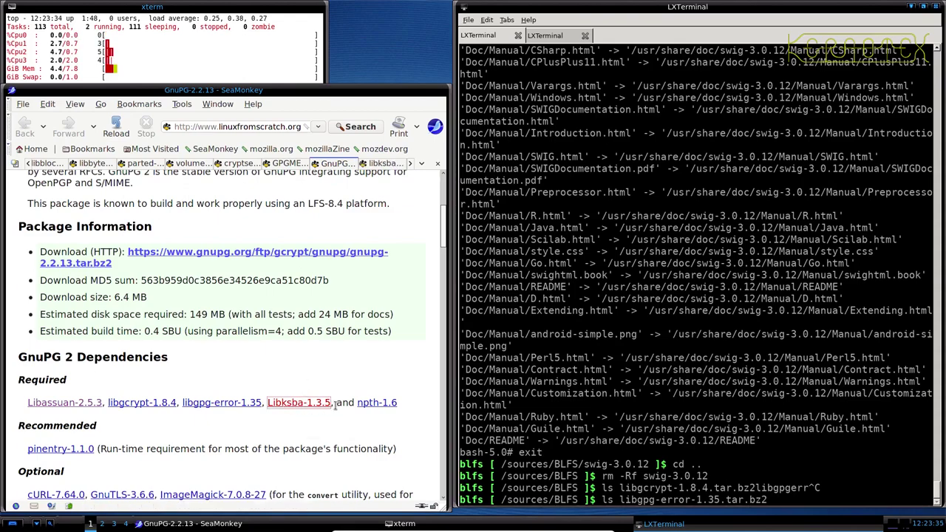
middle_click(373, 407)
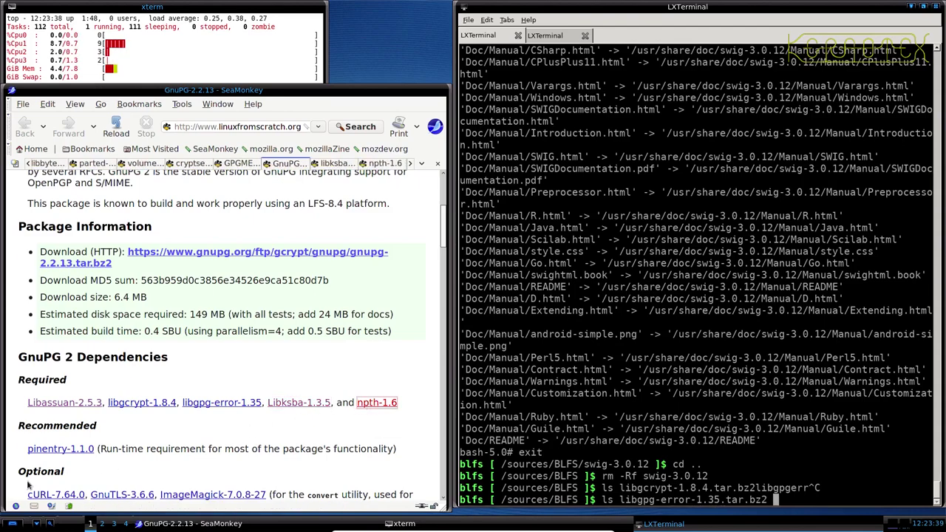
middle_click(59, 450)
Place the libassuan-2.5.3 tab after pinentry-1.1.0 and display the libassuan page
scroll(59, 452, down, 2)
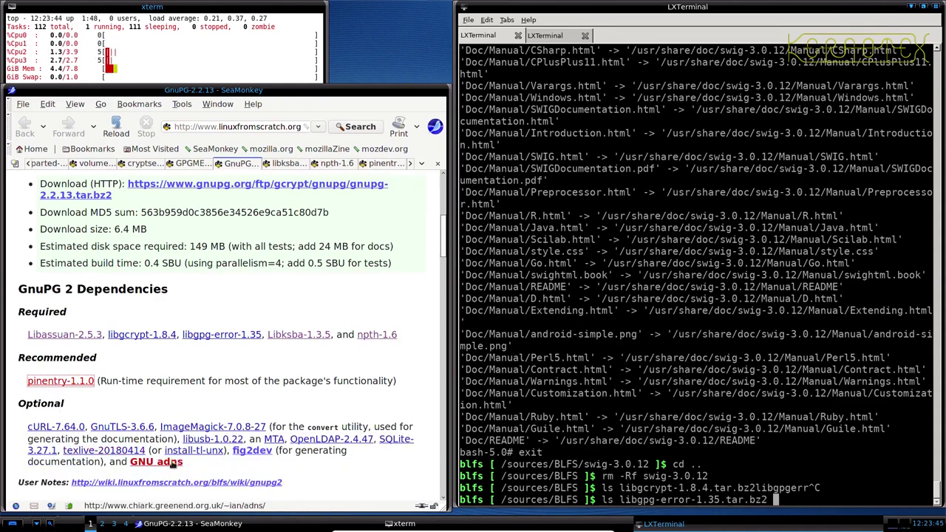
scroll(221, 466, down, 2)
scroll(222, 466, up, 2)
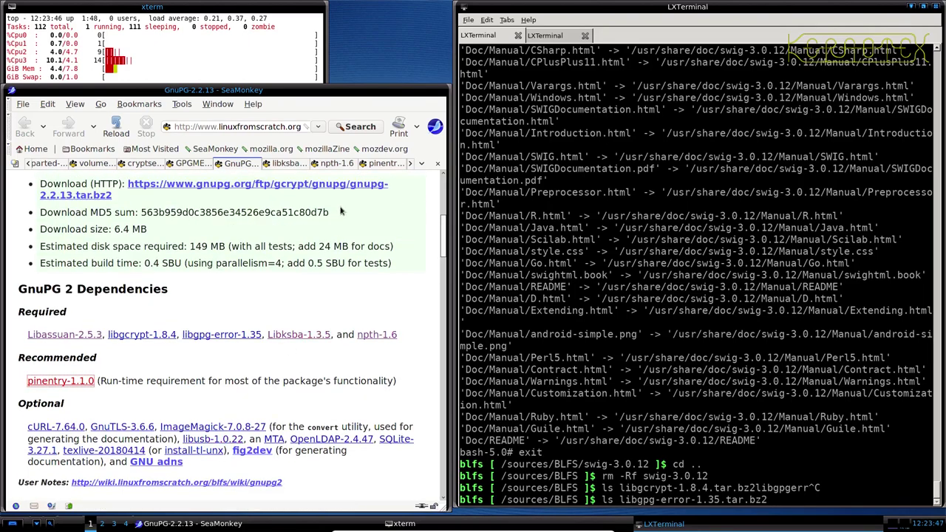
click(419, 163)
drag(388, 164, 222, 166)
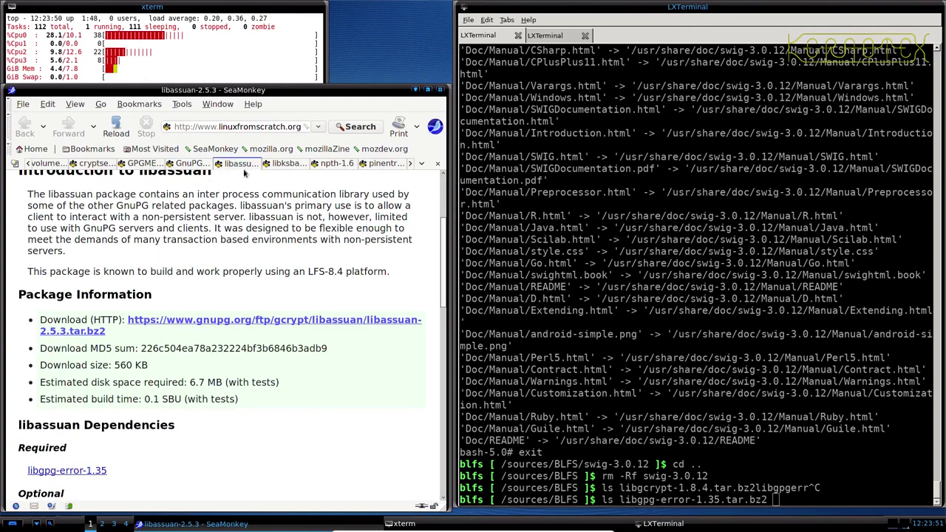
click(383, 164)
scroll(332, 360, down, 5)
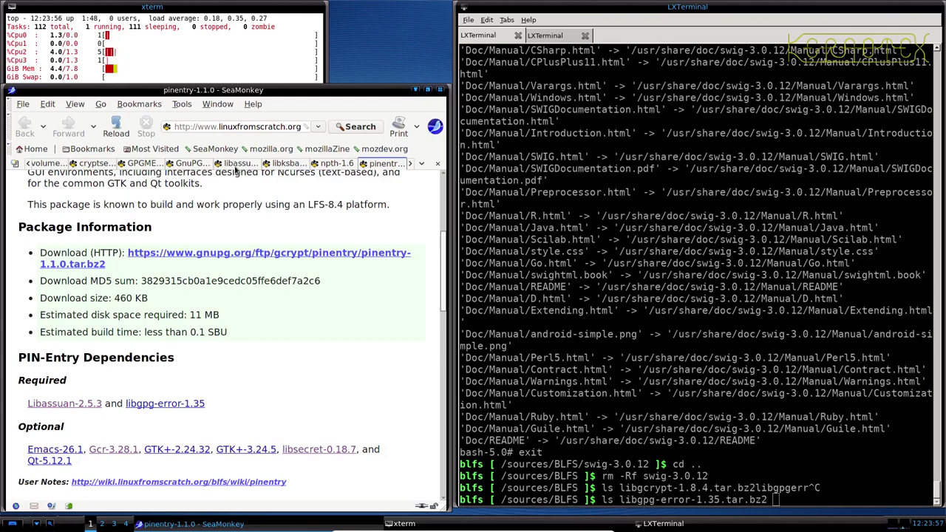
drag(235, 170, 402, 168)
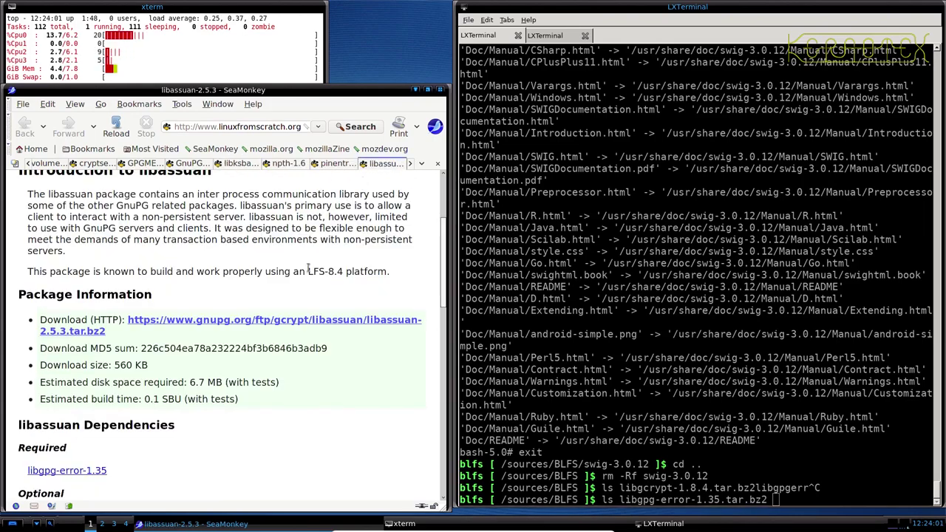
click(336, 163)
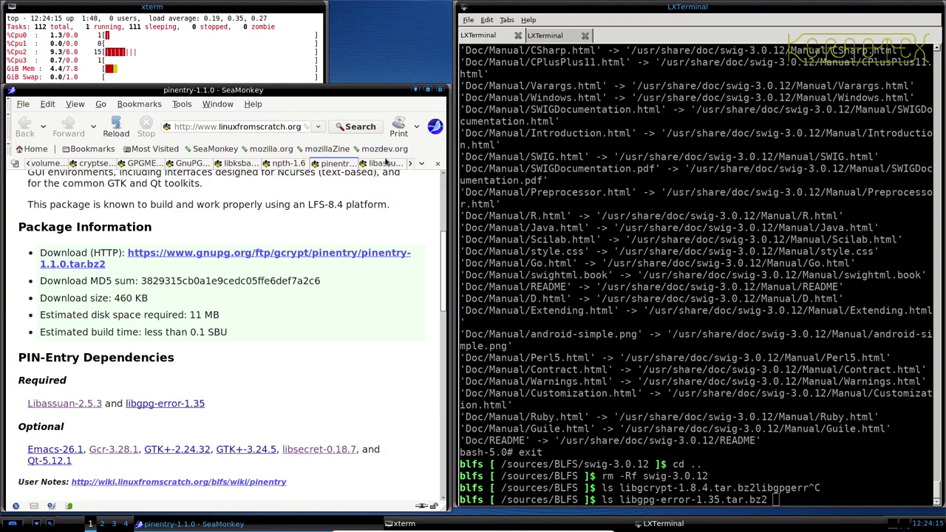
click(384, 164)
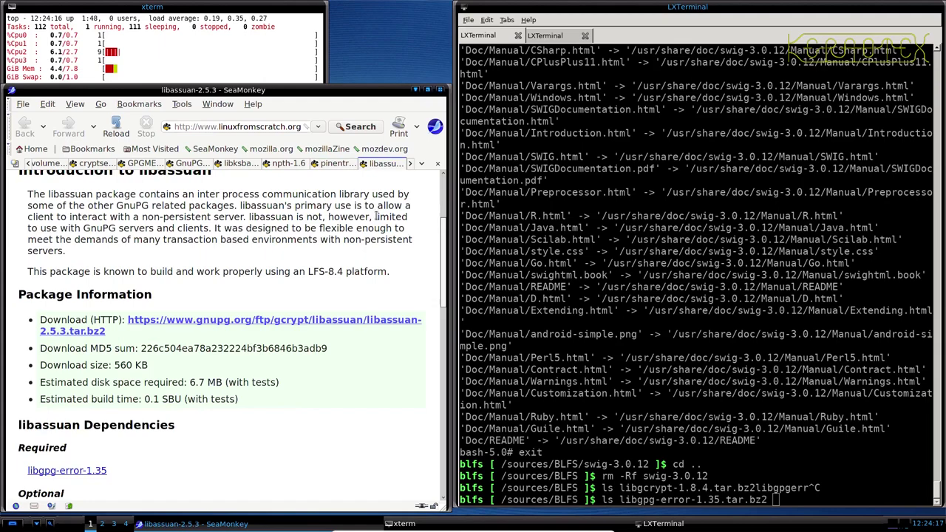
Bring the terminal with the pending ls line back into focus
click(576, 272)
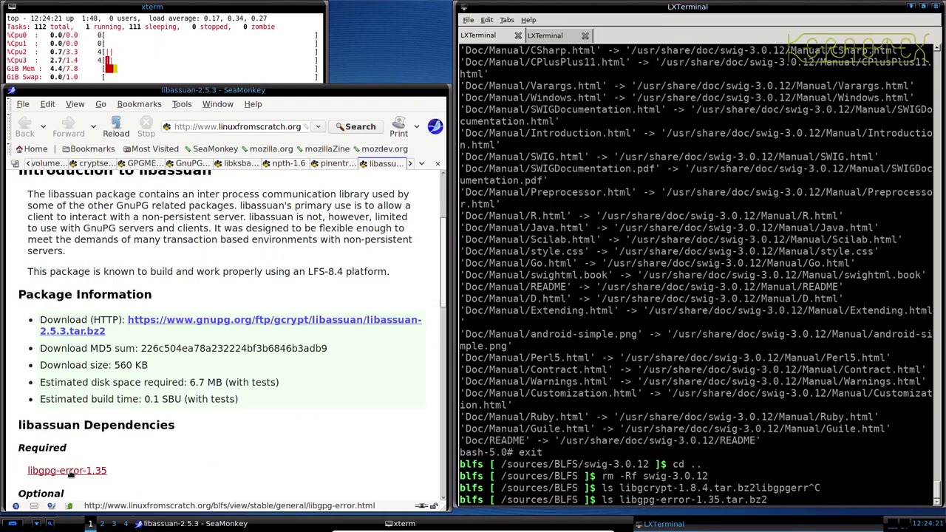
scroll(108, 470, down, 2)
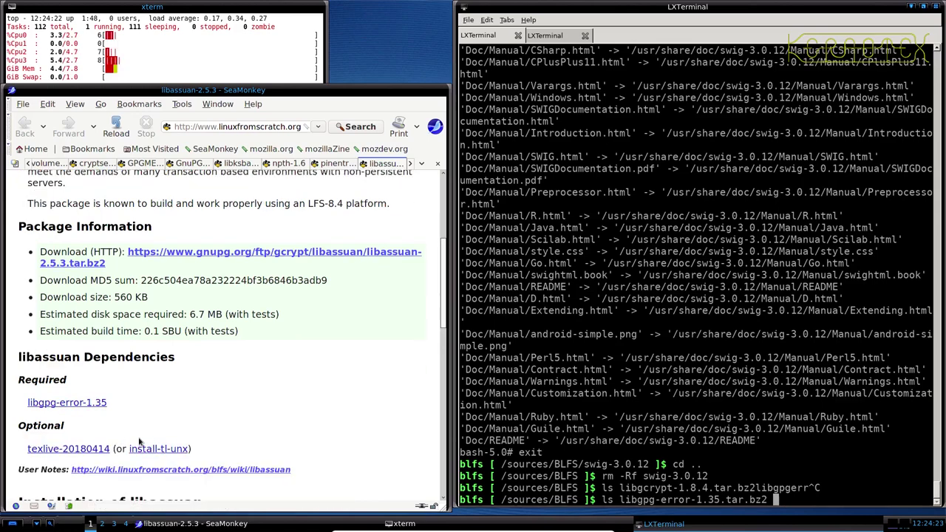
scroll(262, 445, up, 3)
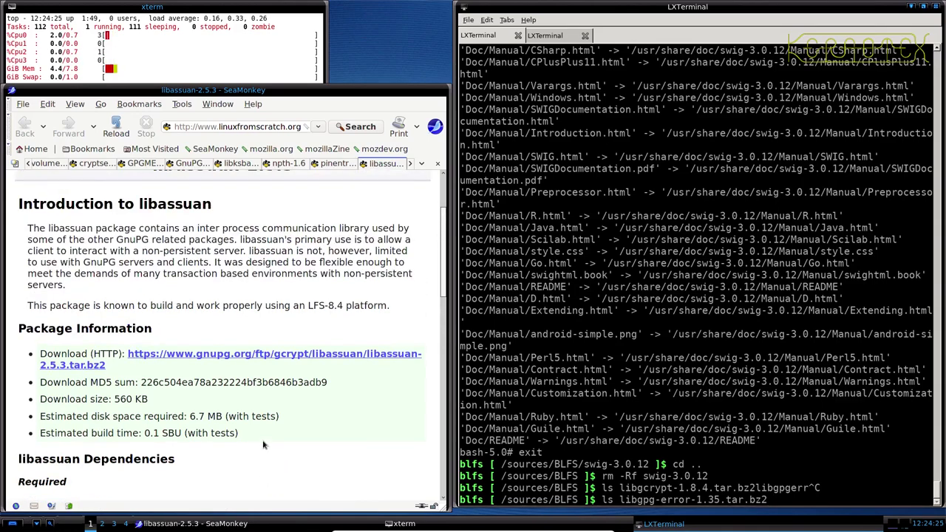
Cancel the pending line and wget the copied libassuan-2.5.3 download link
key(ctrl+c)
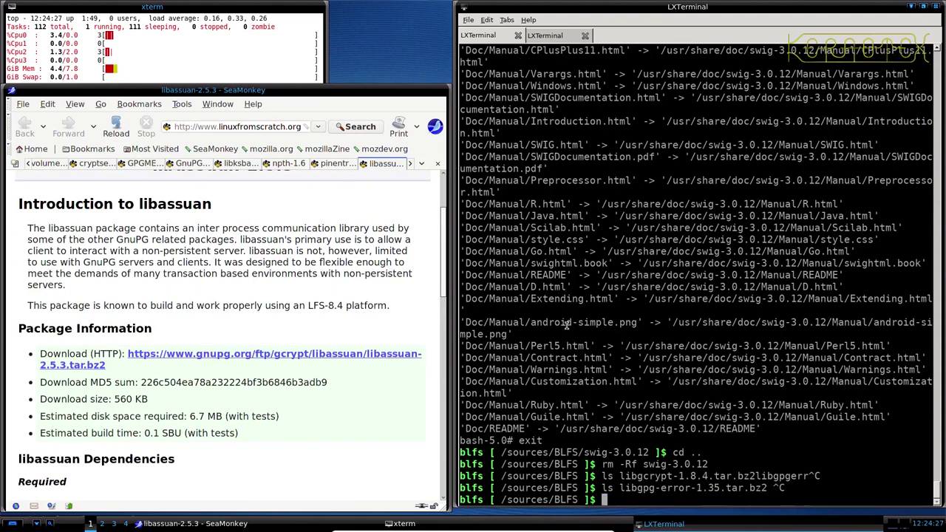
text(wget)
middle_click(240, 354)
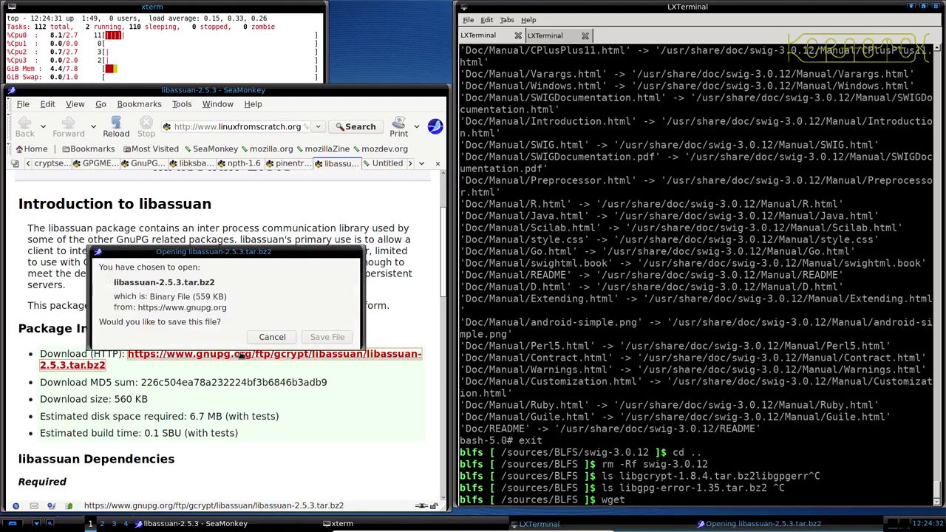
click(278, 341)
right_click(270, 356)
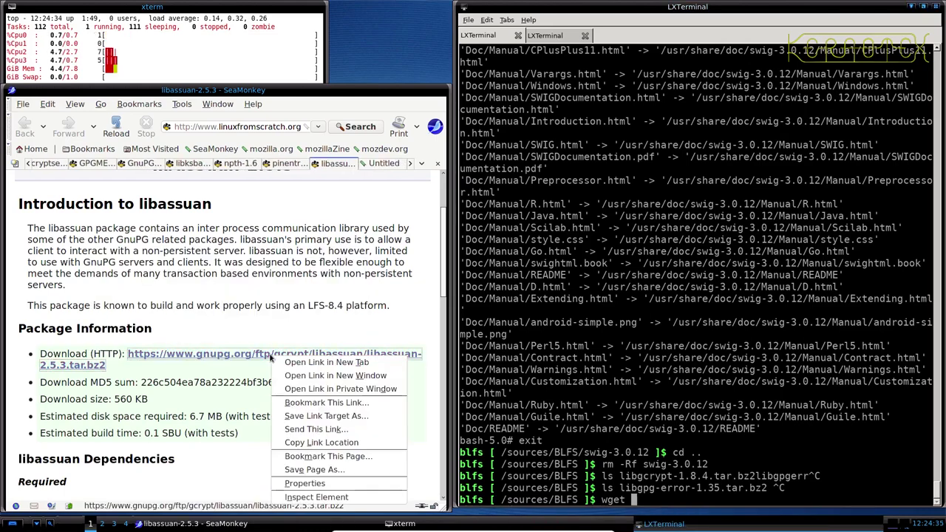
click(304, 442)
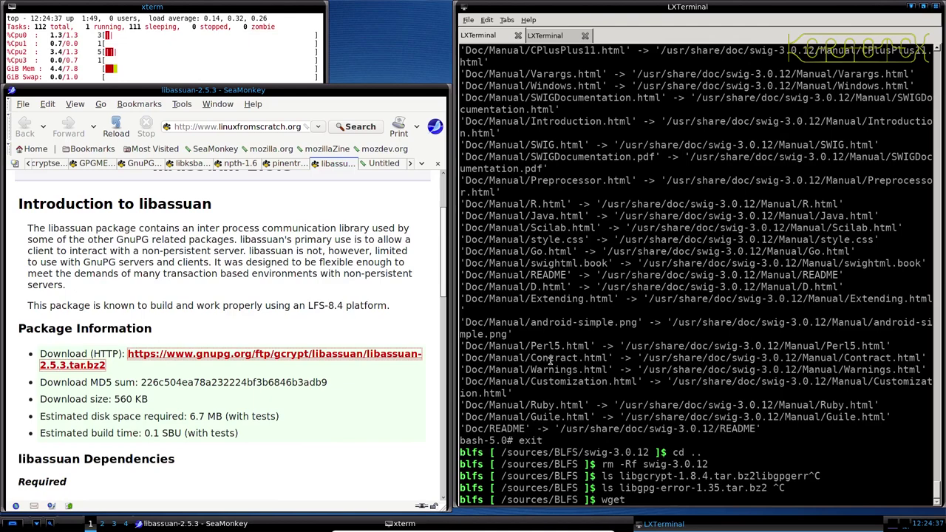
key(ctrl+shift+v)
key(Return)
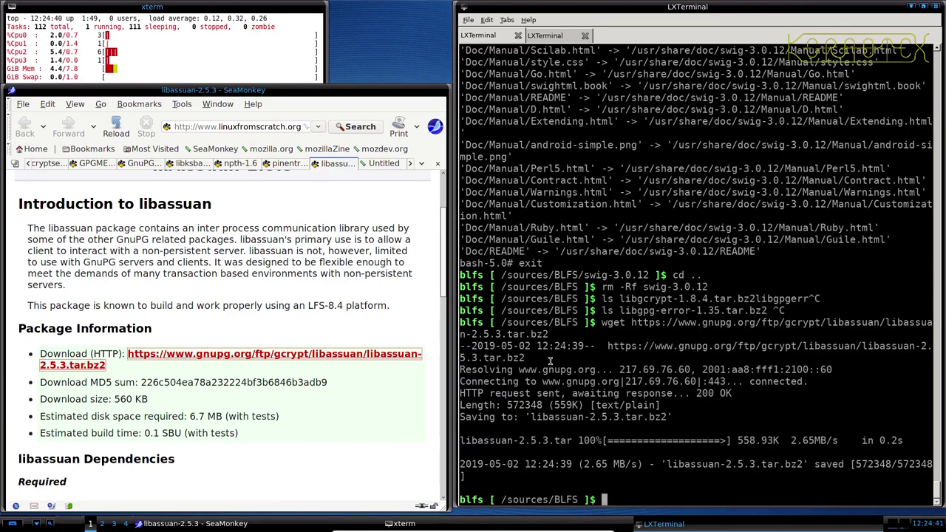
Extract libassuan-2.5.3.tar.bz2 with tar -xvf
text(tar -)
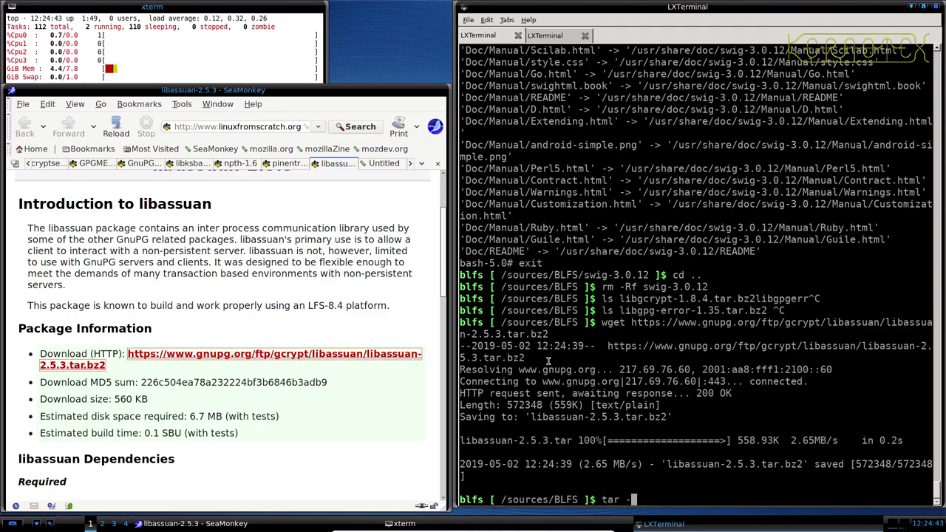
text(xvf ass)
key(BackSpace)
text(libass)
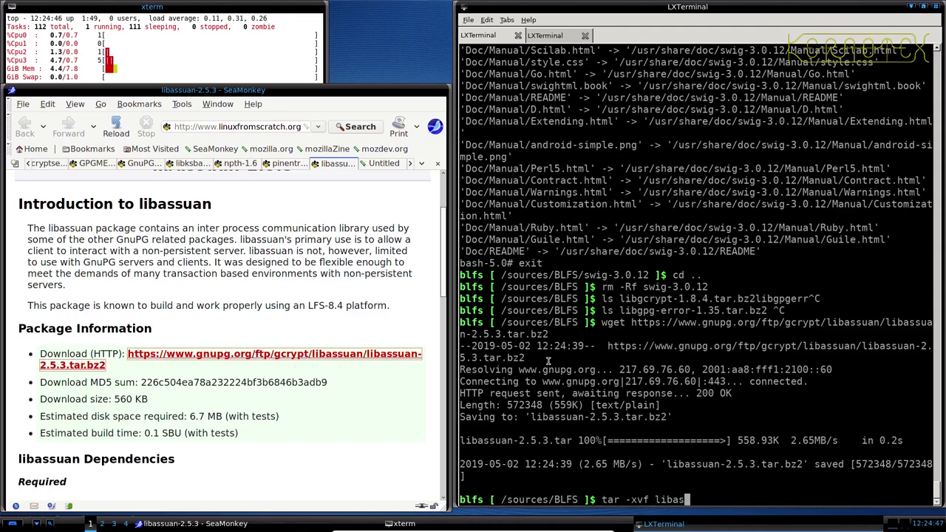
key(Tab)
key(Return)
Change into the libassuan-2.5.3 source directory
text(cd libass)
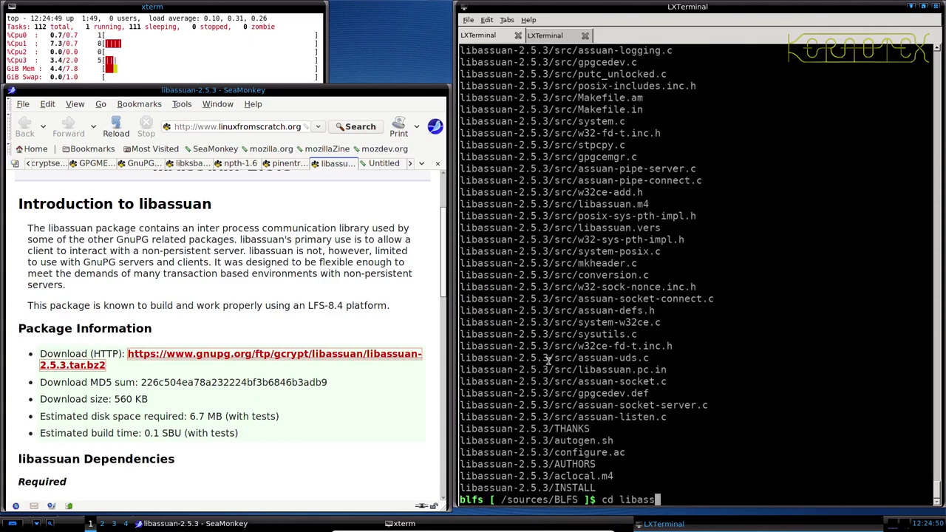
key(Tab)
key(Return)
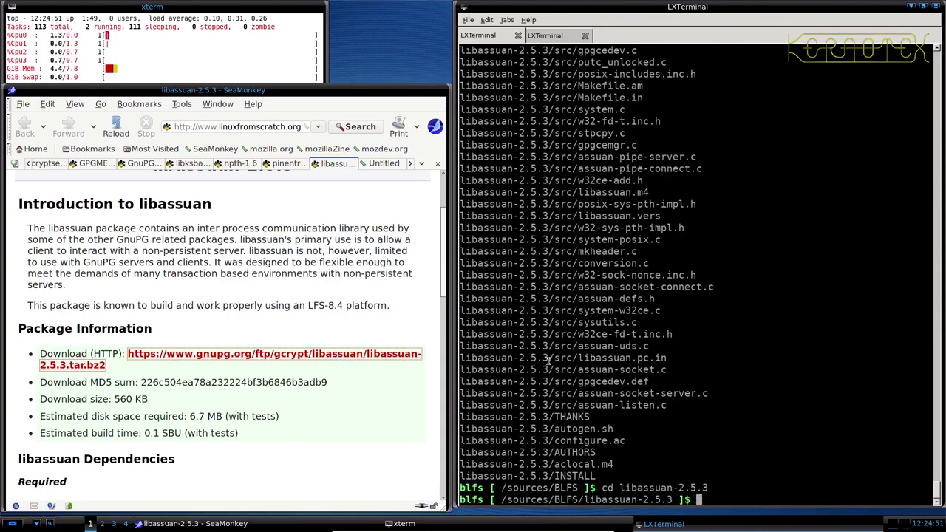
Run the book's ./configure --prefix=/usr && make command for libassuan
scroll(302, 419, down, 3)
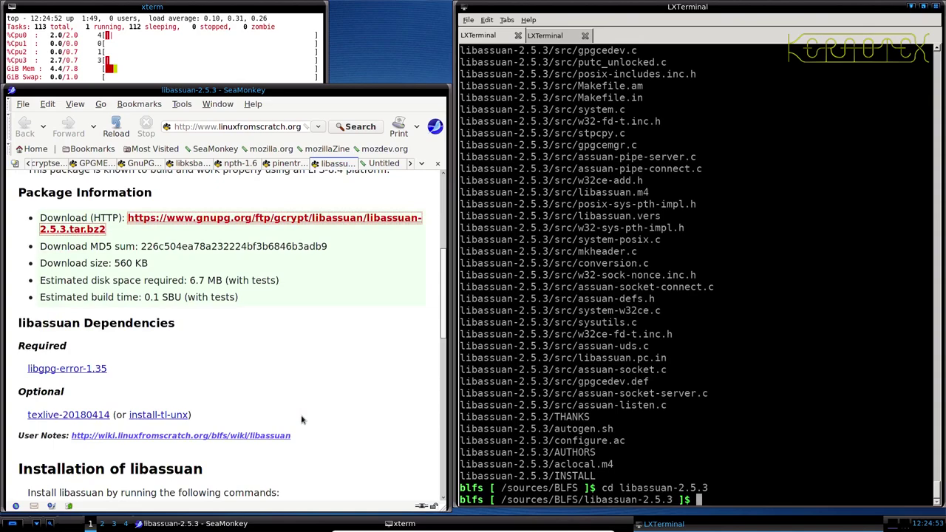
scroll(301, 420, down, 5)
scroll(302, 420, down, 1)
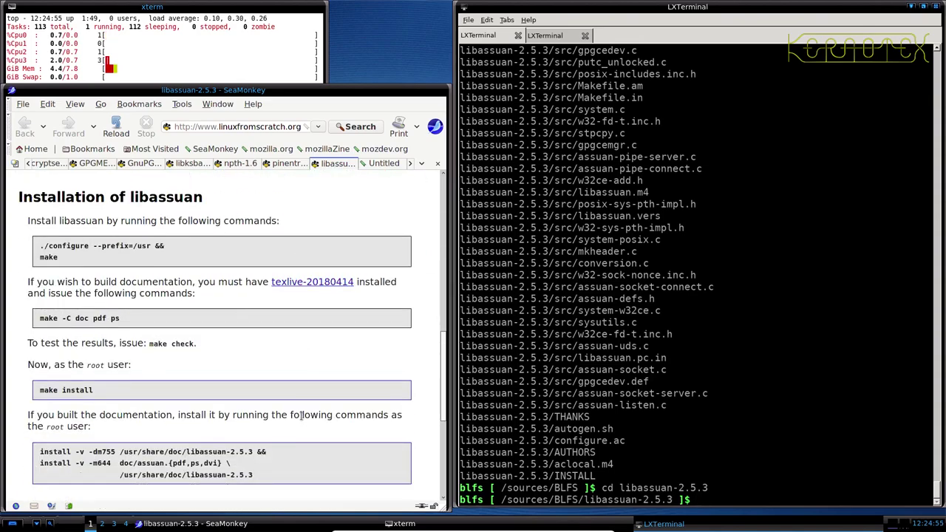
drag(40, 246, 67, 259)
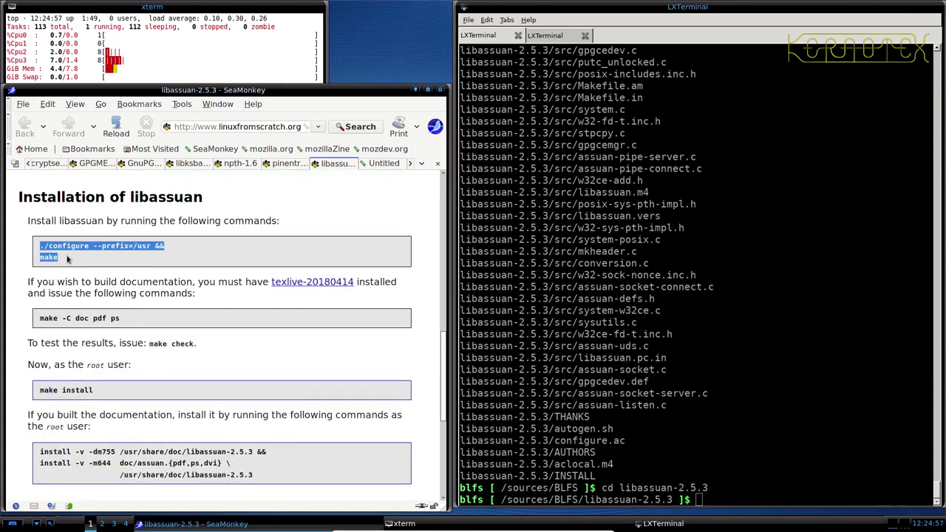
scroll(123, 354, down, 4)
scroll(123, 354, up, 4)
middle_click(582, 299)
click(597, 300)
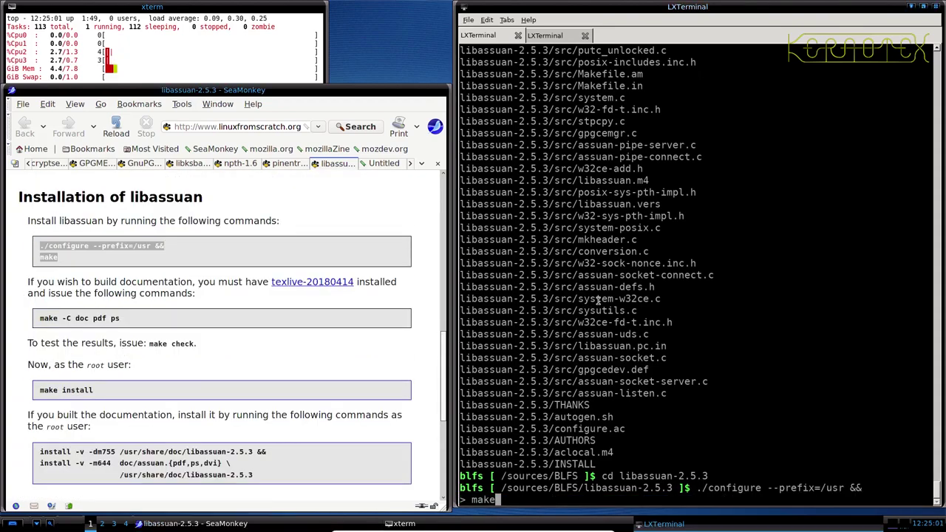
key(Return)
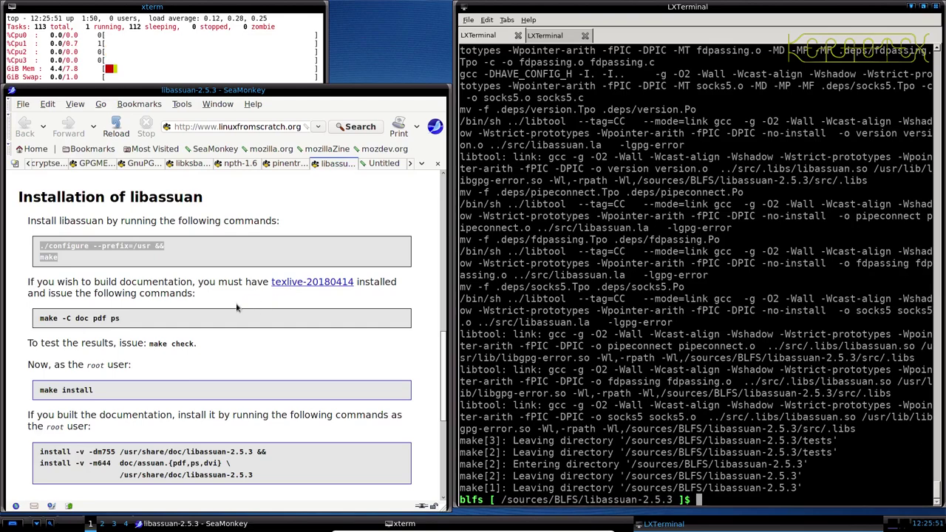
Install libassuan with sudo -E make install
scroll(190, 306, down, 1)
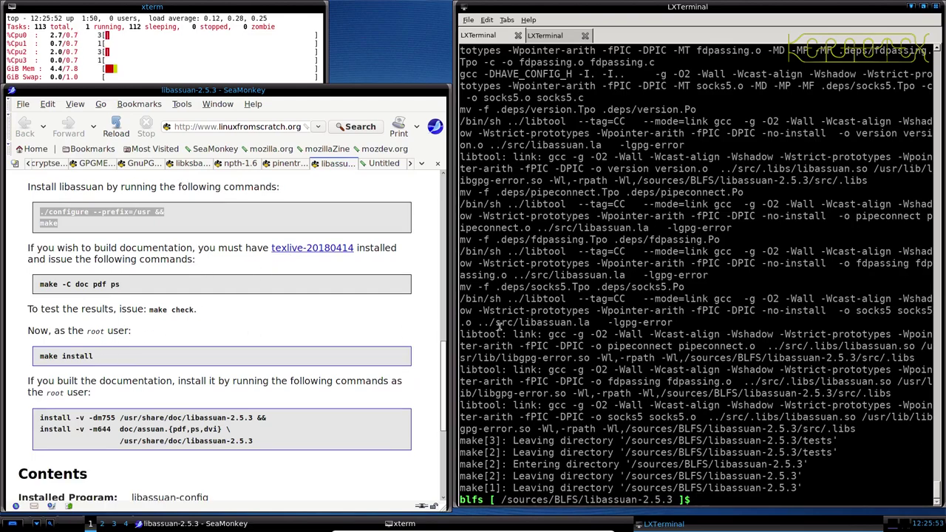
text(sudo -E )
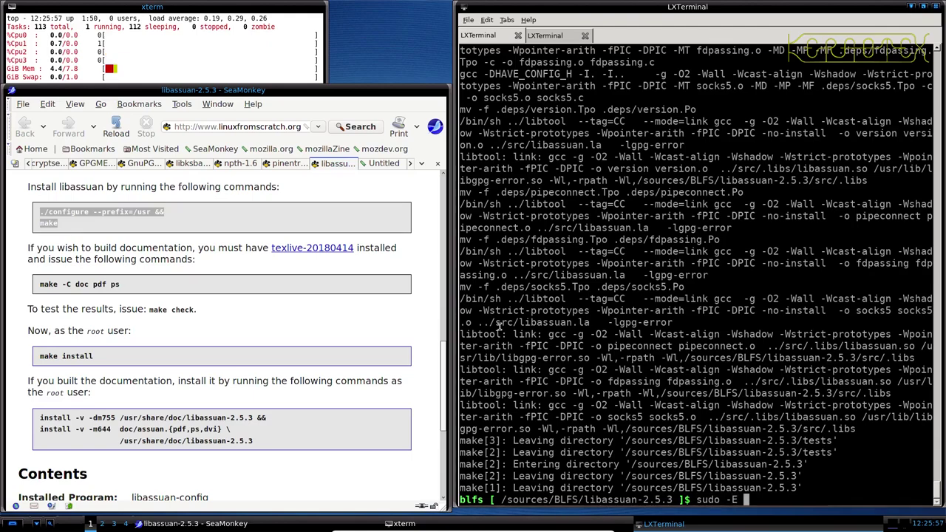
text(make install)
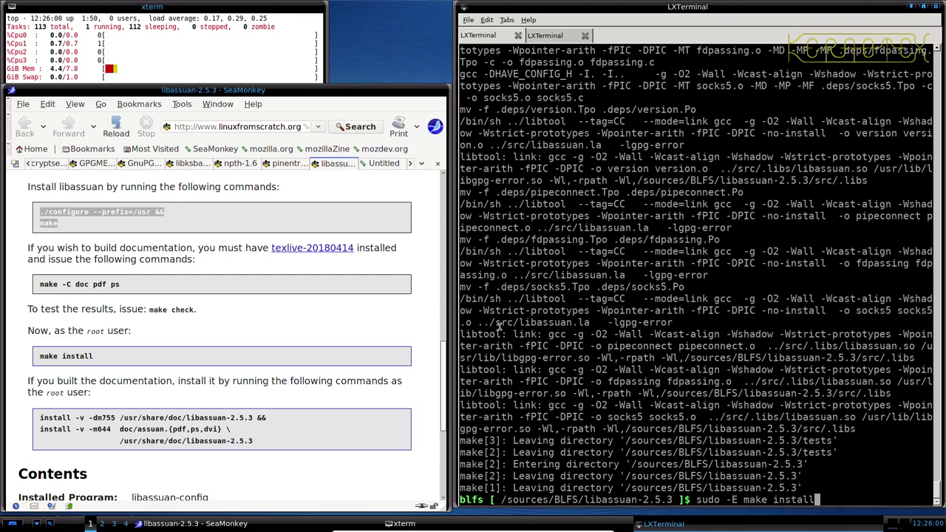
key(Return)
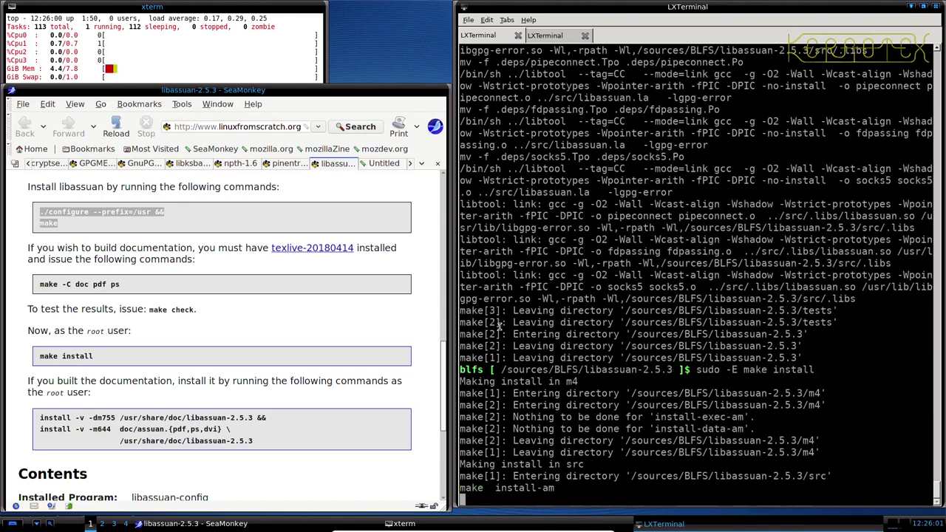
Return to /sources/BLFS and delete the libassuan-2.5.3 source directory
text(cd ..)
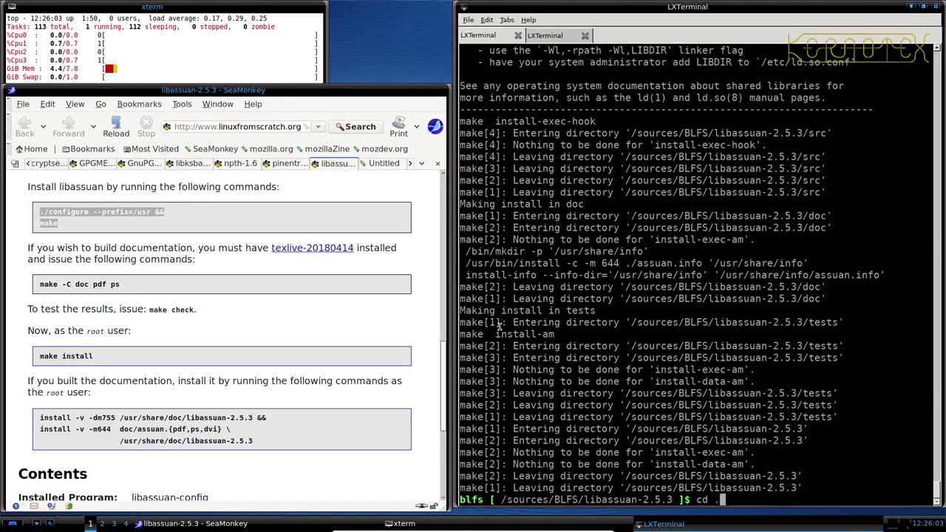
key(Return)
text(rm -Rf )
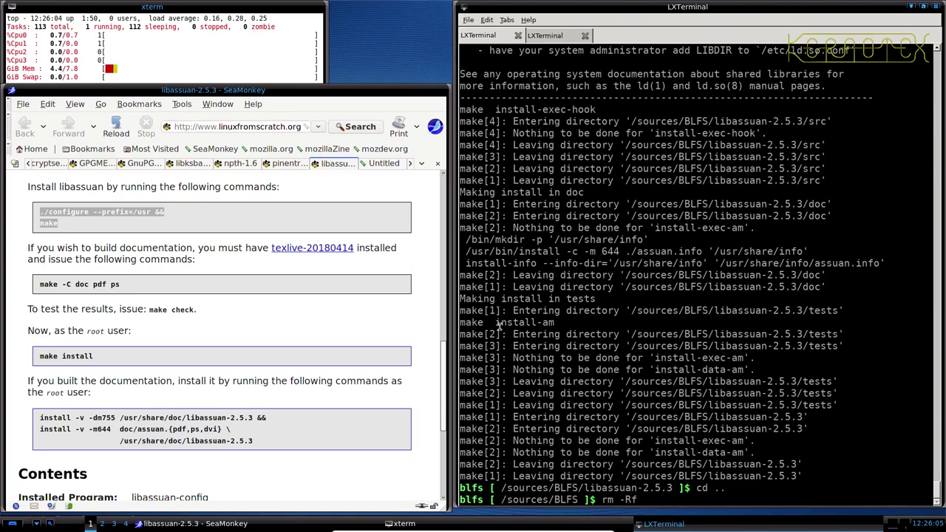
text(libassuan-2.5.3)
key(Return)
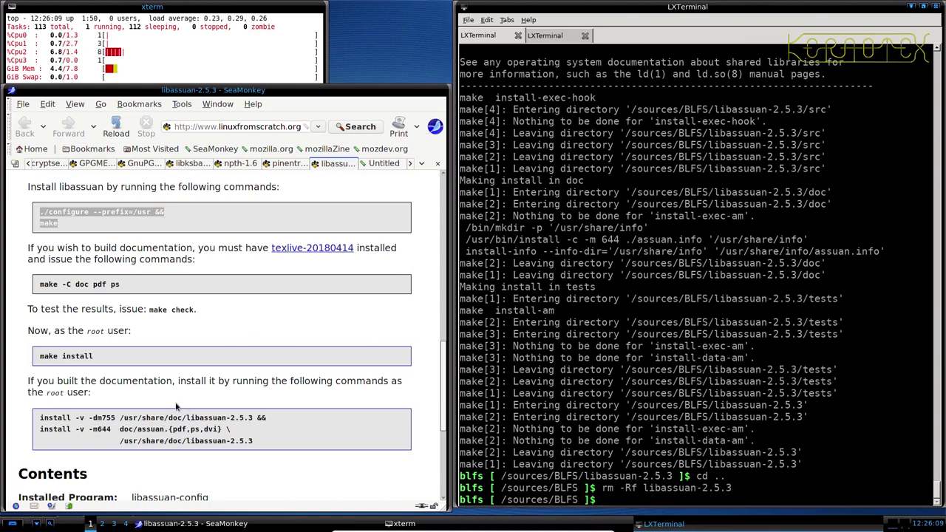
scroll(180, 405, down, 3)
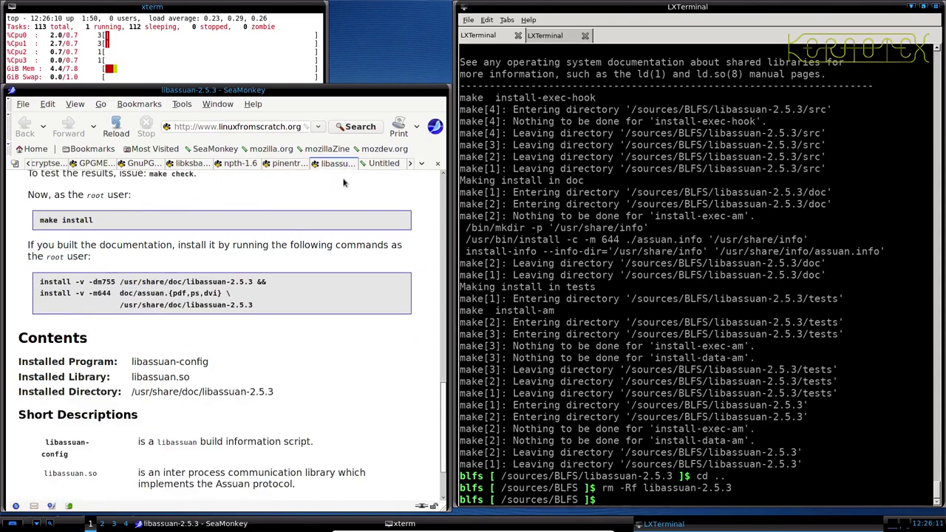
Close the blank Untitled and finished libassuan-2.5.3 browser tabs
click(374, 167)
click(437, 163)
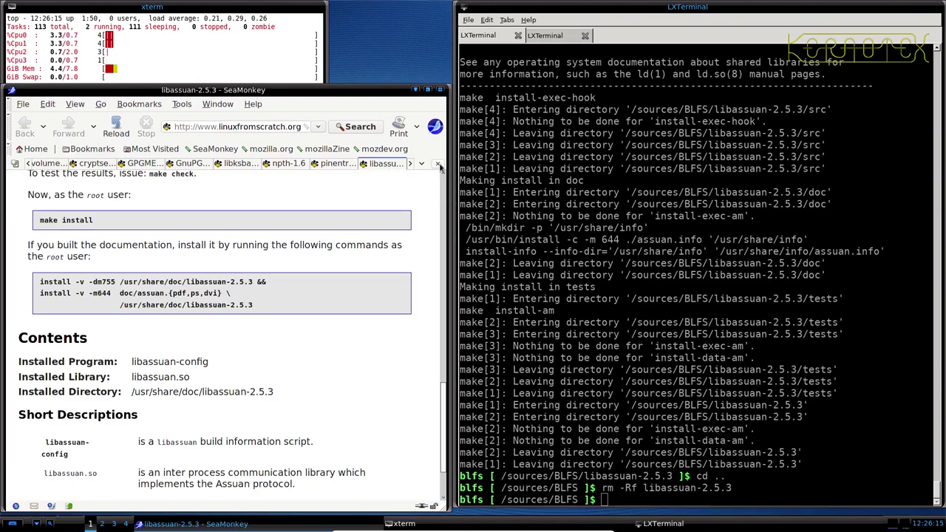
click(438, 164)
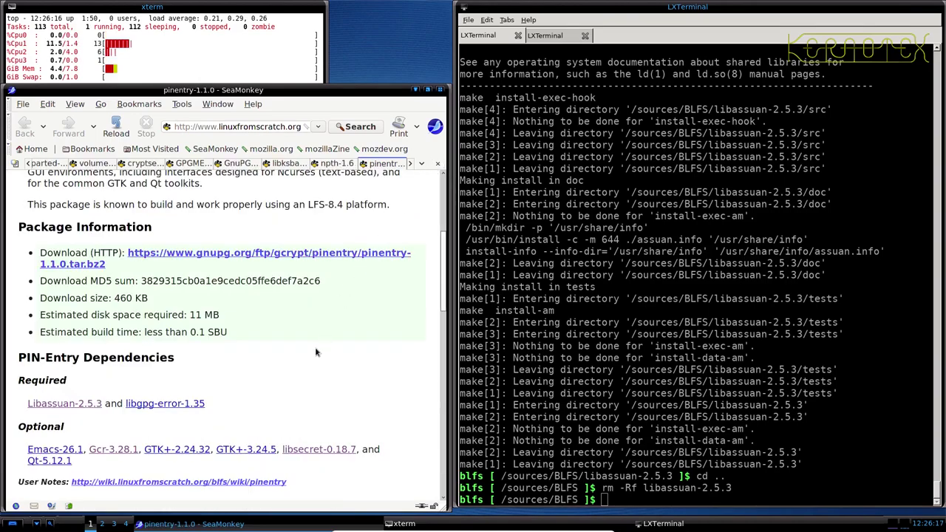
Download the pinentry-1.1.0 archive with wget using the copied link
right_click(307, 257)
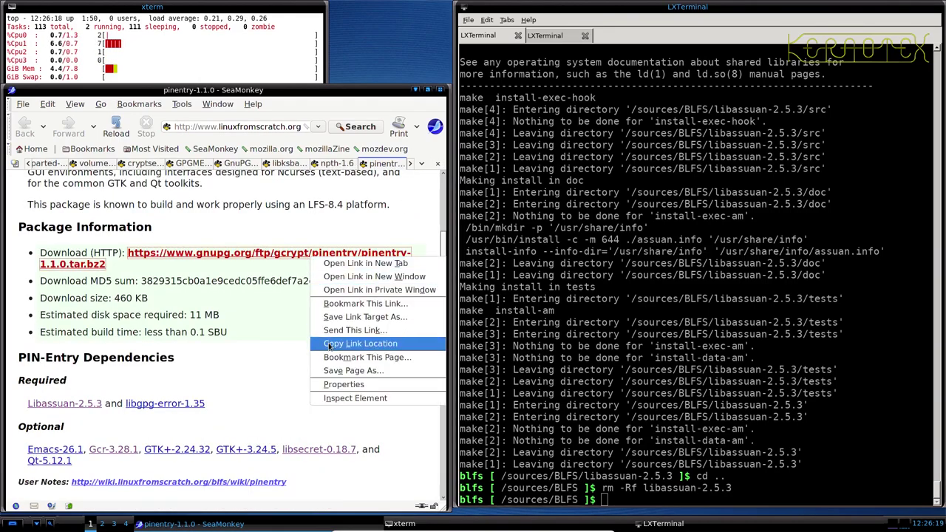
click(382, 344)
click(582, 340)
text(wget)
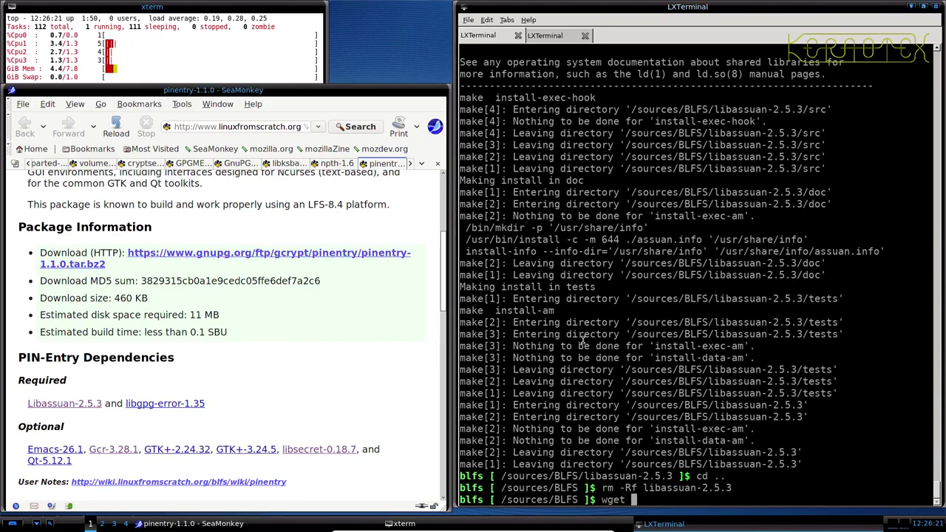
key(ctrl+shift+v)
key(Return)
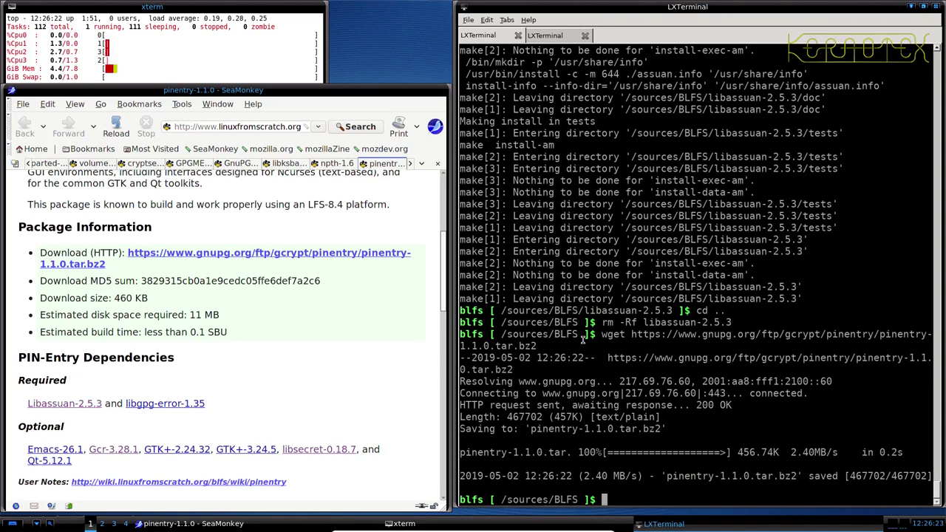
Extract pinentry-1.1.0.tar.bz2 and change into the pinentry-1.1.0 directory
text(tar -xvf pn)
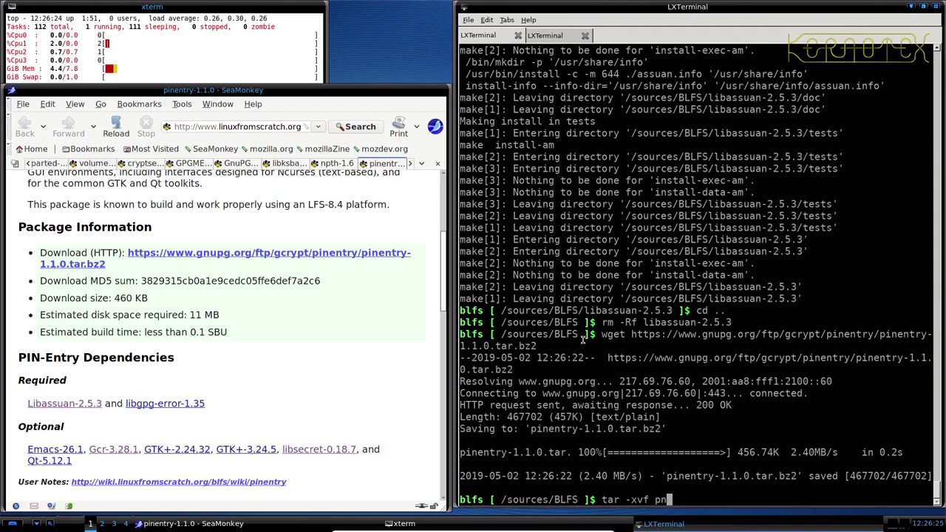
key(BackSpace)
text(i)
key(Tab)
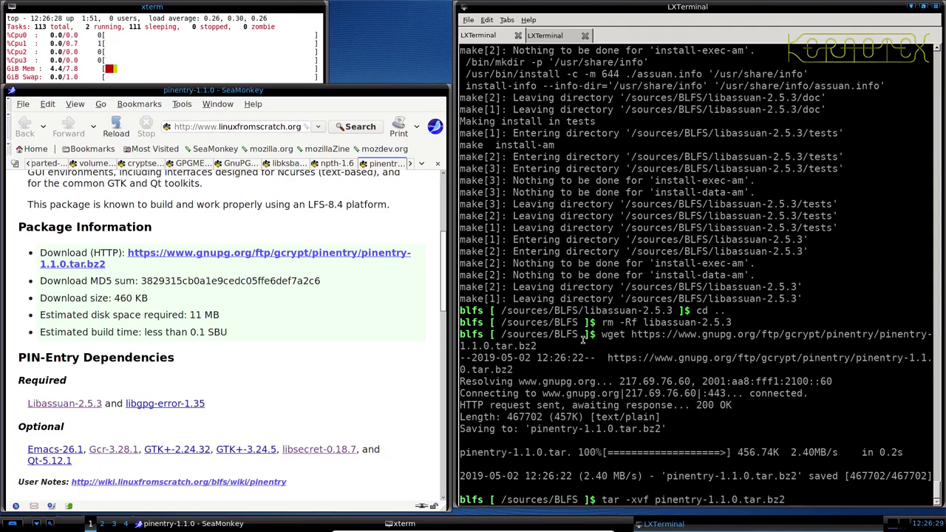
key(Return)
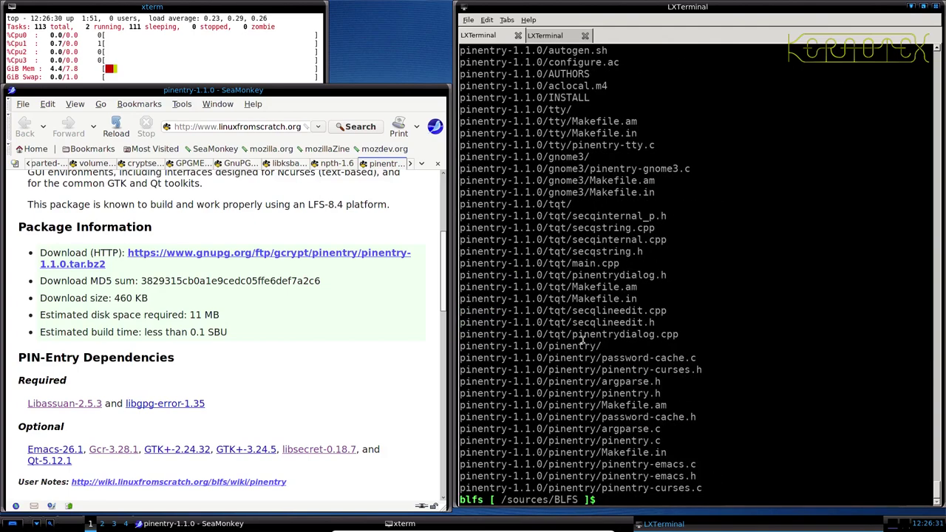
text(cd pinentr)
key(Tab)
key(Return)
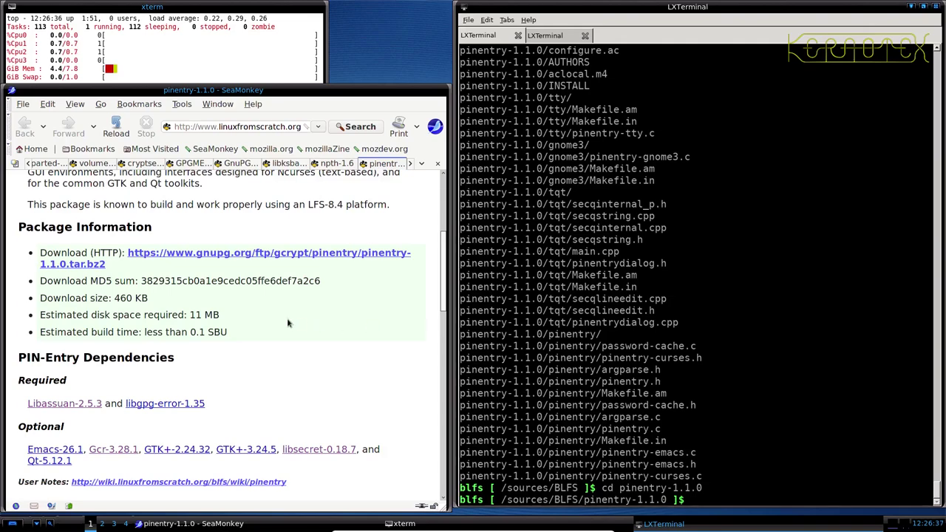
Paste and run the book's PIN-Entry configure and make command
scroll(257, 330, down, 6)
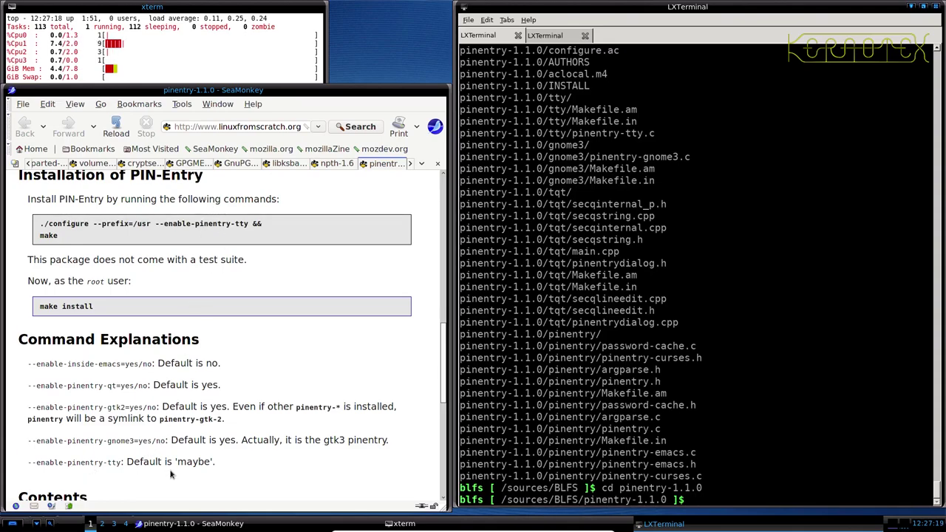
click(42, 224)
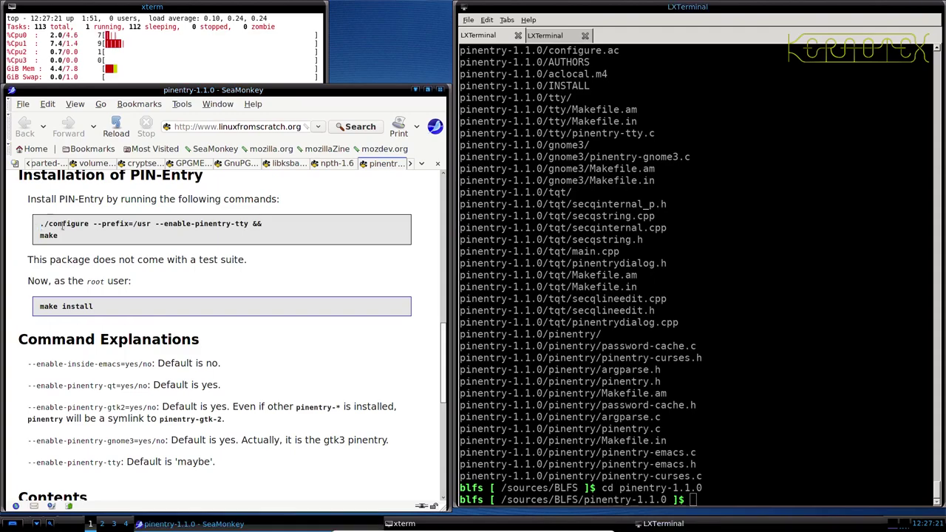
drag(62, 227, 73, 244)
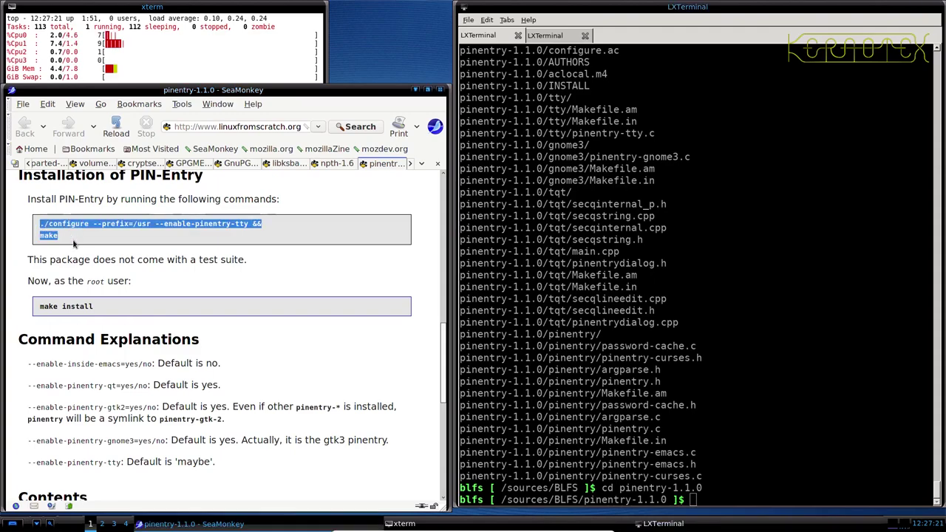
click(524, 276)
middle_click(523, 275)
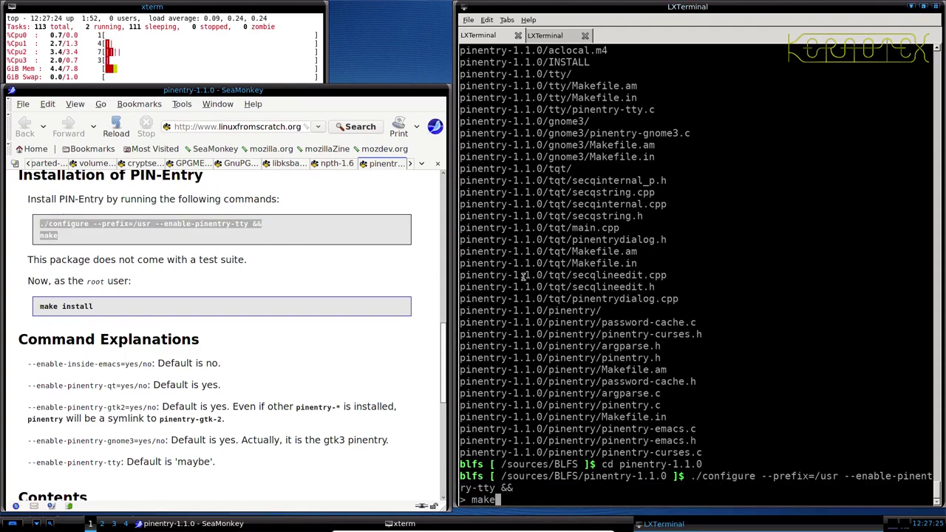
key(Return)
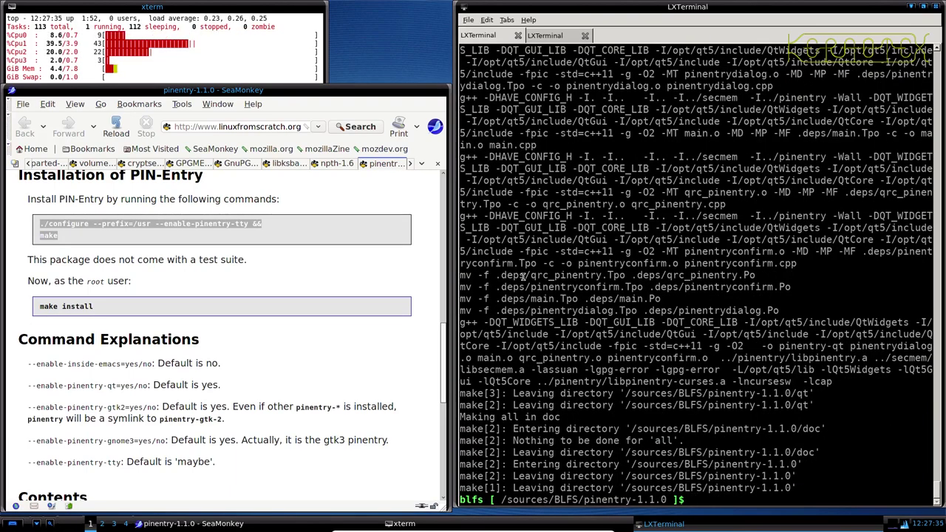
Recall sudo -E make install from history with Ctrl+R and run it
key(ctrl+r)
text(insta)
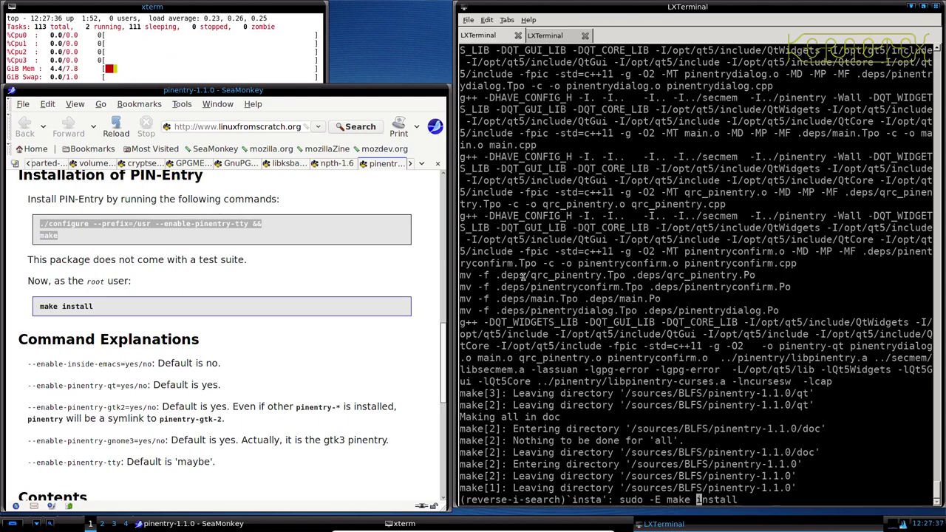
key(Return)
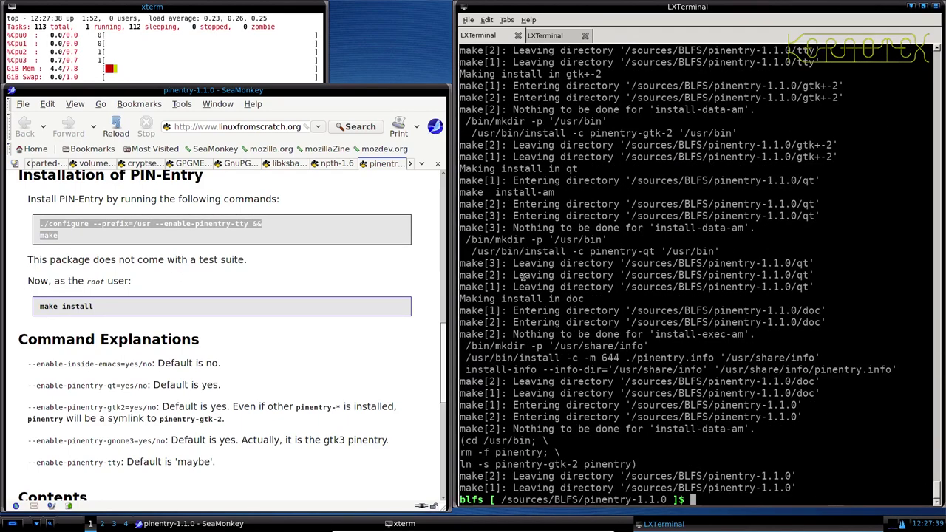
click(436, 164)
Go up to /sources/BLFS and delete the pinentry-1.1.0 source folder
click(525, 216)
text(cd ..)
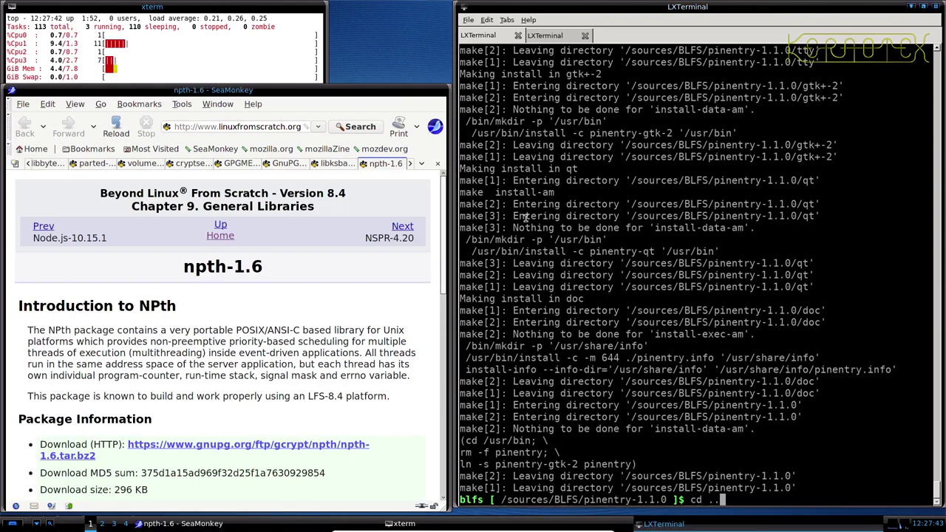
key(Return)
text(rm -Rf pinen)
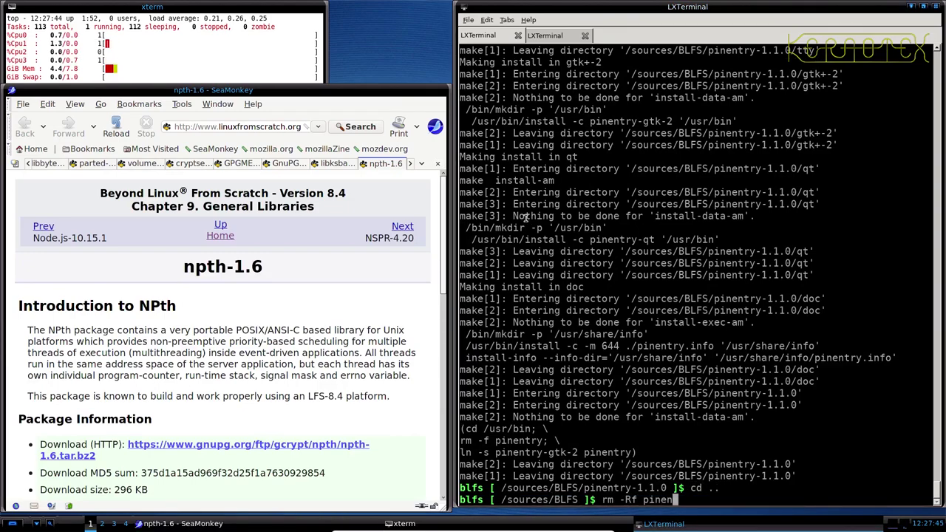
text(try-1.1.0)
key(Return)
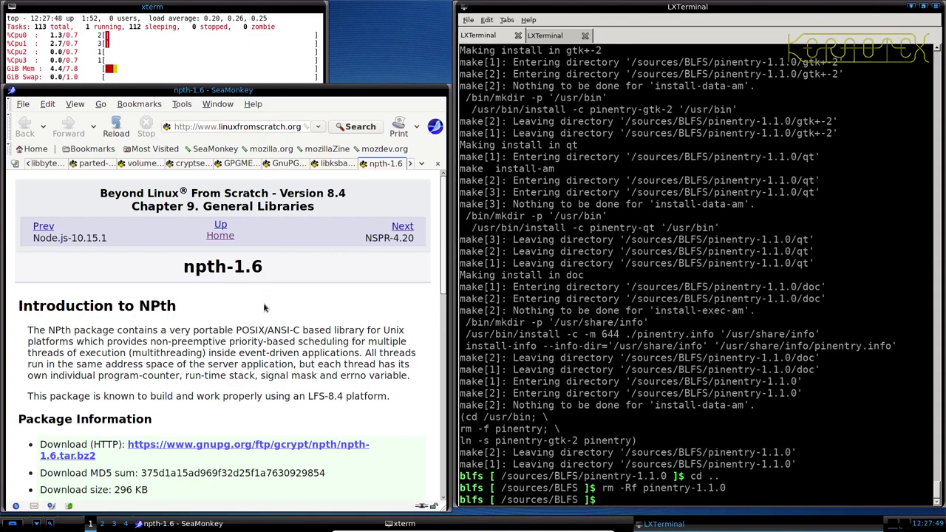
Download the npth-1.6 tarball with wget using the copied link
scroll(263, 302, down, 4)
scroll(264, 303, down, 4)
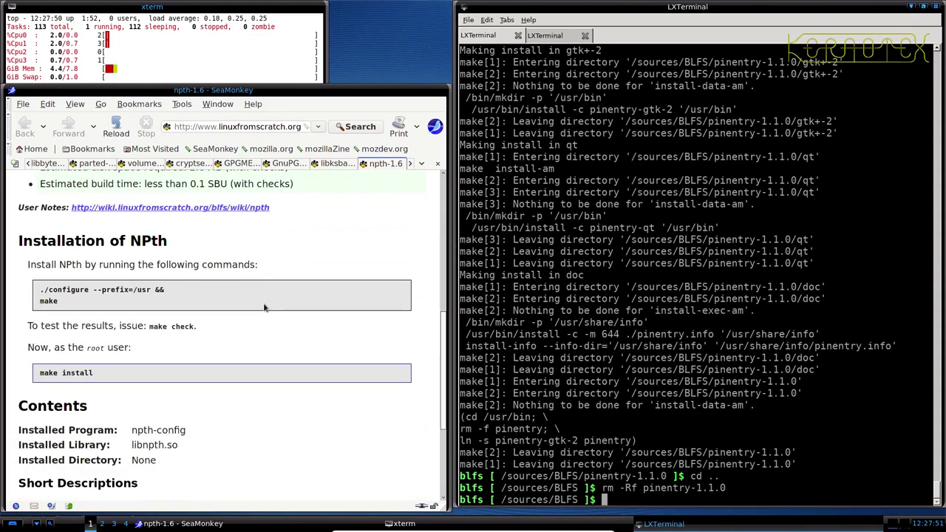
scroll(266, 299, up, 4)
right_click(280, 277)
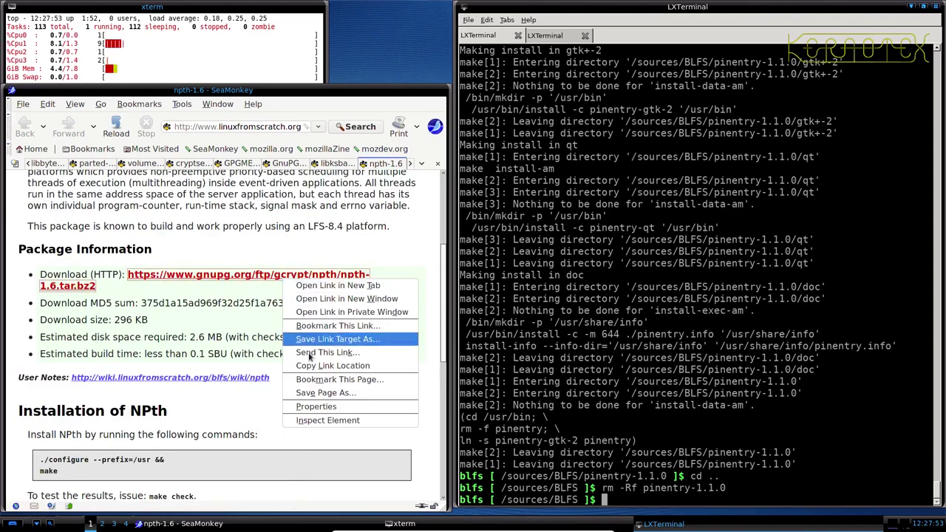
click(338, 360)
text(wget)
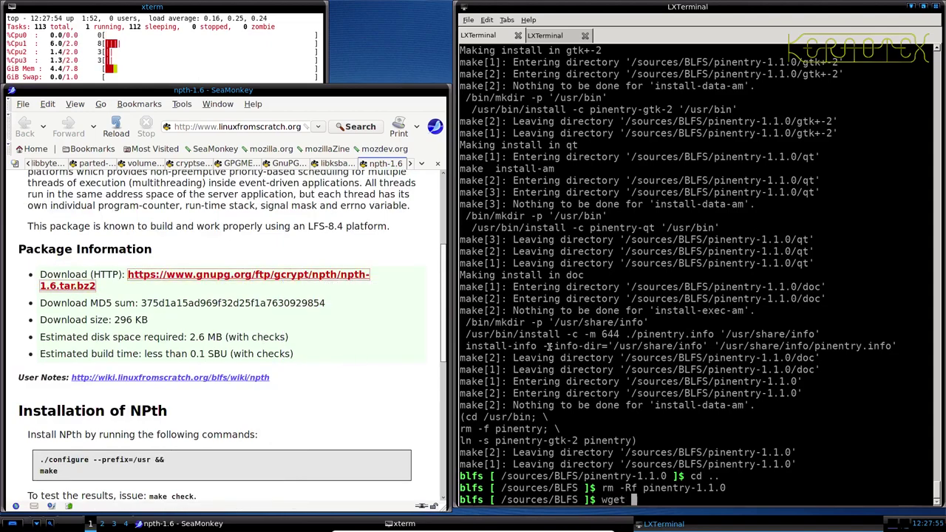
key(ctrl+shift+v)
key(Return)
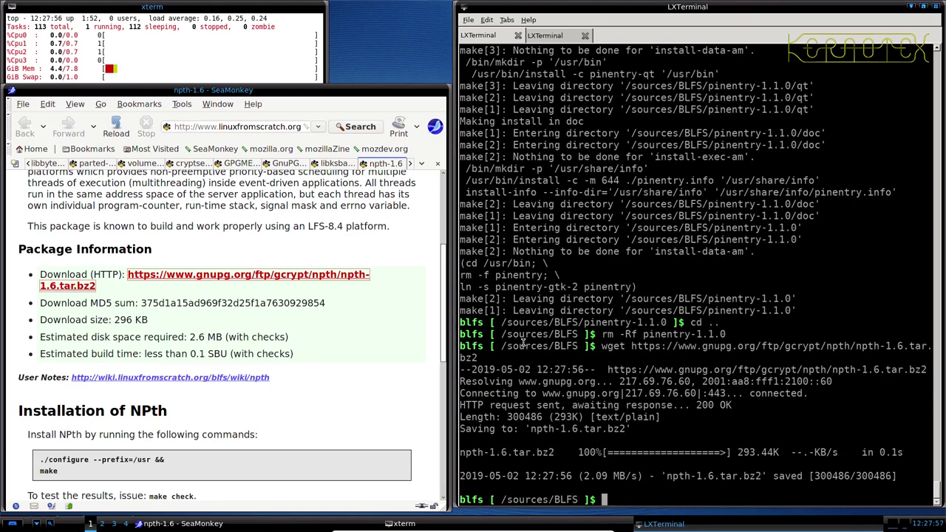
Extract npth-1.6.tar.bz2 and change into the npth-1.6 folder
text(tar -xvf npth)
key(Tab)
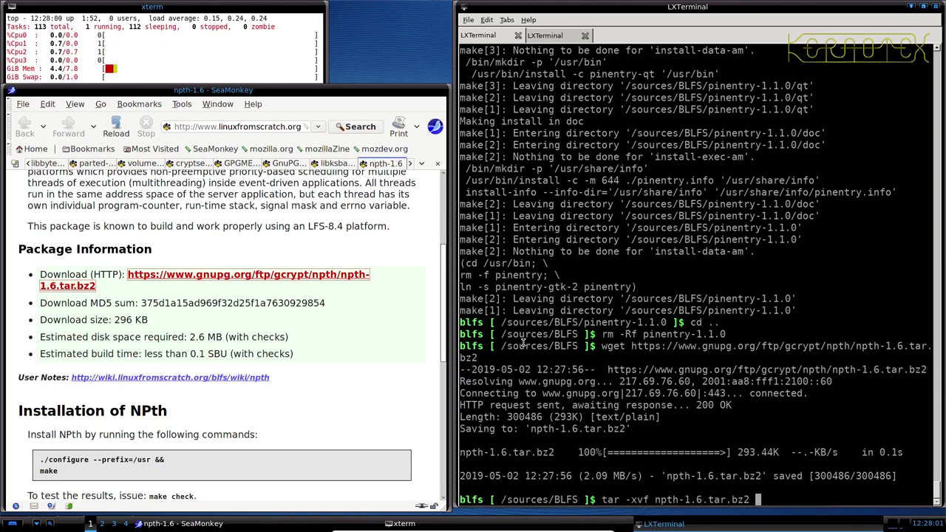
key(Return)
text(cd npth)
key(Tab)
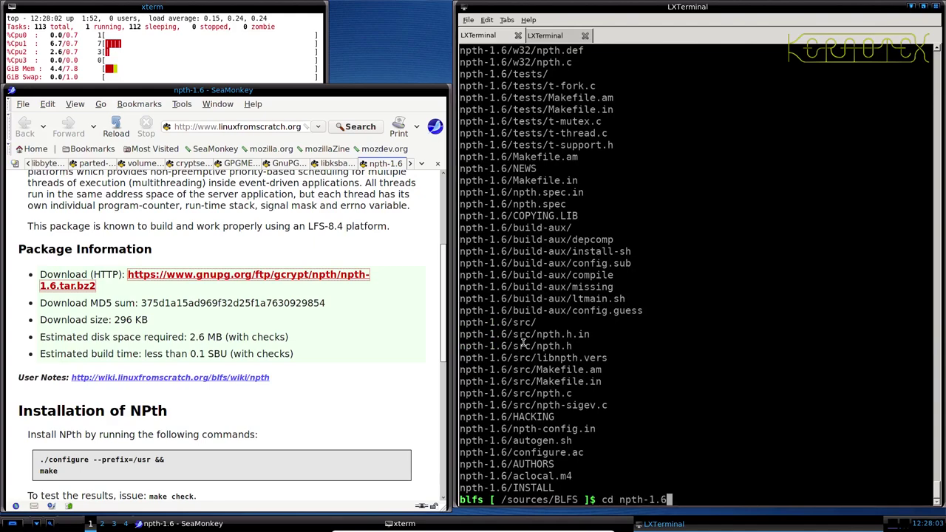
key(Return)
Paste and run the book's configure and make commands for npth
scroll(316, 329, down, 3)
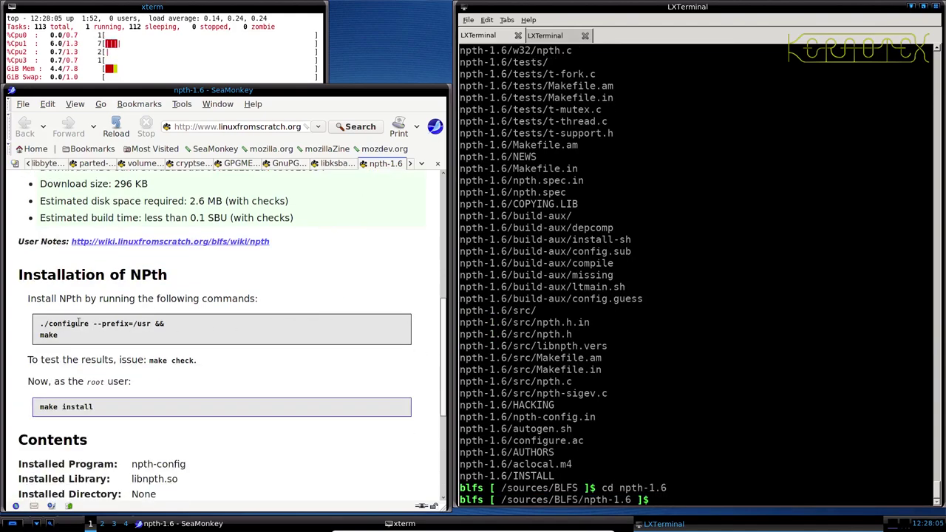
drag(39, 323, 62, 336)
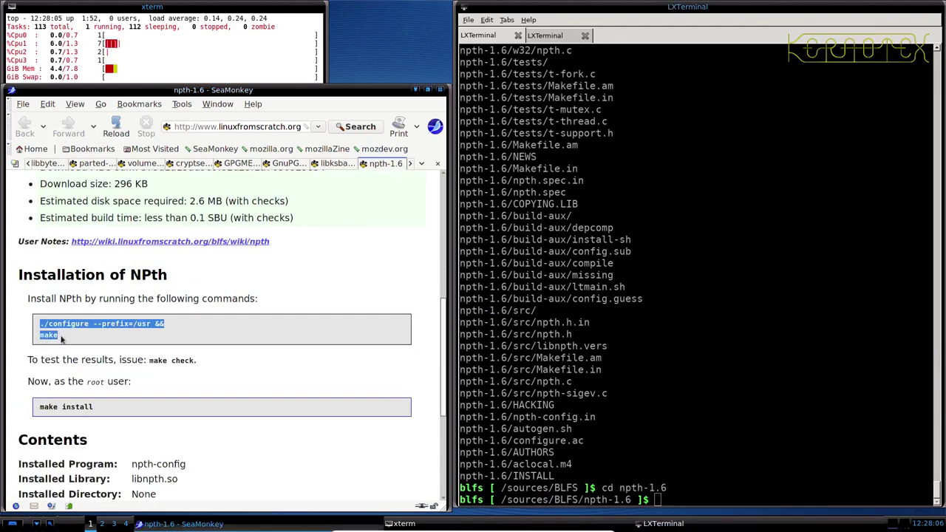
middle_click(575, 329)
key(Return)
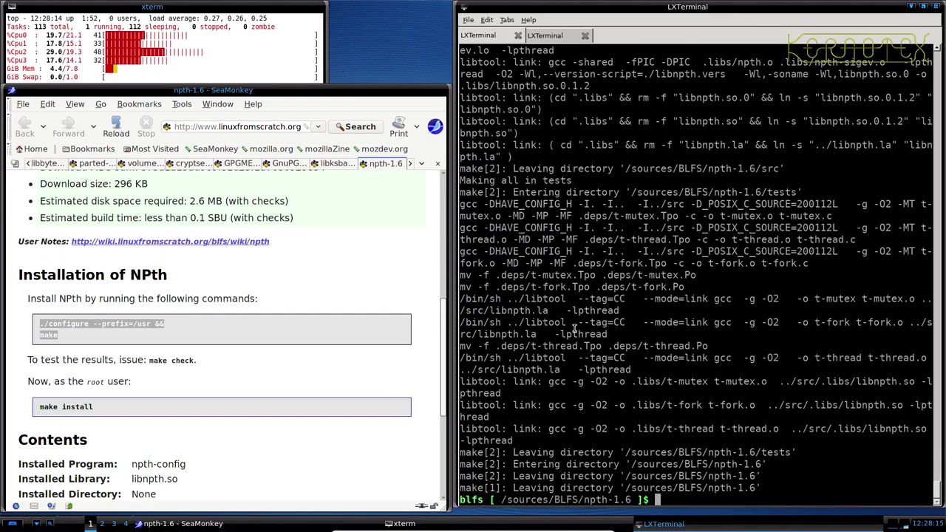
Rerun sudo -E make install from history, then delete the npth-1.6 source folder
key(ctrl+r)
text(insta)
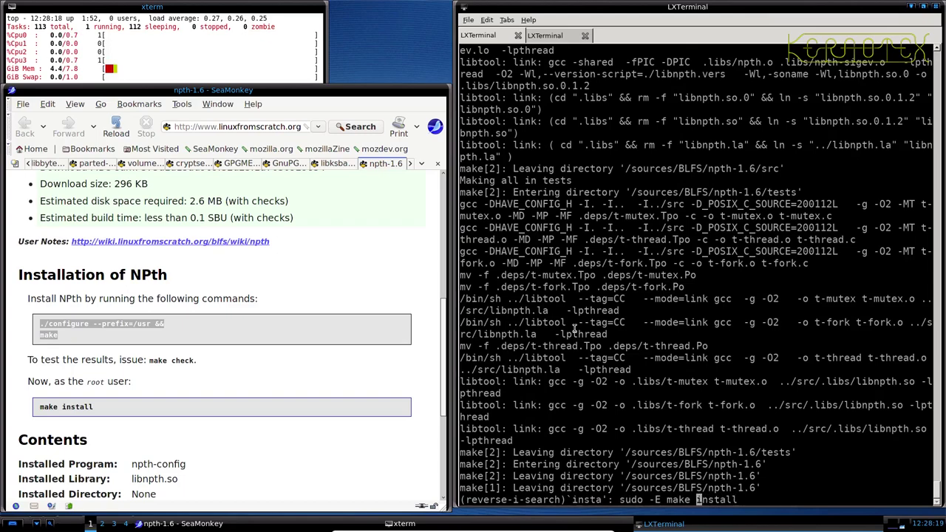
key(Return)
text(cd ..)
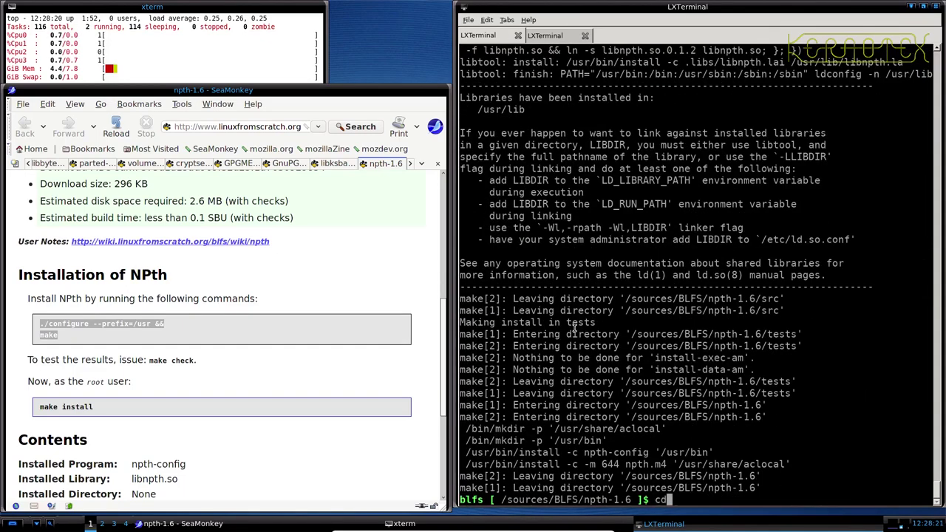
key(Return)
text(rm -Rf pth)
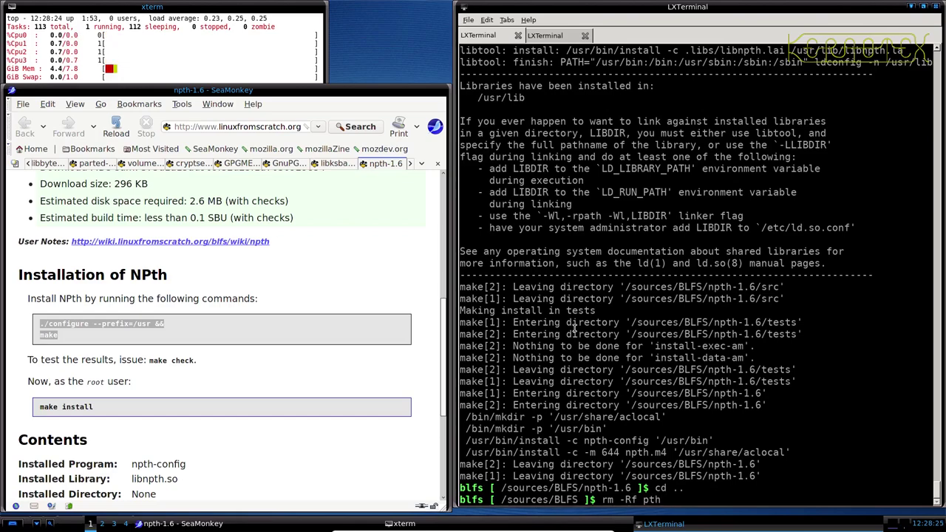
key(BackSpace)
key(BackSpace)
key(BackSpace)
text(npth-1.6)
key(Return)
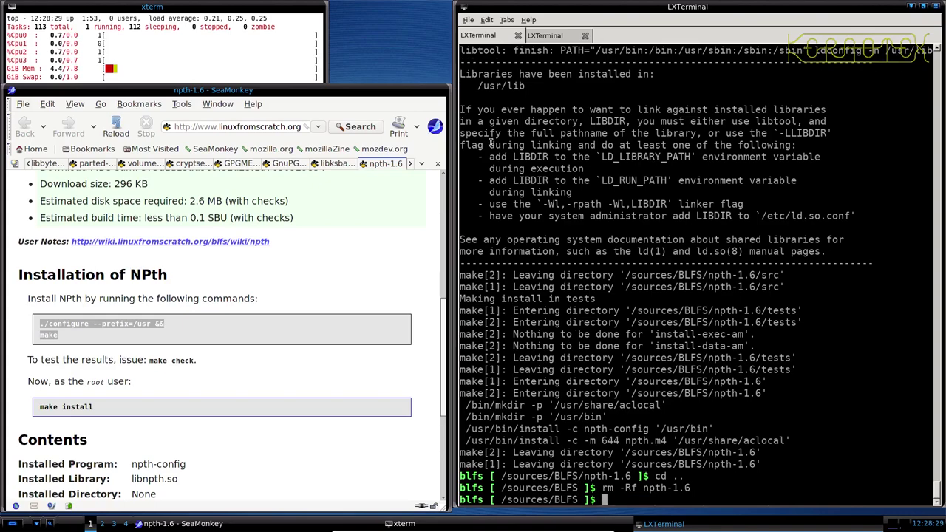
Close the finished npth page and check that the libgpg-error tarball is present with ls
click(438, 164)
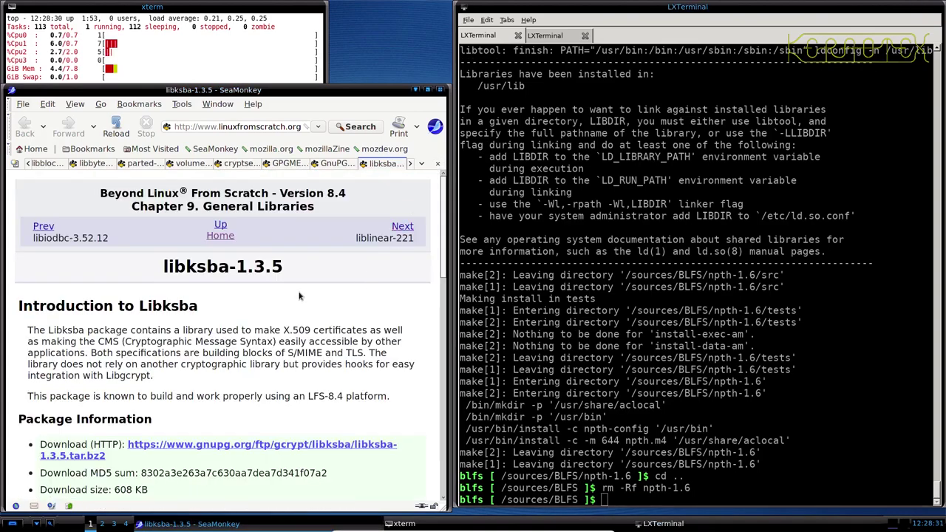
scroll(255, 319, down, 5)
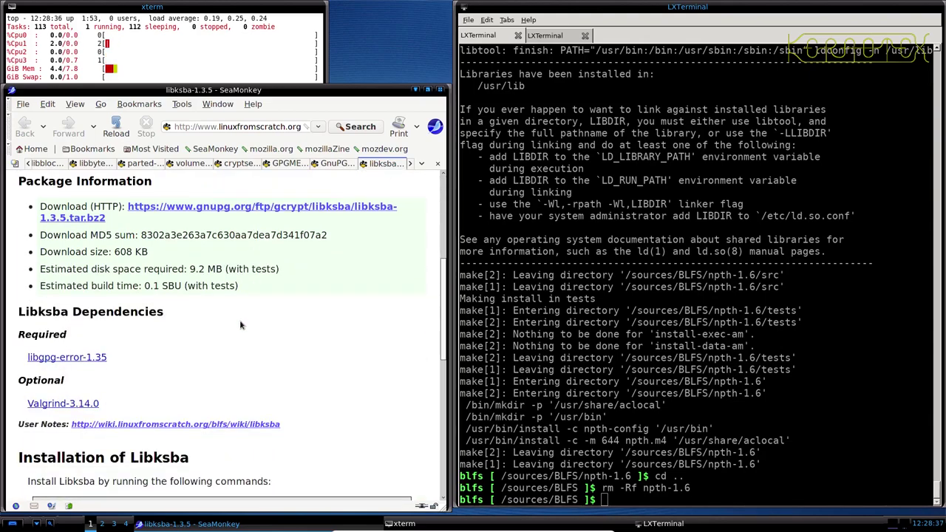
click(555, 319)
text(ls)
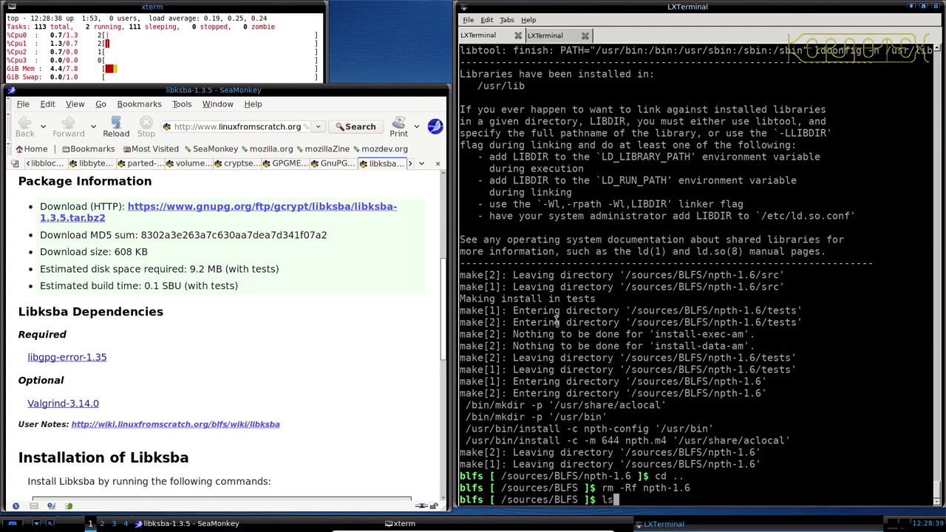
text( libgpg)
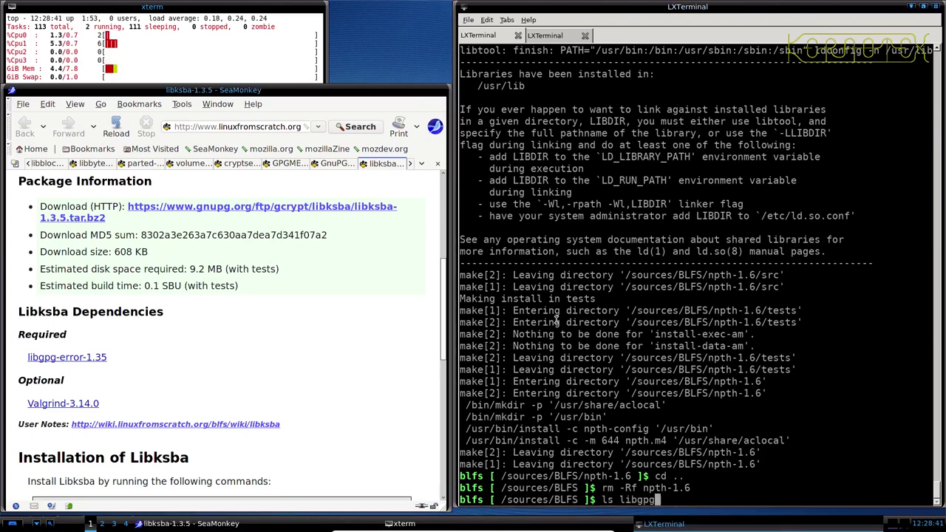
key(Tab)
key(ctrl+c)
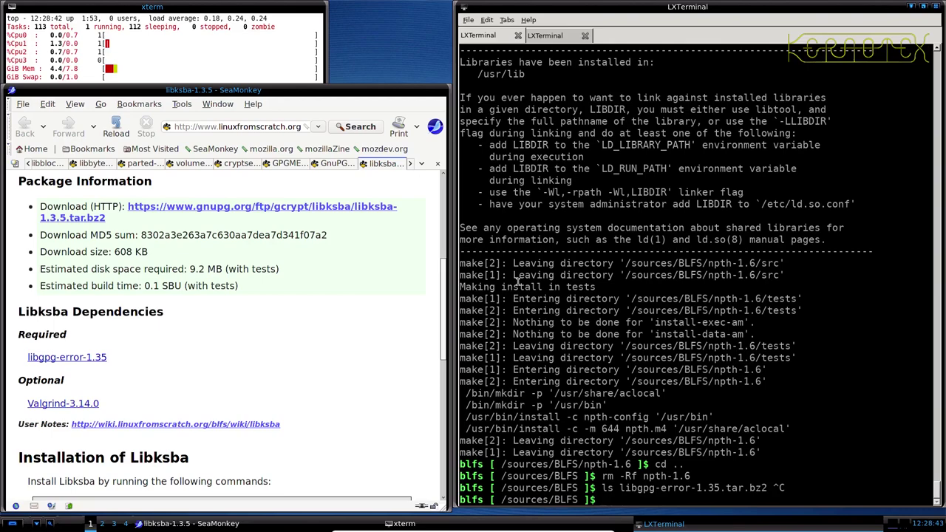
Download the libksba-1.3.5 tarball with wget using the copied link
right_click(356, 206)
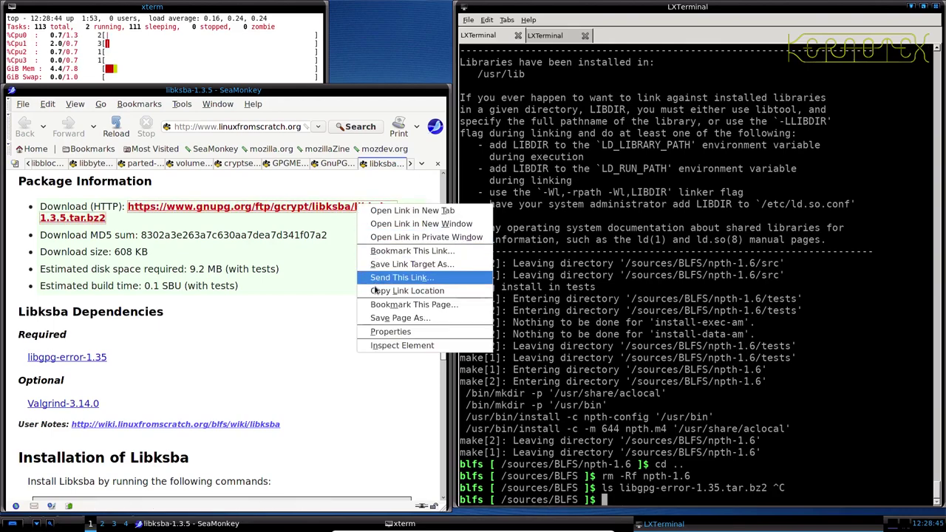
click(443, 292)
text(wget)
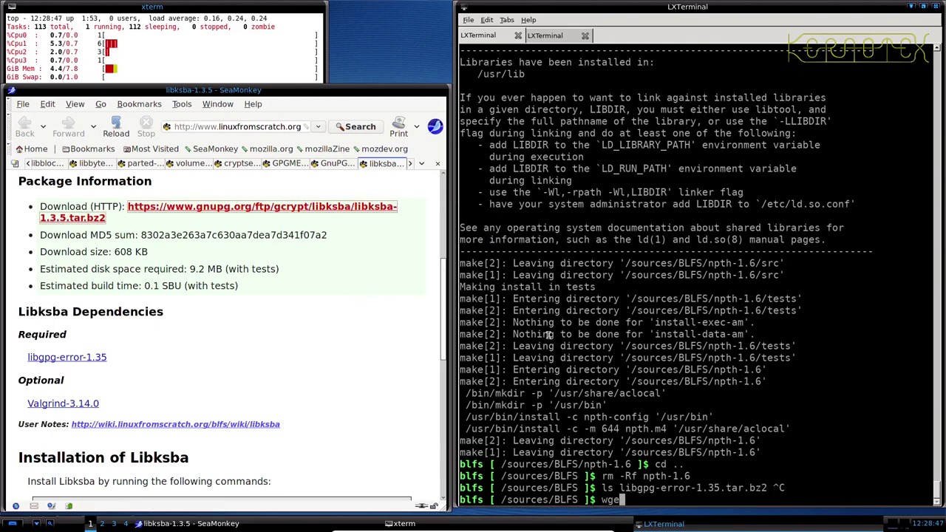
key(ctrl+shift+v)
key(Return)
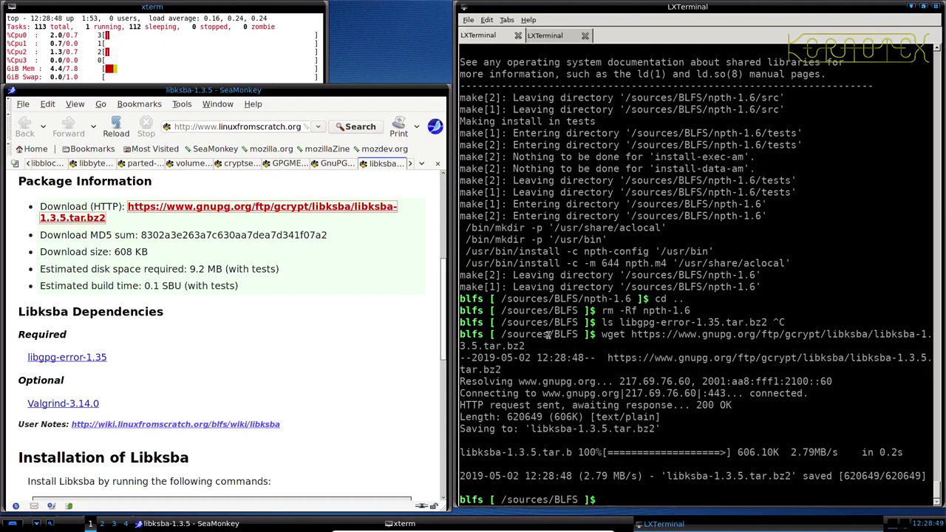
Extract libksba-1.3.5.tar.bz2 and enter the libksba-1.3.5 source folder
text(tar -xvf libk)
key(Tab)
key(Return)
text(cd li)
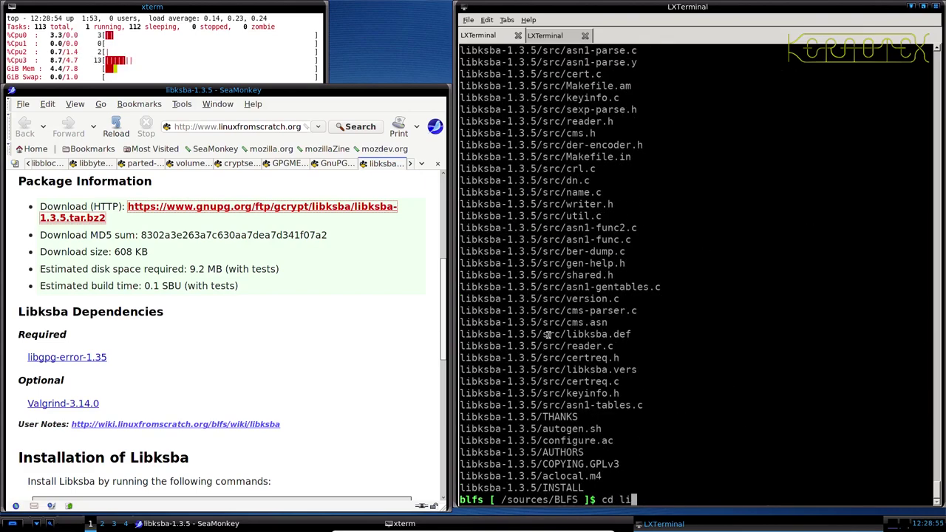
text(bk)
key(Tab)
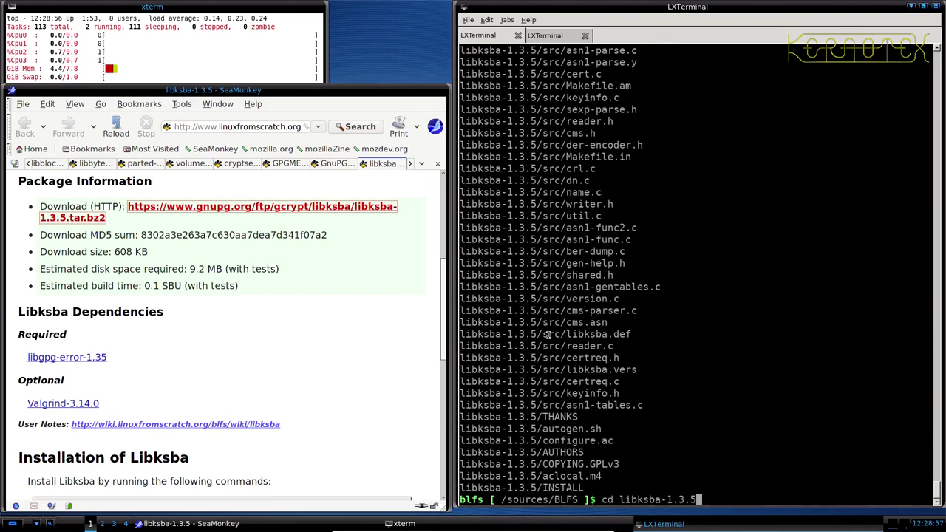
key(Return)
scroll(322, 332, down, 4)
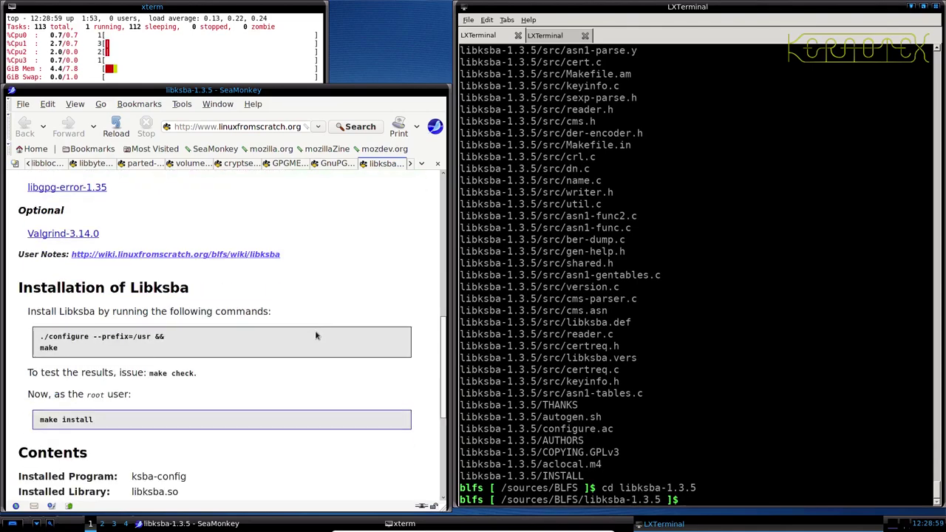
Configure and build libksba, then run the recalled sudo -E make install
drag(40, 334, 71, 351)
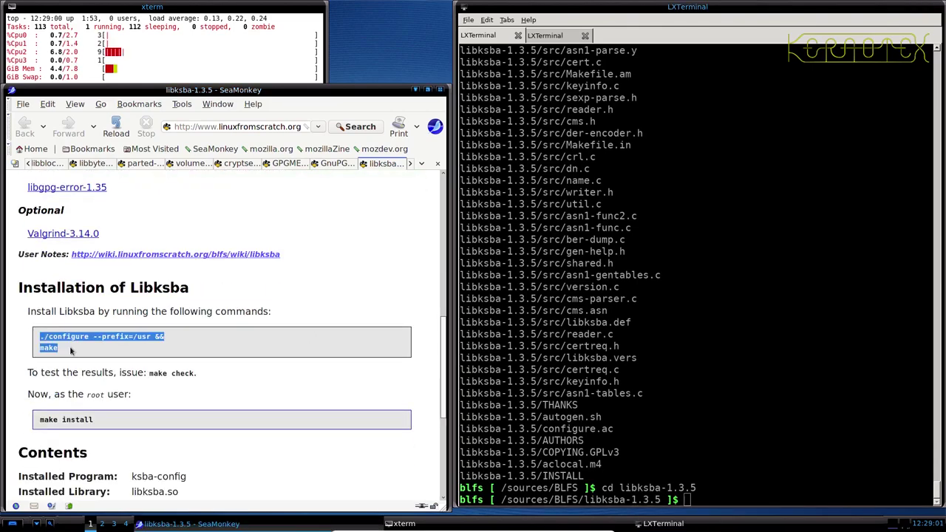
middle_click(540, 323)
click(540, 323)
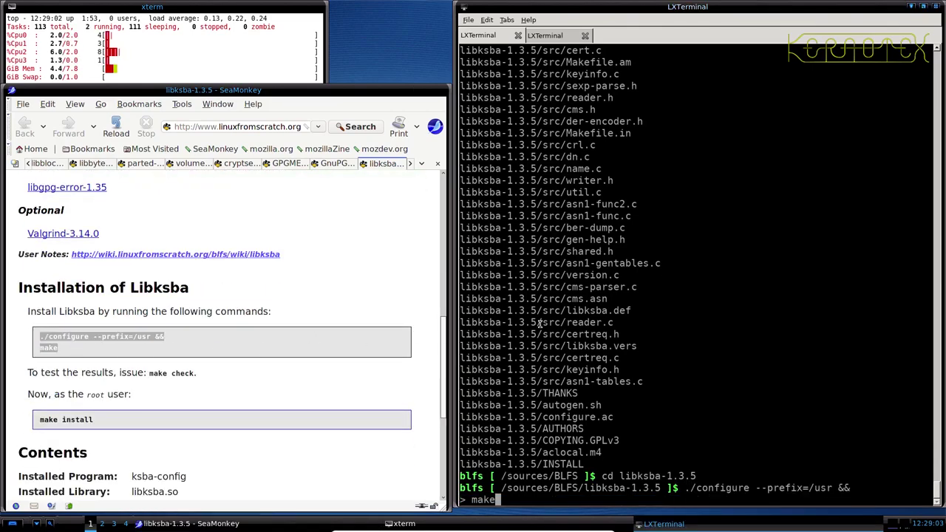
key(Return)
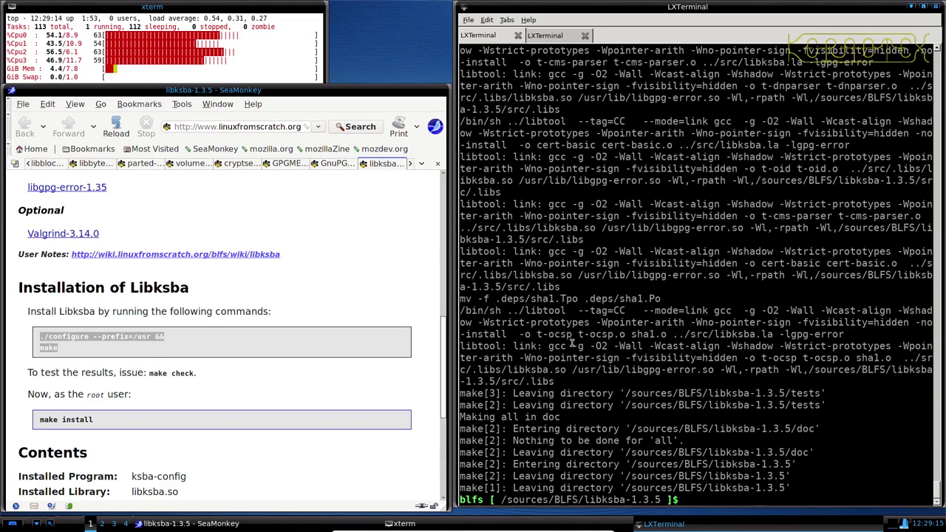
key(ctrl+r)
text(insta)
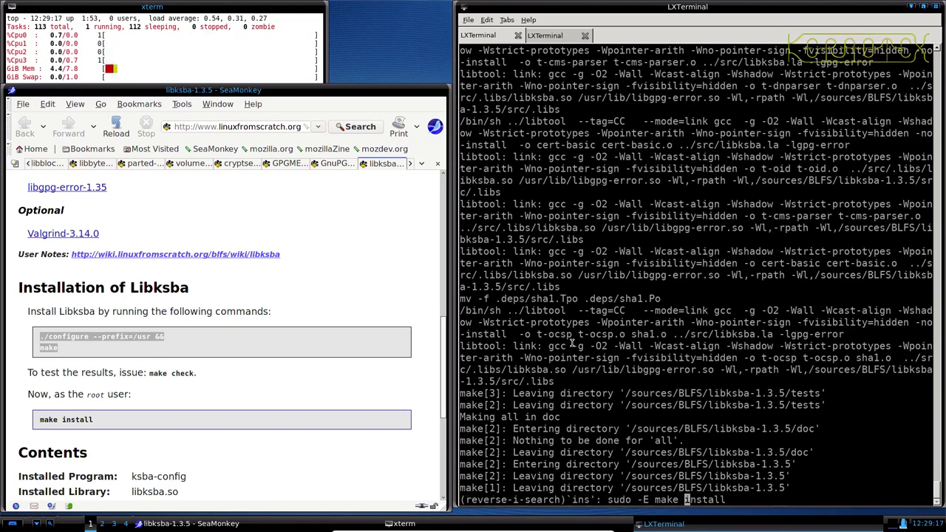
key(Return)
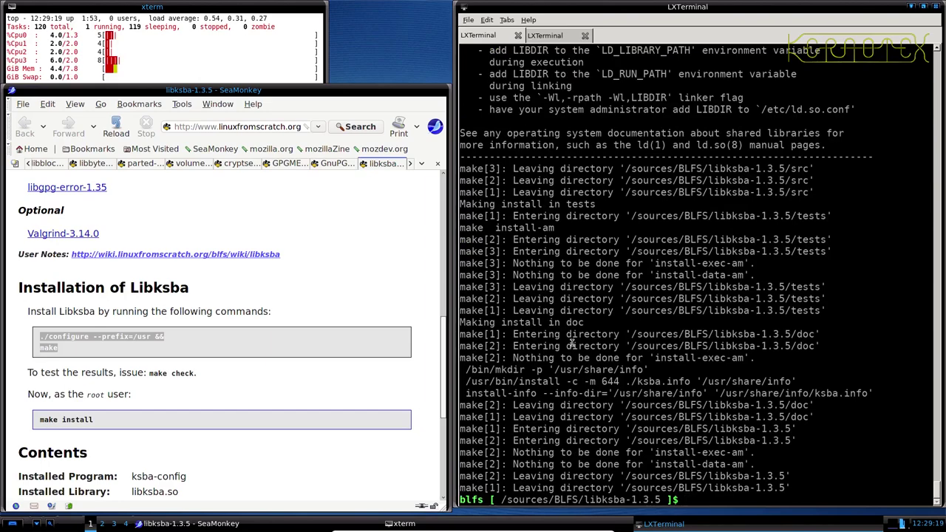
Close the libksba page and delete the libksba-1.3.5 source directory from /sources/BLFS
click(438, 163)
text(cd ..)
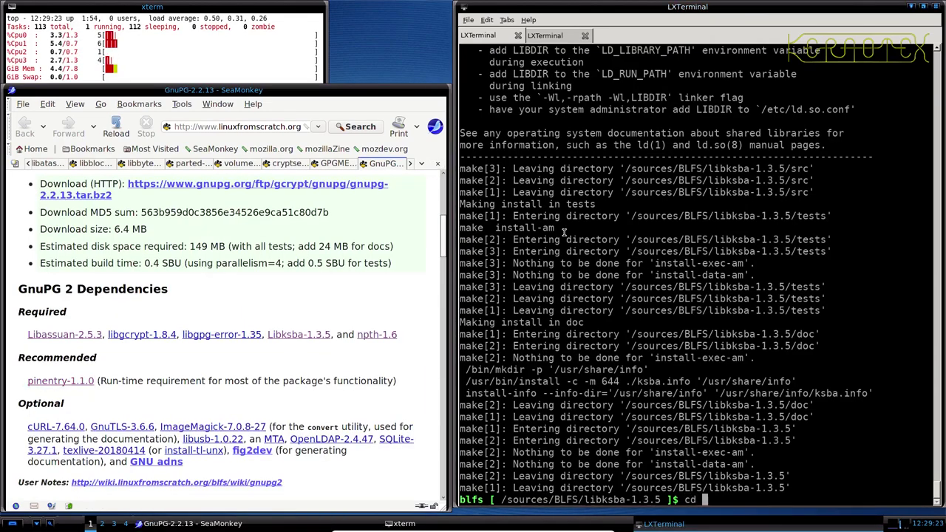
key(Return)
text(rm -Rf lib)
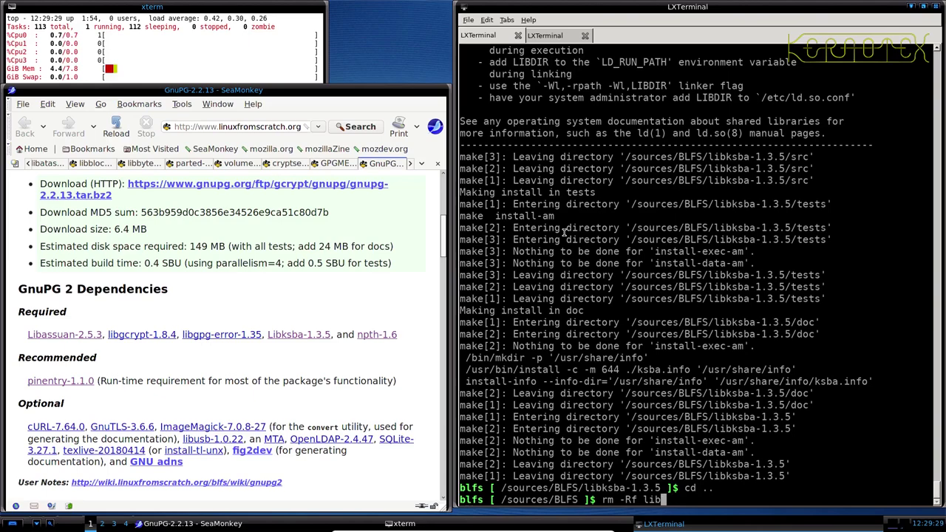
text(k)
key(Tab)
key(Return)
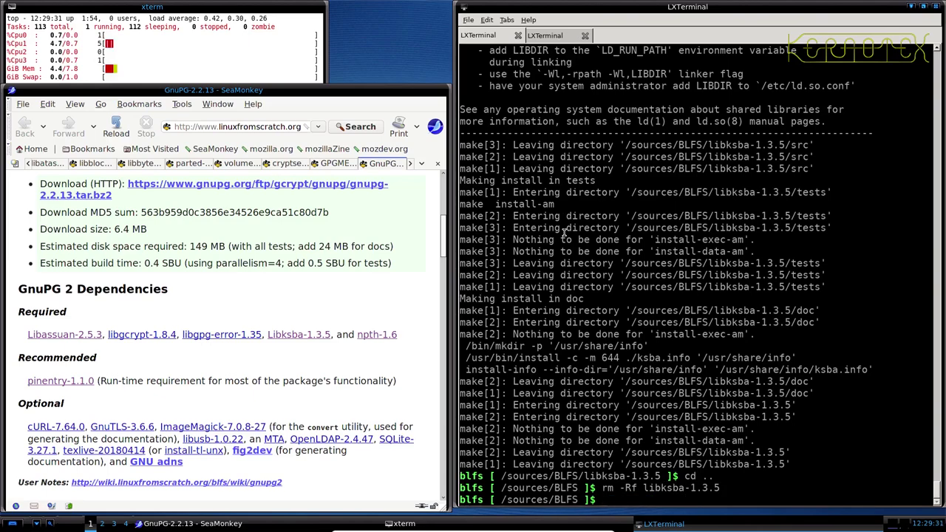
Scroll through the GnuPG-2.2.13 page to review its package information and download links
scroll(346, 255, up, 4)
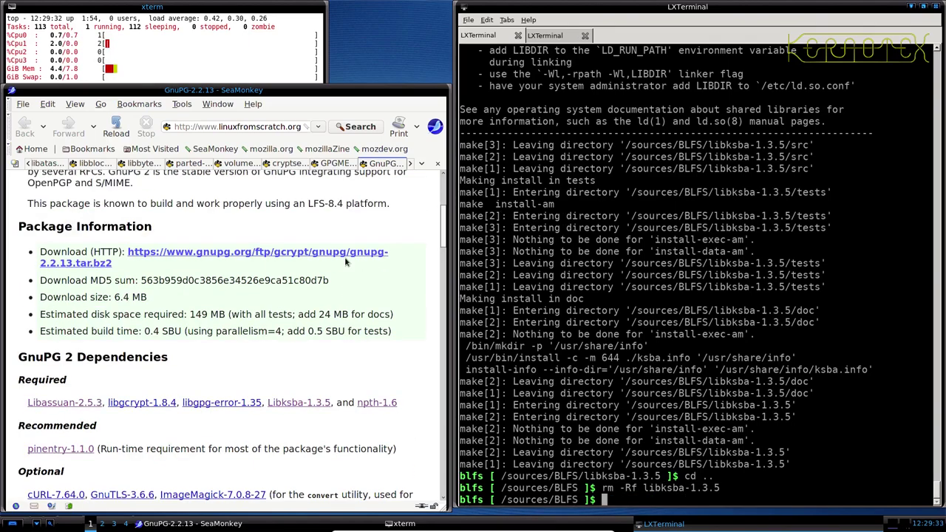
scroll(346, 255, down, 6)
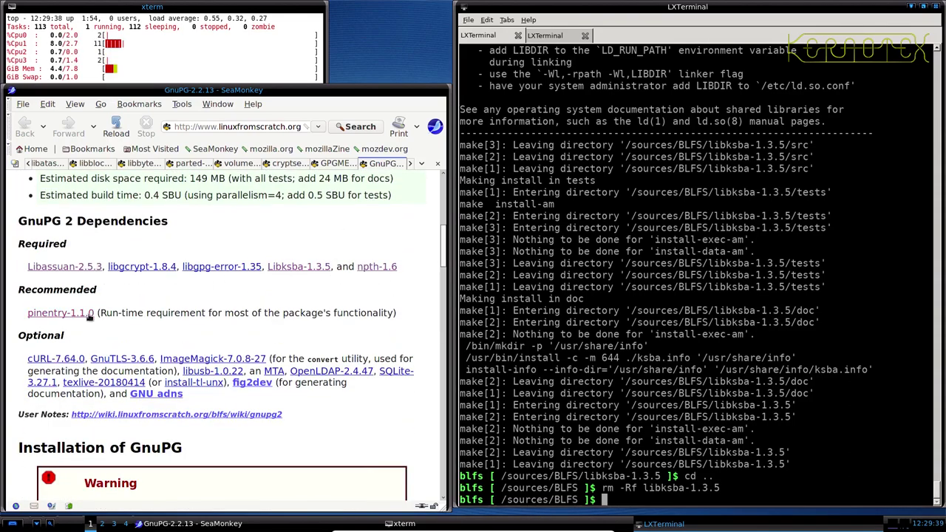
scroll(127, 302, down, 3)
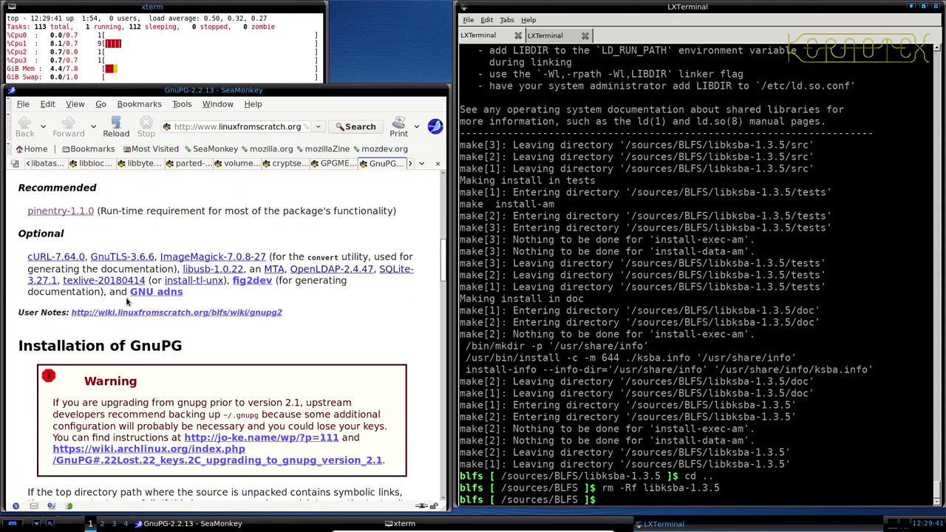
scroll(128, 301, down, 4)
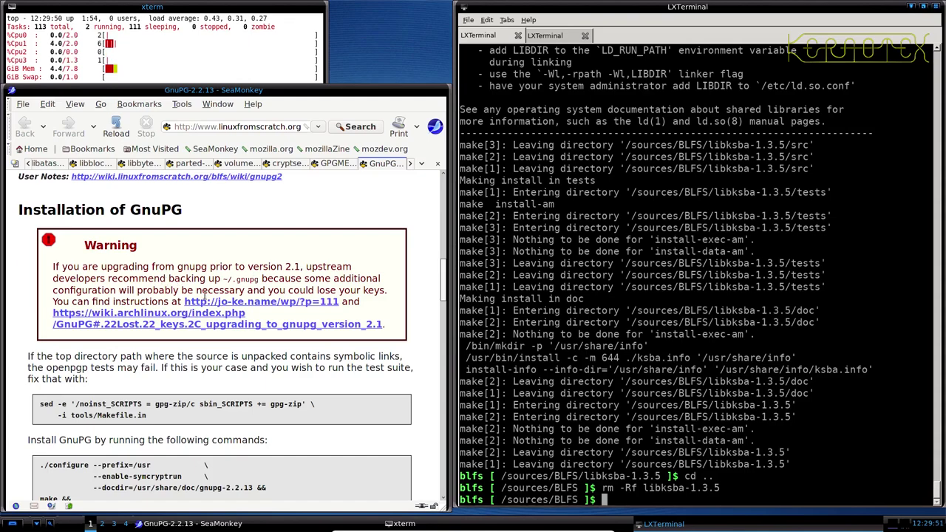
scroll(201, 348, down, 2)
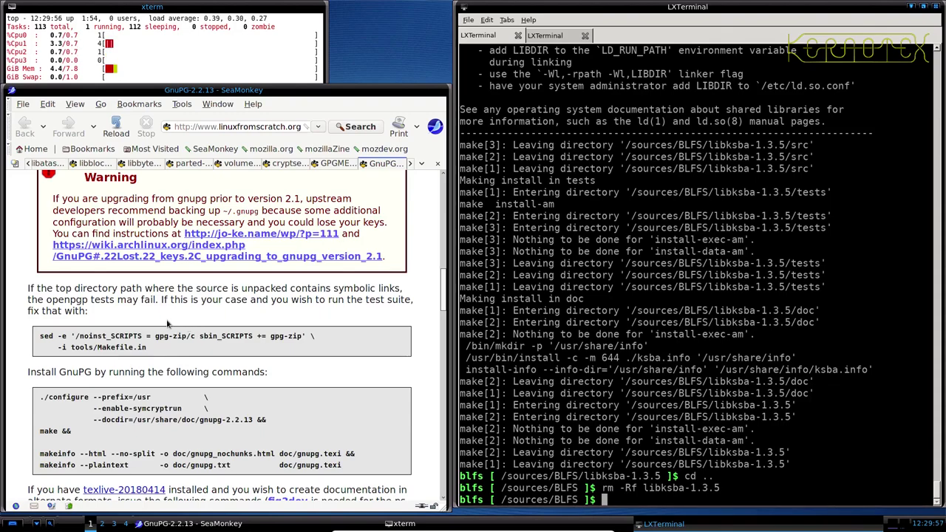
scroll(226, 327, up, 20)
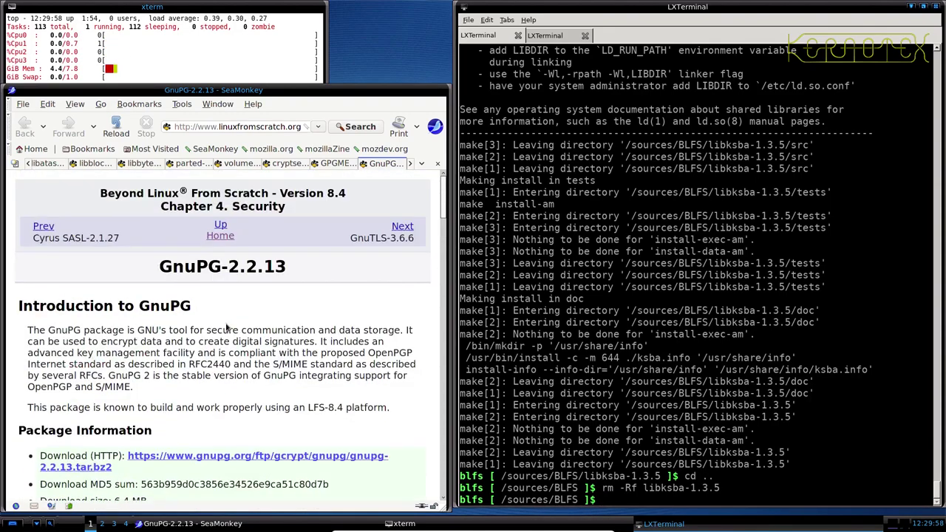
scroll(227, 328, down, 4)
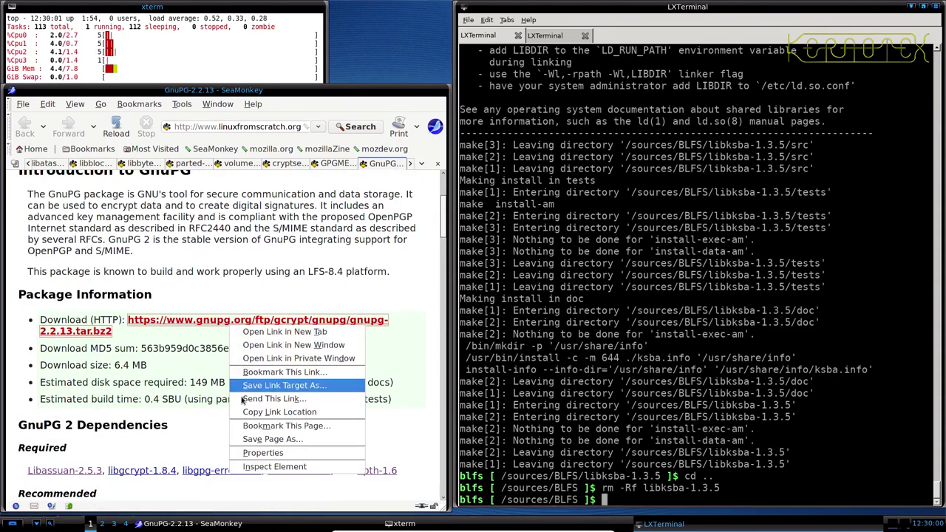
Download the gnupg-2.2.13.tar.bz2 tarball with wget using the copied link
click(279, 412)
text(wget)
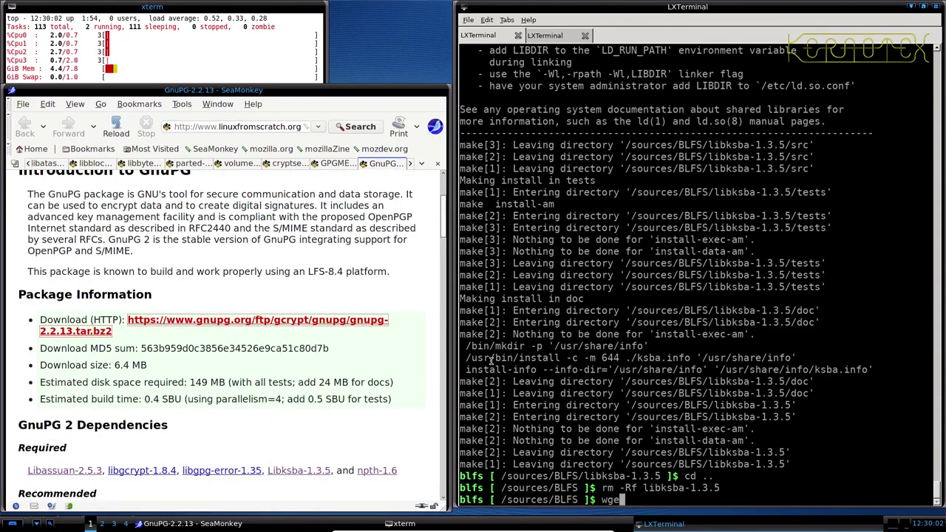
text(https://www.gnupg.org/ftp/gcrypt/gnupg/gnupg-2.2.13.tar.bz2)
key(Return)
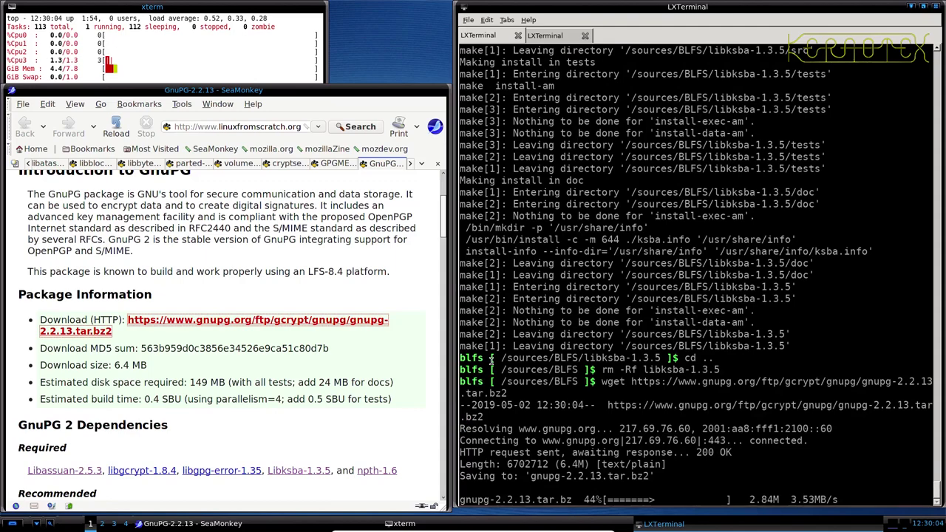
Extract gnupg-2.2.13.tar.bz2 and enter the gnupg-2.2.13 source directory
text(tar -xvf g)
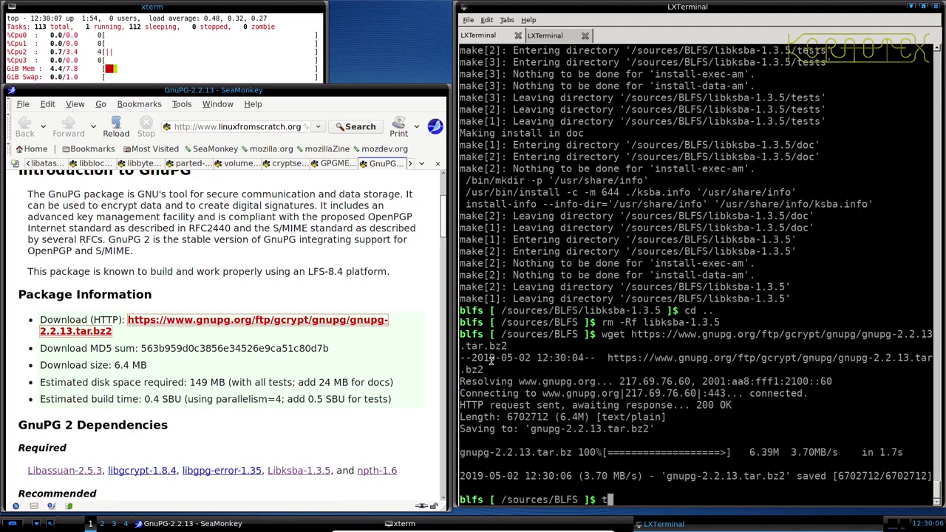
text(nup)
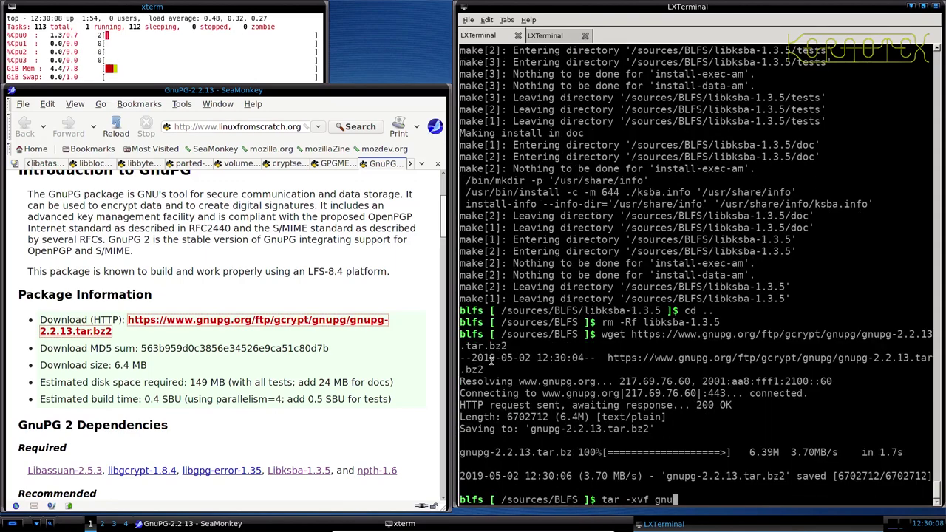
key(Tab)
key(Return)
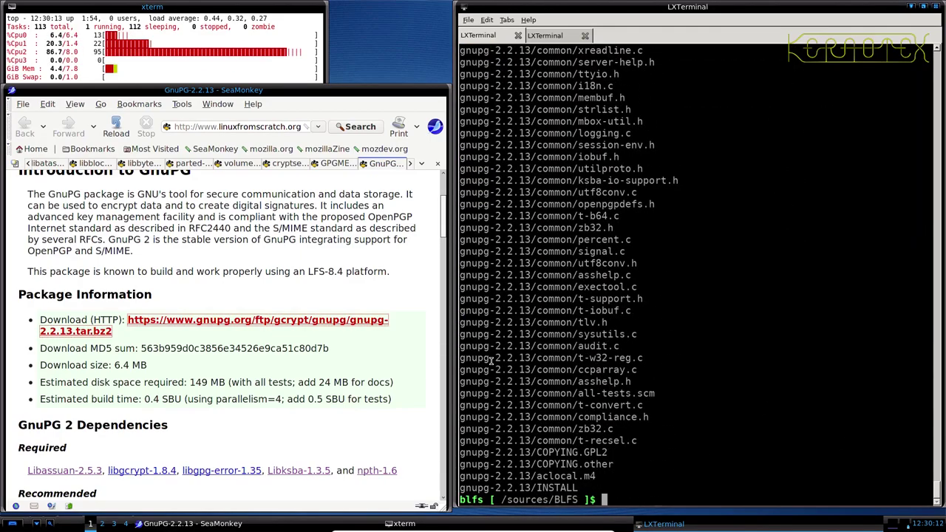
text(cd gnu)
key(Tab)
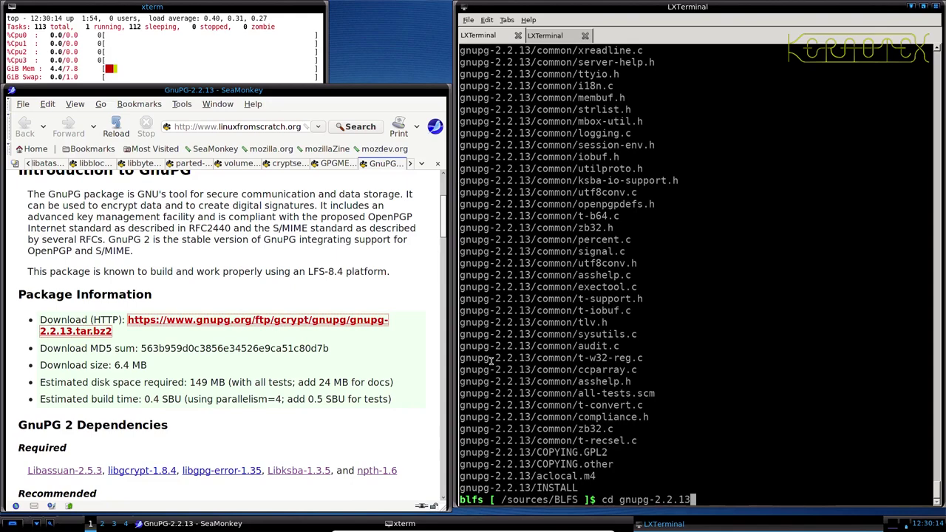
key(Return)
scroll(300, 400, down, 10)
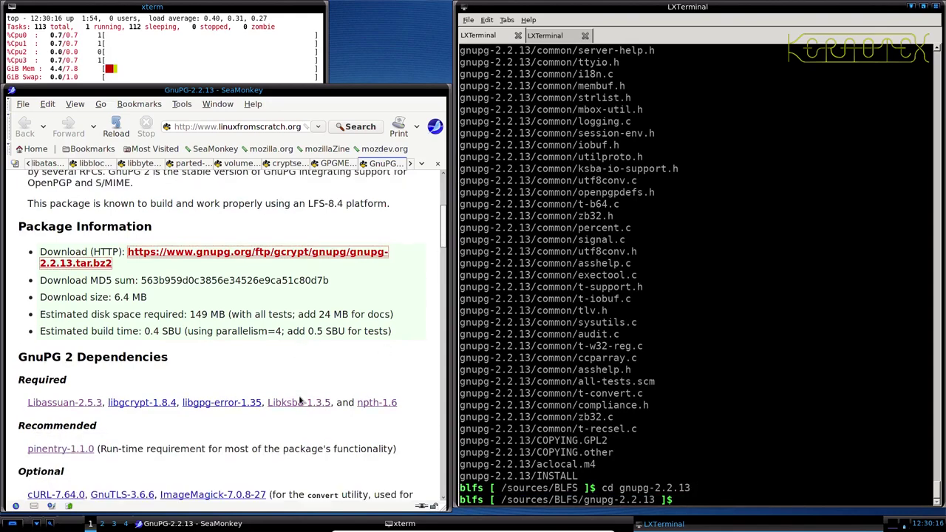
scroll(300, 401, down, 2)
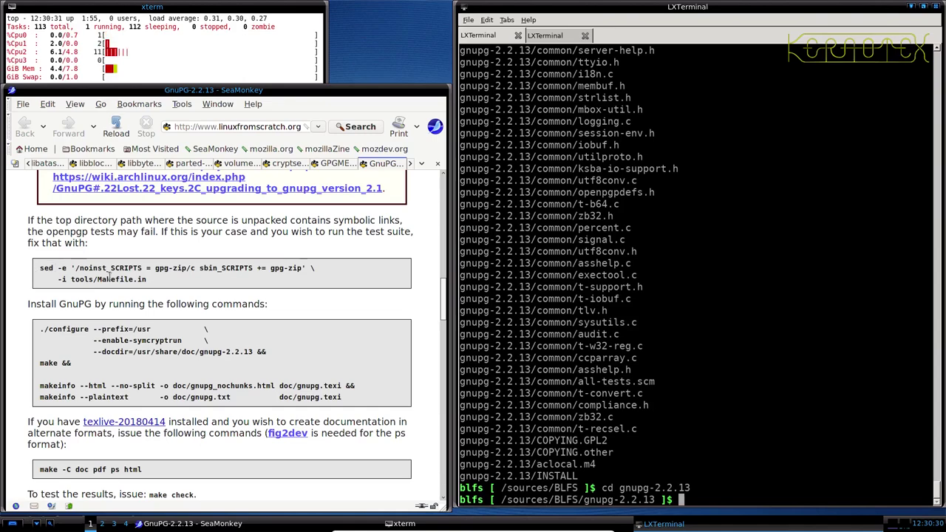
scroll(110, 275, down, 2)
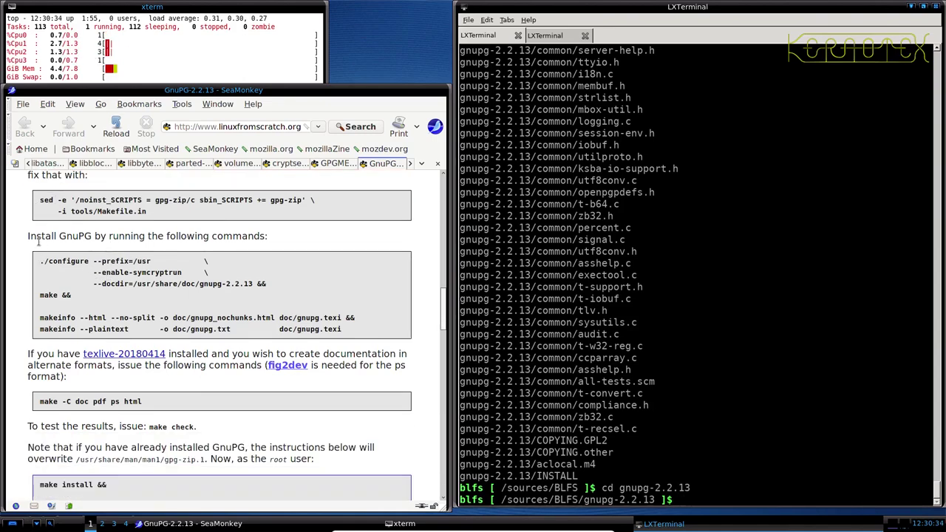
scroll(87, 236, down, 4)
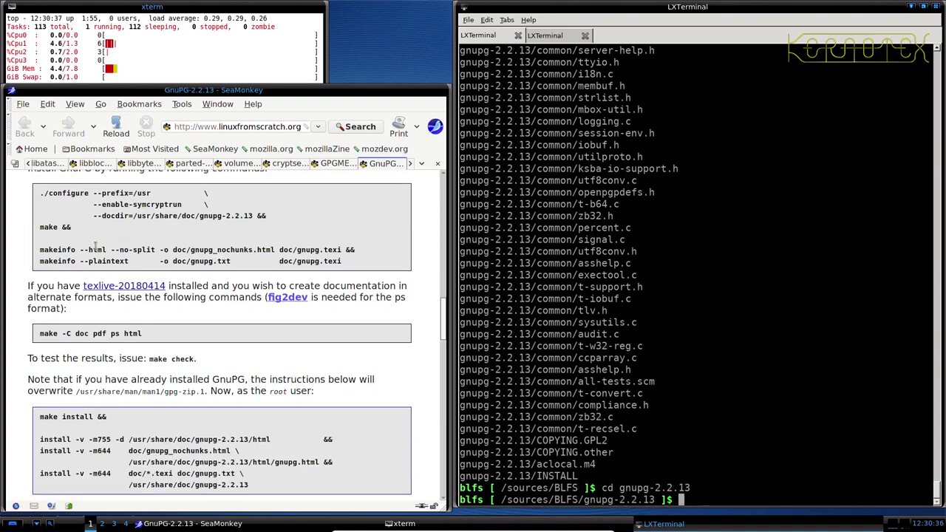
scroll(95, 249, up, 3)
scroll(95, 249, down, 10)
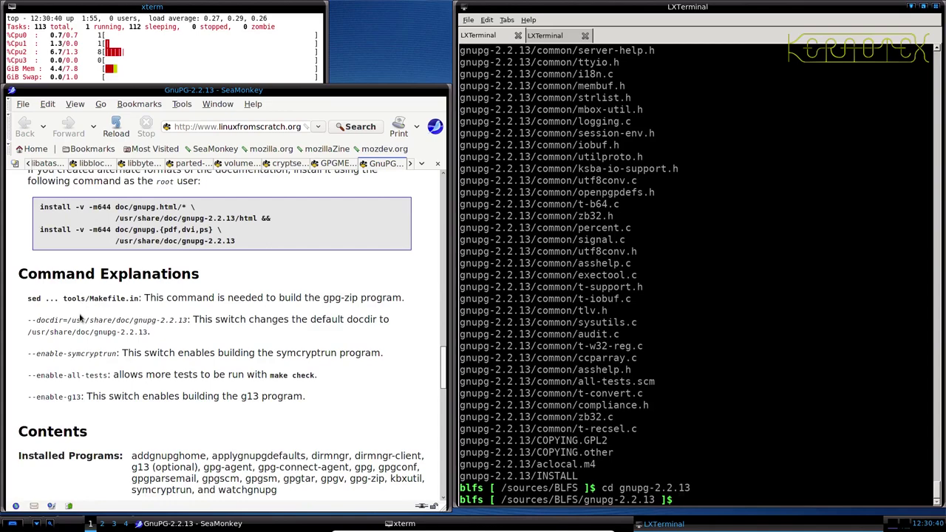
scroll(85, 301, up, 1)
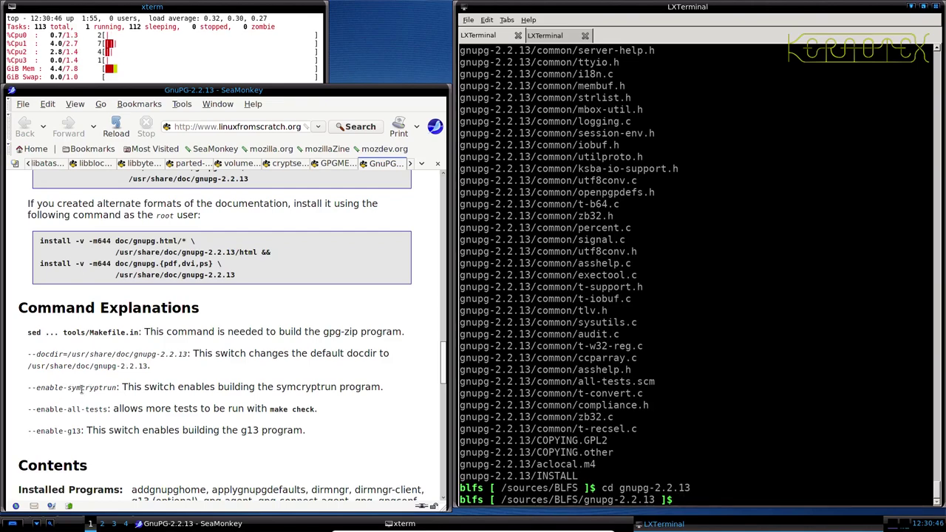
scroll(137, 268, up, 12)
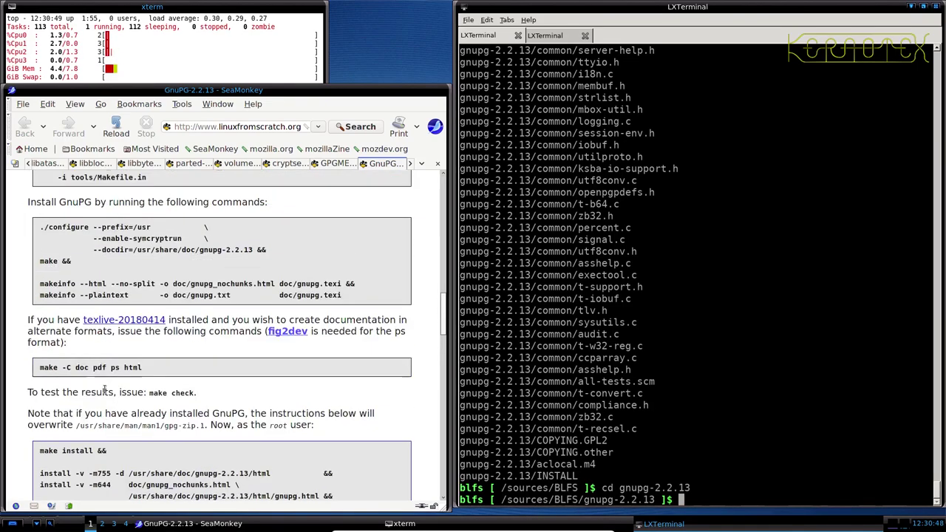
scroll(111, 355, down, 10)
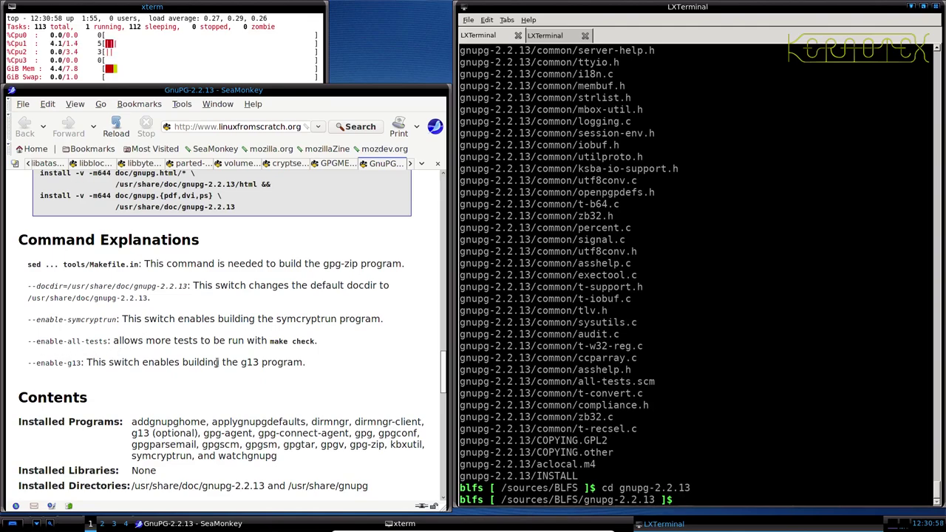
scroll(216, 363, up, 10)
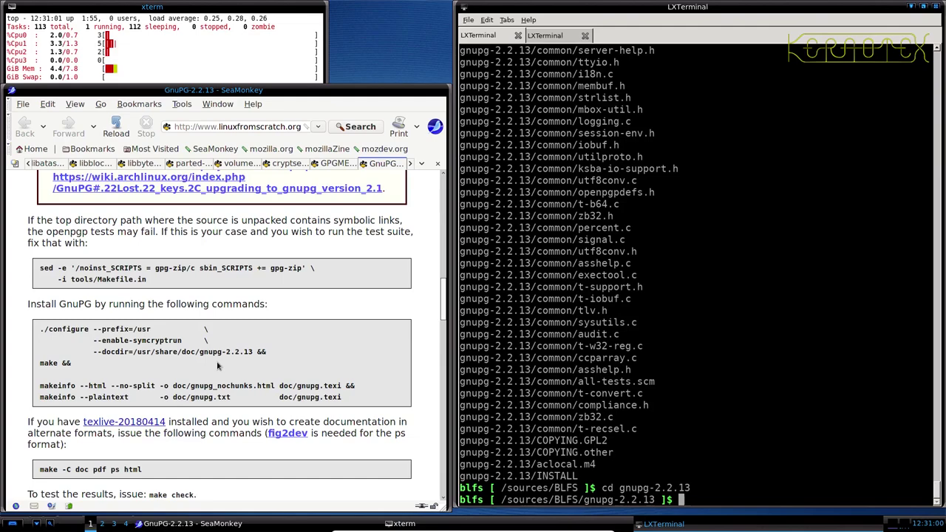
scroll(217, 362, up, 4)
scroll(216, 362, down, 4)
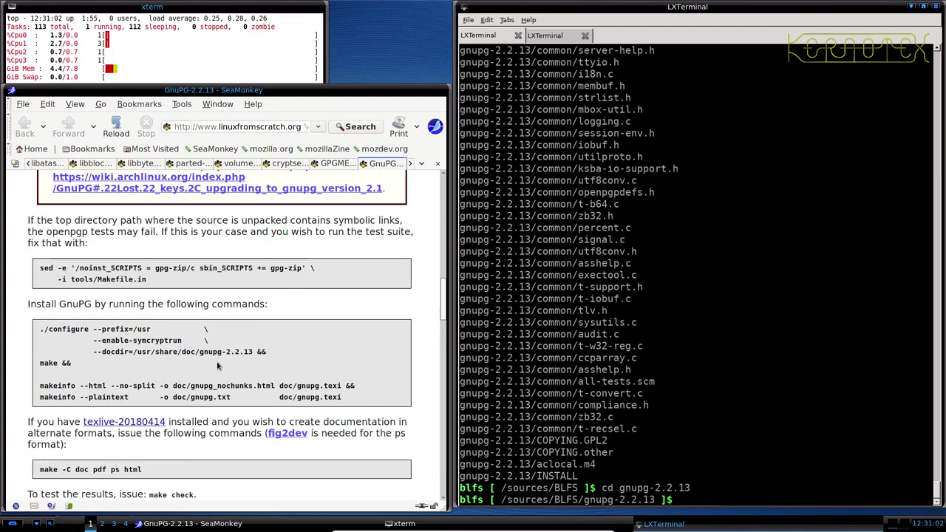
Run the GnuPG ./configure command with --enable-g13 added
drag(41, 331, 244, 352)
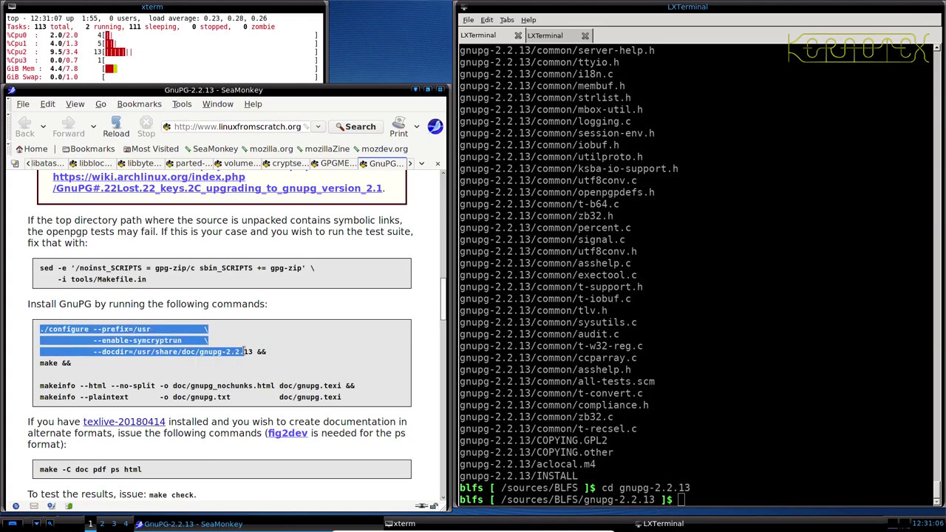
middle_click(600, 345)
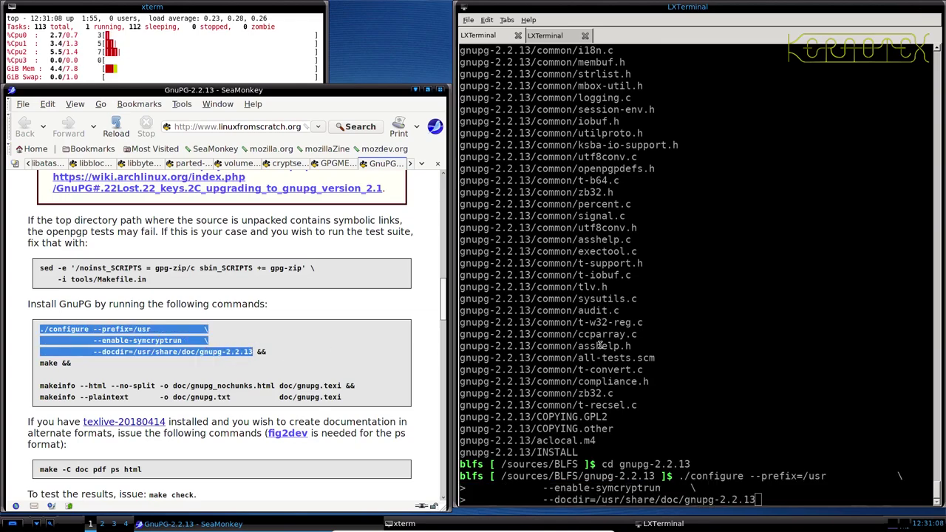
scroll(169, 402, down, 10)
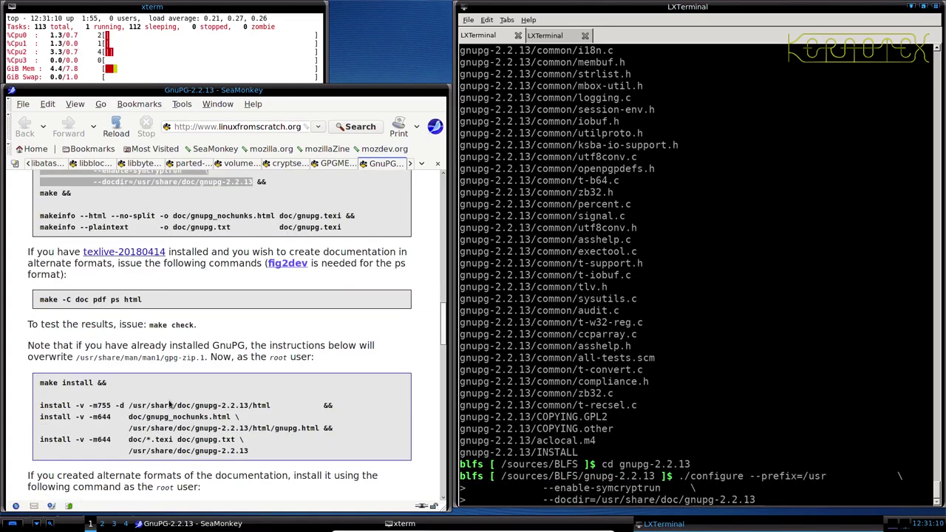
drag(28, 397, 77, 396)
middle_click(579, 357)
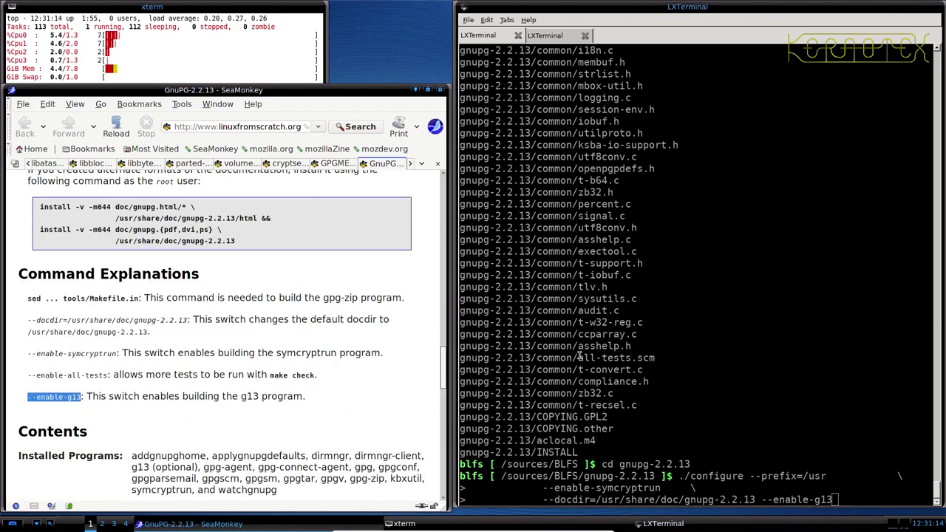
click(791, 323)
key(Return)
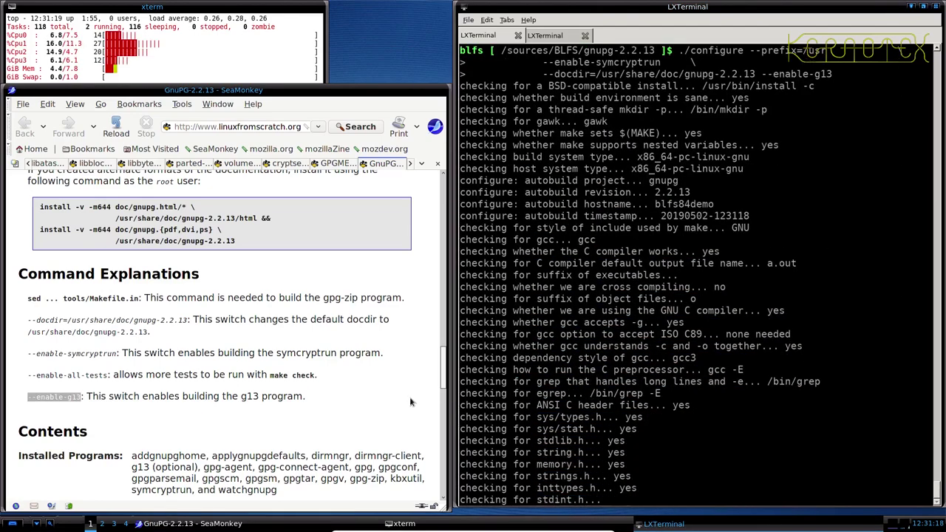
Review the configure summary showing G13: yes and LDAP support: no
scroll(316, 406, up, 3)
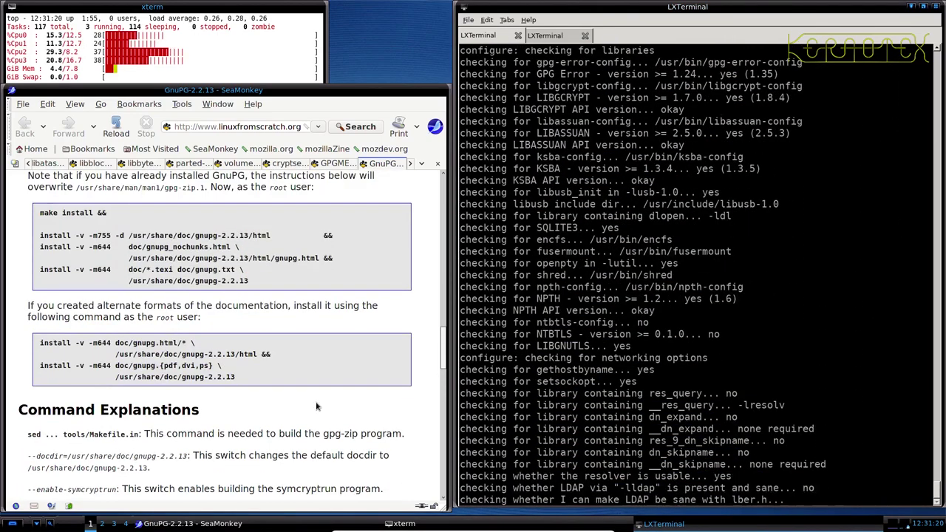
scroll(316, 406, up, 7)
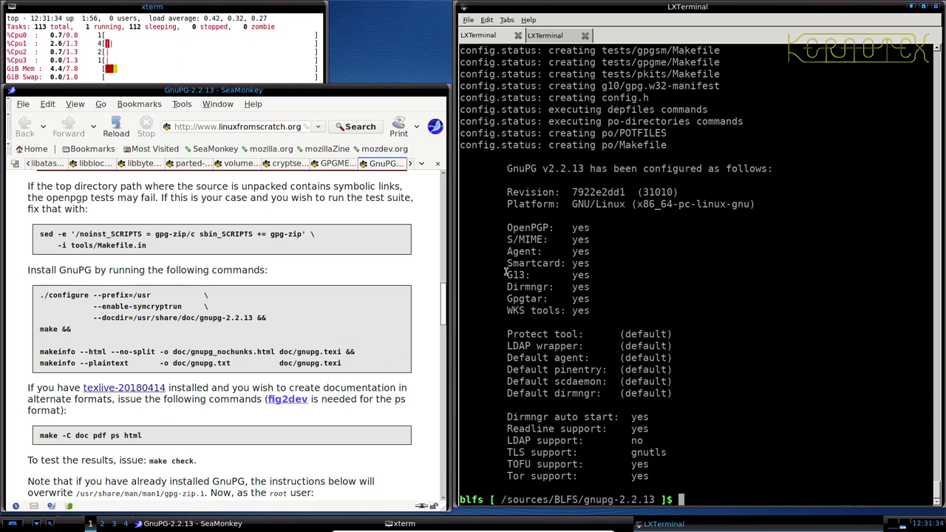
drag(507, 272, 591, 274)
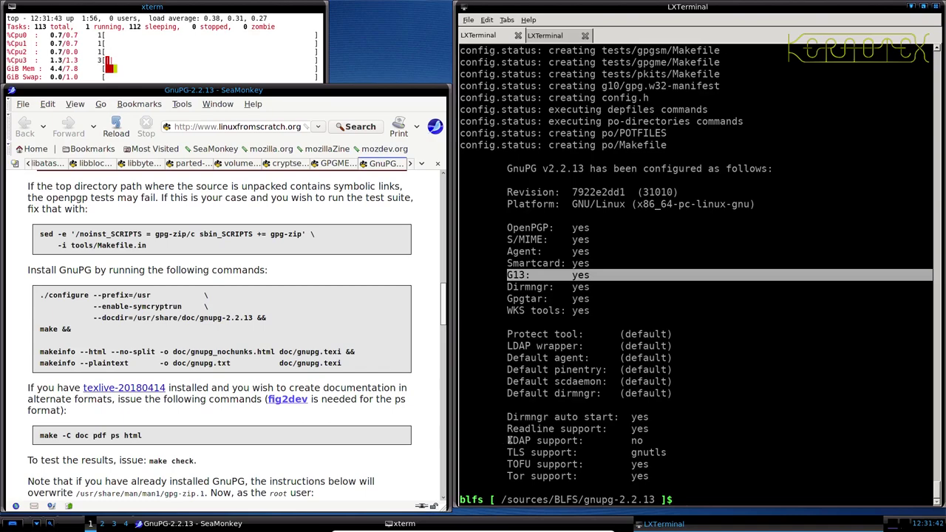
drag(508, 440, 643, 440)
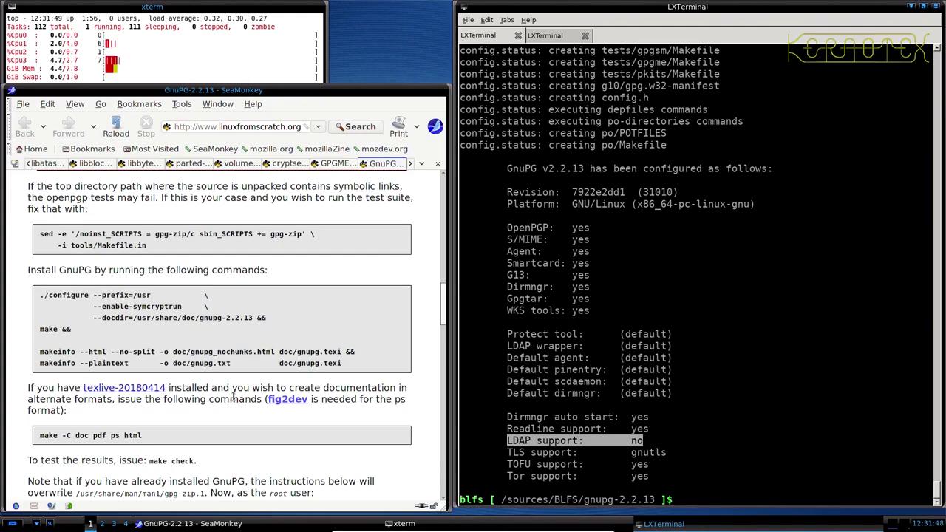
drag(41, 329, 346, 370)
key(ctrl+c)
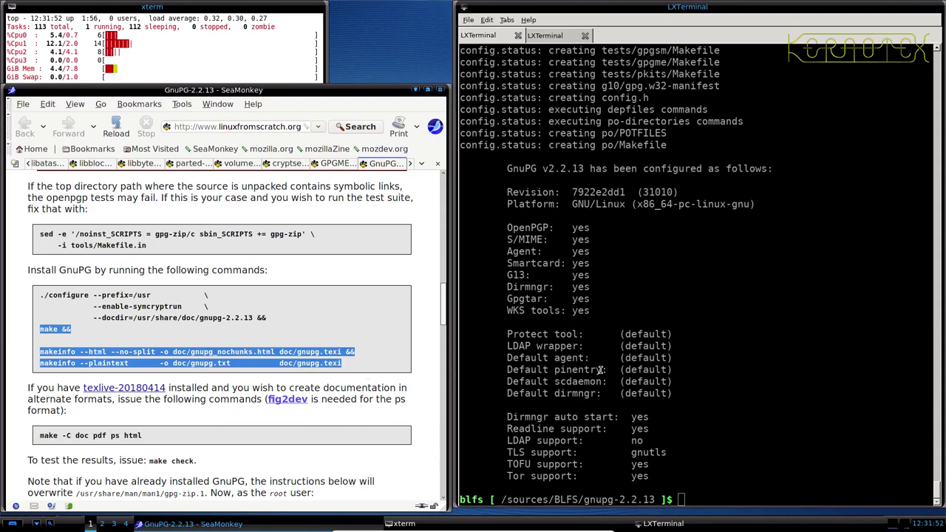
Run the pasted make && makeinfo commands to compile GnuPG 2.2.13 and build its docs
click(602, 370)
middle_click(601, 370)
key(Return)
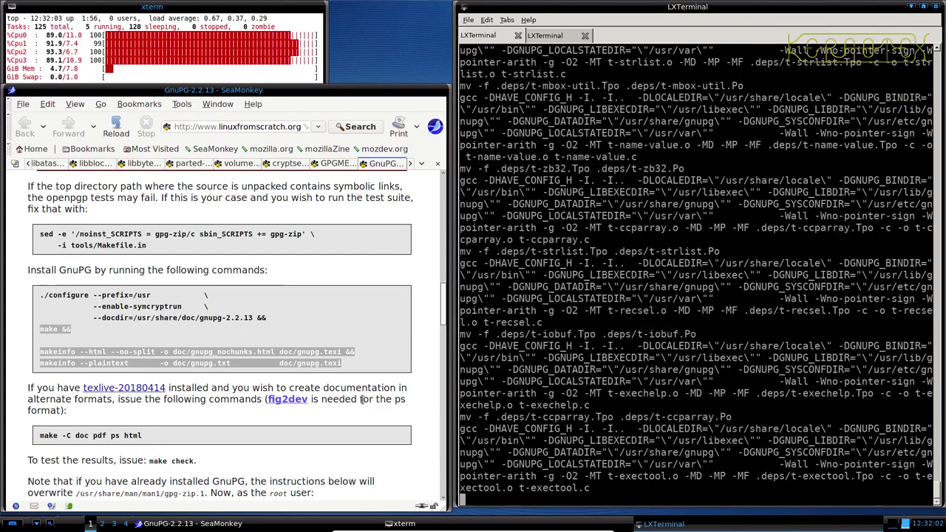
scroll(362, 399, down, 3)
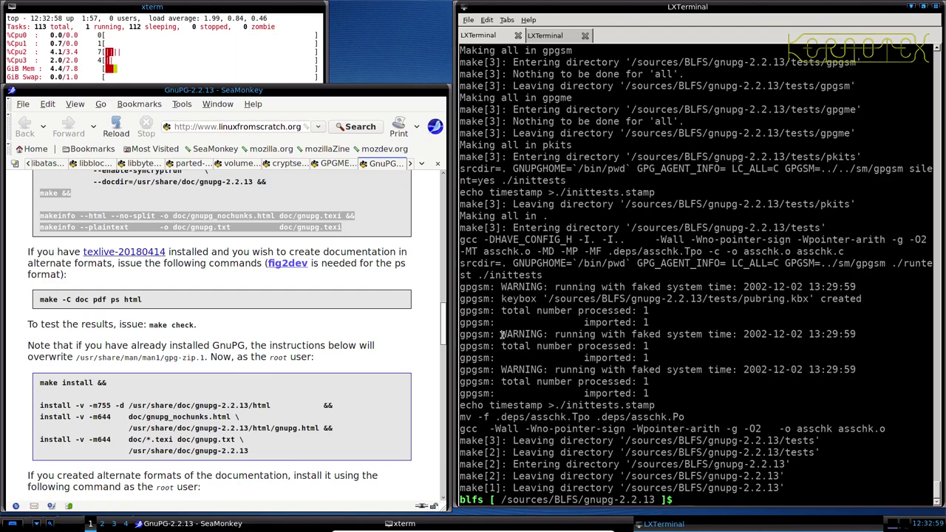
Highlight the faked system time warning and print the real date, Thu 2 May 12:33:04 BST 2019
drag(501, 335, 772, 334)
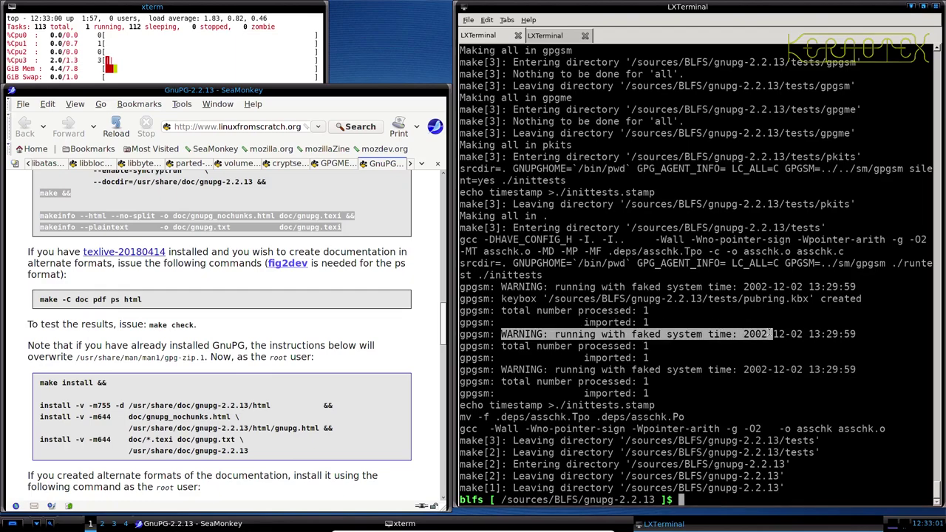
text(date)
key(Return)
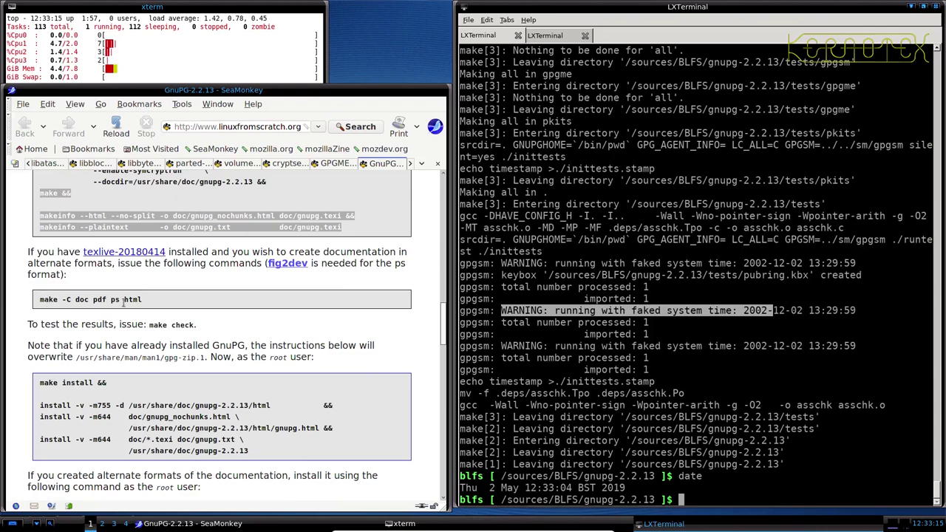
scroll(109, 335, down, 3)
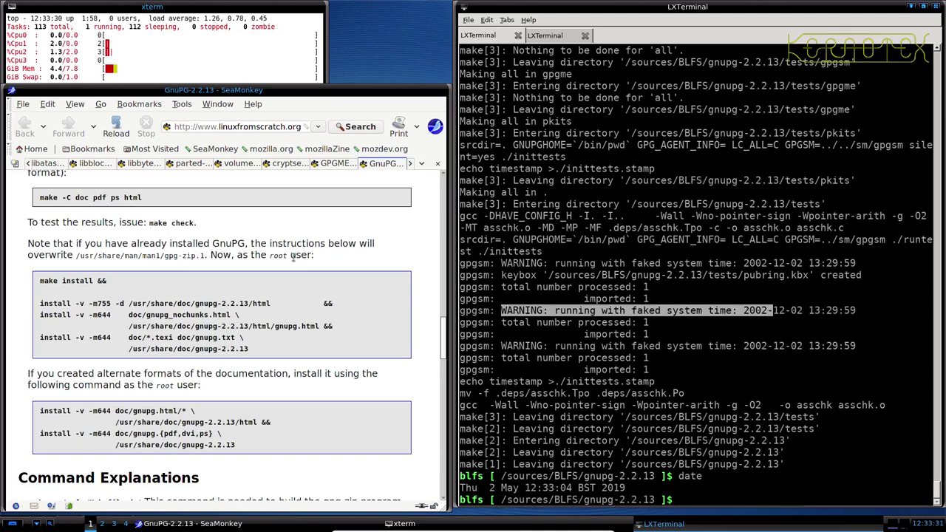
In a sudo -E su root shell, run make install and copy docs to /usr/share/doc/gnupg-2.2.13
click(526, 294)
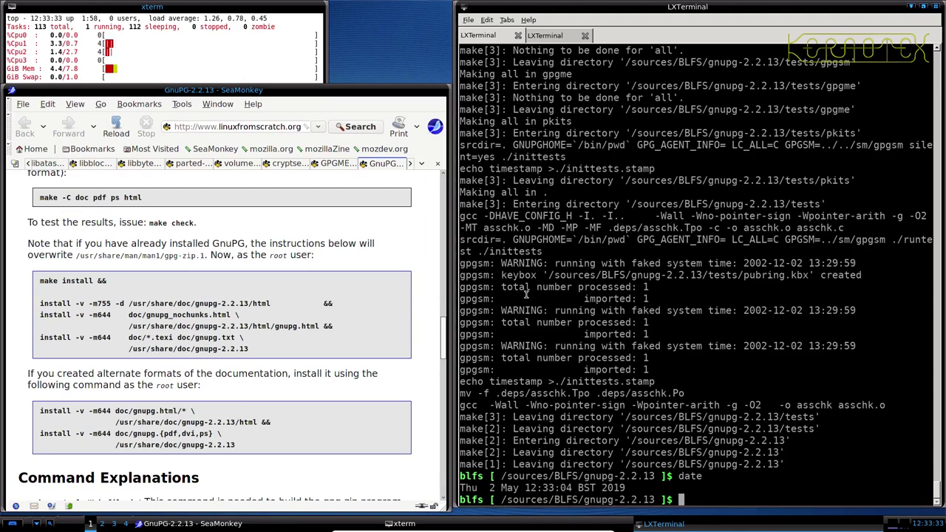
text(sudo -E su)
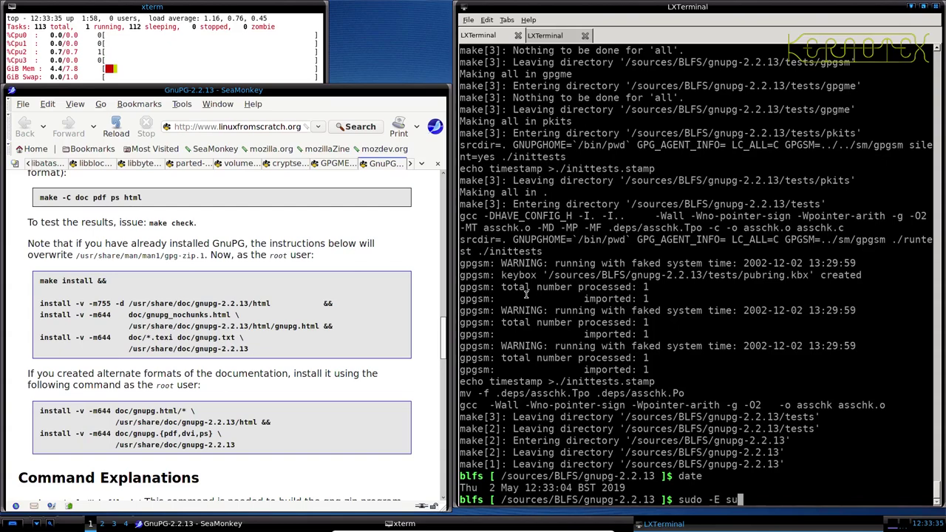
key(Return)
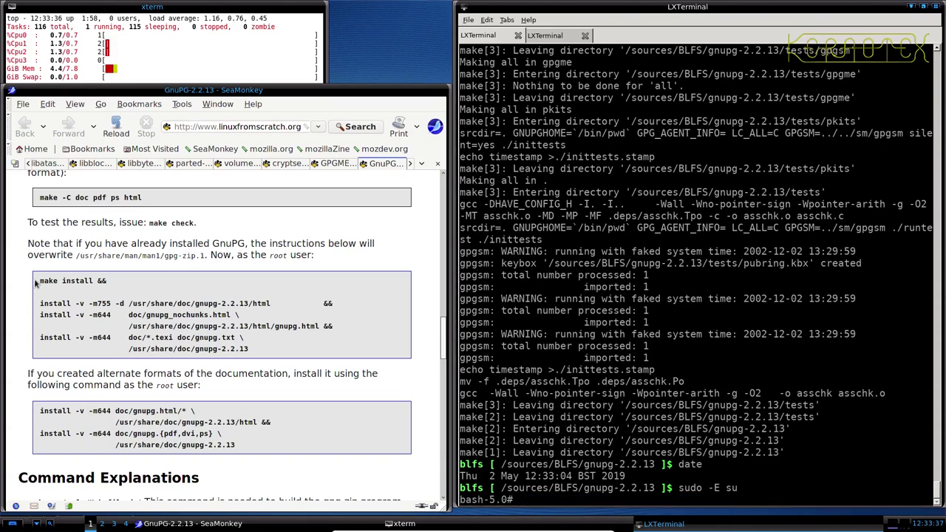
drag(38, 280, 262, 352)
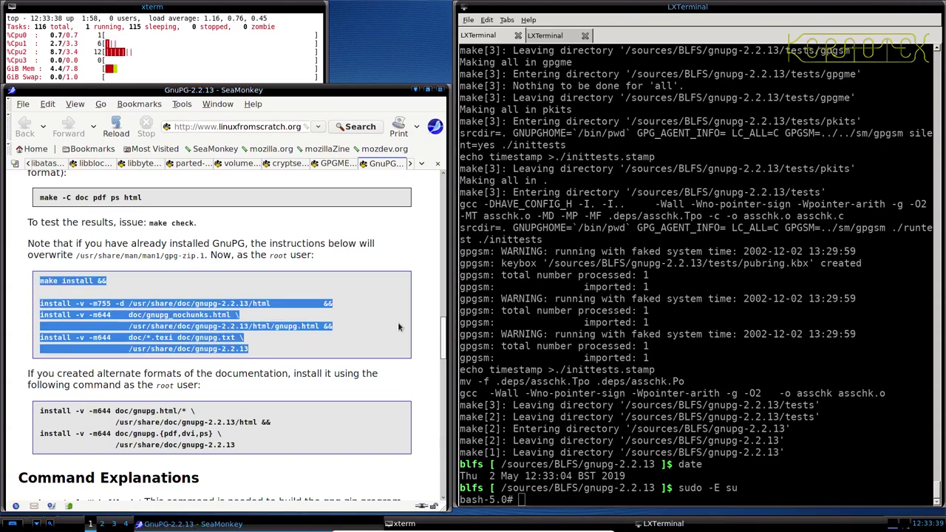
middle_click(552, 313)
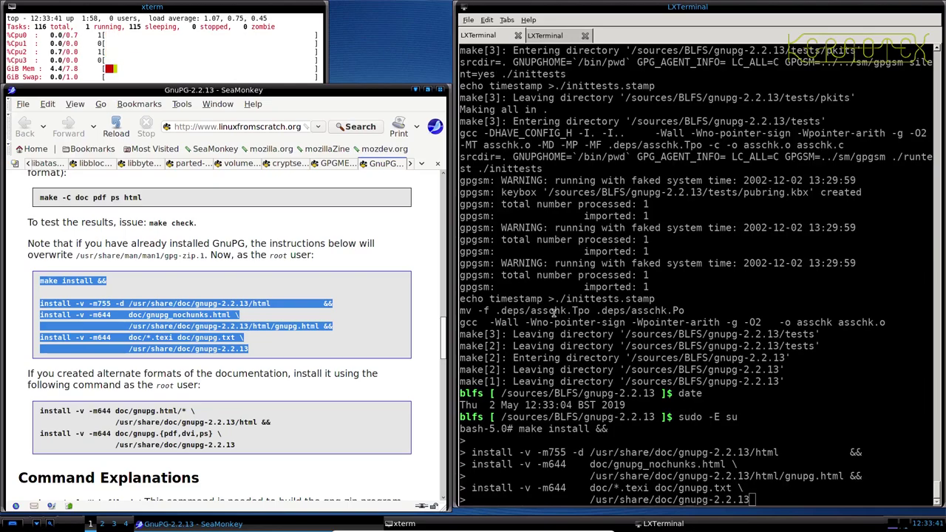
click(551, 314)
key(Return)
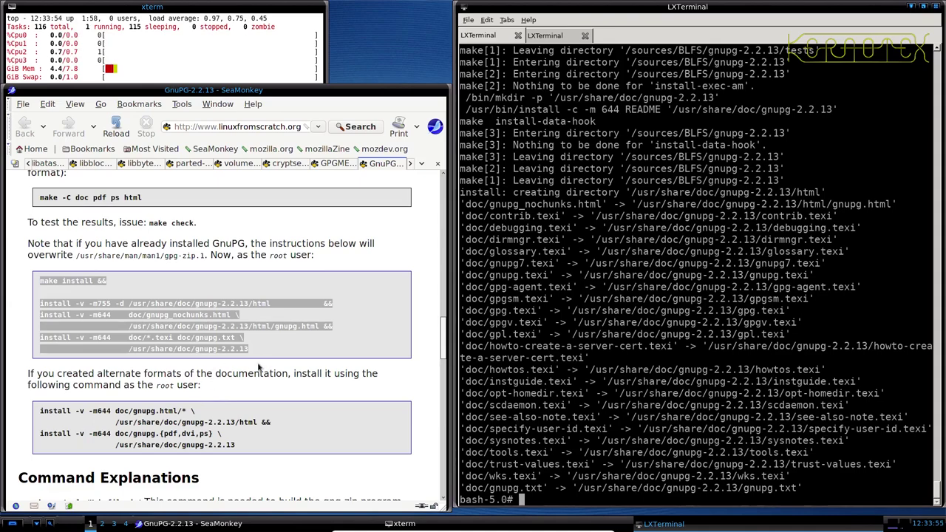
scroll(303, 390, down, 3)
scroll(303, 391, down, 9)
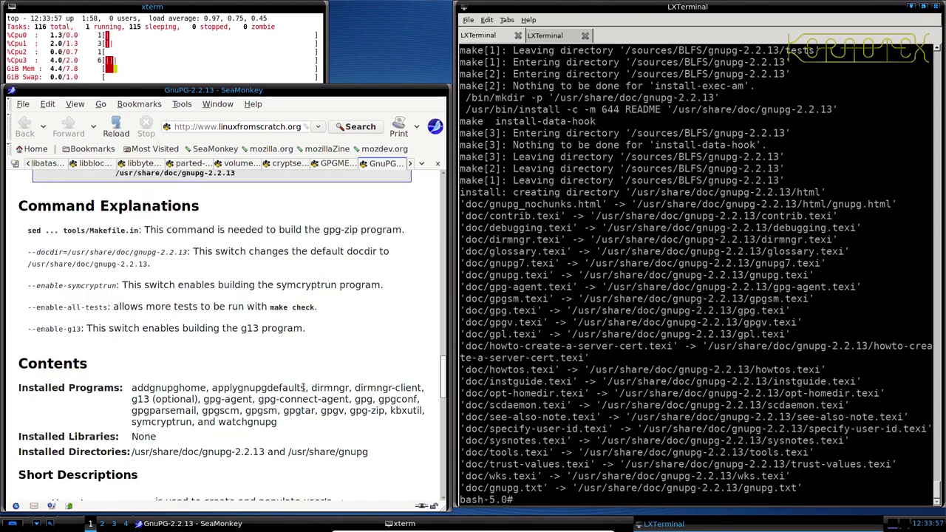
Exit the root shell and delete the gnupg-2.2.13 build directory from the sources folder
key(ctrl+d)
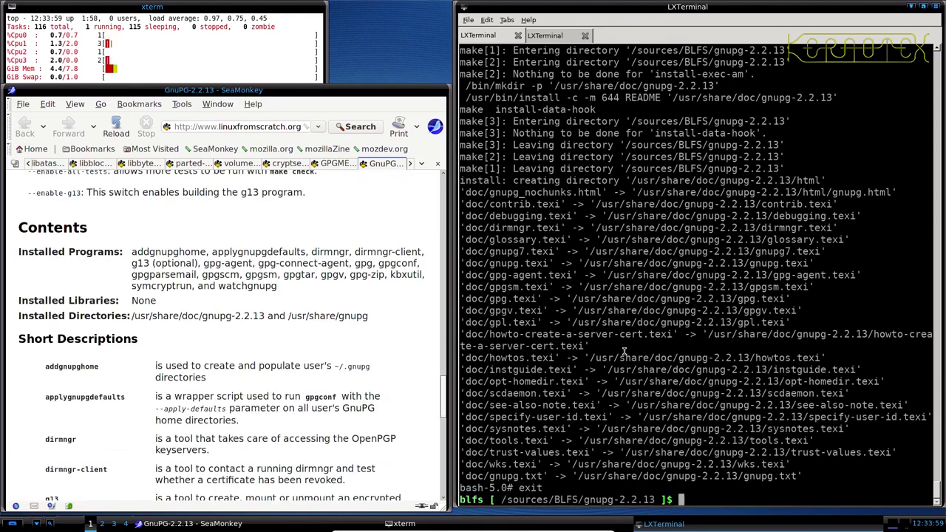
text(cd ..)
key(Return)
text(rm -Rf)
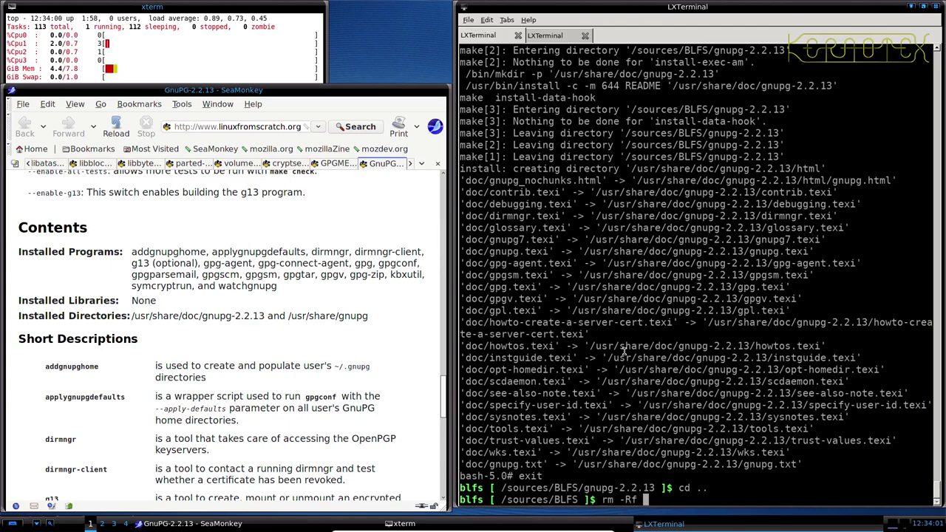
text( gnupg)
key(Tab)
key(Return)
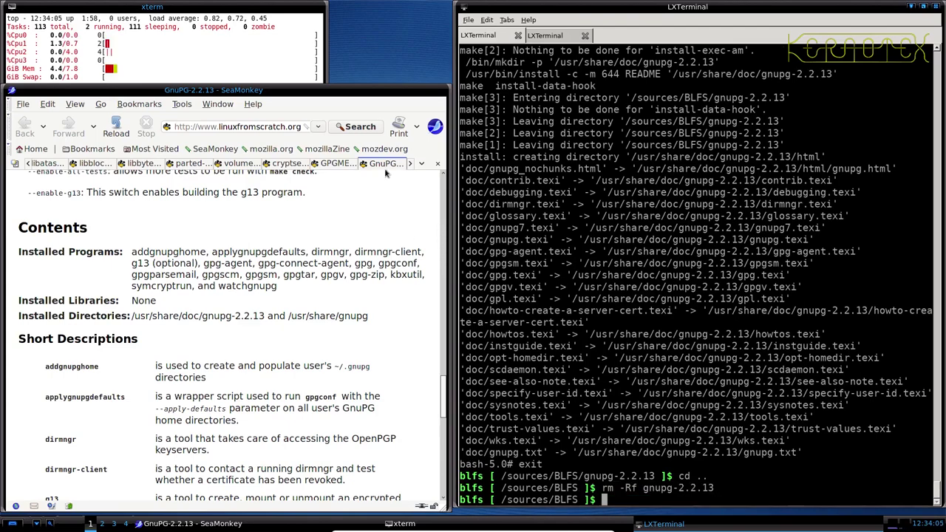
Close the GnuPG page and download the gpgme-1.12.0 tarball with wget
click(437, 165)
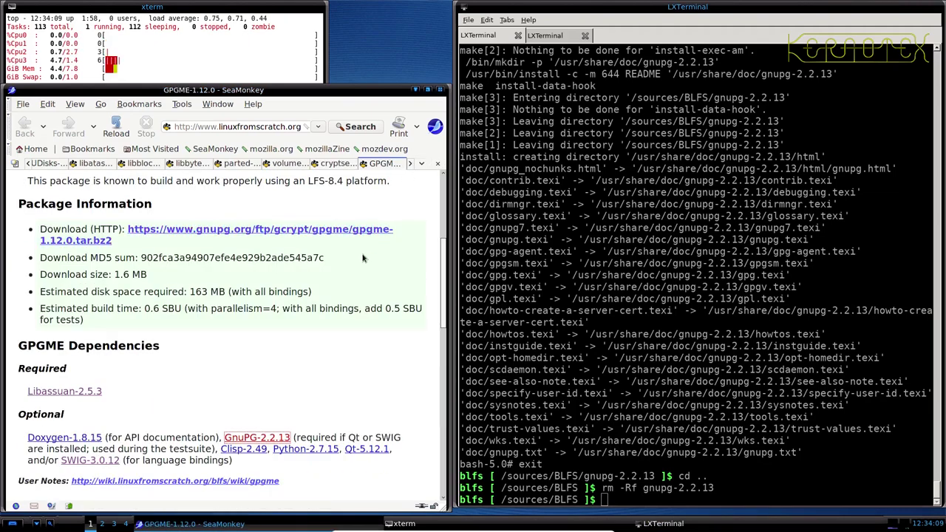
scroll(362, 258, up, 3)
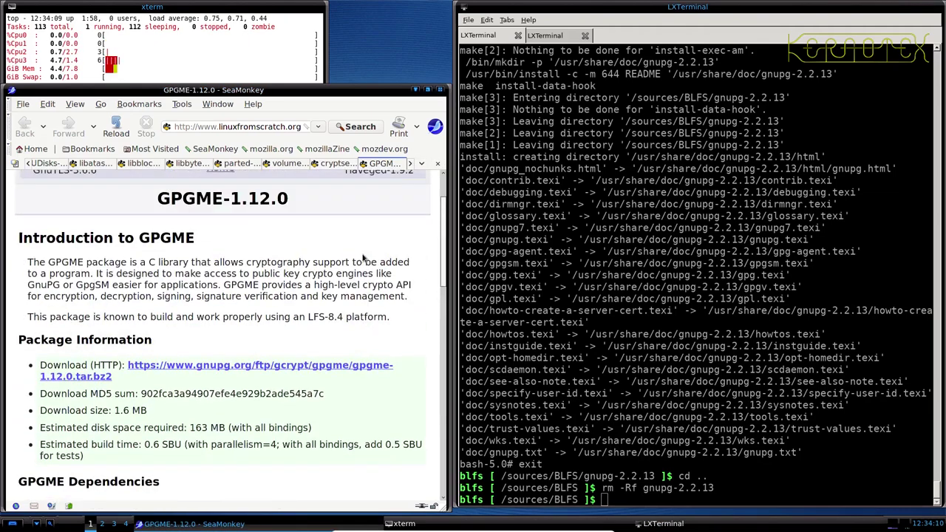
right_click(284, 365)
click(309, 451)
click(595, 419)
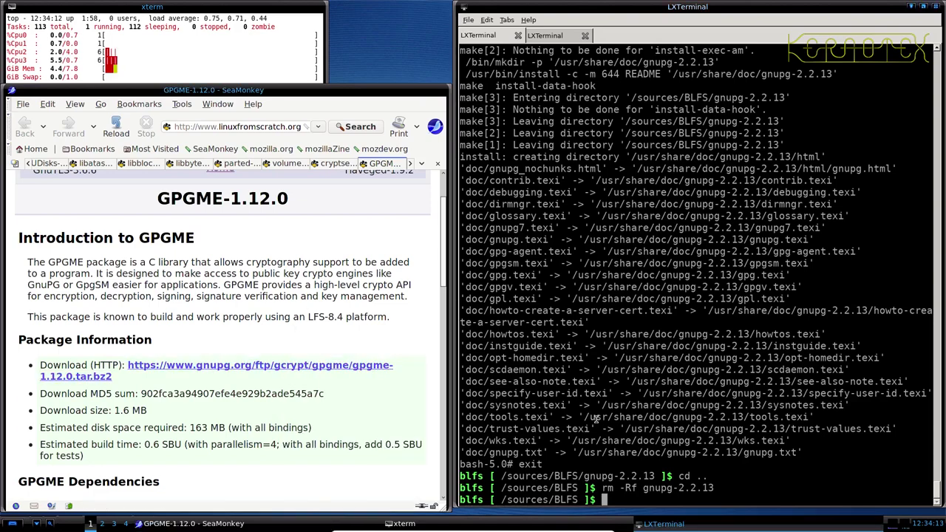
text(wget)
key(ctrl+shift+v)
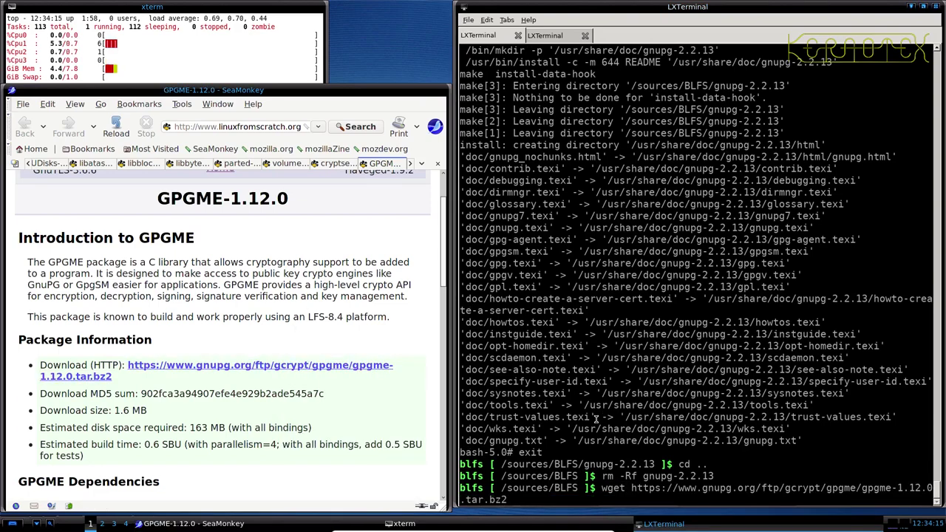
key(Return)
Extract the gpgme-1.12.0 tarball and enter the gpgme-1.12.0 source directory
scroll(362, 448, down, 6)
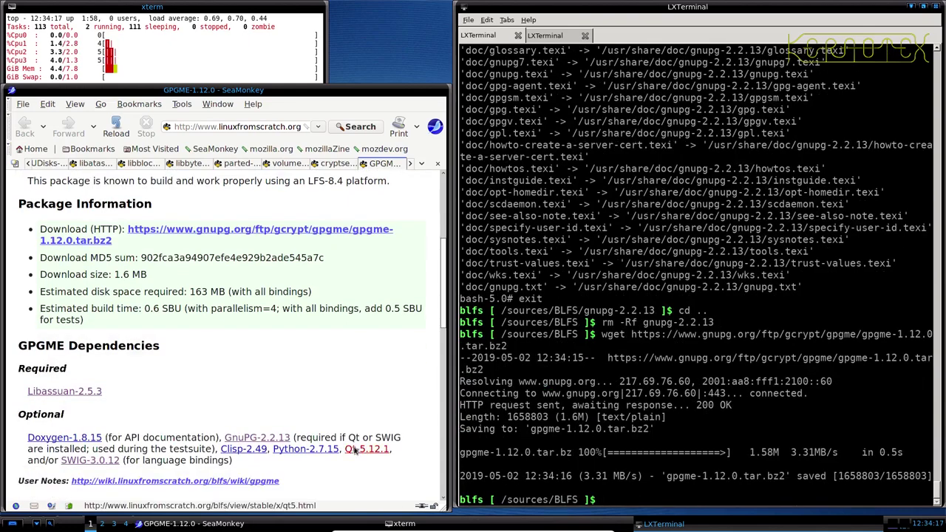
scroll(355, 451, down, 2)
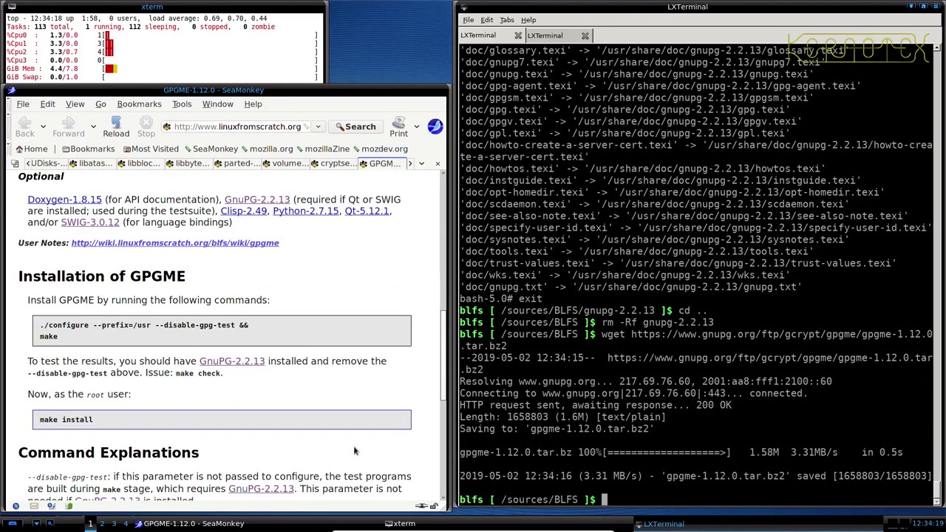
text(tar -xvf gpg)
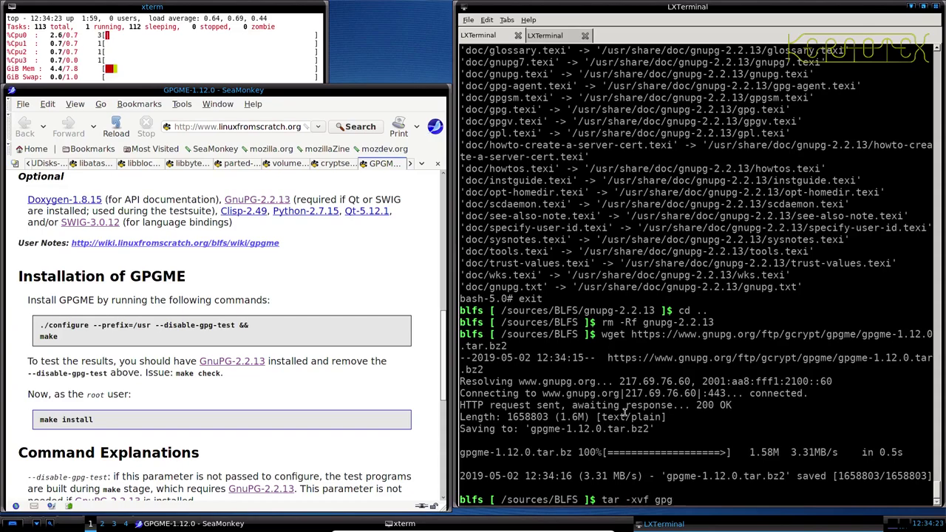
key(Tab)
key(Return)
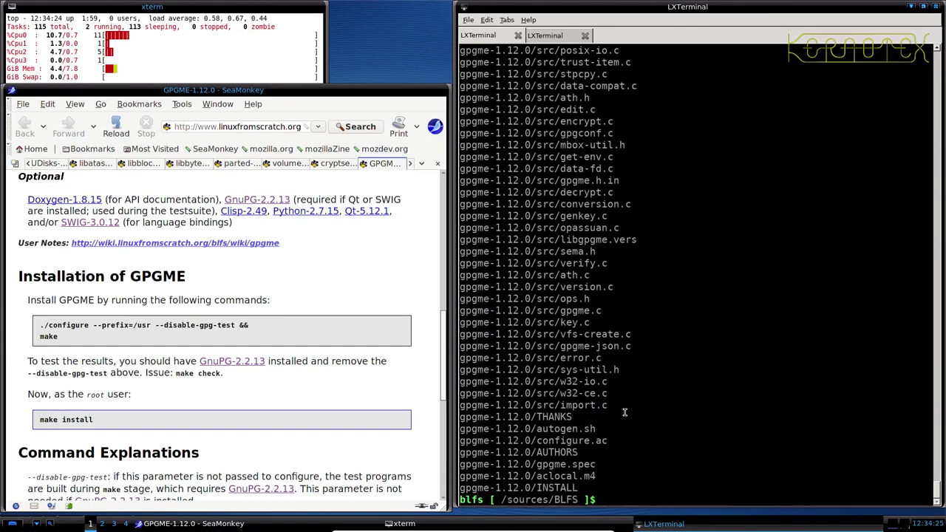
text(cd gpgme)
key(Tab)
key(Return)
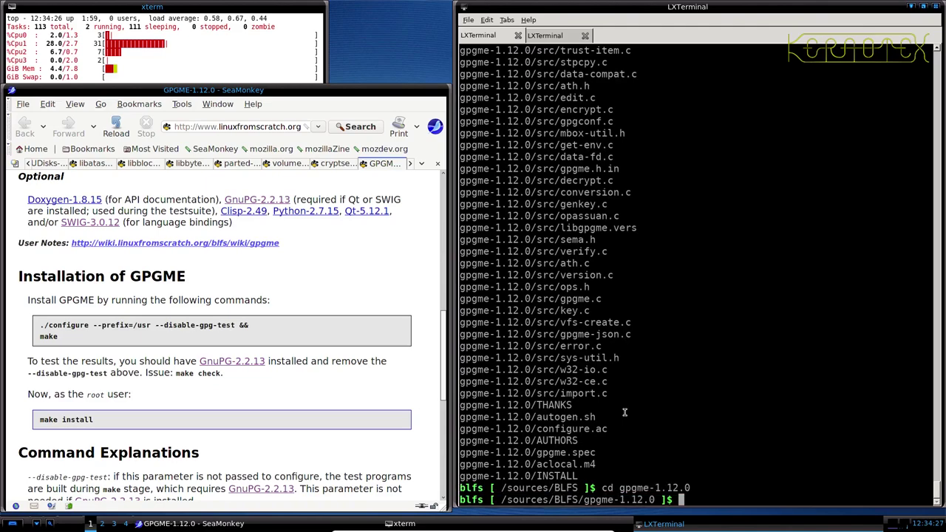
scroll(173, 373, down, 2)
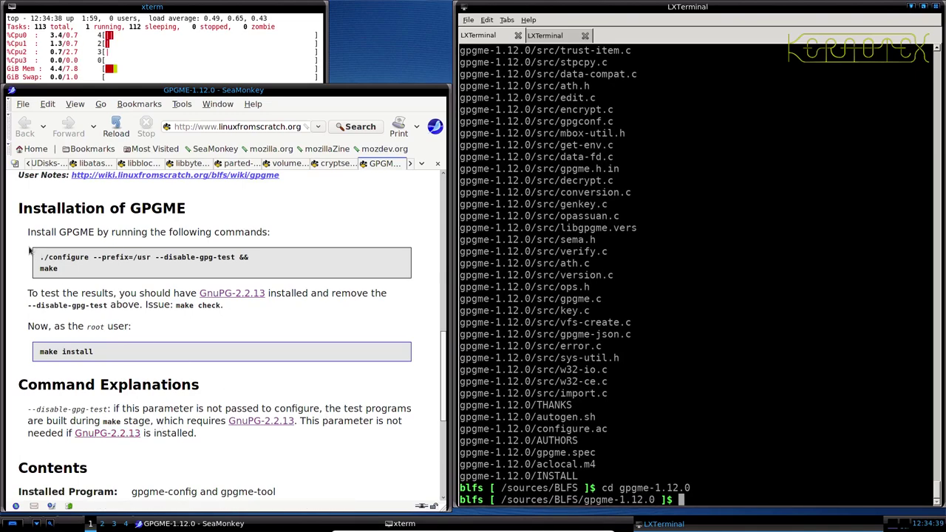
Run the book's GPGME configure && make commands with prefix /usr and GPG tests disabled
drag(31, 250, 71, 273)
middle_click(575, 303)
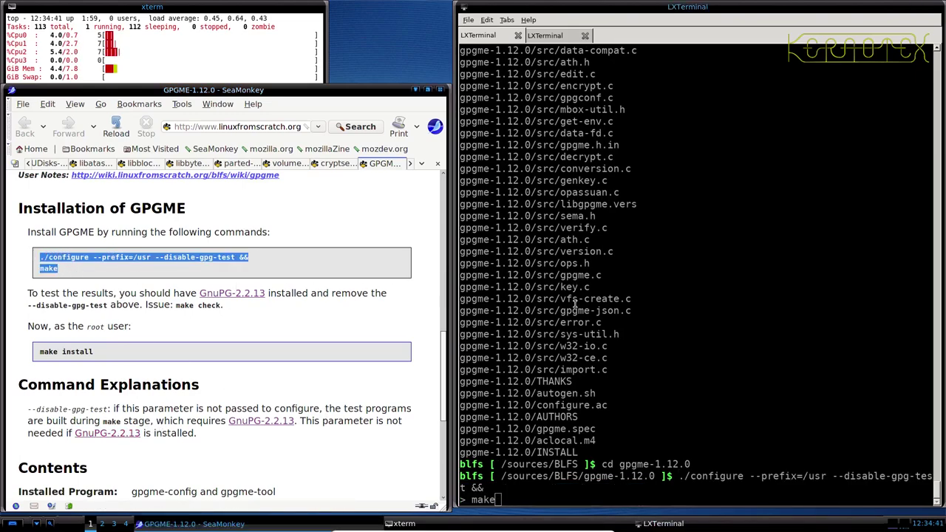
click(575, 303)
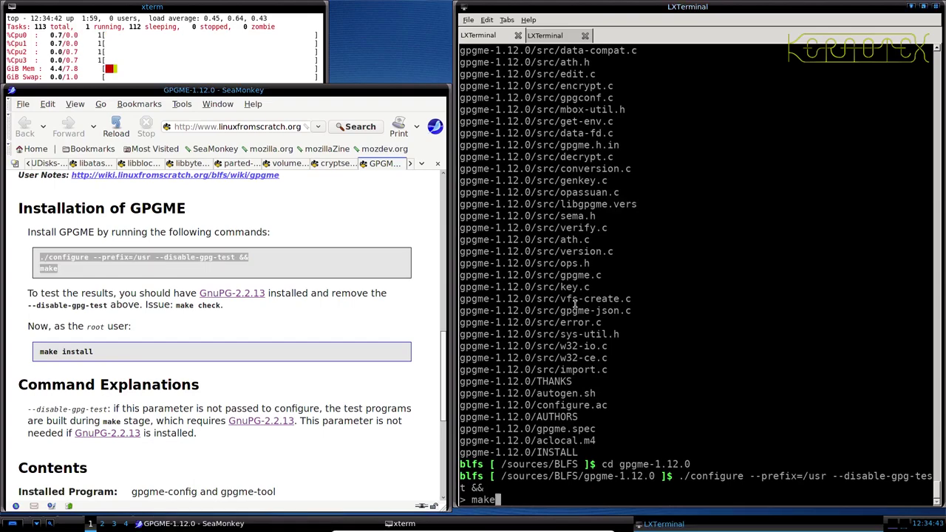
key(Return)
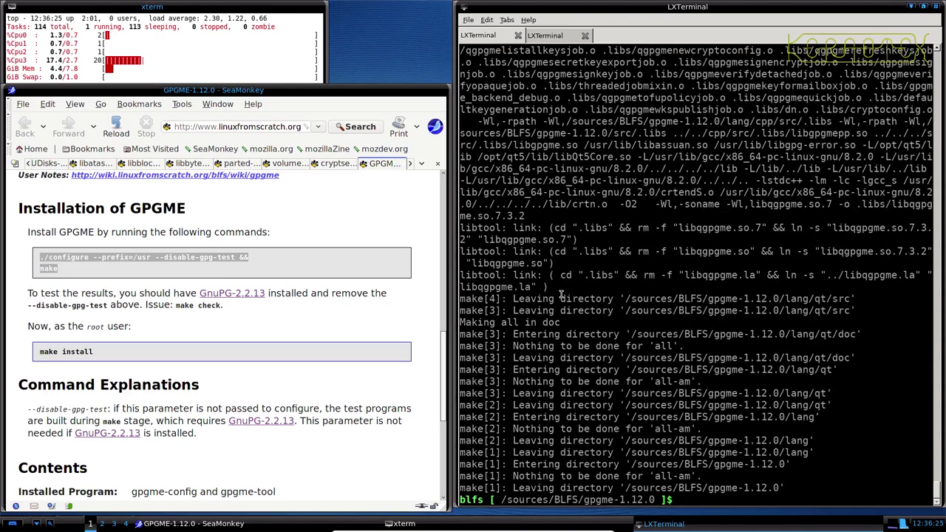
Install GPGME system-wide by recalling sudo -E make install from history
key(ctrl+r)
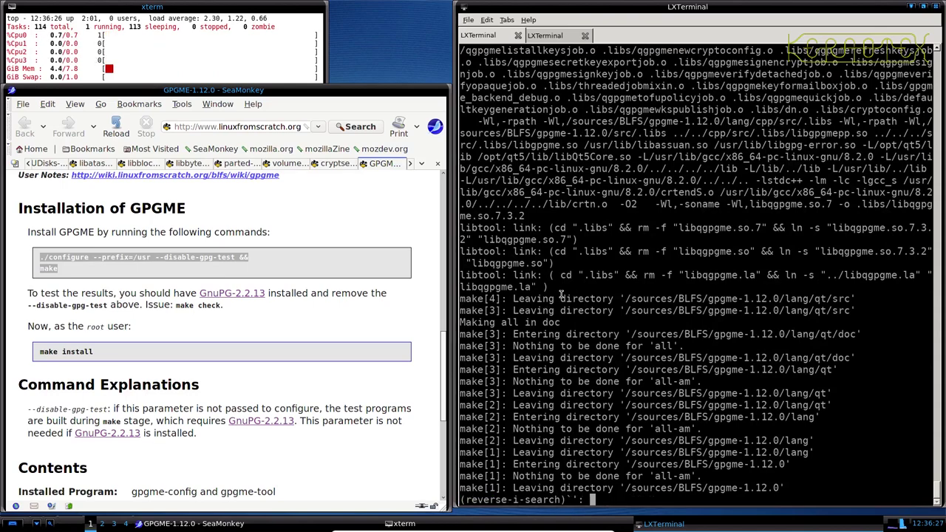
text(install)
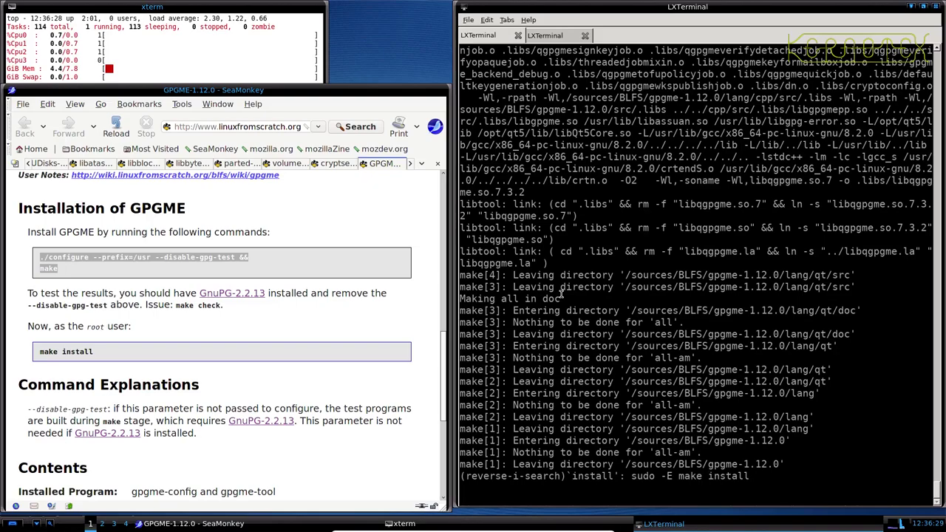
key(Return)
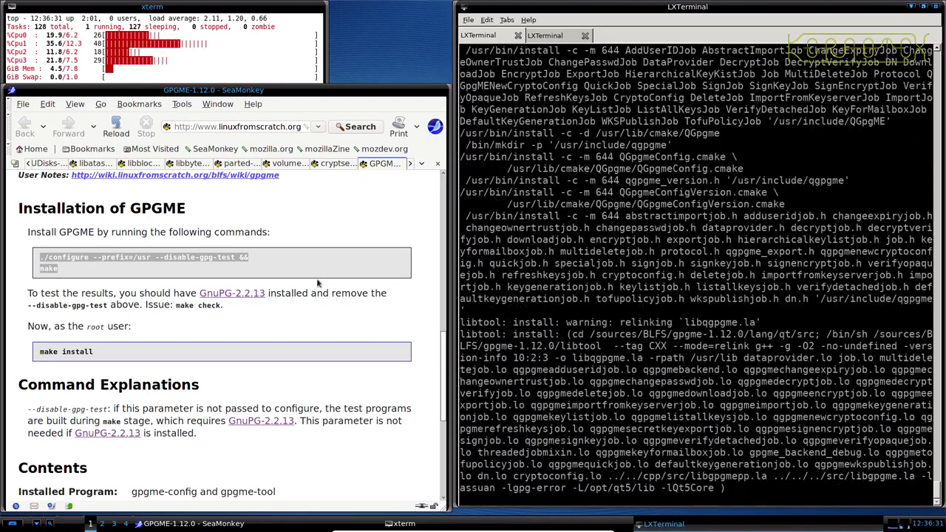
scroll(315, 295, down, 5)
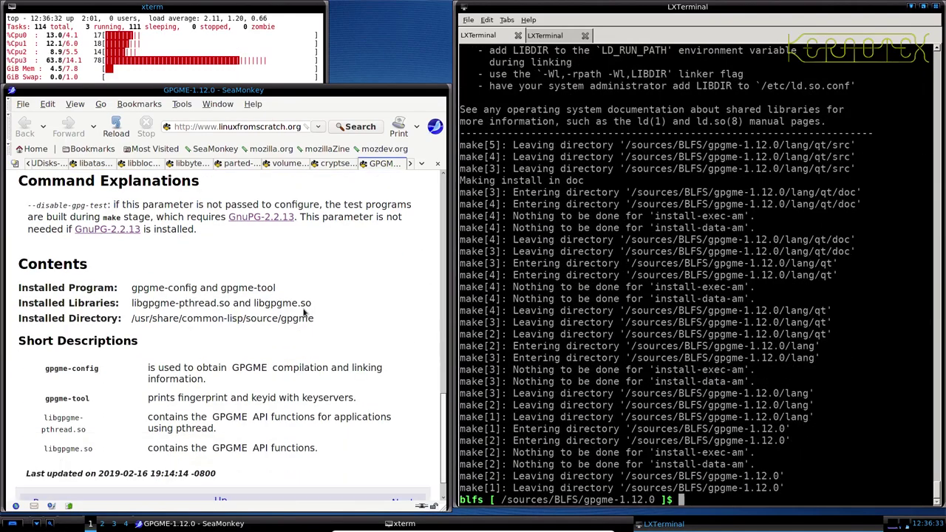
Delete the gpgme-1.12.0 source directory from /sources/BLFS
text(cd ..)
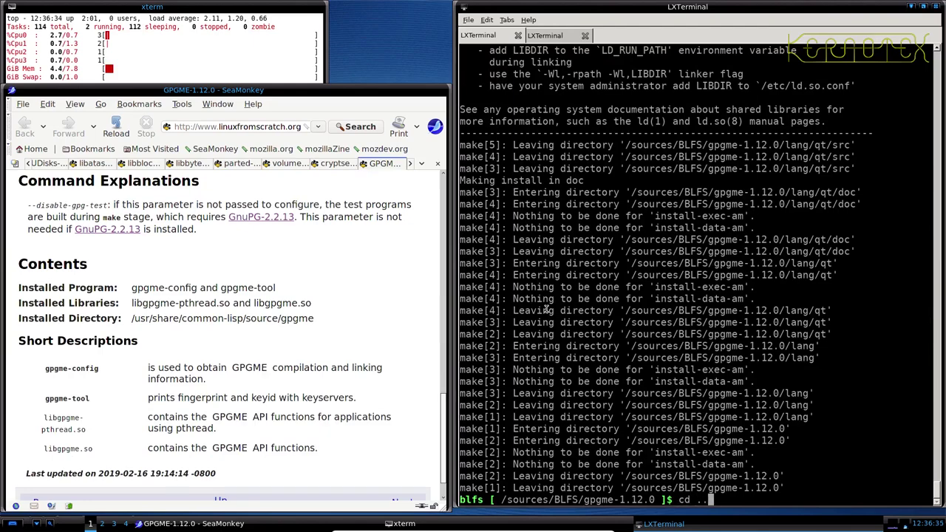
key(Return)
text(rm -Rf gpgme-1.12.0)
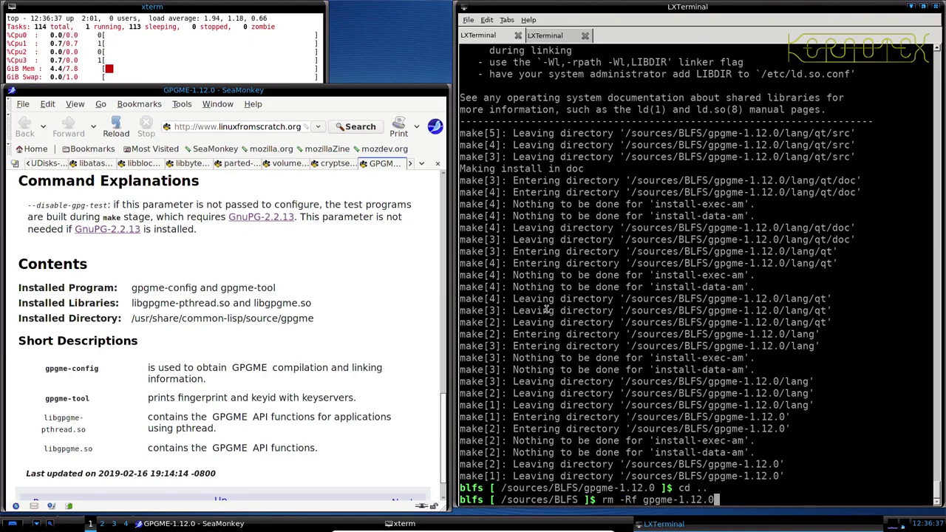
key(Return)
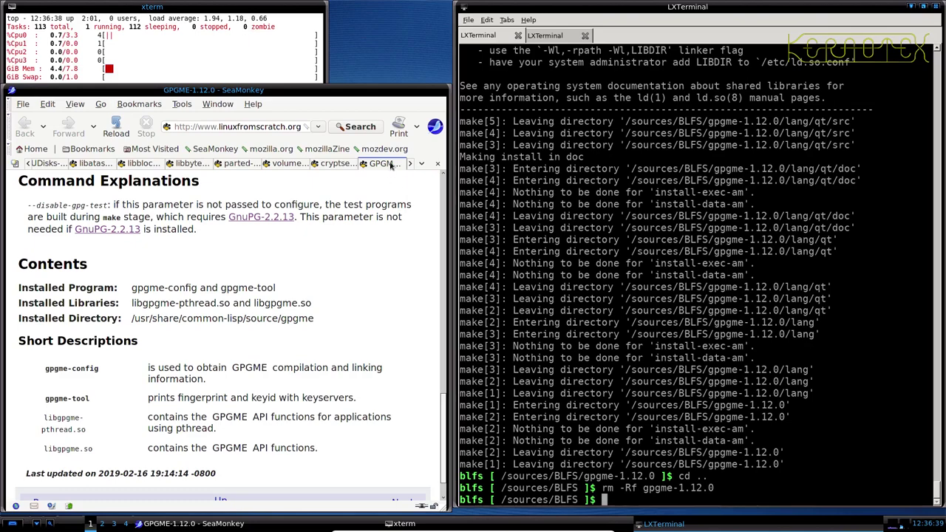
Close the GPGME tab and open cryptsetup's JSON-C dependency page in a new tab
click(437, 164)
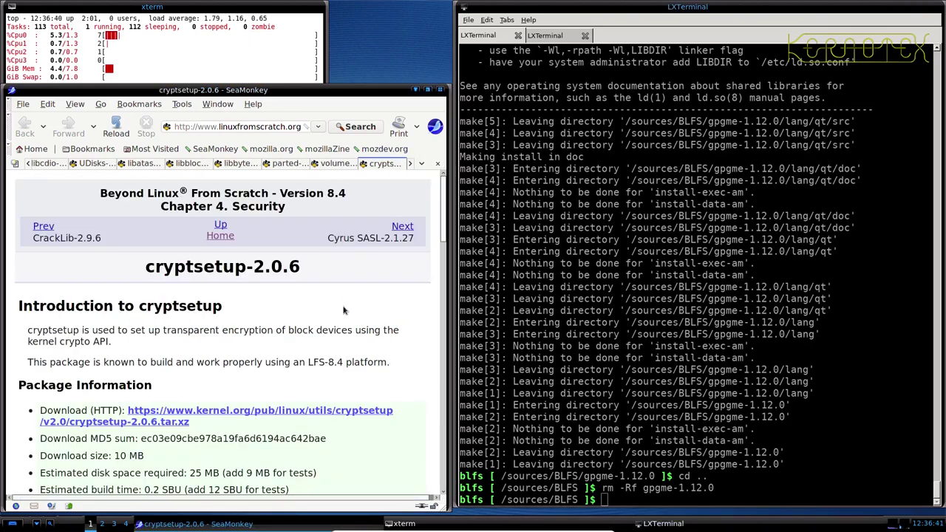
scroll(343, 310, down, 1)
scroll(343, 311, down, 3)
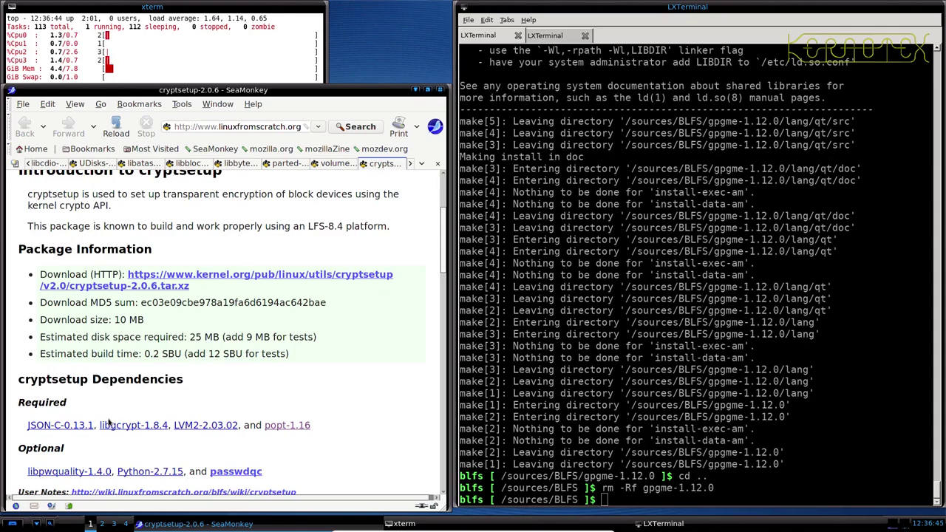
middle_click(72, 434)
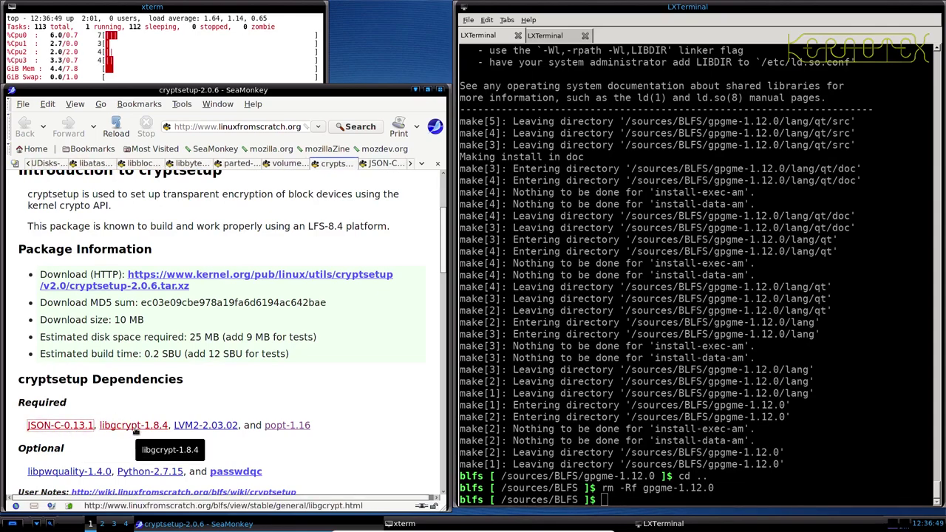
List the libgcrypt-1.8.4 tarball in the terminal with ls libgc
click(580, 392)
text(ls )
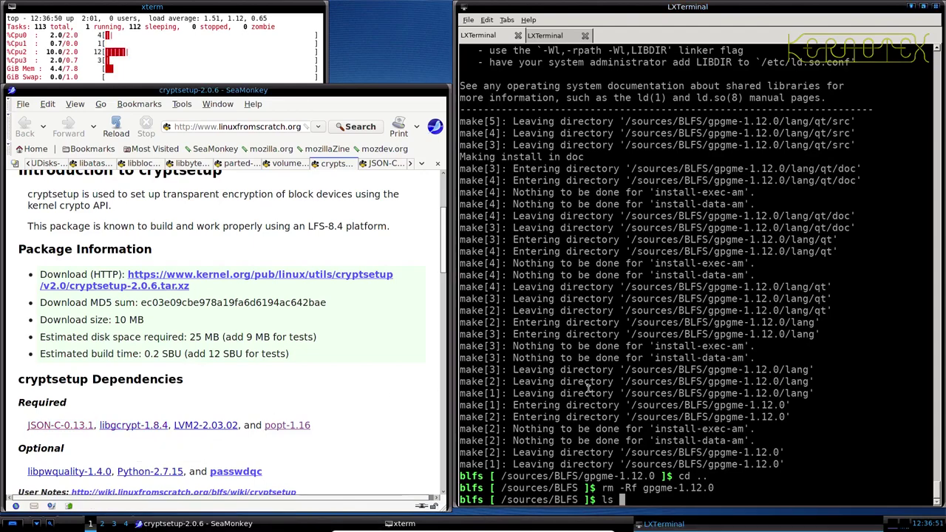
text(libgc)
key(Tab)
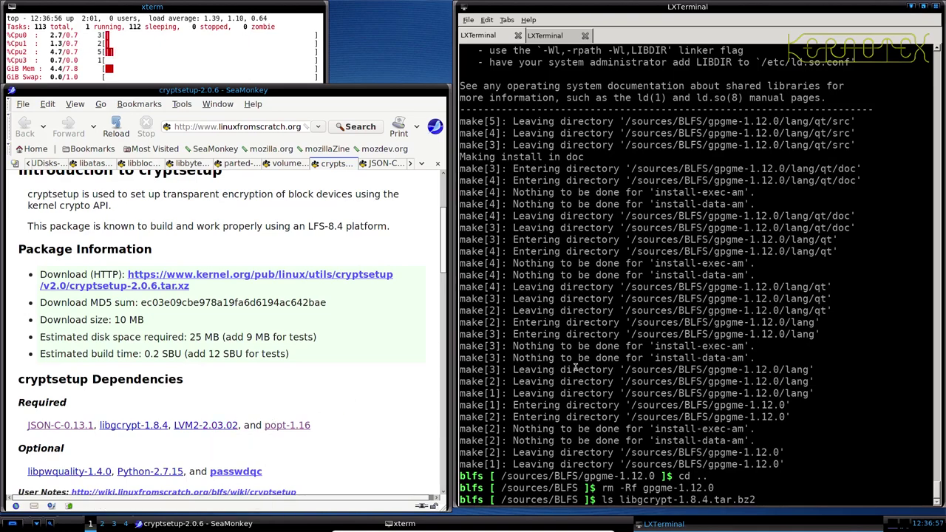
text(LVM)
Open the LVM2-2.03.02 and libpwquality-1.4.0 dependency pages in new tabs
middle_click(213, 431)
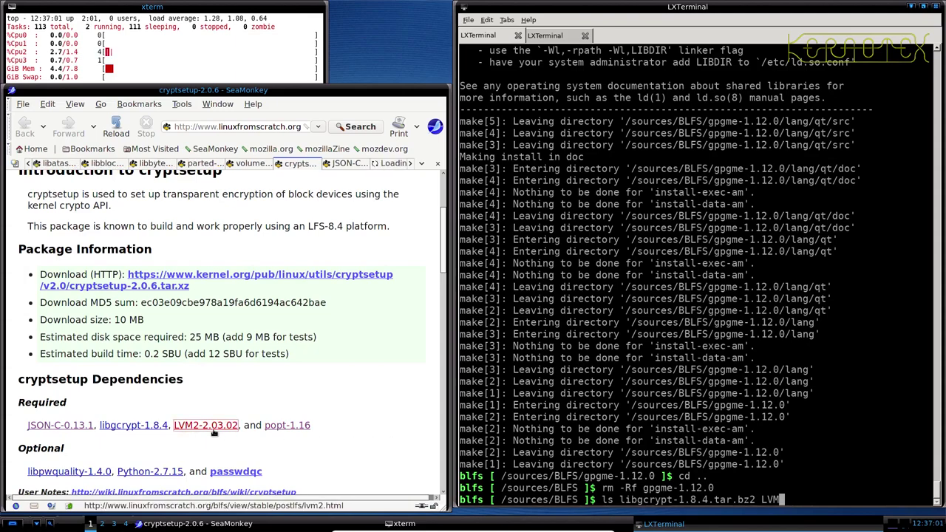
scroll(210, 436, down, 1)
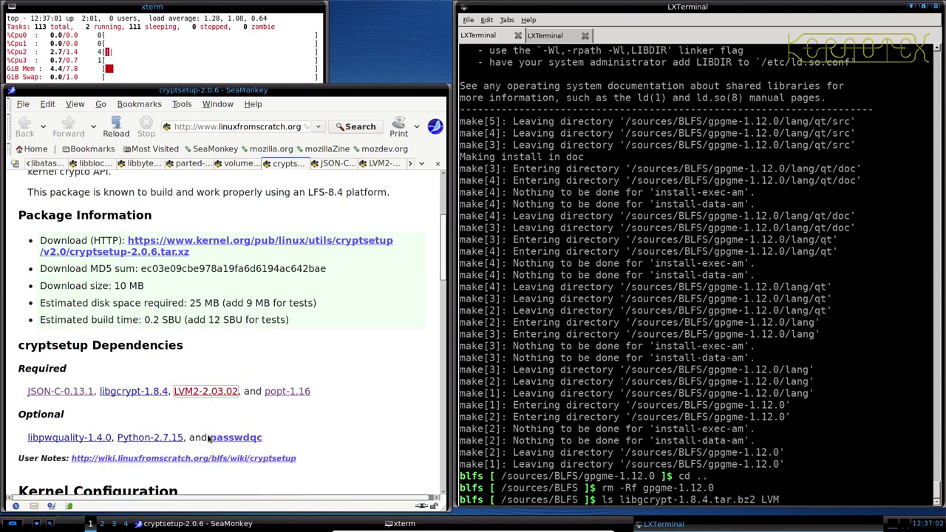
middle_click(74, 438)
scroll(309, 437, down, 2)
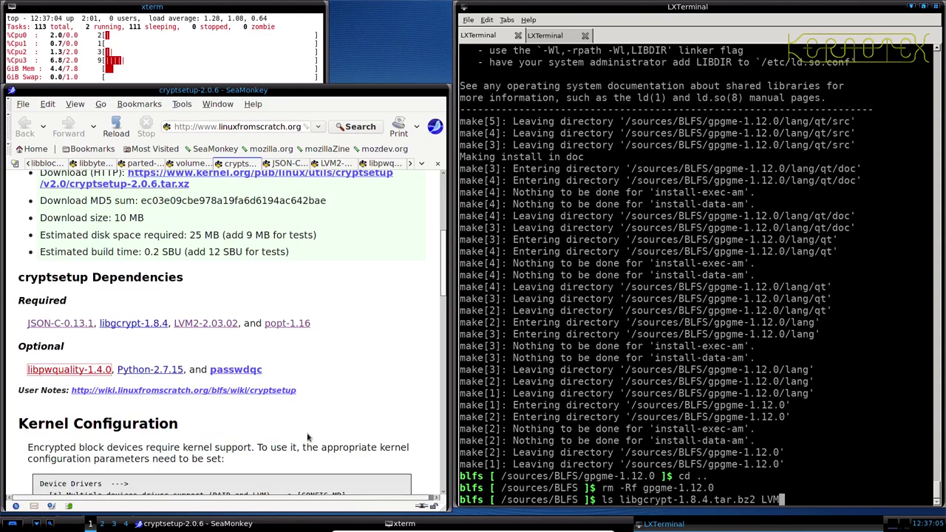
scroll(308, 438, down, 1)
scroll(308, 437, up, 6)
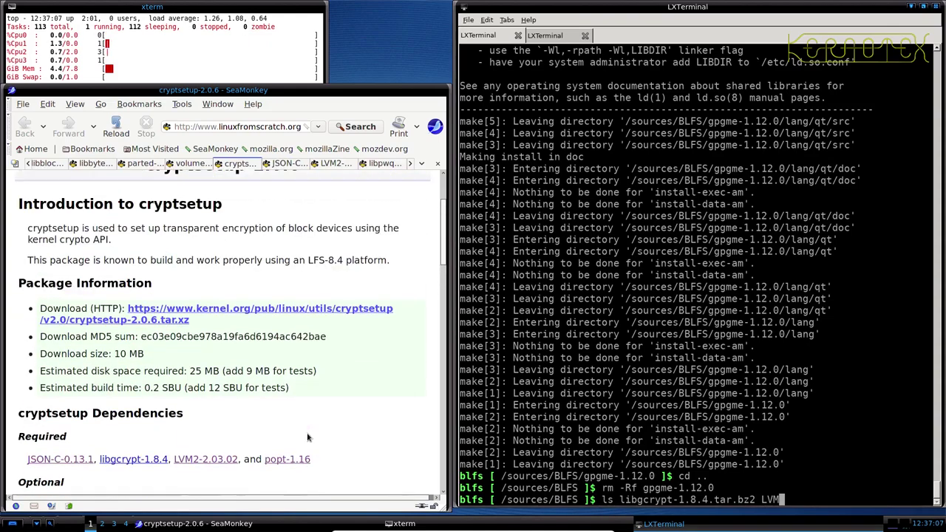
Switch to the libpwquality-1.4.0 tab and cancel the unfinished terminal listing command
click(384, 164)
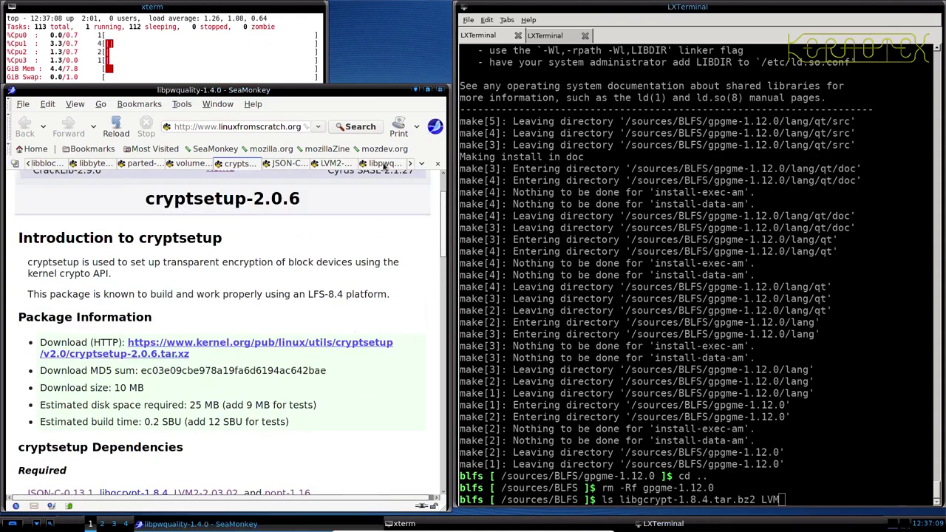
click(629, 351)
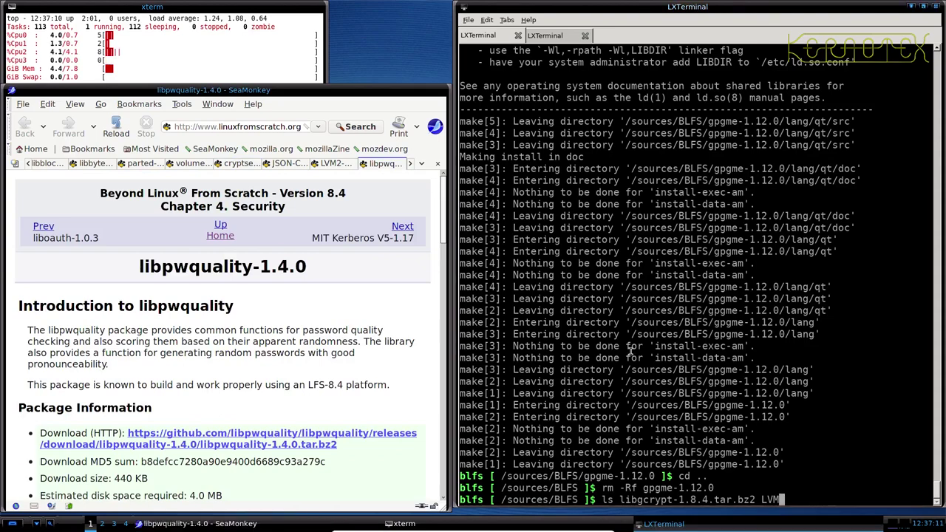
key(ctrl+c)
scroll(412, 382, down, 3)
scroll(412, 382, down, 1)
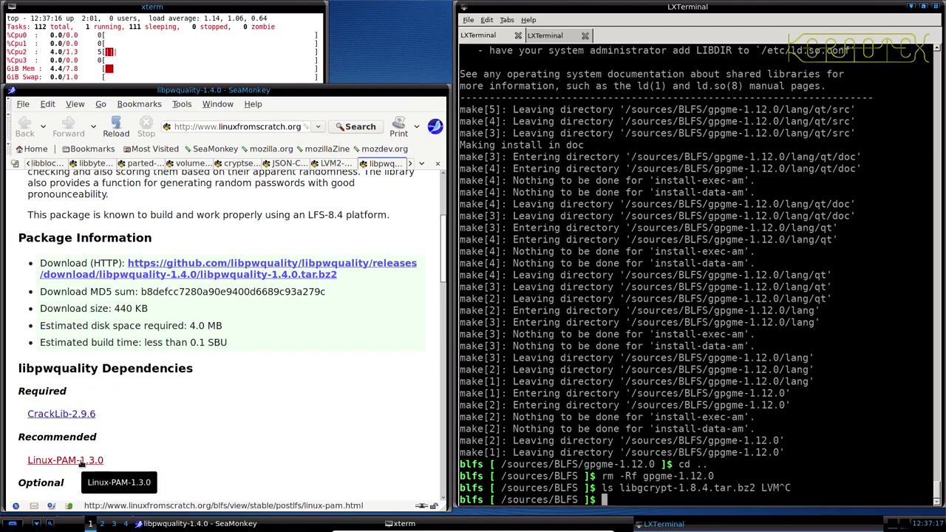
Download the libpwquality-1.4.0 tarball with wget using its copied link
scroll(82, 463, down, 2)
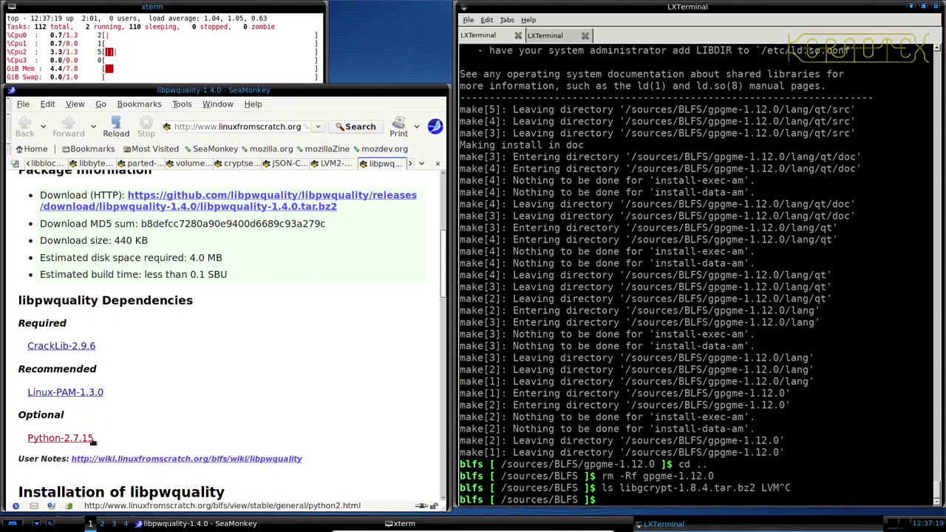
scroll(241, 435, down, 1)
scroll(241, 435, up, 5)
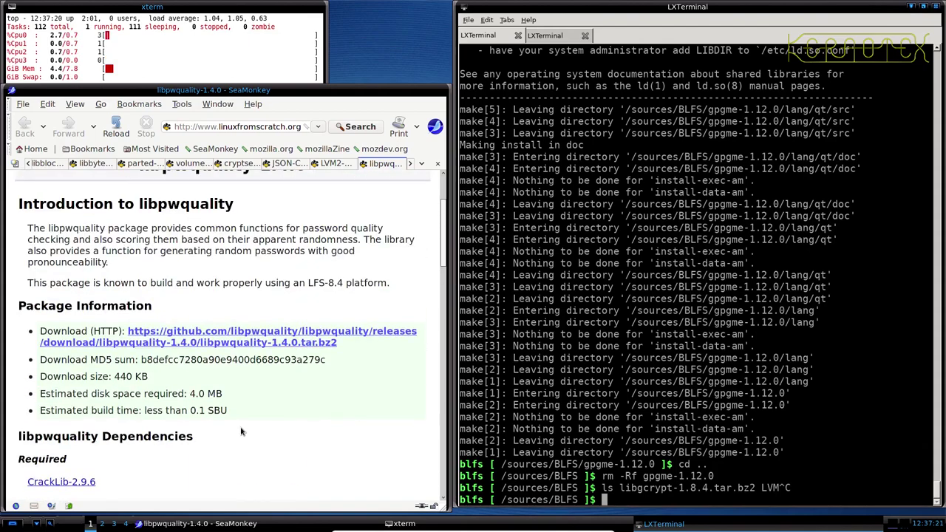
right_click(260, 335)
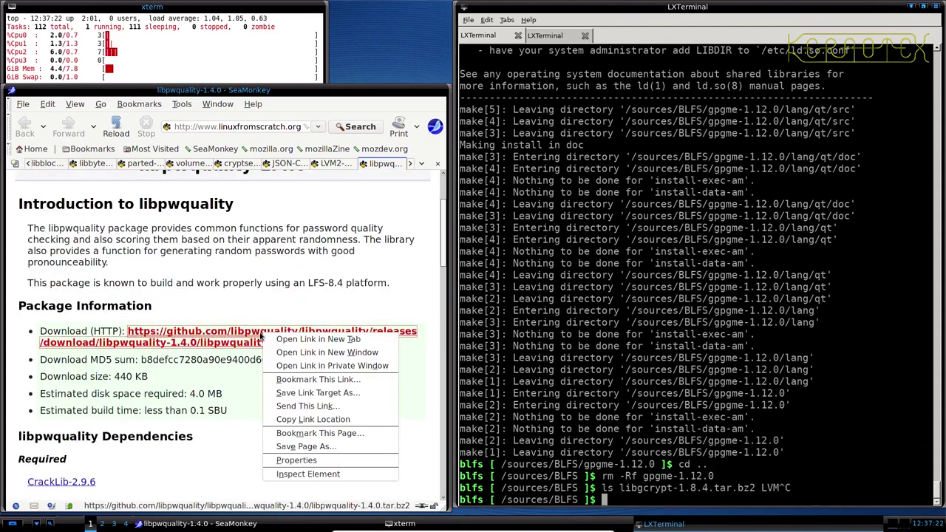
click(285, 419)
text(wget)
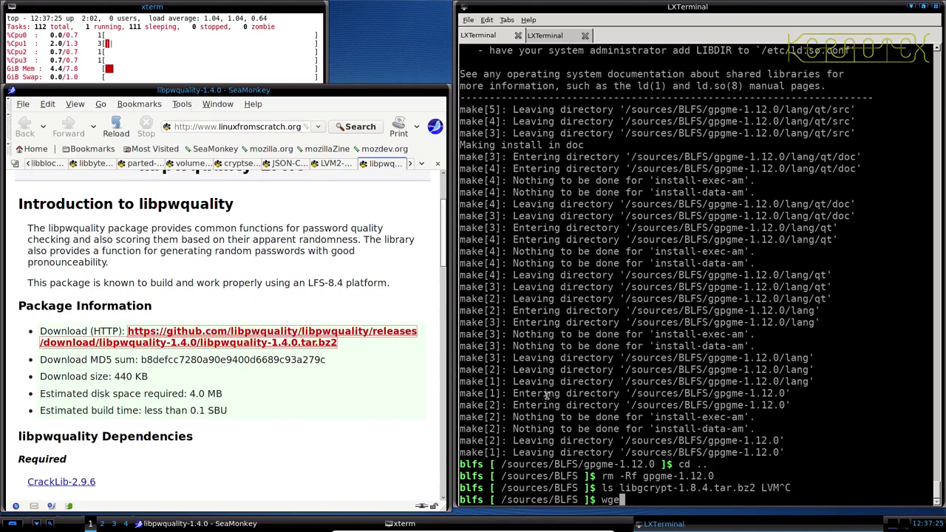
key(ctrl+shift+v)
key(Return)
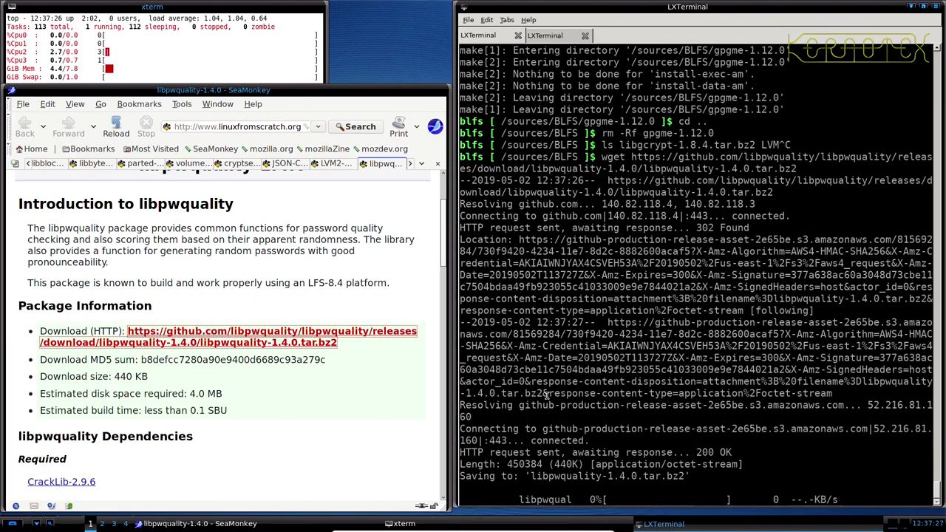
Extract the libpwquality archive and enter the libpwquality-1.4.0 source directory
scroll(354, 412, down, 1)
scroll(355, 413, down, 10)
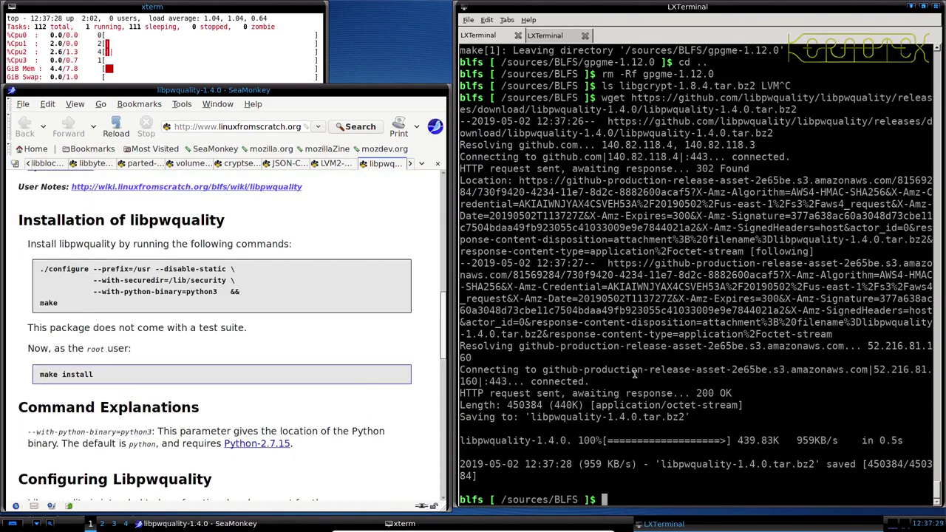
text(tar -xvf)
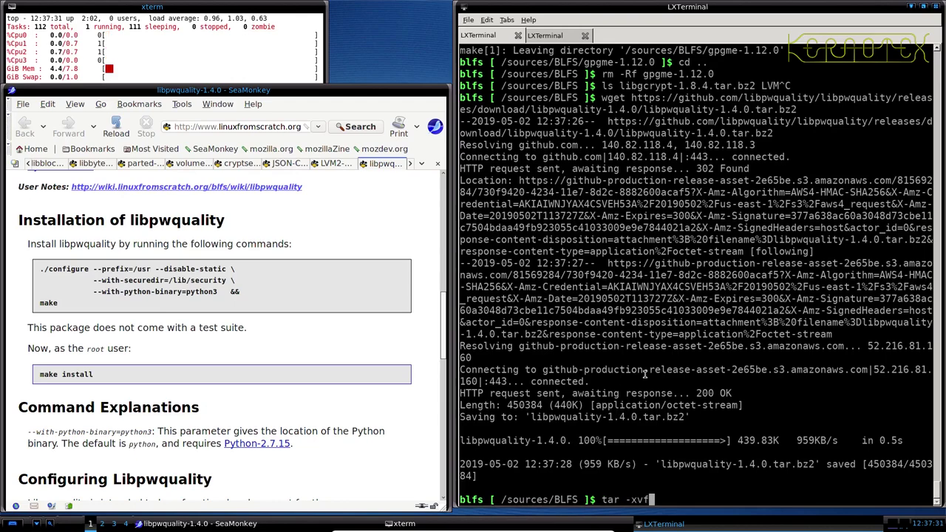
text( libpw)
key(Tab)
key(Return)
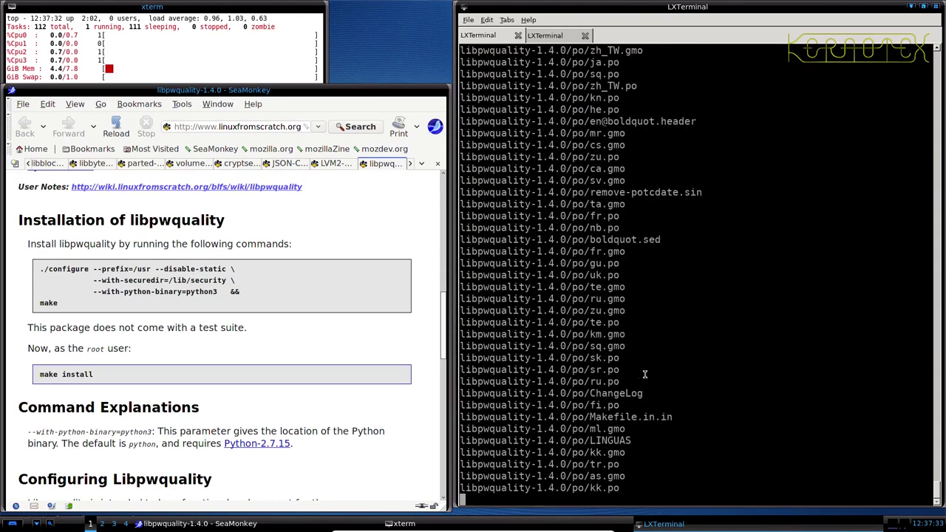
text(cd libpw)
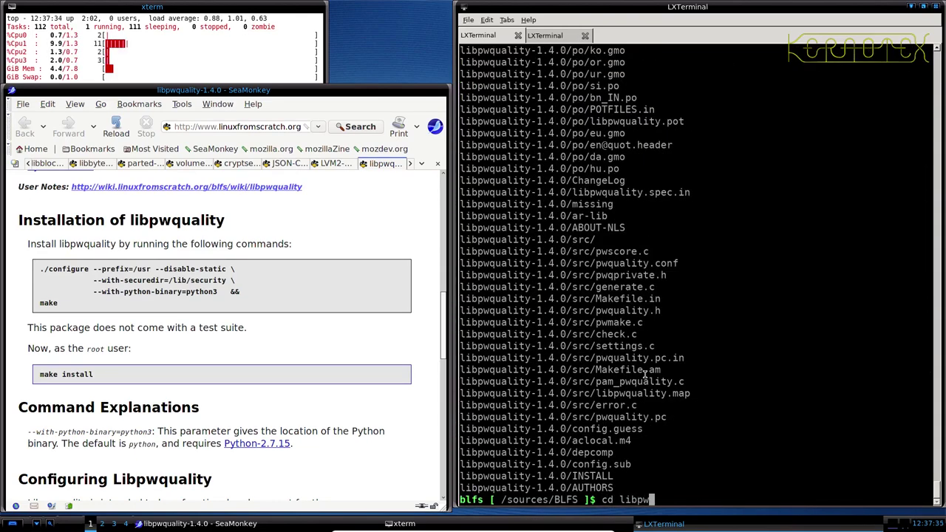
key(Tab)
key(Return)
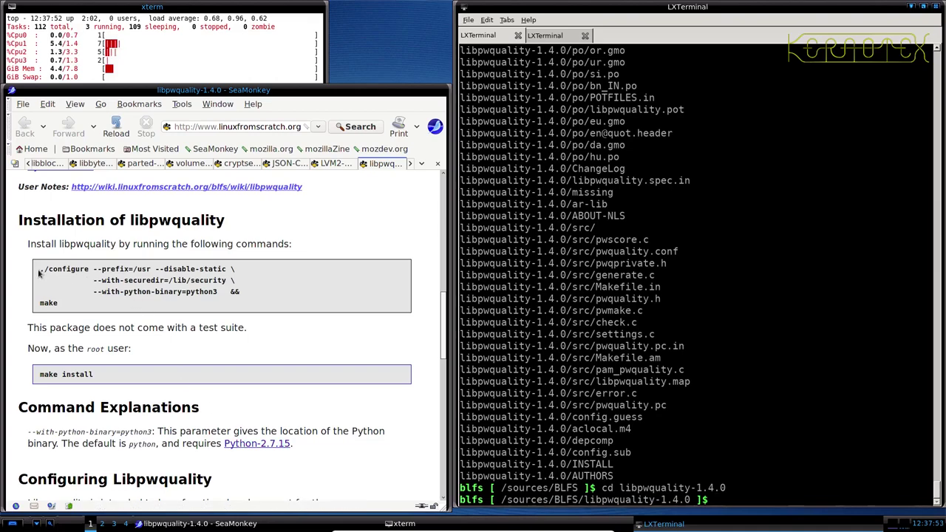
Configure, build and install libpwquality-1.4.0, recalling sudo -E make install from history
drag(41, 269, 110, 307)
middle_click(661, 355)
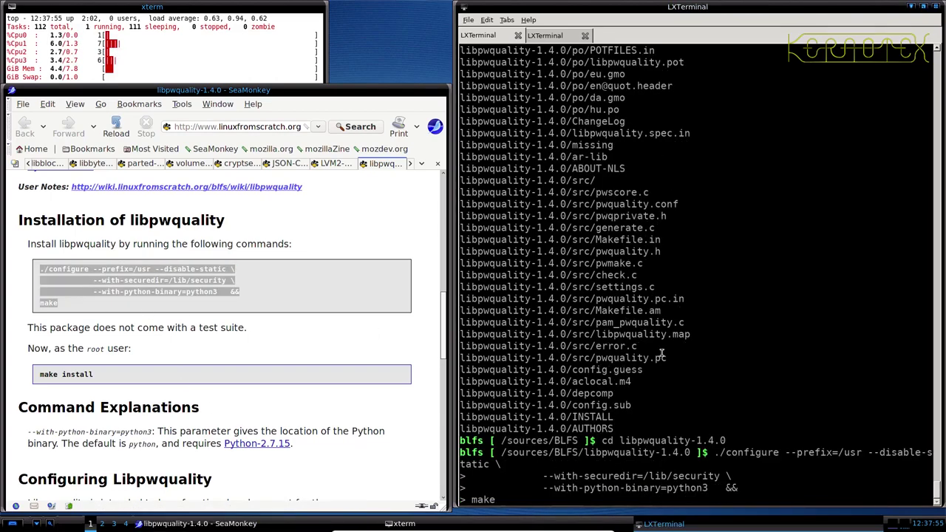
key(Return)
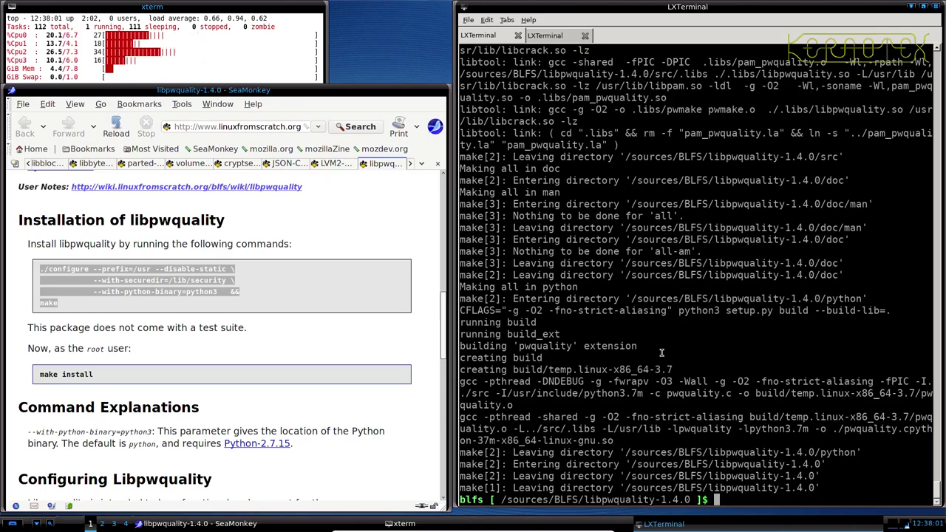
key(ctrl+r)
text(install)
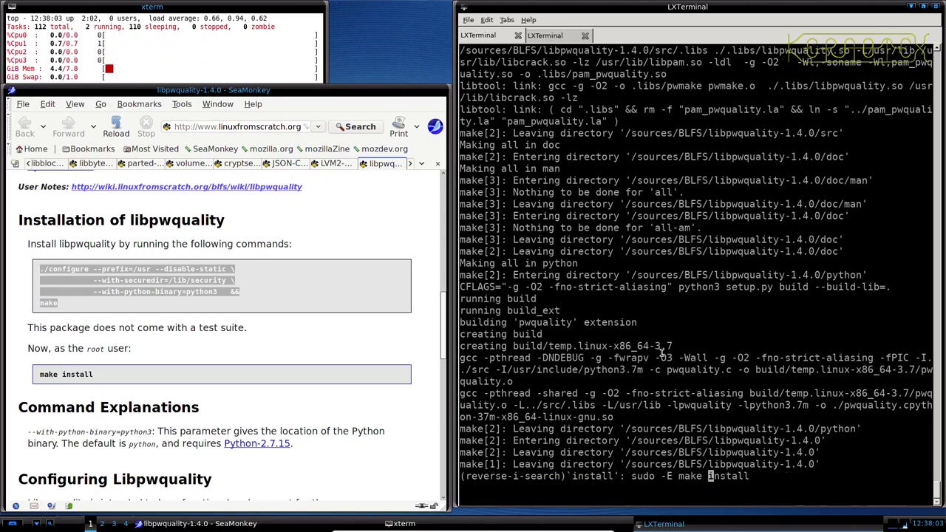
key(Return)
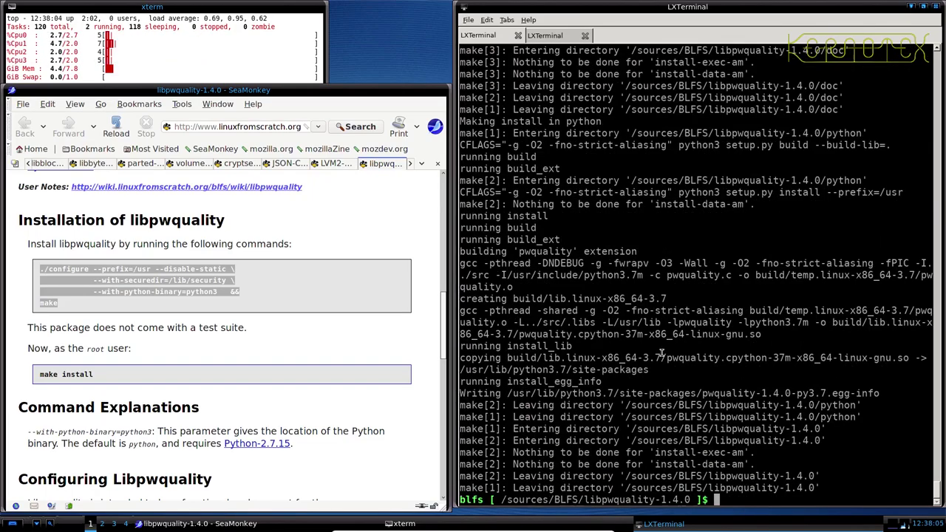
Return to /sources/BLFS and attempt rm -Rf on the libpwquality-1.4.0 directory
text(cd ..)
key(Return)
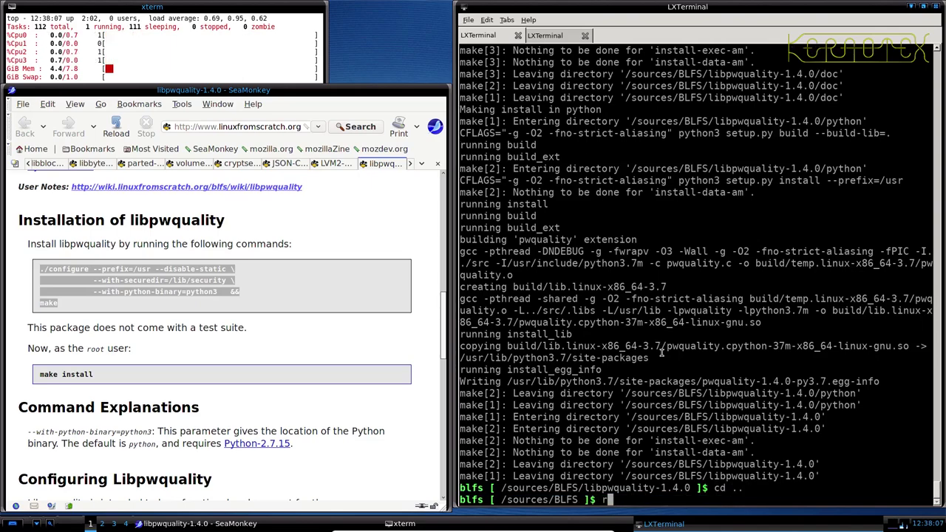
text(rm -Rf lip)
key(BackSpace)
text(bpw)
key(Tab)
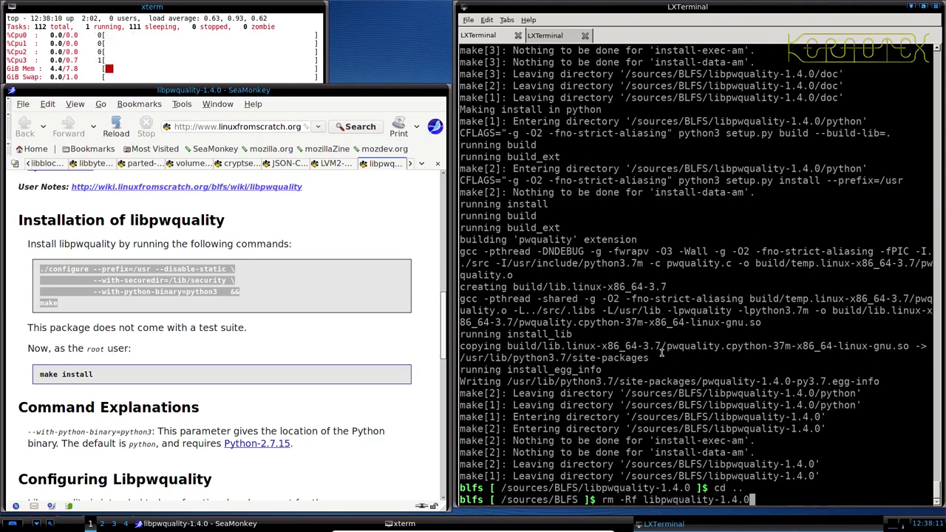
key(Return)
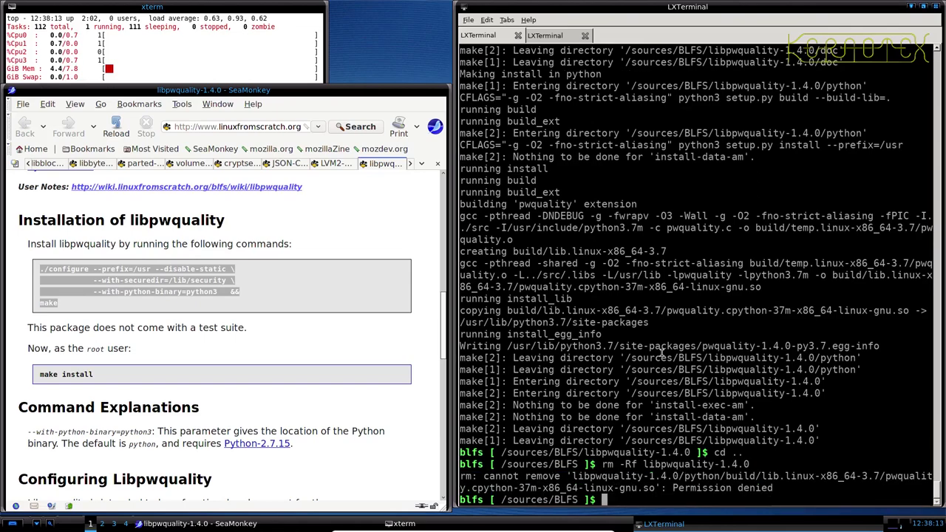
Delete the libpwquality-1.4.0 directory with sudo rm -Rf and close its browser tab
key(Up)
key(Home)
text(sudo)
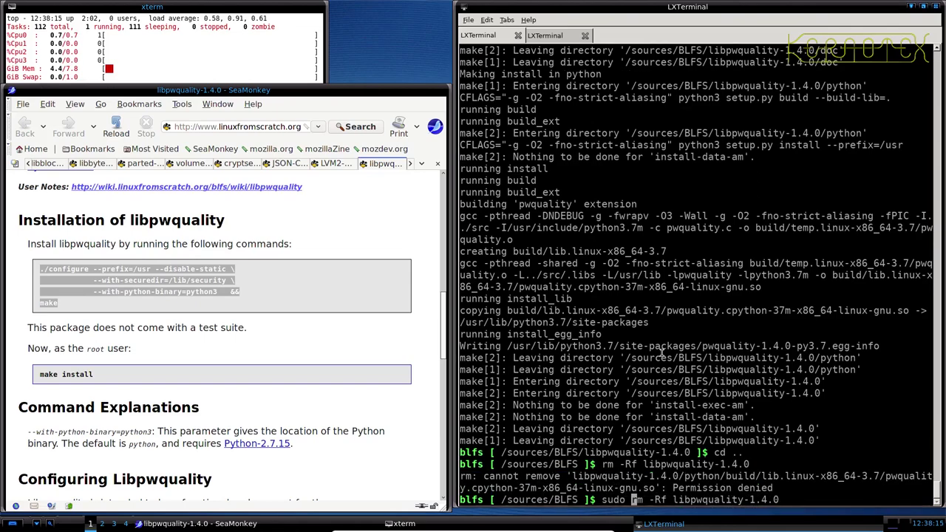
key(Return)
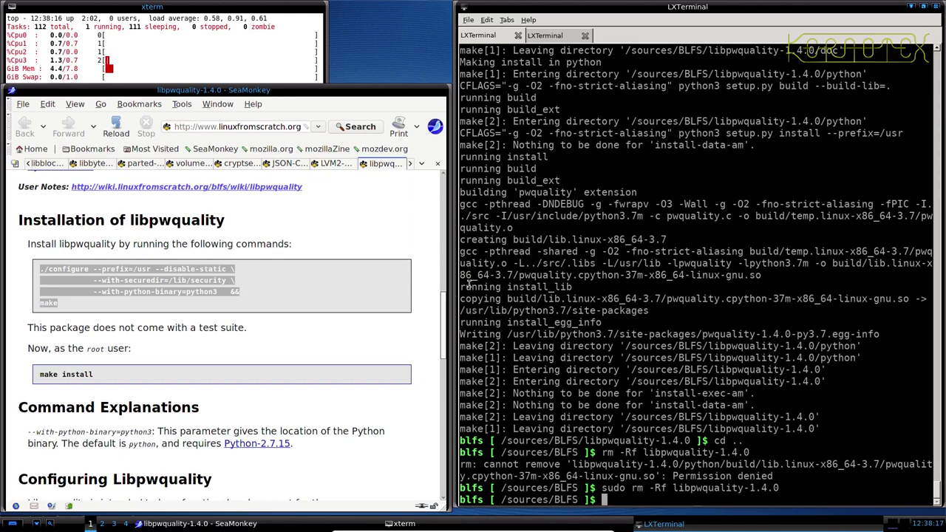
click(438, 164)
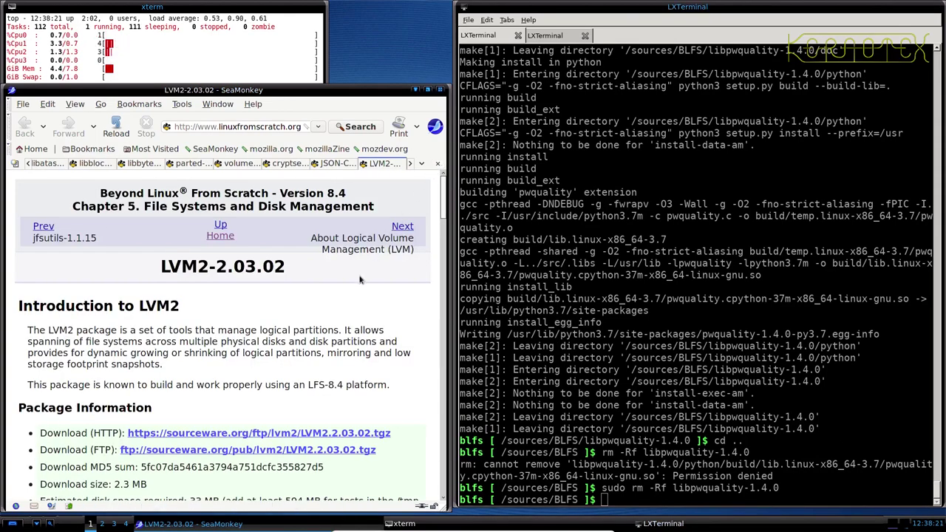
Open the libaio-0.3.111 page in its own tab and copy its download link
scroll(337, 368, down, 5)
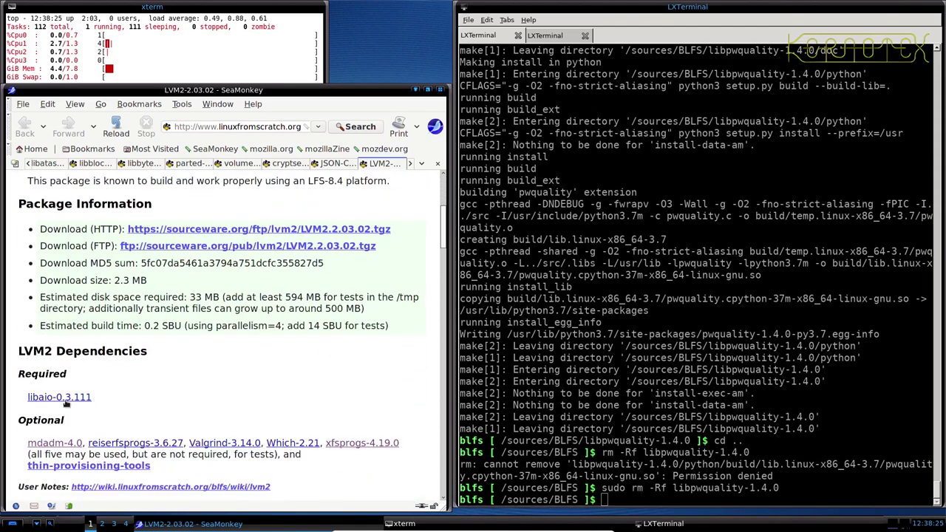
middle_click(63, 399)
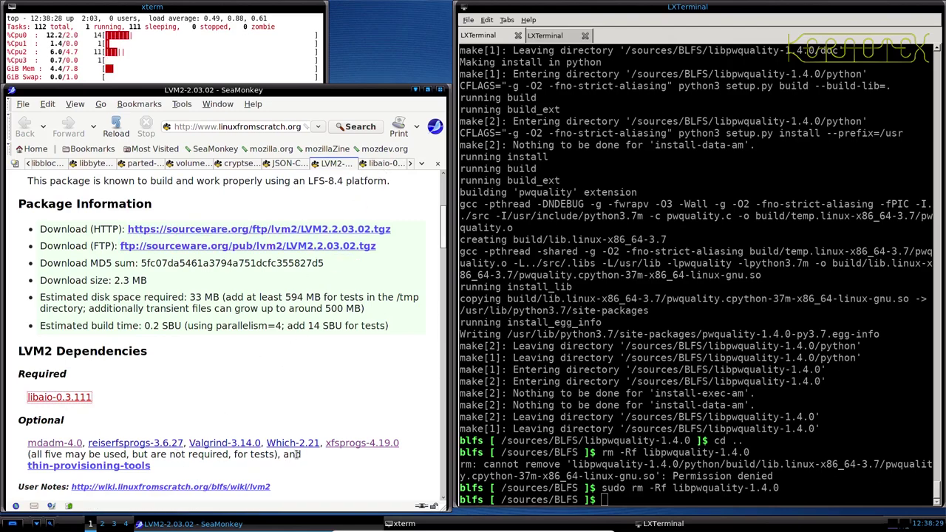
click(380, 164)
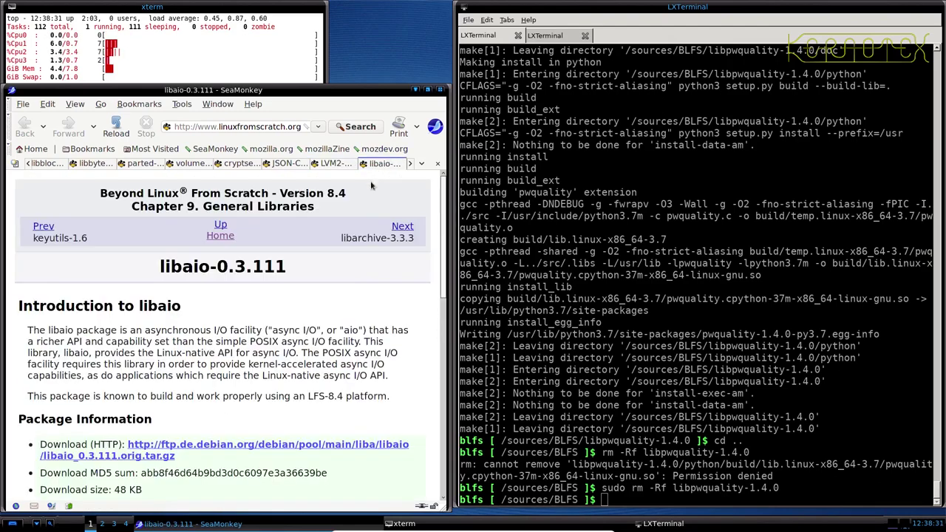
scroll(333, 323, down, 5)
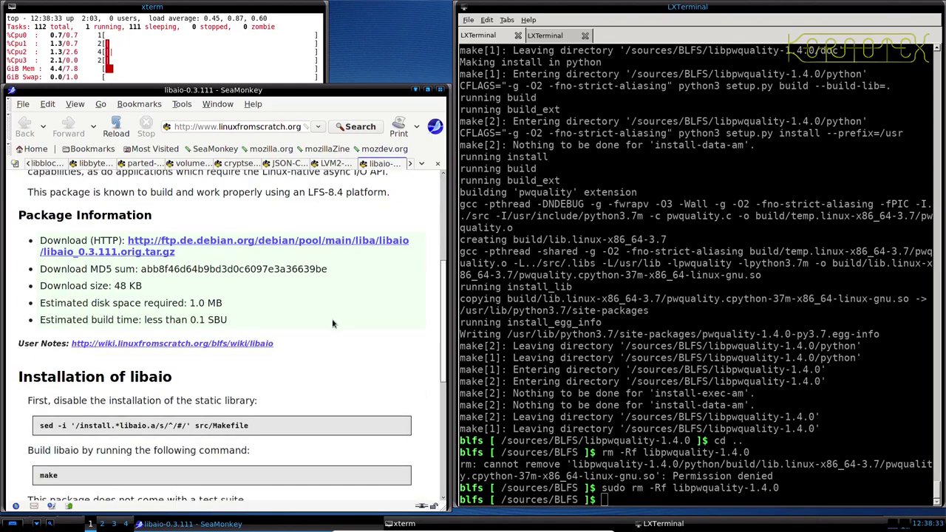
scroll(333, 324, up, 2)
right_click(345, 309)
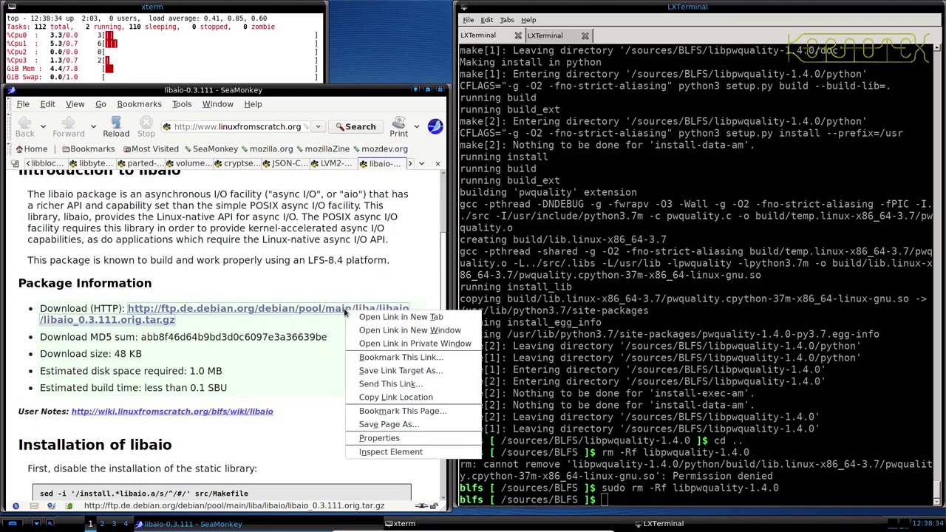
click(388, 398)
Download the libaio tarball with wget and extract it with tar -xvf
click(543, 384)
text(wget)
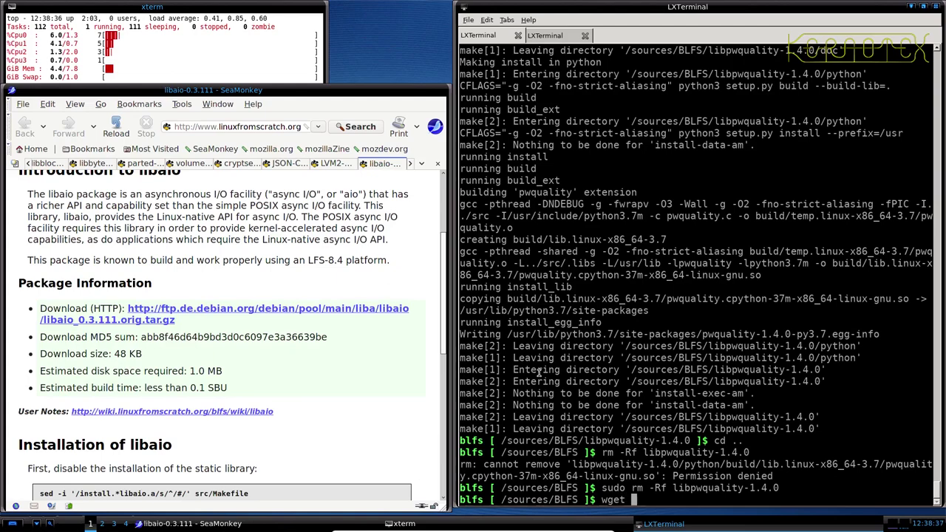
key(ctrl+shift+v)
key(Return)
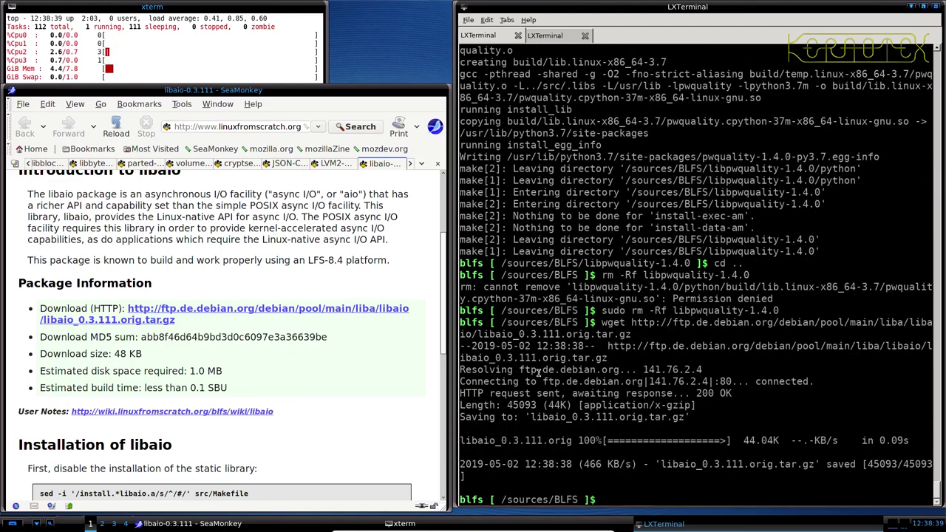
text(tar -xvf liba)
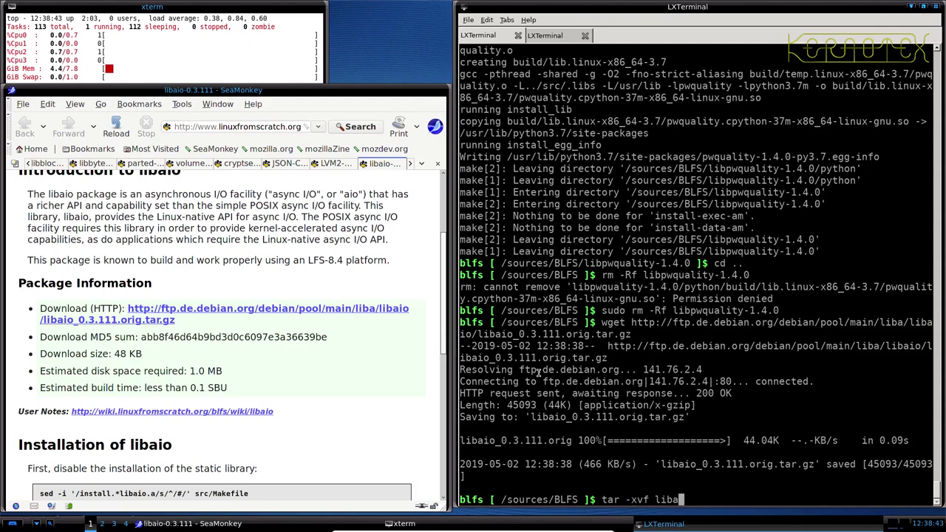
key(Tab)
key(Return)
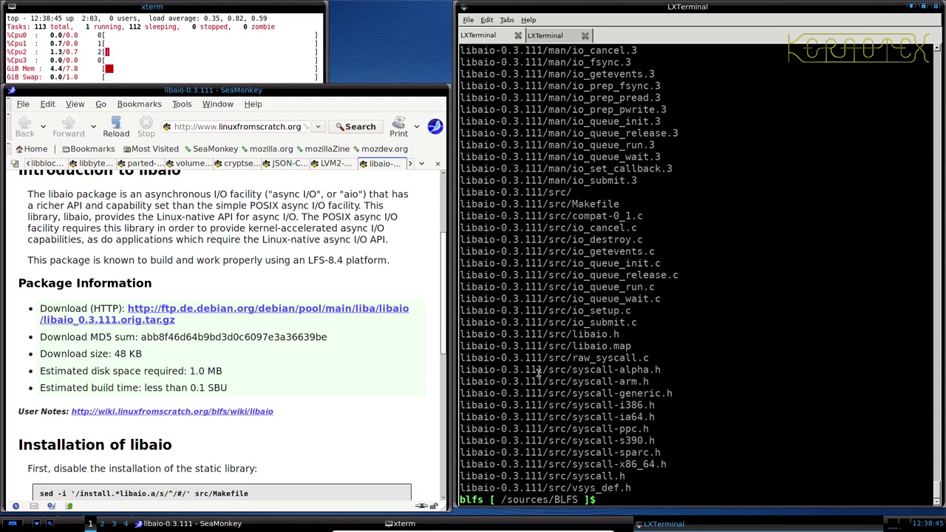
Change into the libaio-0.3.111 source directory
text(cd libaio)
key(Return)
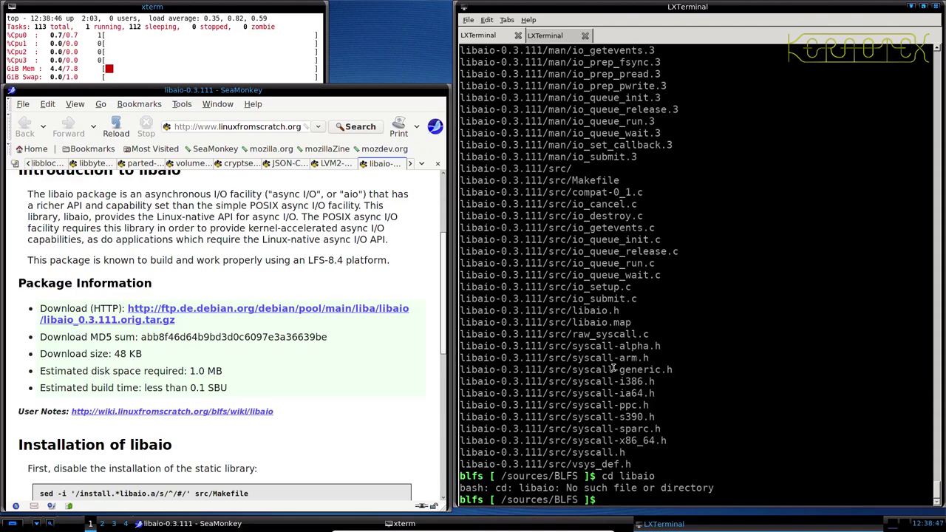
key(Up)
key(Tab)
key(Tab)
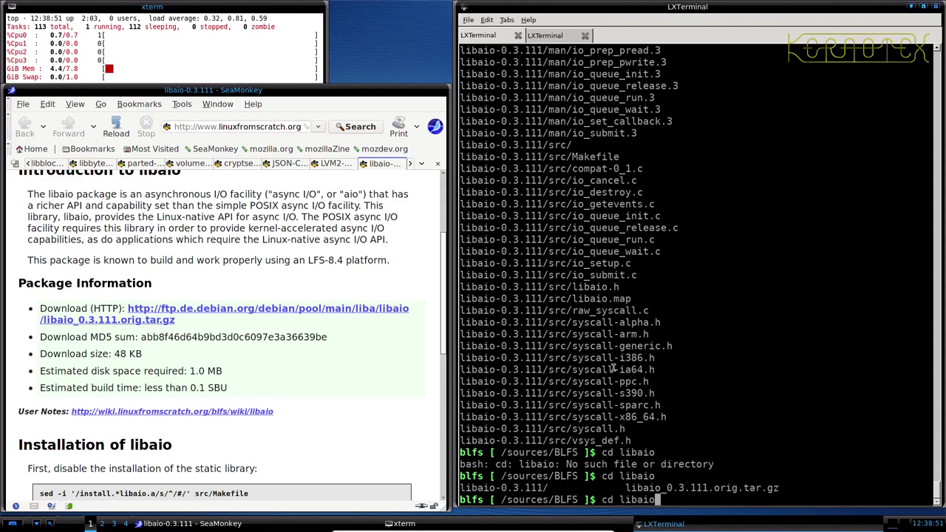
key(Return)
key(Up)
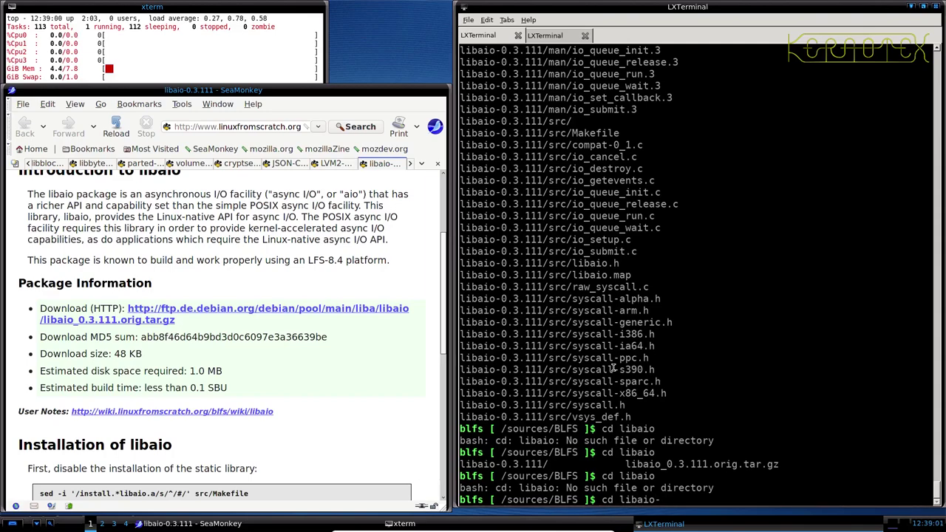
key(Tab)
key(Return)
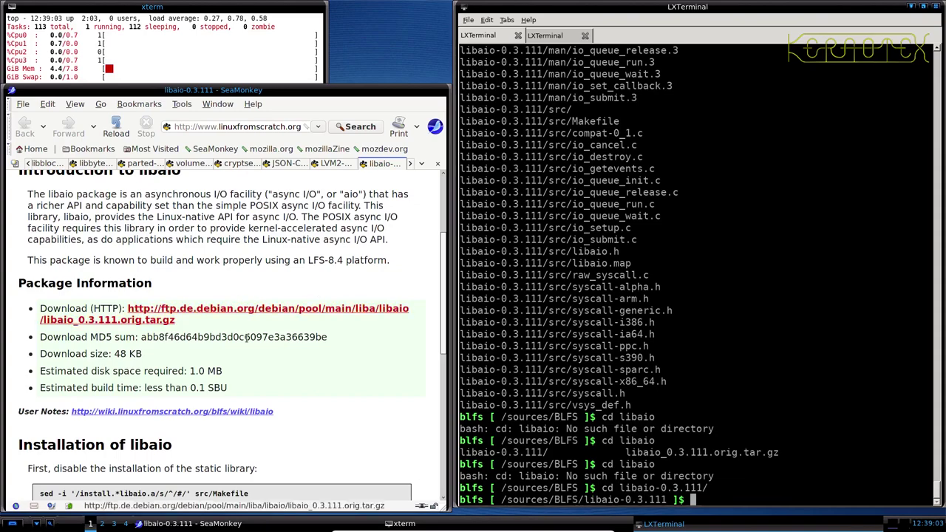
scroll(302, 382, down, 3)
scroll(301, 383, down, 3)
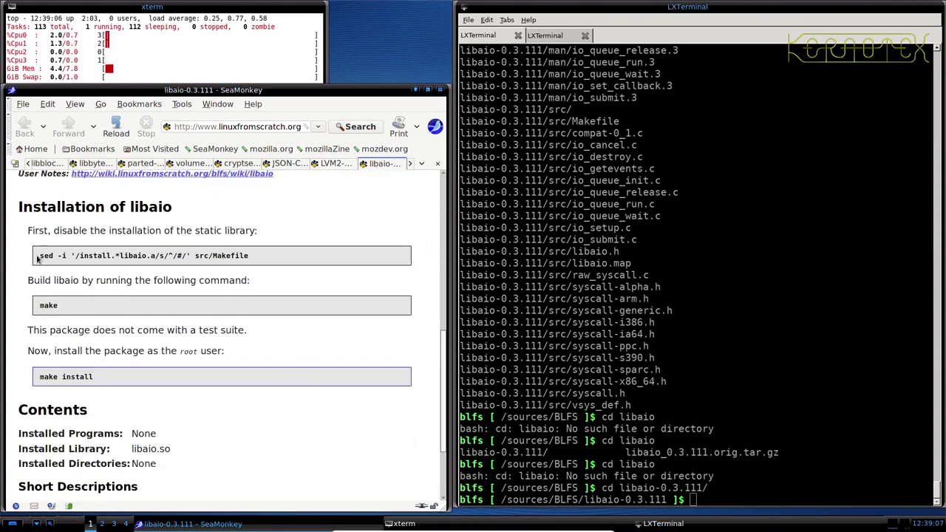
Apply the sed edit disabling libaio's static library, then build it with make
drag(37, 258, 261, 259)
middle_click(570, 298)
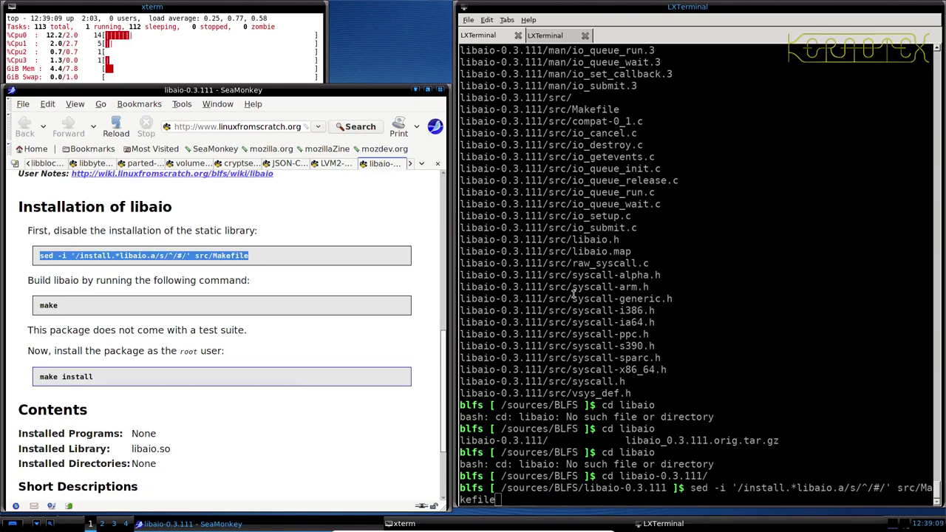
click(572, 293)
key(Return)
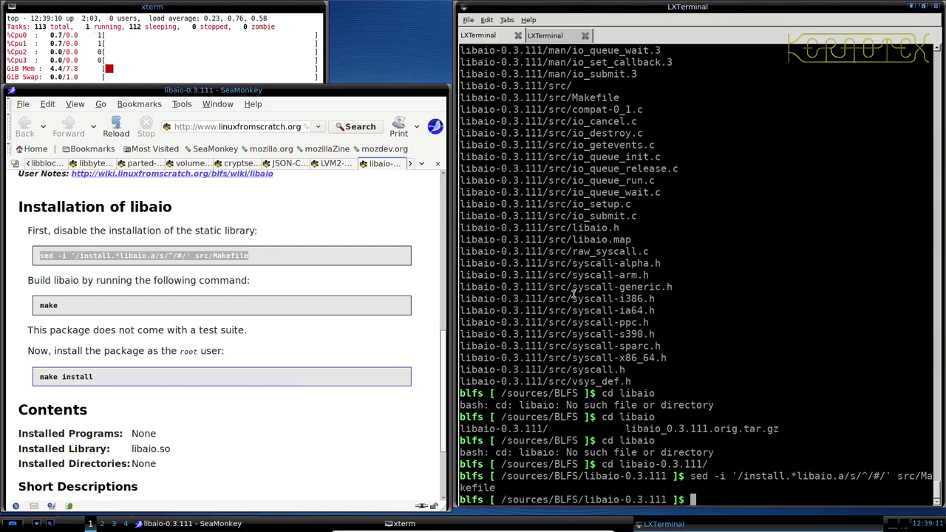
double_click(46, 306)
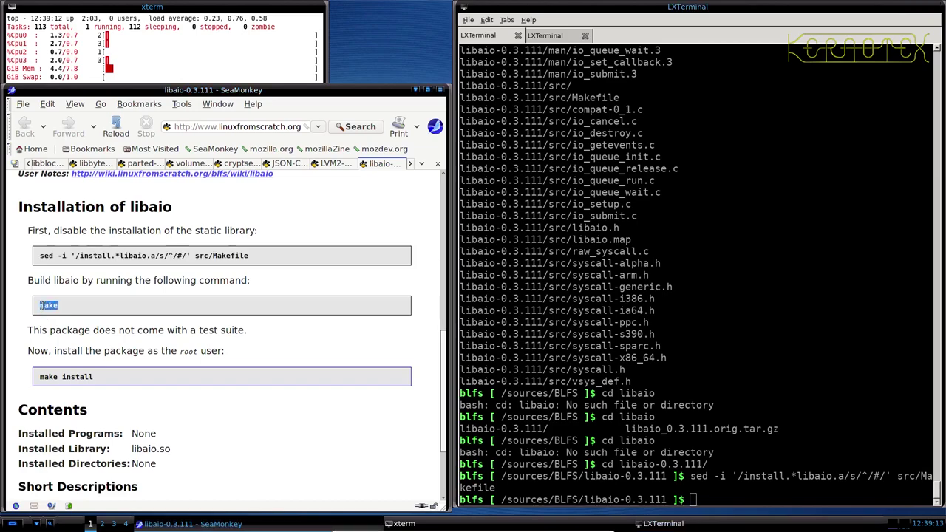
middle_click(589, 318)
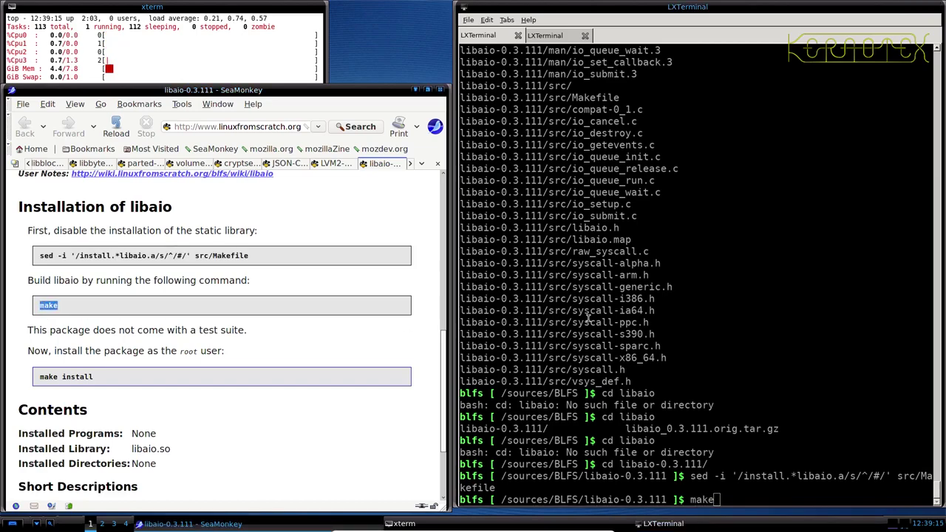
click(589, 318)
key(Return)
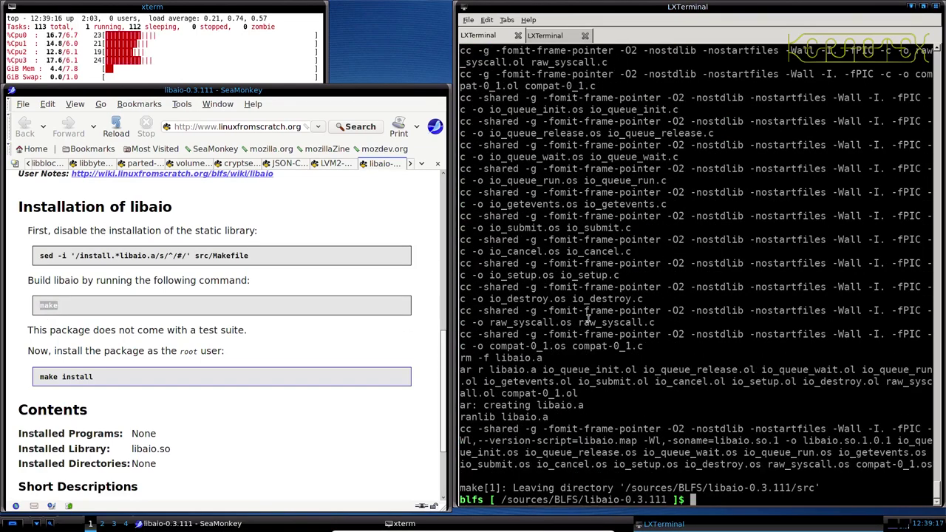
Install libaio into /usr/lib and /usr/include with sudo -E make install
key(ctrl+r)
text(install)
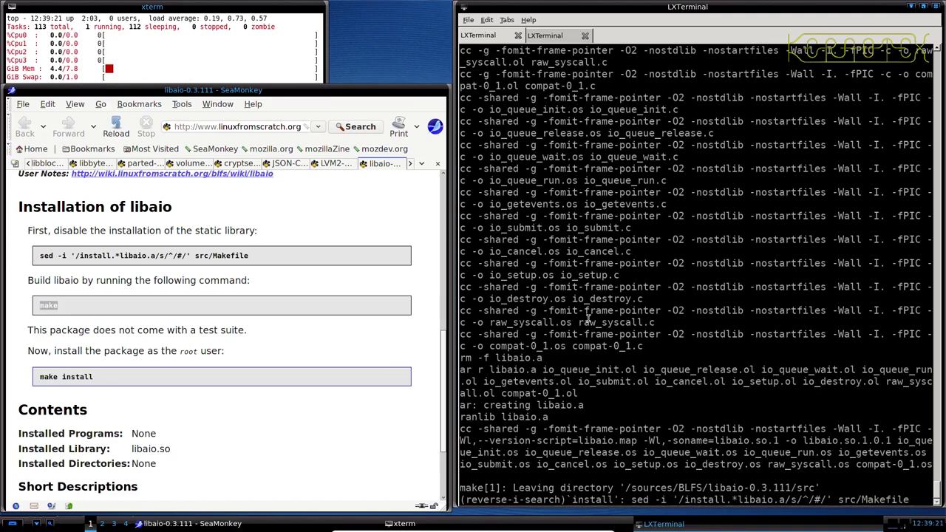
key(ctrl+c)
text(sudo)
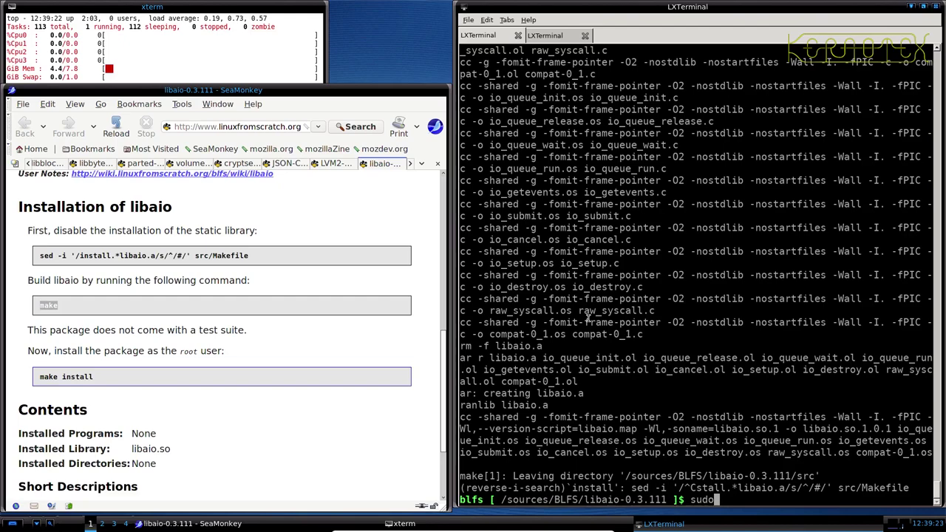
text( -E make install)
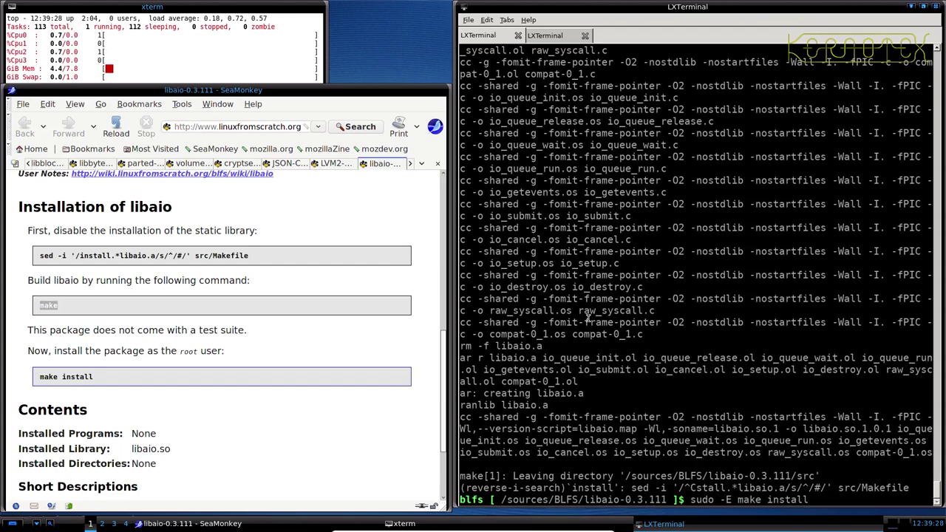
key(Return)
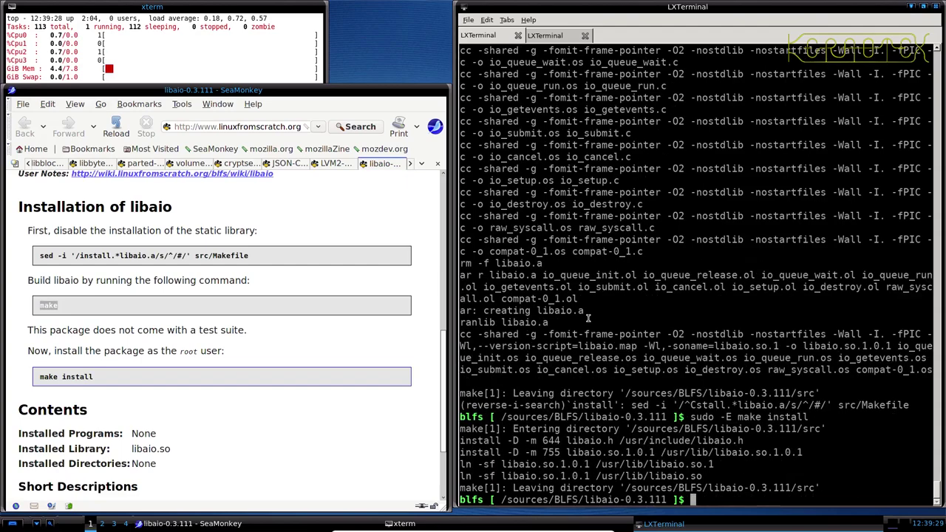
Delete the libaio-0.3.111 source folder from /sources/BLFS
text(cd ..)
key(Return)
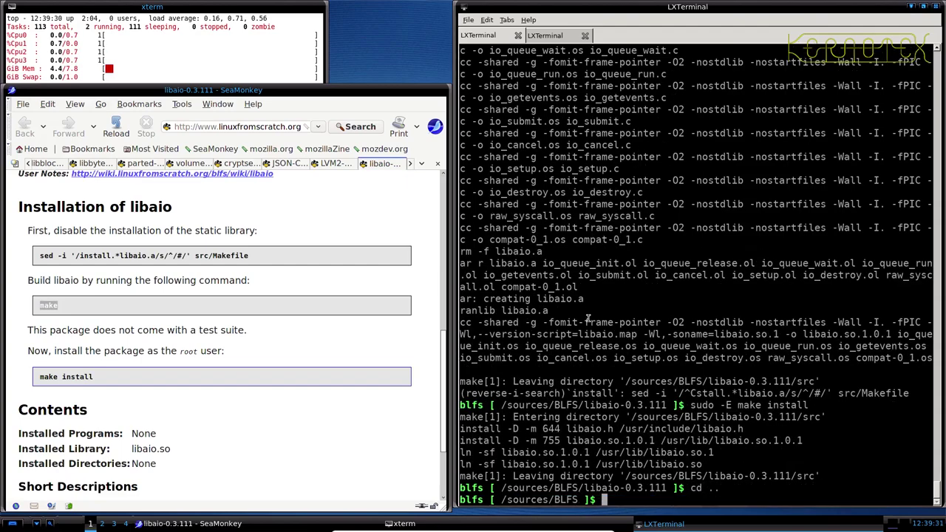
text(rm -Rf libaio)
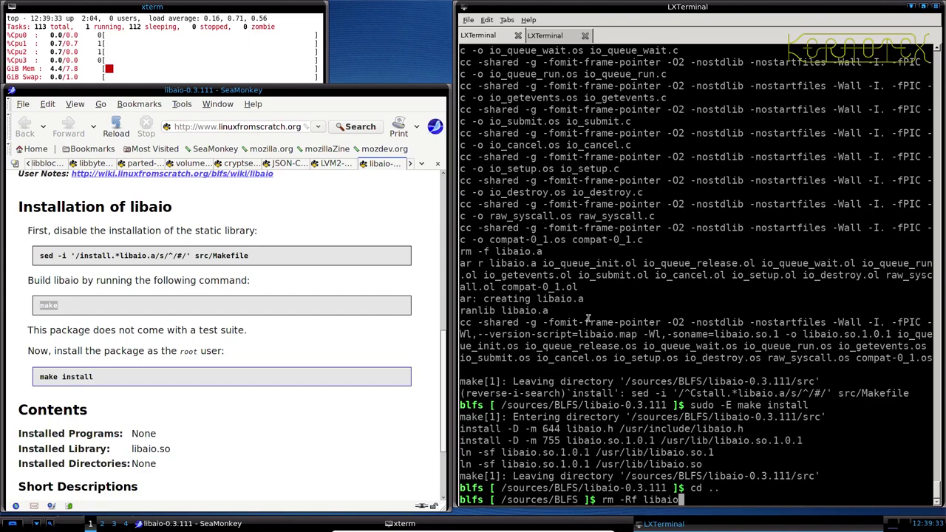
key(Return)
key(Up)
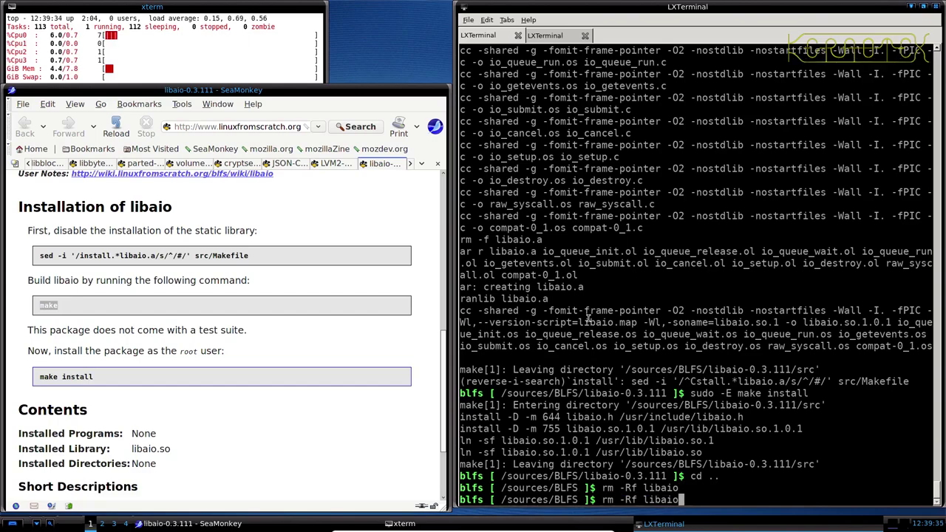
text(-0)
key(Tab)
key(Return)
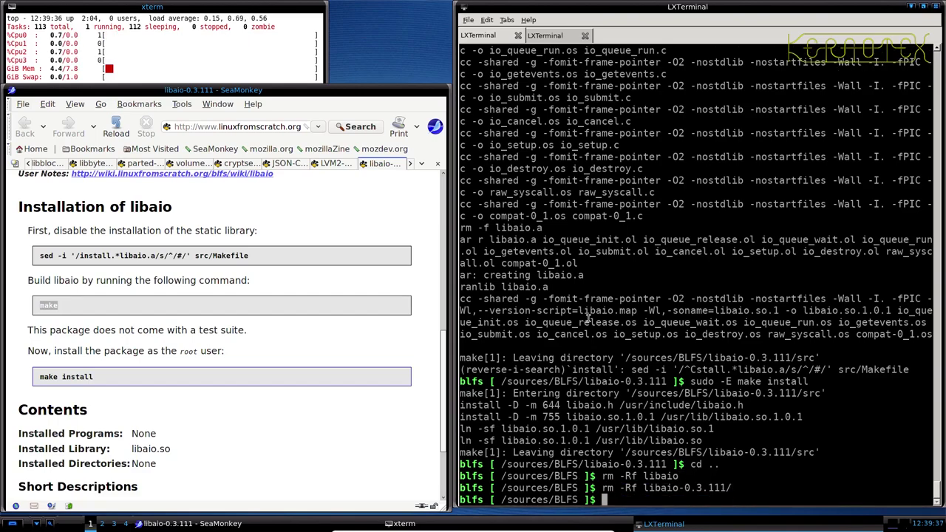
scroll(390, 321, down, 3)
Close the libaio tab and wget LVM2.2.03.02.tgz from its copied HTTP link
click(437, 163)
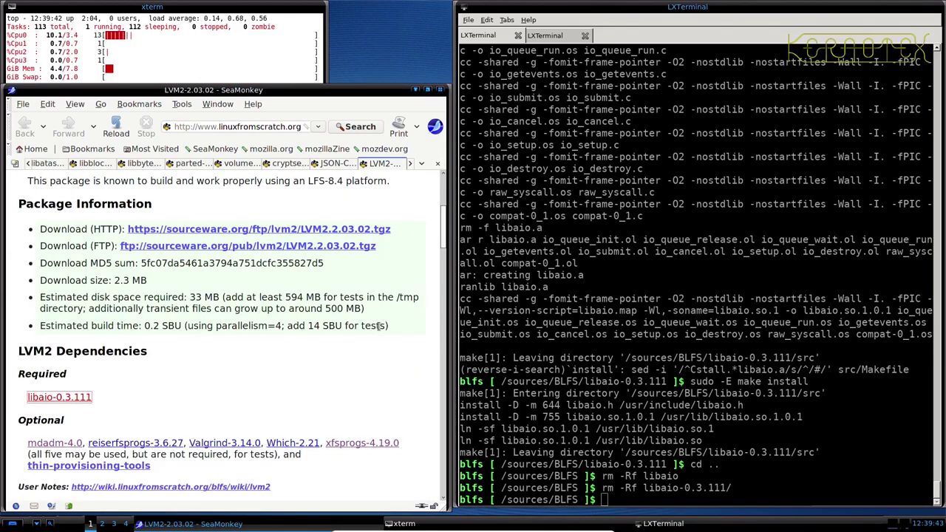
scroll(380, 326, up, 1)
right_click(352, 268)
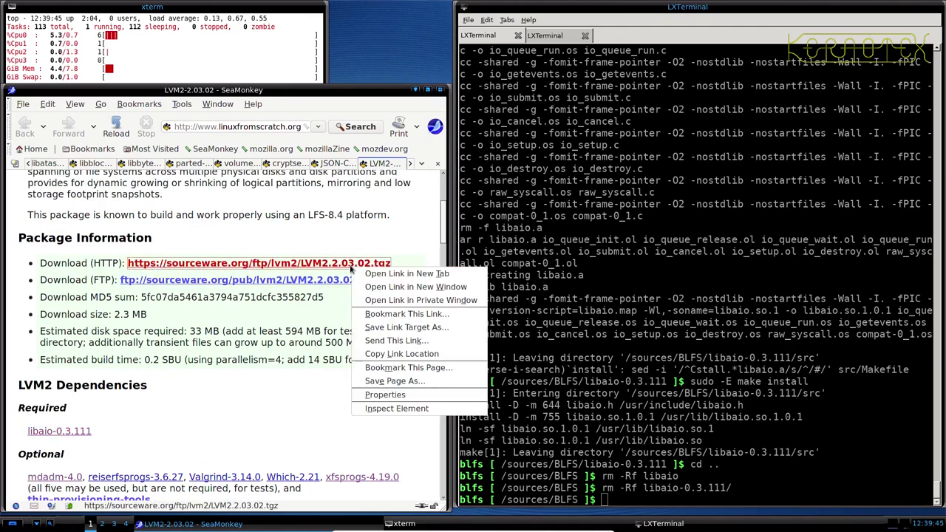
click(401, 353)
click(575, 357)
text(w)
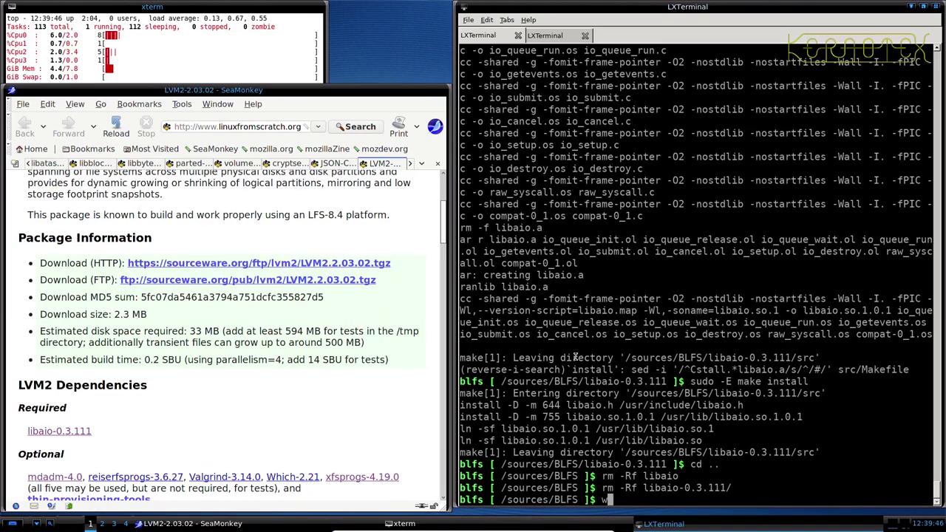
text(get)
key(ctrl+shift+v)
key(Return)
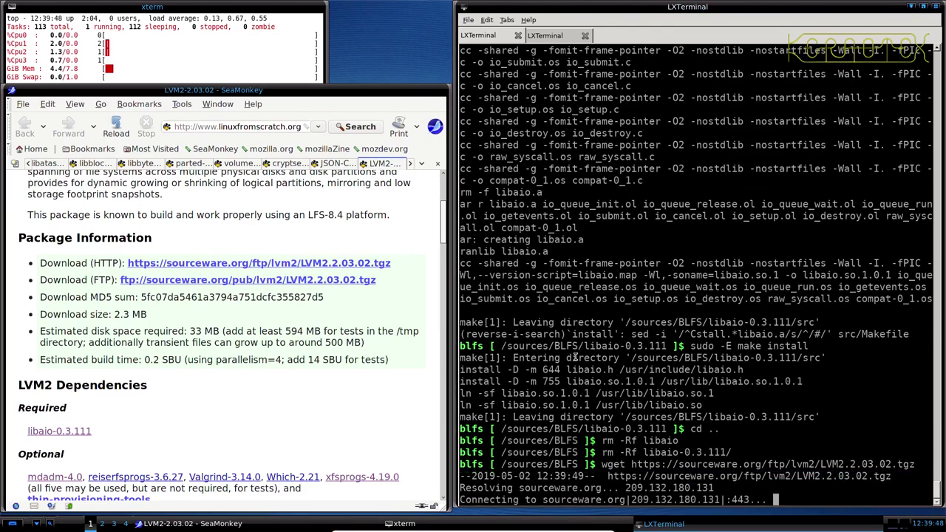
scroll(313, 415, down, 3)
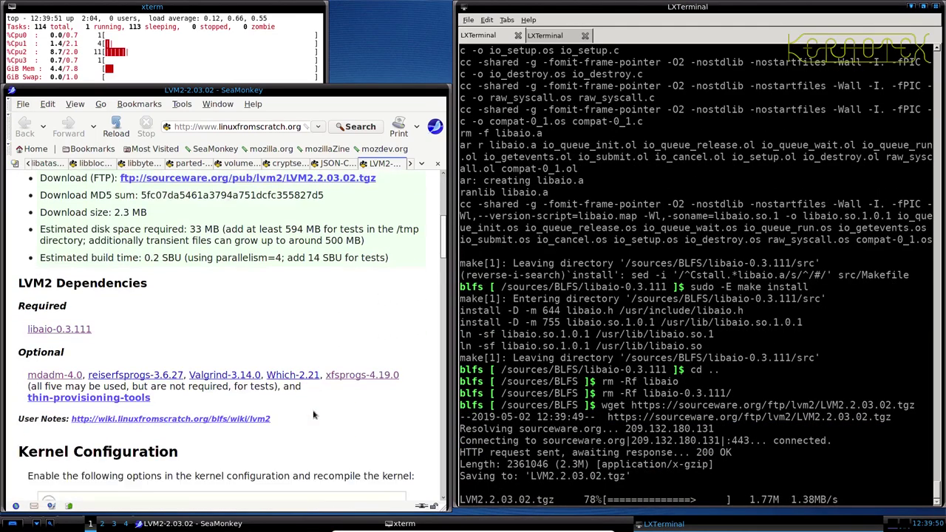
scroll(313, 415, down, 5)
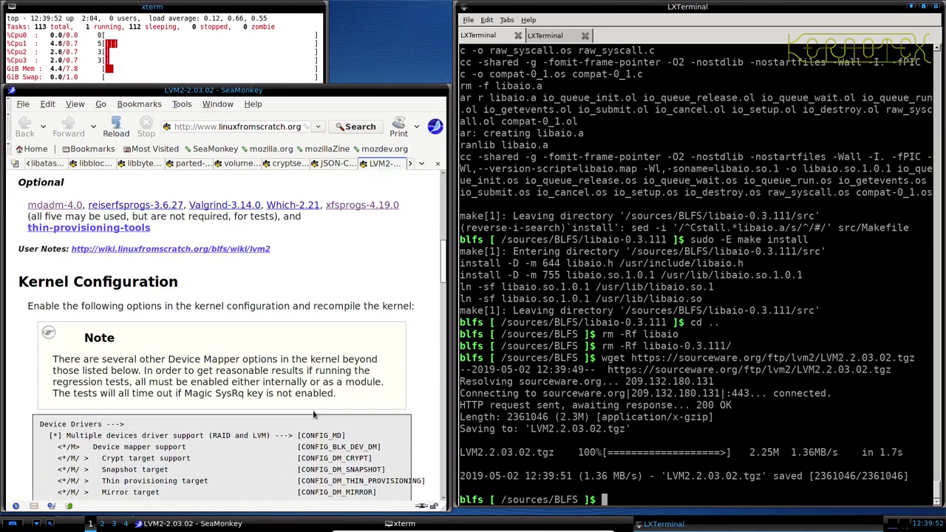
scroll(313, 416, down, 2)
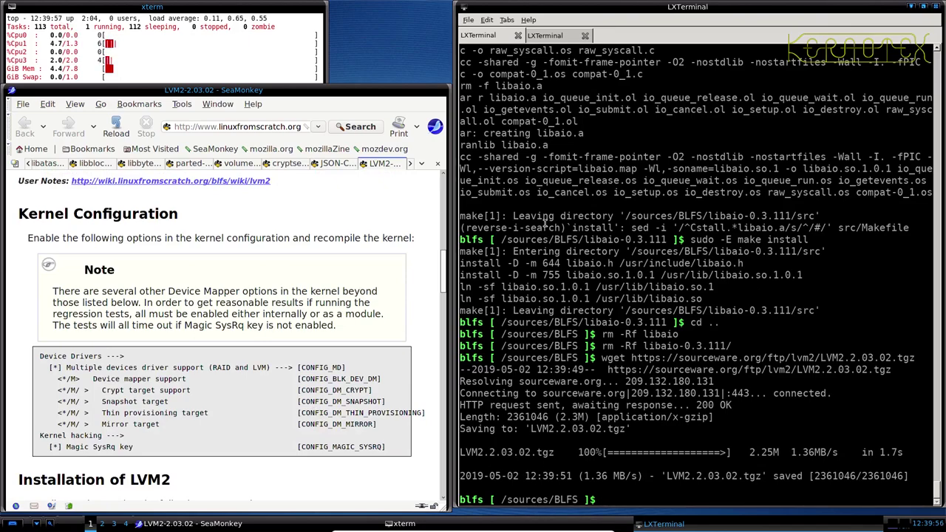
Leave File systems and open Device Drivers > Multiple devices driver support (RAID and LVM)
click(554, 41)
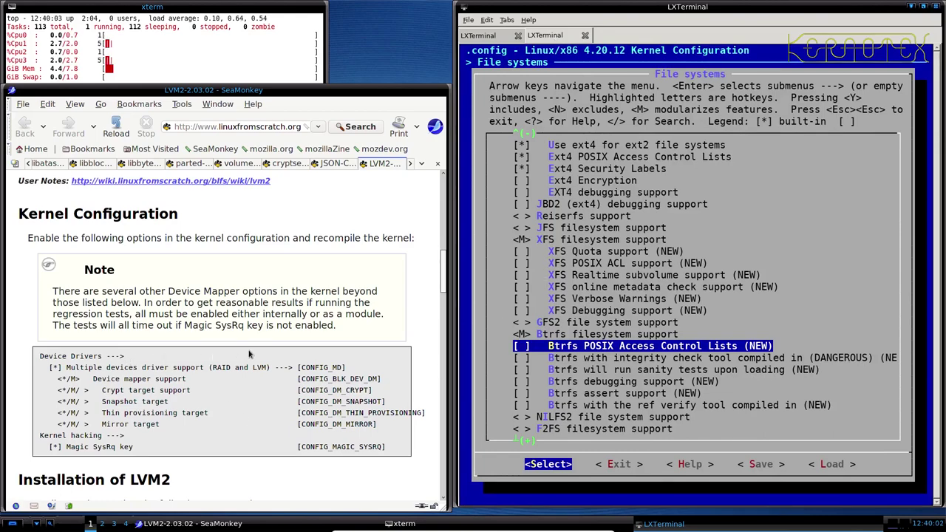
key(Right)
key(Return)
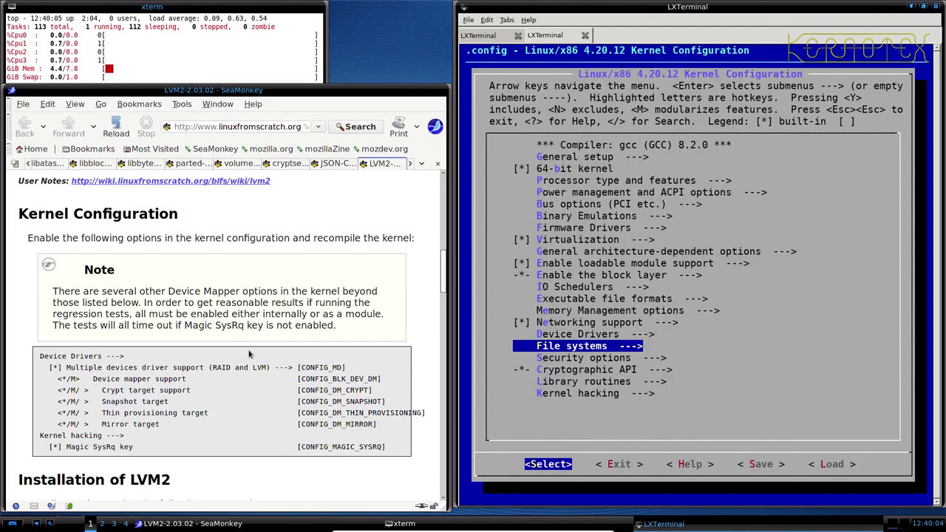
key(Up)
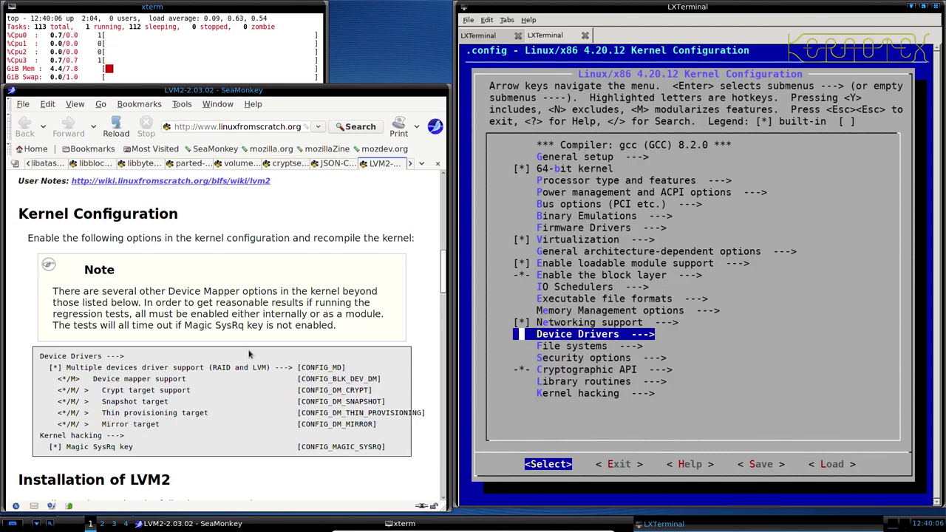
key(Return)
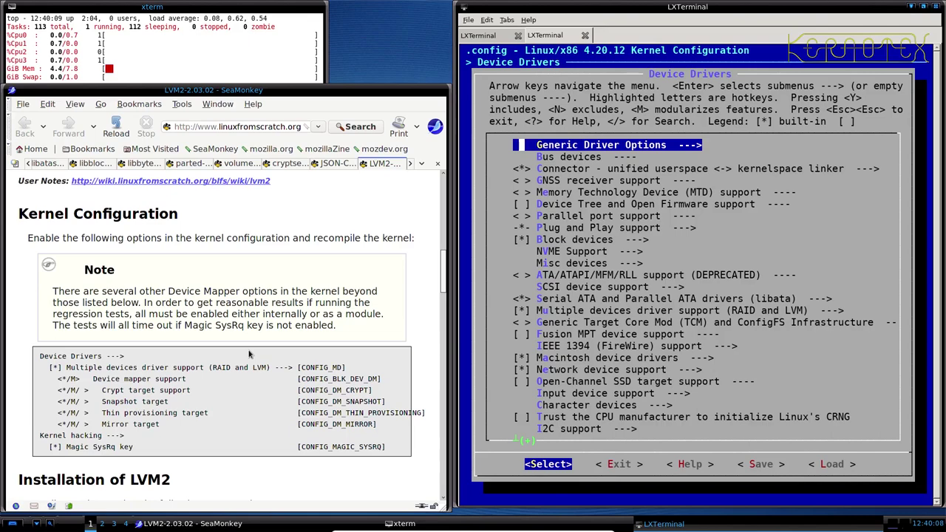
key(Down)
key(Down)
key(Down)
key(Down)
key(Down)
key(Down)
key(Down)
key(Down)
key(Down)
key(Down)
key(Down)
key(Down)
key(Down)
key(Down)
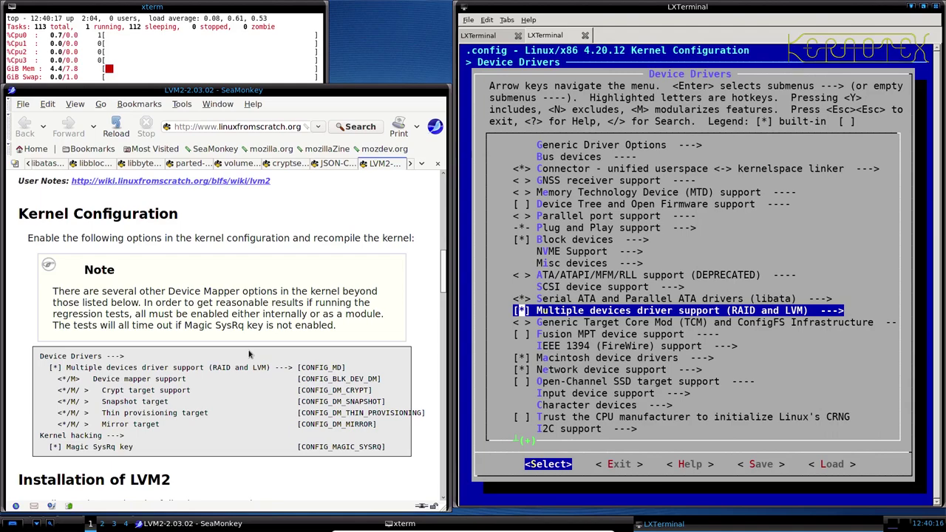
key(Return)
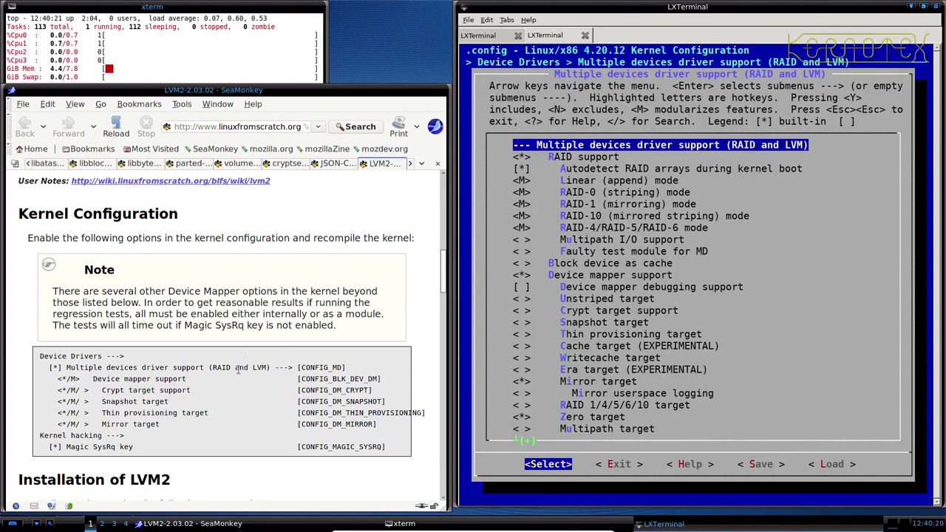
Locate Device mapper support in the guide, then move to it in menuconfig
drag(58, 378, 215, 379)
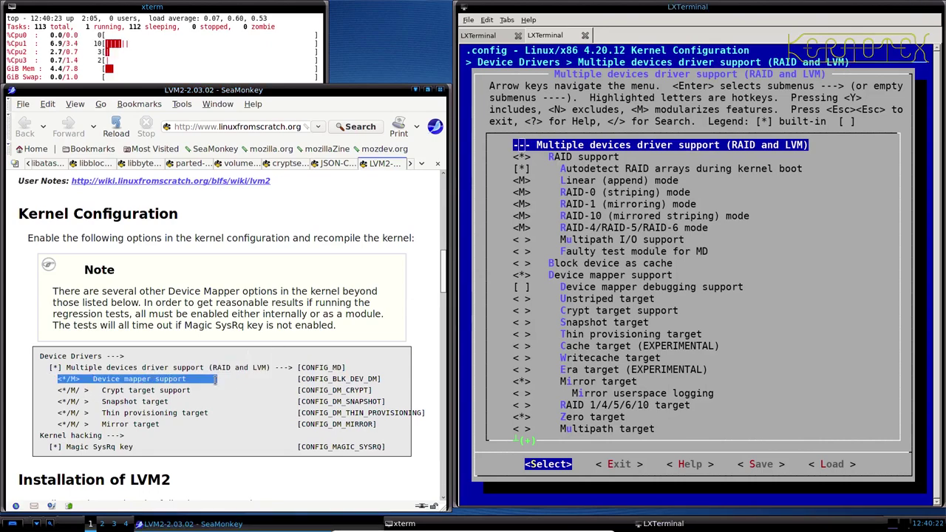
scroll(215, 379, down, 1)
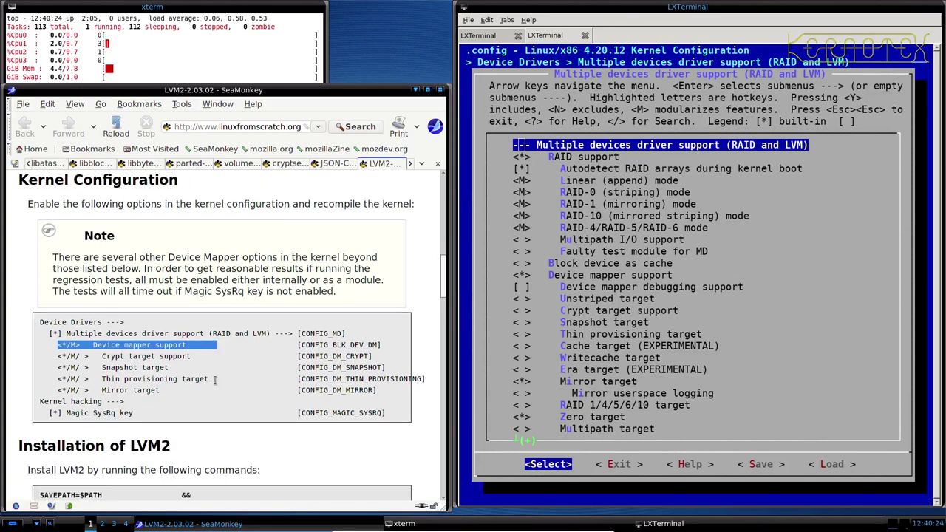
click(465, 286)
key(Down)
key(Down)
key(Down)
key(Down)
key(Down)
key(Down)
key(Down)
key(Down)
key(Down)
key(Down)
key(Down)
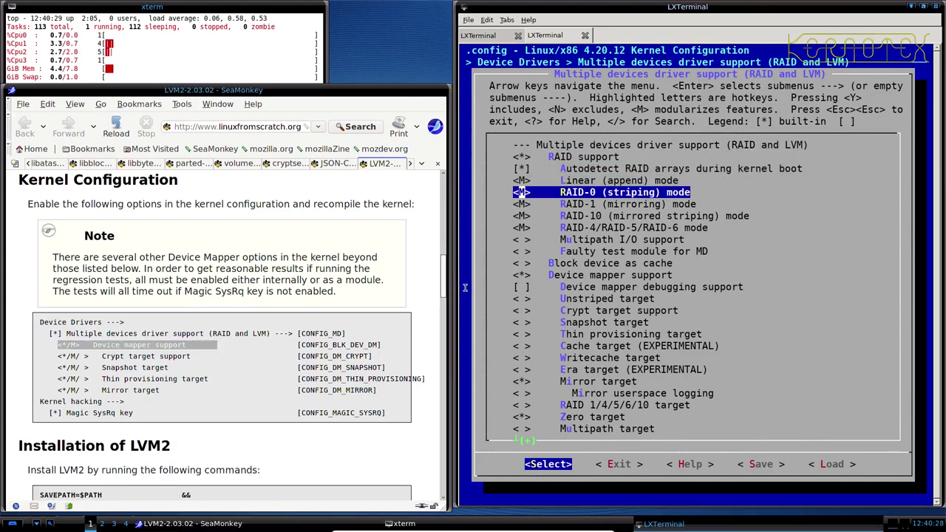
key(Down)
key(Up)
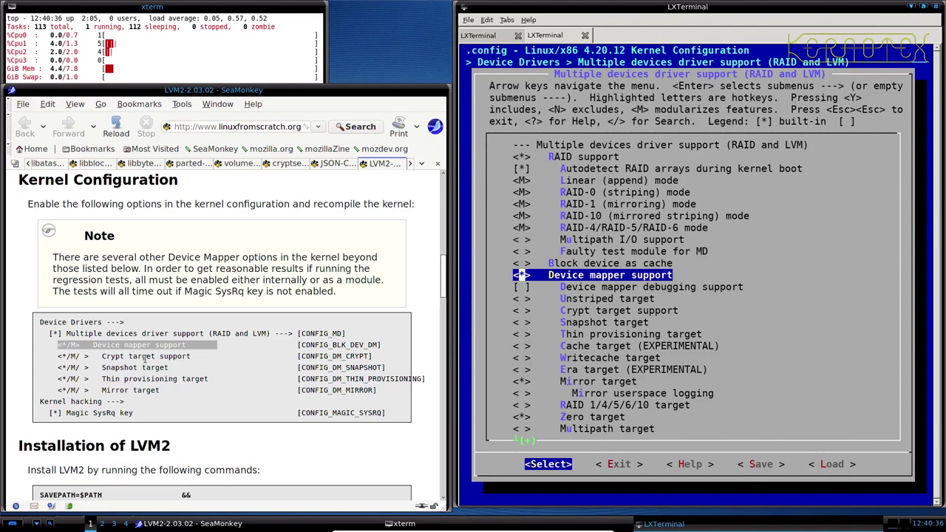
Build the Crypt, Snapshot, Thin provisioning and Writecache targets as modules, stopping at Mirror target
key(Down)
key(Down)
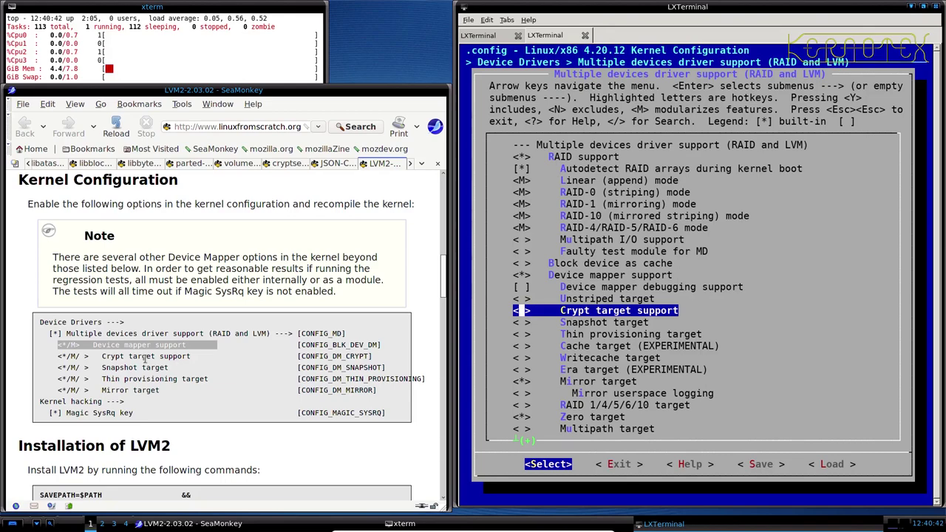
key(m)
key(Down)
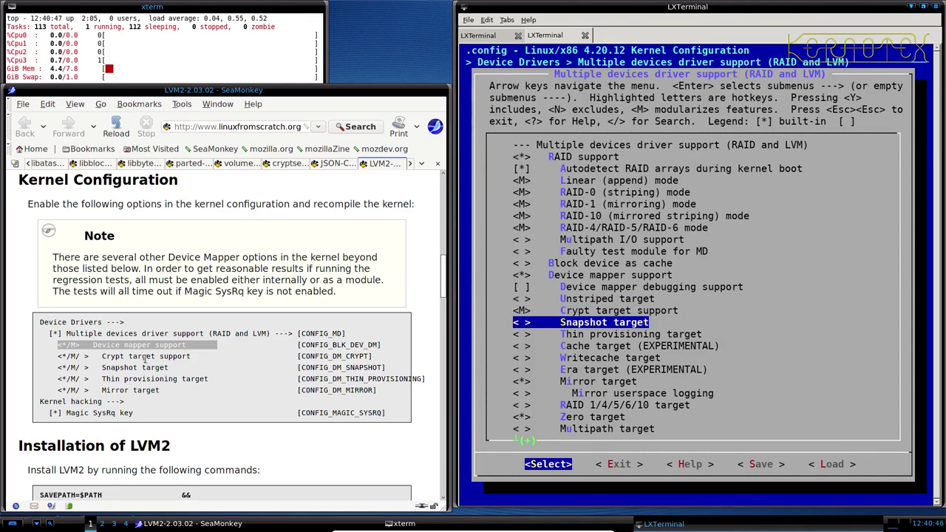
key(m)
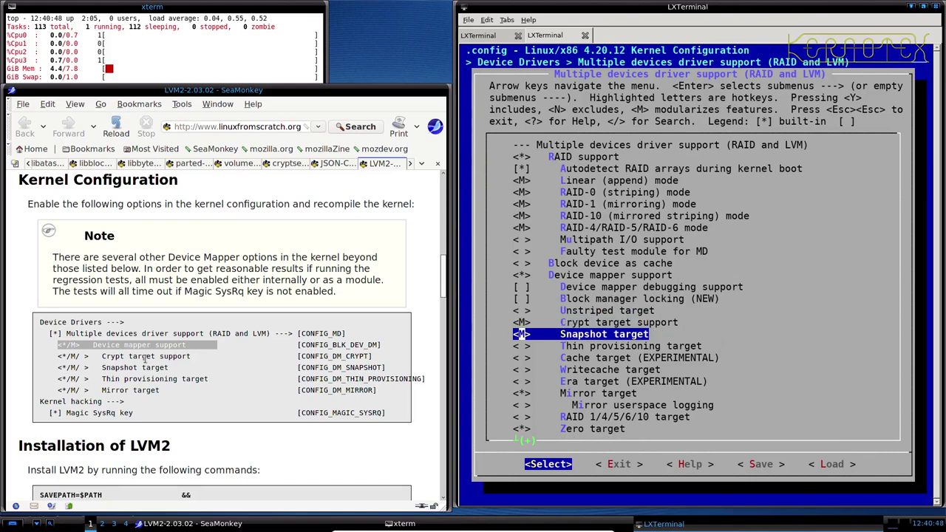
key(Down)
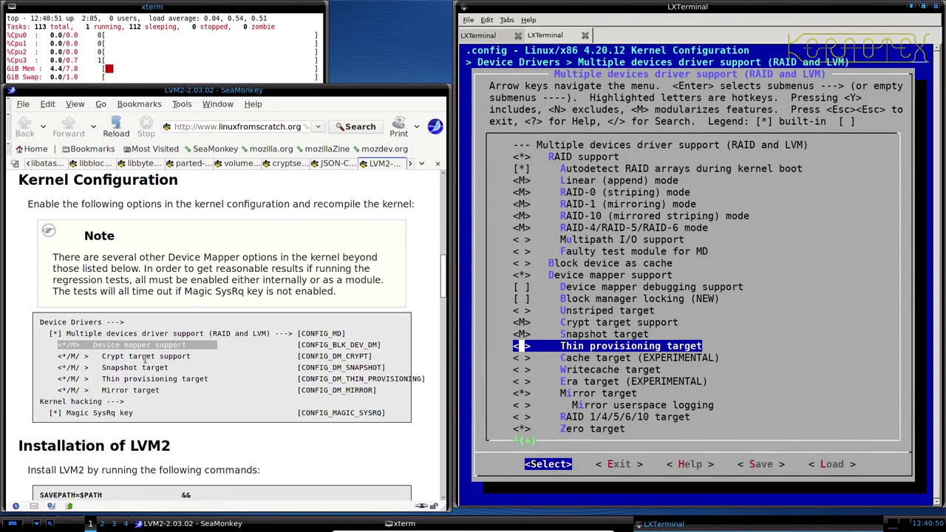
key(m)
key(Down)
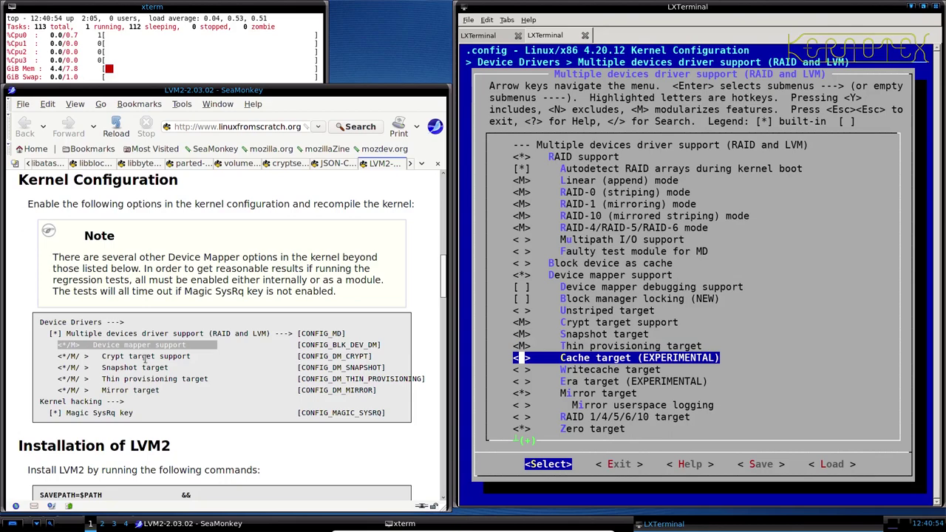
key(Down)
key(m)
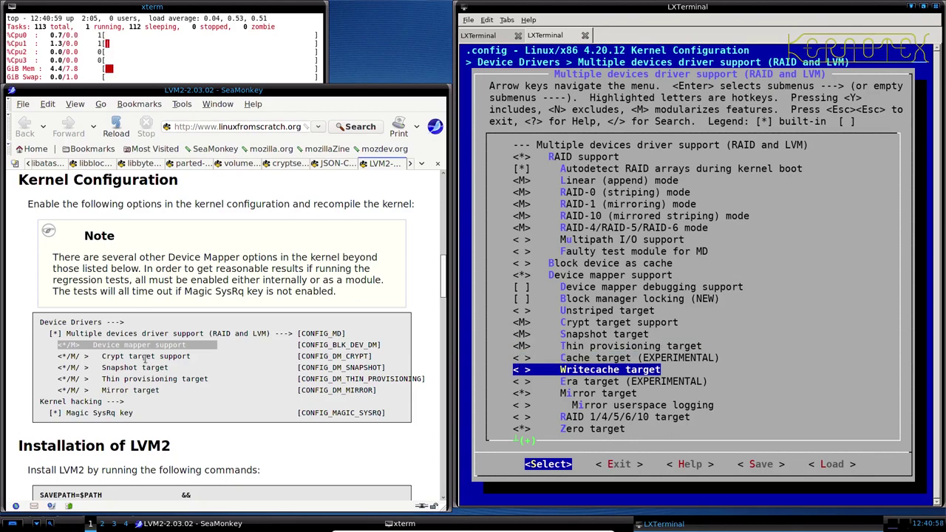
key(Down)
key(Down)
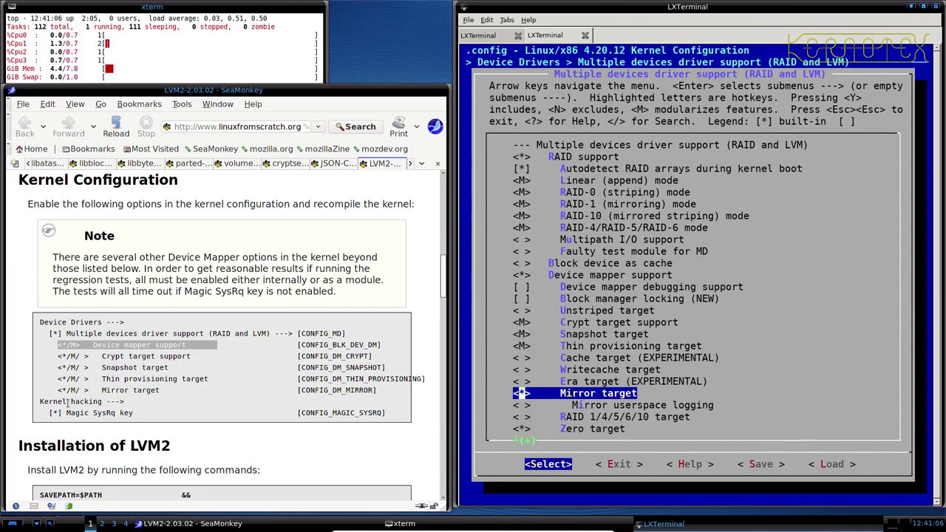
Go back to the main menu and check Magic SysRq key is [*] under Kernel hacking
key(Right)
key(Return)
key(Right)
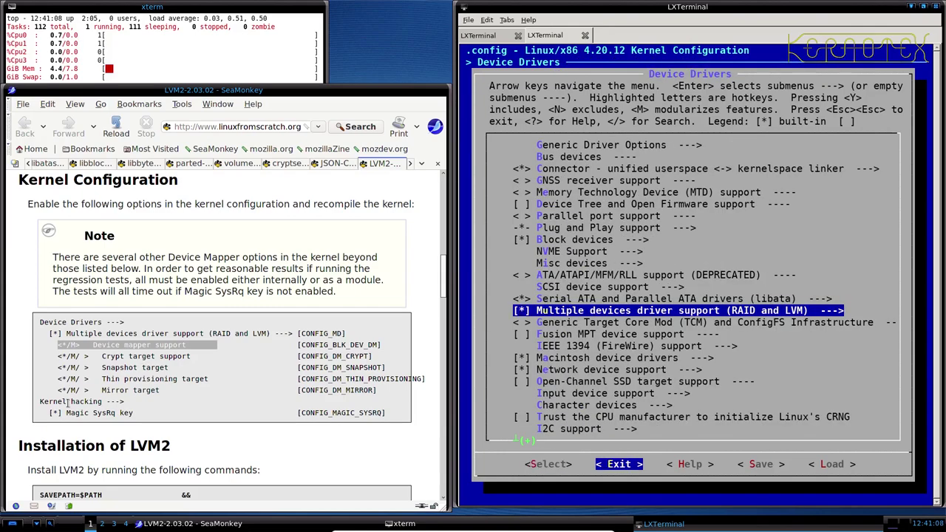
key(Return)
key(Down)
key(Down)
key(Down)
key(Down)
key(Down)
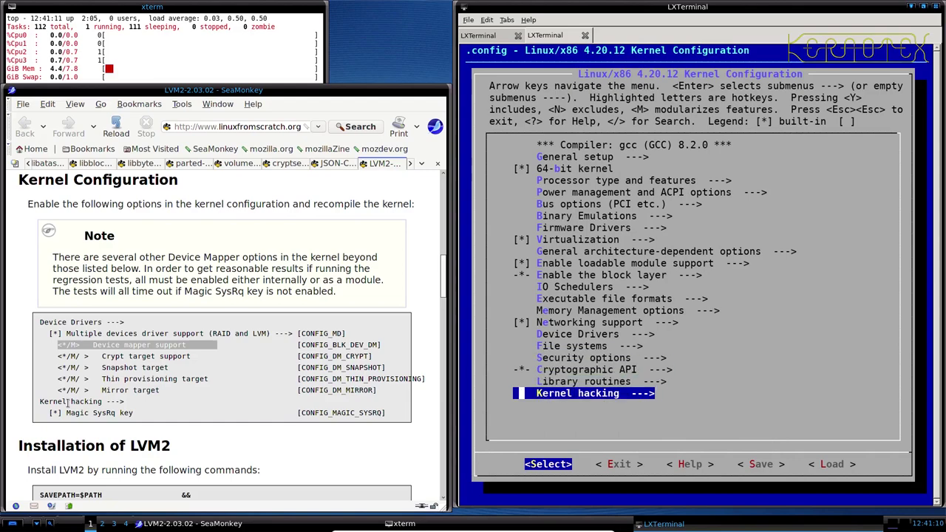
key(Return)
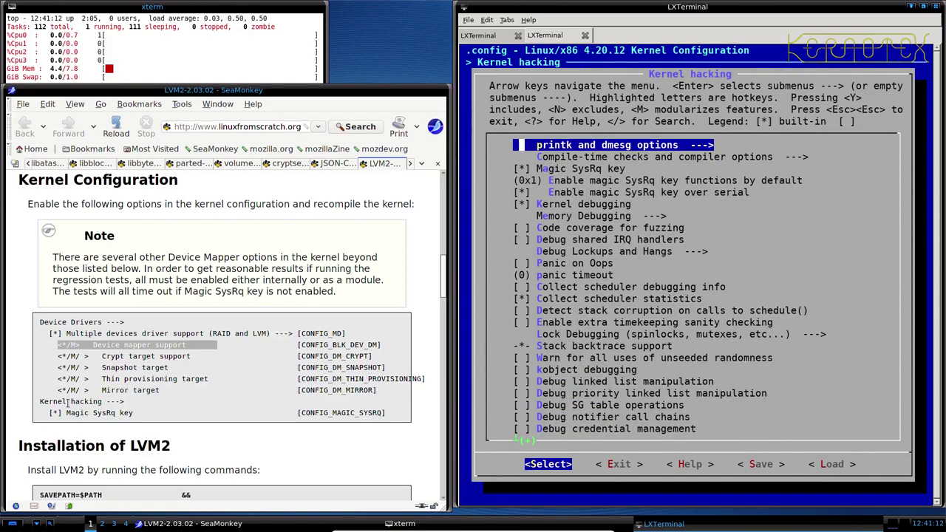
key(Down)
key(Down)
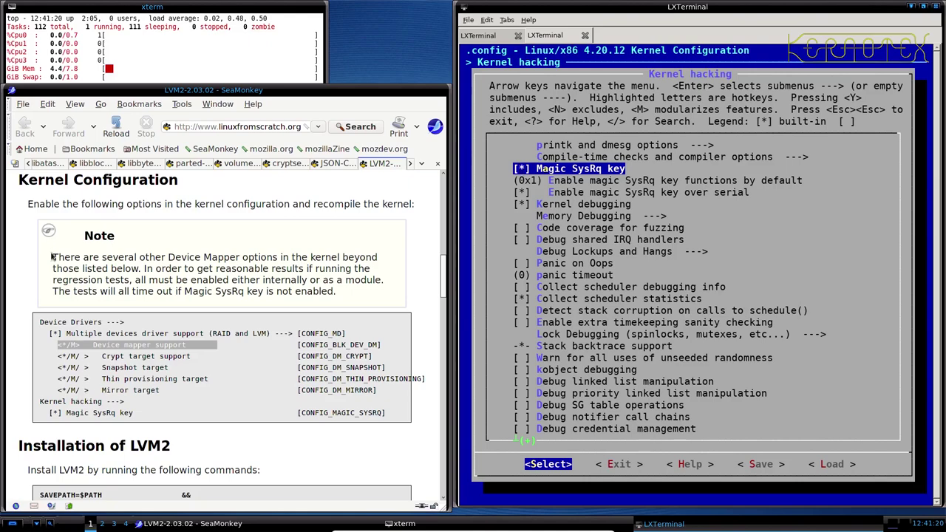
In the shell tab, extract LVM2.2.03.02.tgz with tar -xvf
key(ctrl+Page_Up)
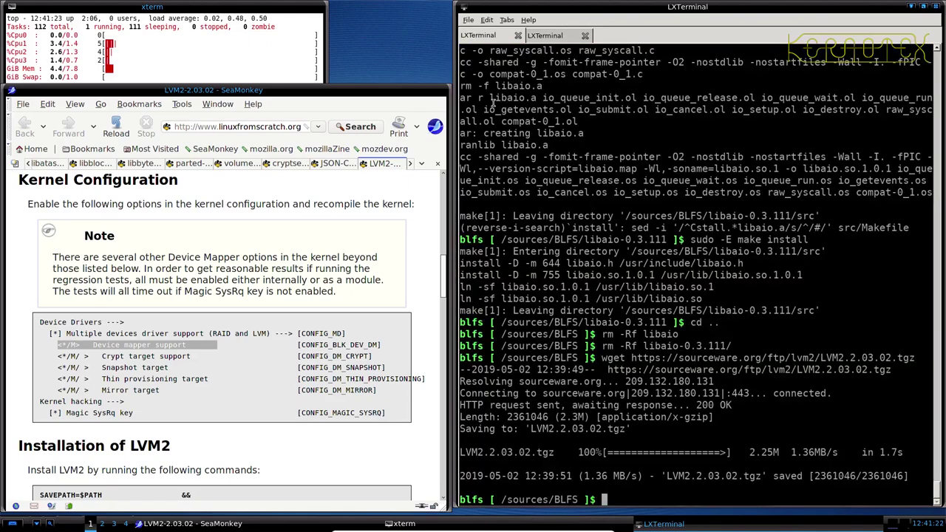
text(tar -x)
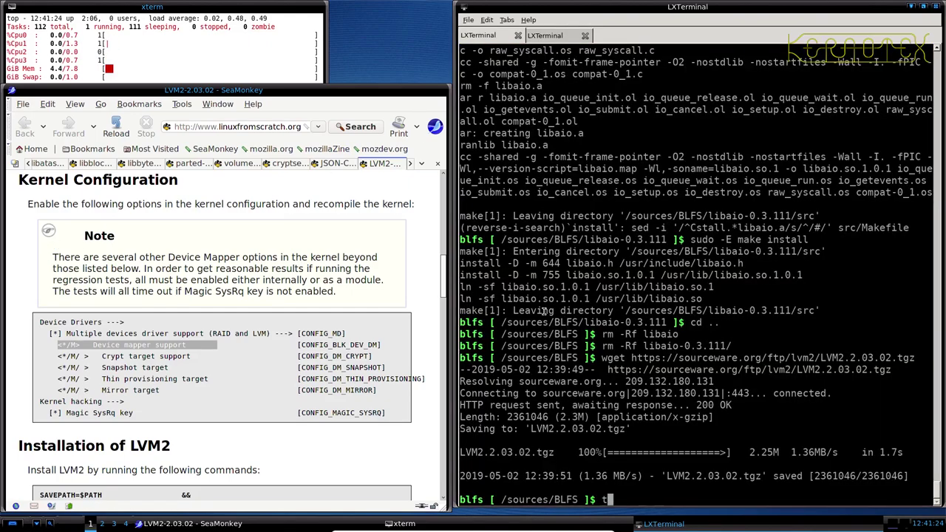
text(vf lv)
key(BackSpace)
key(BackSpace)
text(LVM)
key(Tab)
key(Return)
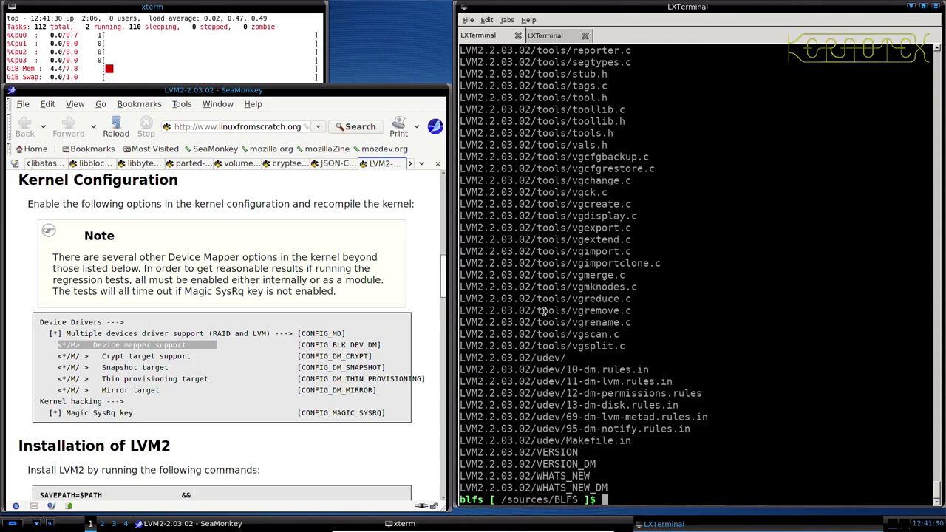
Change into the LVM2.2.03.02 directory and scroll through the terminal output
text(cd LVM)
key(Tab)
key(Return)
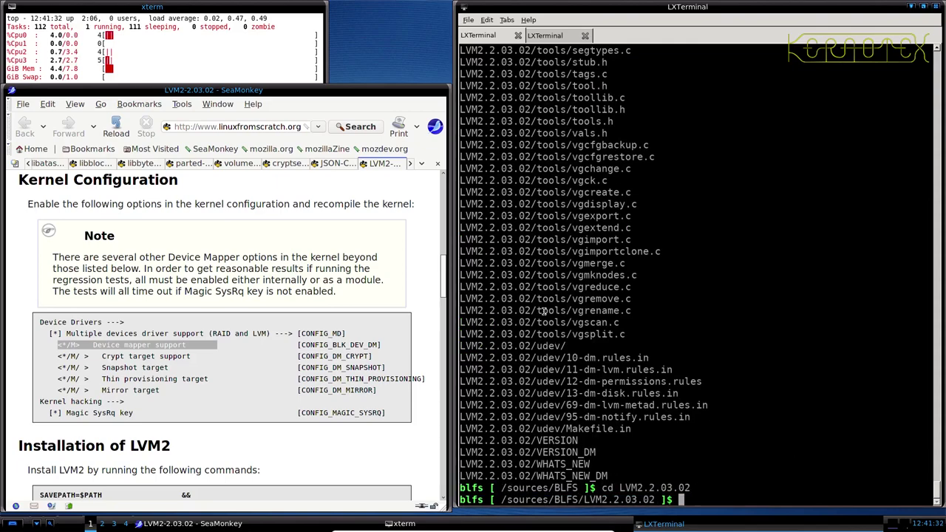
scroll(356, 382, down, 6)
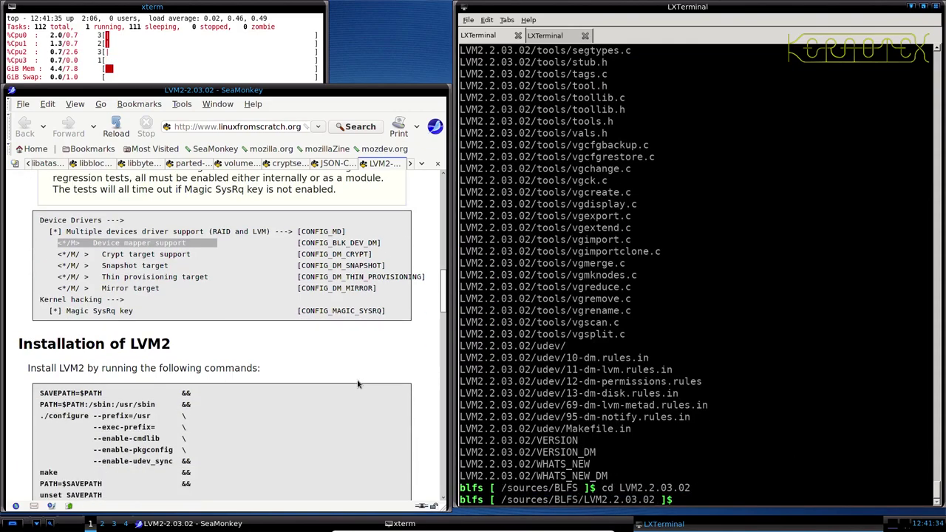
scroll(357, 381, down, 1)
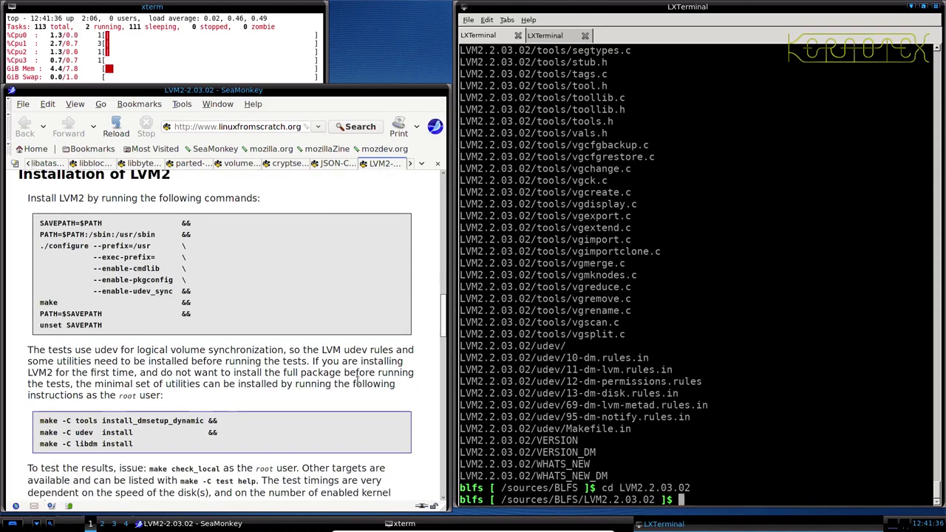
scroll(124, 269, down, 8)
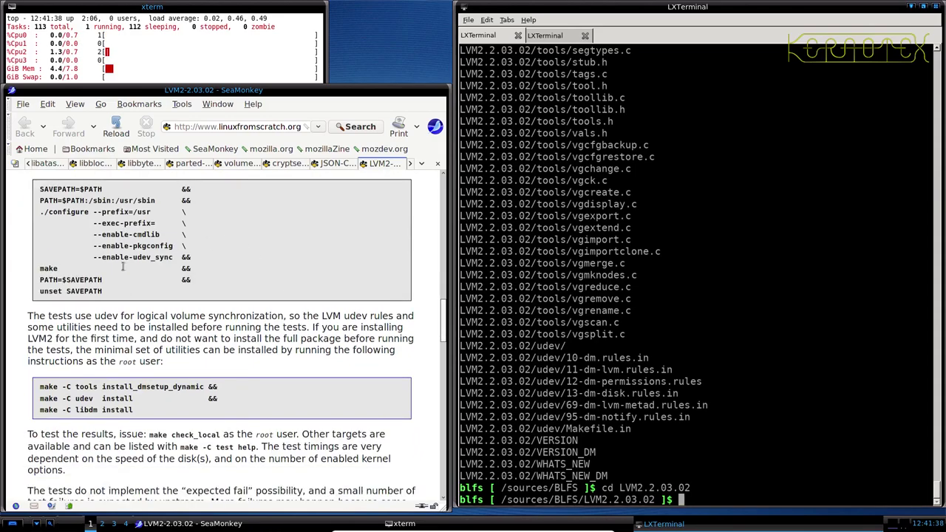
scroll(124, 269, down, 10)
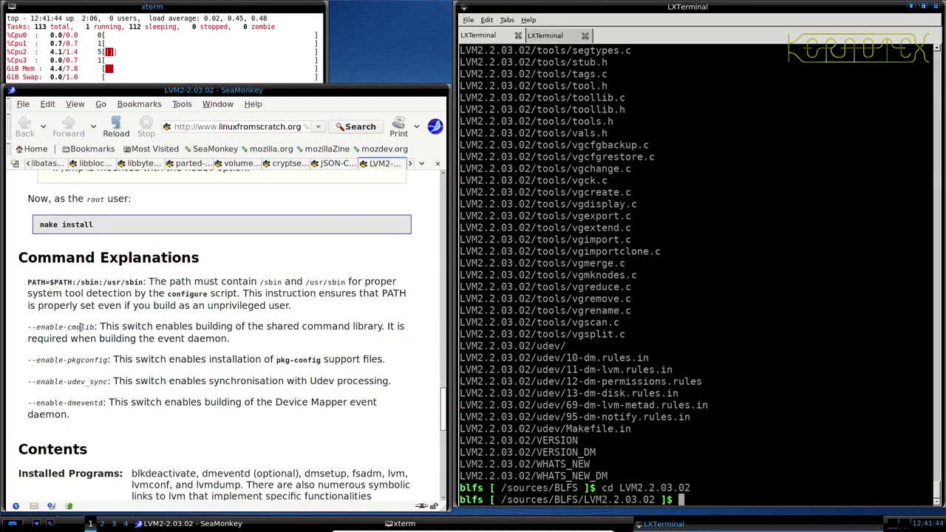
scroll(82, 326, up, 15)
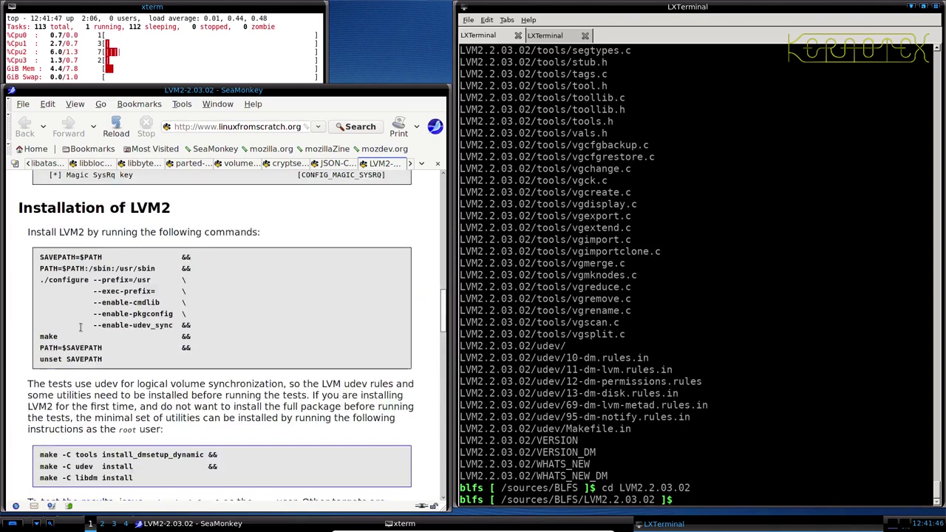
scroll(82, 325, up, 1)
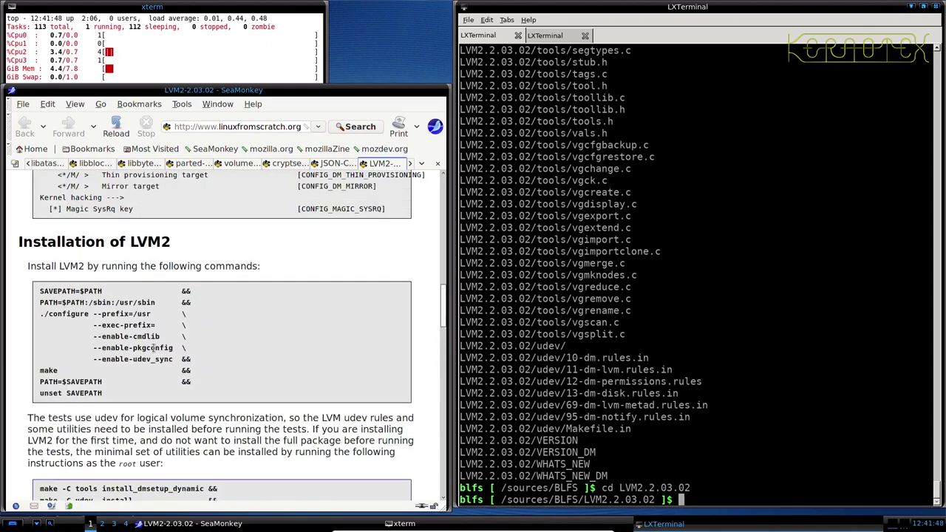
scroll(144, 359, down, 15)
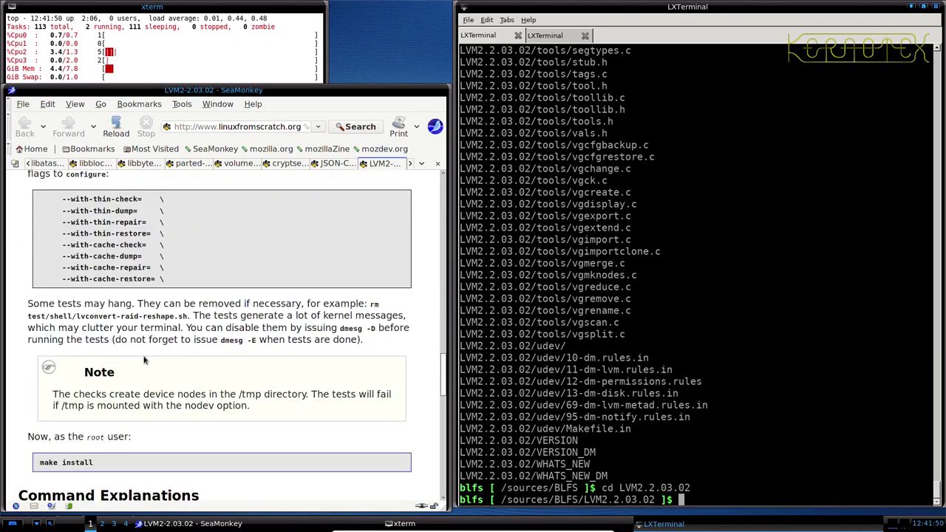
scroll(144, 359, down, 7)
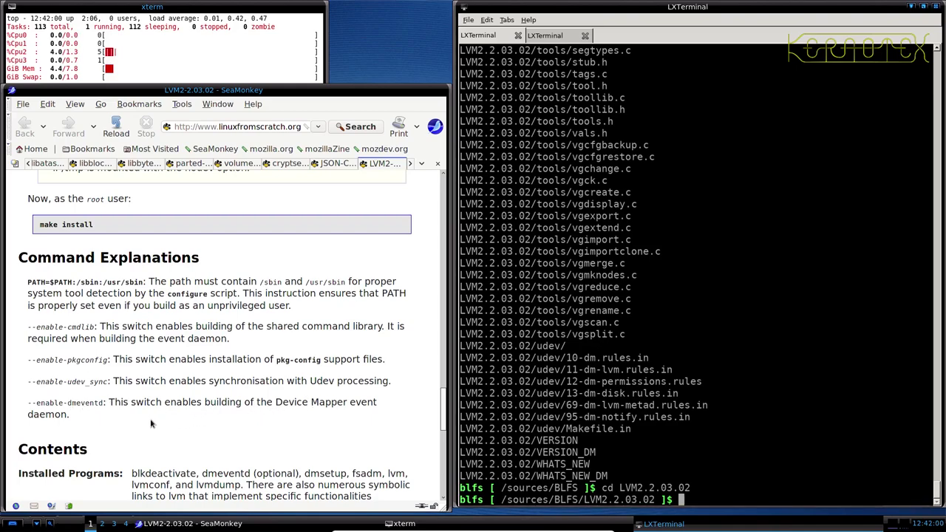
scroll(145, 423, up, 10)
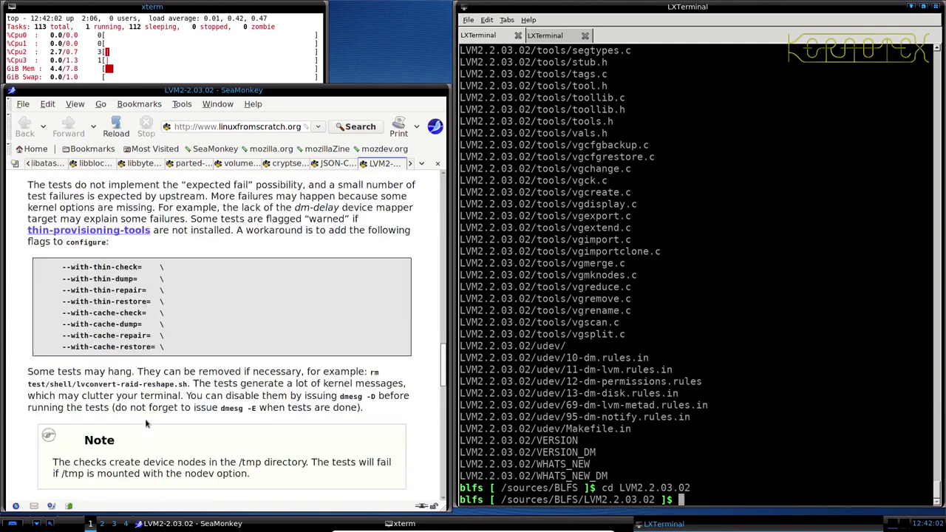
scroll(145, 424, up, 4)
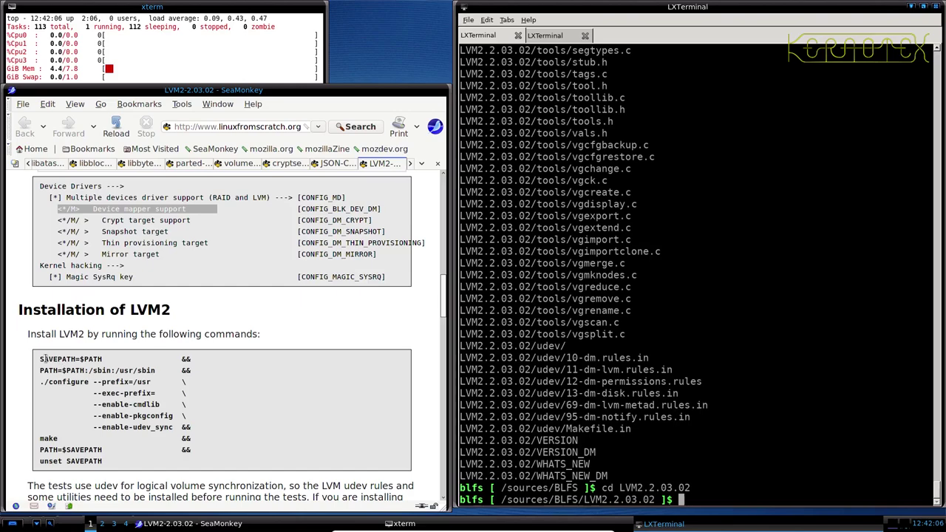
drag(38, 359, 172, 461)
scroll(190, 371, up, 1)
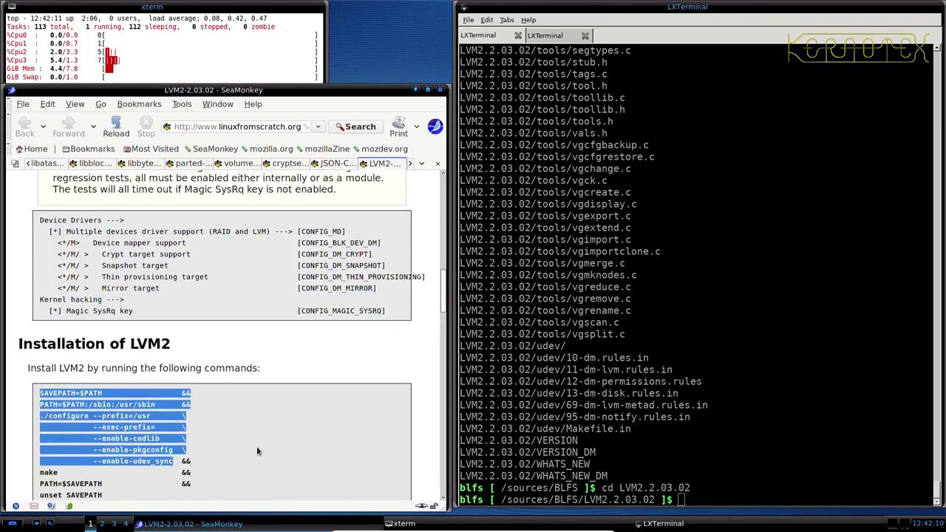
Paste the book's LVM2 configure command at the shell prompt
click(555, 375)
middle_click(555, 375)
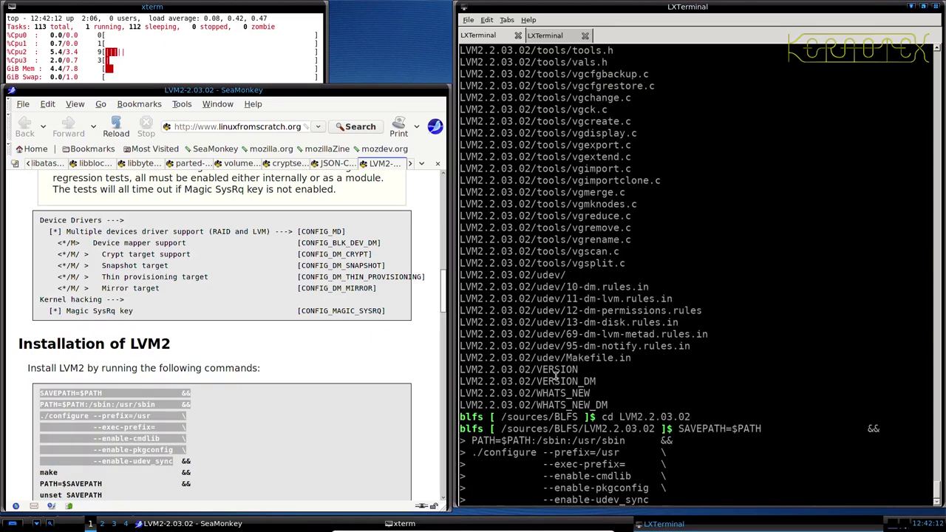
scroll(281, 420, down, 15)
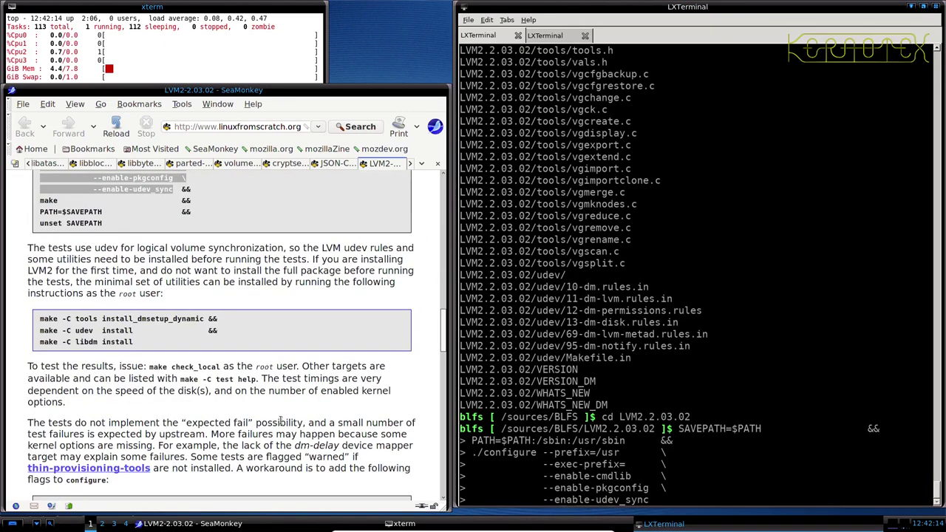
scroll(281, 420, down, 8)
scroll(281, 419, up, 2)
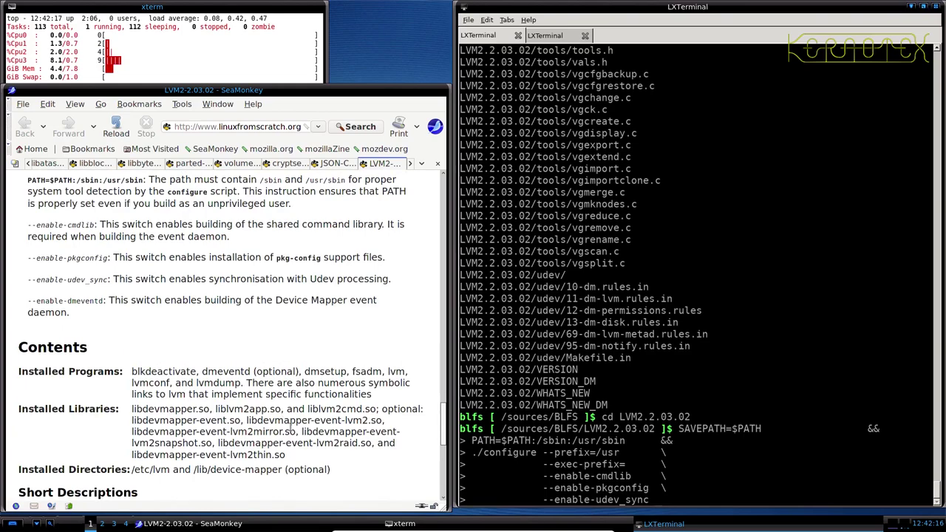
Append --enable-dmeventd to the configure command and run it
drag(28, 300, 103, 310)
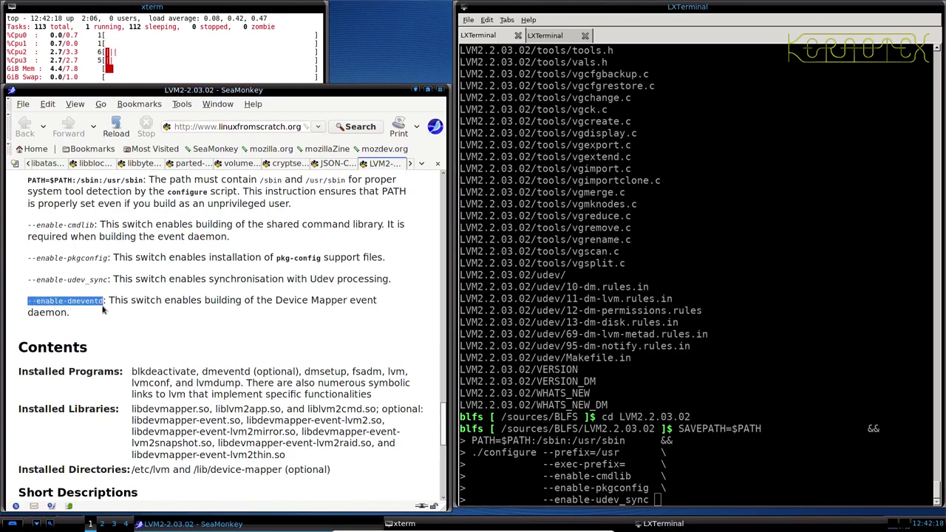
middle_click(577, 358)
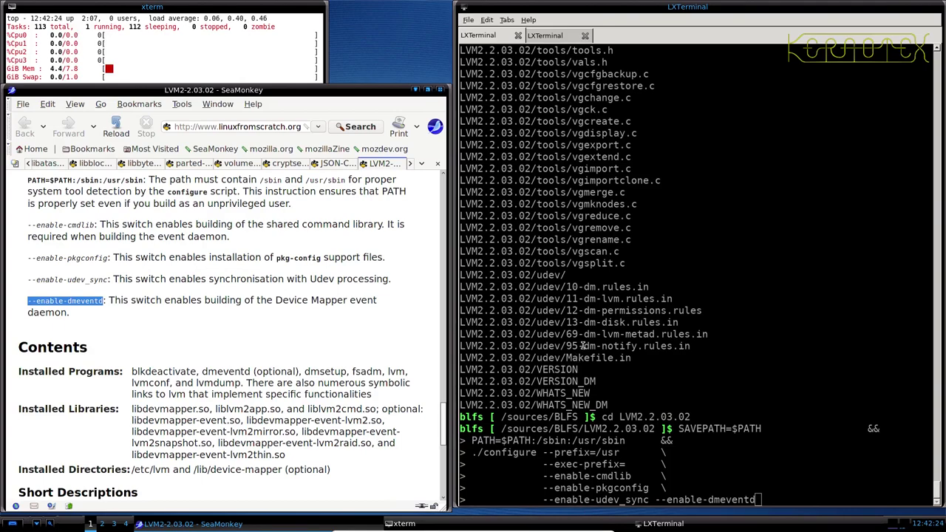
click(583, 345)
key(Return)
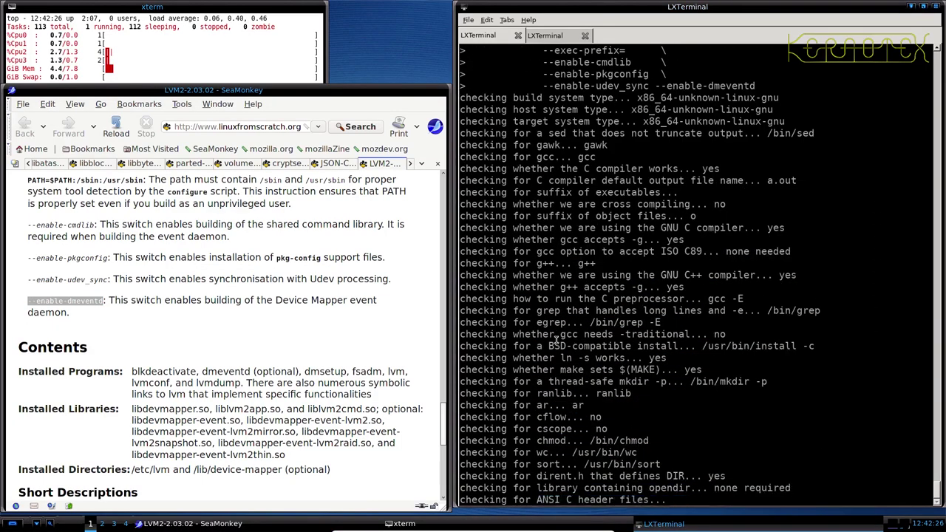
scroll(326, 350, up, 10)
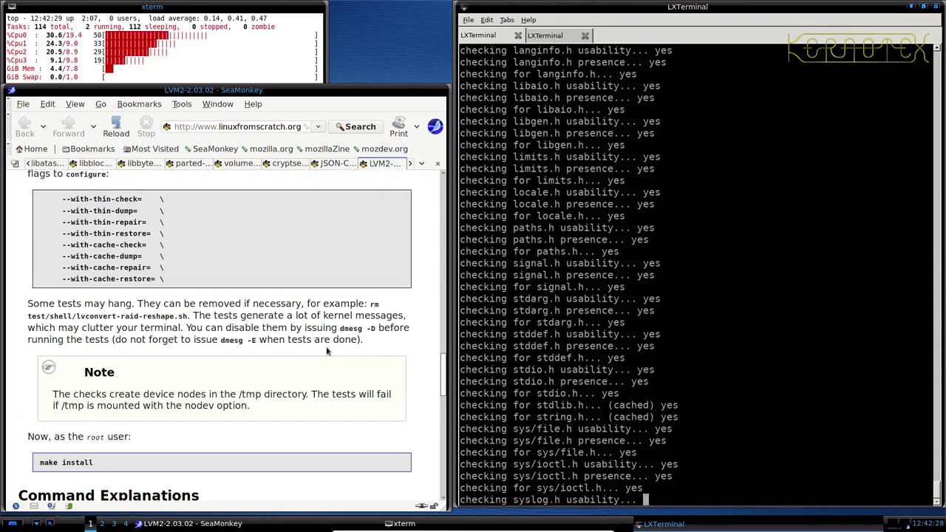
scroll(326, 351, up, 7)
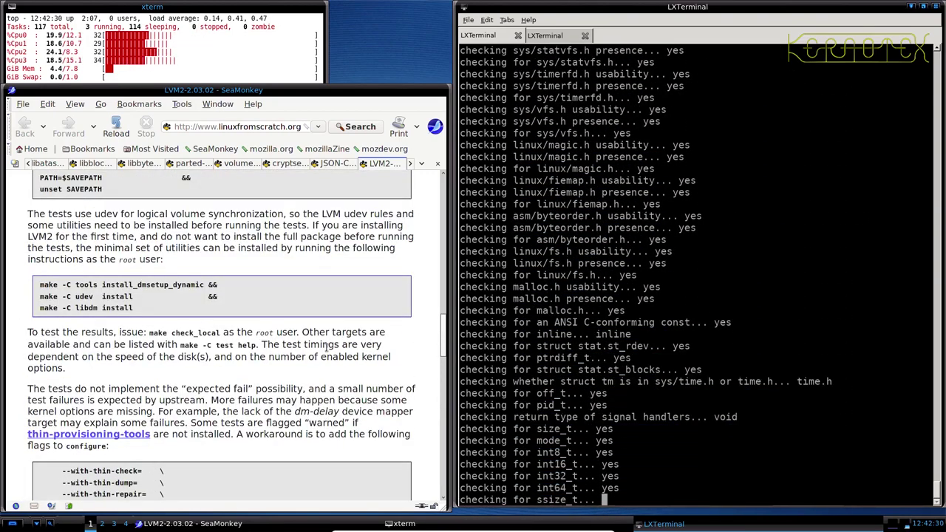
scroll(326, 351, up, 3)
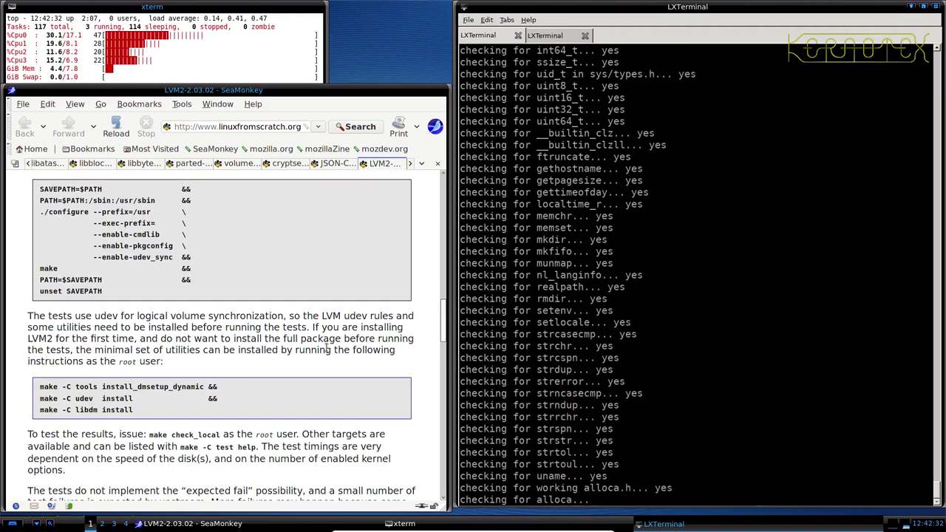
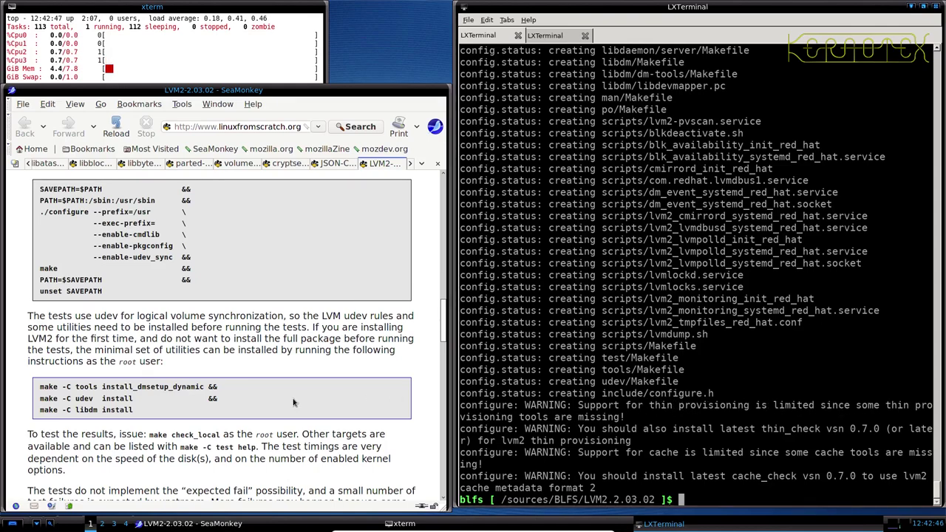
Build LVM2 2.03.02 by running the book's make, PATH and unset SAVEPATH lines, and wait for completion
scroll(293, 399, up, 9)
scroll(293, 399, up, 3)
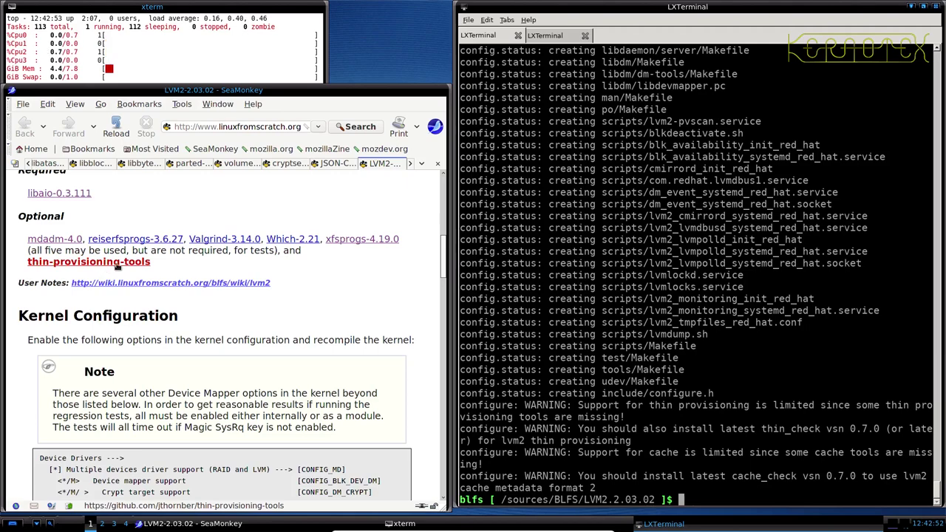
scroll(247, 370, down, 10)
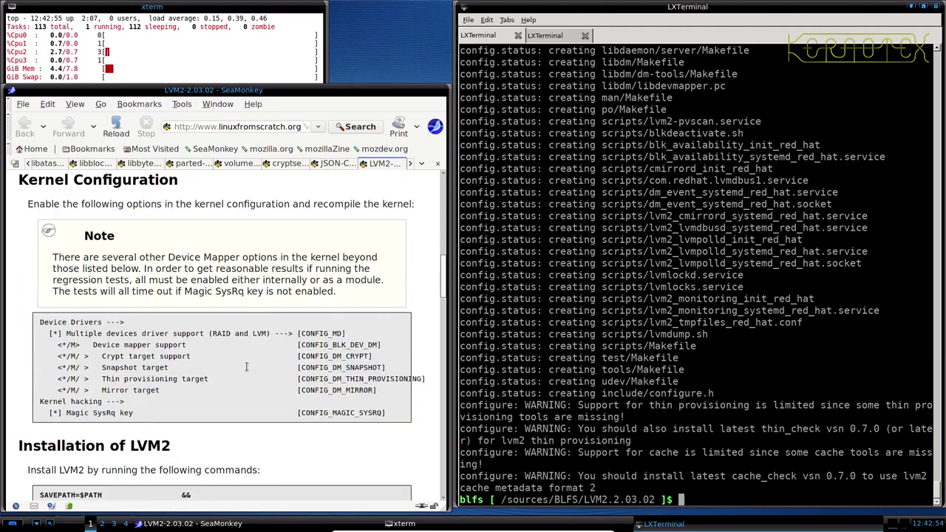
scroll(248, 370, down, 1)
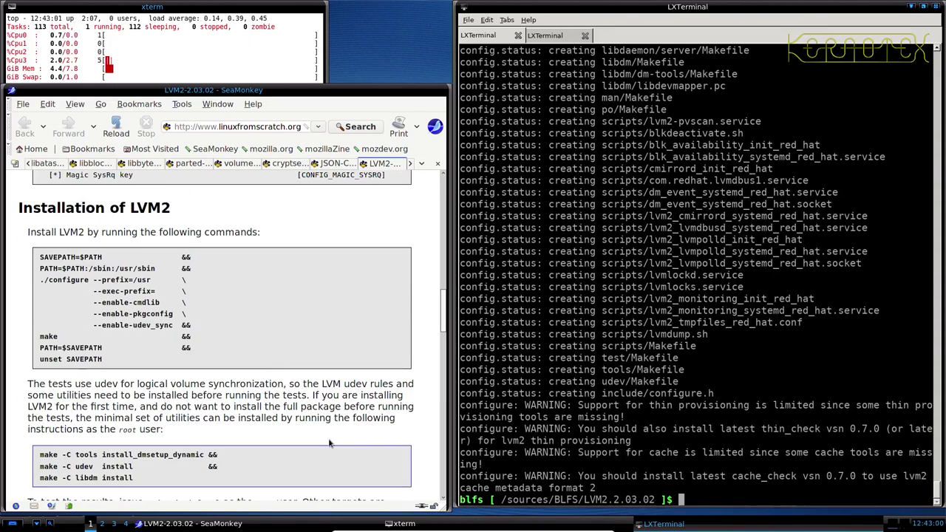
scroll(332, 443, up, 10)
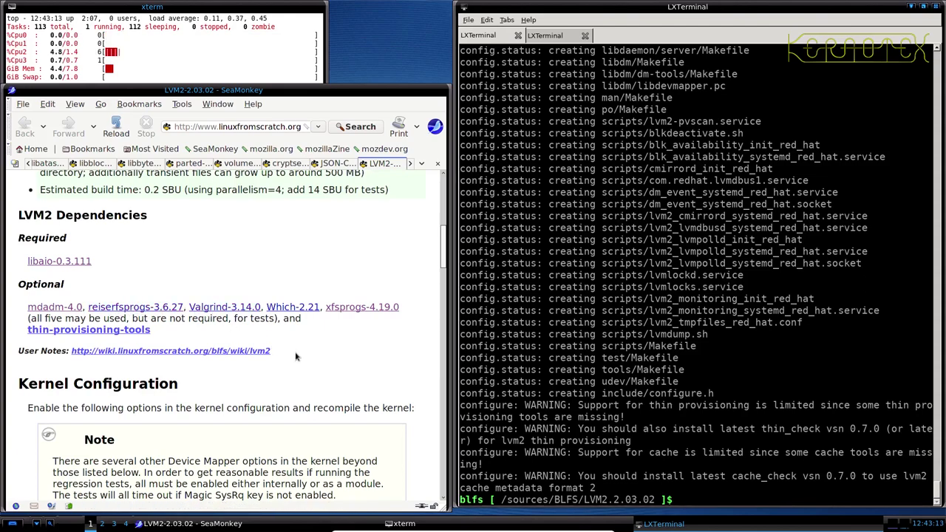
scroll(296, 357, down, 10)
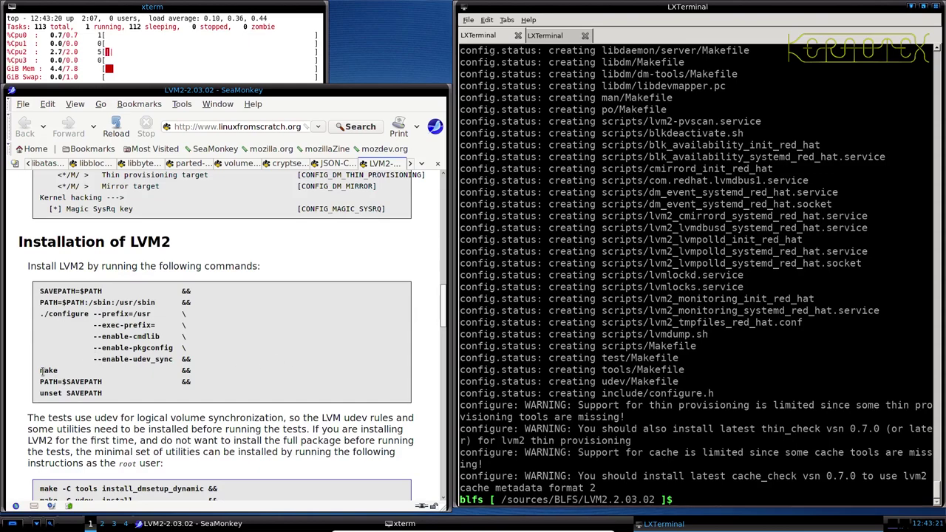
drag(41, 370, 111, 397)
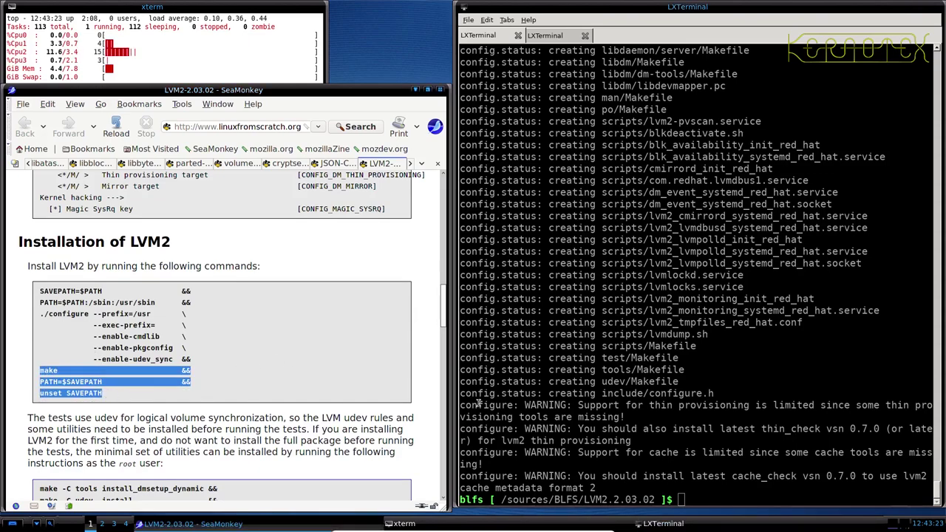
middle_click(593, 403)
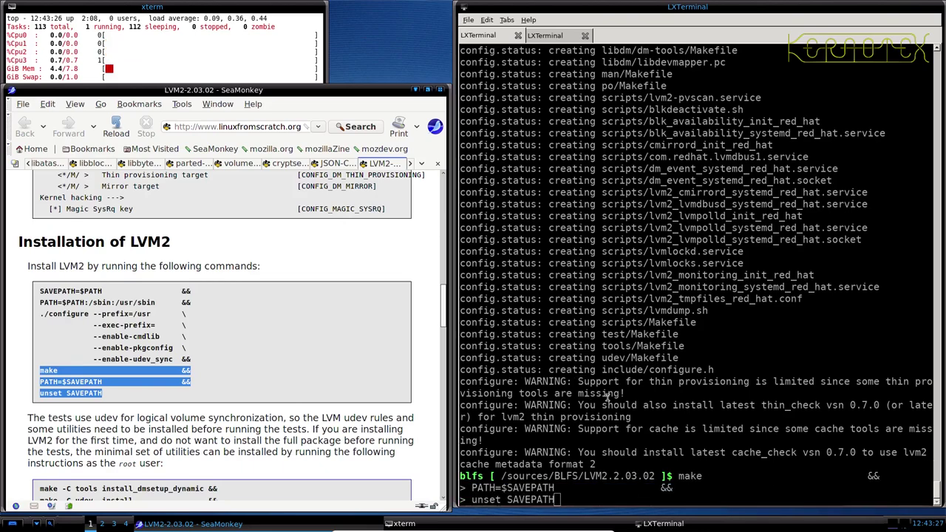
click(609, 398)
key(Return)
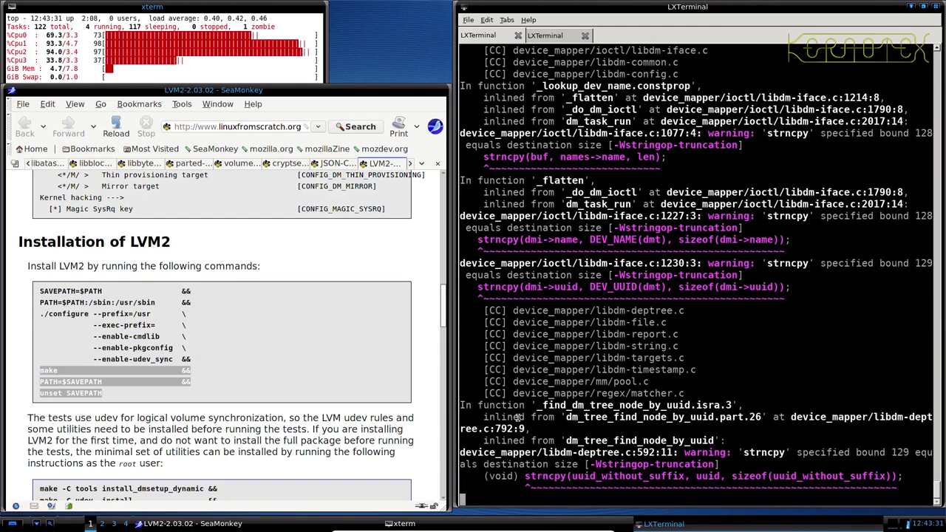
scroll(366, 455, down, 1)
scroll(366, 455, down, 3)
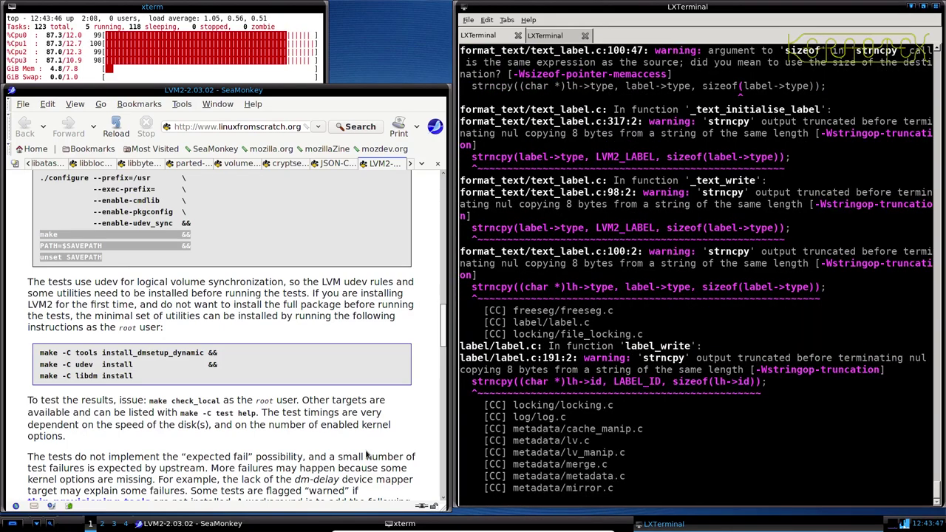
scroll(366, 455, up, 20)
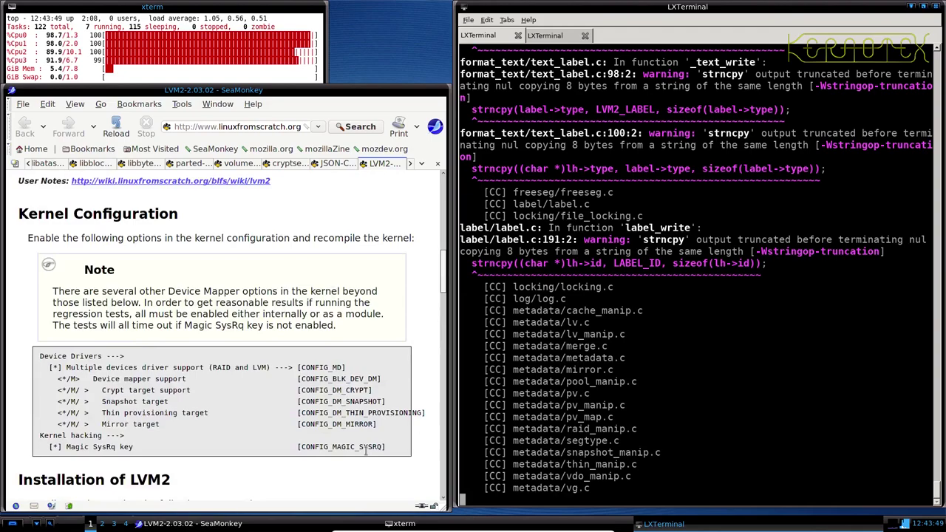
scroll(366, 454, down, 20)
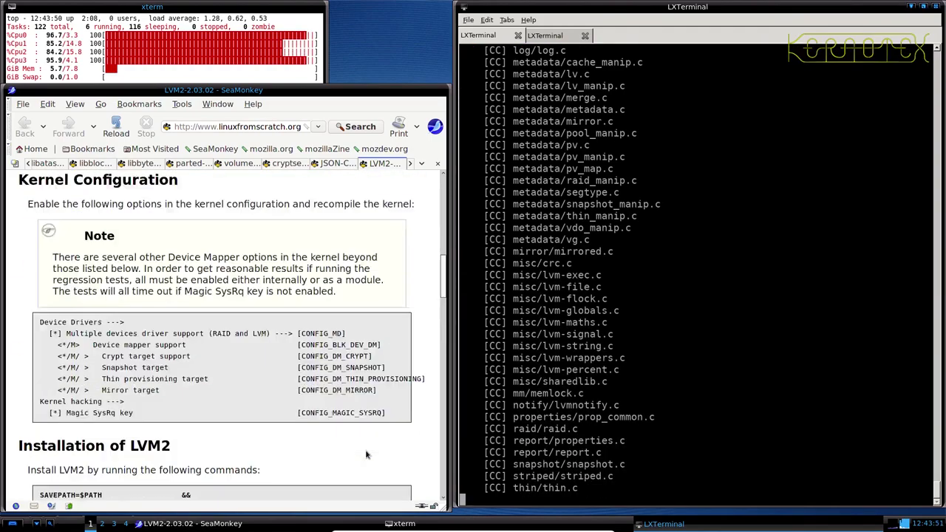
scroll(365, 450, down, 5)
scroll(365, 451, up, 6)
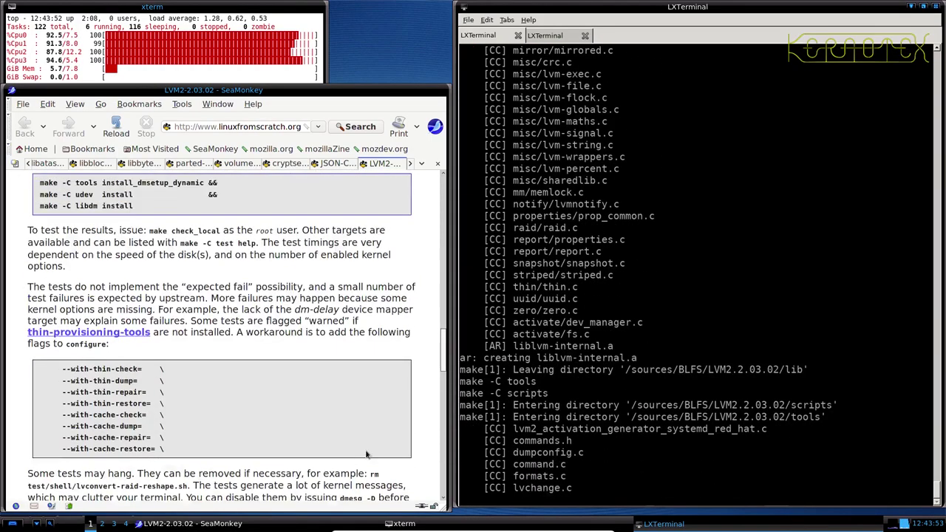
scroll(365, 449, up, 3)
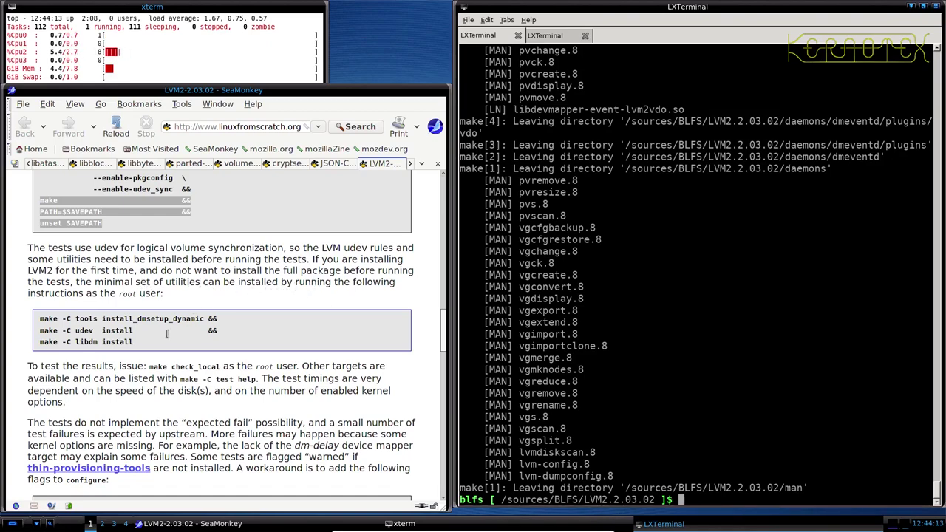
Install LVM2 as root with 'sudo -E make install', entering the sudo password
scroll(166, 333, down, 3)
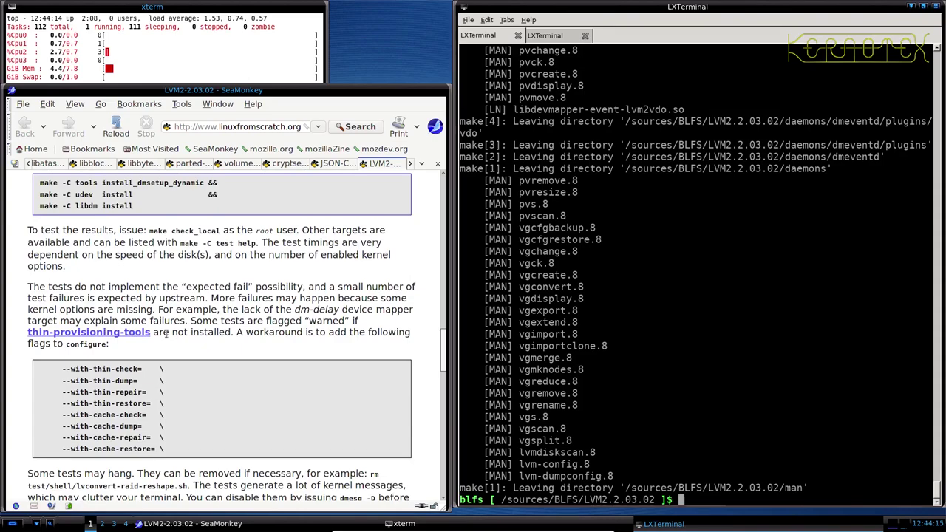
scroll(166, 333, down, 2)
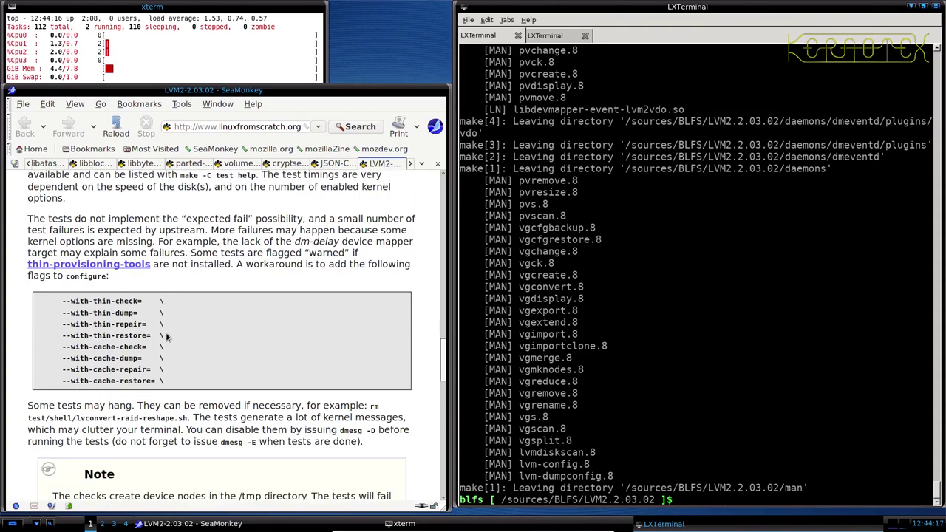
scroll(167, 337, down, 2)
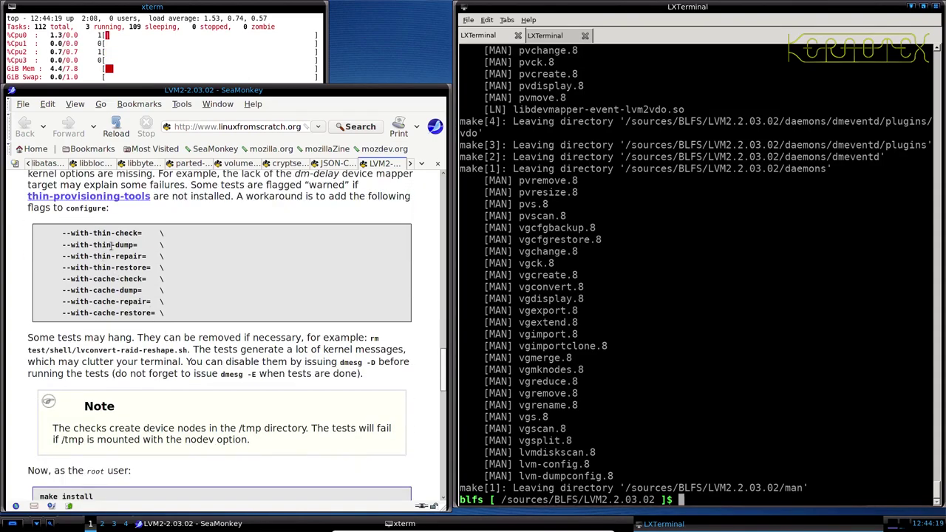
scroll(111, 361, down, 1)
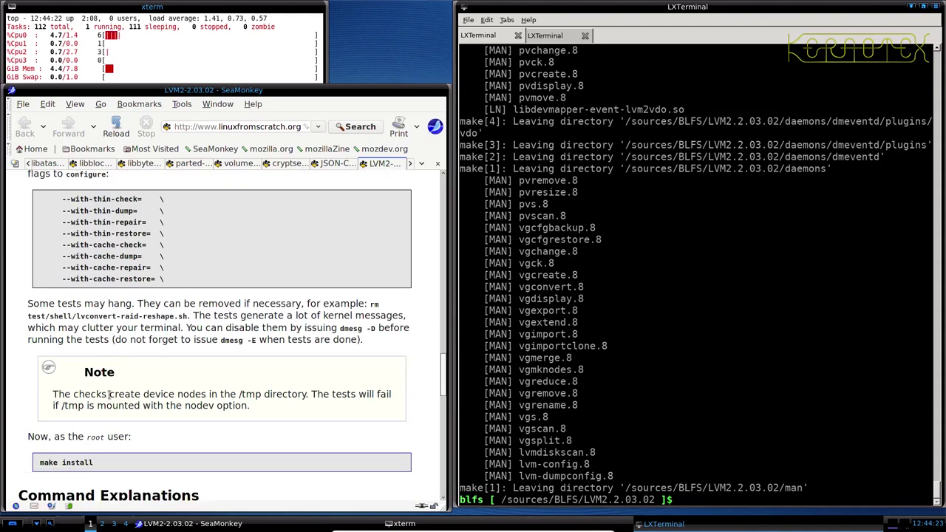
scroll(255, 397, down, 3)
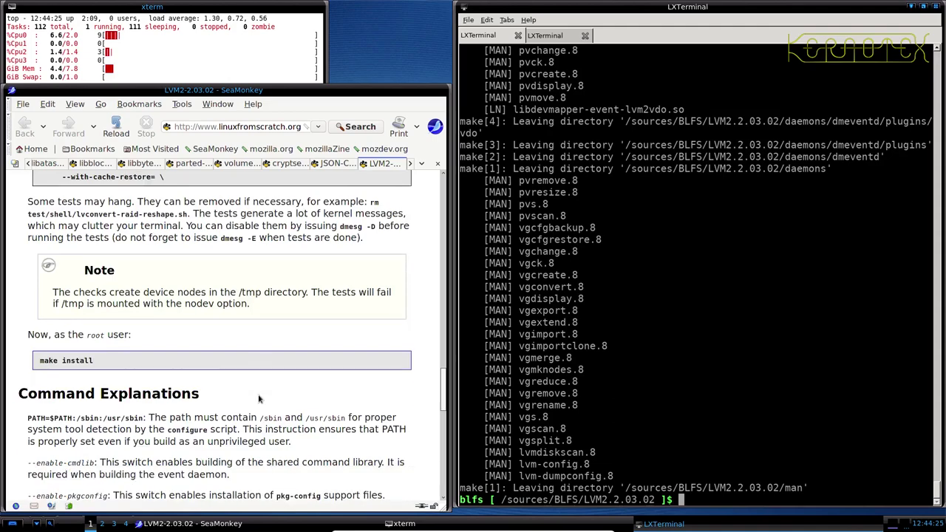
drag(38, 361, 103, 365)
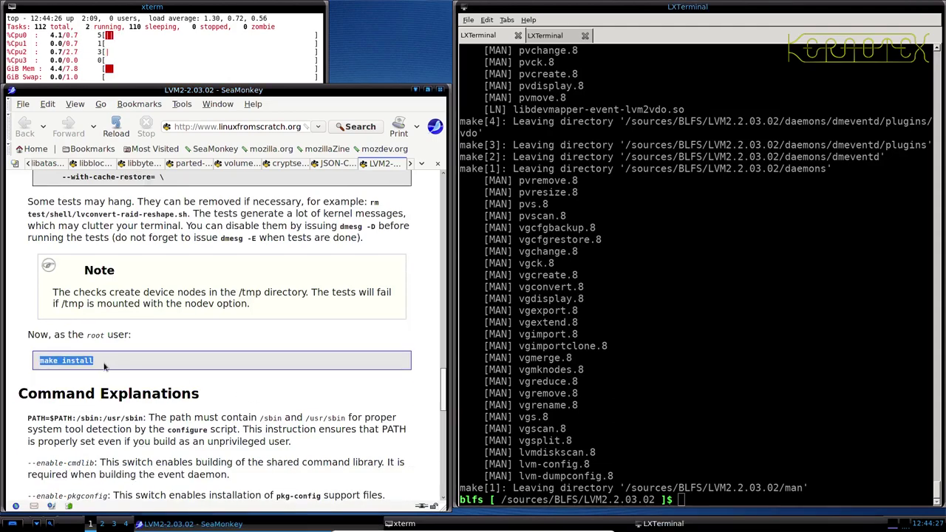
click(681, 364)
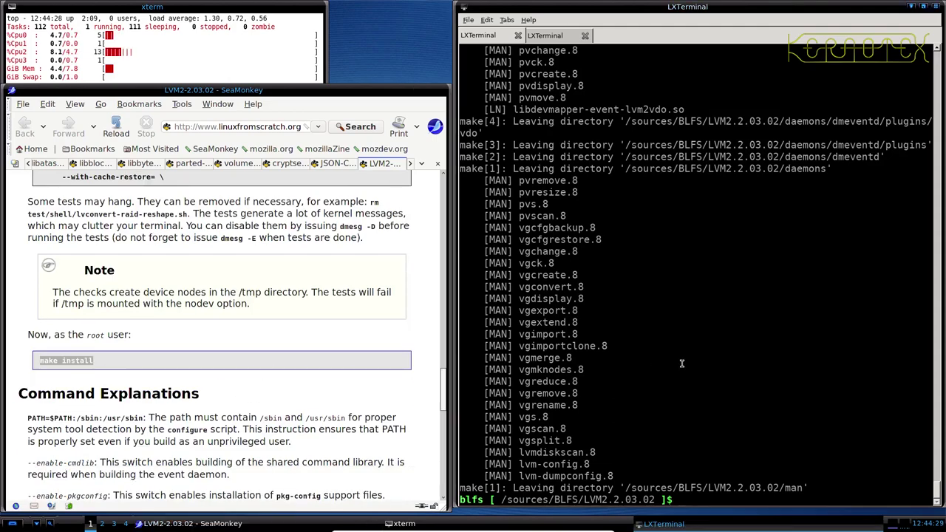
text(sudo -E)
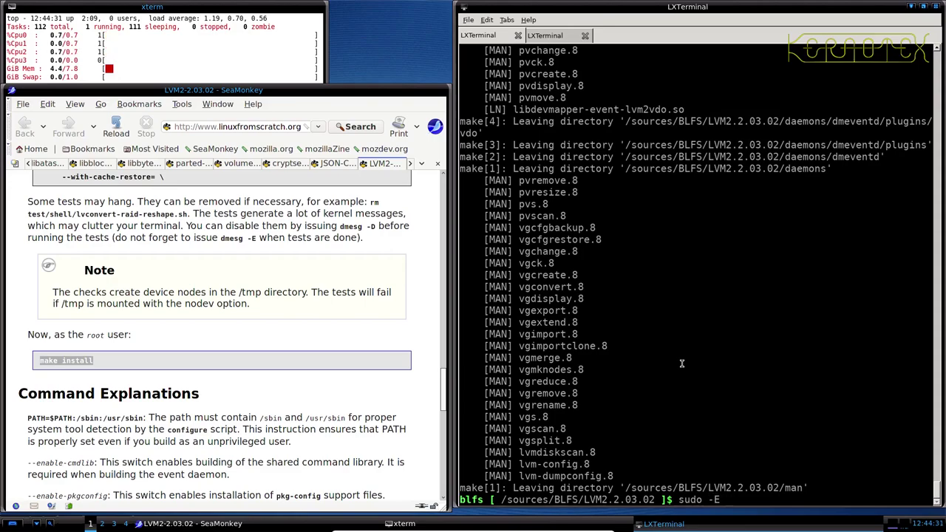
middle_click(678, 364)
key(Return)
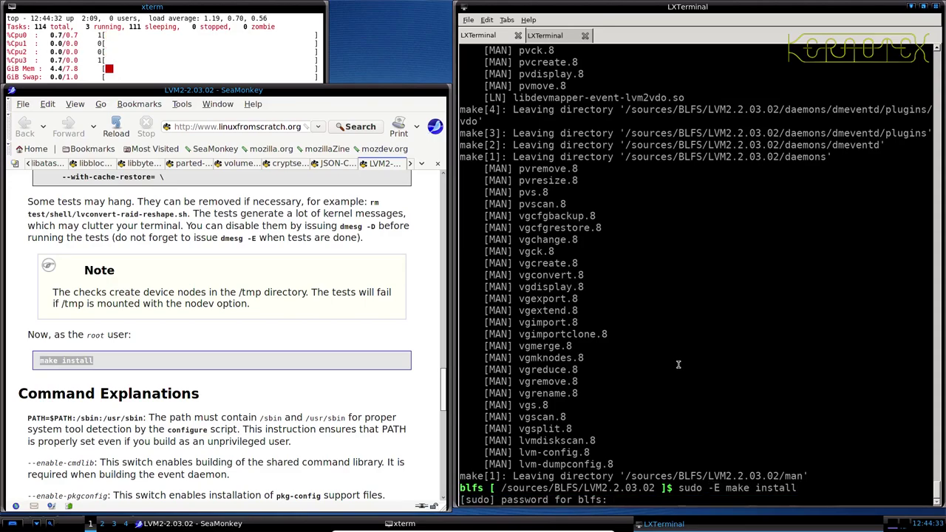
key(Return)
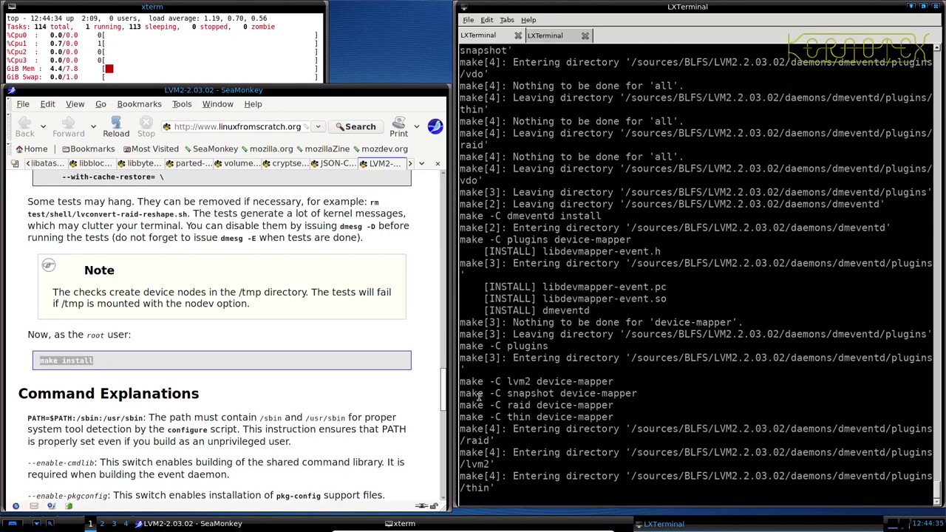
scroll(361, 419, down, 4)
scroll(362, 420, down, 6)
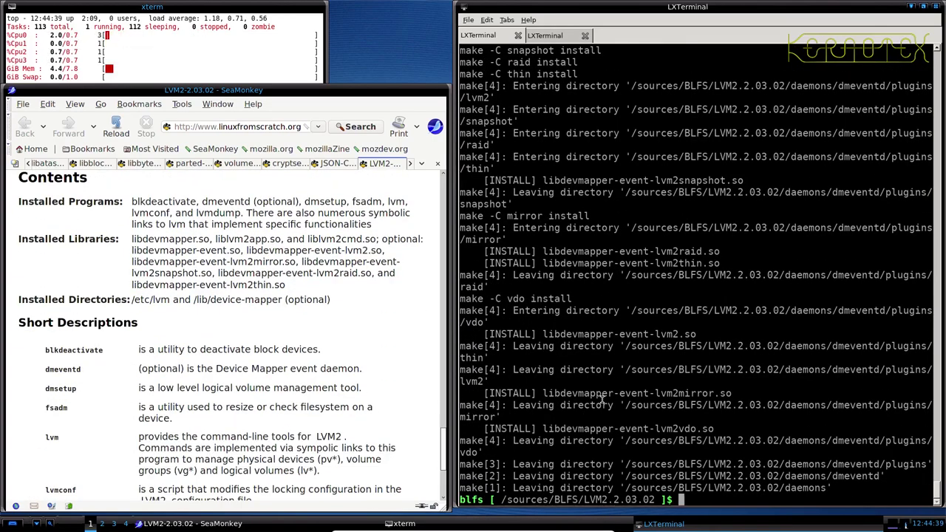
Go up to /sources/BLFS, delete the LVM2.2.03.02 source directory and close the LVM2 page
text(cd ..)
key(Return)
text(r)
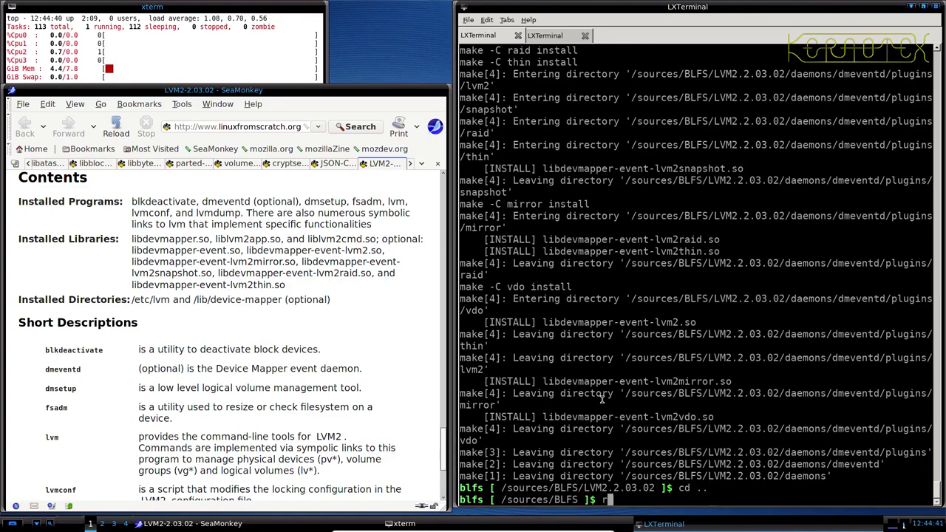
text(m -Rf LVM2.2.03.02)
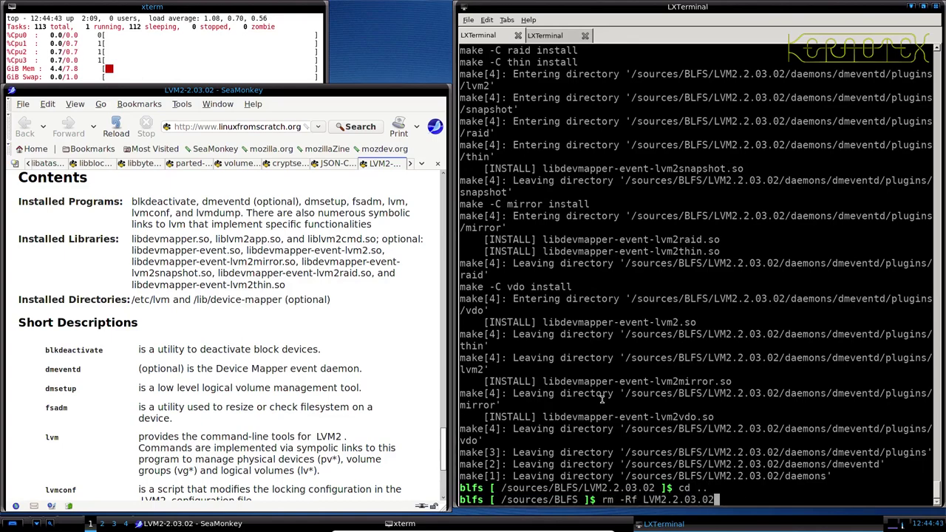
key(Return)
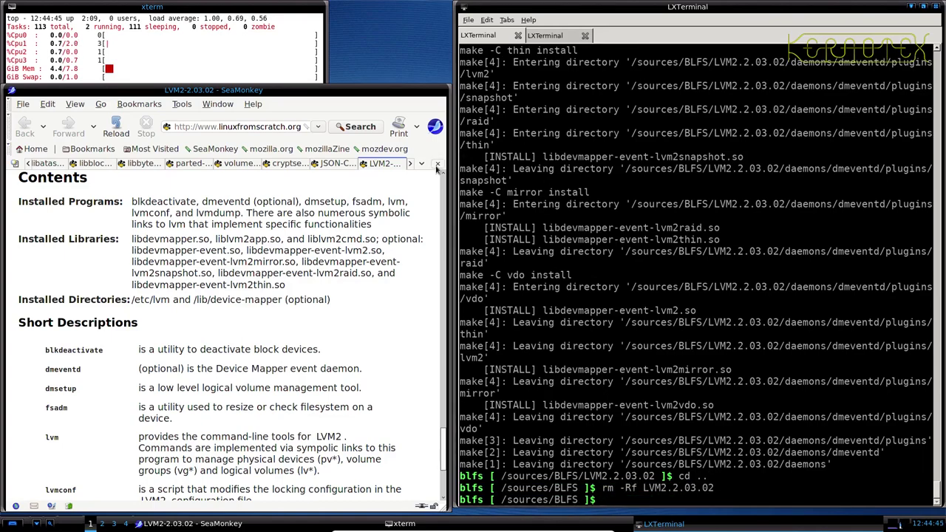
click(438, 164)
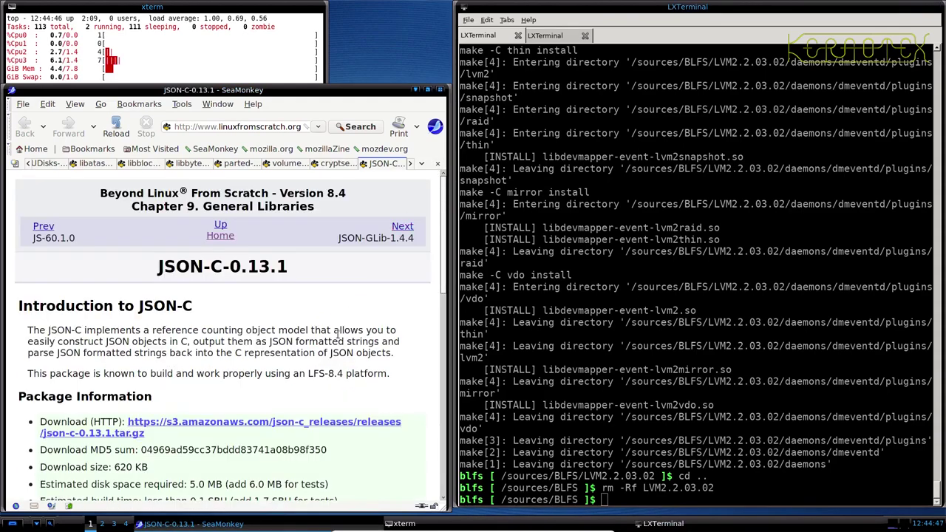
Download the json-c-0.13.1 tarball with wget using the copied link address
scroll(338, 334, down, 6)
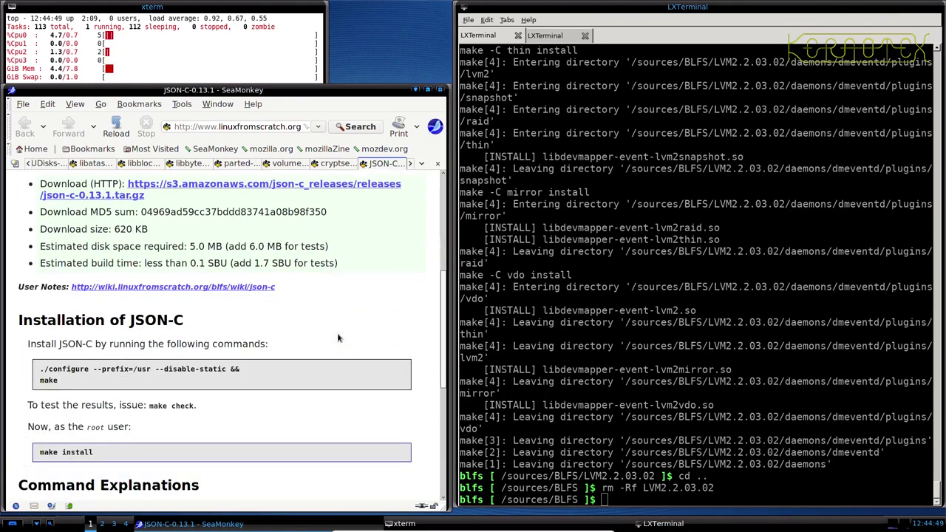
scroll(337, 337, up, 6)
right_click(338, 389)
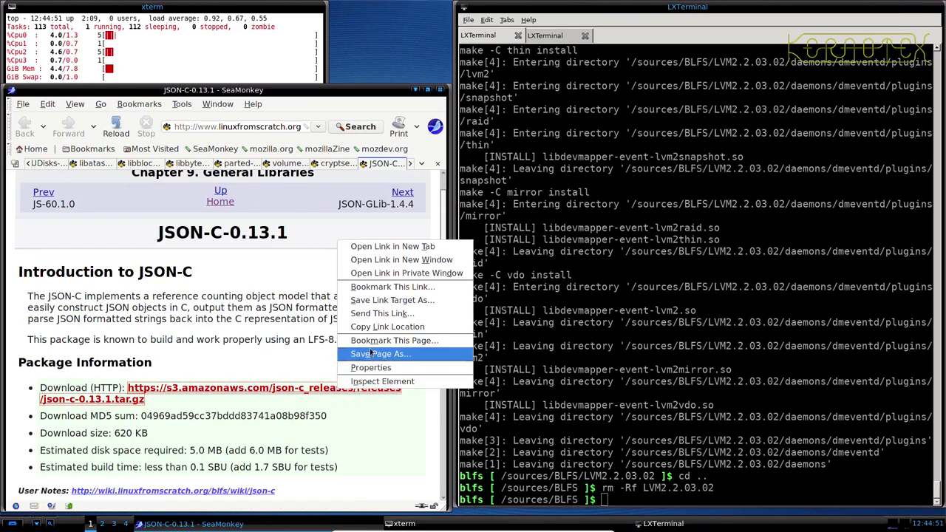
click(387, 327)
click(584, 352)
text(wget)
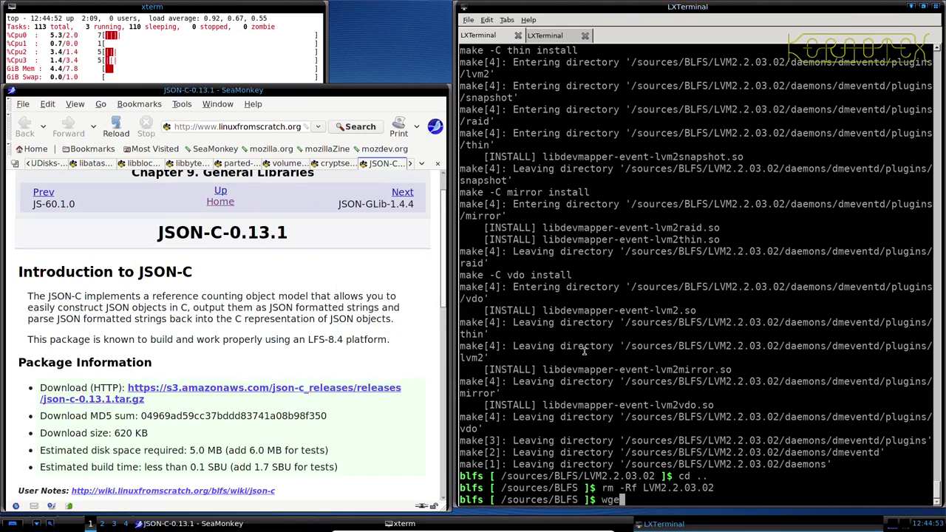
key(ctrl+shift+v)
key(Return)
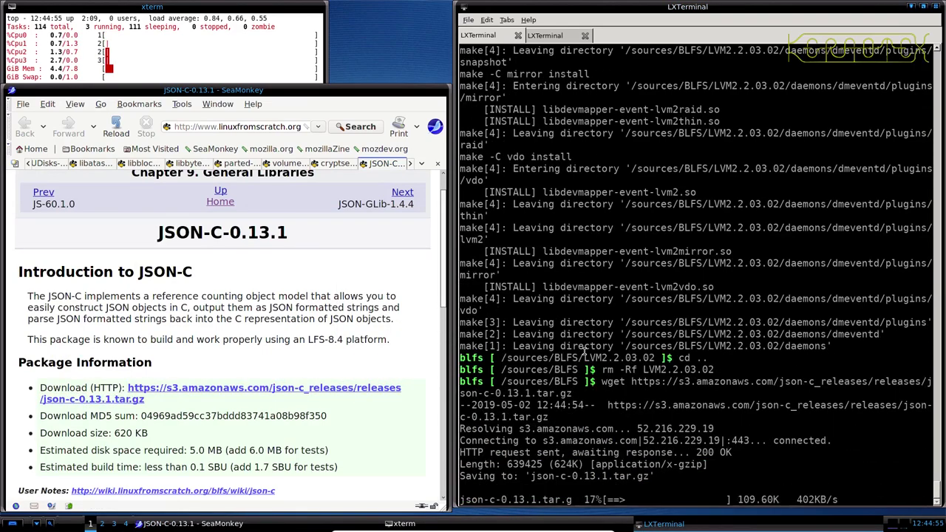
Extract the json-c tarball with tar -xvf and enter the json-c-0.13.1 directory
text(tar -xvf js)
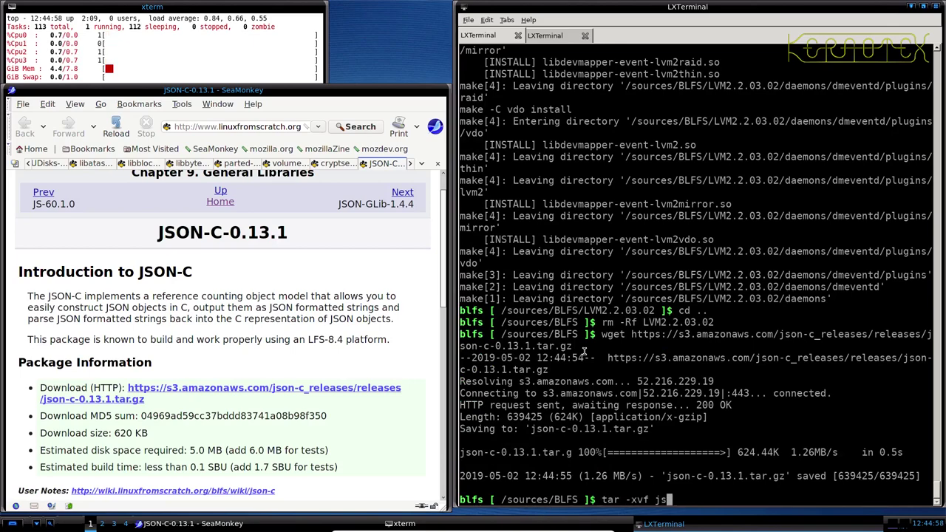
key(Tab)
key(Return)
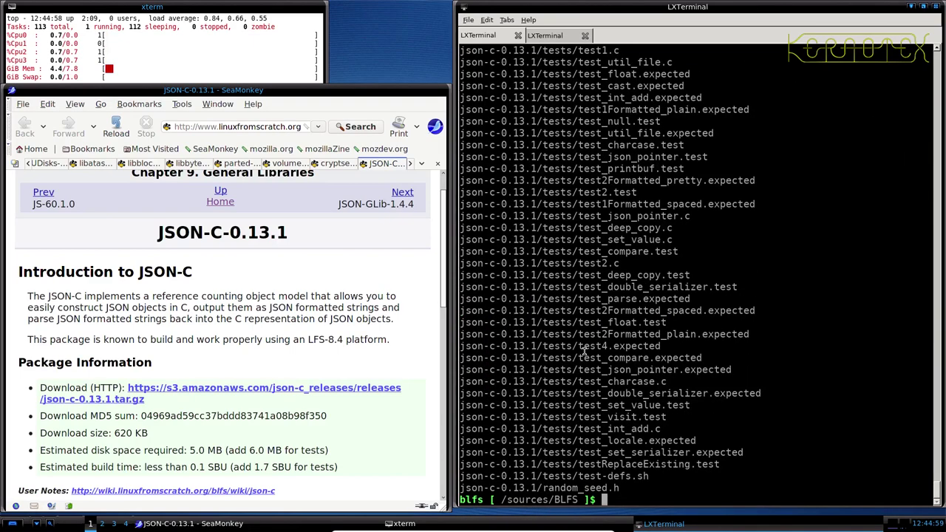
text(cd js)
key(Tab)
key(Return)
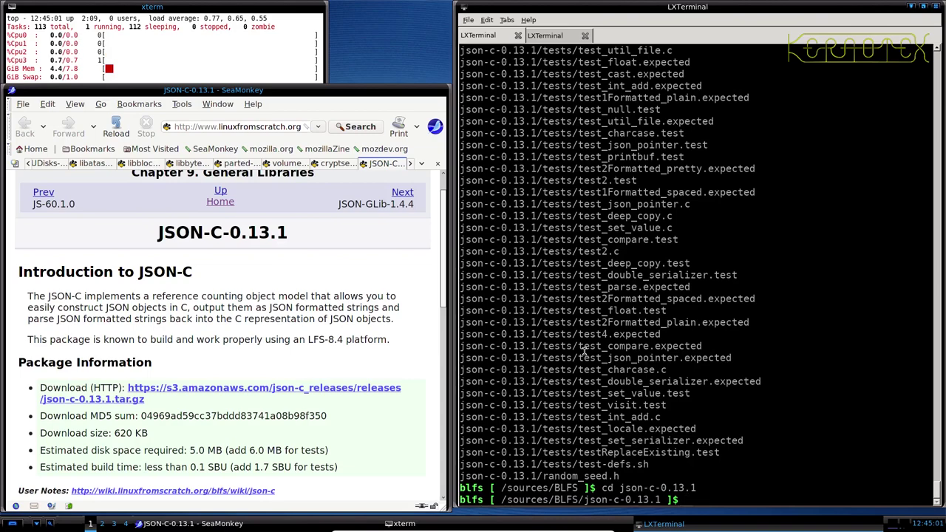
Configure and build JSON-C, then install it with the recalled 'sudo -E make install'
scroll(316, 379, down, 7)
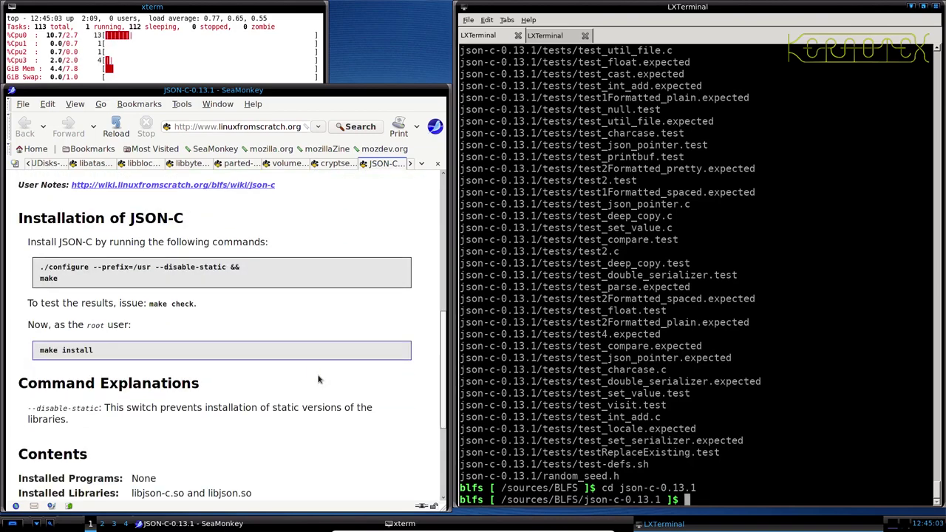
drag(38, 274, 65, 278)
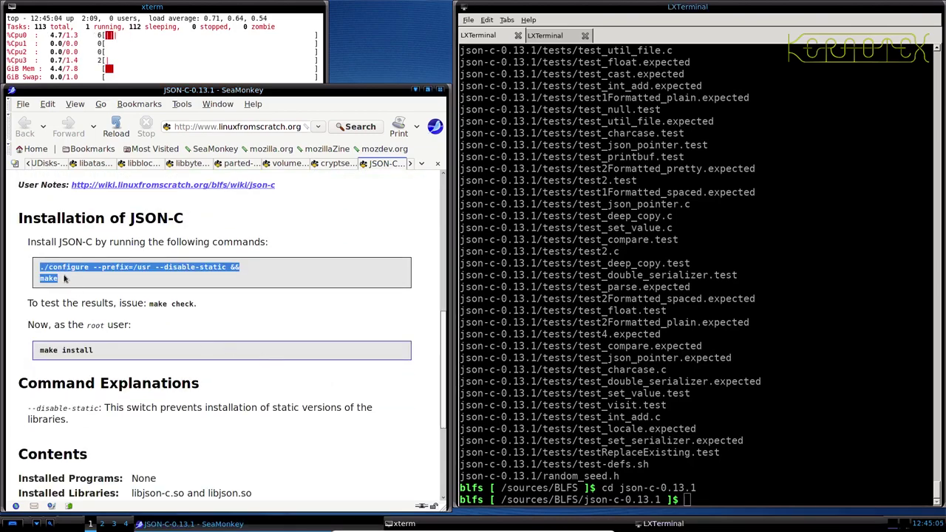
middle_click(660, 334)
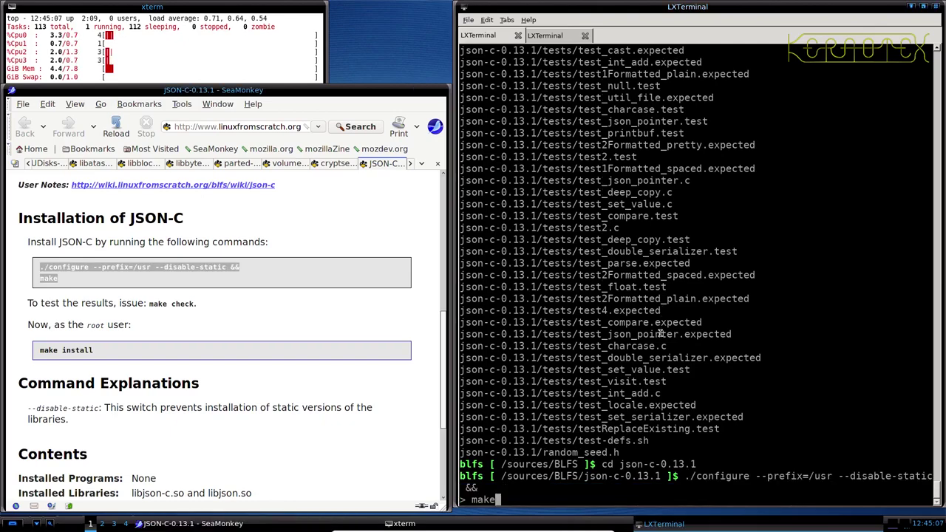
key(Return)
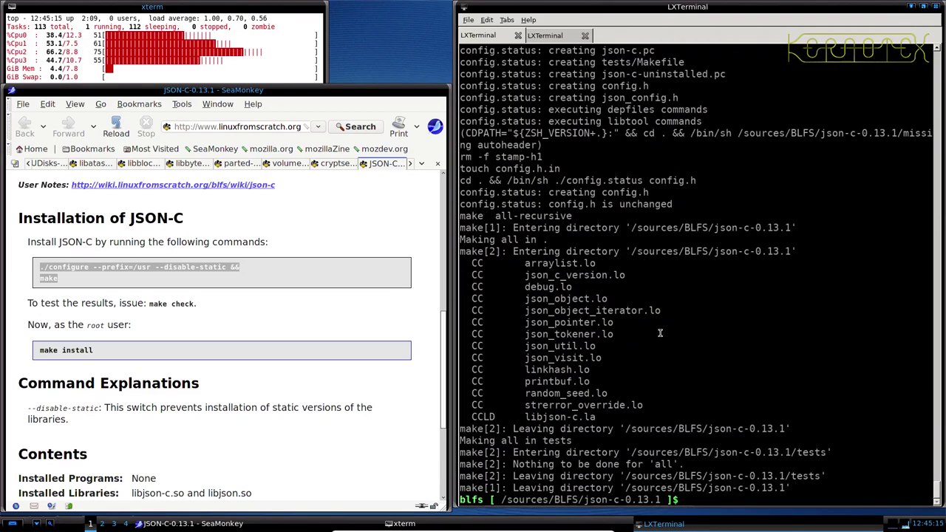
key(ctrl+r)
text(insta)
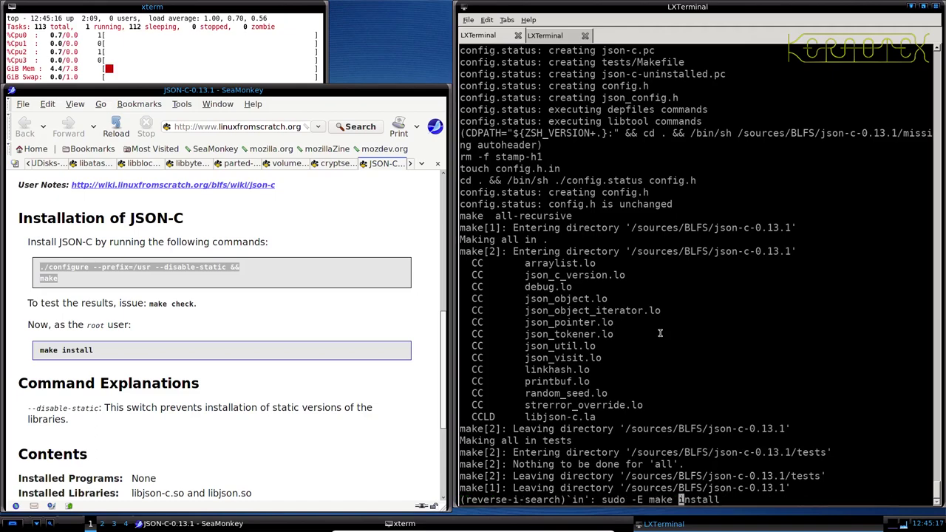
key(Return)
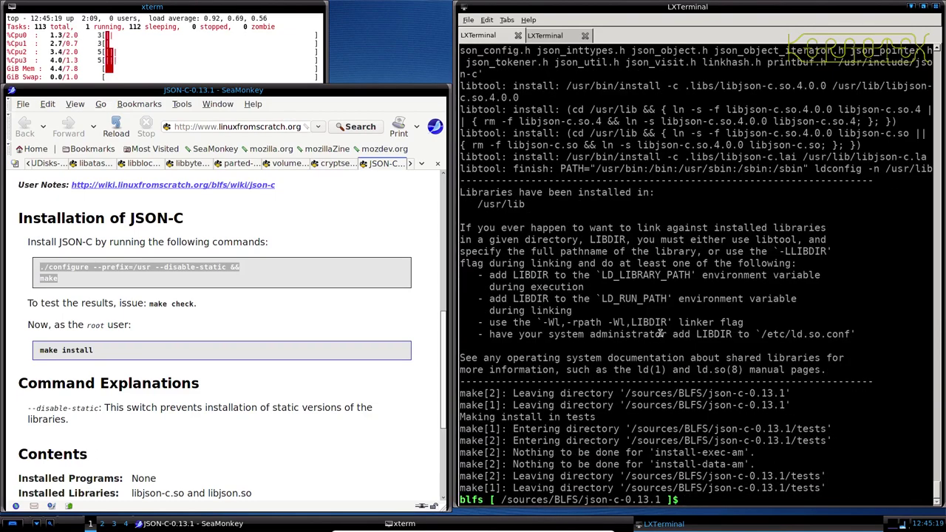
Delete the json-c-0.13.1 source directory and close the JSON-C page
text(cd ..)
key(Return)
text(rm -)
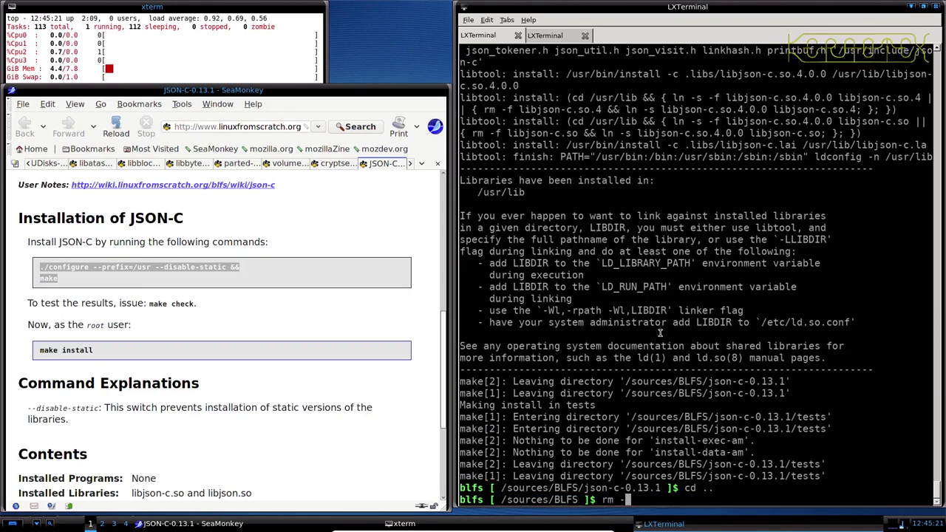
text(Rf json-c-0.13.1)
key(Return)
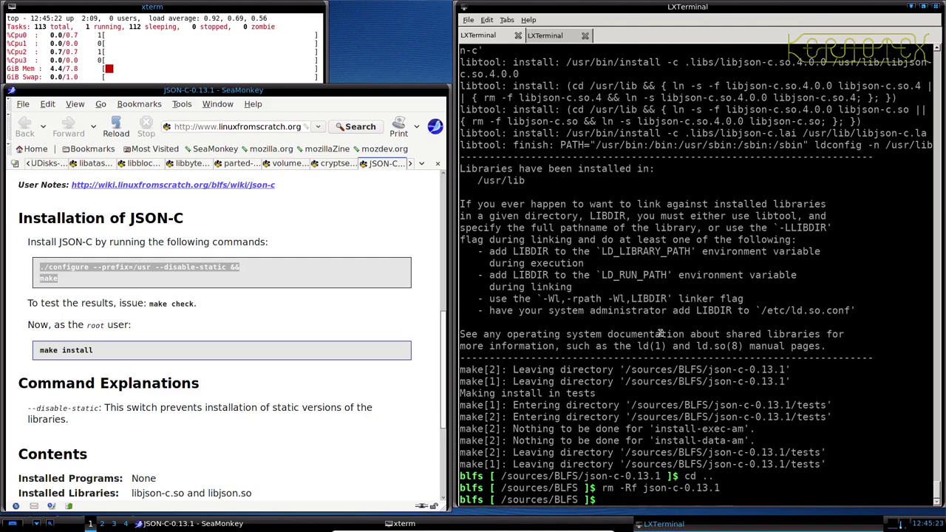
click(437, 164)
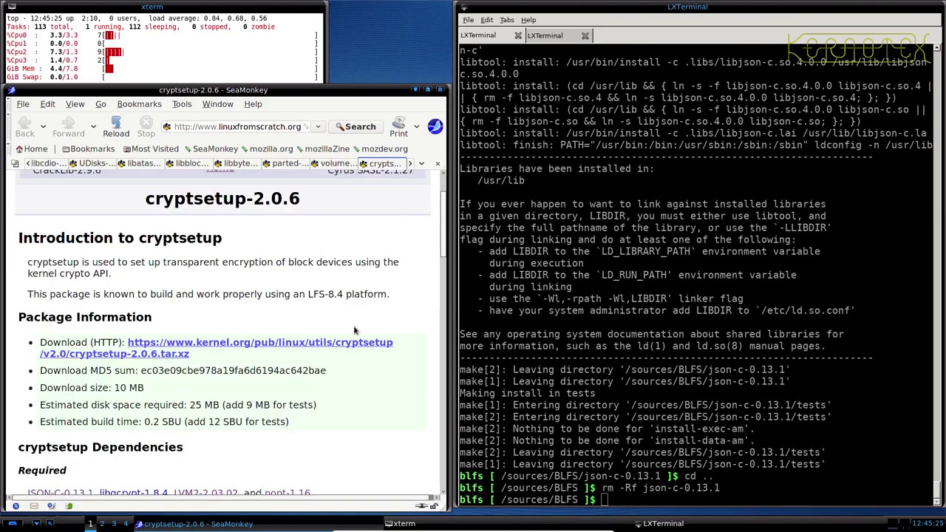
Download the cryptsetup-2.0.6 tarball with wget using the copied link address
scroll(354, 334, down, 2)
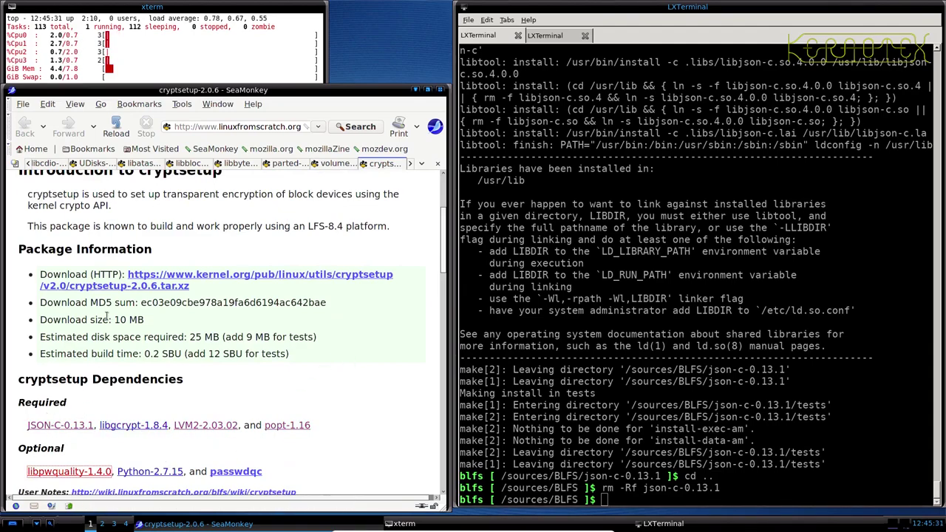
scroll(228, 419, down, 2)
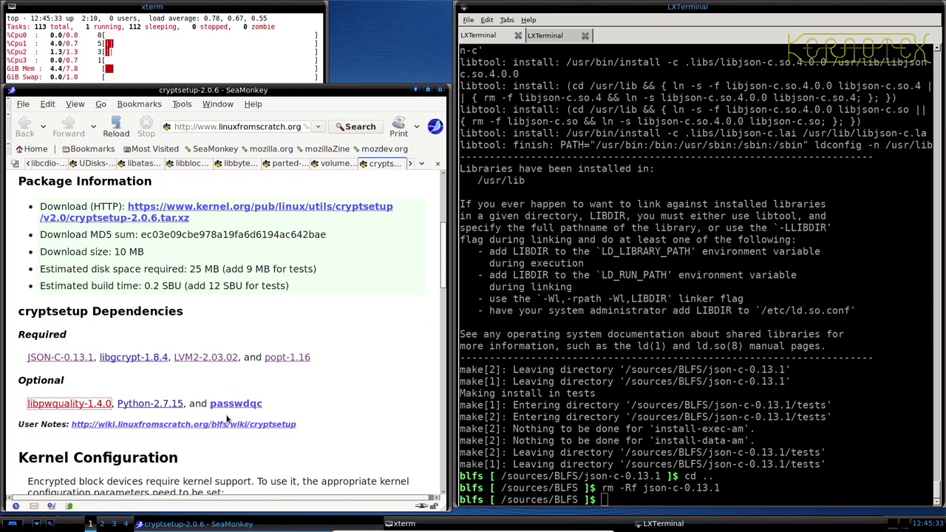
scroll(229, 420, up, 3)
right_click(251, 311)
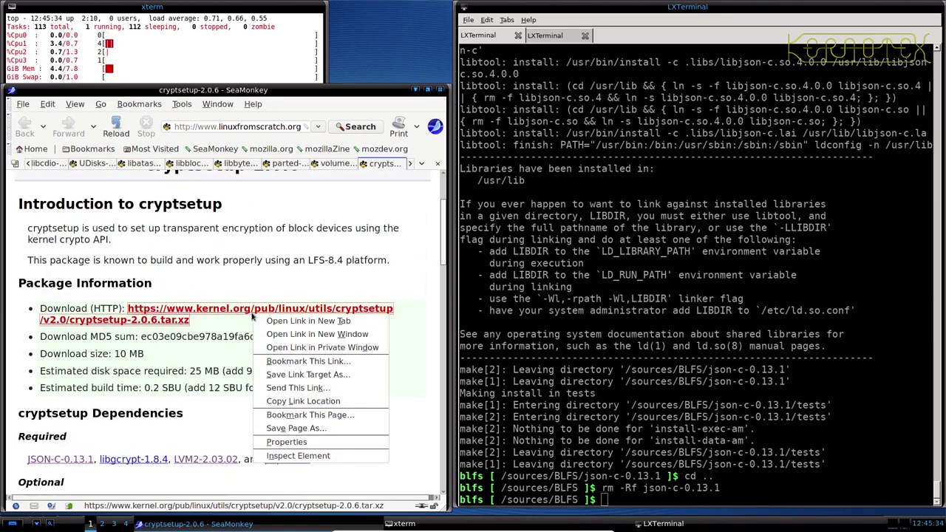
click(295, 401)
click(600, 393)
text(wget)
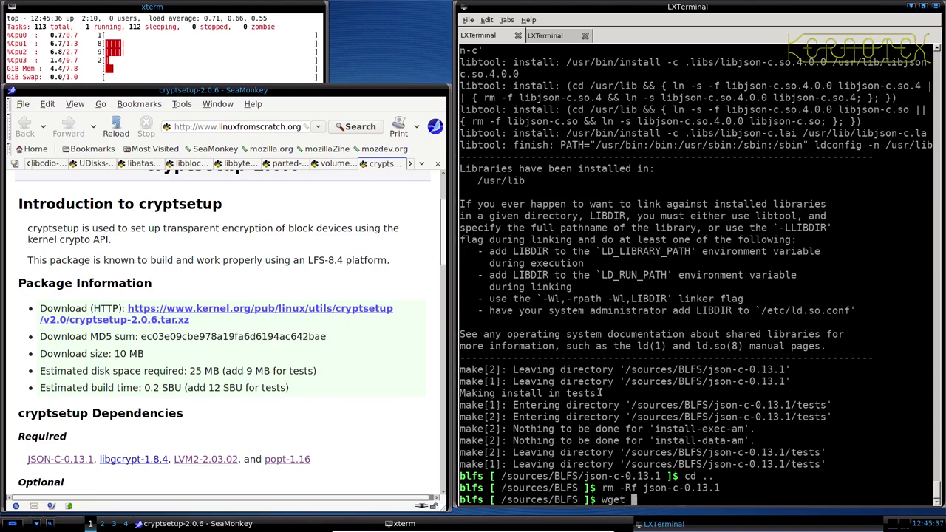
key(ctrl+shift+v)
key(Return)
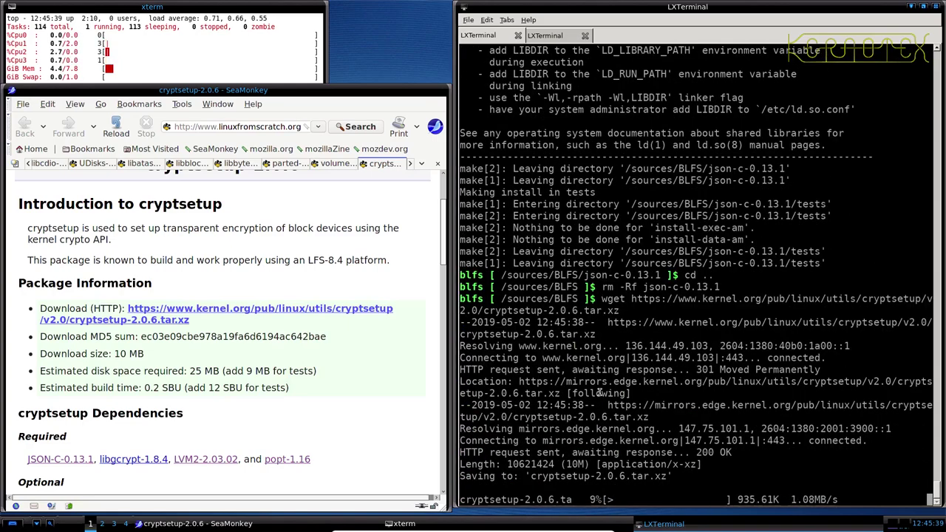
Extract cryptsetup-2.0.6.tar.xz with tar -xvf and enter the cryptsetup-2.0.6 directory
scroll(323, 436, down, 3)
scroll(322, 436, up, 5)
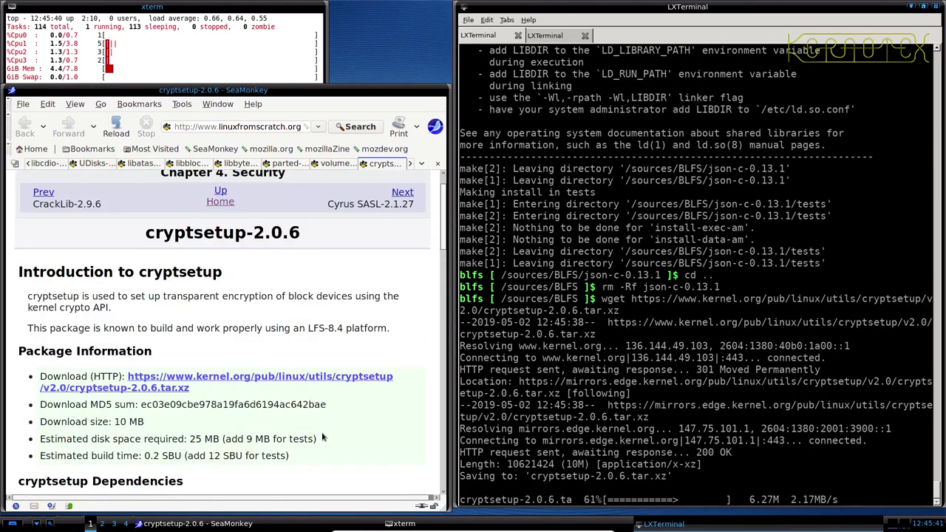
scroll(180, 379, down, 3)
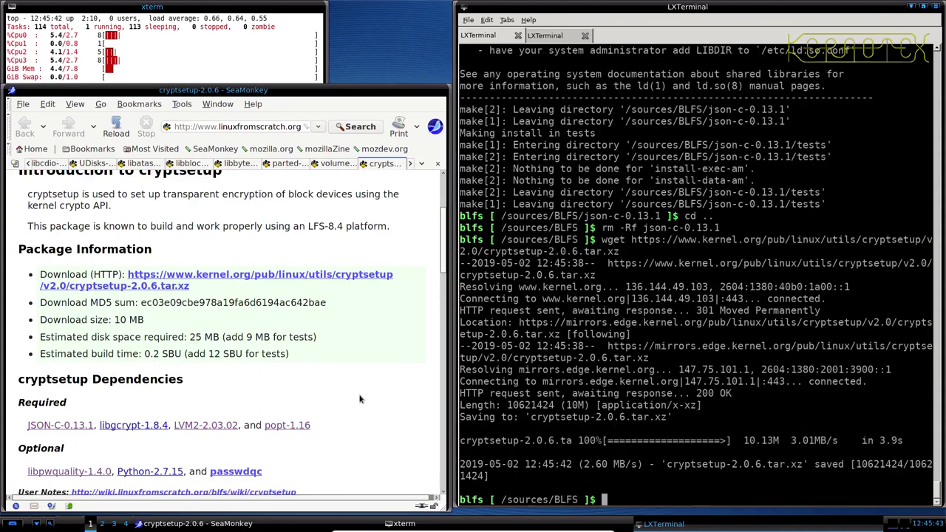
scroll(360, 400, down, 6)
text(tar -xv)
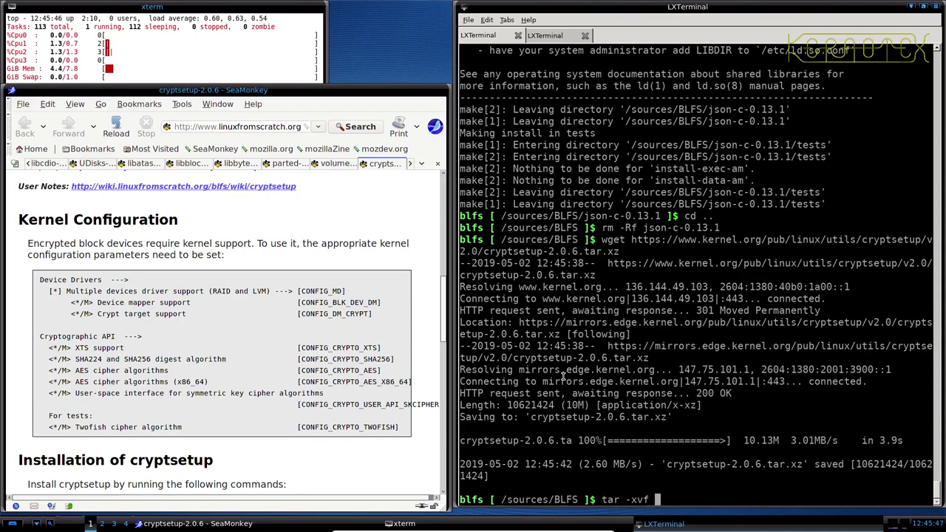
text(f cry)
key(Tab)
key(Return)
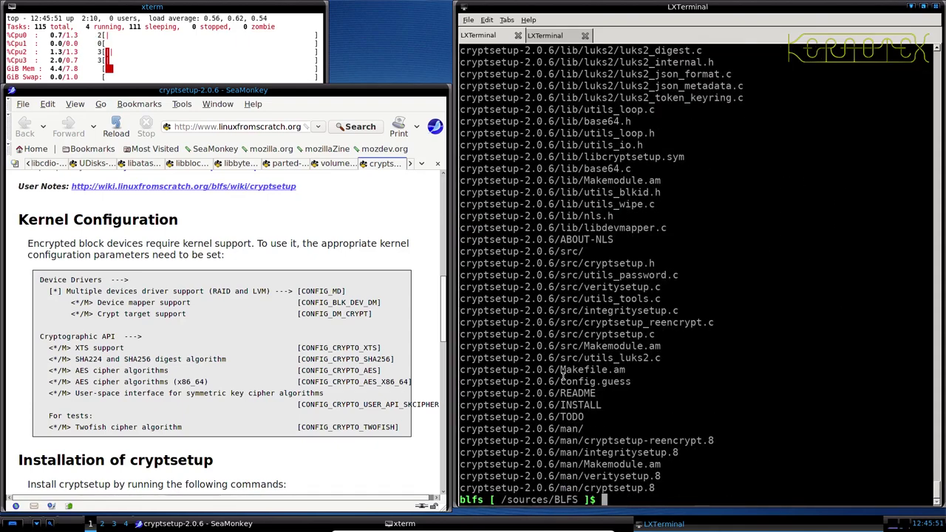
text(cd cryp)
key(Tab)
key(Return)
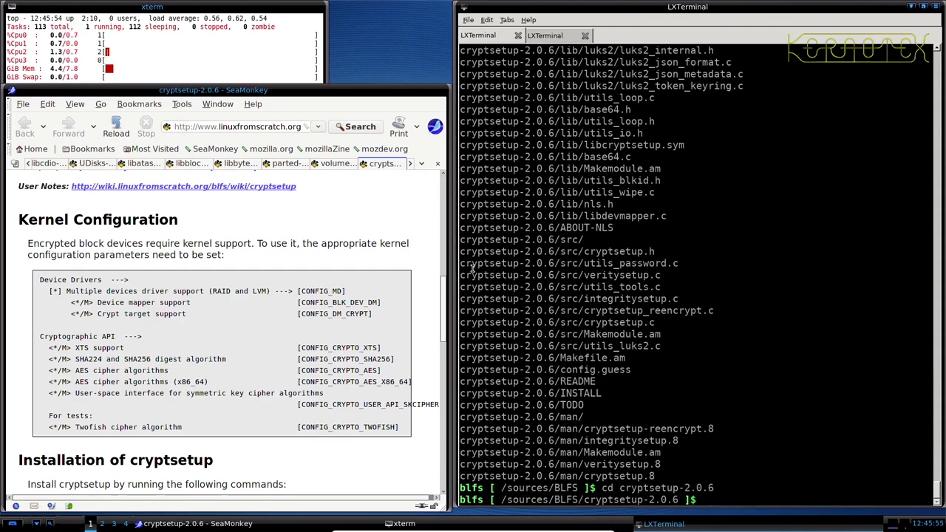
click(544, 36)
Leave Kernel hacking and open Device Drivers > Multiple devices driver support (RAID and LVM)
key(Right)
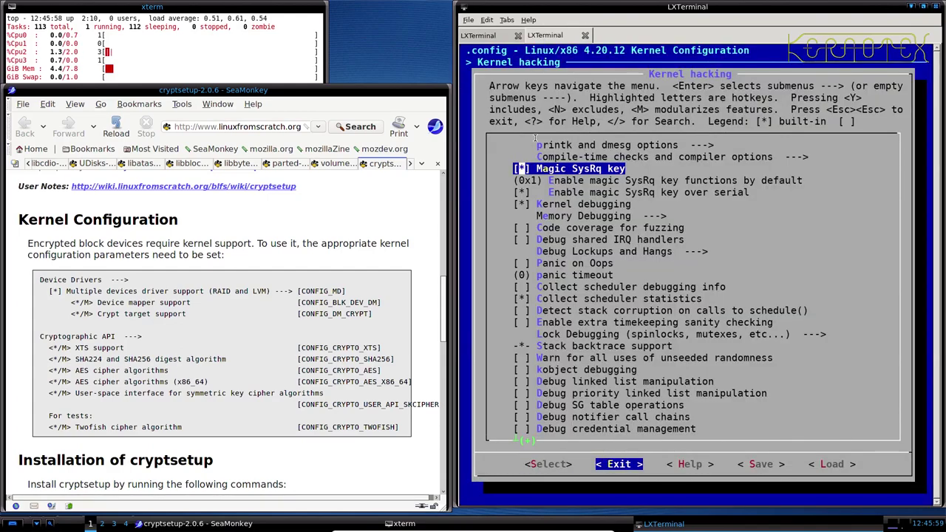
key(Return)
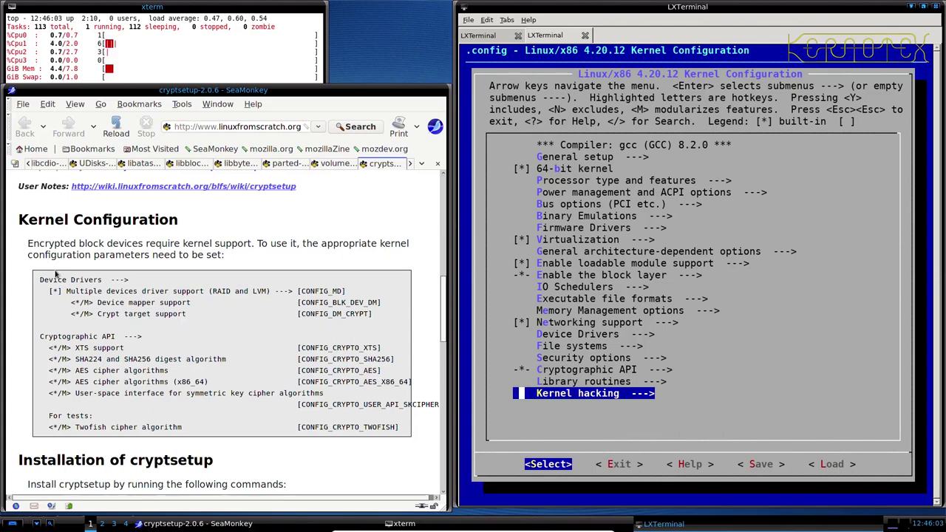
key(Up)
key(Up)
key(Up)
key(Up)
key(Up)
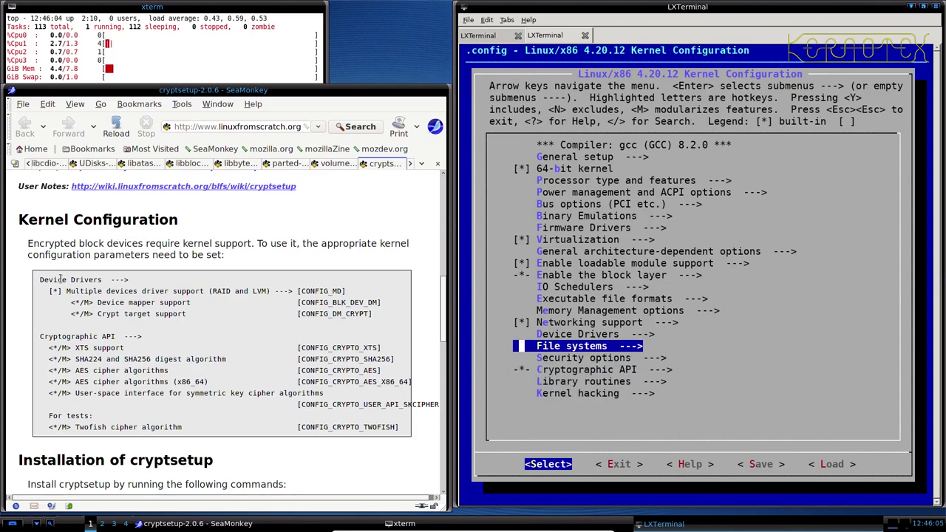
key(Return)
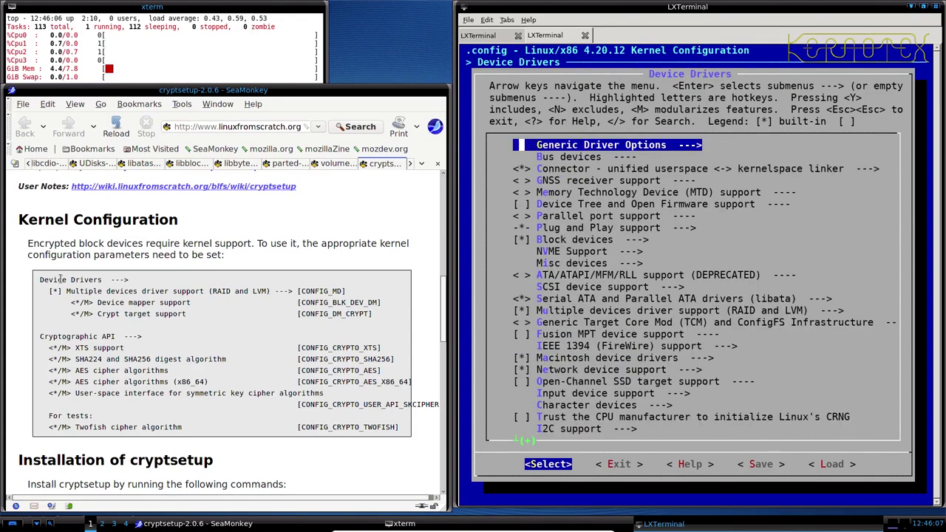
key(Down)
key(Down)
key(Down)
key(Down)
key(Down)
key(Down)
key(Down)
key(Down)
key(Down)
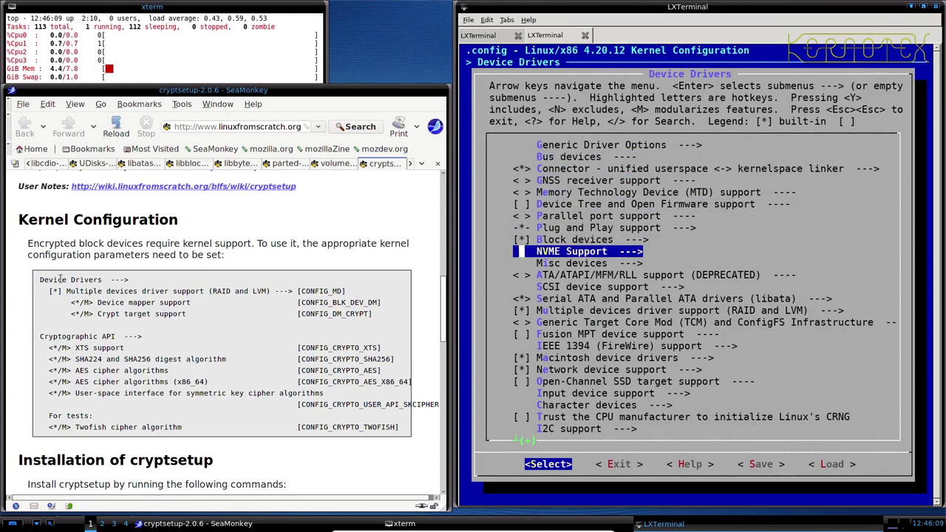
key(Down)
key(Down)
key(Down)
key(Down)
key(Down)
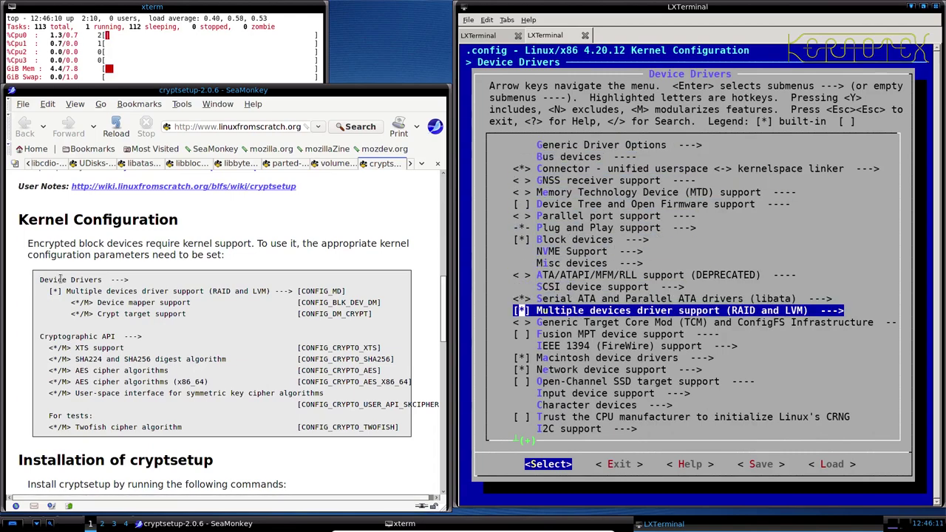
key(Return)
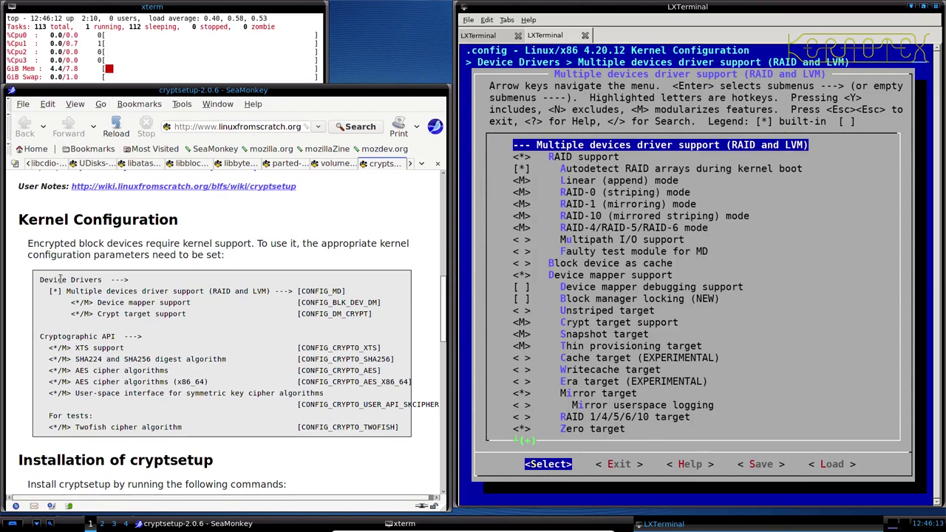
Review Device mapper and Crypt target support, then exit to the main menu toward Cryptographic API
key(Down)
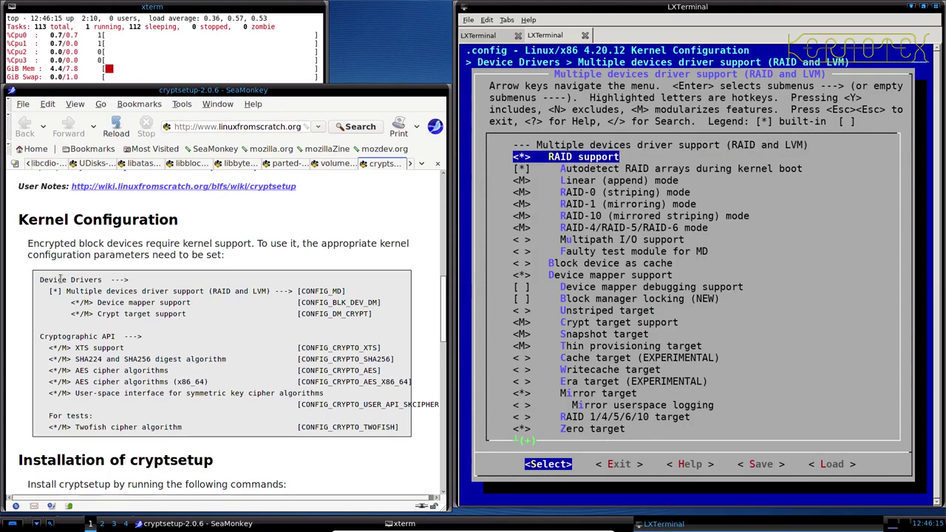
key(Down)
key(Down)
key(Down)
key(Down)
key(Down)
key(Down)
key(Down)
key(Down)
key(Down)
key(Down)
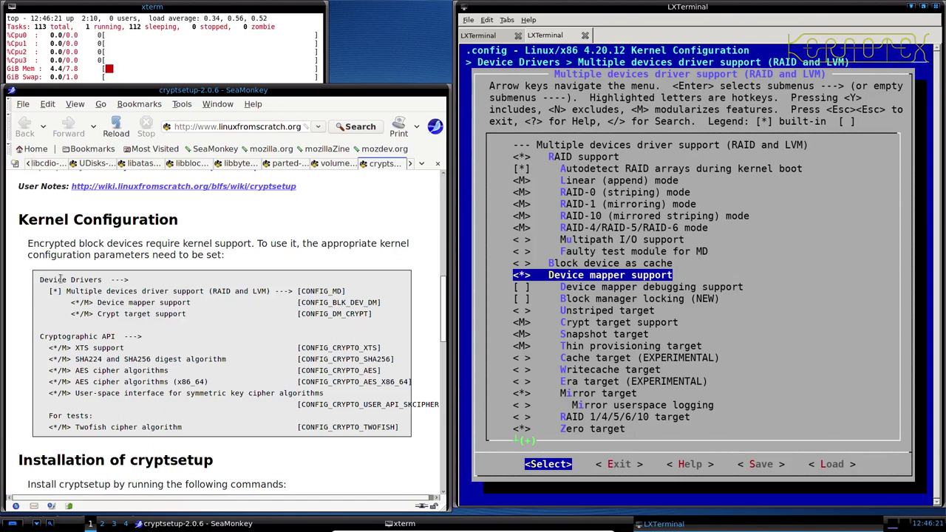
key(Down)
key(Down)
key(Down)
key(Down)
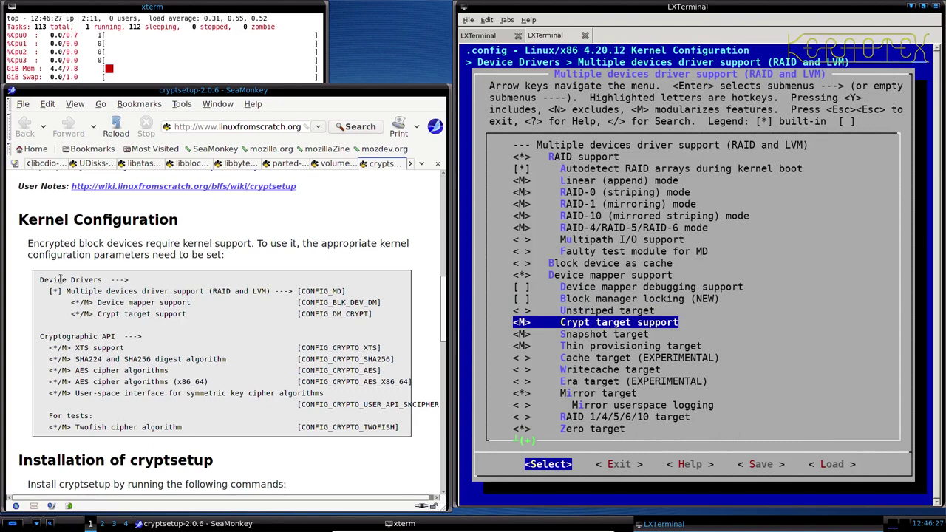
key(Up)
key(Up)
key(Up)
key(Up)
key(Up)
key(Down)
key(Down)
key(Down)
key(Down)
key(Down)
key(Right)
key(Return)
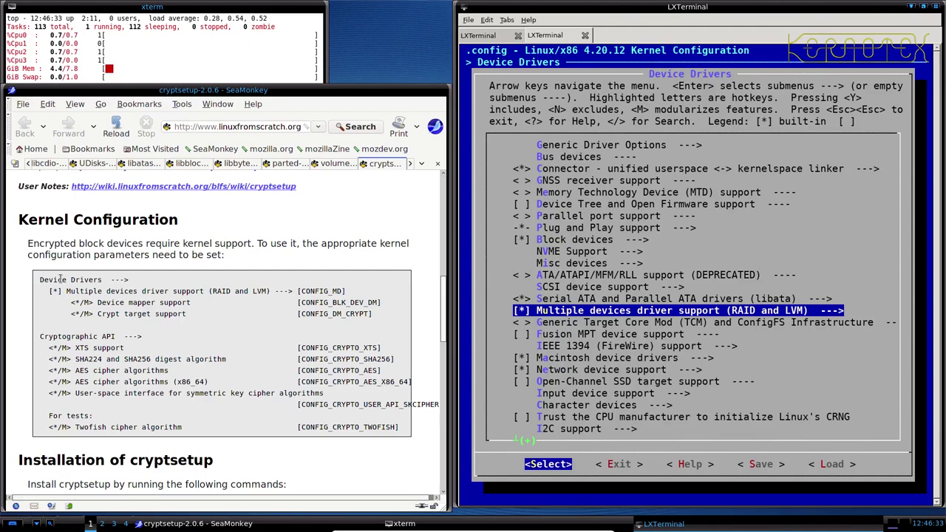
key(Right)
key(Return)
key(Down)
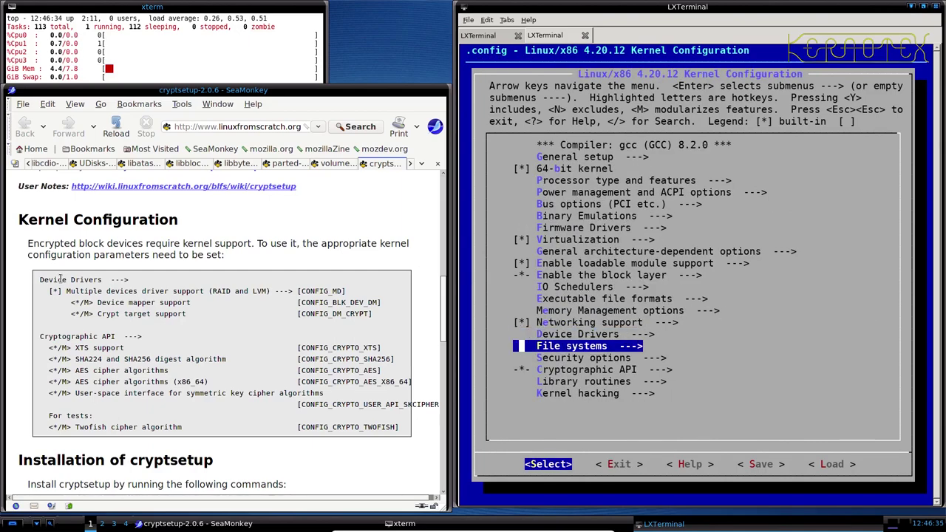
key(Down)
key(Down)
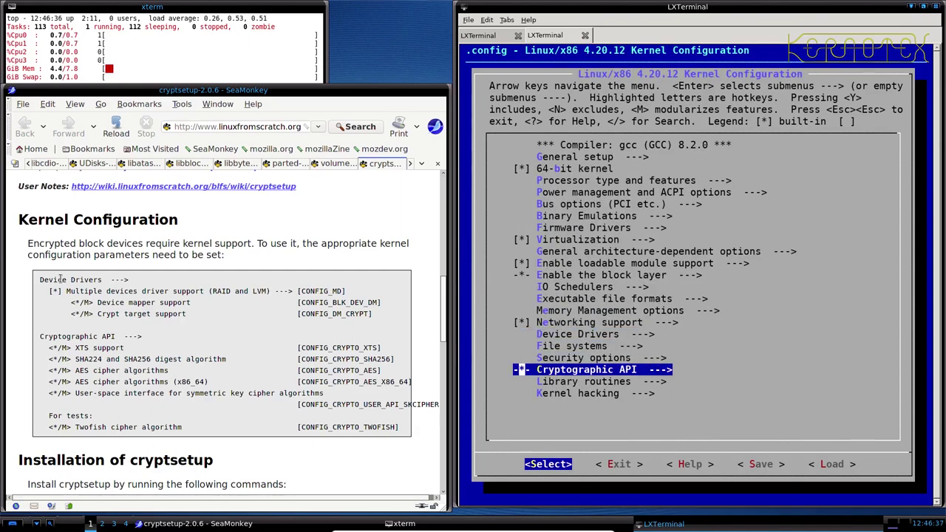
In Cryptographic API, set XTS support to <M>, with ECB support pulled in as a module
key(Return)
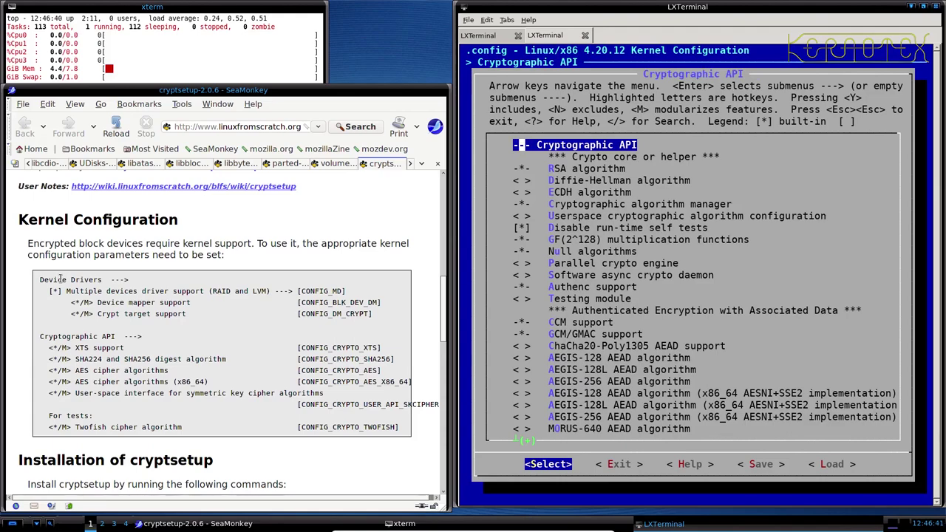
key(Down)
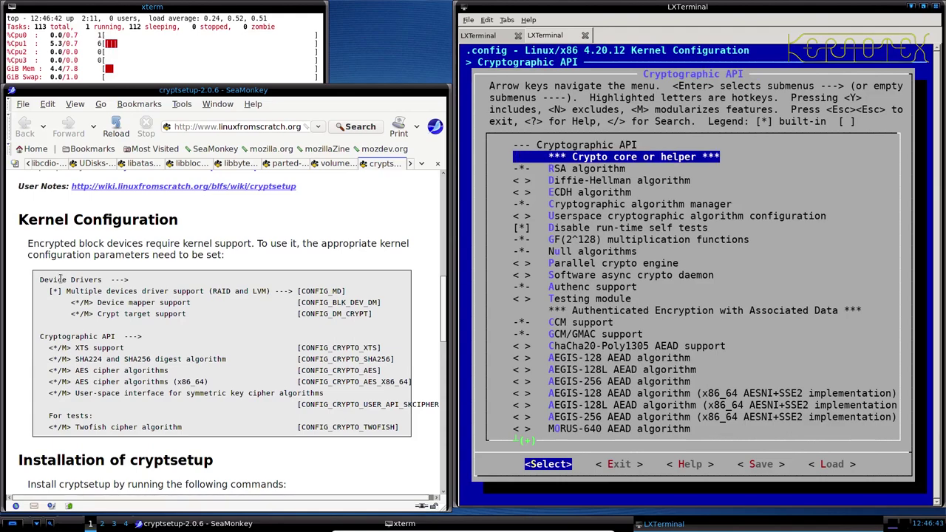
key(Down)
key(Down)
key(Down)
key(Down)
key(Down)
key(Down)
key(Down)
key(Down)
key(Down)
key(Down)
key(Down)
key(Down)
key(Down)
key(Down)
key(Down)
key(Down)
key(Down)
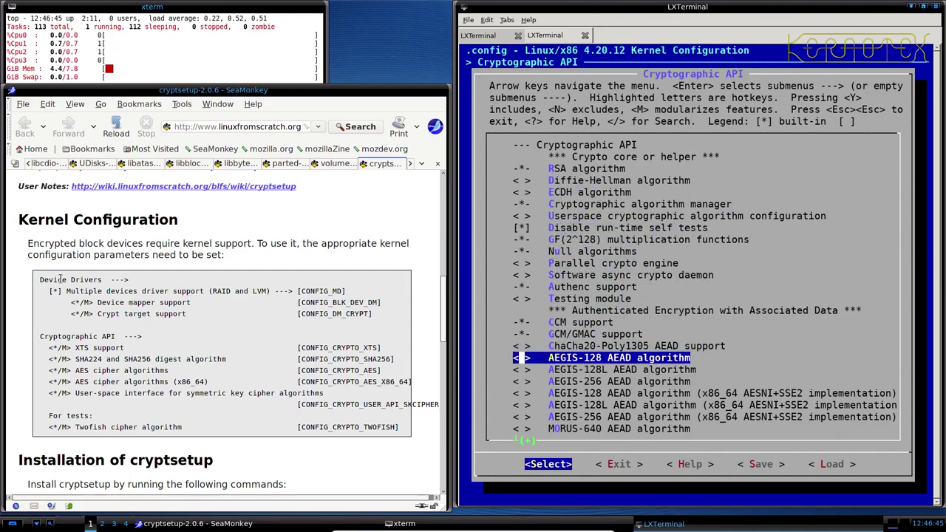
key(Down)
key(Down)
key(Down)
key(Down)
key(Down)
key(Down)
key(Down)
key(Down)
key(Down)
key(Down)
key(Down)
key(Down)
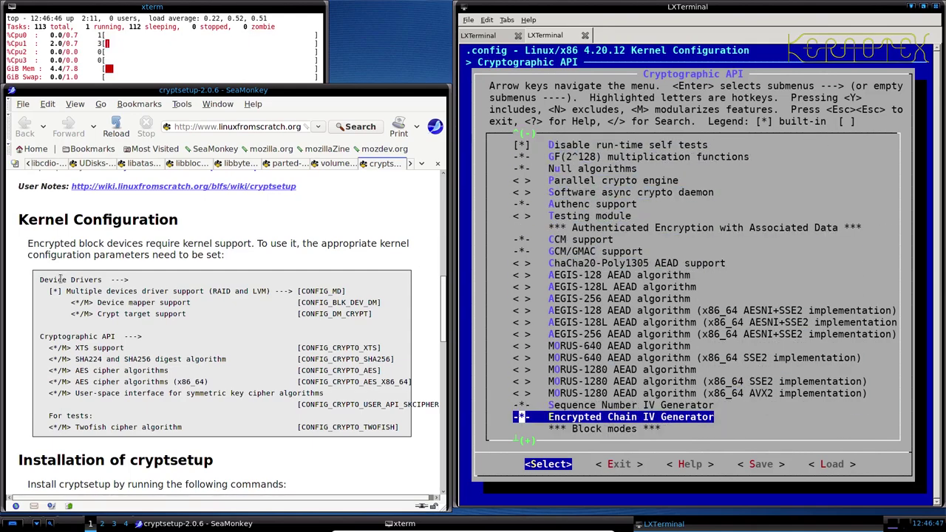
key(Down)
key(Down)
key(Down)
key(Down)
key(Down)
key(Down)
key(Down)
key(Down)
key(Down)
key(Down)
key(Down)
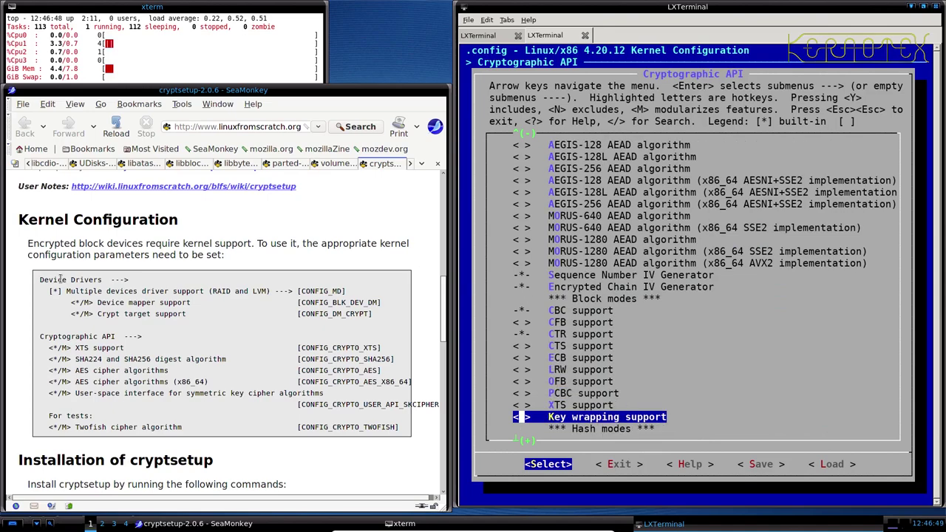
key(Up)
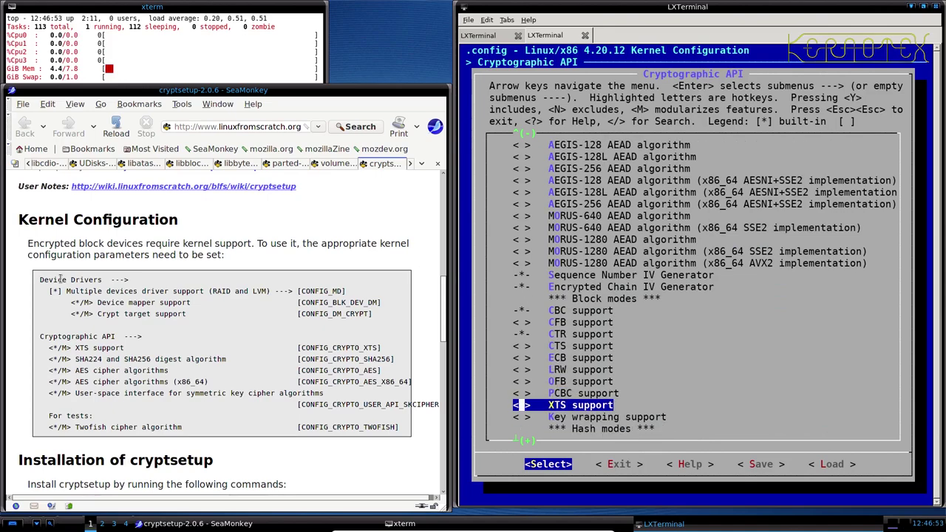
key(m)
key(y)
key(m)
key(y)
drag(515, 358, 529, 359)
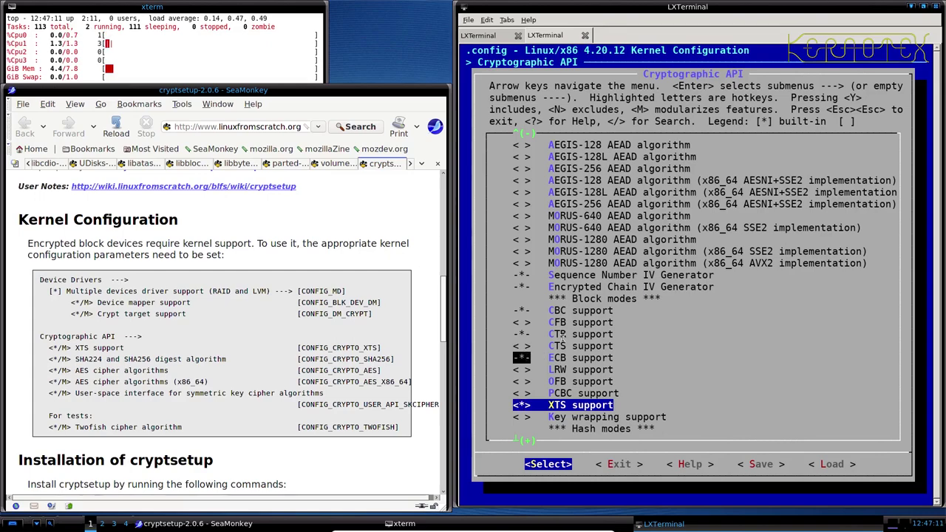
key(m)
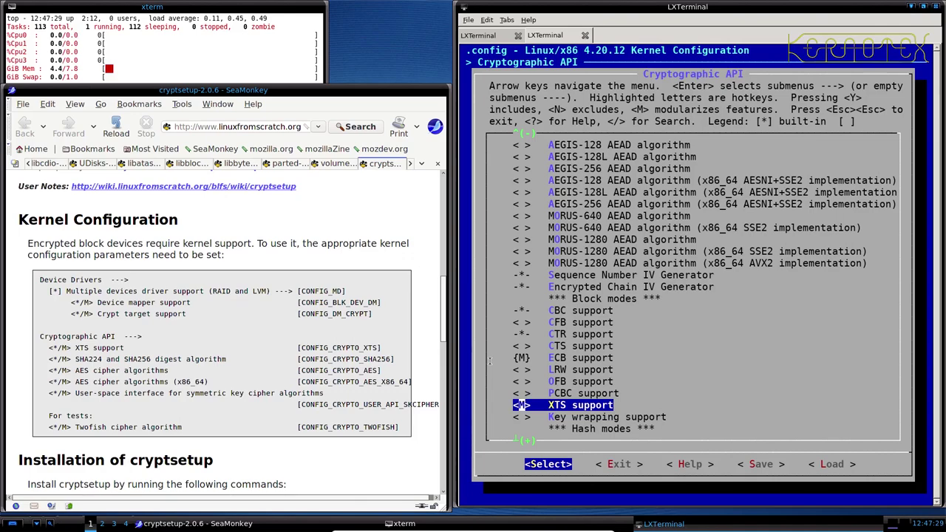
Set AES cipher algorithms (x86_64) to a module in the Cryptographic API list
key(Down)
key(Down)
key(Down)
key(Down)
key(Down)
key(Down)
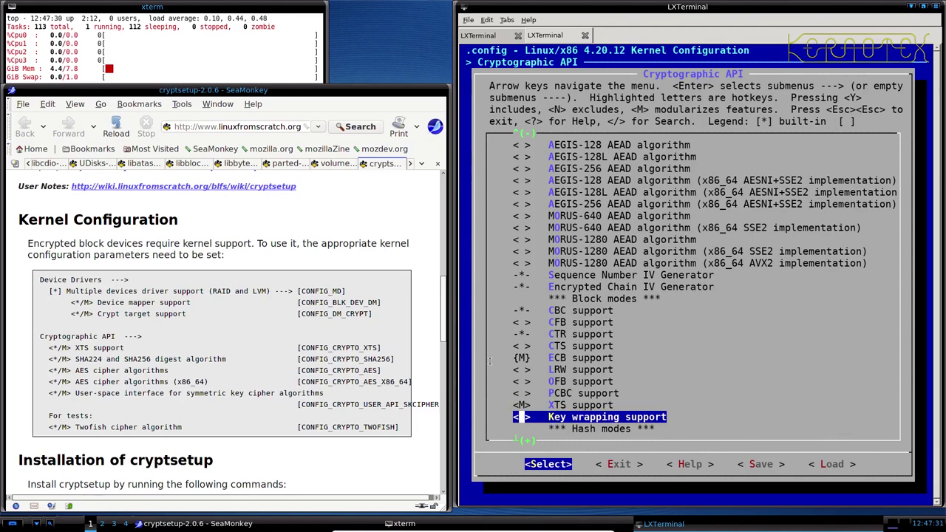
key(Down)
key(Down)
key(Down)
key(Down)
key(Down)
key(Down)
key(Down)
key(Down)
key(Down)
key(Down)
key(Down)
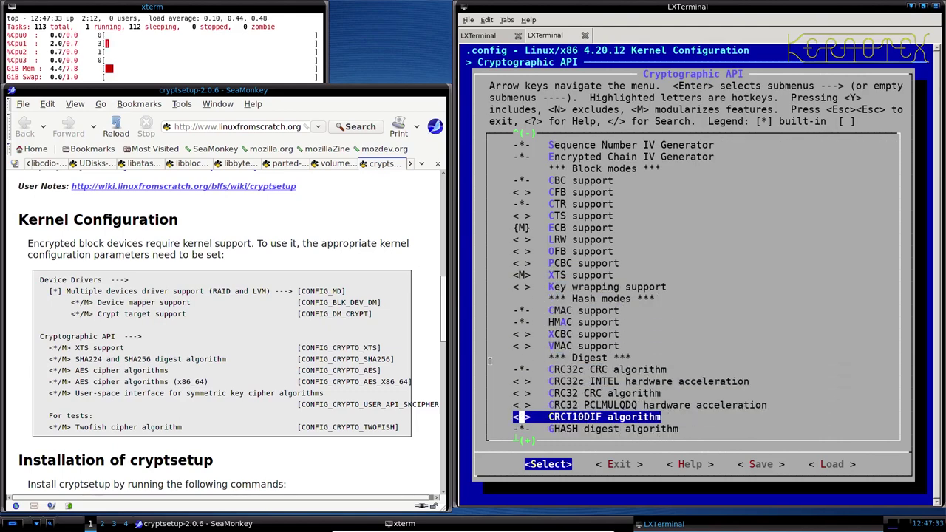
key(Down)
key(Down)
key(Down)
key(Down)
key(Down)
key(Down)
key(Down)
key(Down)
key(Down)
key(Down)
key(Down)
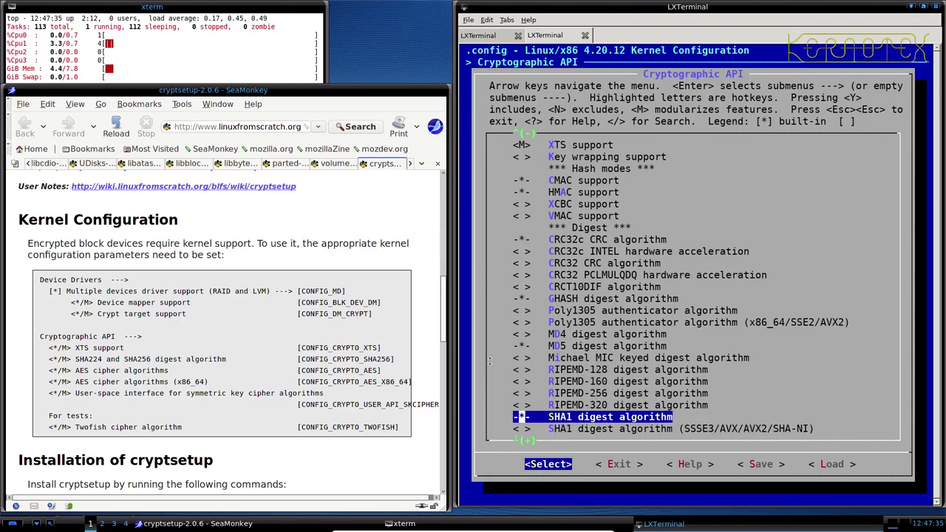
key(Up)
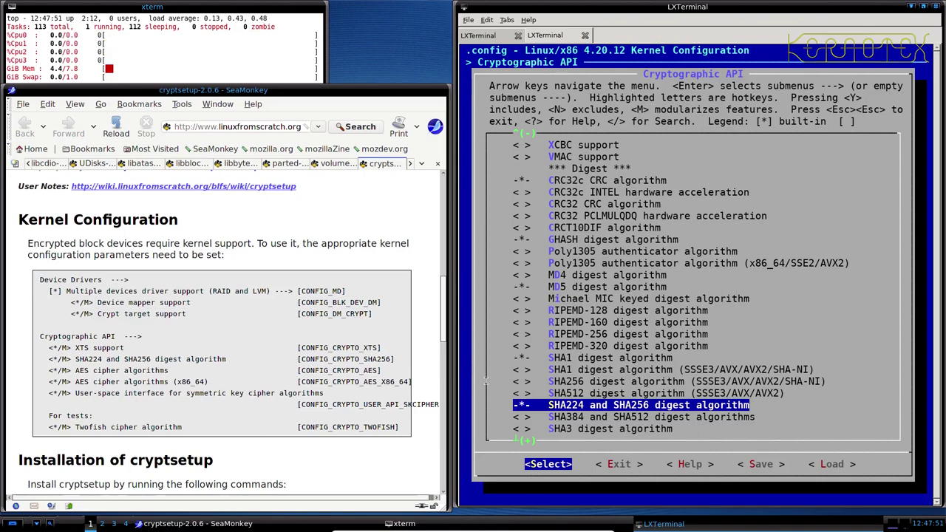
key(Down)
key(Down)
key(Down)
key(Down)
key(Down)
key(Down)
key(Down)
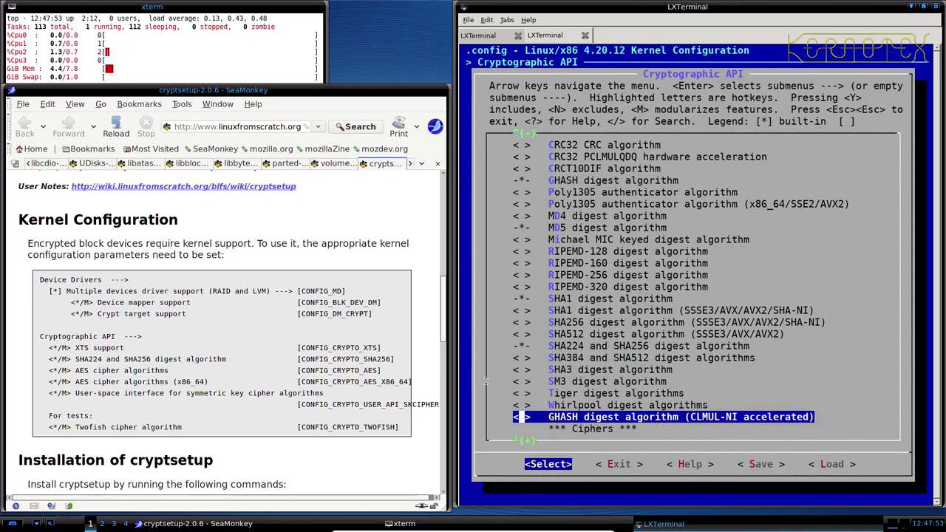
key(Down)
key(Down)
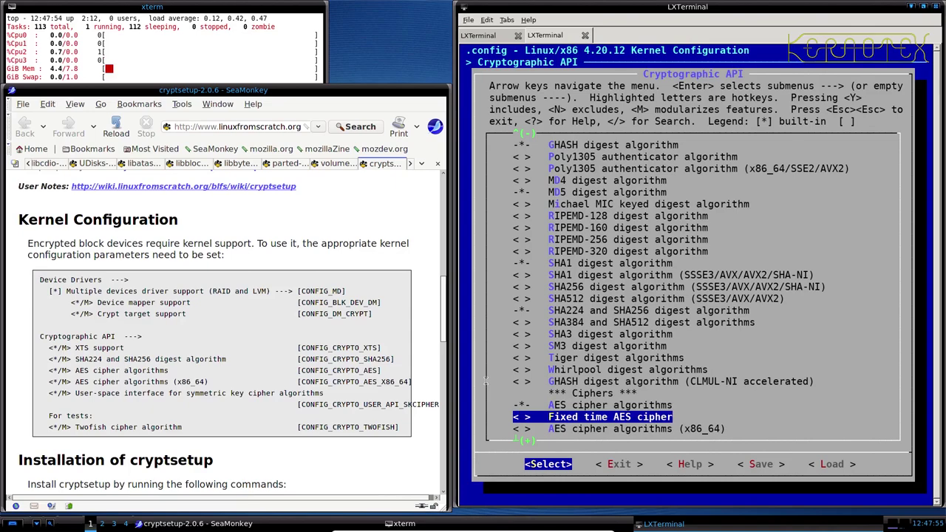
key(Up)
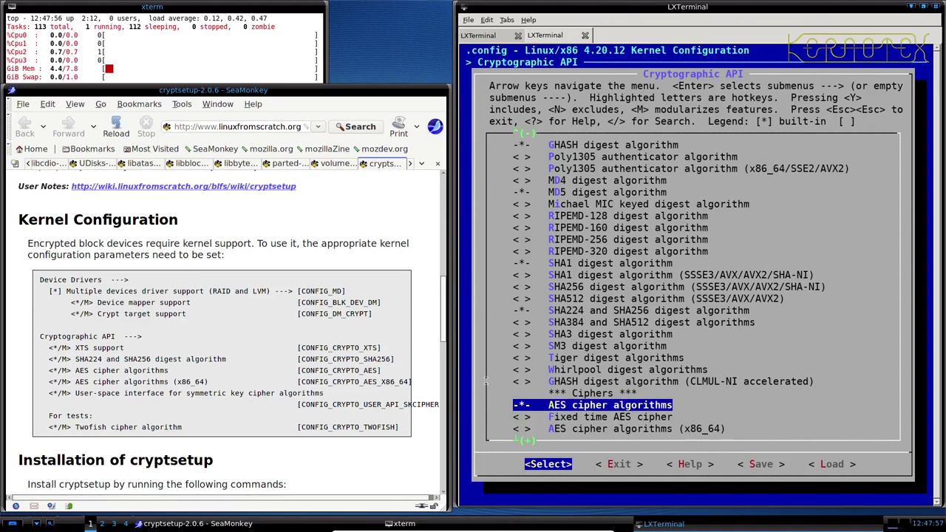
key(Down)
key(Down)
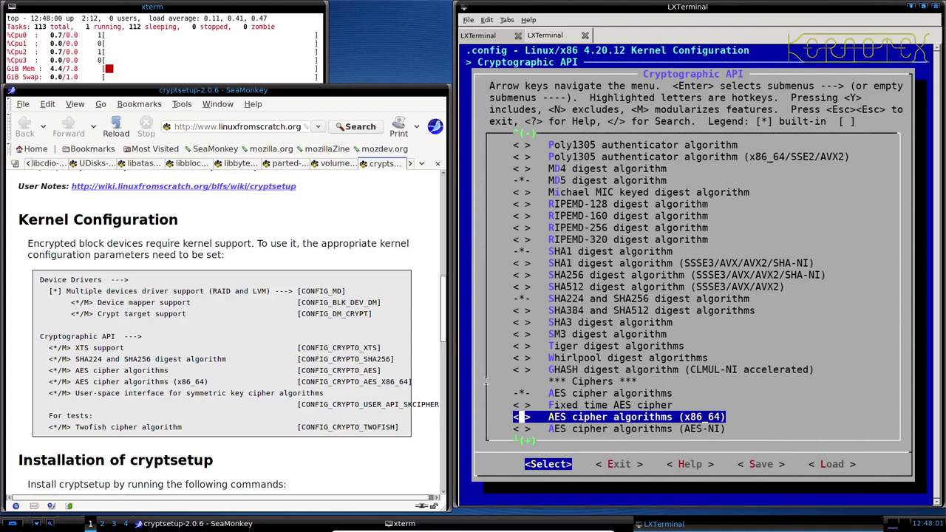
key(m)
Move to the user-space symmetric key cipher interface and select CONFIG_CRYPTO_USER_API_SKCIPHER in the guide
key(Down)
key(Down)
key(Down)
key(Down)
key(Down)
key(Down)
key(Down)
key(Down)
key(Down)
key(Down)
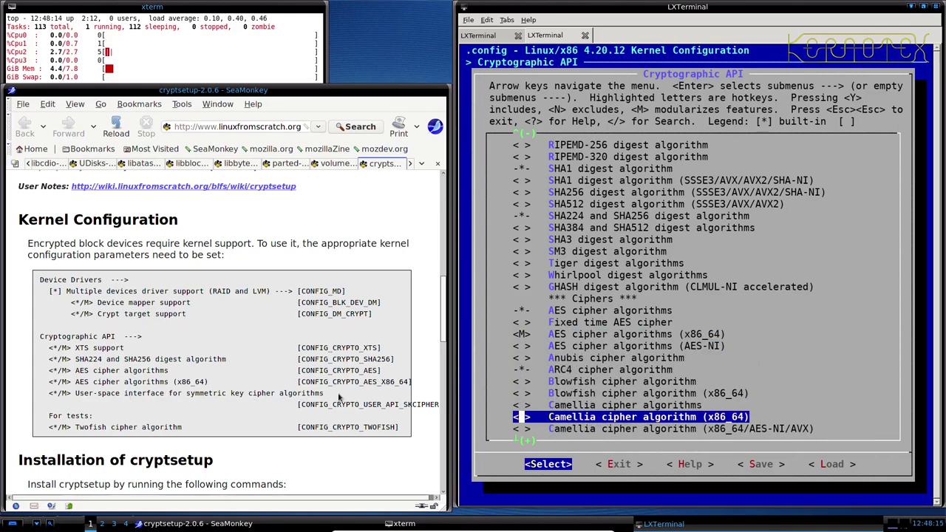
key(Down)
key(Down)
key(Down)
key(Down)
key(Down)
key(Down)
key(Down)
key(Down)
key(Down)
key(Down)
key(Down)
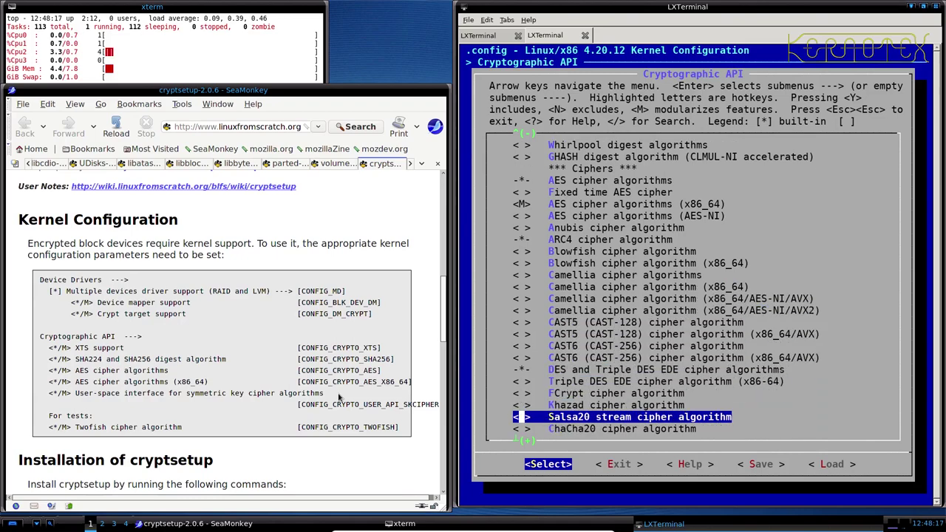
key(Down)
key(Down)
key(Down)
key(Down)
key(Down)
key(Down)
key(Down)
key(Down)
key(Down)
key(Down)
key(Down)
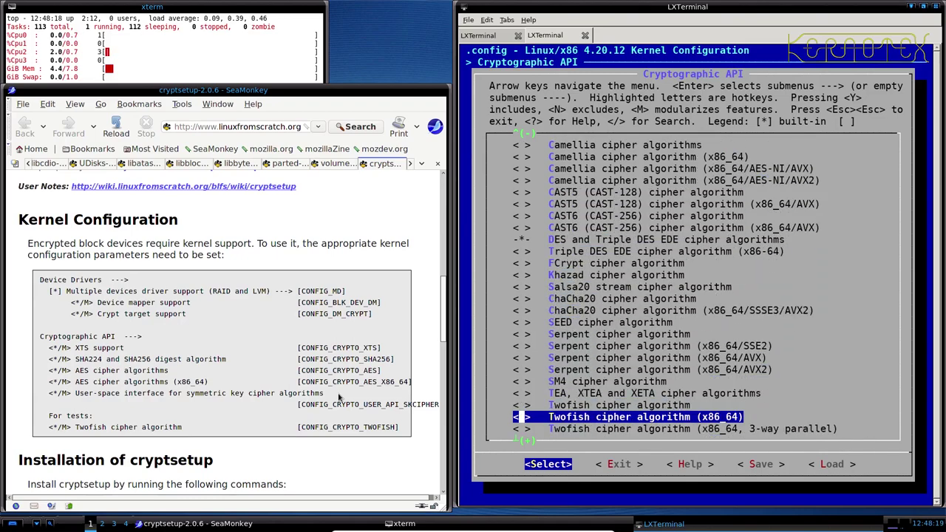
key(Down)
key(Down)
key(Down)
key(Down)
key(Down)
key(Down)
key(Down)
key(Down)
key(Down)
key(Down)
key(Down)
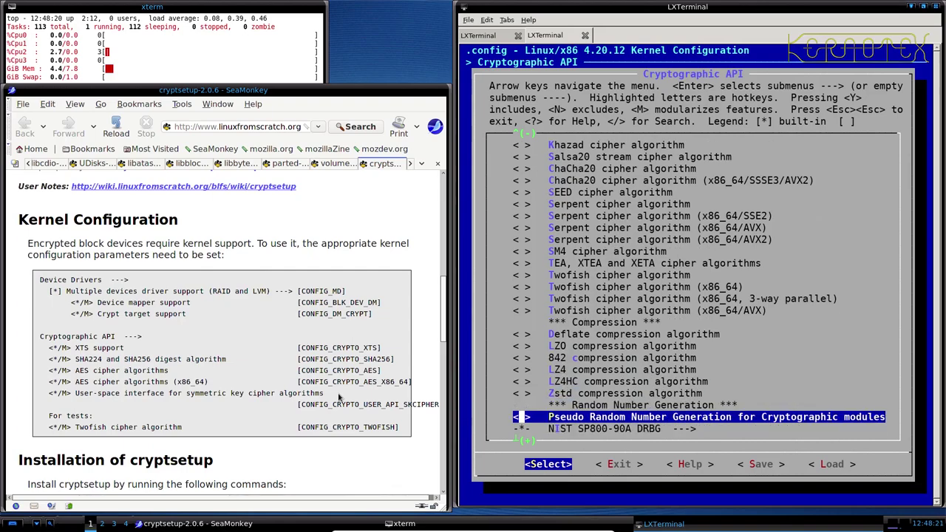
key(Down)
key(Down)
key(Up)
key(Up)
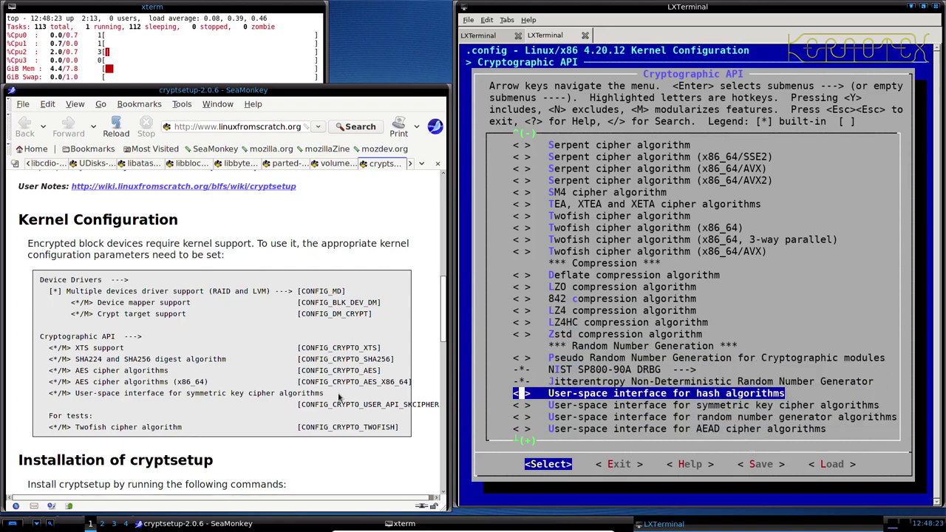
key(Down)
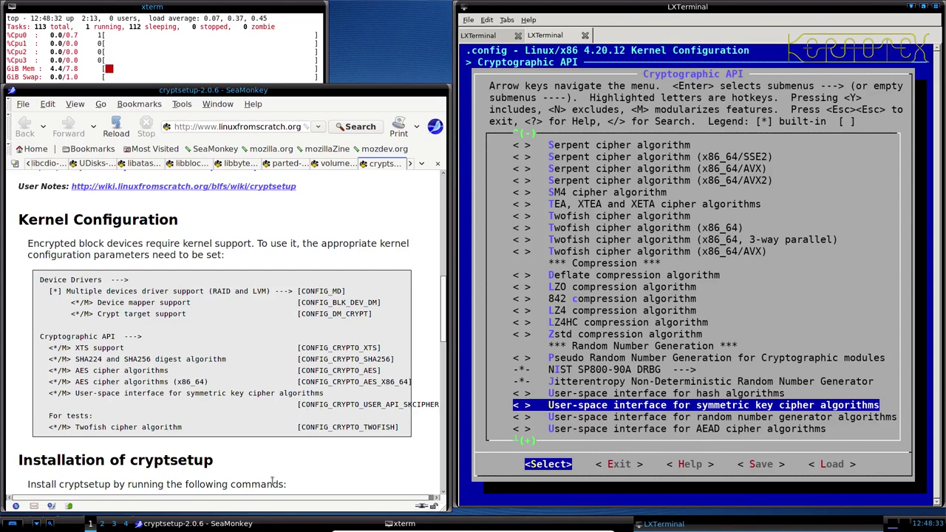
scroll(292, 501, right, 1)
drag(299, 404, 439, 405)
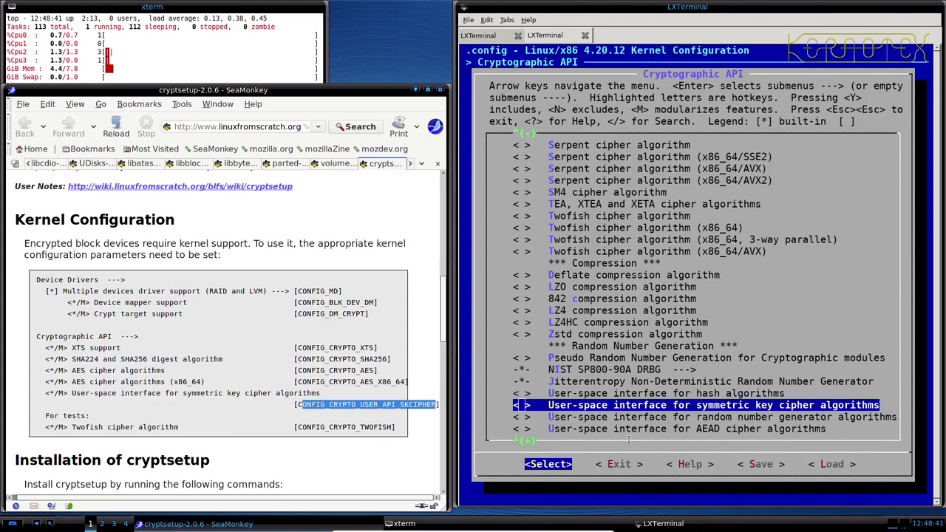
Read the CONFIG_CRYPTO_USER_API_SKCIPHER help (tristate, depends on CRYPTO and NET), then close it
click(628, 440)
key(Right)
key(Right)
key(Right)
key(Left)
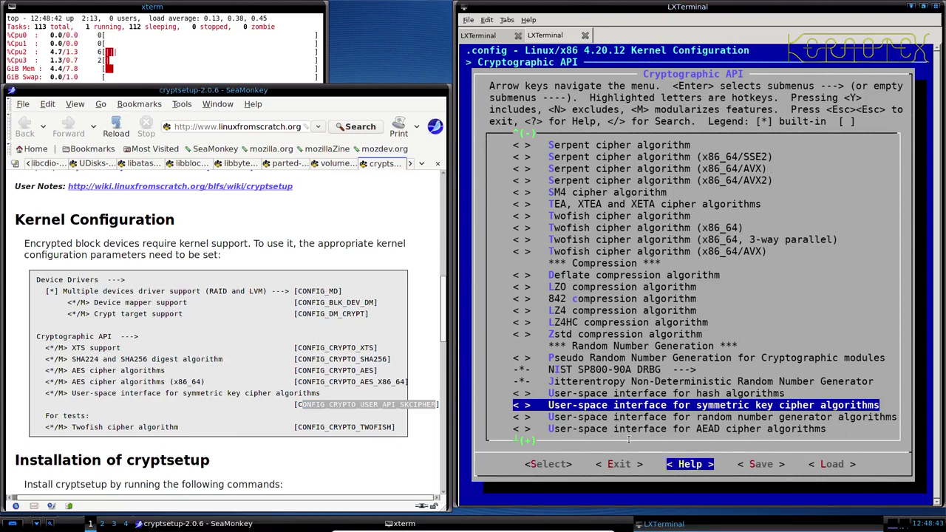
key(Return)
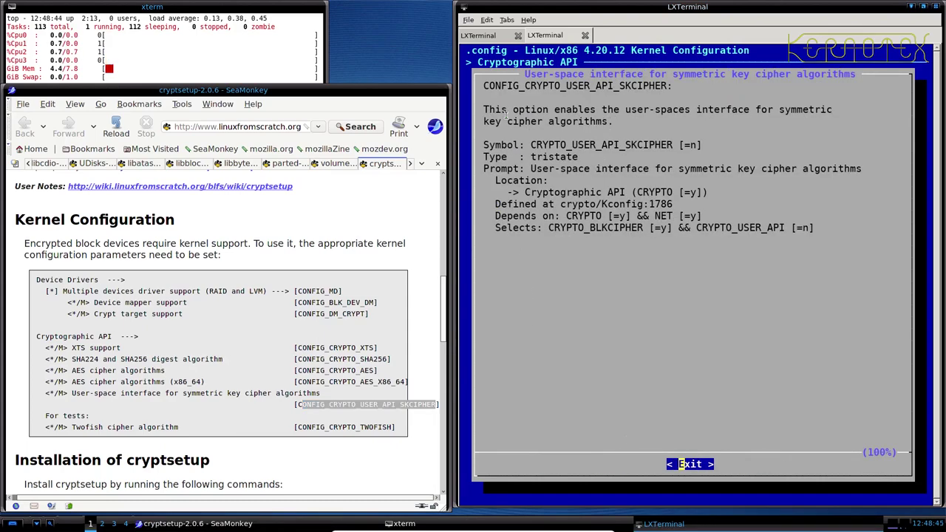
drag(484, 85, 664, 85)
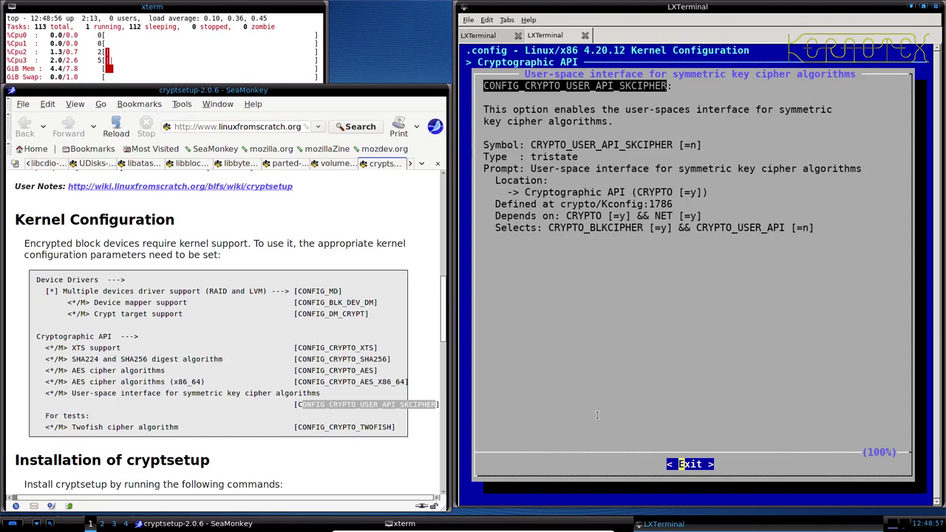
key(Return)
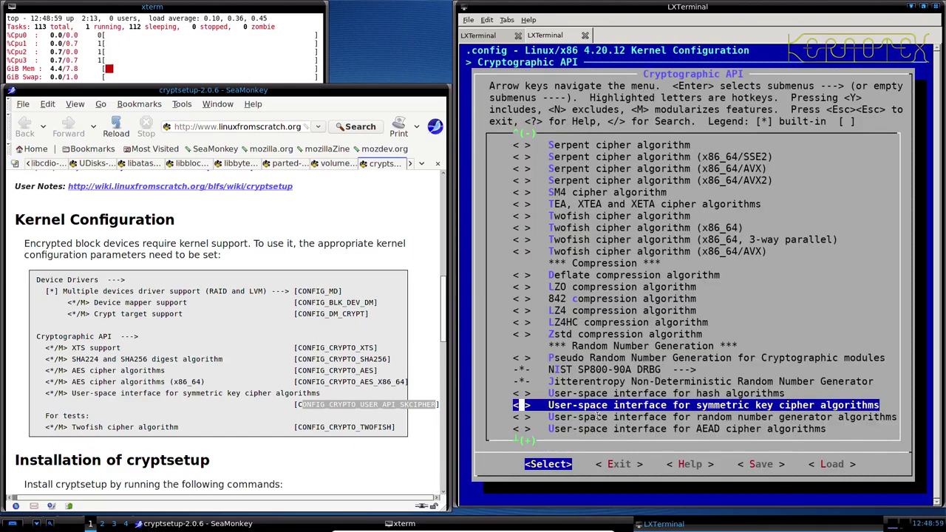
Build the symmetric key cipher user-space interface and Twofish cipher as modules, then exit menuconfig
key(m)
key(Down)
key(Down)
key(Down)
key(Down)
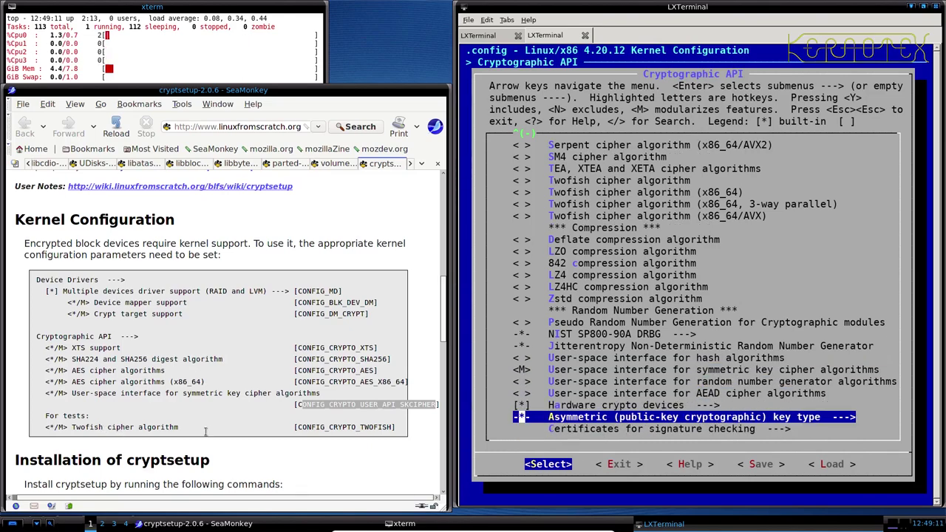
key(Down)
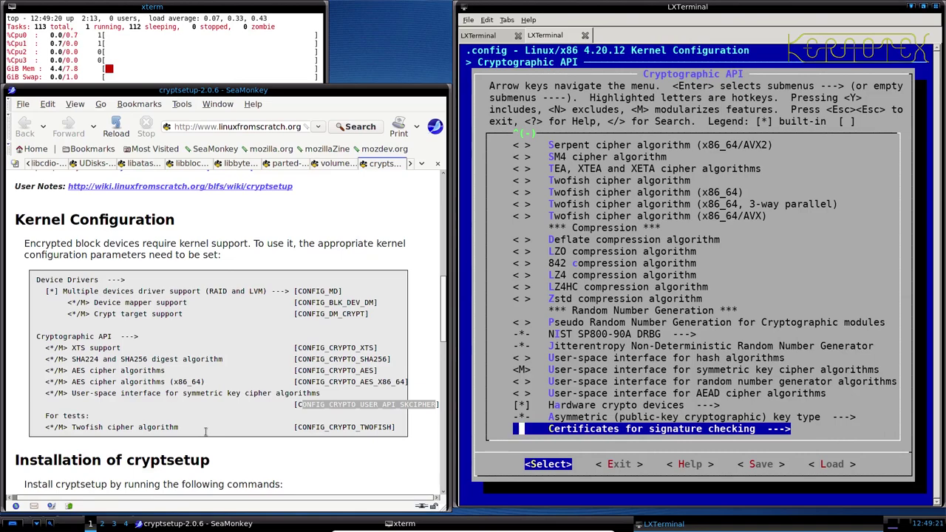
key(Up)
key(Up)
key(Up)
key(Up)
key(Up)
key(Up)
key(Up)
key(Up)
key(Up)
key(Up)
key(Up)
key(Up)
key(Up)
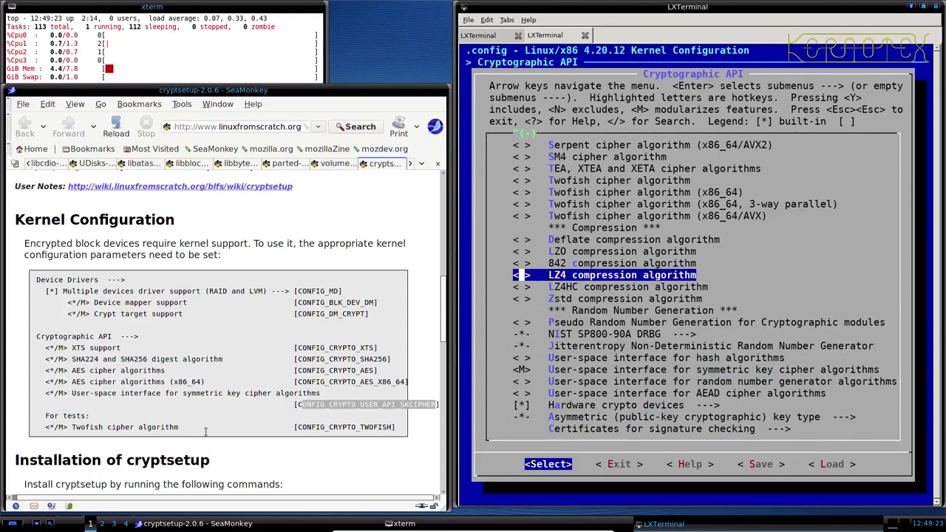
key(Up)
key(Up)
key(Up)
key(Up)
key(Up)
key(Up)
key(Up)
key(Up)
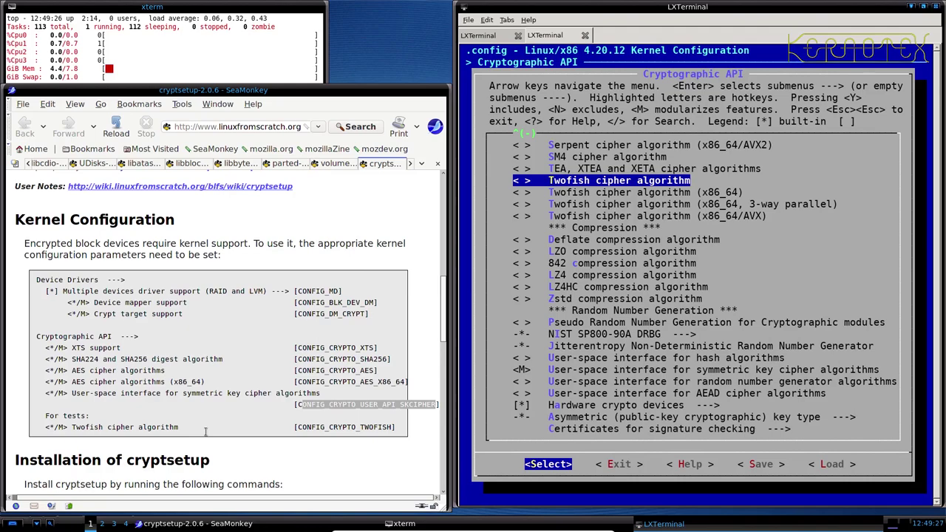
key(m)
key(Right)
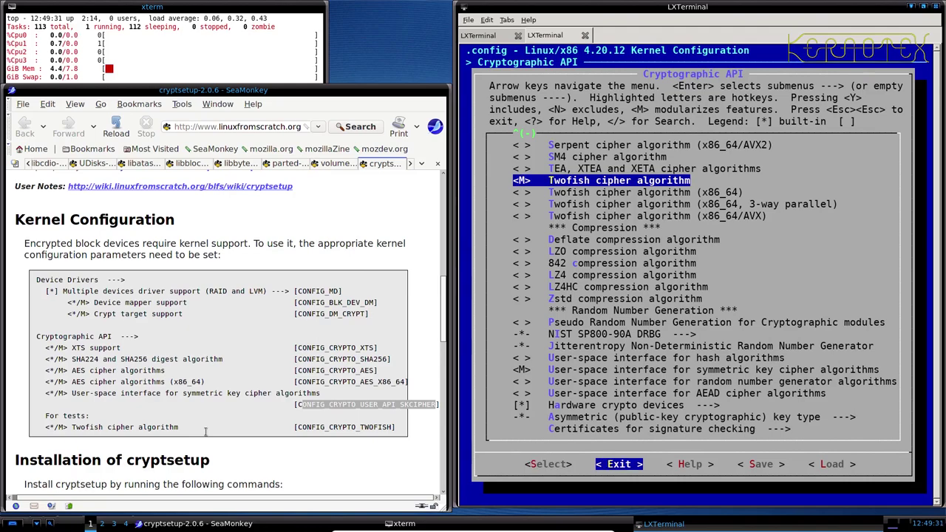
key(Left)
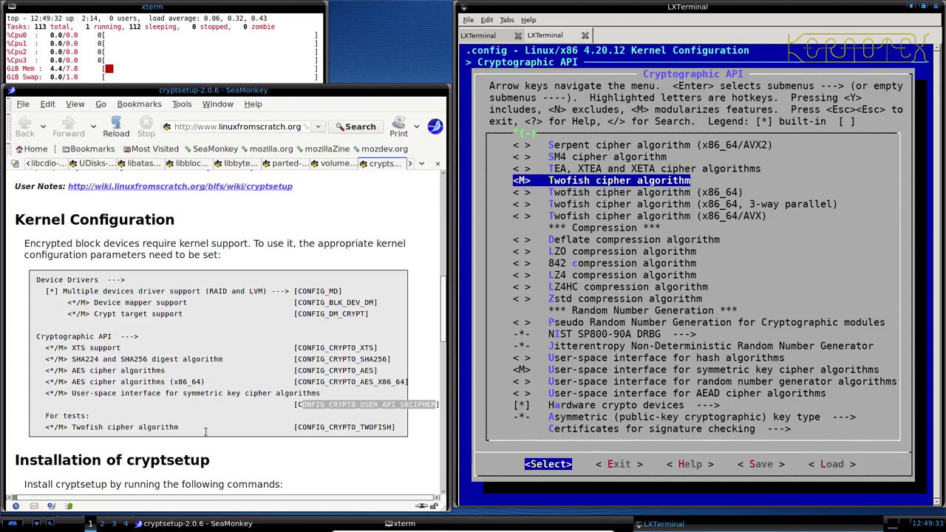
key(ctrl+Page_Up)
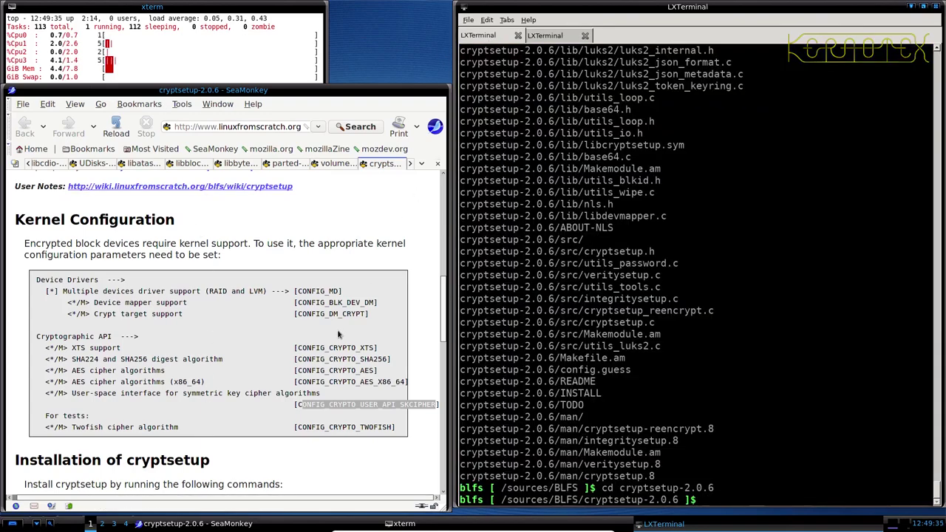
Paste and run the cryptsetup configure (OpenSSL crypto backend) and make commands from the BLFS page
scroll(338, 335, down, 6)
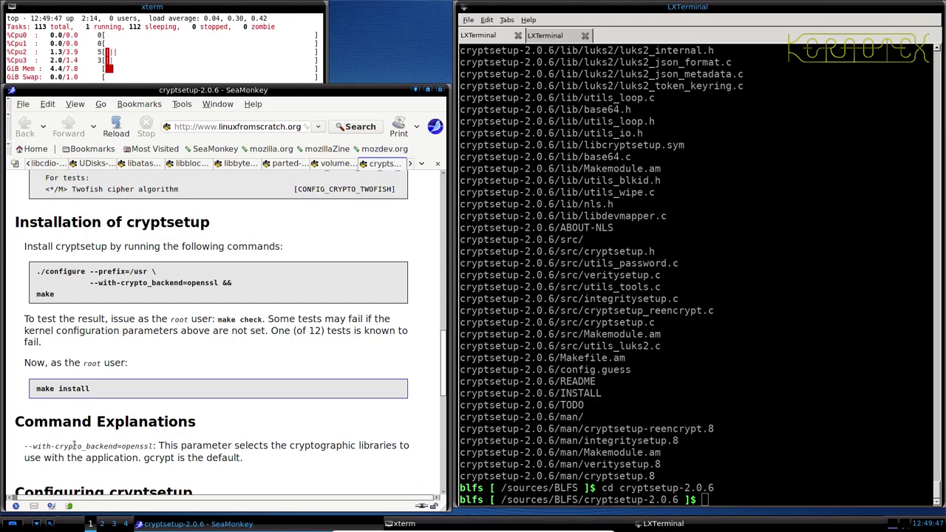
drag(33, 275, 66, 304)
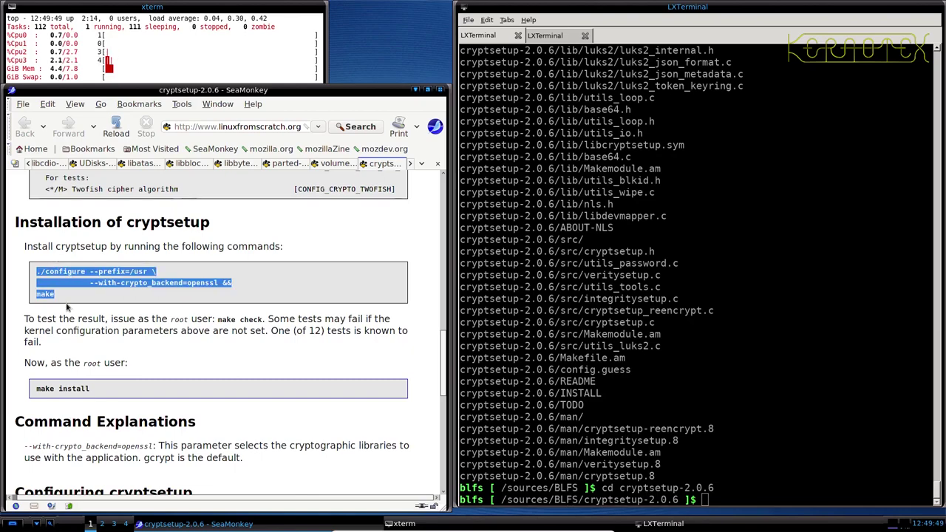
middle_click(595, 336)
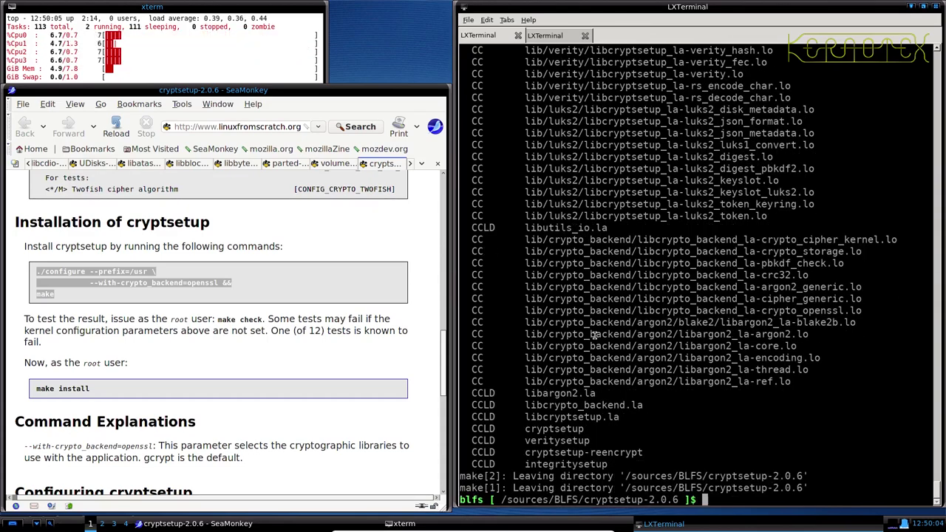
Install cryptsetup-2.0.6 by rerunning 'sudo -E make install' from the shell history
key(ctrl+r)
text(insta)
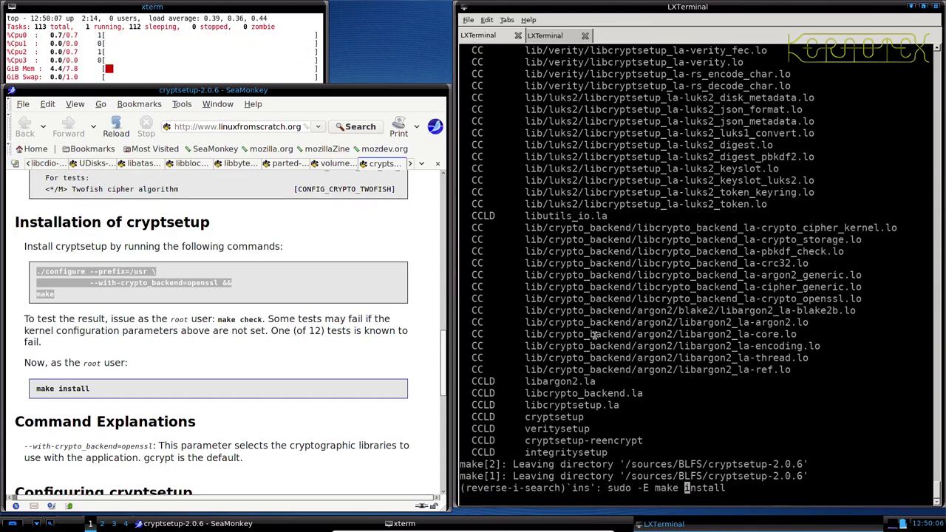
key(Return)
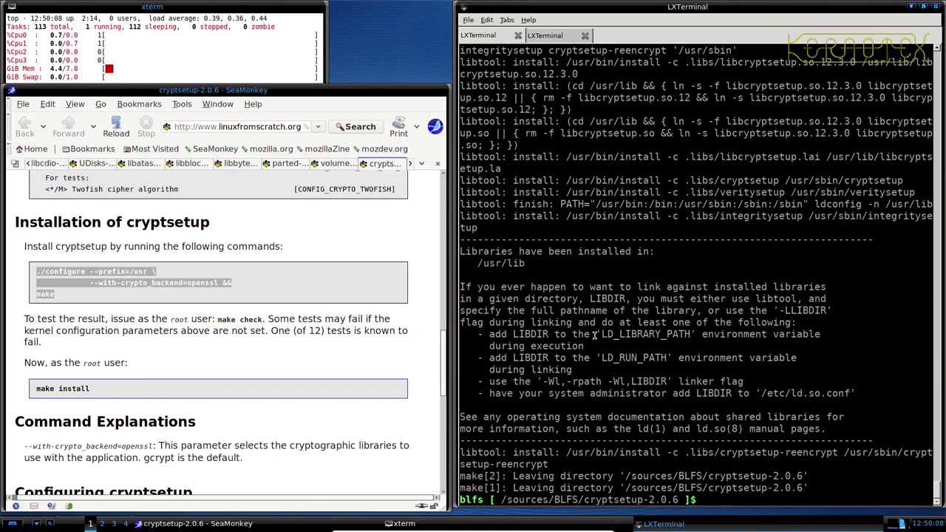
Delete the cryptsetup-2.0.6 source directory from /sources/BLFS
text(cd ..)
key(Return)
text(rm -)
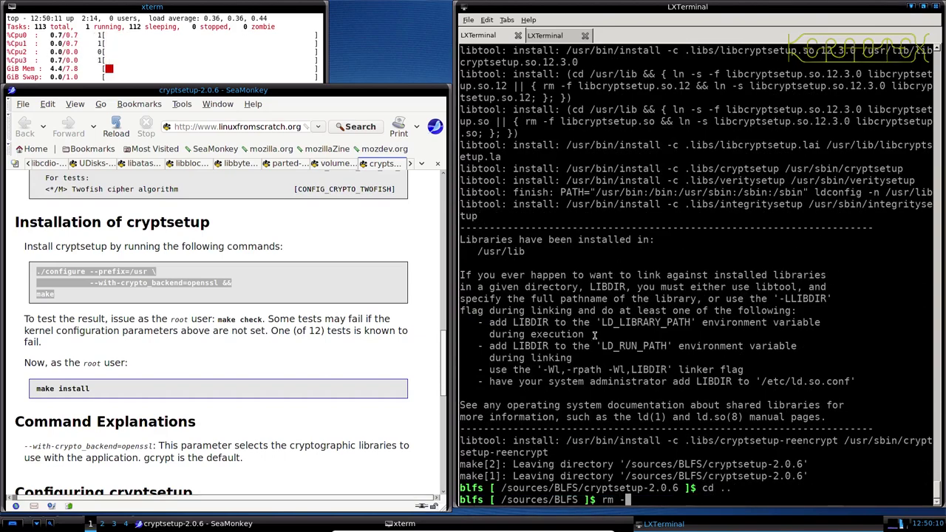
text(Rf lib)
key(BackSpace)
key(BackSpace)
key(BackSpace)
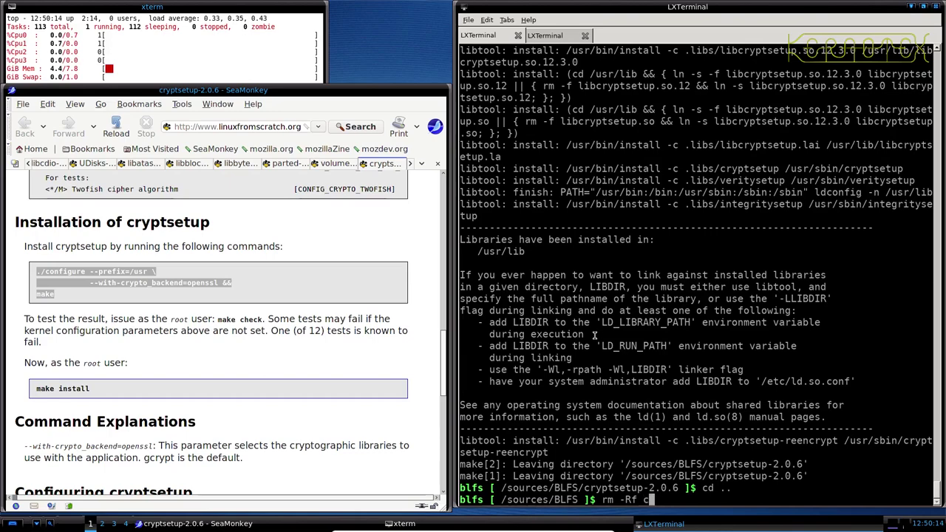
text(cryptsetup-2.0.6)
key(Return)
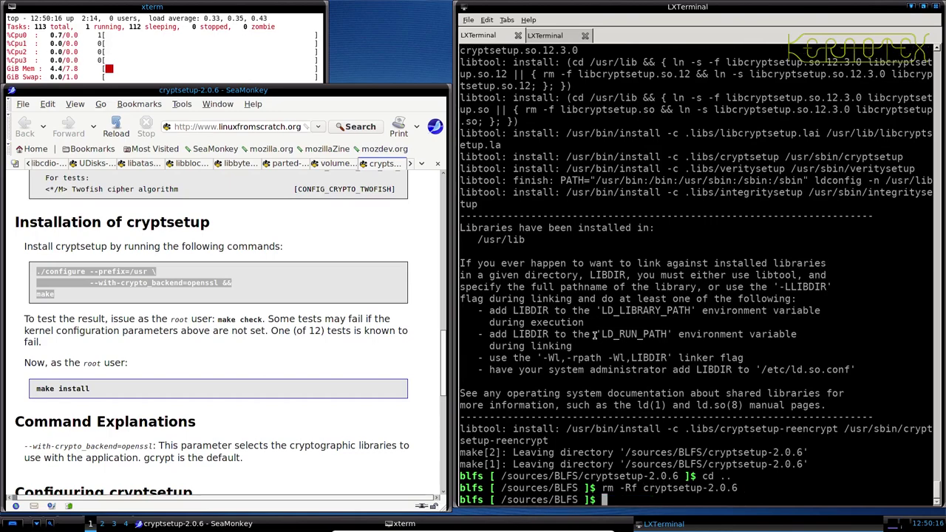
click(303, 388)
scroll(303, 388, down, 4)
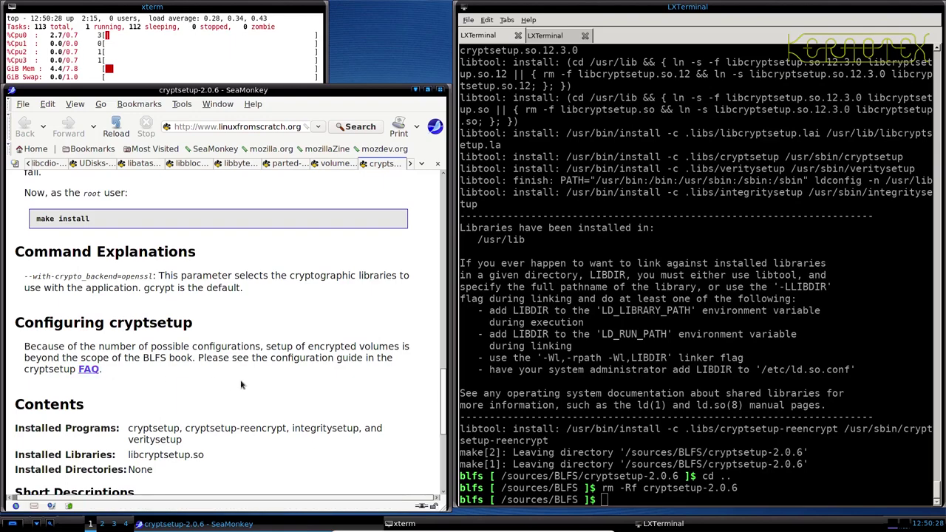
Close the cryptsetup page and download the volume_key-0.3.12 tarball with wget using its copied link
click(437, 165)
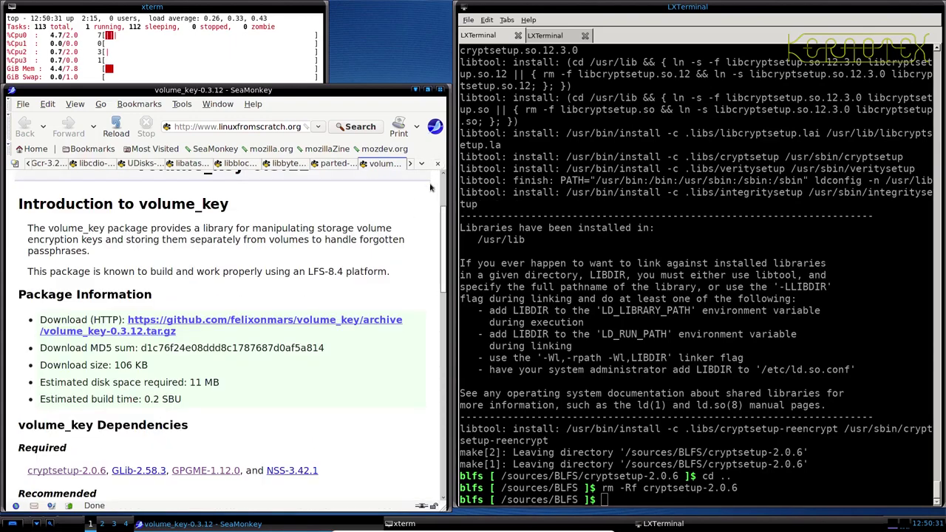
right_click(371, 320)
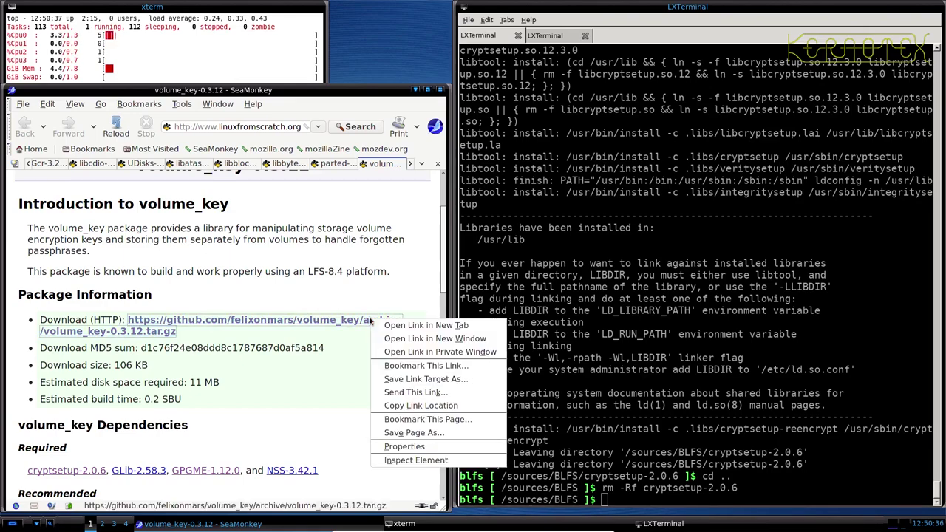
click(413, 406)
click(570, 378)
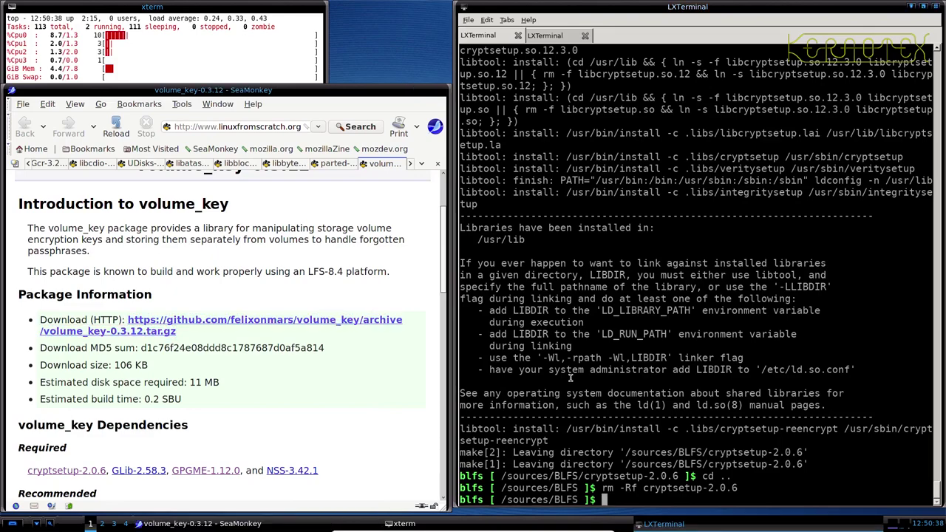
text(wget)
key(ctrl+shift+v)
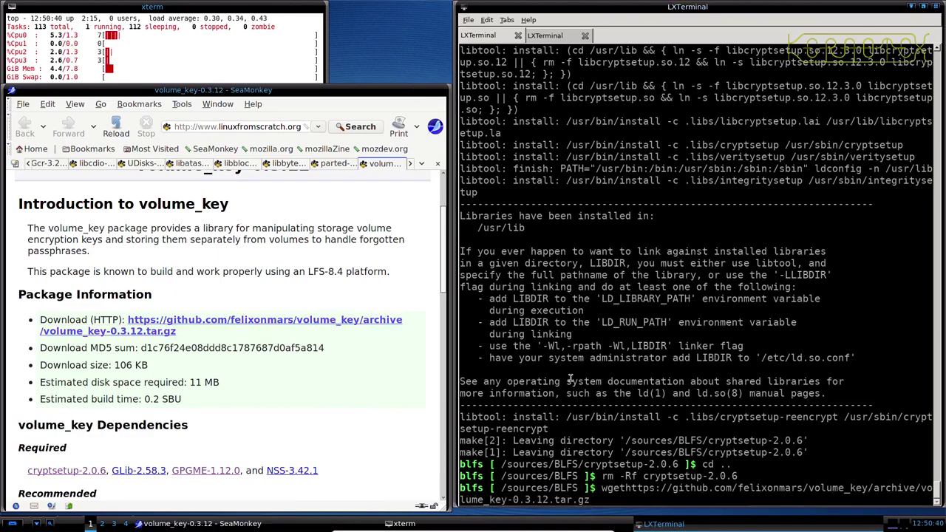
key(Home)
key(Right)
key(Right)
key(Right)
key(Right)
key(Return)
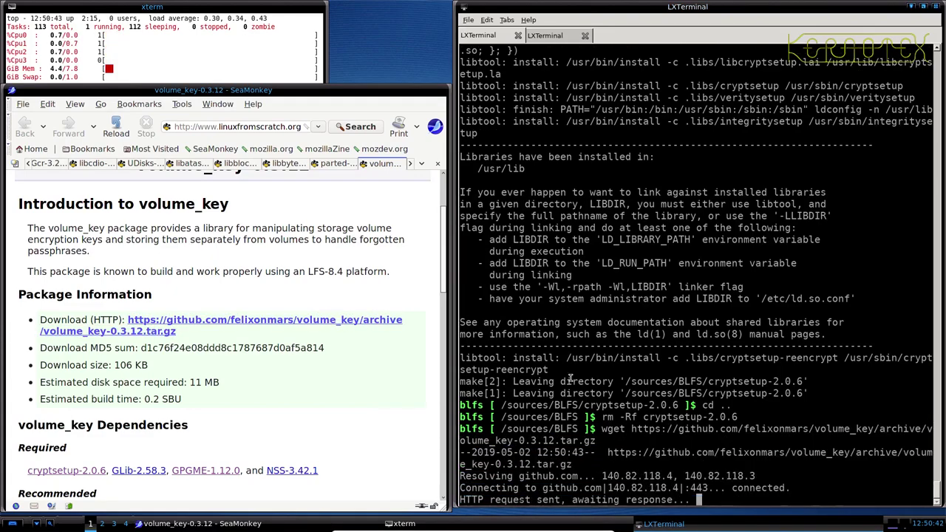
Extract volume_key-0.3.12.tar.gz and attempt to change into its source directory
text(tar)
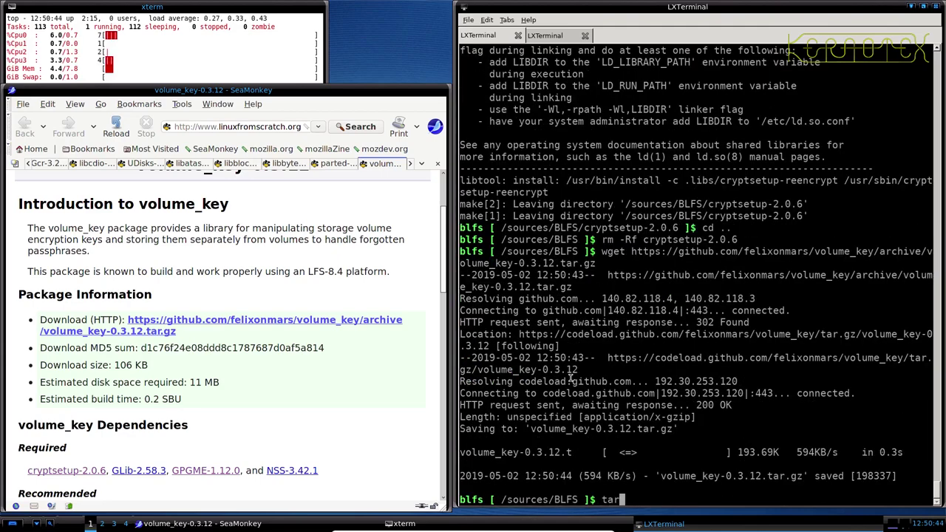
text( -xvf volume_key-0.3.12.tar.gz)
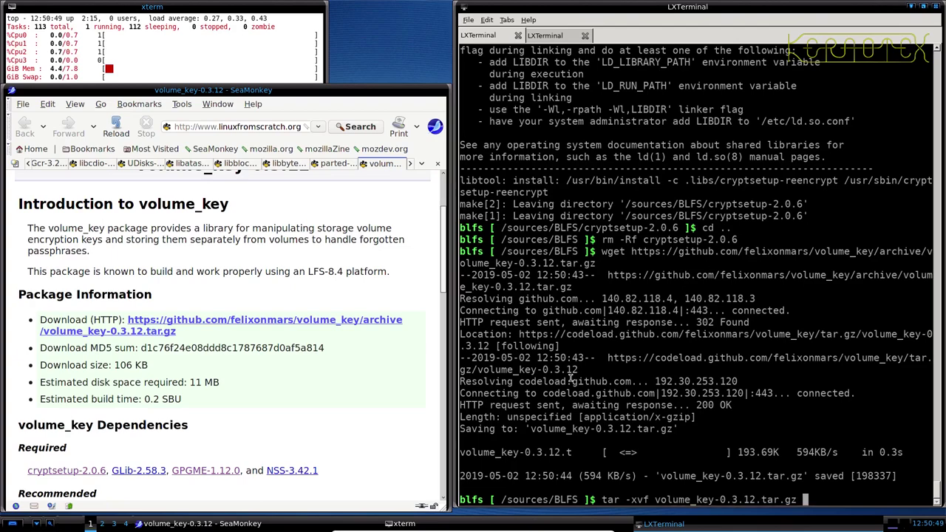
key(Return)
text(cd volu)
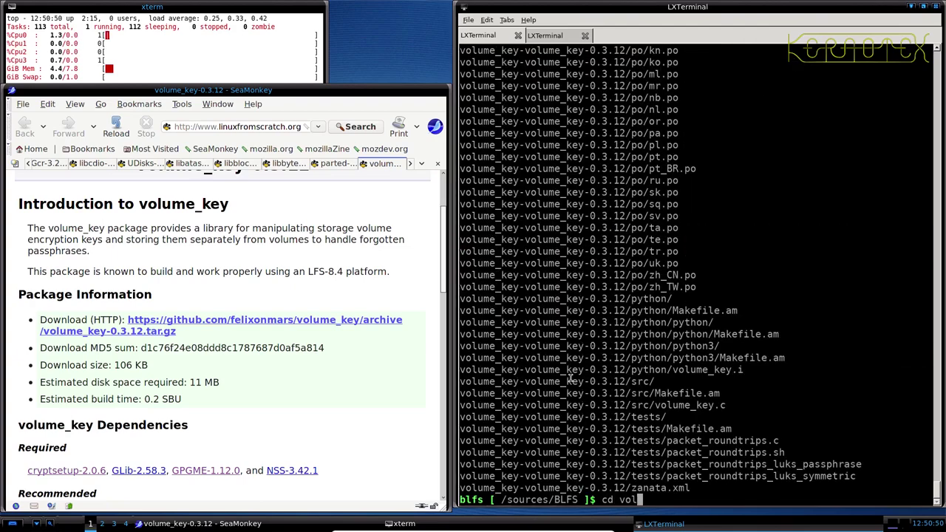
key(Tab)
key(Return)
key(Up)
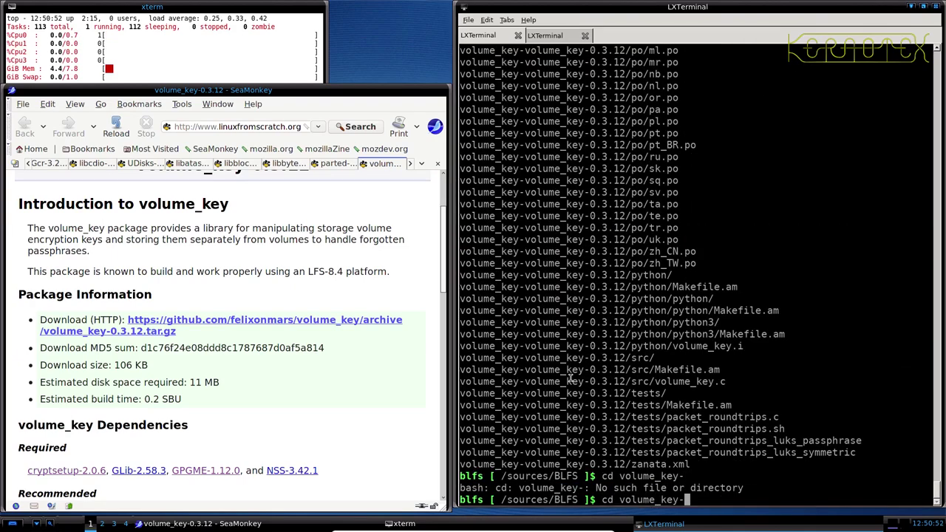
key(Tab)
key(Tab)
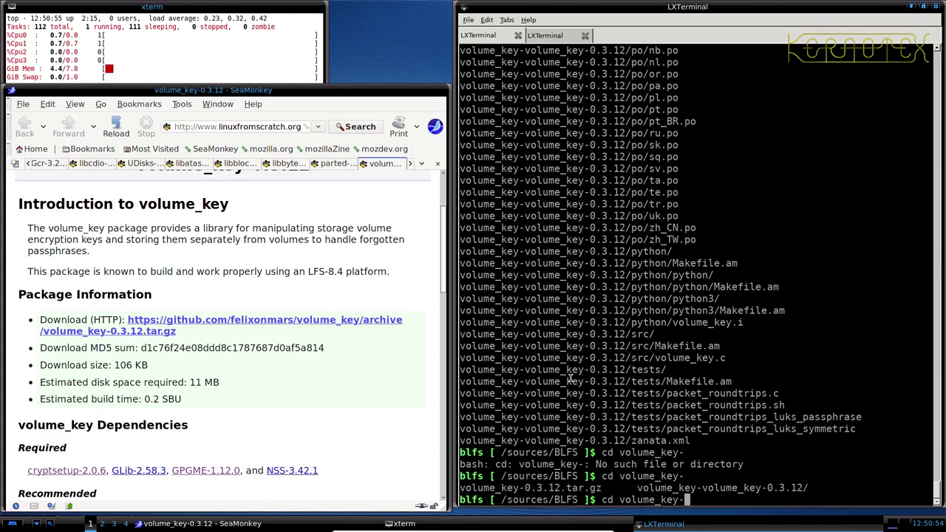
text(0)
key(Tab)
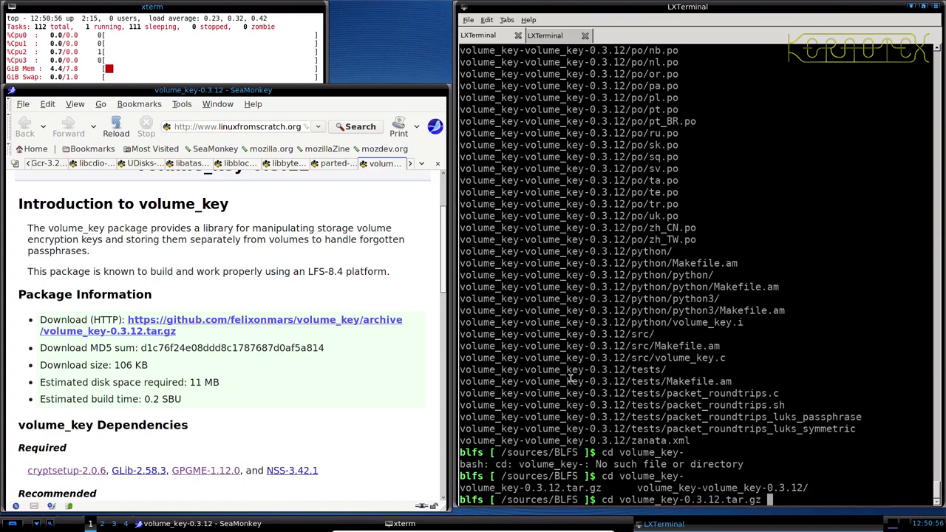
key(Return)
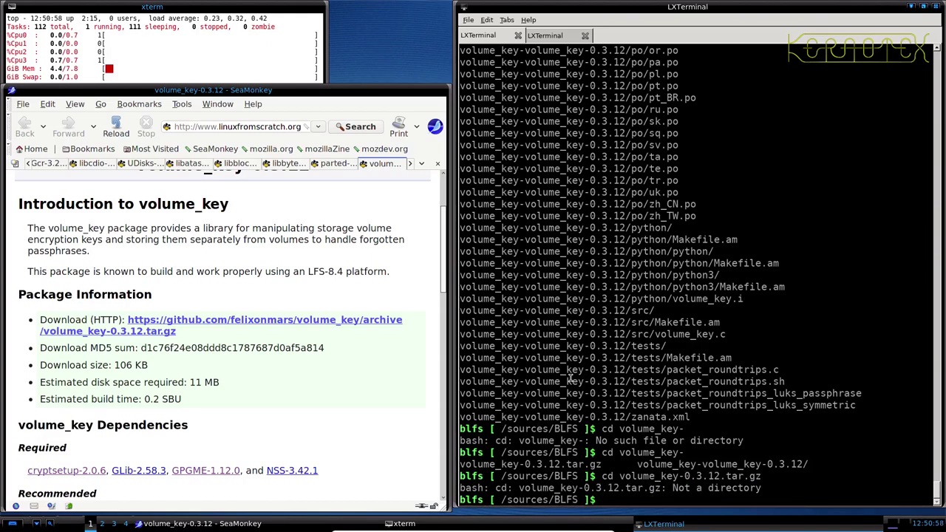
Fix the cd path to enter the volume_key-volume_key-0.3.12 directory
key(Up)
key(BackSpace)
key(BackSpace)
key(BackSpace)
key(BackSpace)
key(BackSpace)
key(BackSpace)
key(BackSpace)
key(BackSpace)
key(BackSpace)
key(BackSpace)
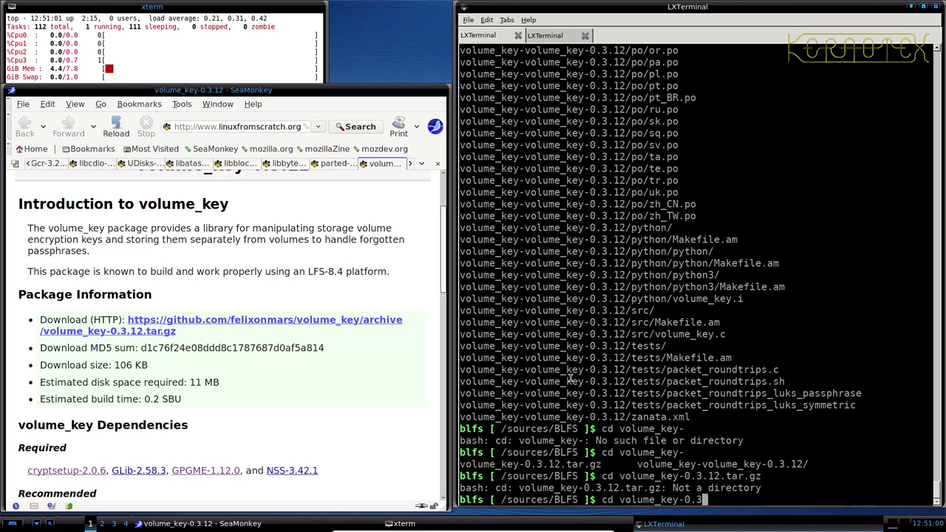
key(BackSpace)
key(BackSpace)
key(BackSpace)
text(v)
key(Tab)
key(Return)
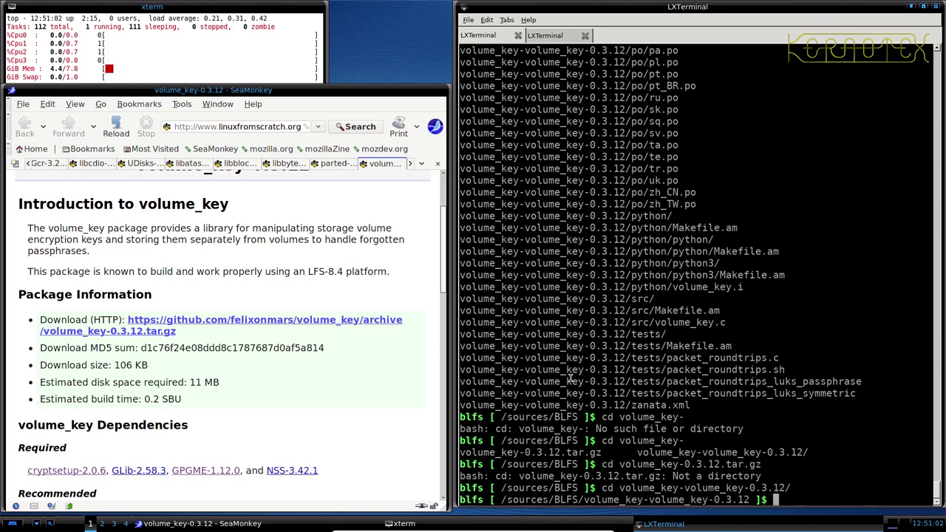
scroll(437, 398, down, 3)
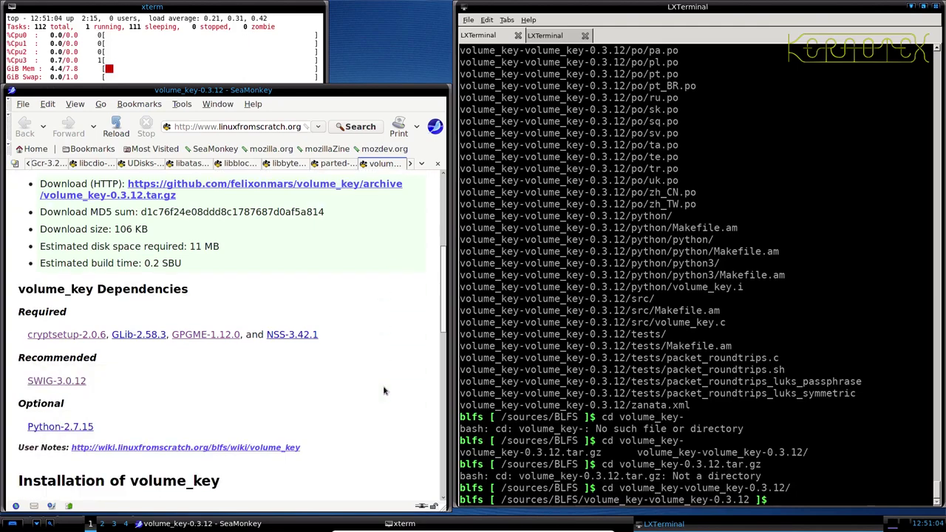
scroll(383, 391, down, 5)
scroll(383, 390, down, 1)
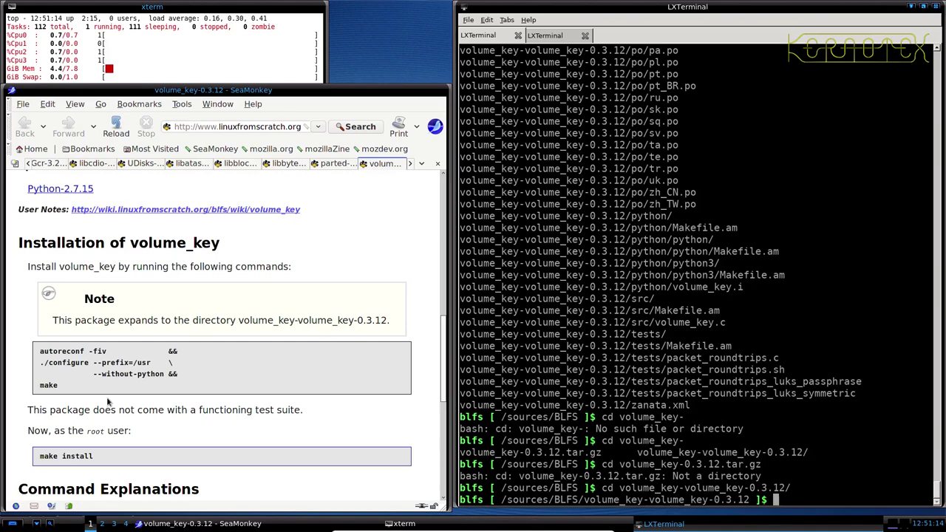
Paste and run the volume_key autoreconf, configure and make commands
scroll(85, 394, down, 3)
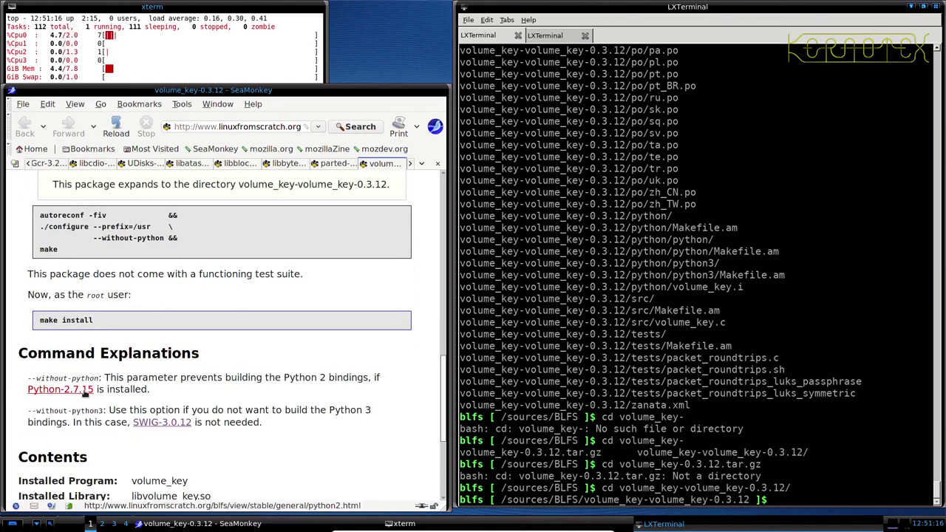
scroll(85, 394, up, 1)
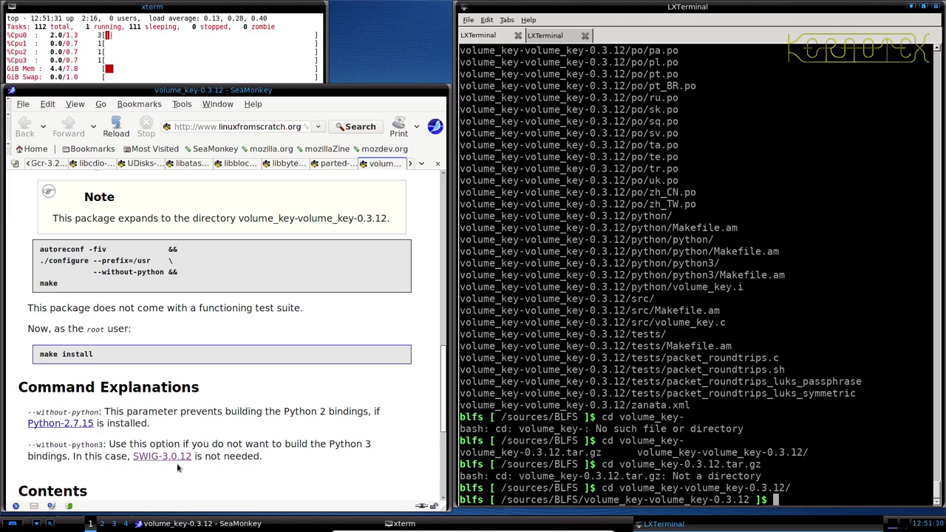
drag(39, 250, 65, 287)
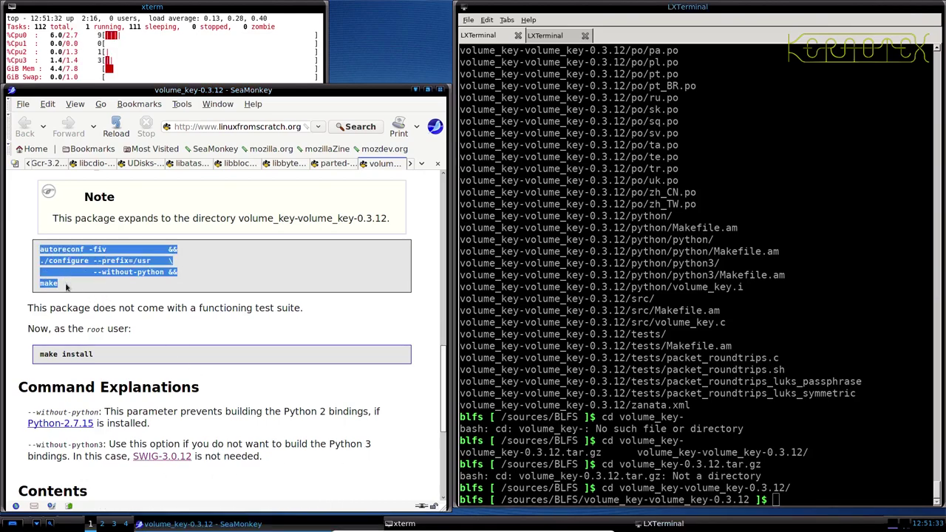
middle_click(633, 337)
key(Return)
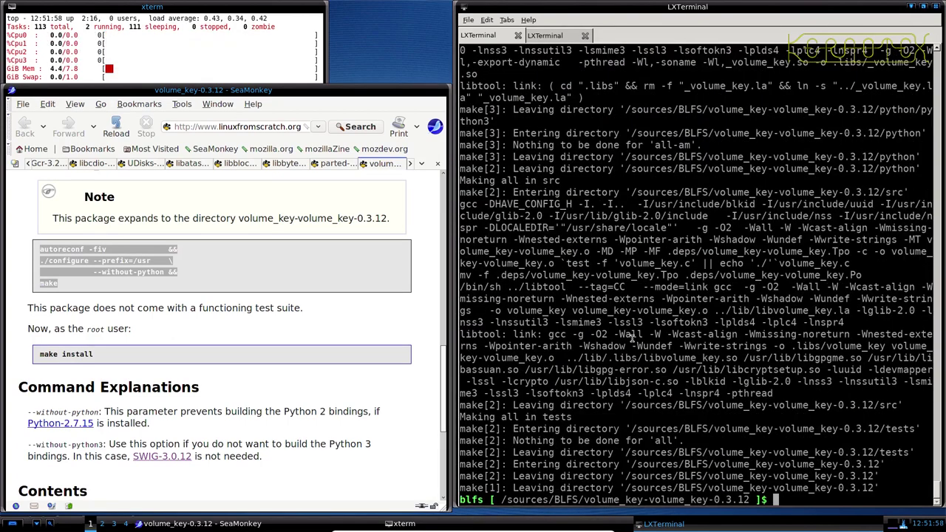
Install volume_key by rerunning 'sudo -E make install' from the shell history
key(ctrl+r)
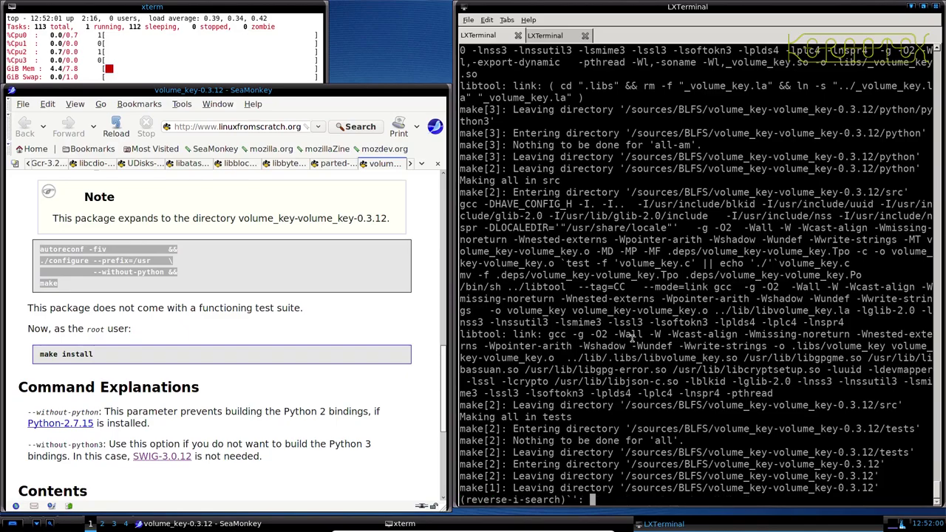
text(install)
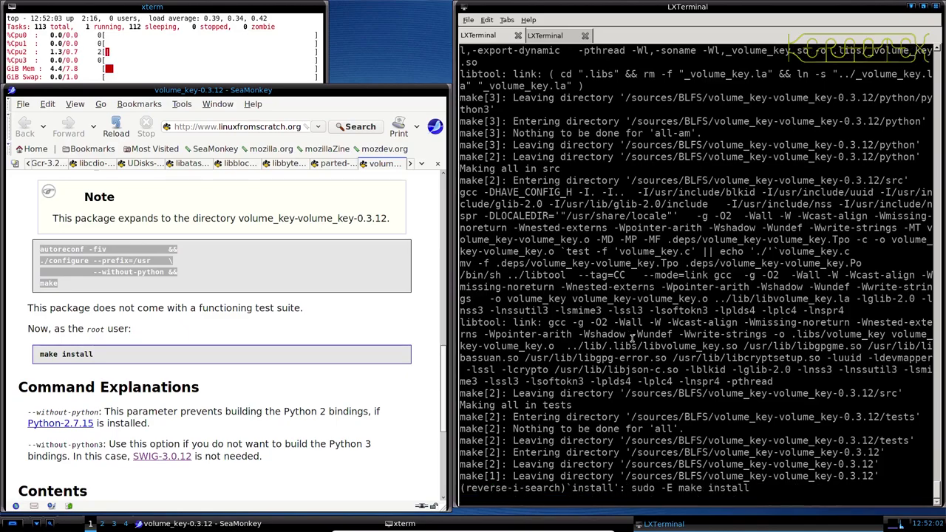
key(Return)
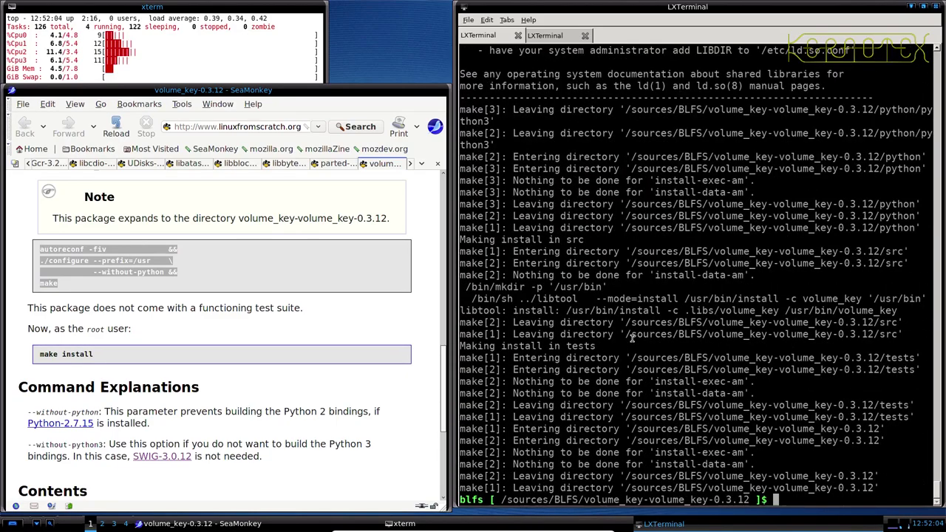
Delete the volume_key source directory from /sources/BLFS
text(cd ..)
key(Return)
text(rm )
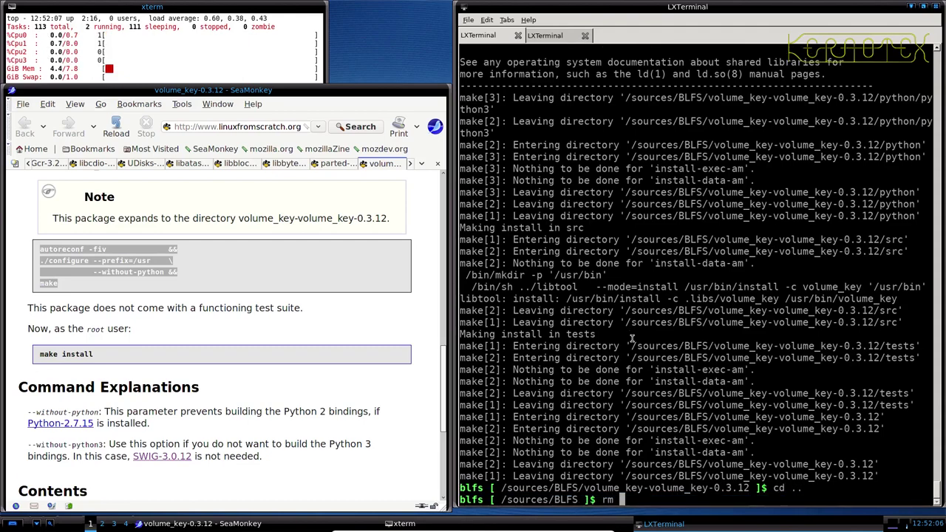
text(-Rf vol)
key(Tab)
text(v)
key(Tab)
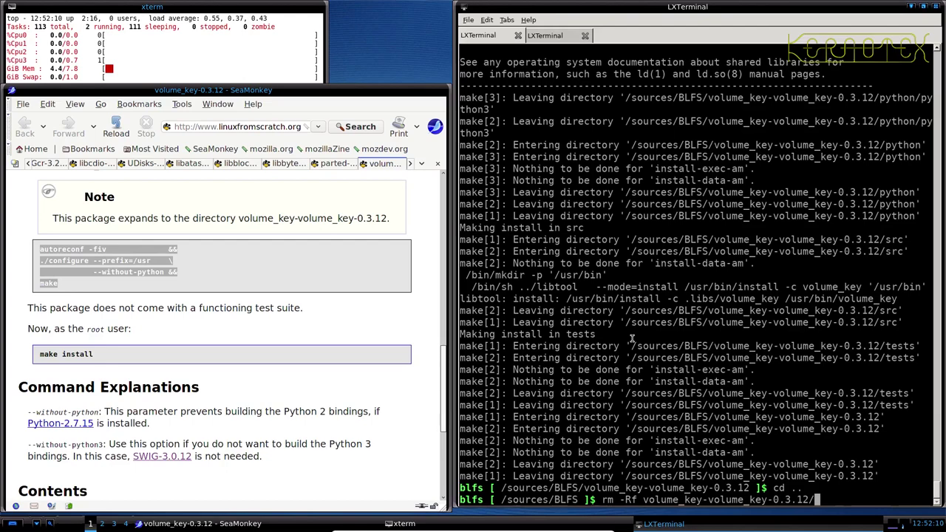
key(Return)
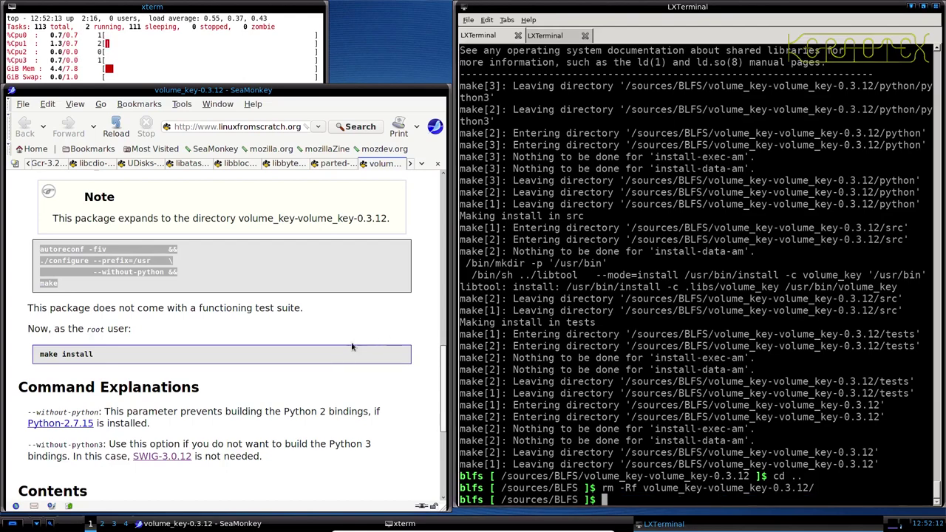
scroll(349, 346, down, 3)
Close the finished volume_key page and start an ls command in the terminal
scroll(344, 344, up, 5)
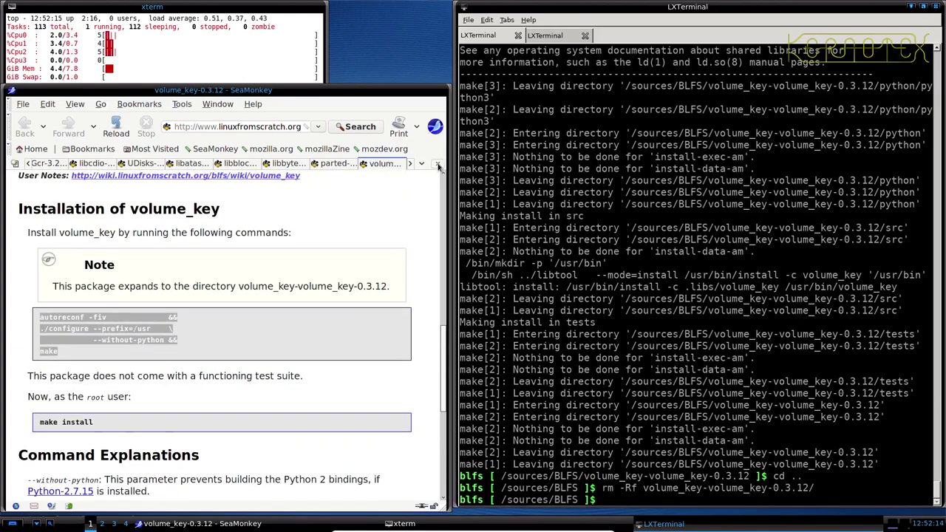
click(438, 163)
scroll(385, 310, down, 3)
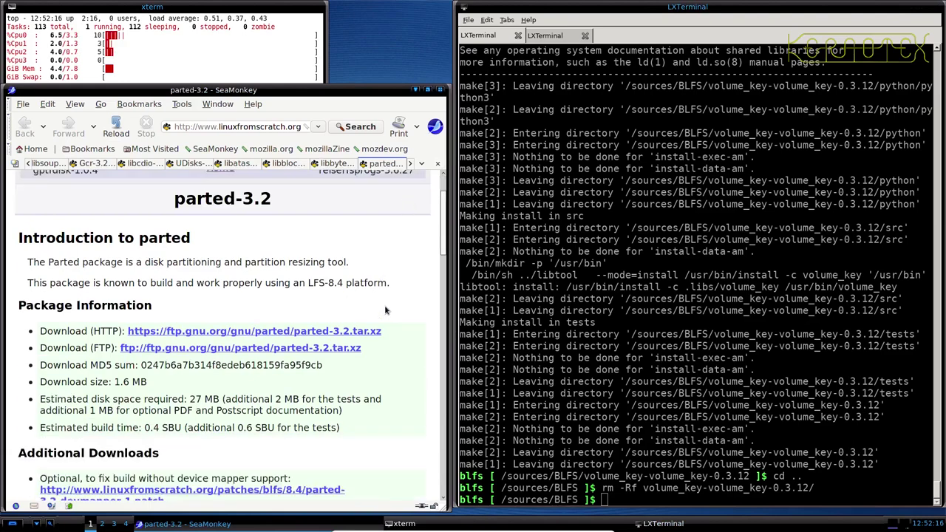
scroll(385, 311, down, 2)
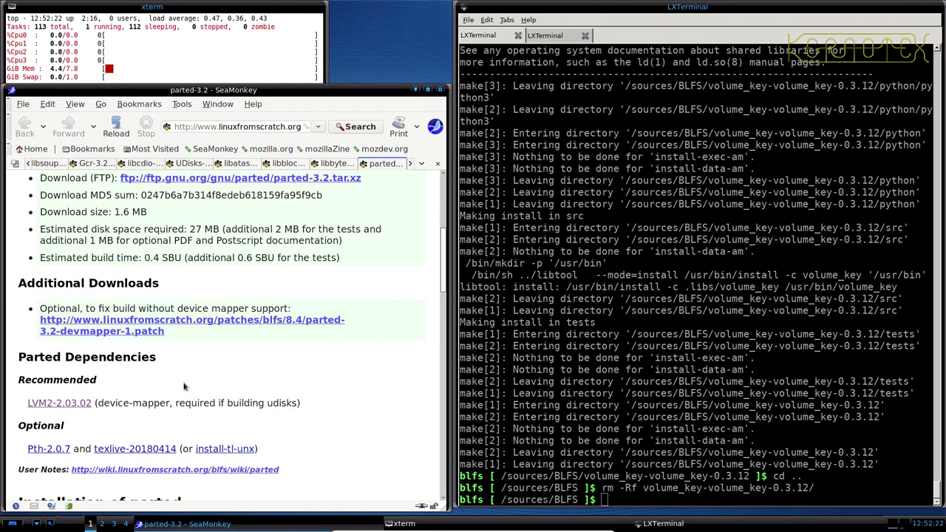
click(614, 378)
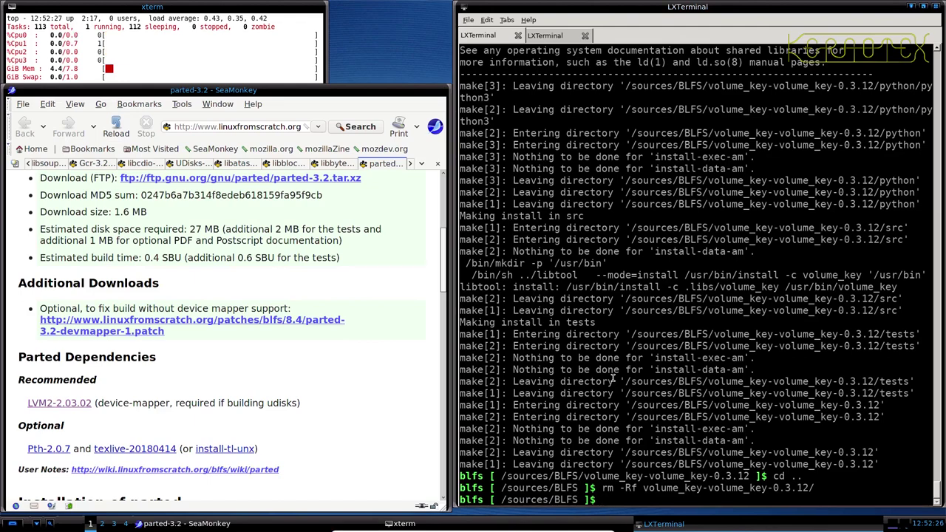
text(ls pt)
key(BackSpace)
key(BackSpace)
Browse the open libbytesize, libblockdev and libatasmart BLFS pages
click(31, 165)
click(31, 164)
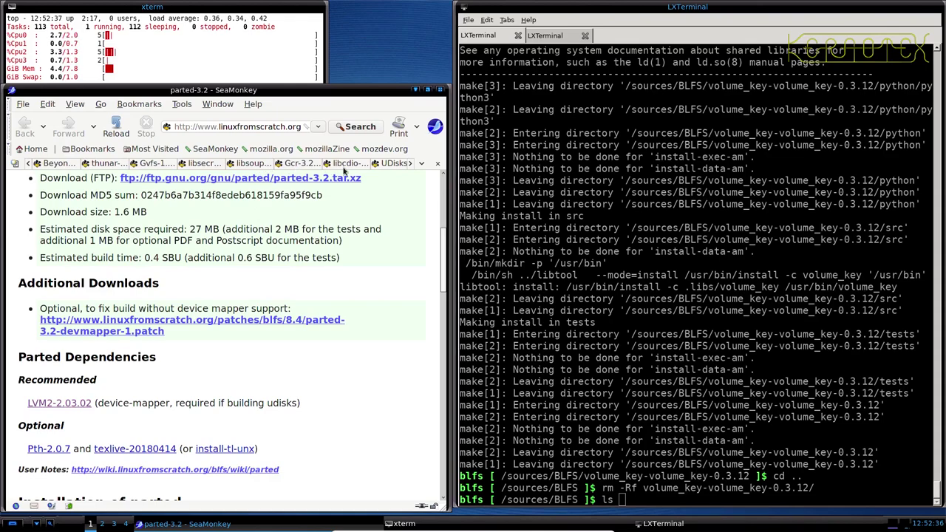
click(411, 164)
click(411, 164)
click(411, 164)
click(411, 164)
click(411, 165)
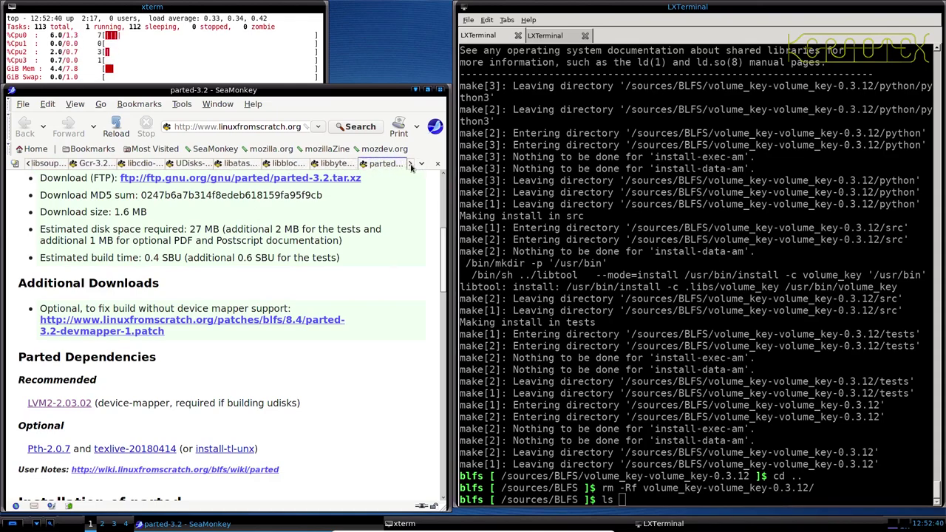
click(337, 164)
scroll(329, 239, down, 4)
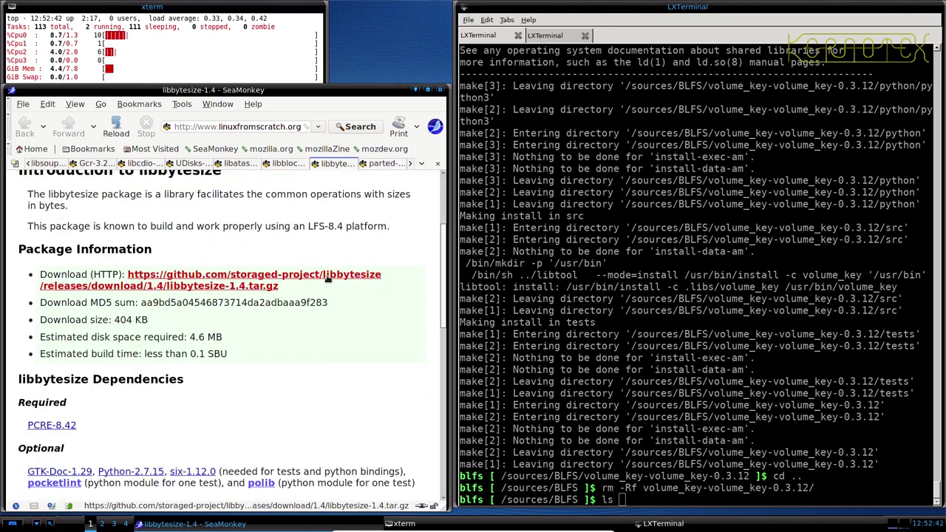
scroll(328, 280, up, 5)
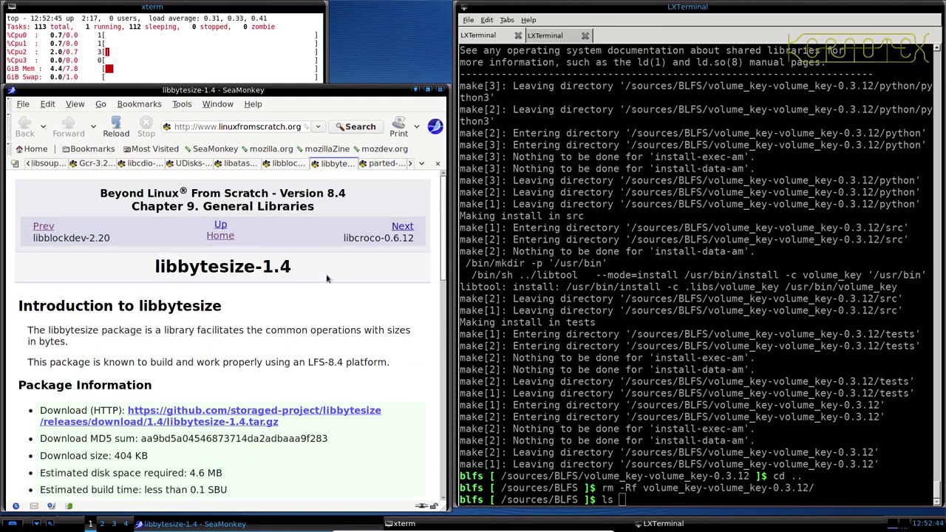
click(288, 164)
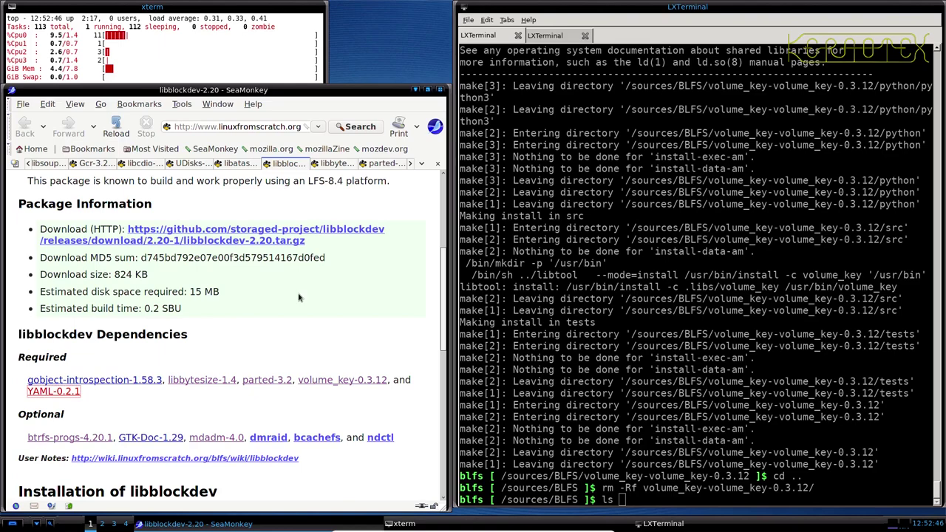
click(238, 164)
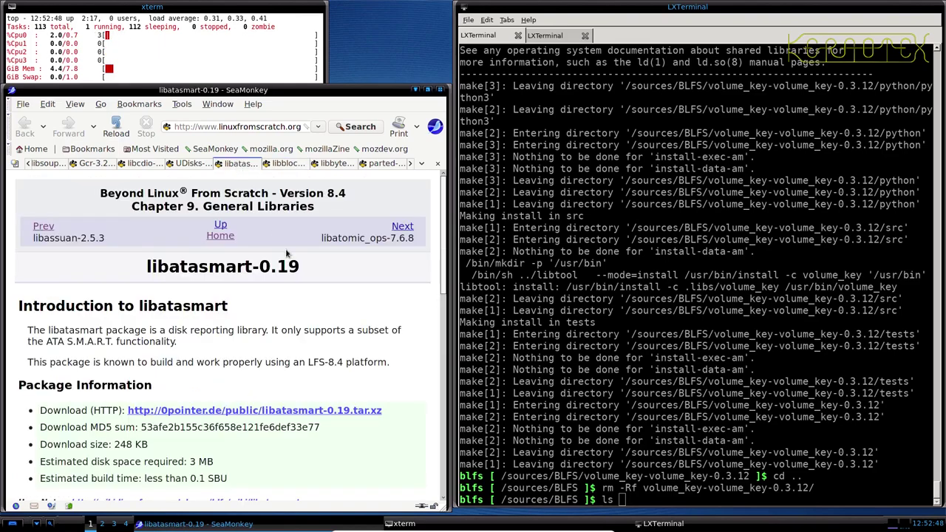
scroll(286, 253, down, 6)
scroll(290, 288, up, 6)
scroll(289, 287, up, 2)
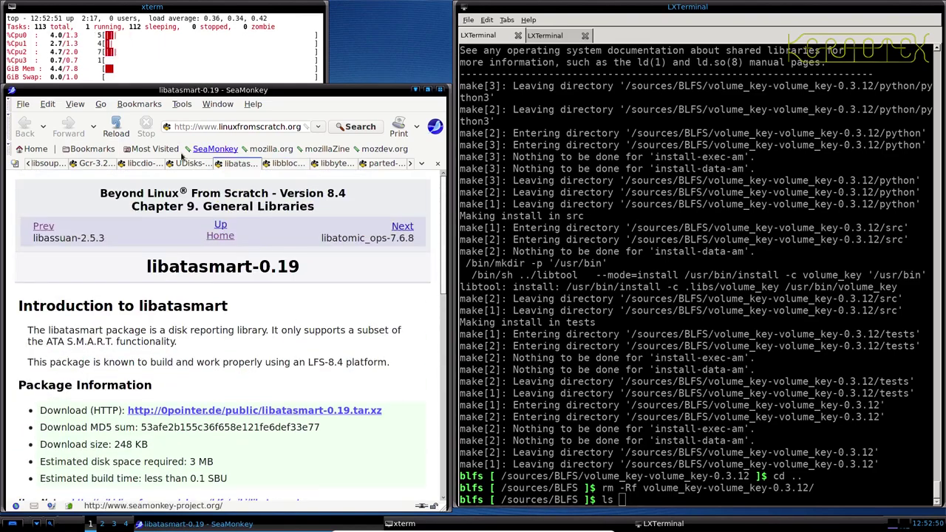
Review the UDisks, libcdio, Gcr and libsoup pages, then switch to the parted-3.2 page
click(190, 164)
scroll(212, 291, down, 3)
scroll(212, 290, down, 1)
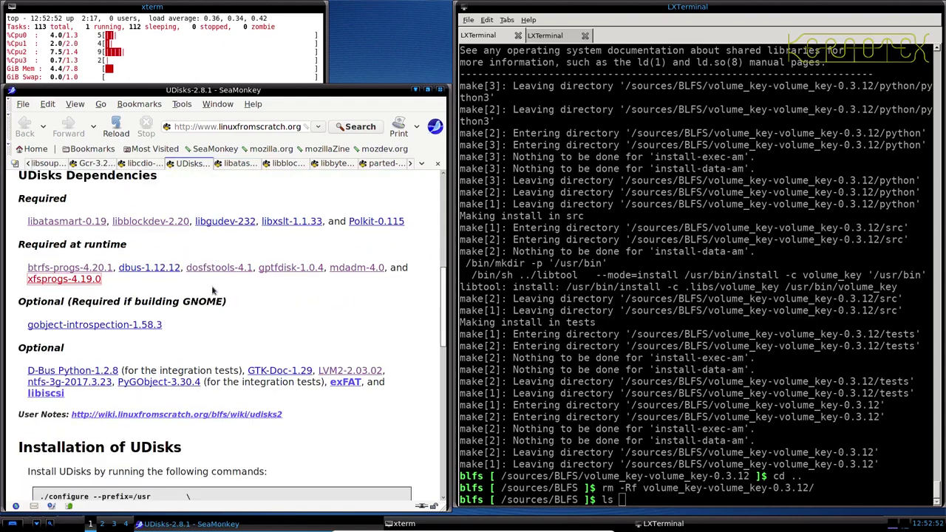
scroll(212, 290, up, 5)
click(135, 165)
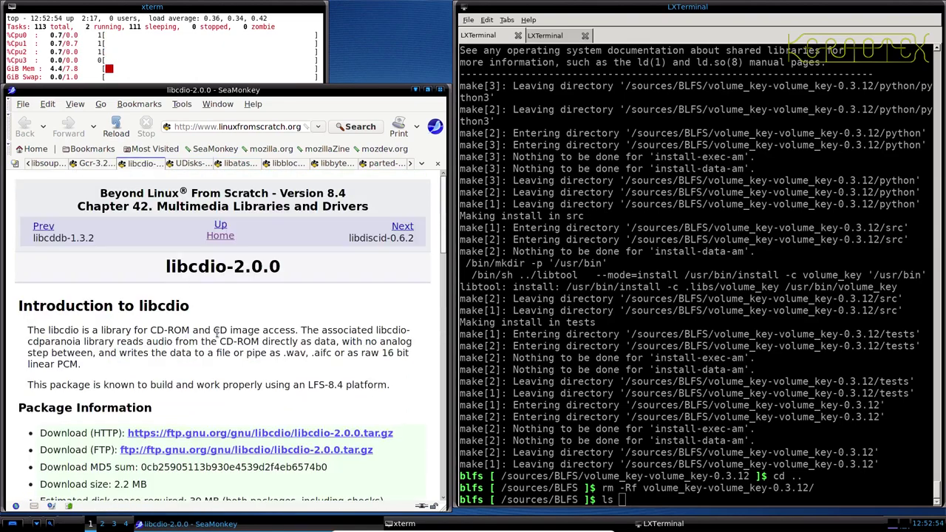
scroll(216, 331, down, 12)
scroll(216, 332, up, 6)
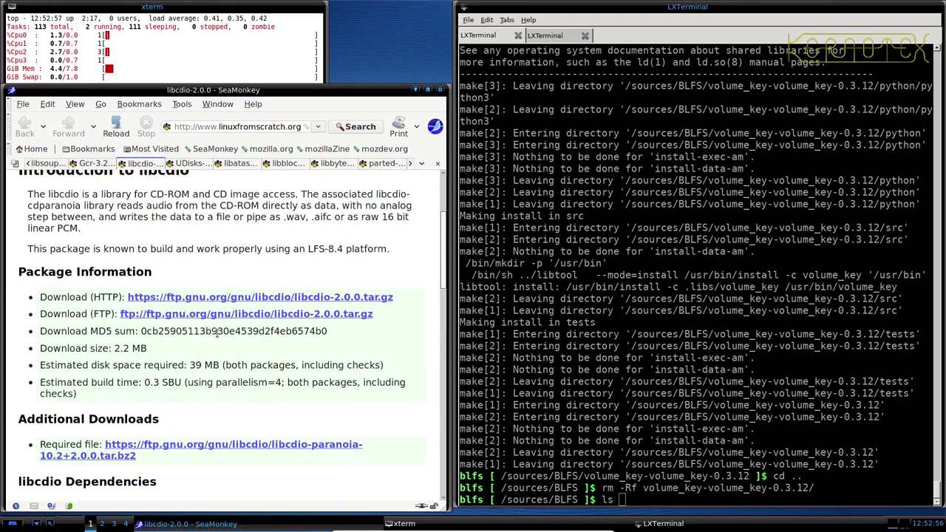
scroll(219, 332, up, 3)
click(86, 167)
scroll(201, 324, down, 6)
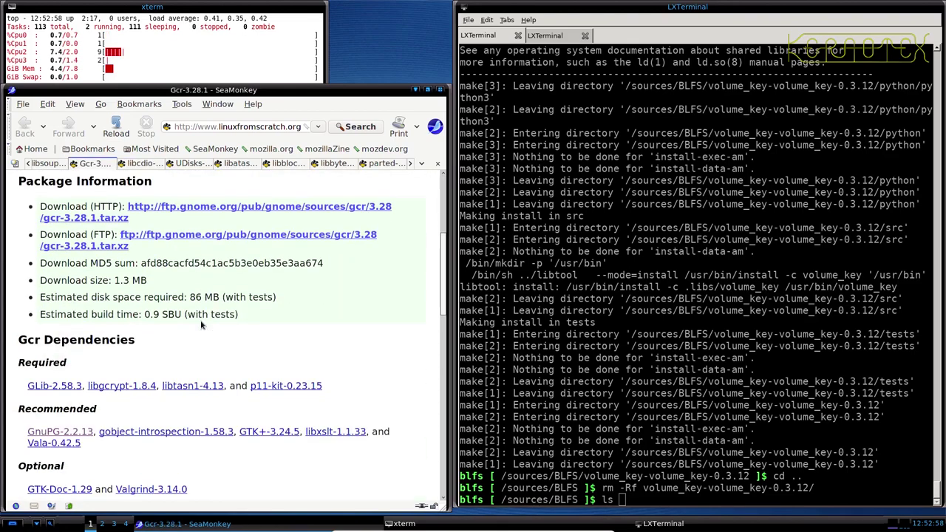
scroll(201, 324, down, 2)
scroll(201, 323, up, 8)
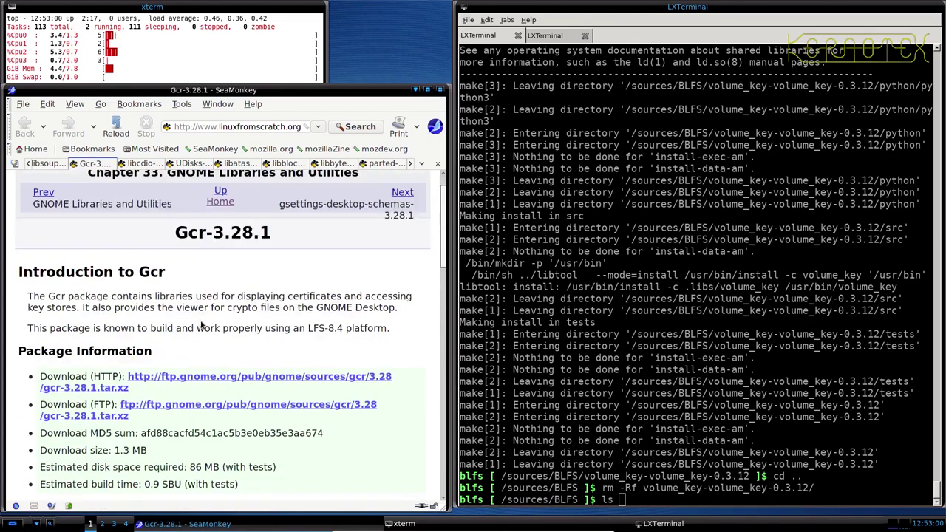
click(46, 167)
scroll(213, 354, down, 8)
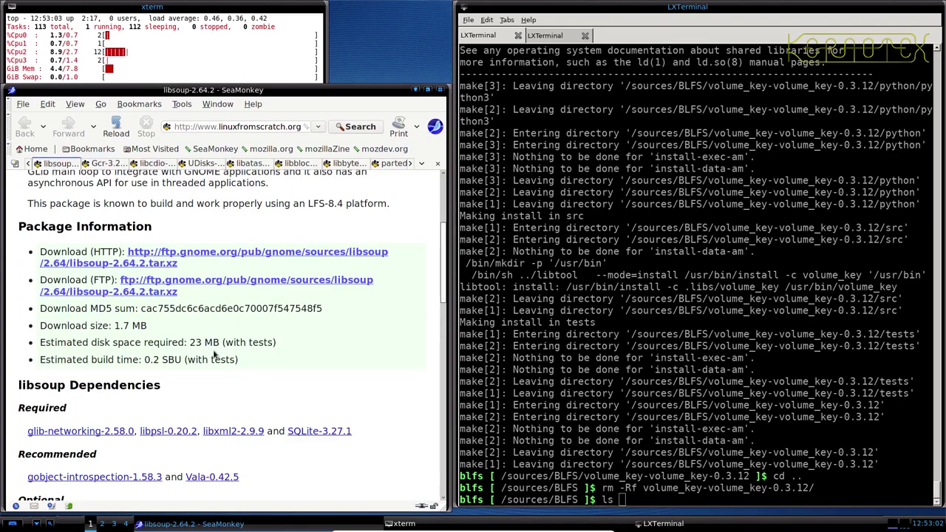
scroll(214, 355, up, 5)
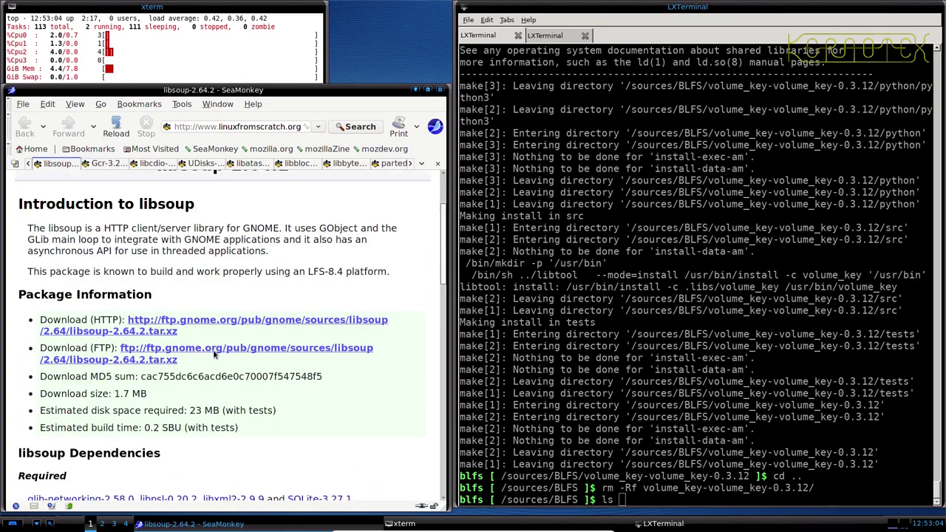
click(407, 165)
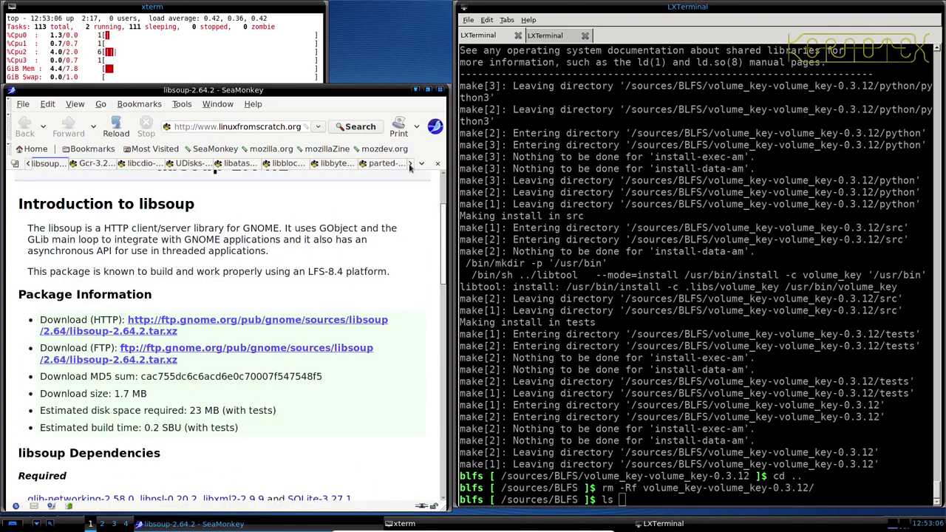
click(389, 167)
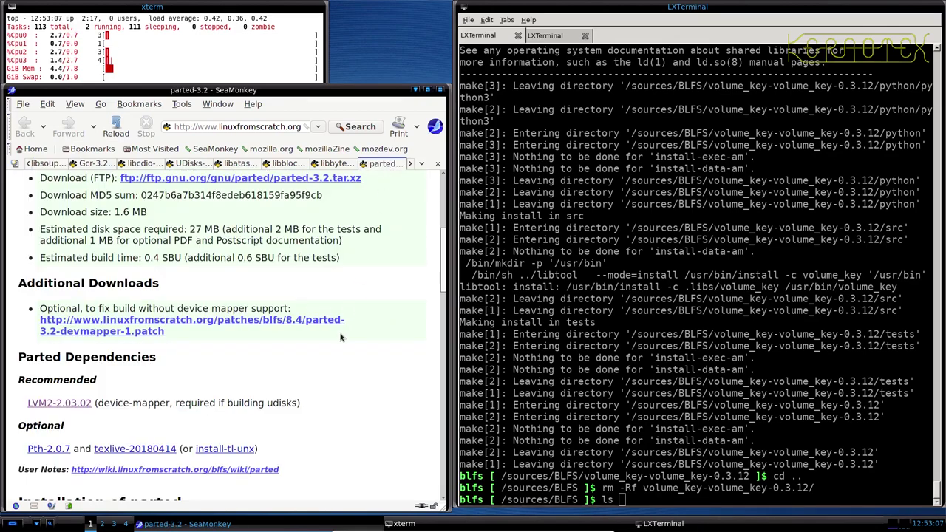
Open the Pth-2.0.7 page from parted's optional dependencies
middle_click(46, 448)
click(386, 164)
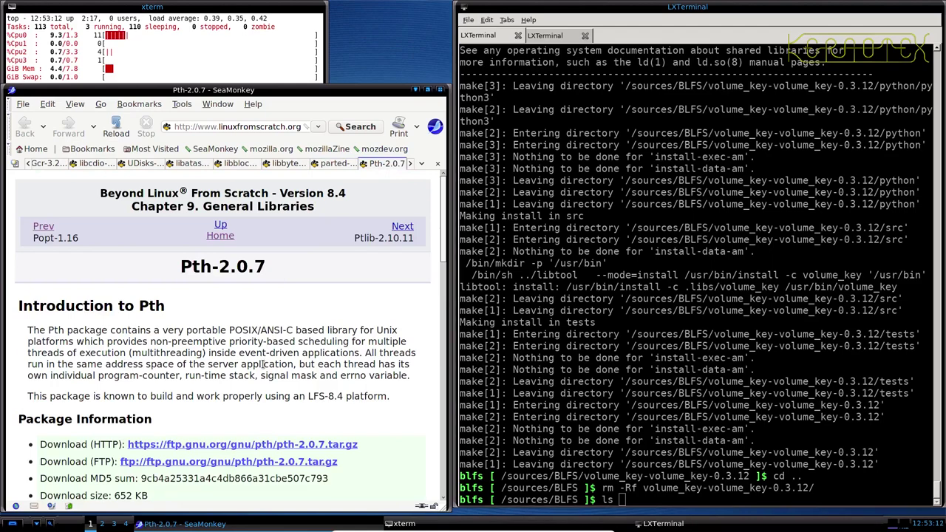
scroll(264, 363, down, 7)
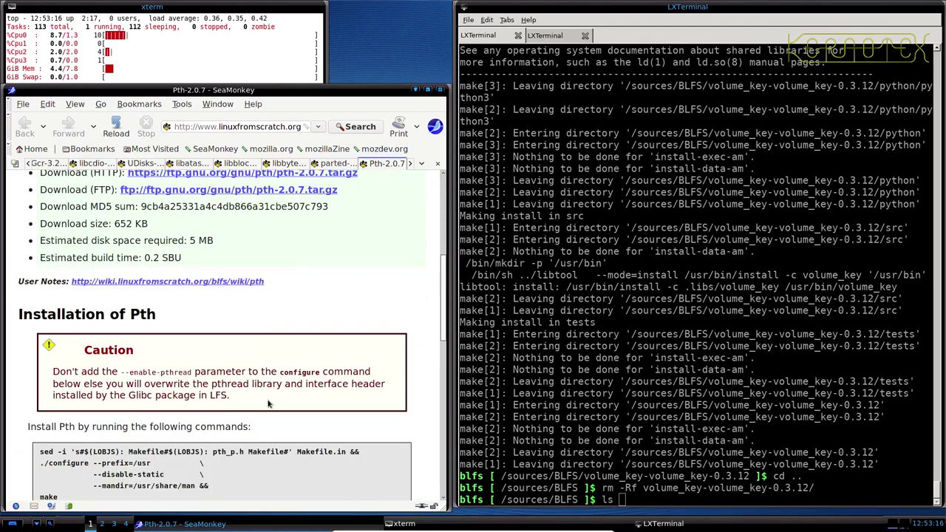
scroll(268, 403, down, 3)
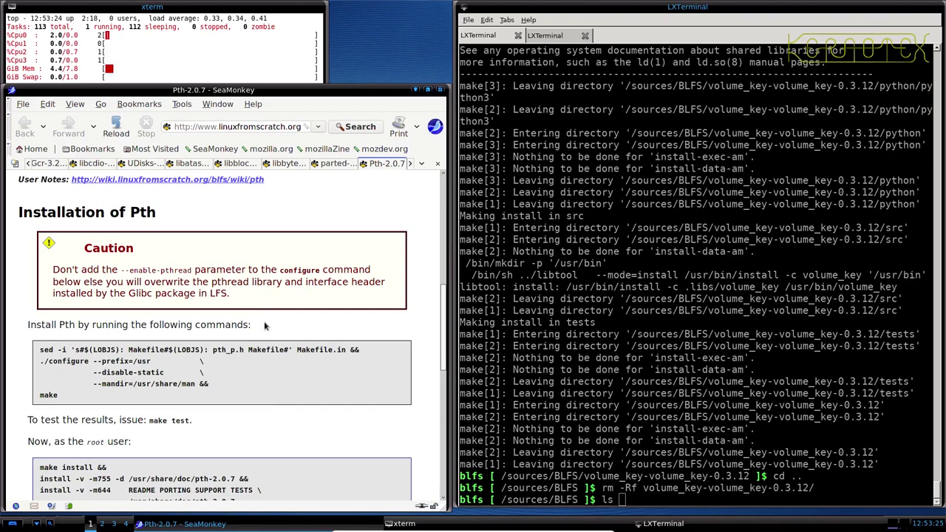
scroll(264, 325, down, 3)
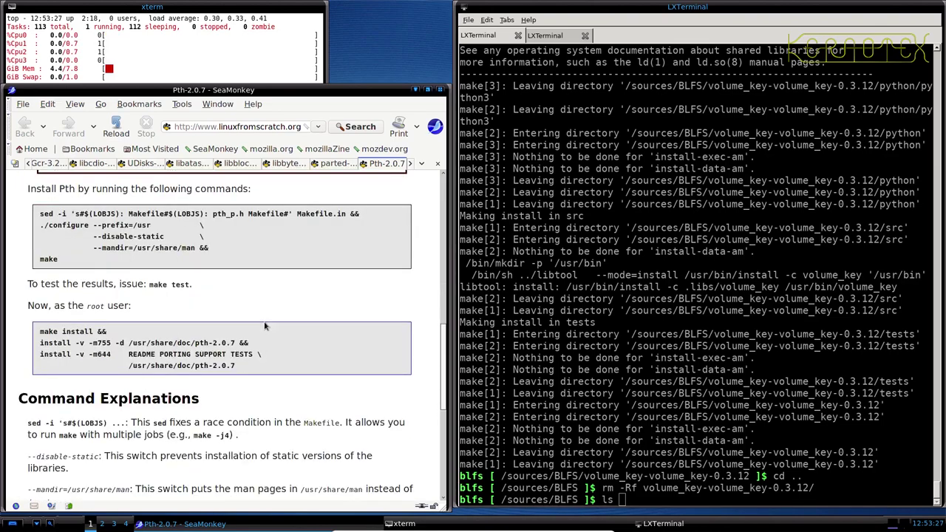
scroll(265, 325, up, 6)
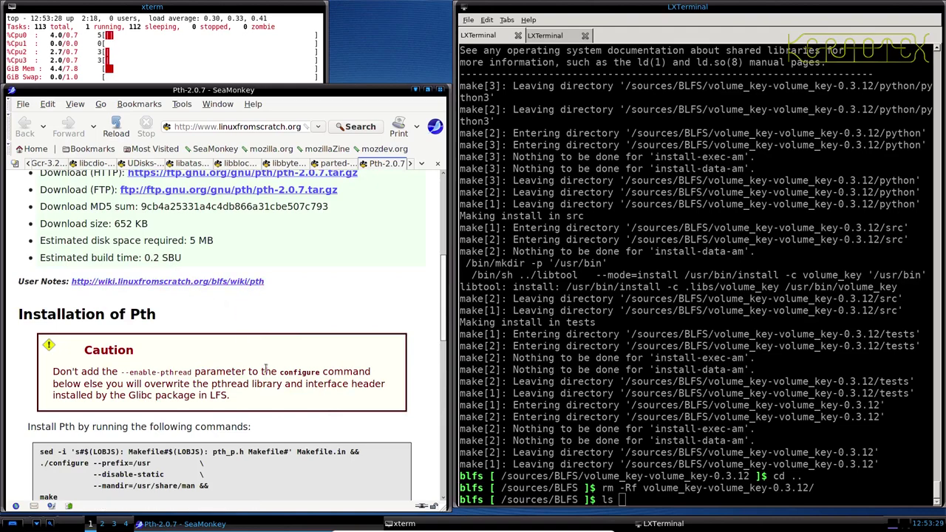
scroll(272, 348, up, 2)
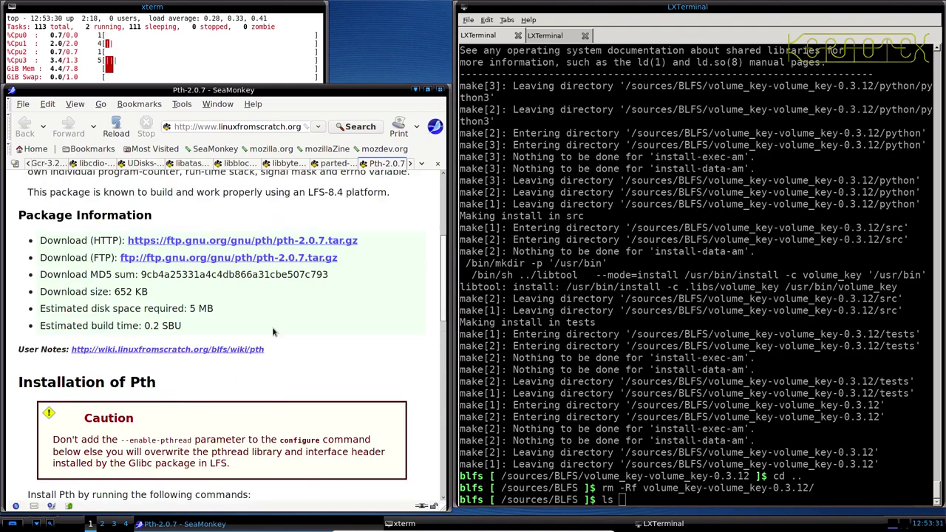
Download pth-2.0.7.tar.gz with wget using the copied HTTP link
right_click(282, 241)
click(322, 325)
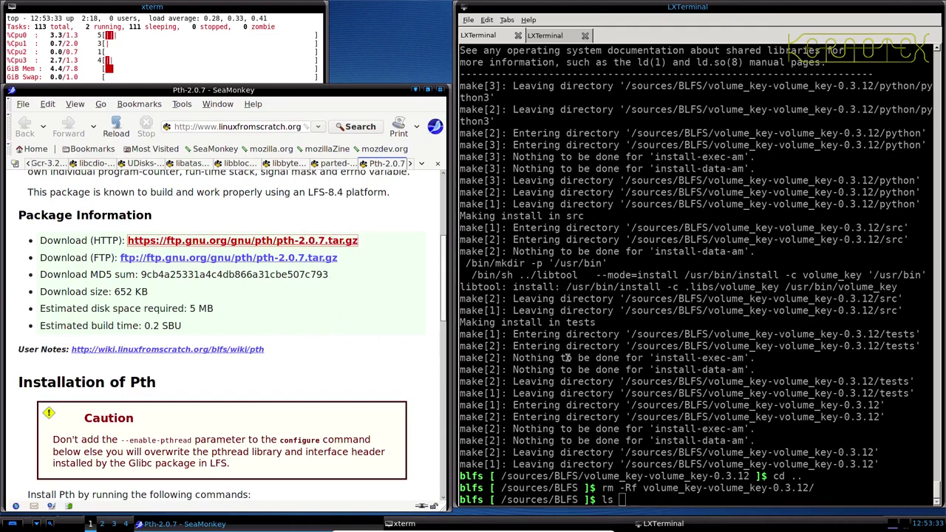
click(569, 358)
key(ctrl+c)
text(wget)
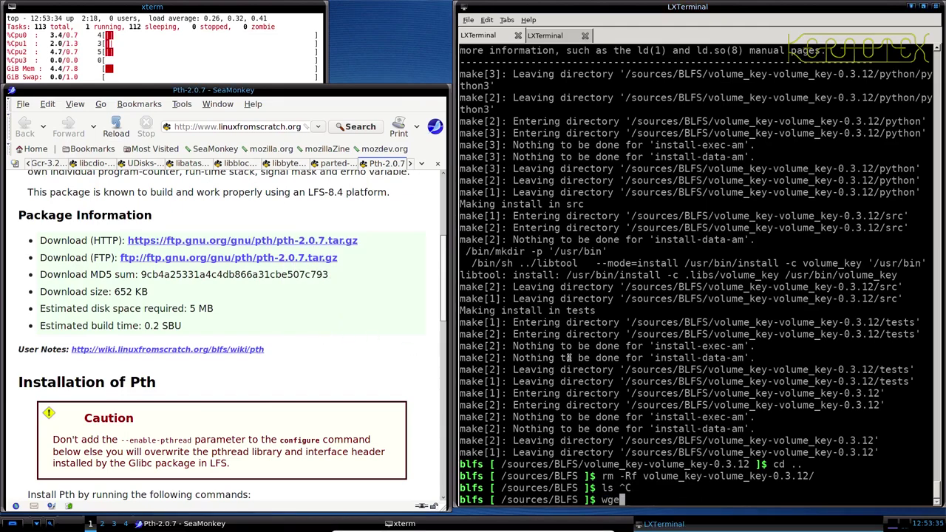
key(ctrl+shift+v)
key(Return)
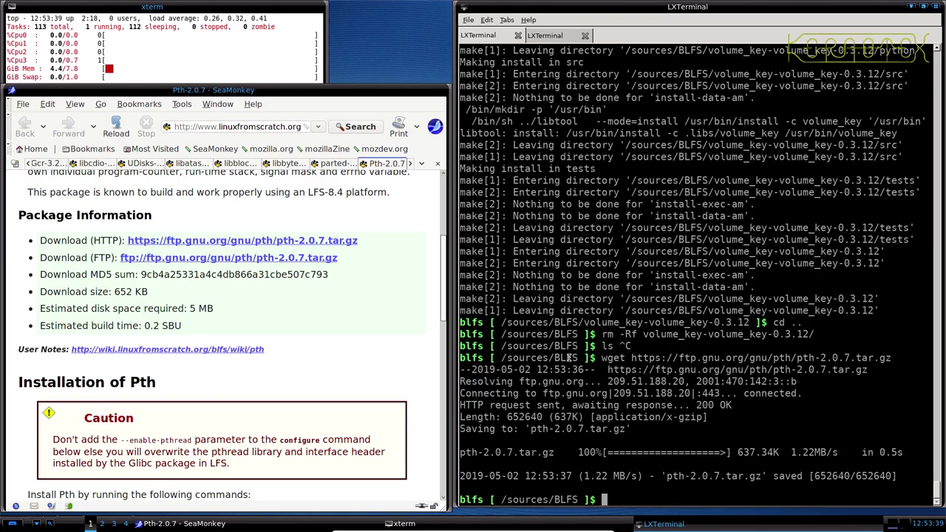
Extract pth-2.0.7.tar.gz and enter the pth-2.0.7 source directory
text(tar -xvf pt)
key(Tab)
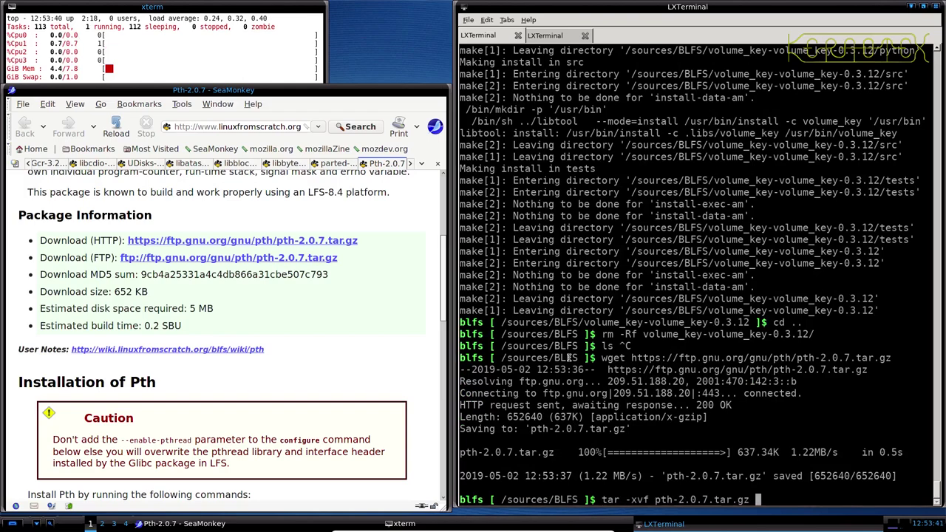
key(Return)
text(cd)
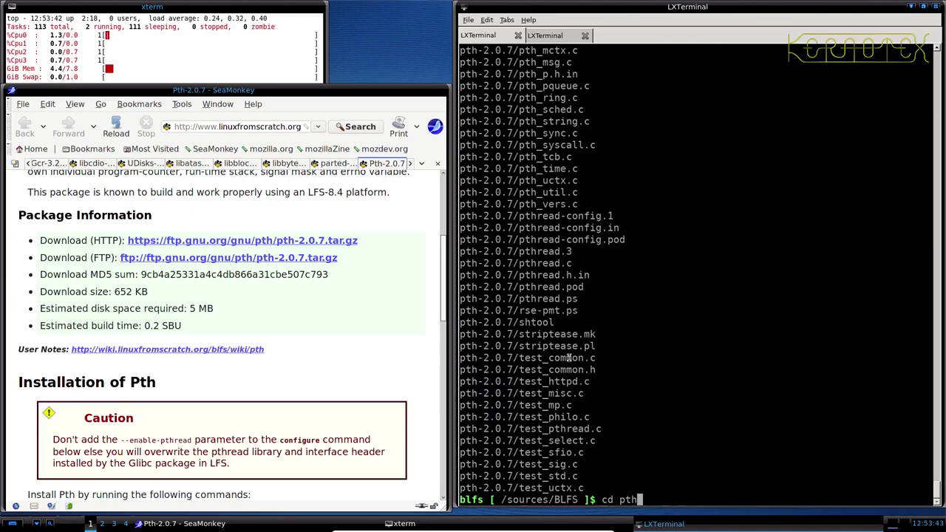
text( pth)
key(Tab)
key(Return)
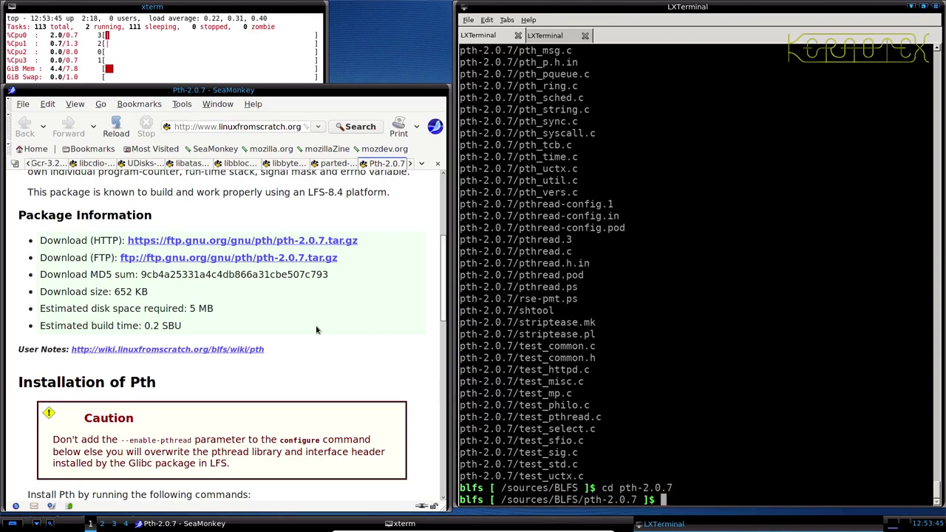
Paste and run the Pth sed, configure and make commands from the BLFS page
scroll(318, 330, down, 3)
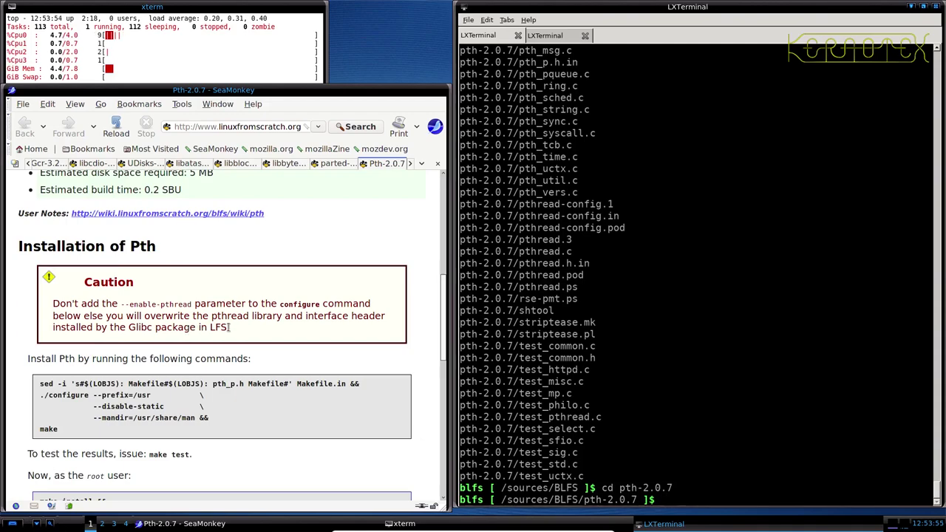
scroll(229, 327, down, 5)
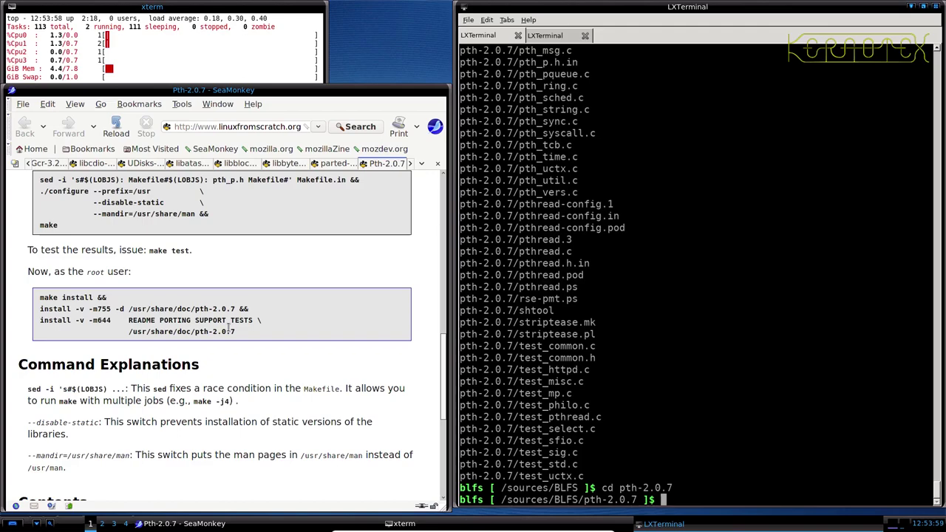
scroll(107, 380, up, 3)
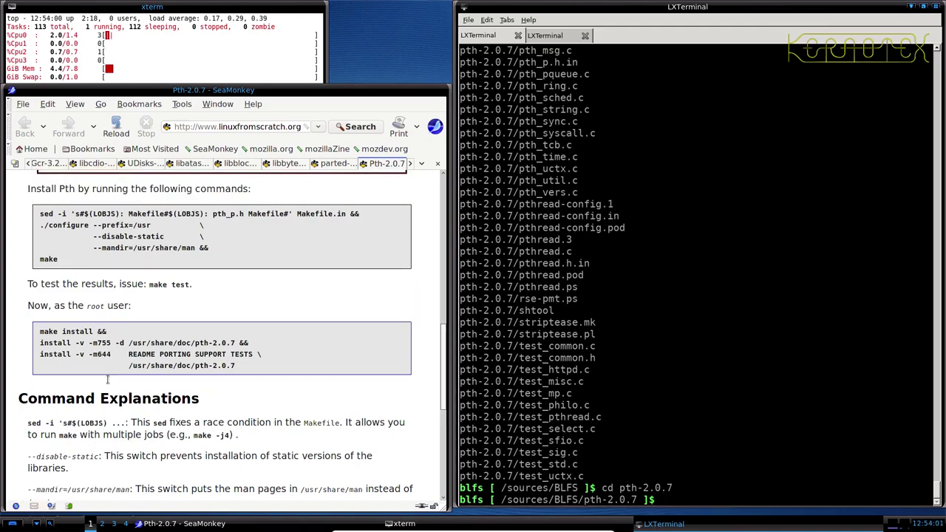
scroll(108, 379, up, 2)
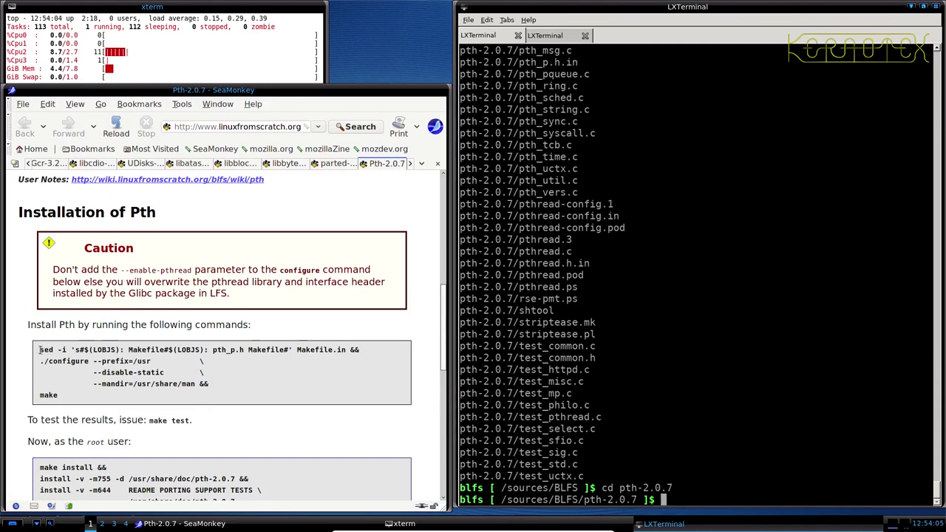
drag(41, 350, 69, 399)
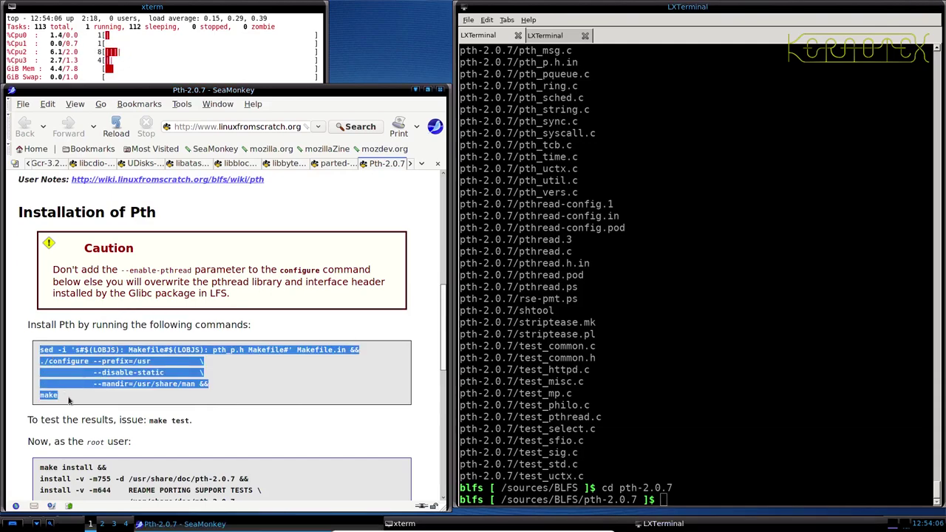
click(599, 362)
middle_click(599, 363)
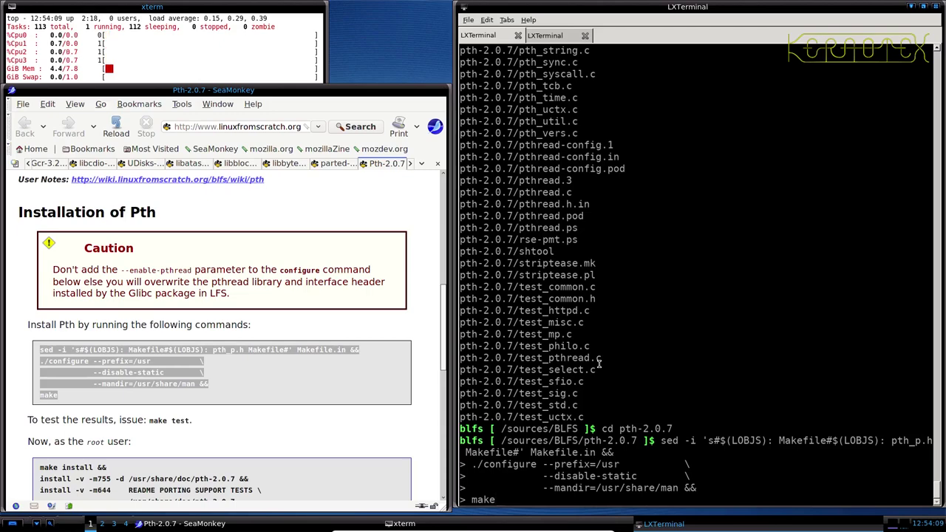
key(Return)
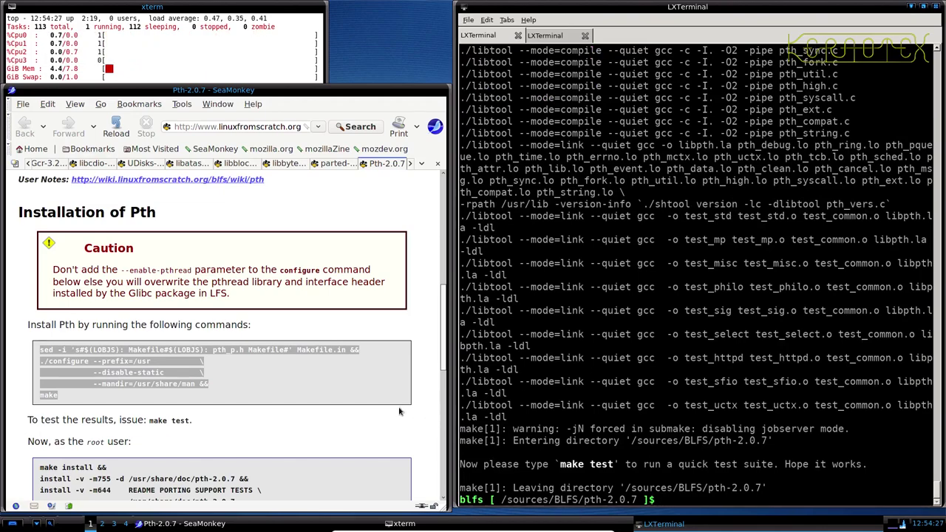
Open a root shell with 'sudo -E su'
scroll(401, 411, down, 3)
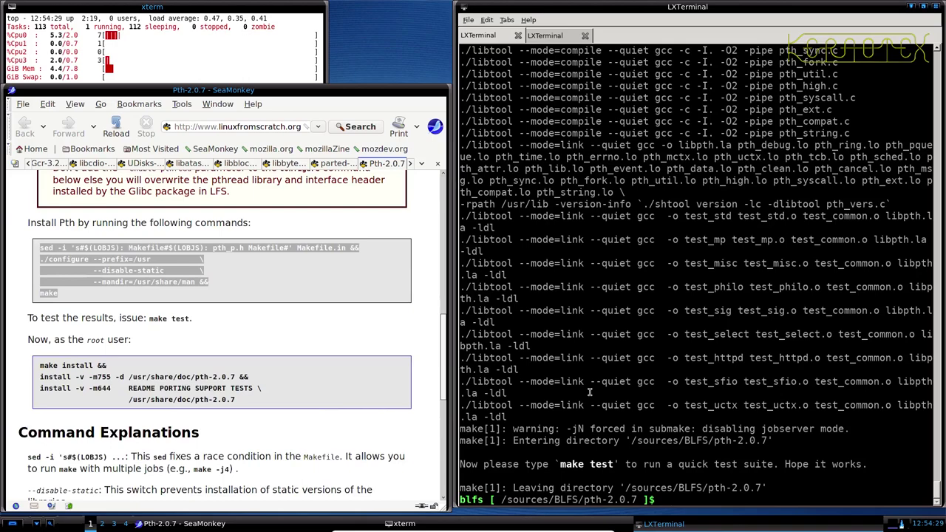
text(sudo -E su)
key(Return)
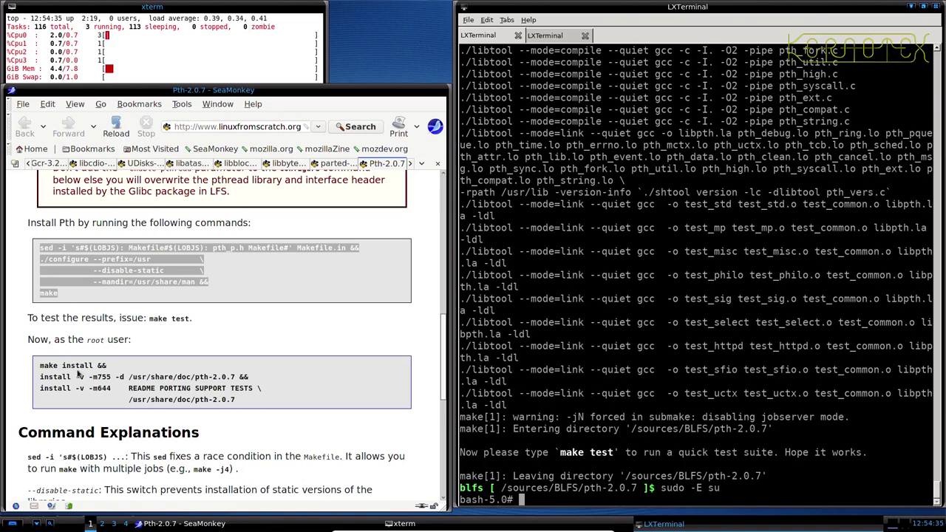
Install Pth-2.0.7 and its documentation as root using the book's make install block
drag(41, 368, 247, 402)
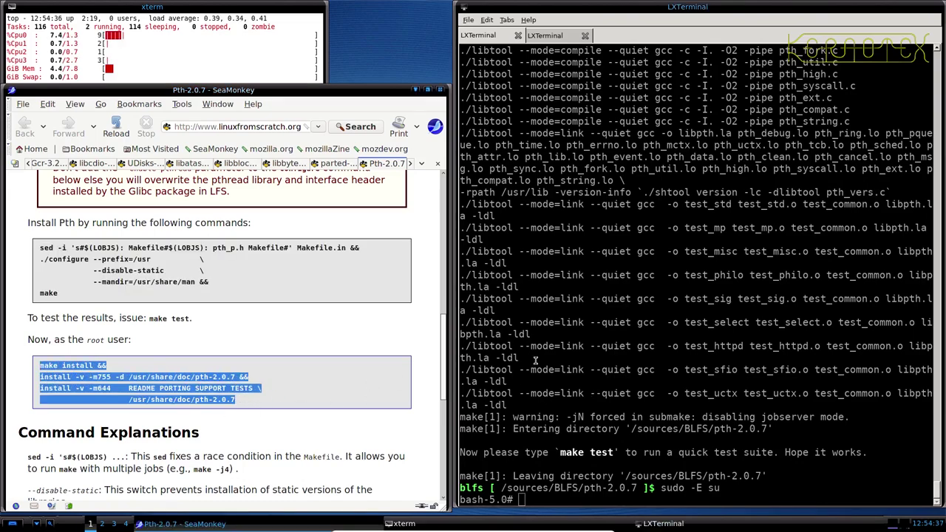
middle_click(584, 356)
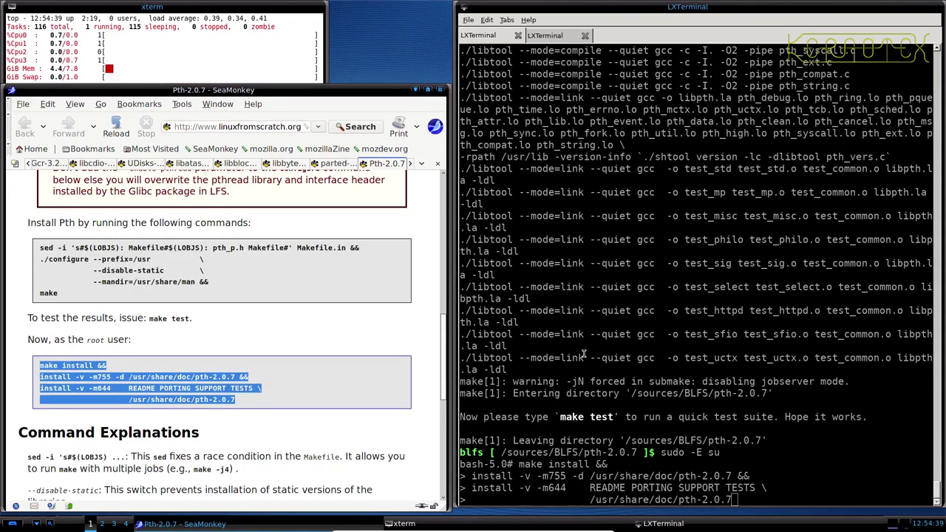
click(584, 355)
key(Return)
scroll(374, 406, down, 2)
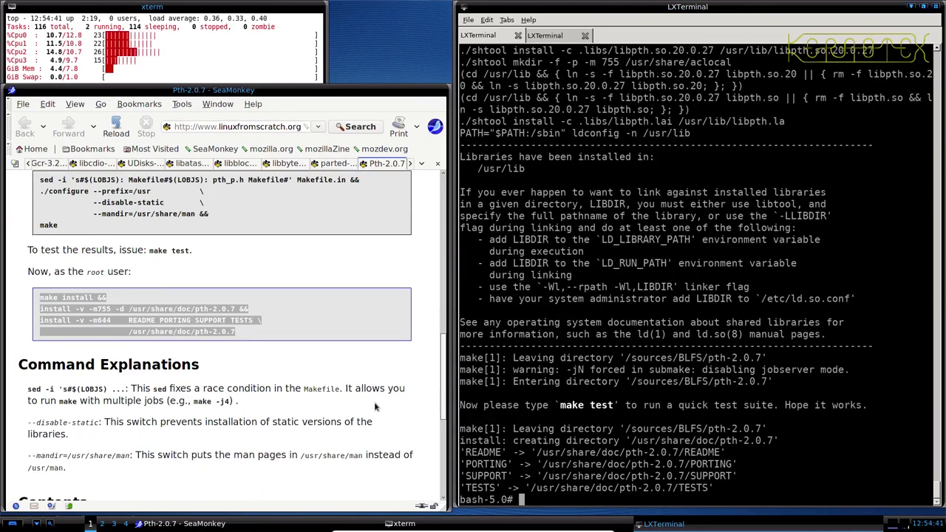
Exit the root shell, delete the pth-2.0.7 source directory, and close the Pth-2.0.7 page
text(exit)
key(Return)
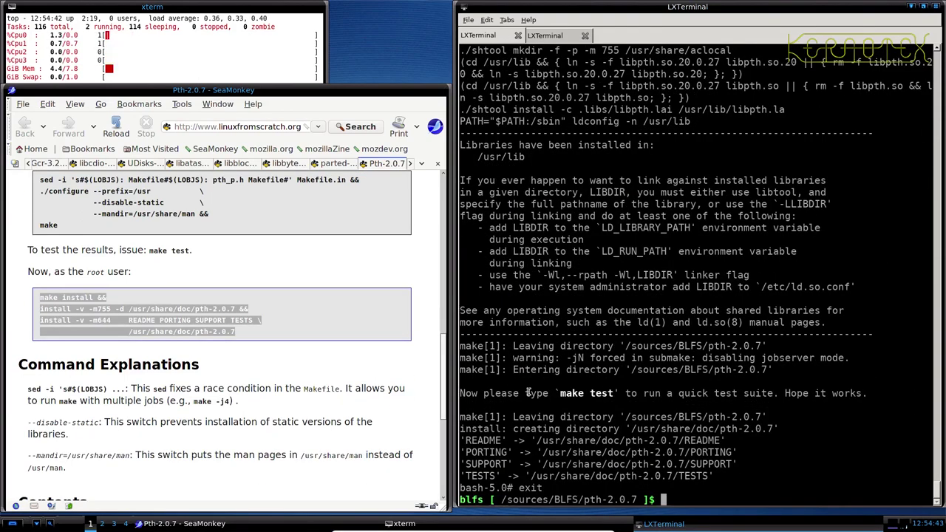
text(cd ..)
key(Return)
text(rm -Rf pth-2.0.7)
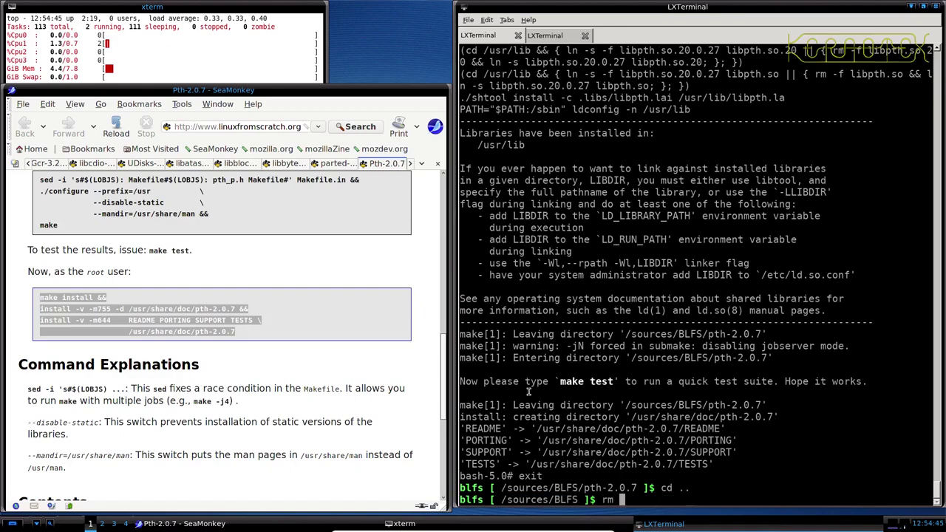
key(Return)
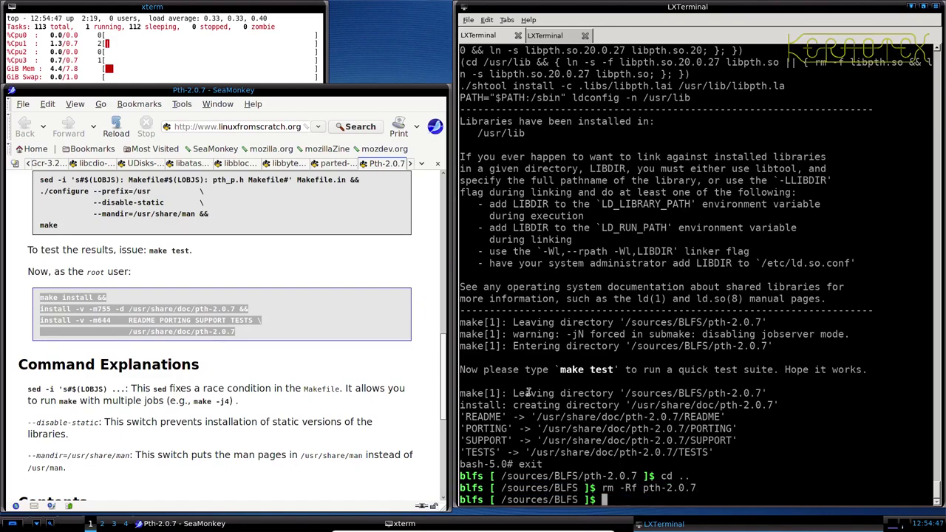
click(436, 165)
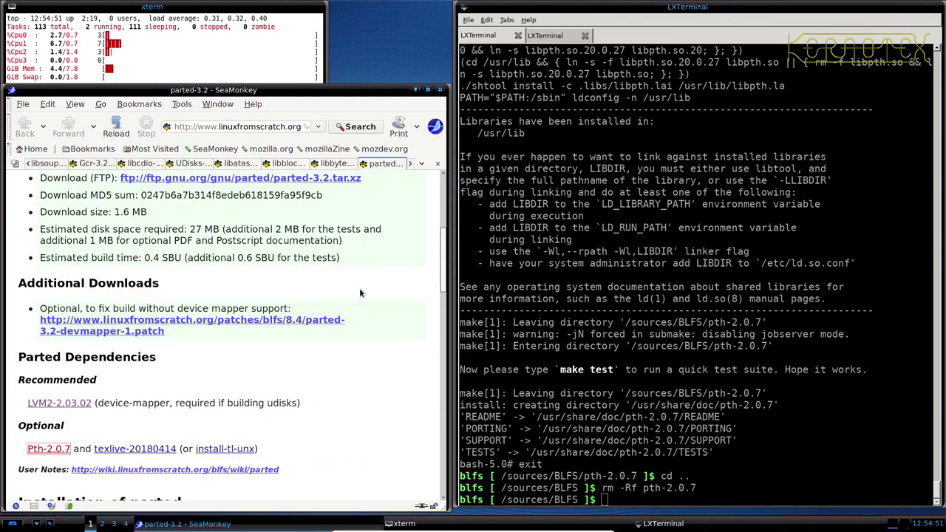
Download parted-3.2.tar.xz and parted-3.2-devmapper-1.patch with a single wget command
scroll(360, 293, up, 2)
right_click(346, 229)
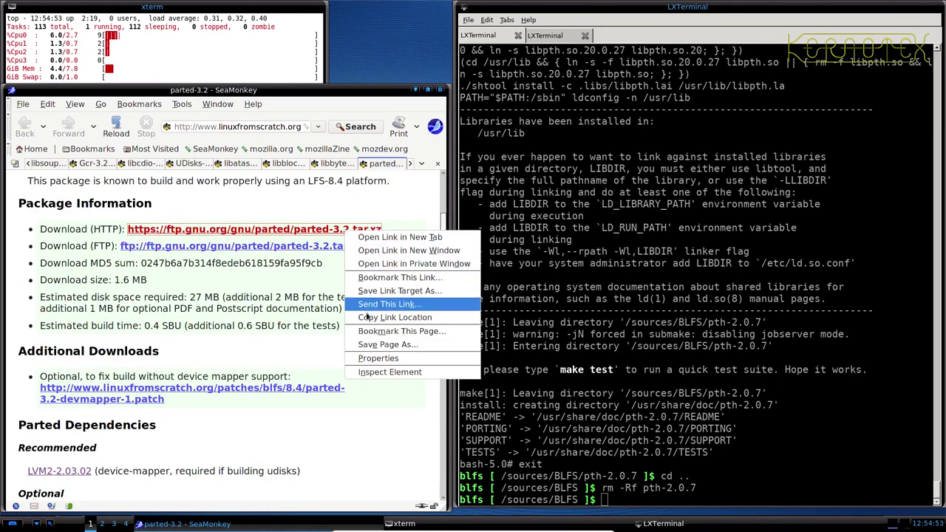
click(391, 316)
click(557, 326)
text(wget)
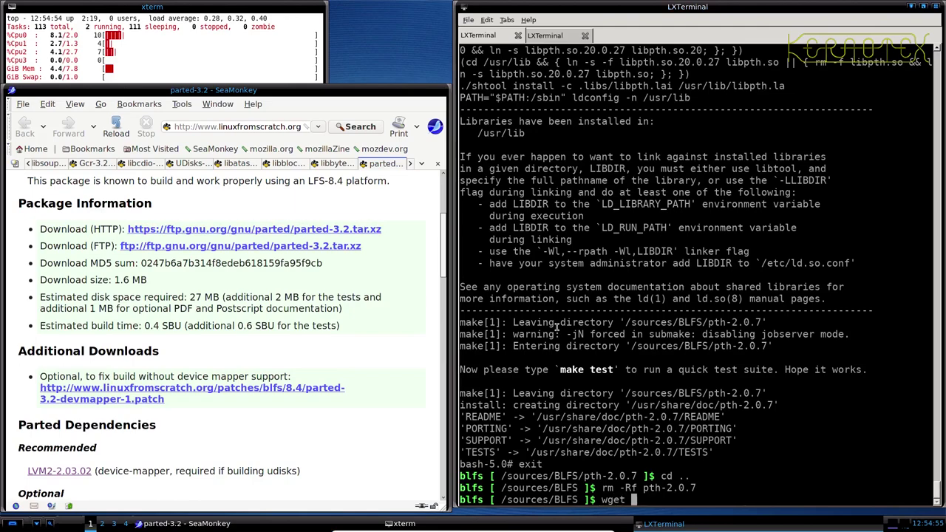
key(ctrl+shift+v)
right_click(177, 387)
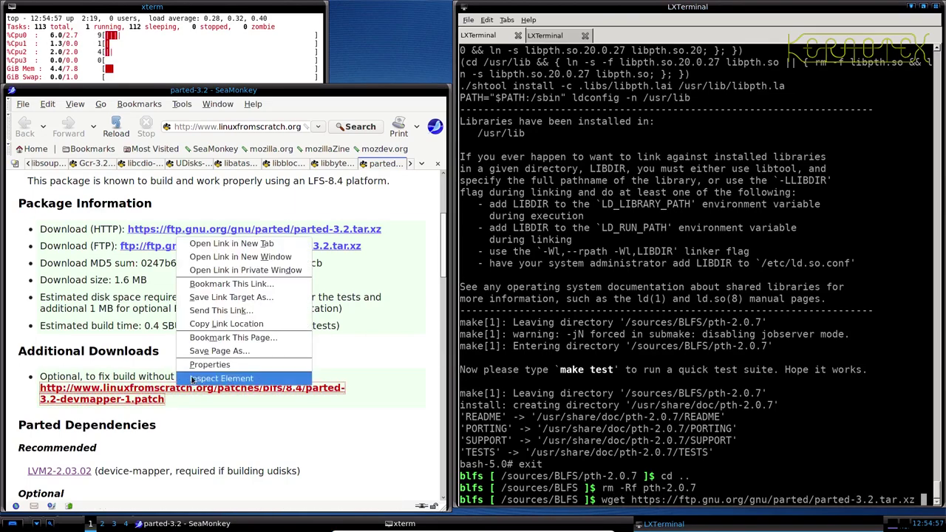
click(215, 323)
click(524, 337)
key(ctrl+shift+v)
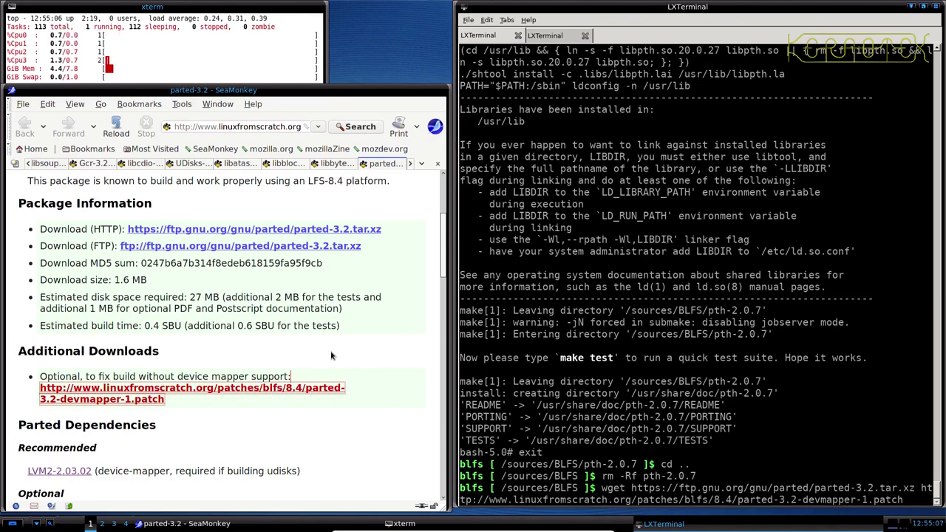
key(Return)
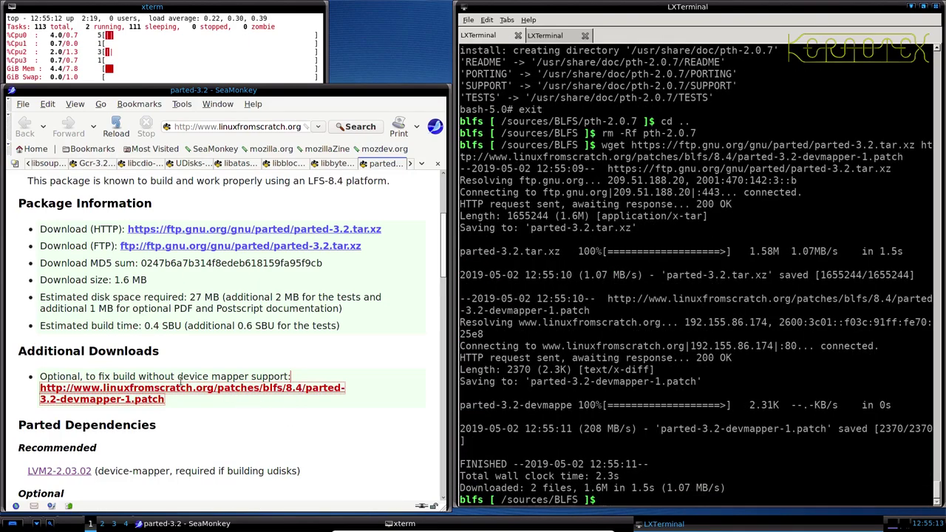
scroll(178, 383, down, 6)
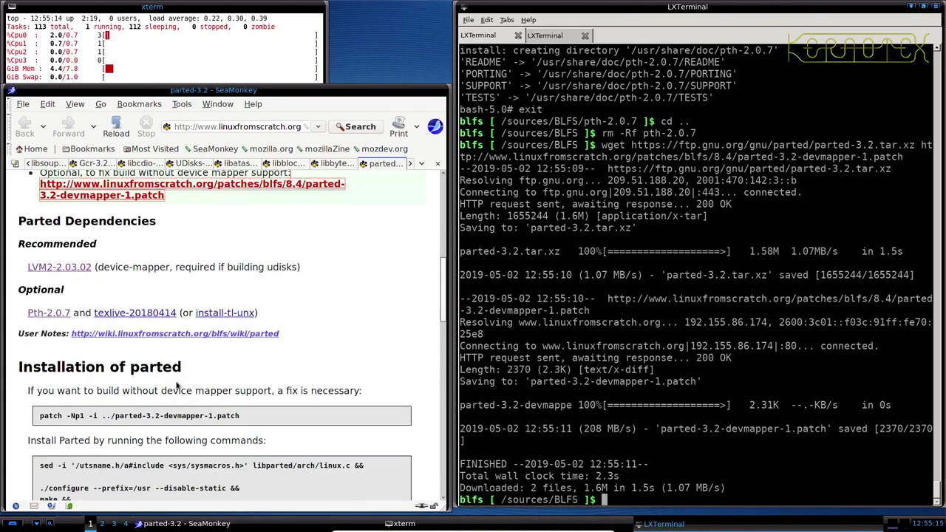
scroll(177, 401, down, 3)
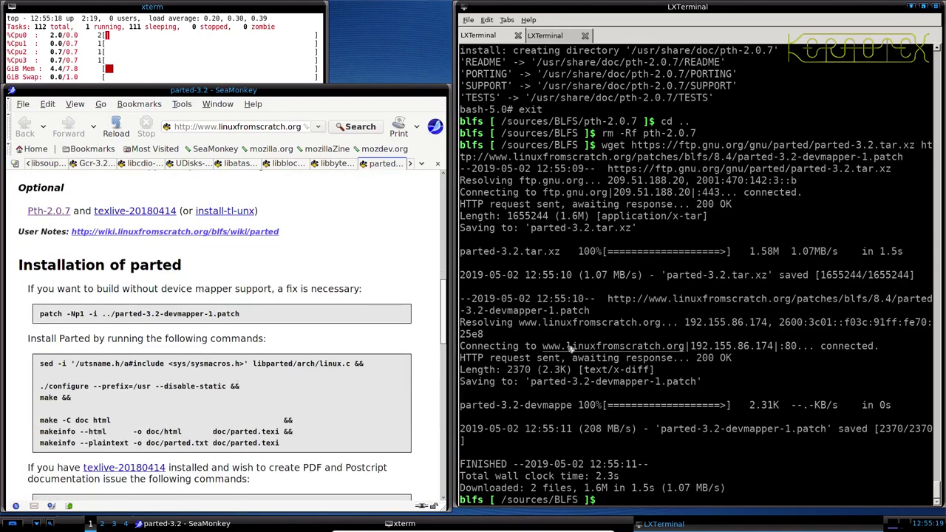
Extract parted-3.2.tar.xz with tar -xvf
text(tar -)
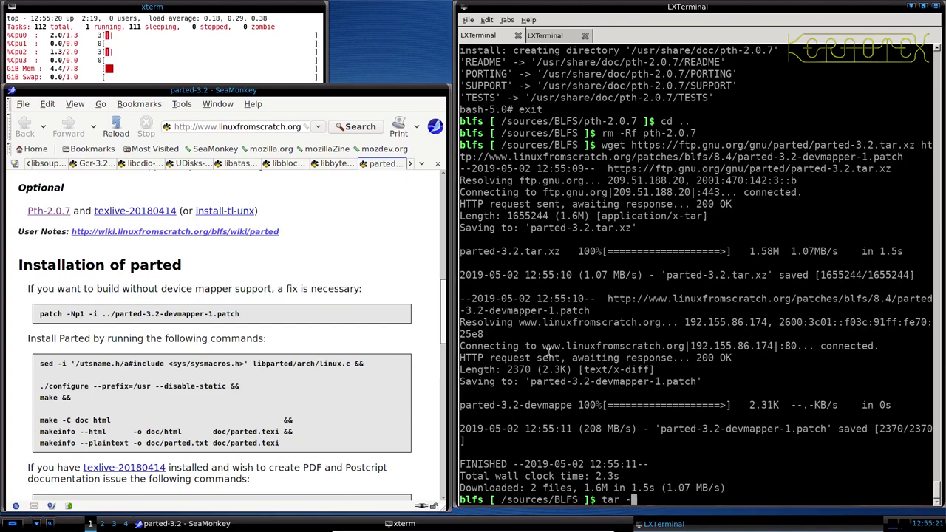
text(xvf p)
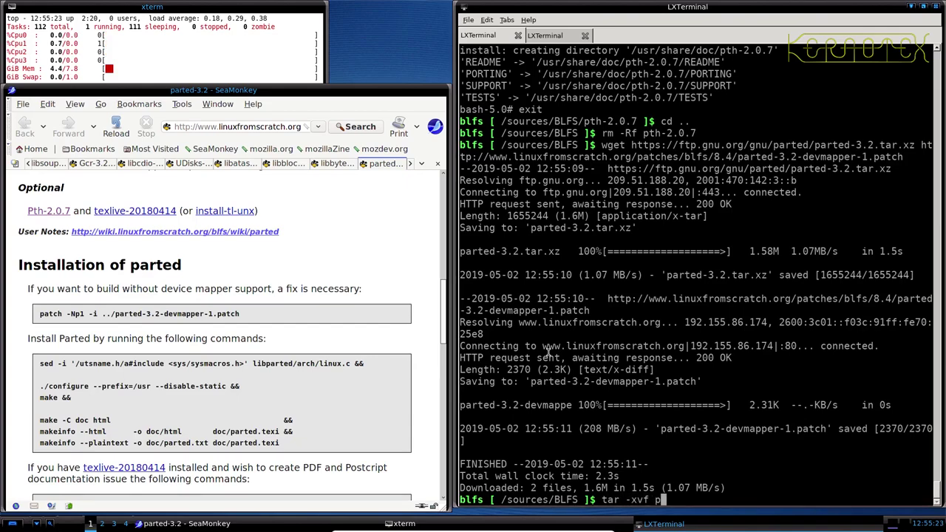
text(art)
key(Tab)
text(.)
key(Tab)
key(Return)
Change into the parted-3.2 source directory
text(cd)
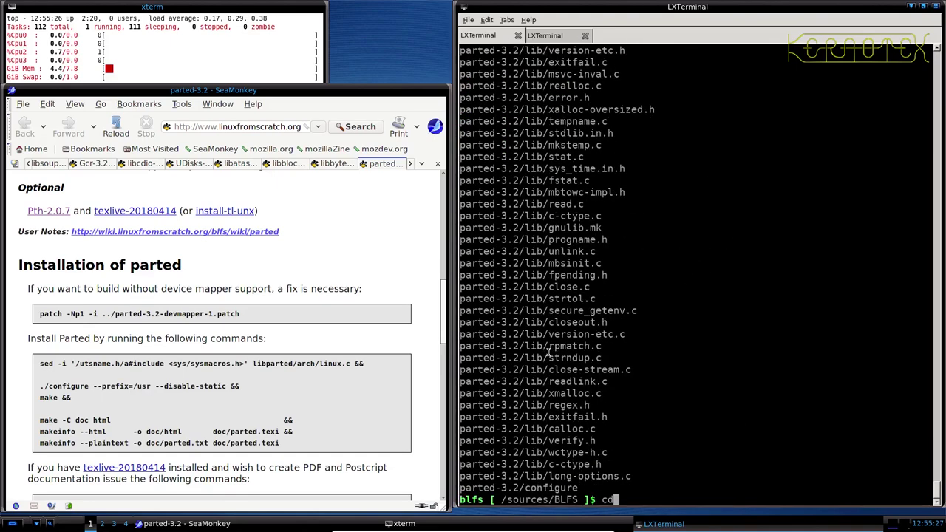
text( parte)
key(Tab)
key(Return)
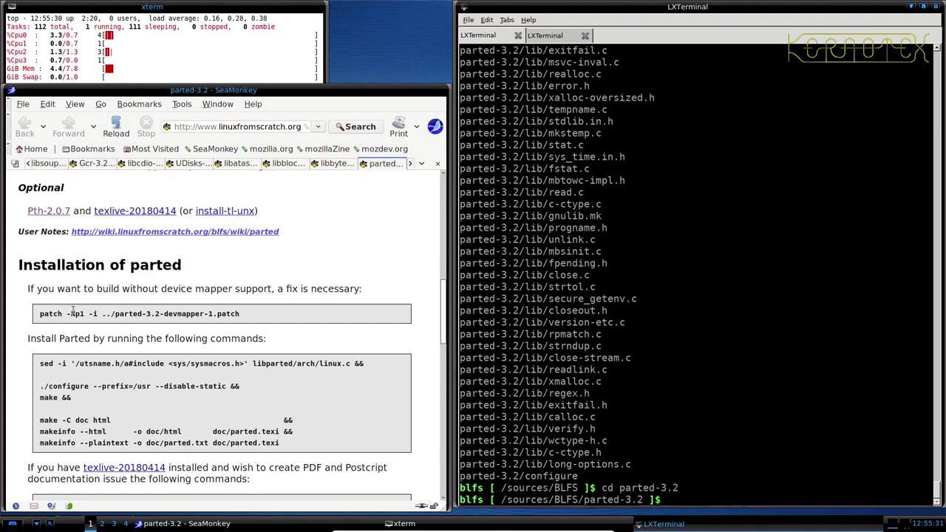
scroll(242, 317, down, 3)
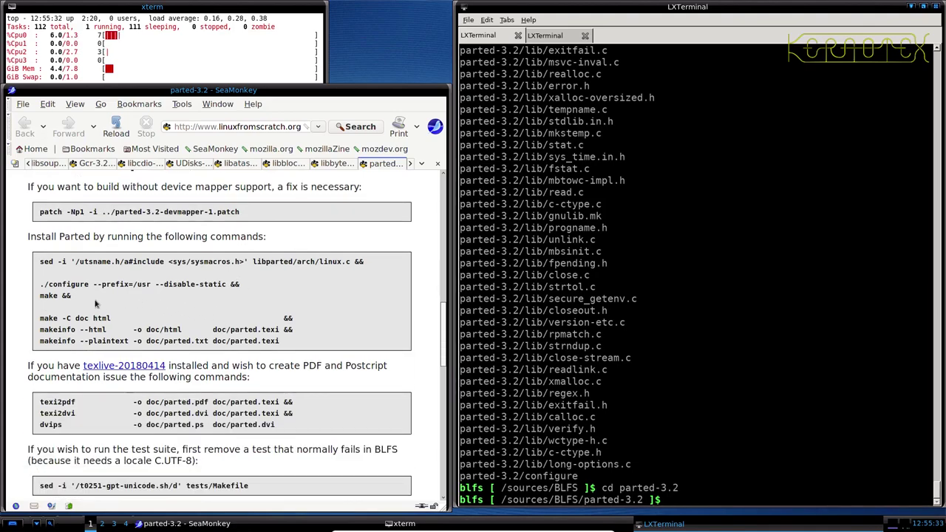
scroll(72, 341, down, 10)
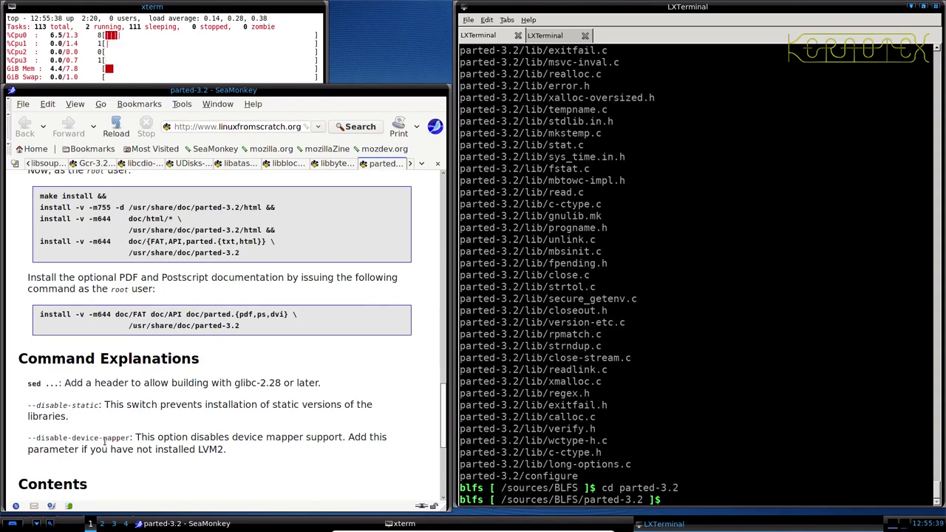
scroll(219, 461, up, 10)
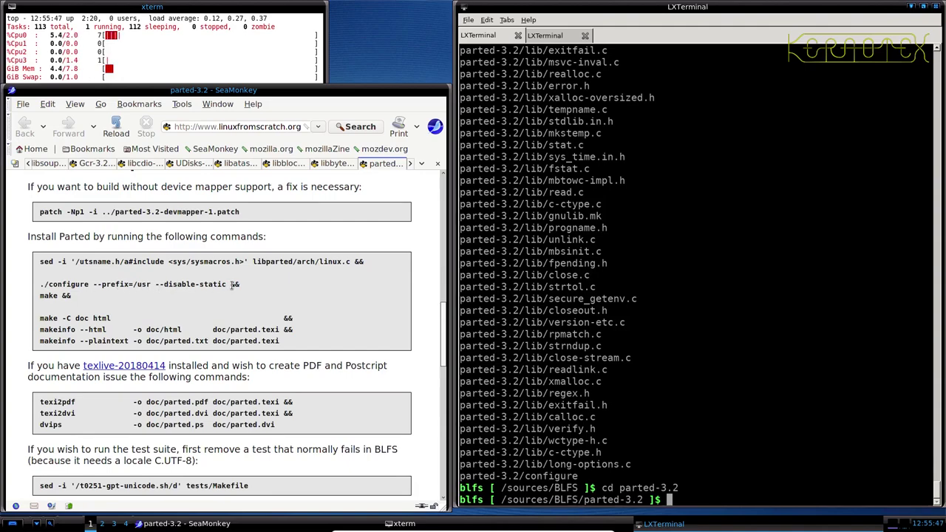
Run the book's sed, configure and make block to build parted-3.2 and its documentation
drag(39, 263, 292, 343)
middle_click(597, 360)
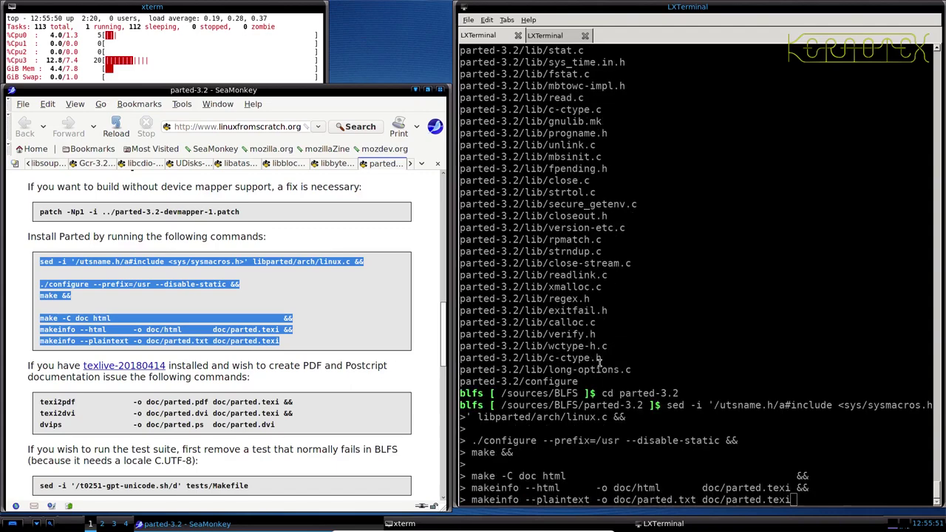
key(Return)
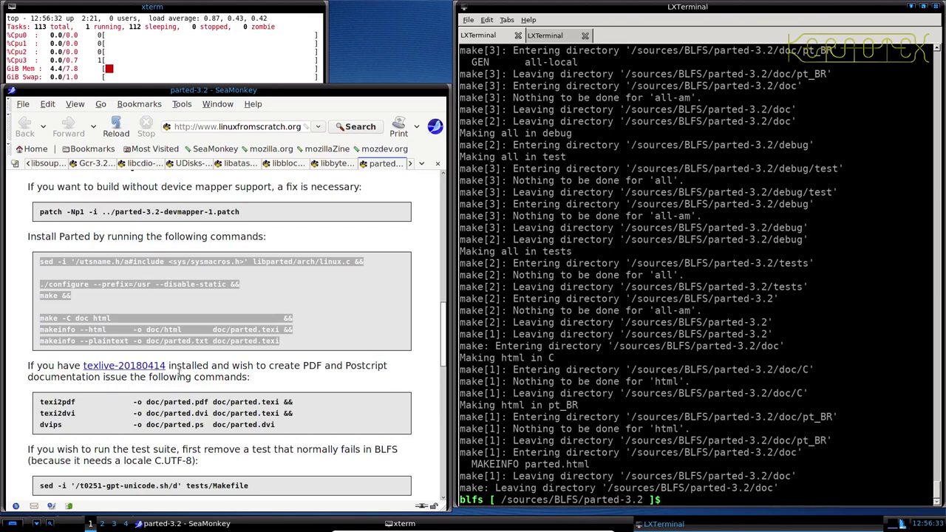
scroll(148, 395, down, 3)
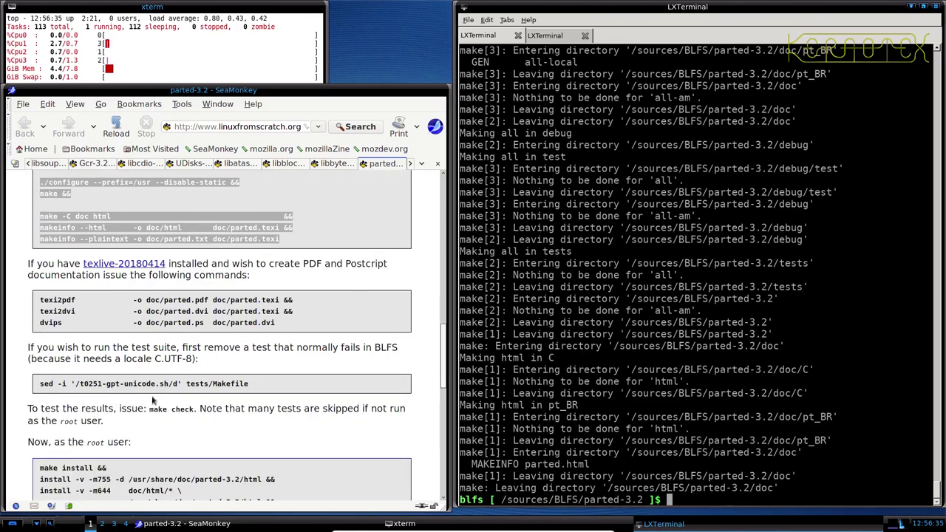
scroll(100, 399, down, 3)
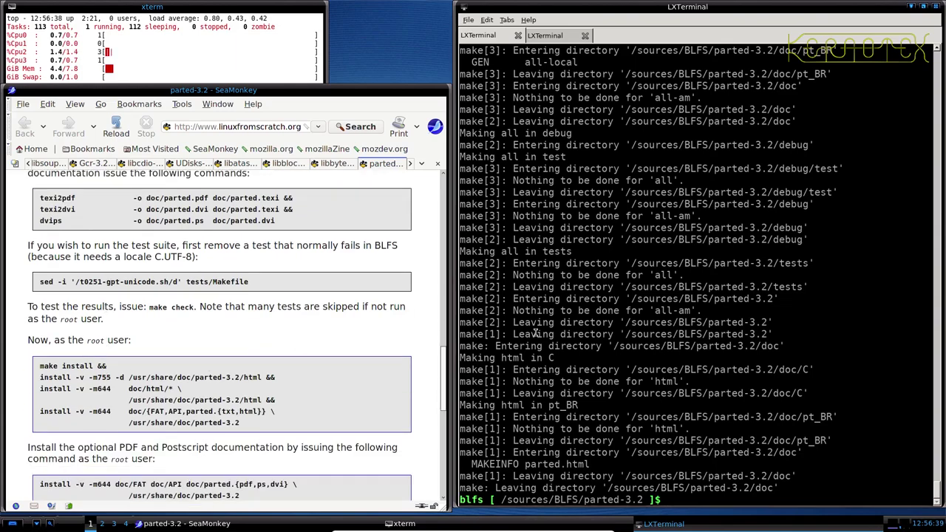
Open a root shell with sudo -E su and install parted-3.2 with its documentation
text(su)
text(do )
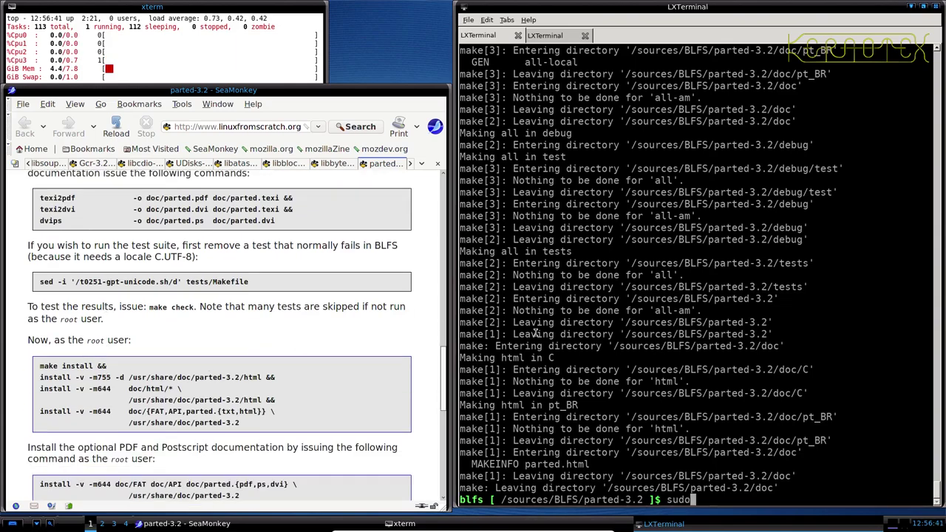
text(-E su)
key(Return)
scroll(249, 377, down, 3)
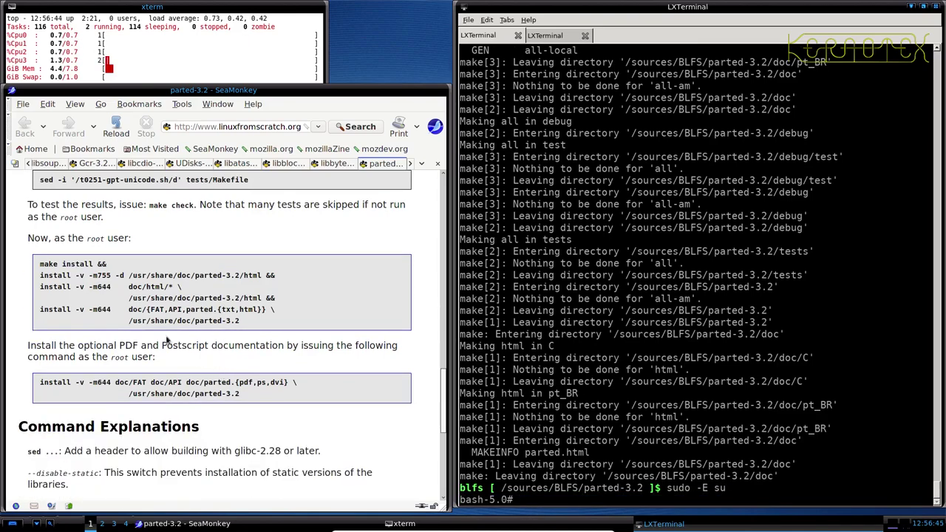
drag(40, 264, 269, 326)
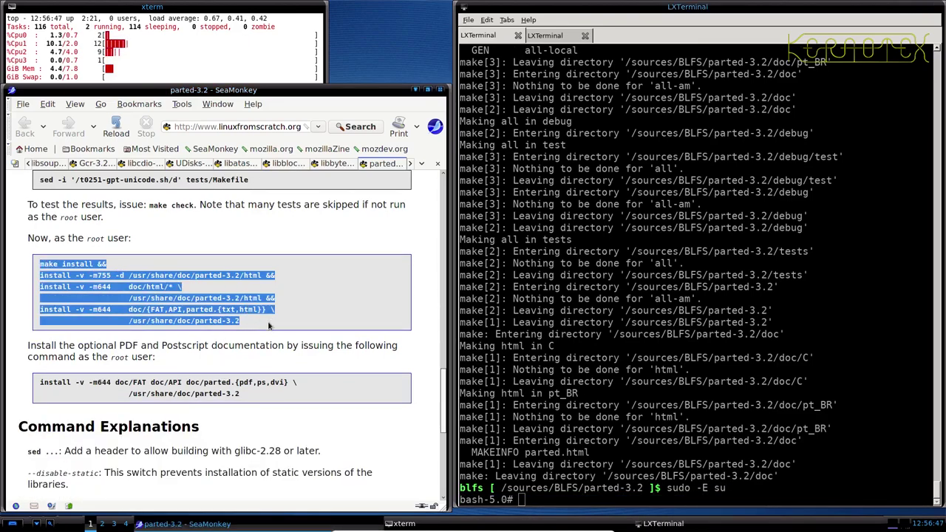
middle_click(618, 336)
click(616, 336)
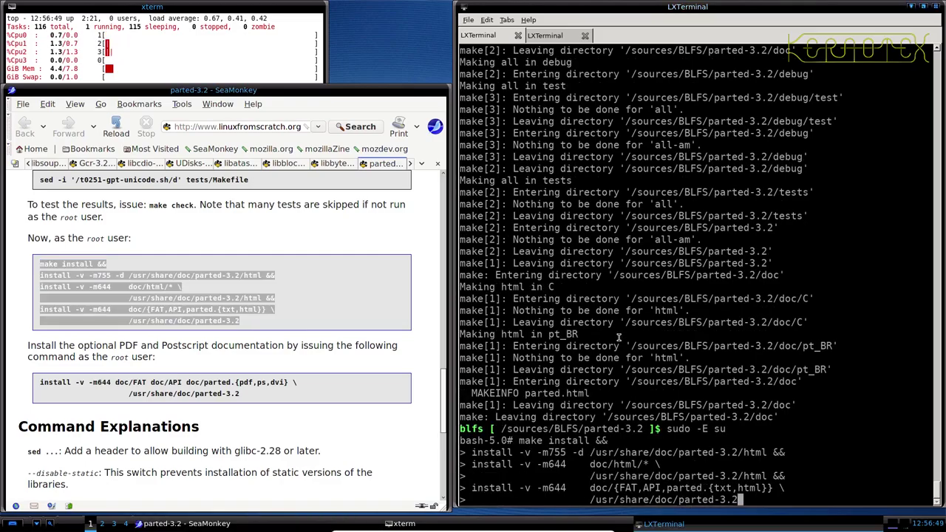
key(Return)
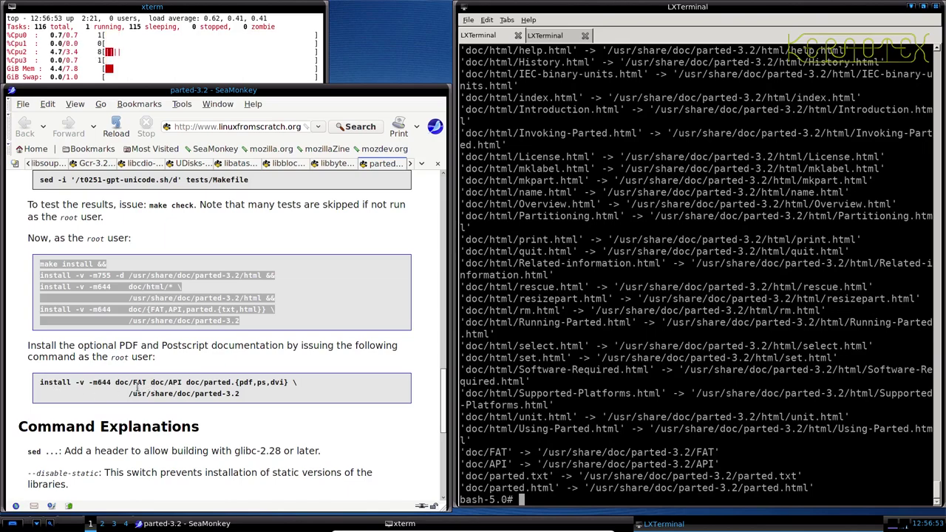
scroll(153, 392, down, 6)
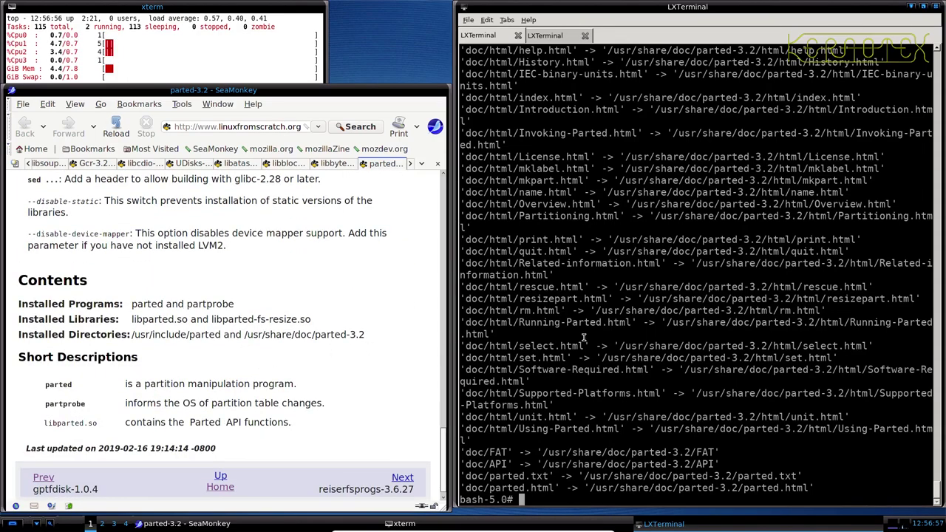
Exit the root shell and return to /sources/BLFS
text(exit)
key(Return)
text(cd ..)
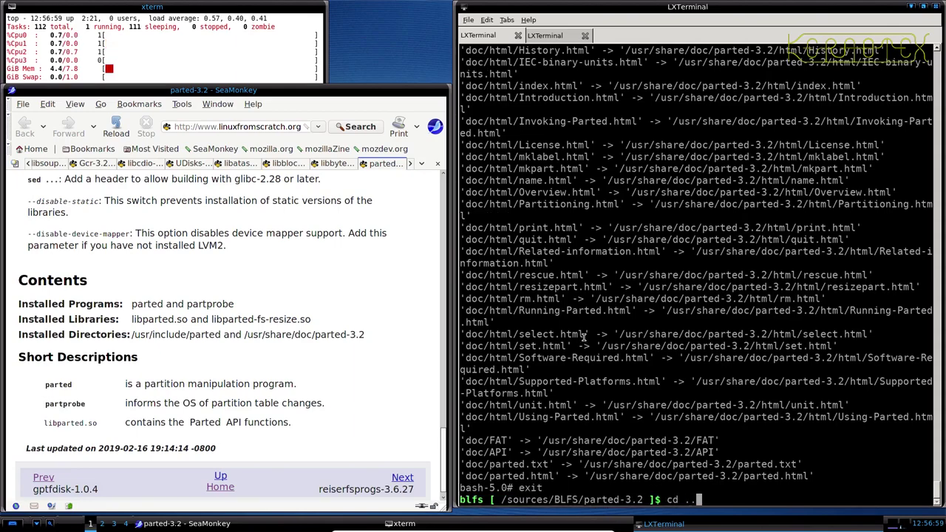
key(Return)
Delete the parted-3.2 source directory and close the parted-3.2 page
text(rm -Rf parted-3.2)
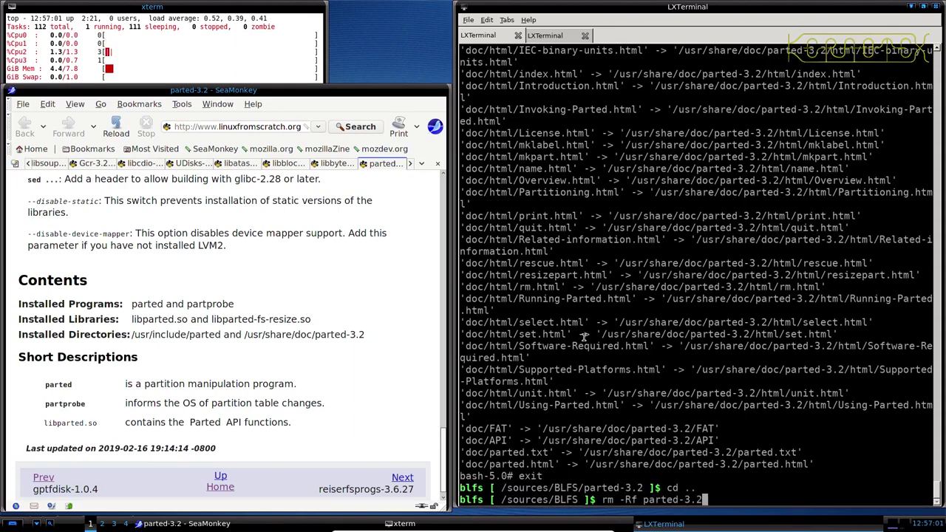
key(Return)
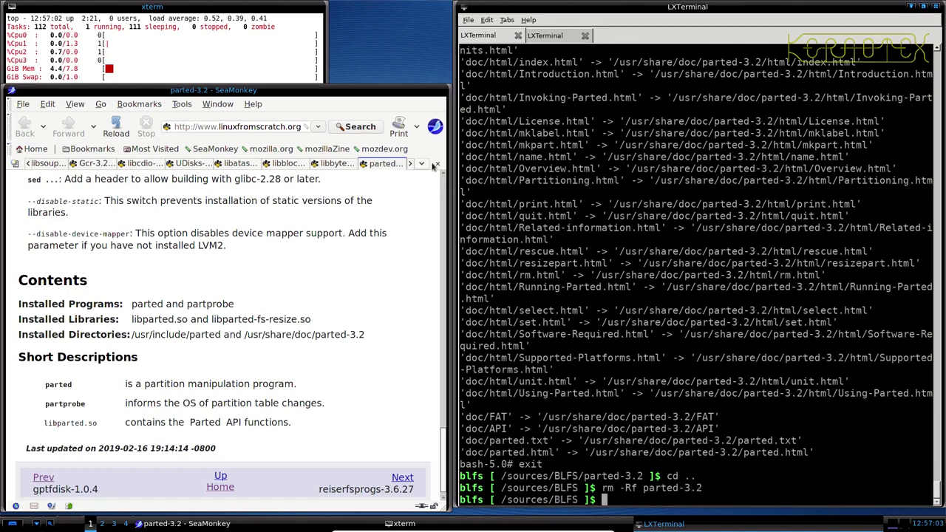
click(436, 164)
Locate the libbytesize-1.4.tar.gz download link on the libbytesize-1.4 page
scroll(273, 323, down, 4)
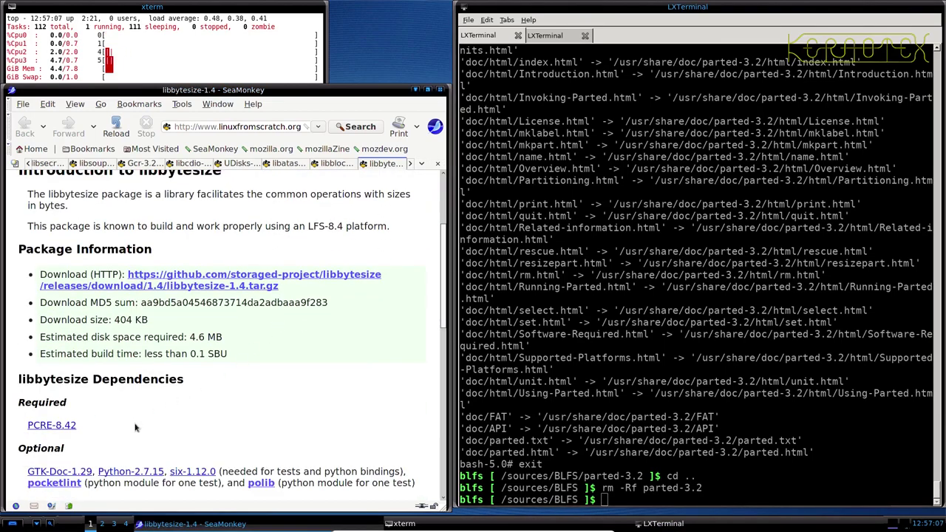
scroll(161, 430, down, 1)
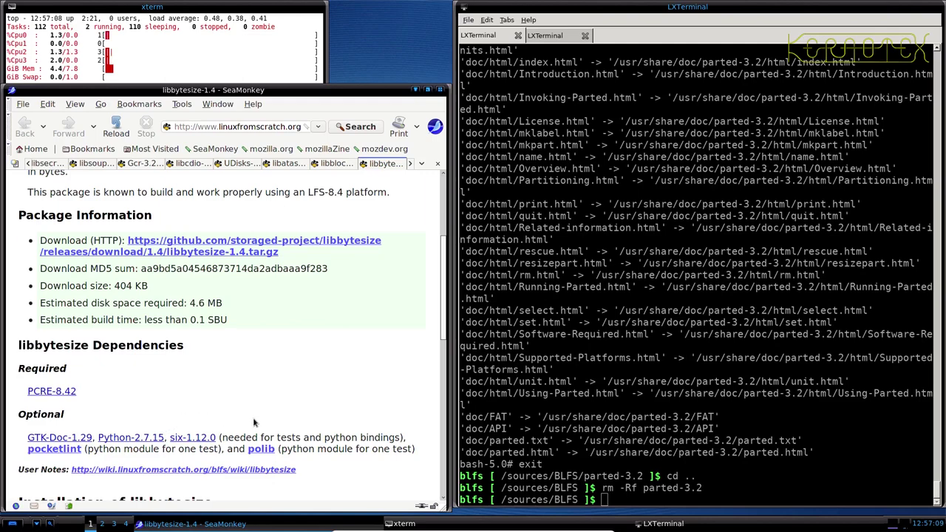
scroll(258, 423, down, 2)
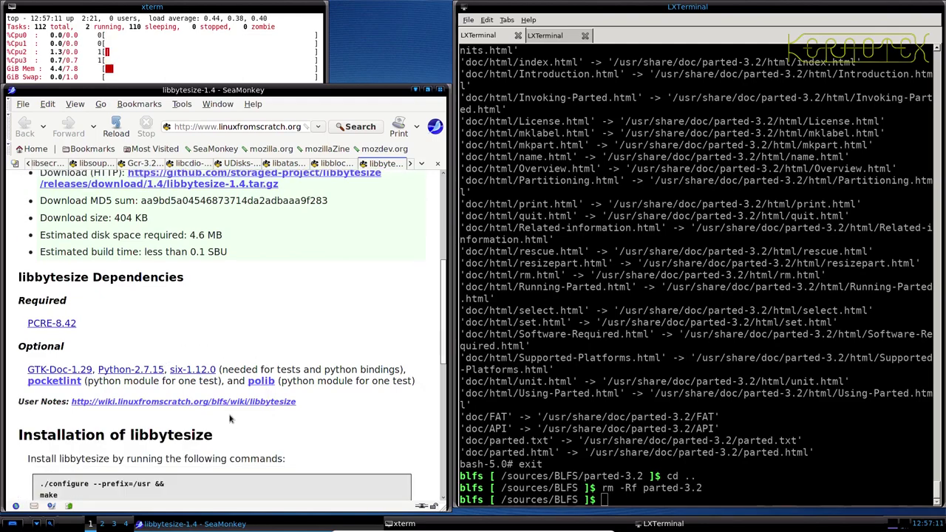
scroll(211, 422, down, 2)
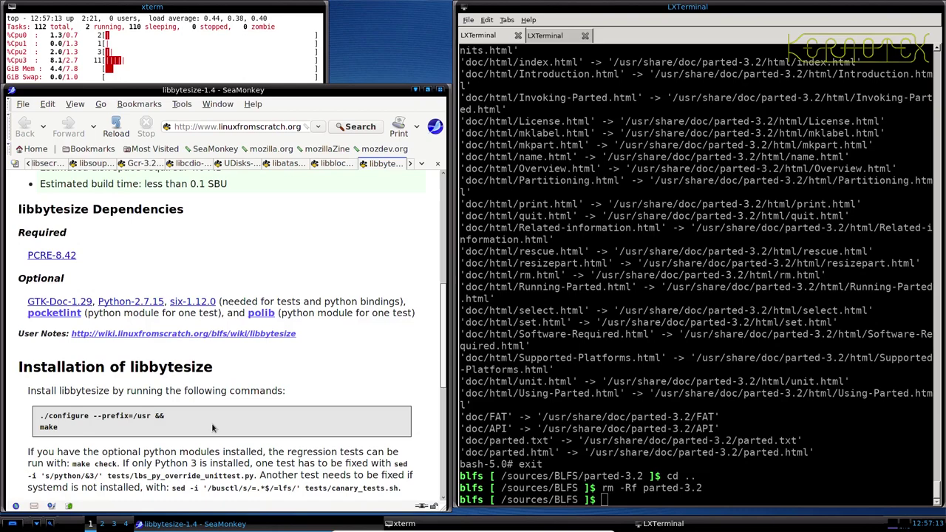
scroll(212, 423, up, 4)
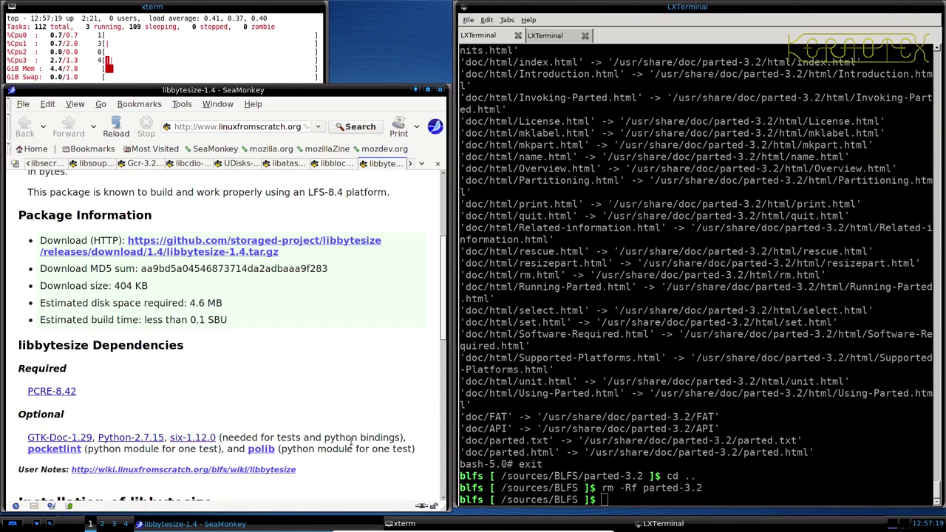
scroll(341, 421, up, 3)
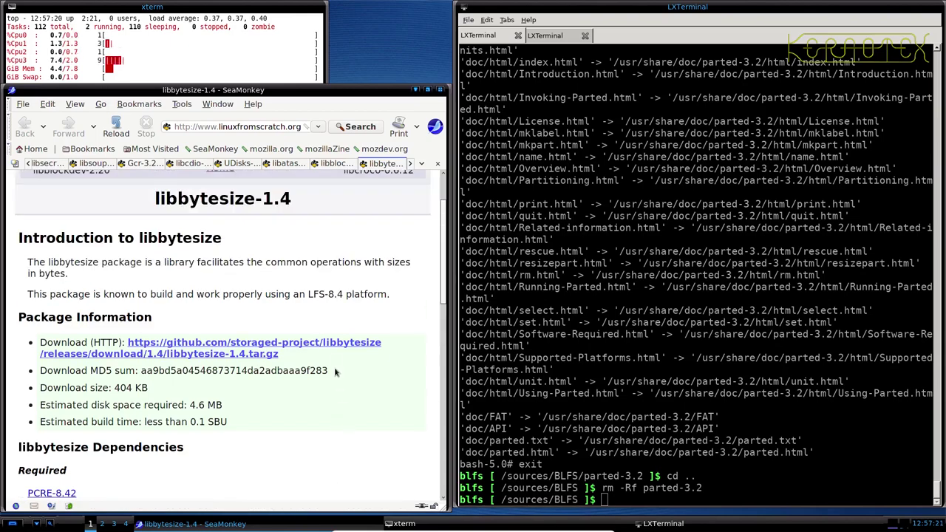
right_click(334, 347)
Download the libbytesize-1.4 tarball with wget
click(369, 433)
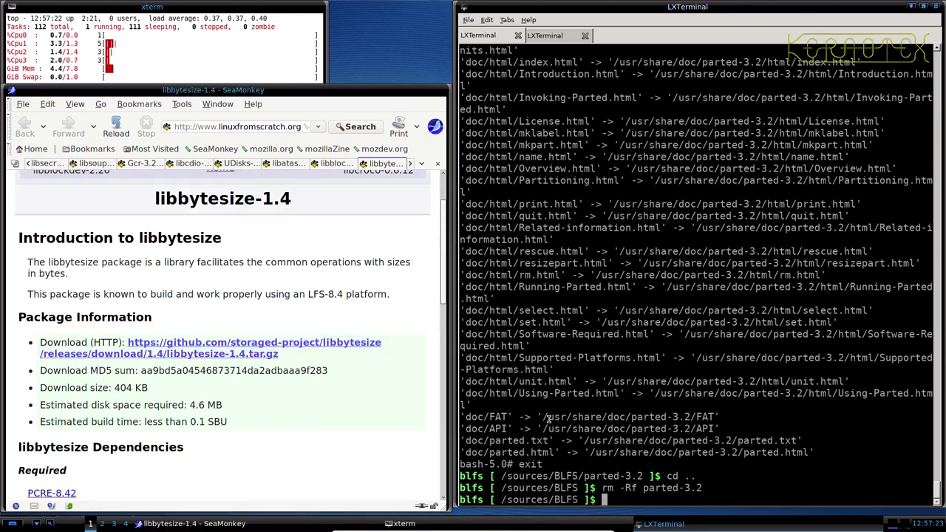
text(wget)
key(ctrl+shift+v)
key(Return)
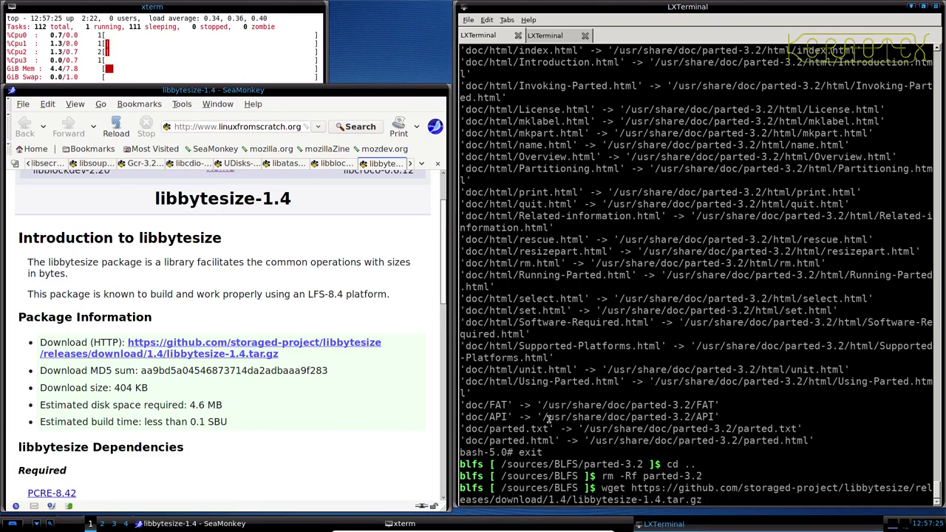
scroll(351, 418, down, 12)
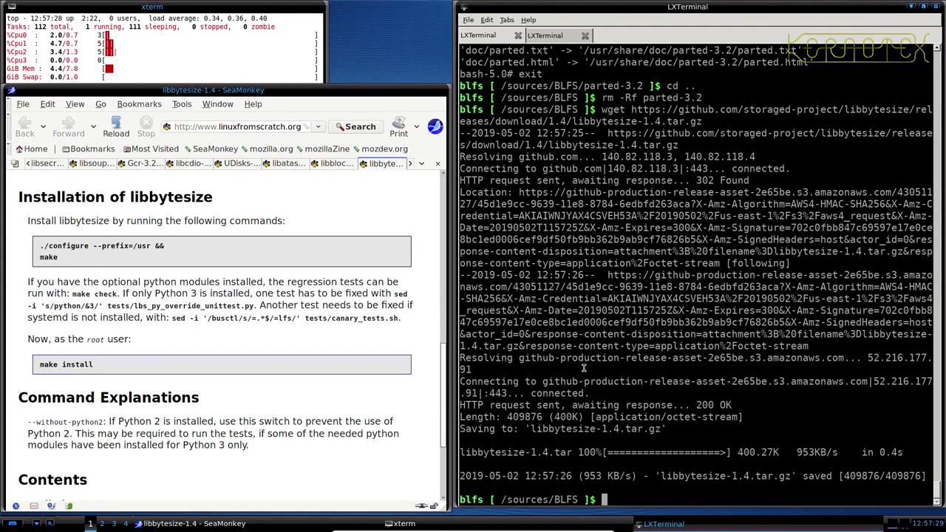
Extract the libbytesize tarball and move into the libbytesize-1.4 source folder
text(tar -xvf libb)
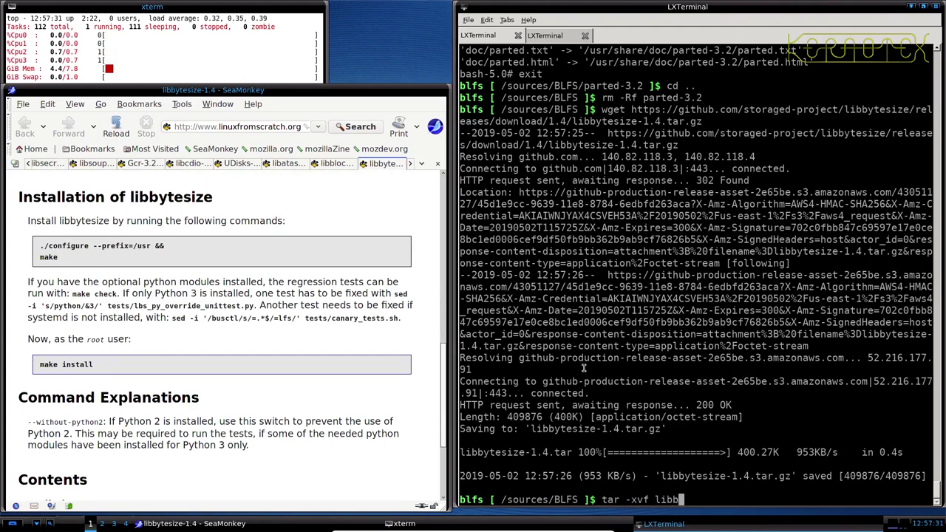
key(Tab)
key(Return)
text(cd l)
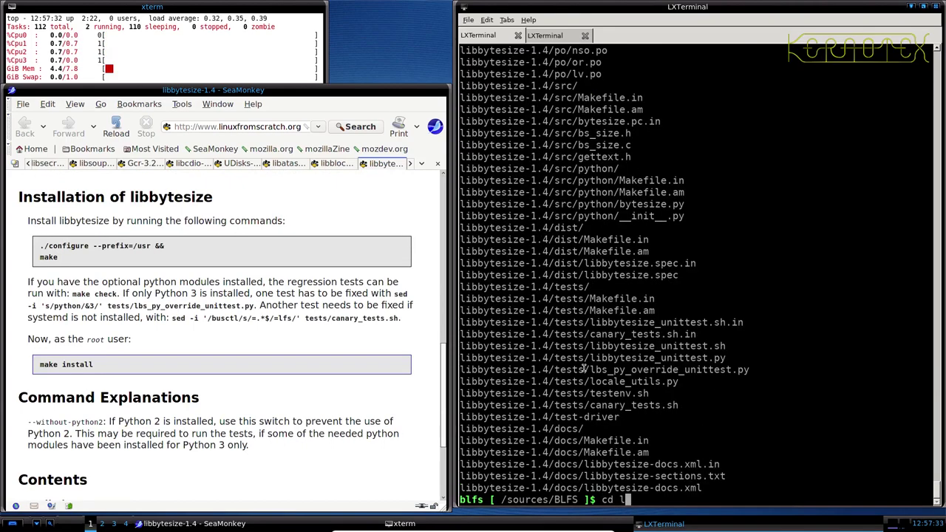
text(ibb)
key(Tab)
key(Return)
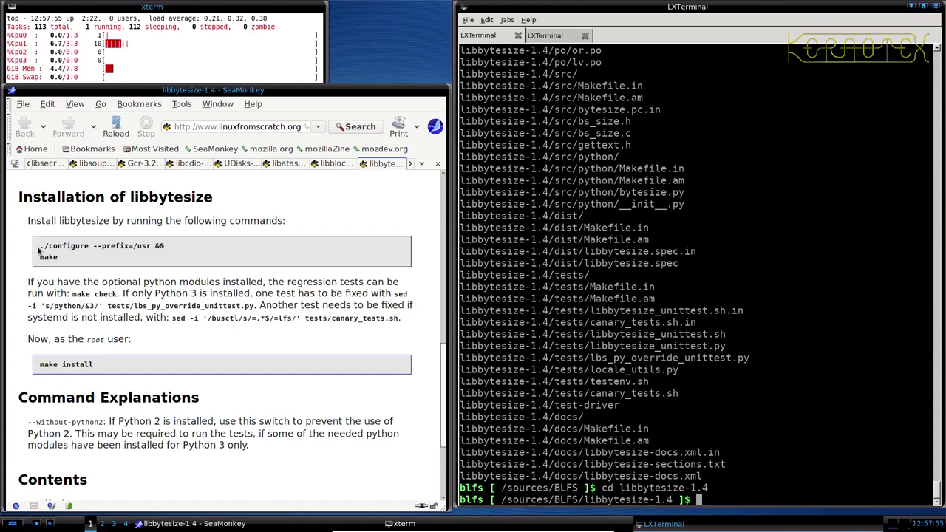
drag(40, 246, 59, 259)
Build libbytesize with ./configure --prefix=/usr && make, then install it with sudo -E make install
middle_click(614, 285)
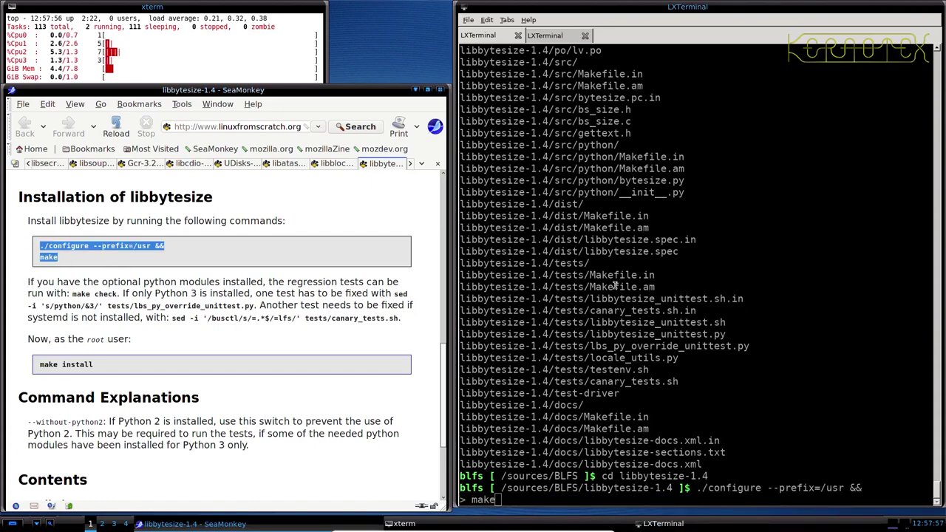
key(Return)
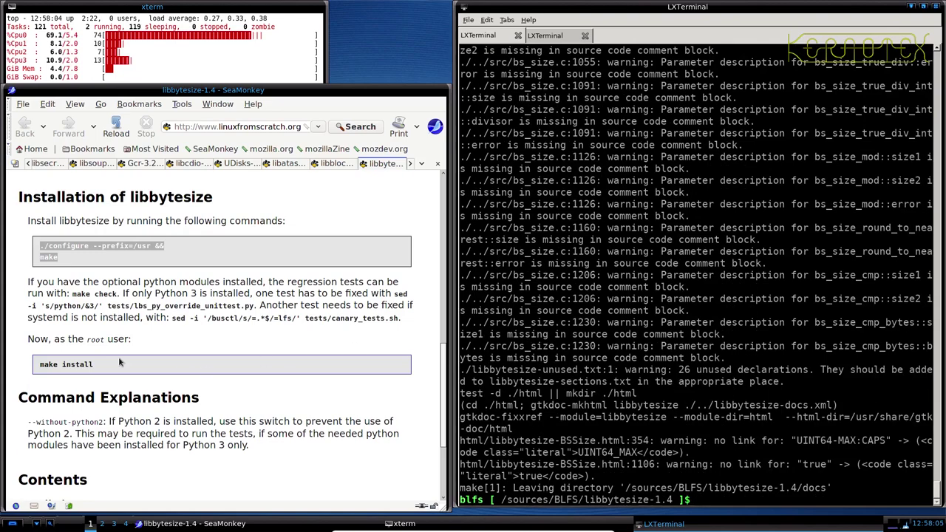
drag(37, 365, 94, 365)
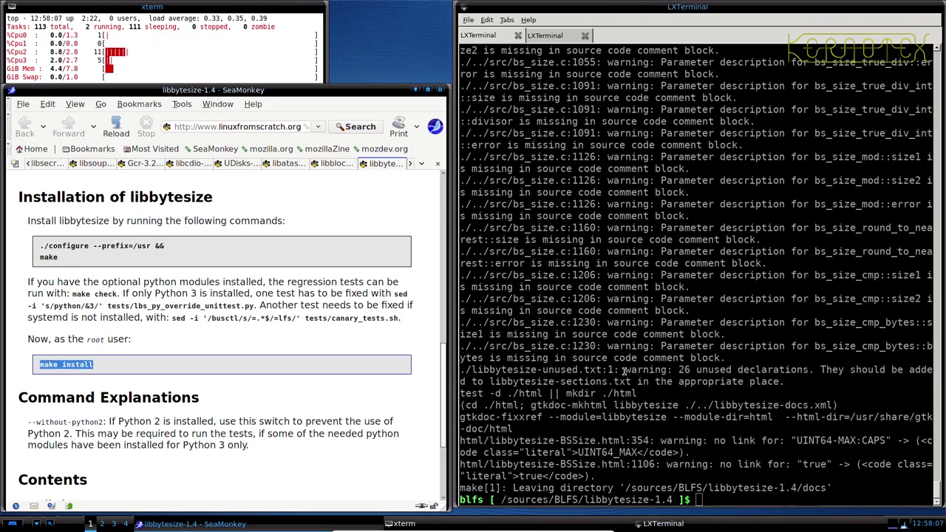
text(sudo -E)
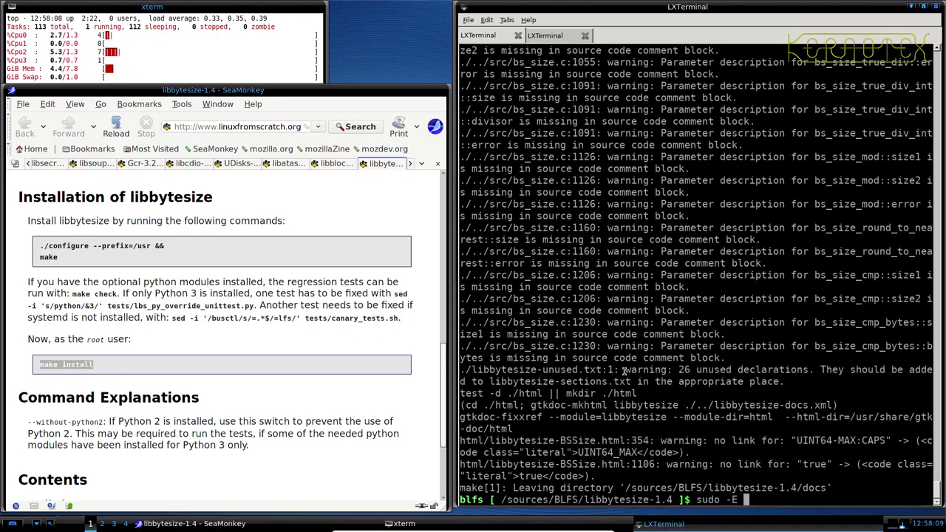
middle_click(788, 349)
key(Return)
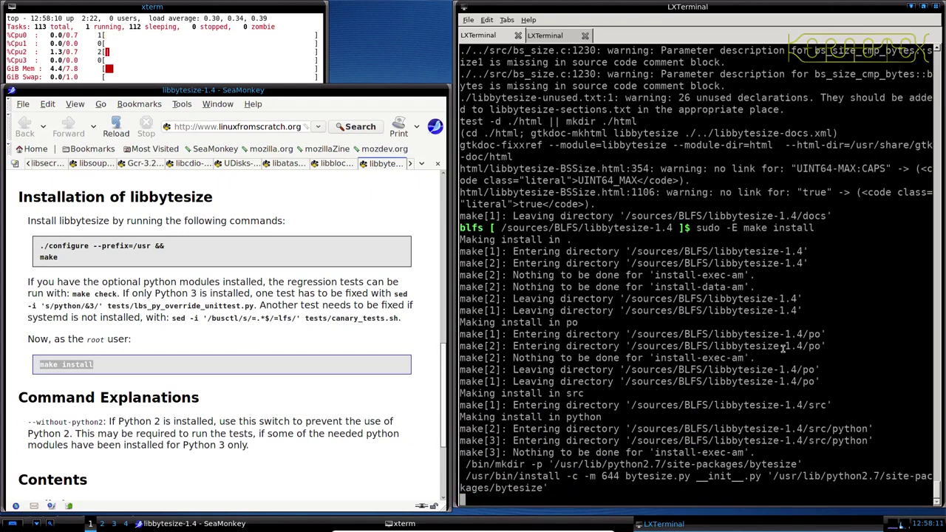
scroll(353, 407, down, 4)
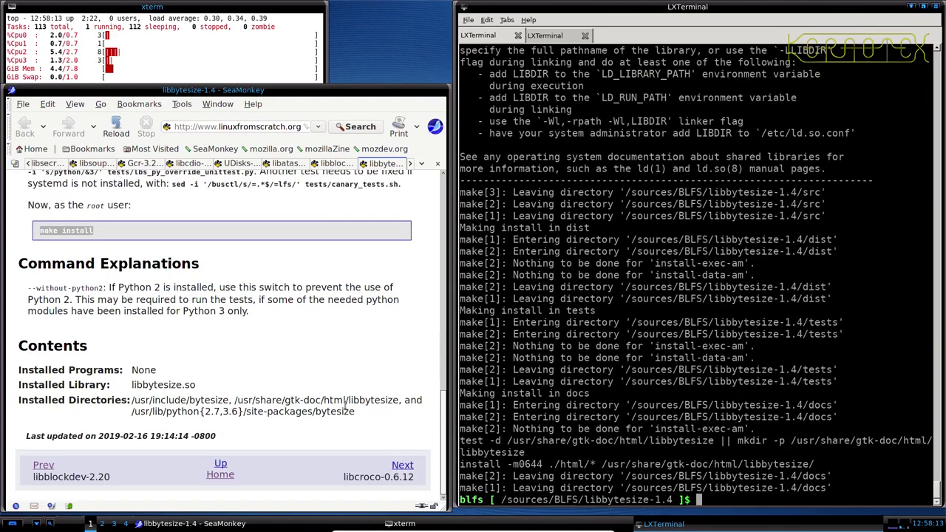
Delete the libbytesize-1.4 source folder and close its browser page
text(cd ..)
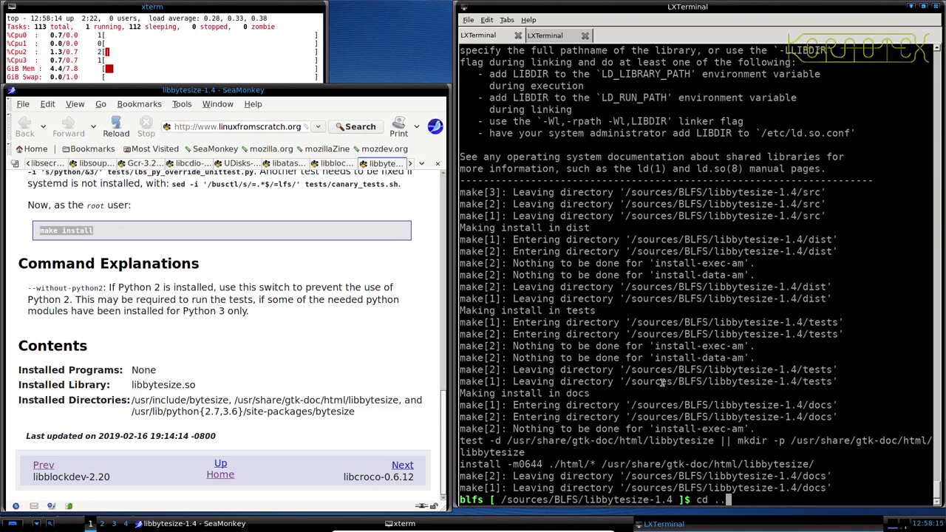
key(Return)
text(rm -R)
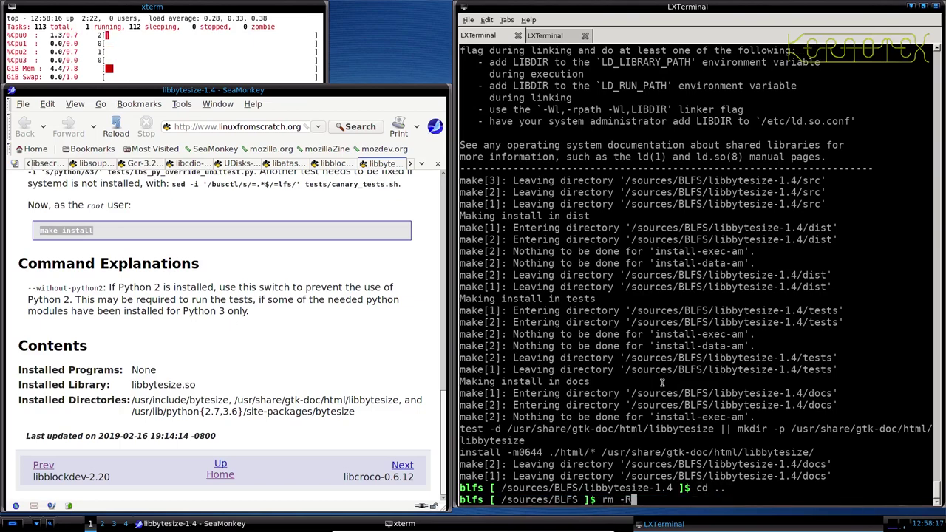
text(f libbytesize-1.4)
key(Return)
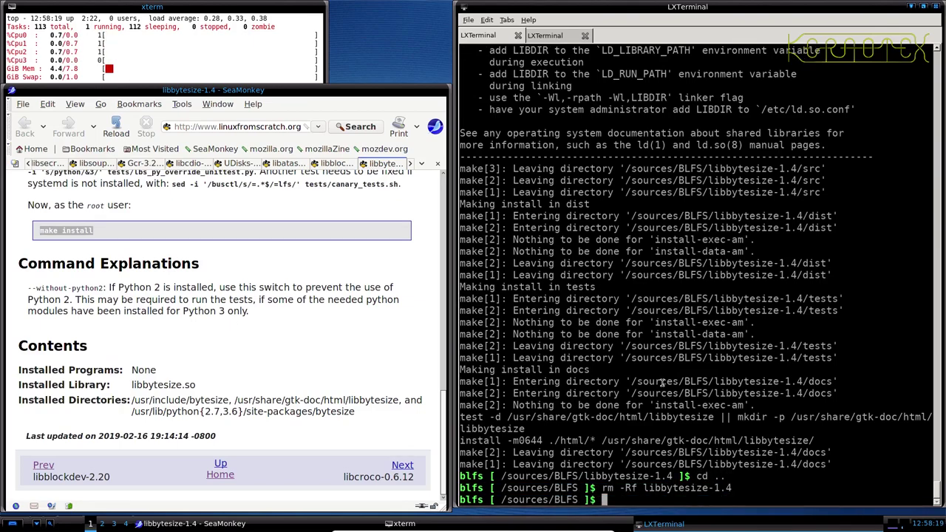
click(438, 163)
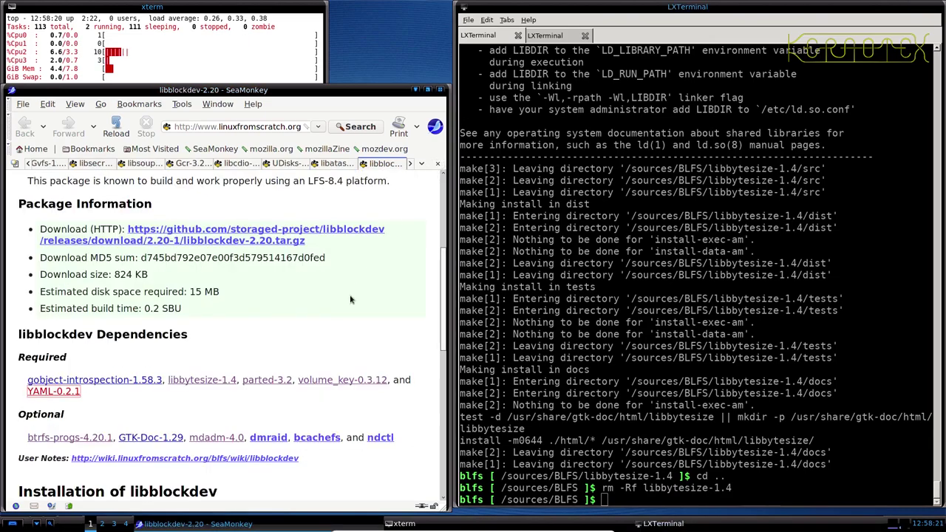
Copy the libblockdev-2.20.tar.gz download address from the BLFS page
scroll(326, 331, up, 4)
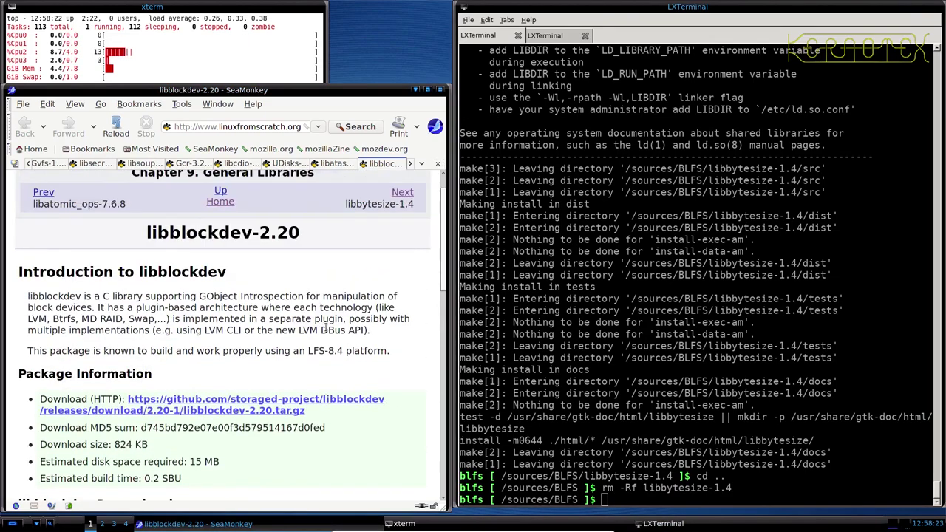
scroll(326, 330, down, 4)
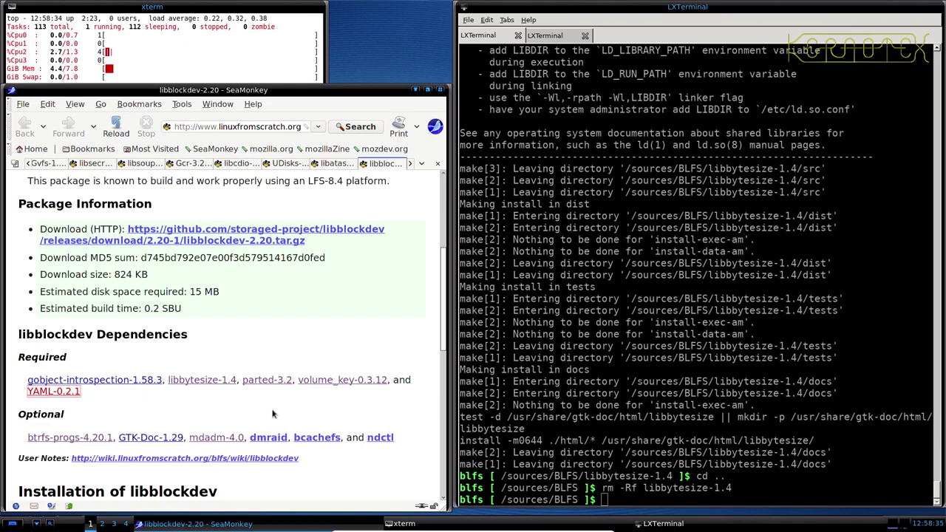
right_click(263, 239)
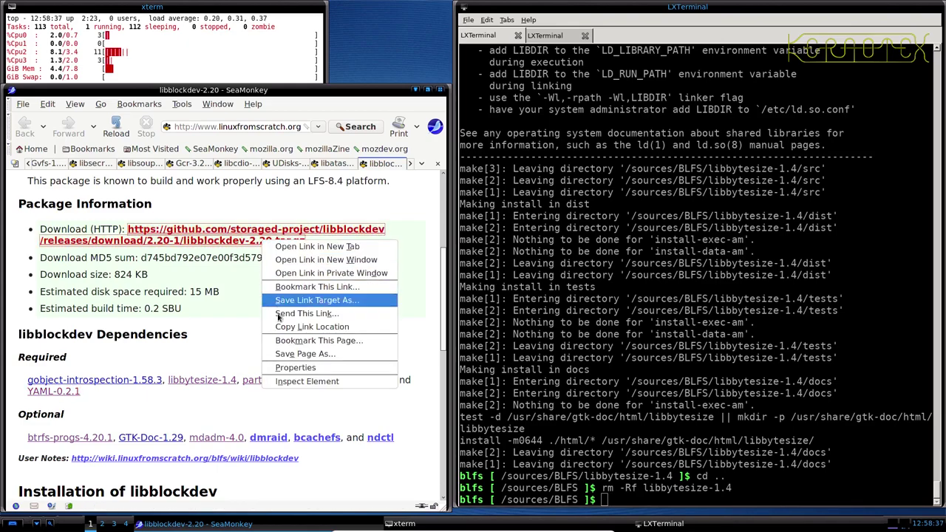
click(318, 326)
click(548, 358)
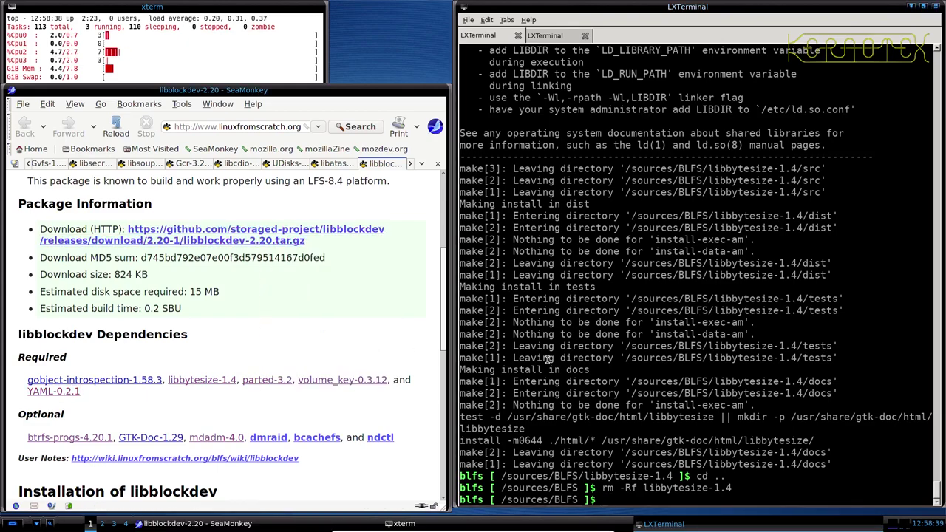
Download the libblockdev-2.20 tarball with wget
text(wget)
key(ctrl+shift+v)
key(Return)
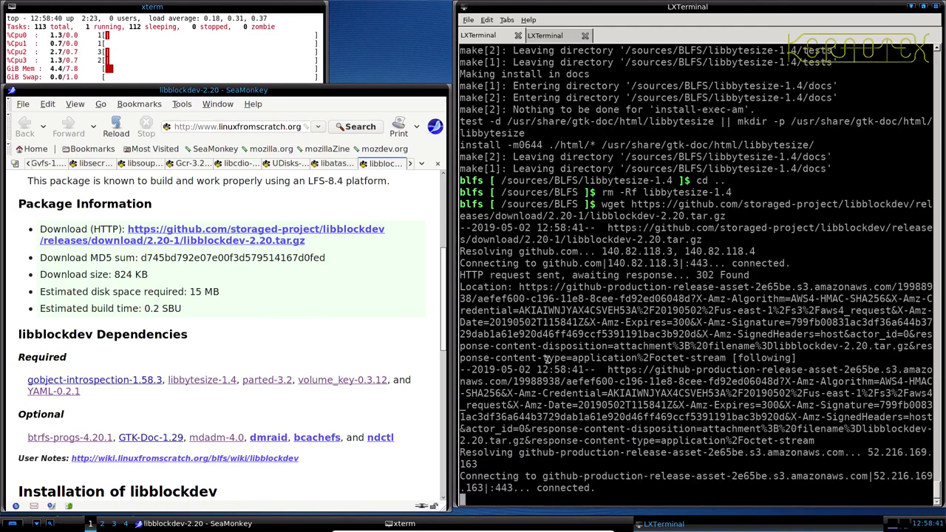
scroll(301, 330, down, 6)
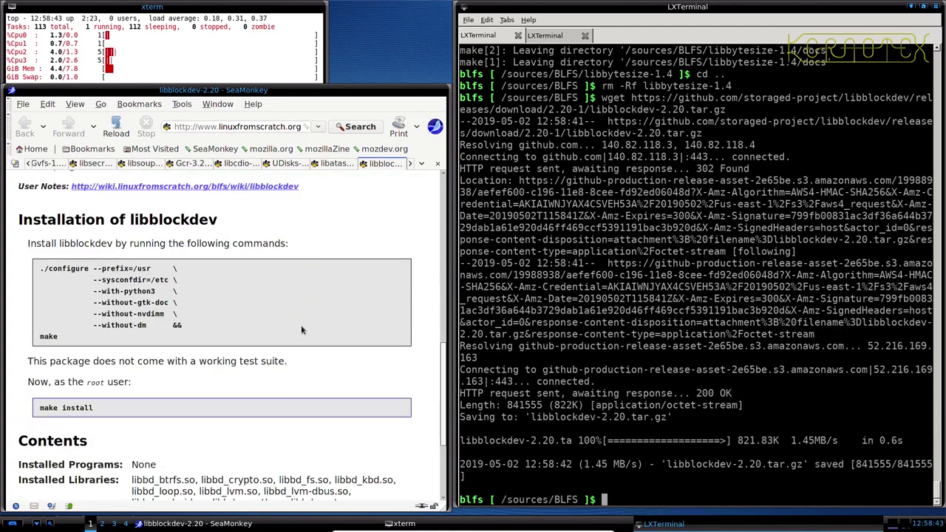
Extract libblockdev-2.20.tar.gz and enter the libblockdev-2.20 source folder
text(tar -xvf libblockd)
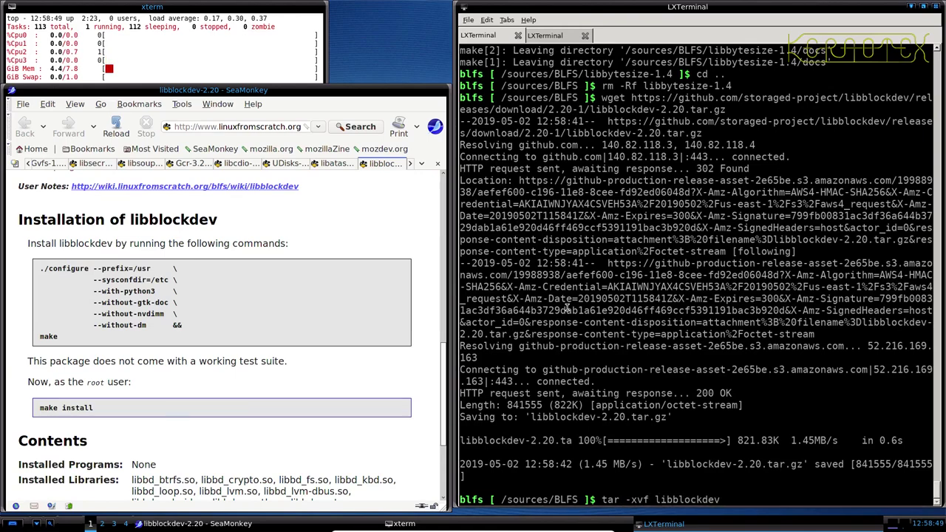
text(ev)
key(Tab)
key(Return)
text(cd libbl)
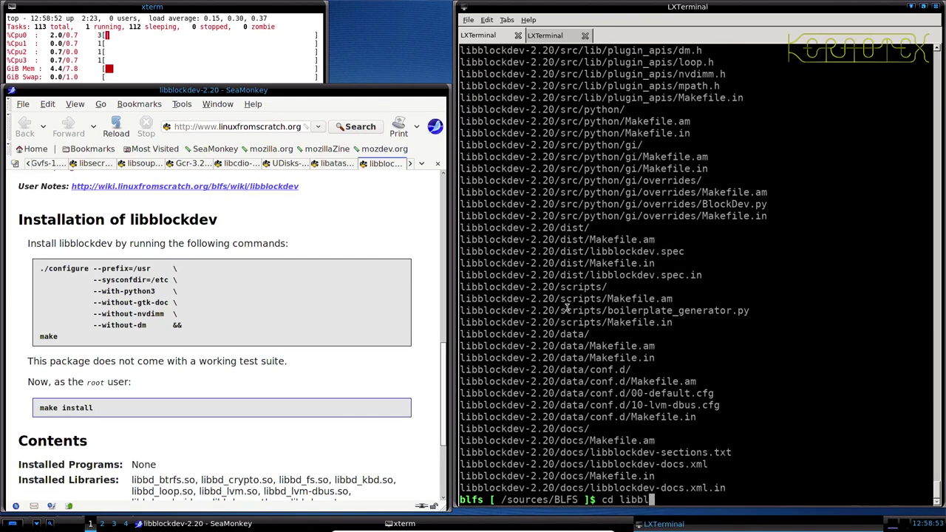
text(ockd)
key(Tab)
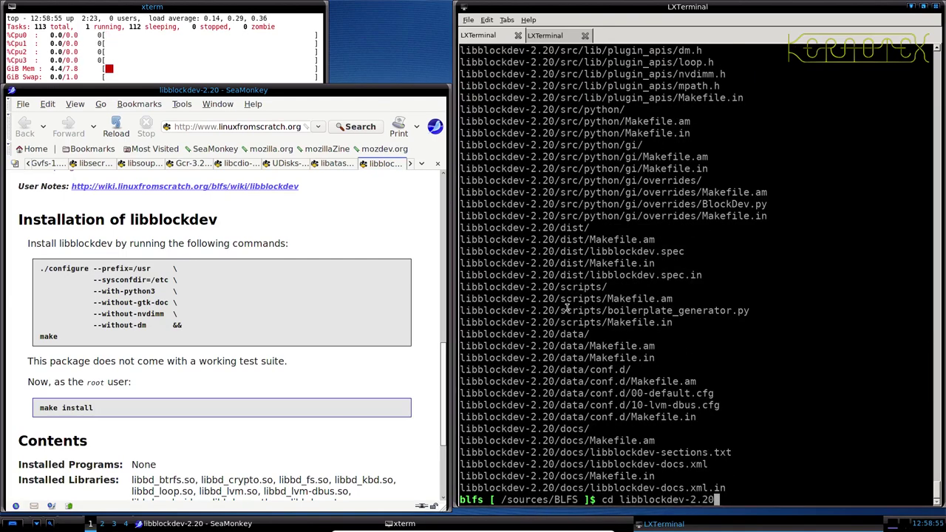
key(Return)
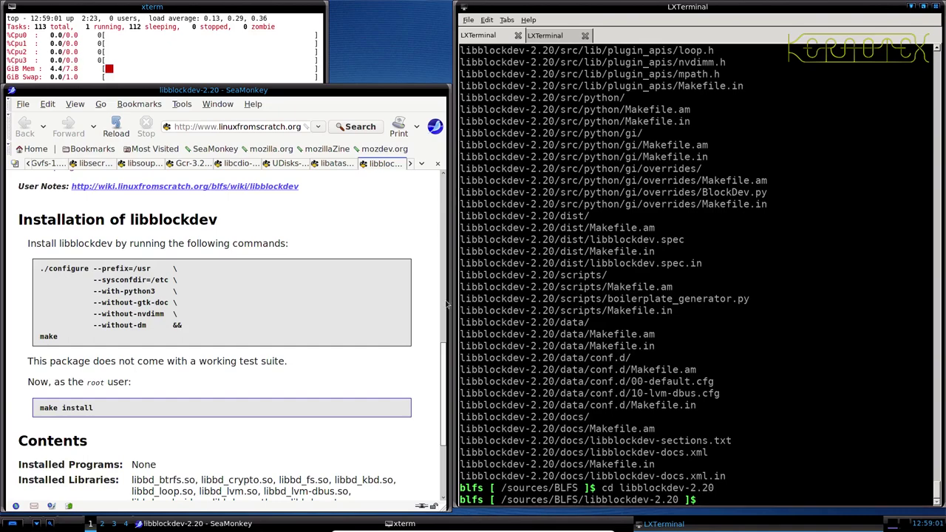
Start the book's configure && make build for libblockdev-2.20
click(36, 272)
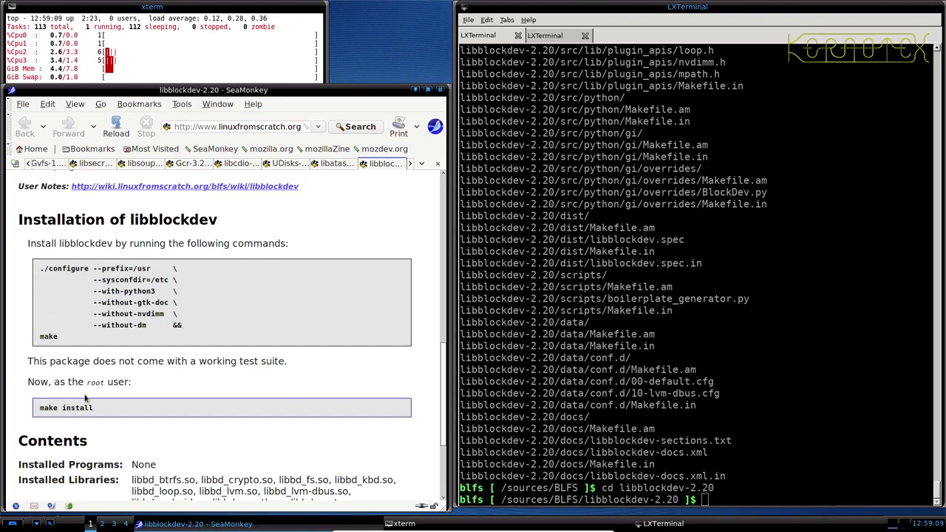
drag(41, 268, 65, 339)
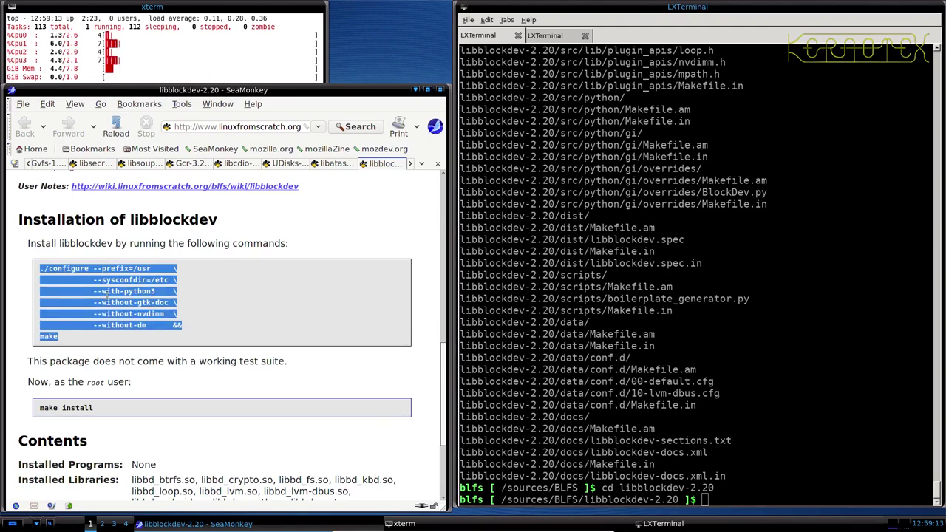
middle_click(666, 331)
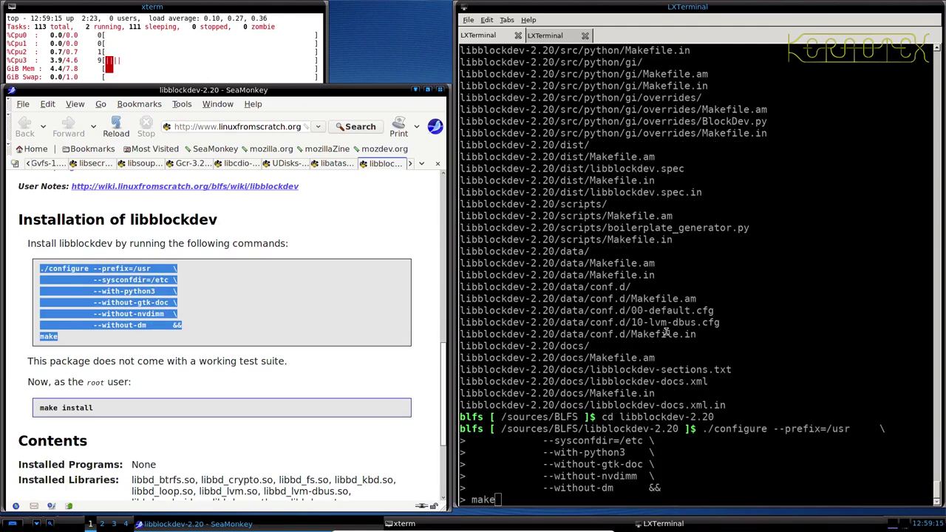
click(666, 332)
key(Return)
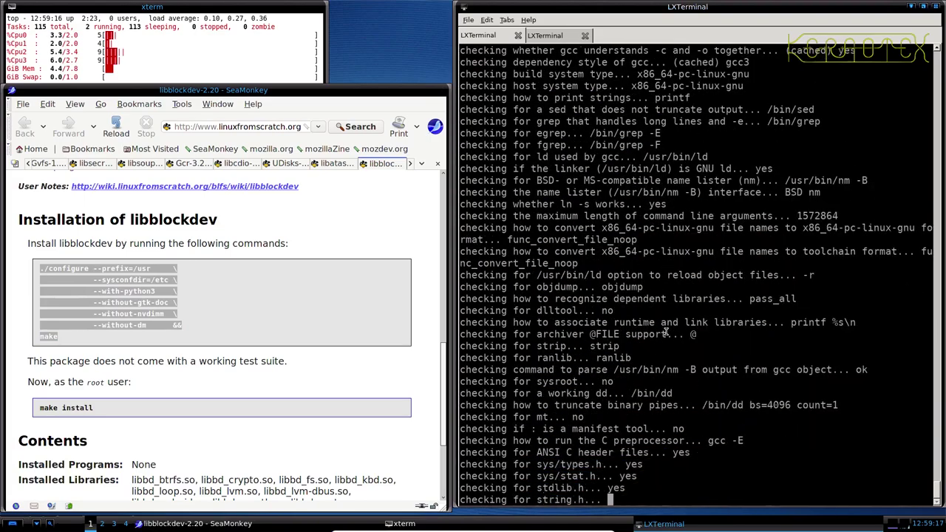
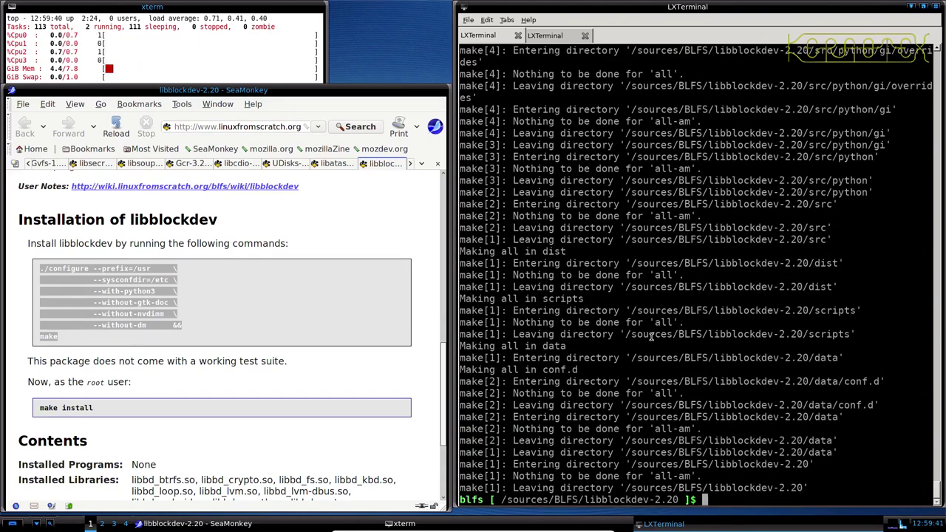
Install libblockdev-2.20 as root by recalling 'sudo -E make install' from history
key(ctrl+r)
text(insta)
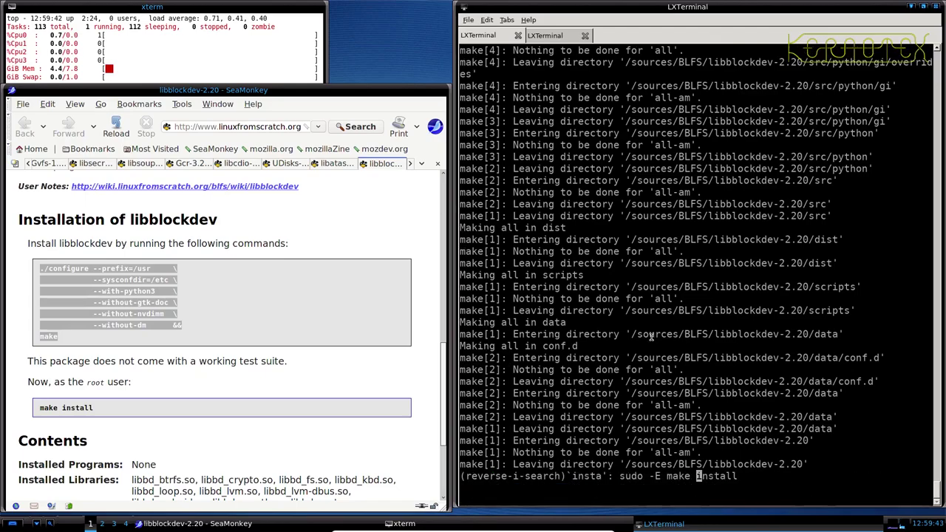
key(Return)
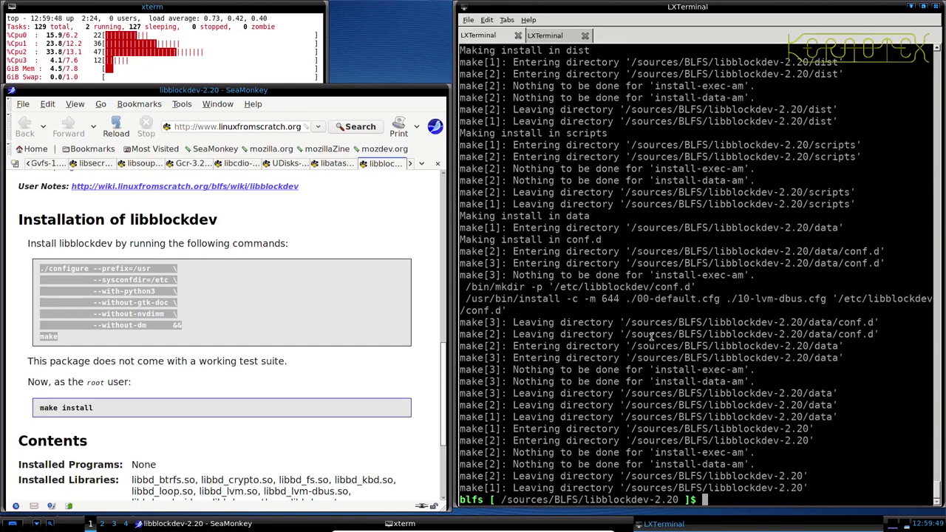
Delete the libblockdev-2.20 source directory from the sources folder and close its instructions page
text(cd ..)
key(Return)
text(rm )
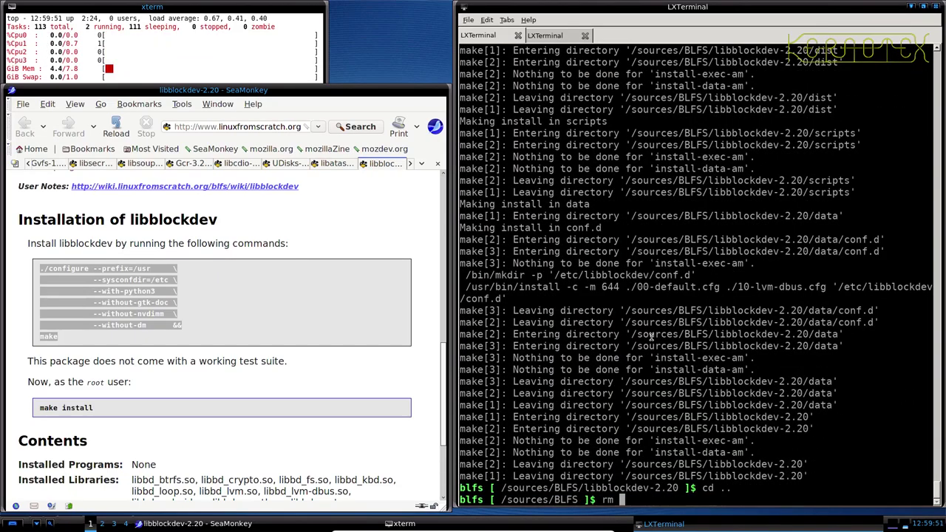
text(-Rf libblockdev-2.20)
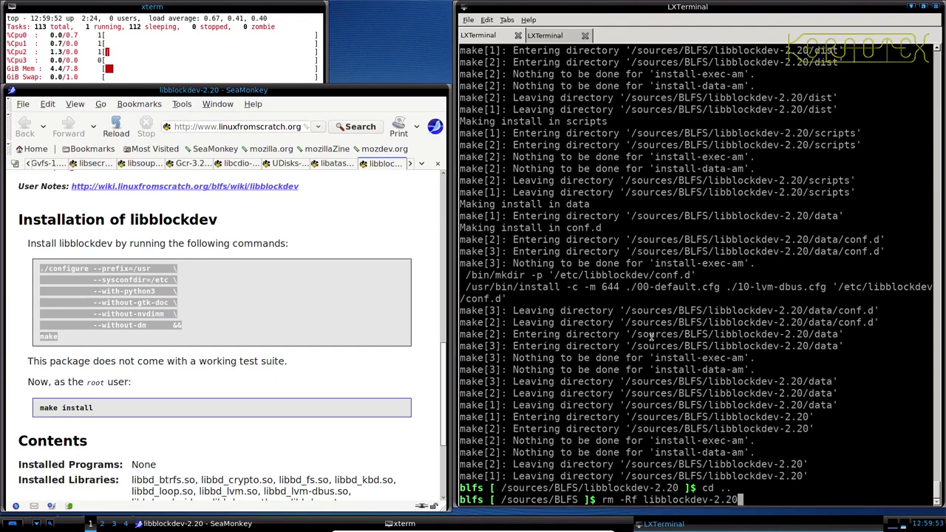
key(Return)
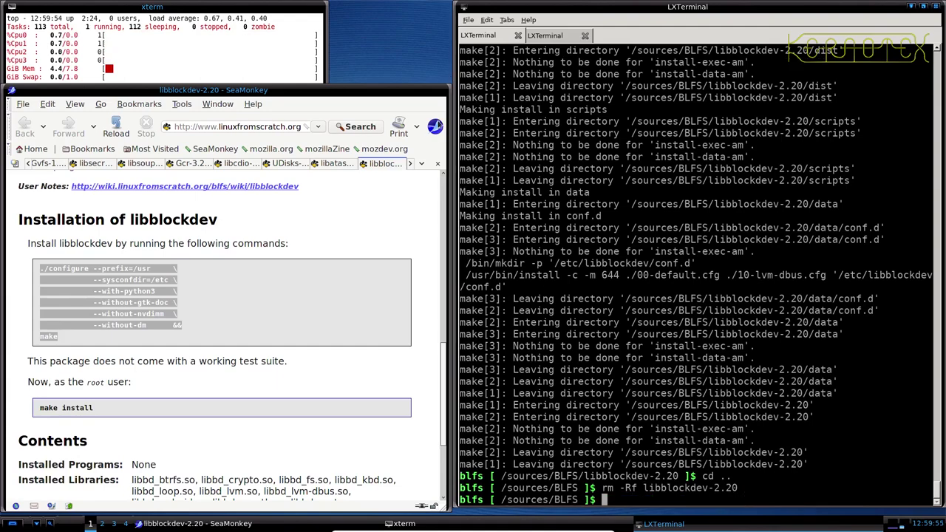
click(436, 164)
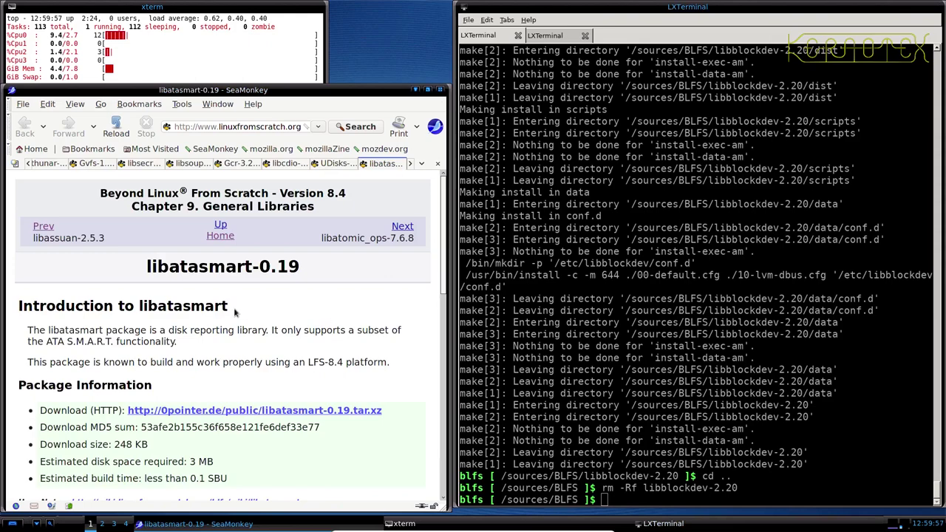
Download the libatasmart-0.19 tarball with wget using the copied link address
scroll(248, 310, down, 5)
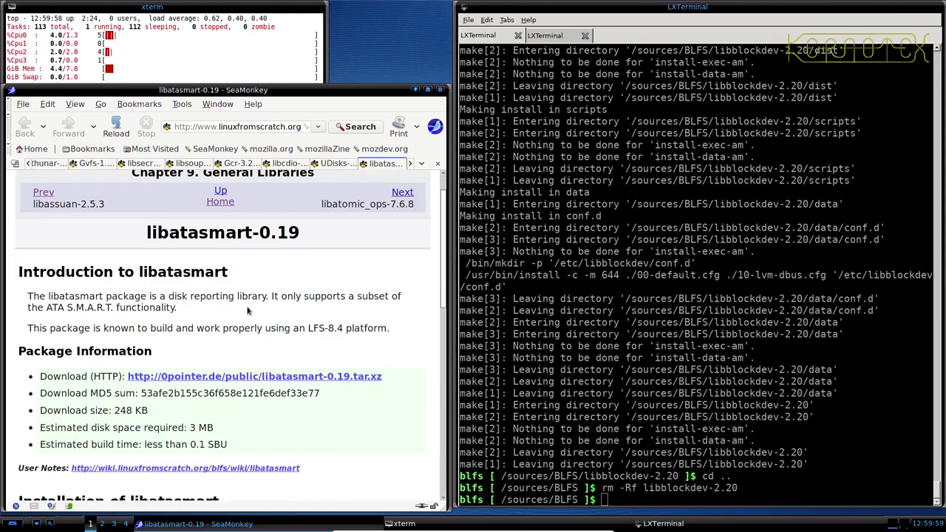
scroll(247, 311, up, 4)
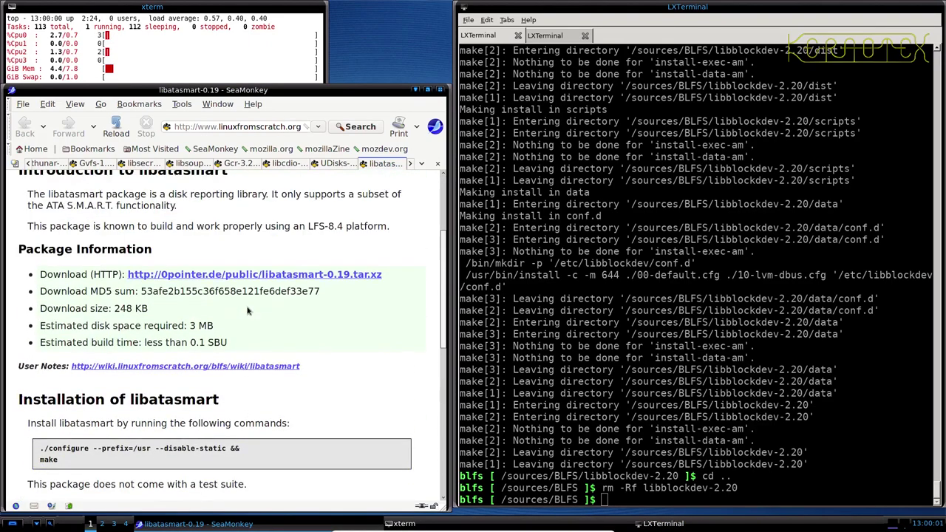
right_click(278, 285)
click(318, 367)
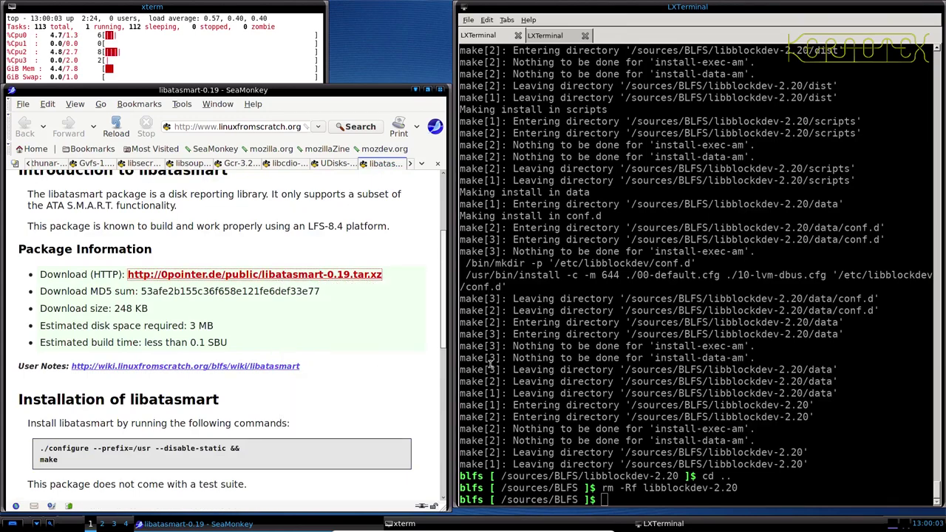
click(574, 365)
text(wget)
key(ctrl+shift+v)
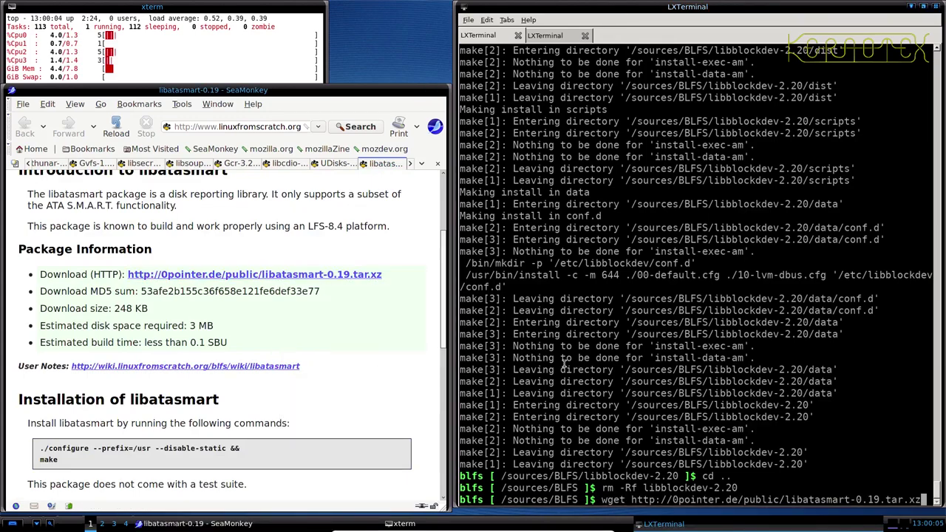
key(Return)
Unpack the tarball, enter libatasmart-0.19, and paste the book's configure and make commands
text(tar)
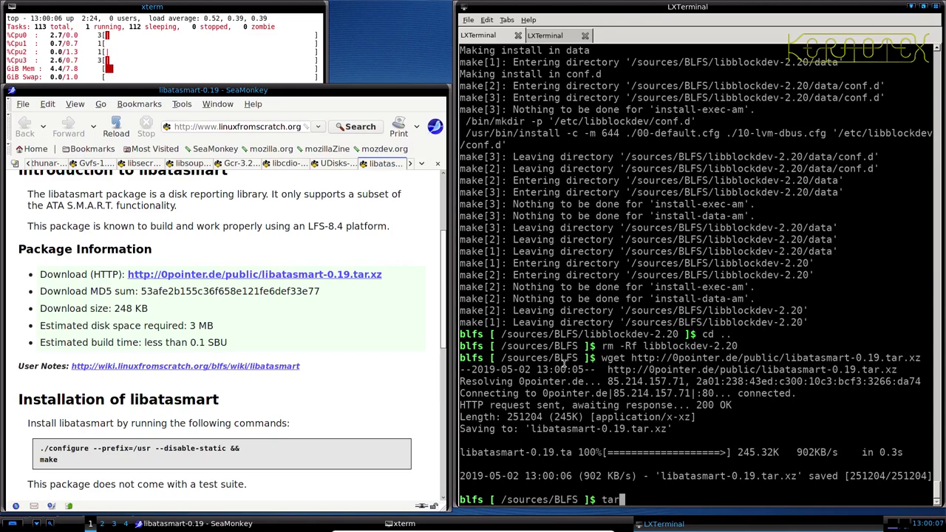
text( -xvf libatas)
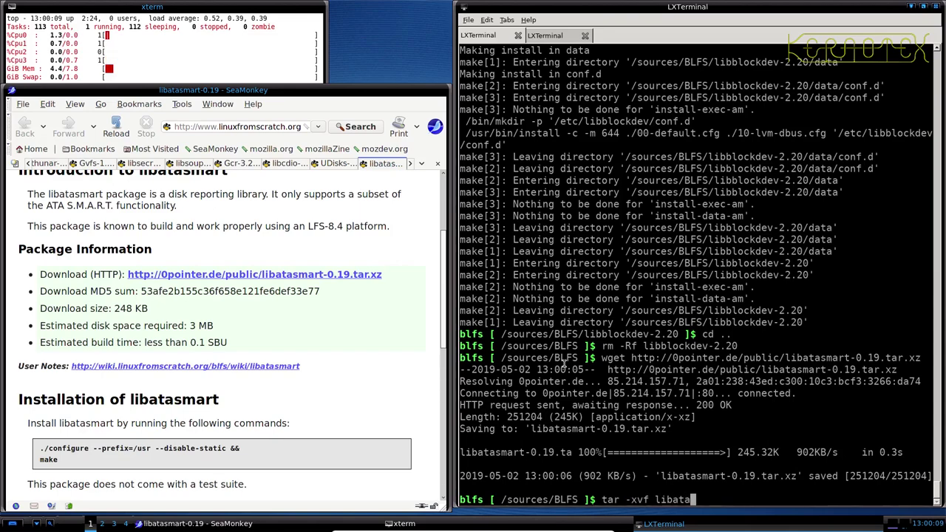
key(Tab)
key(Return)
text(cd libata)
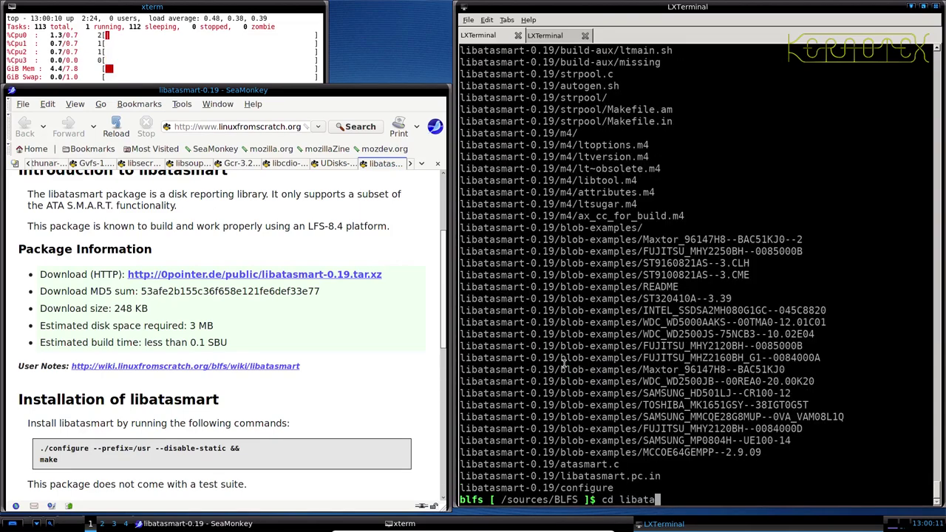
key(Tab)
key(Return)
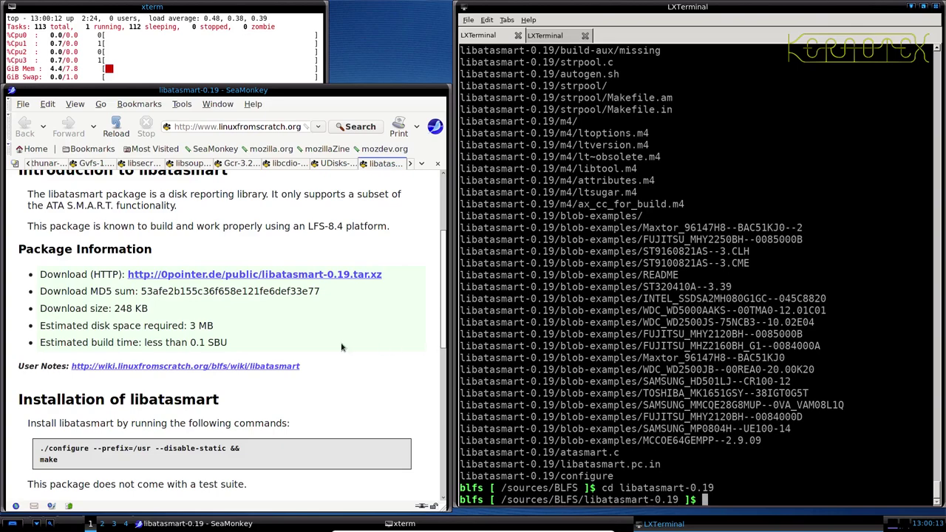
scroll(342, 347, down, 5)
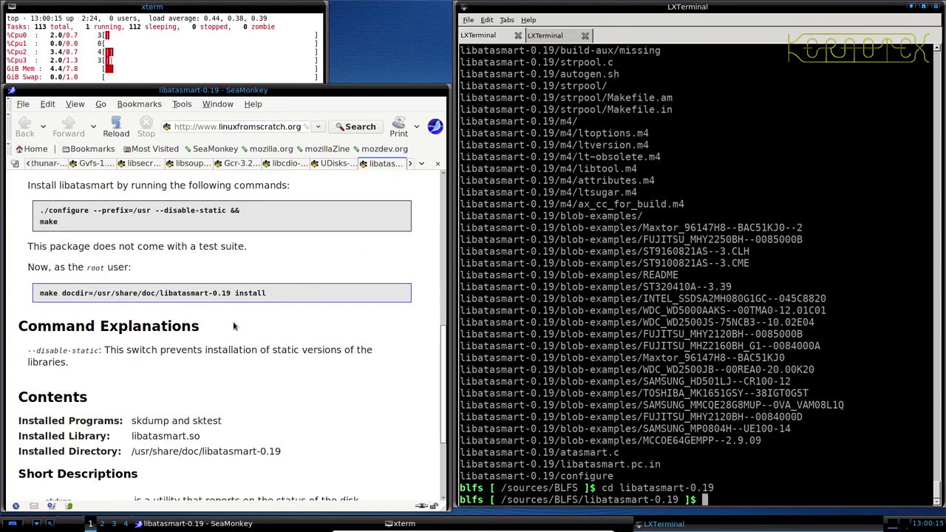
drag(38, 210, 119, 230)
middle_click(639, 298)
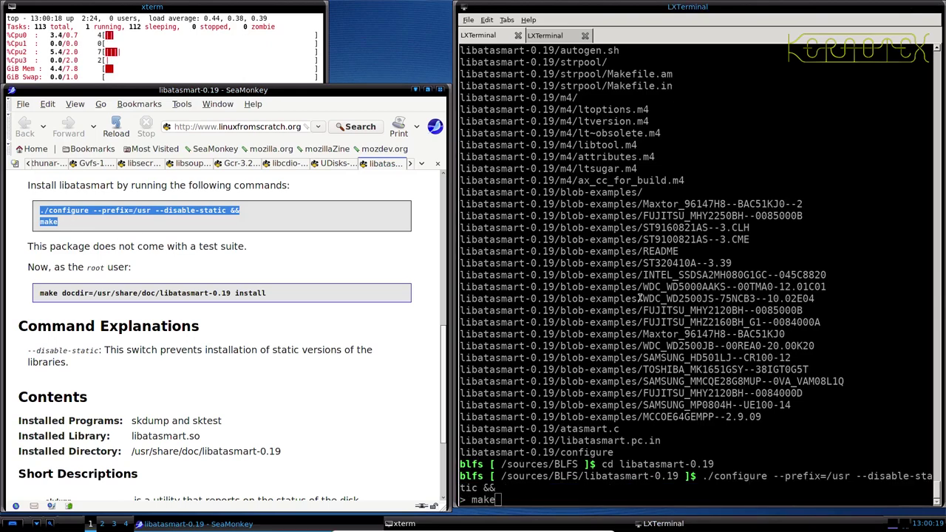
Run configure and make, then install libatasmart with 'make docdir=... install' as root
click(639, 298)
key(Return)
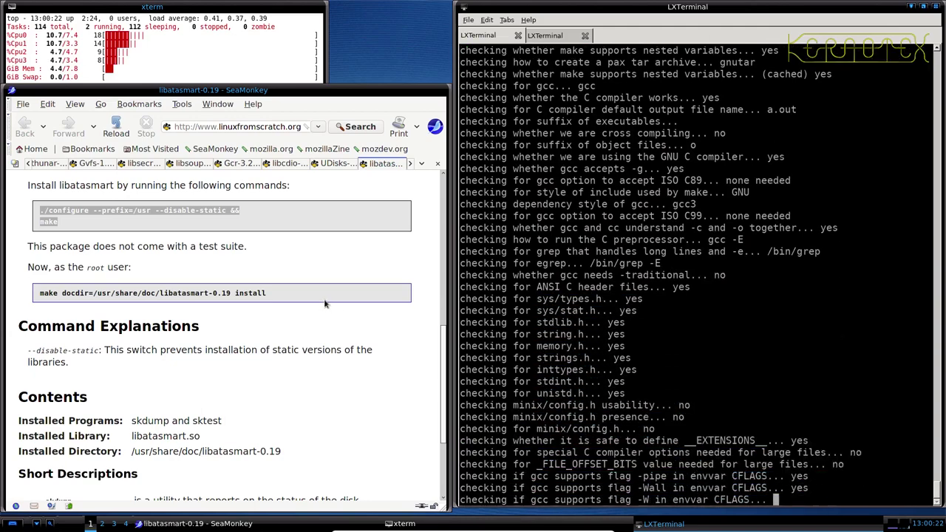
drag(39, 293, 266, 293)
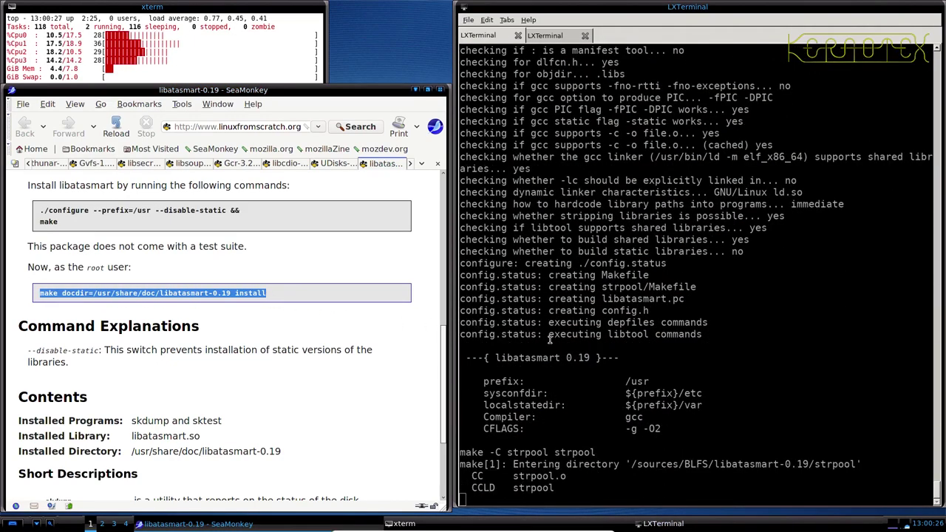
click(550, 338)
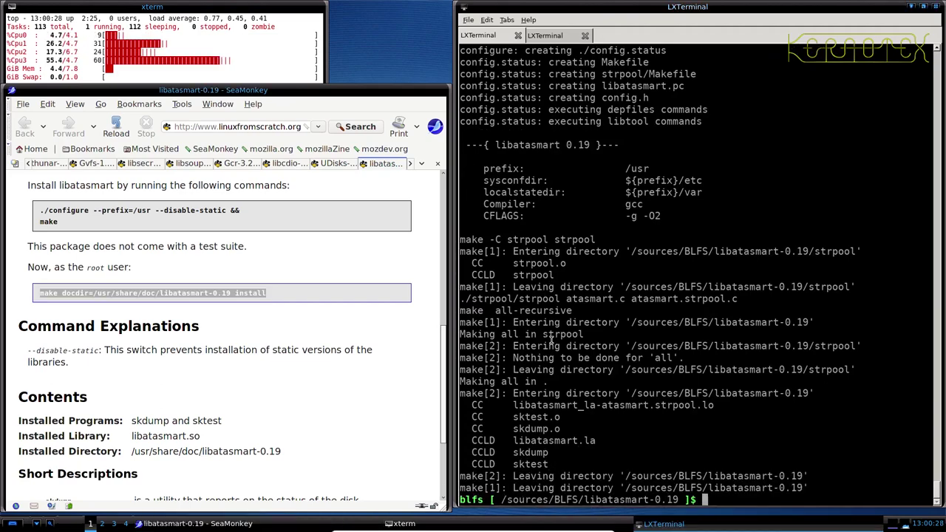
text(su)
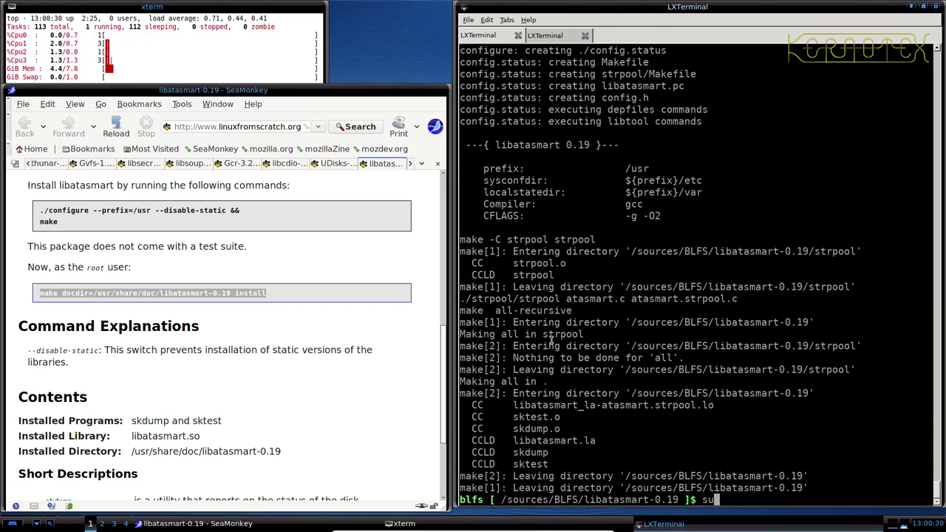
text(o)
text(do -E)
middle_click(589, 338)
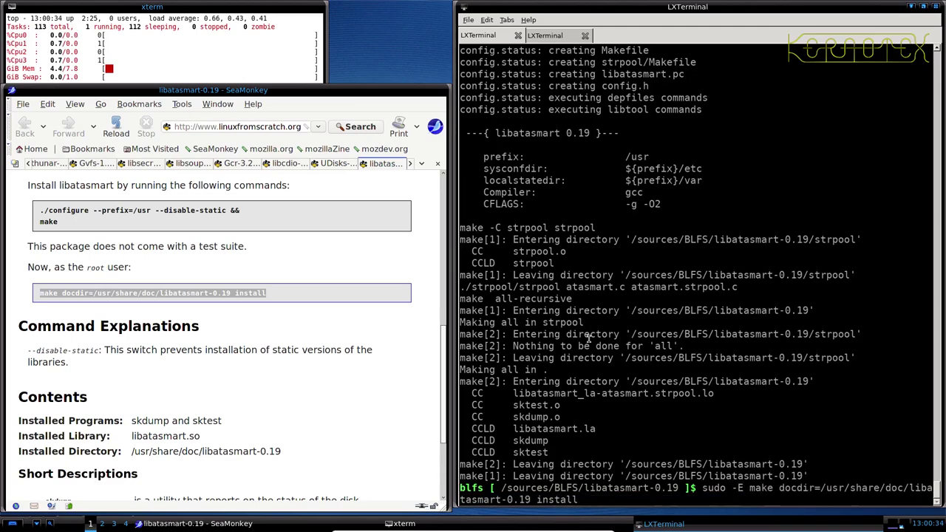
key(Return)
Go up to the sources folder and delete the libatasmart-0.19 directory
text(cd ..)
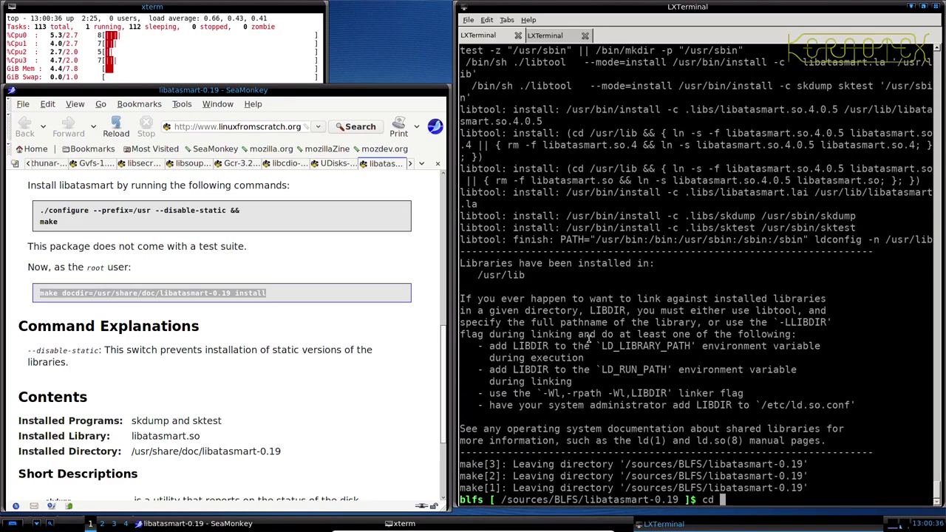
key(Return)
text(rm -Rf libatas)
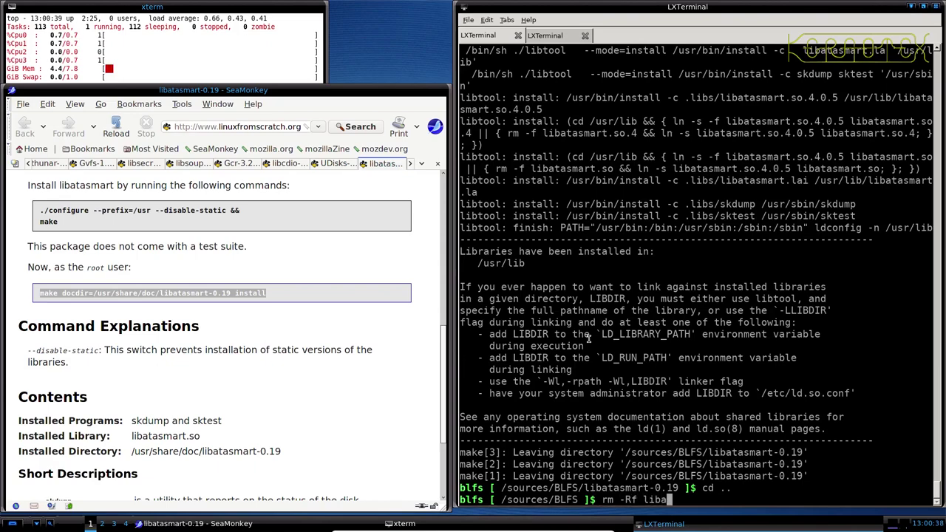
key(Tab)
key(Return)
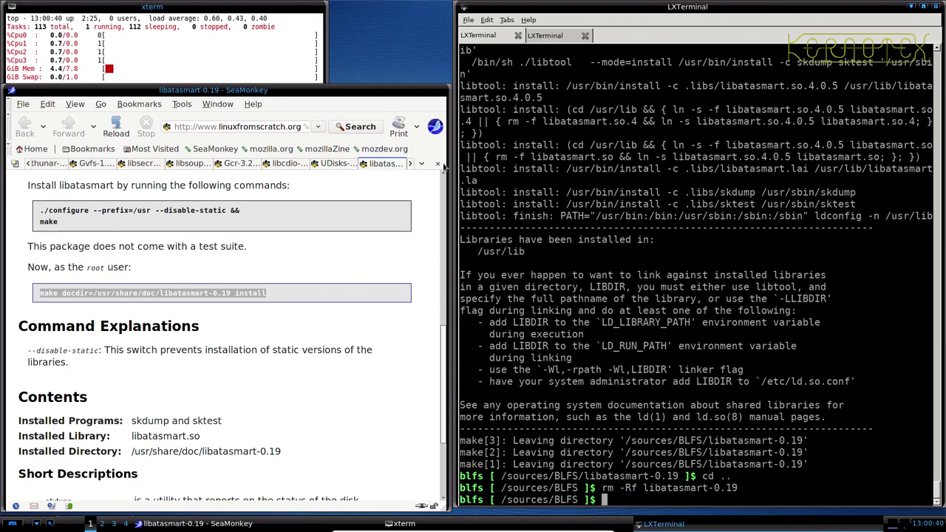
Close the libatasmart page and download udisks-2.8.1.tar.bz2 with wget using the copied link
click(438, 164)
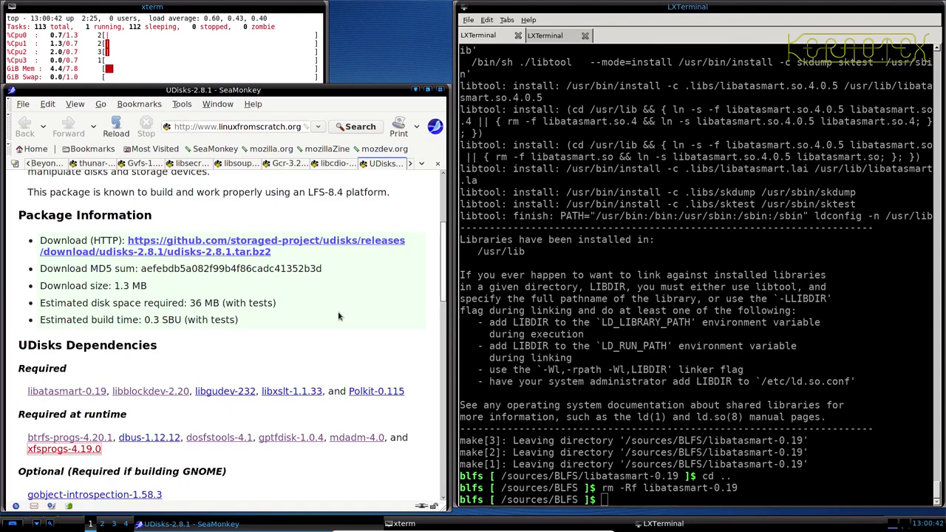
scroll(339, 317, down, 1)
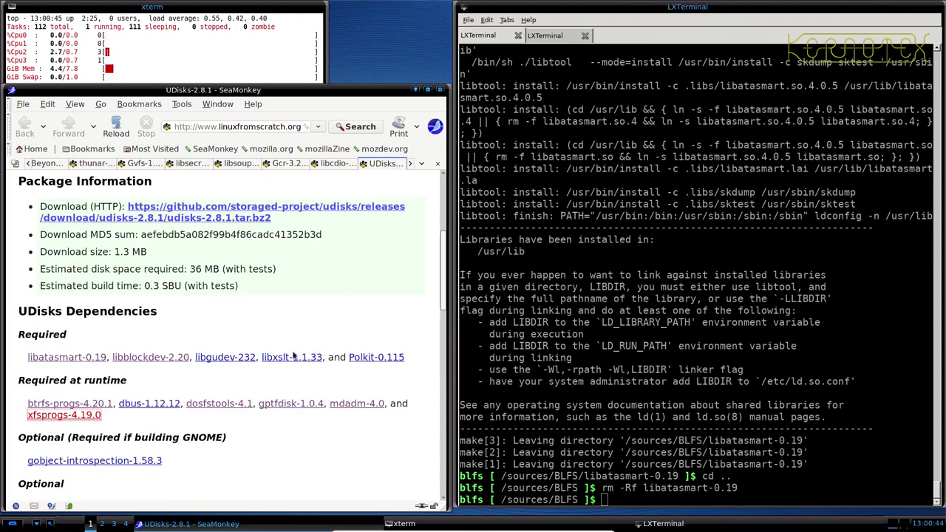
scroll(186, 434, down, 2)
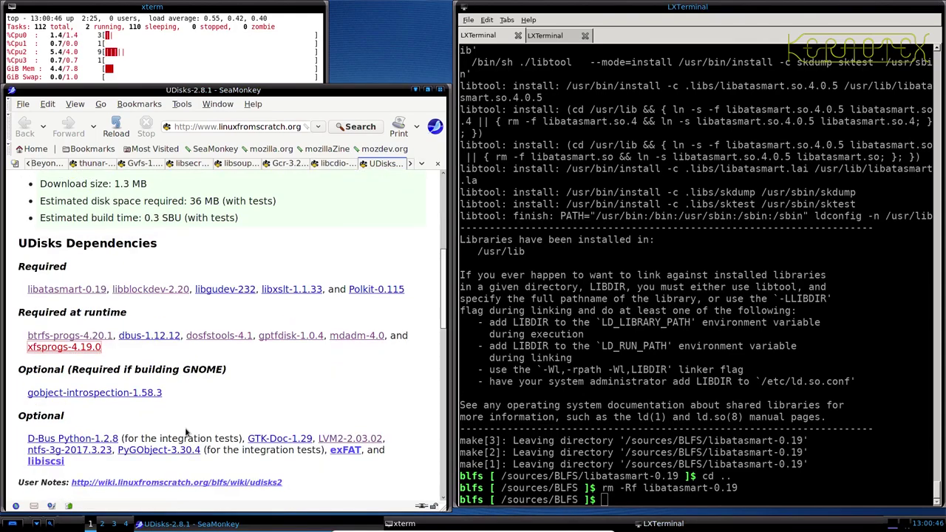
scroll(187, 433, up, 4)
scroll(187, 433, down, 1)
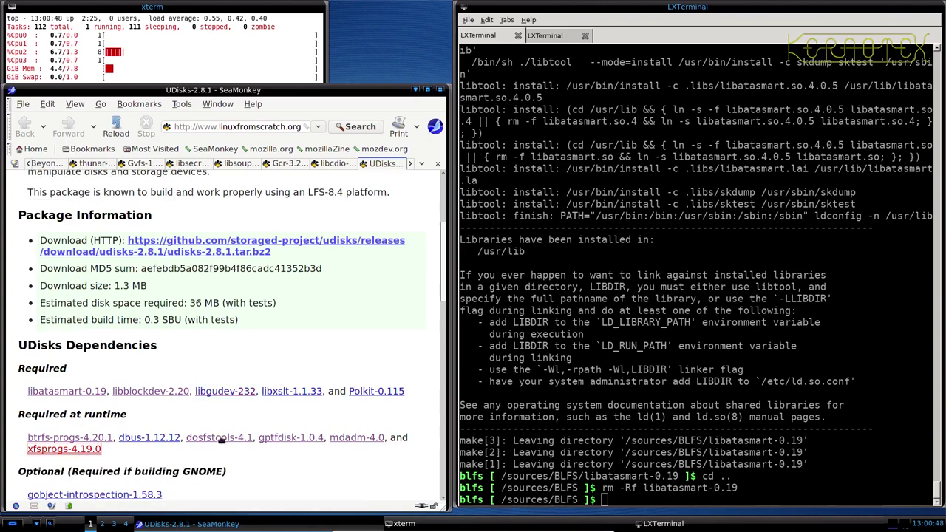
right_click(320, 242)
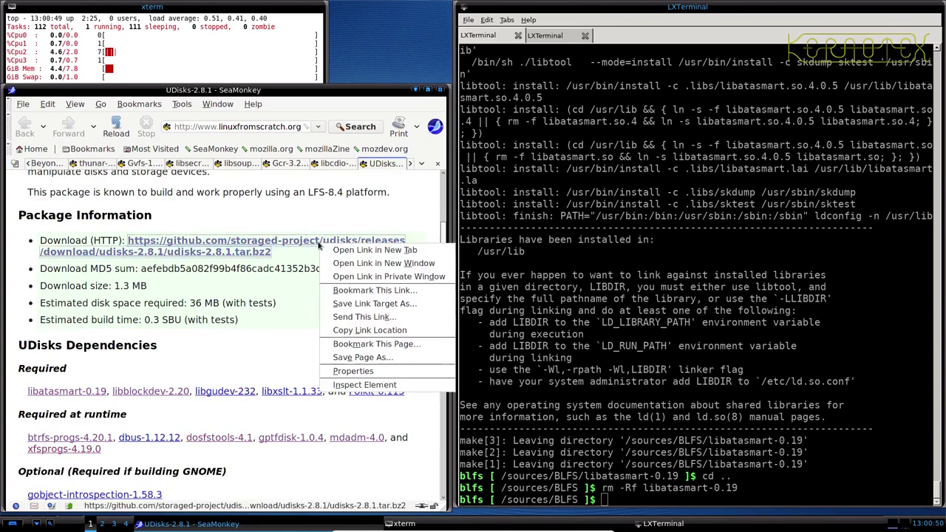
click(370, 329)
click(587, 341)
text(wget)
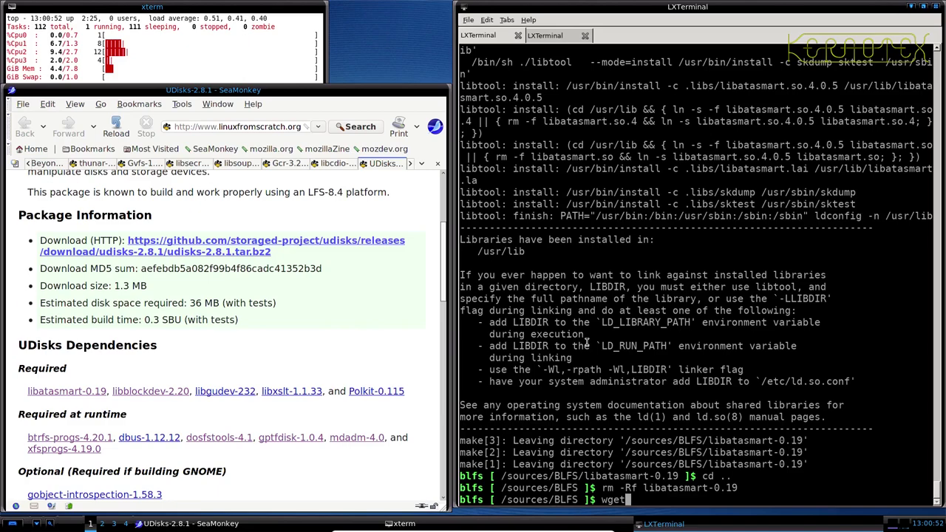
key(ctrl+shift+v)
key(Return)
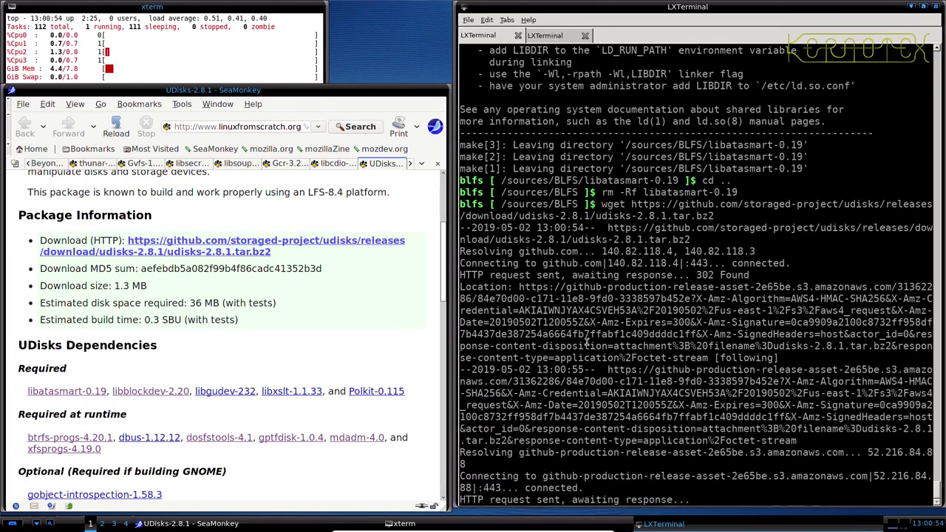
Unpack udisks-2.8.1.tar.bz2 and change into the udisks-2.8.1 directory
text(tar -xvf )
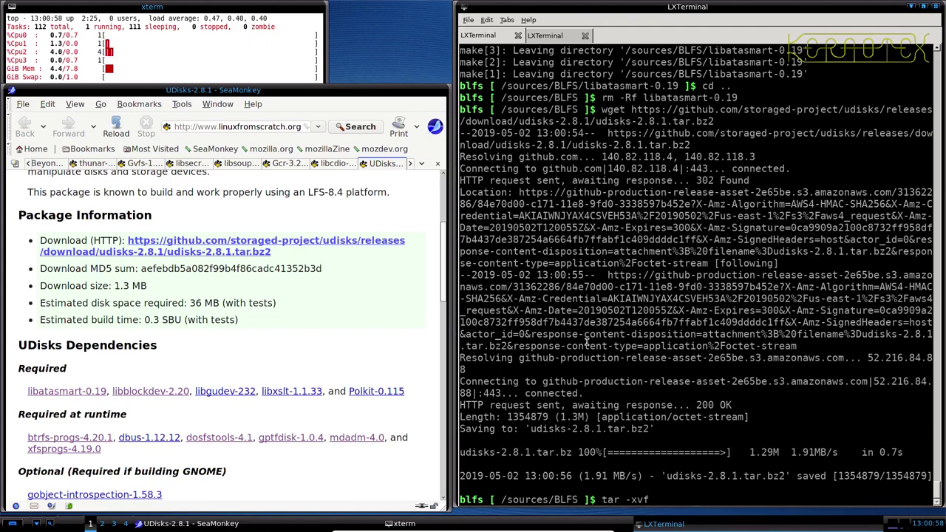
text(u)
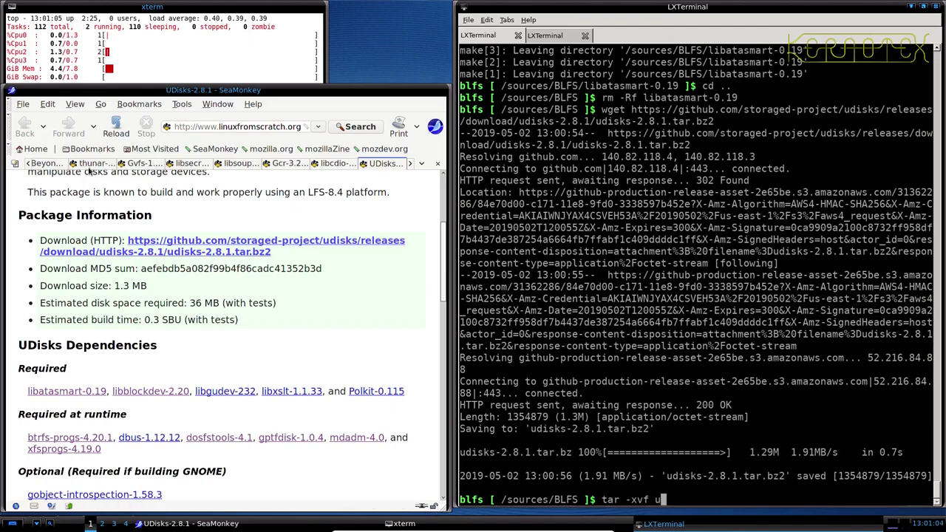
mouse_move(94, 165)
key(Tab)
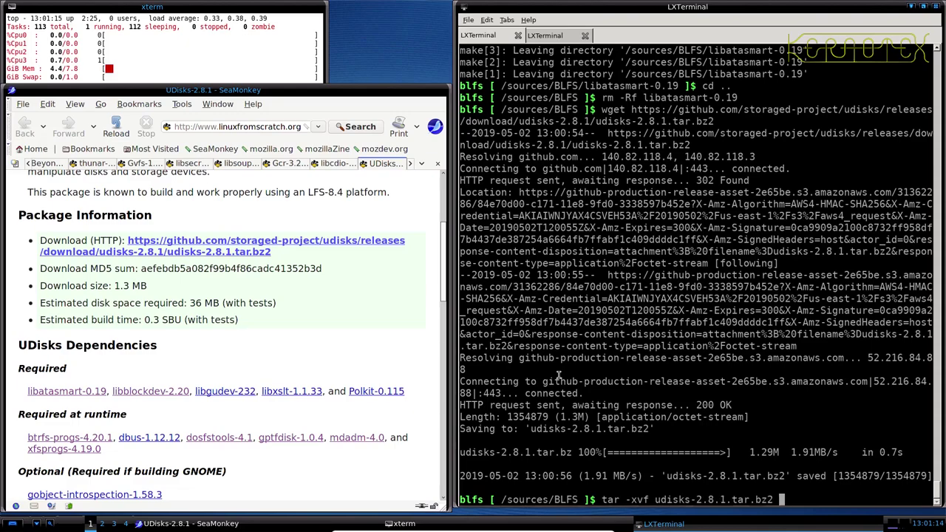
key(Return)
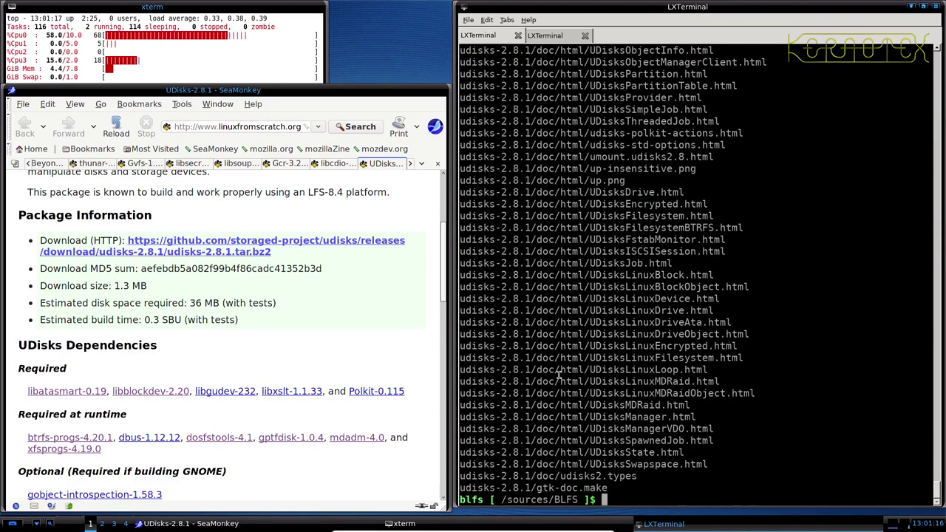
text(cd udi)
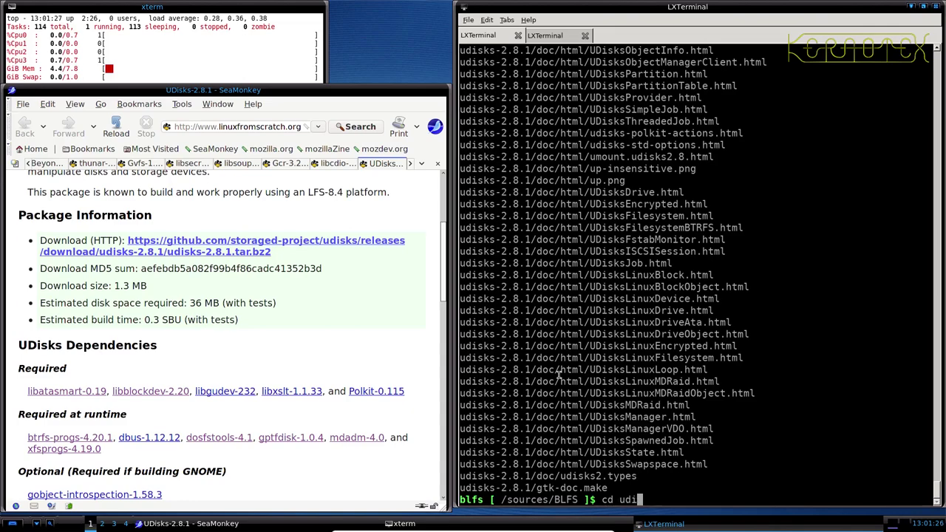
key(Tab)
key(Return)
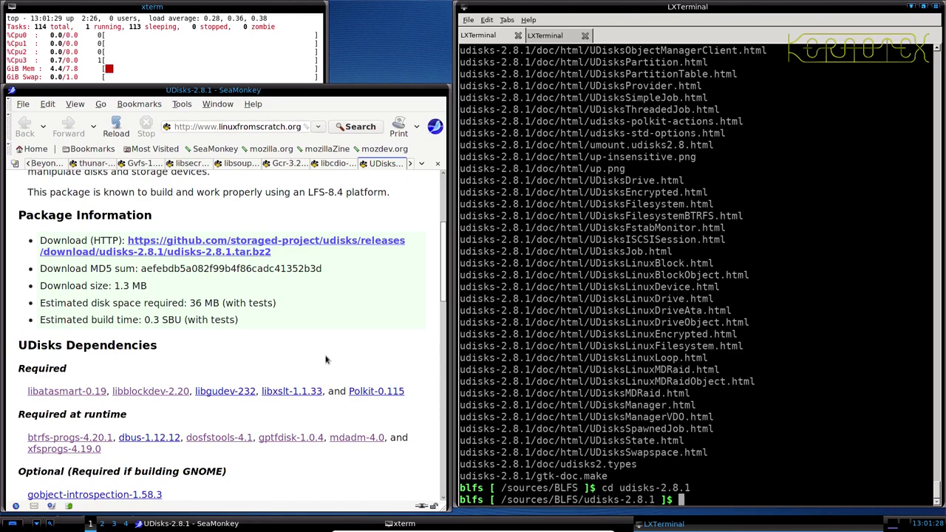
Paste and run the ./configure and make block from the Installation of UDisks section
scroll(321, 356, down, 10)
scroll(321, 355, down, 2)
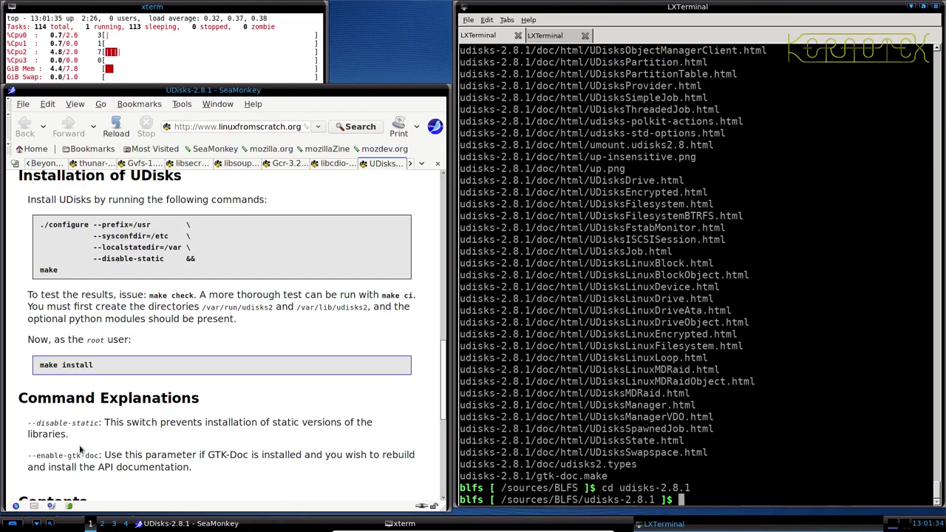
drag(40, 224, 77, 280)
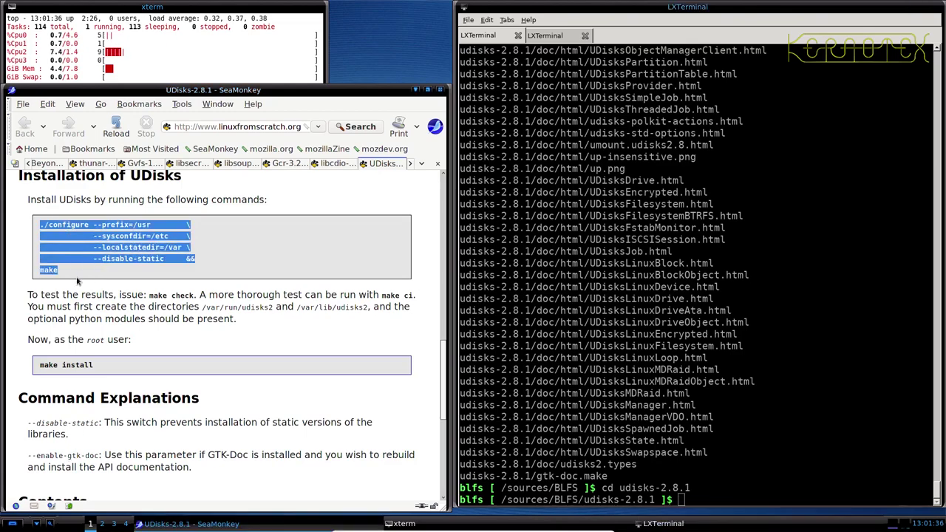
middle_click(610, 277)
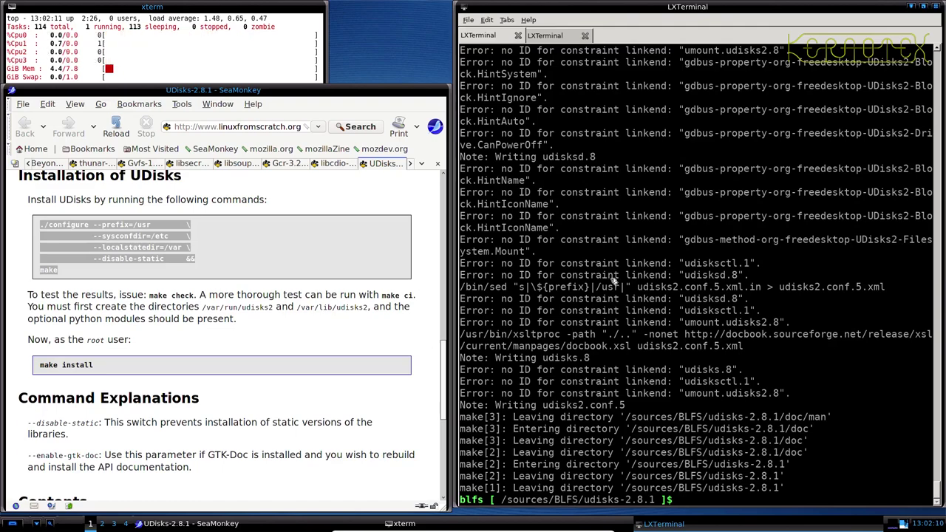
Install UDisks as root with 'sudo -E make install'
key(ctrl+r)
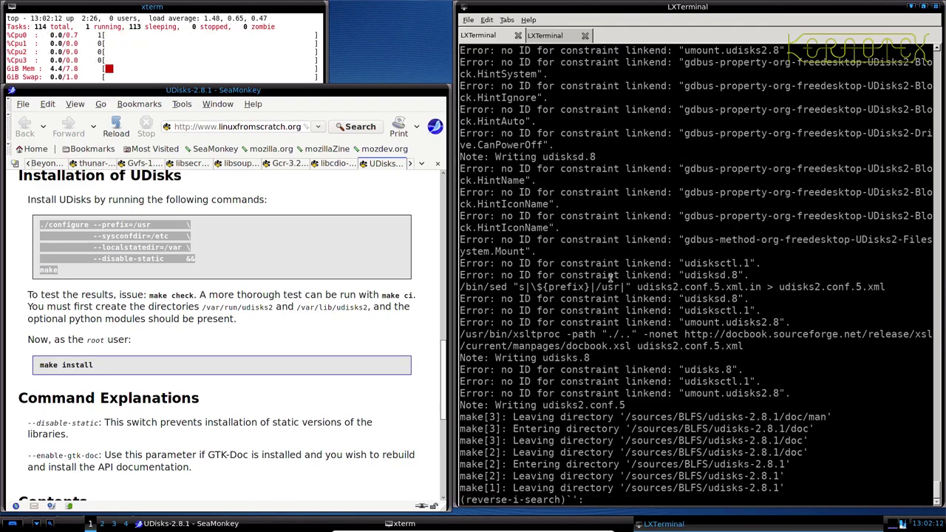
text(in)
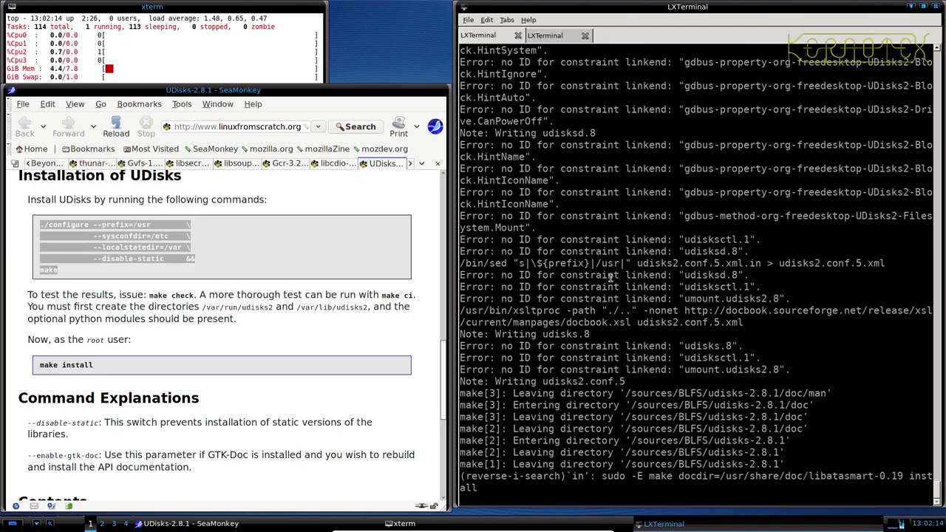
key(ctrl+c)
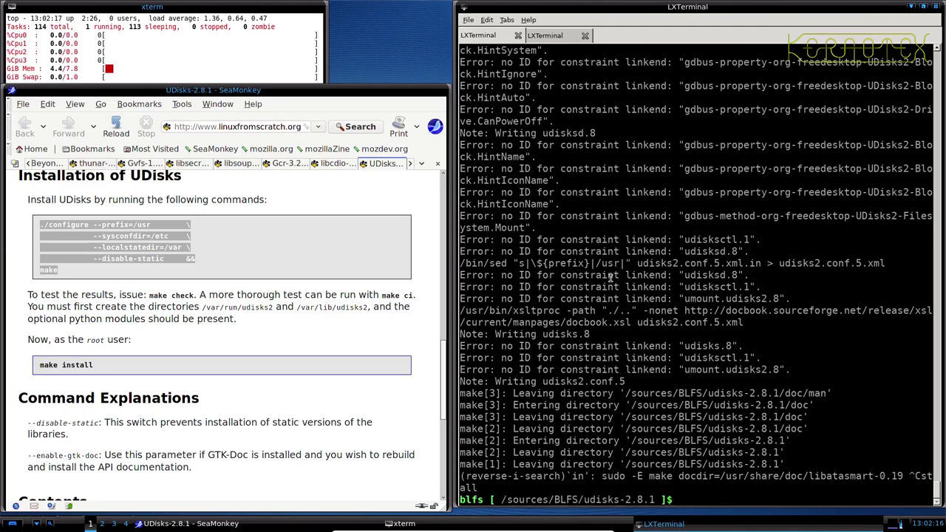
text(sudo -E make)
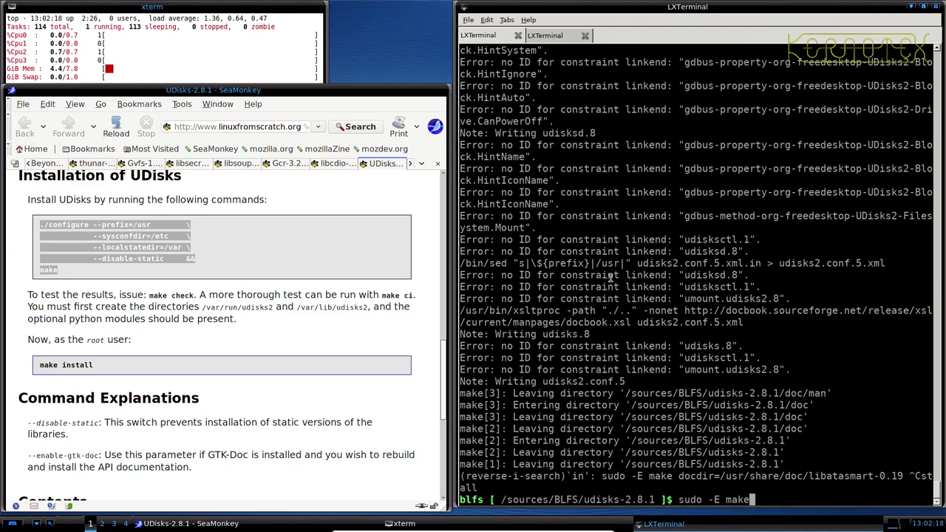
text( install)
key(Return)
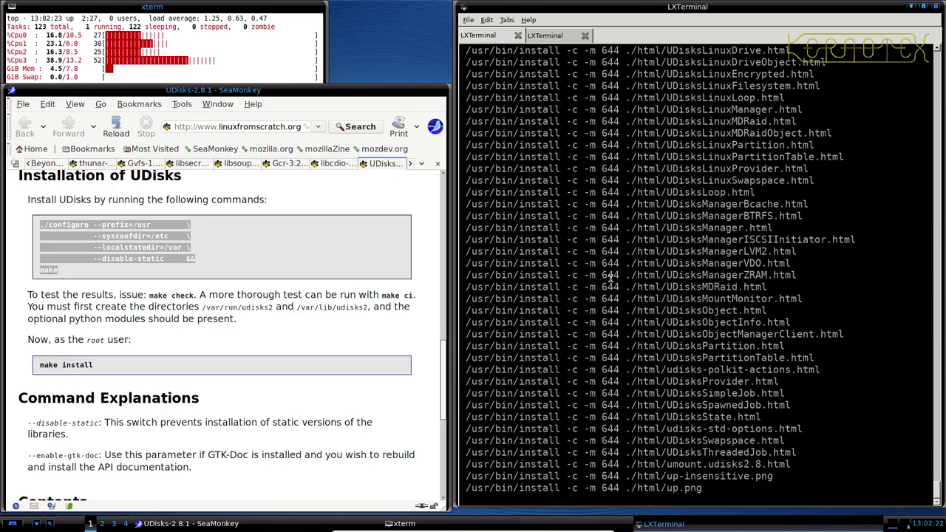
Return to /sources/BLFS and type 'rm -Rf udisks-2.8.1'
scroll(338, 289, down, 3)
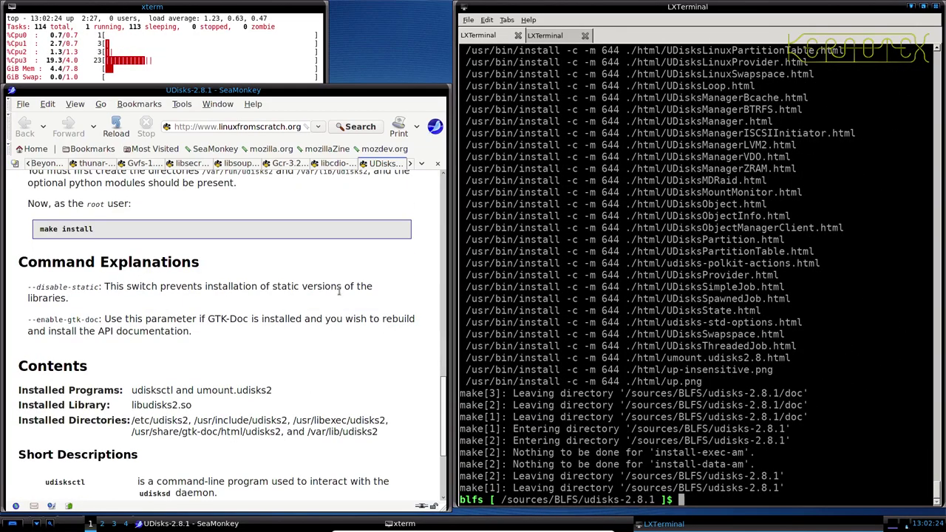
text(cd ..)
key(Return)
text(rm )
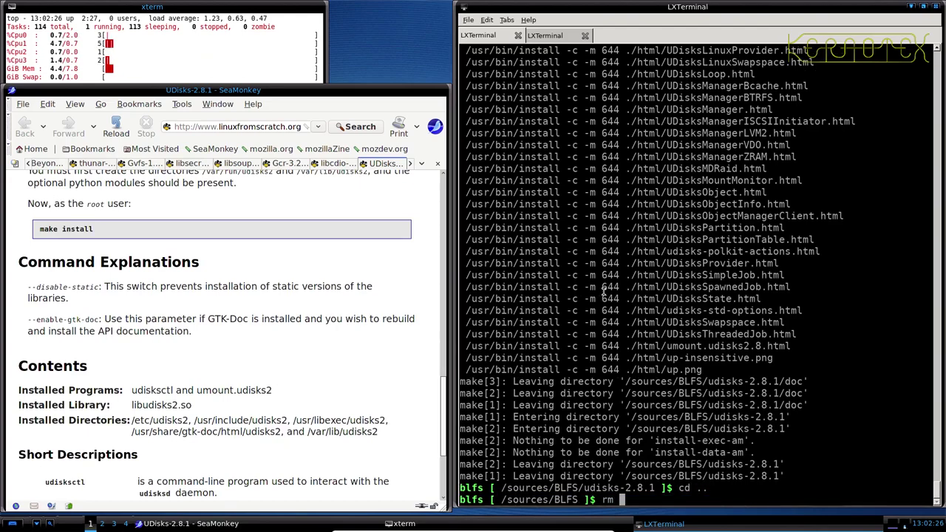
text(-Rf udisks-2.8.1)
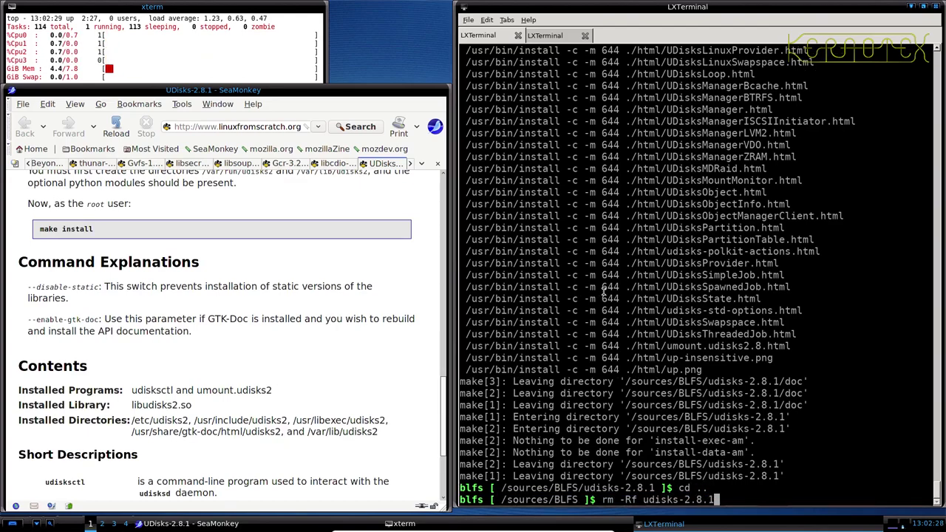
Delete the udisks-2.8.1 source tree, close the UDisks page and open the libcddb-1.3.2 page
key(Return)
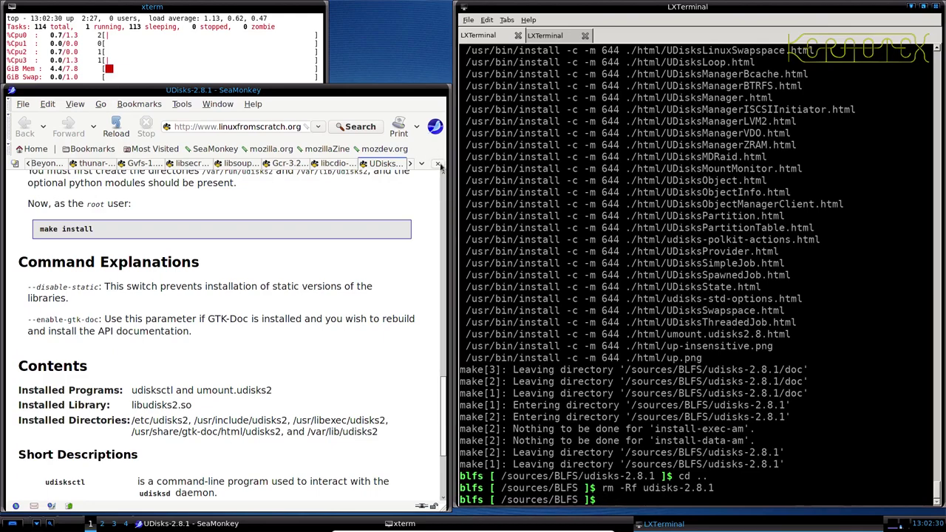
click(438, 163)
scroll(375, 347, down, 3)
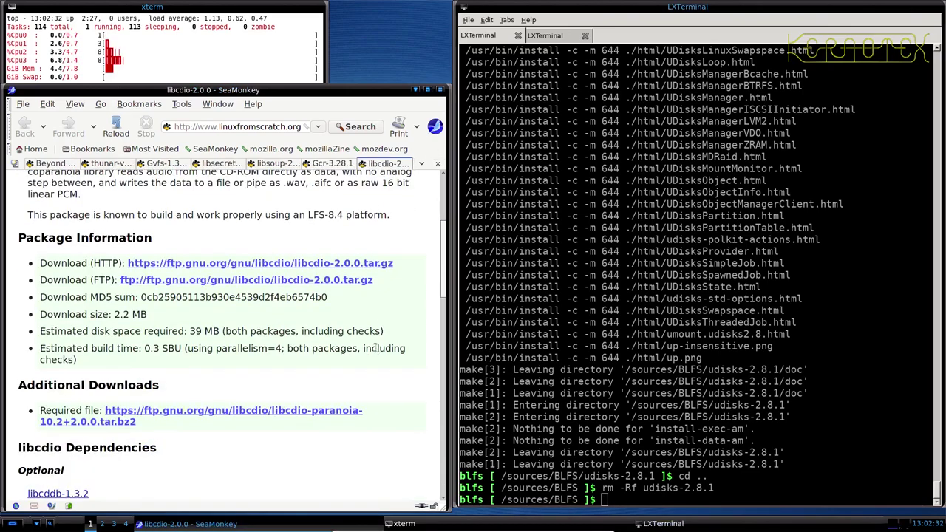
scroll(373, 351, down, 3)
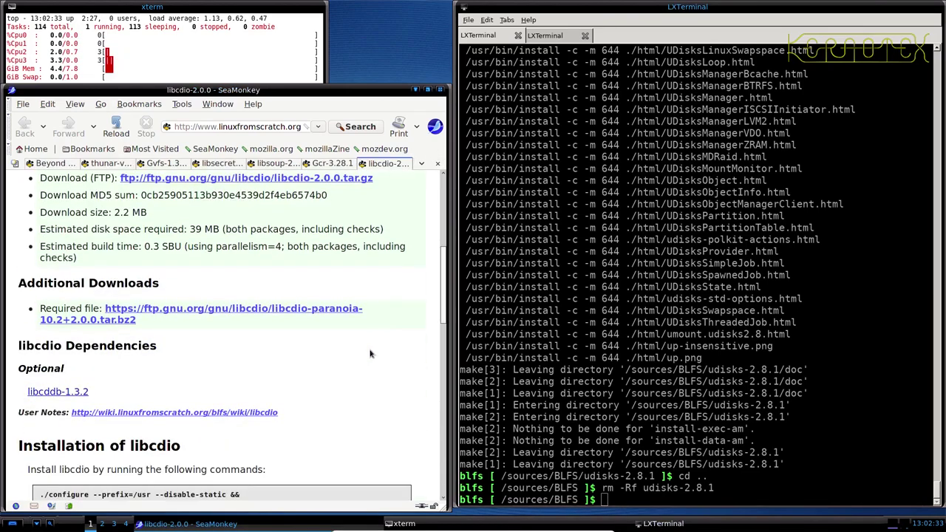
middle_click(68, 394)
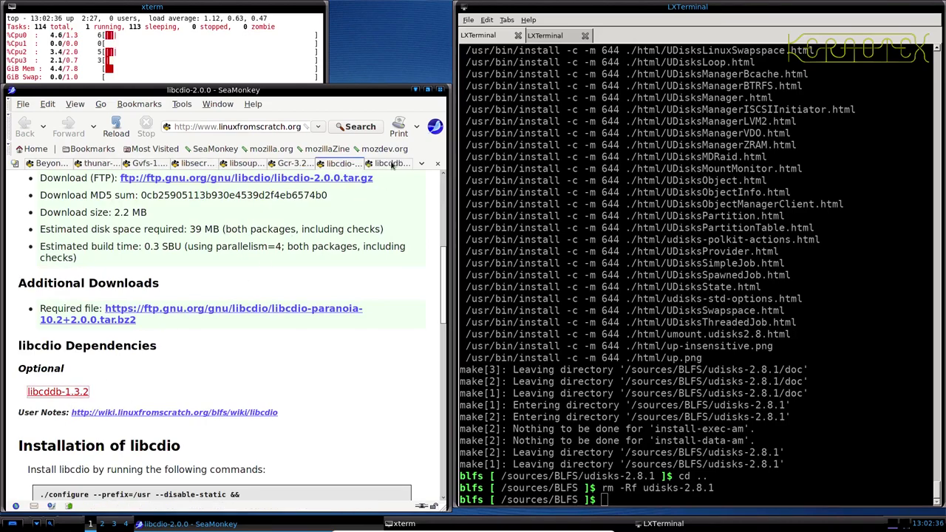
click(392, 164)
scroll(316, 355, down, 4)
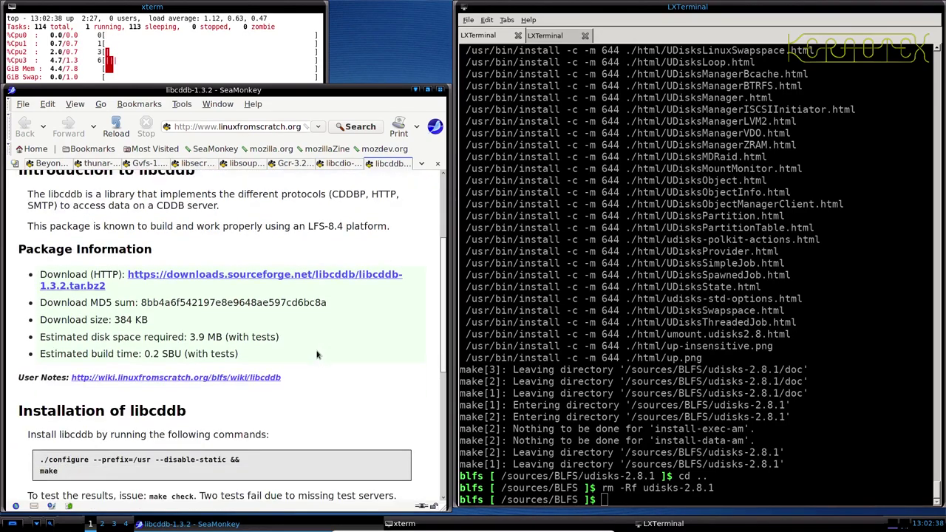
scroll(316, 355, down, 1)
scroll(316, 354, up, 2)
Download the libcddb-1.3.2 tarball with wget using the copied link address
right_click(325, 312)
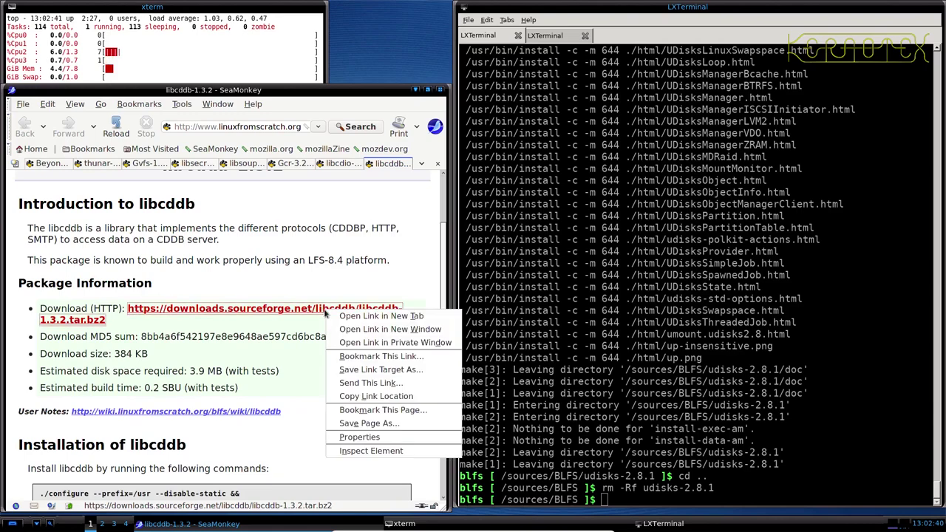
click(375, 396)
click(583, 393)
text(w)
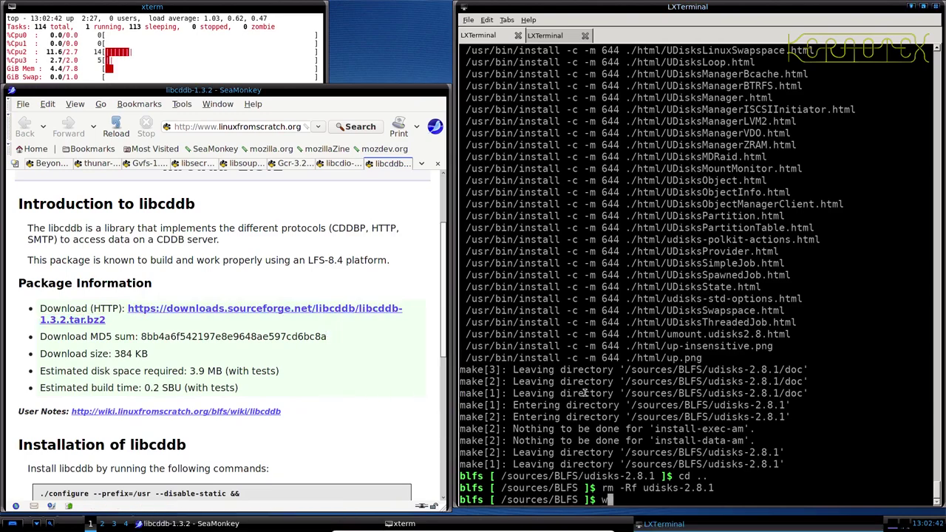
text(get)
key(ctrl+shift+v)
key(Return)
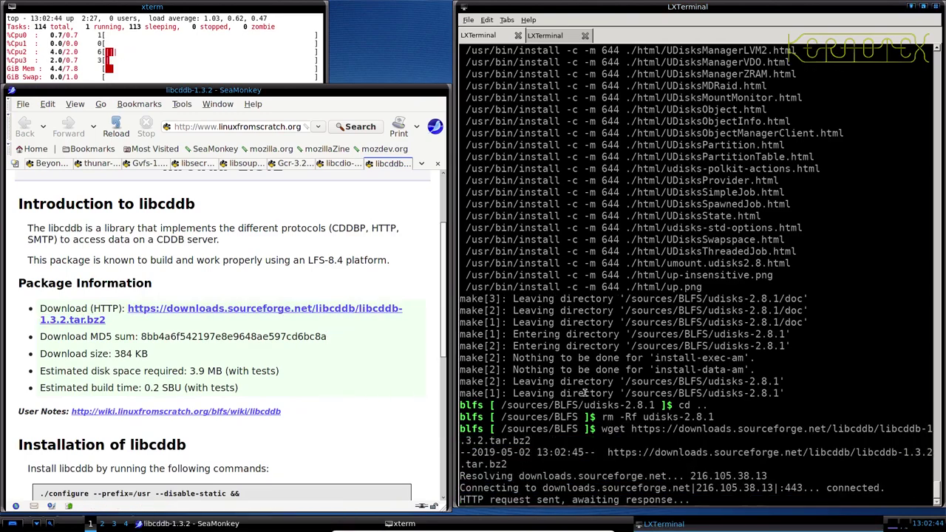
Unpack the libcddb tarball and change into the libcddb-1.3.2 directory
text(tar )
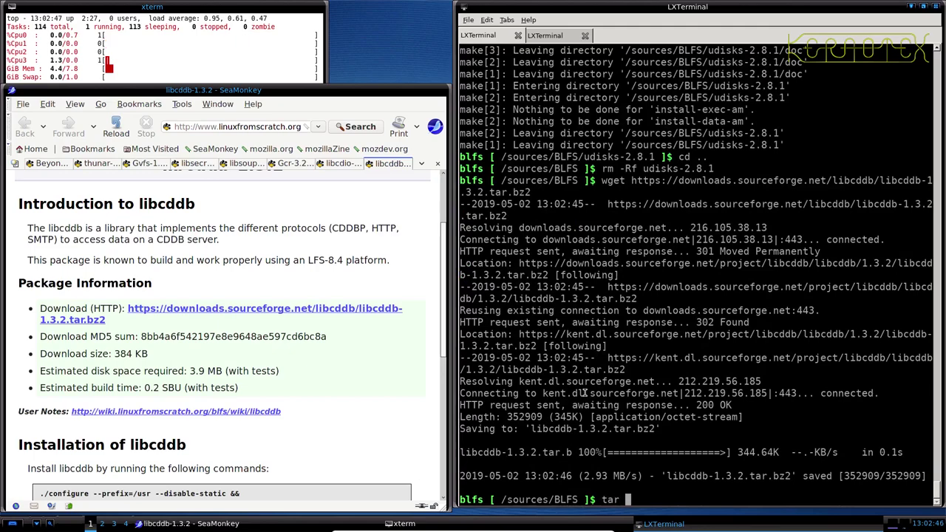
text(-xvf libcddb)
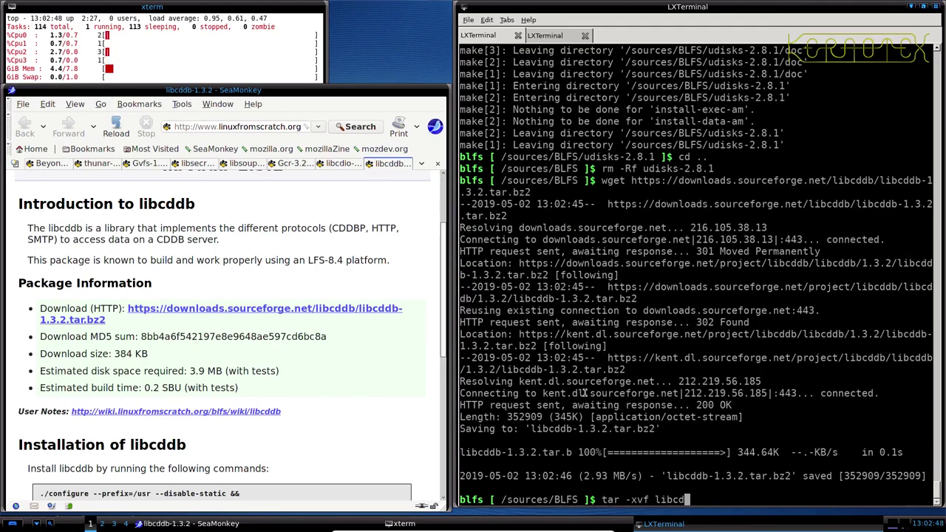
key(Tab)
key(Return)
text(cd lib)
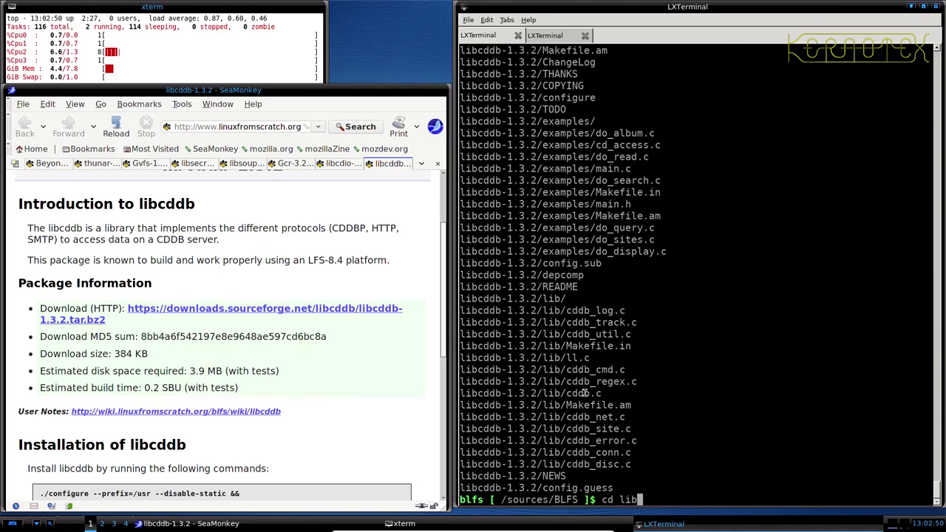
text(cdd)
text(b)
key(Tab)
key(Return)
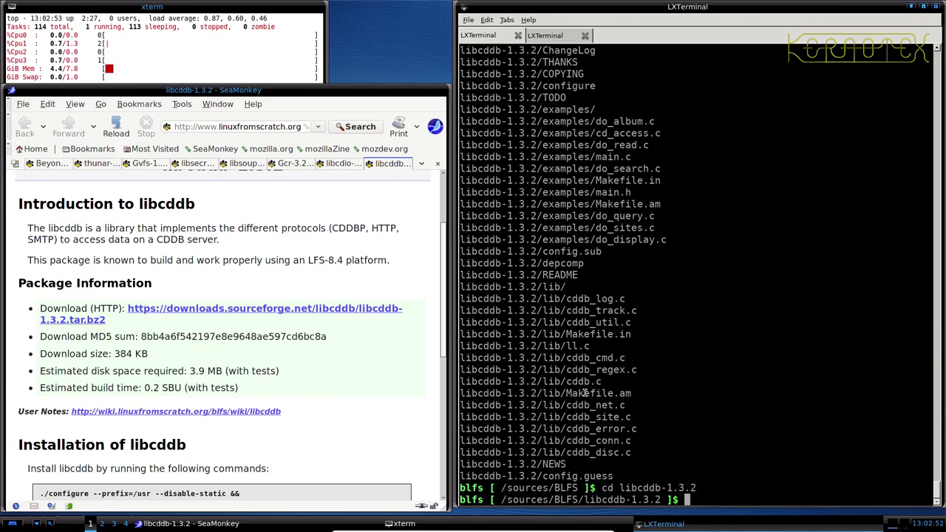
Paste and run the libcddb configure and make commands from the page
scroll(360, 423, down, 6)
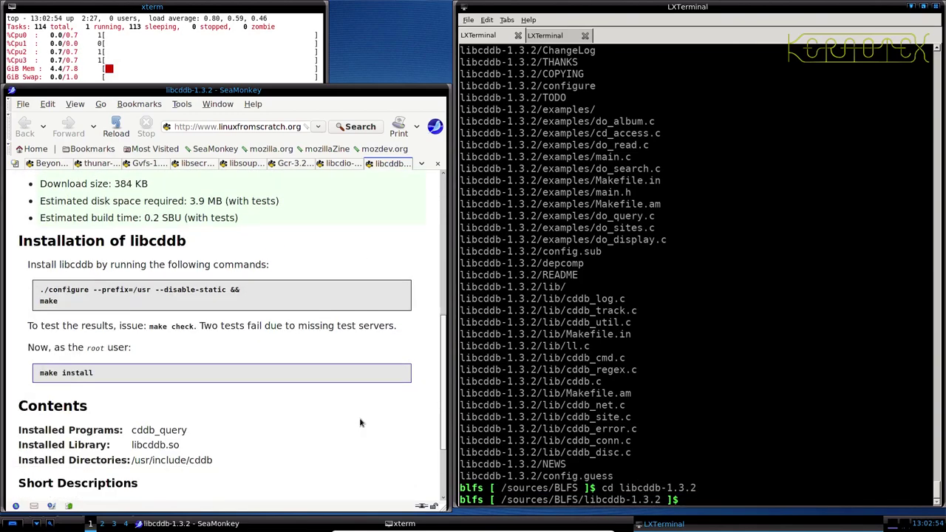
scroll(360, 423, up, 2)
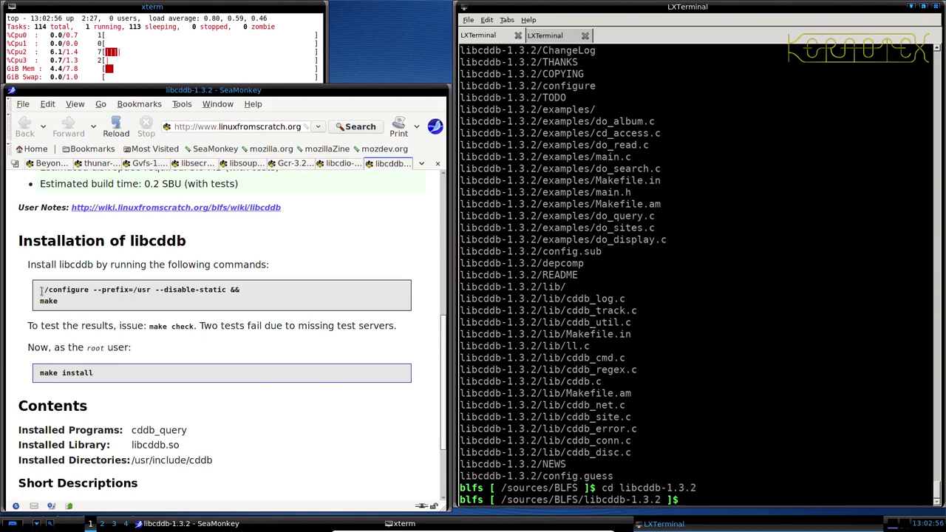
drag(42, 289, 65, 303)
click(564, 311)
middle_click(580, 312)
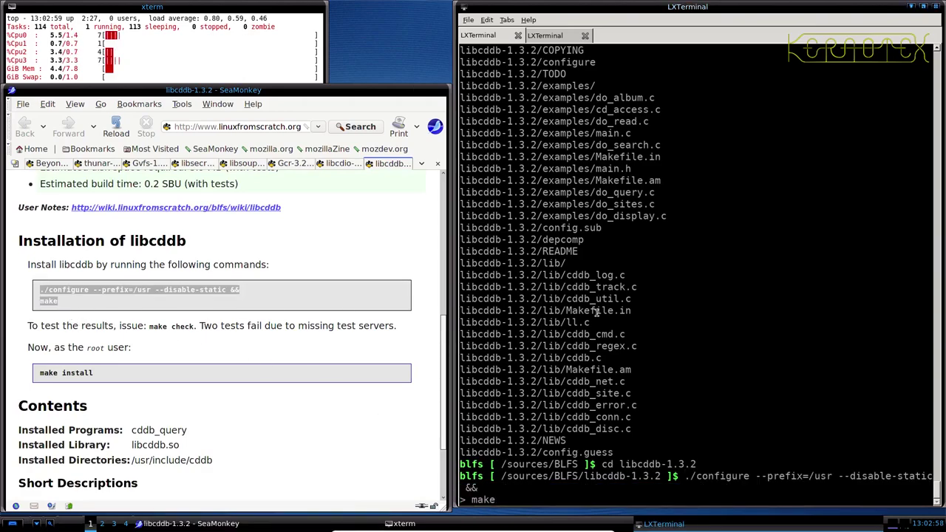
key(Return)
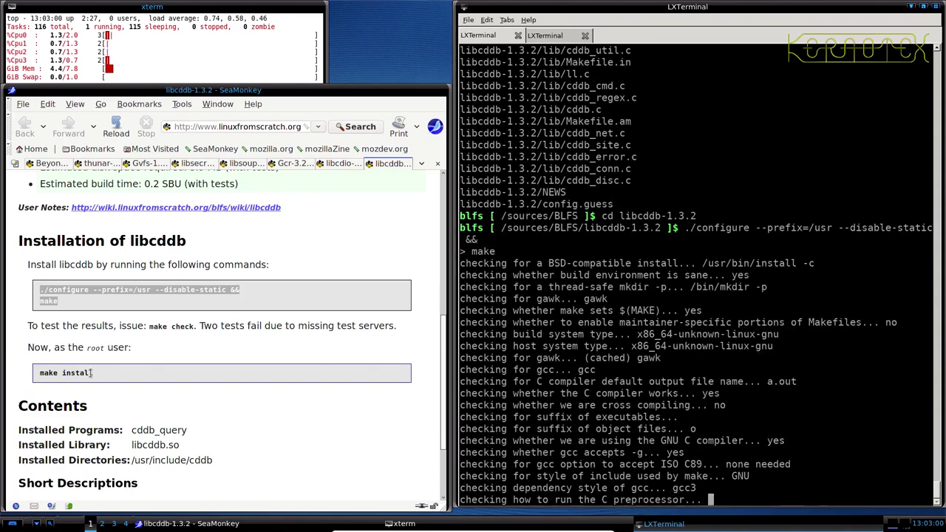
Install libcddb as root with 'sudo -E make install'
drag(41, 377, 94, 374)
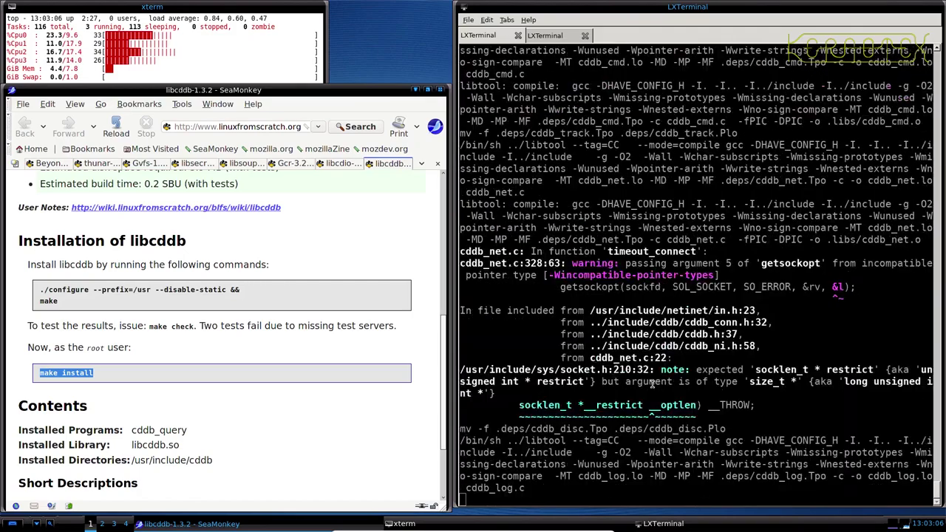
click(653, 383)
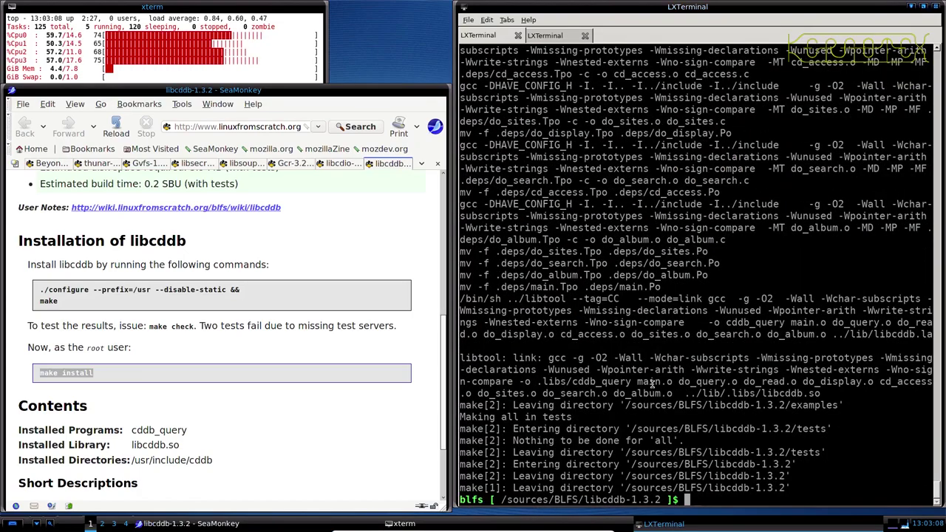
text(sudo -E)
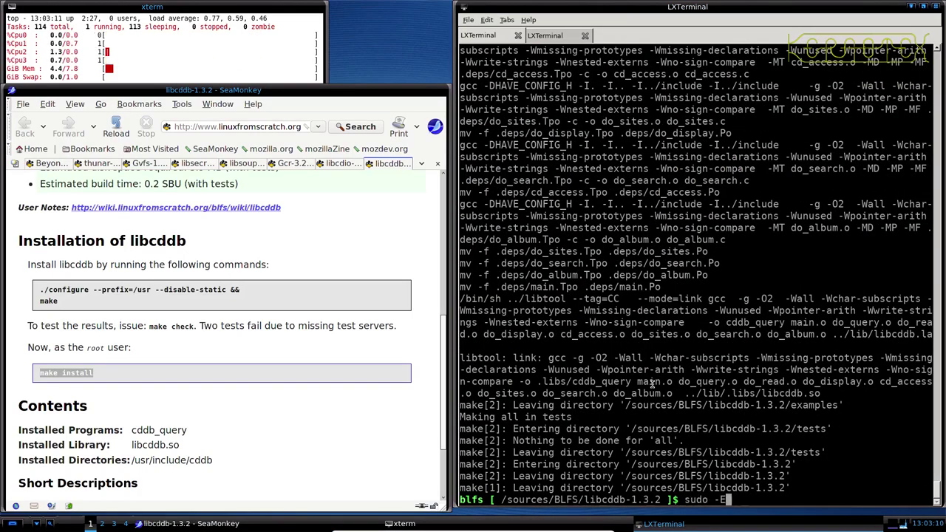
middle_click(710, 388)
key(Return)
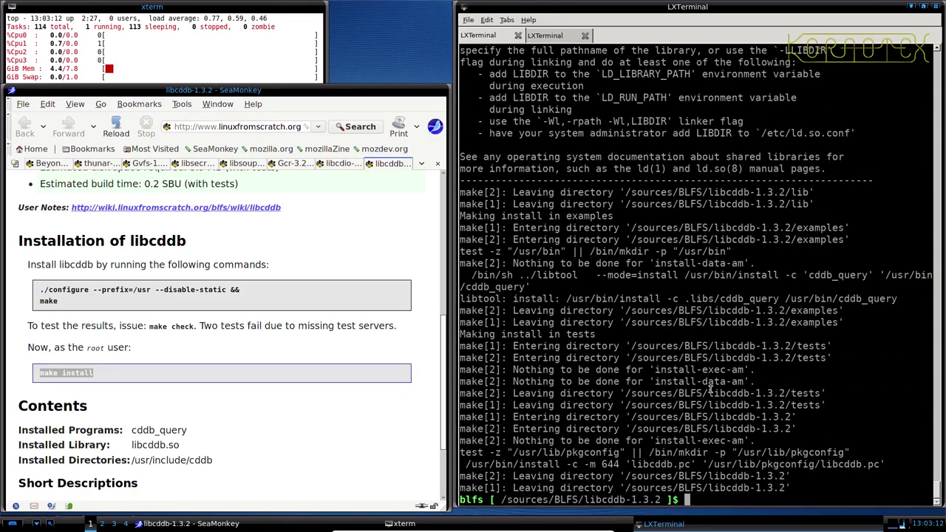
Go up to the sources folder and remove the libcddb-1.3.2 directory with rm -Rf
text(cd ..)
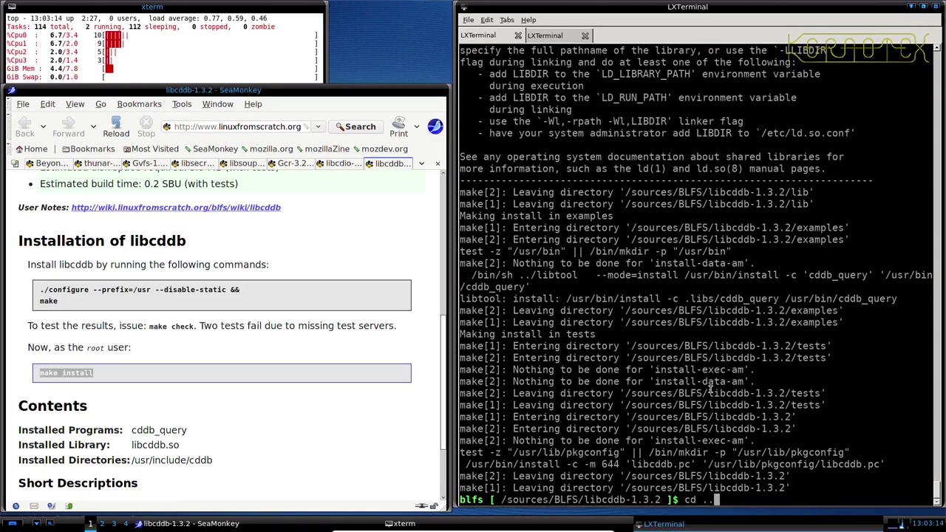
key(Return)
text(rm -Rf li)
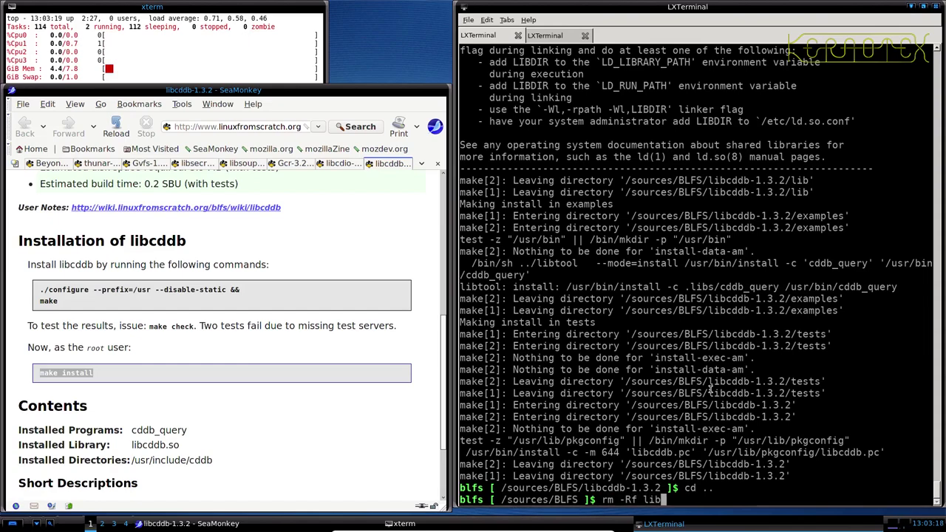
text(b)
key(Tab)
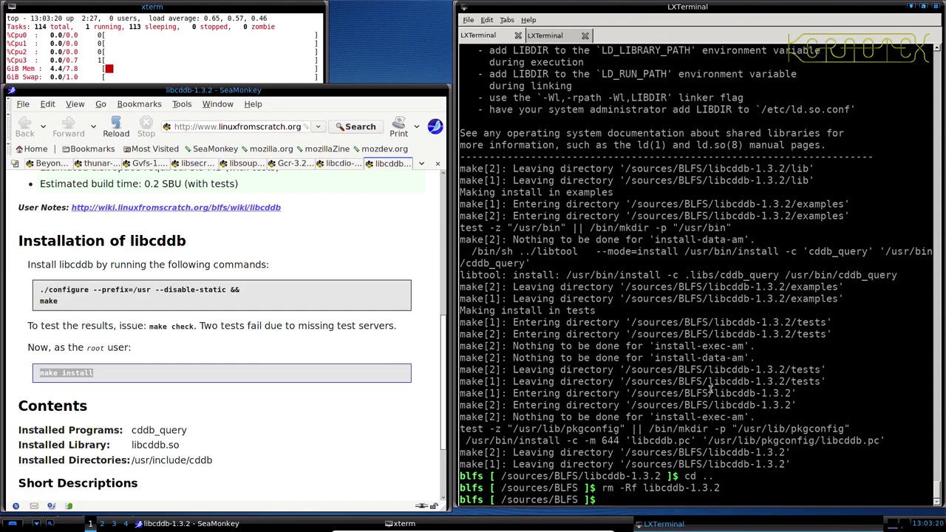
Close the libcddb page and download libcdio-2.0.0.tar.gz with wget using the copied FTP link
click(437, 163)
right_click(346, 179)
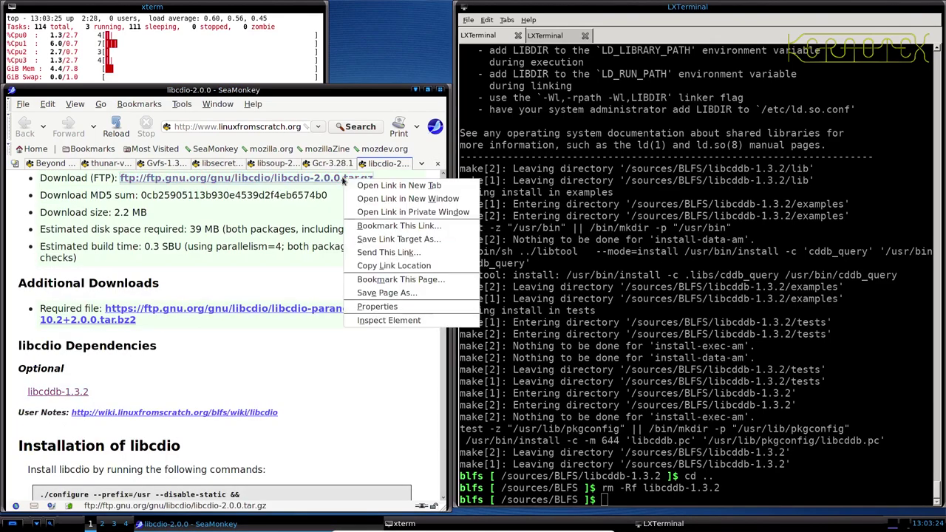
click(394, 266)
click(542, 299)
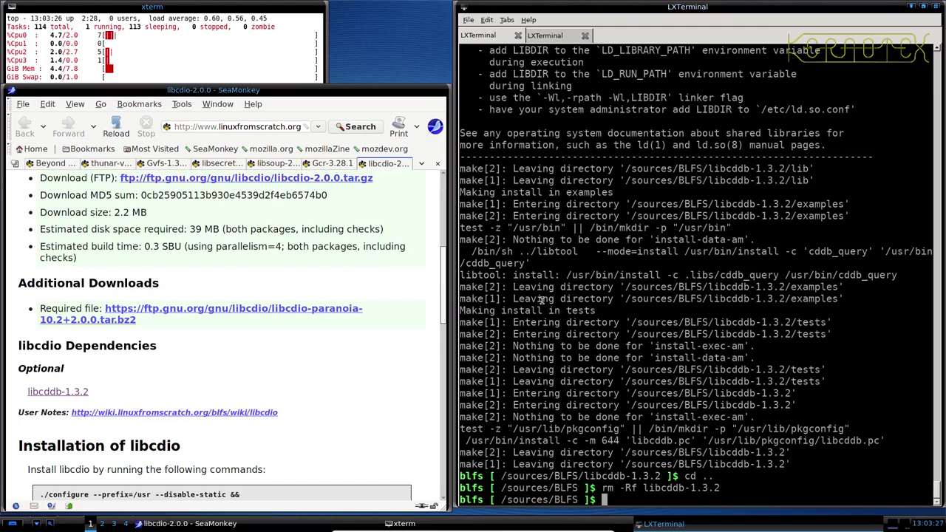
text(wget)
text(ftp://ftp.gnu.org/gnu/libcdio/libcdio-2.0.0.tar.gz)
key(Return)
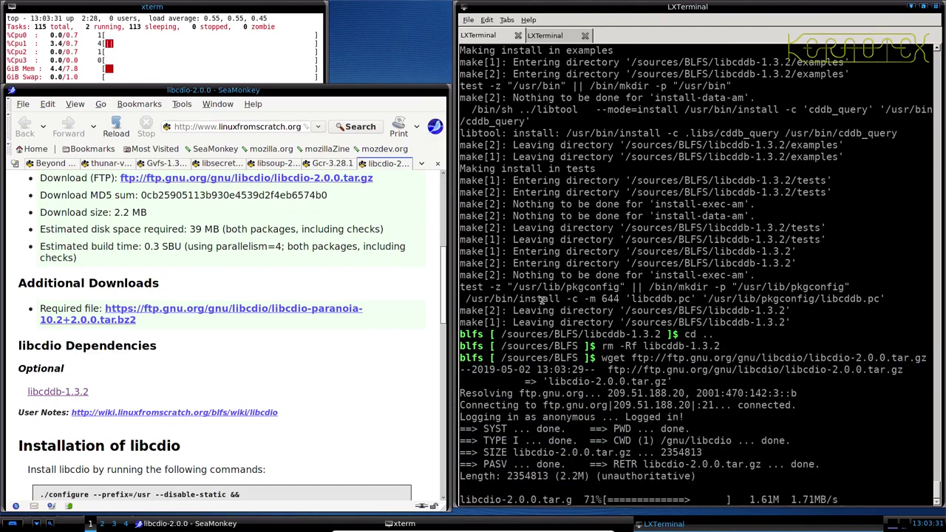
Unpack the libcdio tarball and change into the libcdio-2.0.0 directory
text(tar -x)
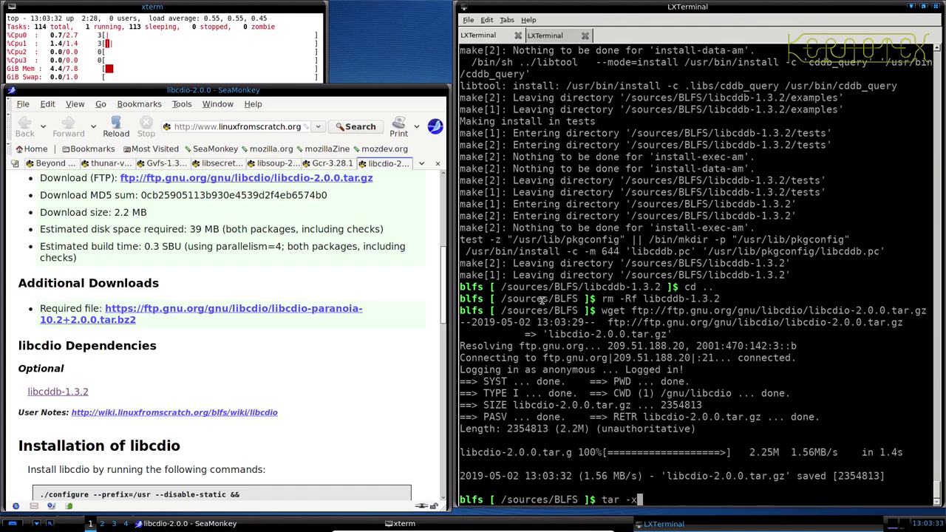
text(vf libcdi)
key(Tab)
key(Return)
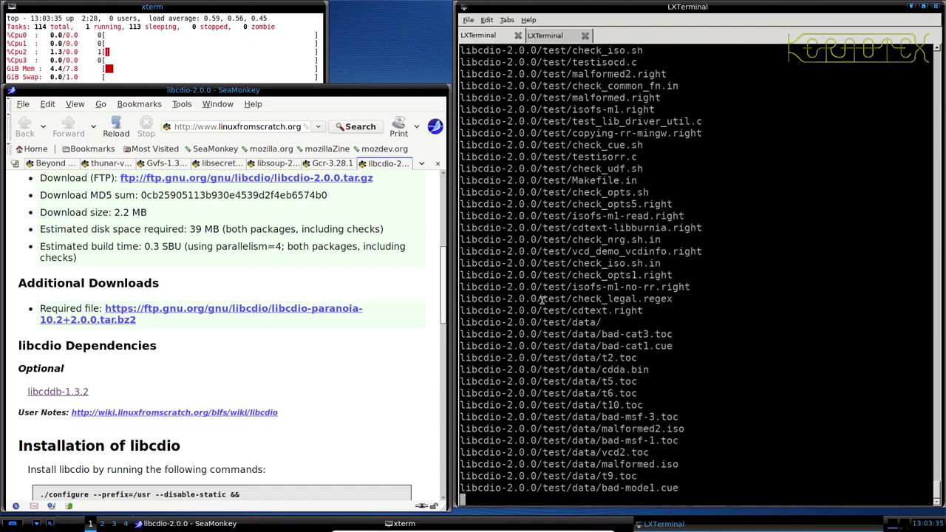
text(cd li)
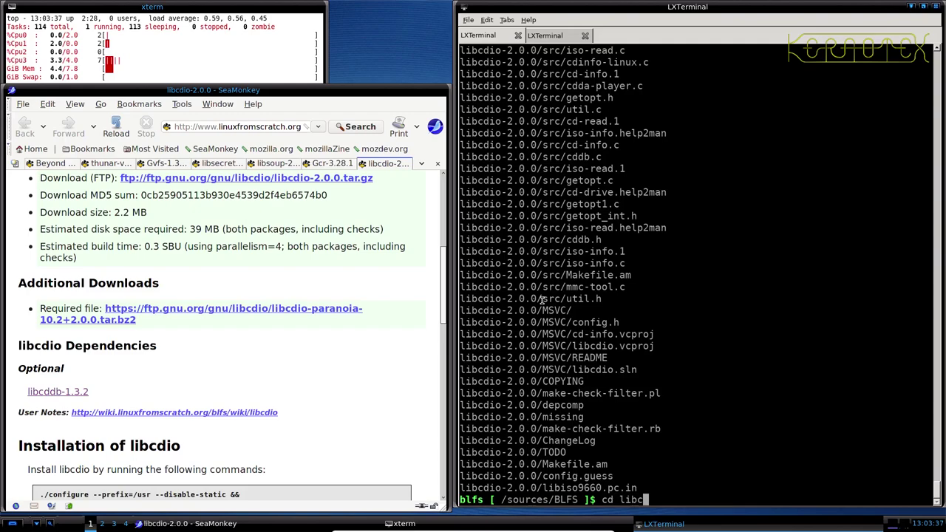
text(bc)
key(Tab)
key(Return)
Paste the libcdio configure and make commands from the page into the terminal
scroll(399, 325, down, 6)
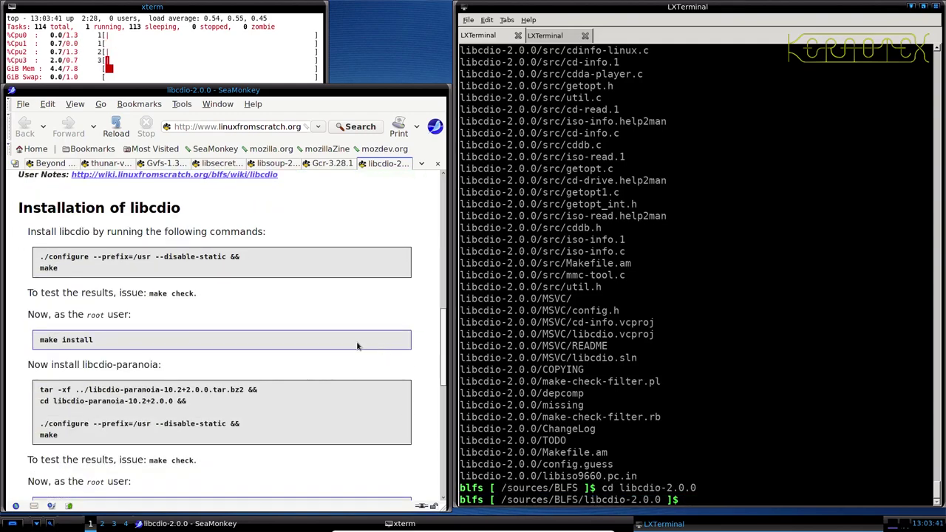
scroll(358, 345, down, 2)
scroll(357, 346, up, 1)
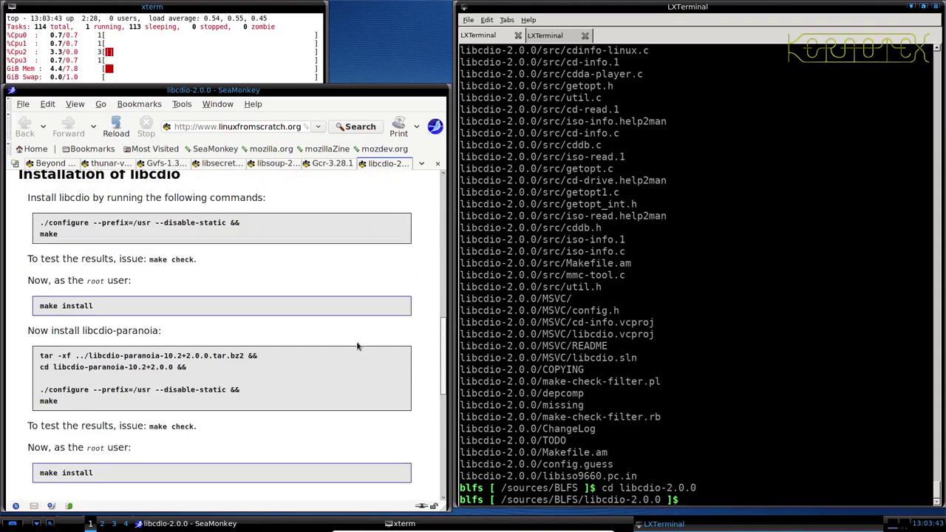
drag(40, 223, 59, 235)
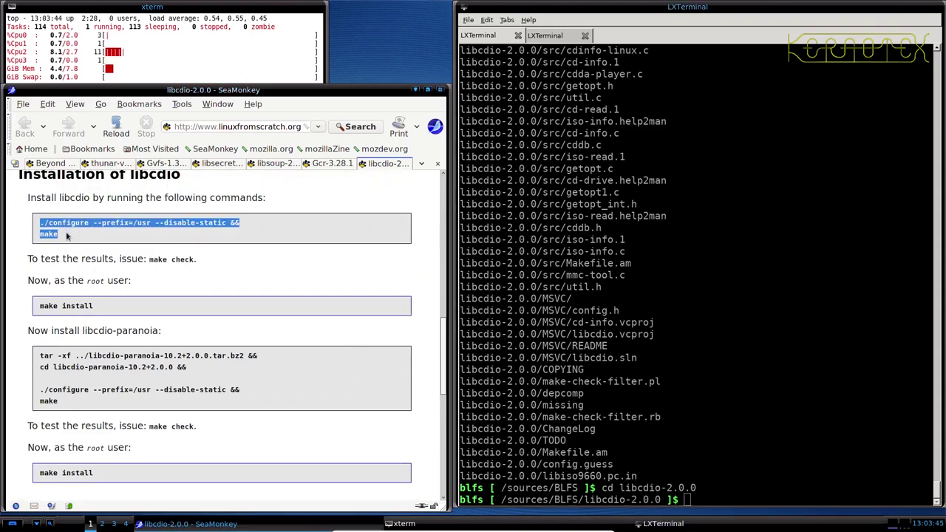
middle_click(588, 293)
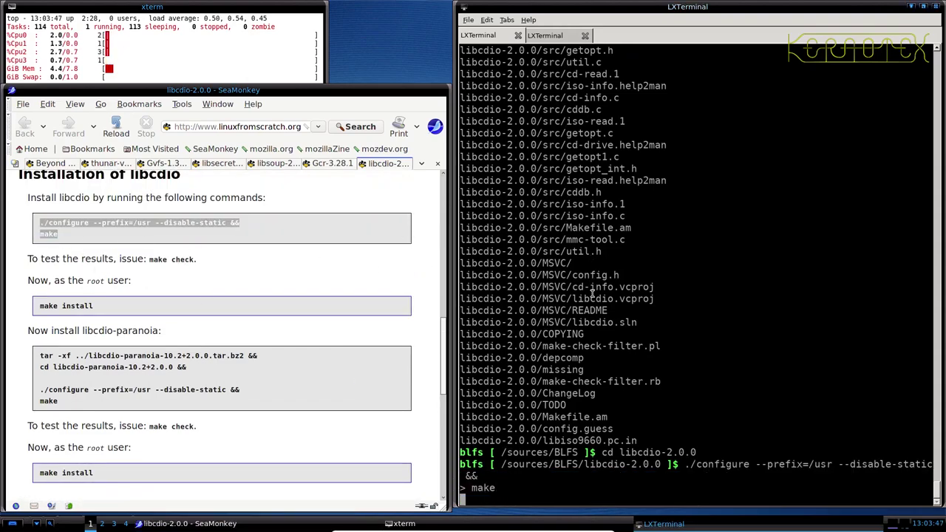
Run the libcdio-2.0.0 configure and make, then install it with a recalled 'sudo -E make install'
key(Return)
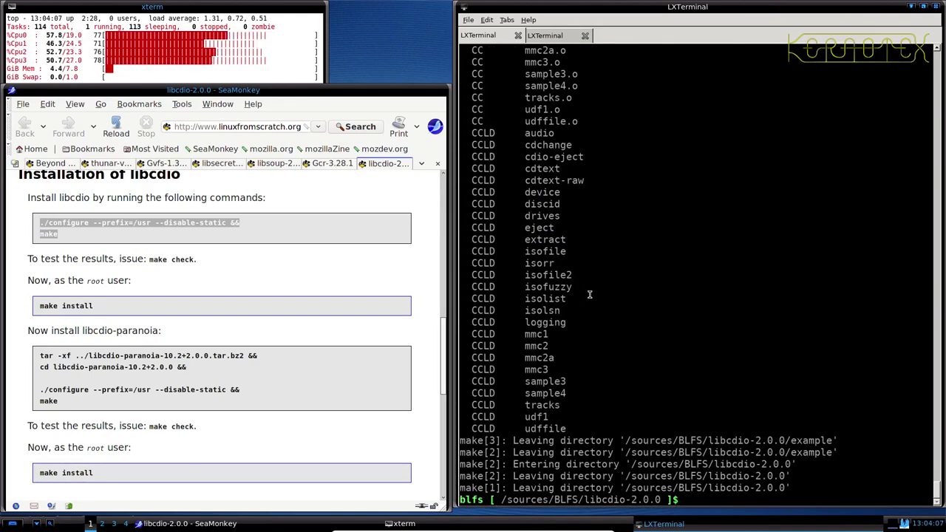
key(ctrl+r)
text(install)
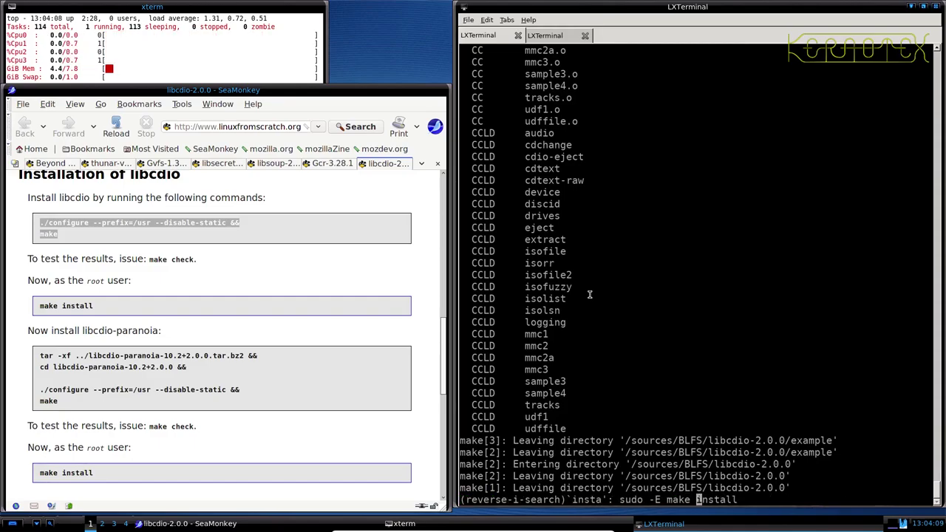
key(Return)
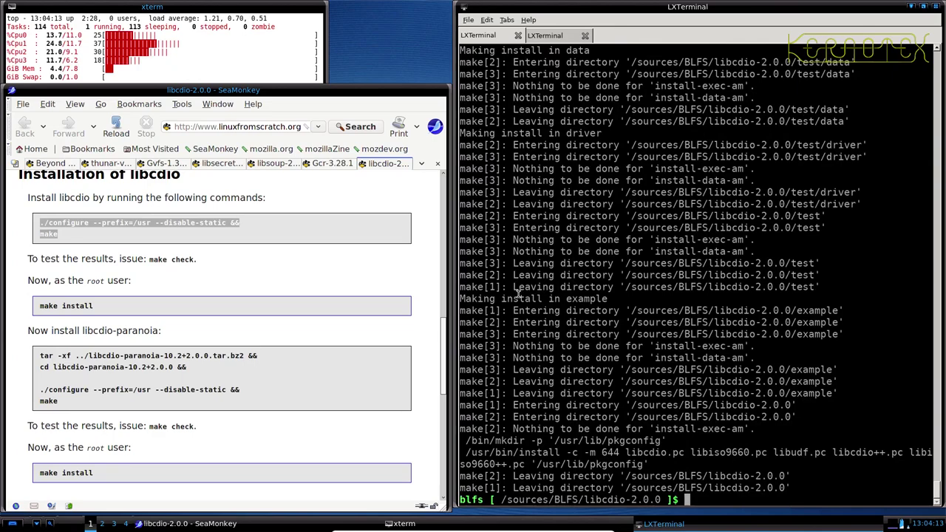
Download libcdio-paranoia-10.2+2.0.0.tar.bz2 with wget and move it to the parent directory
scroll(374, 356, up, 7)
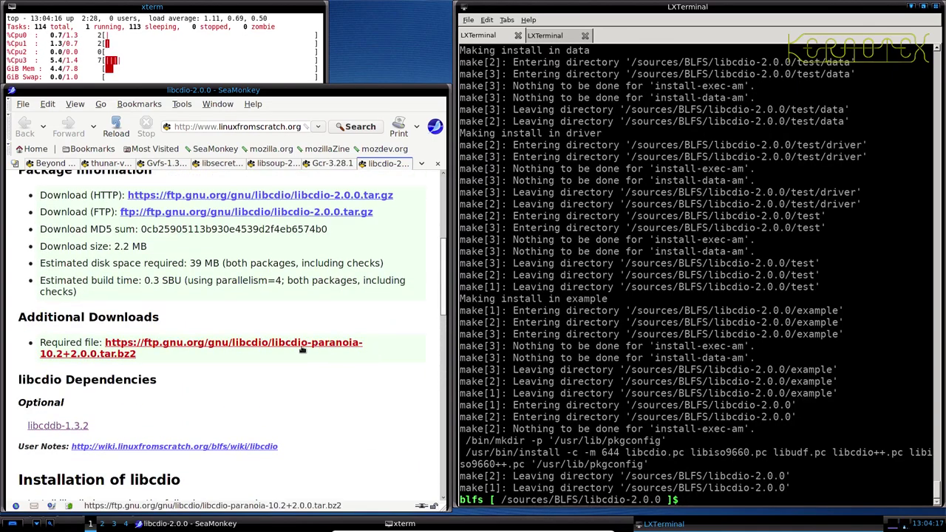
right_click(302, 348)
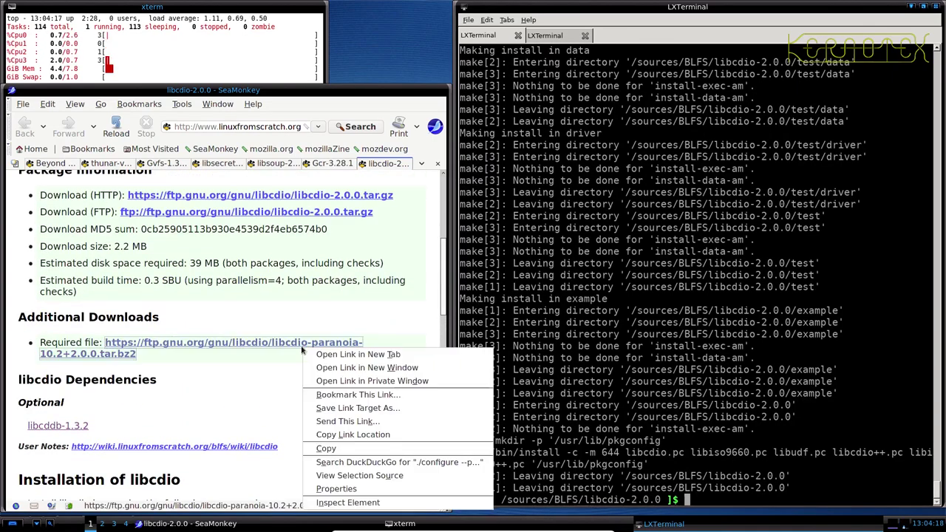
click(348, 435)
text(wg)
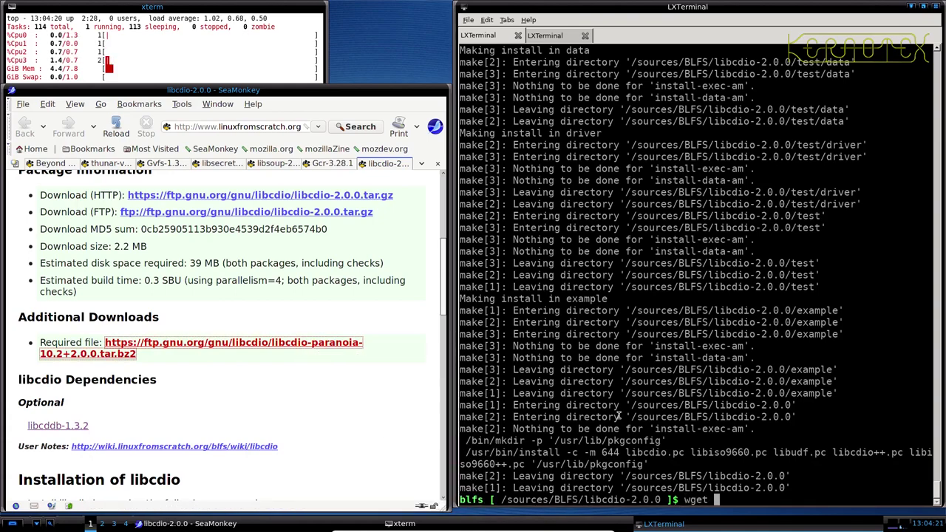
text(et)
key(ctrl+shift+v)
key(Return)
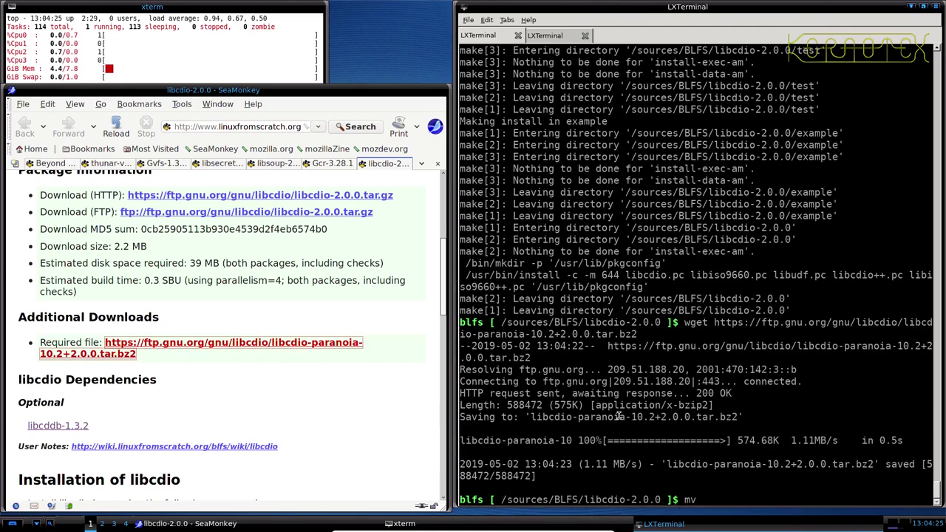
text(mv libcdio-)
key(Tab)
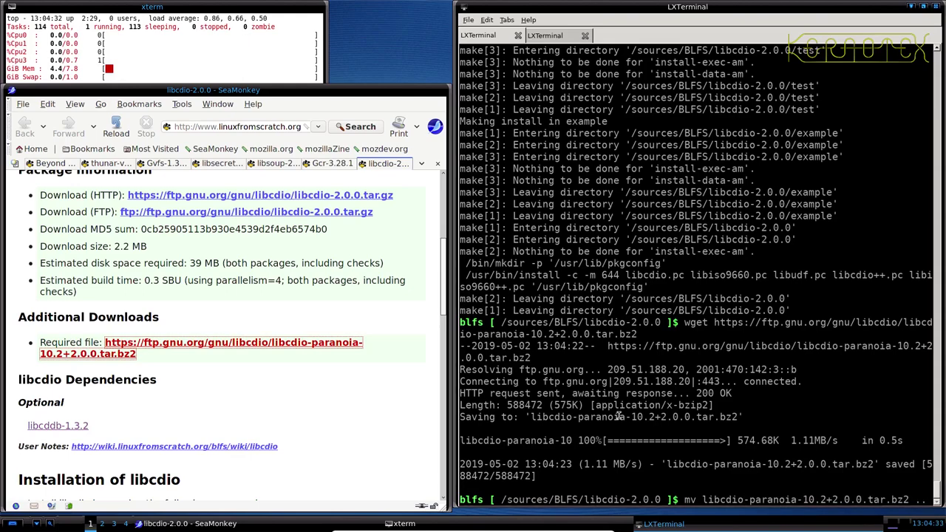
text(..)
key(Return)
Paste the libcdio-paranoia tar, cd, configure and make commands at the terminal prompt
scroll(342, 399, down, 7)
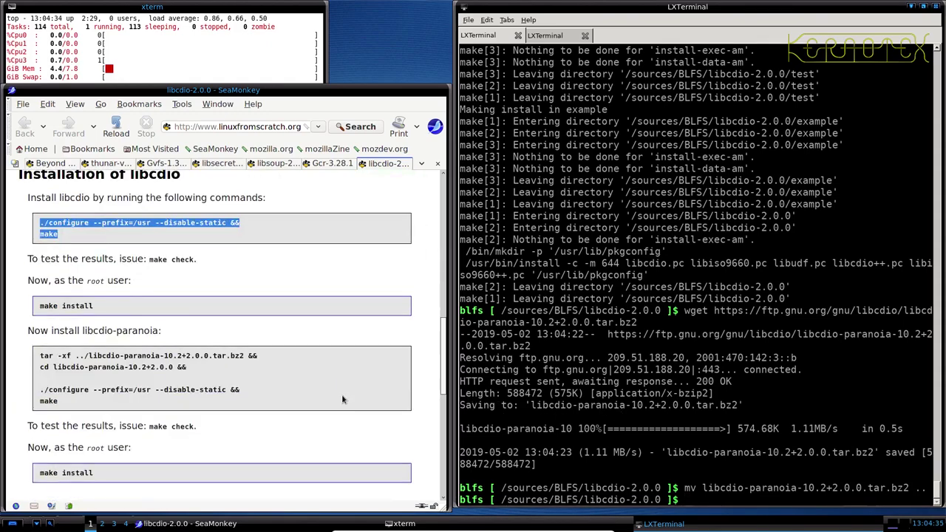
scroll(343, 399, down, 2)
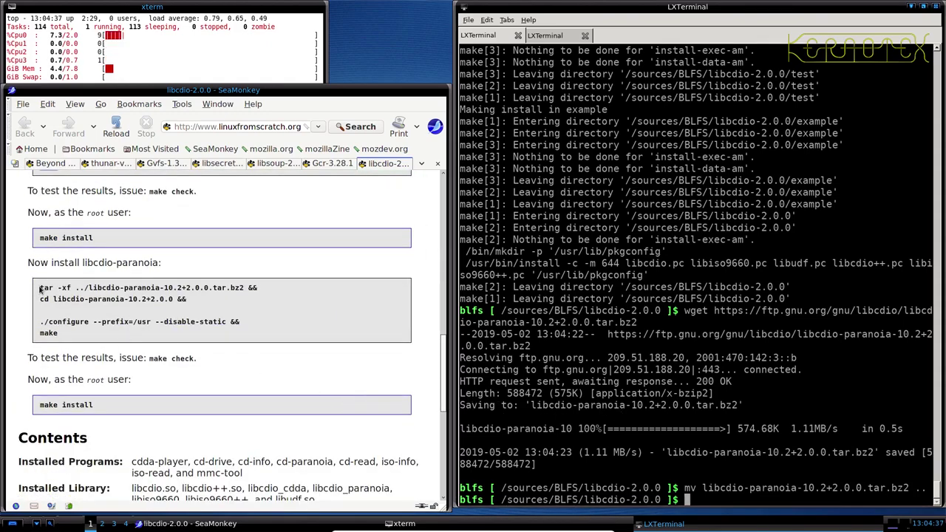
drag(40, 287, 62, 335)
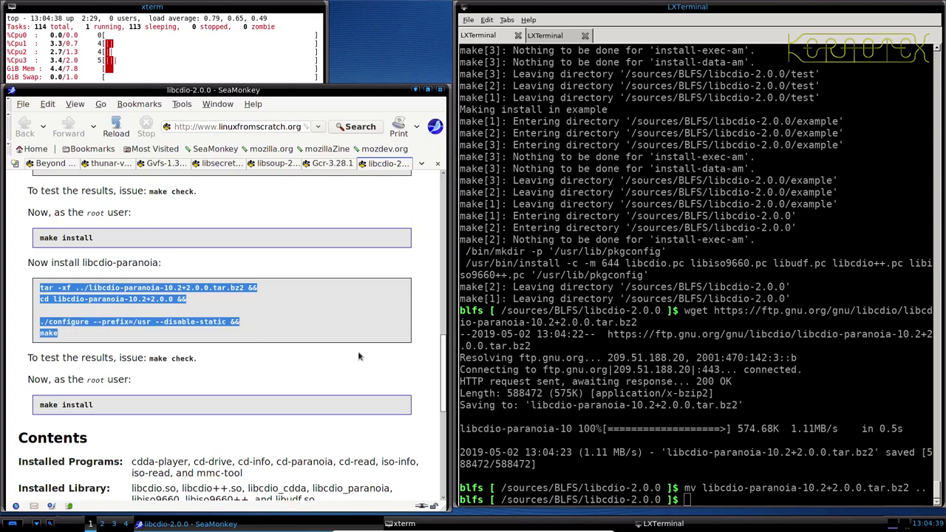
click(538, 359)
middle_click(538, 359)
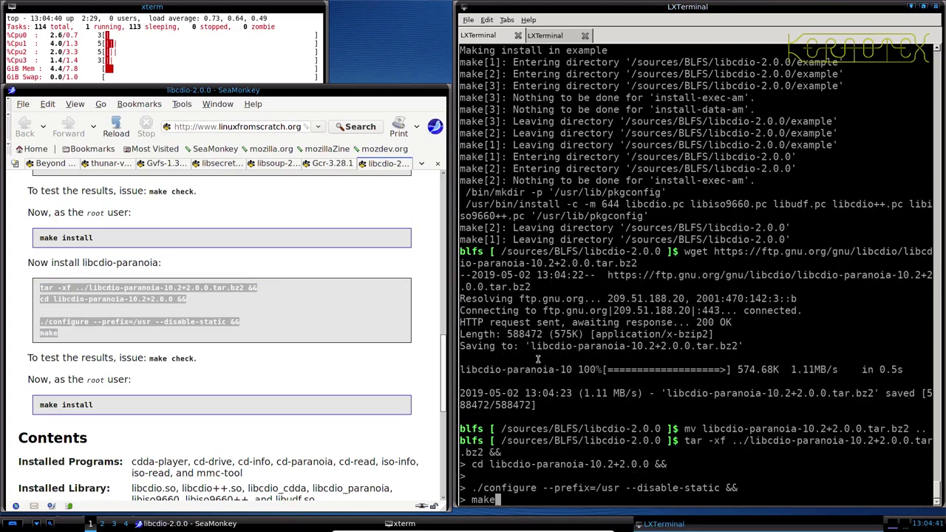
Build libcdio-paranoia and install it with the recalled sudo -E make install
key(Return)
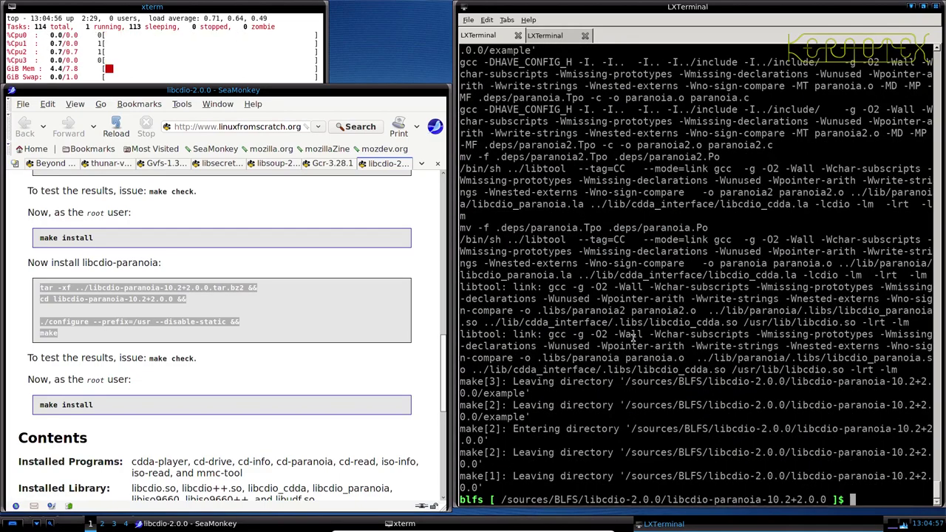
key(ctrl+r)
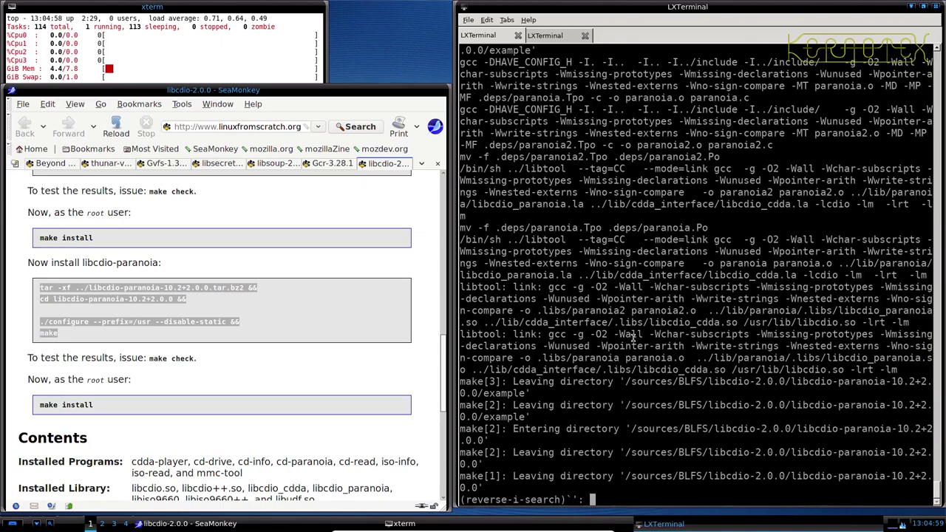
text(instal)
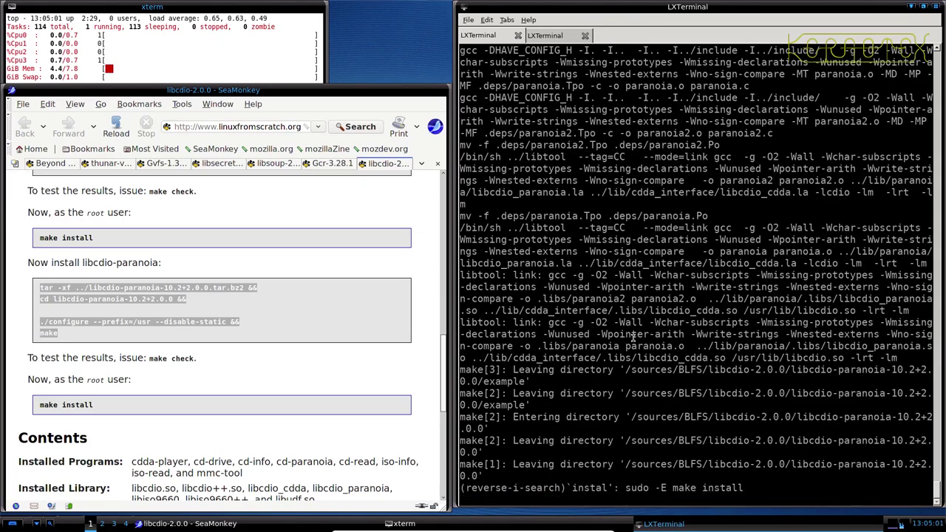
key(Return)
Go back to /sources/BLFS with cd ../.. and delete the libcdio-2.0.0 source directory
text(cd)
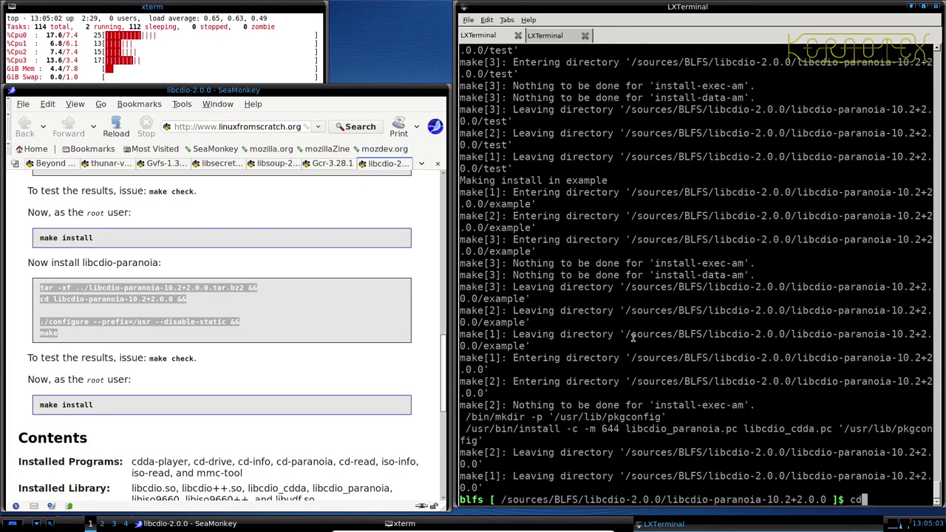
text( ../..)
key(Return)
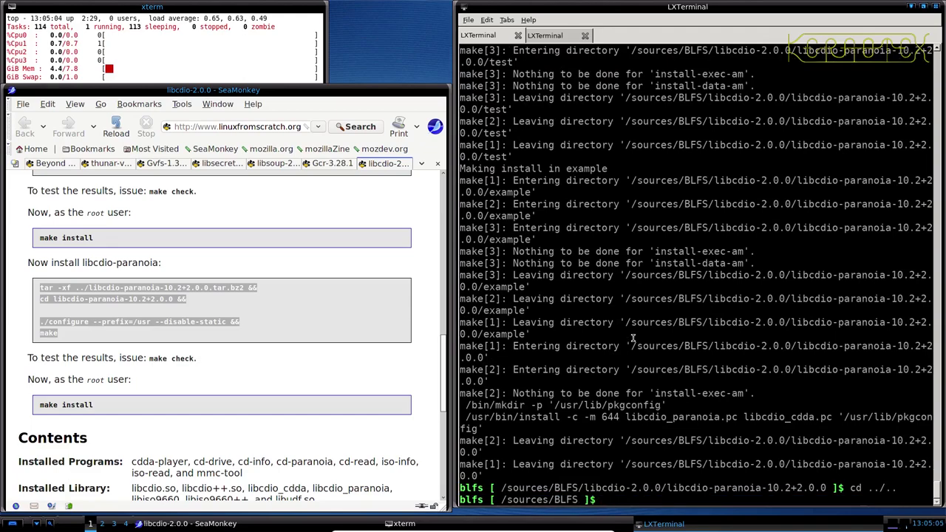
text(rm -Rf libcdio-)
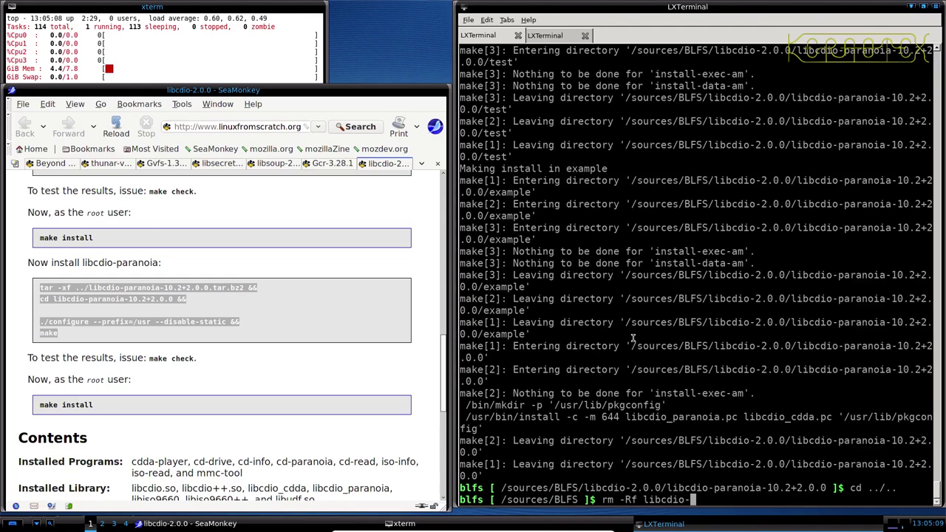
text(2.0.0)
key(Return)
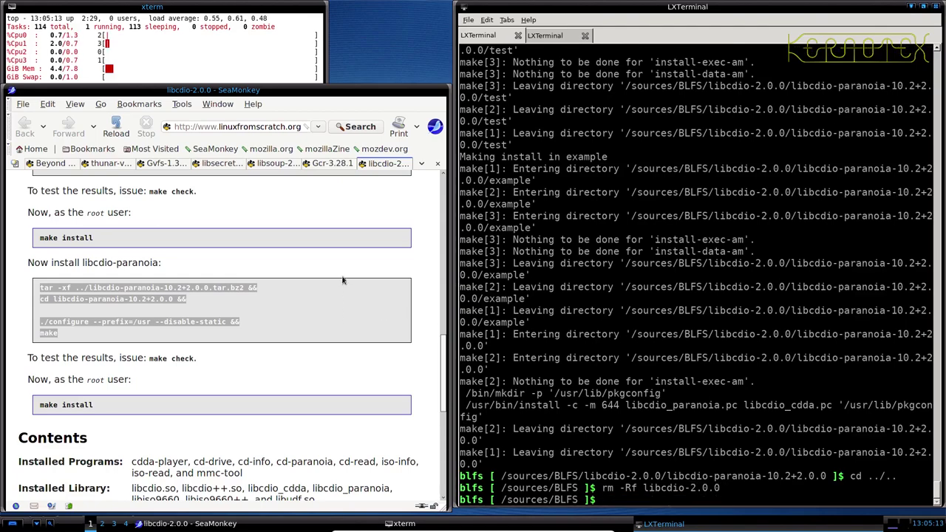
scroll(368, 363, down, 3)
scroll(373, 340, down, 3)
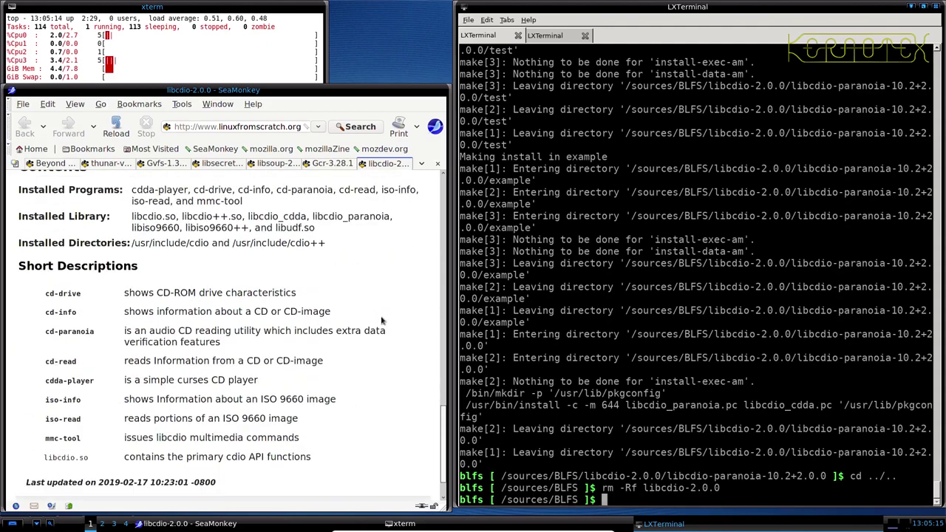
Close the libcdio tab and list the libgcrypt, libtasn1 and p11-kit tarballs in /sources/BLFS
click(438, 163)
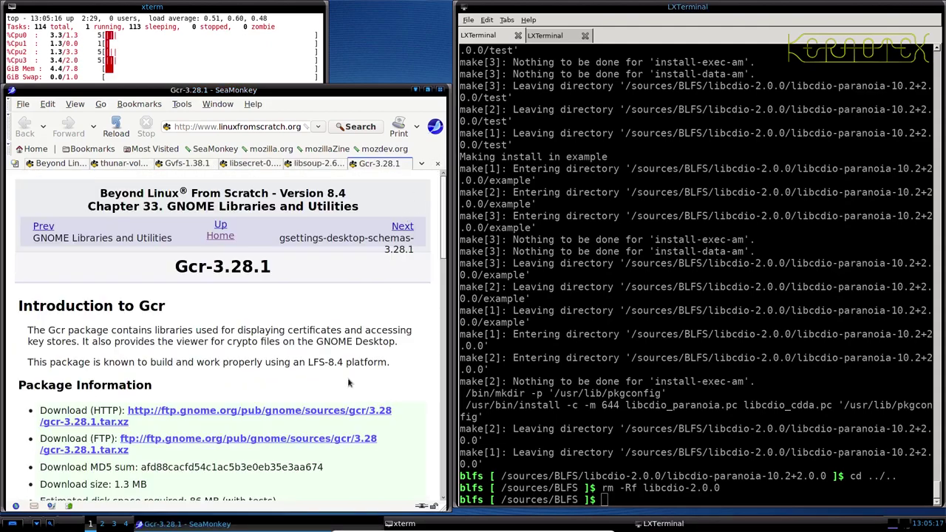
scroll(350, 383, down, 4)
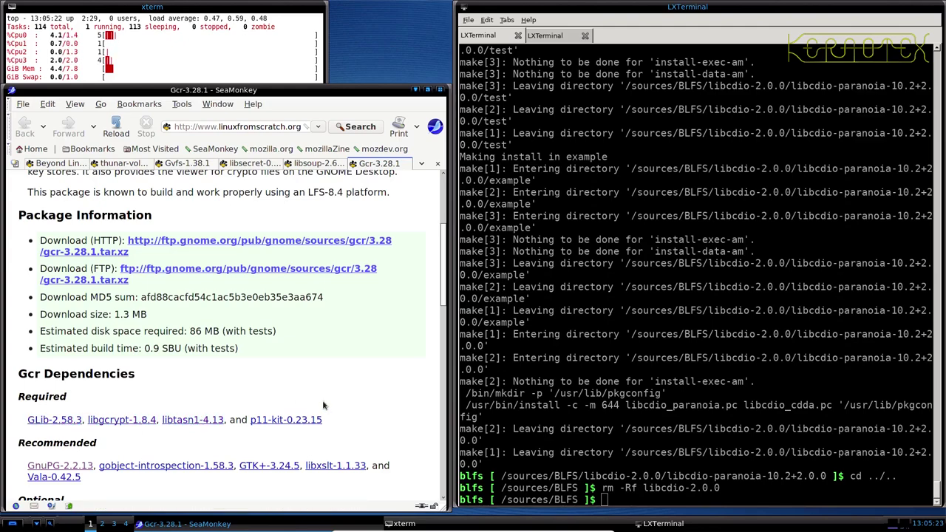
click(583, 381)
text(ls )
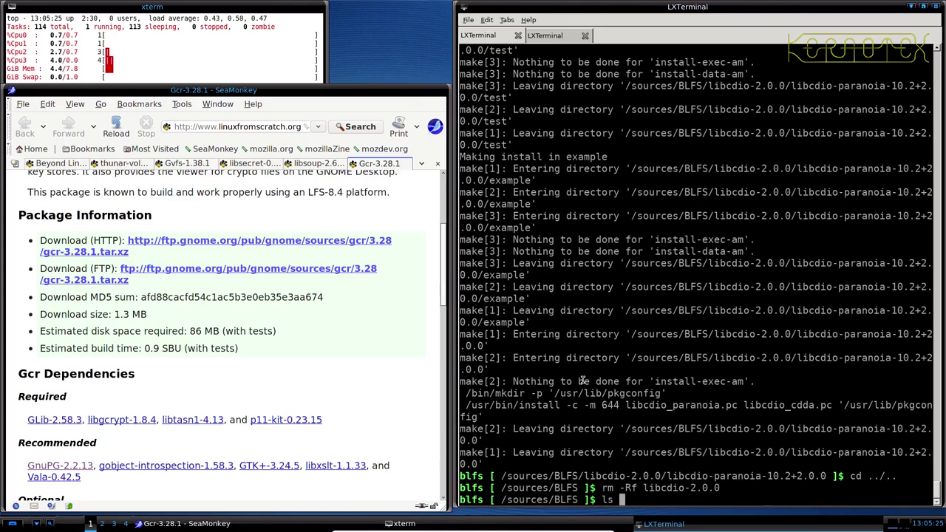
text(libg)
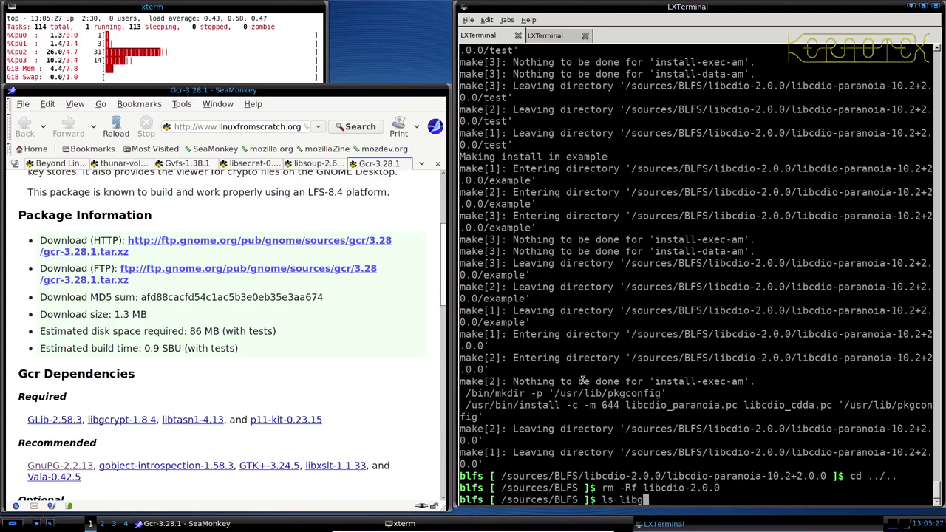
text(c)
key(Tab)
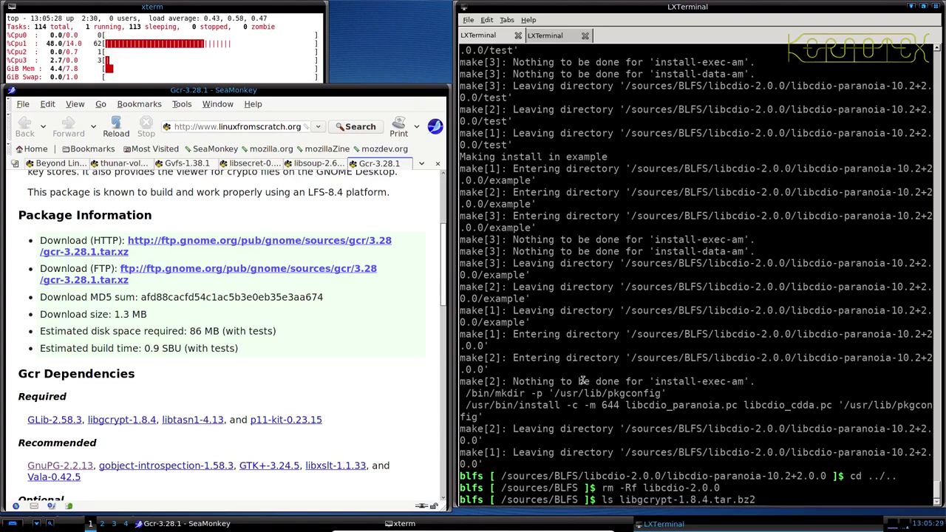
text(libta)
key(Tab)
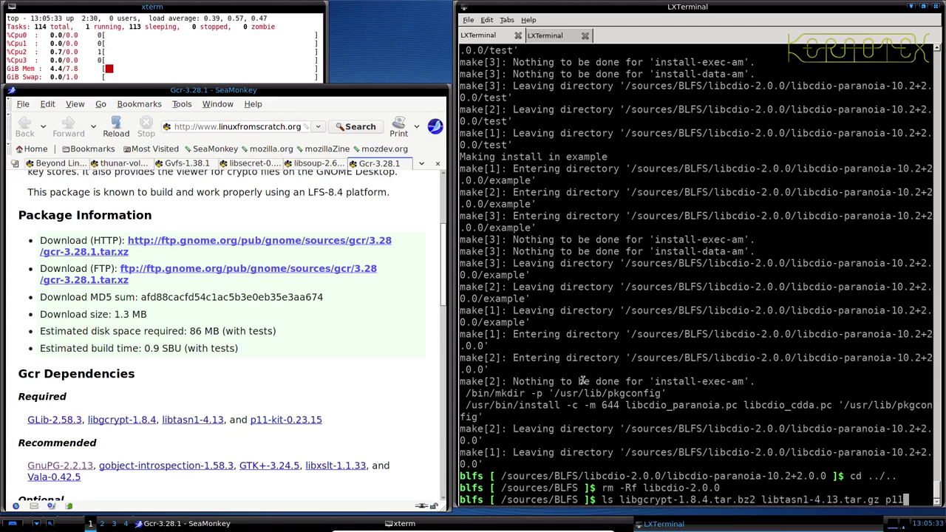
text(p11)
key(Tab)
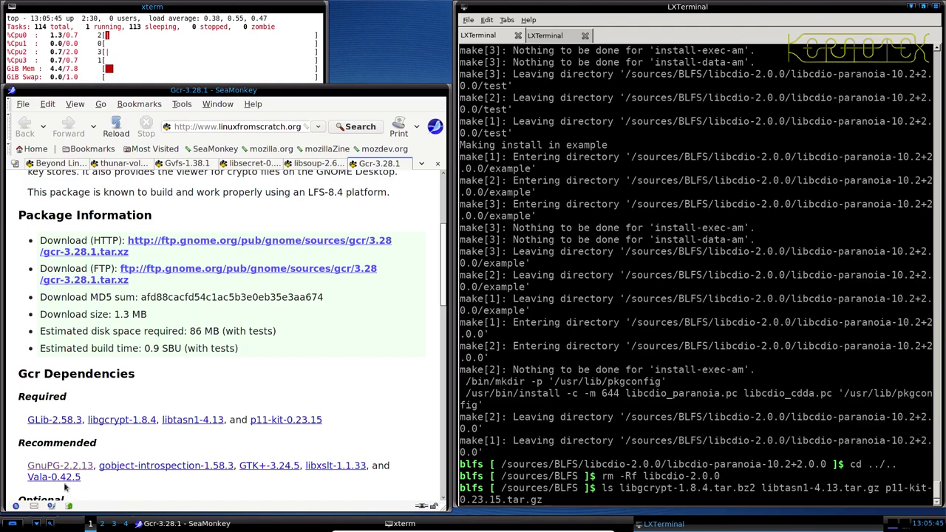
Review the Gcr-3.28.1 page's dependencies and cancel the unfinished ls command
scroll(130, 479, down, 3)
scroll(132, 480, down, 3)
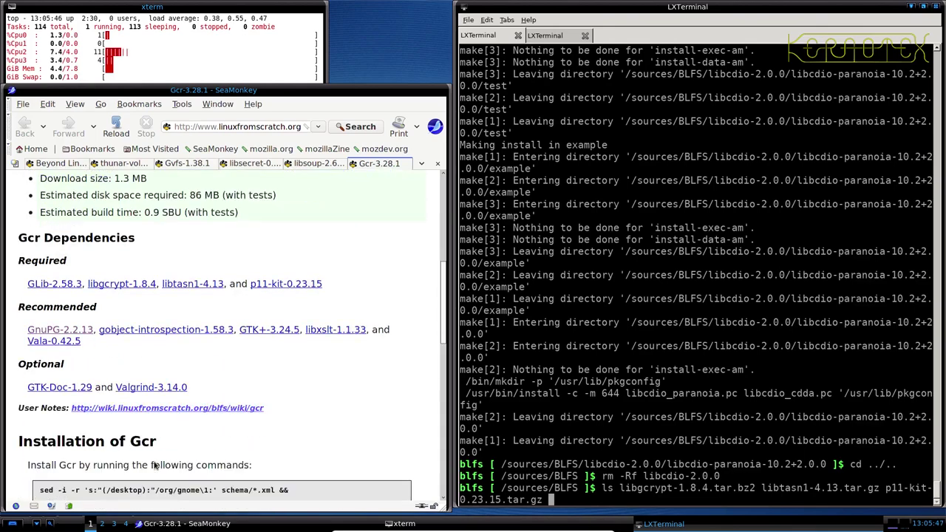
scroll(155, 465, up, 10)
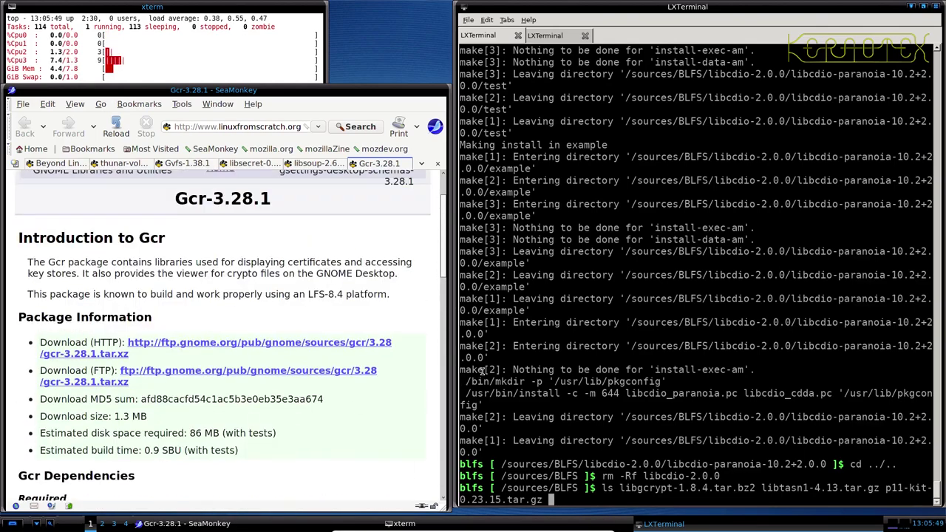
key(ctrl+c)
Download gcr-3.28.1.tar.xz with wget using the copied HTTP link
right_click(355, 354)
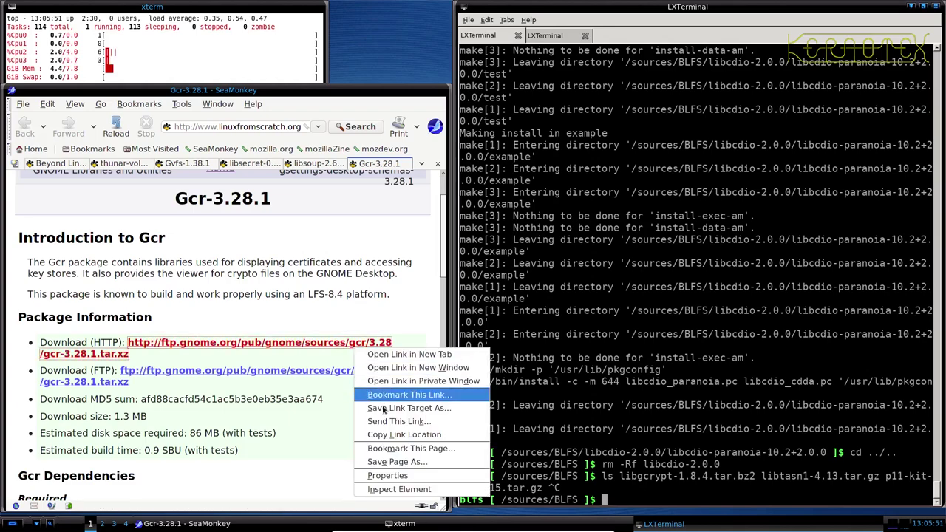
click(385, 436)
text(wget)
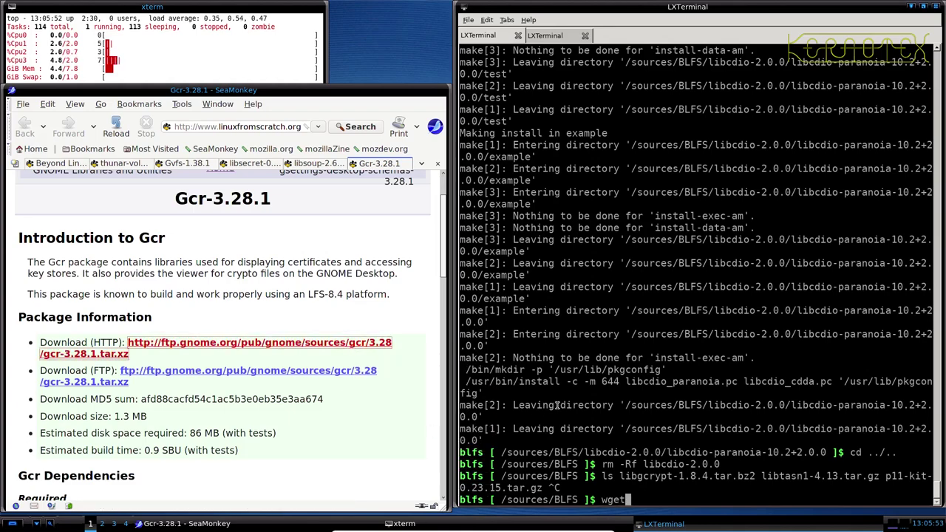
key(ctrl+shift+v)
key(Return)
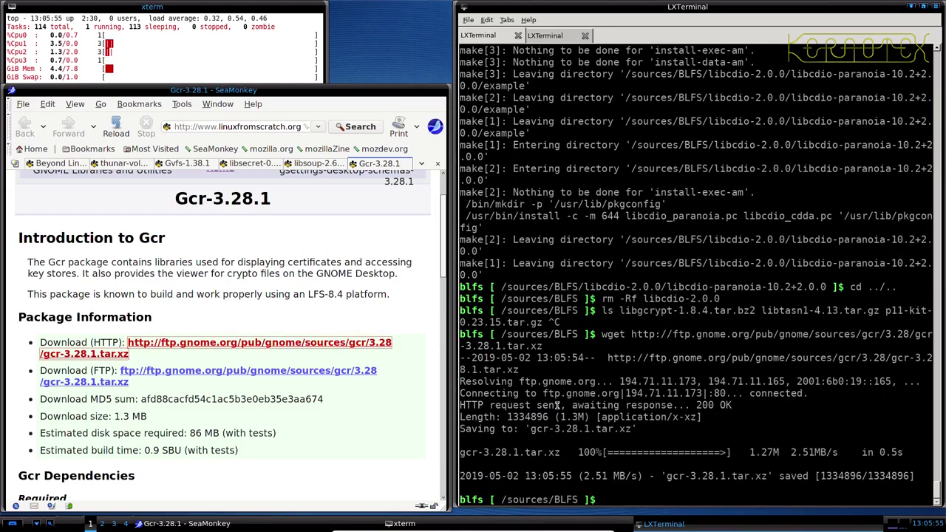
Unpack gcr-3.28.1.tar.xz and enter the gcr-3.28.1 source directory
text(tar -xvf g)
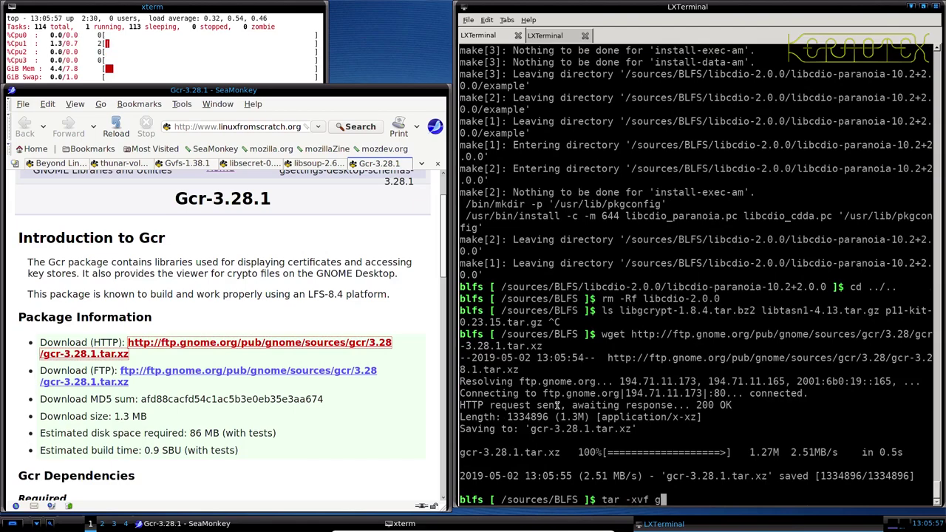
text(cr)
key(Tab)
key(Return)
text(cd )
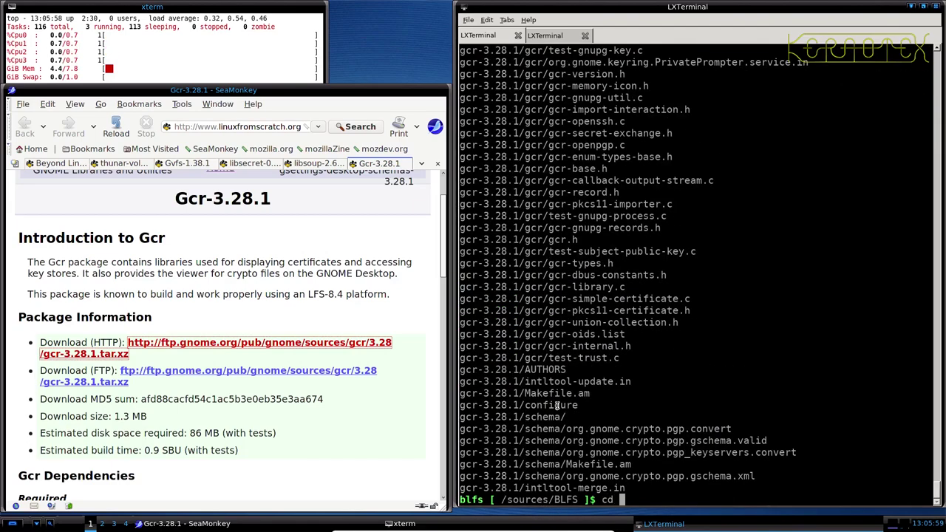
text(gcr-3.28.1)
key(Return)
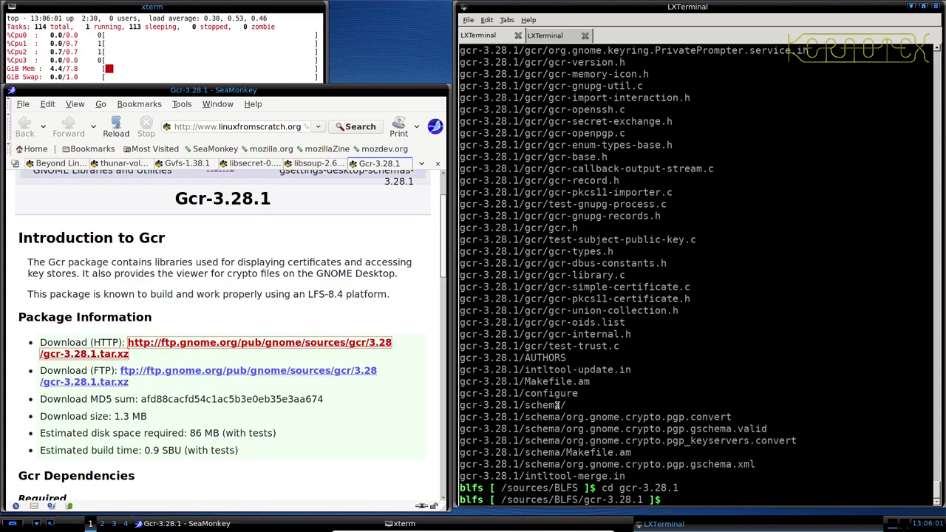
scroll(322, 425, down, 10)
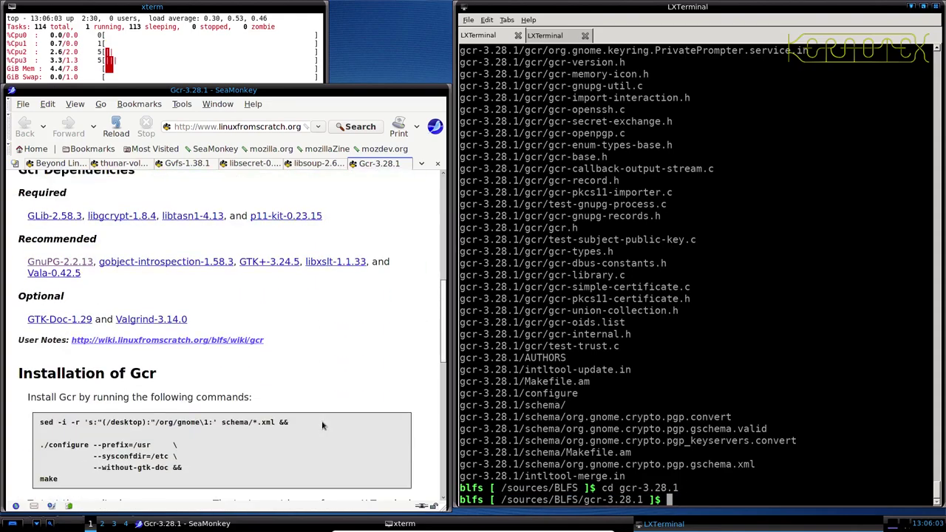
Paste and run the Gcr sed, configure and make commands until compilation finishes
scroll(322, 426, down, 3)
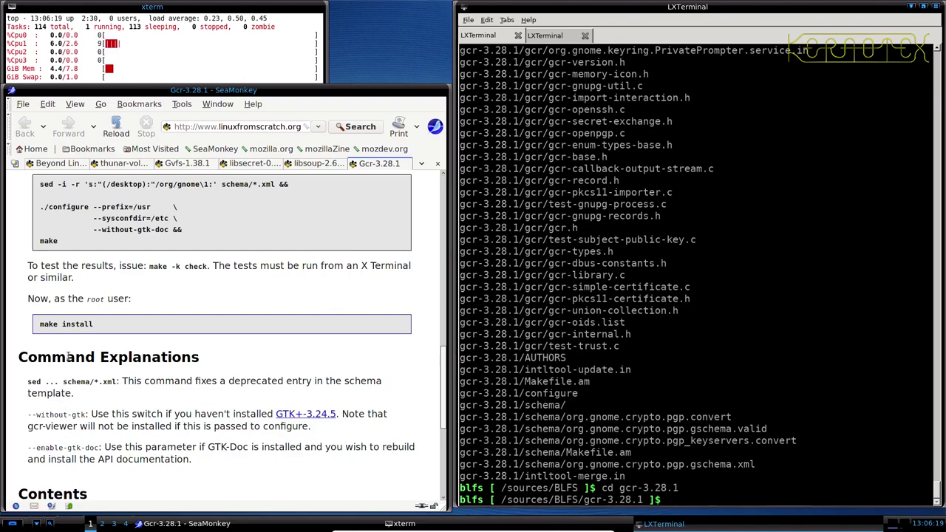
drag(38, 183, 77, 241)
middle_click(572, 275)
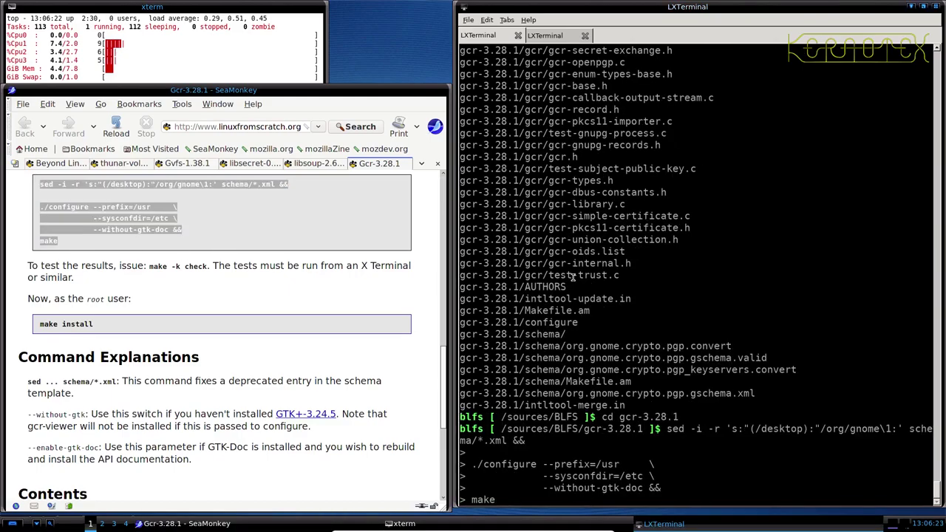
key(Return)
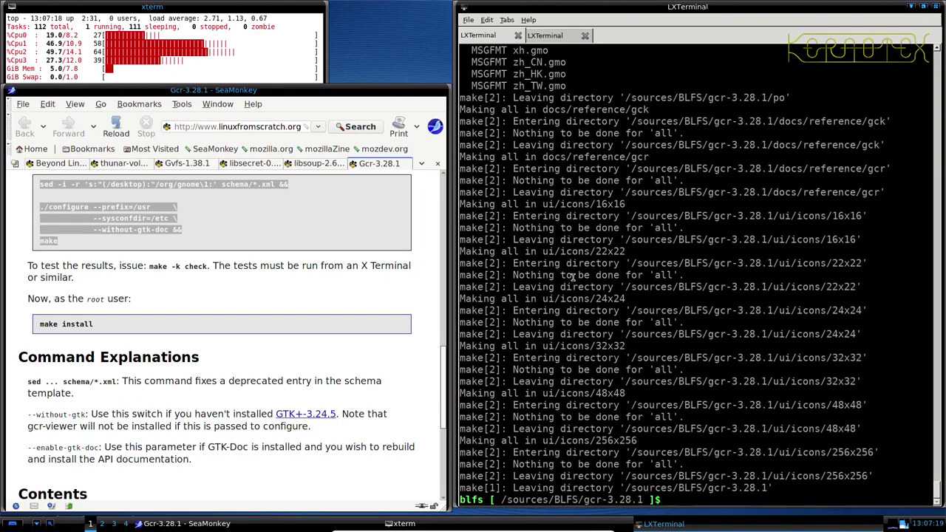
Install gcr-3.28.1 by rerunning sudo -E make install from the shell history
key(ctrl+r)
text(insta)
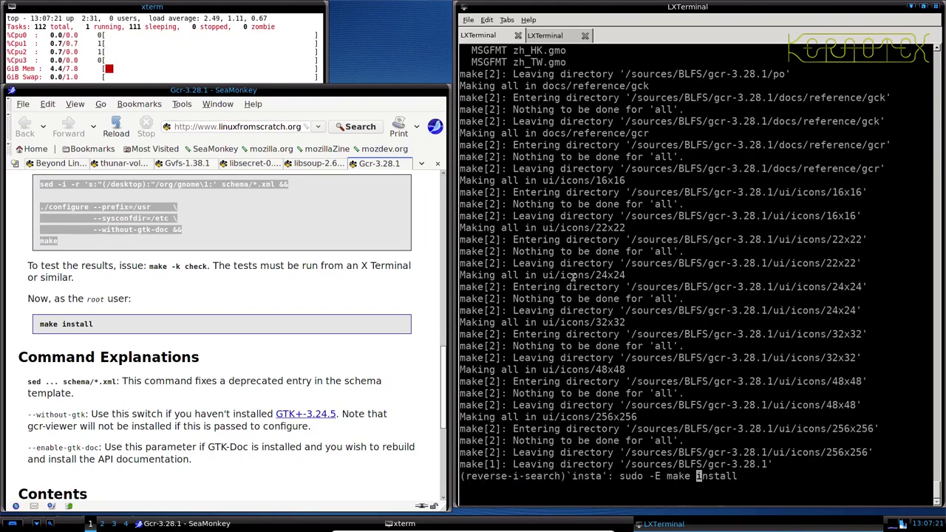
text(l)
key(Return)
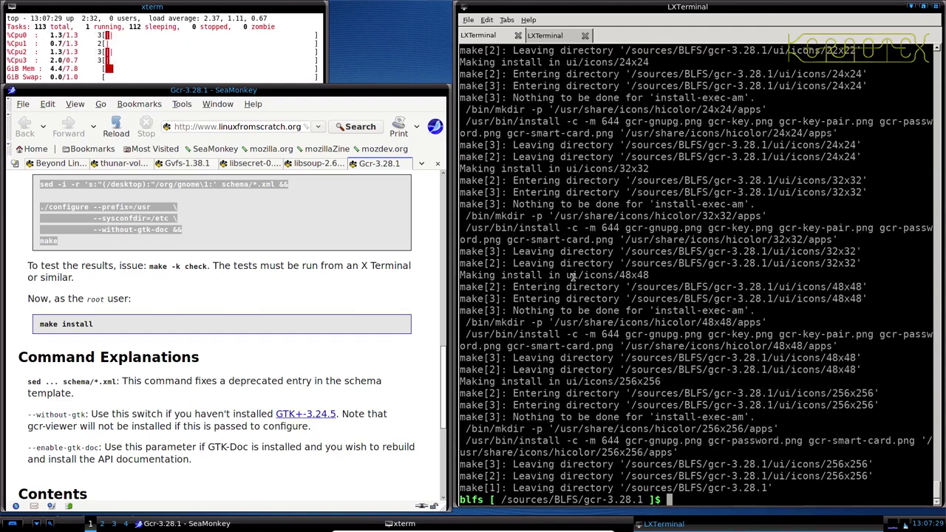
Return to /sources/BLFS and delete the gcr-3.28.1 source directory
text(cd ..)
key(Return)
text(rm -Rf g)
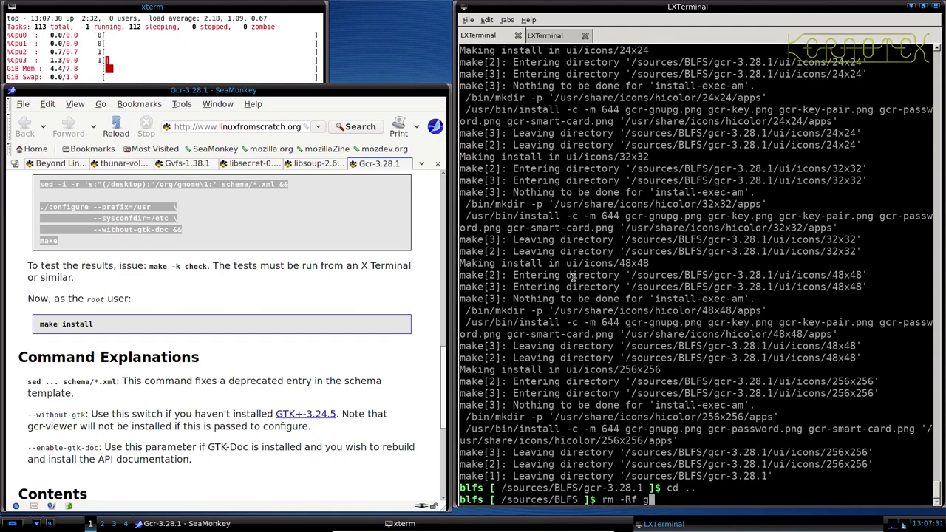
text(cr)
key(Tab)
key(Return)
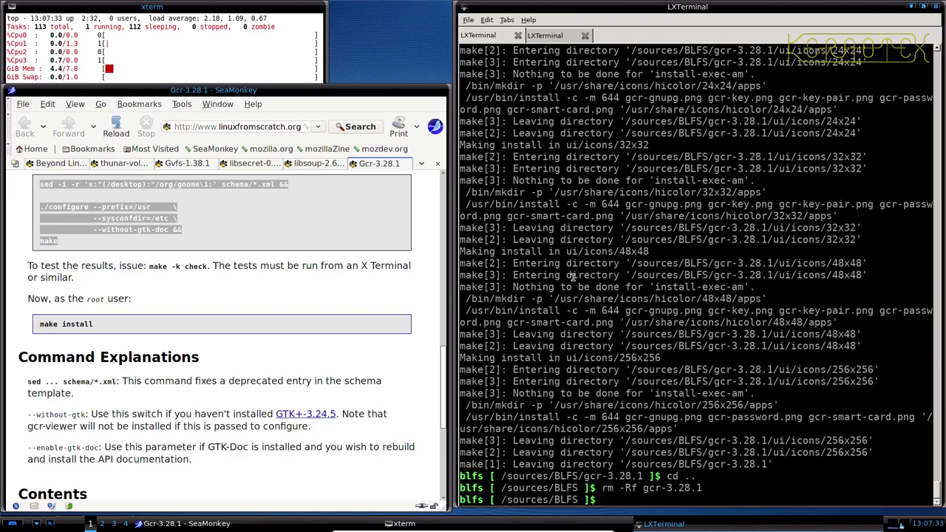
Close the Gcr tab and list the glib-2.58.3 files in /sources/BLFS
click(438, 164)
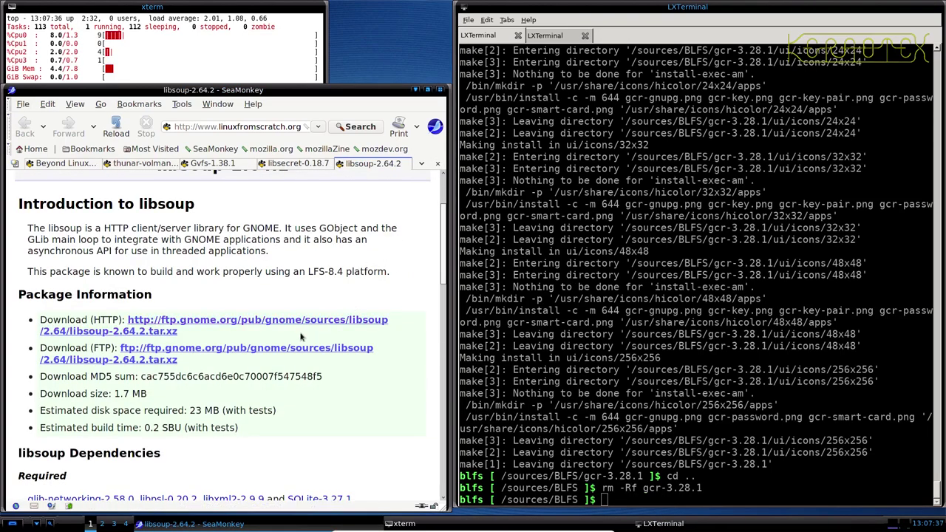
scroll(301, 337, down, 3)
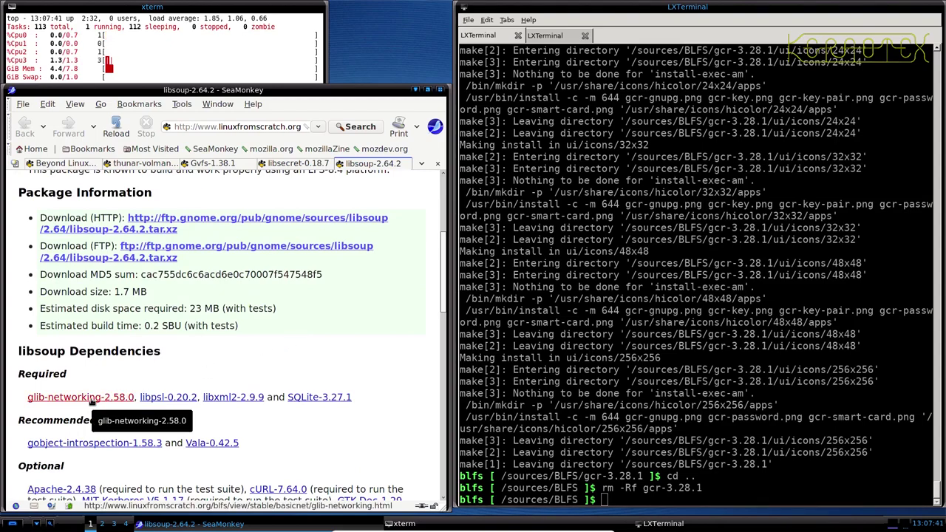
click(523, 347)
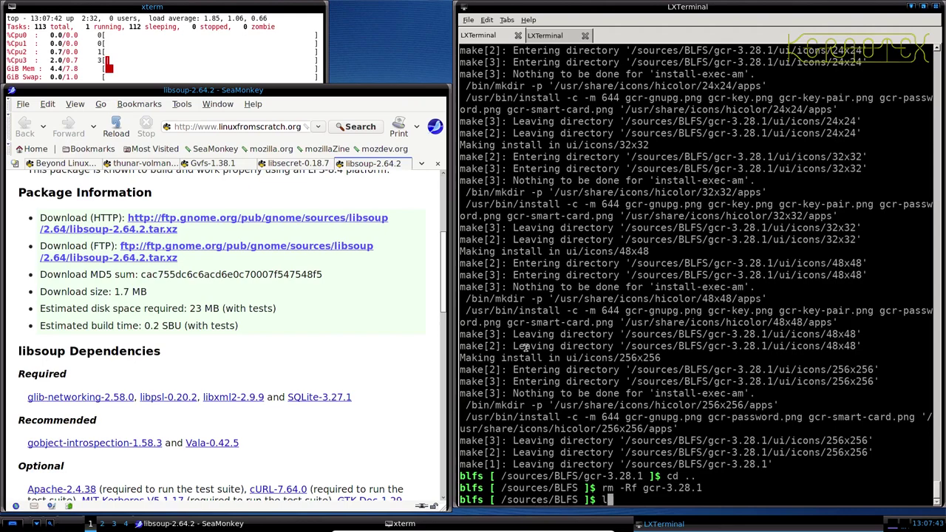
text(ls glib)
key(Tab)
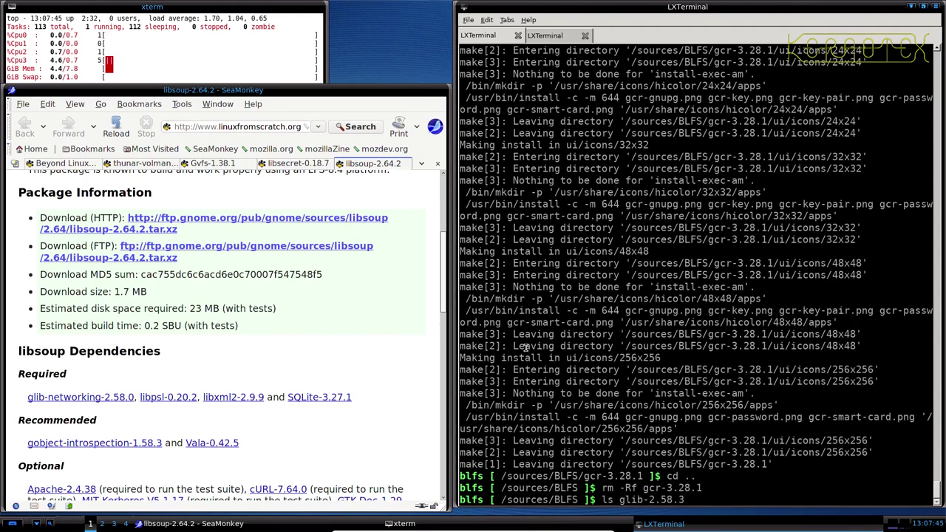
key(Tab)
key(Tab)
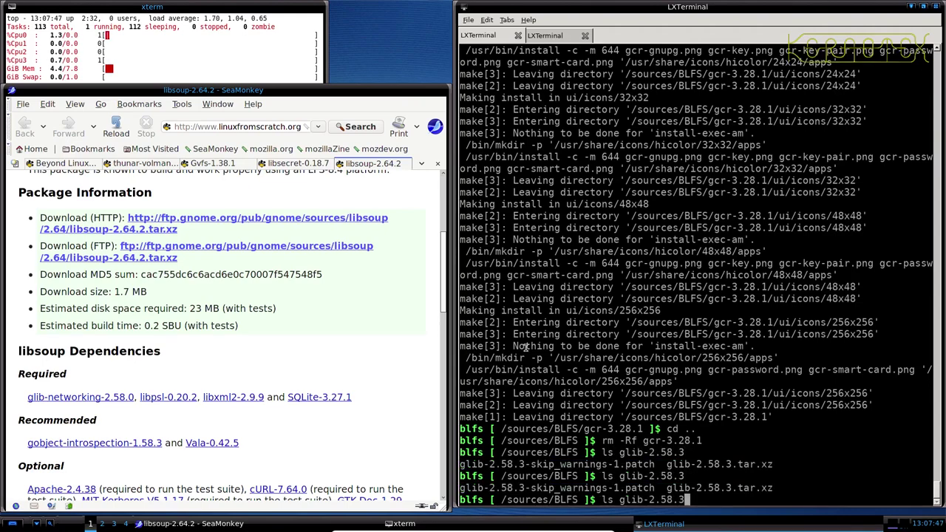
Open the glib-networking and libpsl pages in background tabs
text(libpsl)
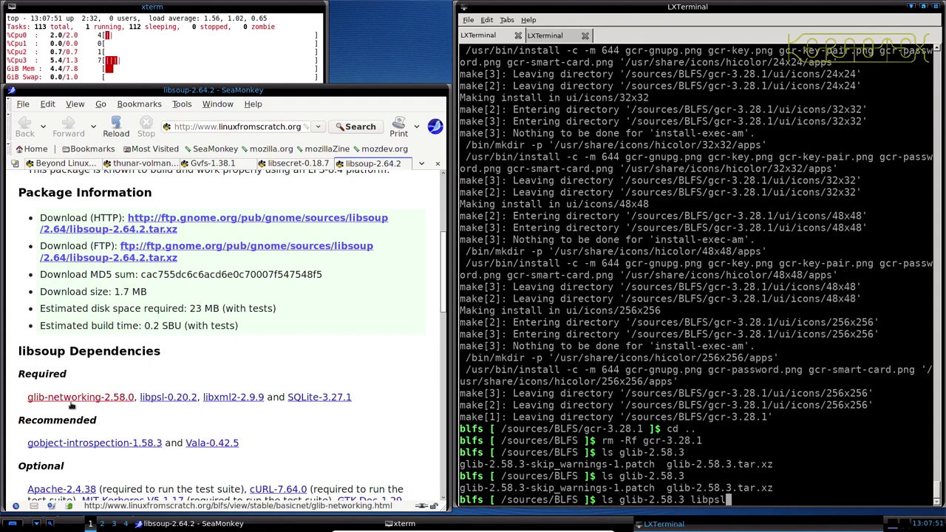
middle_click(74, 403)
middle_click(159, 403)
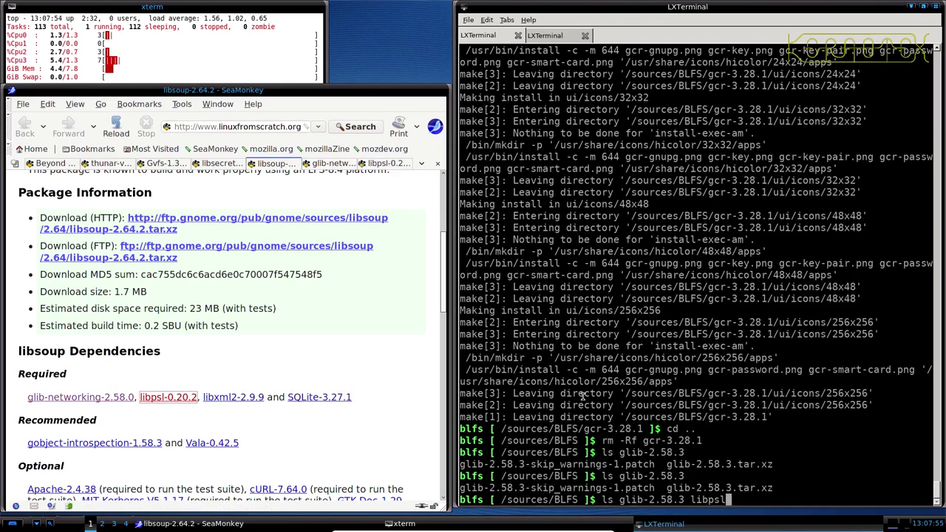
Locate libxml2-2.9.9.tar.gz by running find . -name "libxml*"
text(ml)
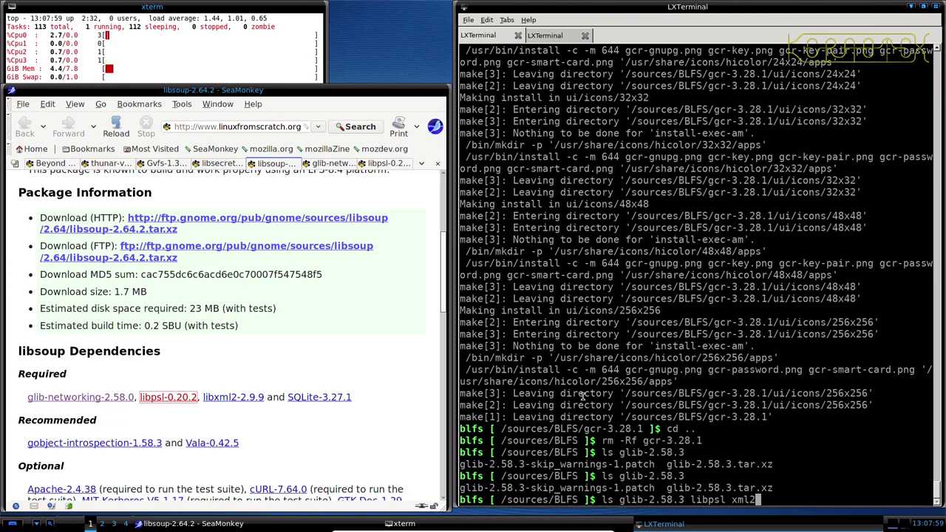
text(2)
key(BackSpace)
key(Tab)
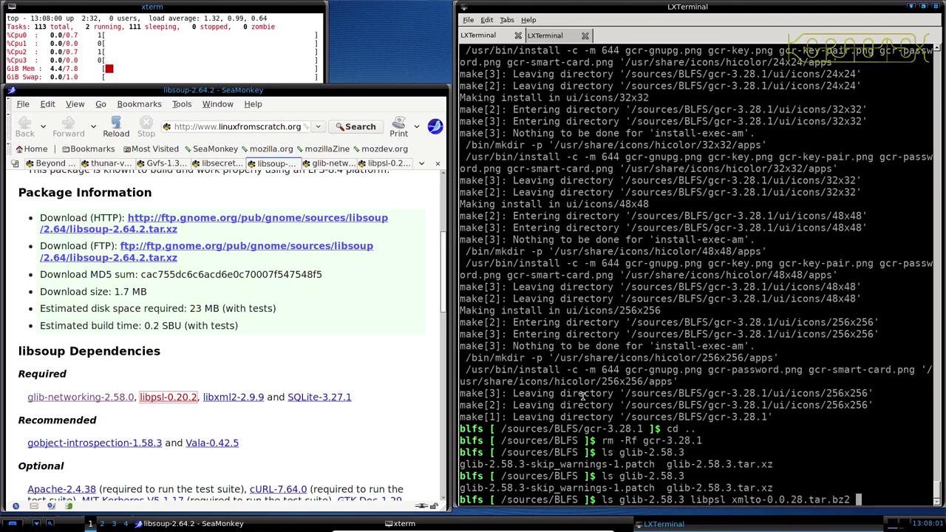
key(BackSpace)
key(BackSpace)
key(BackSpace)
key(BackSpace)
key(BackSpace)
key(BackSpace)
key(BackSpace)
key(BackSpace)
key(BackSpace)
key(BackSpace)
key(BackSpace)
key(BackSpace)
key(BackSpace)
key(BackSpace)
key(BackSpace)
key(BackSpace)
key(BackSpace)
key(BackSpace)
key(BackSpace)
key(BackSpace)
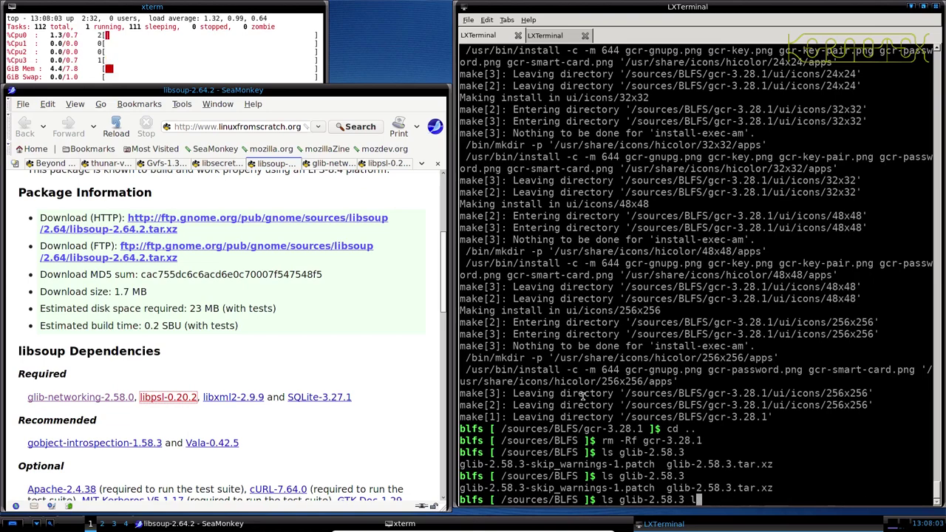
text(fi)
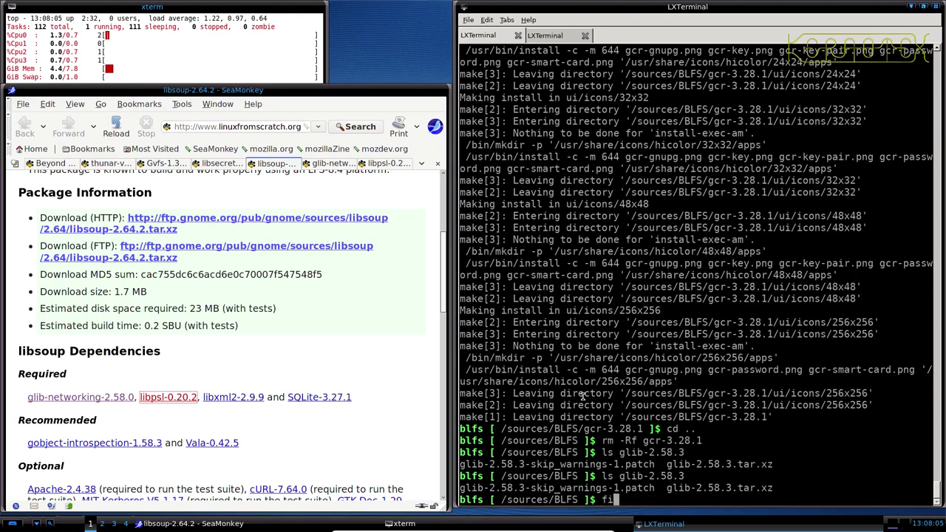
text(nd . -name libxml*")
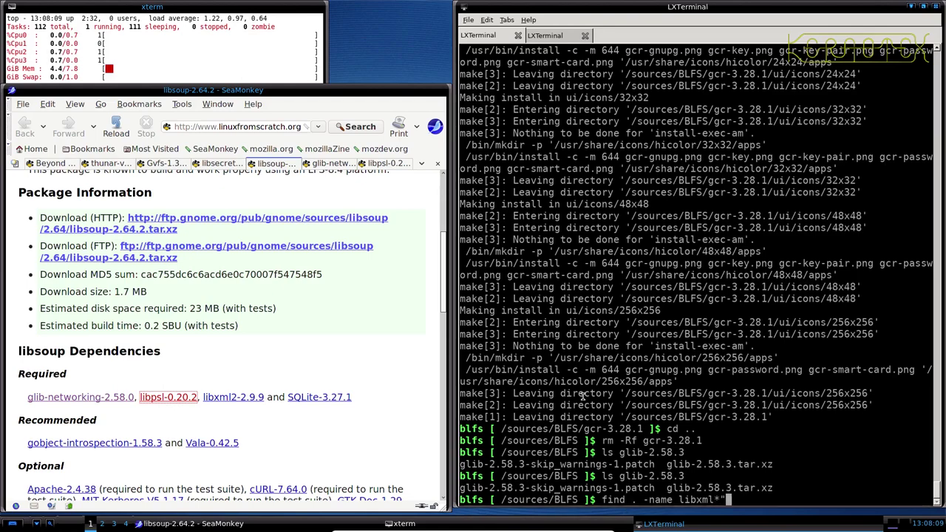
key(Left)
key(Left)
key(Left)
key(Left)
key(Left)
key(Left)
key(Left)
text(")
key(Return)
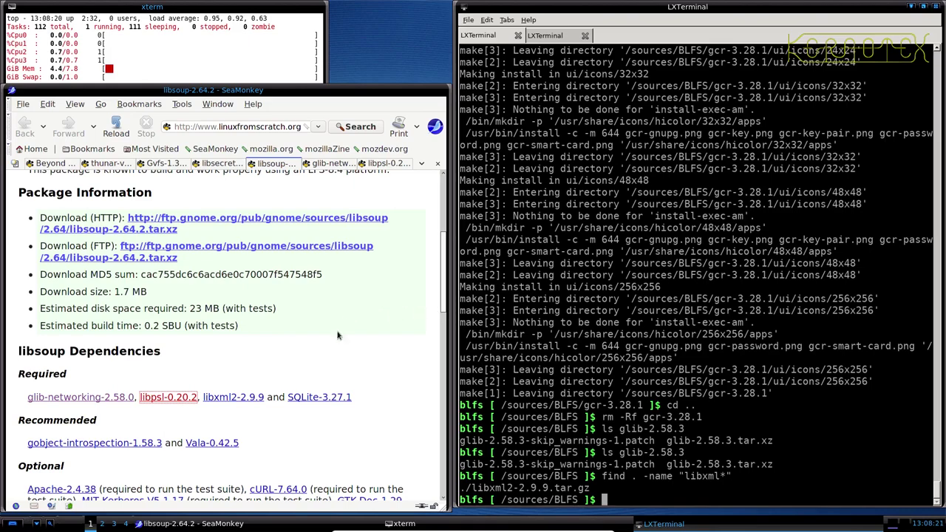
Show the libpsl page and start listing libidn files in the terminal
click(381, 163)
scroll(303, 360, down, 3)
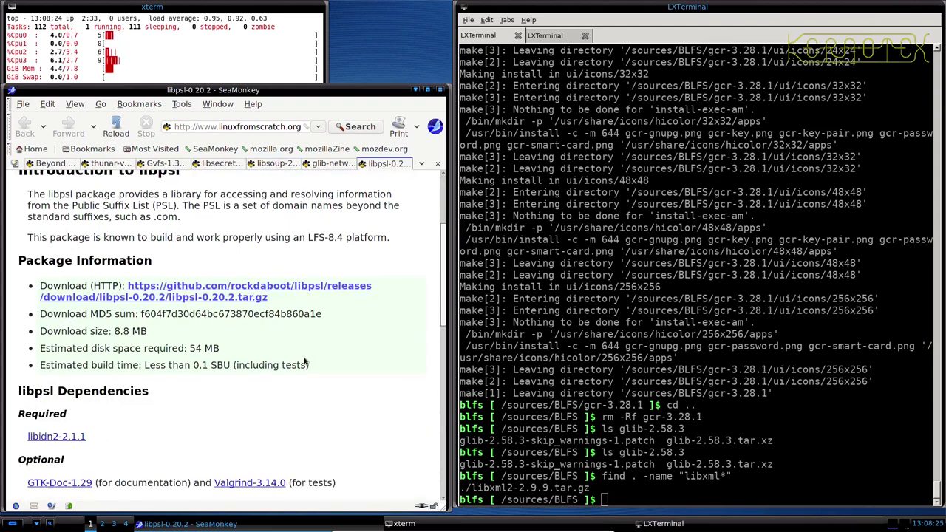
click(576, 334)
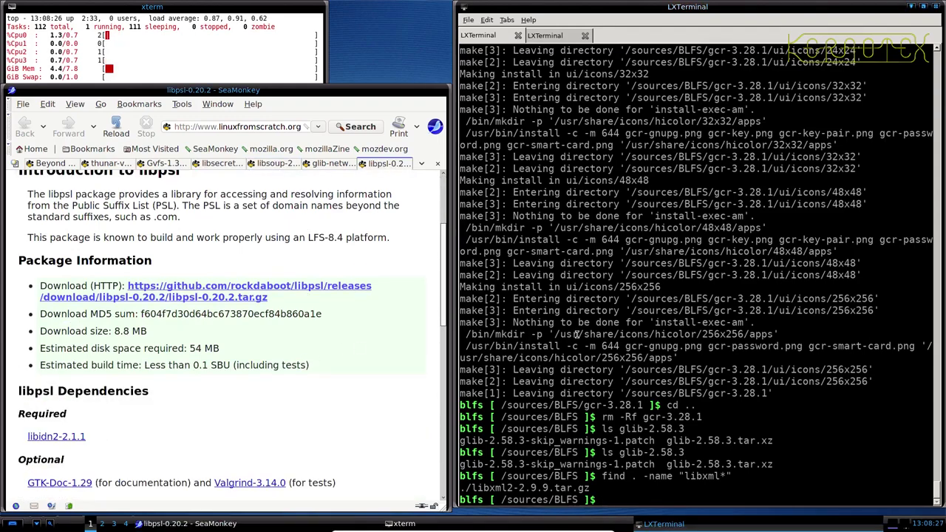
text(ls libidn)
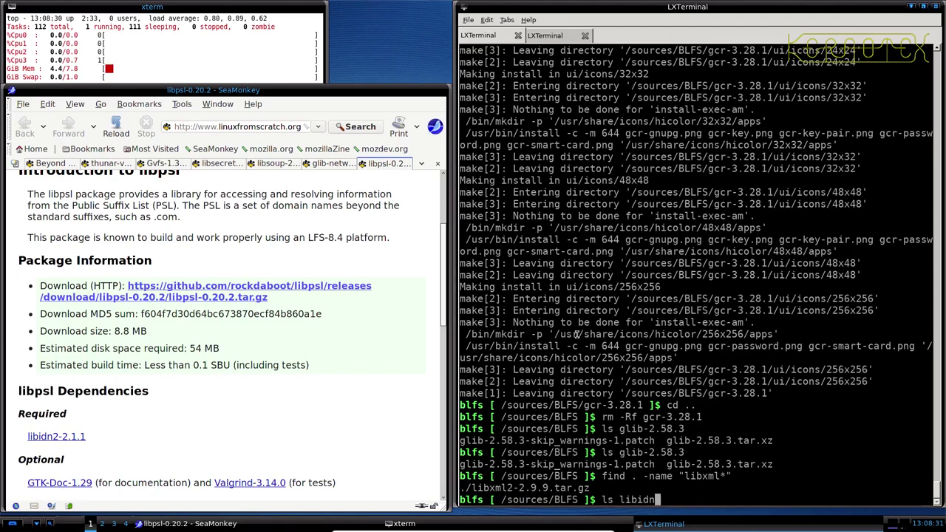
key(BackSpace)
key(BackSpace)
key(BackSpace)
Open the libidn2-2.1.1 page from libpsl's Required dependencies in a new tab
middle_click(57, 437)
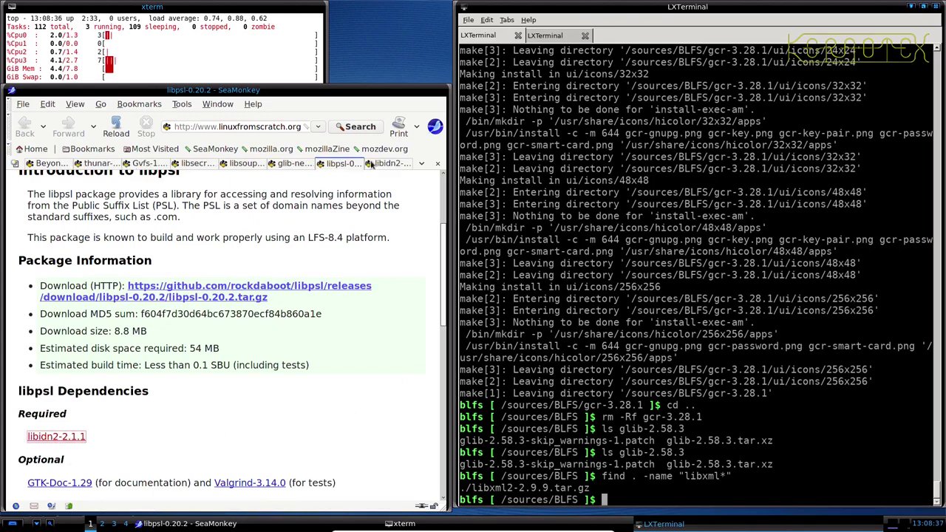
key(ctrl+Tab)
scroll(329, 357, down, 3)
scroll(330, 357, down, 1)
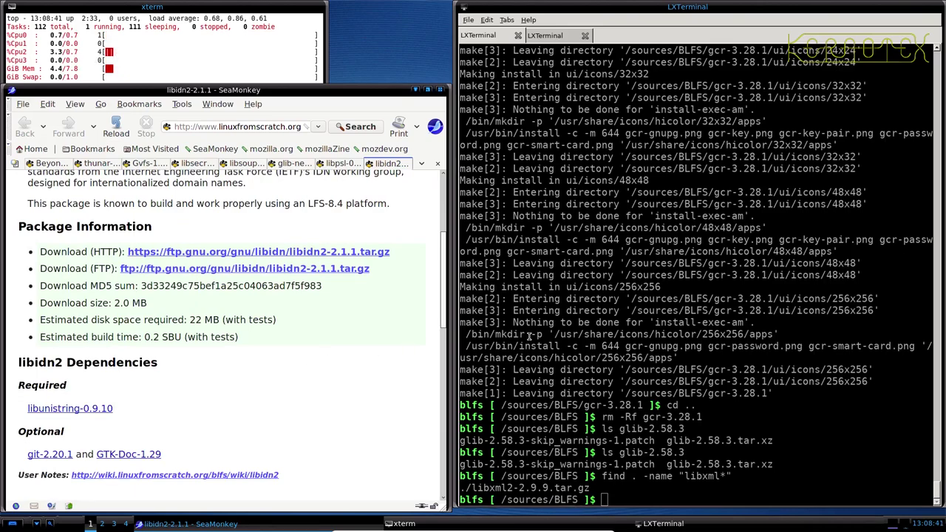
click(563, 334)
text(lib uni)
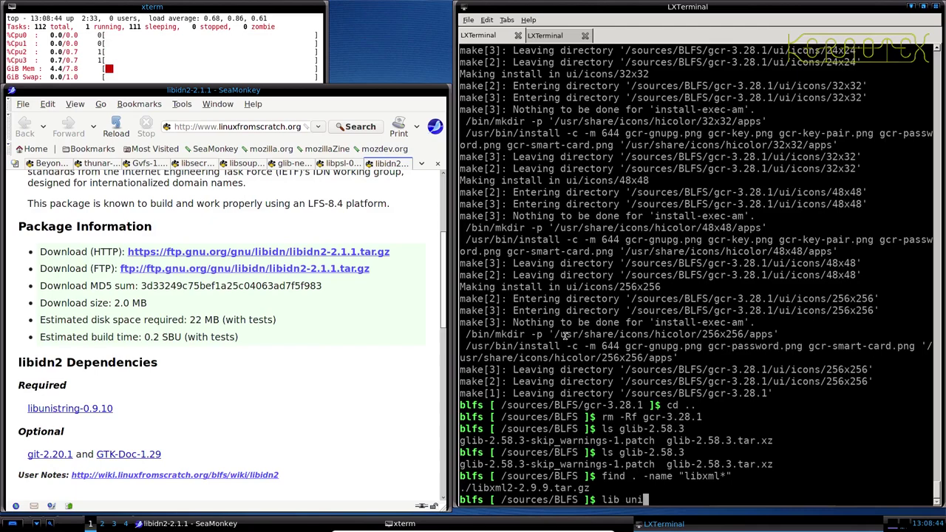
Confirm libunistring-0.9.10.tar.xz is present, then cancel the command line
key(BackSpace)
key(ctrl+u)
text(ls libun)
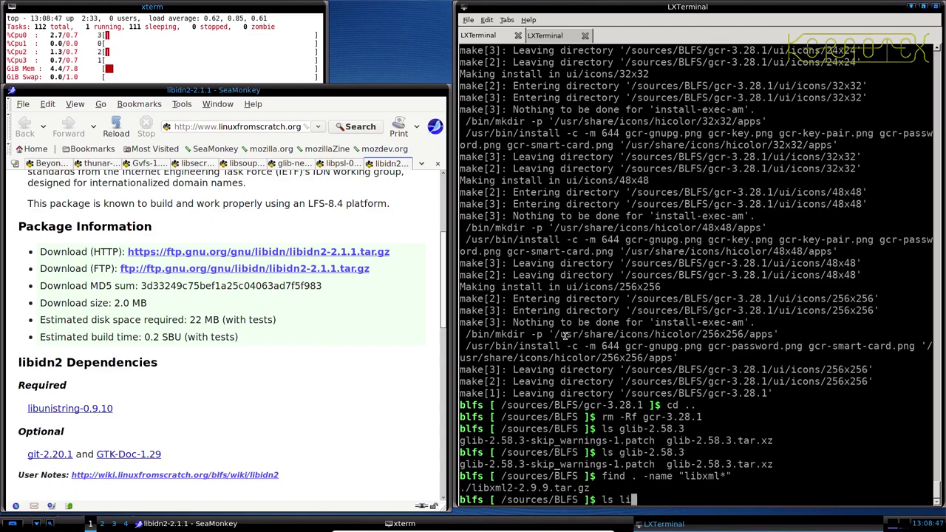
key(Tab)
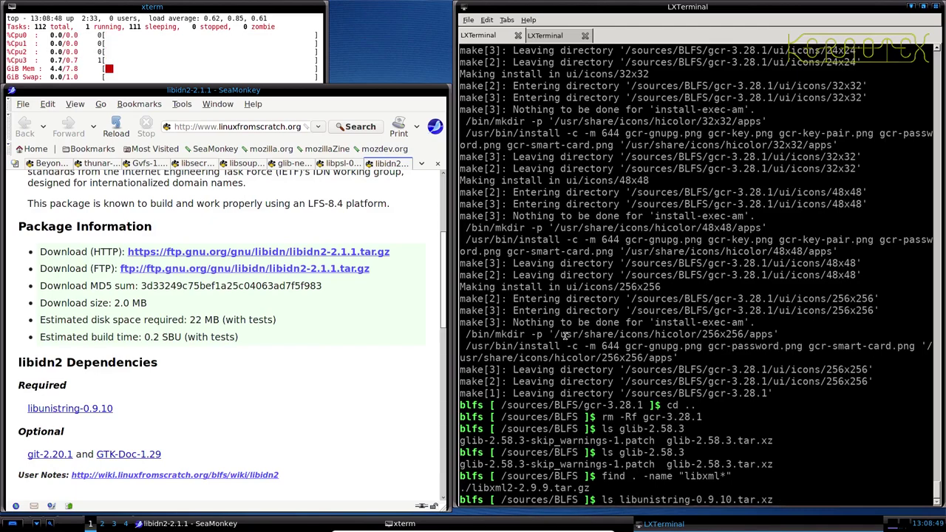
key(ctrl+c)
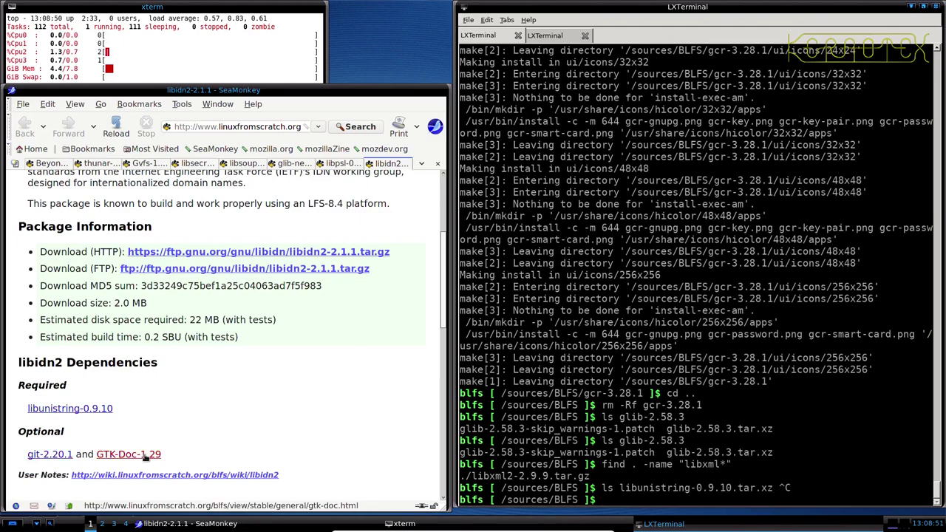
Download the libidn2-2.1.1 archive with wget using the copied HTTP link
scroll(145, 457, down, 2)
scroll(145, 458, down, 4)
scroll(237, 334, up, 6)
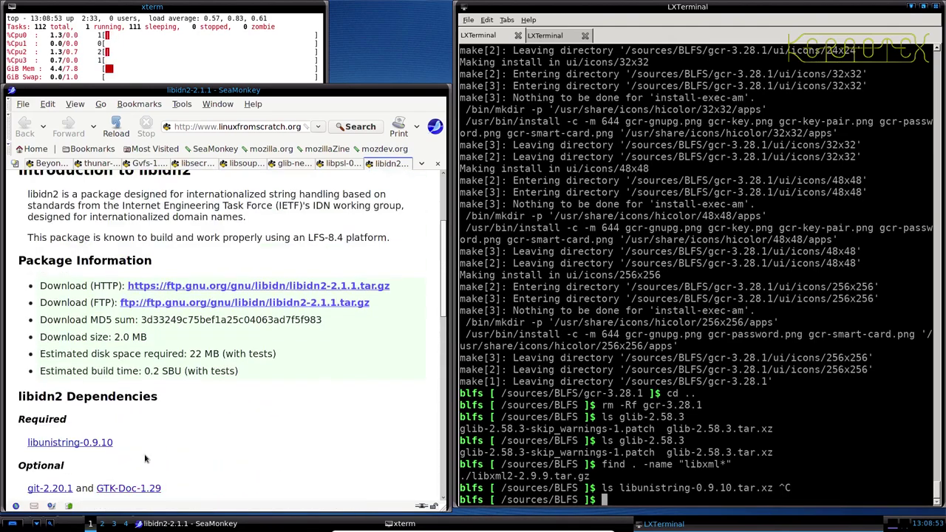
right_click(275, 288)
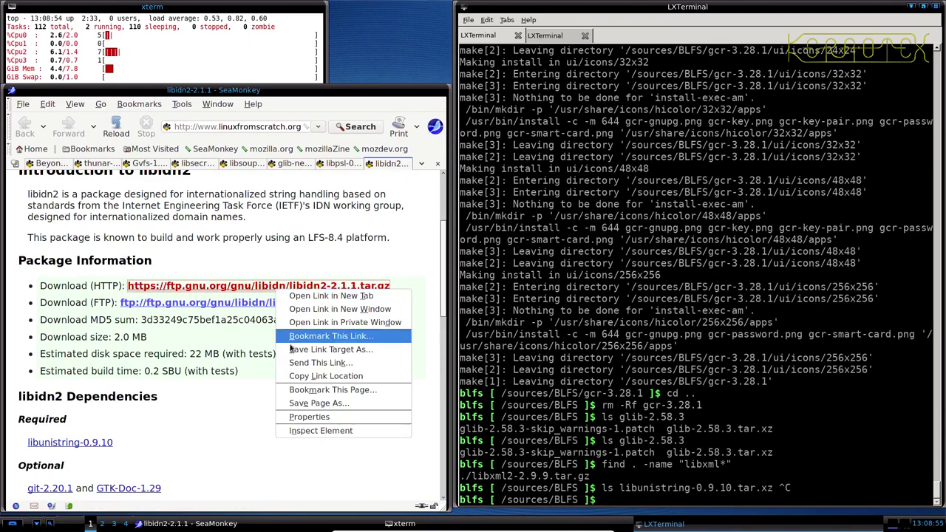
click(311, 376)
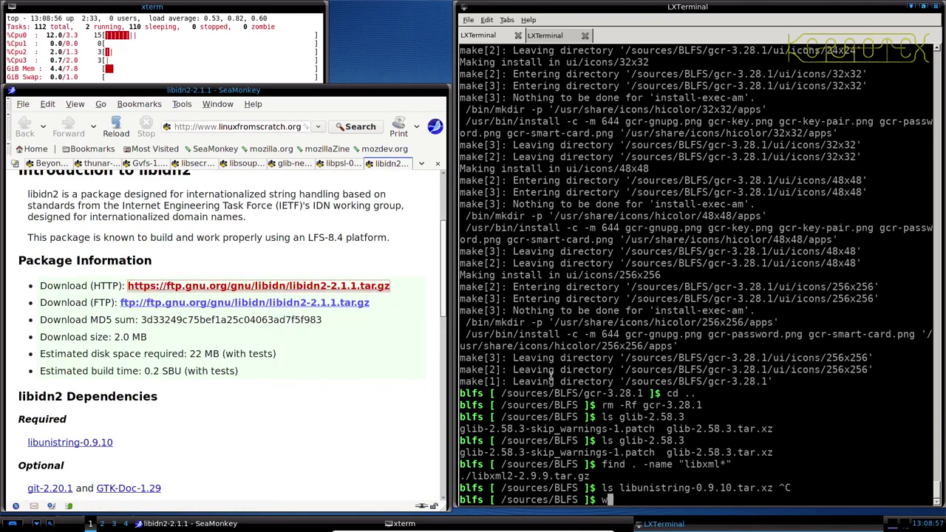
text(get)
key(ctrl+shift+v)
key(Return)
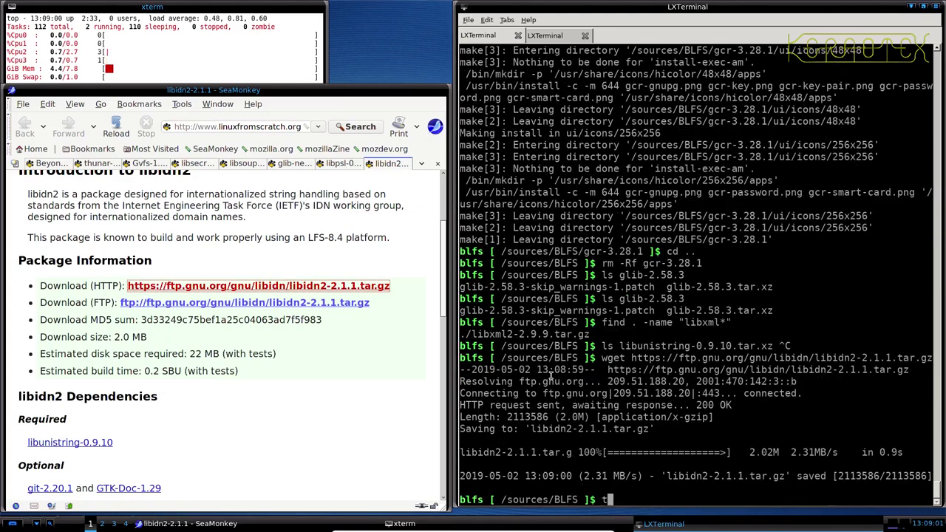
Unpack libidn2-2.1.1.tar.gz, enter its directory, and select the page's configure and make commands
text(tar -xvf libidn2)
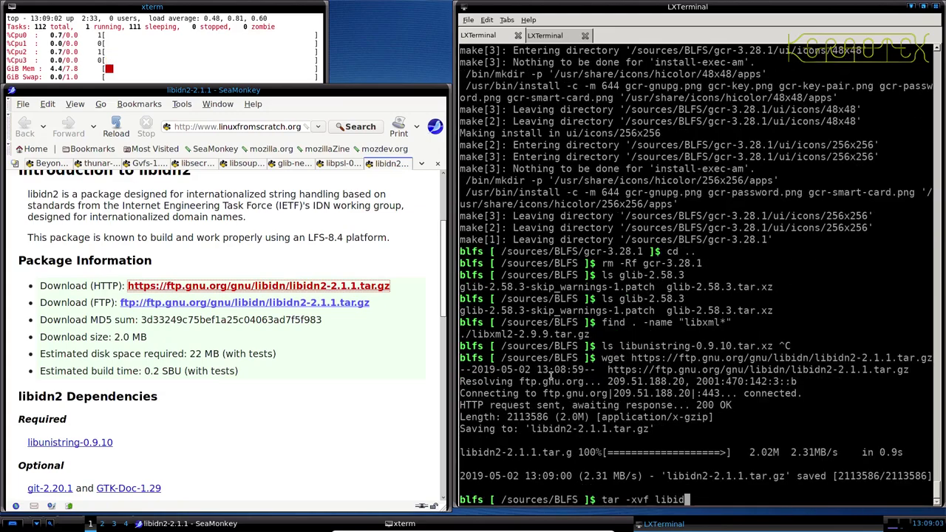
key(Tab)
key(Return)
text(cd )
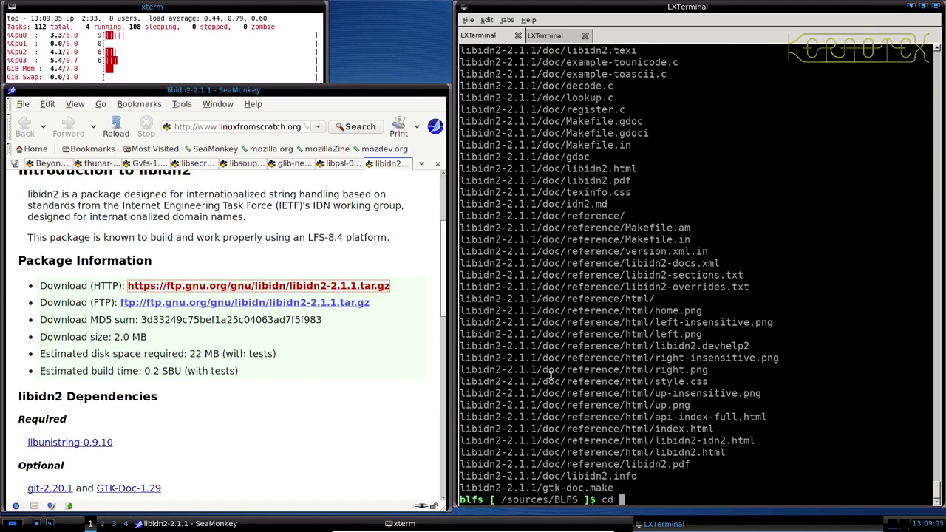
text(libi)
key(Tab)
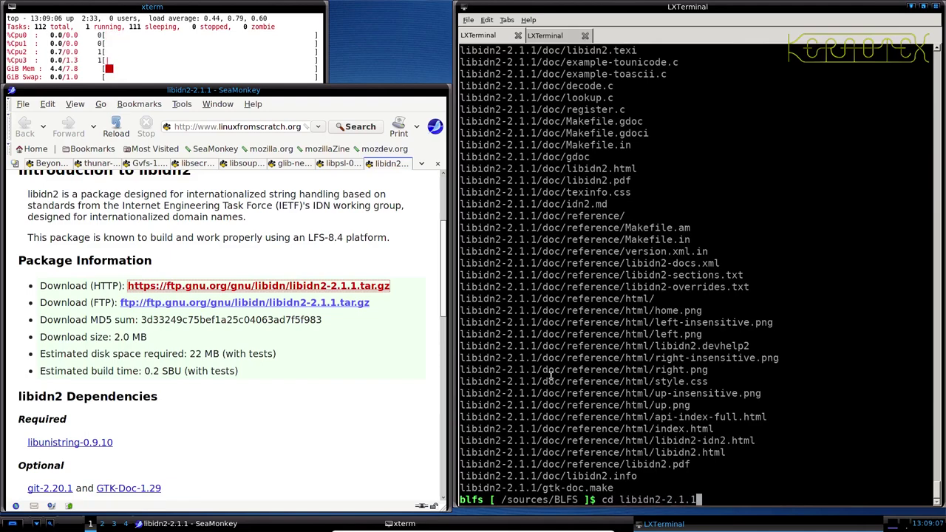
key(Return)
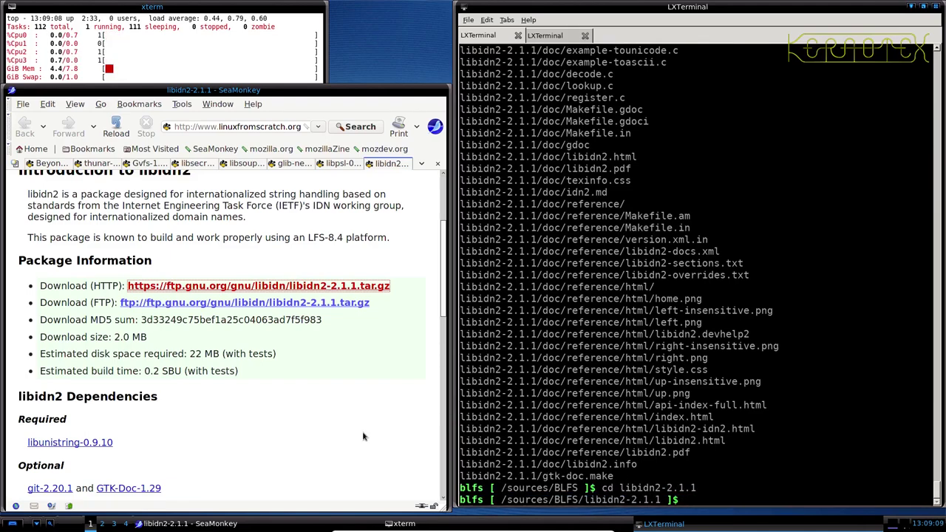
scroll(363, 431, down, 3)
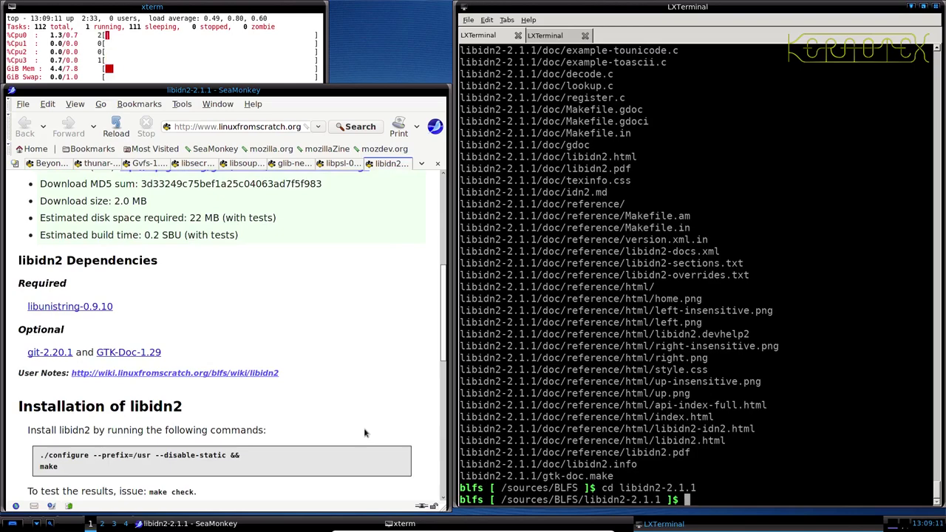
scroll(362, 433, down, 4)
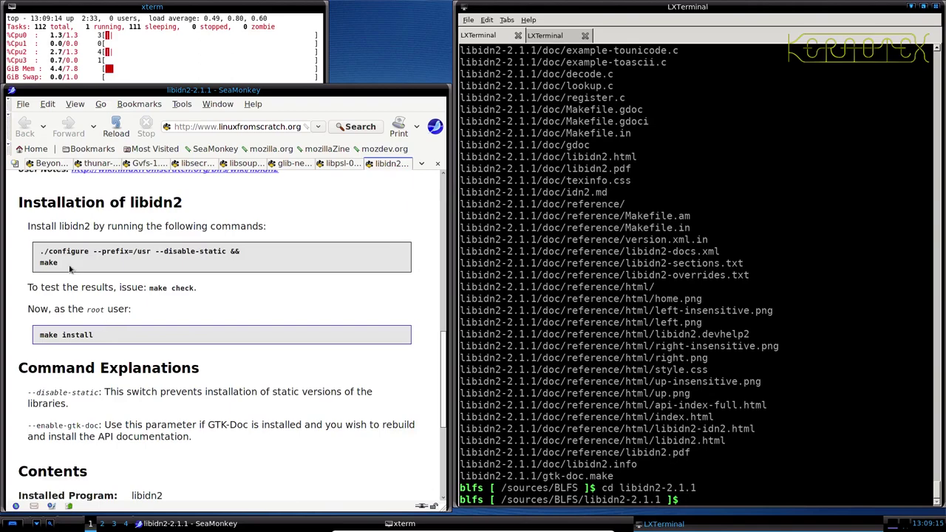
drag(42, 250, 62, 263)
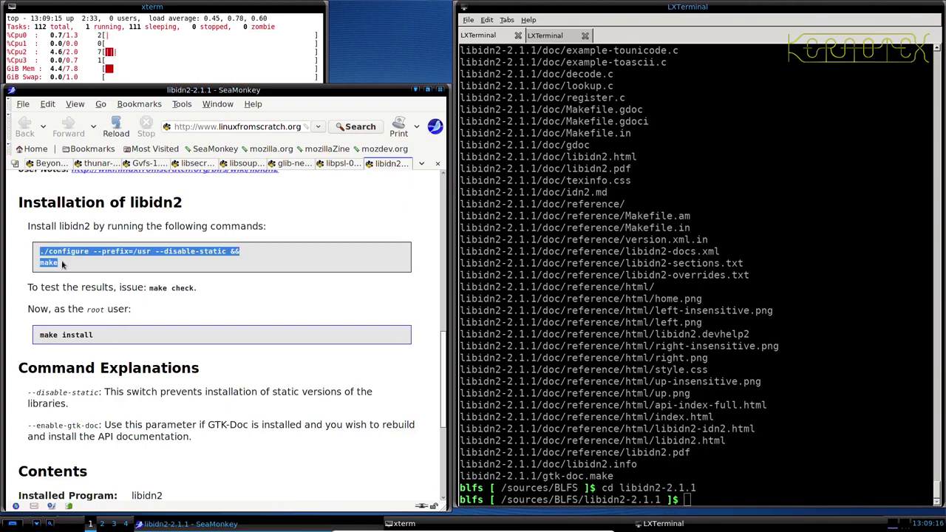
Configure, build and install libidn2-2.1.1 with the pasted commands and sudo -E make install
middle_click(588, 298)
key(Return)
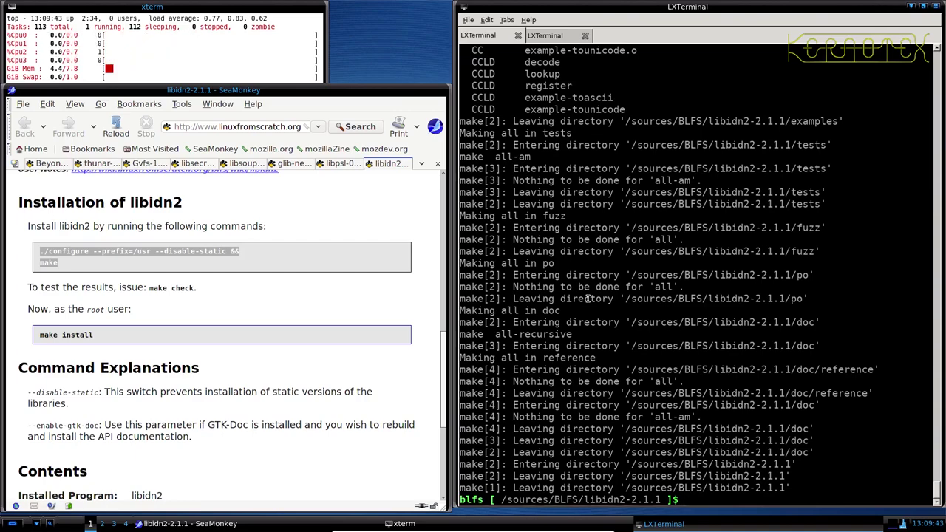
key(ctrl+r)
text(insta)
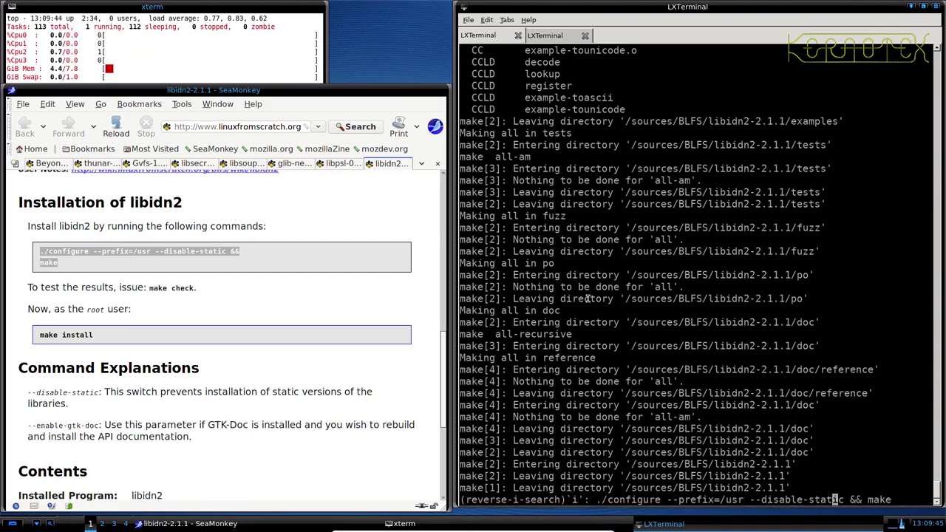
key(Escape)
key(Return)
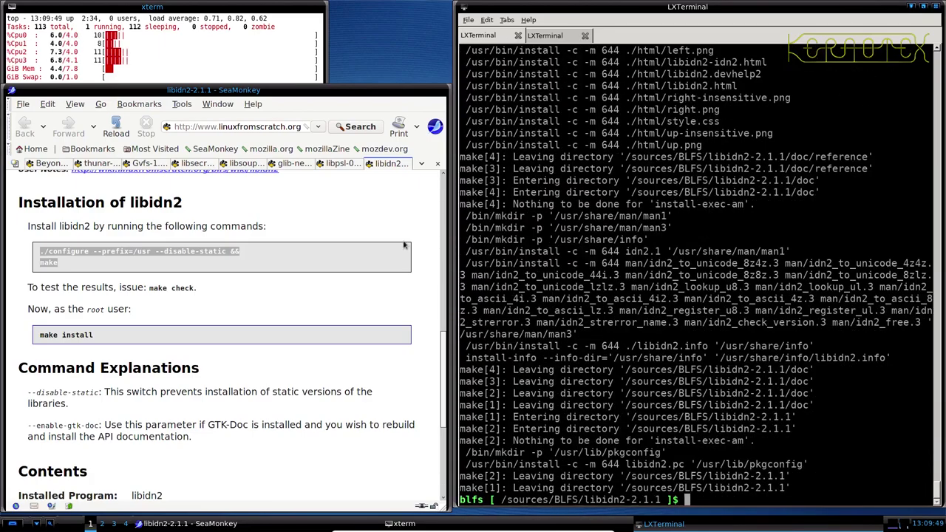
Return to /sources/BLFS and delete the libidn2-2.1.1 source directory
text(cd ..)
key(Return)
text(rm -R)
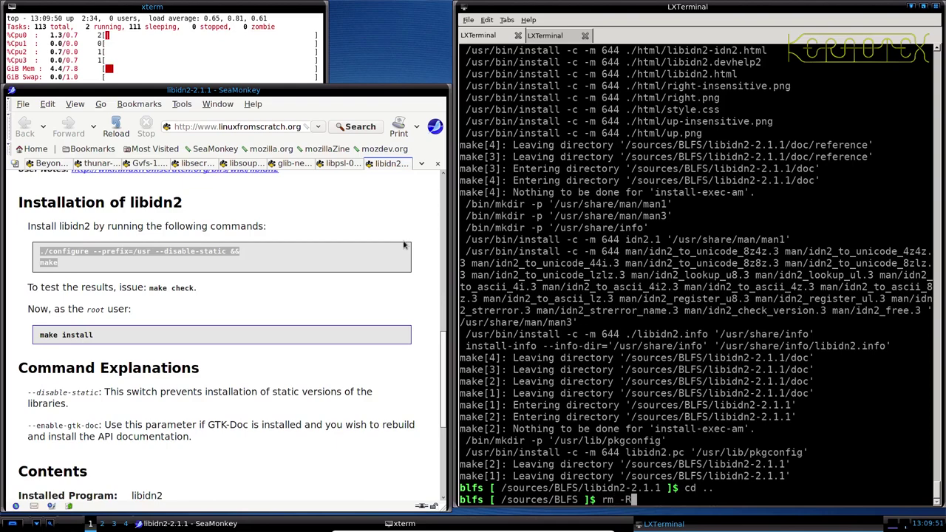
text(f libidn)
key(Tab)
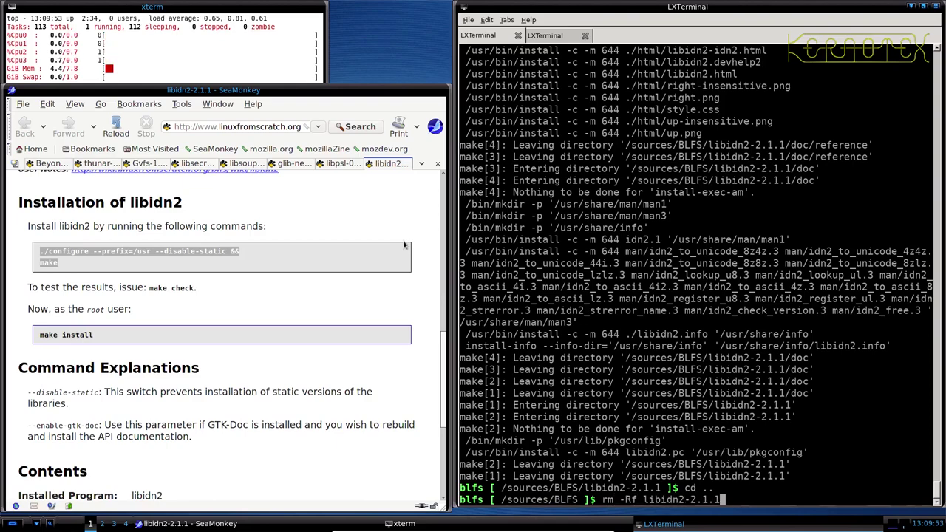
key(Return)
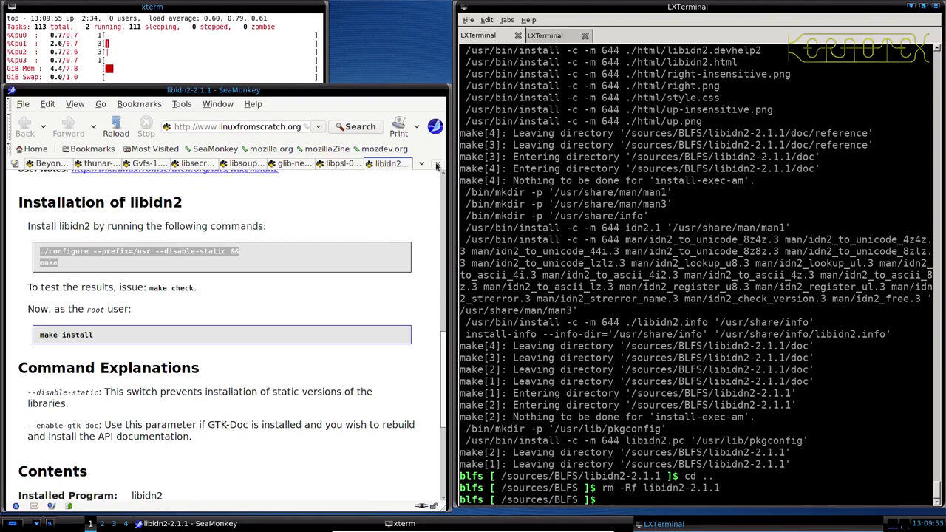
Copy the libpsl download link and wget the libpsl-0.20.2.tar.gz archive
click(438, 163)
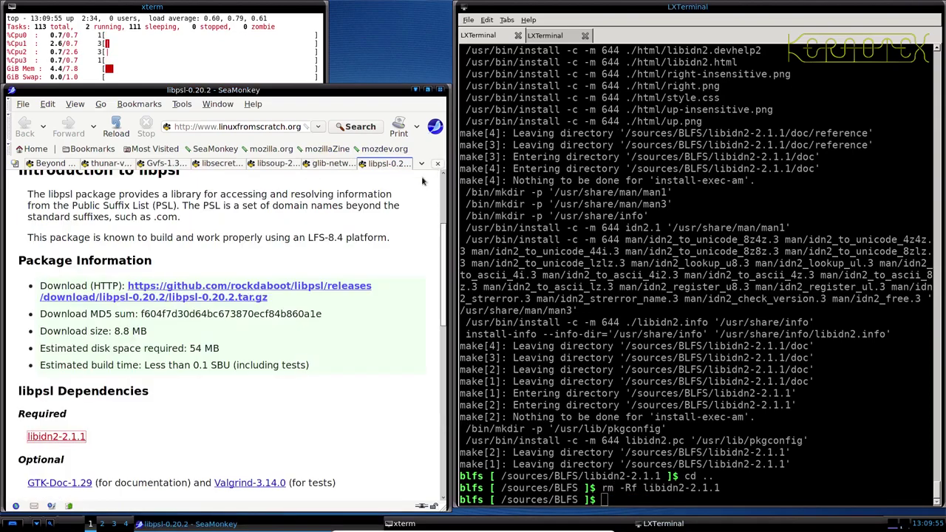
right_click(333, 288)
click(381, 375)
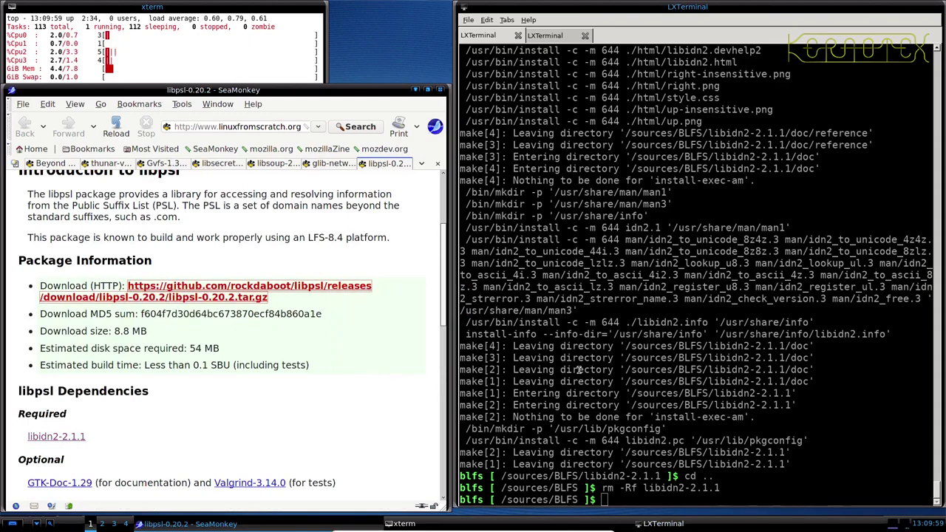
click(580, 370)
text(wget)
scroll(578, 370, up, 1)
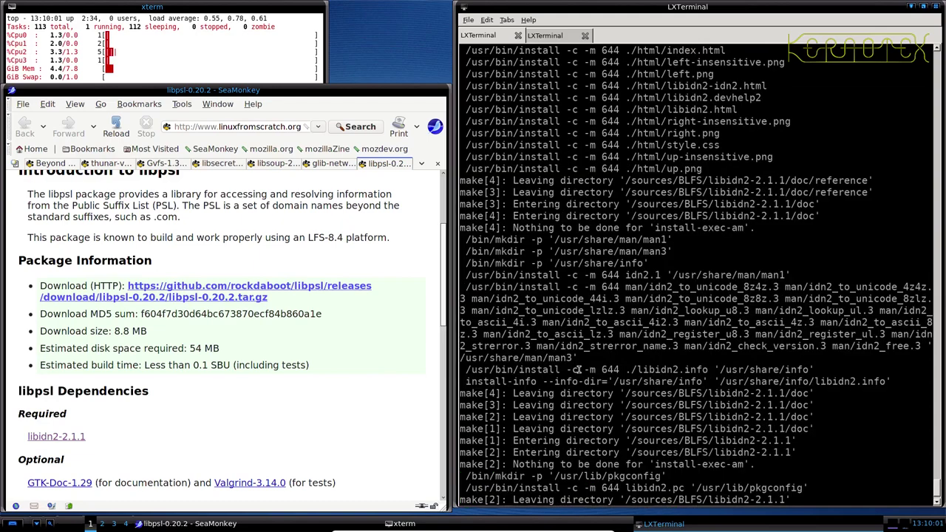
scroll(579, 369, down, 3)
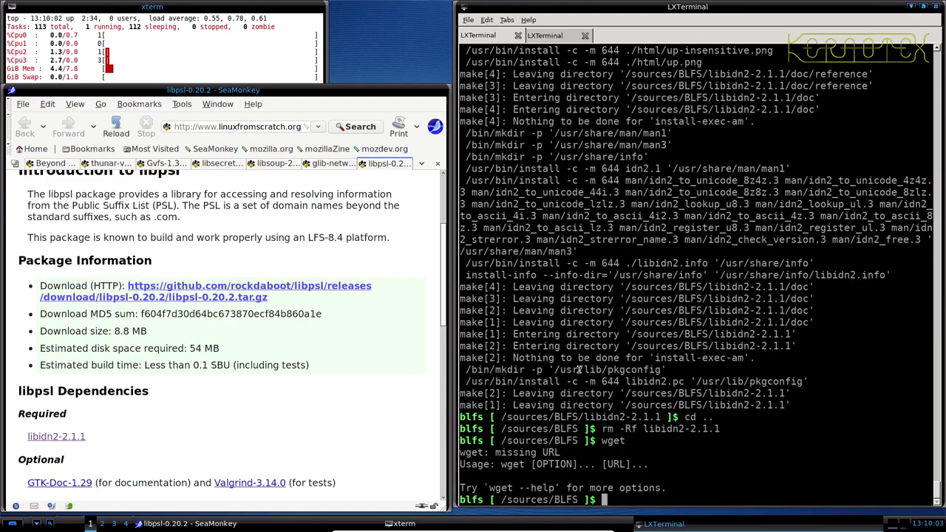
right_click(323, 286)
click(362, 373)
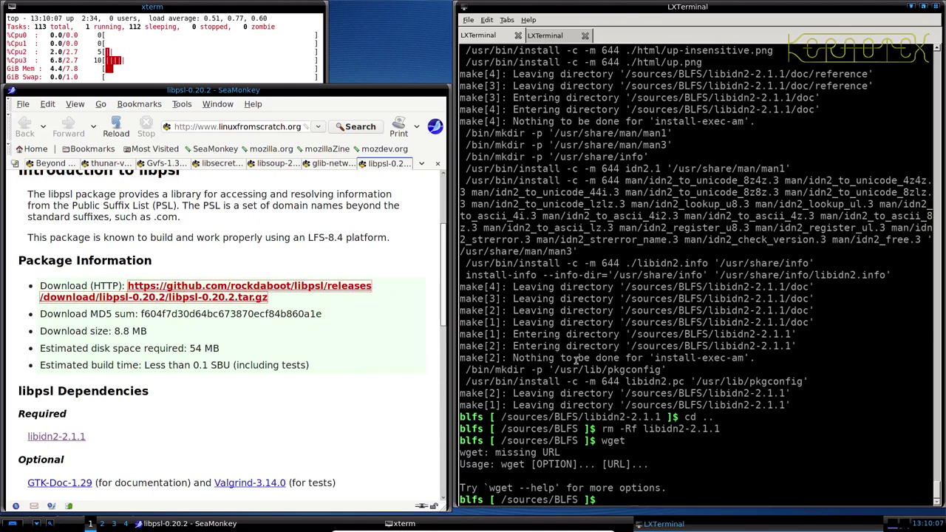
text(get)
key(ctrl+shift+v)
key(Return)
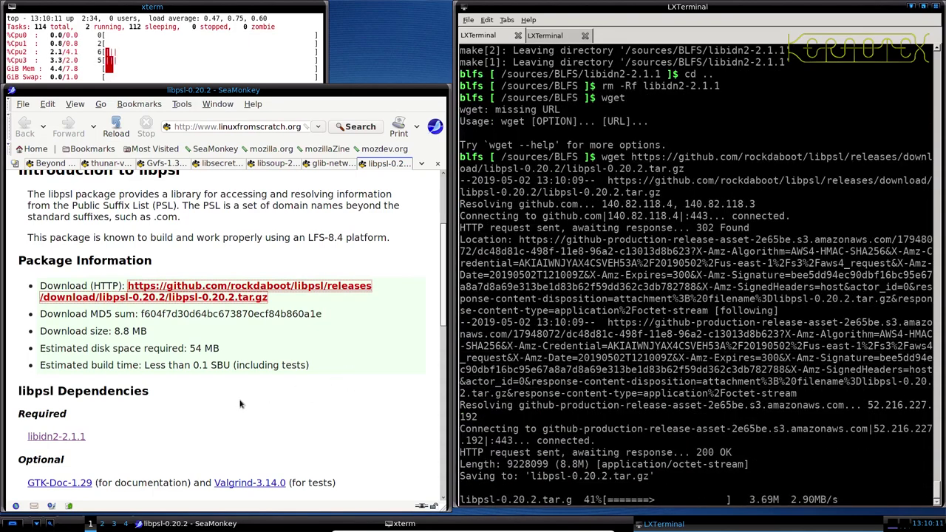
Unpack libpsl-0.20.2.tar.gz, enter libpsl-0.20.2, and select the sed, configure and make commands
scroll(240, 403, down, 3)
scroll(240, 404, down, 5)
scroll(240, 404, up, 1)
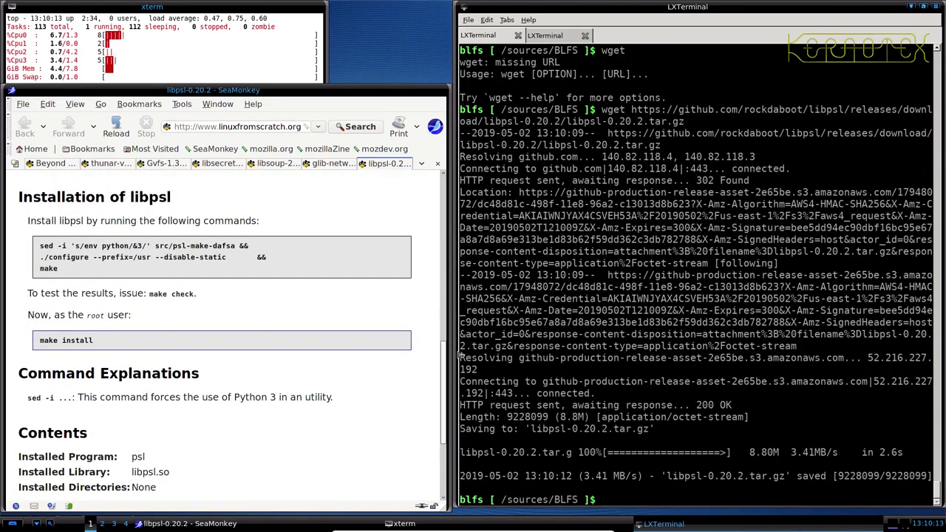
text(tar -xvf)
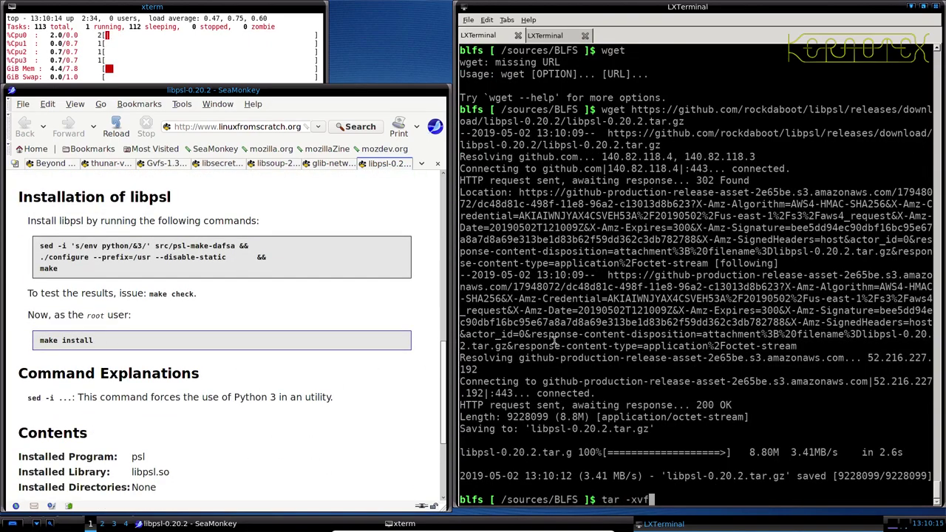
text( libpsl)
key(Tab)
key(Return)
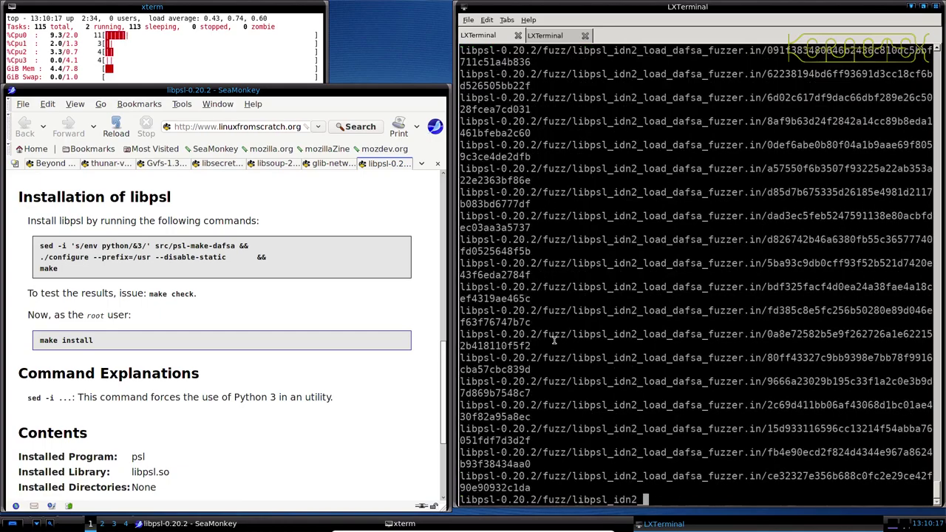
text(cd libpsl-0.20.2)
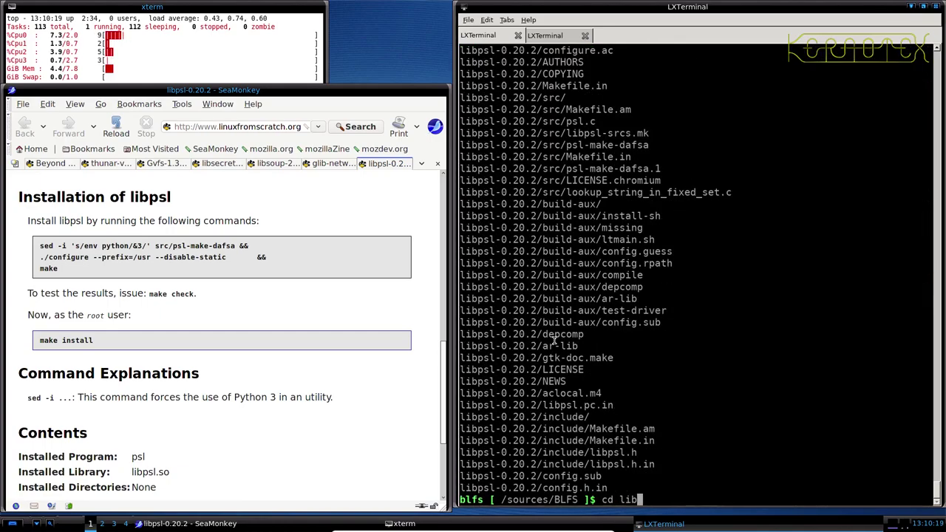
key(Return)
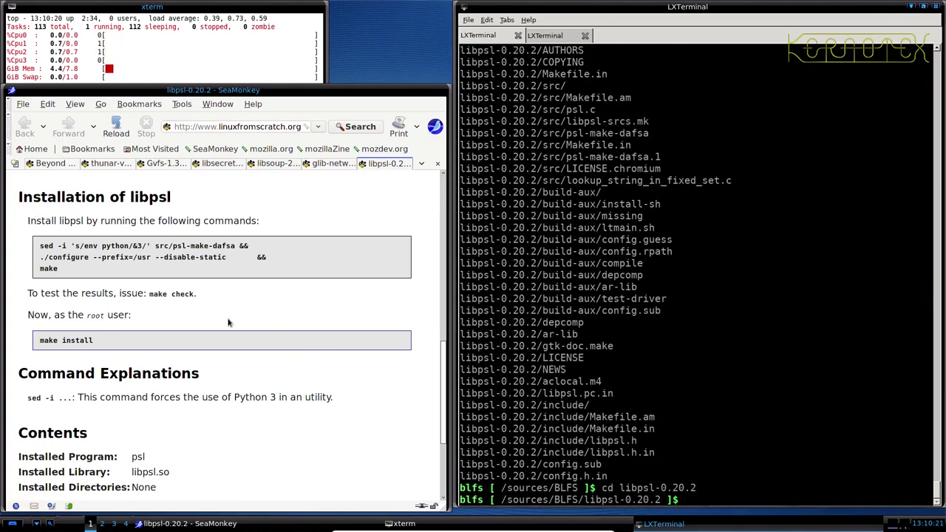
drag(39, 247, 60, 271)
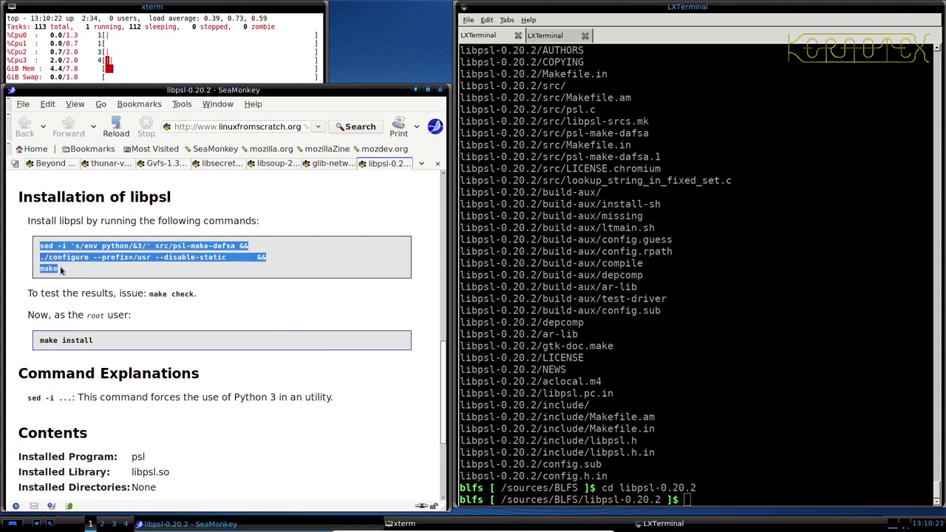
Run the pasted libpsl build commands, then install libpsl as root using the recalled install command
click(653, 314)
middle_click(652, 314)
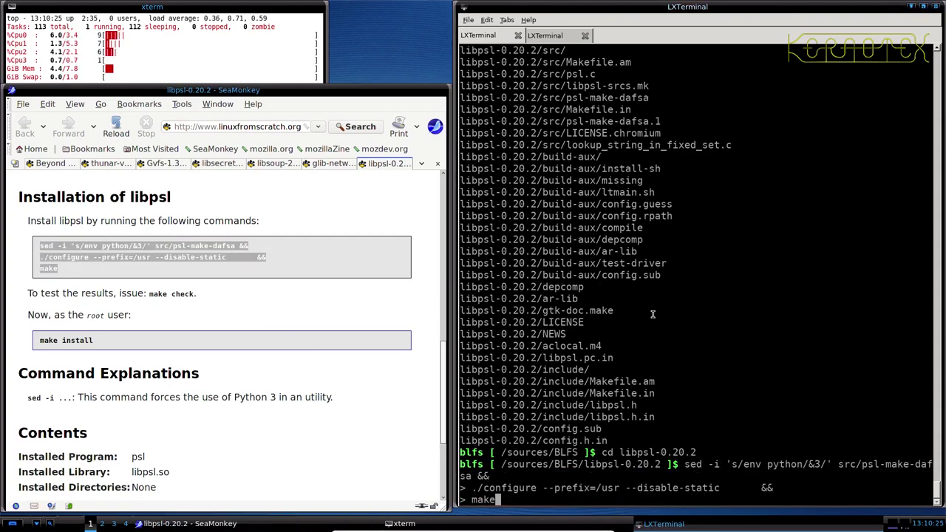
key(Return)
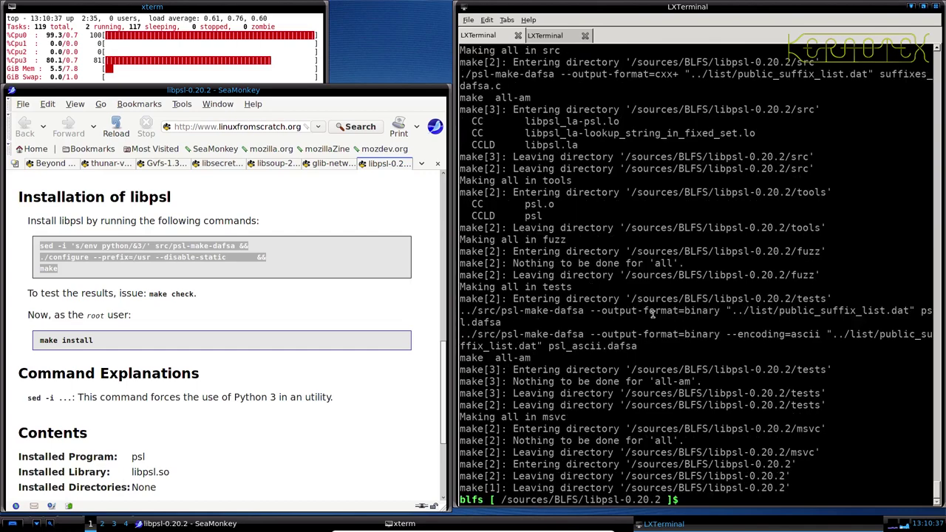
key(ctrl+r)
text(install)
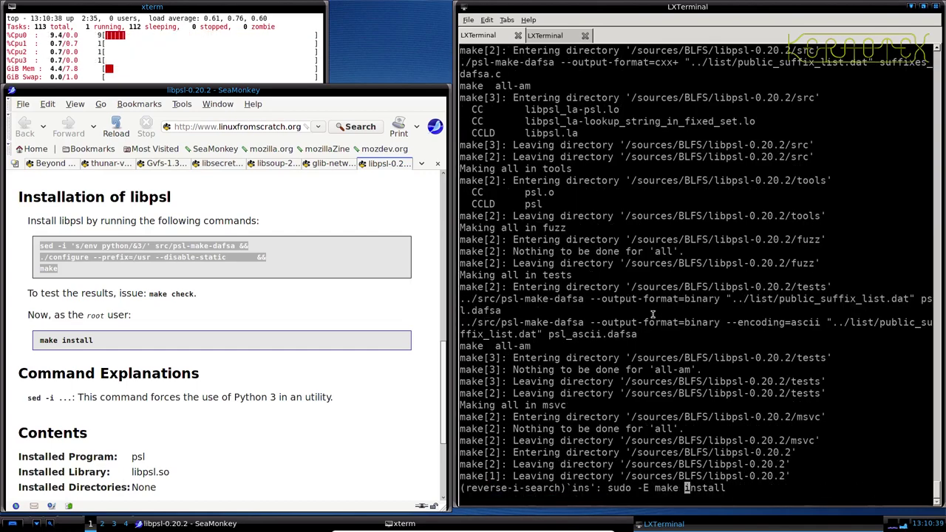
key(Return)
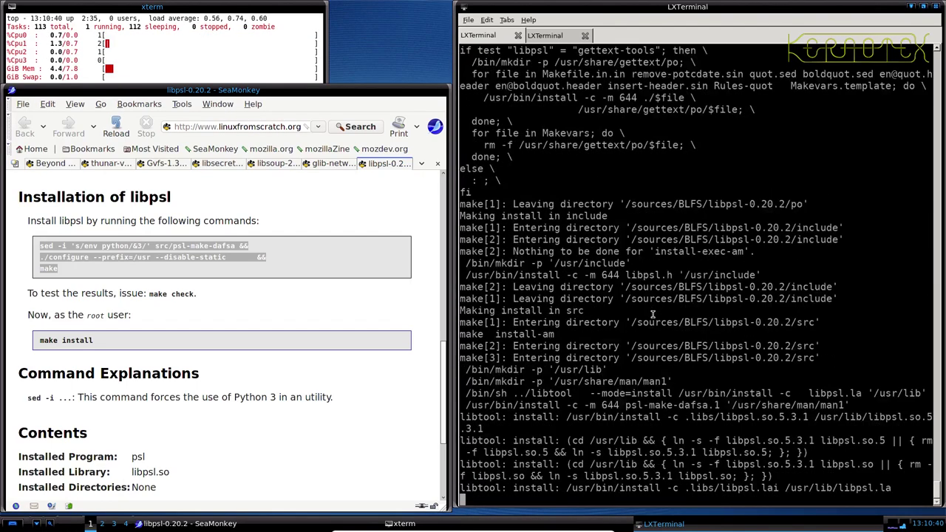
Delete the libpsl-0.20.2 source directory from the sources folder and close the libpsl page
text(cd ..)
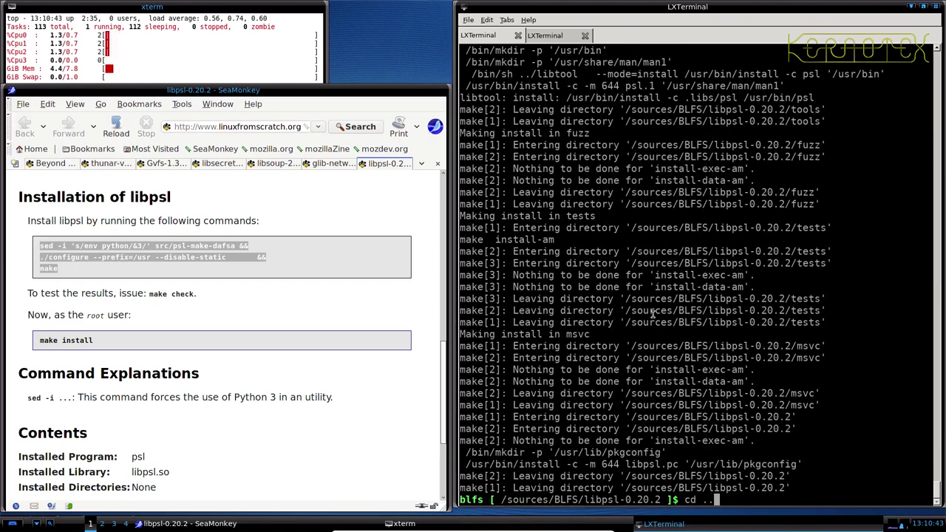
key(Return)
text(rm -Rf libpsl-0.20.2)
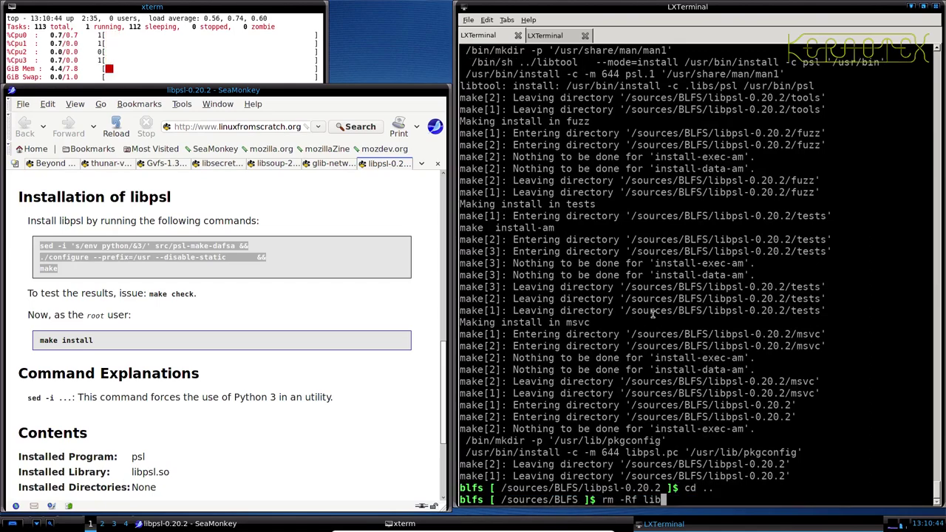
key(Return)
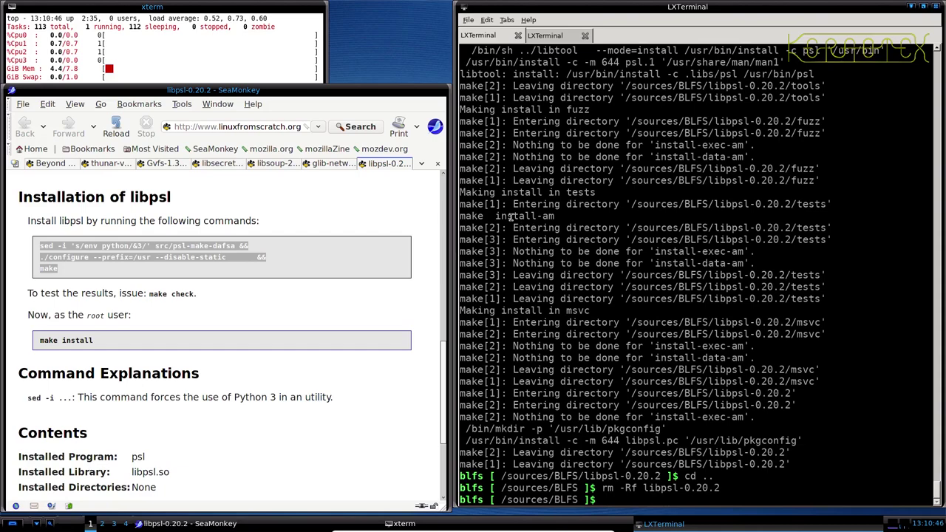
click(438, 163)
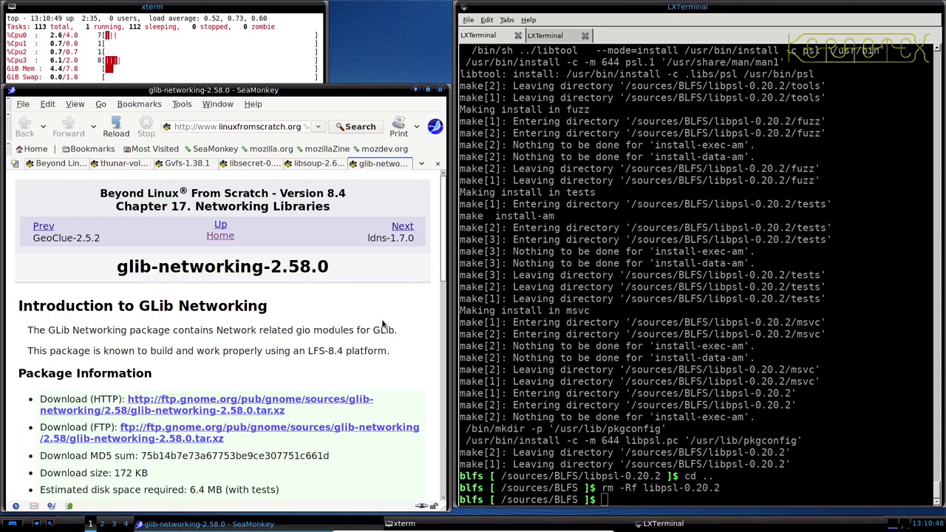
Start listing the glib-2.58.3 and GnuTLS tarballs in the terminal
scroll(382, 324, down, 5)
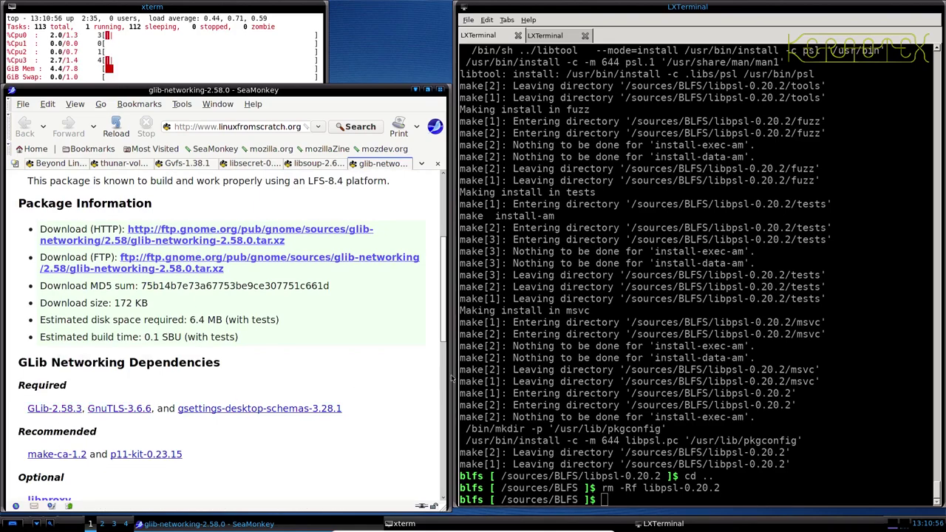
click(496, 355)
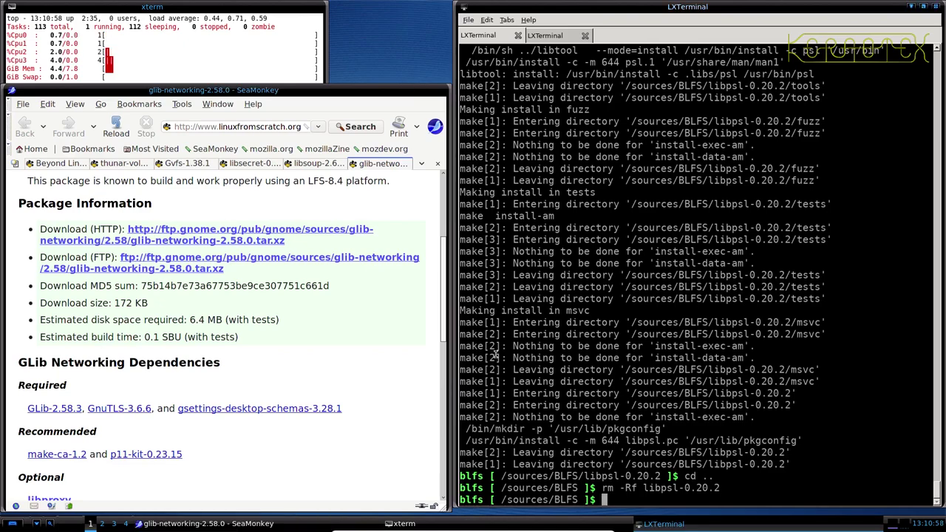
text(ls glib-2.58.3)
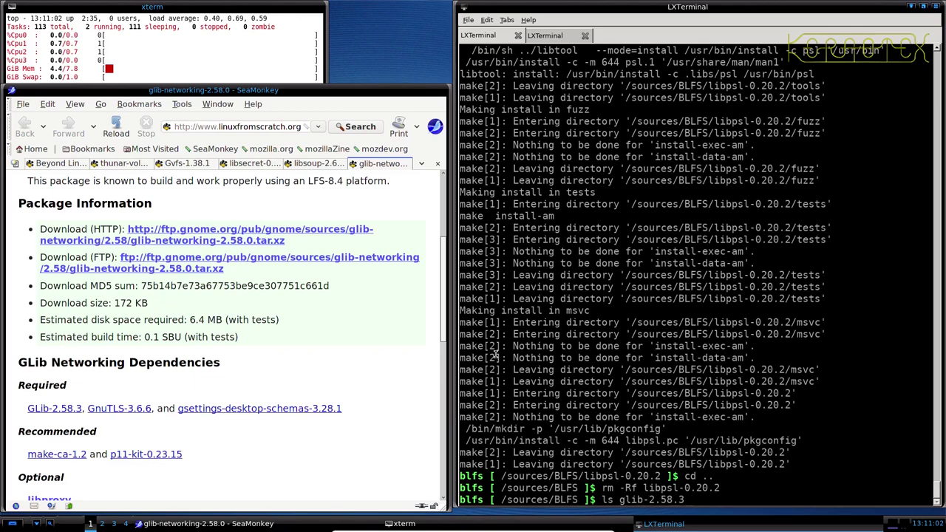
text( gnutl)
key(Tab)
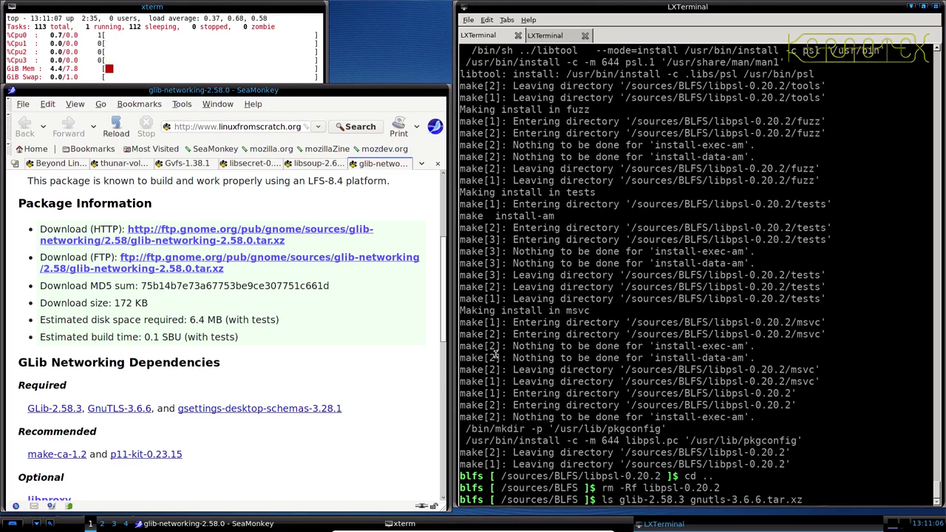
text(gsett)
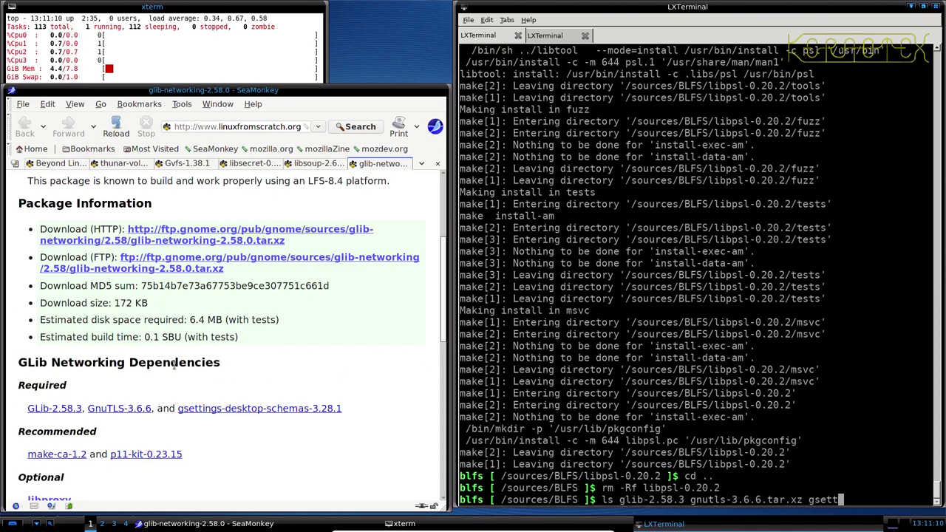
Open the gsettings-desktop-schemas-3.28.1 page in a new tab and scroll to its Package Information
middle_click(213, 415)
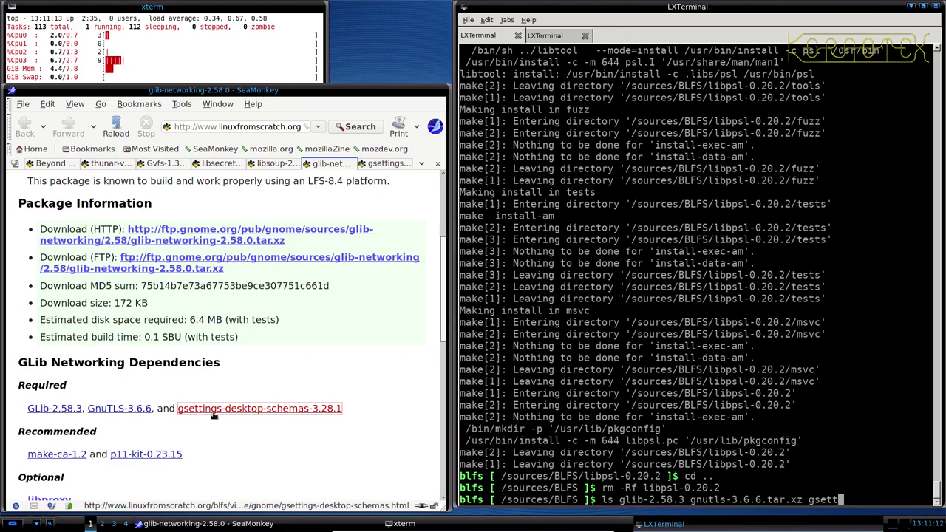
scroll(134, 462, down, 2)
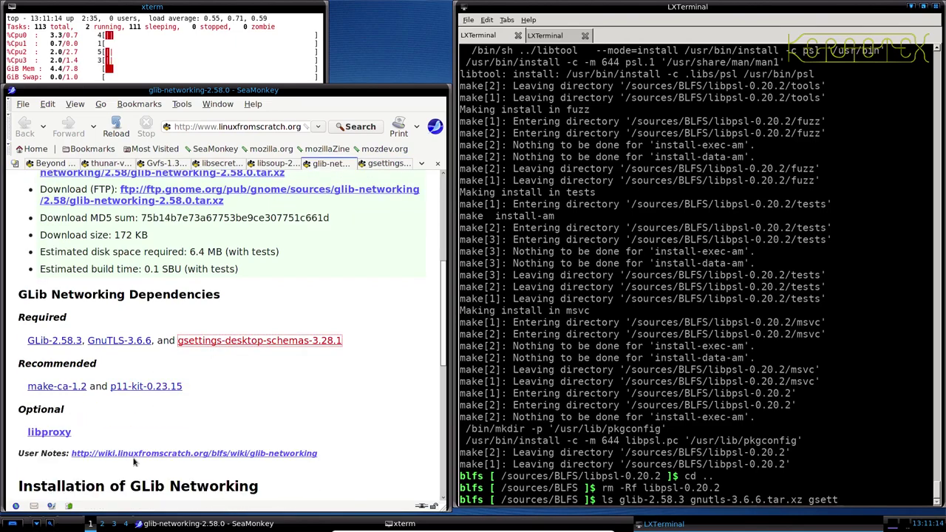
click(372, 166)
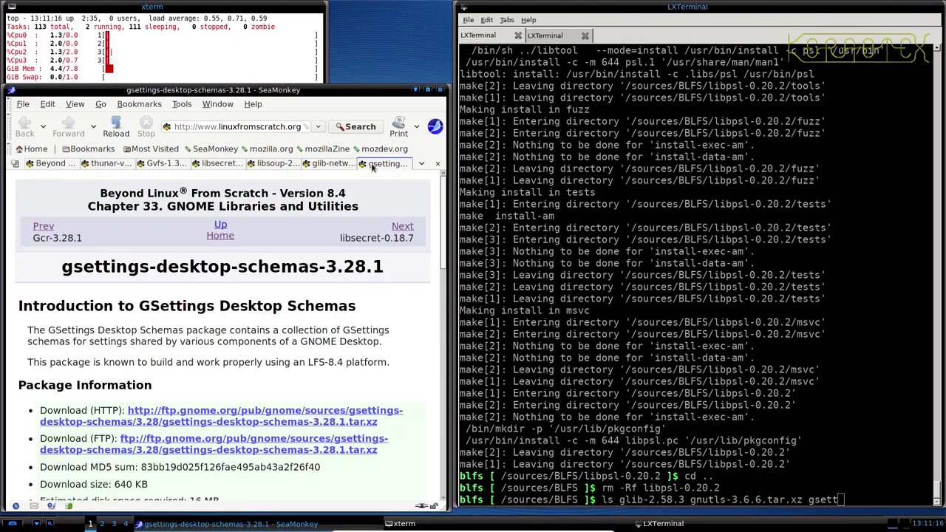
scroll(364, 315, down, 5)
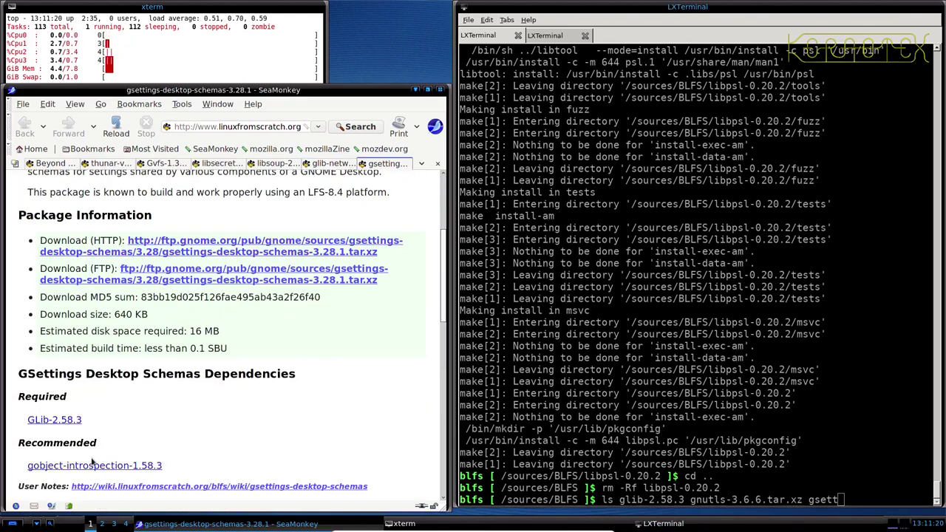
Cancel the pending listing and wget the gsettings-desktop-schemas tarball from its HTTP link
click(576, 351)
key(ctrl+c)
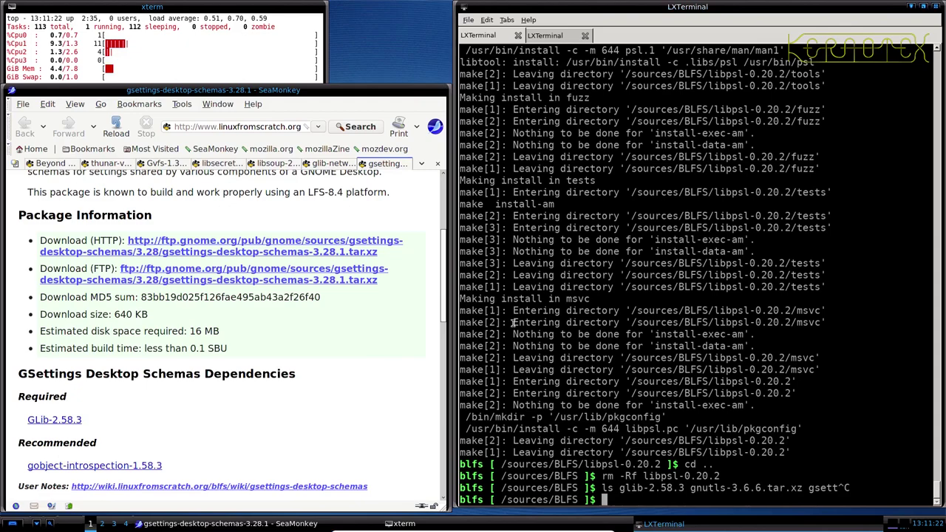
right_click(302, 252)
click(334, 343)
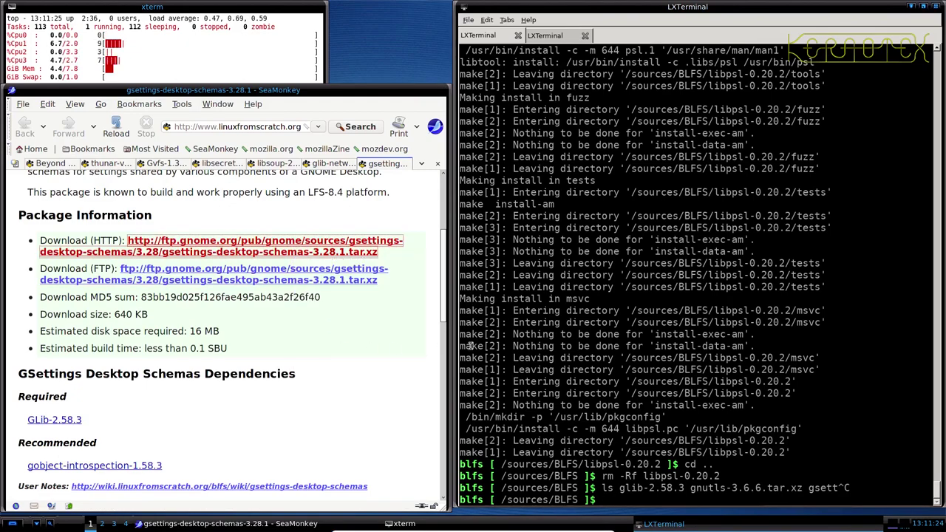
text(wget)
key(ctrl+shift+v)
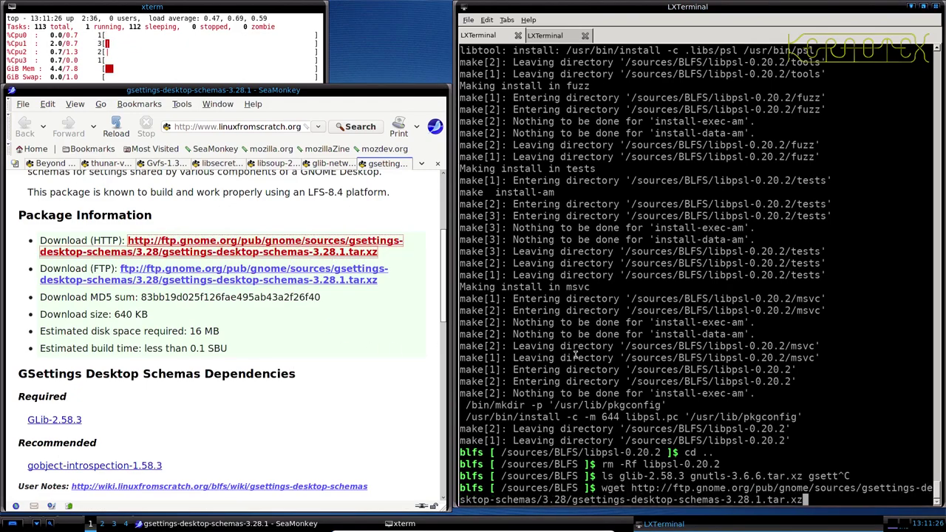
key(Return)
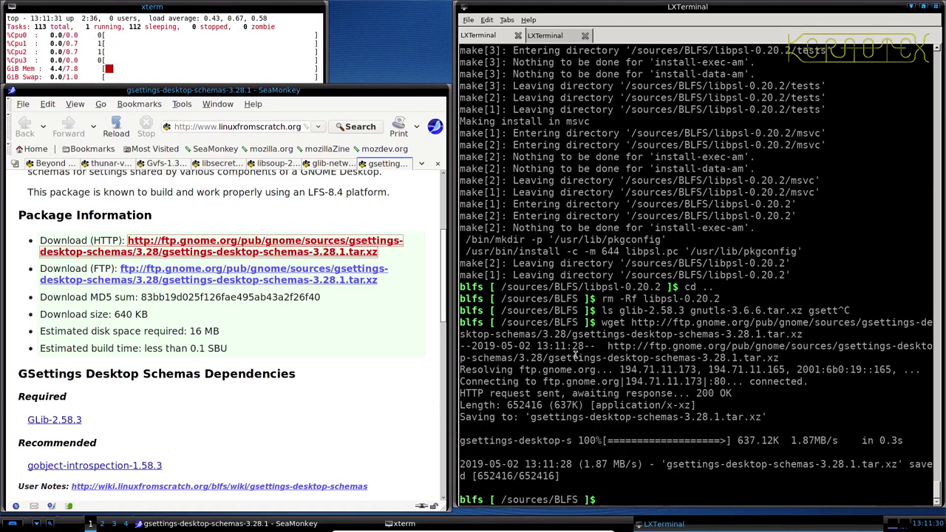
Unpack the gsettings-desktop-schemas tarball and enter the gsettings-desktop-schemas-3.28.1 directory
text(tar -xvf gs)
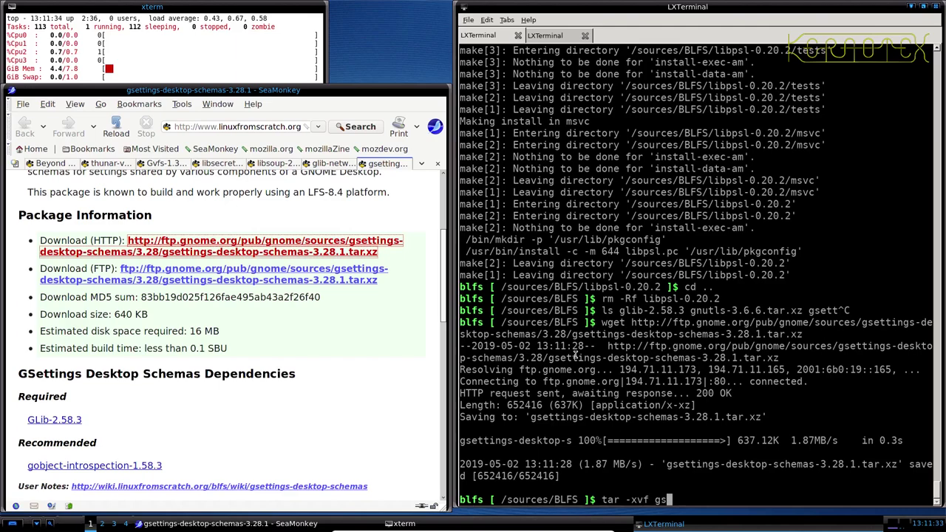
key(Tab)
key(Return)
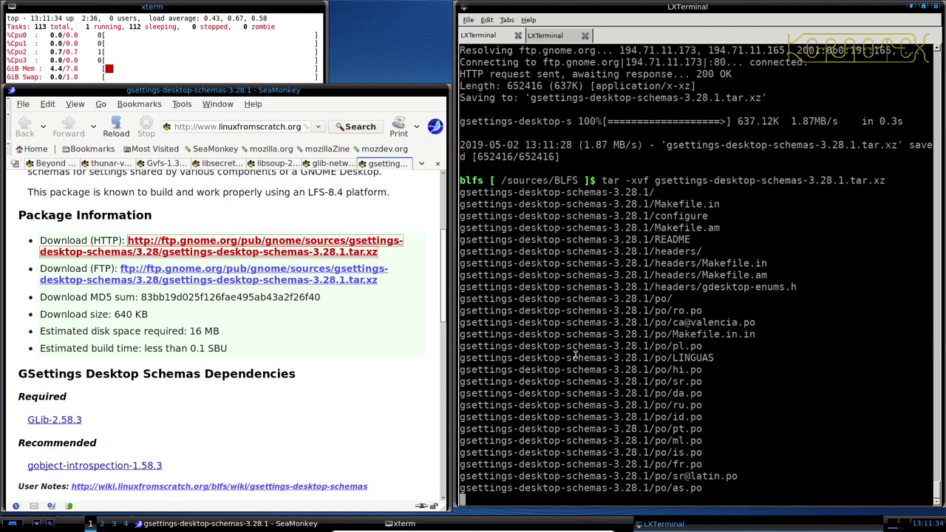
text(cd gset)
key(Tab)
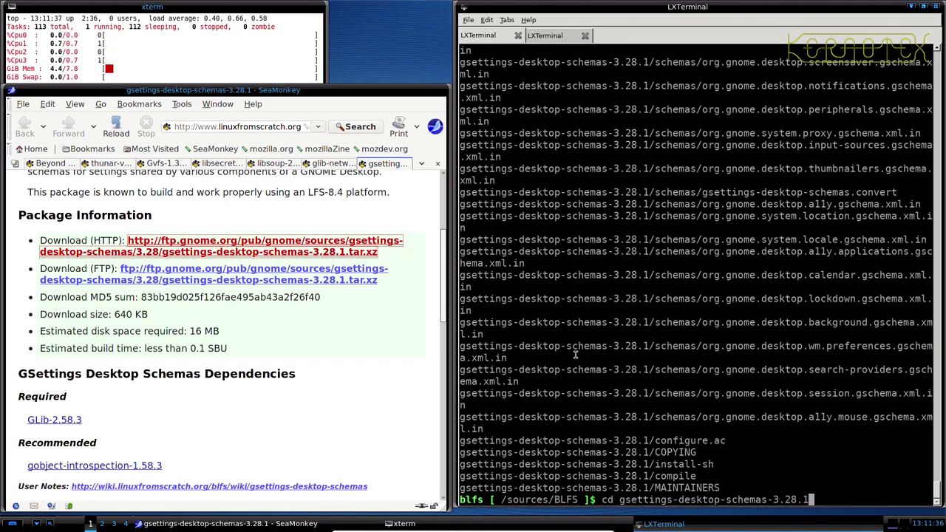
key(Return)
Paste and run the page's sed, configure and make commands
scroll(304, 356, down, 10)
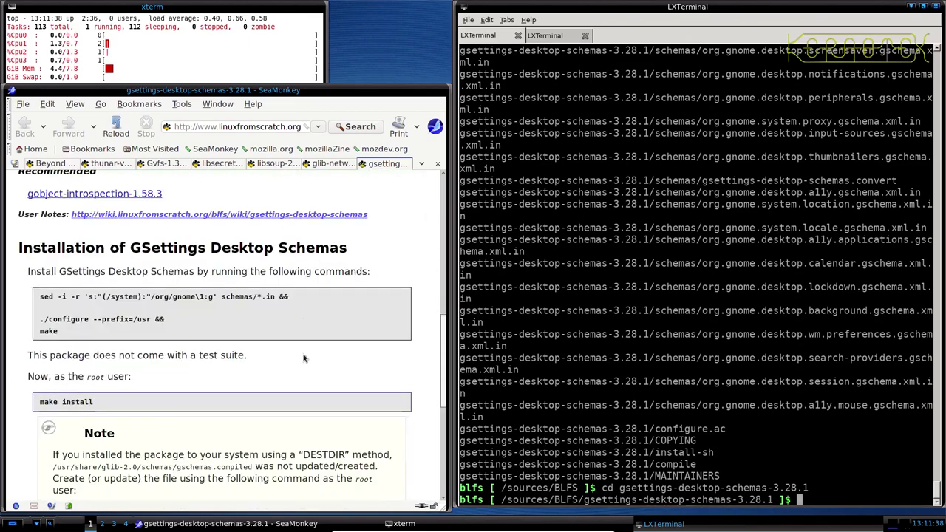
scroll(303, 359, down, 2)
scroll(99, 266, up, 4)
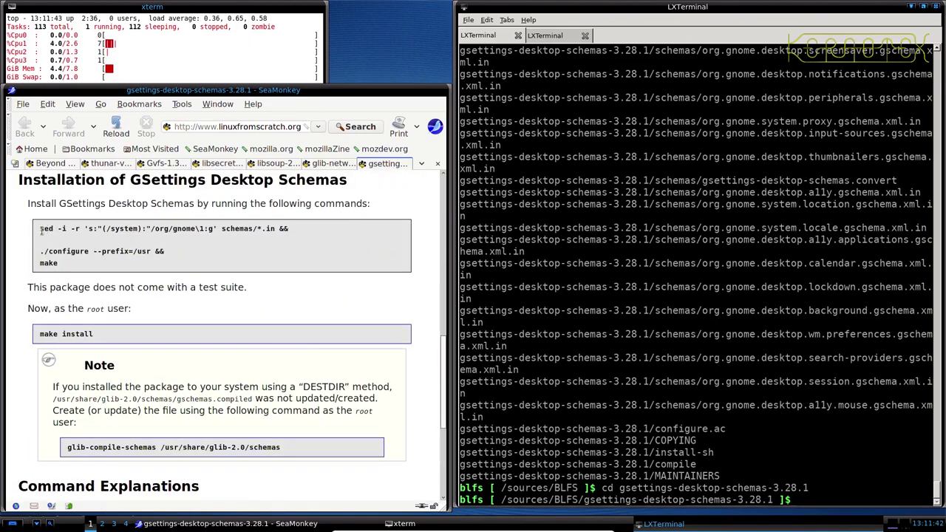
drag(40, 228, 59, 266)
middle_click(609, 325)
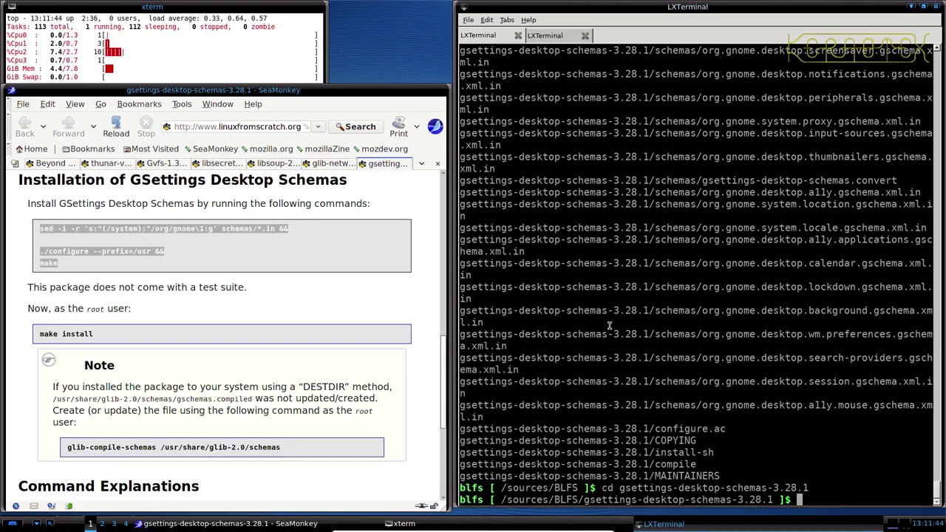
key(Return)
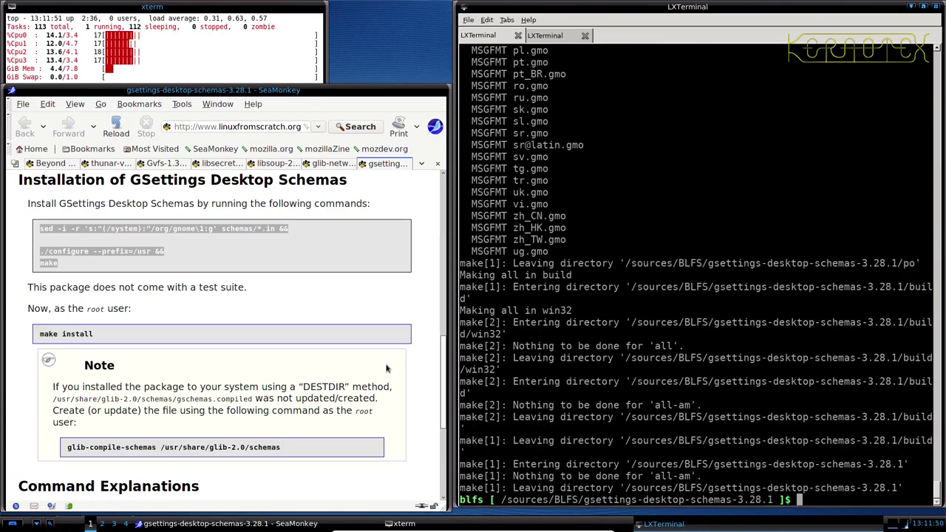
Run sudo -E make install, then delete the gsettings-desktop-schemas-3.28.1 source directory
key(ctrl+r)
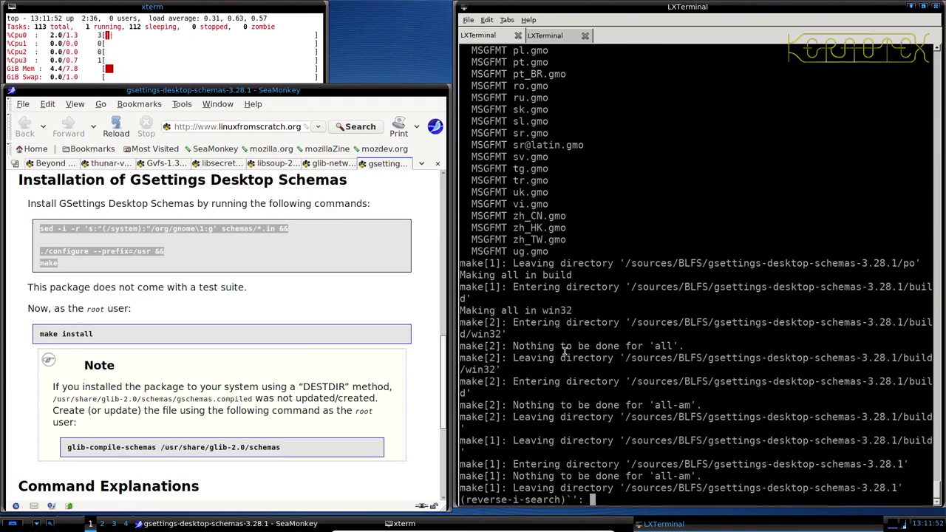
text(install)
key(Escape)
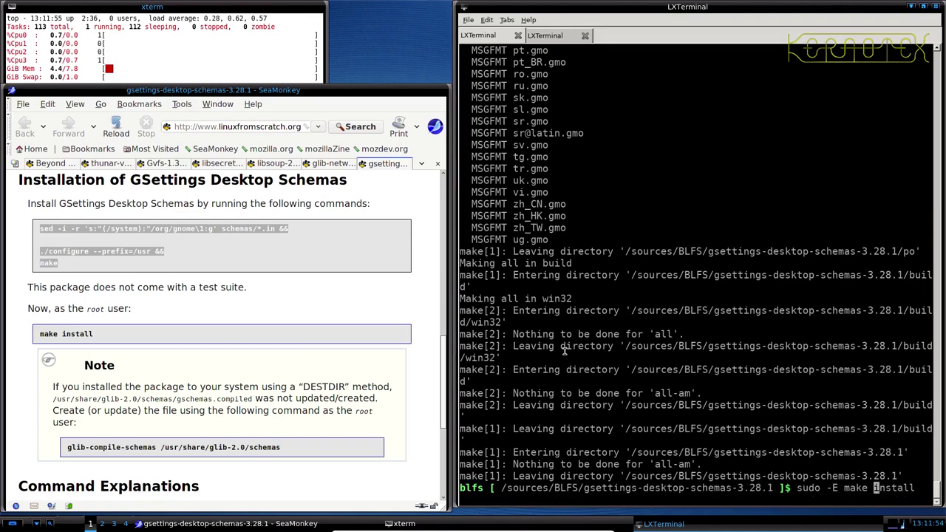
key(Return)
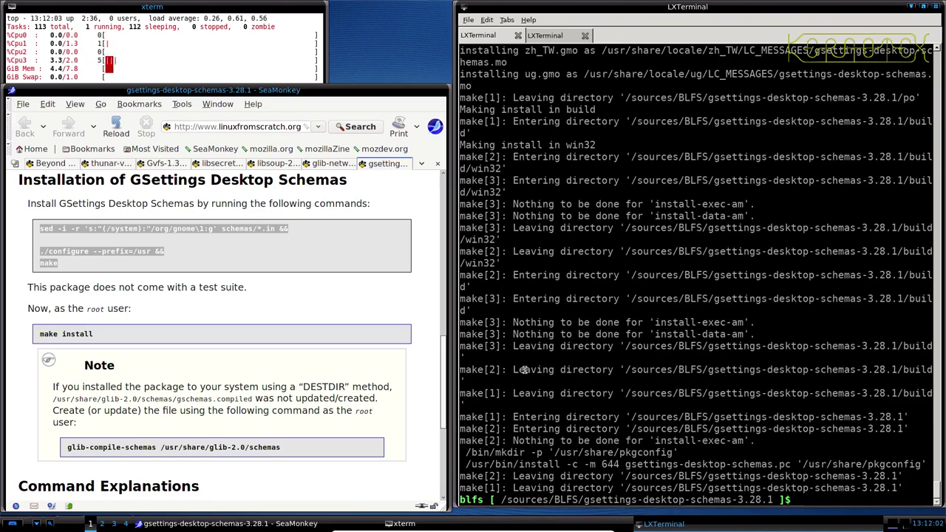
text(cd ..)
key(Return)
text(rm -R)
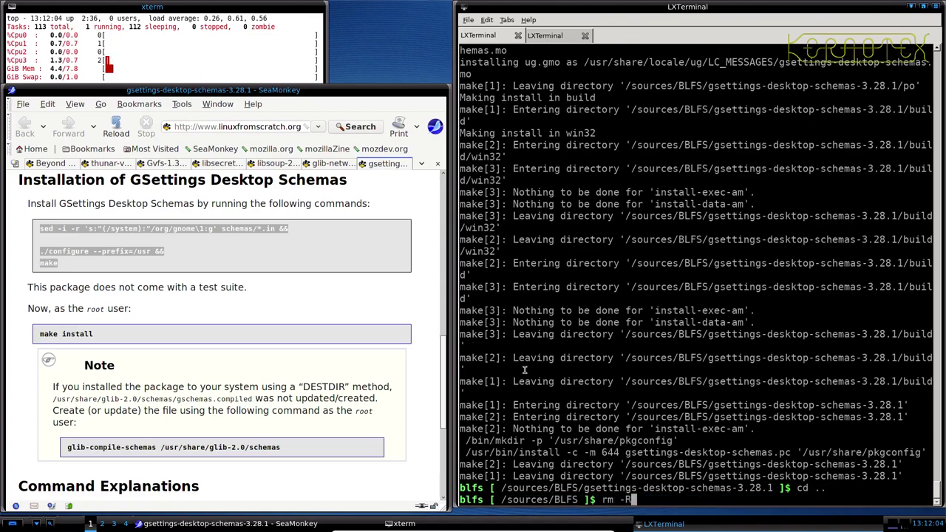
text(f)
text( gsetti)
key(Tab)
key(Return)
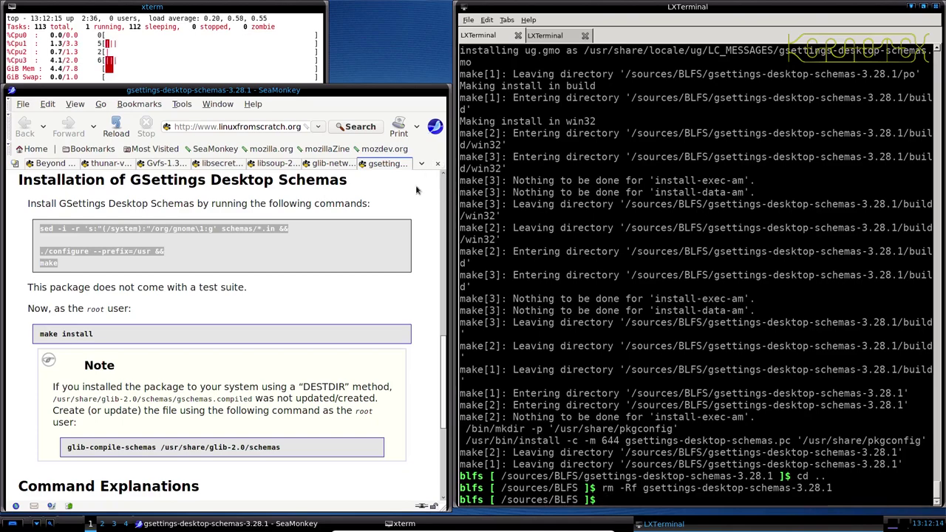
Close the gsettings-desktop-schemas page and wget the glib-networking tarball
click(438, 165)
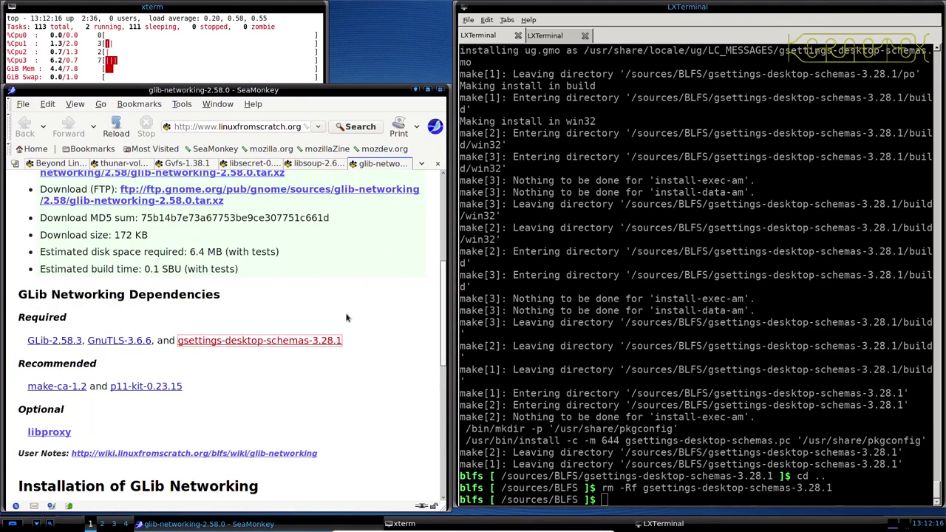
scroll(347, 317, up, 1)
right_click(300, 207)
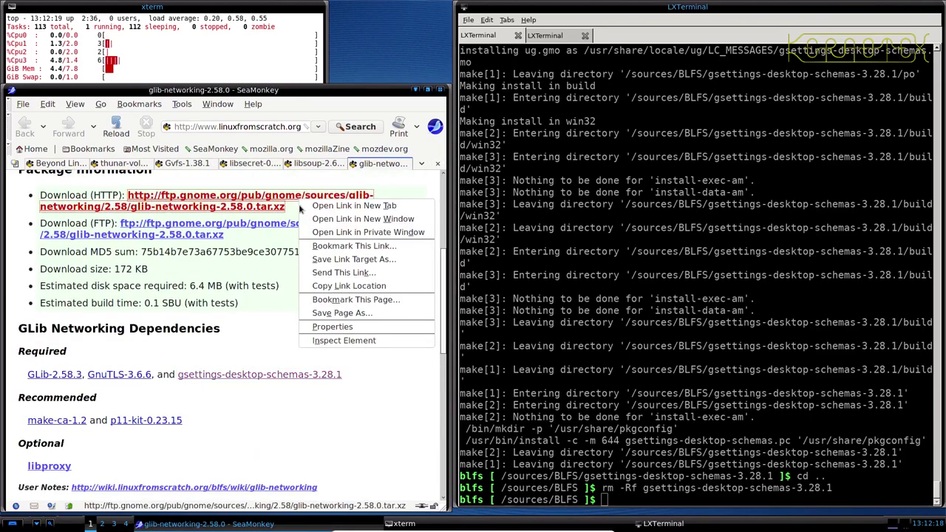
click(325, 286)
click(516, 310)
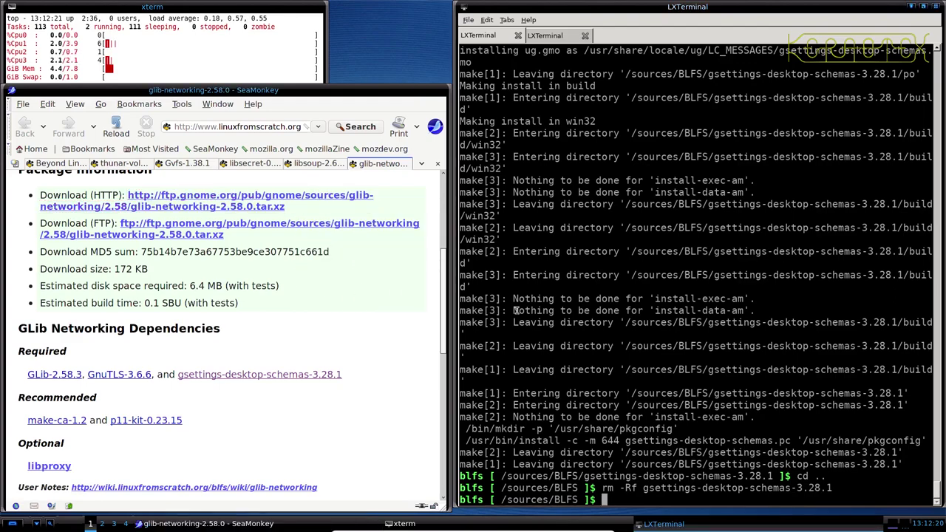
text(wget)
key(ctrl+shift+v)
key(Return)
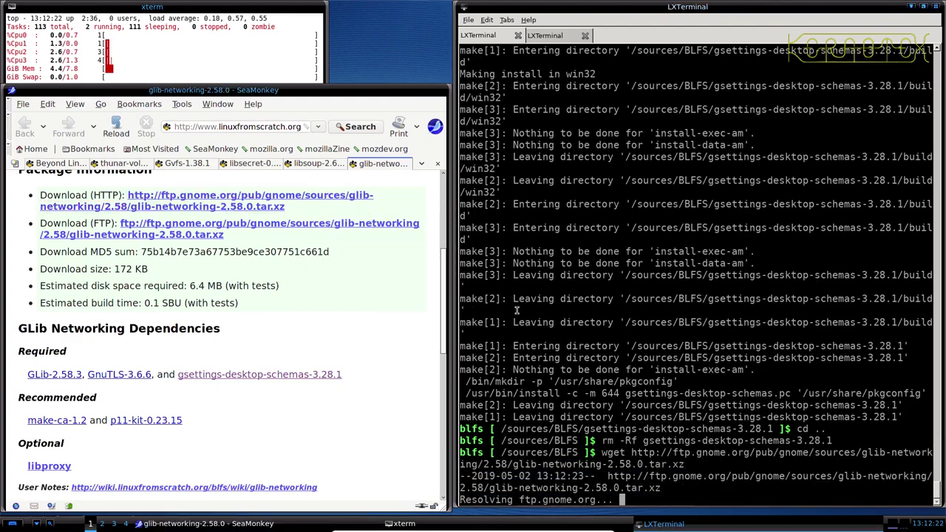
Unpack the glib-networking tarball and enter the glib-networking-2.58.0 directory
text(tar -)
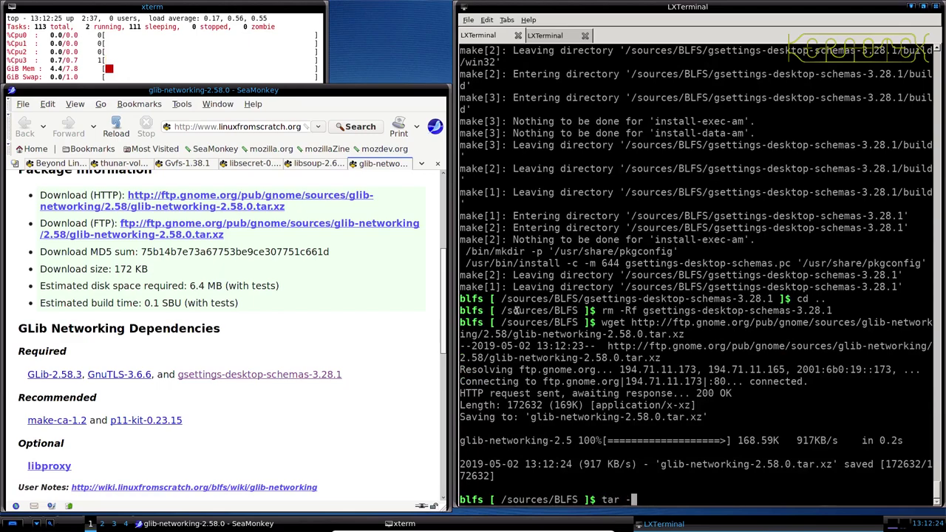
text(xvf glib-n)
key(Tab)
key(Return)
text(cd )
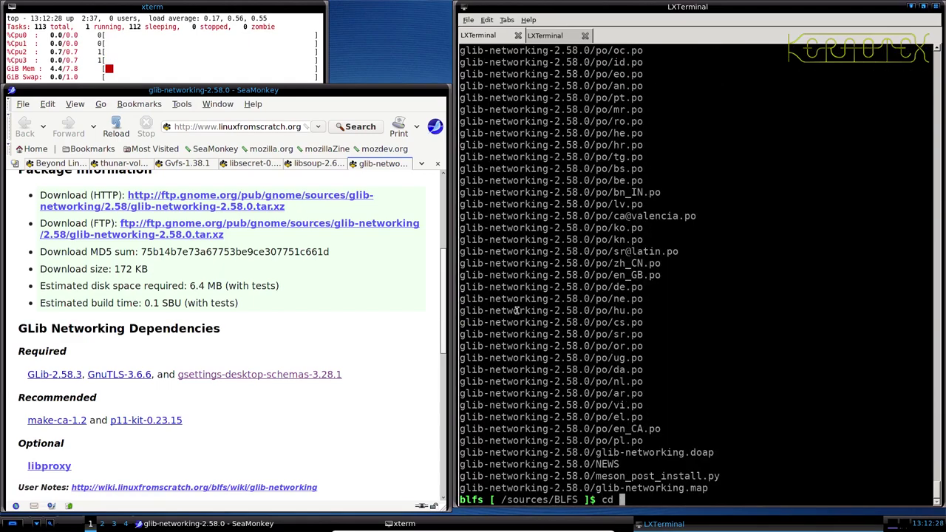
text(glib-)
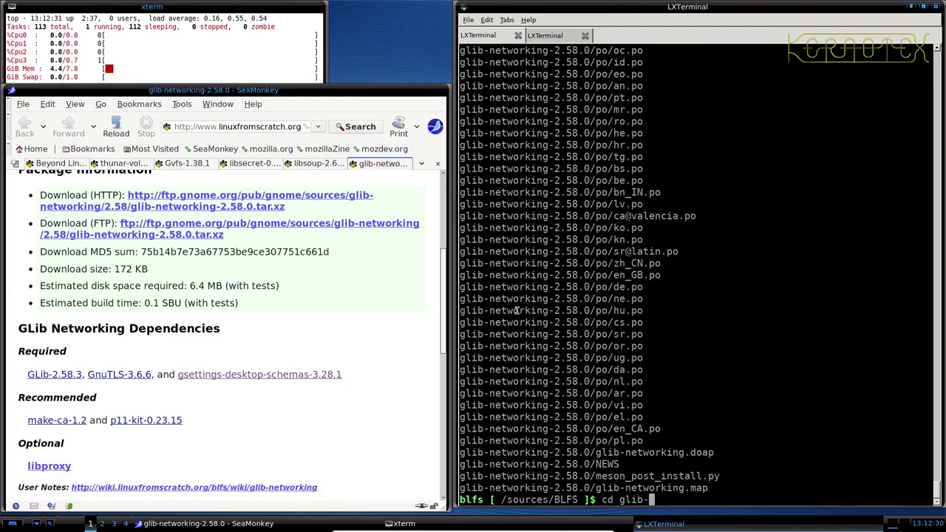
text(n)
key(Tab)
key(Return)
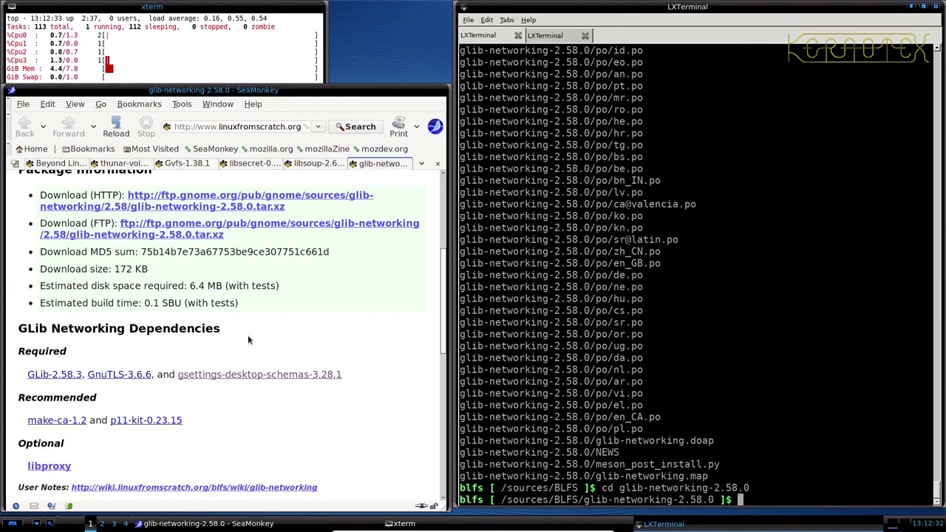
Paste and run the page's meson and ninja build commands
scroll(249, 340, down, 7)
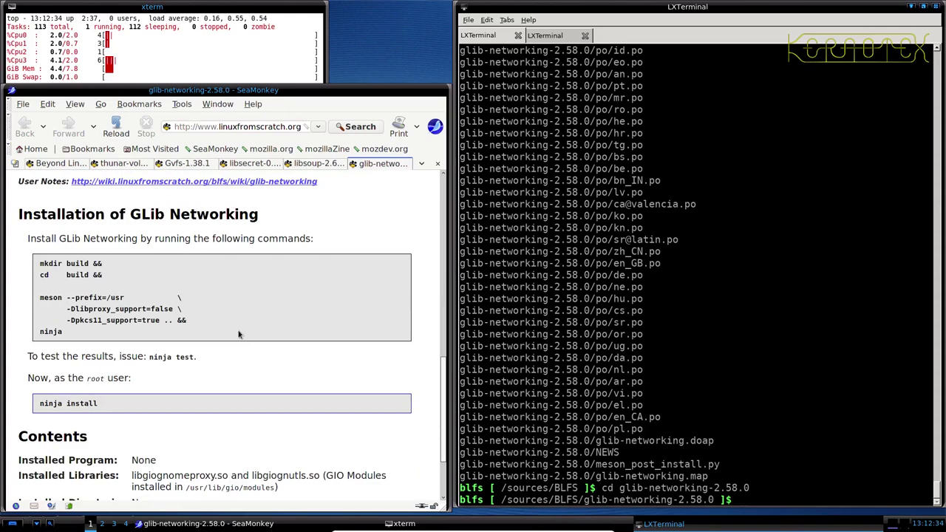
scroll(234, 334, down, 1)
scroll(234, 334, up, 1)
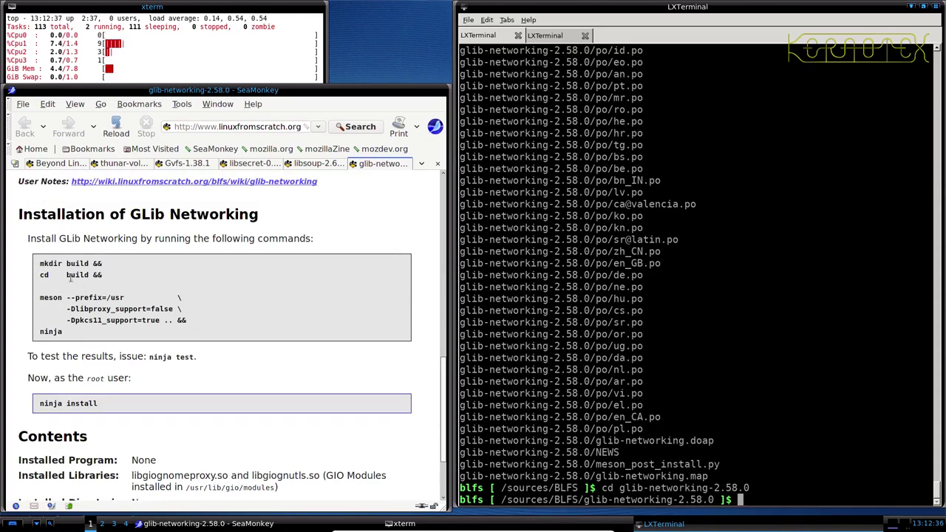
drag(40, 266, 72, 337)
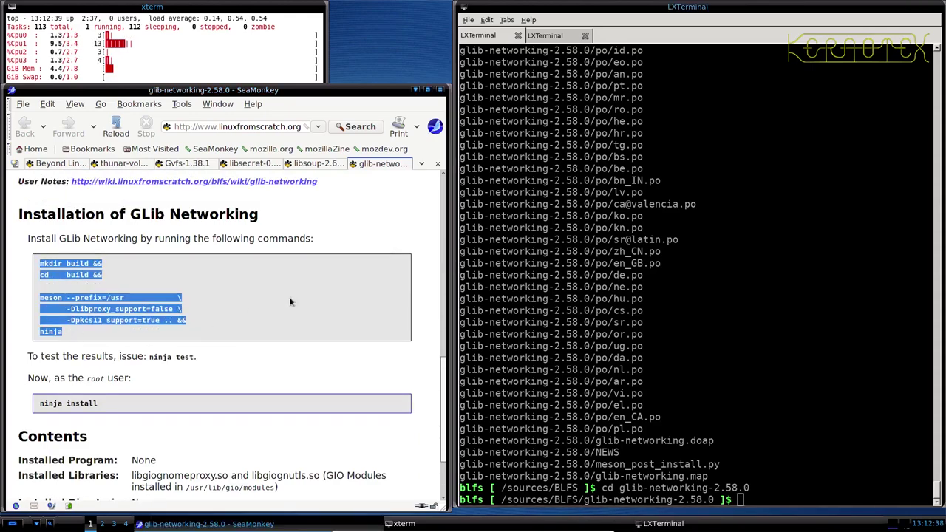
click(596, 300)
middle_click(595, 299)
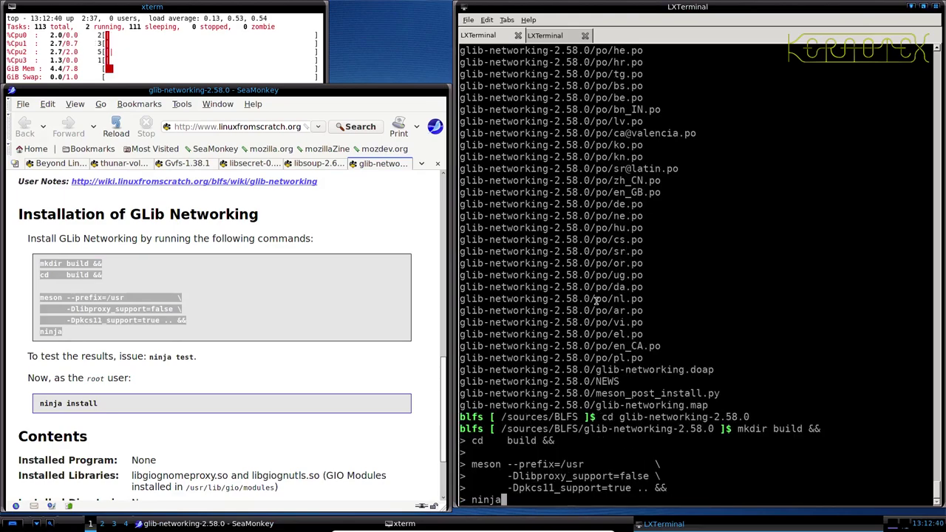
key(Return)
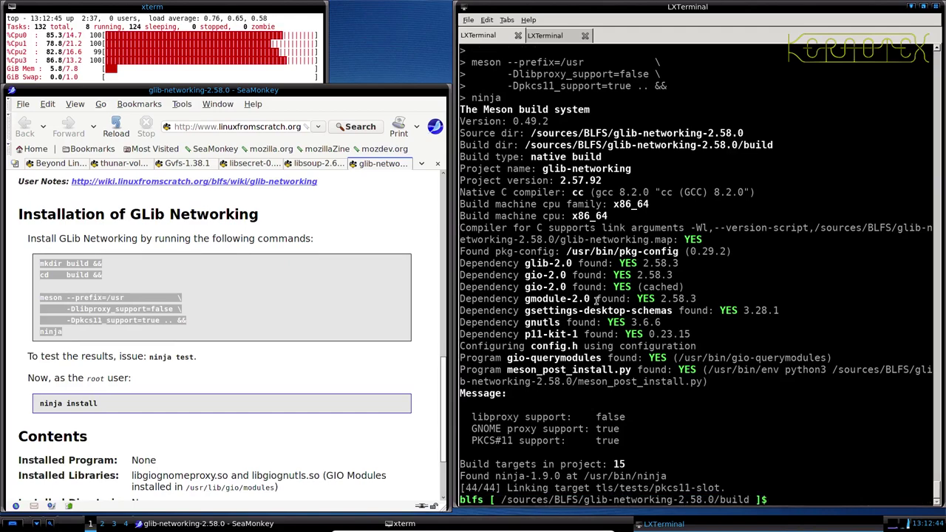
Install glib-networking as root with sudo -E ninja install
text(sudo -E)
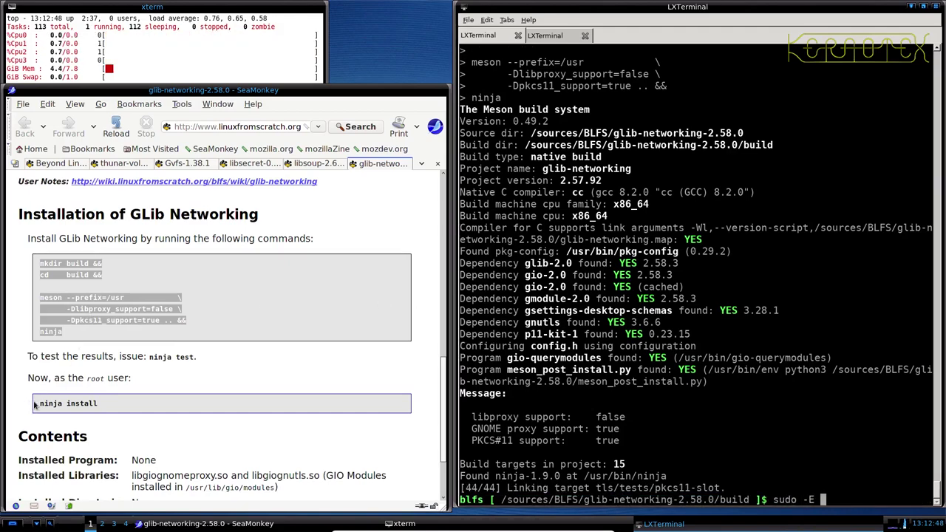
drag(25, 405, 124, 406)
middle_click(580, 336)
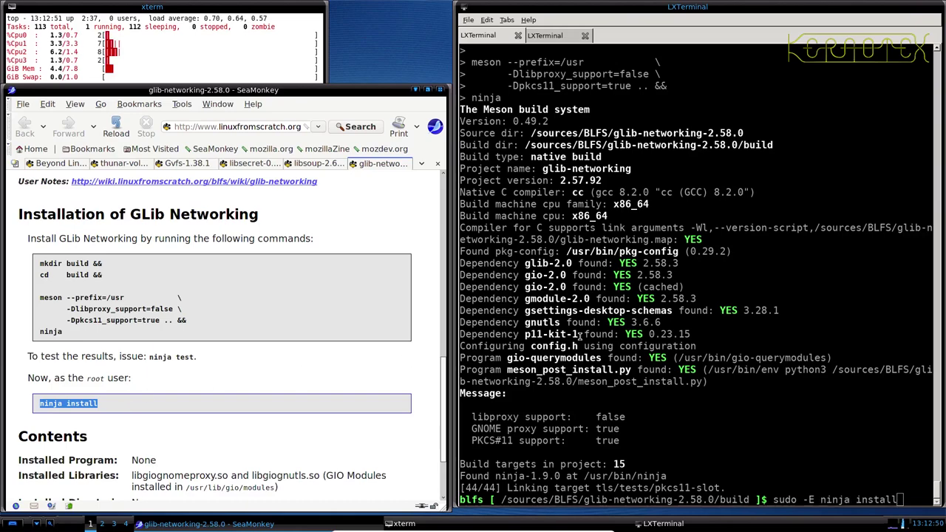
click(614, 325)
key(Return)
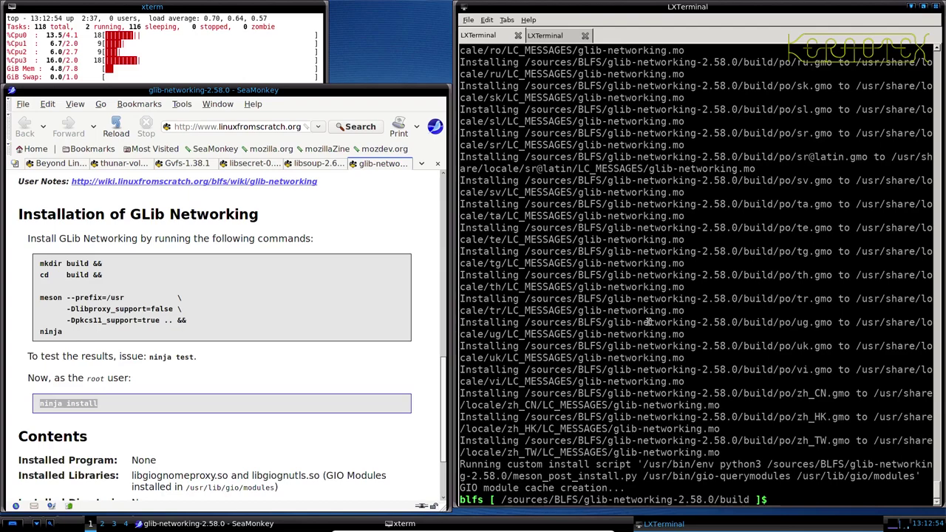
Return with cd ../.. and delete the glib-networking-2.58.0 source directory
text(cd ../..)
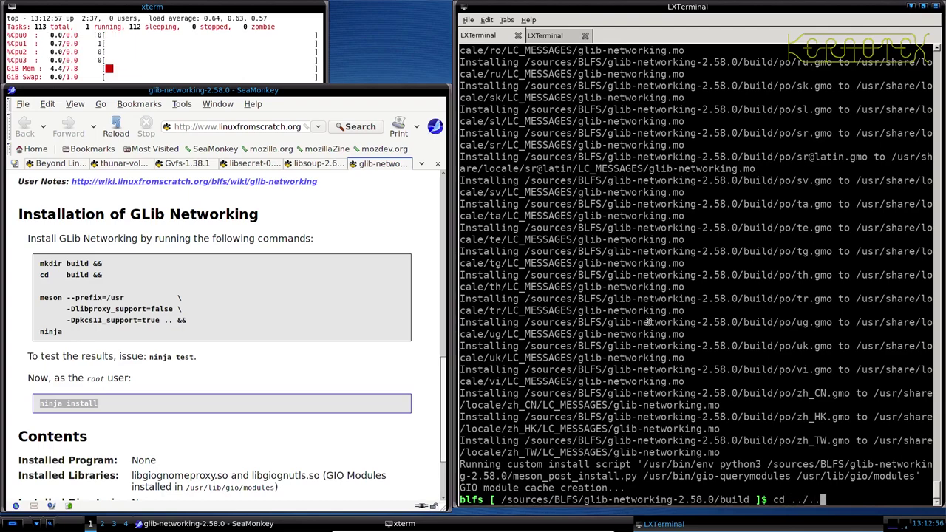
key(Return)
text(rm -Rf glib-)
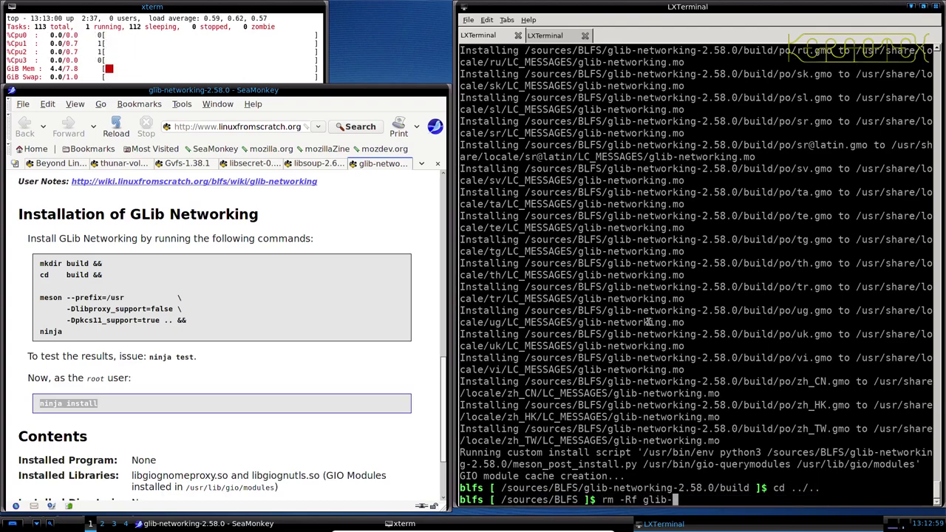
key(Tab)
key(Return)
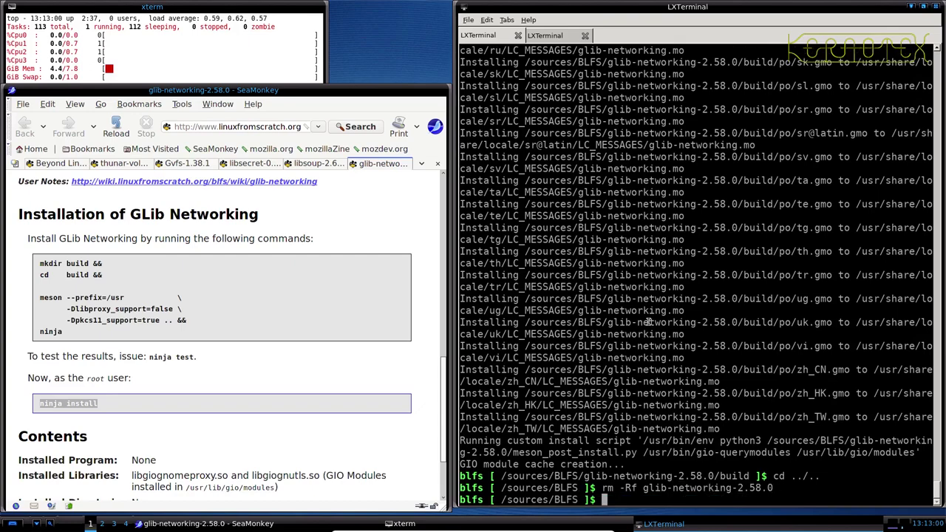
Close the glib-networking page and wget the libsoup tarball from its HTTP link
click(437, 166)
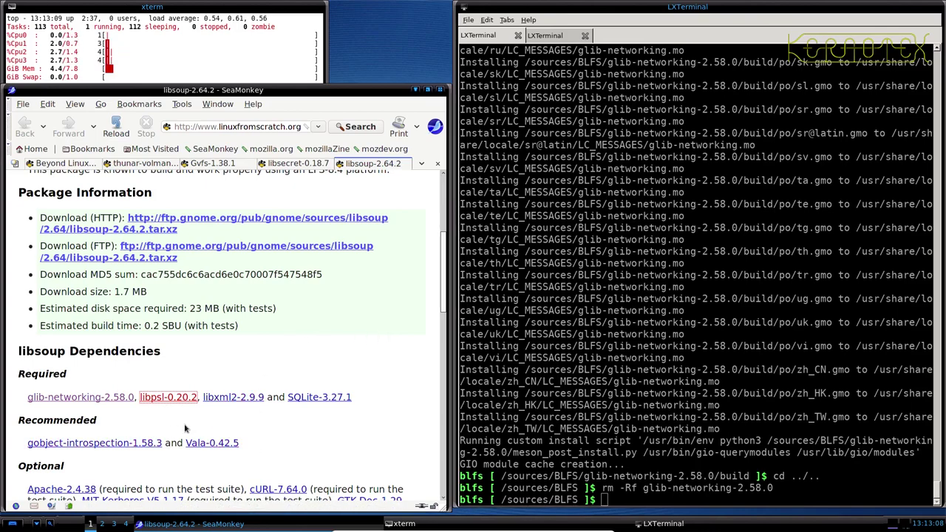
scroll(150, 461, down, 1)
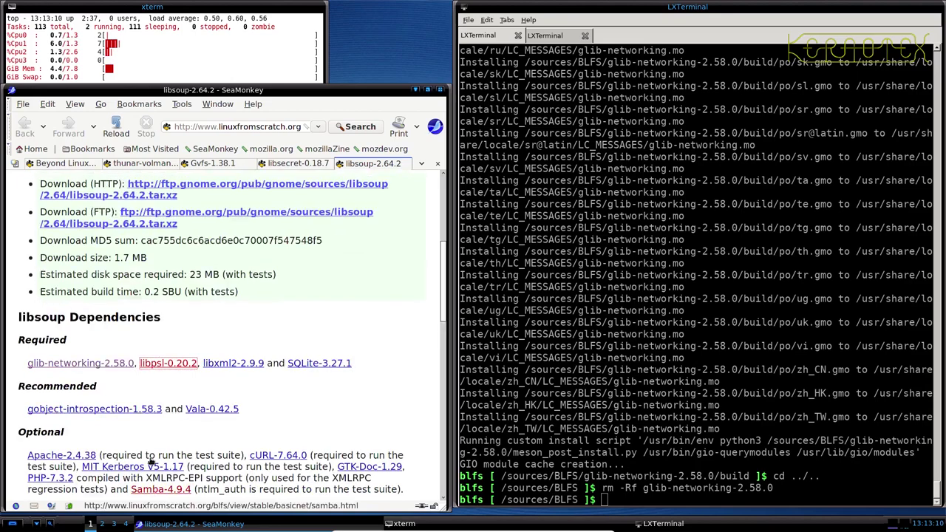
scroll(291, 286, up, 2)
right_click(300, 255)
click(351, 340)
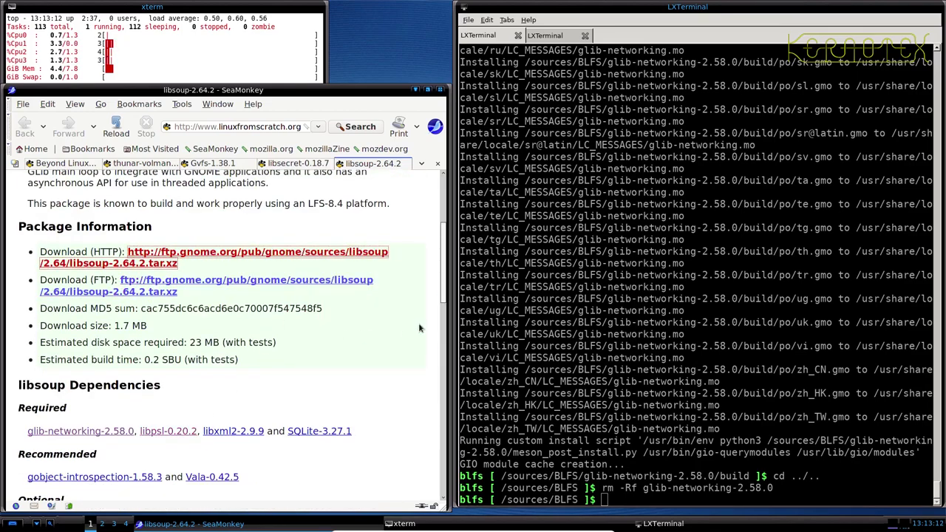
click(538, 319)
text(wget)
key(ctrl+shift+v)
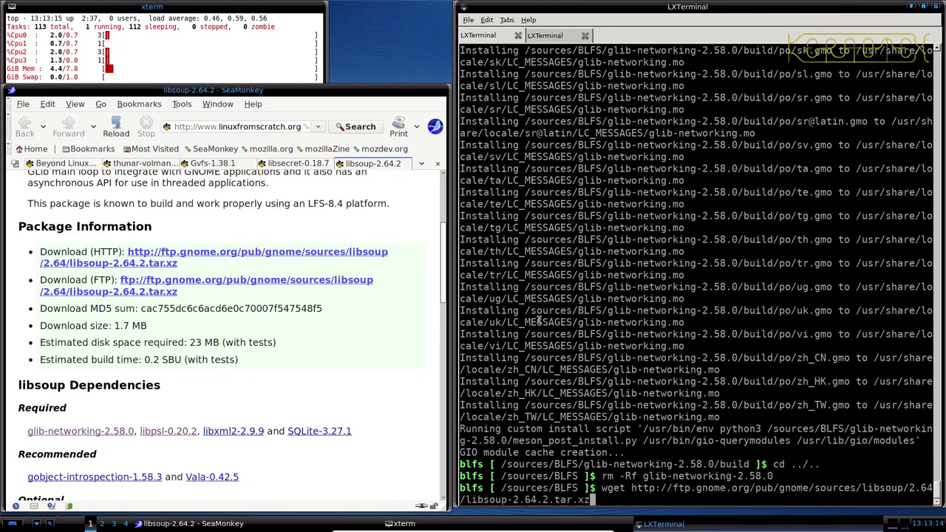
key(Return)
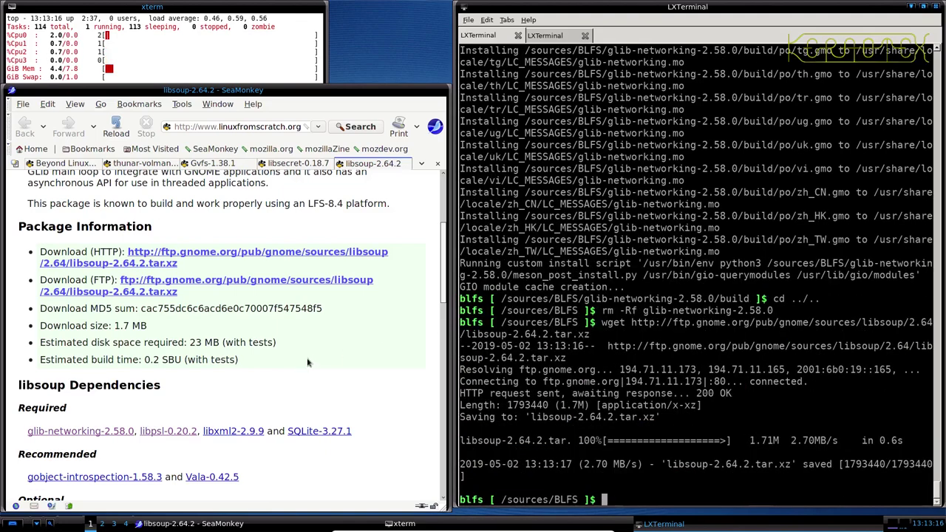
Unpack libsoup-2.64.2.tar.xz and enter the libsoup-2.64.2 source directory
text(tar -xvf libsou)
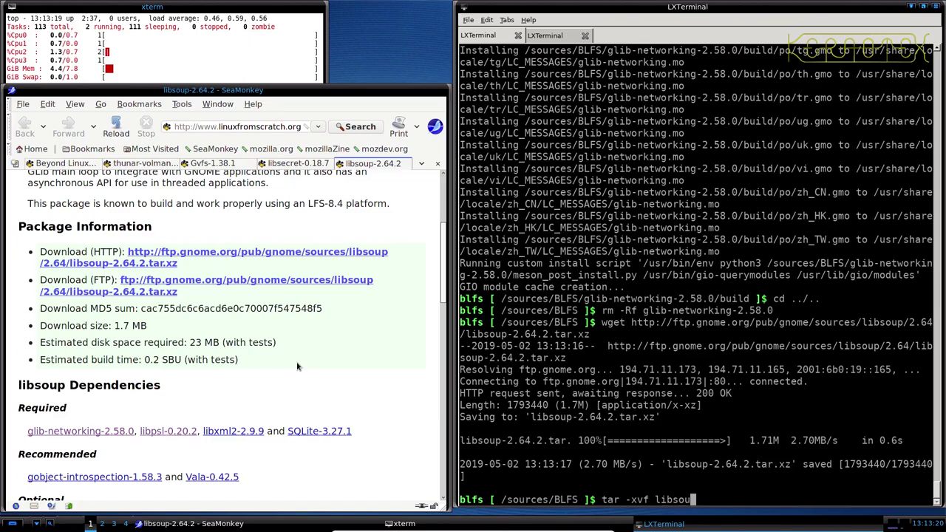
key(Tab)
key(Return)
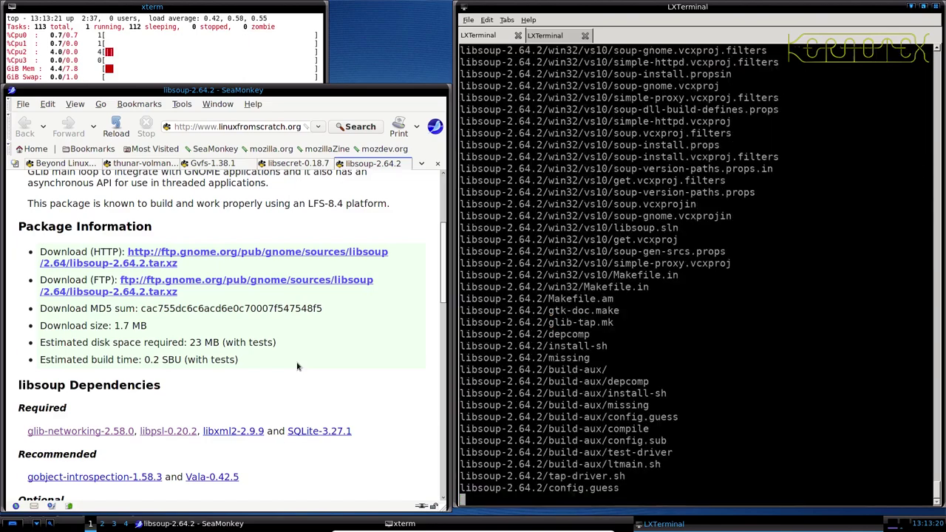
text(cd libs)
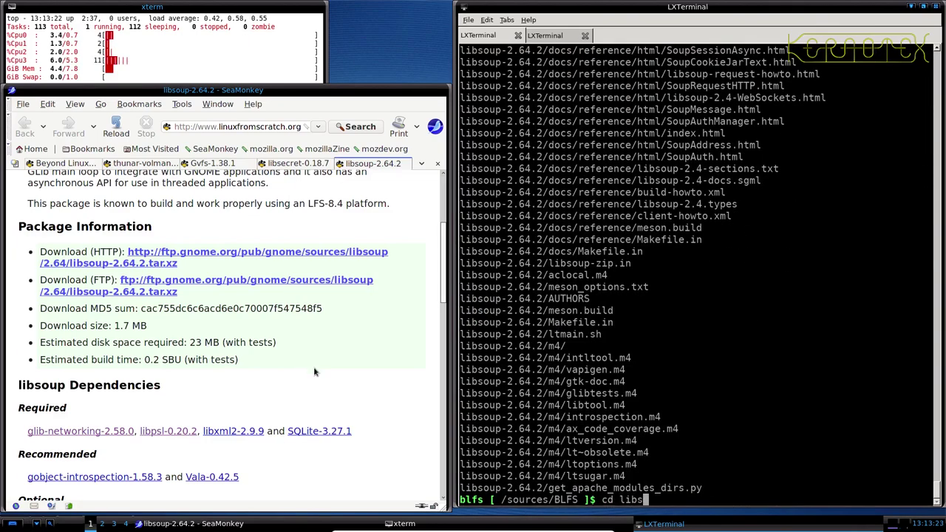
key(Return)
text(cd libso)
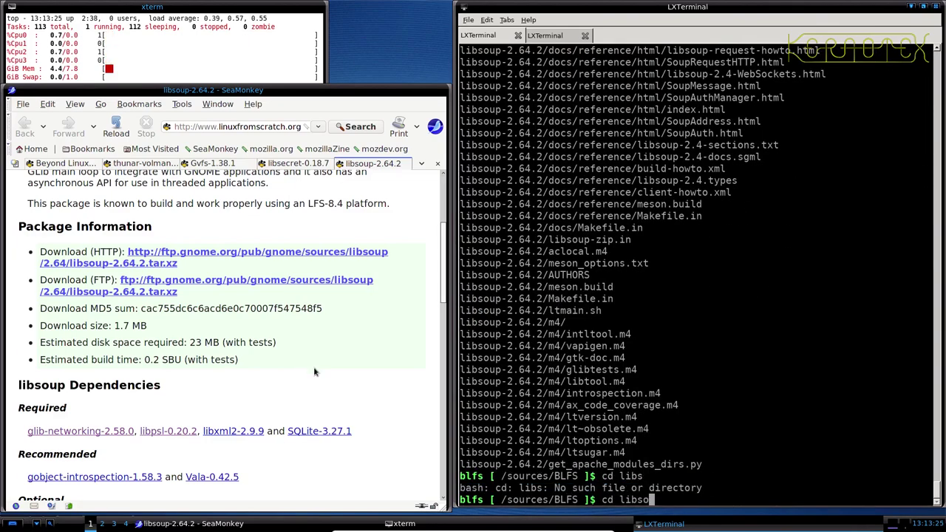
key(Tab)
key(Return)
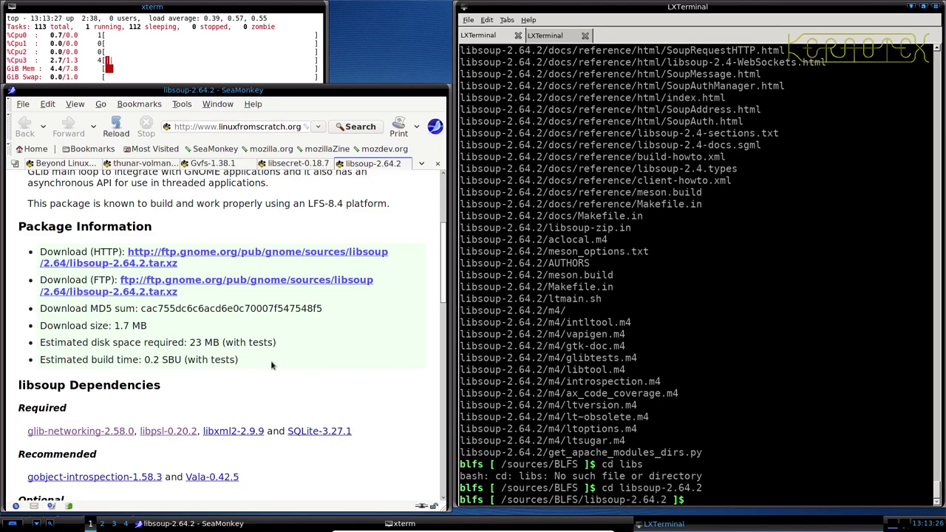
scroll(270, 362, down, 8)
scroll(252, 365, down, 3)
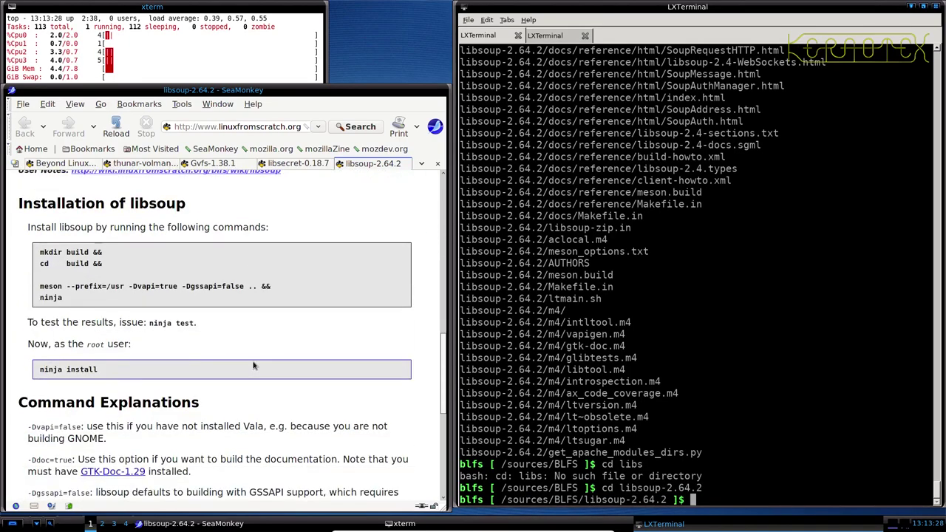
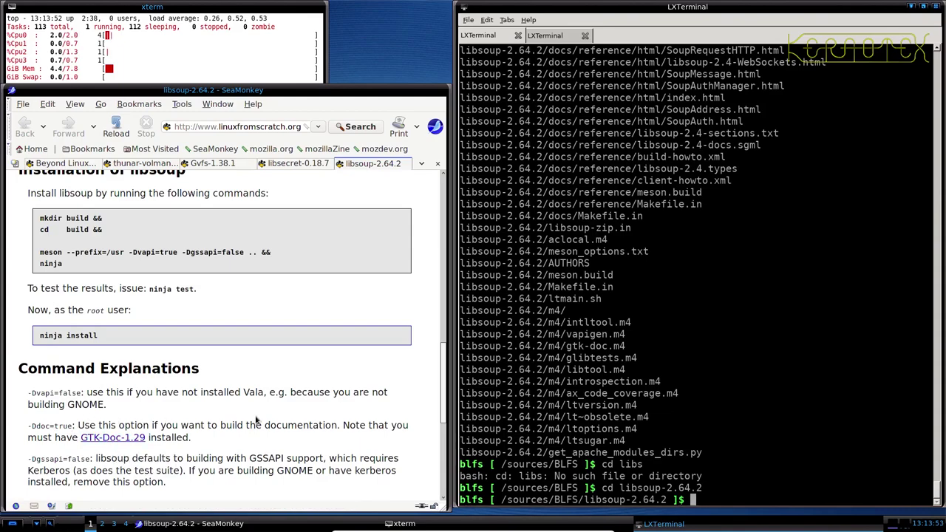
Run mkdir build && cd build && meson --prefix=/usr -Dvapi=true -Dgssapi=false -Ddoc=true .. for libsoup
scroll(192, 450, down, 1)
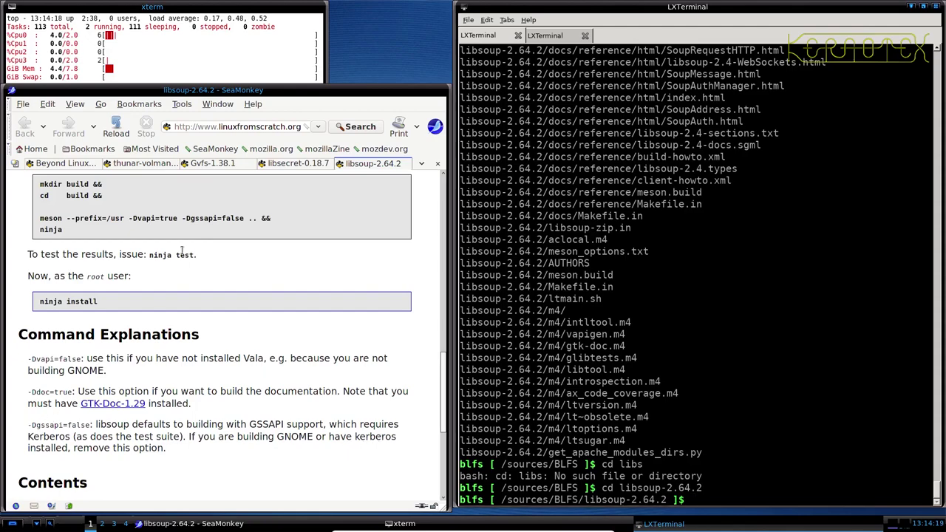
drag(40, 183, 244, 218)
middle_click(585, 271)
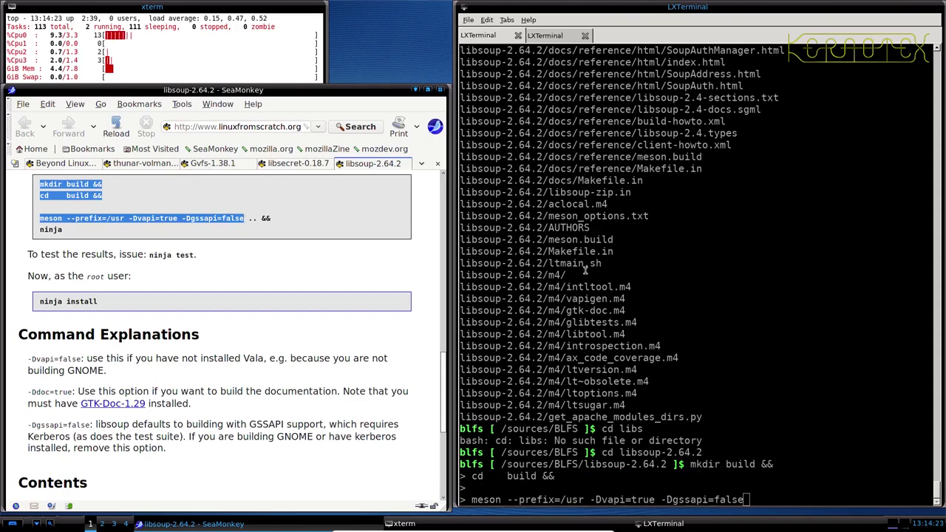
click(584, 270)
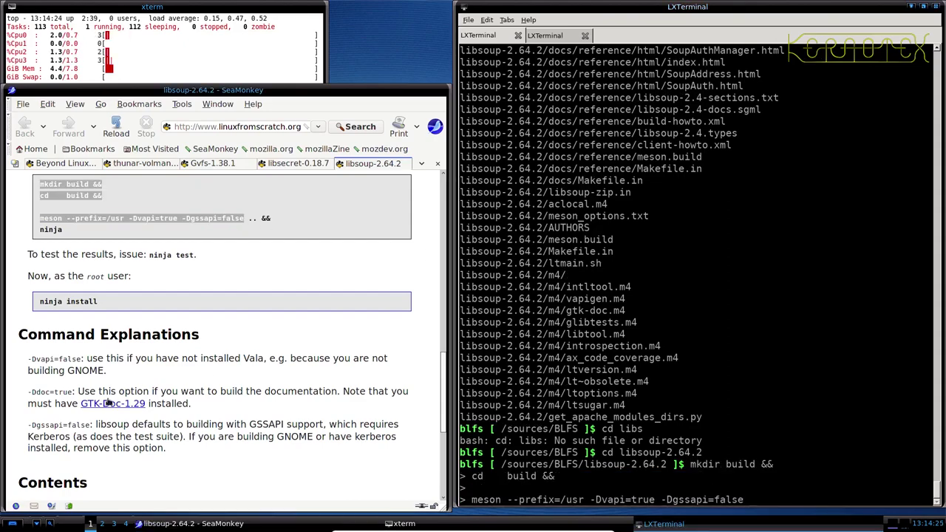
drag(29, 392, 68, 393)
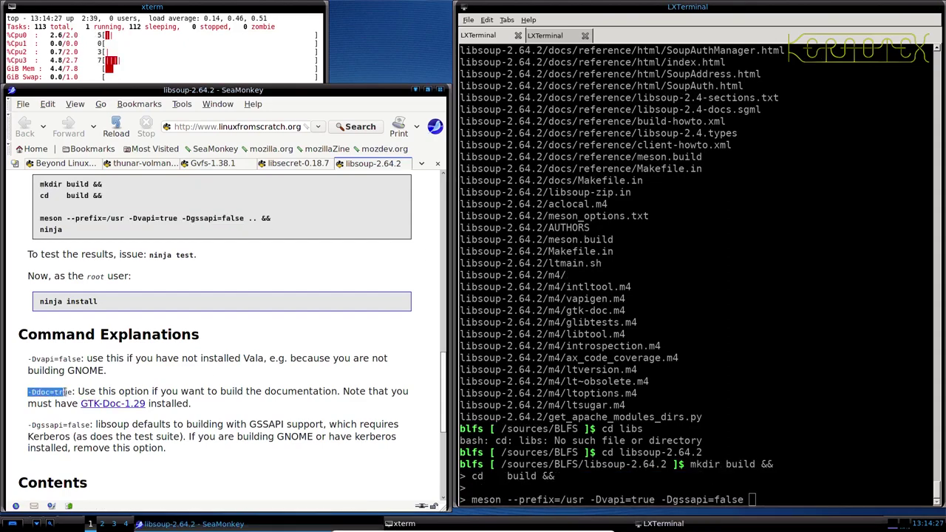
middle_click(561, 344)
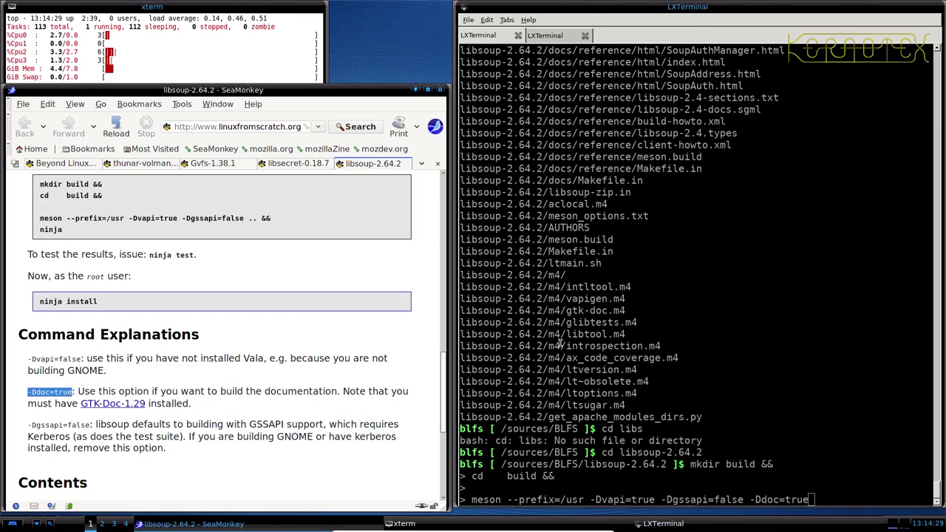
click(560, 345)
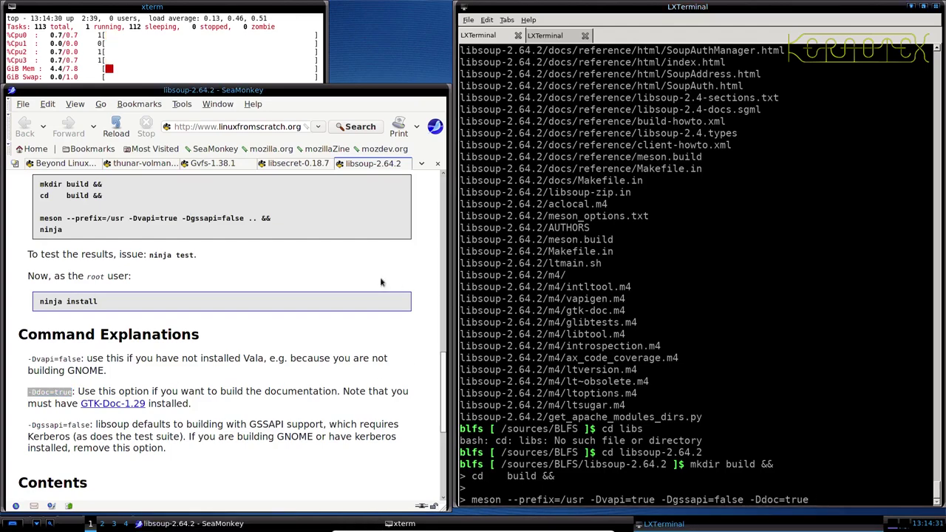
double_click(252, 219)
click(559, 290)
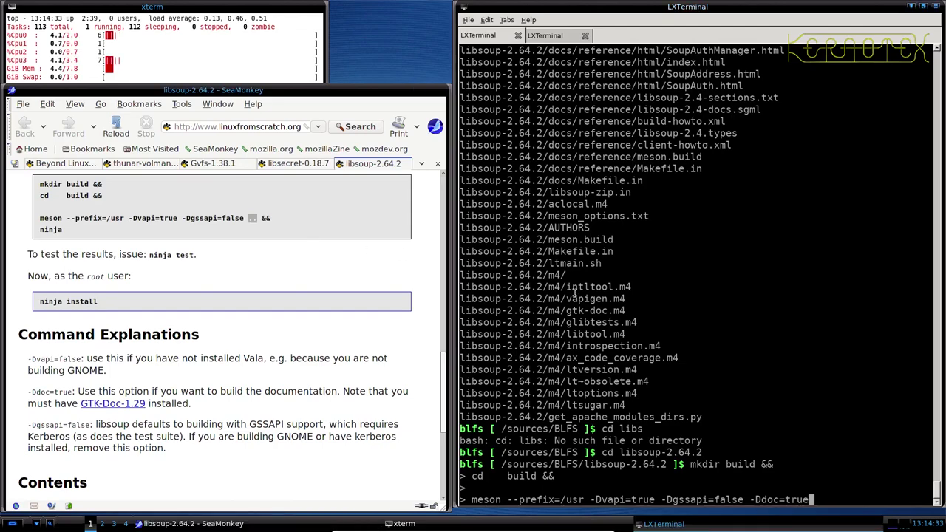
middle_click(569, 292)
key(Return)
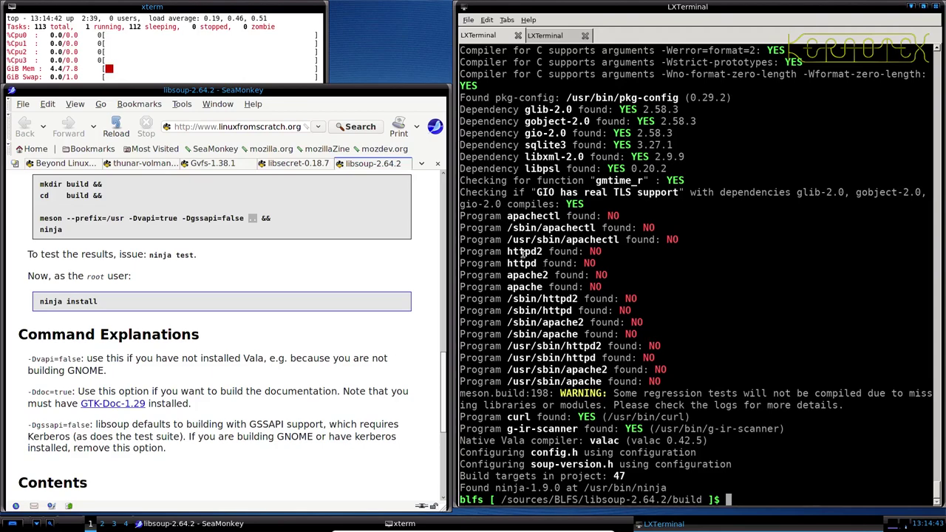
Review the meson output lines reporting the Apache programs as not found
drag(518, 251, 563, 334)
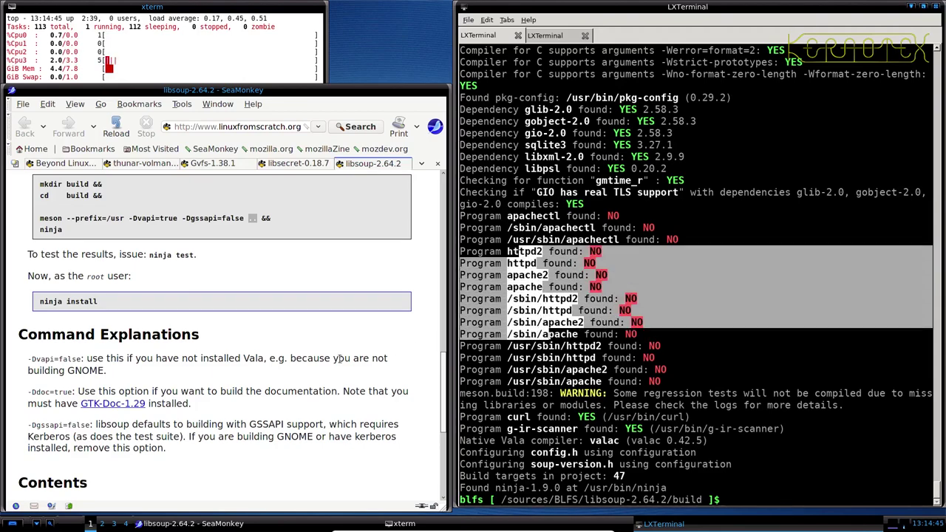
scroll(338, 358, up, 6)
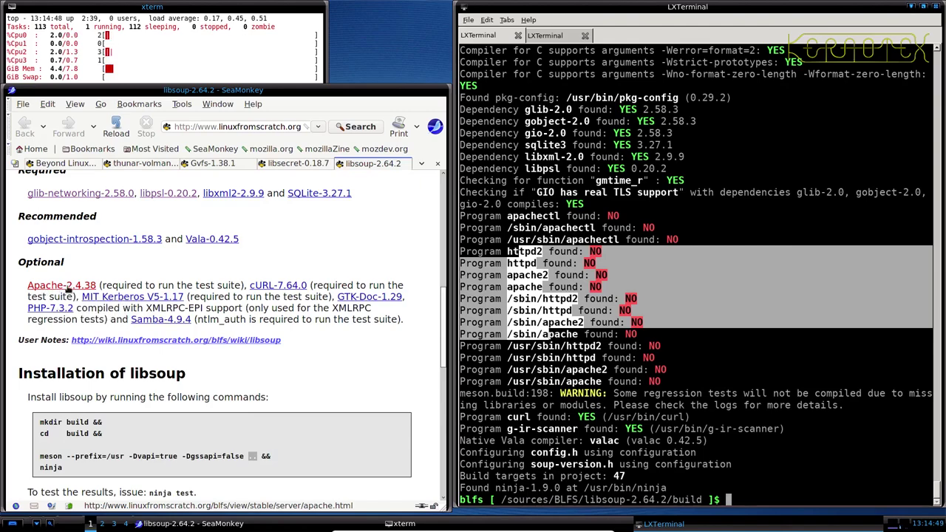
scroll(267, 384, down, 1)
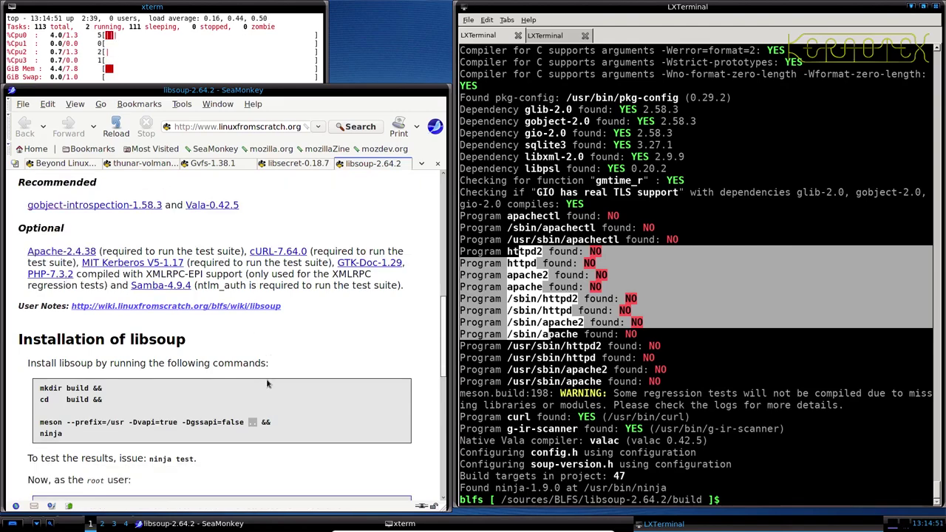
scroll(266, 385, down, 4)
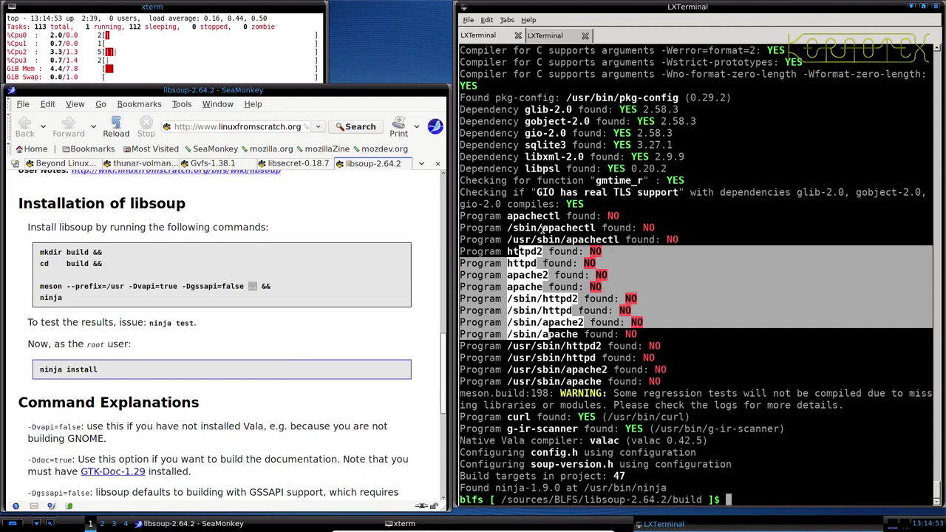
drag(502, 216, 665, 386)
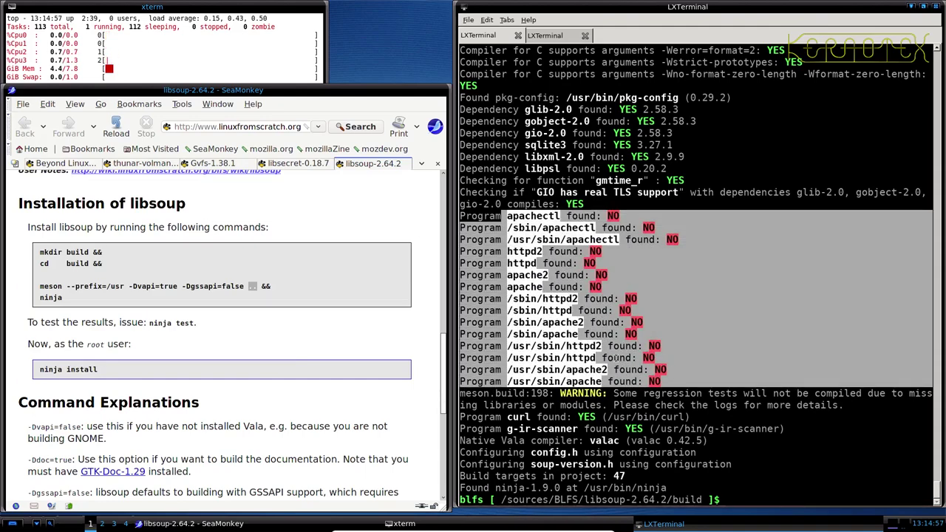
Clear the highlighted output and paste the ninja build command at the prompt
click(539, 349)
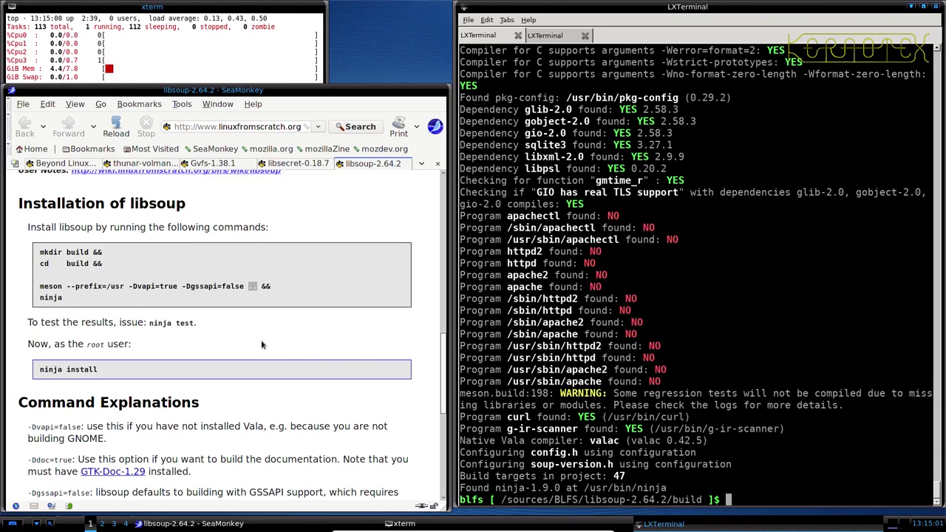
double_click(51, 297)
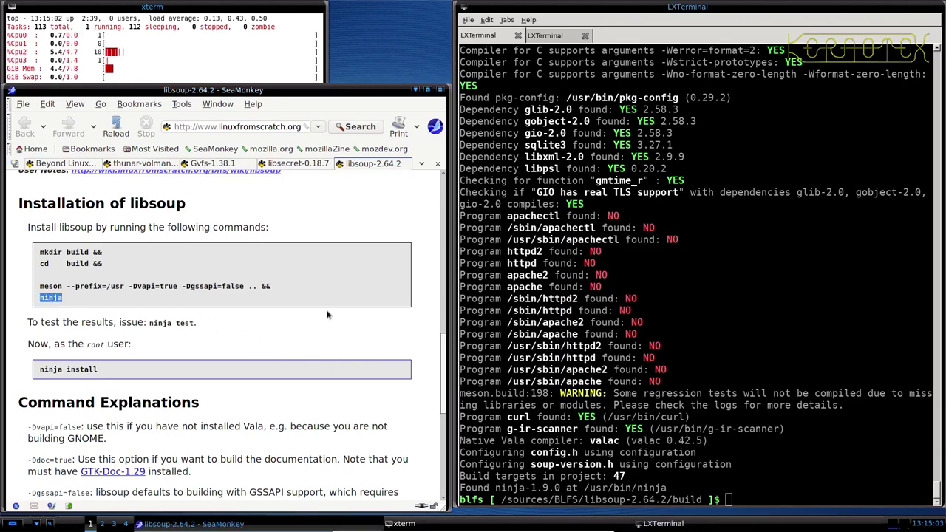
middle_click(570, 328)
Compile libsoup-2.64.2 with ninja, then install it with sudo -E ninja install
key(Return)
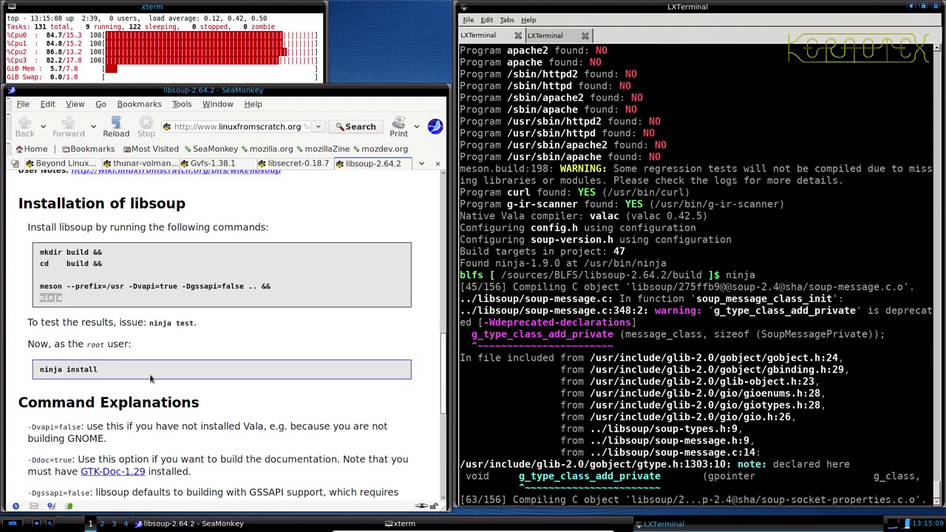
triple_click(102, 375)
key(ctrl+c)
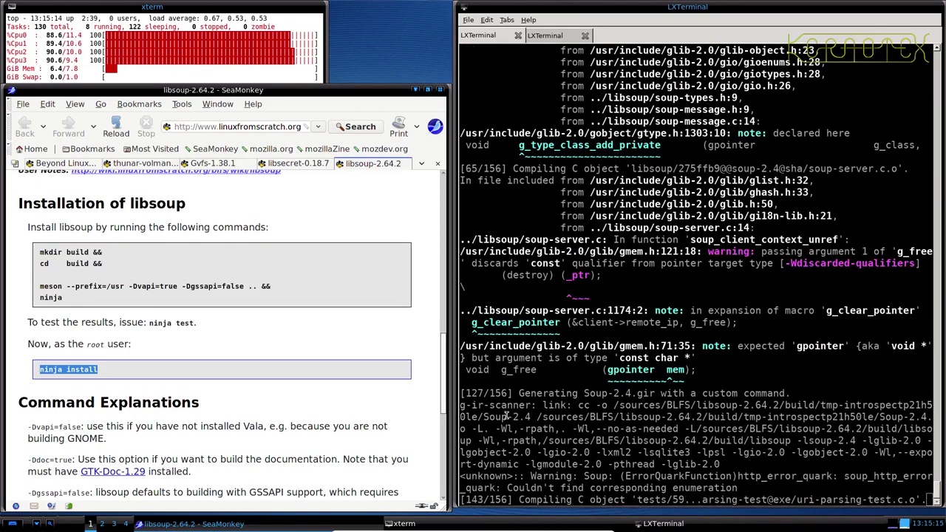
click(506, 416)
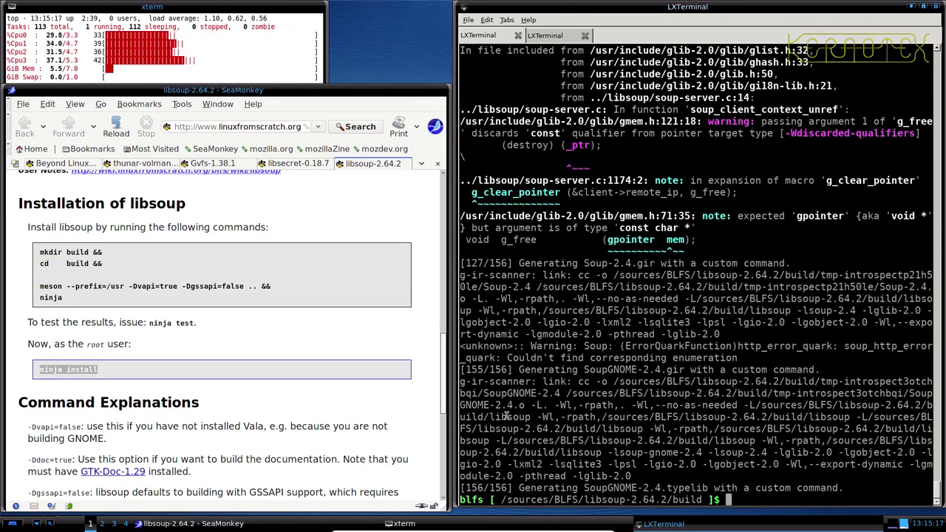
text(sudo -E)
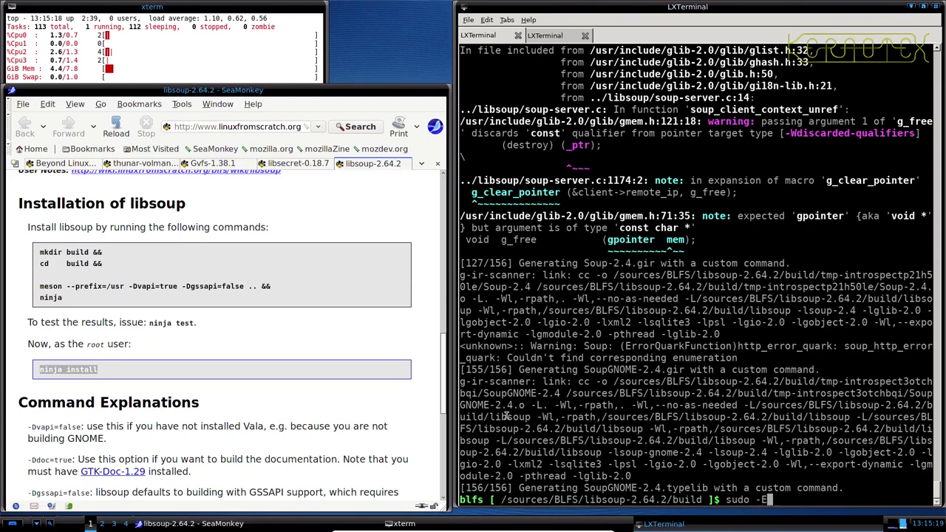
middle_click(524, 411)
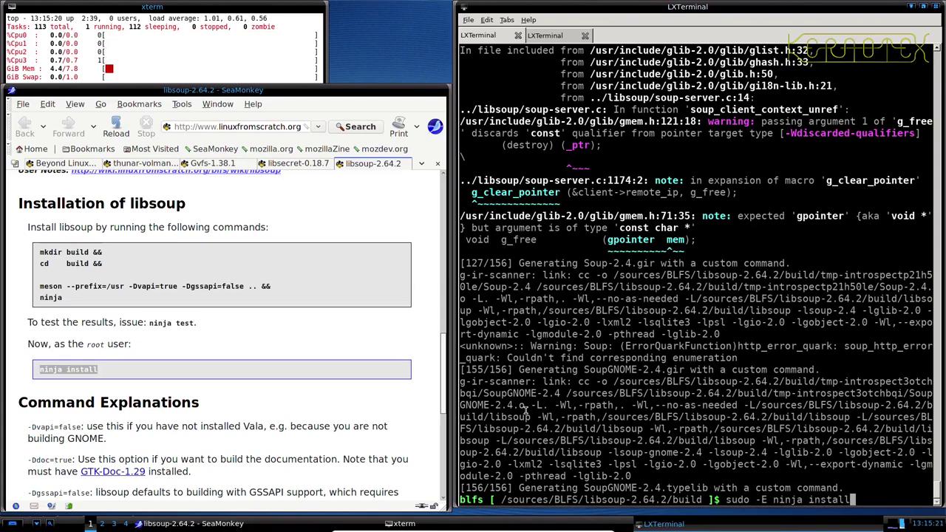
key(Return)
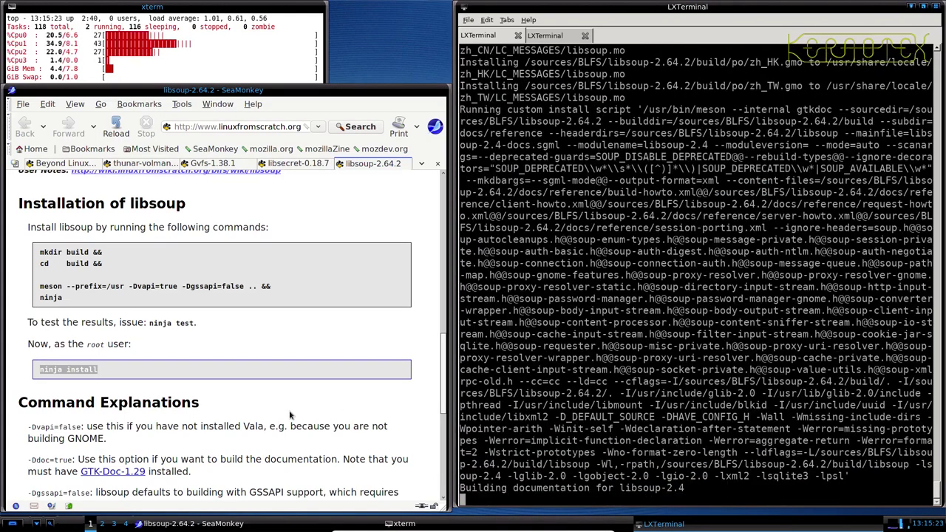
scroll(290, 415, down, 3)
scroll(288, 414, down, 2)
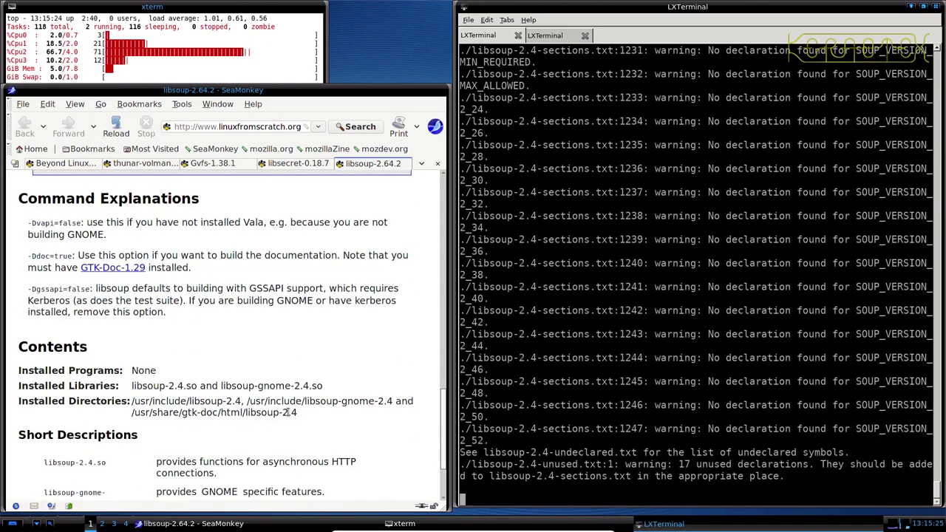
scroll(288, 414, down, 2)
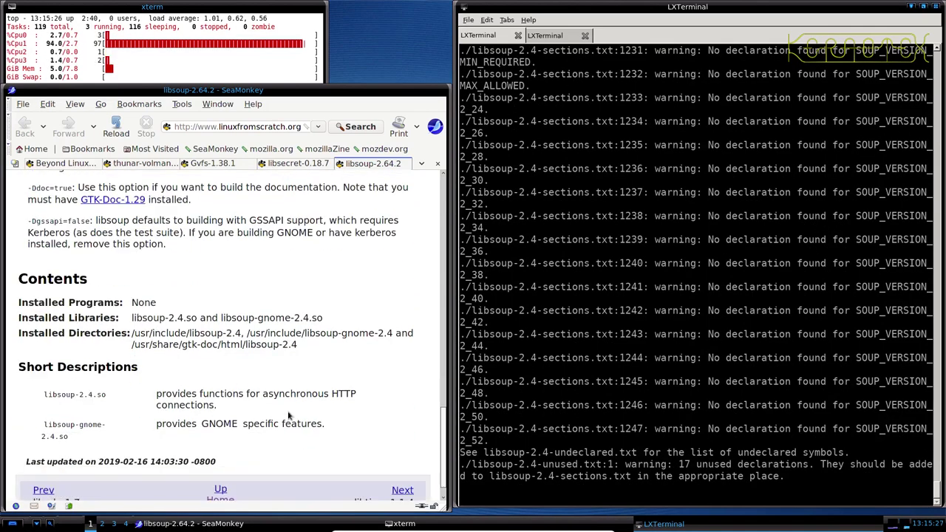
scroll(288, 414, up, 2)
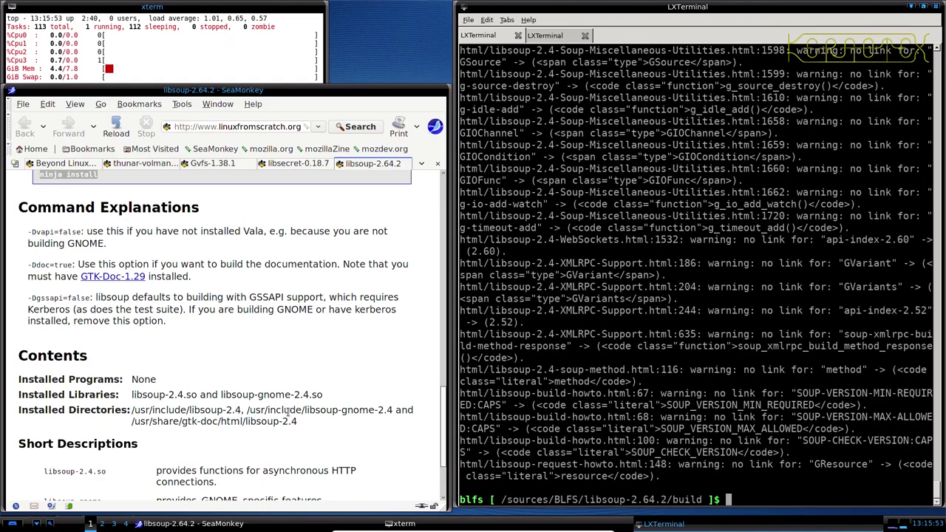
Go up to the sources directory and delete libsoup-2.64.2 with sudo rm -Rf
text(cd ../.)
text(.)
key(Return)
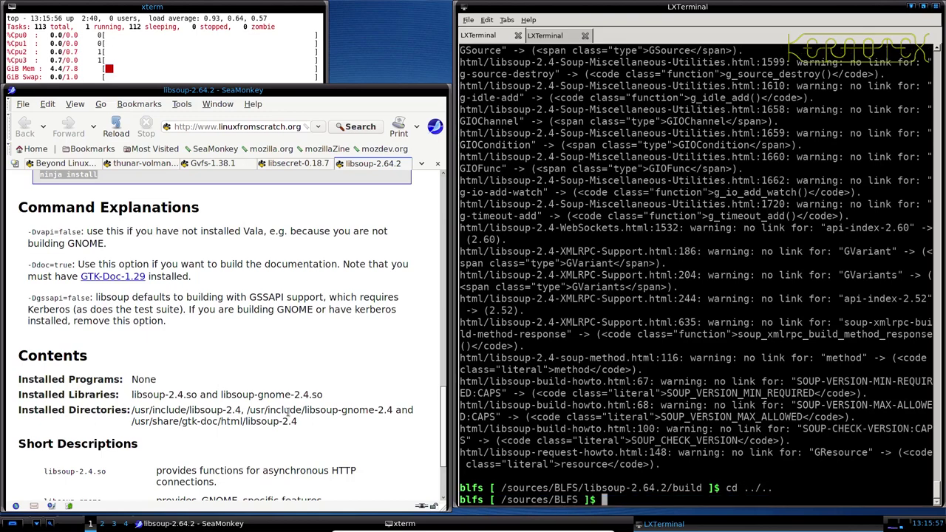
text(rm -Rf libso)
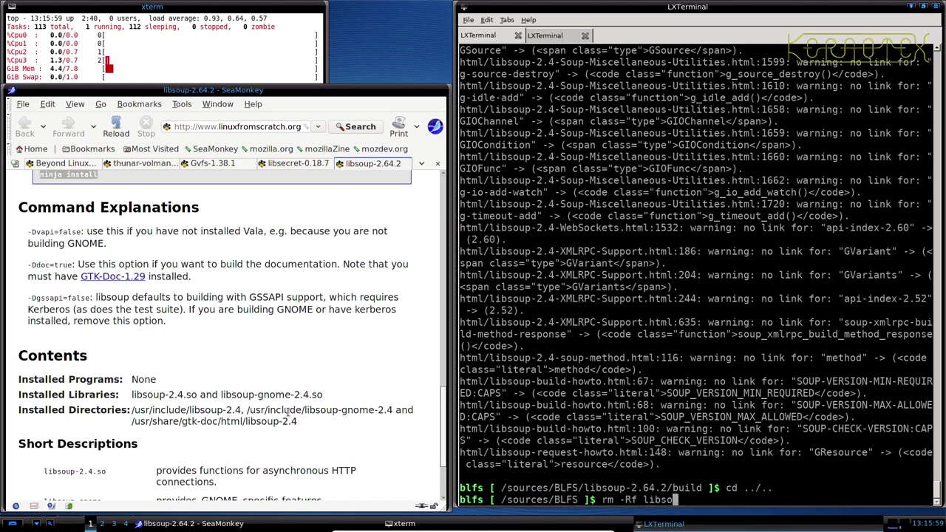
text(up)
key(Tab)
key(Return)
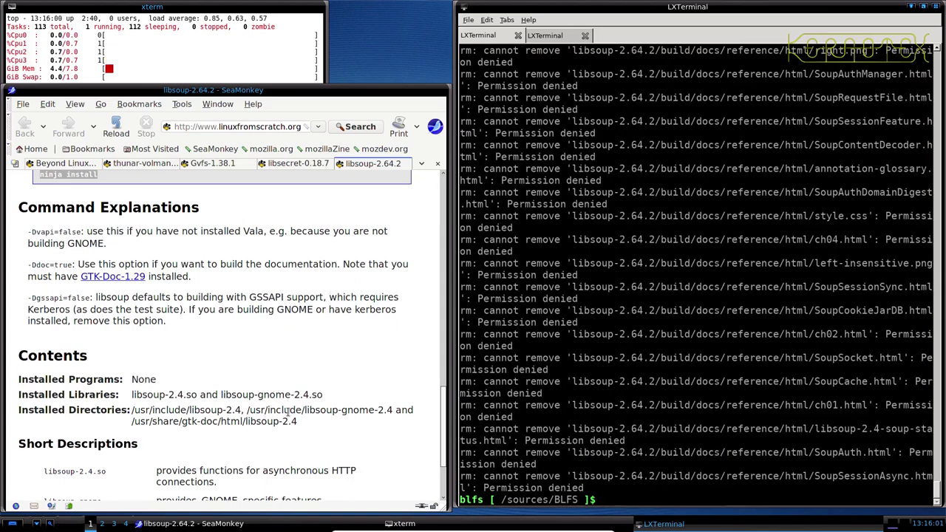
key(Up)
key(Home)
text(sudo)
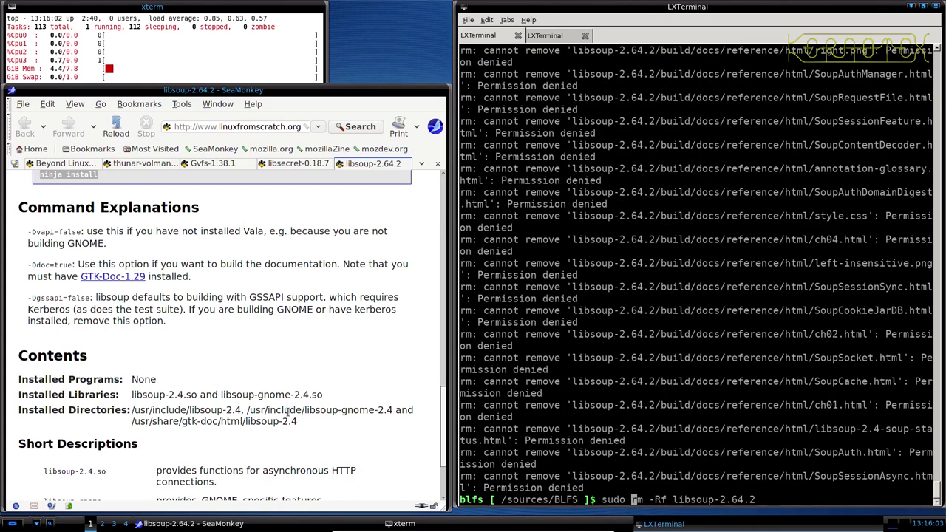
key(Return)
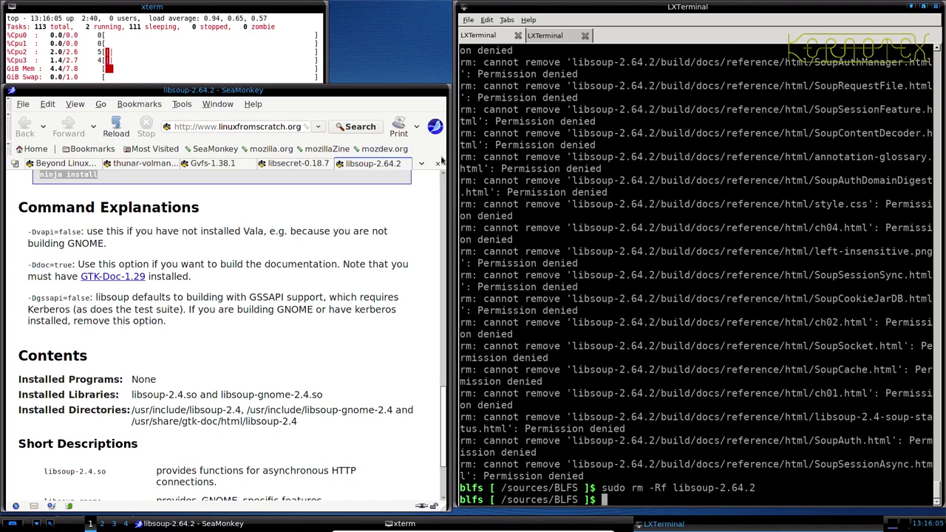
Close the libsoup page and wget the libsecret-0.18.7 tarball from its copied HTTP link
click(438, 164)
scroll(360, 306, down, 5)
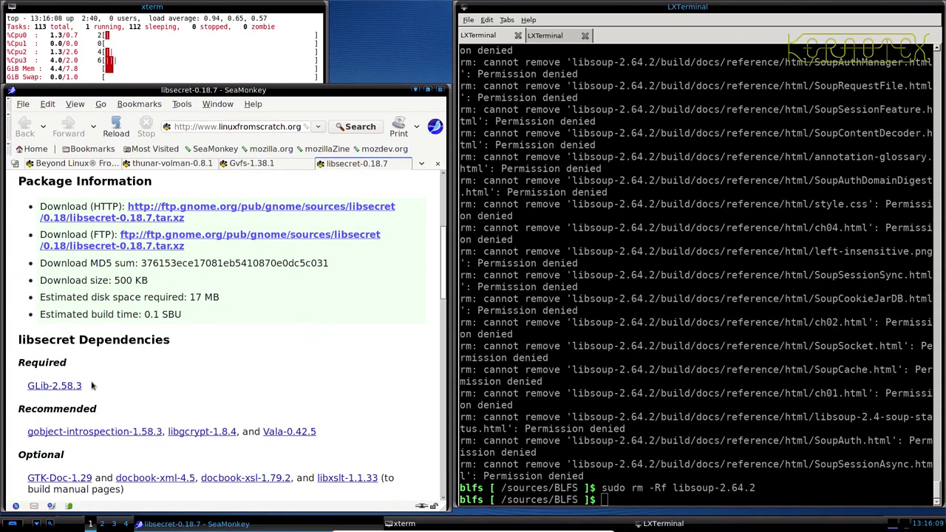
click(85, 436)
scroll(320, 418, up, 5)
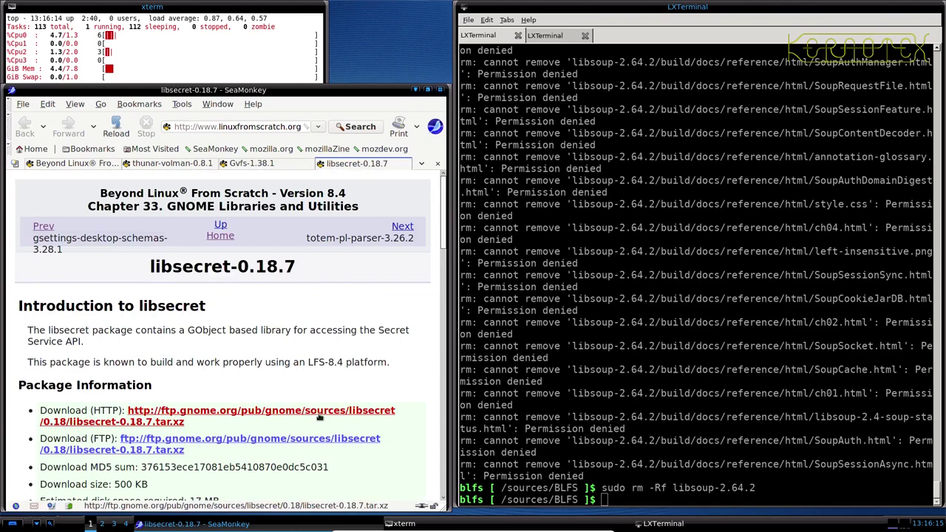
right_click(317, 414)
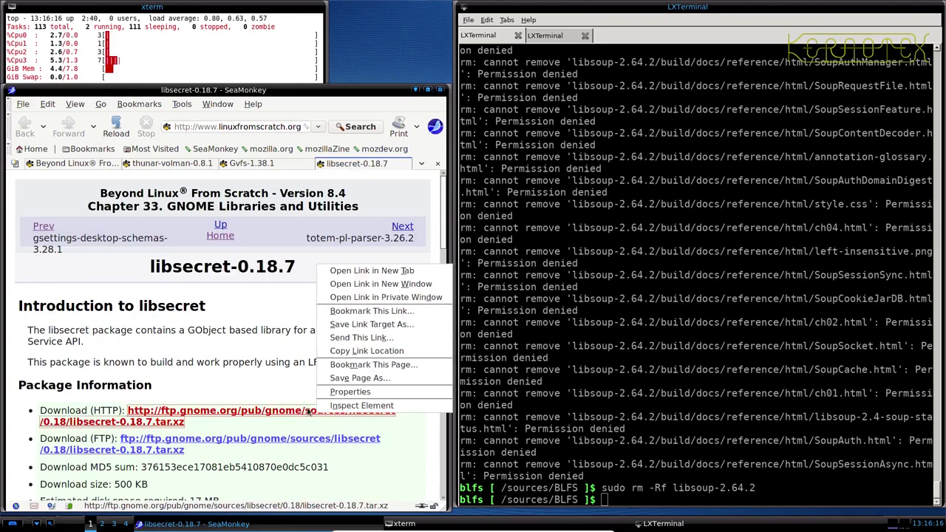
click(352, 351)
click(590, 357)
text(wget)
key(ctrl+shift+v)
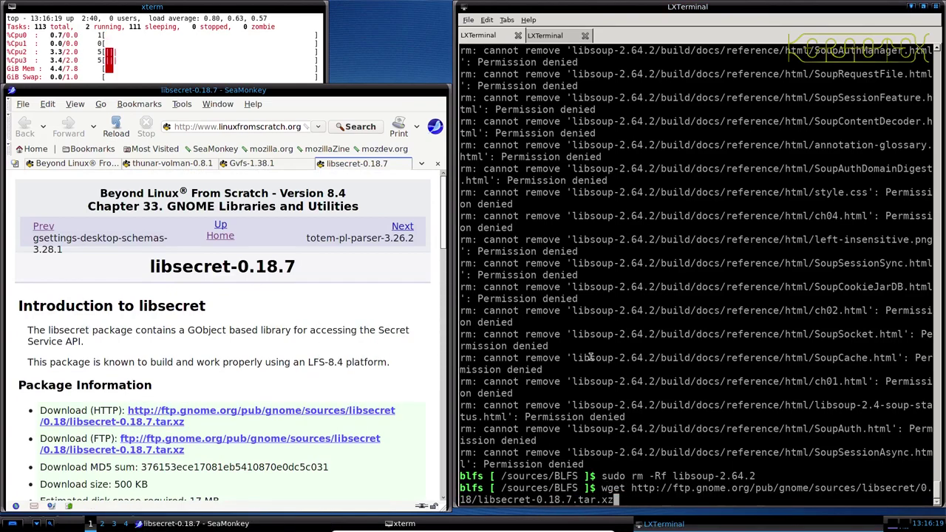
key(Return)
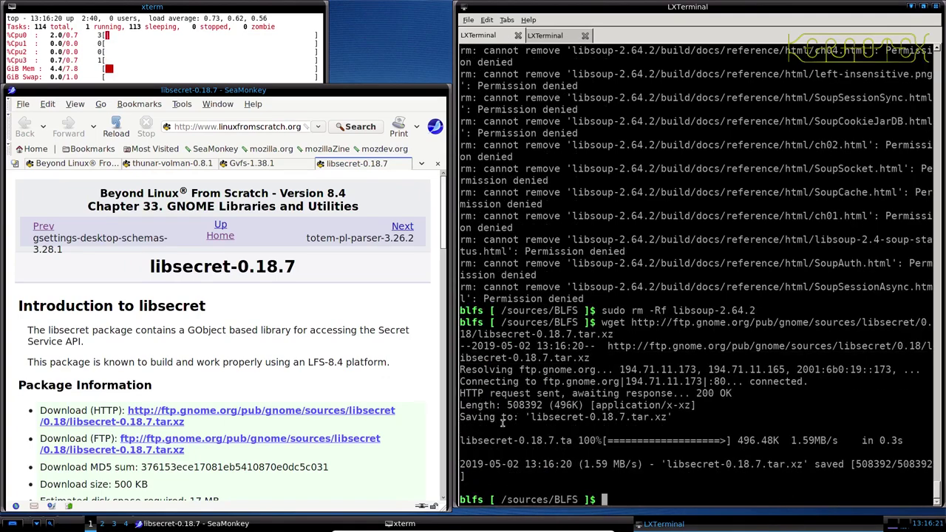
Extract the libsecret-0.18.7 archive with tar -xvf and cd into libsecret-0.18.7
text(tar -xvf libsecre)
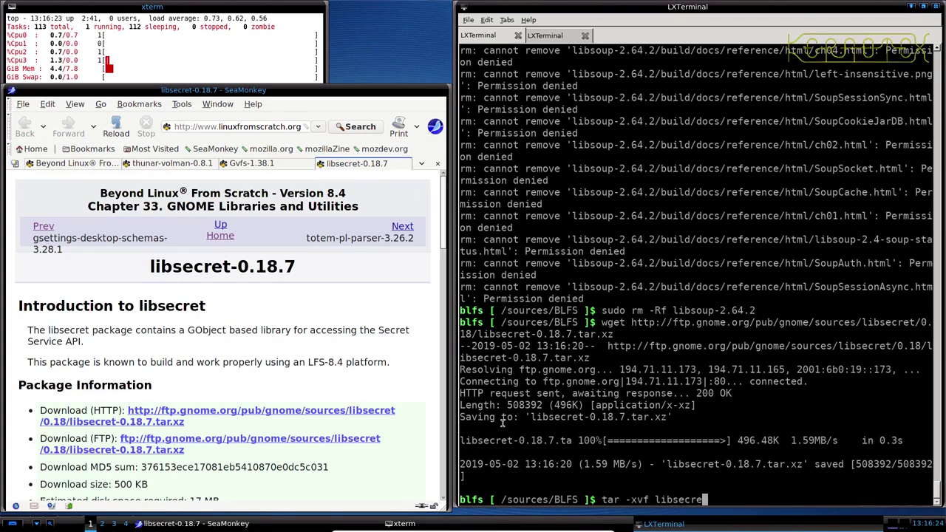
key(Tab)
key(Return)
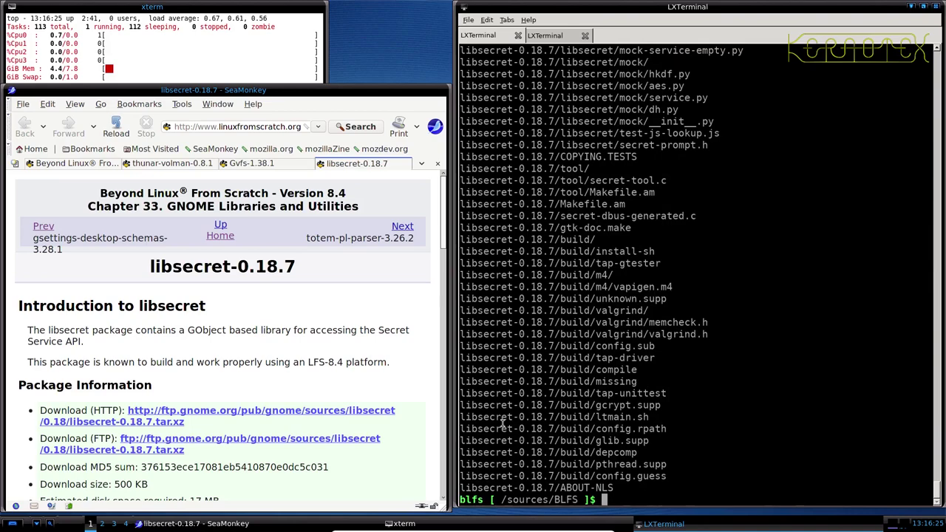
text(cd libsec)
key(Tab)
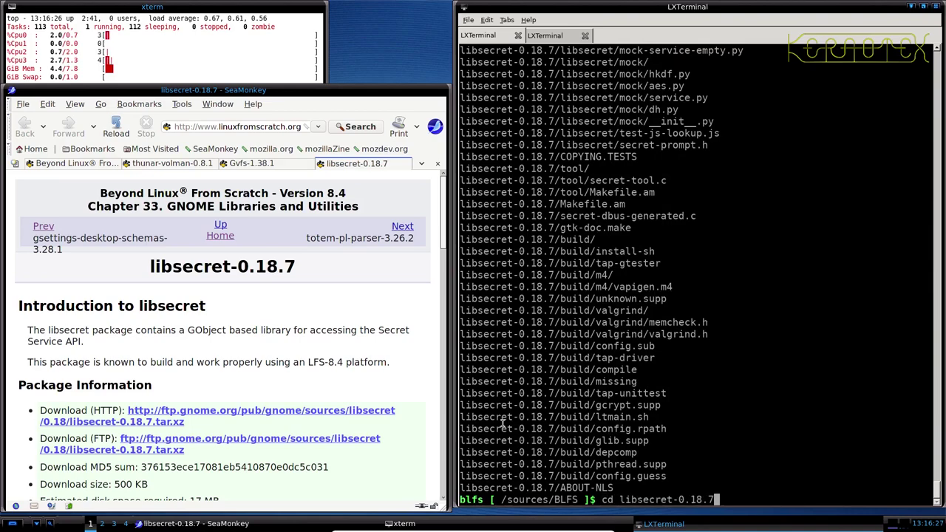
key(Return)
Open the gnome-keyring-3.28.2 runtime dependency link in a new tab
scroll(336, 426, down, 8)
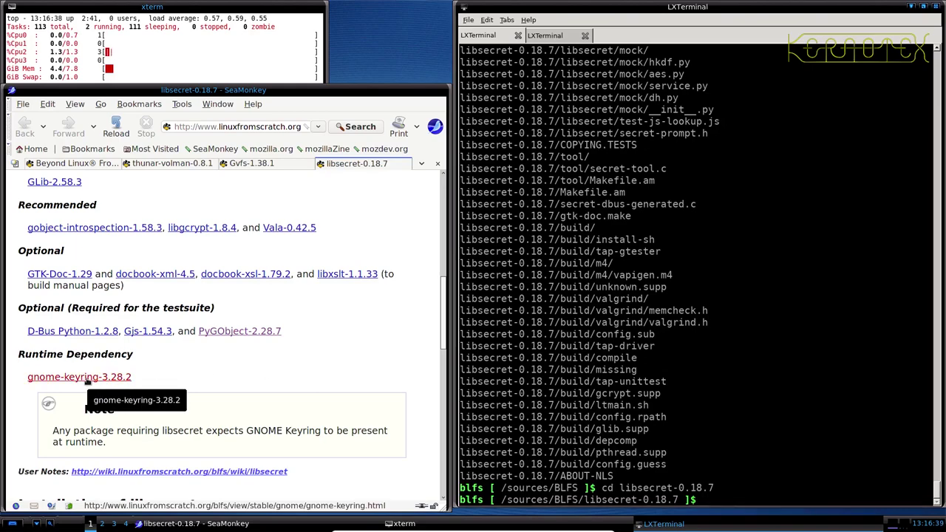
scroll(89, 378, down, 1)
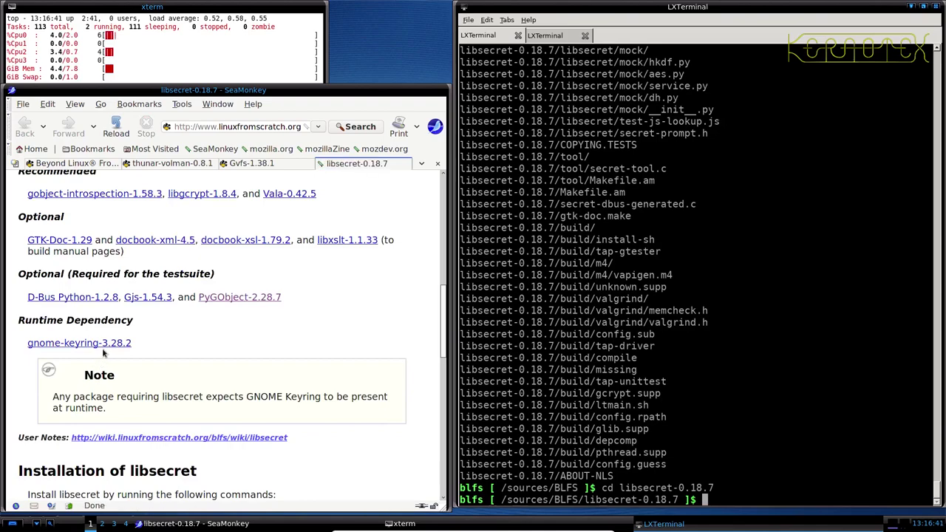
click(281, 409)
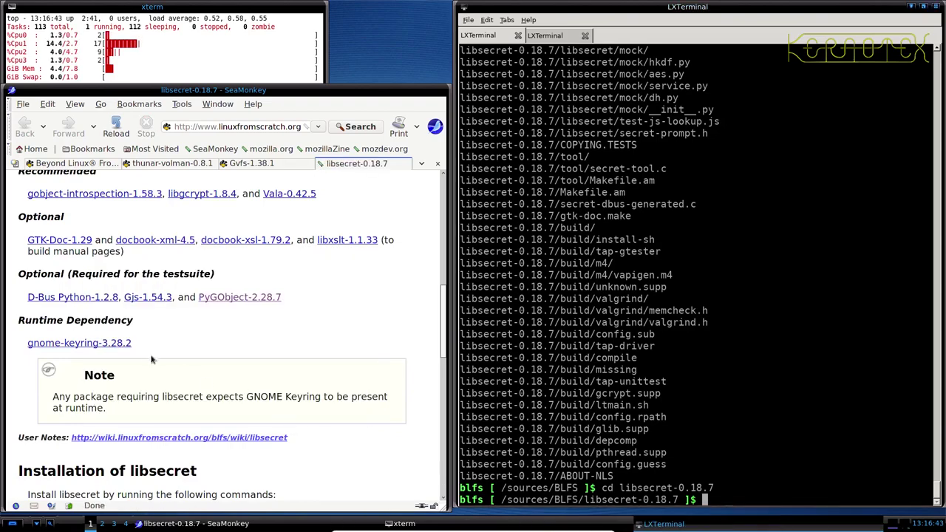
middle_click(104, 343)
scroll(365, 189, up, 1)
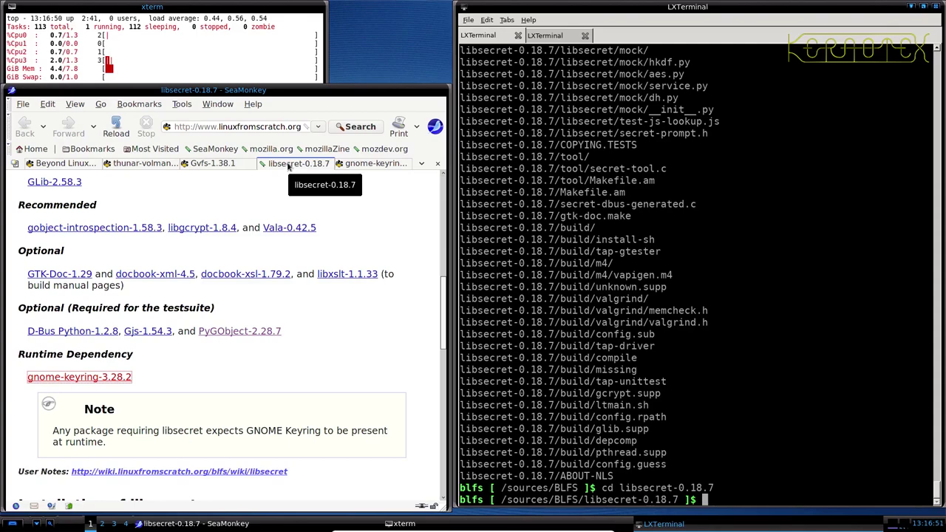
Browse the Bookmarks menu and close it without choosing anything
click(92, 150)
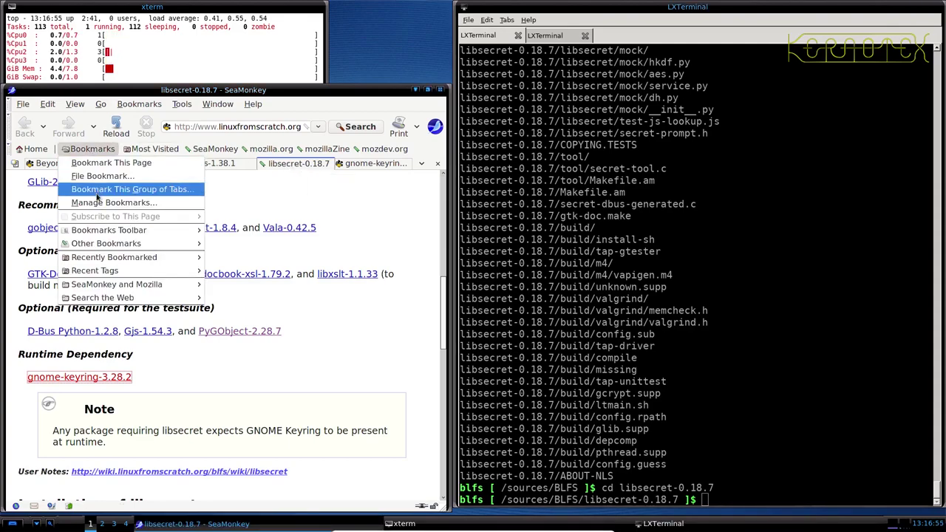
mouse_move(104, 231)
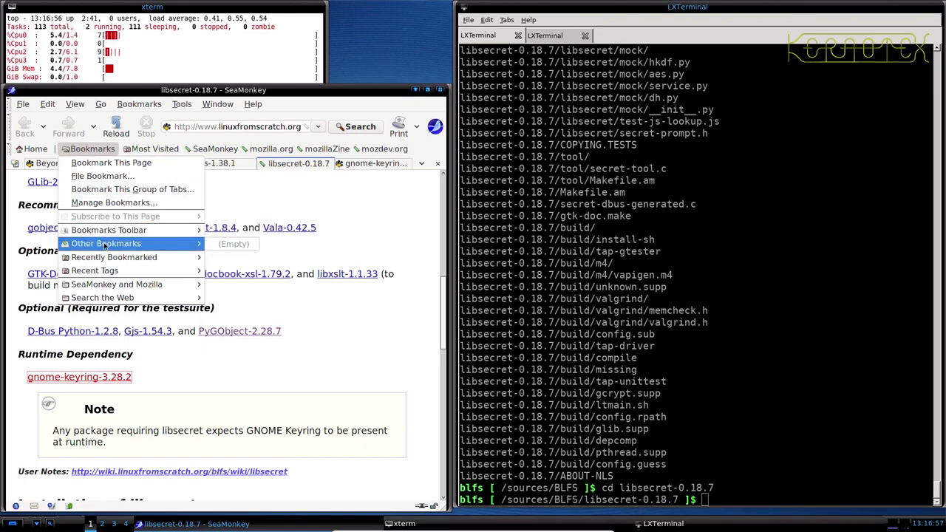
mouse_move(112, 259)
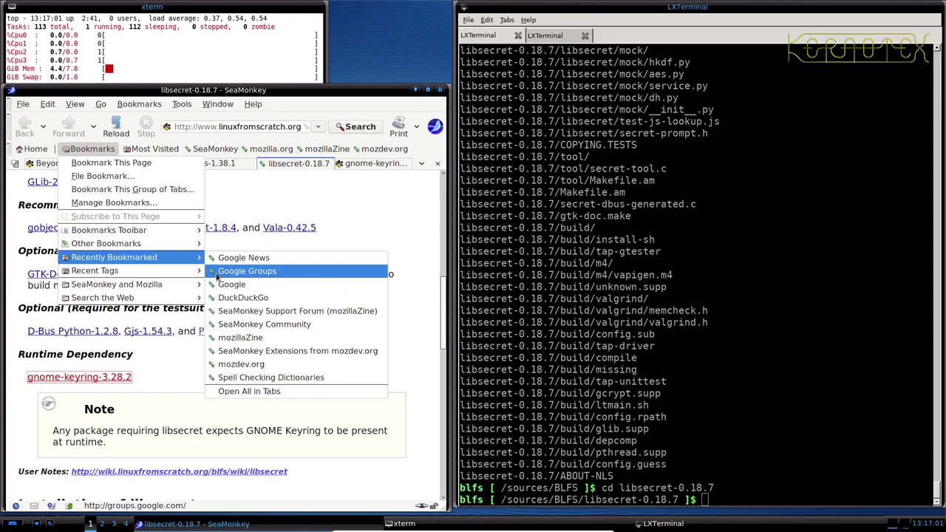
mouse_move(180, 276)
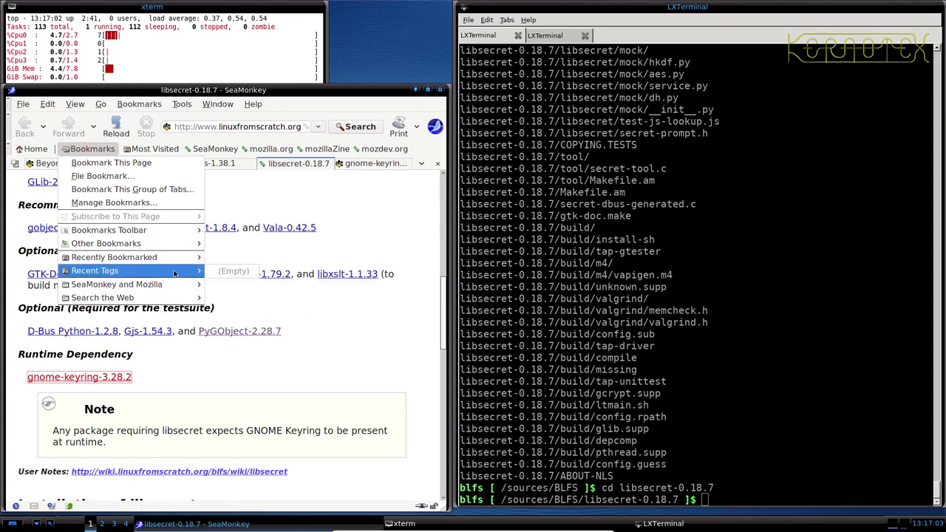
mouse_move(180, 242)
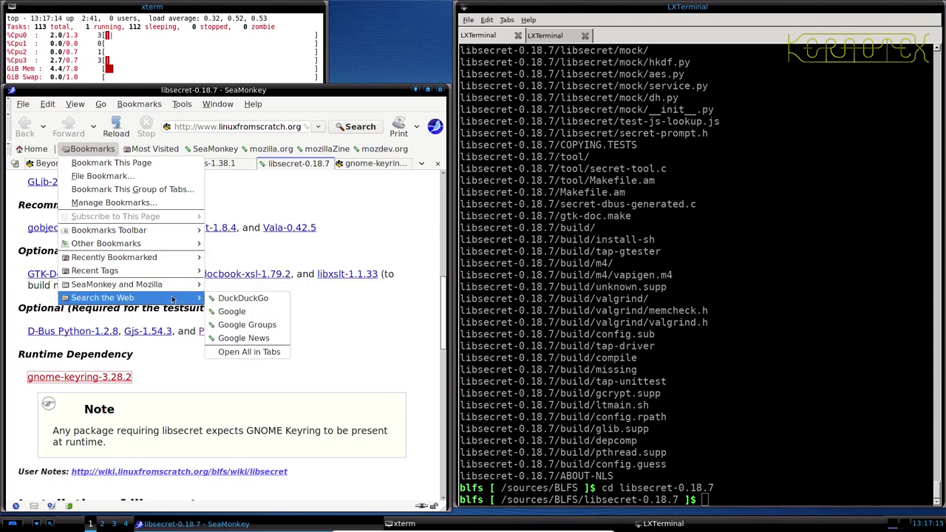
click(326, 220)
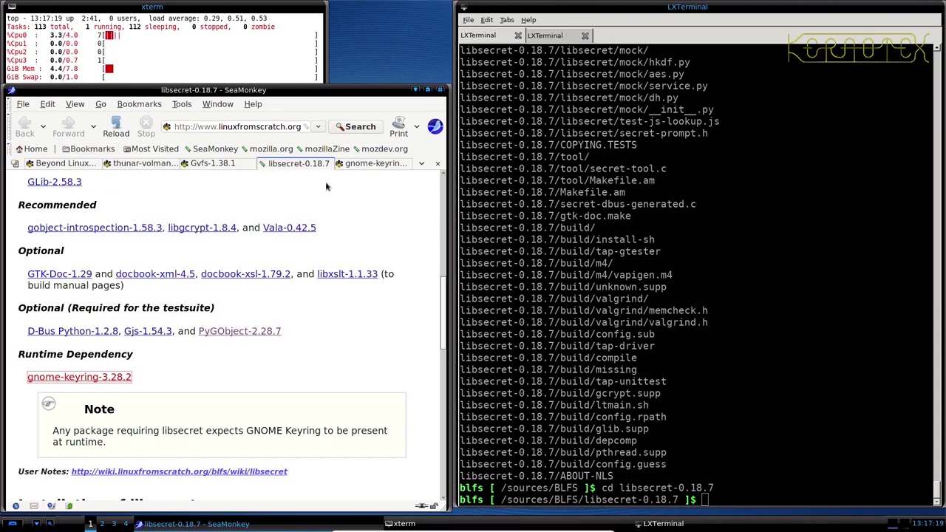
Go up to /sources/BLFS and delete the libsecret-0.18.7 source folder
click(361, 167)
scroll(351, 264, down, 4)
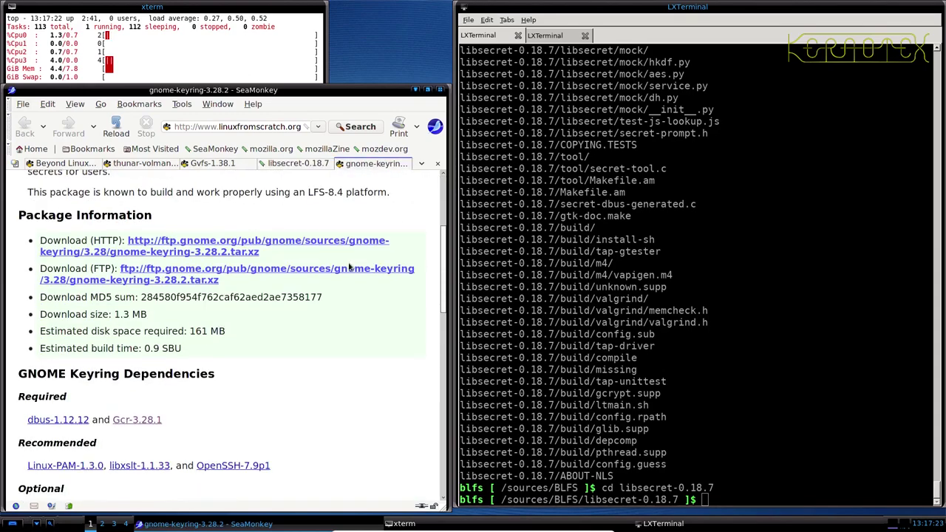
click(570, 304)
text(cd ..)
key(Return)
text(r)
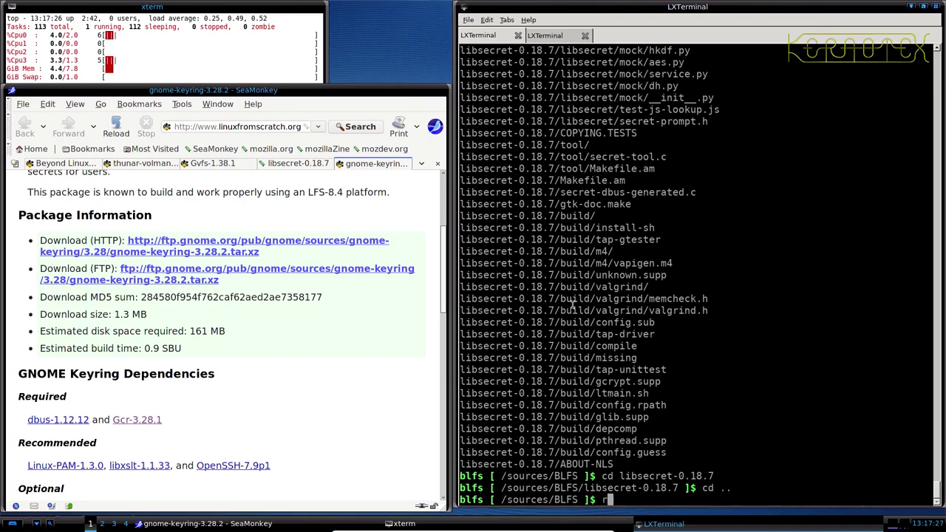
text(m -Rf libs)
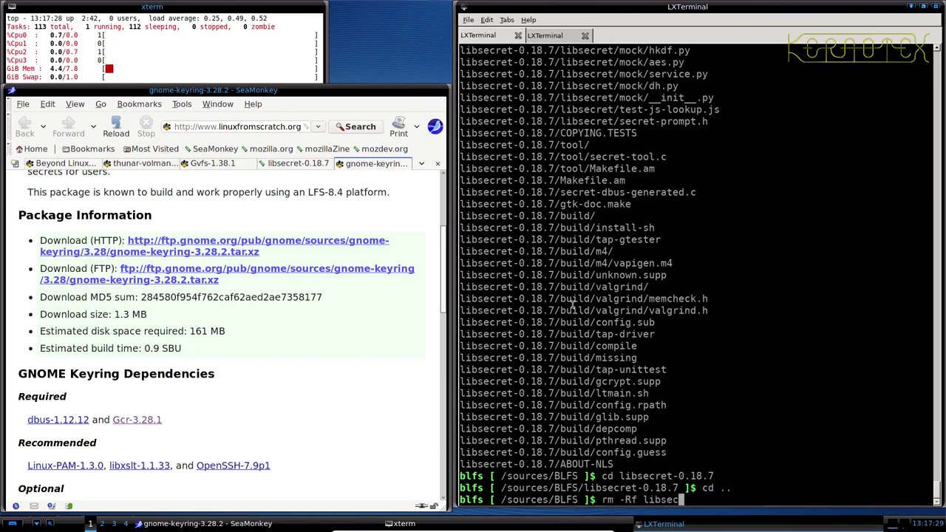
text(ec)
key(Tab)
key(Return)
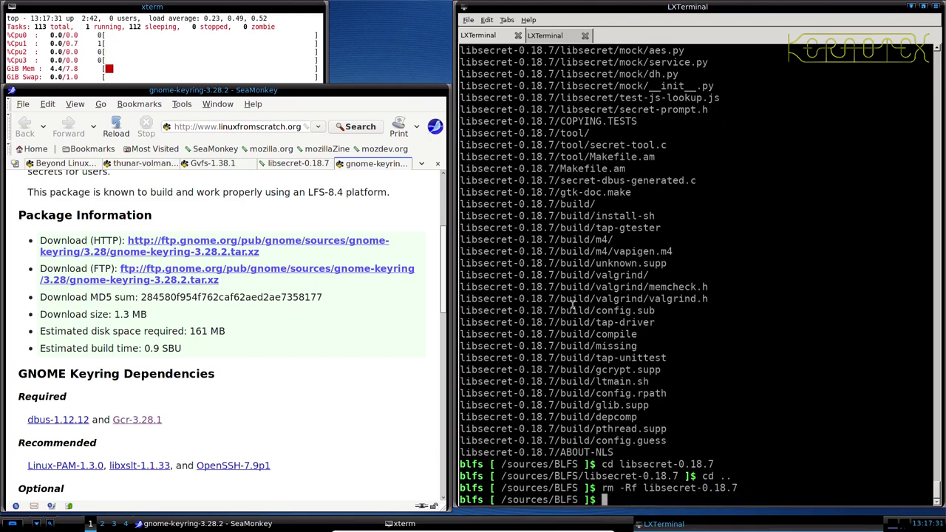
Download the gnome-keyring-3.28.2 tarball with wget using its copied HTTP link
text(wget)
right_click(383, 238)
click(444, 327)
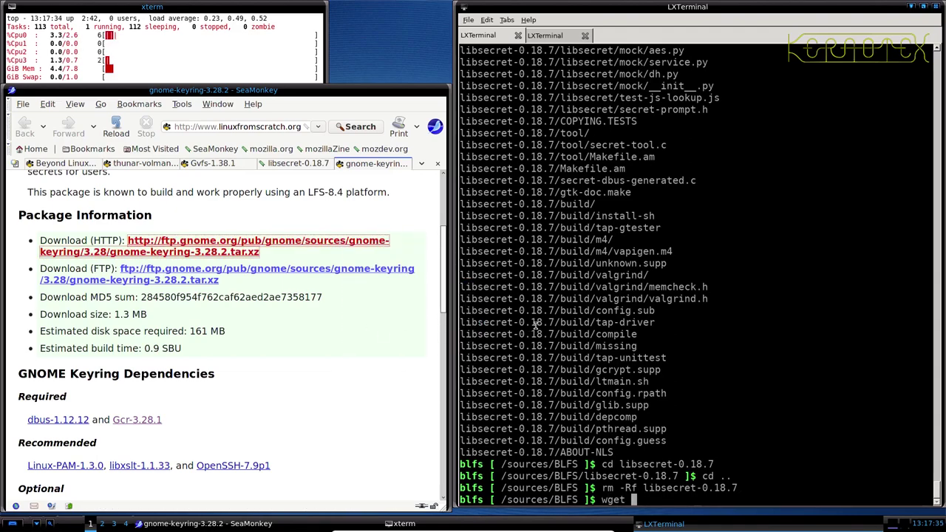
key(ctrl+shift+v)
key(Return)
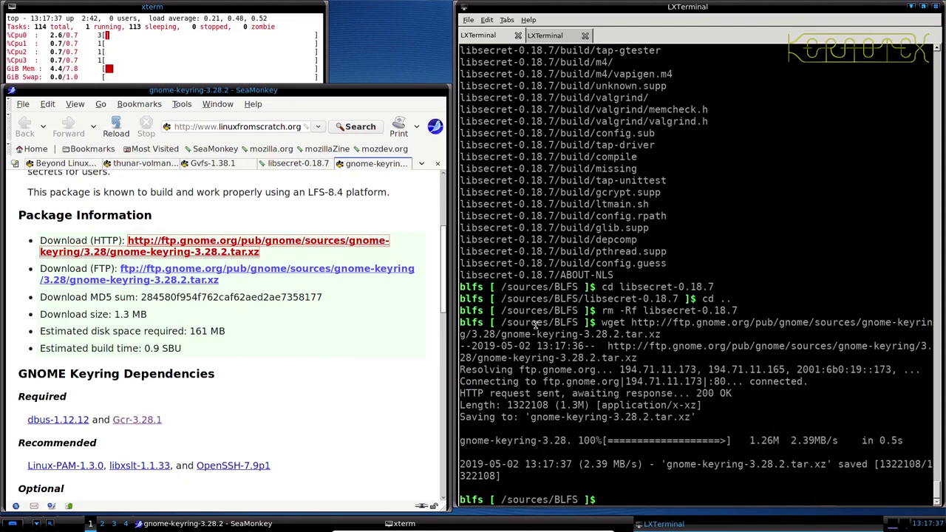
Extract gnome-keyring-3.28.2.tar.xz and cd into gnome-keyring-3.28.2
text(tar -xvf gnome-)
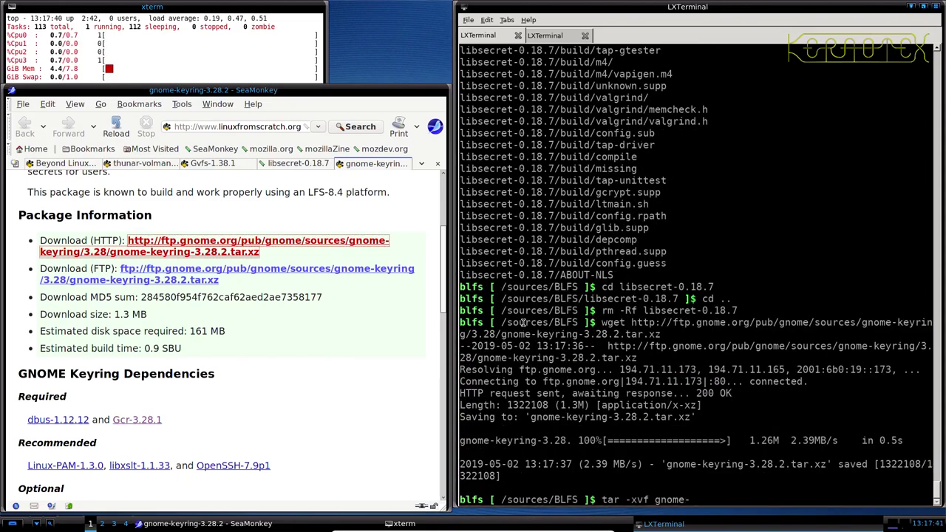
text(k)
key(Tab)
key(Return)
text(cd )
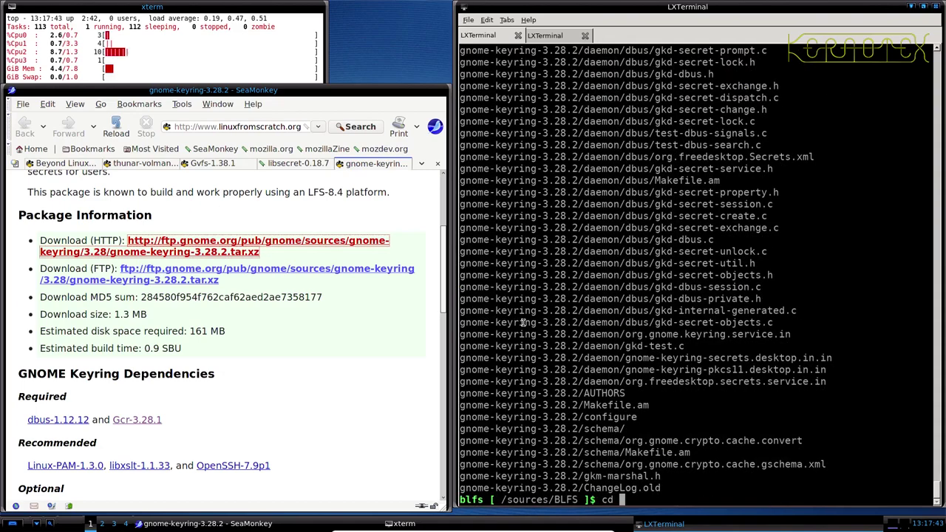
text(gnome-k)
key(Tab)
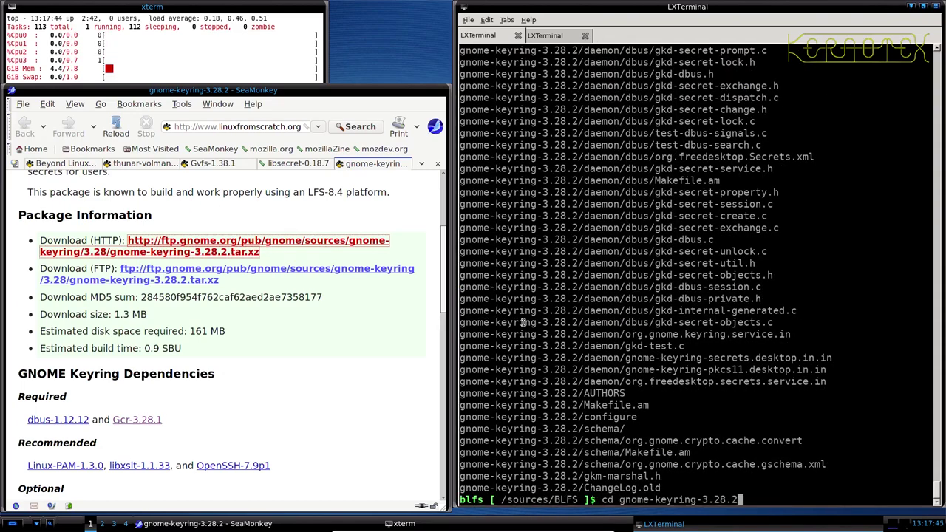
key(Return)
Copy the sed, configure and make block from Installation of GNOME Keyring into the terminal
scroll(307, 299, down, 3)
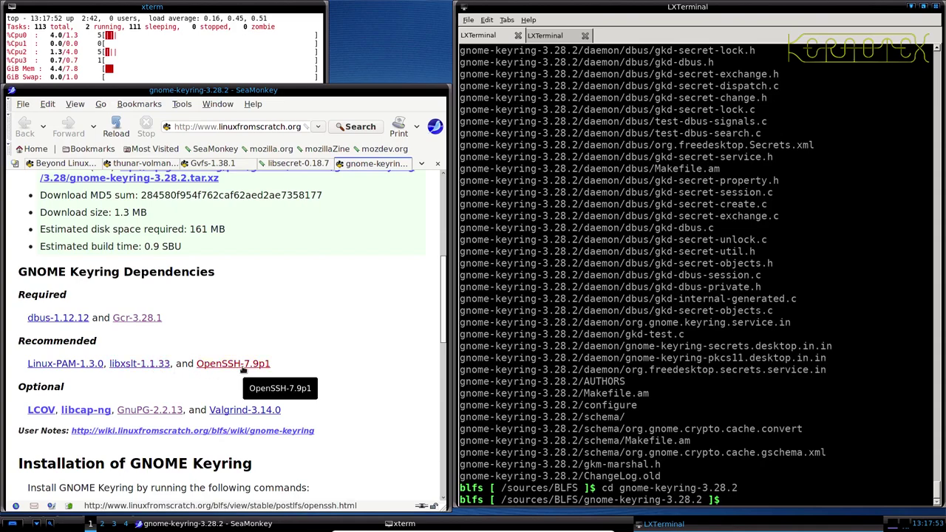
scroll(319, 378, down, 6)
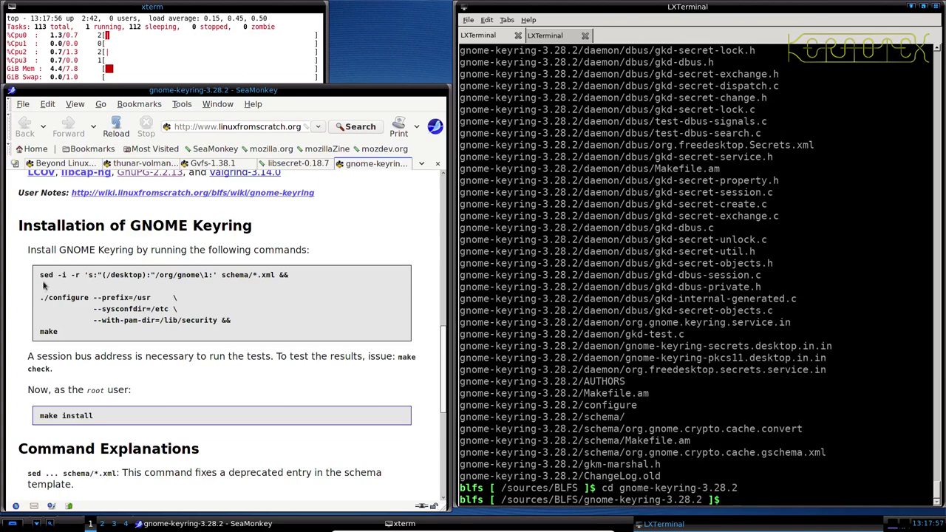
scroll(79, 350, down, 2)
scroll(79, 349, up, 1)
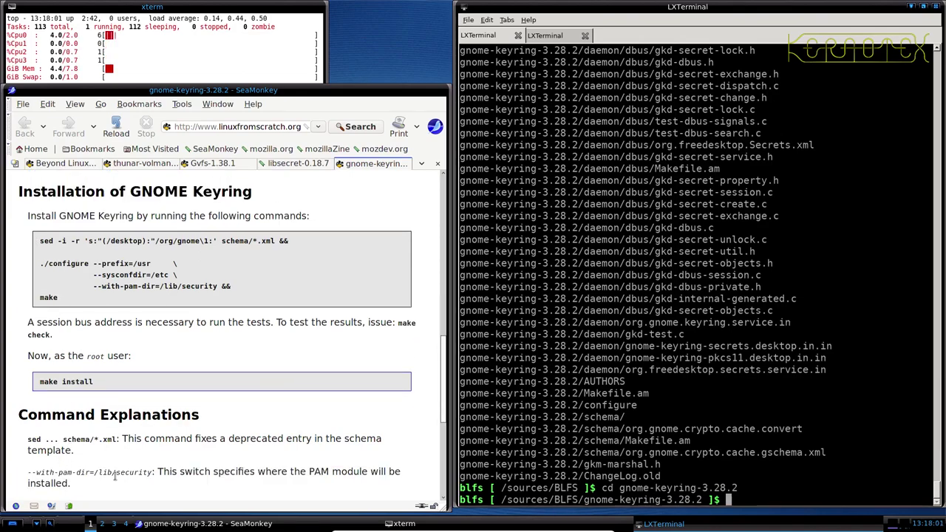
drag(32, 239, 78, 302)
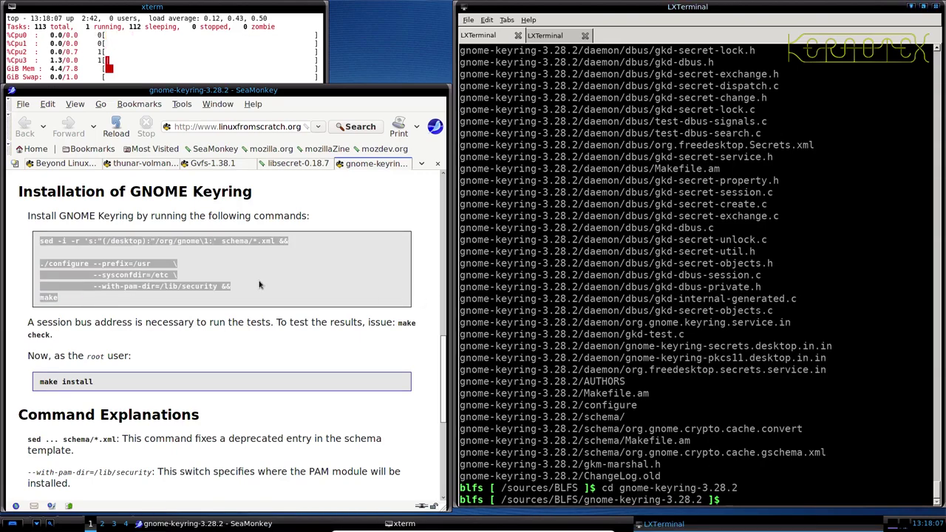
click(146, 258)
drag(43, 240, 67, 300)
middle_click(538, 336)
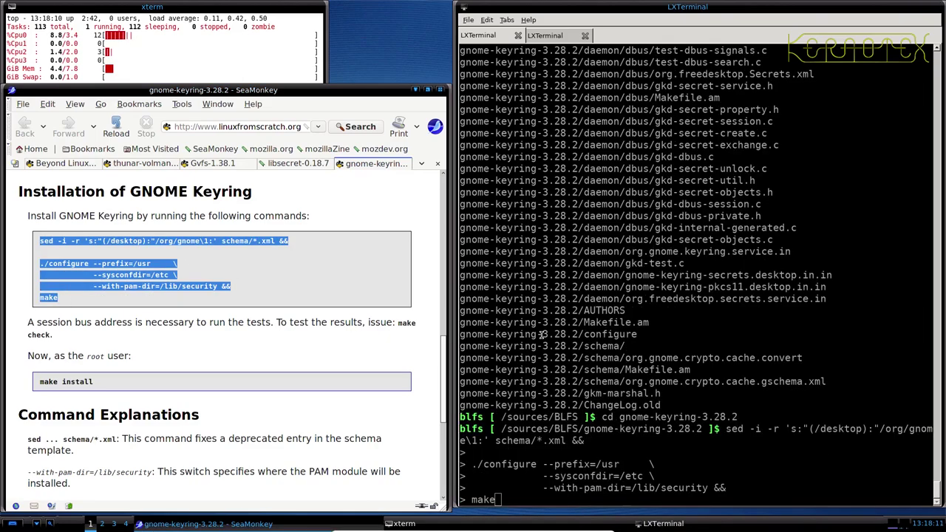
click(542, 335)
Run the pasted sed, ./configure and make commands and review the gnome-keyring build output
key(Return)
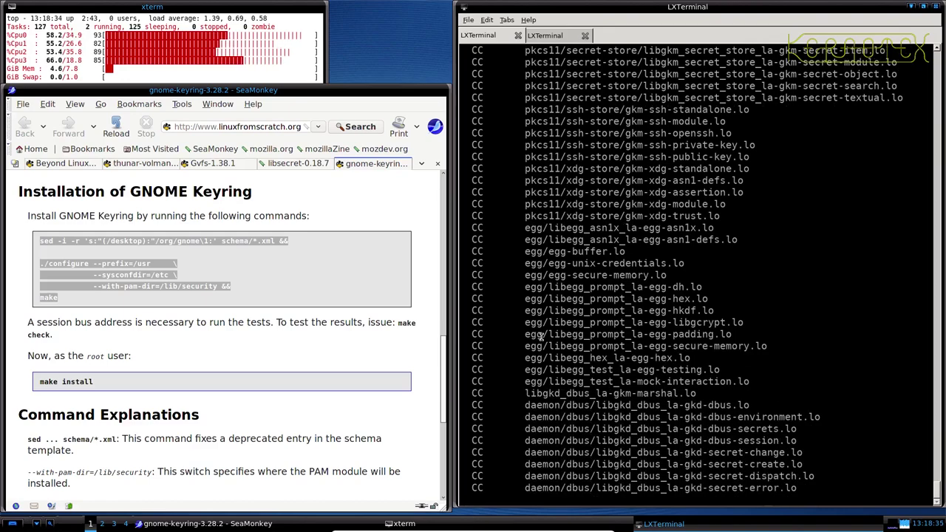
scroll(383, 337, up, 1)
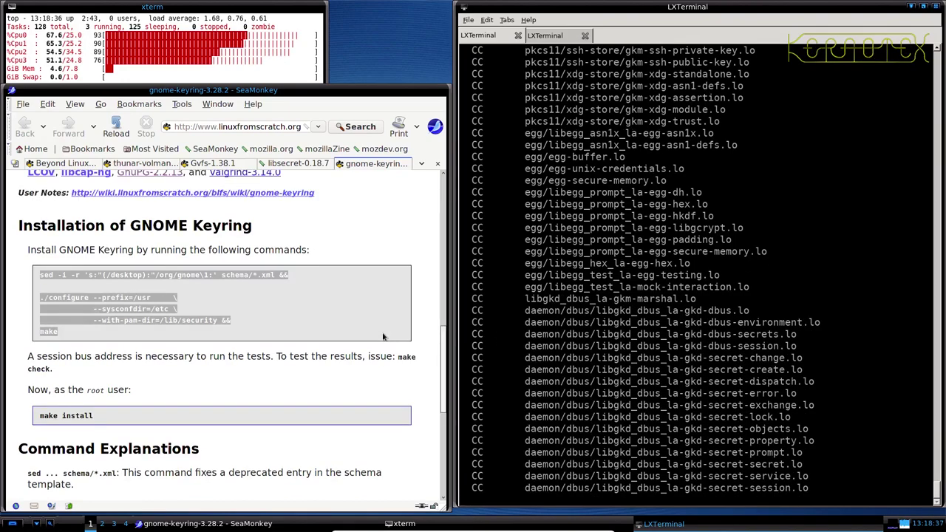
scroll(382, 337, up, 7)
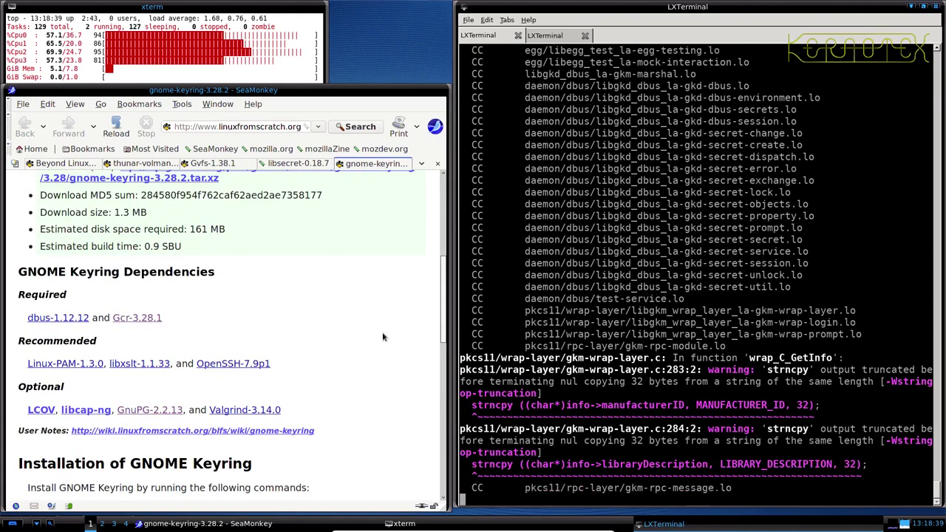
scroll(383, 337, down, 10)
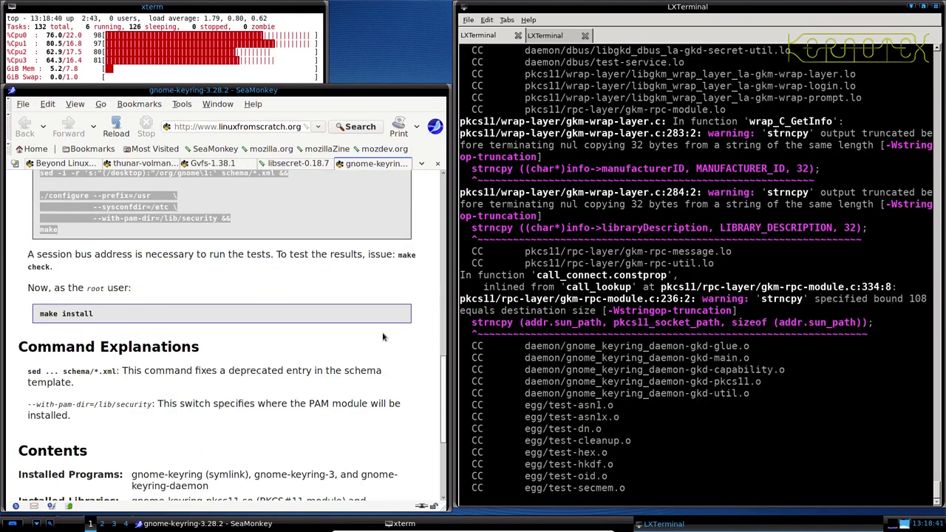
scroll(383, 337, up, 1)
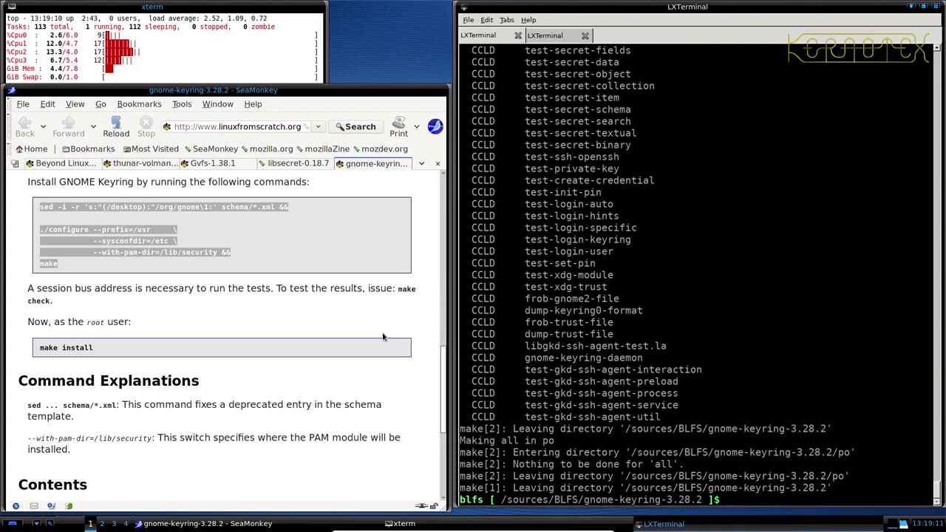
Install GNOME Keyring with sudo -E make install
text(sudo -E)
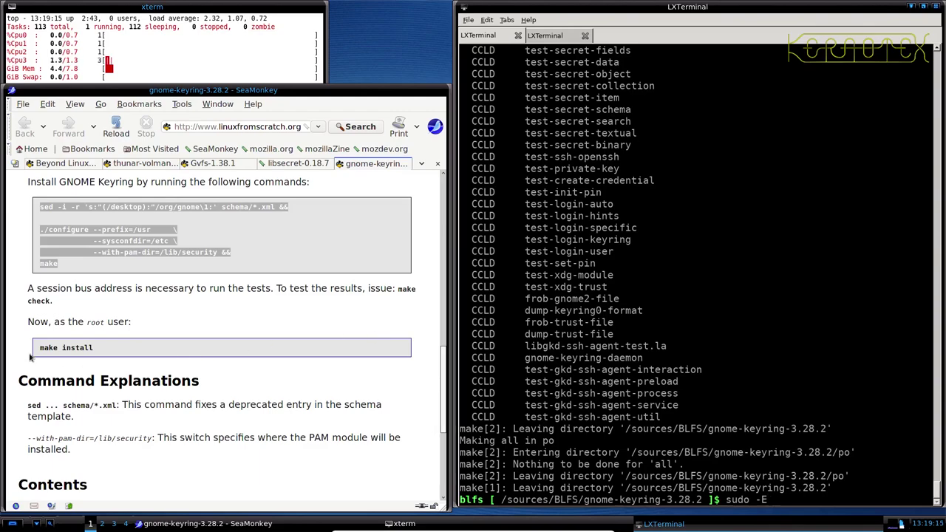
drag(34, 348, 451, 353)
middle_click(586, 343)
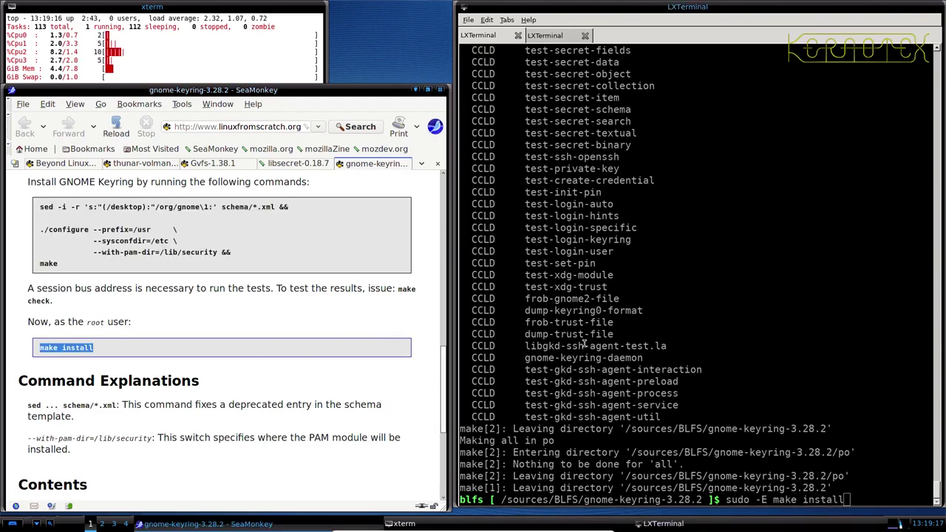
click(640, 327)
key(Return)
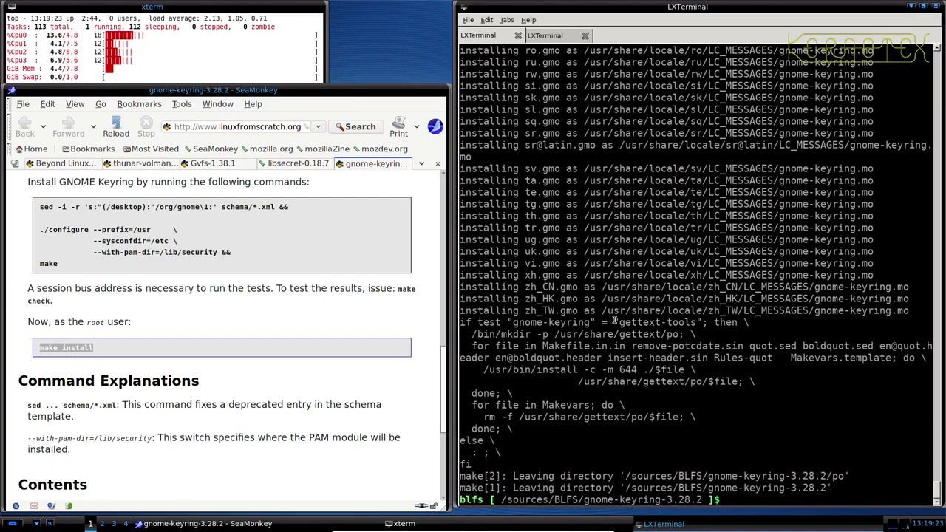
Return to /sources/BLFS and delete the gnome-keyring-3.28.2 source directory with rm -Rf
text(cd ..)
key(Return)
text(rm -Rf g)
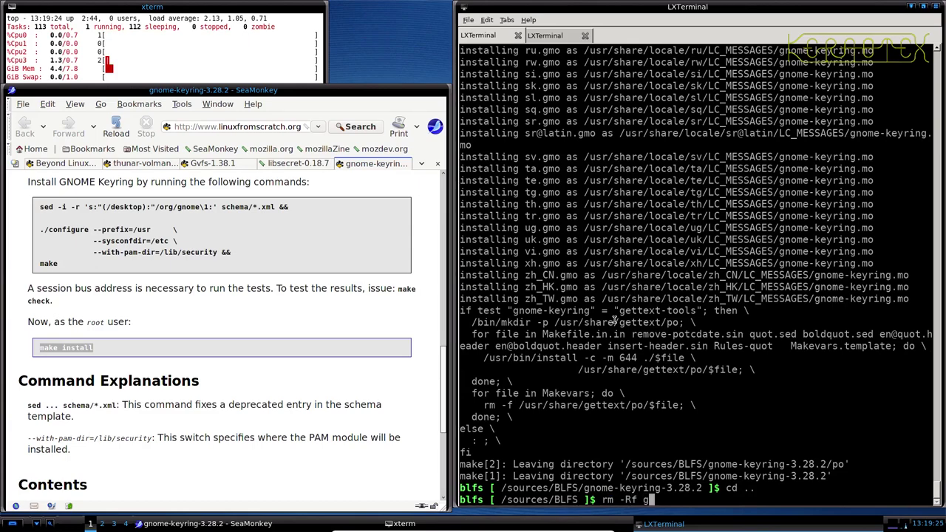
text(nome-k)
key(Tab)
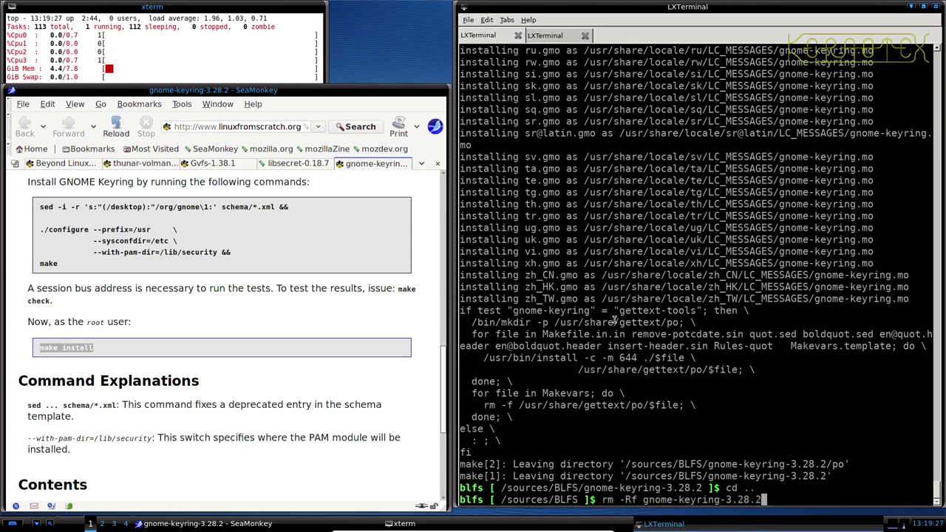
key(Return)
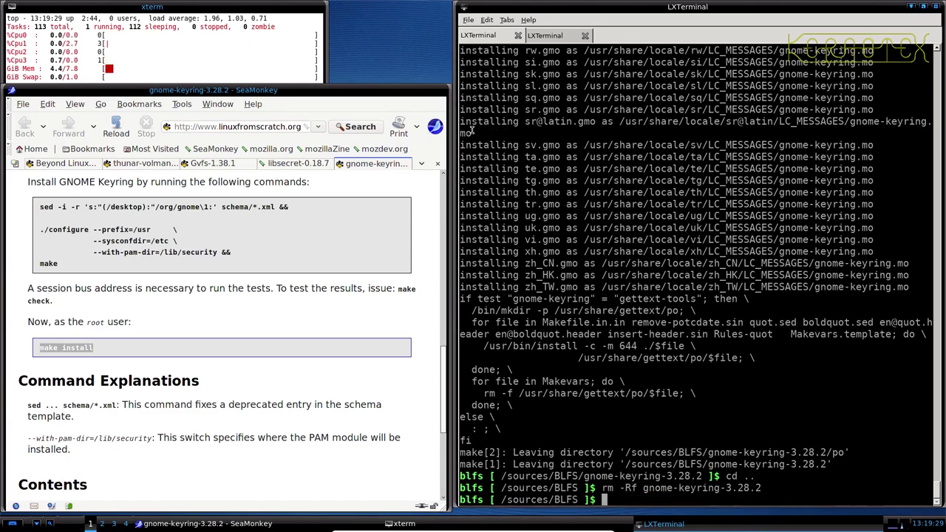
Close the GNOME Keyring page, re-extract libsecret-0.18.7.tar.xz and cd into libsecret-0.18.7
click(438, 164)
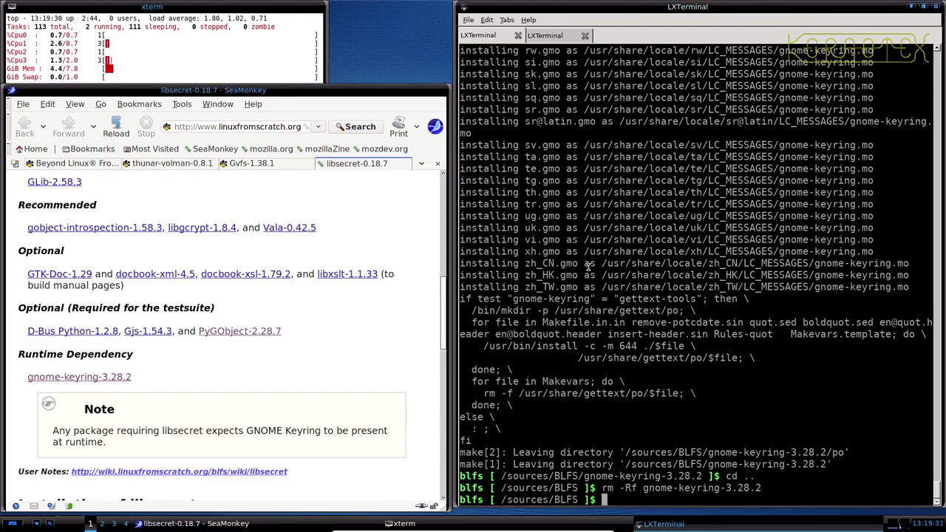
text(tar -xvf libsecr)
key(Tab)
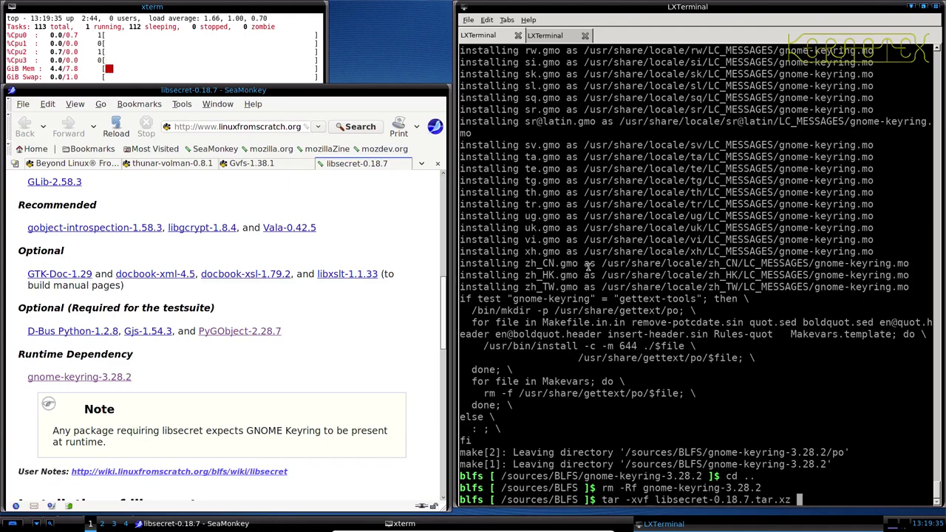
key(Return)
text(cd l)
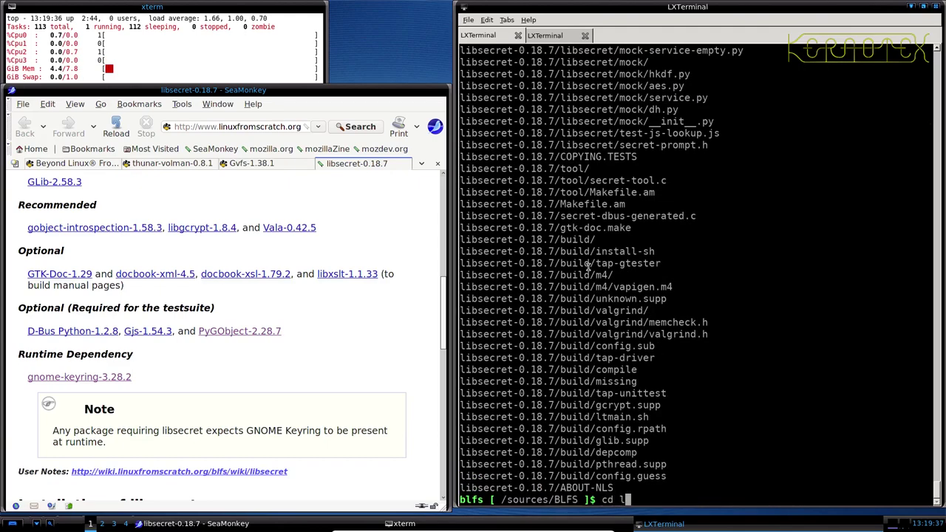
text(ibse)
key(Tab)
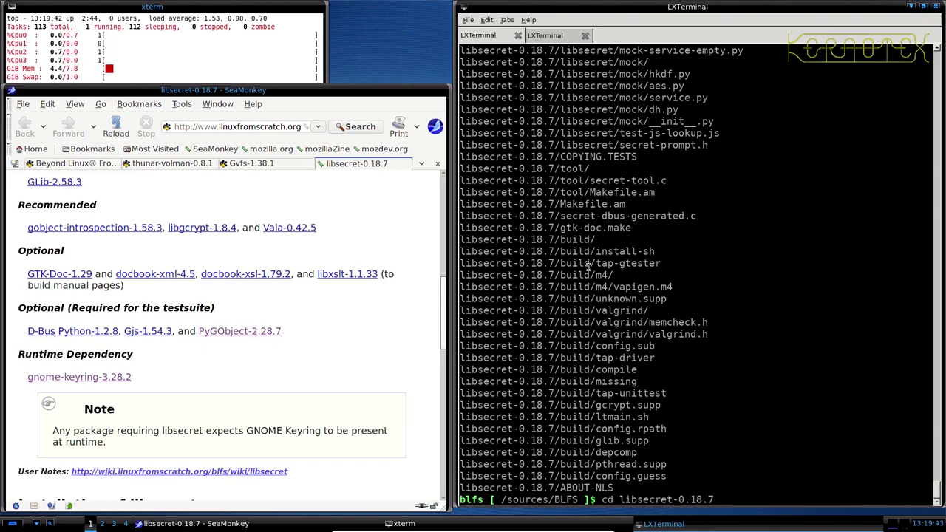
key(Return)
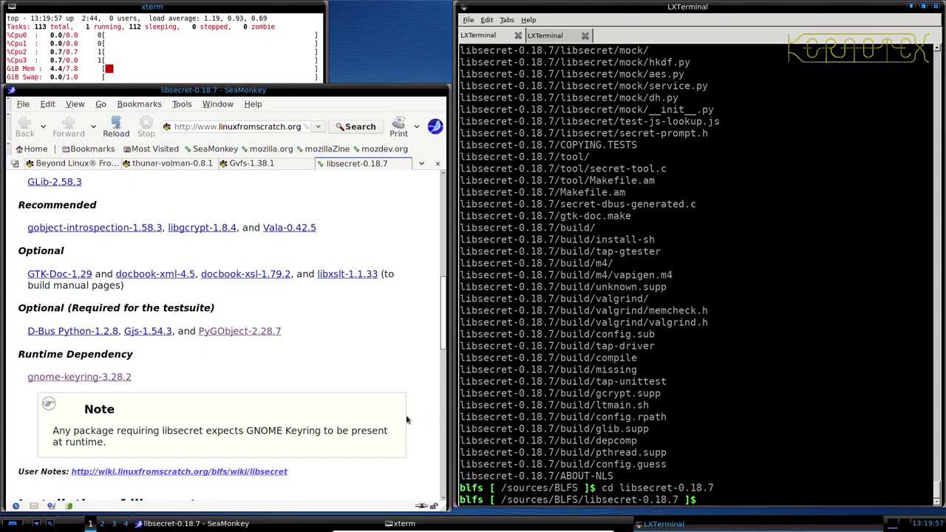
Paste and run libsecret's './configure --prefix=/usr --disable-static' from the BLFS page
scroll(412, 412, down, 3)
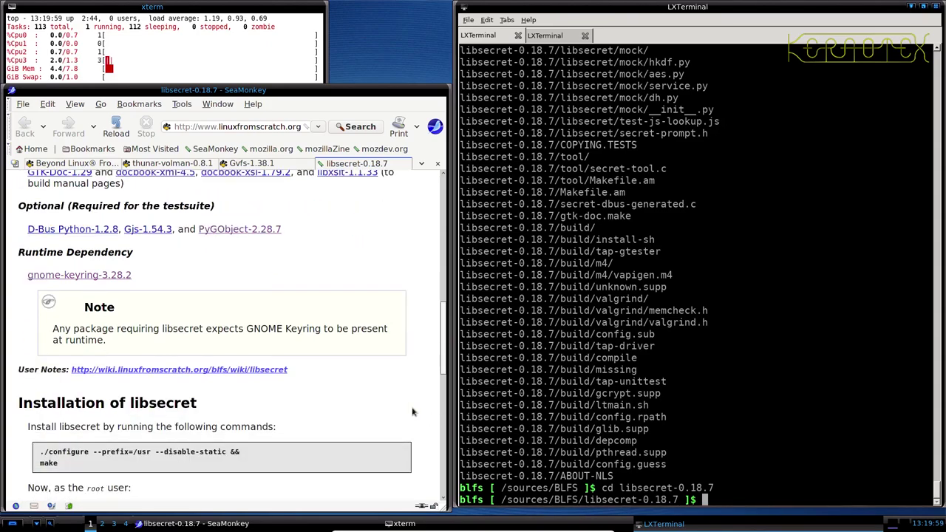
scroll(413, 412, down, 2)
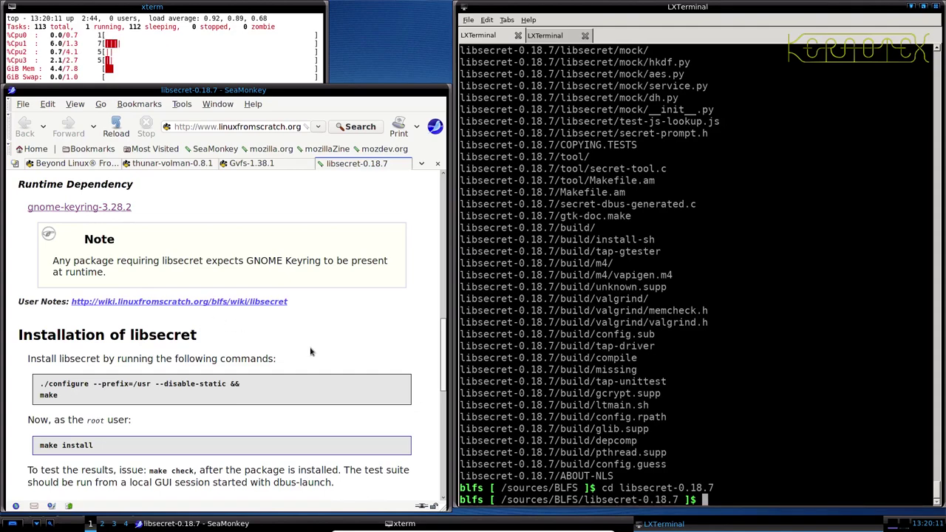
scroll(310, 352, down, 5)
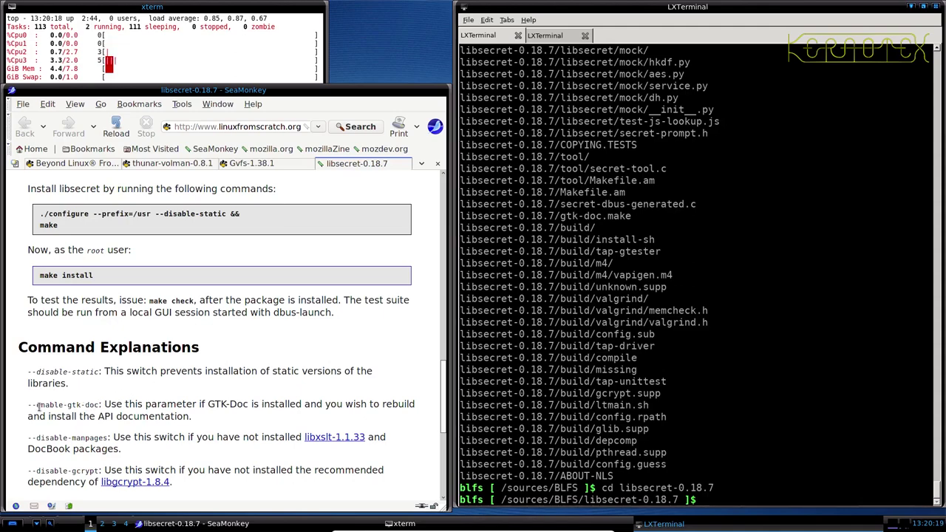
drag(28, 405, 80, 405)
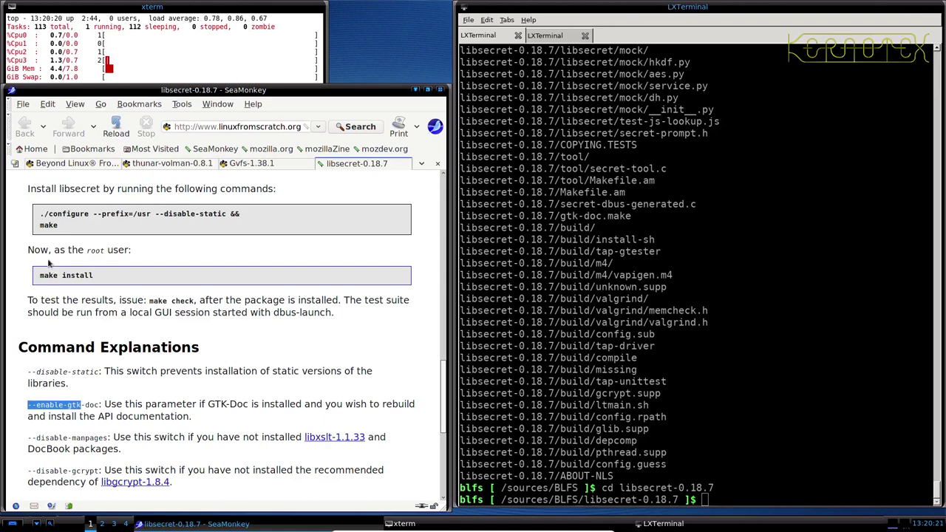
drag(39, 216, 224, 213)
middle_click(584, 291)
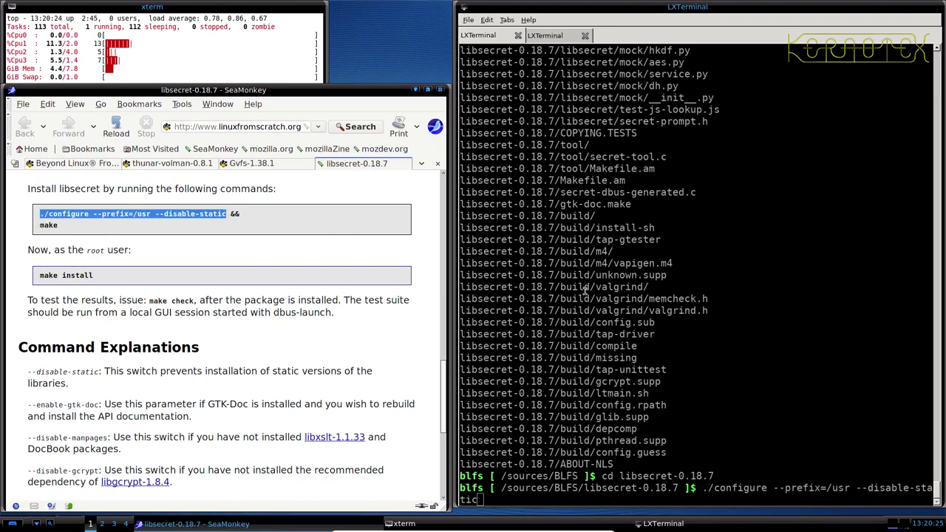
key(End)
scroll(422, 331, up, 6)
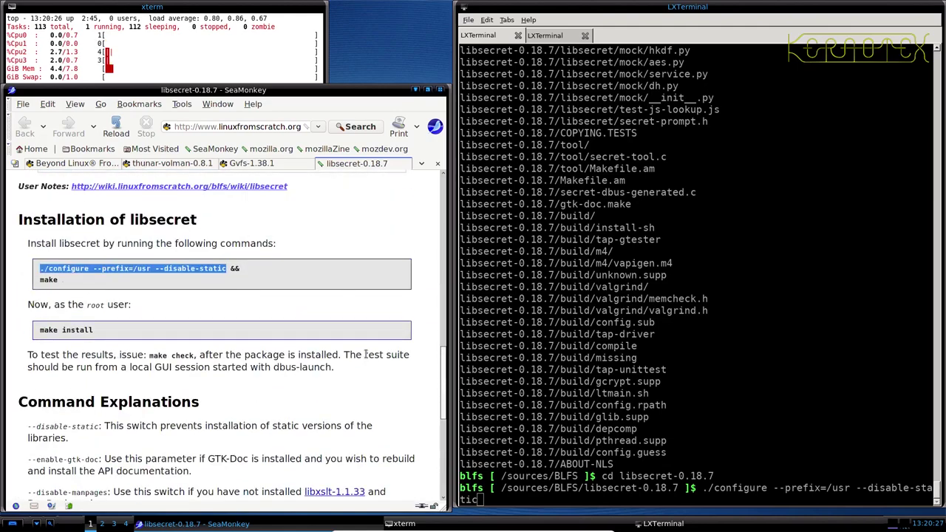
scroll(414, 325, down, 2)
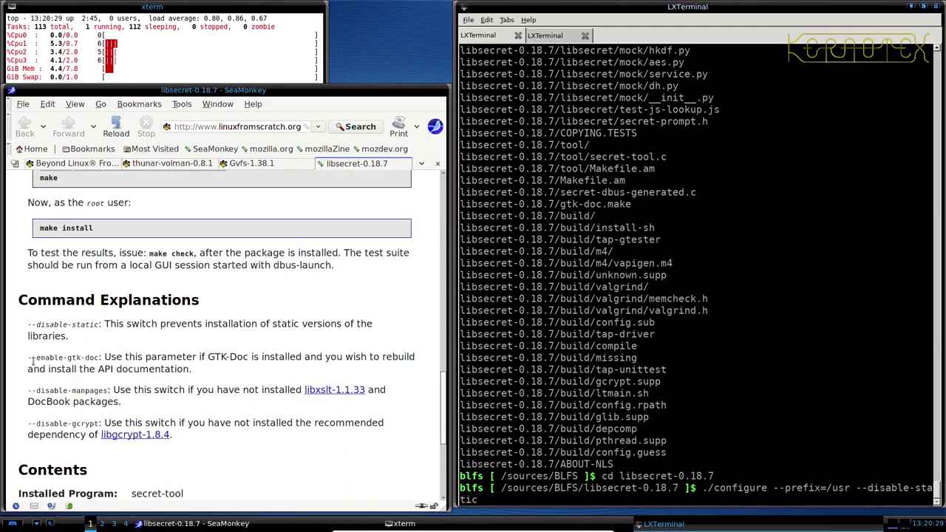
drag(28, 357, 100, 357)
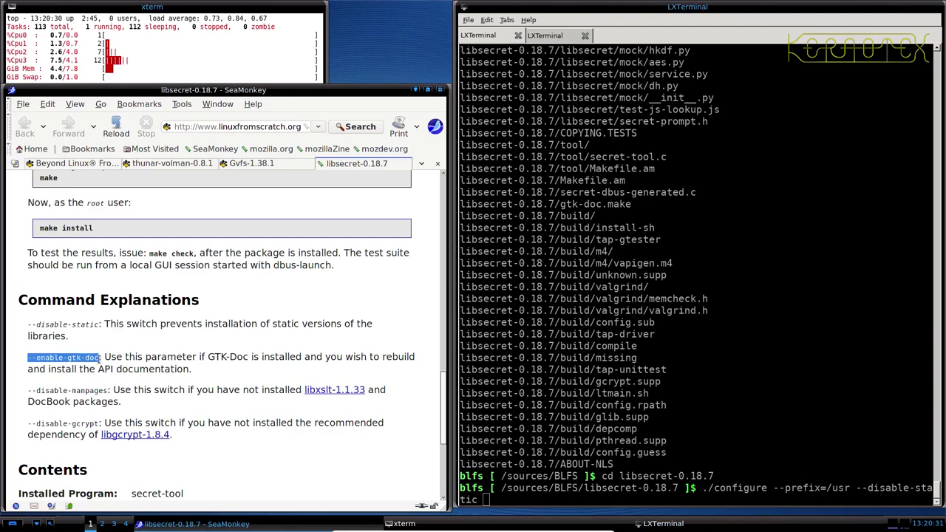
click(102, 368)
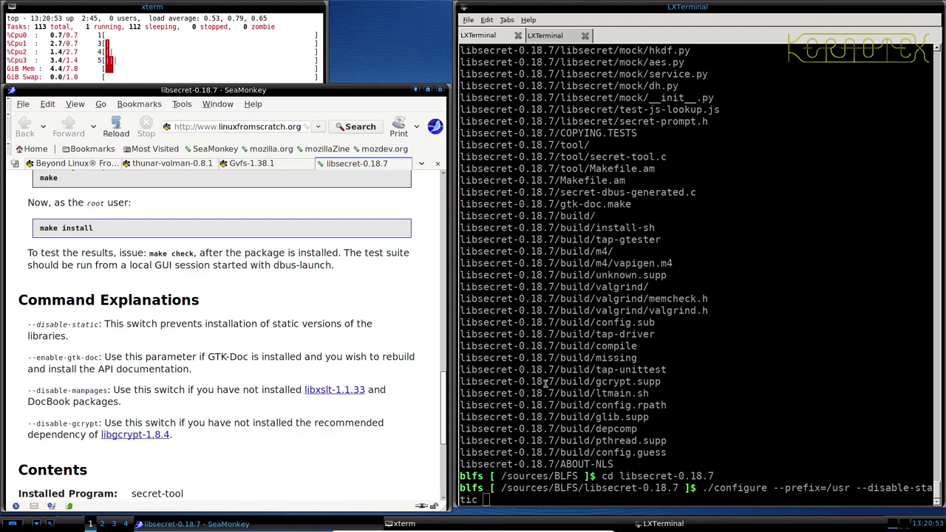
click(569, 382)
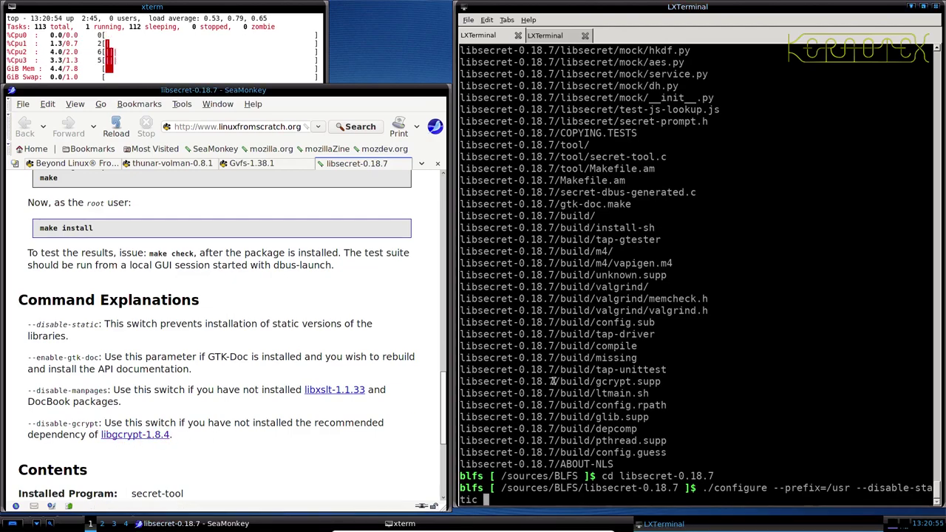
key(Return)
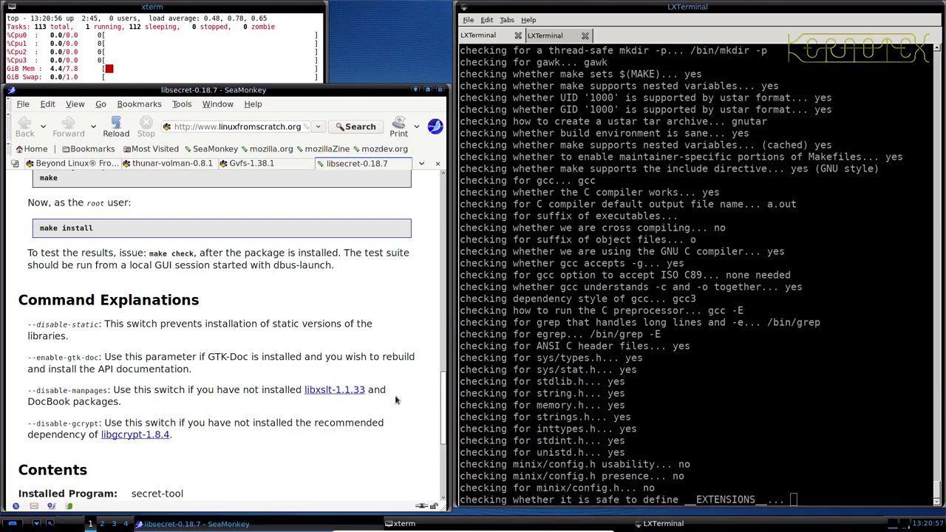
Build libsecret with make
scroll(395, 400, up, 1)
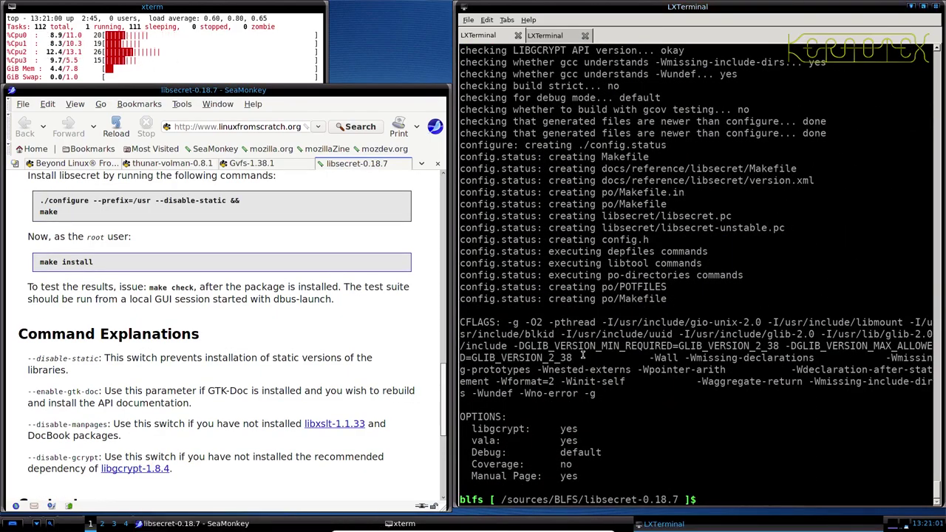
text(make)
key(Return)
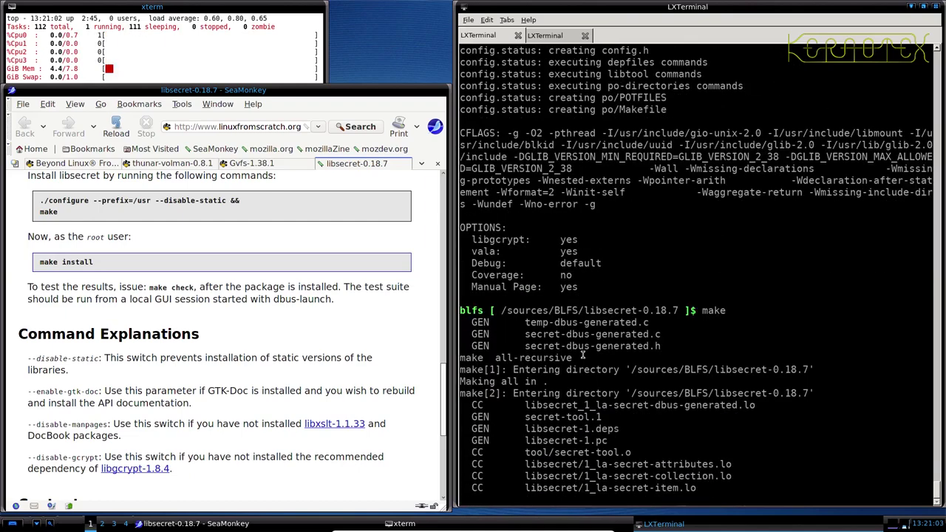
scroll(377, 359, down, 1)
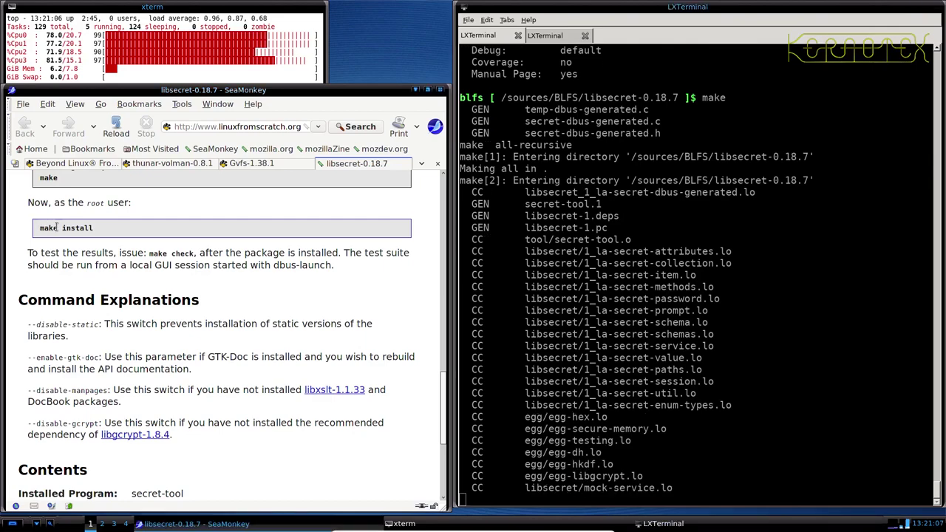
Install libsecret as root with 'sudo -E make install'
triple_click(130, 227)
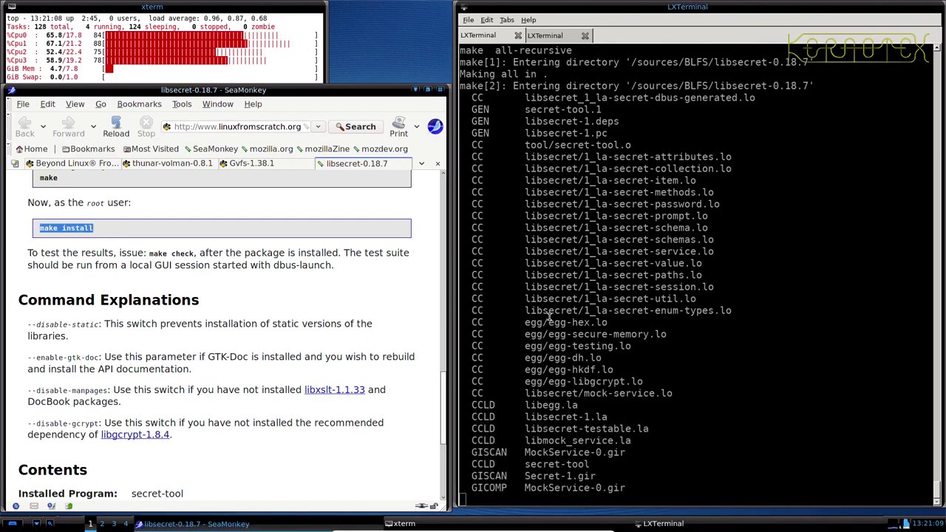
click(550, 316)
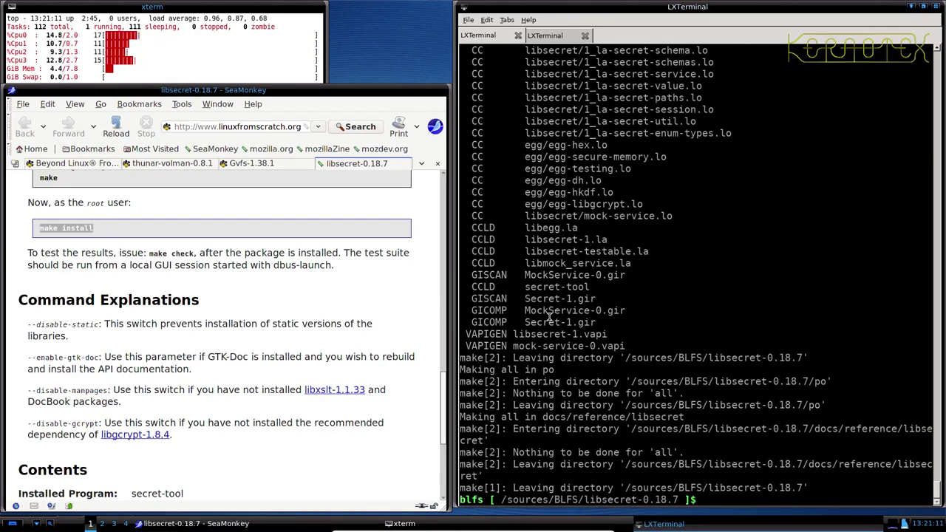
text(sudo)
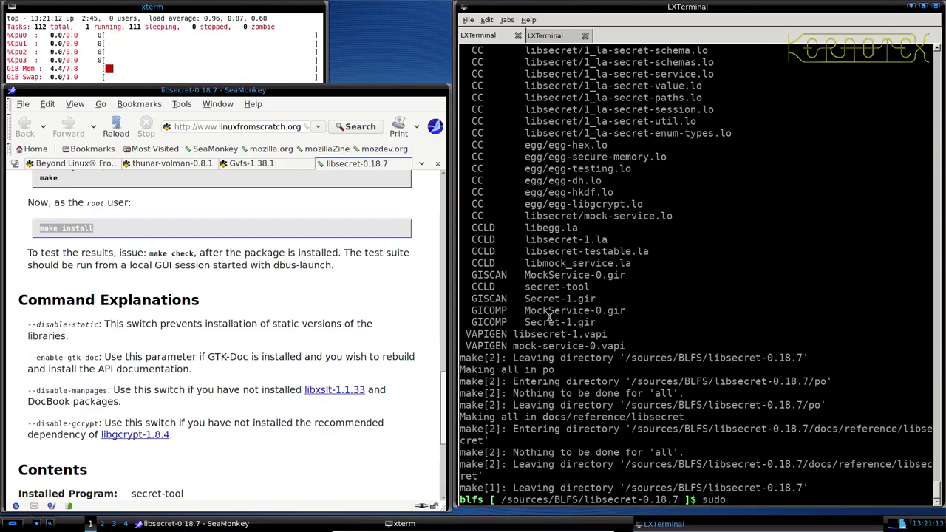
text( -E make install)
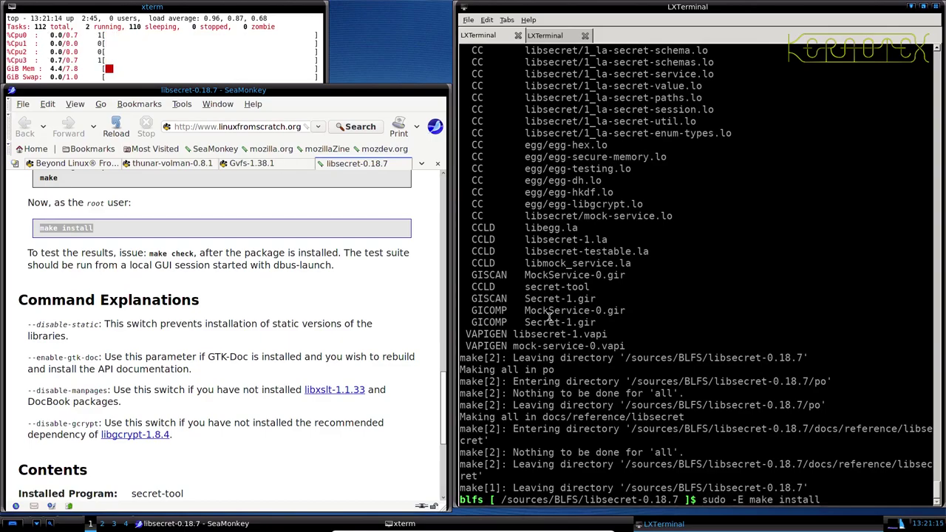
key(Return)
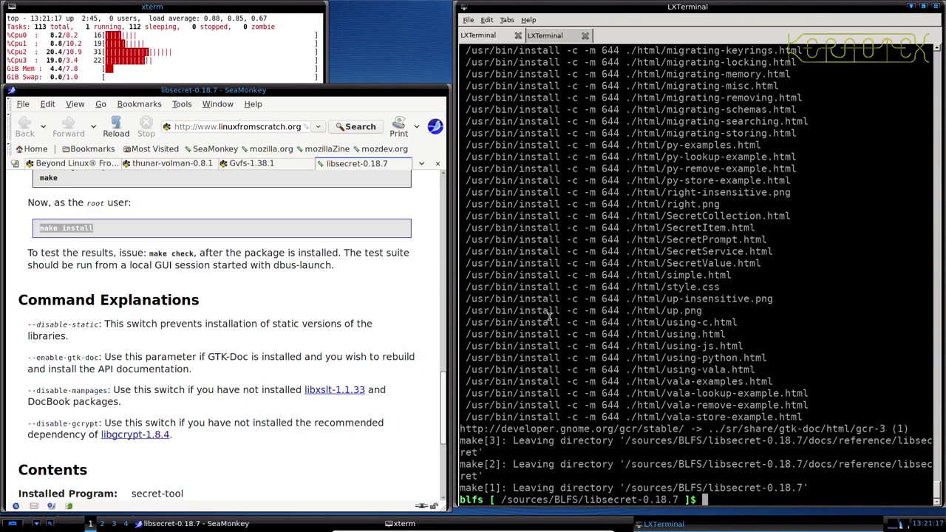
Return to /sources/BLFS and delete the libsecret-0.18.7 source directory
text(cd ..)
key(Return)
text(r)
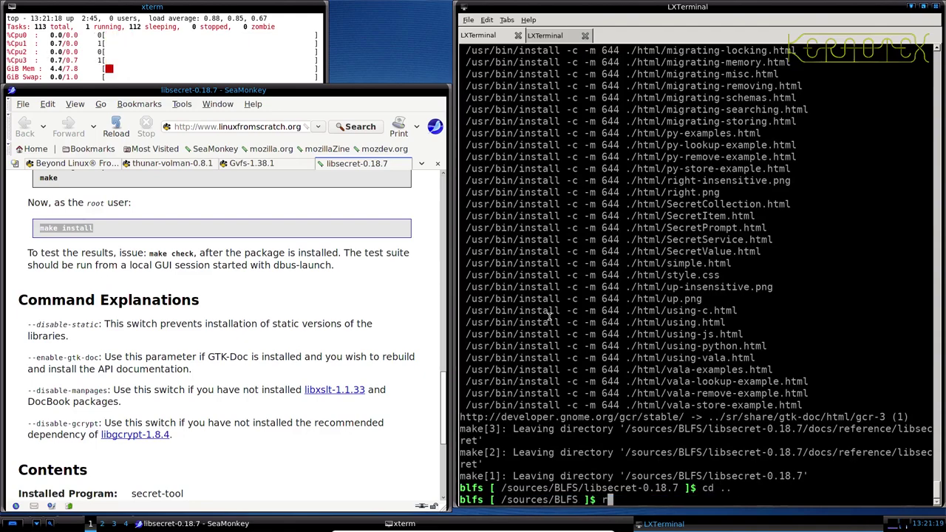
text(m -Rf libsec)
key(Tab)
key(Return)
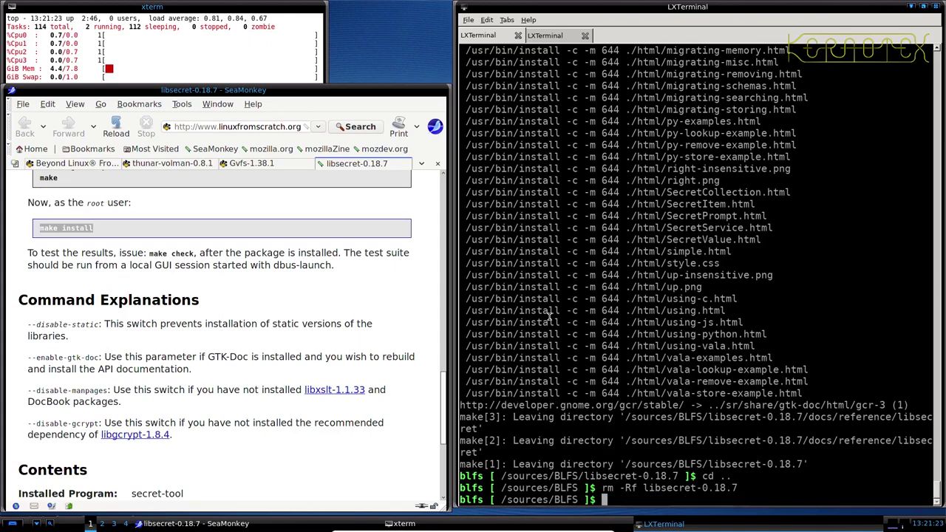
Copy the gvfs-1.38.1 tarball link from the page and download it with wget
click(437, 164)
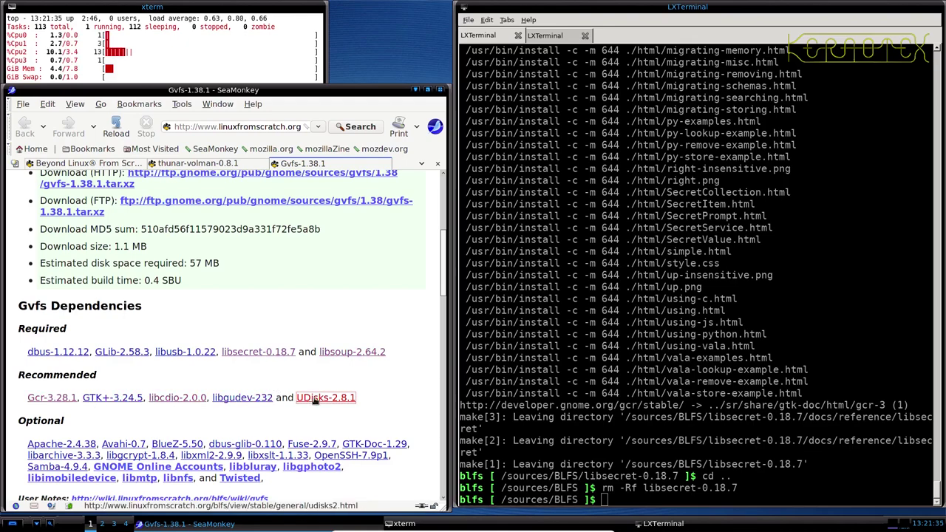
scroll(264, 410, down, 6)
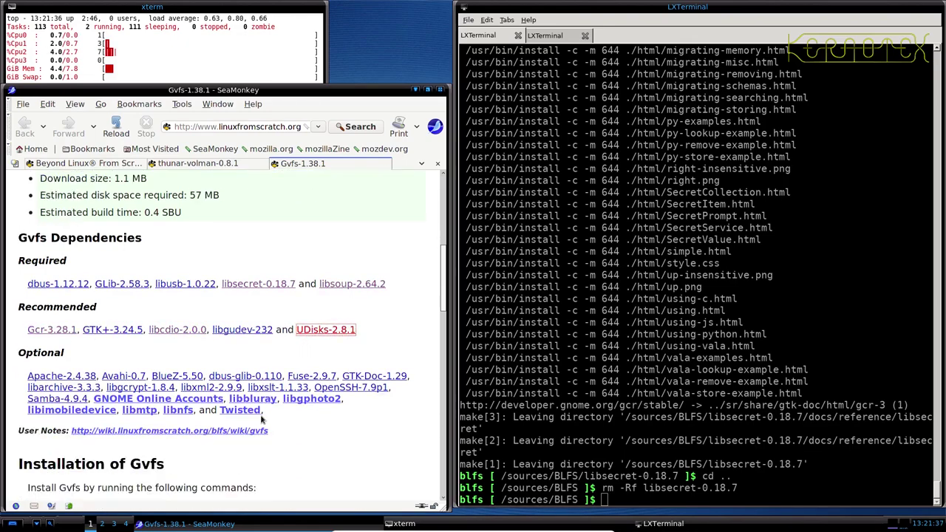
scroll(342, 202, up, 7)
right_click(342, 204)
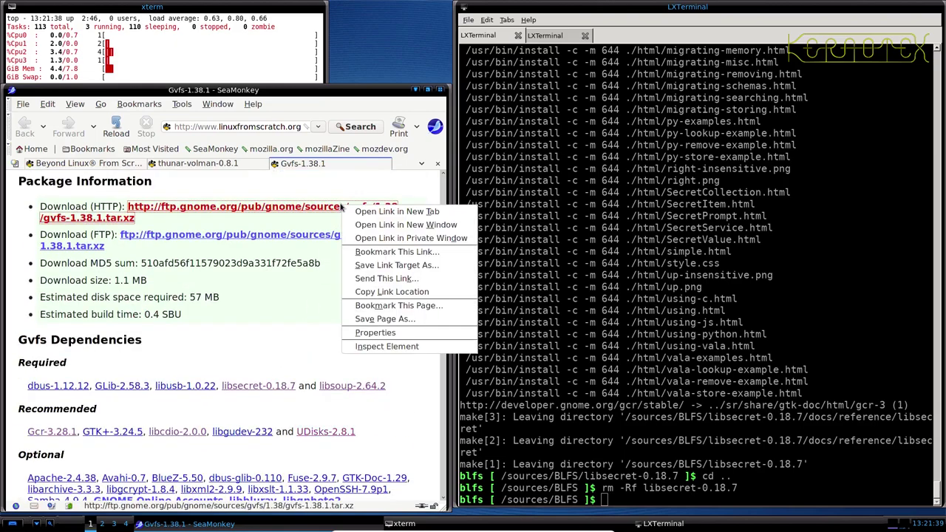
click(376, 294)
click(582, 316)
text(wget)
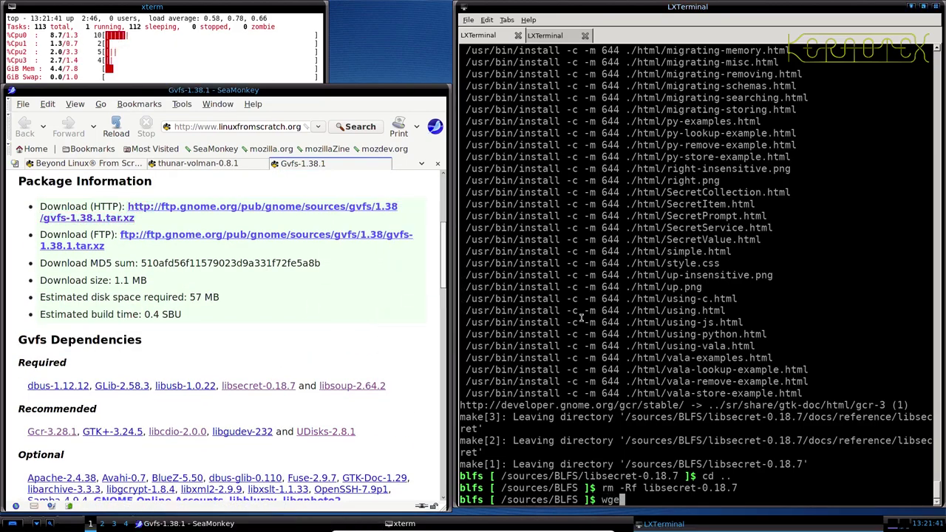
key(ctrl+shift+v)
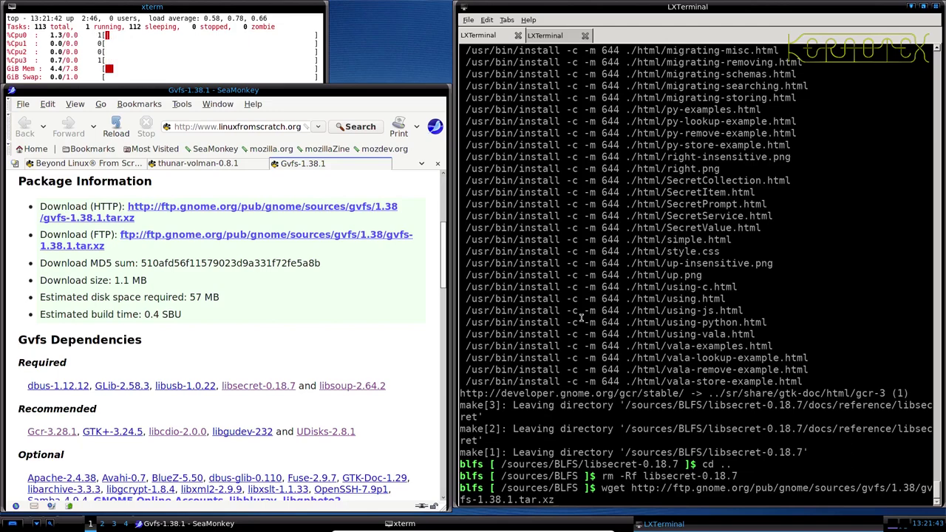
key(Return)
Extract gvfs-1.38.1.tar.xz and change into the gvfs-1.38.1 directory
text(tar)
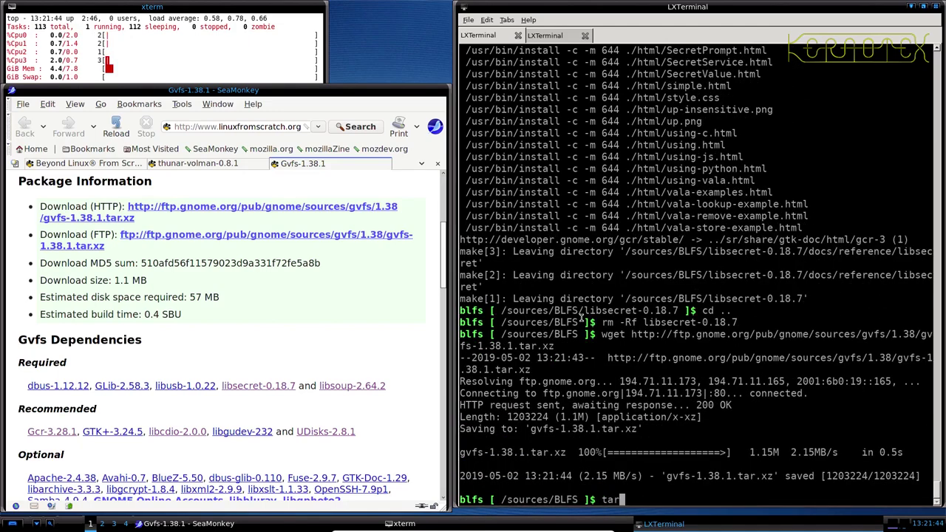
text( -xvf gvfs)
key(Tab)
key(Return)
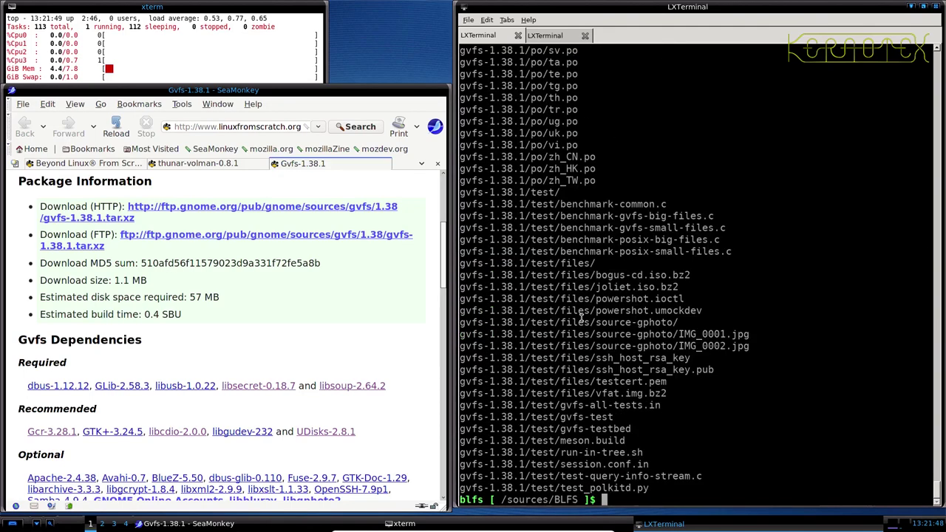
text(cd gvf)
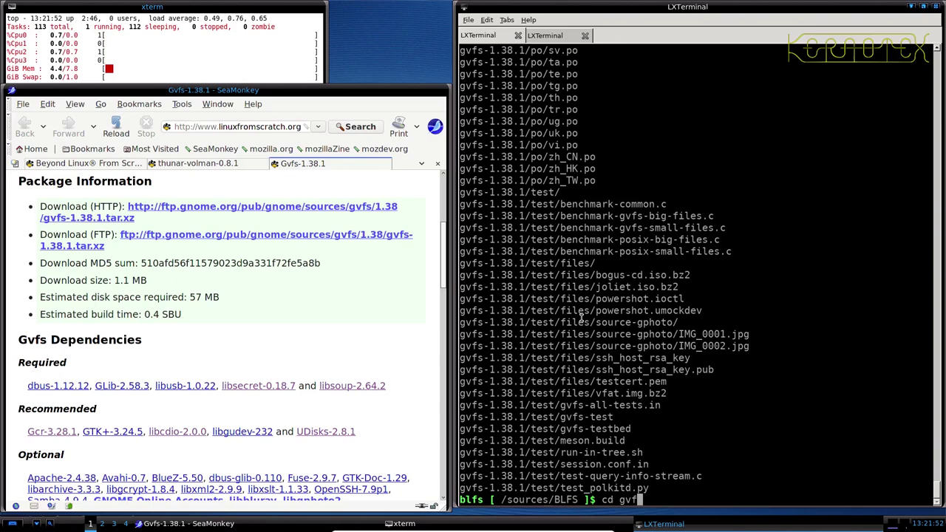
key(Tab)
key(Return)
Read the gvfs options, then search /lib for "libcdio*" files, finding none
scroll(408, 302, down, 9)
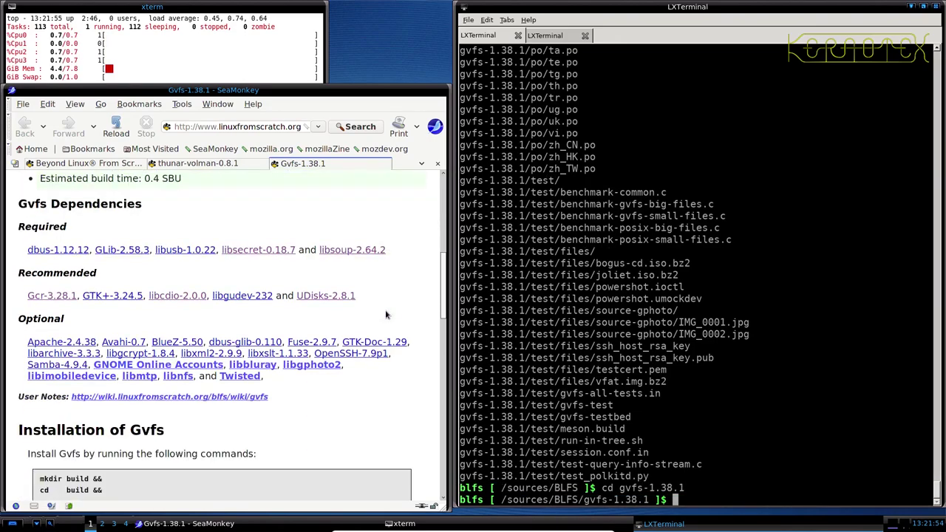
scroll(385, 315, down, 2)
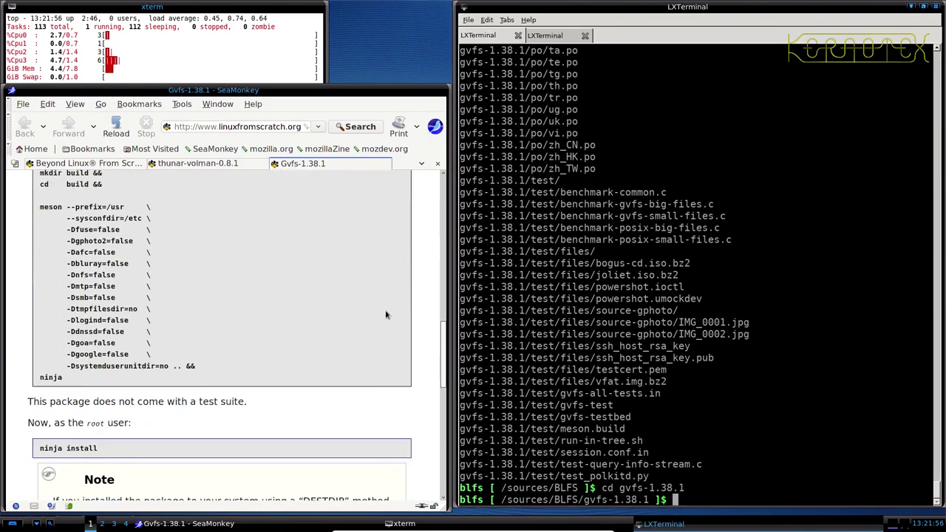
scroll(385, 315, down, 8)
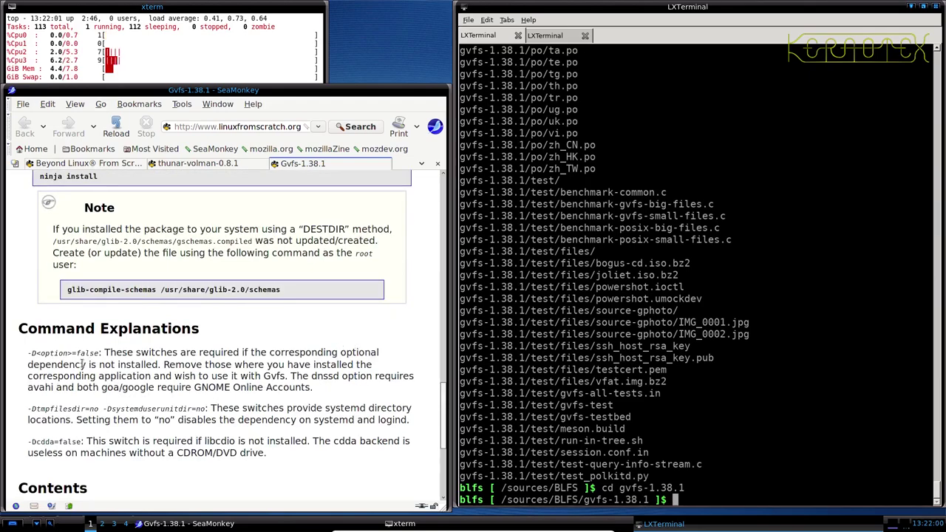
scroll(83, 364, up, 7)
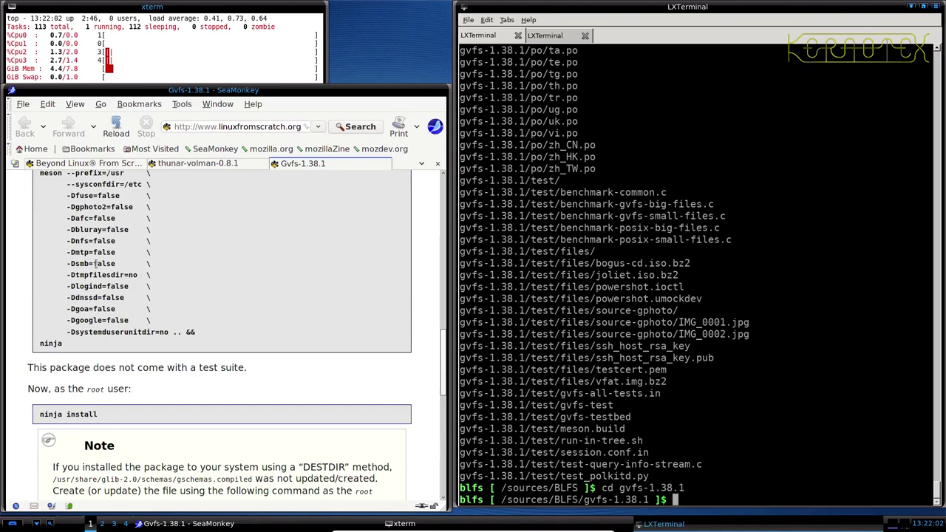
scroll(96, 264, down, 7)
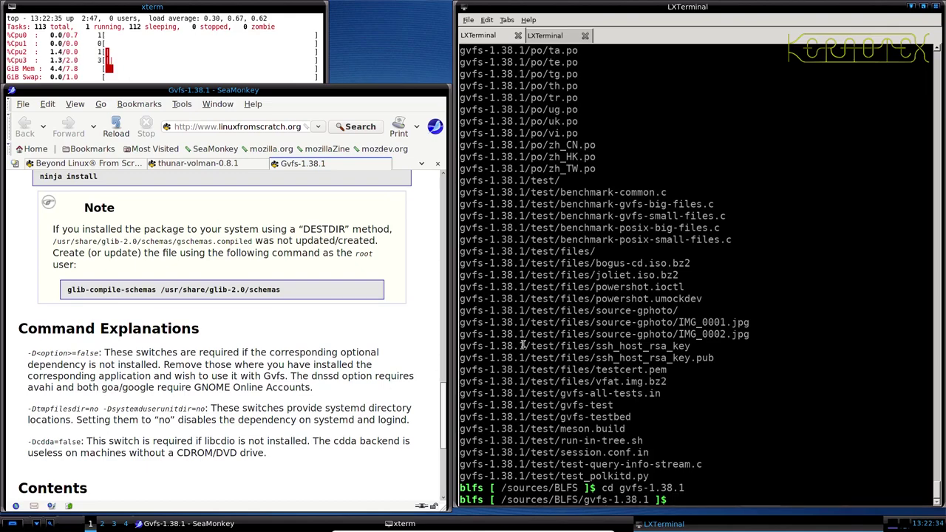
text(find /lib )
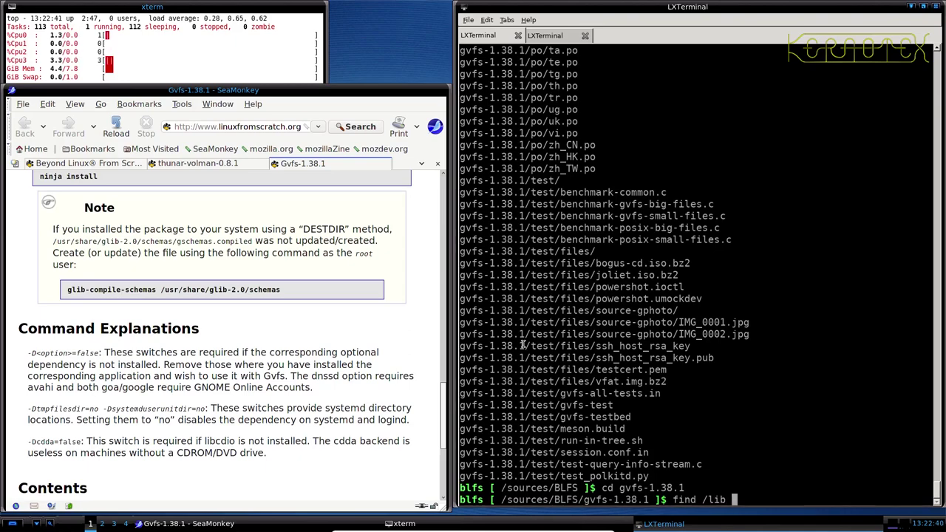
text(-name libcdio)
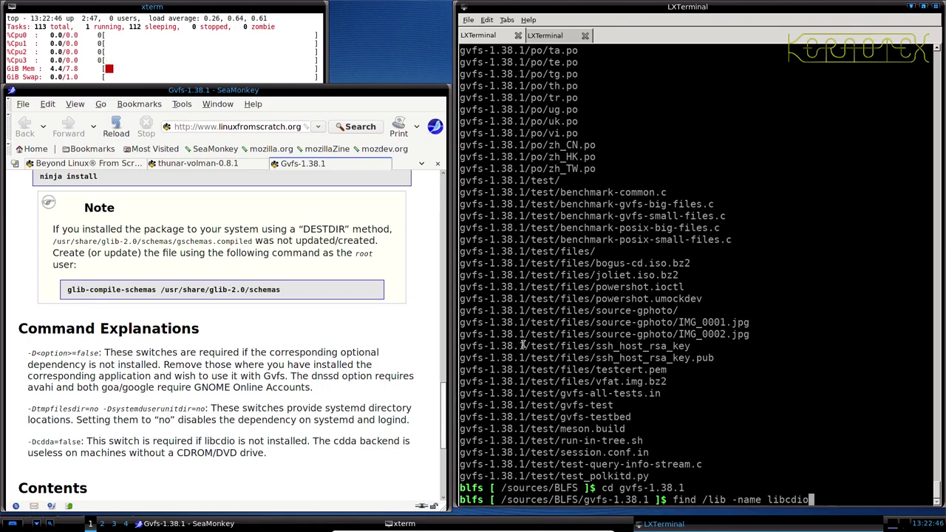
text(*")
key(Left)
key(Left)
key(Left)
key(Left)
key(Left)
key(Left)
key(Left)
key(Left)
key(Left)
text(")
key(Return)
Rerun the search under /usr/lib, finding libcdio, libcdio_cdda and libcdio_paranoia libraries
key(Up)
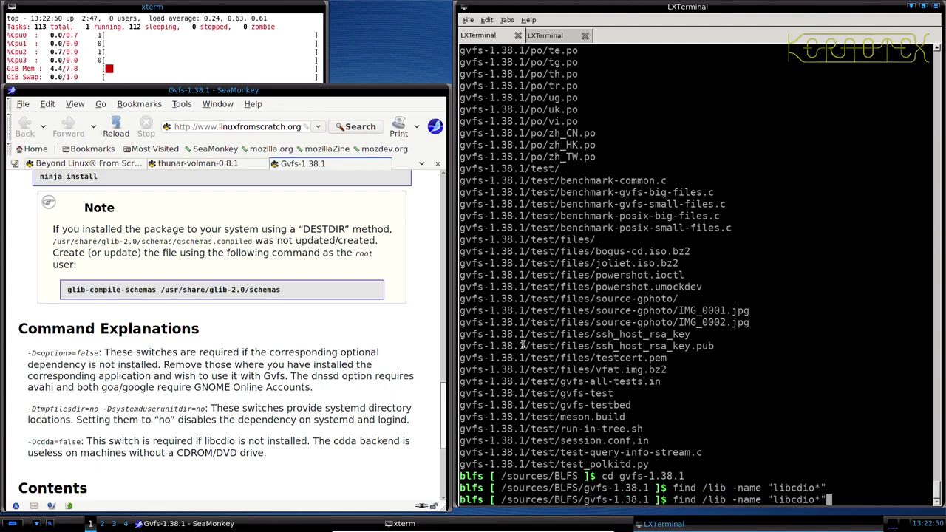
key(Left)
key(Left)
key(Left)
key(Left)
key(Left)
key(Left)
key(Left)
key(Left)
key(Left)
key(Left)
key(Left)
key(Left)
key(Left)
key(Left)
key(Left)
key(Left)
key(Left)
key(Left)
key(Left)
key(Left)
text(usr/)
key(Return)
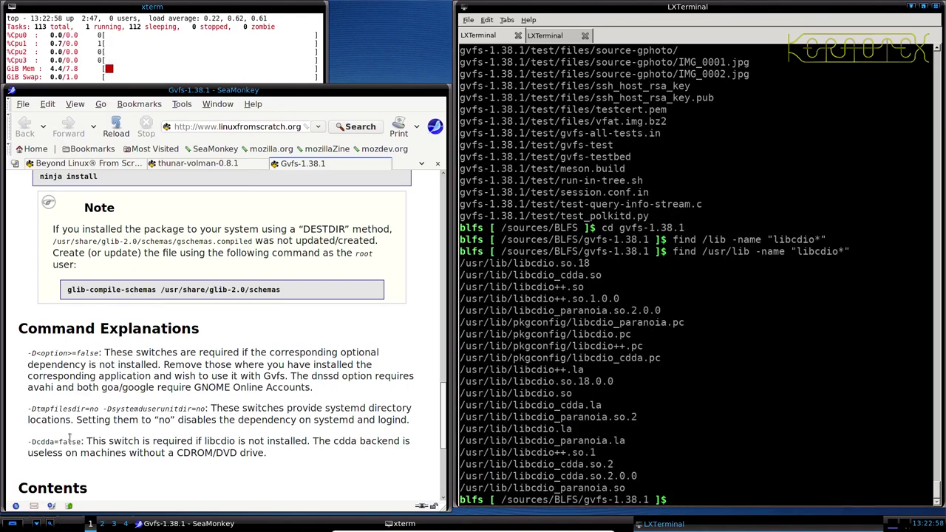
scroll(70, 441, up, 7)
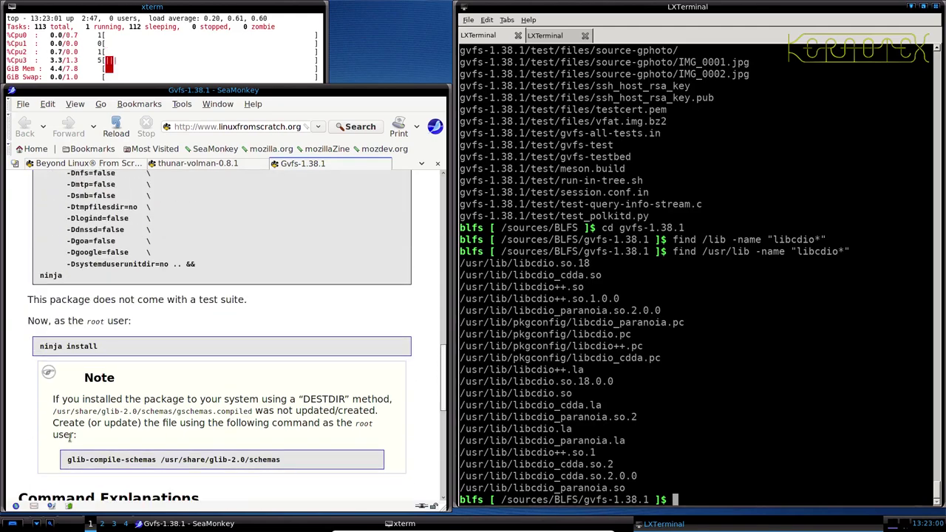
scroll(70, 441, up, 1)
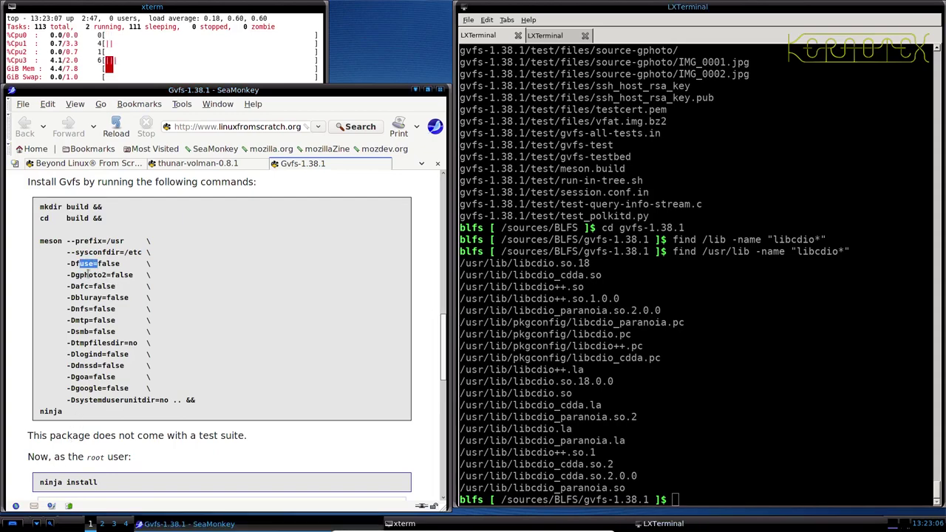
Paste and run the book's mkdir, meson and ninja block, compiling gvfs through 197/197 targets
drag(74, 275, 84, 332)
drag(72, 263, 63, 414)
middle_click(597, 334)
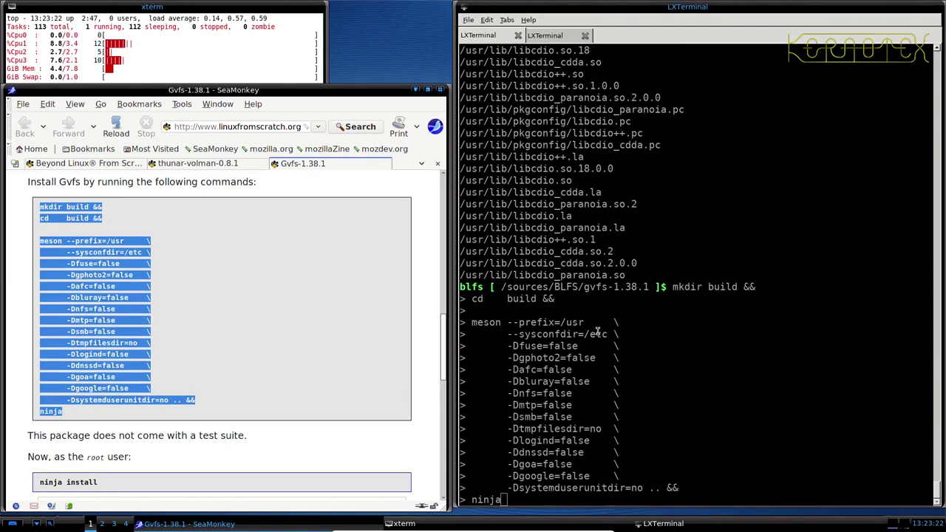
click(598, 334)
key(Return)
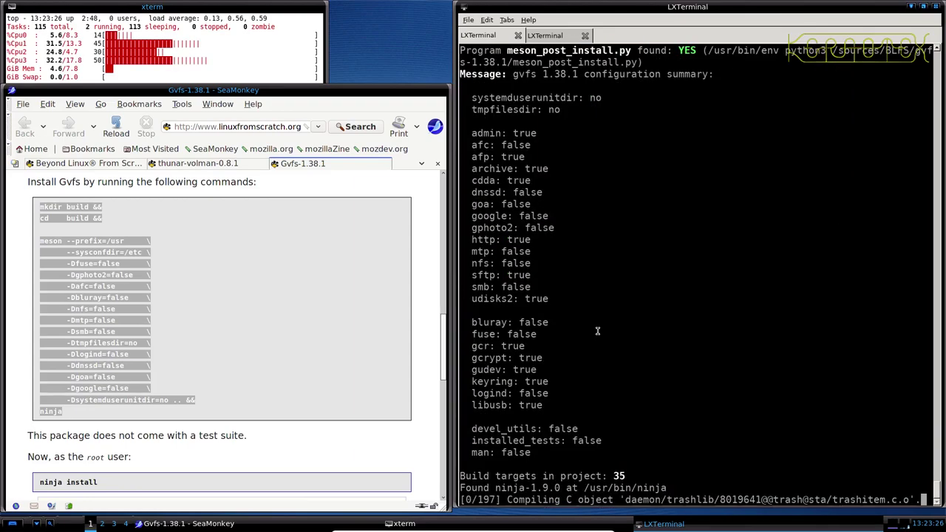
scroll(368, 379, down, 5)
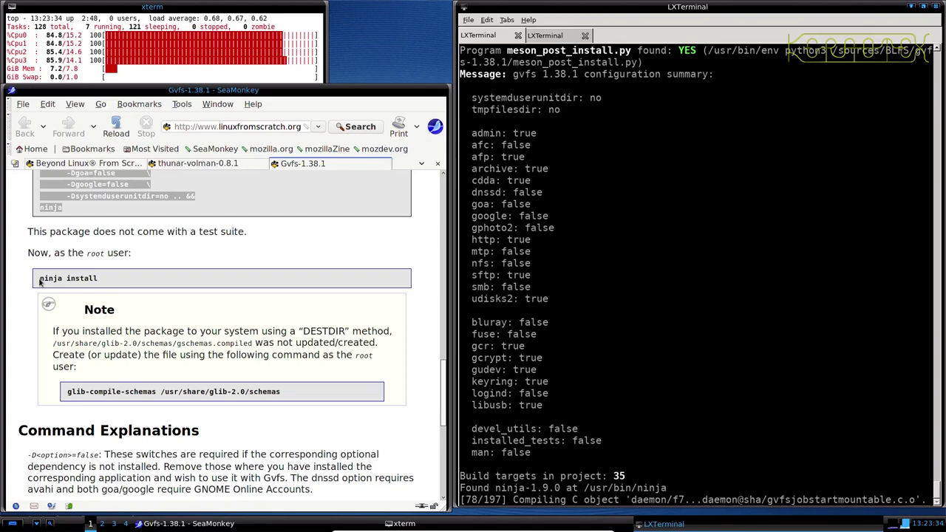
drag(39, 278, 98, 278)
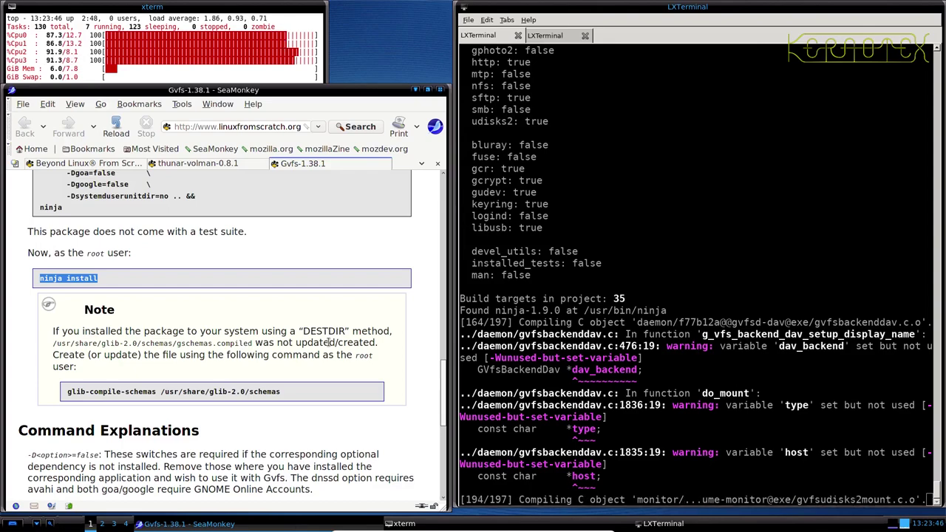
Install gvfs as root with 'sudo -E ninja install'
click(605, 369)
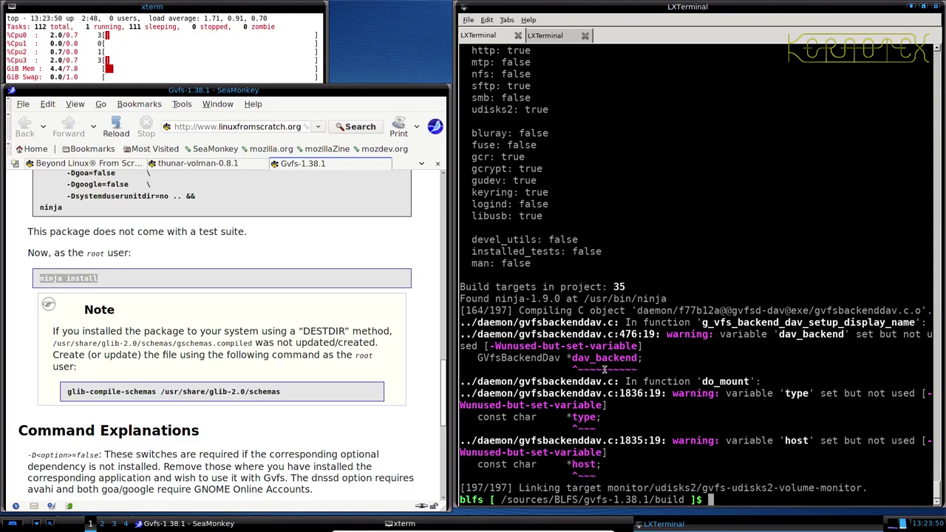
text(sudo -E)
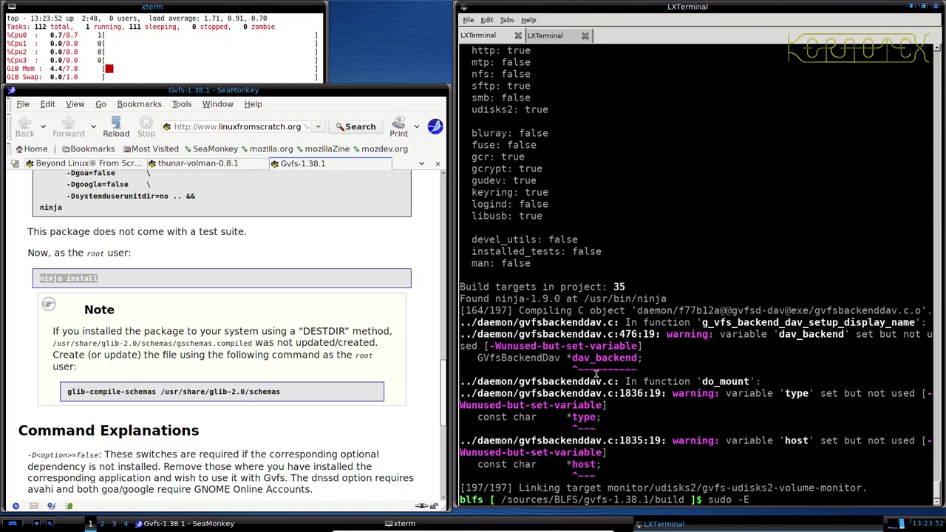
middle_click(601, 373)
key(Return)
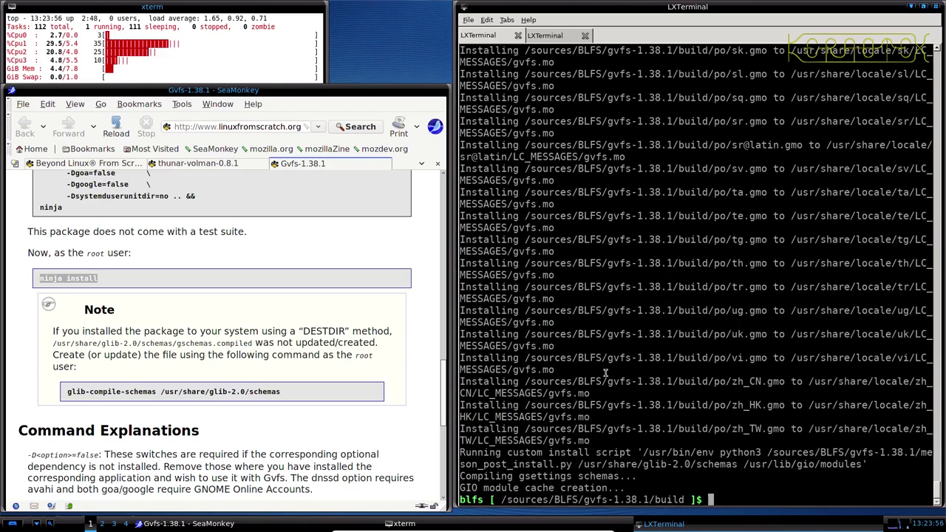
Go back up to /sources/BLFS and begin 'rm -Rf gvf' to remove the gvfs source
text(cd ../..)
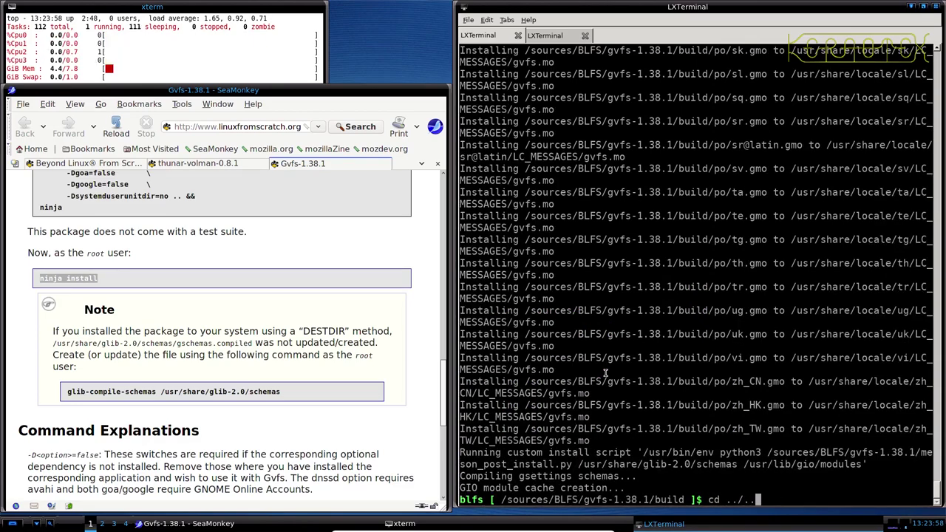
scroll(184, 300, down, 3)
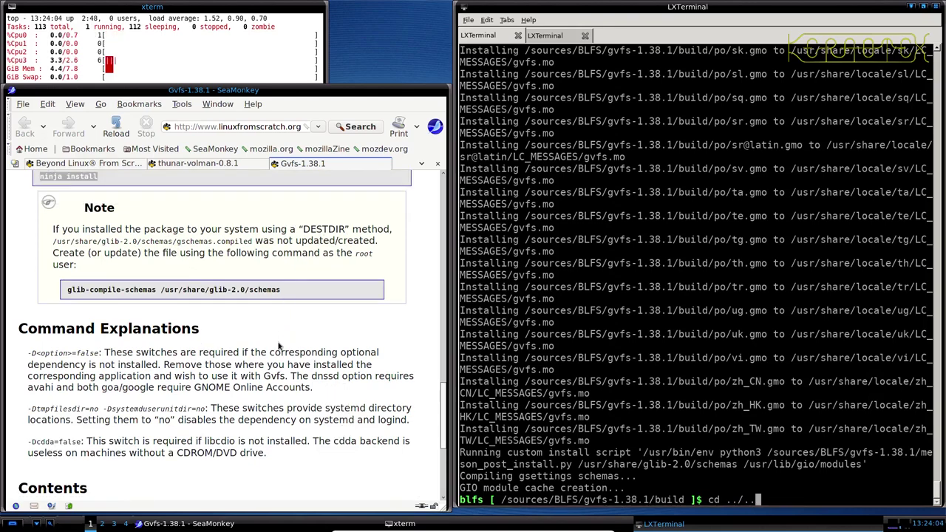
scroll(280, 346, down, 3)
key(Return)
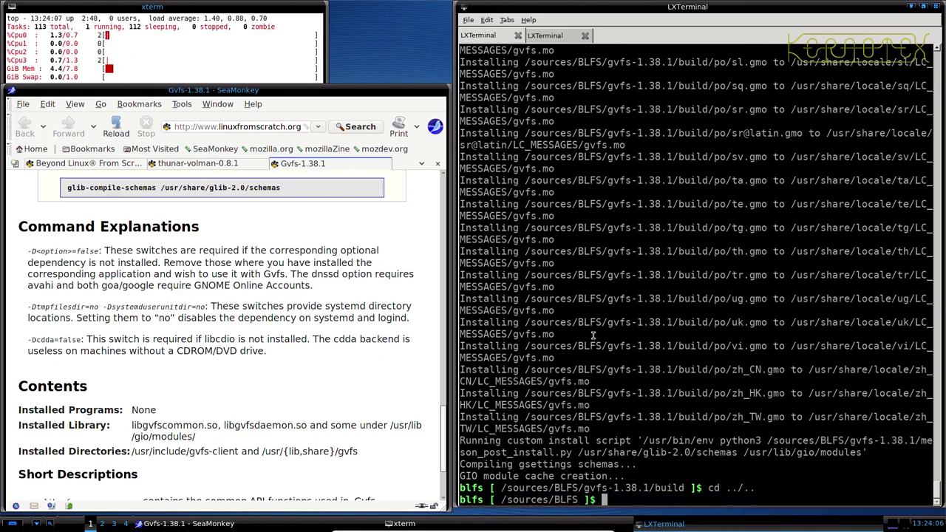
text(rm -Rf)
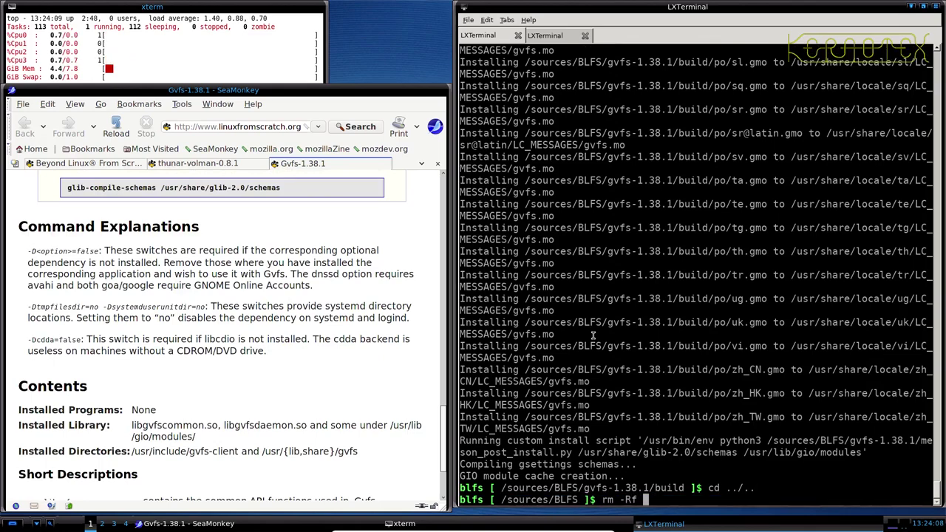
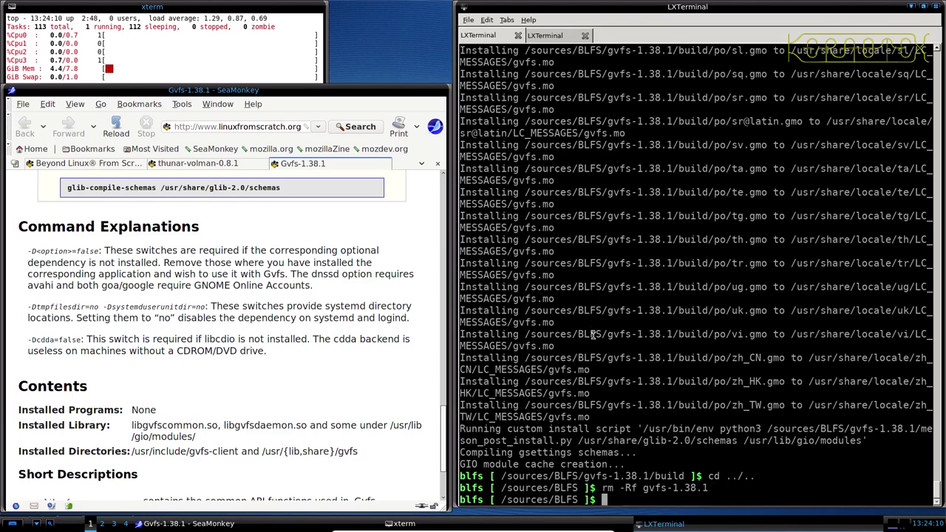
Close the Gvfs-1.38.1 page and list the tarballs in the xfce sources folder
click(437, 164)
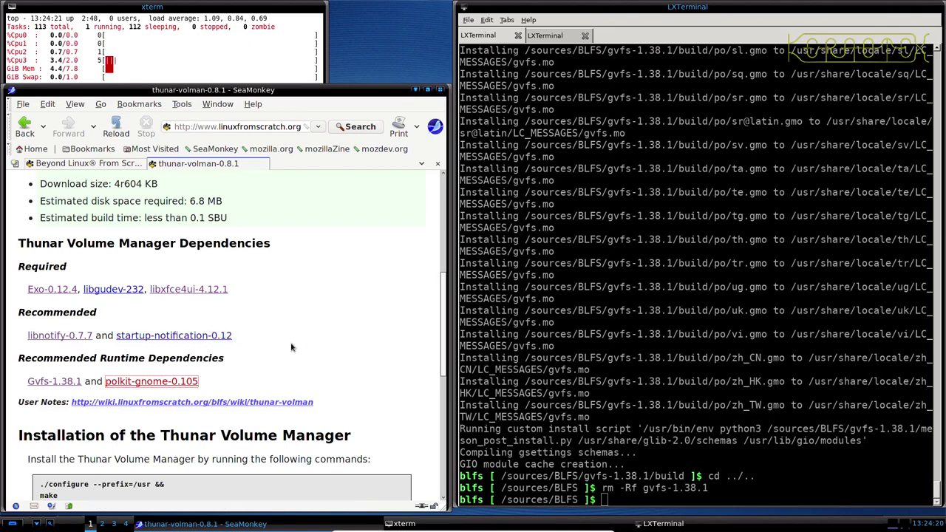
scroll(293, 348, up, 3)
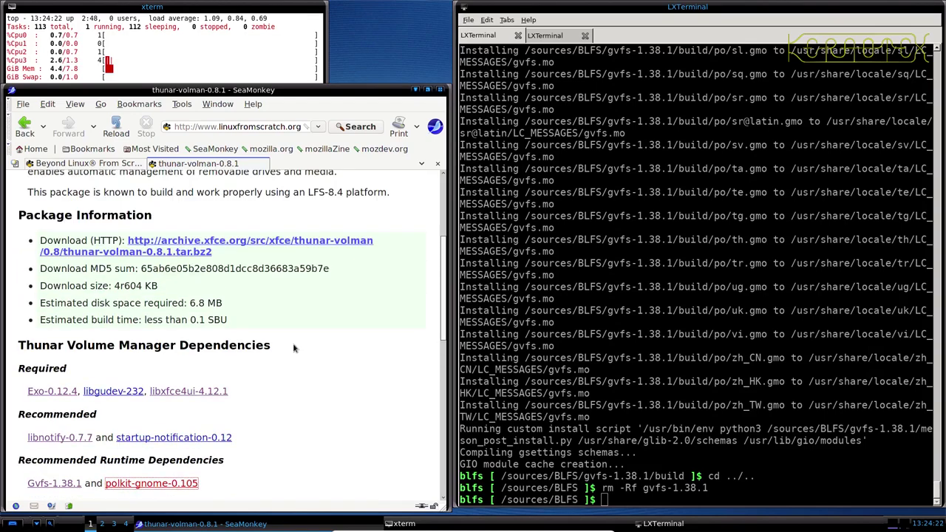
click(581, 341)
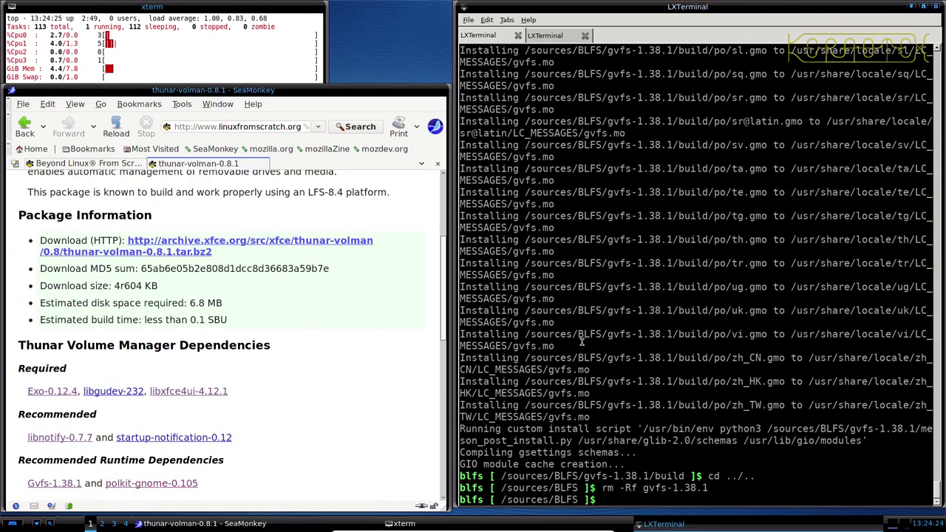
text(cd xfce)
key(Return)
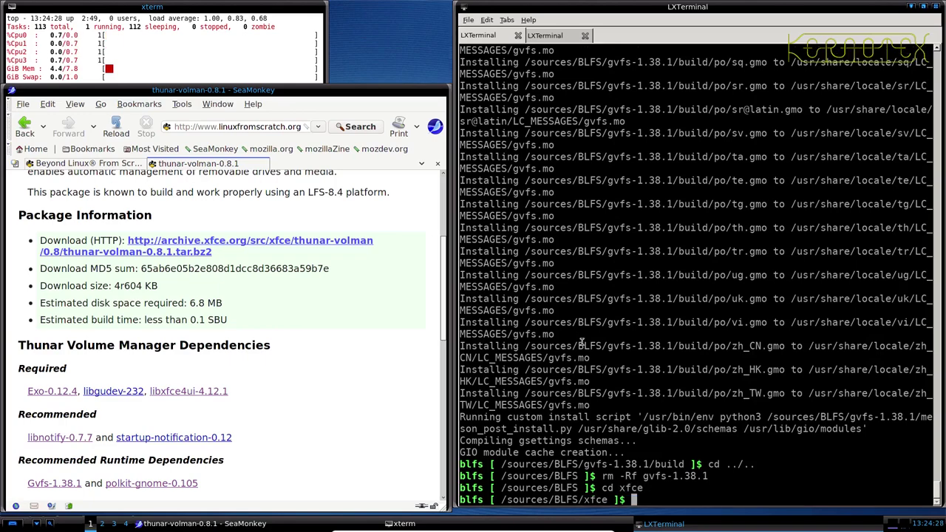
text(ls)
key(Return)
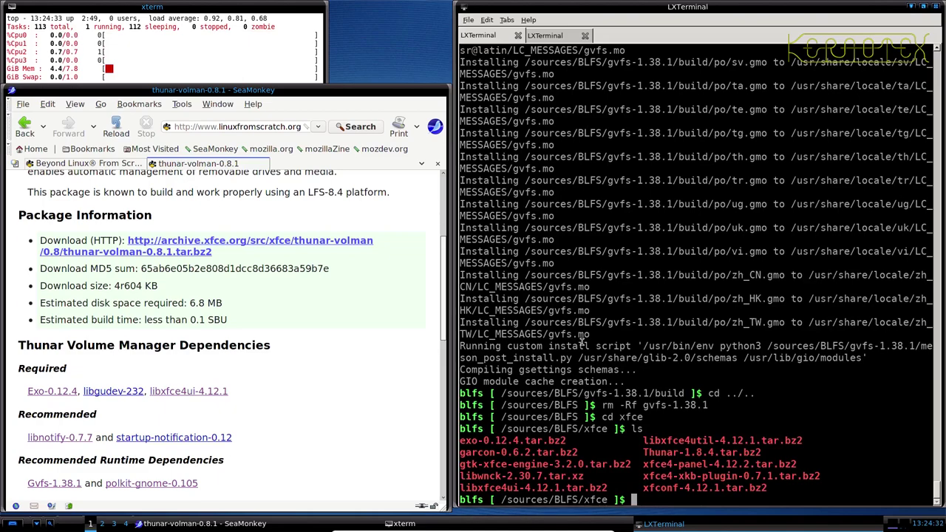
Download the thunar-volman-0.8.1 tarball with wget using the copied link
right_click(312, 245)
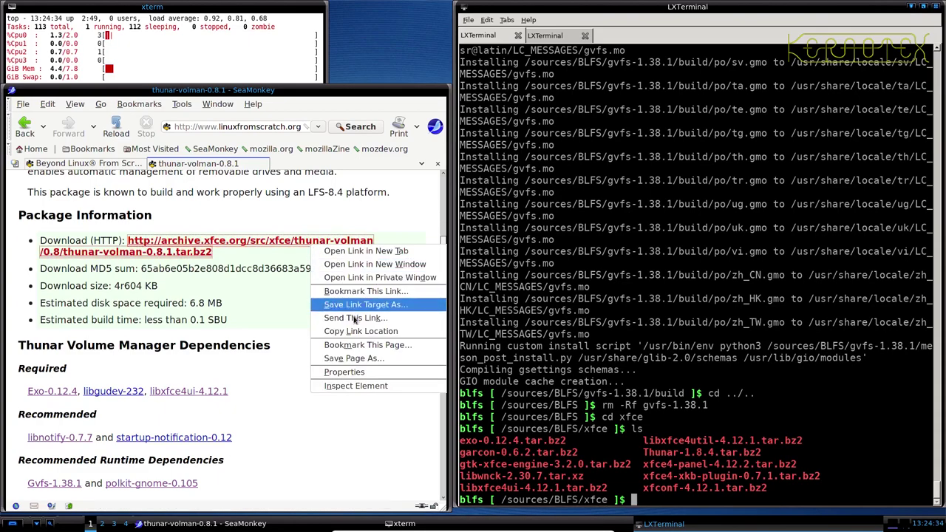
click(352, 330)
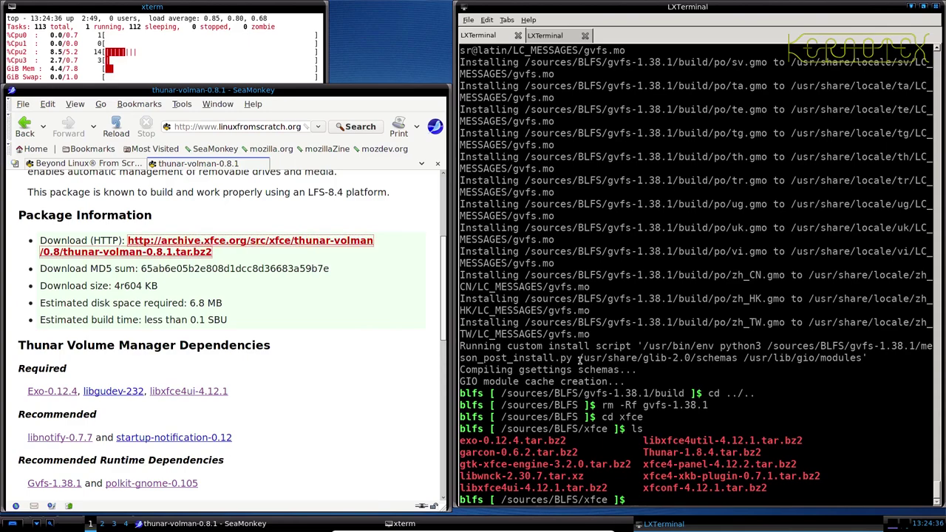
text(wget)
key(ctrl+shift+v)
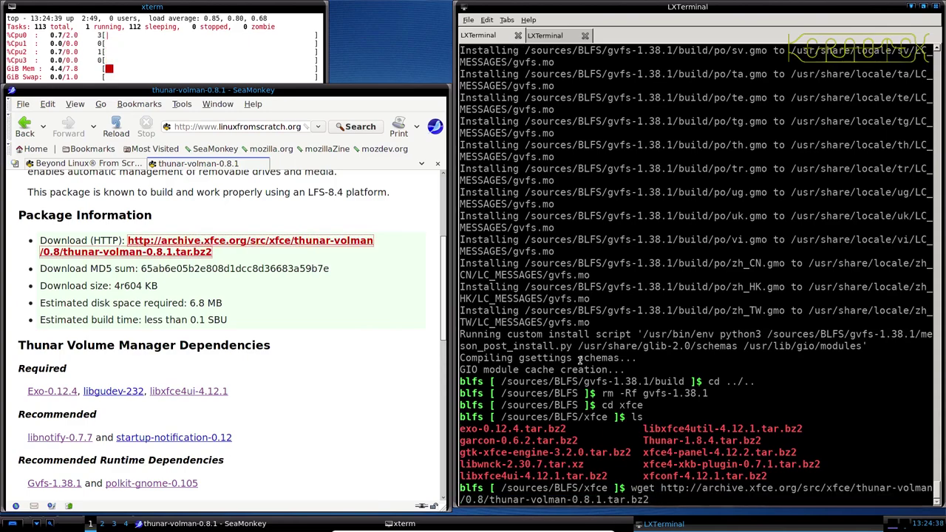
key(Return)
Extract the thunar-volman tarball and enter the thunar-volman-0.8.1 source directory
text(t)
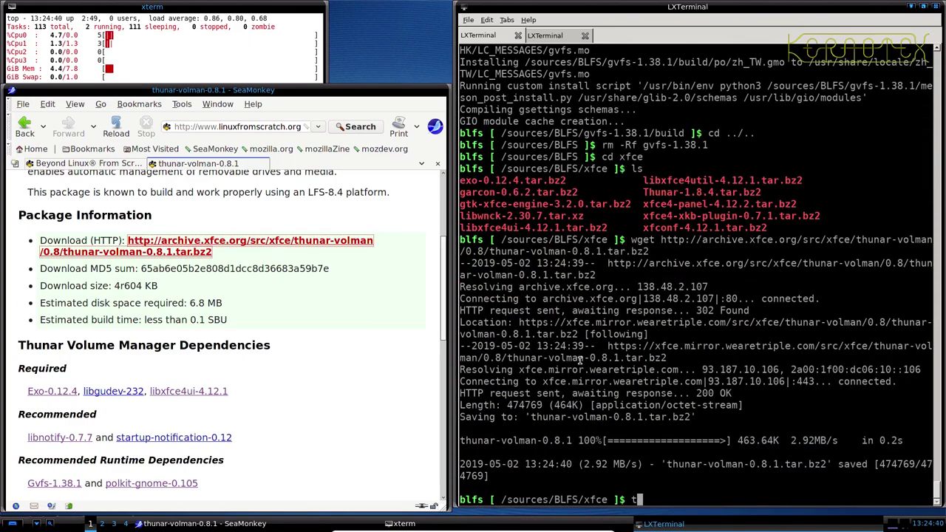
text(ar -xvf thun)
key(Tab)
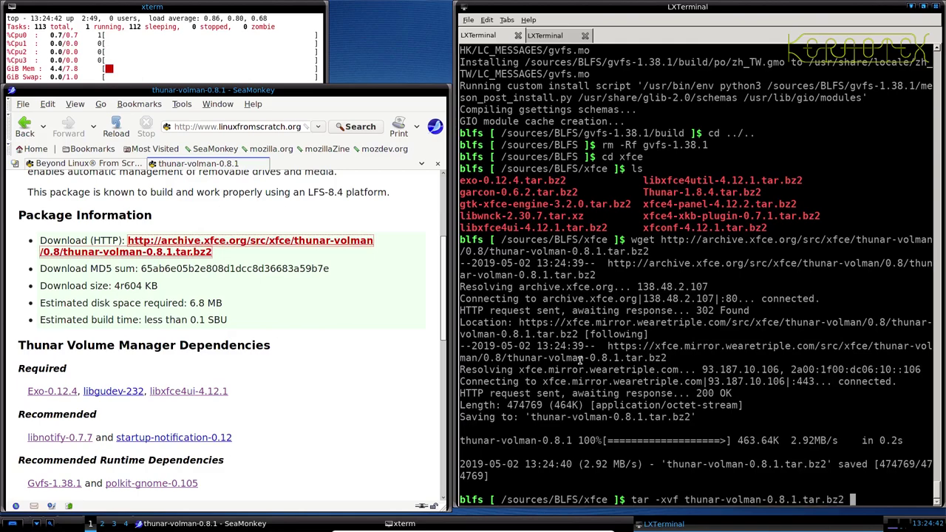
key(Return)
text(cd thun)
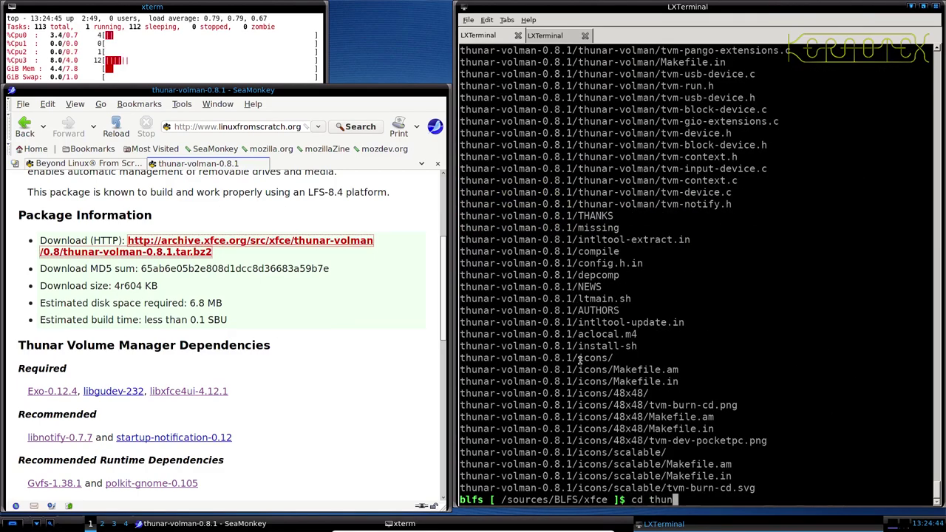
key(Tab)
key(Return)
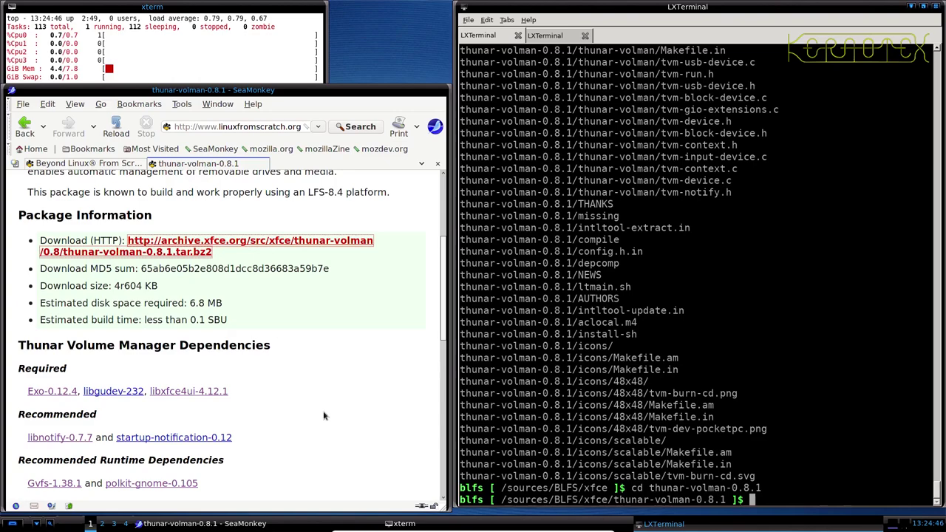
scroll(323, 416, down, 6)
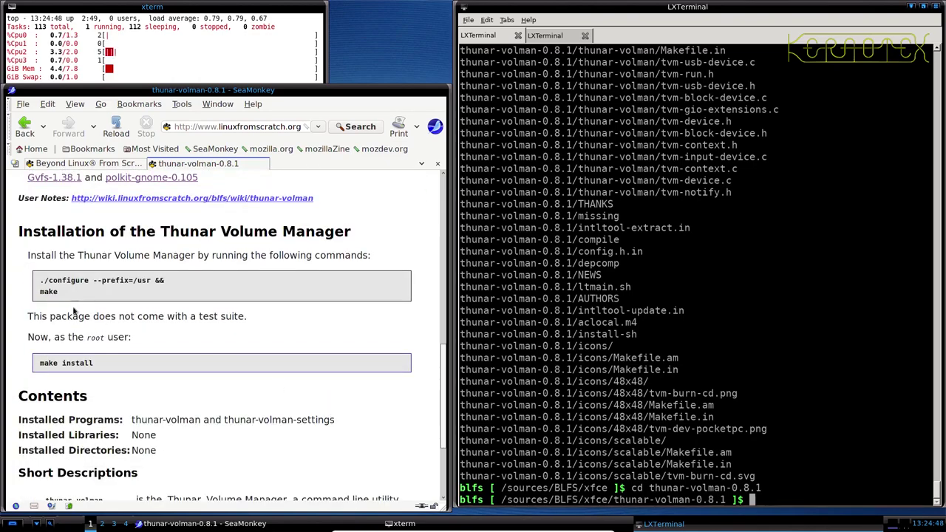
Run the book's './configure --prefix=/usr && make' for thunar-volman-0.8.1
drag(40, 280, 59, 292)
middle_click(636, 358)
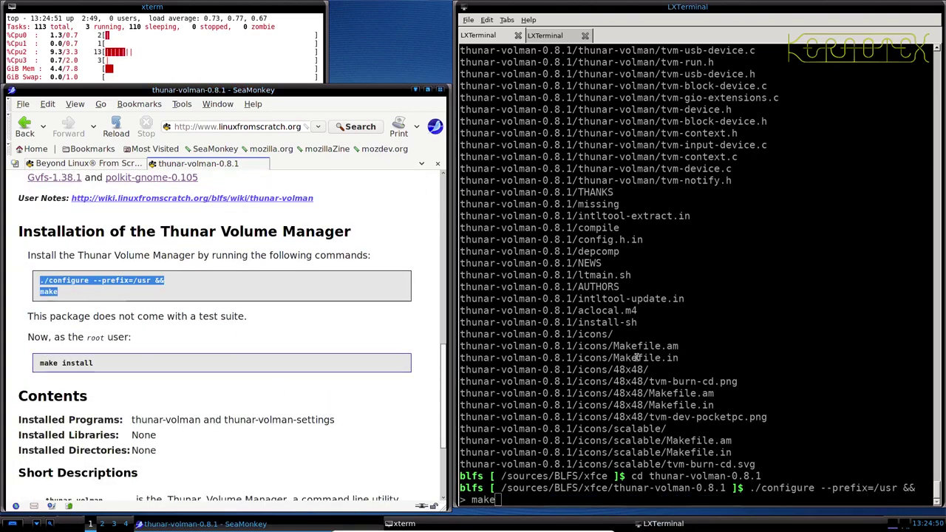
click(651, 356)
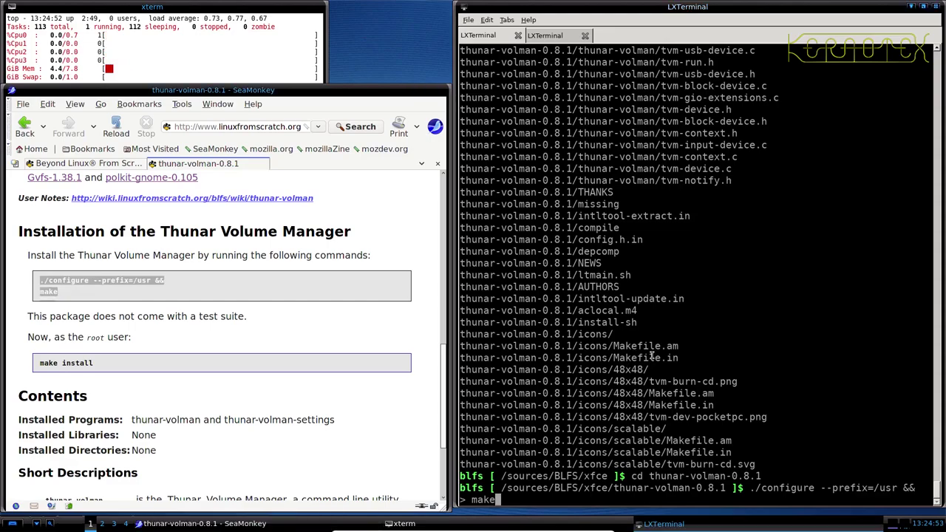
key(Return)
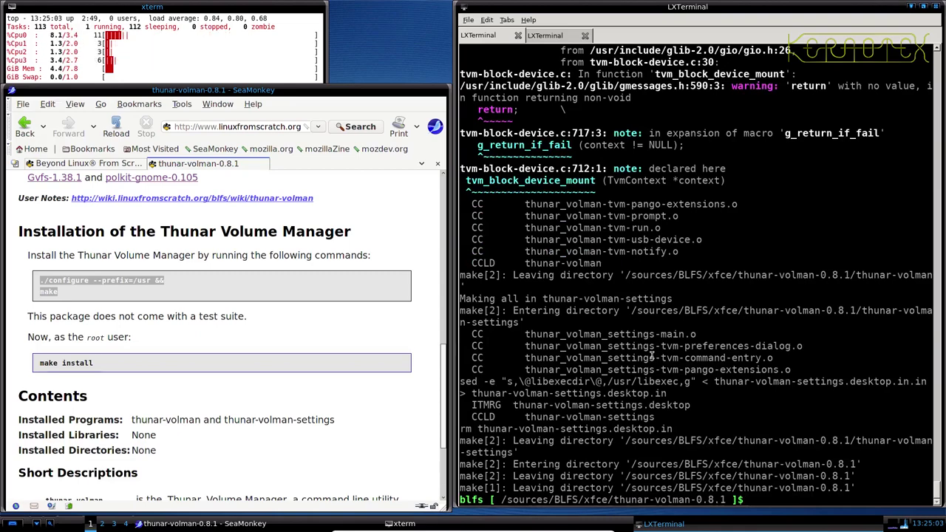
Install thunar-volman as root with the recalled 'sudo -E make install'
key(ctrl+r)
text(inst)
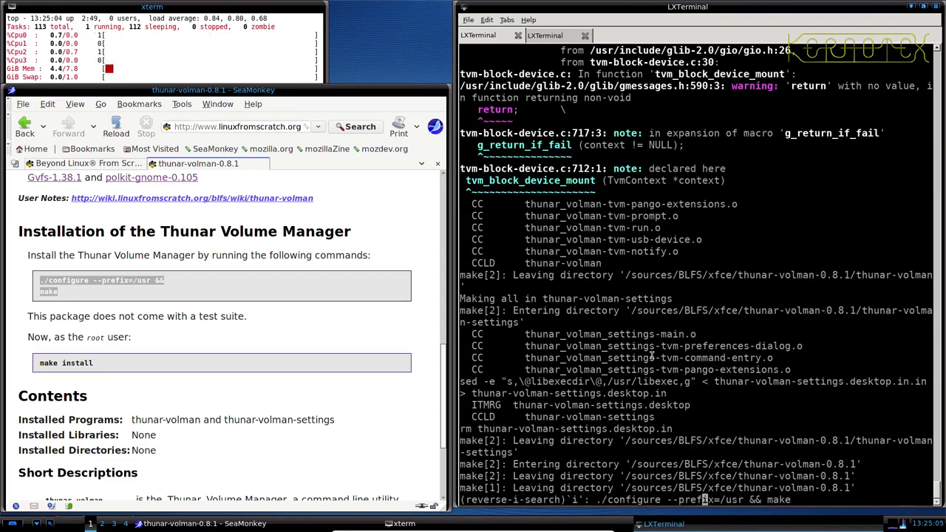
key(ctrl+r)
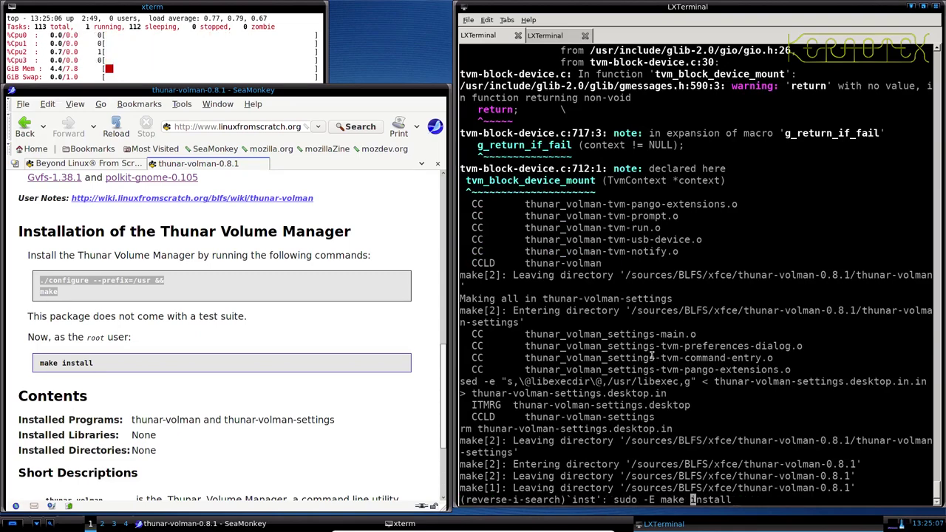
key(Right)
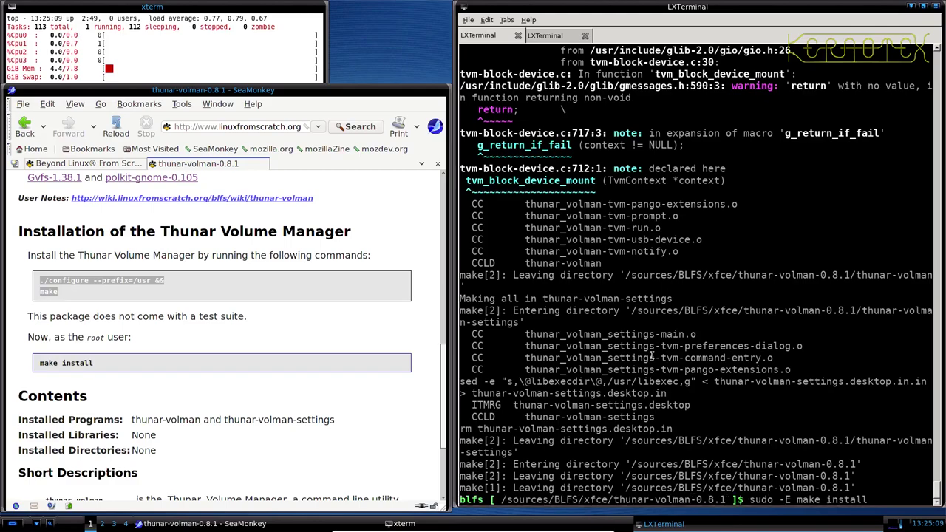
key(Return)
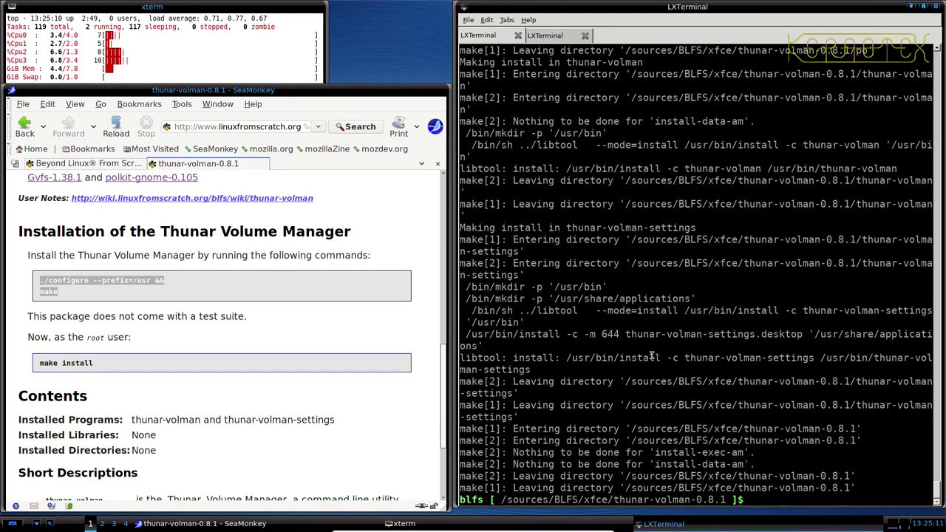
Return to the xfce folder and delete the thunar-volman-0.8.1 source directory
text(cd ..)
key(Return)
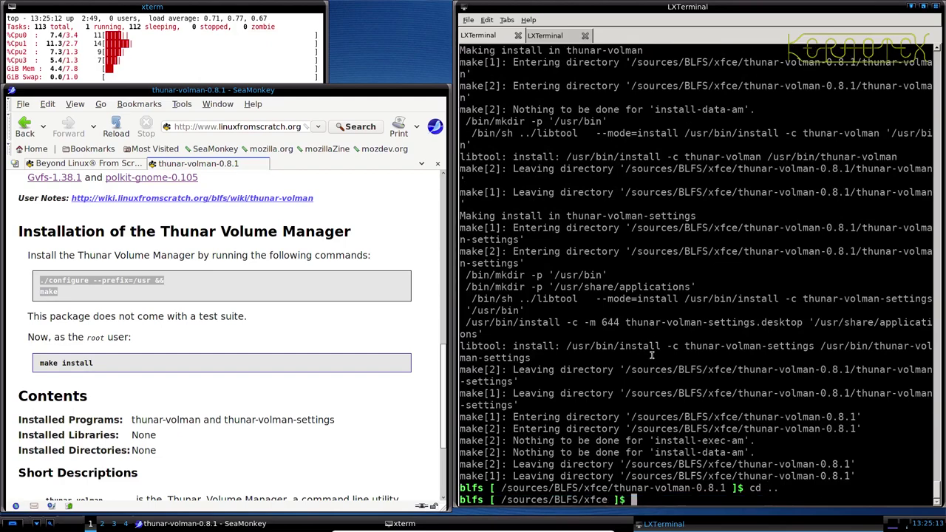
text(rm -R)
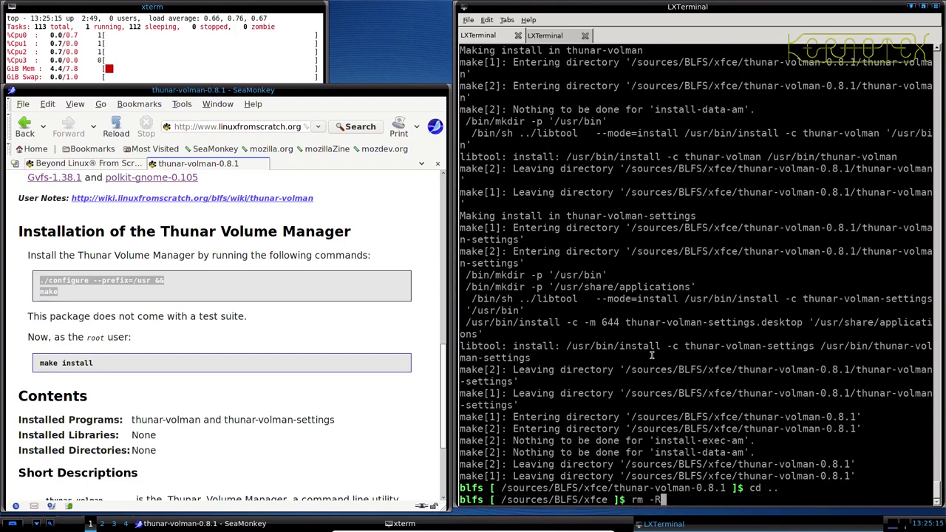
text(f t)
key(Tab)
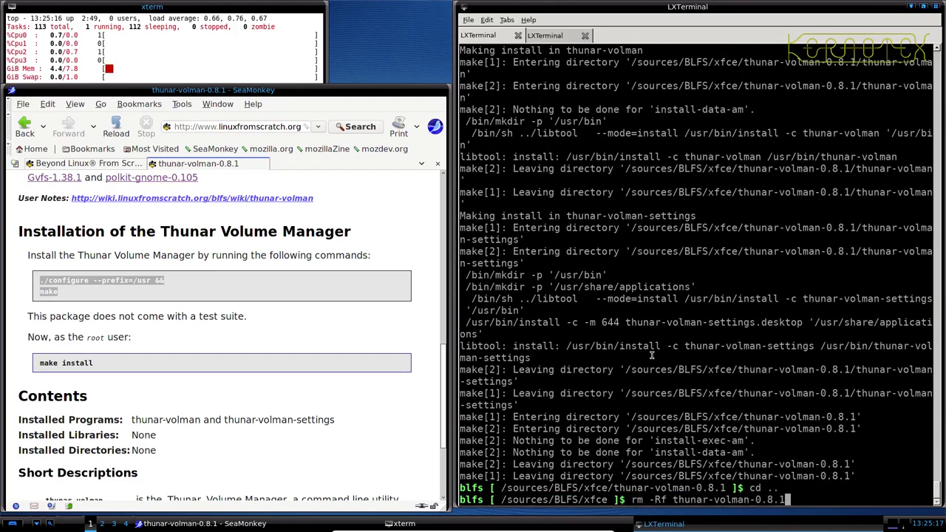
key(Return)
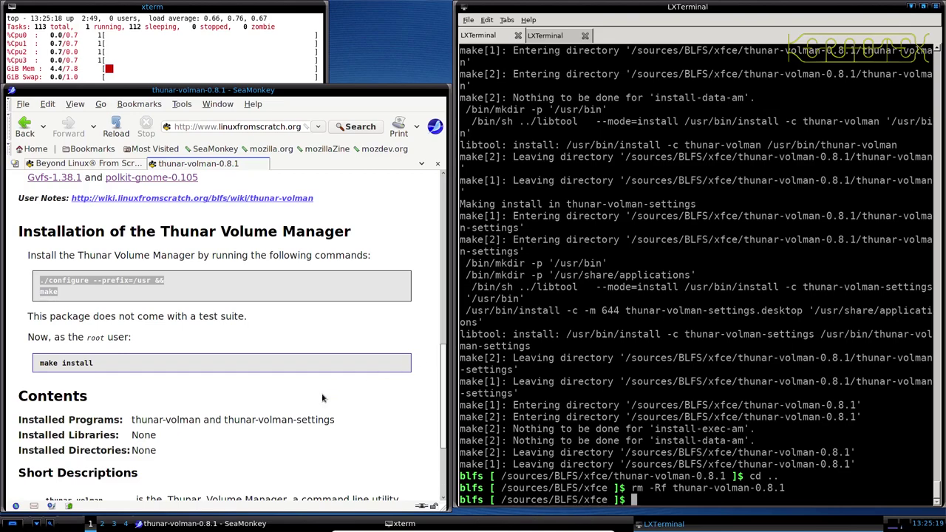
scroll(323, 398, down, 3)
Open the Tumbler-0.2.3 page and download its tarball with wget
click(400, 464)
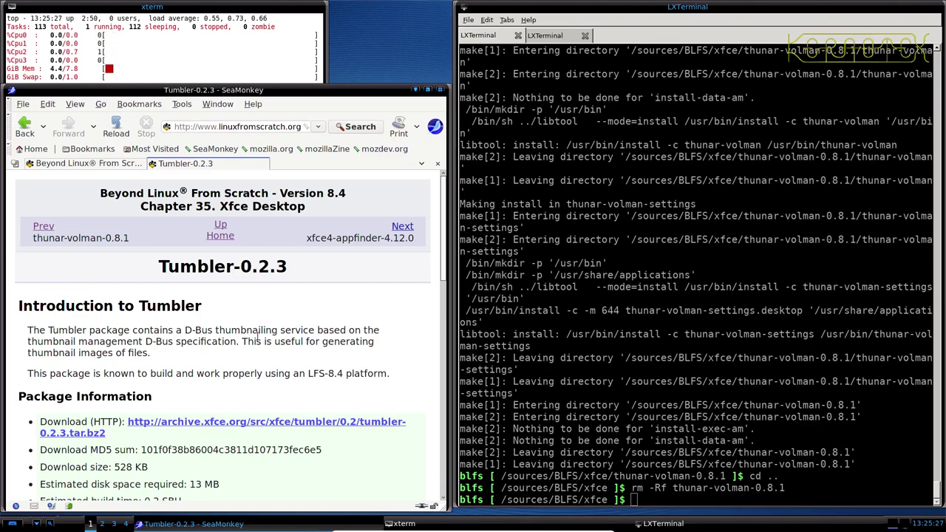
scroll(265, 351, down, 3)
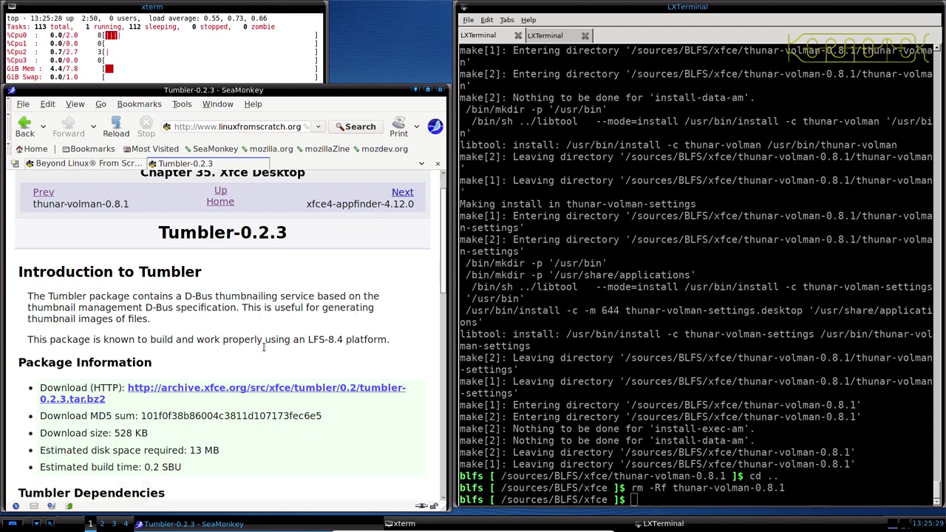
scroll(262, 350, down, 1)
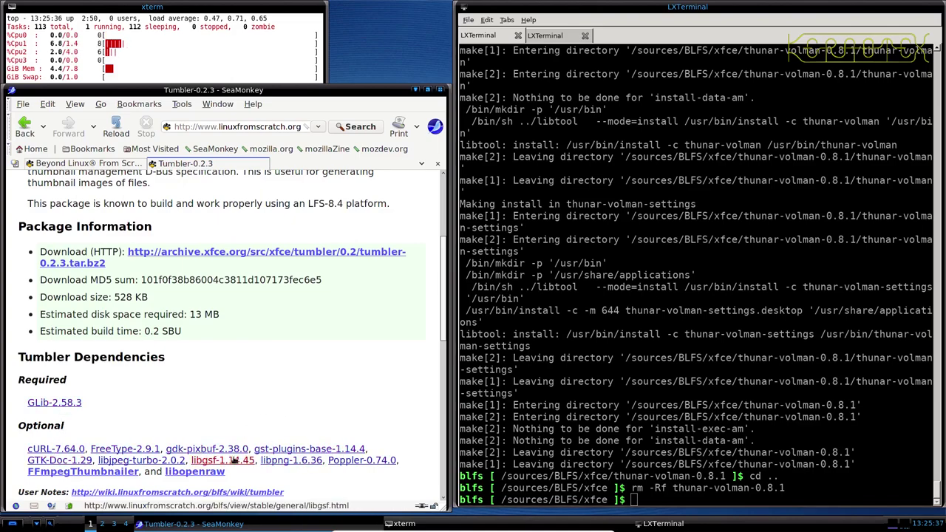
right_click(301, 259)
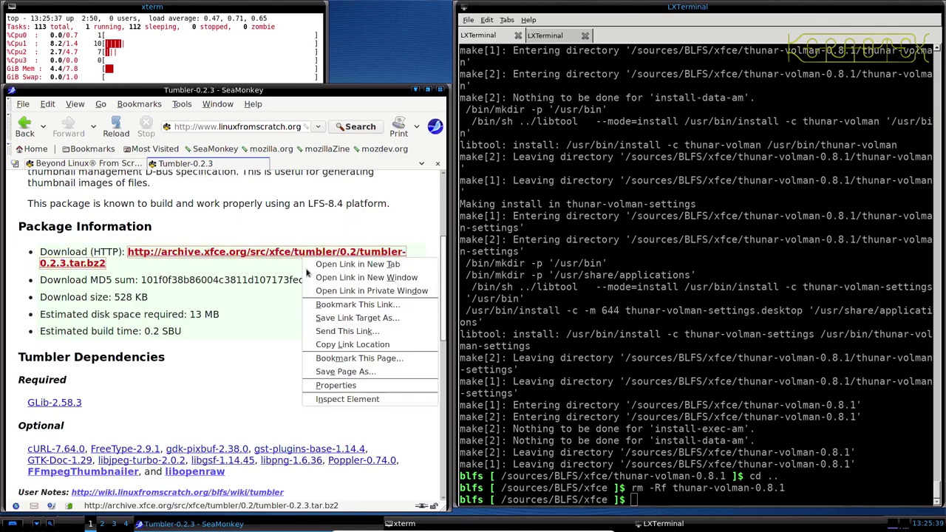
click(325, 341)
click(509, 370)
text(wget)
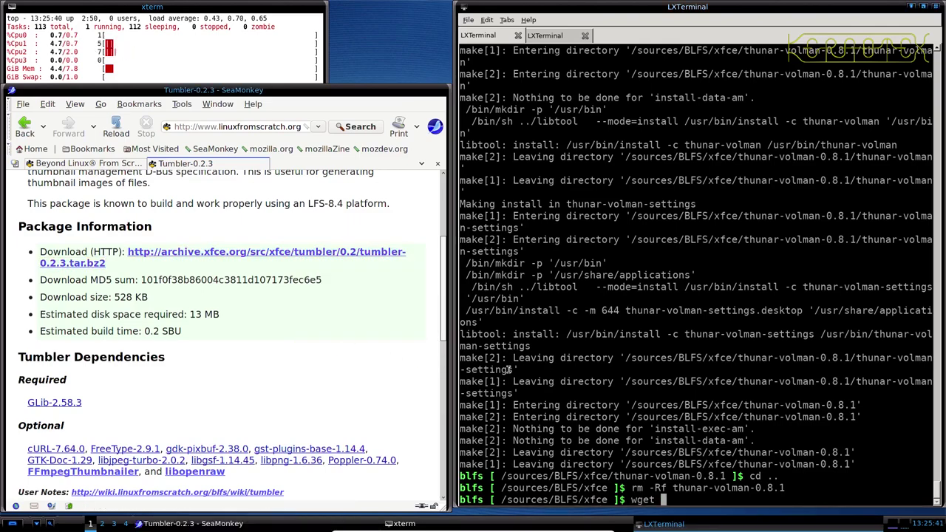
key(ctrl+shift+v)
key(Return)
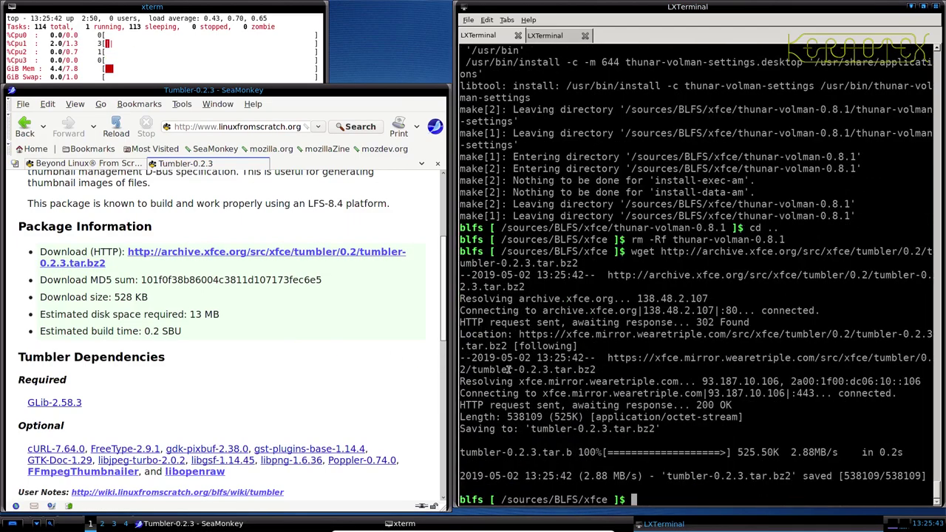
Extract the tumbler archive and move into the tumbler-0.2.3 folder
text(tar -xvf tu)
key(Tab)
key(Return)
text(cd tu)
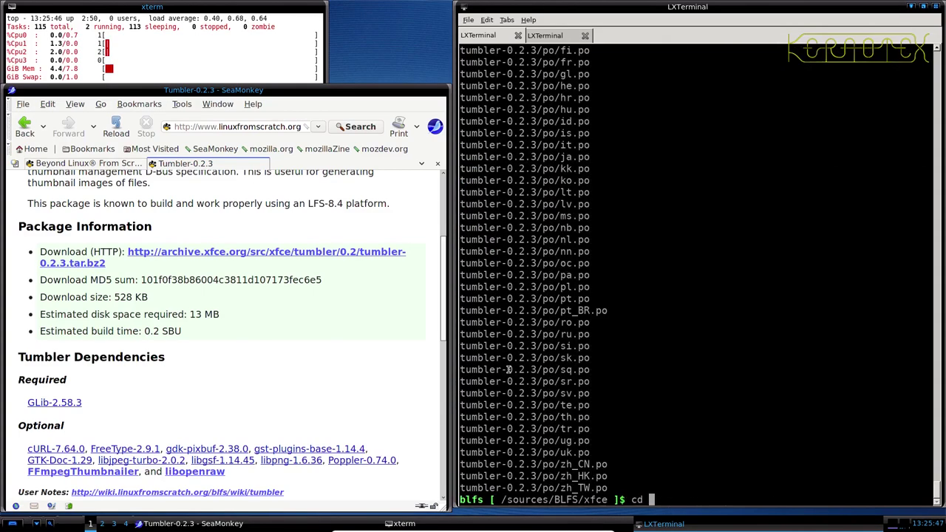
text(mb)
key(Tab)
key(Return)
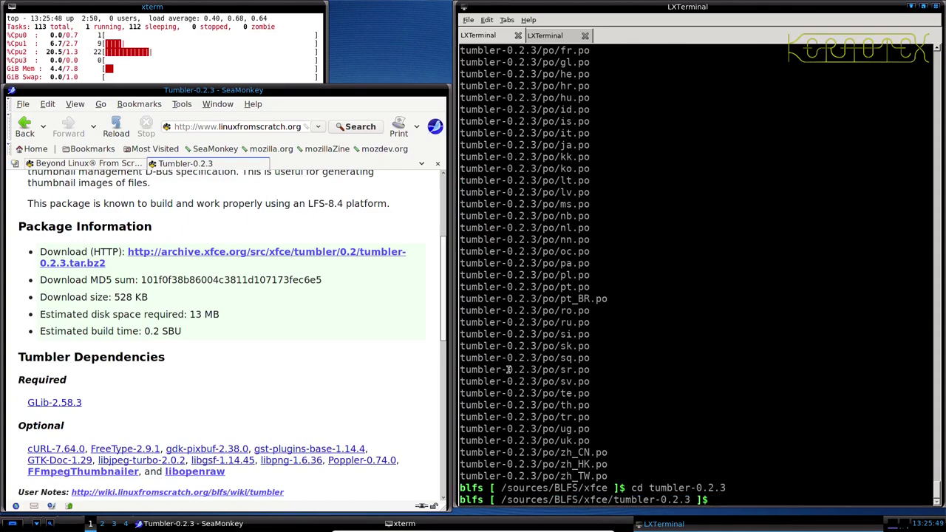
Run the book's configure and make commands for Tumbler 0.2.3
scroll(312, 377, down, 6)
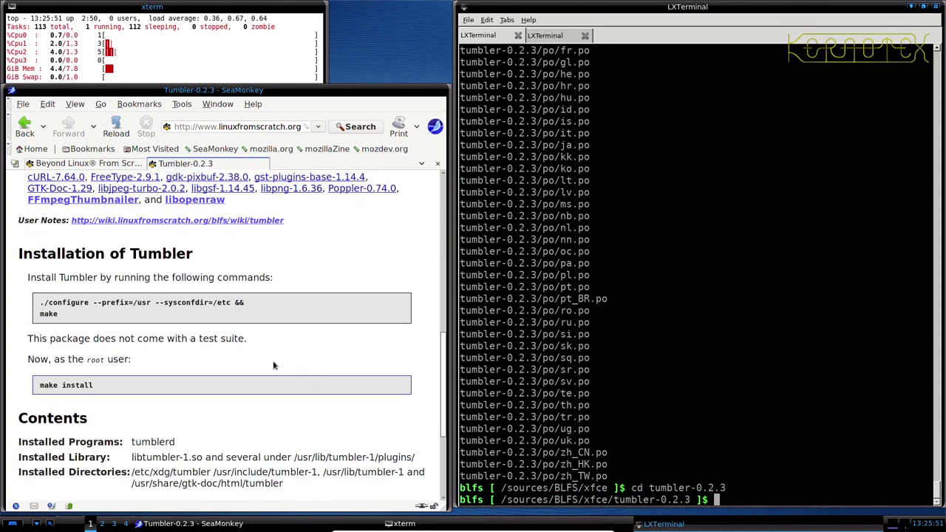
drag(40, 304, 84, 316)
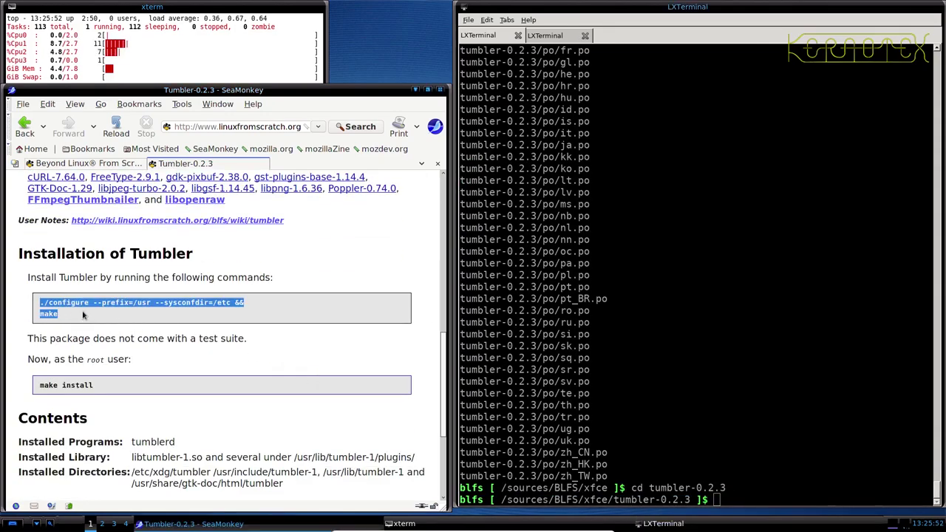
middle_click(595, 352)
key(Return)
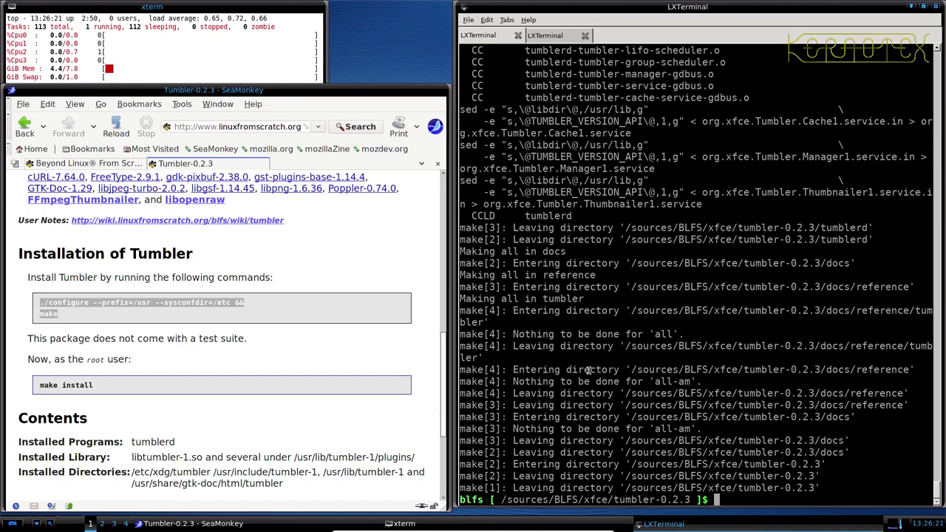
Install Tumbler with the recalled make install, then delete the tumbler-0.2.3 folder
key(ctrl+r)
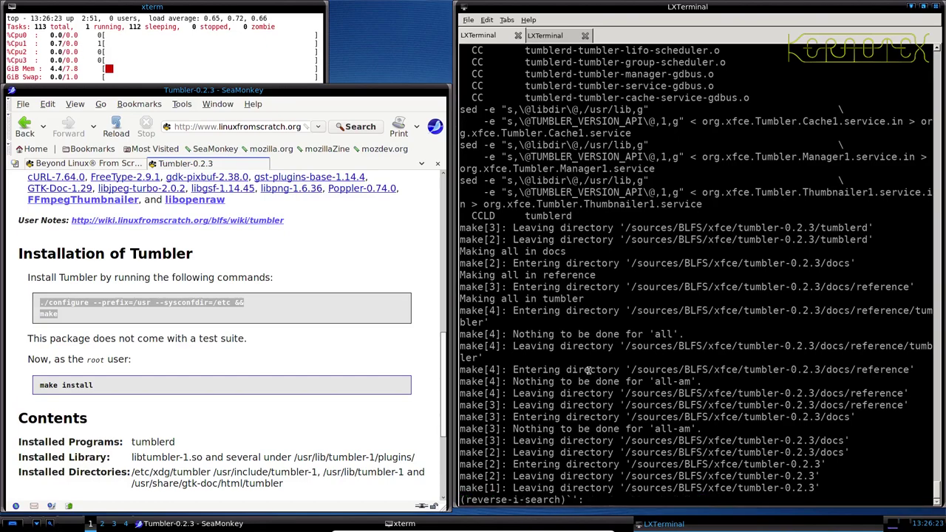
text(make install)
key(Return)
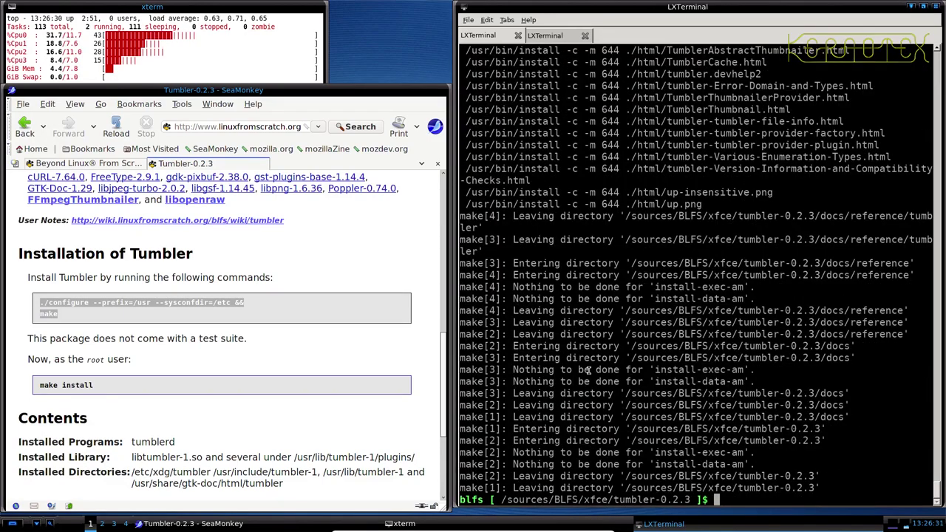
text(cd ..)
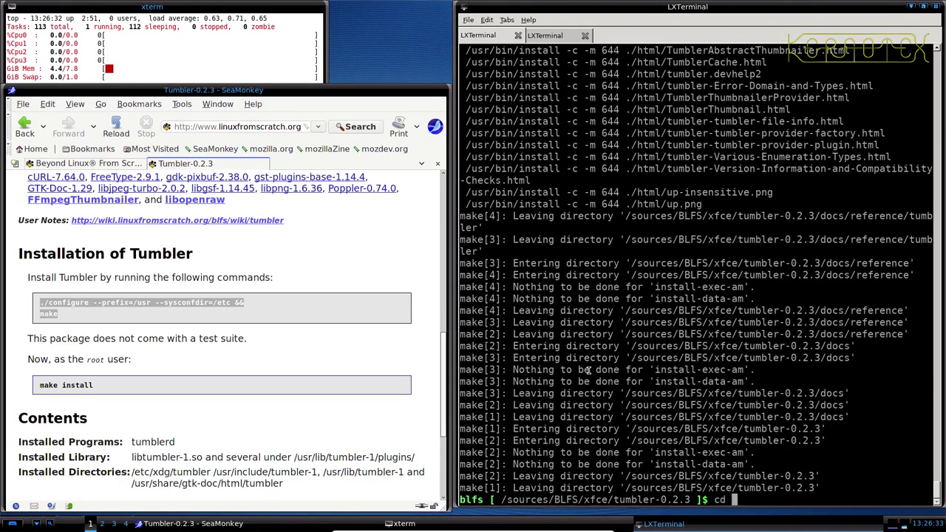
key(Return)
text(rm -Rf tumbler-0.2.3)
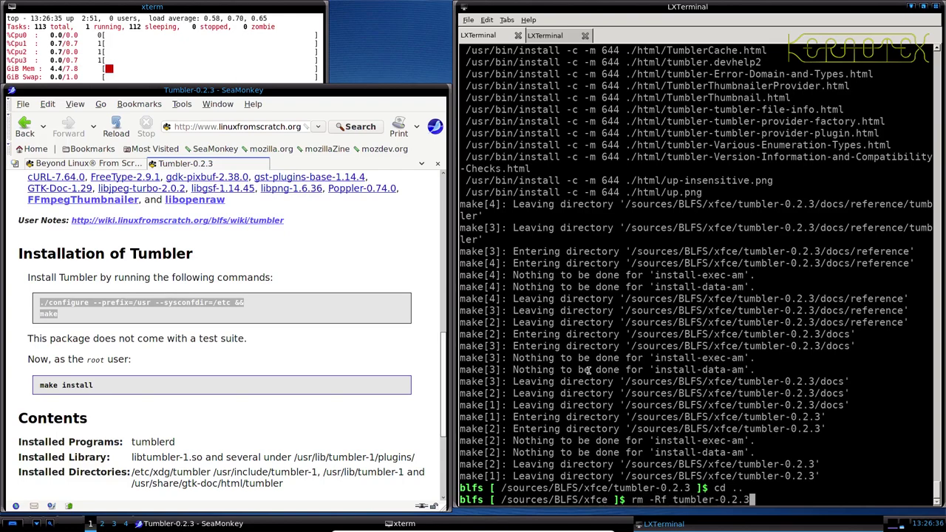
key(Return)
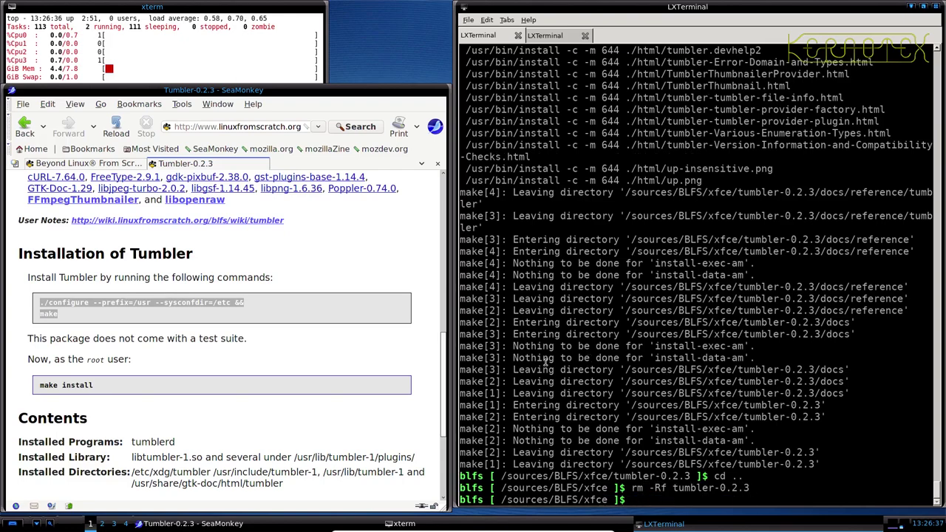
Go on to the xfce4-appfinder-4.12.0 page in the book
scroll(302, 329, down, 3)
scroll(301, 329, down, 2)
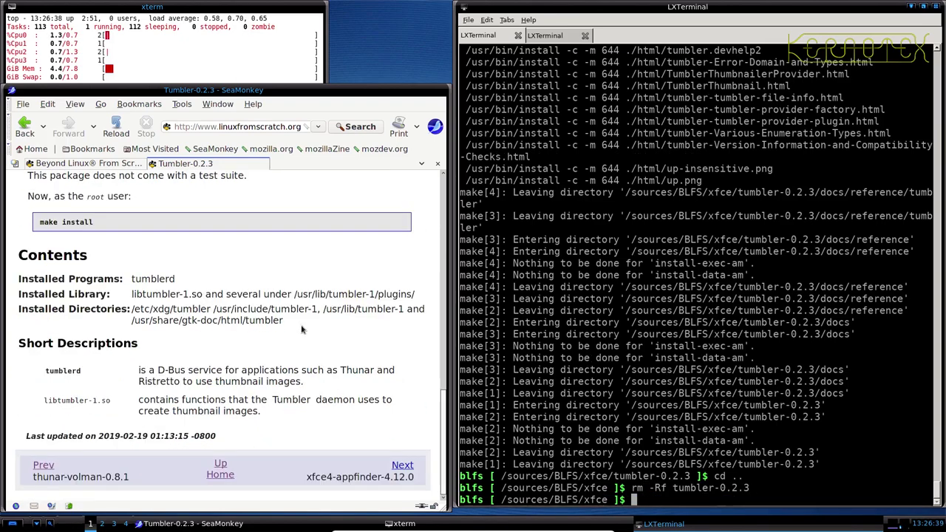
click(403, 465)
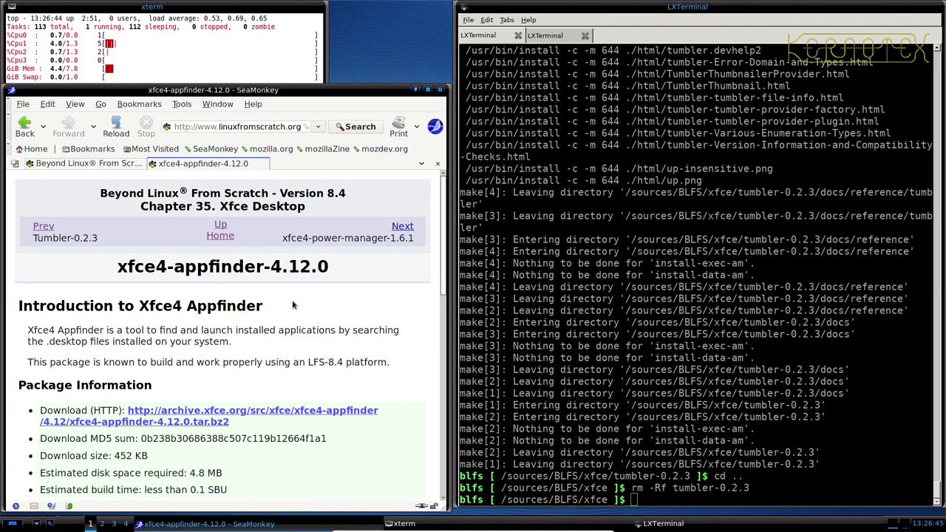
scroll(320, 312, down, 5)
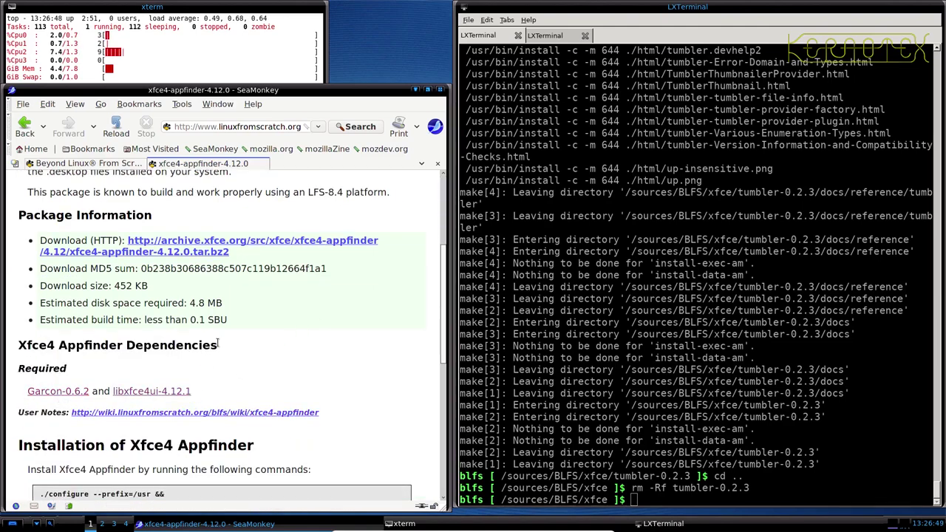
Download the xfce4-appfinder-4.12.0 tarball with wget using the copied link
right_click(309, 245)
click(361, 331)
click(548, 375)
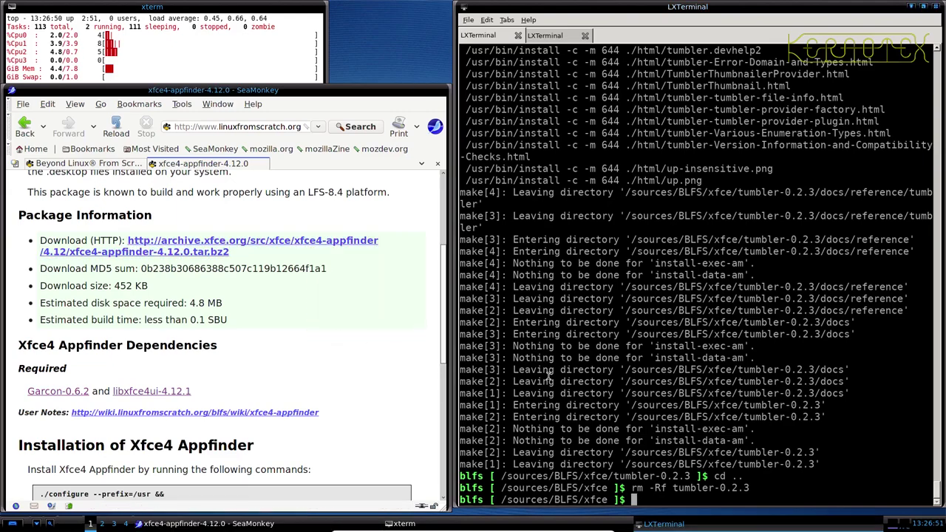
text(wget)
key(ctrl+shift+v)
key(Return)
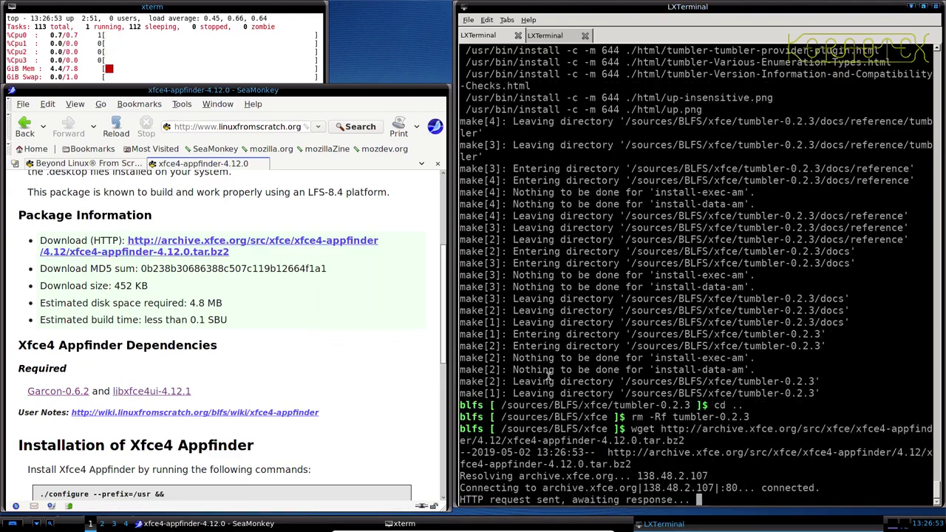
Extract the appfinder archive and enter the xfce4-appfinder-4.12.0 folder
text(tar -xvf )
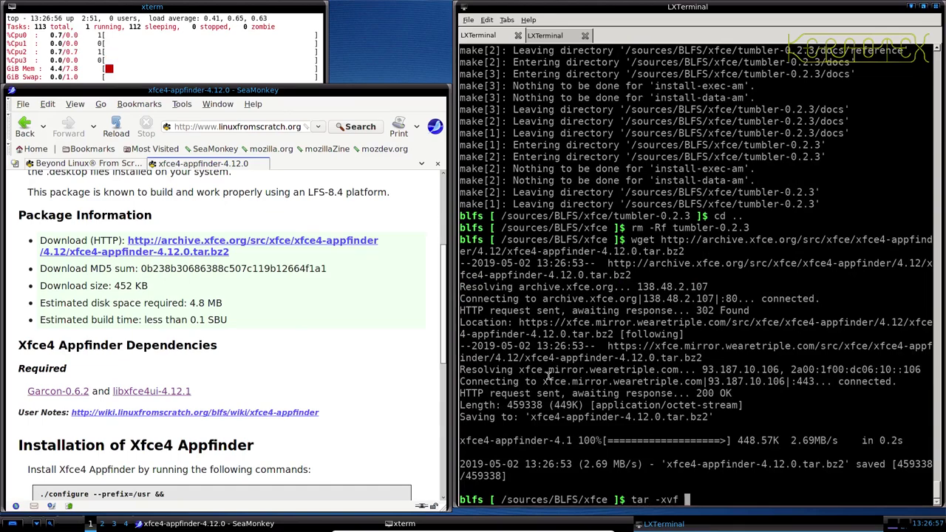
text(xfce4-a)
key(Tab)
key(Return)
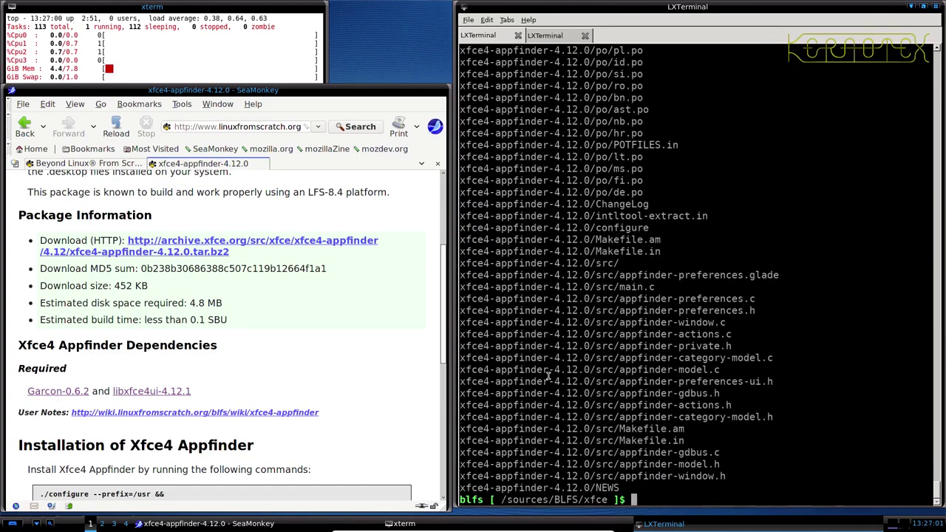
text(cd xfce)
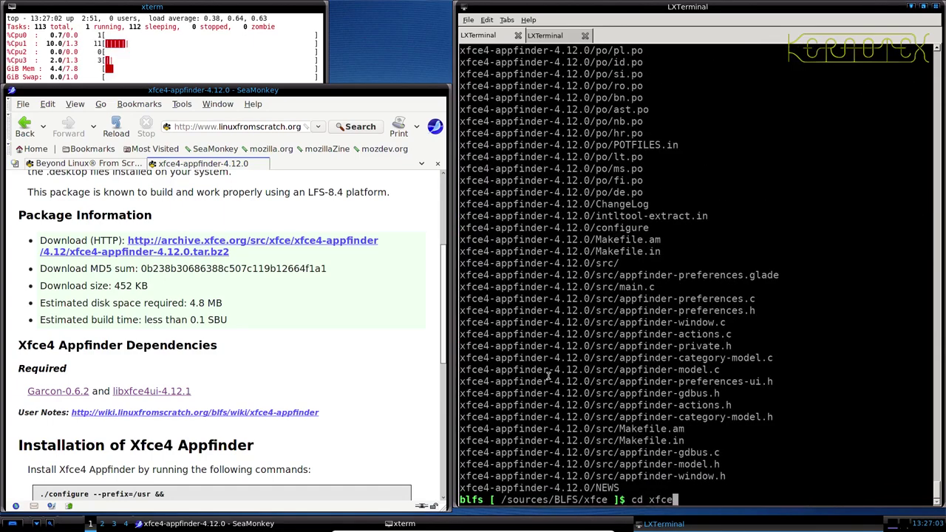
text(4-a)
key(Tab)
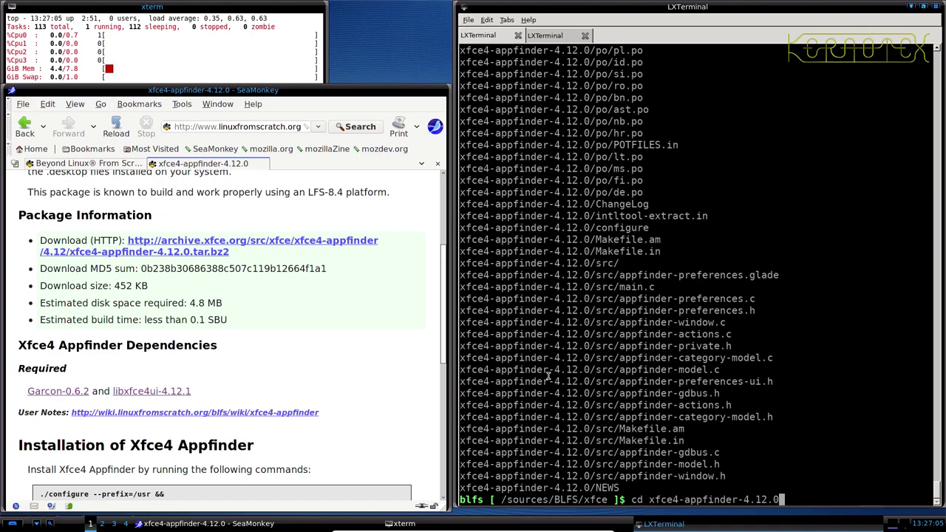
key(Return)
scroll(433, 383, down, 5)
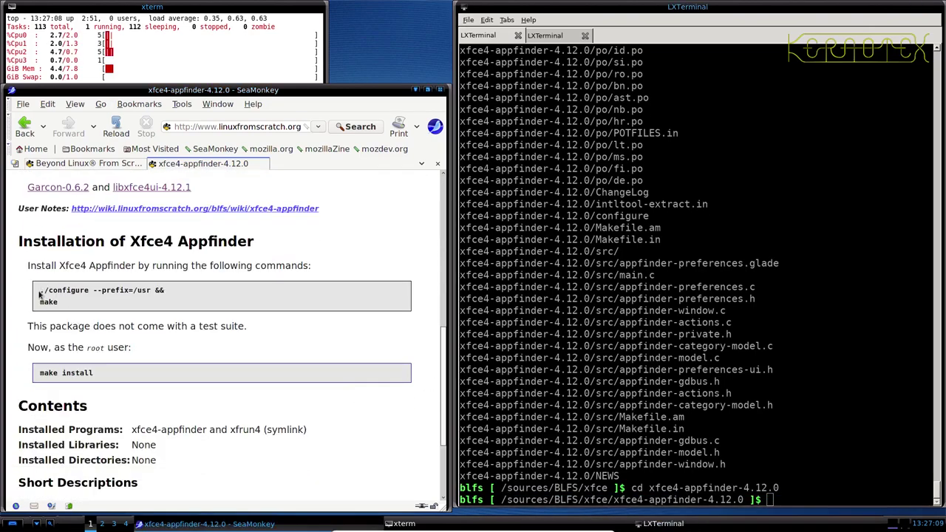
Run './configure --prefix=/usr && make' for xfce4-appfinder
drag(40, 294, 60, 304)
click(646, 375)
middle_click(646, 375)
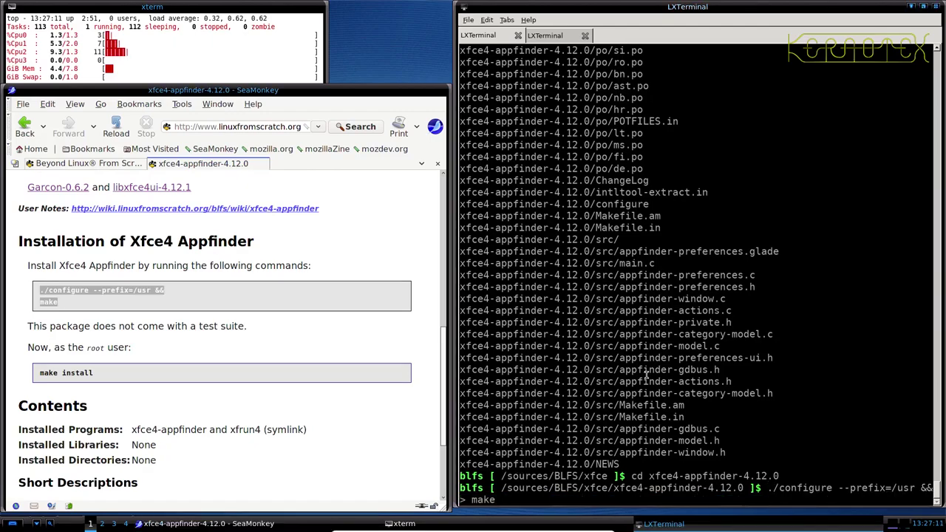
key(Return)
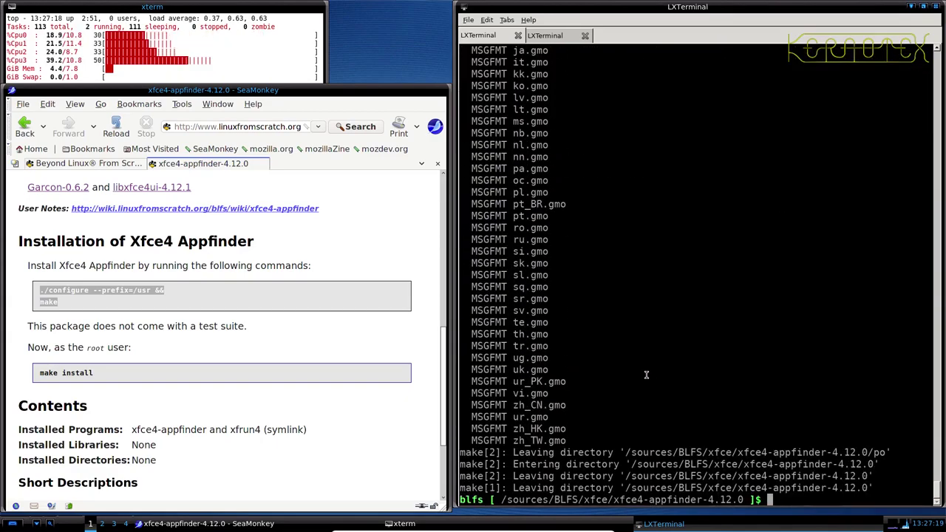
Install xfce4-appfinder with the recalled 'sudo -E make install'
key(ctrl+r)
text(instal)
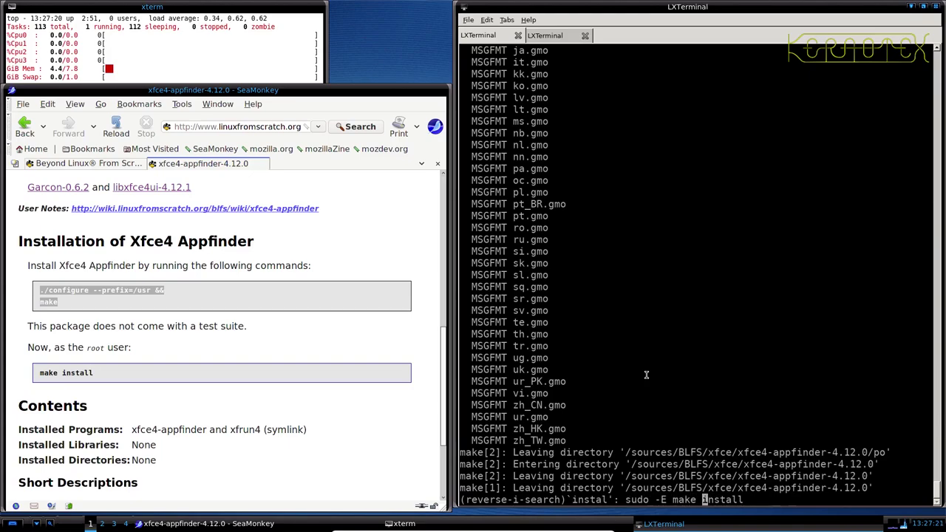
key(Escape)
key(Return)
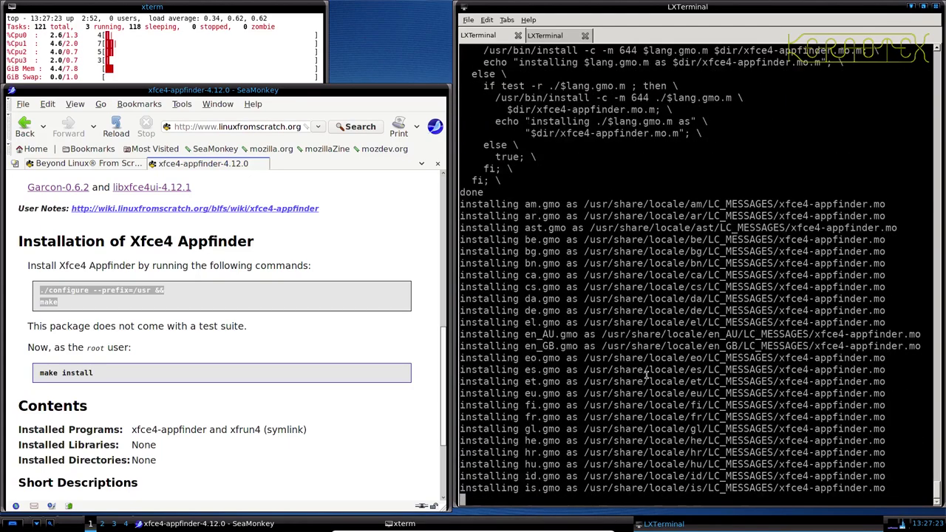
Go back to the xfce folder and delete xfce4-appfinder-4.12.0
text(cd ..)
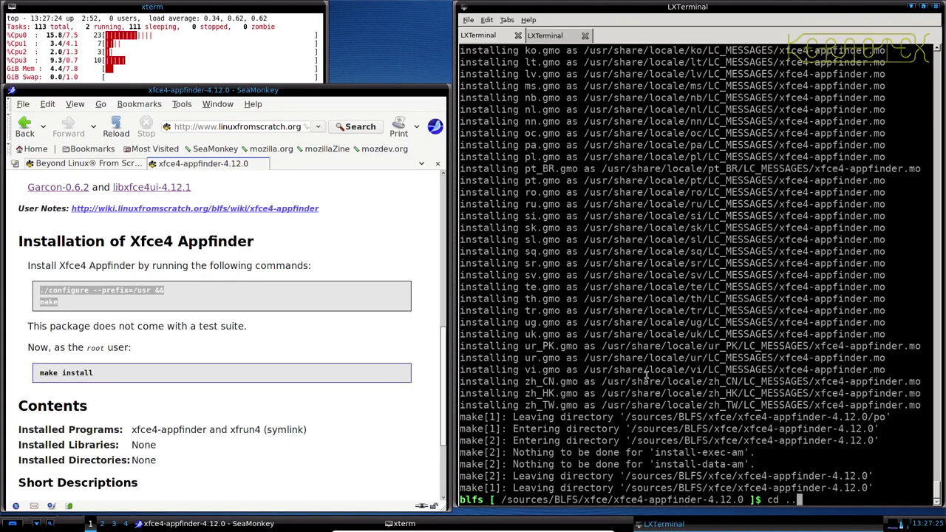
key(Return)
text(rm -Rf xfce)
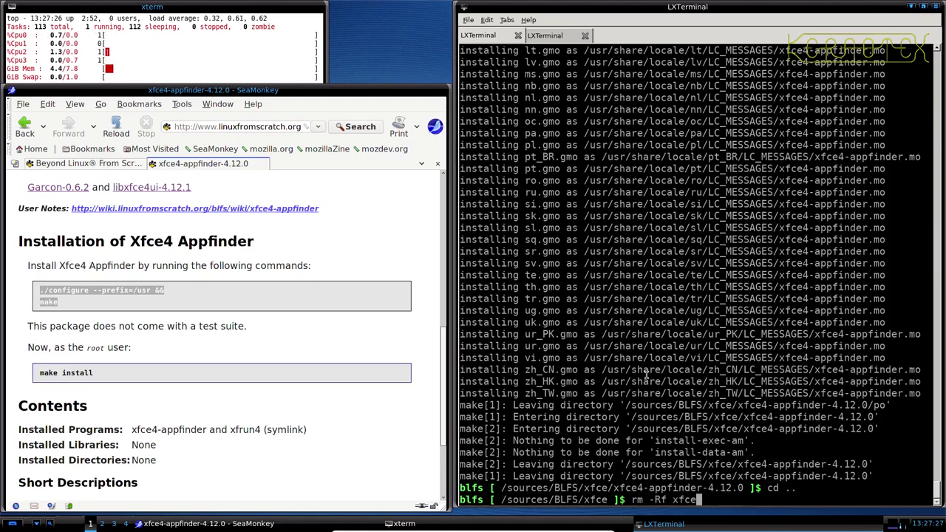
text(4-a)
key(Tab)
key(Return)
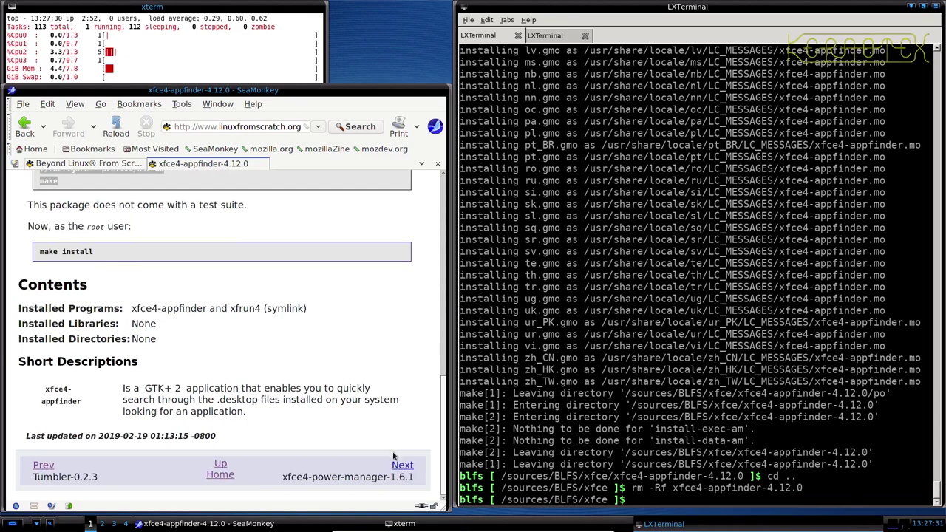
Open the xfce4-power-manager-1.6.1 page and check the parent folder for UPower files
click(400, 464)
scroll(365, 384, down, 3)
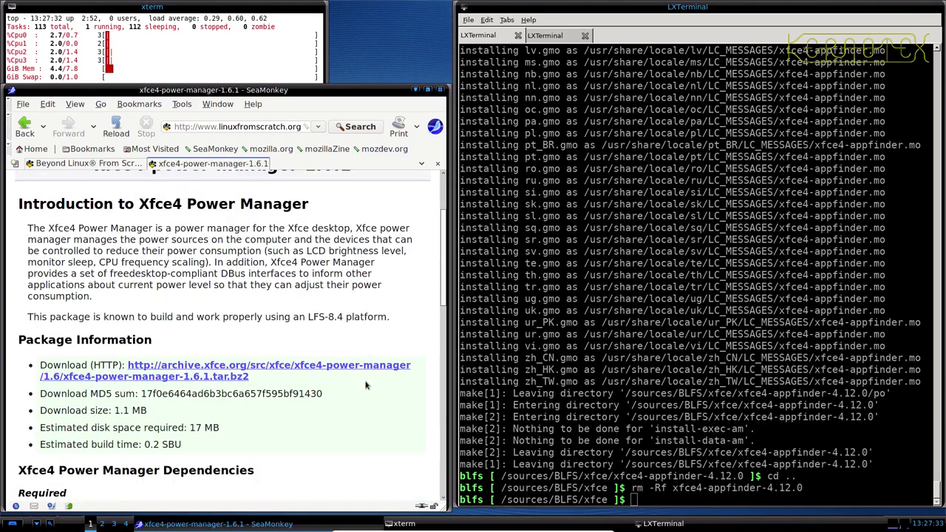
scroll(365, 385, down, 2)
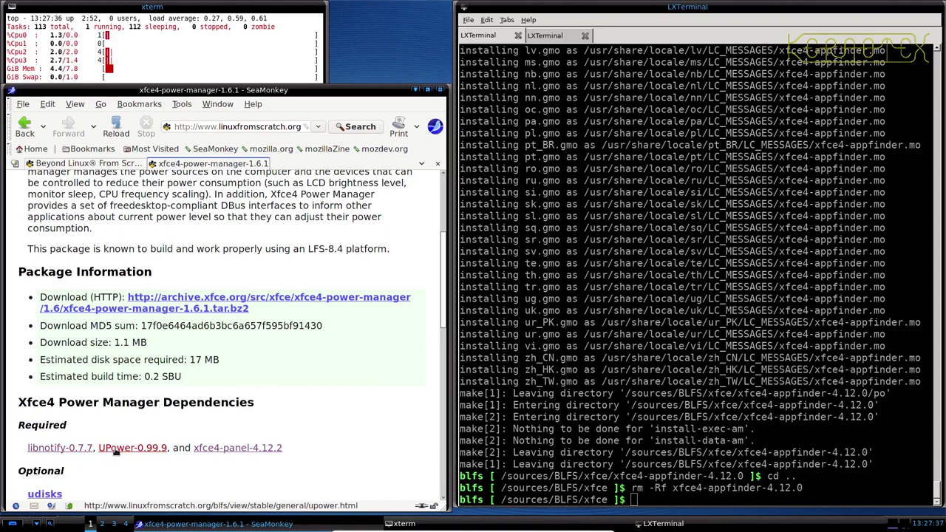
click(539, 391)
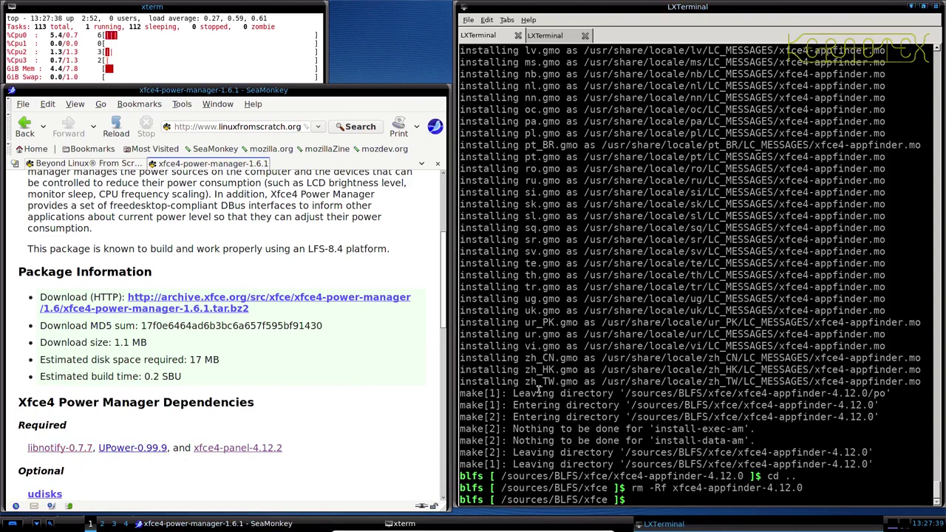
text(ls -l ../U)
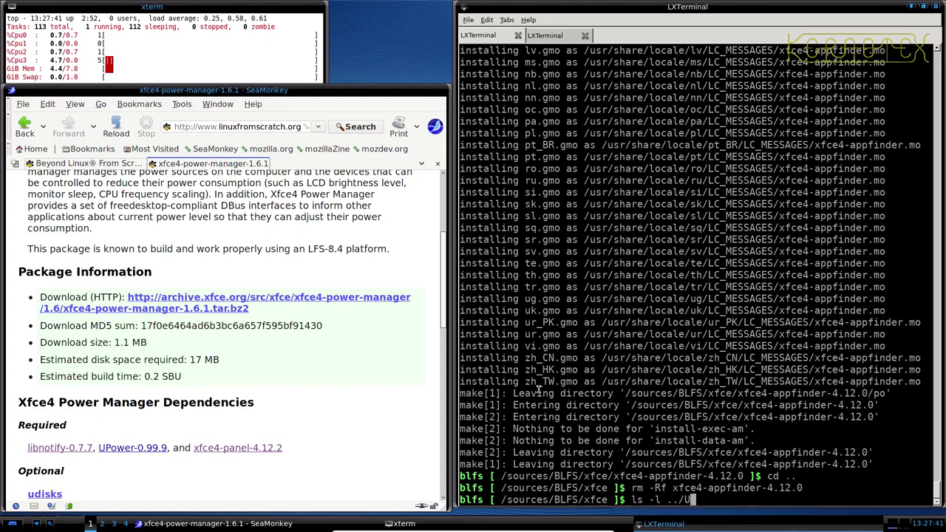
key(Tab)
key(BackSpace)
key(BackSpace)
key(BackSpace)
key(BackSpace)
key(BackSpace)
key(BackSpace)
key(BackSpace)
key(BackSpace)
key(BackSpace)
key(BackSpace)
key(BackSpace)
key(BackSpace)
key(BackSpace)
key(BackSpace)
key(BackSpace)
key(BackSpace)
key(BackSpace)
key(BackSpace)
key(BackSpace)
key(BackSpace)
key(BackSpace)
key(BackSpace)
key(BackSpace)
key(BackSpace)
Open UPower-0.99.9 in a new tab and scroll to its package information
middle_click(120, 448)
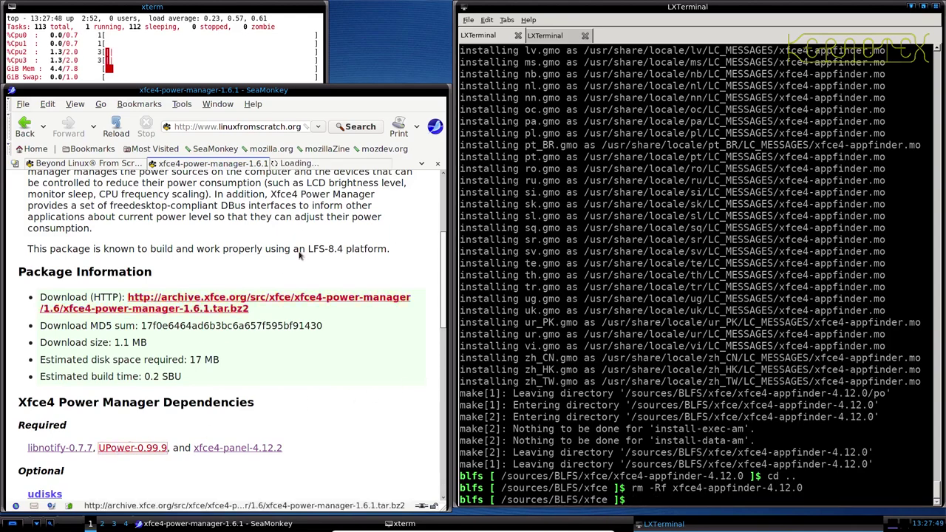
click(371, 164)
scroll(309, 361, down, 5)
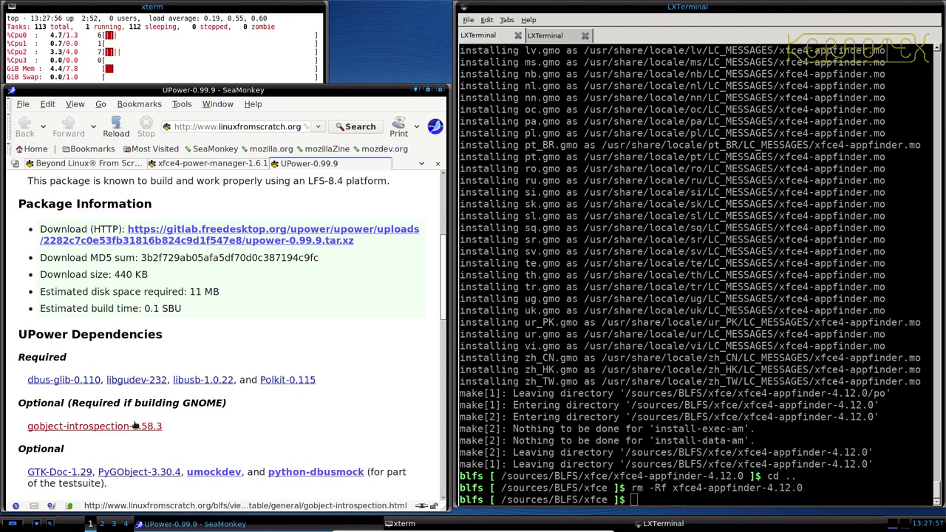
scroll(133, 427, down, 2)
scroll(133, 427, up, 1)
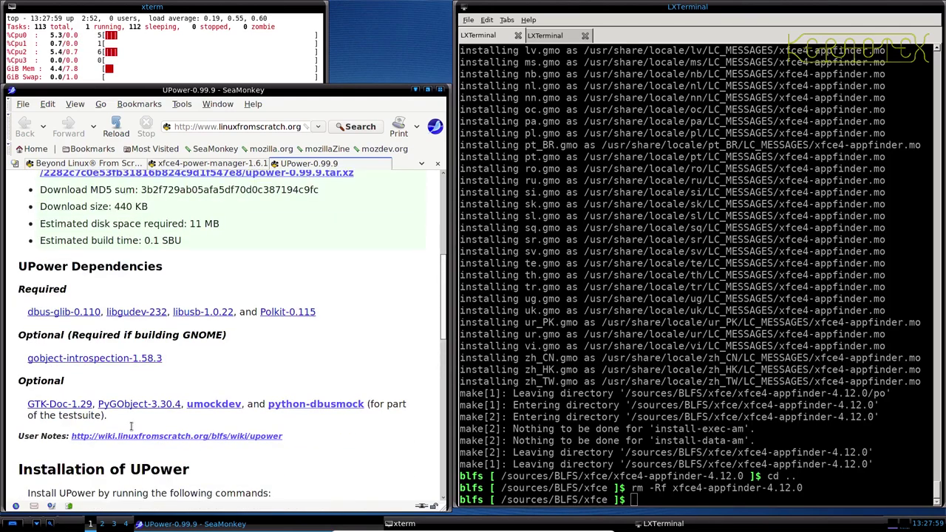
Move up to /sources/BLFS and download the UPower 0.99.9 tarball with wget
click(593, 374)
text(cd .)
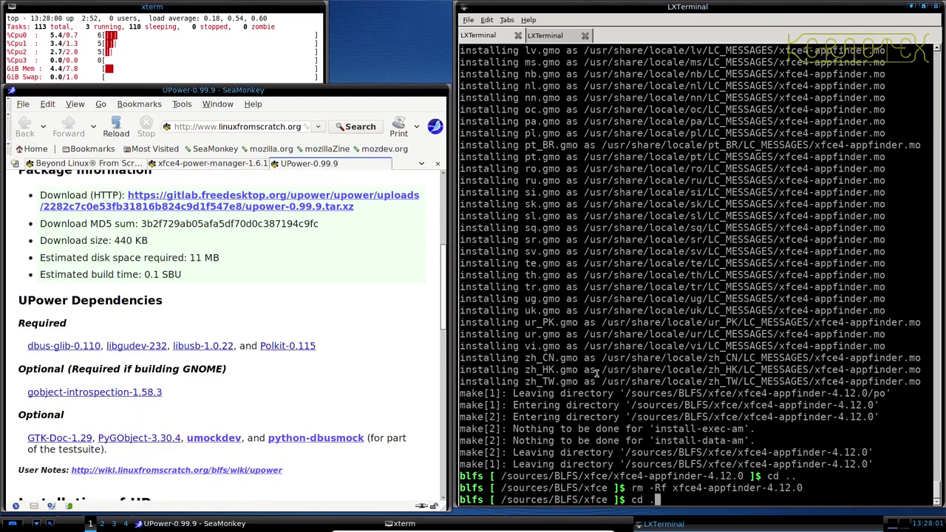
text(.)
key(Return)
text(wget)
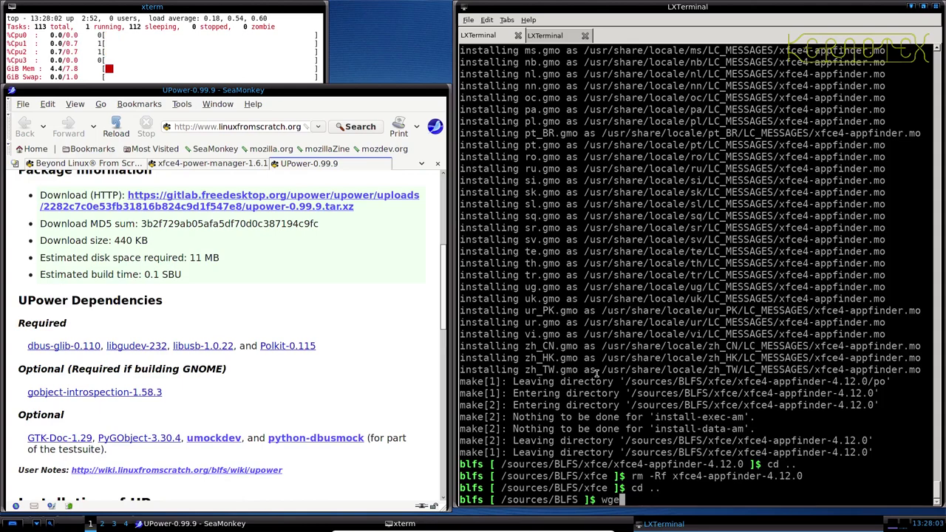
right_click(359, 198)
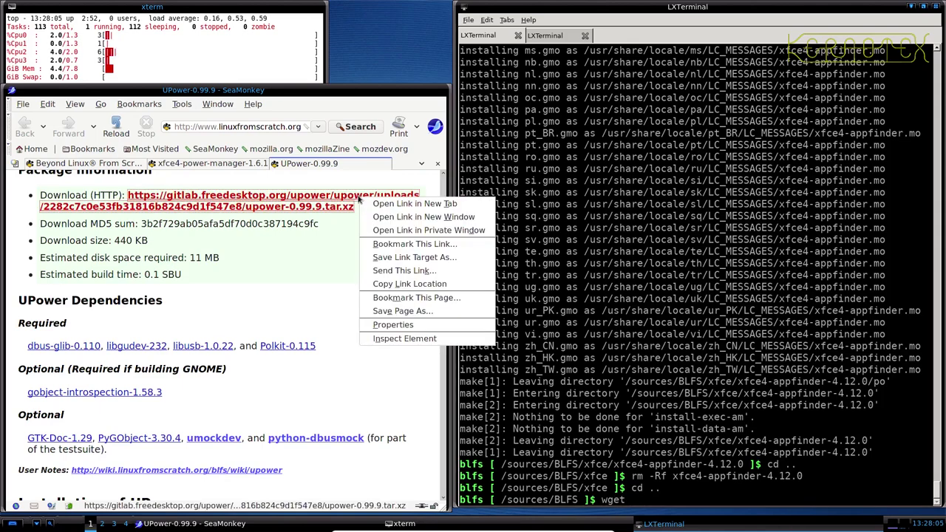
click(385, 284)
key(ctrl+shift+v)
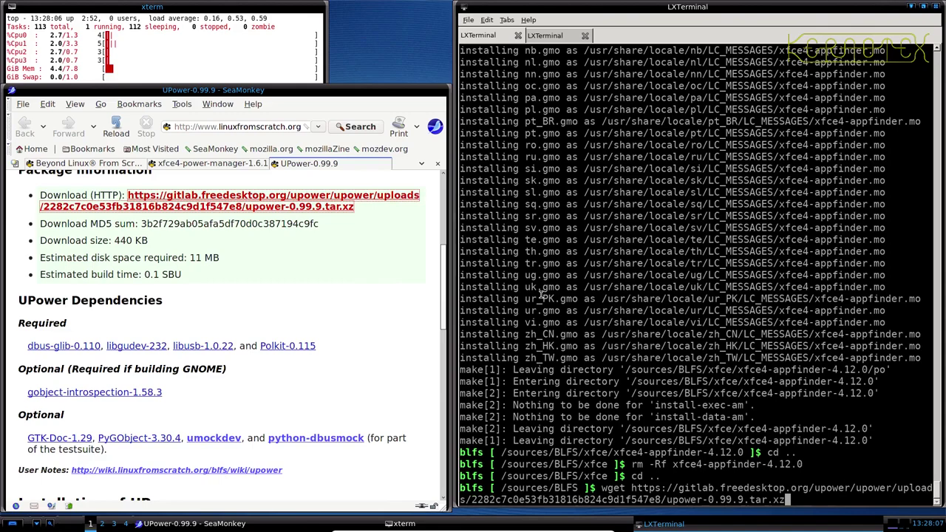
key(Return)
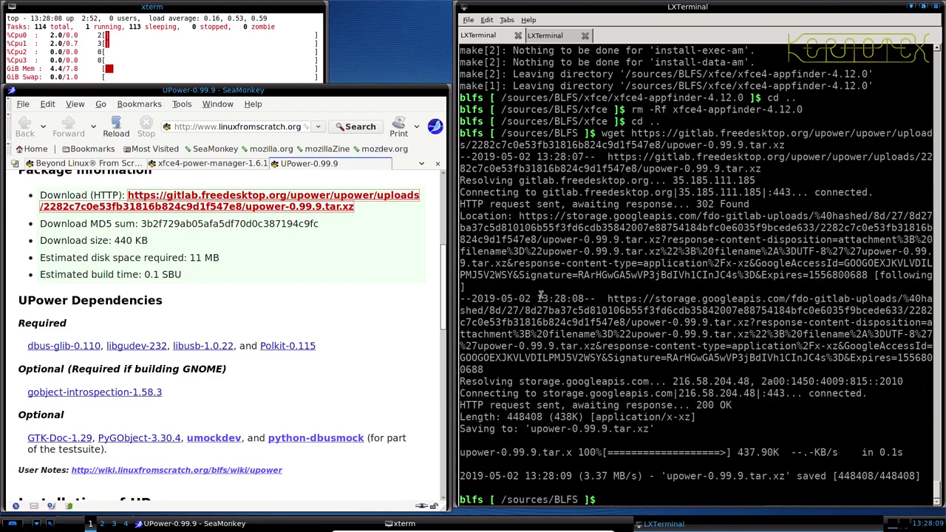
Extract upower-0.99.9.tar.xz and enter the upower-0.99.9 directory
text(tar -xvf)
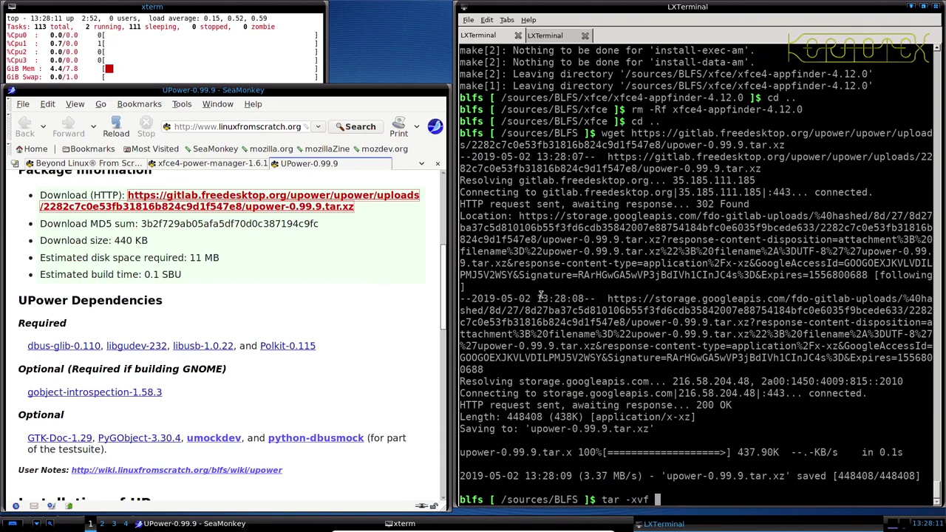
text( u)
key(Tab)
key(Return)
text(cd)
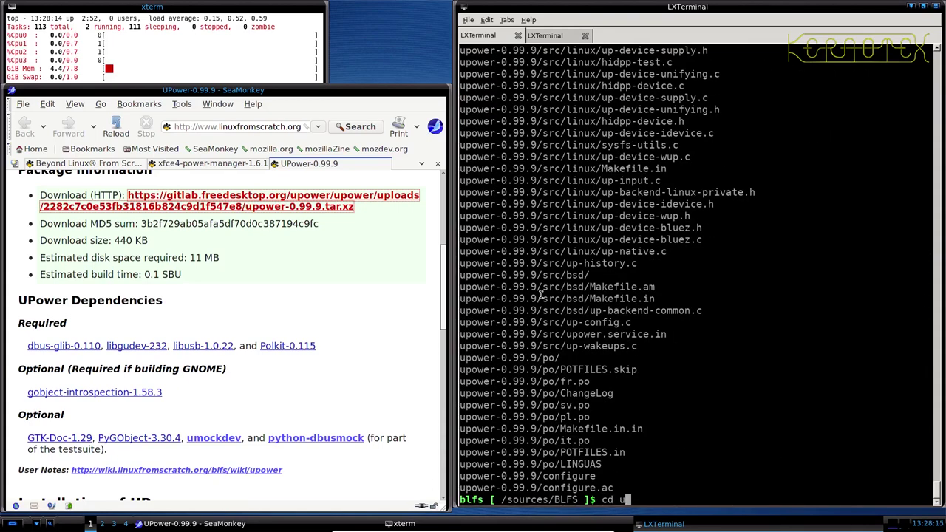
text( u)
key(Tab)
key(Return)
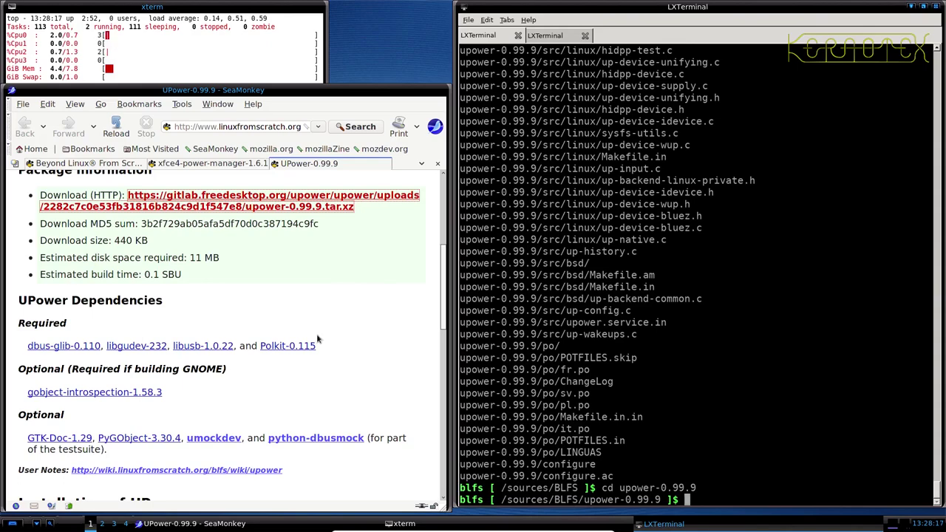
scroll(318, 339, down, 10)
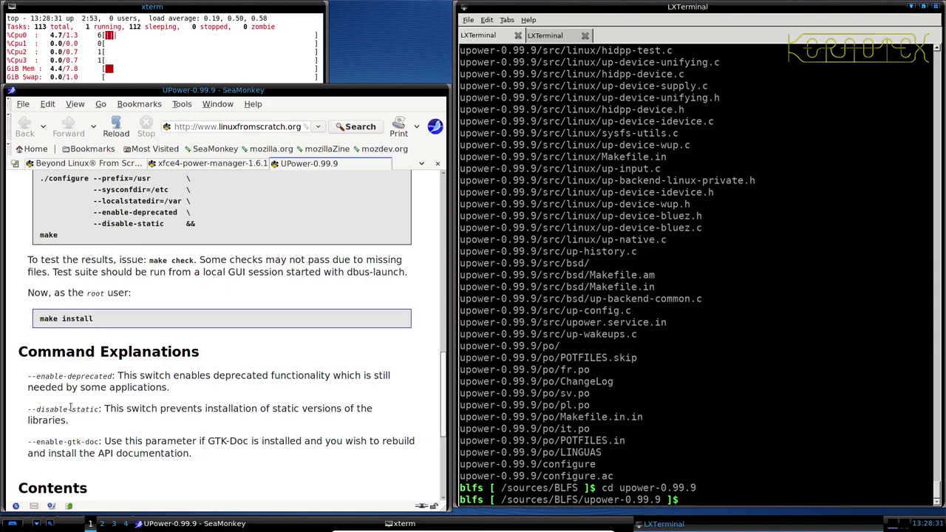
Paste and run the book's configure and make block for UPower
scroll(54, 201, up, 1)
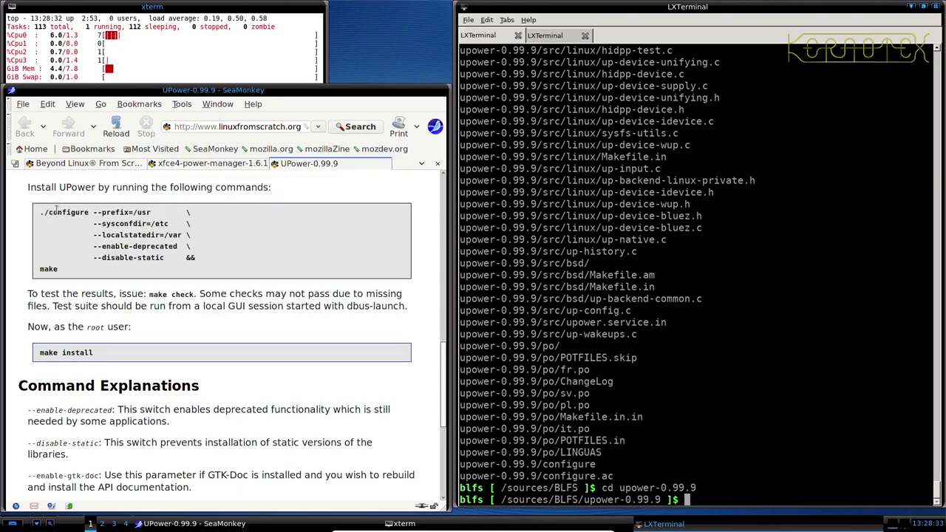
drag(38, 212, 66, 272)
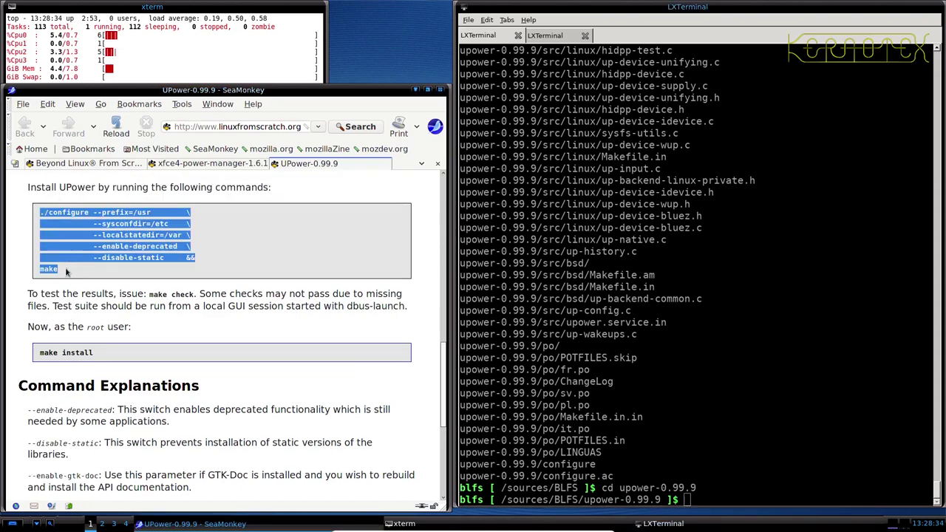
middle_click(600, 310)
double_click(601, 311)
key(Return)
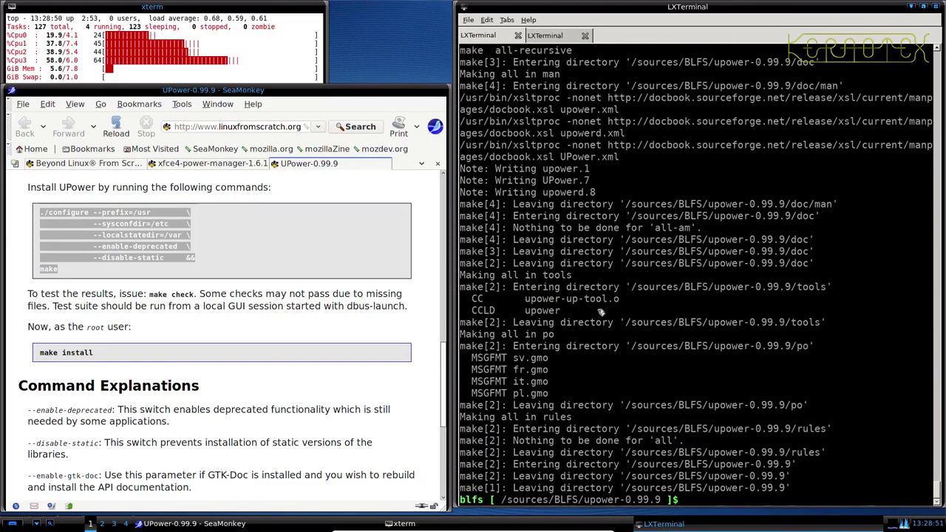
Install UPower with the recalled make install command
key(ctrl+r)
text(install)
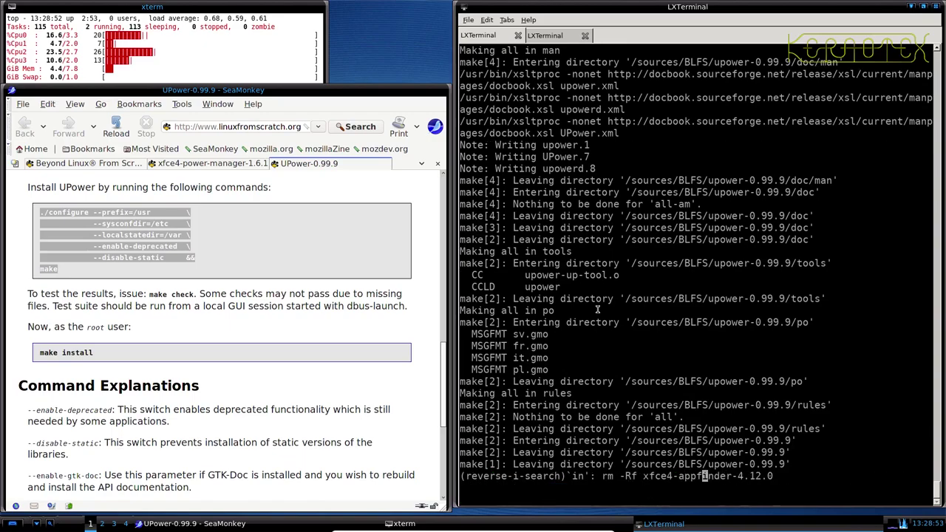
key(Escape)
key(Return)
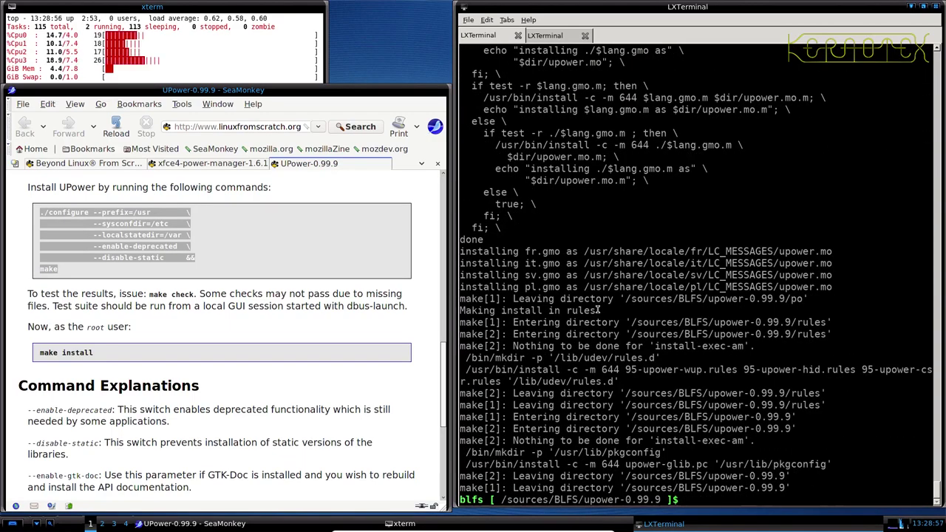
Return to /sources/BLFS and delete the upower-0.99.9 directory
text(cd ..)
key(Return)
text(rm -Rf )
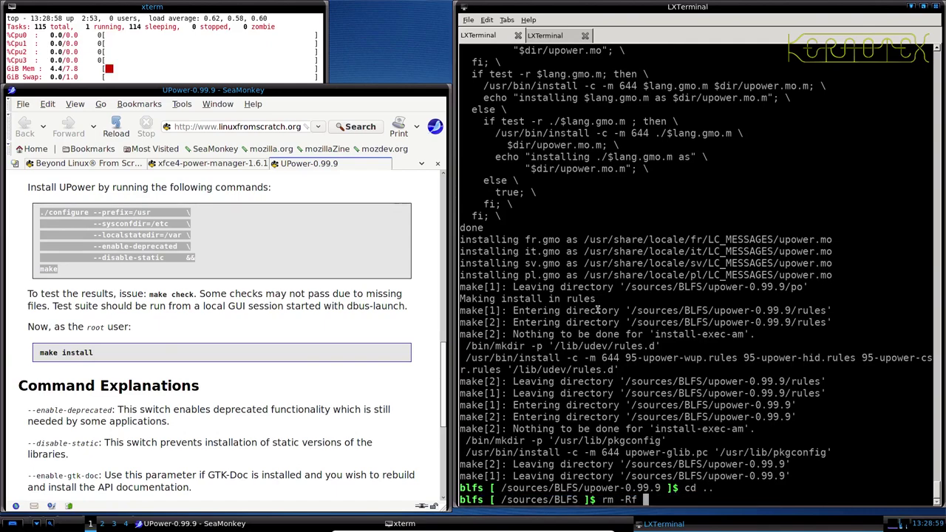
text(upower-0.99.9)
key(Return)
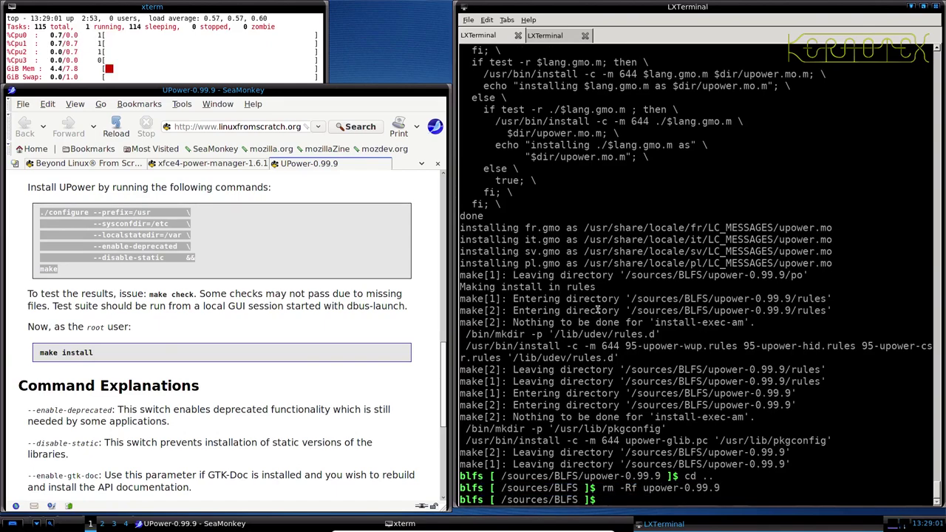
In the xfce sources directory, download the xfce4-power-manager tarball with wget using the book's link
click(437, 163)
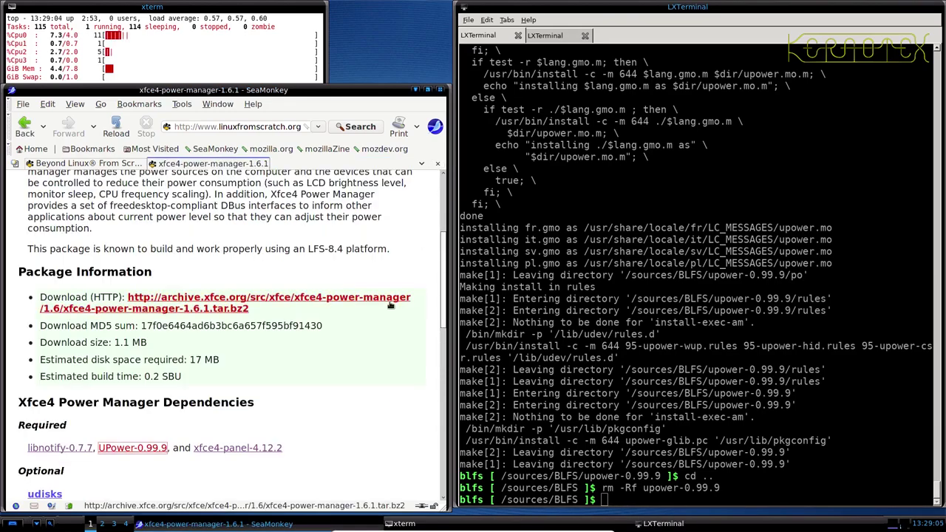
click(586, 294)
text(cd )
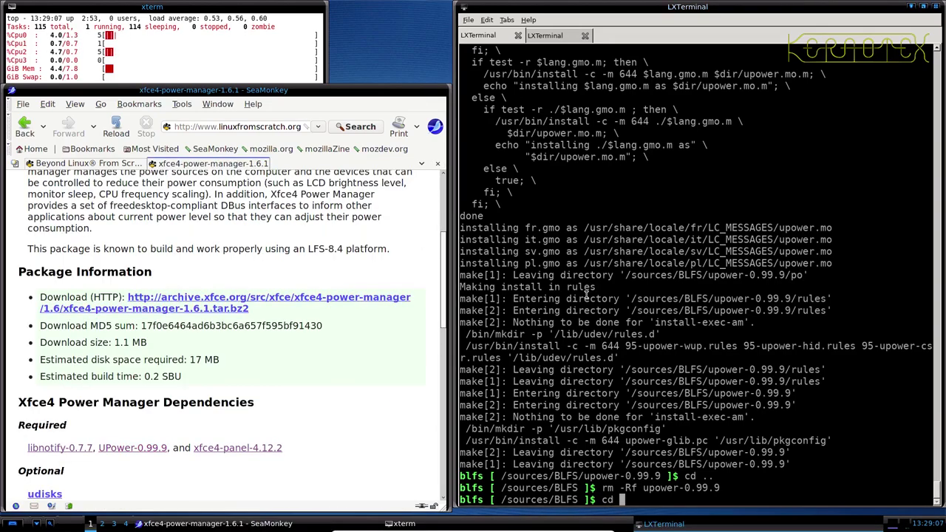
text(xfce/)
key(Return)
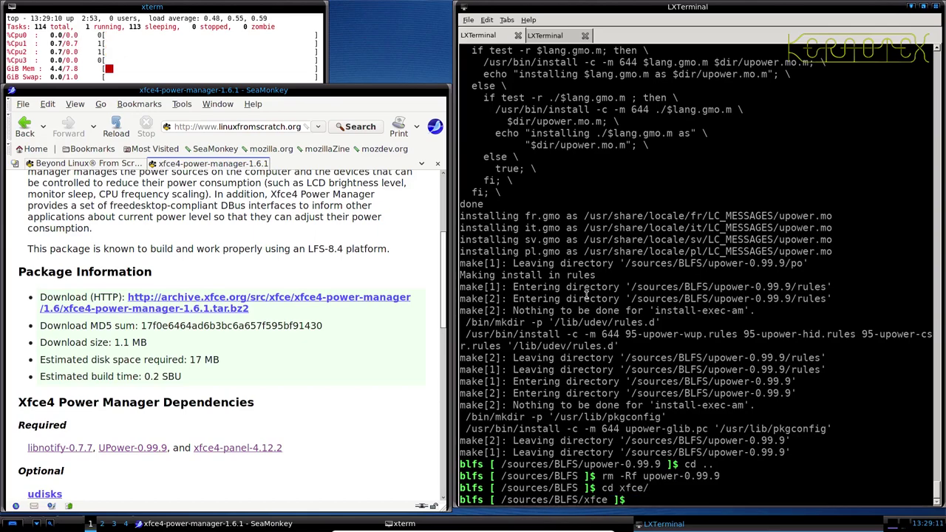
text(wget)
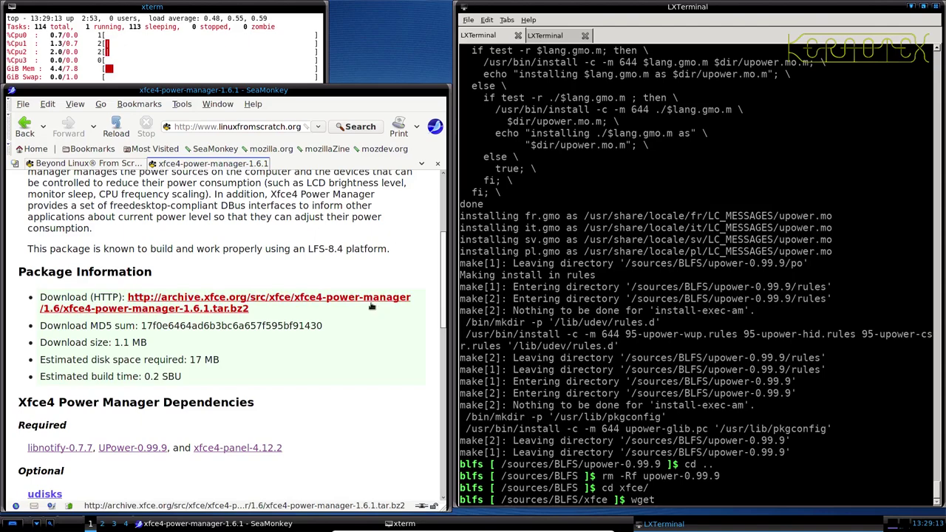
right_click(372, 299)
click(414, 387)
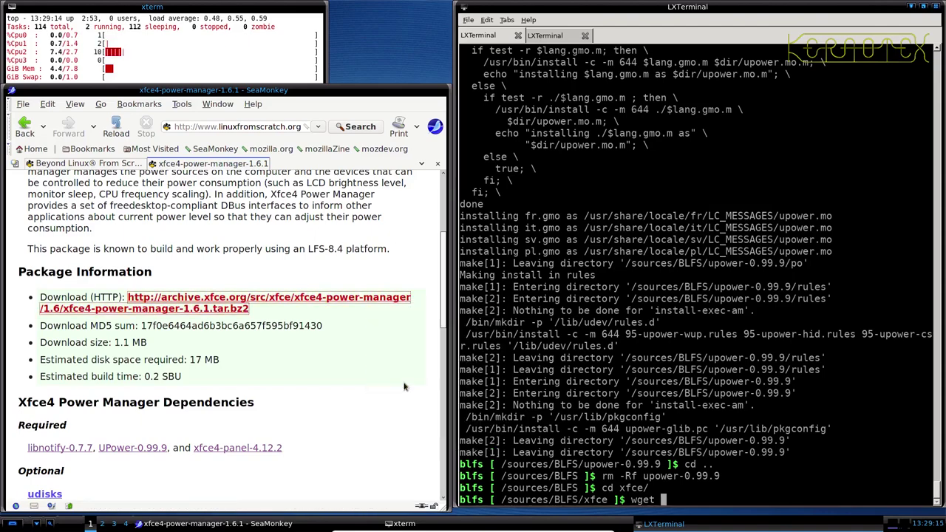
click(596, 351)
key(ctrl+shift+v)
key(Return)
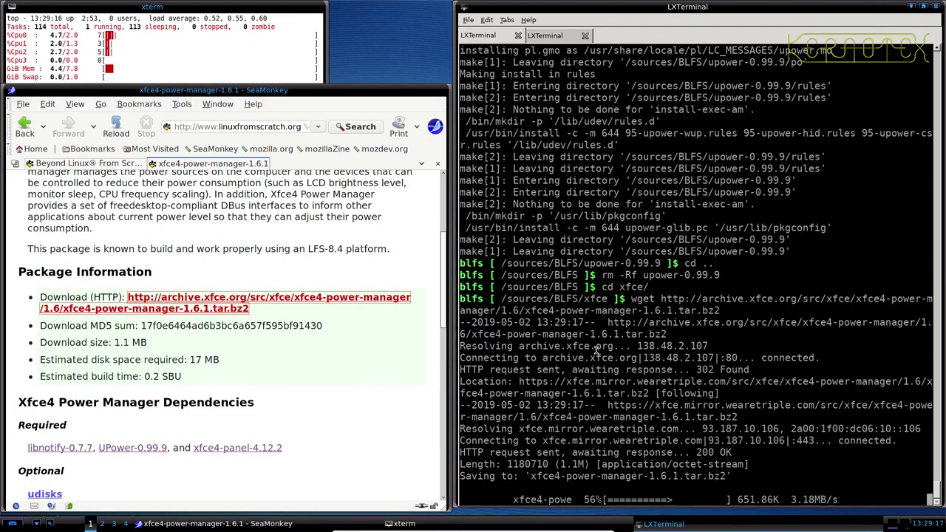
Extract the xfce4-power-manager tarball and enter the xfce4-power-manager-1.6.1 source directory
text(tar -xvf powe)
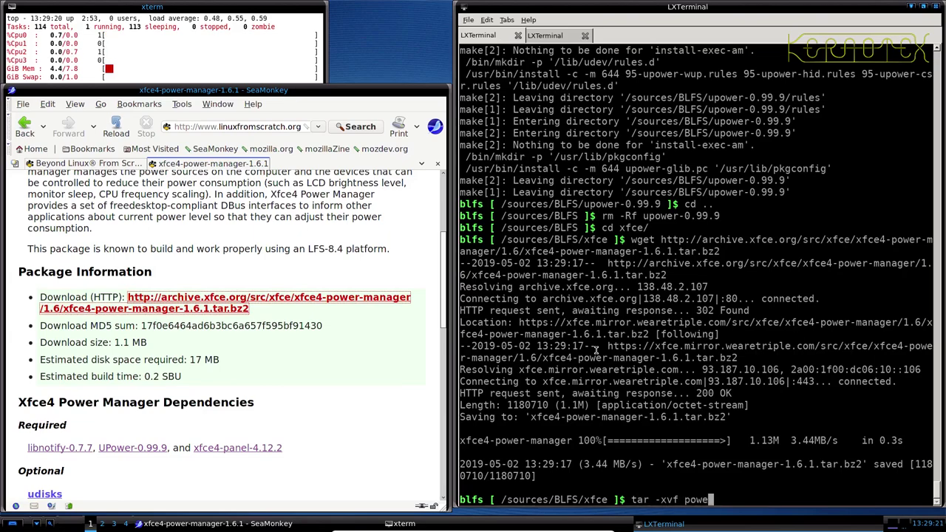
key(BackSpace)
key(BackSpace)
key(BackSpace)
key(BackSpace)
text(xfce4-po)
key(Tab)
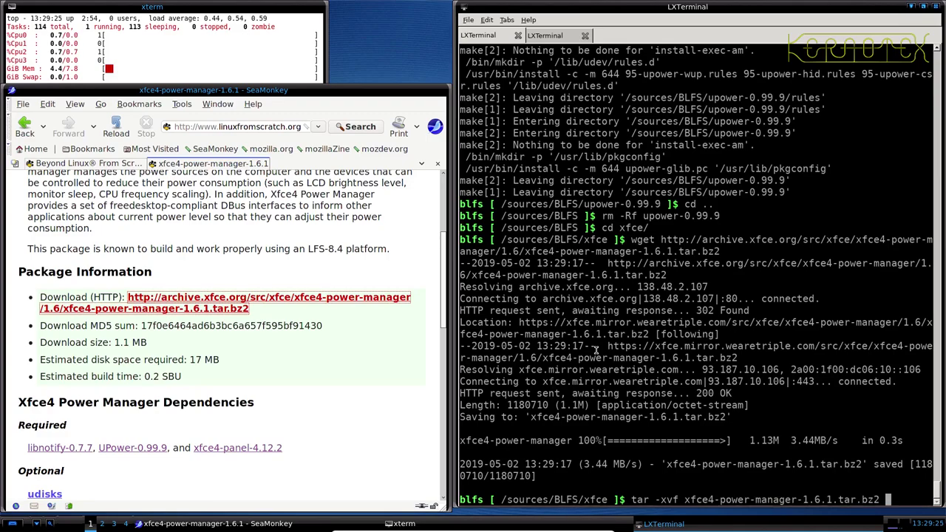
key(Return)
text(cd x)
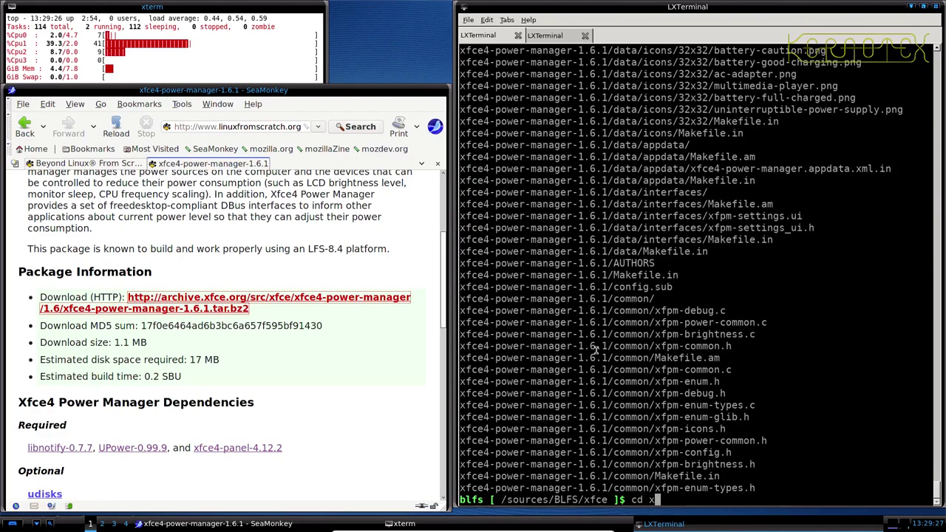
text(fce4-)
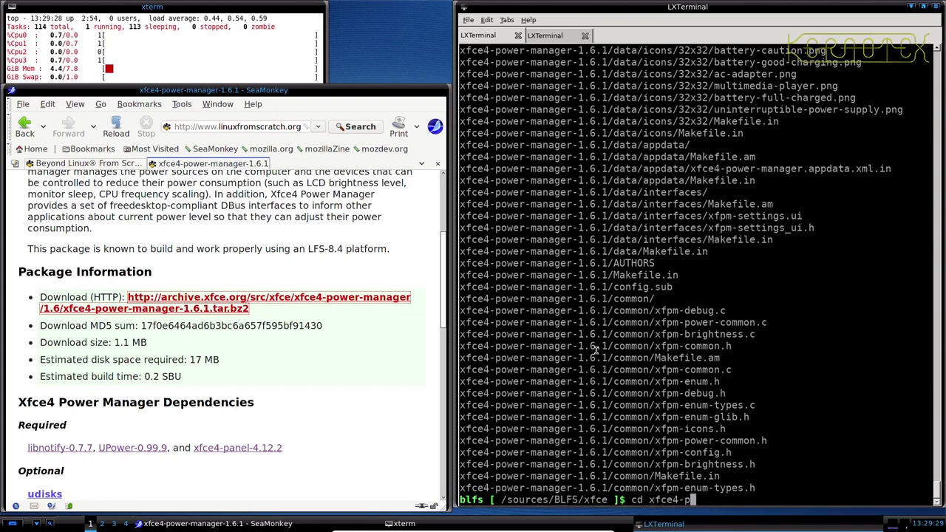
text(p)
key(Tab)
key(Return)
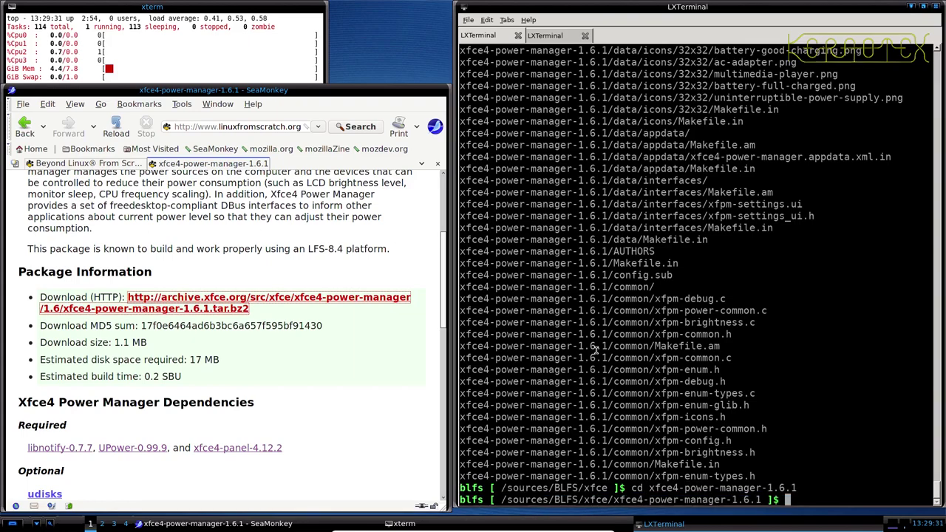
Run the book's configure and make commands for xfce4-power-manager
scroll(334, 372, down, 8)
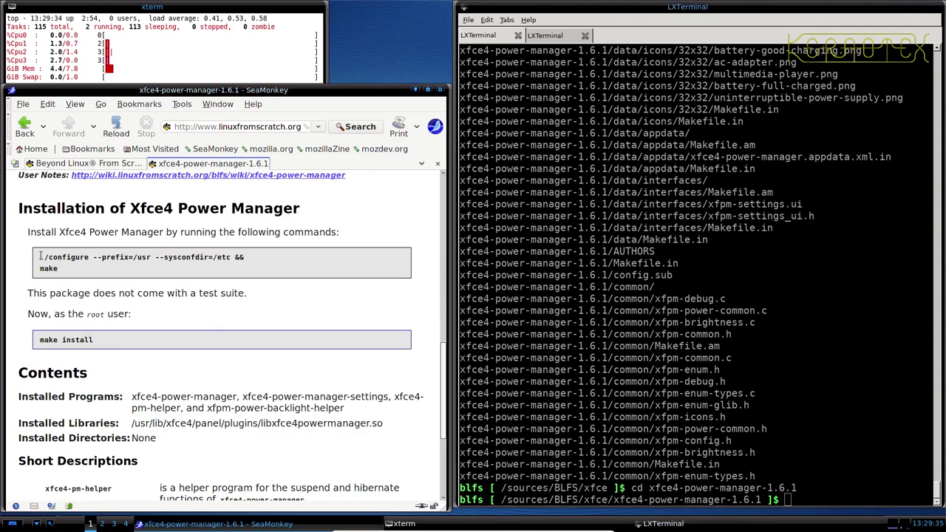
drag(42, 258, 61, 270)
click(544, 310)
middle_click(545, 310)
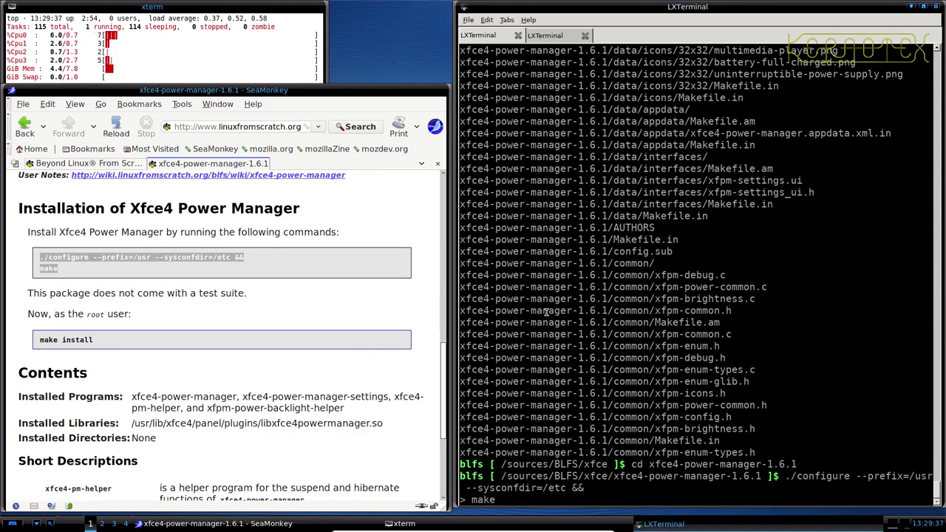
key(Return)
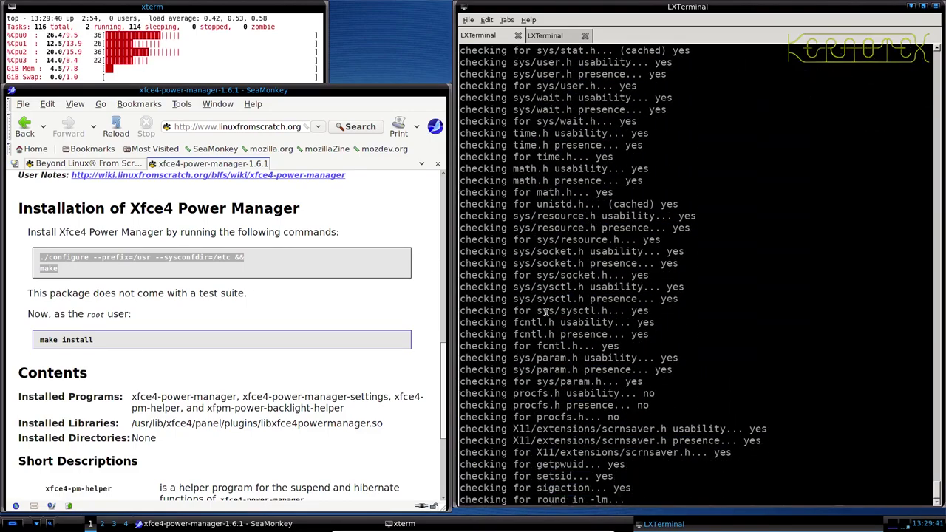
click(41, 340)
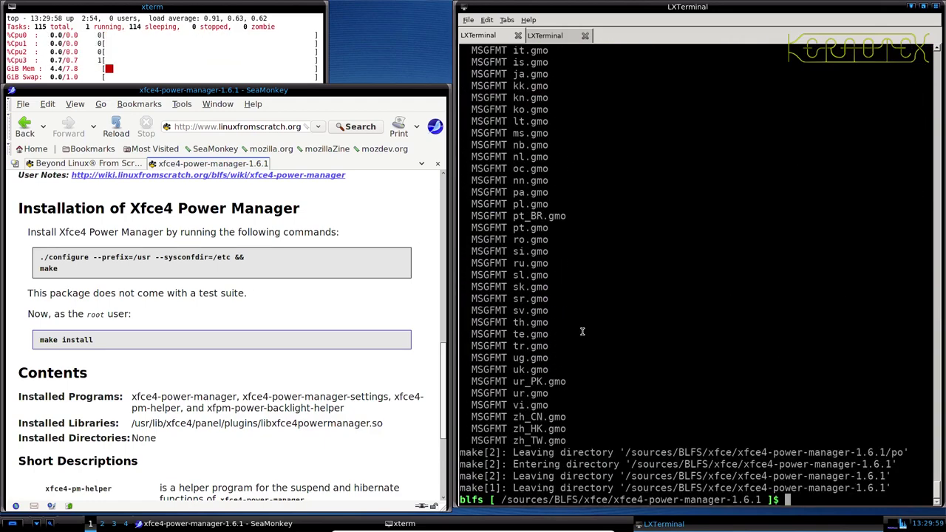
Install xfce4-power-manager as root with the recalled 'sudo -E make install'
key(ctrl+r)
text(install)
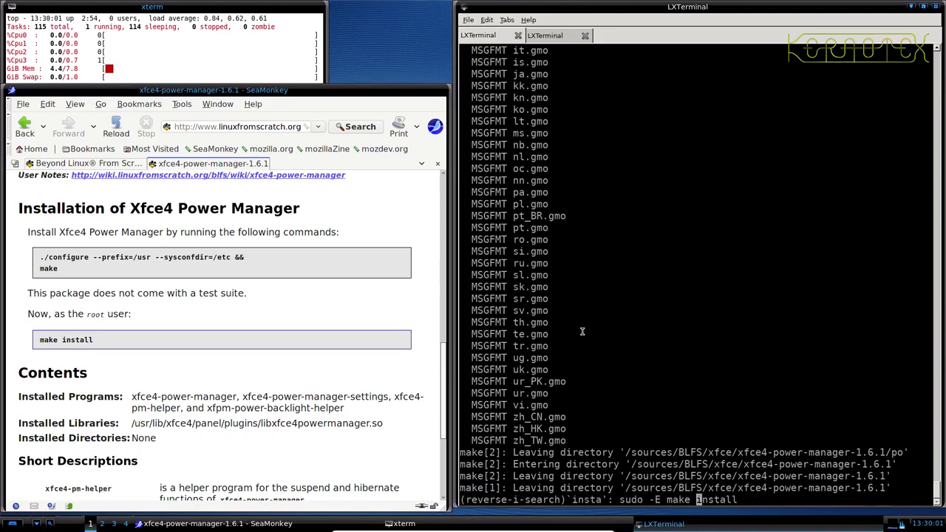
key(Escape)
key(Return)
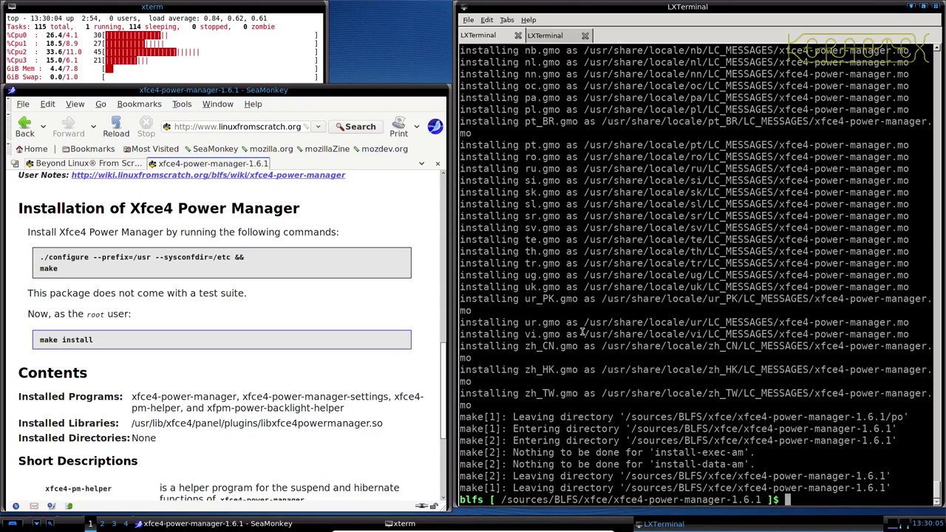
Go back to the xfce folder and delete the xfce4-power-manager-1.6.1 source directory
text(cd ..)
key(Return)
text(rm -R)
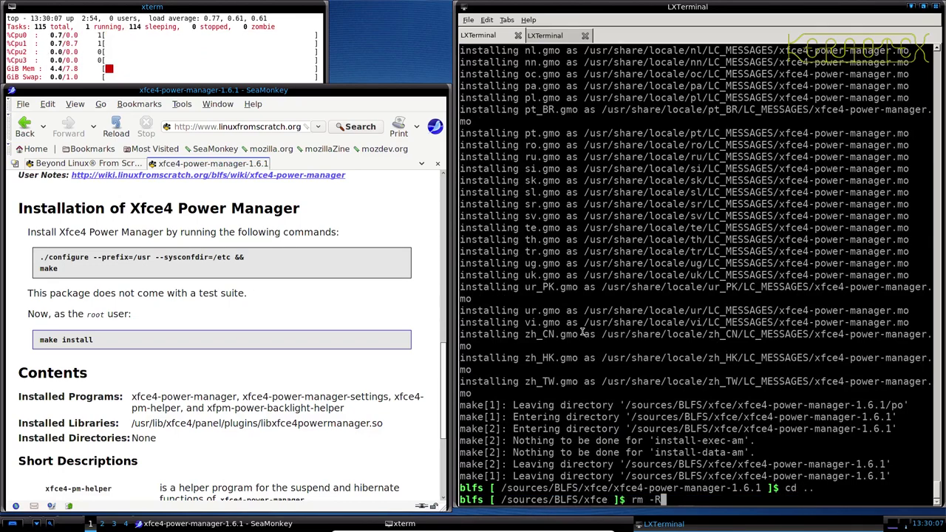
text(f xfce4-po)
key(Tab)
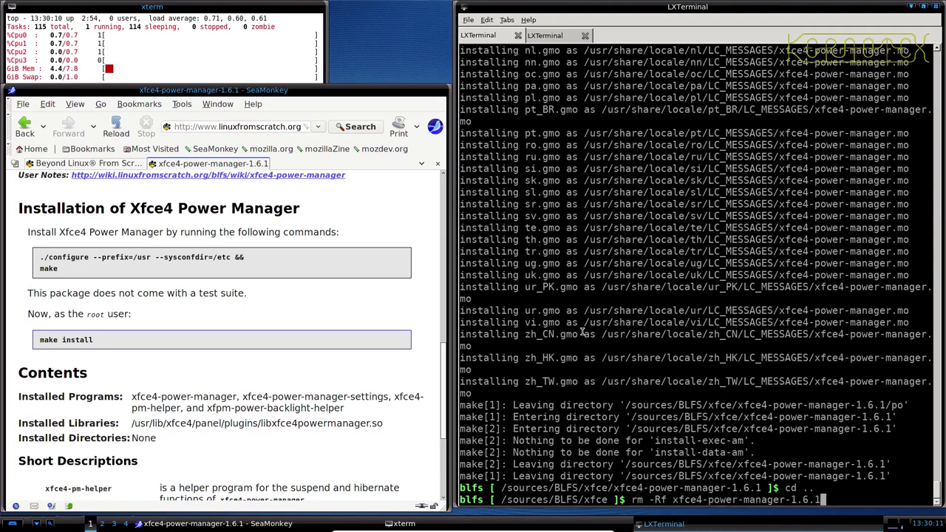
key(Return)
scroll(340, 376, down, 5)
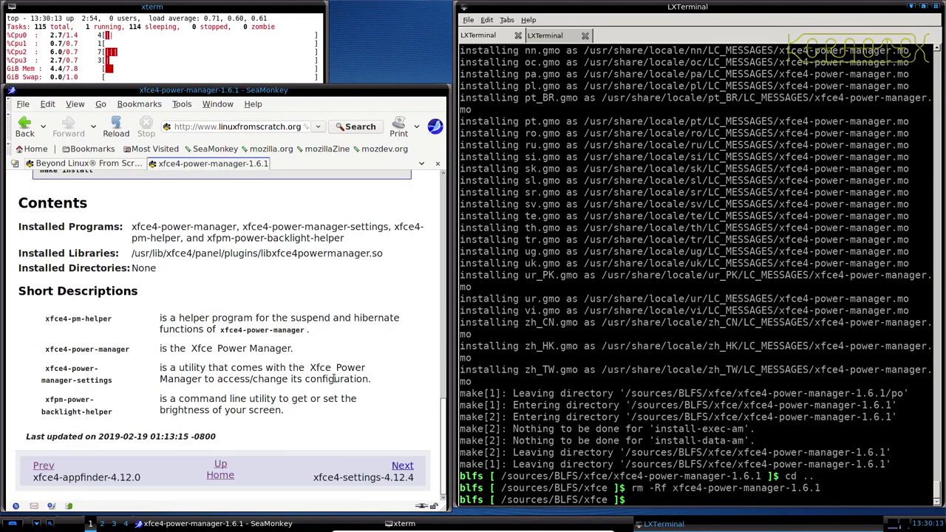
Go to the xfce4-settings-4.12.4 book page and download its tarball with wget
click(402, 466)
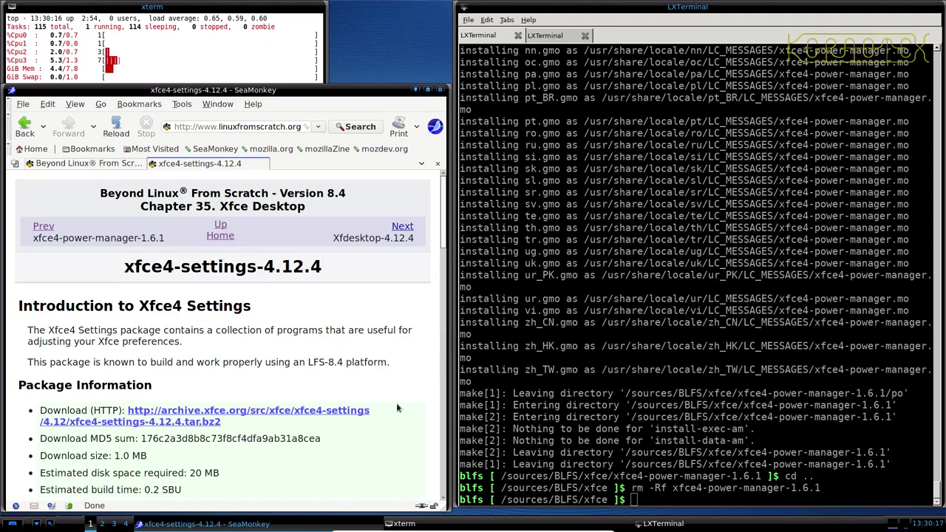
scroll(397, 407, down, 3)
scroll(396, 407, down, 2)
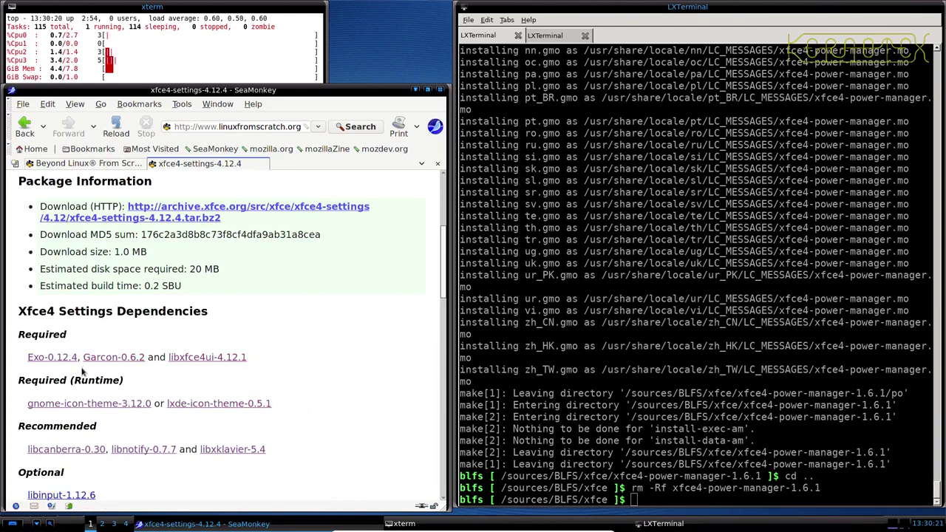
scroll(77, 423, down, 3)
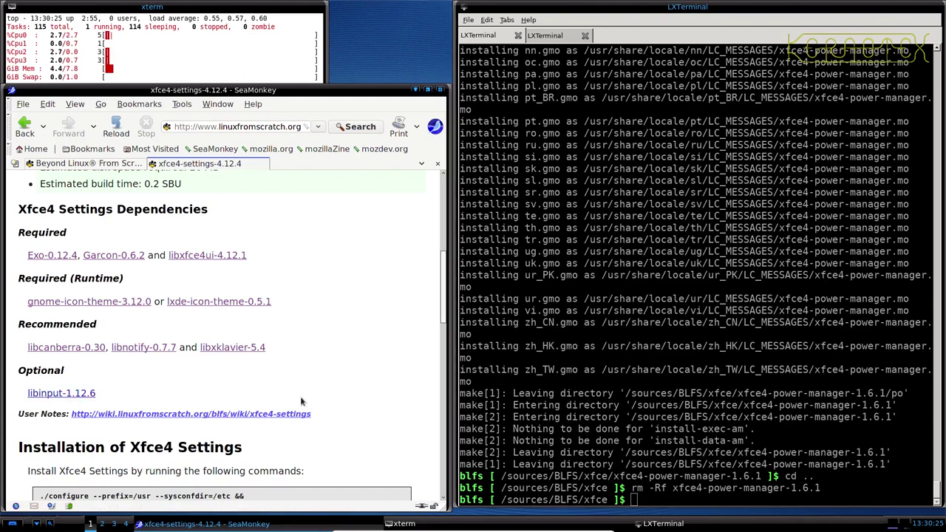
scroll(330, 406, up, 6)
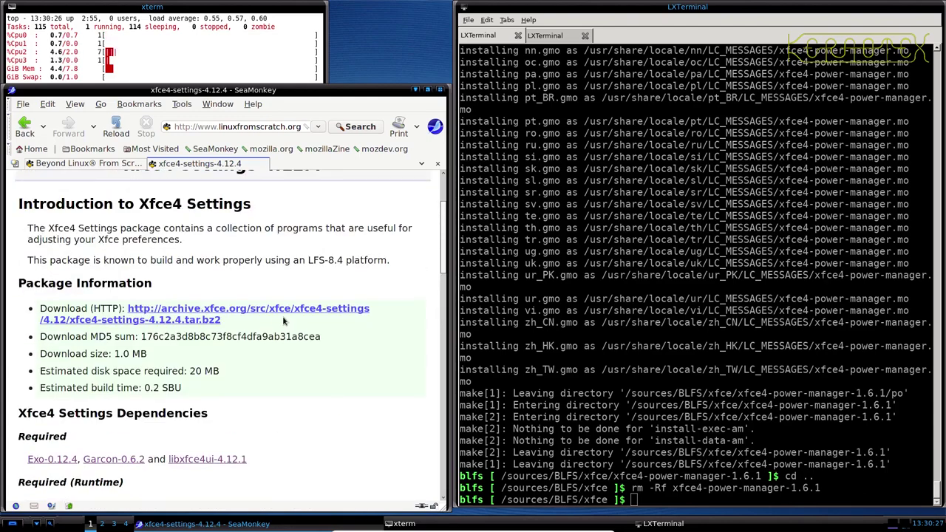
right_click(282, 313)
click(332, 396)
click(568, 375)
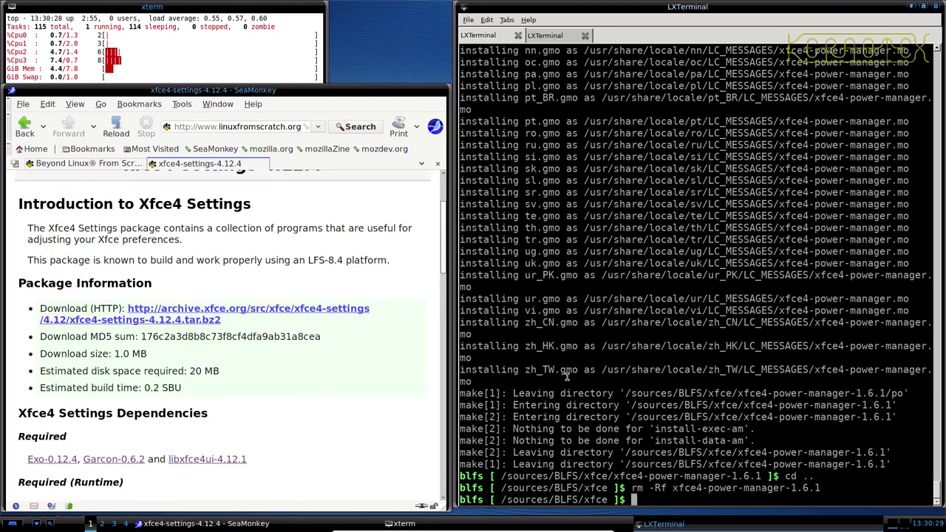
text(wget)
key(ctrl+shift+v)
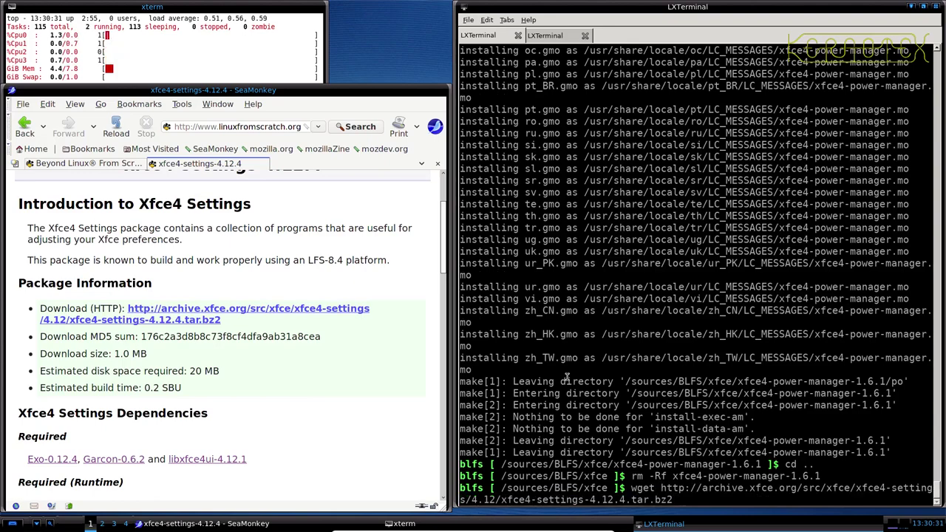
key(Return)
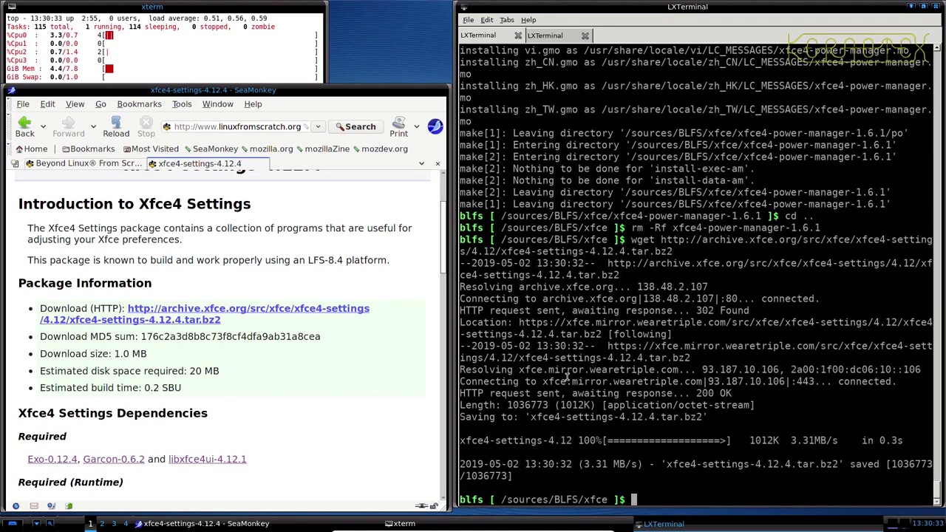
Extract xfce4-settings-4.12.4.tar.bz2 and enter the xfce4-settings-4.12.4 source directory
text(tar -xvf xfce4-set)
key(Tab)
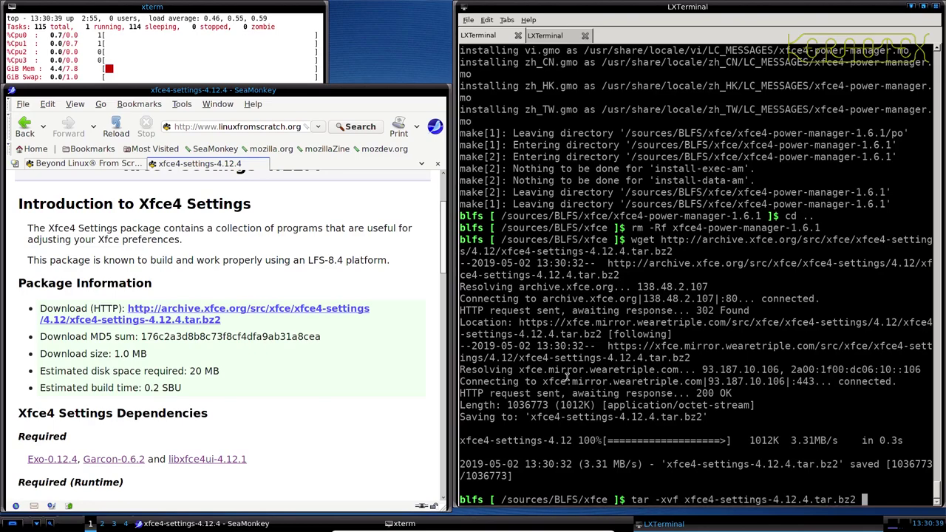
key(Return)
text(cd x)
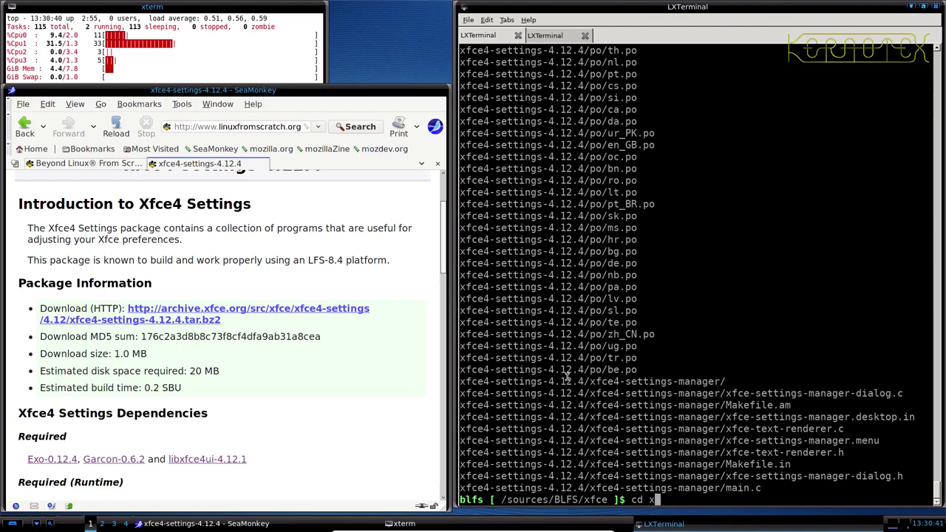
text(c)
text(fc)
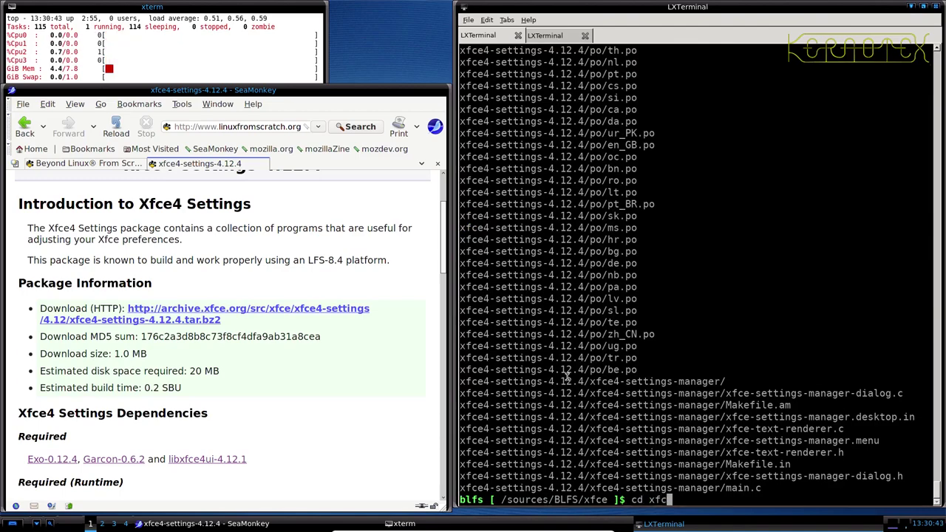
text(e4-s)
key(Tab)
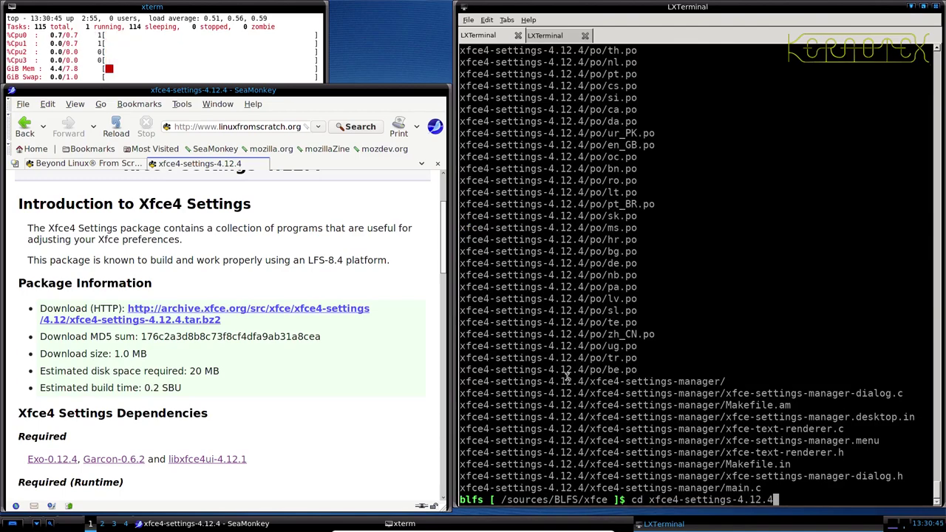
key(Return)
scroll(342, 411, down, 10)
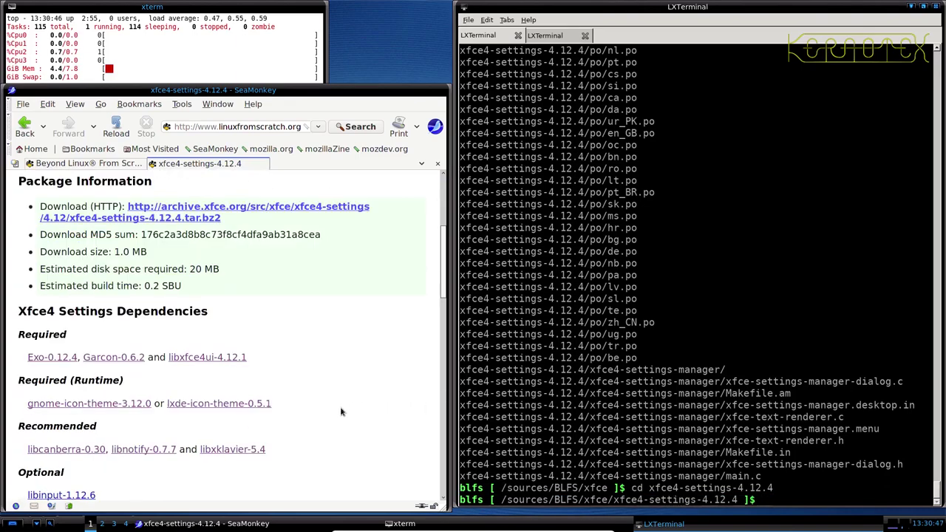
scroll(341, 412, down, 2)
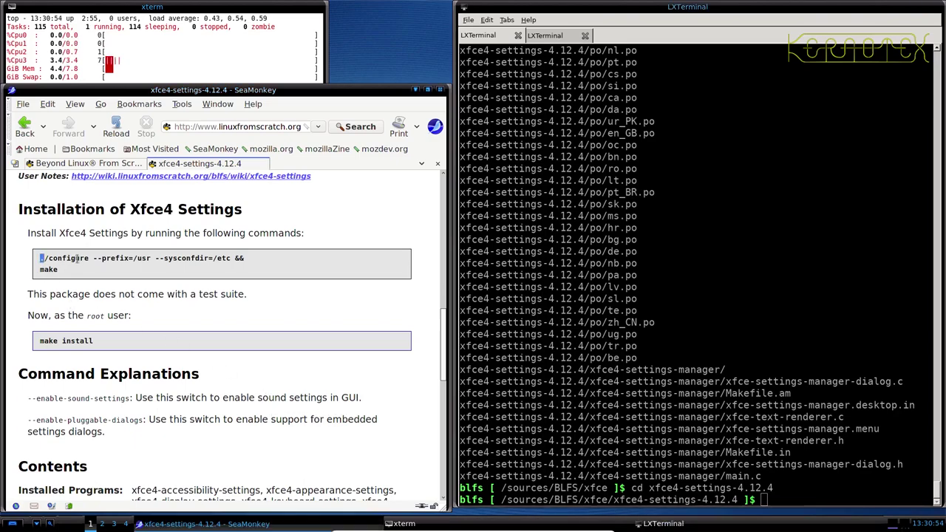
Run ./configure --prefix=/usr --sysconfdir=/etc --enable-sound-settings --enable-pluggable-dialogs for xfce4-settings
drag(41, 258, 234, 260)
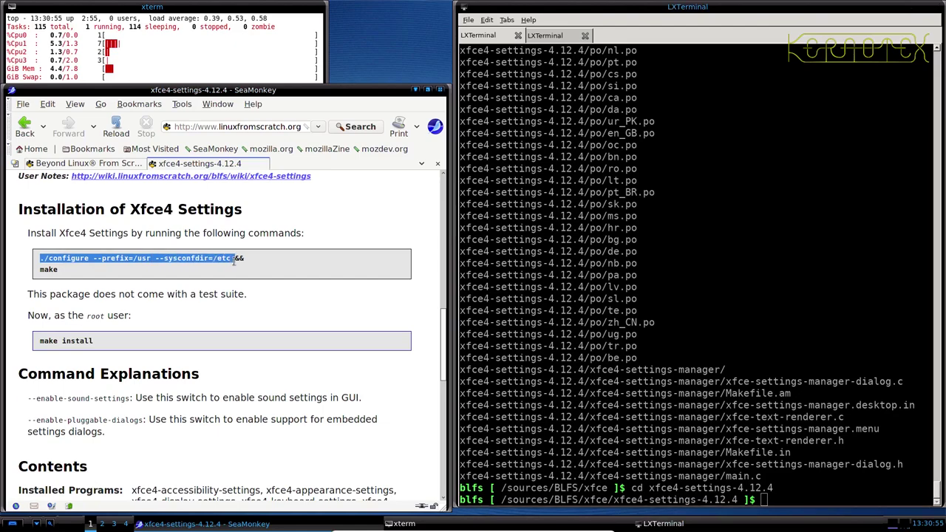
middle_click(521, 296)
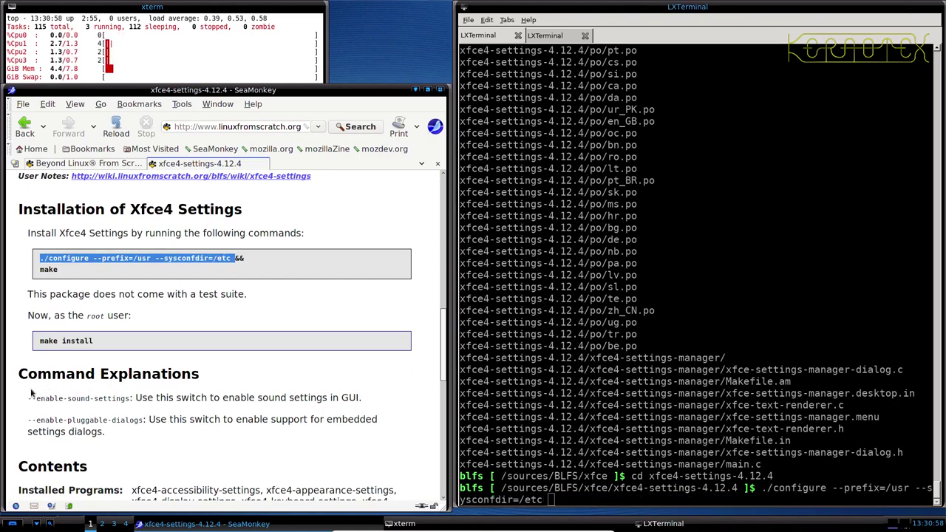
drag(27, 398, 129, 398)
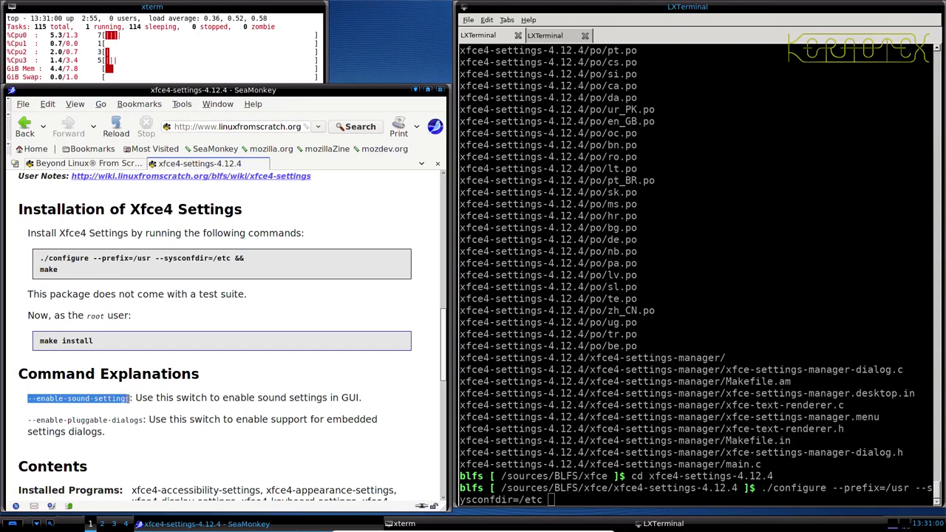
middle_click(517, 357)
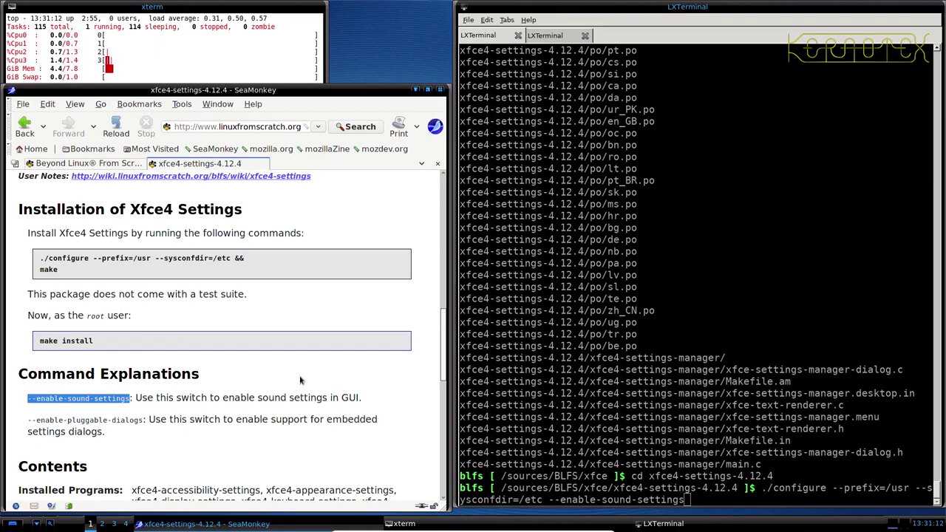
click(533, 382)
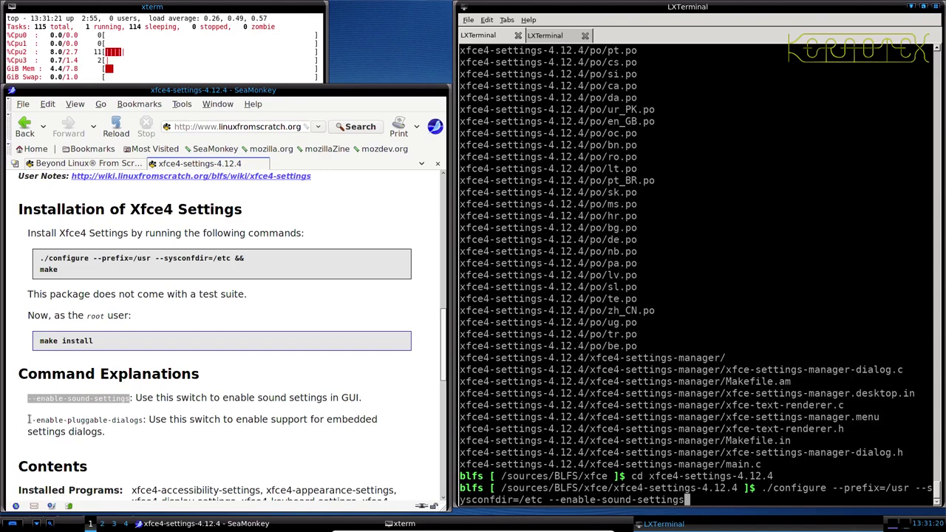
drag(29, 419, 140, 420)
key(ctrl+c)
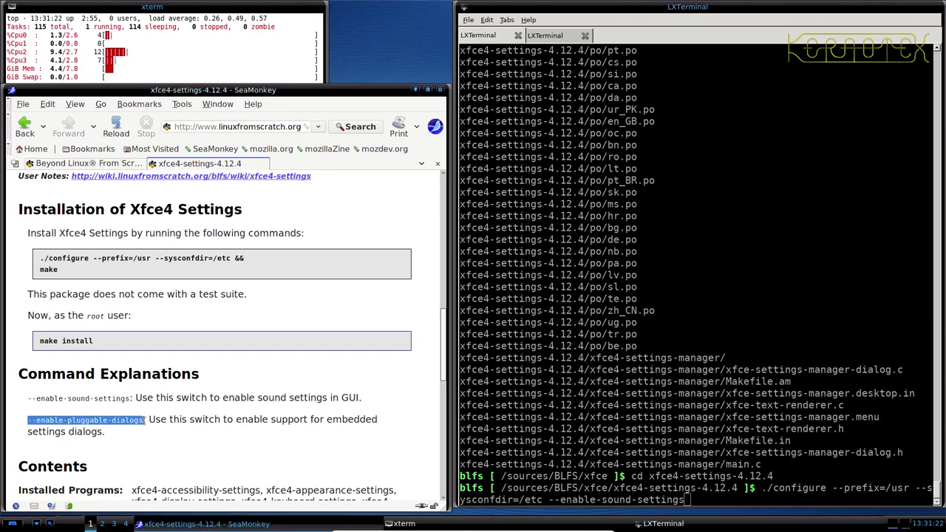
click(553, 381)
middle_click(553, 381)
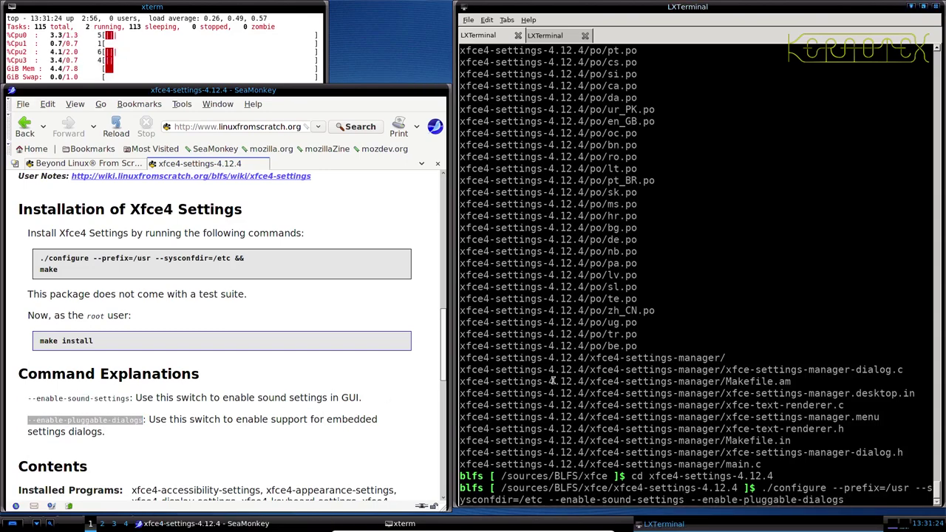
key(Return)
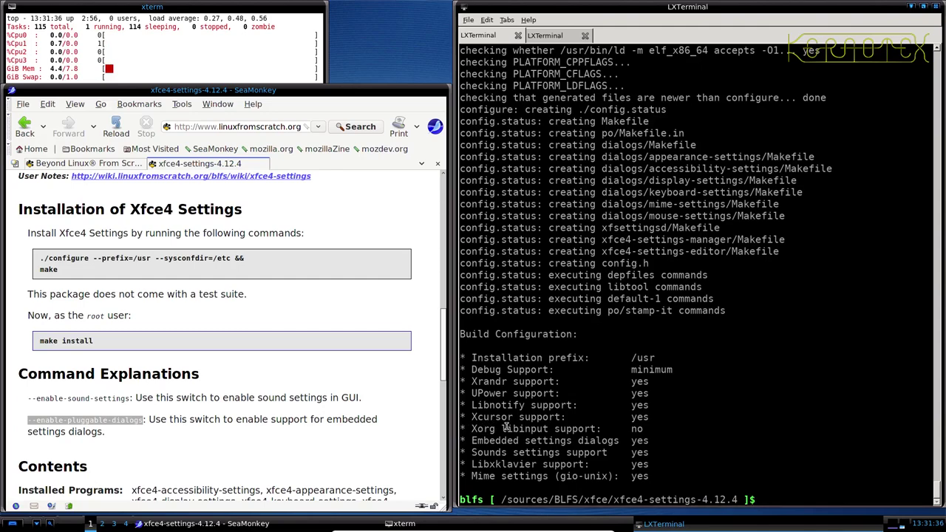
Compile xfce4-settings with make, then install it as root with the recalled 'sudo -E make install'
scroll(366, 415, up, 2)
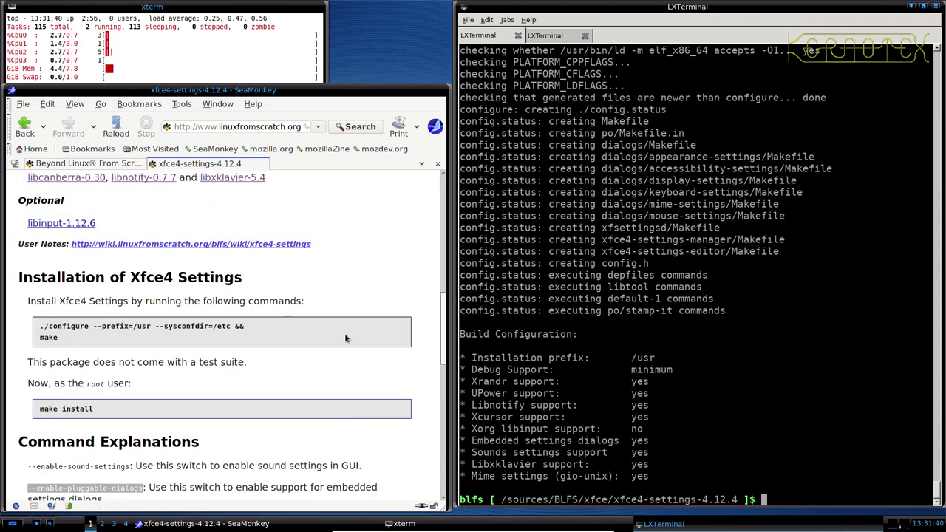
scroll(364, 387, down, 2)
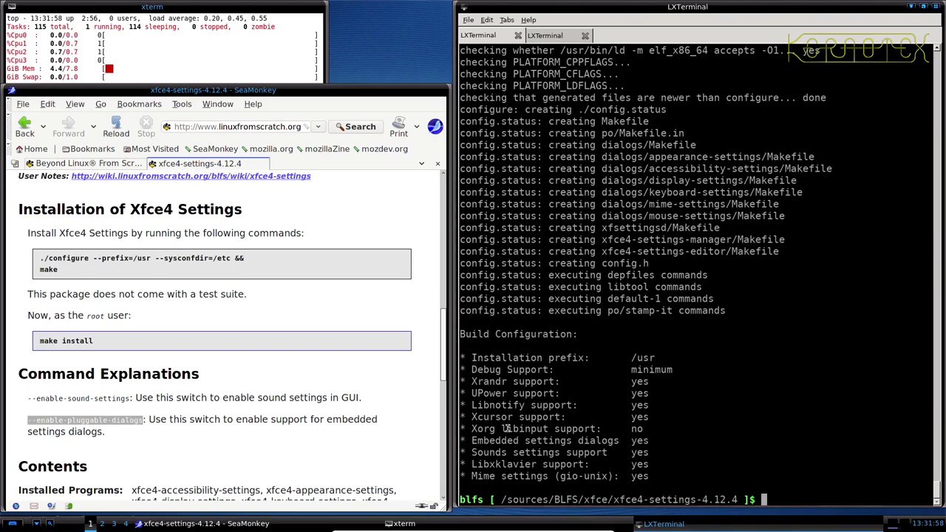
text(make)
key(Return)
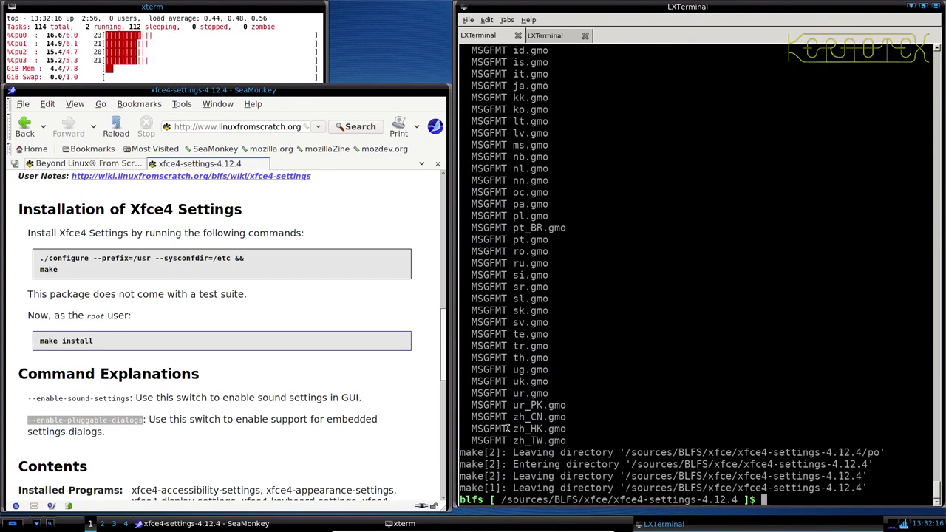
key(ctrl+r)
text(instal)
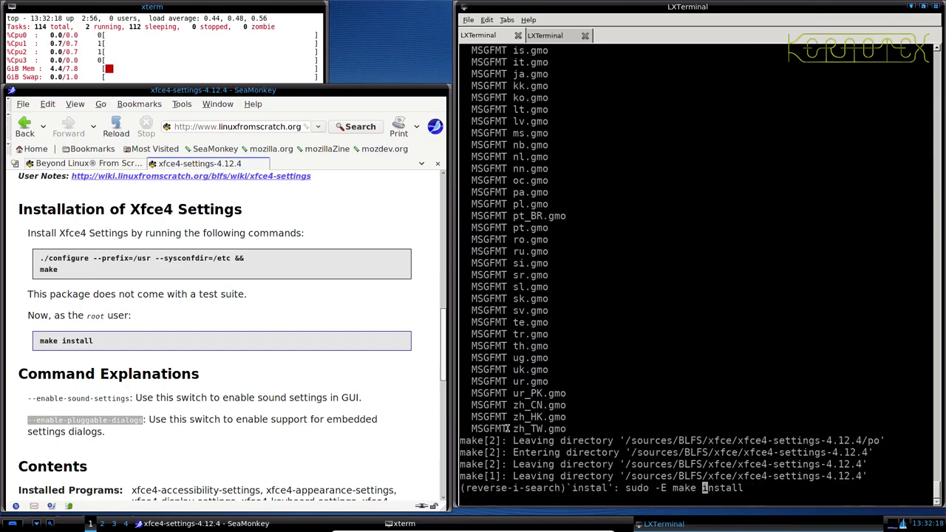
key(Return)
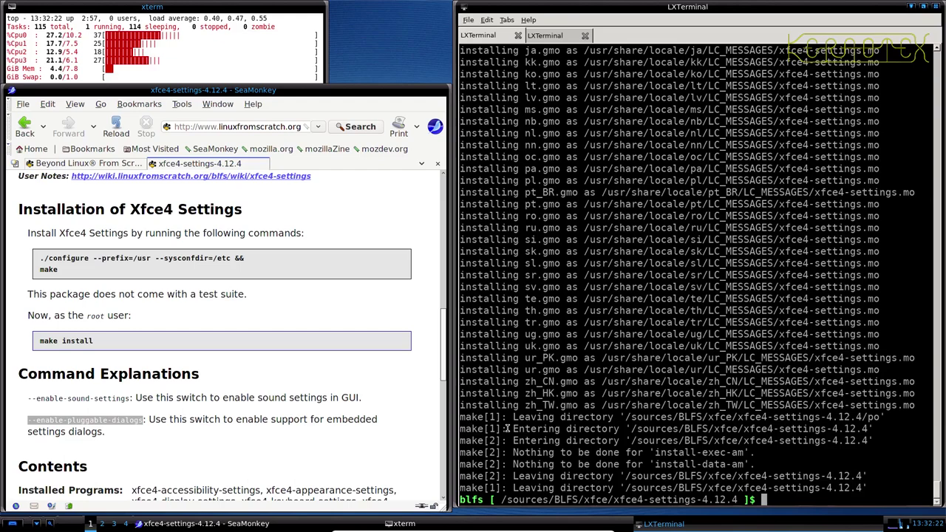
Go back to the xfce folder and delete the xfce4-settings-4.12.4 source directory
text(cd ..)
key(Return)
text(rm -Rf)
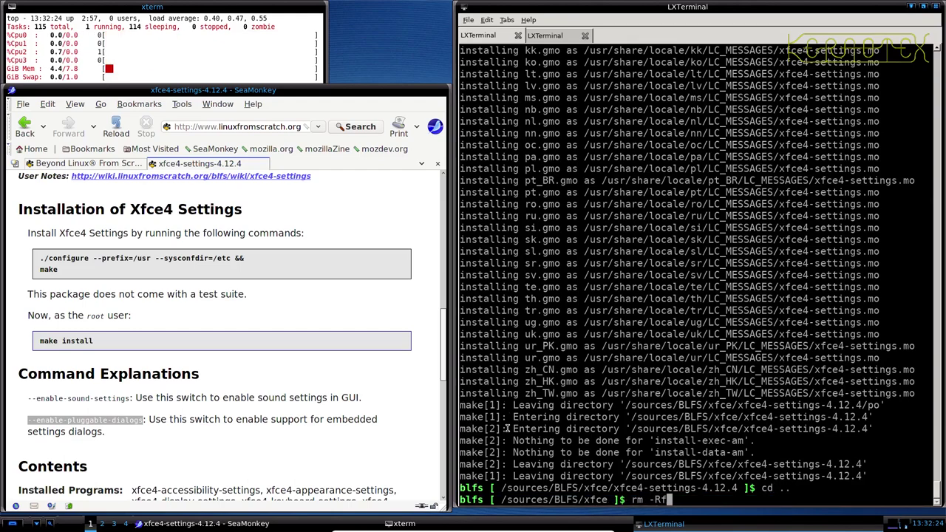
text( xfce4-settings-4.12.4)
key(Return)
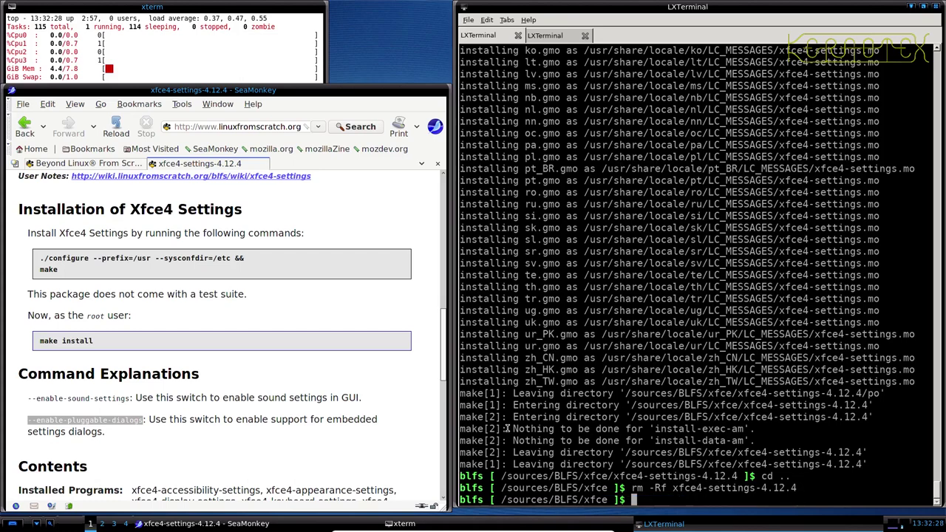
scroll(346, 403, down, 10)
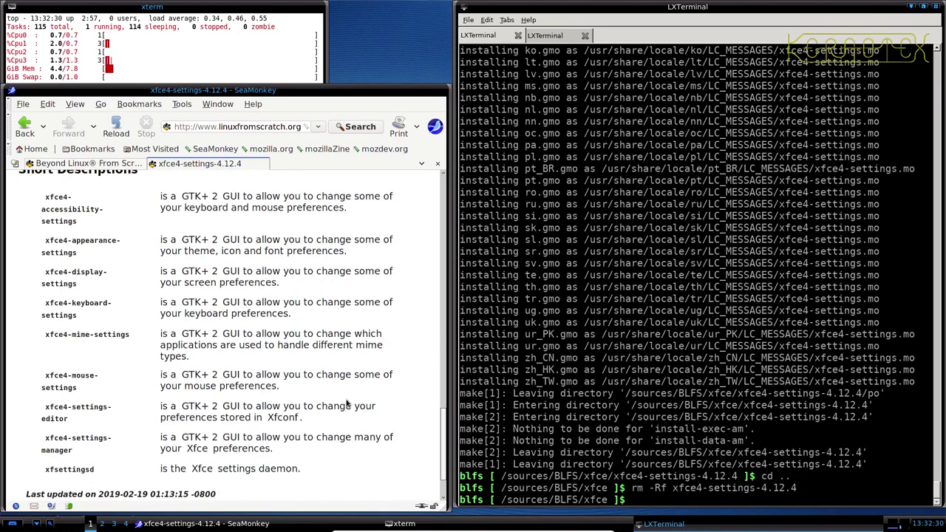
Open the Xfdesktop-4.12.4 book page and check for the startup-notification tarball in the parent folder
click(402, 465)
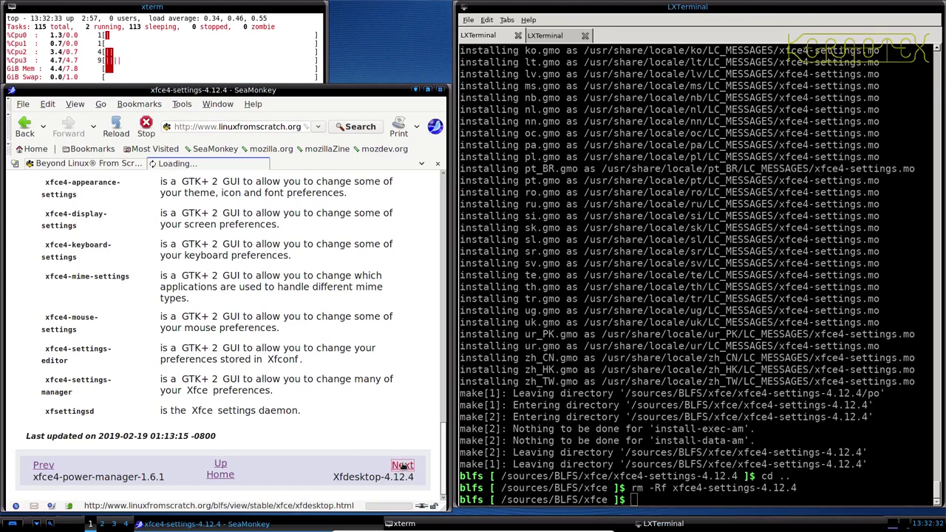
scroll(395, 450, down, 4)
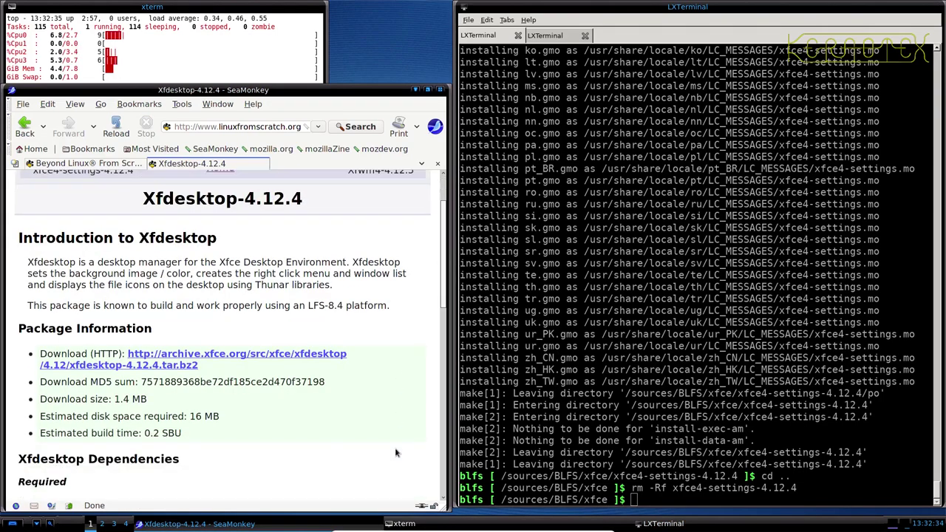
scroll(395, 447, down, 1)
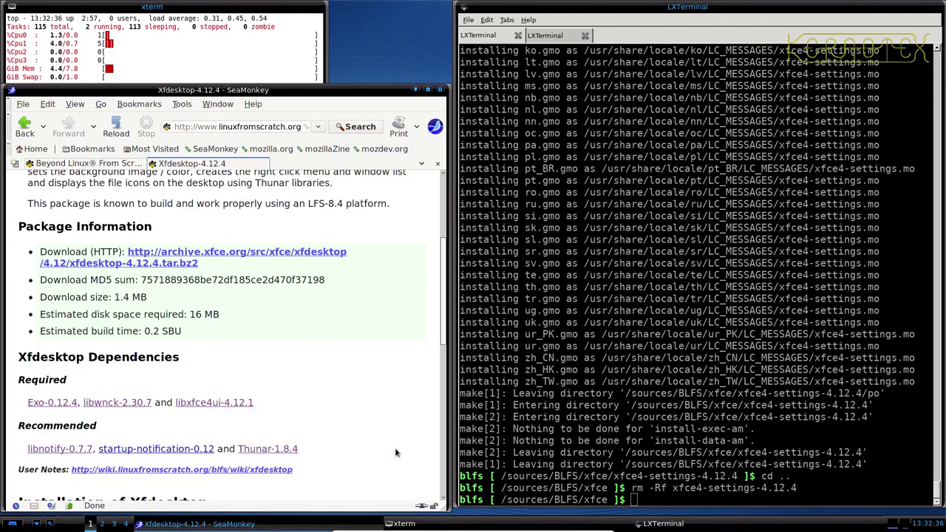
click(513, 428)
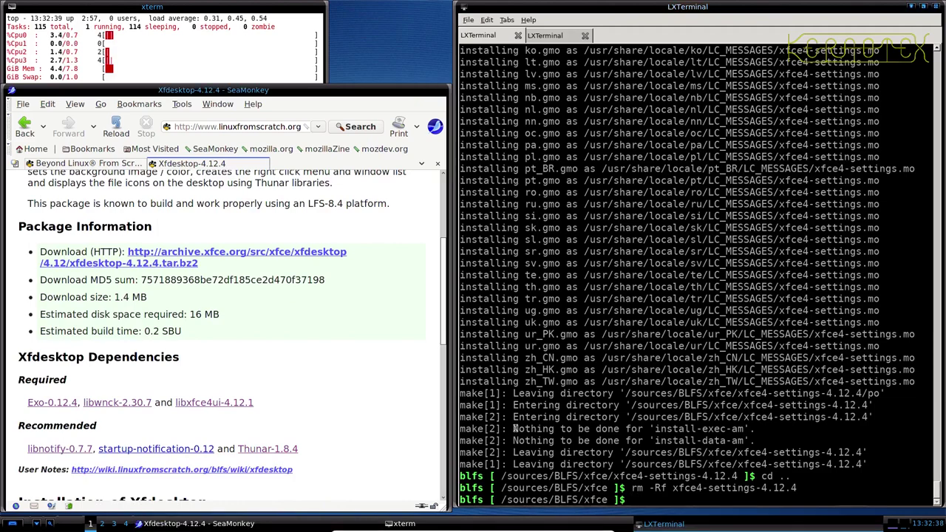
text(ls -l ../st)
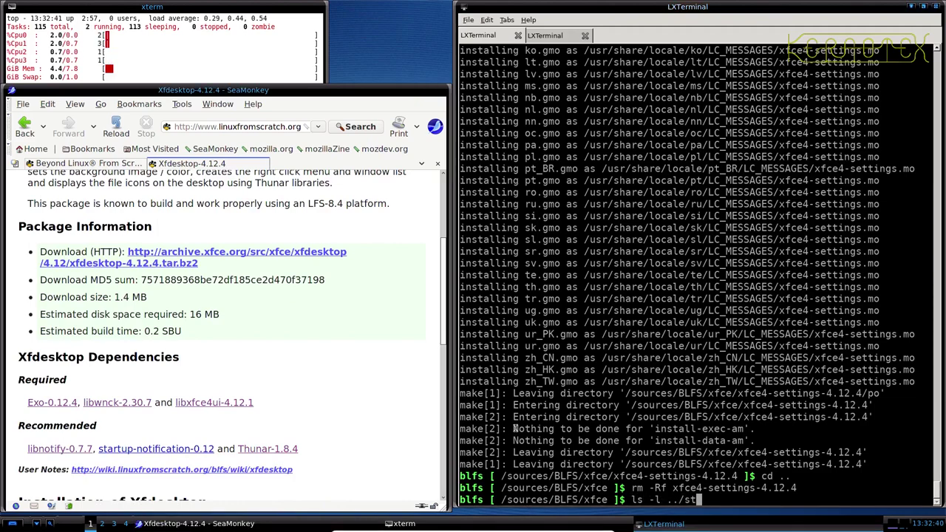
text(artu)
key(Tab)
key(ctrl+c)
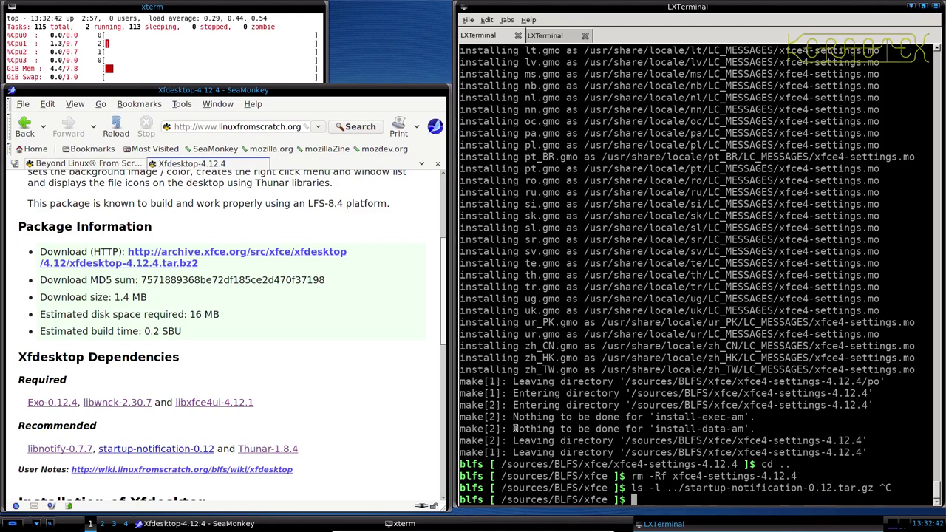
scroll(396, 418, down, 2)
scroll(396, 423, up, 6)
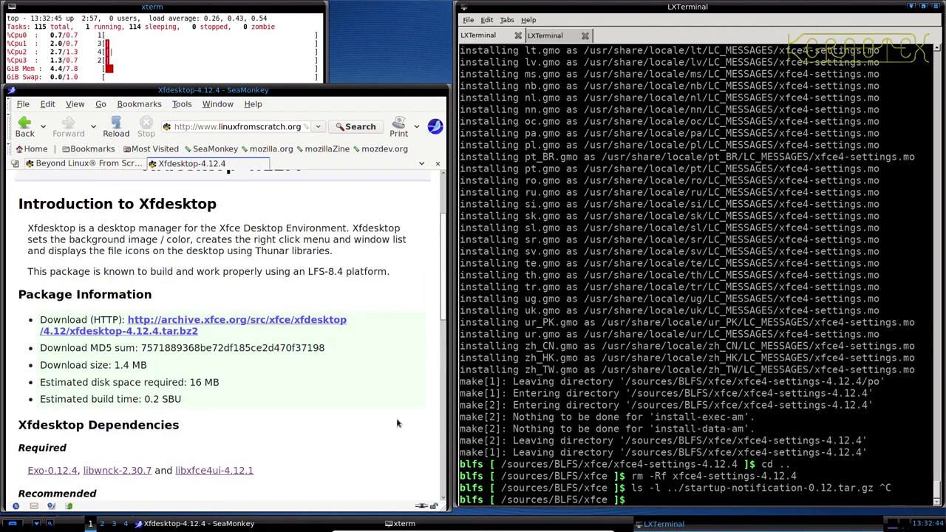
Download the xfdesktop-4.12.4 tarball with wget using the book's link
right_click(323, 385)
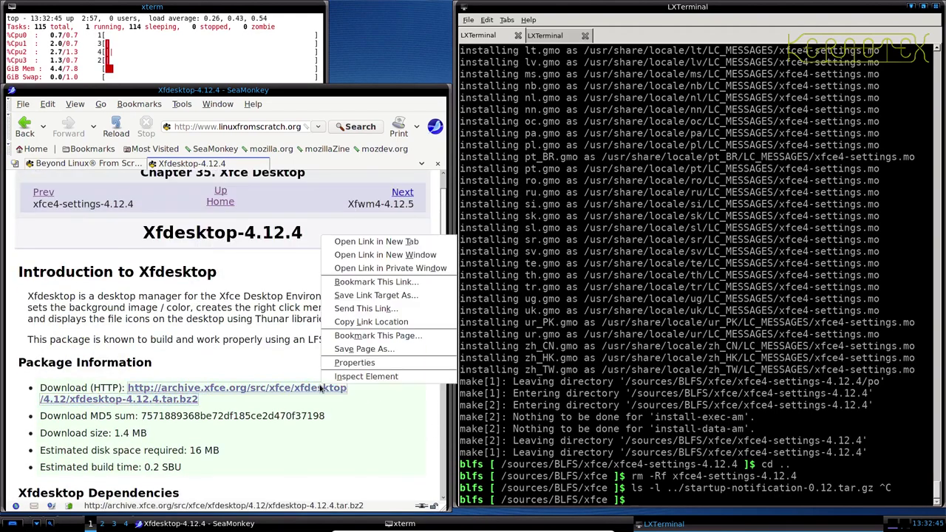
click(354, 323)
text(wget)
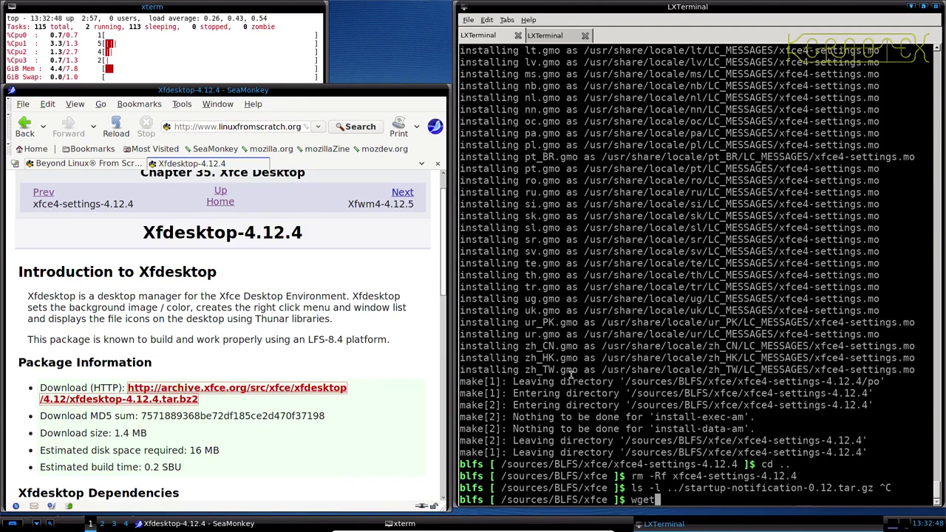
key(ctrl+shift+v)
key(Return)
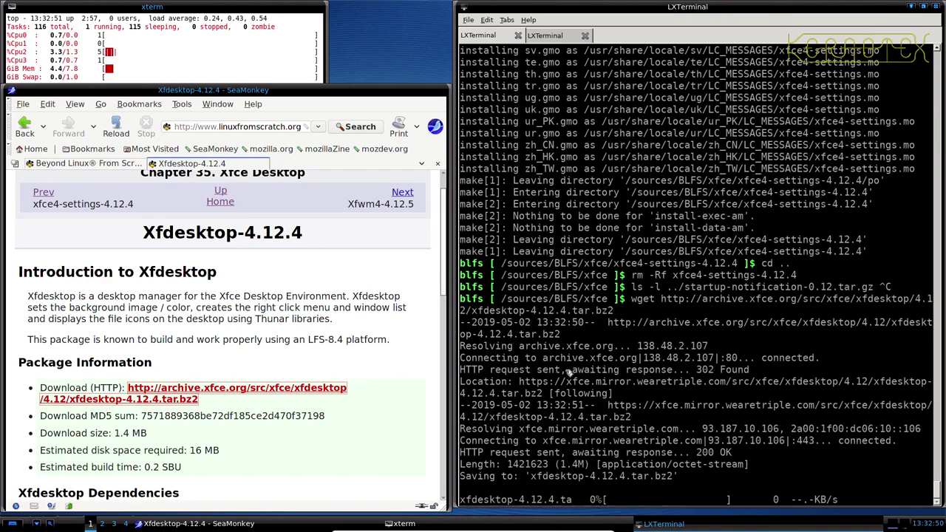
Extract the xfdesktop-4.12.4 tarball, enter its source directory, and select the book's build commands
text(tar -xvf )
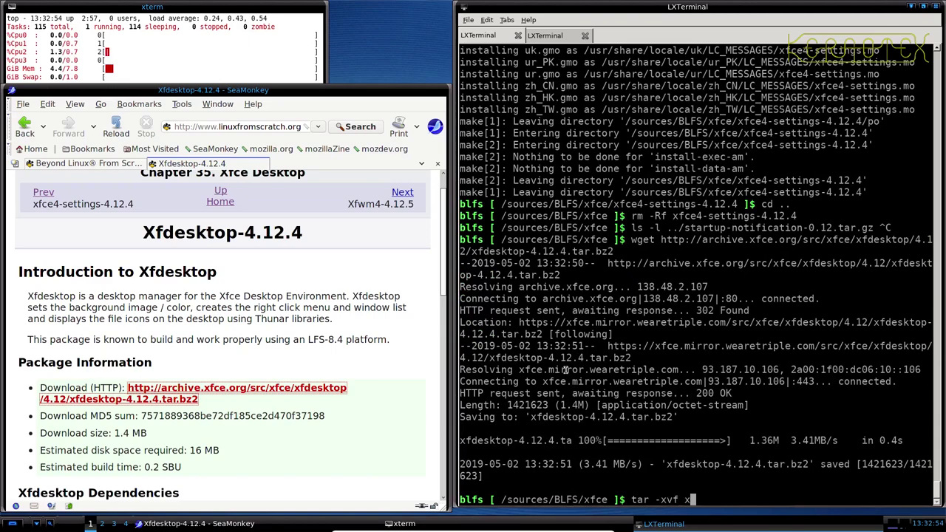
text(xfdes)
key(Tab)
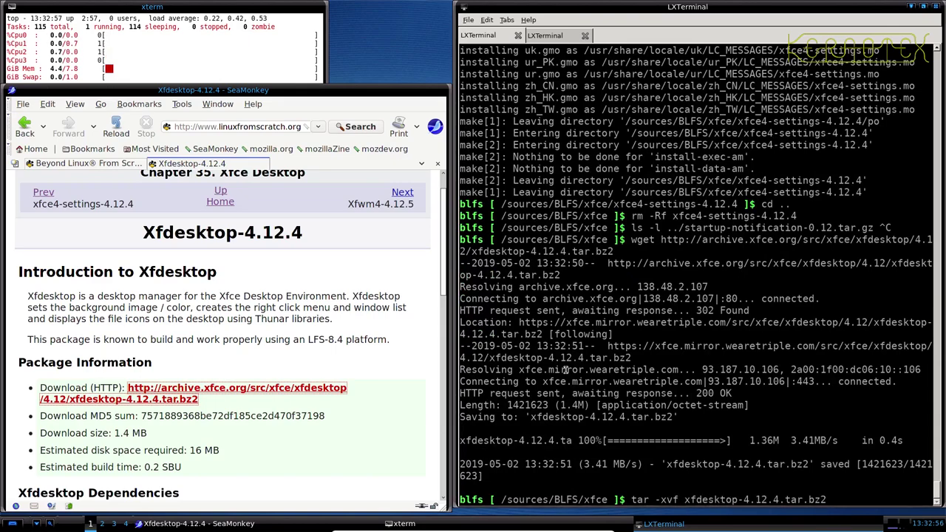
key(Return)
text(cd )
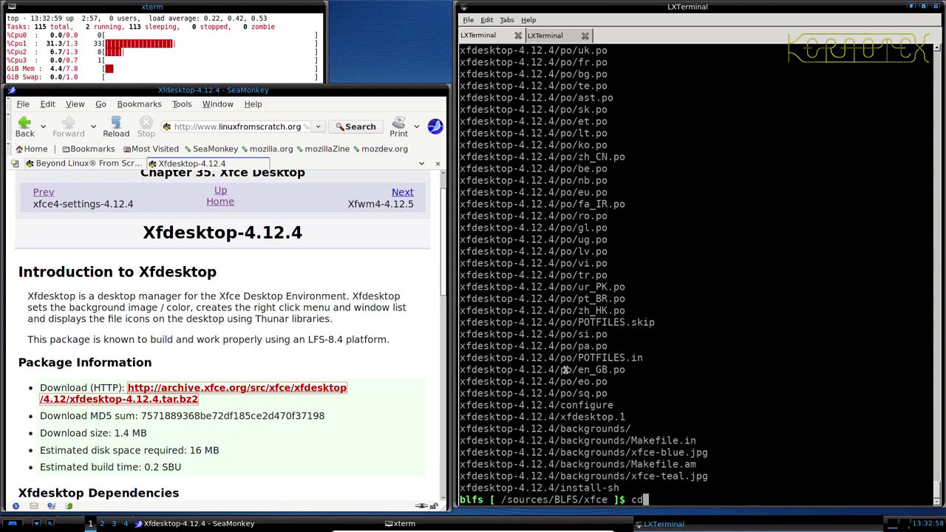
text(xfdes)
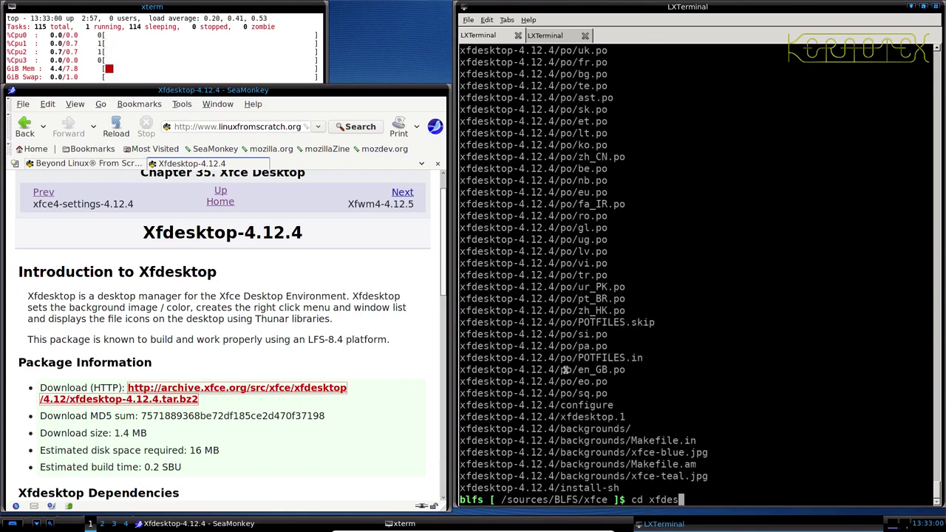
key(Tab)
key(Return)
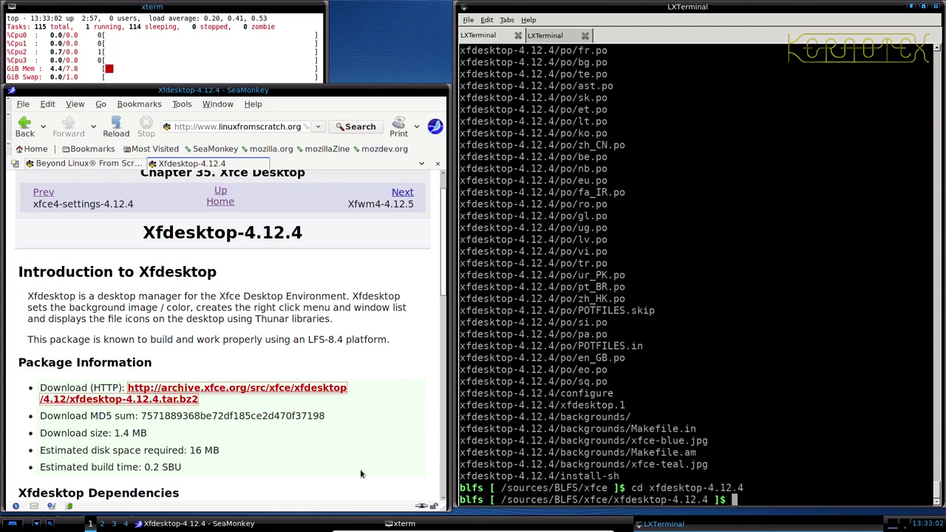
scroll(363, 458, down, 8)
scroll(359, 434, down, 1)
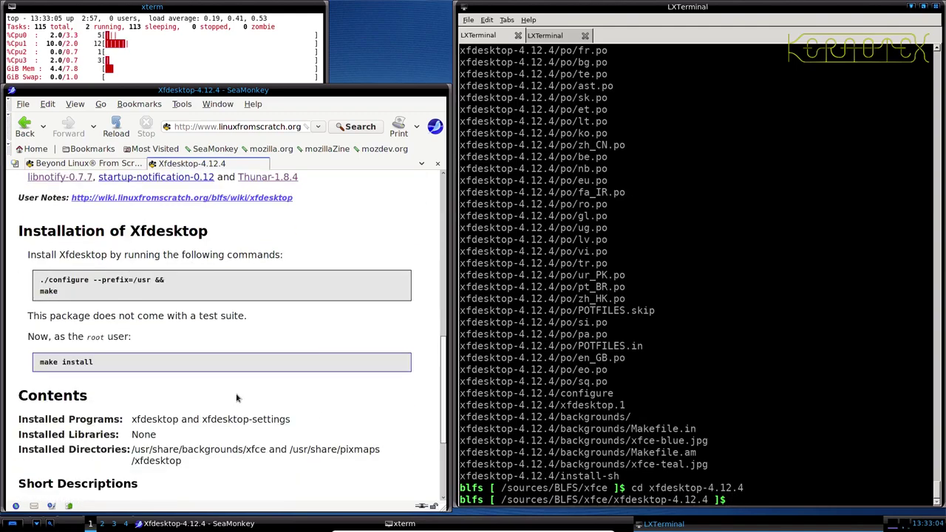
drag(39, 283, 72, 294)
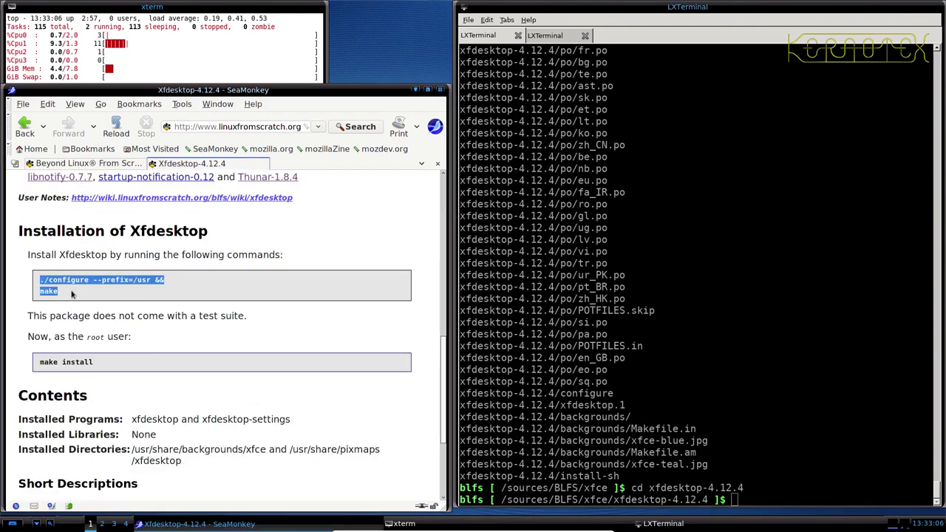
Run './configure --prefix=/usr && make' for xfdesktop, then install it with 'sudo -E make install'
click(565, 343)
middle_click(565, 344)
key(Return)
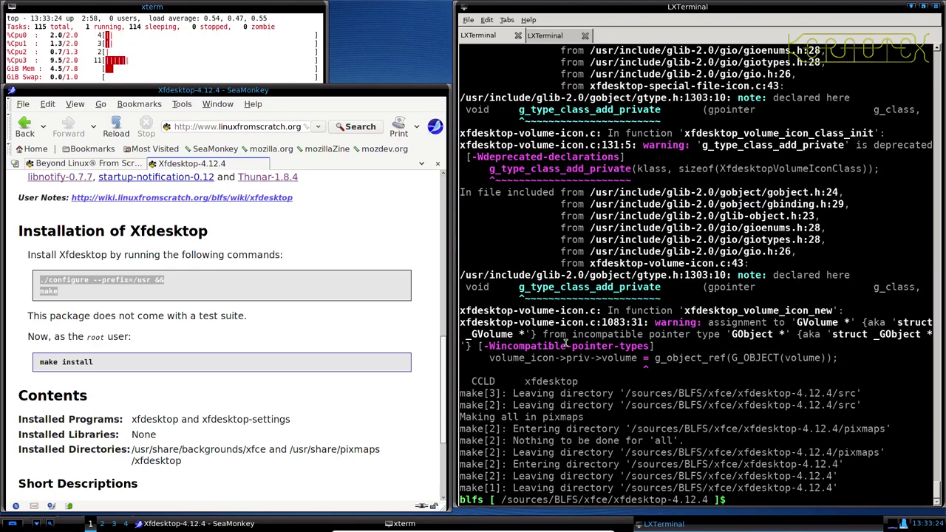
key(ctrl+r)
text(install)
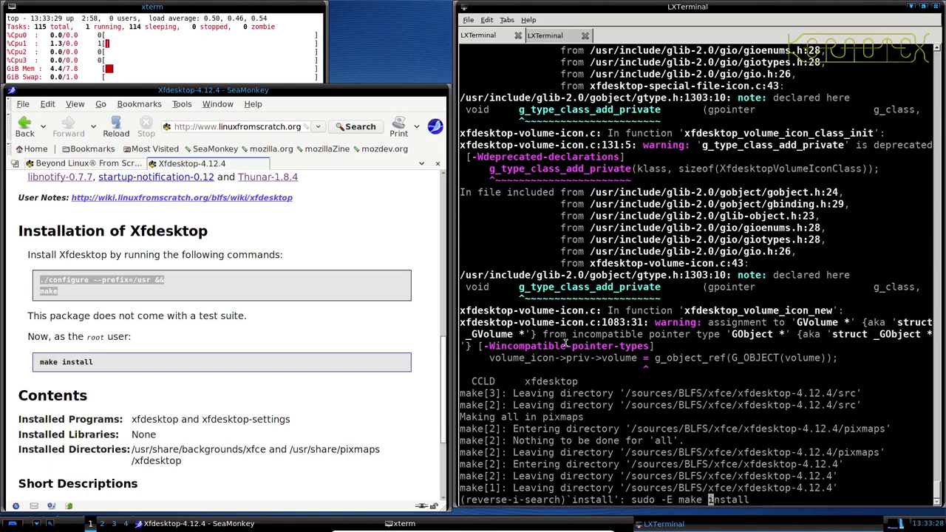
key(Return)
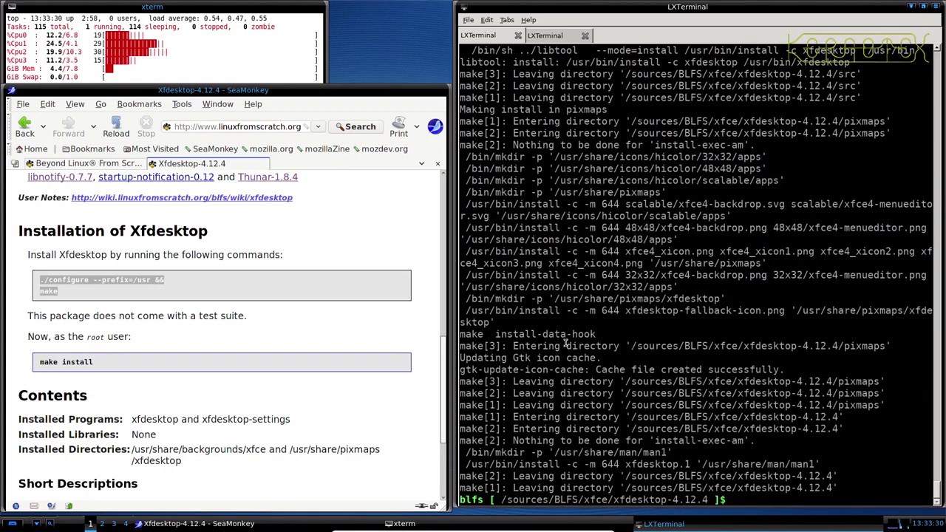
Go back to the xfce folder and delete the xfdesktop-4.12.4 source directory
text(cd ..)
key(Return)
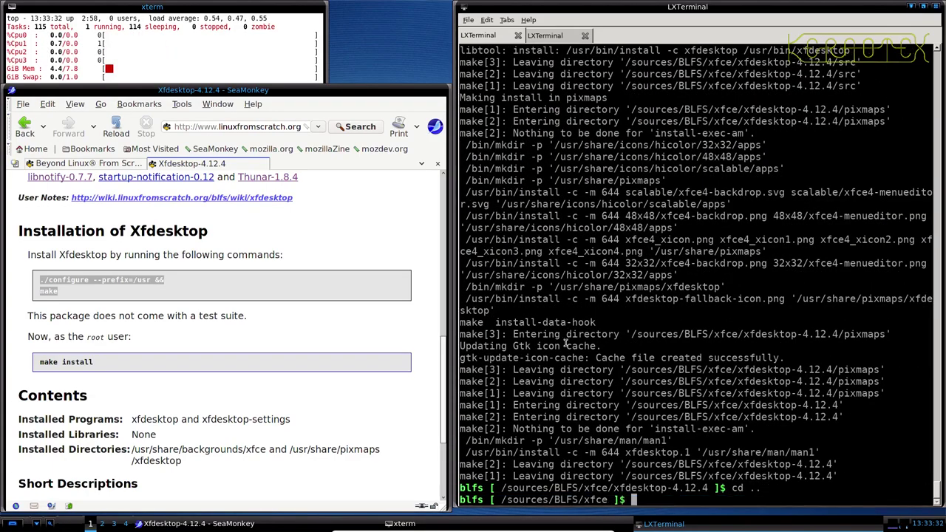
text(rm -Rf xfd)
key(Tab)
key(Return)
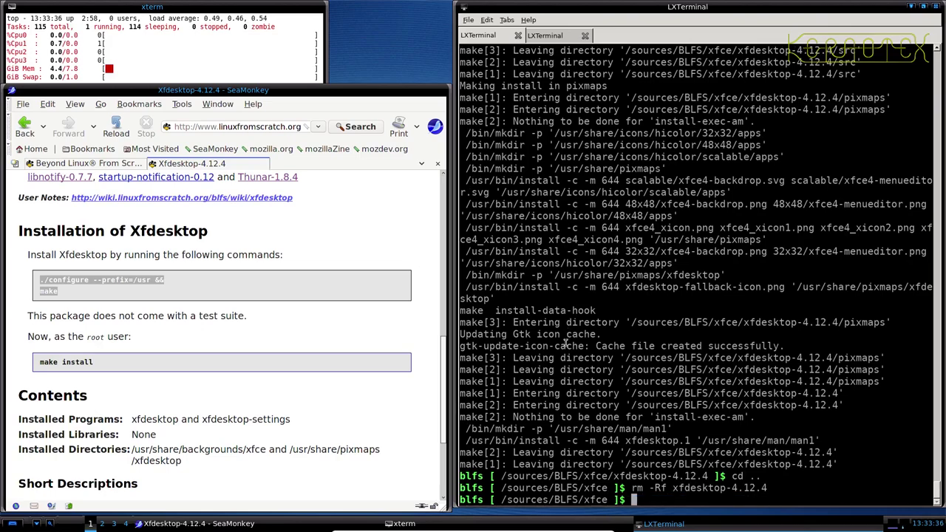
scroll(332, 376, down, 4)
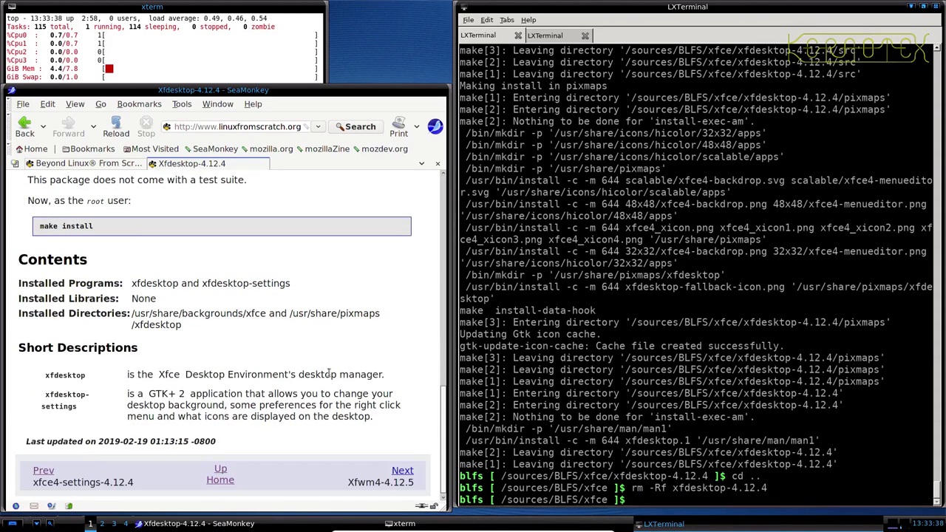
Go to the Xfwm4-4.12.5 book page and download its tarball with wget
click(401, 465)
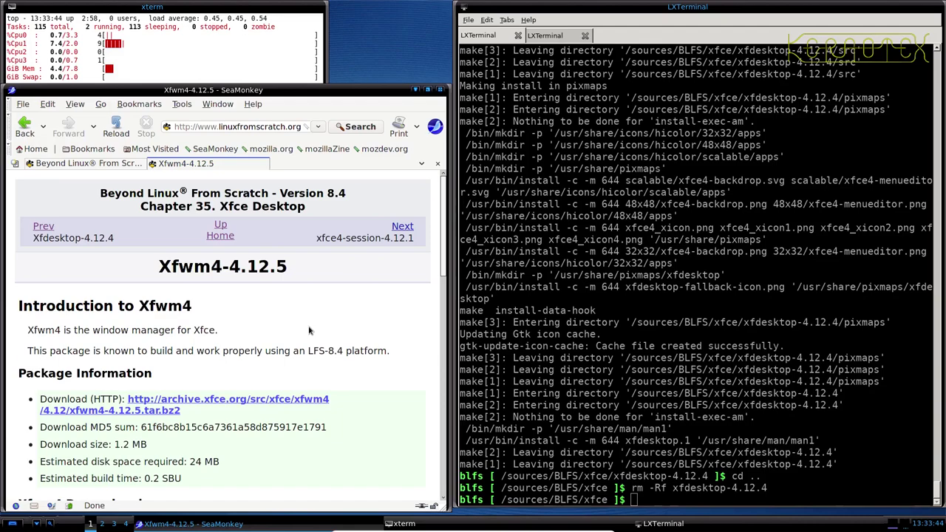
scroll(309, 331, down, 3)
scroll(309, 329, down, 2)
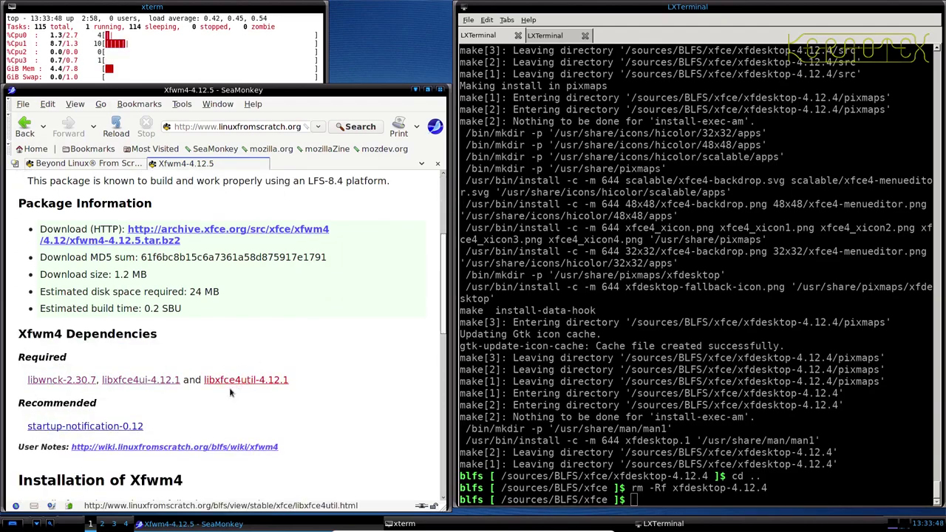
scroll(81, 432, down, 1)
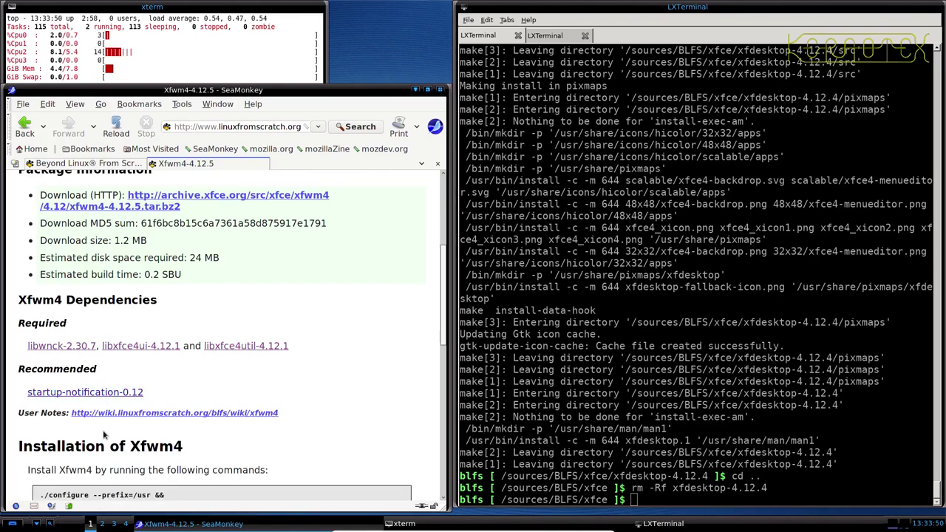
scroll(104, 434, up, 4)
right_click(213, 332)
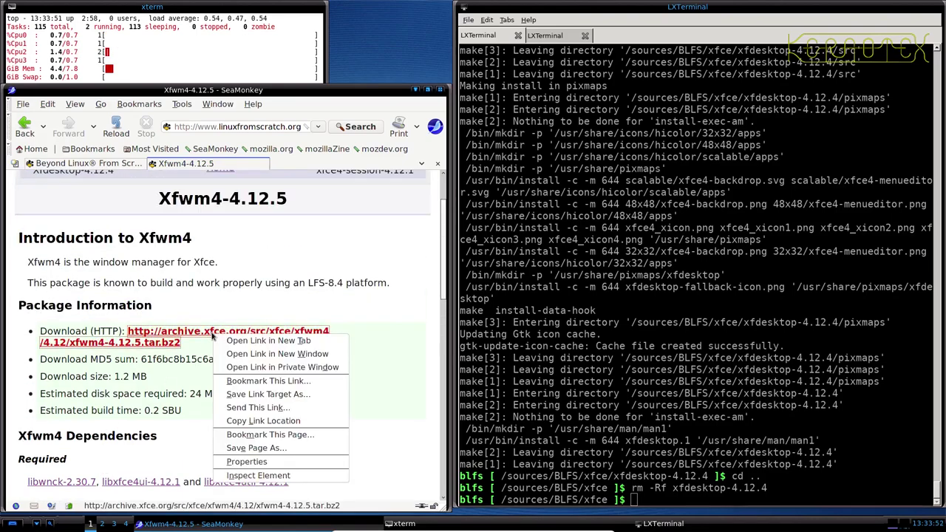
click(260, 421)
click(556, 379)
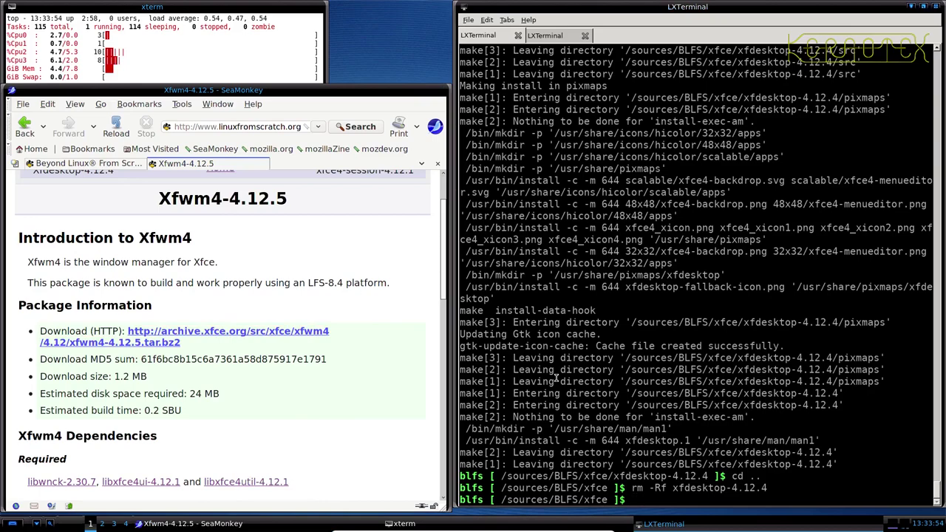
text(wget)
key(ctrl+shift+v)
key(Return)
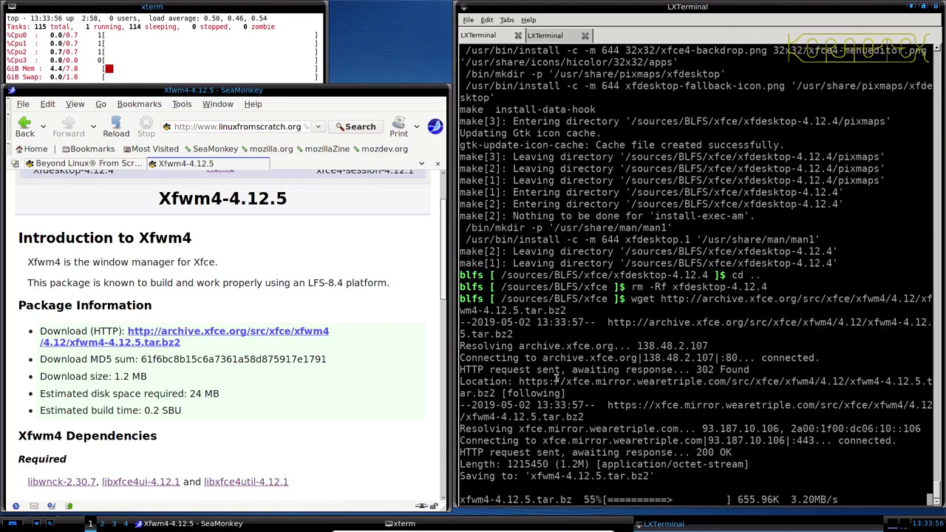
Extract xfwm4-4.12.5.tar.bz2 and enter the xfwm4-4.12.5 source directory
scroll(259, 399, down, 7)
scroll(311, 392, down, 2)
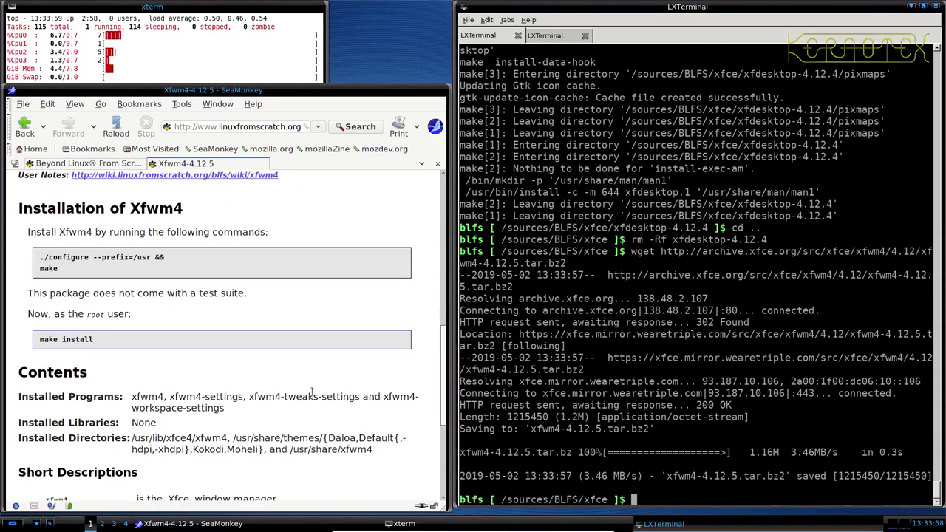
text(tar -xv)
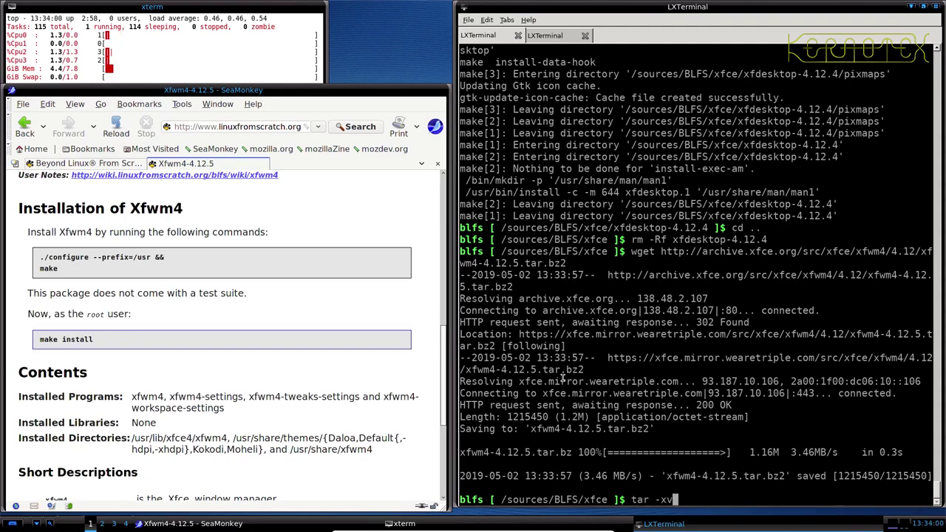
text(f xfwm)
key(Tab)
key(Return)
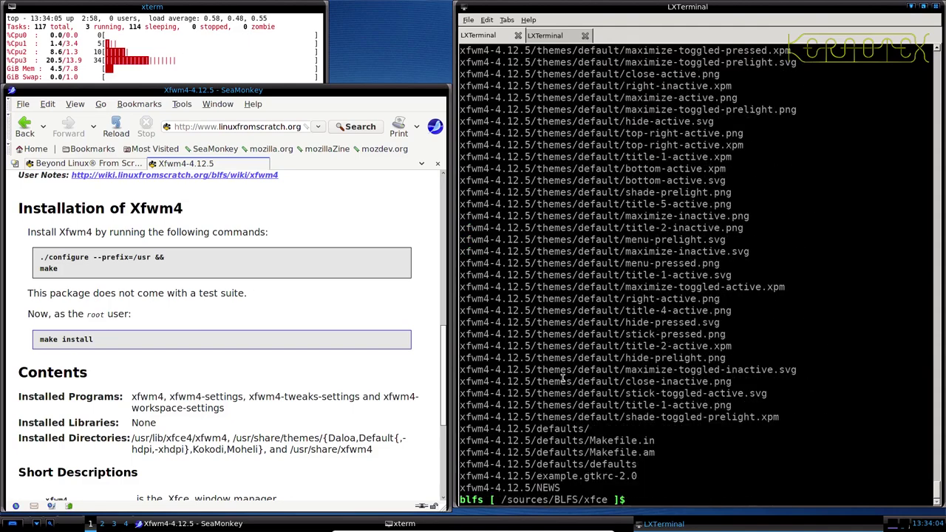
text(cd xfw)
key(Tab)
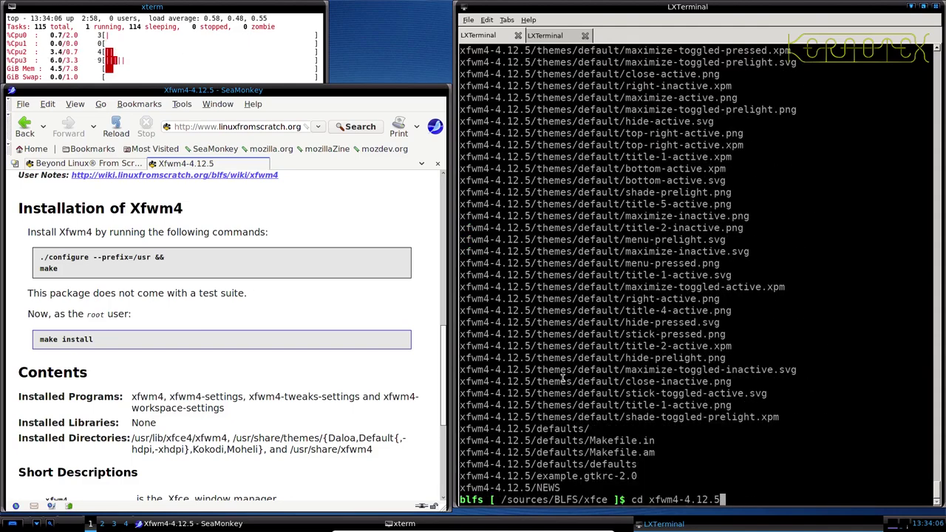
key(Return)
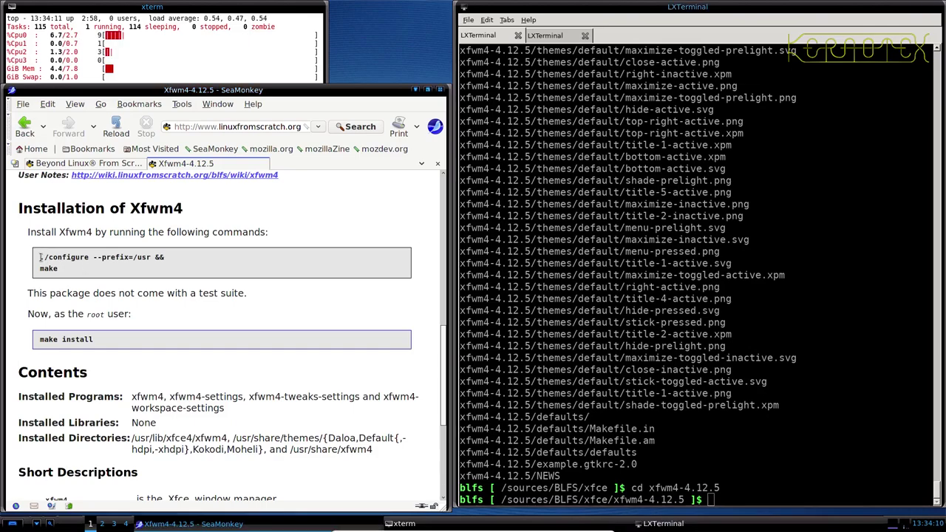
Run './configure --prefix=/usr && make' for xfwm4, then install it with 'sudo -E make install'
drag(41, 257, 74, 270)
middle_click(586, 331)
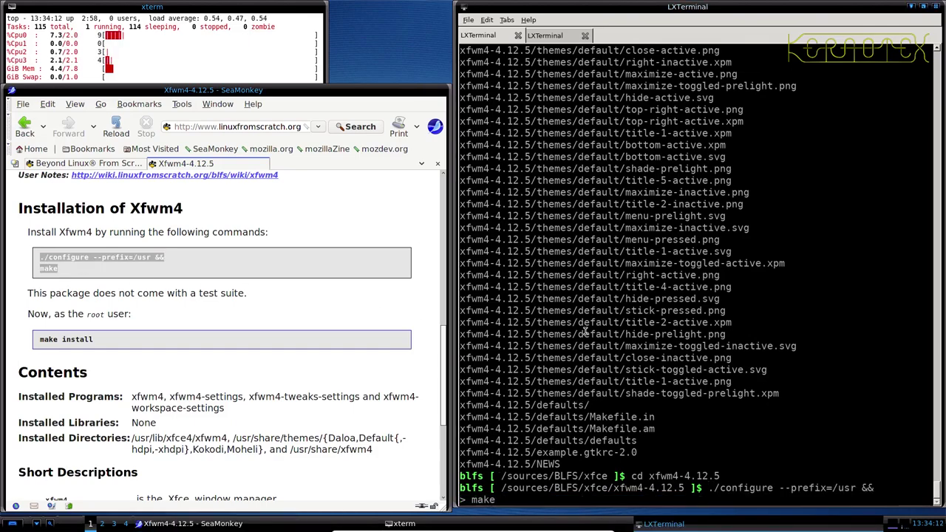
key(Return)
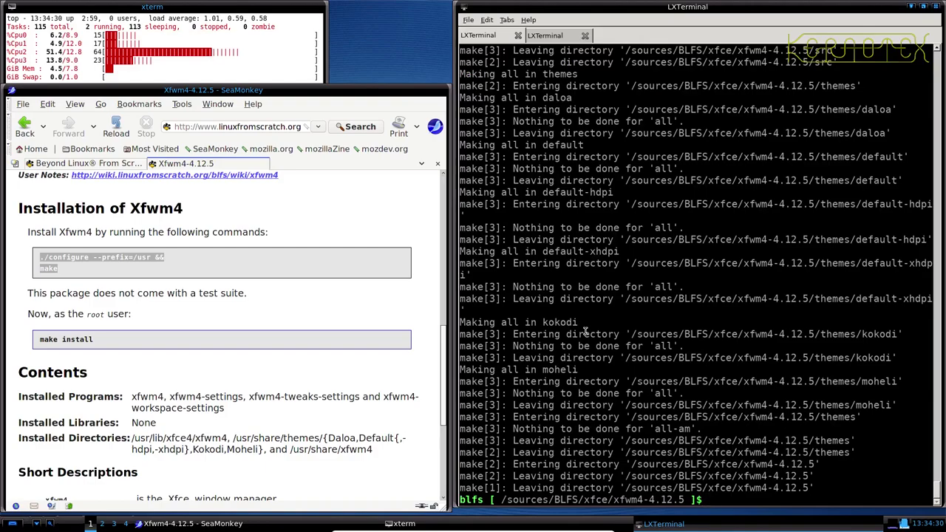
text(make install)
key(Home)
text(sudo -E)
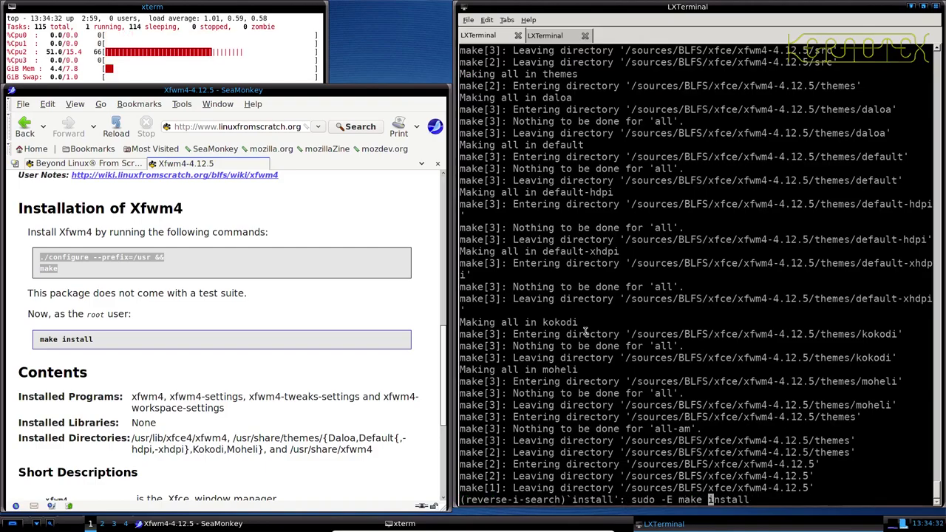
key(Return)
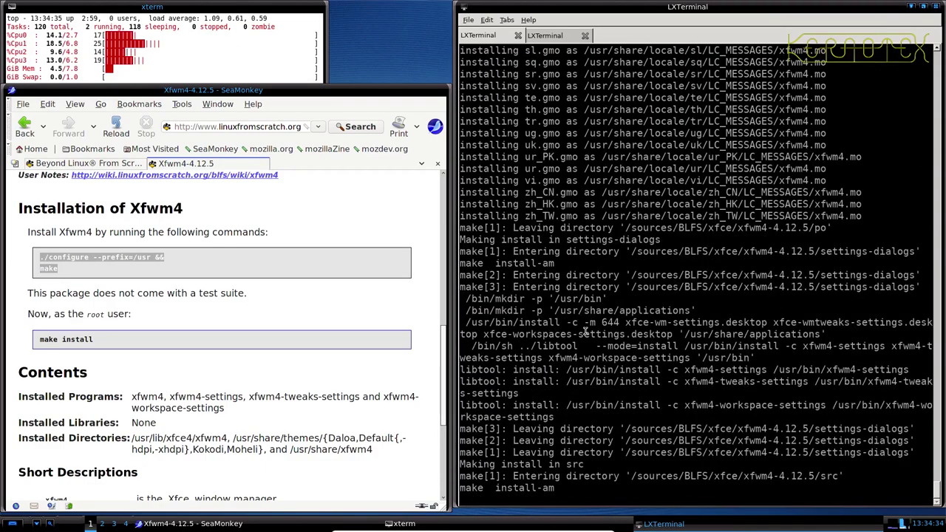
Go back to the xfce folder and delete the xfwm4-4.12.5 source directory
text(cd ..)
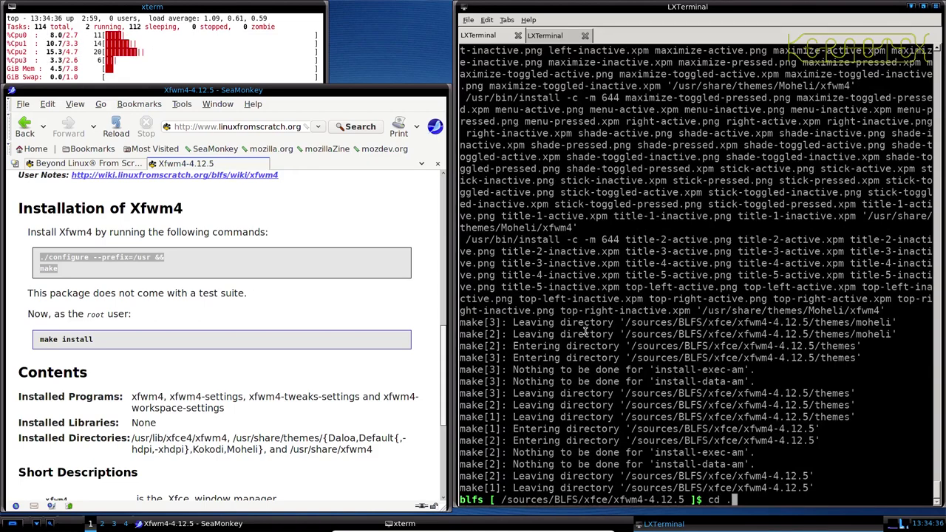
key(Return)
text(rm -Rf xfwm4-4.12.5)
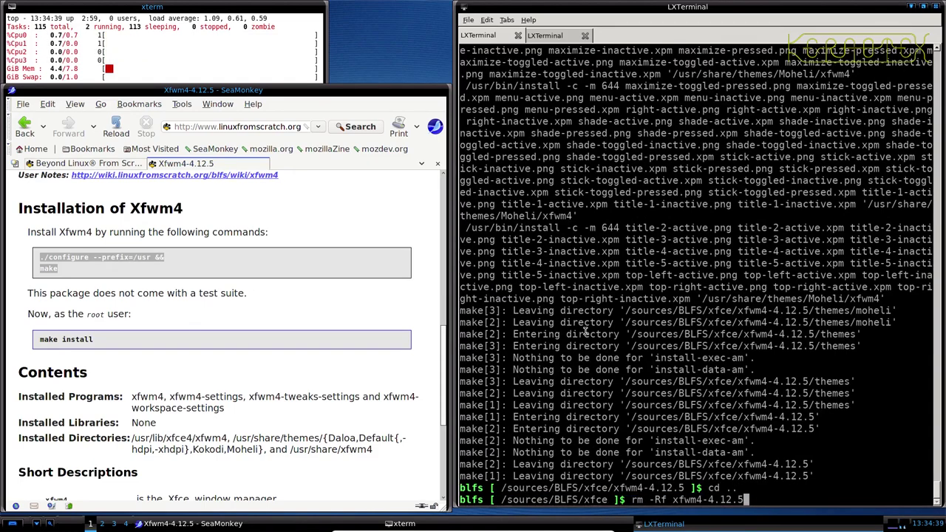
key(Return)
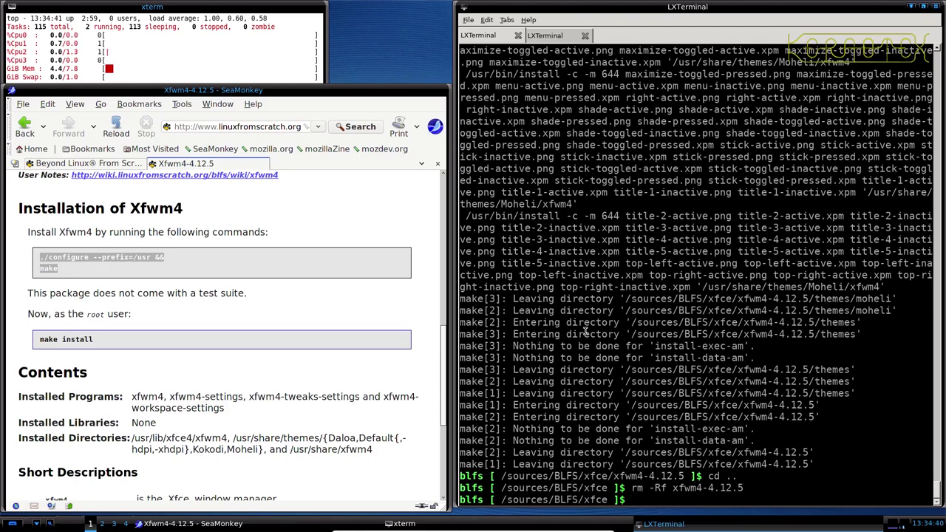
scroll(384, 351, down, 5)
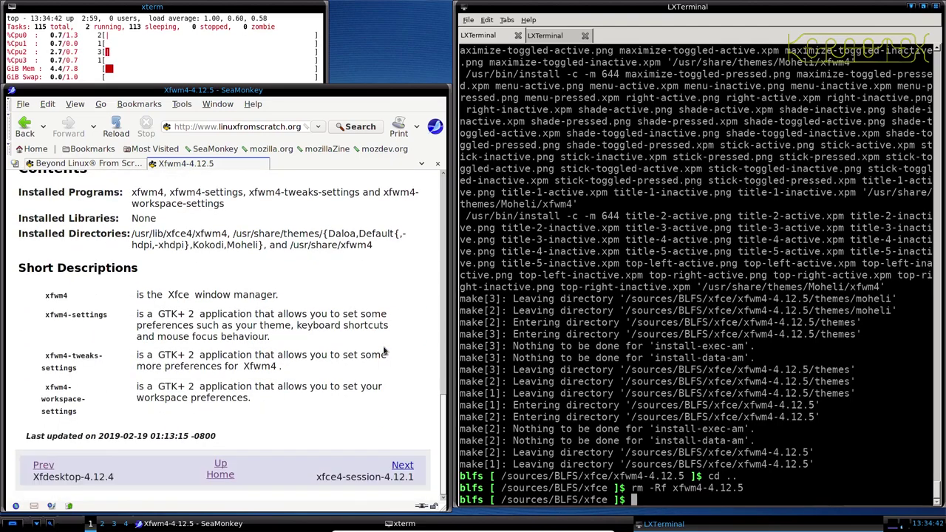
Go to the xfce4-session-4.12.1 book page and start typing 'ls -l ../desk' in the terminal
click(402, 465)
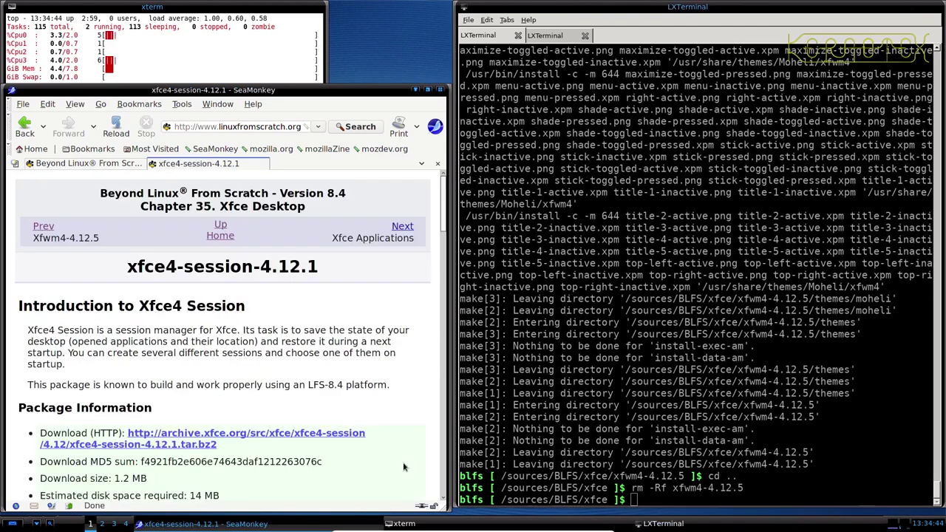
scroll(386, 402, down, 2)
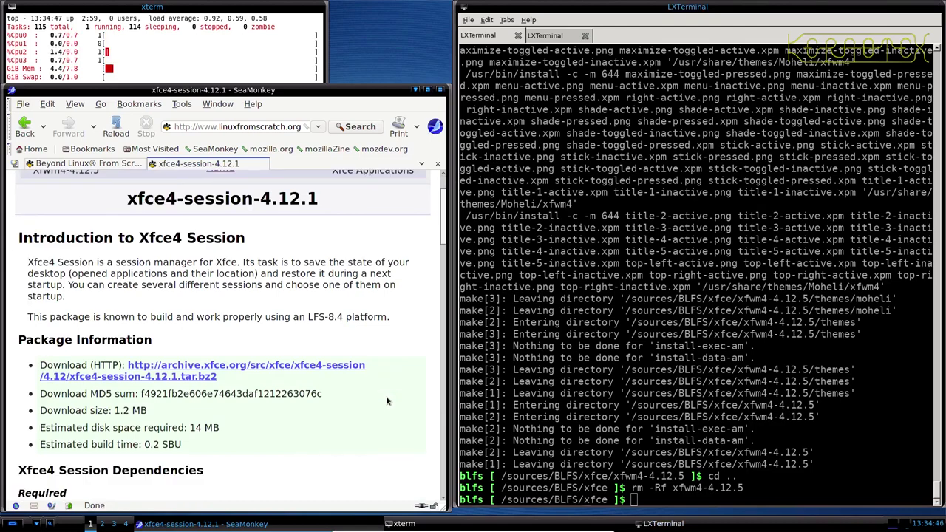
scroll(386, 384, down, 3)
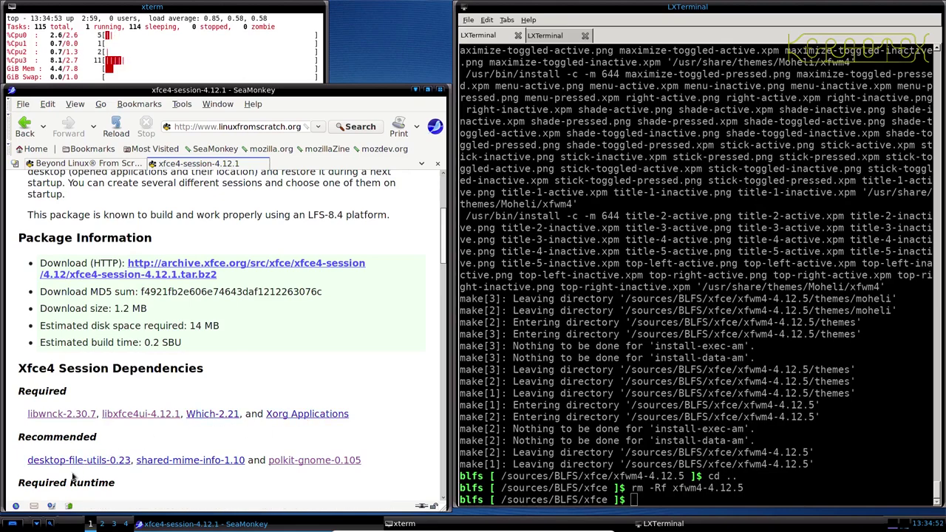
click(582, 399)
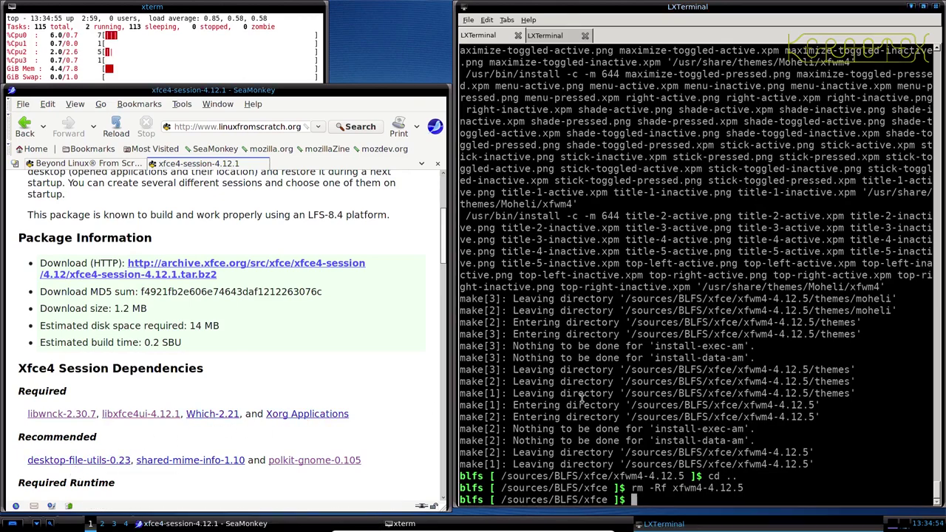
text(ls -l ../desk)
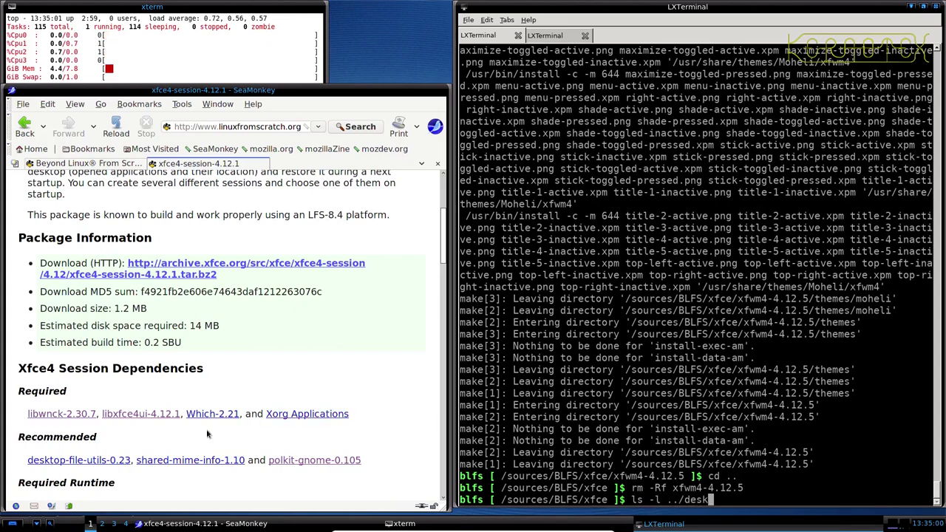
Open the desktop-file-utils-0.23 and shared-mime-info-1.10 pages in tabs, showing shared-mime-info
click(101, 462)
middle_click(187, 463)
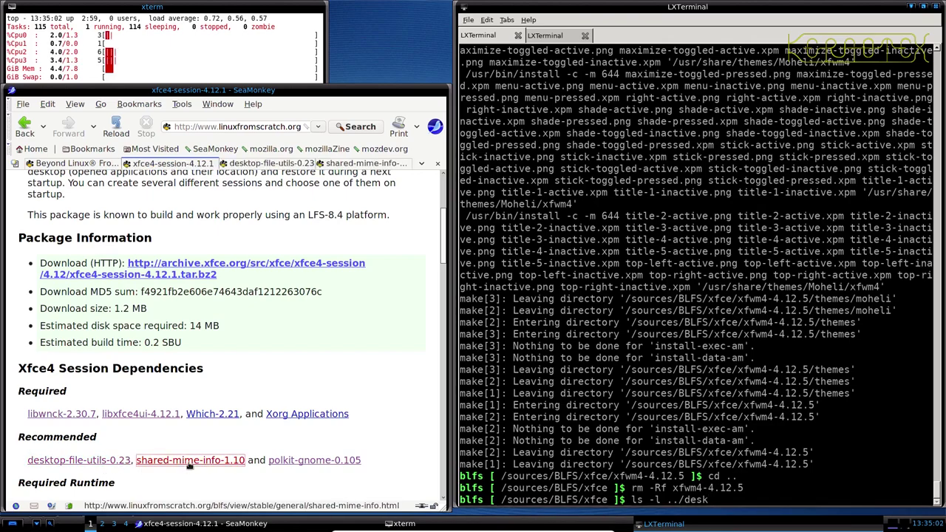
scroll(188, 462, down, 3)
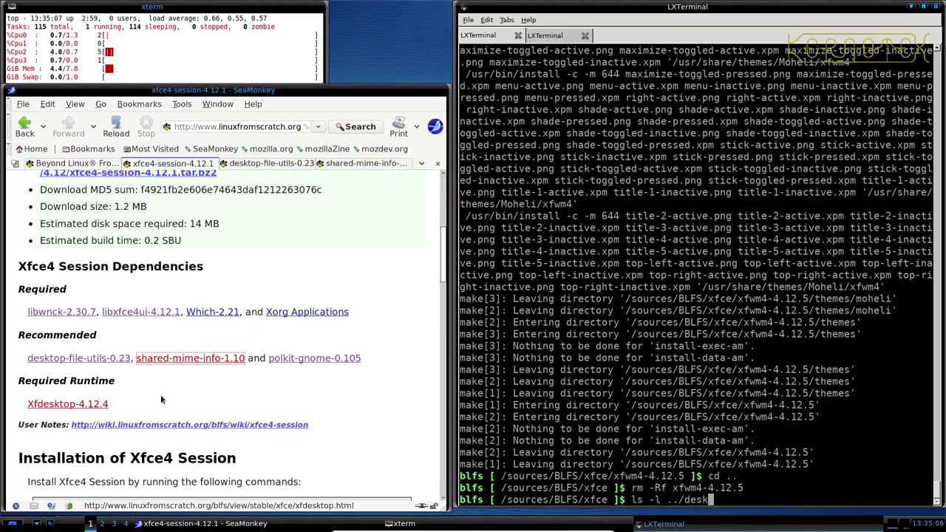
click(353, 167)
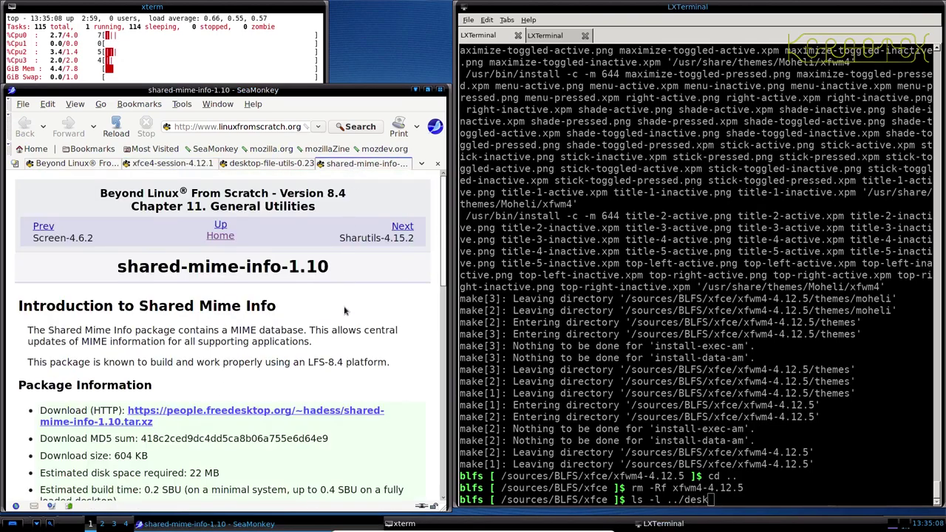
Cancel the unfinished ls command and move up to /sources/BLFS with cd .
scroll(345, 310, down, 5)
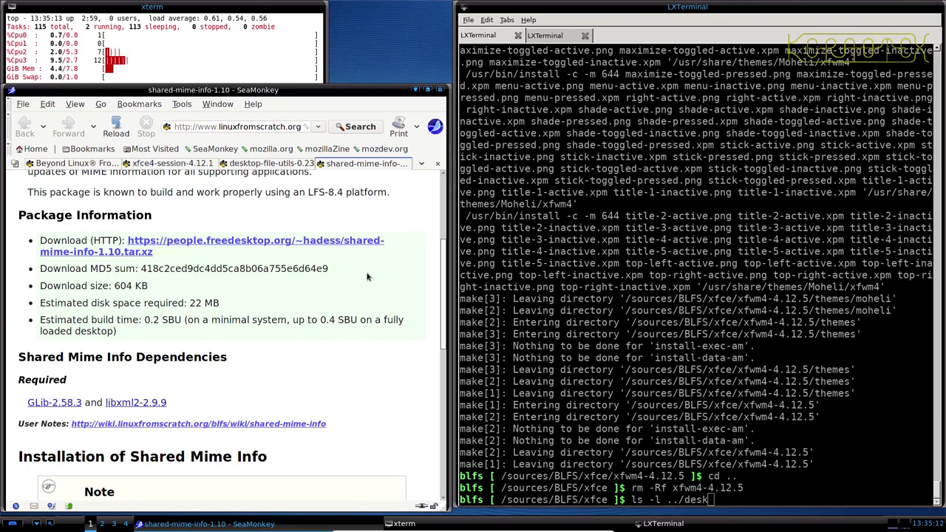
click(537, 285)
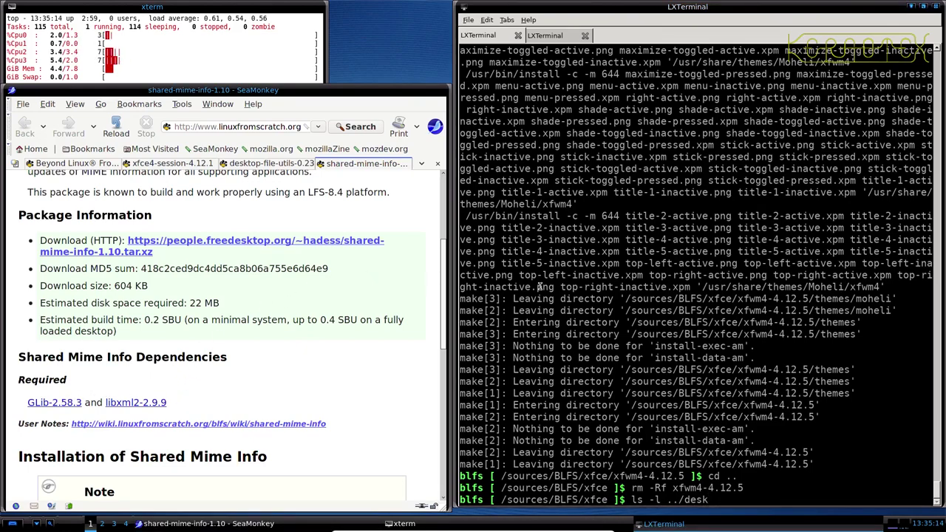
key(ctrl+c)
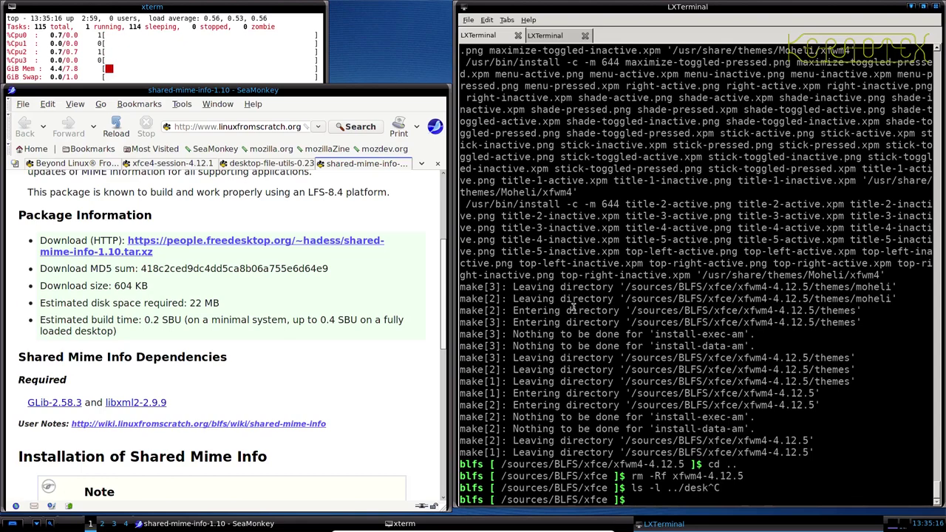
text(cd ..)
key(Return)
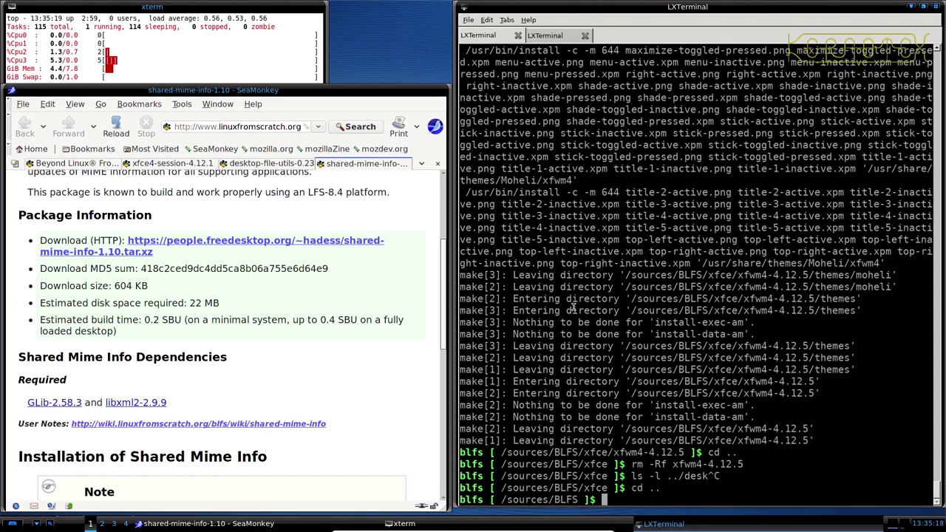
Download the shared-mime-info-1.10 tarball with wget using the book's link
text(wget)
right_click(329, 243)
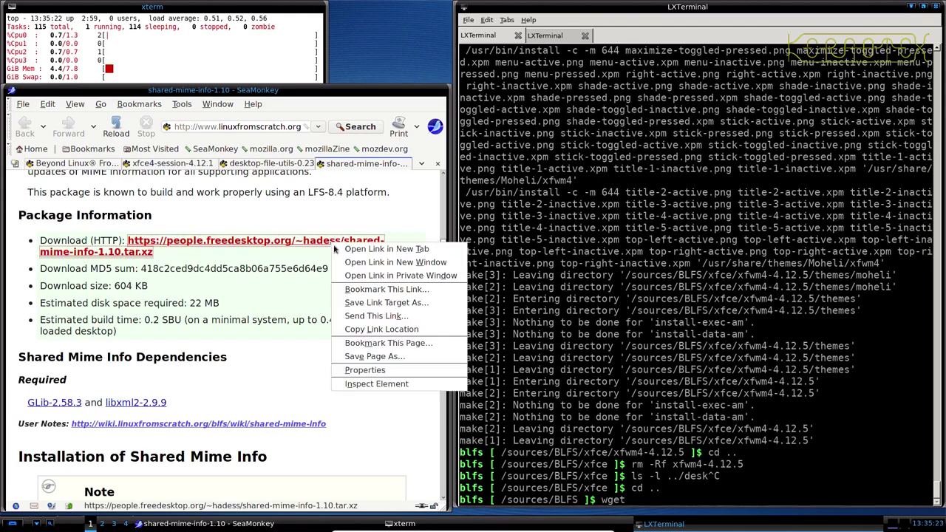
click(367, 330)
middle_click(563, 334)
key(Return)
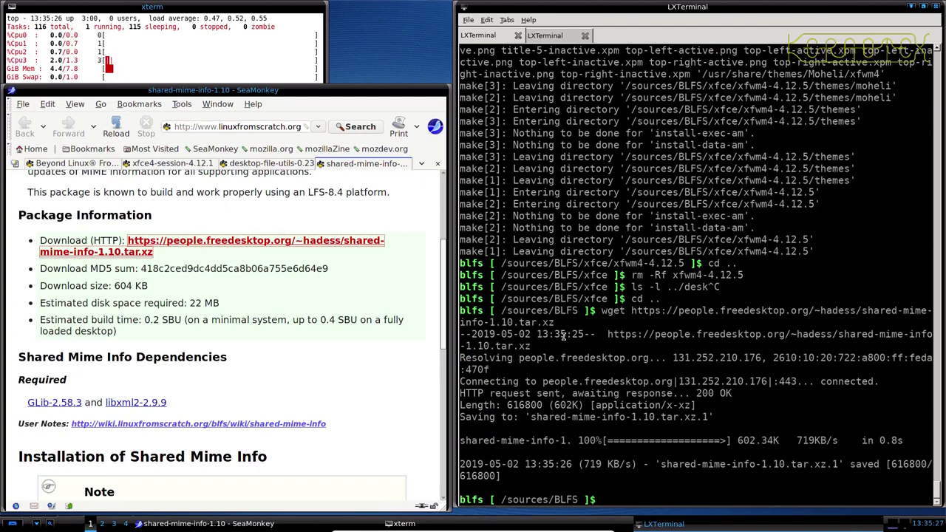
Extract shared-mime-info-1.10.tar.xz and find the duplicate shared-mime-info-1.10.tar.xz.1 download
text(tar -xvf shar)
key(Tab)
key(Return)
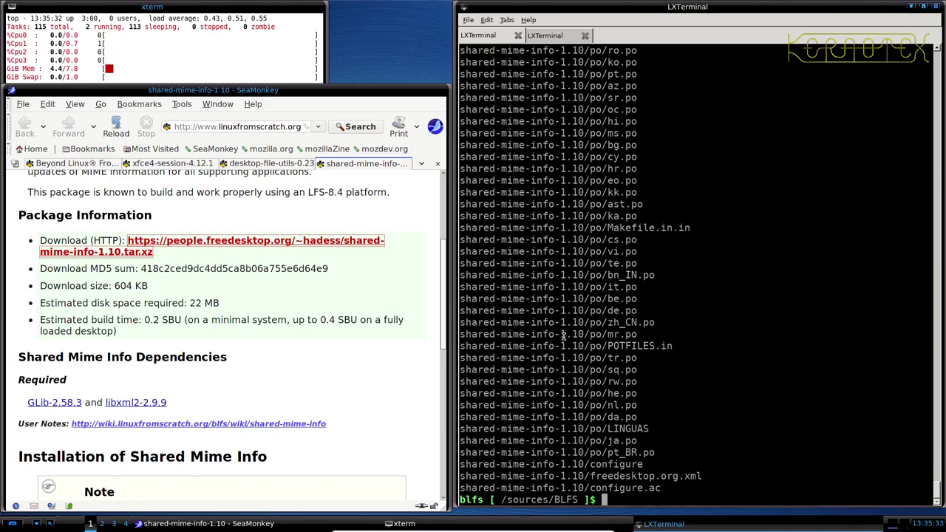
key(Up)
key(Tab)
key(Tab)
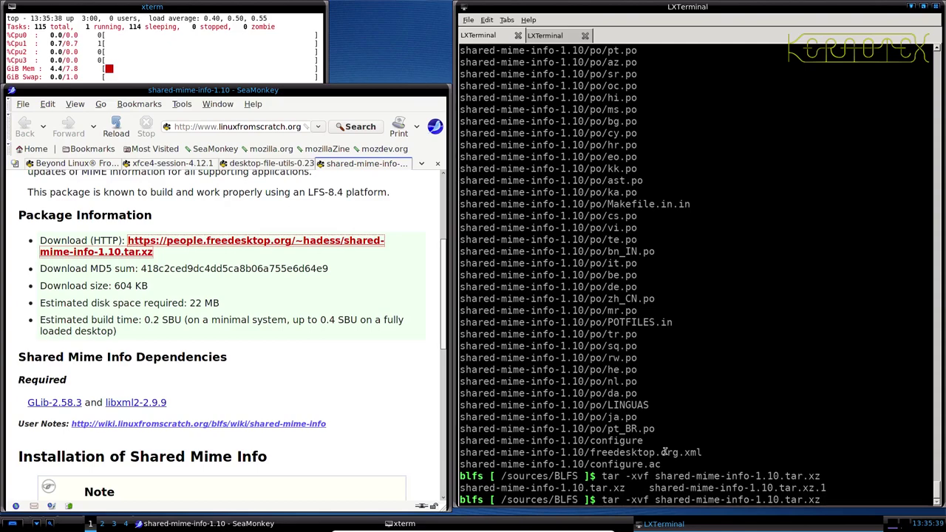
drag(826, 488, 649, 489)
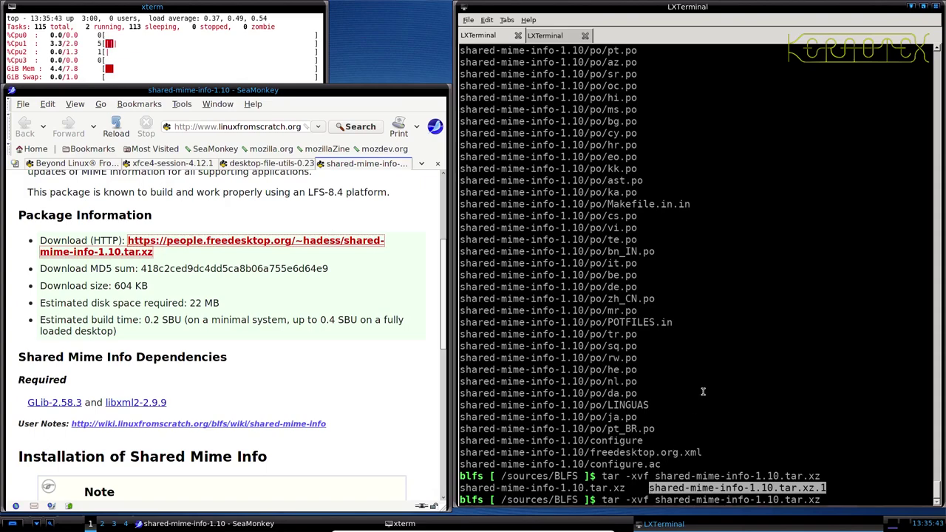
key(ctrl+c)
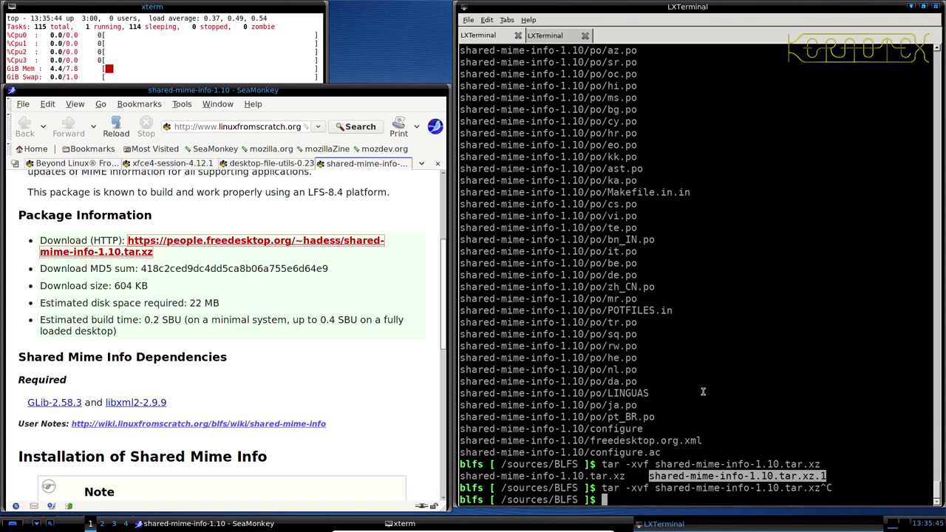
Delete the shared-mime-info-1.10 folder and shared-mime-info-1.10.tar.xz.1 with rm -Rf
text(rm -Rf)
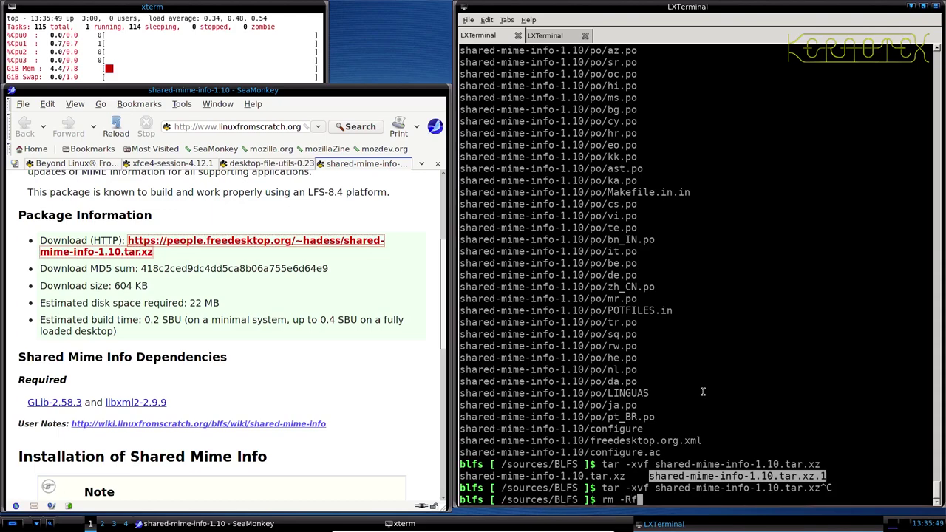
text( shared-mime-info-1.10)
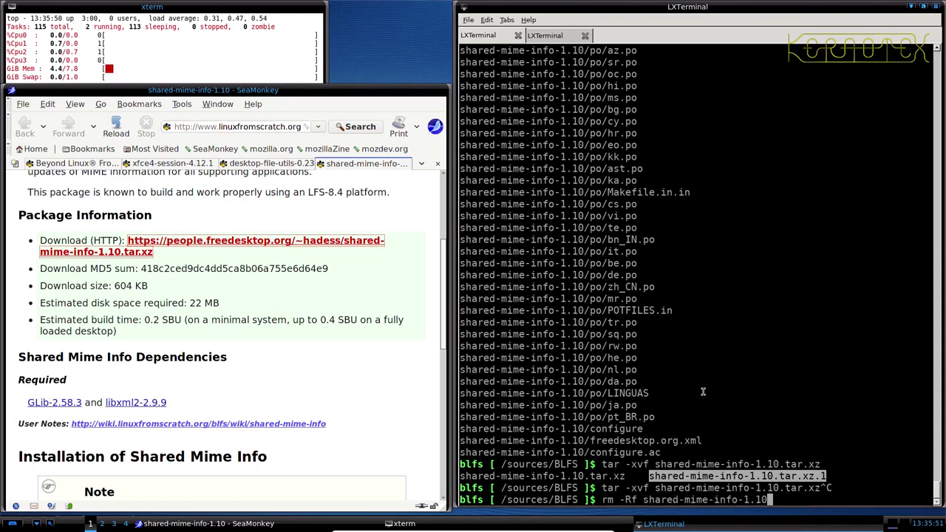
key(Return)
key(Up)
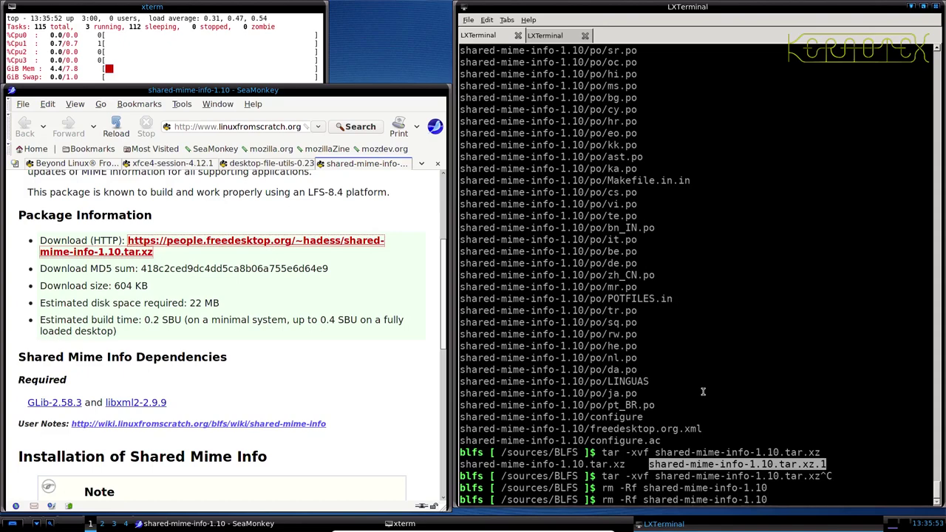
text(.tar.xz.1)
key(Return)
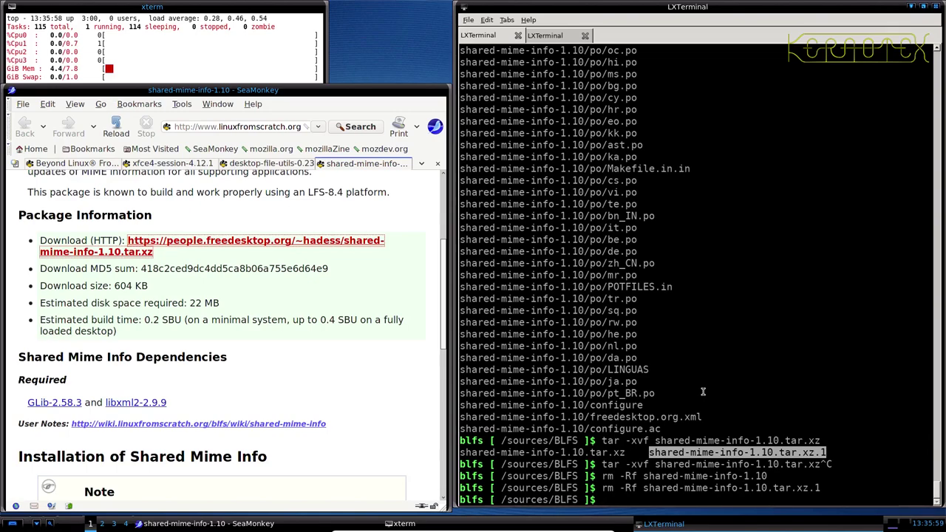
Close the shared-mime-info book page and return to the terminal
click(437, 167)
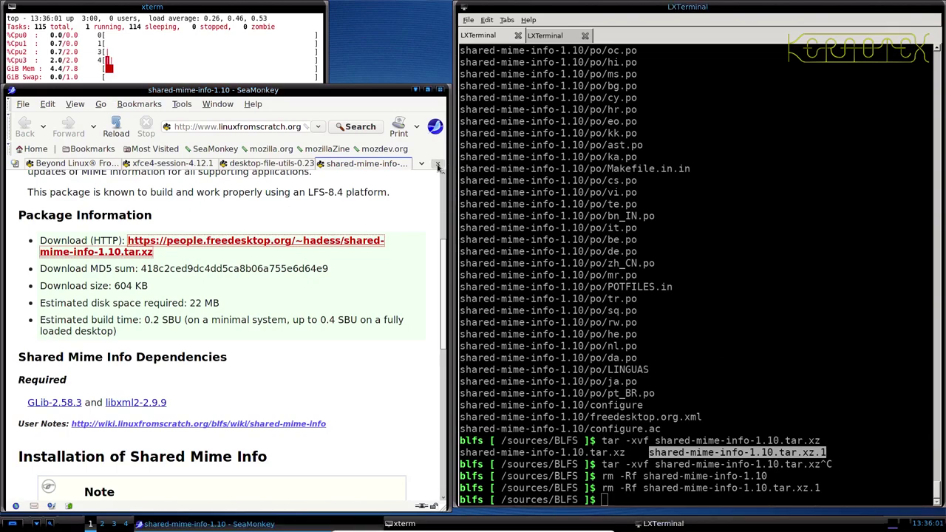
click(438, 165)
click(572, 278)
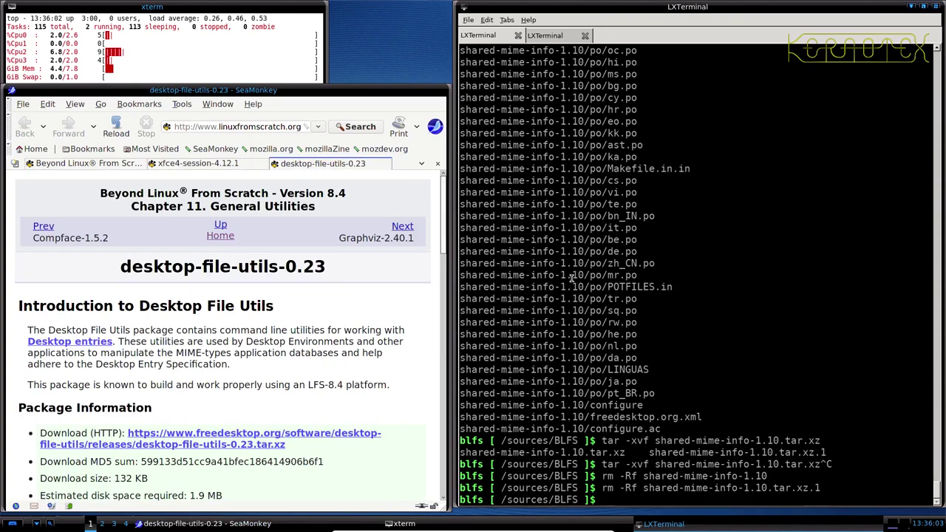
text(ls desk)
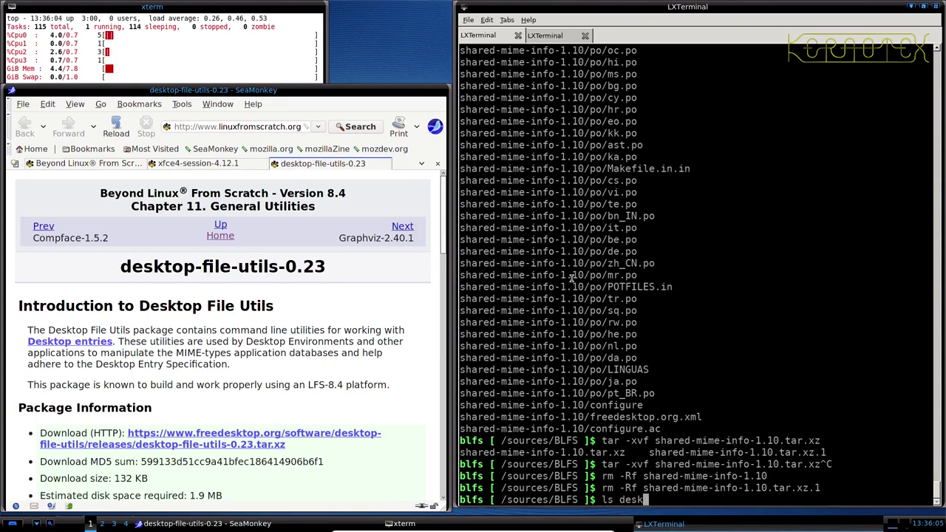
key(BackSpace)
key(BackSpace)
key(BackSpace)
key(BackSpace)
key(BackSpace)
key(BackSpace)
key(BackSpace)
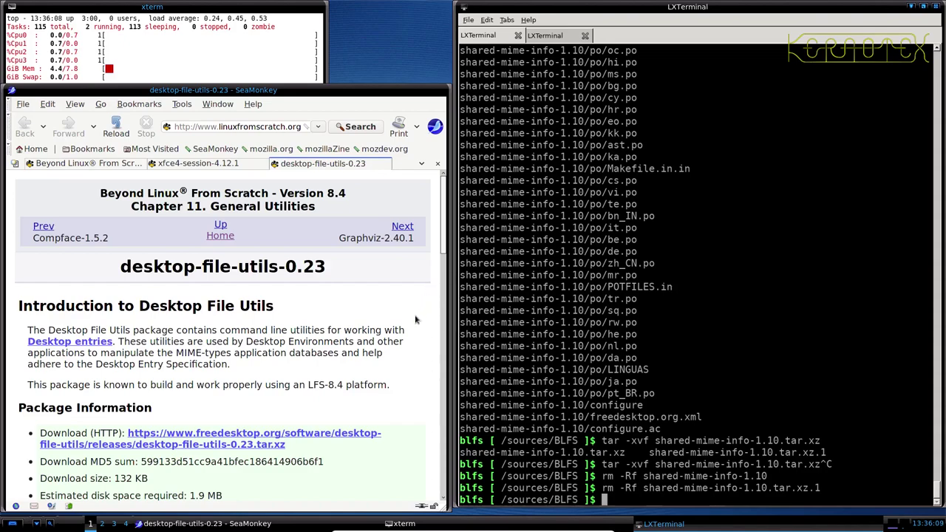
Download the desktop-file-utils-0.23 tarball with wget using the copied book link
scroll(414, 323, down, 5)
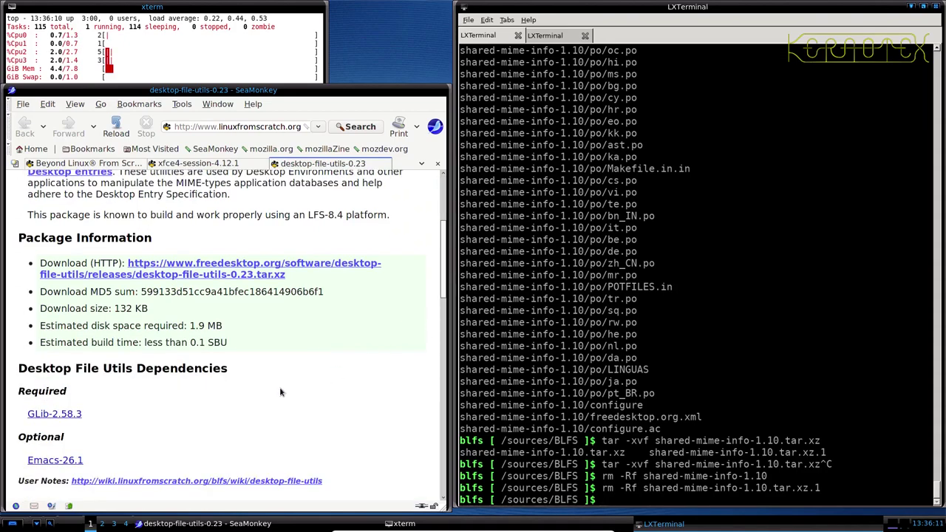
scroll(217, 428, down, 1)
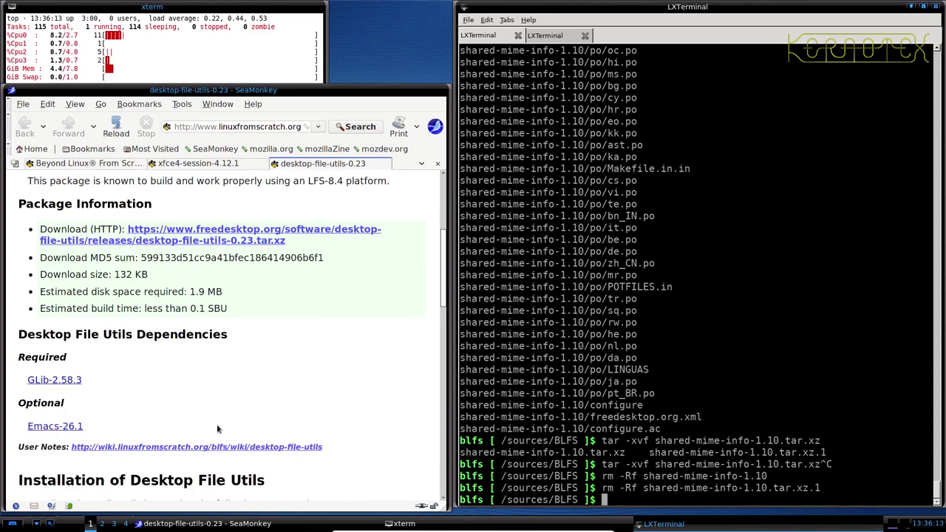
scroll(217, 428, down, 1)
scroll(217, 429, up, 2)
right_click(330, 267)
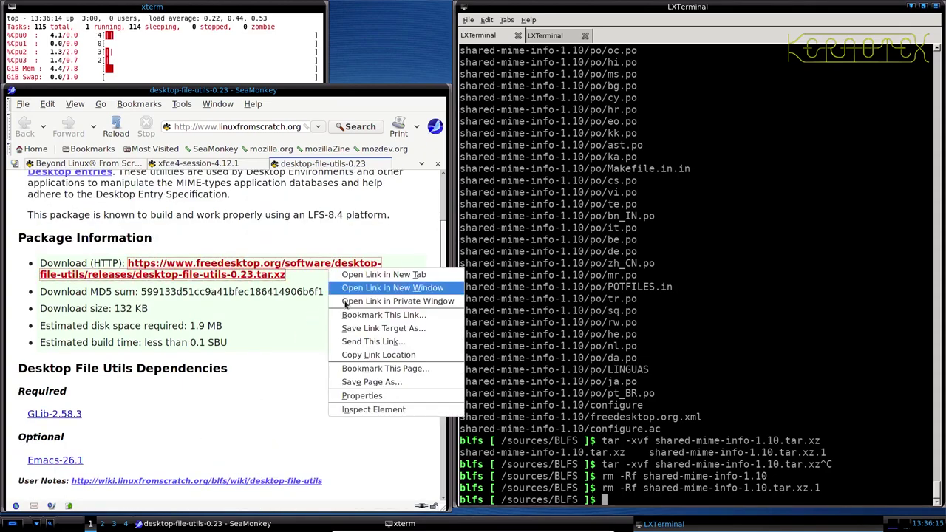
click(366, 355)
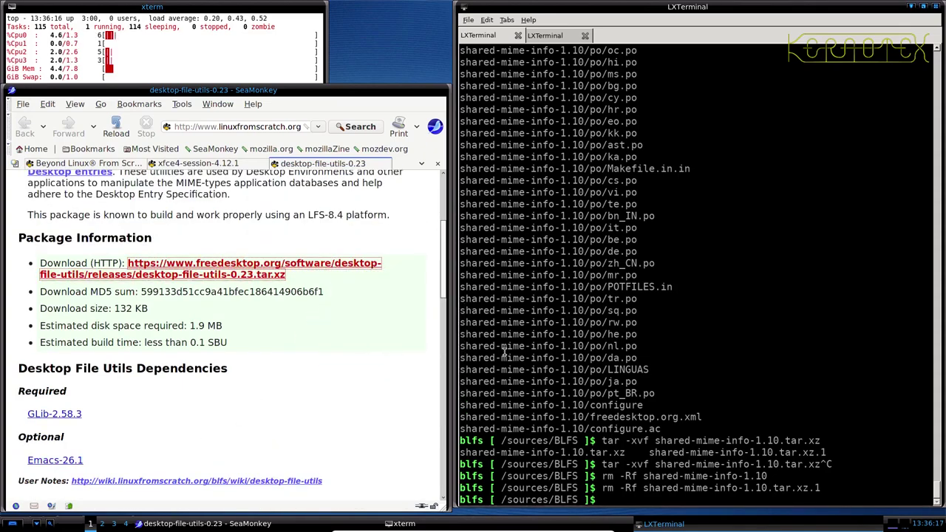
text(wget)
key(ctrl+shift+v)
key(Return)
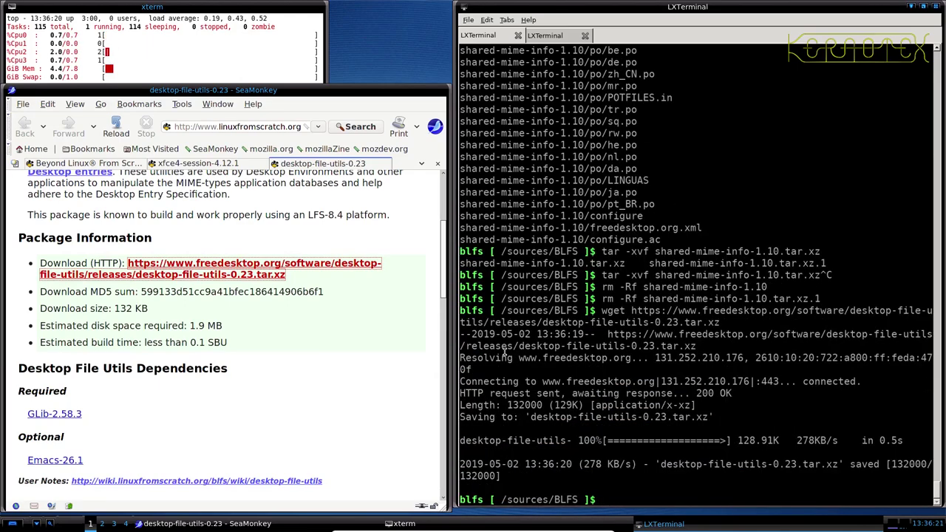
Extract the desktop-file-utils-0.23 tarball with tar -xvf and cd into its folder
text(tar -xvf des)
key(Tab)
key(Return)
text(cd des)
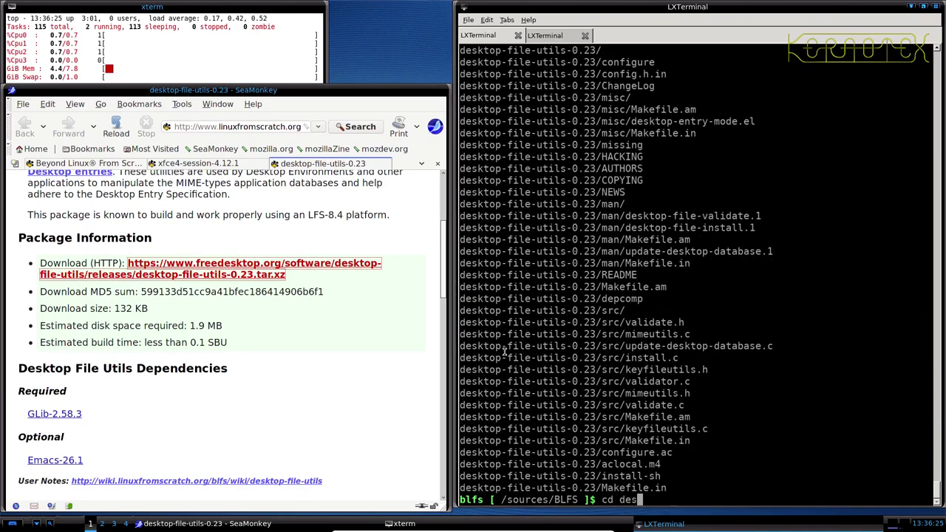
key(Tab)
key(Return)
scroll(305, 342, down, 6)
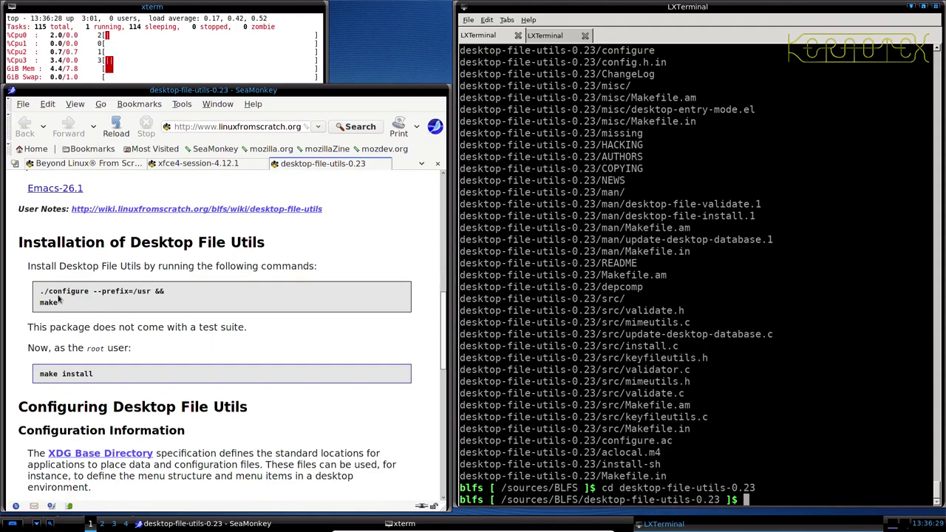
Run ./configure --prefix=/usr && make, then sudo -E make install for desktop-file-utils
drag(40, 291, 67, 303)
middle_click(521, 323)
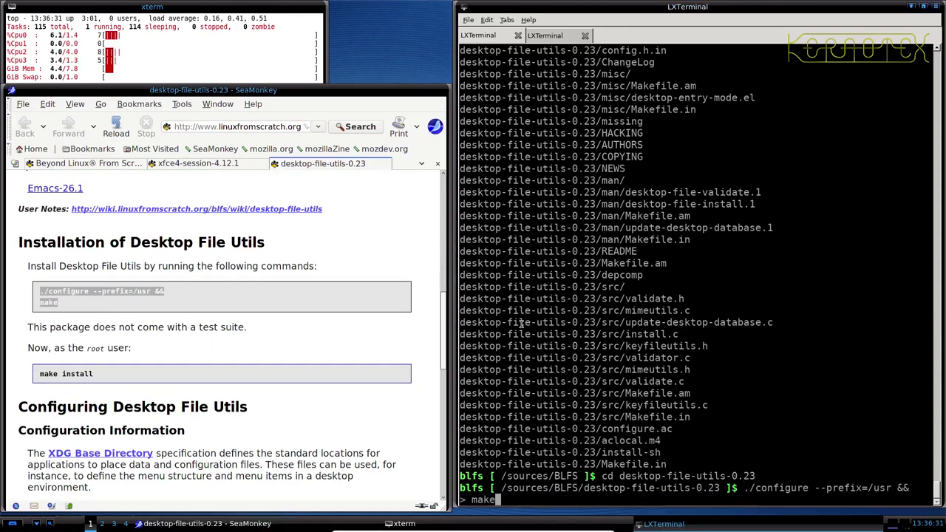
key(Return)
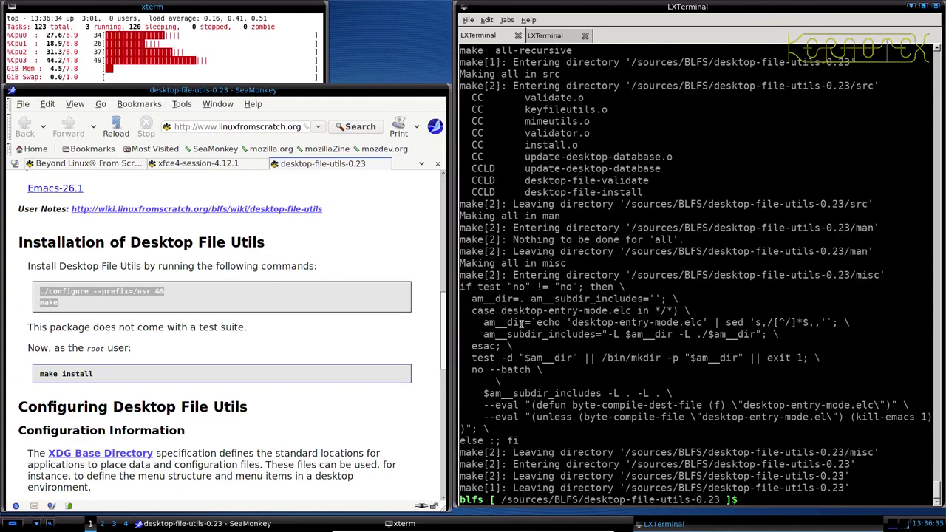
key(ctrl+r)
text(inst)
key(Escape)
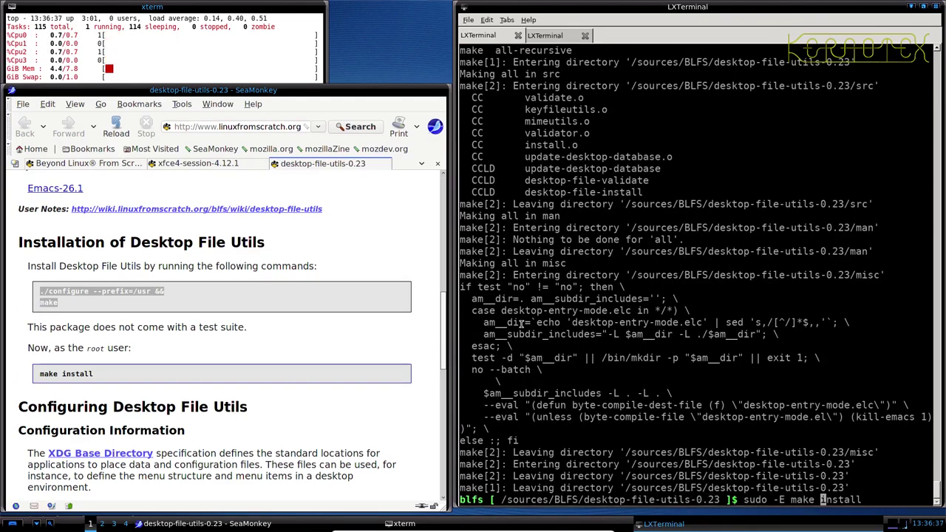
key(Return)
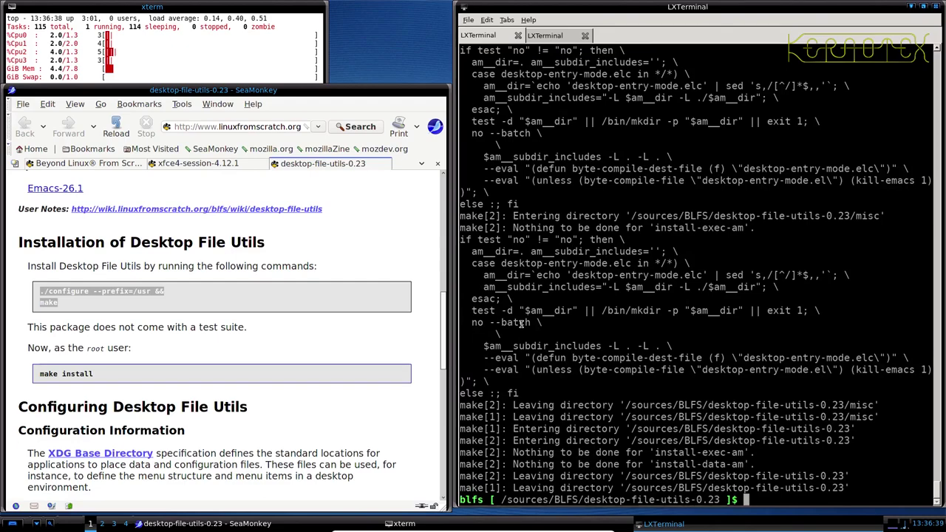
Go up to the sources folder, cancel a removal command, and re-enter desktop-file-utils-0.23
text(cd ..)
key(Return)
text(rm -Rf )
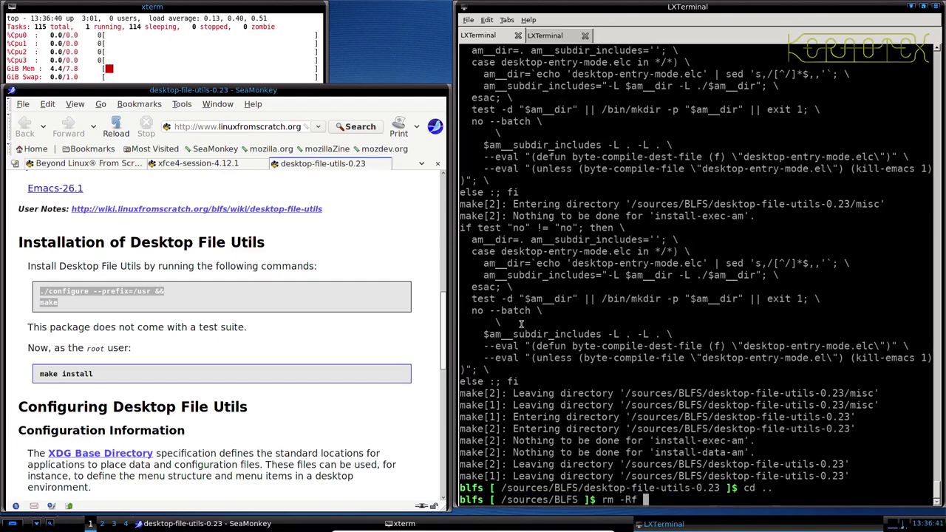
text(des)
scroll(294, 340, down, 4)
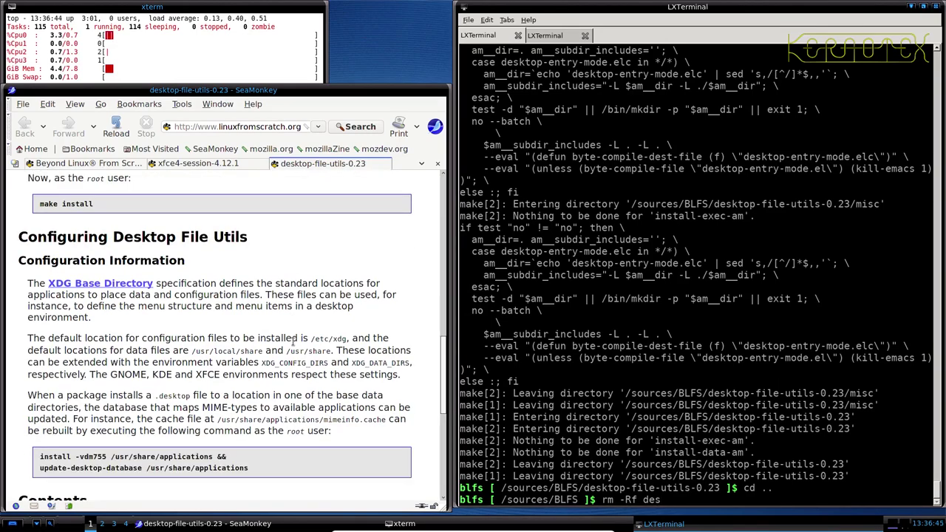
key(ctrl+c)
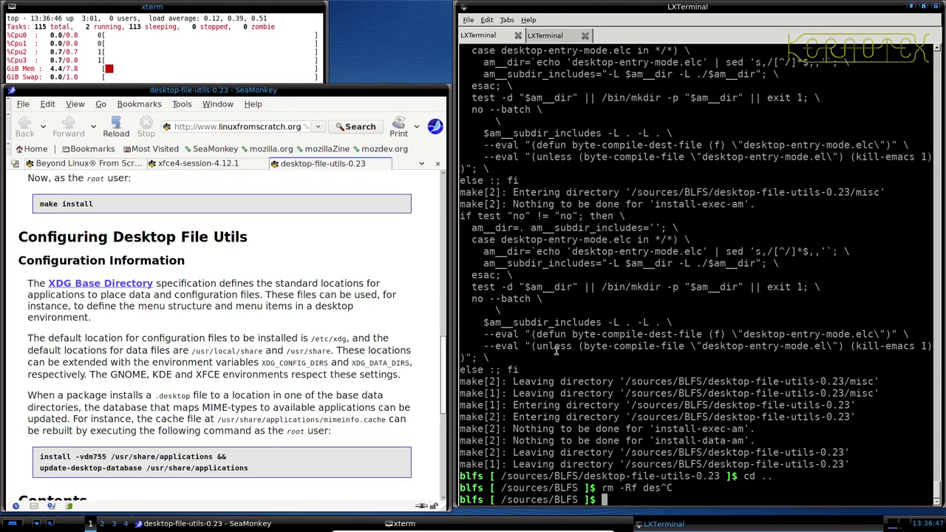
text(cd desk)
key(Tab)
key(Return)
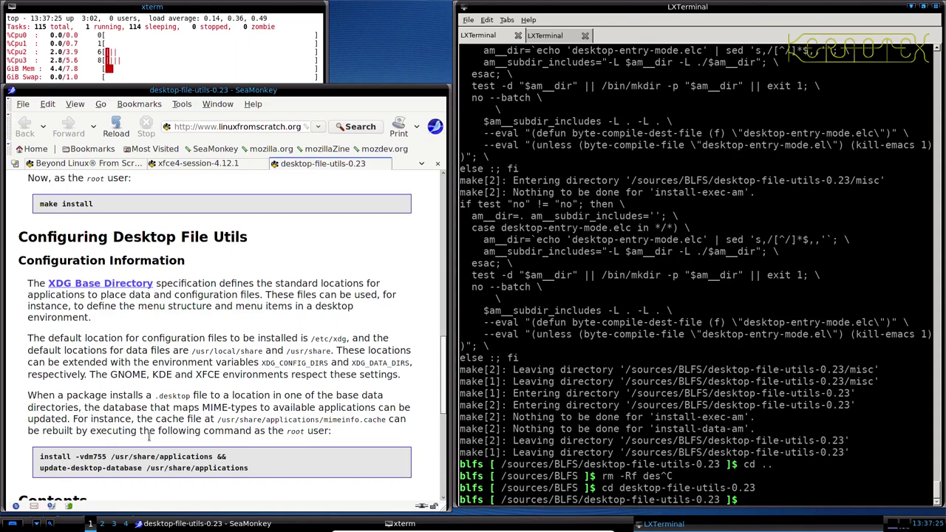
Run the desktop-file-utils install command from the BLFS page in a sudo -E su root shell
scroll(285, 445, down, 3)
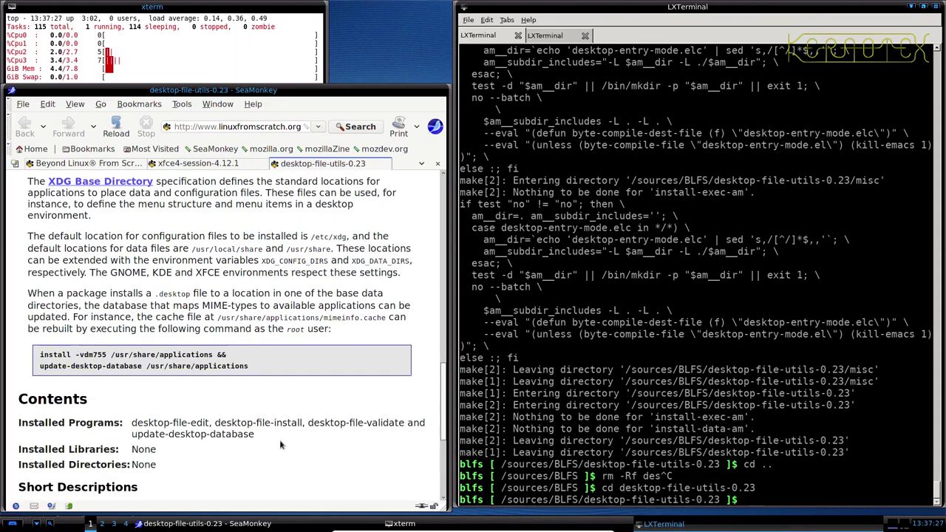
drag(38, 355, 269, 365)
key(ctrl+c)
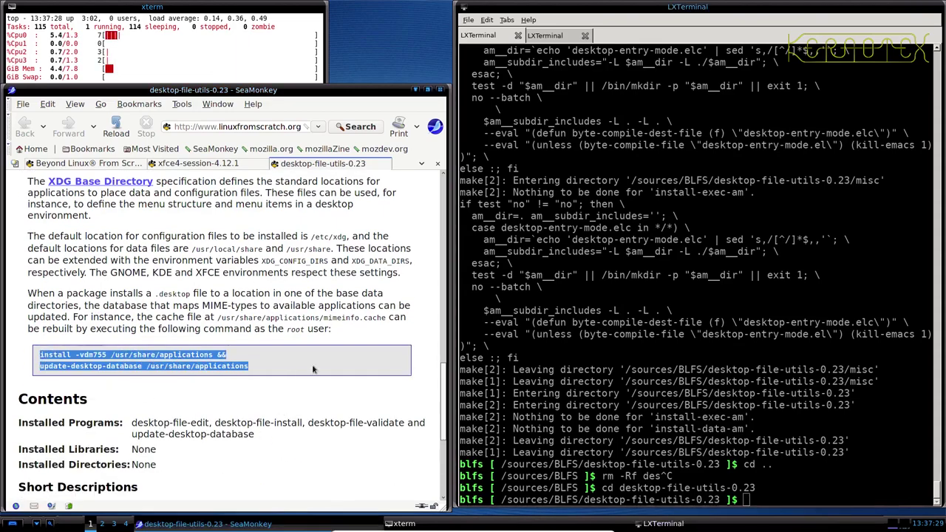
click(624, 377)
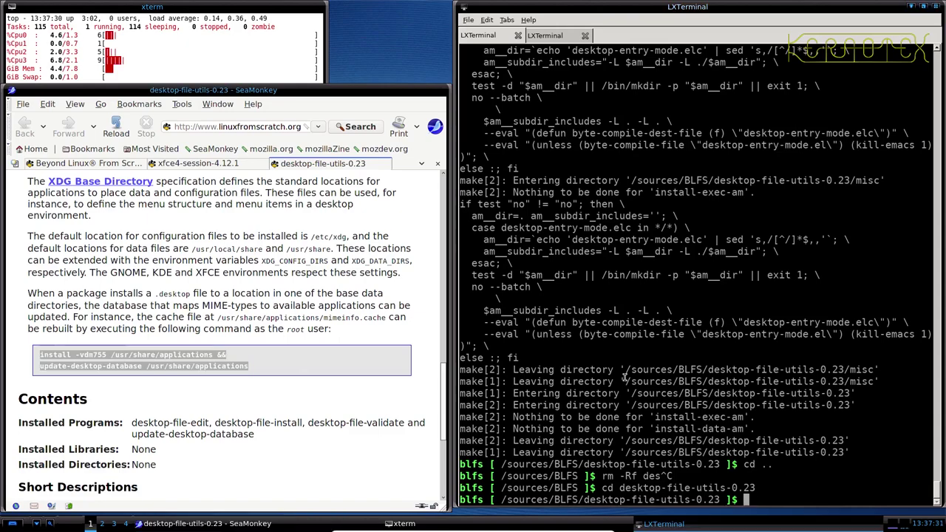
text(sudo -)
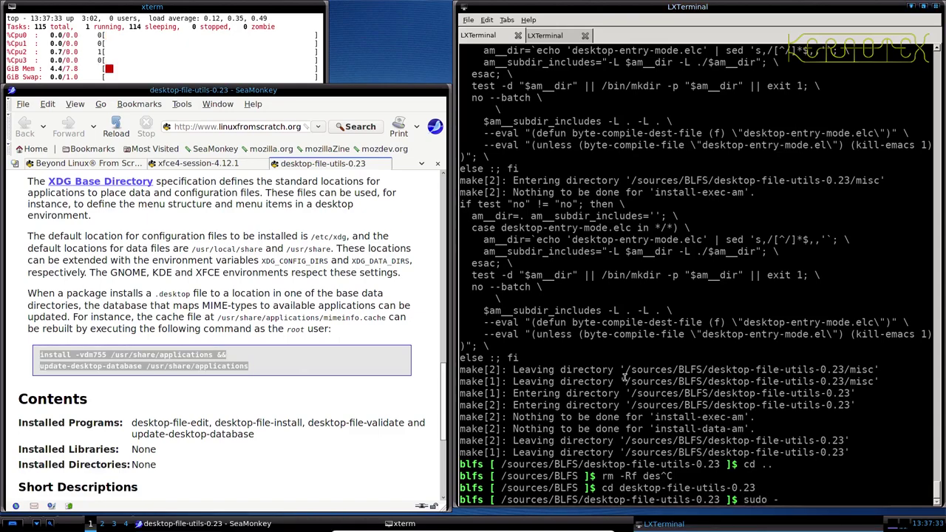
text(E su)
key(Return)
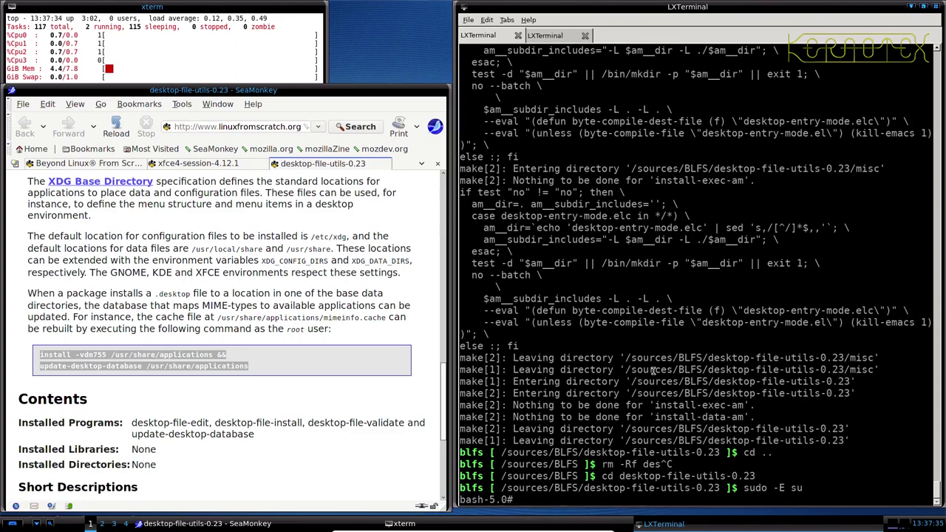
middle_click(653, 371)
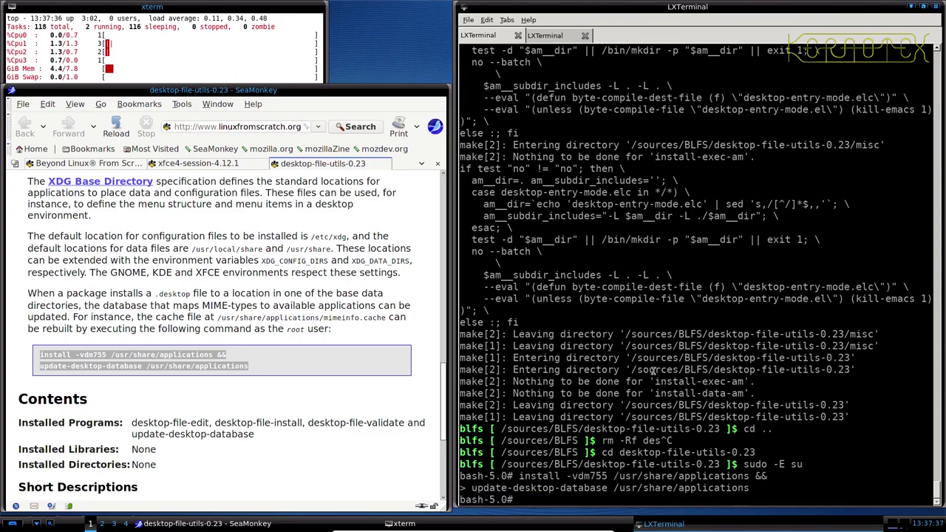
key(ctrl+d)
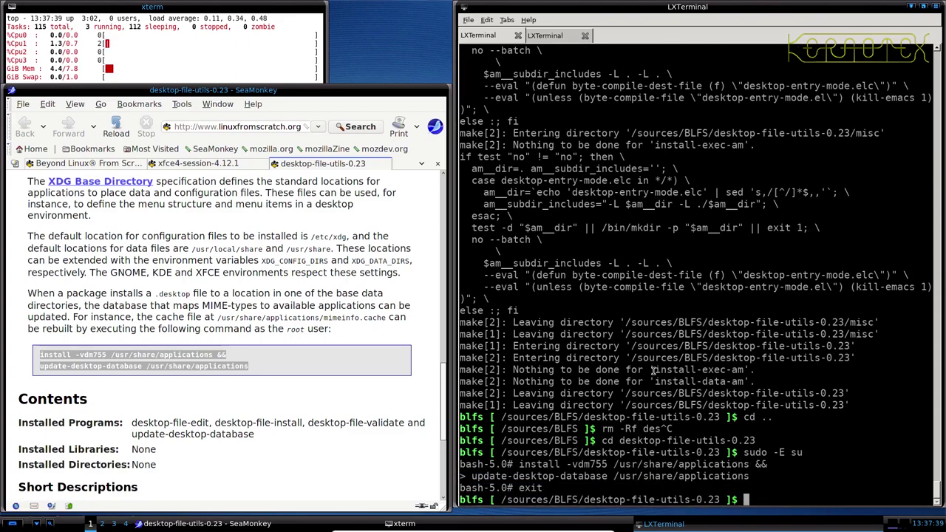
Go up one folder and delete the desktop-file-utils-0.23 source directory
text(cd ..)
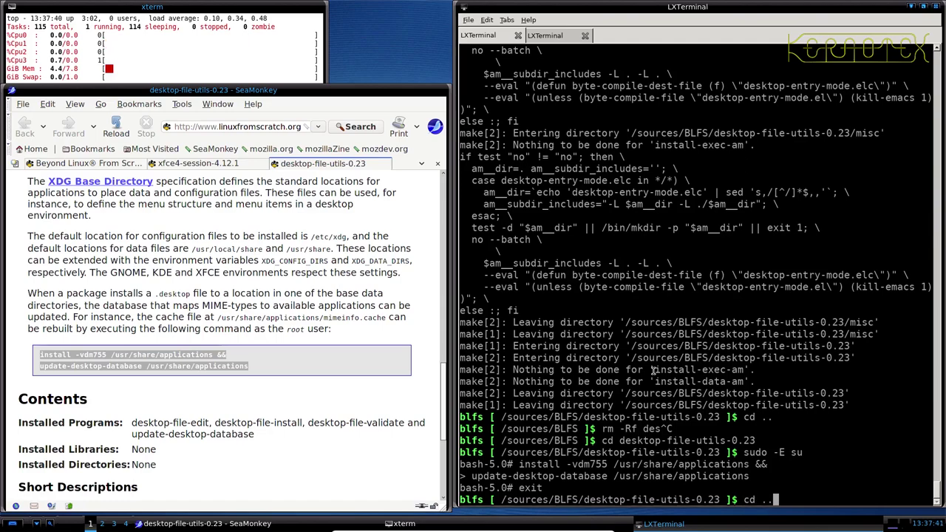
key(Return)
text(rm -Rf )
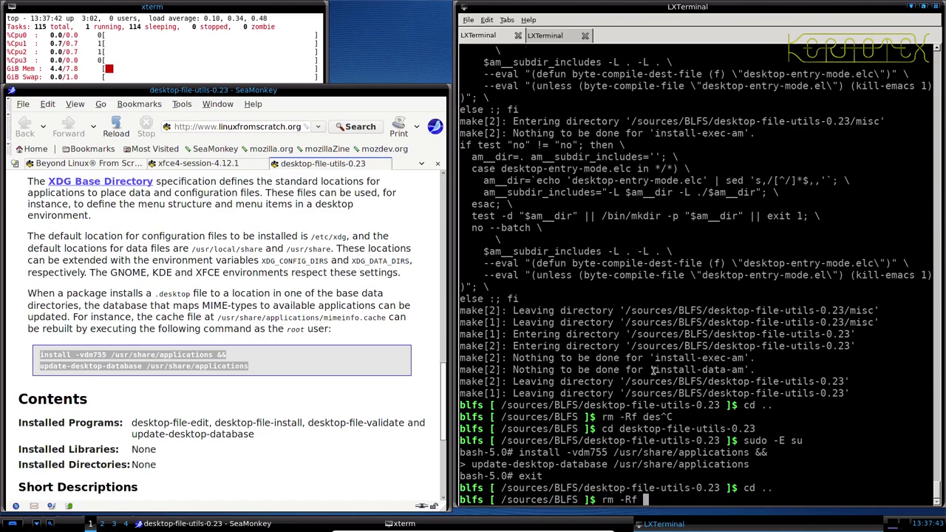
text(des)
key(Tab)
key(Return)
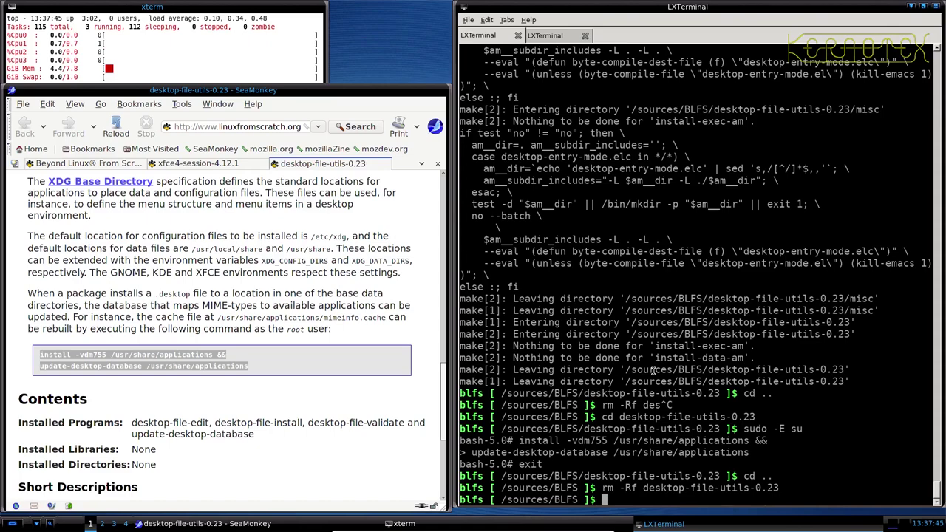
scroll(348, 390, down, 5)
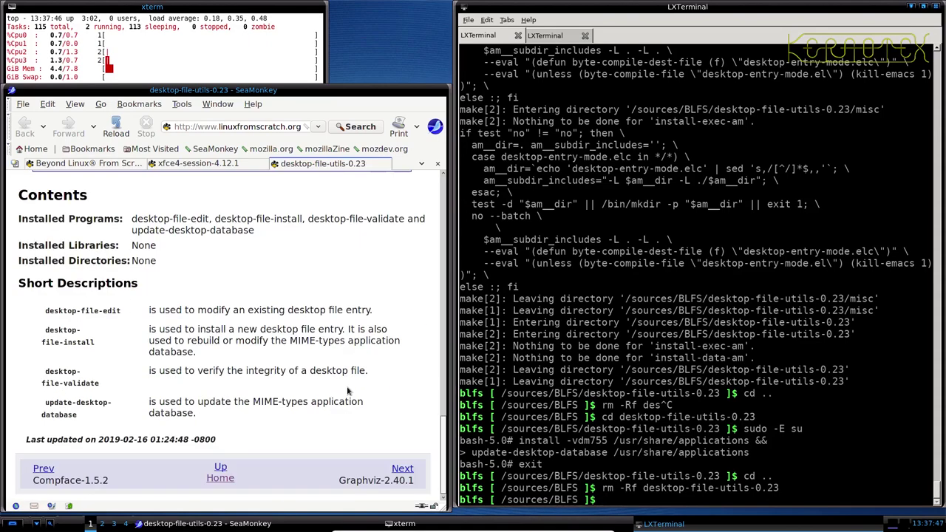
Copy the xfce4-session-4.12.1 tarball link and wget it into the xfce folder
click(436, 165)
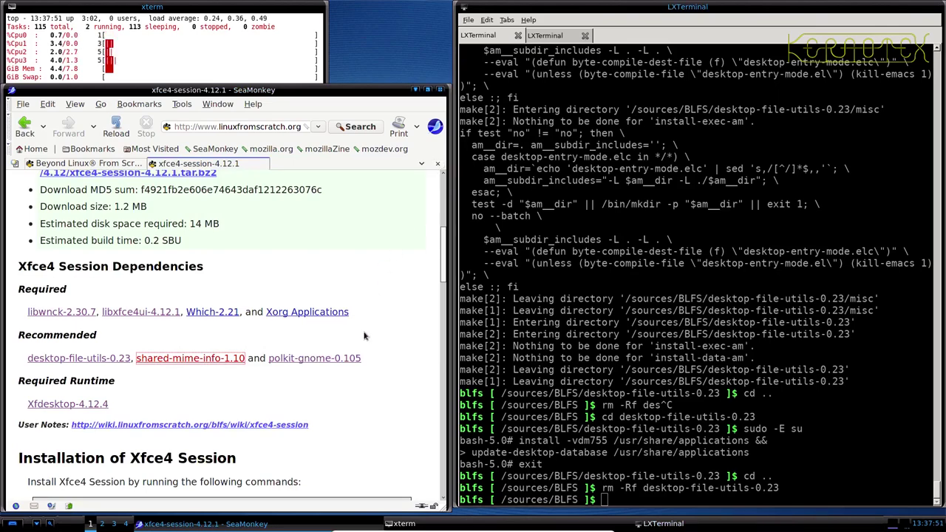
scroll(364, 336, up, 3)
right_click(322, 300)
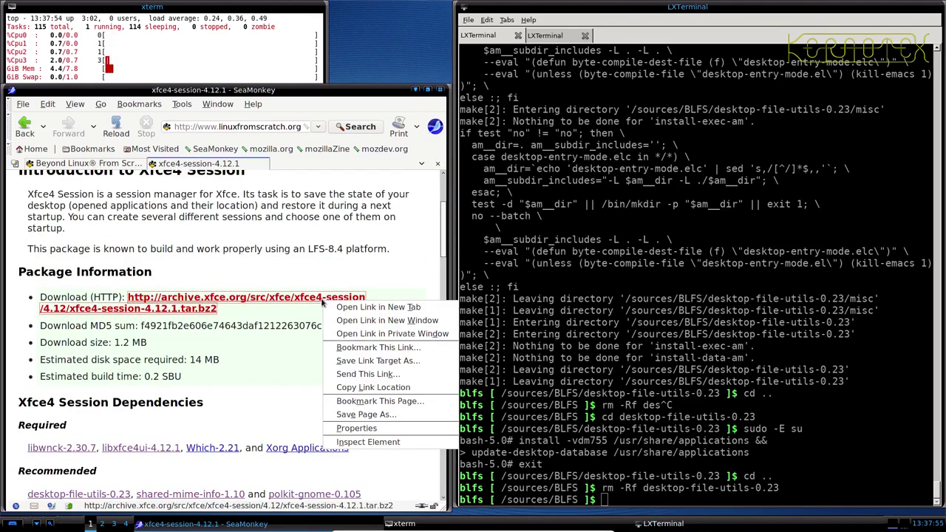
click(356, 389)
click(591, 397)
text(cd xfce/)
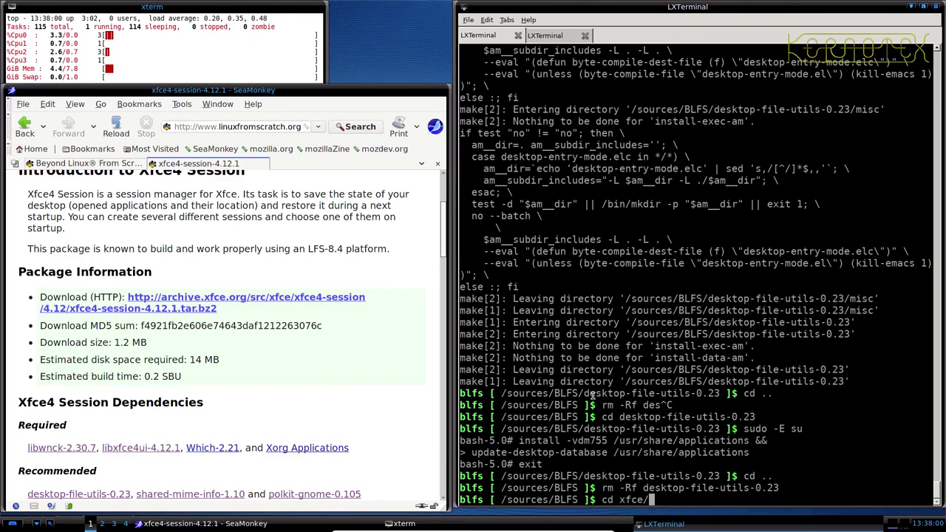
key(Return)
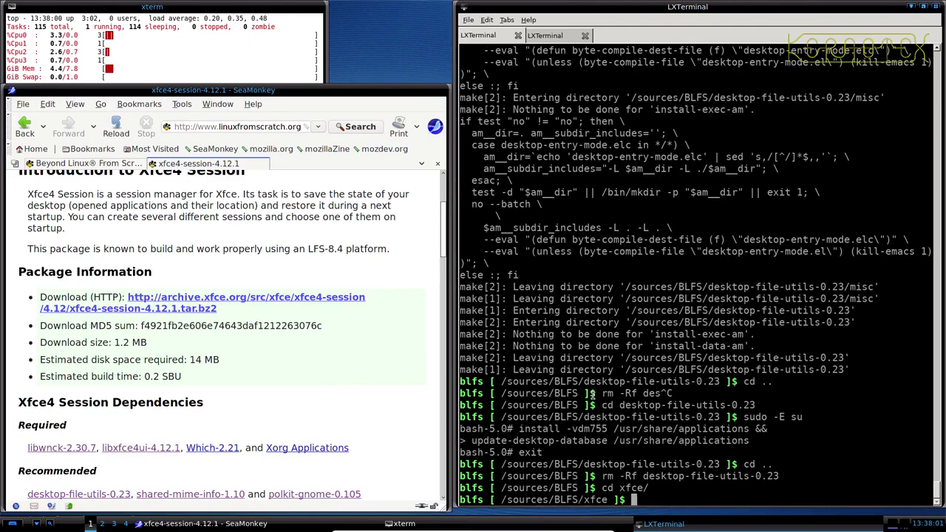
text(wget)
key(ctrl+shift+v)
key(Return)
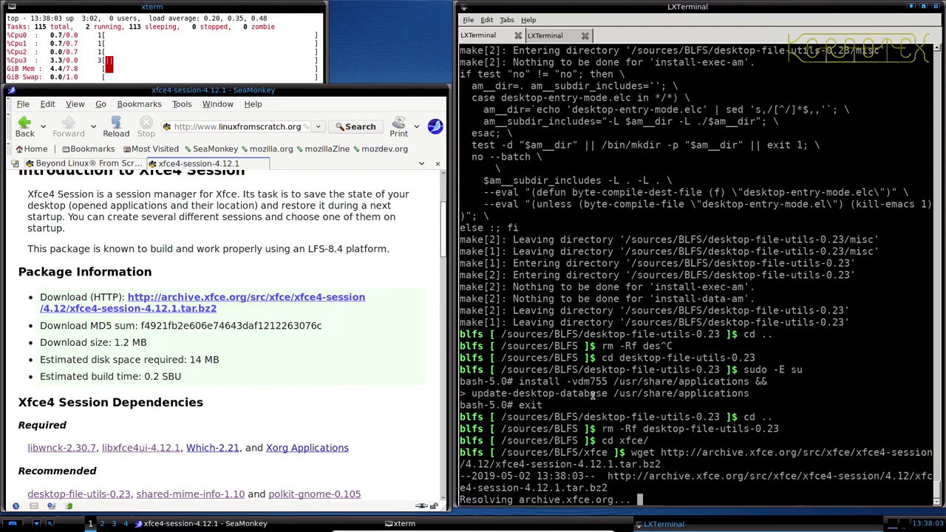
Extract the xfce4-session-4.12.1 tarball and enter its source folder
text(tar -xvf)
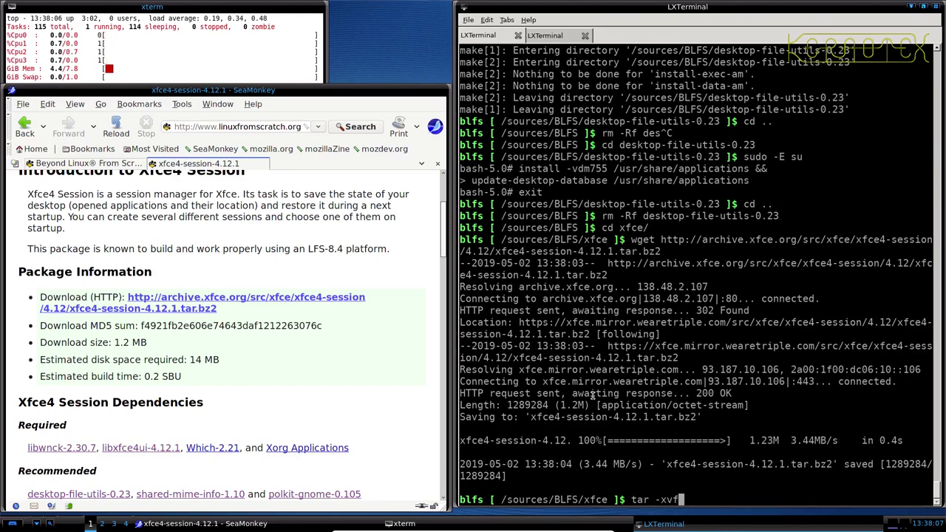
text( xfce4-se)
key(Tab)
key(Return)
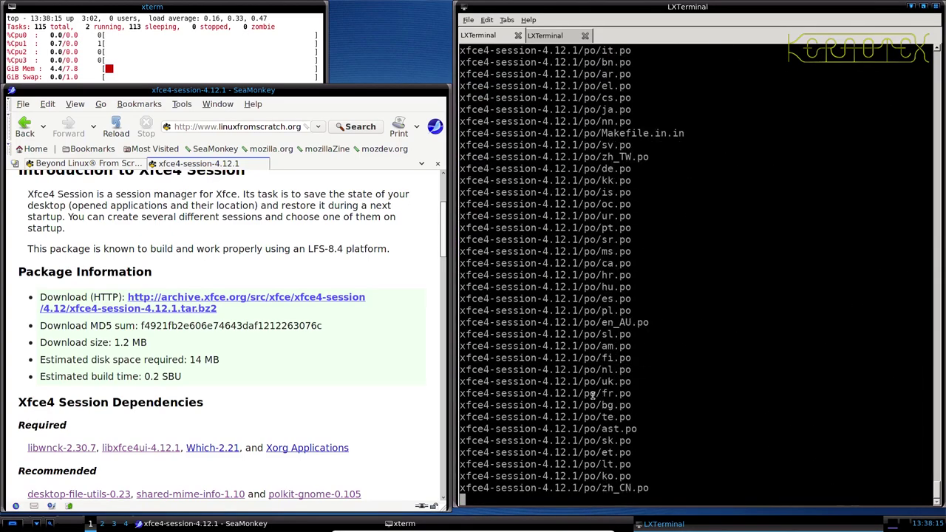
text(cd xfce4-se)
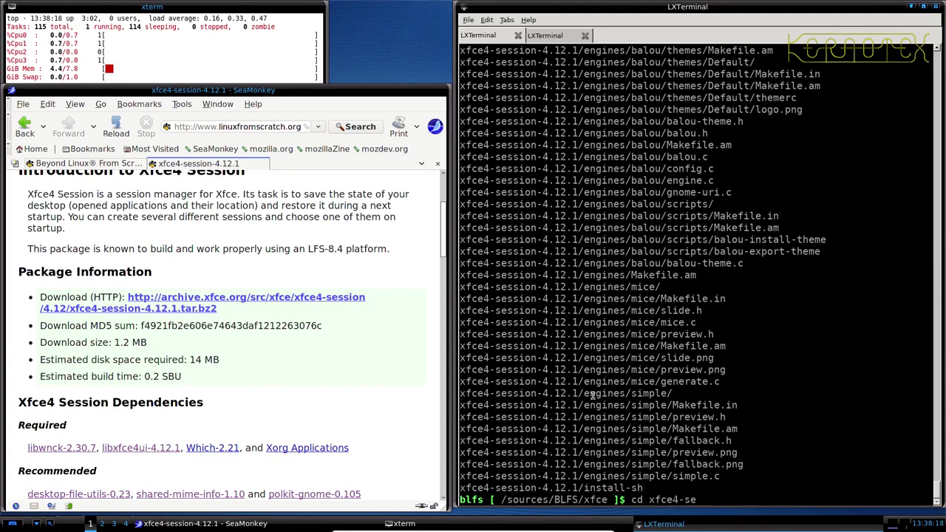
key(Tab)
key(Return)
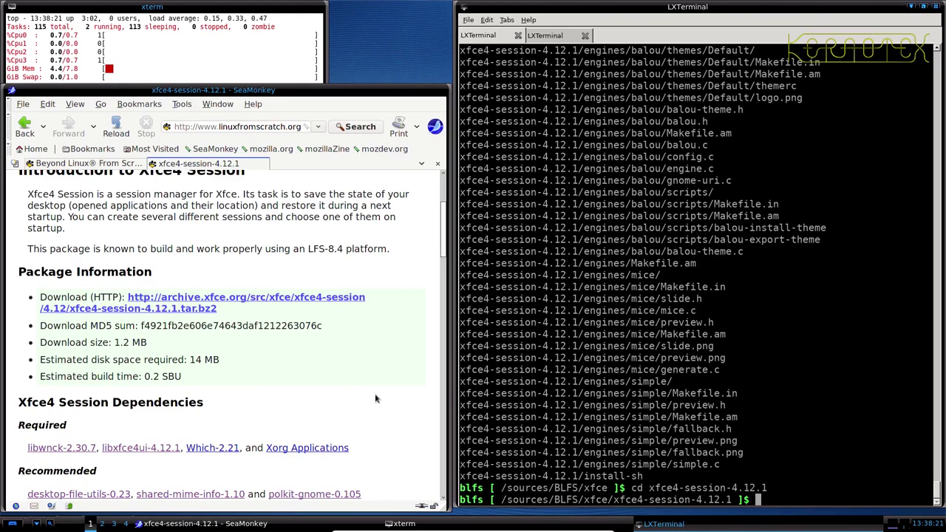
scroll(375, 399, down, 7)
scroll(375, 399, down, 3)
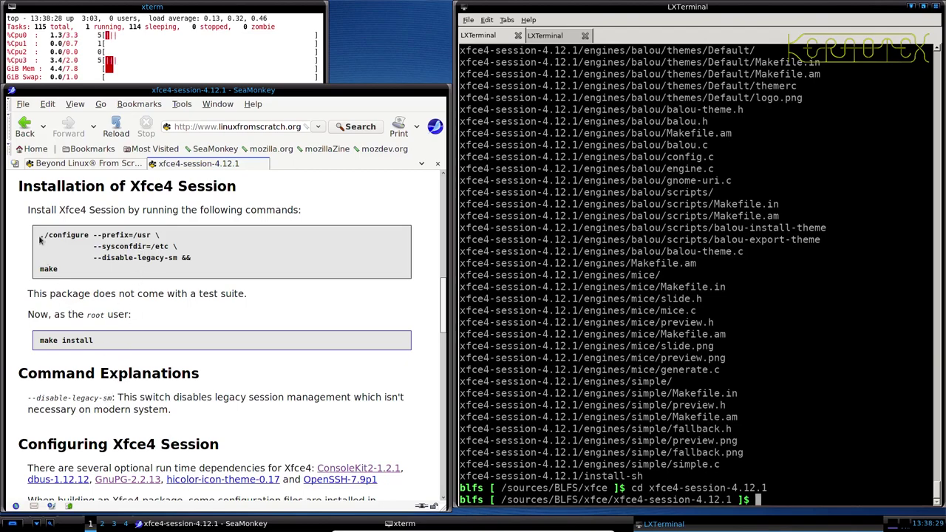
Paste and run the book's configure and make commands for xfce4-session-4.12.1
drag(40, 235, 126, 272)
middle_click(605, 311)
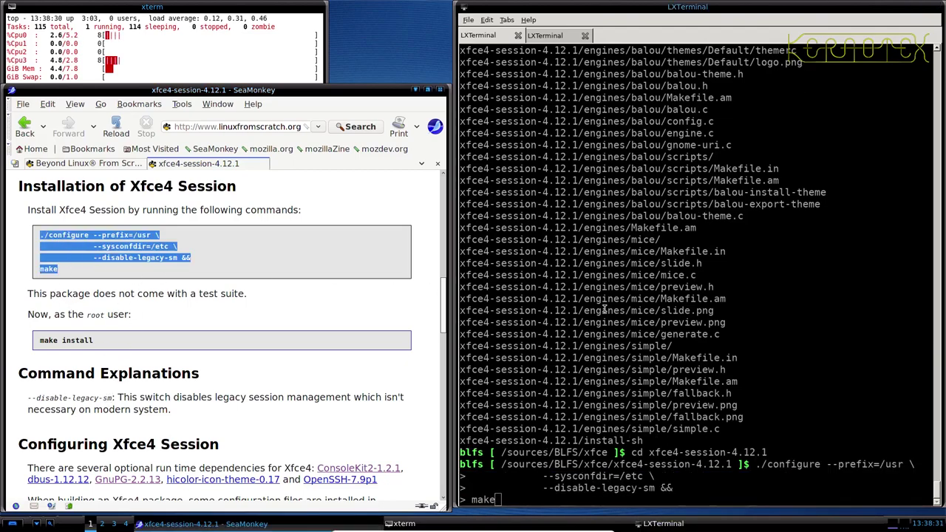
key(Return)
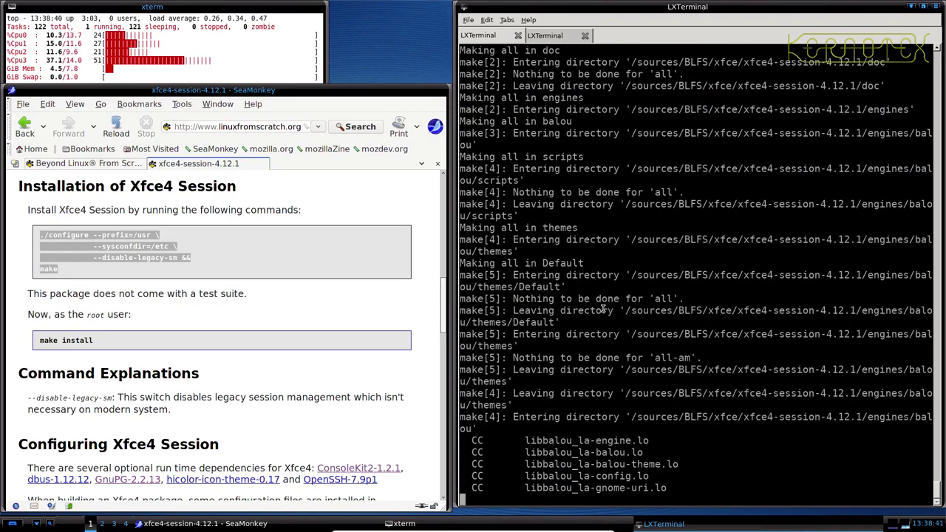
scroll(403, 337, up, 4)
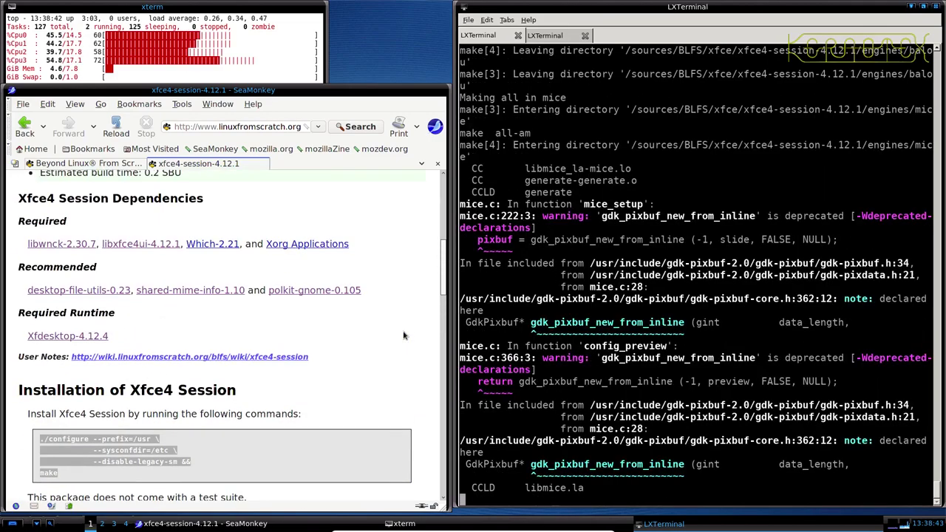
scroll(404, 336, down, 5)
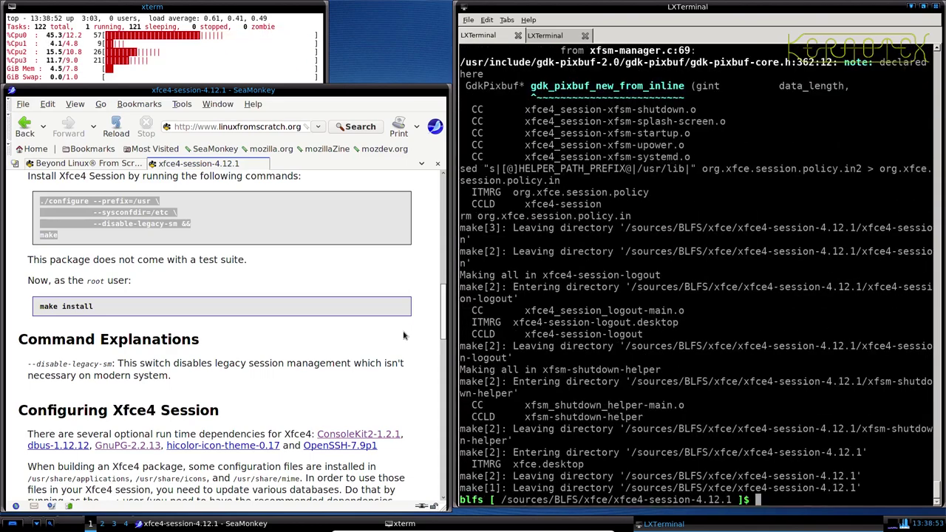
Recall make install from history and install xfce4-session as root
key(ctrl+r)
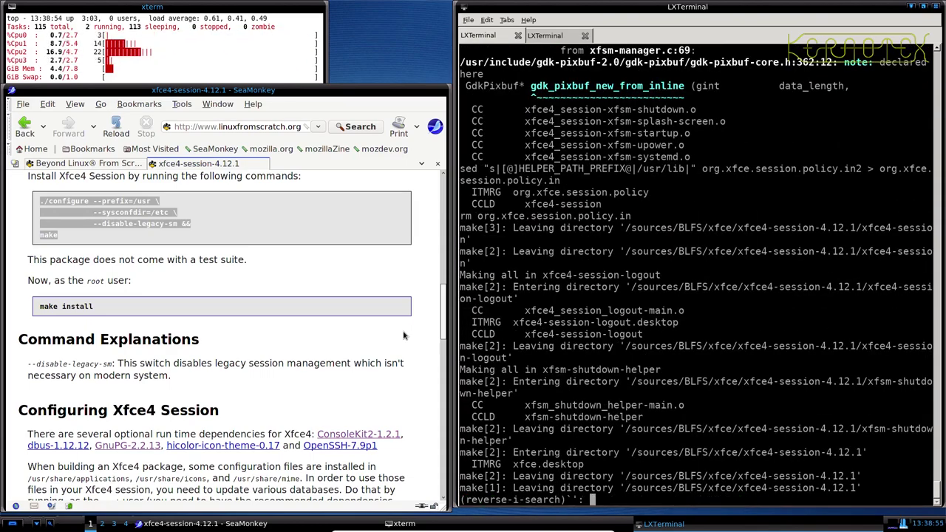
text(ins)
key(Return)
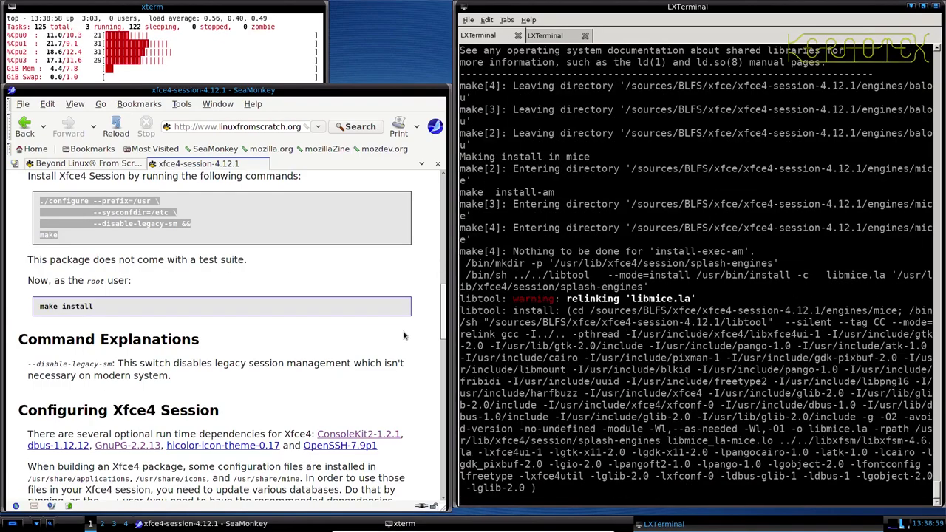
scroll(294, 329, down, 2)
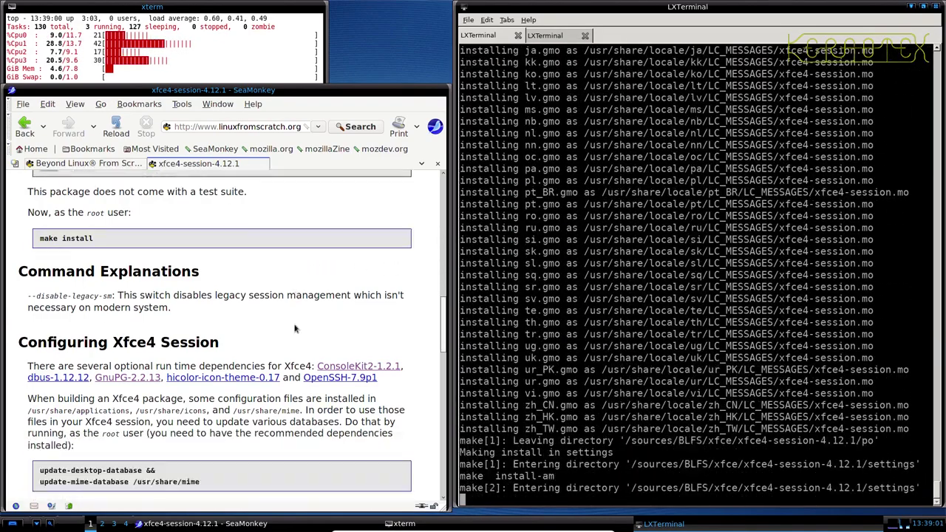
scroll(294, 329, down, 4)
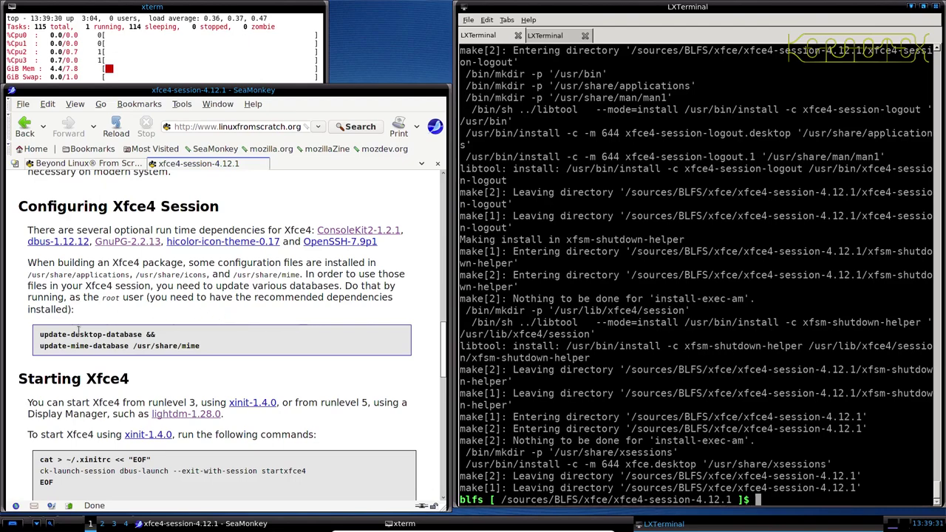
In a sudo -E su shell, run update-desktop-database and update-mime-database /usr/share/mime
drag(42, 333, 201, 346)
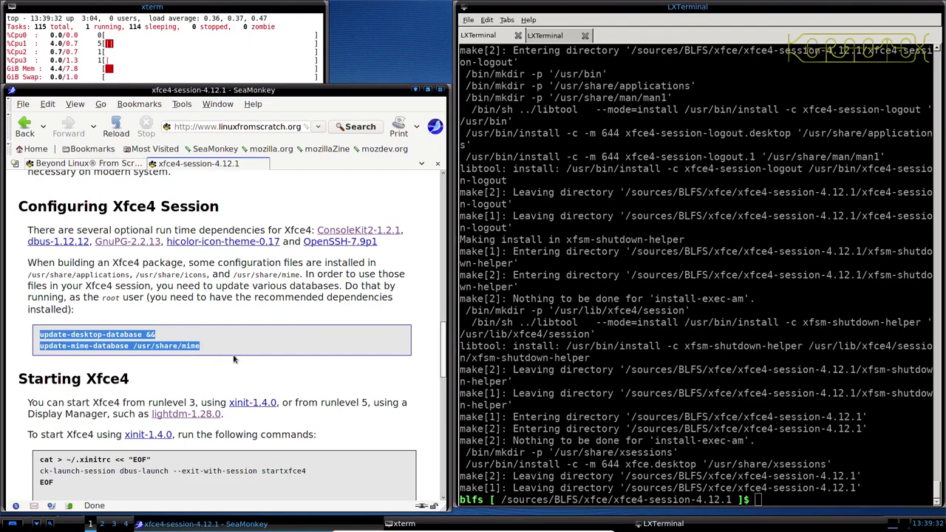
click(605, 315)
text(sudo )
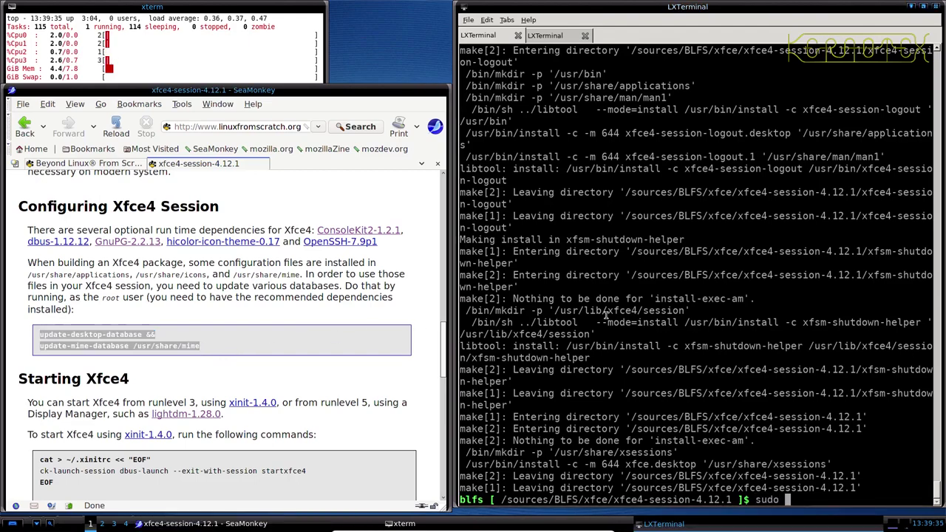
text(-E su)
key(Return)
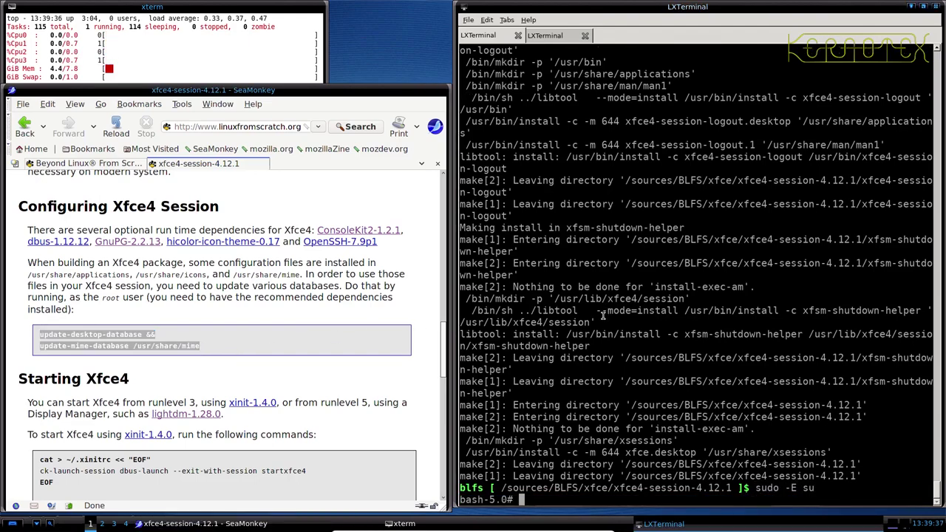
middle_click(632, 303)
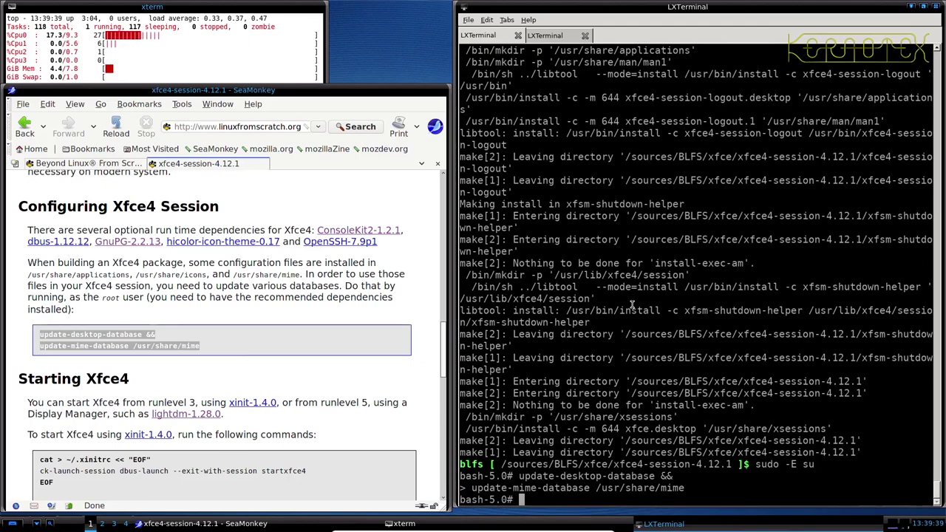
key(Return)
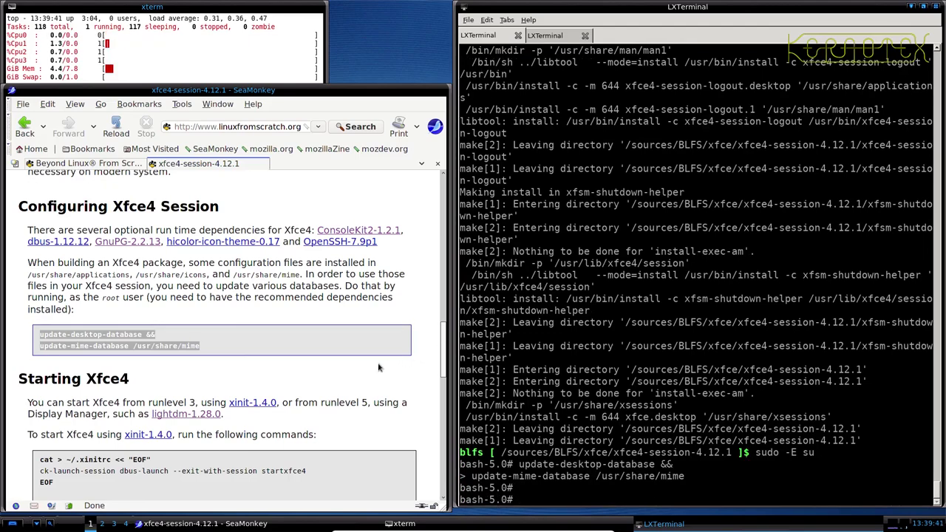
scroll(372, 370, down, 3)
scroll(373, 371, down, 2)
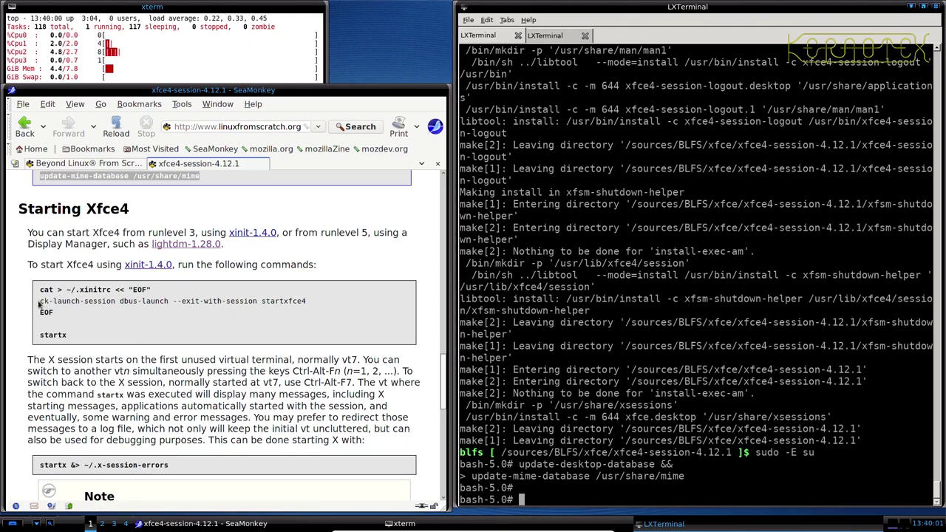
Select the 'ck-launch-session dbus-launch --exit-with-session startxfce4' line and read the rest of the page
drag(41, 304, 313, 306)
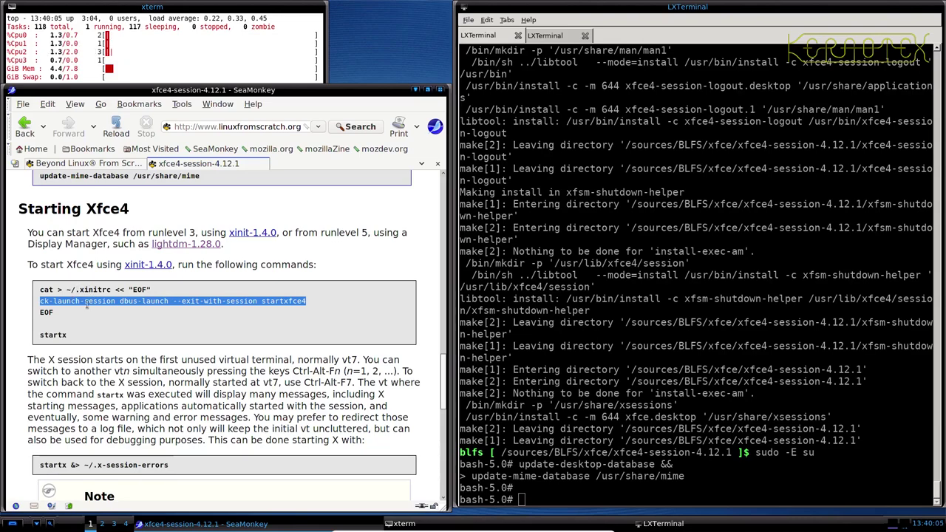
scroll(88, 325, down, 1)
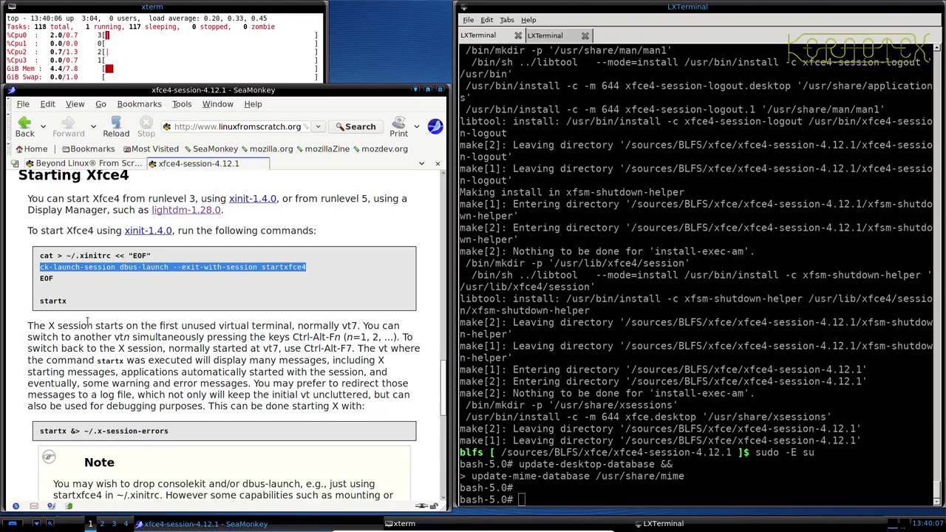
scroll(88, 320, down, 1)
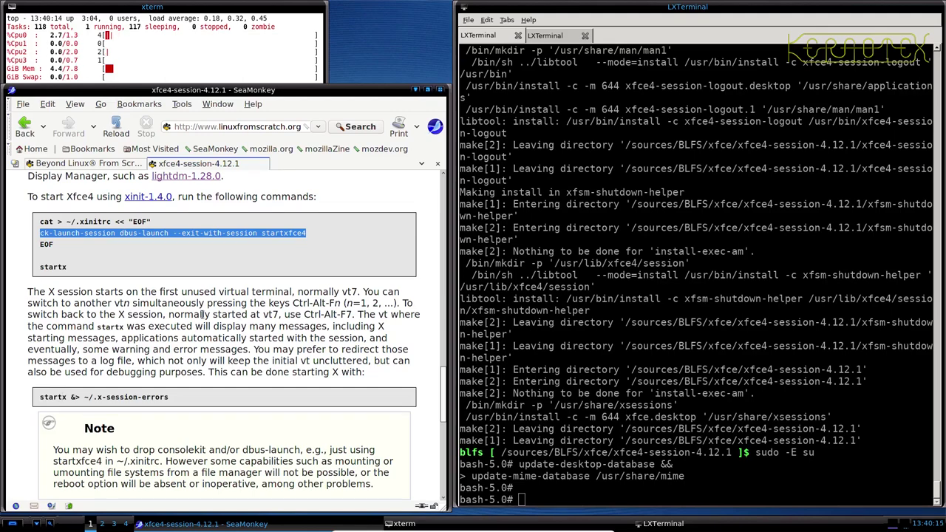
scroll(193, 325, down, 1)
scroll(190, 329, down, 2)
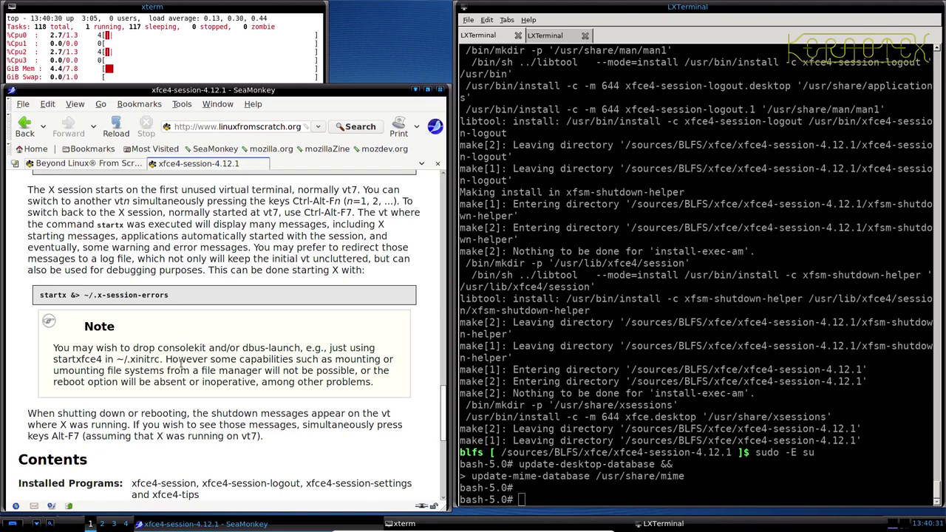
scroll(181, 362, up, 4)
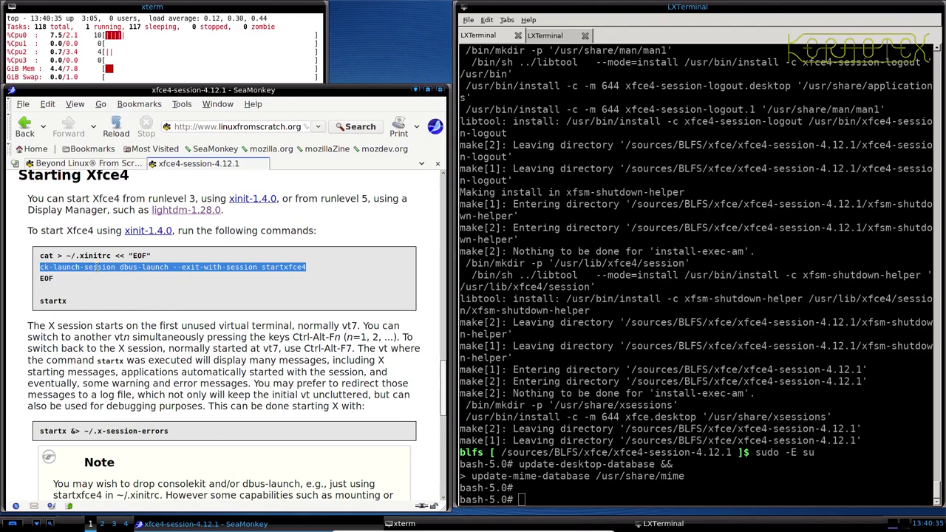
scroll(156, 362, down, 3)
scroll(157, 364, down, 2)
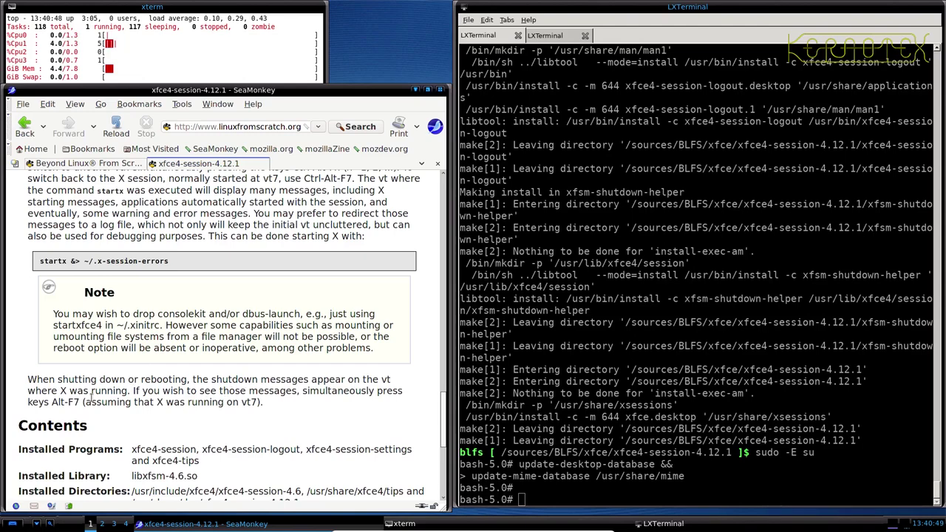
scroll(127, 400, up, 5)
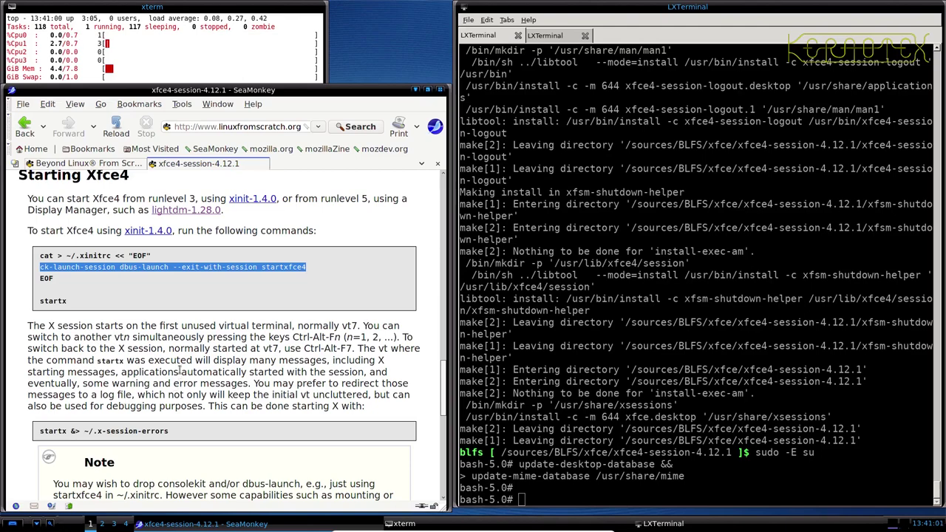
scroll(179, 371, up, 2)
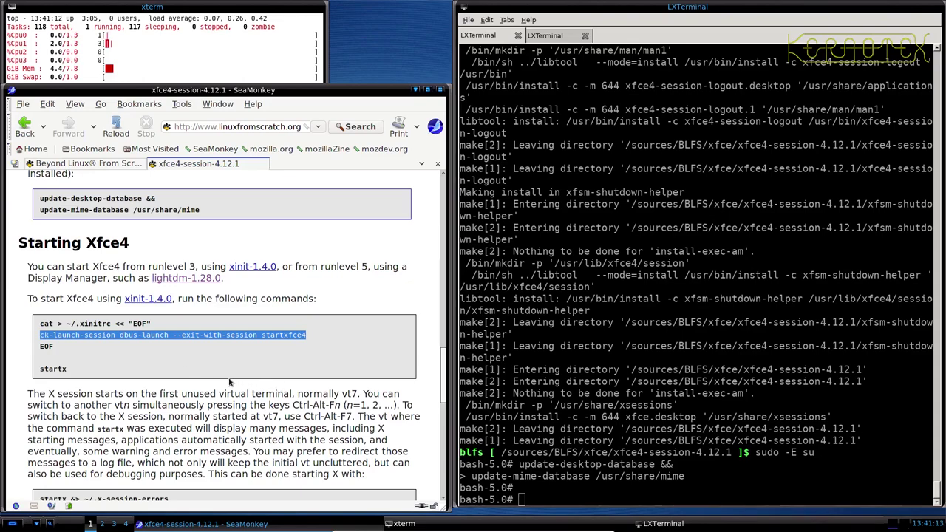
Move on to the Xfce Applications page and leave the root shell
scroll(229, 382, down, 12)
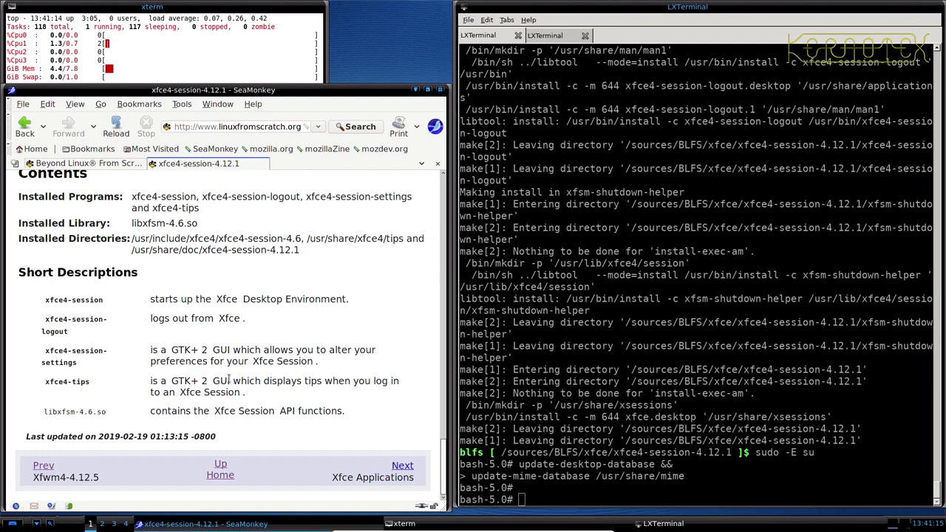
click(411, 465)
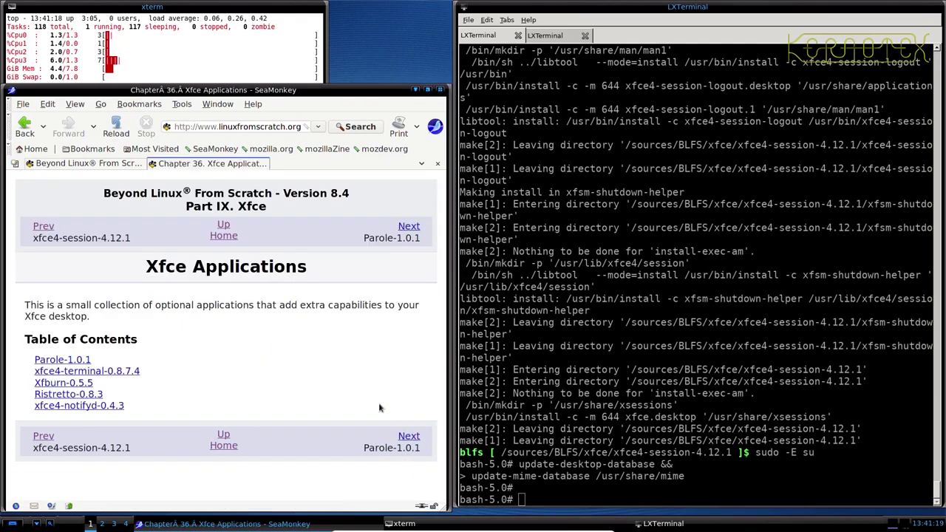
click(575, 405)
key(ctrl+d)
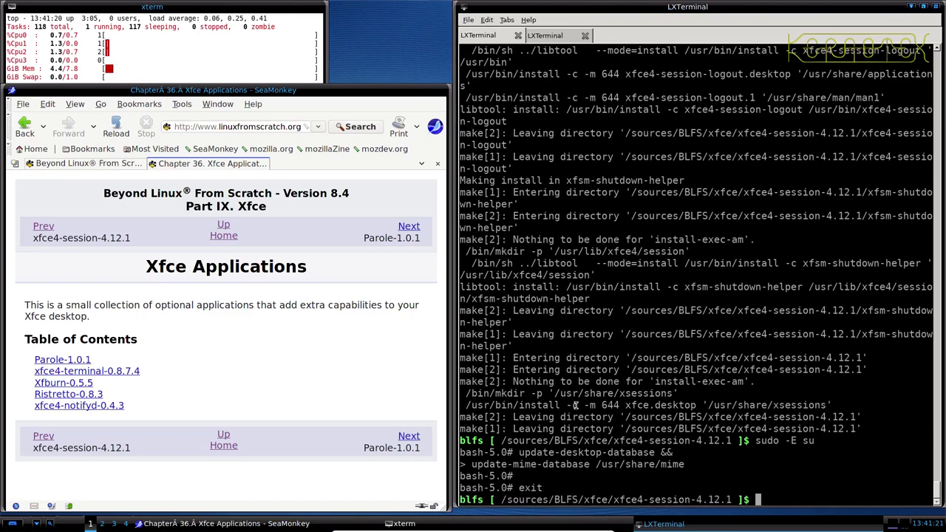
Go up to the xfce directory and delete the xfce4-session-4.12.1 source folder
text(cd ..)
key(Return)
text(rm )
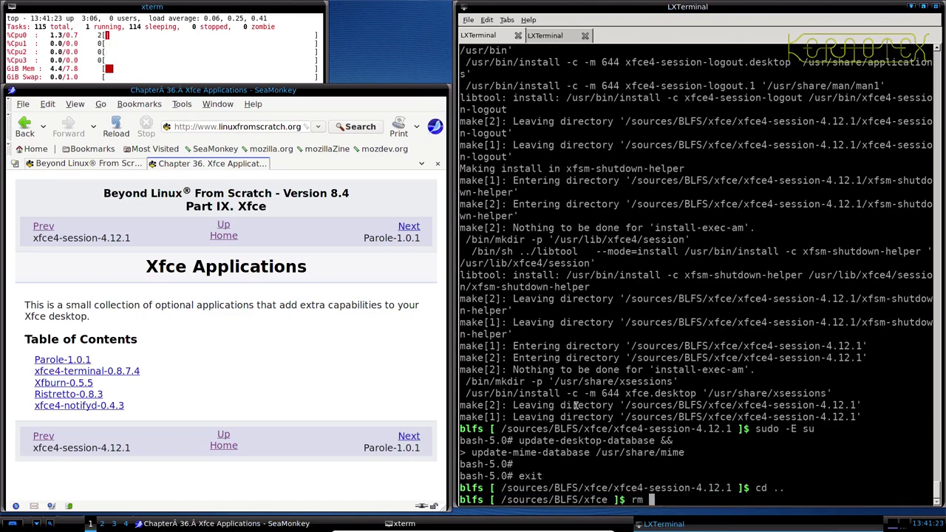
text(-Rf xfce)
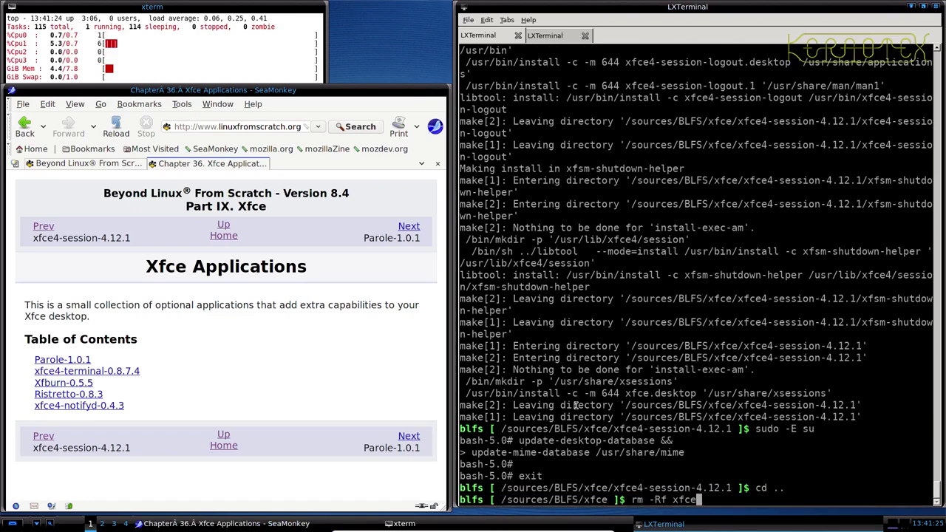
text(4-se)
key(BackSpace)
key(BackSpace)
key(BackSpace)
text(-)
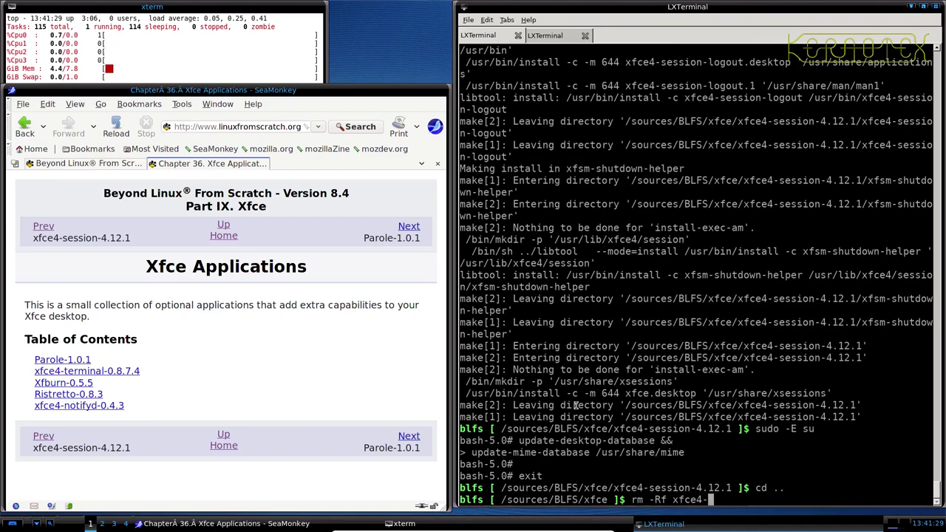
text(ses)
key(Tab)
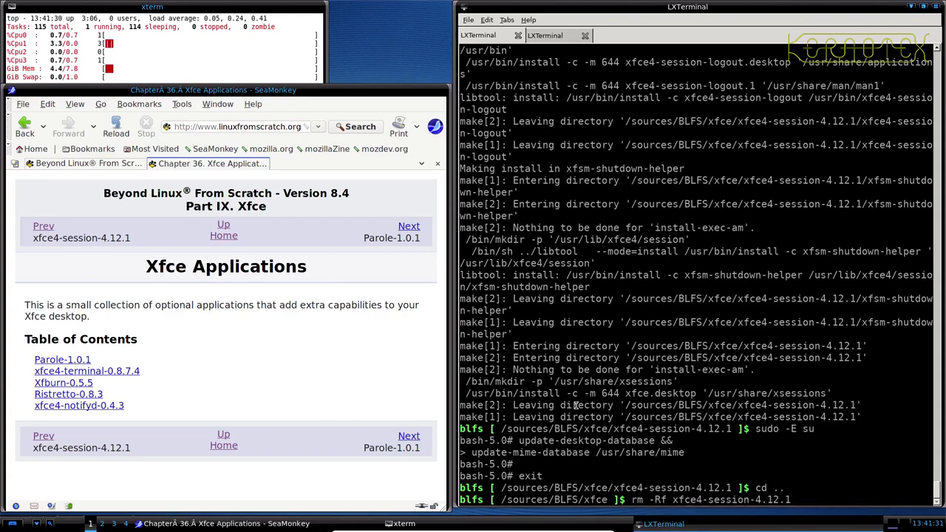
key(Return)
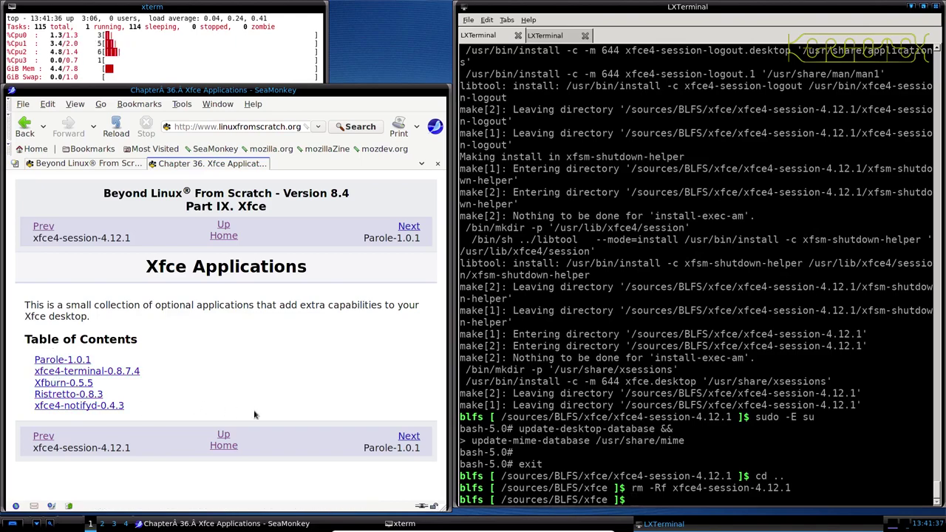
Go on to the Parole-1.0.1 page and read through its dependencies
click(409, 437)
scroll(391, 436, down, 2)
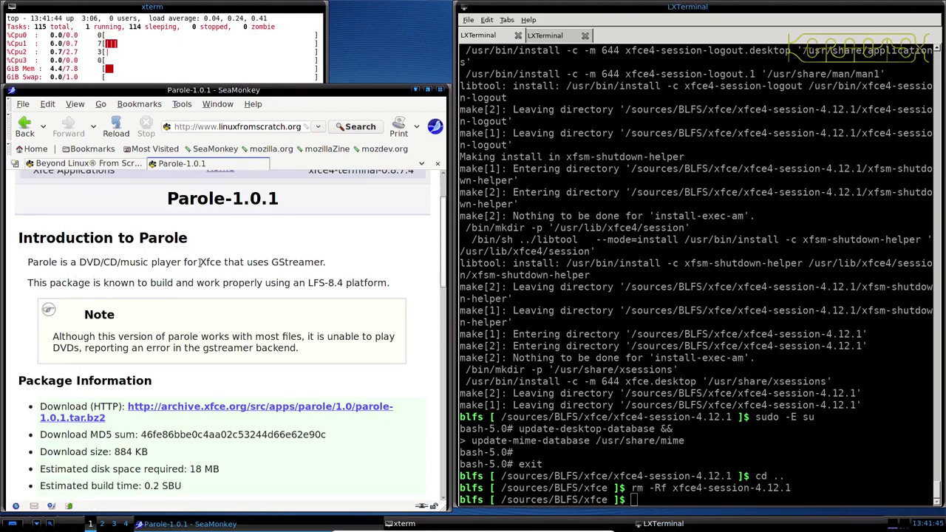
scroll(338, 444, down, 3)
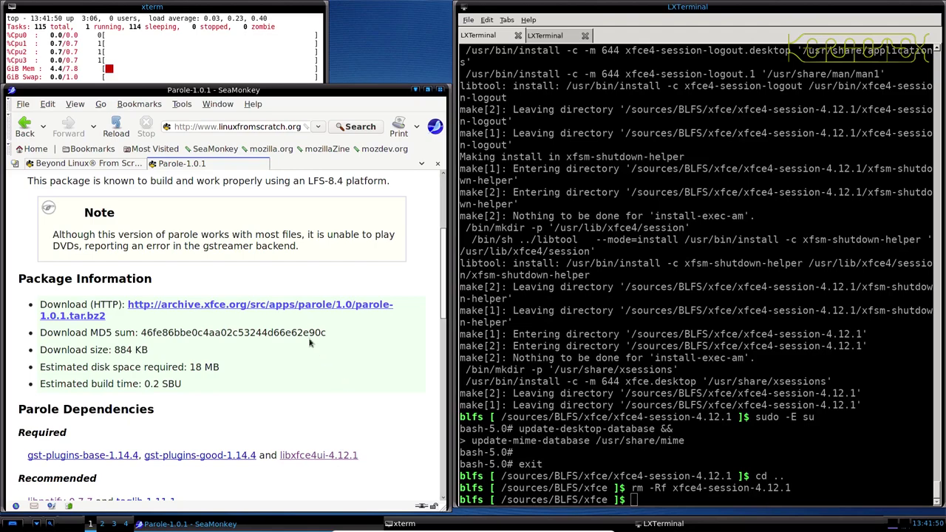
scroll(294, 371, down, 1)
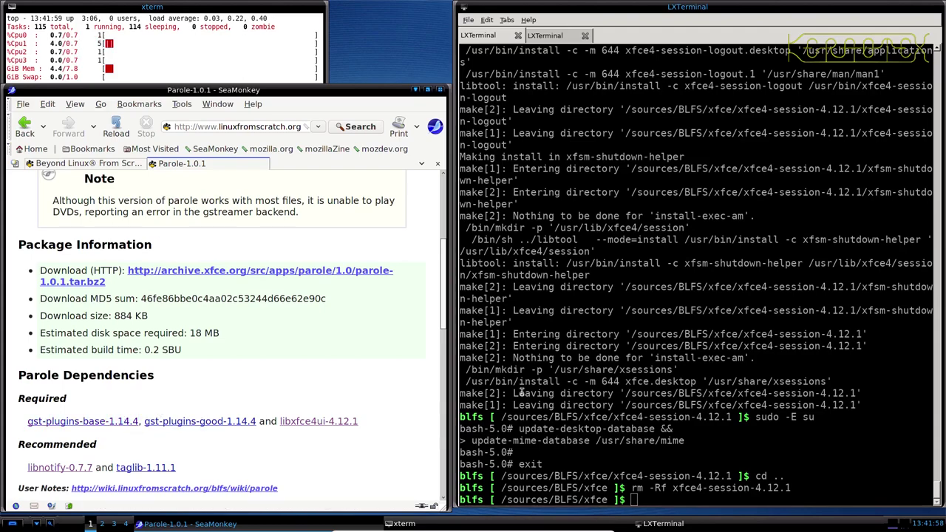
Start an ls -l check for the gst-plugins-good tarball in the parent folder
click(567, 393)
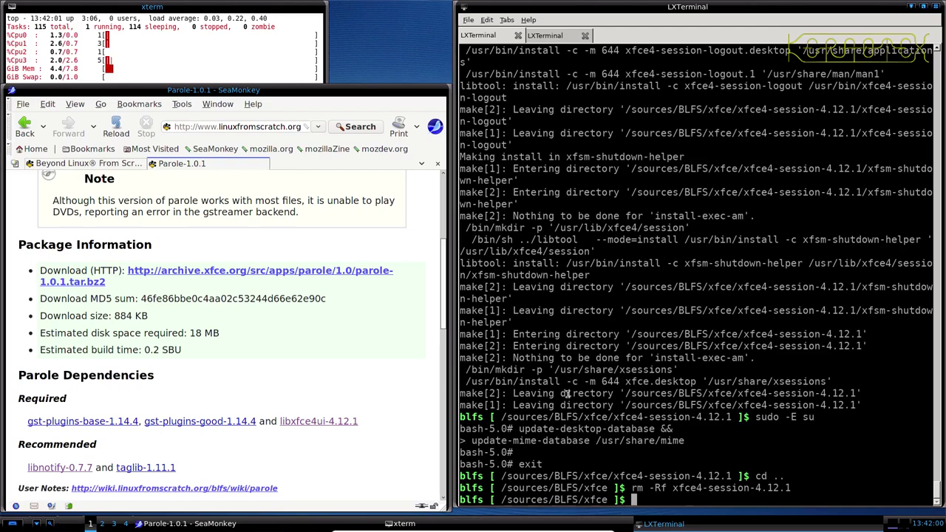
text(ls -l ../gst-plugins-base-1.14.4.tar.xz)
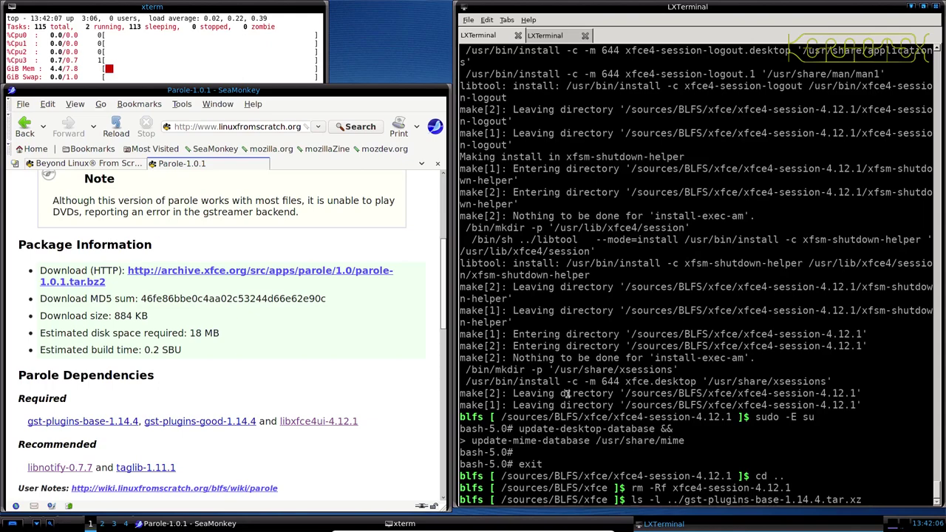
key(BackSpace)
key(BackSpace)
key(BackSpace)
key(BackSpace)
key(BackSpace)
key(BackSpace)
key(BackSpace)
key(BackSpace)
key(BackSpace)
key(BackSpace)
key(BackSpace)
key(BackSpace)
key(BackSpace)
key(BackSpace)
key(BackSpace)
key(BackSpace)
key(BackSpace)
key(BackSpace)
key(BackSpace)
text(goo)
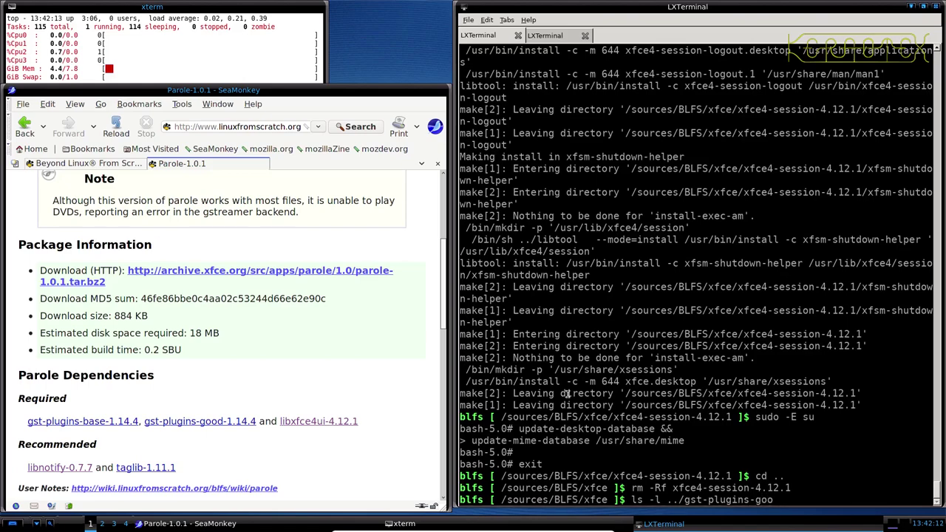
Open the gst-plugins-good-1.14.4 and Taglib-1.11.1 links in background tabs
middle_click(218, 423)
middle_click(145, 467)
scroll(214, 447, down, 2)
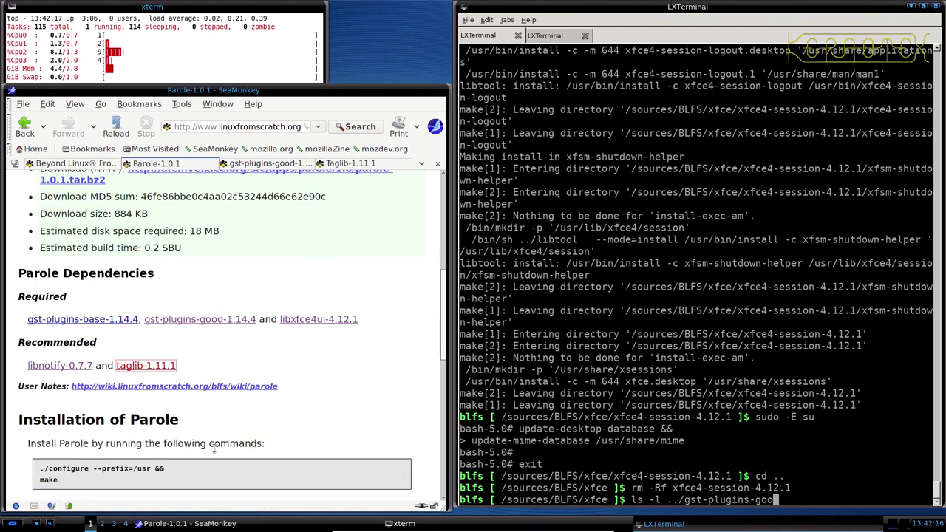
scroll(213, 448, down, 1)
scroll(214, 448, up, 4)
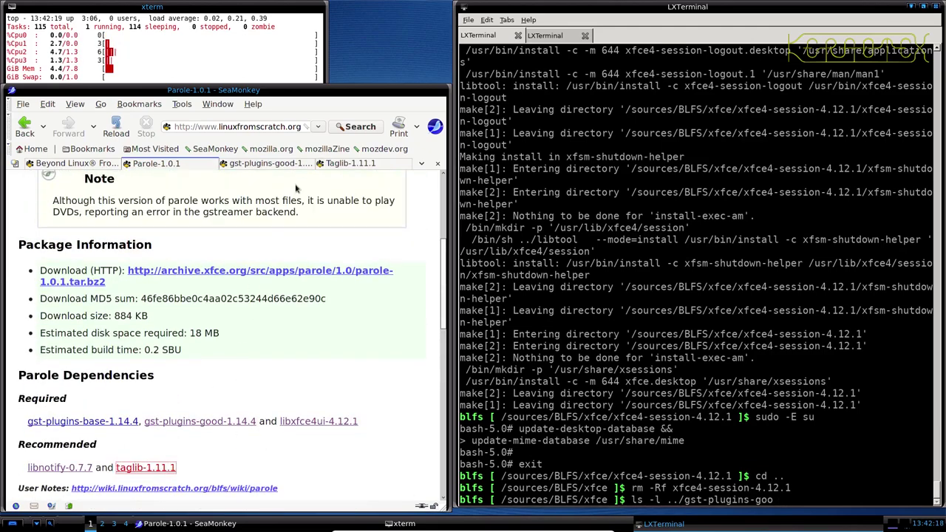
Cancel the unfinished listing and move up to /sources/BLFS
key(ctrl+c)
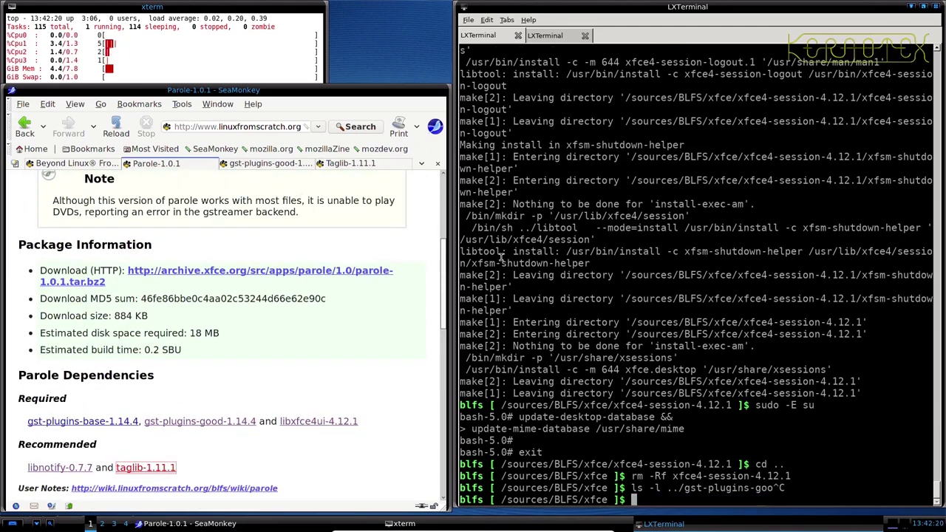
text(cd ..)
key(Return)
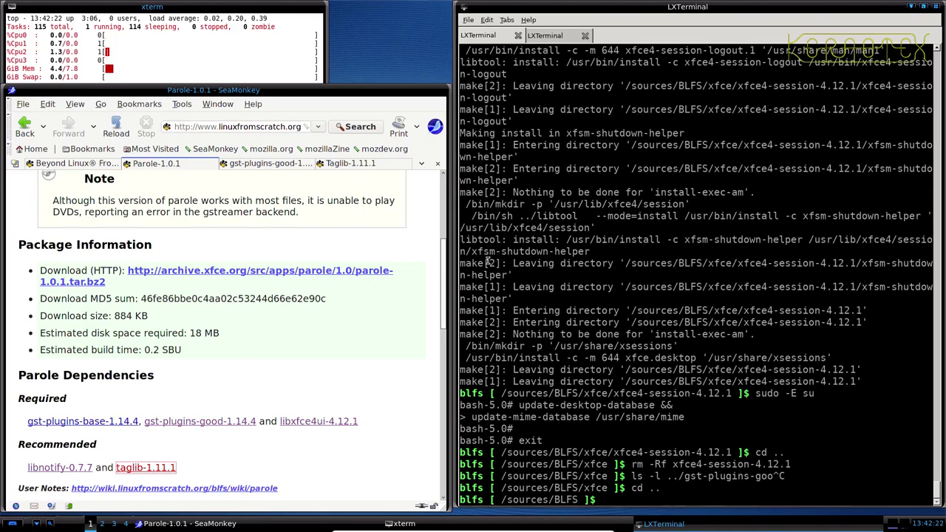
Copy the taglib-1.11.1 tarball link from the Taglib page and download it with wget
click(367, 164)
scroll(330, 368, down, 3)
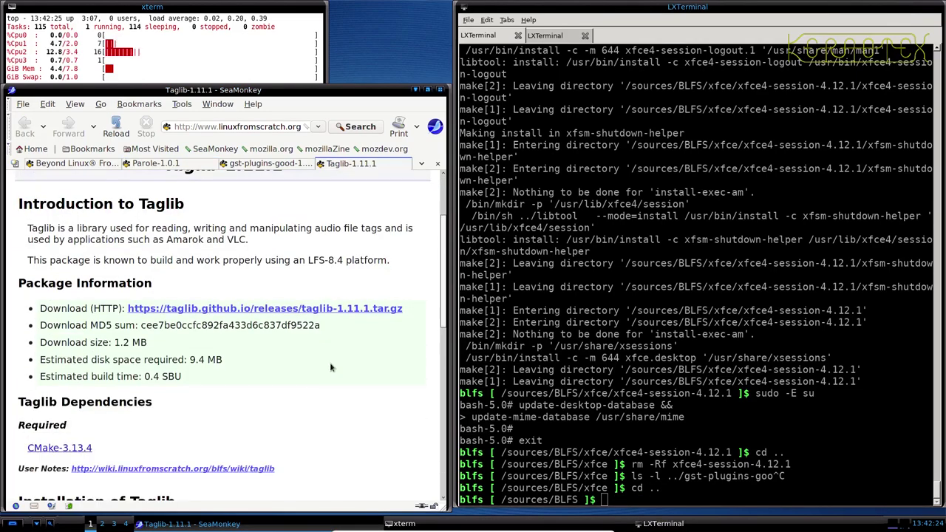
right_click(270, 309)
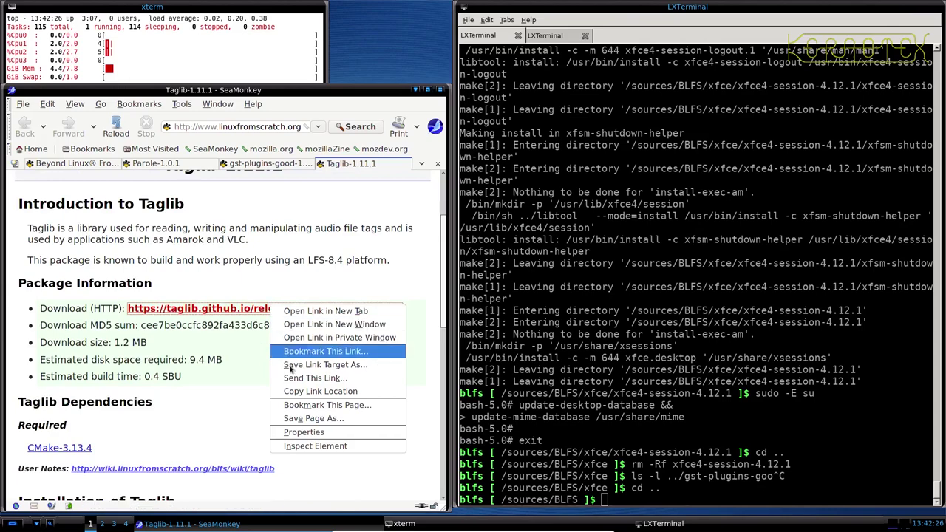
click(320, 391)
click(584, 406)
text(wget)
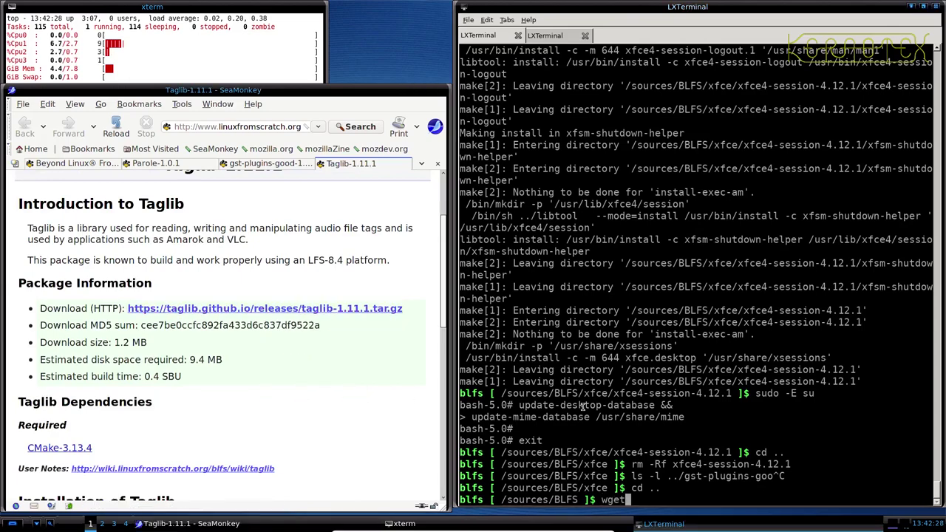
key(ctrl+shift+v)
key(Return)
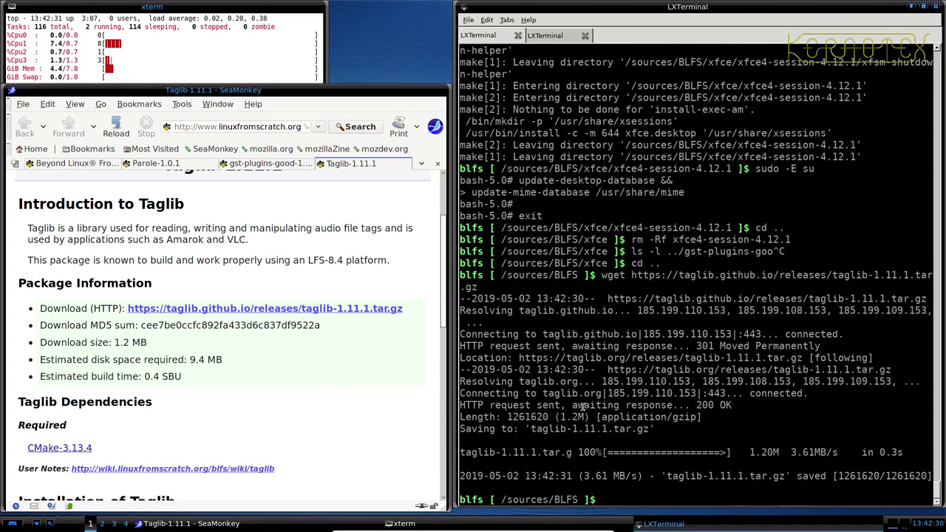
Extract taglib-1.11.1.tar.gz and enter the taglib-1.11.1 source folder
text(tar -xvf )
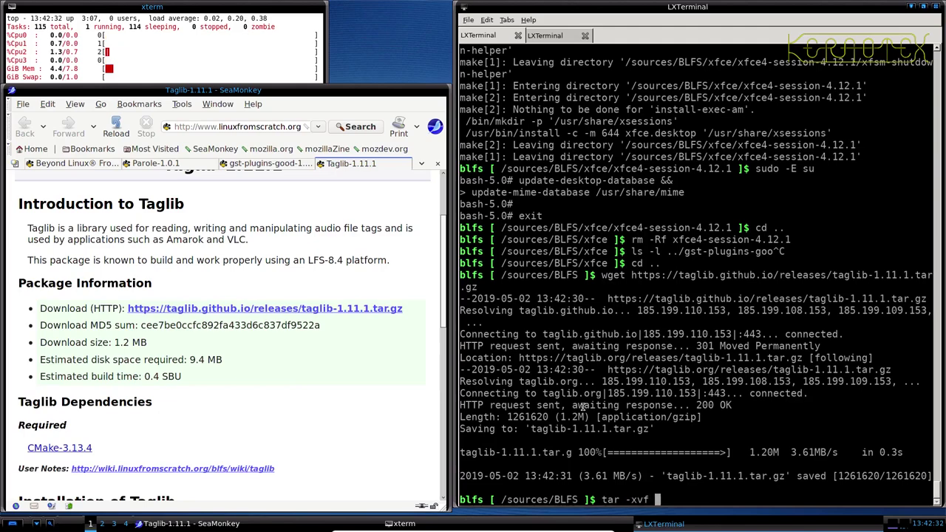
text(tagl)
key(Tab)
key(Return)
text(cd ta)
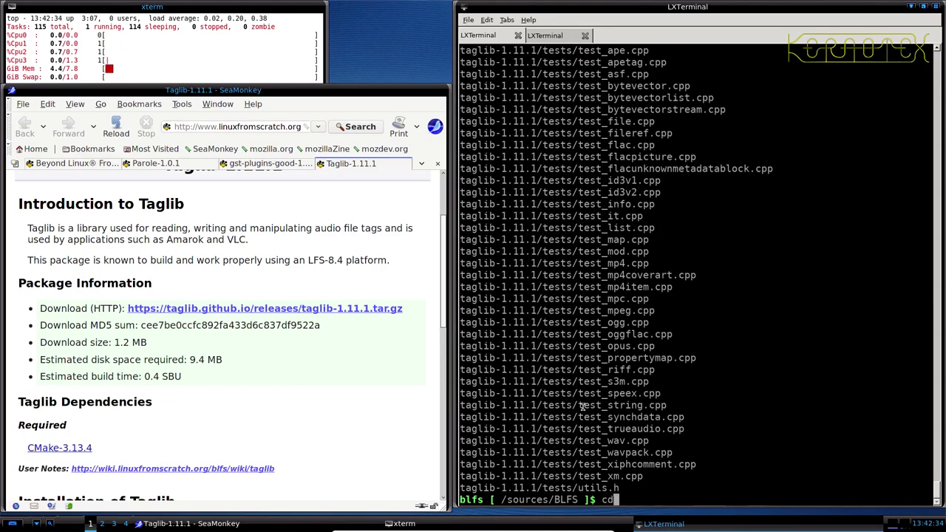
text(gli)
key(Tab)
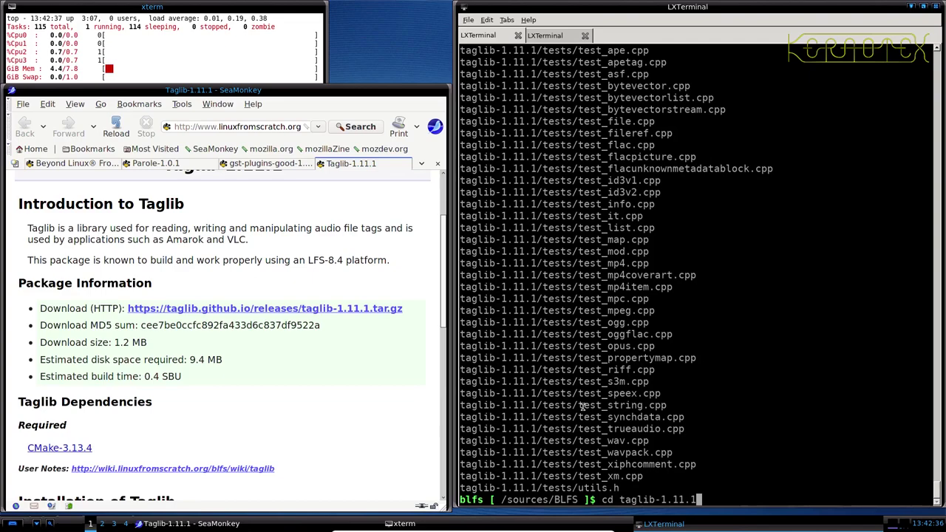
key(Return)
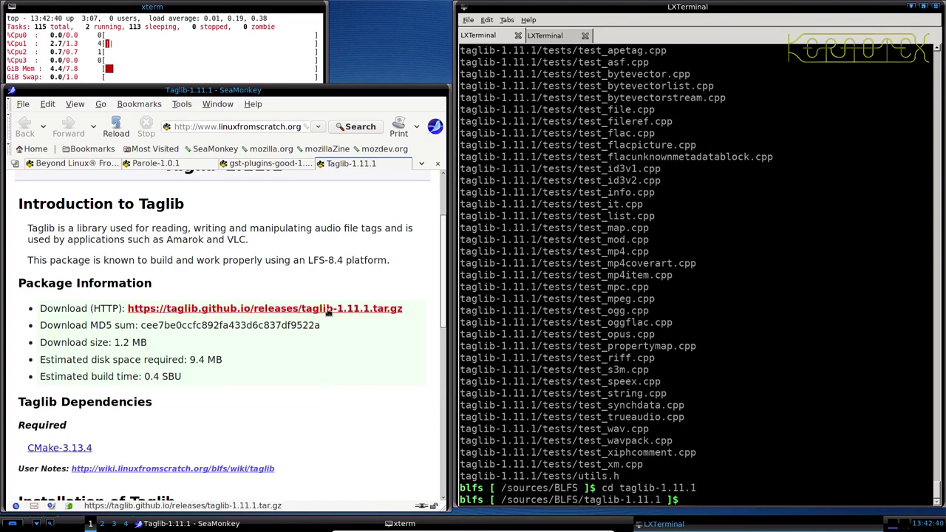
Paste the book's mkdir build, cmake and make commands at the prompt
scroll(281, 416, down, 5)
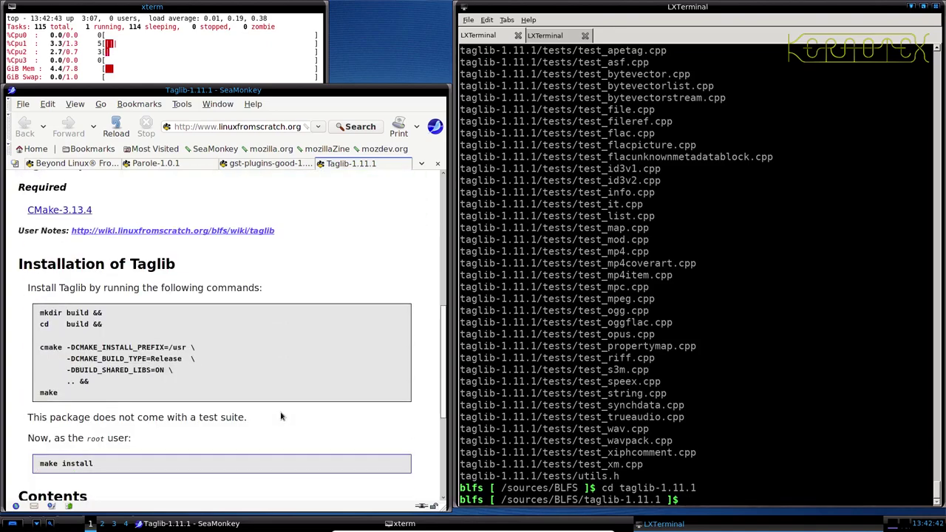
scroll(280, 416, down, 3)
drag(41, 209, 82, 292)
middle_click(561, 345)
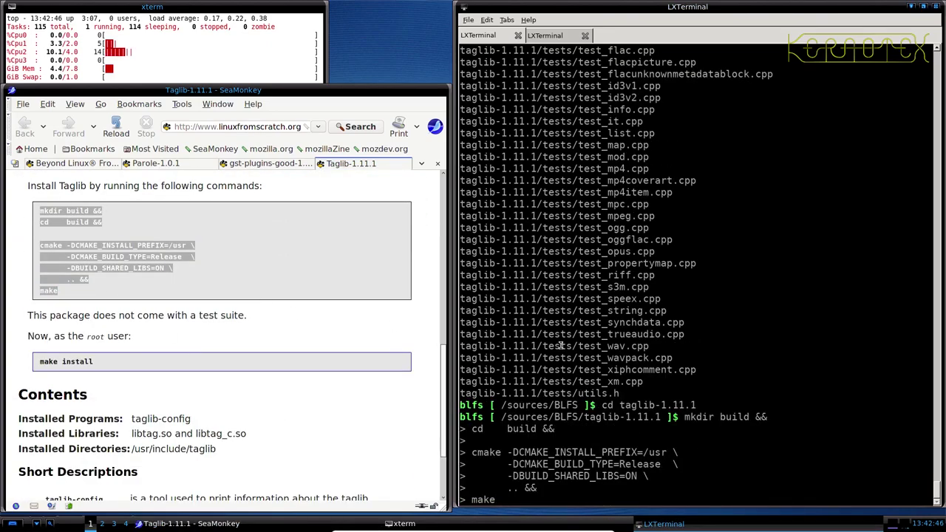
Build taglib with cmake and make, then install it with sudo -E make install
key(Return)
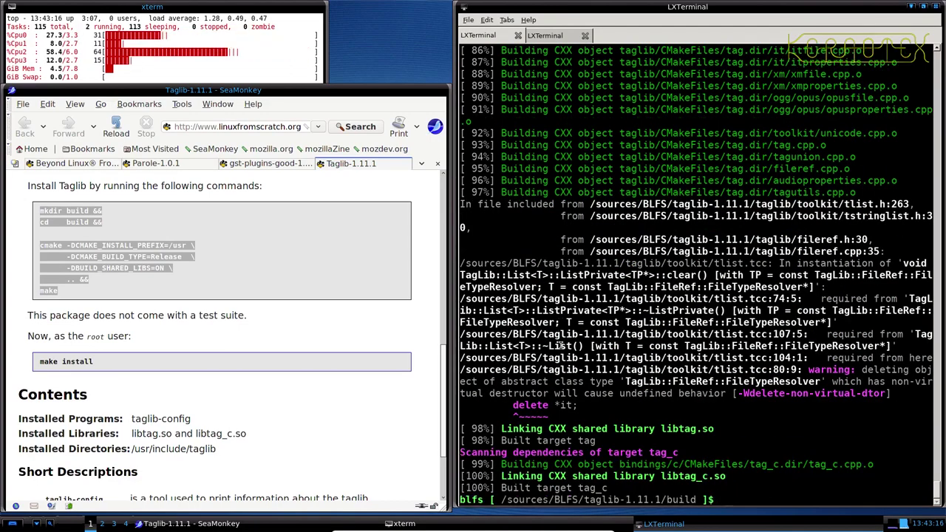
key(ctrl+r)
text(install)
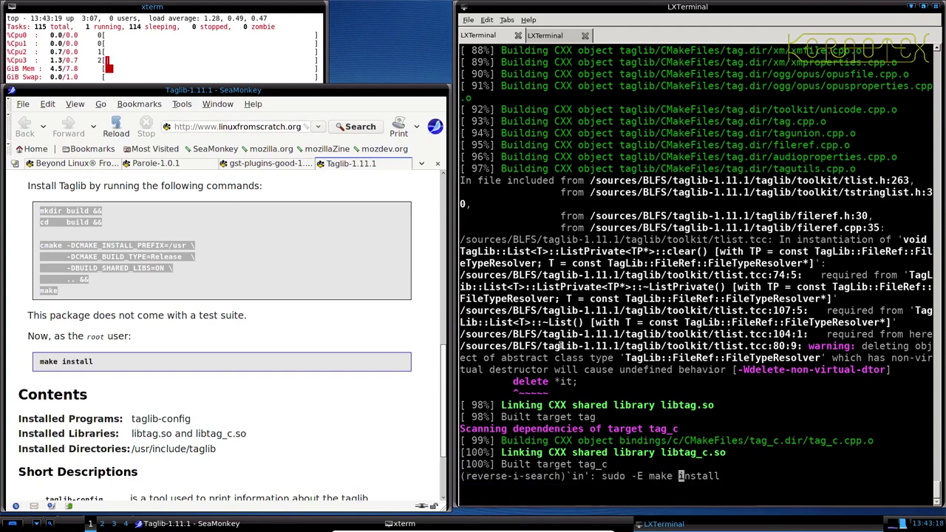
key(Escape)
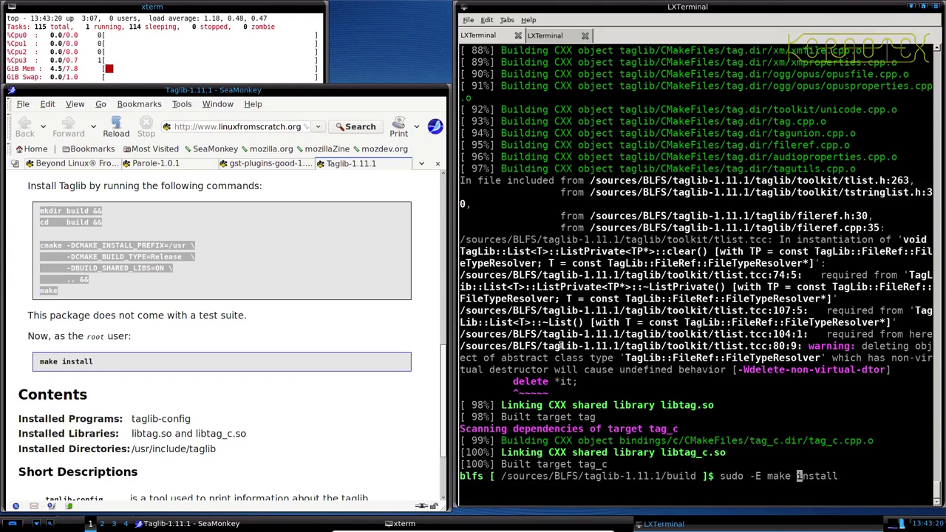
key(Return)
Delete the taglib-1.11.1 source folder from /sources/BLFS and close the Taglib tab
text(cd ../..)
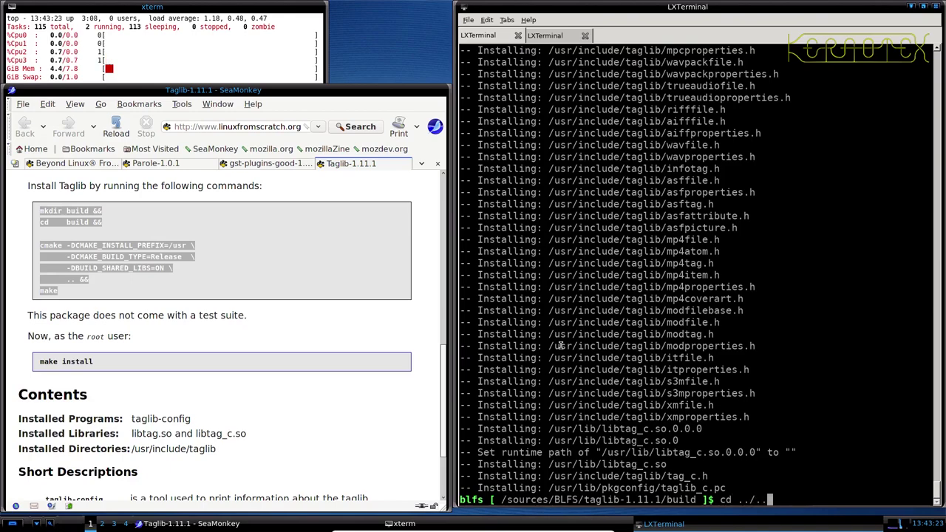
key(Return)
text(rm -Rf buil)
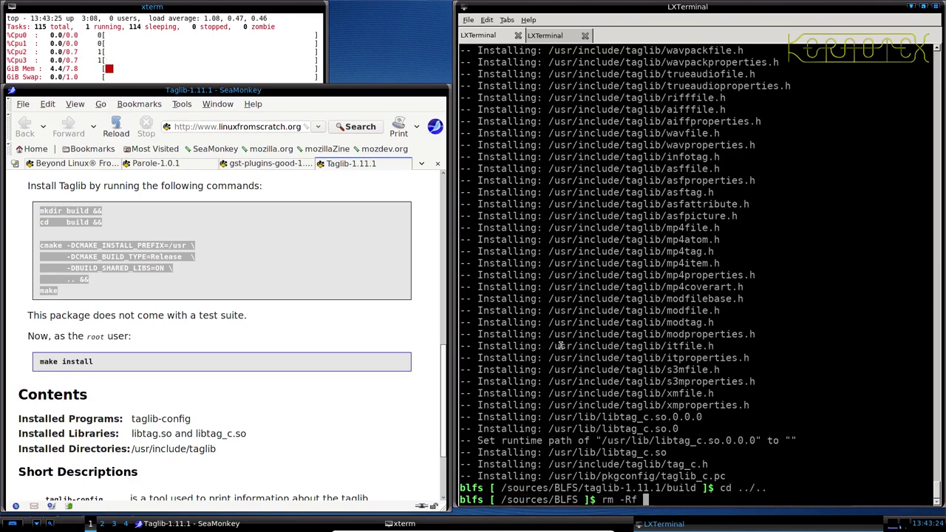
key(BackSpace)
key(BackSpace)
key(BackSpace)
key(BackSpace)
text(taglib-1.11.1)
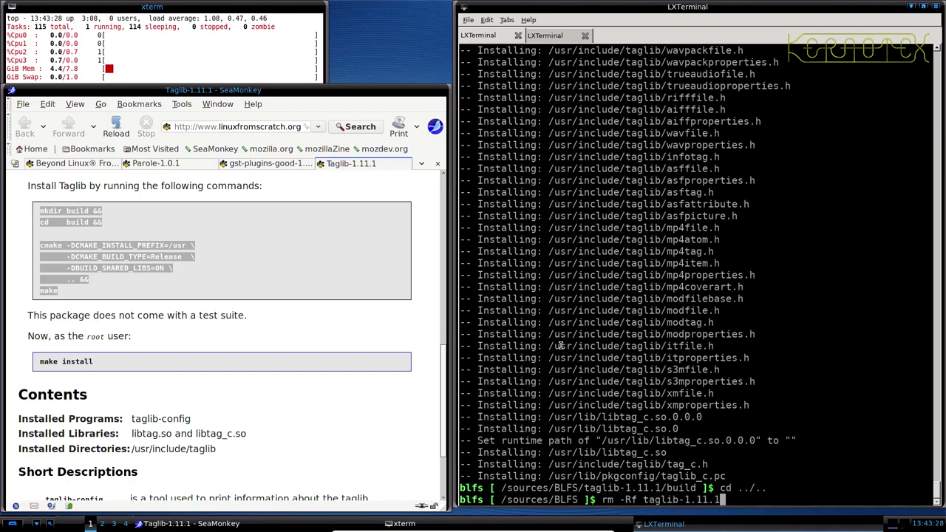
key(Return)
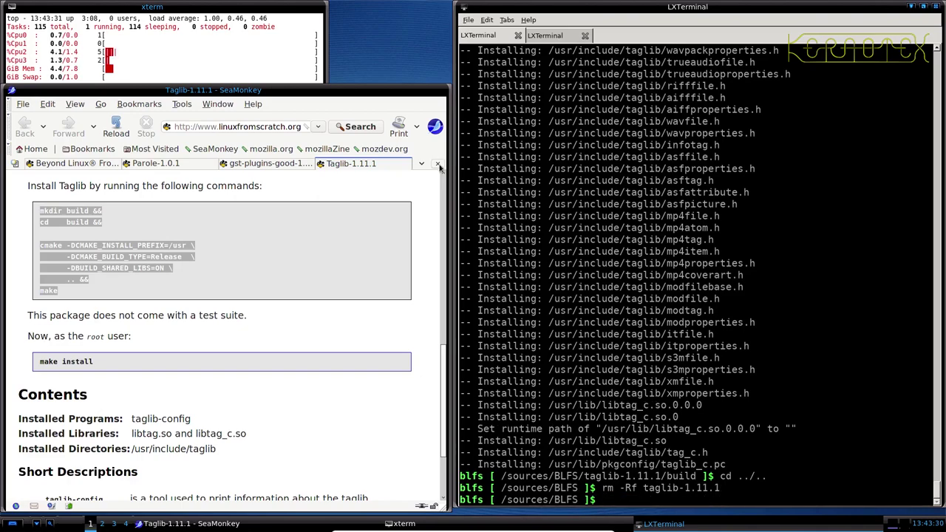
click(437, 164)
List the cairo and FLAC tarballs in /sources/BLFS using Tab completion
scroll(334, 357, down, 2)
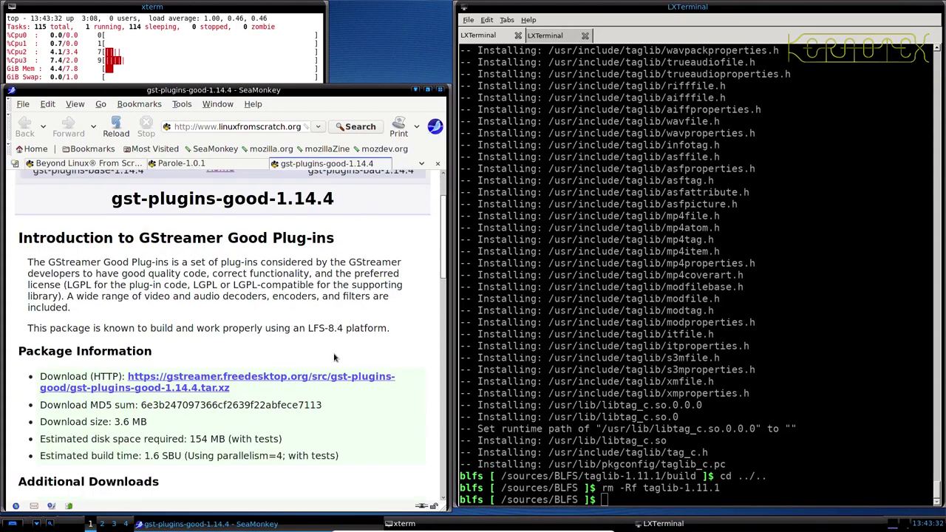
scroll(334, 358, down, 4)
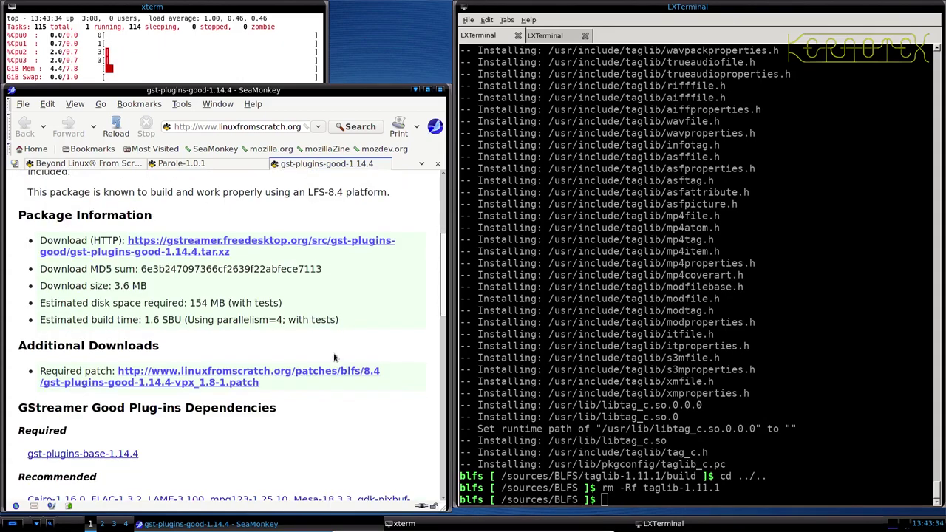
scroll(127, 471, down, 2)
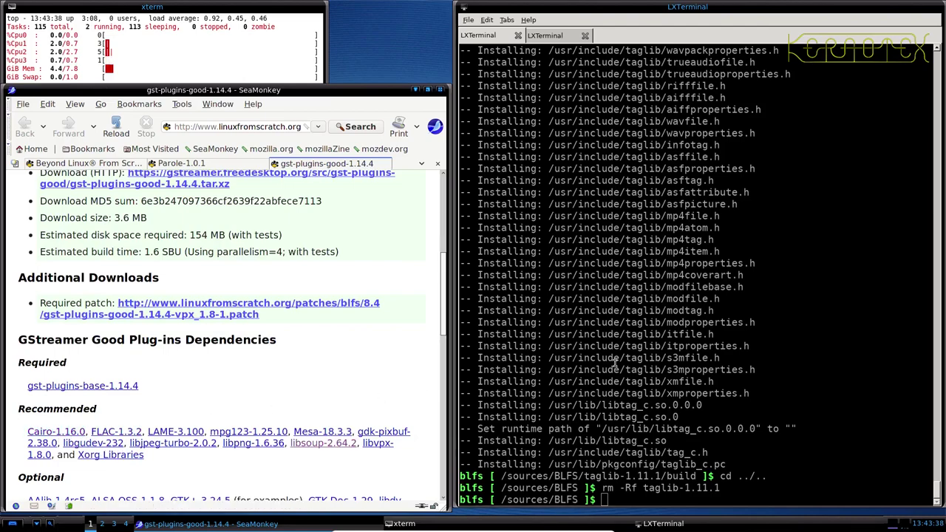
click(637, 355)
text(ls cai)
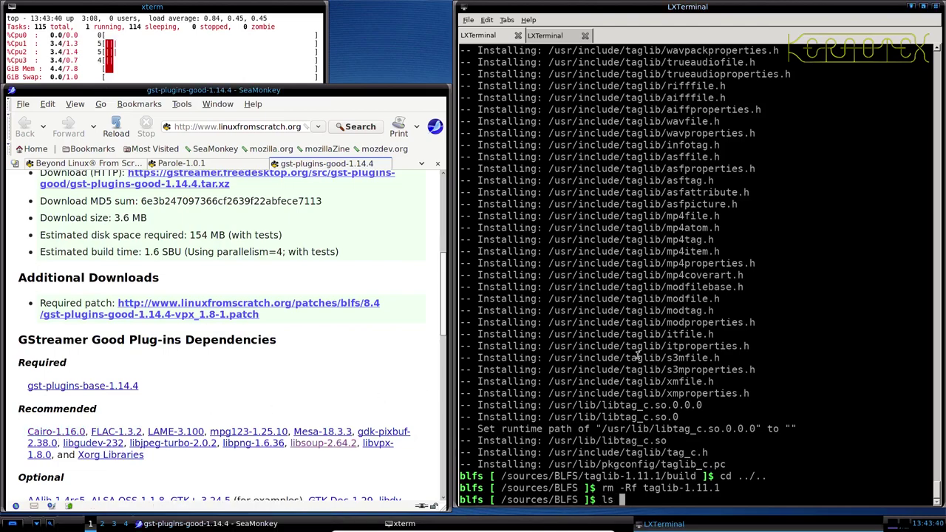
key(Tab)
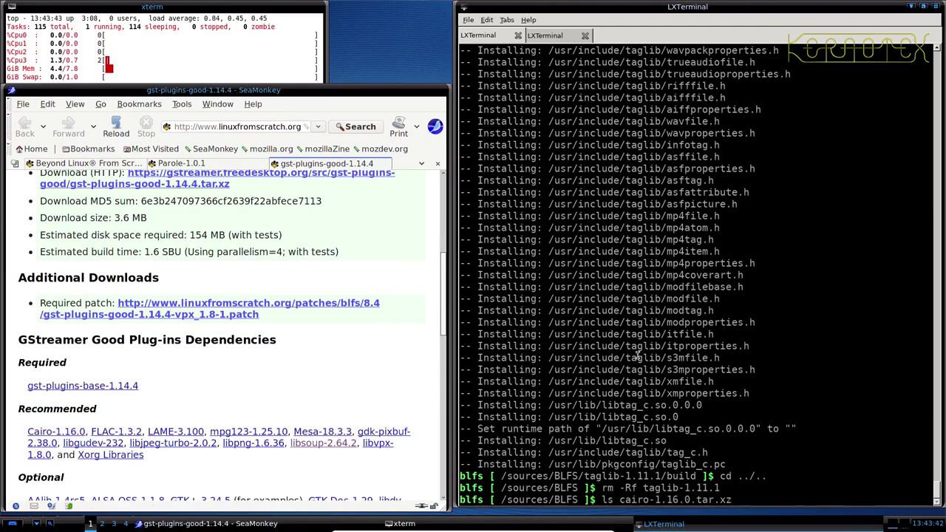
text(flac)
key(Tab)
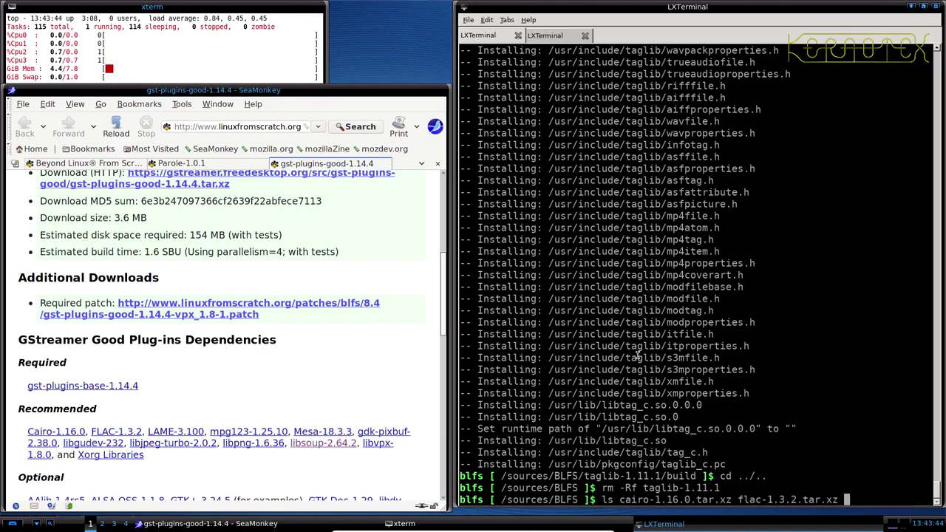
Look for LAME, then open the LAME-3.100 and mpg123-1.25.10 pages in background tabs
text(lam)
middle_click(174, 432)
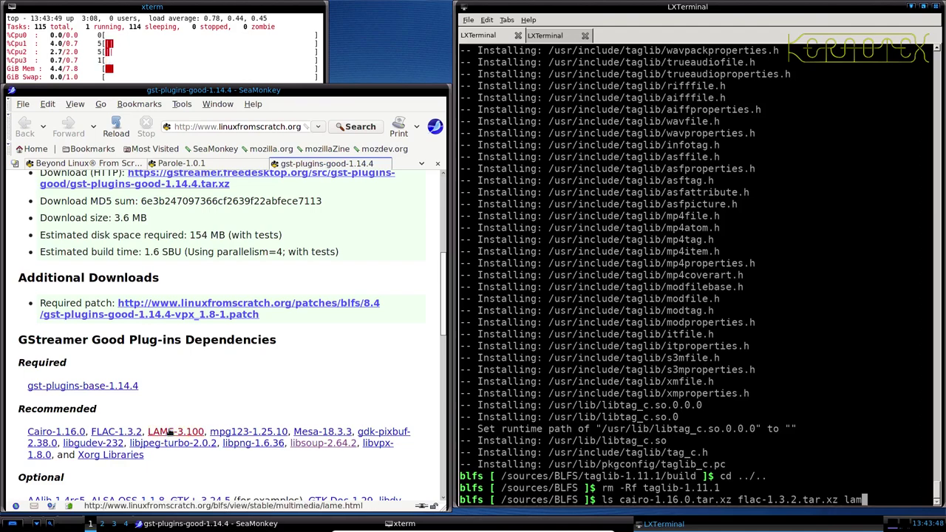
middle_click(246, 433)
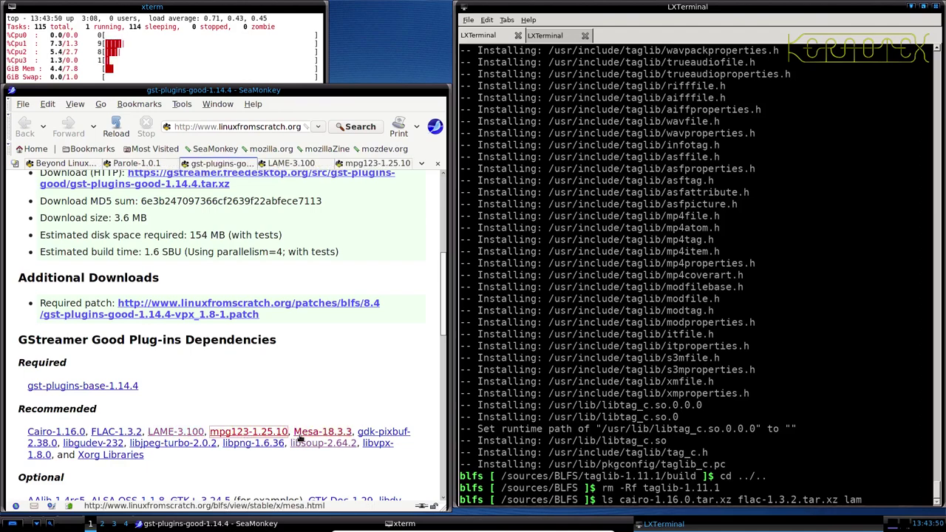
Check for the gdk-pixbuf and libvpx archives, then cancel the listing
text(gdk)
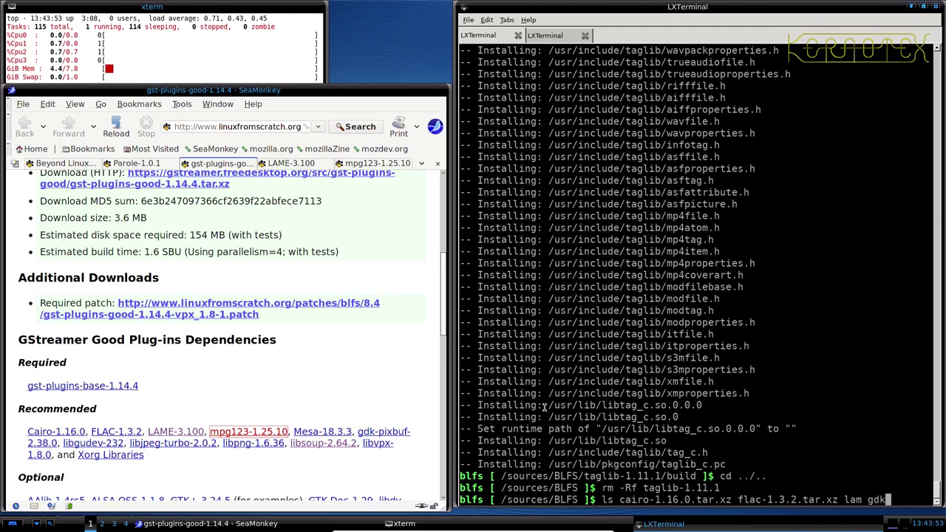
key(Tab)
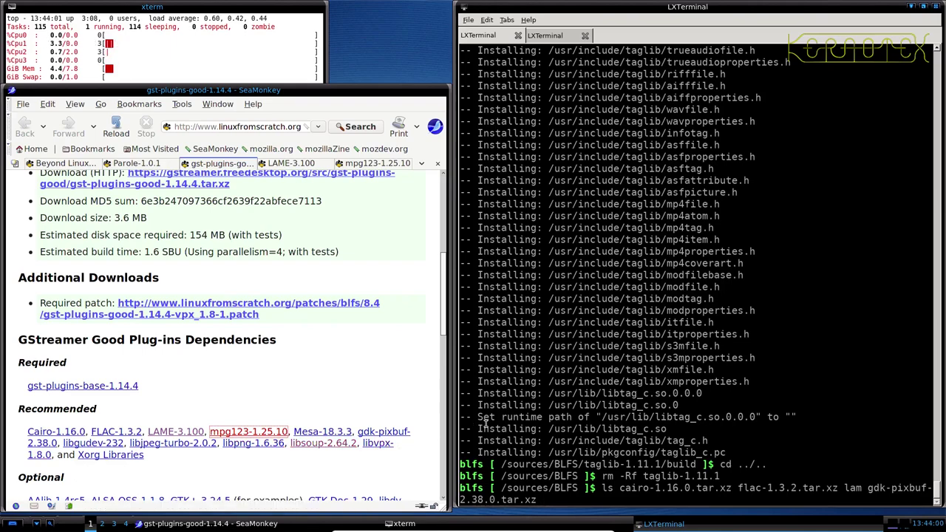
text(libvpx)
key(Tab)
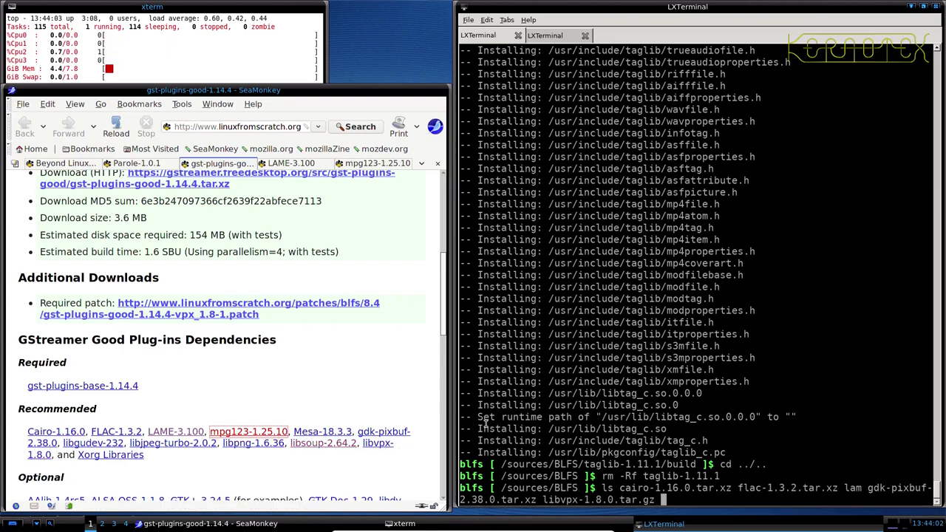
scroll(148, 479, down, 3)
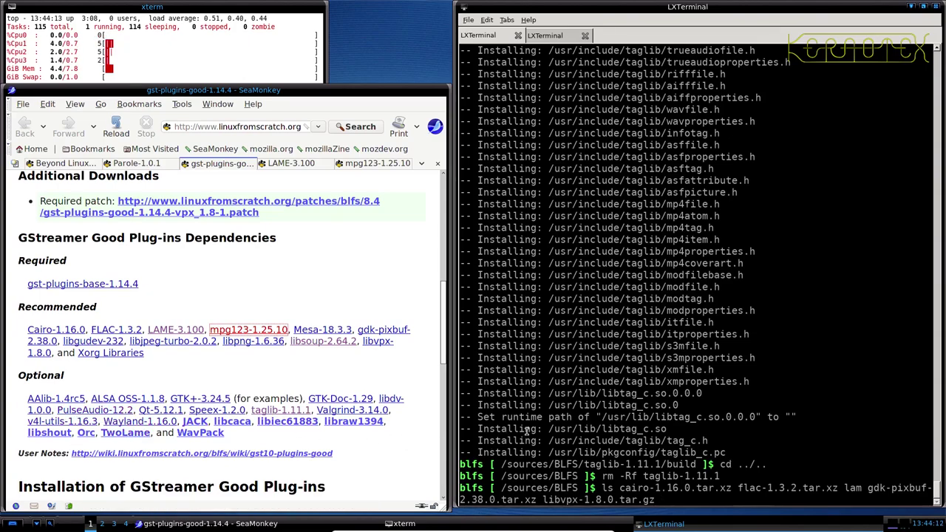
key(ctrl+c)
Download the mpg123-1.25.10 source archive with wget using the link from its instructions page
click(376, 163)
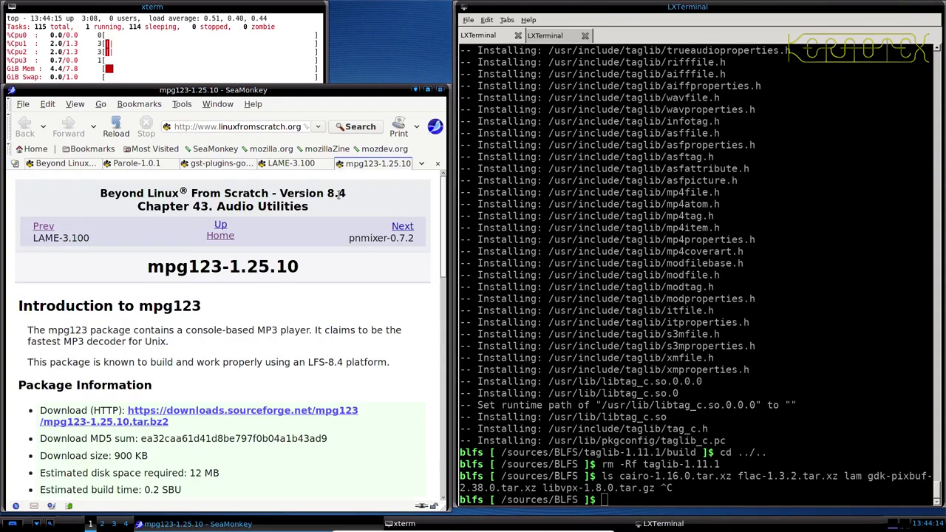
scroll(341, 297, down, 3)
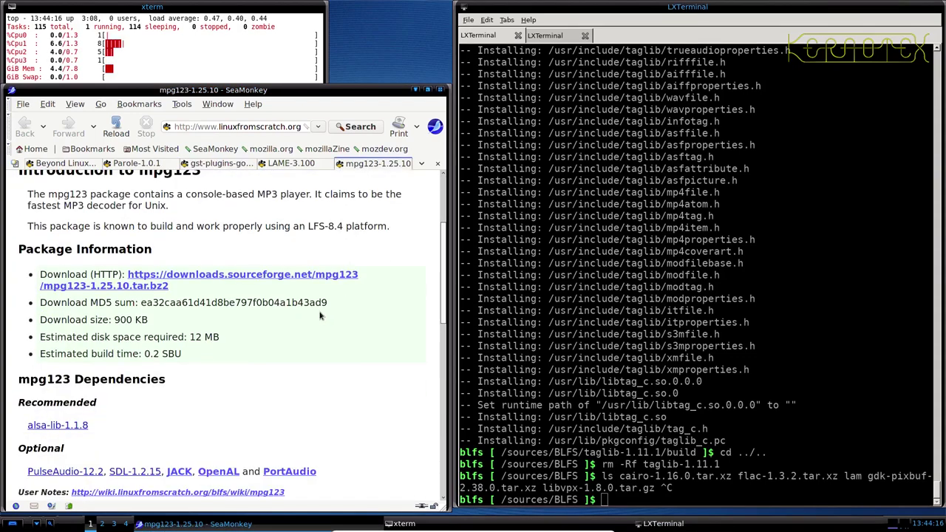
click(604, 381)
text(ls als)
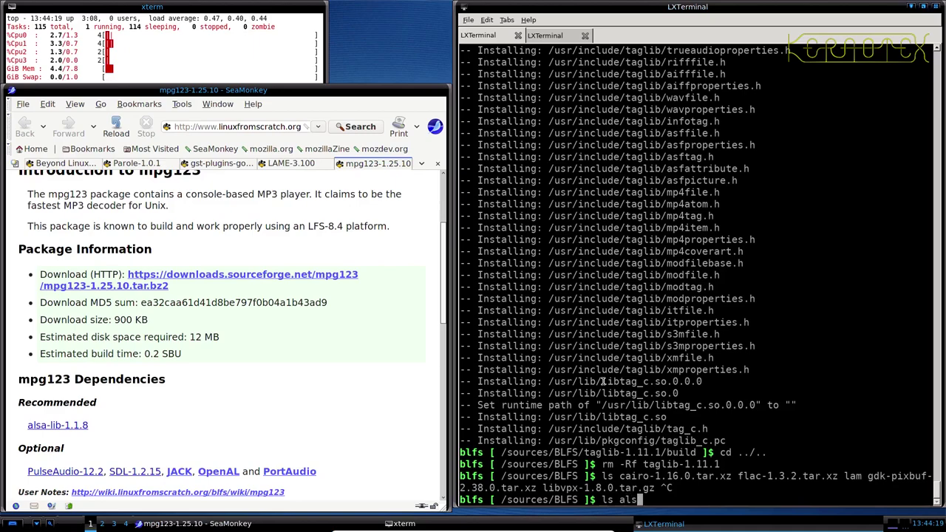
key(Tab)
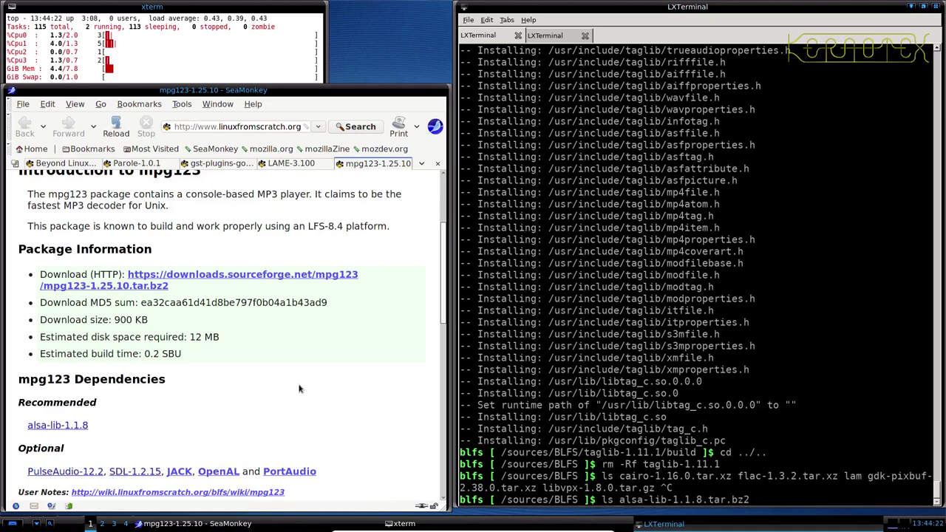
scroll(300, 388, up, 2)
right_click(288, 342)
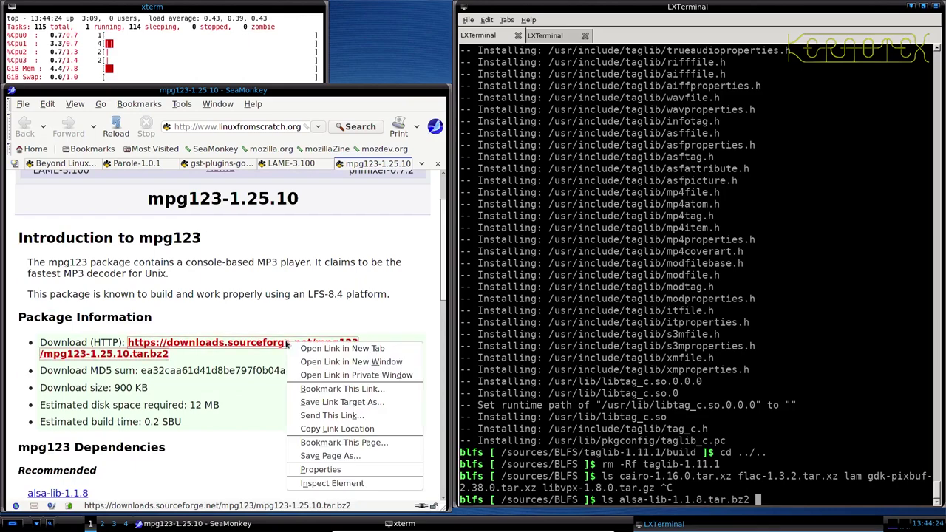
click(312, 429)
key(ctrl+c)
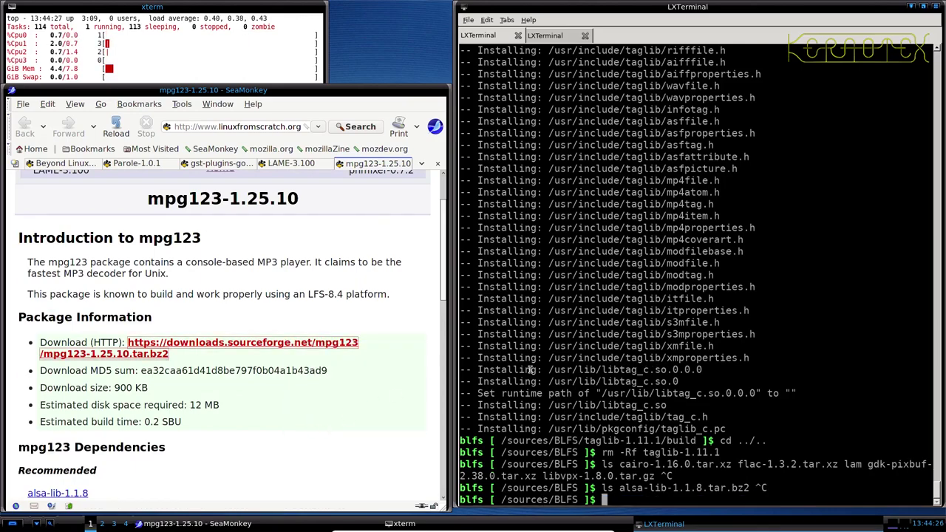
text(wget)
key(ctrl+shift+v)
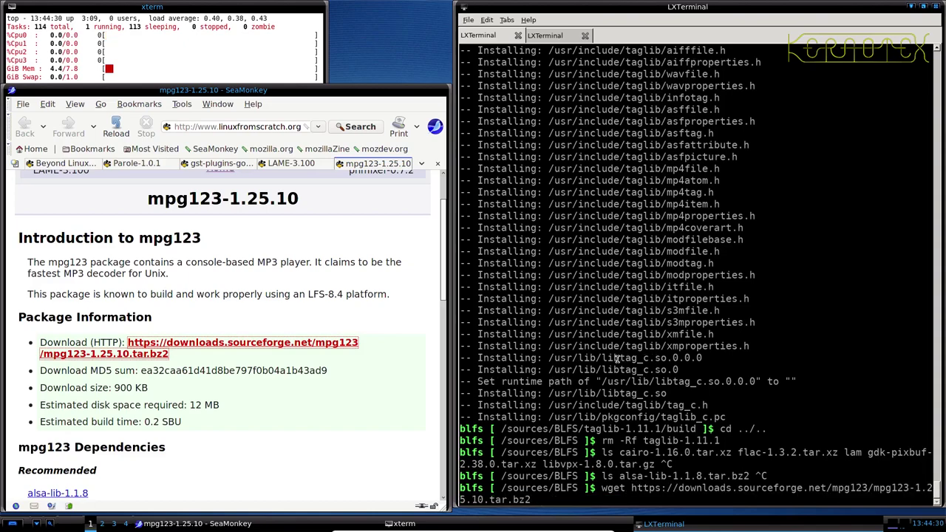
key(Return)
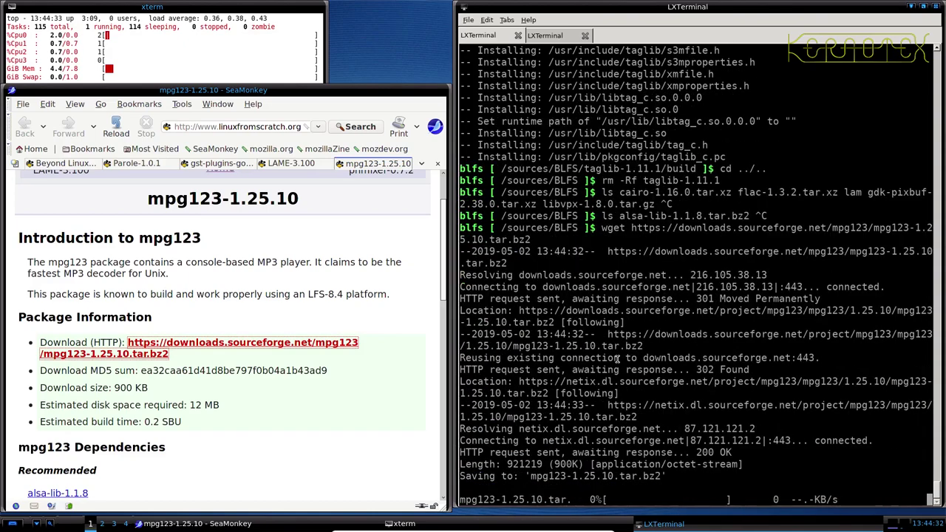
Extract the mpg123 archive and enter the mpg123-1.25.10 folder
text(tar -)
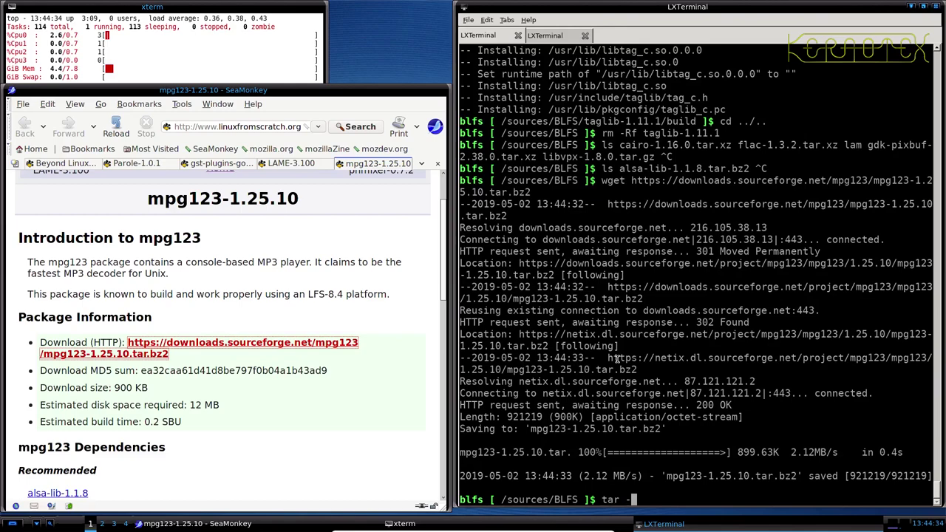
text(xvf mpg)
key(Tab)
key(Return)
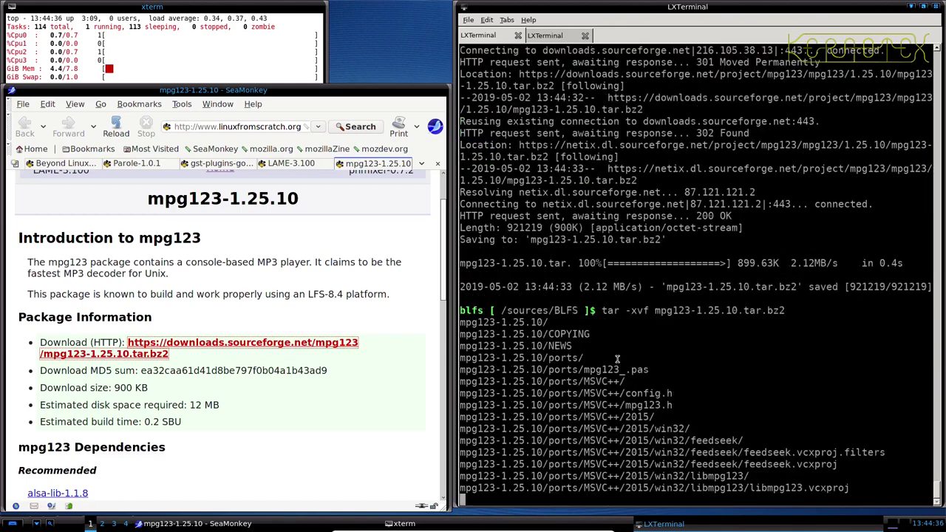
text(cd mpg)
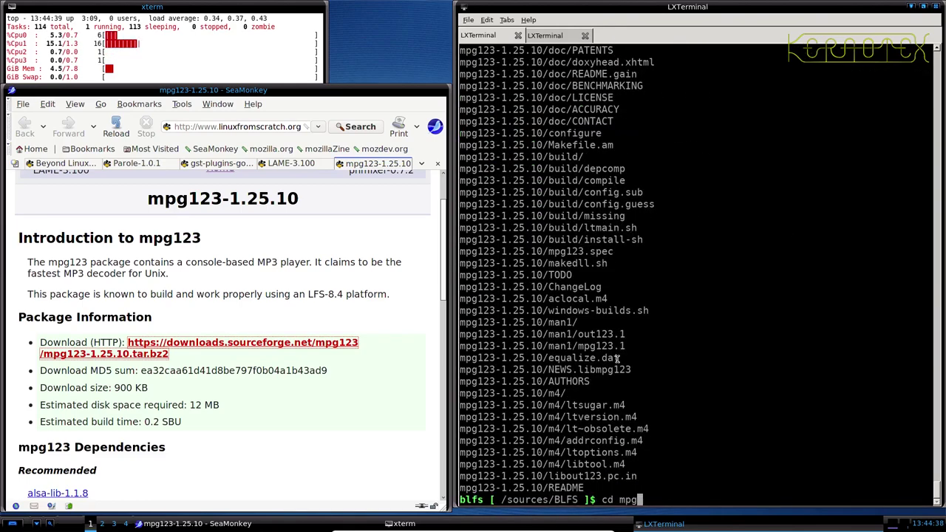
text(12)
key(Tab)
key(Return)
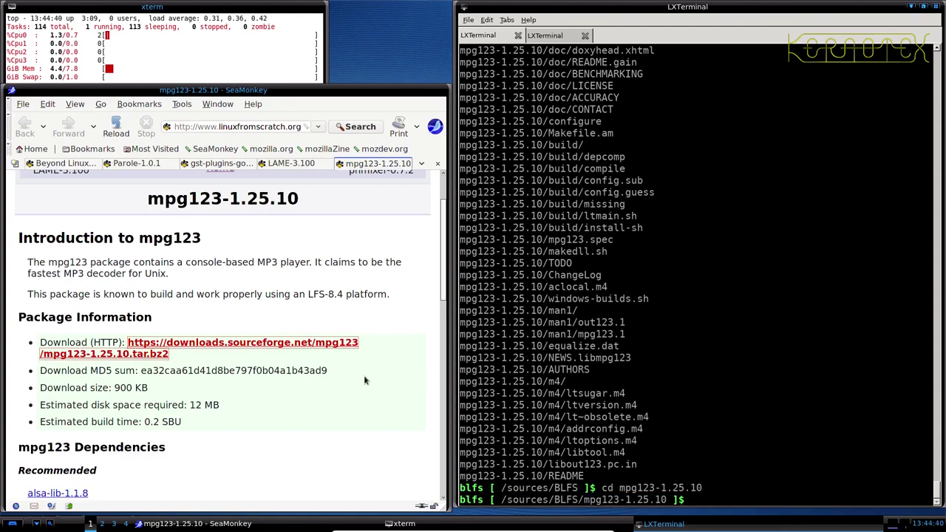
Run ./configure --prefix=/usr && make from the page, then make install
scroll(364, 381, down, 3)
scroll(365, 381, down, 5)
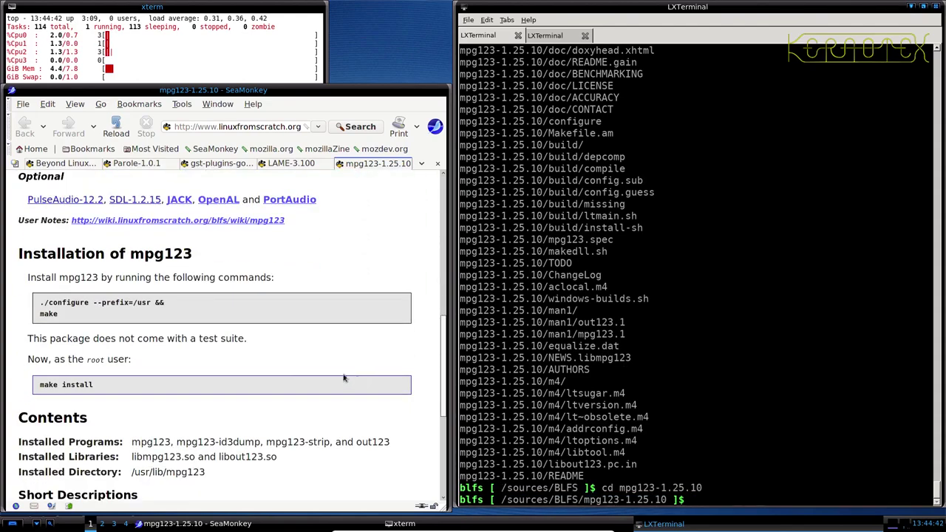
drag(41, 302, 59, 314)
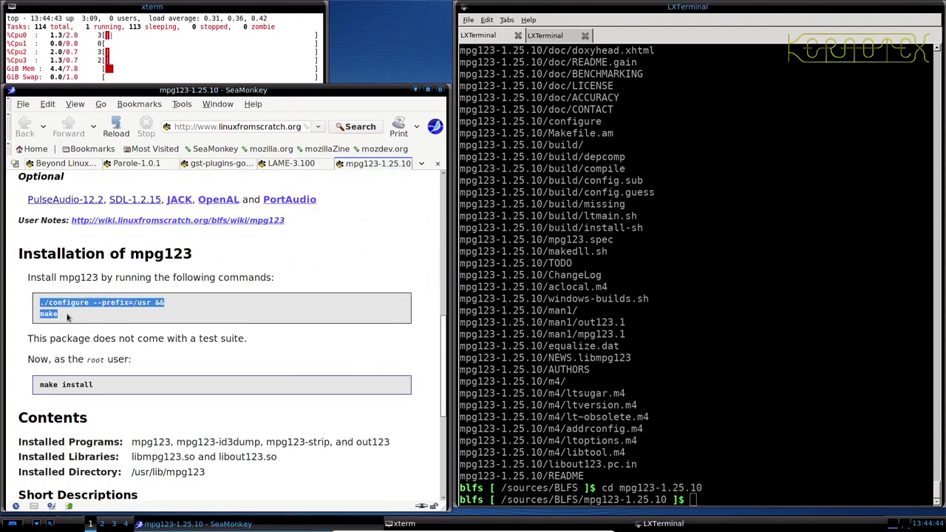
middle_click(614, 377)
click(614, 377)
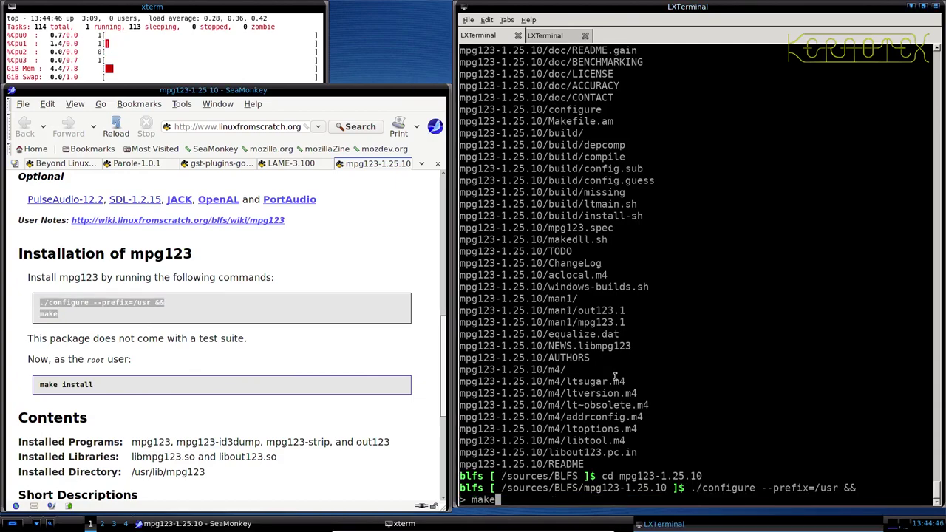
key(Return)
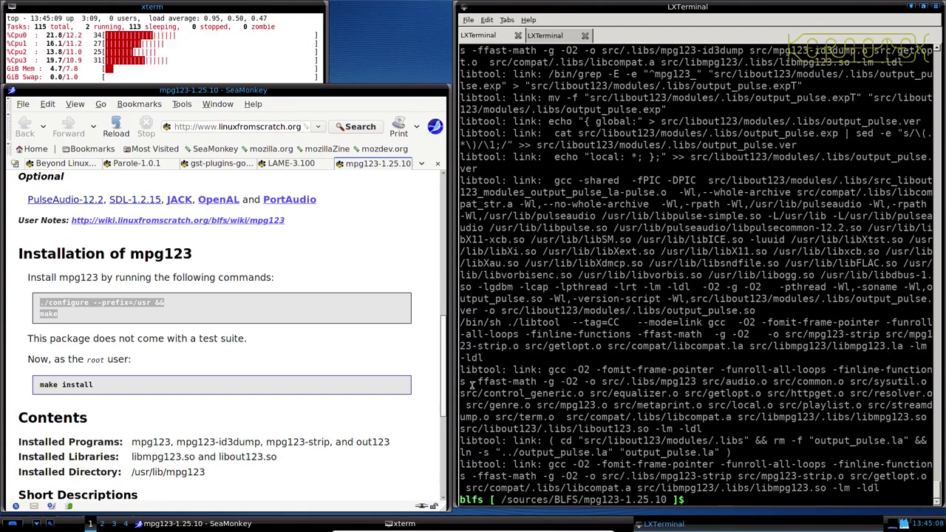
text(make install)
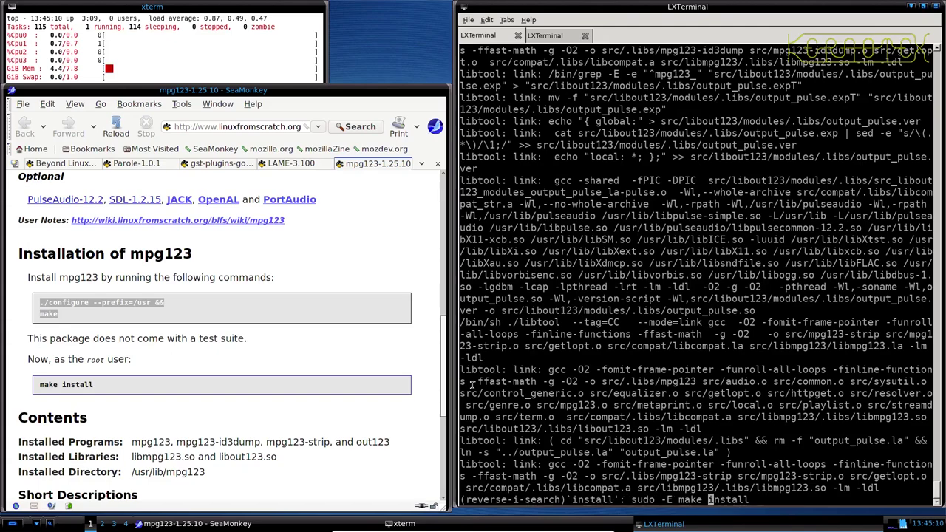
key(Return)
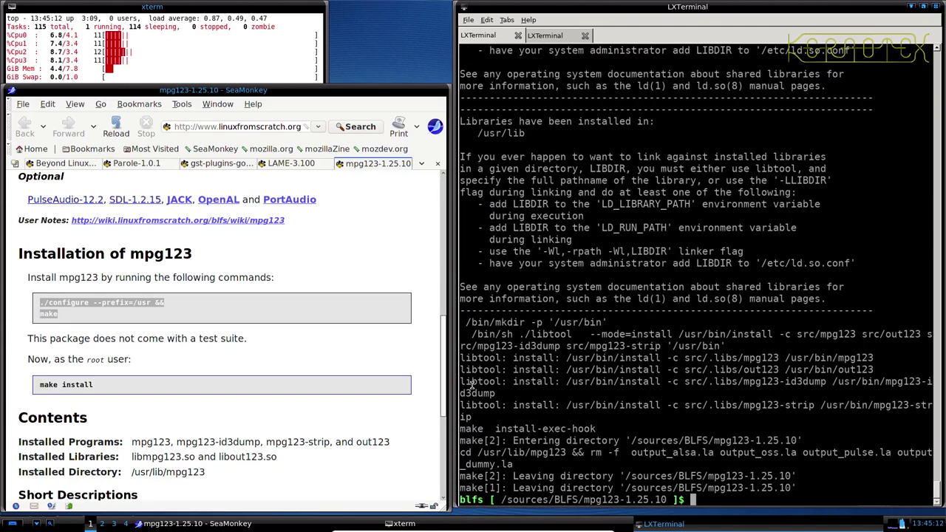
Delete the mpg123-1.25.10 source folder from /sources/BLFS and close its instructions page
text(cd ..)
key(Return)
text(rm -Rf mpg123-1.25.10)
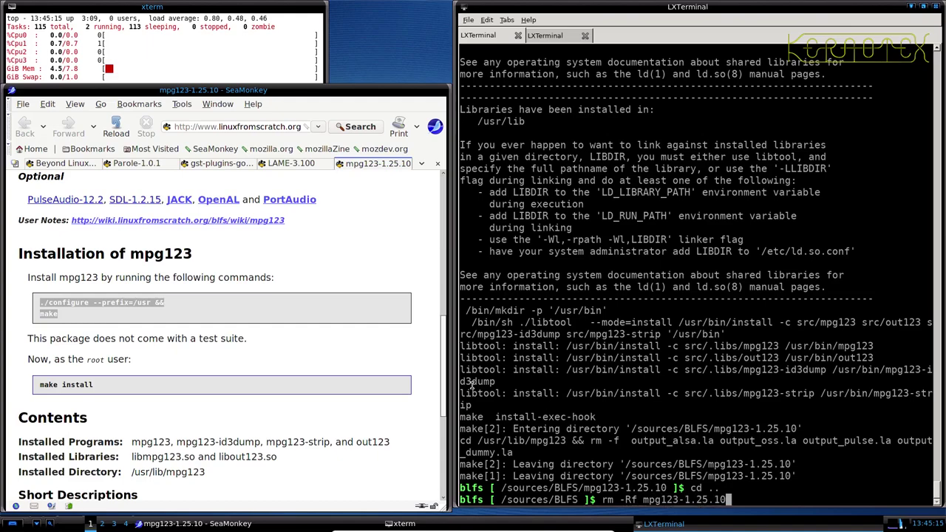
key(Return)
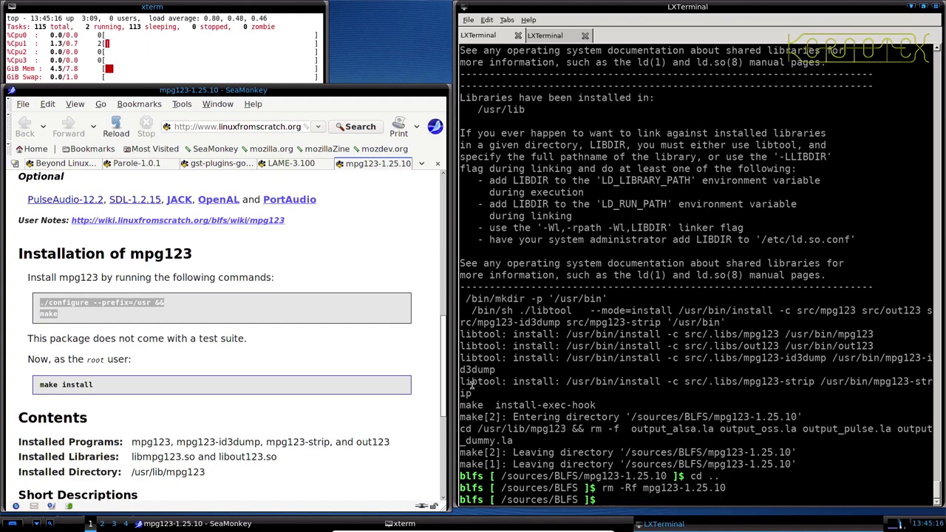
click(437, 163)
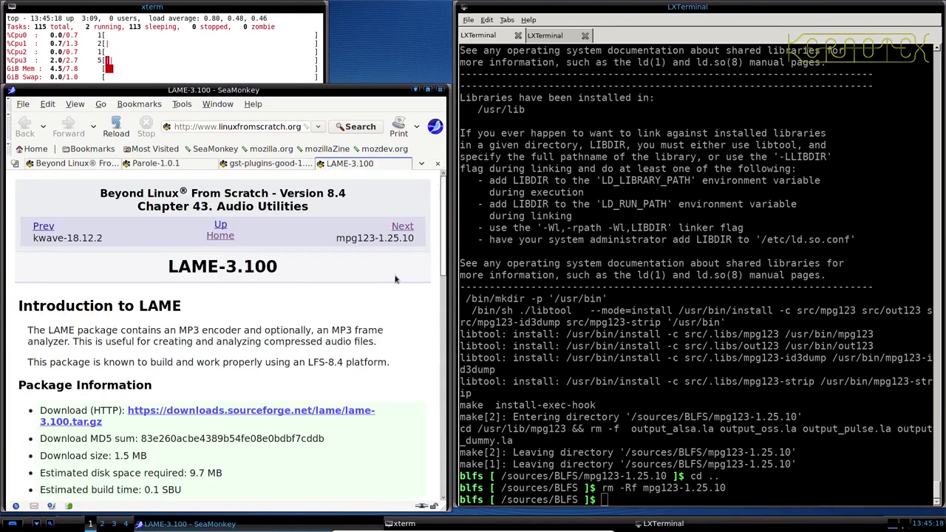
Download the lame-3.100.tar.gz tarball with wget using the page's link
scroll(381, 314, down, 3)
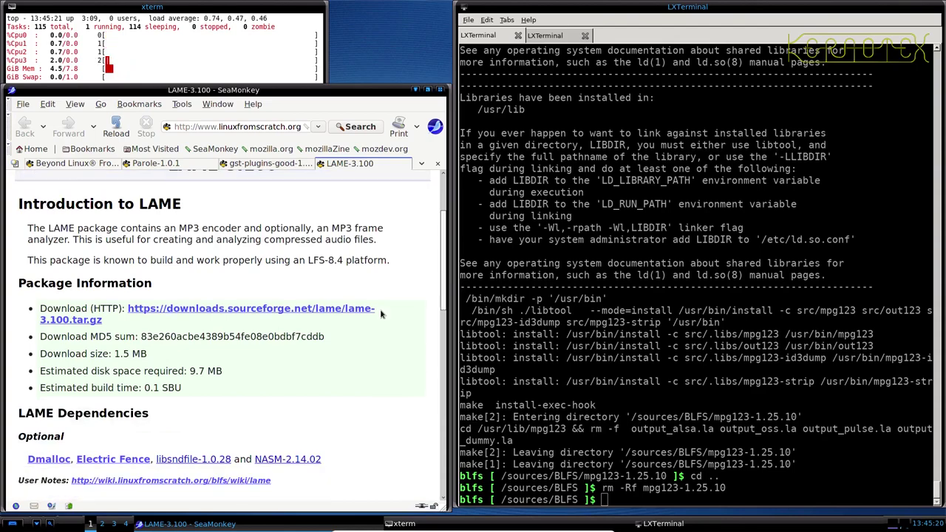
scroll(382, 314, down, 2)
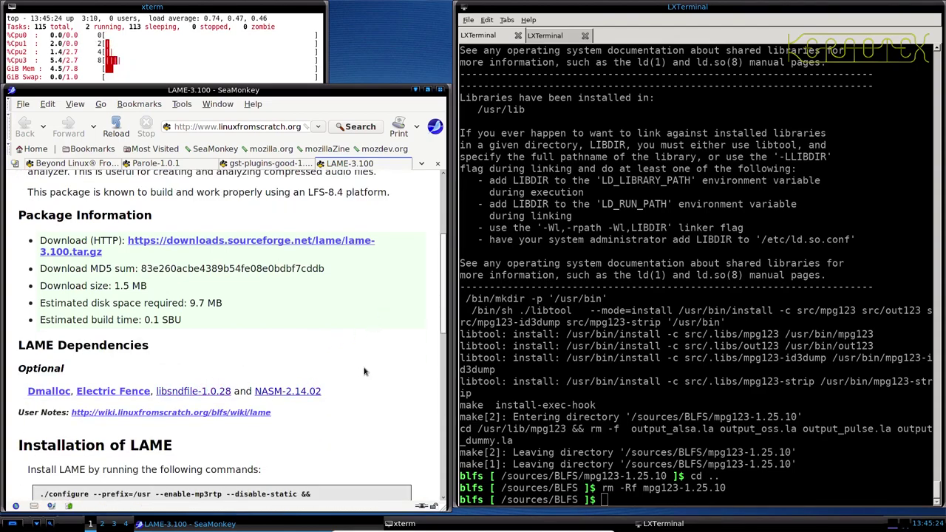
scroll(363, 371, down, 1)
right_click(323, 207)
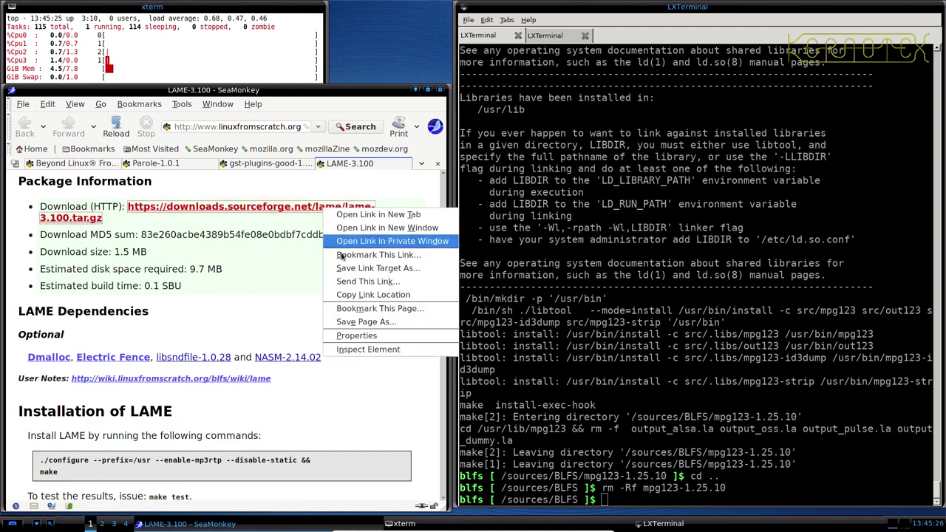
click(355, 295)
click(610, 369)
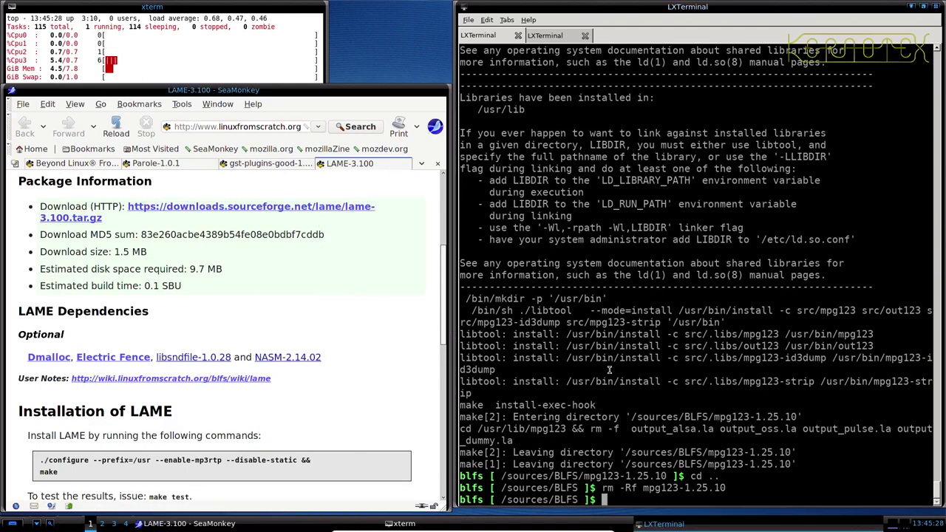
text(wget)
key(ctrl+shift+v)
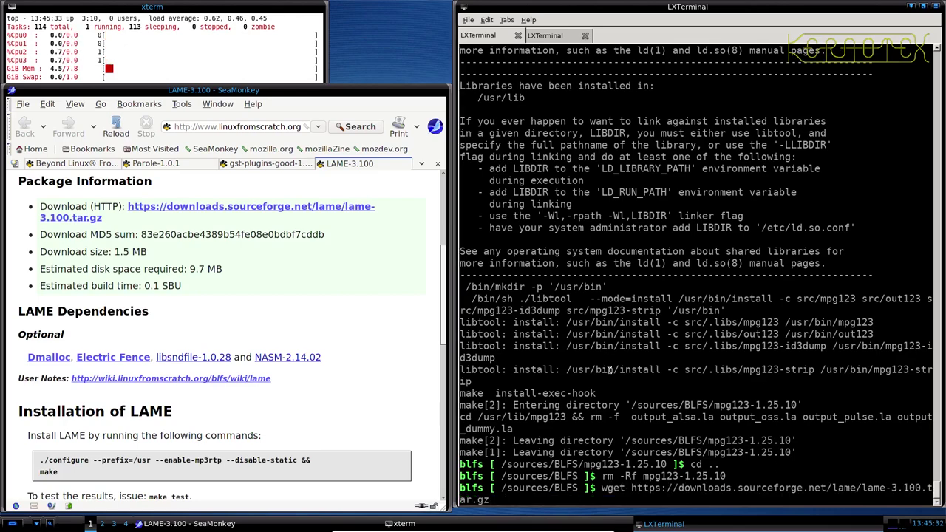
key(Return)
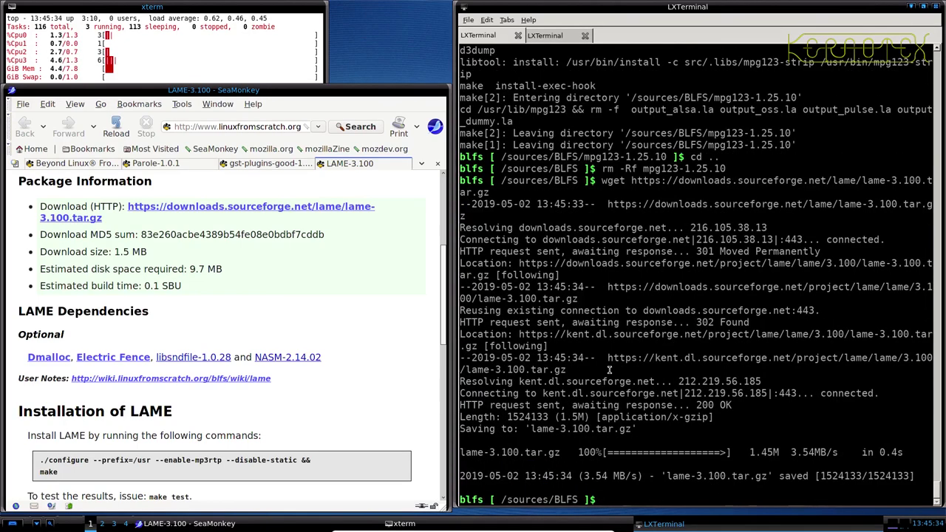
Unpack lame-3.100.tar.gz and enter the lame-3.100 directory
text(tar -xvf lame-3.100.tar.gz)
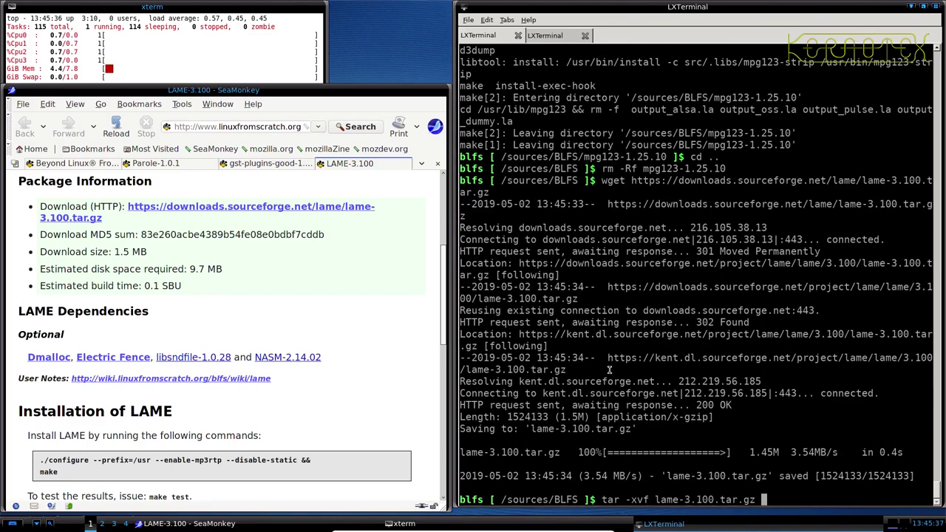
key(Return)
text(cd lame-3.100)
key(Return)
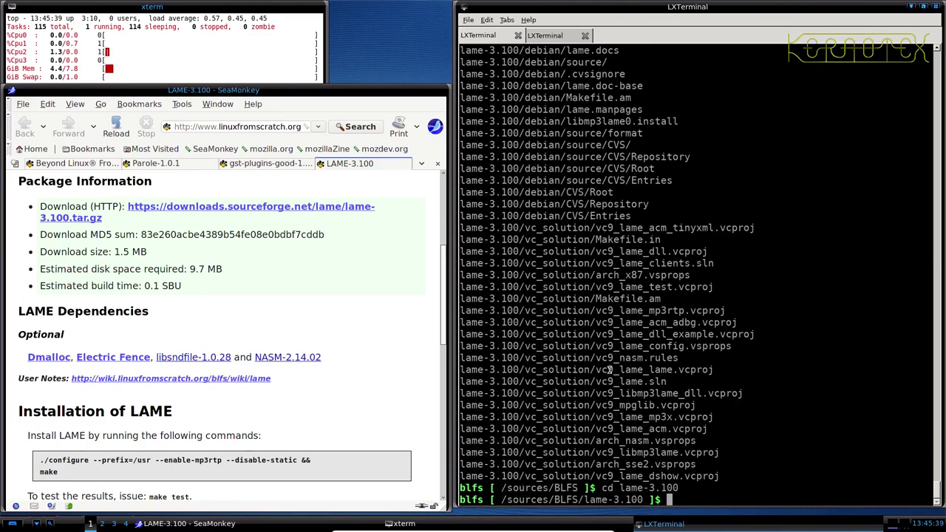
Configure LAME with the page's configure command plus --enable-nasm, then run make
scroll(385, 399, down, 5)
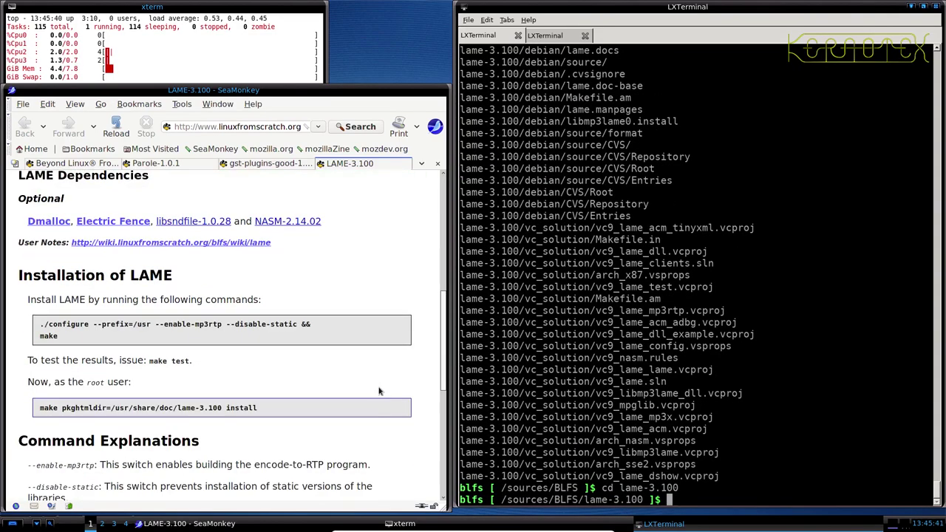
scroll(382, 393, down, 2)
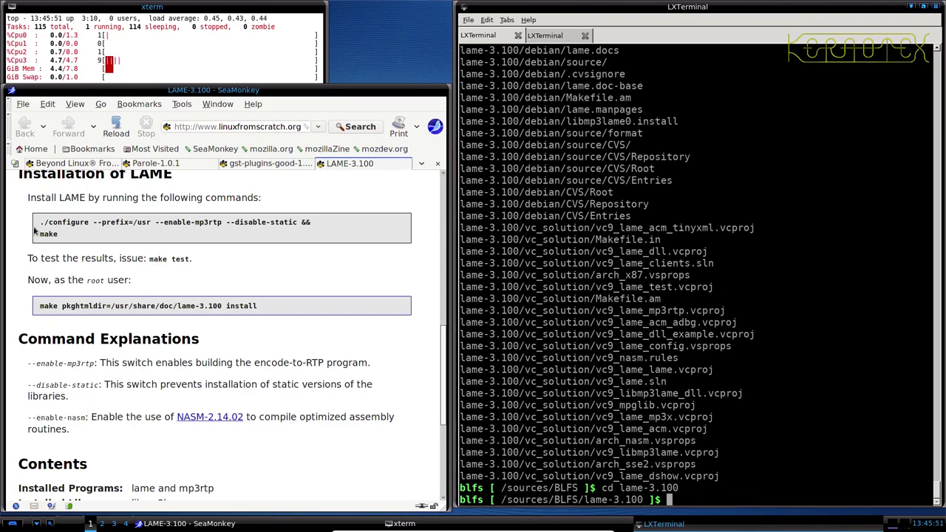
drag(41, 226, 293, 221)
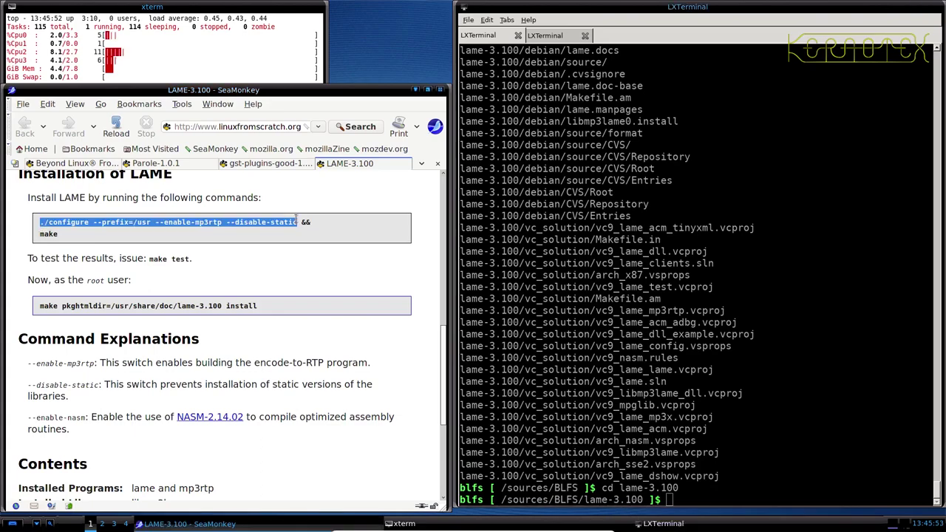
middle_click(623, 255)
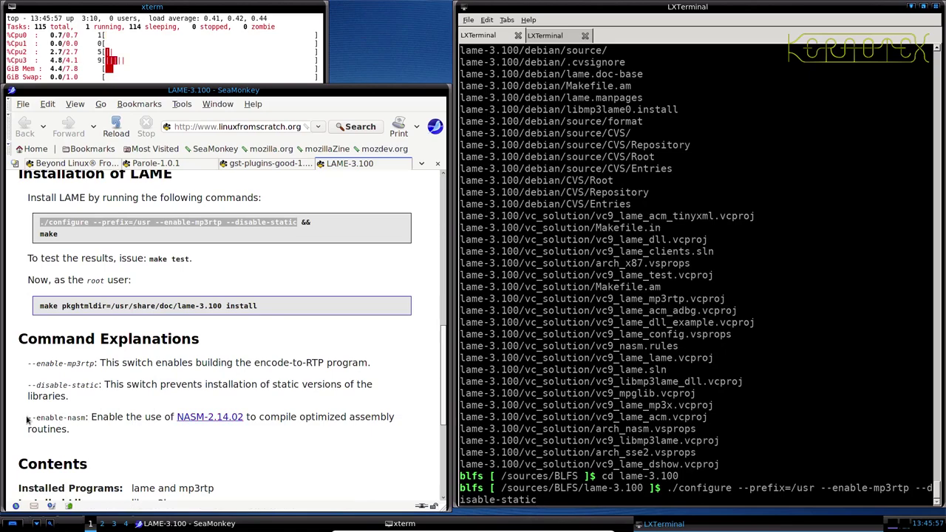
drag(28, 418, 85, 418)
middle_click(600, 377)
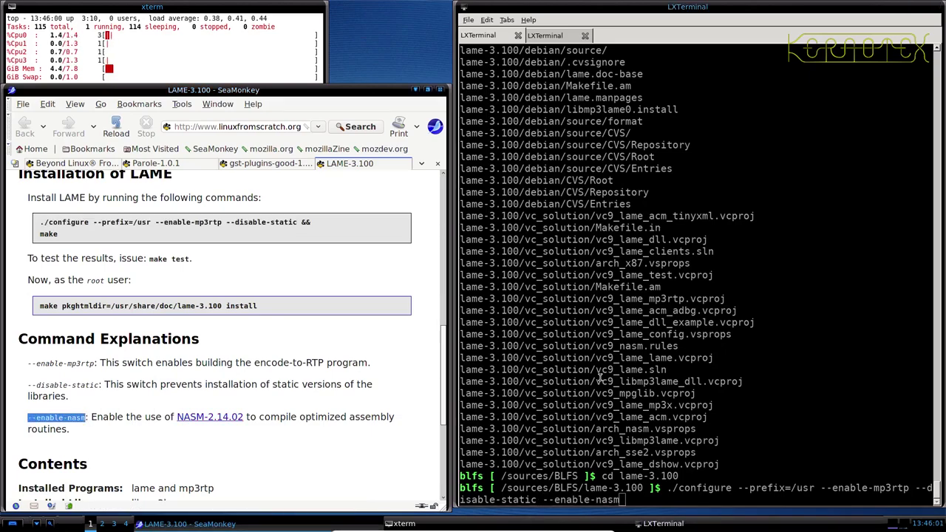
click(646, 367)
key(Return)
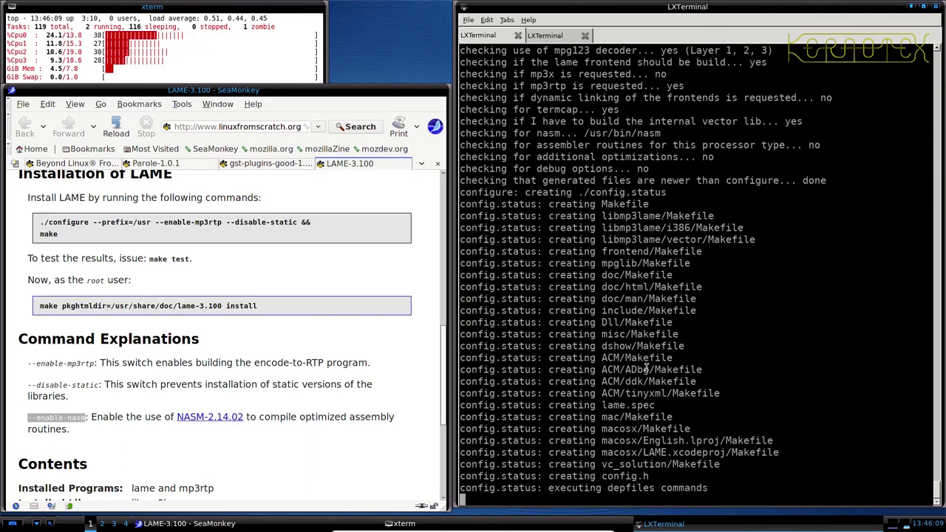
text(make)
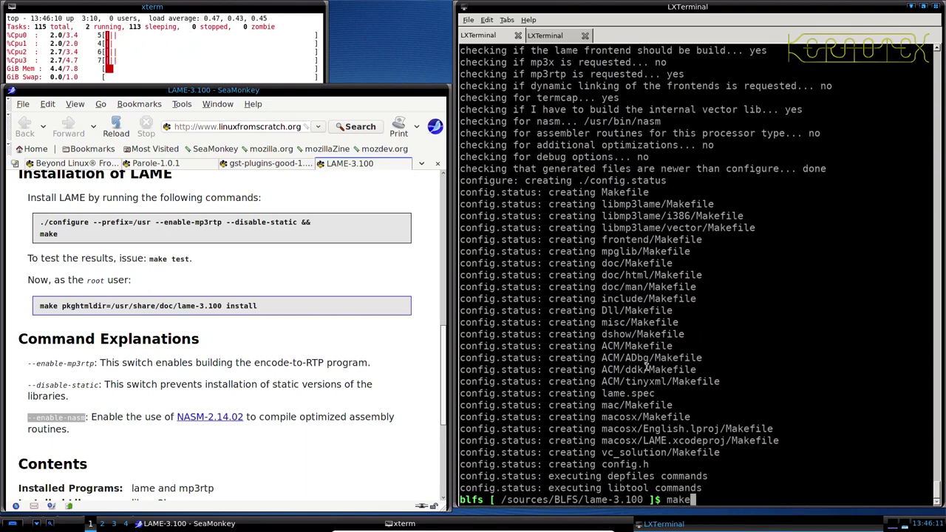
key(Return)
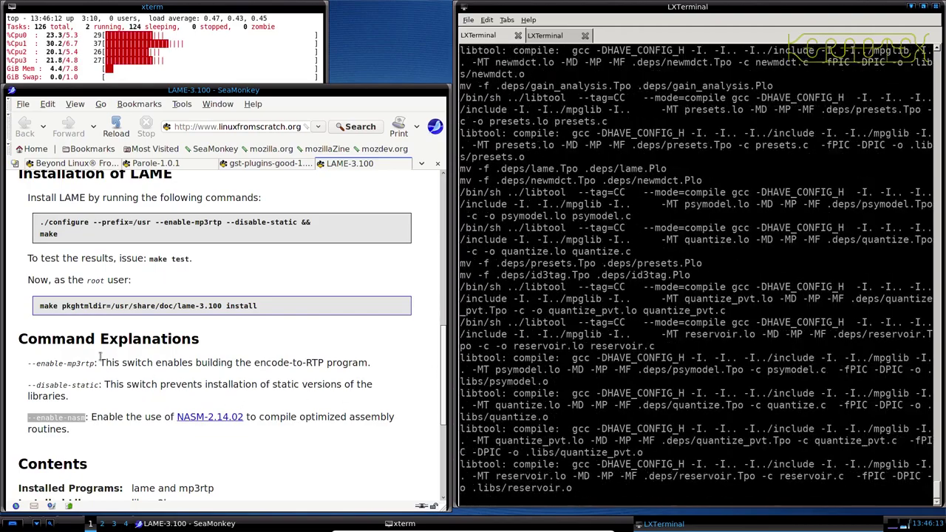
Install LAME with sudo -E and the page's make pkghtmldir=… install command
drag(41, 306, 281, 304)
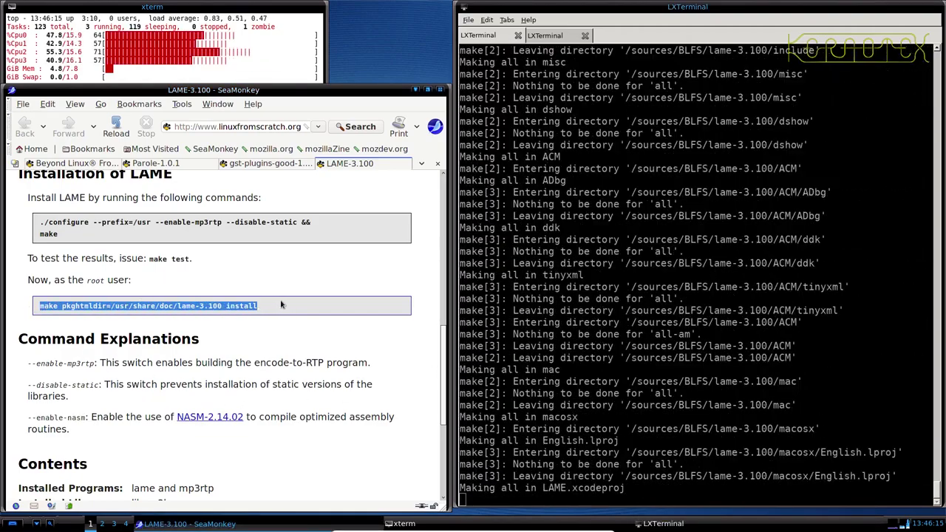
click(505, 345)
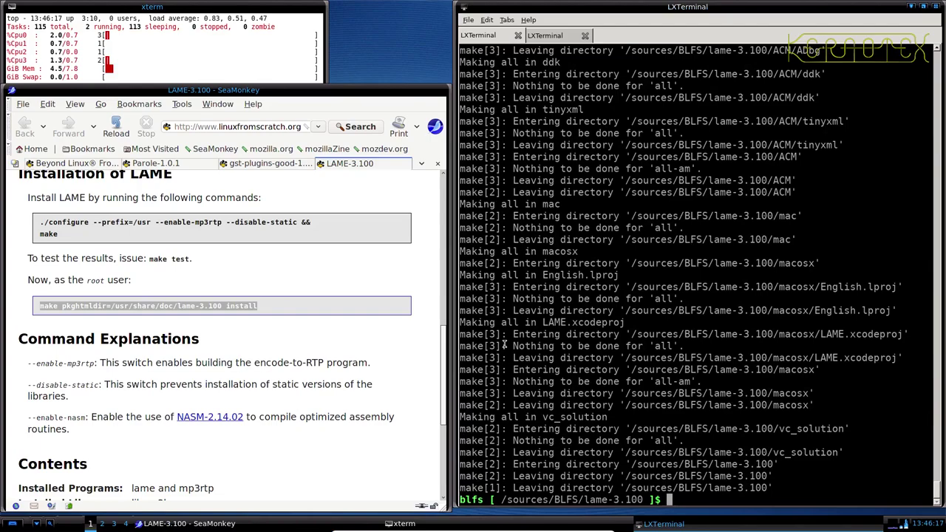
text(sudo -E)
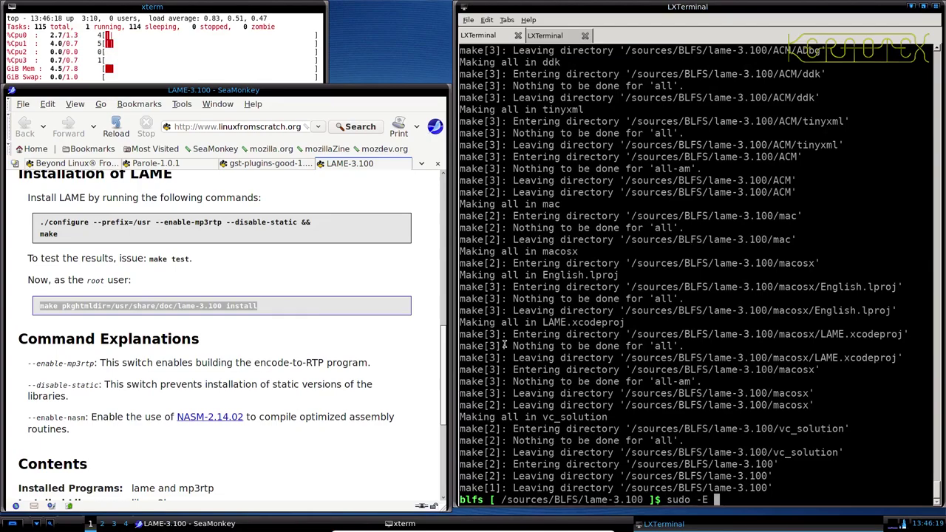
middle_click(505, 345)
key(Return)
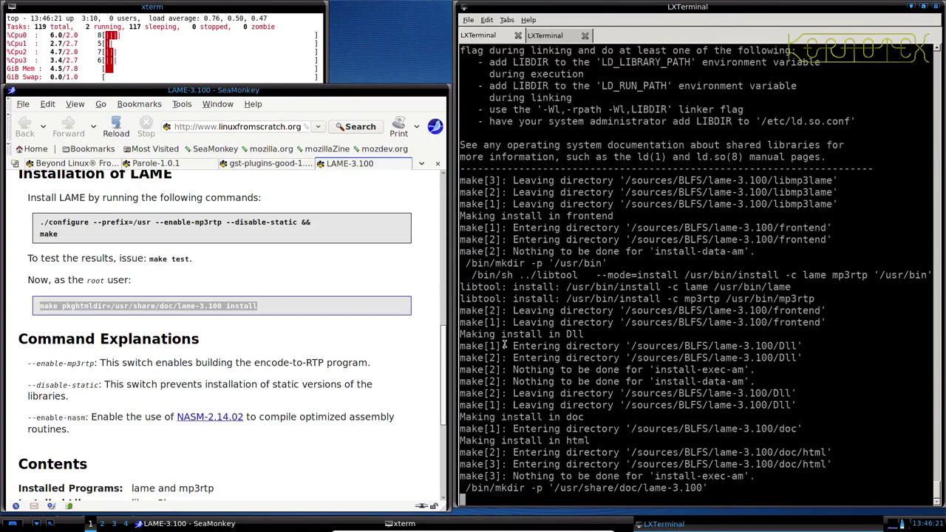
Remove the lame-3.100 source directory and close the LAME page
text(cd )
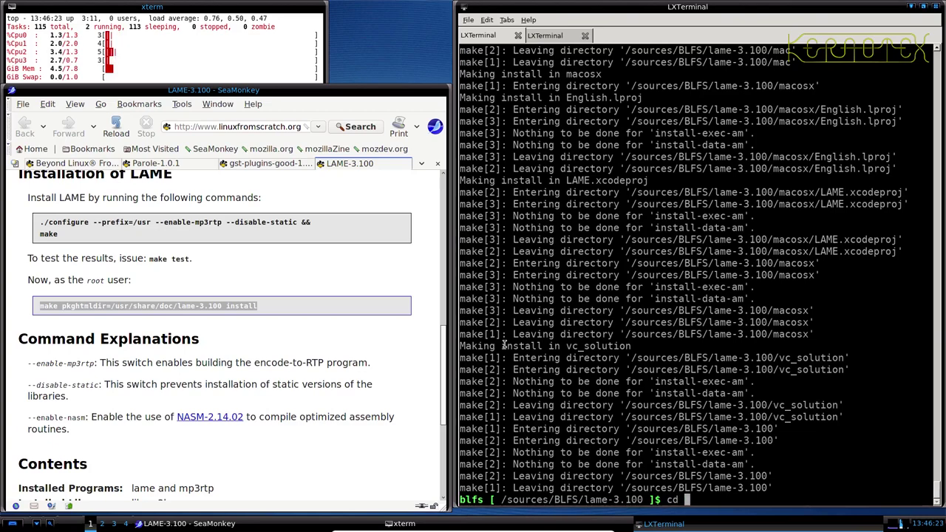
text(..)
key(Return)
text(rm -Rf lame-3.100)
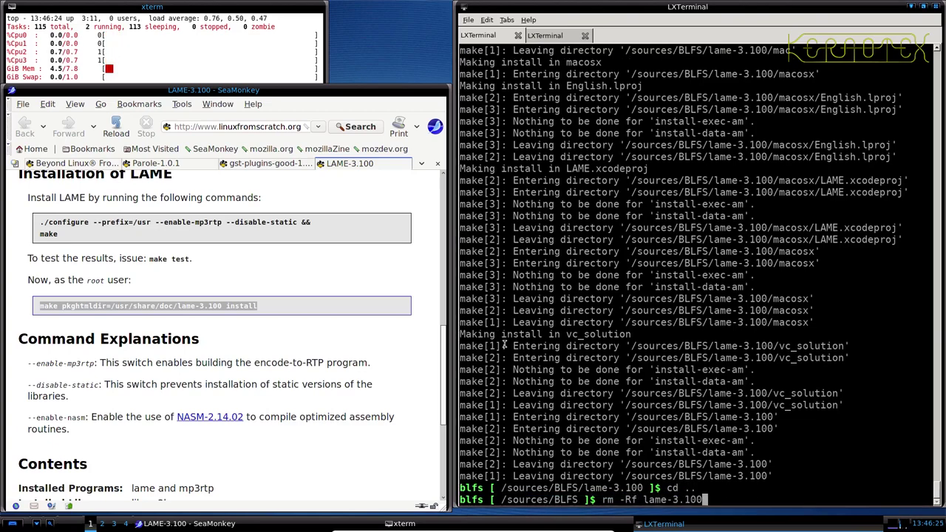
key(Return)
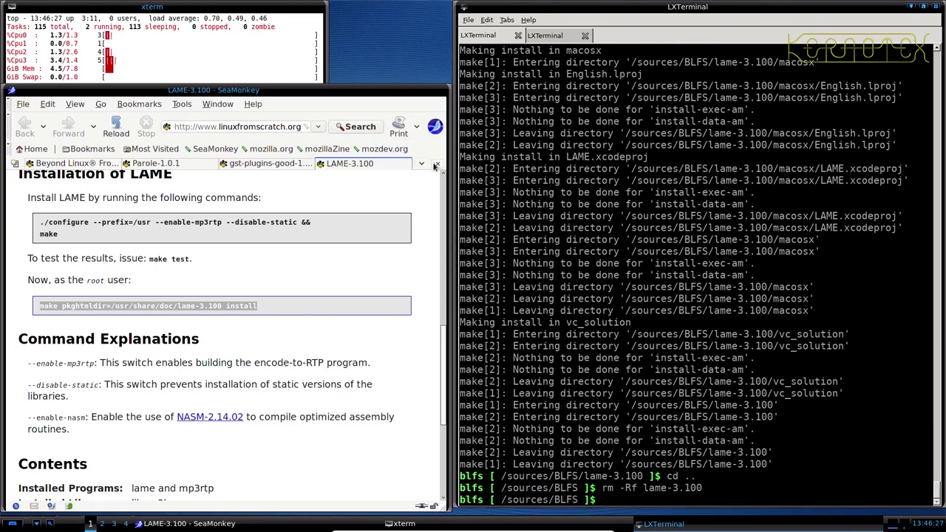
click(438, 163)
Download the gst-plugins-good-1.14.4 tarball and the vpx_1.8-1 patch in one wget command
scroll(387, 318, up, 4)
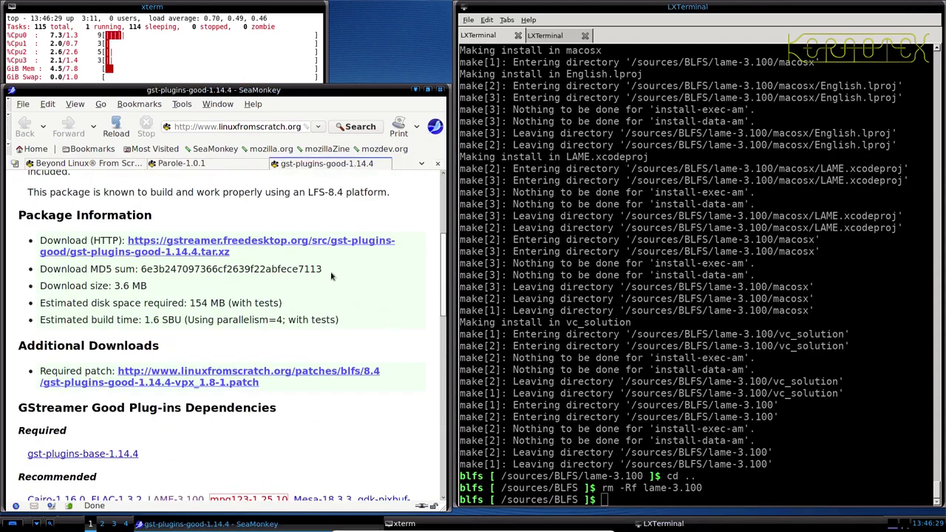
right_click(308, 247)
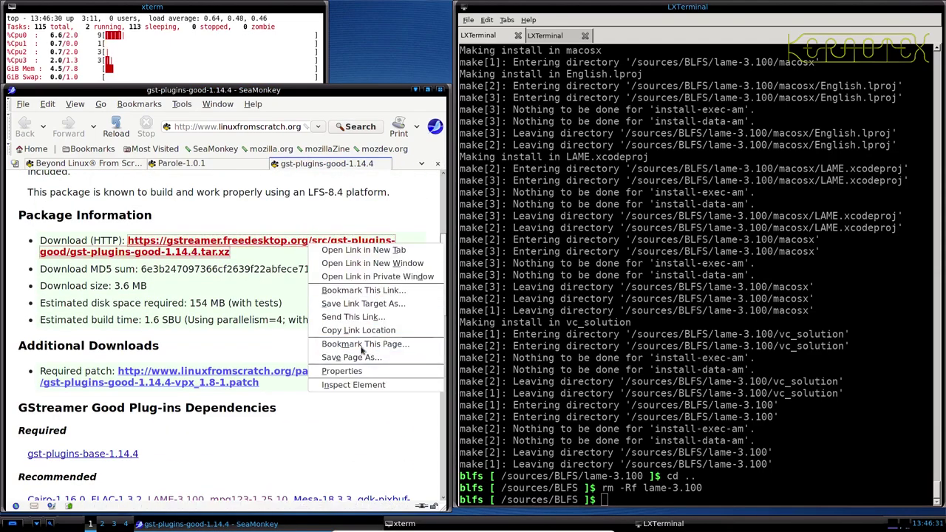
click(359, 330)
text(wget)
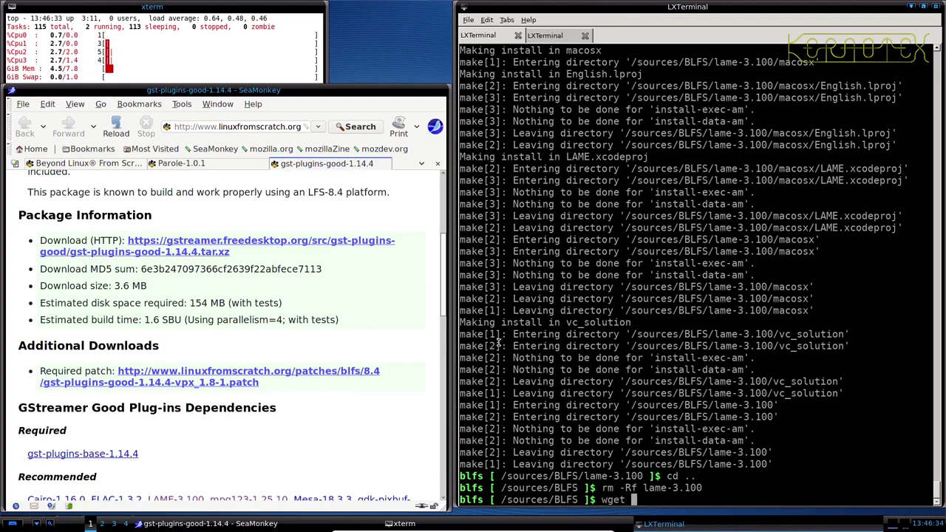
key(ctrl+shift+v)
right_click(194, 373)
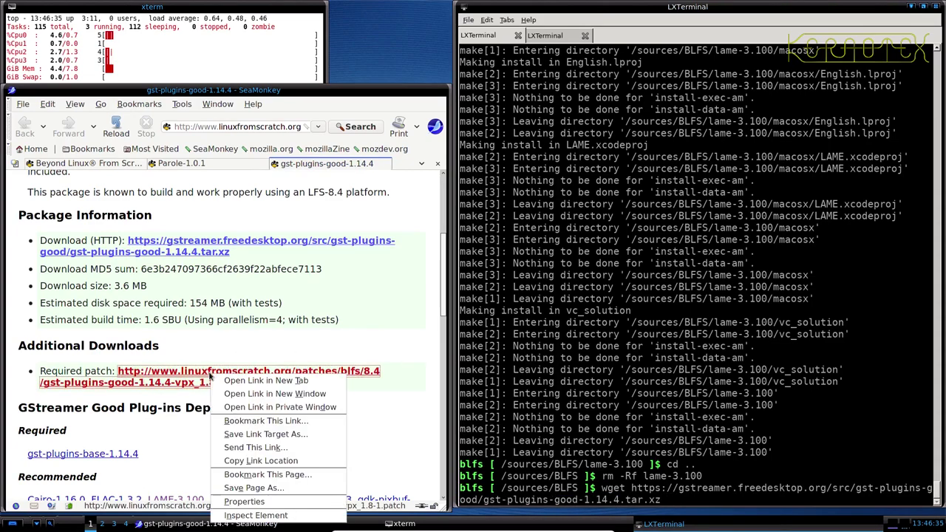
click(251, 461)
click(578, 403)
key(ctrl+shift+v)
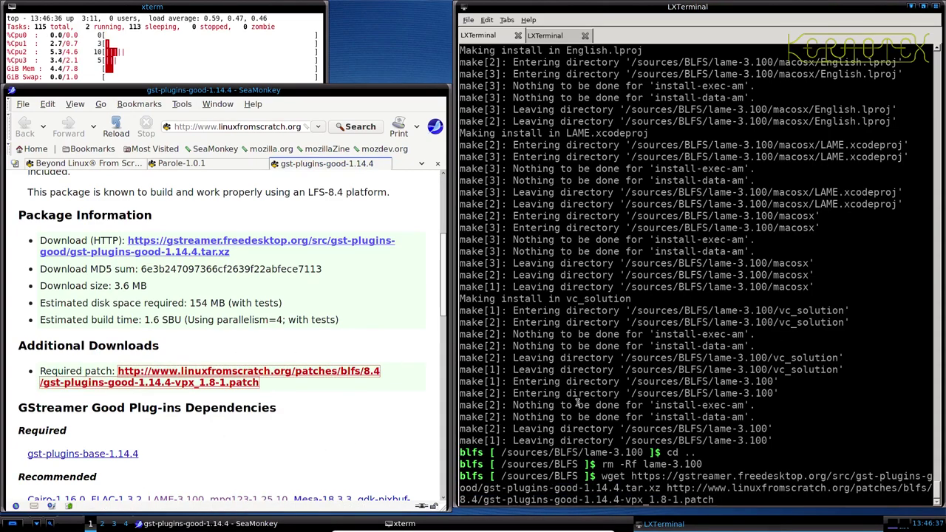
key(Return)
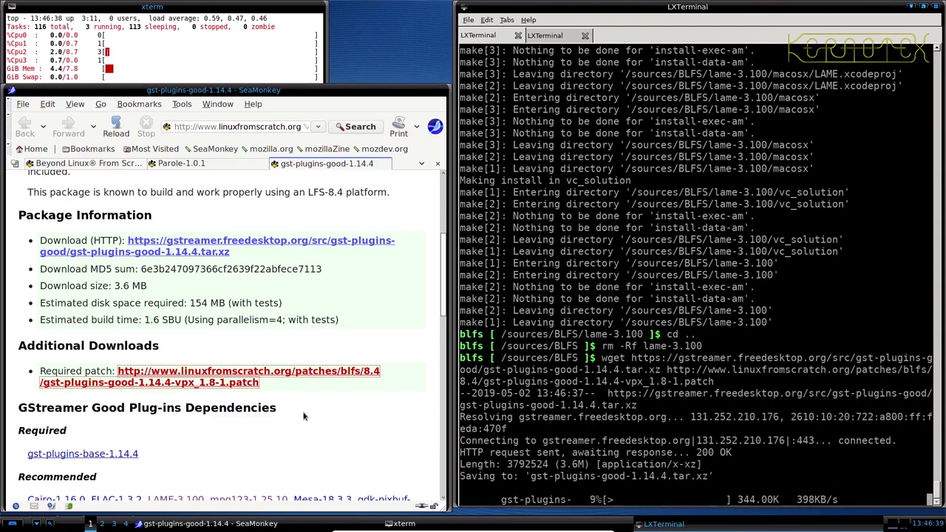
Begin typing the tar -xvf command for the gst archive, listing matching names
scroll(303, 416, down, 3)
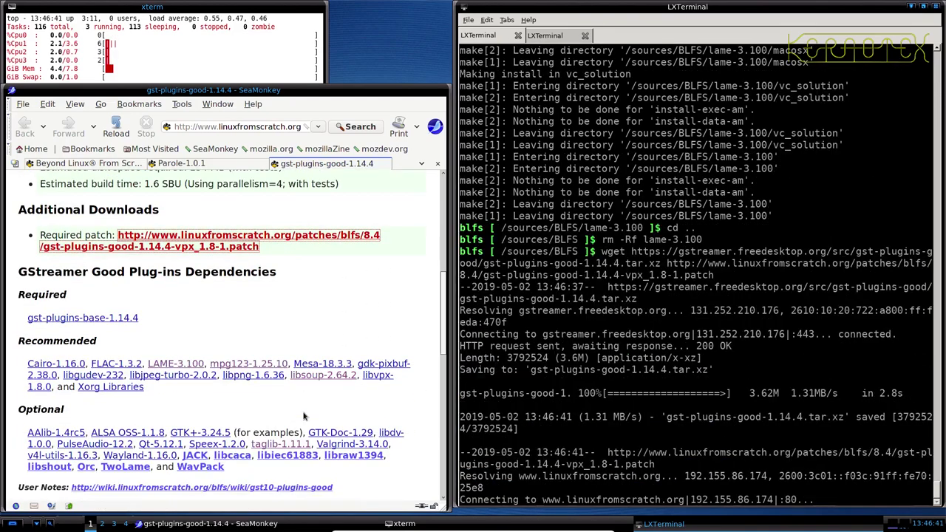
scroll(303, 416, up, 1)
scroll(303, 416, down, 7)
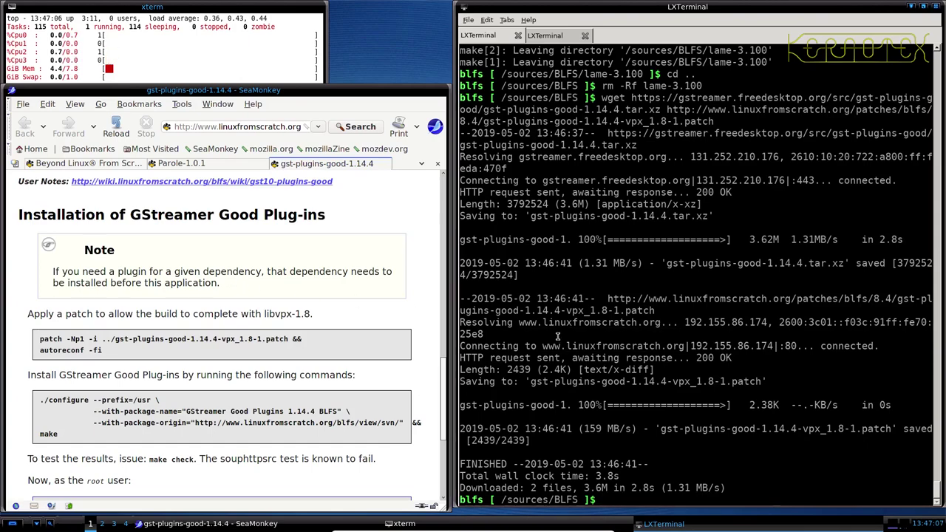
text(ar -xvf gs)
key(Tab)
key(Tab)
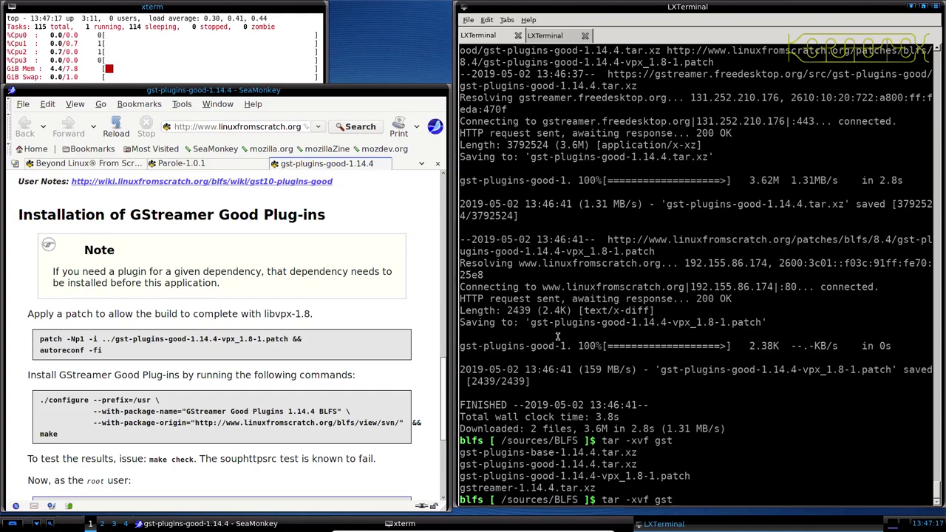
Extract gst-plugins-good-1.14.4.tar.xz and enter the gst-plugins-good-1.14.4 directory
text(-p)
key(Tab)
text(go)
key(Tab)
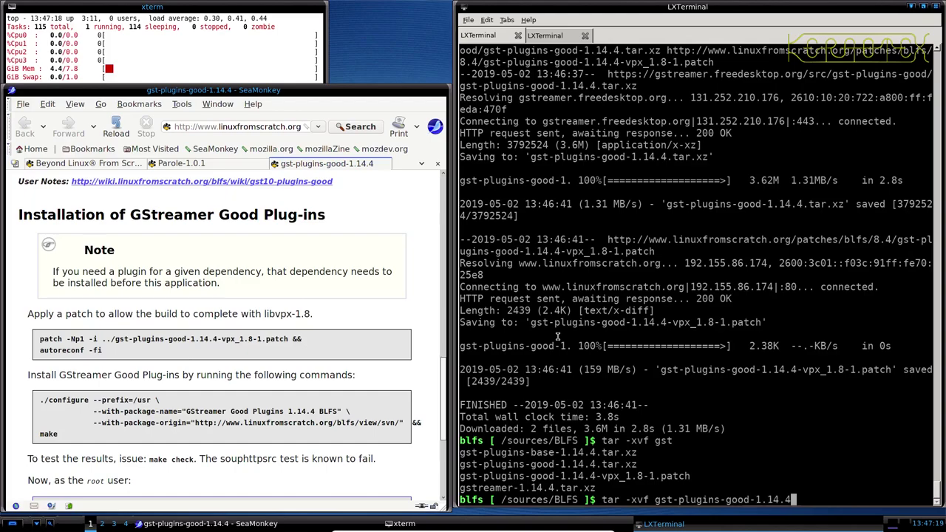
text(.)
key(Tab)
key(Return)
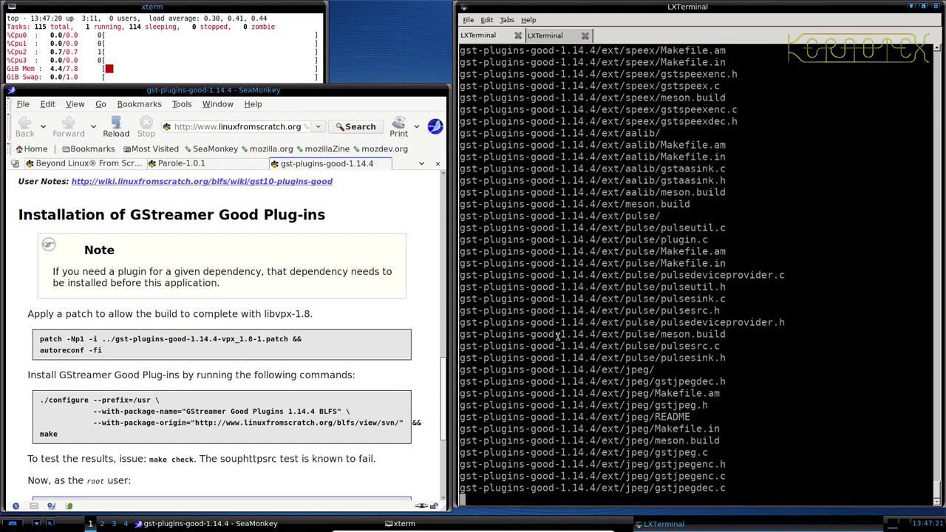
text(cd gs)
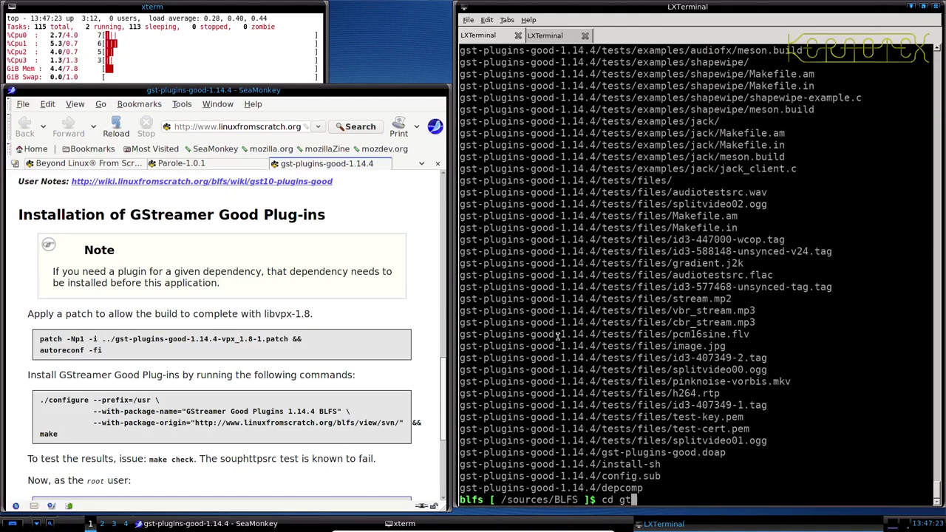
text(t-pl)
key(Tab)
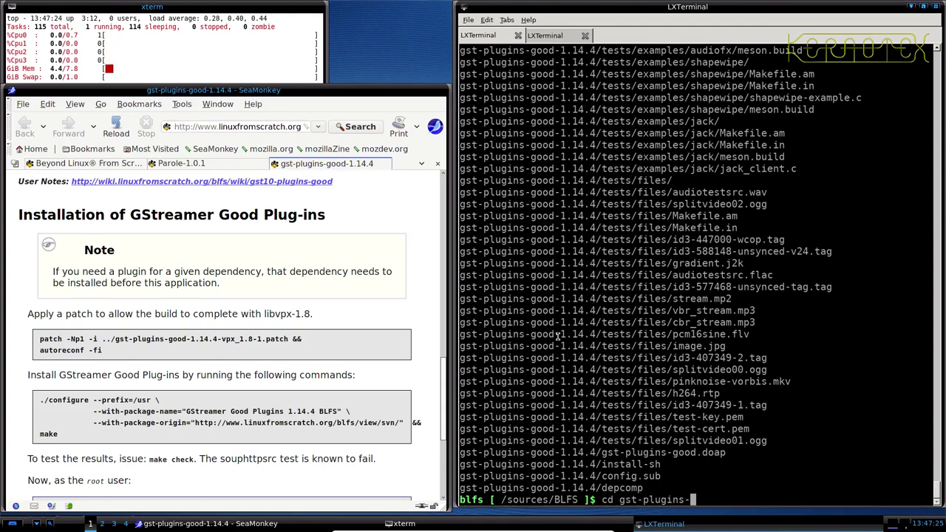
text(go)
key(Tab)
key(Return)
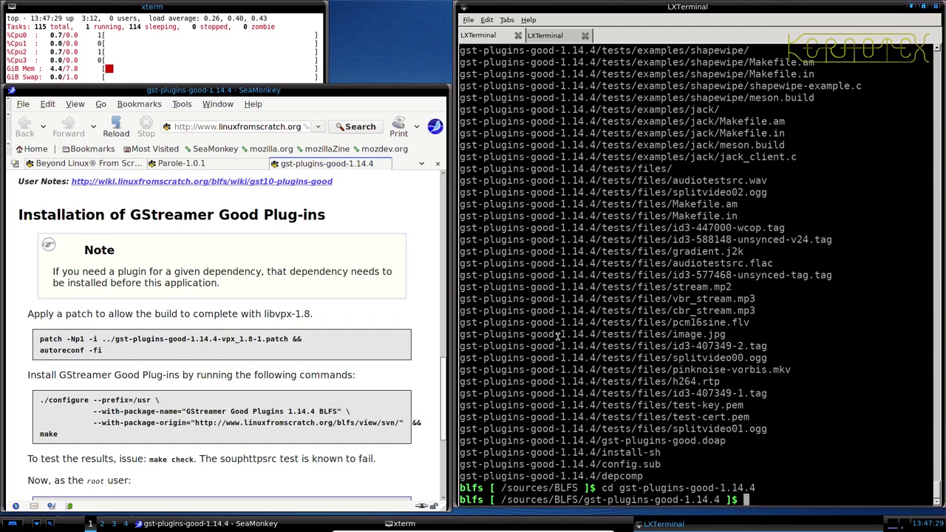
Apply the vpx 1.8 patch and run autoreconf -fi from the page's commands
drag(40, 338, 128, 355)
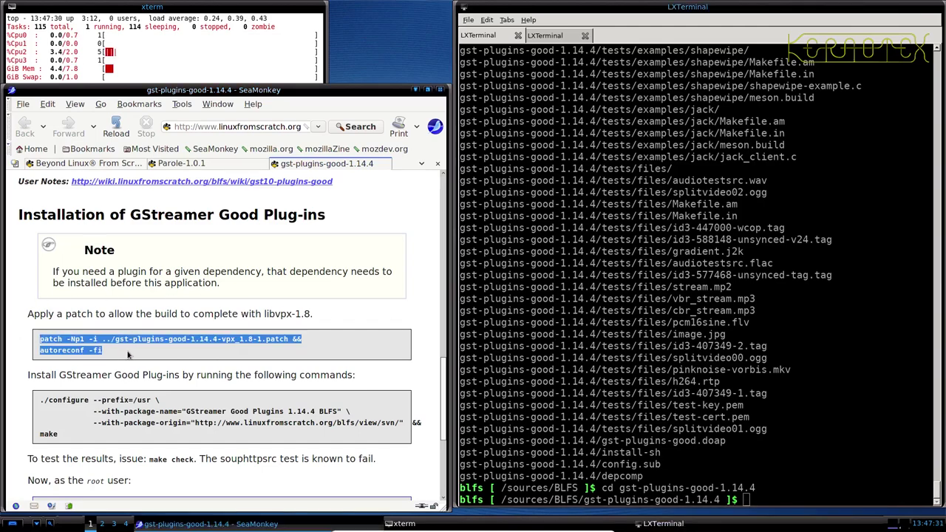
middle_click(688, 311)
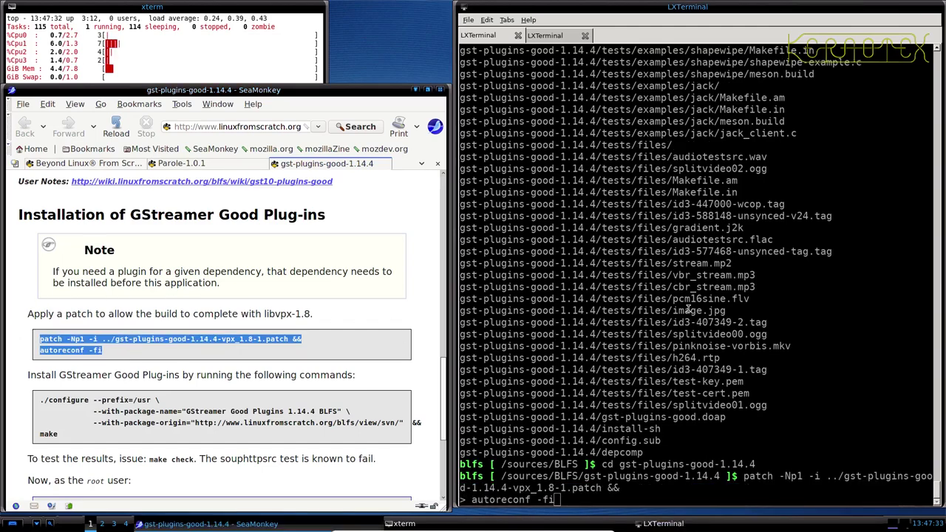
click(687, 310)
key(Return)
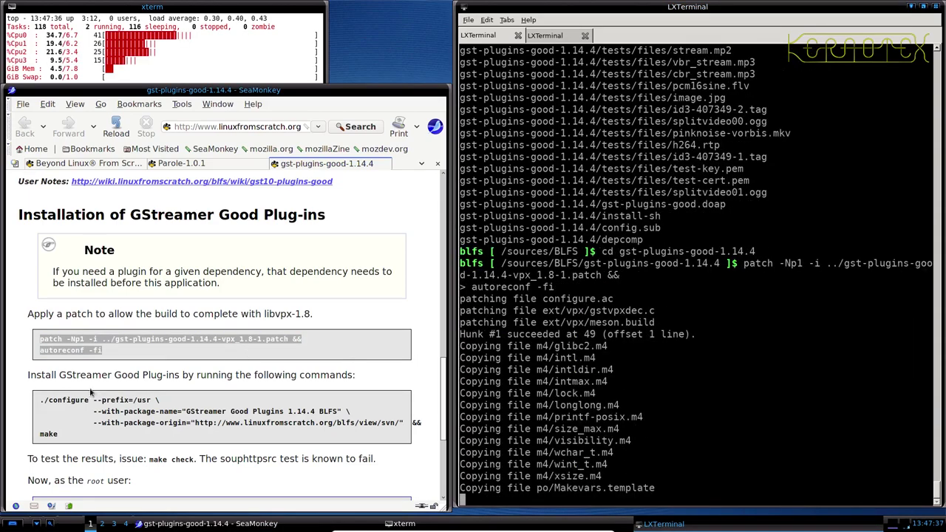
scroll(85, 397, down, 4)
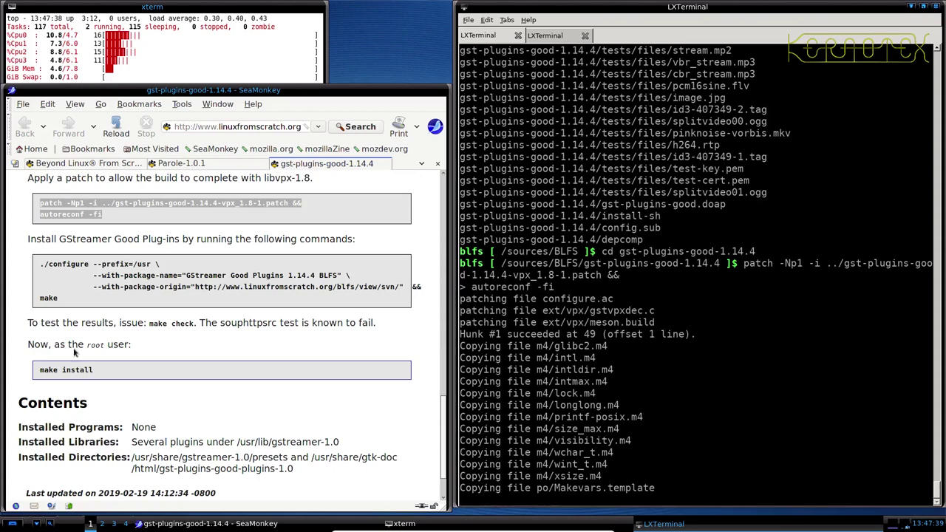
drag(41, 266, 196, 315)
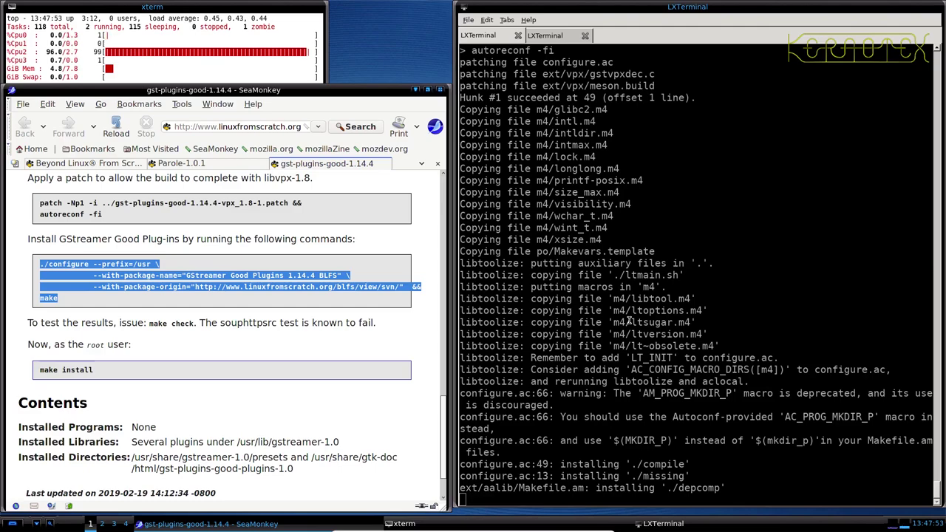
Run the page's ./configure … && make block; the build fails linking libgstqmlgl in ext/qt
click(629, 320)
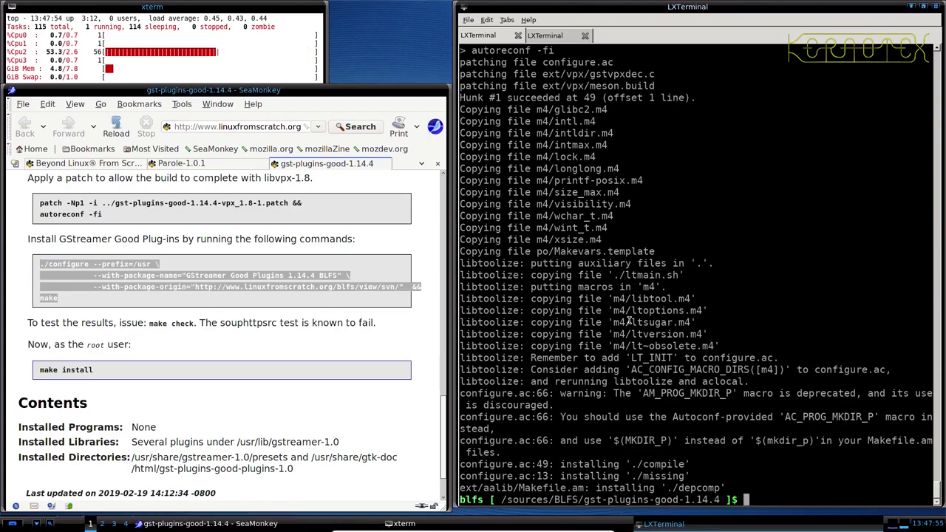
middle_click(696, 322)
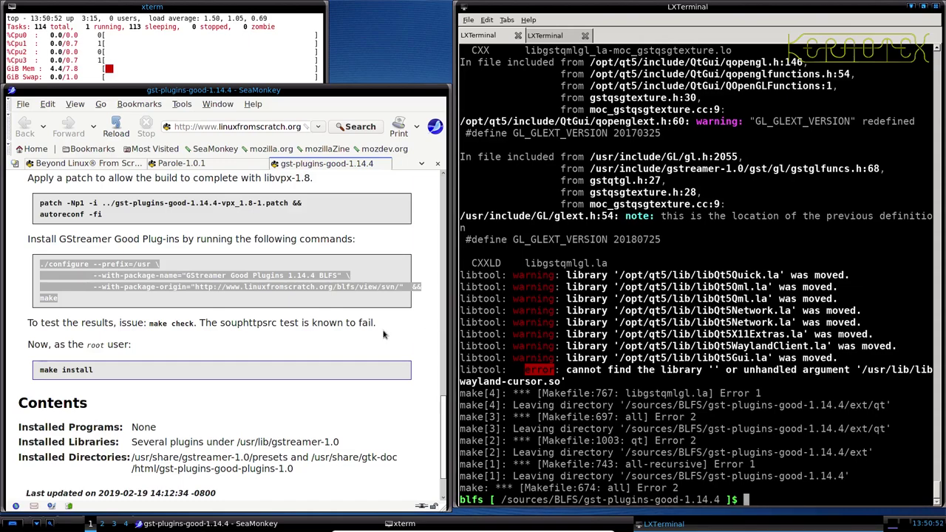
scroll(383, 335, up, 7)
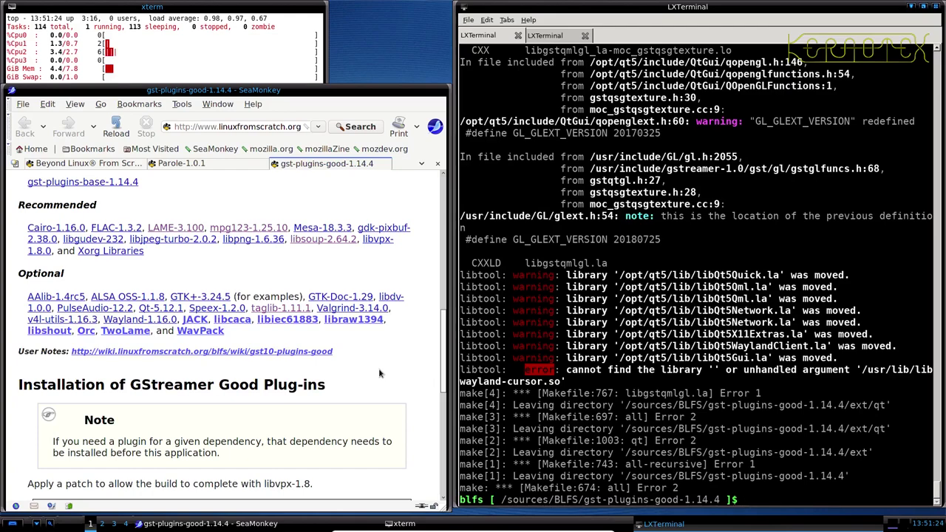
Retry the gst-plugins-good build with make, which fails again at the Qt plugin
scroll(379, 373, down, 6)
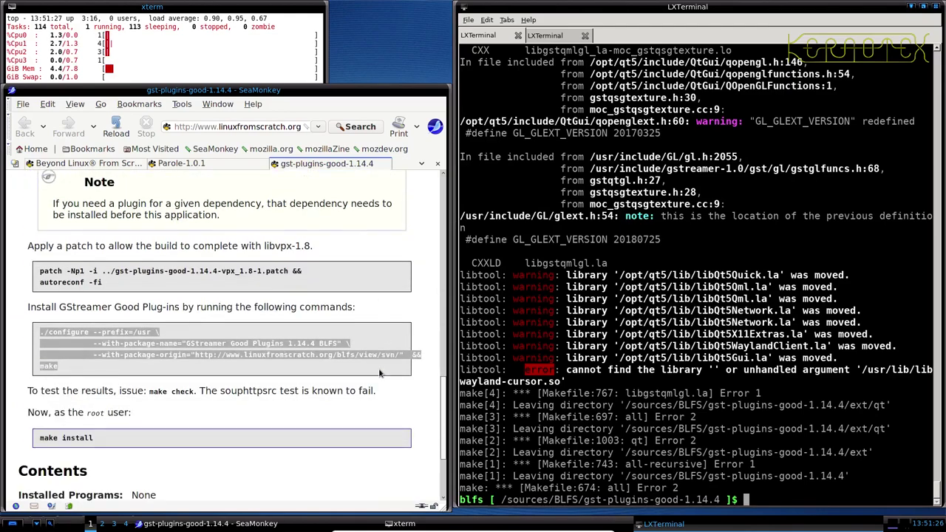
scroll(379, 374, up, 2)
text(ma)
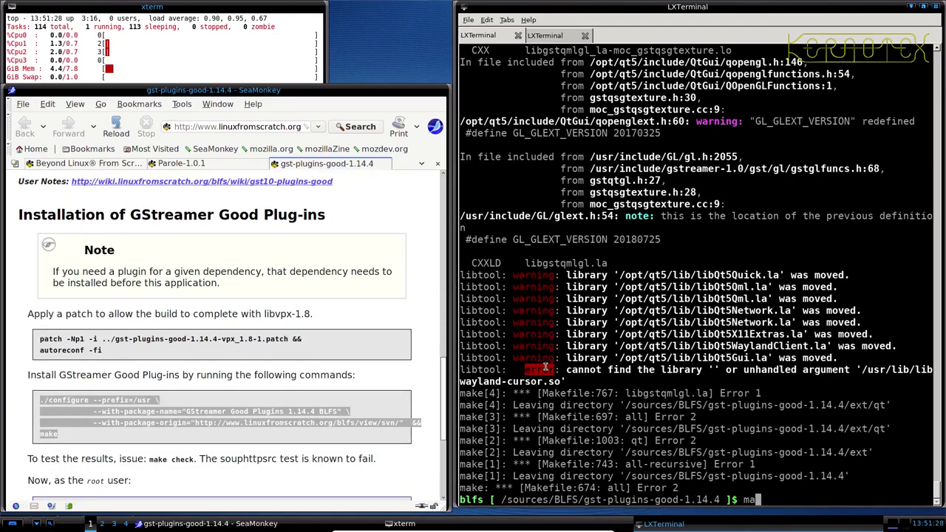
text(ke)
key(Return)
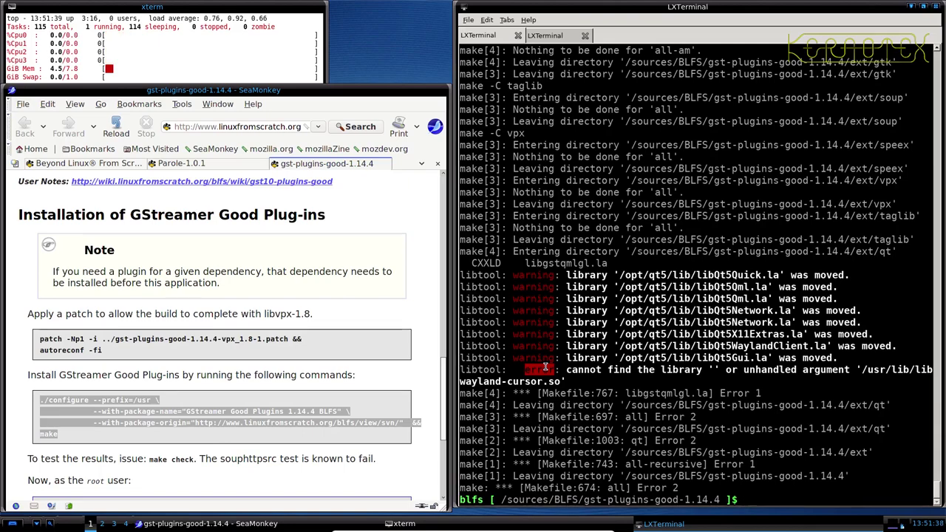
Go up to /sources/BLFS and delete the gst-plugins-good-1.14.4 directory with rm -Rf
click(401, 348)
scroll(401, 348, up, 2)
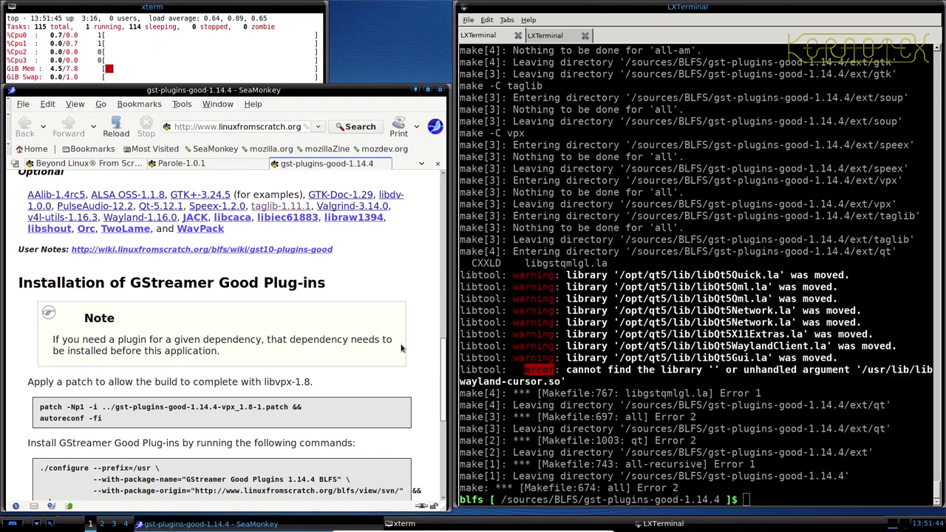
click(708, 321)
text(cd )
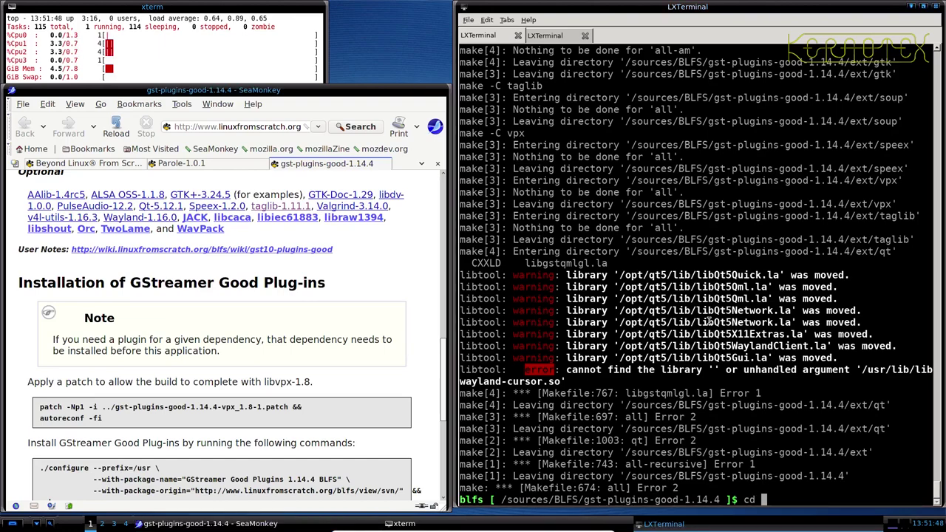
text(..)
key(Return)
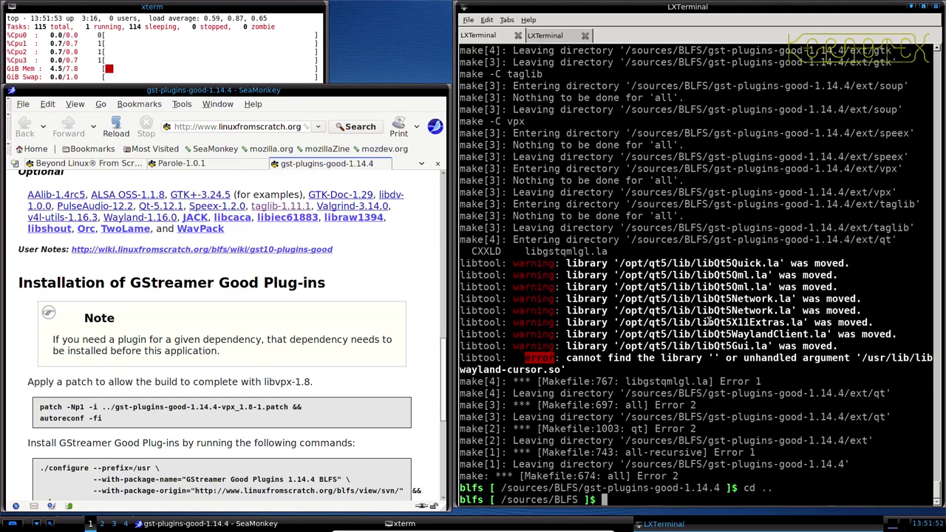
text(rm -Rf gst-plugins-)
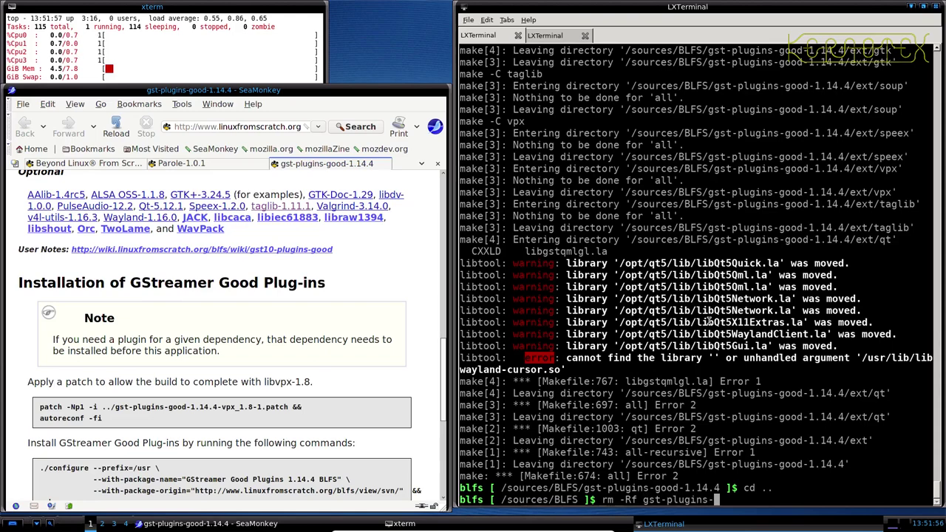
text(good-1.14.4)
key(Return)
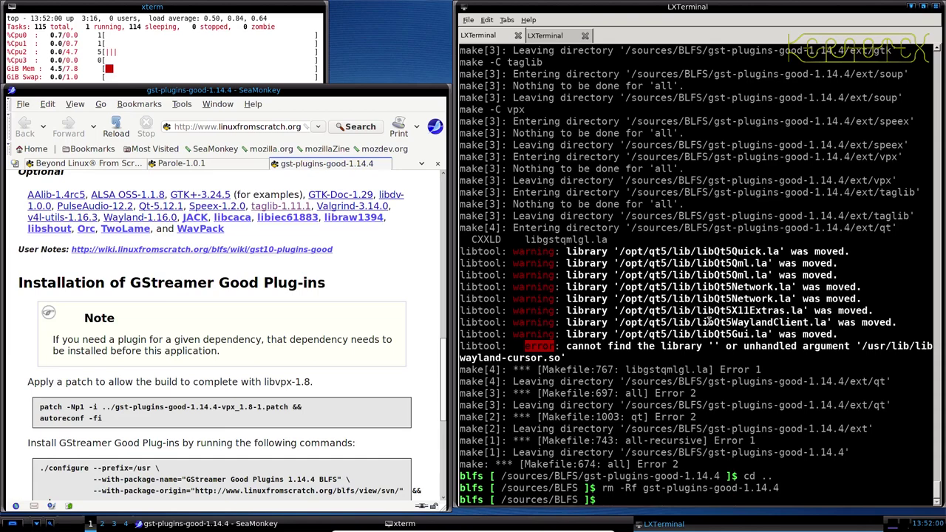
Exit the kernel menuconfig saving the configuration to .config, then rerun make menuconfig
click(581, 35)
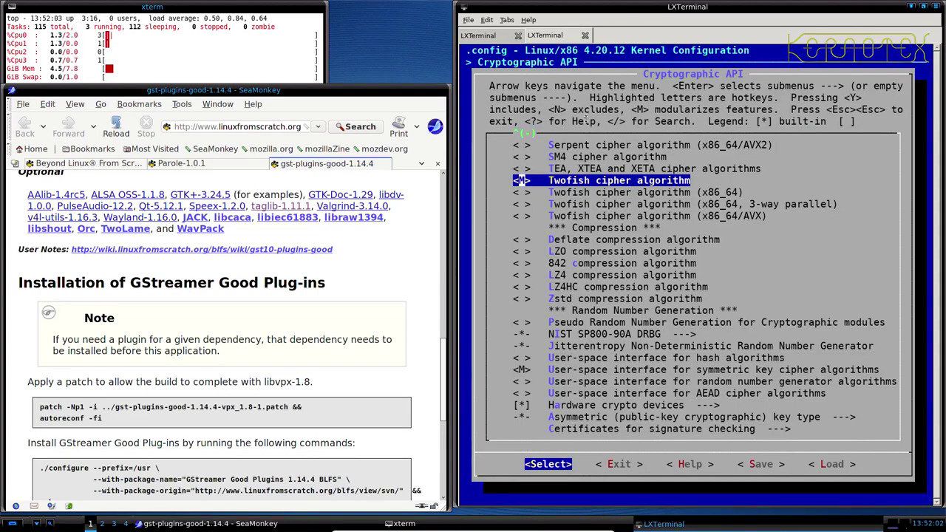
key(Right)
key(Return)
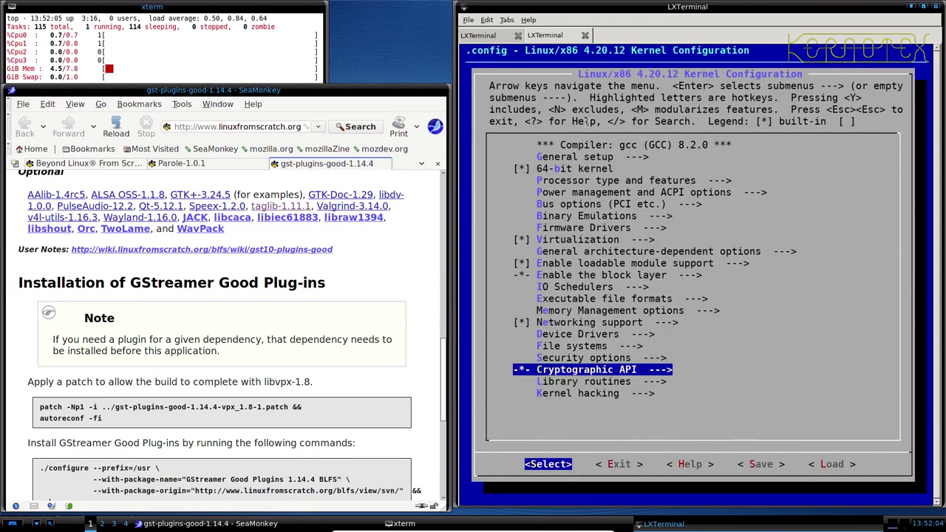
key(Right)
key(Return)
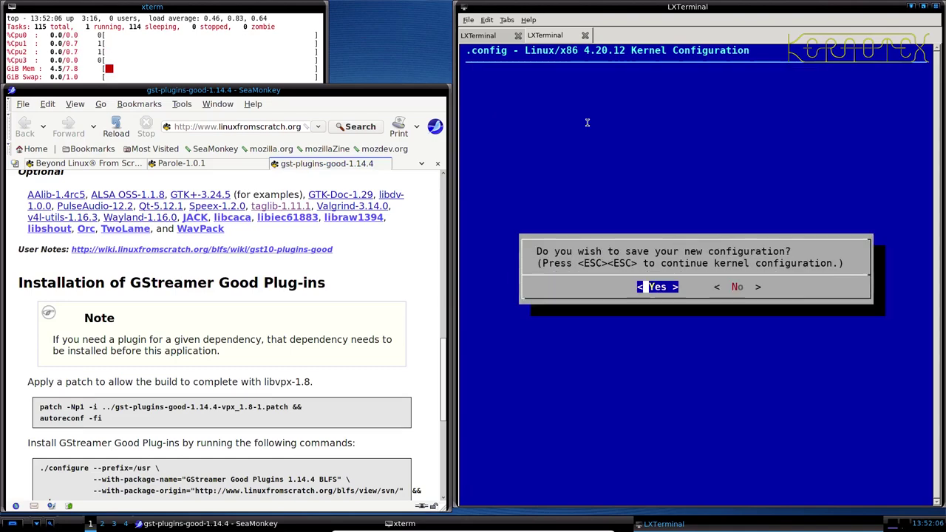
key(Return)
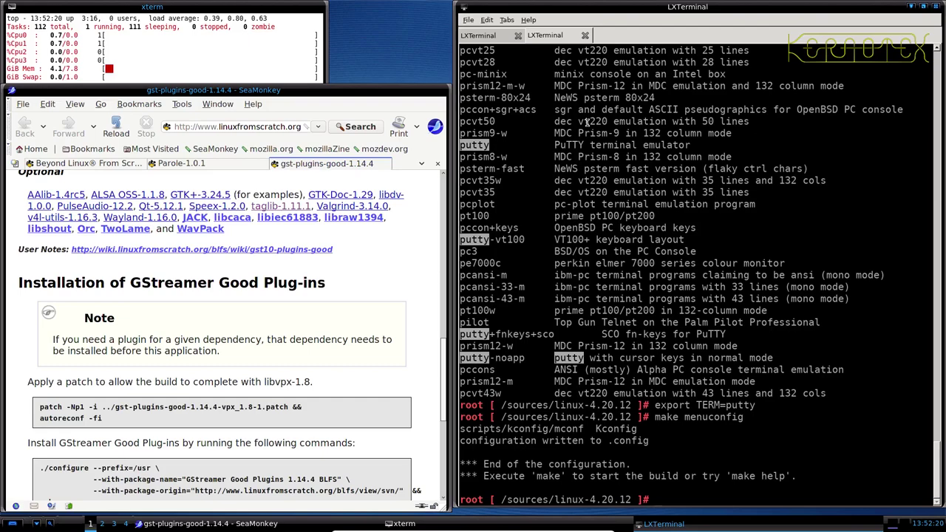
key(Up)
key(Return)
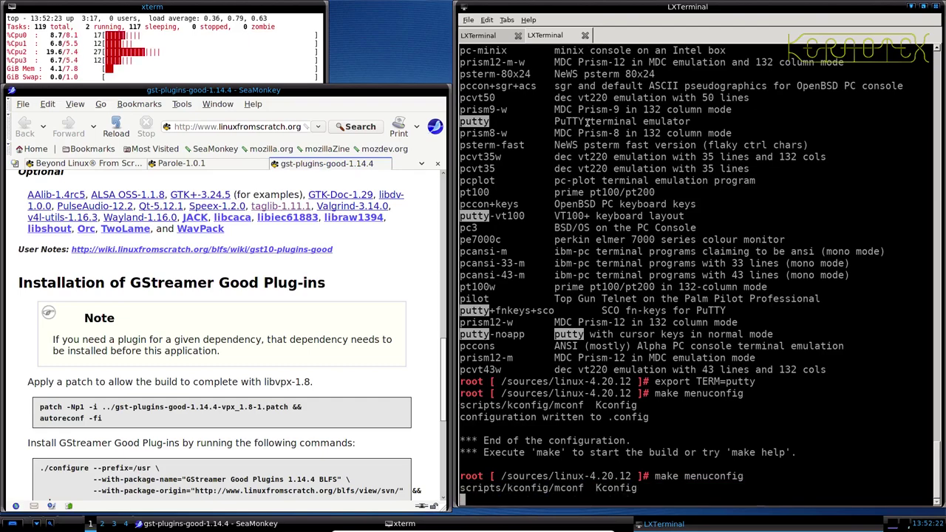
Look through the File systems section of the kernel configuration
key(Down)
key(Down)
key(Down)
key(Down)
key(Down)
key(Down)
key(Down)
key(Down)
key(Down)
key(Down)
key(Down)
key(Down)
key(Down)
key(Down)
key(Down)
key(Down)
key(Down)
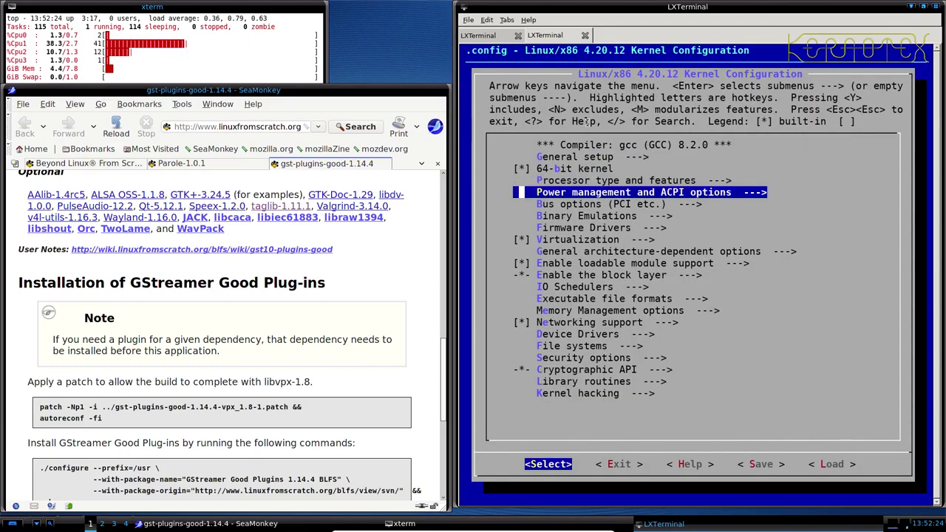
key(Return)
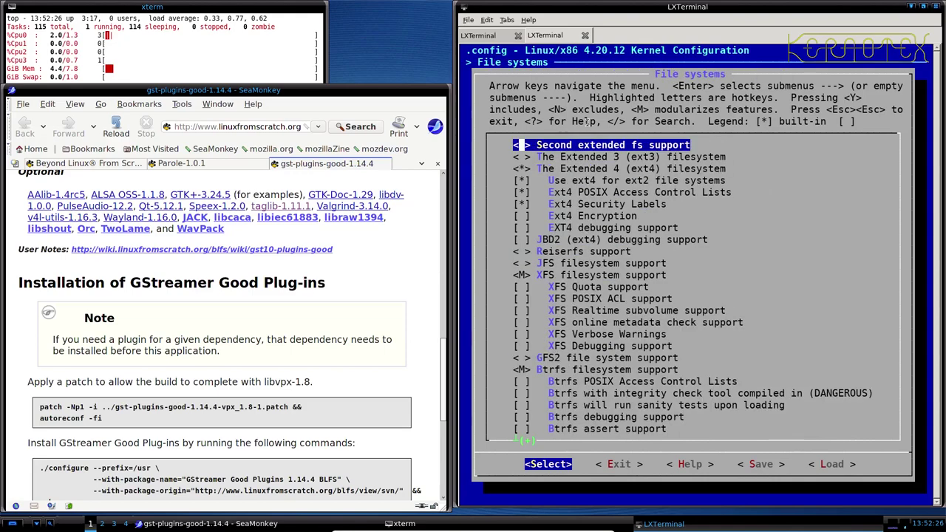
key(Down)
key(Down)
key(Down)
key(Down)
key(Down)
key(Down)
key(Down)
key(Right)
key(Return)
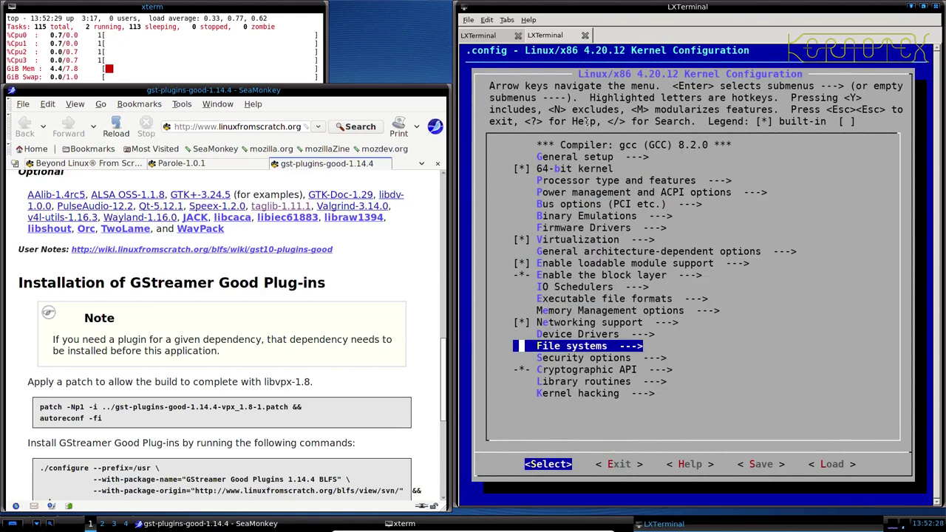
Check the Device Drivers RAID and LVM settings, then exit menuconfig to the shell
key(Up)
key(Return)
key(Down)
key(Down)
key(Down)
key(Down)
key(Down)
key(Down)
key(Down)
key(Down)
key(Down)
key(Down)
key(Down)
key(Down)
key(Down)
key(Down)
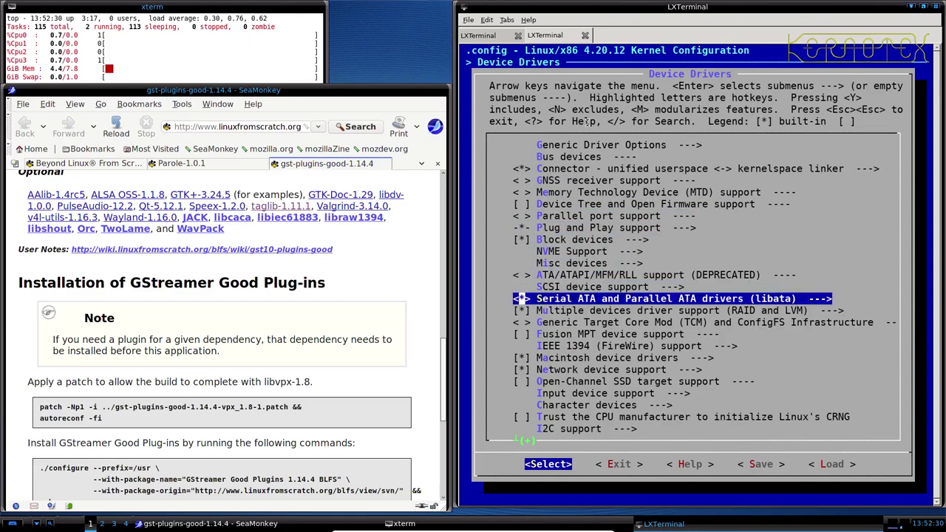
key(Return)
key(Right)
key(Return)
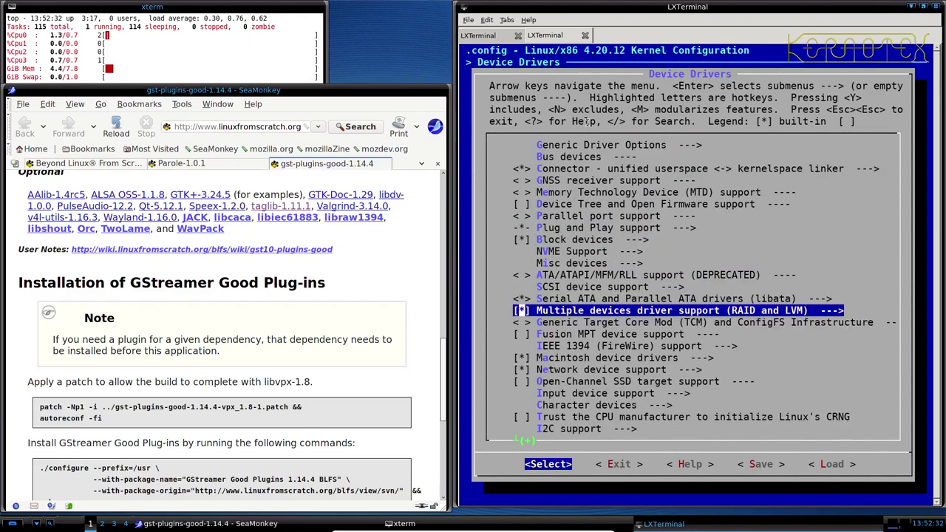
key(Right)
key(Return)
key(Right)
key(Return)
key(Return)
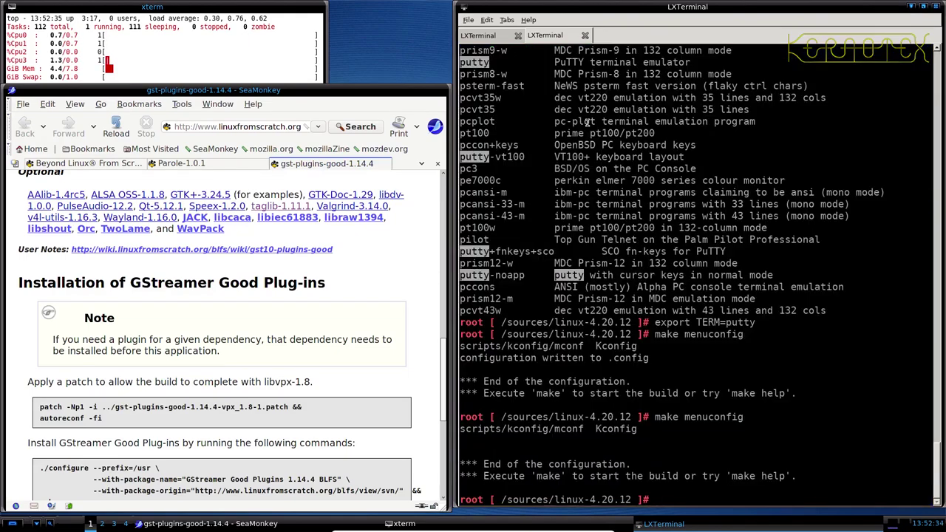
Build the Linux 4.20.12 kernel with make -j8 until bzImage is ready
text(make -j8)
key(Return)
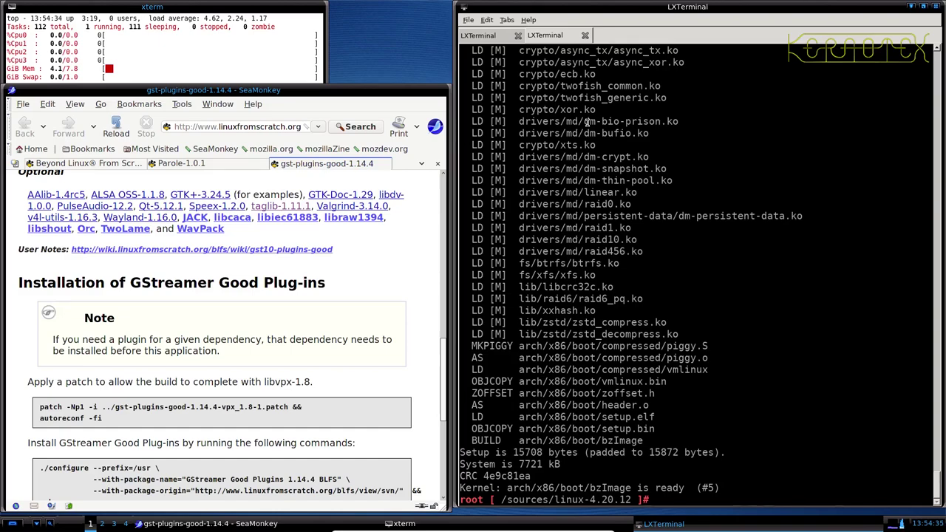
Install the 4.20.12 modules, copy vmlinuz-4.20.12-lfs-8.4, System.map and config to /boot, then exit the root shell
text(make modules_install)
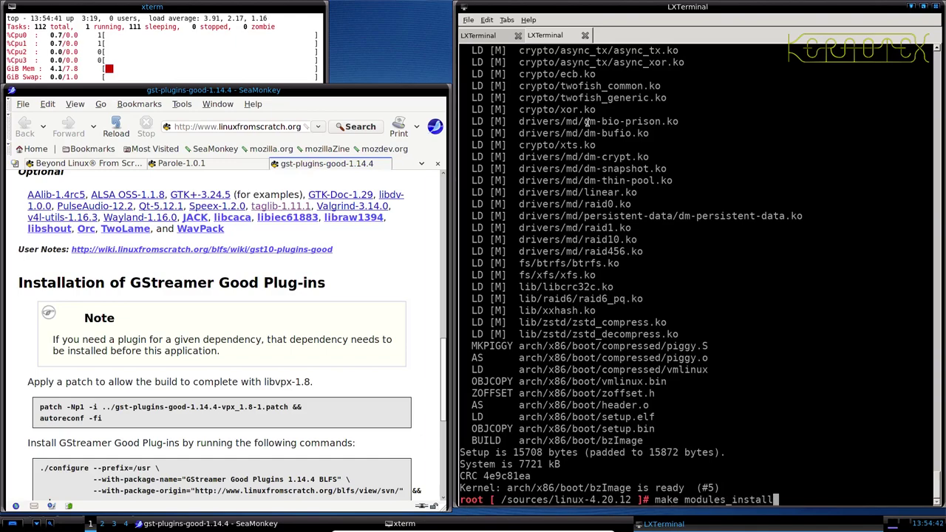
key(Return)
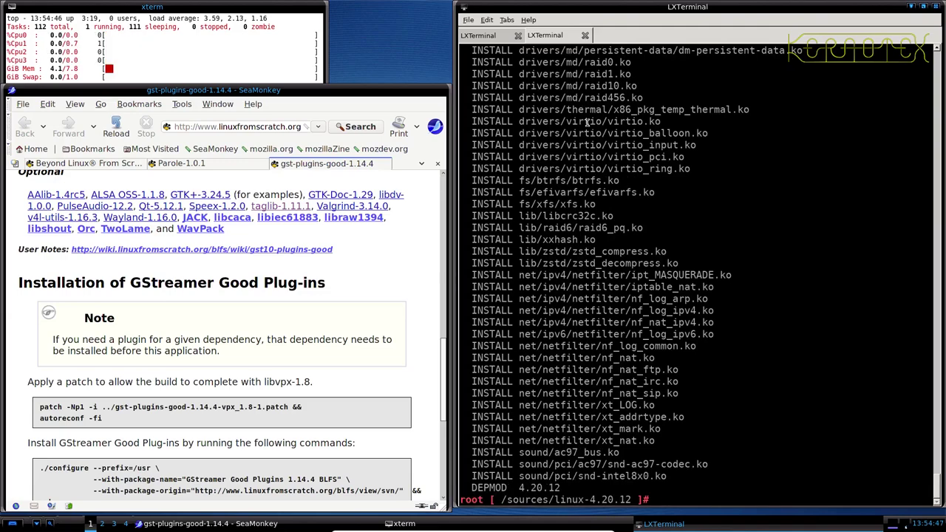
key(ctrl+r)
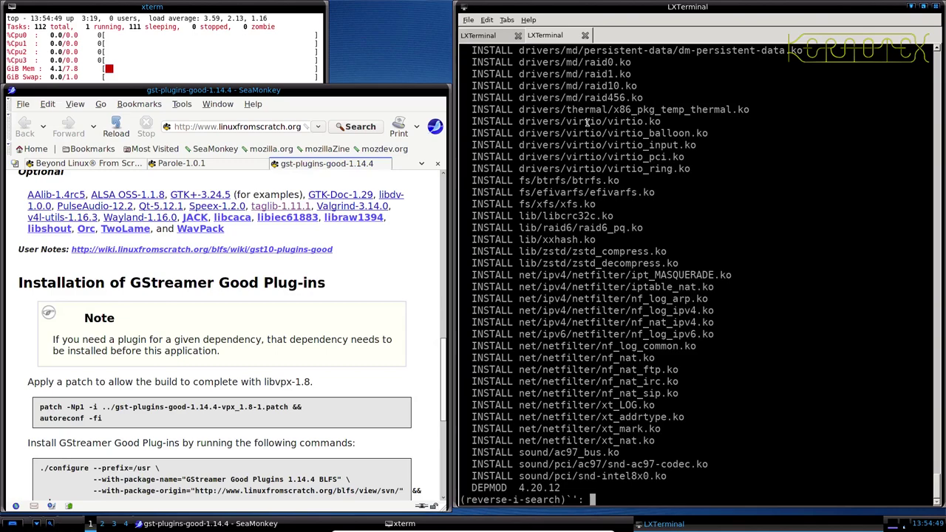
text(vml)
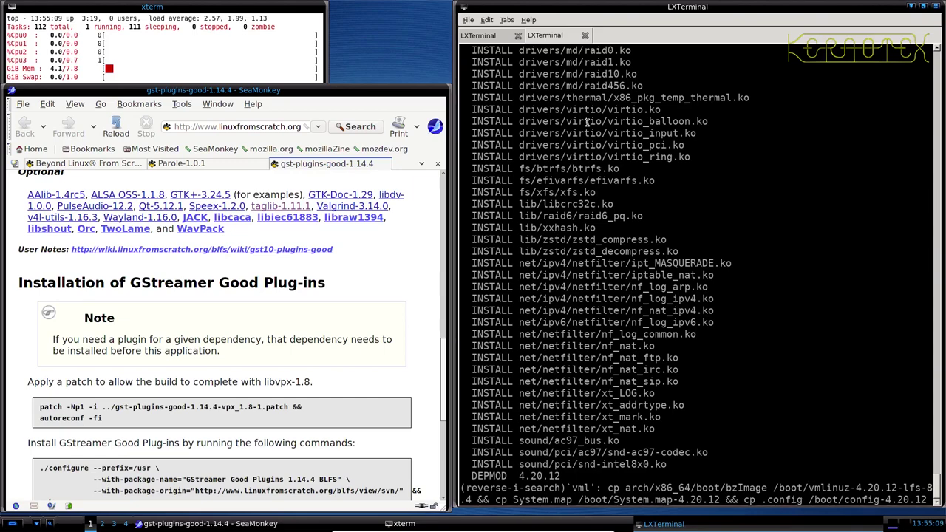
key(Return)
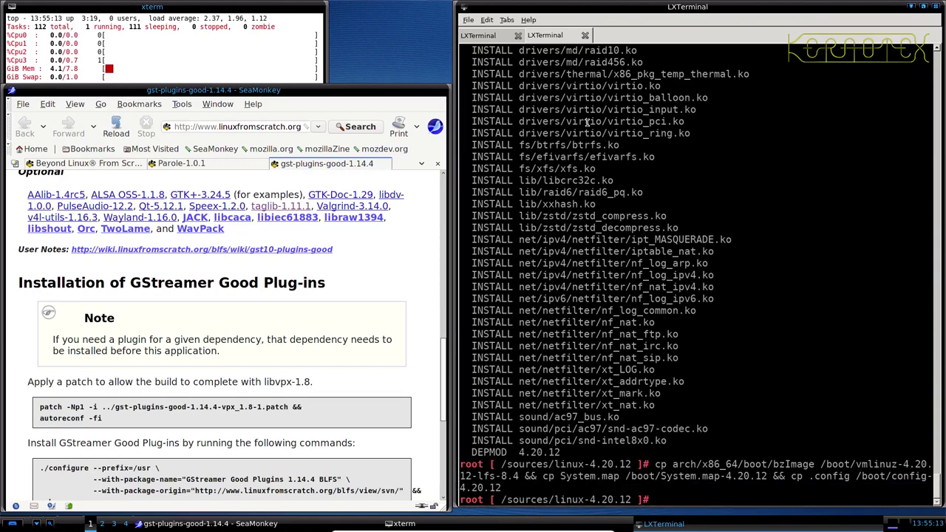
key(ctrl+d)
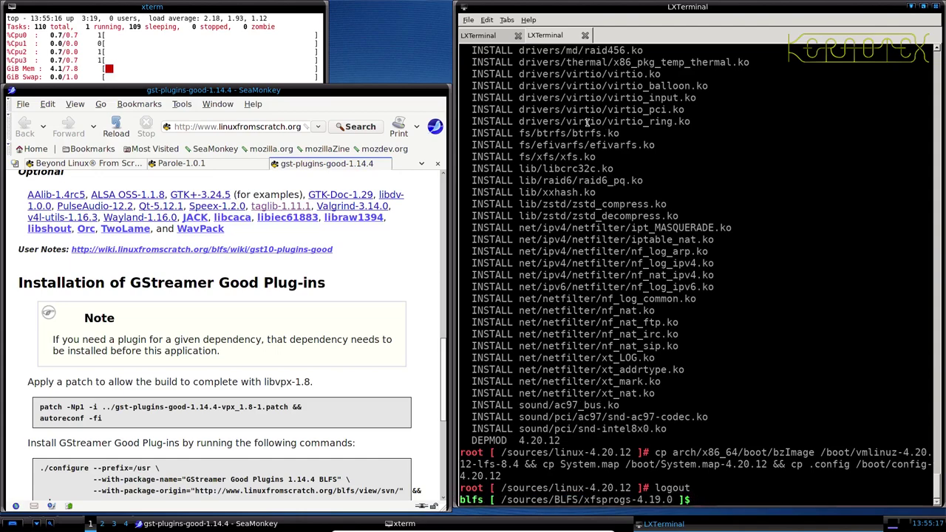
key(ctrl+d)
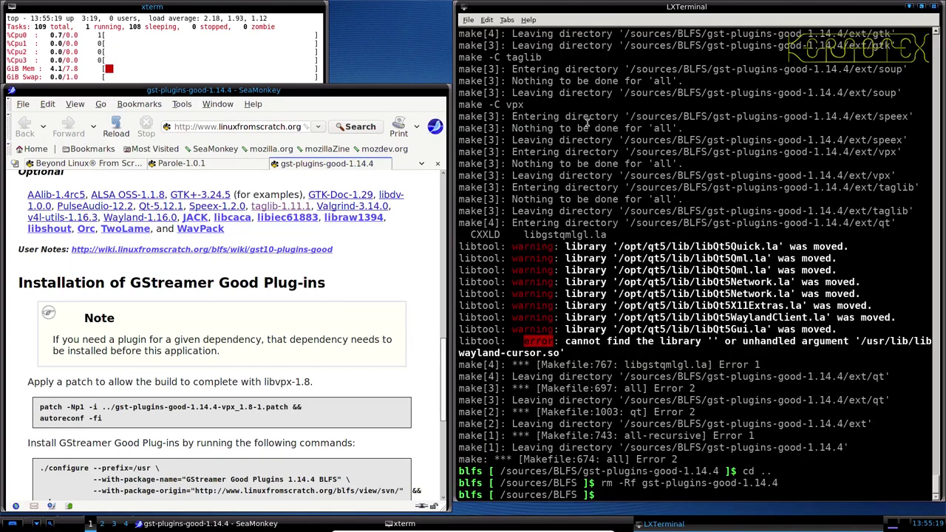
Close the LXTerminal, SeaMonkey and xterm windows, quitting top first
key(ctrl+d)
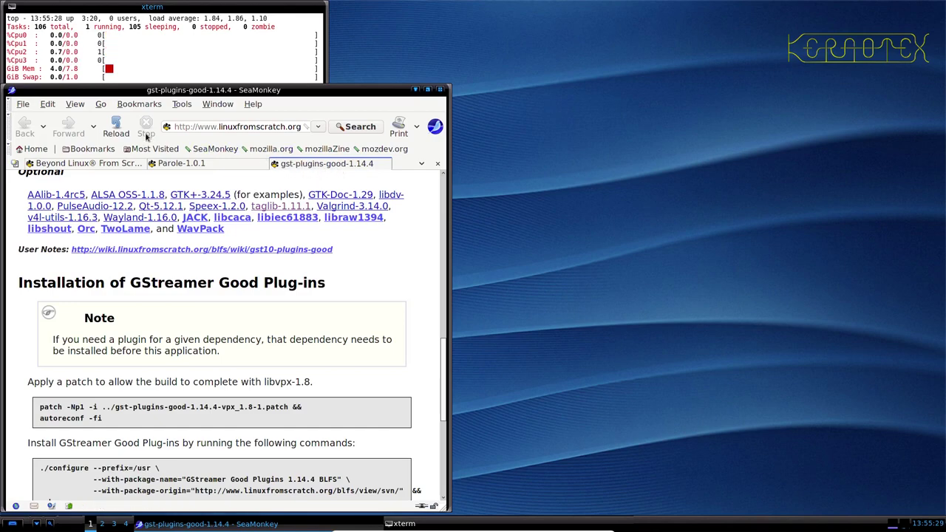
key(ctrl+q)
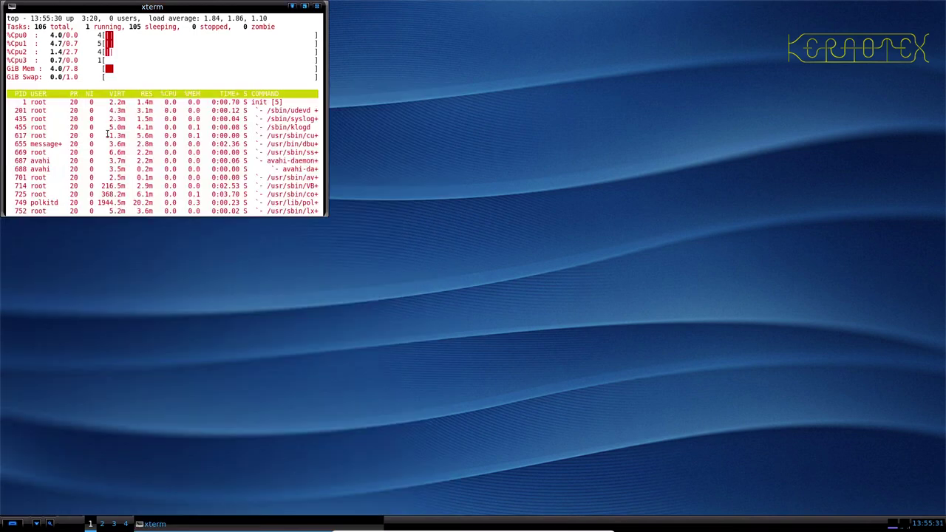
key(q)
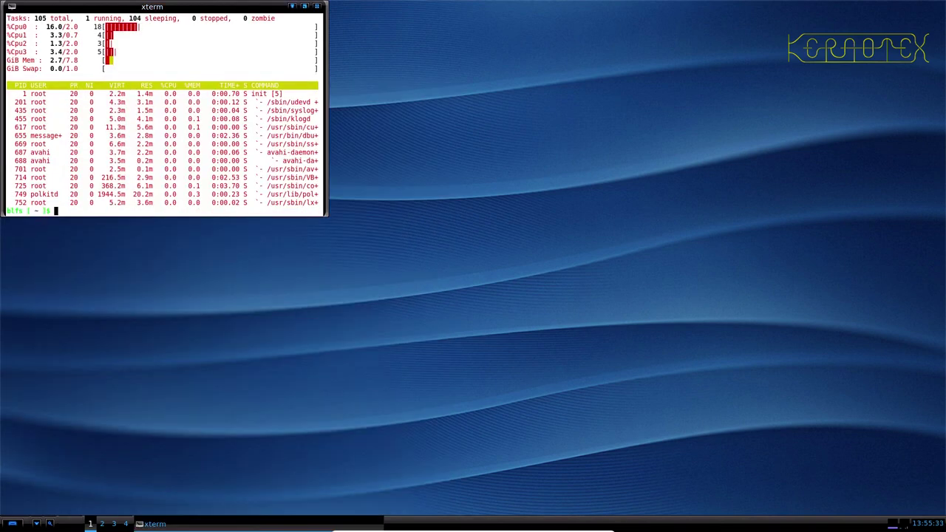
key(ctrl+d)
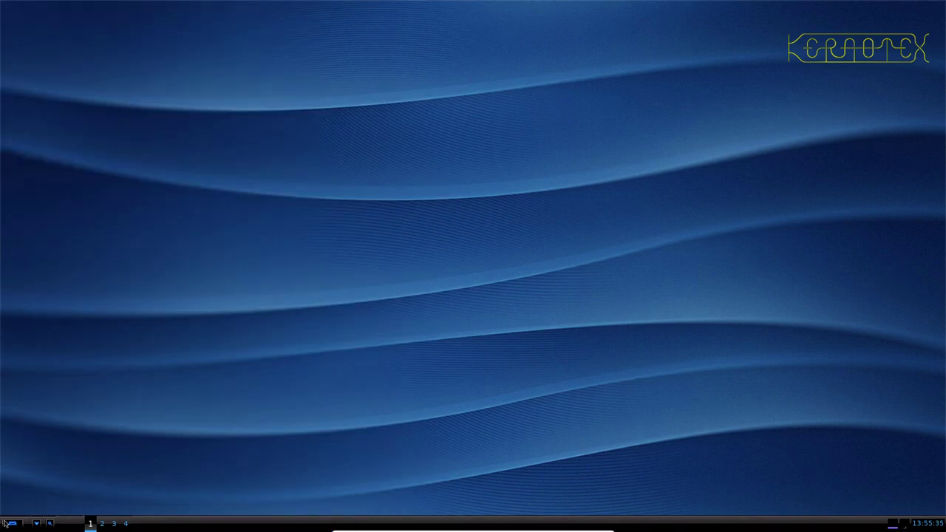
Log out of the IceWM session and bring up the login screen's shutdown choices
click(15, 524)
click(53, 510)
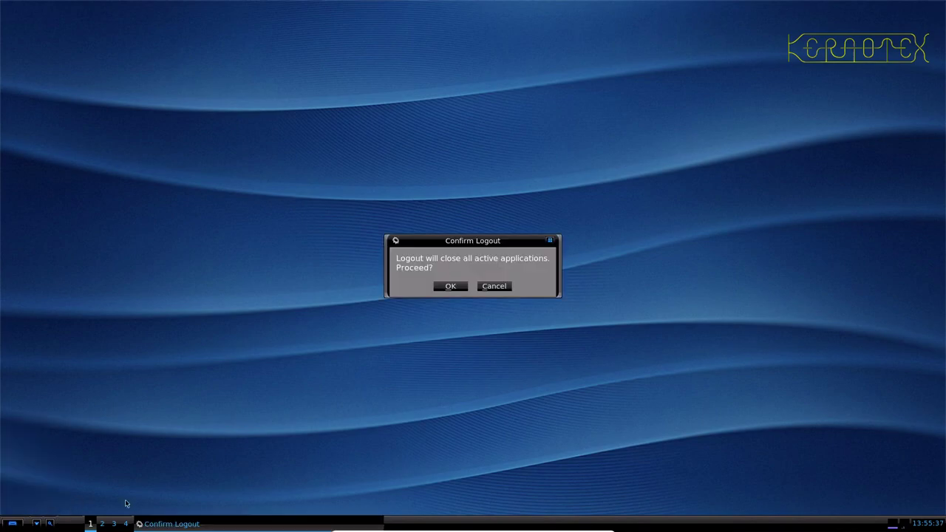
click(451, 287)
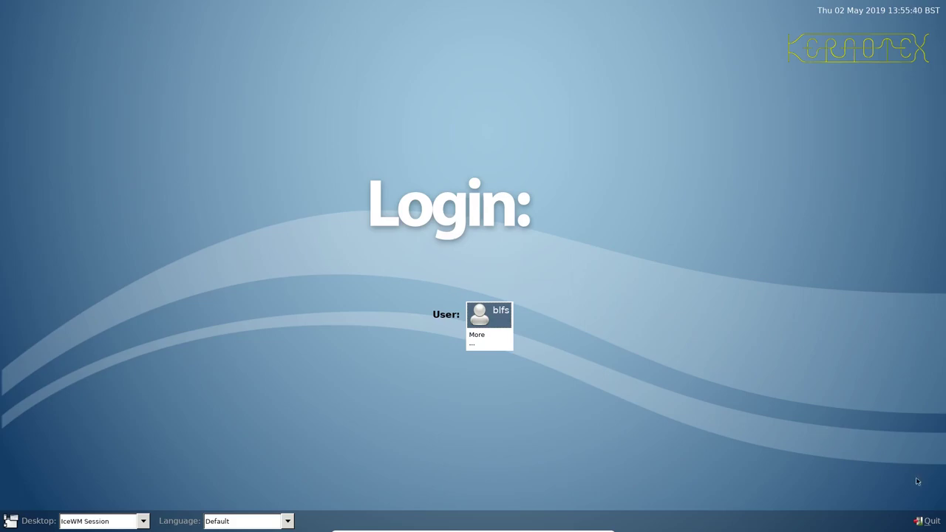
click(929, 522)
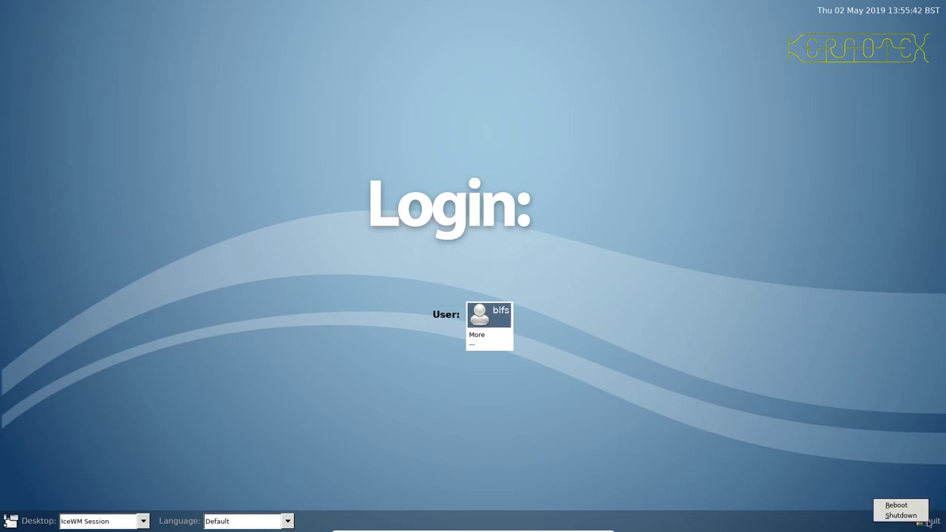
Shut down the guest and boot the BLFS-8.4 Demo virtual machine again
click(901, 515)
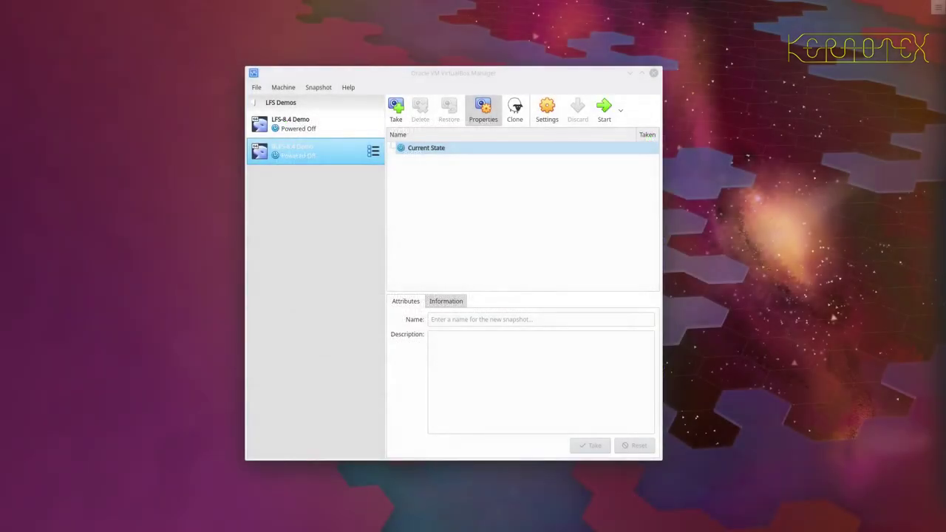
double_click(328, 158)
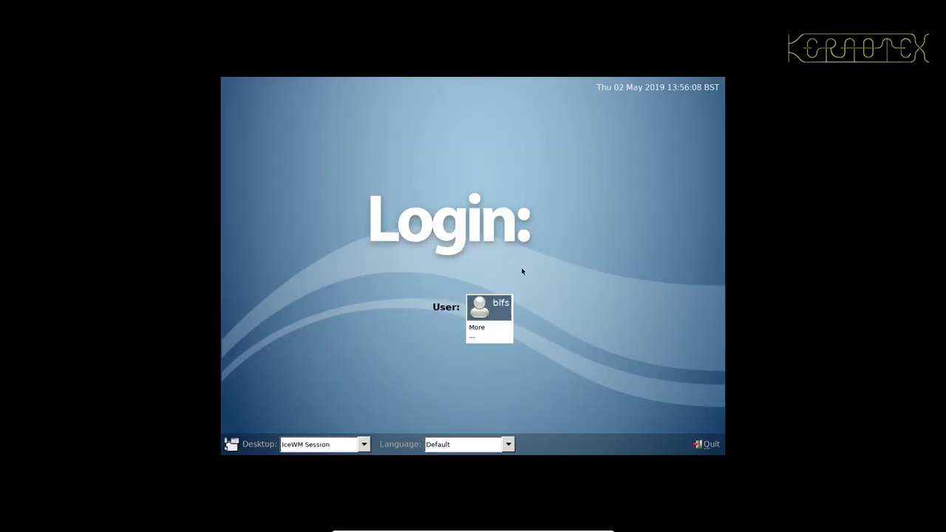
Log in to the IceWM desktop with the user account and its password
click(709, 444)
click(482, 295)
click(484, 304)
key(Return)
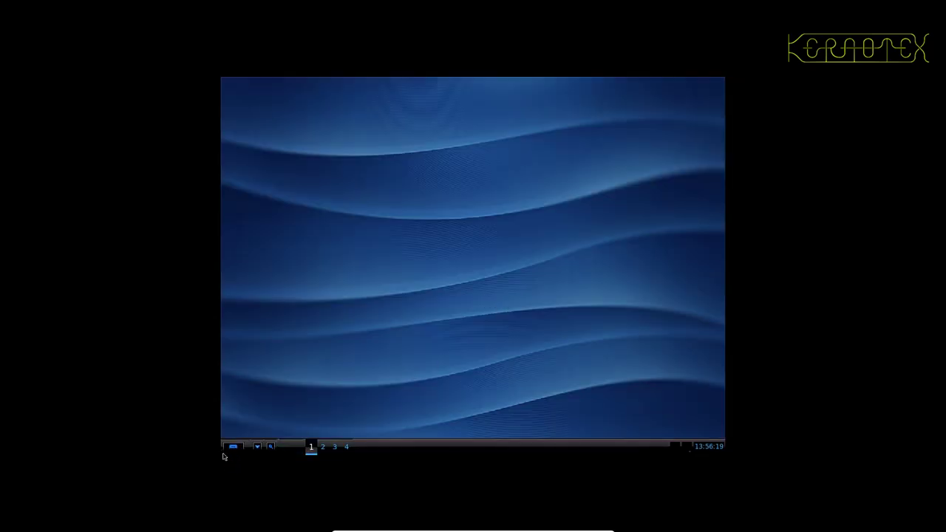
Log out from the start menu and log back in for a full-resolution desktop
click(230, 447)
click(268, 437)
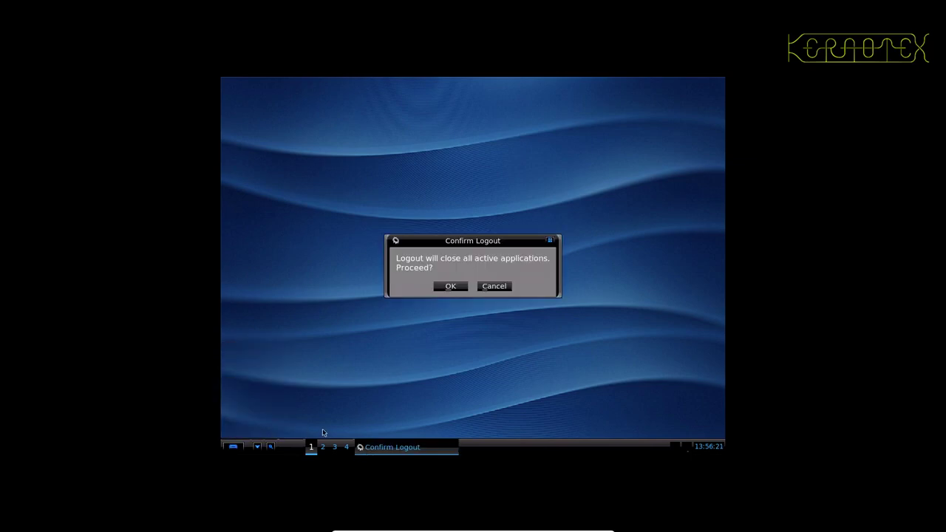
click(449, 287)
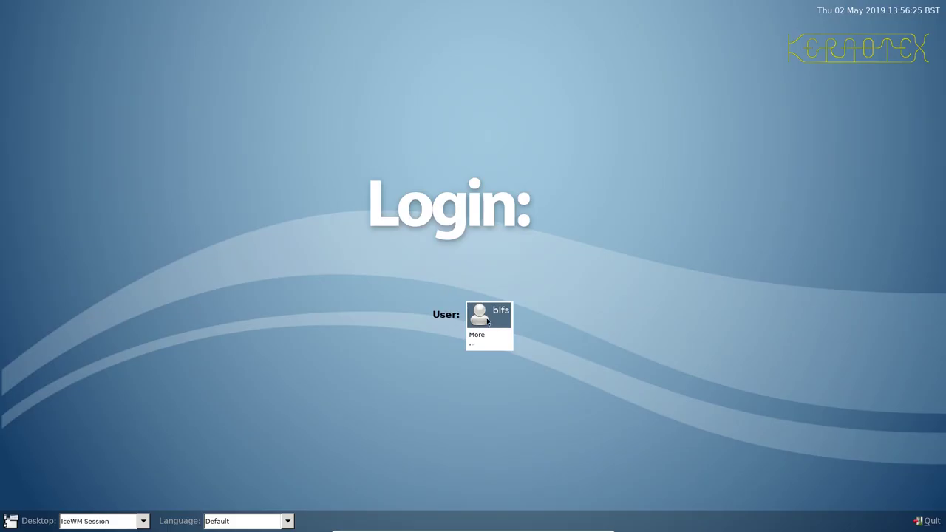
click(487, 322)
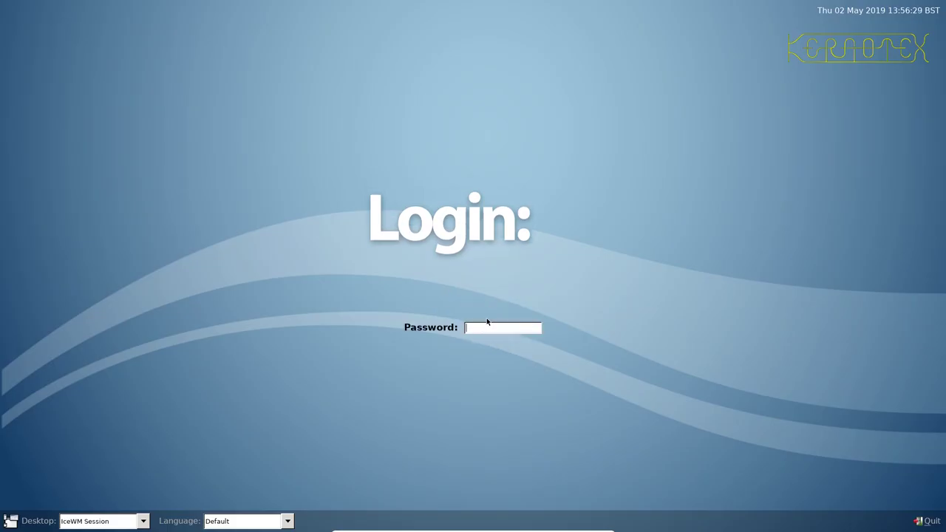
key(Return)
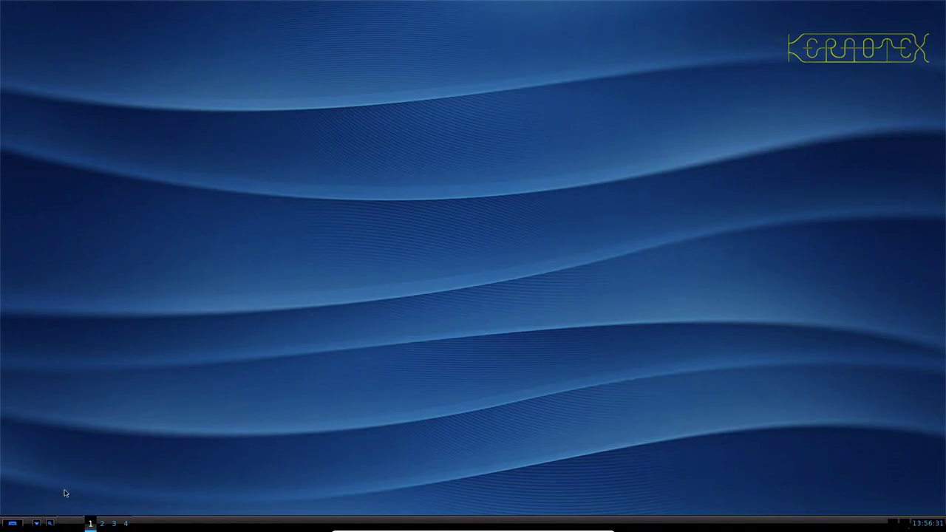
Launch SeaMonkey and an xterm window, placing xterm in the top-left corner
click(12, 523)
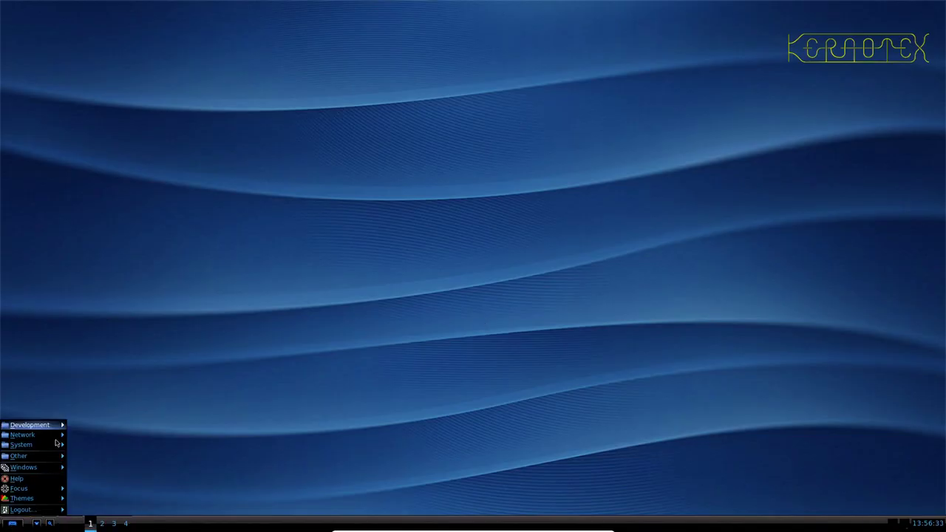
mouse_move(49, 437)
click(82, 453)
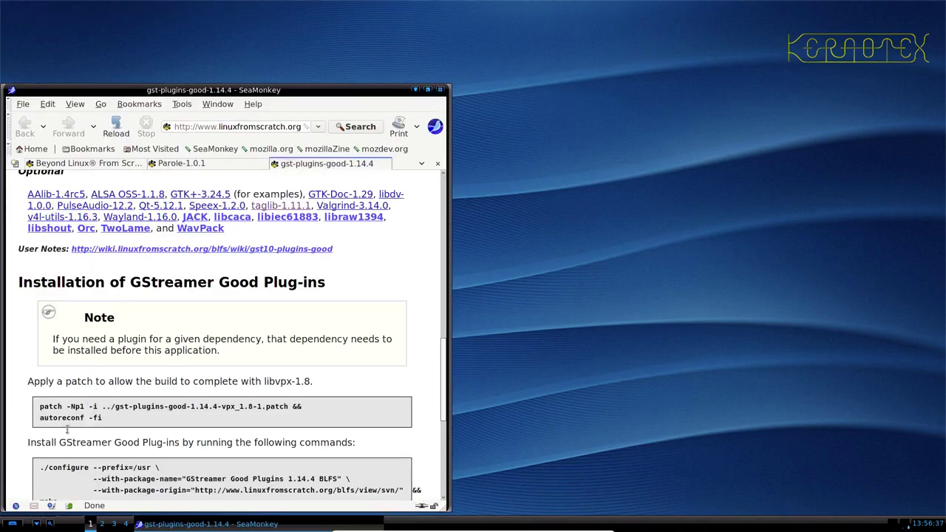
click(13, 522)
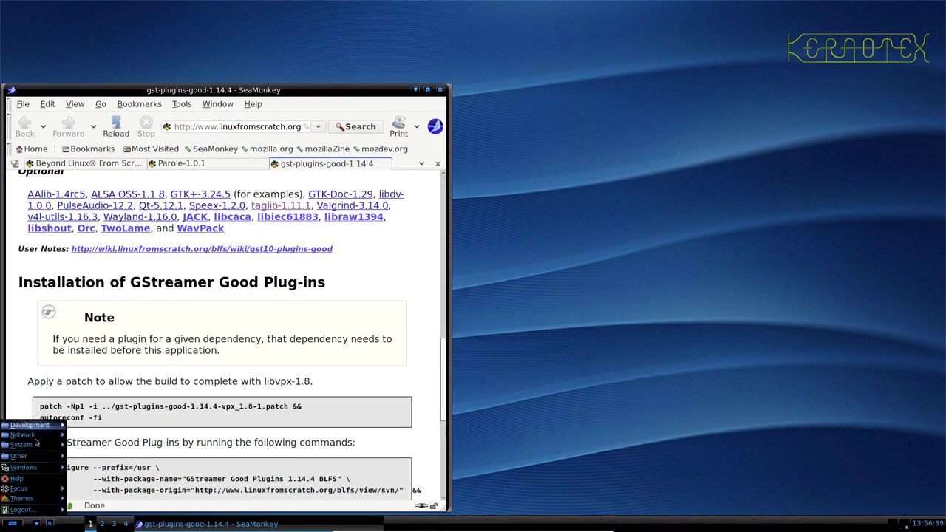
mouse_move(37, 445)
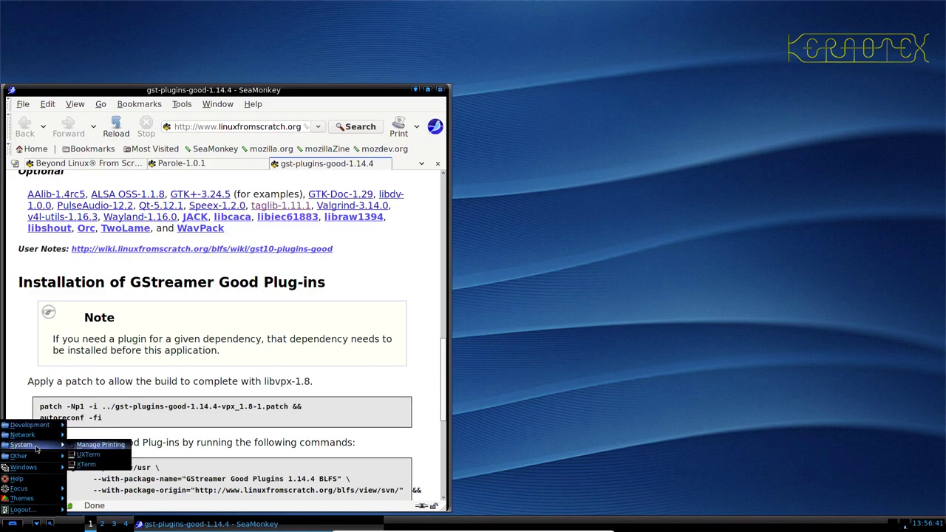
click(84, 464)
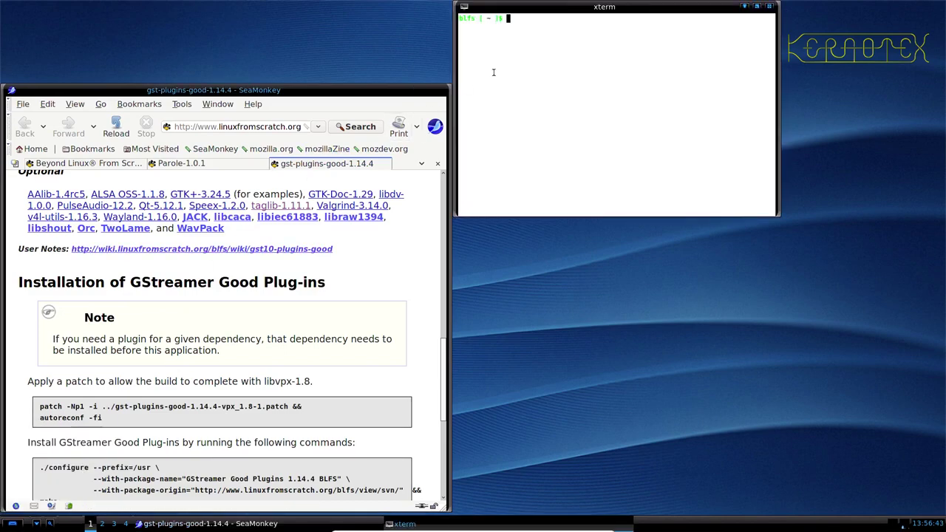
drag(538, 15, 83, 13)
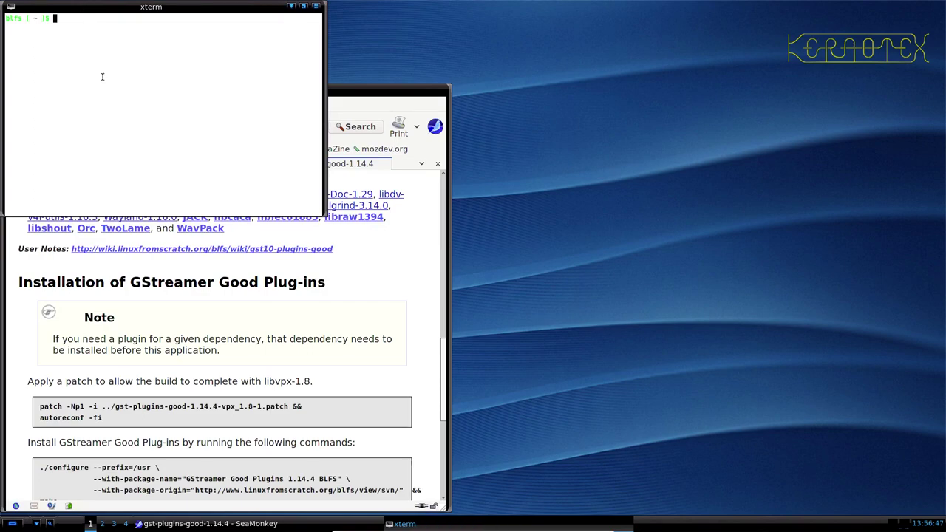
Start LXTerminal from xterm, run top in xterm, and enlarge the LXTerminal window
text(lx)
text(tr)
text(rminal )
text(&)
key(Return)
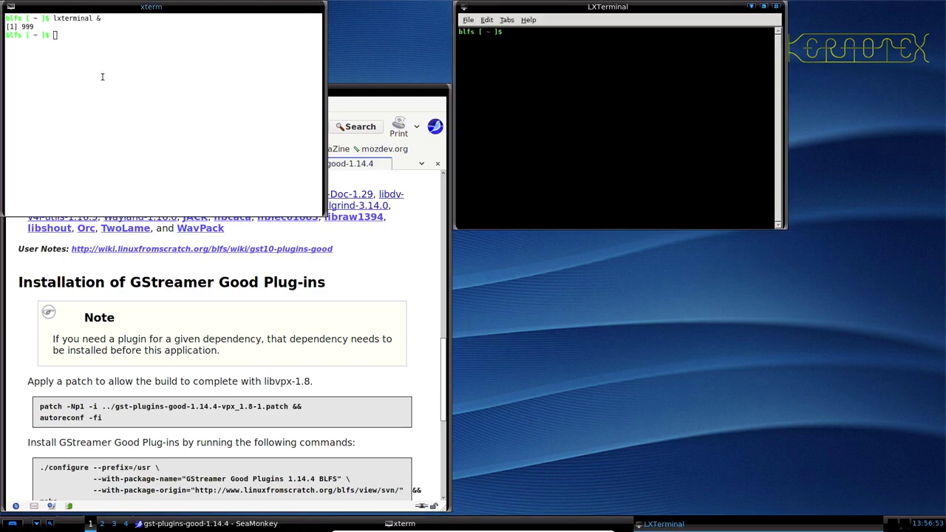
click(102, 77)
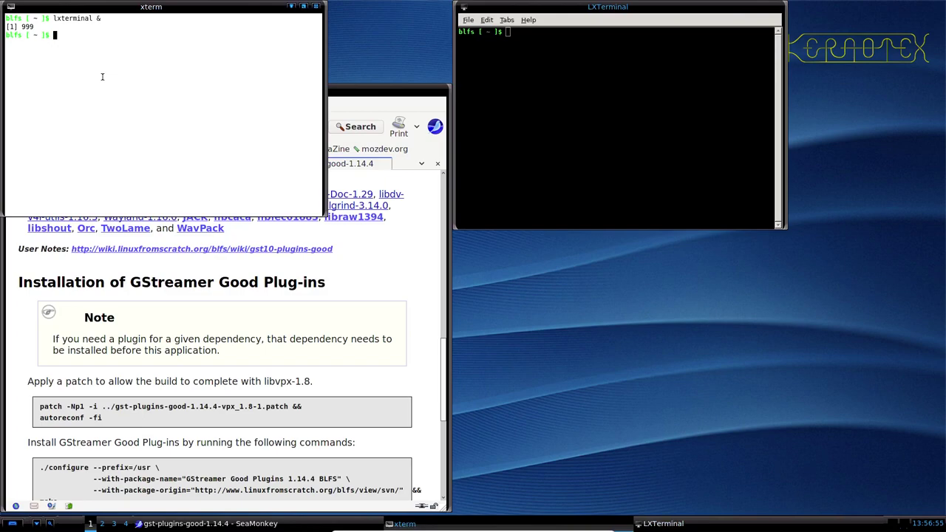
text(top)
key(Return)
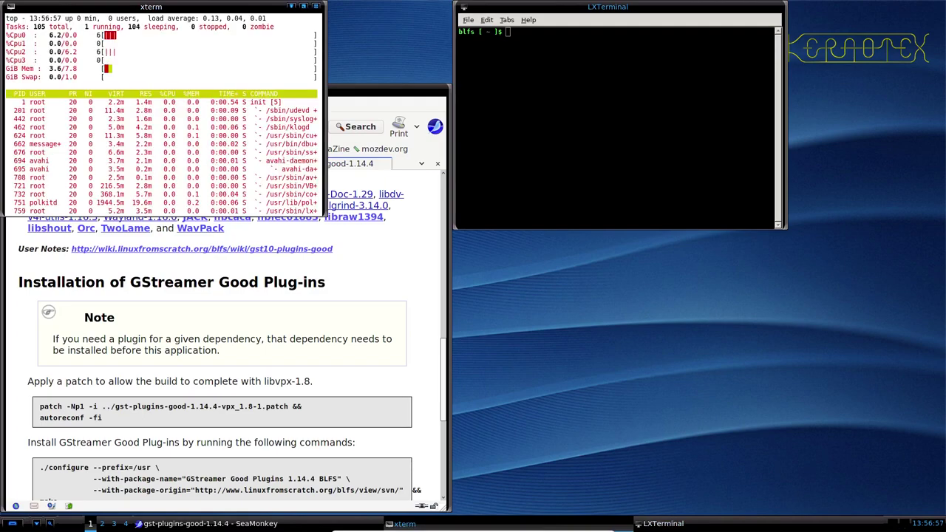
click(374, 100)
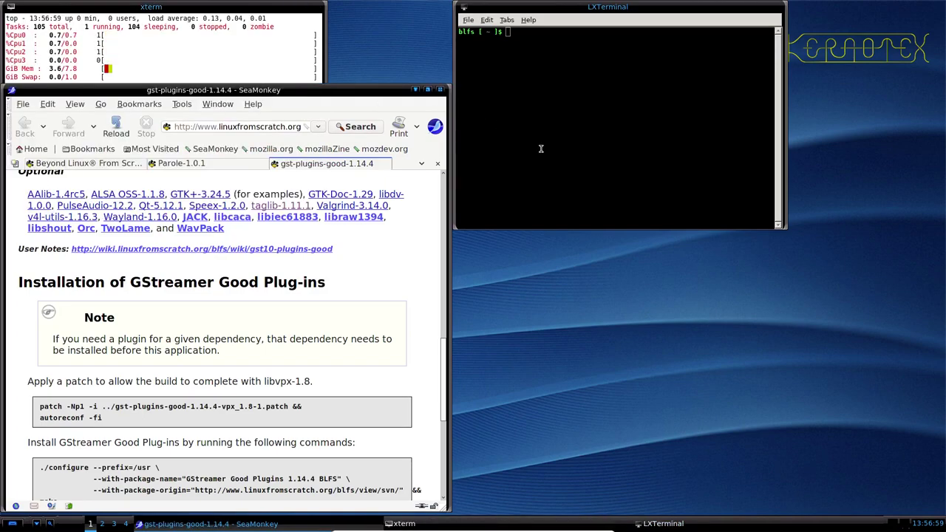
drag(783, 228, 858, 510)
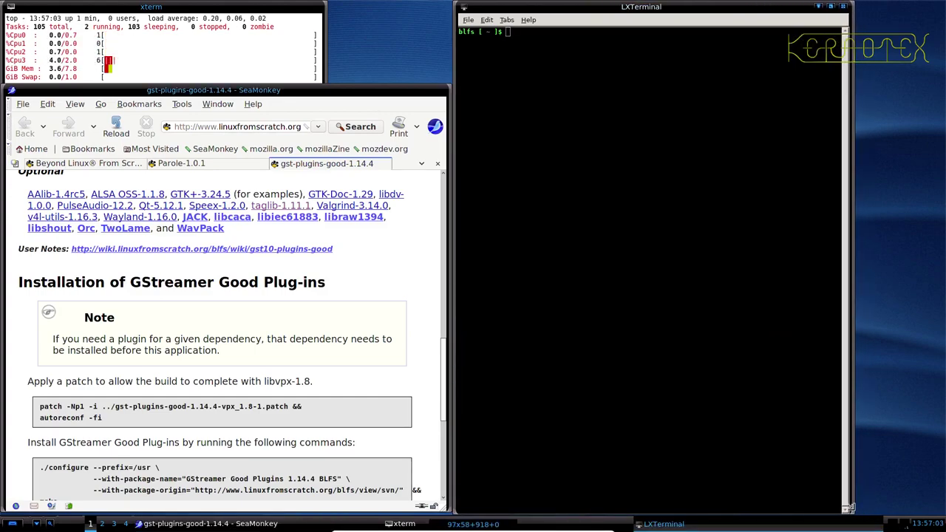
Zoom in the LXTerminal text three times
click(488, 22)
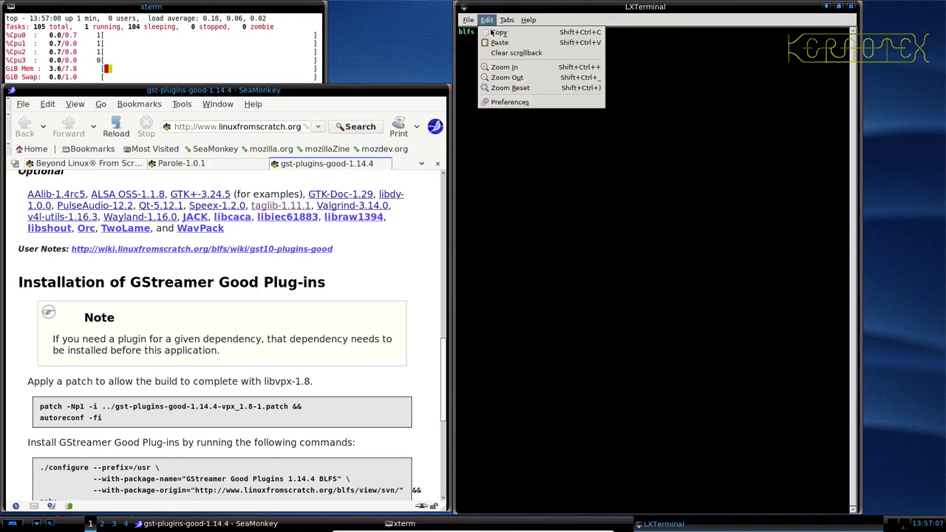
click(506, 67)
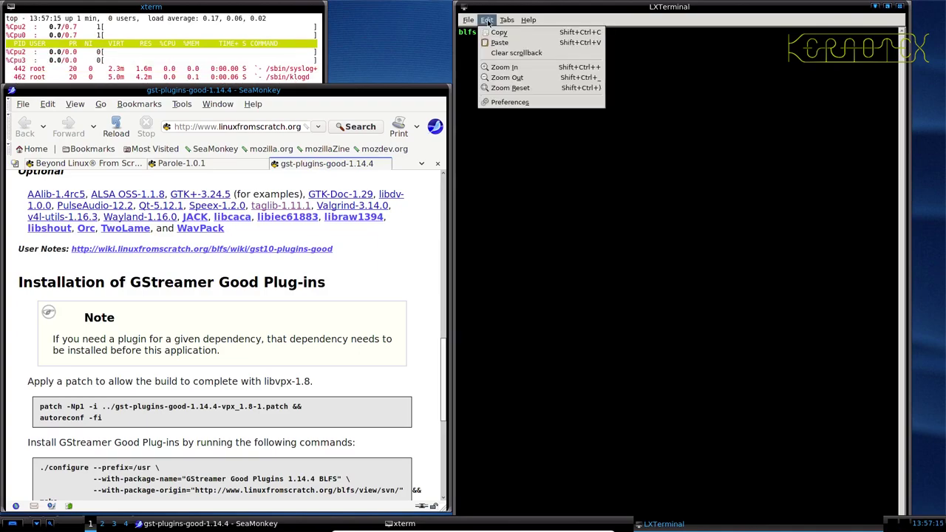
click(490, 22)
click(501, 67)
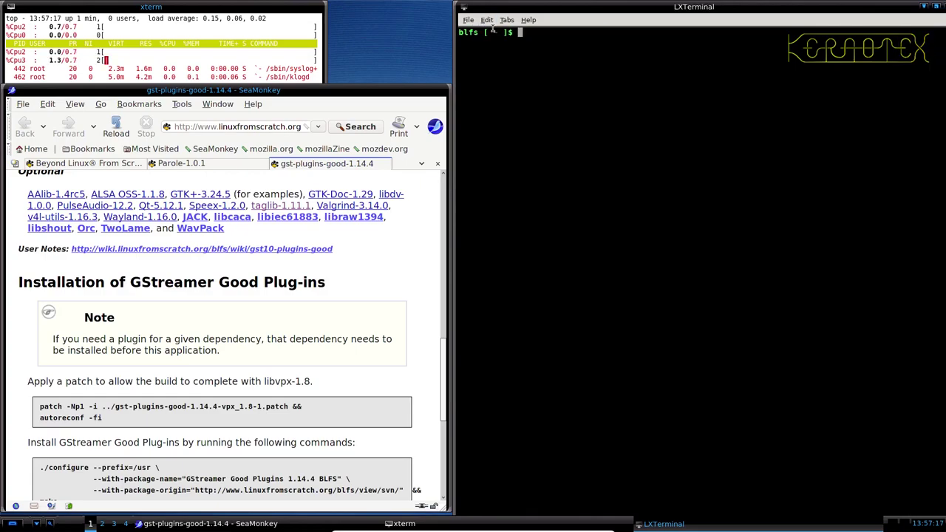
click(489, 21)
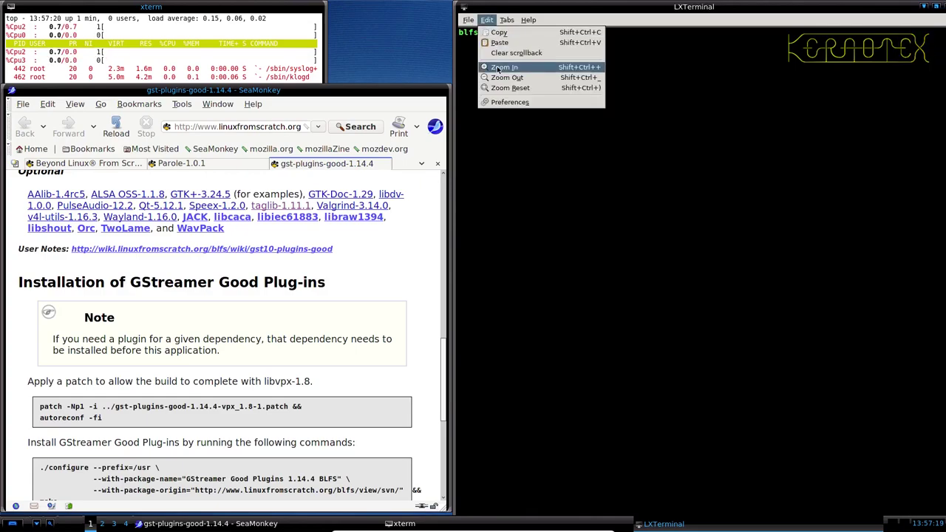
click(499, 68)
Narrow LXTerminal to fit beside SeaMonkey and zoom its text in twice more
drag(457, 68, 498, 68)
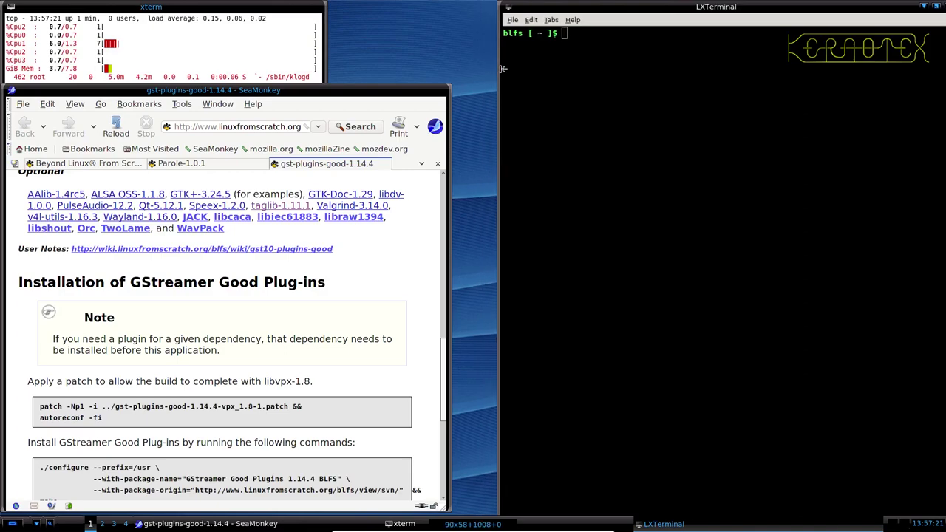
drag(636, 8, 591, 8)
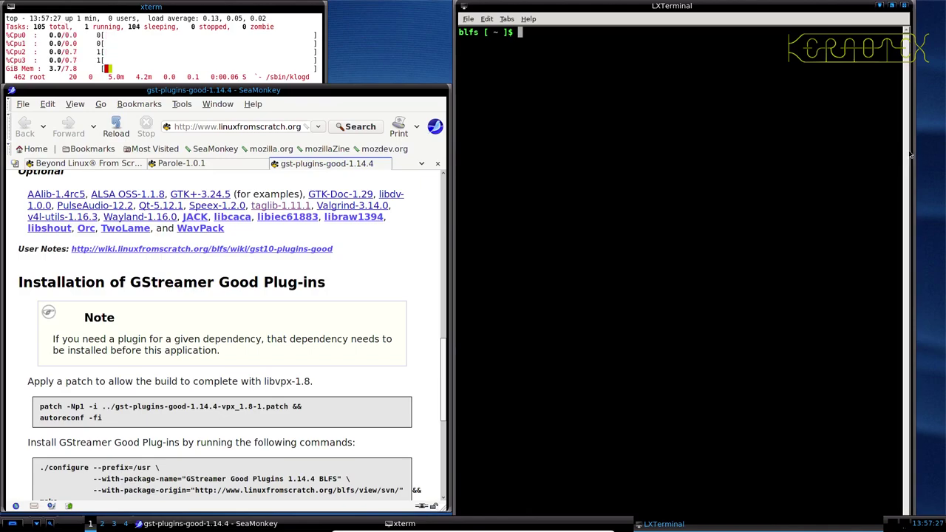
drag(893, 155, 838, 152)
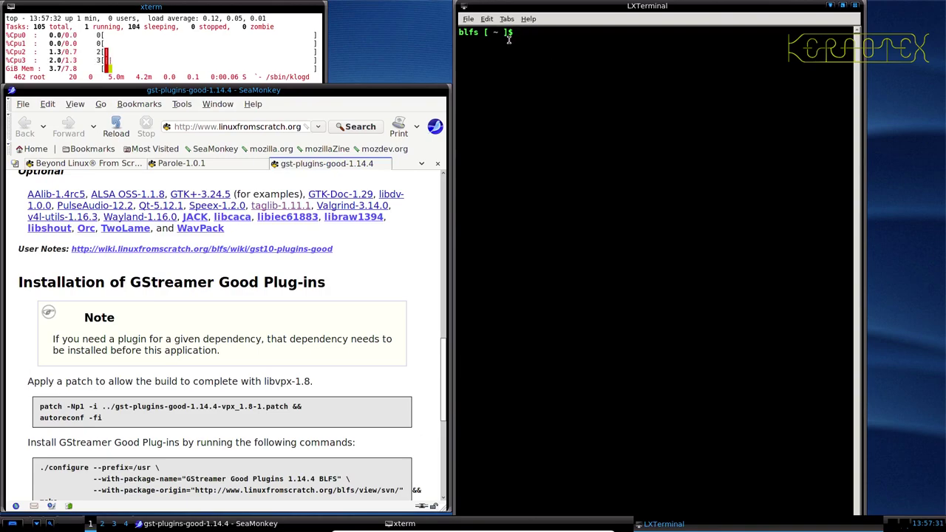
click(487, 20)
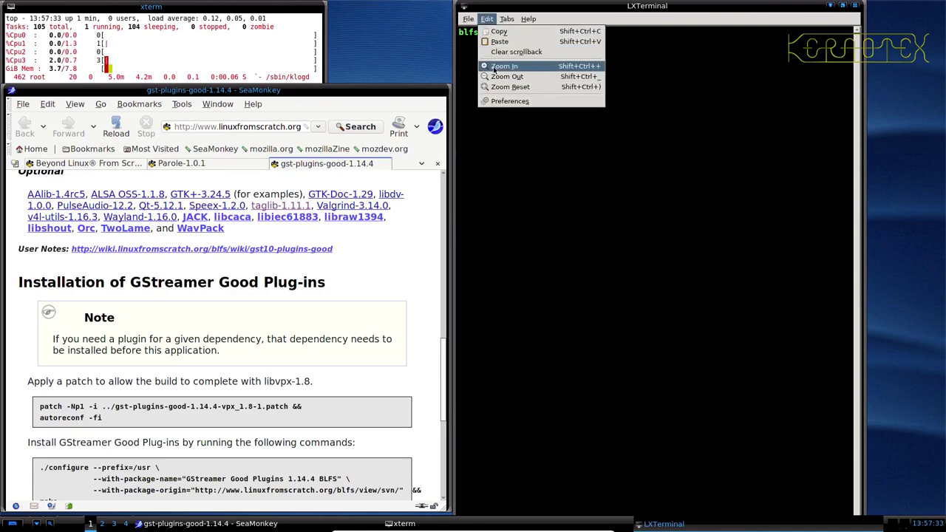
click(493, 65)
click(487, 20)
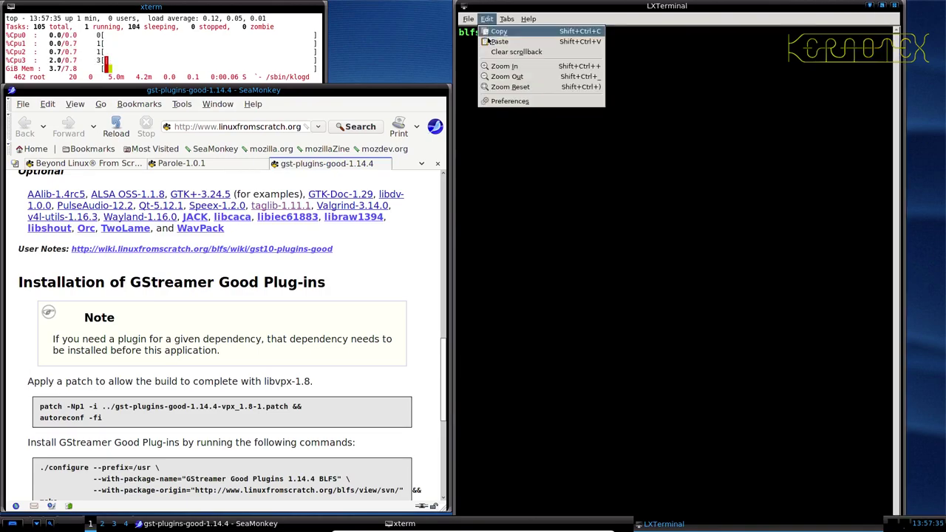
click(490, 65)
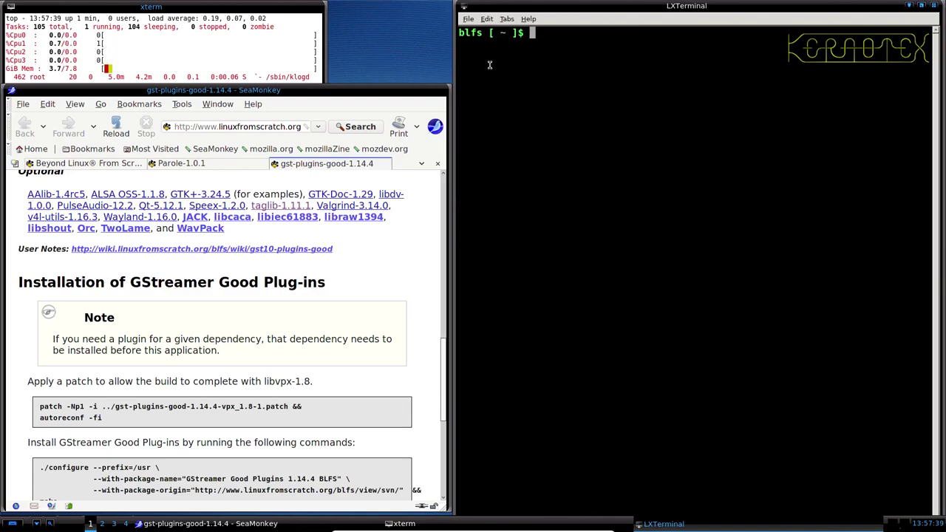
Scroll the BLFS page up to Additional Downloads and Dependencies, then type cd /sources/BLFS/ in the terminal
drag(453, 86, 456, 86)
scroll(384, 244, up, 3)
scroll(385, 244, up, 6)
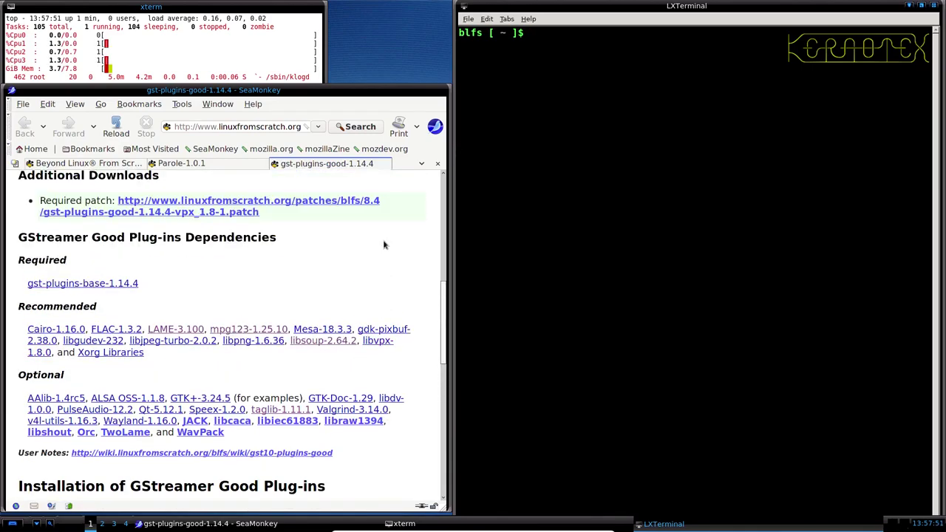
scroll(384, 245, up, 1)
scroll(384, 245, down, 2)
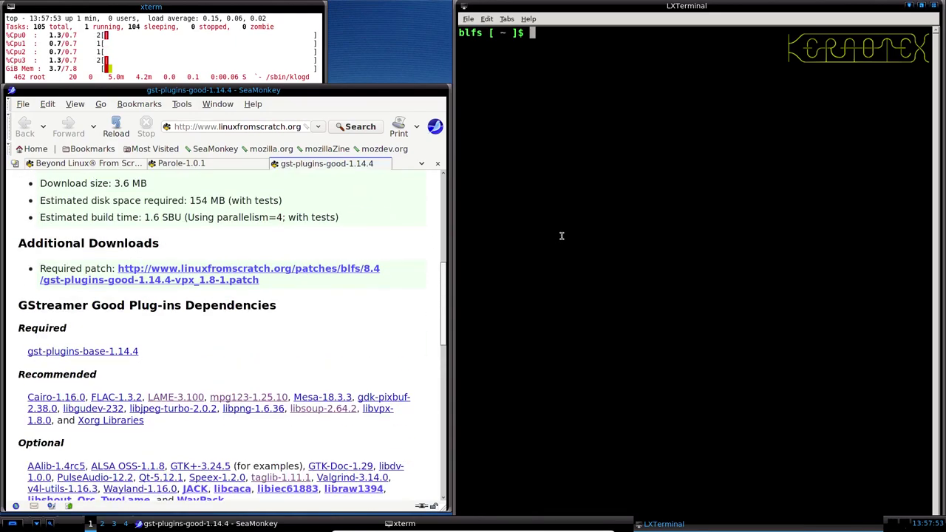
text(cd /sources/BLFS/)
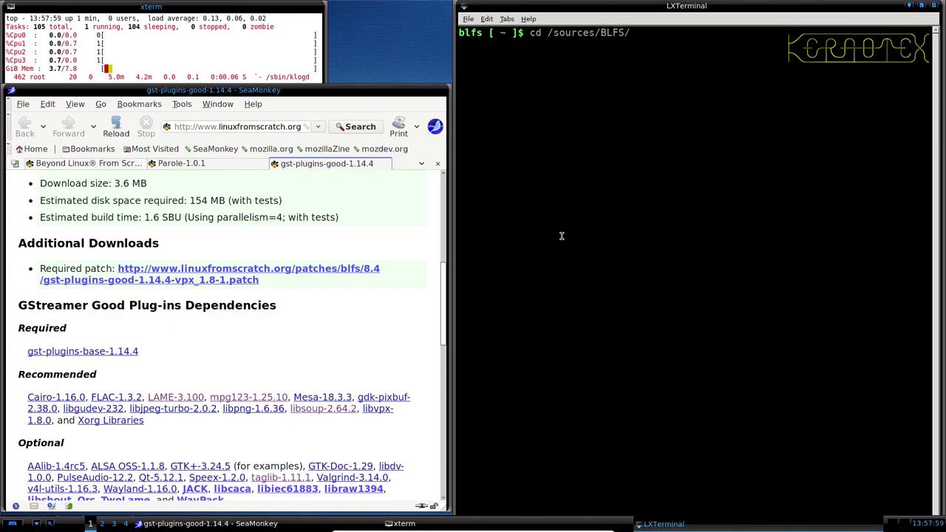
In /sources/BLFS, extract the gst-plugins-good-1.14.4.tar.xz archive with tar -xvf
key(Return)
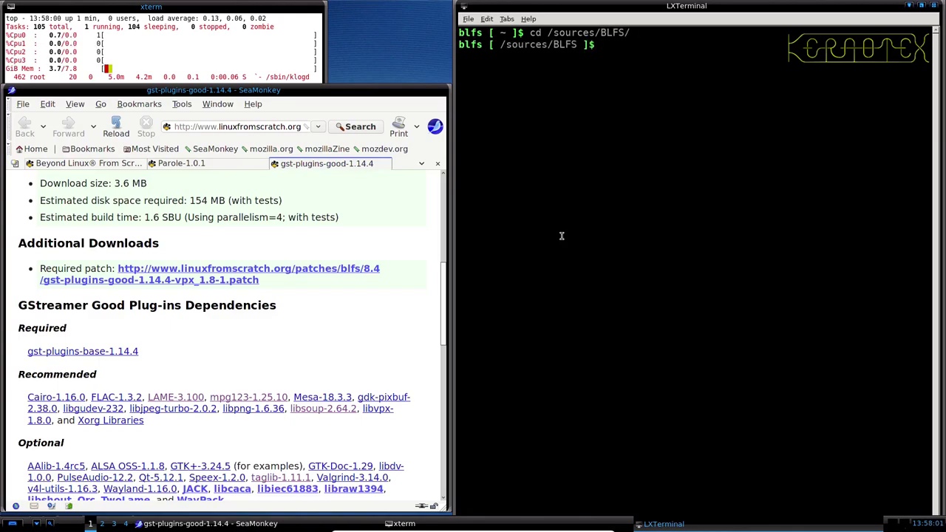
text(tar -xvf gstr)
key(Tab)
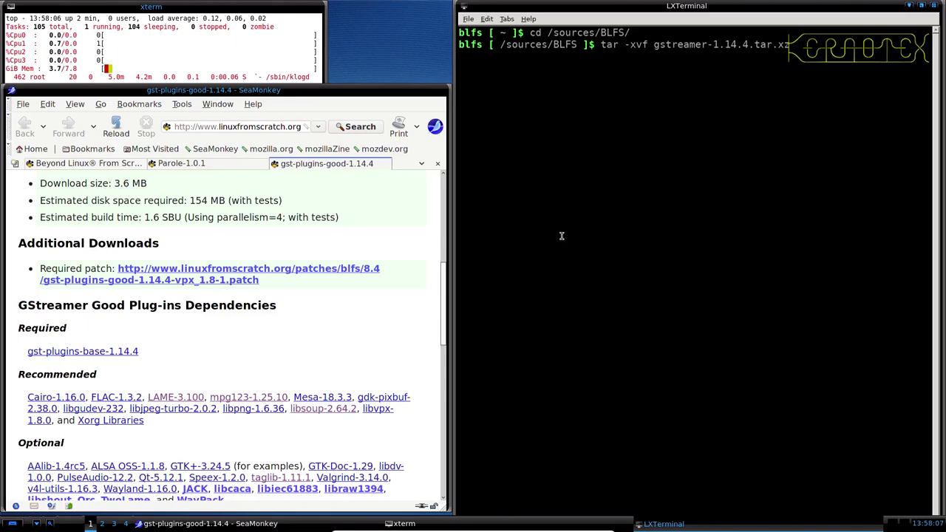
key(BackSpace)
key(BackSpace)
key(BackSpace)
key(BackSpace)
key(BackSpace)
key(BackSpace)
key(BackSpace)
key(BackSpace)
key(BackSpace)
key(BackSpace)
key(BackSpace)
key(BackSpace)
key(BackSpace)
key(BackSpace)
key(BackSpace)
key(BackSpace)
key(BackSpace)
key(BackSpace)
key(BackSpace)
key(BackSpace)
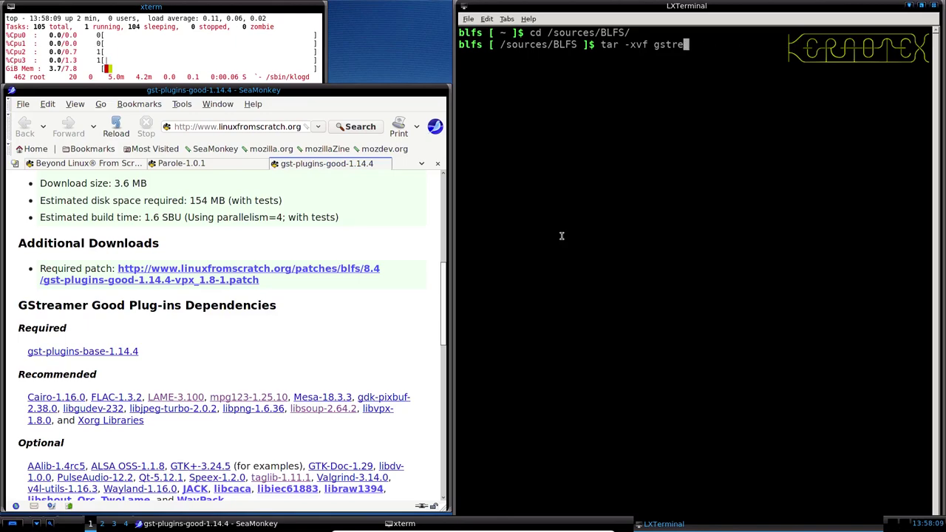
text(-plugins-good-1.14.4)
key(Return)
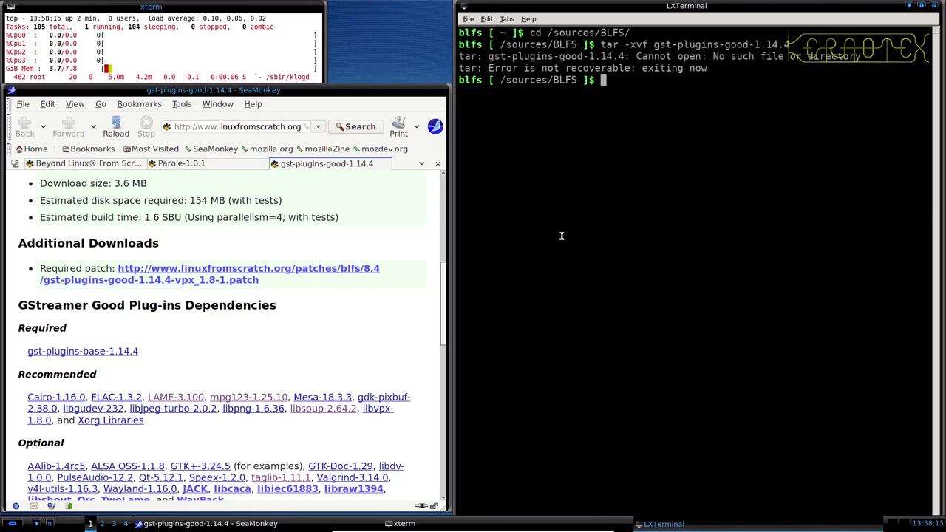
key(Up)
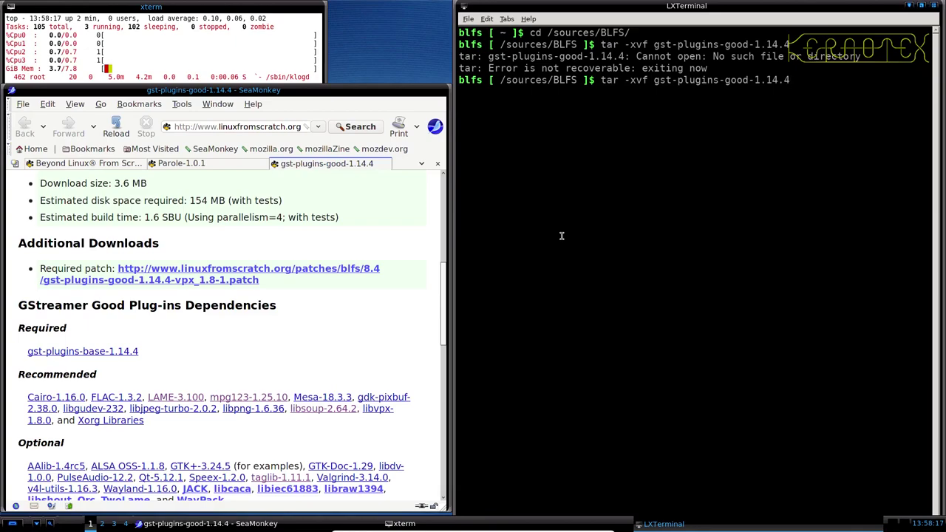
text(.)
key(Tab)
key(Return)
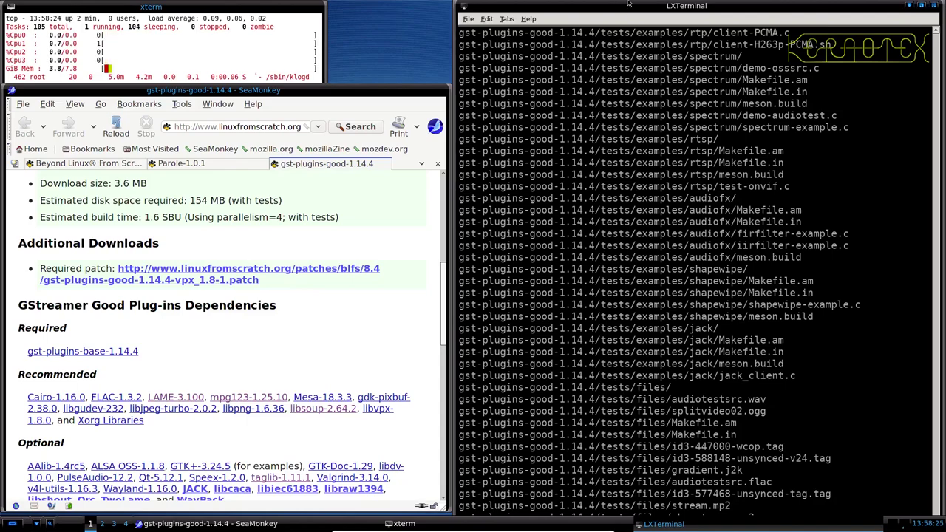
Reposition the LXTerminal window at the top edge and make it taller, to 80x41
drag(515, 10, 455, 10)
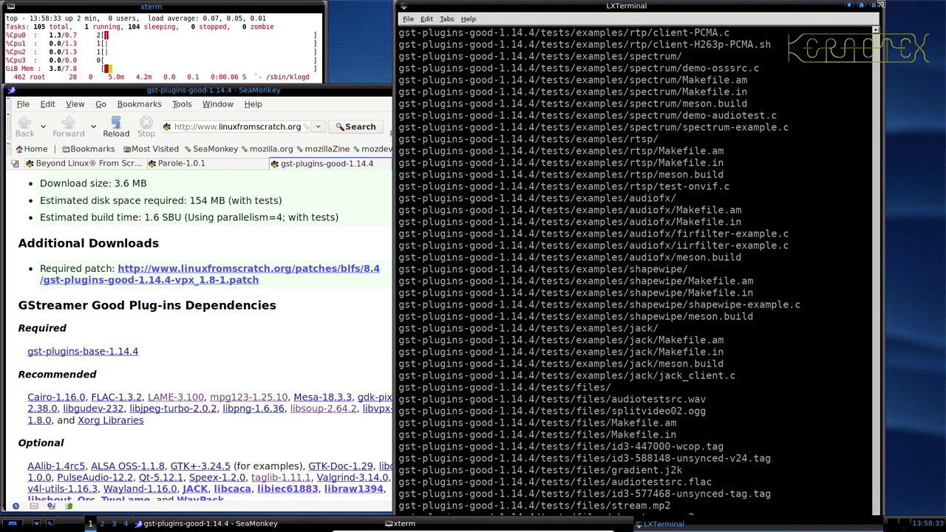
drag(881, 5, 879, 30)
drag(792, 29, 820, 5)
drag(898, 4, 903, 40)
drag(822, 44, 775, 4)
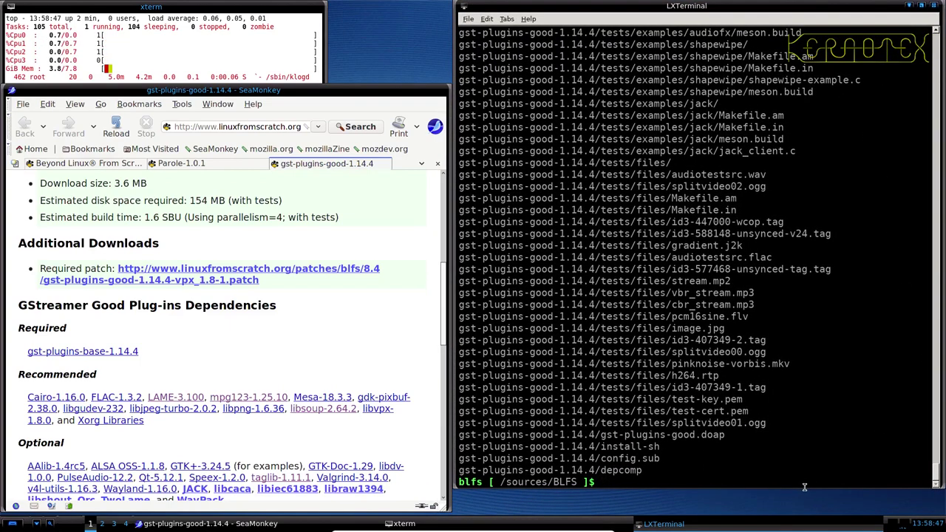
drag(803, 486, 802, 509)
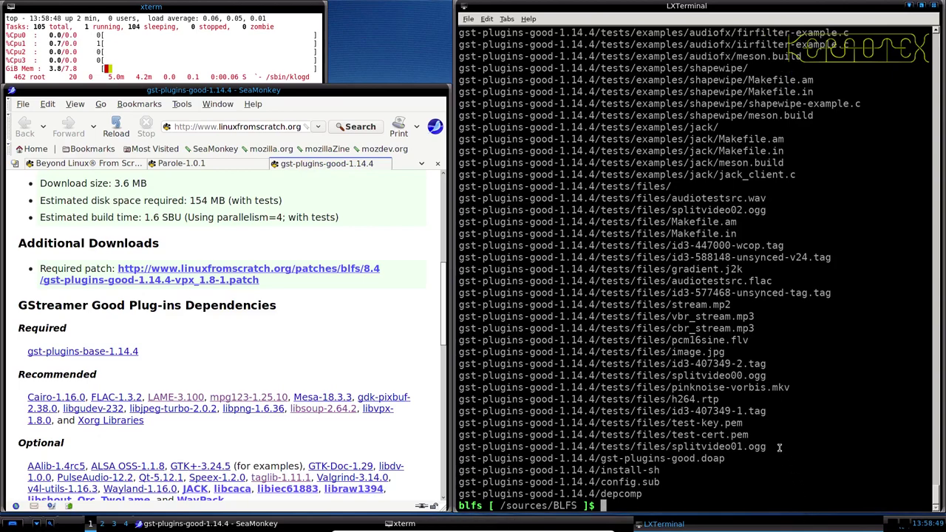
Enter gst-plugins-good-1.14.4 and apply the vpx_1.8-1 patch with patch -Np1 copied from the page
text(cd gst-plugins-)
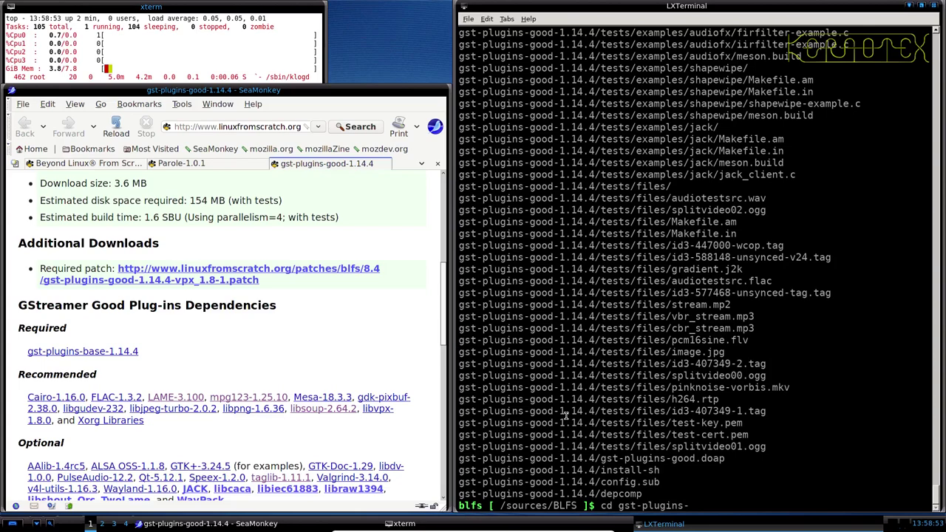
text(good-1.14.4)
key(Return)
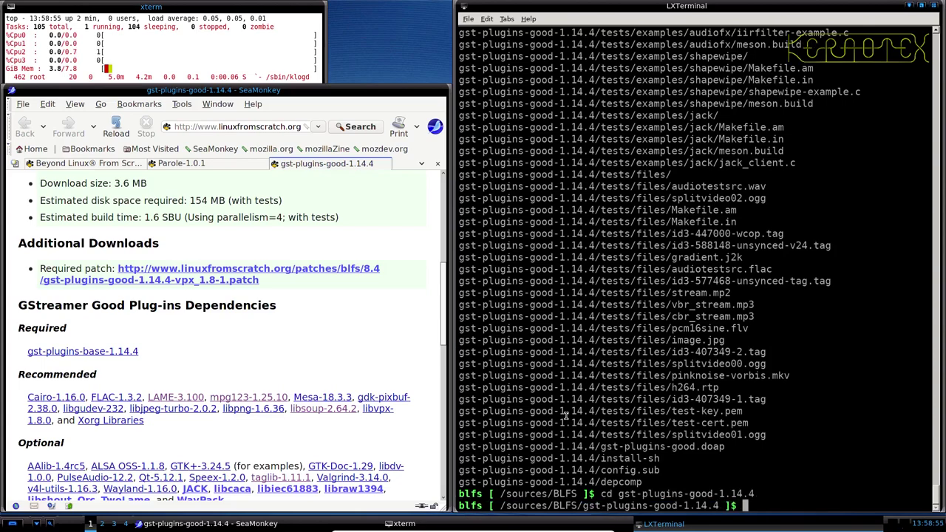
scroll(360, 406, down, 4)
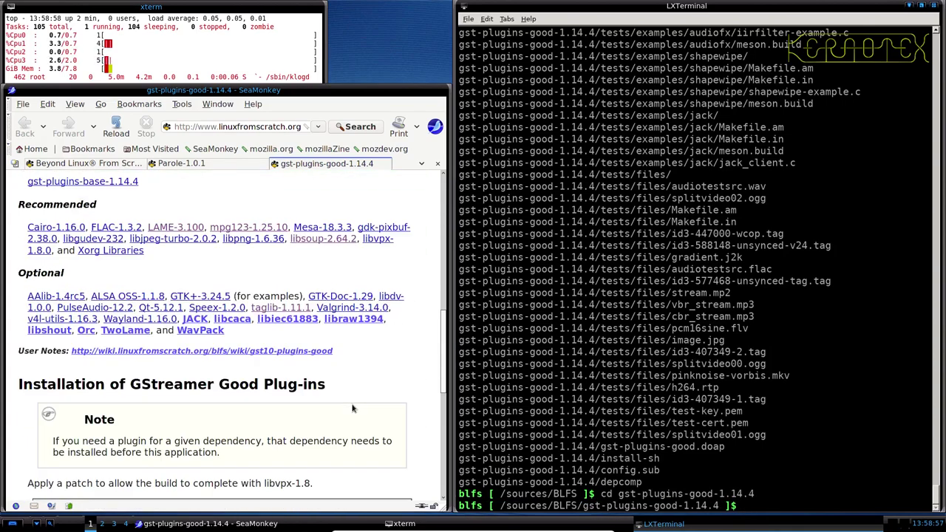
scroll(320, 401, down, 4)
scroll(321, 392, up, 5)
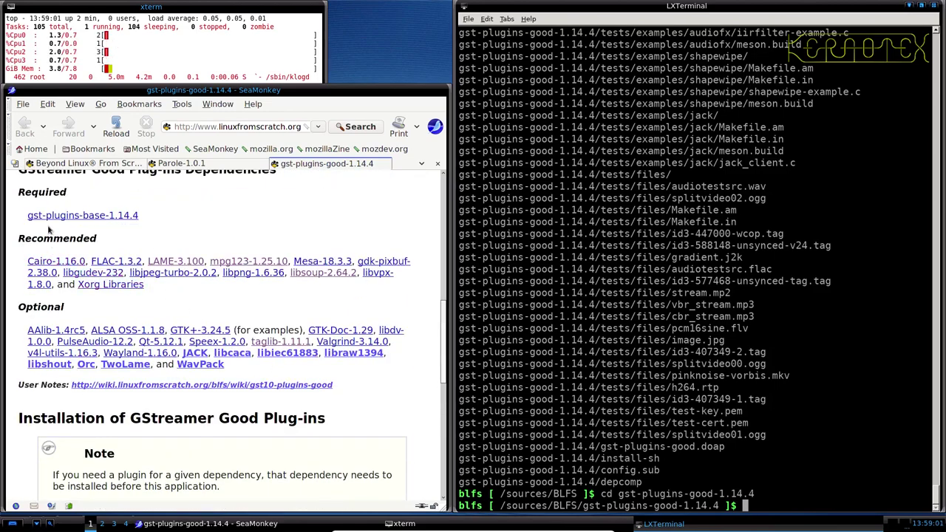
scroll(95, 238, up, 2)
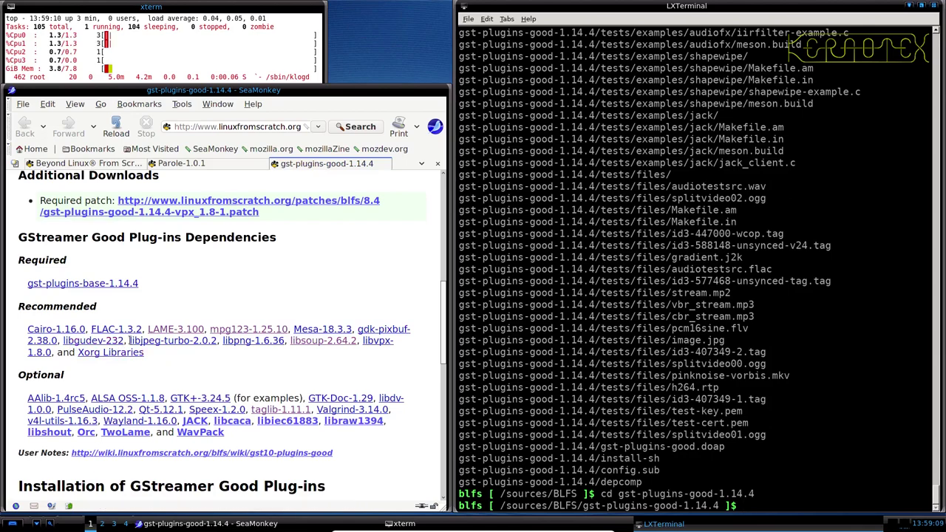
scroll(179, 368, down, 6)
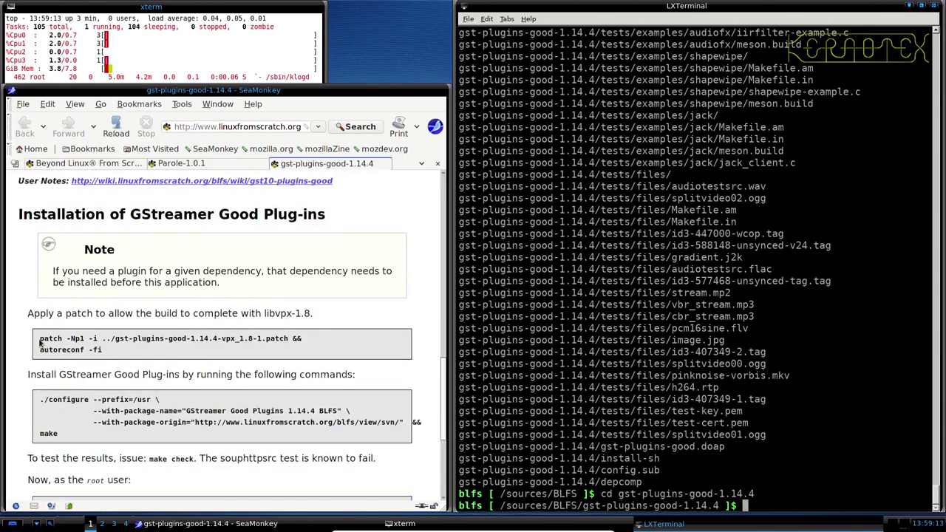
drag(40, 339, 289, 339)
middle_click(515, 331)
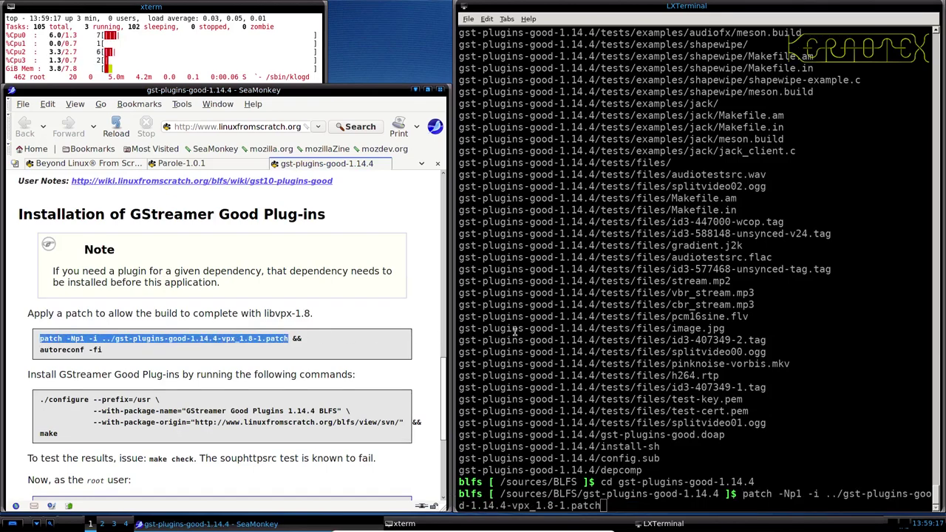
click(515, 332)
key(Return)
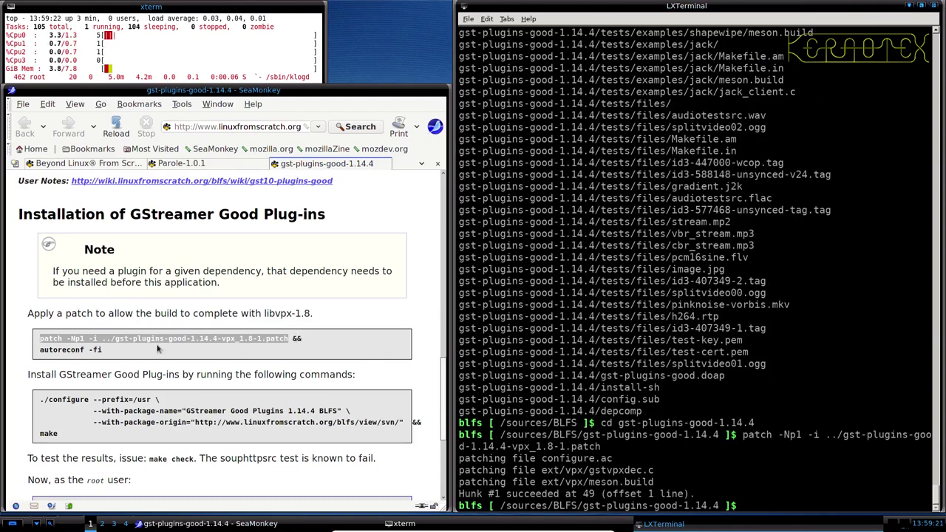
Paste and run autoreconf -fi to regenerate the build scripts
drag(39, 350, 105, 353)
key(ctrl+c)
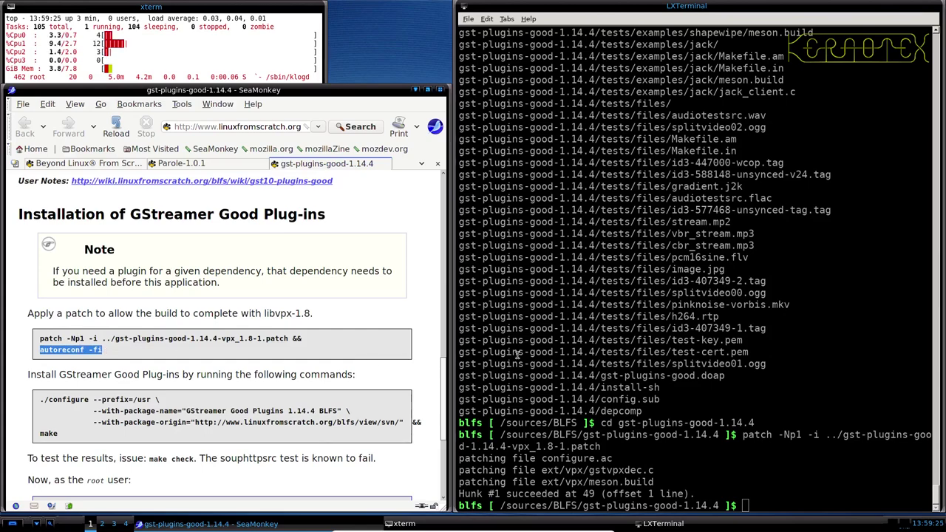
scroll(543, 351, up, 2)
middle_click(543, 351)
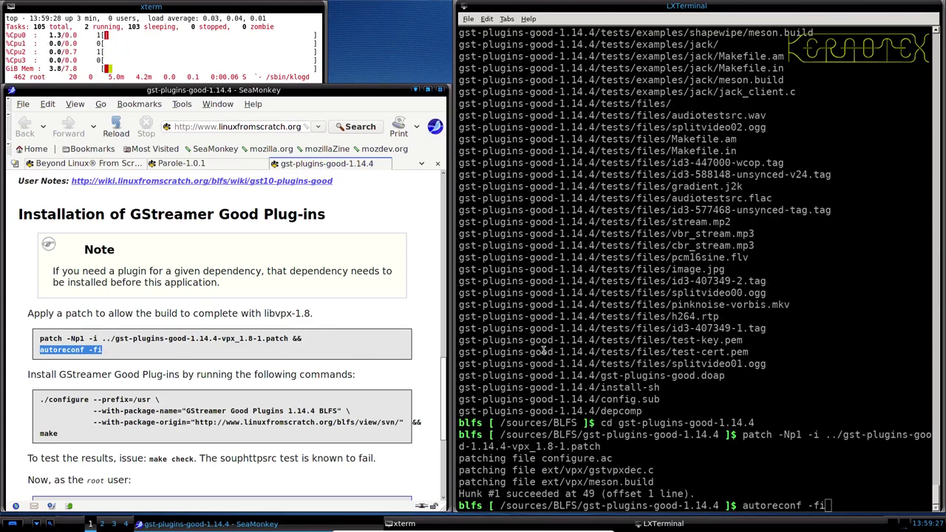
key(Return)
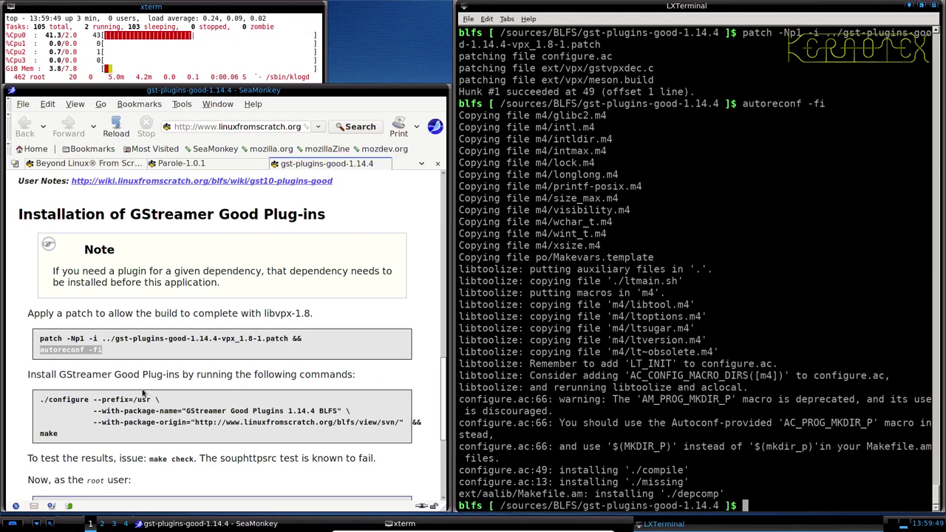
Paste and run the ./configure --prefix=/usr command with the BLFS package name and origin
drag(40, 399, 402, 423)
middle_click(530, 379)
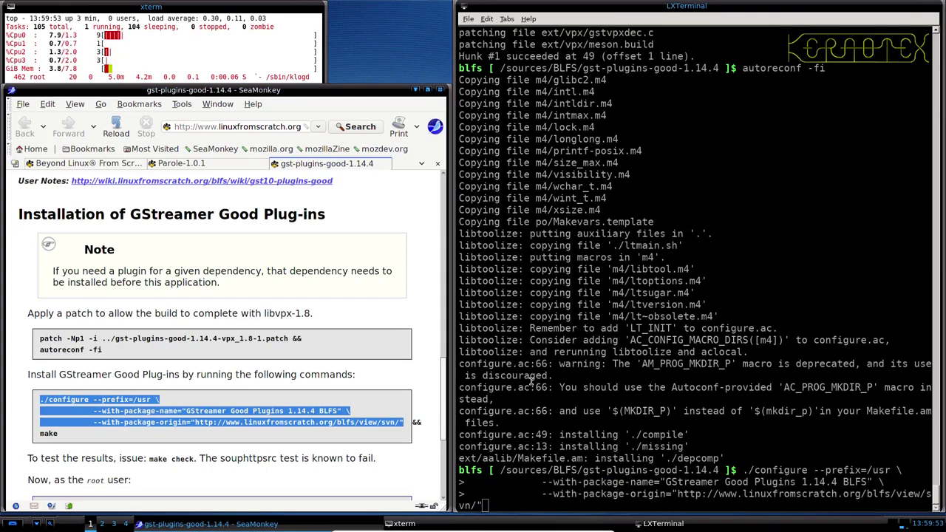
click(531, 378)
key(Return)
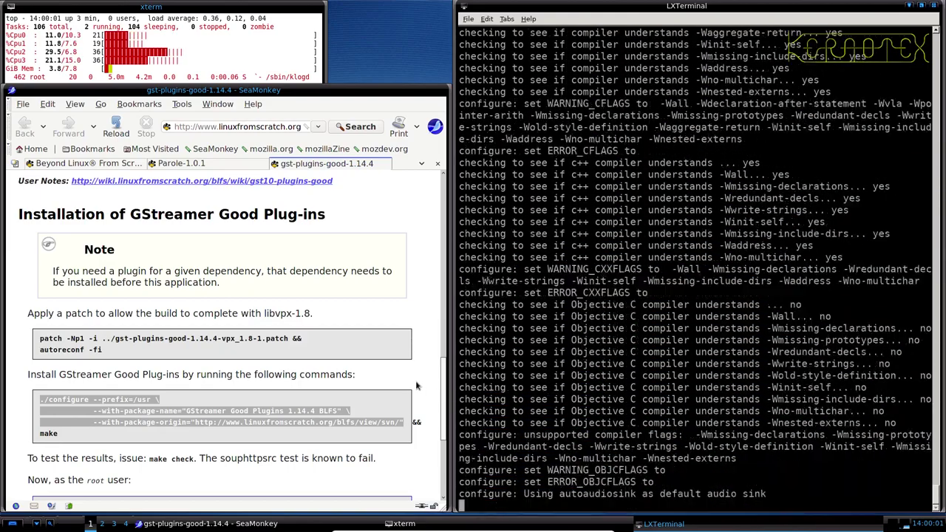
Scroll through the configure output to review which plug-ins will be built
scroll(416, 385, down, 3)
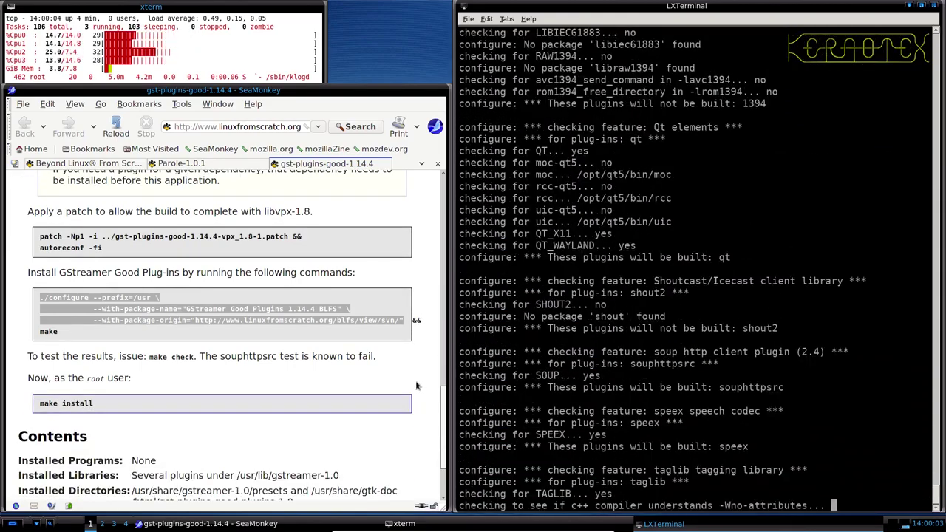
scroll(416, 385, down, 3)
scroll(416, 385, up, 3)
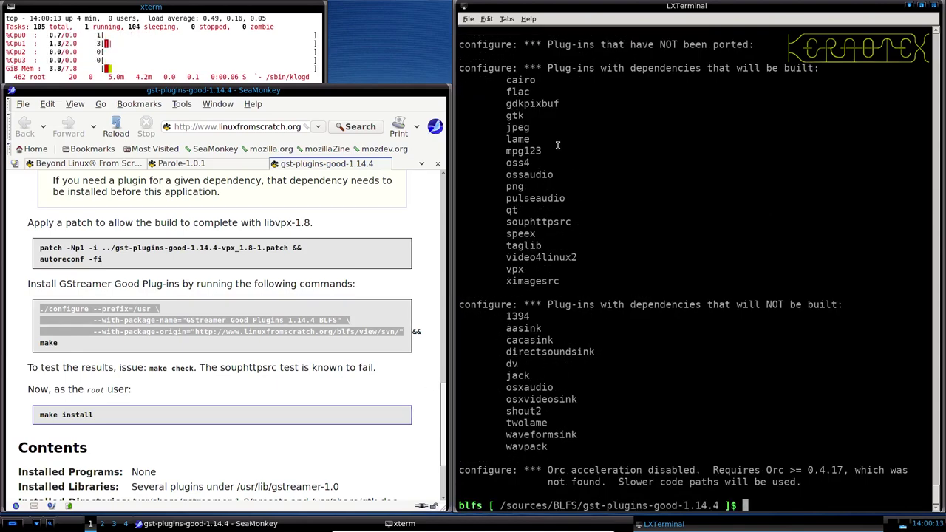
scroll(557, 145, up, 20)
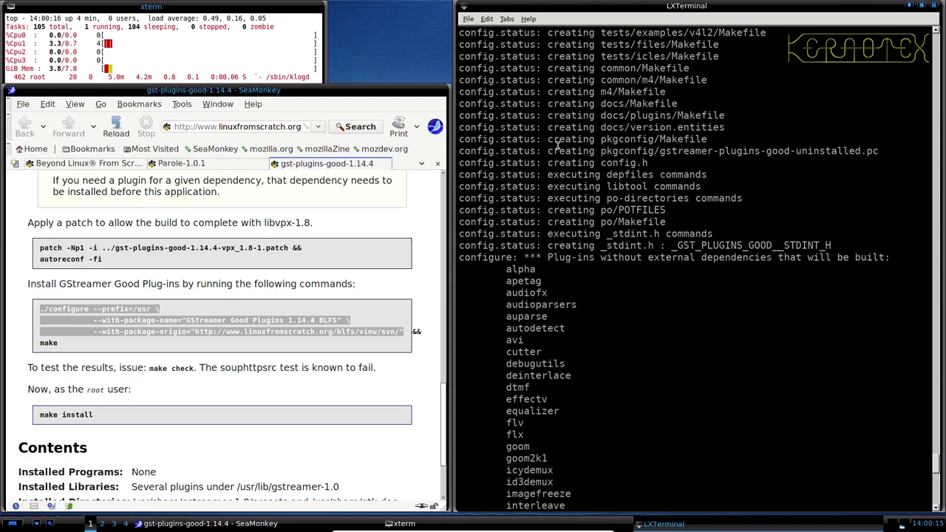
scroll(557, 145, up, 1)
scroll(553, 150, down, 4)
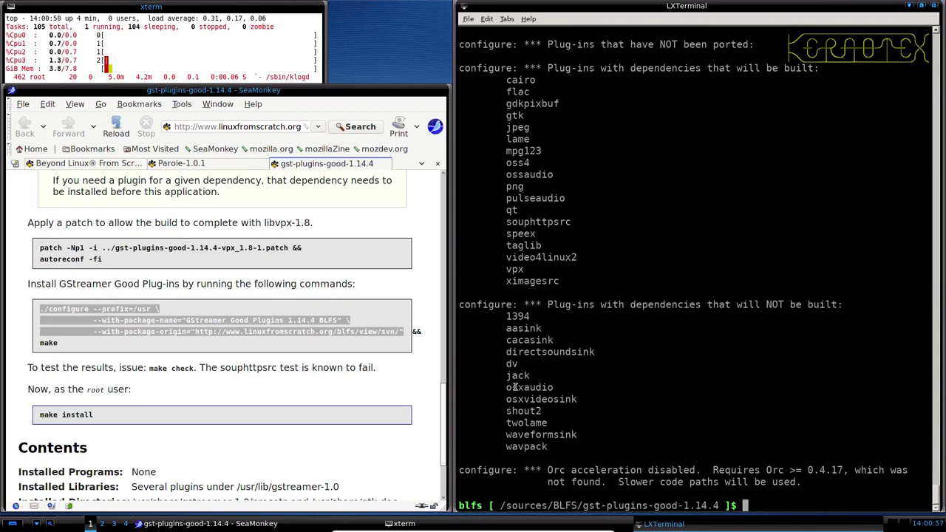
scroll(222, 333, up, 6)
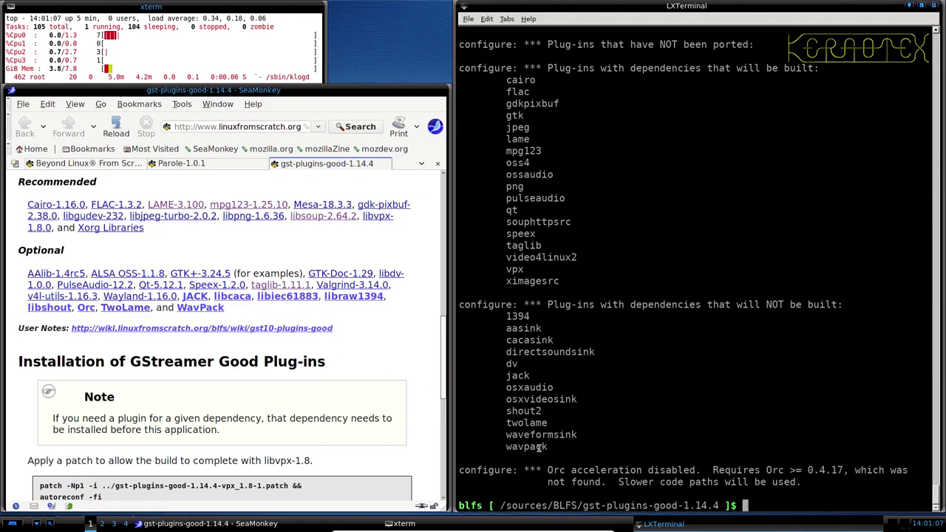
scroll(393, 420, down, 5)
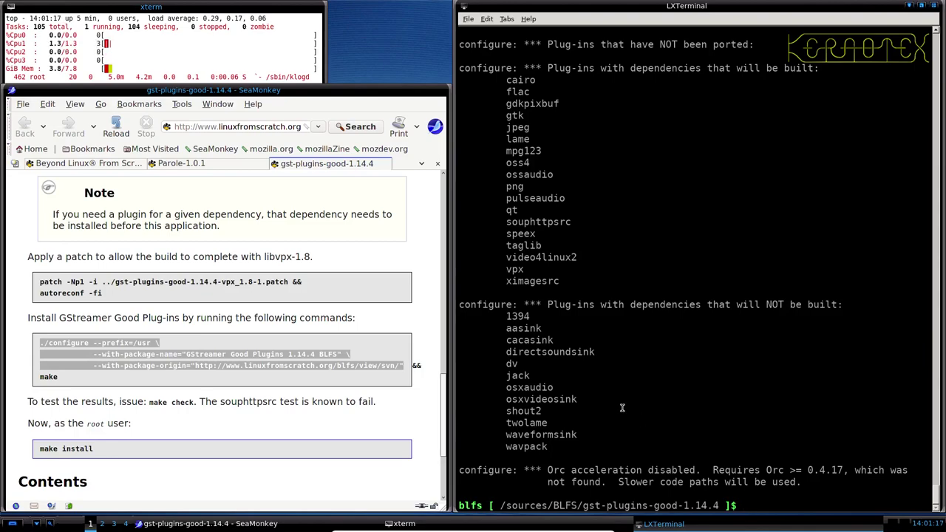
scroll(623, 408, up, 8)
scroll(623, 408, up, 13)
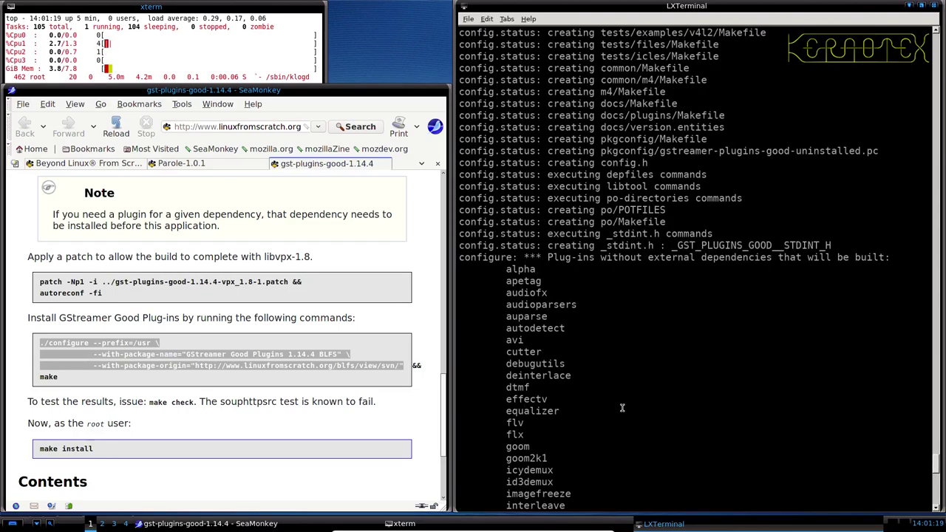
scroll(623, 408, down, 5)
scroll(623, 408, down, 2)
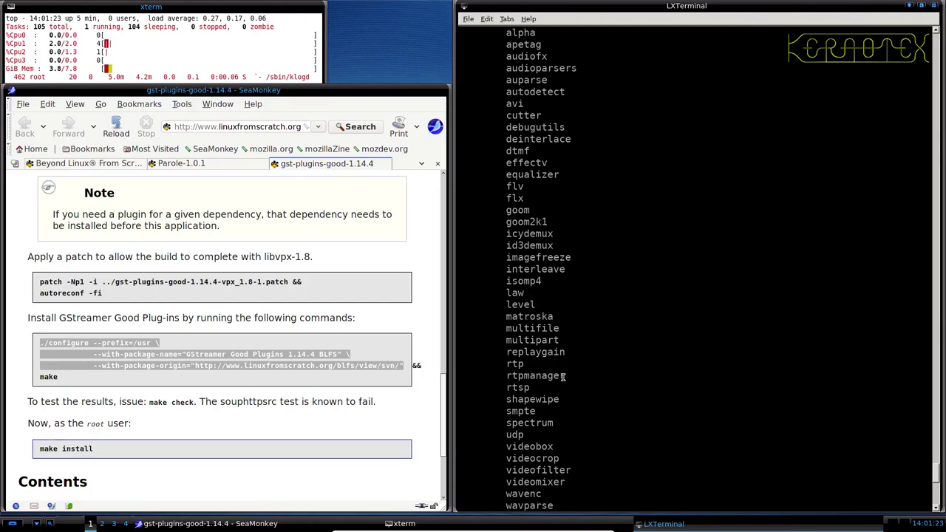
scroll(579, 423, down, 10)
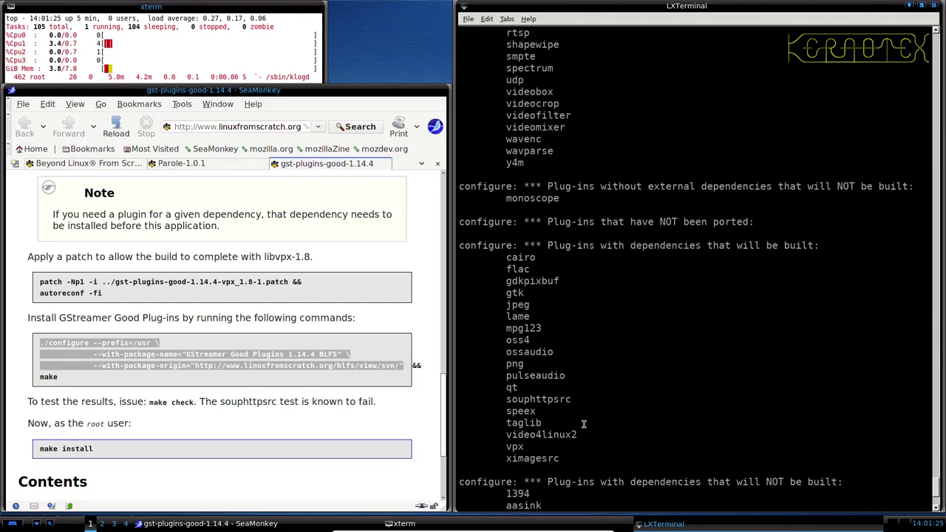
scroll(583, 424, down, 5)
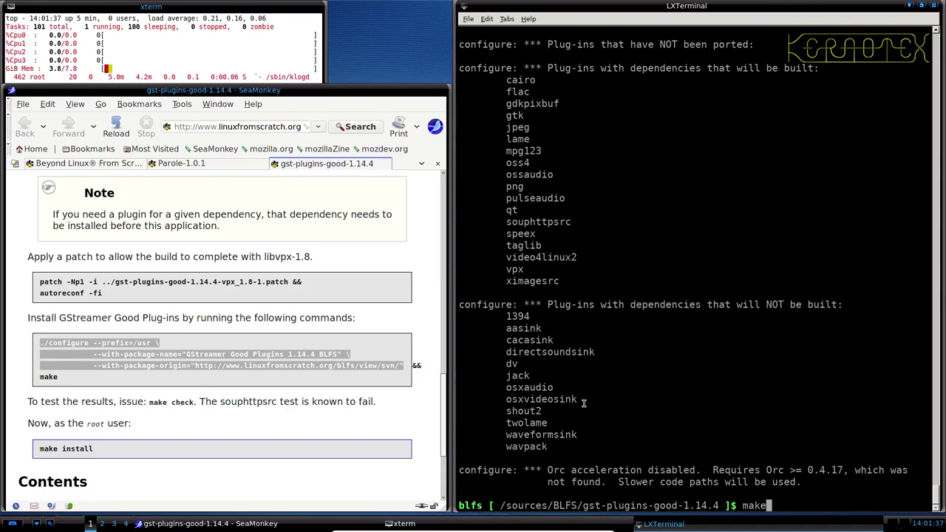
Run plain make without the -j option to compile the gst-plugins-good 1.14.4 plug-ins
scroll(425, 401, up, 6)
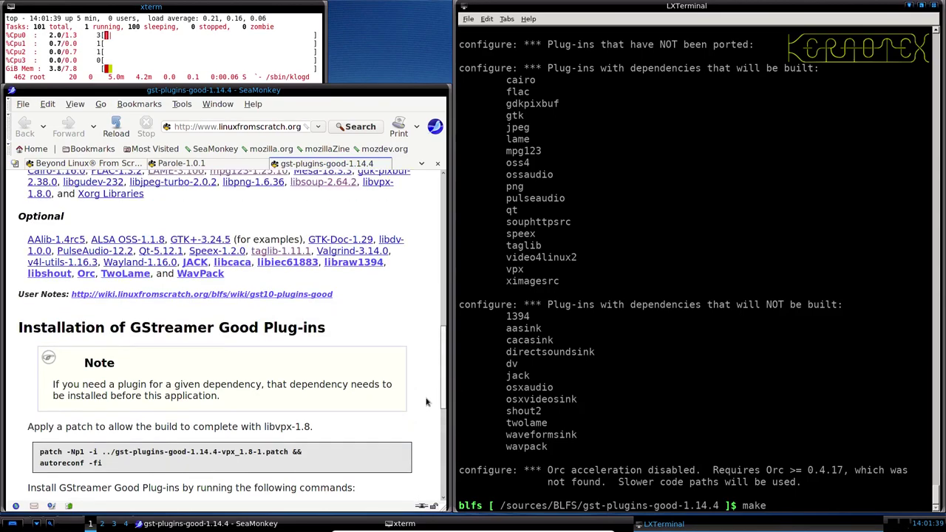
scroll(426, 401, up, 4)
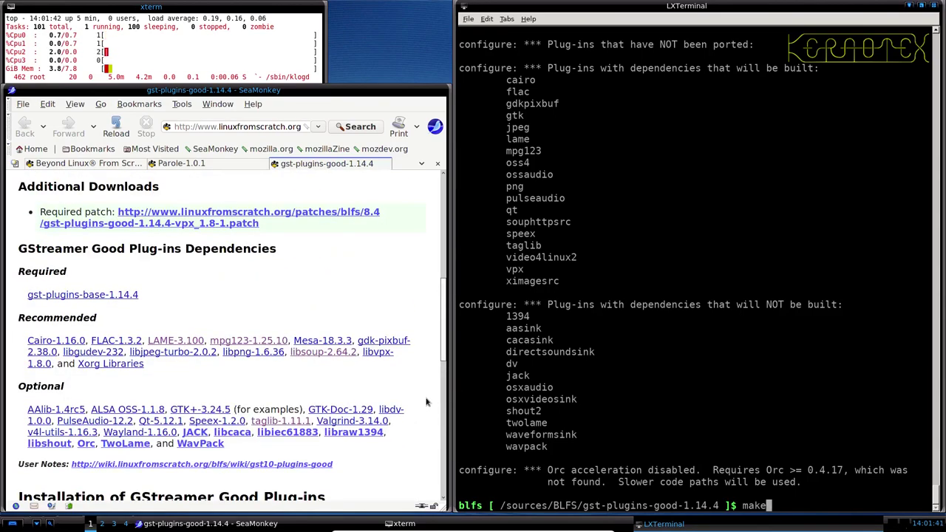
scroll(425, 401, down, 11)
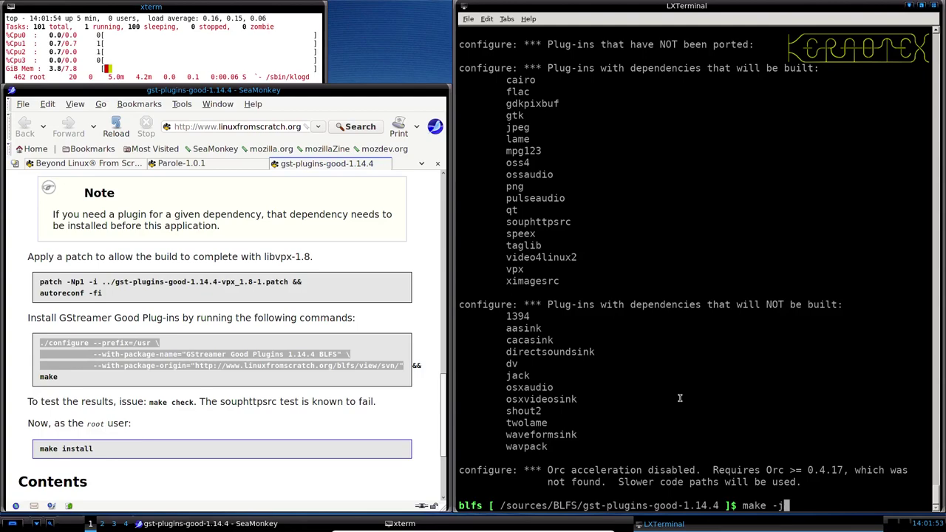
key(BackSpace)
key(BackSpace)
key(BackSpace)
key(Return)
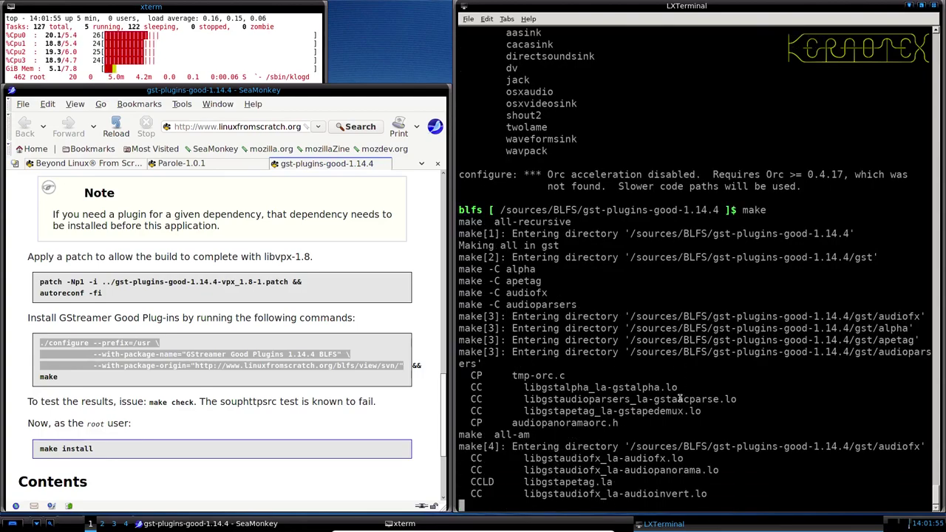
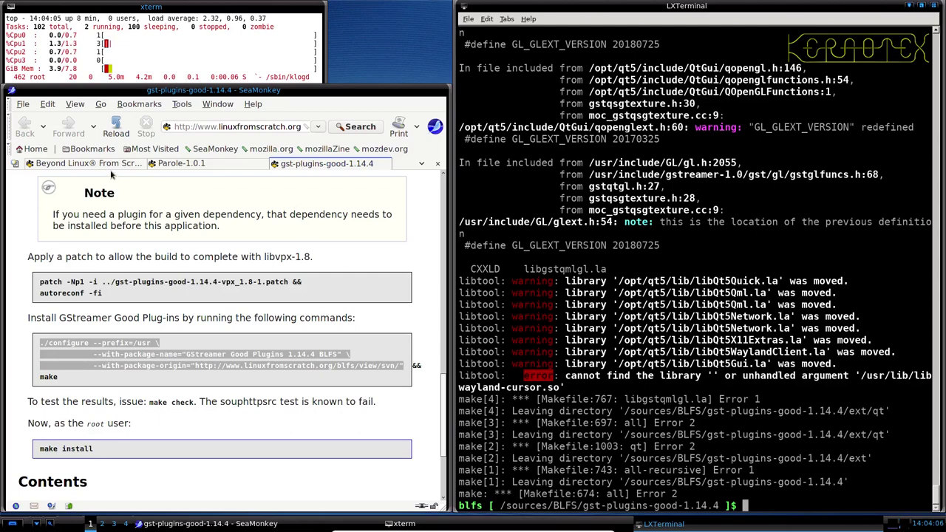
Find 'wayland' on the BLFS index and open the Wayland-1.16.0 page in a new tab
mouse_move(101, 167)
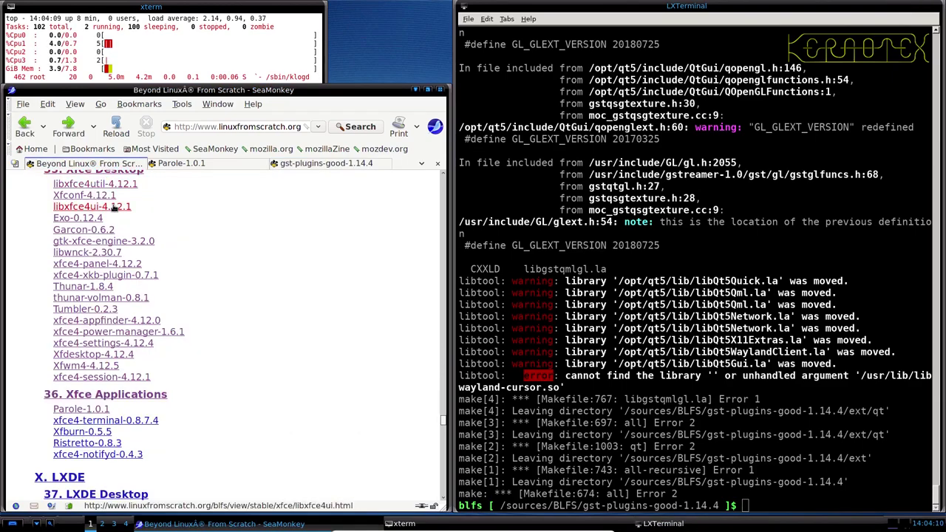
key(ctrl+f)
text(wayland)
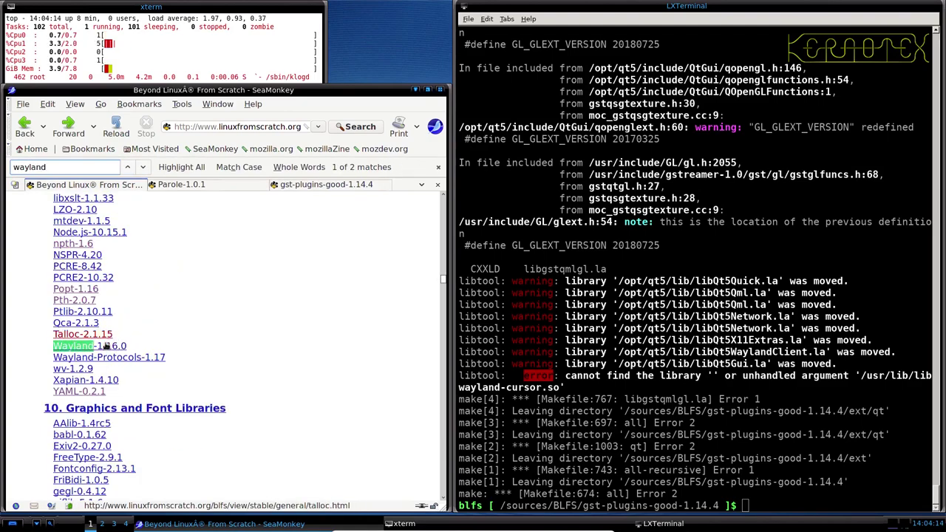
key(ctrl+Return)
scroll(161, 222, up, 1)
click(169, 186)
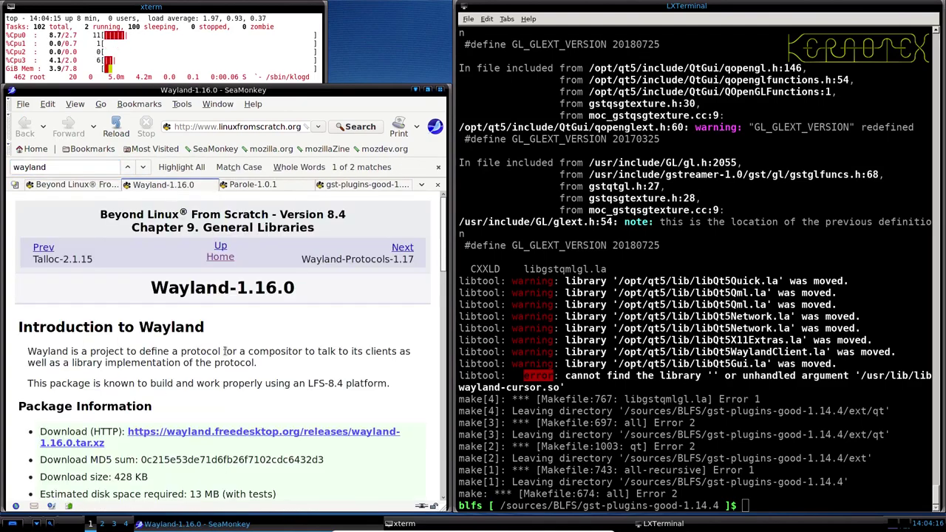
Scroll through the Wayland-1.16.0 page to review its libxml2-2.9.9 dependency and installation commands
scroll(222, 355, down, 10)
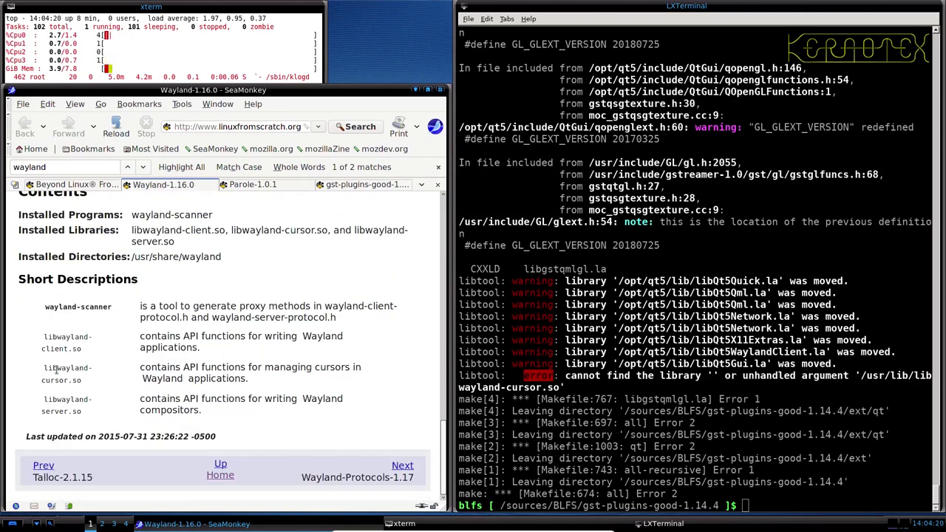
scroll(56, 369, up, 10)
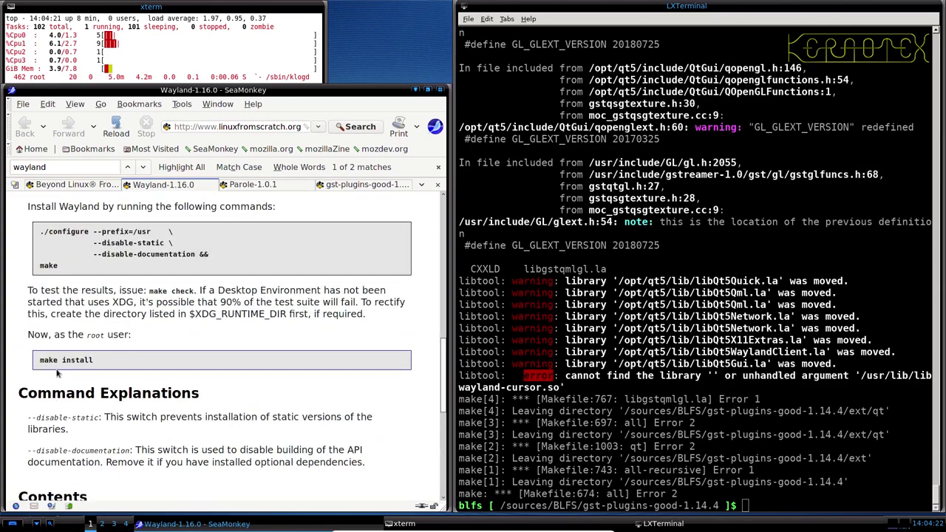
scroll(56, 369, down, 2)
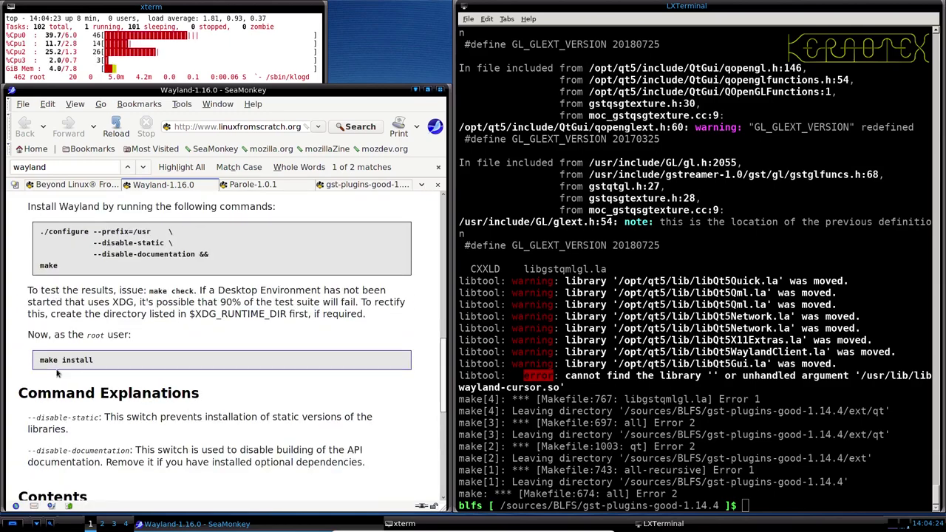
scroll(56, 373, up, 5)
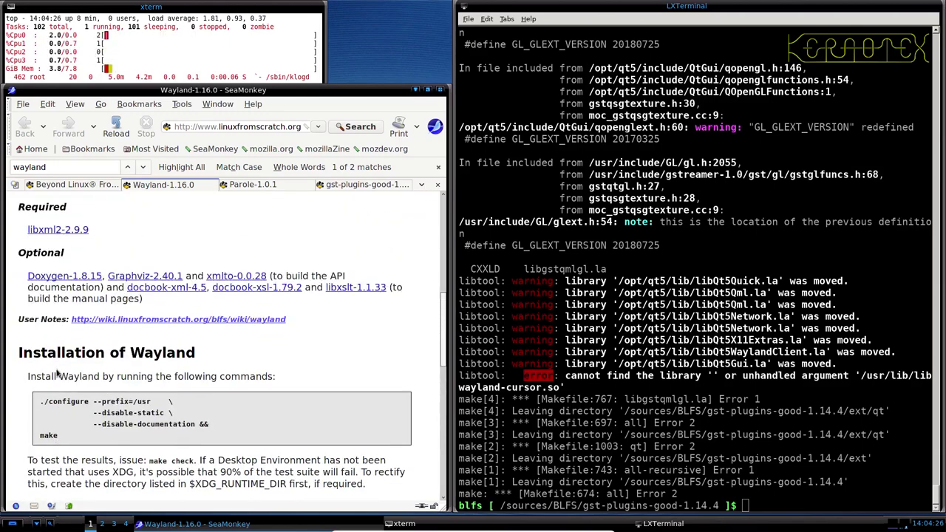
scroll(56, 373, up, 1)
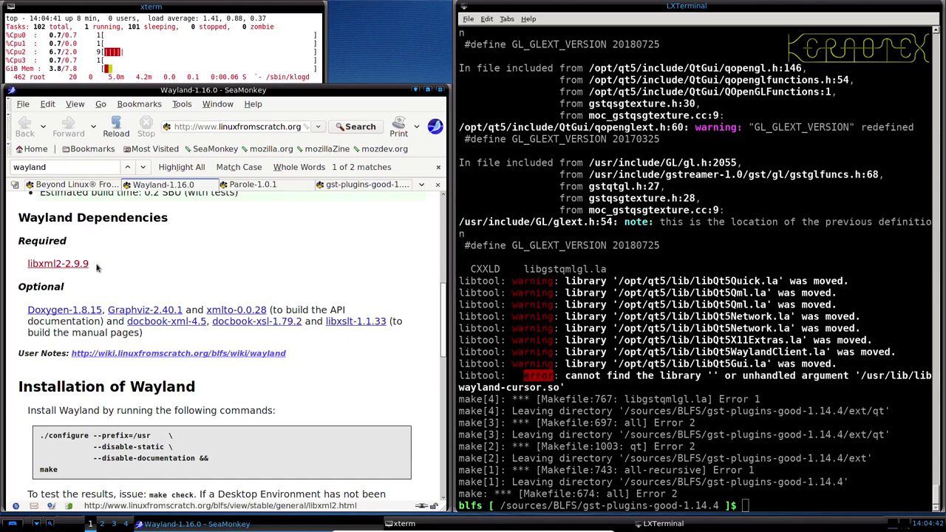
scroll(135, 279, up, 2)
scroll(135, 279, up, 3)
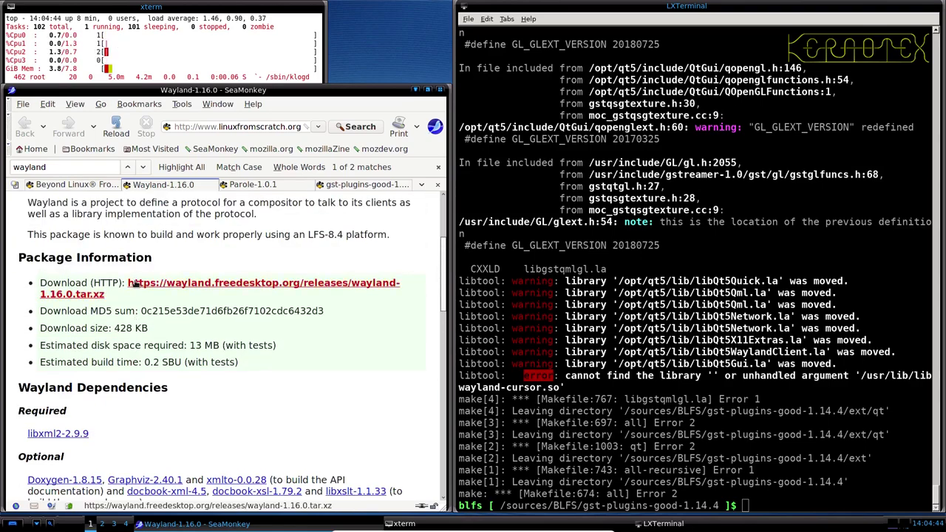
scroll(135, 284, up, 2)
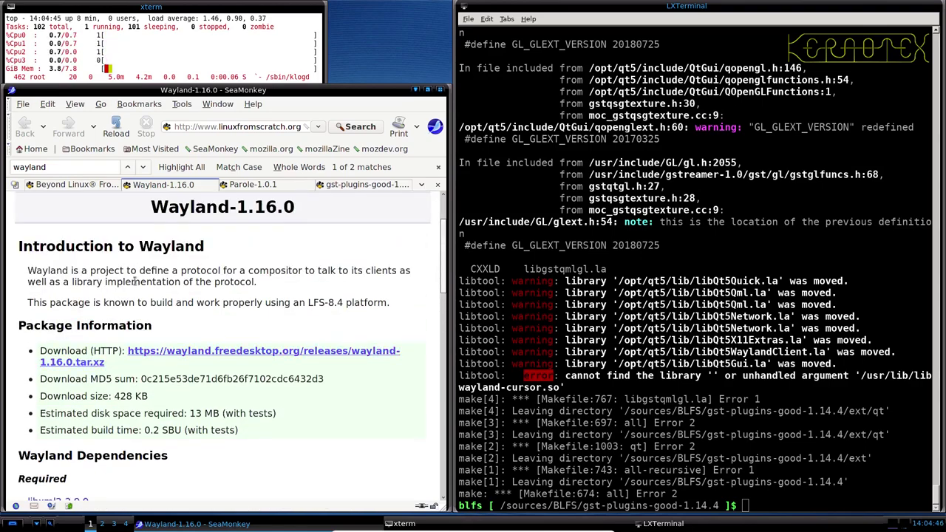
scroll(135, 281, down, 1)
Go up to the sources directory and delete the gst-plugins-good-1.14.4 build tree with rm -Rf
click(538, 362)
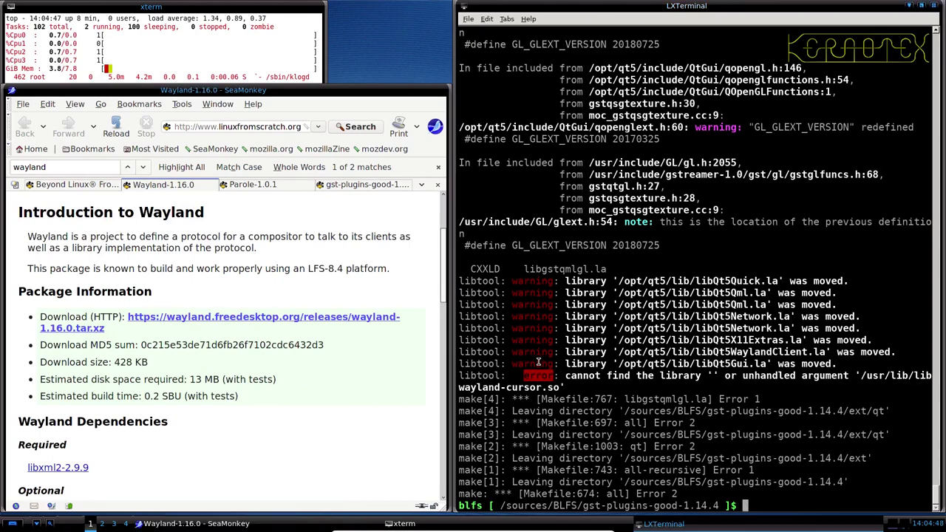
text(cd ..)
key(Return)
text(rm -R)
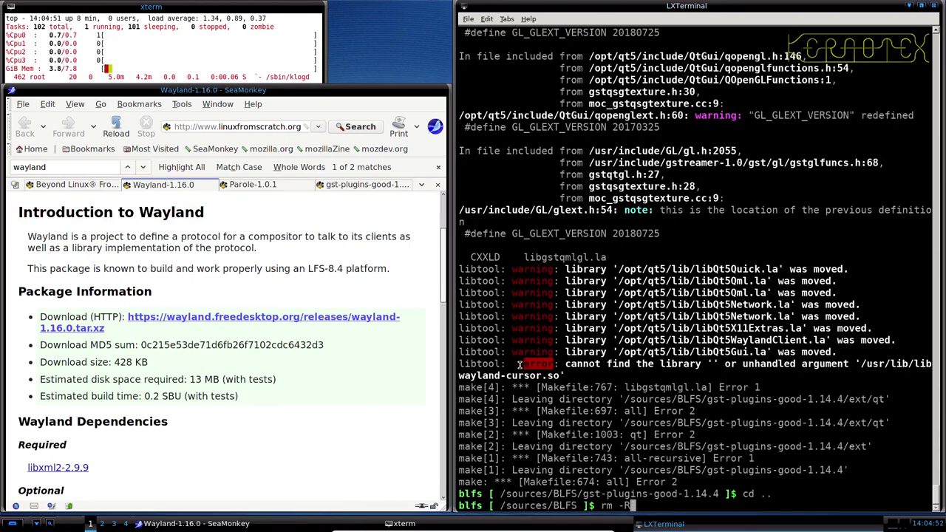
text(f gst-pl)
key(Tab)
key(Return)
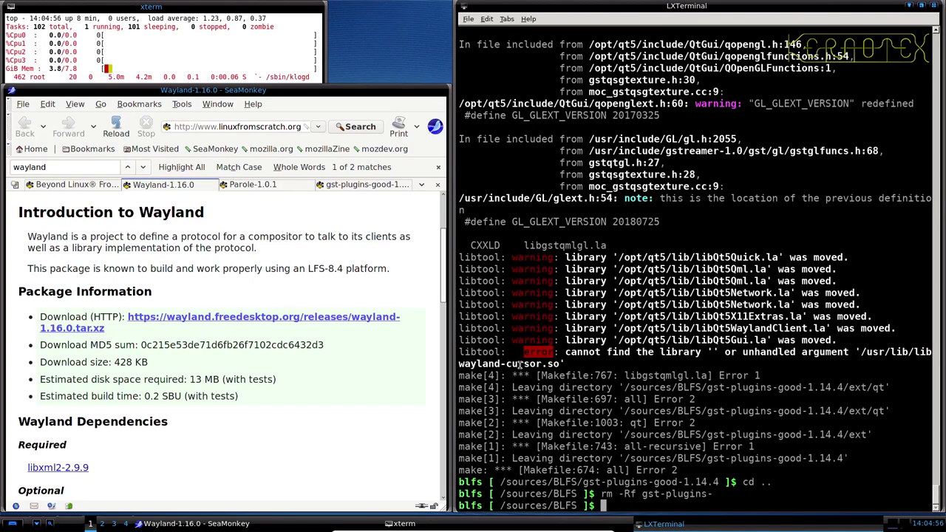
key(Up)
text(g)
key(Tab)
key(Return)
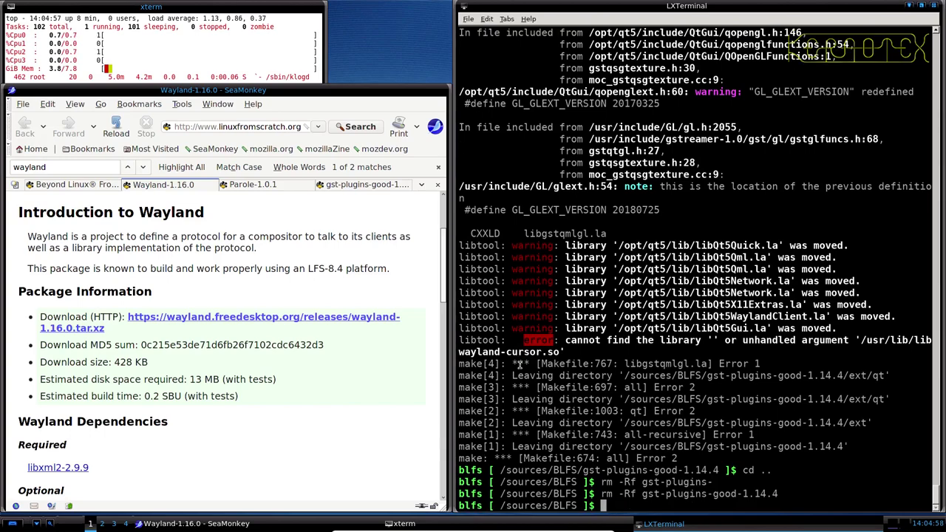
Extract the wayland-1.16.0 tarball with tar -xvf
text(tar -xvf wa)
key(Tab)
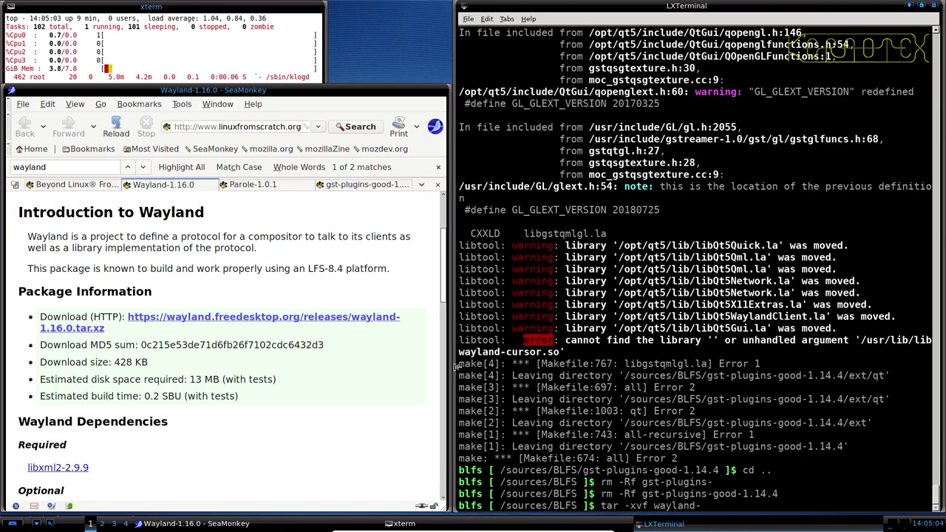
text(1)
key(Tab)
key(Return)
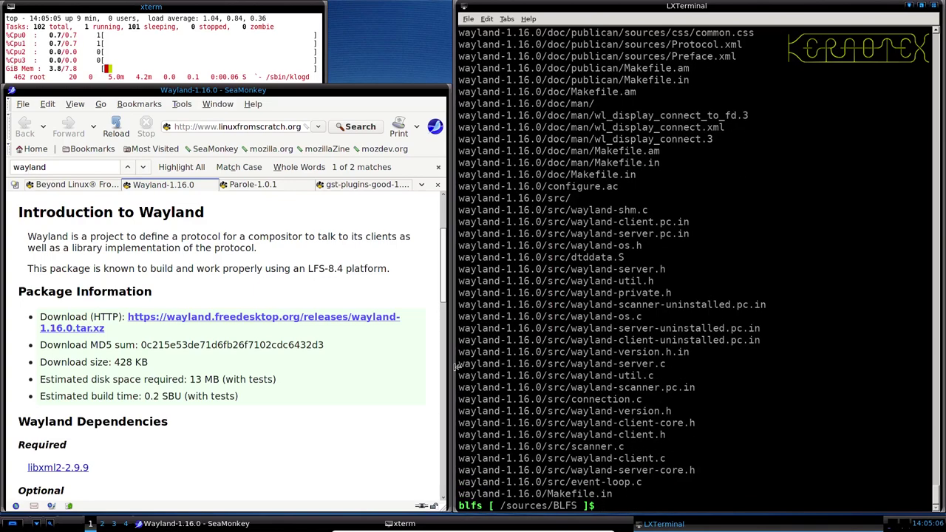
Change into the wayland-1.16.0 source directory
text(cd wwa)
key(BackSpace)
key(BackSpace)
key(BackSpace)
text(wa)
key(Tab)
text(1)
key(Tab)
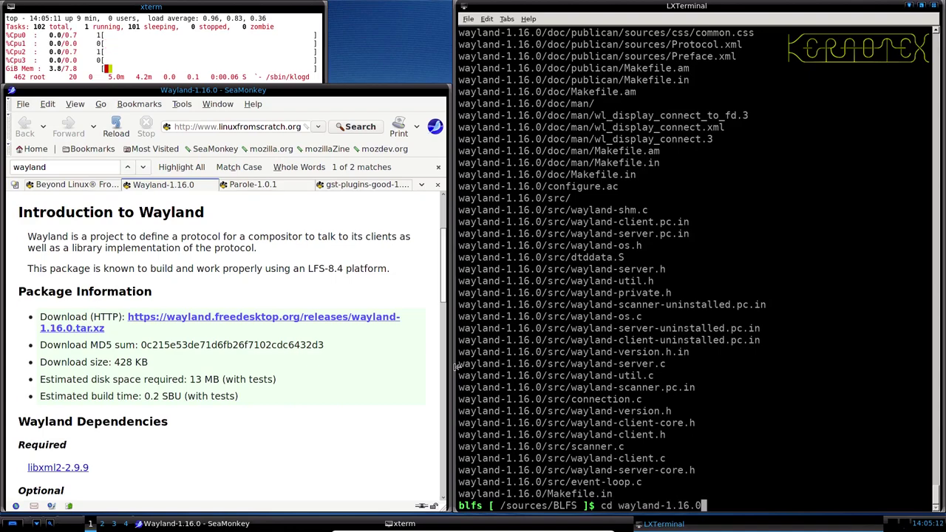
key(Return)
scroll(196, 425, down, 3)
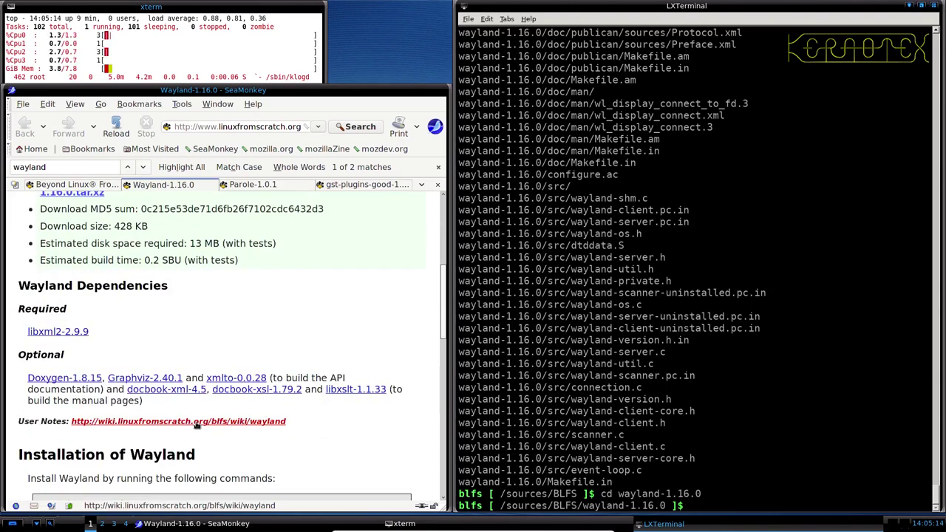
Run the BLFS configure line (--prefix=/usr --disable-static --disable-documentation), then put make at the prompt
scroll(197, 425, down, 4)
scroll(182, 415, down, 3)
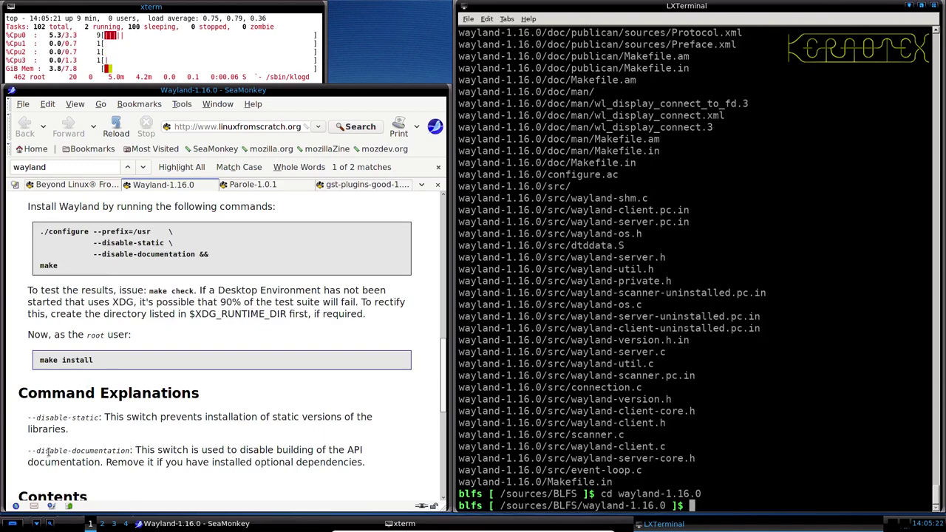
drag(40, 234, 58, 266)
middle_click(576, 299)
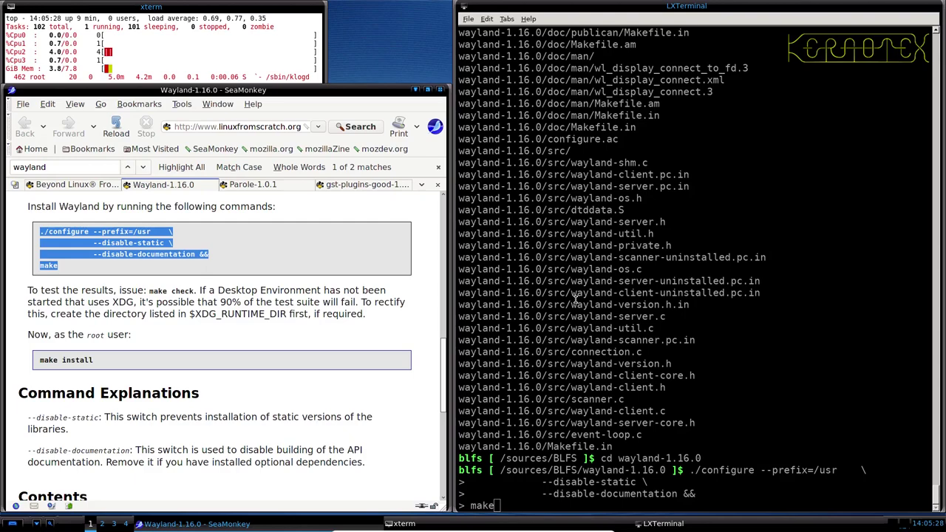
key(ctrl+c)
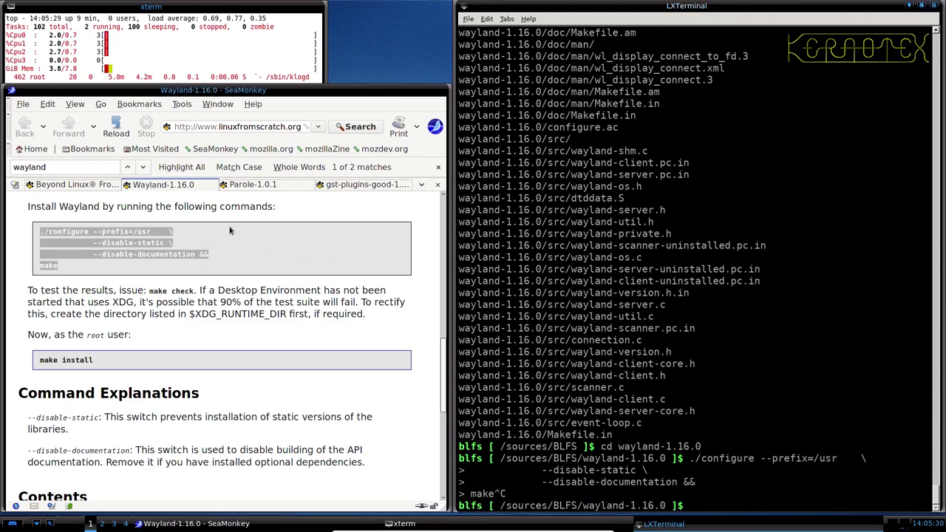
click(56, 230)
drag(40, 233, 195, 254)
middle_click(620, 305)
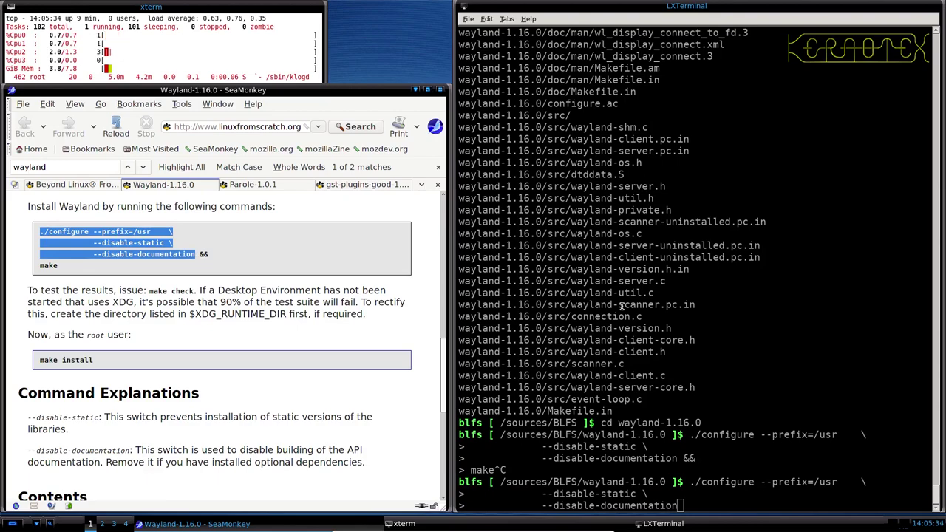
key(Return)
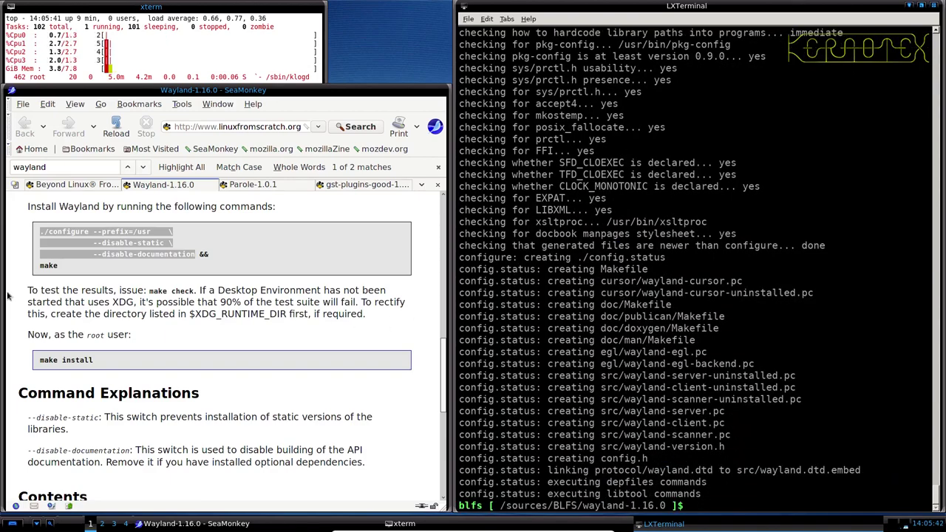
double_click(48, 265)
middle_click(603, 345)
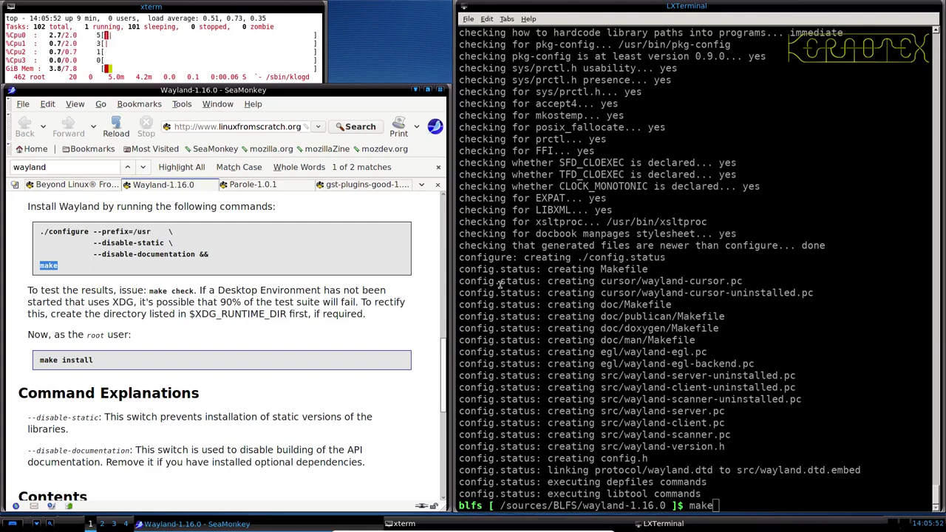
Build wayland-1.16.0 with make and install it using sudo -E make install
click(605, 375)
key(Return)
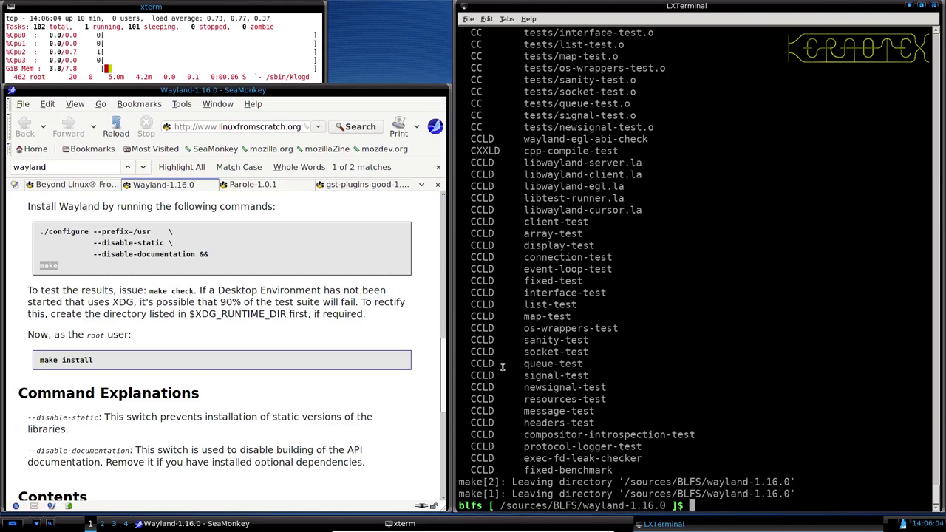
text(sudo )
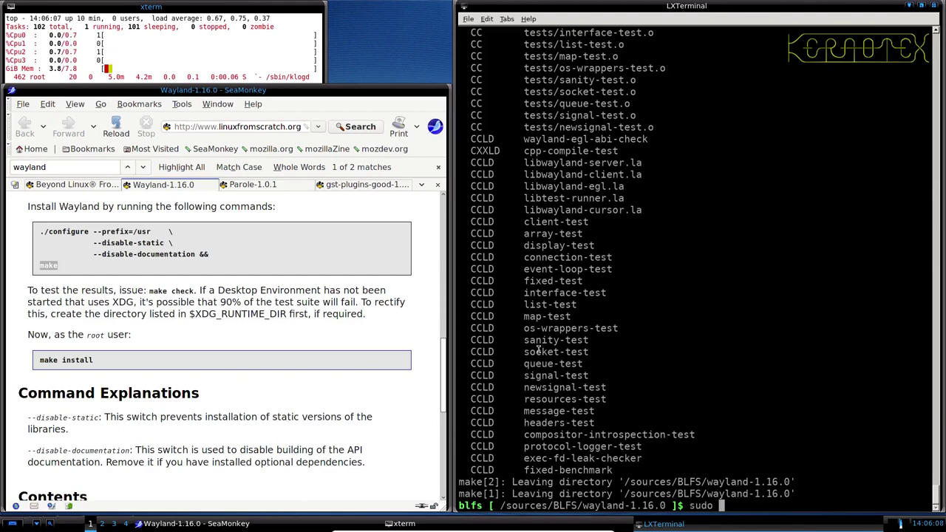
text(-E make install)
key(Return)
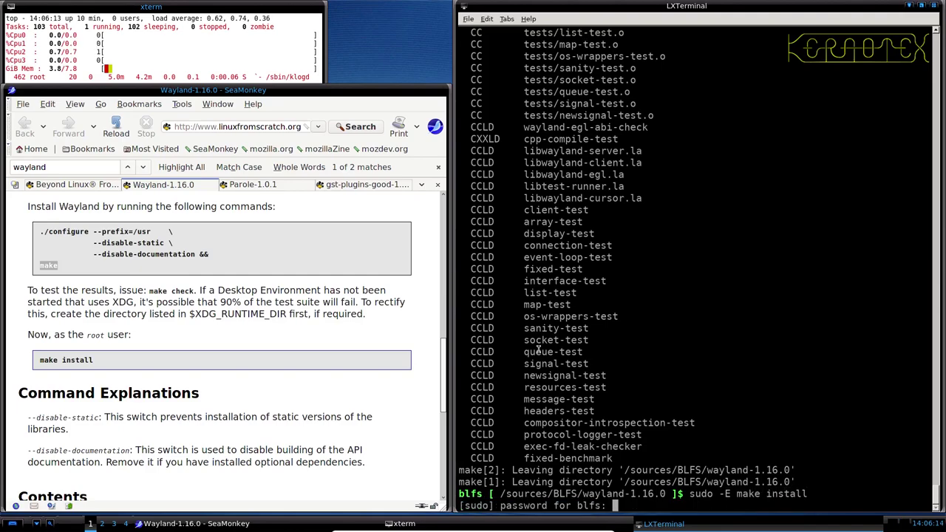
key(Return)
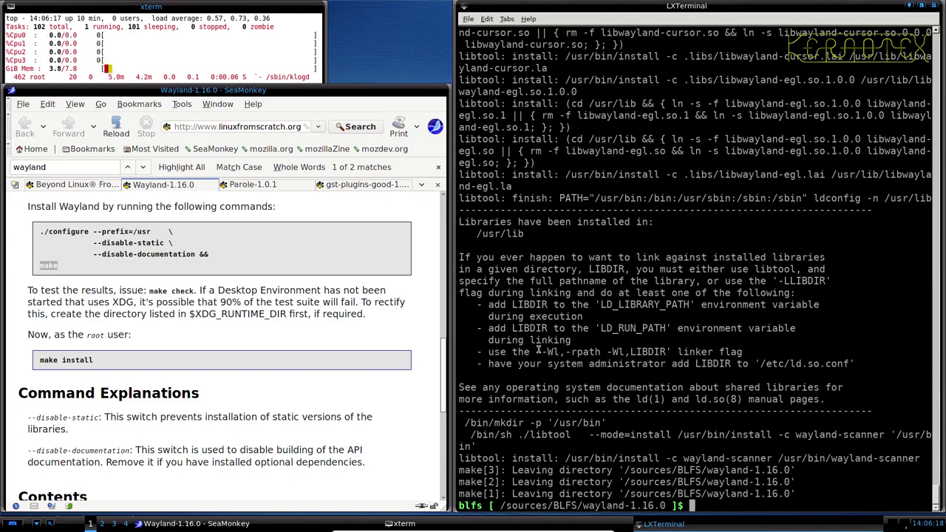
Delete the wayland-1.16.0 source tree and return SeaMonkey to the gst-plugins-good-1.14.4 instructions
text(cd ..)
key(Return)
text(rm -R)
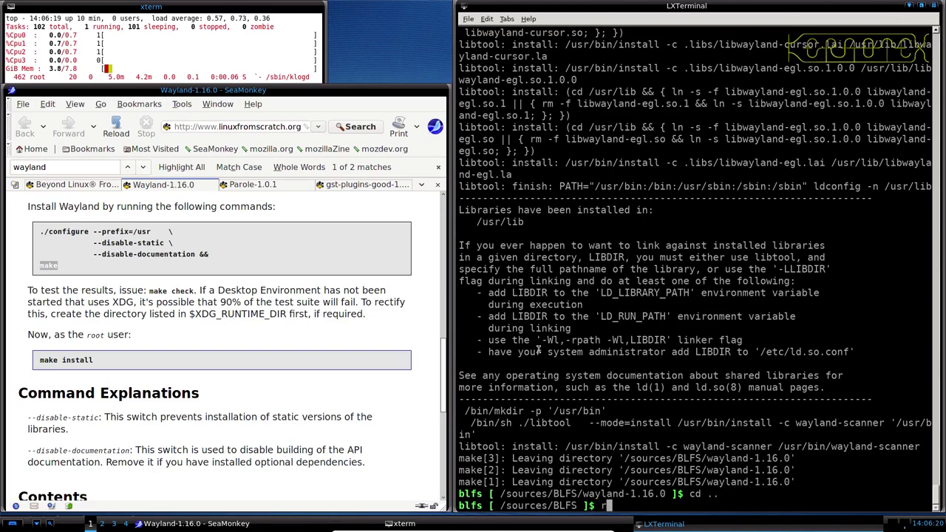
text(f wayland-)
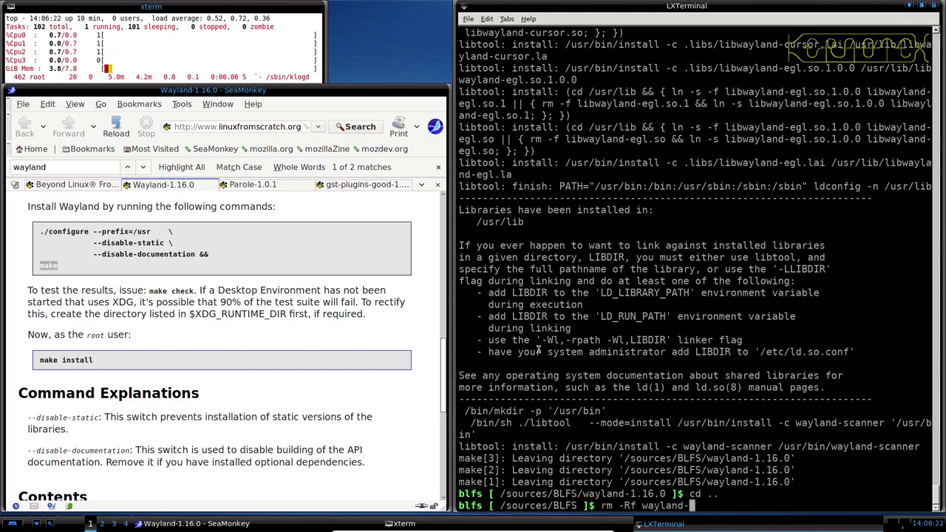
text(1.16.0)
key(Return)
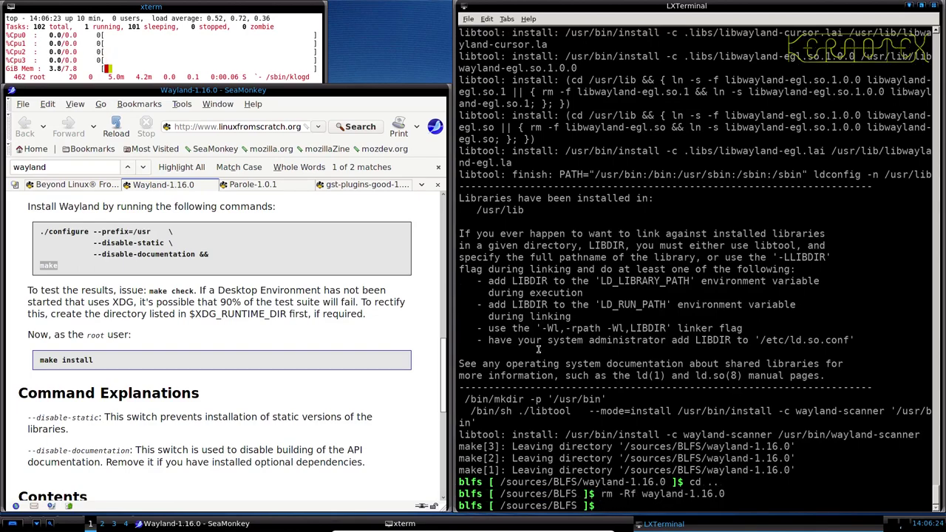
click(438, 184)
click(328, 186)
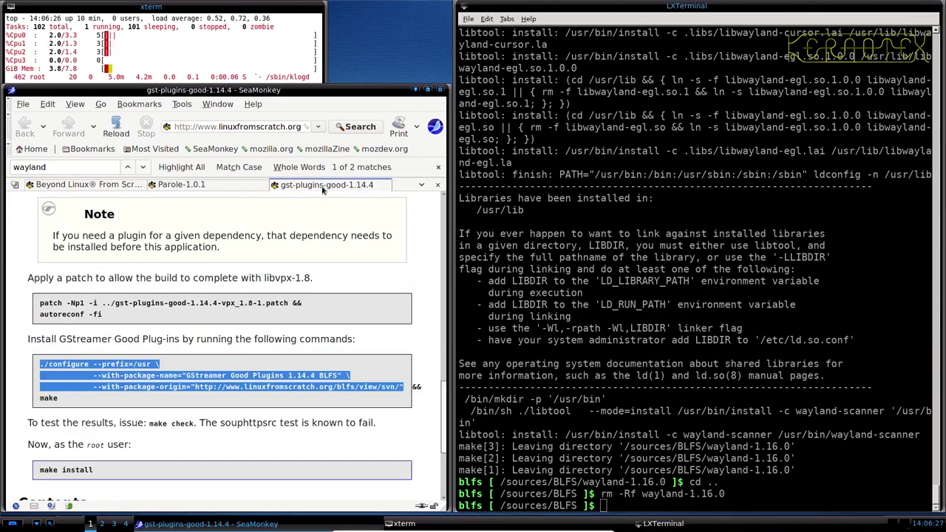
Extract gst-plugins-good-1.14.4.tar.xz with tar -xvf
click(558, 293)
text(tar -xvf)
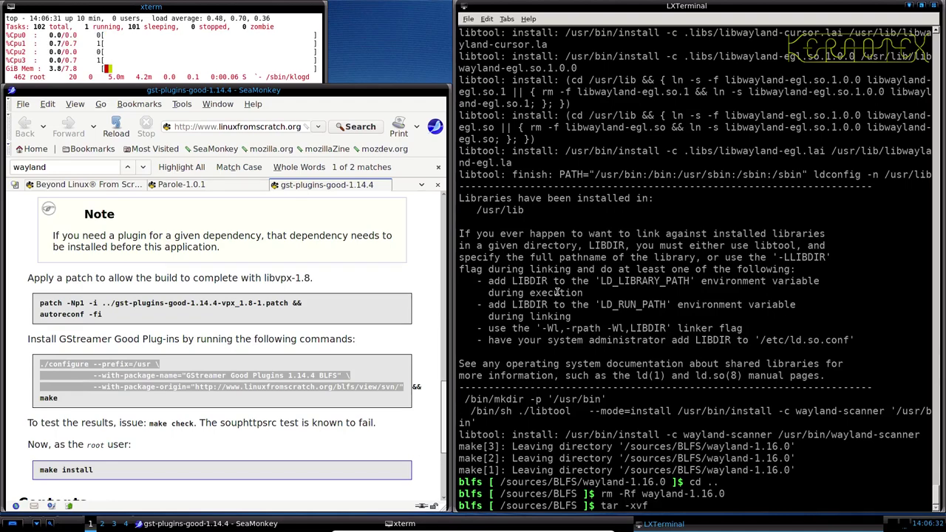
text( gst-plugins-g)
key(Tab)
text(.)
key(Tab)
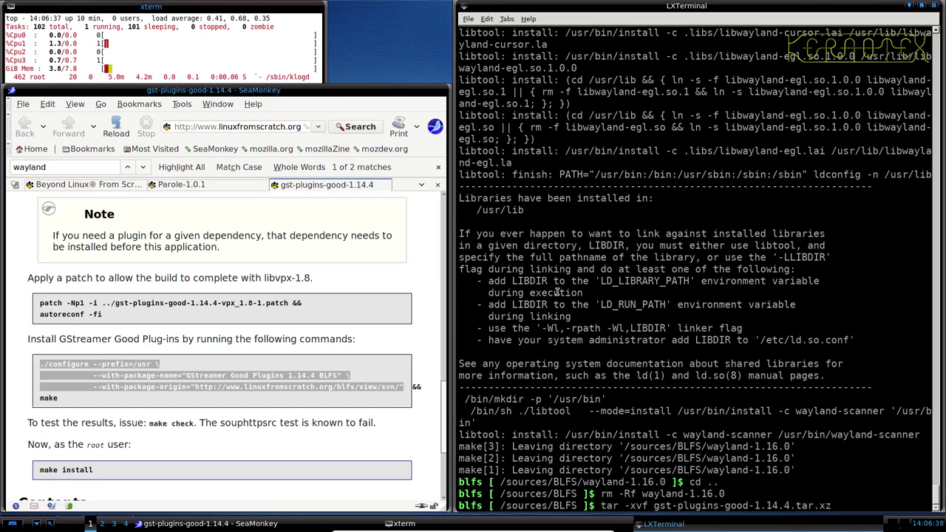
key(Return)
Change into the gst-plugins-good-1.14.4 source directory
text(cd gst)
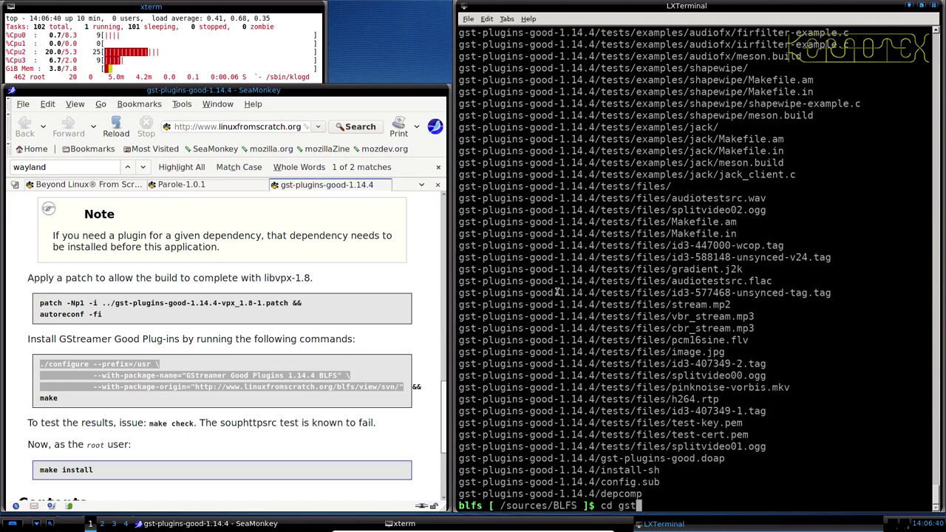
text(-pl)
key(Tab)
text(g)
key(Tab)
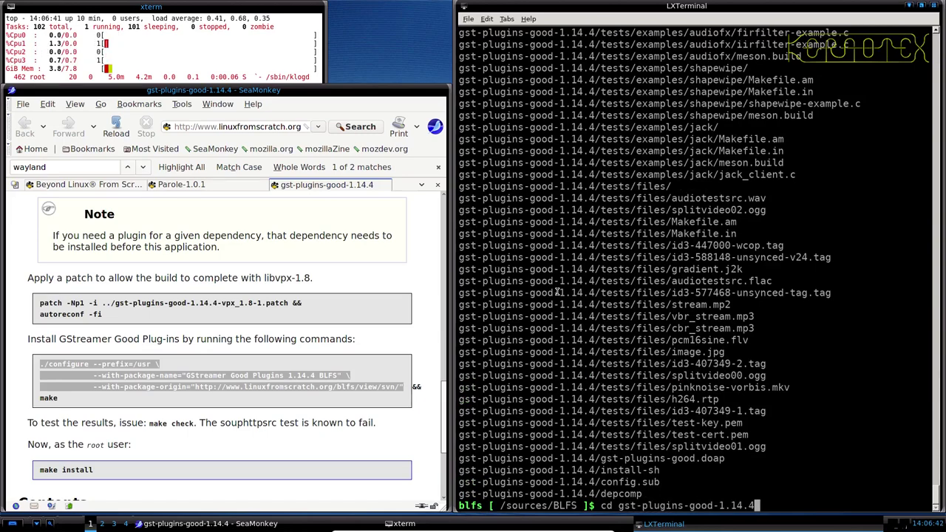
key(Return)
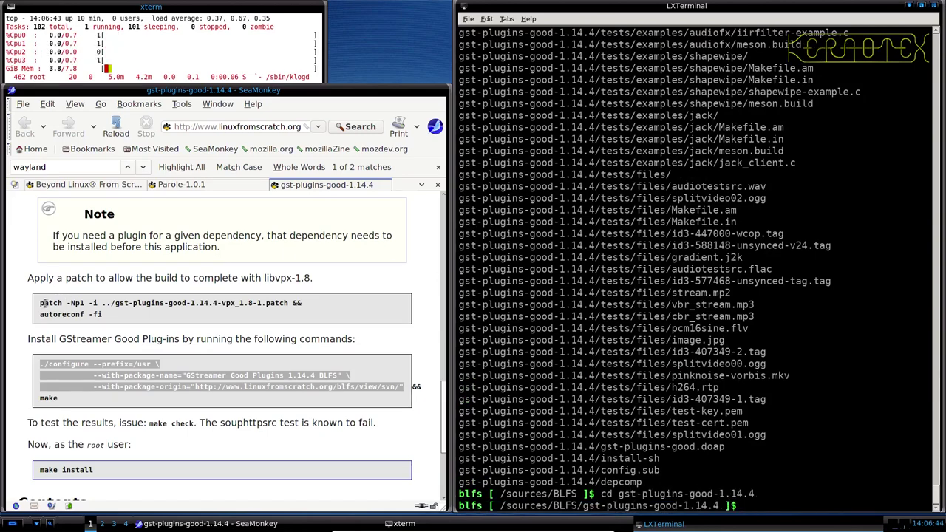
drag(43, 303, 104, 315)
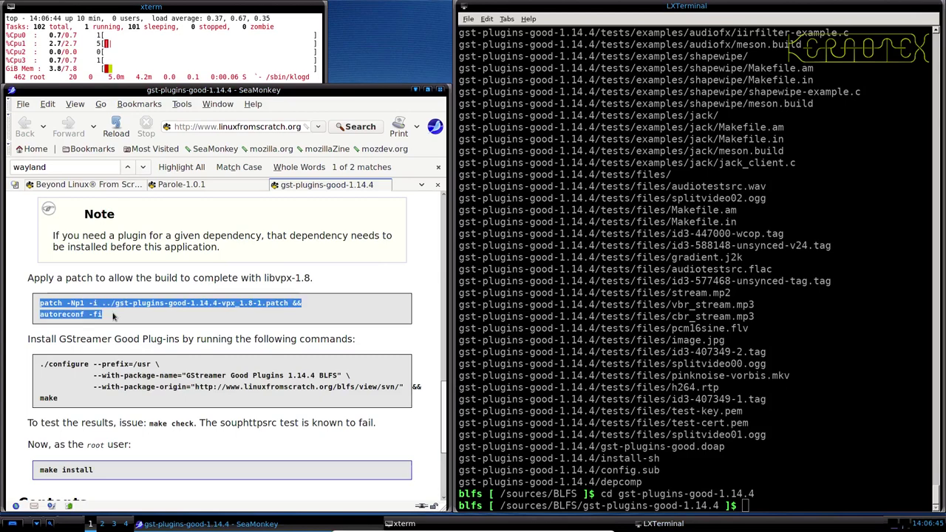
Apply the libvpx-1.8 patch and run autoreconf in gst-plugins-good-1.14.4
middle_click(512, 312)
click(511, 311)
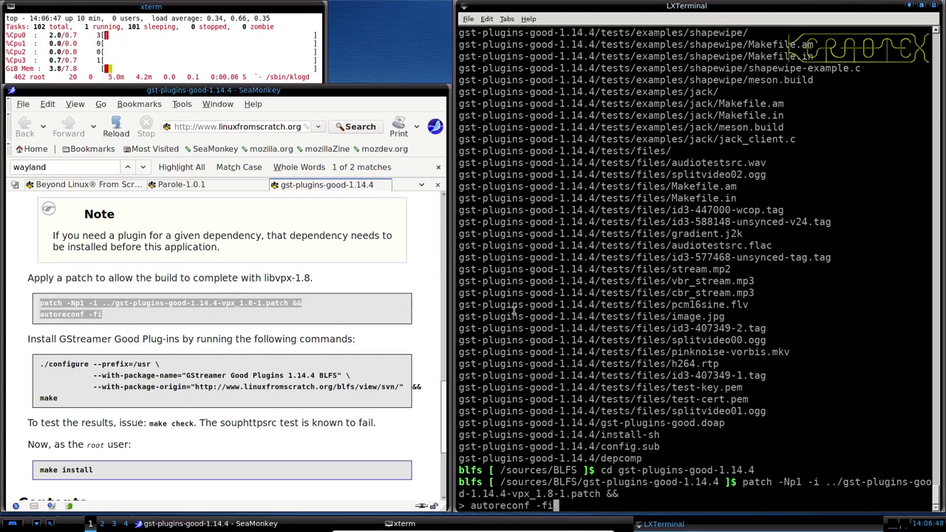
key(Return)
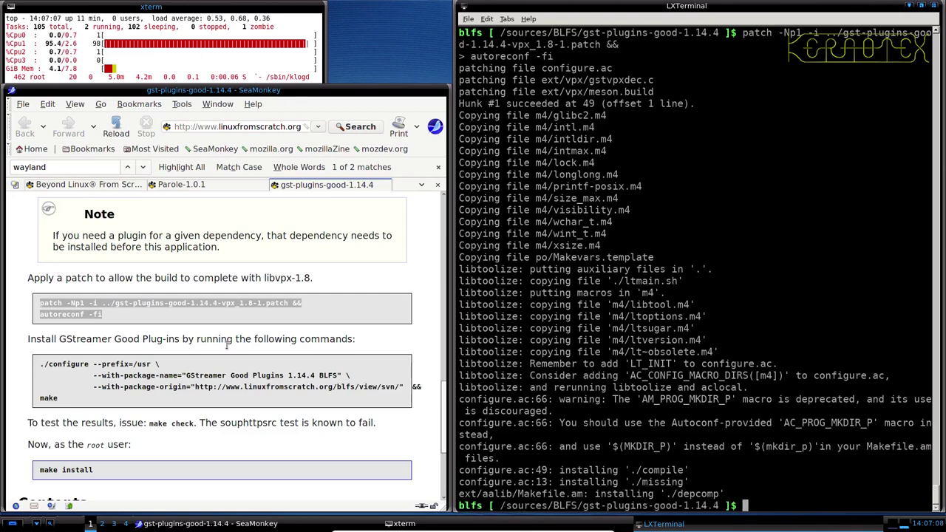
Run the BLFS configure && make block; the build fails in ext/qt on libwayland-cursor.so
drag(41, 364, 87, 402)
key(ctrl+c)
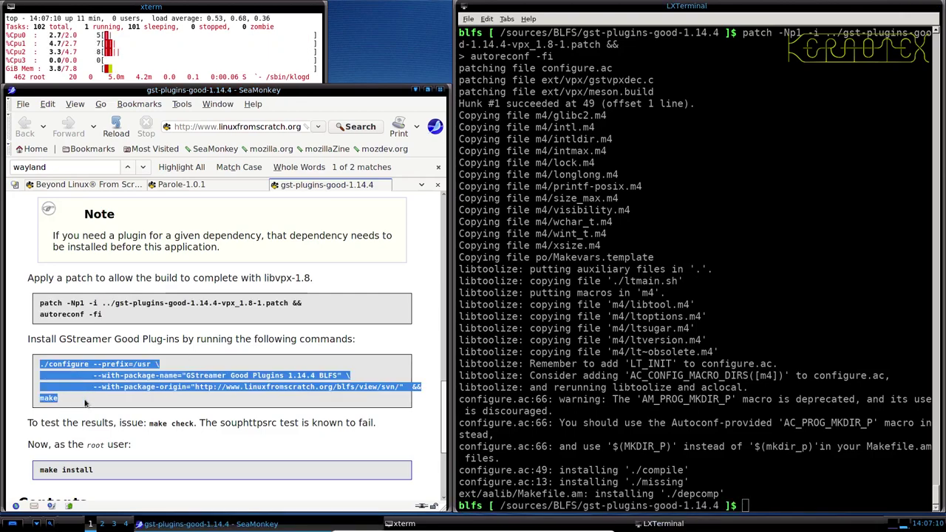
click(608, 364)
middle_click(609, 364)
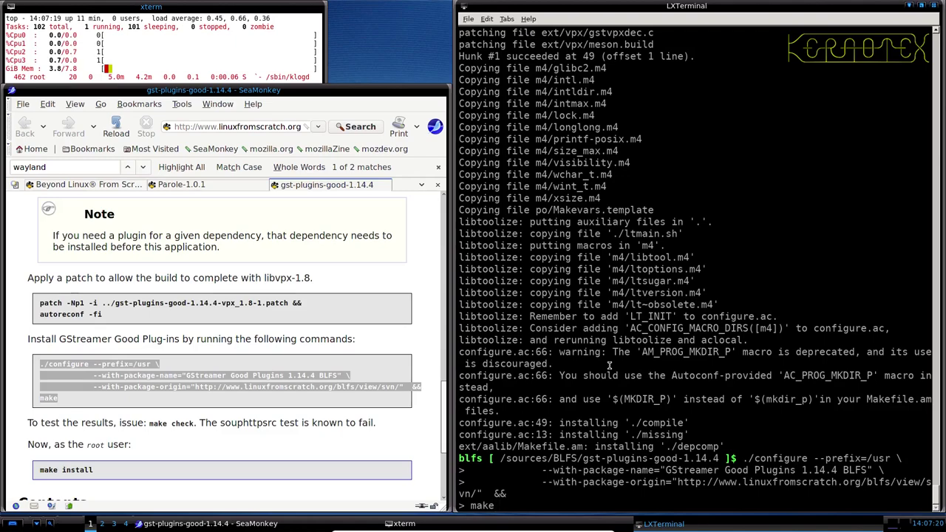
scroll(418, 326, down, 3)
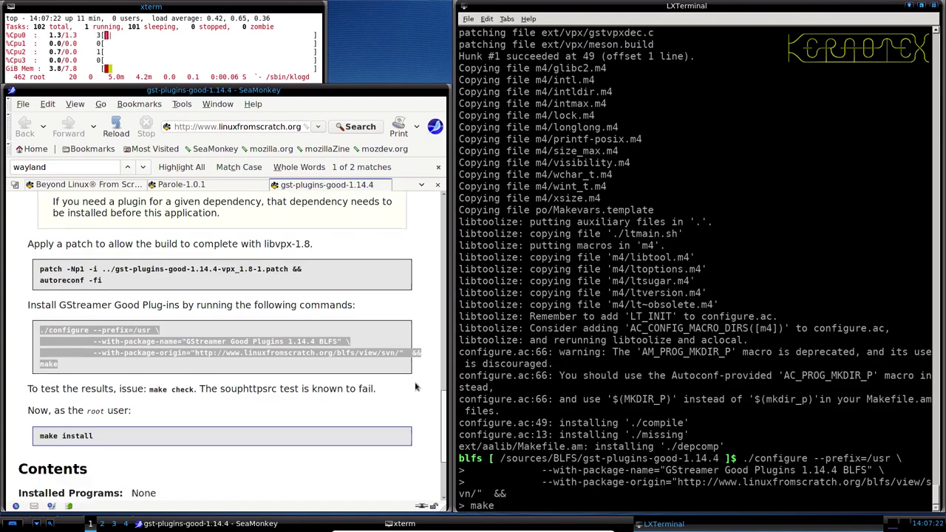
scroll(417, 326, up, 3)
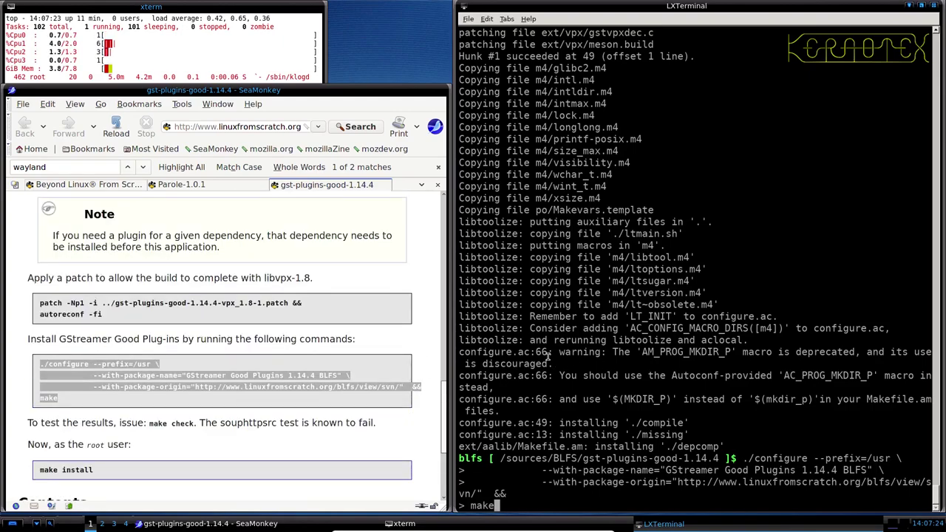
key(Return)
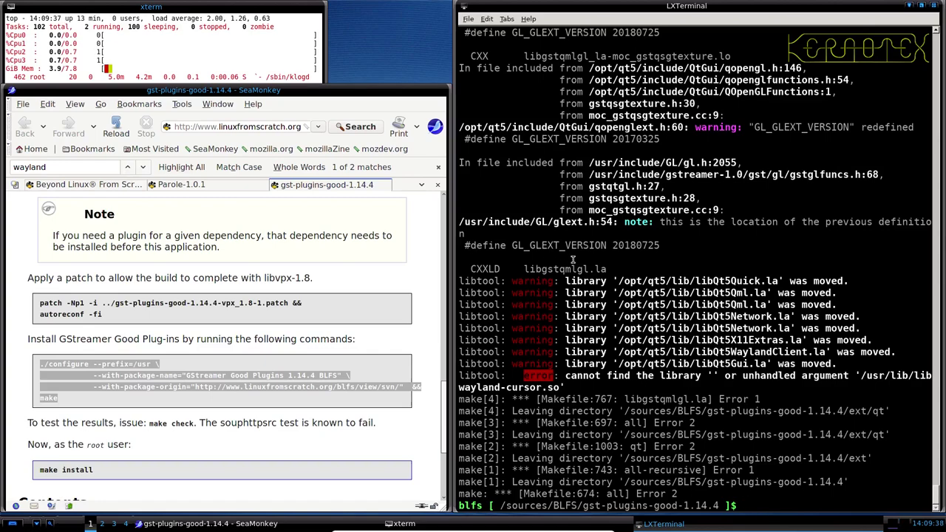
Re-run the build and highlight the moved libQt5Quick library path in the libtool error
key(Up)
key(Return)
drag(621, 279, 845, 281)
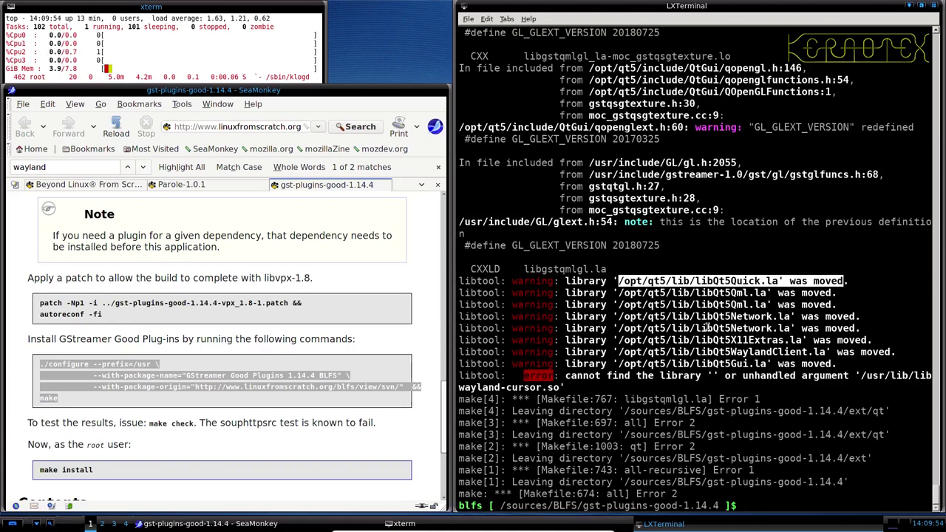
text(ls opt/qt5/)
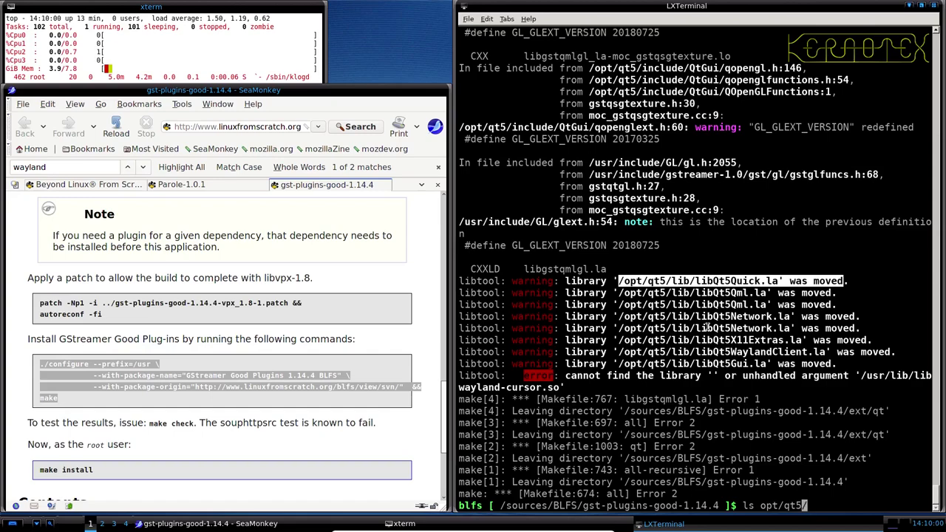
key(Left)
key(Left)
key(Left)
key(Left)
key(Left)
key(Left)
text(/)
key(End)
text(lib/)
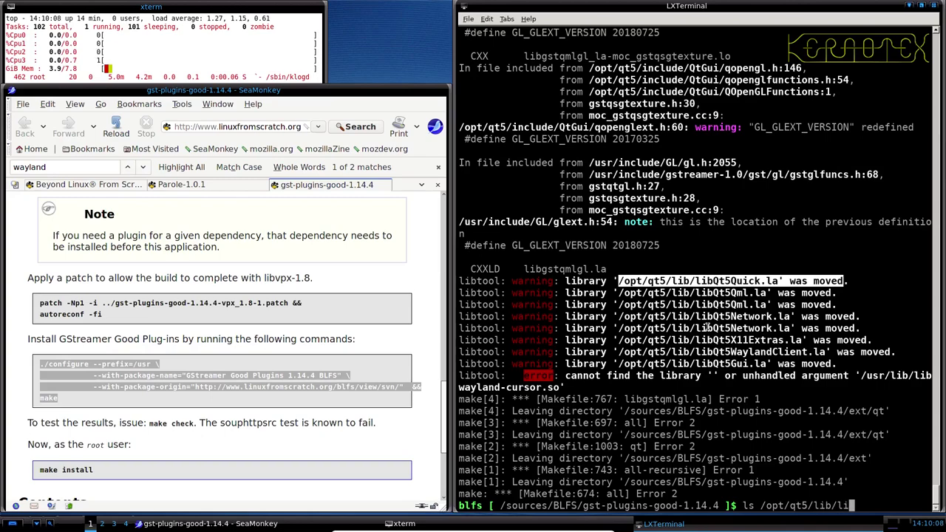
text(libQ)
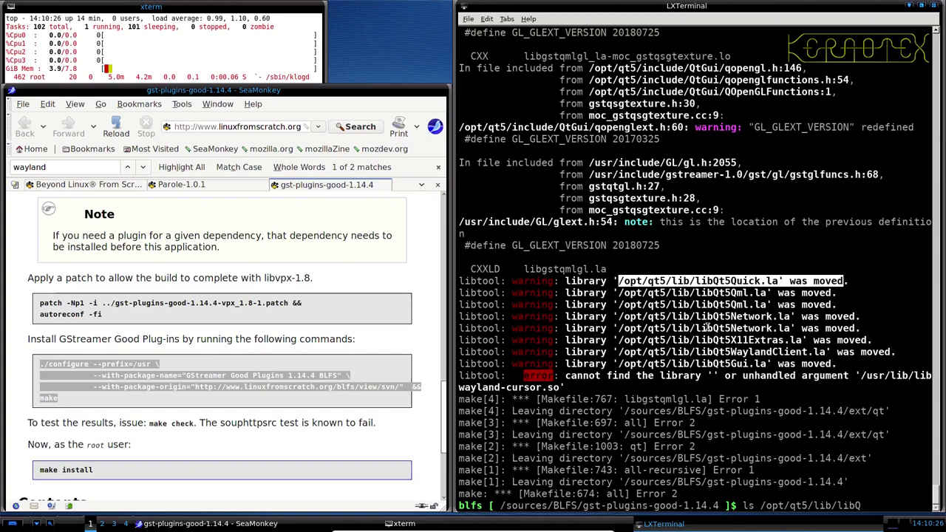
key(BackSpace)
key(BackSpace)
key(BackSpace)
key(BackSpace)
key(BackSpace)
key(BackSpace)
key(BackSpace)
key(BackSpace)
key(BackSpace)
key(BackSpace)
key(BackSpace)
key(BackSpace)
key(BackSpace)
key(BackSpace)
key(BackSpace)
key(BackSpace)
key(BackSpace)
key(BackSpace)
key(BackSpace)
key(BackSpace)
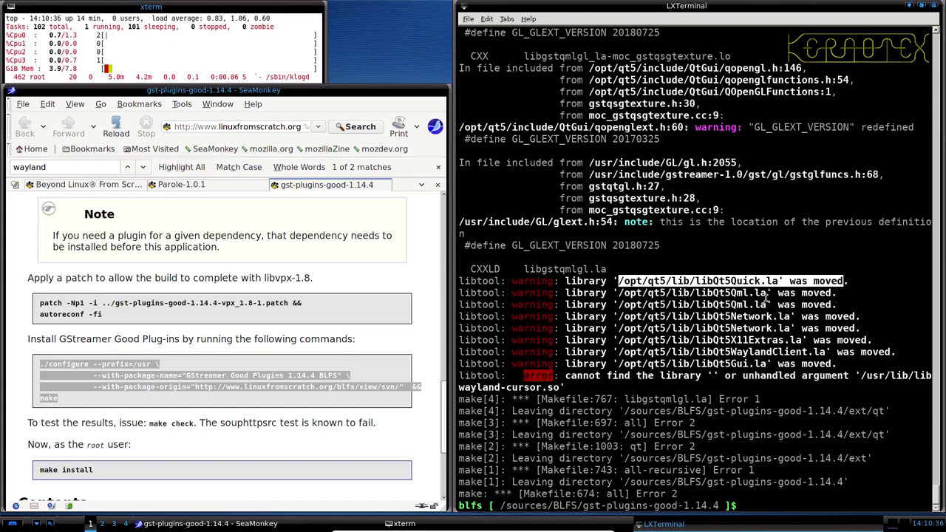
List /opt/qt5/lib/ and then only its *.la files with ls -l
text(ls )
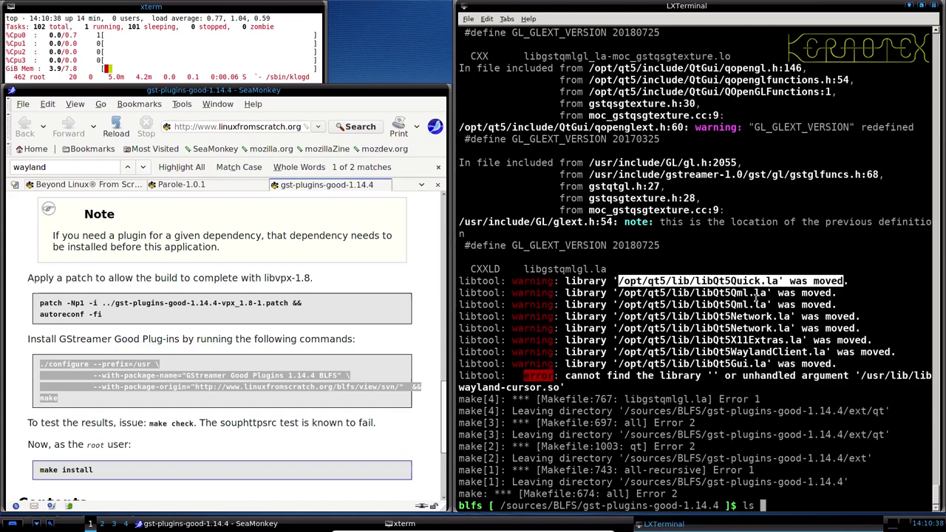
text(-l /opt/q)
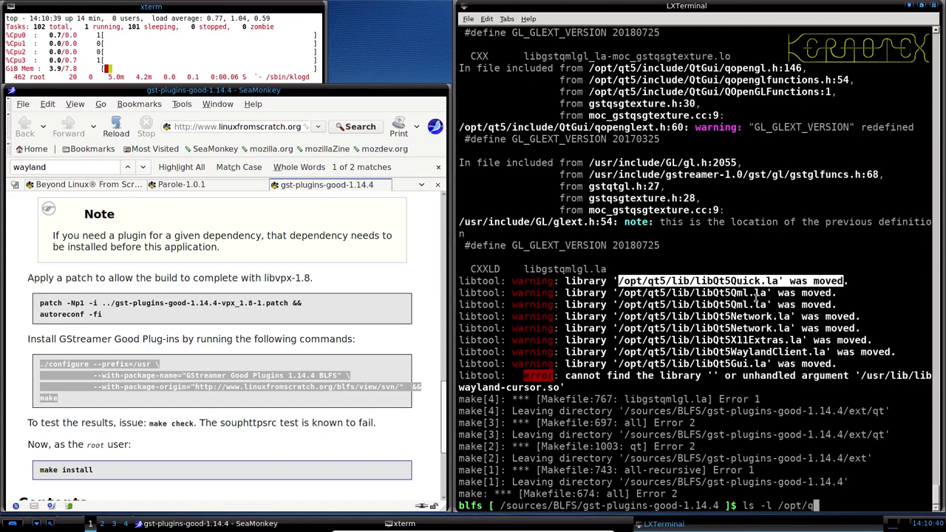
text(t5/lib/)
key(Return)
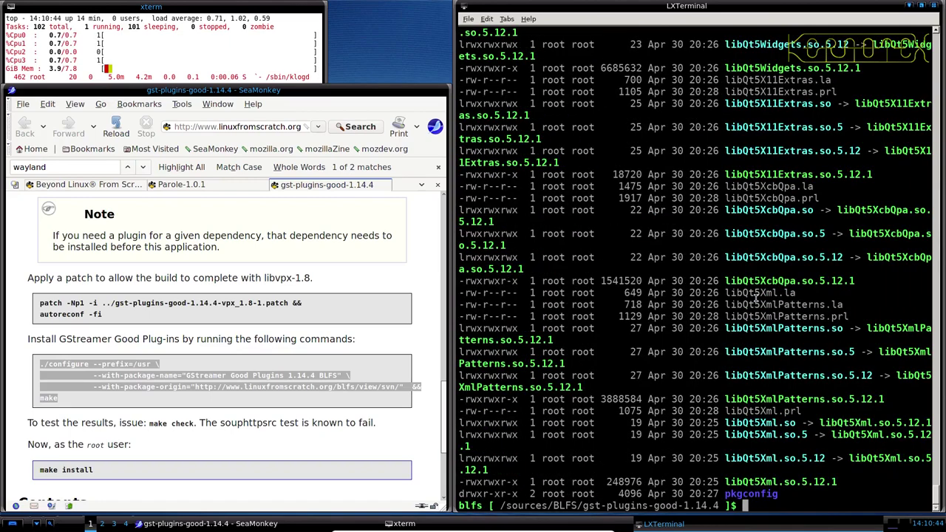
key(Up)
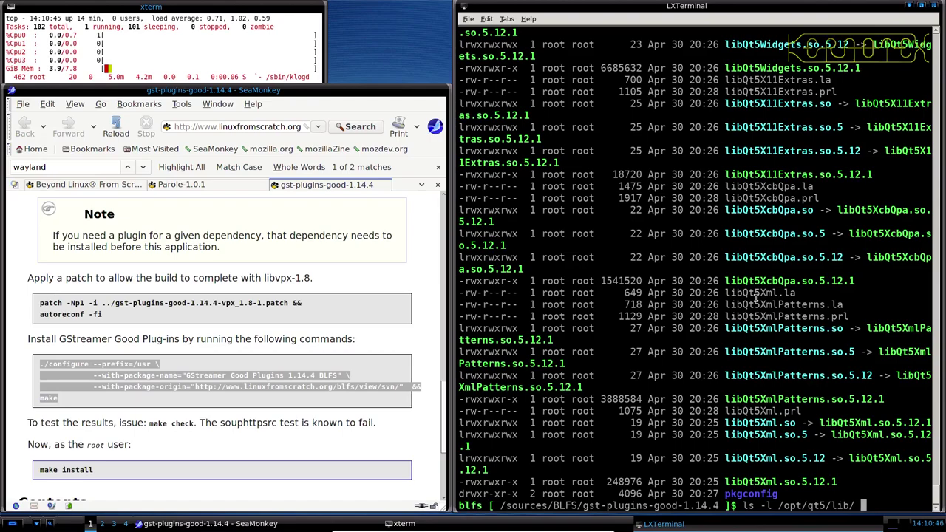
text(*.la)
key(Return)
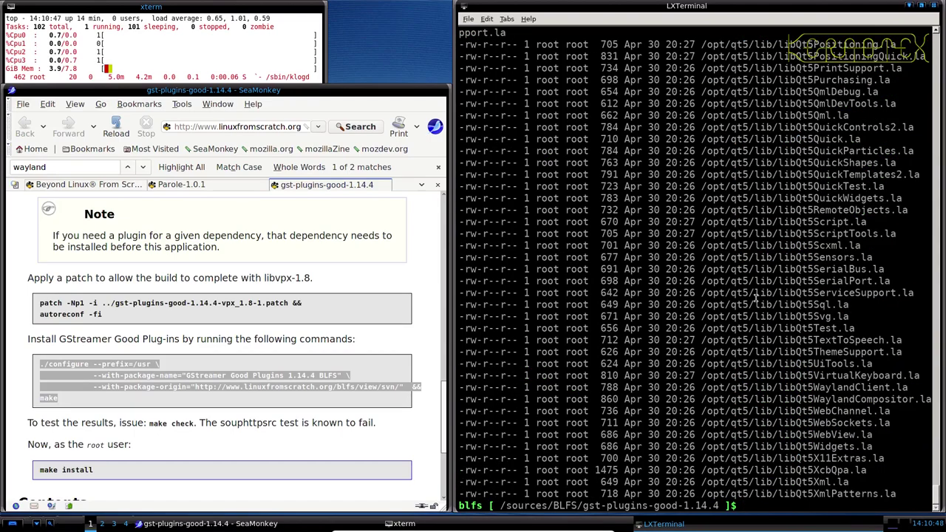
scroll(771, 251, up, 15)
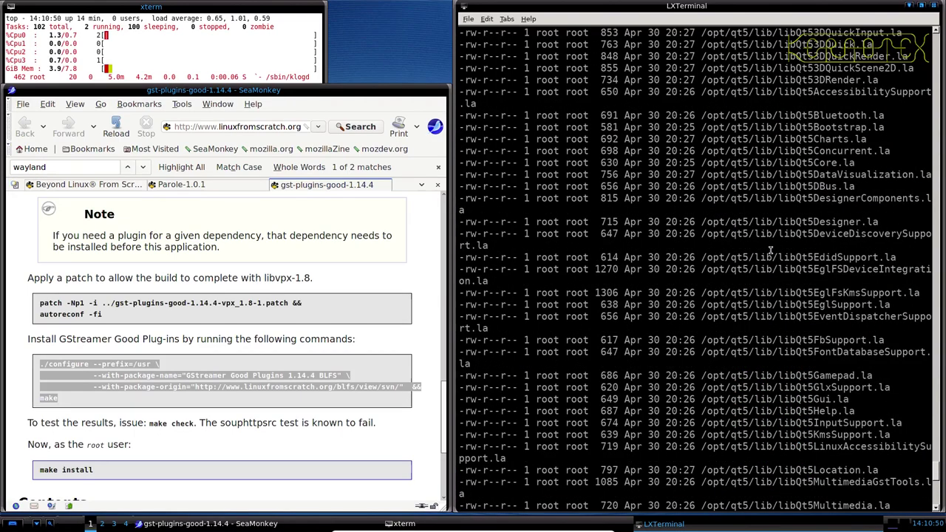
scroll(771, 249, up, 5)
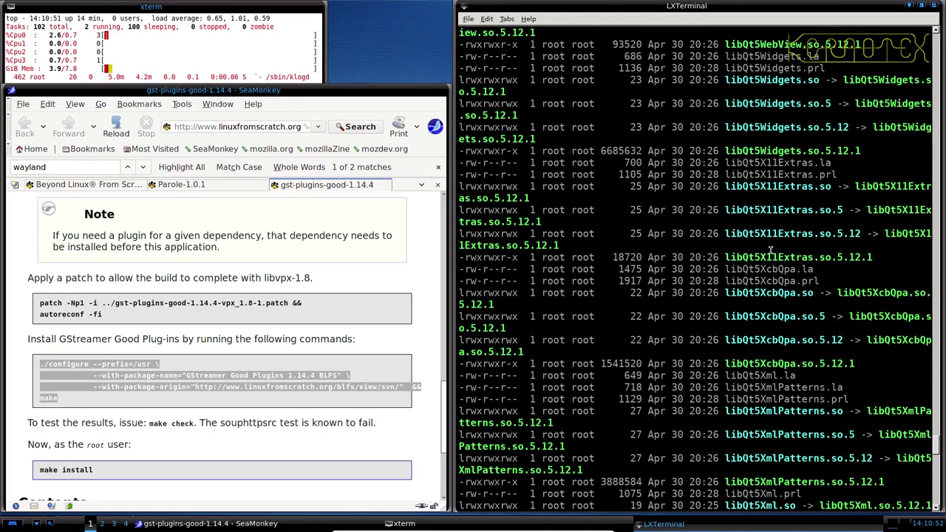
scroll(771, 249, down, 20)
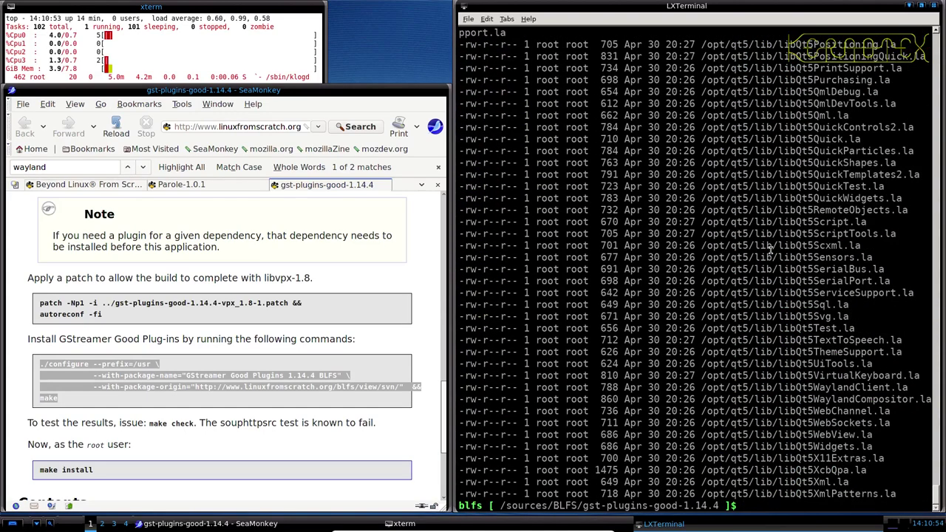
Open the BLFS 'About Libtool Archive (.la) files' page in a new tab
click(56, 188)
key(alt+Left)
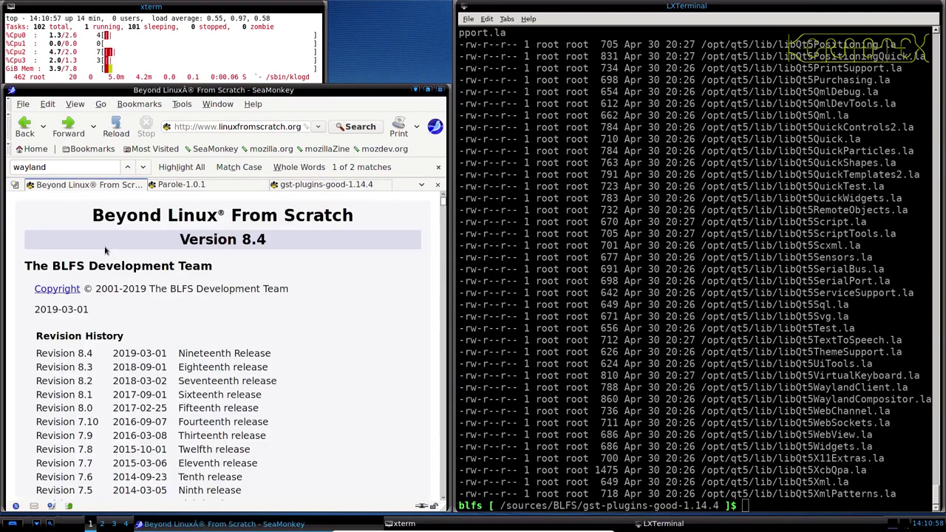
scroll(105, 251, down, 12)
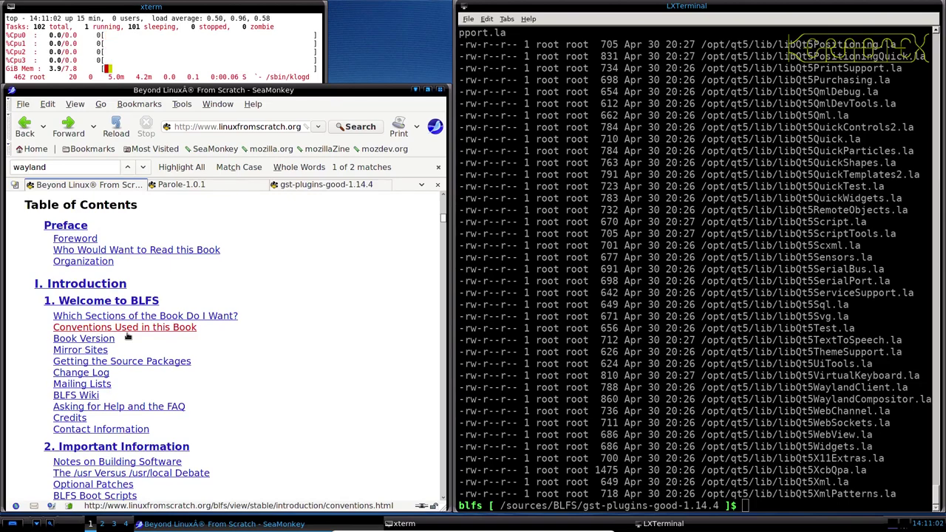
scroll(128, 336, down, 2)
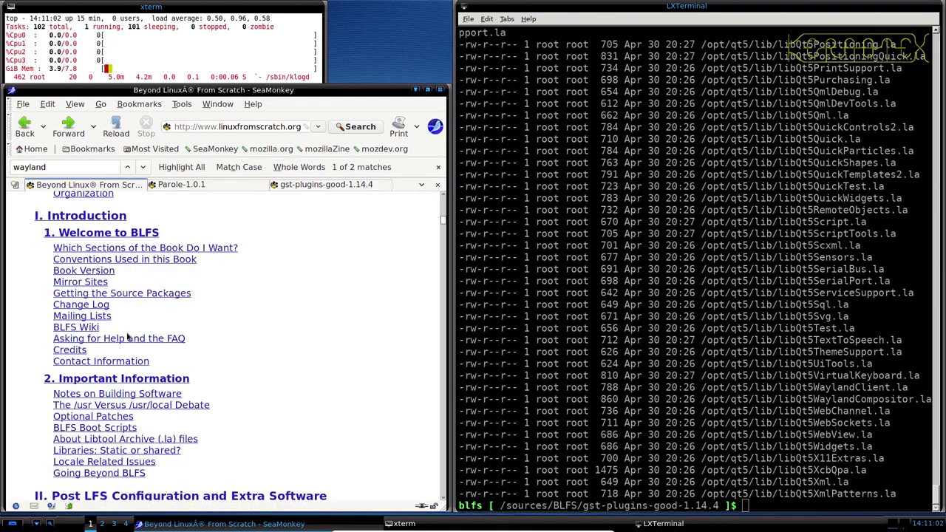
middle_click(123, 444)
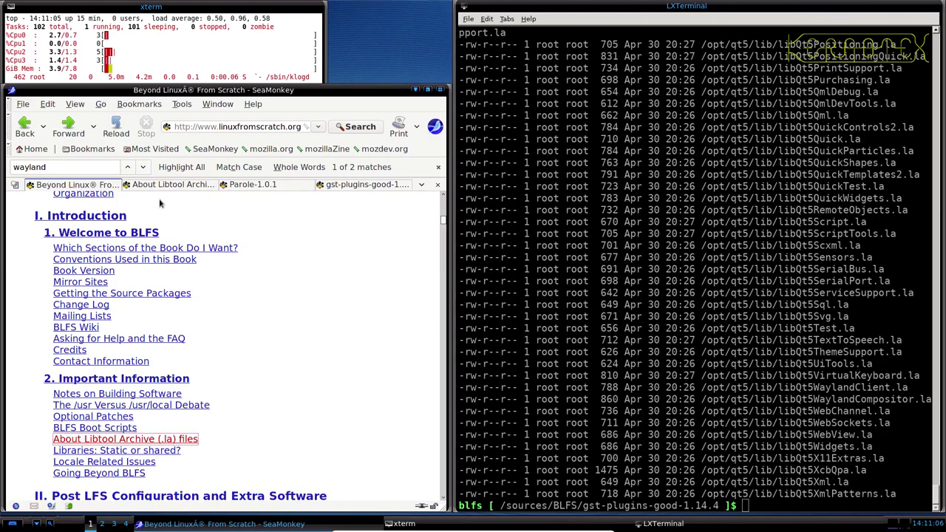
click(168, 184)
Scroll down to the /usr/sbin/remove-la-files.sh cleanup script
scroll(170, 385, down, 3)
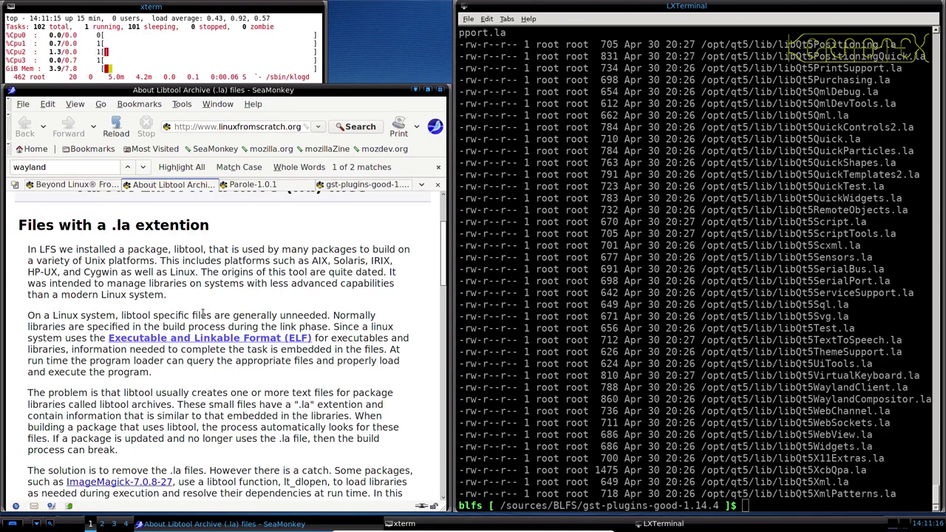
scroll(202, 314, down, 2)
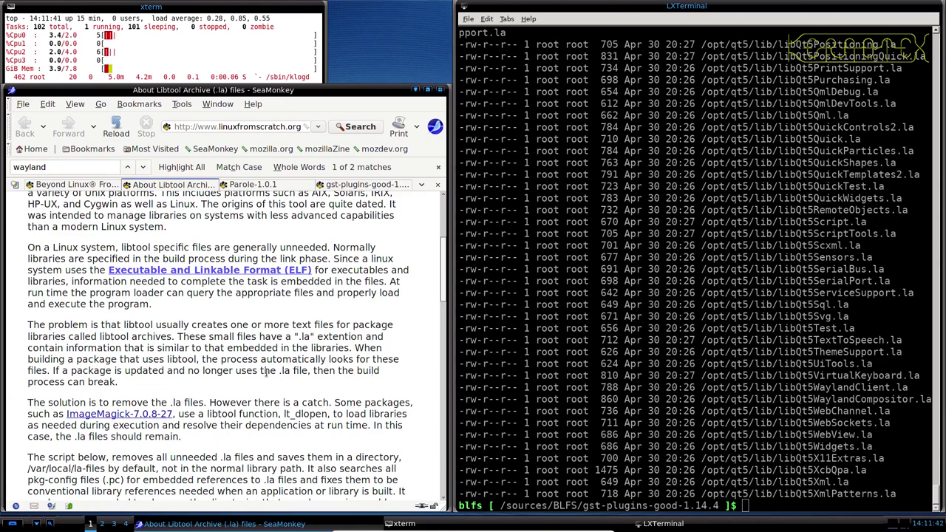
scroll(264, 373, down, 2)
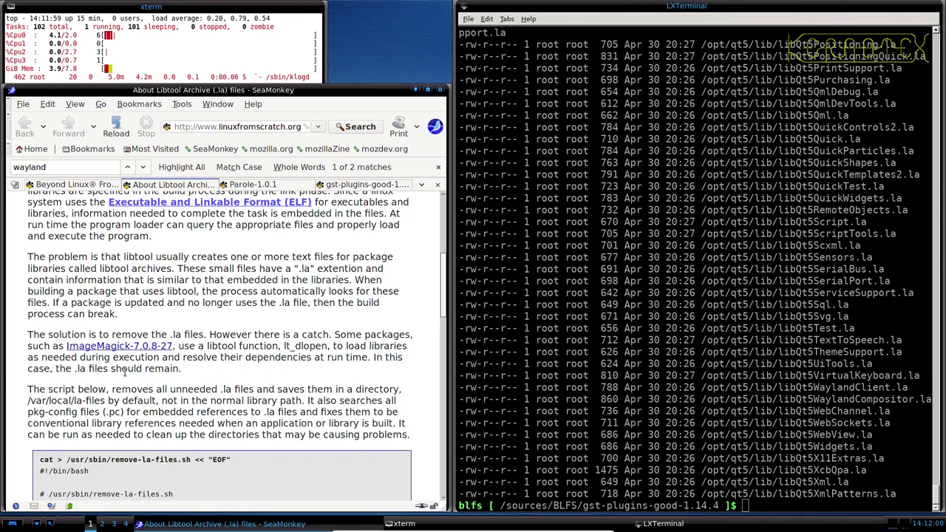
scroll(125, 373, down, 2)
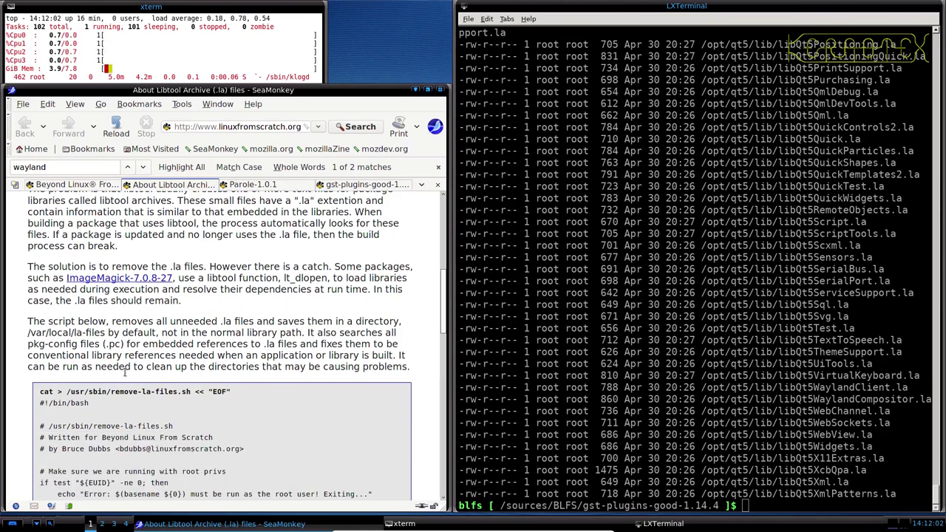
scroll(133, 347, down, 2)
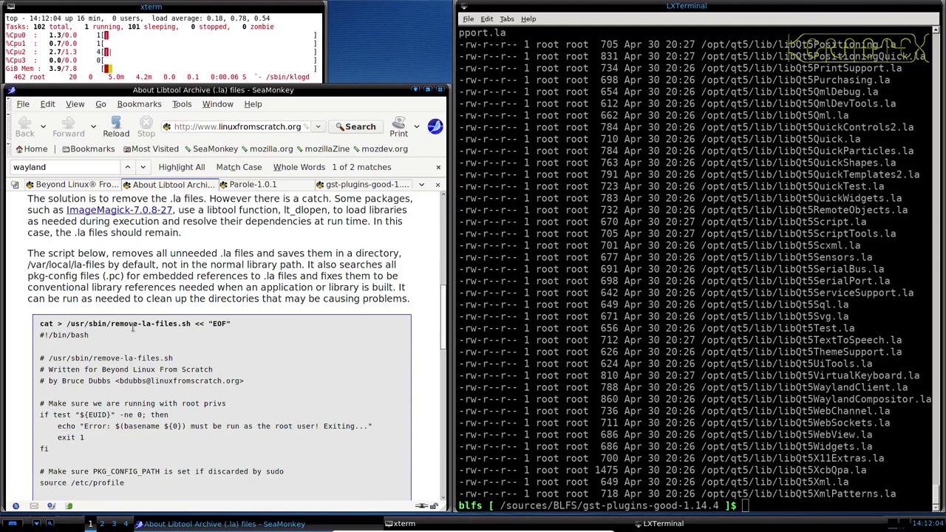
Start a root shell with sudo -E su
click(553, 392)
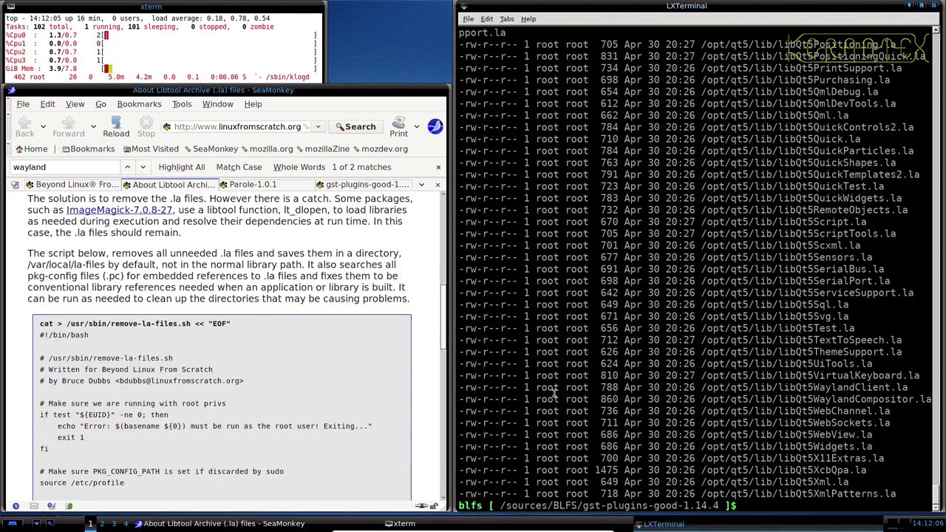
text(rem)
key(BackSpace)
key(BackSpace)
text(sudo -E remo)
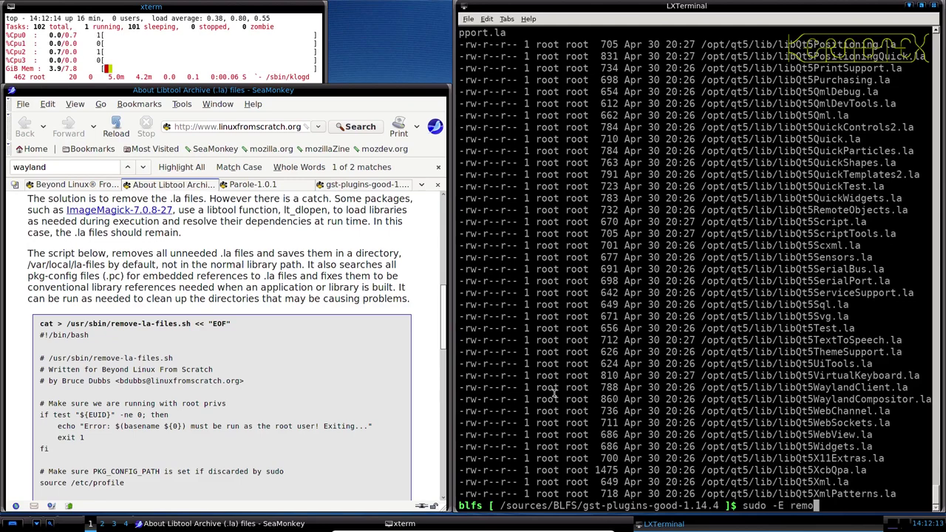
key(BackSpace)
key(BackSpace)
key(BackSpace)
key(BackSpace)
text(/usr/bin/rem)
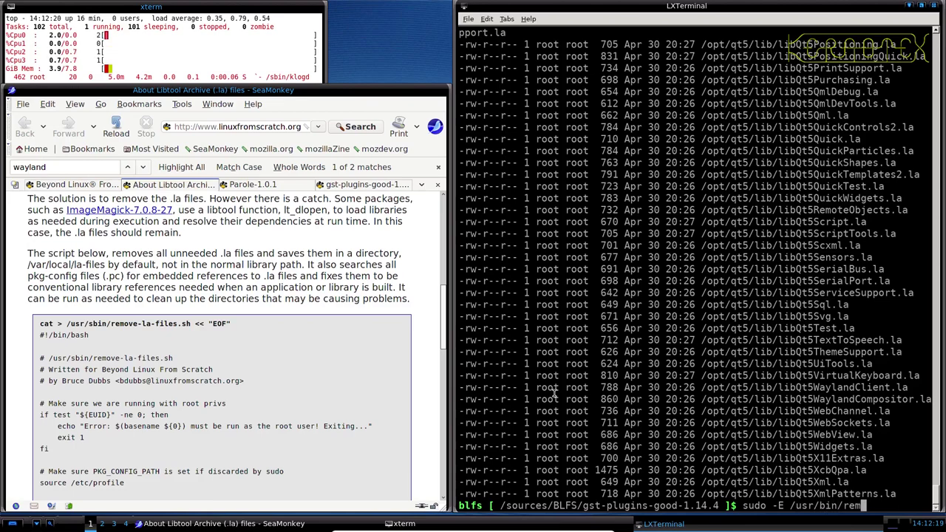
key(BackSpace)
key(BackSpace)
key(BackSpace)
key(BackSpace)
key(BackSpace)
key(BackSpace)
key(BackSpace)
key(BackSpace)
key(BackSpace)
key(BackSpace)
key(BackSpace)
key(BackSpace)
text(su)
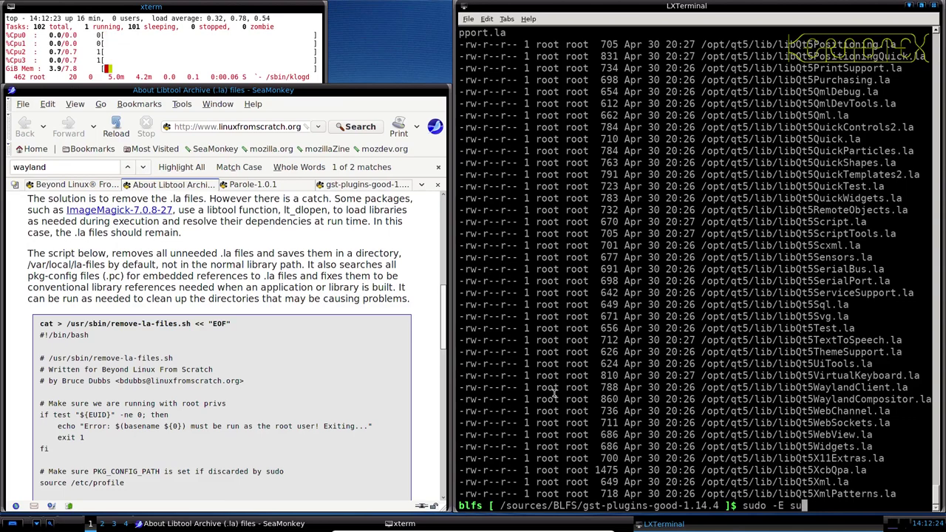
key(Return)
key(Return)
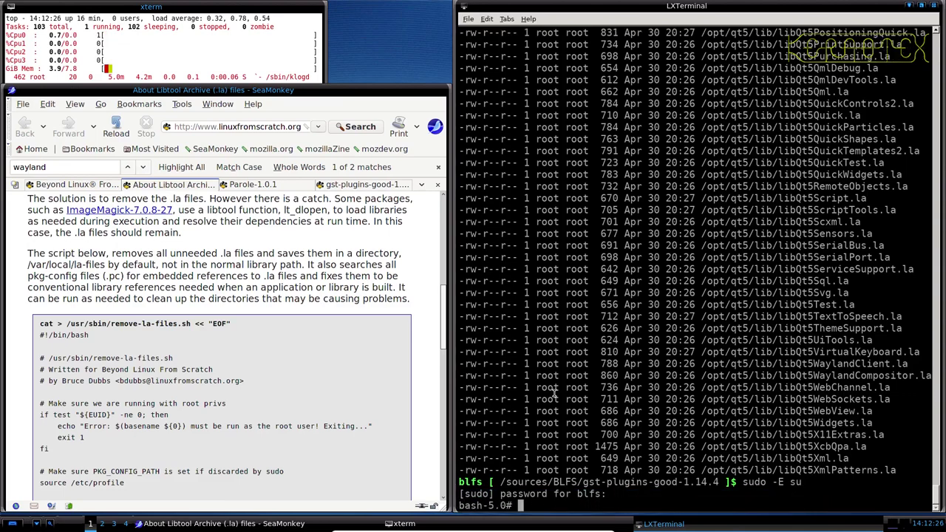
Run remove-la-files.sh, exit the root shell and cd .. back to /sources/BLFS
text(remove)
key(Tab)
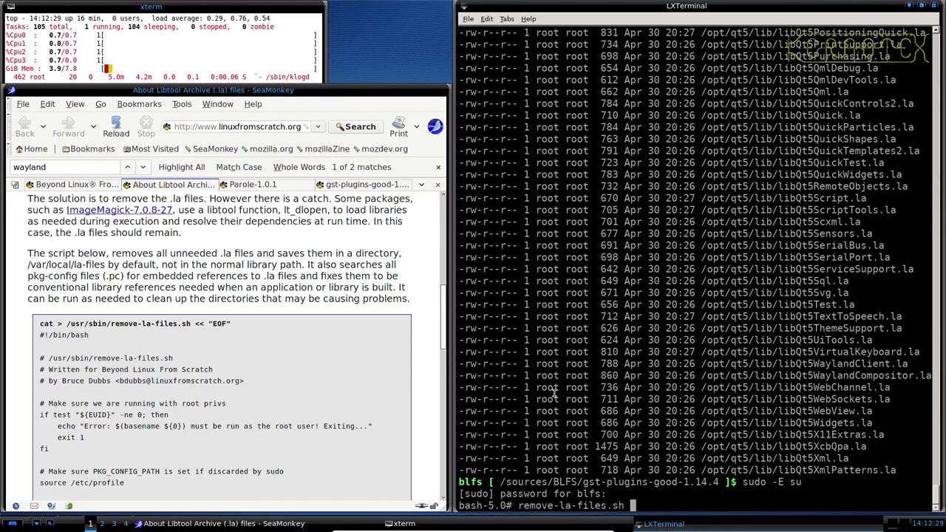
key(Return)
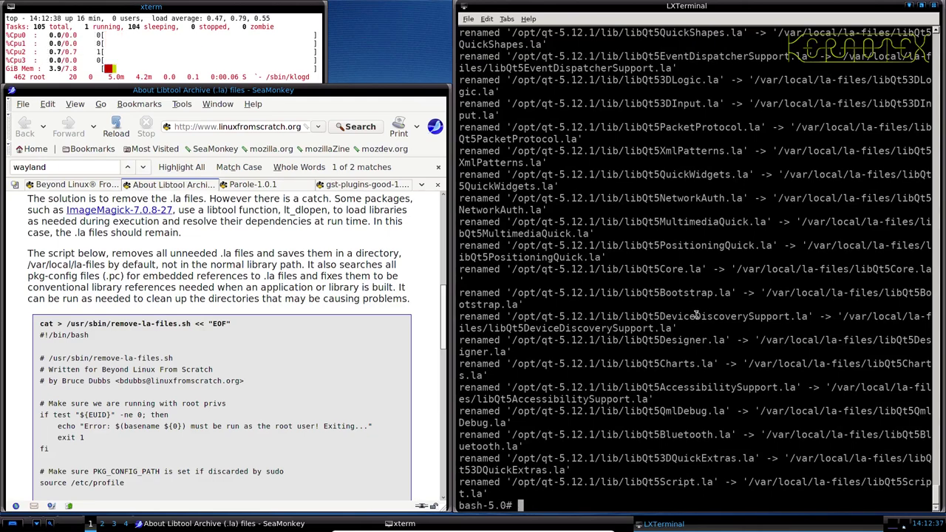
scroll(694, 316, up, 15)
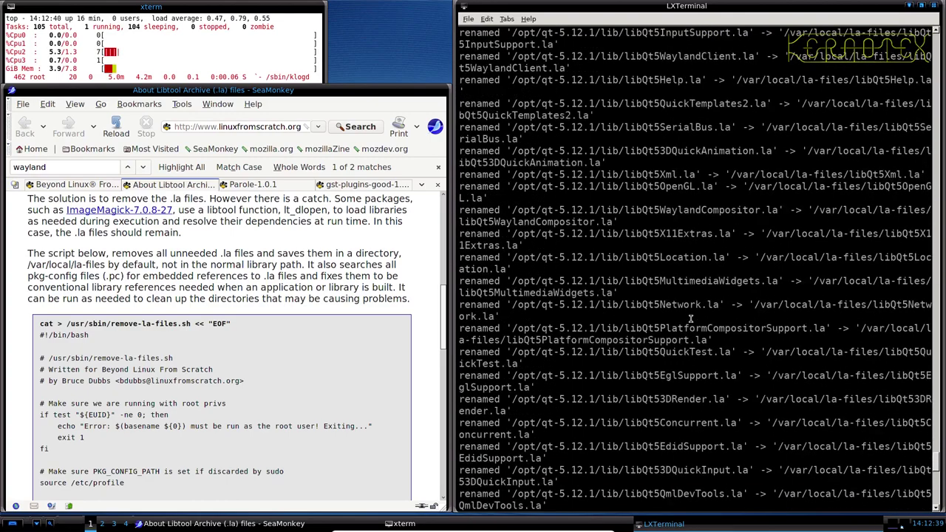
scroll(691, 319, down, 15)
text(exit)
key(Return)
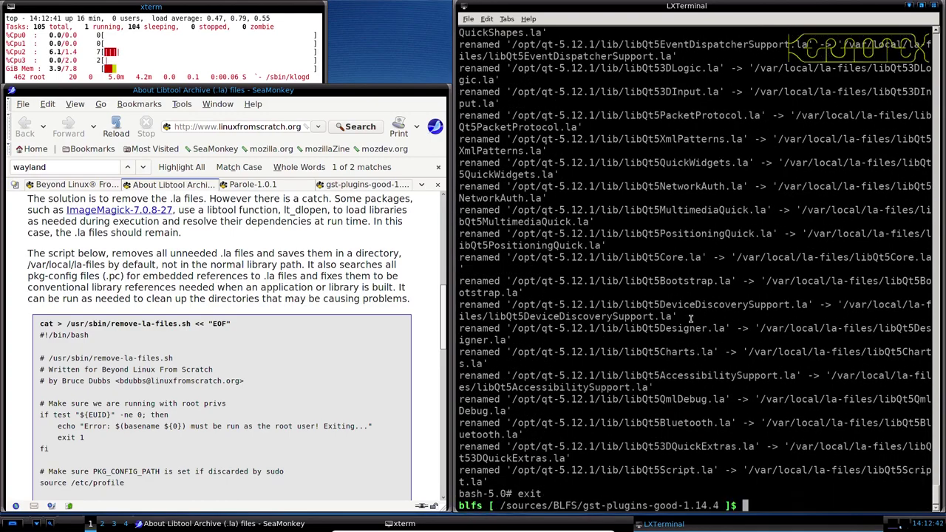
text(cd ..)
key(Return)
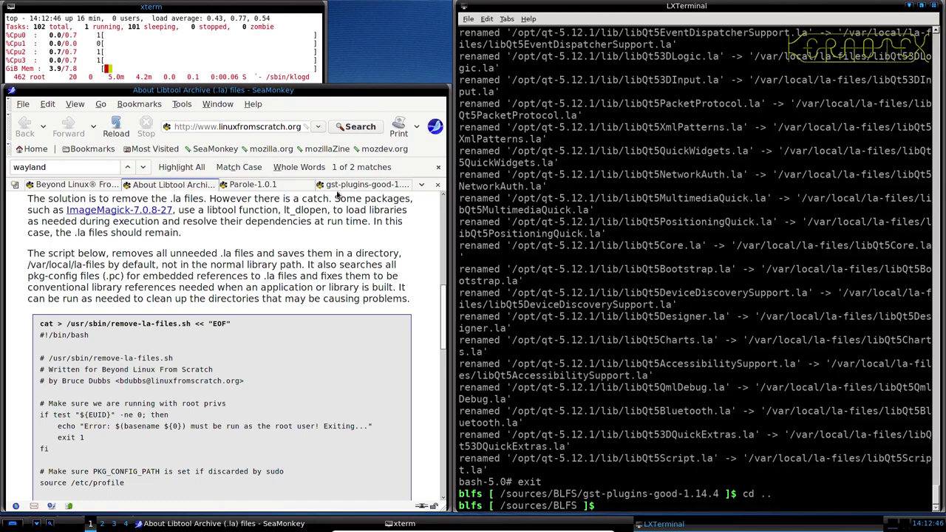
Switch the browser to the gst-plugins-good-1.14.4 page and run tar -xvf on its archive
click(439, 185)
click(347, 189)
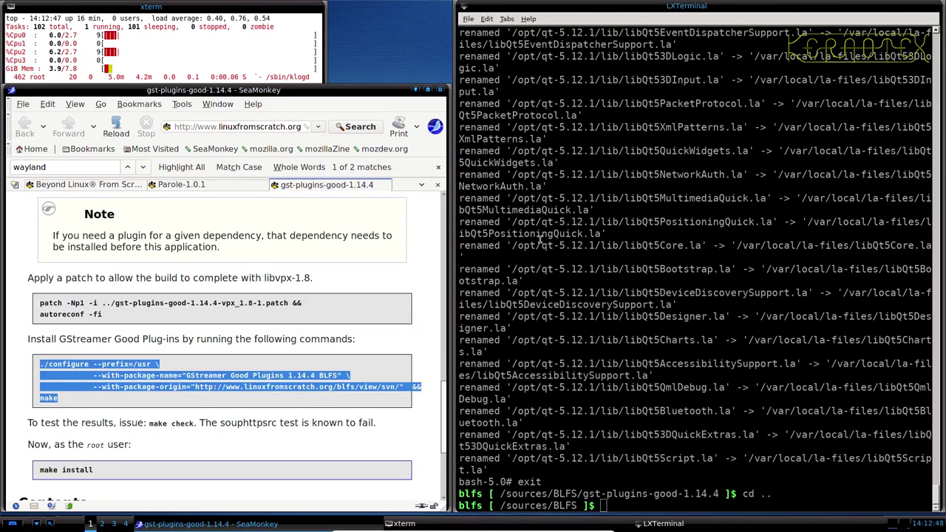
click(551, 240)
text(tar -x)
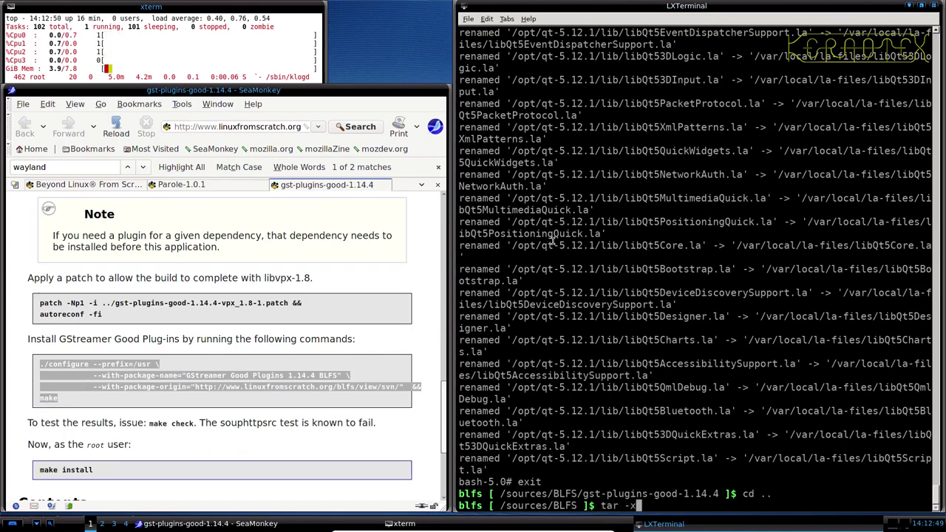
text(vf gst-plugins-)
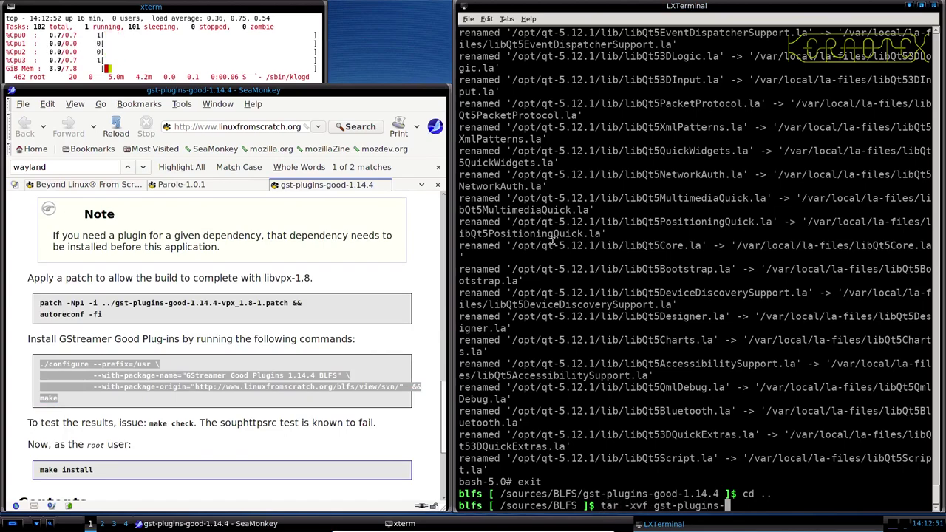
text(goo)
key(Tab)
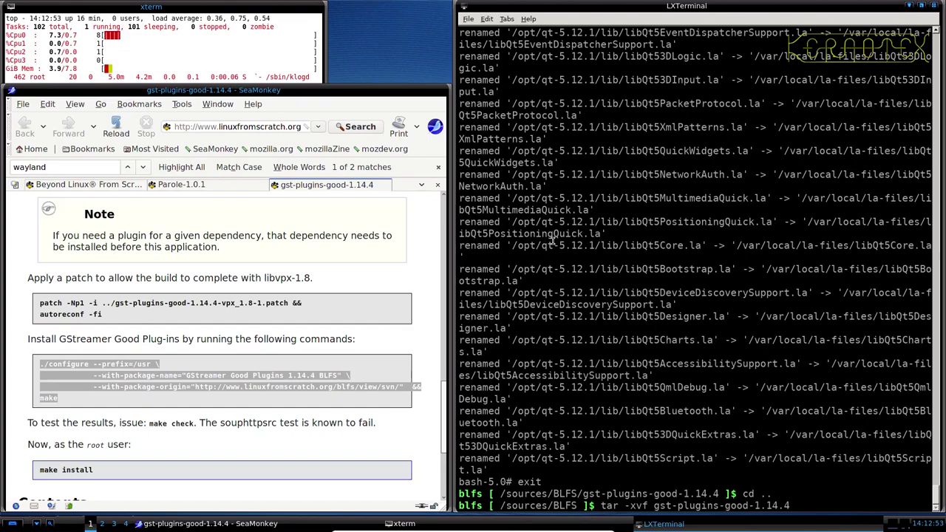
key(Return)
Re-extract gst-plugins-good-1.14.4.tar.xz and type cd gst-plugins-good-1.14.4 at the prompt
key(Up)
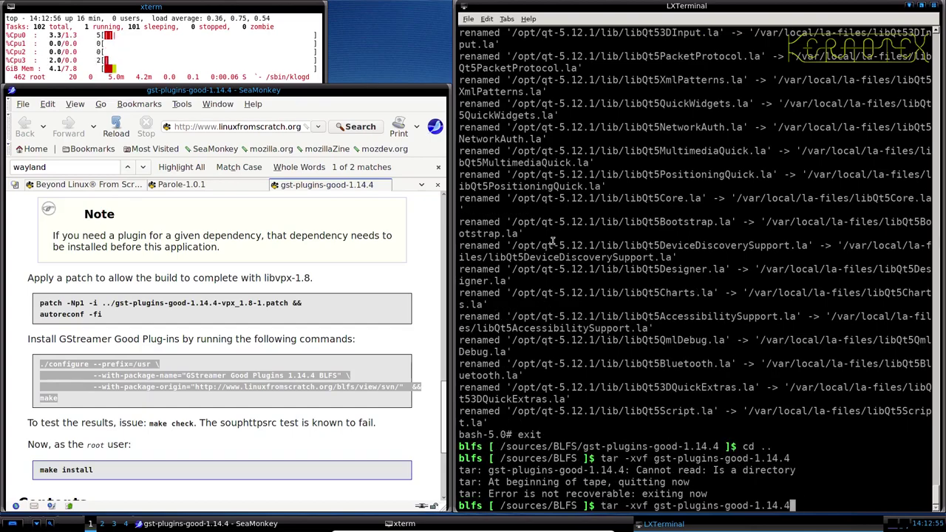
text(.)
key(Tab)
key(Return)
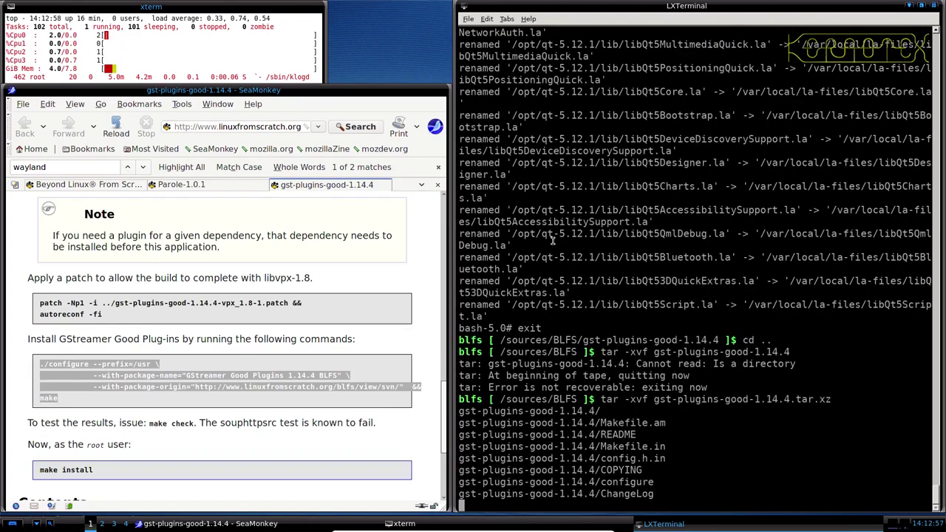
text(cd gst-plu)
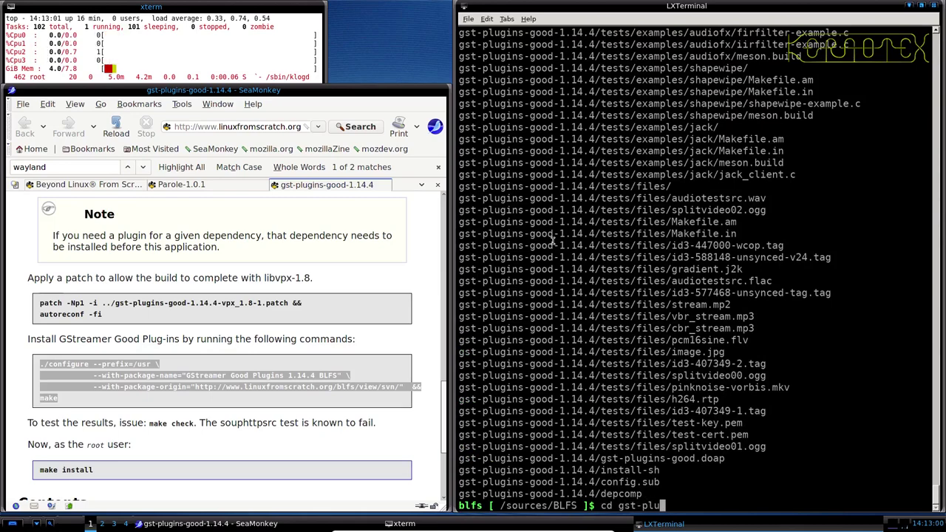
key(Tab)
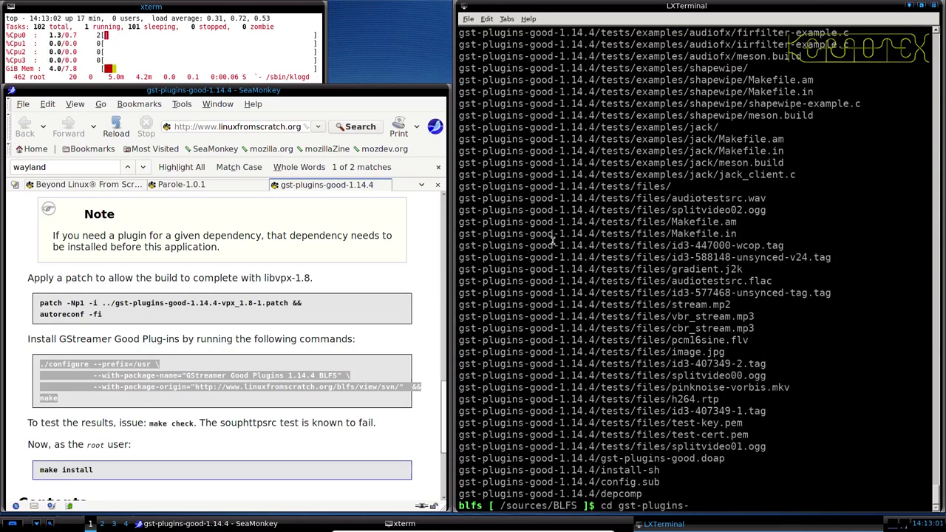
text(good)
key(Tab)
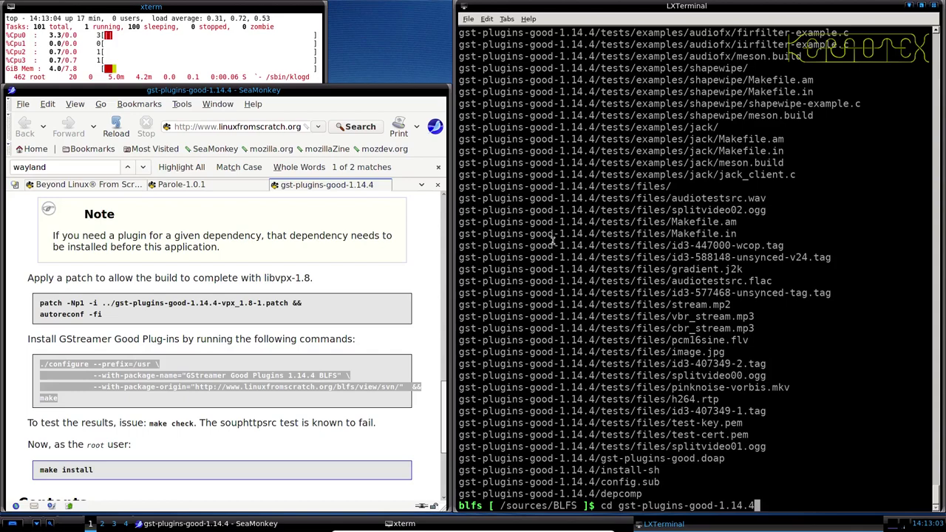
Enter gst-plugins-good-1.14.4 and run the book's libvpx-1.8 patch and autoreconf -fi commands
key(Return)
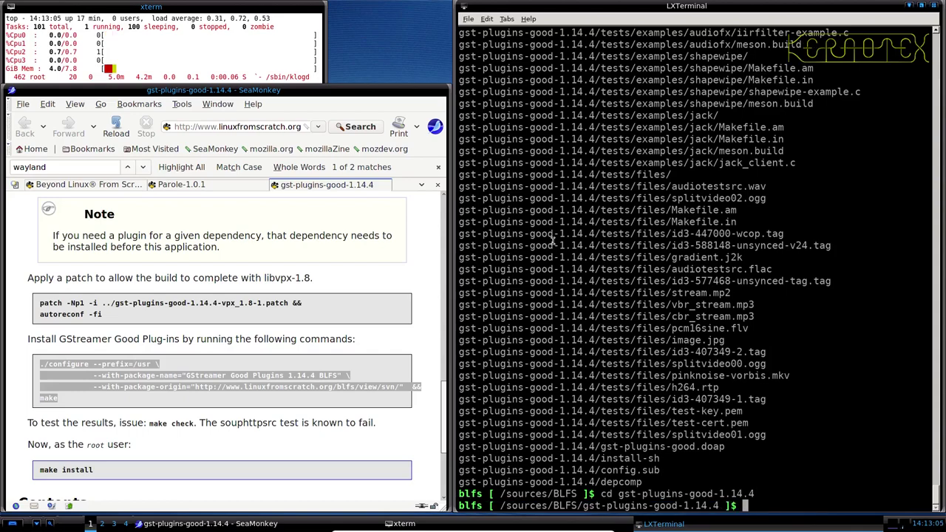
drag(40, 299, 114, 315)
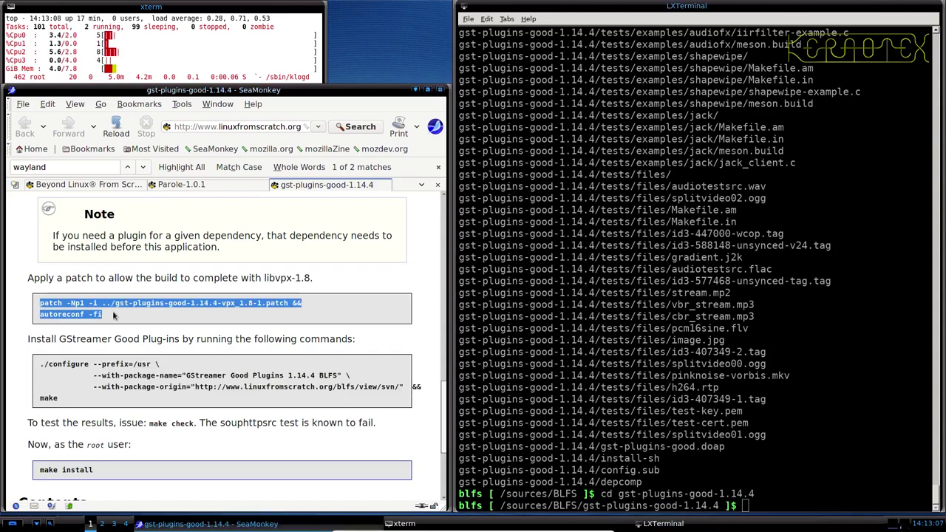
middle_click(570, 346)
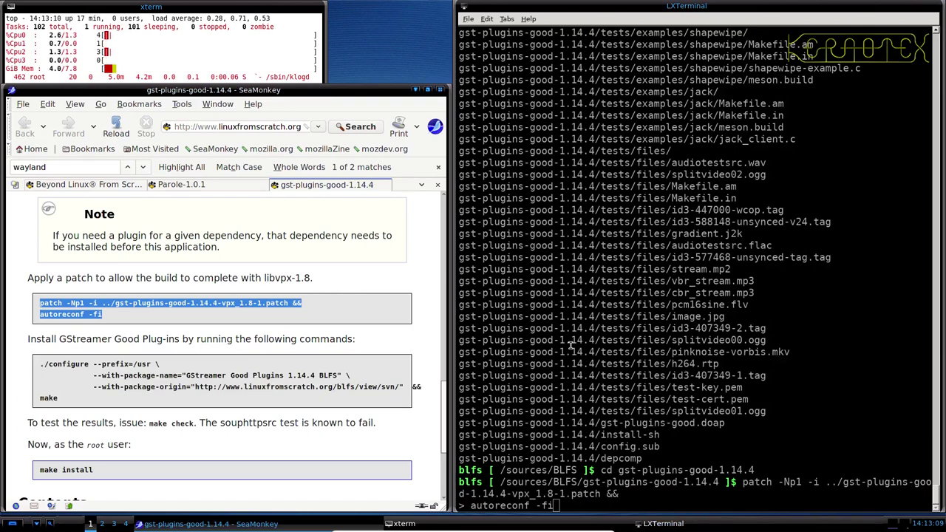
click(571, 345)
key(Return)
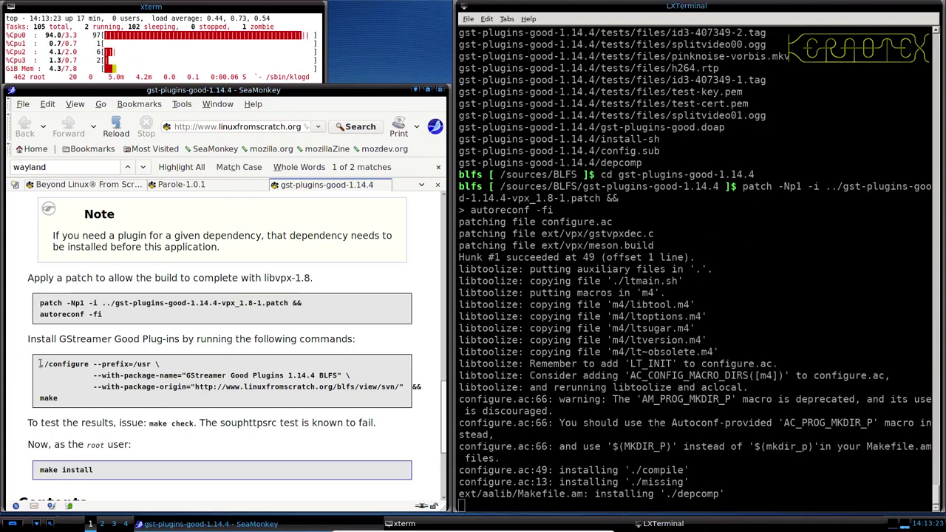
drag(40, 362, 64, 399)
key(ctrl+c)
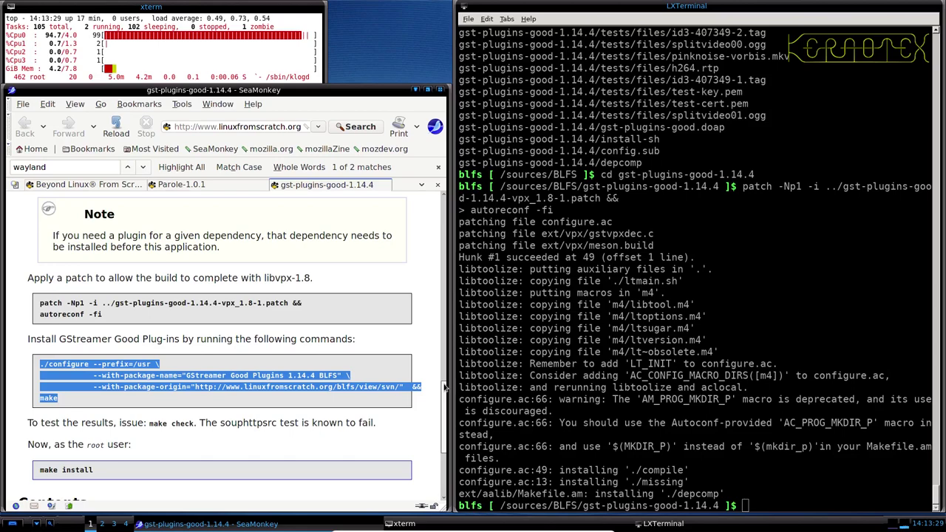
Run the book's ./configure --prefix=/usr && make command for gst-plugins-good-1.14.4
click(550, 383)
middle_click(550, 383)
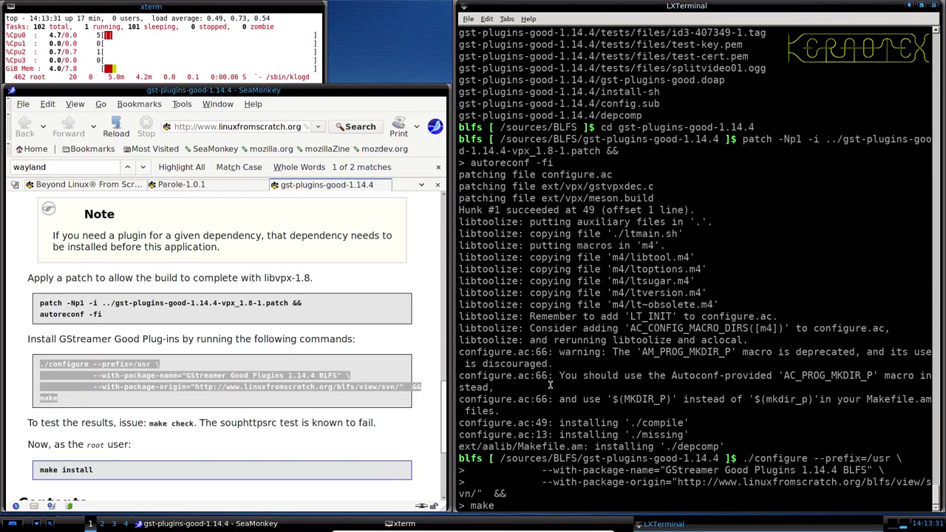
key(Return)
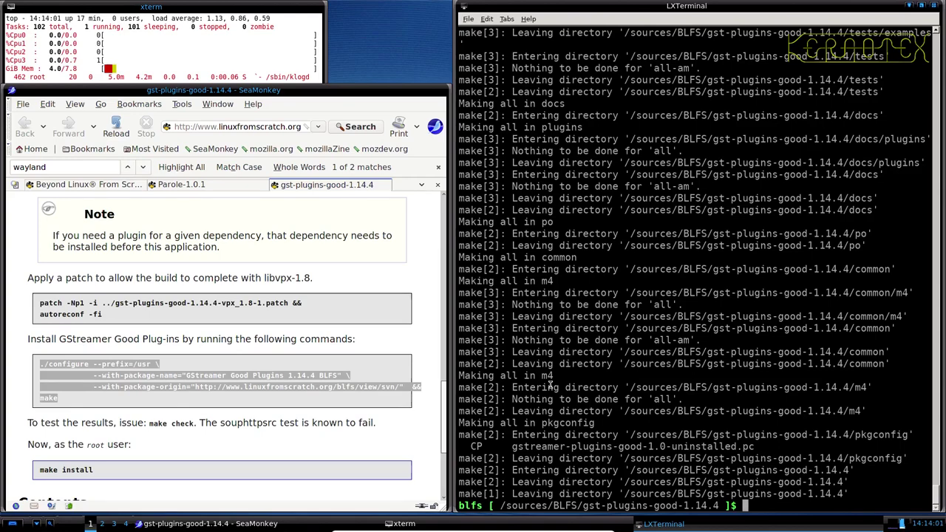
middle_click(550, 383)
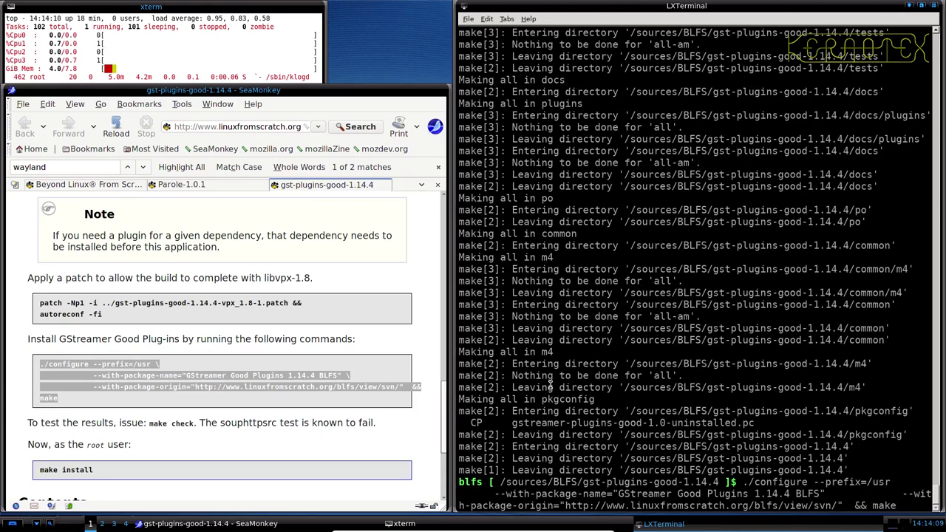
Run make check, then make, in the gst-plugins-good-1.14.4 source directory
key(Up)
key(ctrl+u)
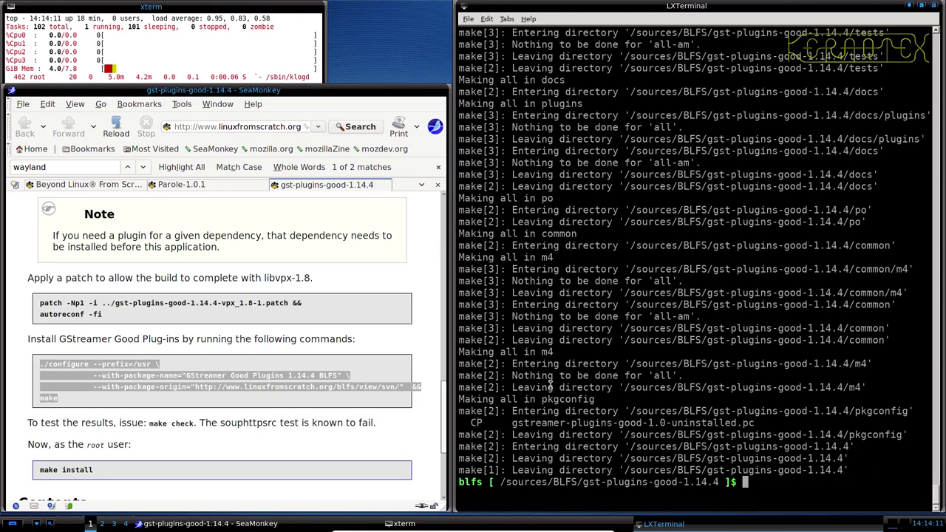
text(make check)
key(Return)
text(make)
key(Return)
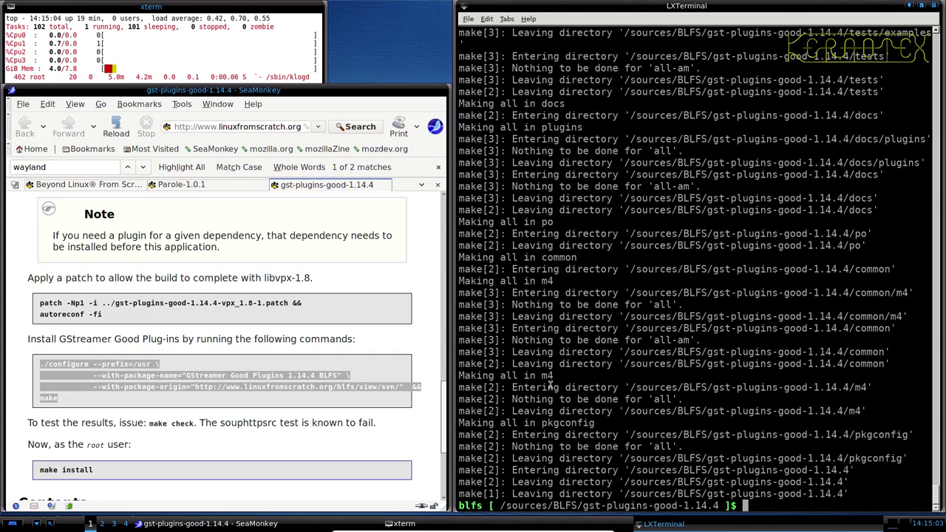
Install gst-plugins-good-1.14.4 with sudo -E make install
text(sudo -E)
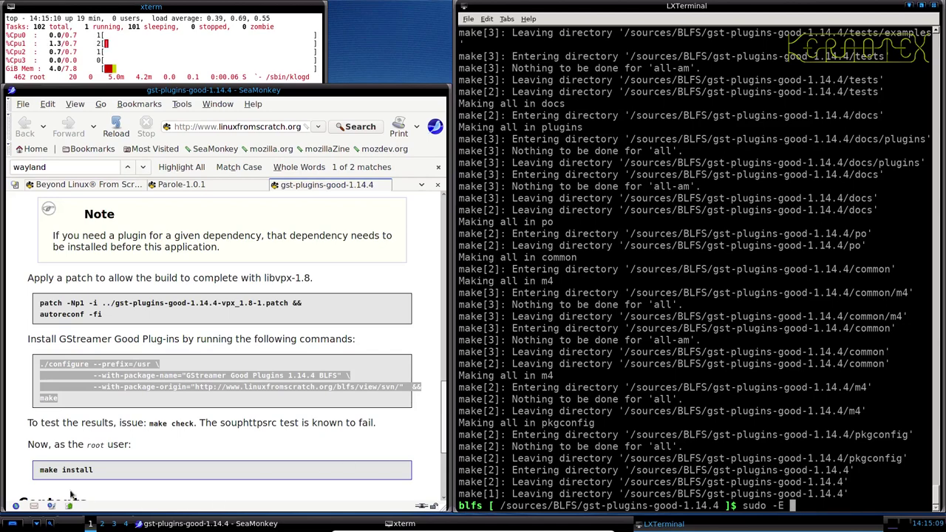
drag(40, 470, 99, 471)
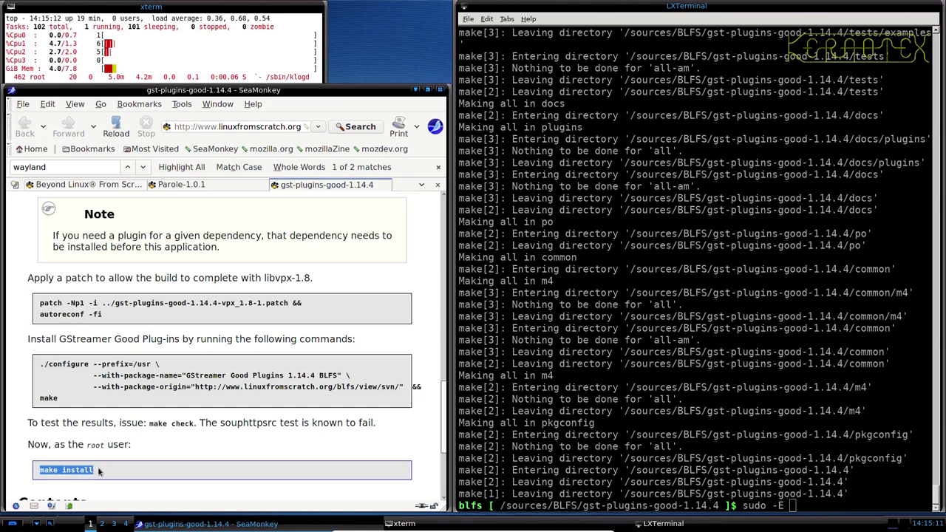
middle_click(636, 372)
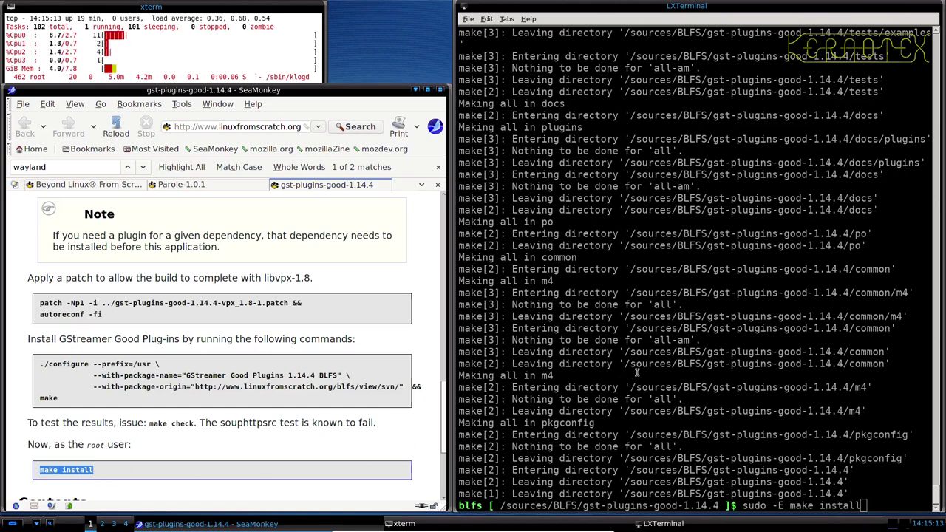
click(637, 373)
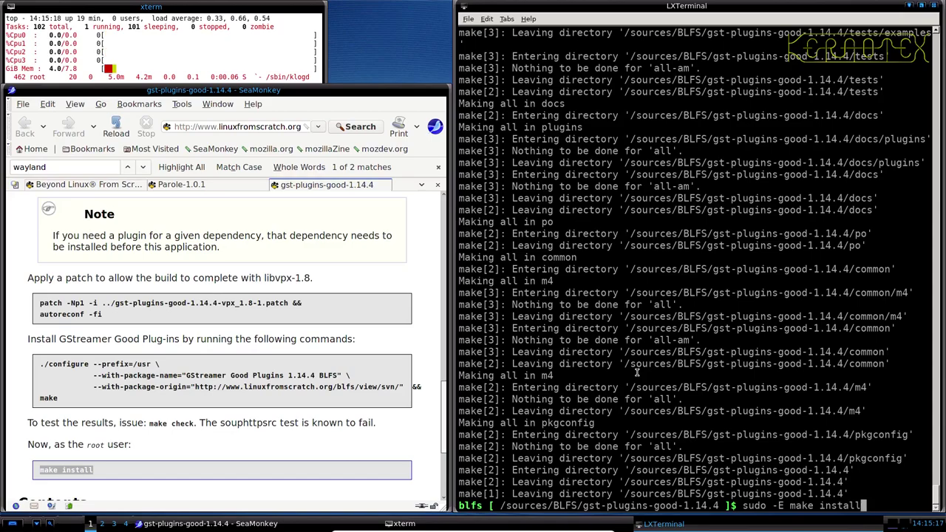
key(Return)
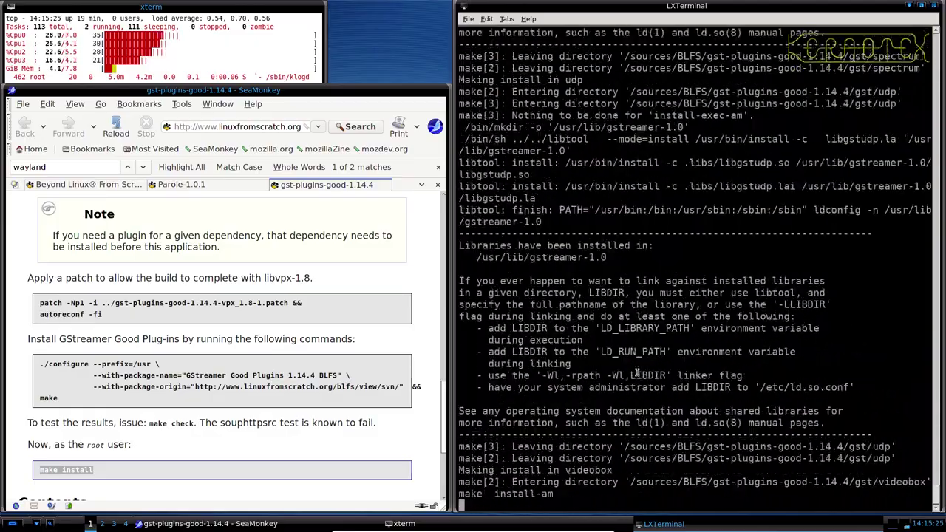
scroll(405, 425, down, 3)
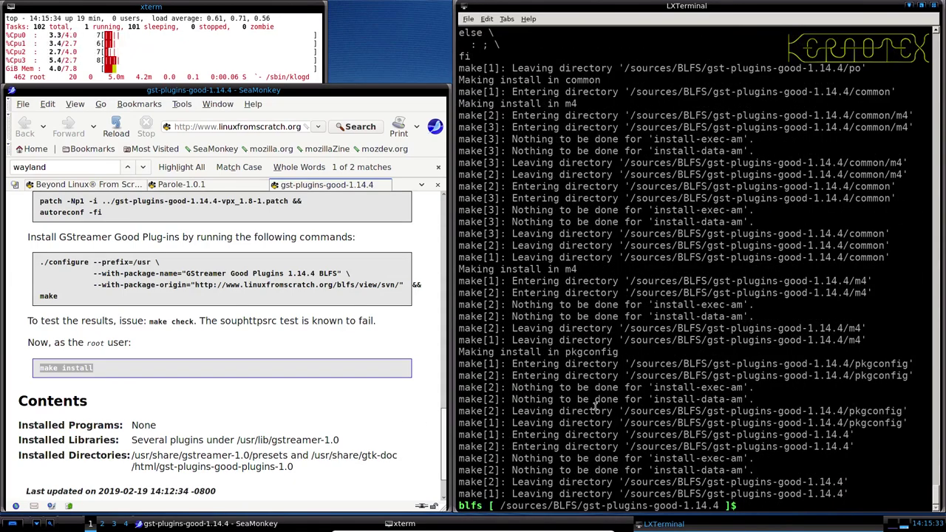
Delete the gst-plugins-good-1.14.4 folder from /sources/BLFS and close its instruction page
text(cd )
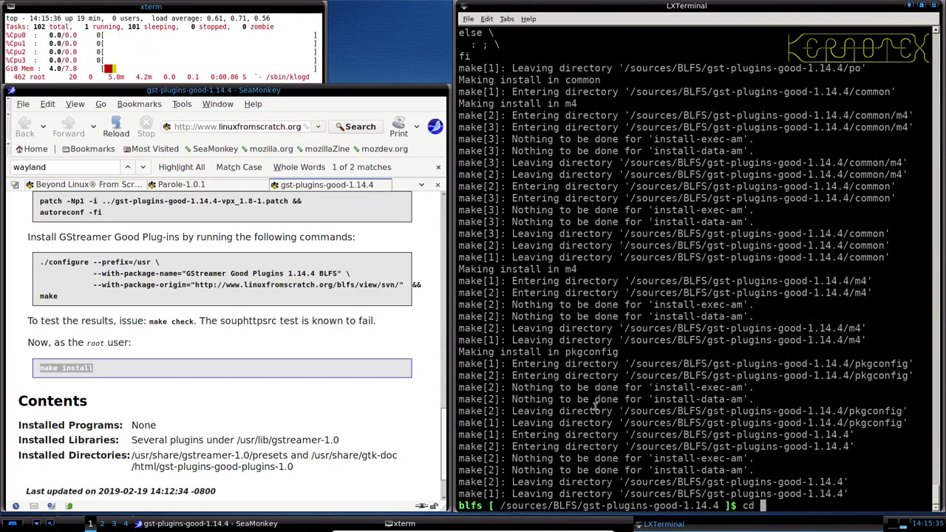
text(..)
key(Return)
text(rm -Rf gst-)
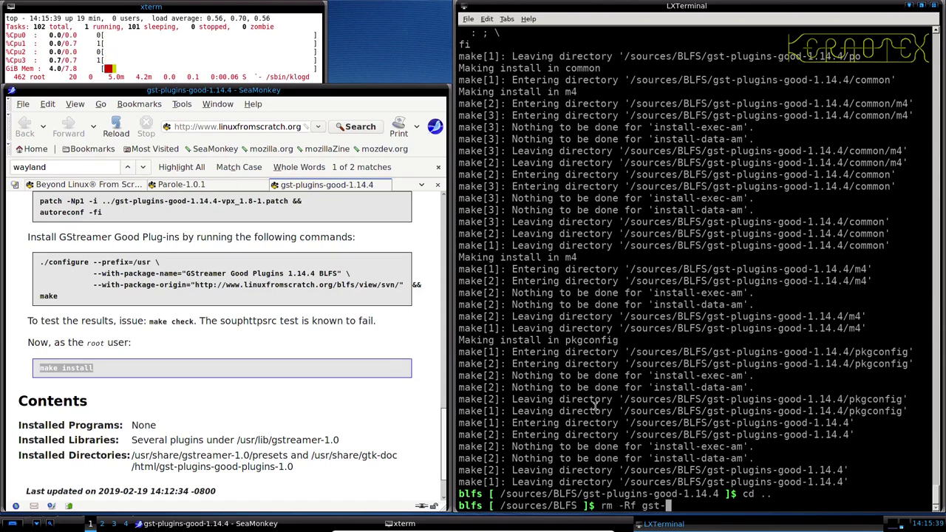
key(Tab)
text(g)
key(Tab)
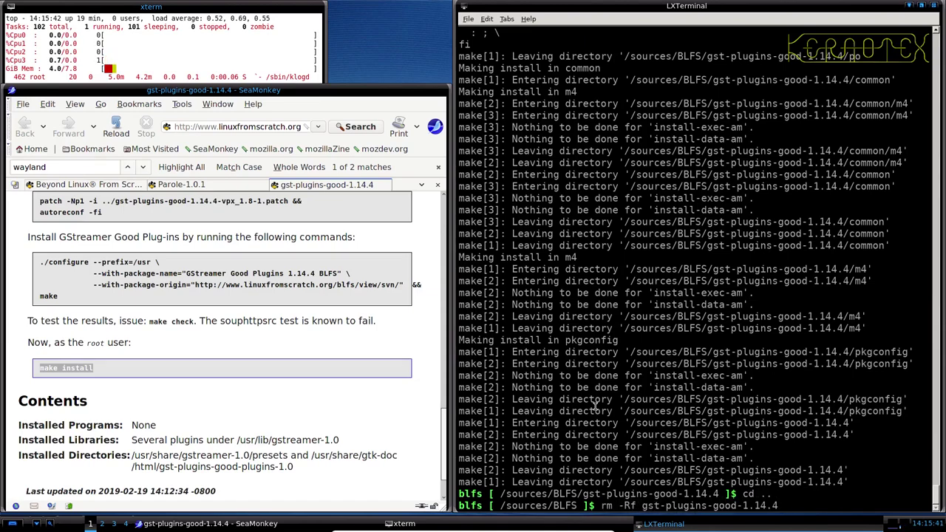
key(Return)
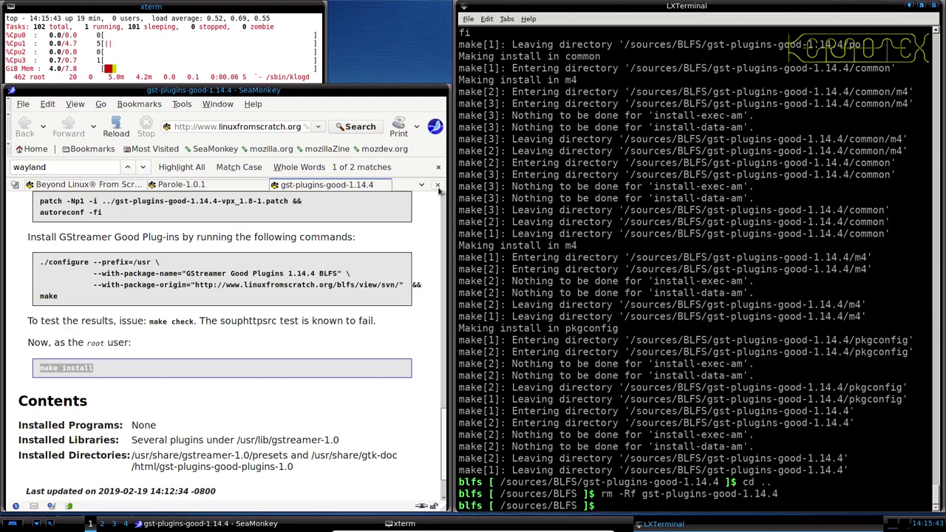
click(437, 185)
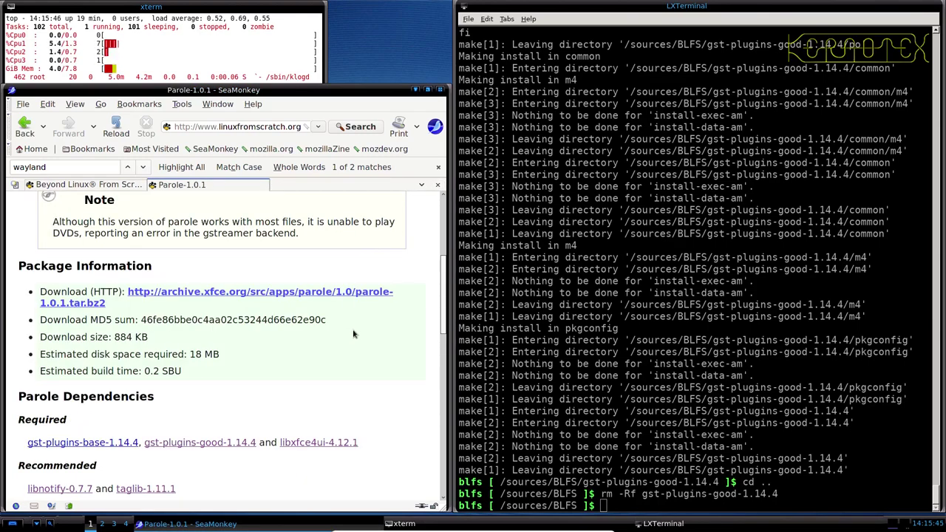
Copy the parole-1.0.1 download link and wget it into the xfce folder
right_click(334, 293)
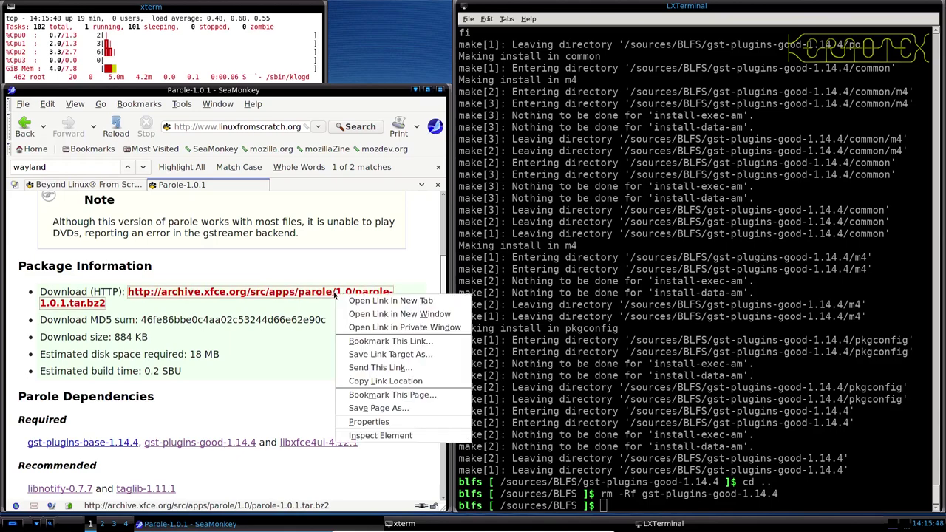
click(443, 380)
click(564, 374)
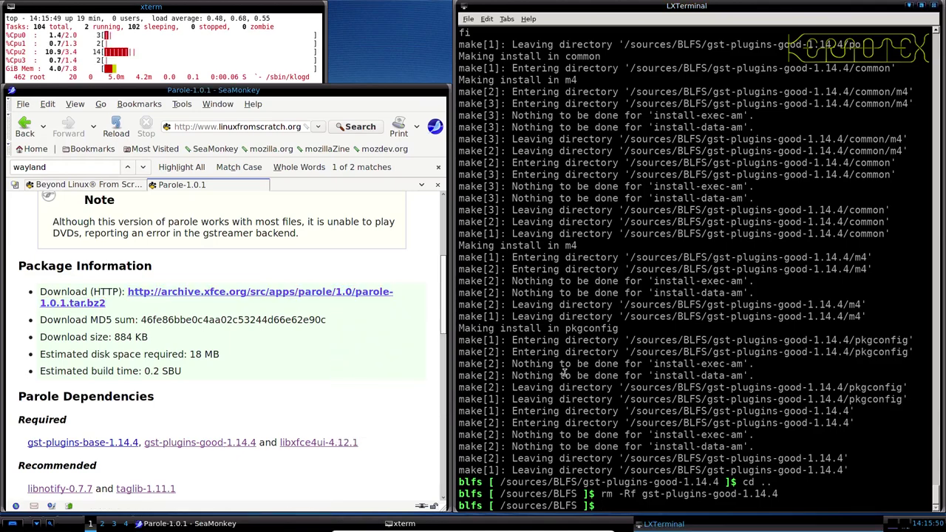
text(cd xfce/)
key(Return)
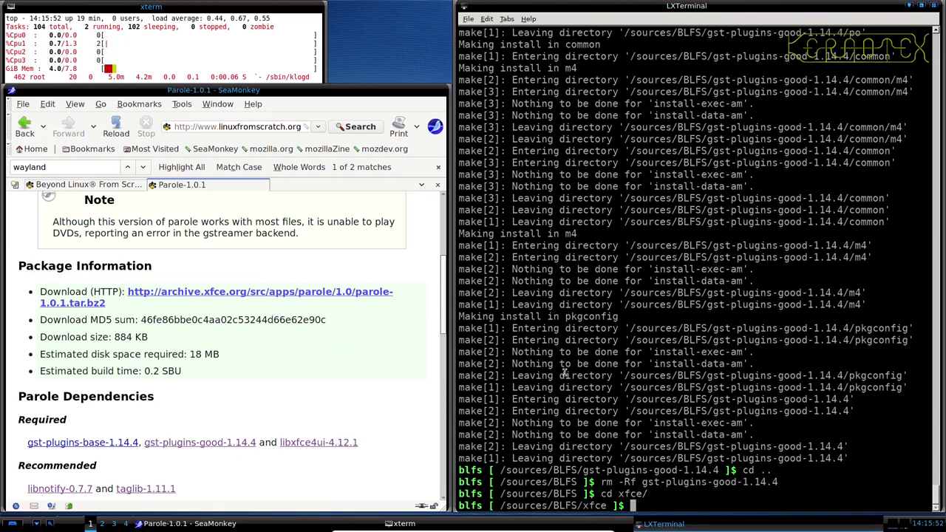
text(wget)
key(ctrl+shift+v)
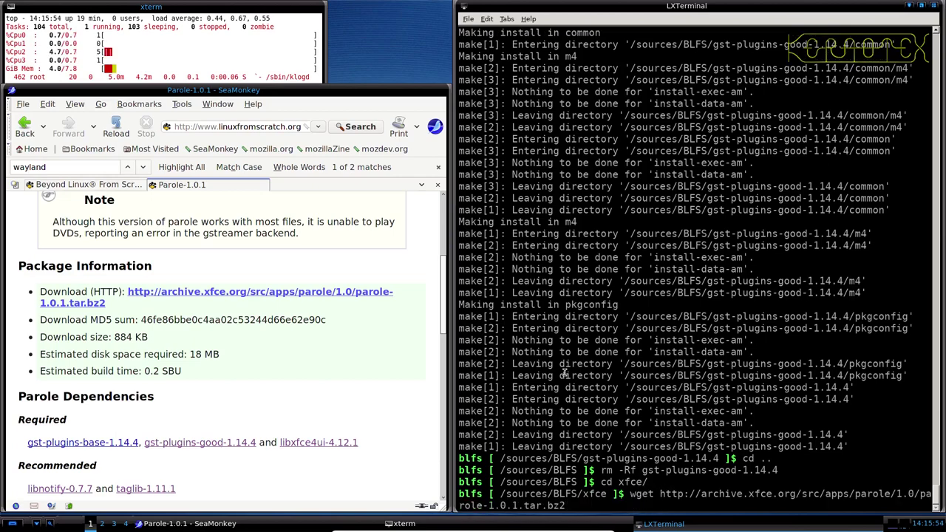
key(Return)
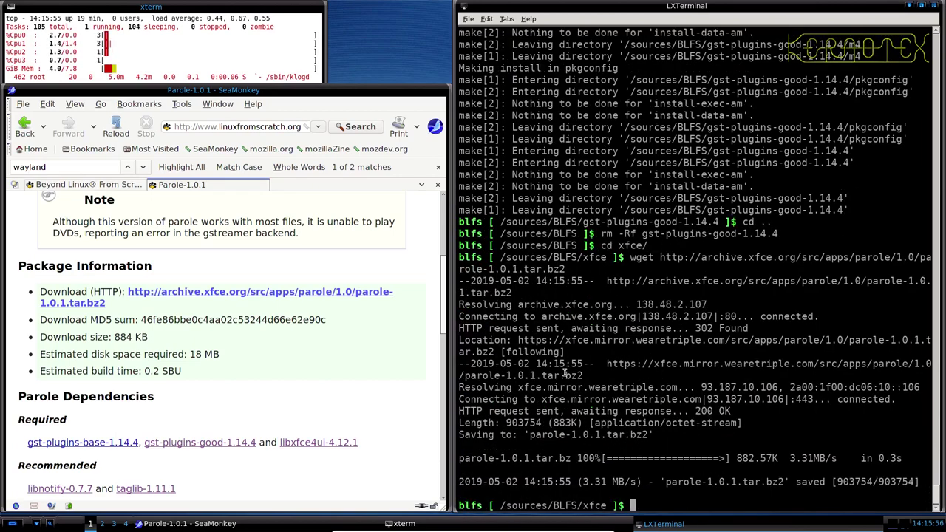
Extract parole-1.0.1.tar.bz2 and enter the parole-1.0.1 directory
text(tar -po)
text(rol)
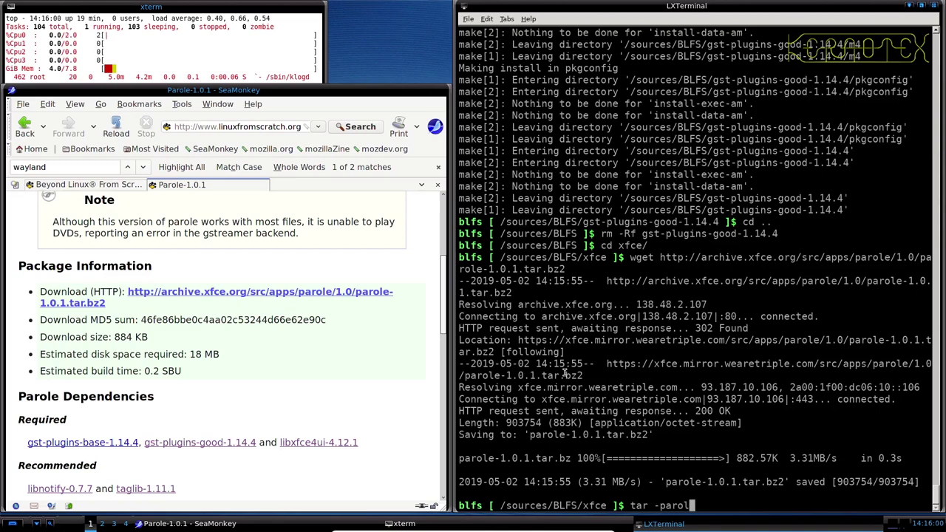
key(BackSpace)
key(BackSpace)
key(BackSpace)
key(BackSpace)
key(BackSpace)
text(xvf parol)
key(Tab)
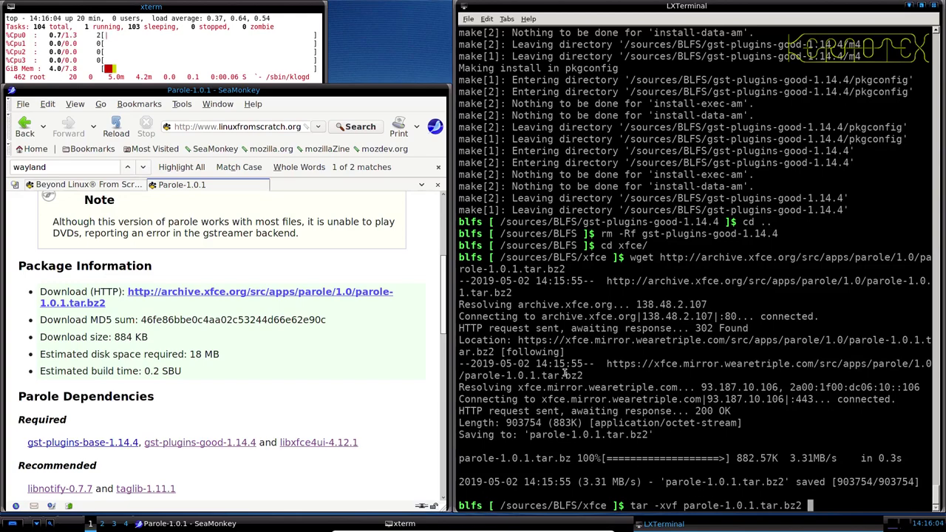
key(Return)
text(cd par)
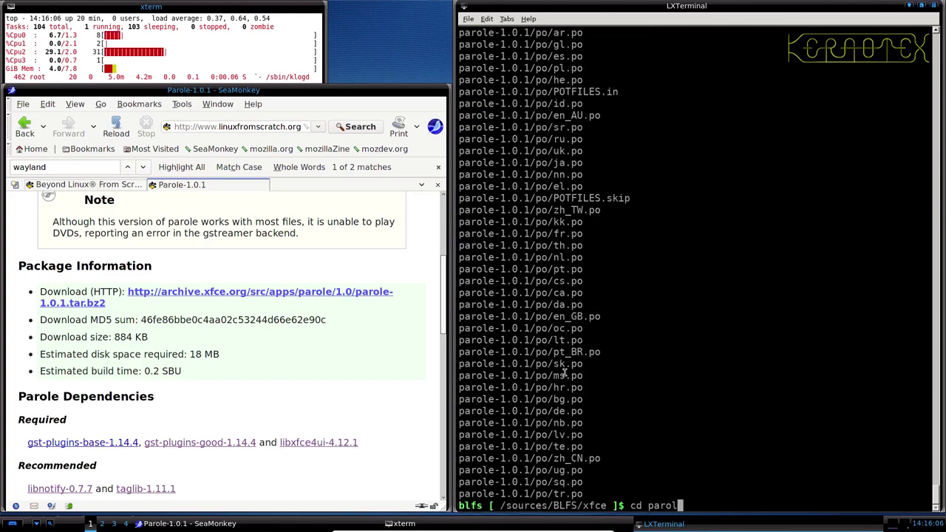
text(ol)
key(Tab)
key(Return)
Paste the book's configure --prefix=/usr && make command into the terminal
scroll(318, 377, down, 3)
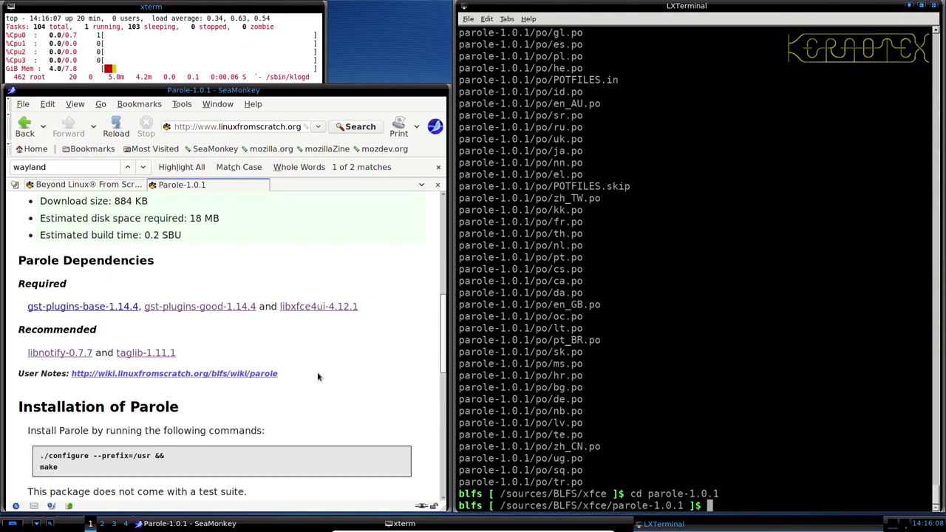
scroll(318, 377, down, 3)
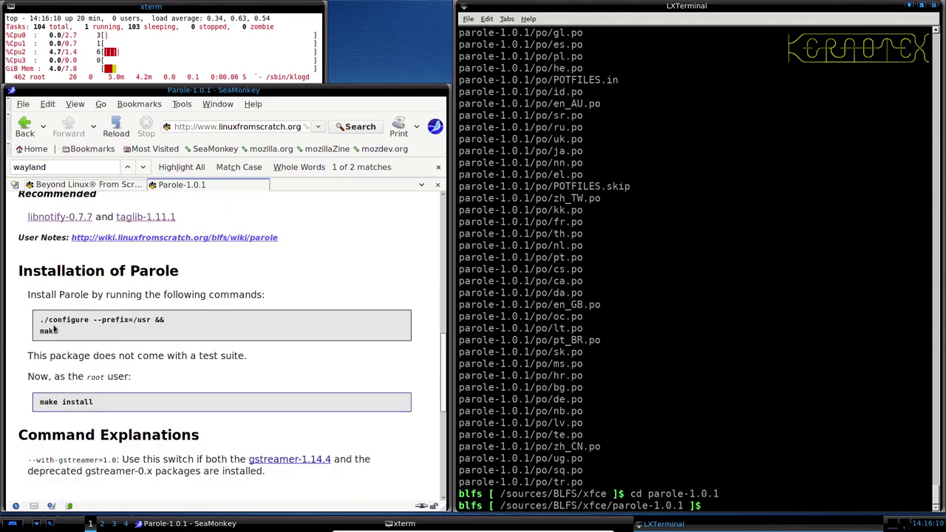
drag(40, 319, 61, 331)
middle_click(599, 334)
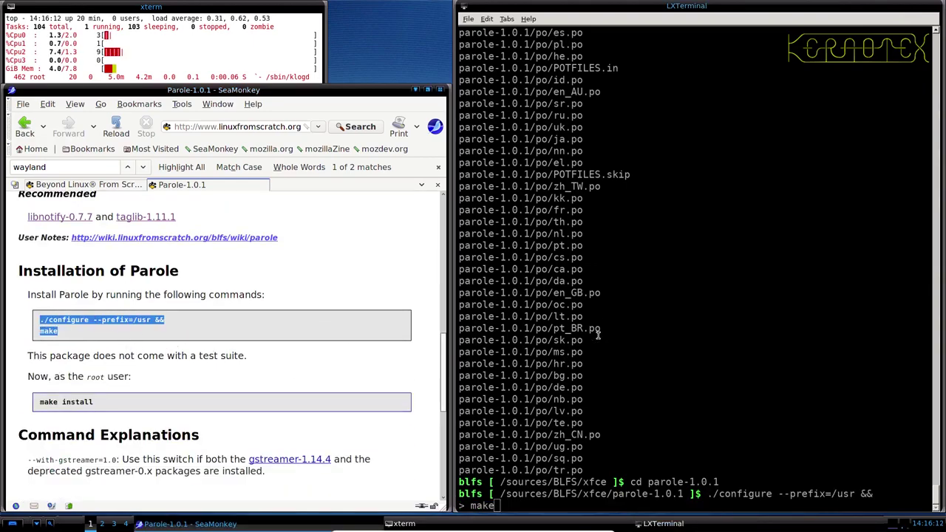
Configure, build, and install Parole with sudo -E make install
click(654, 359)
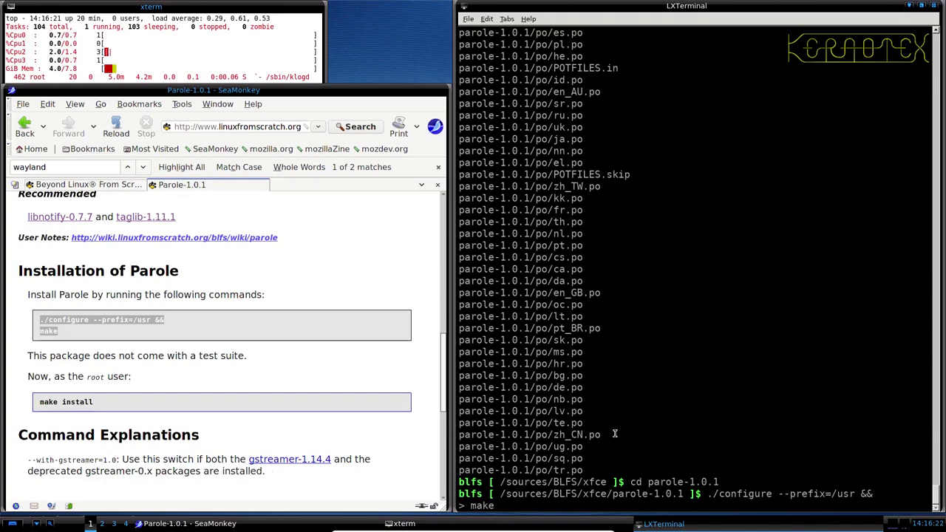
key(Return)
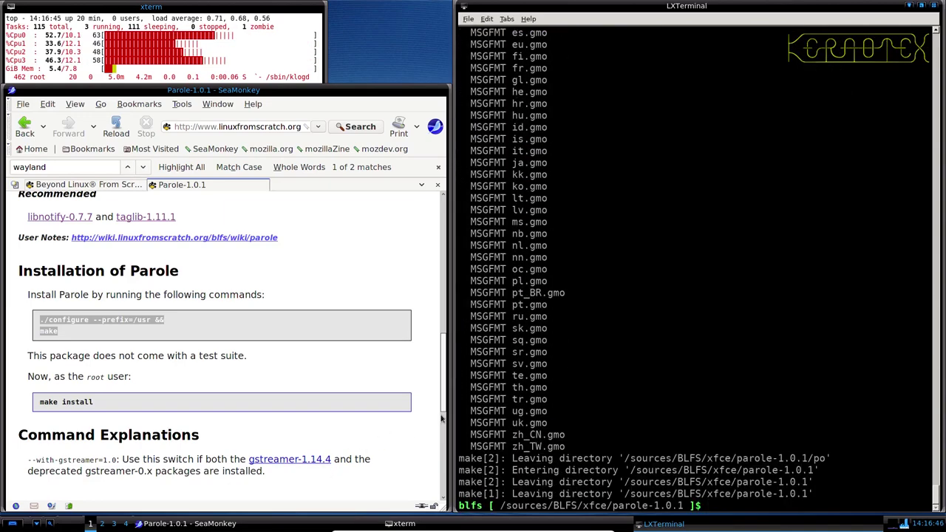
text(su)
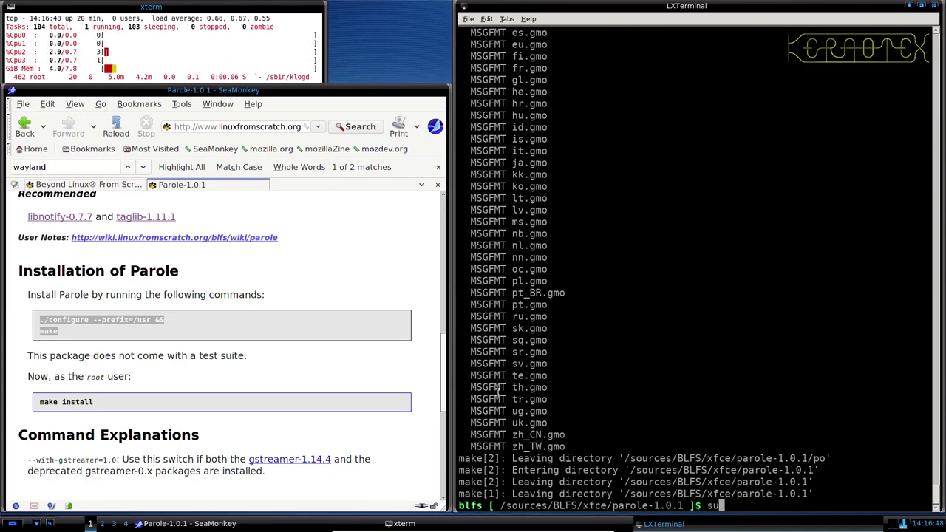
text(do -E make install)
key(Return)
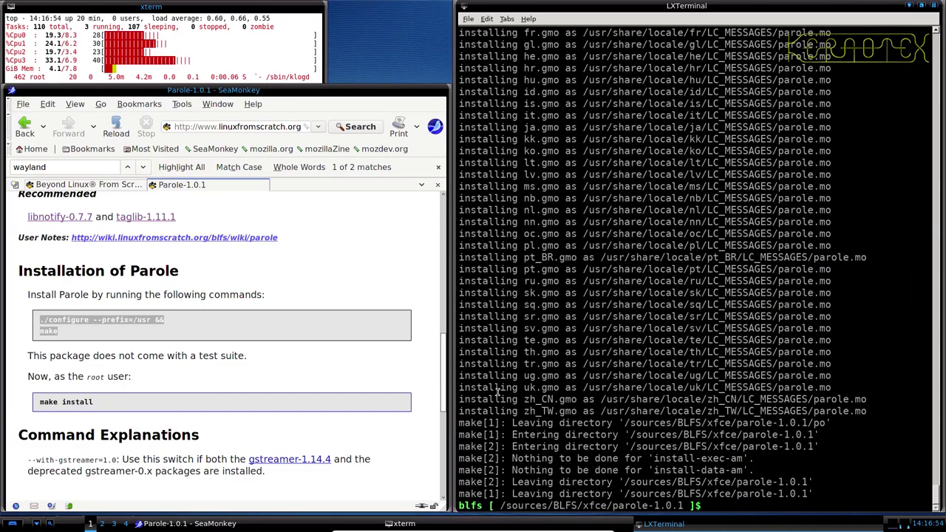
Go back to the xfce folder and run rm -Rf parole-1.0.1
text(cd ..)
key(Return)
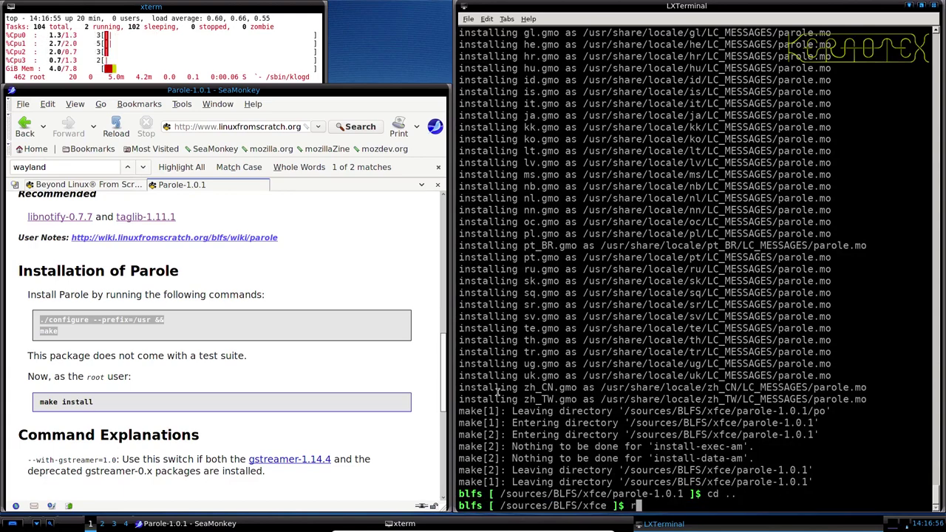
text(rm -Rf parole-1.0.1)
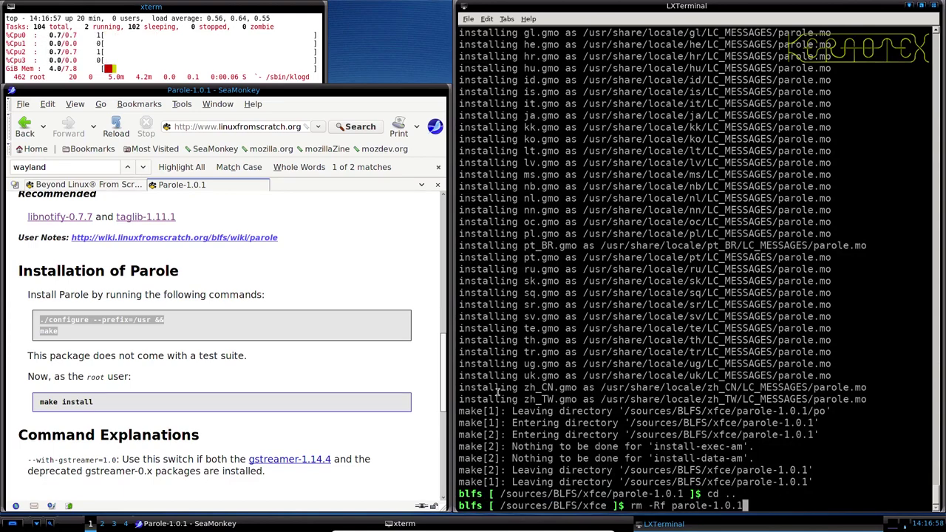
key(Return)
scroll(365, 415, down, 8)
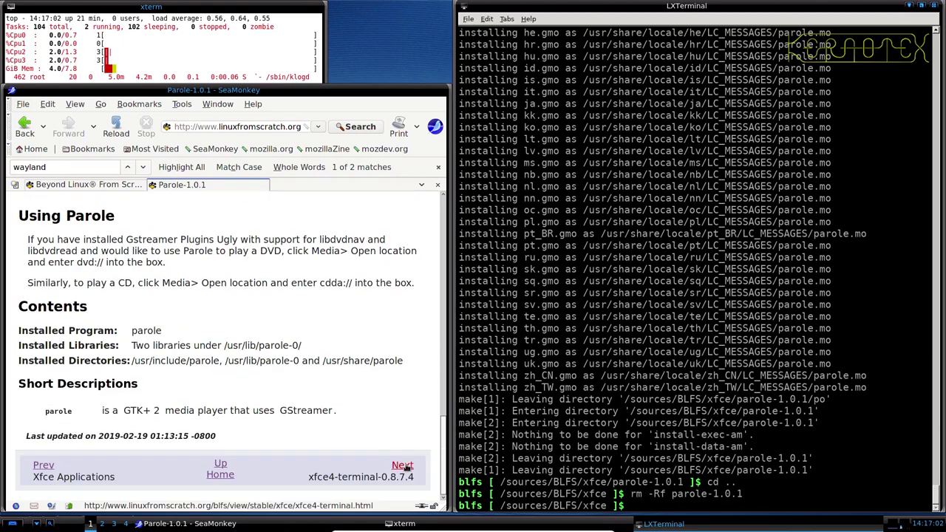
Go to the xfce4-terminal page and open its VTE-0.54.3 dependency page in a new tab
click(405, 466)
scroll(342, 399, down, 3)
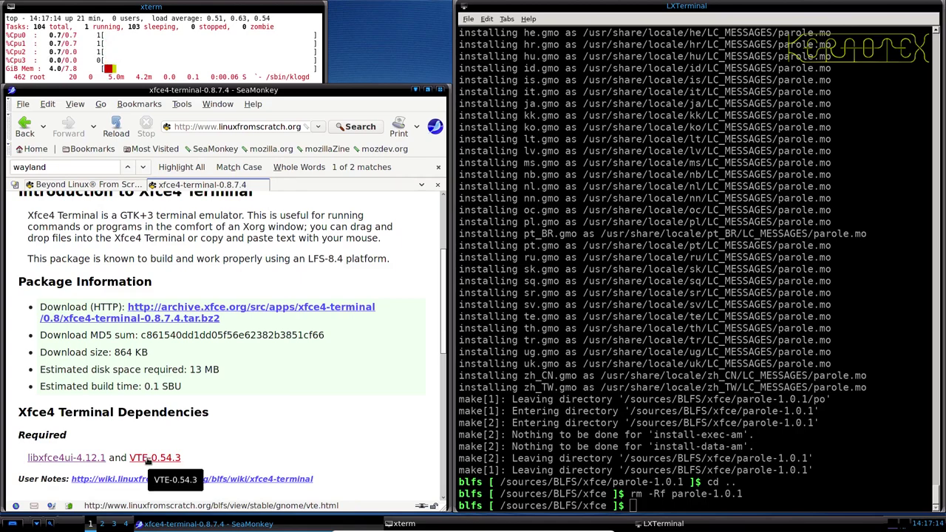
click(148, 460)
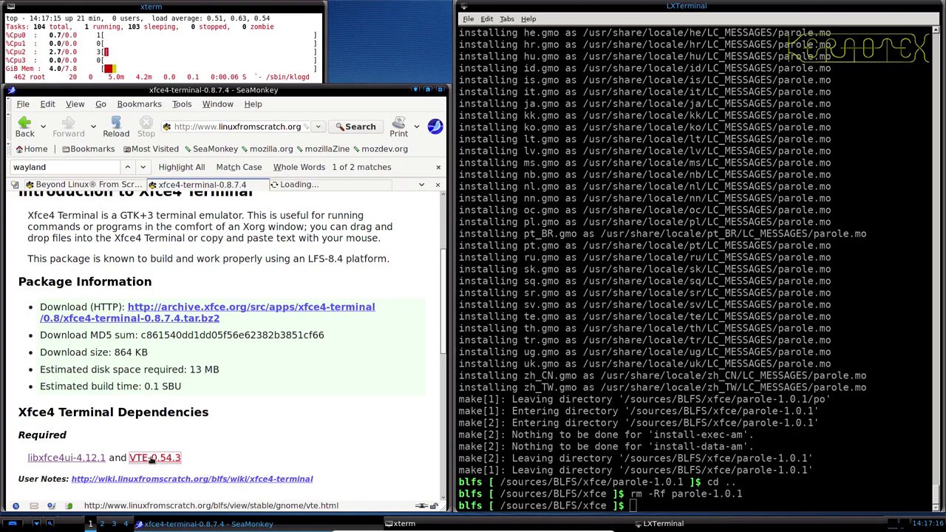
click(293, 188)
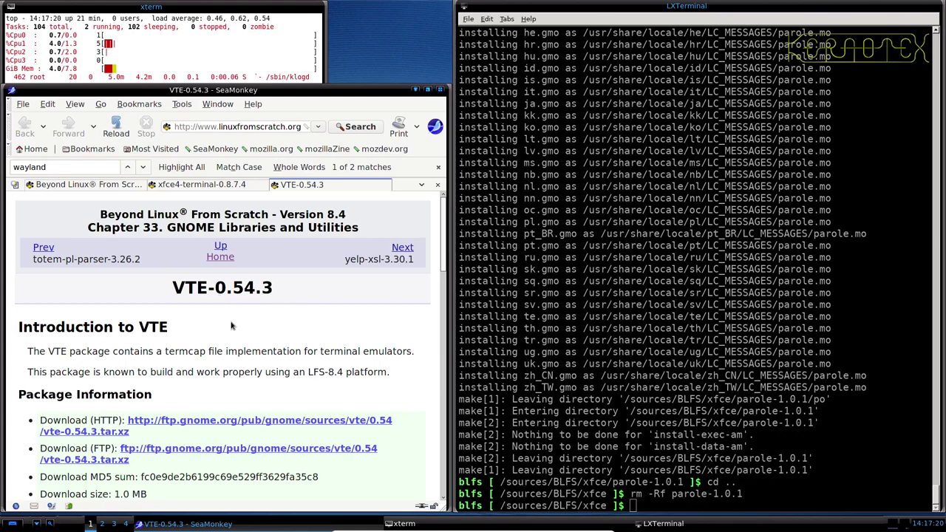
scroll(231, 325, down, 5)
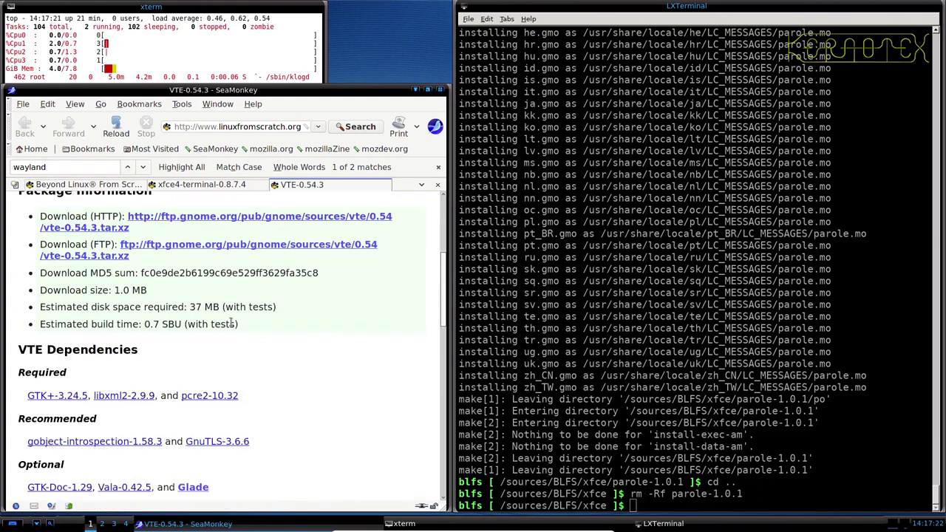
scroll(230, 325, up, 3)
Search the sources for existing VTE archives with find .. -name "vte*"
click(570, 360)
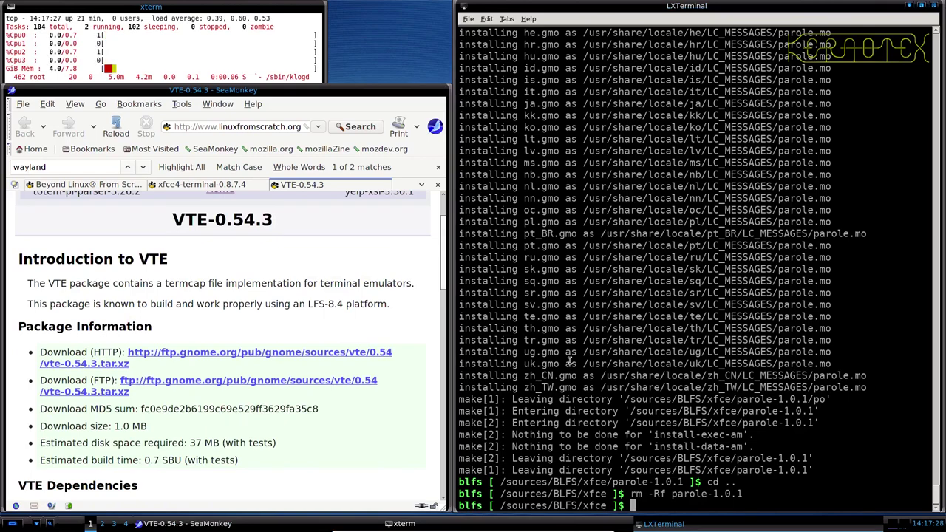
text(ls)
text(R ../)
key(BackSpace)
key(BackSpace)
key(BackSpace)
key(BackSpace)
key(BackSpace)
key(BackSpace)
key(BackSpace)
key(BackSpace)
key(BackSpace)
key(BackSpace)
text(find .,)
key(BackSpace)
text(. -name "vte*")
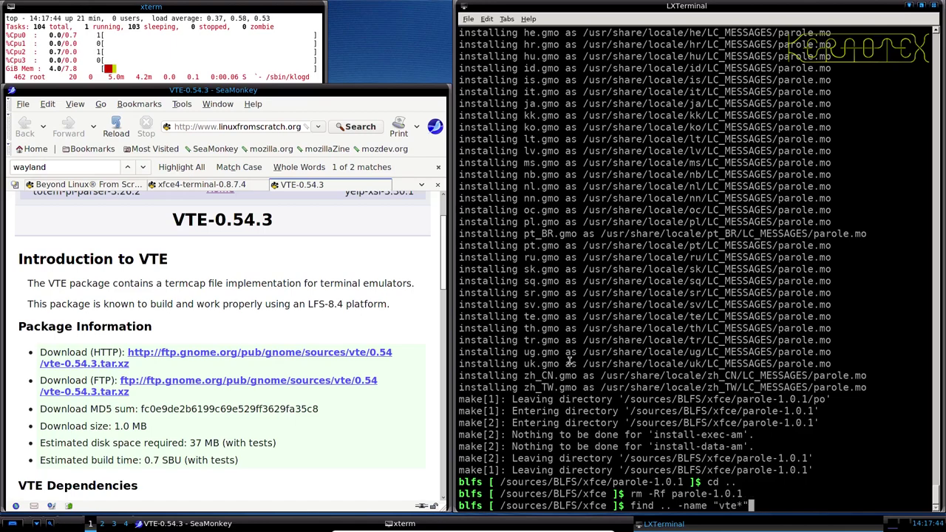
key(Return)
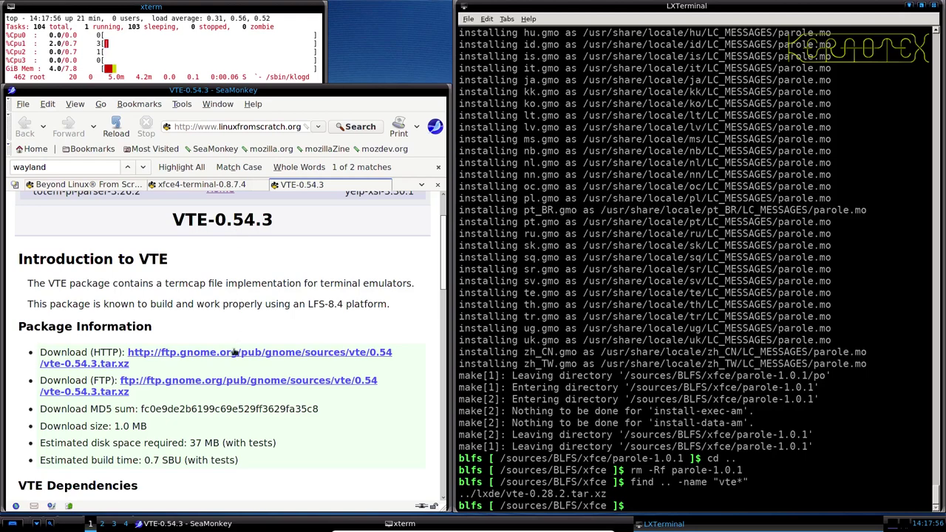
Review the search result (only ../lxde/vte-0.28.2.tar.xz) and move up to /sources/BLFS
scroll(220, 317, up, 2)
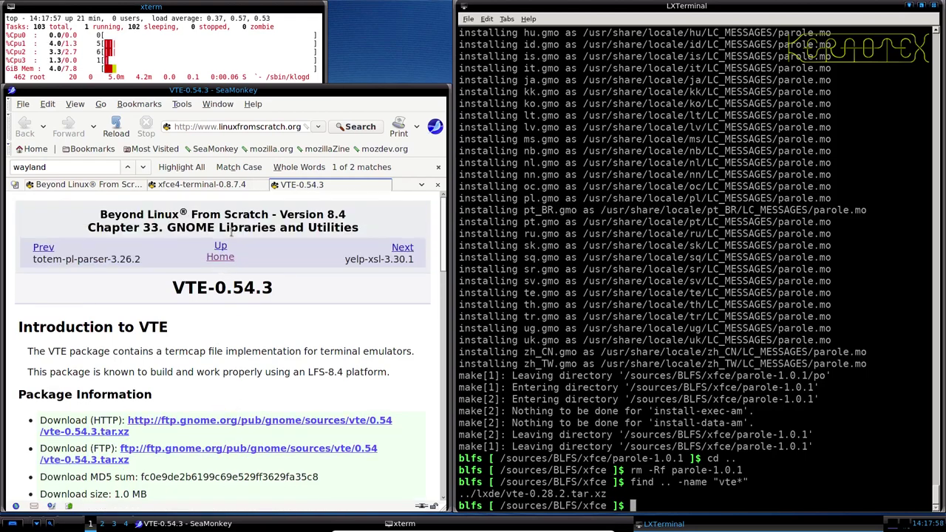
scroll(237, 367, down, 6)
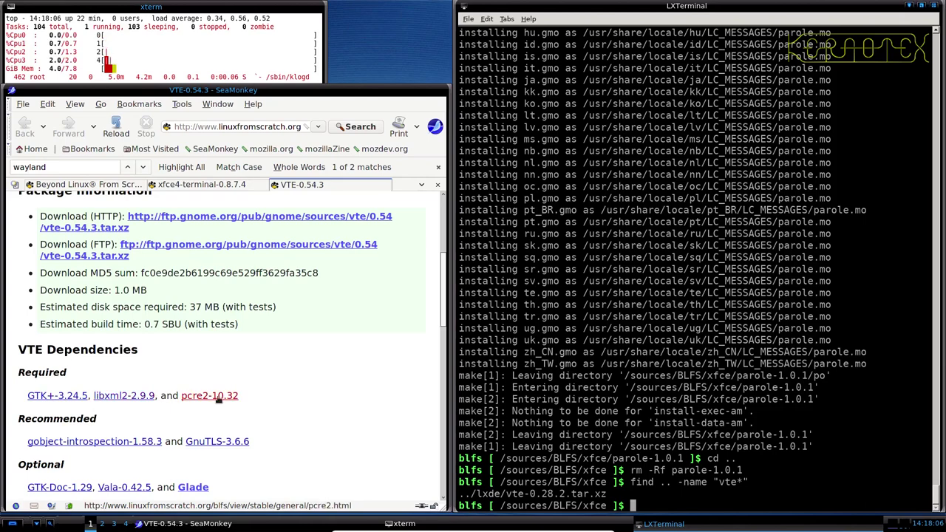
scroll(107, 441, down, 2)
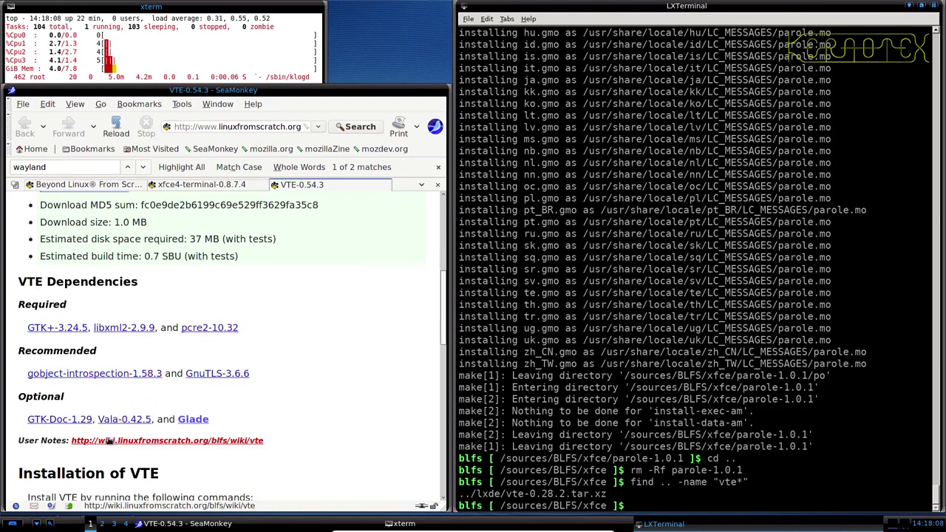
scroll(111, 436, up, 3)
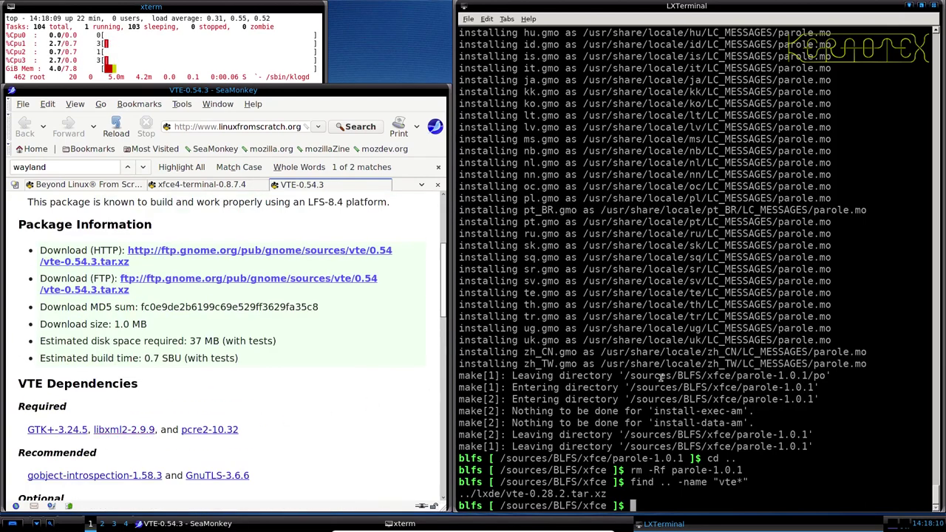
text(cd ..)
key(Return)
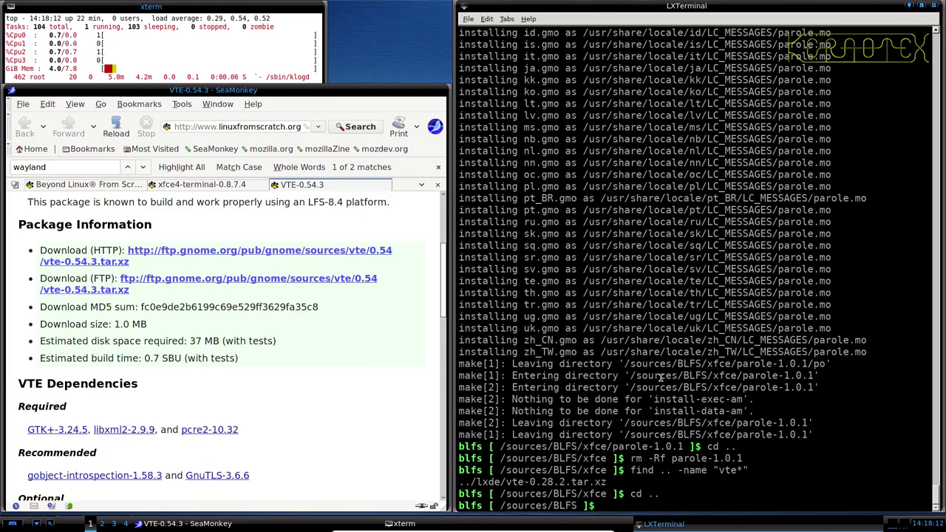
Download the vte-0.54.3 tarball with wget using the copied HTTP link
text(wget)
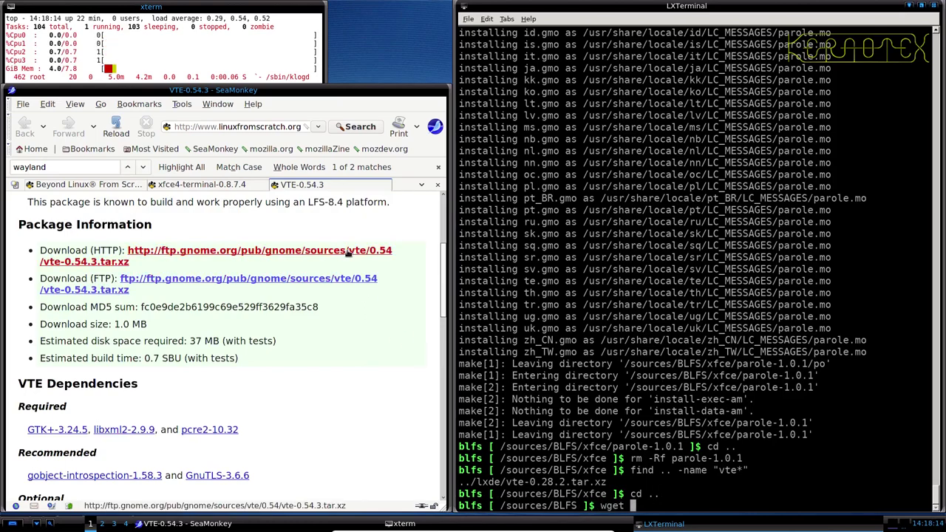
right_click(347, 252)
click(357, 342)
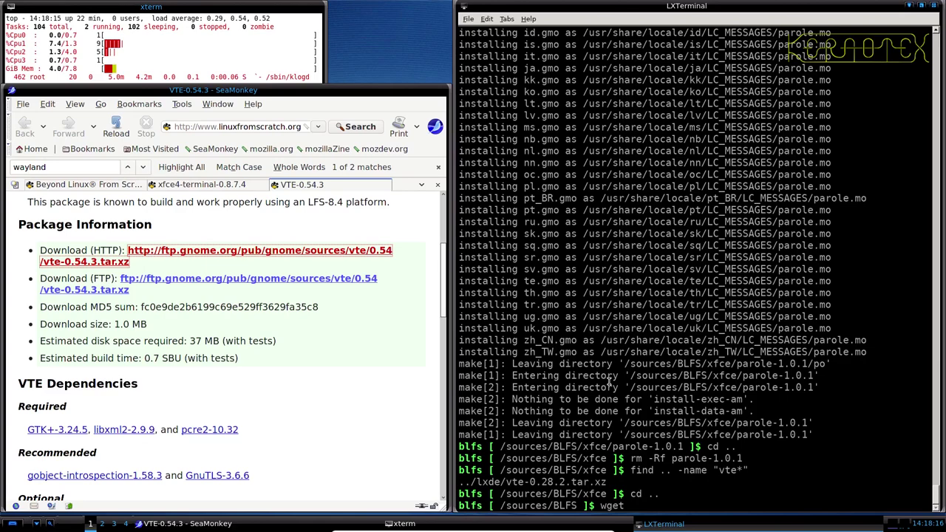
key(ctrl+shift+v)
key(Return)
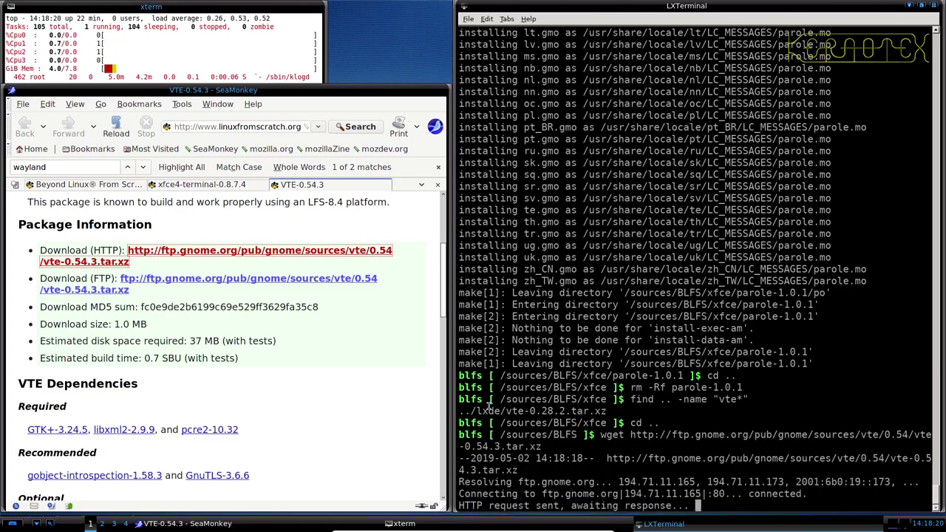
scroll(350, 425, down, 5)
scroll(351, 427, down, 1)
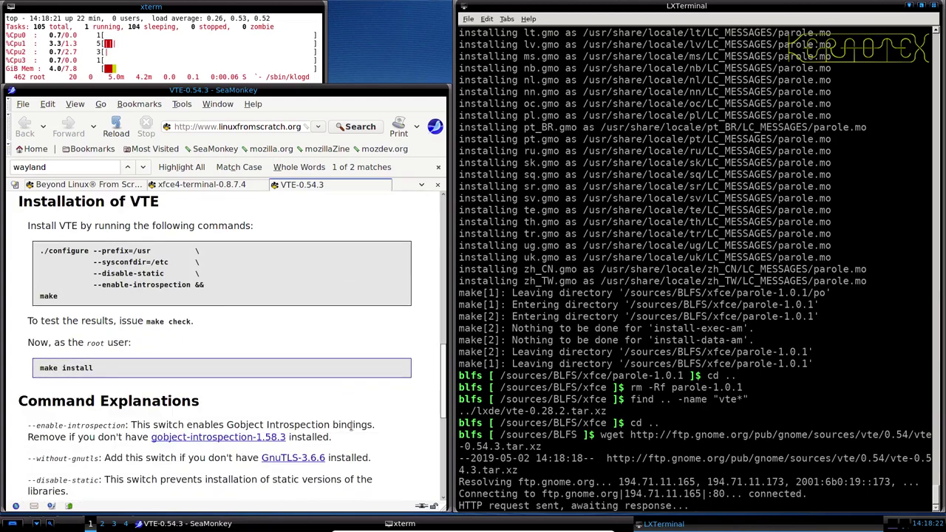
scroll(352, 426, down, 1)
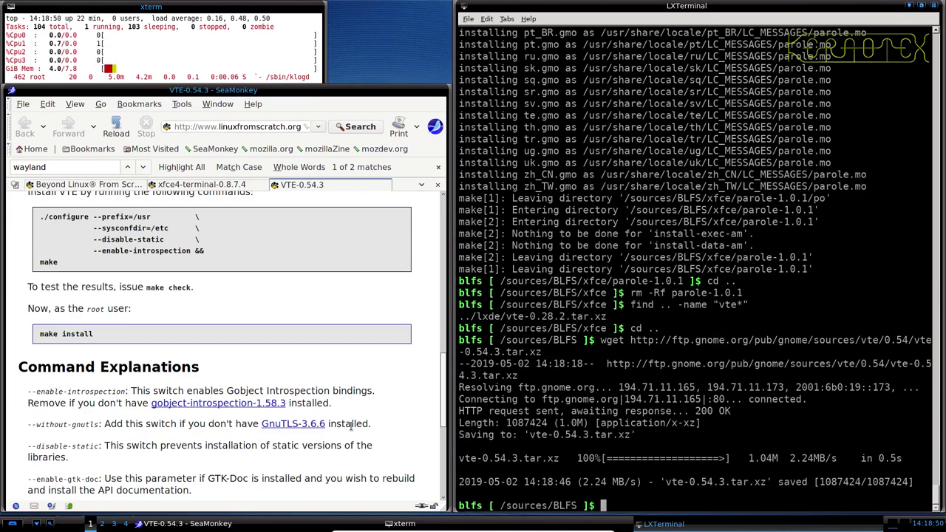
Extract vte-0.54.3.tar.xz and enter the vte-0.54.3 source folder
text(tar -xvf vte-)
key(Tab)
key(Return)
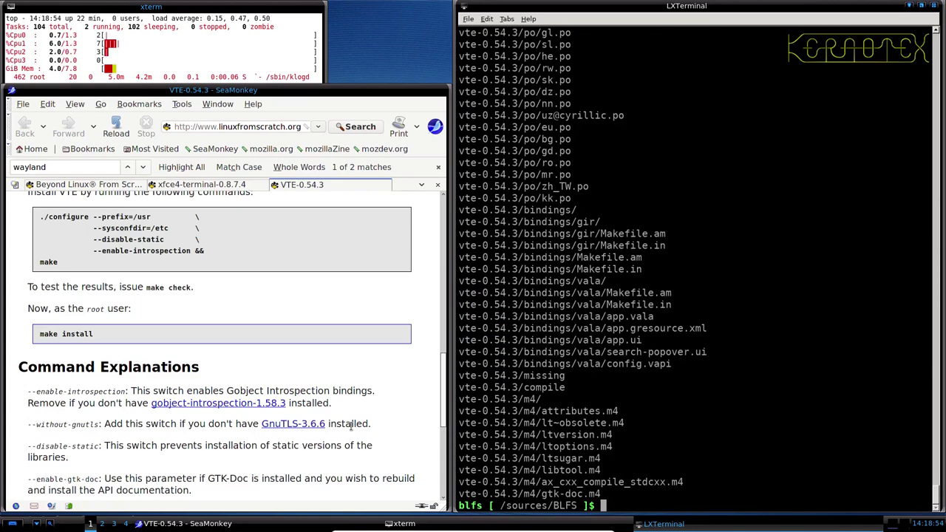
text(cd vte)
key(Tab)
key(Return)
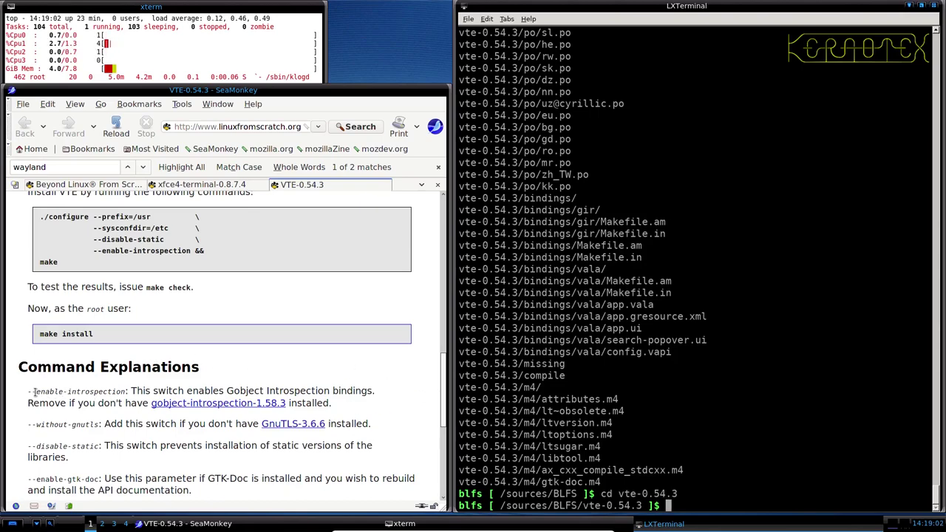
Select the book's VTE configure (--enable-introspection) && make command block
drag(40, 392, 125, 391)
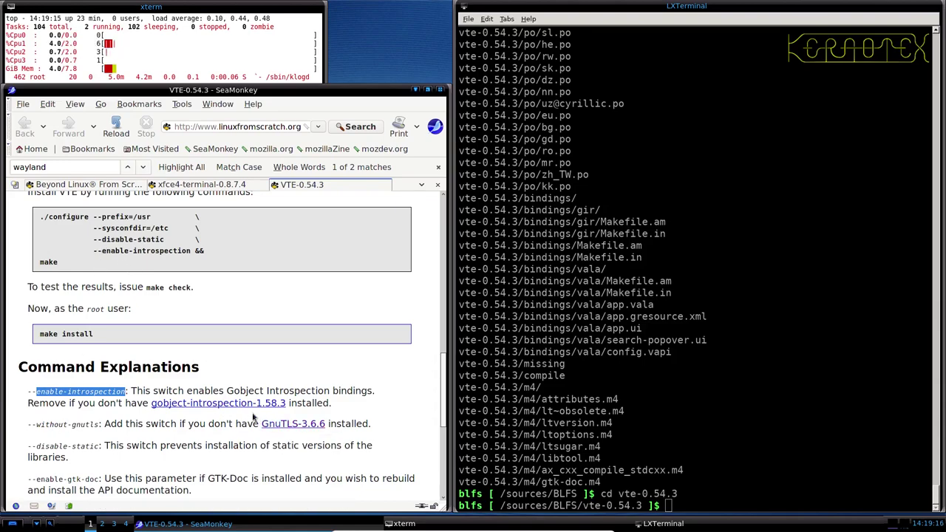
drag(41, 217, 68, 266)
click(591, 348)
Configure and build VTE 0.54.3, then install it with sudo -E make install
middle_click(591, 347)
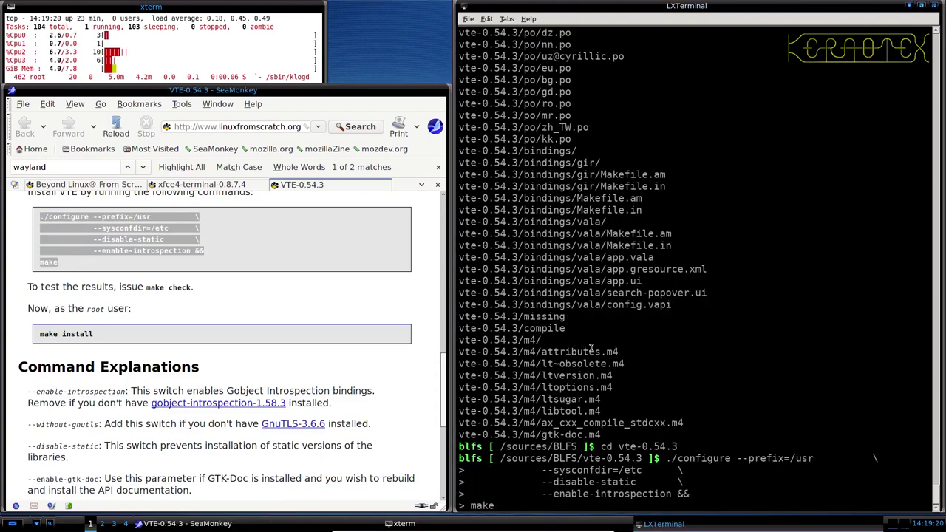
key(Return)
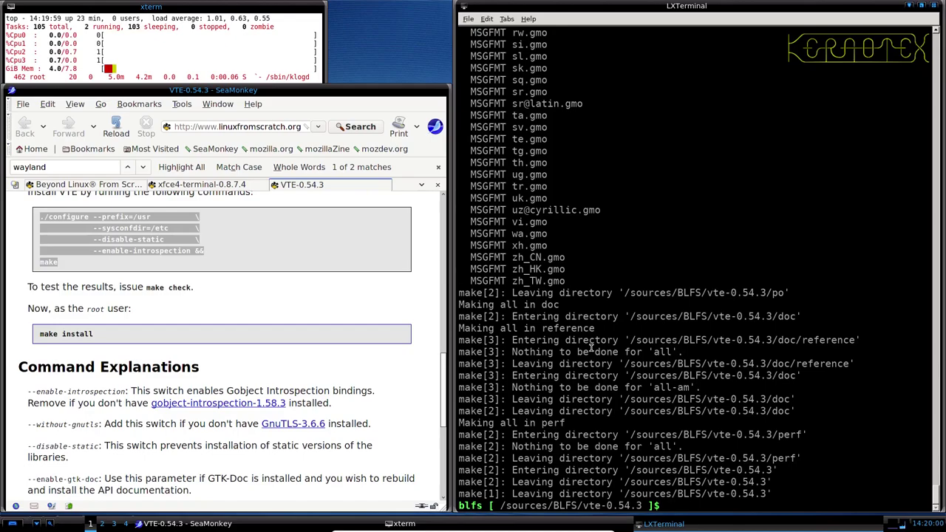
key(ctrl+r)
text(insta)
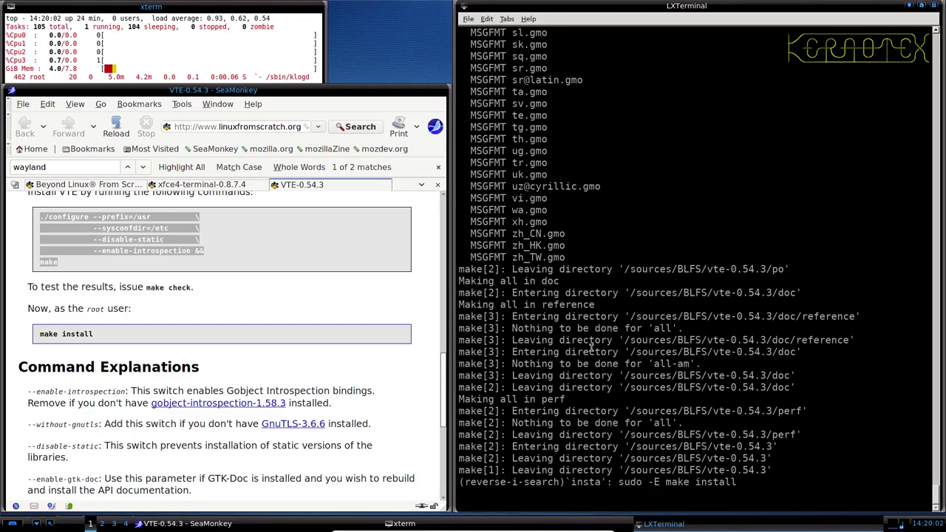
key(Return)
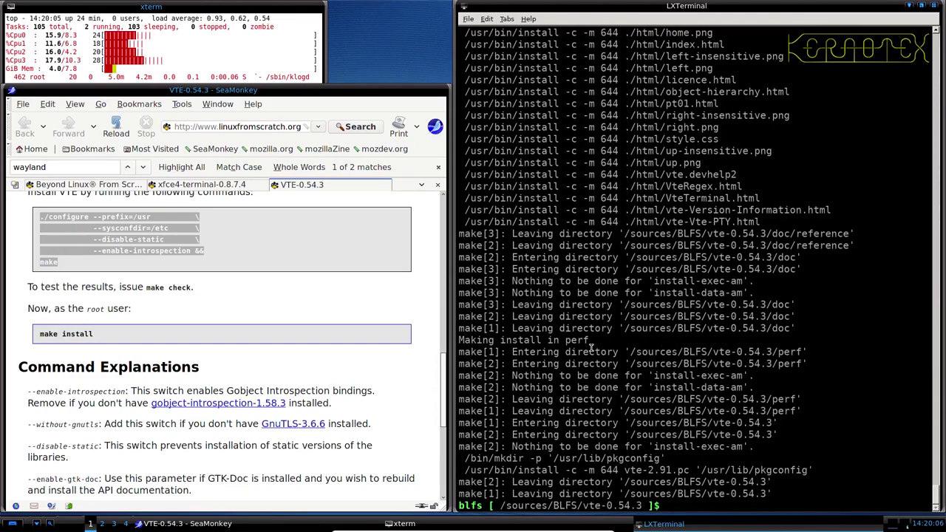
Delete the vte-0.54.3 source folder and close the VTE-0.54.3 browser page
text(cd ..)
key(Return)
text(rm -Rf v)
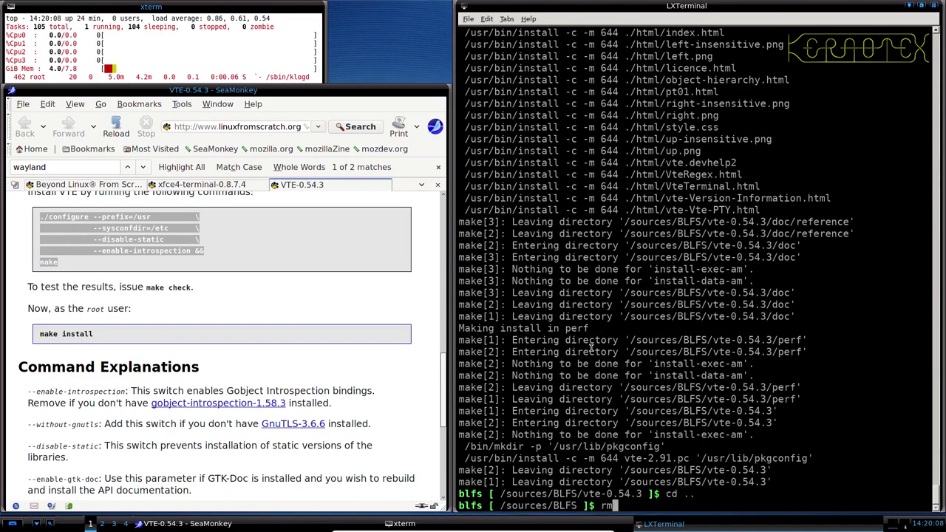
text(t)
key(Tab)
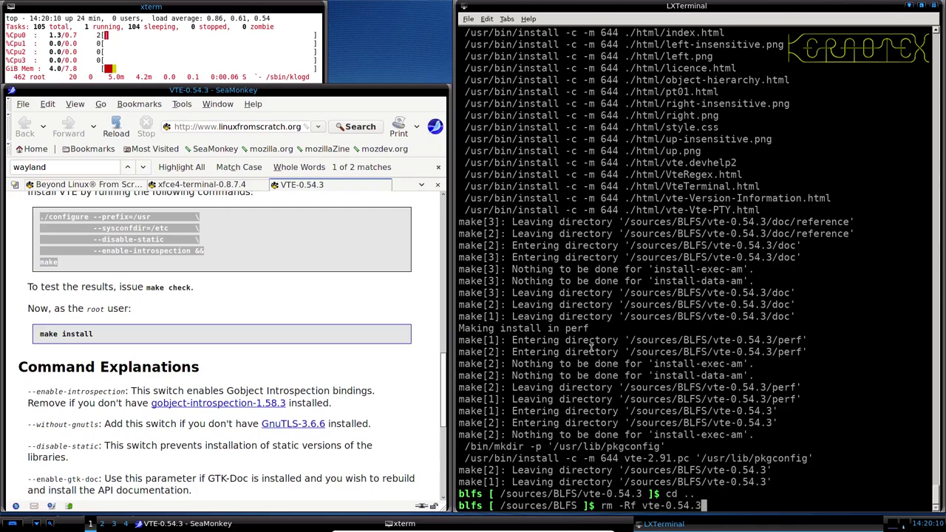
key(Return)
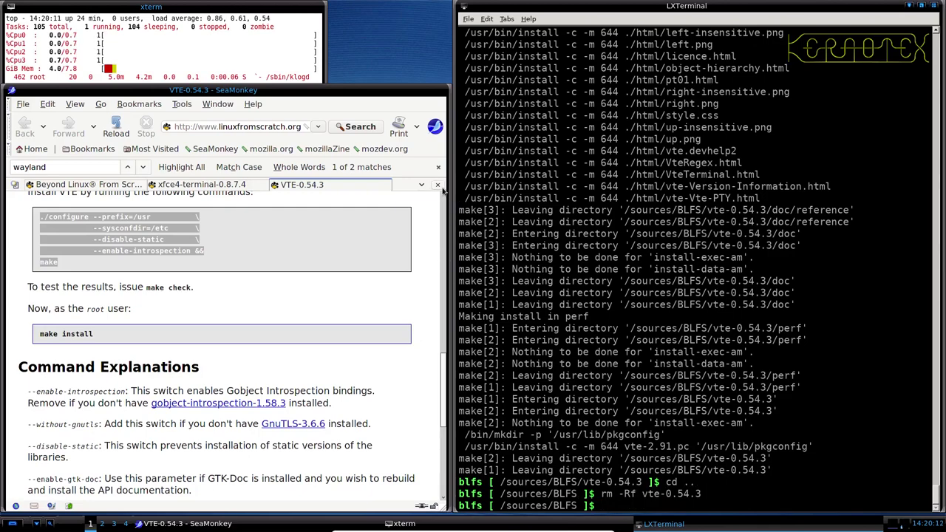
click(438, 185)
click(520, 294)
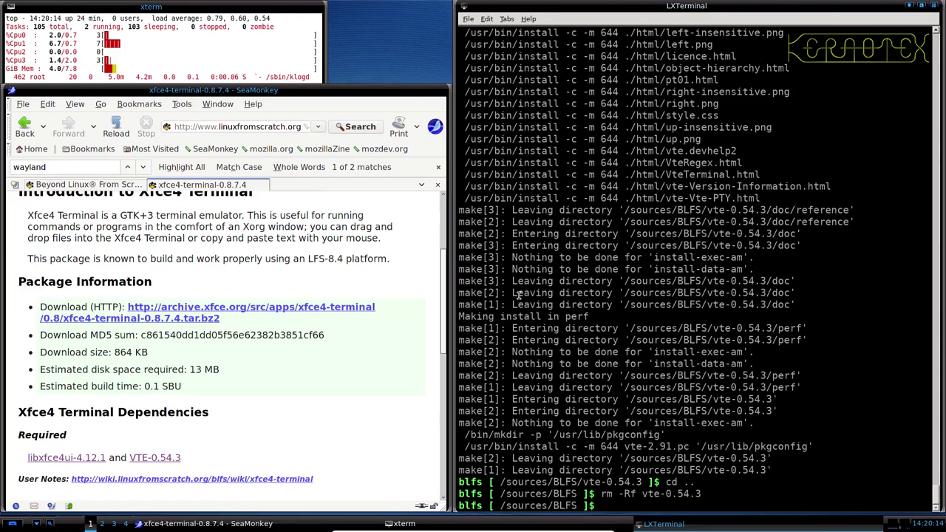
In the xfce sources folder, download the xfce4-terminal-0.8.7.4 tarball with wget from the book's link
text(cd xfce)
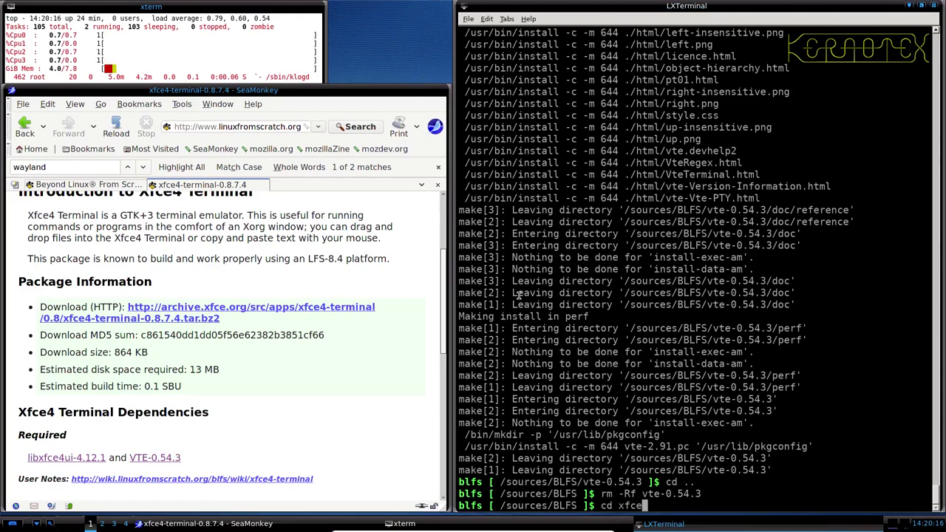
key(Tab)
key(Return)
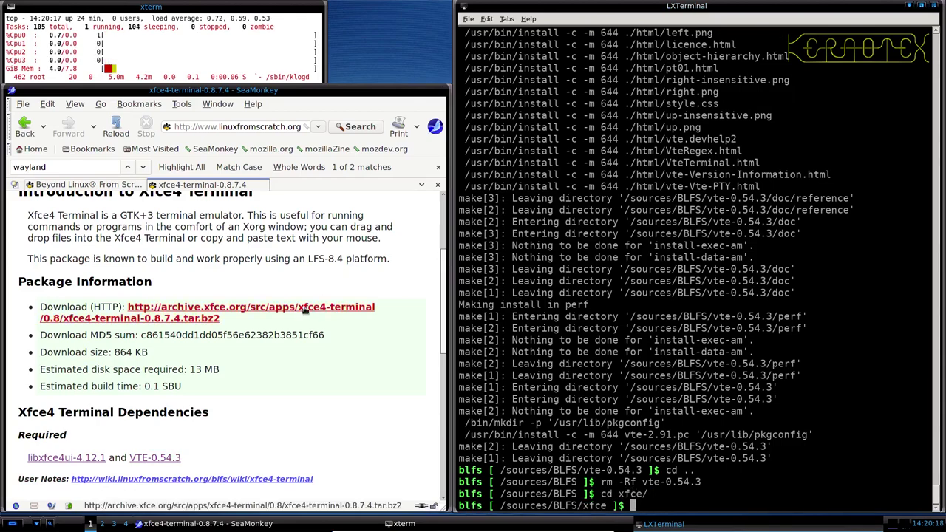
right_click(303, 311)
click(337, 397)
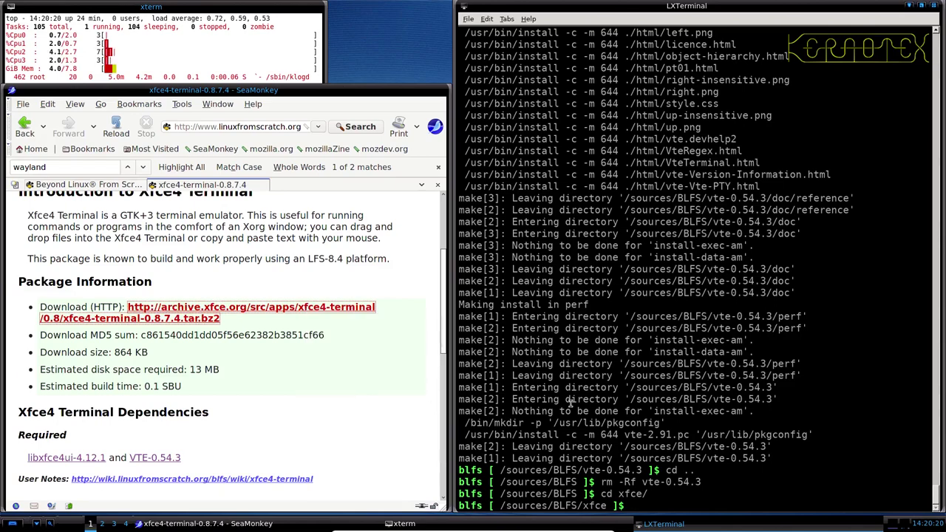
text(wget)
key(ctrl+shift+v)
key(Return)
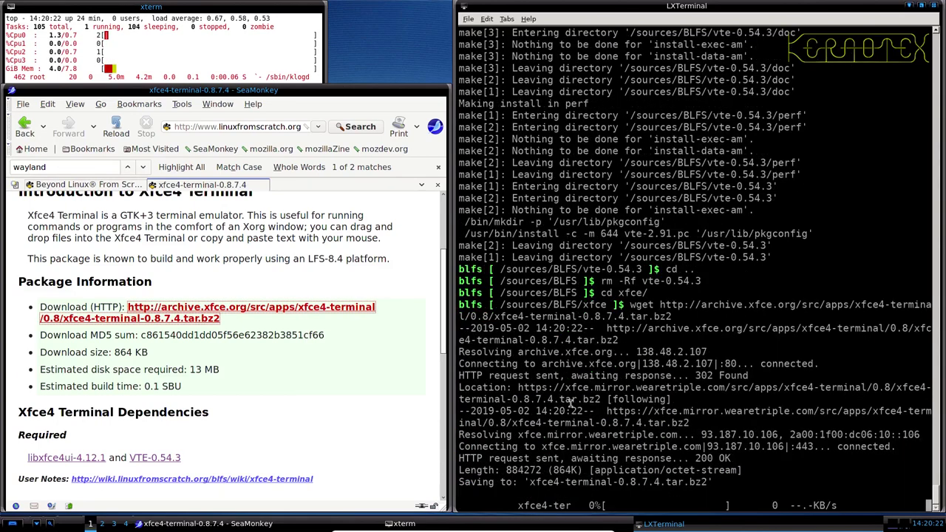
Unpack xfce4-terminal-0.8.7.4.tar.bz2 with tar -xvf
scroll(317, 415, down, 3)
scroll(317, 414, down, 3)
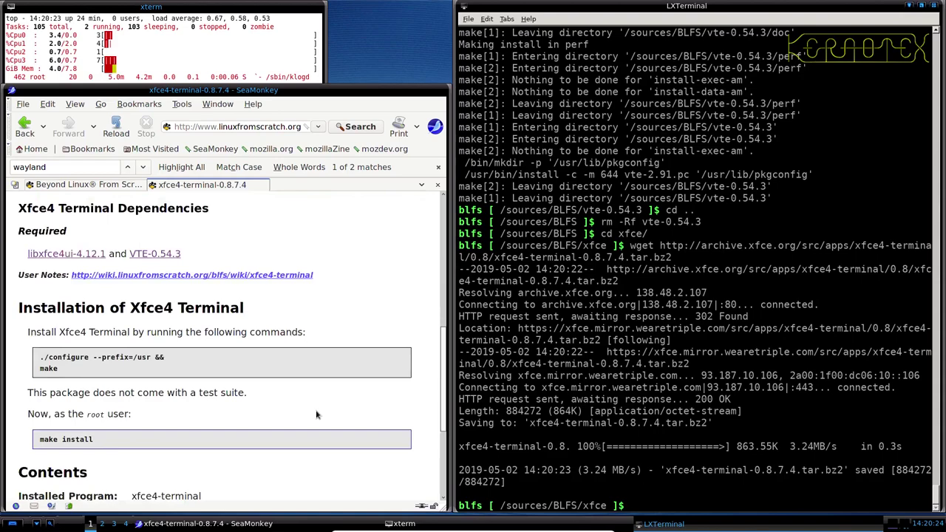
text(tar -xvf)
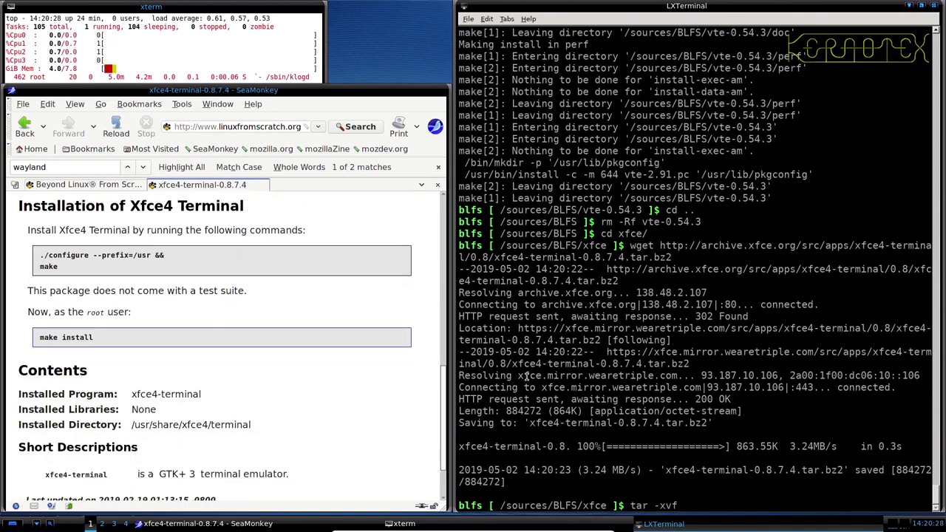
text( xfce4-t)
key(Tab)
key(Return)
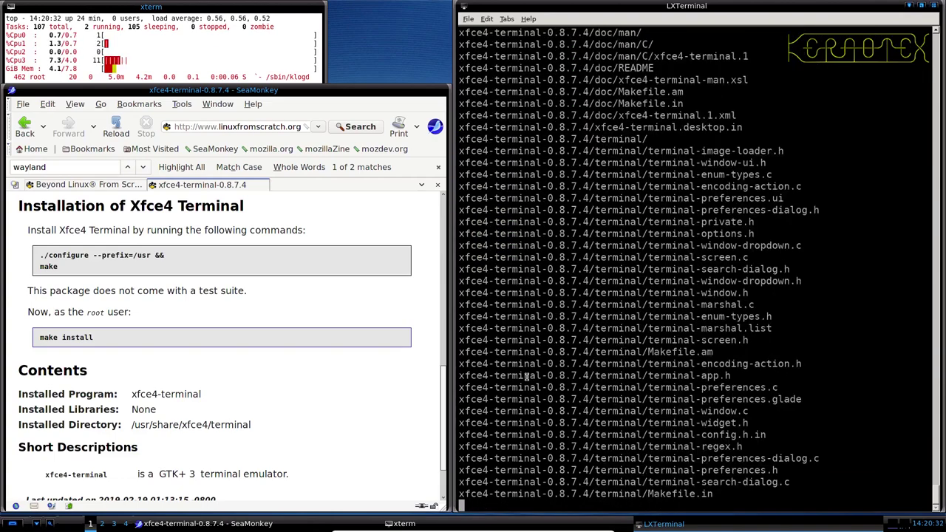
Move into the xfce4-terminal-0.8.7.4 source directory
text(cd x)
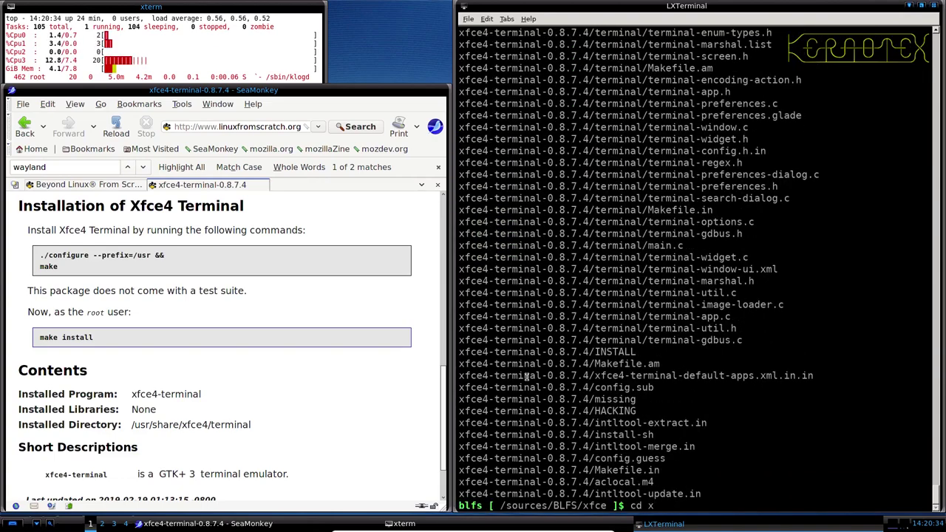
text(fce)
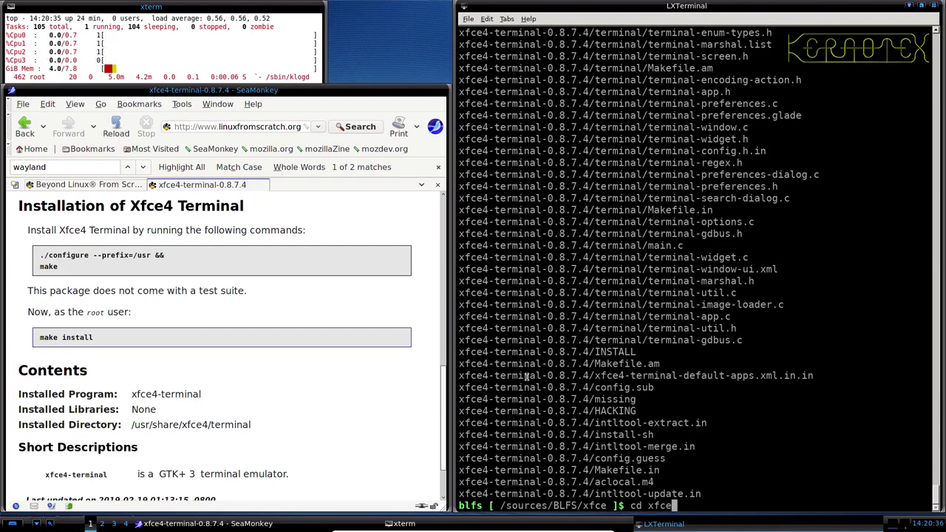
key(Tab)
text(t)
key(Tab)
key(Return)
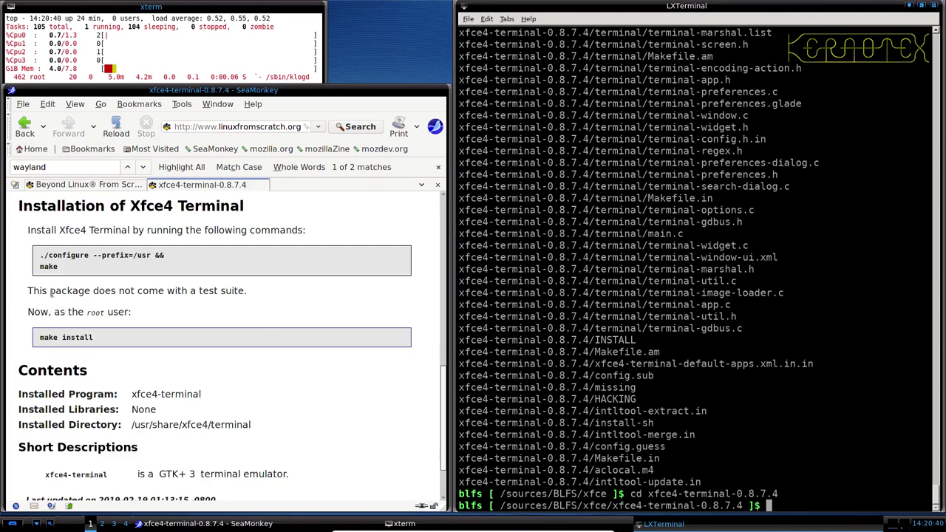
drag(40, 254, 66, 270)
key(ctrl+c)
Build xfce4-terminal with './configure --prefix=/usr && make' and install it with 'sudo -E make install'
click(603, 329)
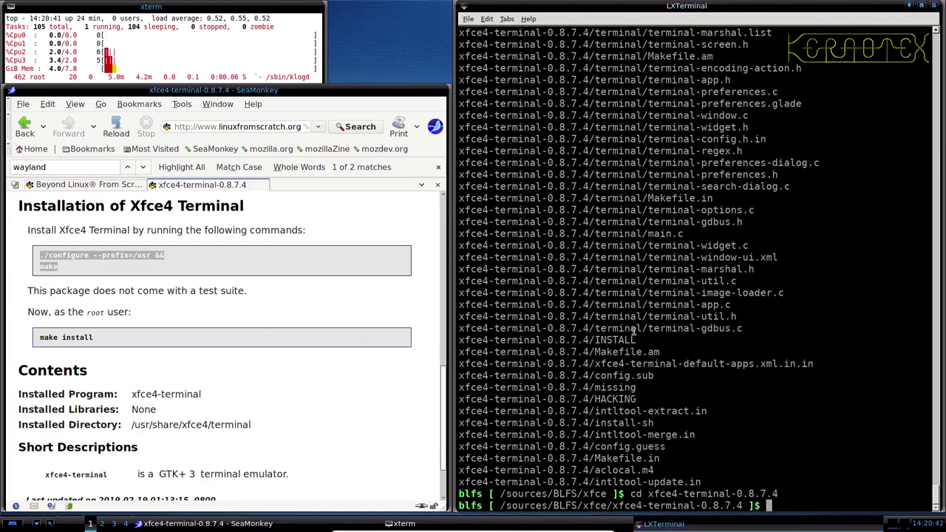
middle_click(633, 329)
key(Return)
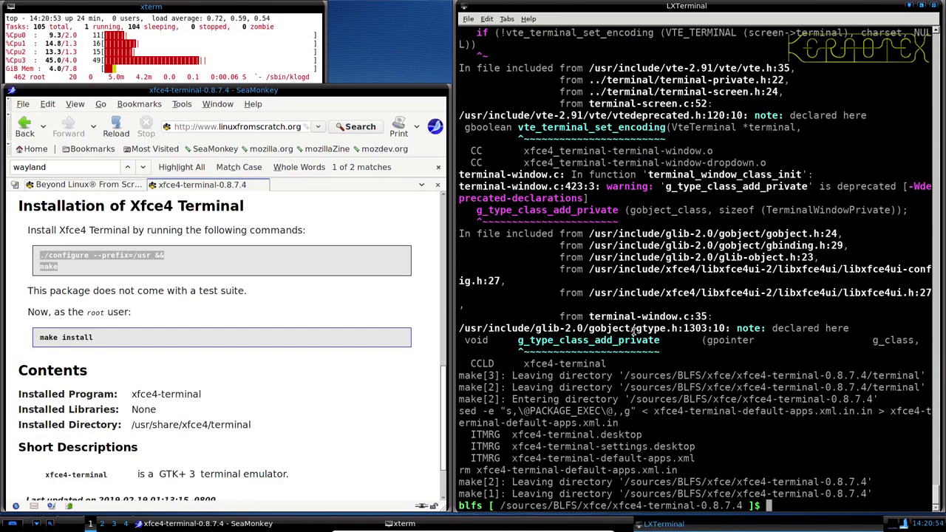
key(ctrl+r)
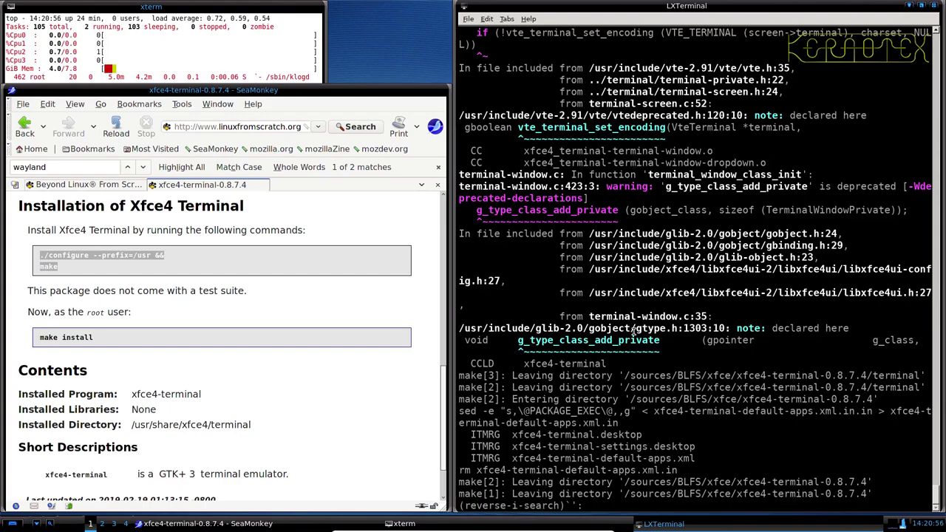
text(ins)
key(Escape)
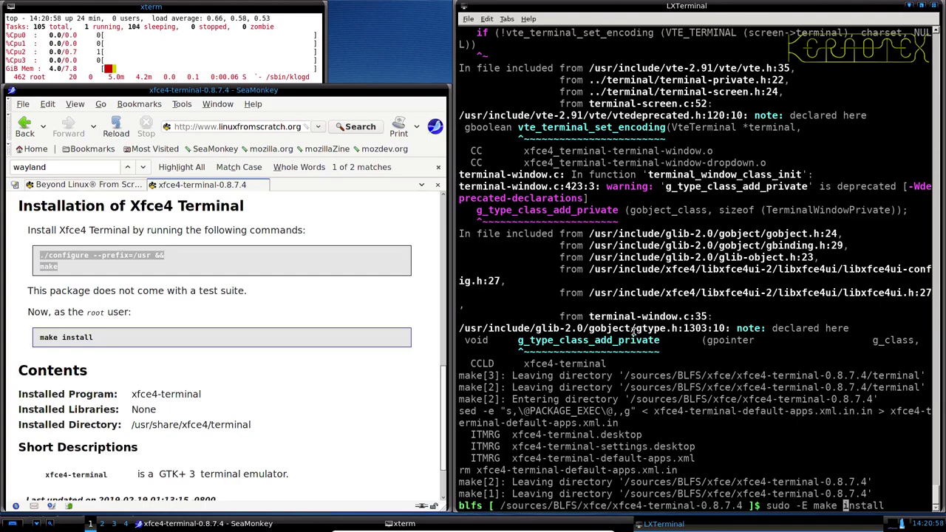
key(Return)
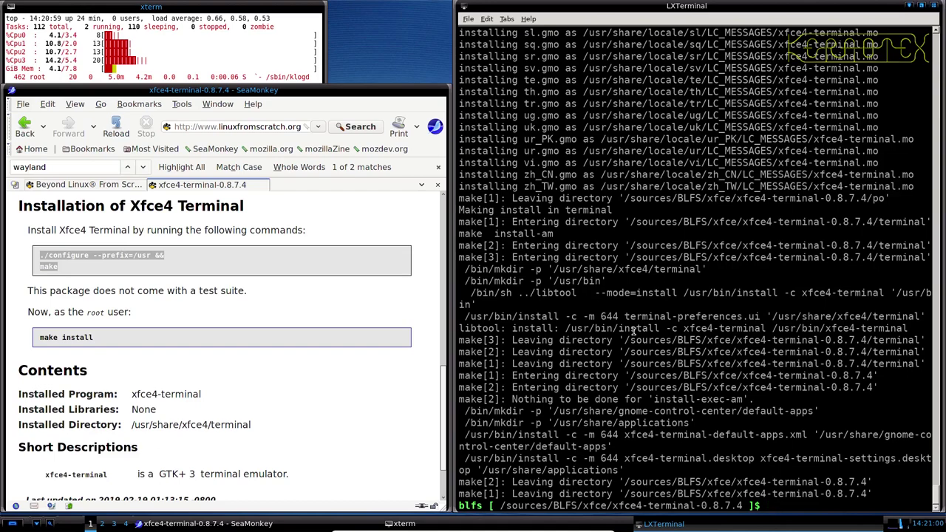
Delete the xfce4-terminal-0.8.7.4 source directory and go to the book's Xfburn-0.5.5 page
text(cd ..)
key(Return)
text(rm -R)
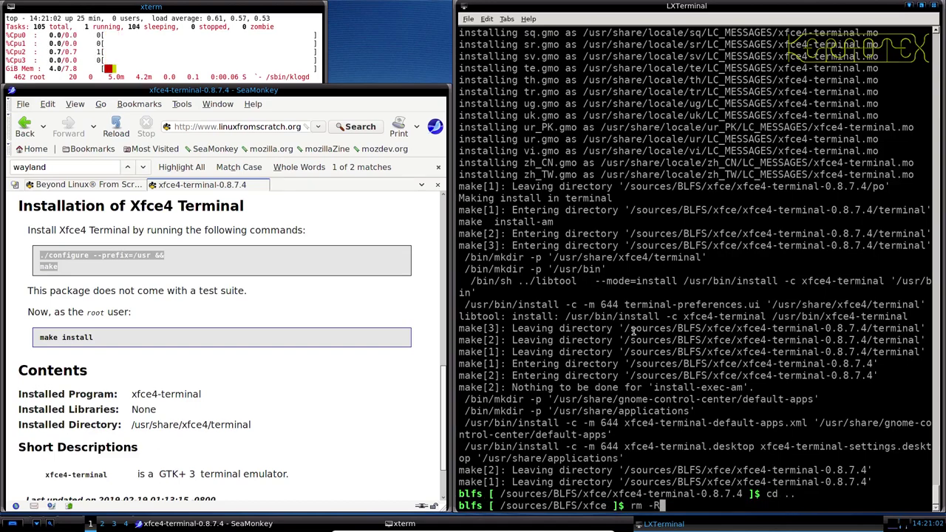
text(f xfce4-t)
key(Tab)
key(Return)
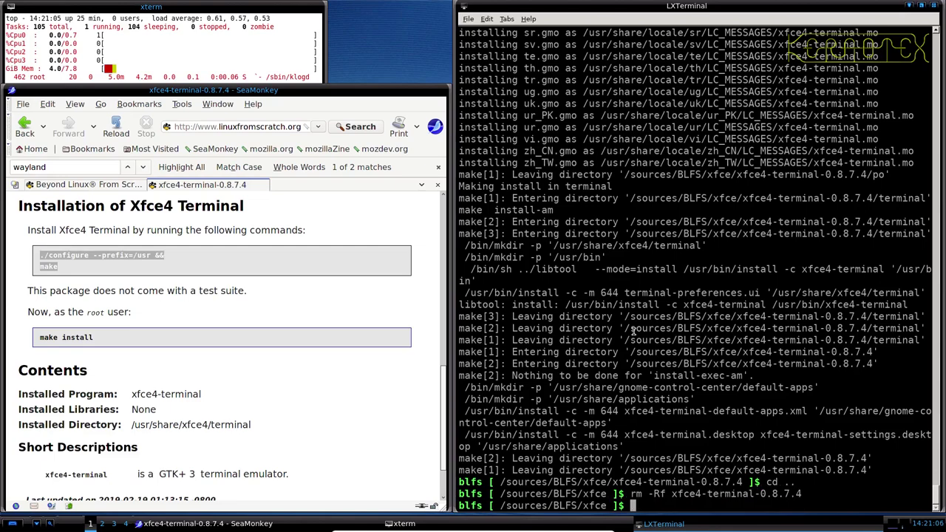
scroll(329, 348, down, 2)
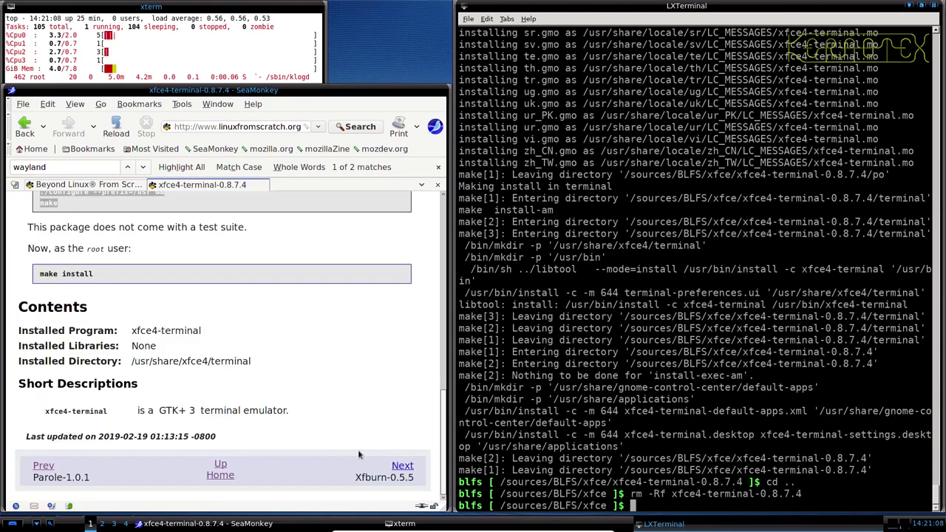
click(402, 466)
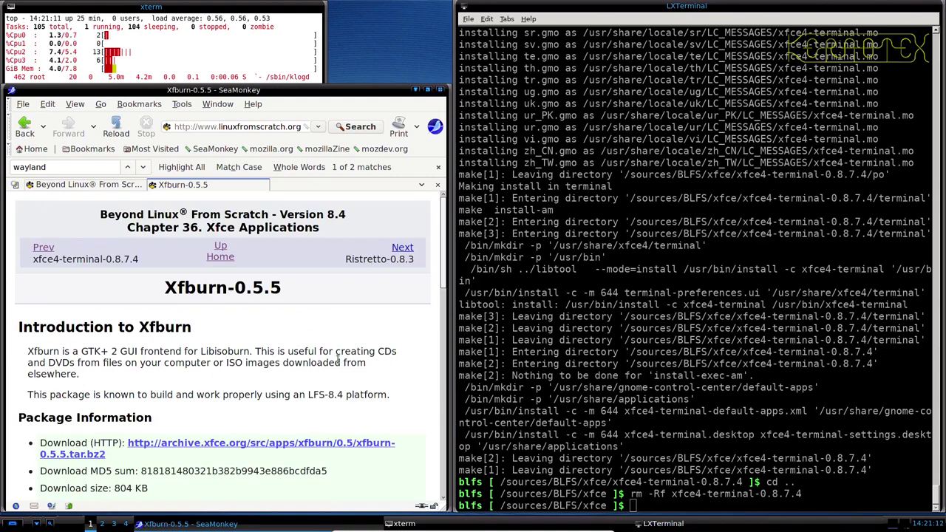
Open the libburn-1.5.0 and libisofs-1.5.0 dependency pages in background tabs
scroll(338, 360, down, 3)
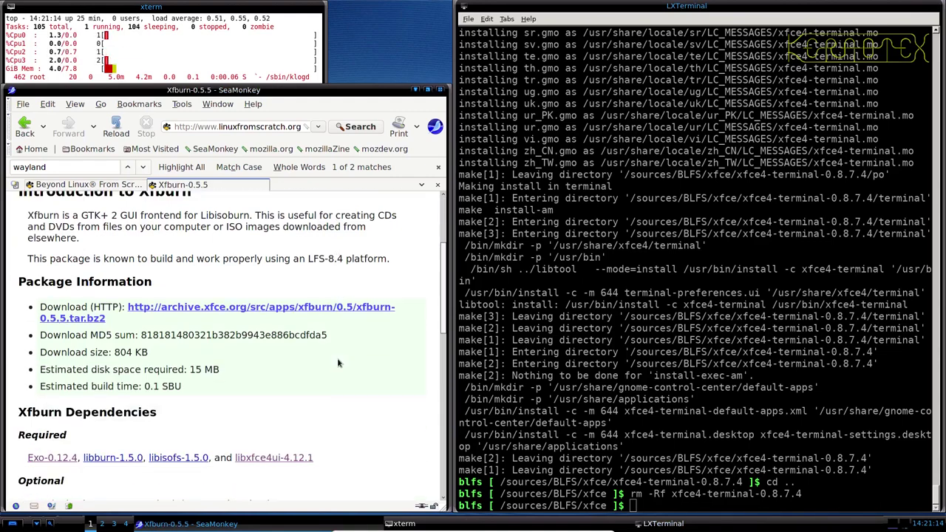
scroll(338, 362, down, 1)
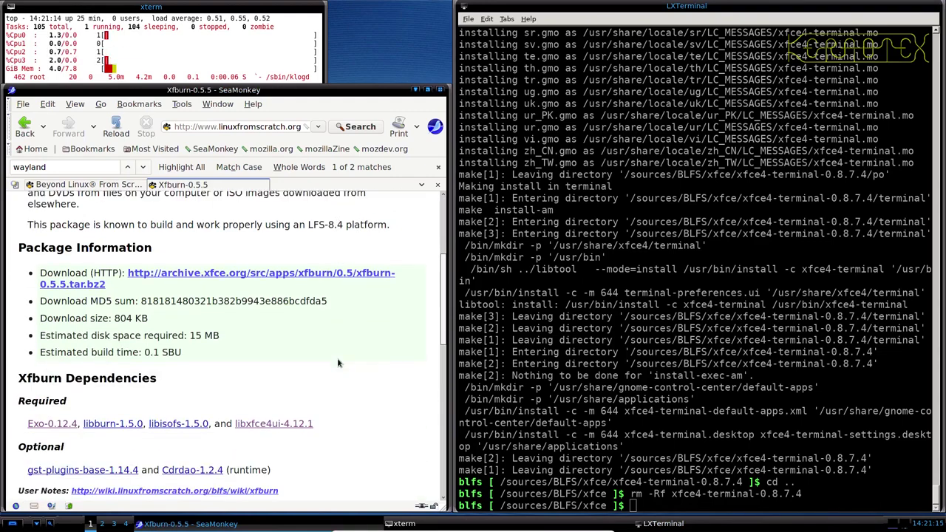
middle_click(115, 428)
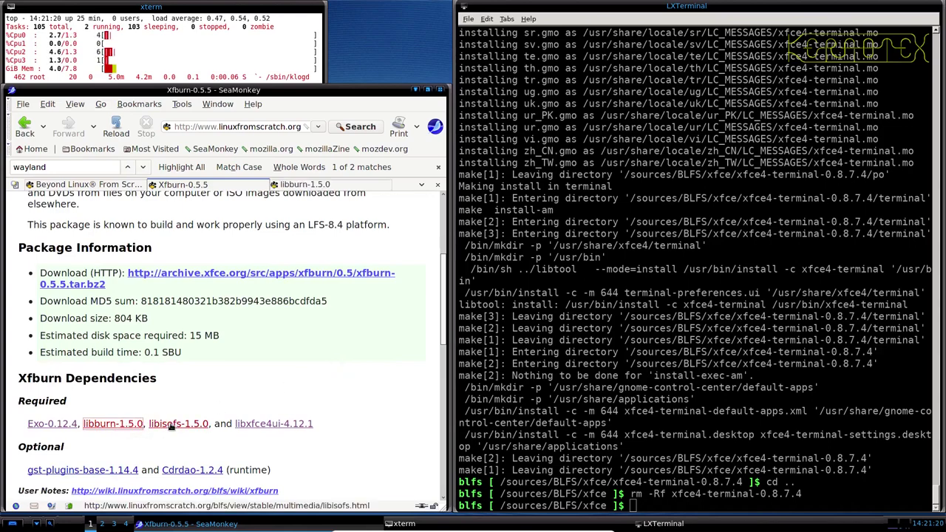
click(529, 398)
text(ls -)
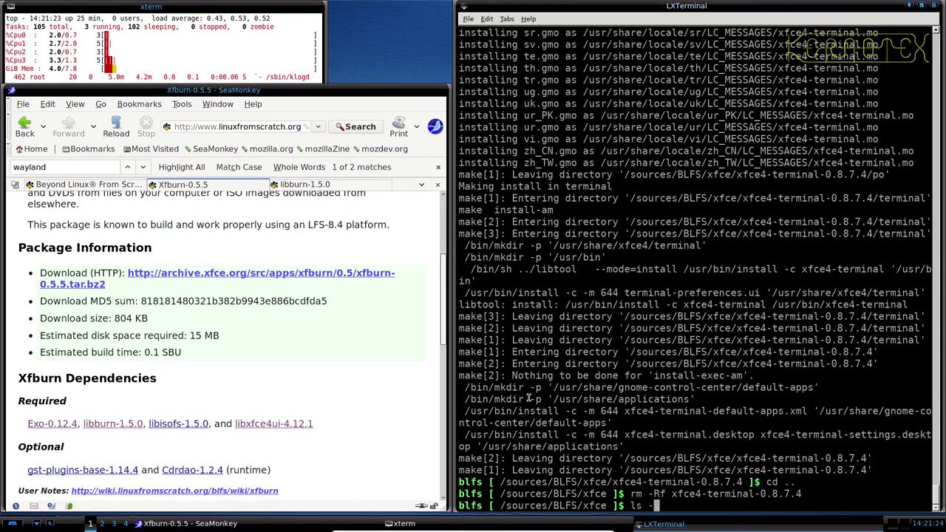
text(l ../libiso)
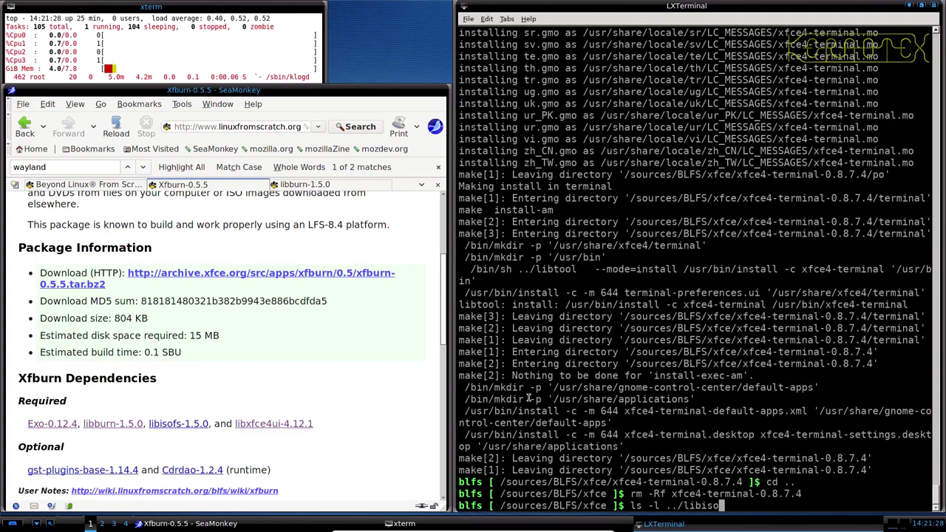
key(ctrl+c)
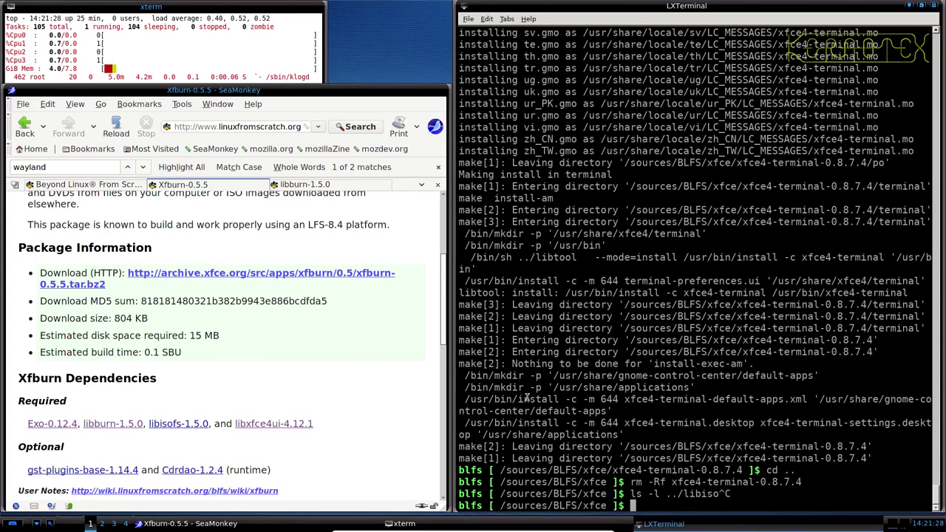
middle_click(198, 425)
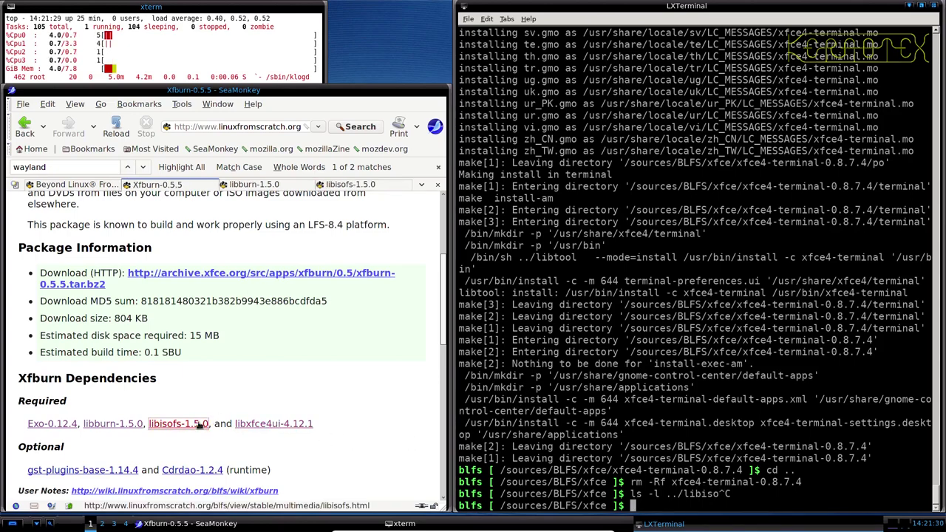
scroll(86, 472, down, 2)
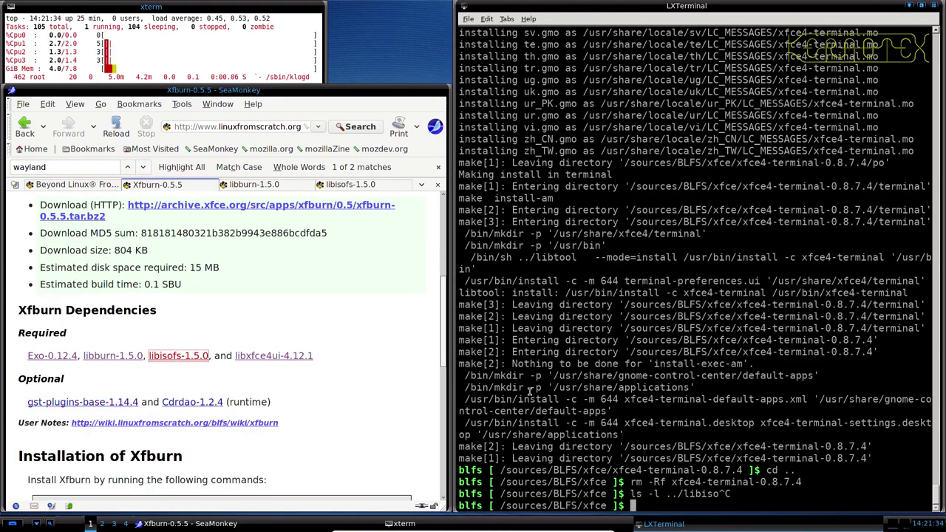
Check for gst-plugins and cdrdao archives and open the Cdrdao-1.2.4 page in a background tab
text(ls -l ../gs)
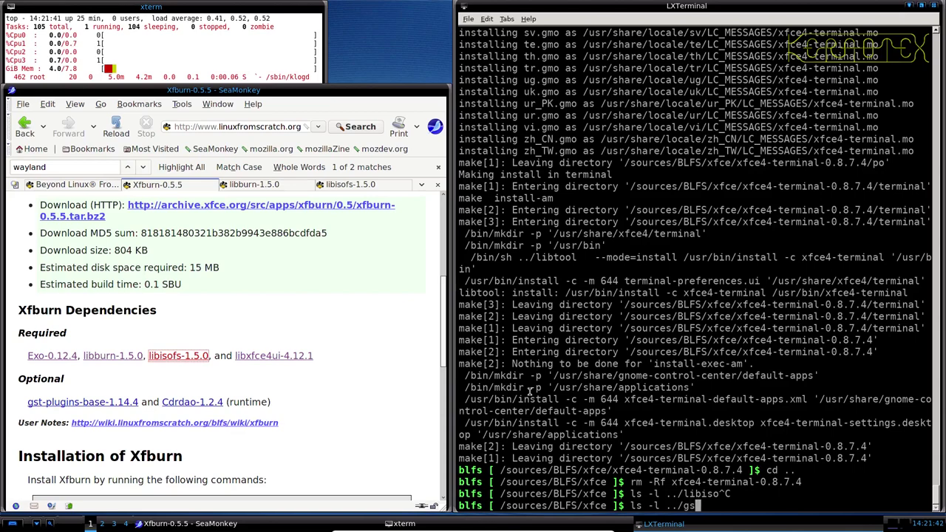
text(t-pl)
key(Tab)
key(Tab)
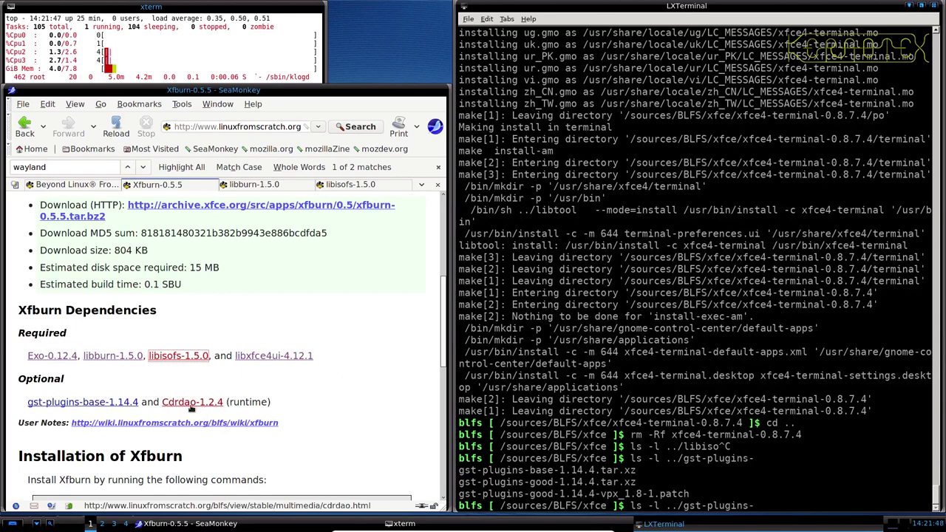
text(cdrda)
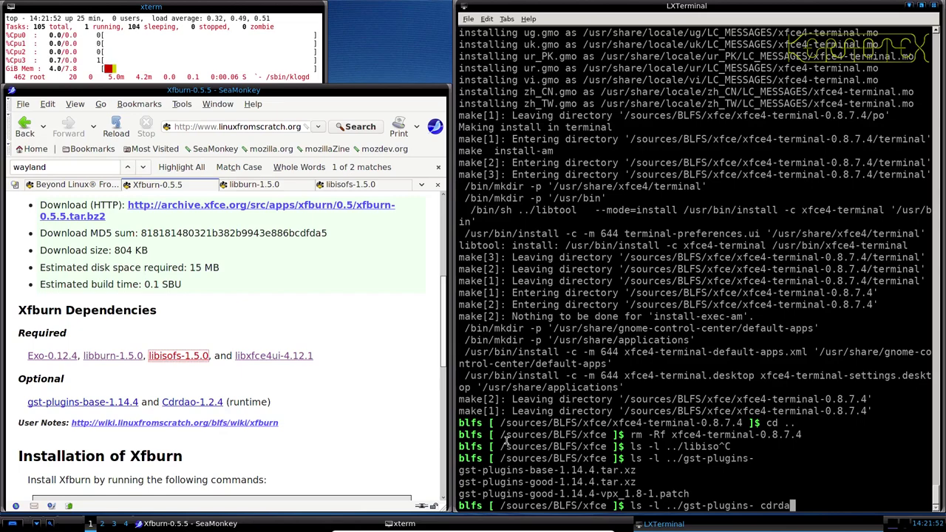
middle_click(193, 402)
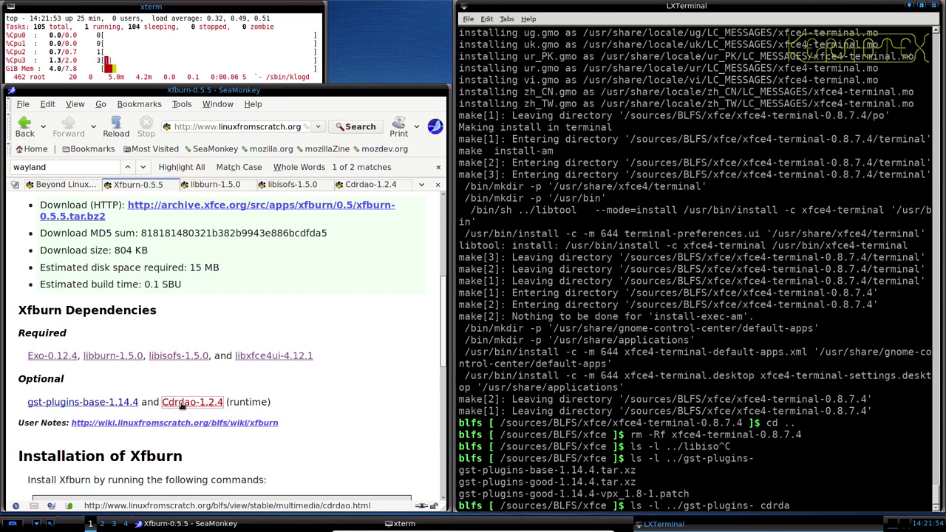
scroll(275, 402, down, 1)
scroll(310, 286, up, 2)
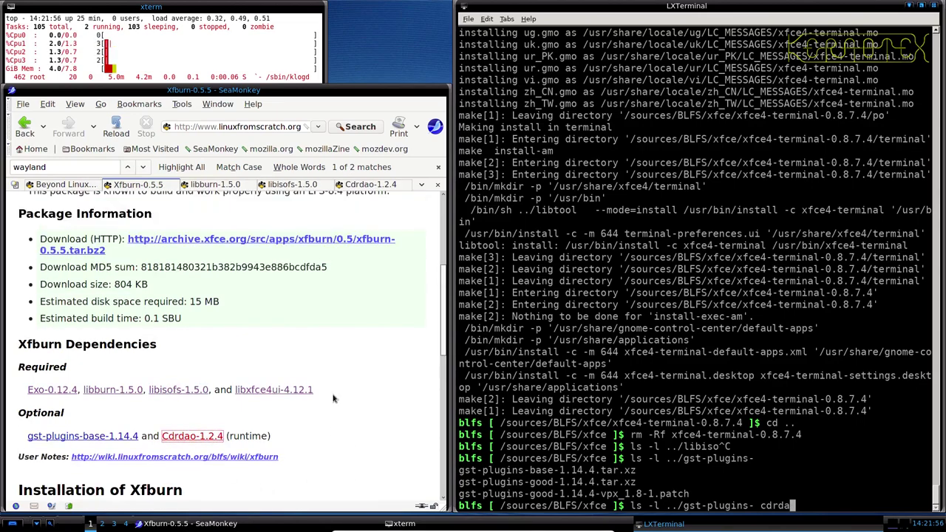
scroll(310, 286, up, 2)
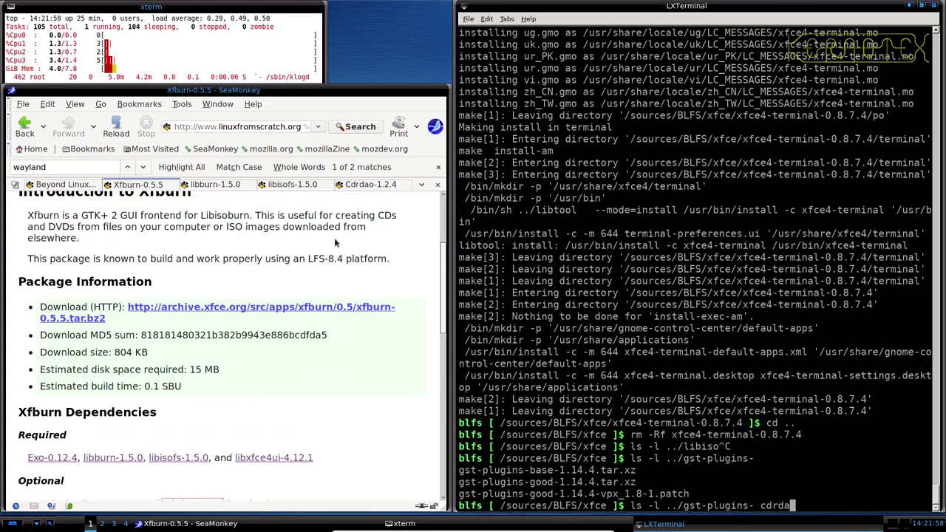
Move the shell up to /sources/BLFS and show the Cdrdao-1.2.4 page's dependencies
key(ctrl+c)
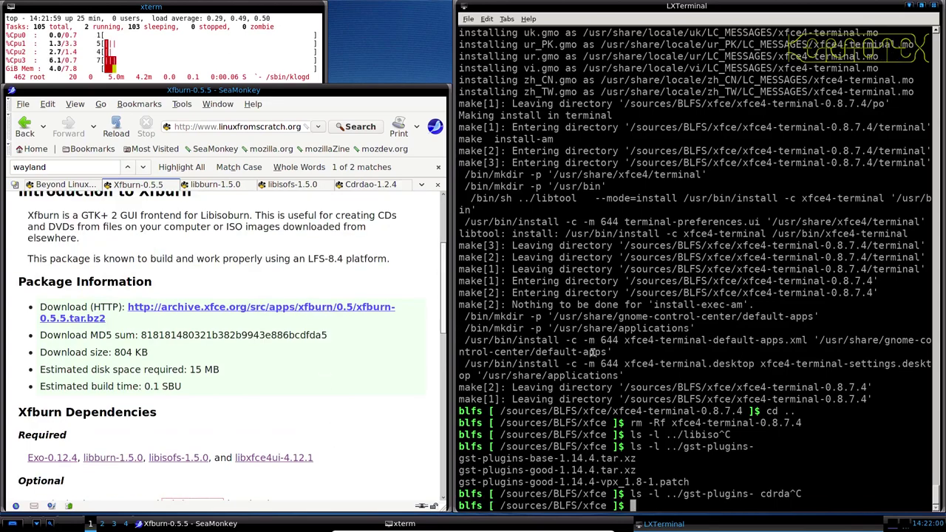
text(cd ..)
key(Return)
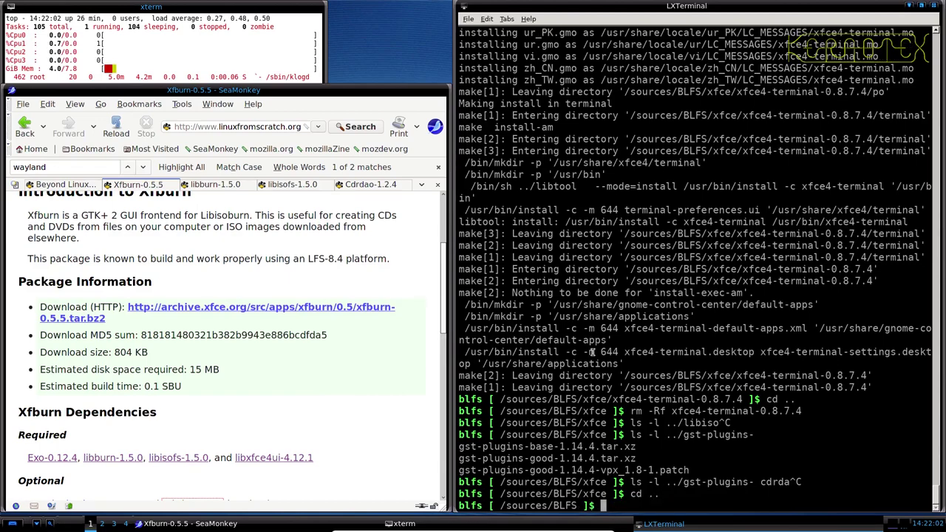
click(362, 188)
scroll(357, 359, down, 5)
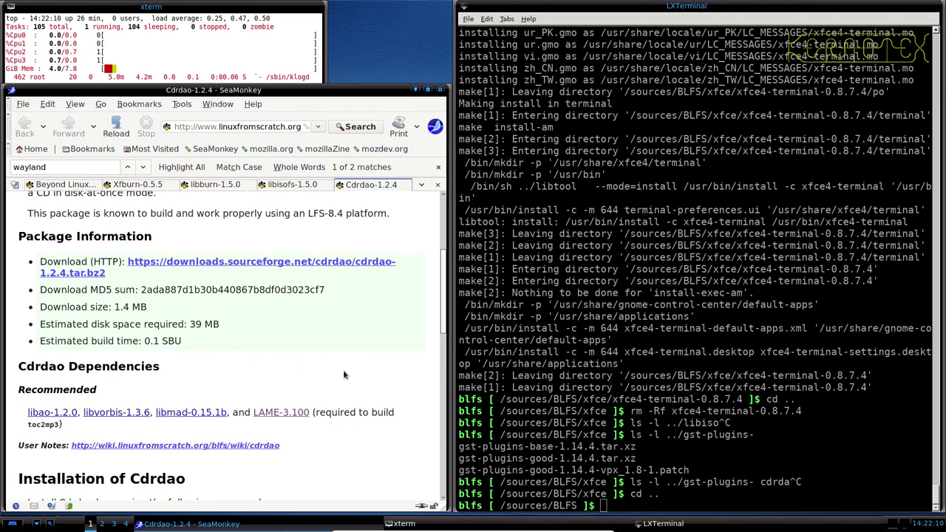
List source archives starting with liba and open the libao-1.2.0 page in a background tab
click(585, 386)
text(ls li)
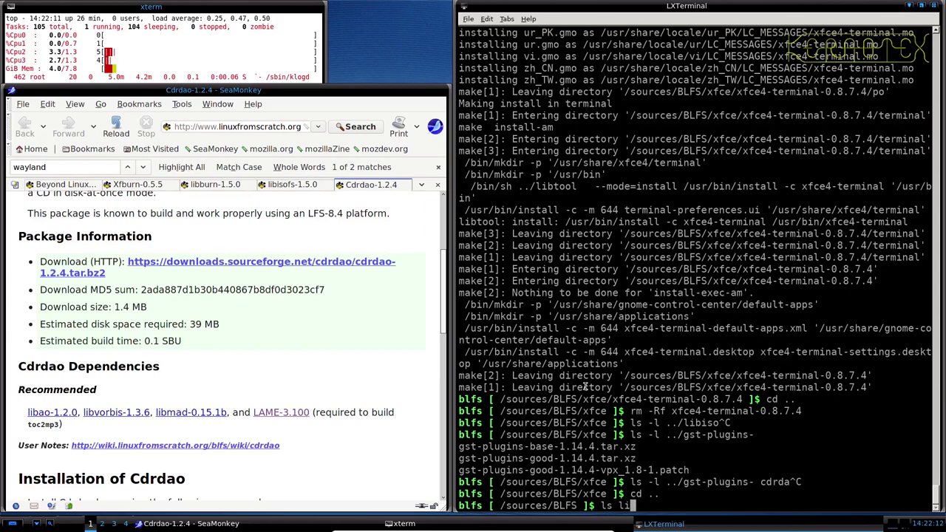
text(ba)
key(Tab)
key(Tab)
key(Tab)
key(Tab)
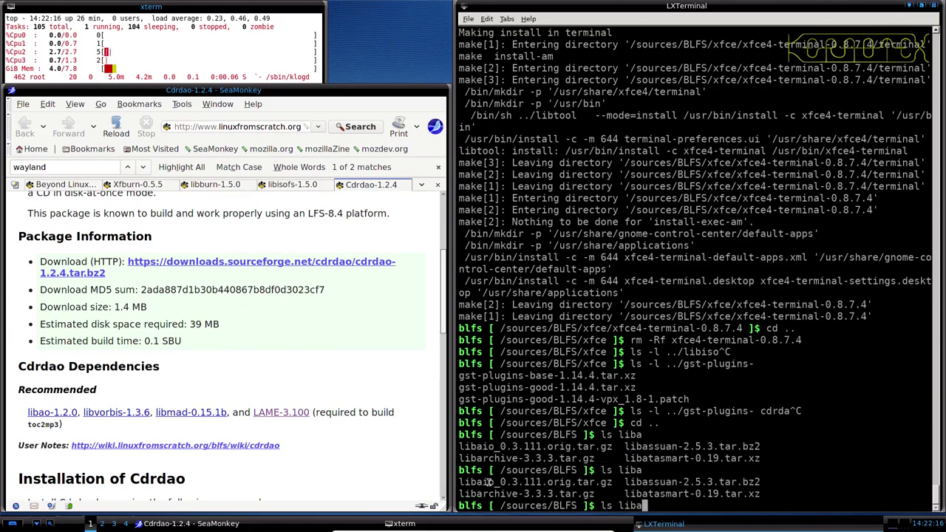
middle_click(55, 414)
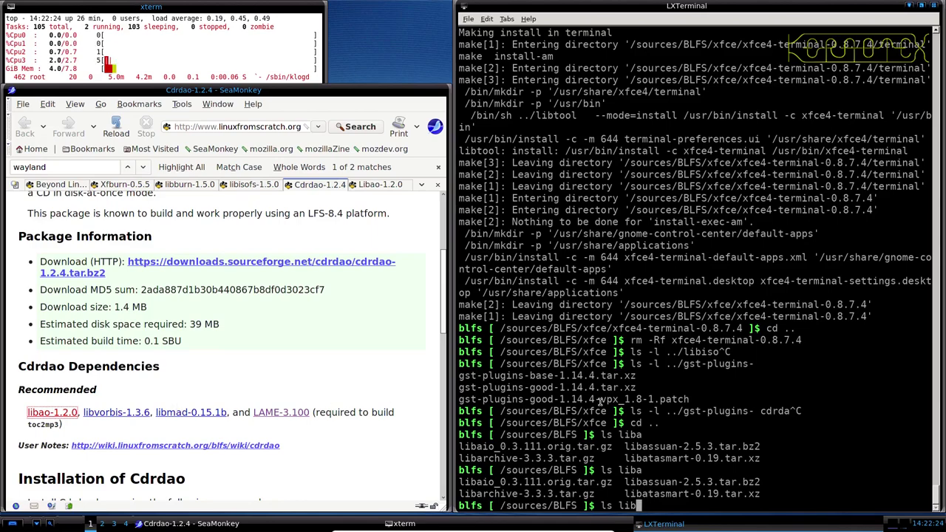
Check for a libm archive and open the libmad-0.15.1b page in a background tab
text(m)
key(Tab)
middle_click(200, 413)
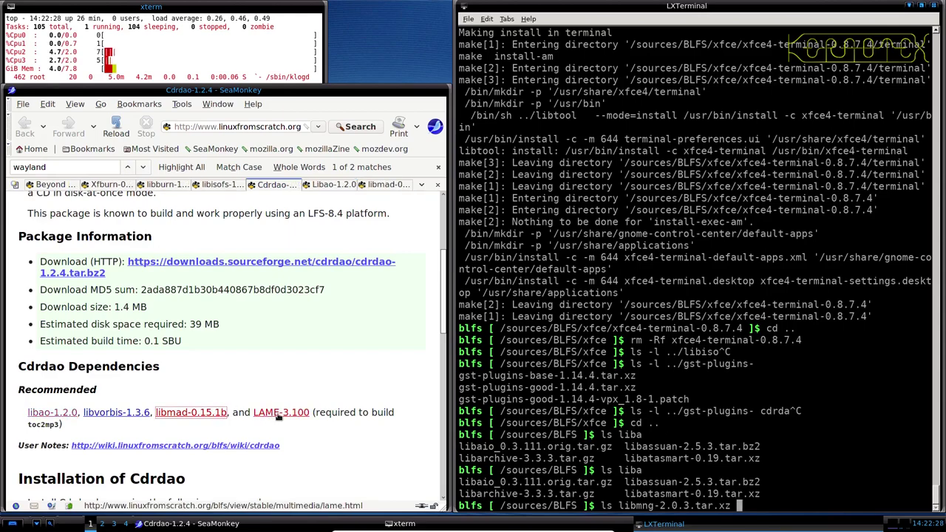
scroll(310, 442, down, 4)
scroll(311, 442, up, 4)
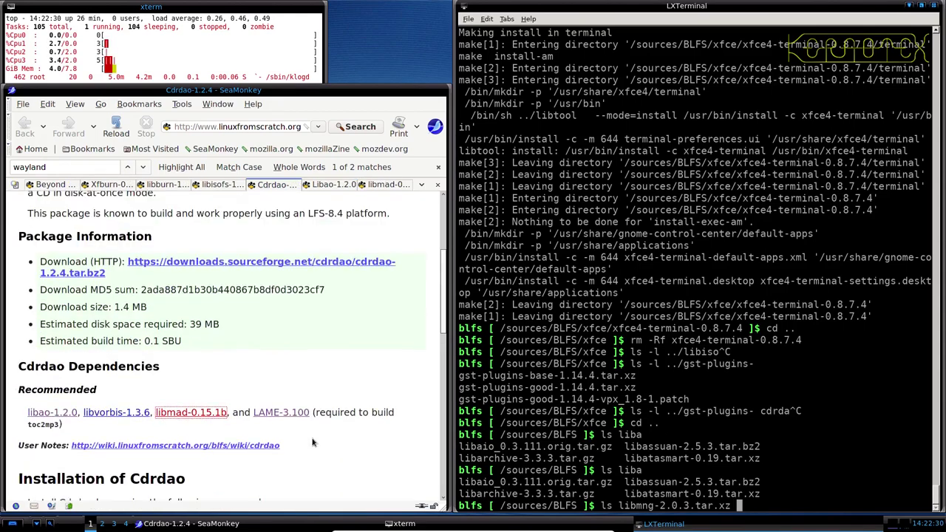
key(ctrl+c)
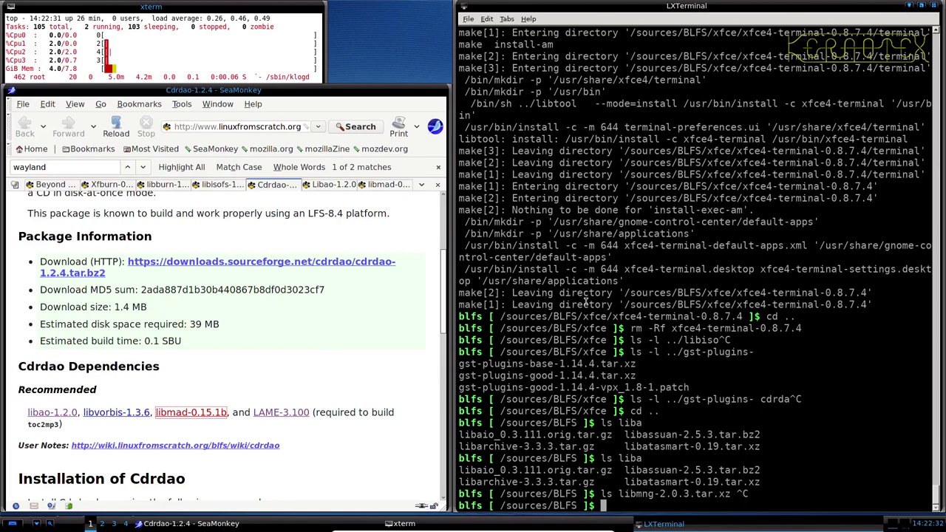
Switch to the libmad-0.15.1b page and copy its HTTP download address
click(377, 186)
scroll(321, 398, down, 8)
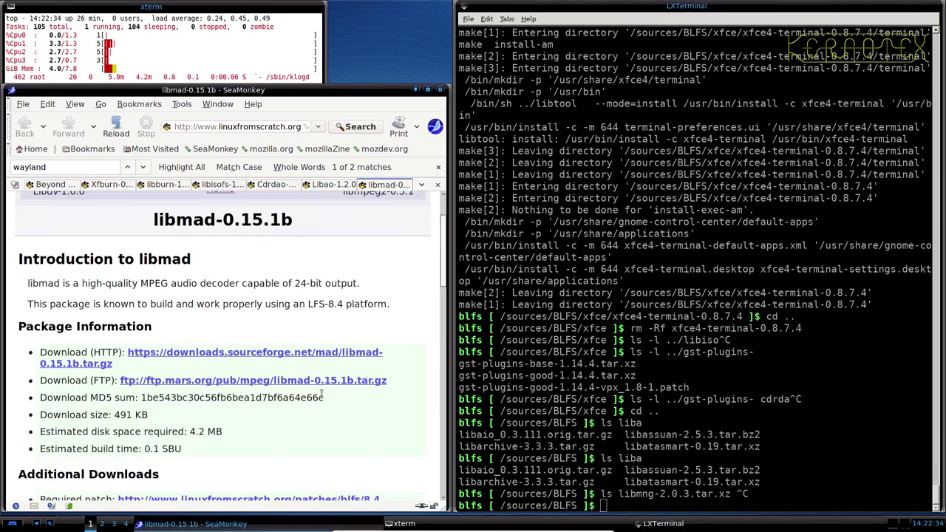
scroll(322, 398, up, 5)
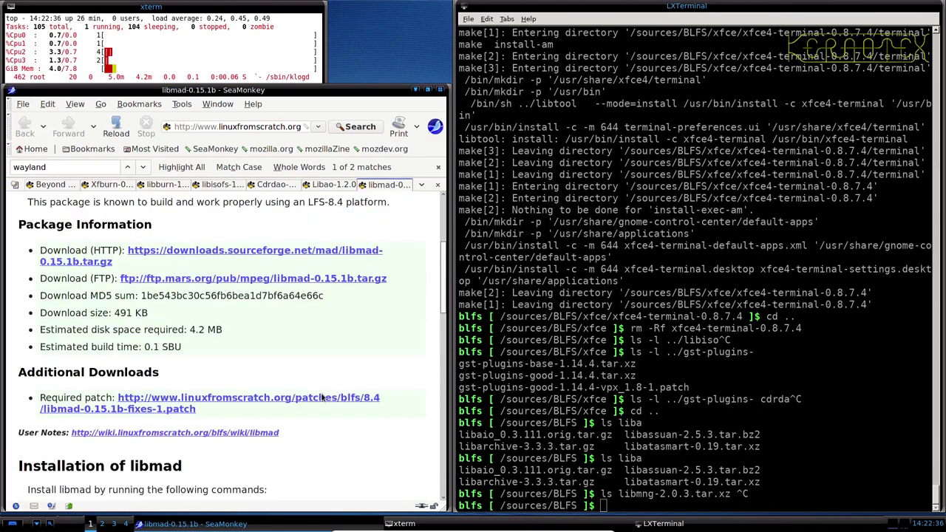
right_click(333, 319)
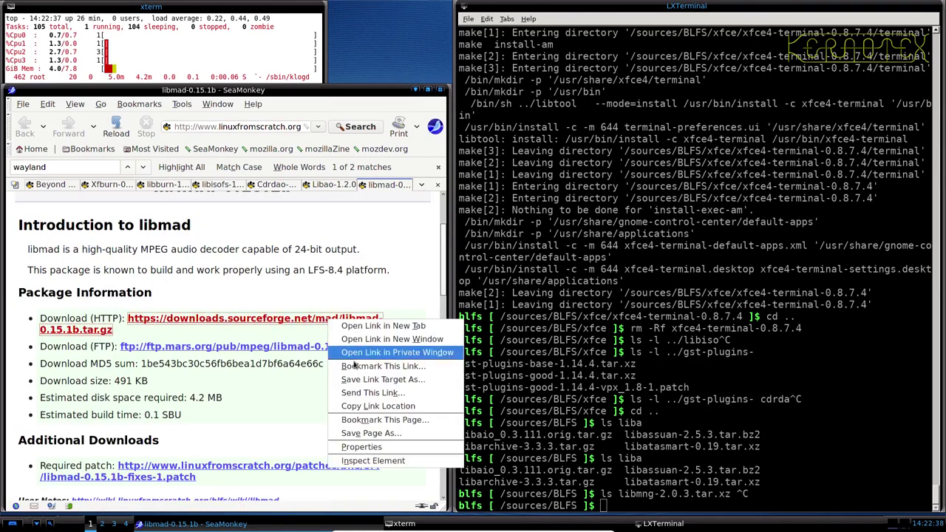
click(369, 407)
click(584, 414)
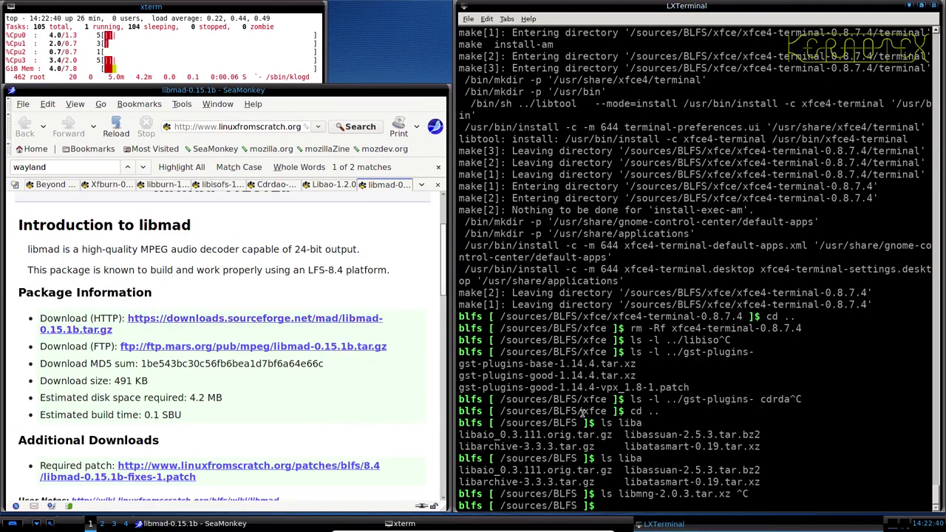
Download the libmad-0.15.1b tarball and its fixes patch with one wget command
text(wget)
key(ctrl+shift+v)
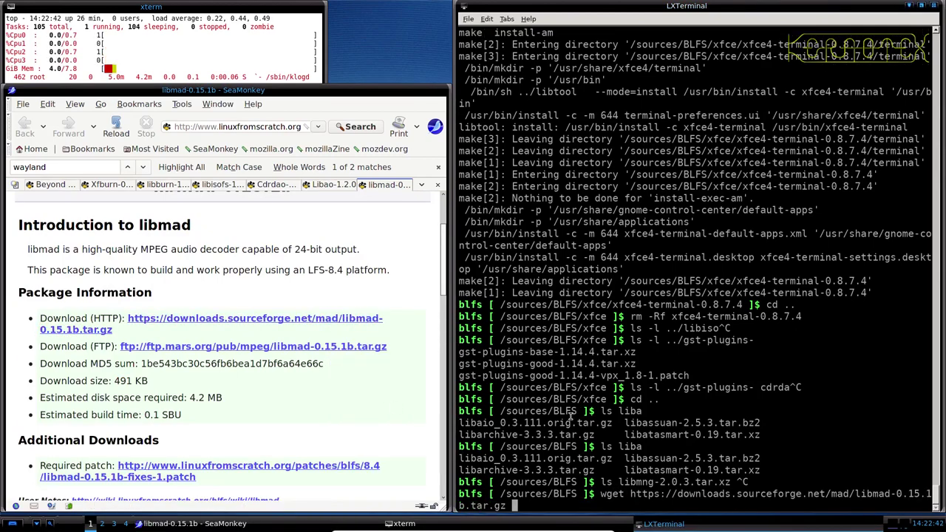
right_click(280, 466)
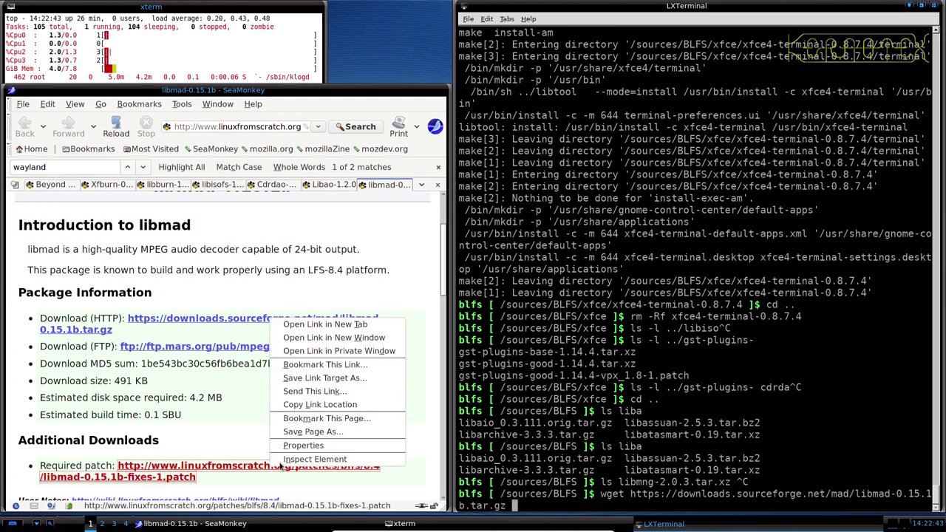
click(319, 404)
click(599, 411)
key(ctrl+shift+v)
key(Return)
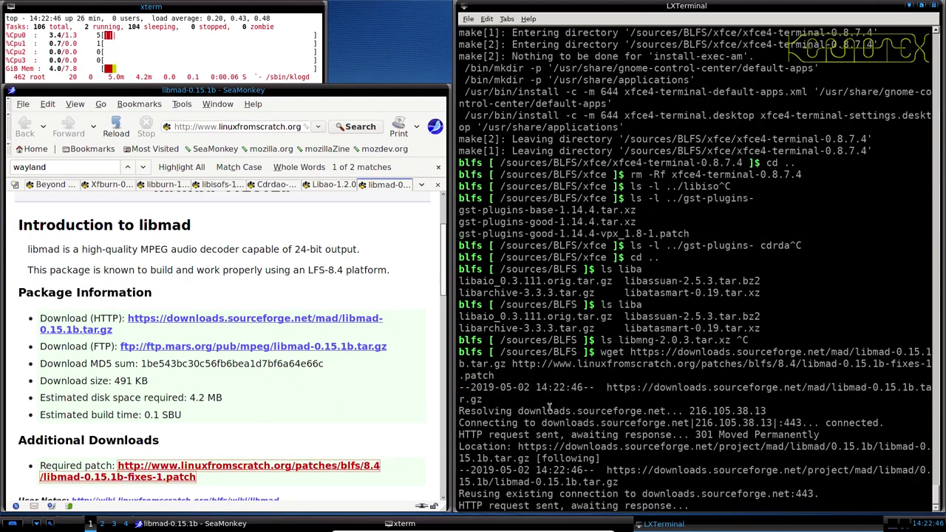
scroll(353, 421, down, 5)
scroll(353, 426, down, 1)
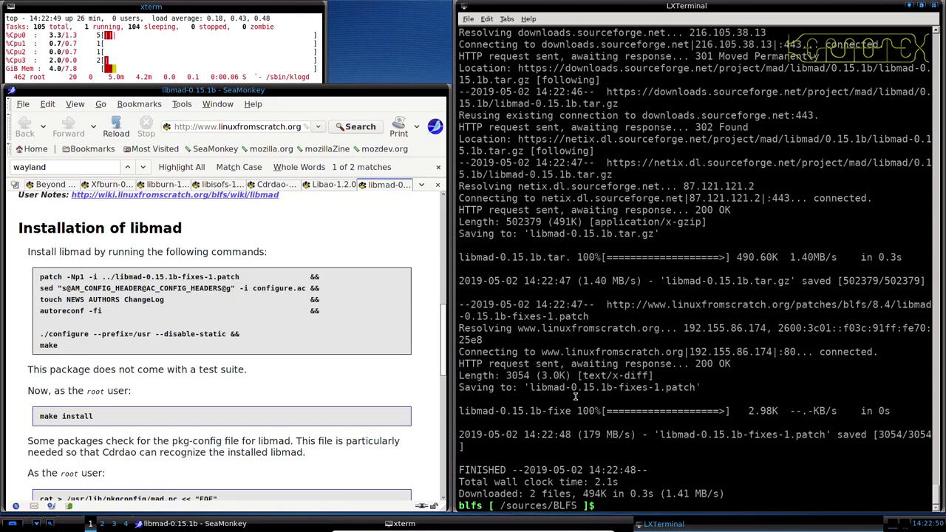
Extract the libmad-0.15.1b tarball and enter its source directory
text(tar -xvf li)
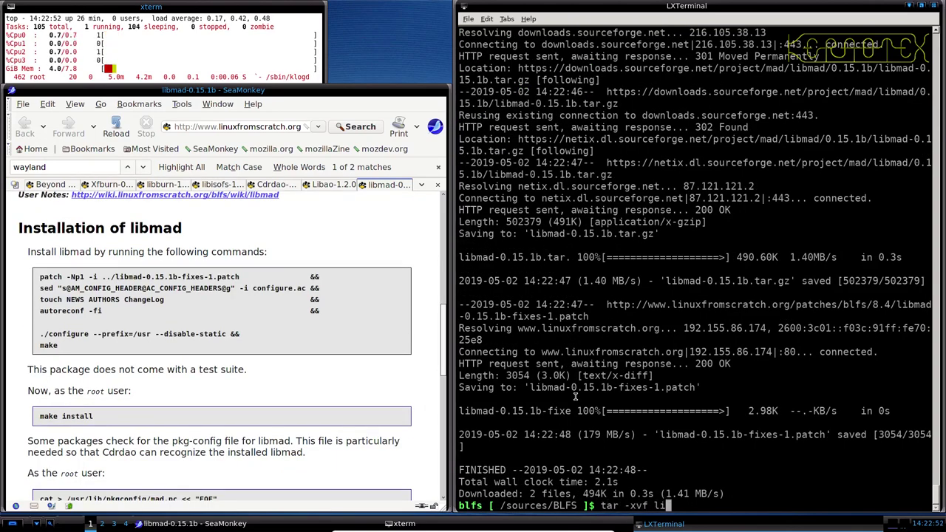
text(bmad)
key(Tab)
text(t)
key(Tab)
key(Return)
text(cd lib)
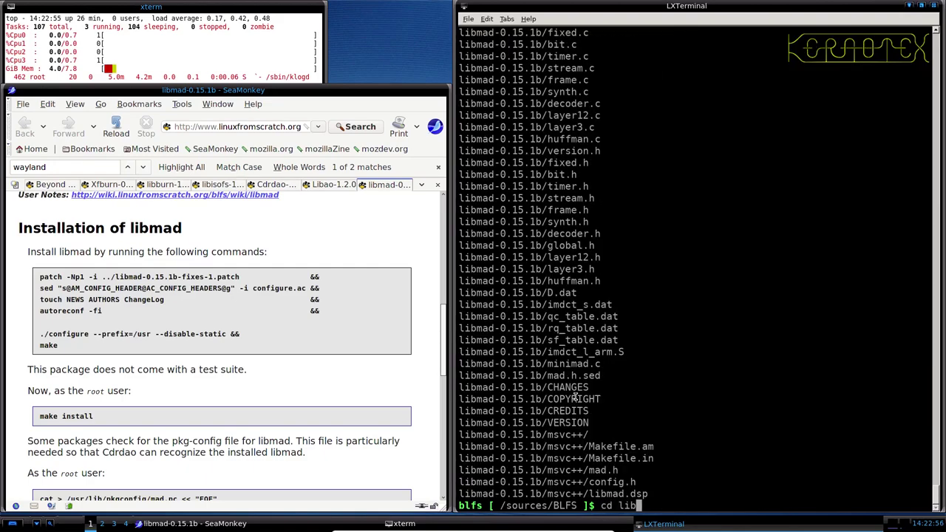
text(mad)
key(Tab)
key(Return)
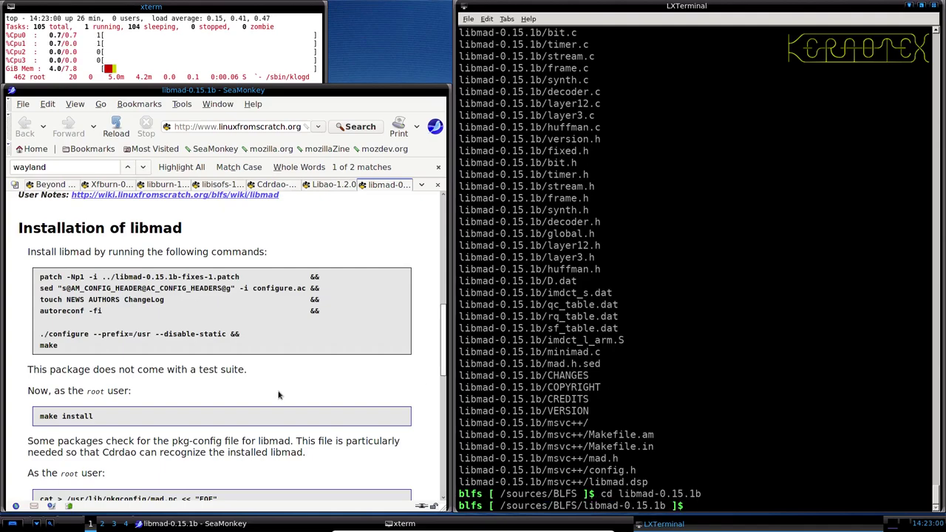
Run the book's patch, autoreconf, configure and make commands for libmad
scroll(281, 394, down, 8)
scroll(280, 394, down, 1)
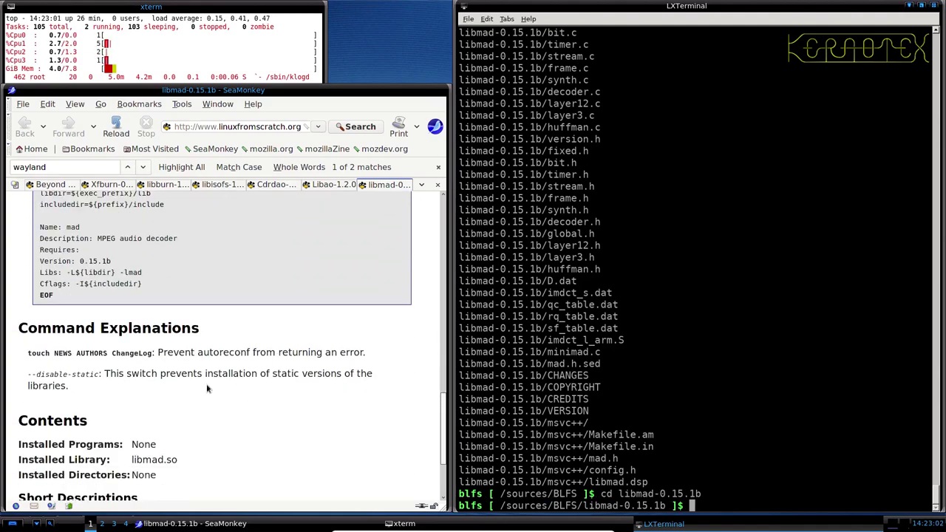
scroll(79, 378, up, 10)
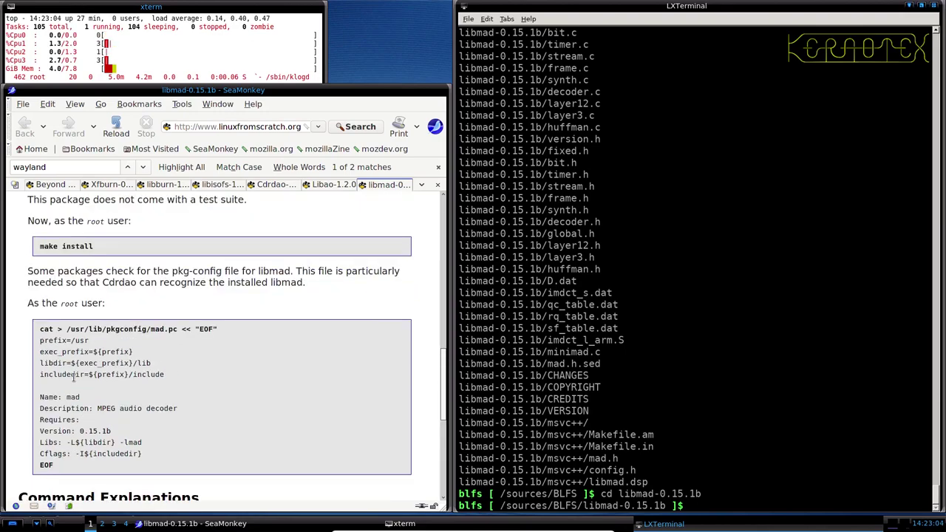
drag(40, 311, 68, 381)
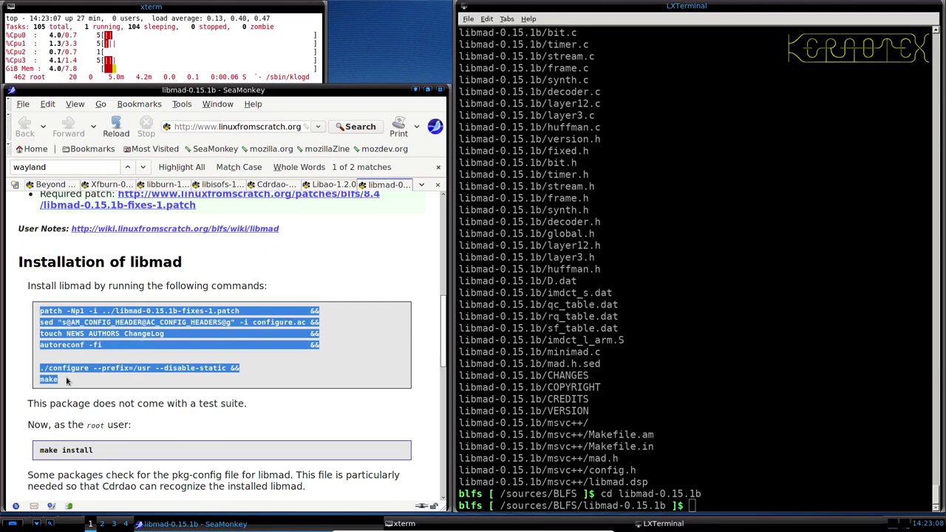
click(620, 368)
middle_click(620, 368)
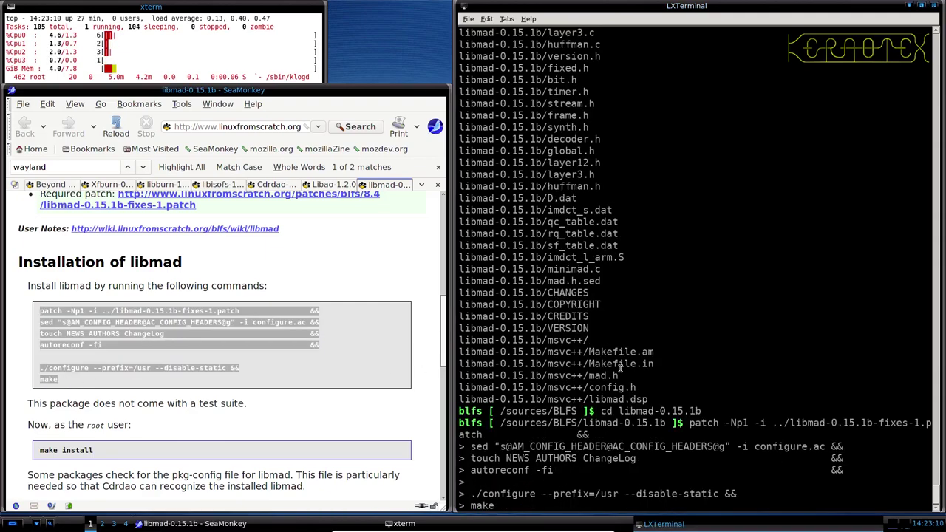
key(Return)
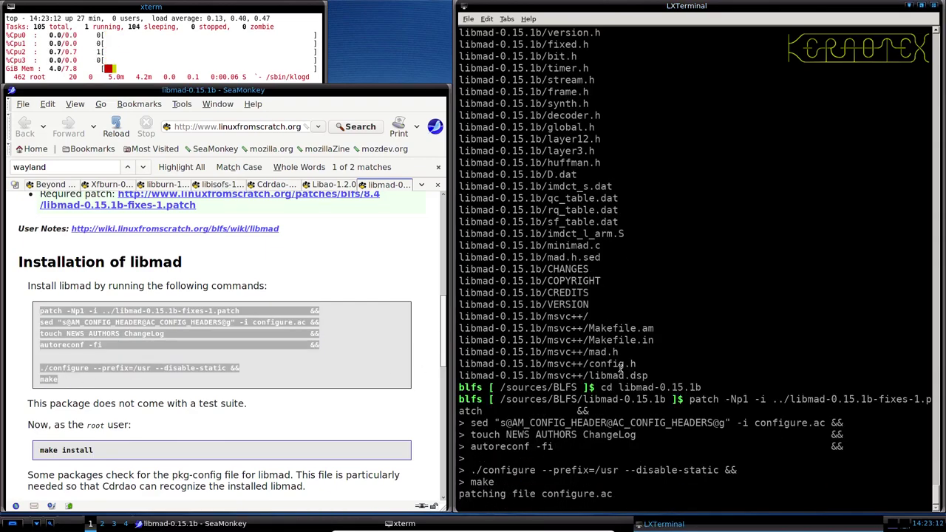
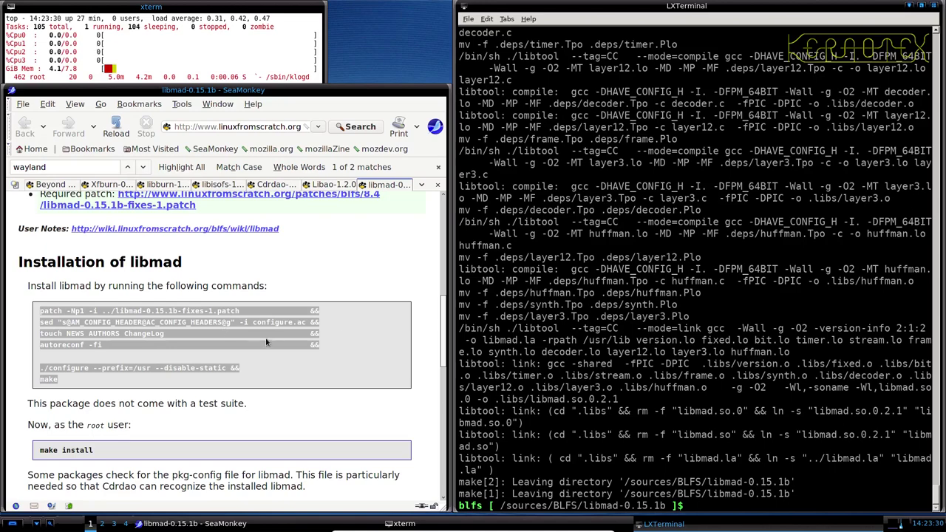
Install the built libmad with the recalled sudo -E make install command
key(ctrl+r)
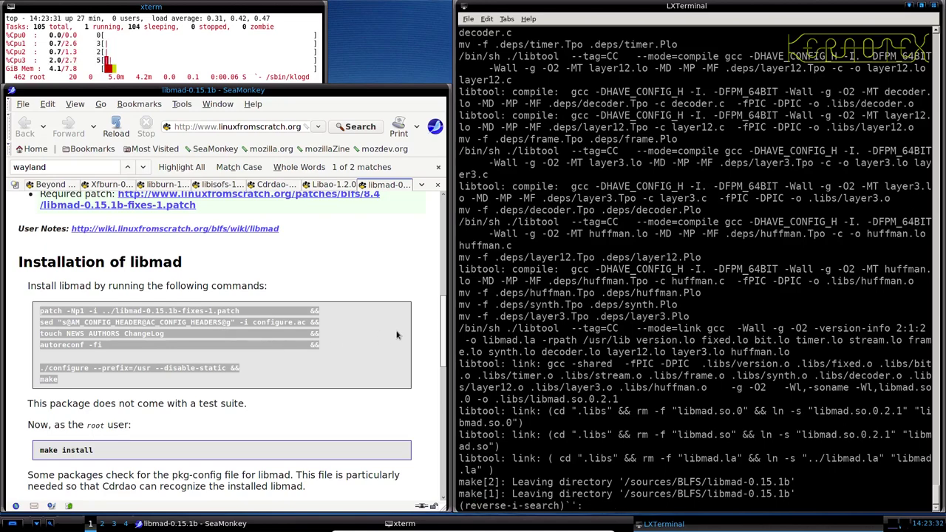
text(instal)
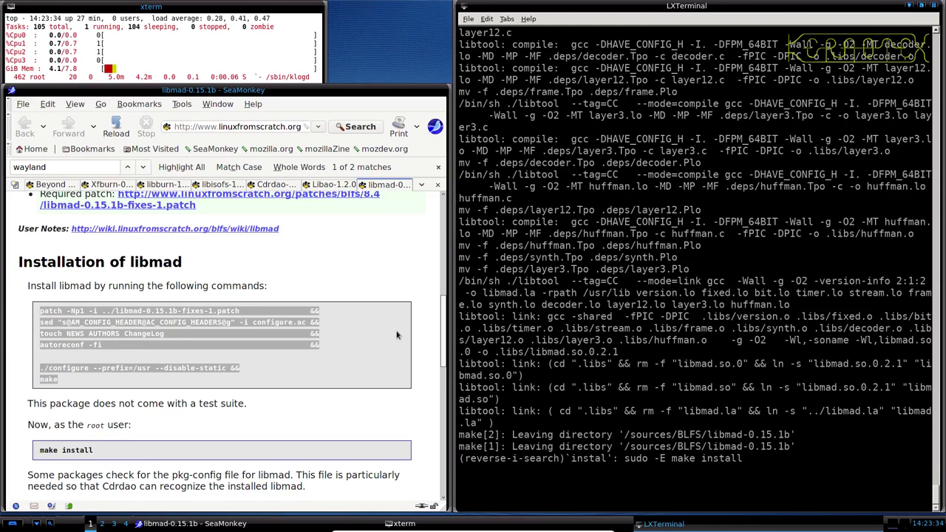
key(Return)
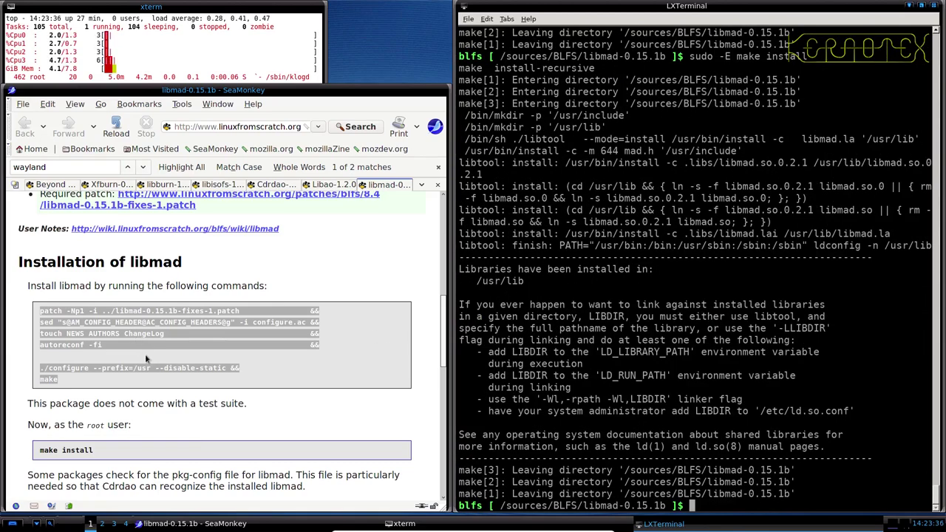
scroll(229, 383, down, 3)
scroll(229, 379, down, 3)
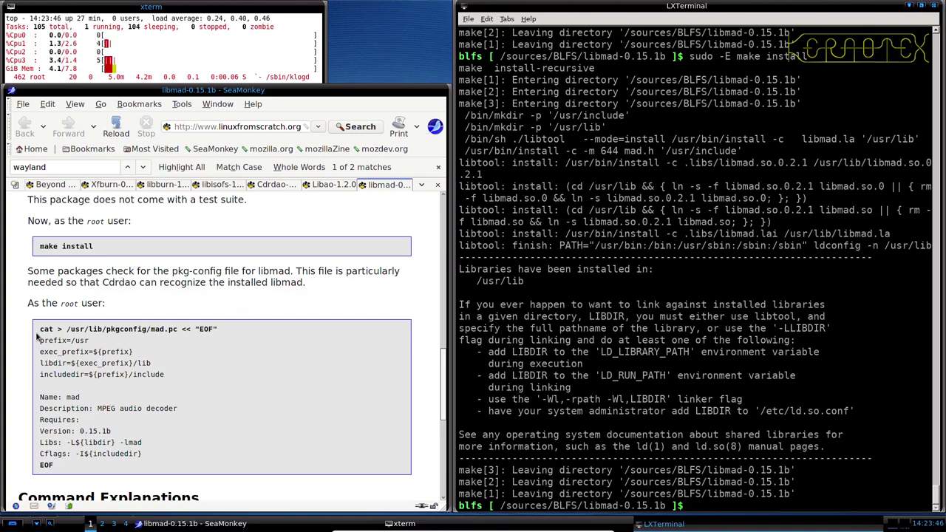
As root, write the mad.pc pkg-config file from the book's commands, then leave root
drag(38, 329, 77, 467)
key(ctrl+c)
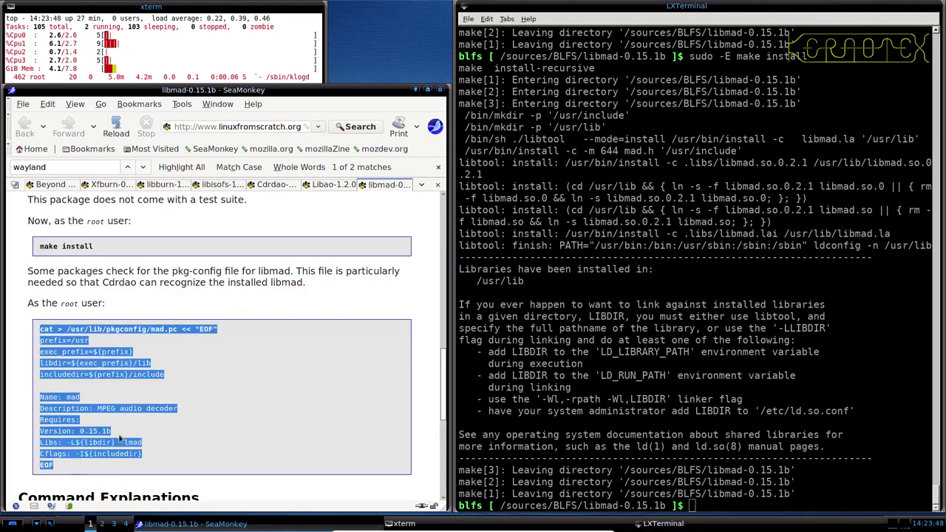
click(522, 325)
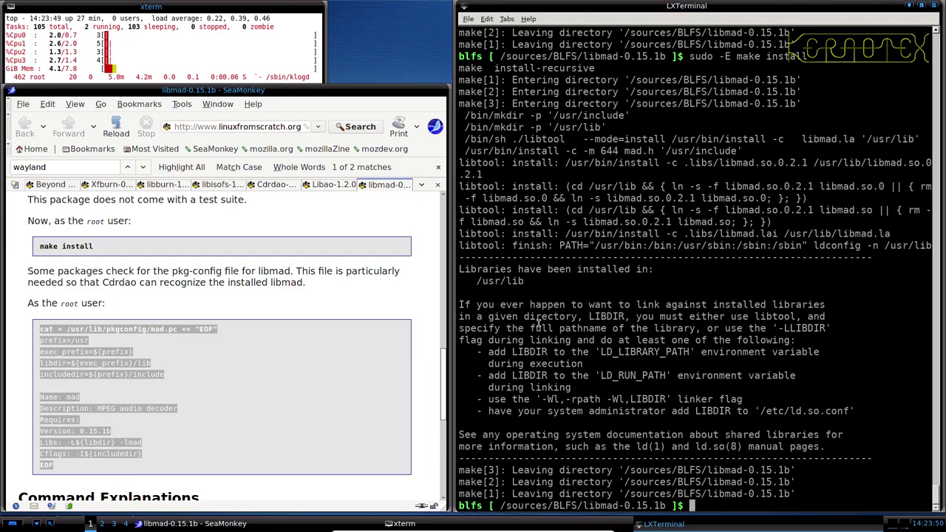
text(sudo -E su)
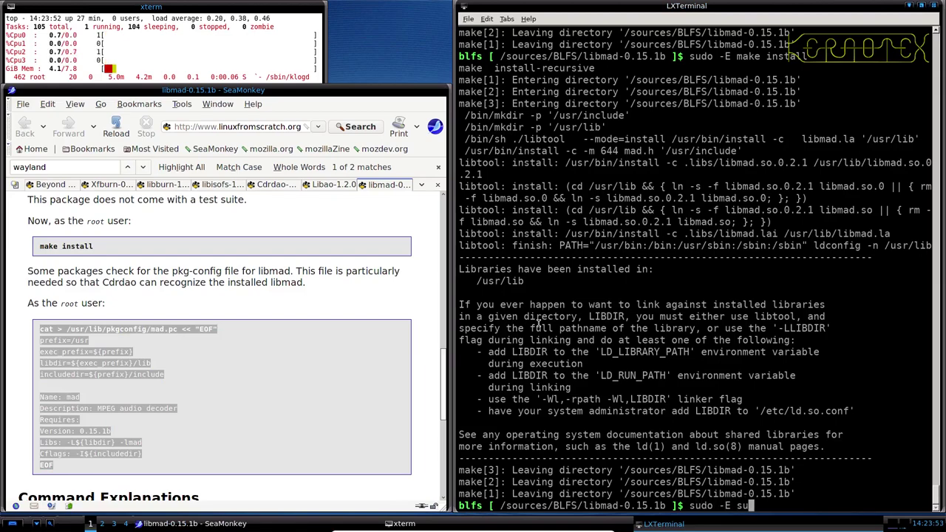
key(Return)
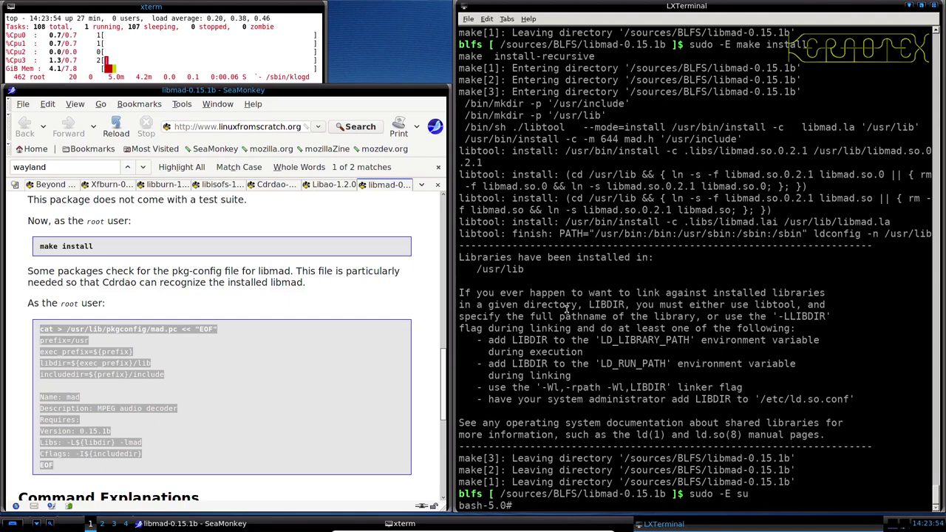
middle_click(630, 287)
key(Return)
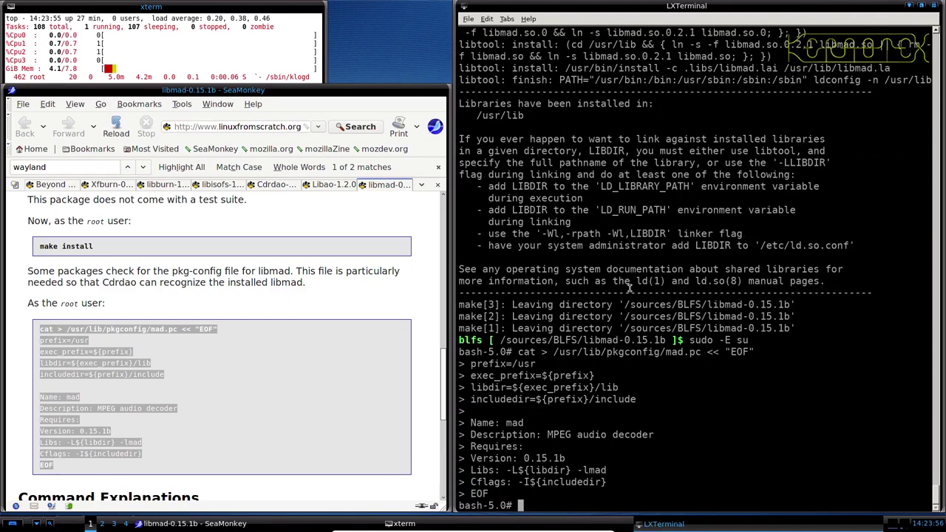
scroll(356, 316, down, 3)
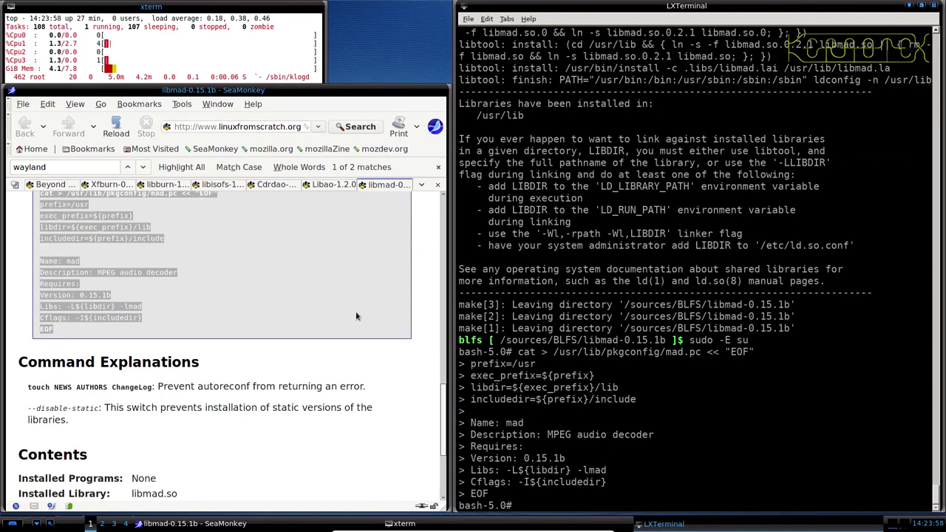
text(exit)
key(Return)
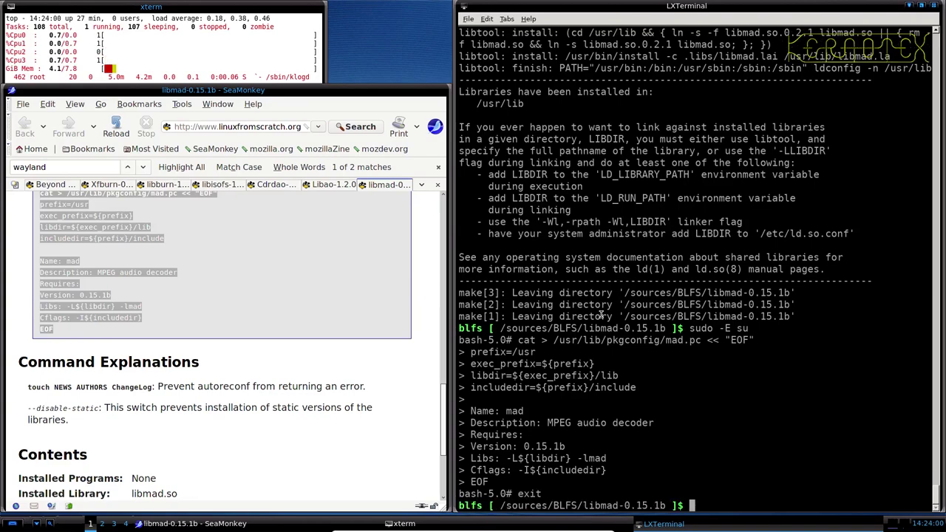
Delete the libmad-0.15.1b source directory from the parent folder
text(cd ..)
key(Return)
text(rm -)
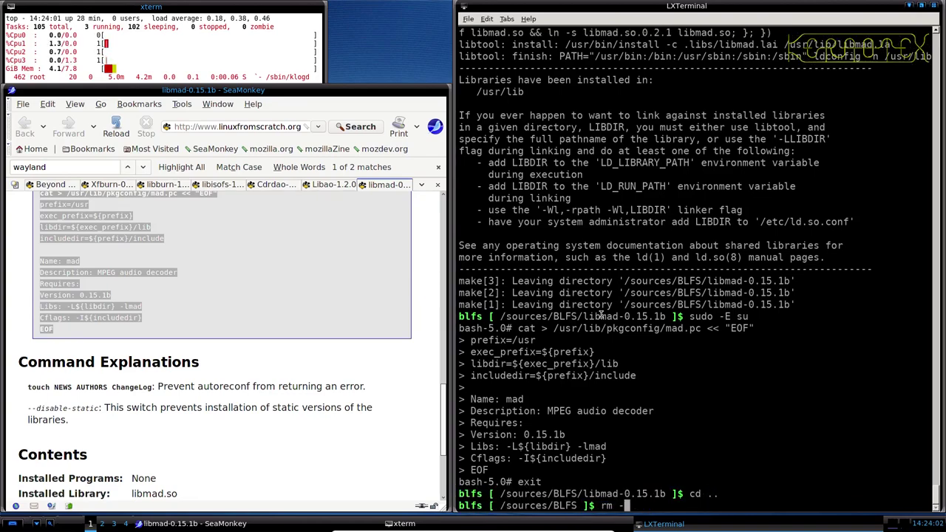
text(Rf libma)
key(Tab)
key(Return)
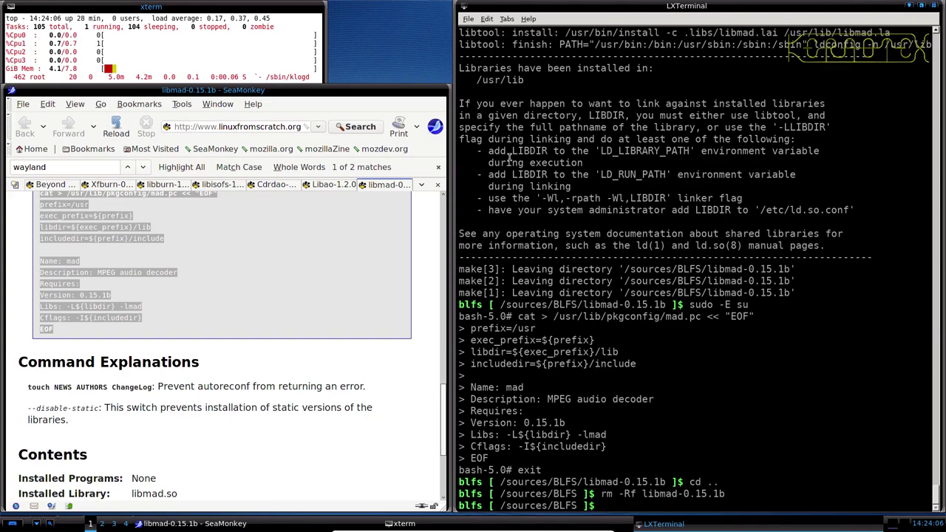
Close the libmad page and open the ALSA-1.1.8 dependency in a background tab
click(437, 184)
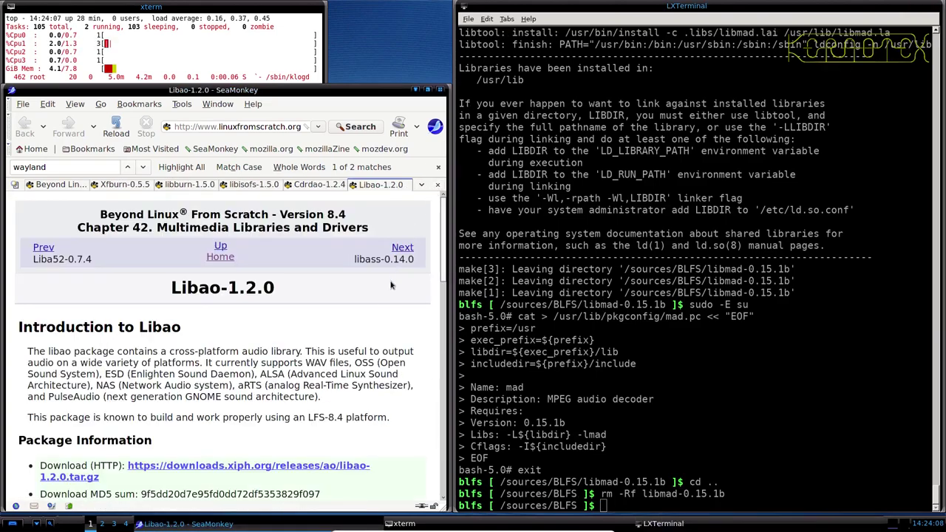
scroll(266, 314, down, 2)
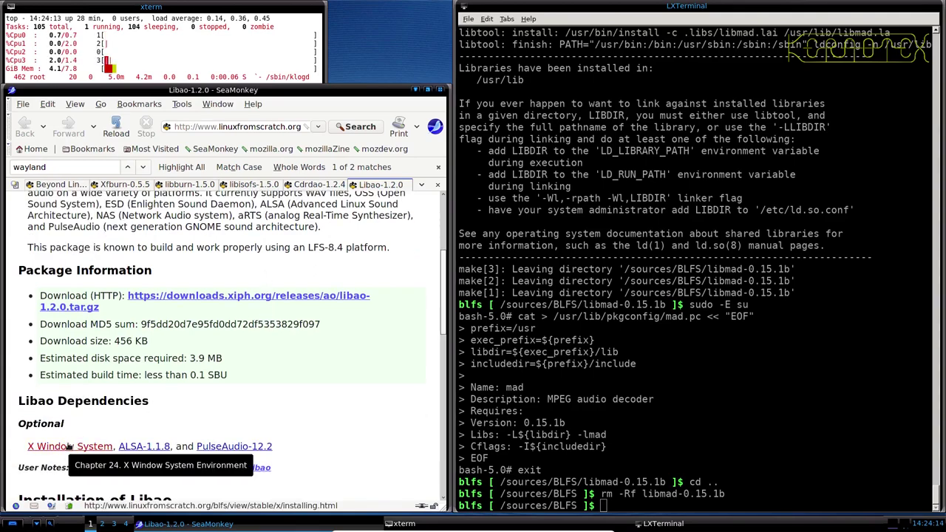
middle_click(143, 448)
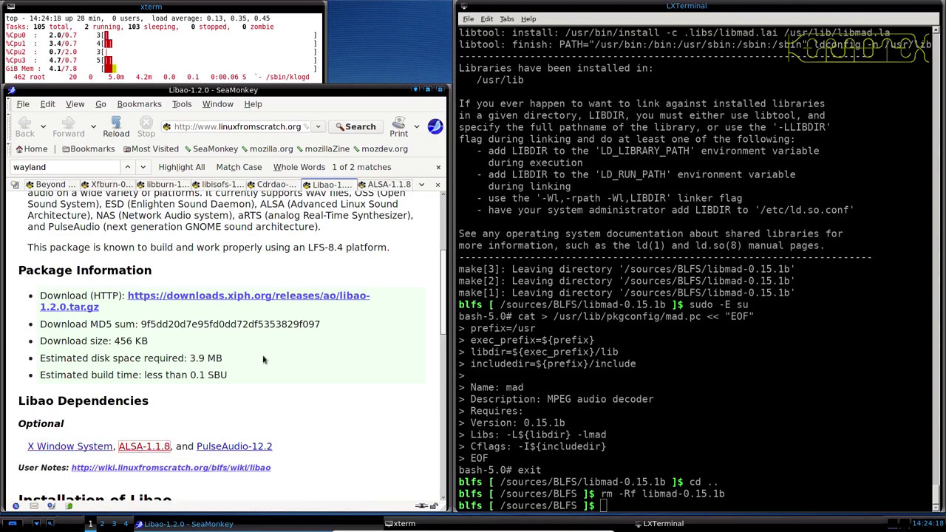
Check the sources directory for pulseaudio and alsa-lib archives with ls
click(553, 381)
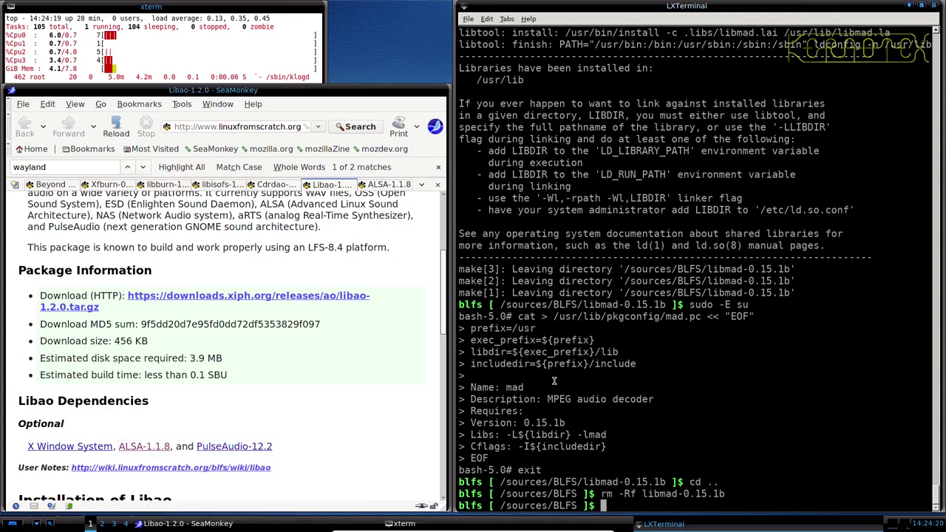
text(ls pulse)
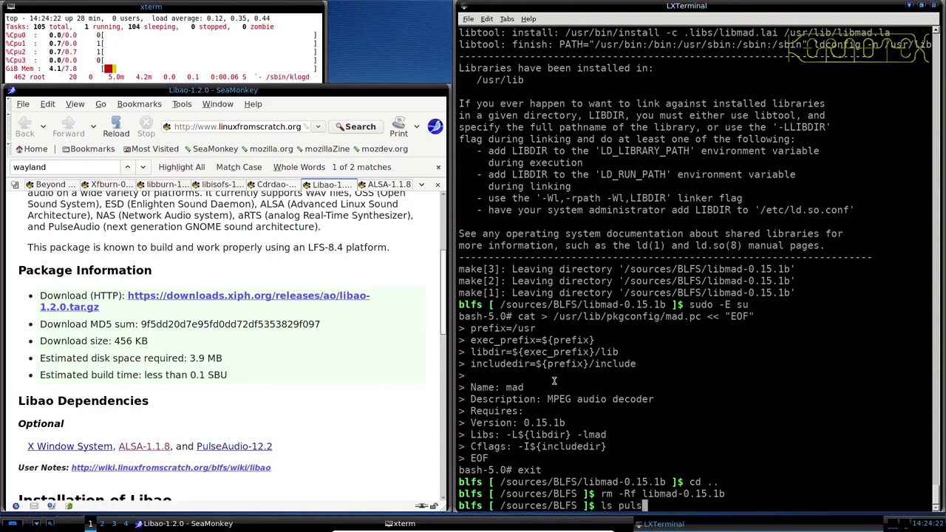
key(Tab)
key(ctrl+c)
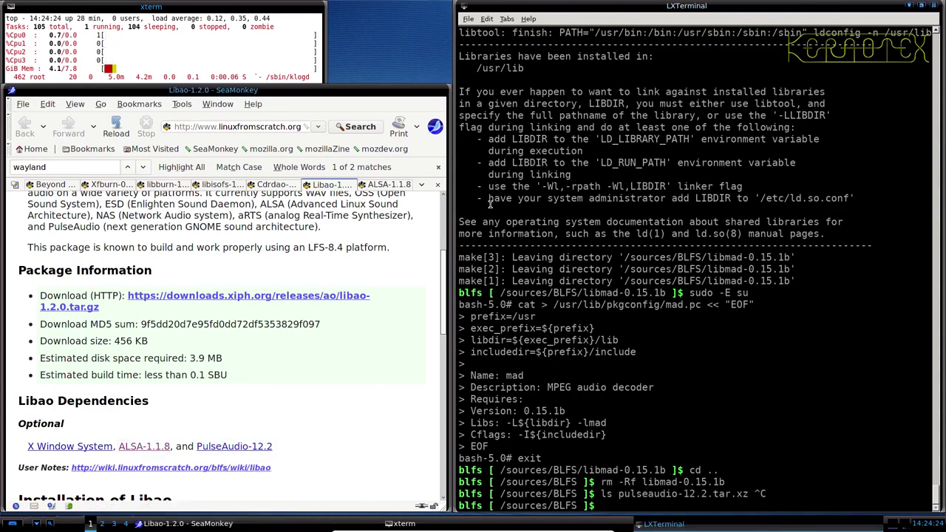
text(ls alsa-l)
key(Tab)
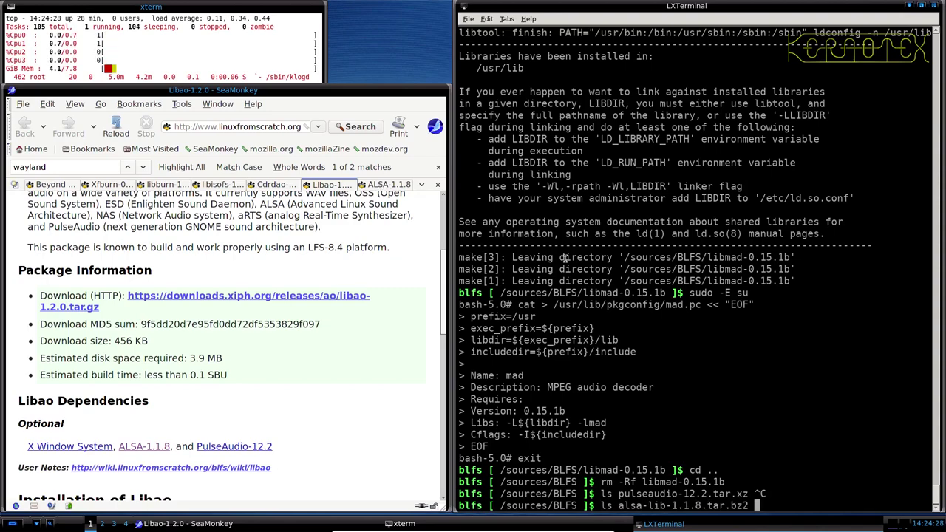
Review the ALSA-1.1.8 and alsa-lib-1.1.8 pages, then cancel the pending alsa-lib listing
click(378, 186)
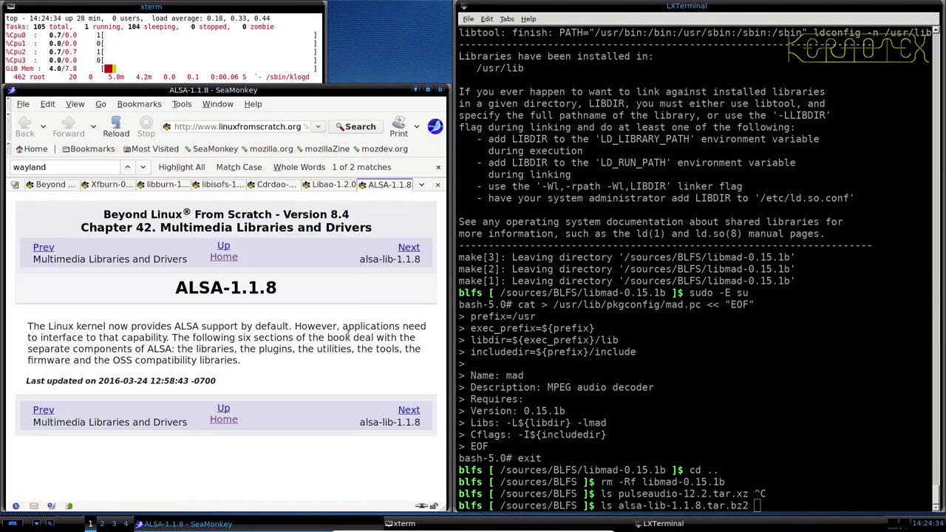
click(329, 186)
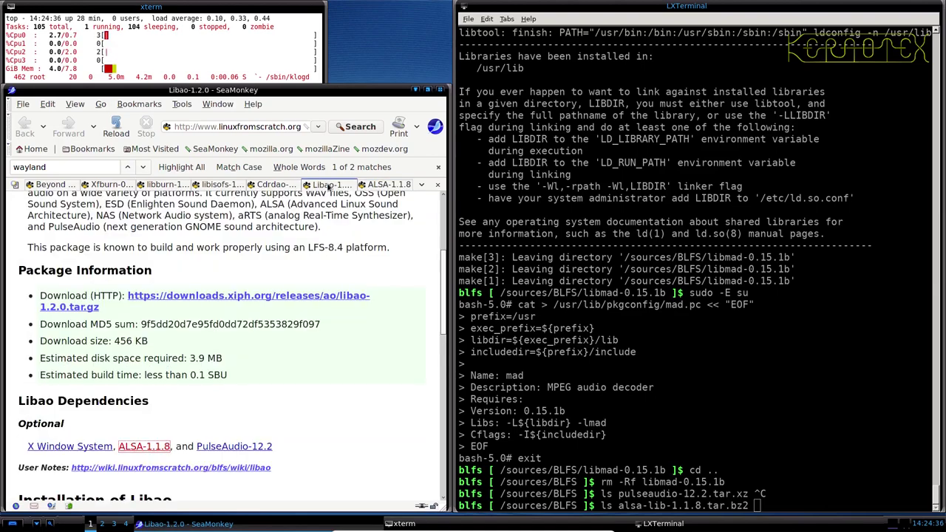
click(378, 185)
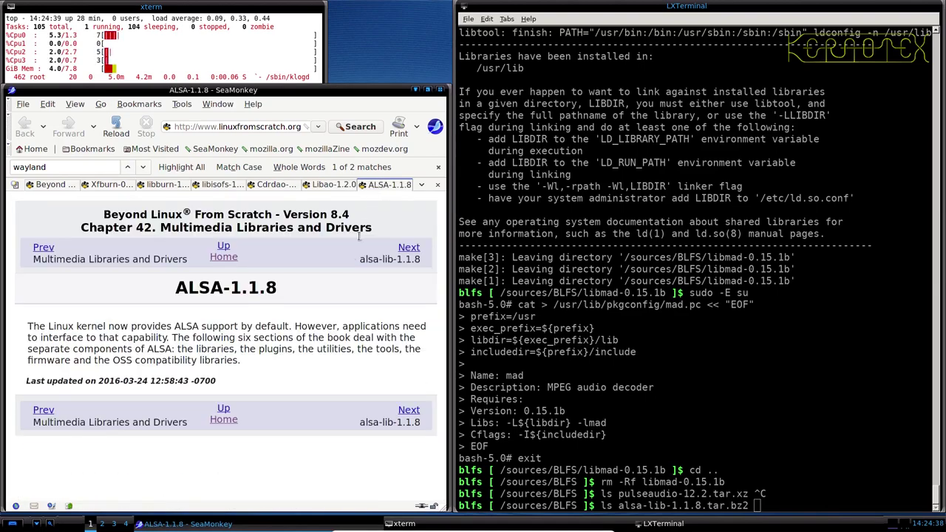
click(408, 249)
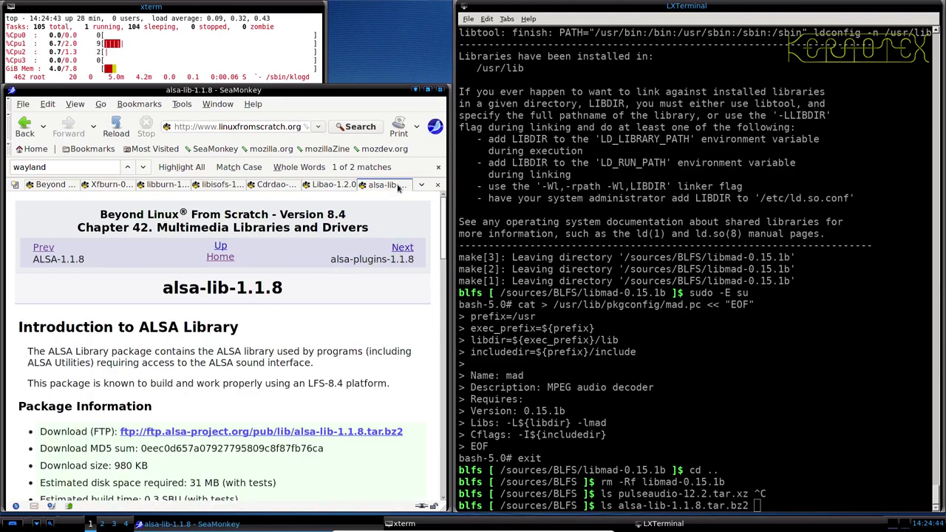
click(437, 186)
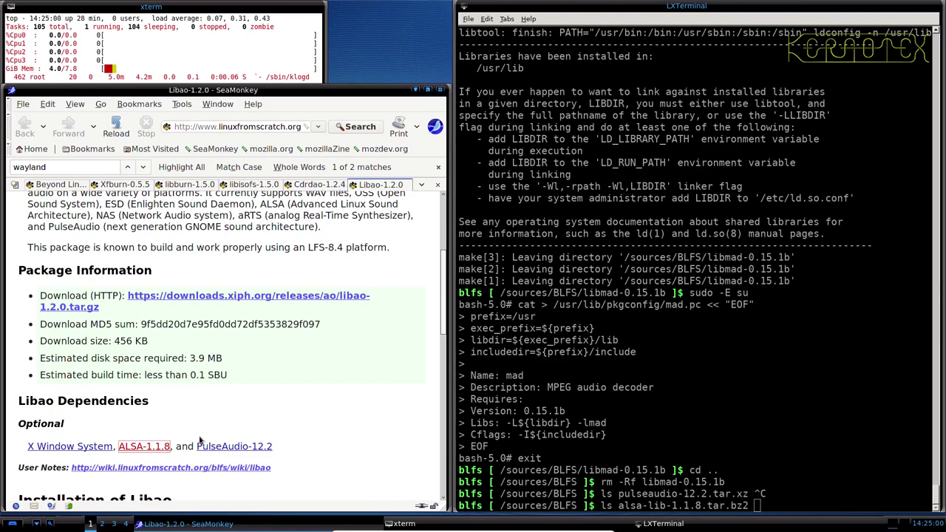
click(547, 408)
key(ctrl+c)
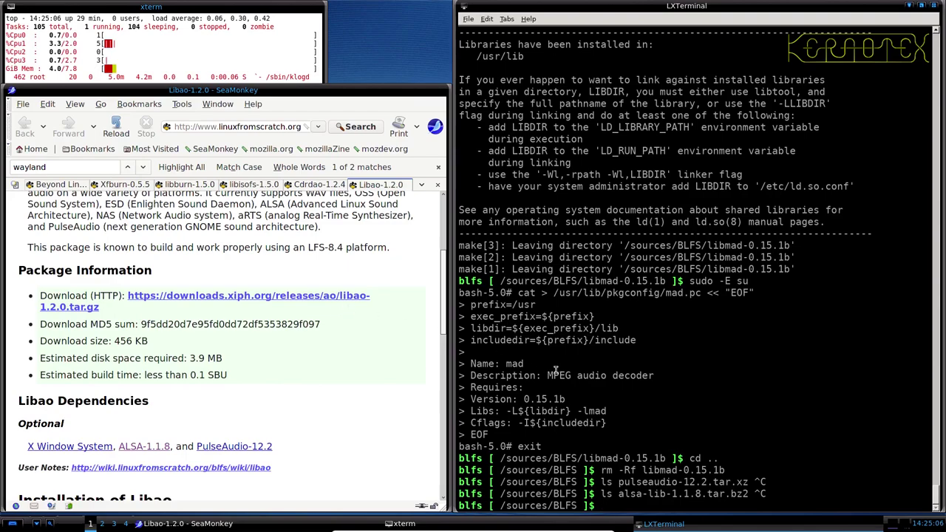
Download the libao-1.2.0 archive with wget using the book's download link
text(tar -xvf)
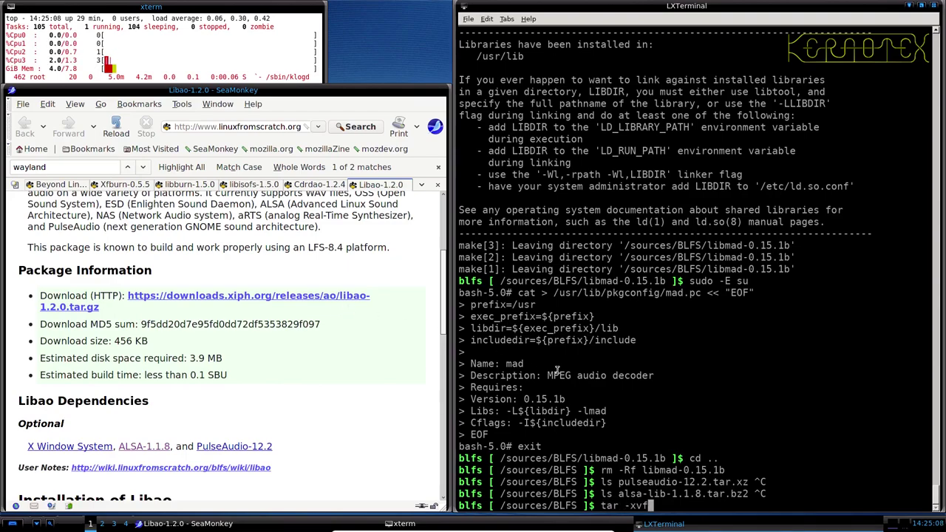
text( libao)
key(ctrl+c)
text(wget)
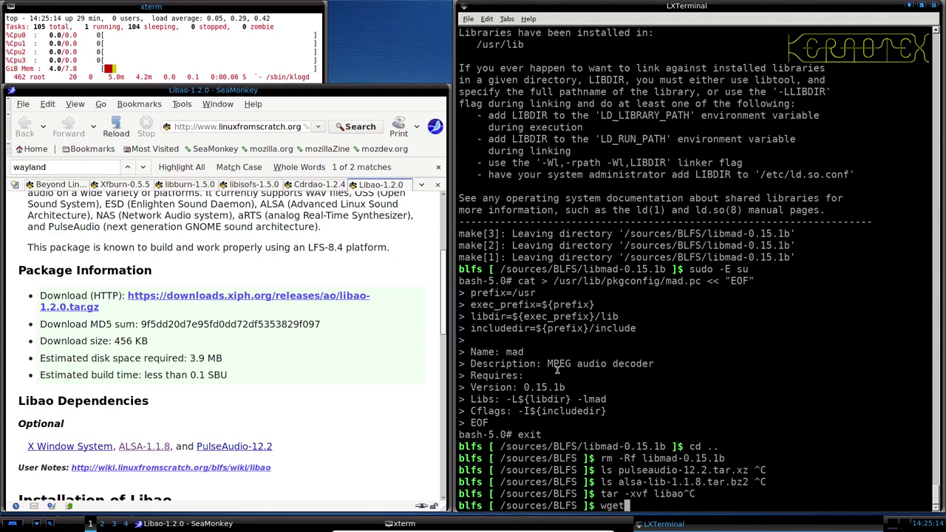
right_click(214, 295)
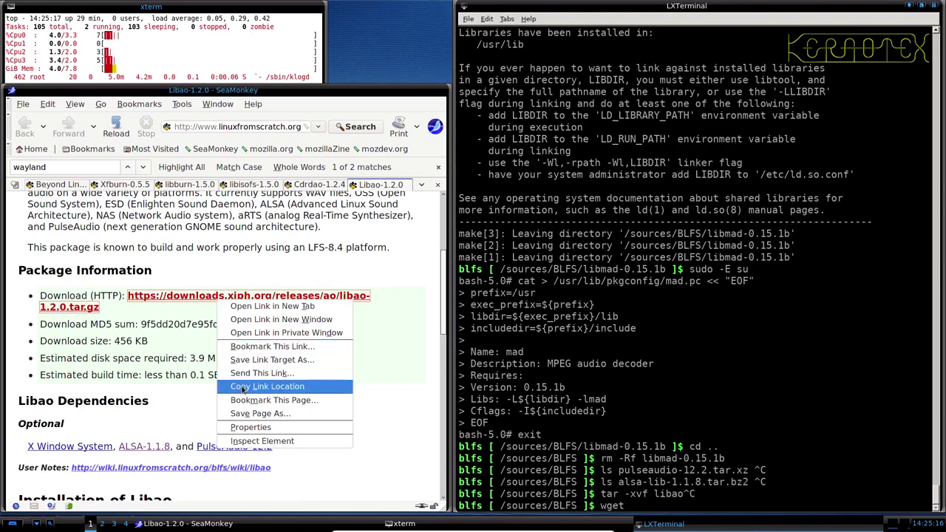
click(273, 385)
key(ctrl+shift+v)
key(Return)
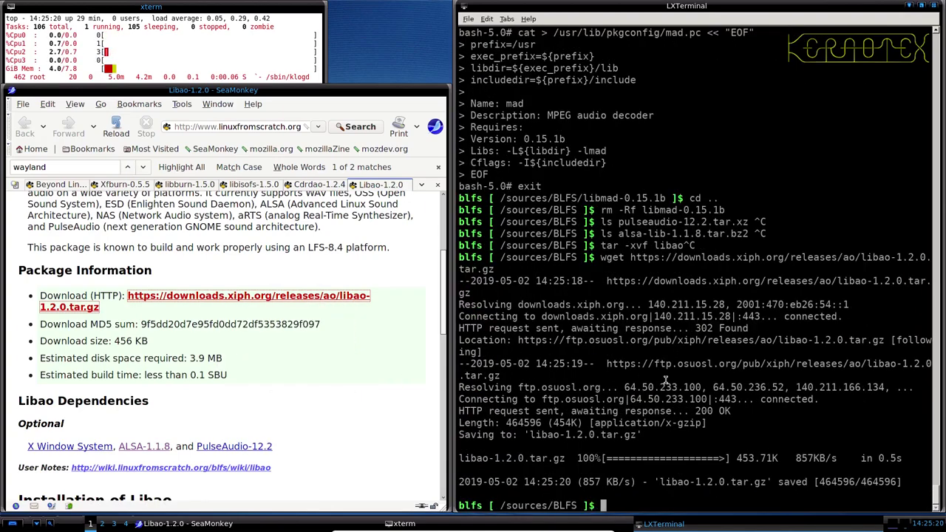
Unpack libao-1.2.0.tar.gz and enter the libao-1.2.0 source directory
text(tar -xvf libao)
key(Tab)
key(Return)
text(cd l)
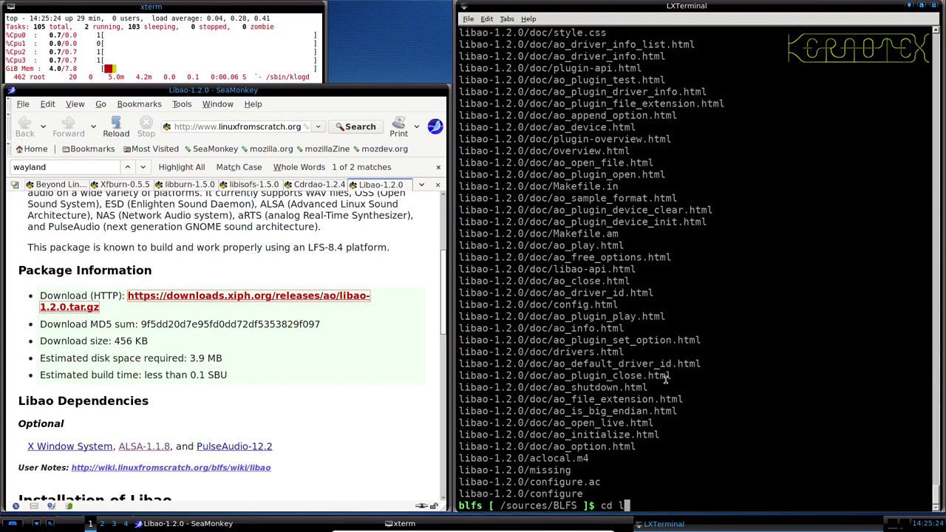
text(ibao)
key(Tab)
key(Return)
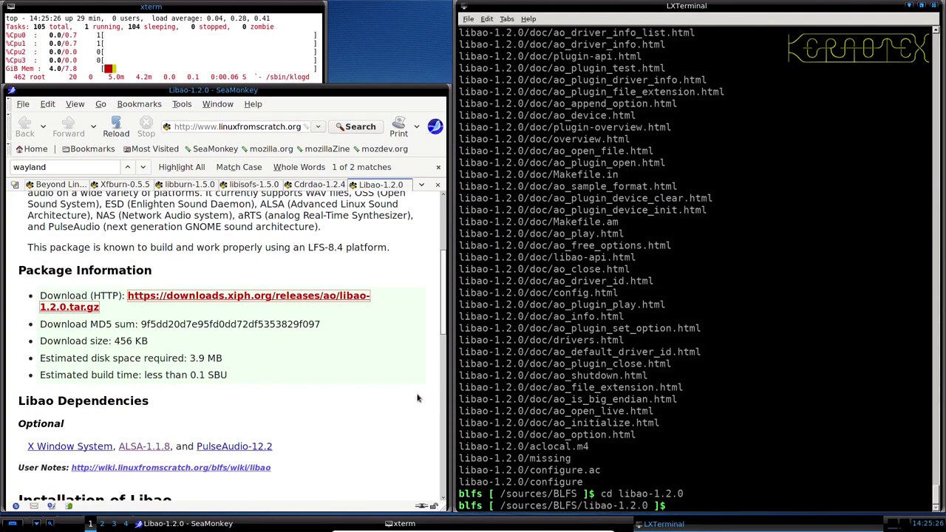
scroll(305, 377, down, 3)
scroll(305, 377, down, 3)
scroll(304, 377, down, 2)
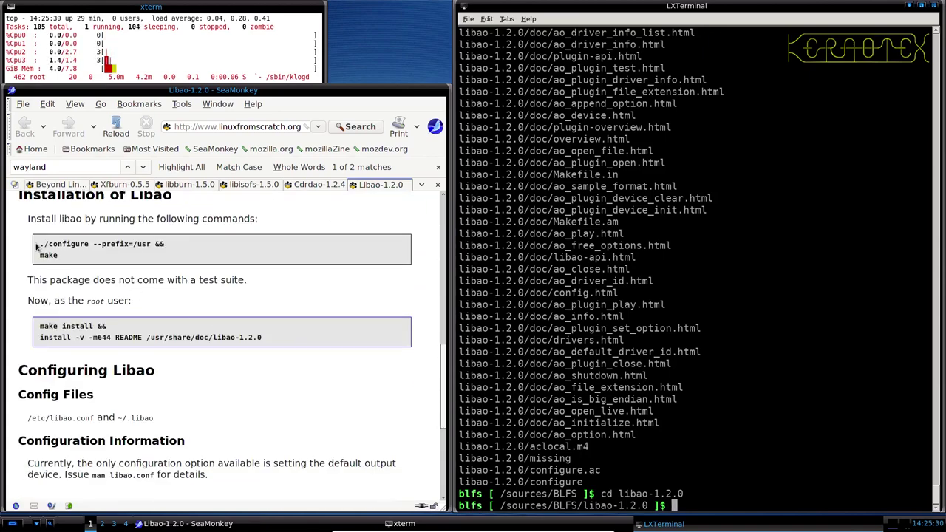
drag(39, 244, 64, 256)
Run ./configure --prefix=/usr && make for libao, then become root with sudo -E su
middle_click(655, 353)
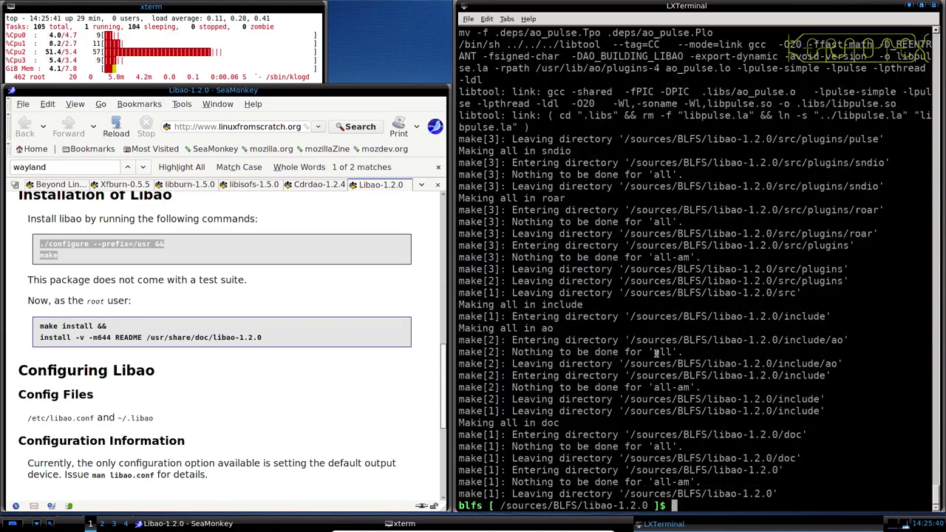
text(sudo -)
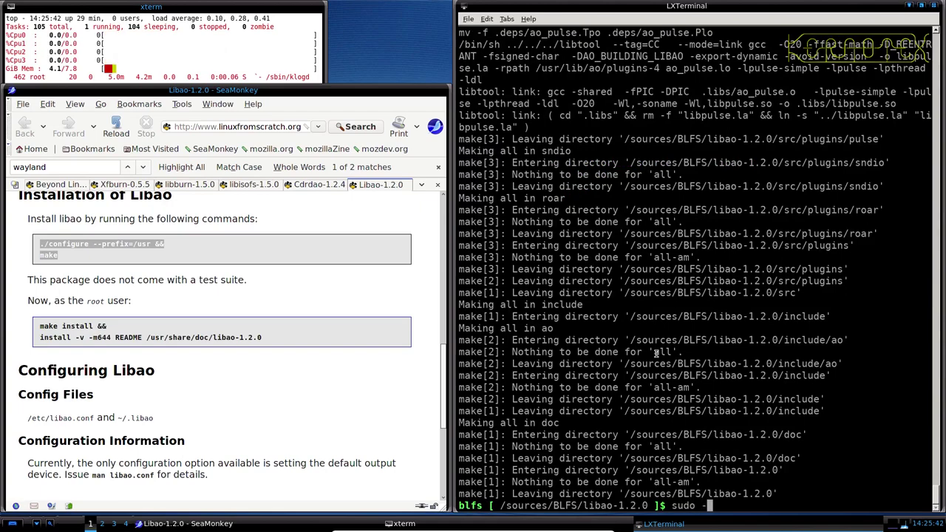
text(E su)
key(Return)
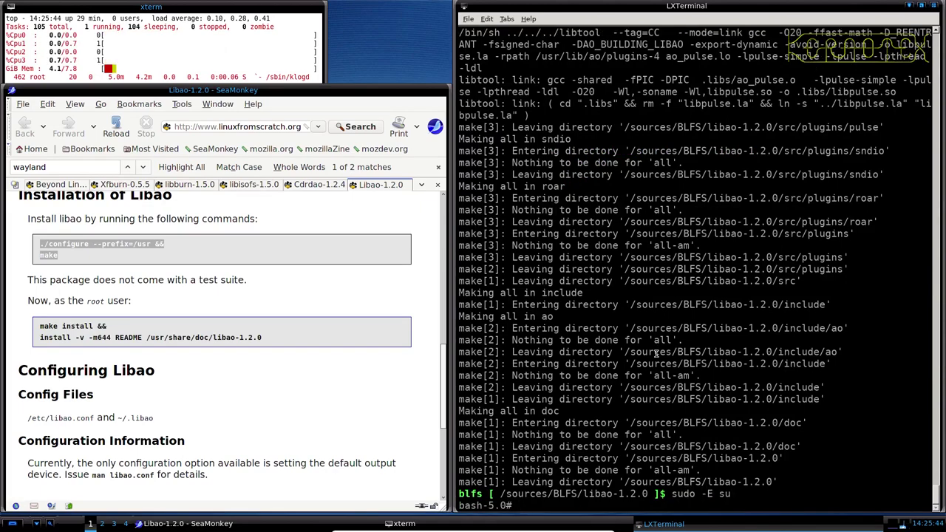
Run libao's make install and README install commands as root, then leave root
drag(39, 326, 323, 343)
middle_click(606, 353)
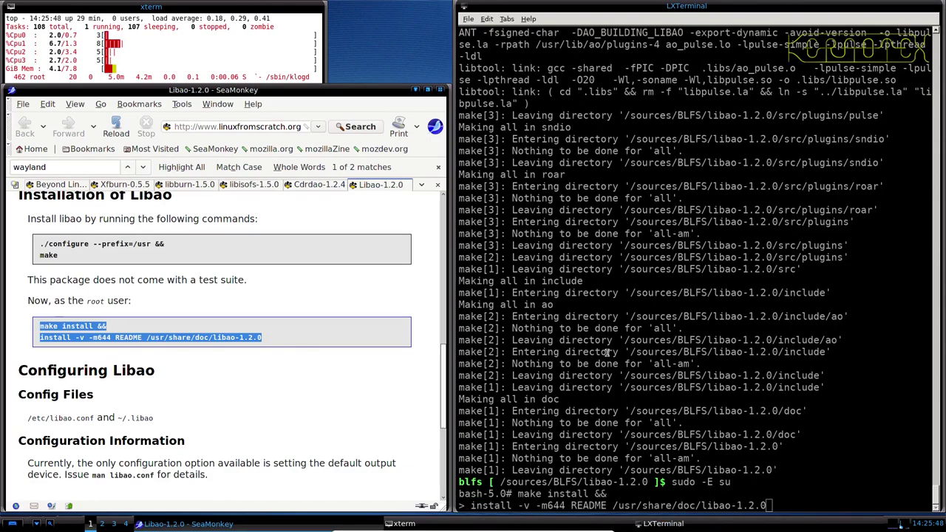
key(Return)
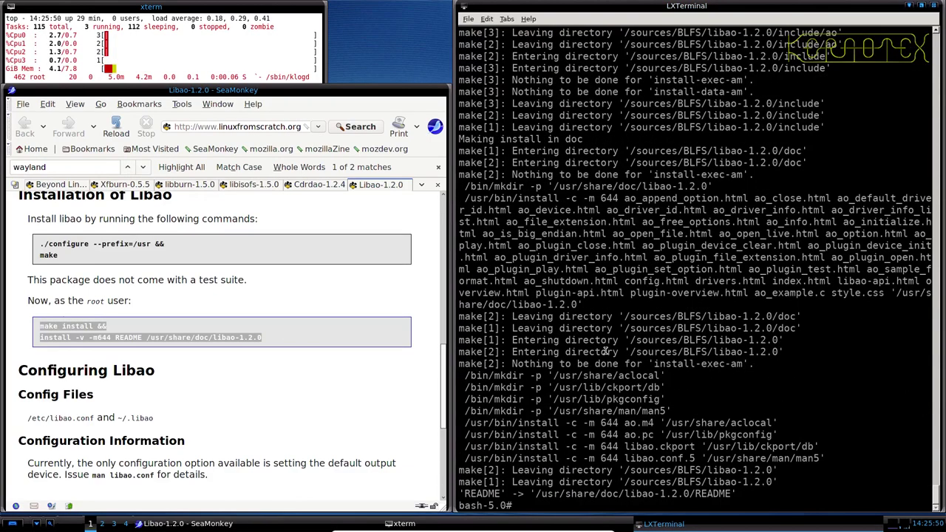
scroll(345, 401, down, 4)
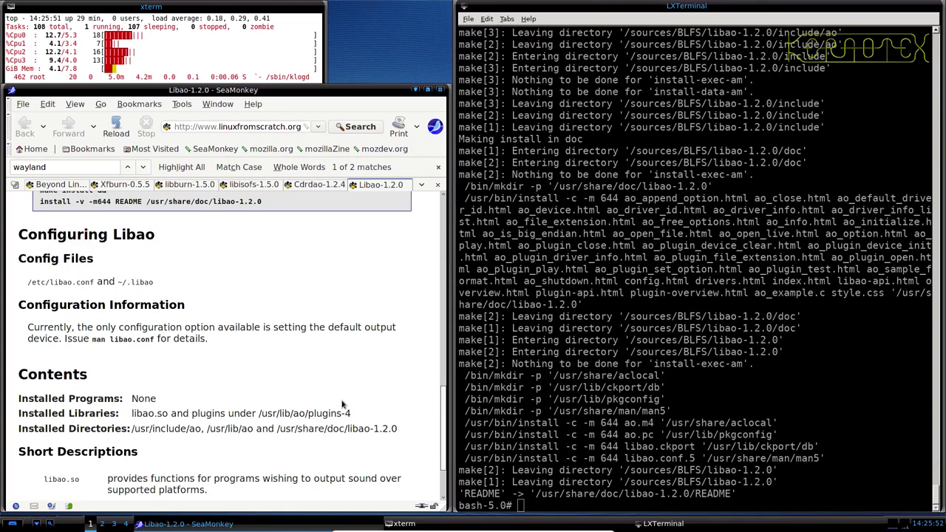
scroll(345, 401, down, 2)
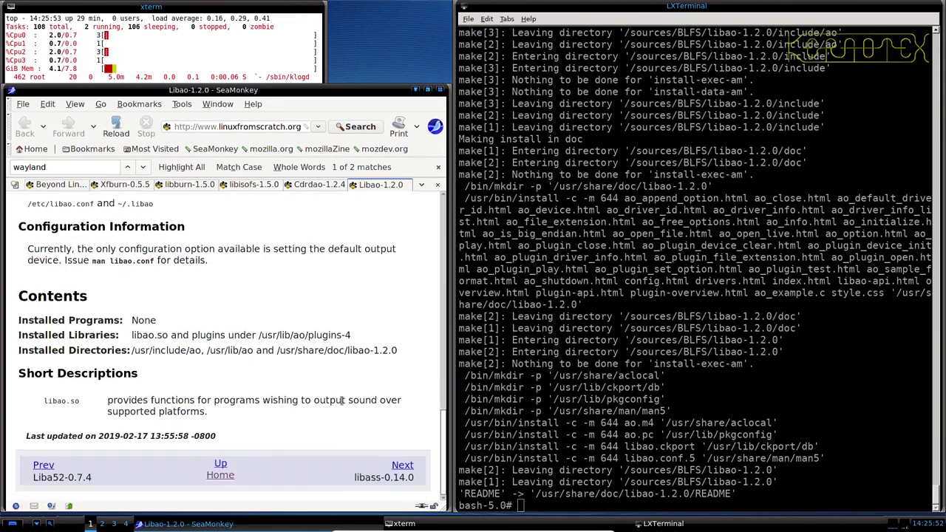
click(437, 184)
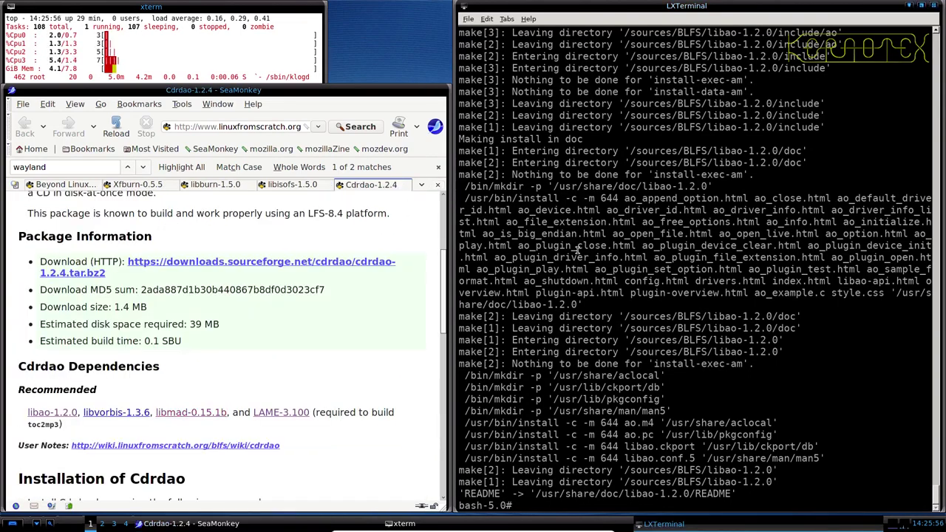
key(ctrl+d)
Delete the libao-1.2.0 source directory from /sources/BLFS
text(cd ..)
key(Return)
text(r)
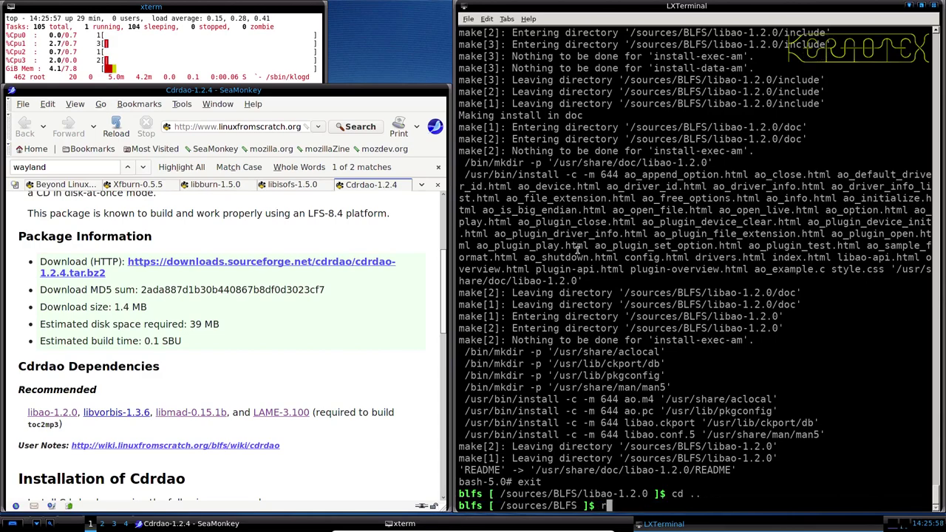
text(m -Rf libao-1.2.0)
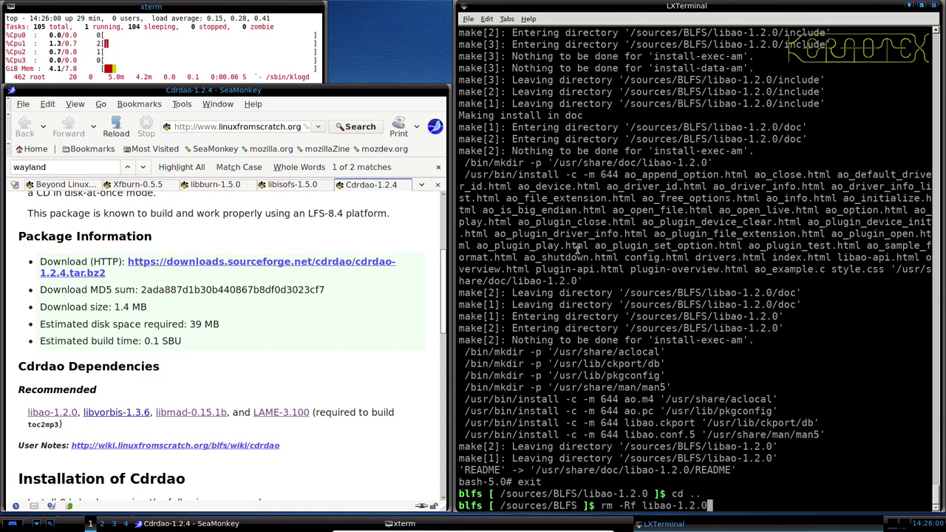
key(Return)
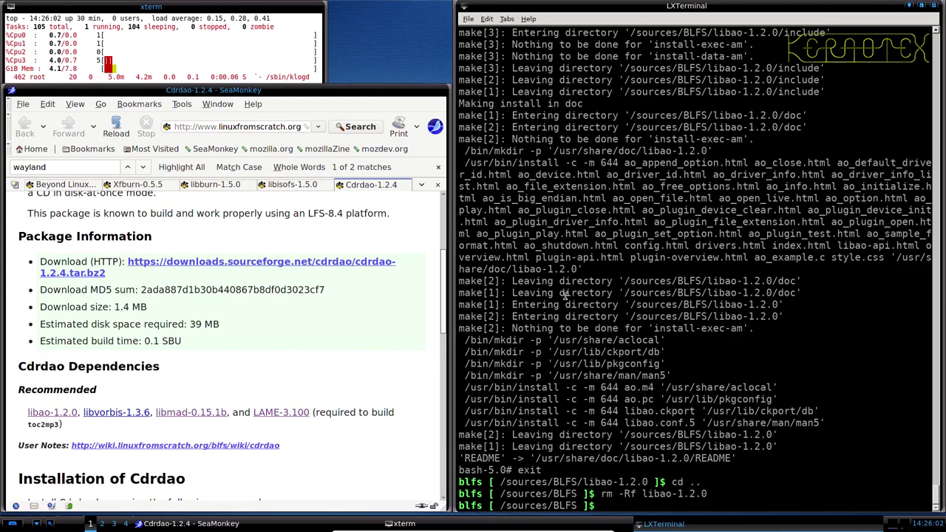
scroll(414, 393, up, 3)
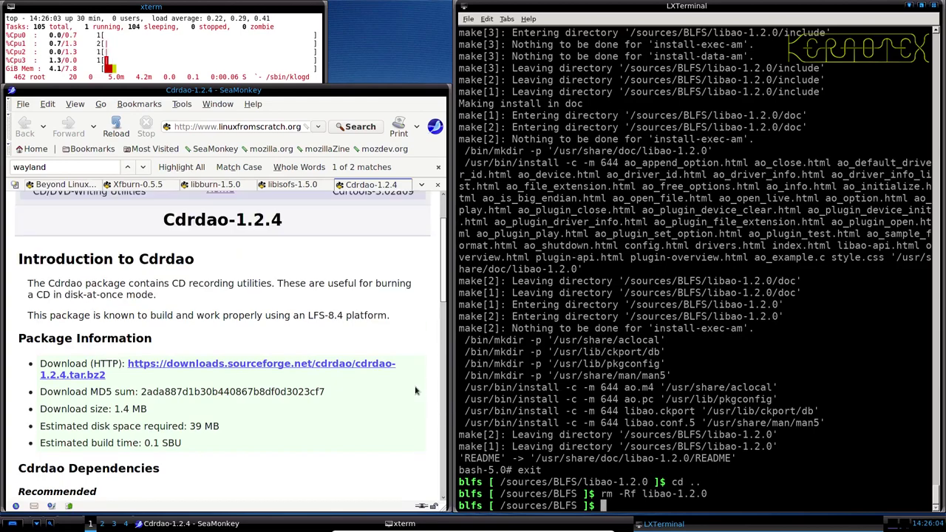
scroll(415, 391, down, 3)
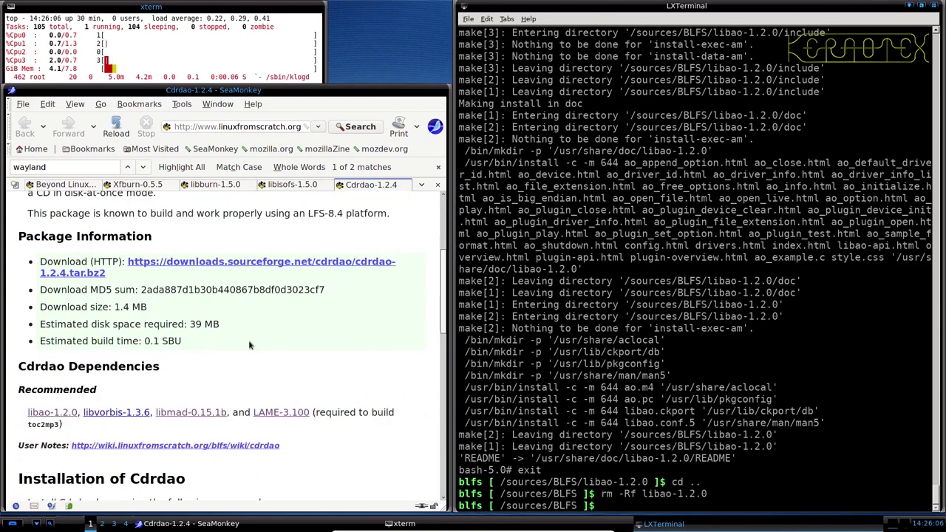
right_click(273, 262)
Download cdrdao-1.2.4.tar.bz2 with wget and unpack it
click(295, 349)
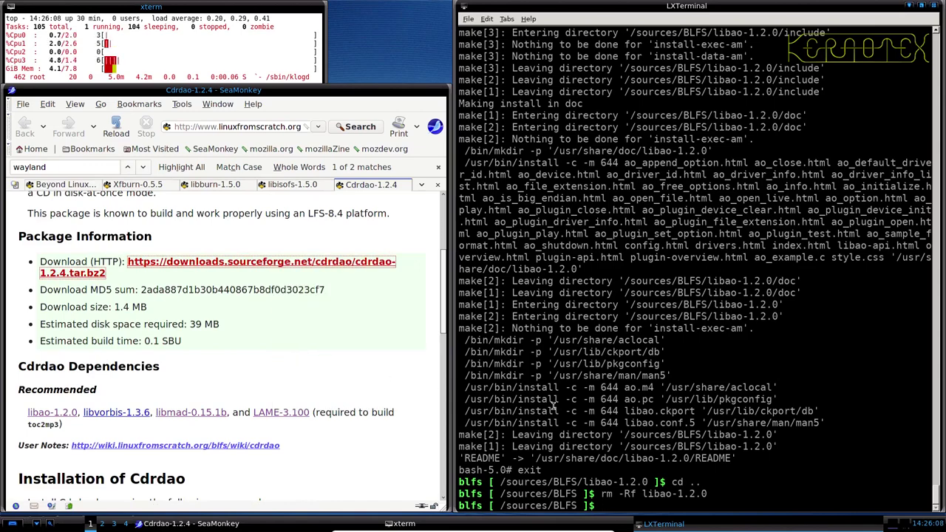
text(wget)
key(ctrl+shift+v)
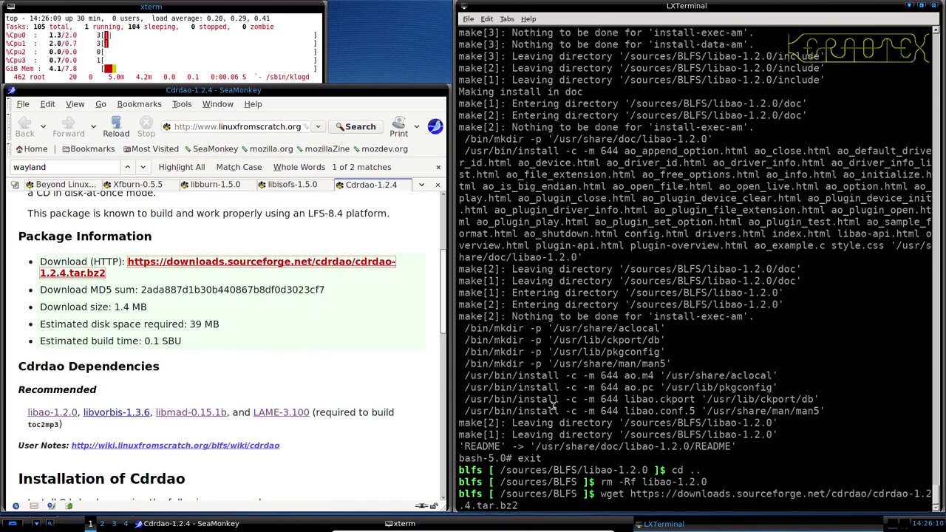
key(Return)
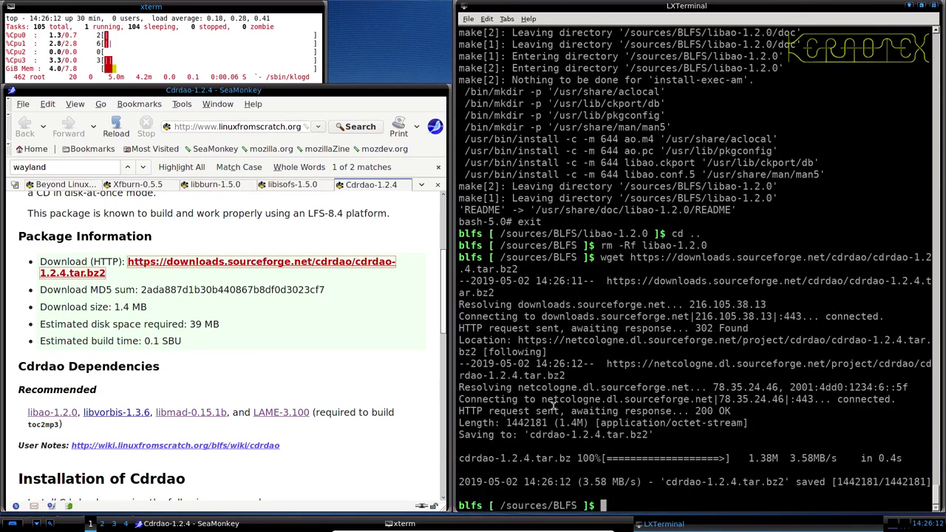
text(tar -xvf cdrd)
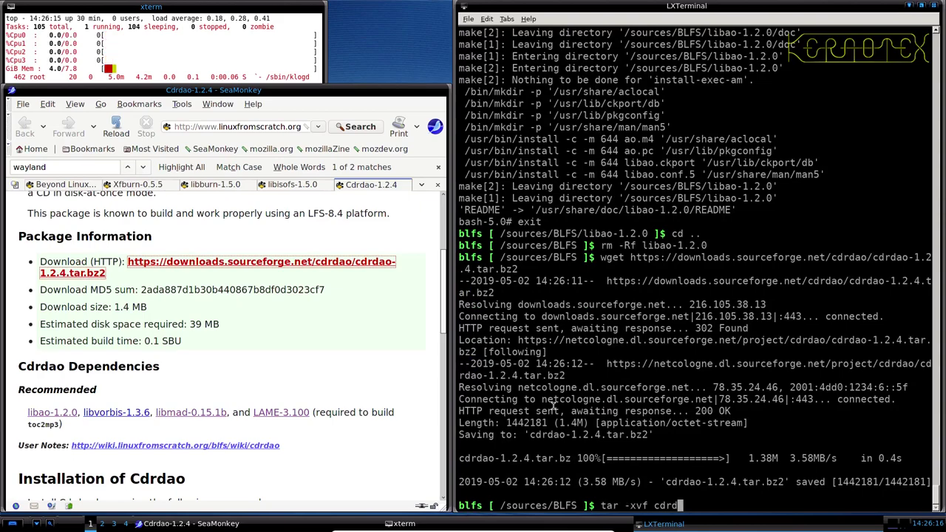
text(a)
key(Tab)
key(Return)
In cdrdao-1.2.4, run ./configure --prefix=/usr --mandir=/usr/share/man && make
text(cd )
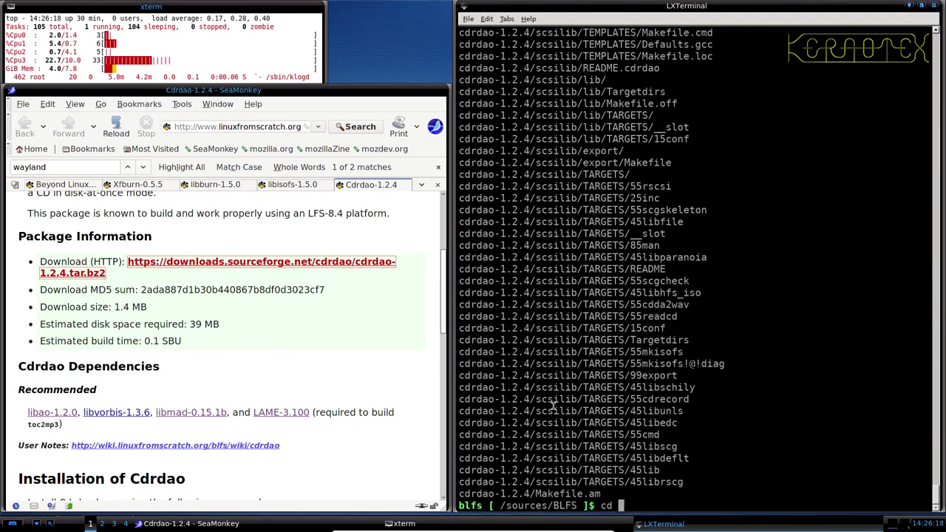
text(cdrda)
key(Tab)
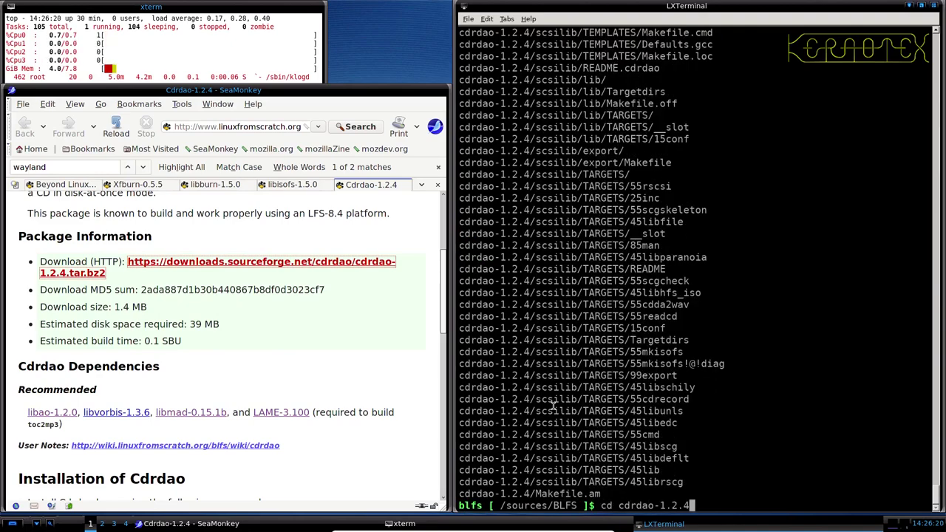
key(Return)
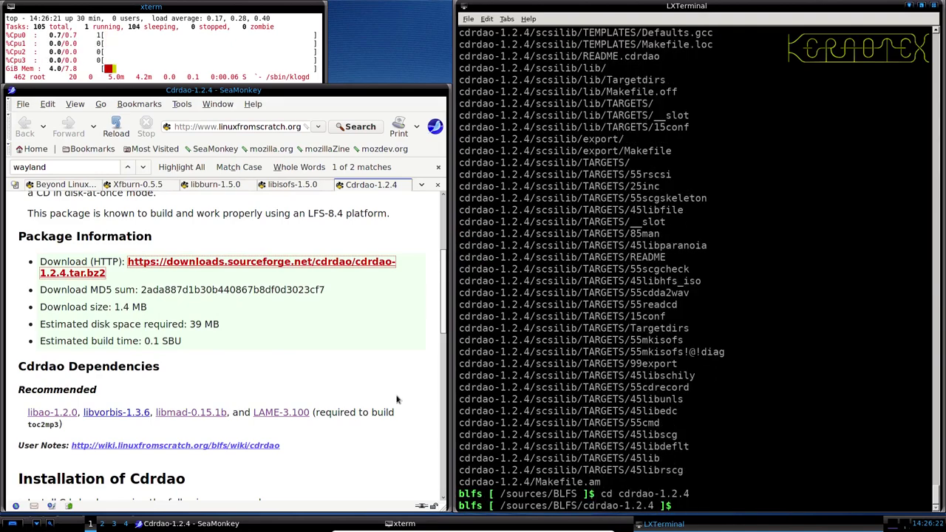
scroll(396, 400, down, 5)
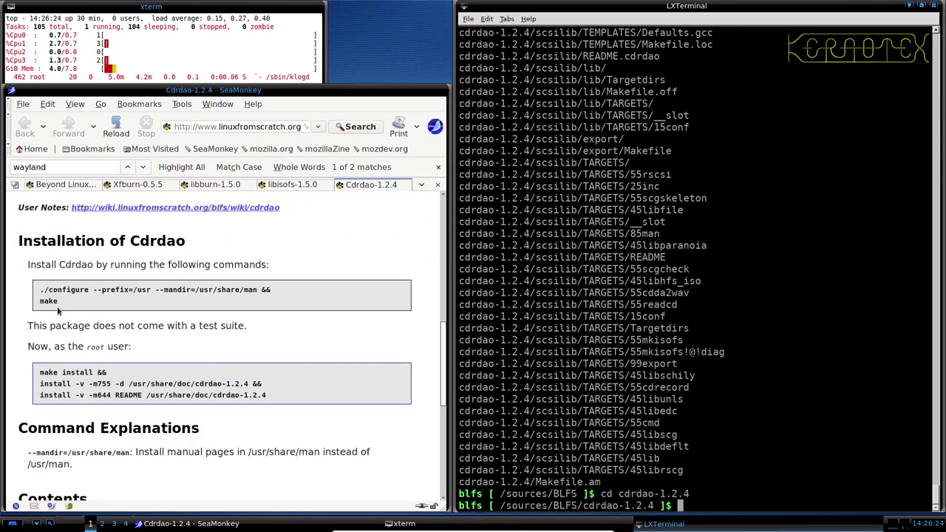
drag(40, 292, 63, 303)
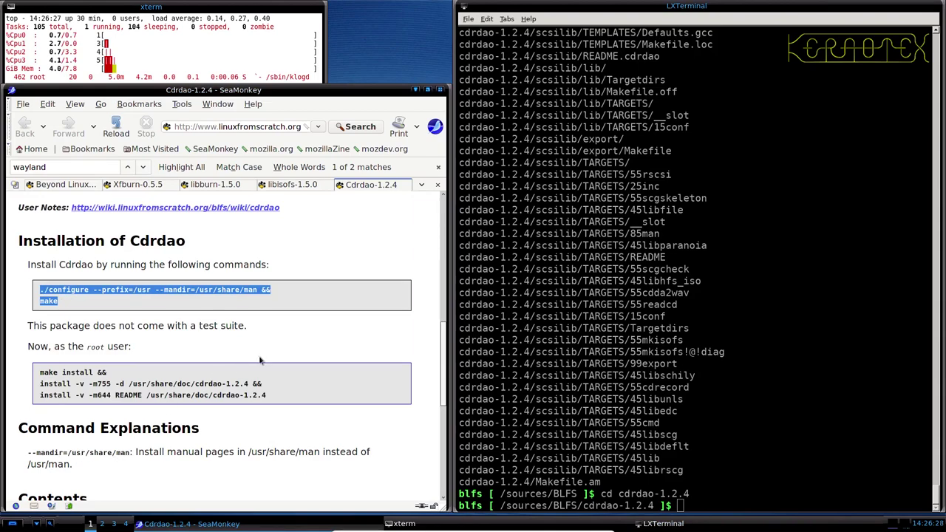
middle_click(565, 328)
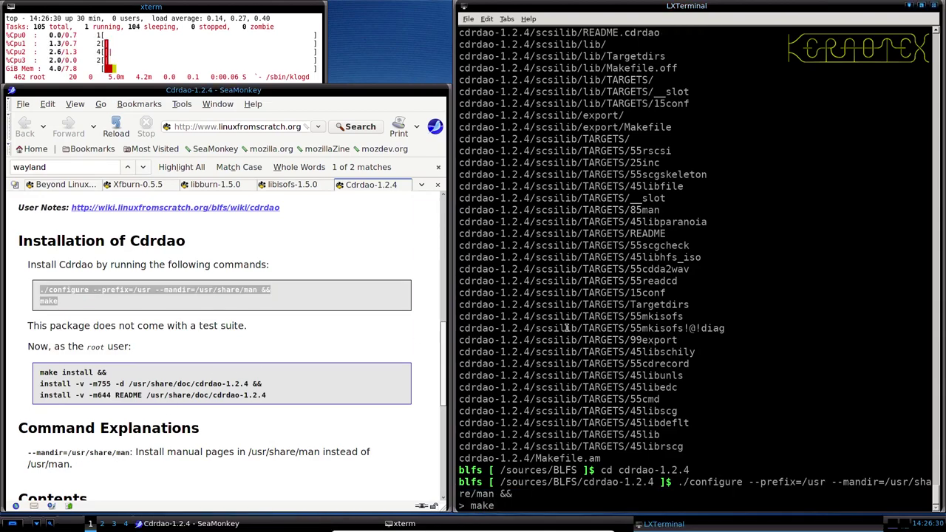
key(Return)
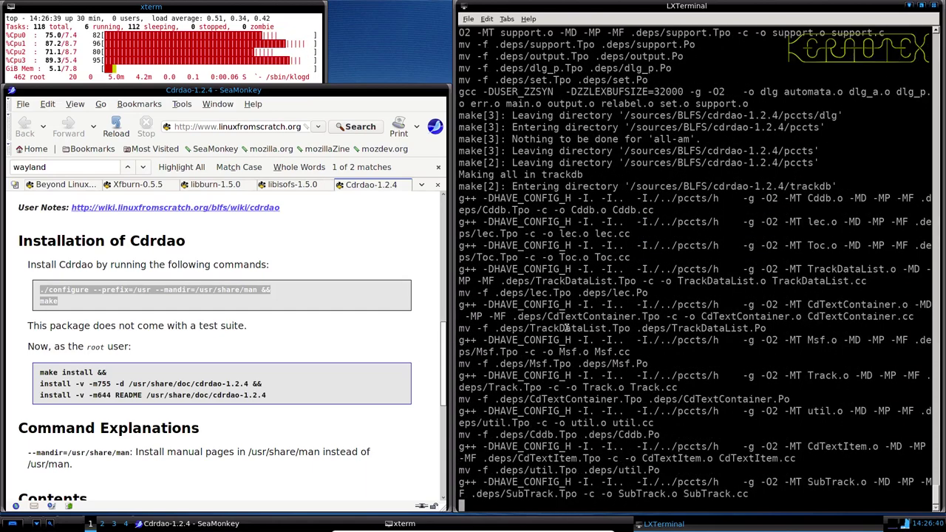
click(52, 371)
drag(52, 372, 296, 401)
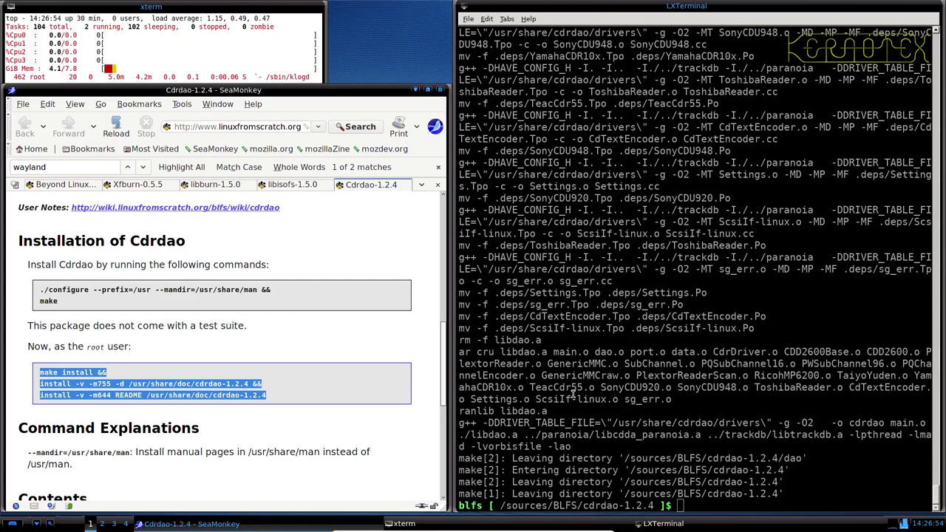
Install Cdrdao as root with the book's make install commands, then exit root
click(573, 396)
text(sudo )
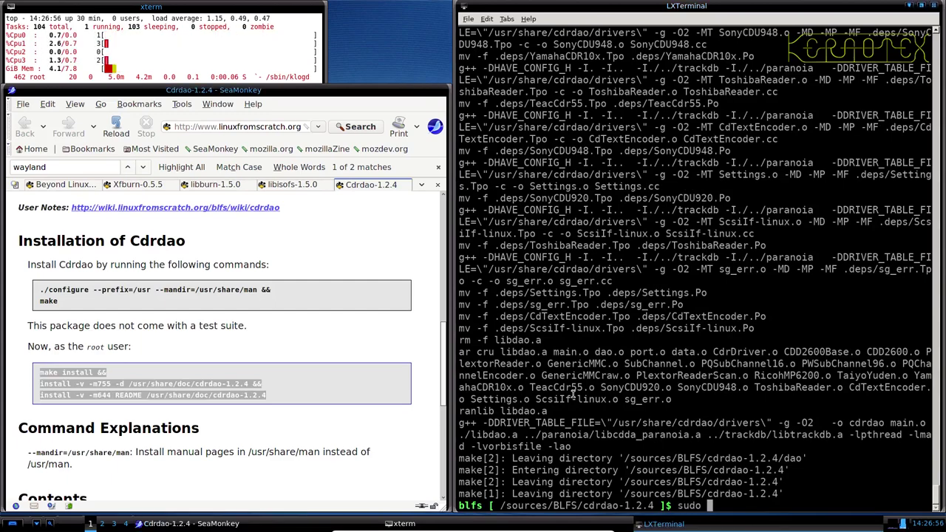
text(-E su)
key(Return)
middle_click(573, 394)
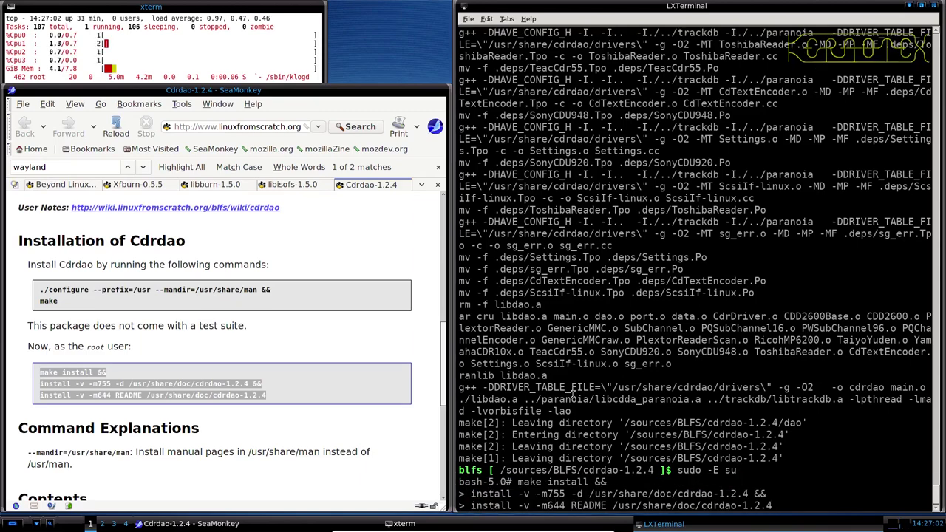
key(Return)
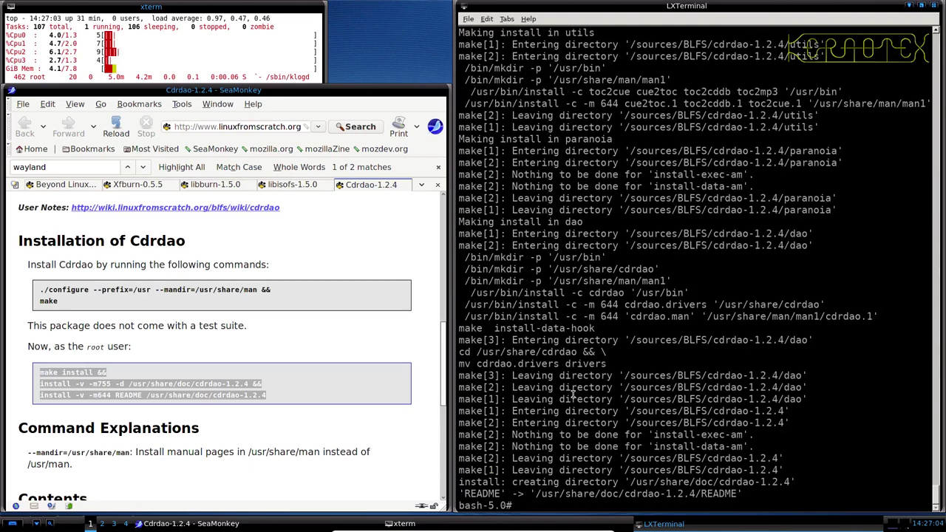
scroll(286, 414, down, 3)
text(exit)
key(Return)
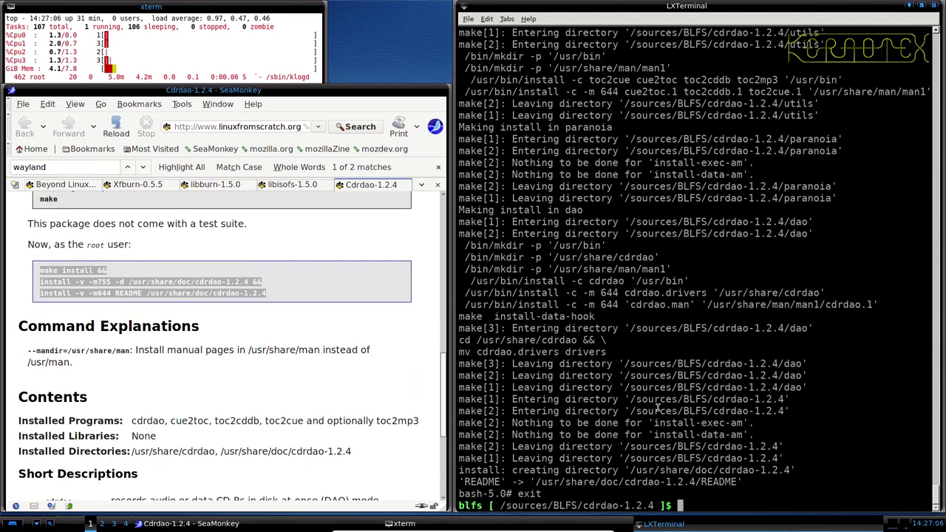
Delete the cdrdao-1.2.4 source folder from the BLFS sources directory
text(cd ..)
key(Return)
text(rm -Rf c)
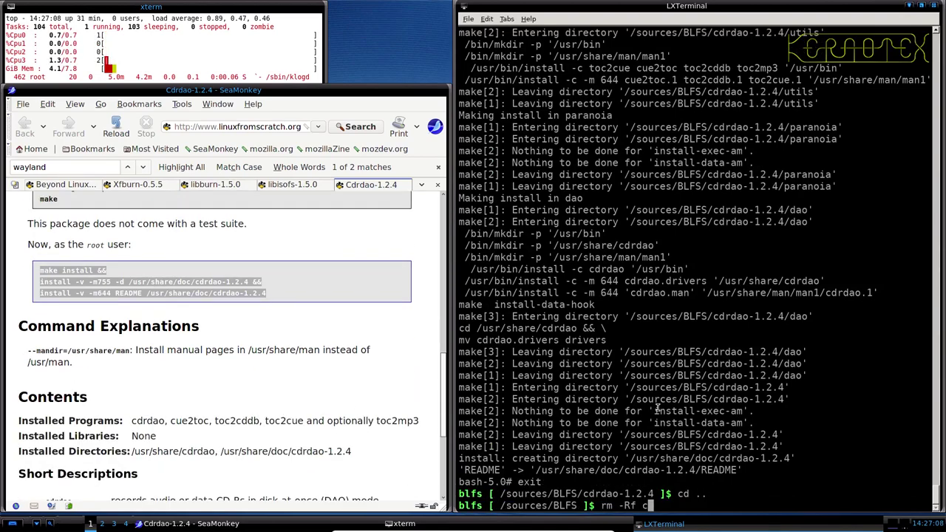
text(drdao)
key(Tab)
key(Return)
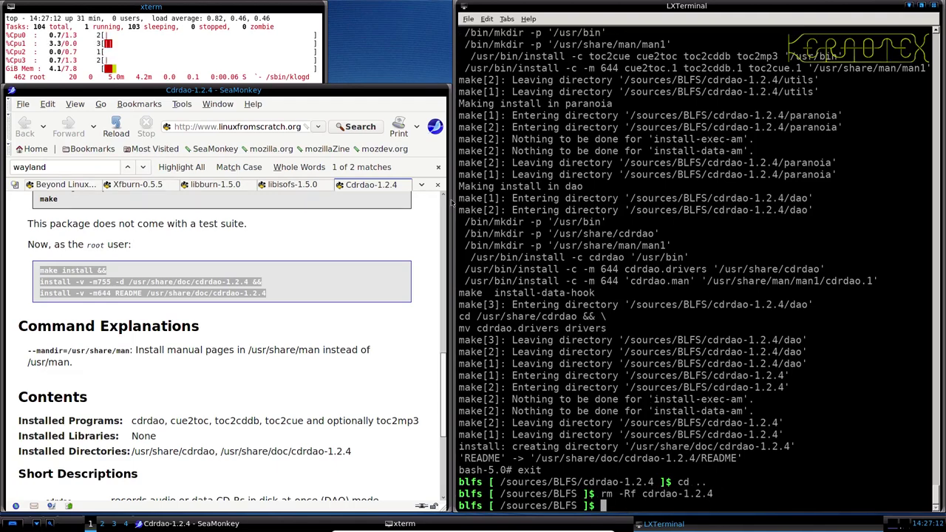
Download the libisofs-1.5.0 archive with wget using the book's download link
click(438, 185)
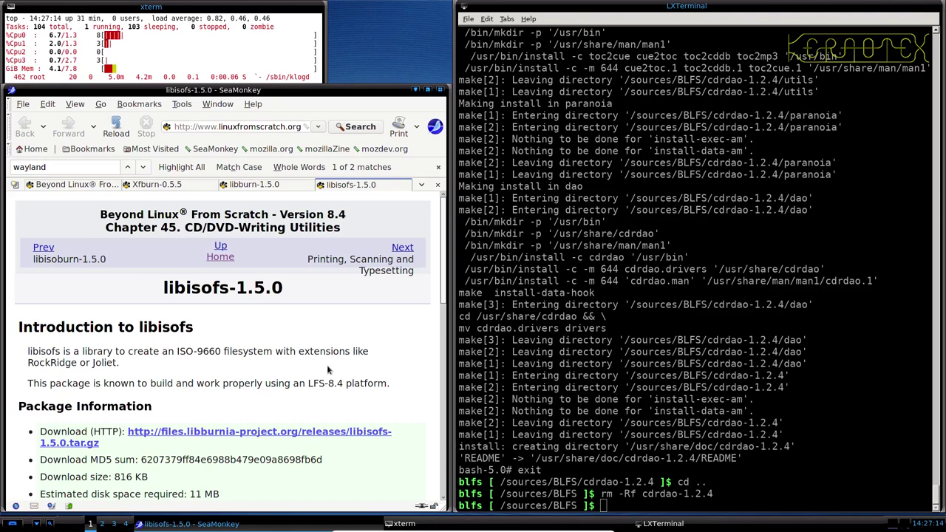
scroll(326, 365, down, 4)
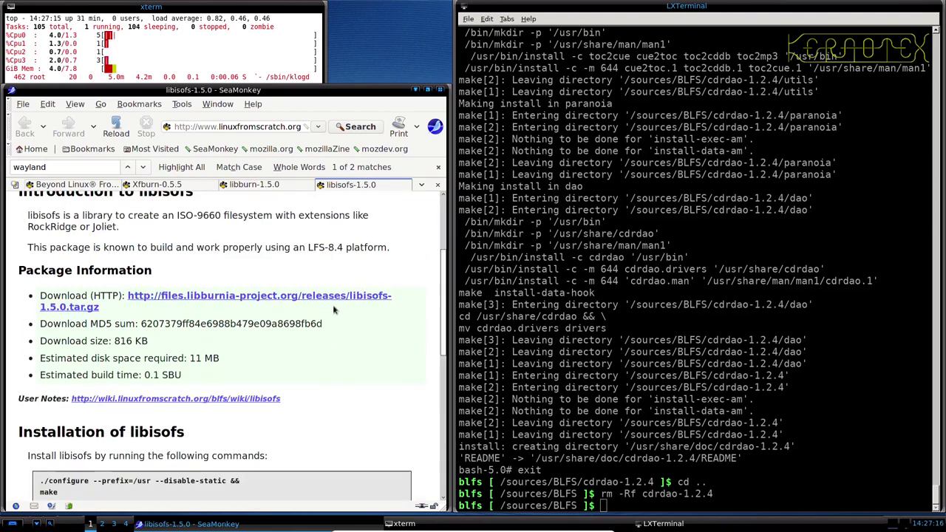
right_click(335, 297)
click(360, 382)
click(553, 390)
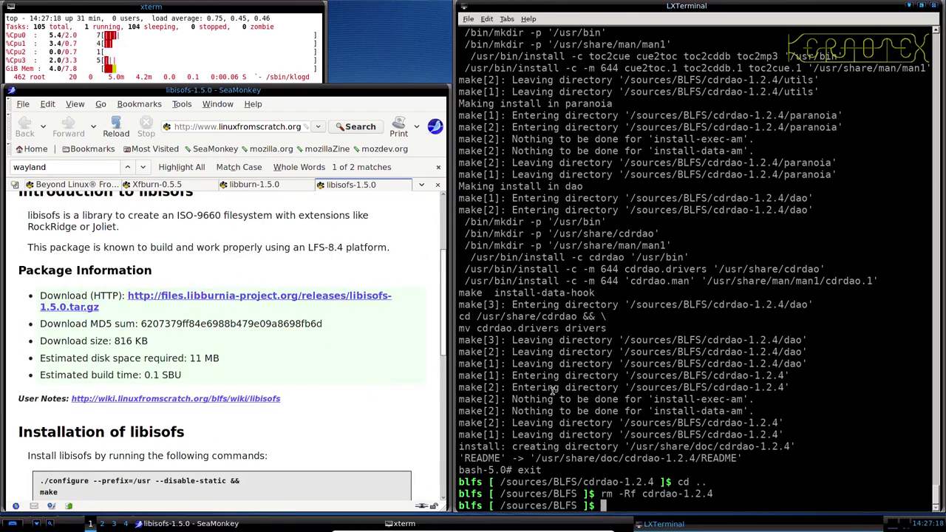
text(wget)
key(ctrl+shift+v)
key(Return)
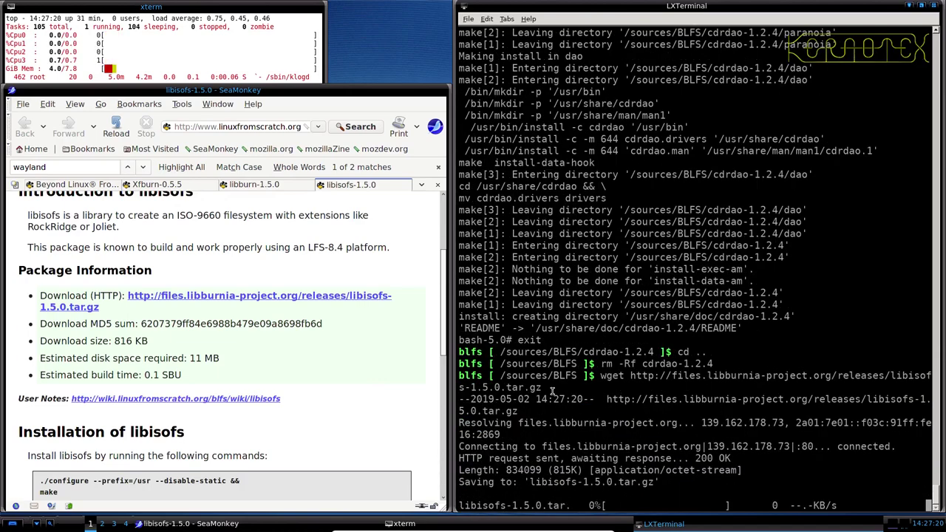
Extract libisofs-1.5.0.tar.gz and enter the libisofs-1.5.0 source folder
text(tar -xv)
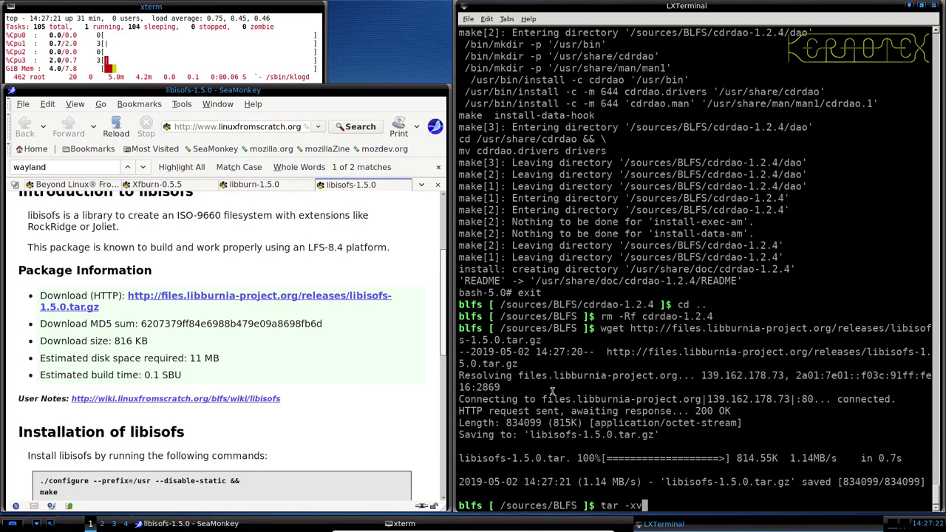
text(f libisof)
key(Tab)
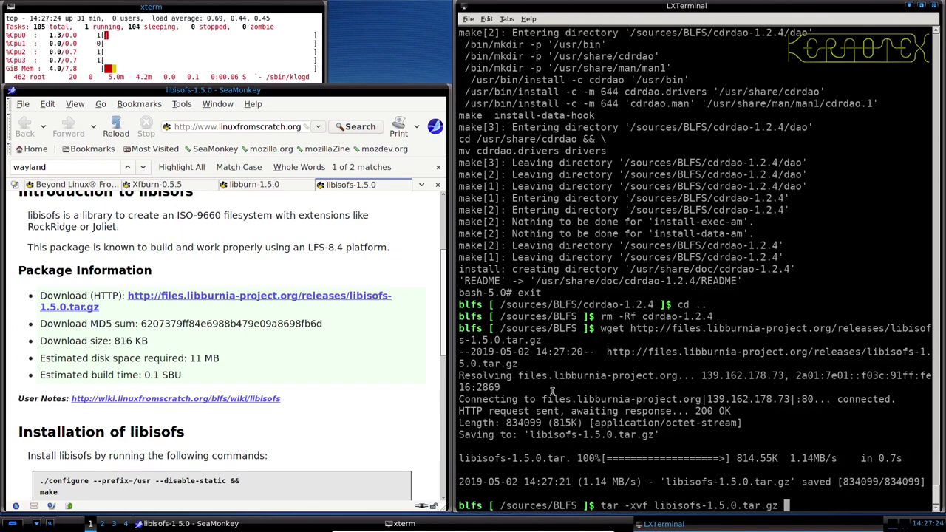
key(Return)
text(cd libis)
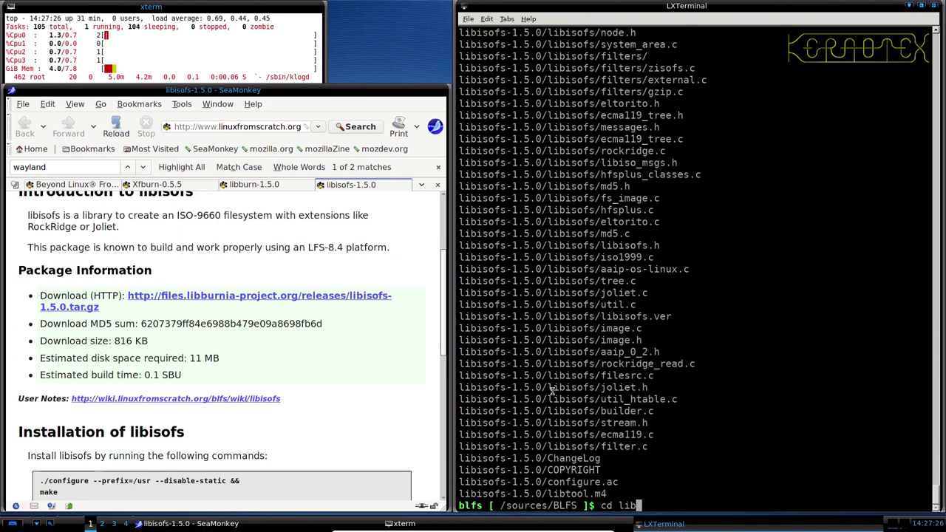
key(Tab)
key(Return)
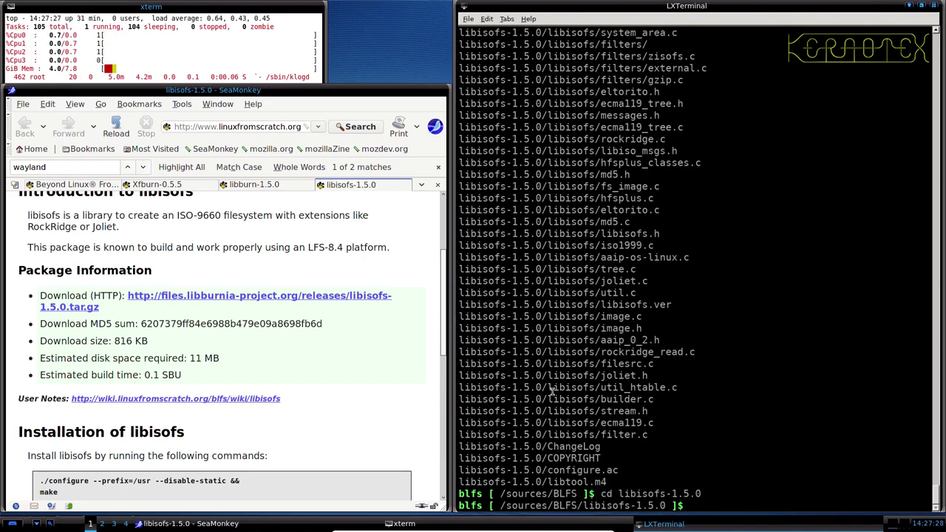
Configure and compile libisofs with the book's configure and make commands
scroll(285, 384, down, 3)
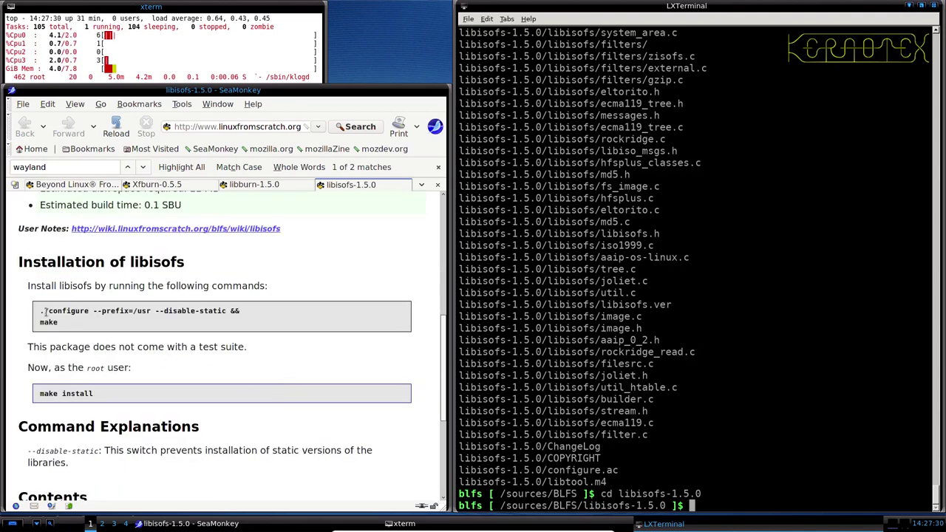
drag(43, 310, 62, 326)
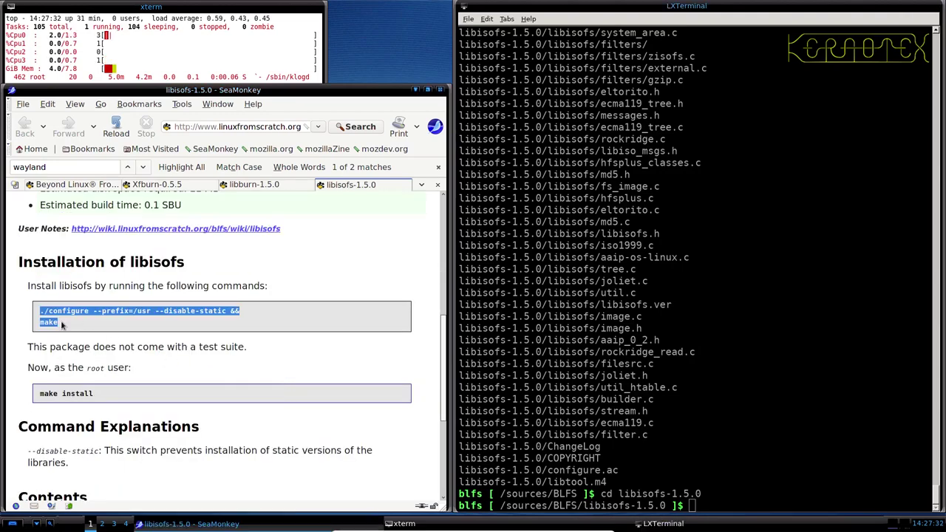
middle_click(600, 374)
click(600, 374)
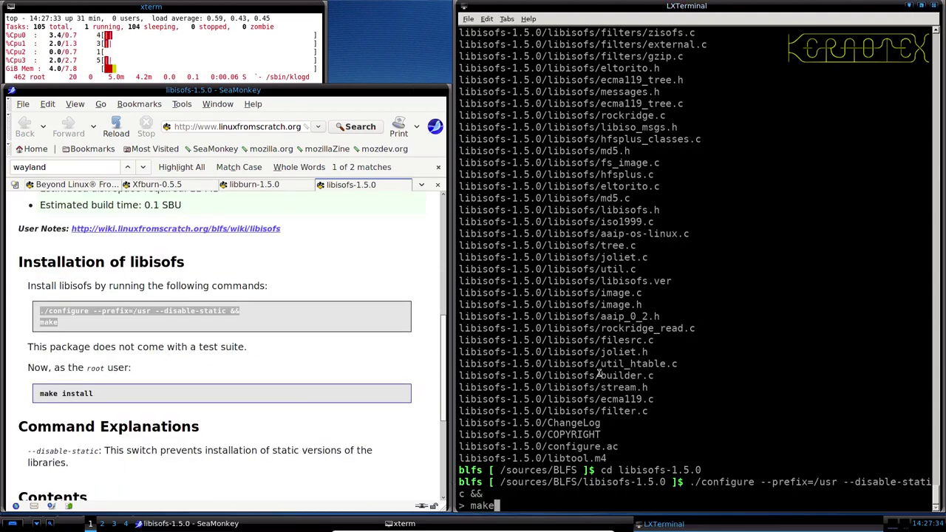
key(Return)
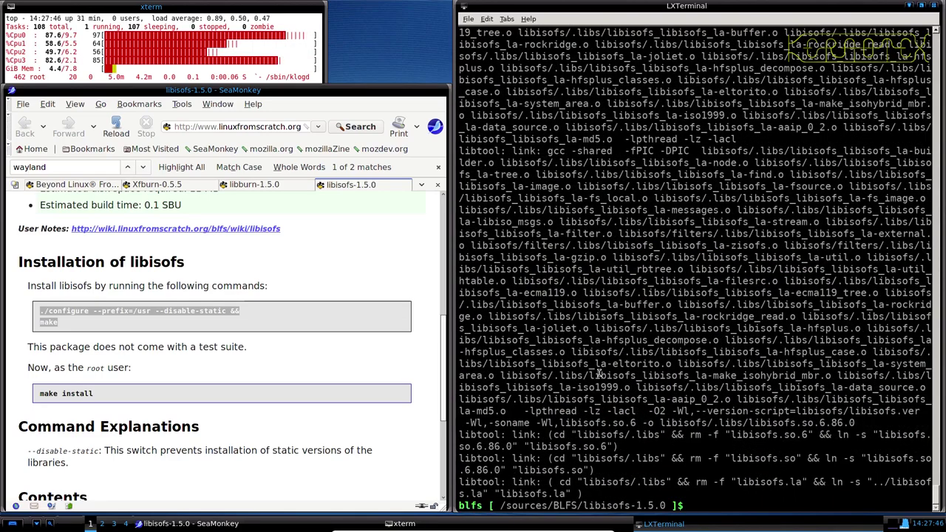
Install libisofs with sudo -E make install recalled from history
key(ctrl+r)
text(ins)
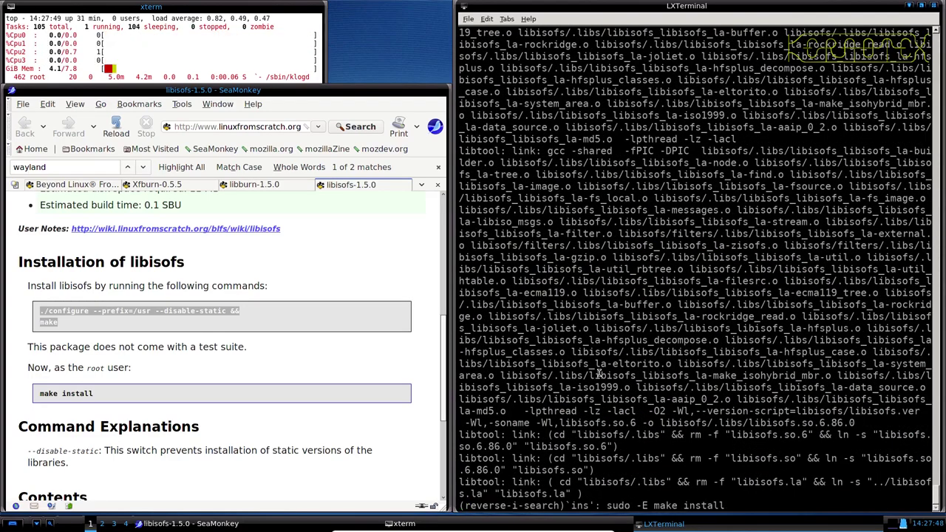
key(Escape)
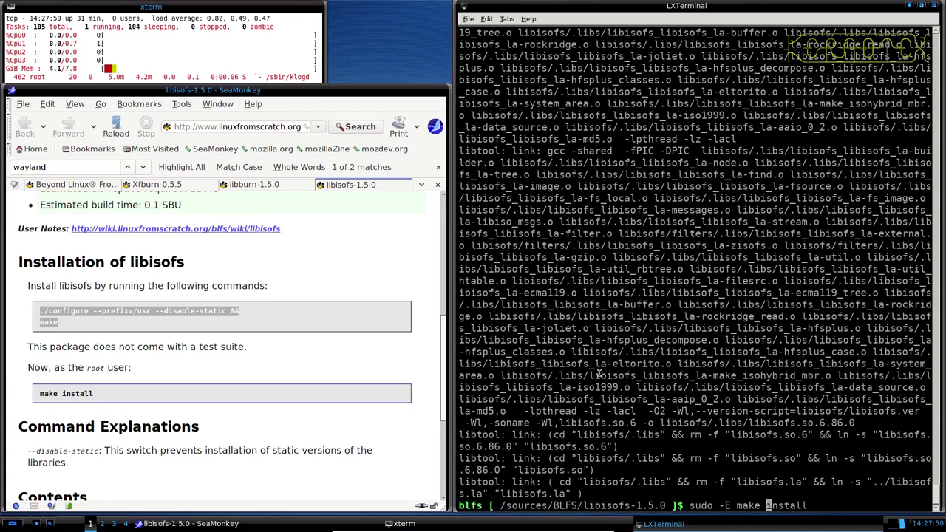
key(Return)
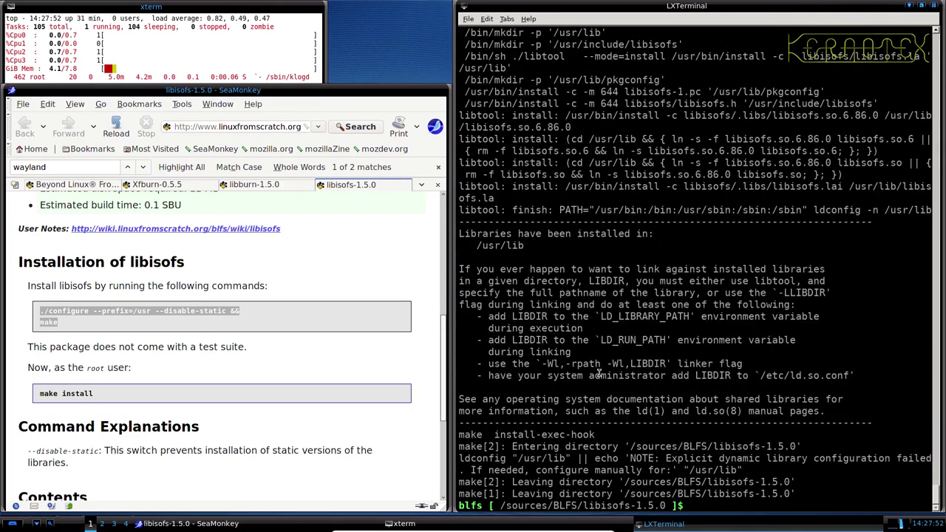
Delete the libisofs-1.5.0 source folder from the BLFS sources directory
text(cd ..)
key(Return)
text(rm -Rf libis)
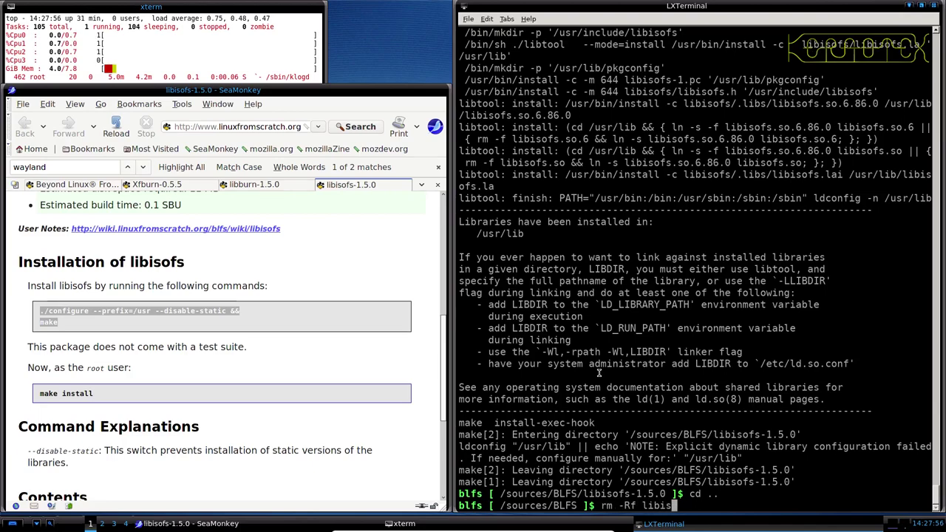
key(Tab)
key(Return)
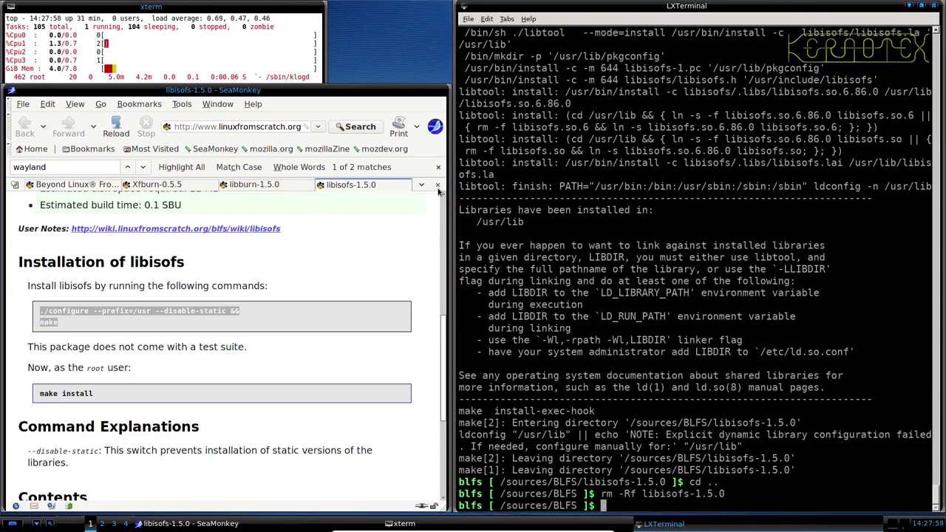
Download the libburn-1.5.0 archive with wget, using its copied link address
click(437, 186)
scroll(342, 337, down, 1)
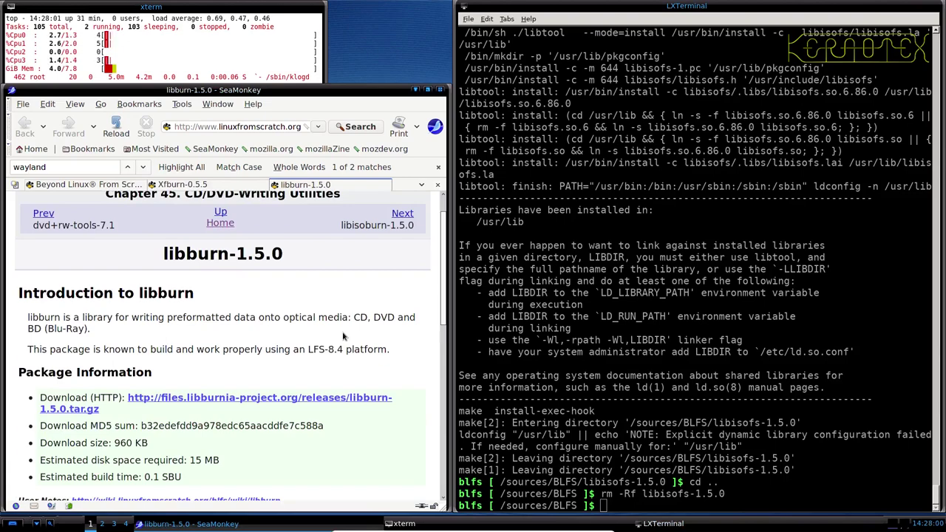
scroll(342, 336, down, 3)
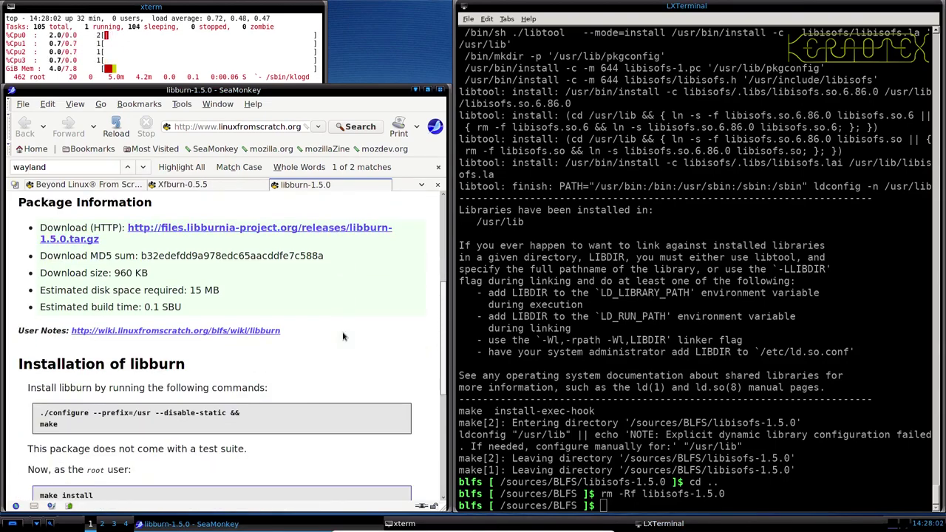
right_click(325, 299)
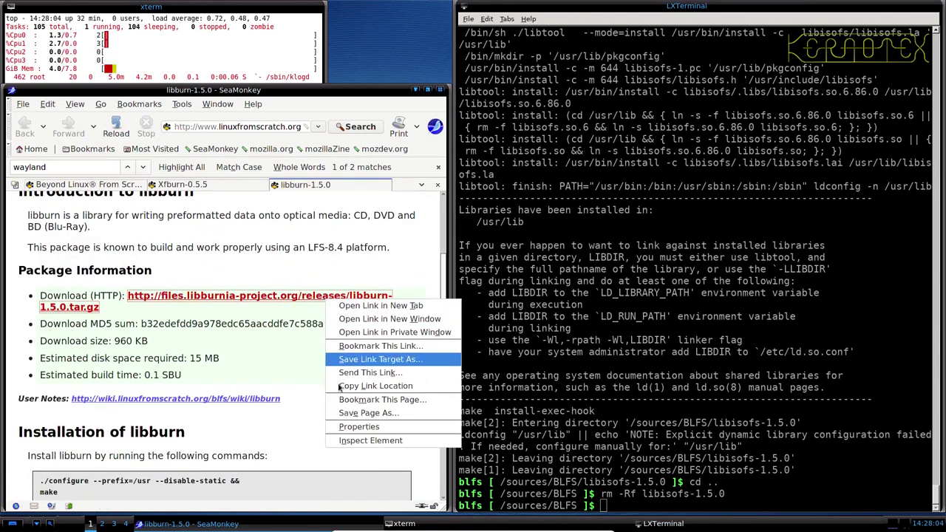
click(364, 390)
click(566, 386)
text(wget)
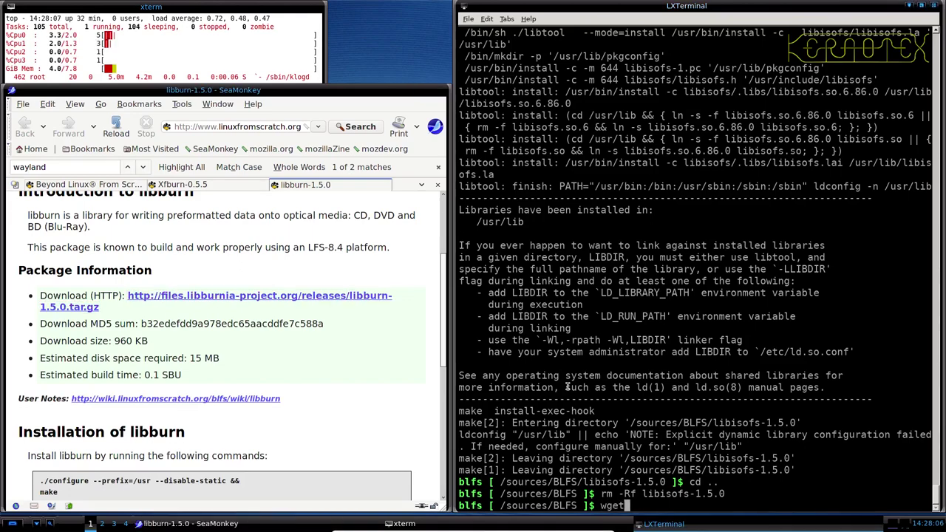
key(ctrl+shift+v)
key(Return)
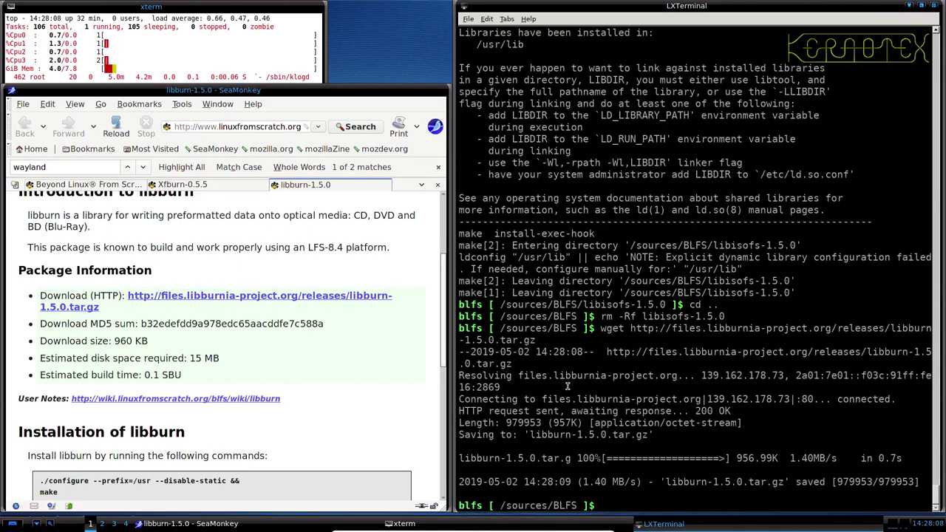
Extract libburn-1.5.0.tar.gz and enter the libburn-1.5.0 source directory
text(tar -xv)
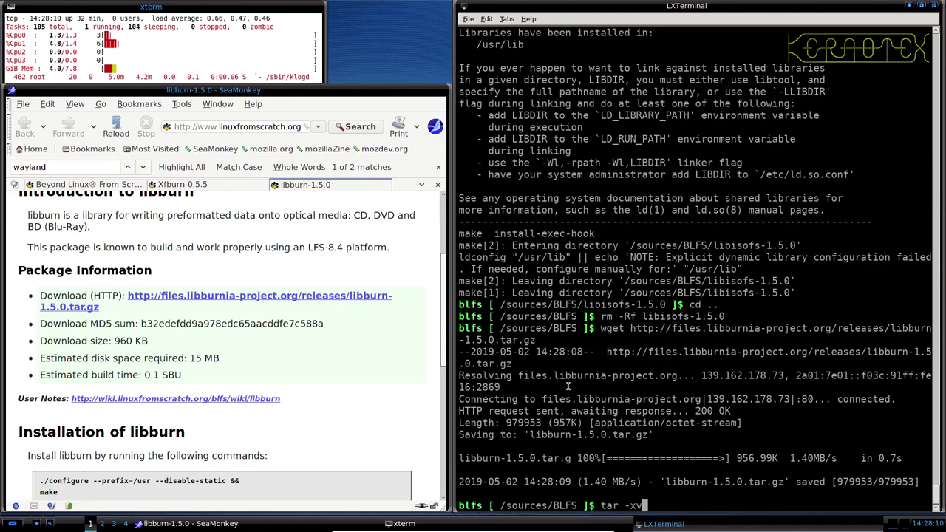
text(f libbu)
key(Tab)
key(Return)
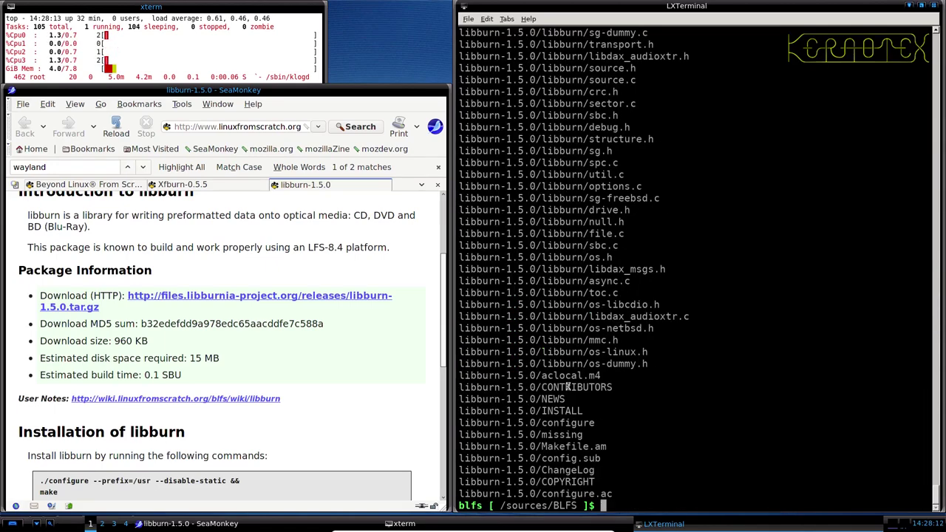
text(cd lib)
key(Tab)
key(Return)
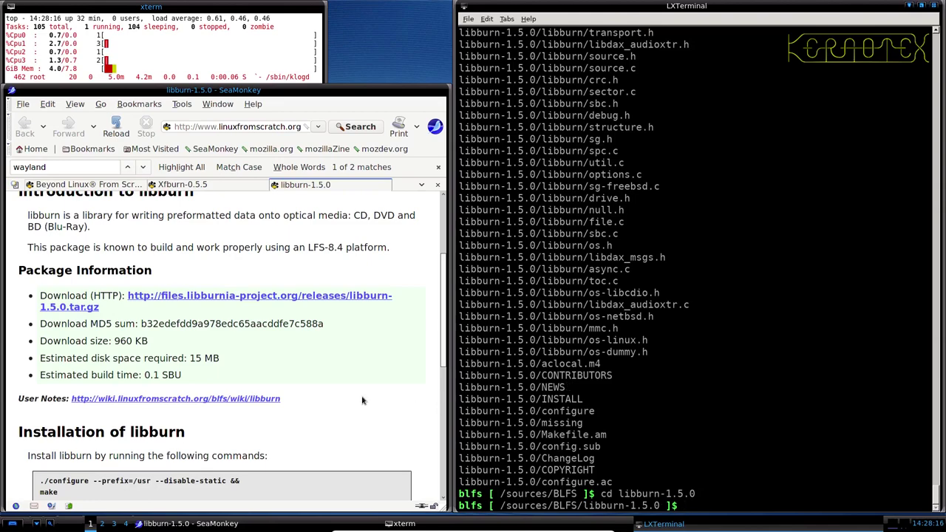
Run libburn's configure and make commands, then sudo -E make install from history
scroll(362, 401, down, 3)
scroll(358, 400, down, 1)
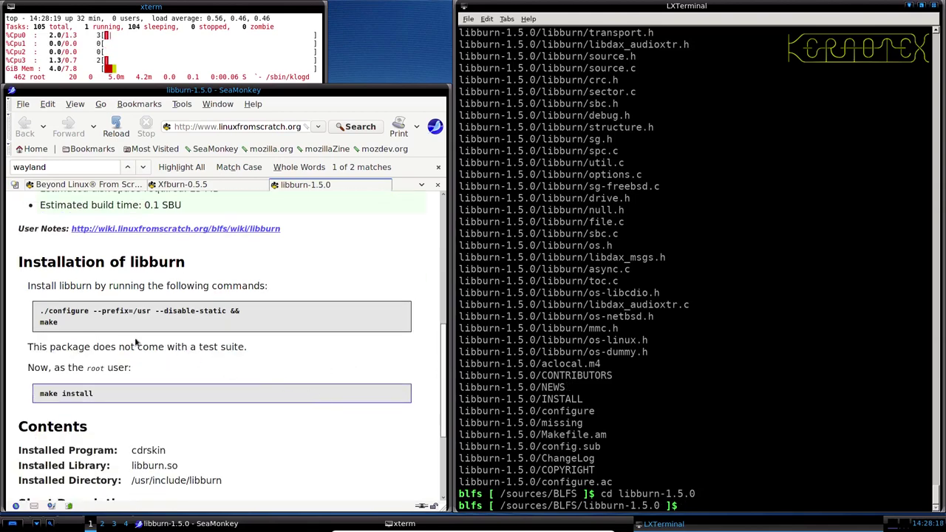
drag(39, 312, 138, 340)
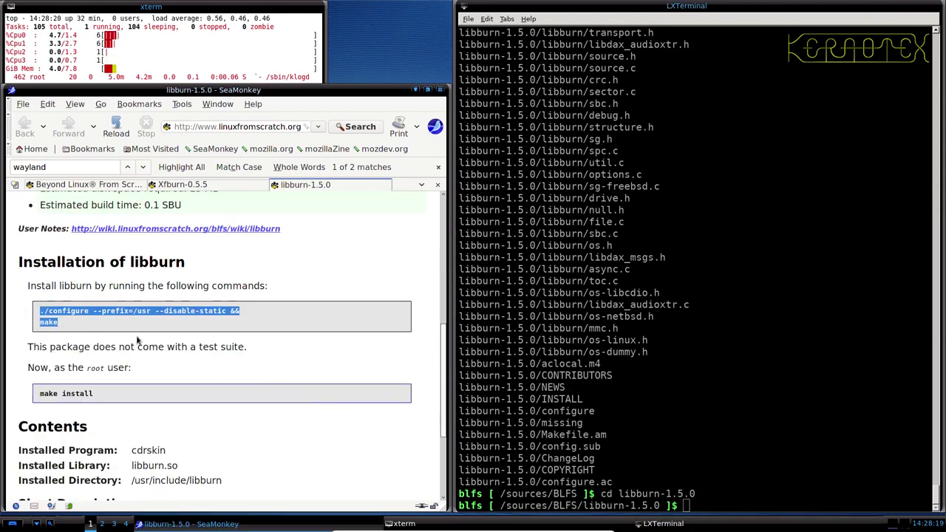
middle_click(685, 381)
key(Return)
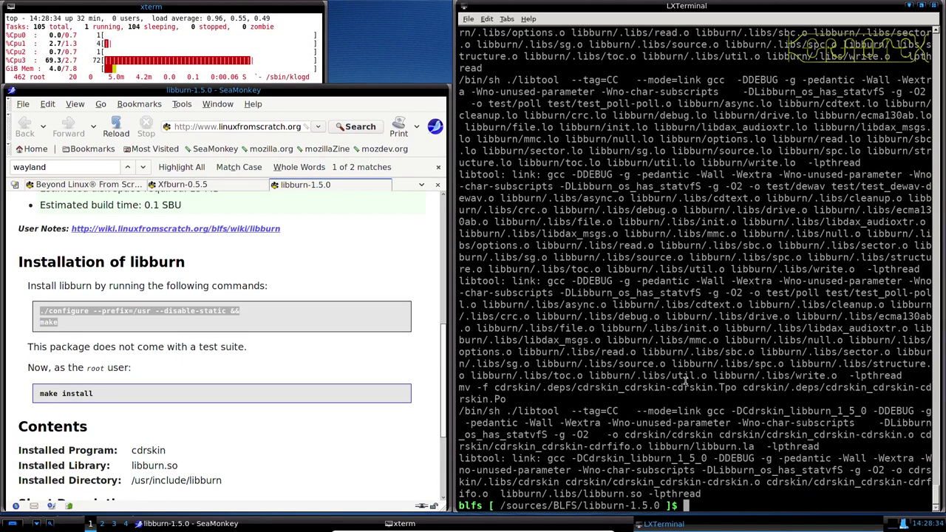
key(ctrl+r)
text(insta)
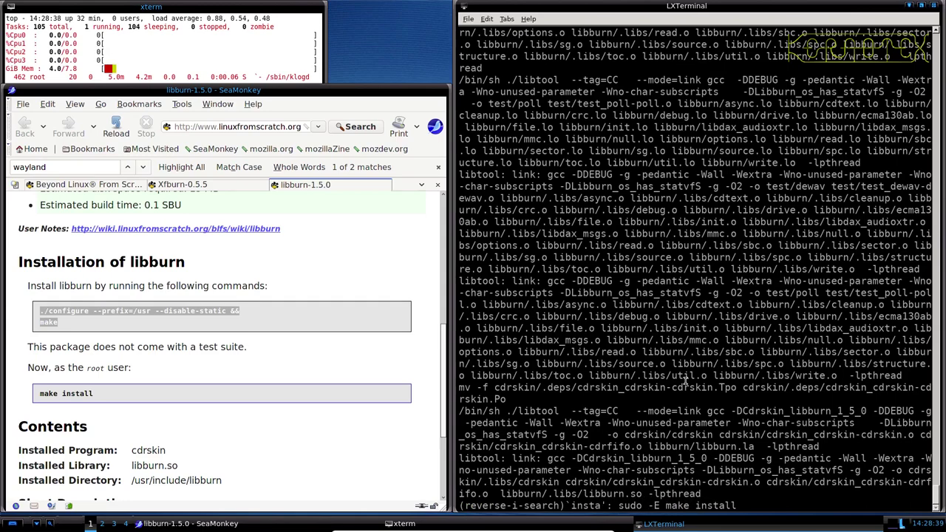
key(Return)
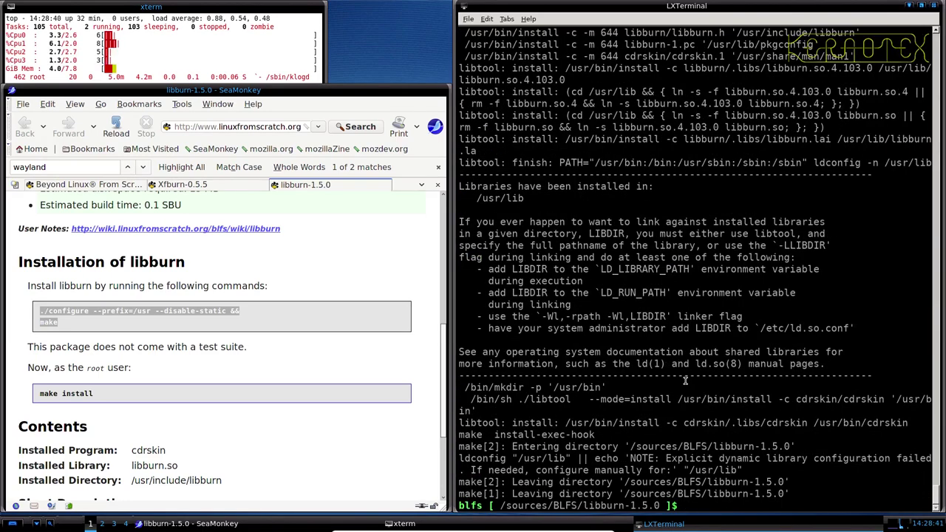
Go up a directory and delete libburn-1.5.0 with rm -Rf
text(cd ..)
key(Return)
text(rm -Rf lib)
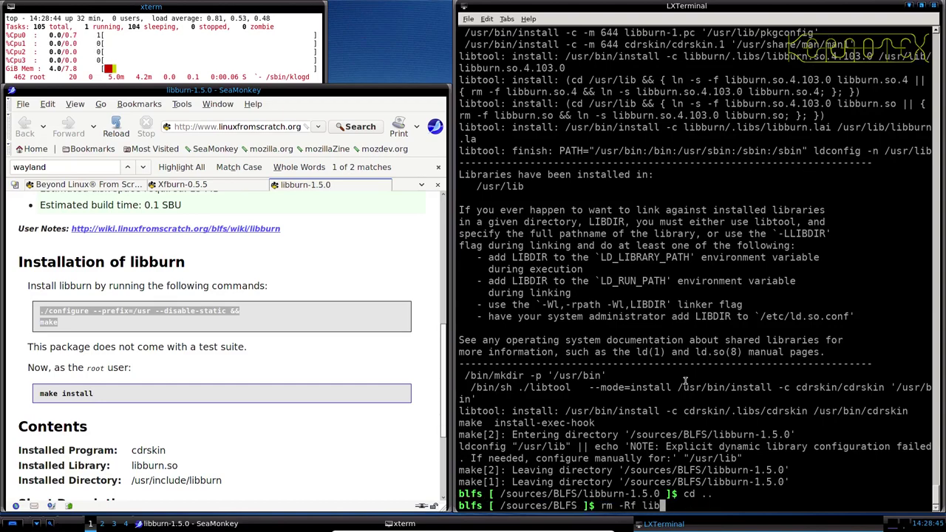
text(b)
key(Tab)
key(Return)
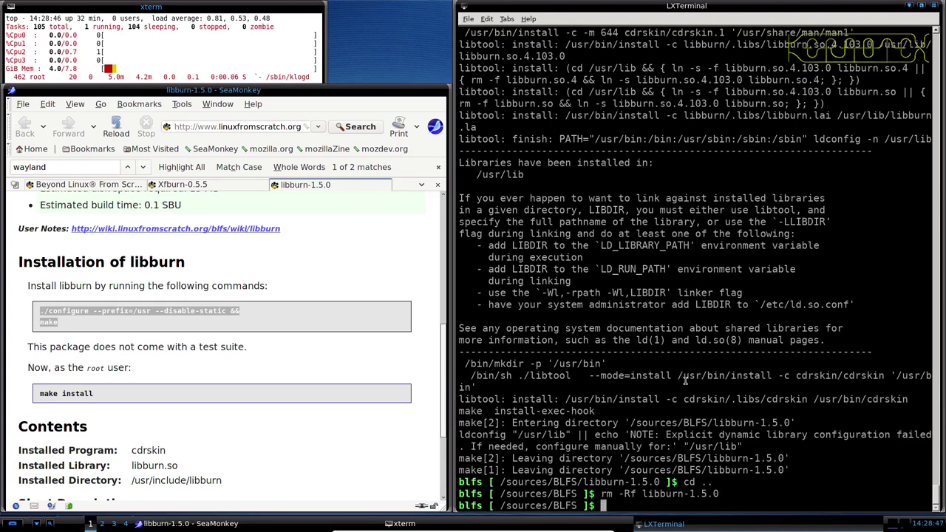
click(438, 185)
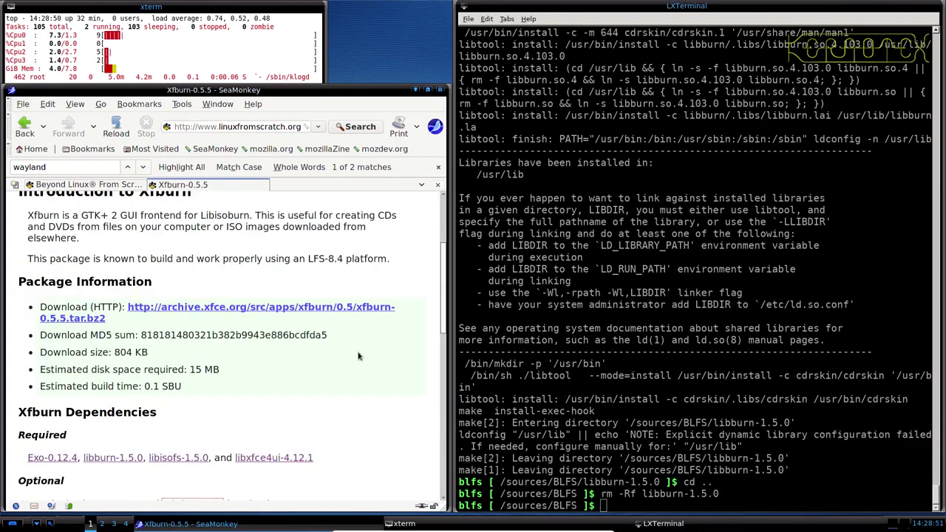
In the xfce folder, download the Xfburn tarball with wget using its copied address
right_click(350, 310)
click(377, 397)
click(601, 383)
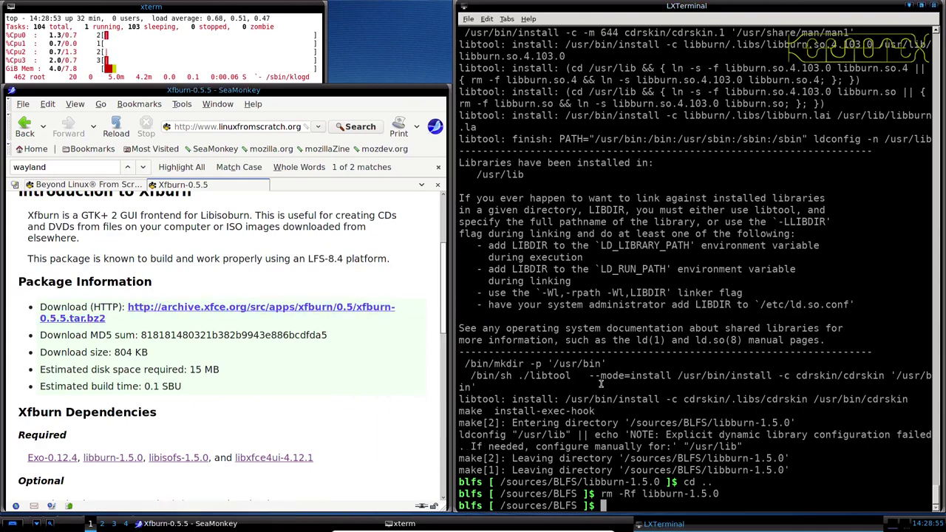
text(cd xfce/)
key(Return)
text(wget)
key(ctrl+shift+v)
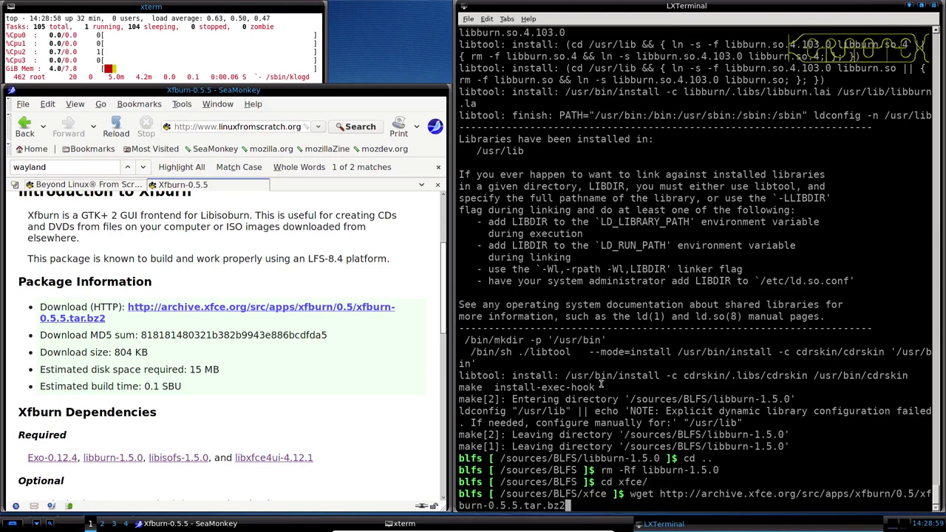
key(Return)
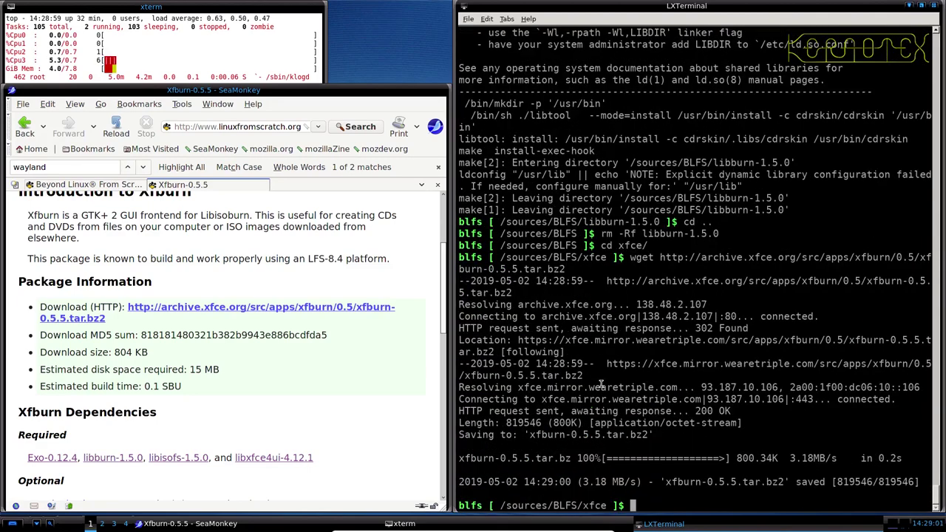
Unpack xfburn-0.5.5.tar.bz2 and enter the xfburn-0.5.5 directory
text(tar -xvf x)
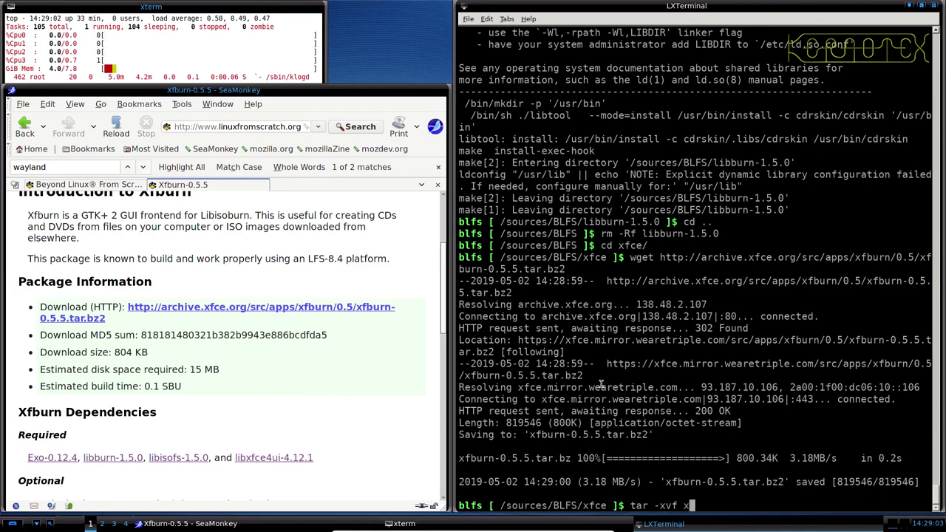
text(fb)
key(Tab)
key(Return)
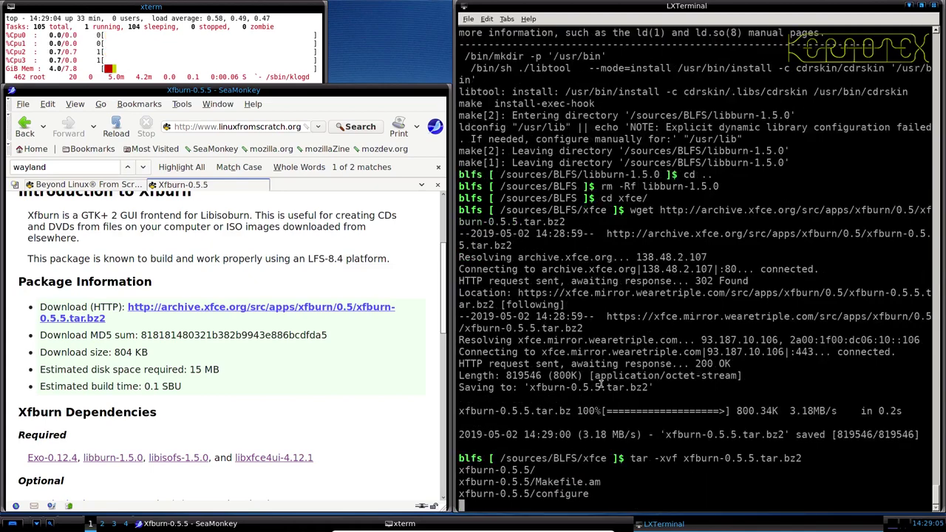
text(cd x)
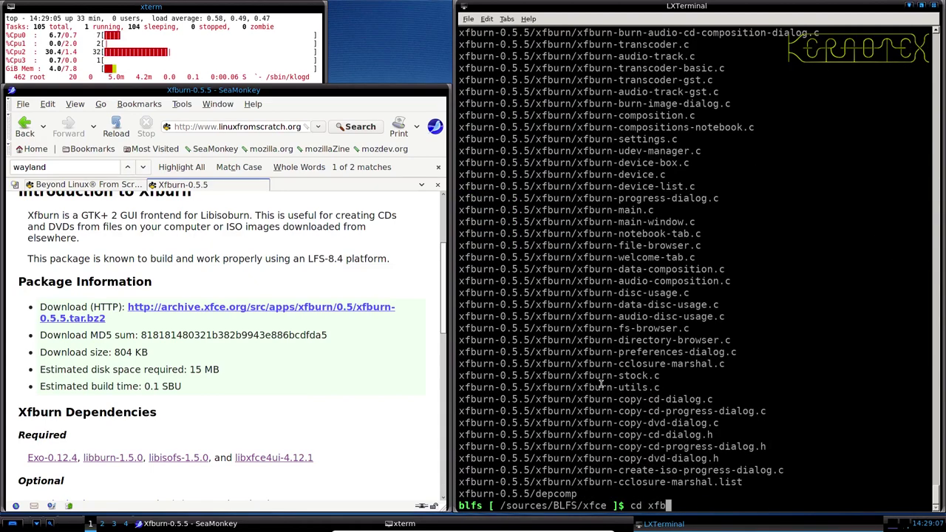
text(fb)
key(Tab)
key(Return)
Paste and run Xfburn's configure and make commands from the BLFS page
scroll(328, 378, down, 3)
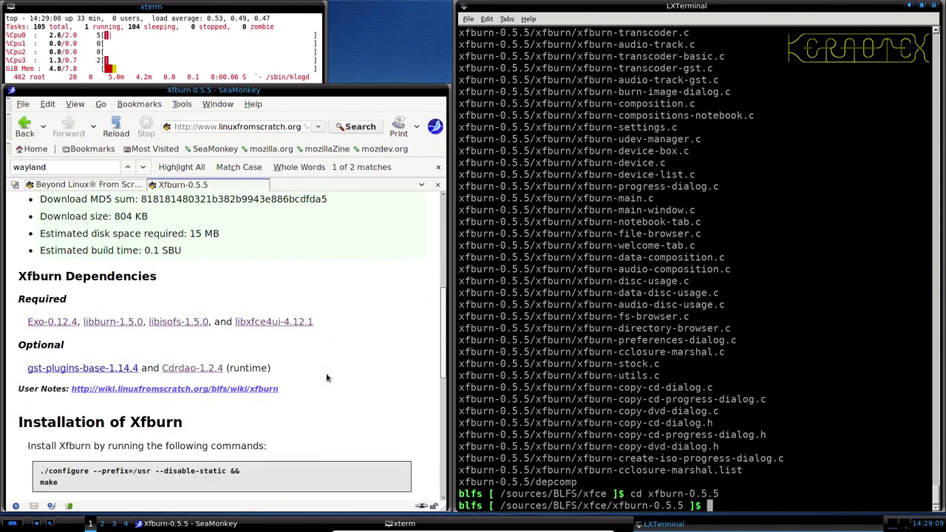
scroll(328, 378, down, 2)
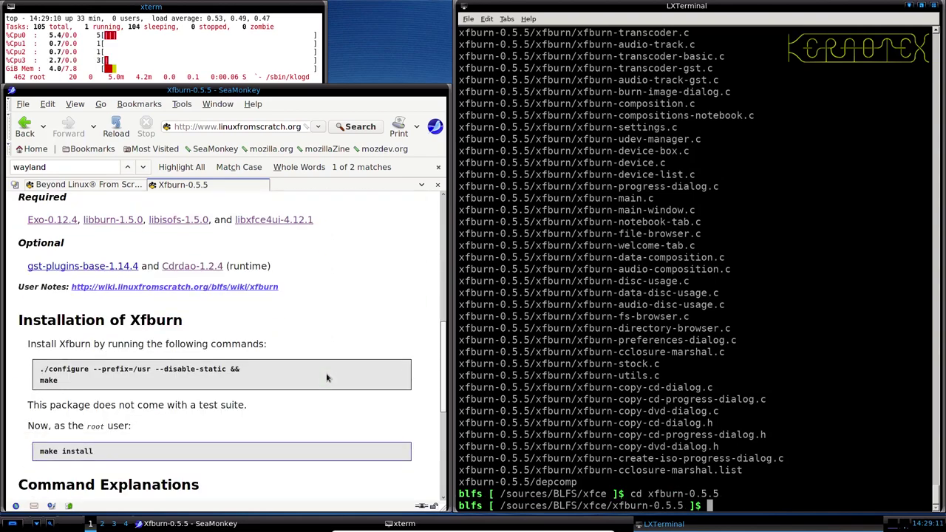
scroll(327, 378, down, 2)
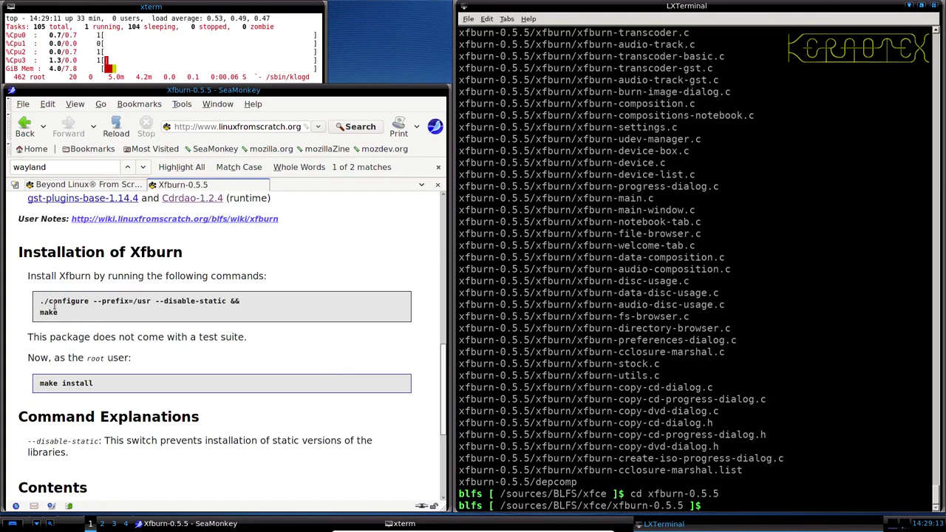
drag(41, 303, 66, 314)
middle_click(536, 367)
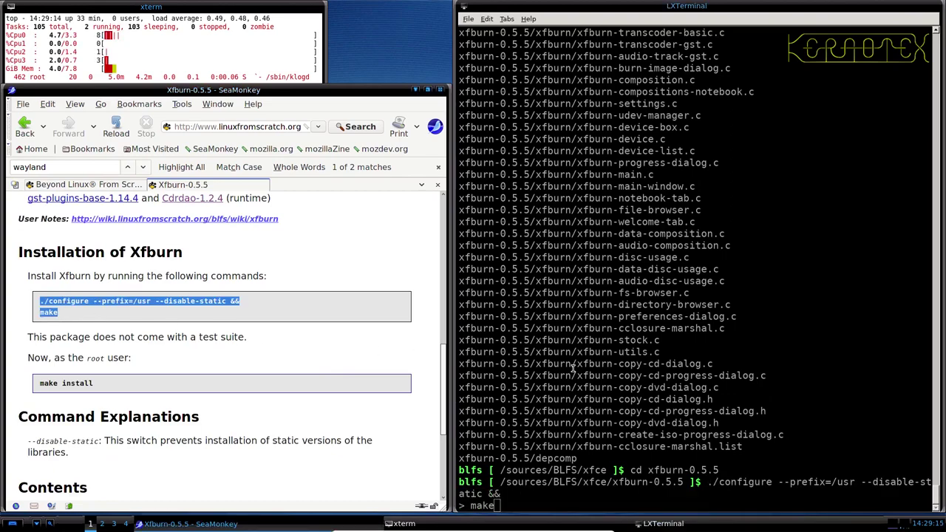
key(Return)
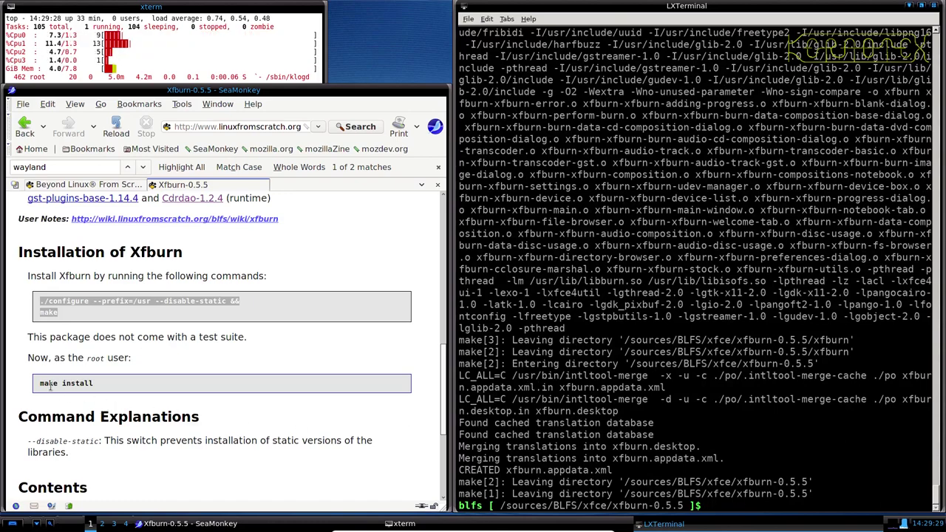
Install Xfburn by recalling sudo -E make install from history
drag(40, 383, 91, 383)
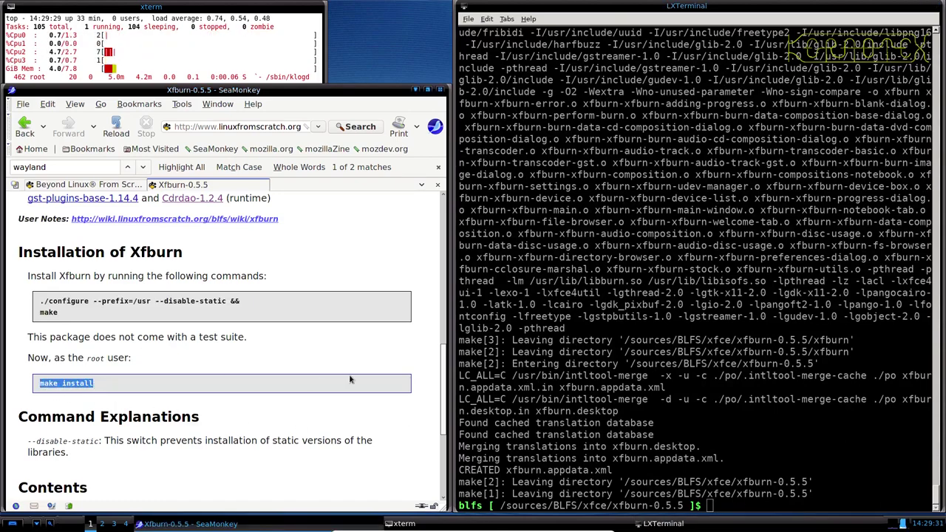
click(582, 397)
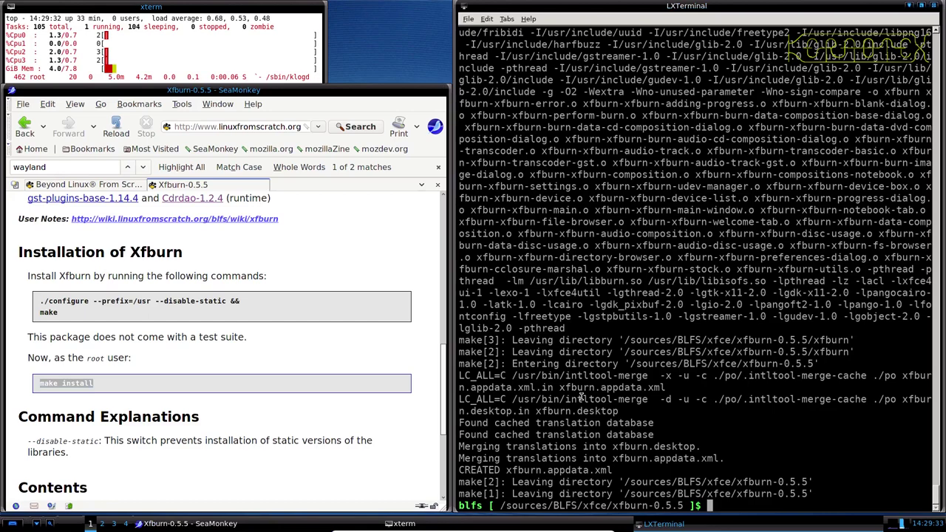
key(ctrl+r)
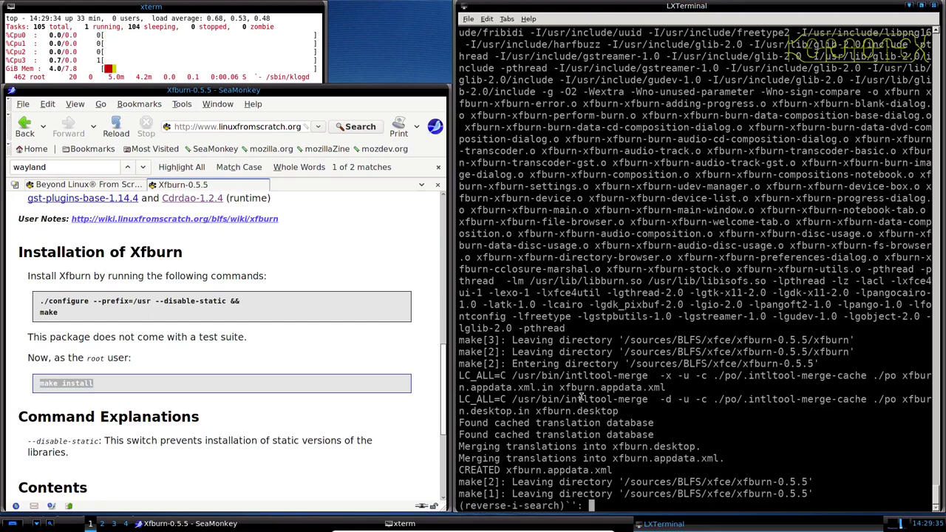
text(instal)
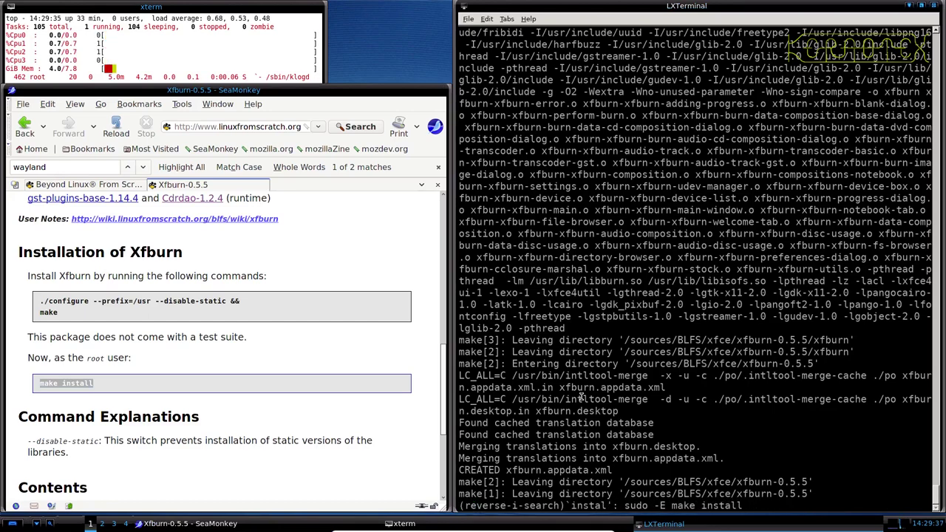
key(Return)
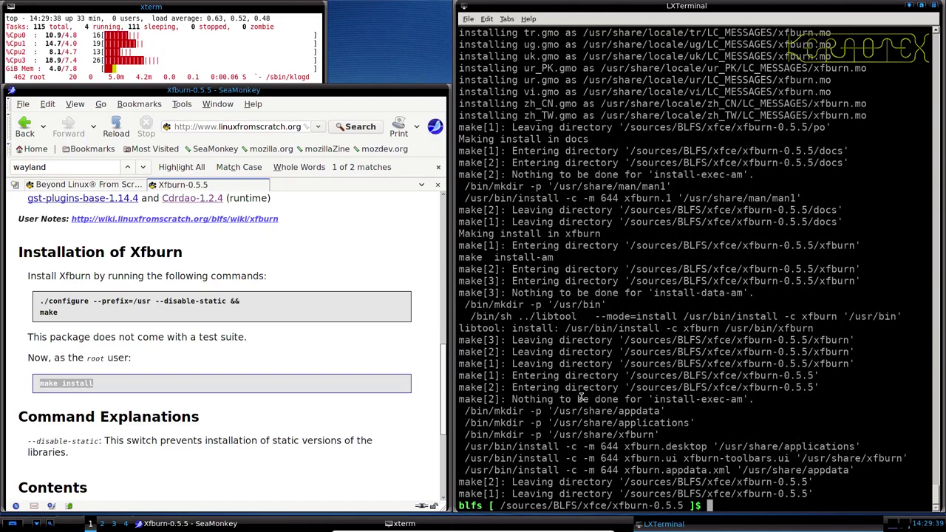
Go up to xfce and delete the xfburn-0.5.5 source directory
text(cd ..)
key(Return)
text(rm -Rf xfb)
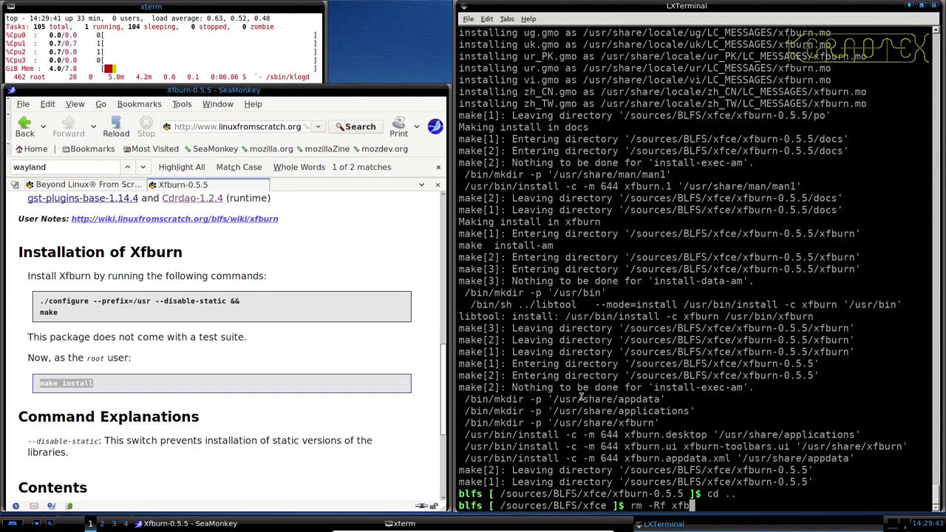
text(ur)
key(Tab)
key(Return)
scroll(391, 327, down, 5)
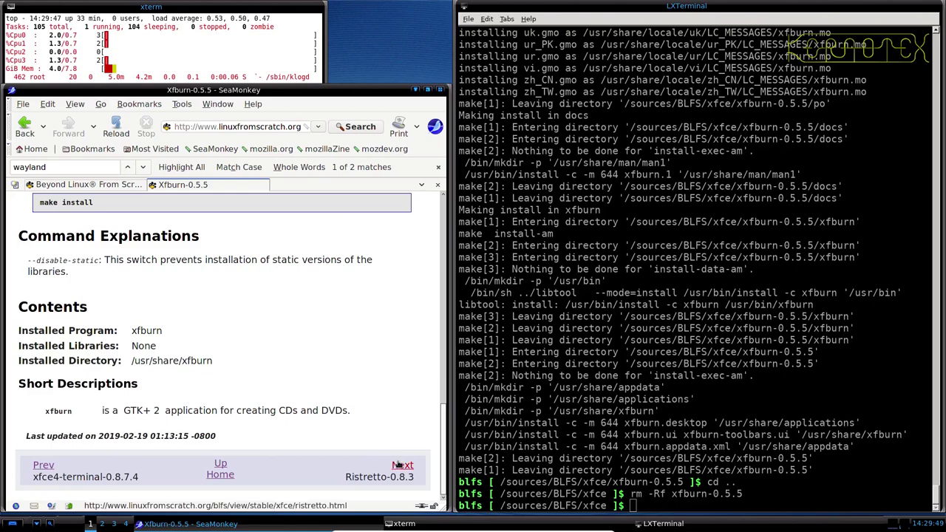
Open the libexif-0.6.21 dependency page from the Ristretto-0.8.3 page
click(402, 465)
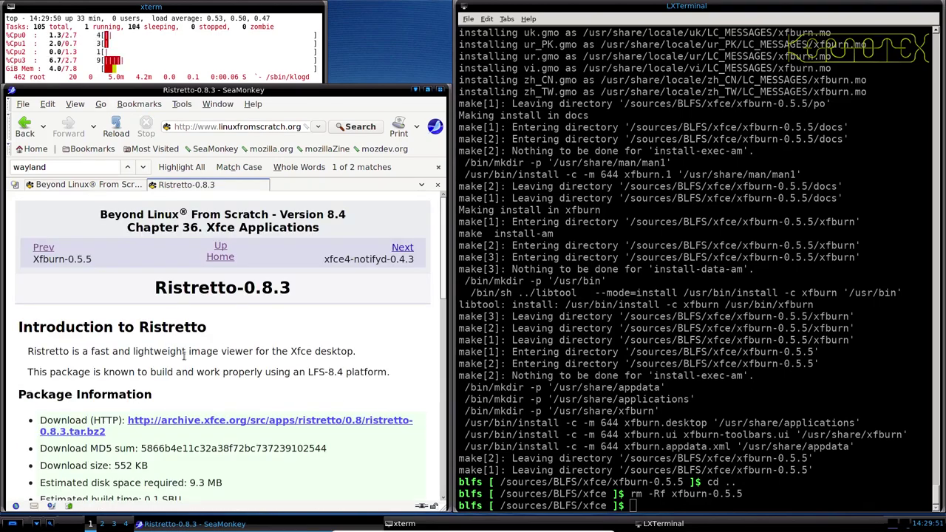
scroll(235, 367, down, 5)
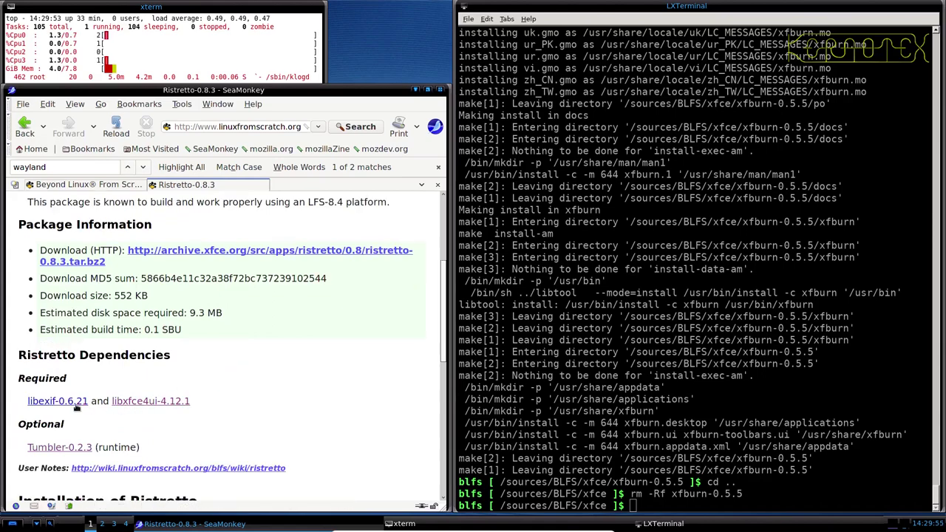
middle_click(78, 401)
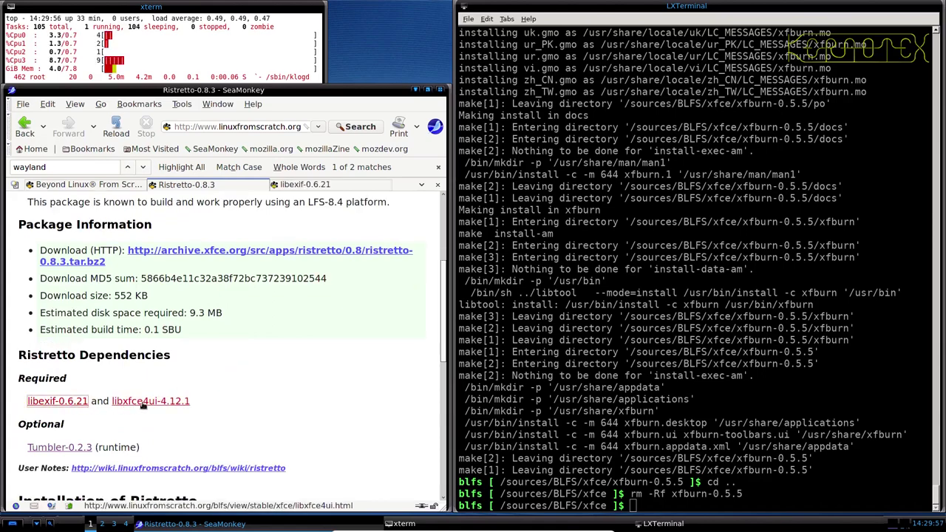
click(323, 186)
Copy the libexif-0.6.21.tar.bz2 download link location
scroll(307, 327, down, 5)
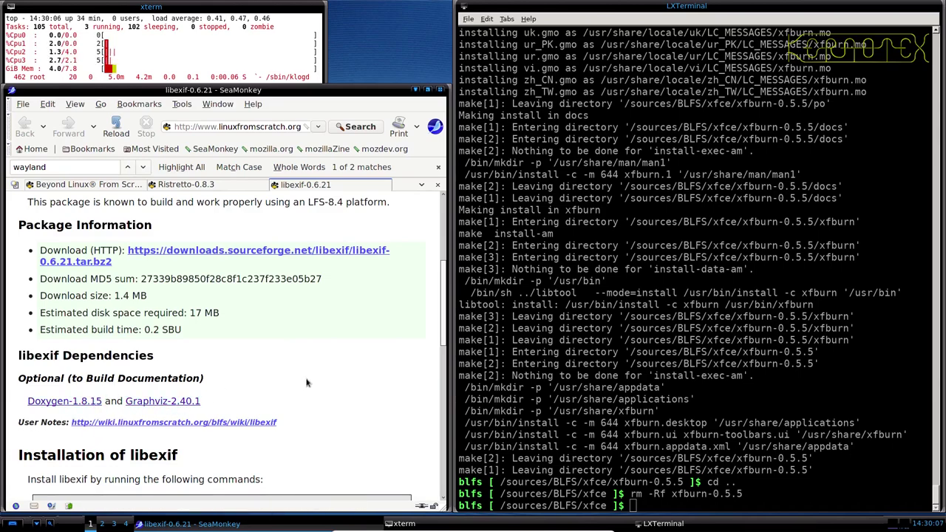
scroll(306, 382, up, 1)
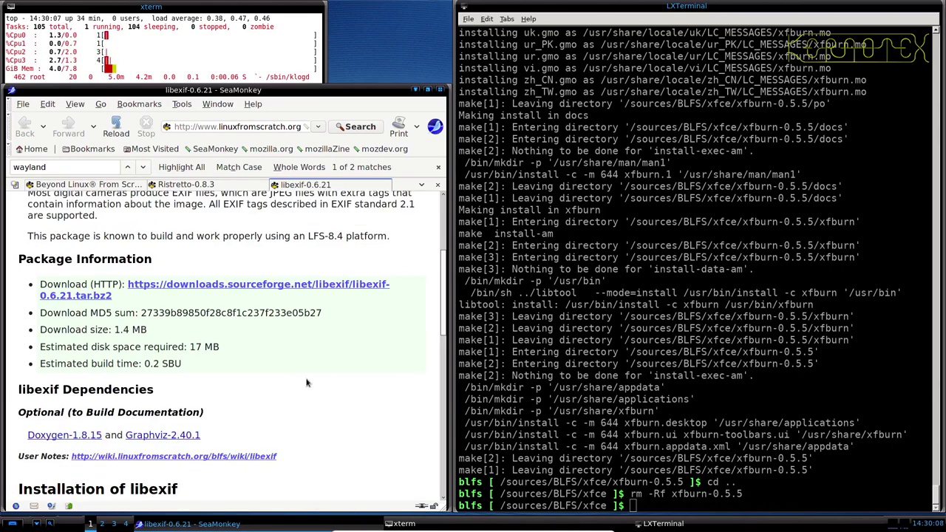
right_click(325, 284)
click(351, 371)
Download the libexif-0.6.21 tarball with wget and the pasted URL
click(560, 364)
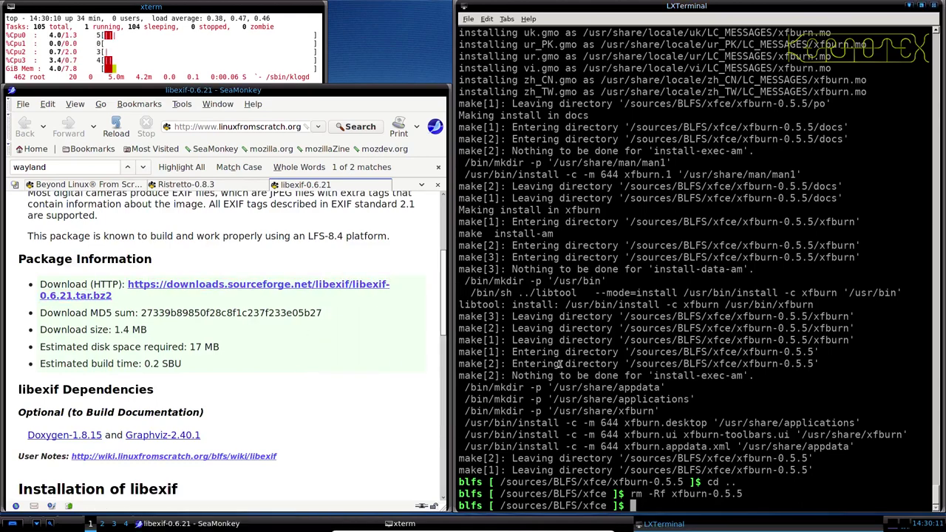
text(wget)
key(ctrl+shift+v)
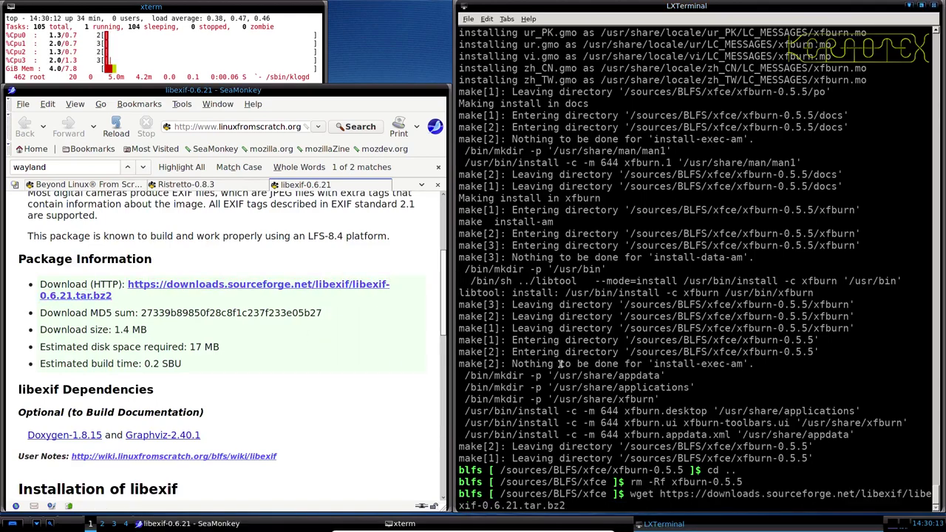
key(Return)
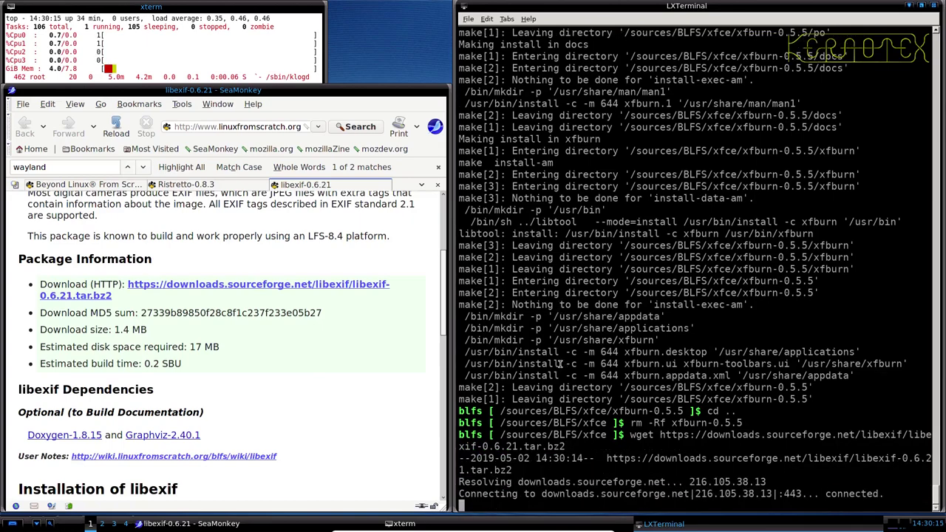
Move libexif-0.6.21.tar.bz2 up into /sources/BLFS and change to that directory
text(t)
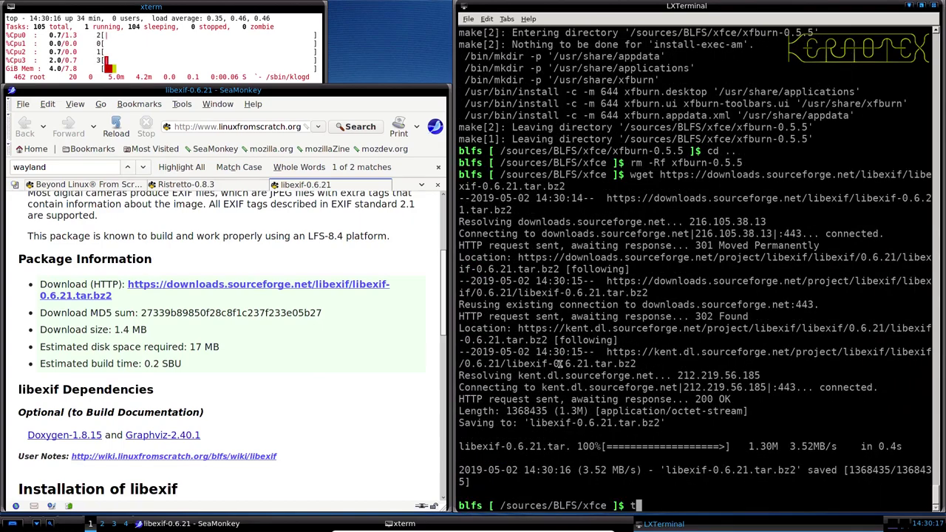
text(ar -xvf)
key(ctrl+c)
text(cd)
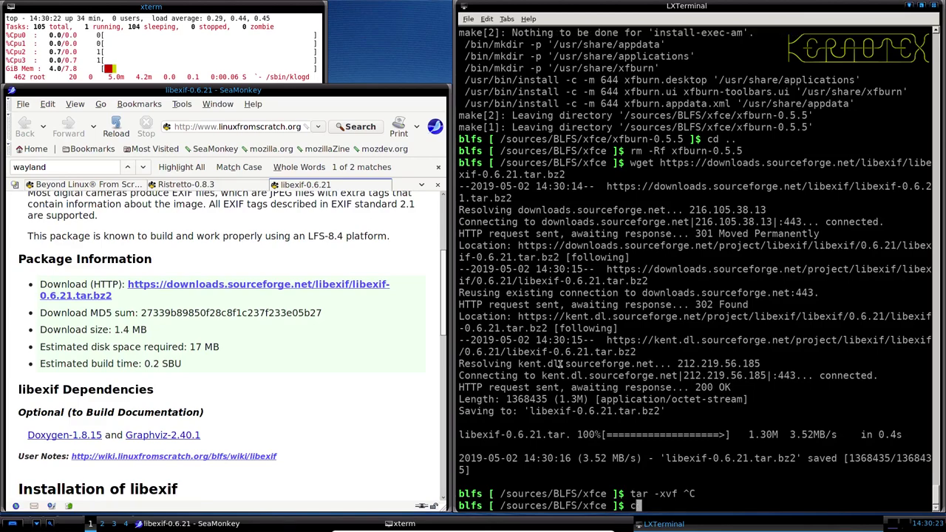
text(mc)
text( libexi)
key(Tab)
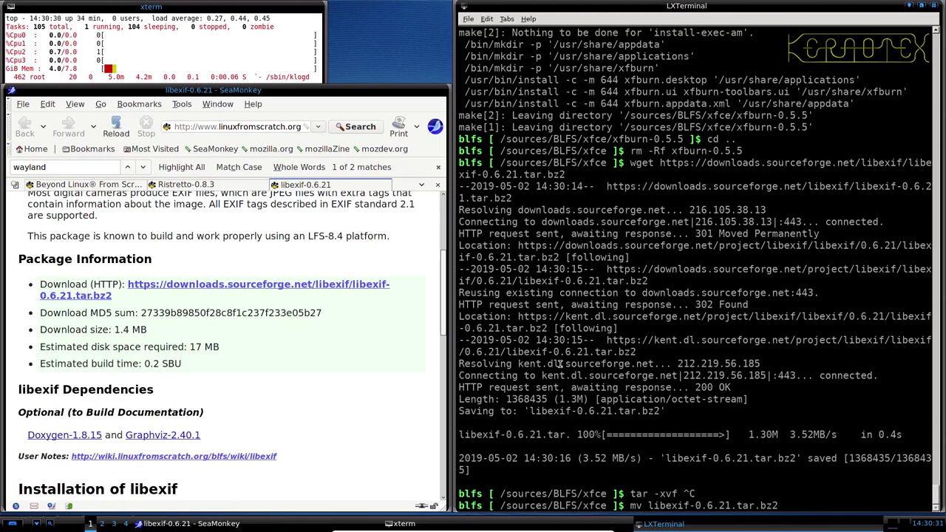
text(..)
key(Return)
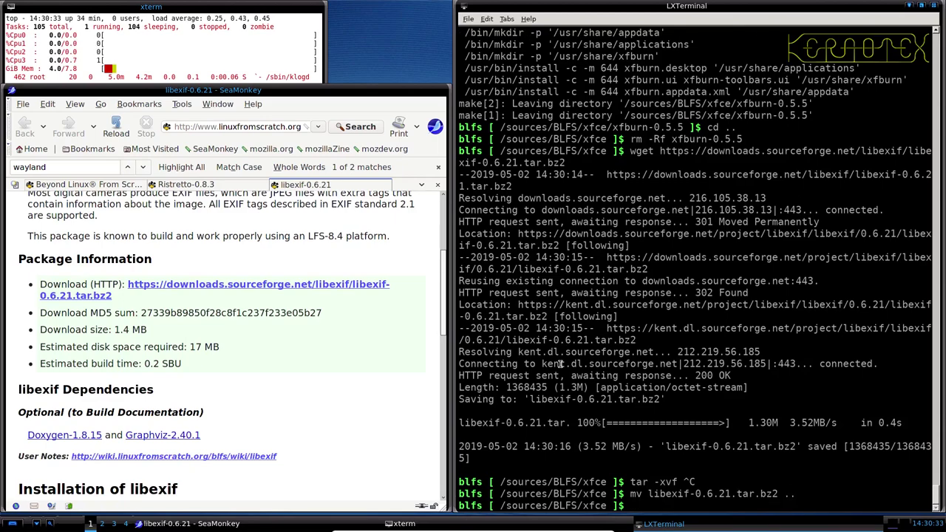
text(cd ..)
key(Return)
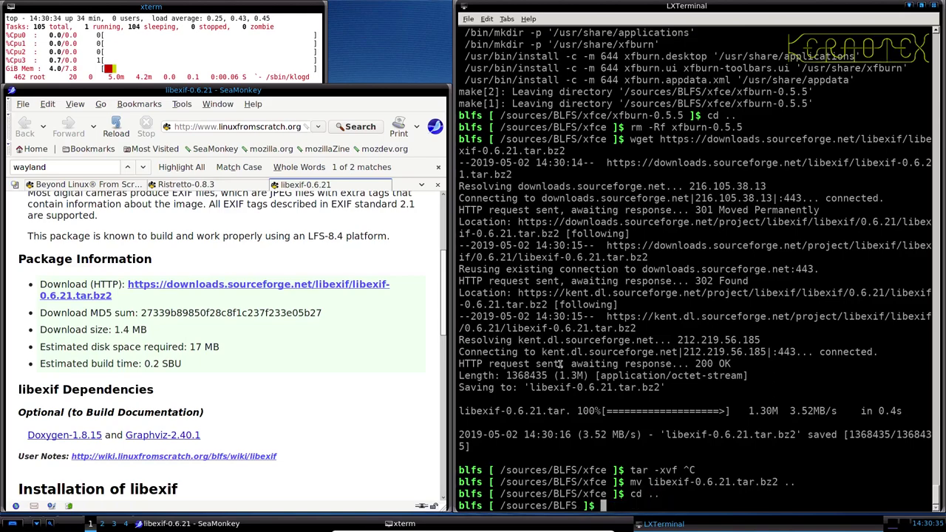
Extract libexif-0.6.21.tar.bz2 and enter the libexif-0.6.21 source directory
text(tar -xvf libe)
key(Tab)
key(Return)
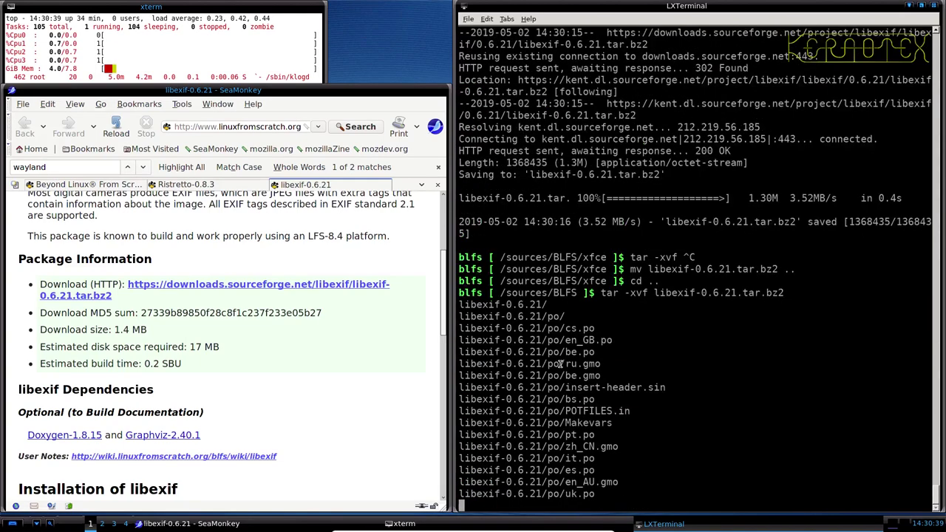
text(cd lib)
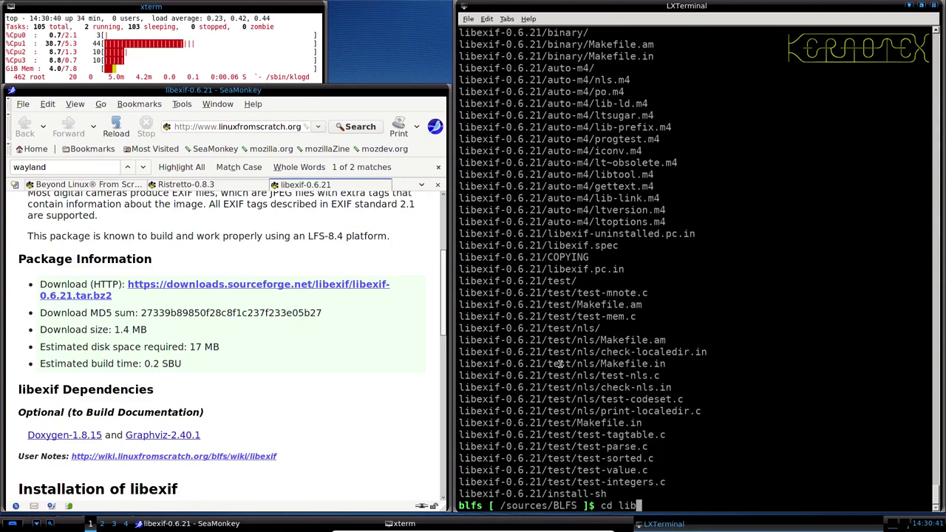
text(ex)
key(Tab)
key(Return)
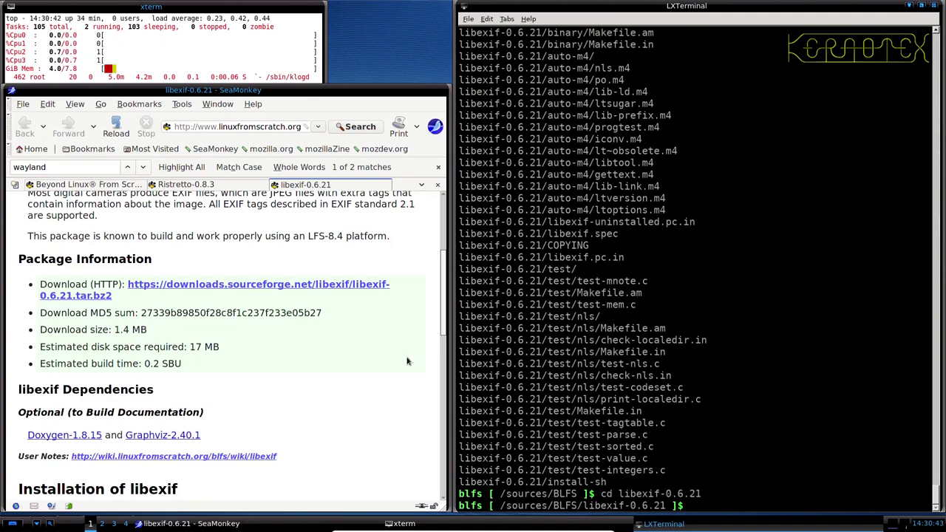
scroll(341, 358, down, 6)
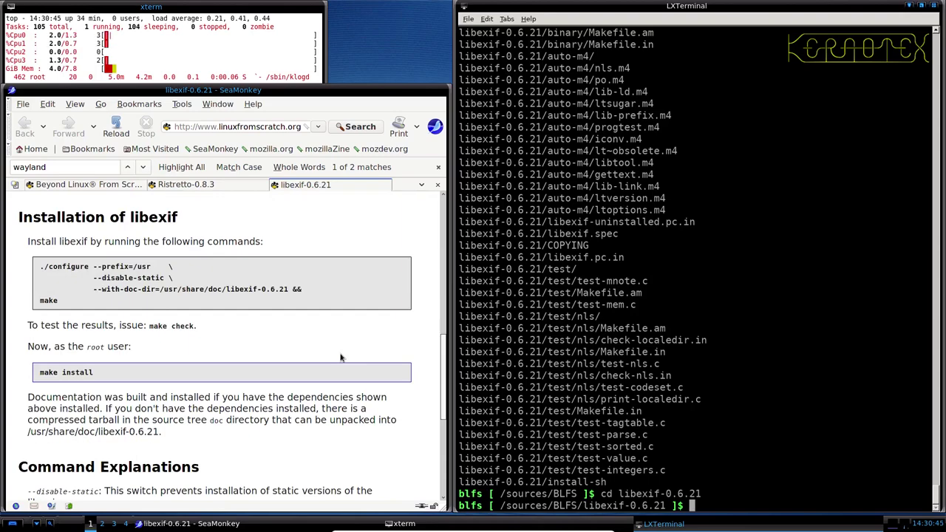
scroll(341, 358, down, 4)
scroll(341, 358, up, 4)
Run libexif's configure and make commands, then sudo -E make install
drag(36, 265, 71, 301)
click(677, 351)
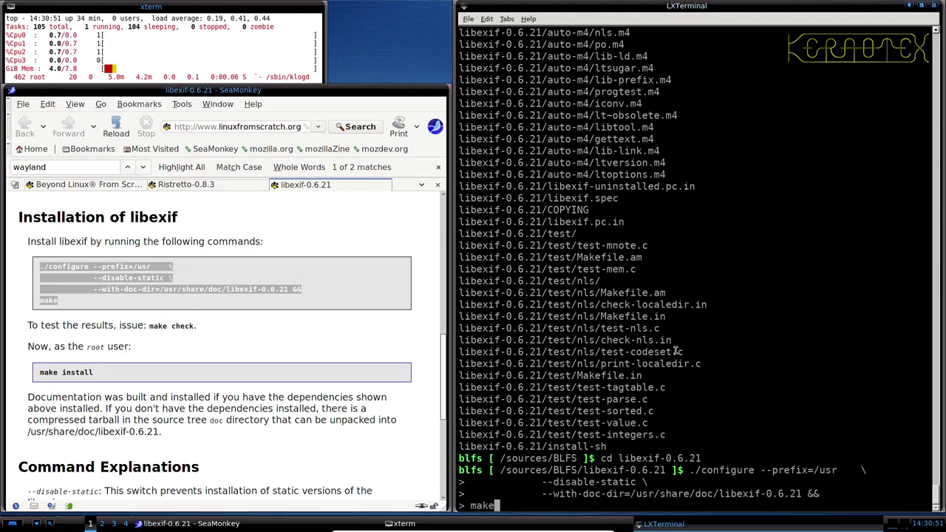
key(Return)
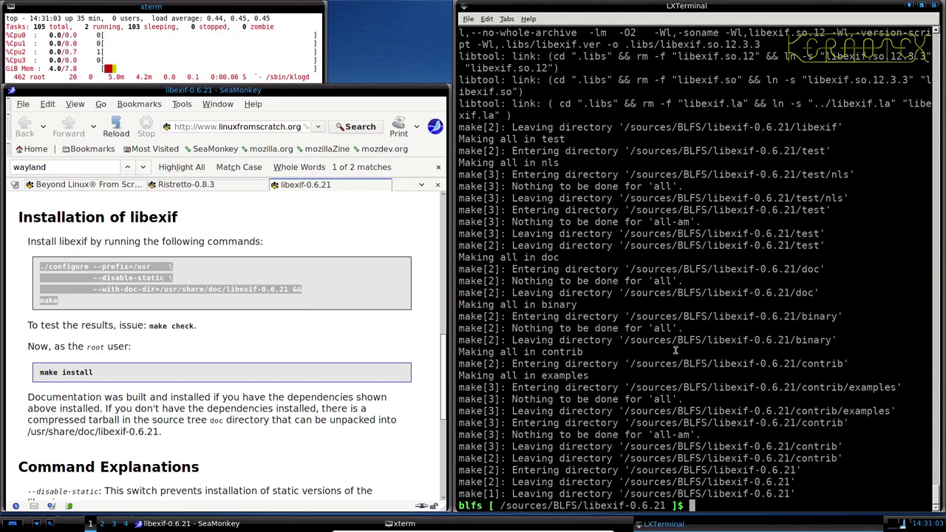
key(ctrl+r)
text(install)
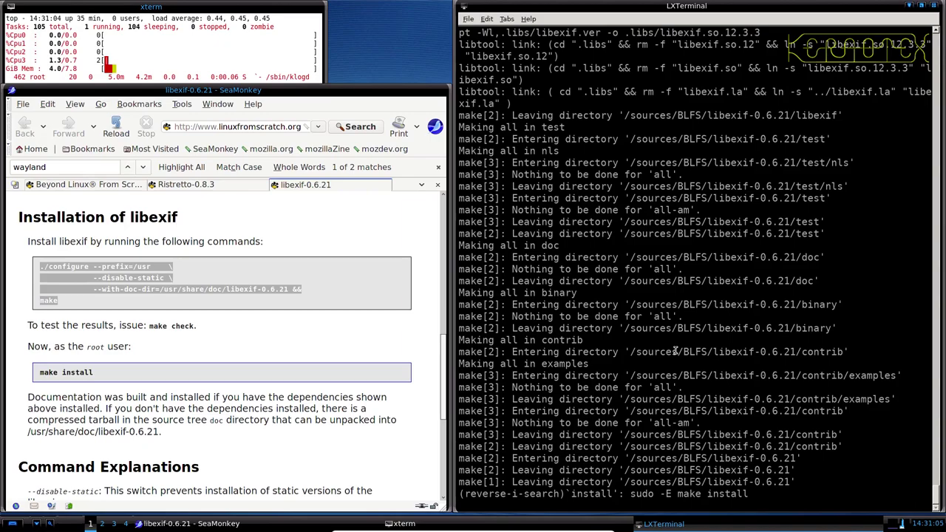
key(Return)
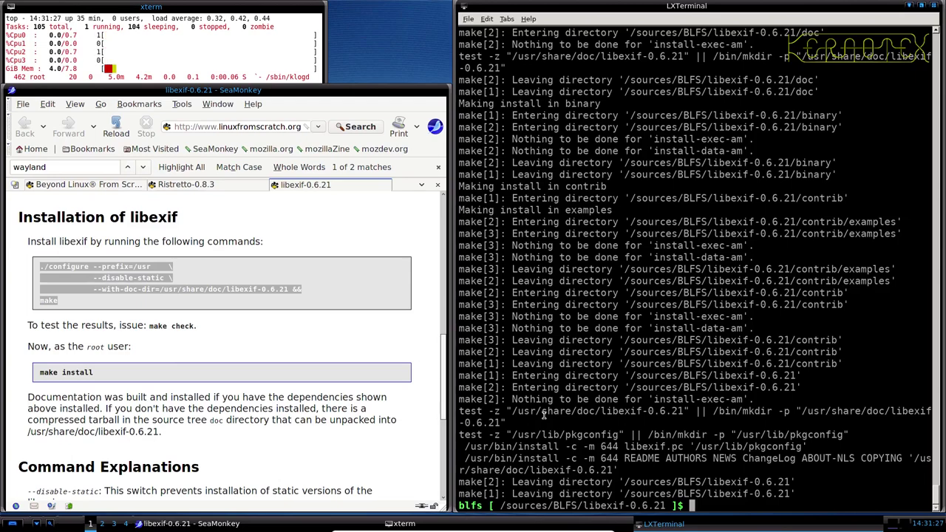
List /usr/share/doc/libexif-0.6.21 with ls -l to check the installed docs
text(ls -l /usr/share/)
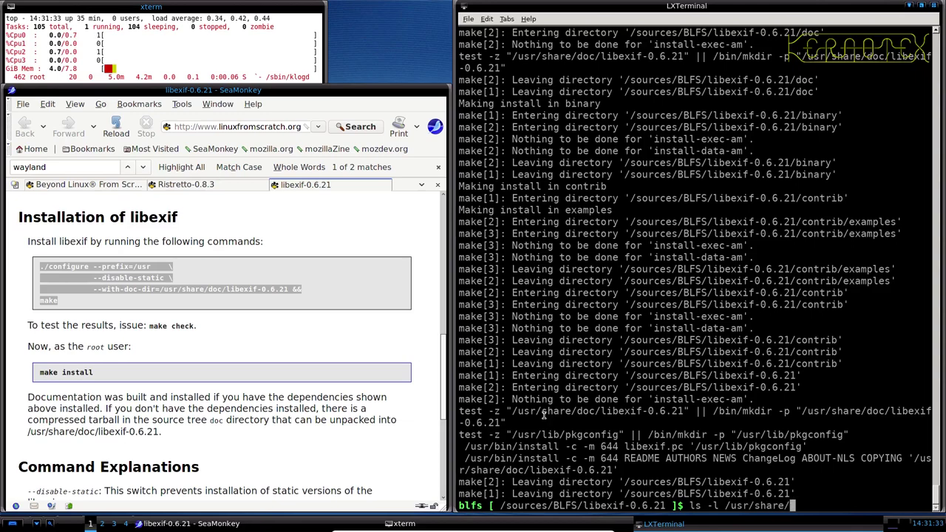
text(doc/libex)
key(Tab)
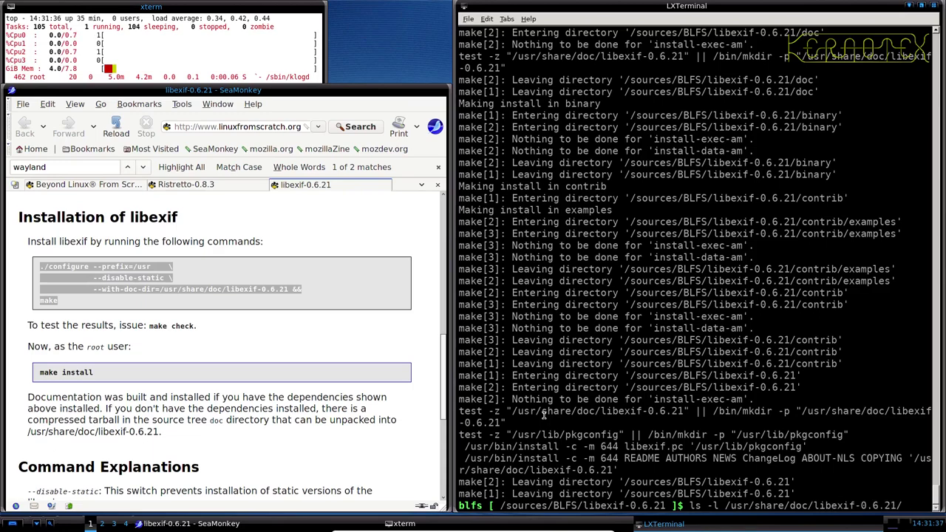
key(Return)
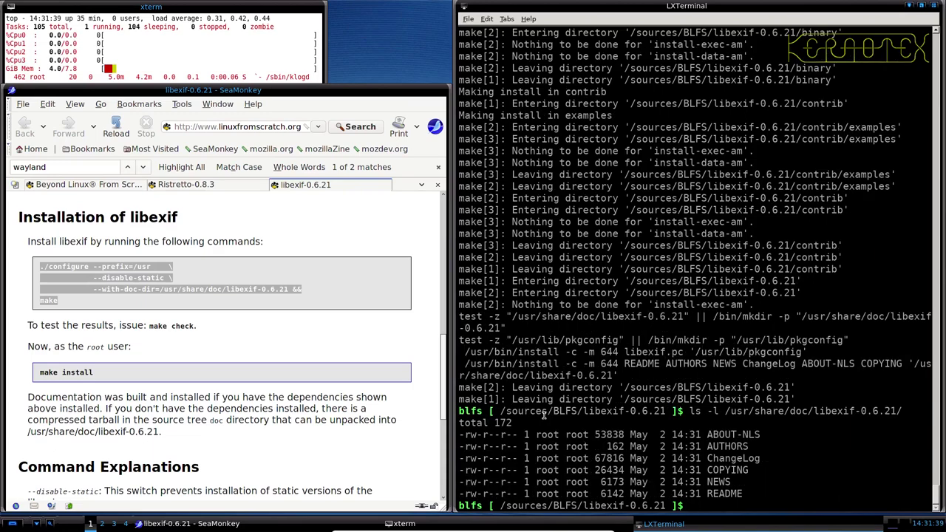
scroll(279, 414, up, 3)
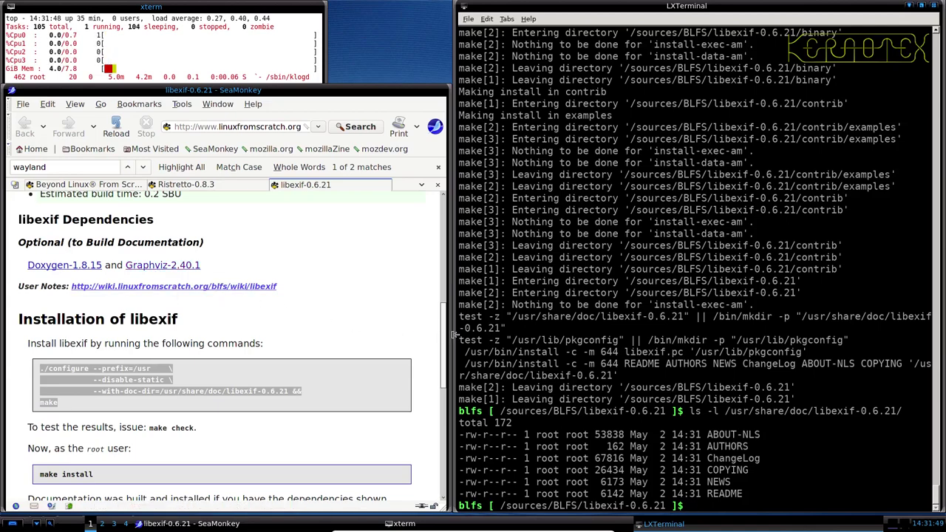
View a recursive ls -lR listing of the libexif docs directory in less
key(Up)
key(Left)
key(Left)
key(Left)
key(Left)
key(Left)
key(Left)
key(Left)
key(Left)
key(Left)
key(Left)
key(Left)
key(Left)
key(Left)
key(Left)
key(Left)
key(Left)
key(Left)
key(Left)
key(Left)
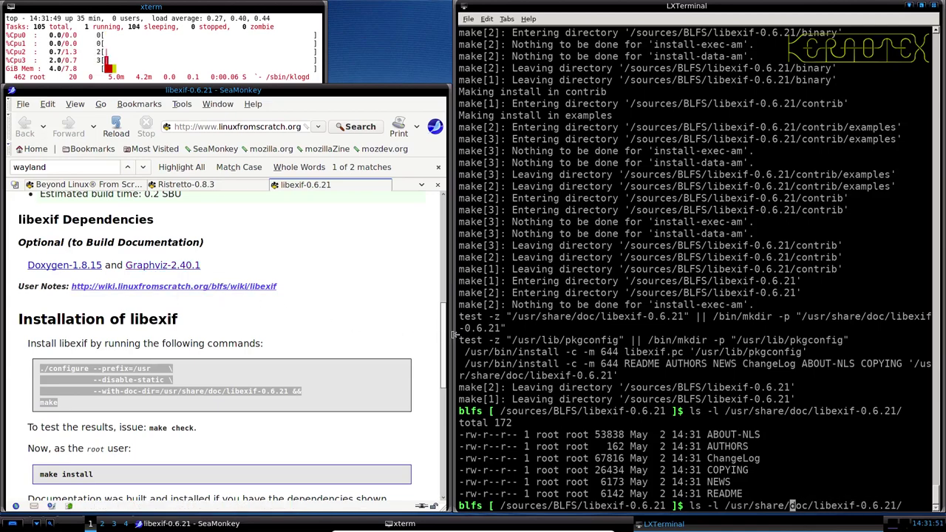
key(Left)
key(Left)
key(Left)
key(Left)
key(Left)
key(Left)
key(Left)
key(Left)
key(Left)
key(Left)
key(Left)
key(Left)
text(R)
key(End)
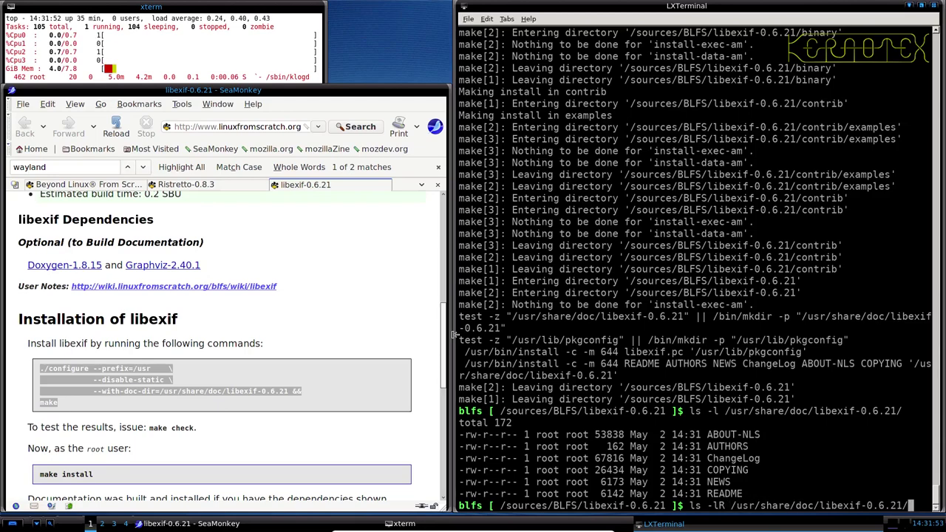
text(| less)
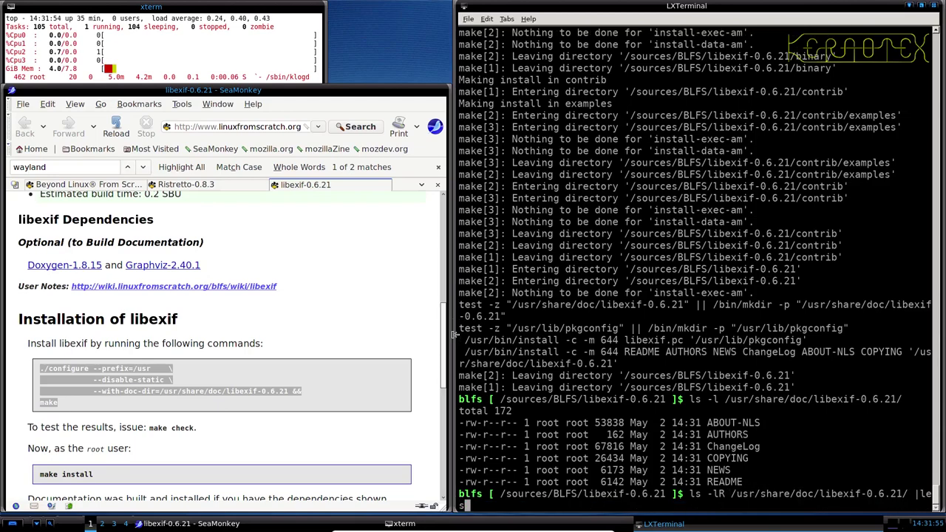
key(Return)
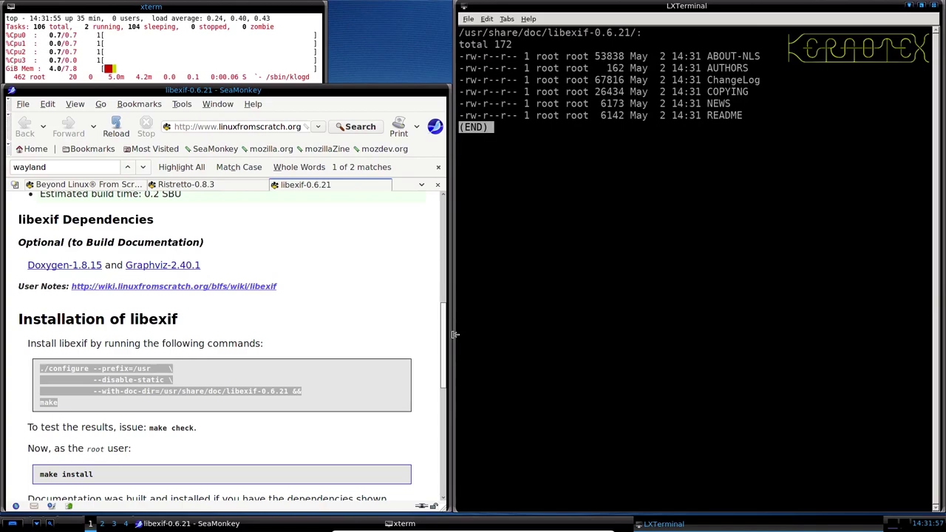
key(q)
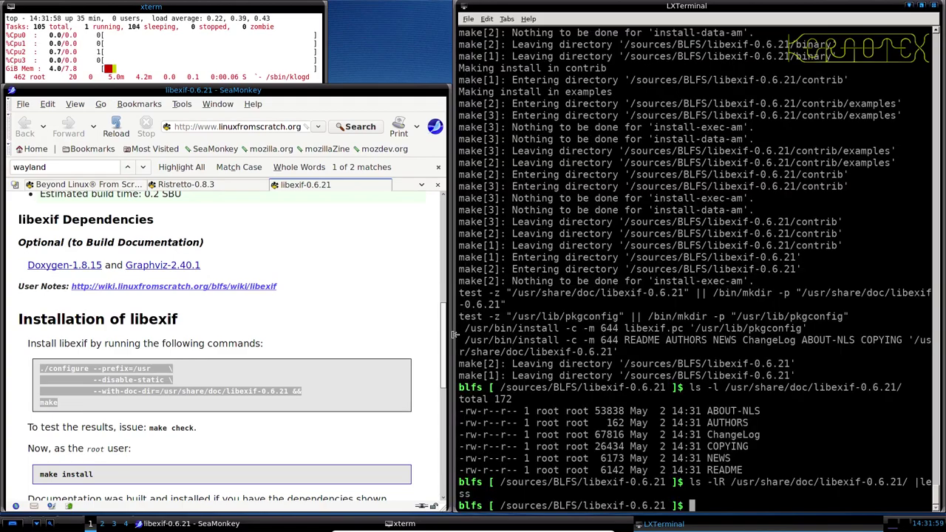
scroll(289, 422, down, 5)
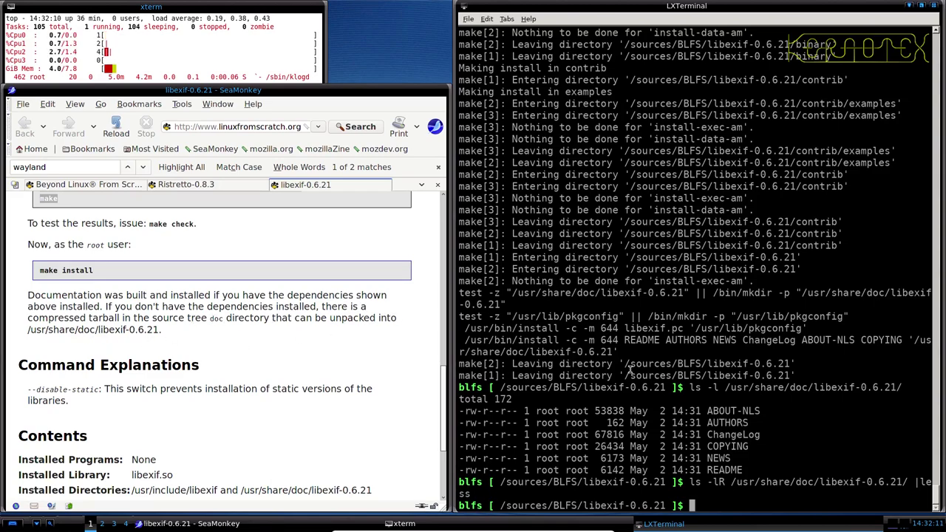
List the source tree's doc folder to locate libexif-api.html.tar.gz
text(cd doc)
key(Return)
text(ls)
key(Return)
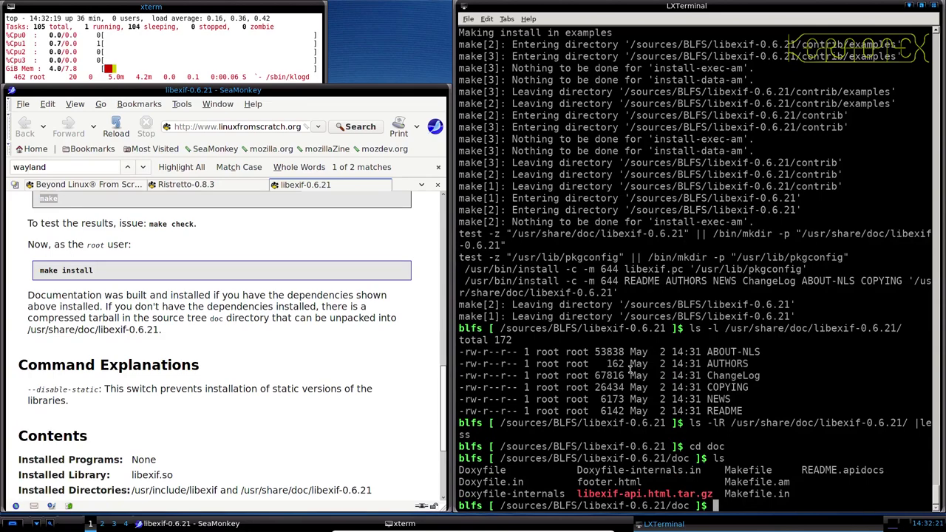
Change into /usr/share/doc/libexif-0.6.21/ with pushd
double_click(600, 494)
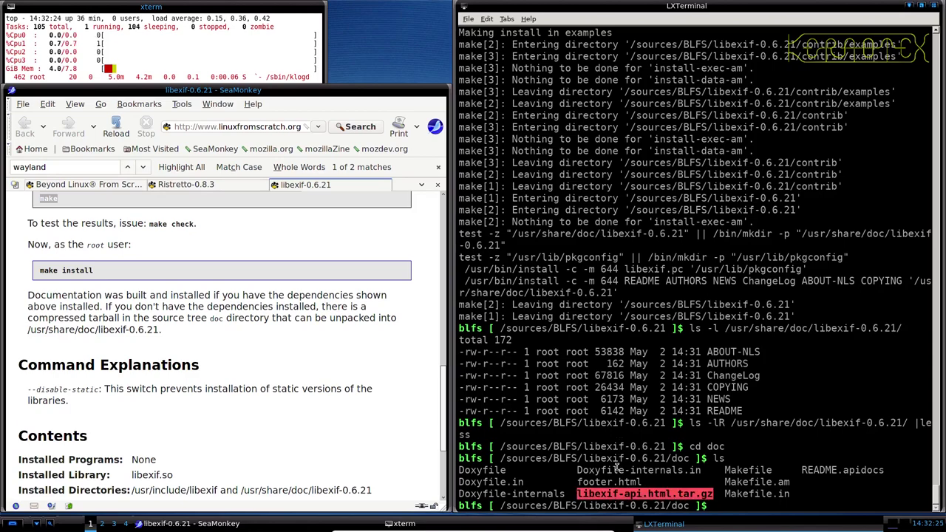
double_click(594, 506)
key(ctrl+c)
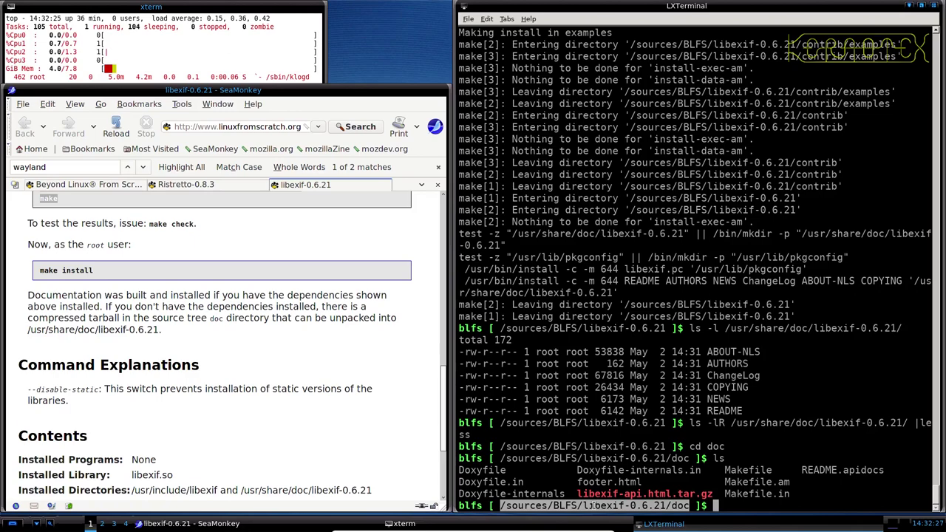
text(pushd)
drag(730, 423, 908, 423)
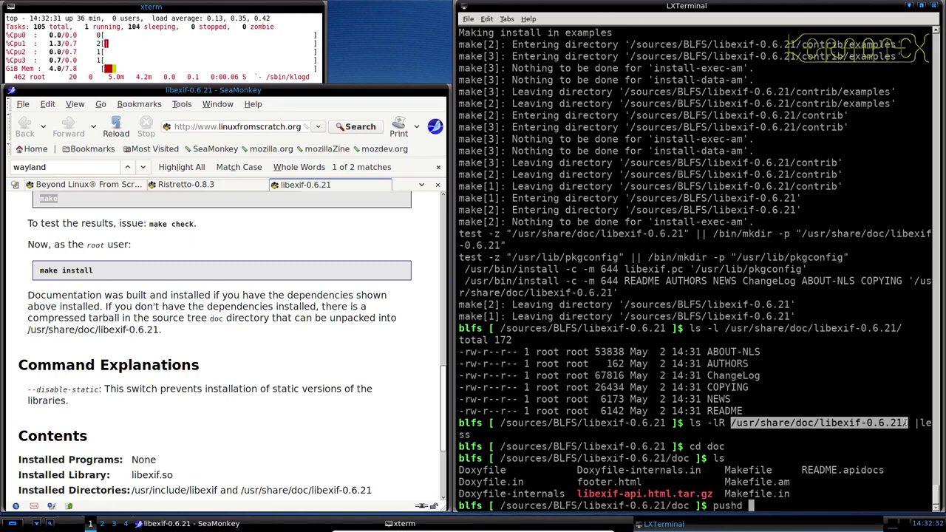
middle_click(788, 408)
key(Return)
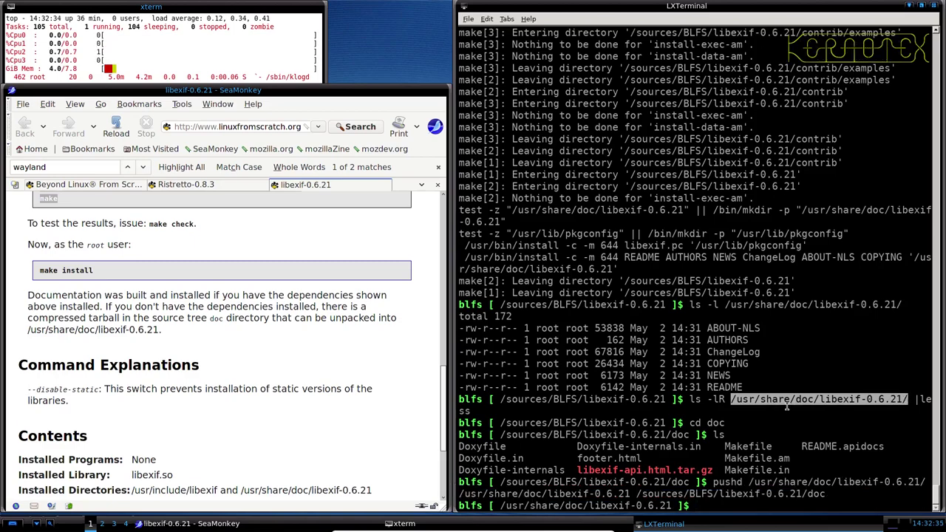
Run tar -xvf on /sources/BLFS/libexif-0.6.21/doc/libexif-api.html.tar.gz
text(tar -xvf)
double_click(609, 435)
middle_click(608, 435)
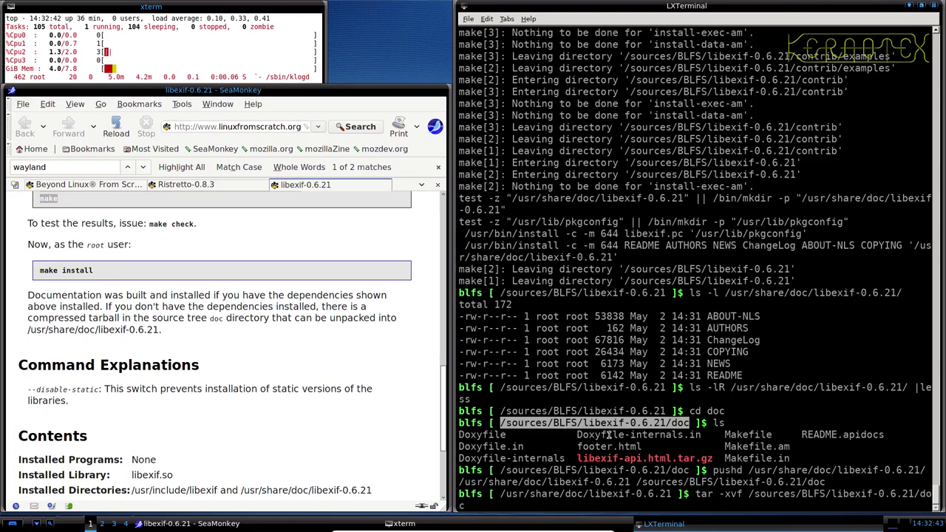
text(/)
click(634, 458)
double_click(634, 458)
middle_click(634, 458)
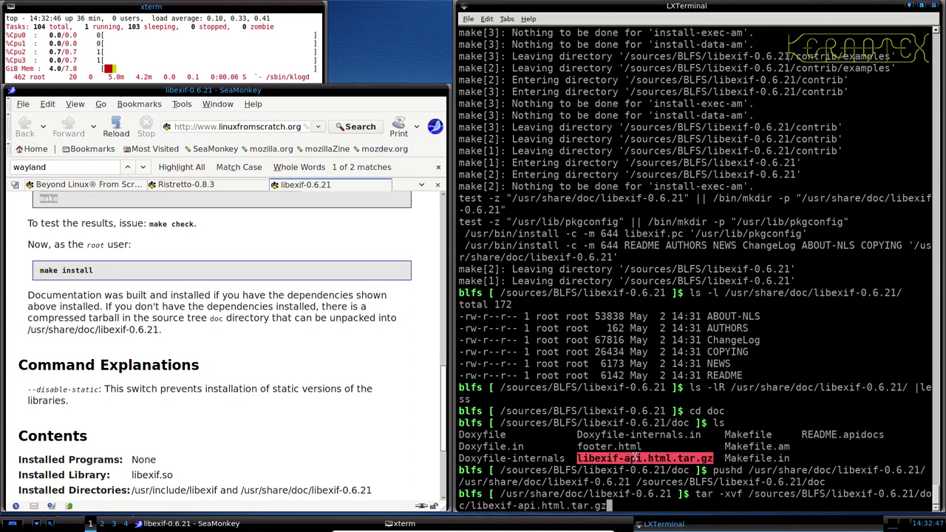
key(Return)
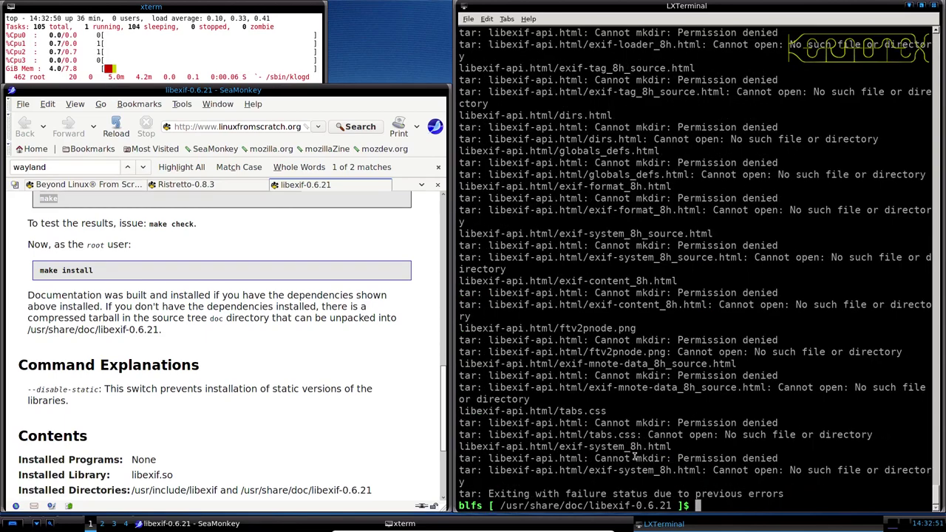
Rerun the extraction with sudo and list the directory to confirm libexif-api.html
key(Up)
key(Home)
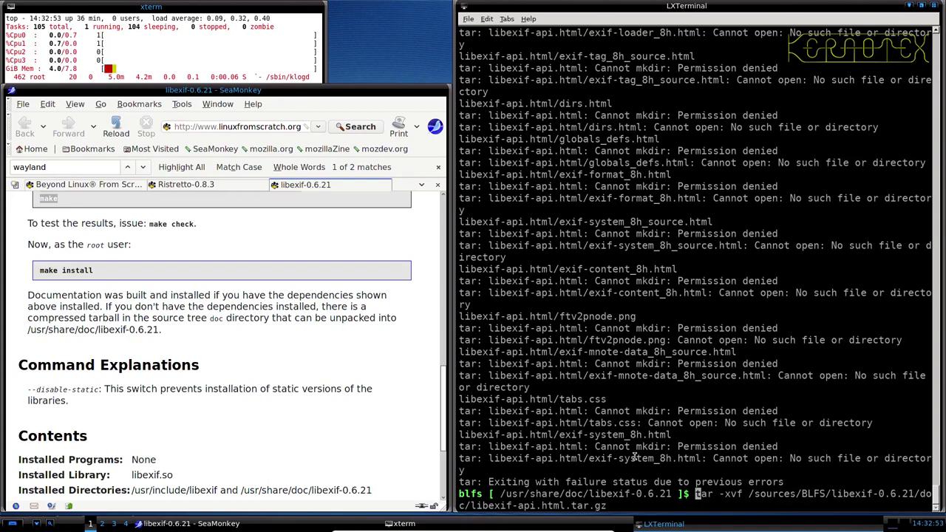
text(sudo -E)
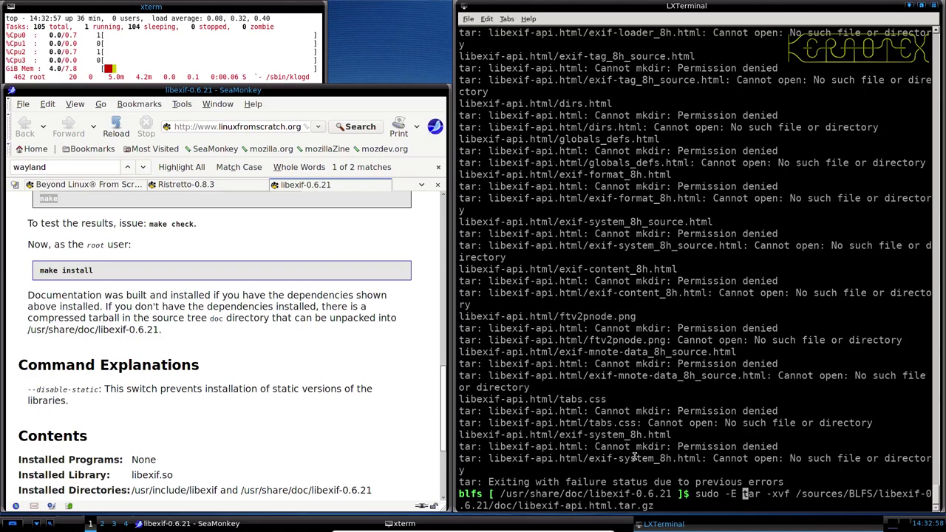
key(Return)
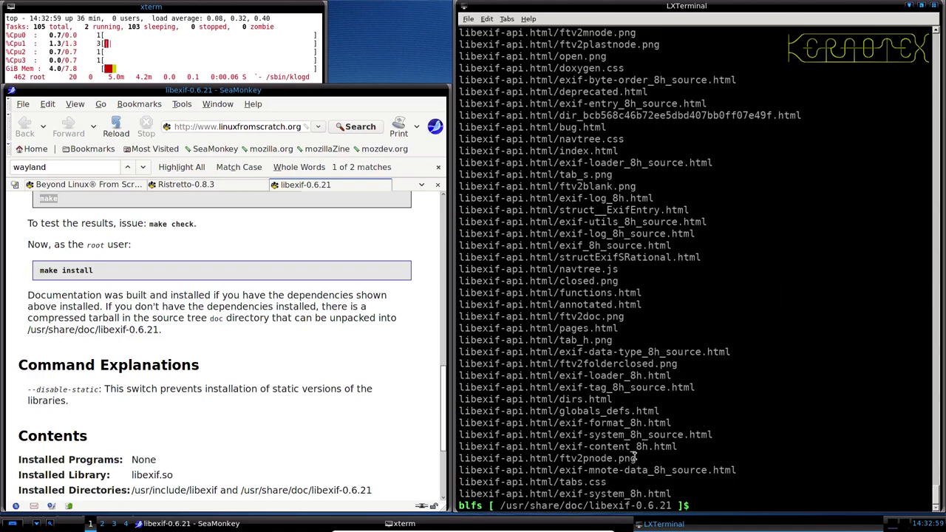
text(ls -l)
key(Return)
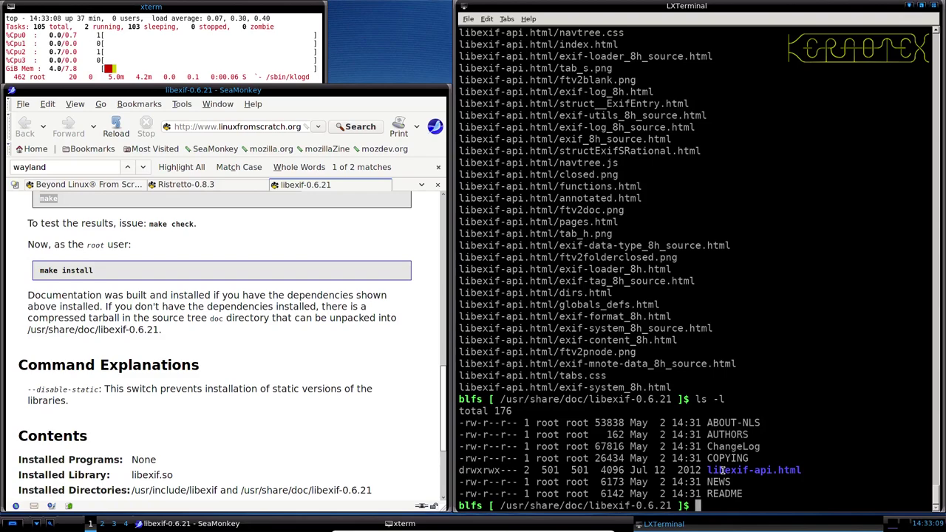
Recursively change libexif-api.html ownership to root:root with sudo chown, and confirm it with ls -l
double_click(722, 470)
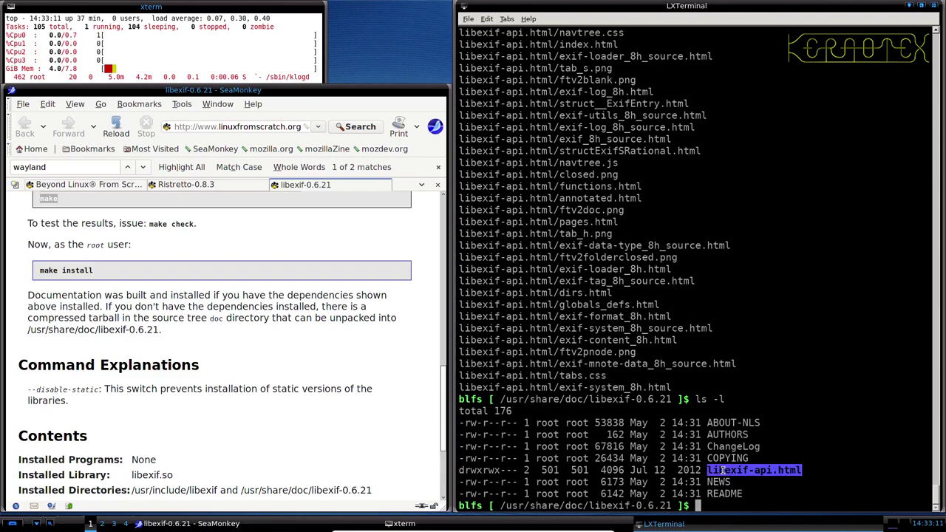
text(ls li)
key(Tab)
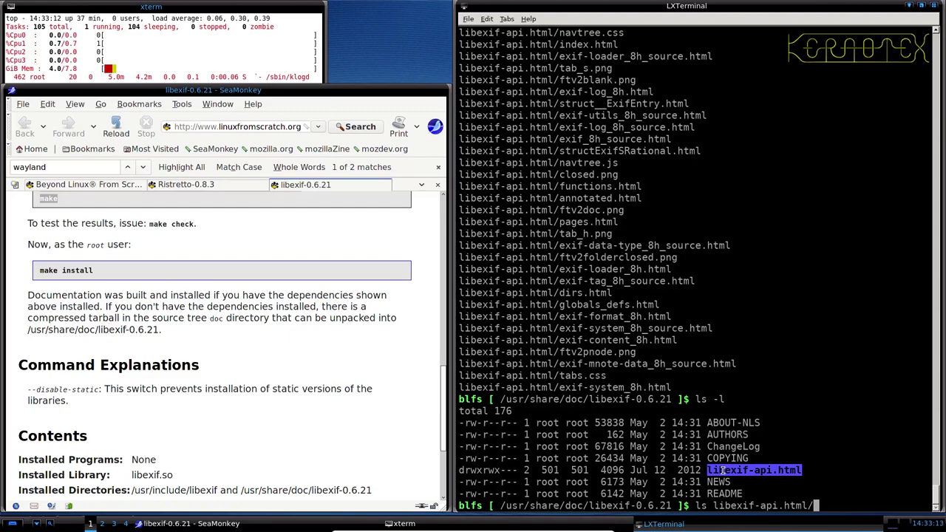
key(Return)
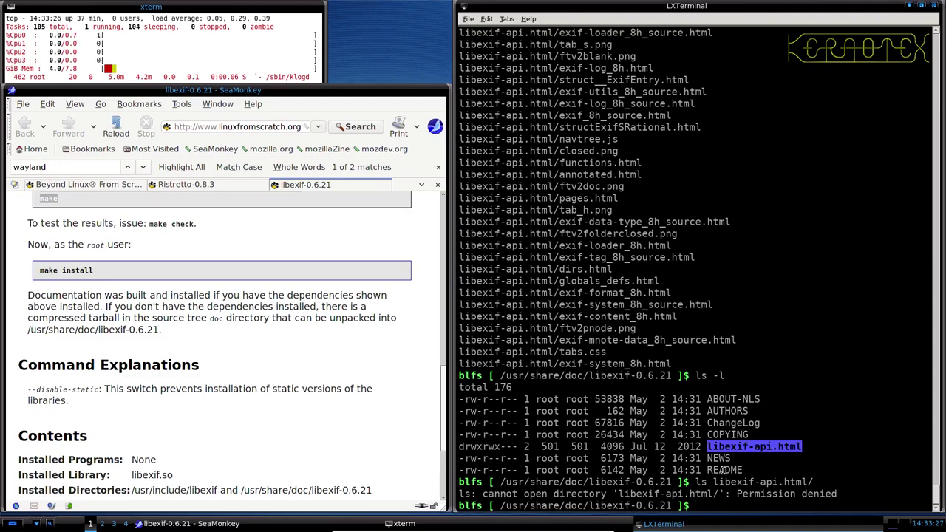
text(chown)
text(root:root -R )
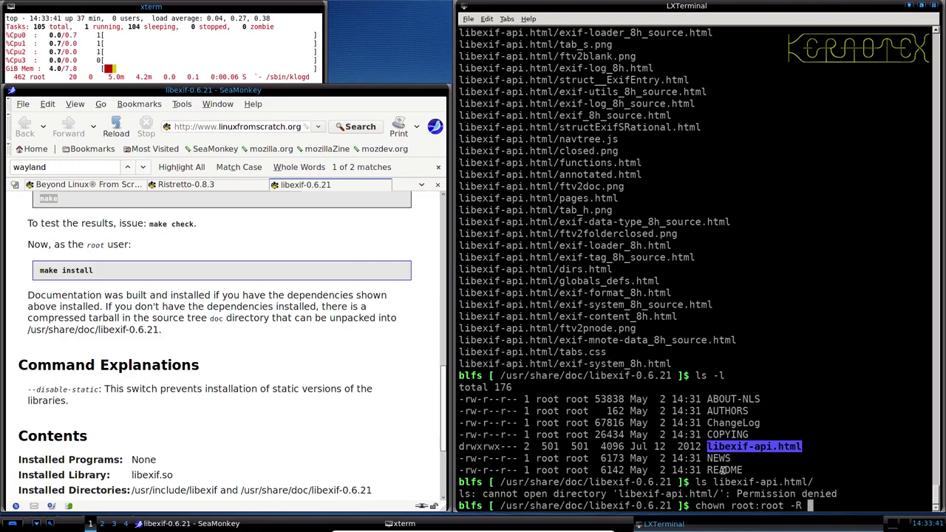
text(lib)
key(Tab)
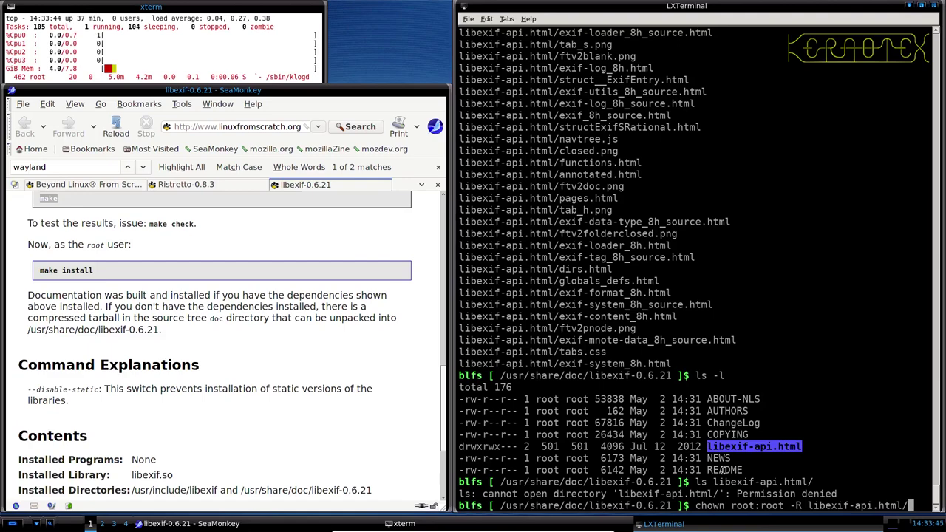
key(Return)
key(Up)
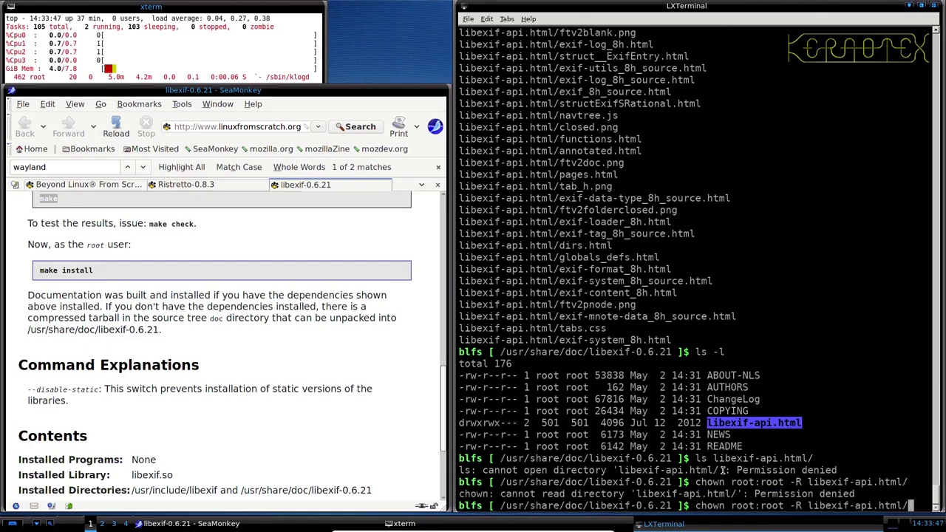
key(Home)
text(sudo)
key(Return)
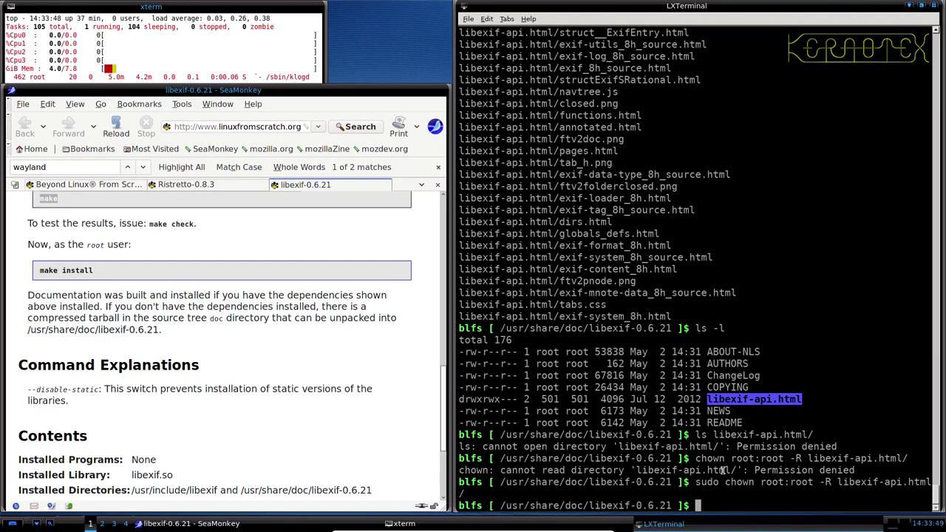
text(ls -l)
key(Return)
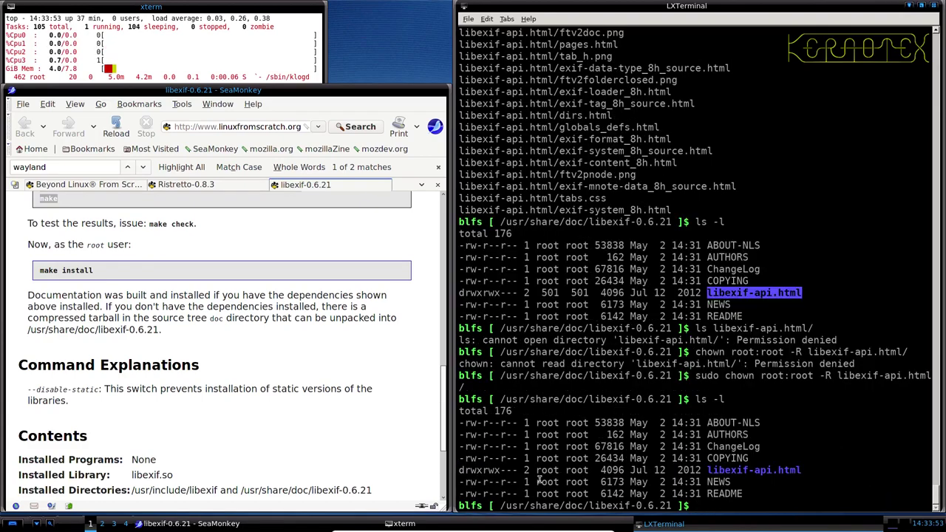
Set libexif-api.html permissions to 775 with sudo chmod, and verify drwxrwxr-x in the listing
drag(502, 473, 506, 473)
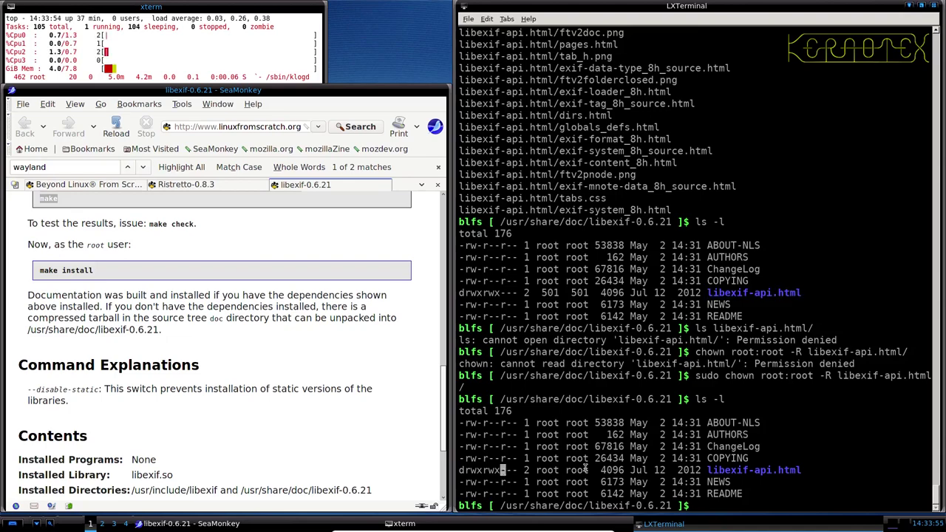
text(chmod)
text(77)
text(5 lib)
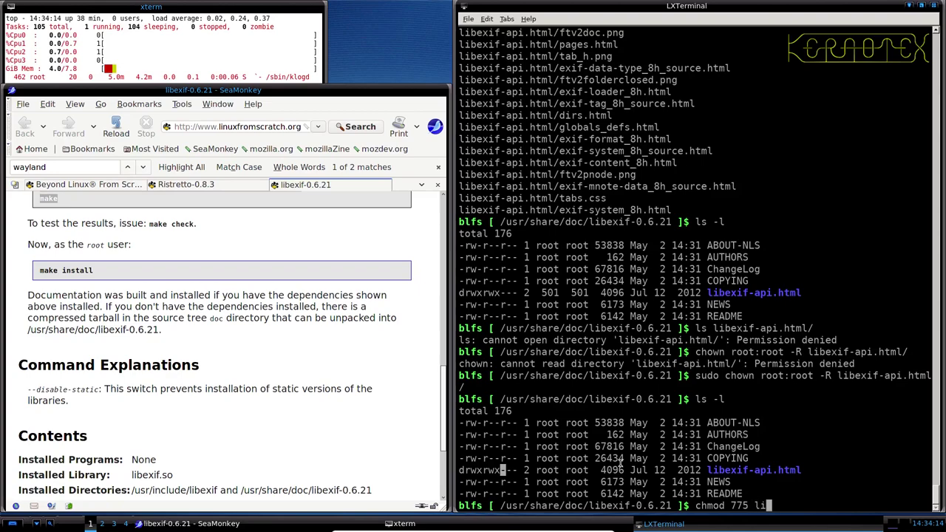
key(Tab)
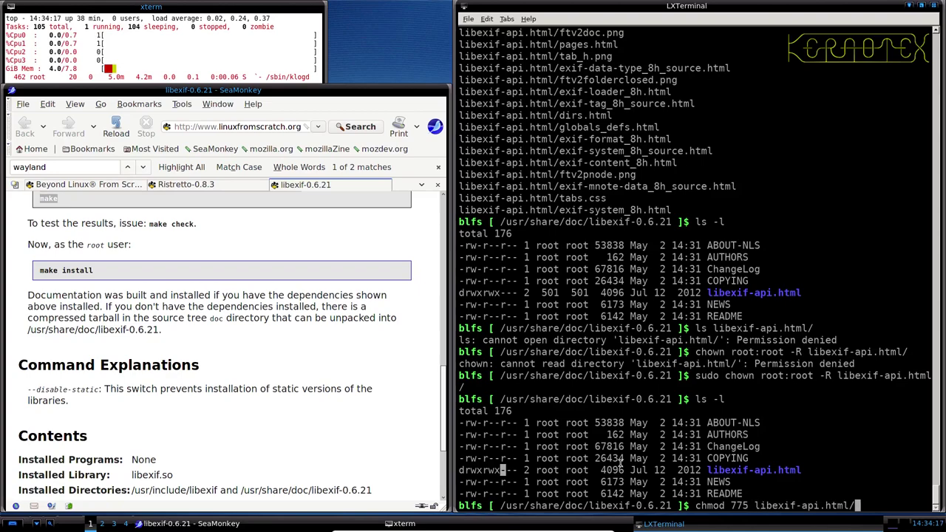
key(Return)
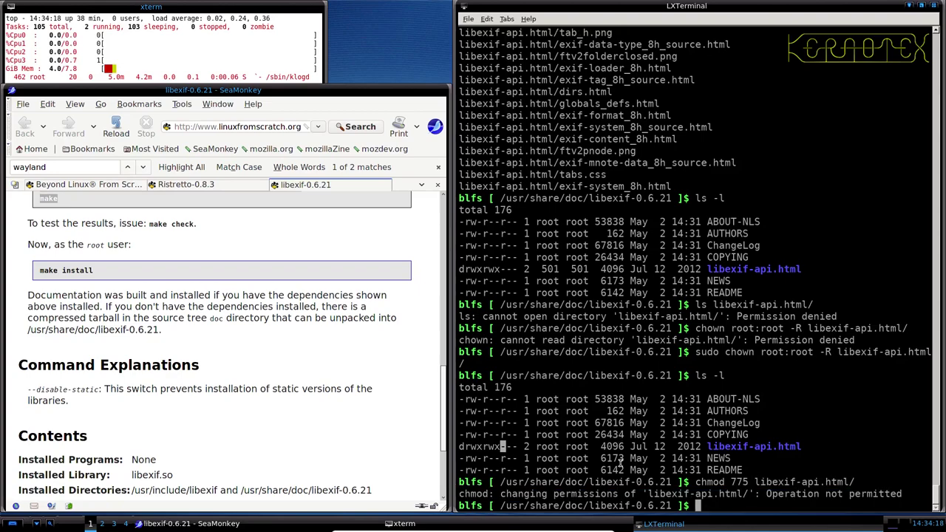
key(Up)
key(Home)
text(sudo)
key(Return)
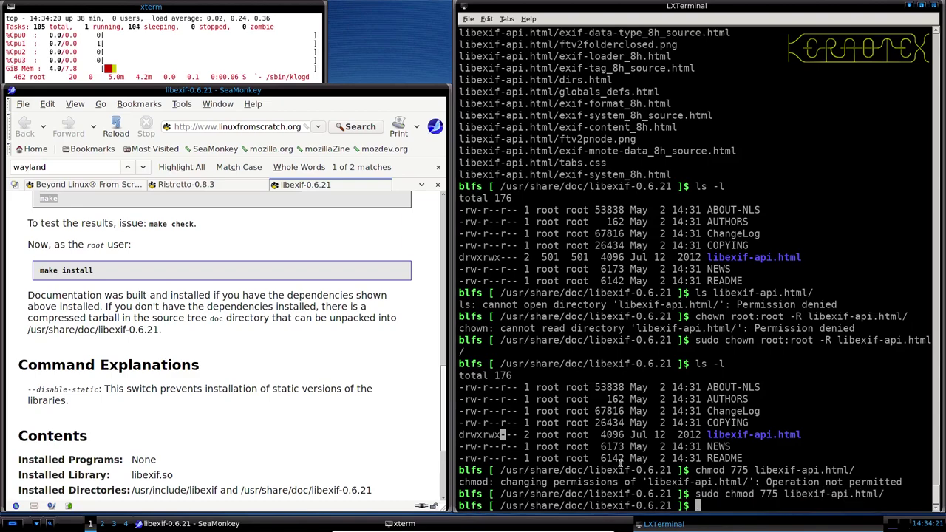
text(ls -l)
key(Return)
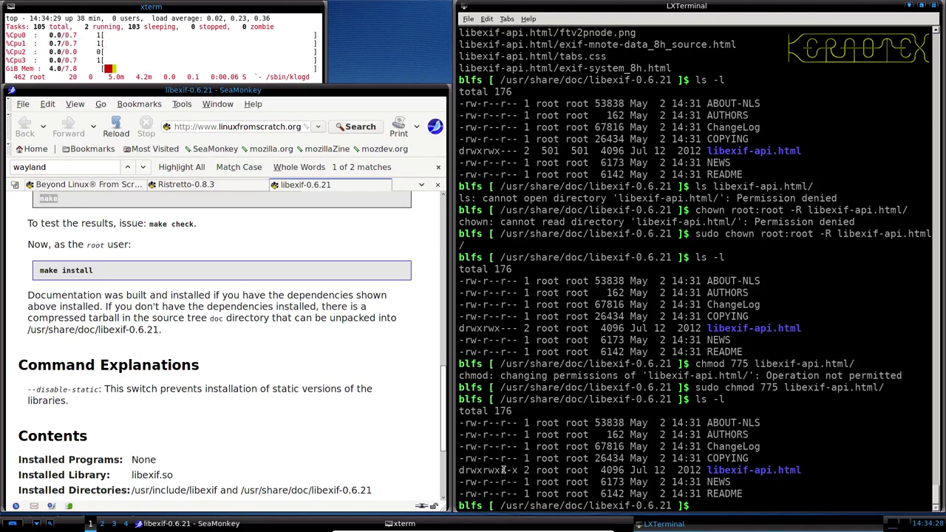
drag(511, 470, 517, 470)
text(ls -l libexif-api.html/)
key(Return)
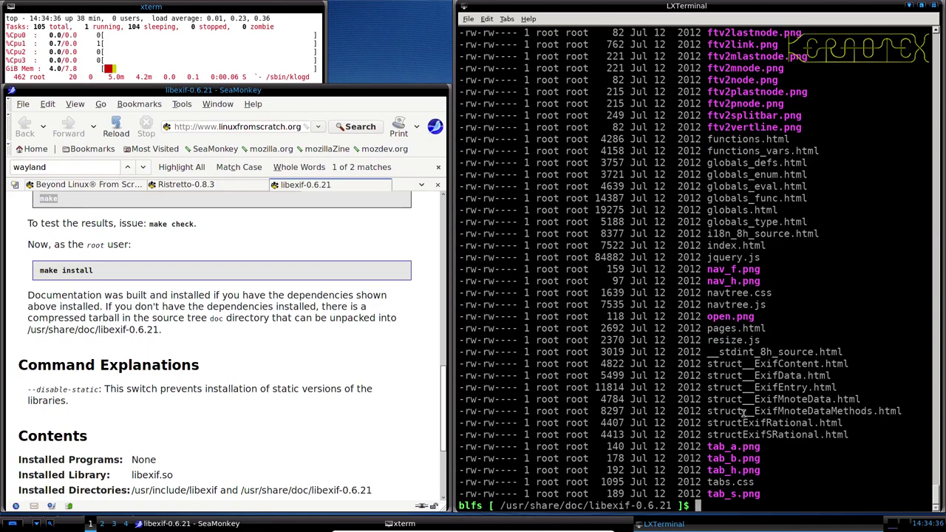
scroll(751, 156, up, 5)
scroll(751, 157, up, 15)
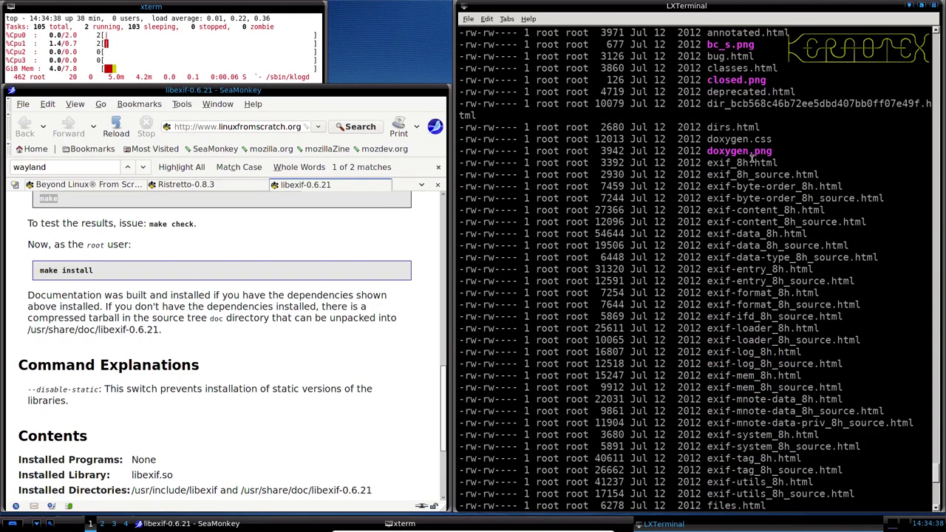
scroll(754, 167, down, 20)
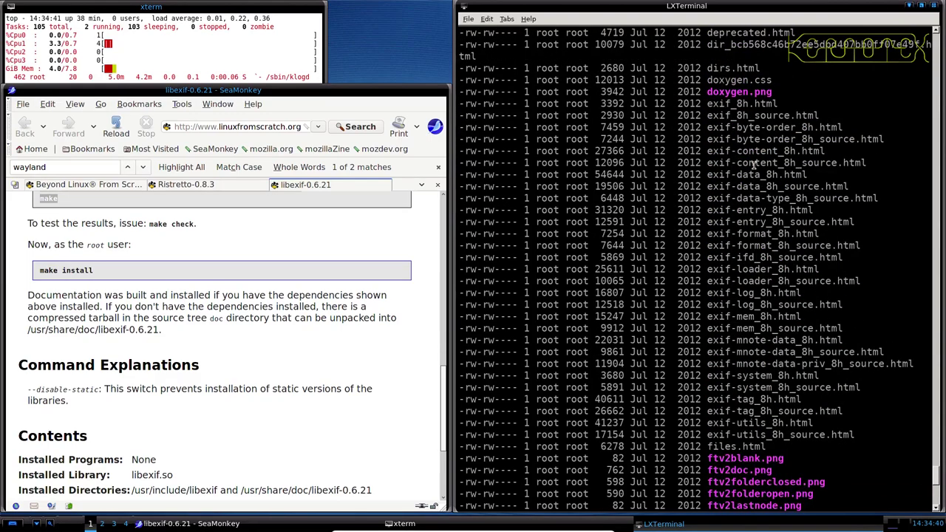
scroll(754, 164, up, 7)
scroll(754, 164, up, 12)
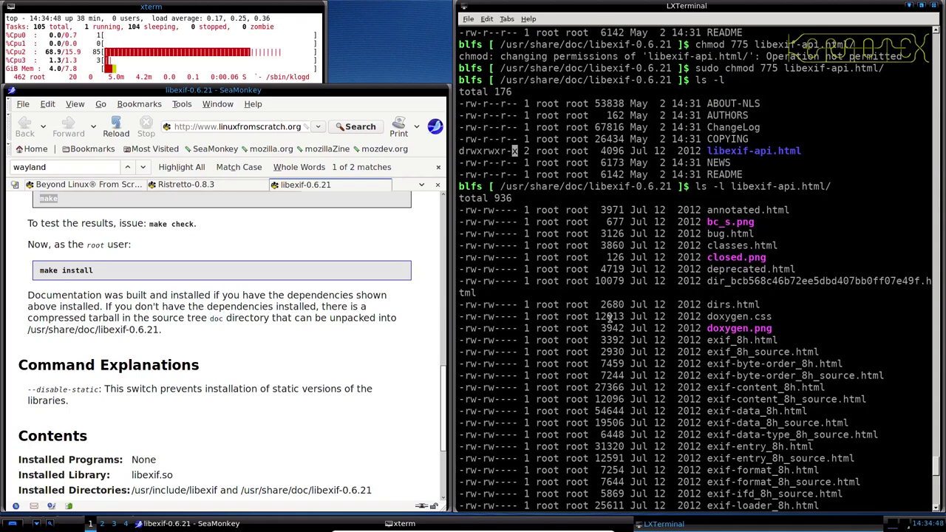
text(cd )
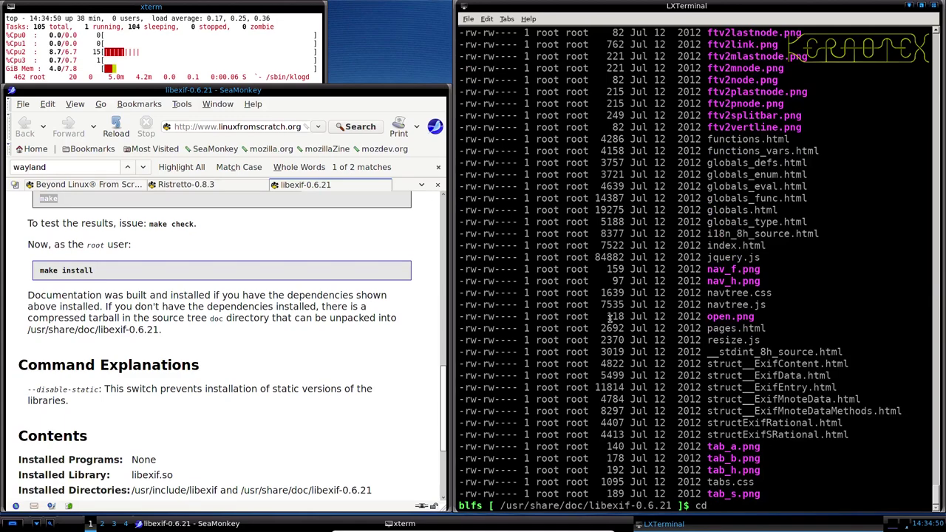
text(li)
key(Tab)
key(Return)
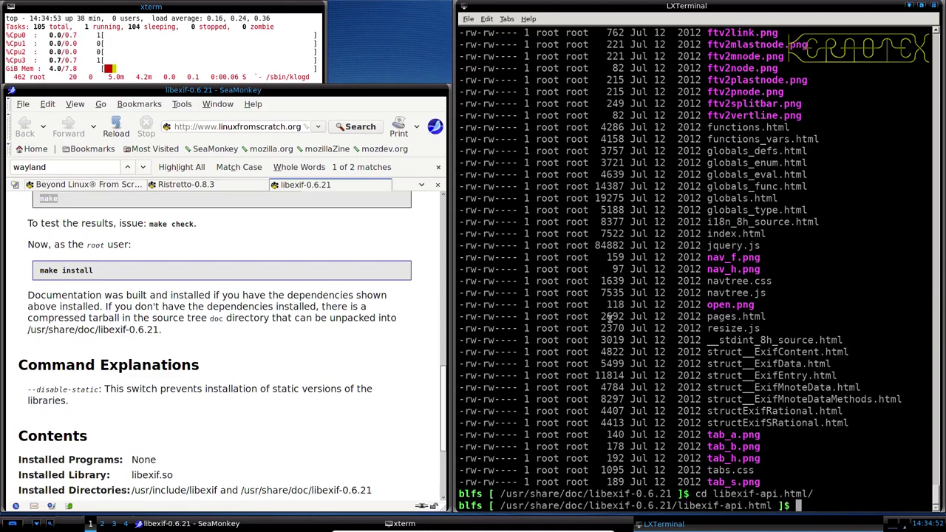
text(ls)
key(Return)
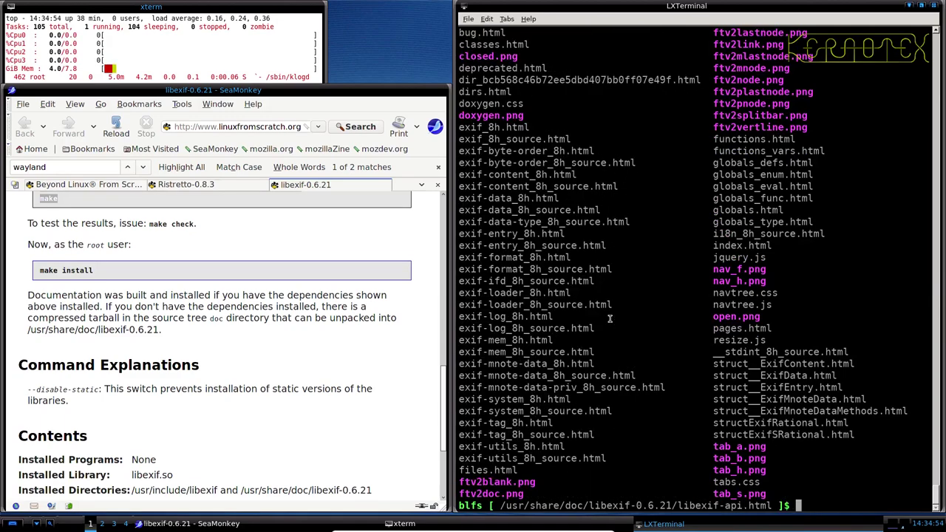
text(ls -l)
key(Return)
scroll(610, 316, up, 20)
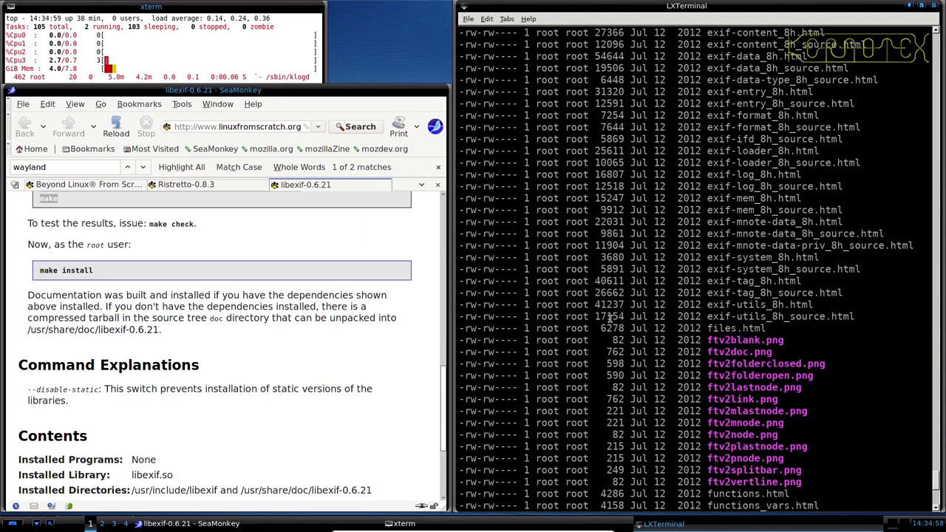
scroll(608, 318, down, 7)
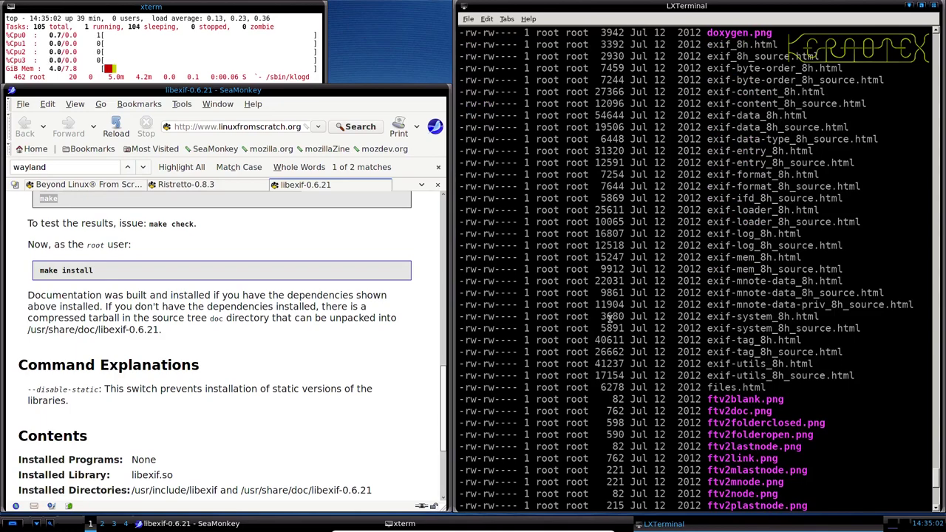
Try opening index.html in lynx, correcting the misspelled file name
text(lynx )
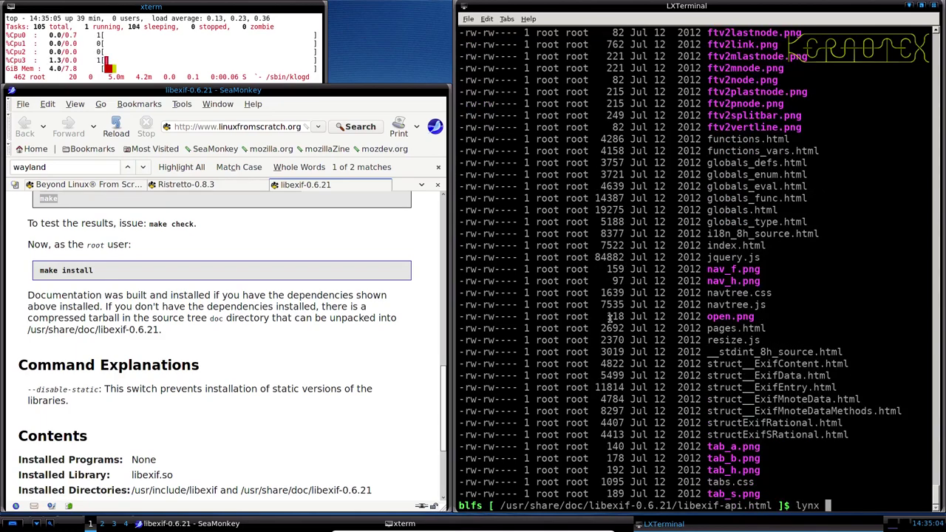
text(index.html)
key(BackSpace)
key(BackSpace)
key(BackSpace)
key(BackSpace)
key(BackSpace)
text(hmtl)
key(BackSpace)
key(BackSpace)
key(BackSpace)
text(tml)
key(Return)
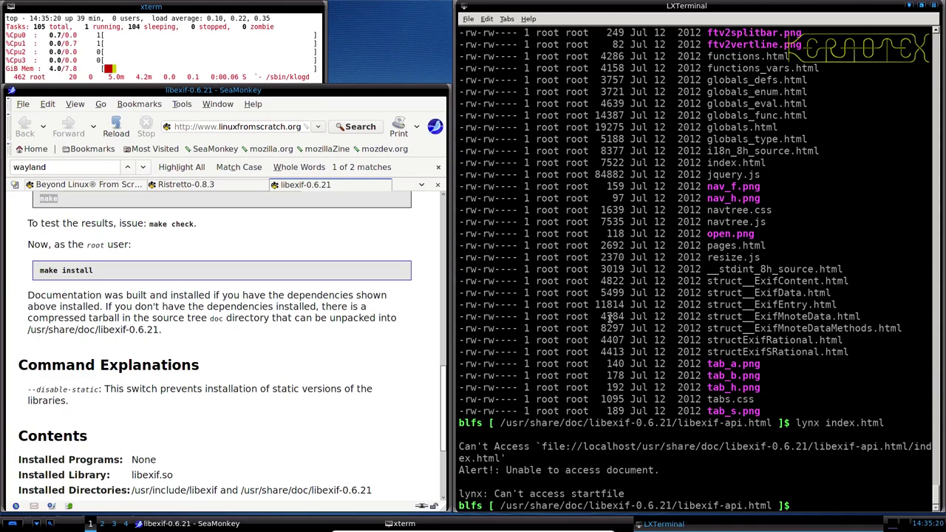
Make all doc files readable by others with sudo chmod o+r *, and check the -rw-rw-r-- listing
text(chmod )
text(o)
text(+r)
text(sudo)
key(End)
text(*)
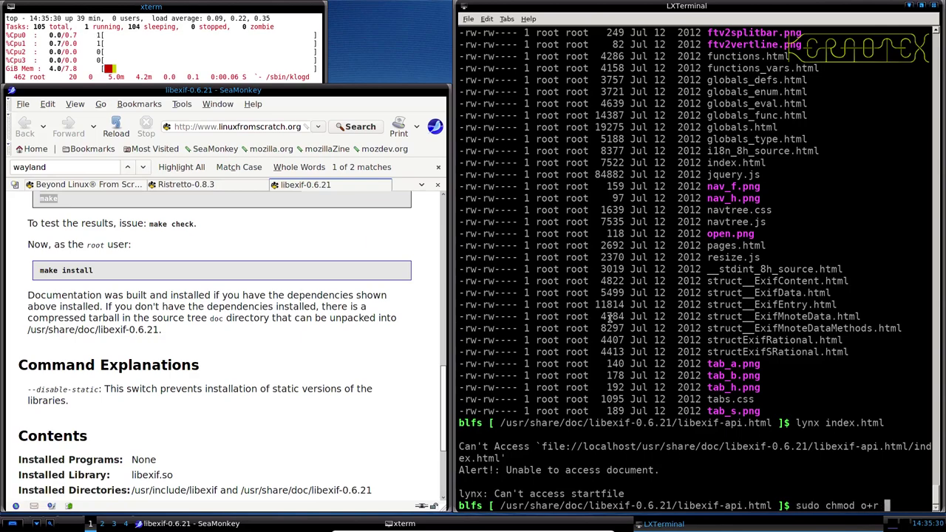
key(Return)
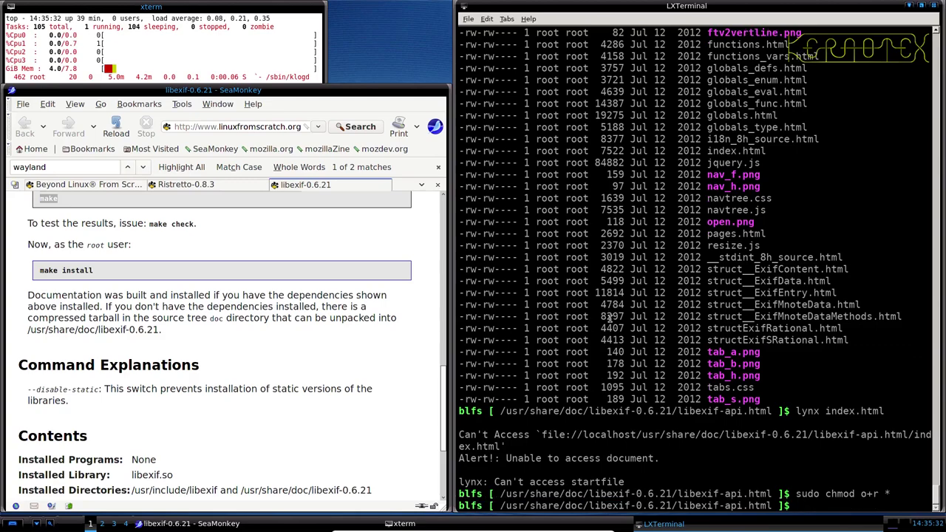
text(ls -l)
key(Return)
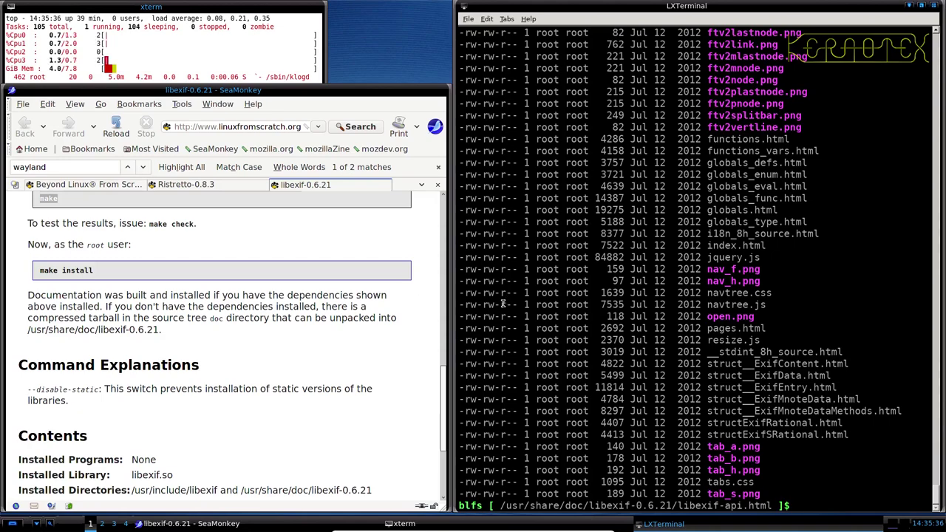
drag(503, 305, 515, 304)
Browse the libexif API docs in lynx, including the exif-data.h page, then quit
text(lynx index.html)
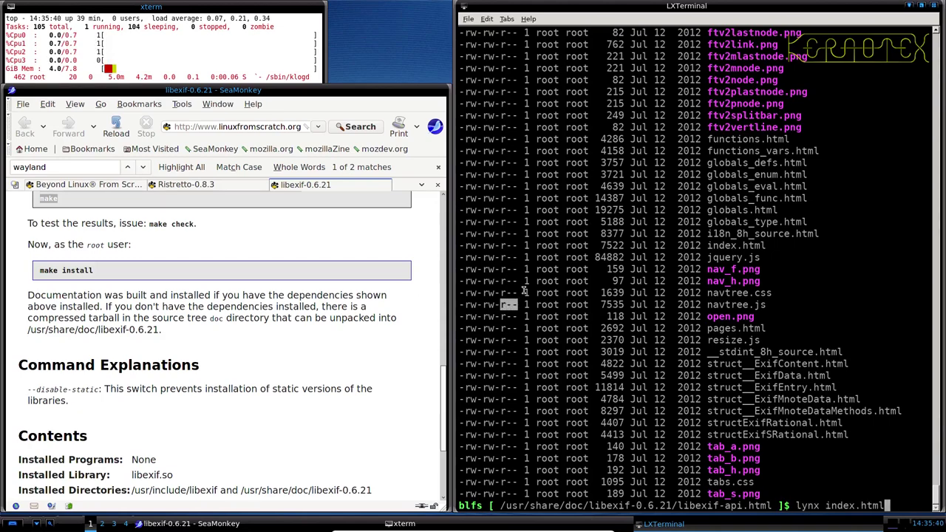
key(Return)
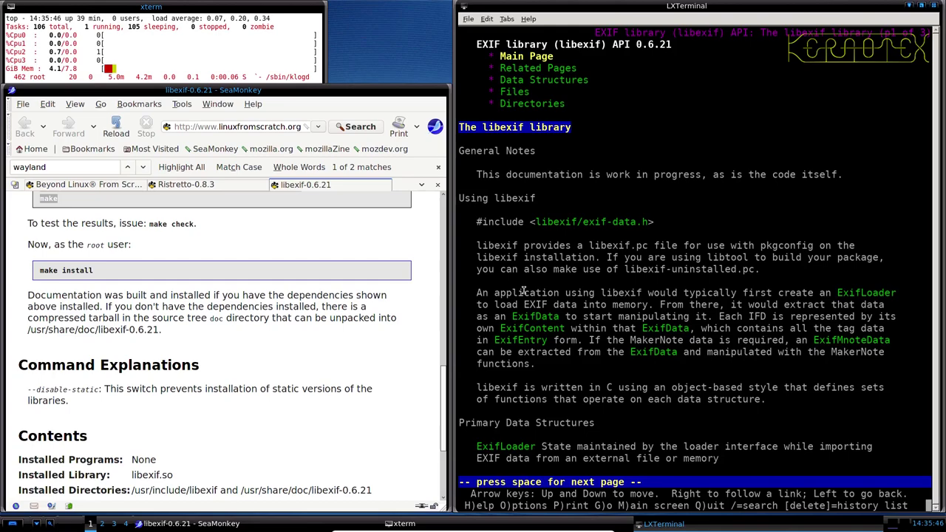
key(Down)
key(Down)
key(Down)
key(Down)
key(Down)
key(Down)
key(Down)
key(Down)
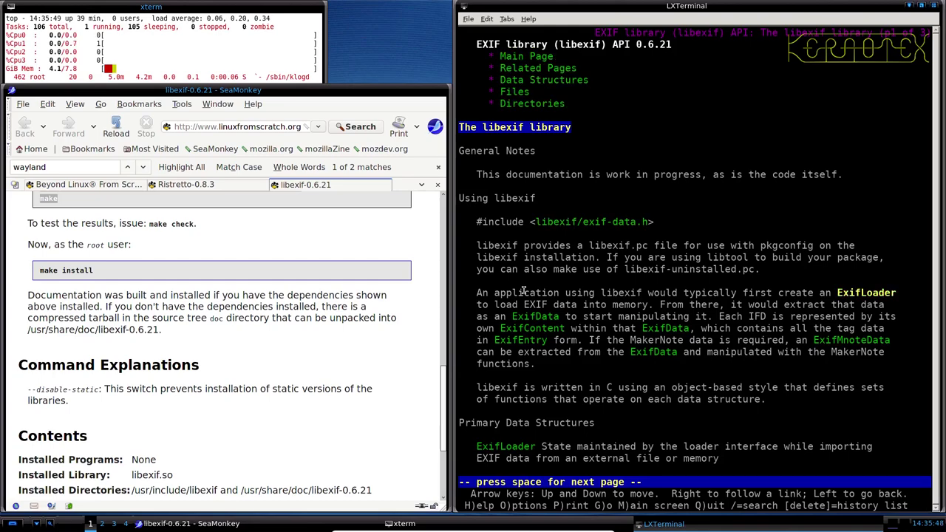
key(Return)
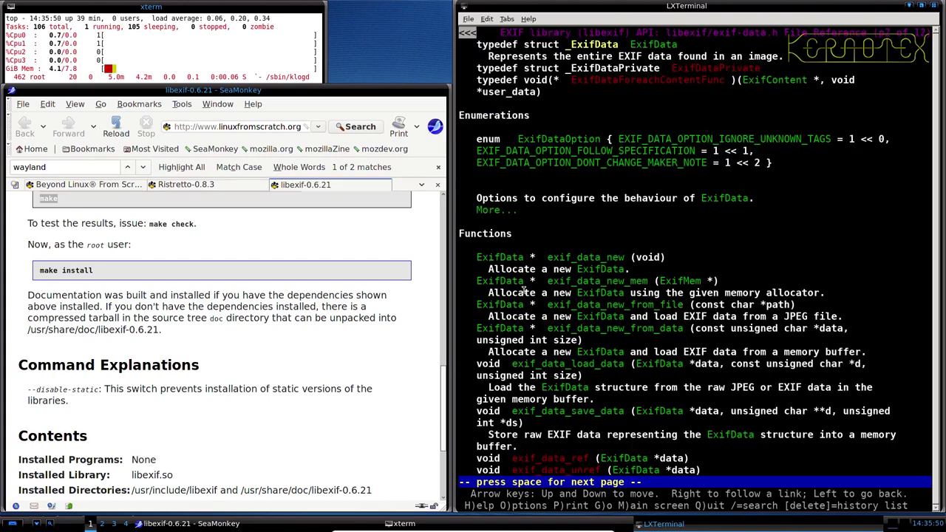
key(Down)
key(Down)
key(Down)
key(Down)
key(Down)
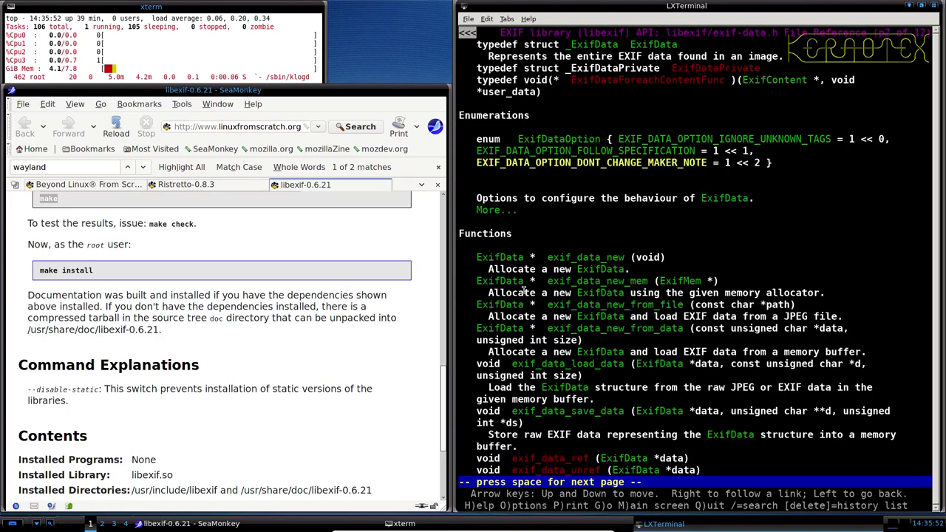
key(q)
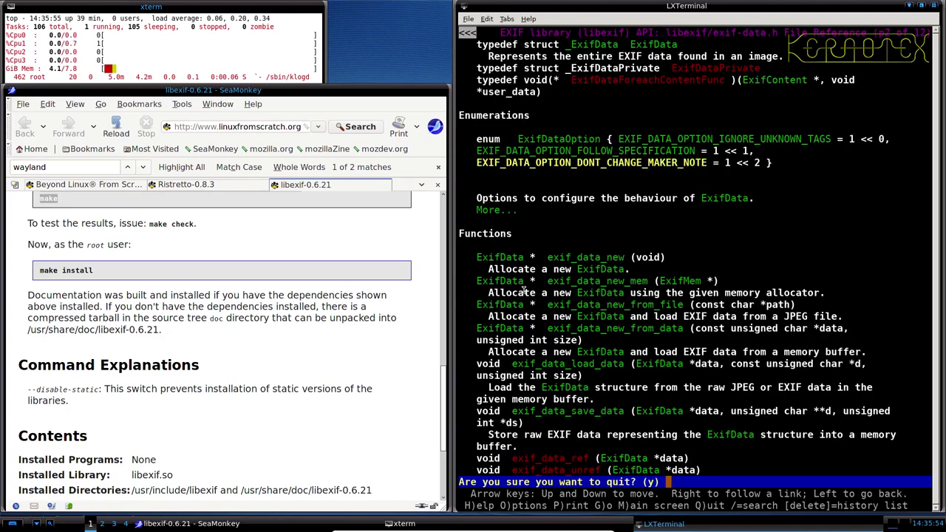
key(y)
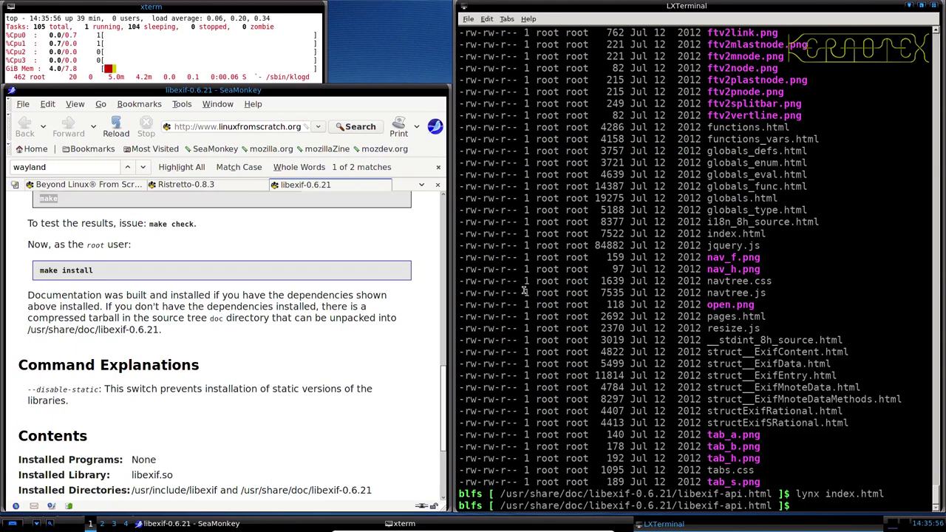
Return up to /sources/BLFS and delete the libexif-0.6.21 source directory with rm -Rf
text(popd)
key(Return)
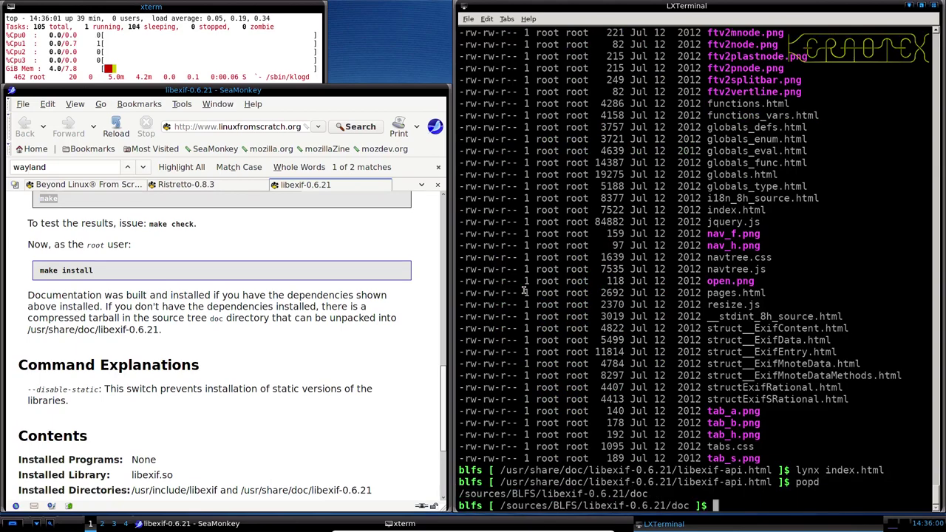
text(cd ../)
key(Return)
text(../)
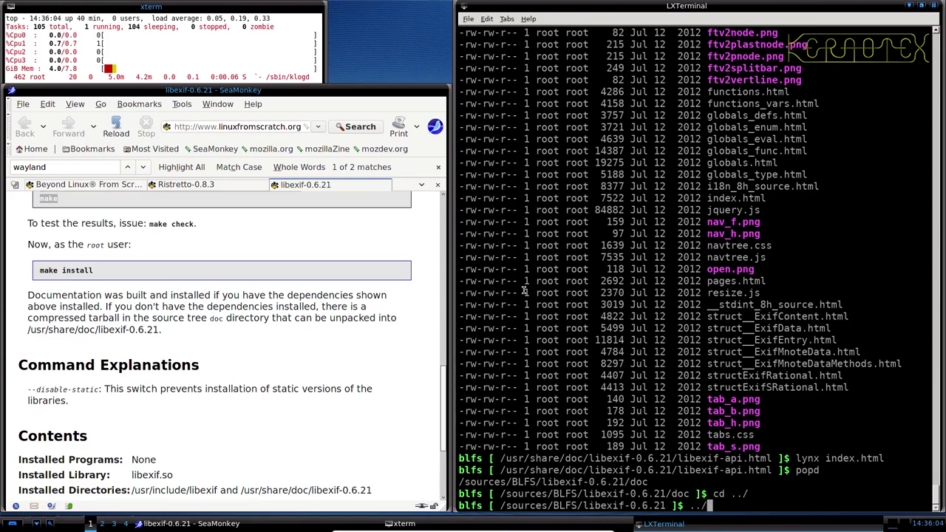
key(Return)
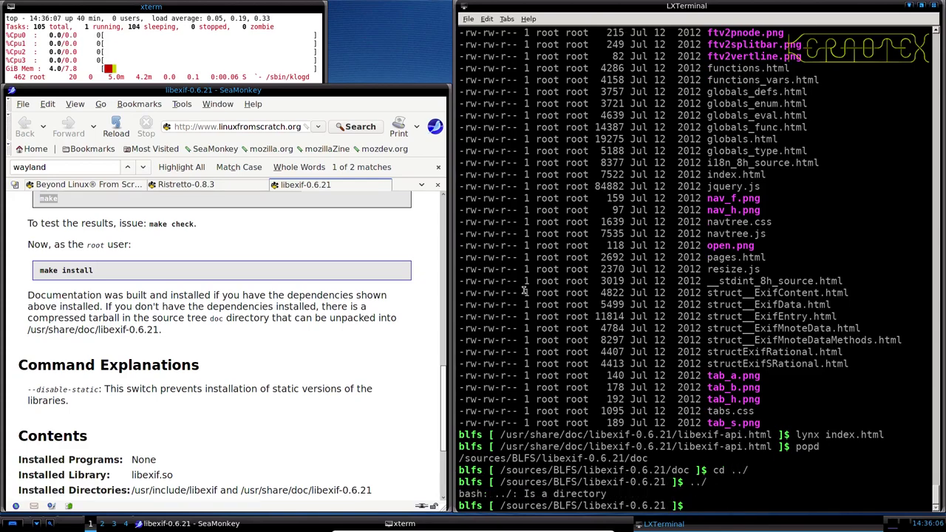
text(cd ..)
key(Return)
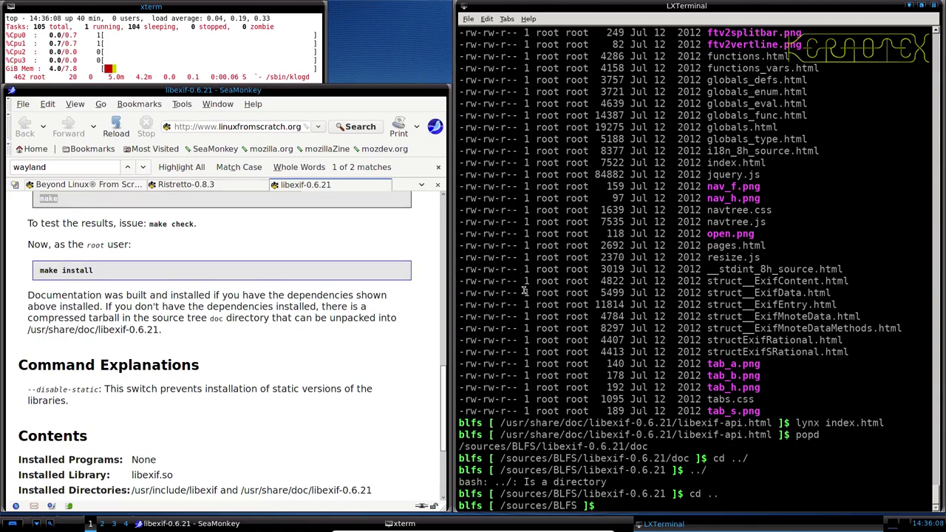
text(rm -Rf libex)
key(Tab)
key(Return)
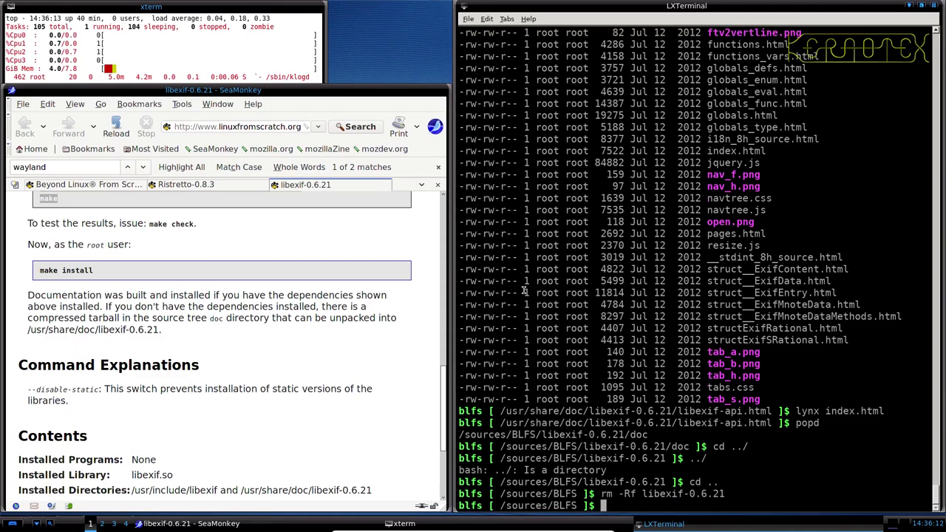
Copy the Ristretto download link and wget the ristretto-0.8.3 tarball into the xfce folder
click(438, 186)
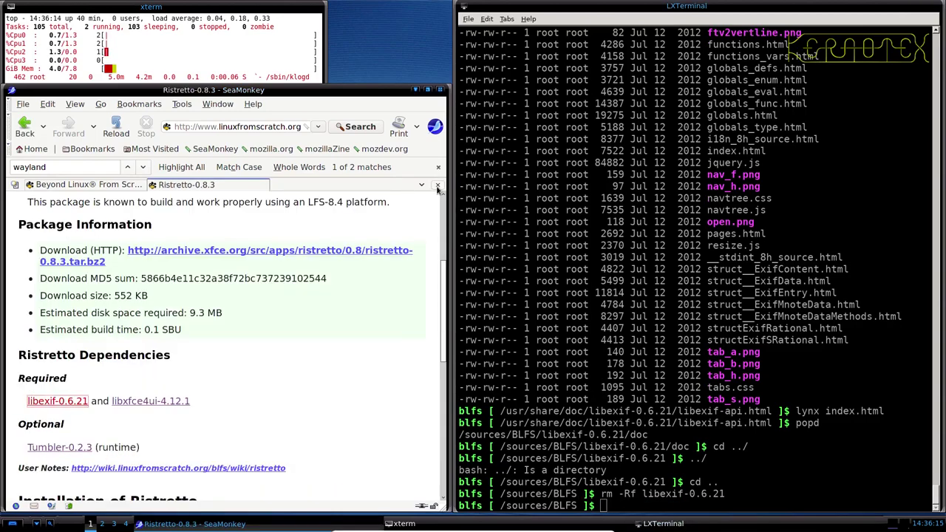
right_click(357, 254)
click(383, 341)
click(525, 337)
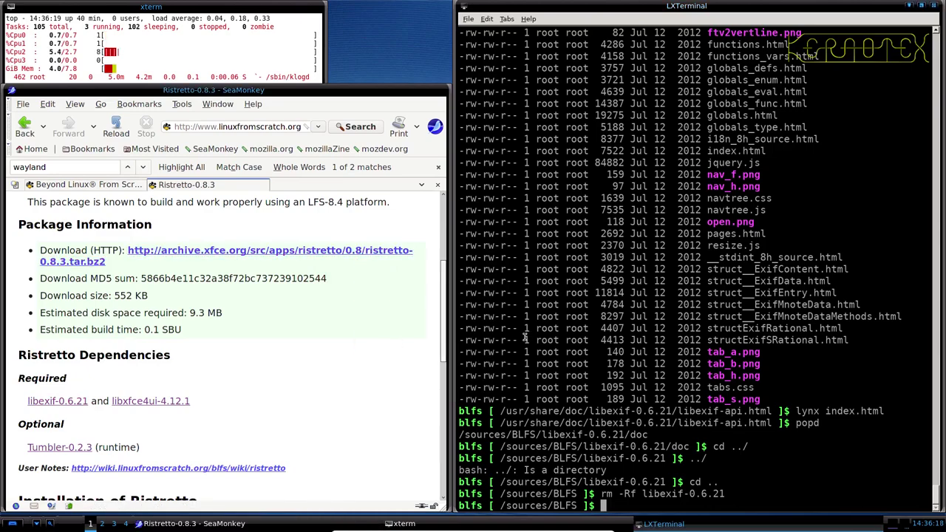
text(cd xfce/)
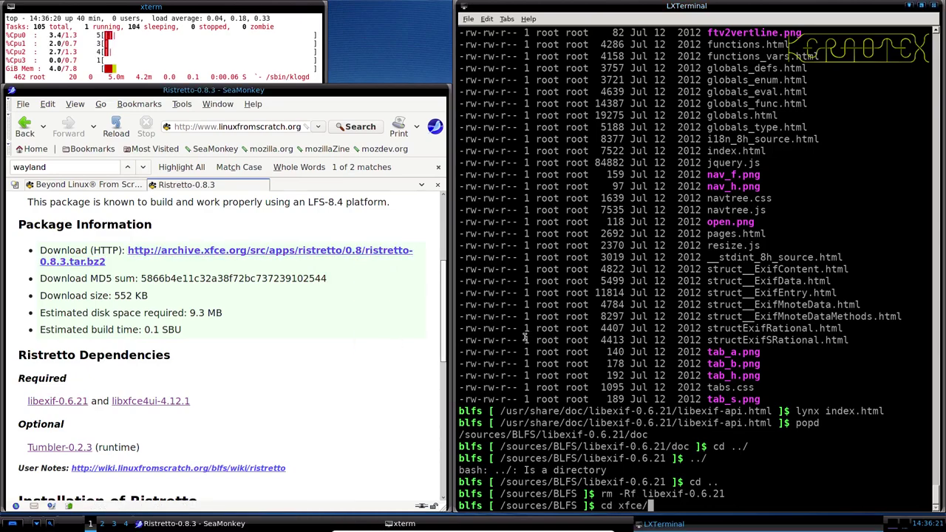
key(Return)
text(wget)
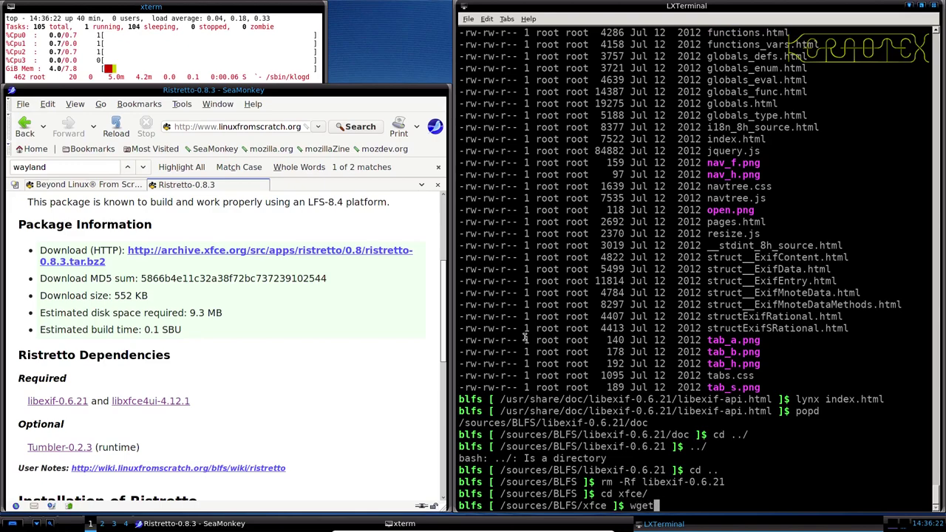
key(ctrl+shift+v)
key(Return)
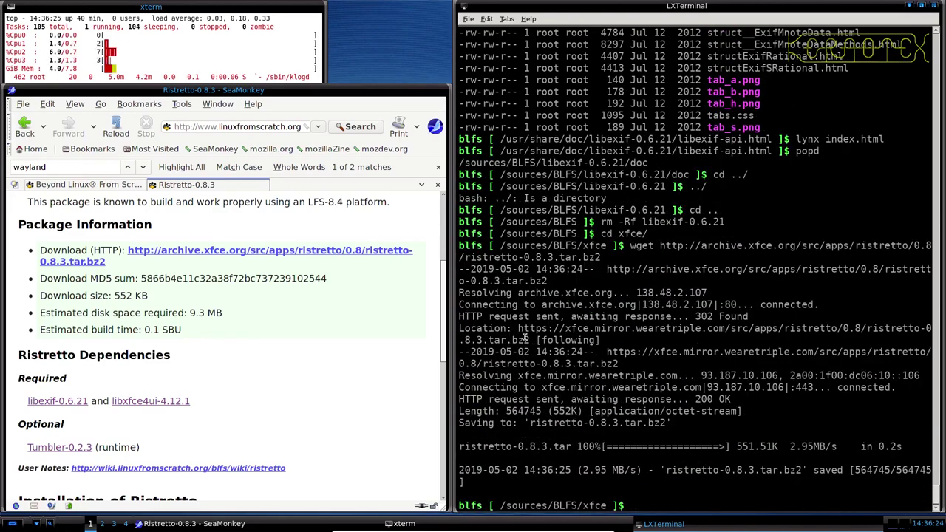
Extract ristretto-0.8.3.tar.bz2 and move into the ristretto-0.8.3 source directory
text(tar -xvf ristr)
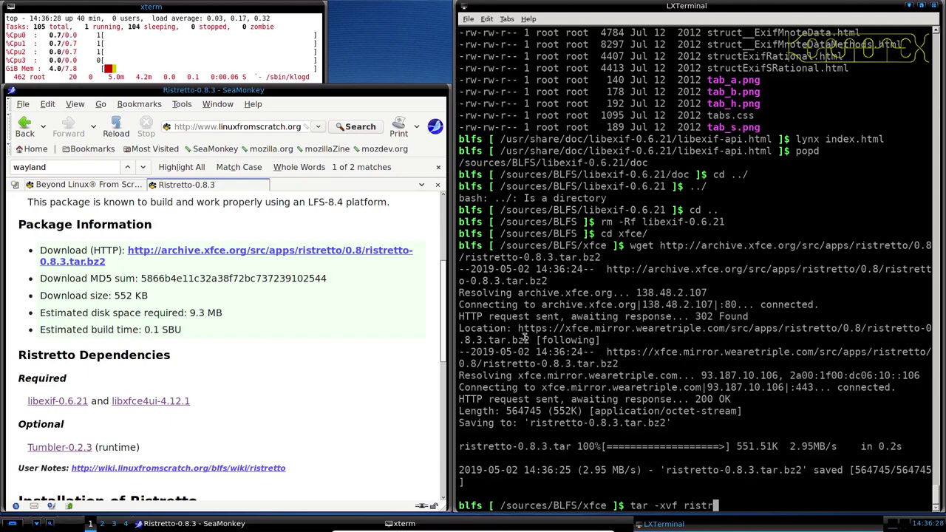
key(Tab)
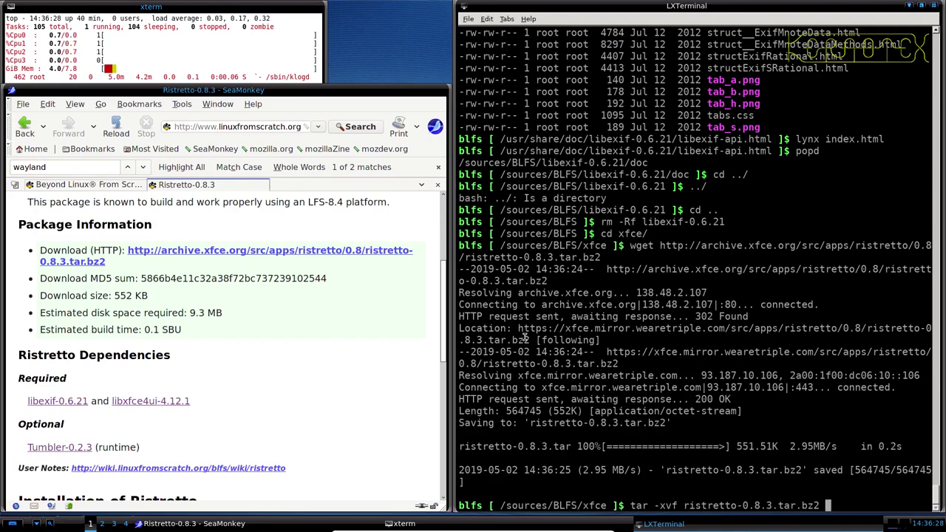
key(Return)
text(cd rist)
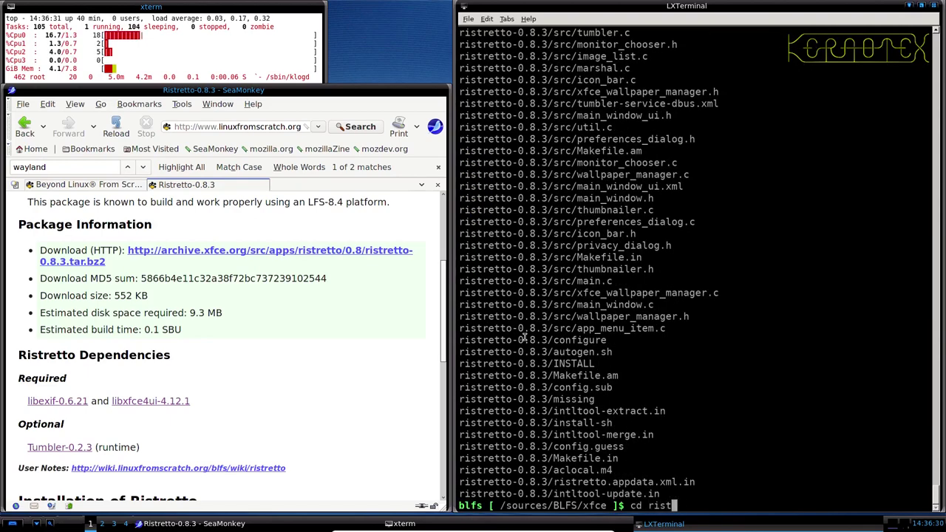
key(Tab)
key(Return)
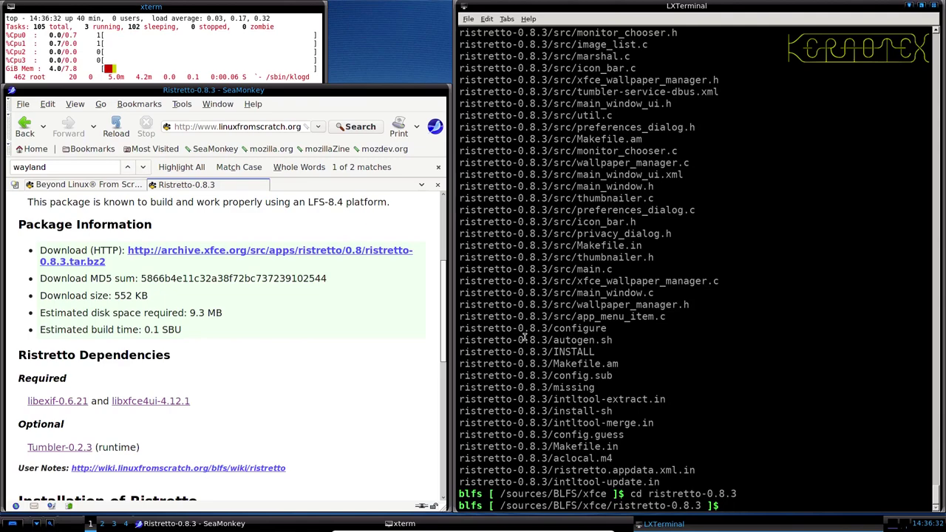
click(322, 316)
scroll(323, 315, down, 8)
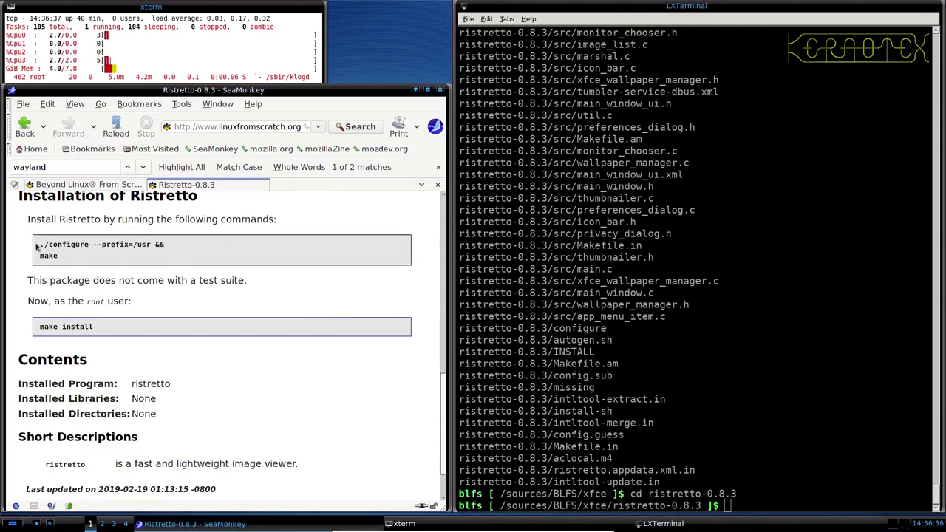
Configure and build Ristretto from the guide's commands, then run the recalled sudo -E make install
drag(39, 246, 68, 260)
middle_click(589, 341)
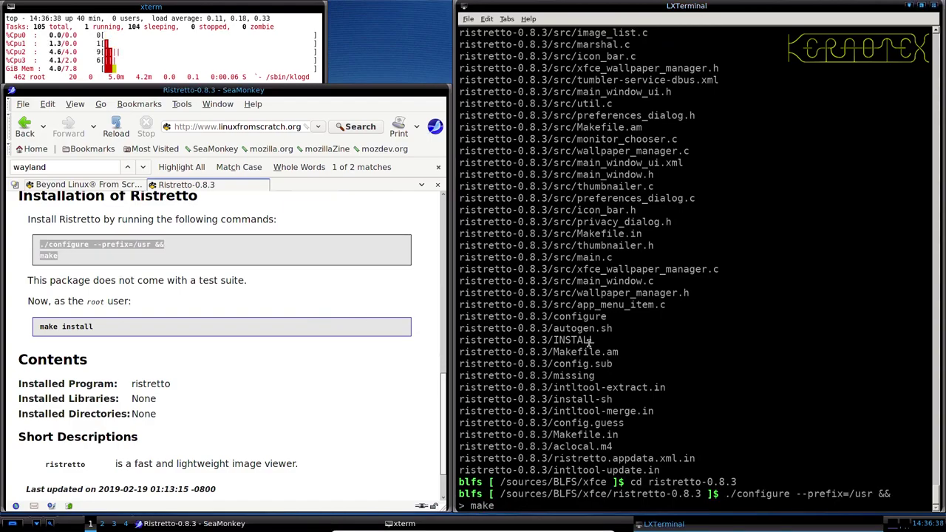
key(Return)
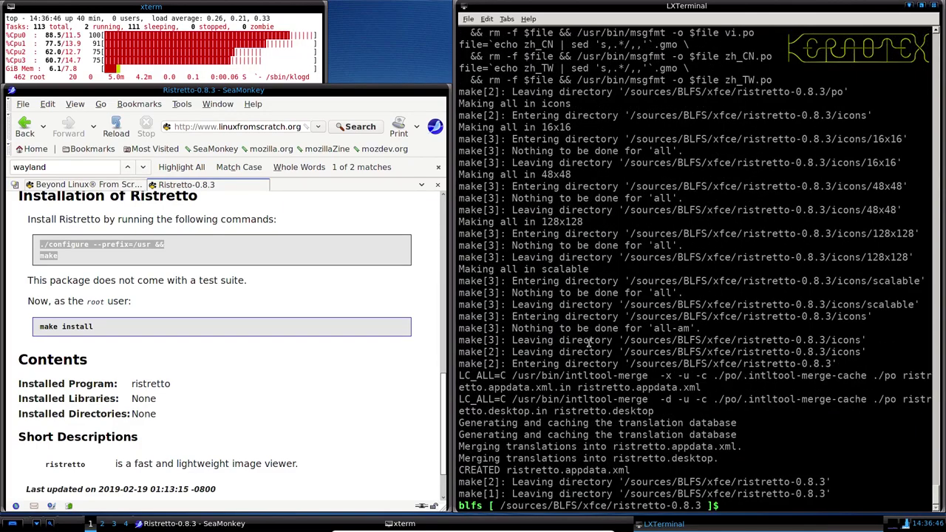
key(ctrl+r)
text(insta)
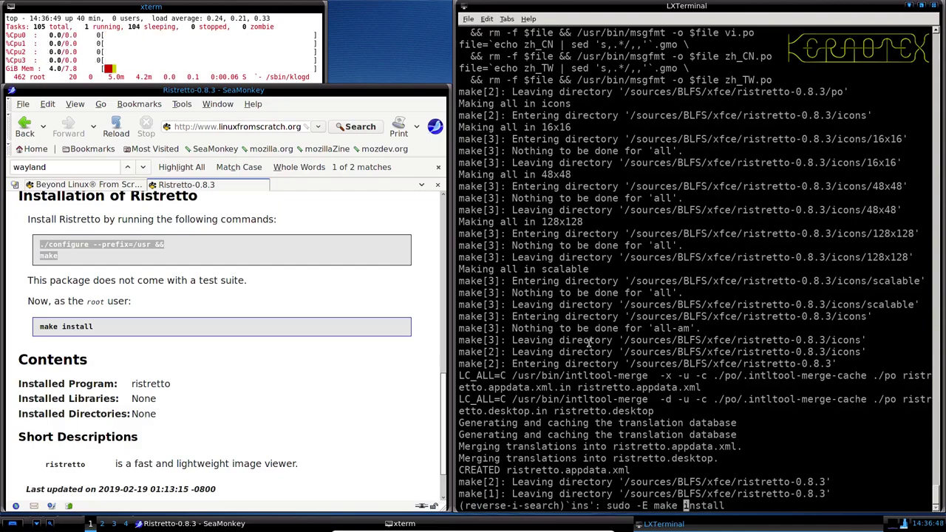
key(Return)
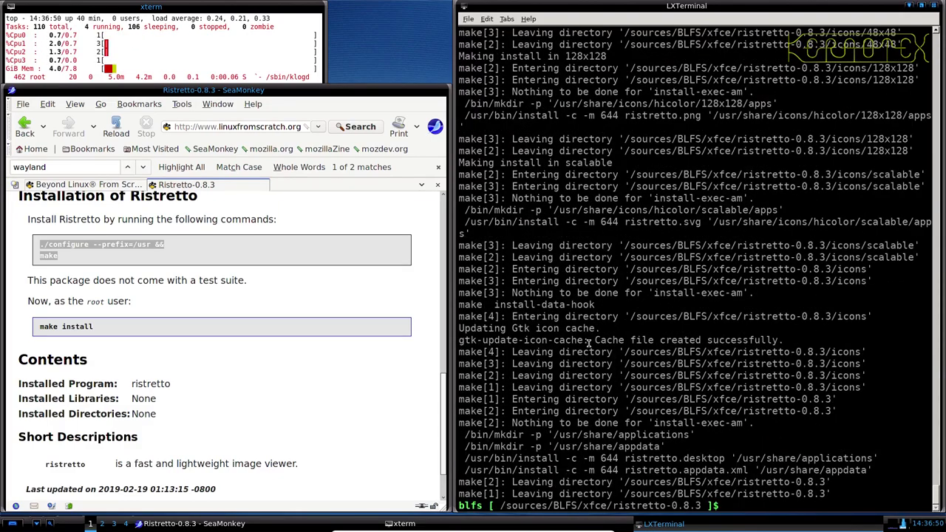
Go up to the xfce folder and delete the ristretto-0.8.3 source directory
text(cd ..)
key(Return)
text(r)
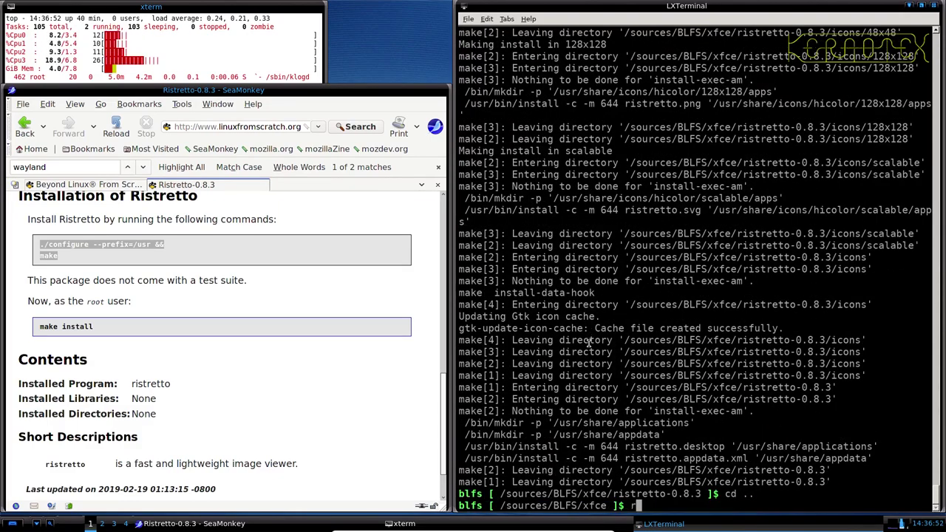
text(m -Rf ristr)
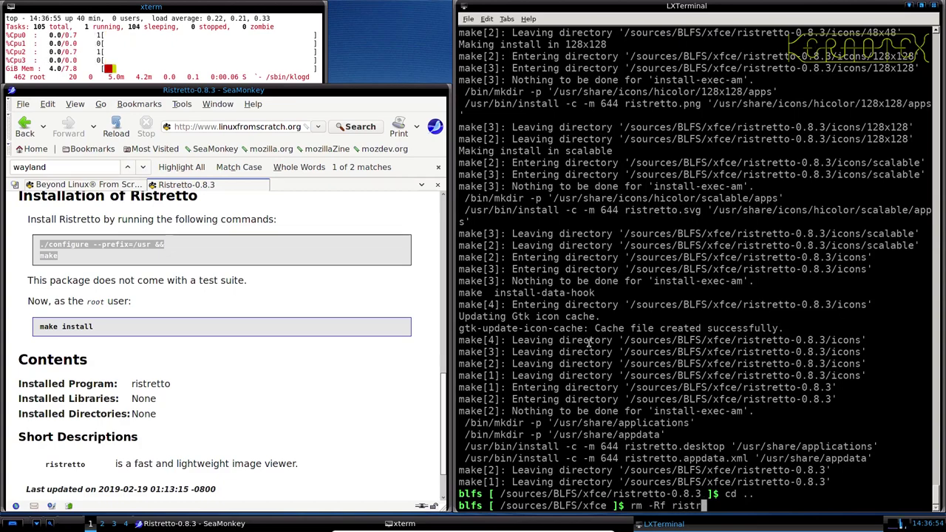
key(Tab)
key(Return)
Copy the xfce4-notifyd-0.4.3 download link from its BLFS page and wget the tarball
click(374, 420)
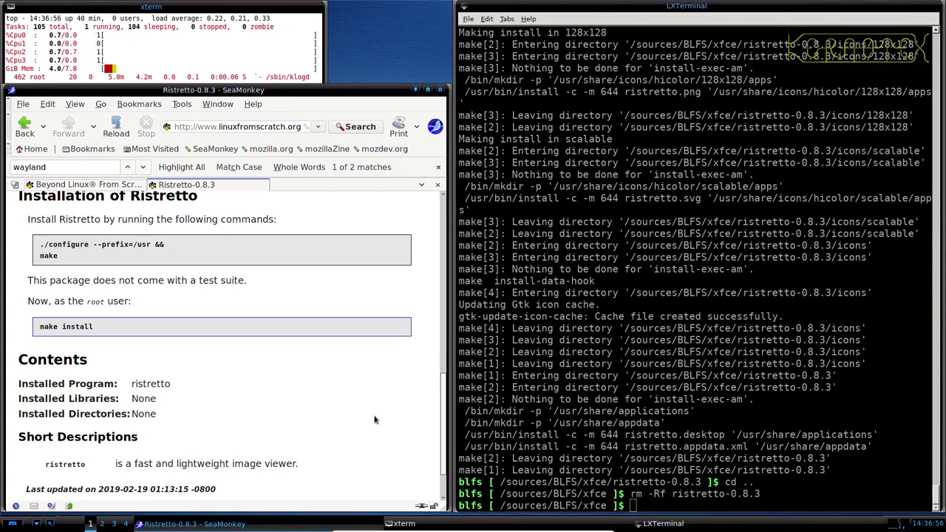
scroll(374, 420, down, 2)
click(405, 470)
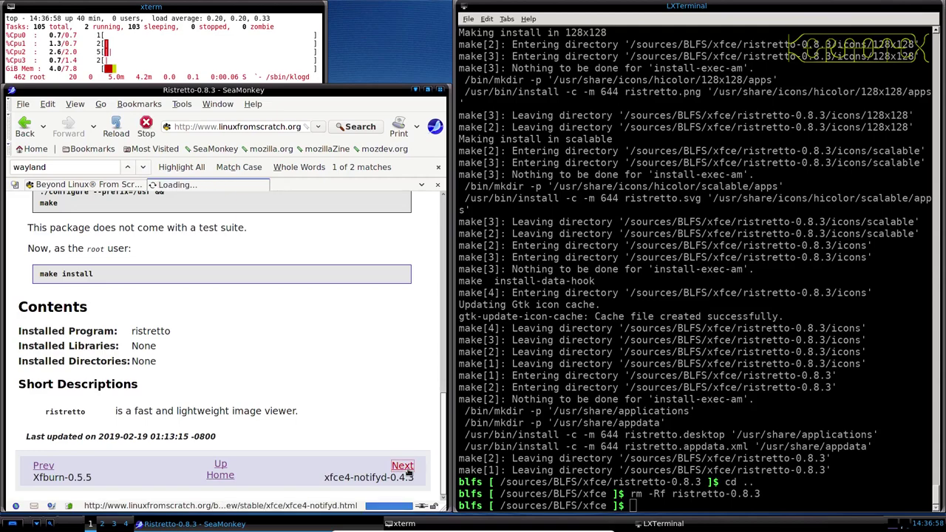
scroll(334, 388, down, 4)
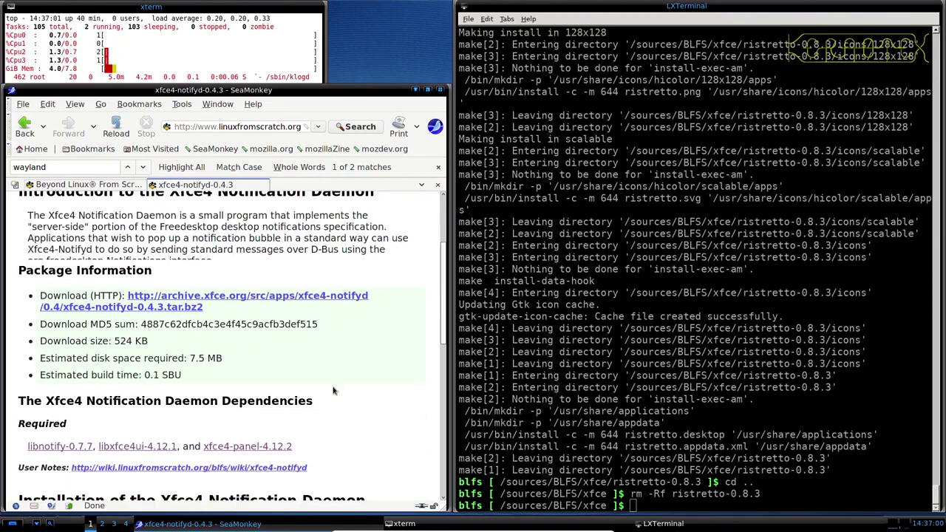
scroll(332, 390, down, 2)
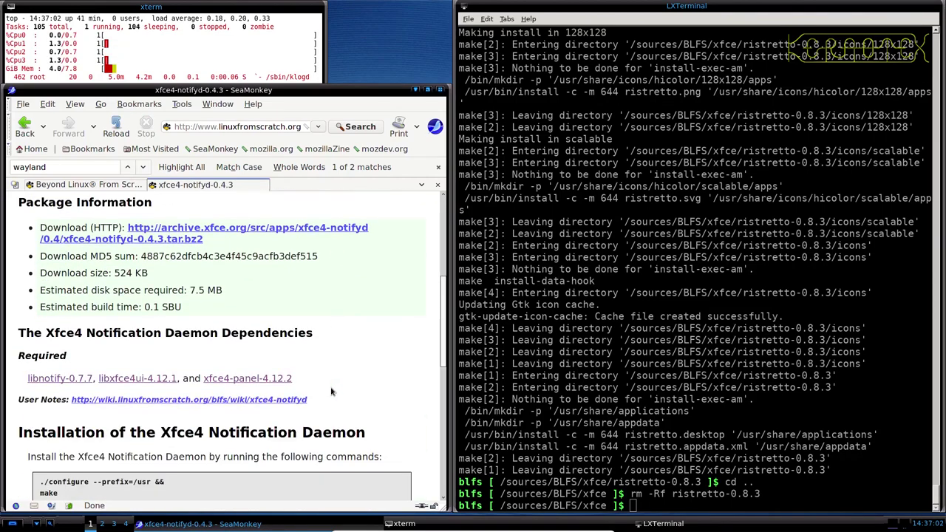
scroll(281, 347, up, 1)
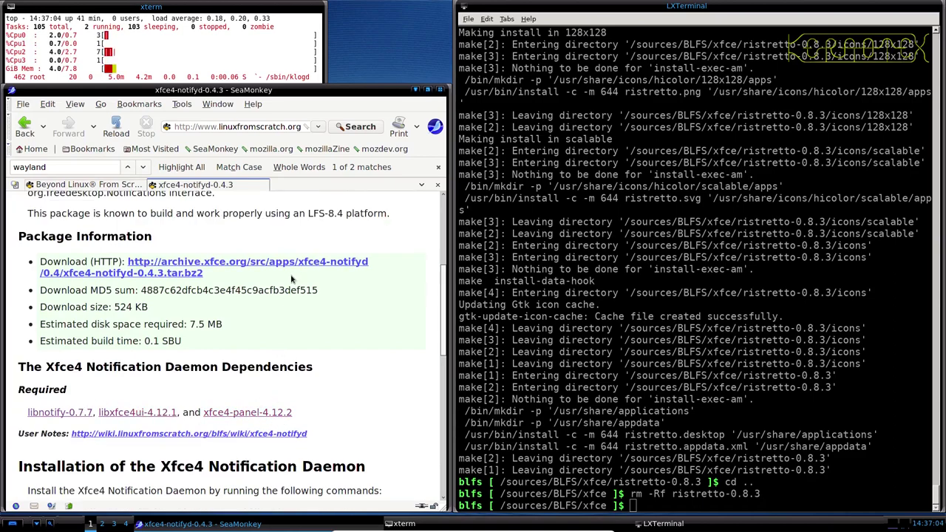
right_click(294, 265)
click(322, 355)
click(563, 386)
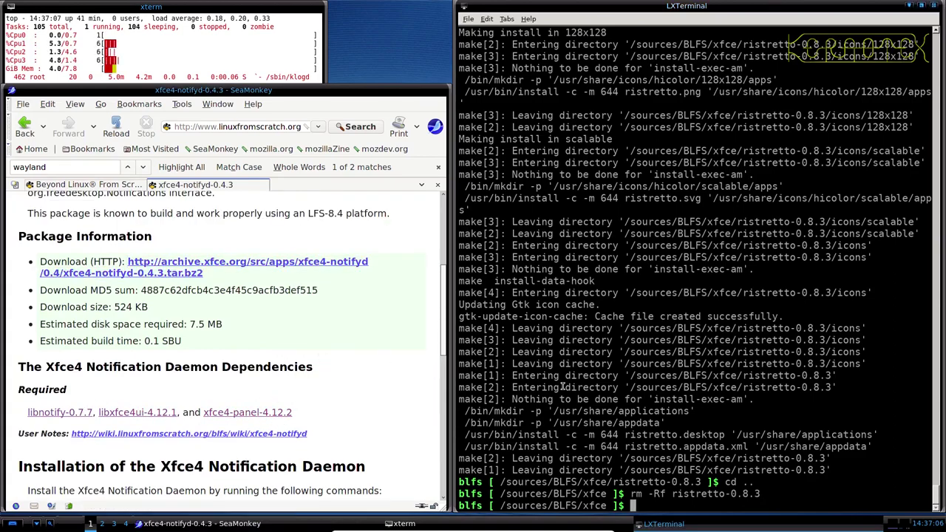
text(wget)
key(ctrl+shift+v)
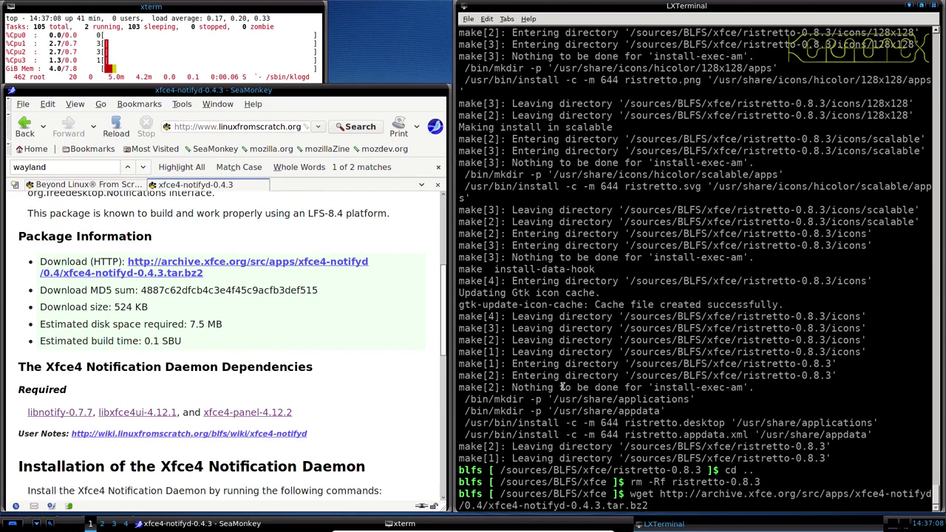
key(Return)
Extract the xfce4-notifyd-0.4.3 tarball, enter its directory, and select the guide's configure and make commands
scroll(374, 404, down, 6)
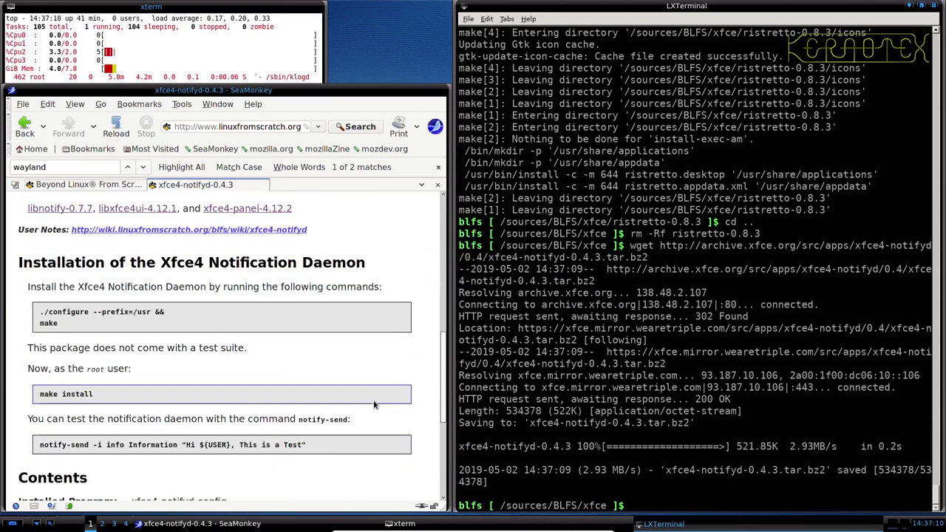
scroll(374, 404, down, 2)
text(tar -xvf)
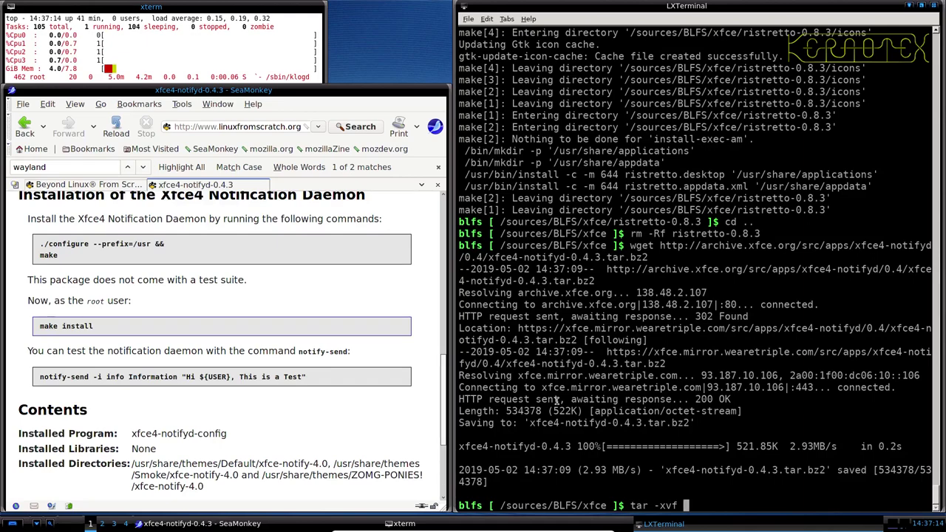
text( xfce4-not)
key(Tab)
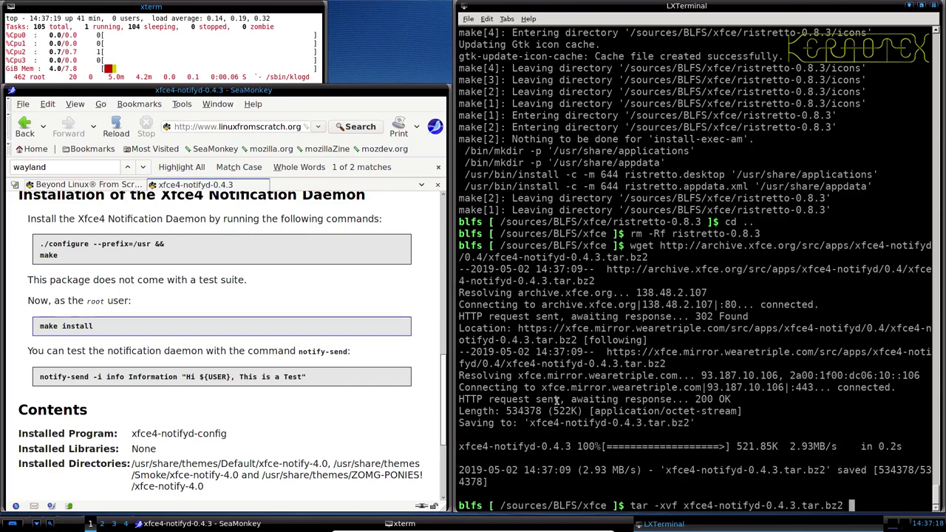
key(Return)
text(cd )
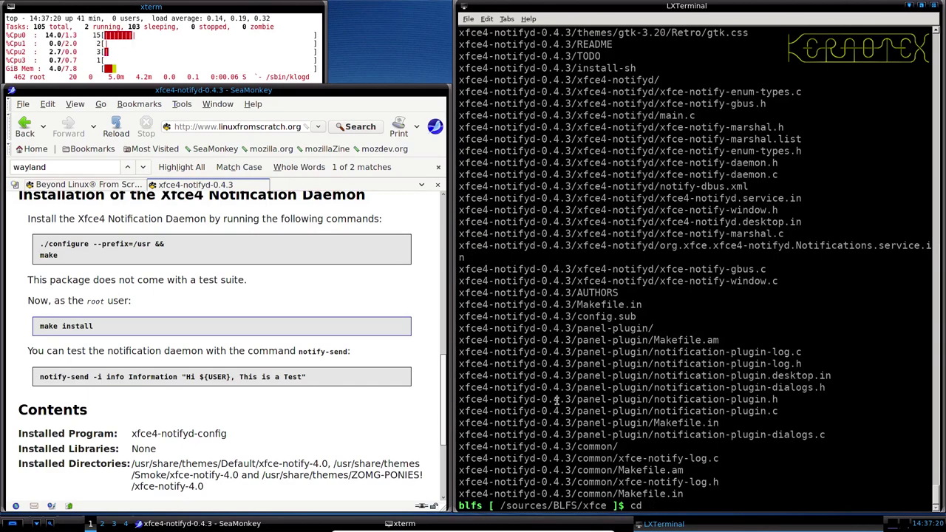
text(xfce4-)
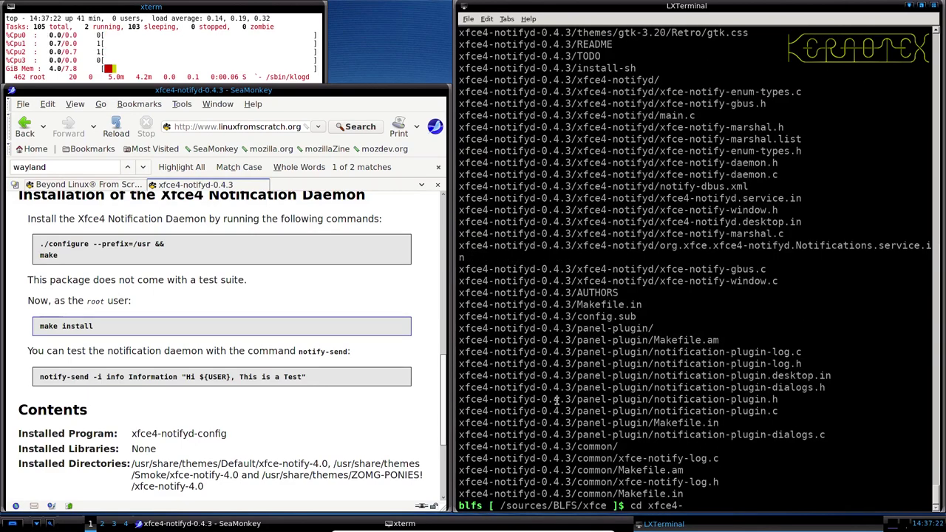
key(Tab)
key(Return)
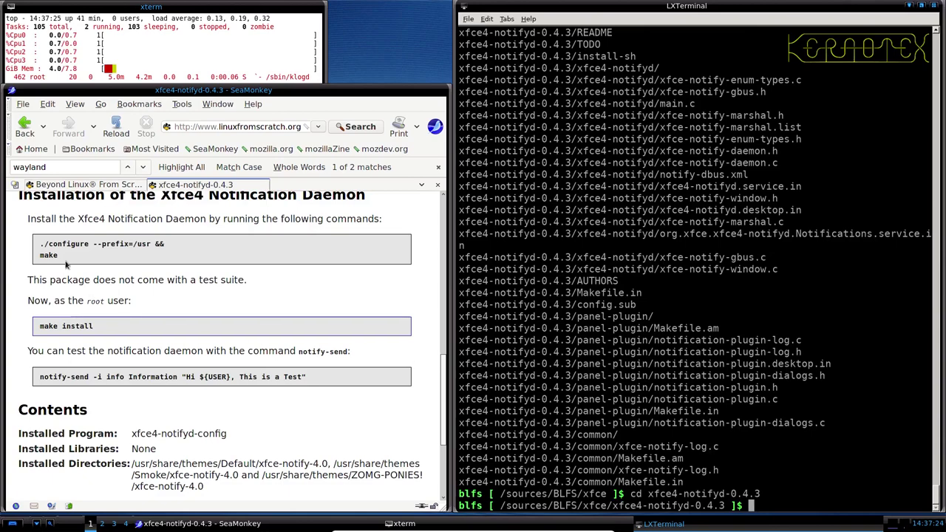
drag(39, 240, 68, 257)
Build xfce4-notifyd with configure && make, then install it with the recalled sudo -E make install
middle_click(539, 319)
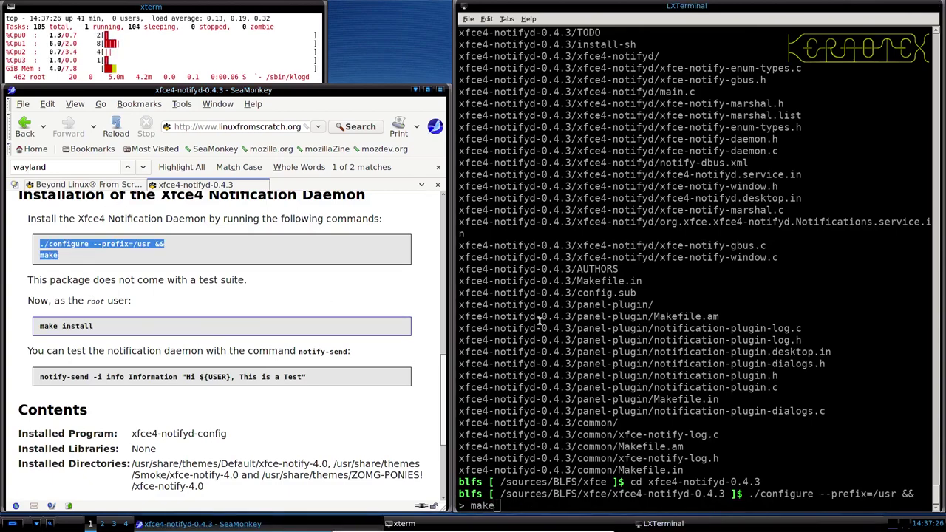
click(540, 319)
key(Return)
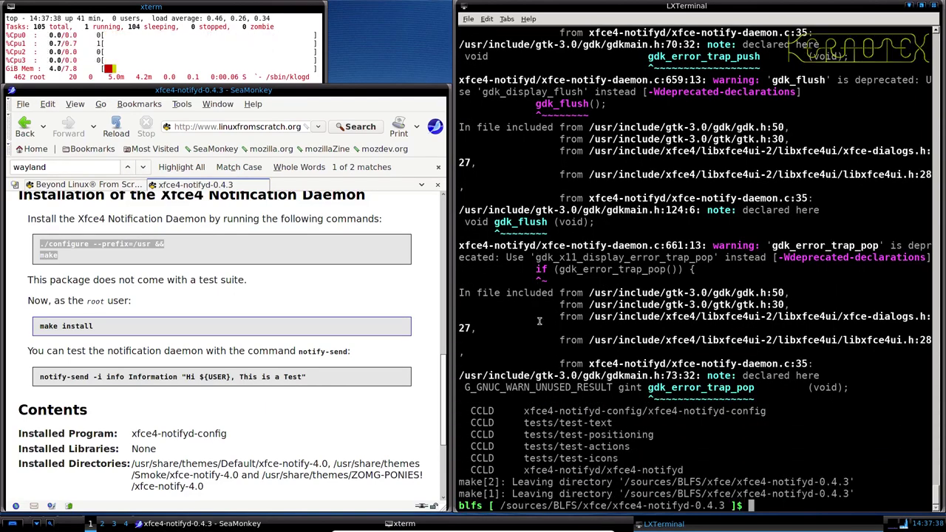
key(ctrl+r)
text(inst)
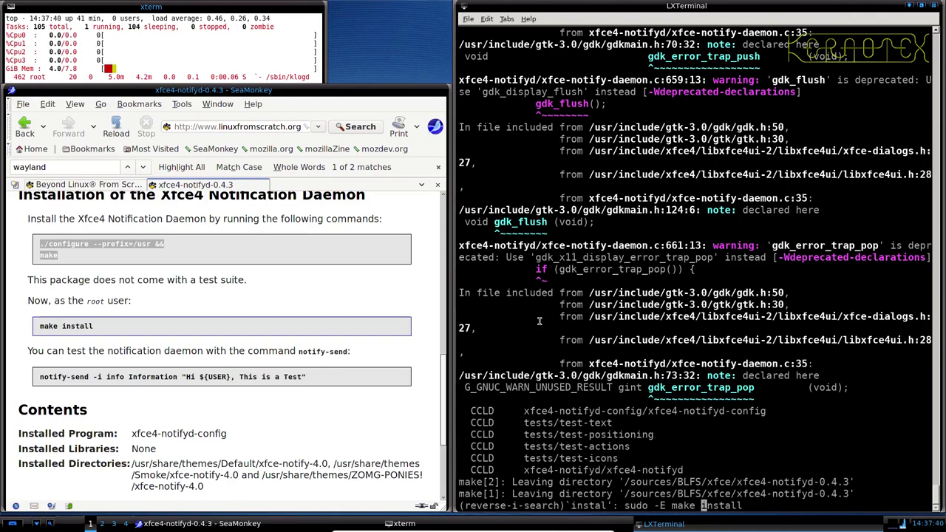
key(Escape)
key(Return)
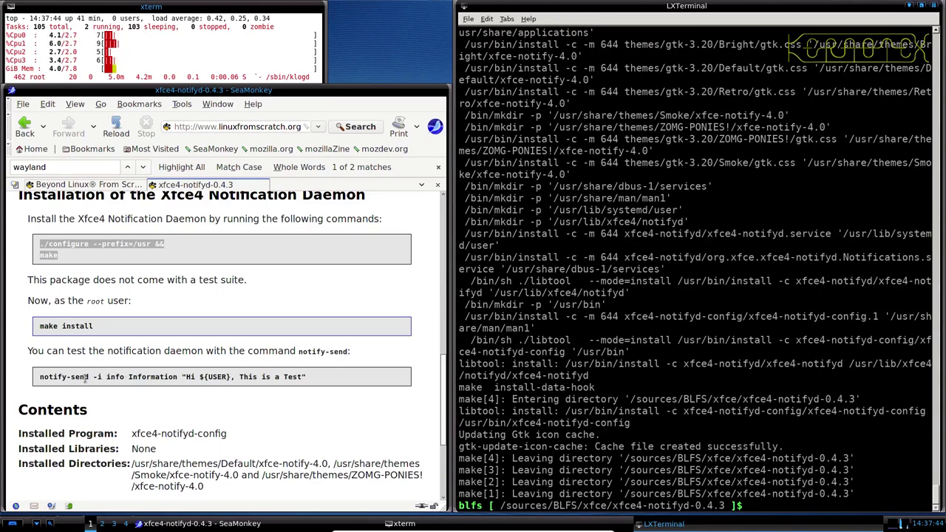
Run the guide's notify-send test command to pop up an Information notification
drag(36, 379, 320, 382)
middle_click(582, 375)
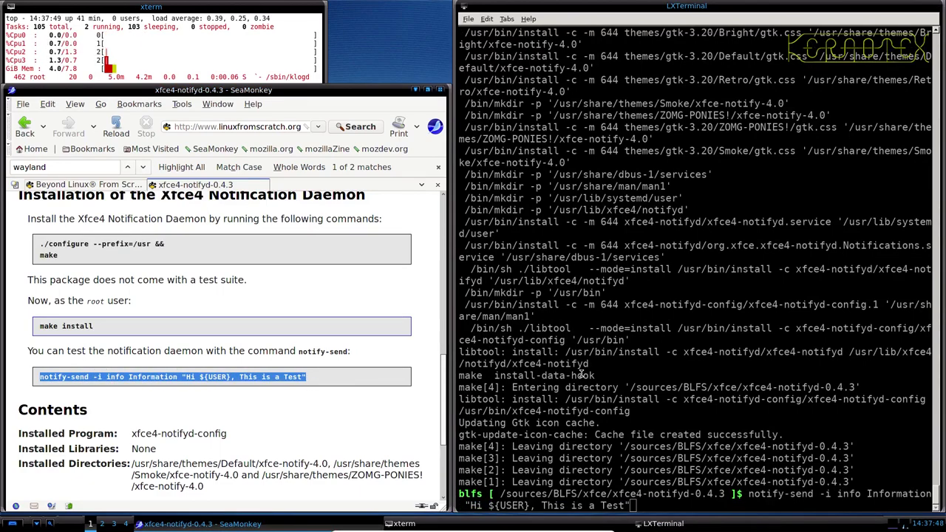
click(568, 378)
key(Return)
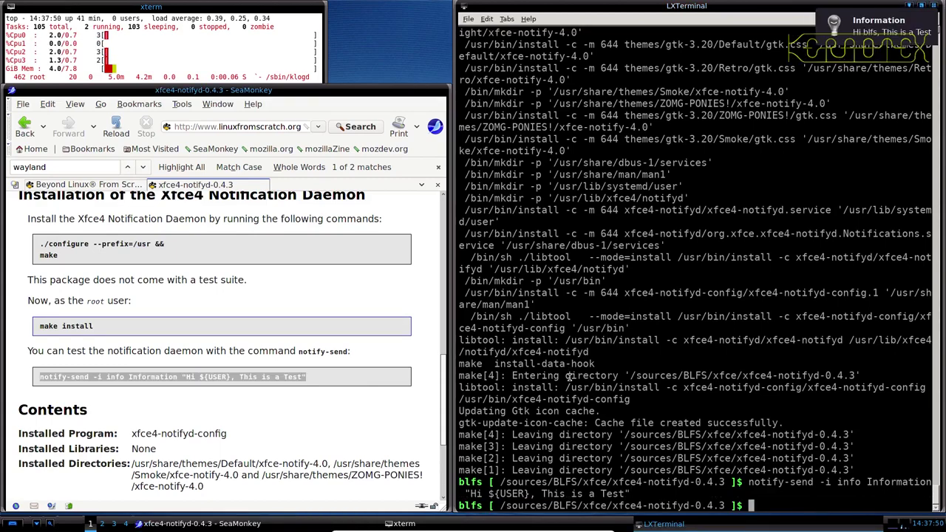
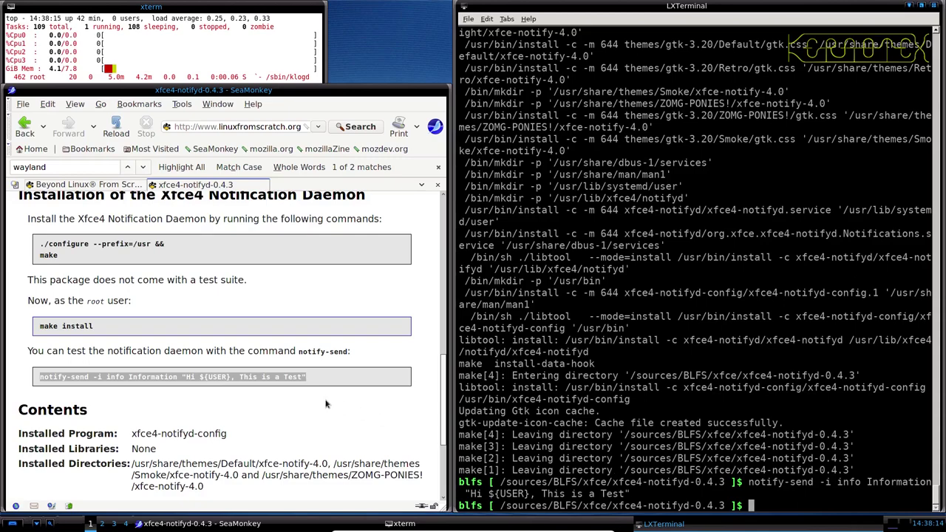
Open the parent Chapter 36 Xfce Applications page in a new tab
scroll(326, 403, down, 3)
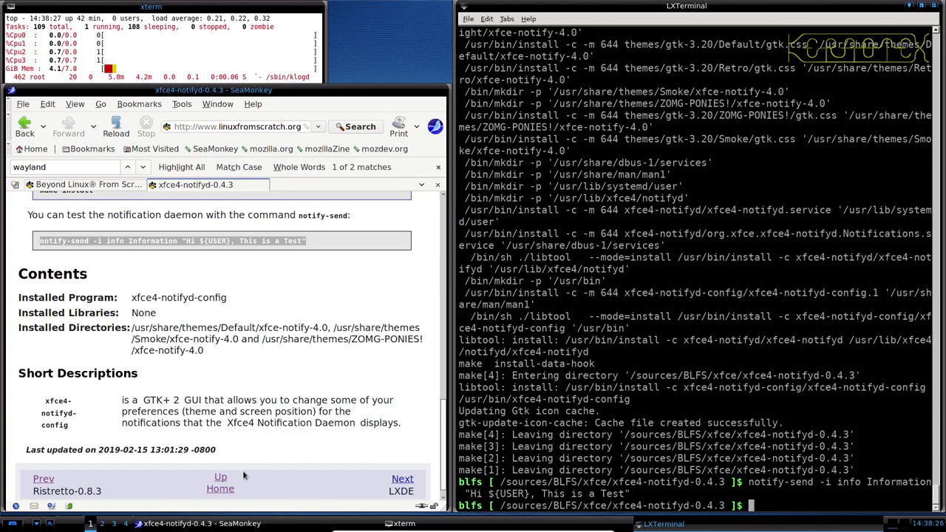
click(220, 479)
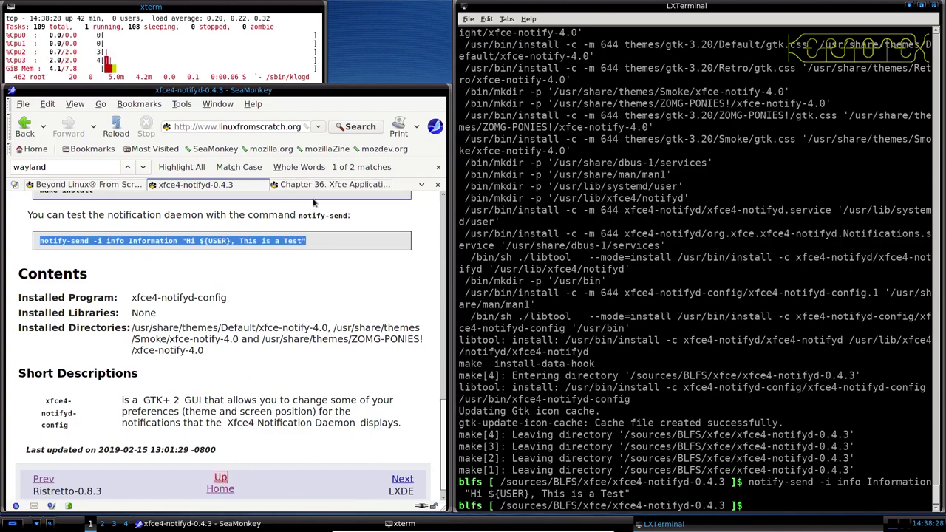
click(316, 190)
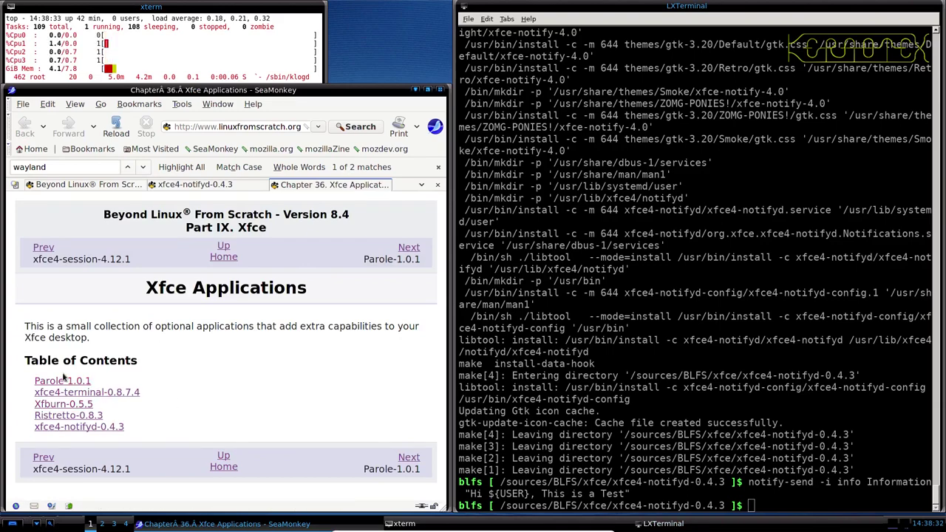
Bring up the IceWM window list from the start menu, then close it
click(18, 525)
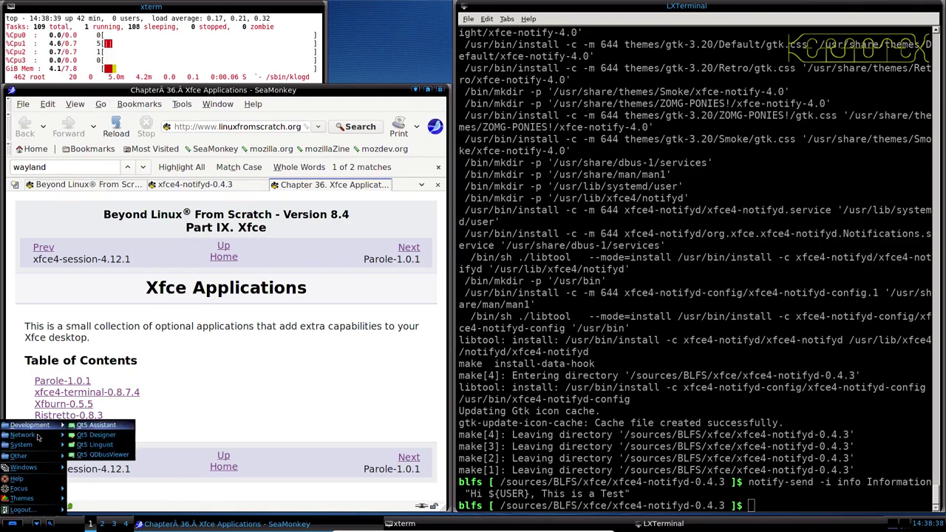
mouse_move(38, 436)
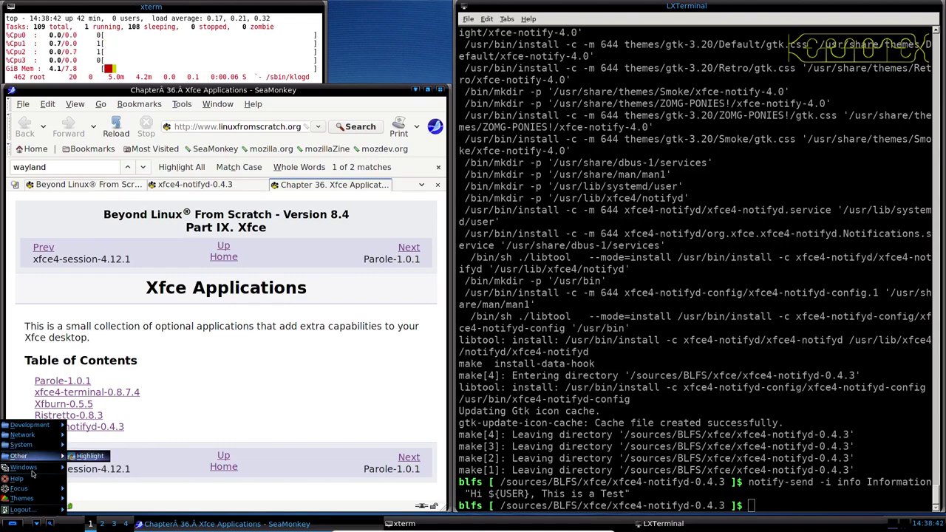
click(32, 470)
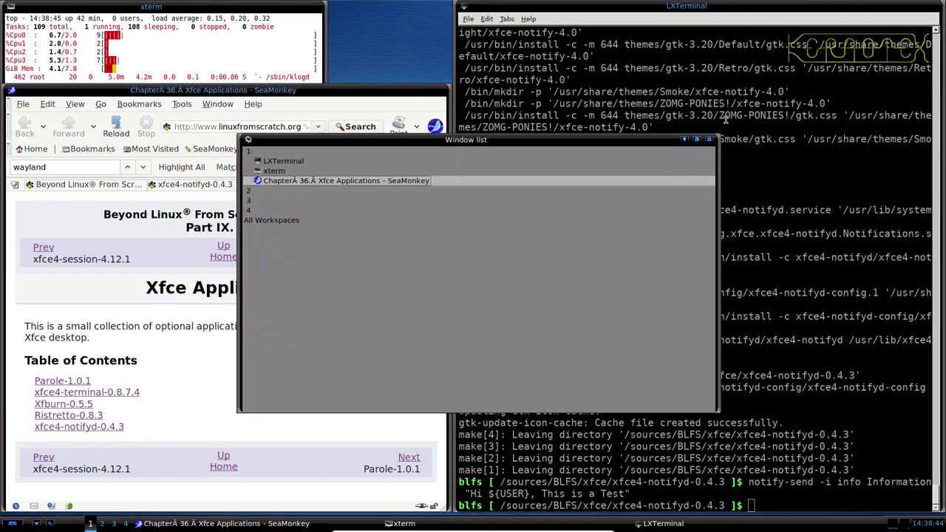
click(709, 139)
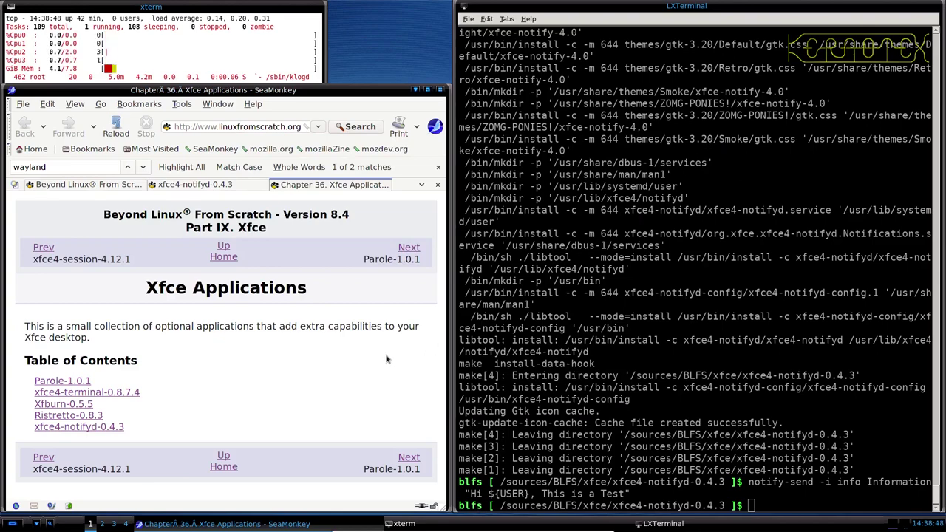
Open the Part IX Xfce index and read the Xfdesktop-4.12.4 page
middle_click(223, 247)
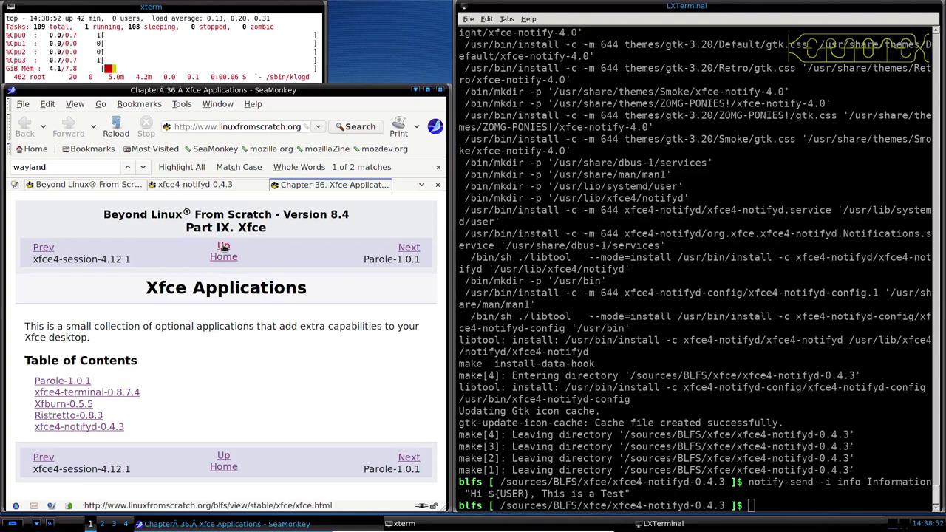
click(327, 190)
scroll(294, 342, down, 5)
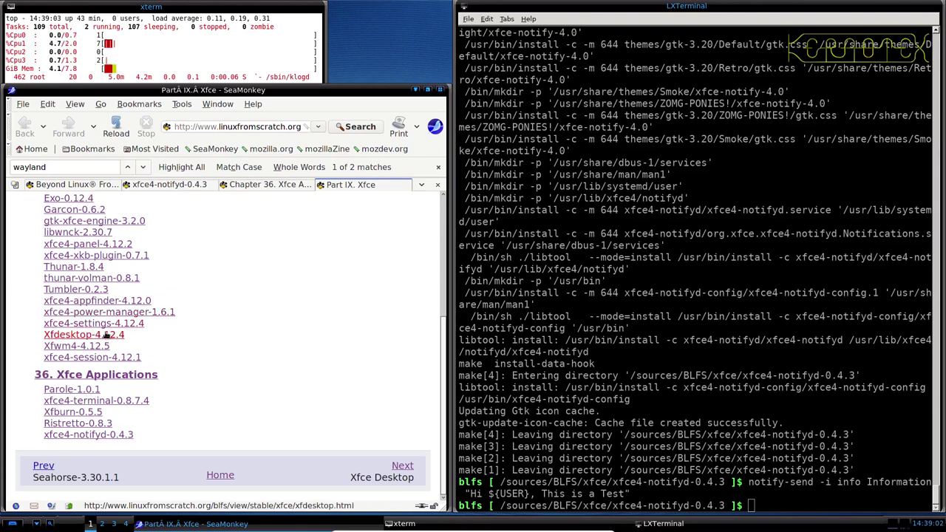
click(110, 334)
scroll(210, 360, down, 10)
scroll(210, 360, down, 3)
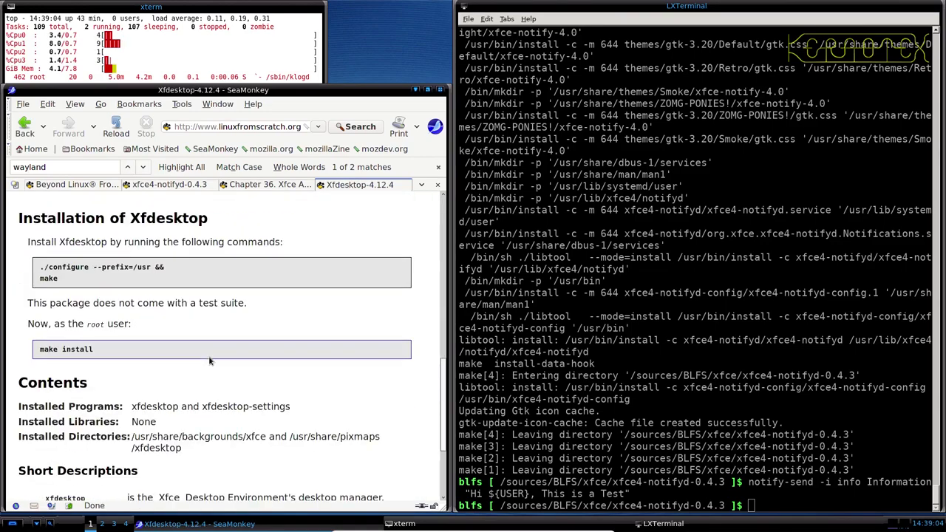
scroll(210, 360, down, 4)
scroll(210, 360, up, 8)
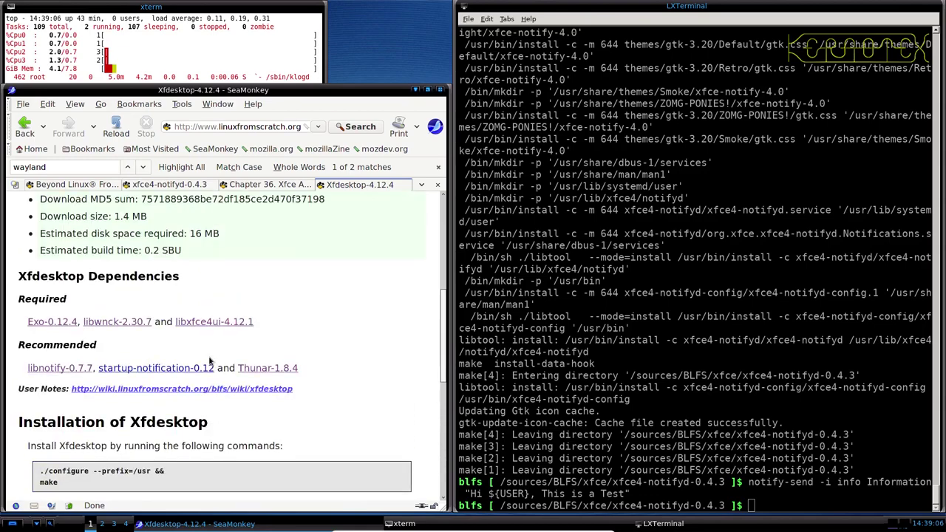
Review startup-notification-0.12, close it and Xfdesktop, and open the BLFS front page
middle_click(167, 368)
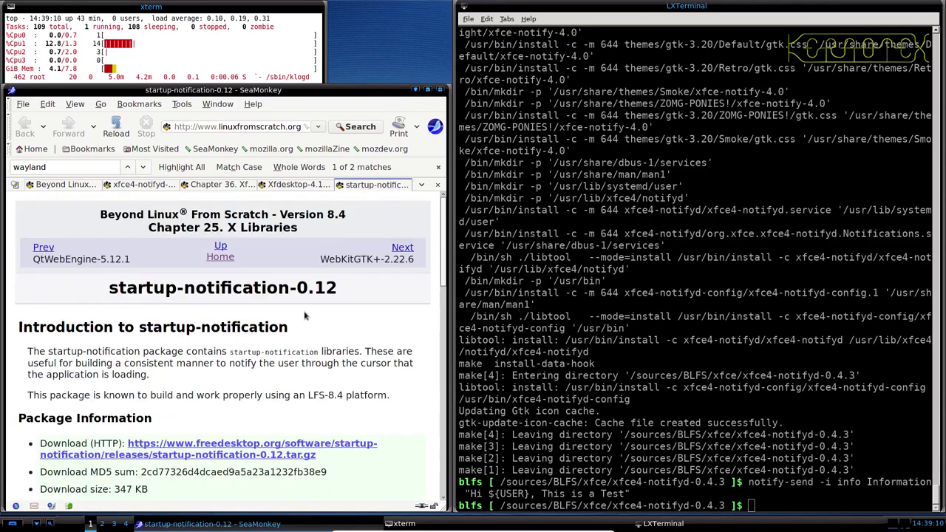
scroll(303, 320, down, 4)
scroll(303, 320, down, 2)
scroll(303, 321, down, 6)
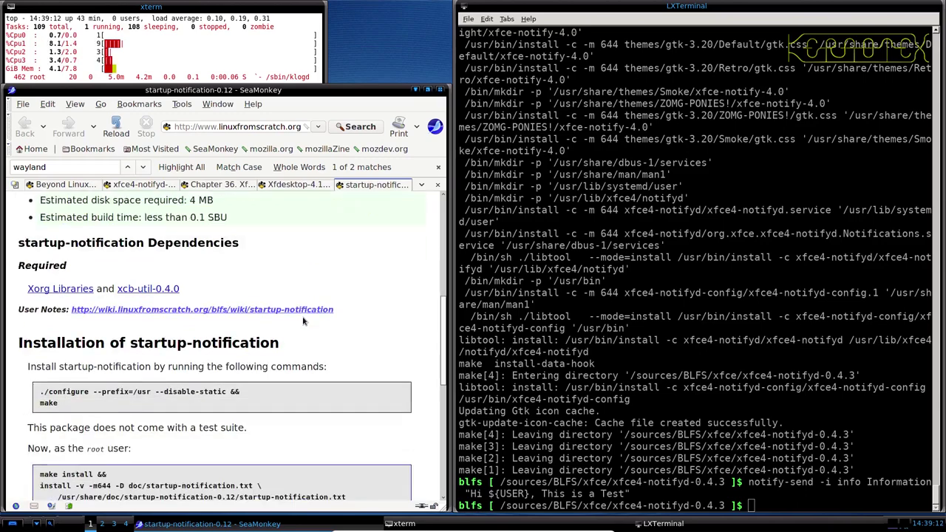
scroll(303, 321, down, 2)
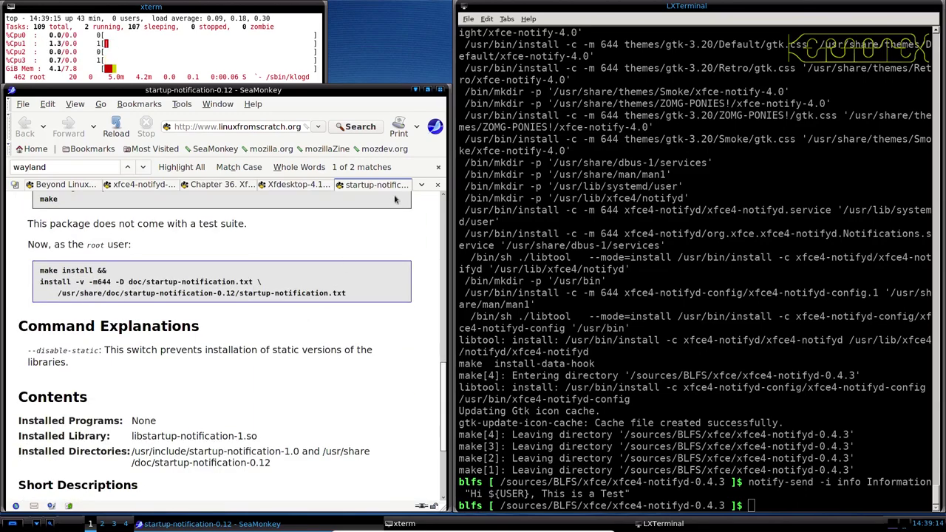
click(436, 185)
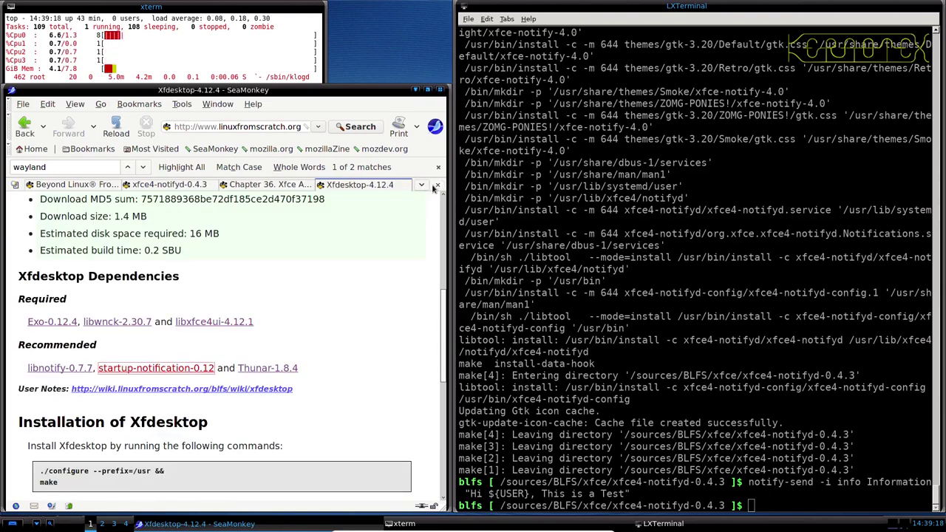
click(436, 185)
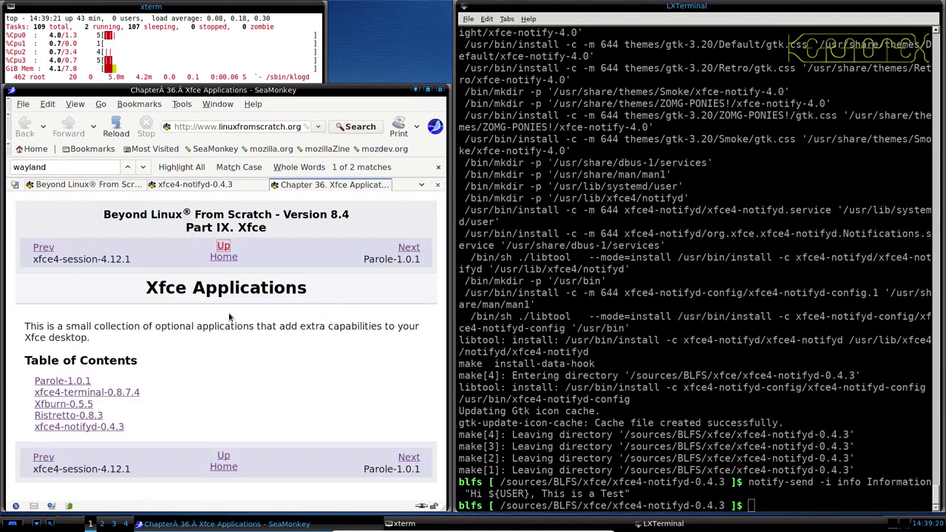
middle_click(235, 254)
Search the BLFS front page for 'gnome' and step through the first matches
click(376, 187)
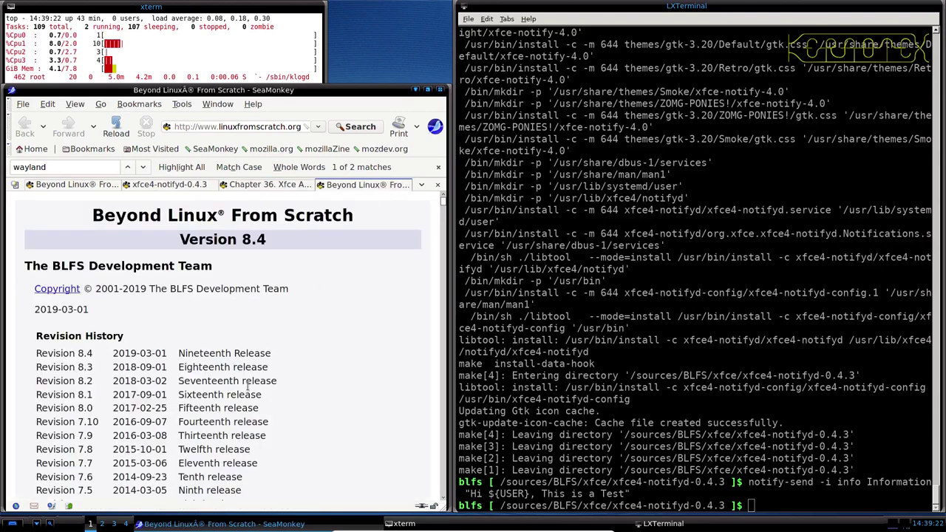
scroll(248, 387, down, 10)
key(ctrl+f)
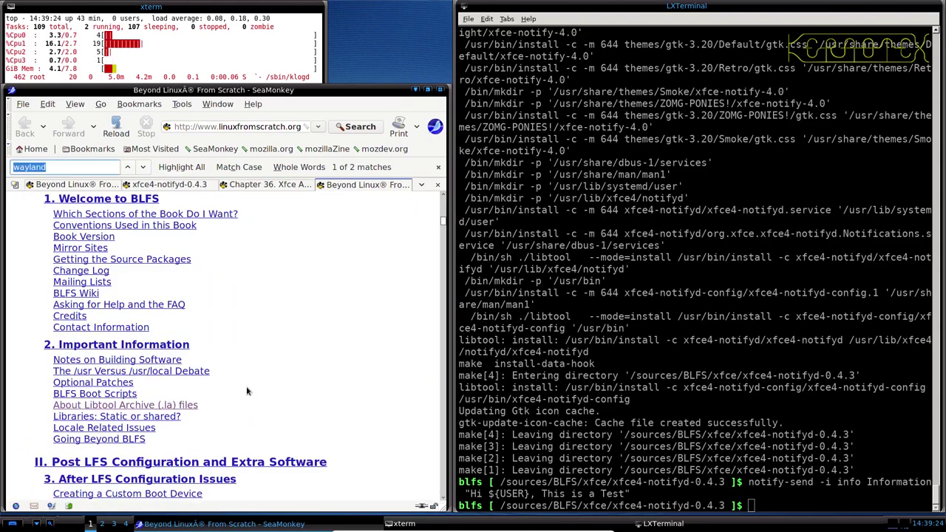
text(gnome)
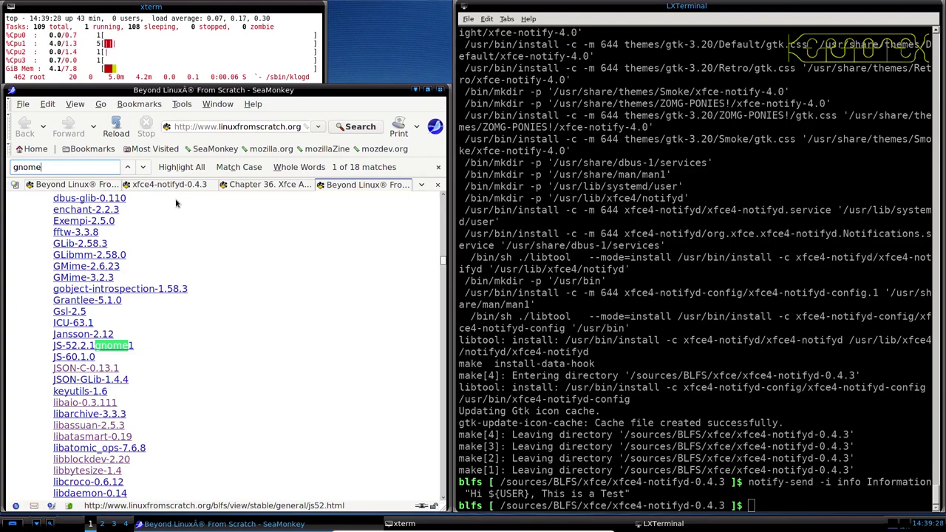
click(143, 168)
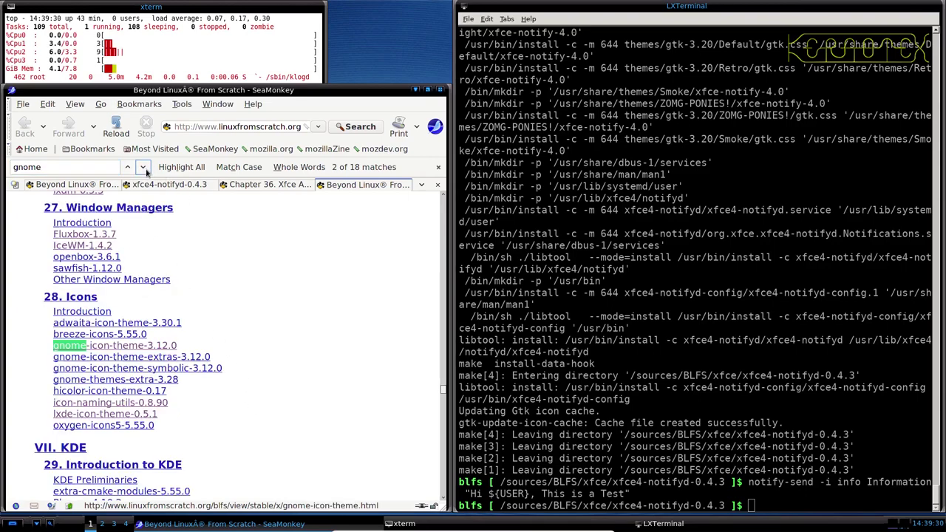
click(143, 168)
click(144, 168)
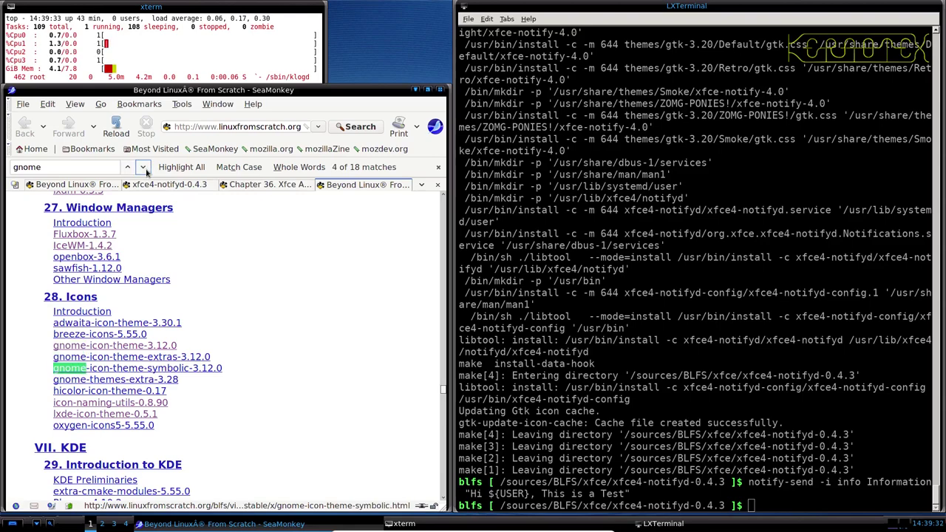
click(143, 168)
click(143, 167)
click(143, 167)
click(143, 168)
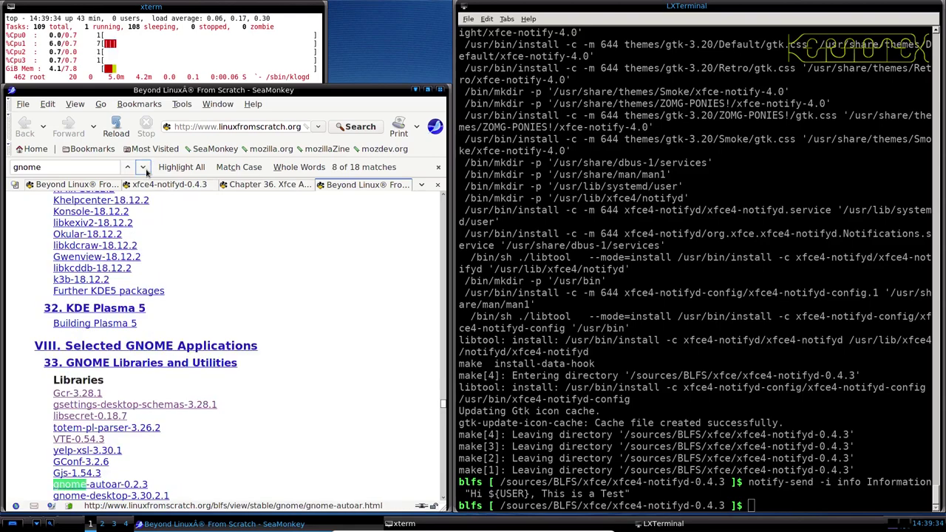
Check the gsettings-desktop-schemas-3.28.1 page in a new tab, then close it
middle_click(127, 404)
scroll(189, 433, down, 4)
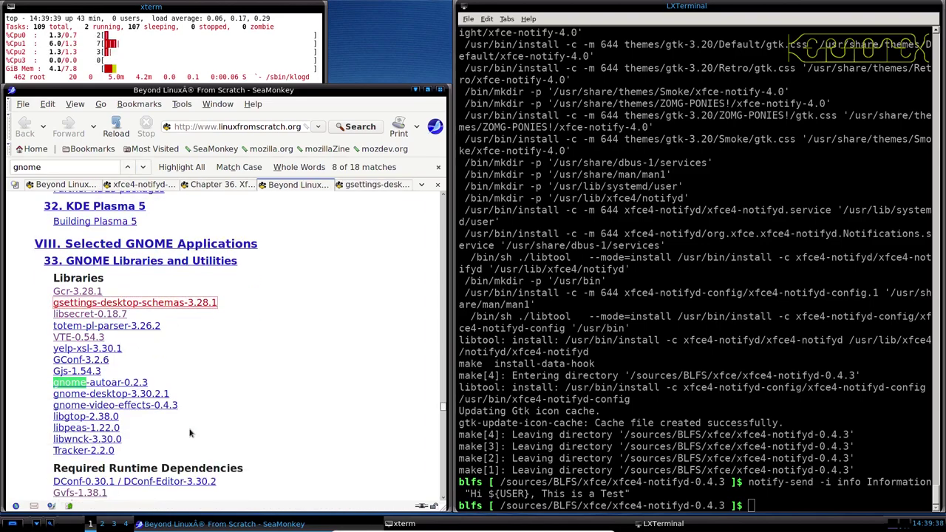
click(359, 185)
scroll(299, 357, down, 4)
scroll(292, 389, down, 15)
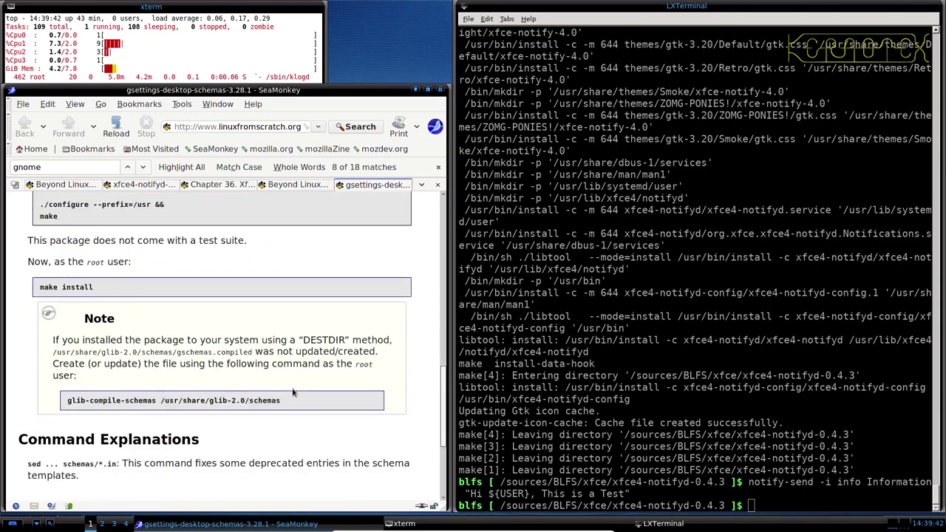
scroll(293, 392, up, 3)
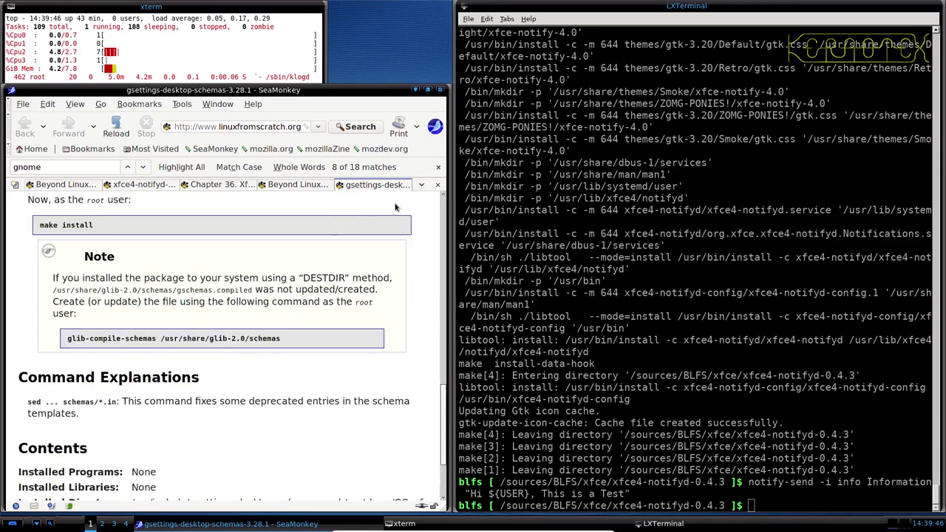
click(438, 185)
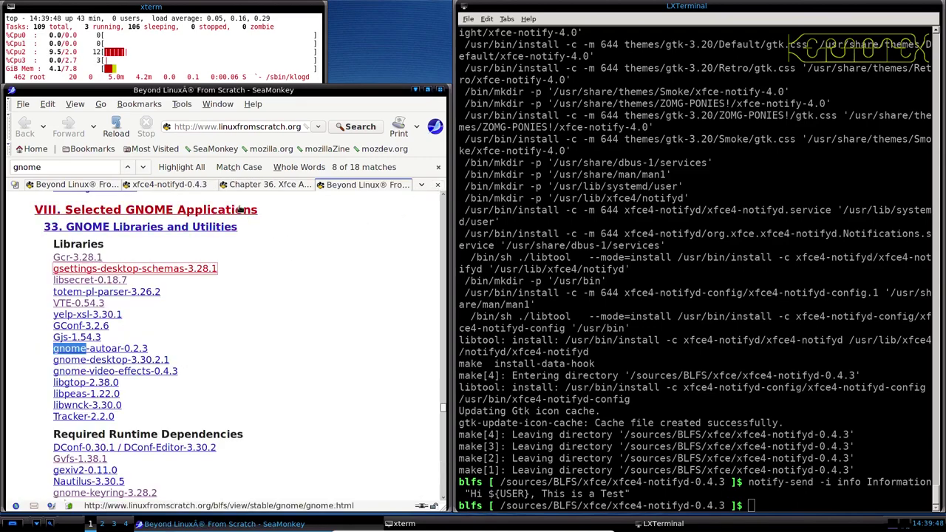
Cycle through the remaining 'gnome' matches to gnome-terminal-3.30.2 and select the search text
click(143, 169)
click(144, 169)
click(143, 169)
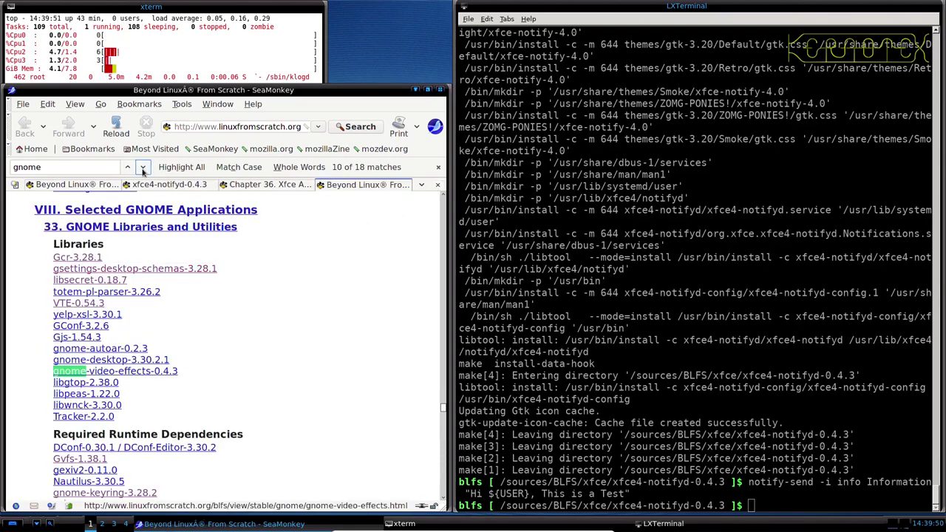
click(143, 168)
click(143, 168)
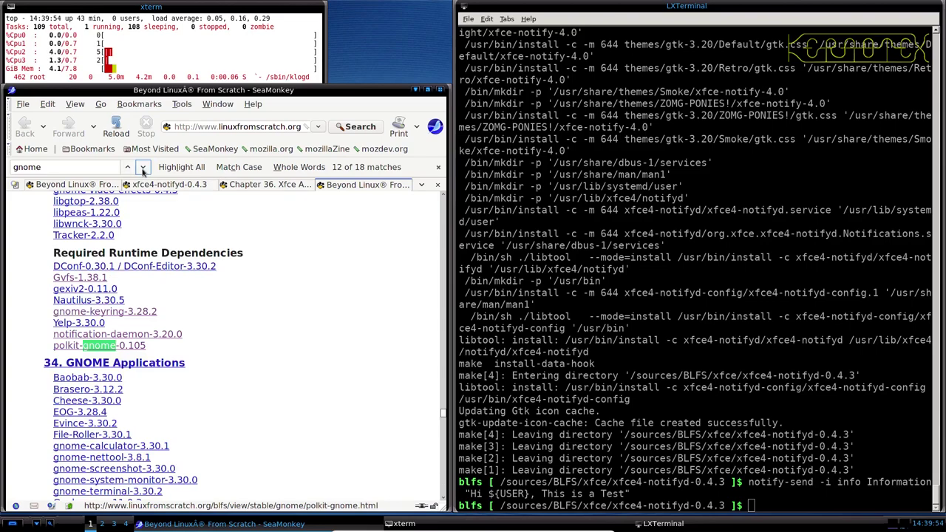
click(144, 169)
click(143, 168)
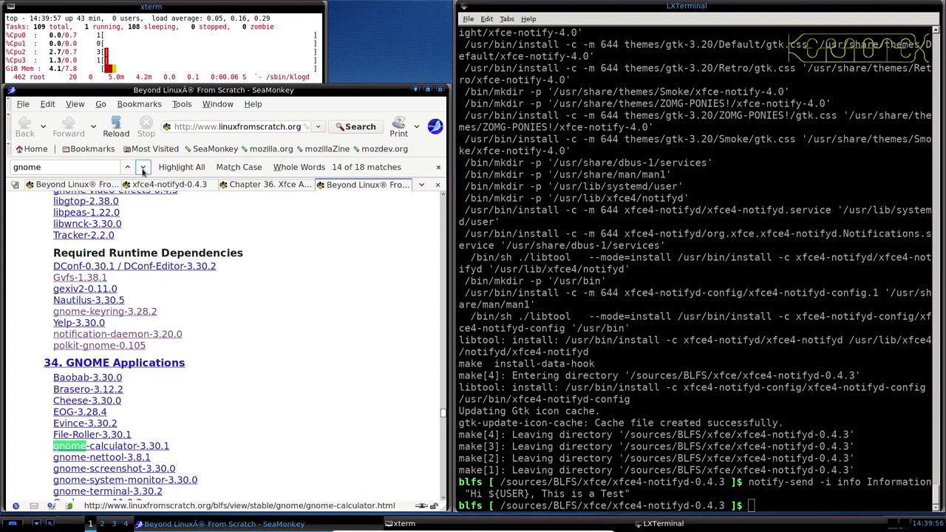
click(143, 168)
click(144, 168)
click(144, 169)
click(143, 169)
click(143, 169)
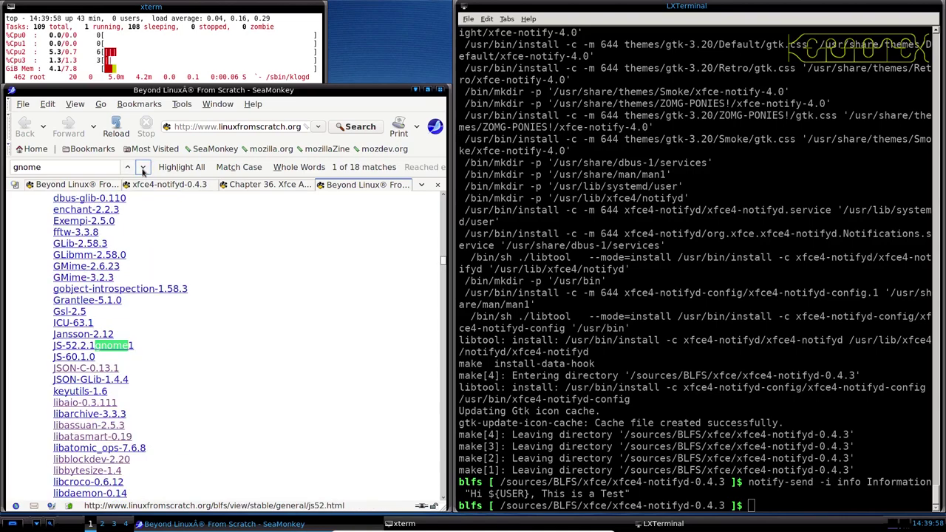
click(143, 169)
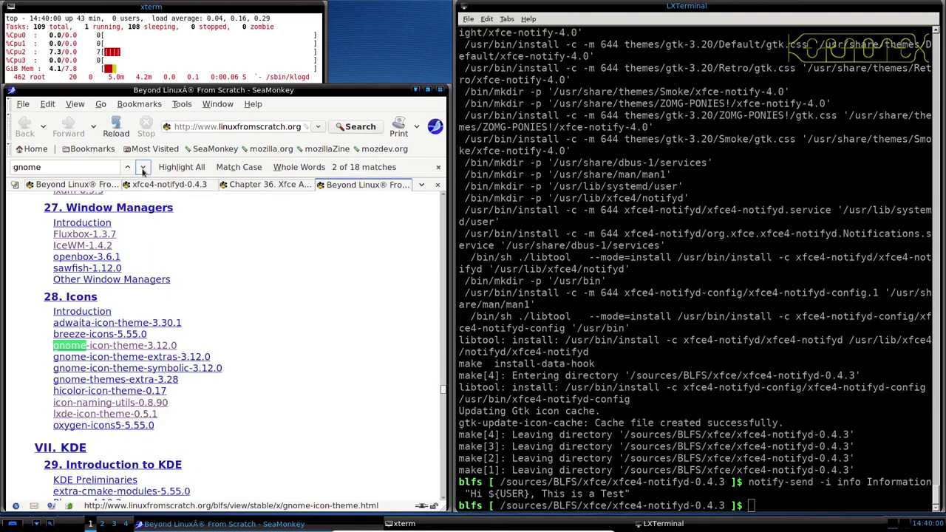
click(144, 169)
click(144, 168)
click(144, 168)
click(144, 168)
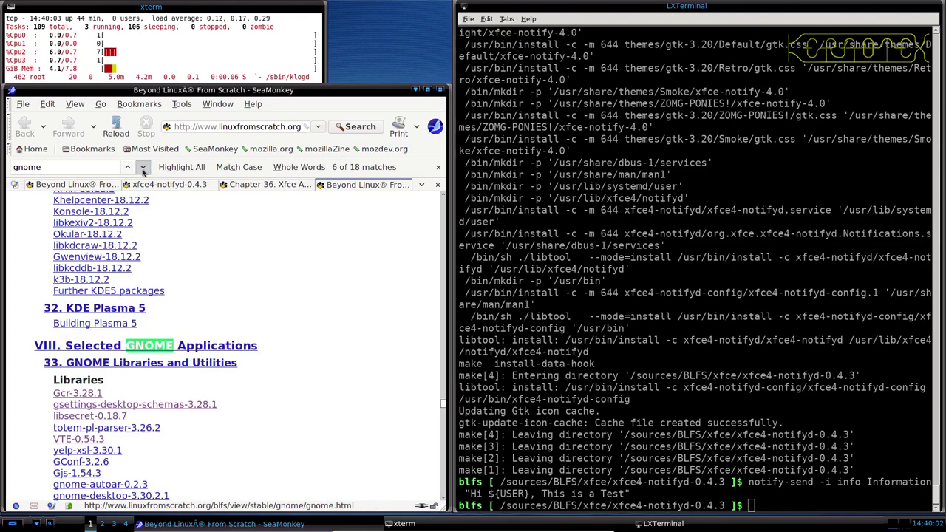
click(143, 169)
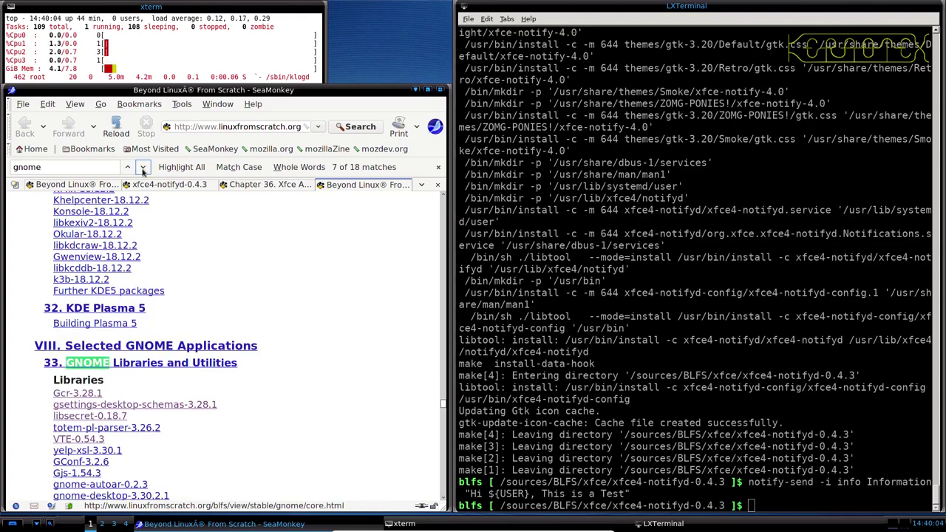
click(144, 168)
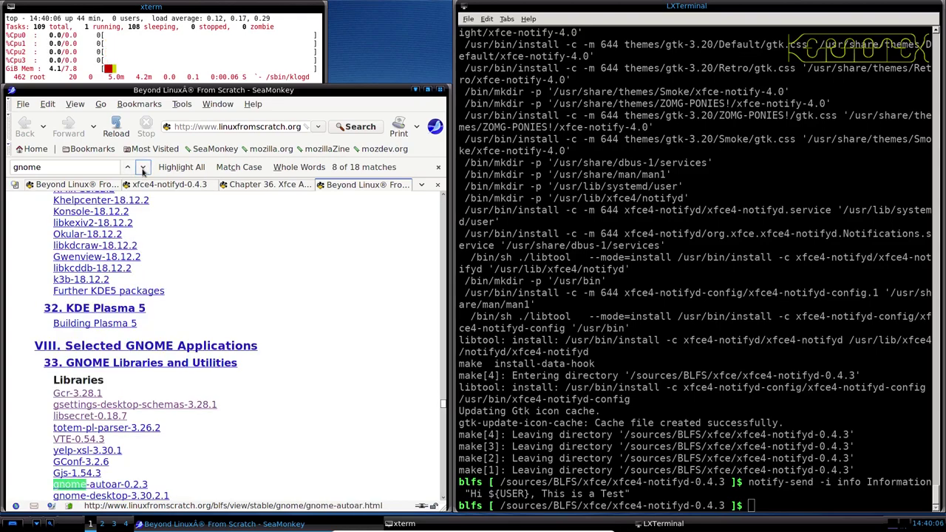
click(144, 169)
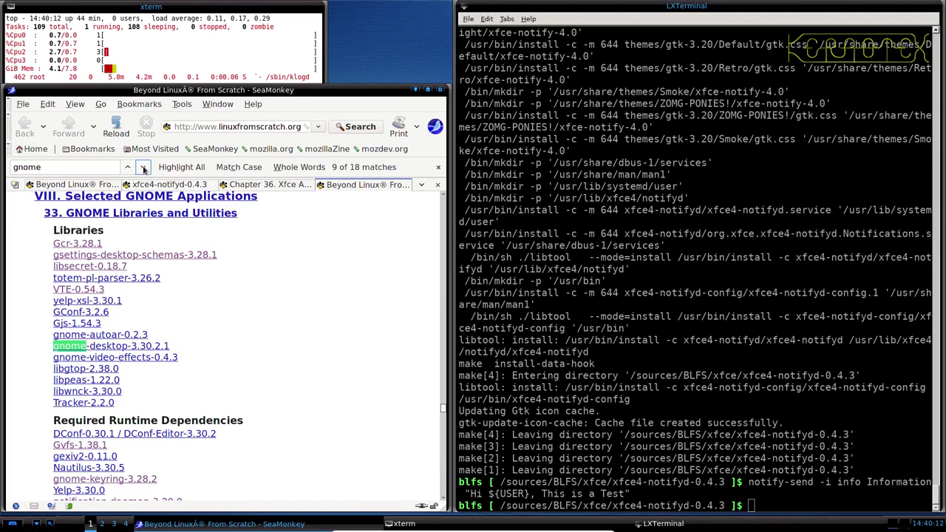
click(143, 168)
click(144, 169)
click(143, 169)
click(144, 168)
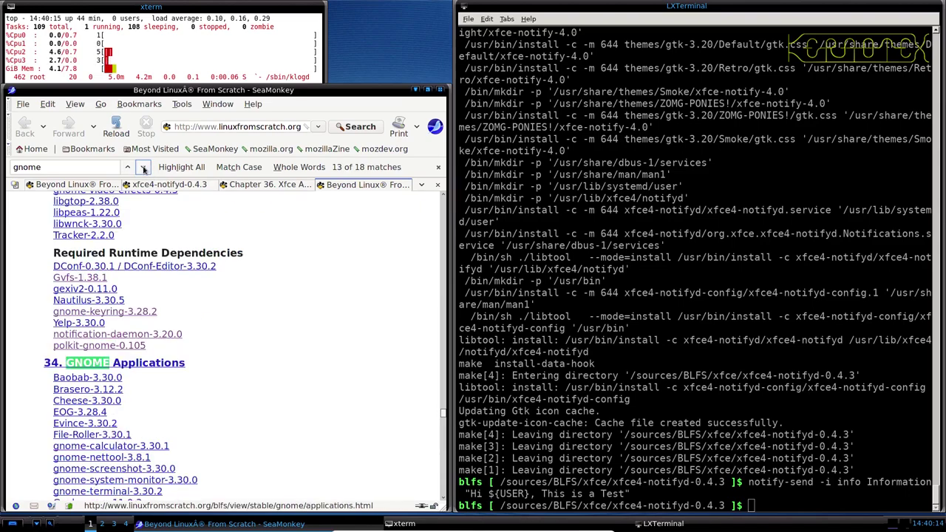
click(143, 168)
click(143, 169)
click(143, 169)
click(143, 168)
click(144, 168)
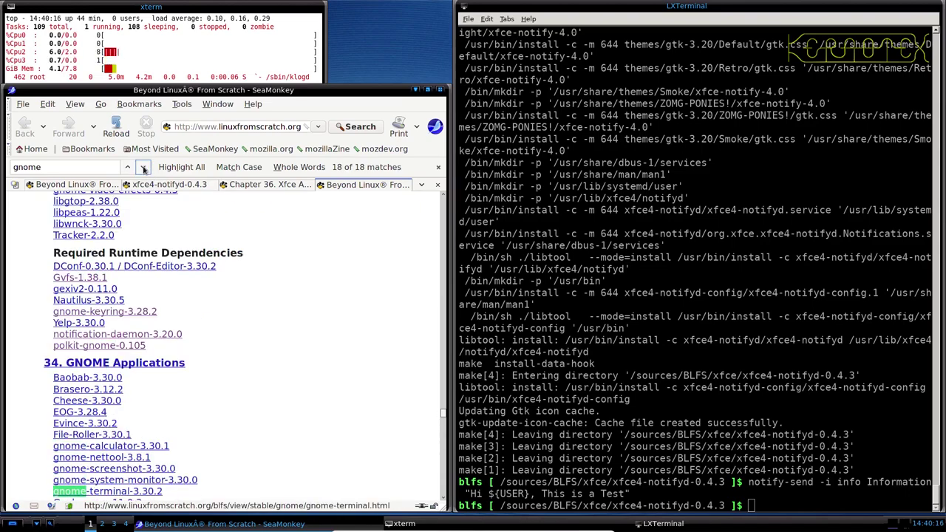
click(80, 170)
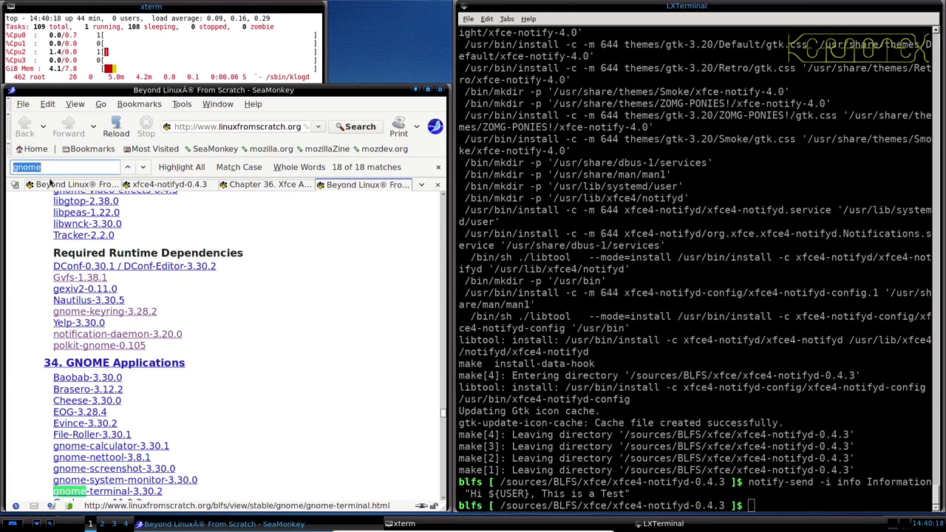
Find 'desktop' and open the desktop-file-utils-0.23 page in a new tab
text(desktop)
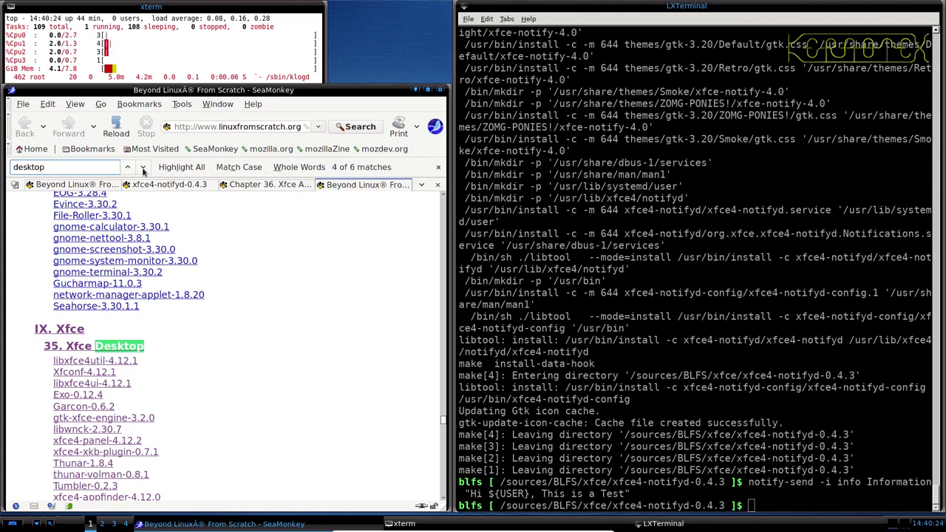
click(144, 168)
click(143, 167)
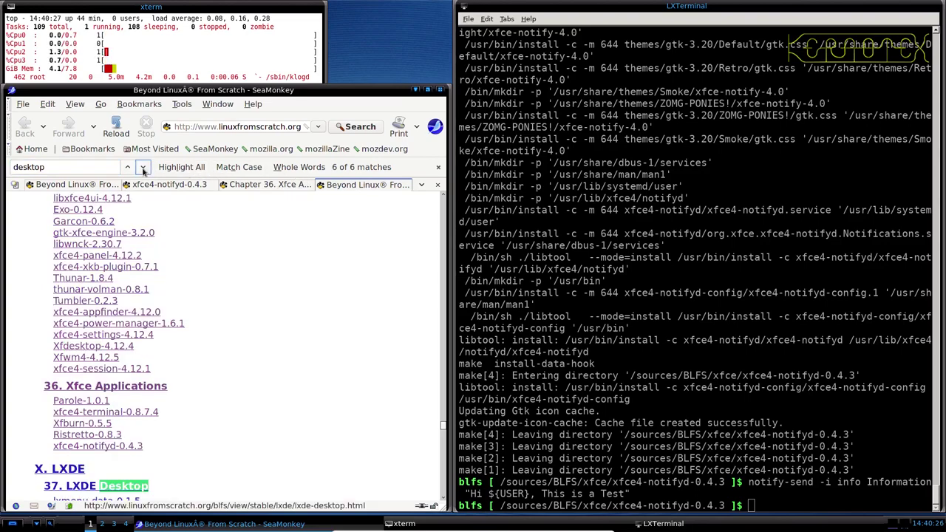
click(143, 168)
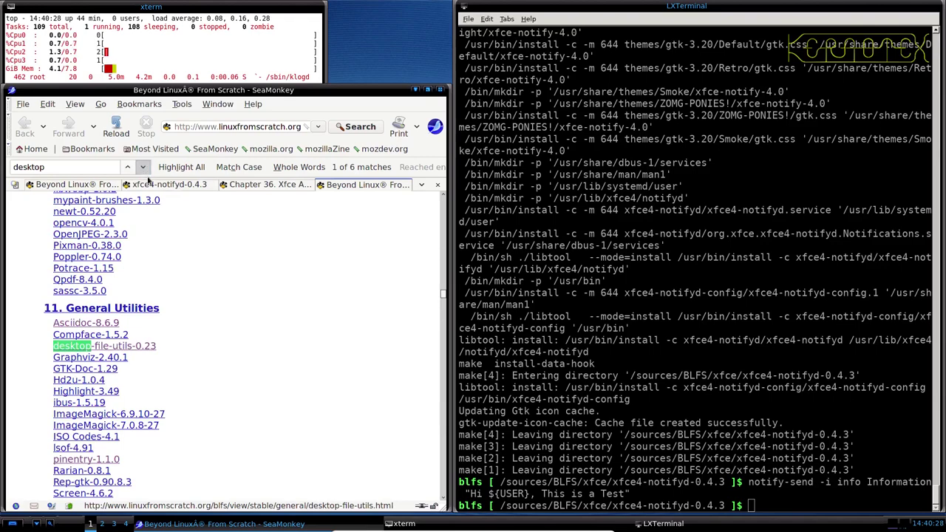
middle_click(146, 344)
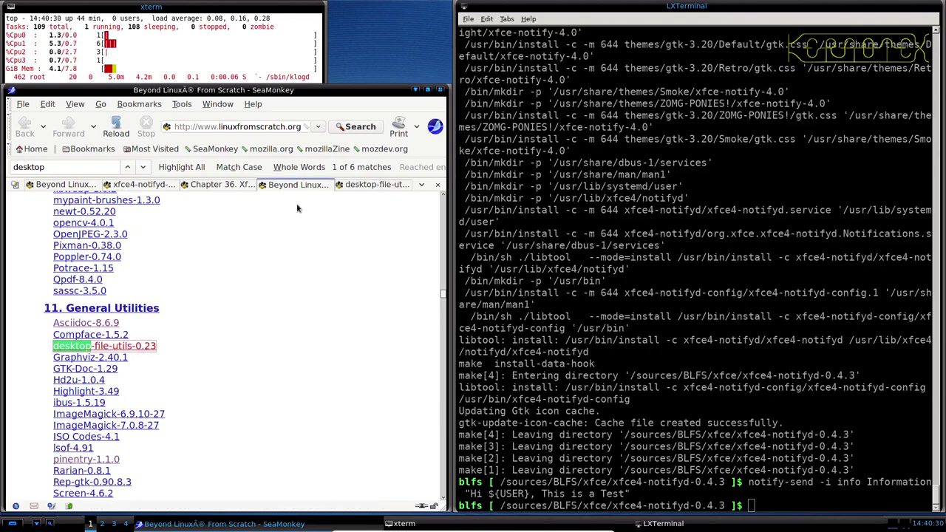
click(345, 188)
Select the update-desktop-database command line and switch to the terminal
scroll(293, 326, down, 10)
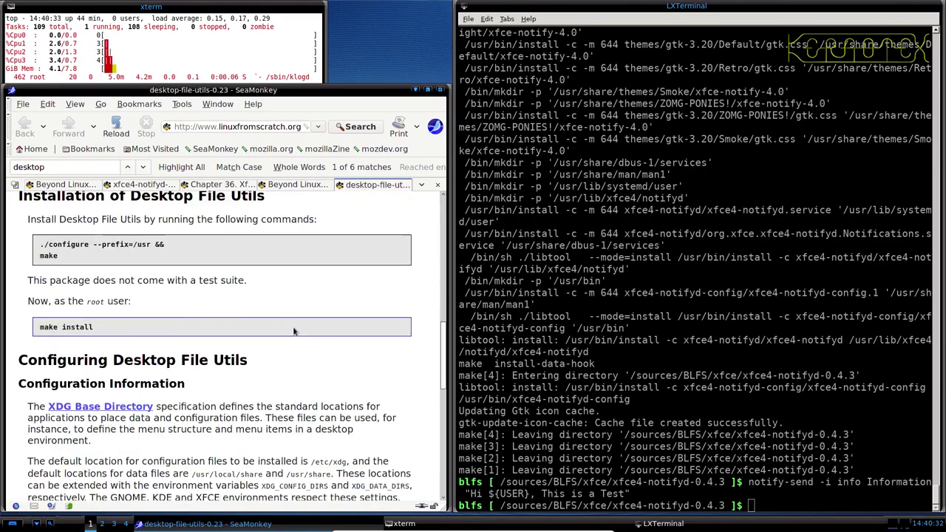
scroll(293, 331, down, 7)
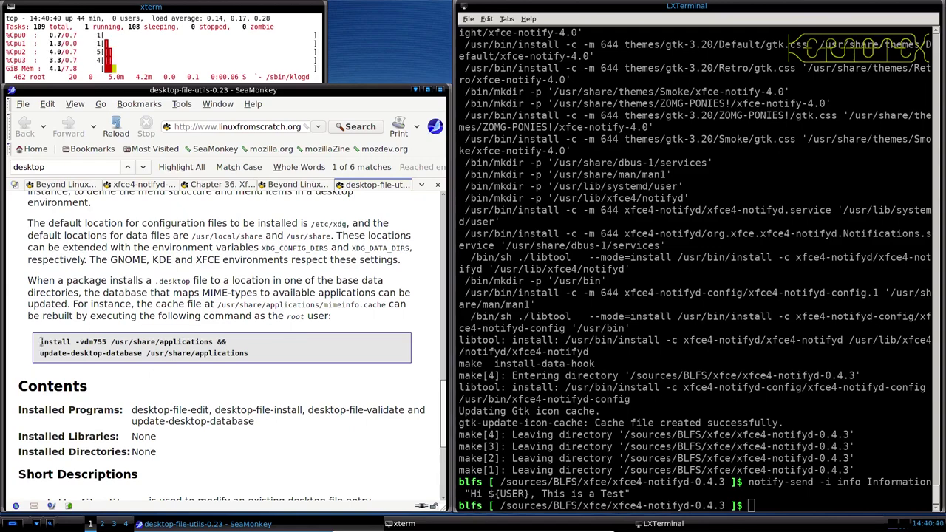
drag(41, 341, 213, 343)
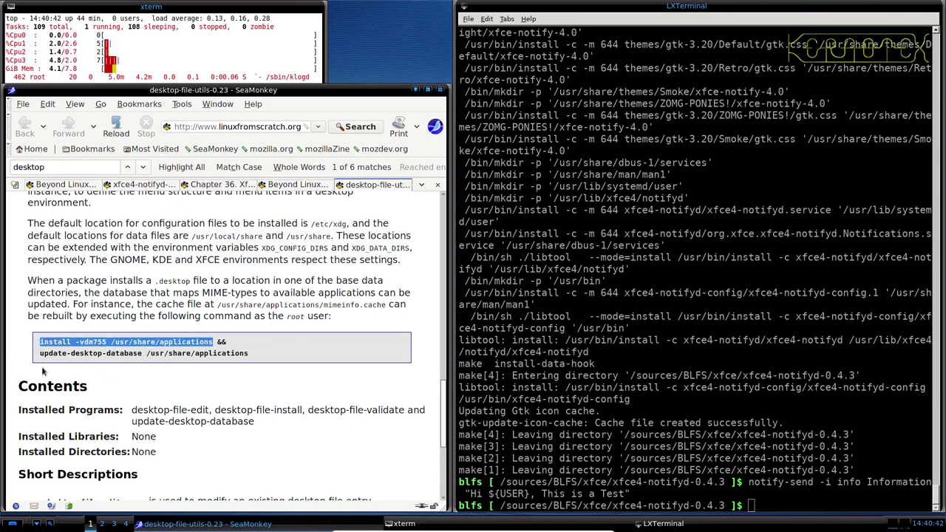
drag(40, 353, 261, 357)
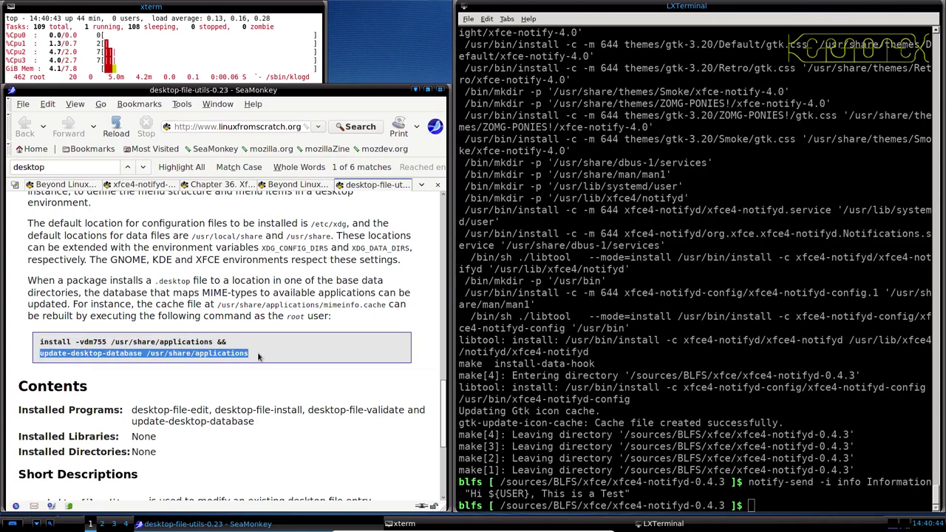
click(630, 439)
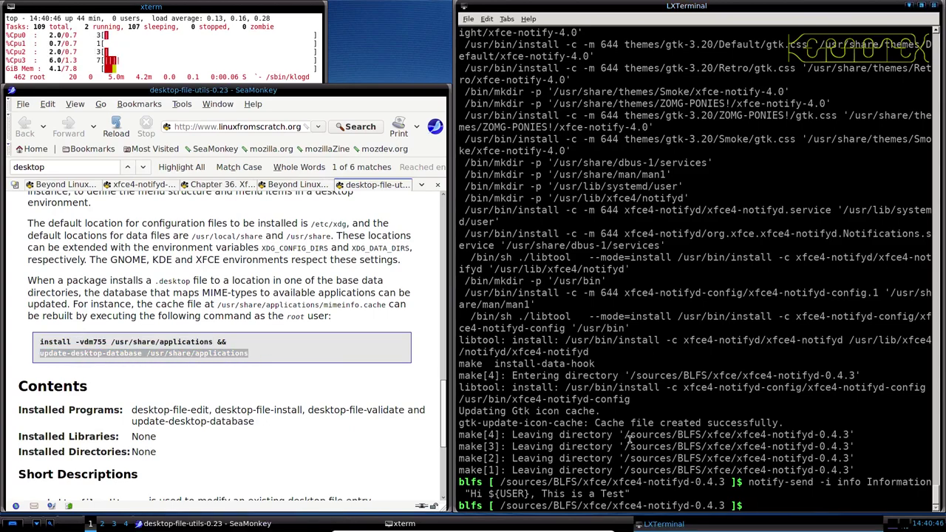
Run sudo -E update-desktop-database /usr/share/applications in the terminal
text(sudo -E)
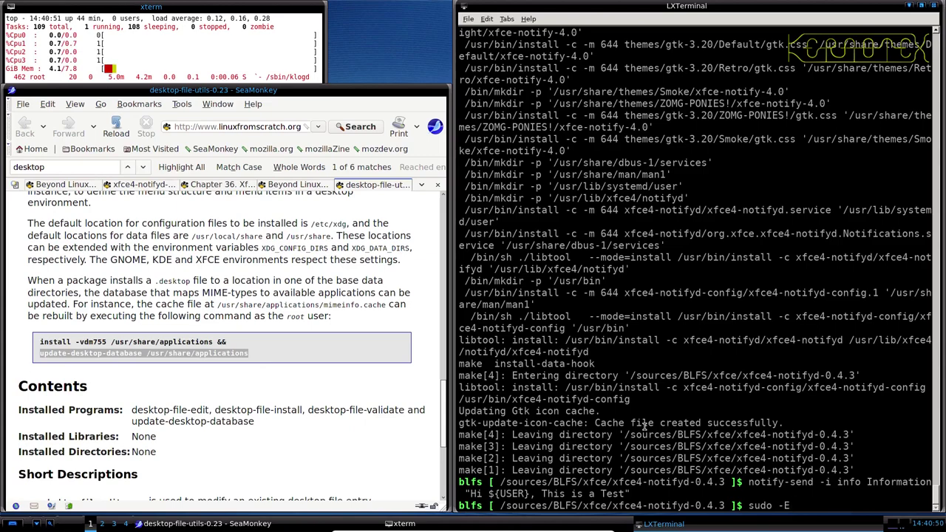
middle_click(644, 428)
key(Return)
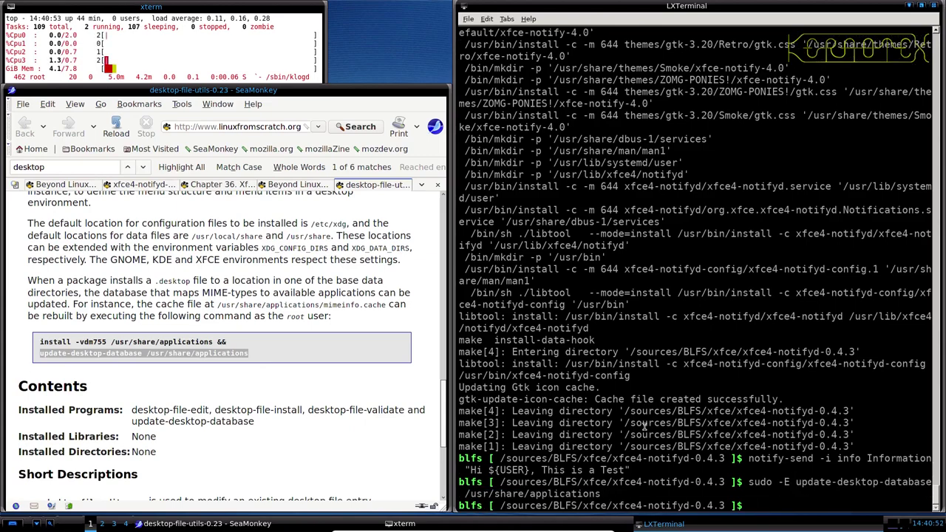
Browse the IceWM start menu, then exit the terminal with Ctrl+D
click(16, 524)
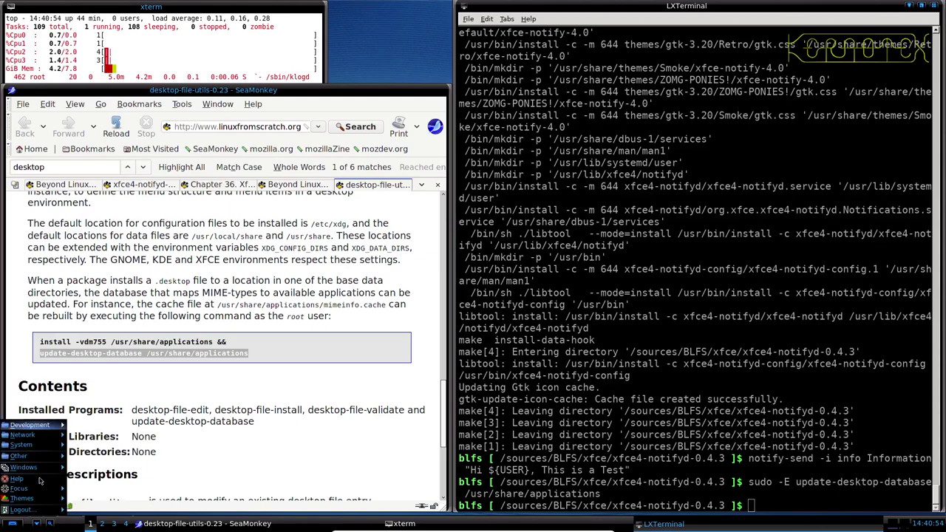
mouse_move(44, 436)
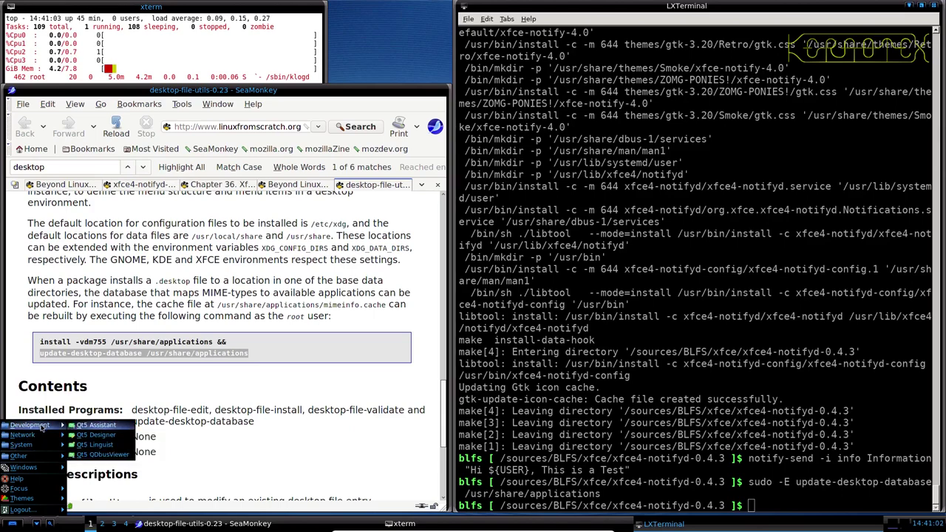
mouse_move(23, 492)
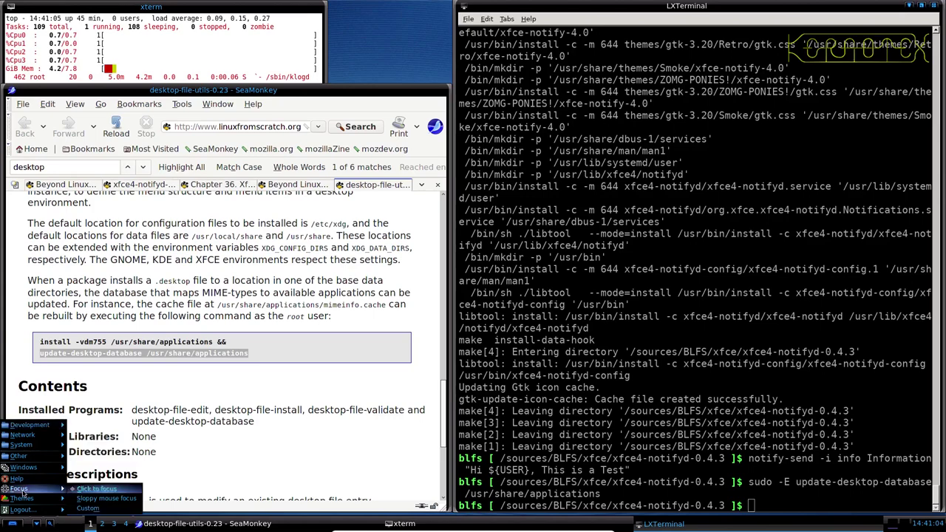
click(522, 400)
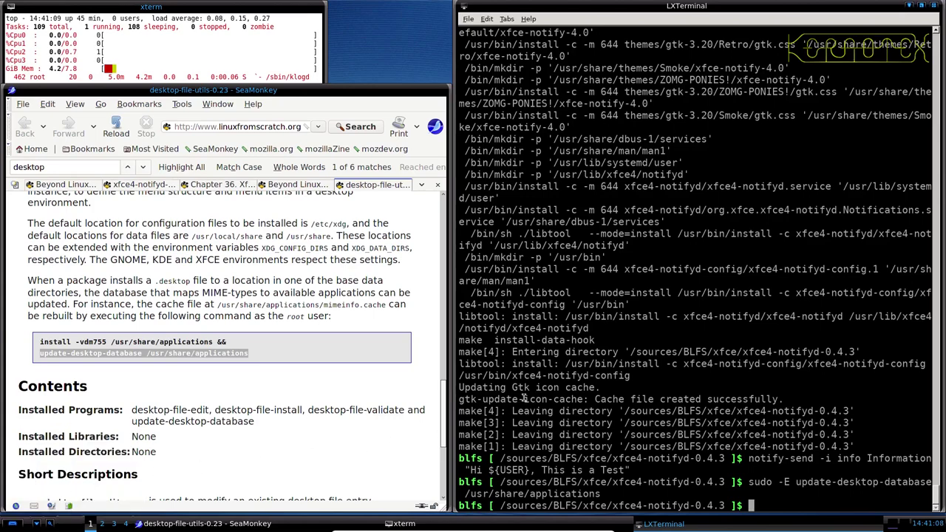
key(ctrl+d)
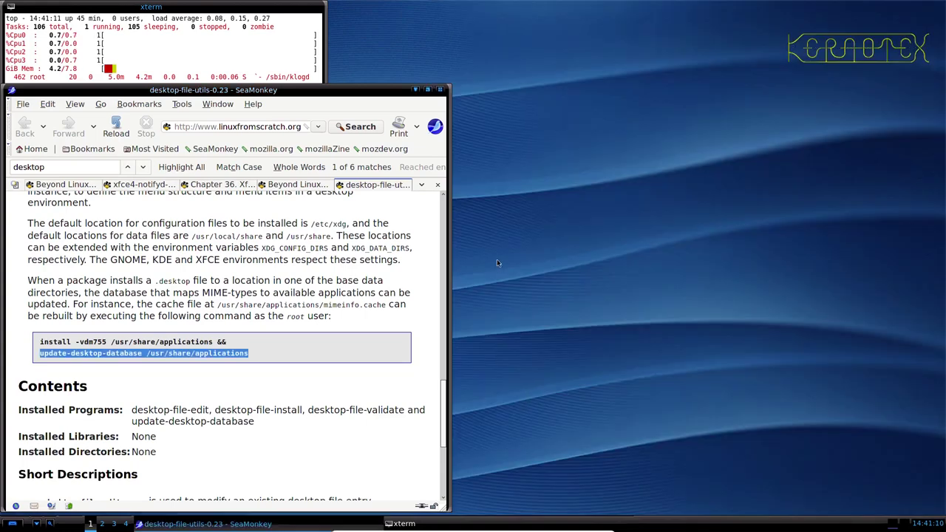
Close SeaMonkey, quit top, close xterm and log out of IceWM
click(441, 91)
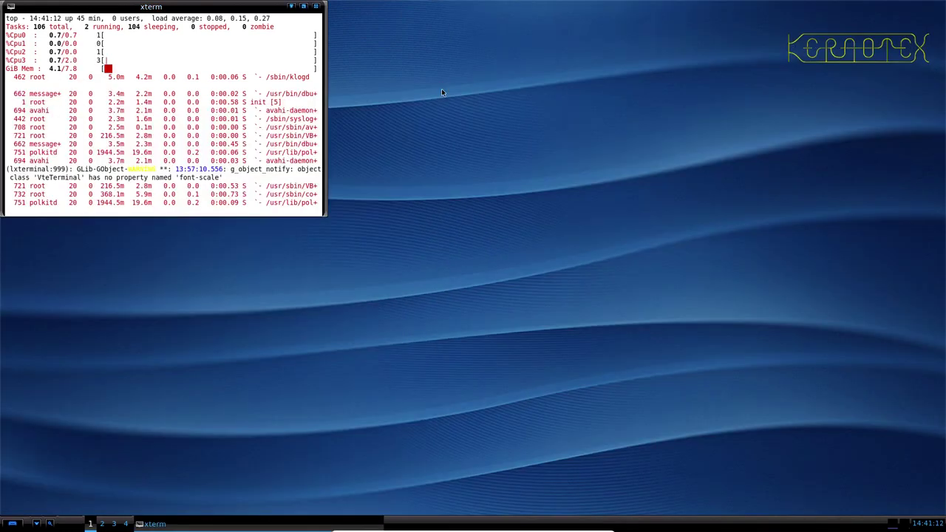
key(q)
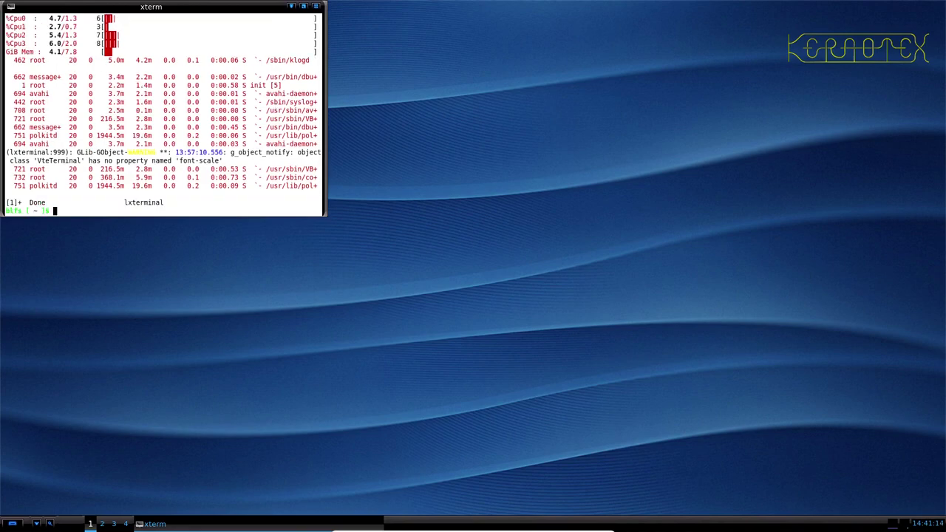
key(ctrl+d)
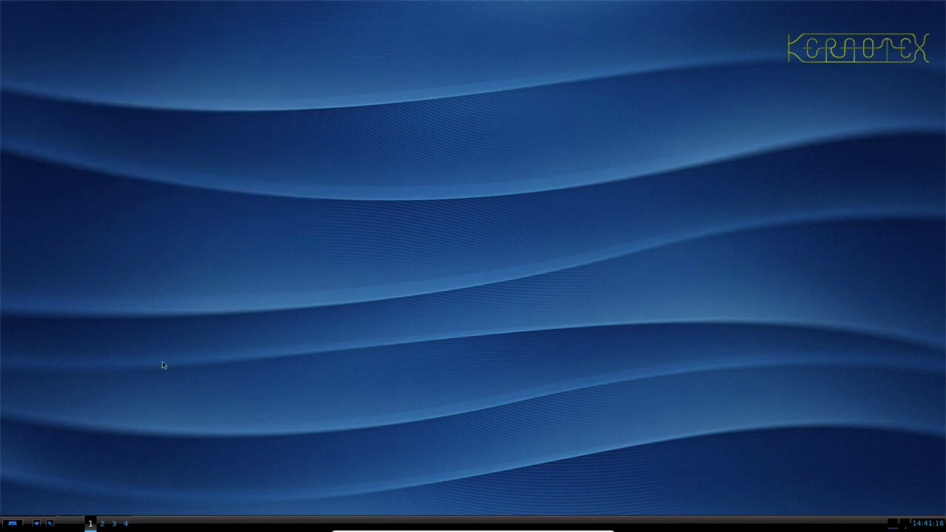
click(13, 523)
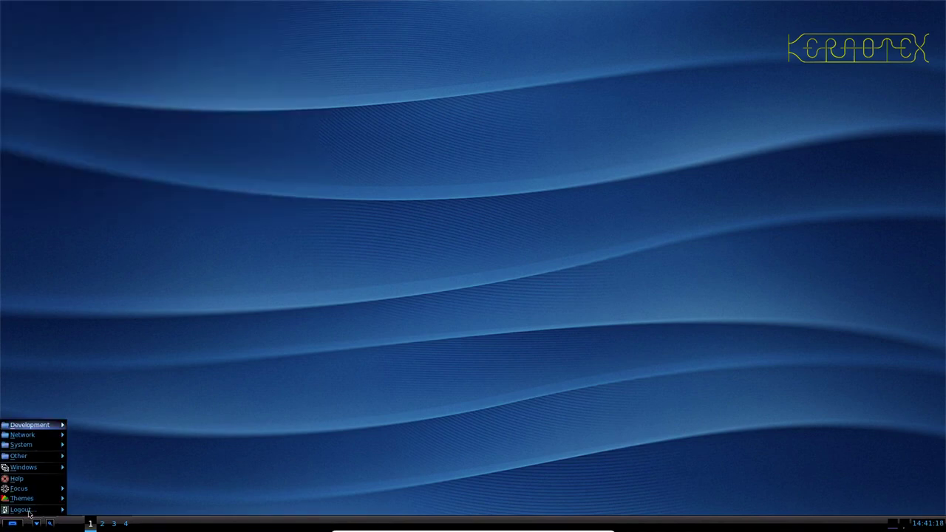
click(28, 510)
click(460, 286)
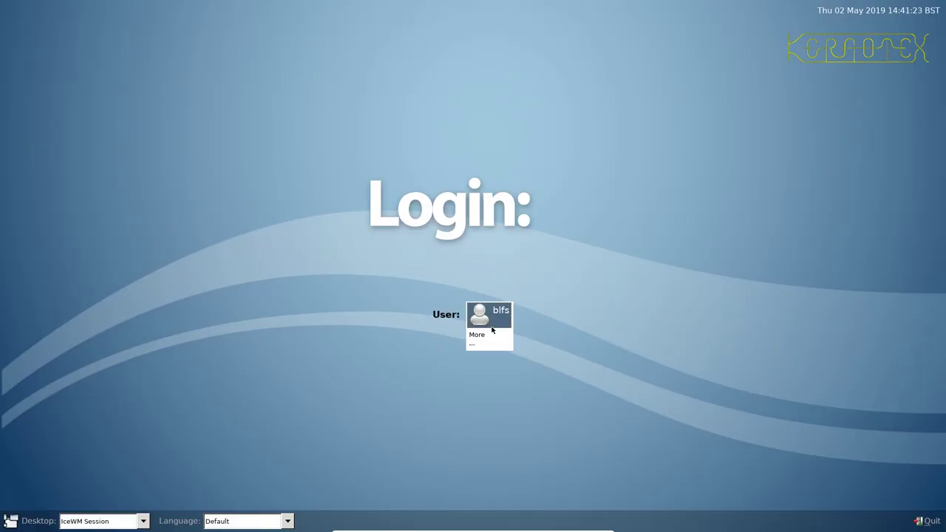
Log back into IceWM and look through the start menu and window list
click(493, 320)
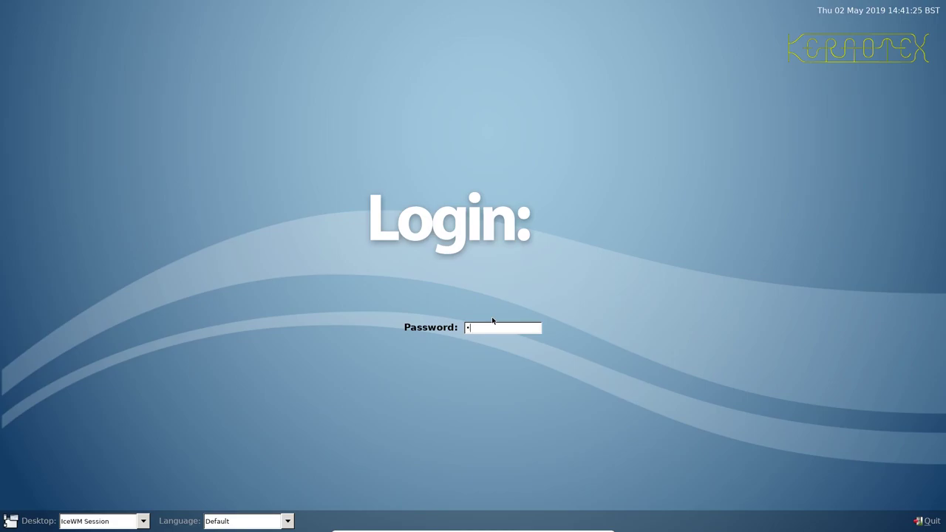
key(Return)
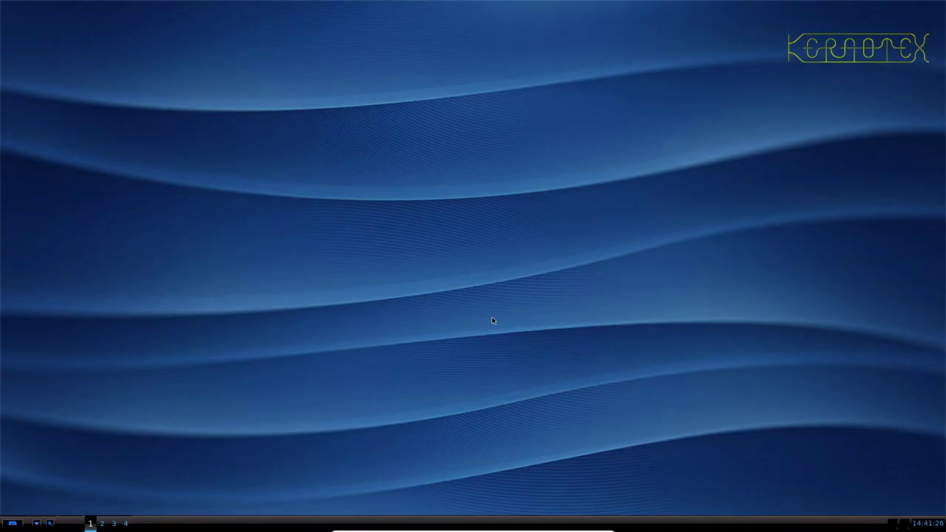
click(15, 523)
mouse_move(34, 428)
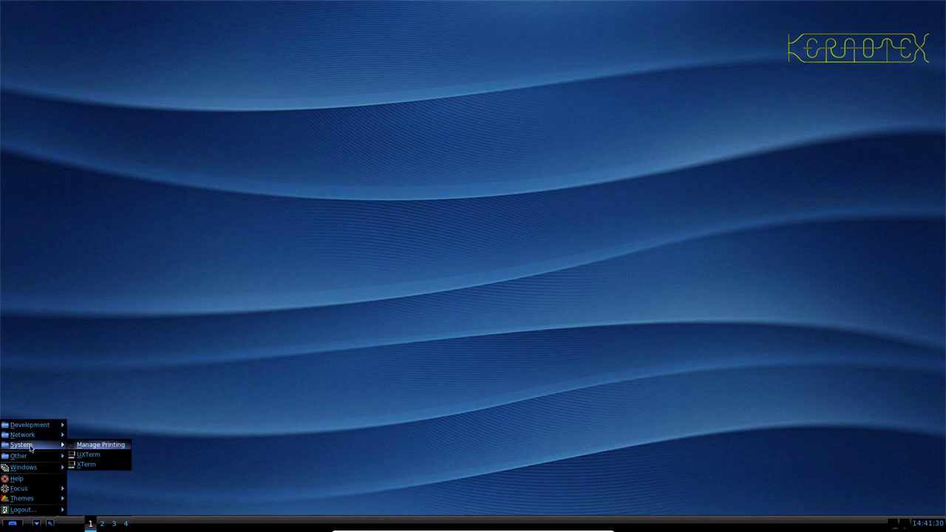
click(24, 469)
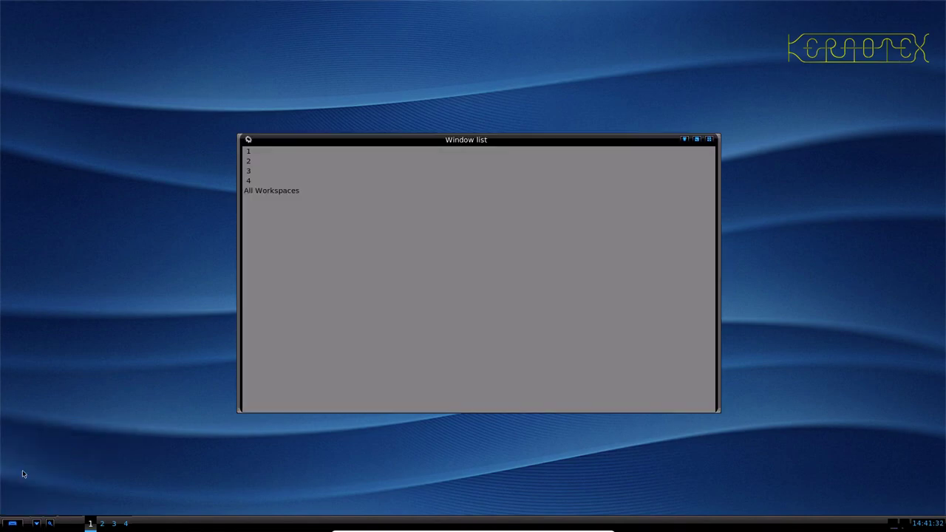
click(709, 140)
Choose Logout... from the IceWM menu and confirm with OK
click(11, 524)
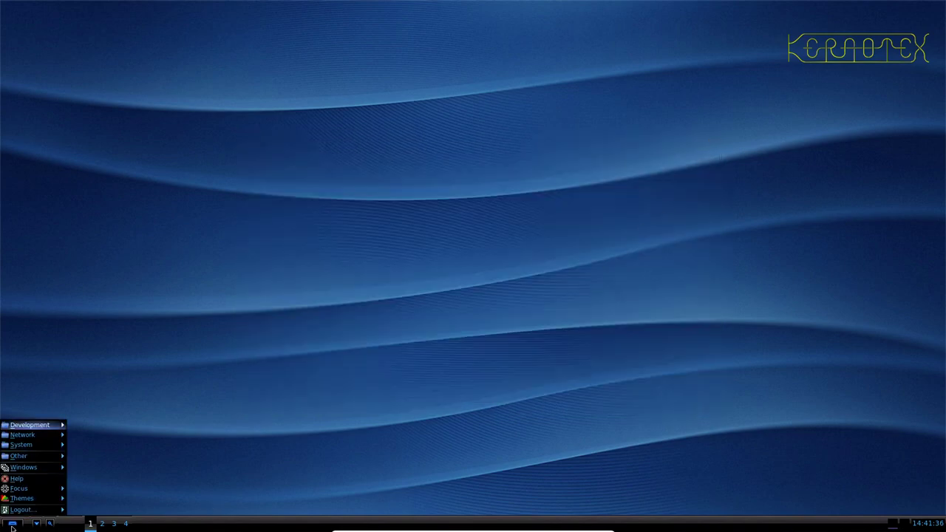
click(20, 511)
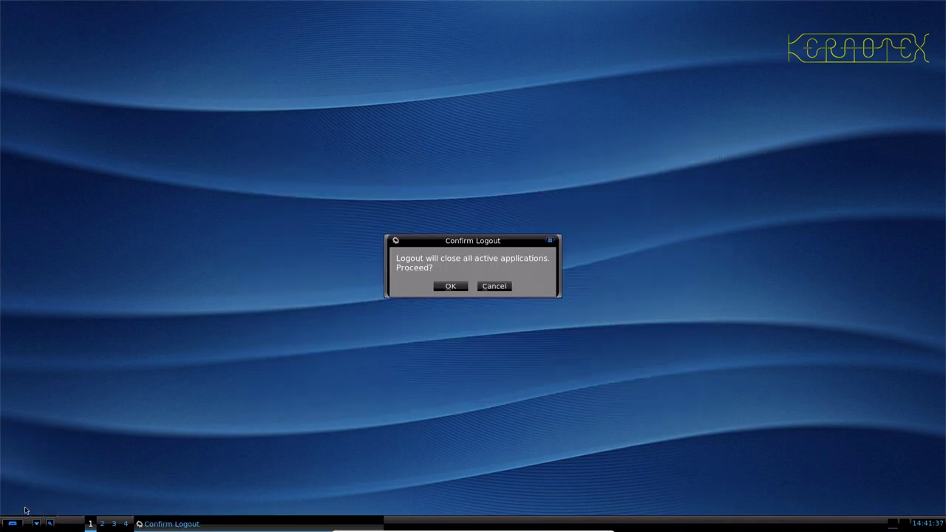
click(453, 287)
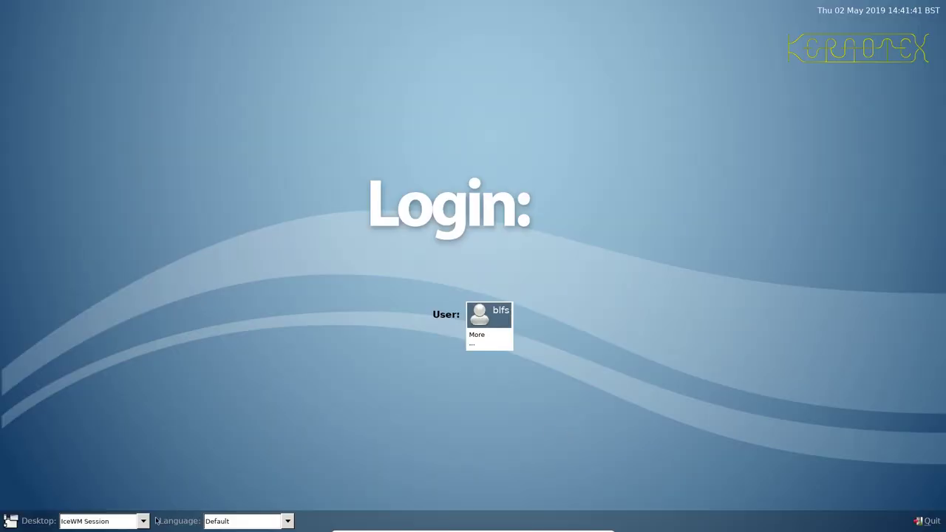
Pick Xfce Session from the Desktop dropdown and log in with the account's password
click(144, 522)
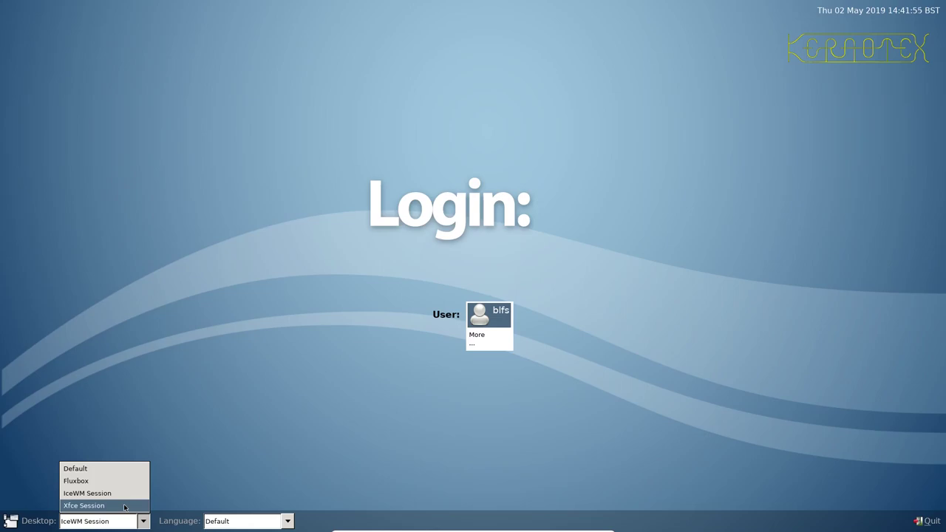
click(124, 507)
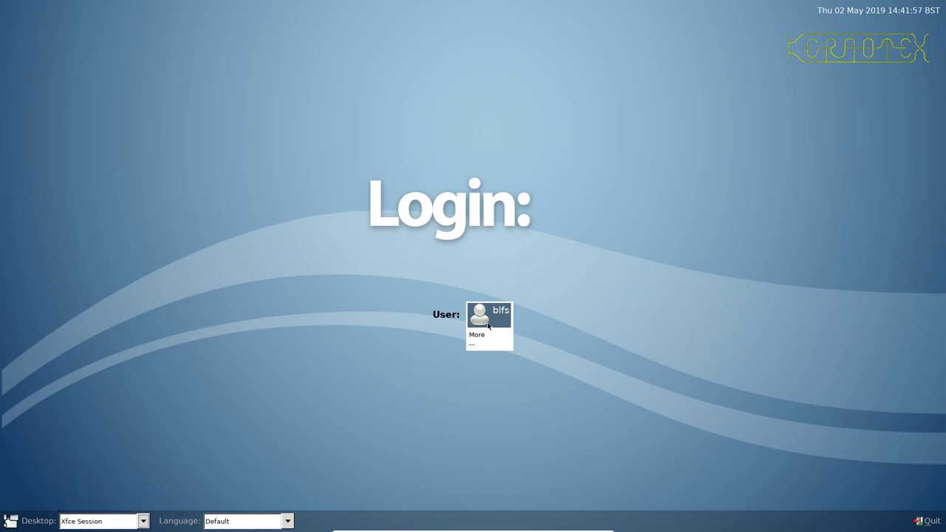
click(487, 323)
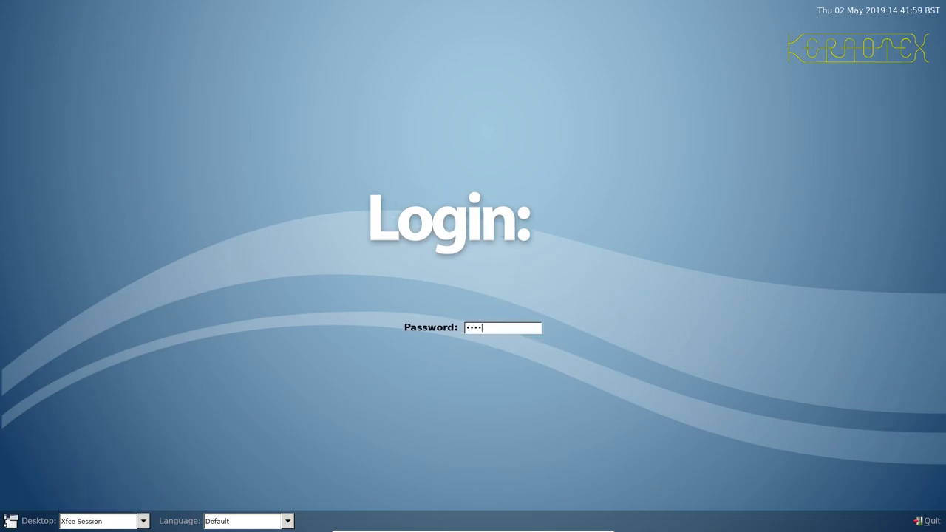
key(Return)
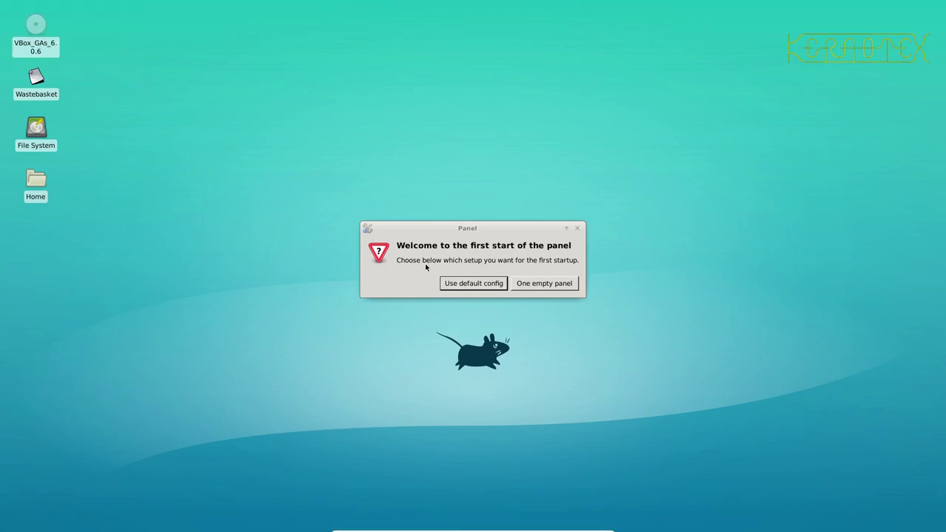
Accept the default panel config and launch the terminal, file manager and application finder
click(473, 284)
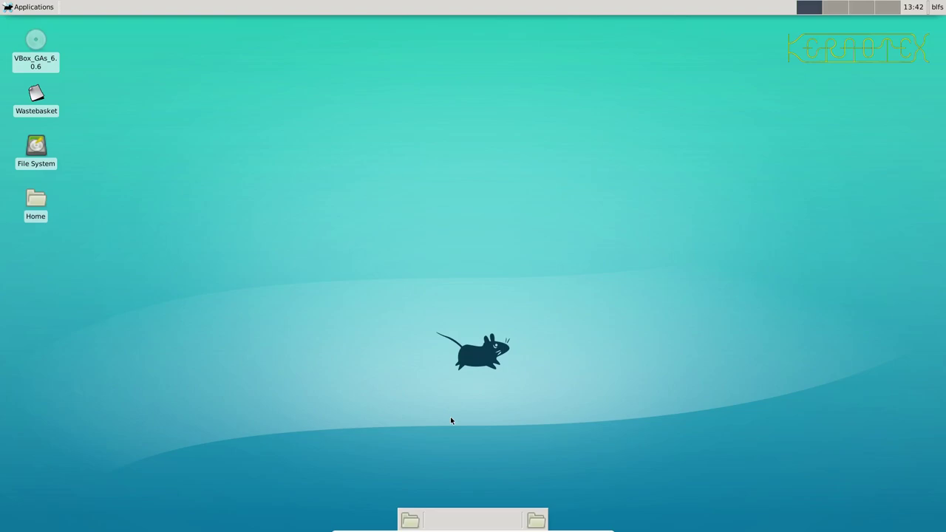
click(444, 523)
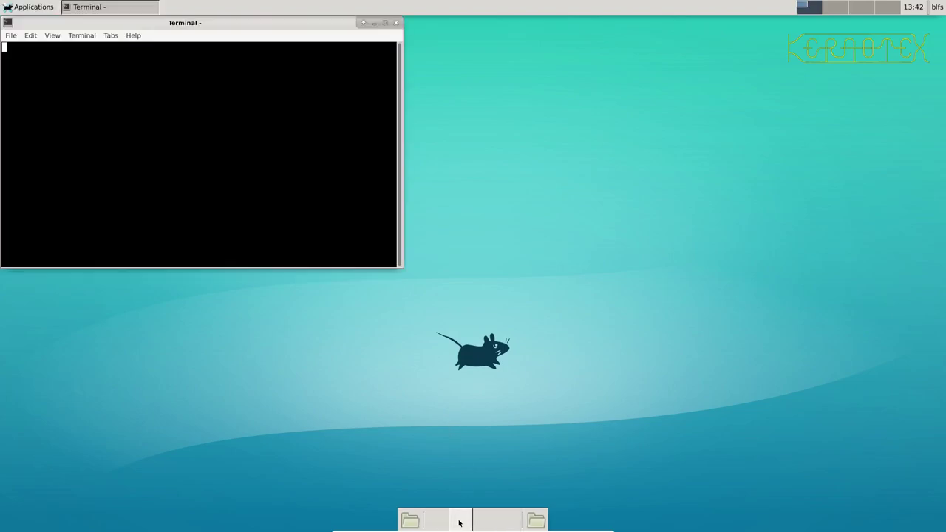
click(461, 521)
click(509, 521)
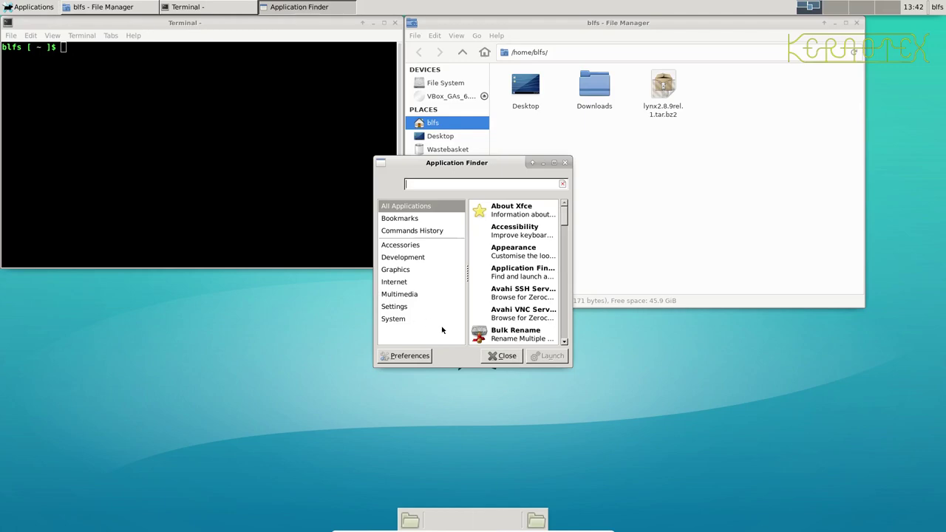
Close the application finder, file manager and terminal windows
click(504, 358)
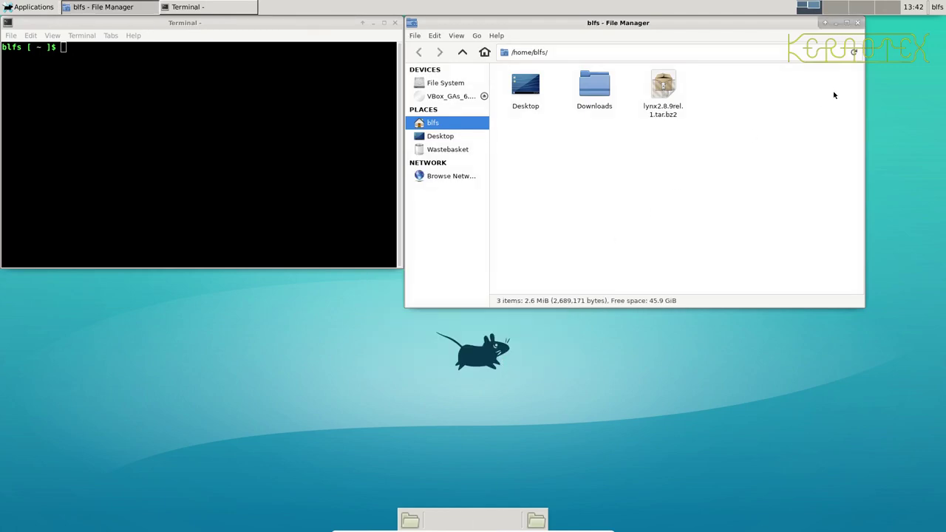
click(857, 23)
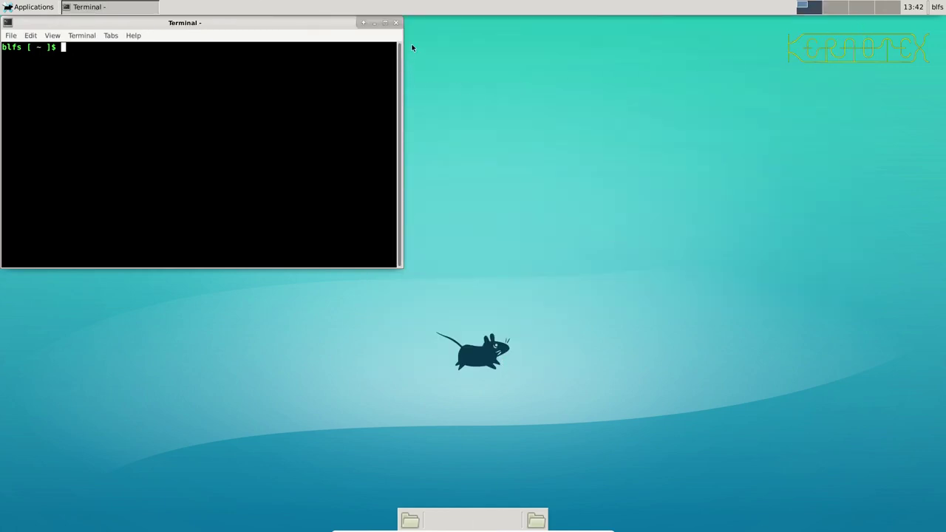
click(395, 23)
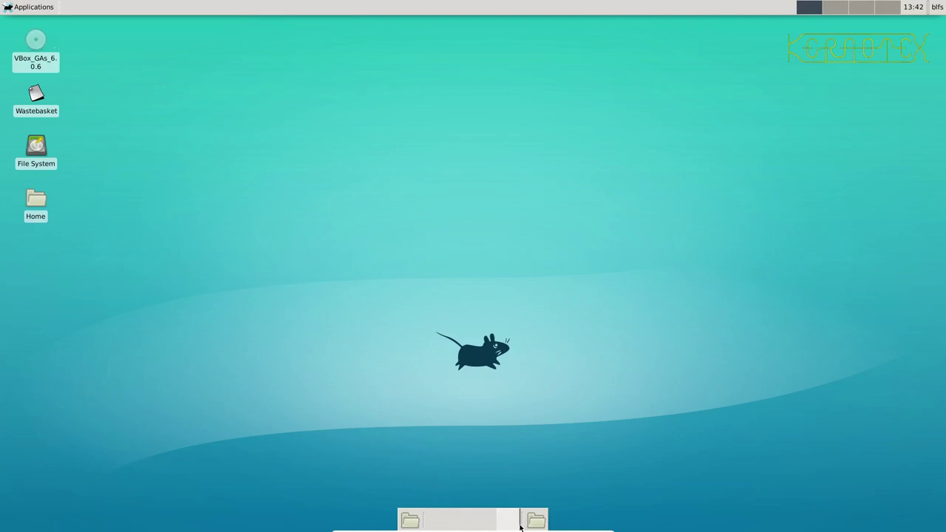
Try the Web Browser launcher and cancel the preferred web browser dialog
click(43, 11)
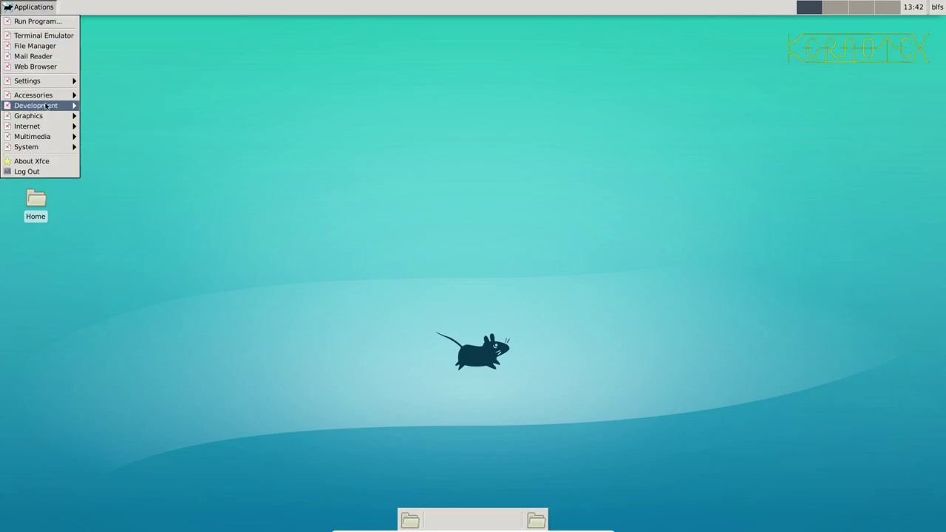
mouse_move(11, 130)
mouse_move(11, 94)
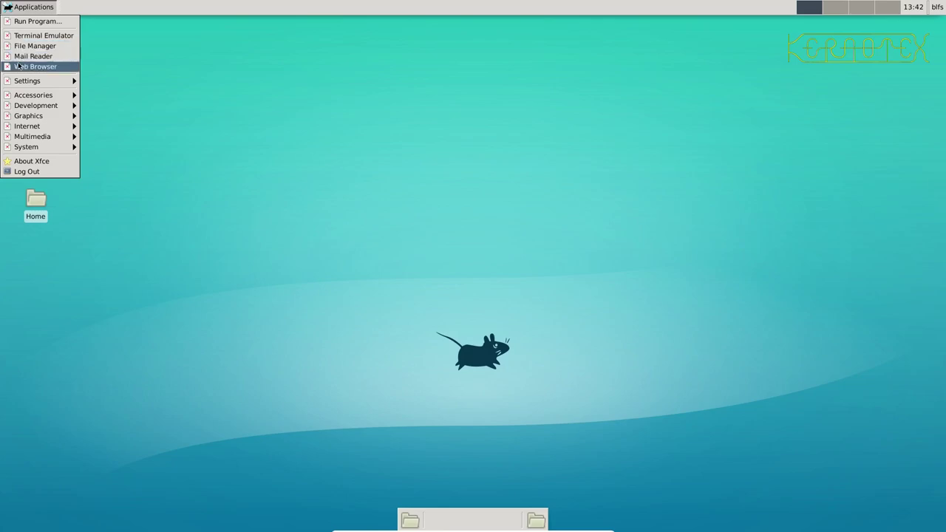
click(19, 67)
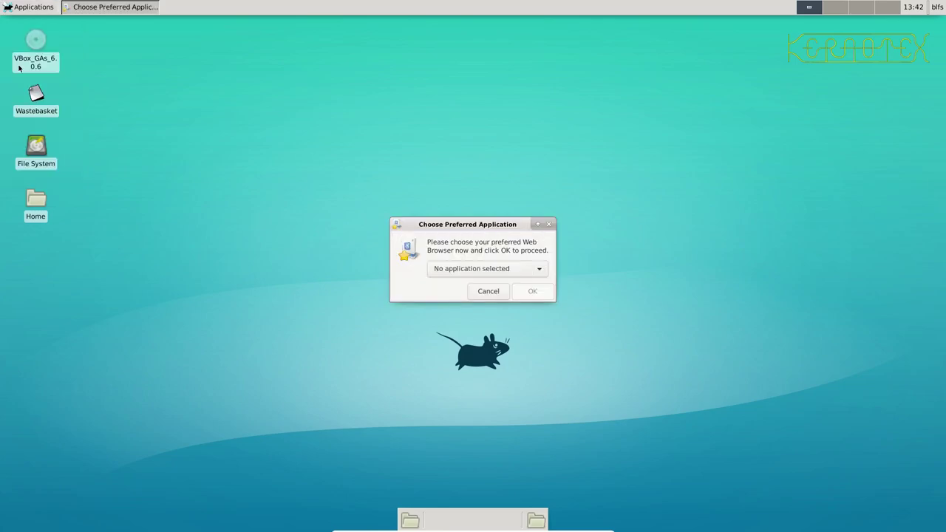
click(540, 271)
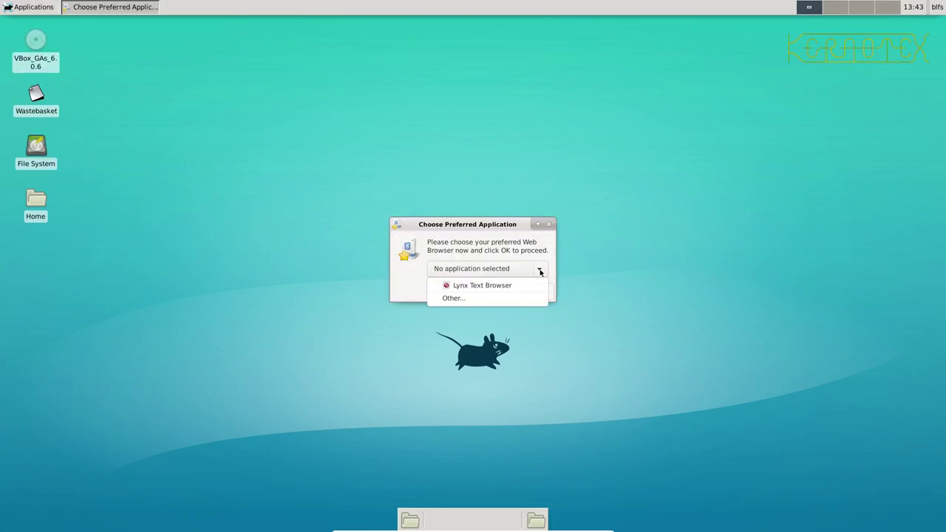
click(467, 300)
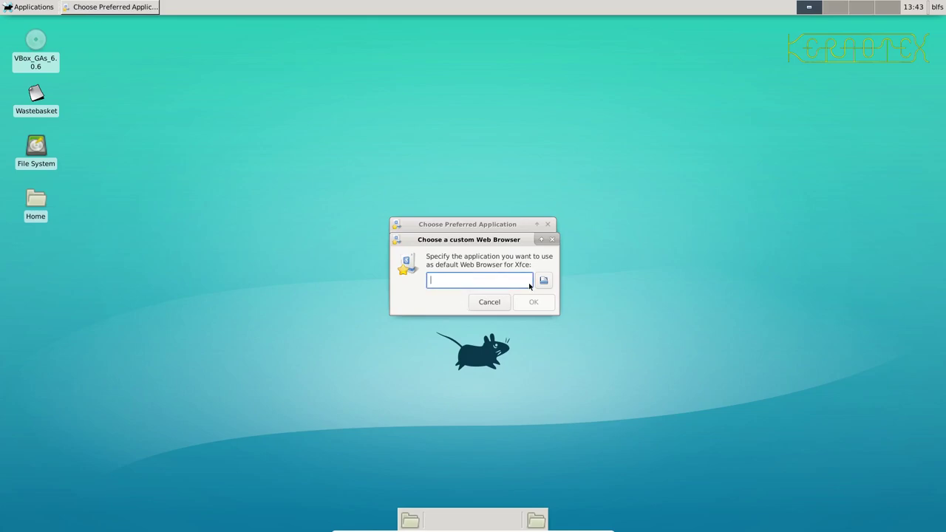
click(502, 303)
click(495, 293)
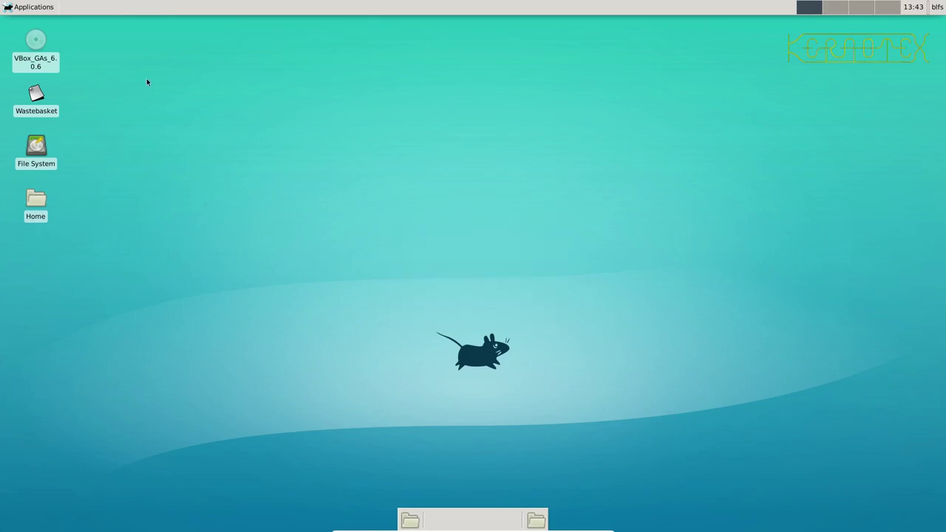
Launch SeaMonkey from Applications > Internet
right_click(3, 4)
right_click(3, 4)
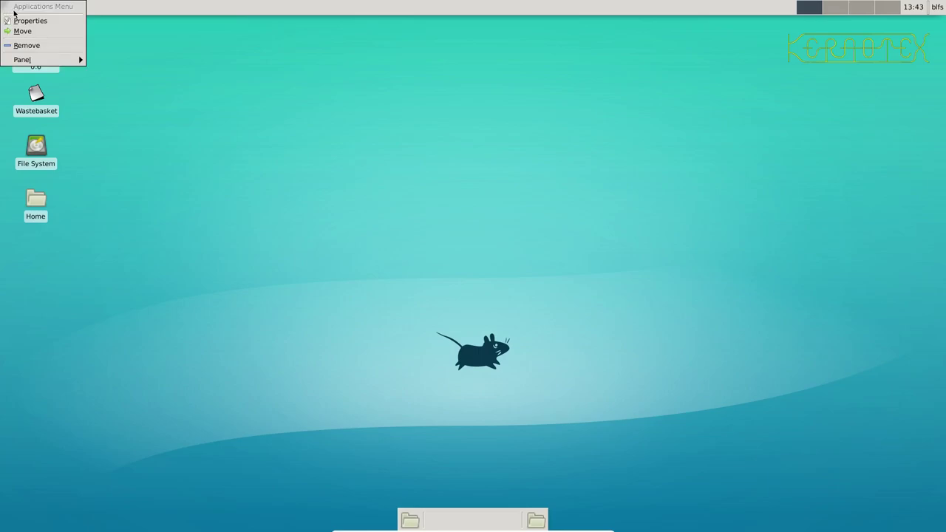
click(127, 72)
click(37, 7)
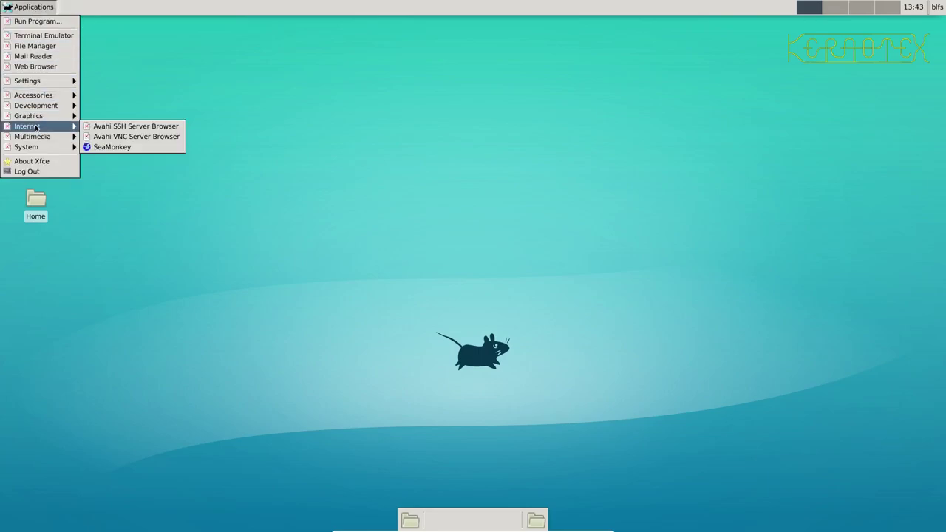
click(99, 148)
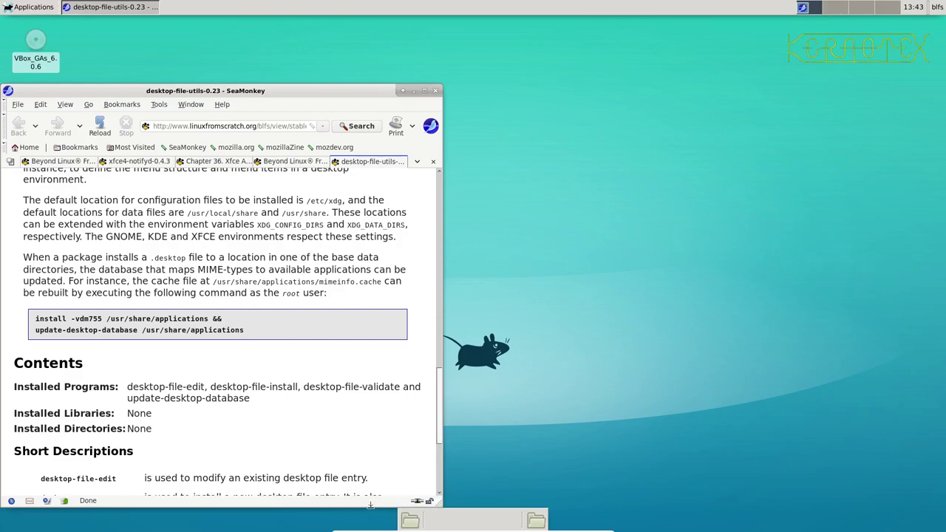
Launch an LXTerminal, place it at the top left, and run top in it
click(30, 7)
mouse_move(33, 97)
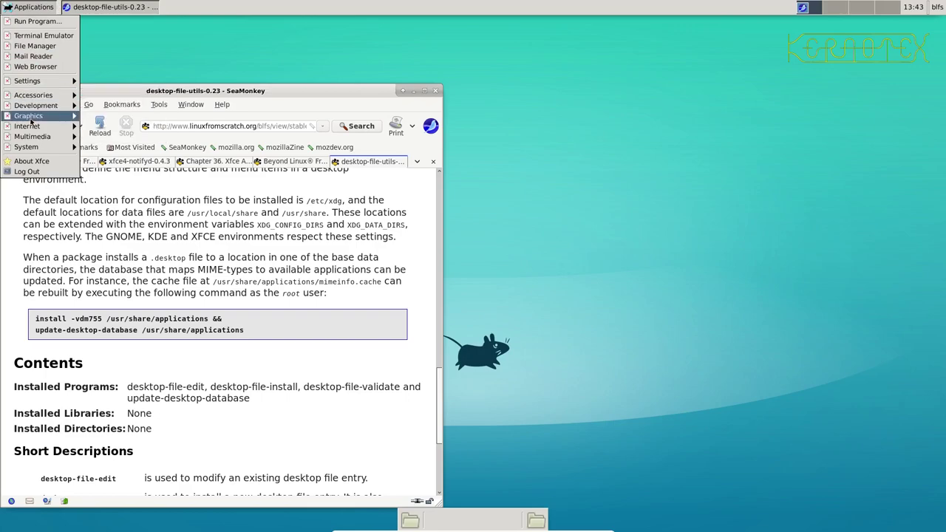
mouse_move(27, 148)
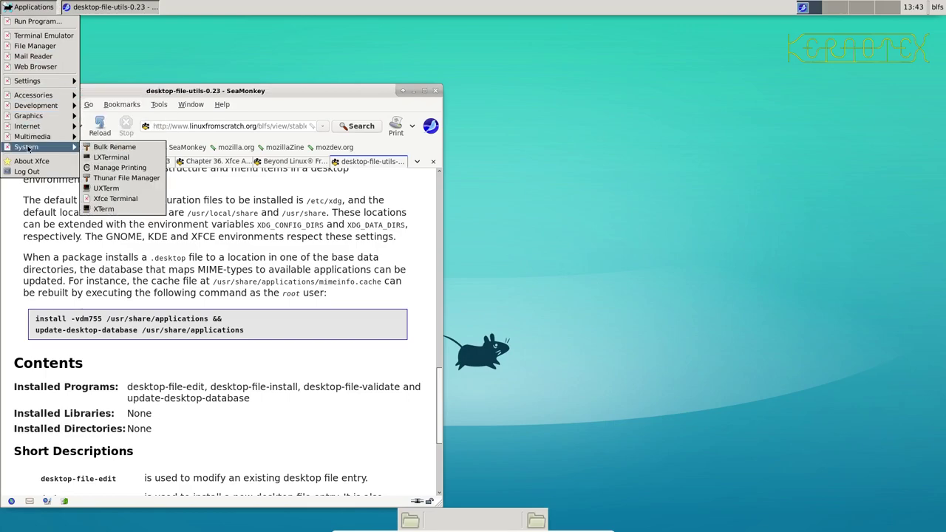
click(101, 158)
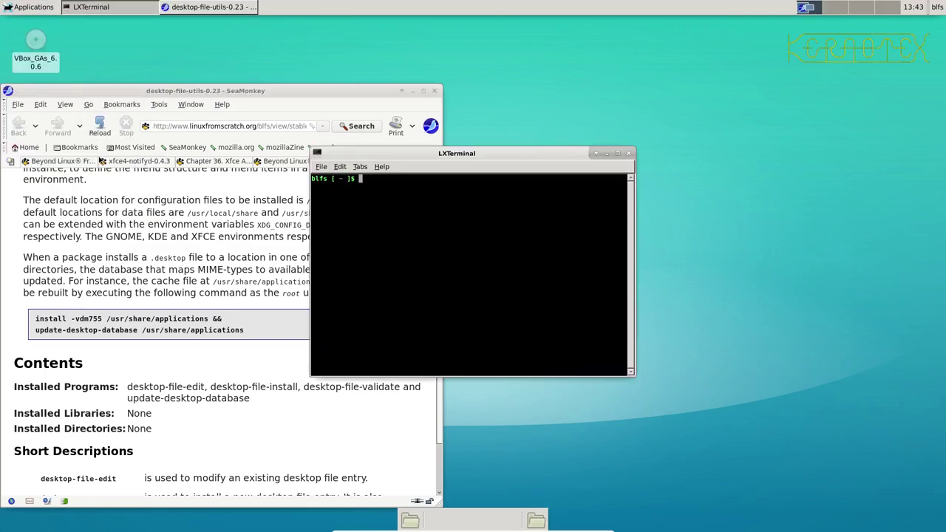
drag(435, 153, 127, 21)
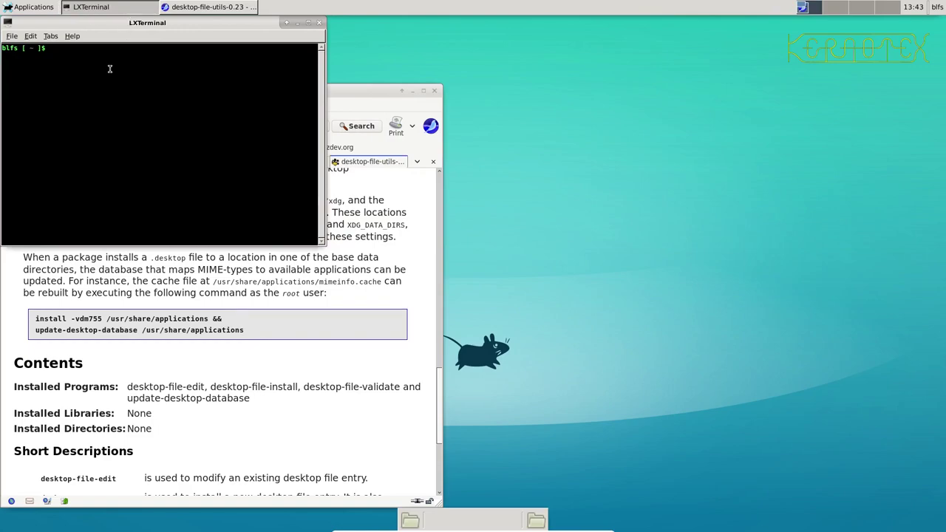
text(top)
key(Return)
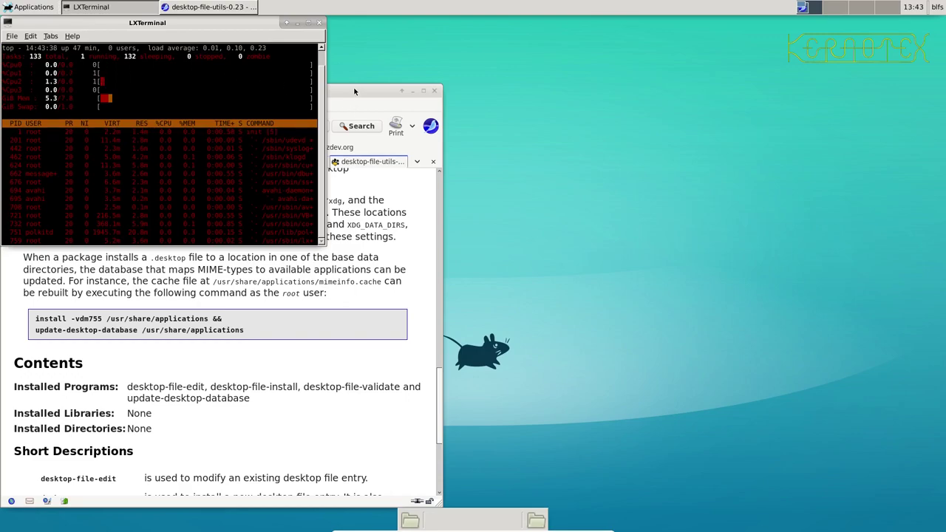
Move the browser lower and open a second terminal window at the upper right
drag(356, 87, 350, 113)
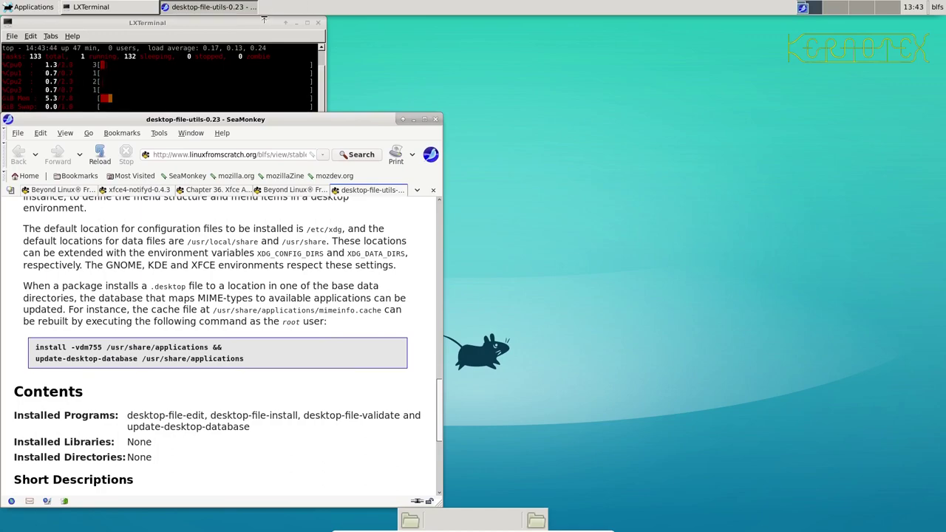
click(12, 36)
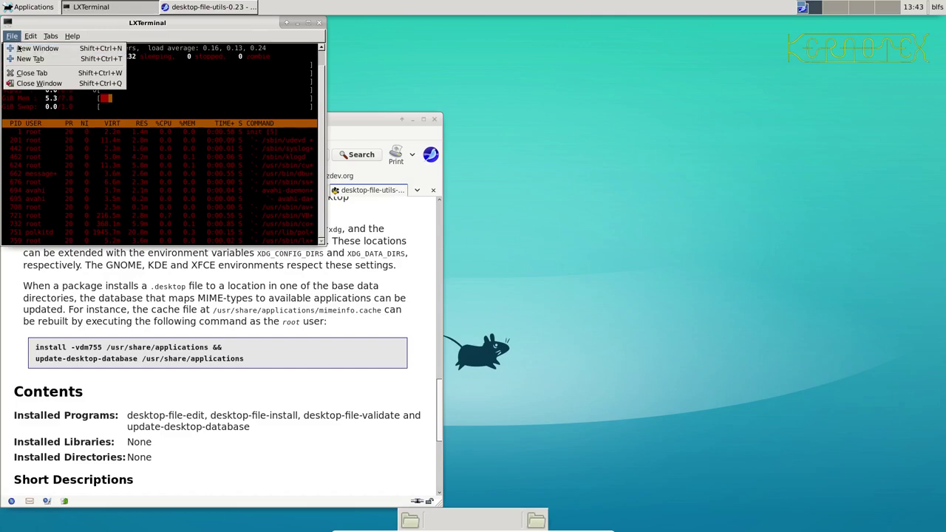
click(19, 50)
drag(458, 161, 600, 24)
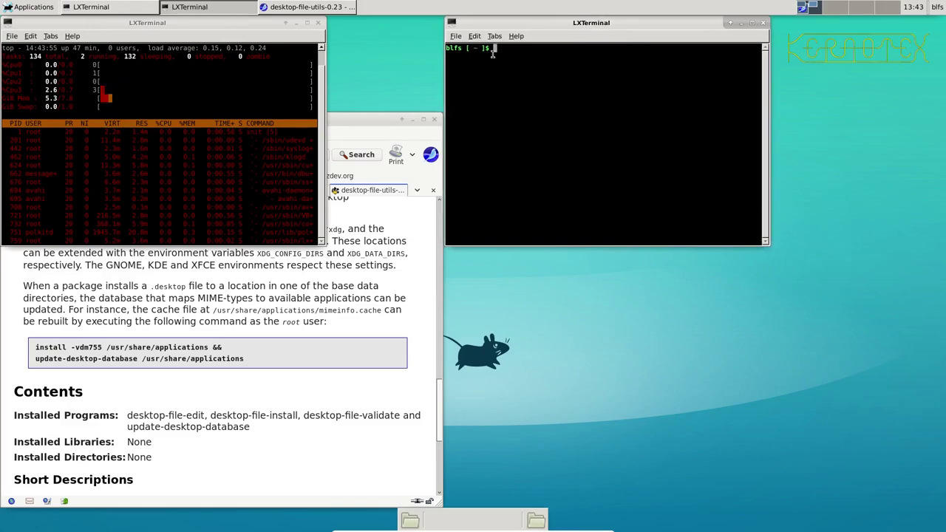
Enlarge the new terminal's font with repeated Zoom In
click(456, 37)
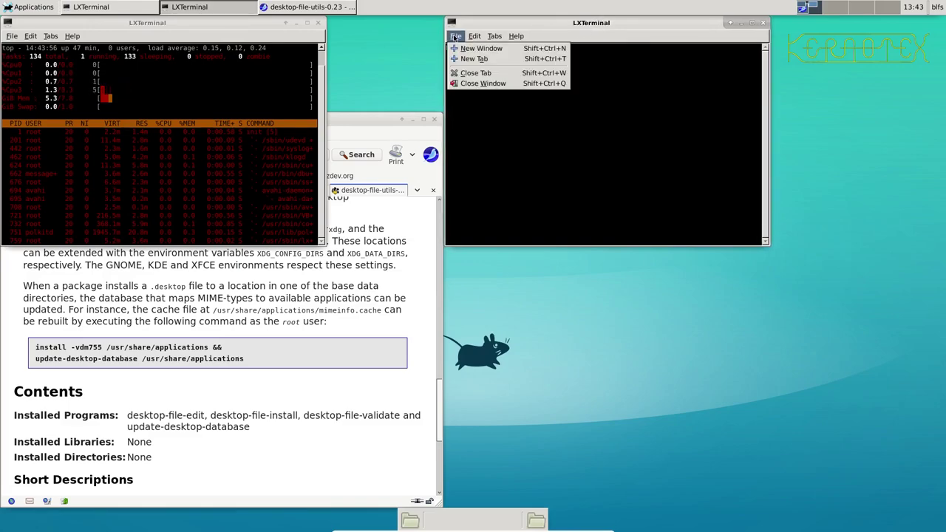
click(475, 36)
click(475, 36)
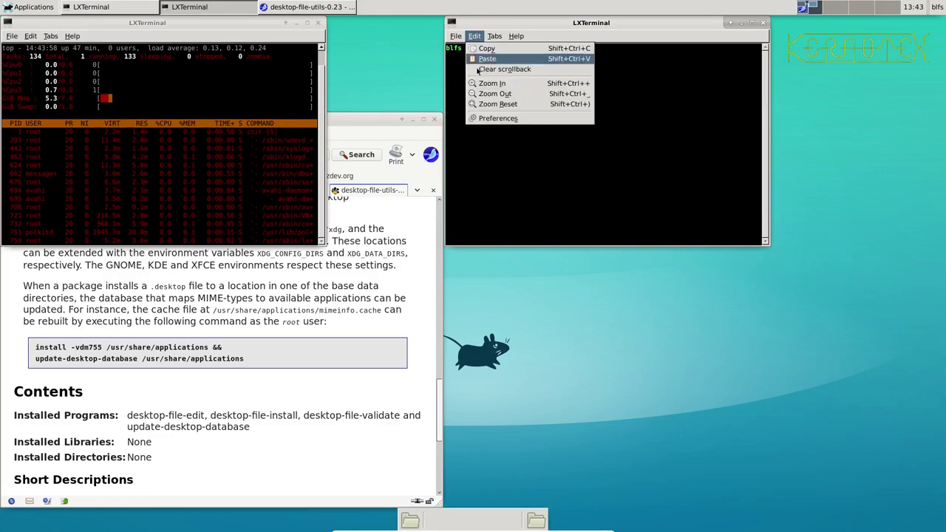
click(484, 85)
click(476, 36)
click(485, 84)
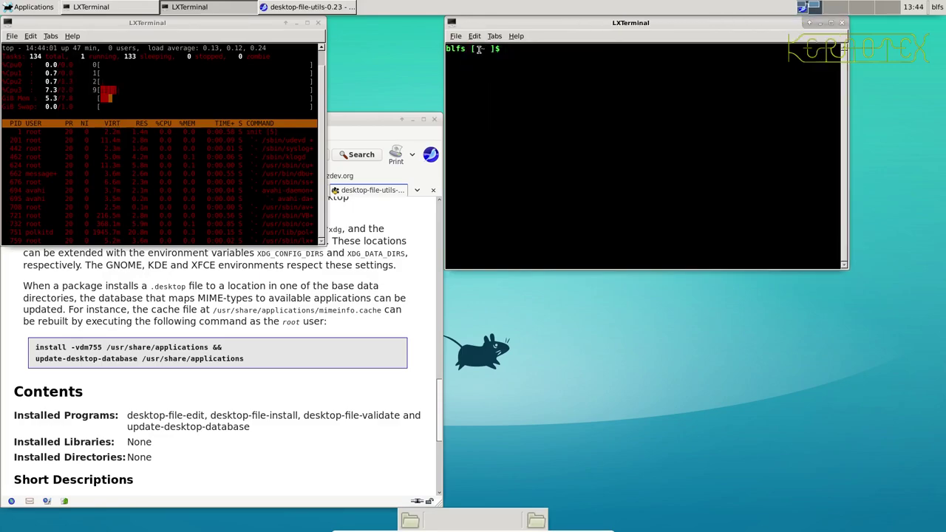
click(476, 36)
click(485, 83)
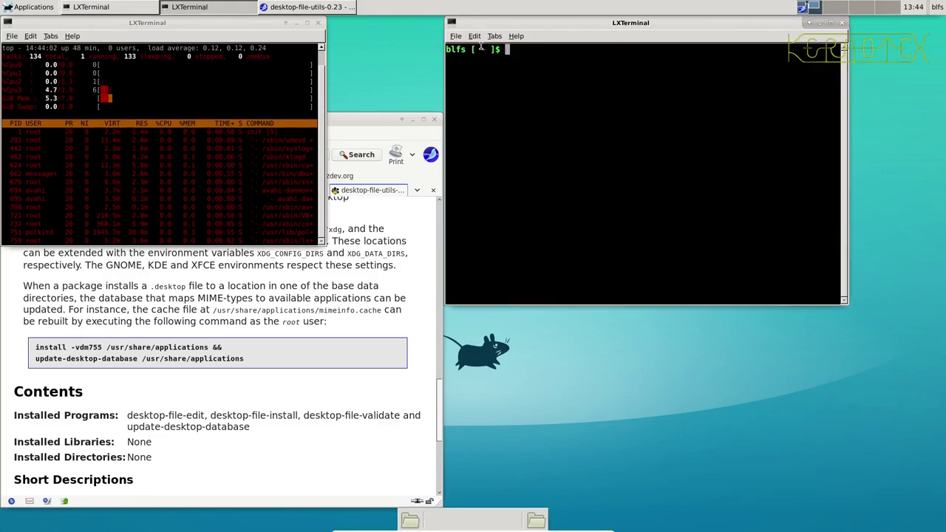
click(475, 36)
click(484, 82)
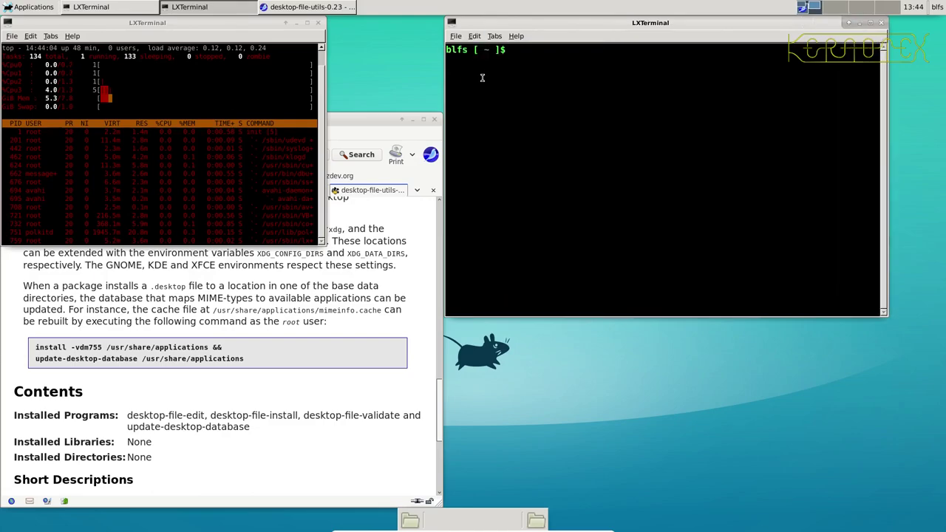
click(475, 37)
click(485, 82)
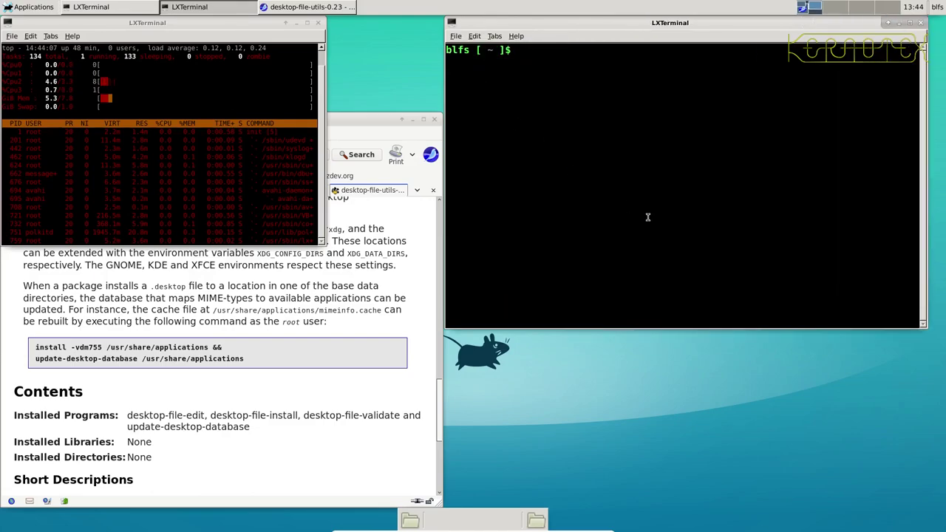
Stretch the right terminal taller to 80 by 38 characters and bring the browser forward
drag(928, 327, 928, 424)
drag(932, 419, 925, 503)
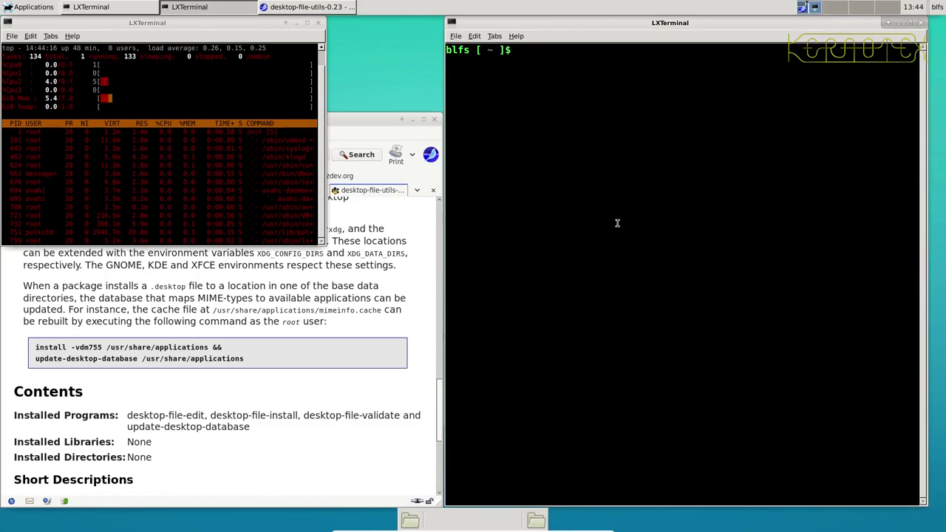
click(344, 133)
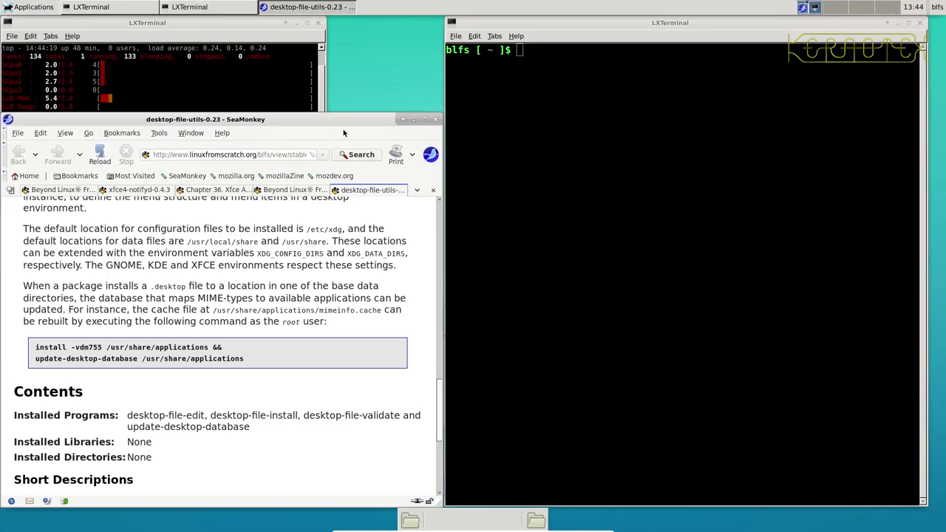
Switch SeaMonkey to the Chapter 36 Xfce Applications page and dismiss the stray panel menu
click(209, 190)
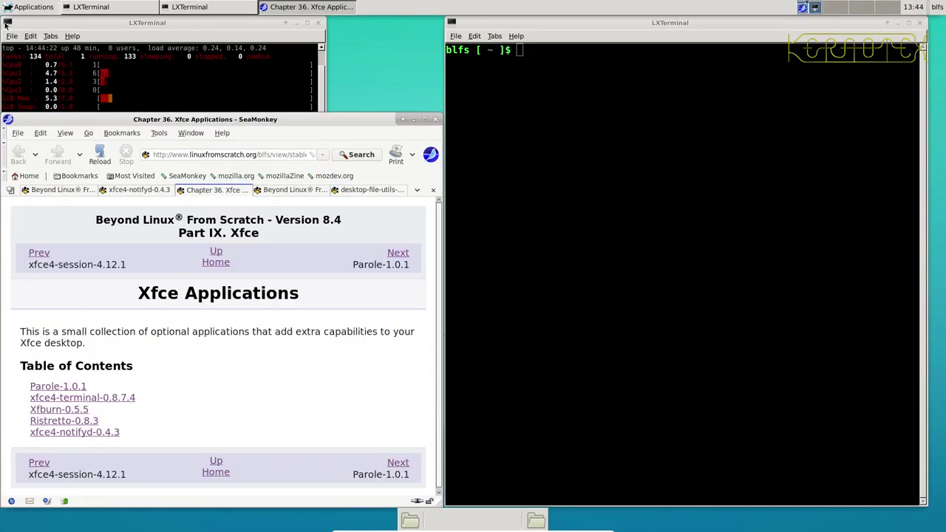
right_click(12, 7)
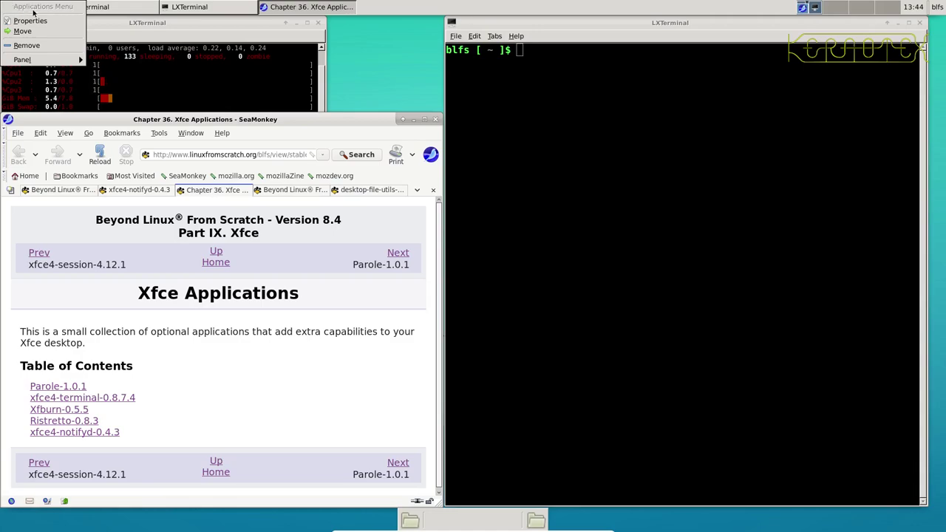
click(198, 41)
Launch Parole Media Player from Multimedia, look through its menus, then close it
click(33, 8)
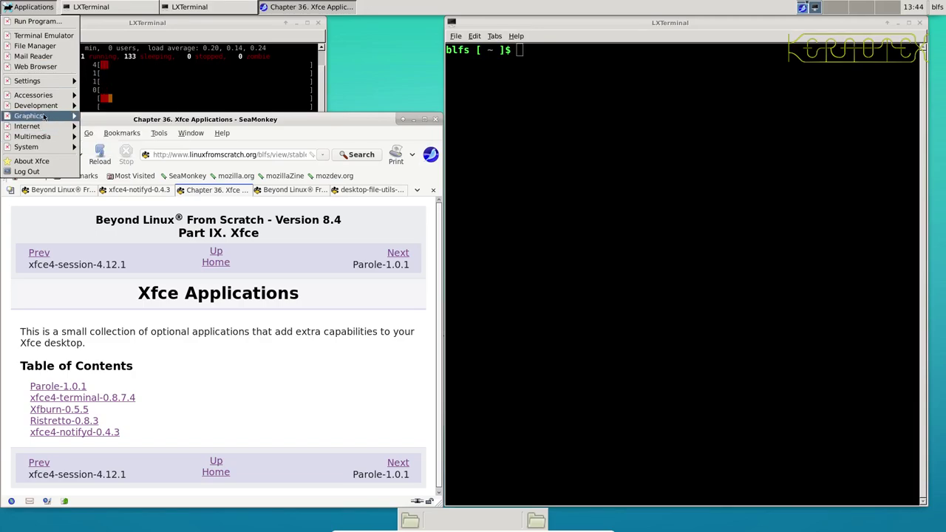
mouse_move(44, 137)
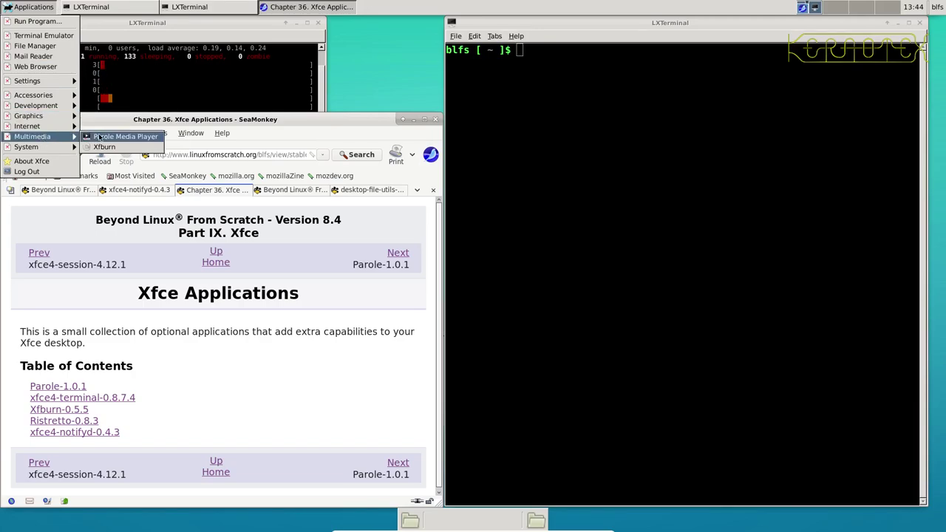
click(99, 136)
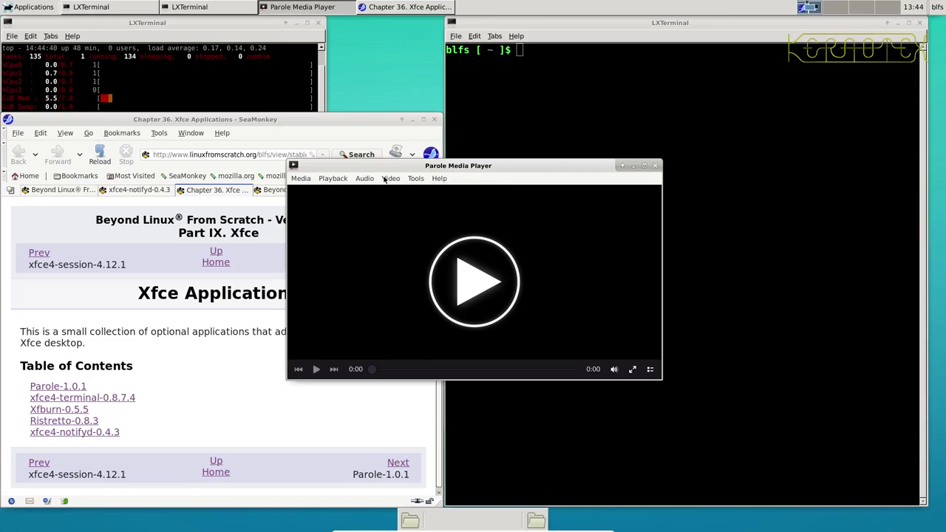
click(383, 180)
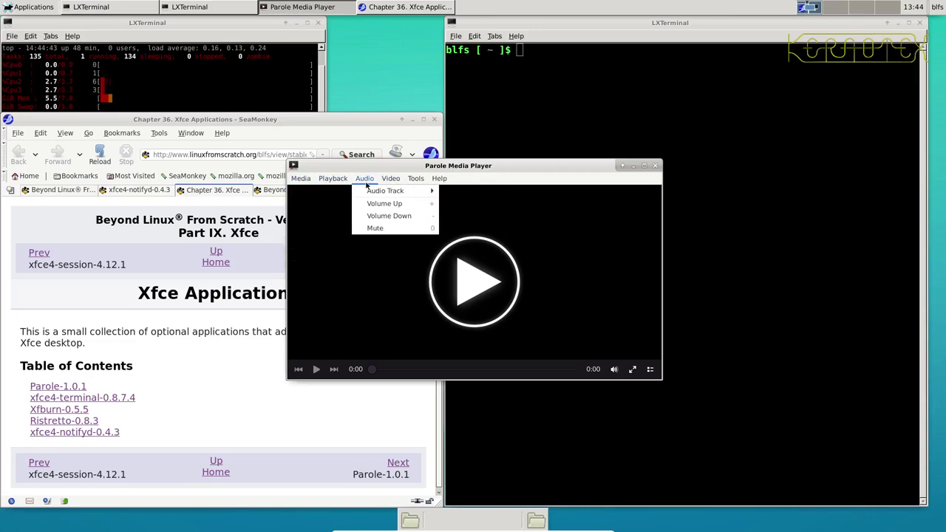
mouse_move(410, 182)
mouse_move(439, 178)
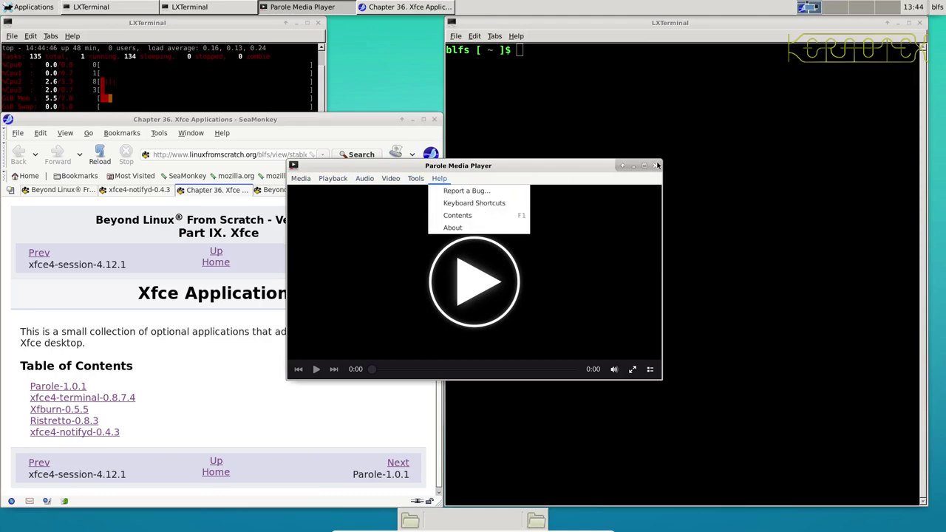
click(657, 165)
click(657, 166)
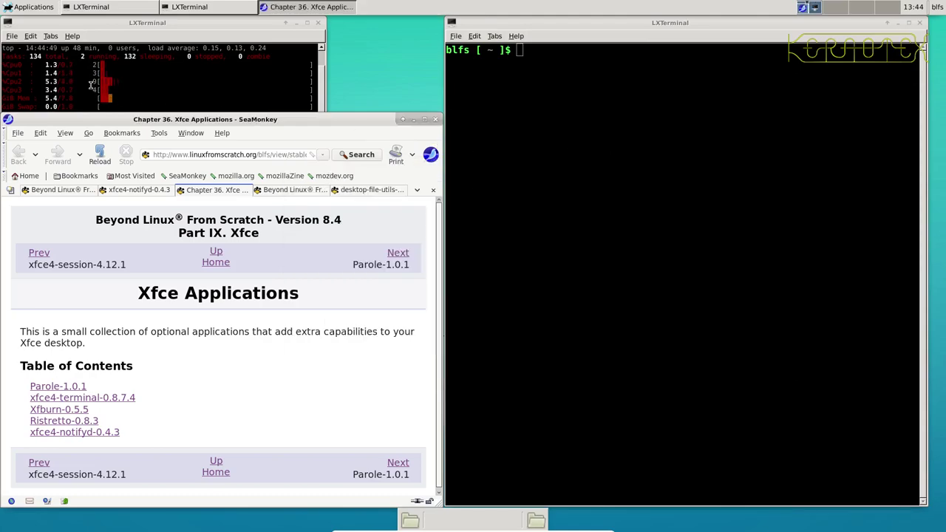
click(36, 10)
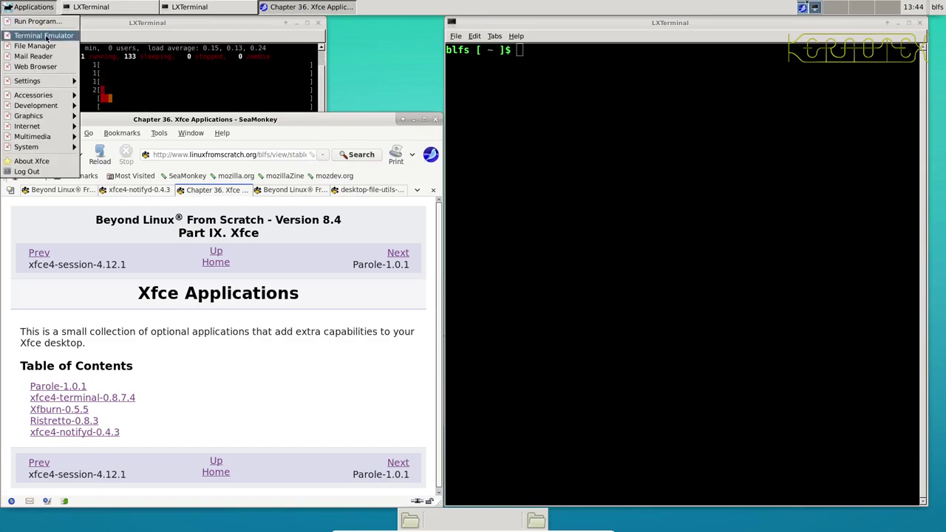
click(45, 36)
drag(508, 27, 365, 85)
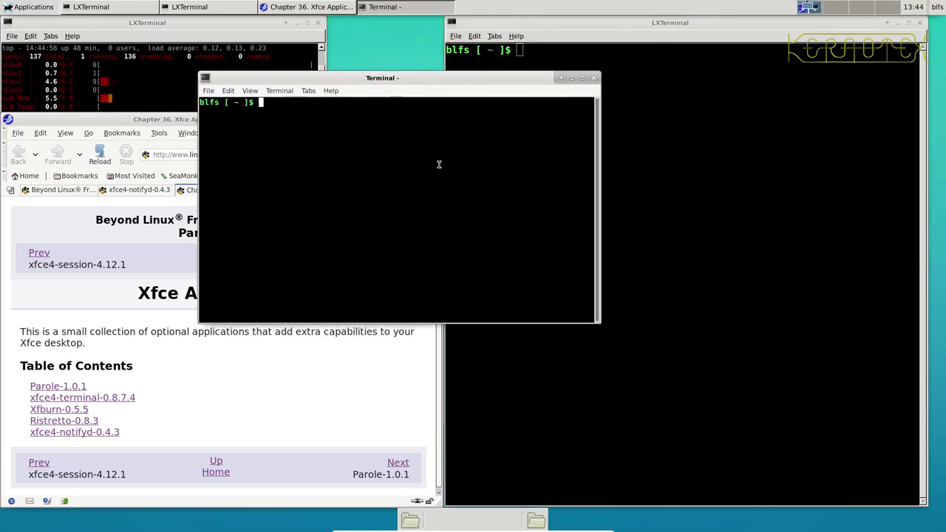
click(280, 92)
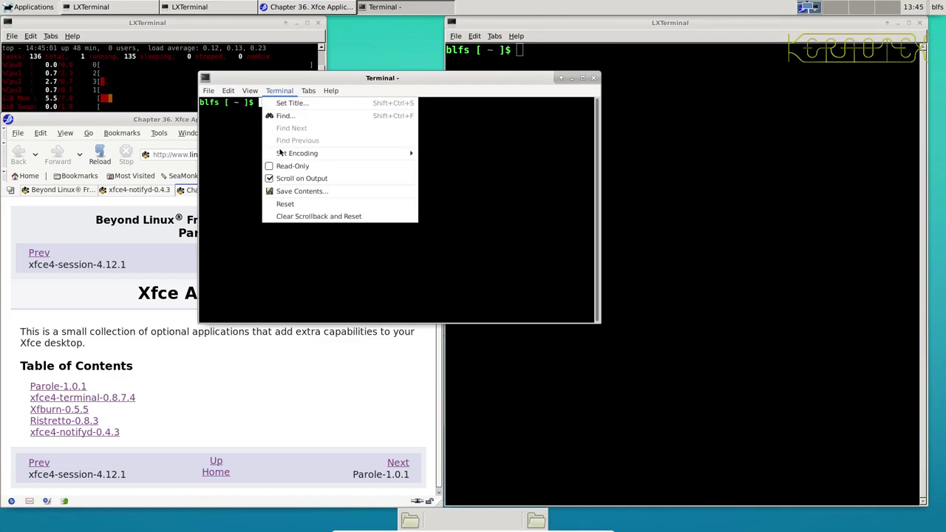
mouse_move(256, 94)
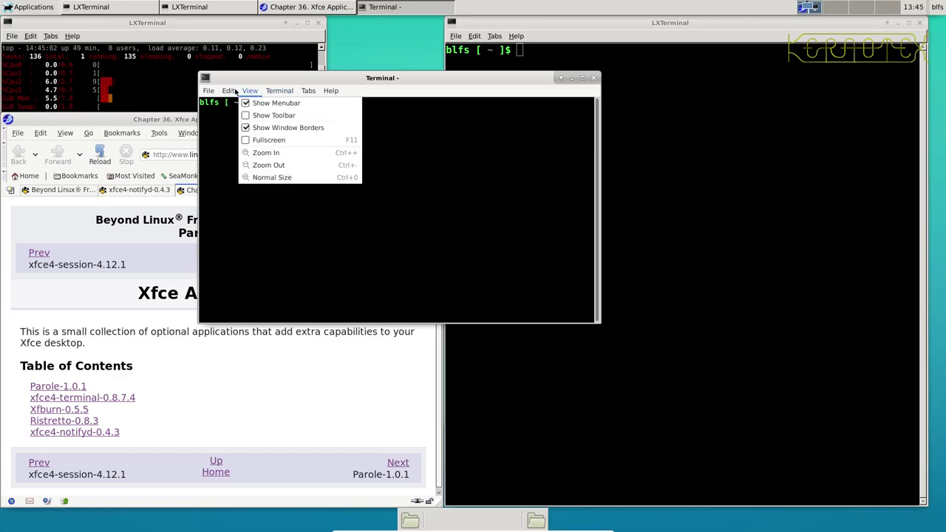
mouse_move(307, 94)
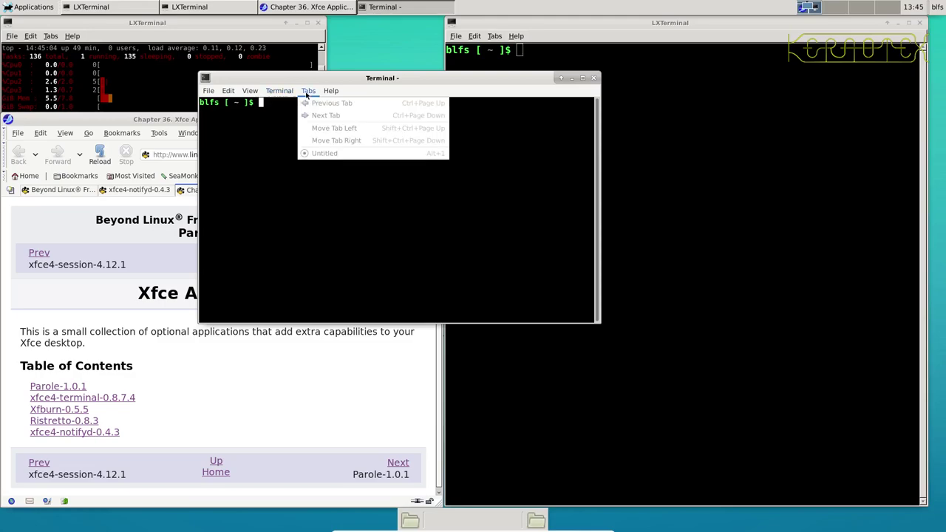
click(595, 80)
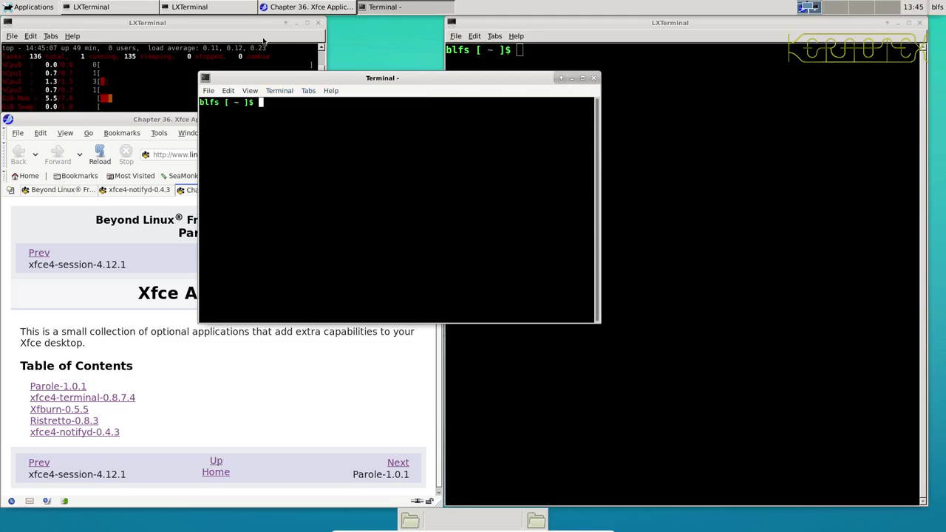
click(595, 78)
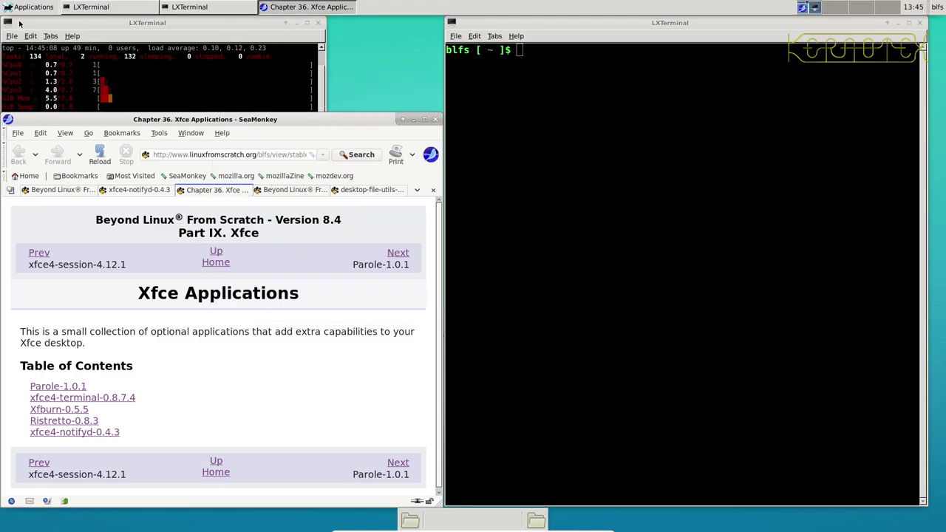
Launch Xfburn and dismiss the no burners available warning
click(23, 7)
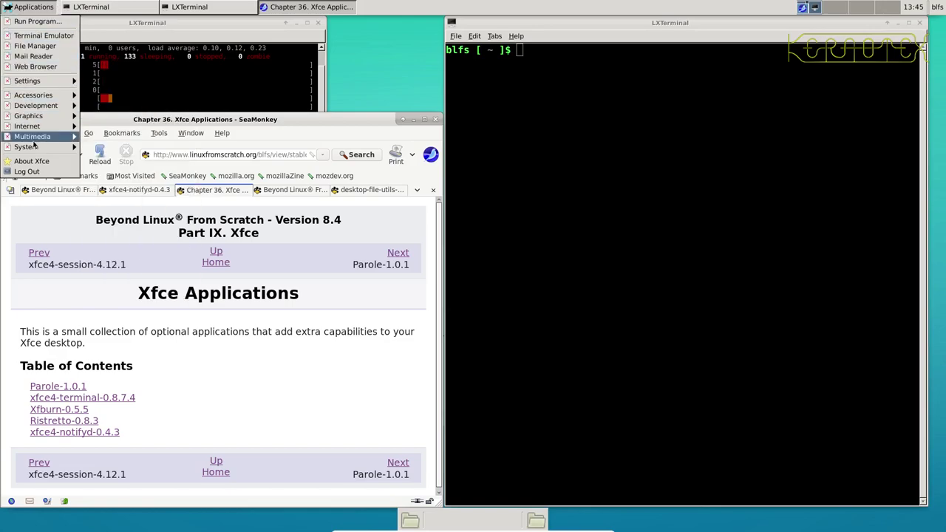
mouse_move(35, 140)
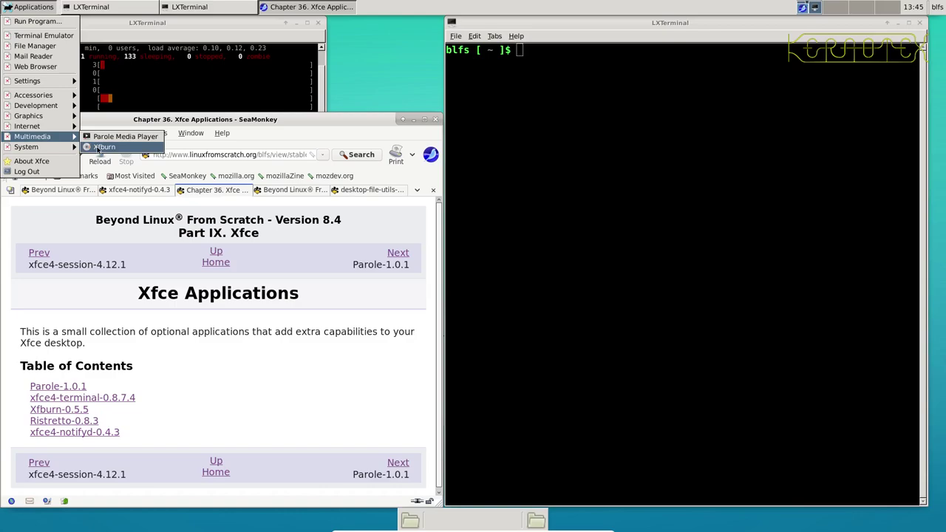
click(98, 148)
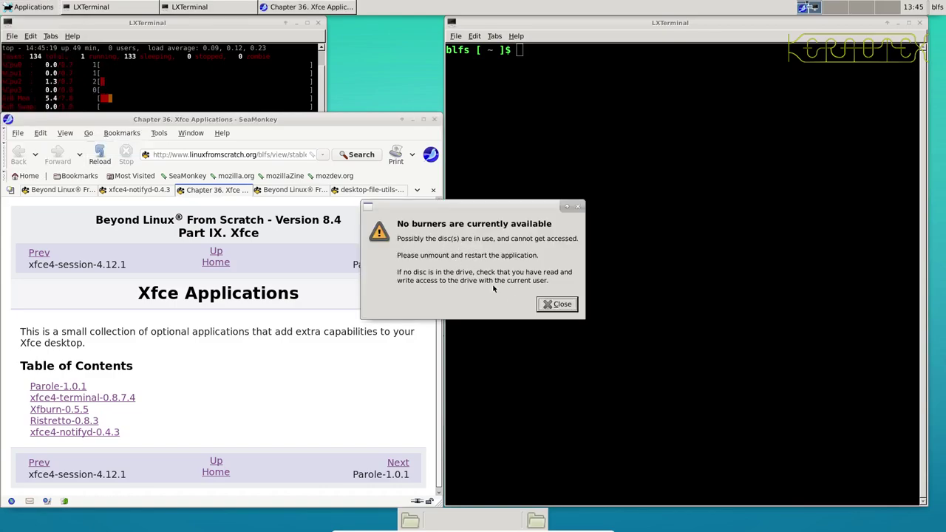
click(550, 305)
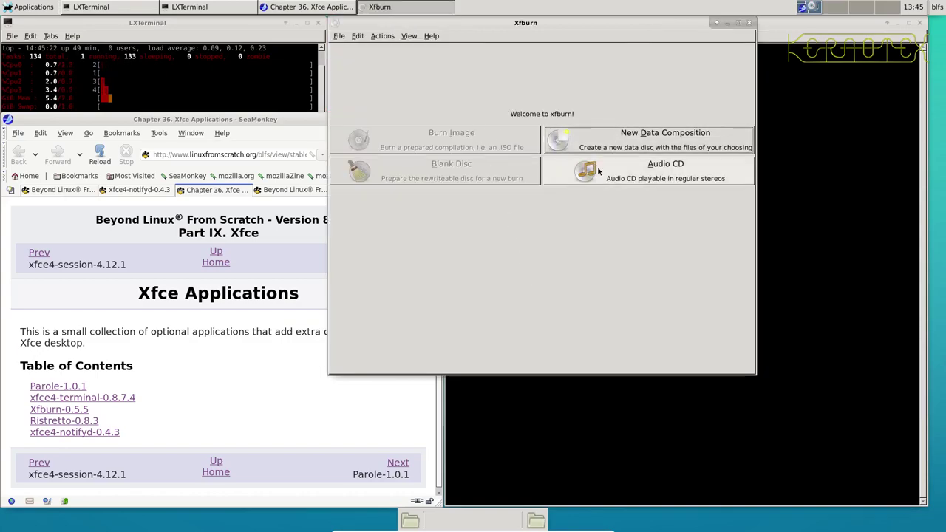
Browse Xfburn's Edit, Actions and View menus, then quit it with File > Quit
click(353, 39)
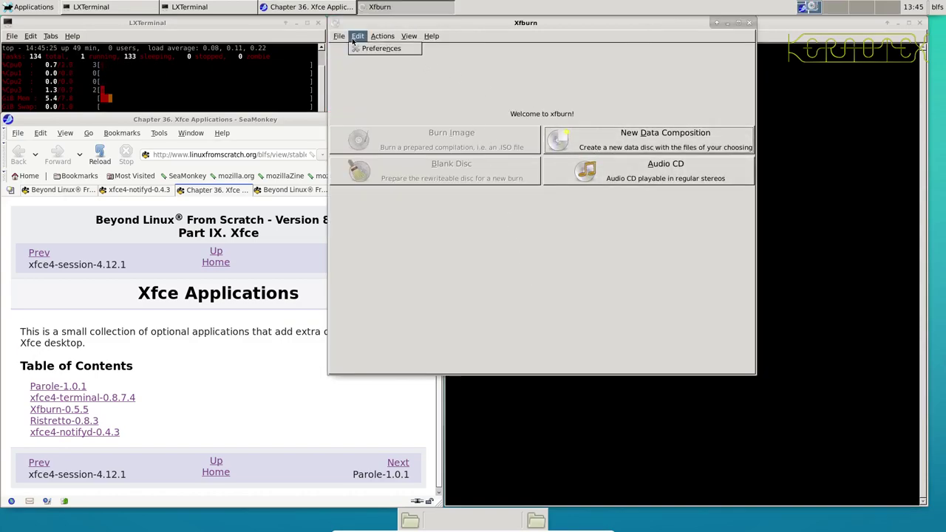
click(353, 38)
click(354, 39)
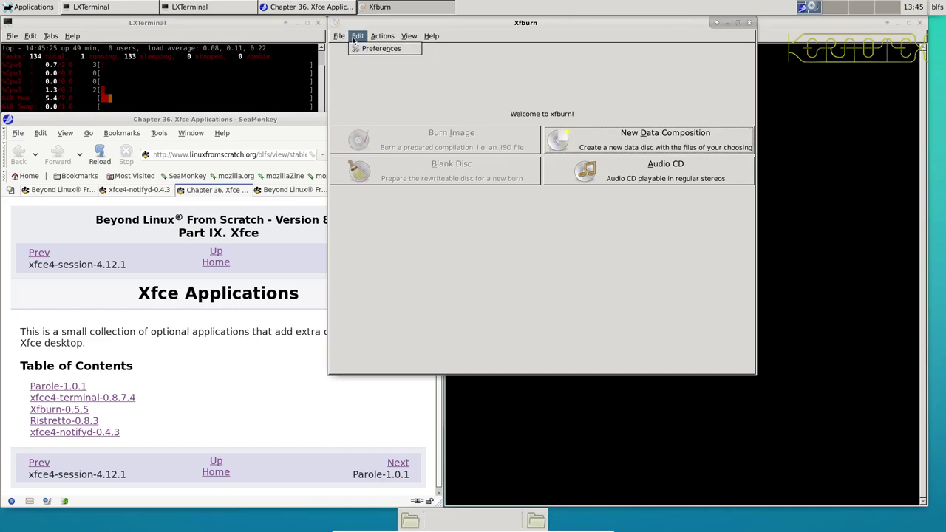
click(627, 114)
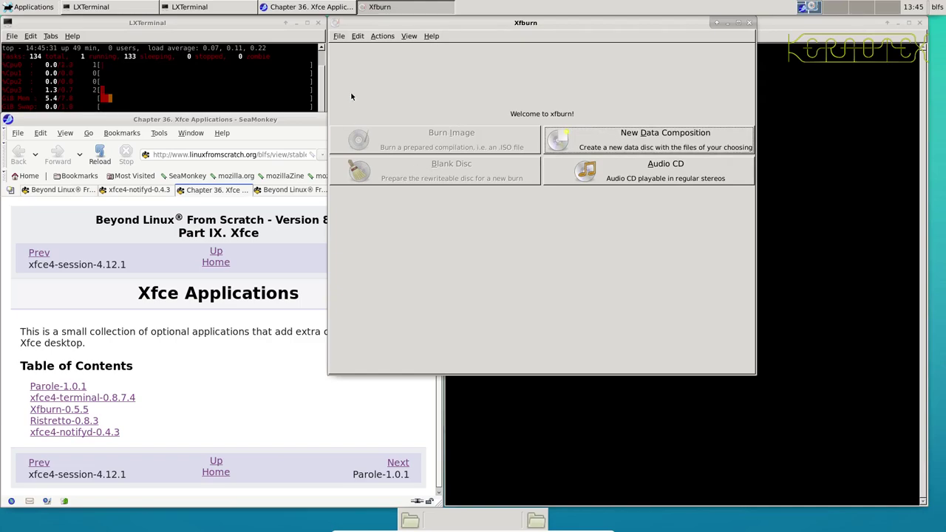
click(411, 39)
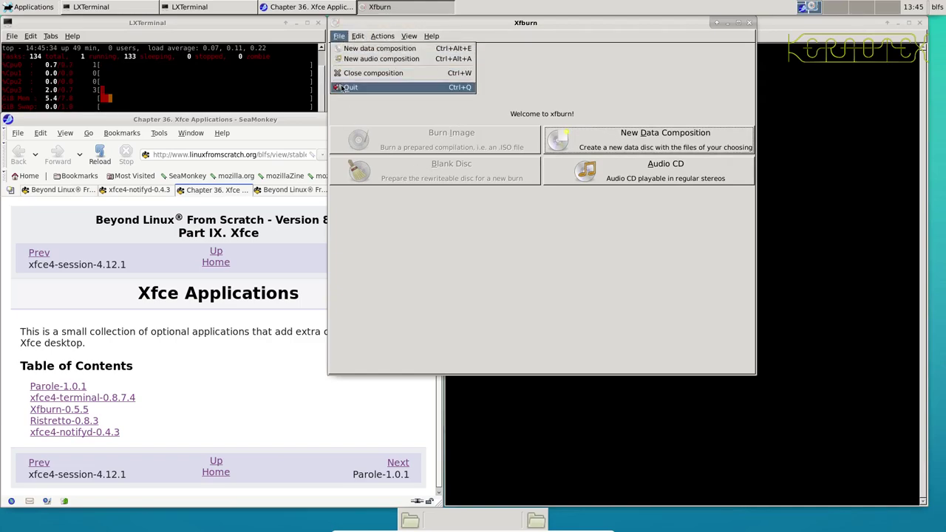
click(342, 86)
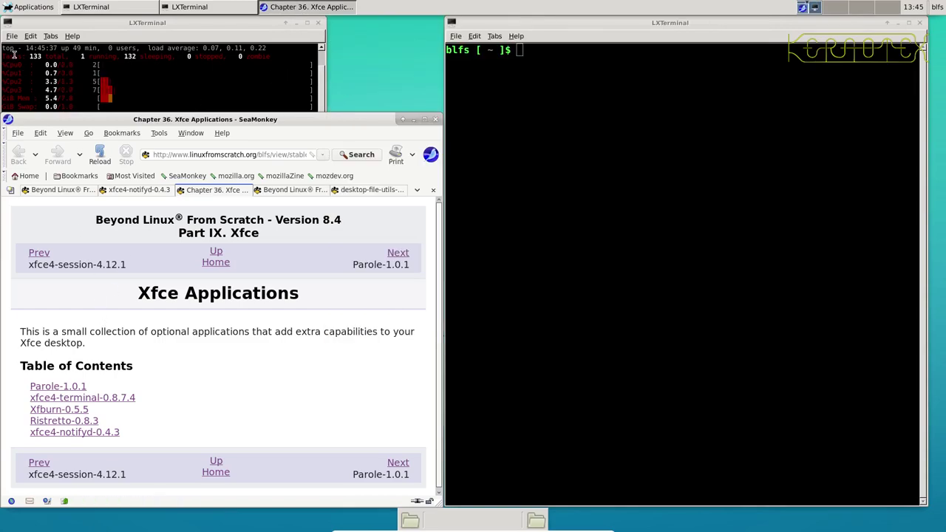
right_click(22, 9)
key(Escape)
click(24, 9)
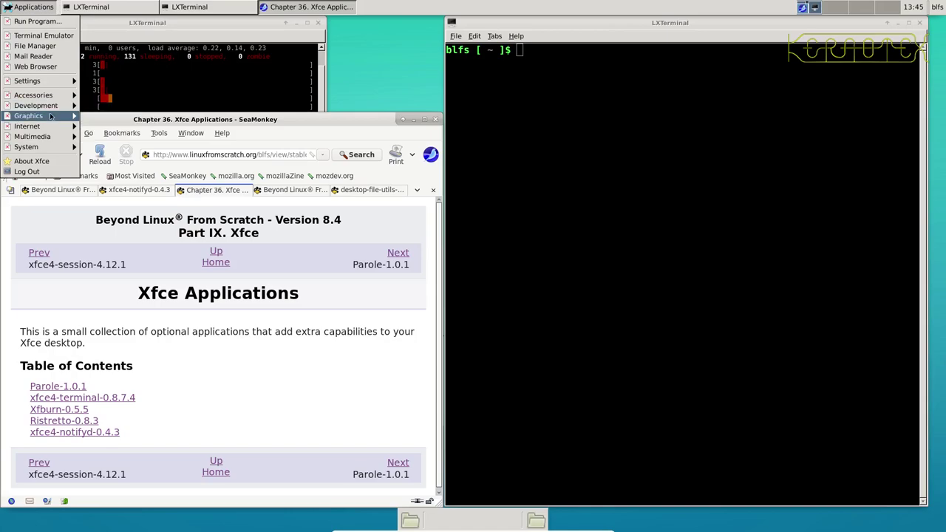
mouse_move(51, 116)
click(101, 117)
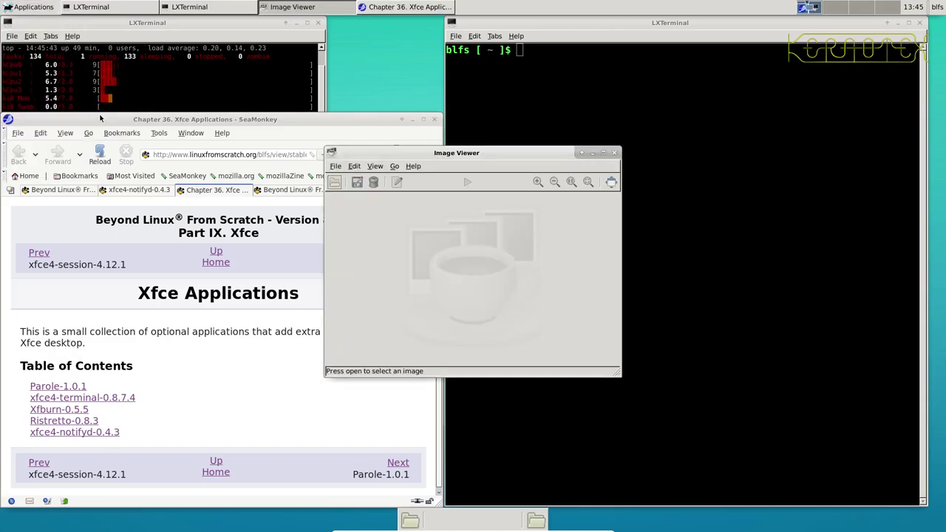
click(336, 167)
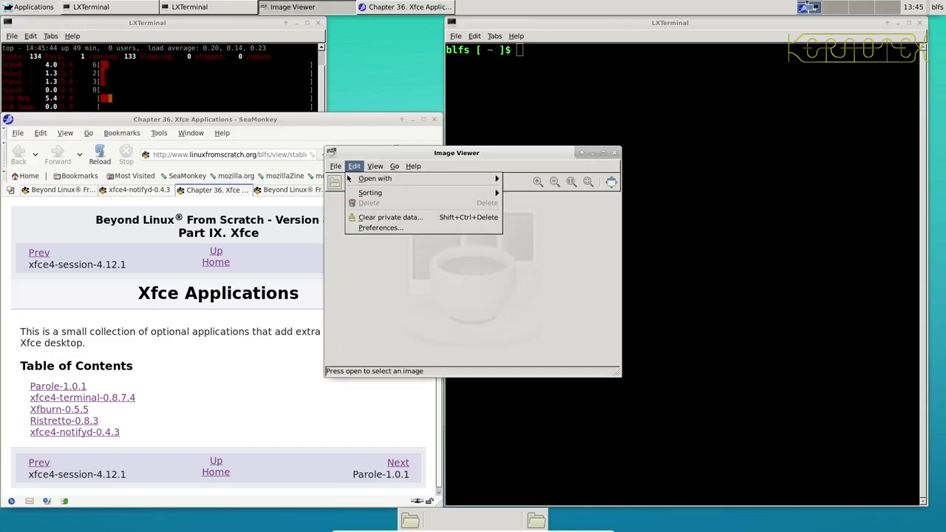
click(347, 178)
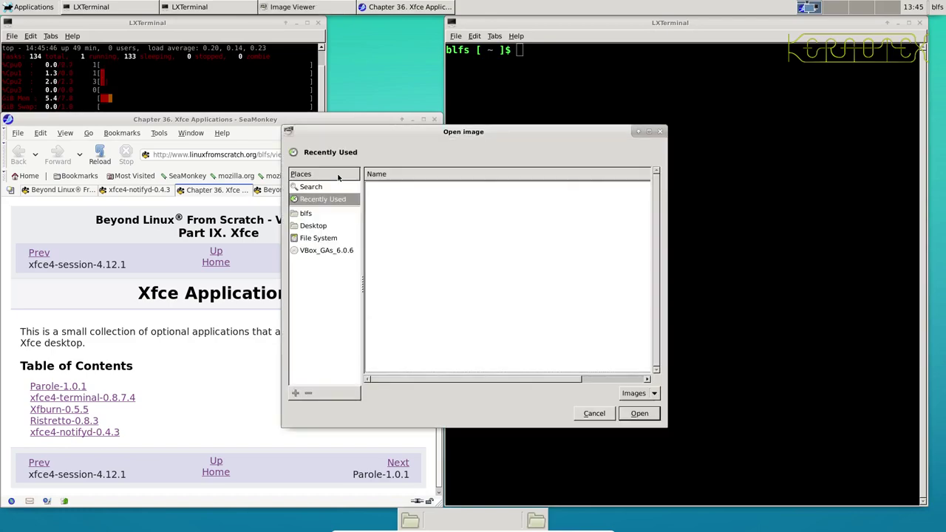
click(309, 214)
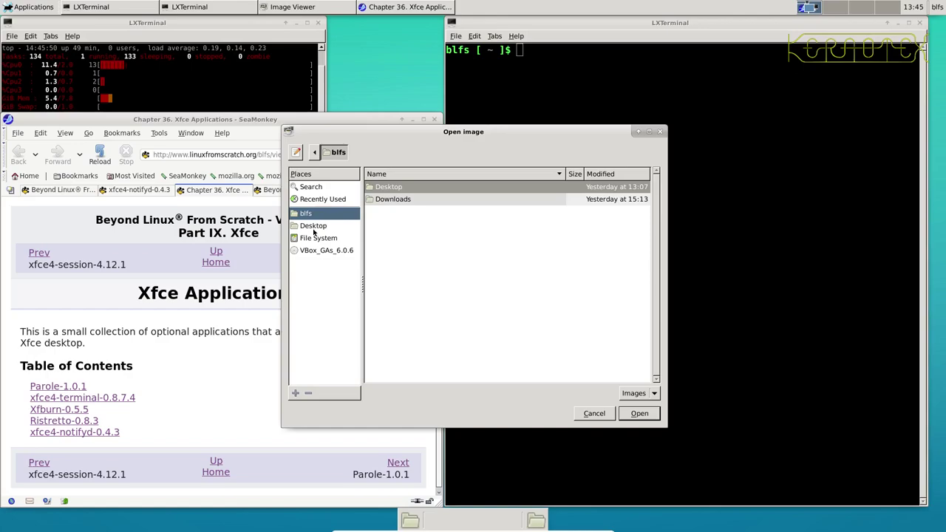
click(314, 151)
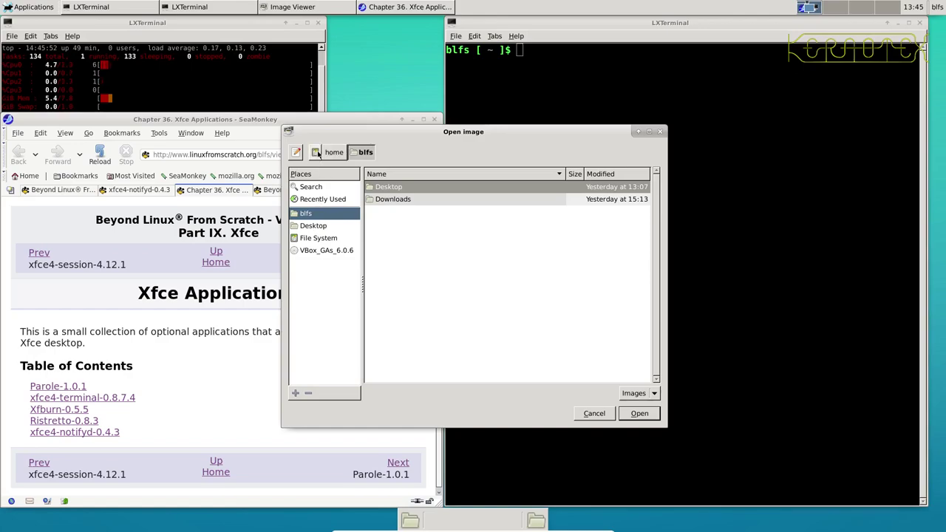
click(317, 152)
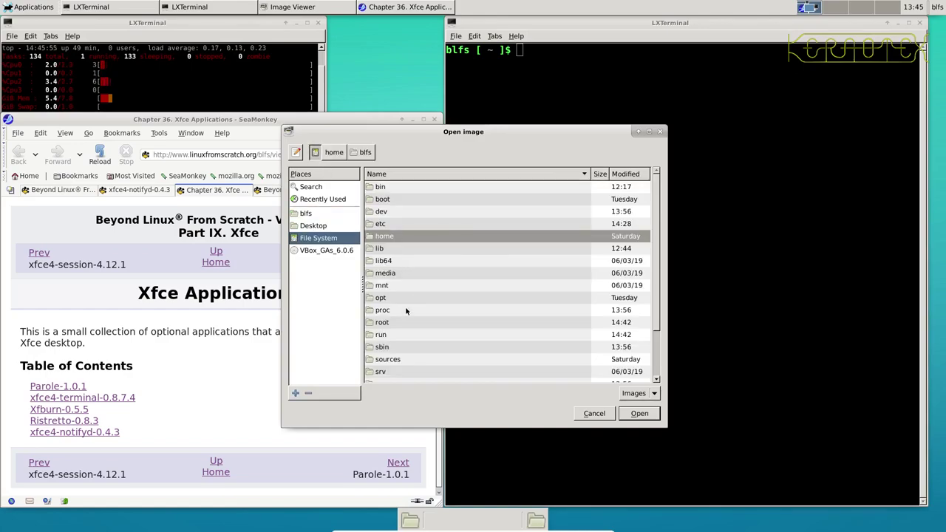
scroll(386, 378, down, 3)
double_click(385, 365)
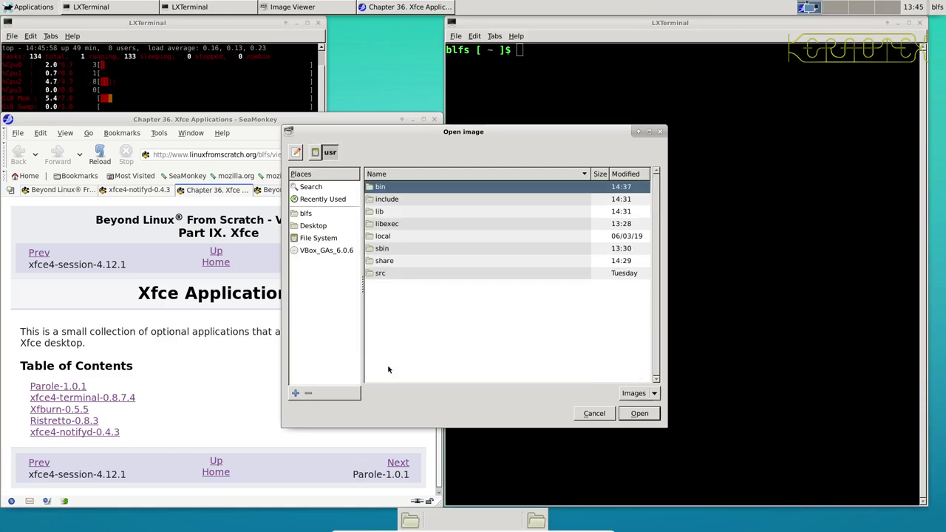
double_click(397, 255)
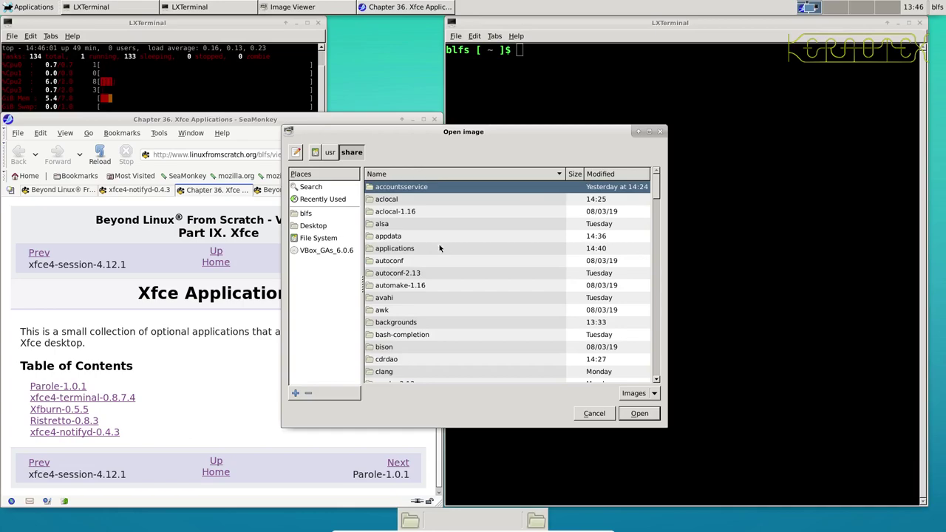
double_click(400, 322)
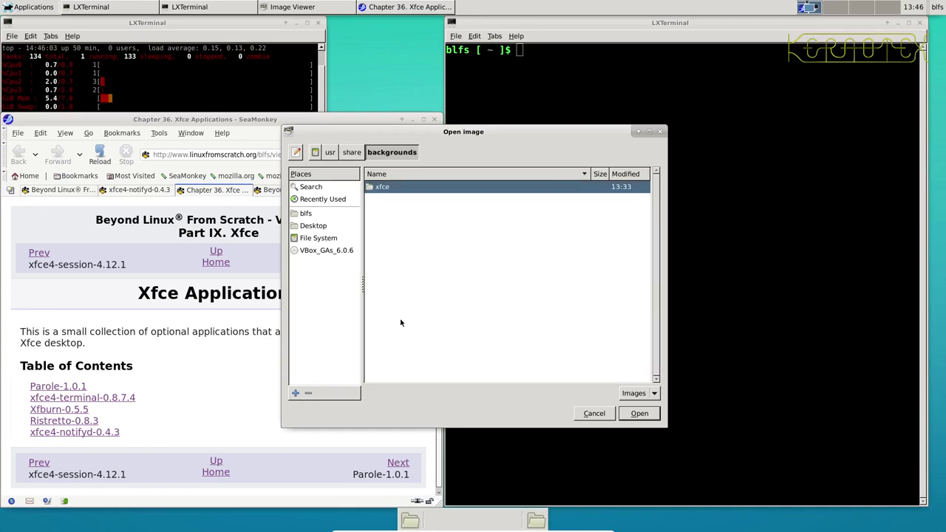
double_click(387, 186)
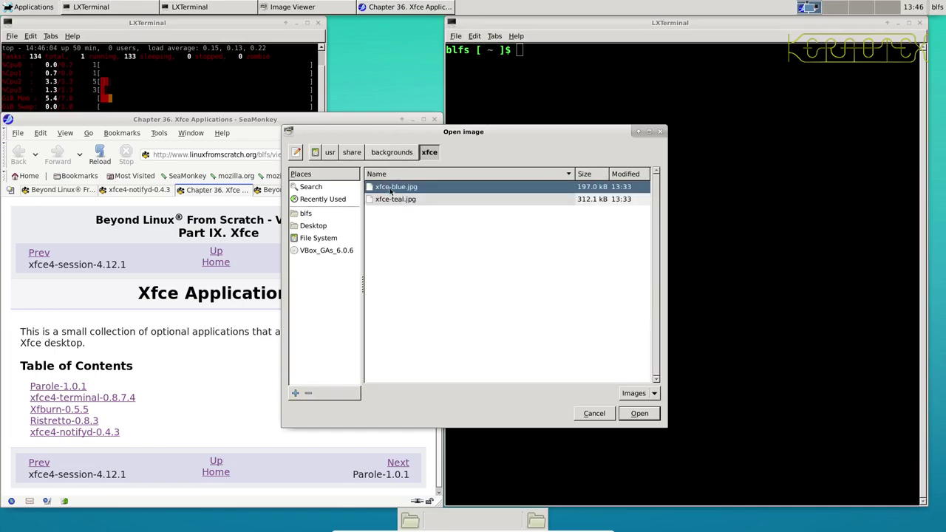
double_click(392, 189)
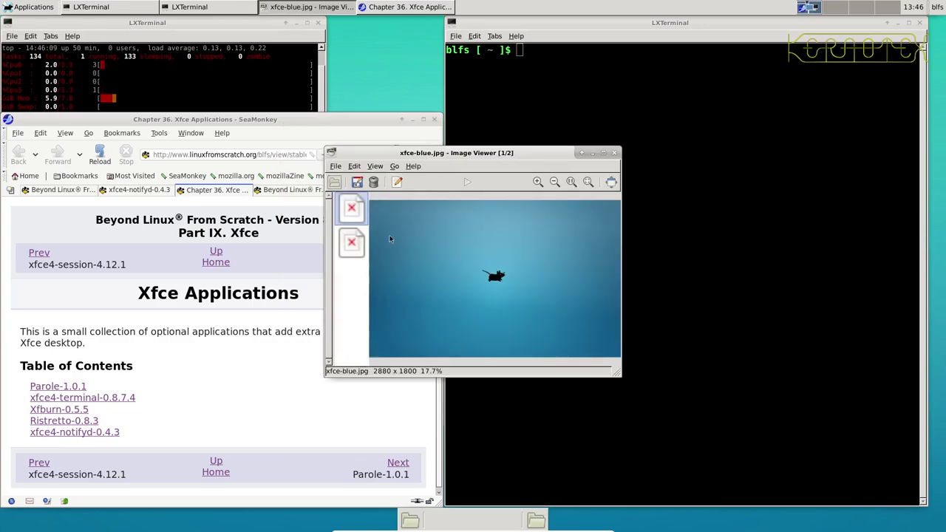
click(353, 244)
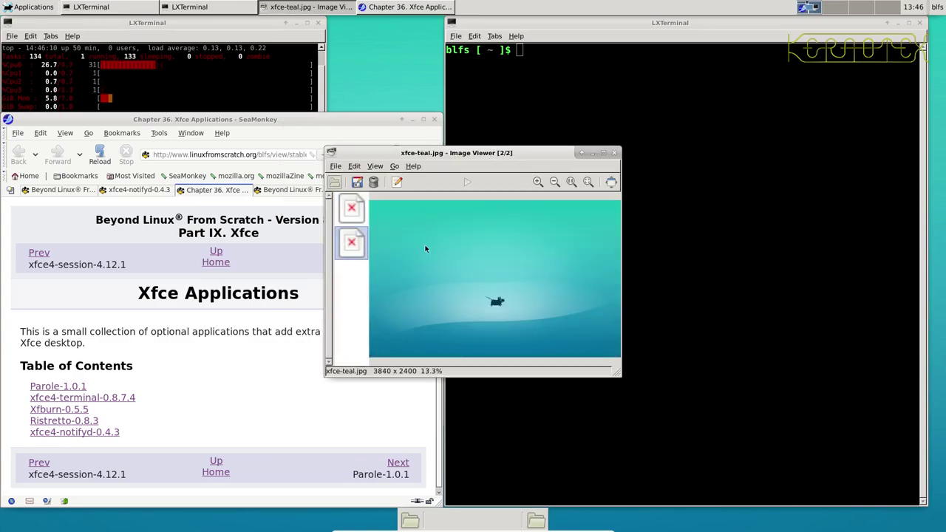
click(603, 152)
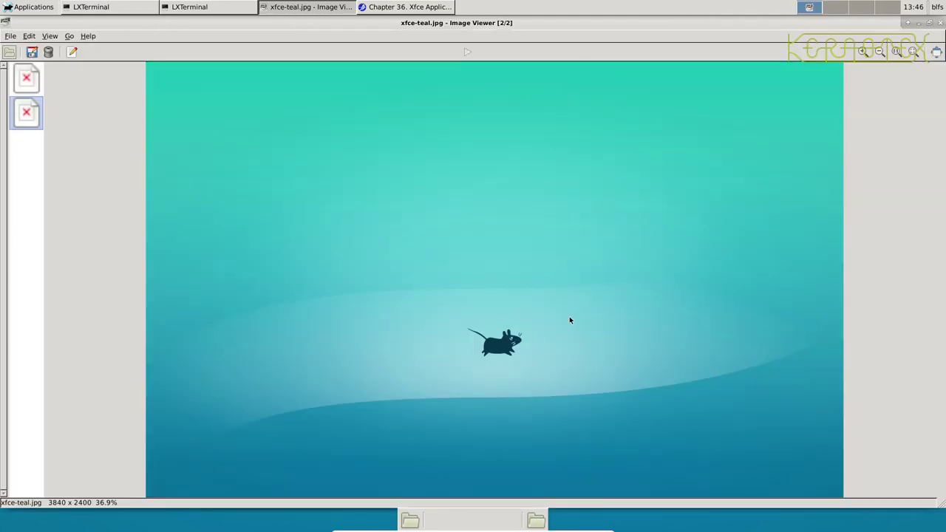
click(929, 23)
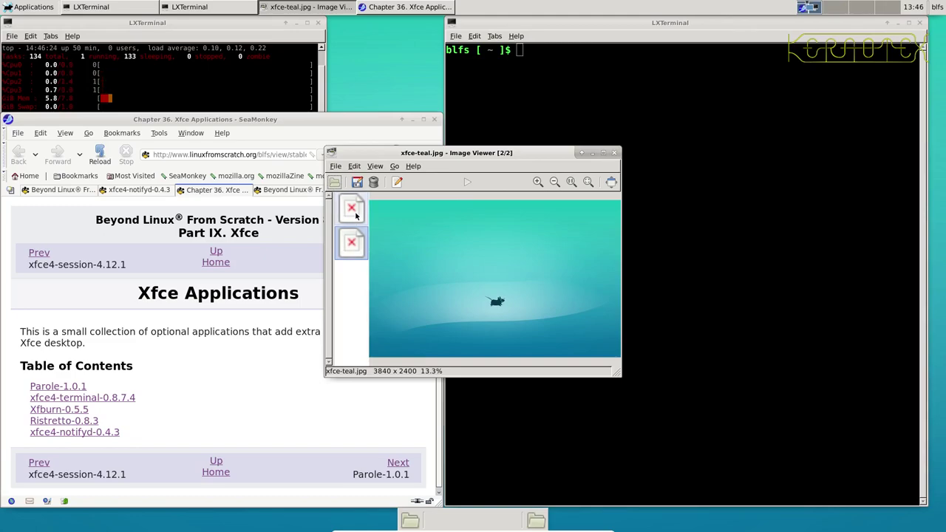
scroll(355, 216, up, 1)
scroll(354, 219, down, 1)
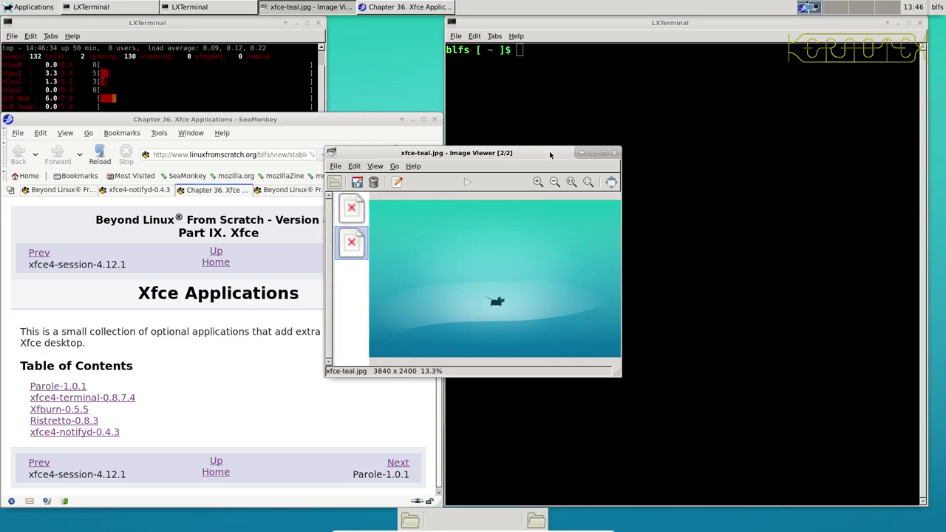
click(613, 154)
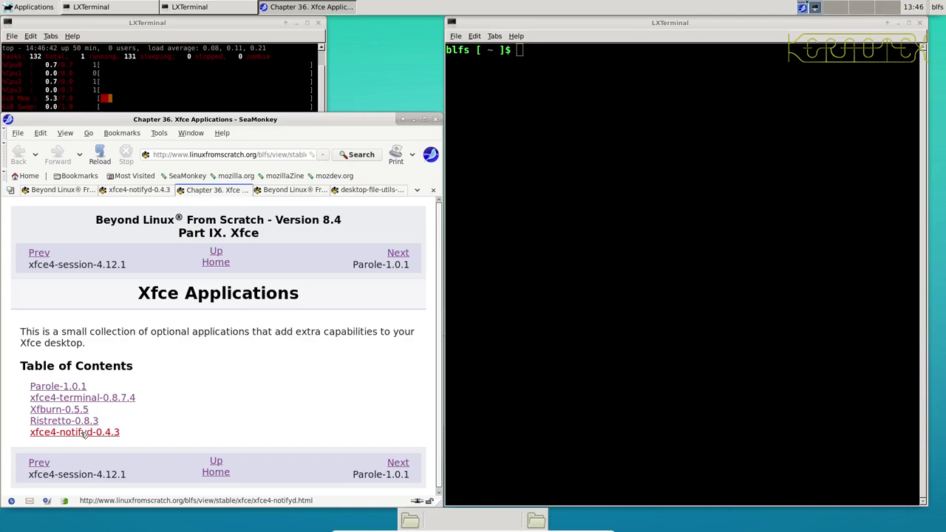
Run the xfce4-notifyd page's notify-send test in the terminal, then close that tab
click(83, 433)
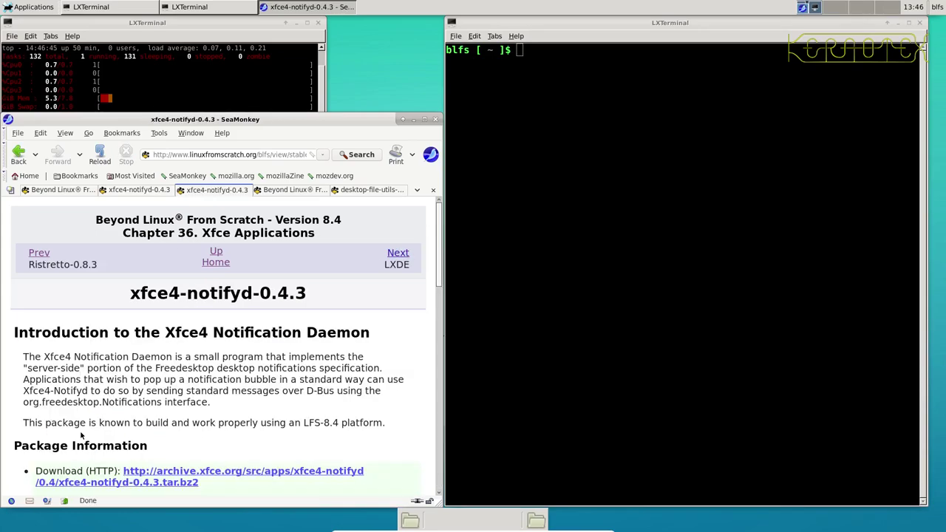
scroll(70, 363, down, 15)
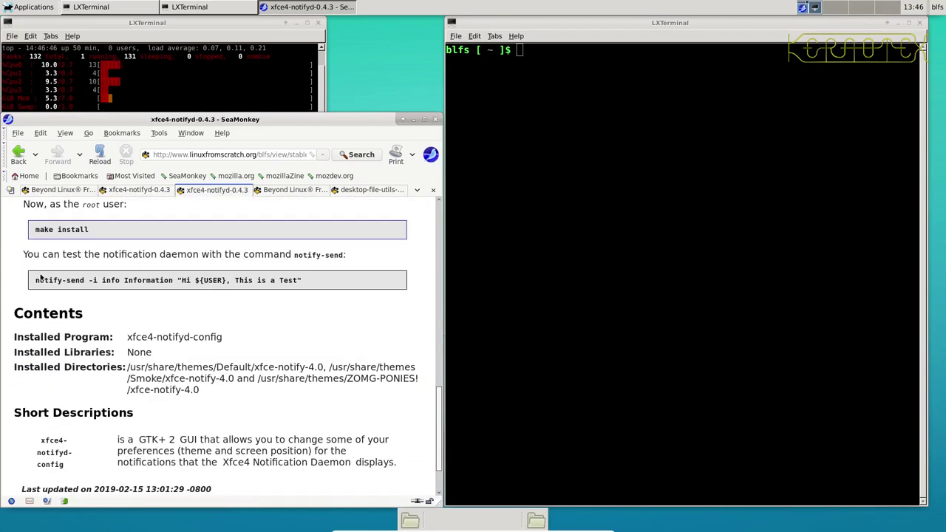
drag(34, 279, 307, 281)
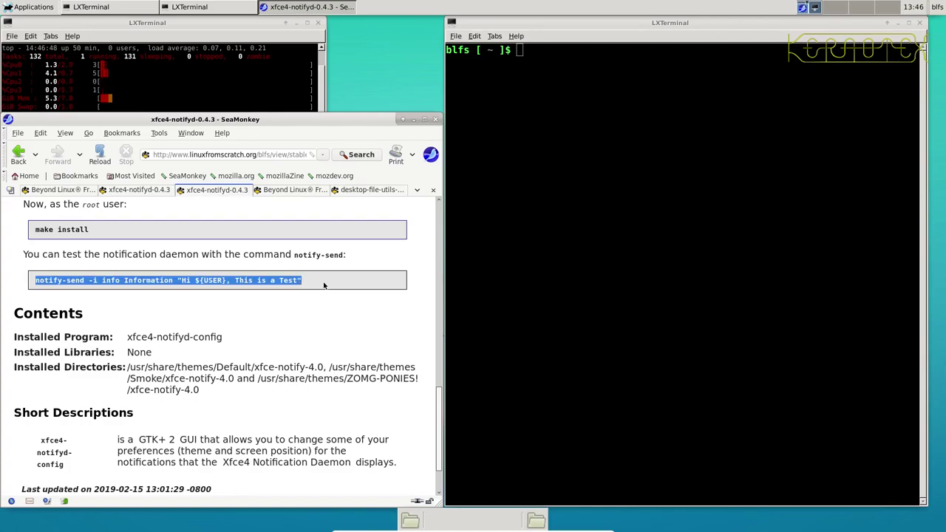
middle_click(591, 244)
key(Return)
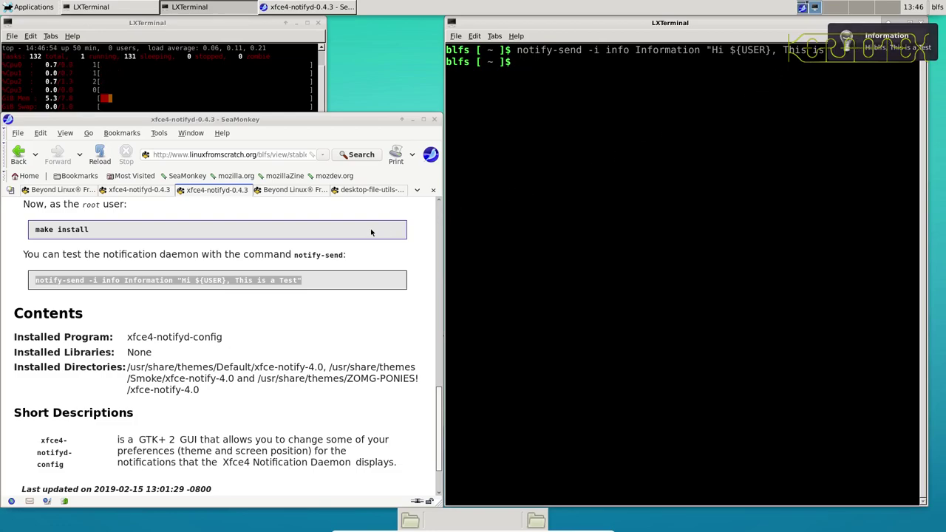
click(434, 190)
click(366, 190)
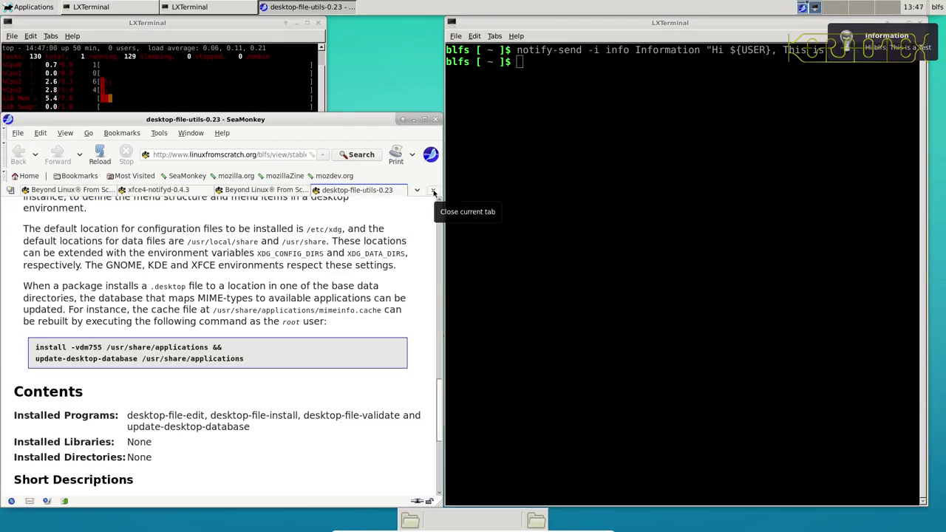
Close the extra desktop-file-utils, xfce4-notifyd and book tabs
click(434, 192)
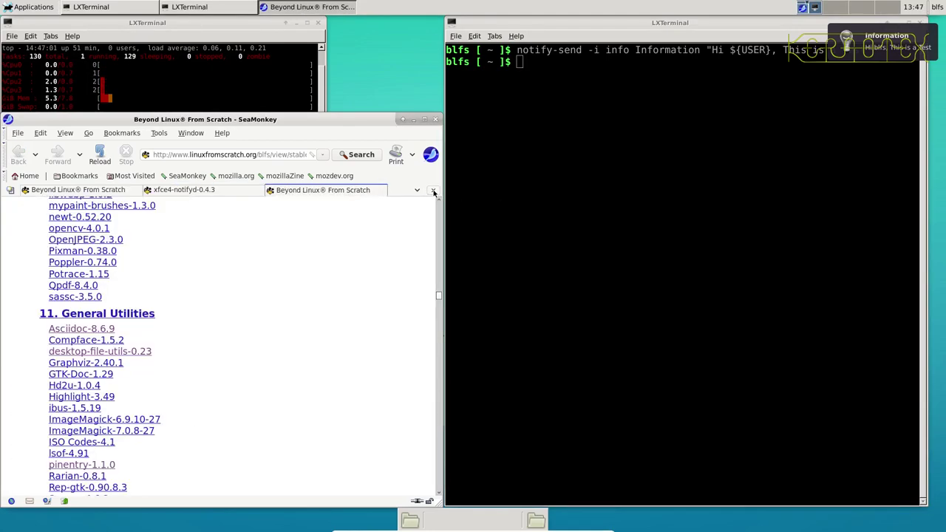
click(173, 190)
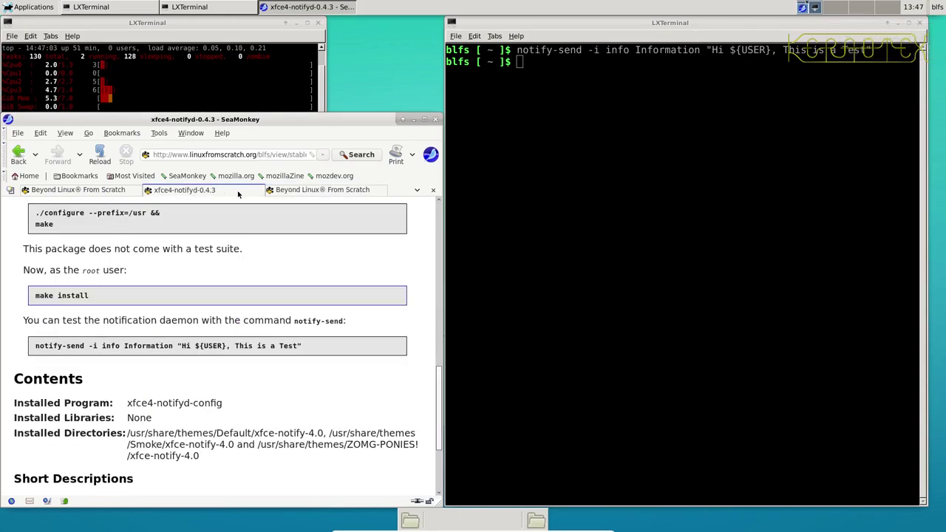
click(433, 191)
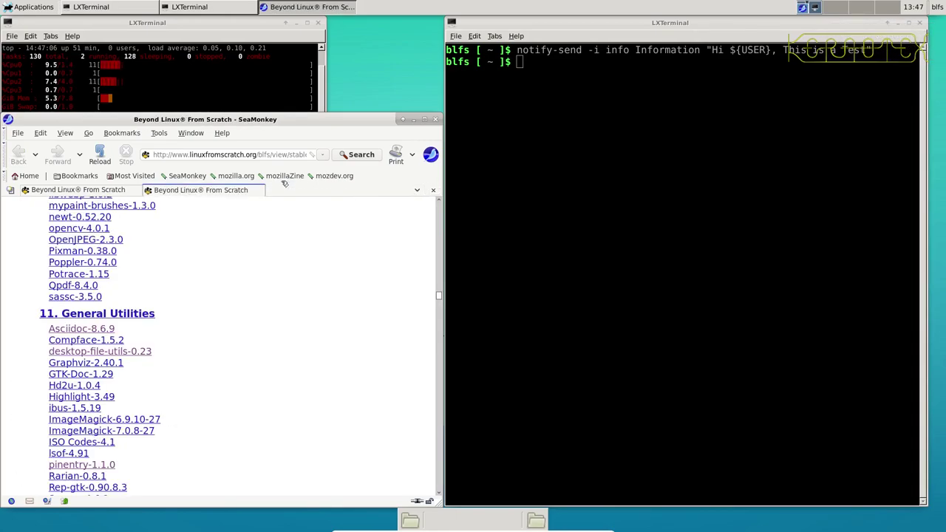
click(434, 191)
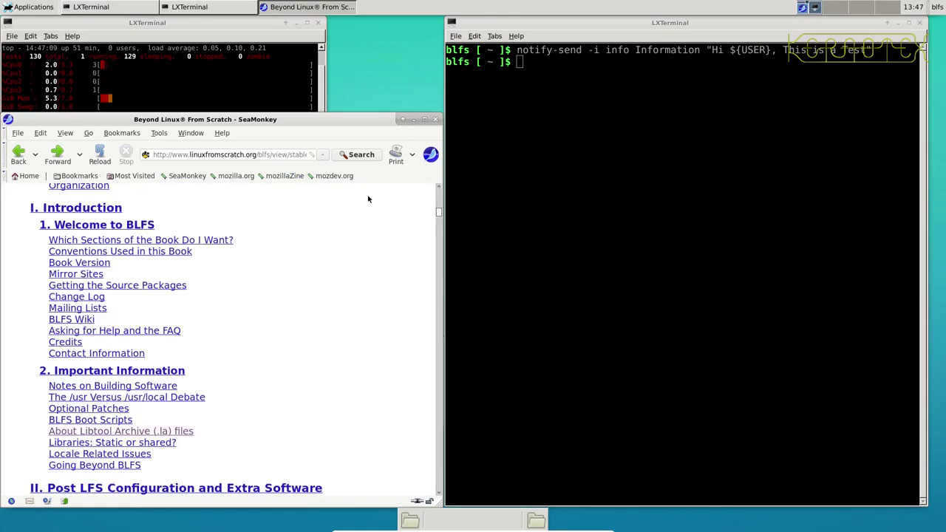
Scroll the contents to Part X LXDE and follow Next to the lxmenu-data-0.1.5 page
scroll(296, 244, down, 7)
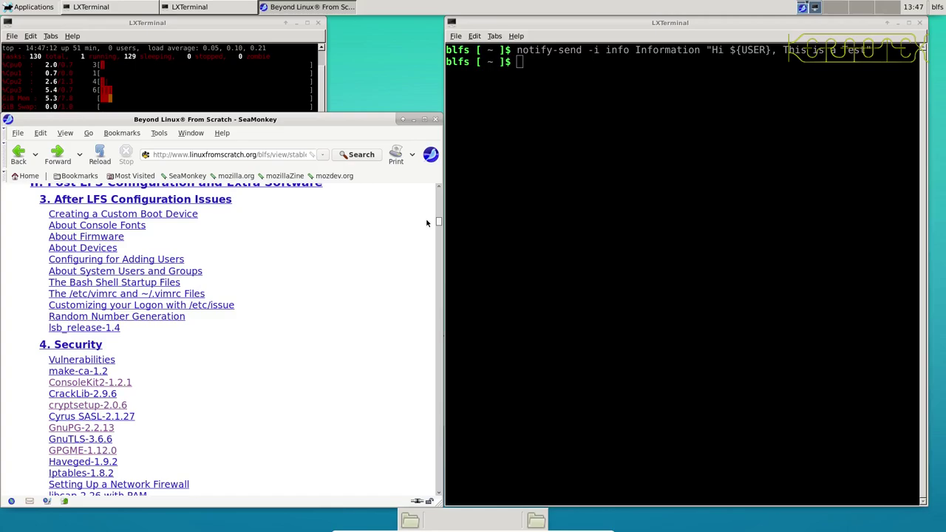
drag(439, 223, 436, 428)
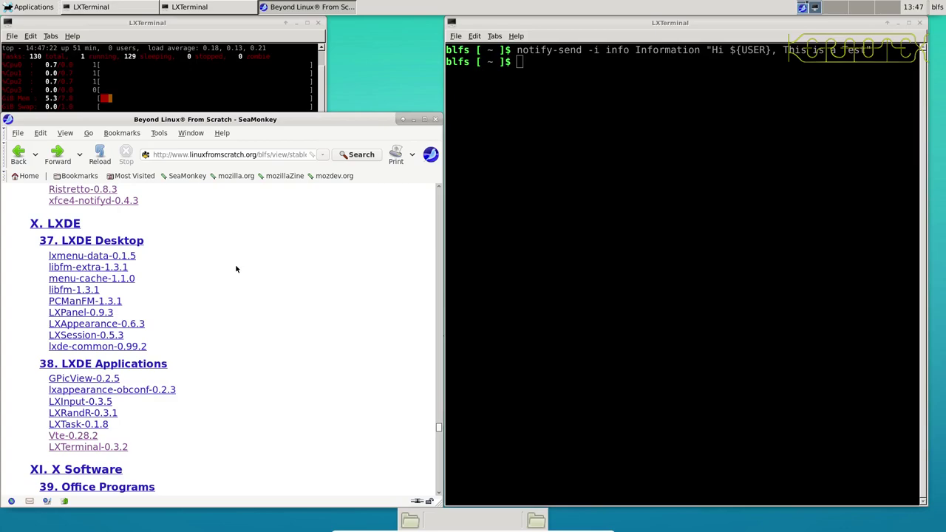
scroll(215, 317, up, 8)
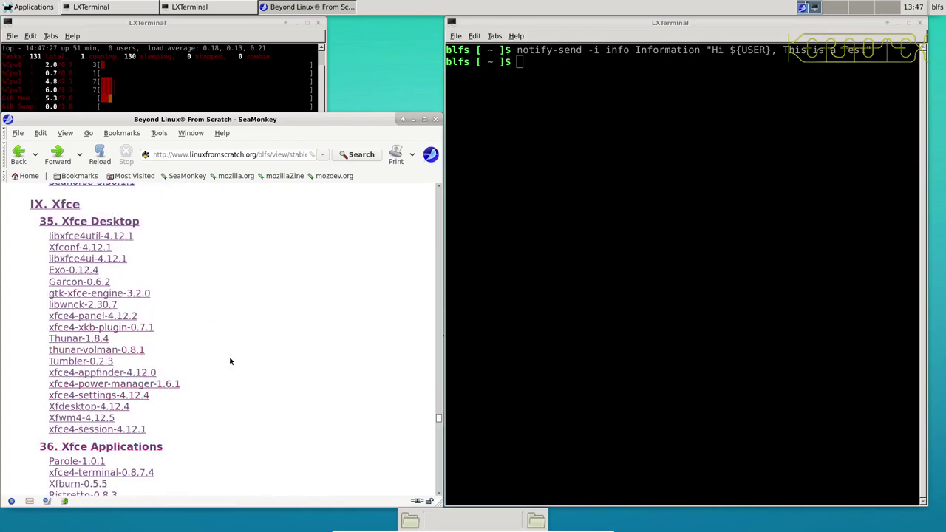
scroll(235, 359, down, 4)
scroll(235, 359, down, 5)
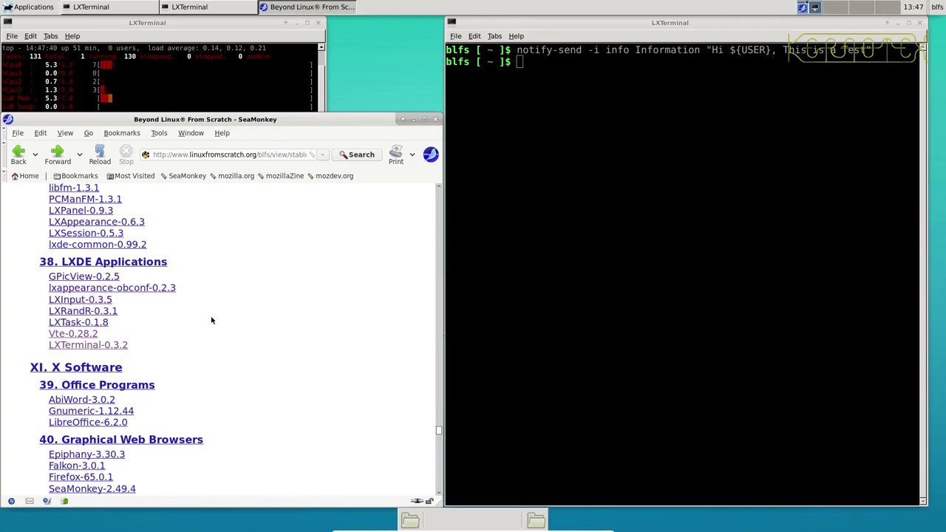
scroll(211, 320, up, 3)
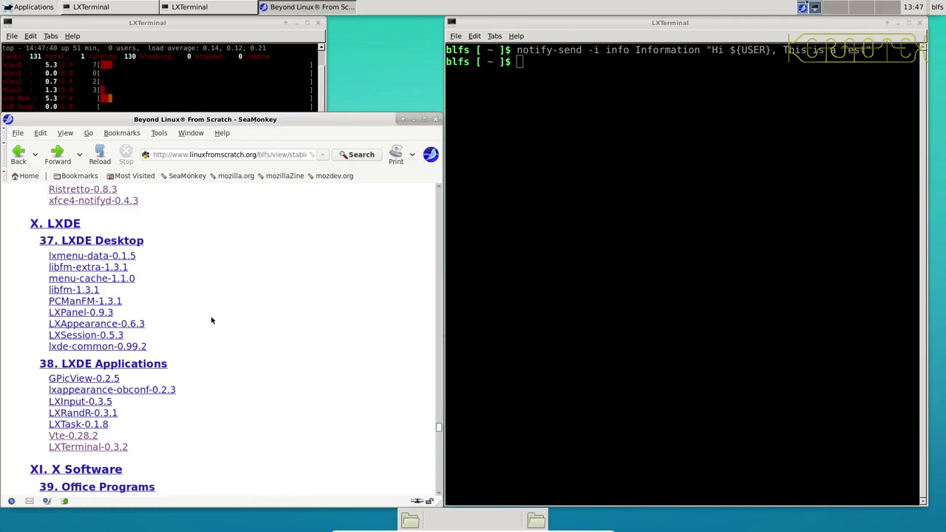
click(66, 229)
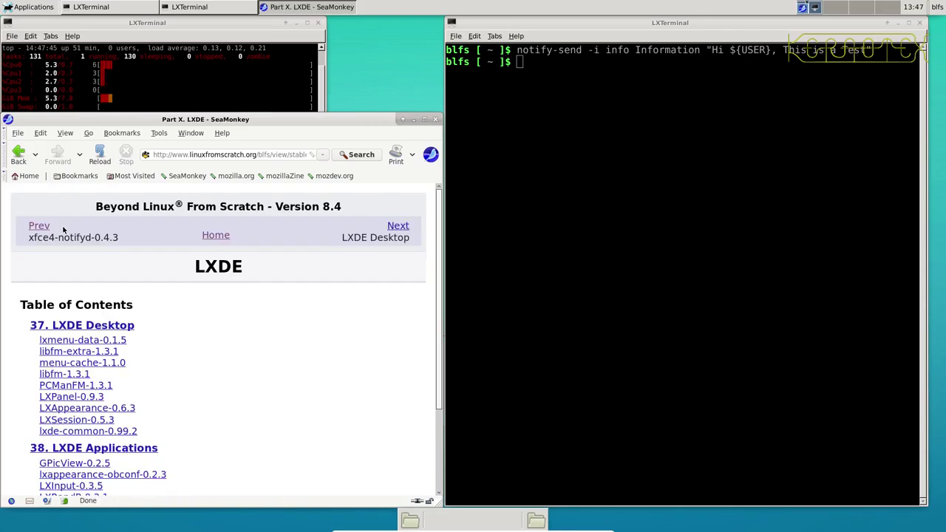
click(404, 229)
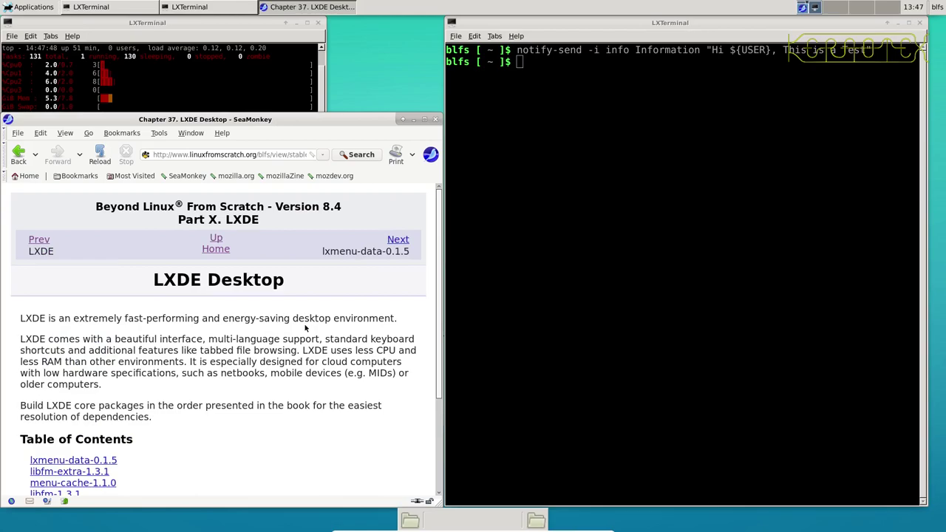
scroll(299, 325, down, 2)
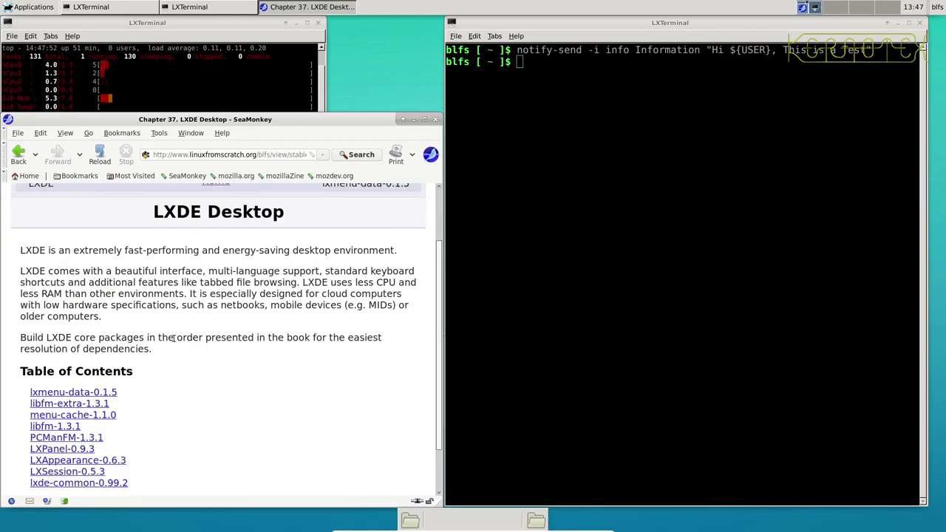
scroll(179, 361, down, 2)
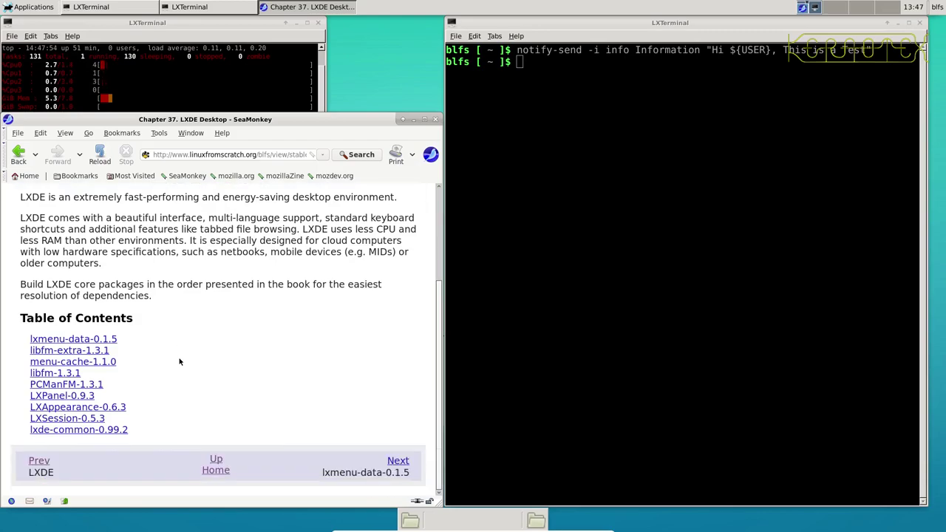
click(399, 462)
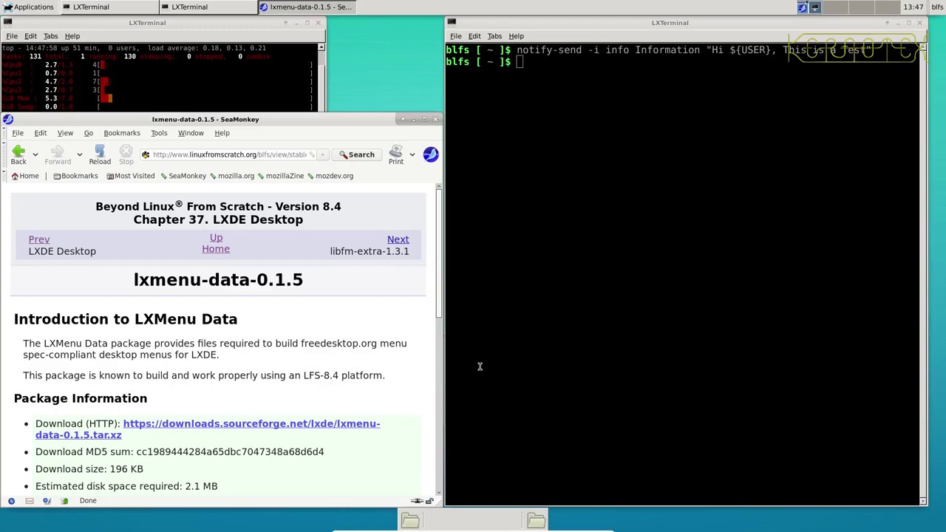
In the right terminal, change into /sources/BLFS/lxde and list its files with ls -l
click(526, 333)
text(cd /)
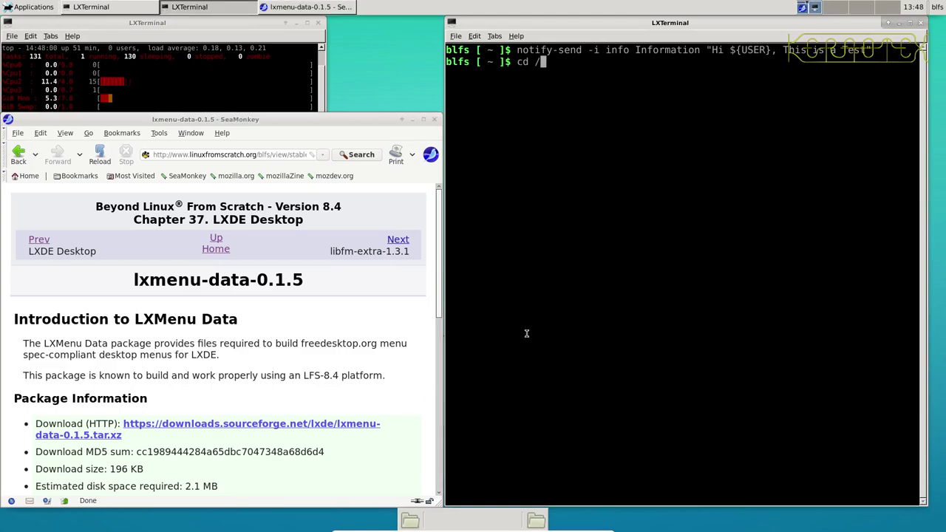
text(sources/BLFS/)
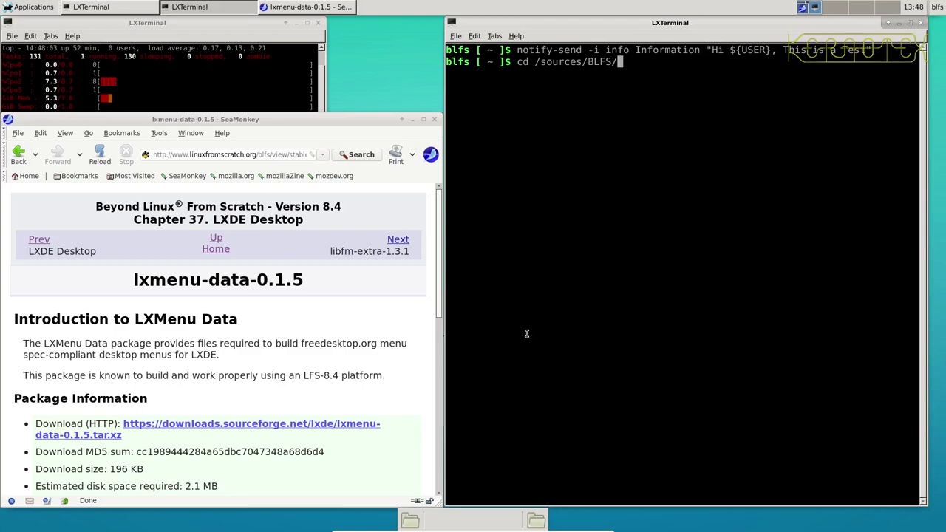
key(Return)
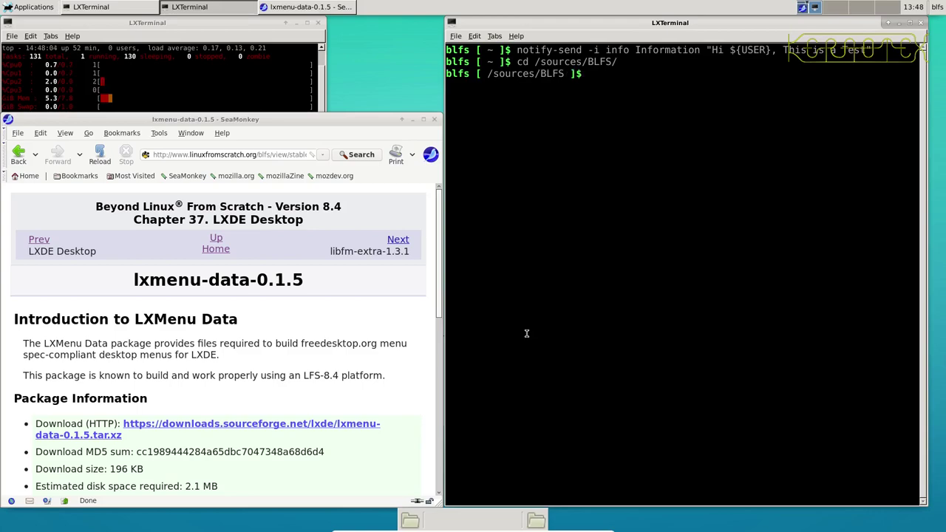
text(cd lxd)
key(Tab)
key(Tab)
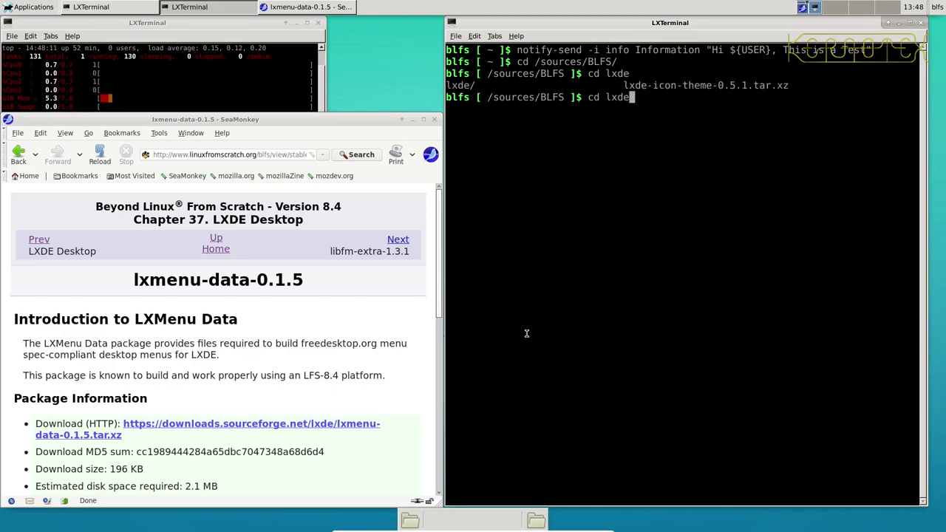
key(Return)
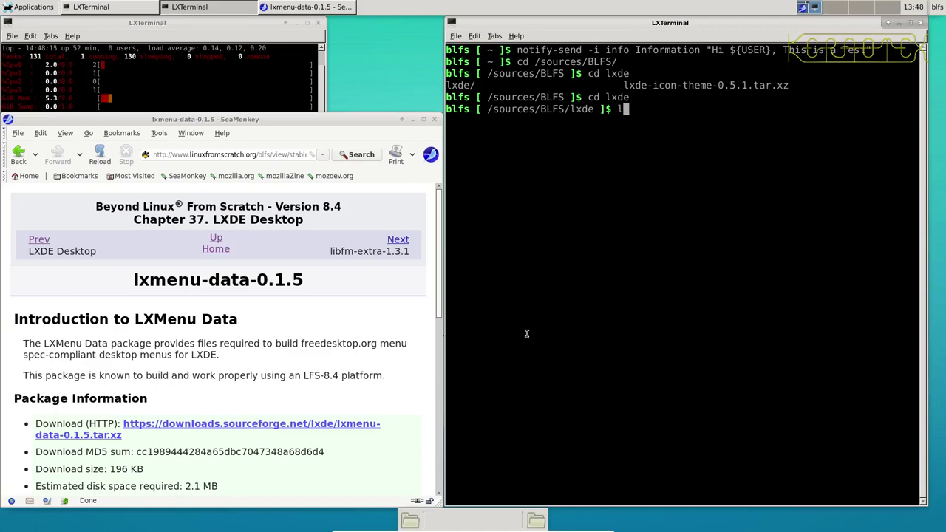
text(ls -l)
key(Return)
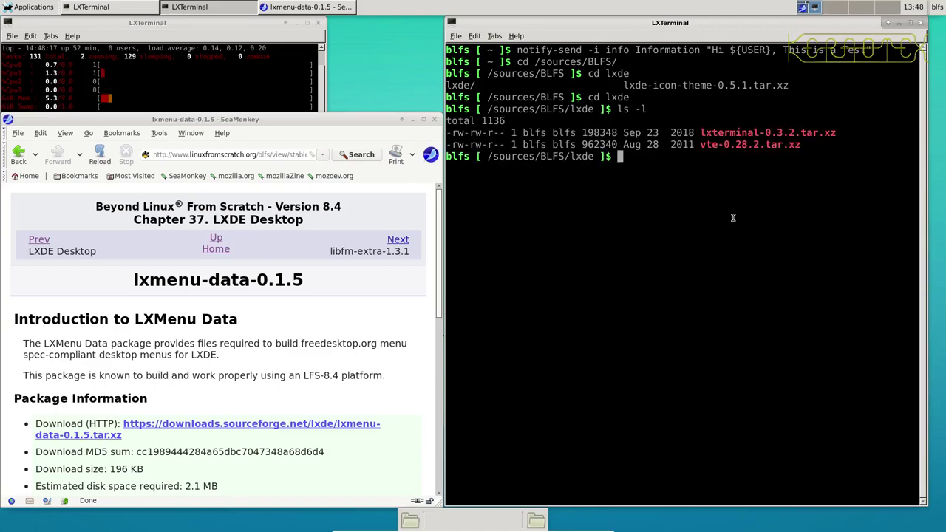
scroll(344, 318, down, 5)
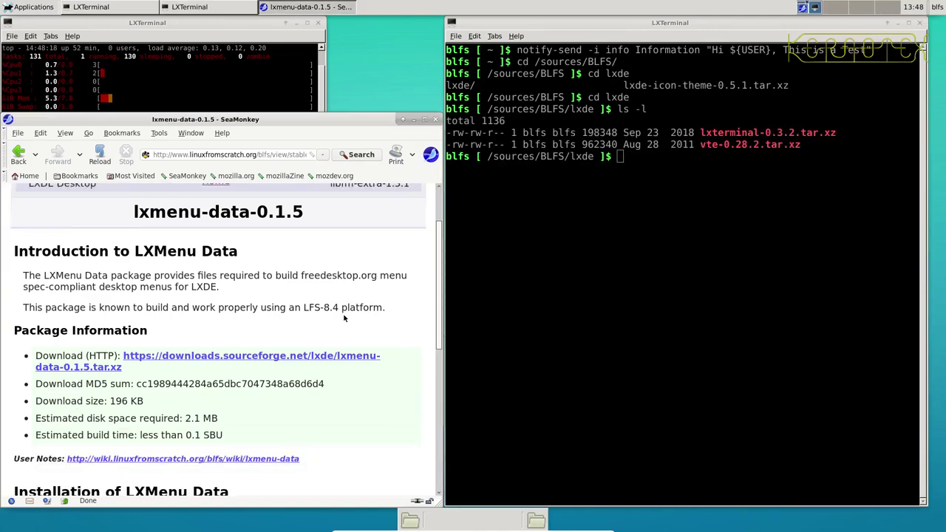
scroll(344, 318, up, 2)
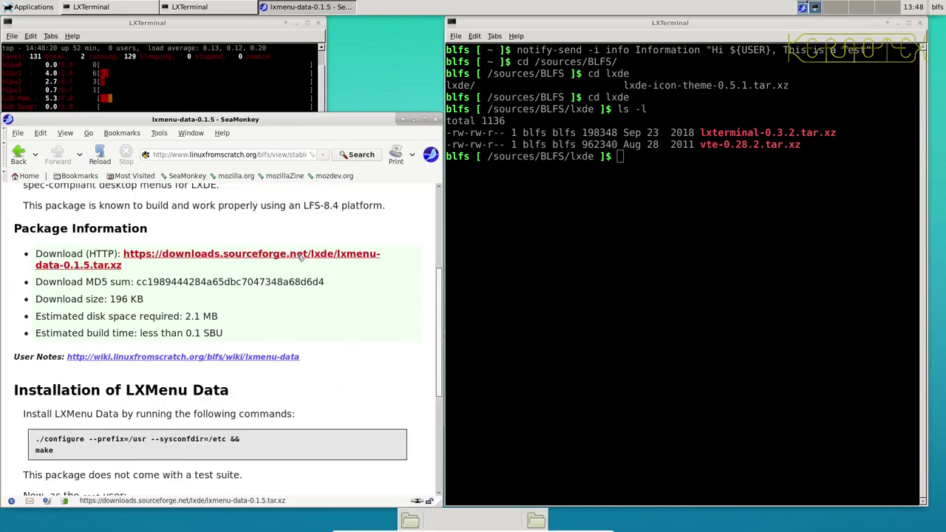
Copy the lxmenu-data download link and fetch lxmenu-data-0.1.5.tar.xz with wget
right_click(299, 255)
click(327, 337)
click(531, 323)
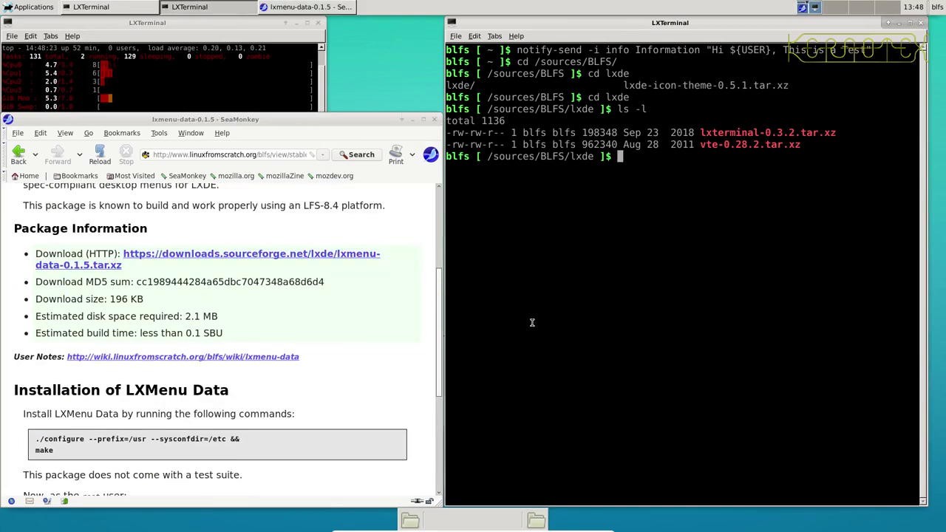
text(wget)
key(ctrl+shift+v)
key(Return)
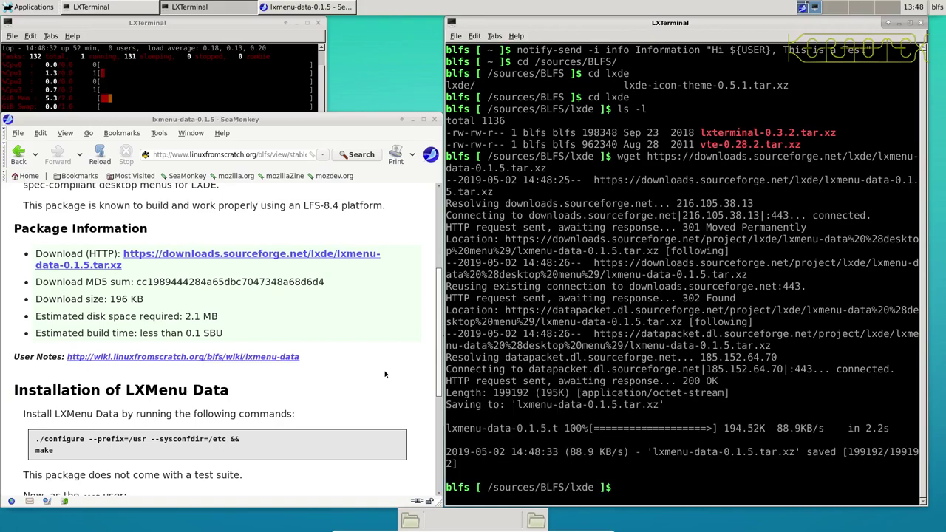
text(tar -xvf lxmenu)
Extract the lxmenu-data tarball and enter the lxmenu-data-0.1.5 folder
key(Tab)
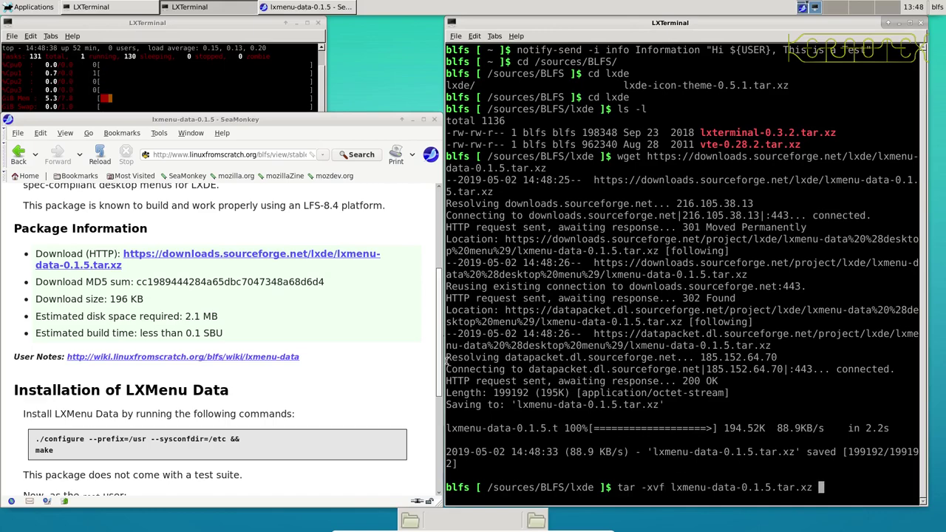
key(Return)
text(cd lxmen)
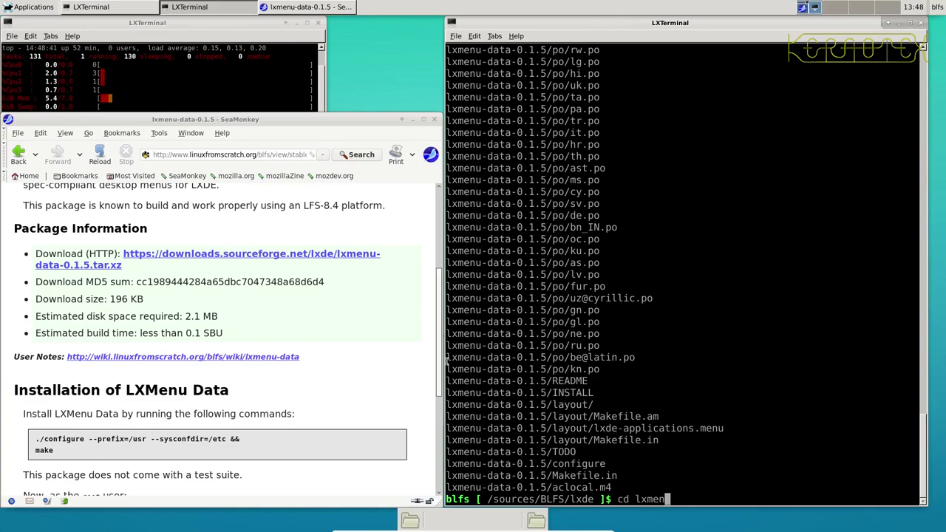
key(Tab)
key(Return)
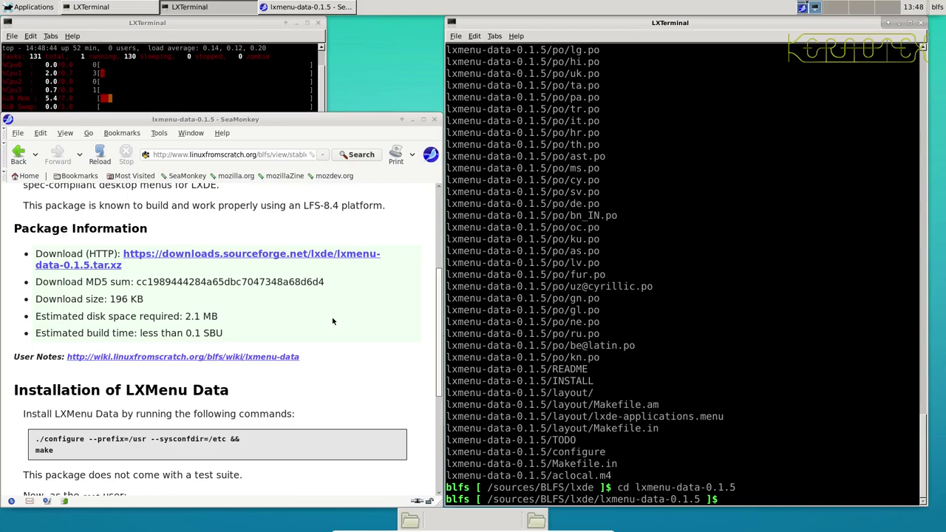
Run the book's configure and make commands, then sudo make install recalled via Ctrl+R
scroll(333, 321, down, 3)
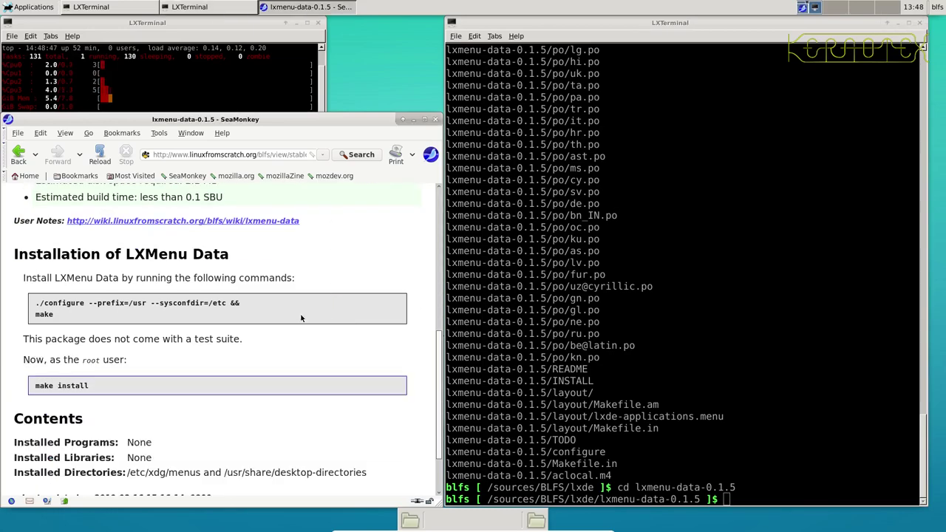
drag(35, 303, 273, 322)
middle_click(569, 303)
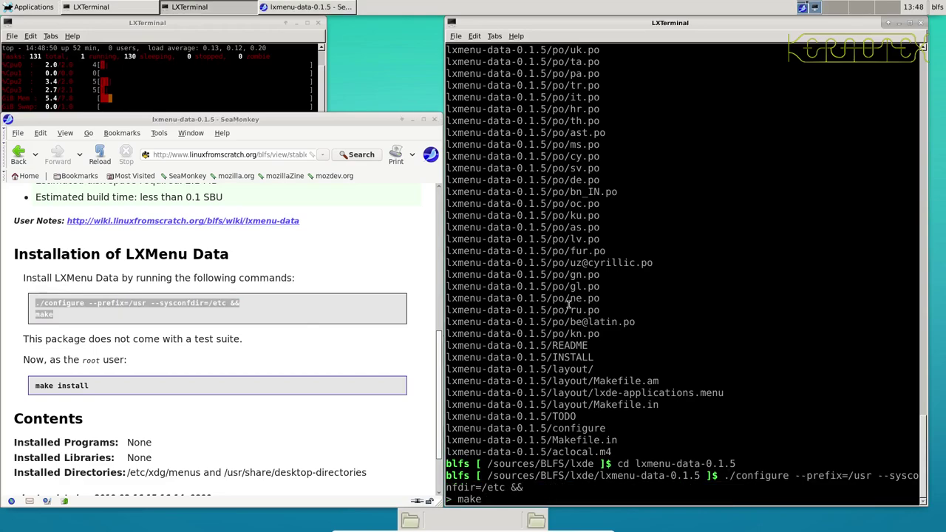
key(Return)
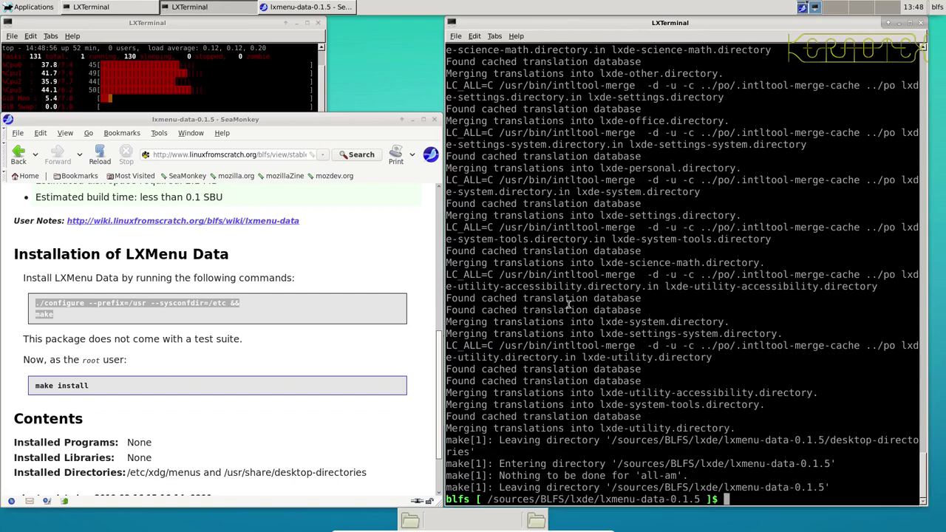
key(ctrl+r)
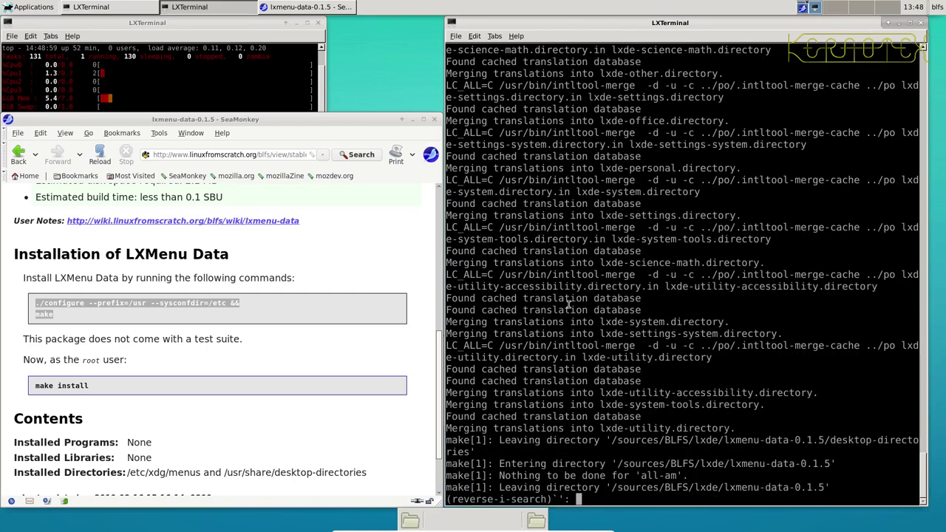
text(ins)
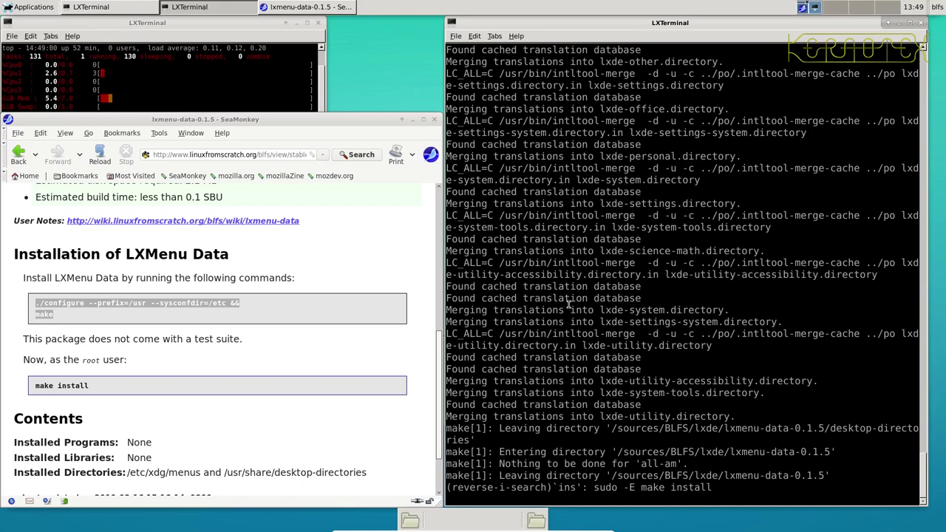
key(Return)
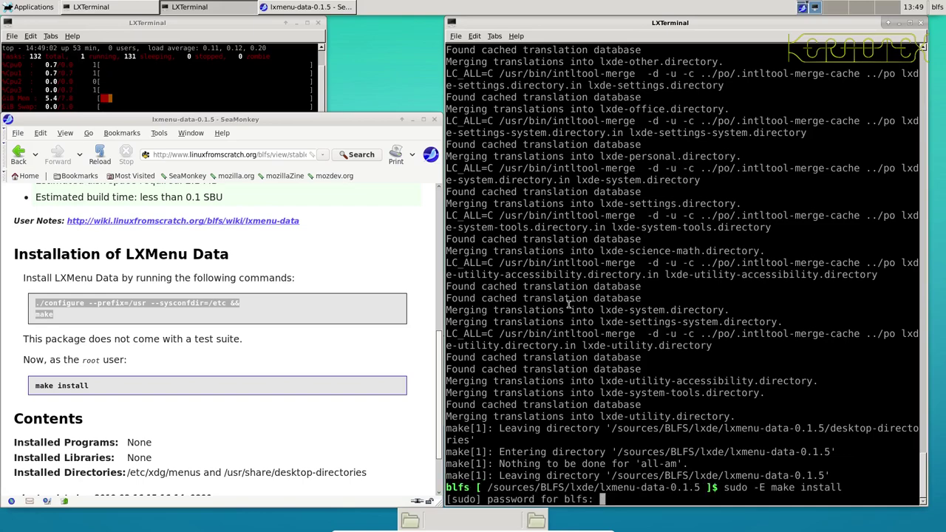
key(Return)
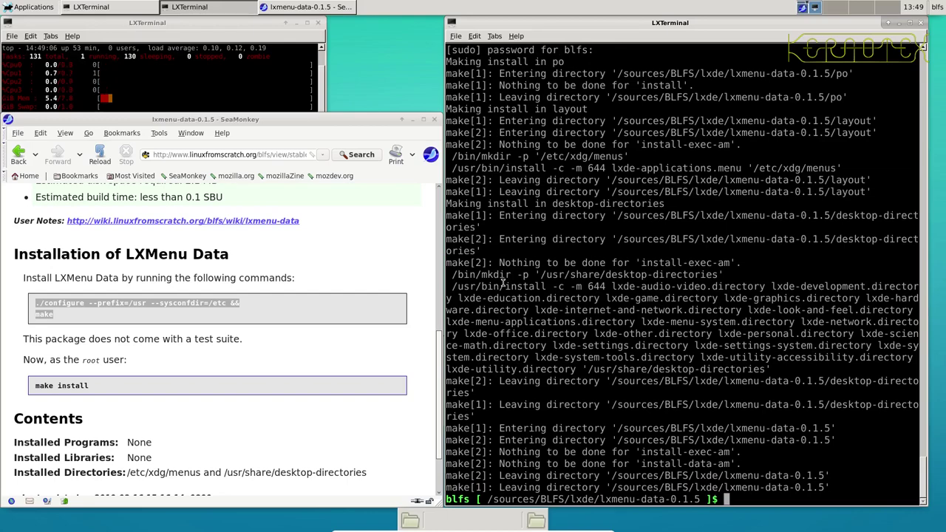
Go up to the lxde folder and delete lxmenu-data-0.1.5 with rm -Rf
right_click(9, 6)
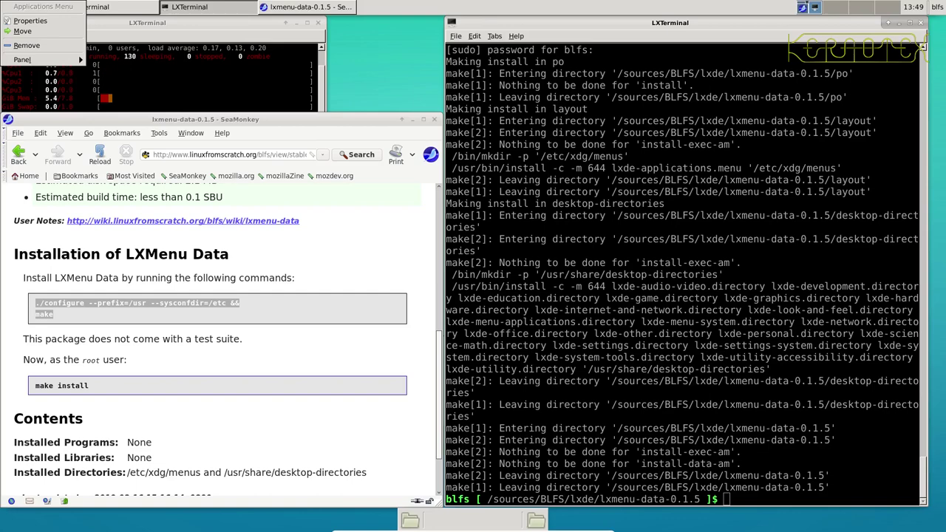
key(Escape)
text(cd ..)
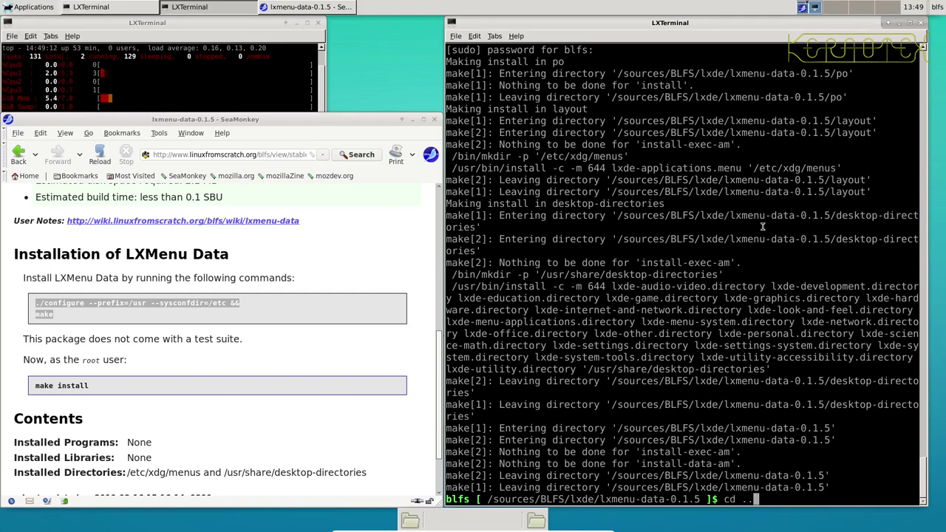
key(Return)
text(rm -Rf )
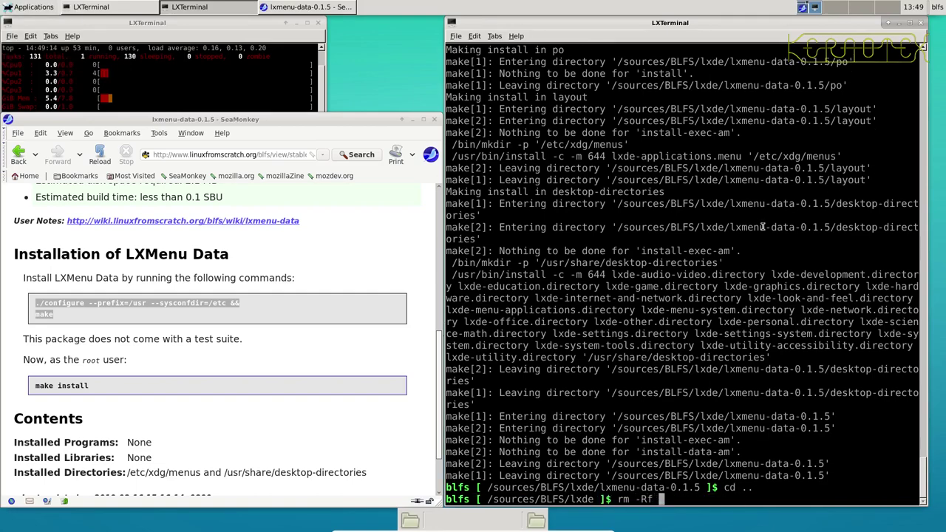
text(lcmen)
key(Tab)
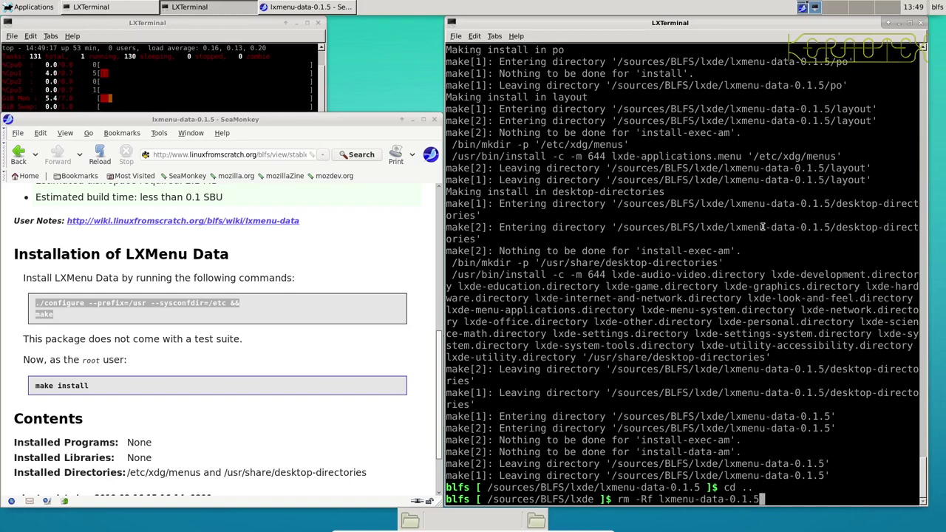
key(Return)
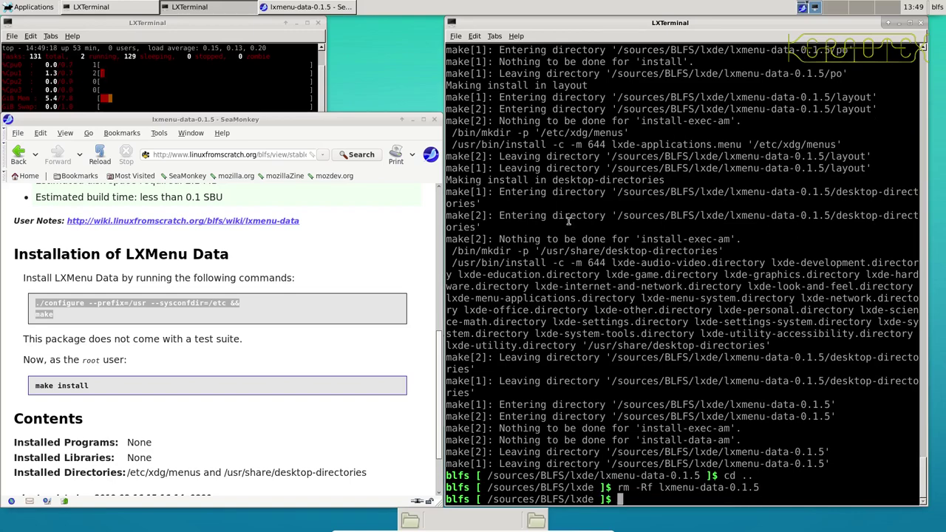
Open the libfm-extra-1.3.1 book page and bring up the libfm download link's menu
scroll(387, 281, down, 2)
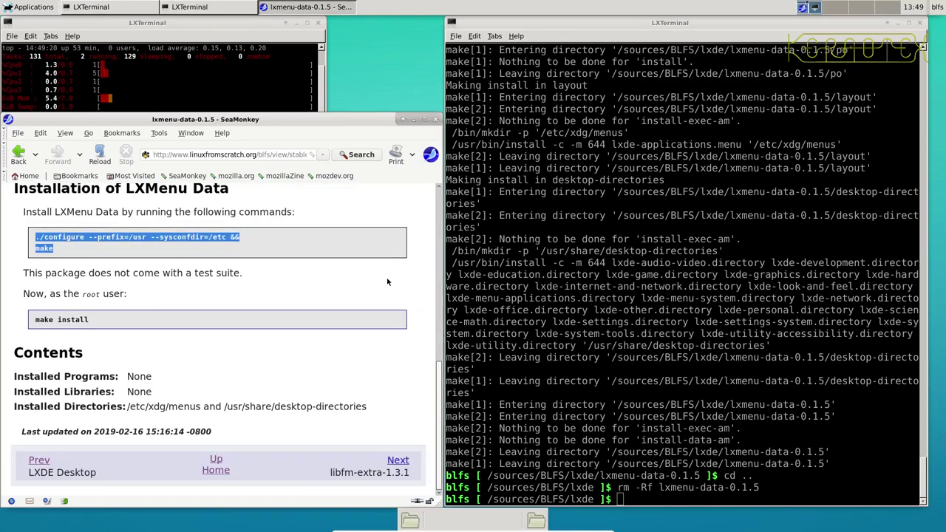
click(390, 475)
scroll(385, 397, down, 3)
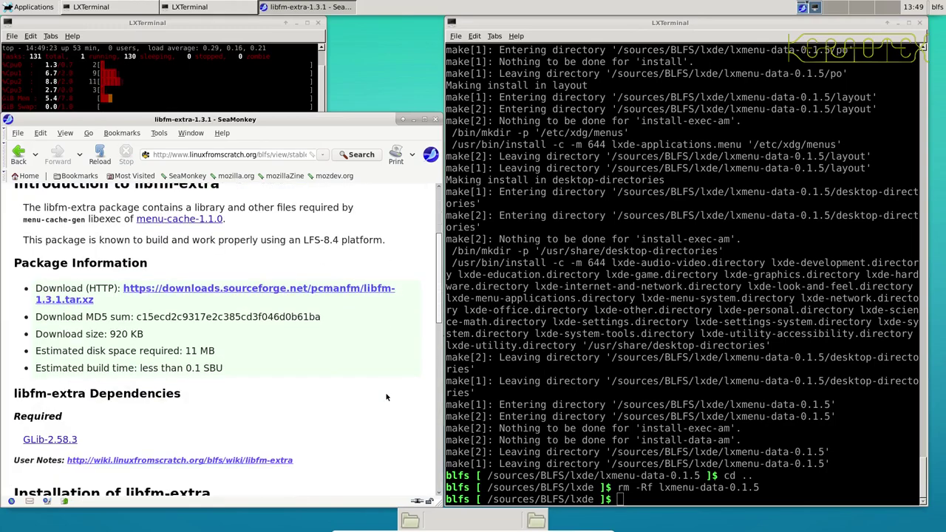
right_click(226, 288)
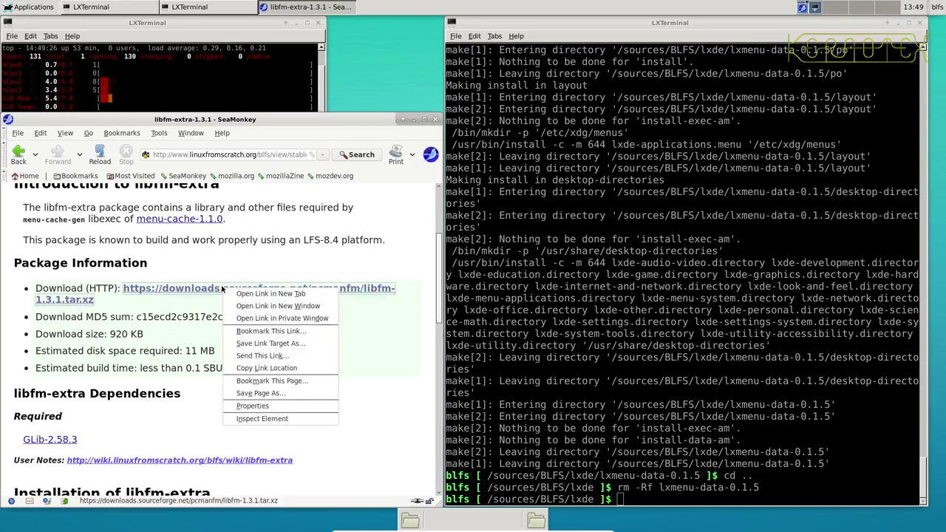
Copy the libfm download address and fetch the libfm-1.3.1 tarball with wget
click(240, 368)
click(538, 360)
text(wget)
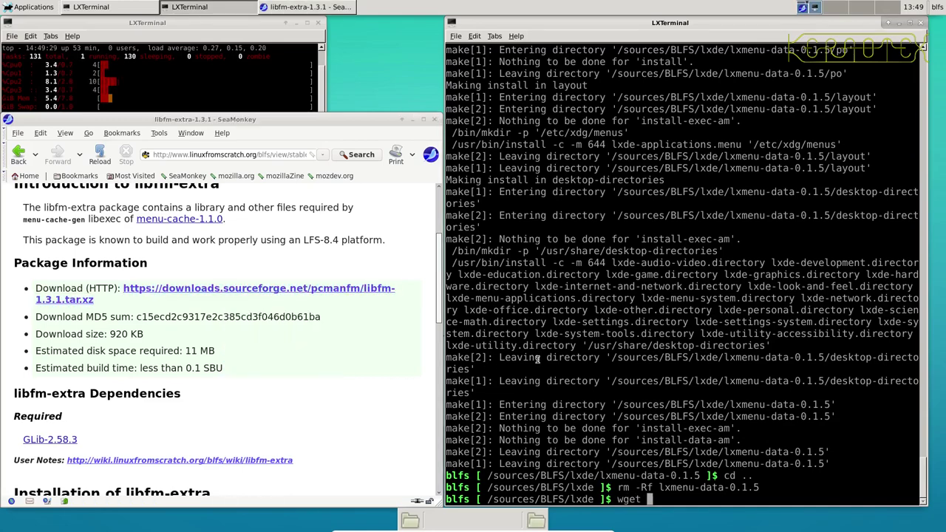
text(https://downloads.sourceforge.net/pcmanfm/libfm-1.3.1.tar.xz)
key(Return)
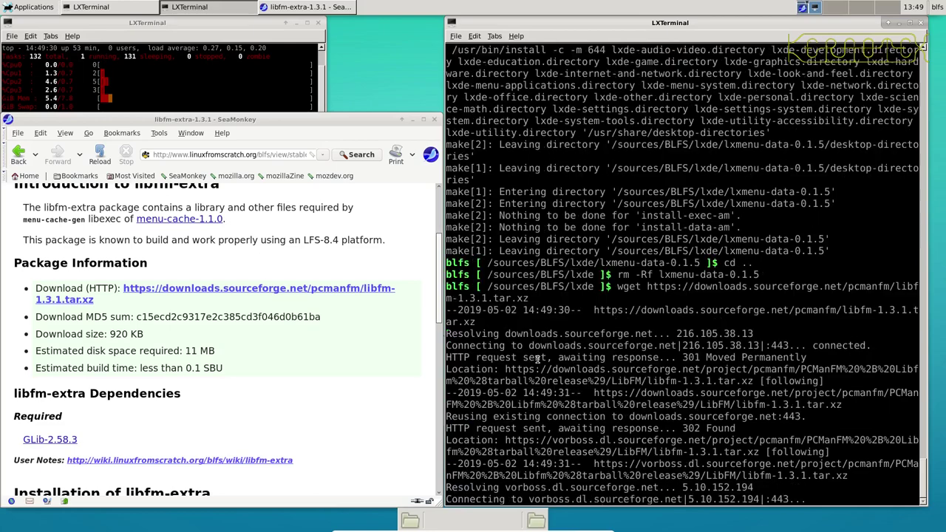
Extract libfm-1.3.1.tar.xz and enter the libfm-1.3.1 directory
text(tar -xvf )
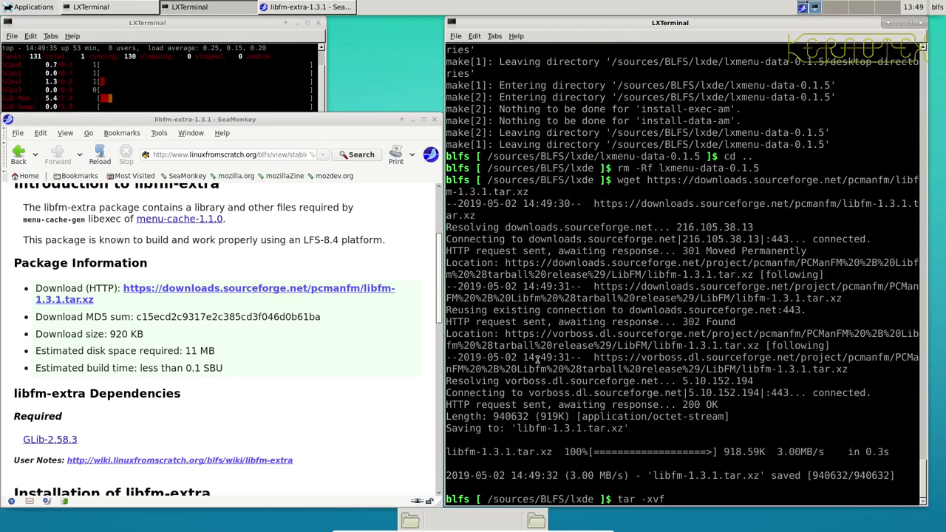
text(libf)
key(Tab)
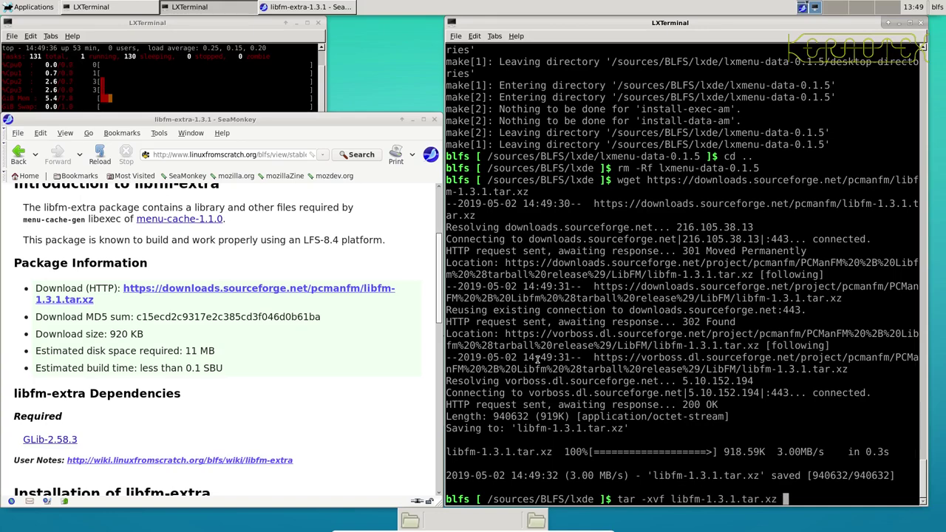
key(Return)
text(cd libf)
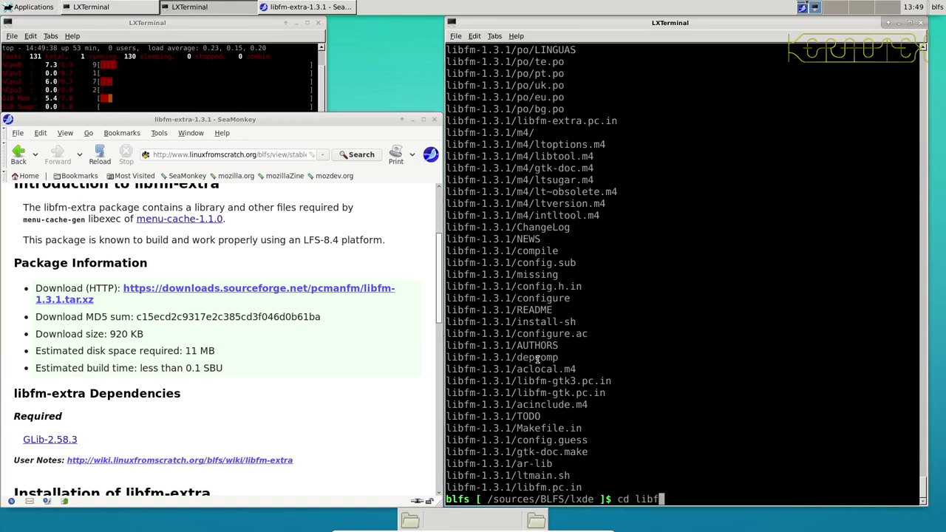
key(Tab)
key(Return)
Run the libfm-extra configure and make commands, then sudo make install from history
scroll(310, 345, down, 8)
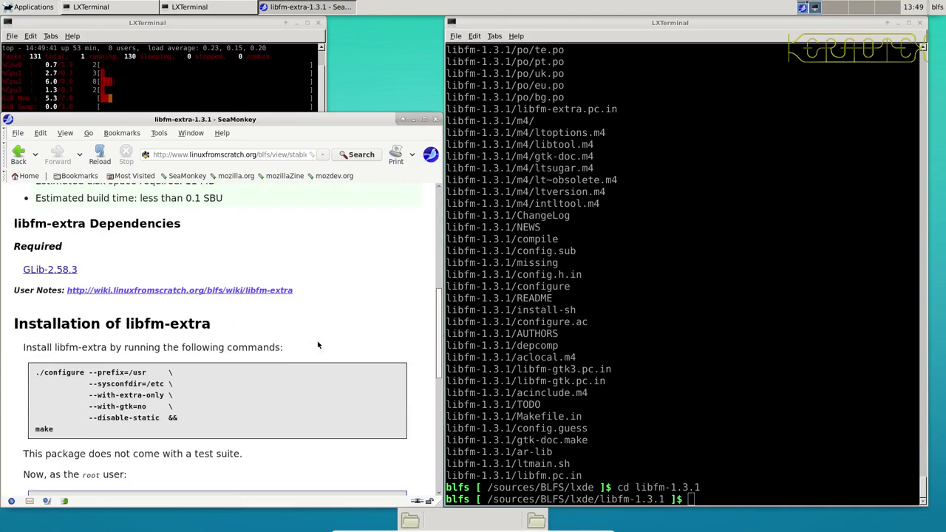
scroll(310, 345, down, 1)
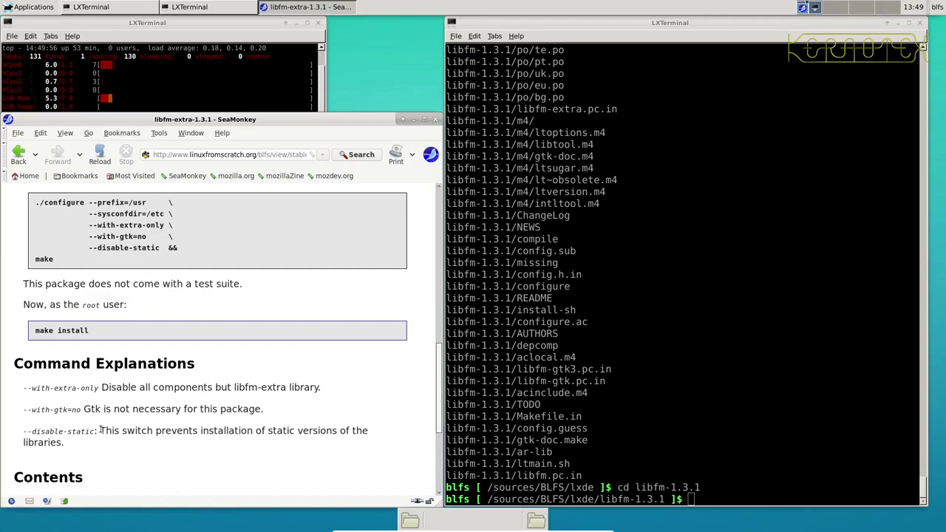
scroll(72, 425, up, 3)
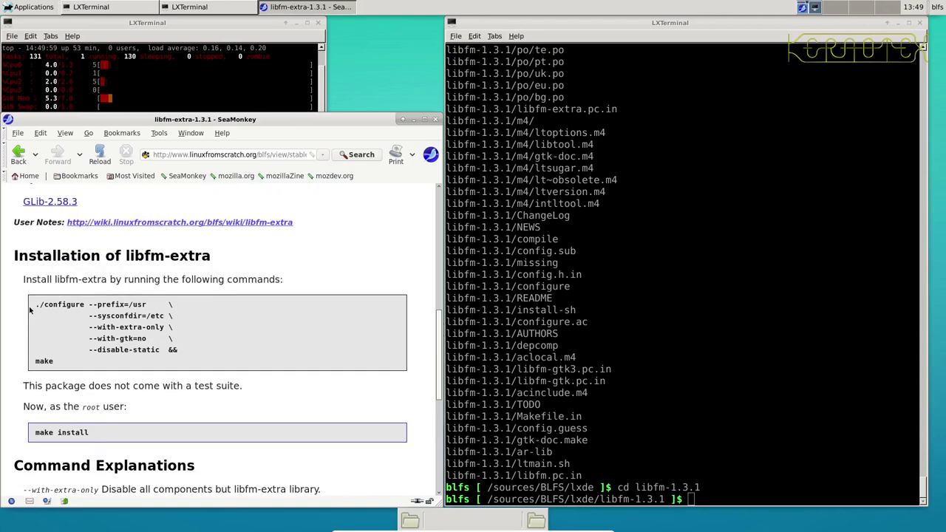
drag(30, 310, 73, 360)
middle_click(595, 349)
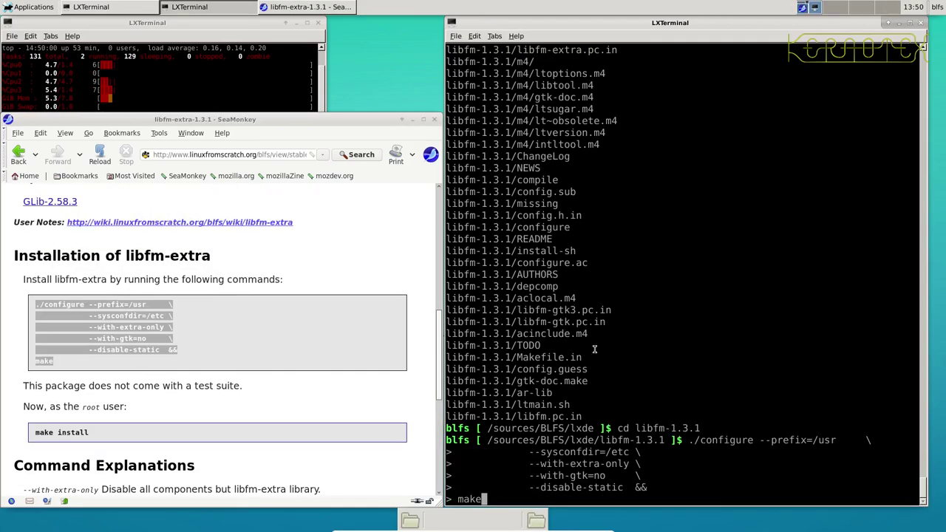
key(Return)
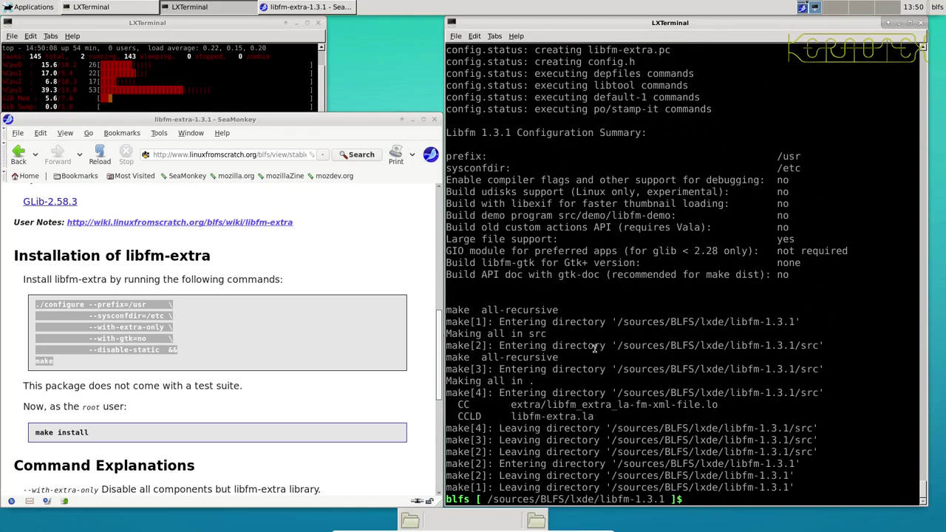
key(ctrl+r)
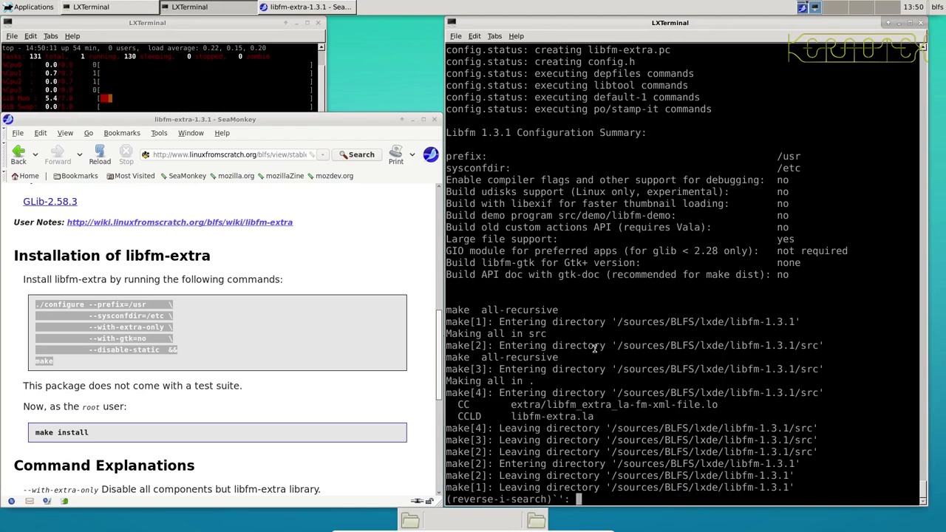
text(insta)
key(Return)
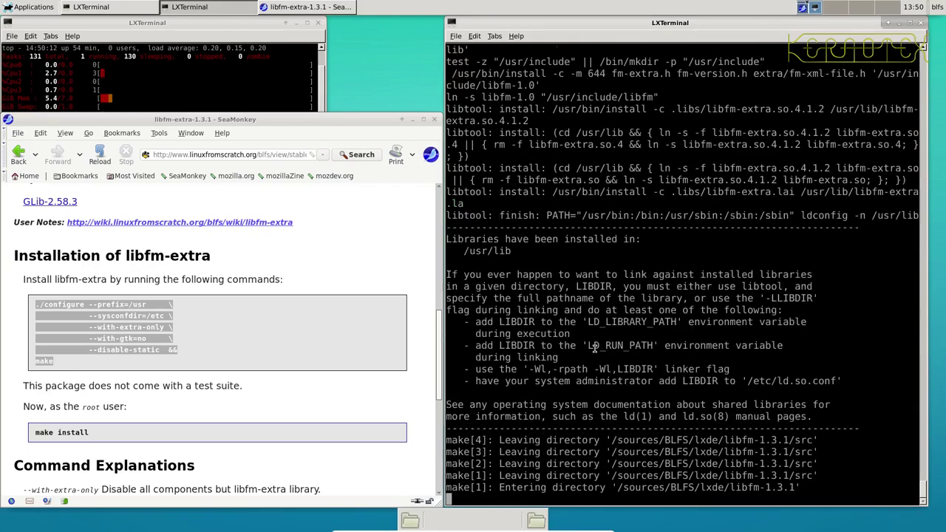
Go up to the lxde folder and delete libfm-1.3.1 with rm -Rf
text(cd ..)
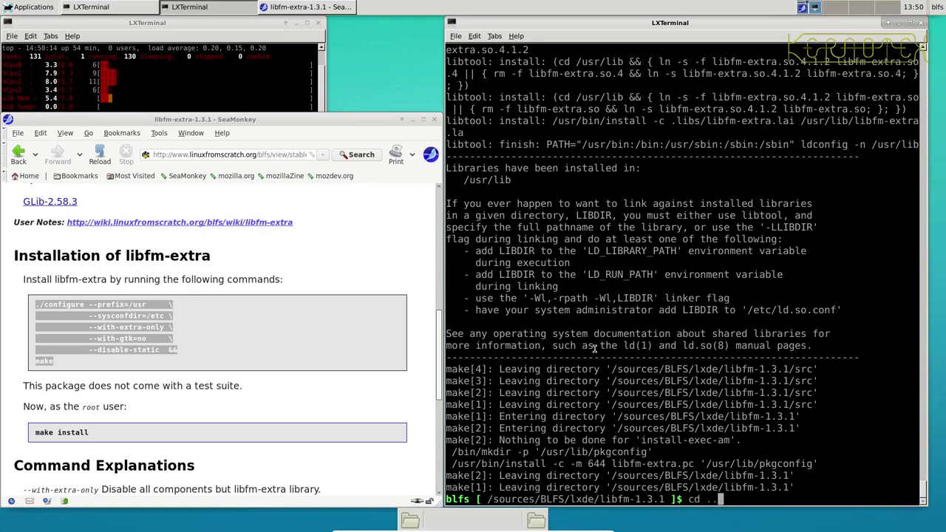
key(Return)
text(rm -Rf libf)
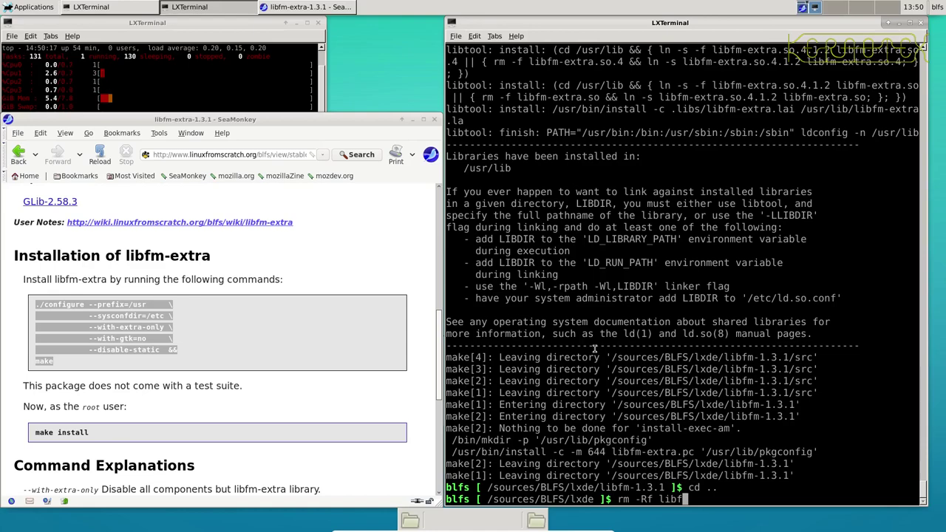
key(Tab)
key(Return)
Download the menu-cache-1.1.0 tarball with wget, using the address copied from the book's menu-cache page
click(365, 366)
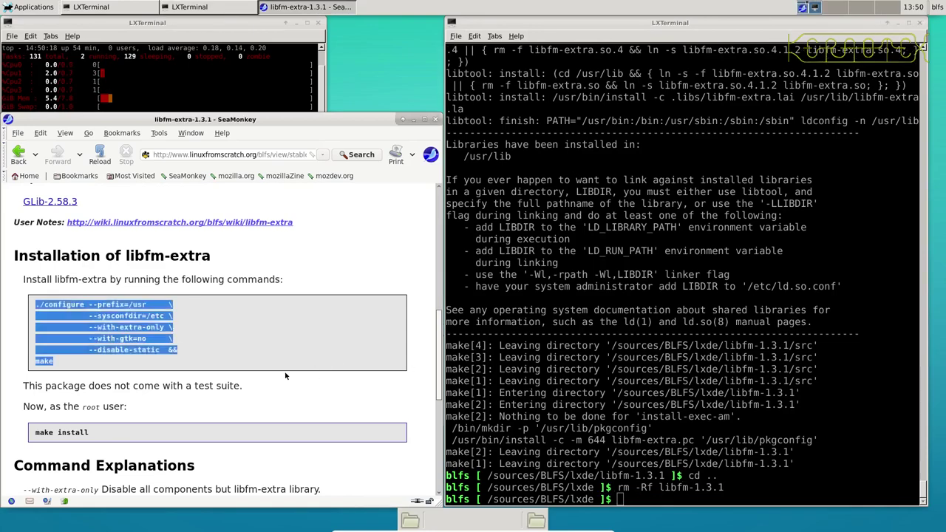
scroll(285, 377, down, 5)
scroll(285, 376, down, 3)
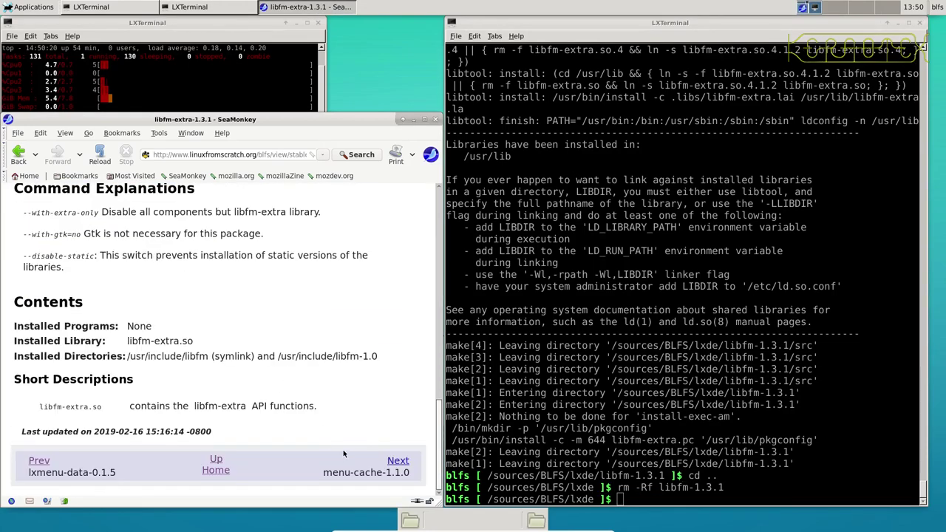
click(397, 461)
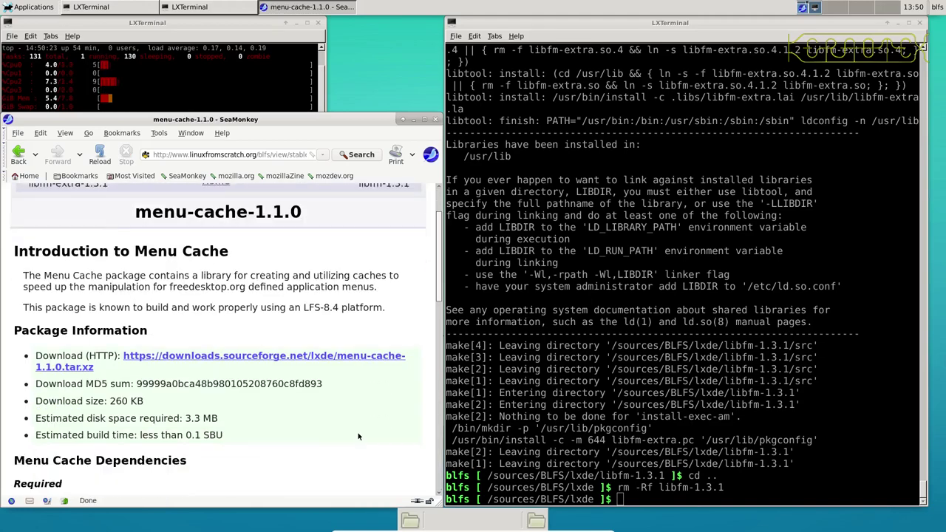
scroll(358, 436, down, 3)
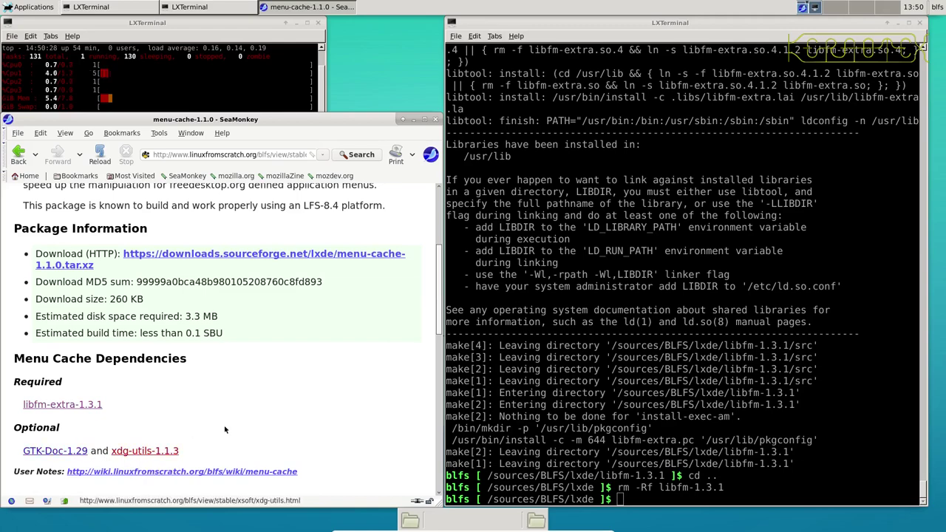
scroll(225, 429, up, 3)
right_click(302, 357)
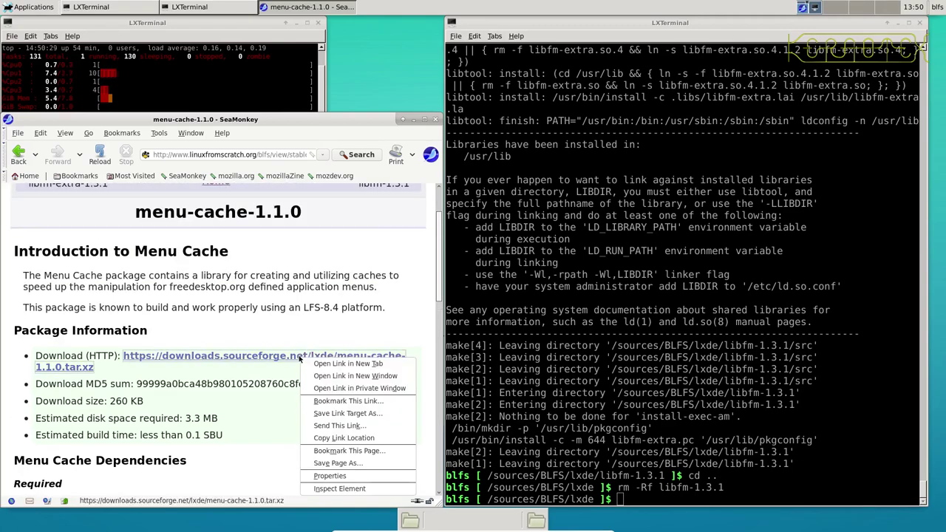
click(341, 437)
scroll(292, 421, down, 2)
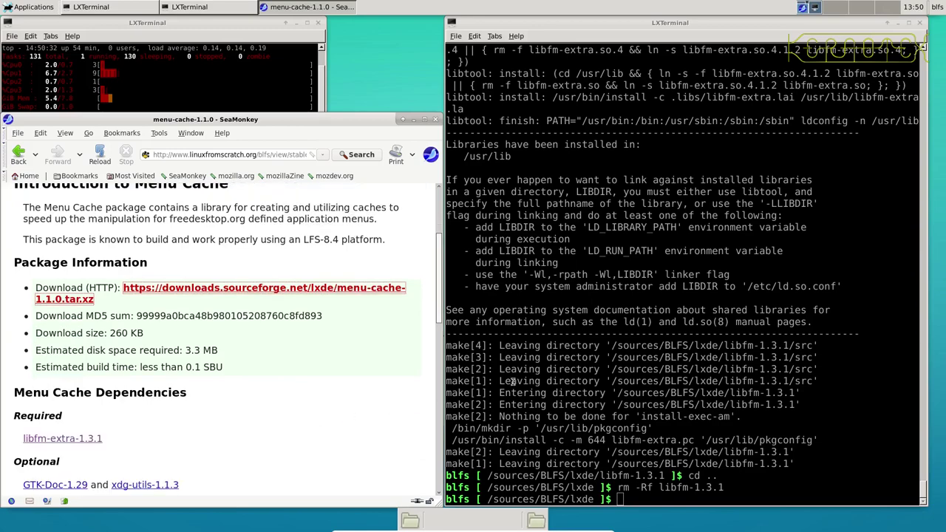
click(549, 374)
text(wget)
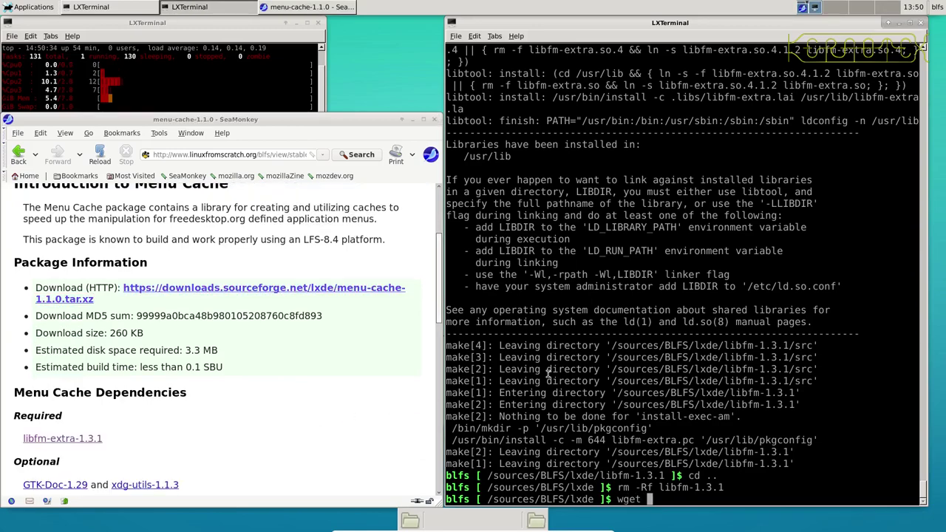
key(ctrl+shift+v)
key(Return)
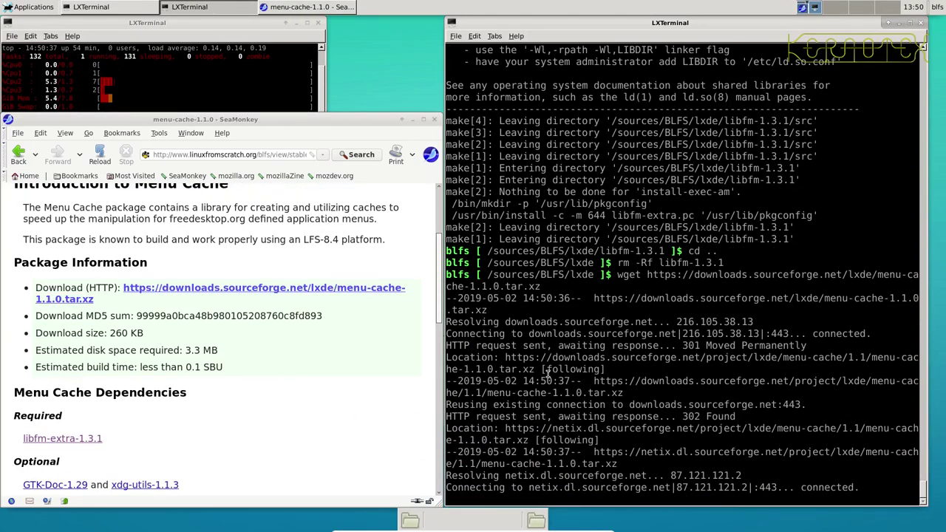
Extract menu-cache-1.1.0.tar.xz and enter the menu-cache-1.1.0 source directory
text(tar -xvf )
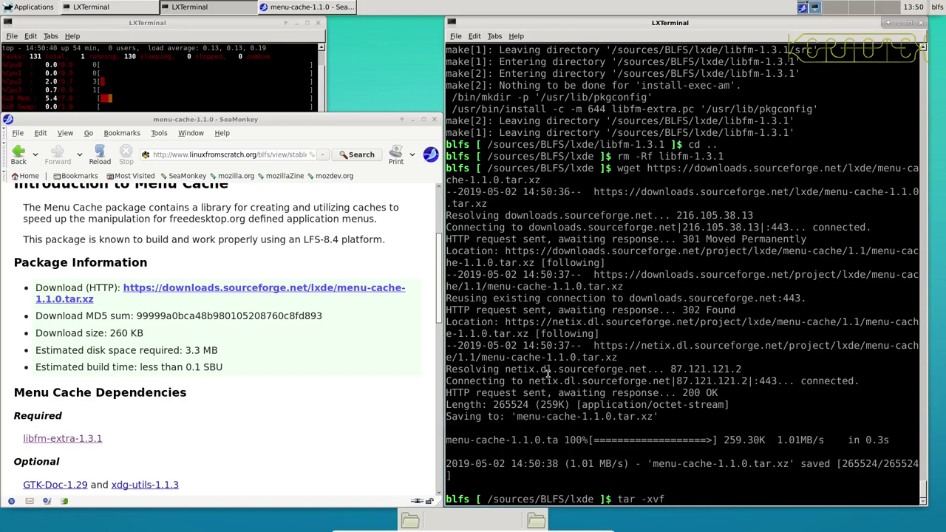
text(men)
key(Tab)
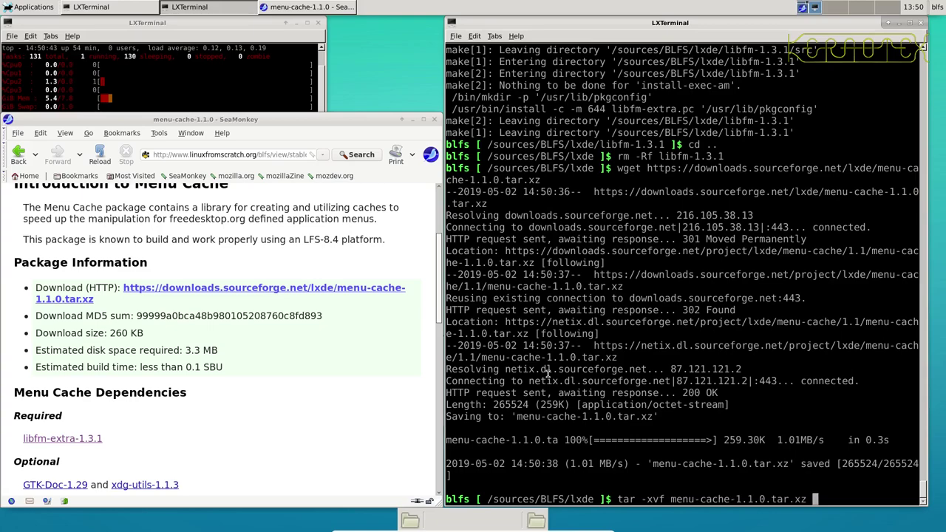
key(Return)
text(cd )
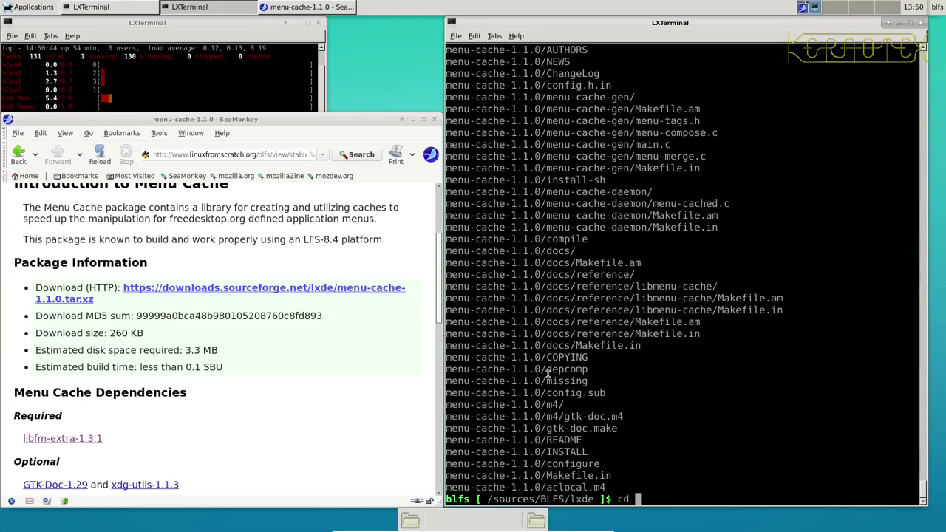
text(menuca)
key(BackSpace)
key(BackSpace)
key(Tab)
key(Return)
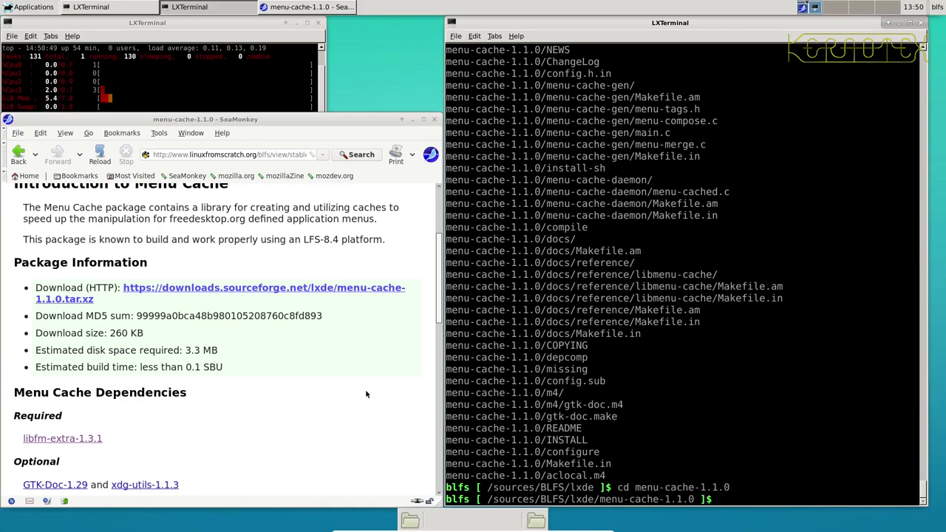
Configure and build menu-cache by running the book's configure and make commands in the terminal
click(231, 412)
scroll(229, 413, down, 5)
scroll(228, 412, down, 2)
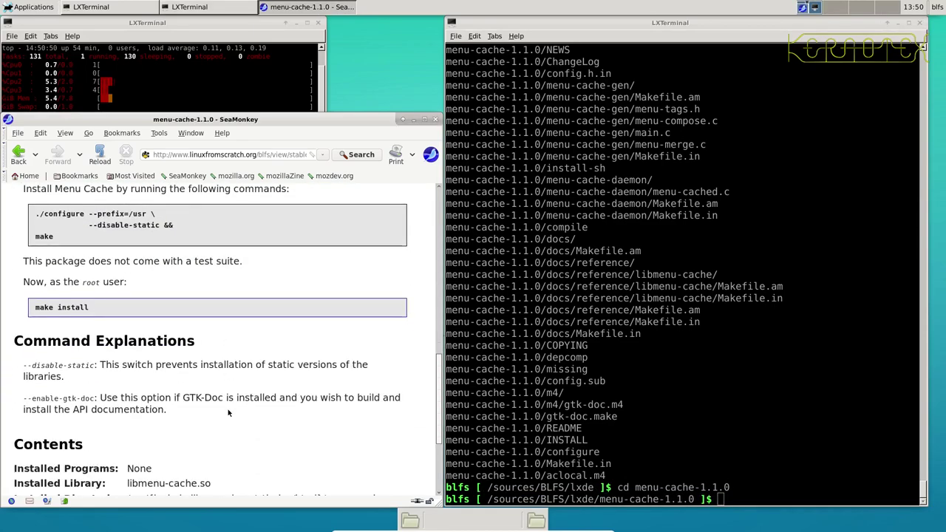
scroll(226, 411, up, 1)
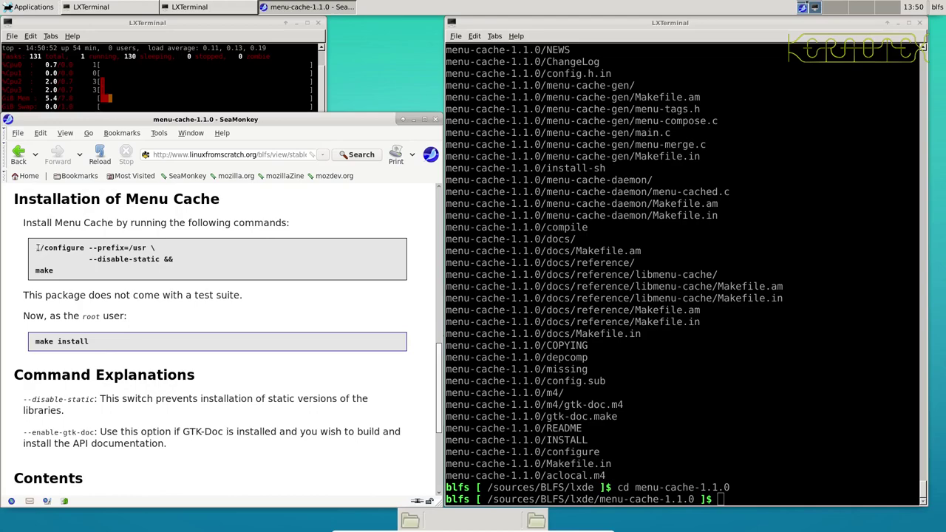
drag(36, 247, 293, 303)
middle_click(650, 337)
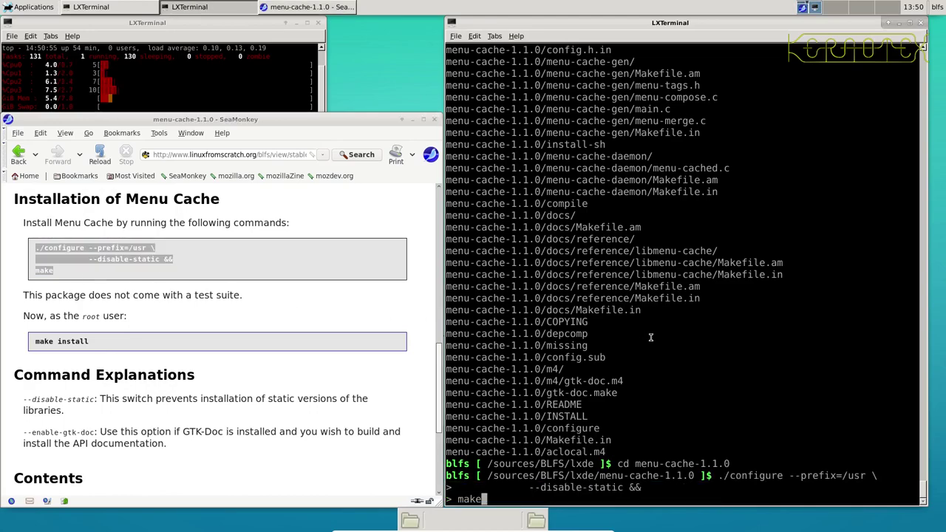
key(Return)
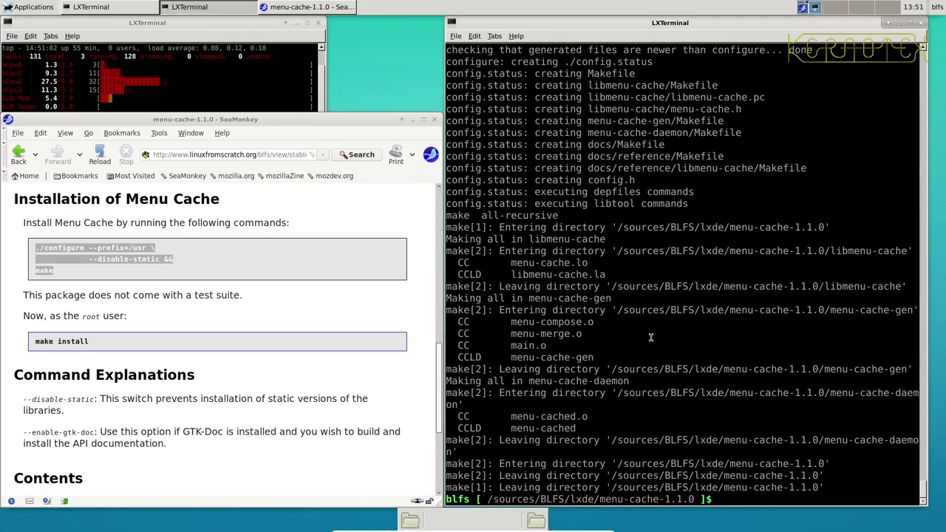
Install menu-cache with sudo -E make install, then delete the menu-cache-1.1.0 directory from the lxde folder
key(ctrl+r)
text(insta)
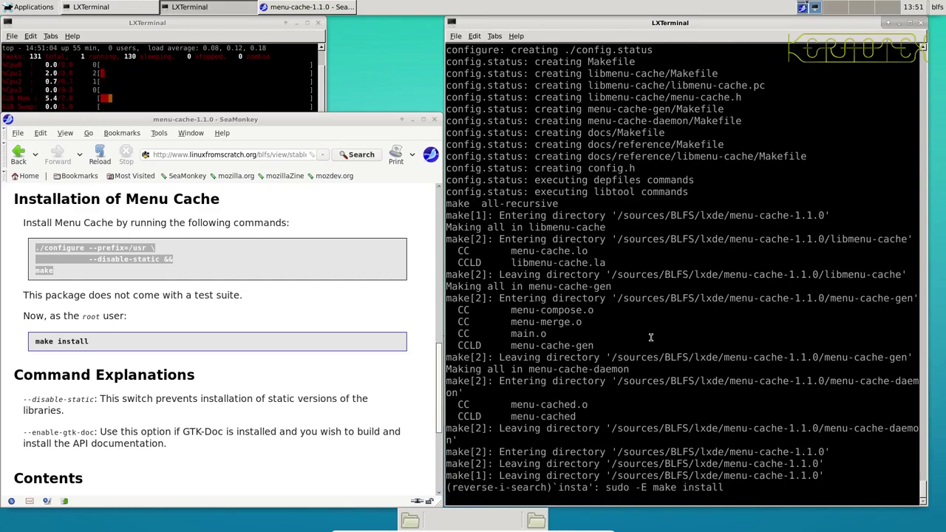
key(Return)
text(cd ..)
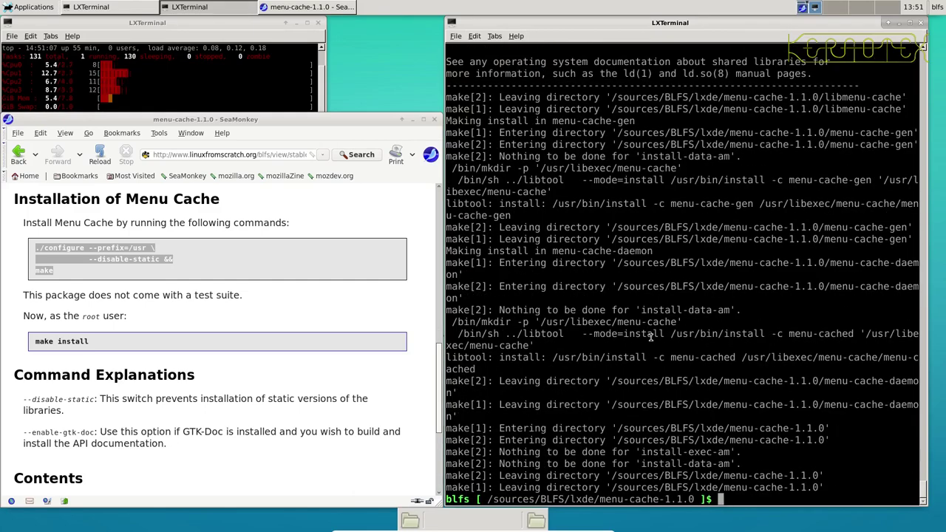
key(Return)
text(rm -Rf menu-)
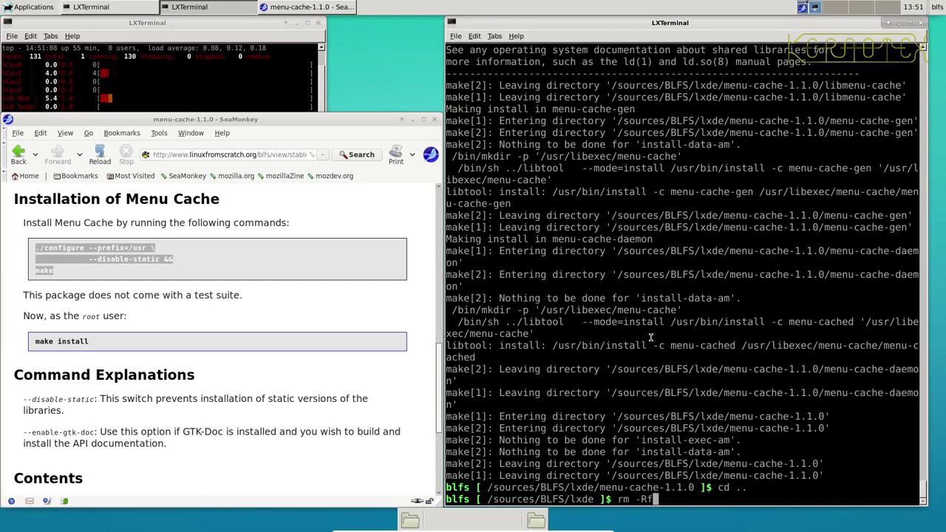
key(Tab)
key(Return)
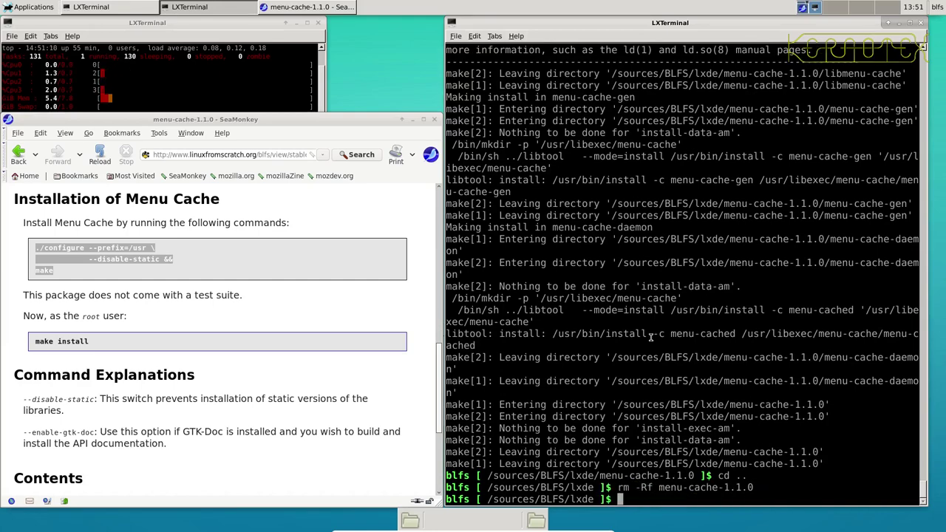
scroll(375, 397, down, 5)
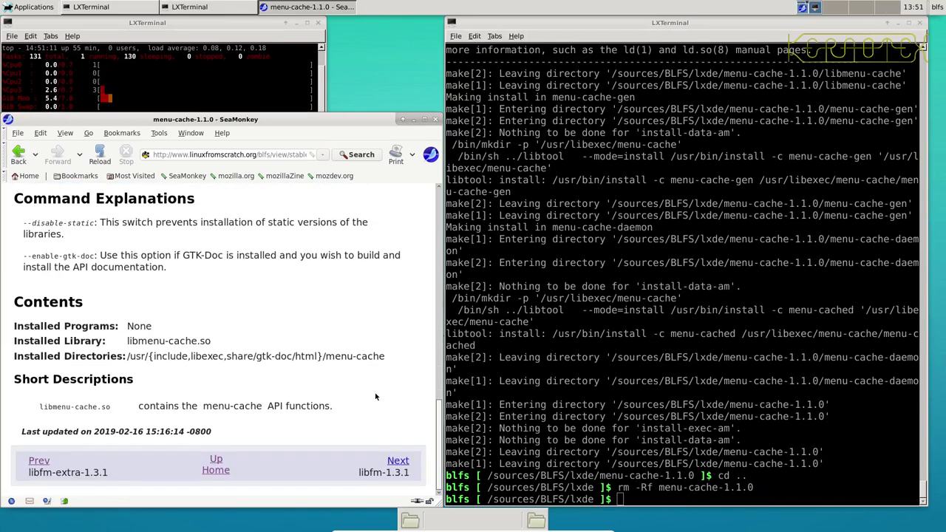
Copy the libfm-1.3.1.tar.xz address from the book's libfm-1.3.1 page and start downloading it with wget
click(396, 461)
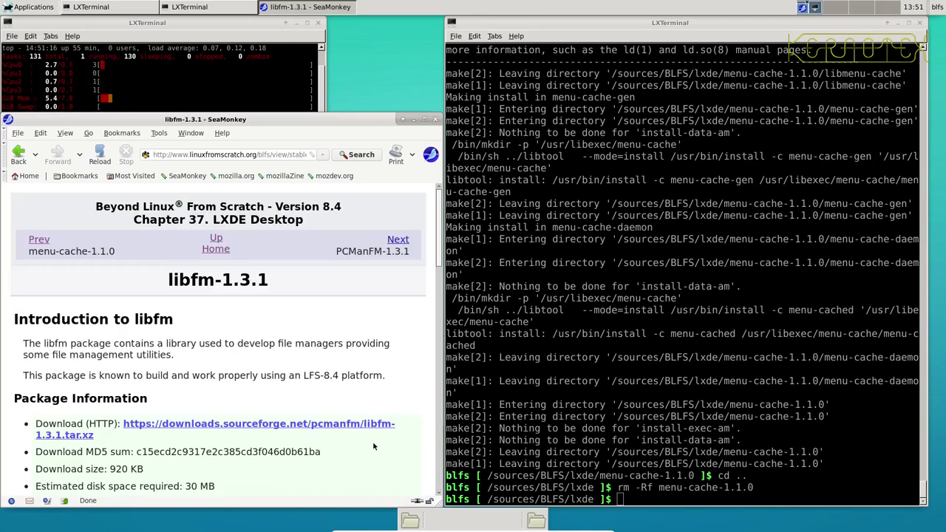
scroll(373, 444, down, 2)
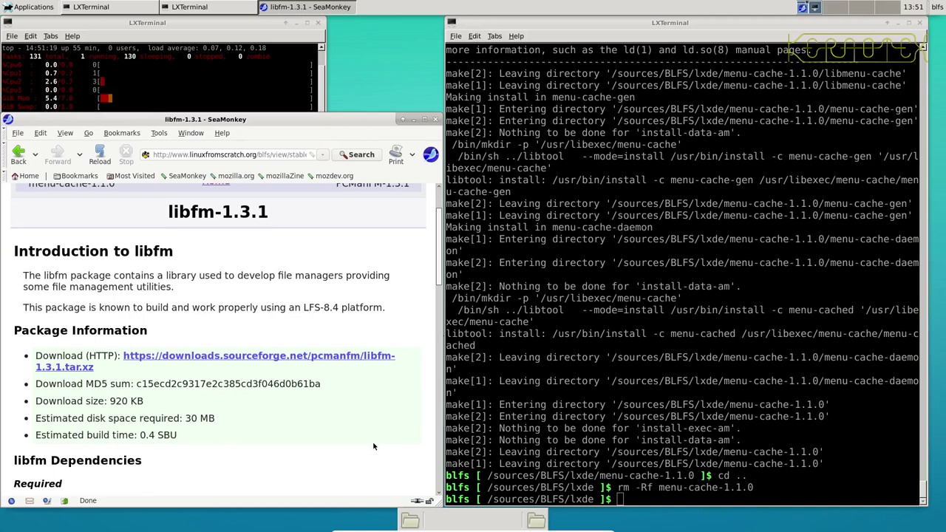
scroll(373, 446, down, 2)
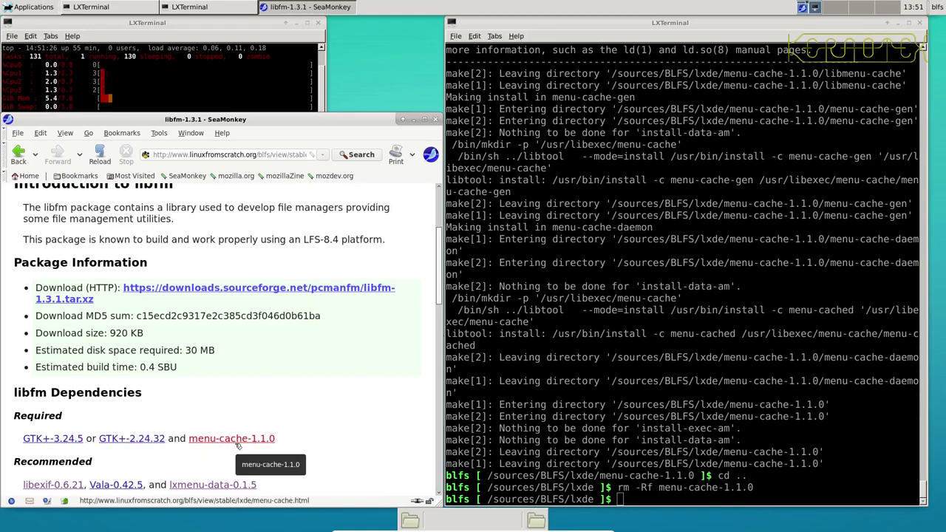
scroll(238, 445, down, 1)
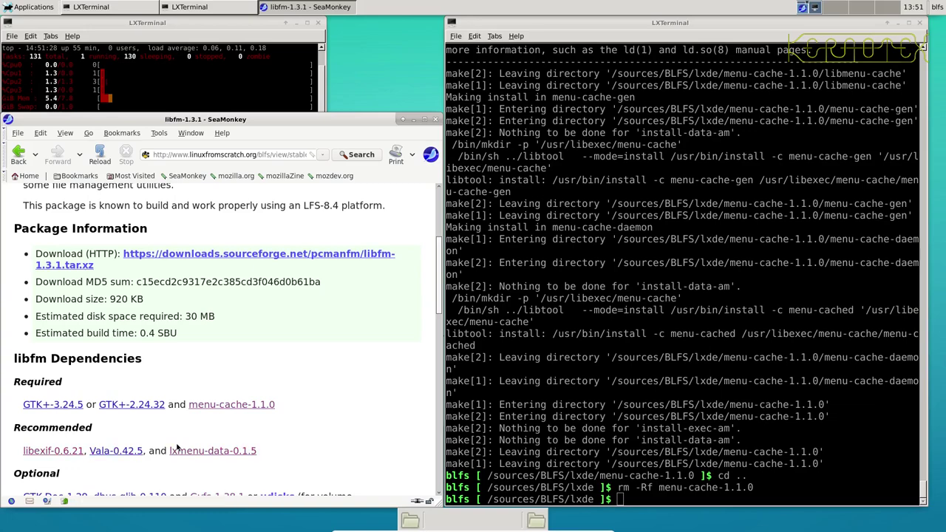
scroll(177, 446, down, 1)
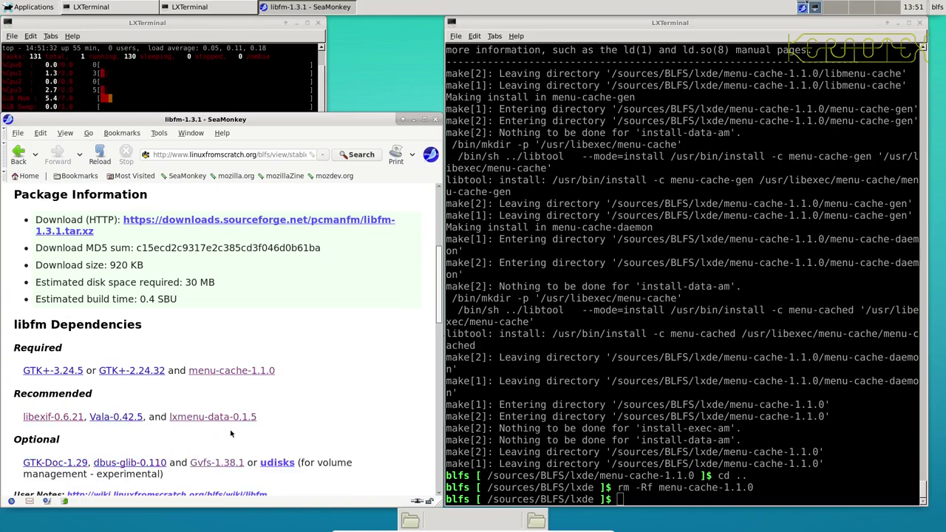
right_click(300, 220)
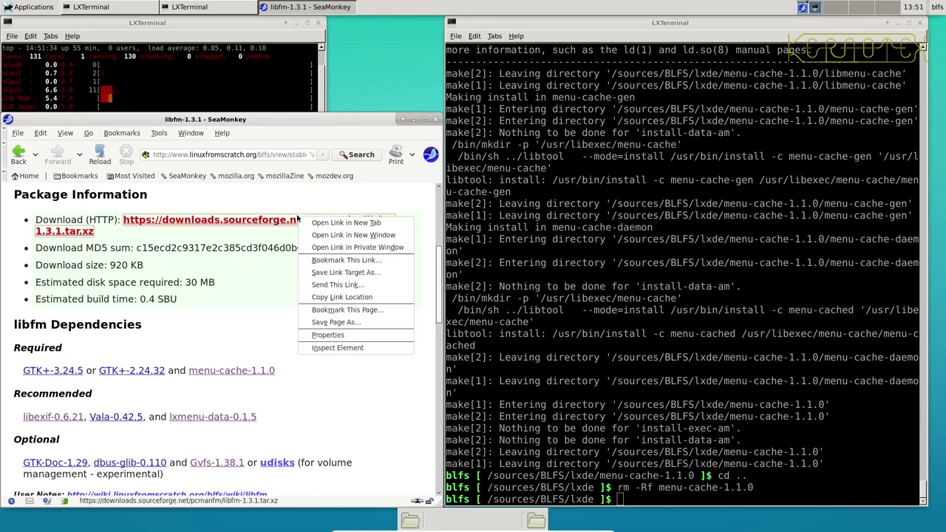
click(325, 297)
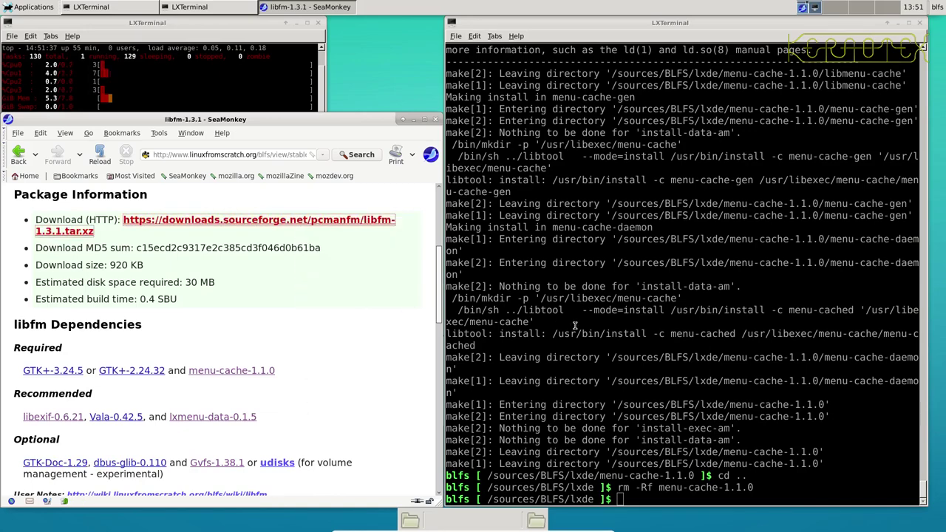
click(586, 325)
text(wget)
key(ctrl+shift+v)
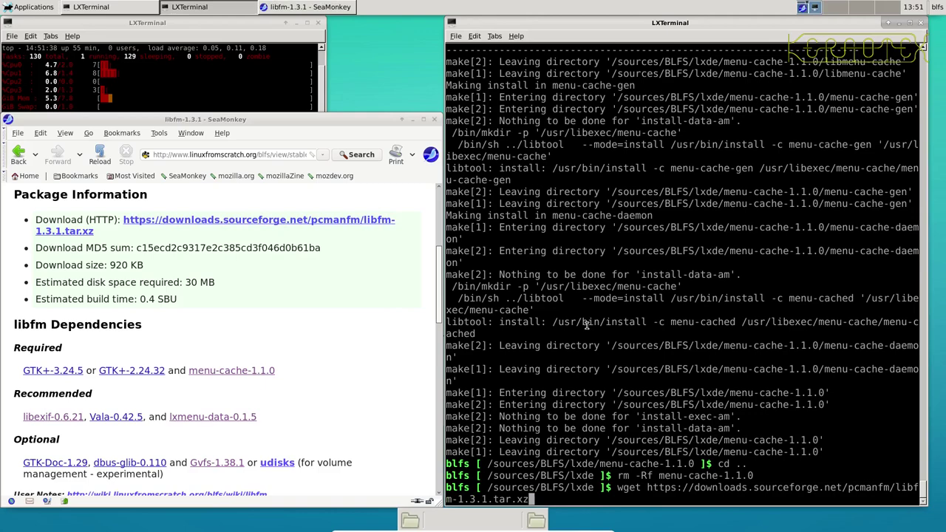
key(Return)
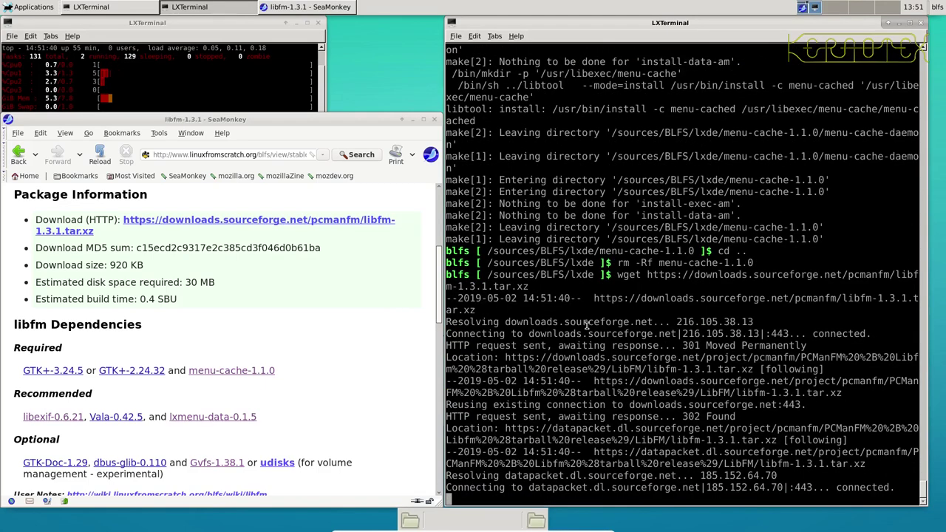
scroll(402, 355, down, 8)
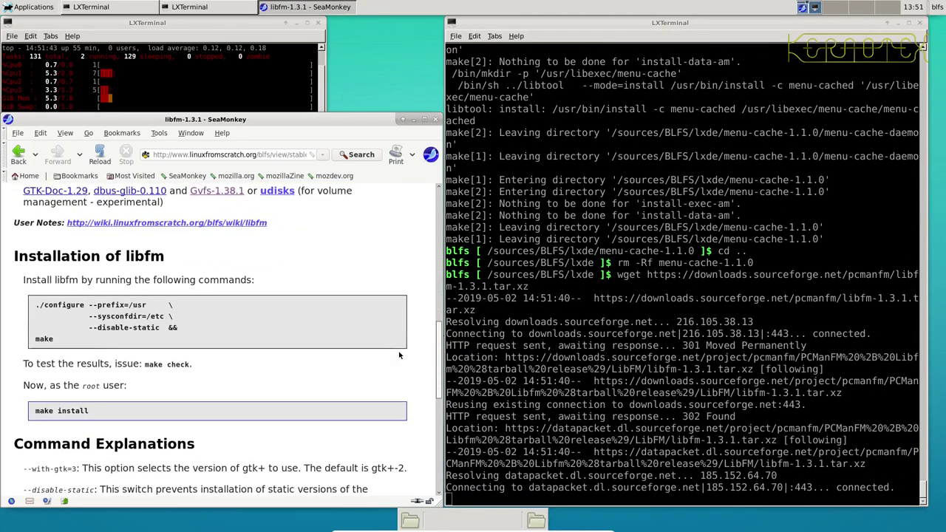
scroll(399, 356, down, 1)
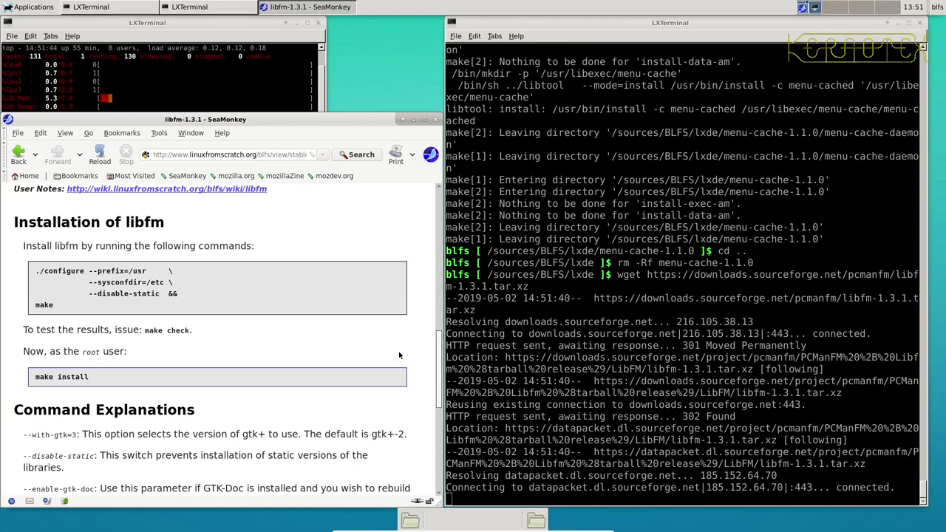
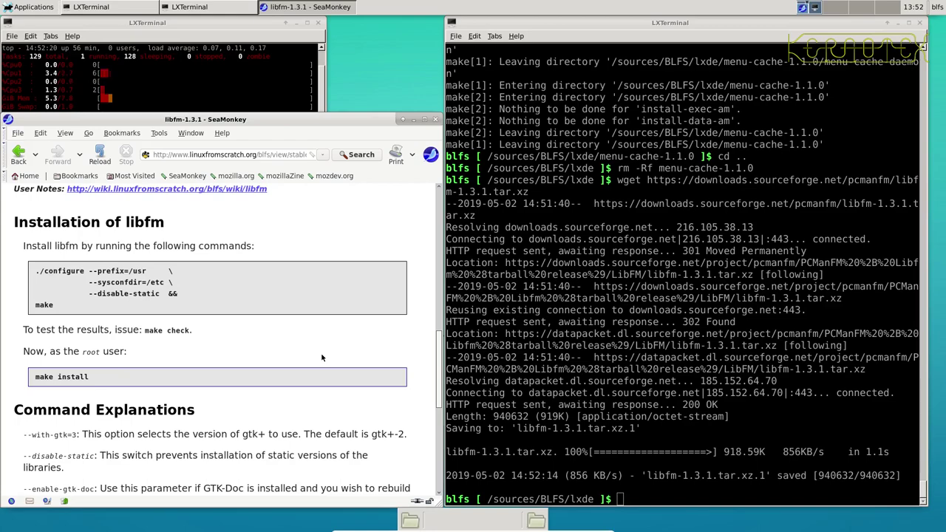
Open the LXDE Desktop chapter in a new tab and switch to it
scroll(321, 358, up, 6)
scroll(322, 357, up, 5)
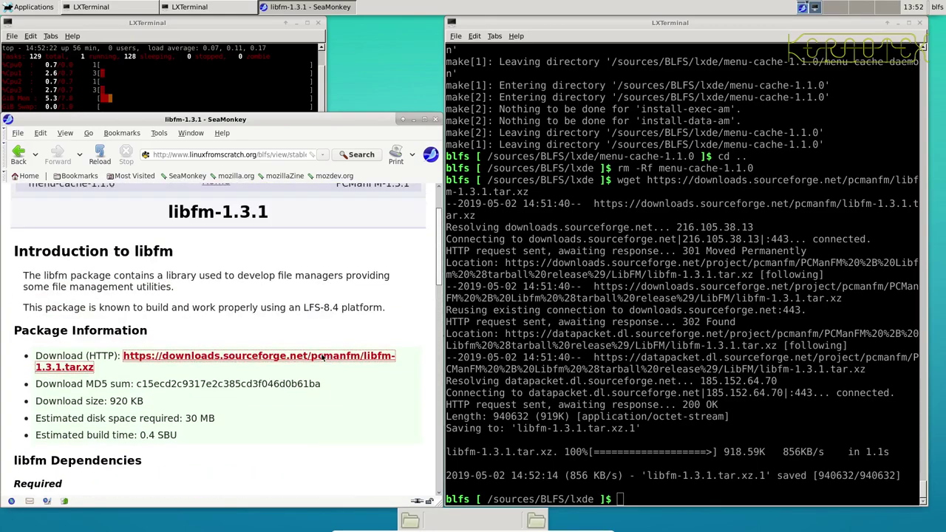
middle_click(217, 239)
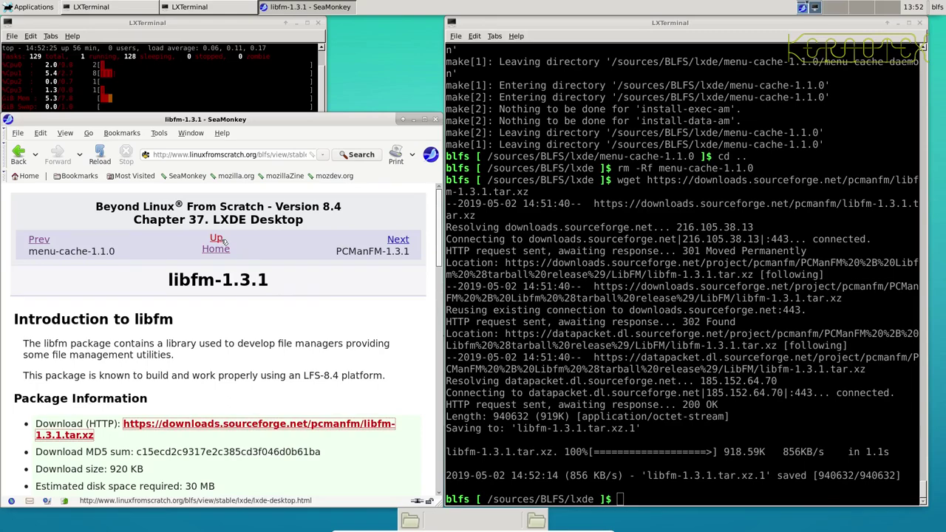
click(203, 187)
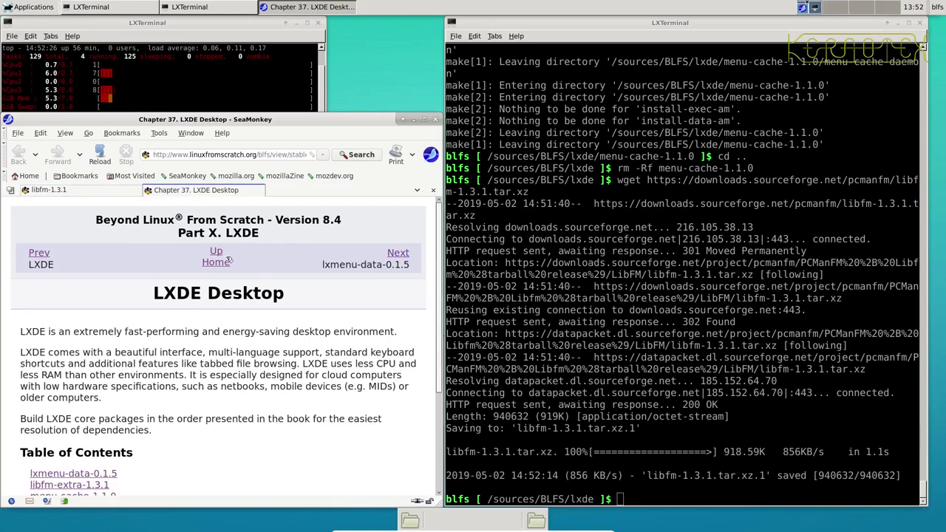
Go through the lxmenu-data-0.1.5 page and on to libfm-extra-1.3.1
scroll(238, 295, down, 2)
scroll(239, 295, down, 1)
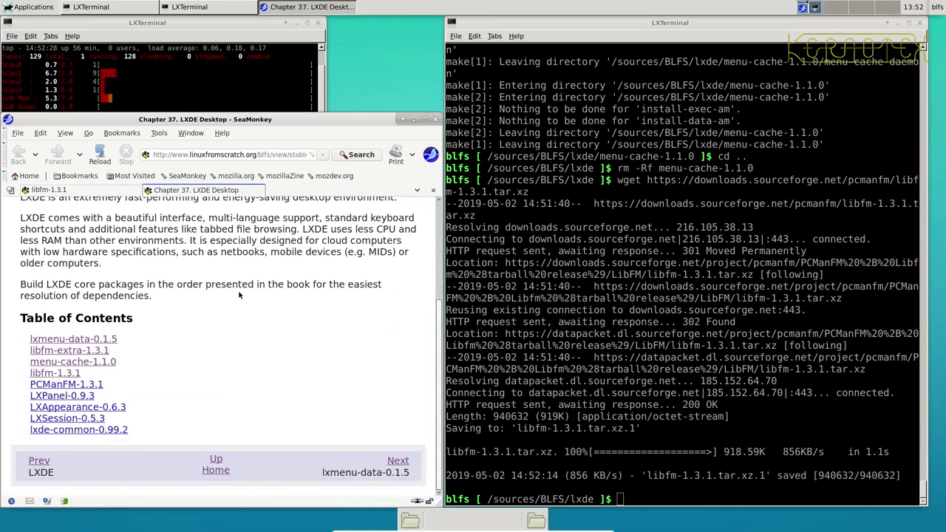
scroll(239, 294, up, 3)
scroll(239, 295, up, 1)
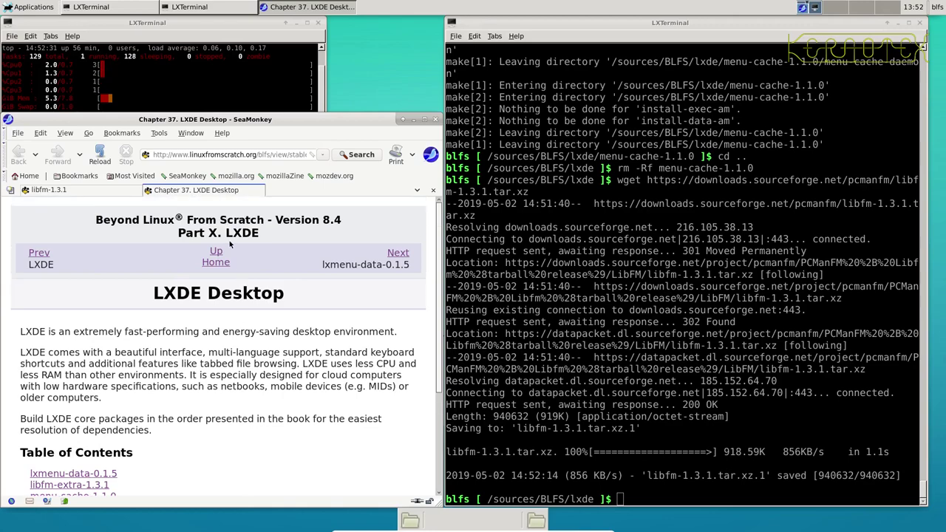
click(110, 474)
scroll(223, 434, down, 6)
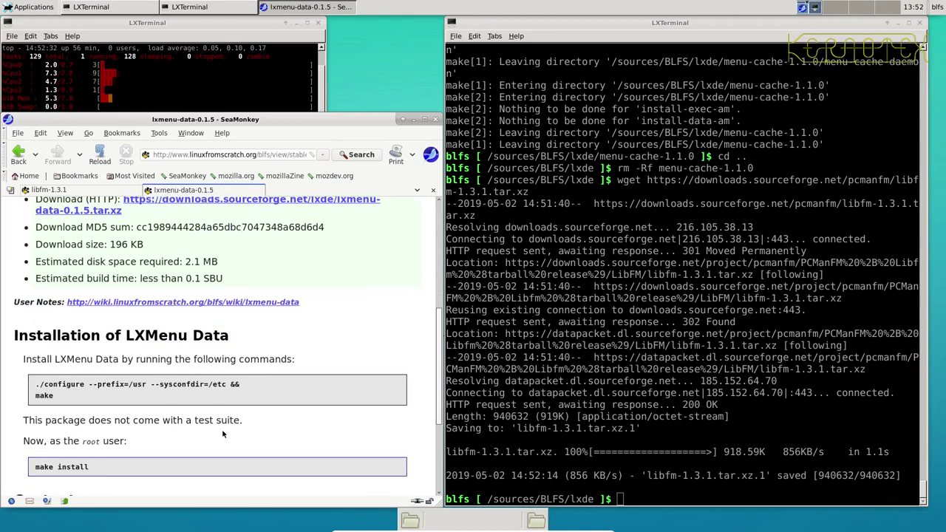
scroll(223, 434, down, 5)
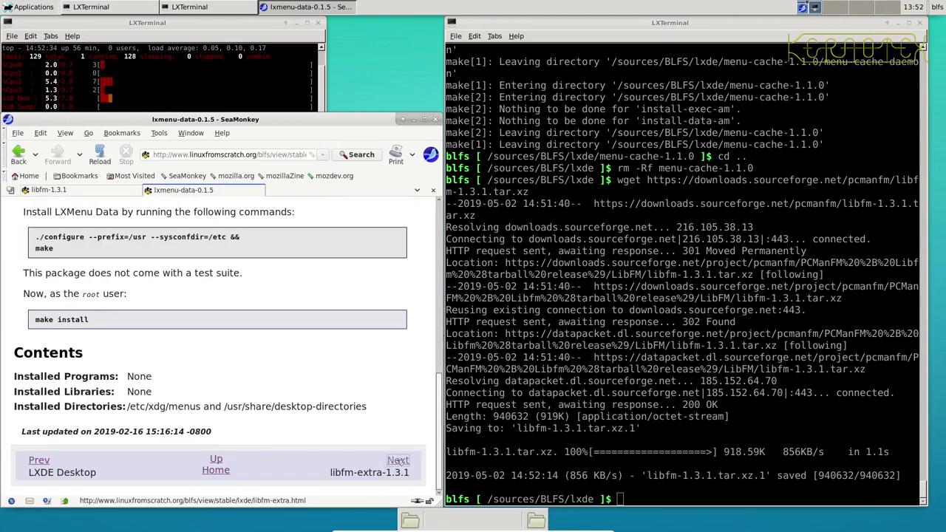
click(394, 464)
Continue via menu-cache-1.1.0 to the libfm-1.3.1 page and read its contents
scroll(326, 439, down, 12)
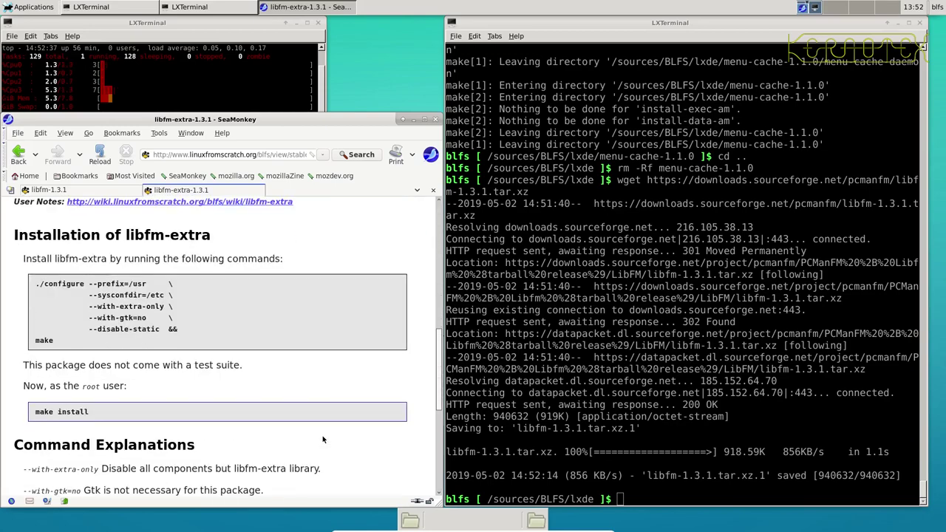
scroll(376, 461, down, 8)
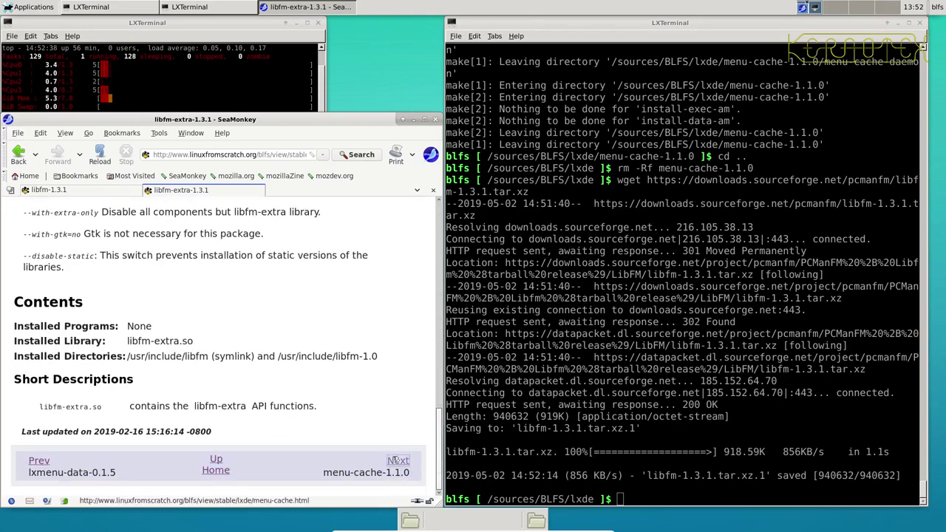
click(392, 462)
scroll(310, 418, down, 5)
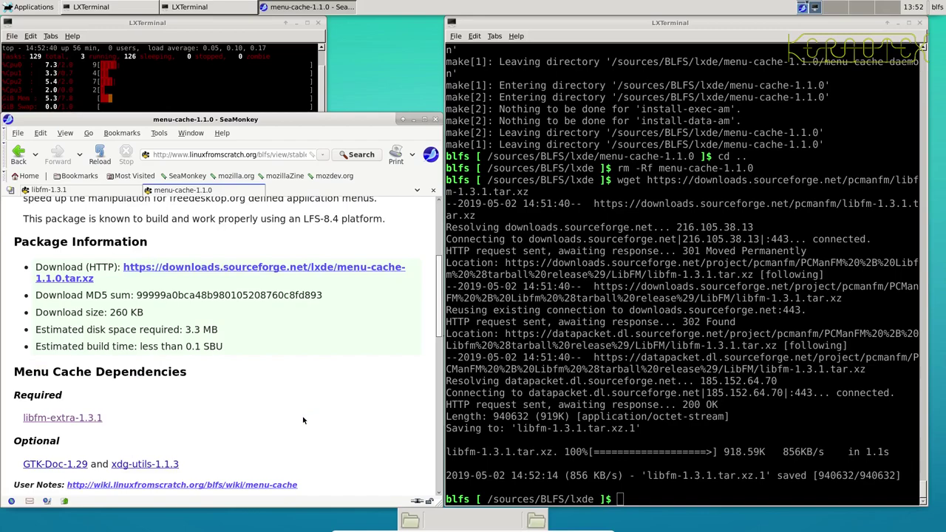
scroll(259, 429, down, 12)
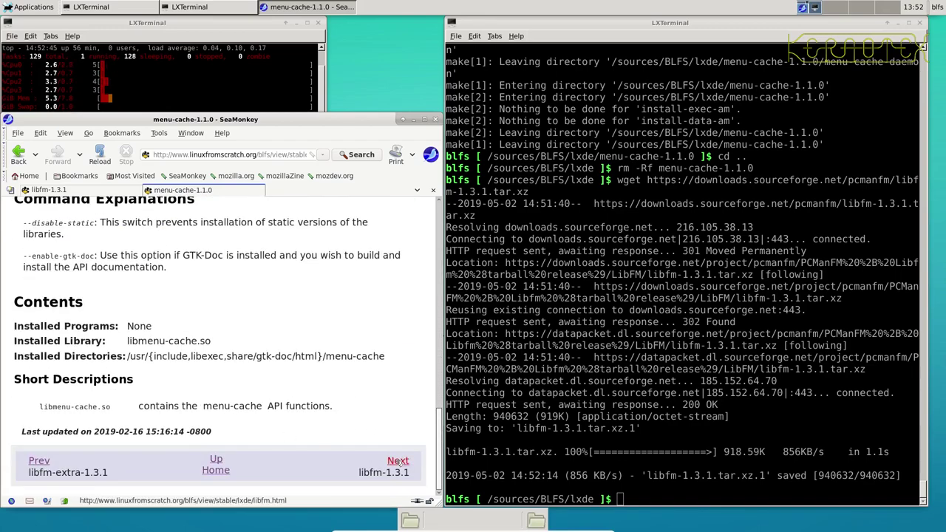
click(398, 461)
scroll(359, 436, down, 5)
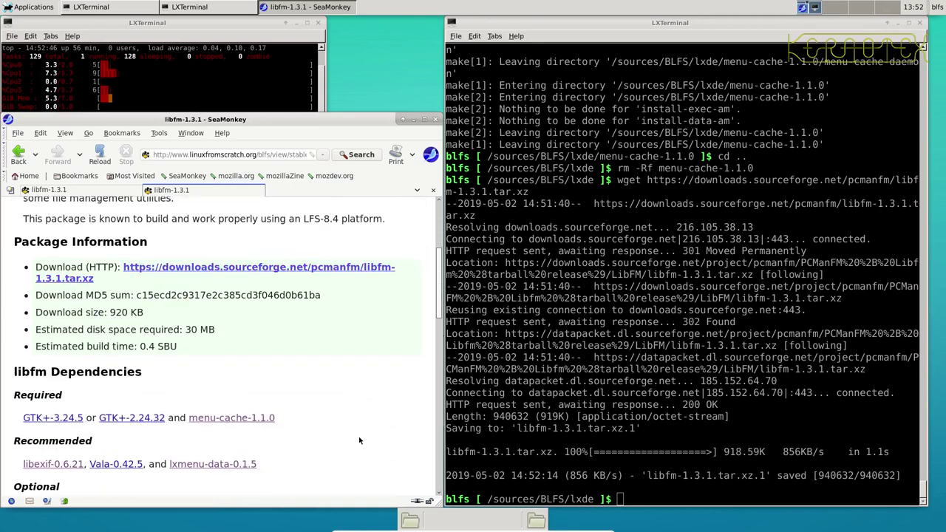
scroll(359, 440, down, 6)
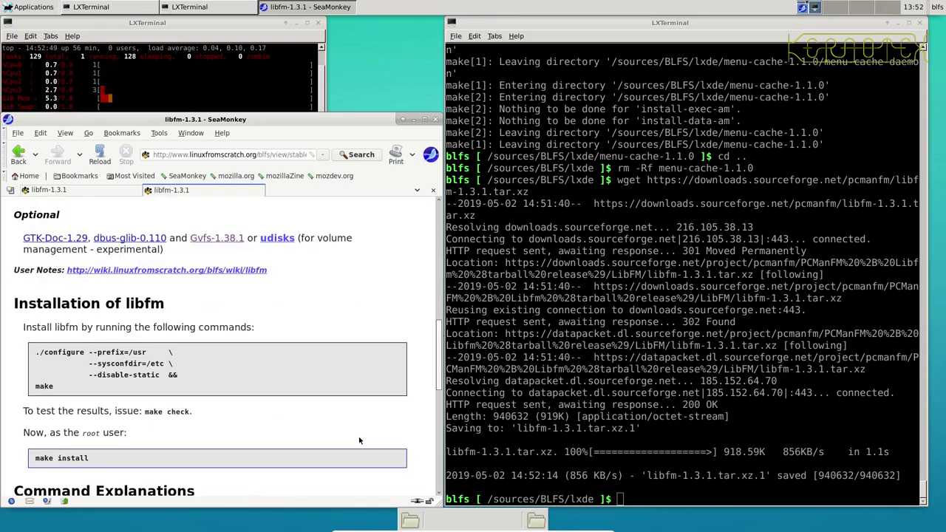
scroll(359, 441, down, 9)
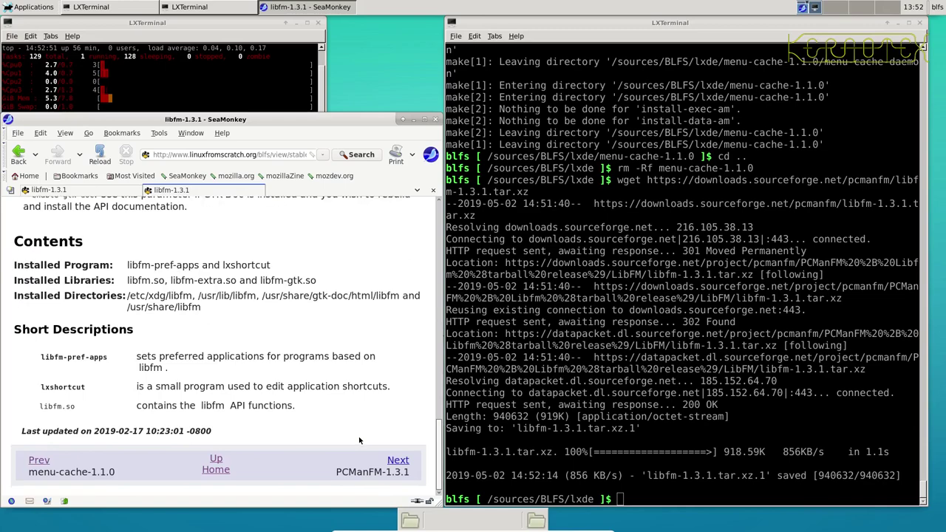
click(529, 360)
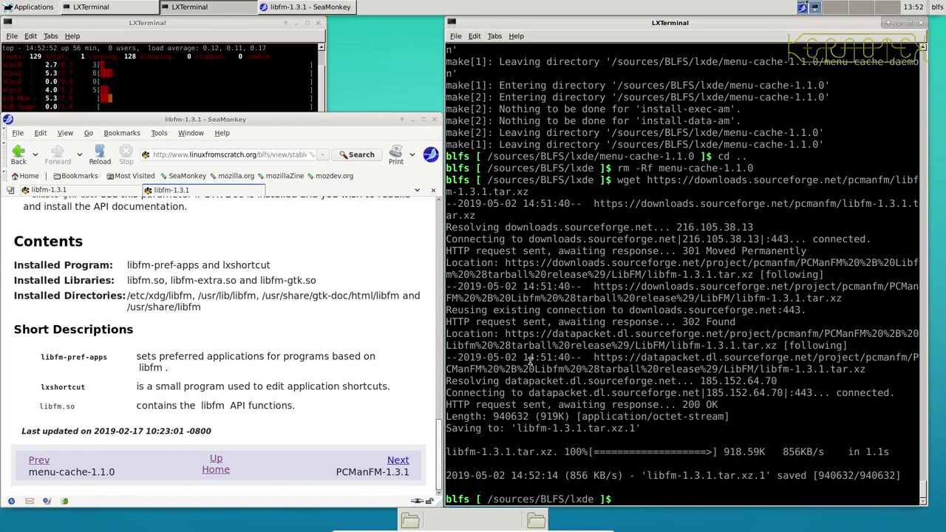
Update the locate database with sudo -E updatedb and locate libfm.so
text(sudo -E updatedb)
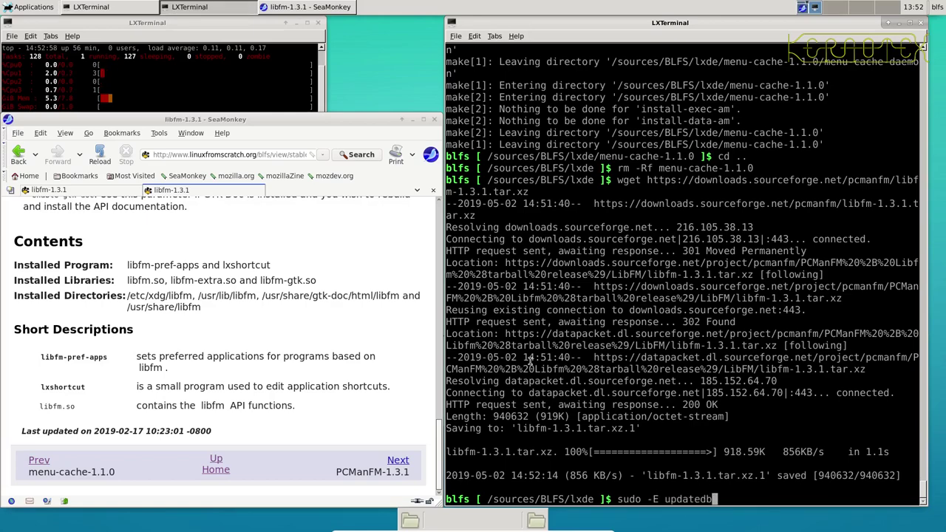
key(Return)
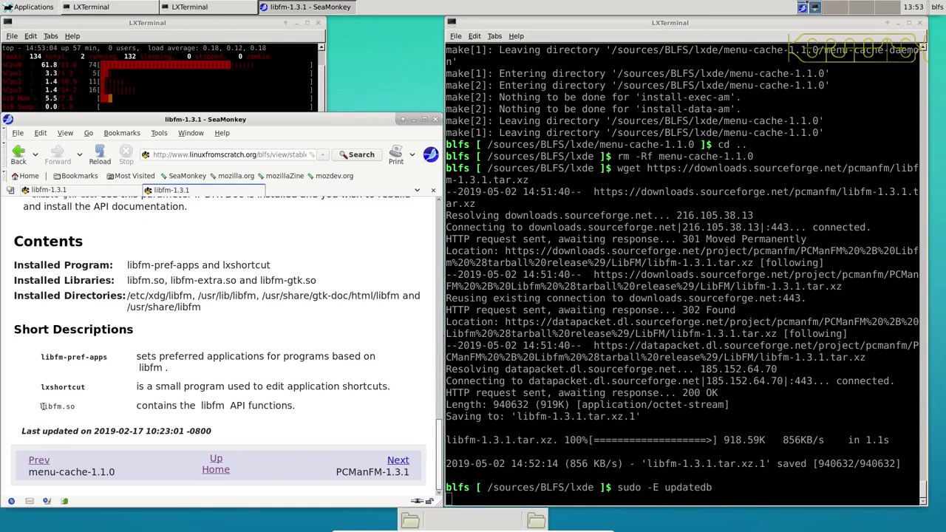
drag(39, 406, 75, 407)
click(548, 393)
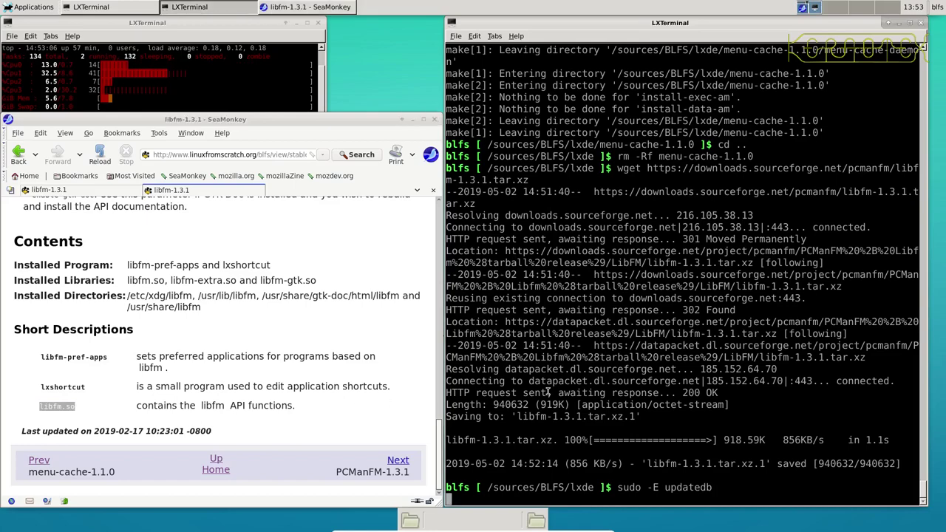
text(locate)
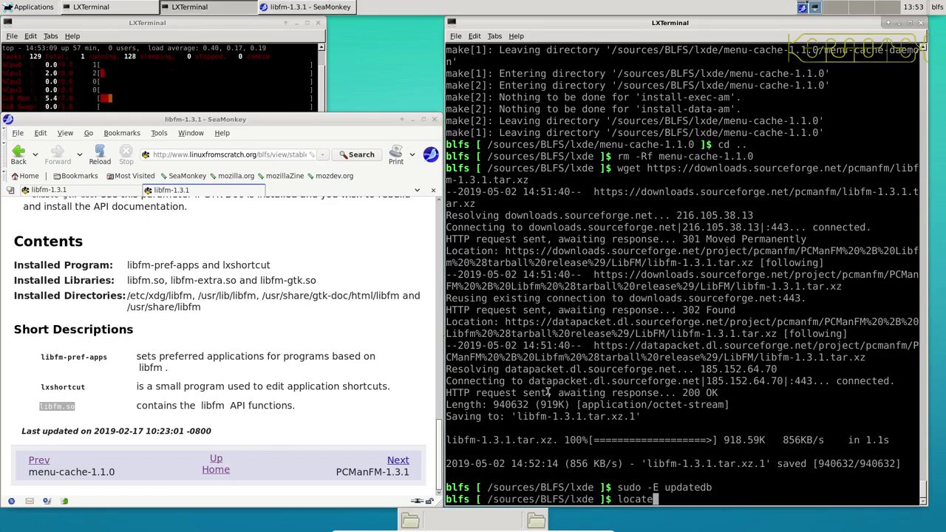
middle_click(548, 392)
key(Return)
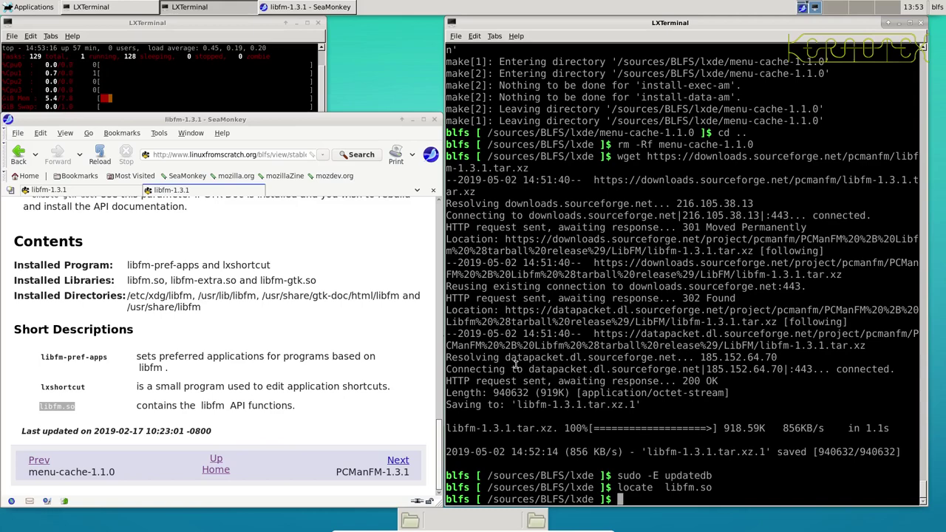
Search /usr/lib for a file named libfm.so with find
click(337, 386)
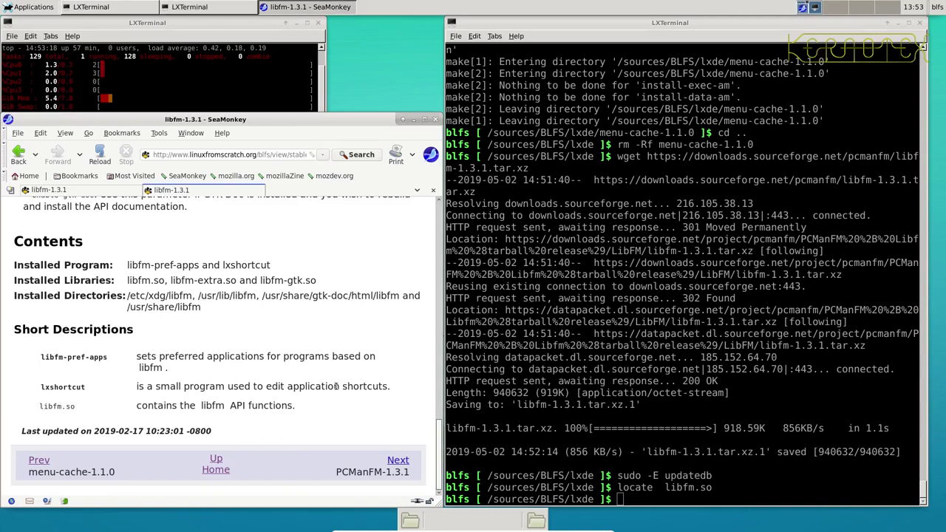
click(514, 375)
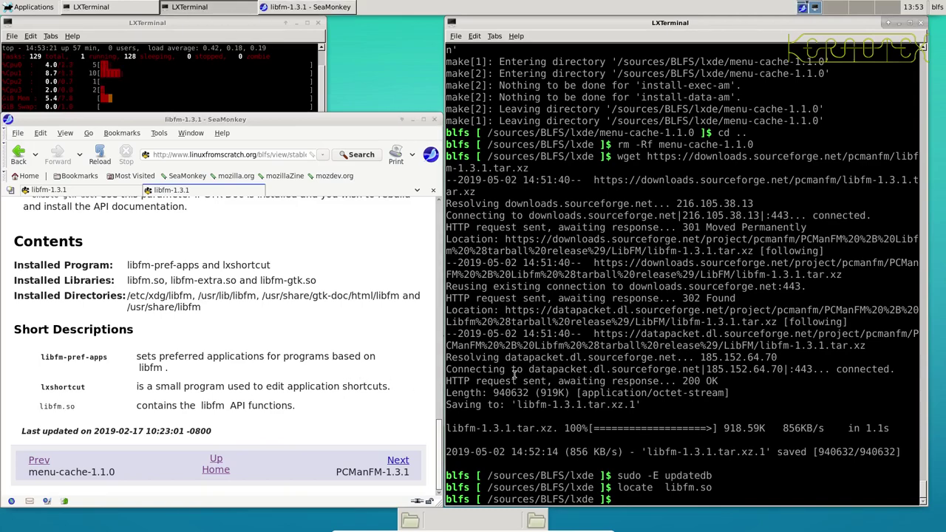
text(find /u)
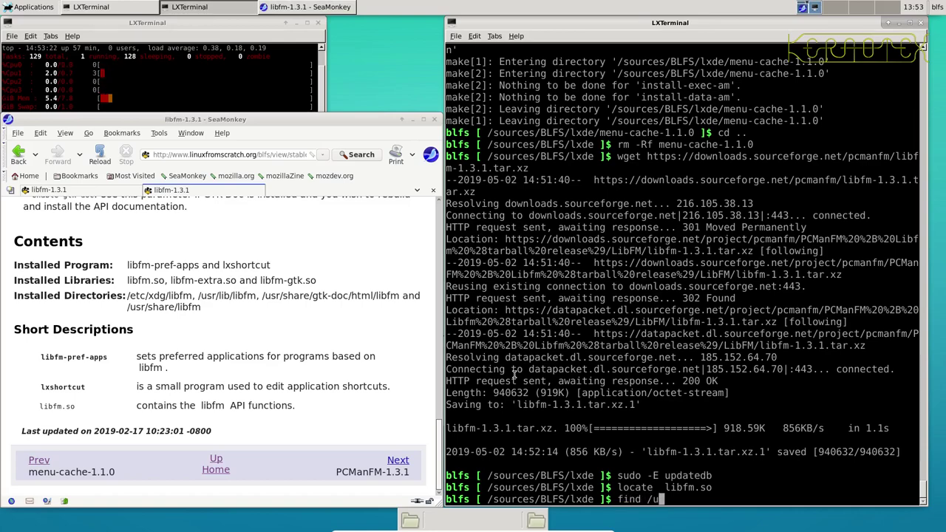
text(sr/lib -name " libfm.so)
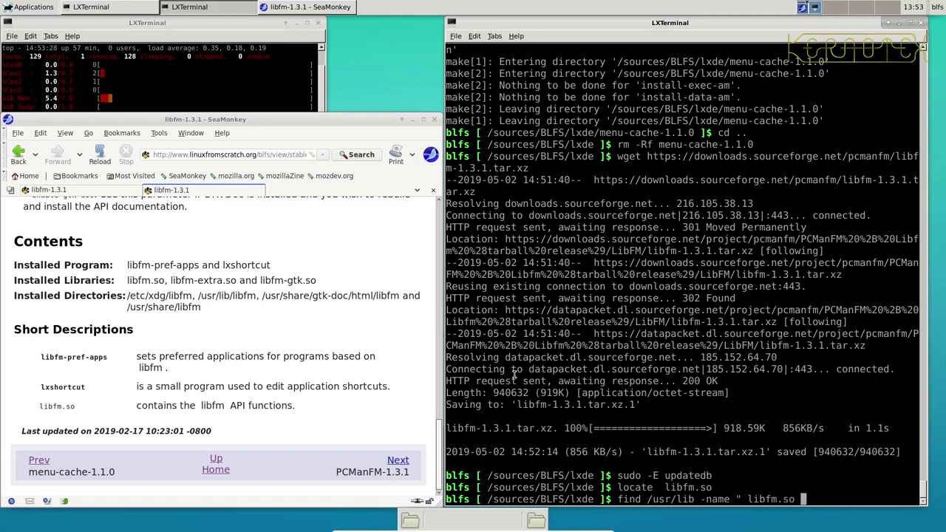
key(BackSpace)
text(")
key(Left)
key(Left)
key(Left)
key(Left)
key(Left)
key(Left)
key(Left)
key(Left)
key(Left)
key(BackSpace)
key(Return)
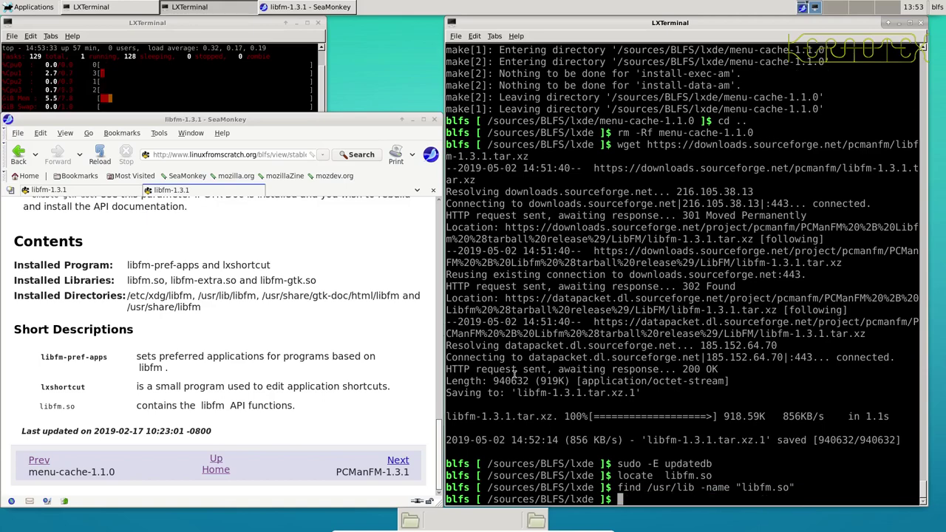
Delete the duplicate libfm-1.3.1.tar.xz.1 download and list the folder with ls -l
click(326, 373)
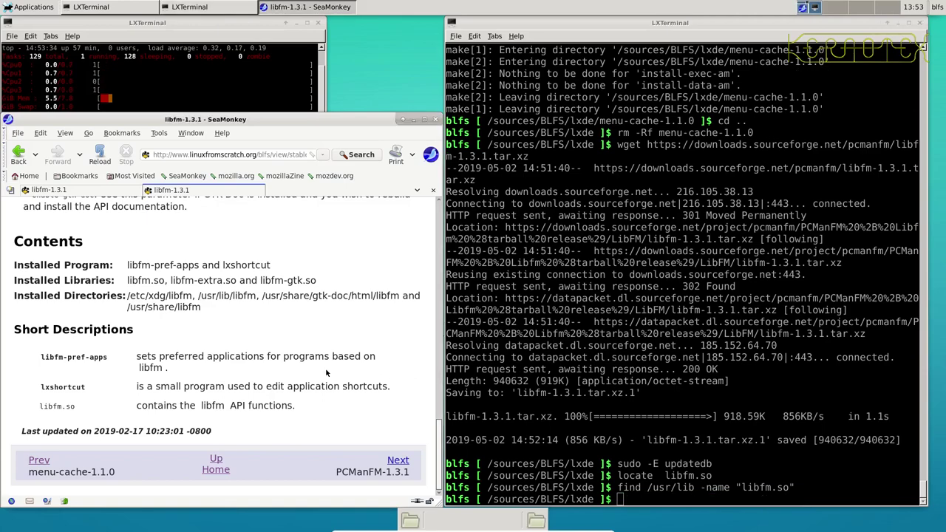
scroll(326, 373, up, 10)
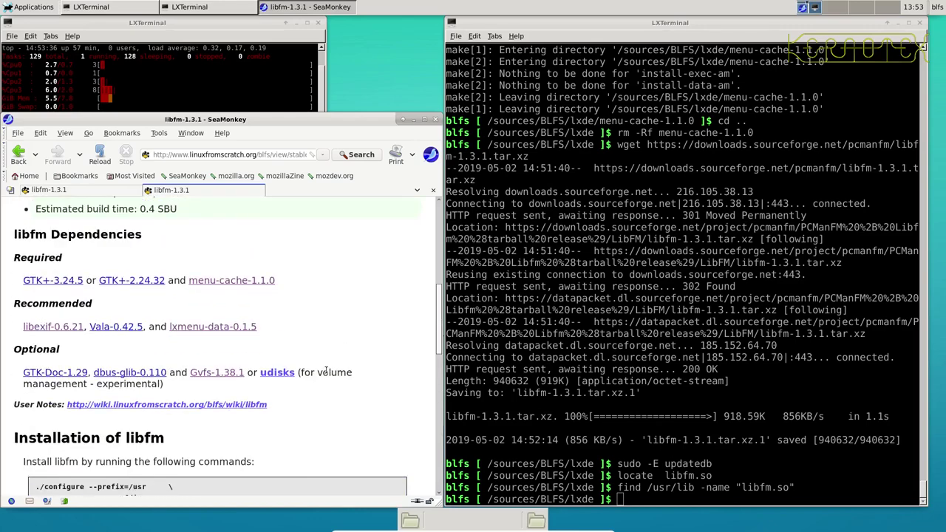
scroll(326, 373, up, 5)
scroll(326, 373, down, 4)
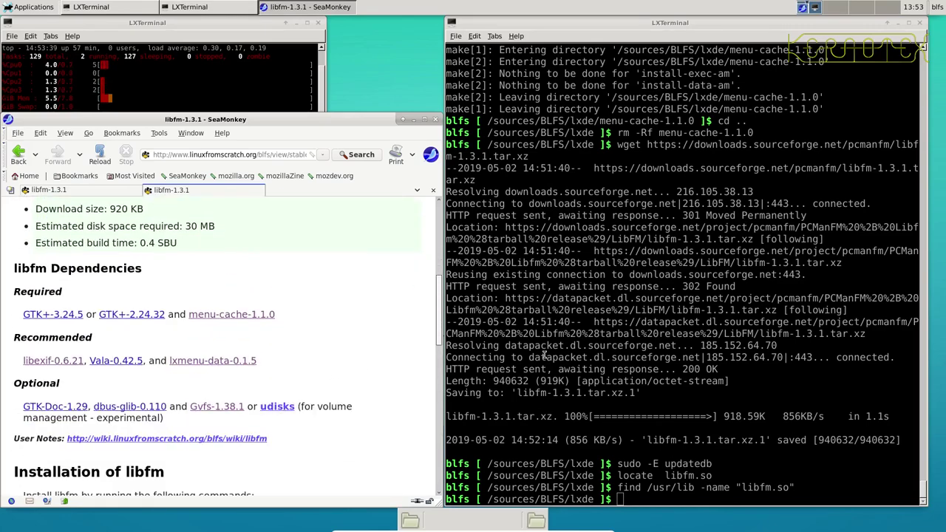
click(615, 397)
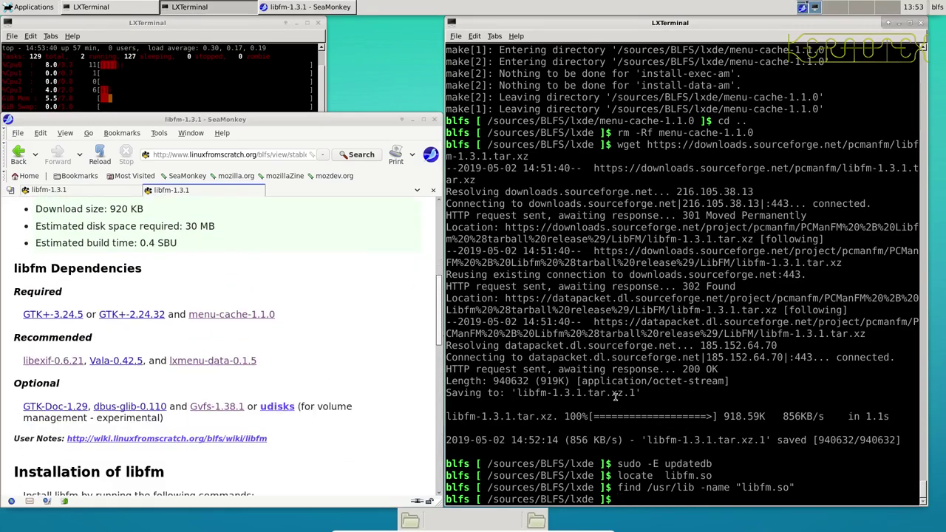
text(rm)
double_click(663, 439)
middle_click(663, 440)
key(Return)
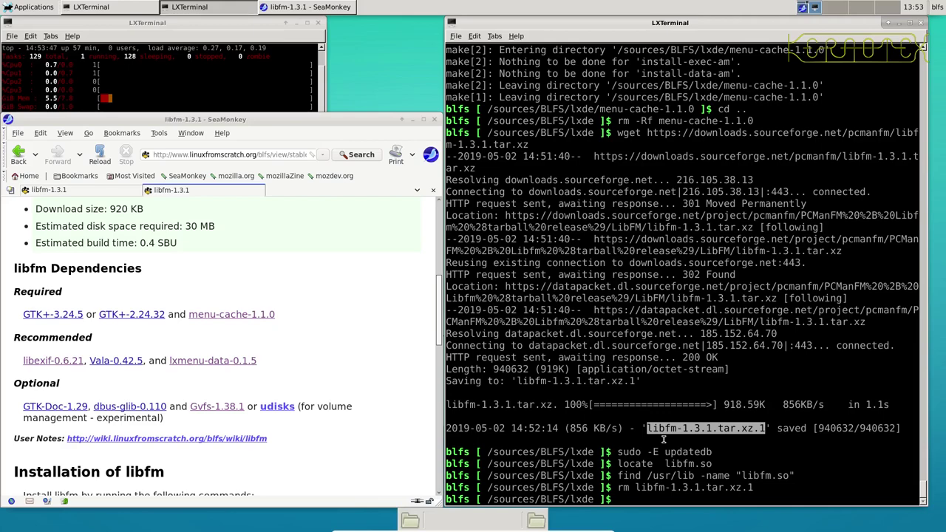
text(ls -l)
key(Return)
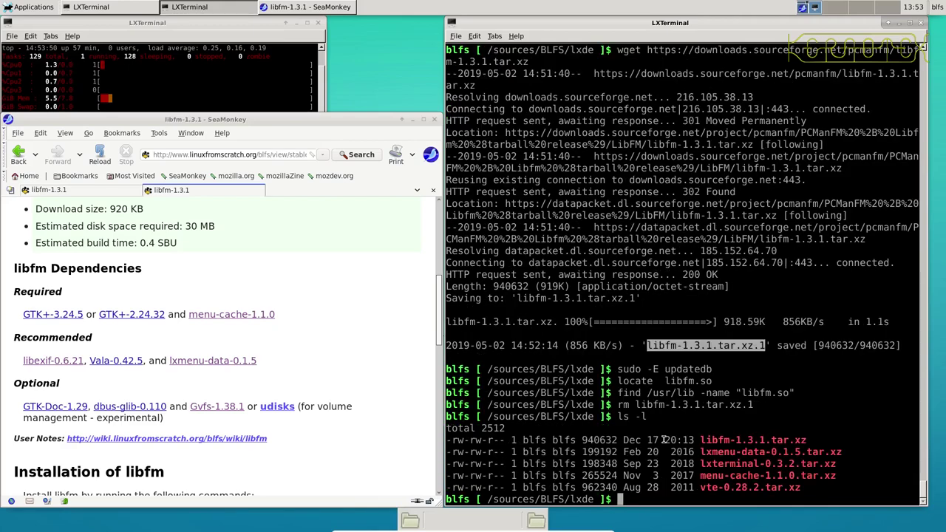
Extract libfm-1.3.1.tar.xz and enter the libfm-1.3.1 folder
text(tar -xvf libf)
key(Tab)
key(Return)
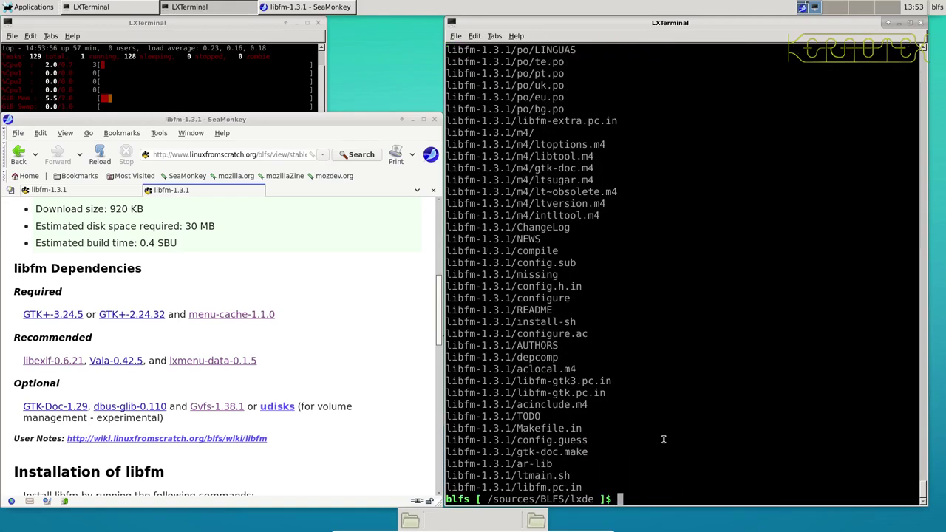
text(cd libf)
key(Tab)
key(Return)
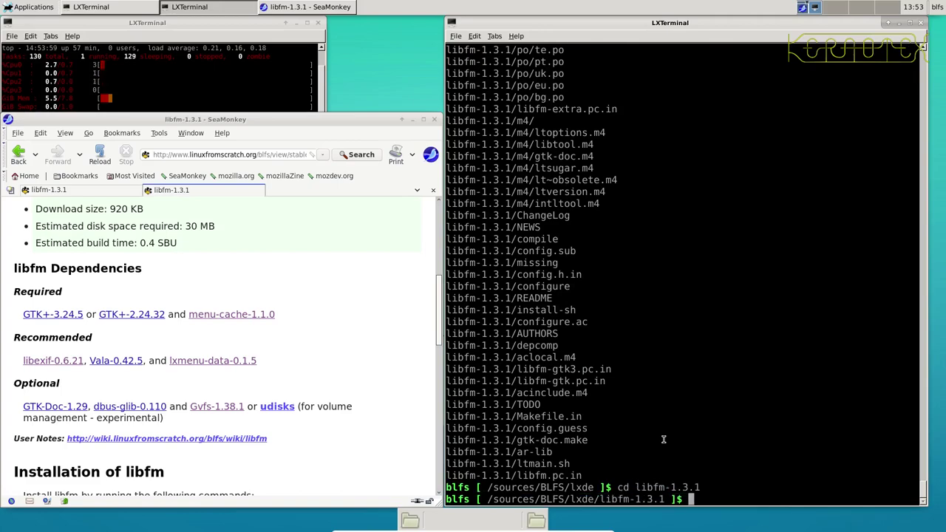
Paste and run the BLFS configure and make commands for libfm
scroll(332, 299, down, 3)
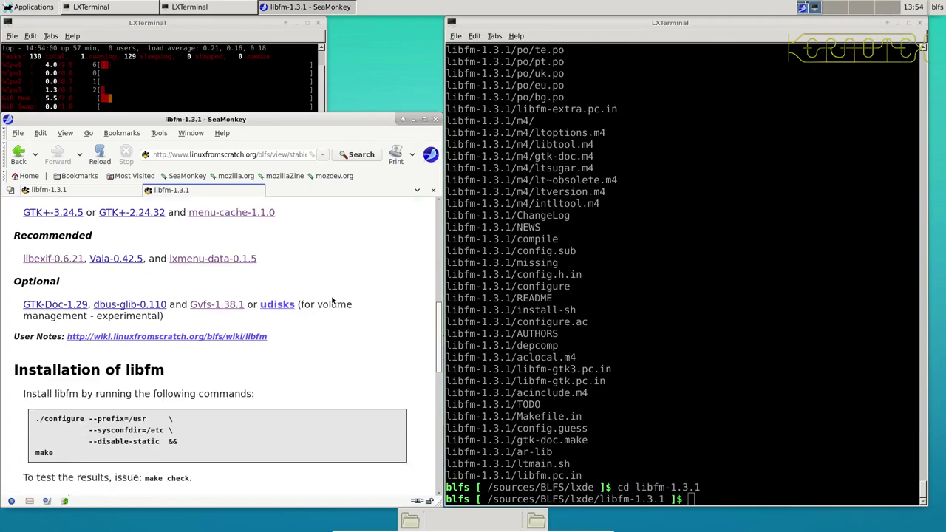
scroll(331, 299, down, 6)
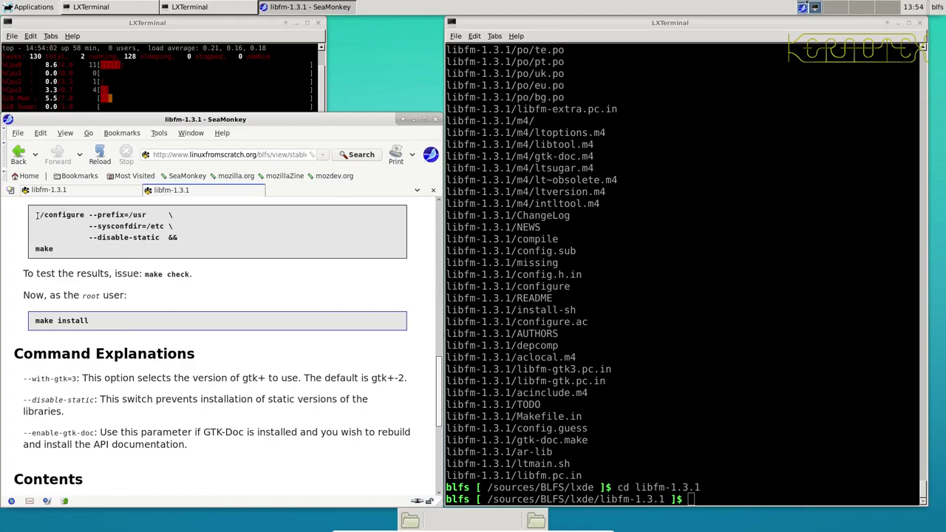
drag(36, 215, 59, 250)
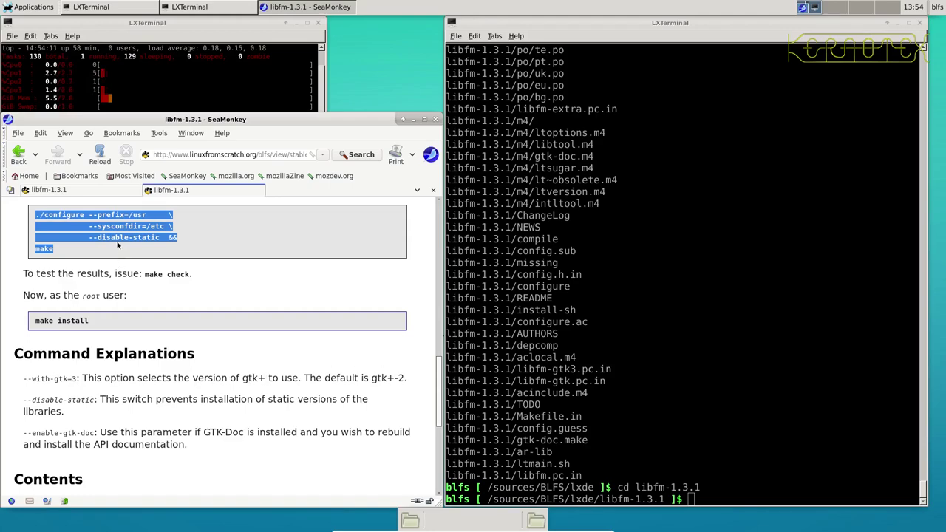
middle_click(531, 324)
key(Return)
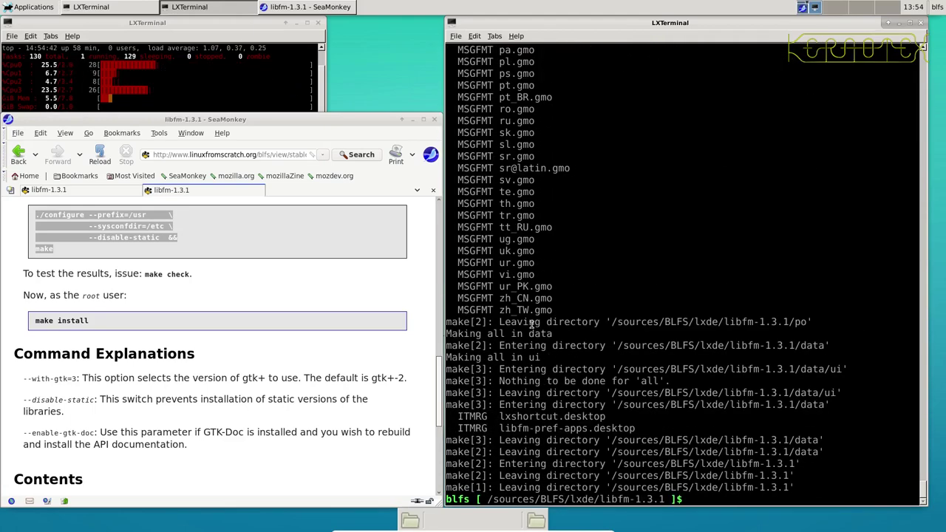
Install libfm by recalling the sudo -E make install command from history
key(ctrl+r)
text(ins)
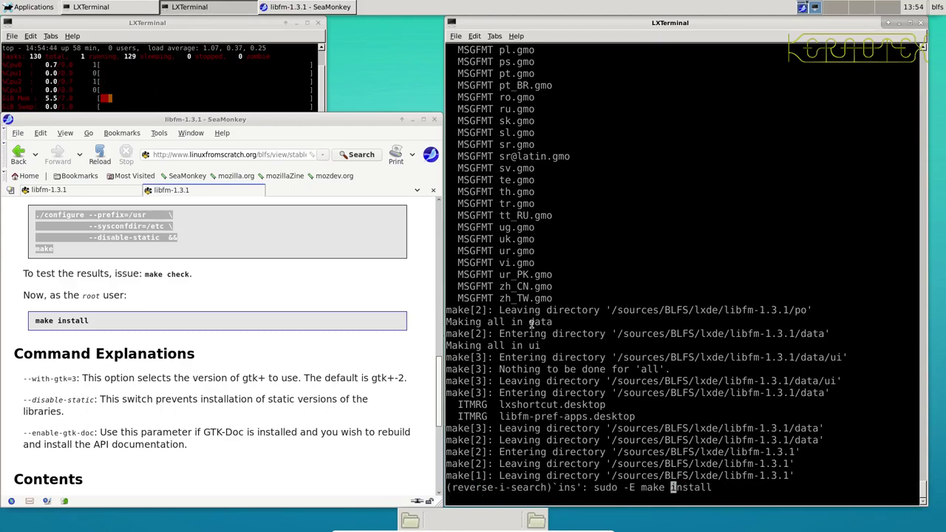
key(Return)
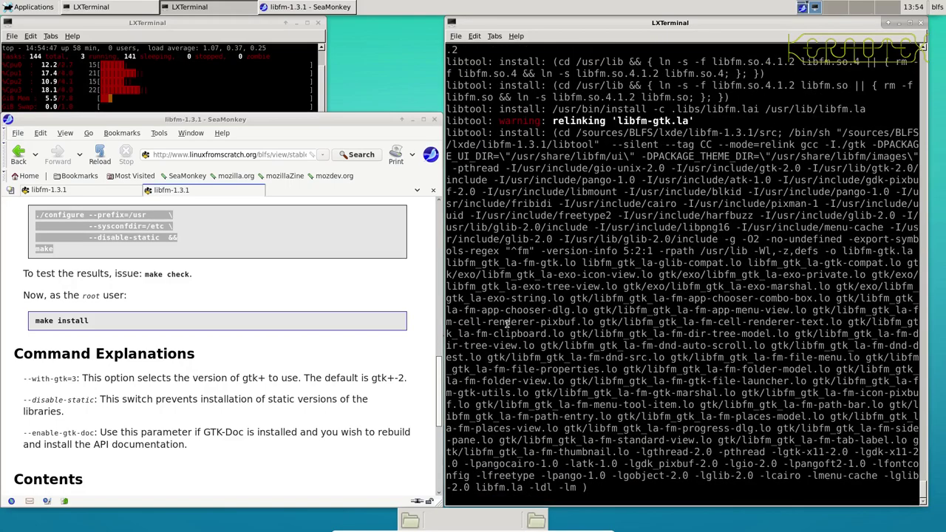
scroll(285, 357, down, 6)
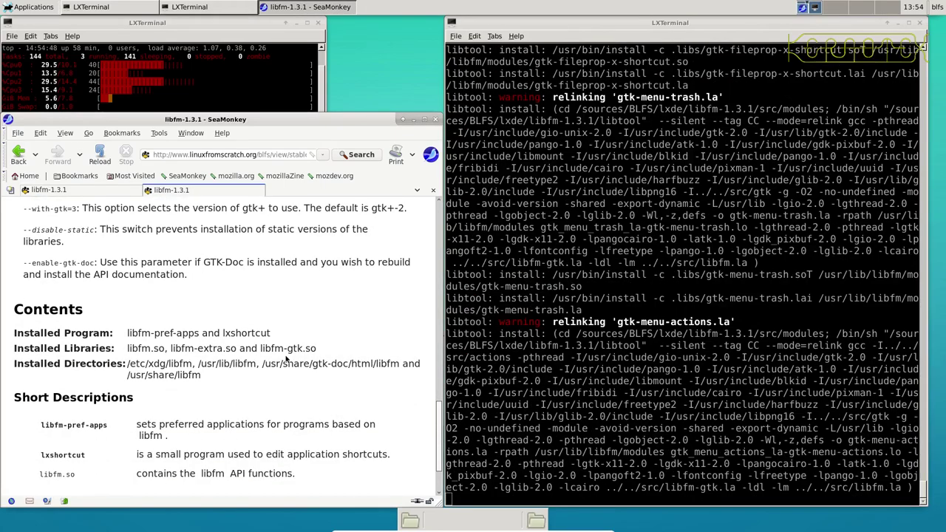
click(543, 356)
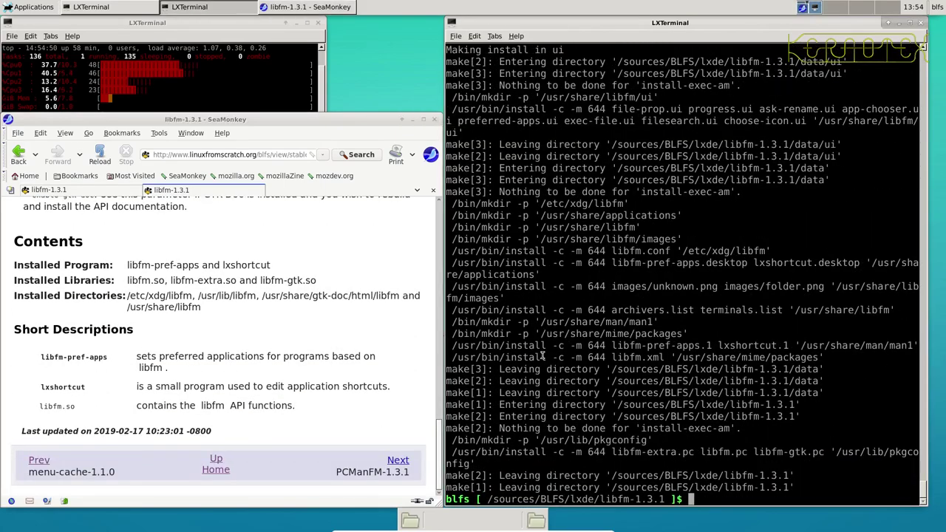
Go up to the lxde folder and delete the libfm-1.3.1 source folder
text(cd ..)
key(Return)
text(rm -Rf )
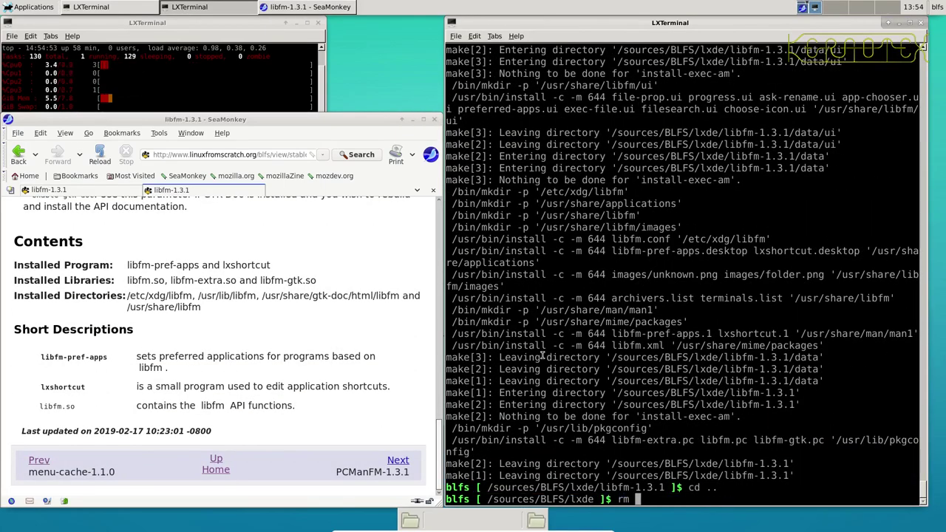
text(libfm-1.3.1)
key(Return)
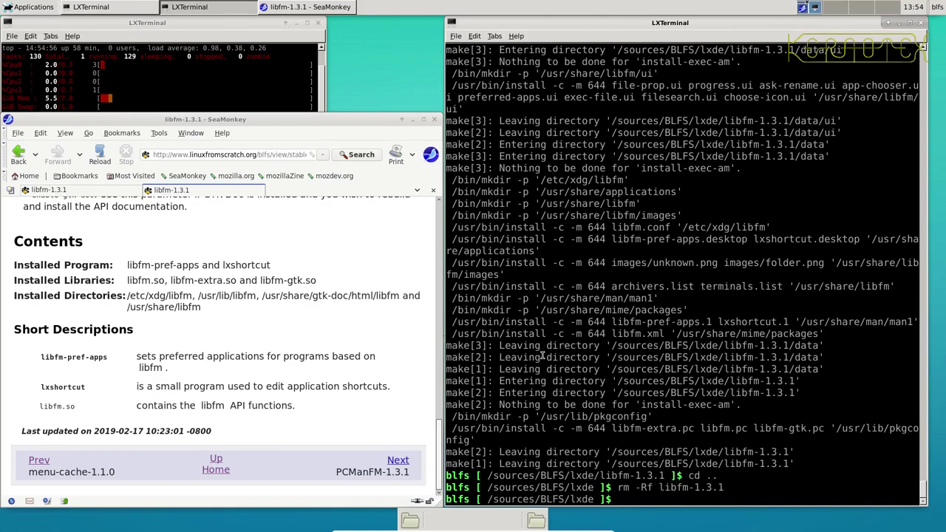
Abandon a pcmanfm extract command and begin a wget command instead
text(tar -xvf pcman)
key(BackSpace)
key(BackSpace)
key(BackSpace)
key(BackSpace)
key(BackSpace)
key(BackSpace)
key(BackSpace)
key(BackSpace)
key(BackSpace)
key(BackSpace)
key(BackSpace)
key(BackSpace)
key(BackSpace)
text(wget)
Open the PCManFM-1.3.1 page and copy its tarball download link
click(405, 464)
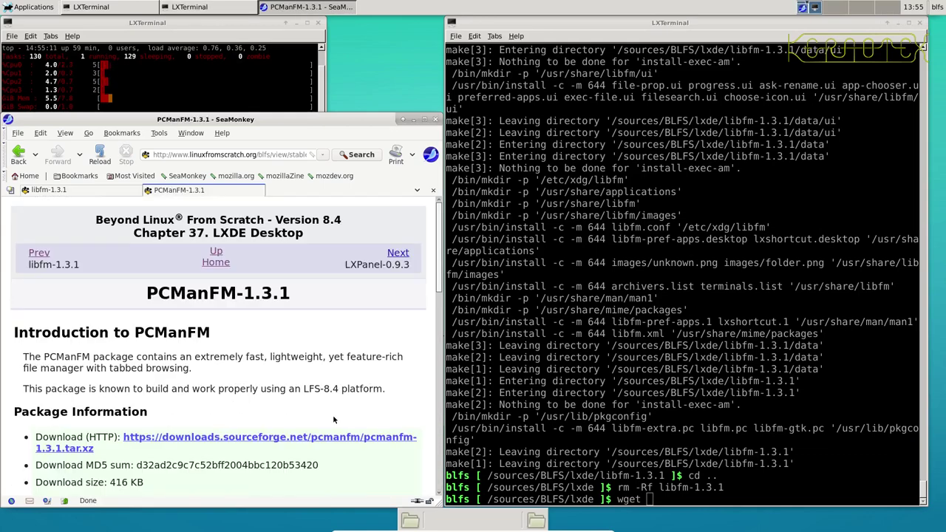
scroll(333, 415, down, 2)
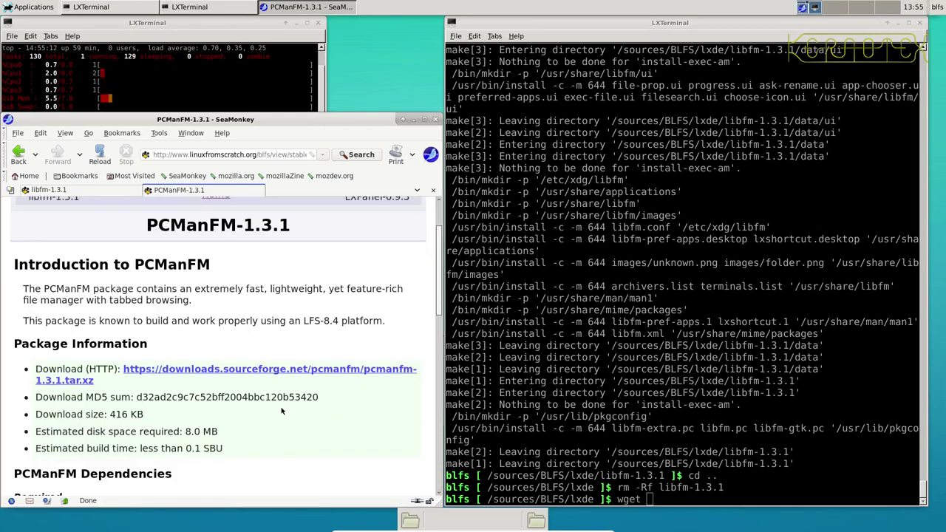
scroll(280, 411, down, 1)
right_click(309, 337)
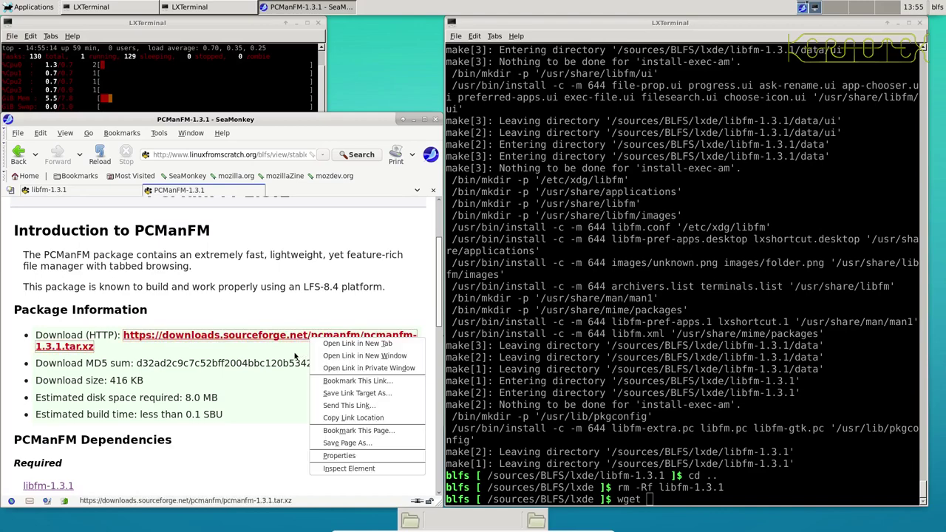
click(353, 417)
scroll(269, 405, down, 4)
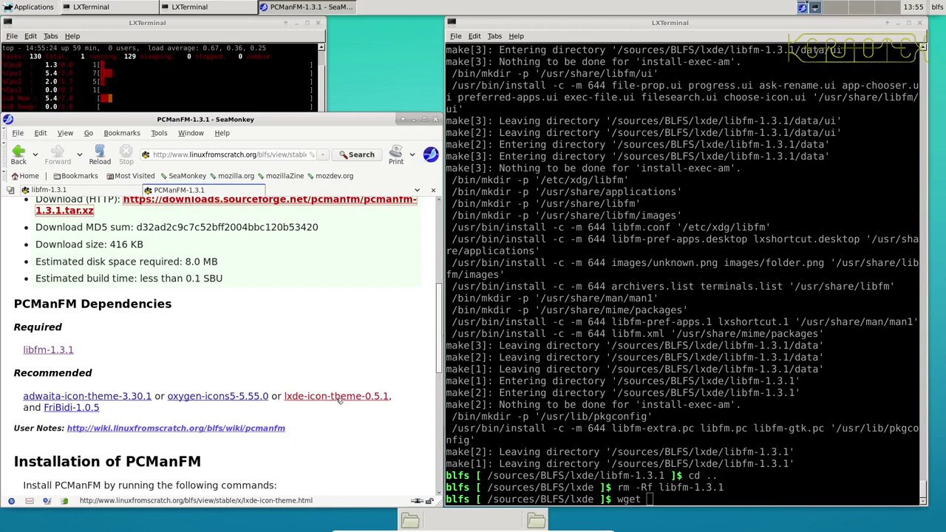
click(525, 369)
List the lxde sources folder with ls -l, cancelling an lxde-icon-theme listing
text(wget)
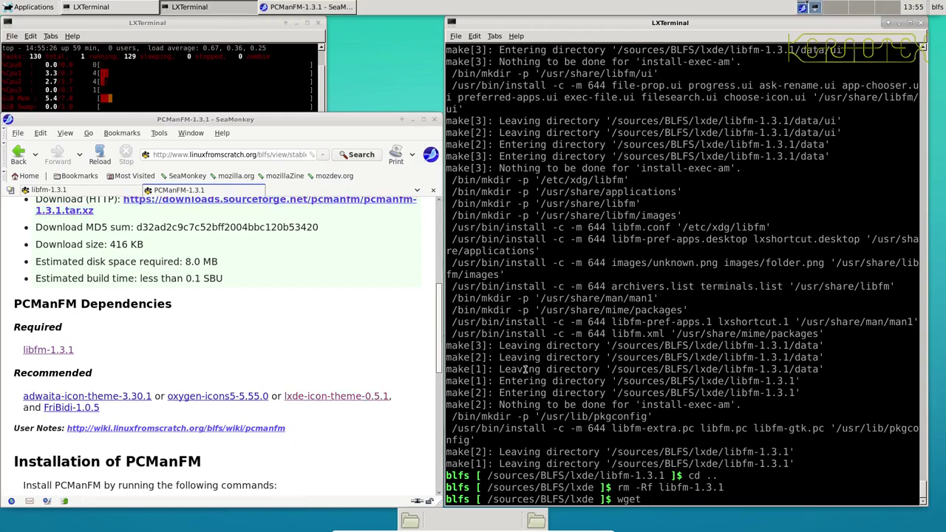
key(BackSpace)
key(BackSpace)
key(BackSpace)
key(BackSpace)
text(ls -l)
key(Return)
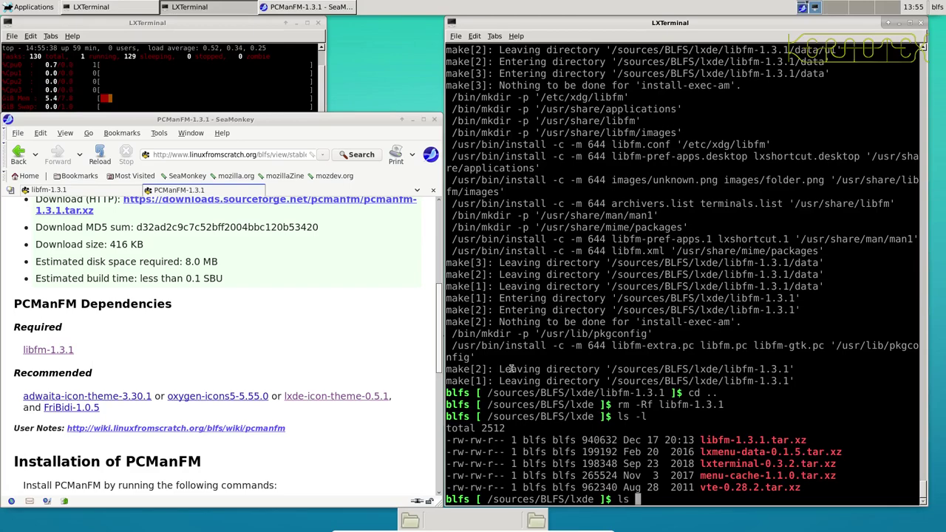
text(l ../lxde-i)
key(Tab)
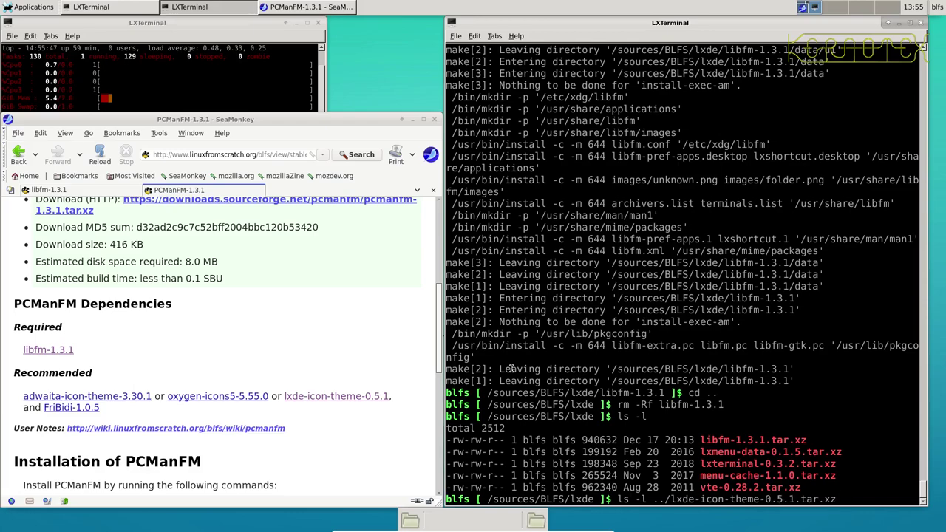
key(ctrl+c)
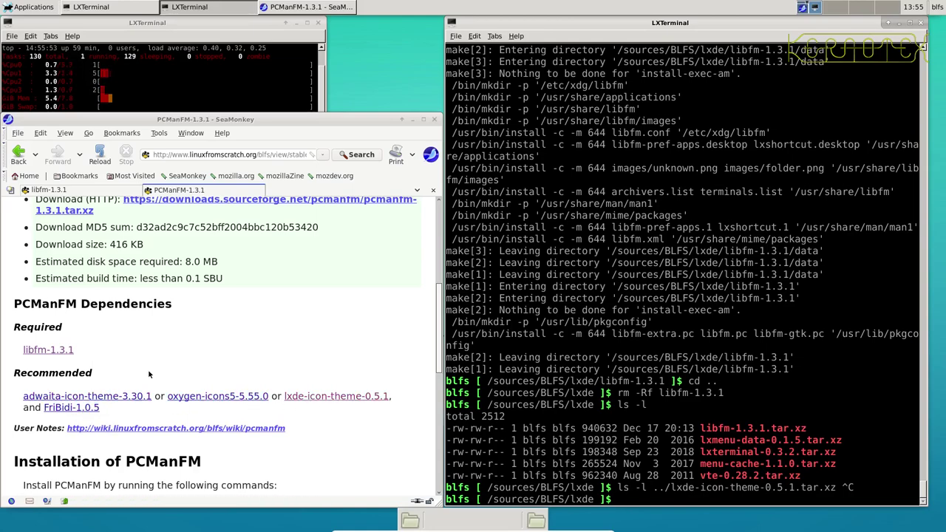
Copy the pcmanfm link again and download pcmanfm-1.3.1.tar.xz with wget
scroll(244, 346, up, 3)
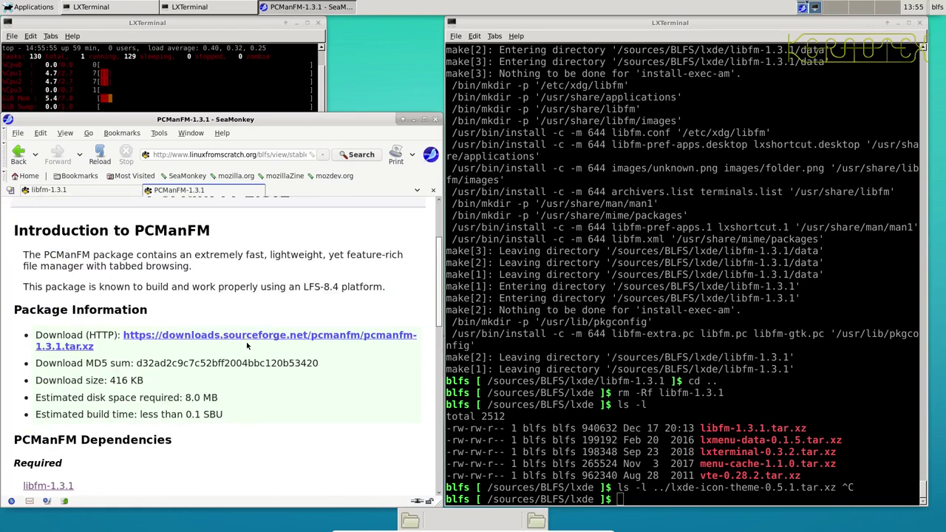
right_click(336, 336)
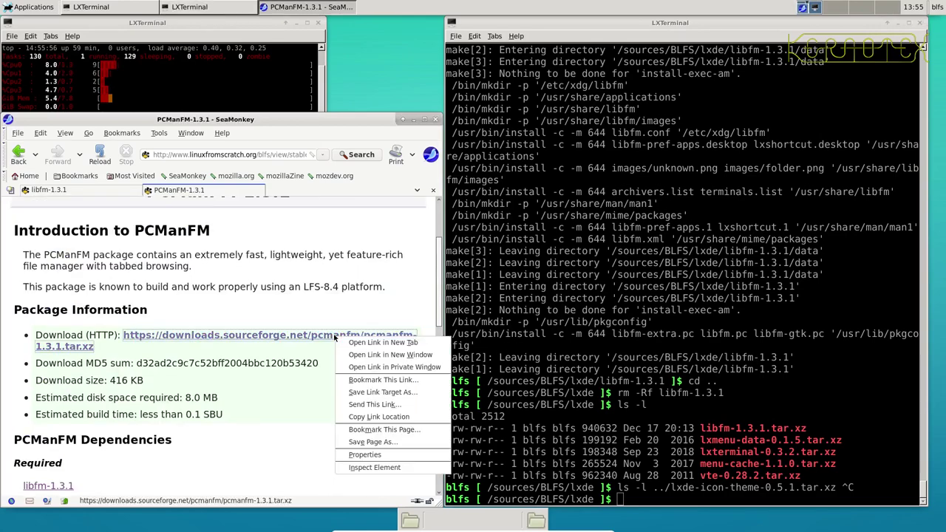
click(358, 418)
click(560, 402)
text(wget)
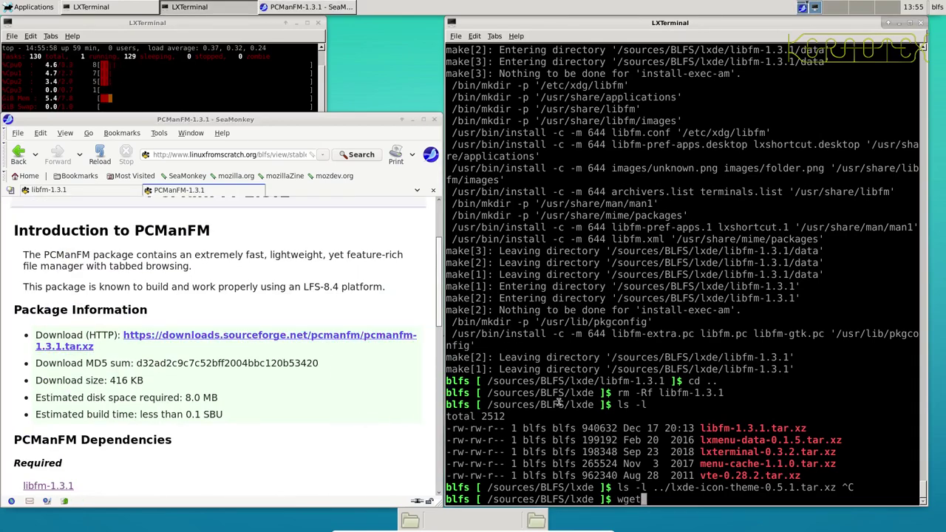
key(ctrl+shift+v)
key(Return)
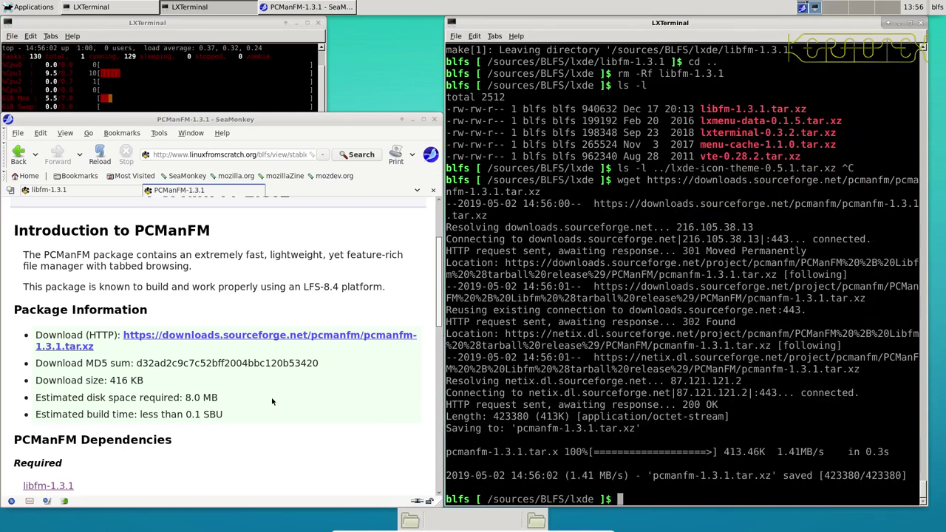
scroll(272, 402, down, 7)
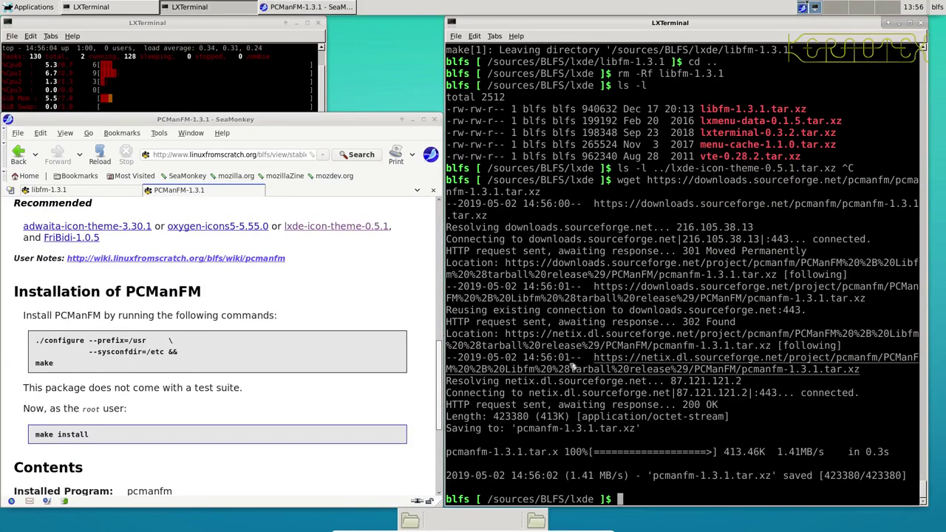
text(tar -xvf pc)
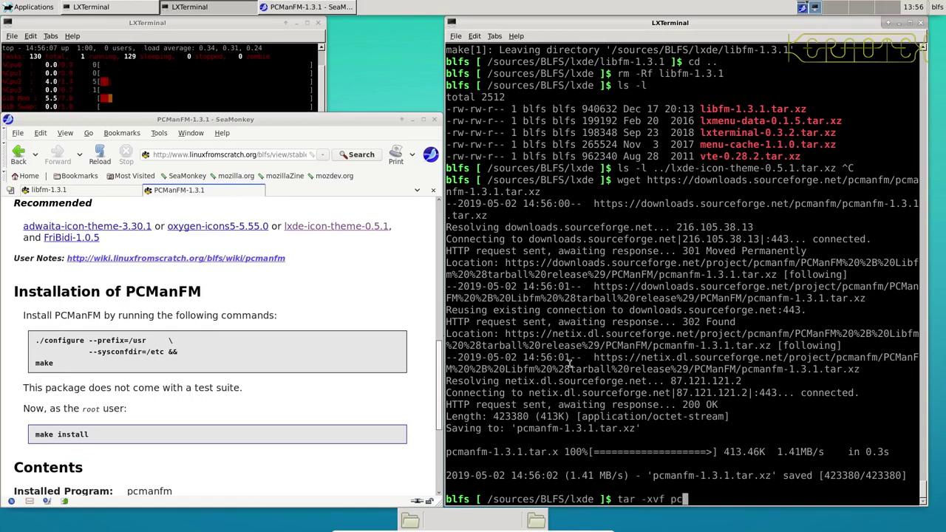
text(man)
Extract the pcmanfm-1.3.1 archive and enter its source folder
key(Tab)
key(Return)
text(cd )
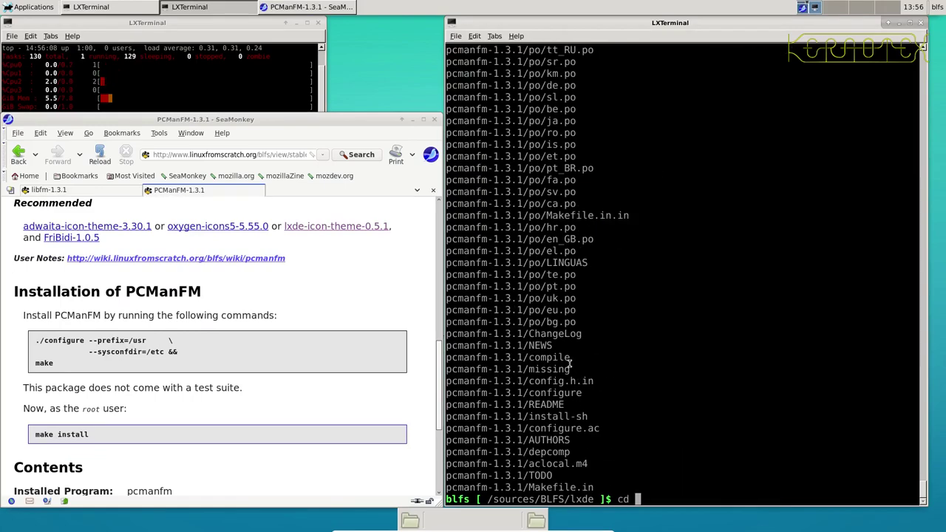
text(pcmanf)
key(Tab)
key(Return)
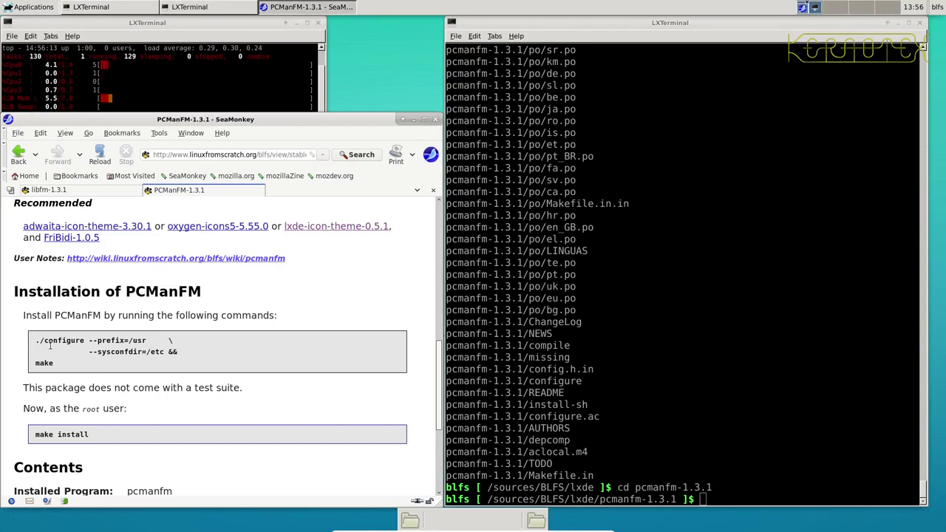
Run the BLFS configure and make commands, then install with sudo -E make install
drag(13, 337, 63, 365)
middle_click(622, 354)
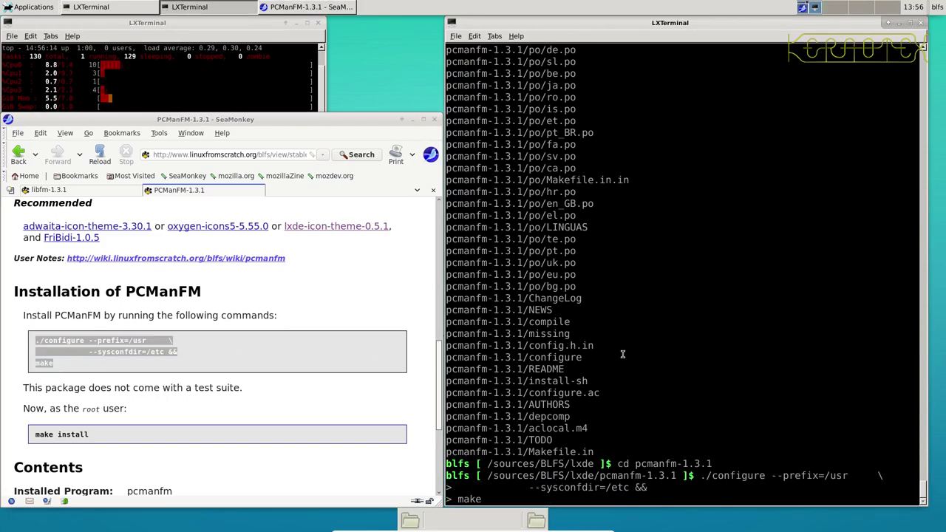
key(Return)
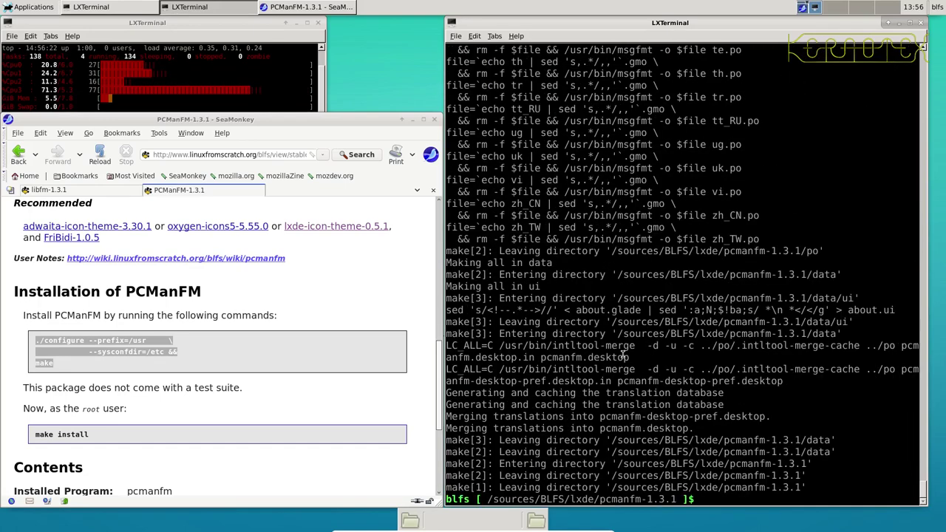
text(sudo make inst)
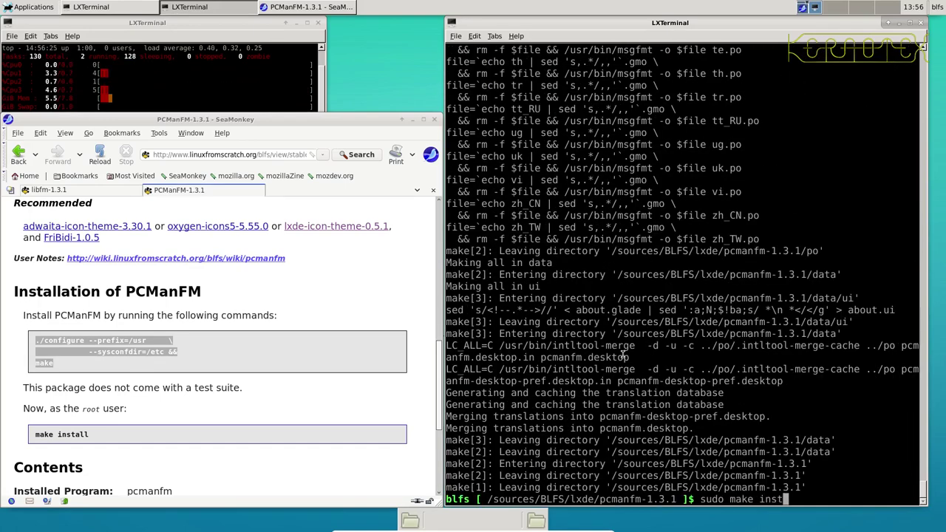
text(all)
key(Right)
key(Right)
key(Right)
text(-)
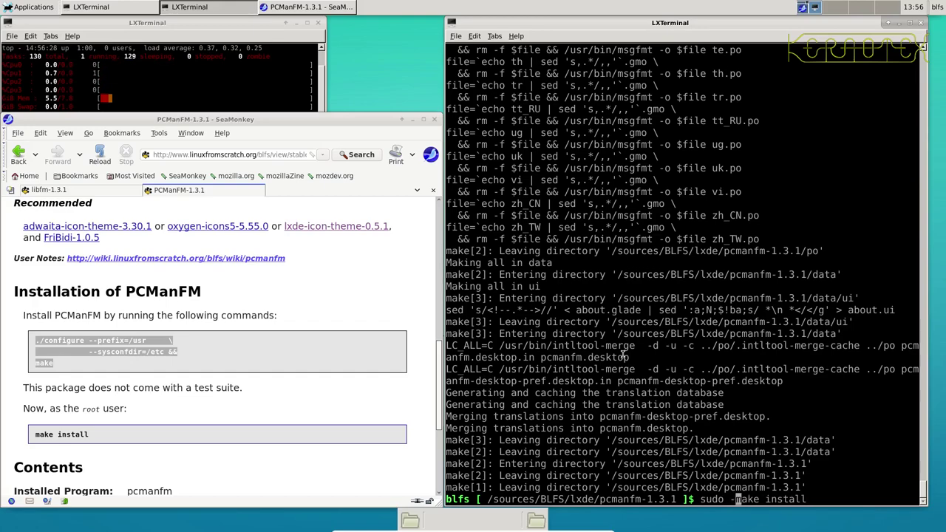
text(E)
key(Return)
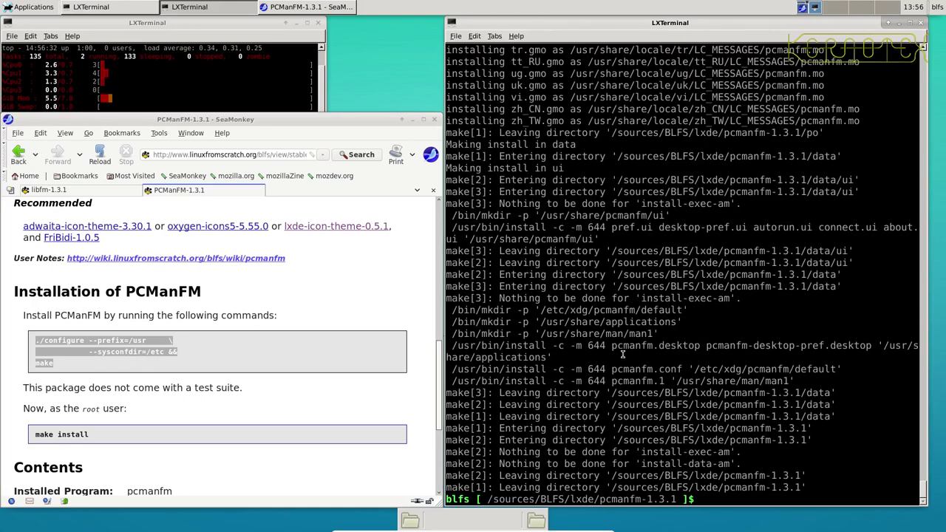
Go up to the lxde folder and remove the pcmanfm-1.3.1 directory
text(cd ..)
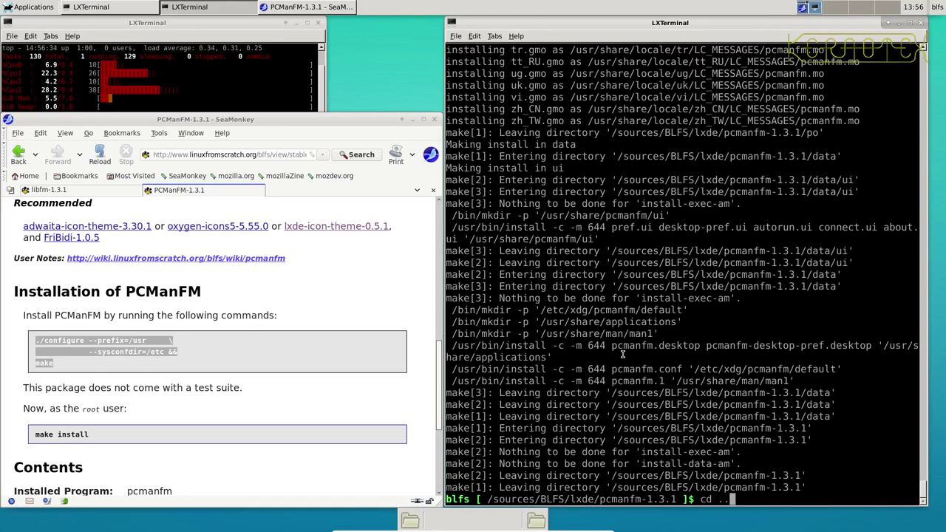
key(Return)
text(rm -Rf pc)
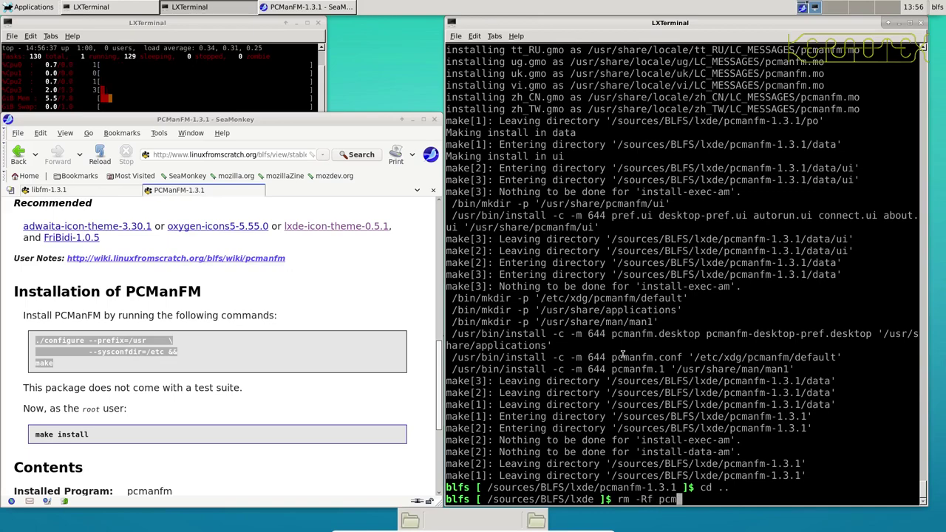
text(m)
key(Tab)
key(Return)
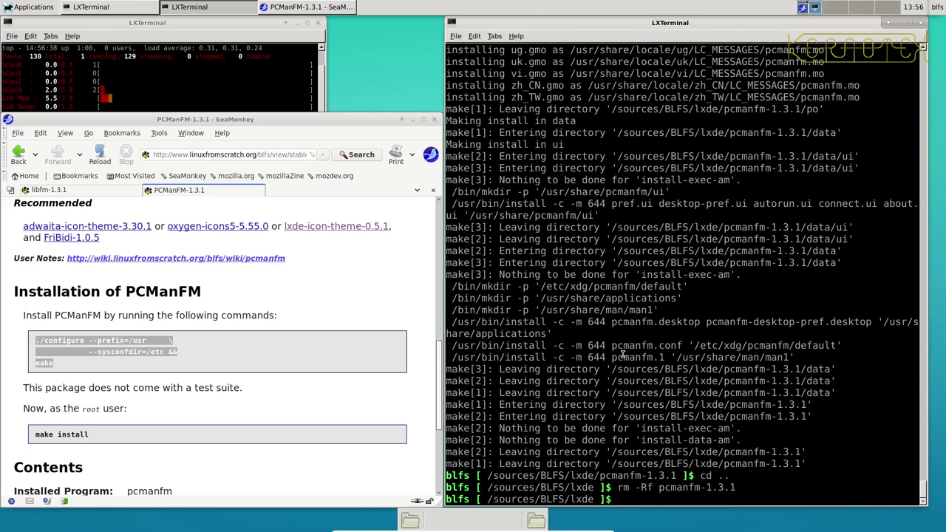
scroll(387, 328, down, 5)
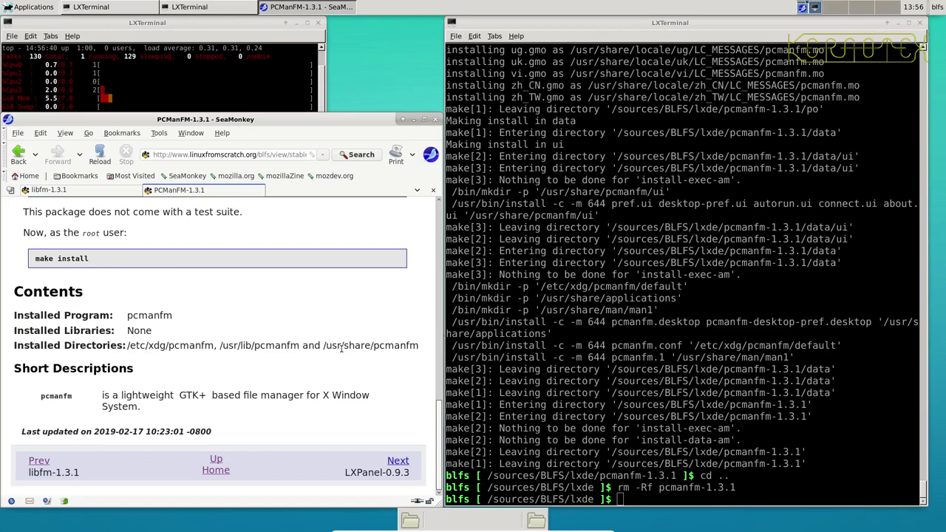
Go to LXPanel-0.9.3 and open keybinder-0.3.0 and gnome-screenshot-3.30.0 in background tabs
click(399, 461)
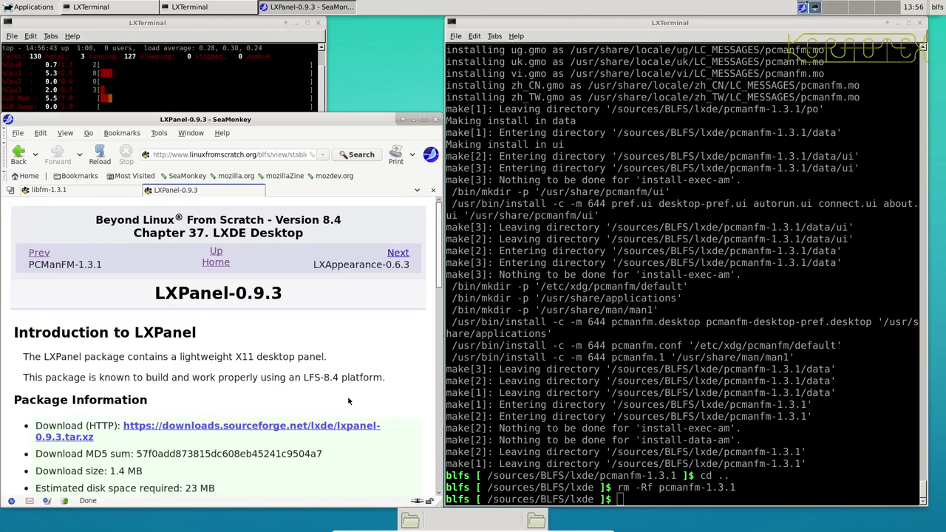
scroll(349, 400, down, 3)
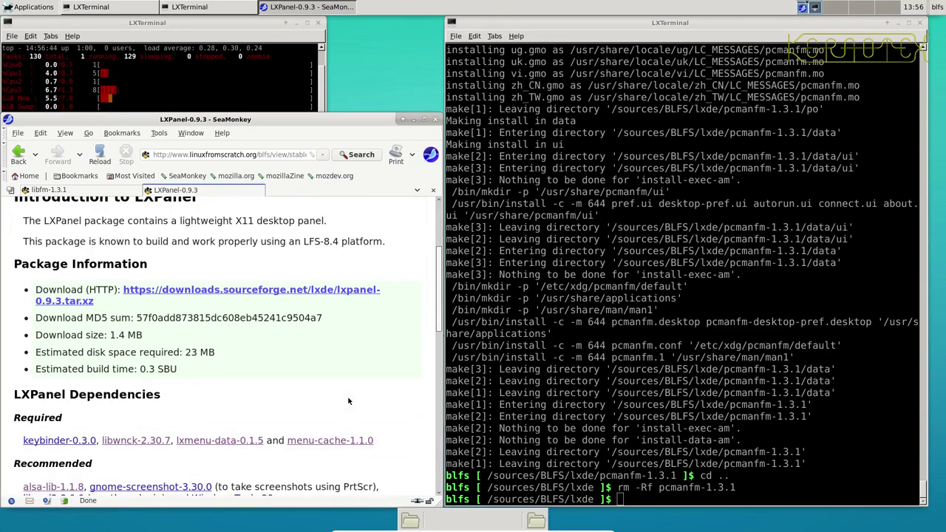
scroll(348, 401, down, 1)
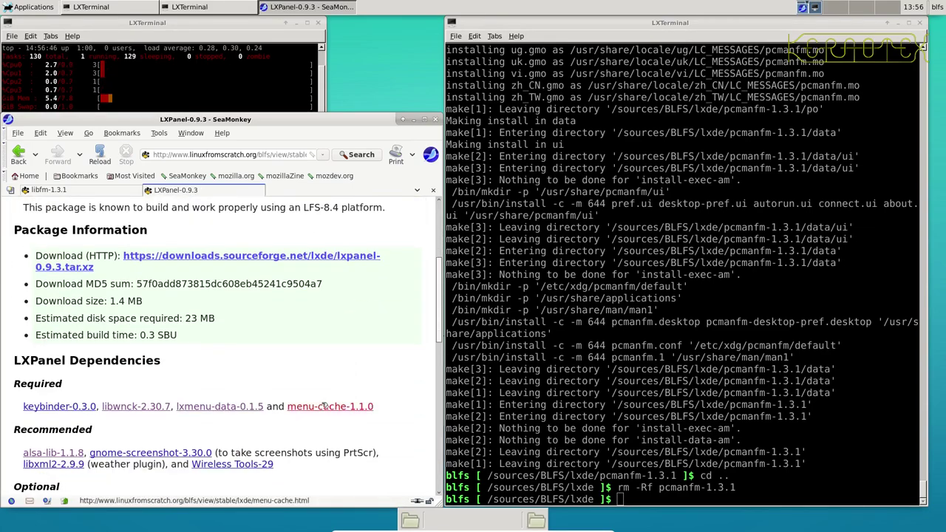
middle_click(66, 411)
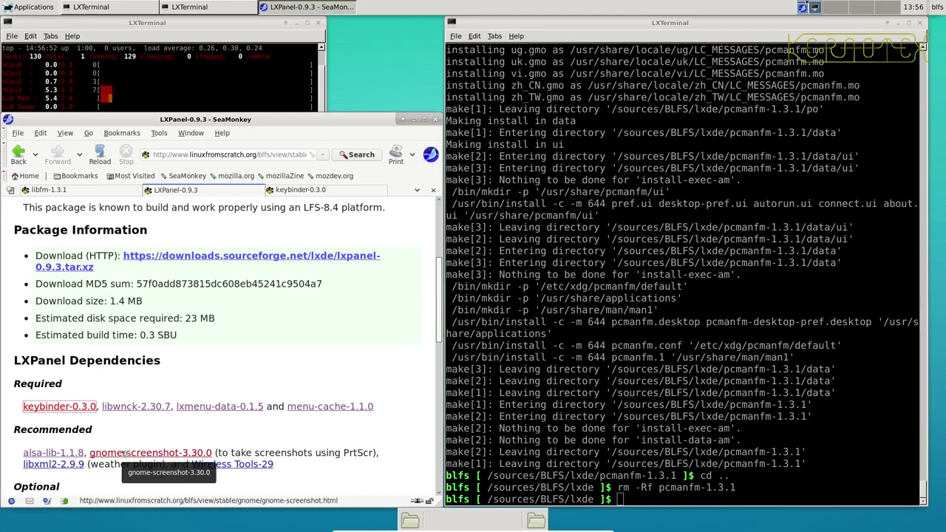
middle_click(125, 454)
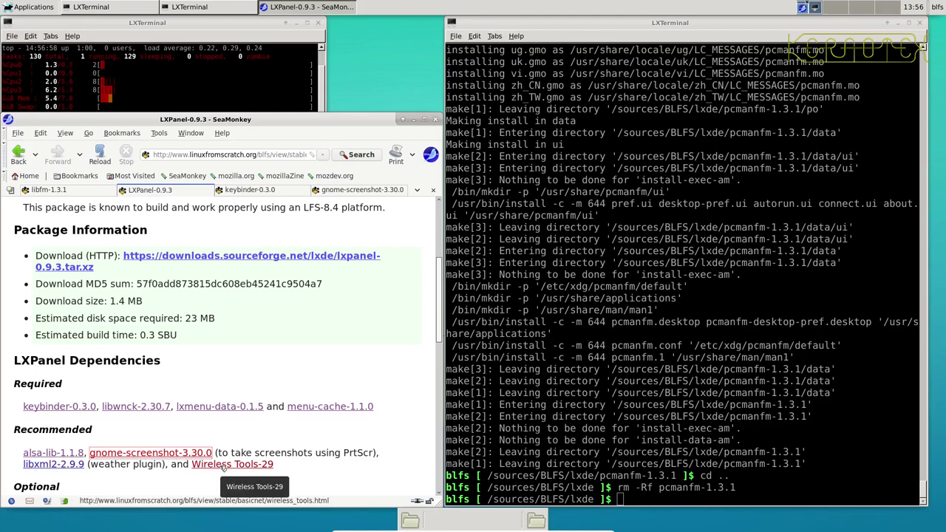
Switch to the gnome-screenshot-3.30.0 tab and read the page
scroll(222, 469, down, 2)
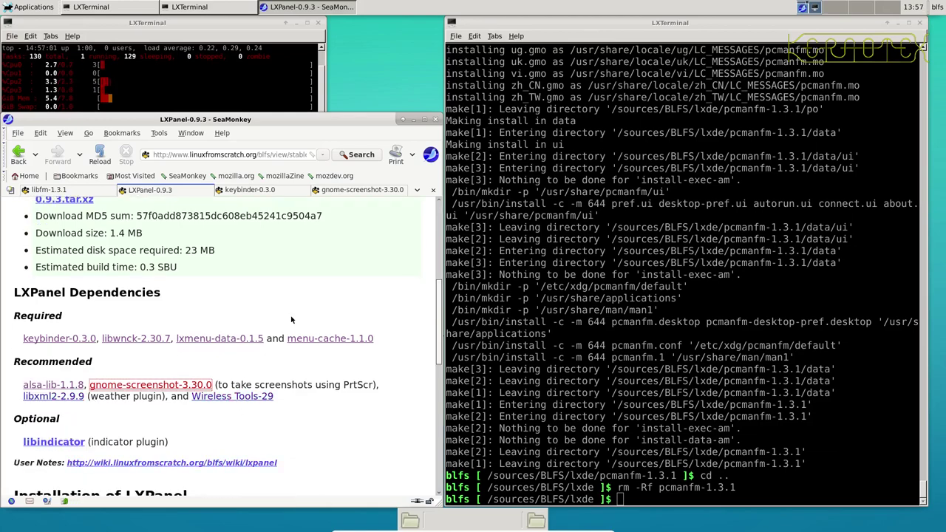
click(364, 191)
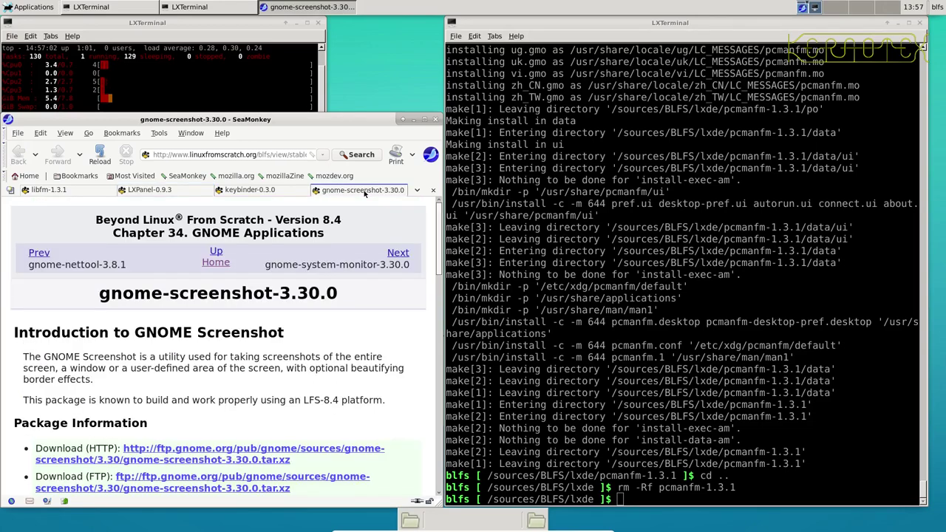
scroll(317, 354, down, 7)
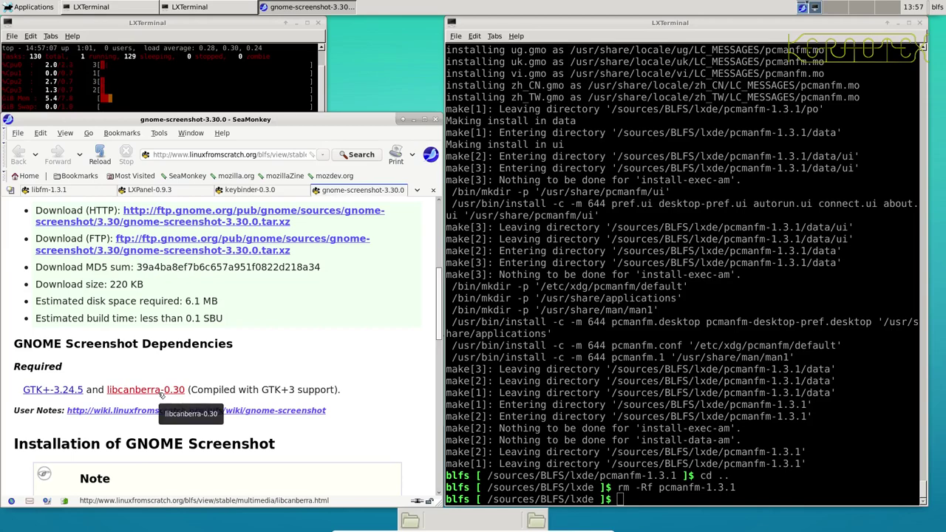
scroll(232, 366, up, 2)
Move the terminal up to /sources/BLFS with cd .
click(485, 329)
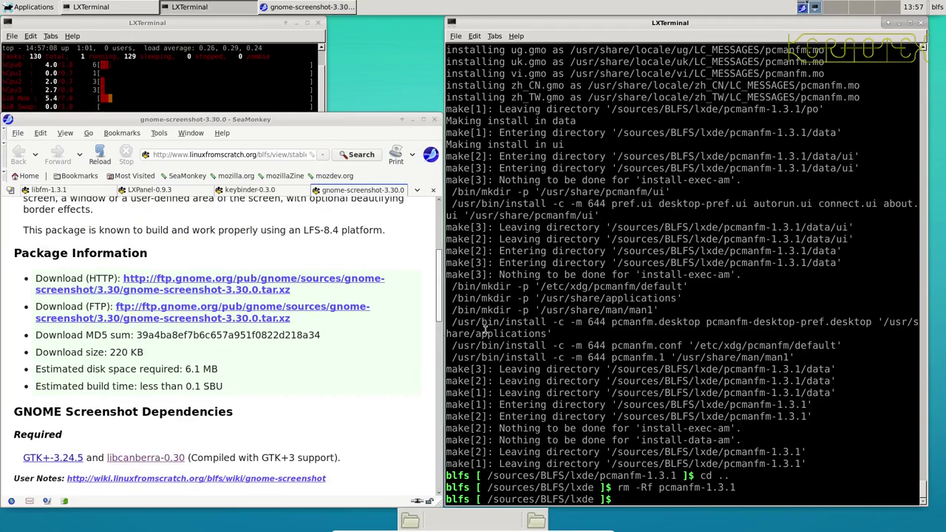
text(cd ..)
key(Return)
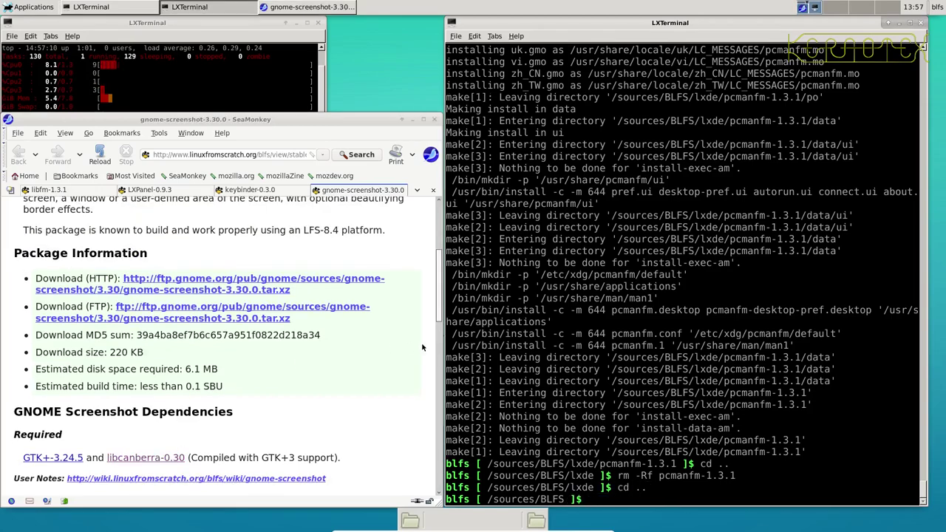
Download the gnome-screenshot-3.30.0 tarball with wget using the copied HTTP link
right_click(311, 284)
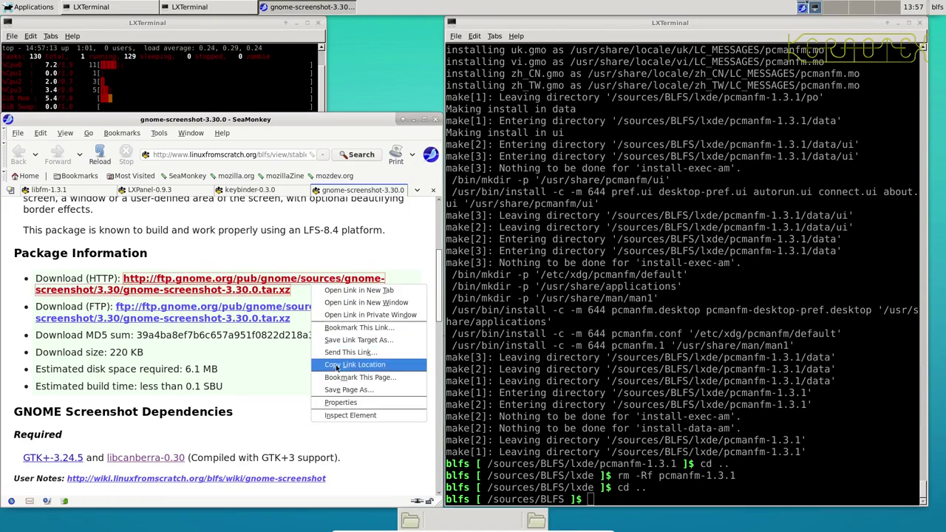
click(337, 365)
click(531, 372)
text(wget)
key(ctrl+shift+v)
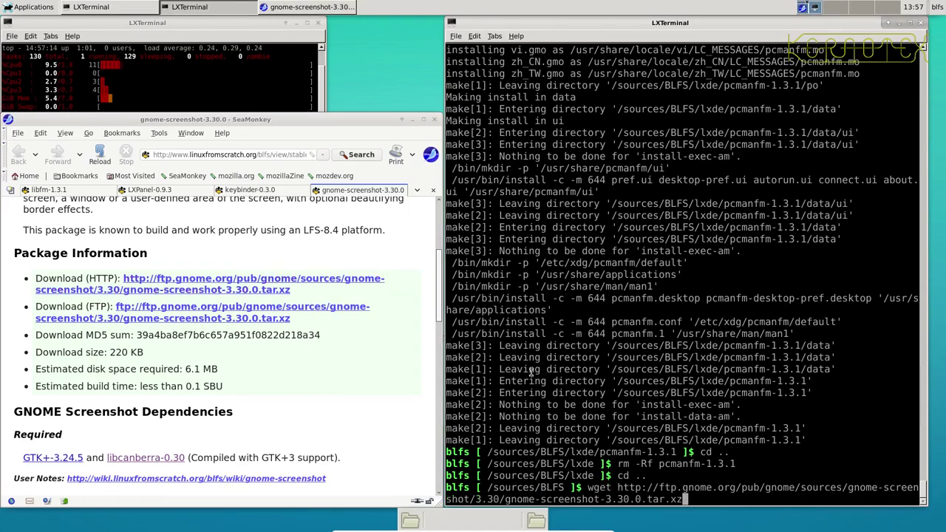
key(Return)
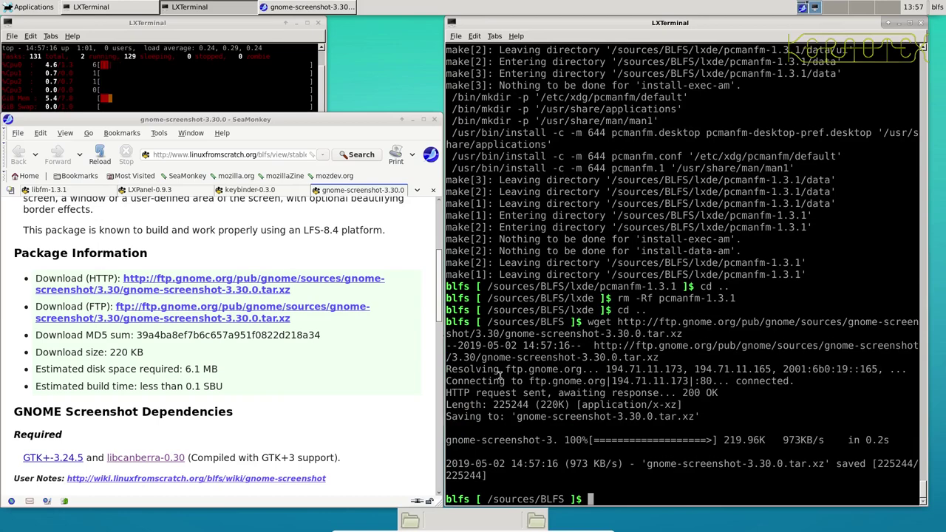
Extract the gnome-screenshot tarball and enter the gnome-screenshot-3.30.0 directory
text(tar -xvf gnome-scree)
key(Tab)
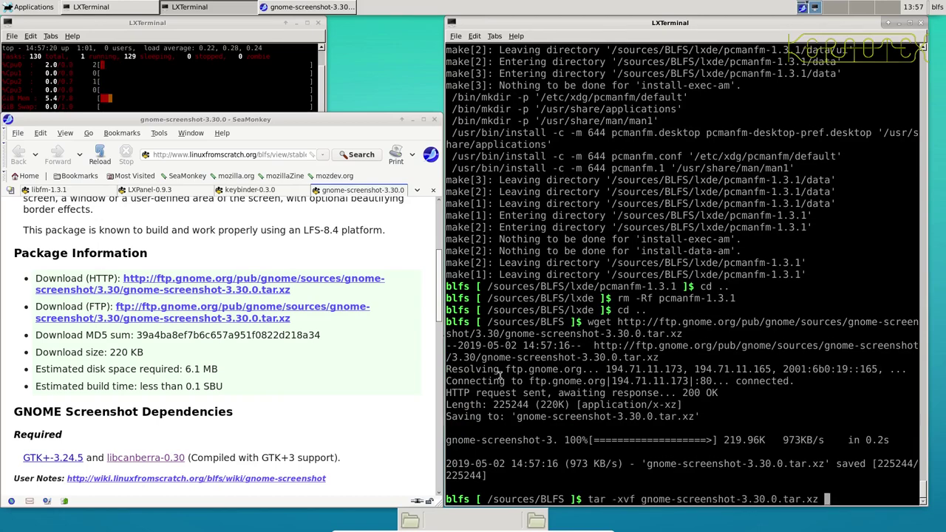
key(Return)
text(cd gnome-scree)
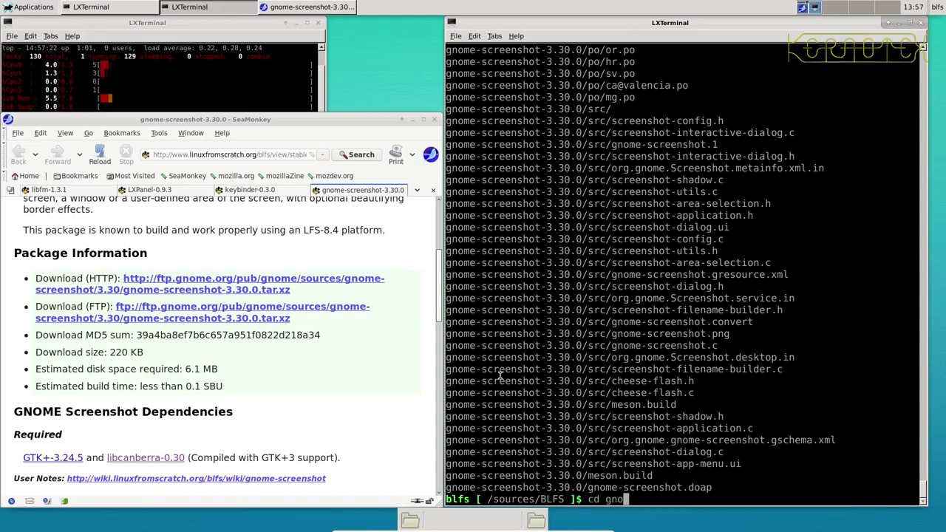
key(Tab)
key(Return)
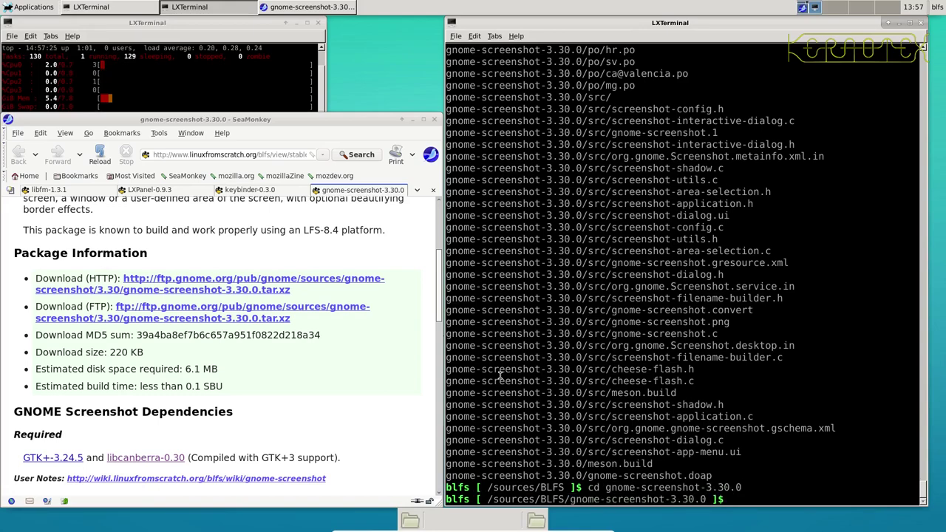
Select the gnome-screenshot-3.30.0 build commands from 'mkdir build &&' through 'ninja' on the BLFS page
scroll(261, 401, down, 5)
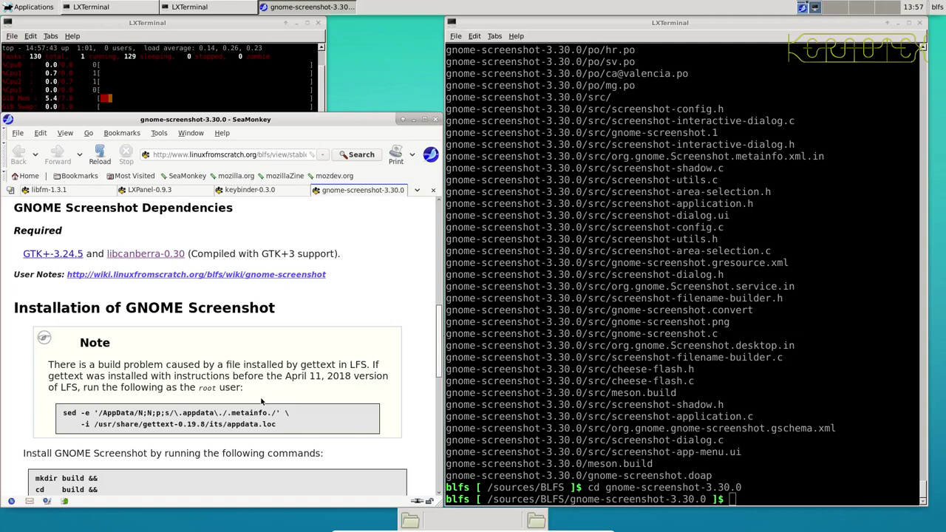
scroll(296, 385, down, 3)
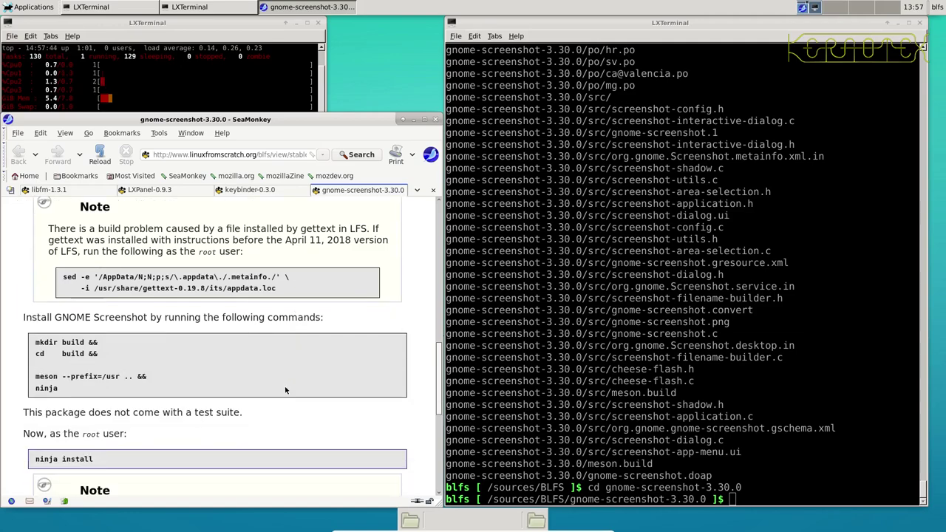
scroll(225, 391, down, 1)
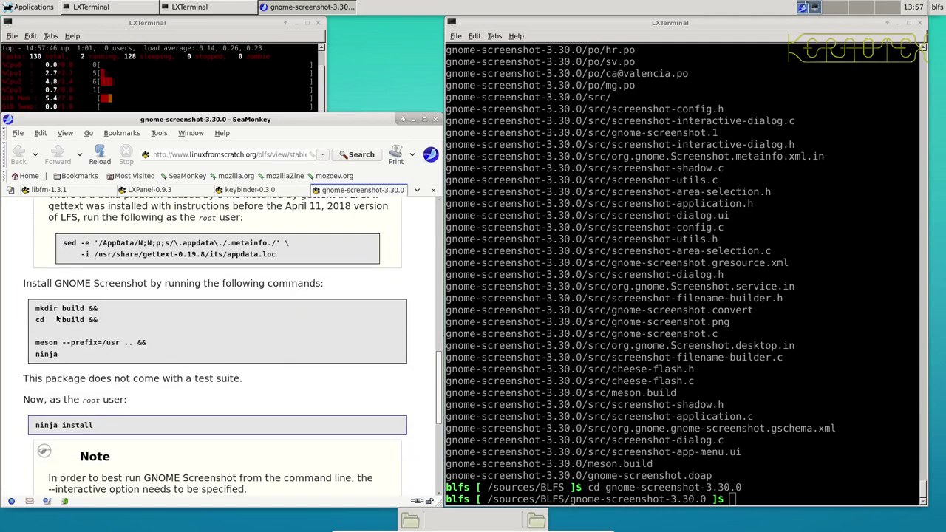
scroll(49, 338, down, 4)
scroll(49, 338, up, 3)
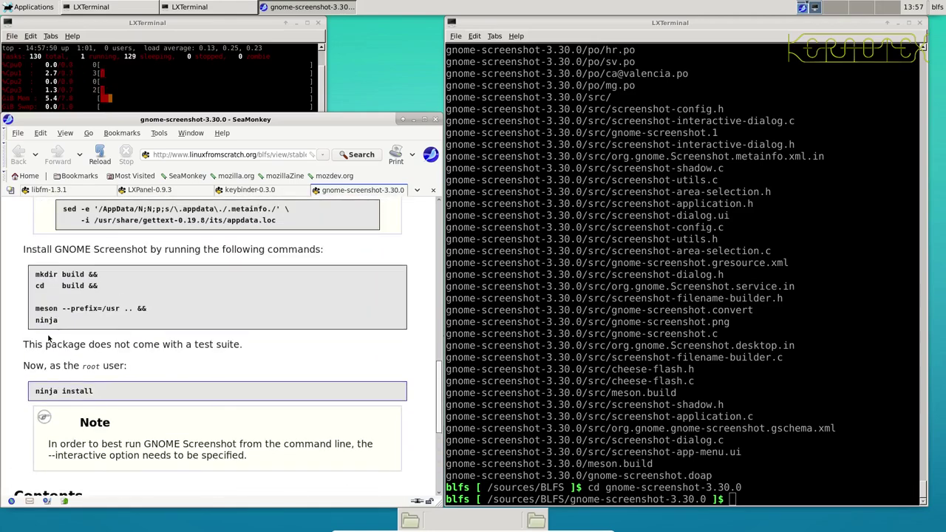
drag(28, 271, 72, 333)
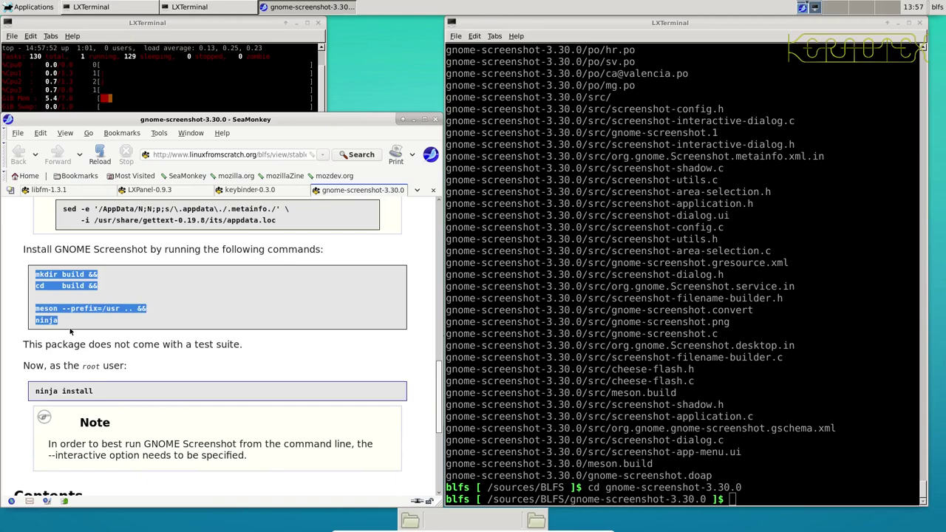
Run the pasted mkdir, meson --prefix=/usr and ninja commands, then scroll the page up to Dependencies
middle_click(606, 340)
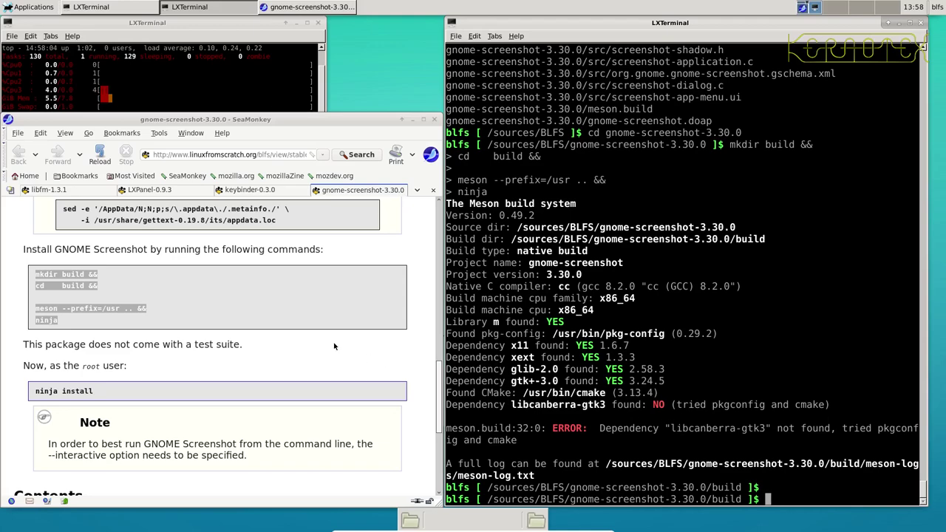
scroll(333, 345, up, 1)
scroll(334, 345, up, 7)
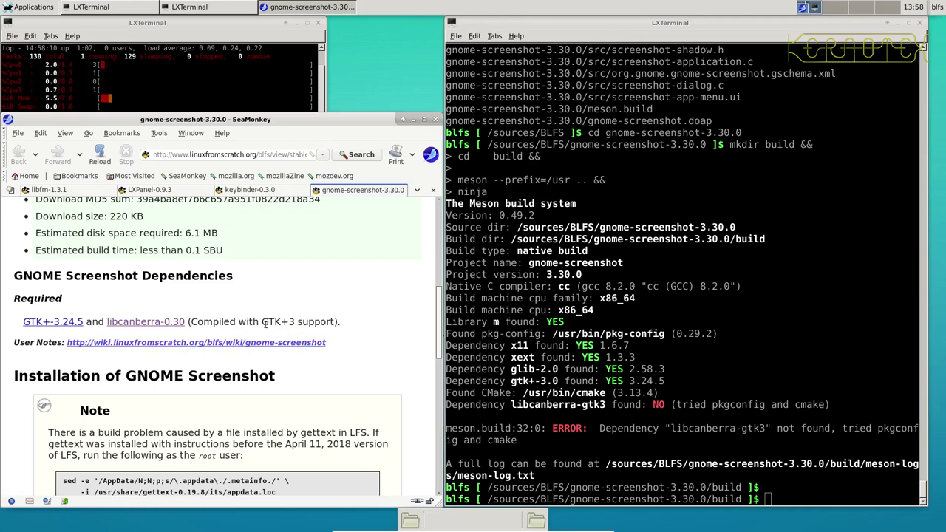
Open the libcanberra-0.30 BLFS page in a new tab and scroll through it
middle_click(173, 325)
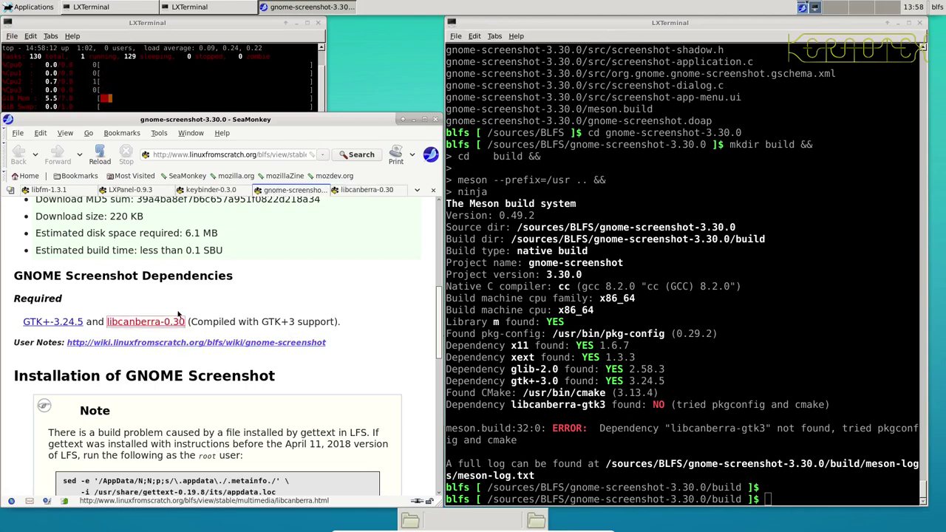
key(ctrl+Tab)
scroll(366, 335, down, 8)
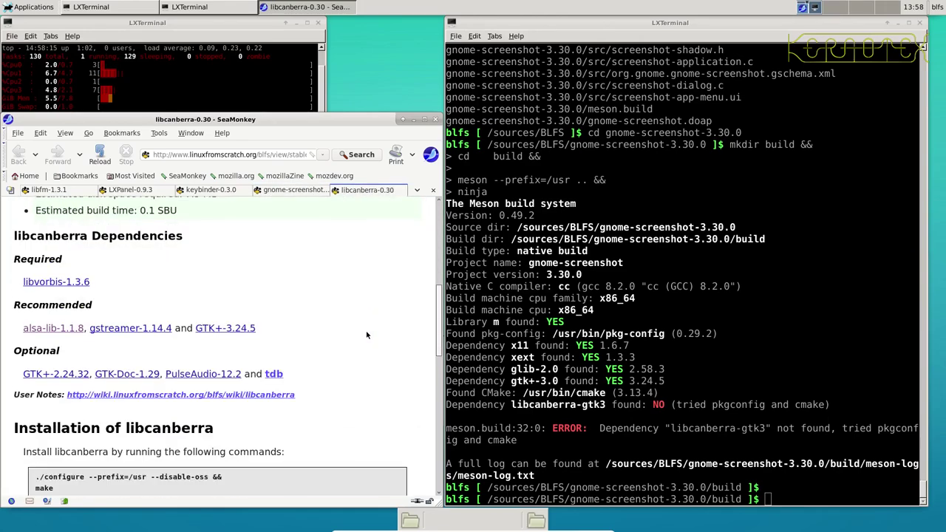
scroll(367, 335, down, 3)
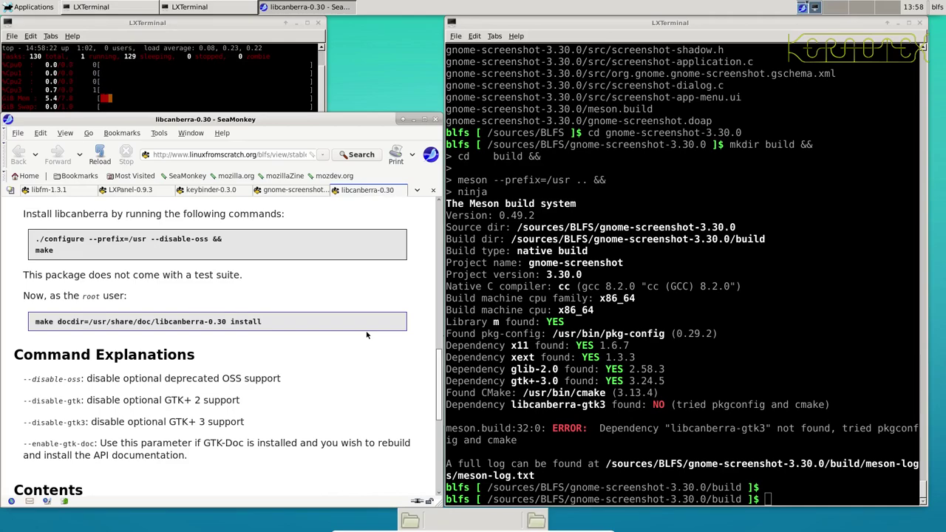
scroll(366, 334, down, 8)
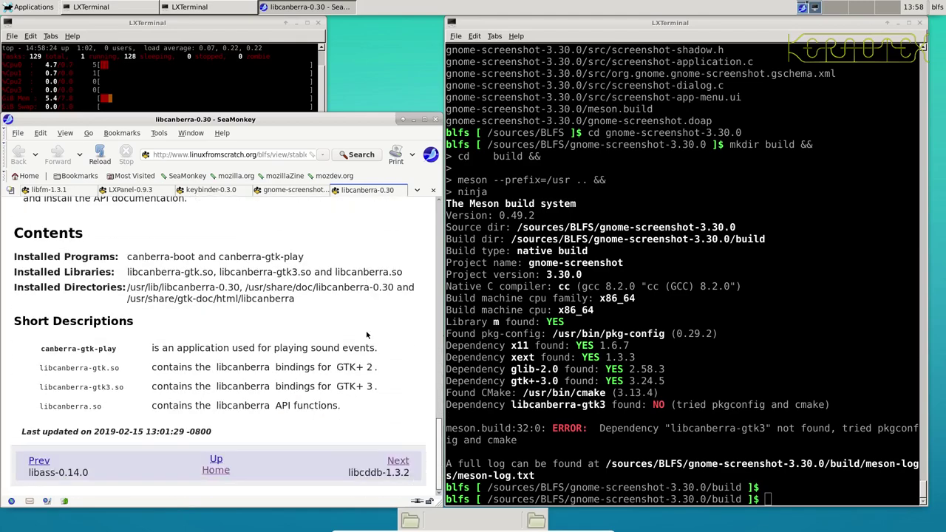
Run locate libcanberra.so to check whether the library is already installed
triple_click(69, 406)
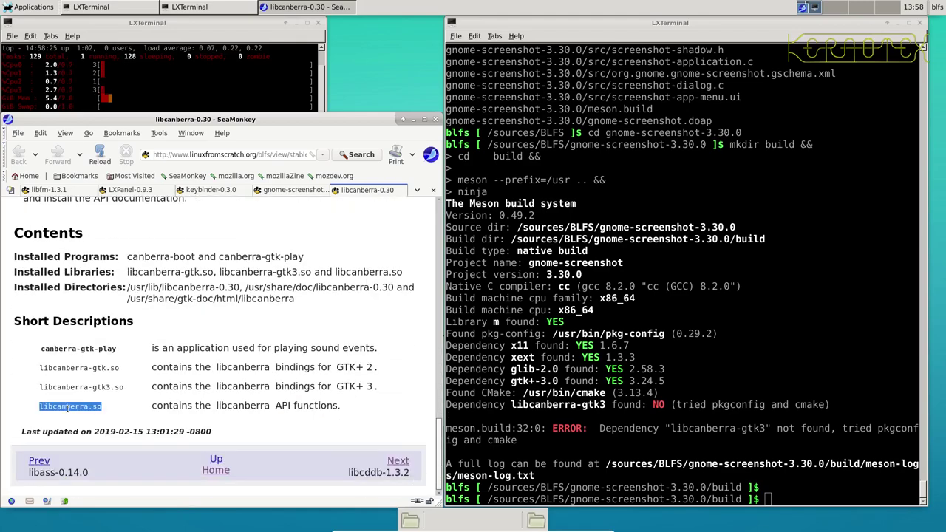
click(525, 372)
text(locate)
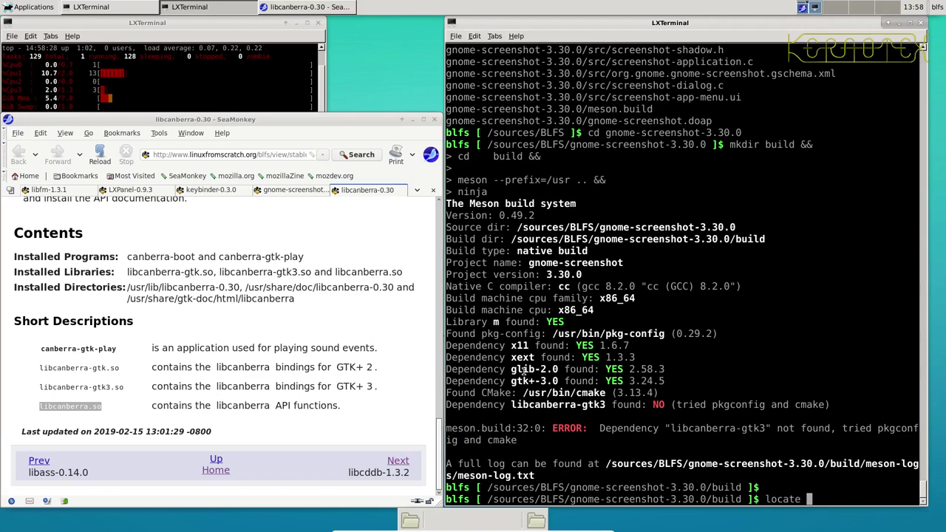
middle_click(524, 371)
key(Return)
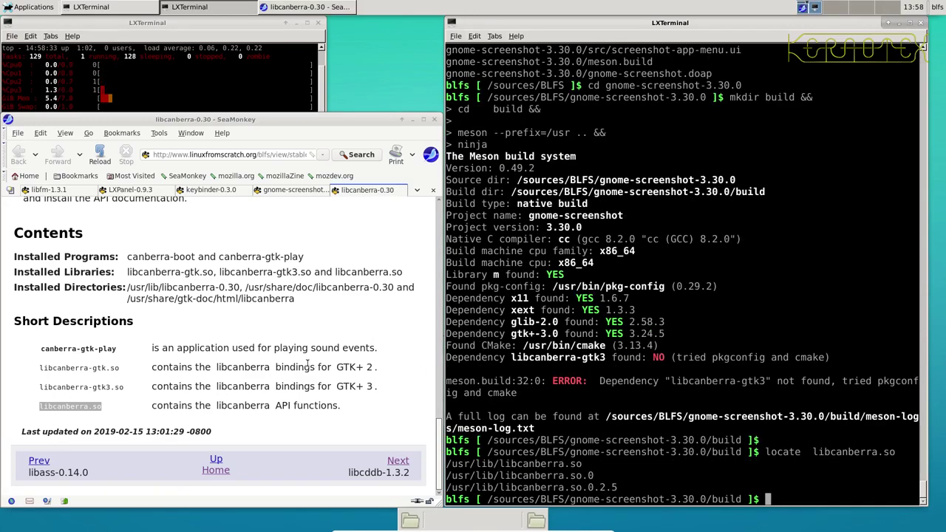
Scroll up the libcanberra page and highlight 'disable' in the GTK3 configure option
scroll(146, 391, up, 3)
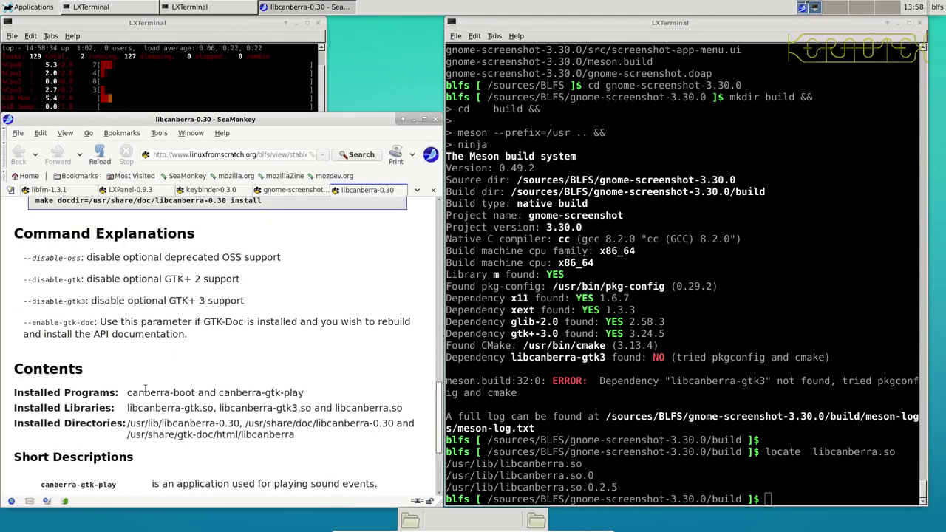
scroll(146, 389, up, 2)
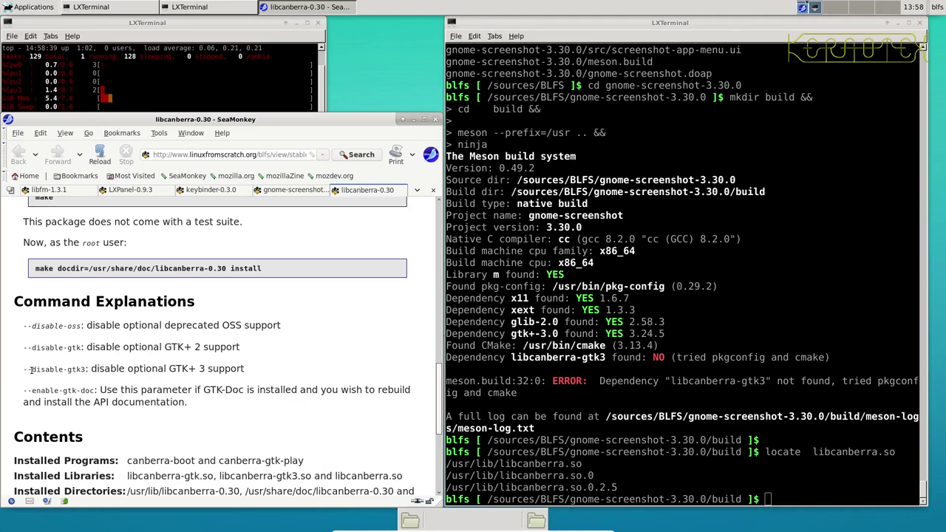
drag(31, 370, 66, 369)
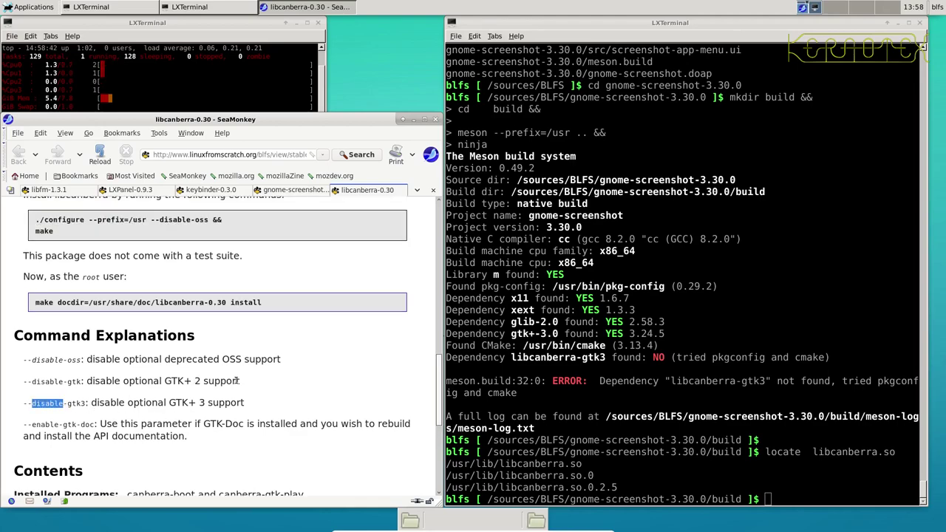
scroll(116, 354, up, 1)
click(520, 353)
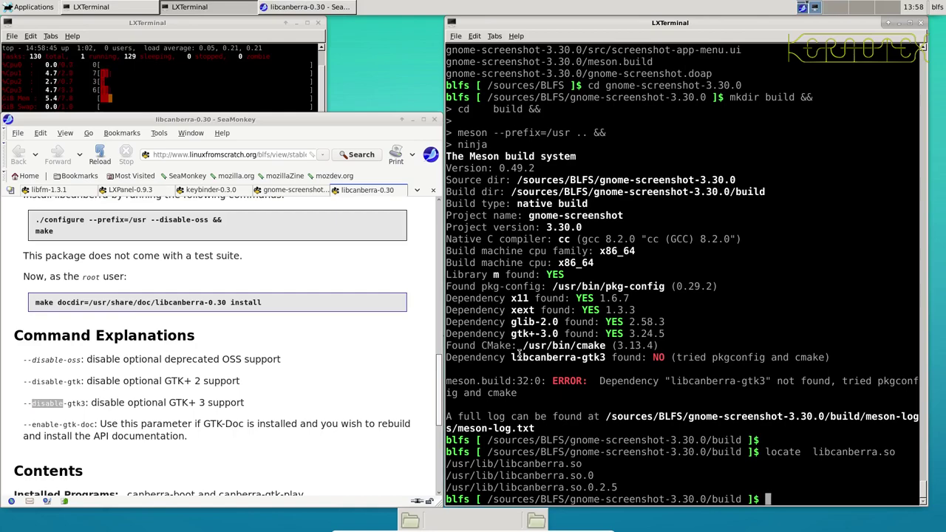
Go up with cd ../.. and delete the gnome-screenshot-3.30.0 source tree with rm -Rf
text(cd ../..)
key(Return)
text(rm -)
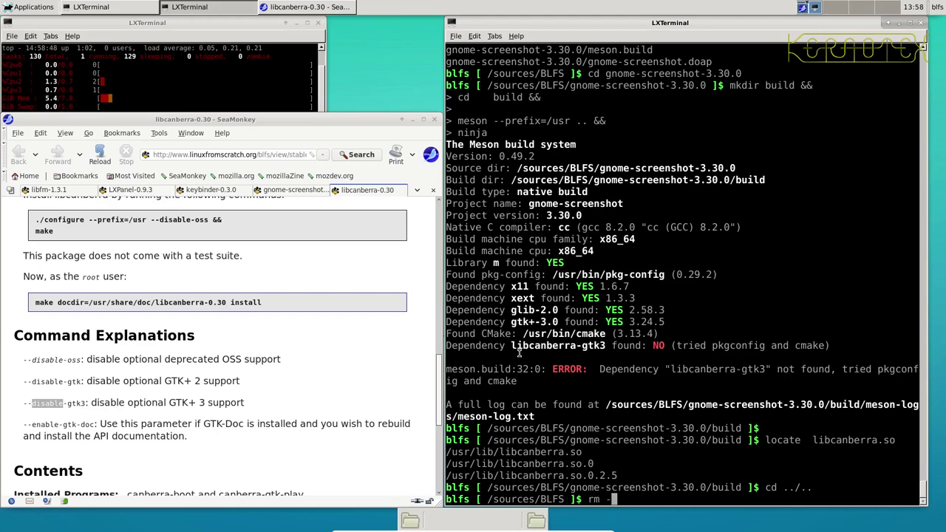
text(Rf gnome-scree)
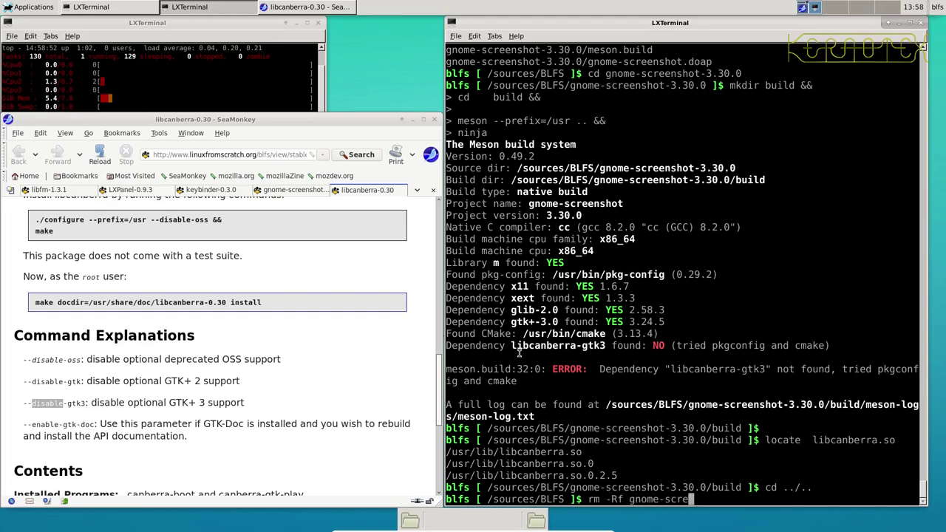
key(Tab)
key(Return)
Extract libcanberra-0.30.tar.xz and change into the libcanberra-0.30 directory
text(tar -)
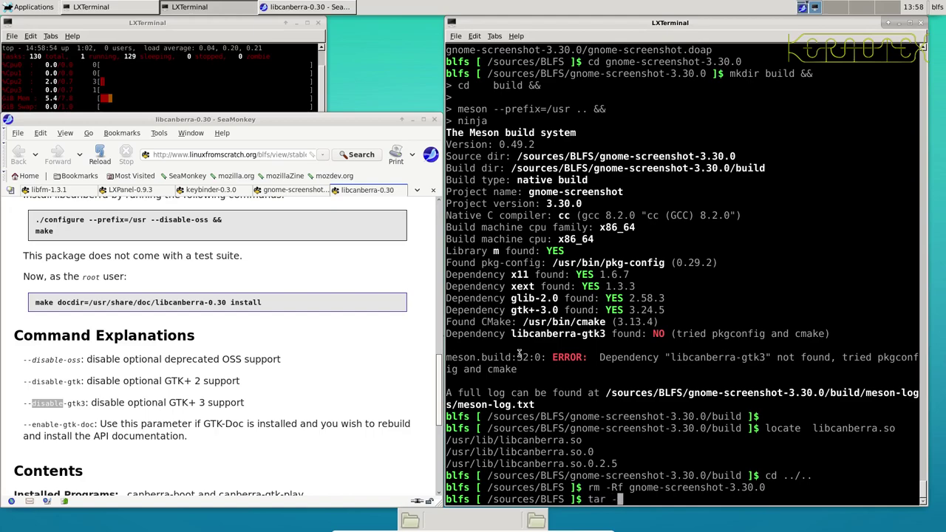
text(xvf libcan)
key(Tab)
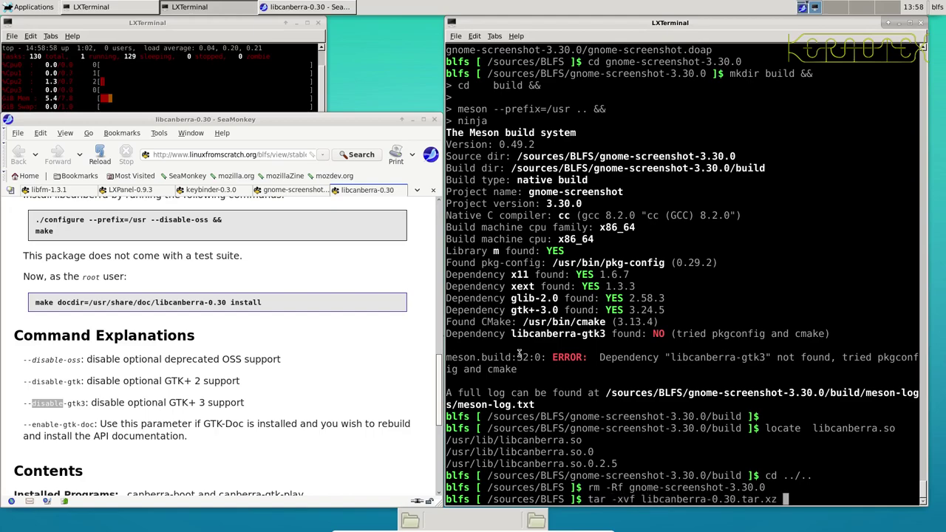
key(Return)
text(cd libcan)
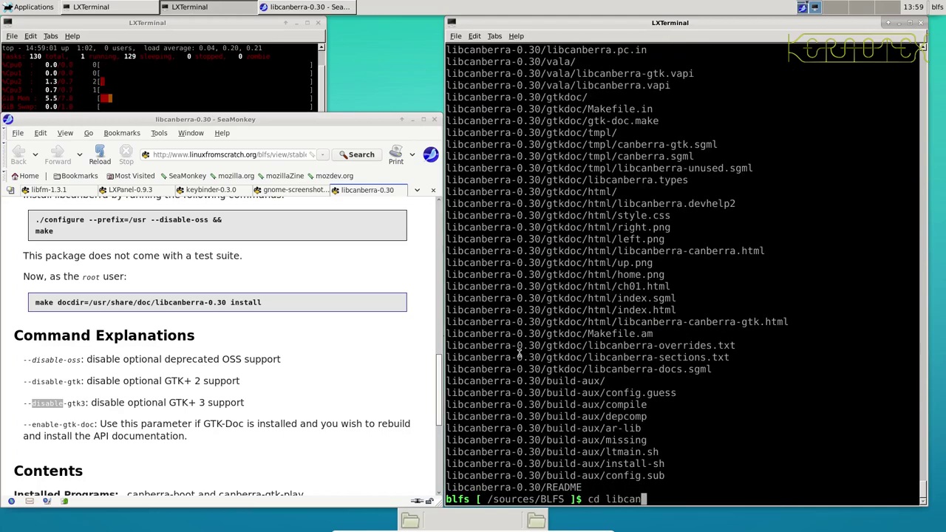
key(Tab)
key(Return)
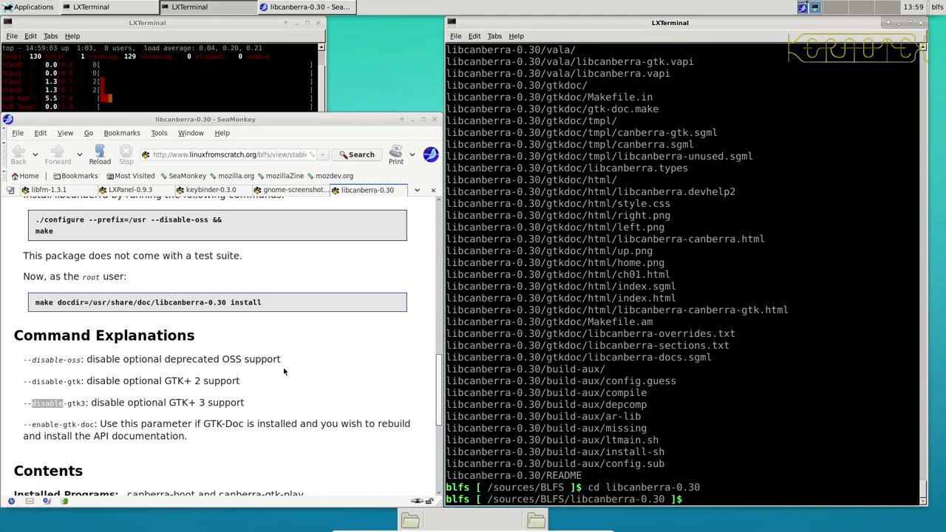
scroll(284, 371, up, 6)
scroll(283, 371, up, 2)
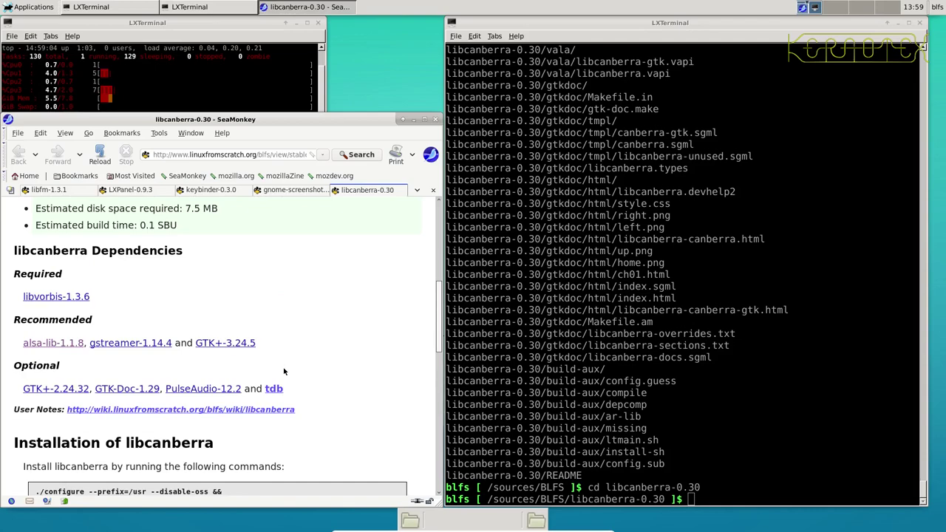
scroll(284, 371, down, 7)
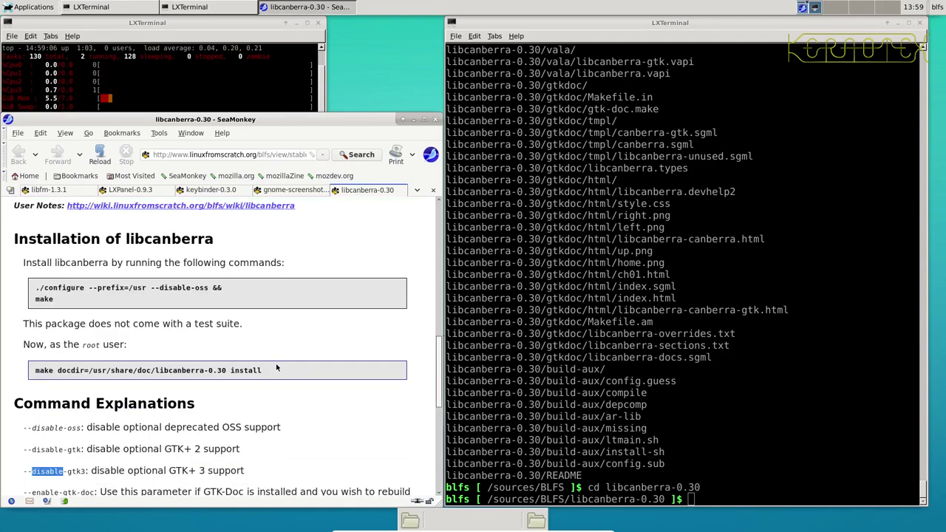
Run ./configure --prefix=/usr --disable-oss --enable-gtk3 for libcanberra
drag(36, 255, 209, 252)
middle_click(606, 304)
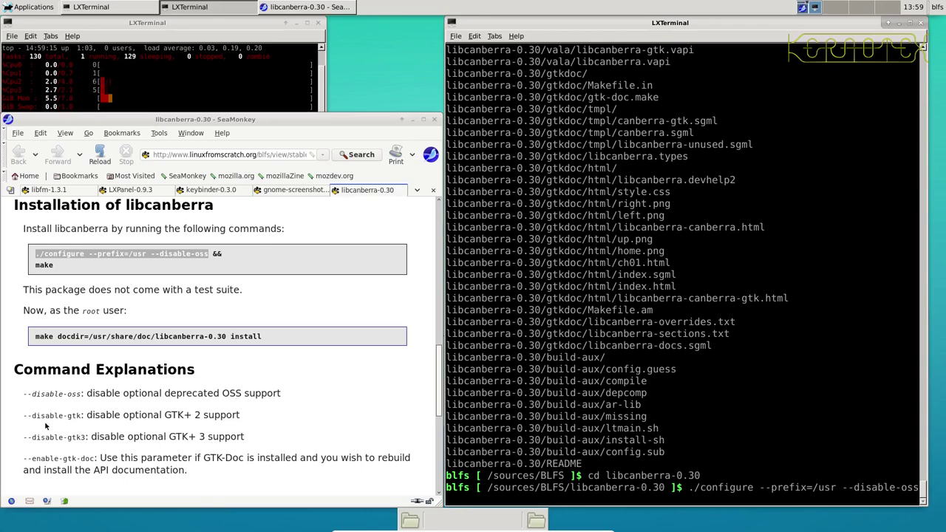
drag(25, 437, 86, 437)
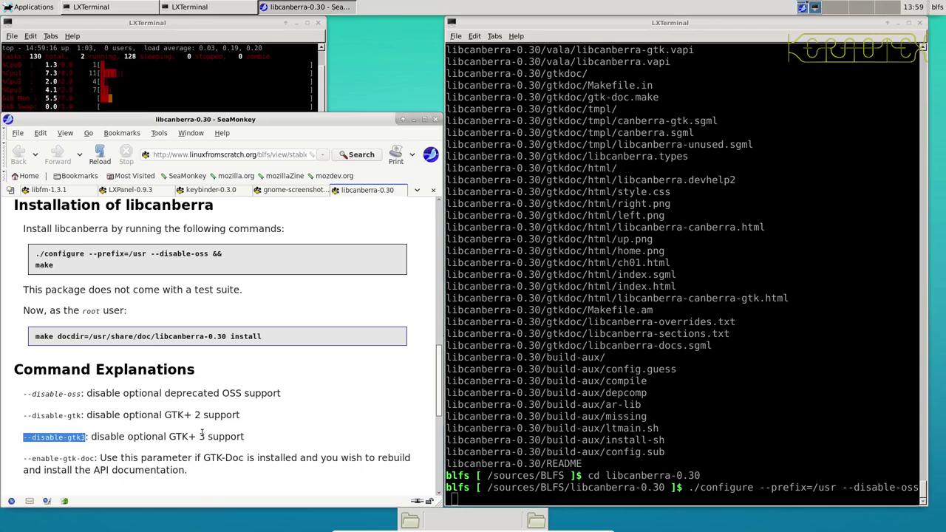
middle_click(581, 383)
key(Left)
key(Left)
key(Left)
key(Left)
key(Left)
key(Left)
key(Left)
key(Left)
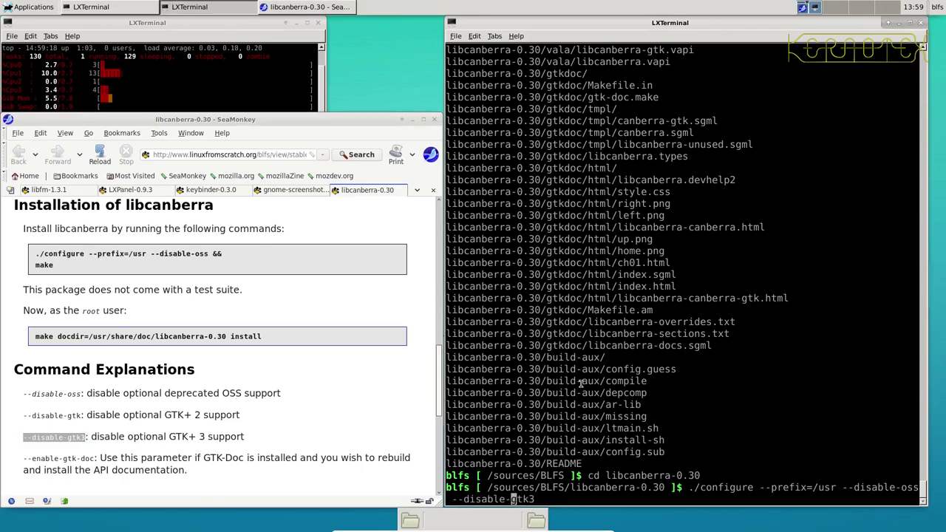
key(Left)
key(BackSpace)
key(BackSpace)
key(BackSpace)
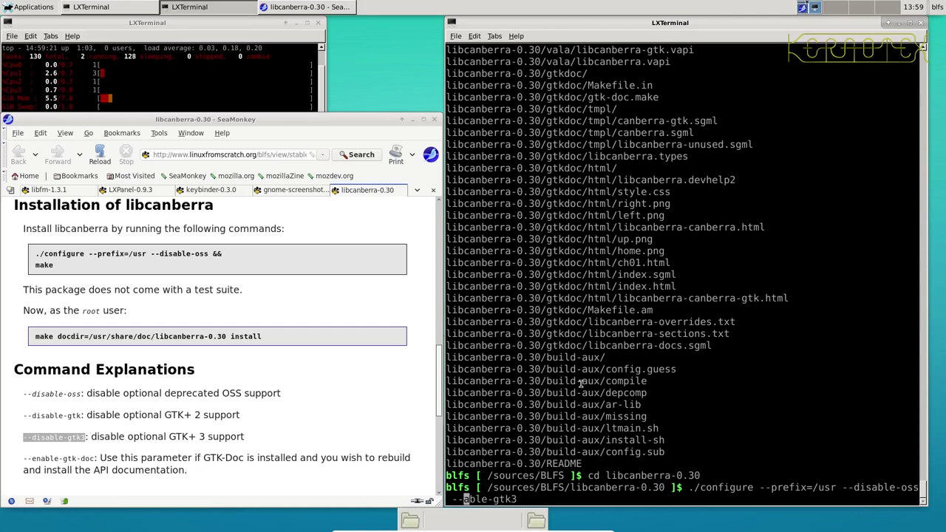
text(en)
key(Return)
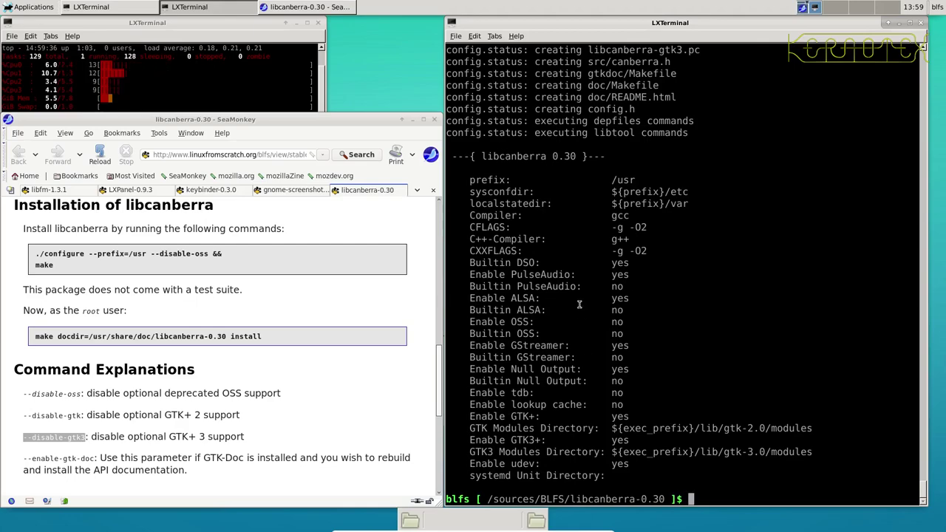
Confirm the summary shows Enable GTK3+ yes, then run make
drag(493, 441, 628, 438)
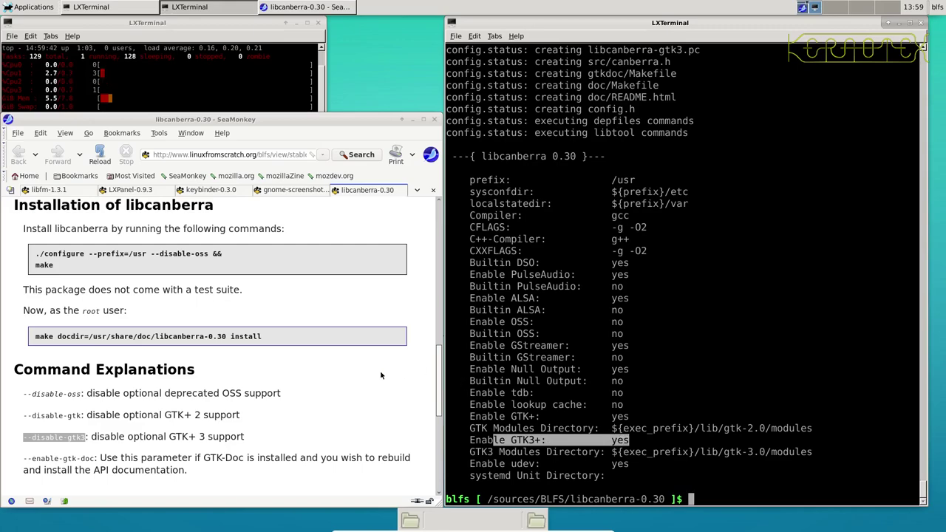
click(529, 333)
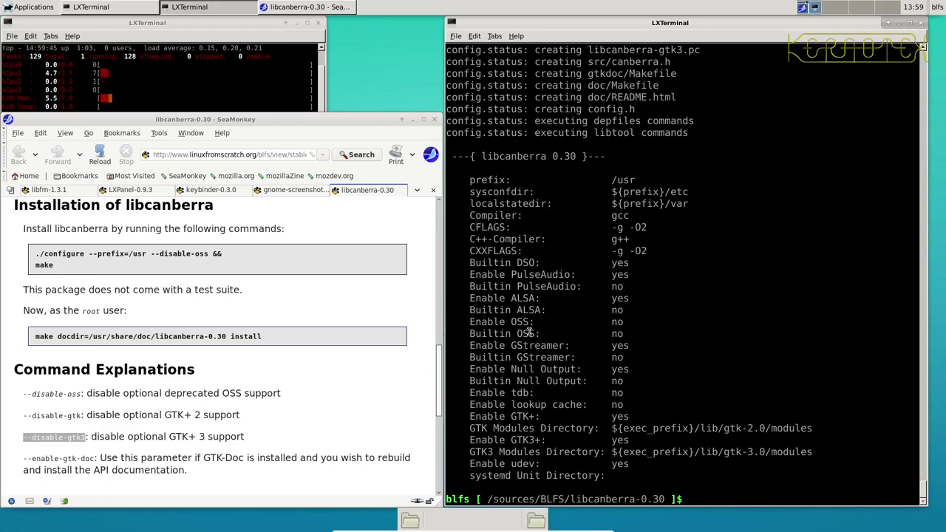
text(make)
key(Return)
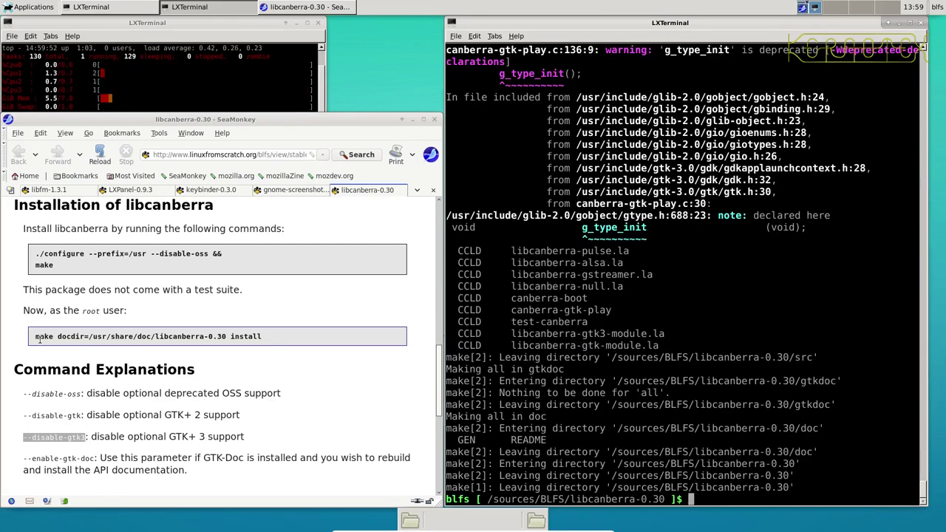
Run sudo -E make docdir install for libcanberra-0.30, then run it a second time
drag(35, 338, 272, 339)
key(ctrl+c)
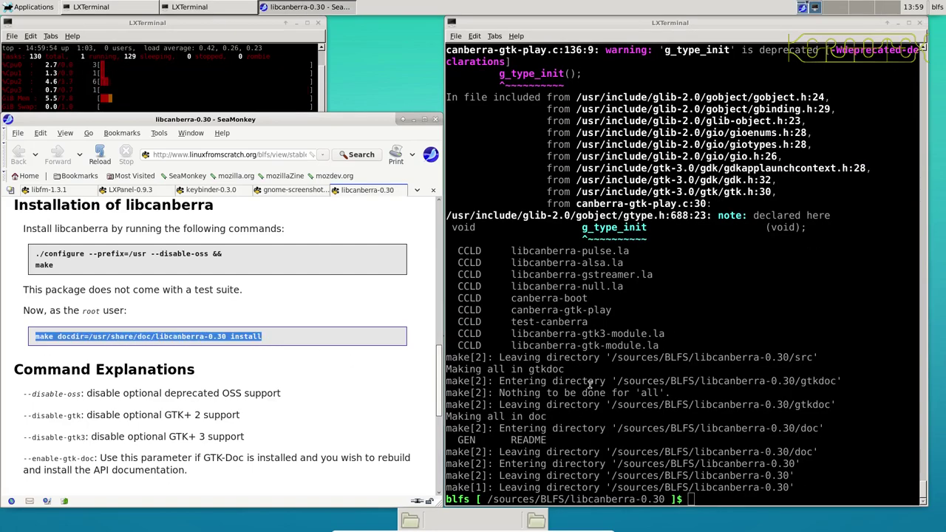
click(589, 383)
text(sudo -E)
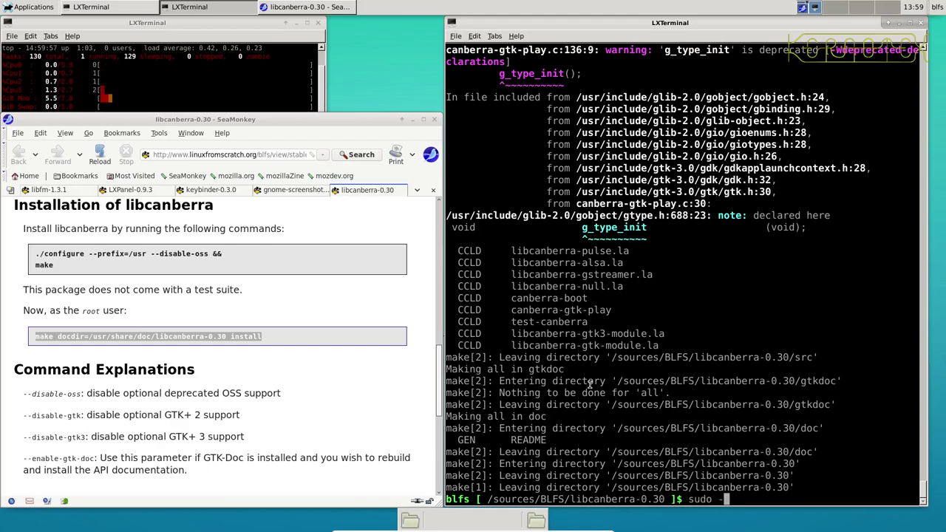
middle_click(589, 383)
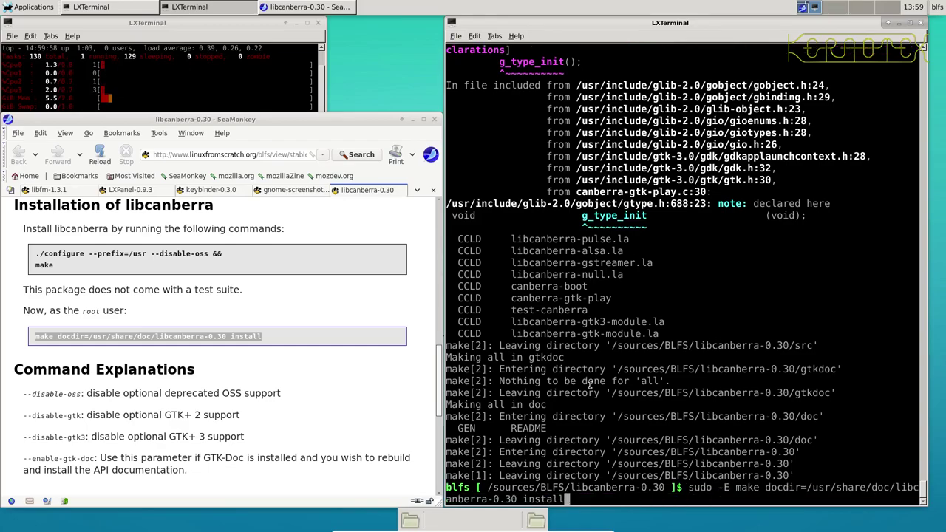
key(Return)
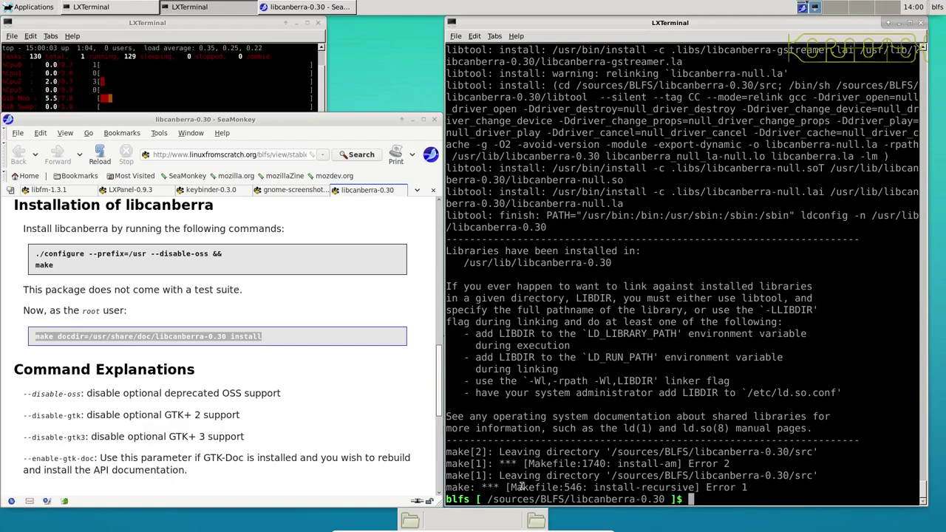
key(Up)
key(Return)
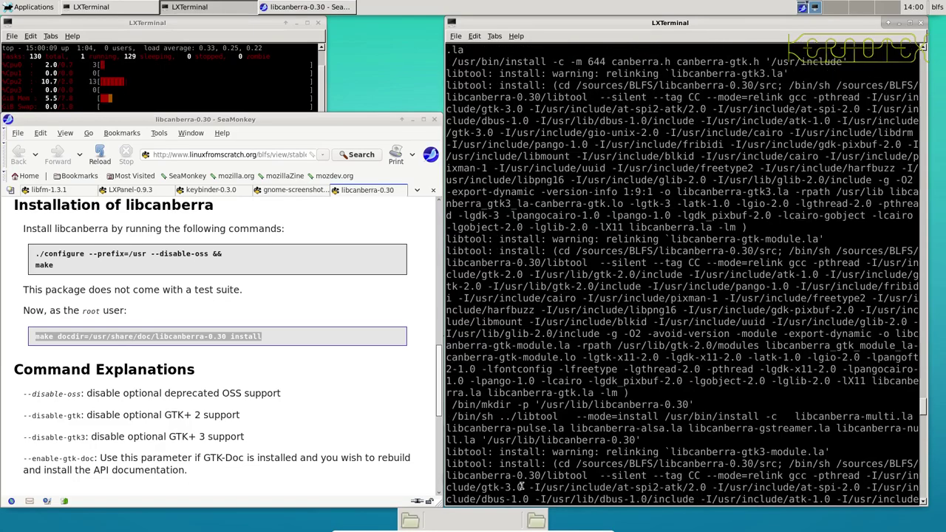
Scroll through the install output and highlight the failing libcanberra-gtk3-module.la relink error
scroll(521, 488, up, 15)
scroll(521, 486, down, 3)
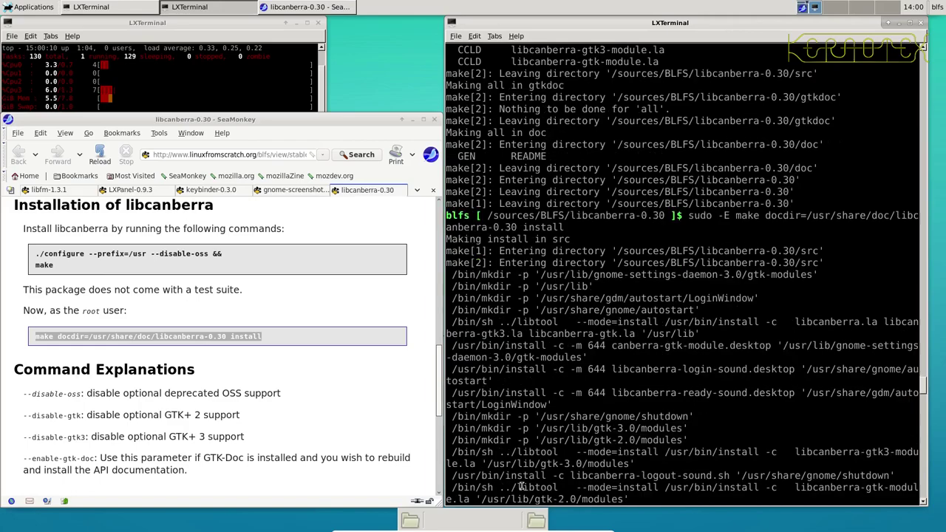
scroll(521, 486, down, 5)
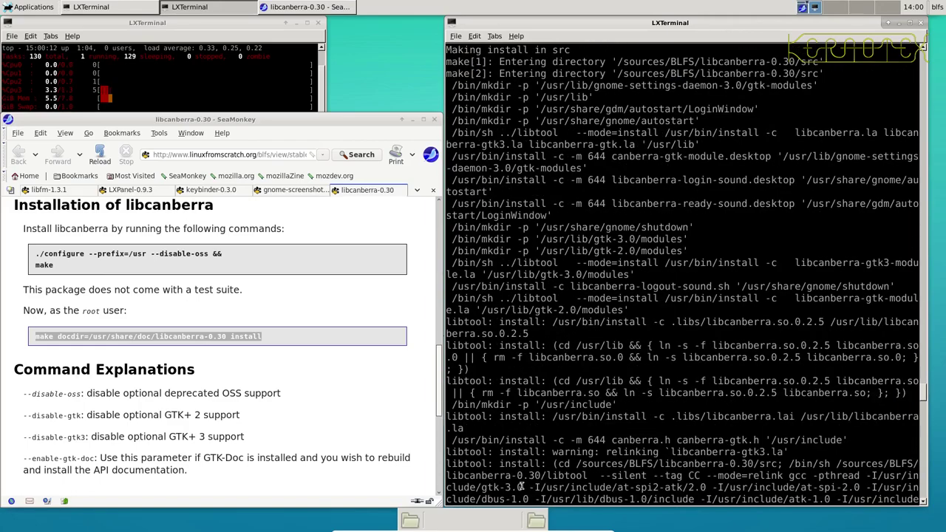
scroll(521, 488, down, 9)
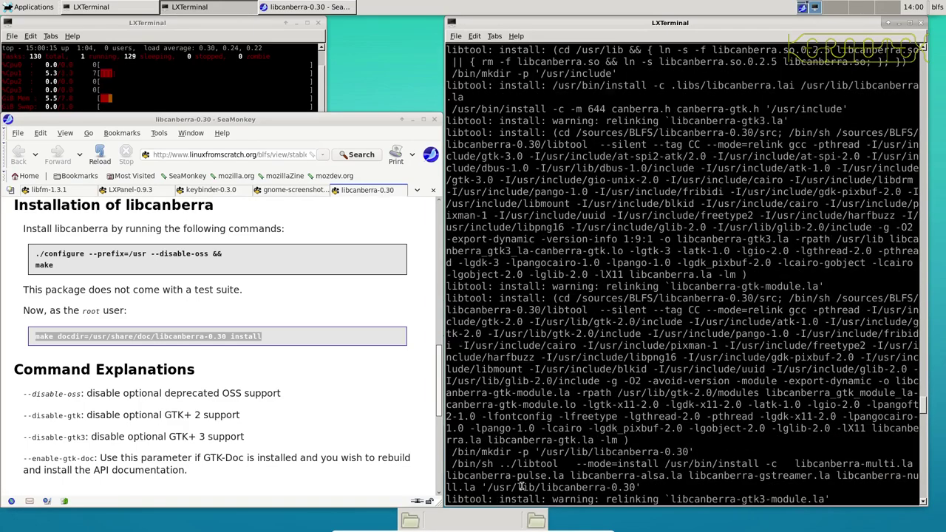
scroll(522, 487, down, 3)
scroll(521, 486, down, 9)
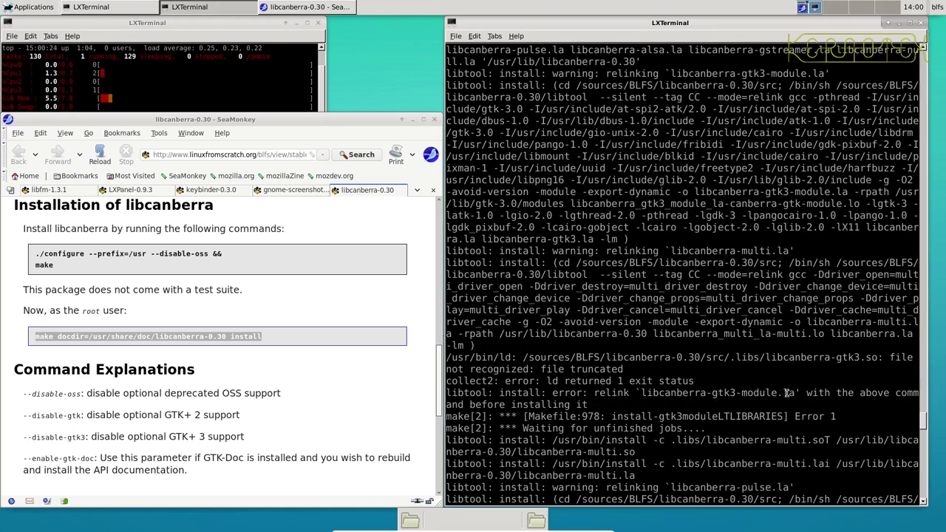
drag(794, 393, 771, 392)
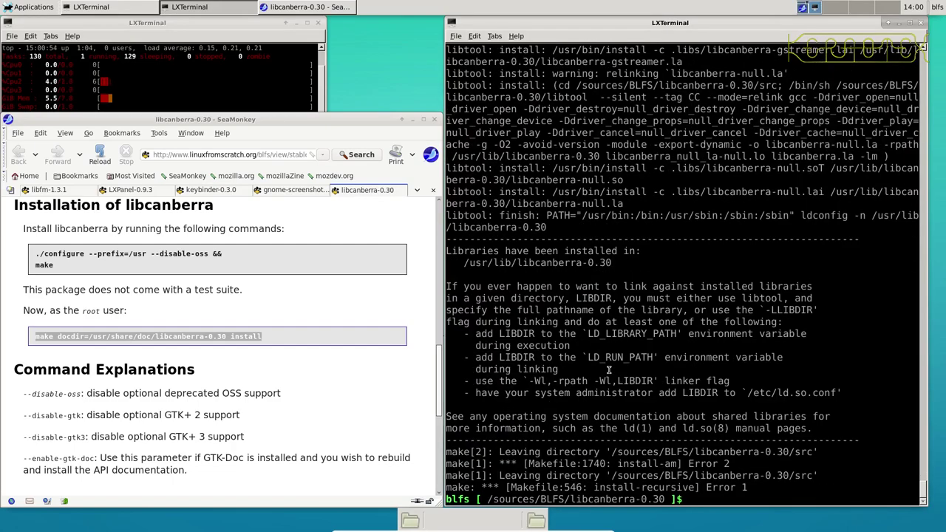
In a sudo -E su root shell, run remove-la-files.sh twice, then exit
text(sudo -E su)
key(Return)
text(remov)
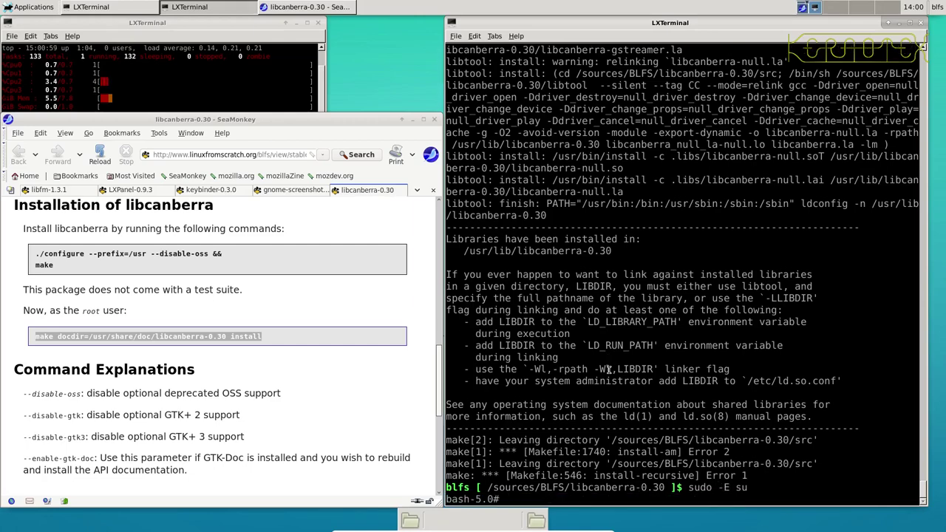
key(Tab)
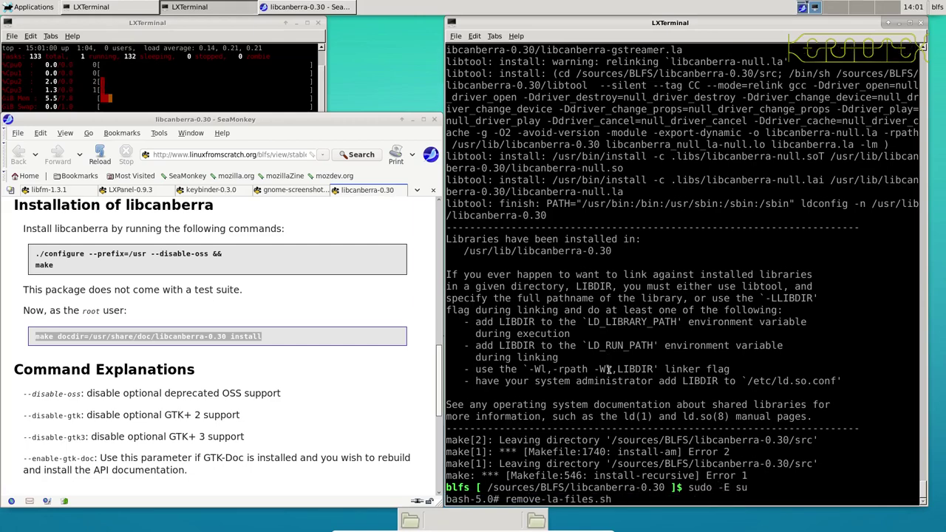
key(Return)
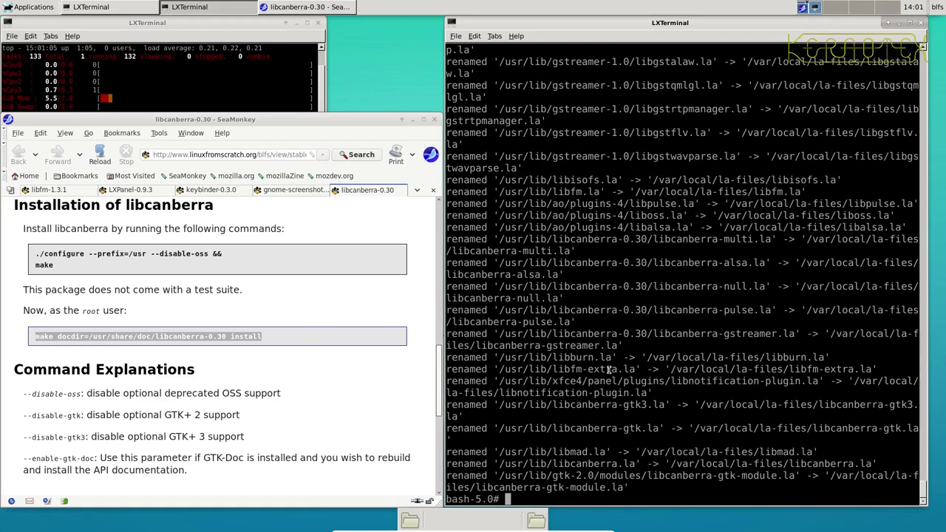
key(Up)
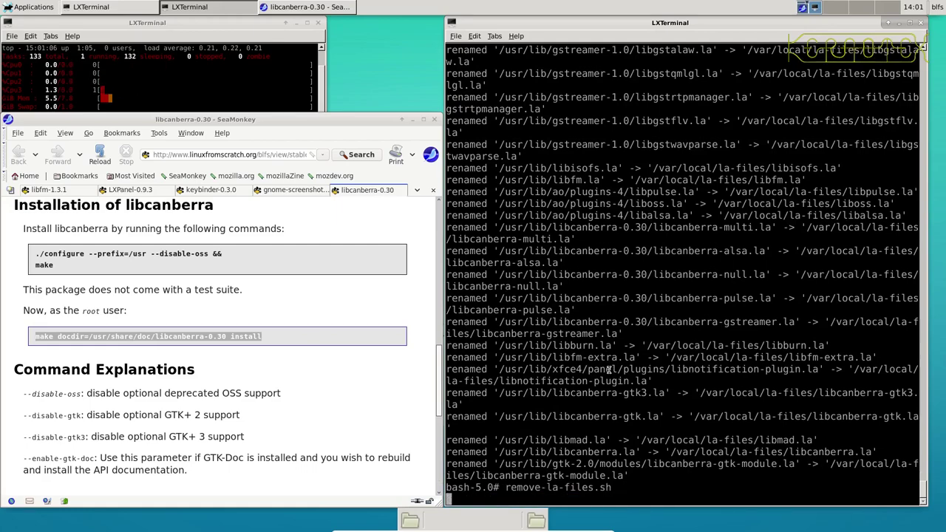
key(Return)
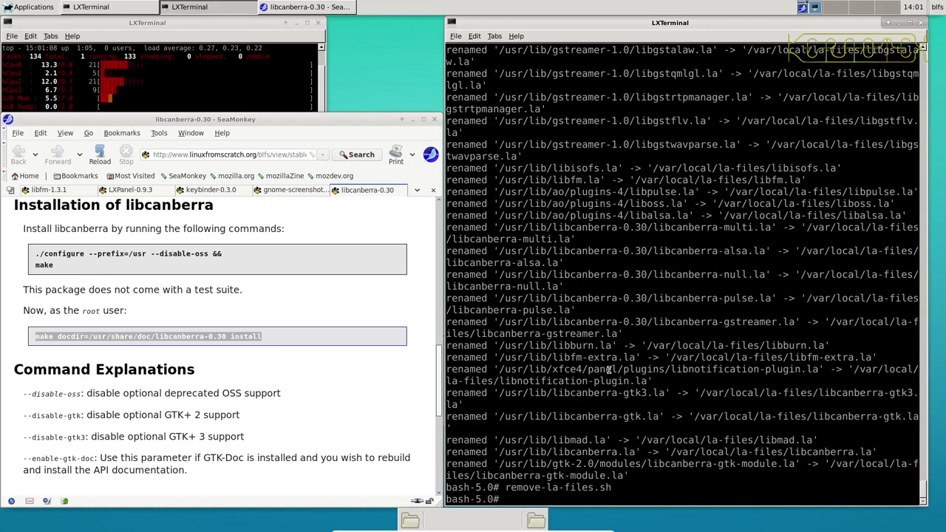
key(ctrl+d)
Go up with cd .. and delete the libcanberra-0.30 source directory with rm -Rf
text(cd ..)
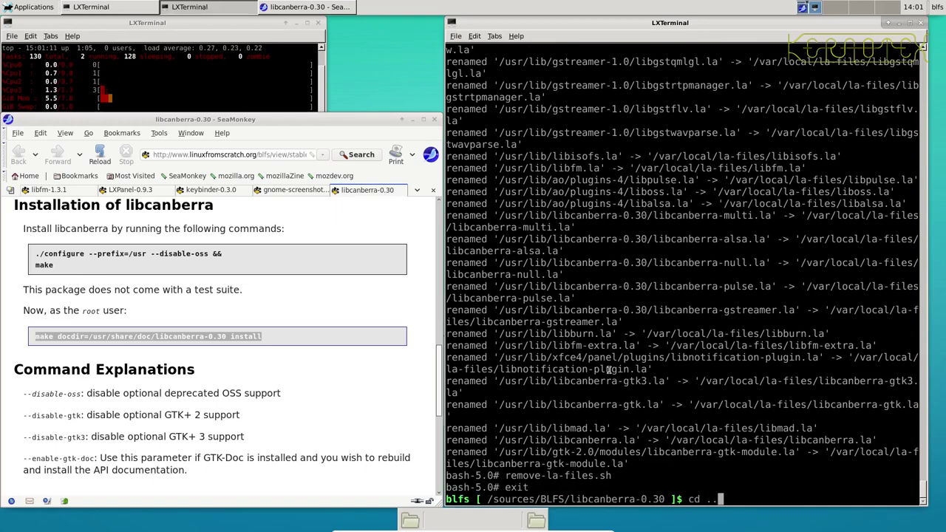
key(Return)
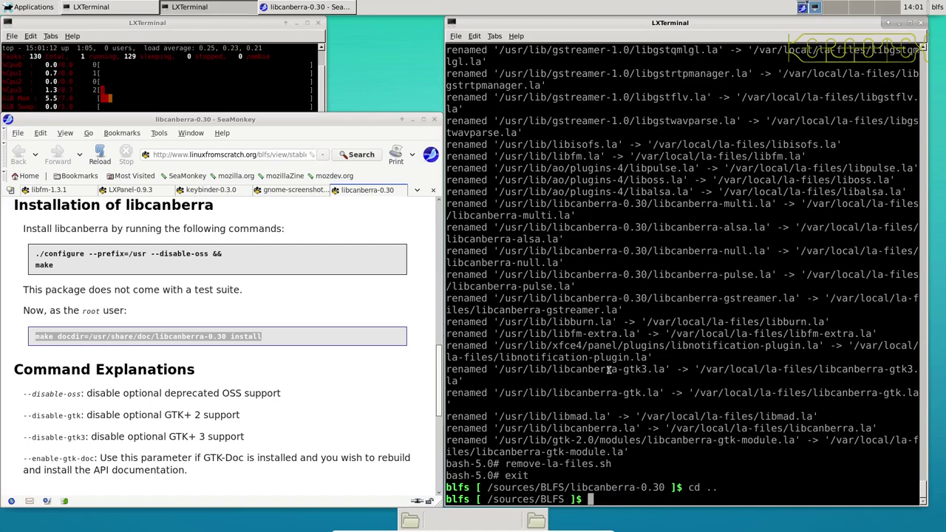
text(rm -Rf libcanbe)
key(Tab)
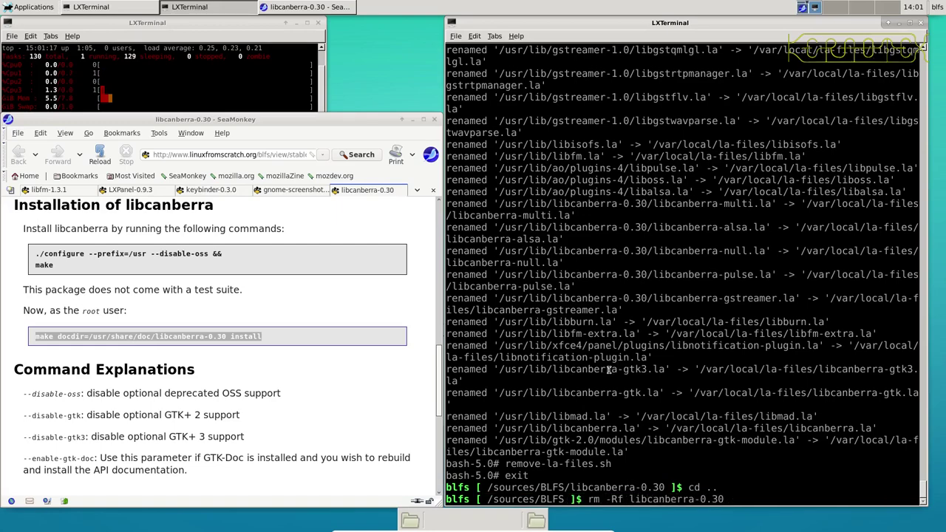
key(Return)
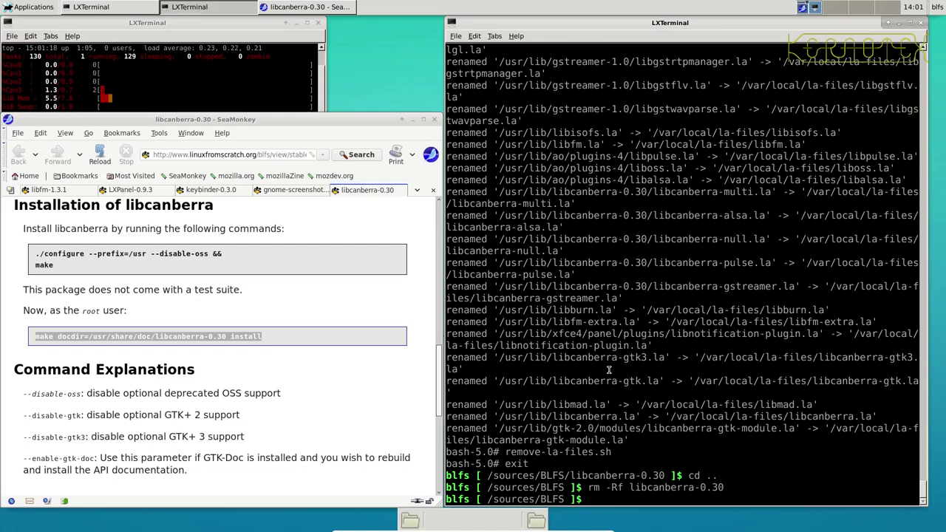
Re-extract the libcanberra-0.30 archive and change into its source directory
text(tar -xvf libcan)
key(Tab)
key(Return)
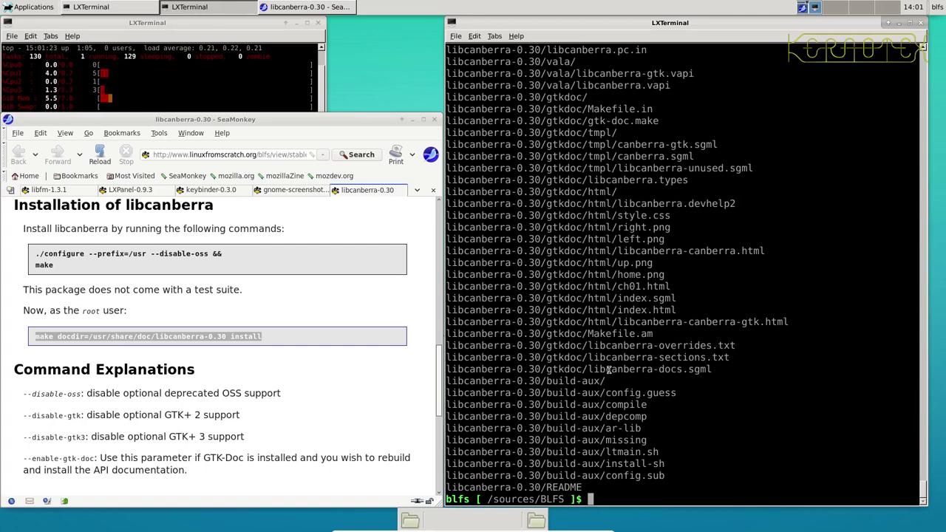
text(cd libcan)
key(Tab)
key(Return)
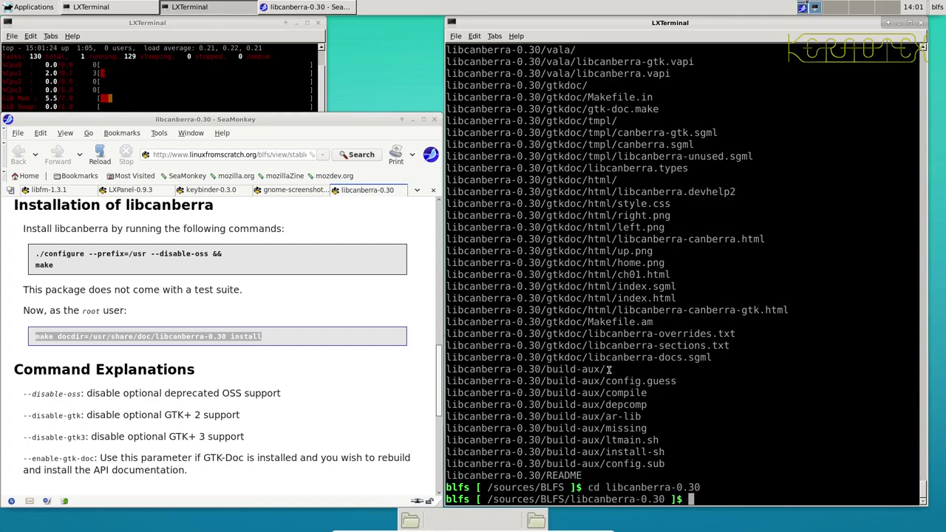
Paste the page's configure && make commands and run the build
scroll(136, 309, up, 2)
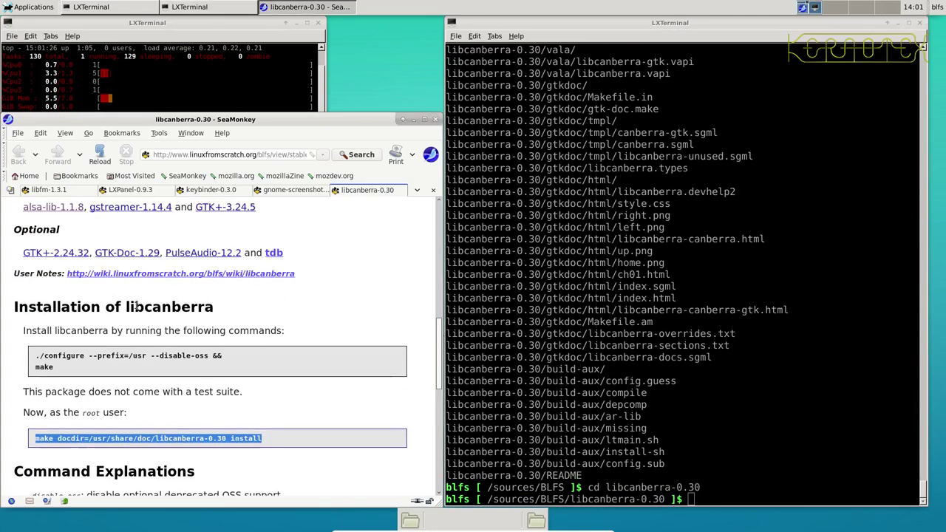
click(31, 330)
drag(31, 330, 62, 334)
middle_click(556, 331)
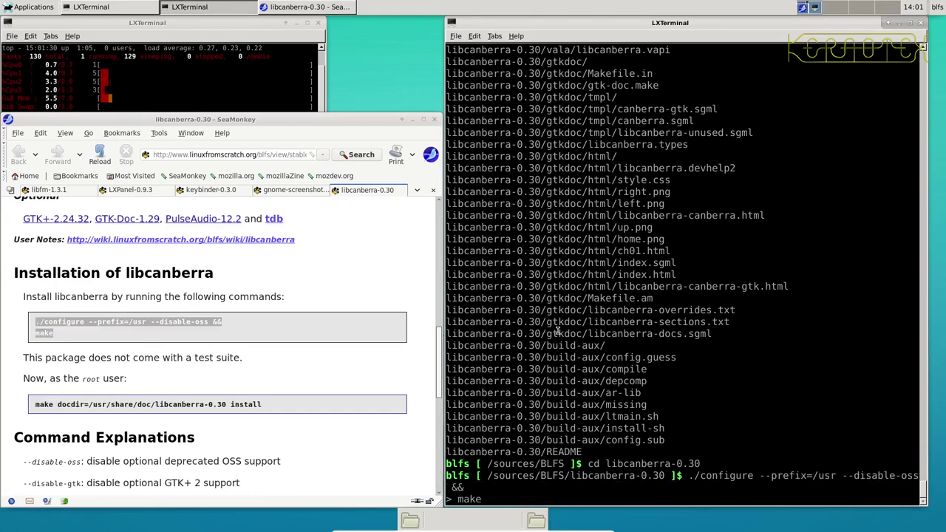
key(Return)
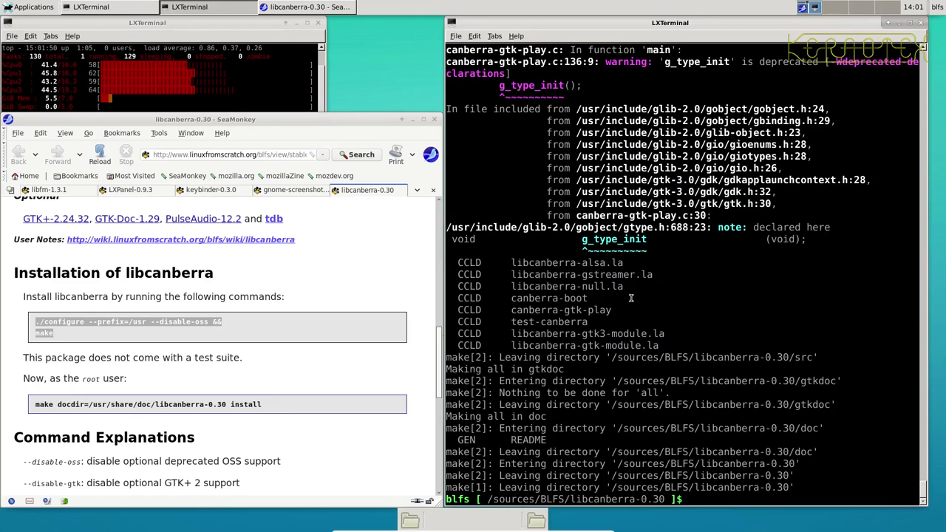
Check a gtk-3.0 include path in the build warnings and select the page's root install command
scroll(631, 298, up, 1)
scroll(632, 298, up, 9)
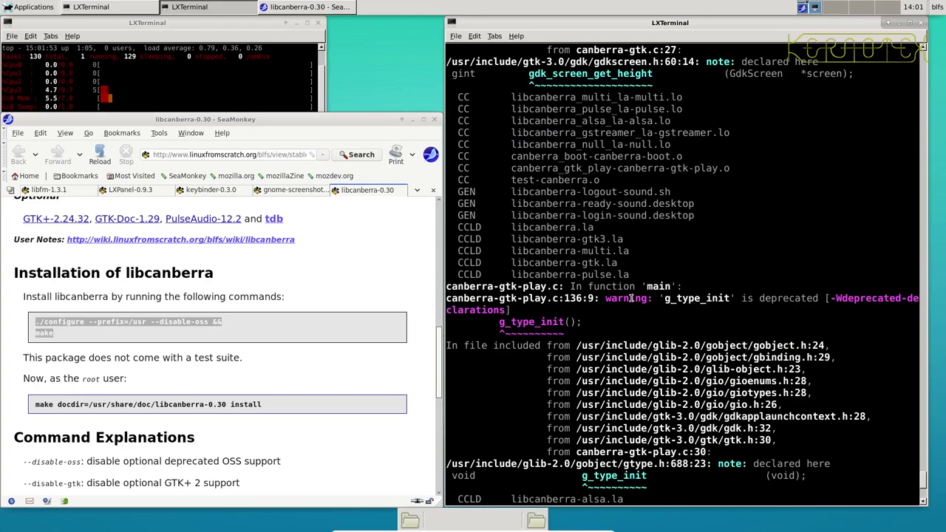
scroll(631, 297, up, 6)
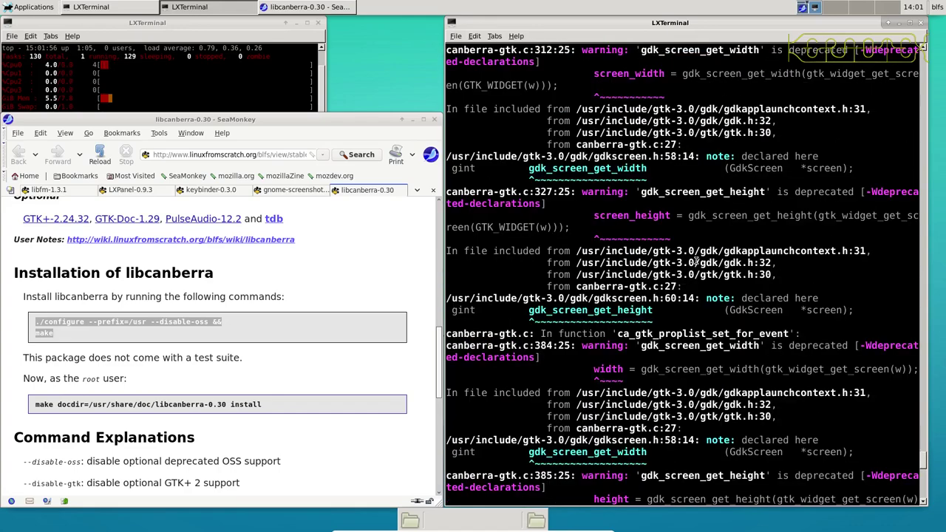
drag(648, 251, 694, 253)
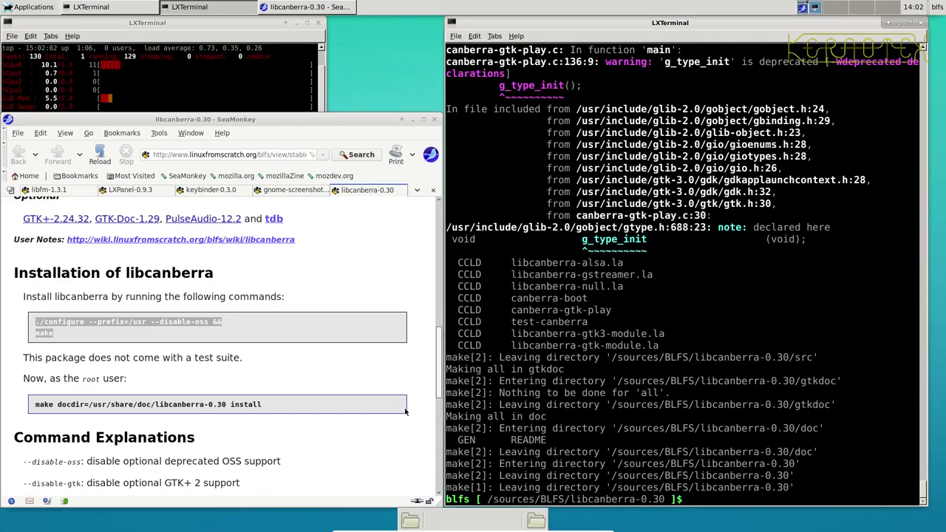
drag(35, 405, 290, 407)
key(ctrl+c)
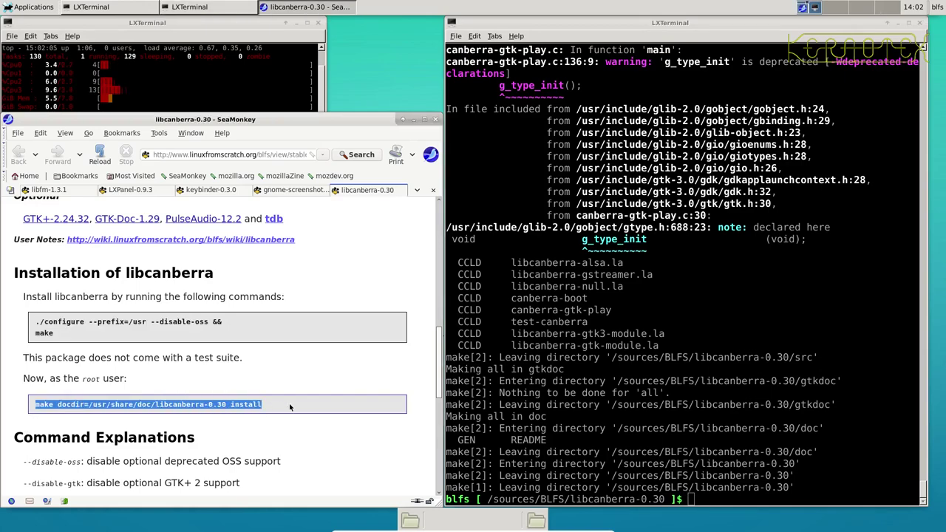
Run sudo -E make docdir=/usr/share/doc/libcanberra-0.30 install
click(580, 376)
text(sud)
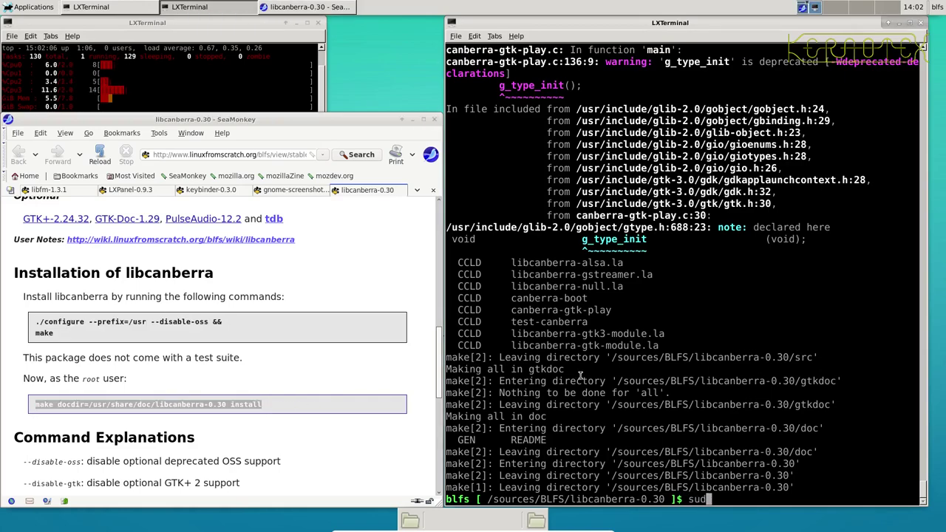
text(o -E)
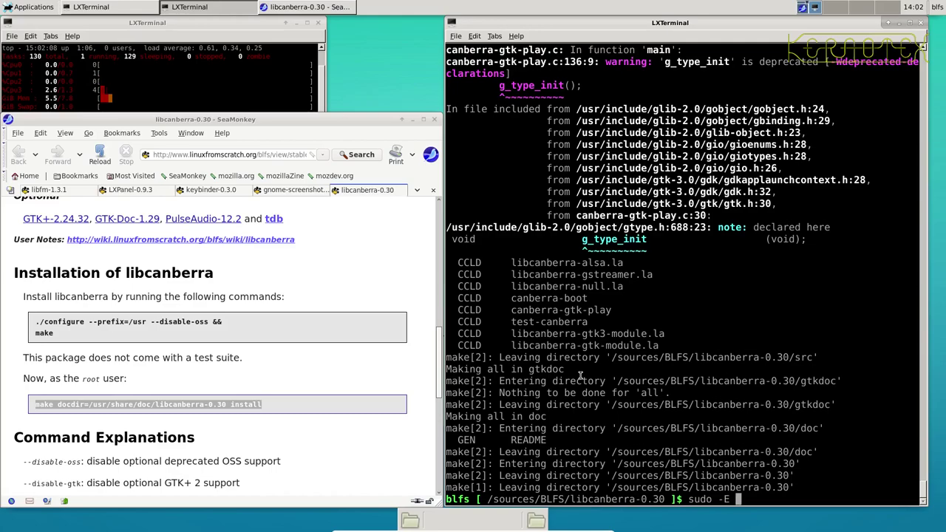
middle_click(580, 375)
key(Return)
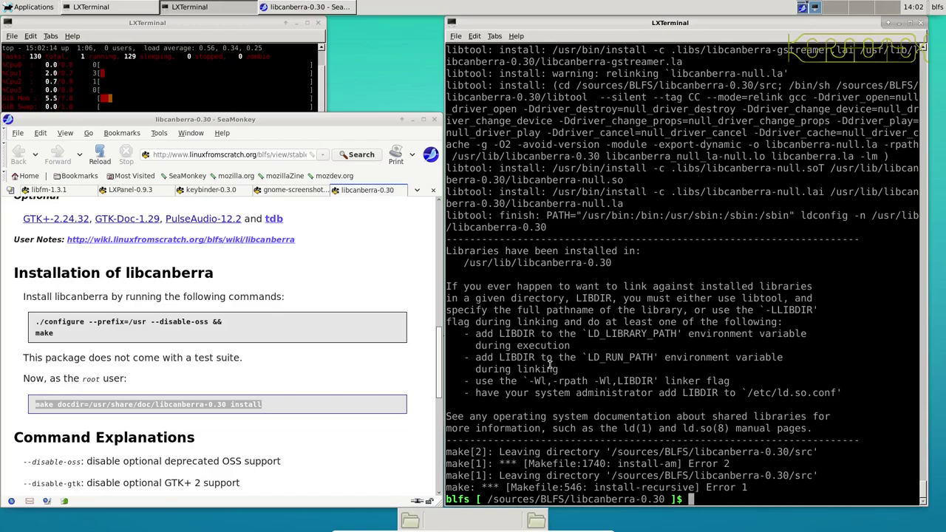
Scroll back through the failed install output and select the truncated libcanberra-gtk3.so path
scroll(551, 366, up, 5)
scroll(550, 365, up, 20)
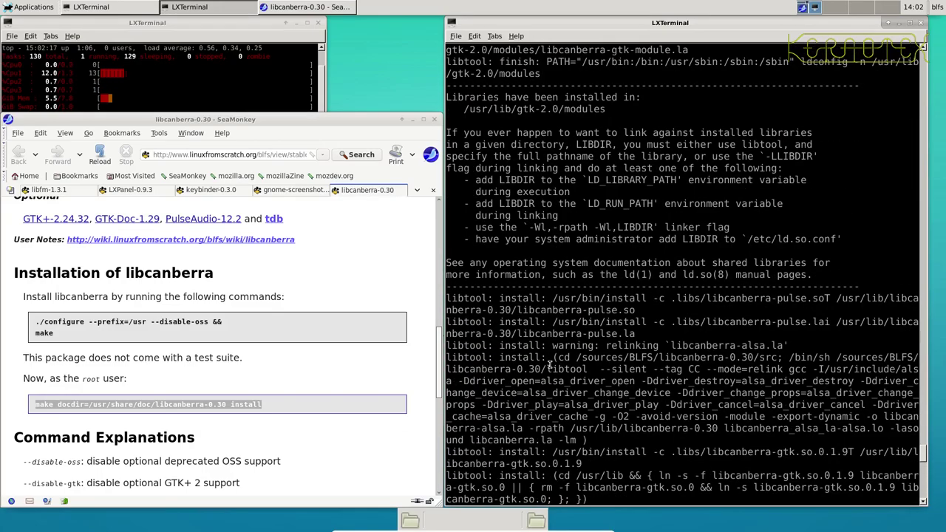
scroll(550, 364, up, 15)
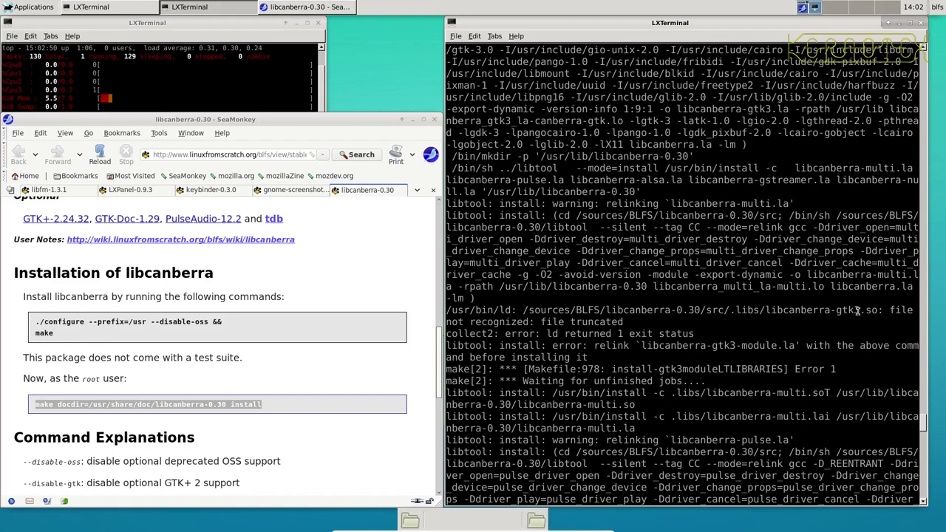
drag(877, 310, 523, 310)
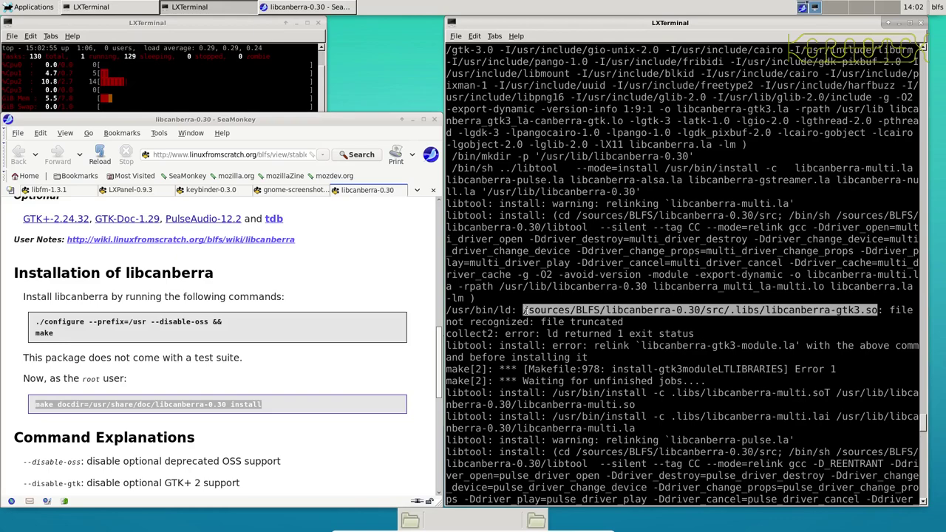
Run file on libcanberra-gtk3.so and libcanberra-gtk3.so.0.1.9, then rerun the sudo -E install
text(file)
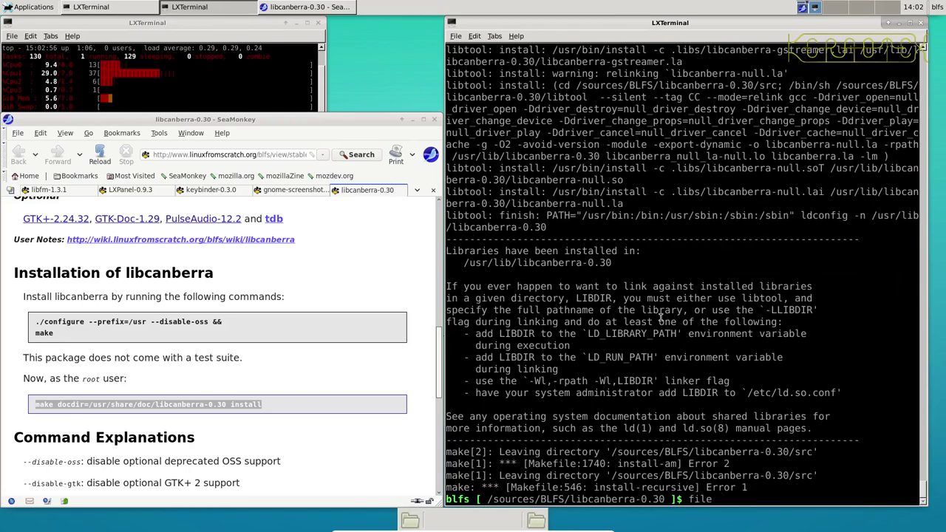
middle_click(660, 318)
key(Return)
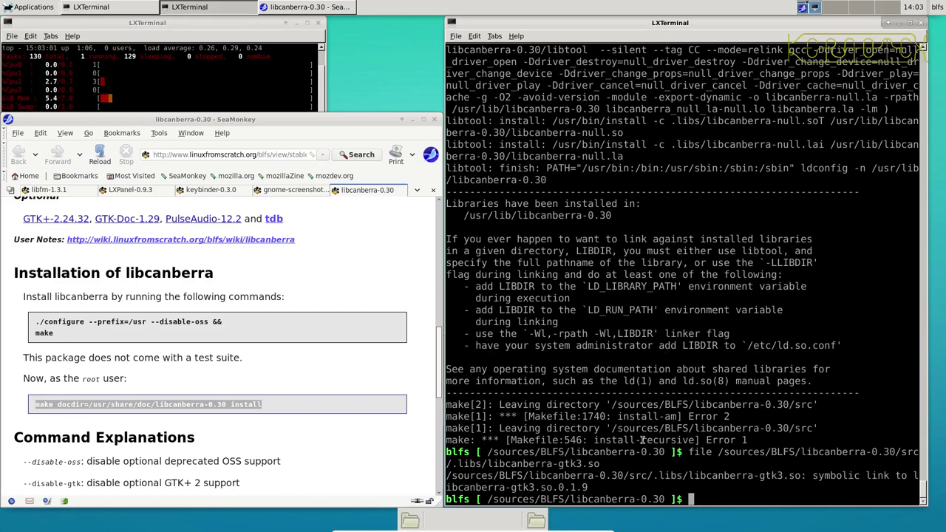
key(Up)
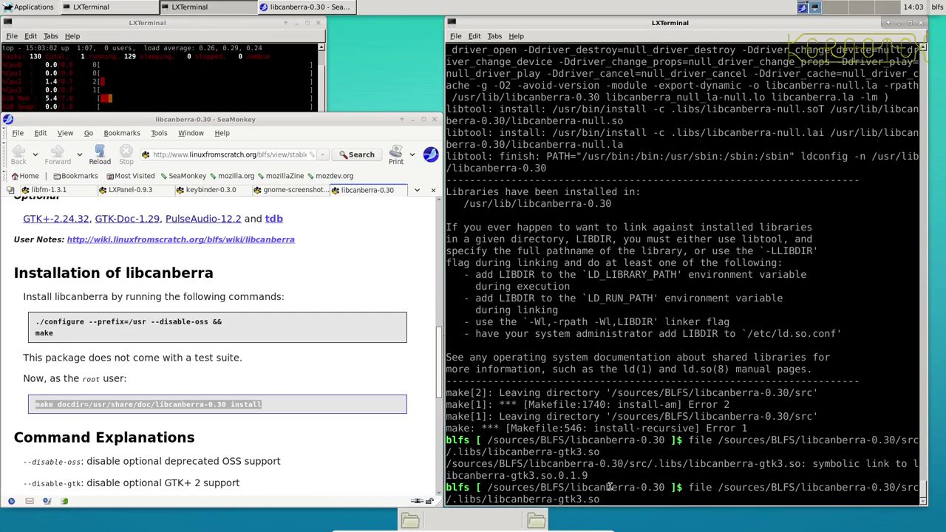
text(.0.1.9)
key(Return)
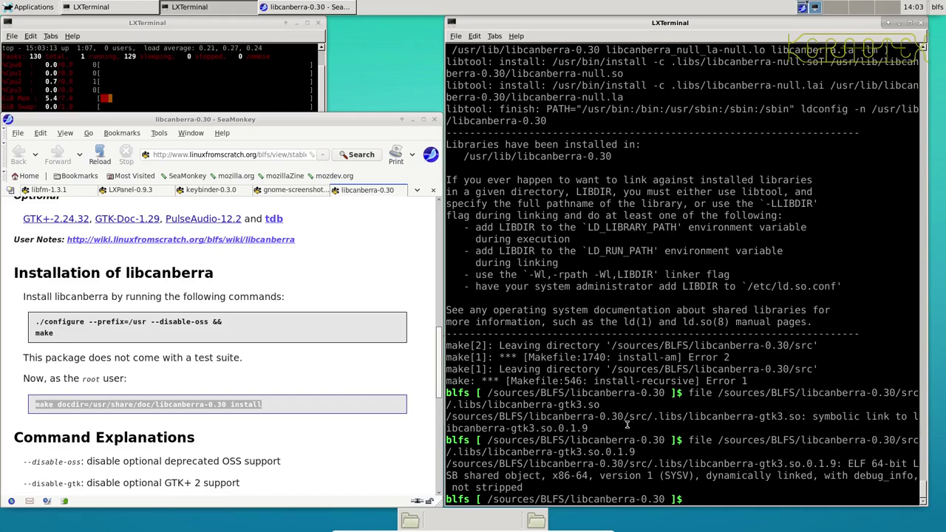
key(Up)
key(Up)
key(Up)
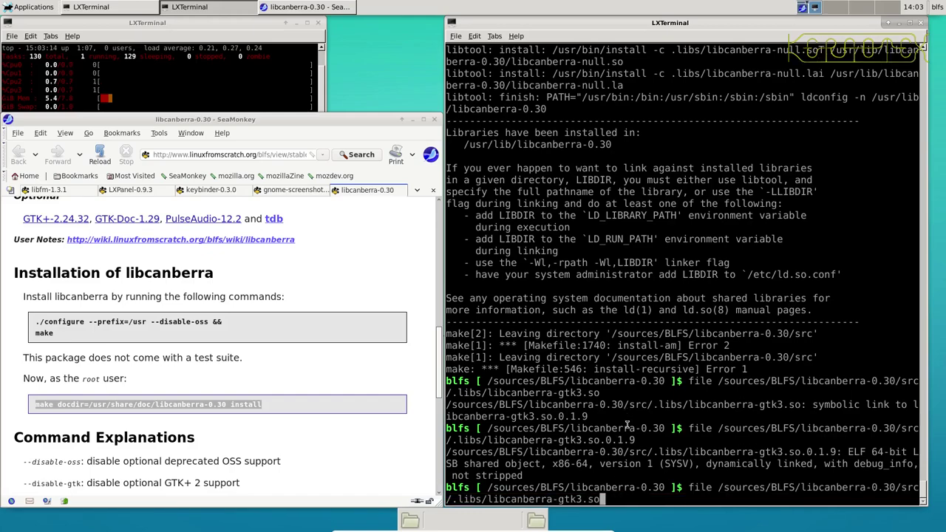
key(Return)
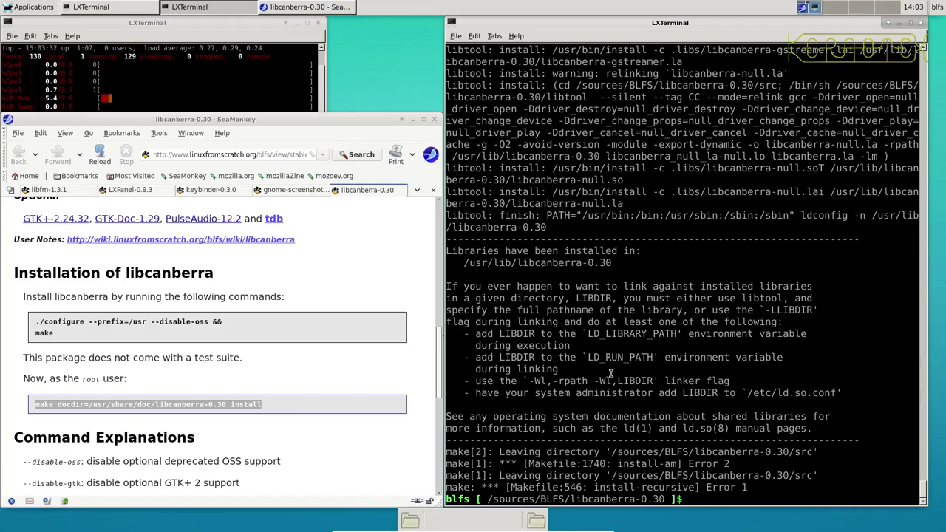
Scroll back in the terminal to the relink error about the truncated libcanberra-gtk3.so
scroll(611, 373, up, 5)
scroll(610, 374, up, 9)
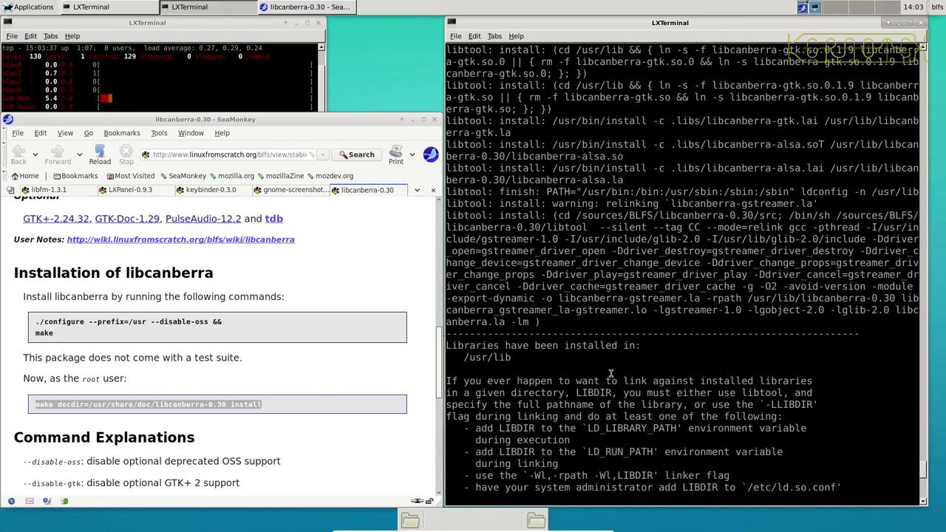
scroll(610, 374, up, 12)
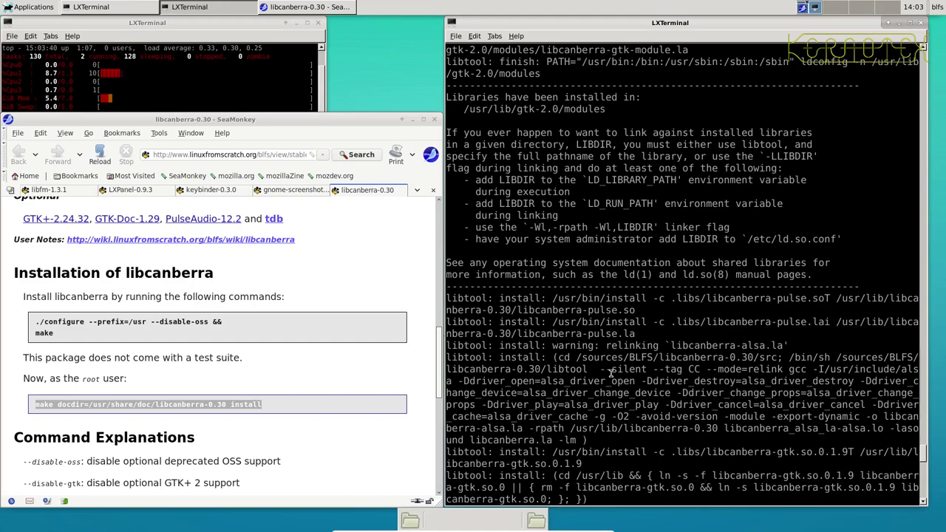
scroll(611, 373, up, 13)
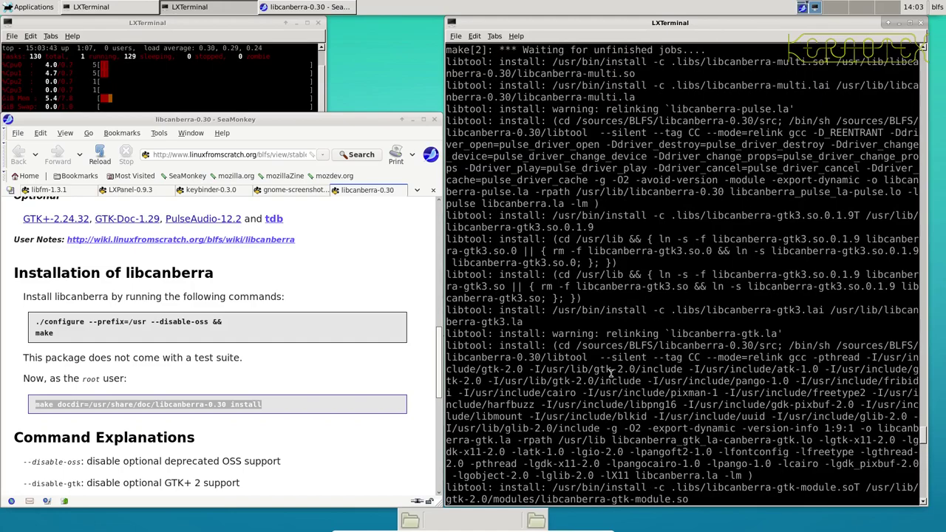
scroll(610, 373, up, 5)
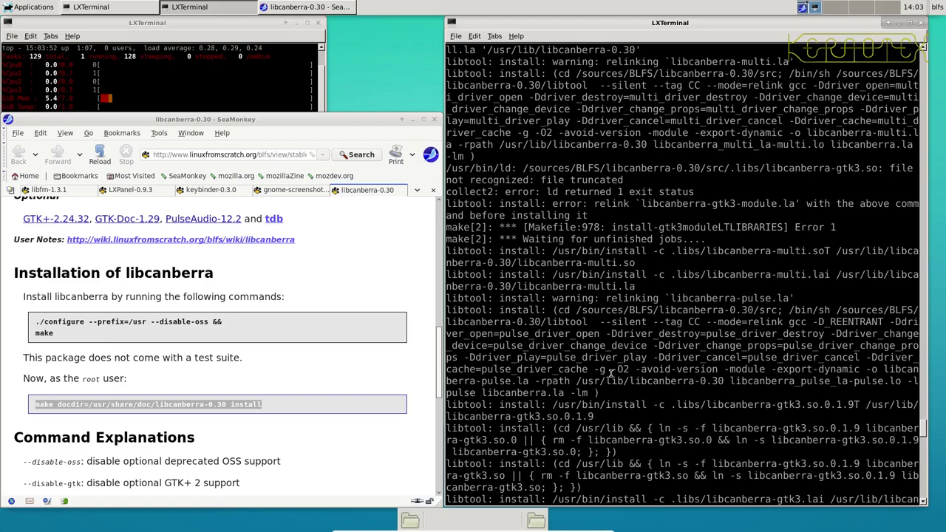
scroll(610, 373, up, 3)
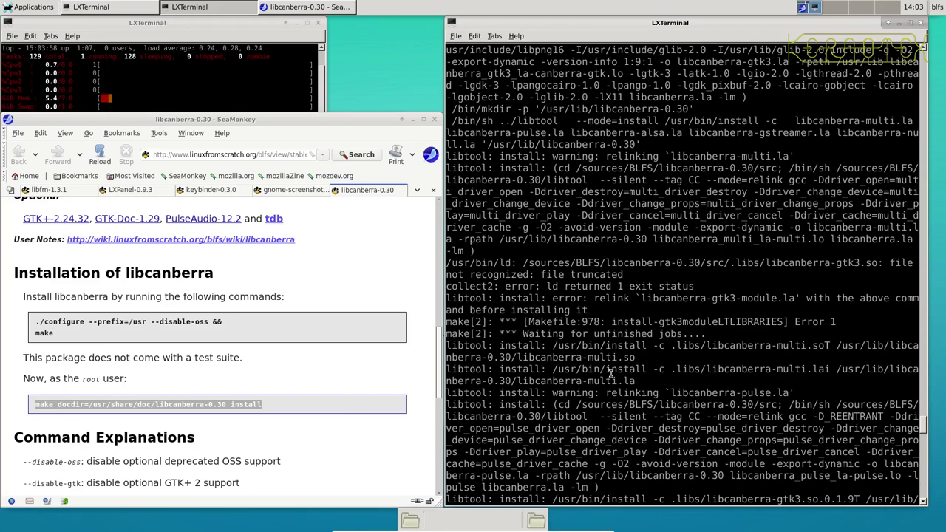
scroll(610, 373, up, 2)
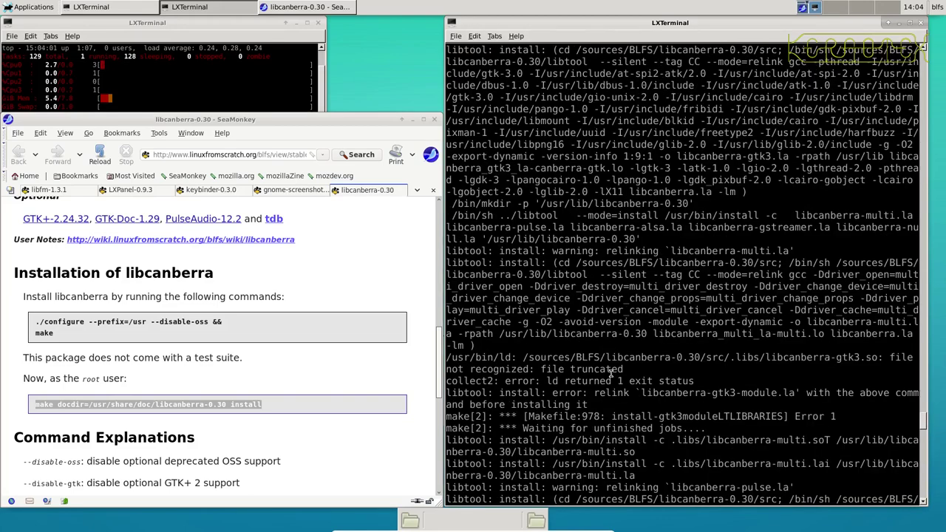
scroll(610, 373, up, 5)
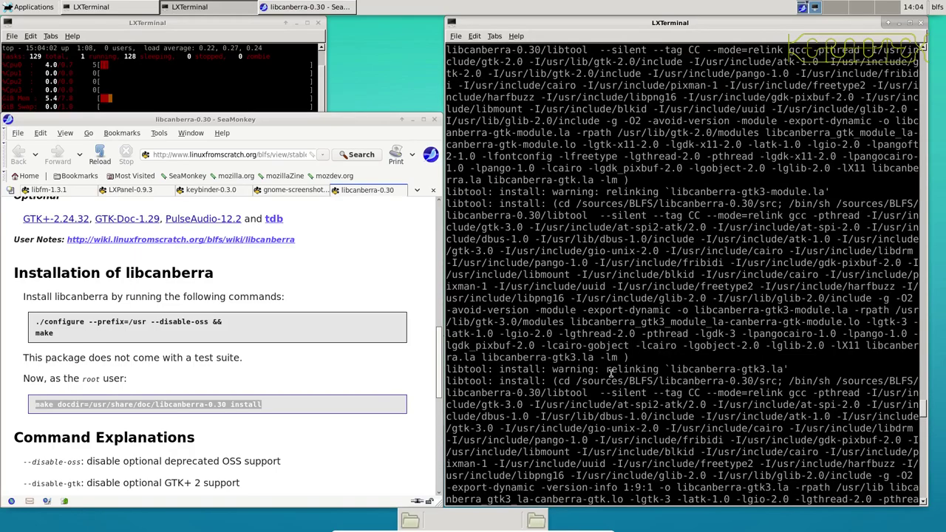
scroll(610, 373, down, 6)
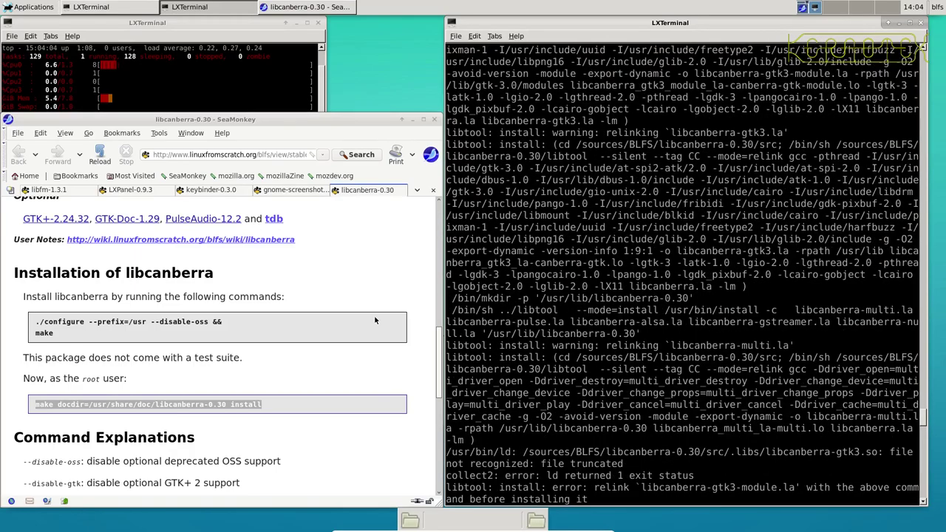
Switch to SeaMonkey and scroll through the libcanberra BLFS instructions page
click(374, 320)
scroll(375, 320, down, 6)
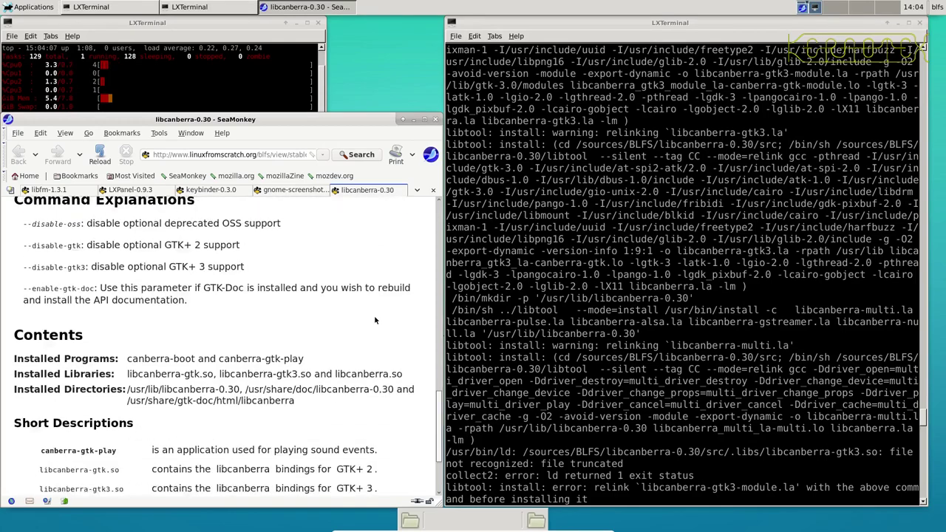
scroll(375, 320, down, 3)
scroll(375, 320, up, 10)
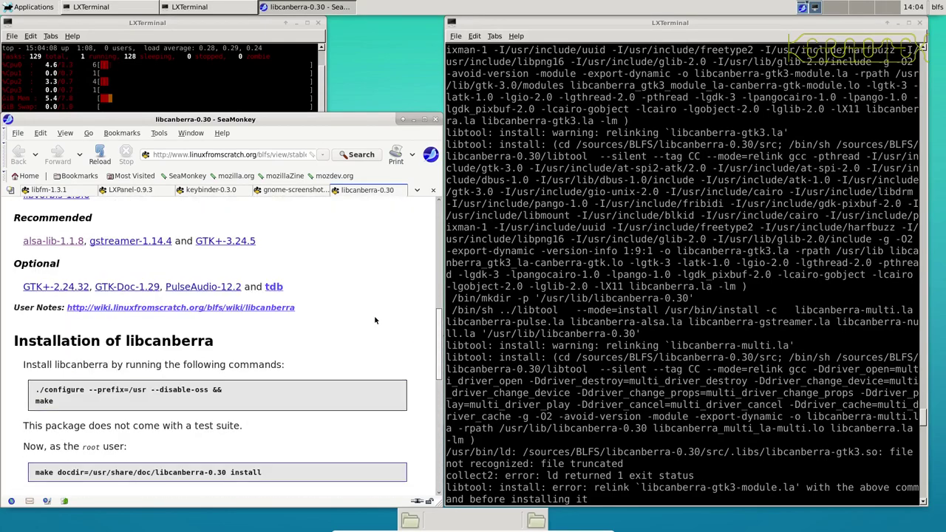
Return to the build terminal and browse earlier commands, ending on an empty line
scroll(374, 320, up, 3)
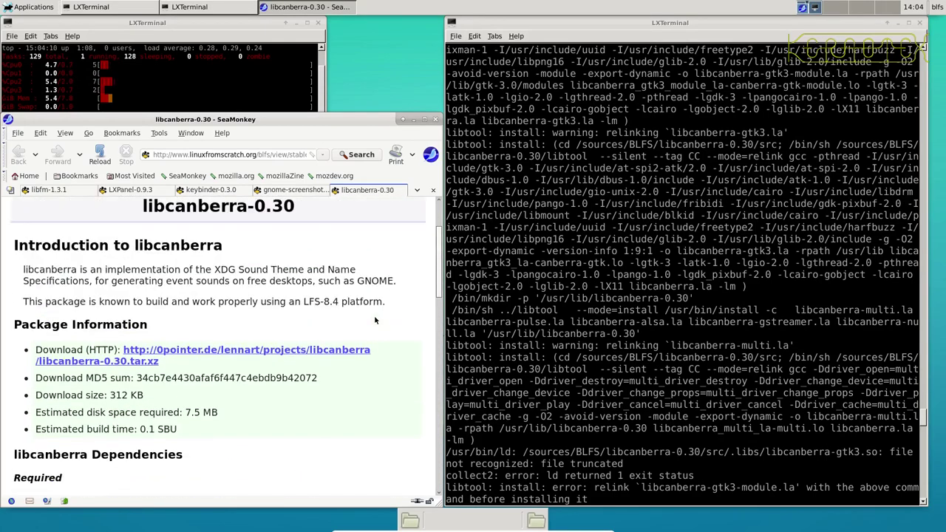
scroll(375, 320, down, 9)
scroll(374, 320, down, 6)
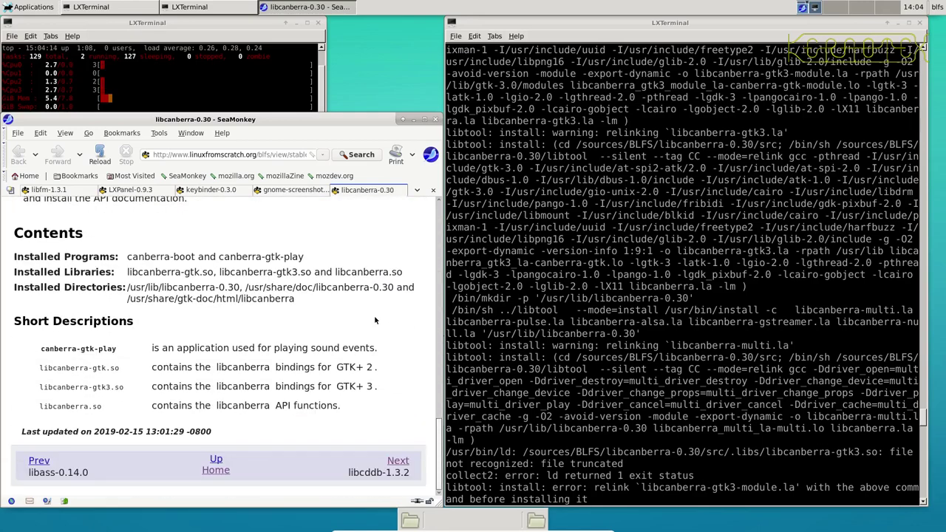
click(518, 360)
key(Up)
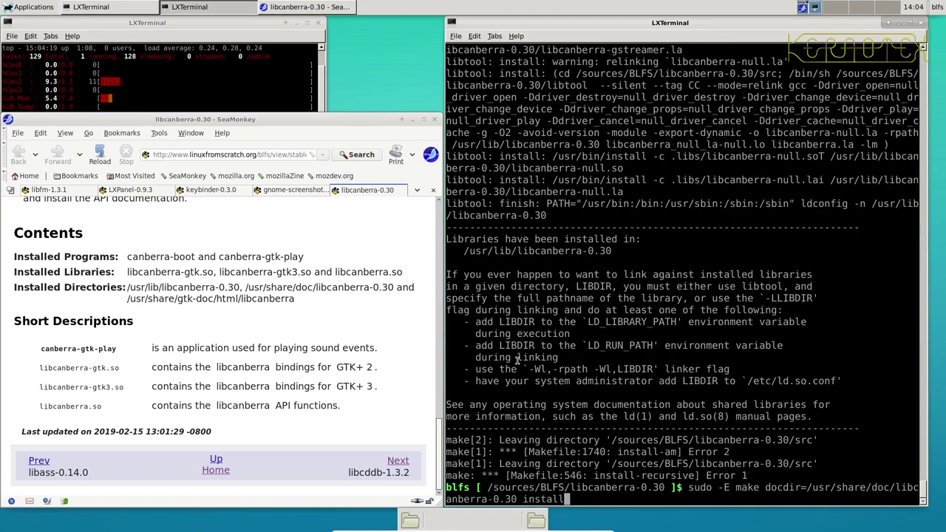
key(Up)
key(Up)
key(Up)
key(Up)
key(Up)
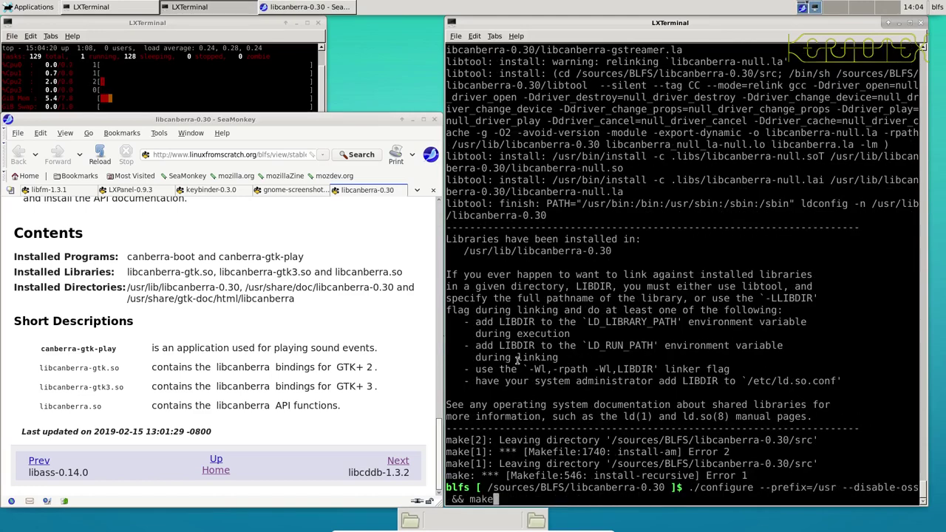
key(Up)
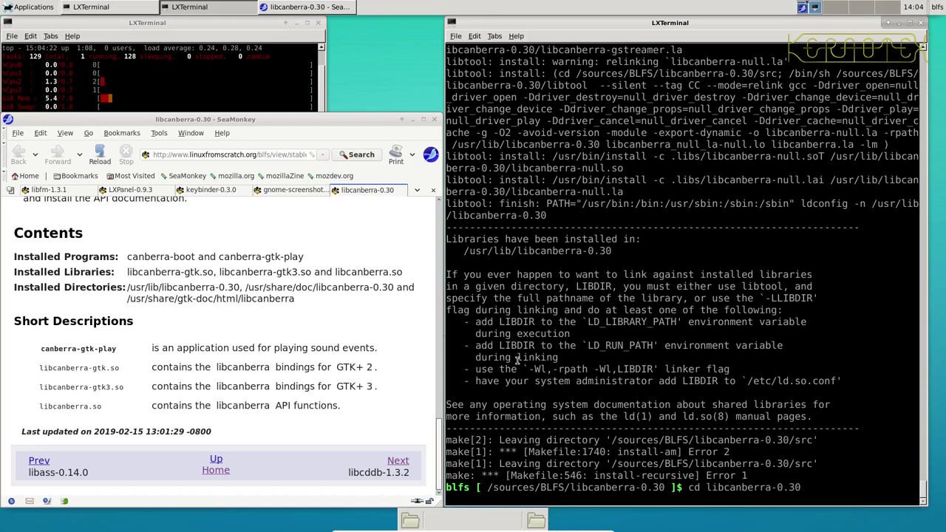
key(Down)
key(Up)
key(Up)
key(Up)
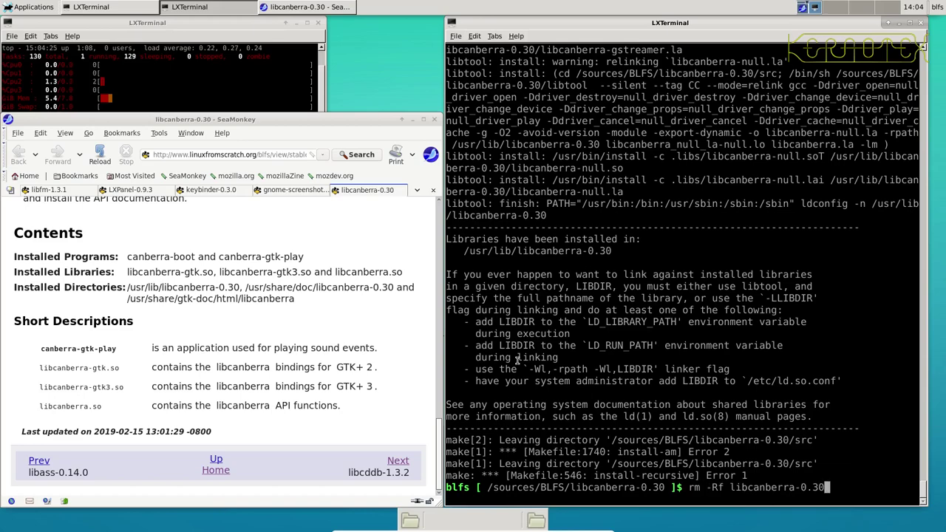
key(Up)
key(Down)
key(Down)
key(Down)
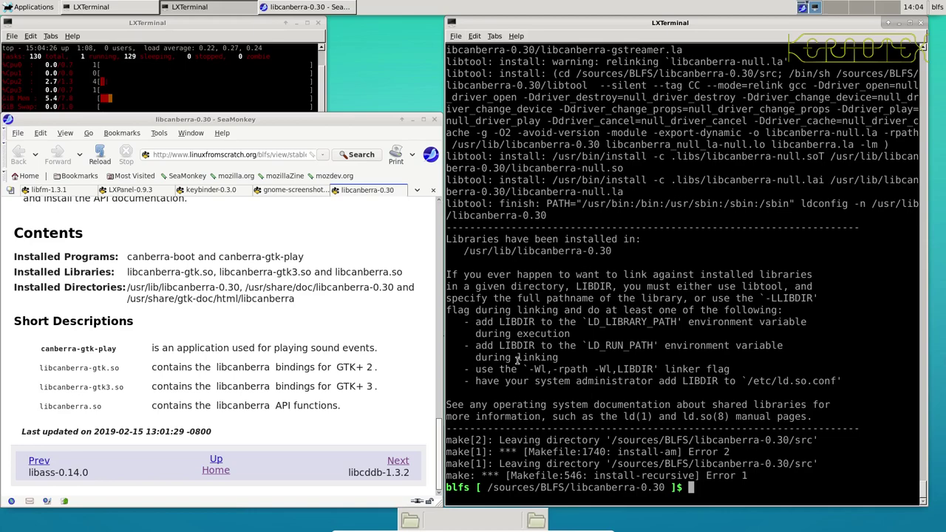
Refresh the file database with sudo -E updatedb and begin a locate libcanberra search
text(sudo -E updated)
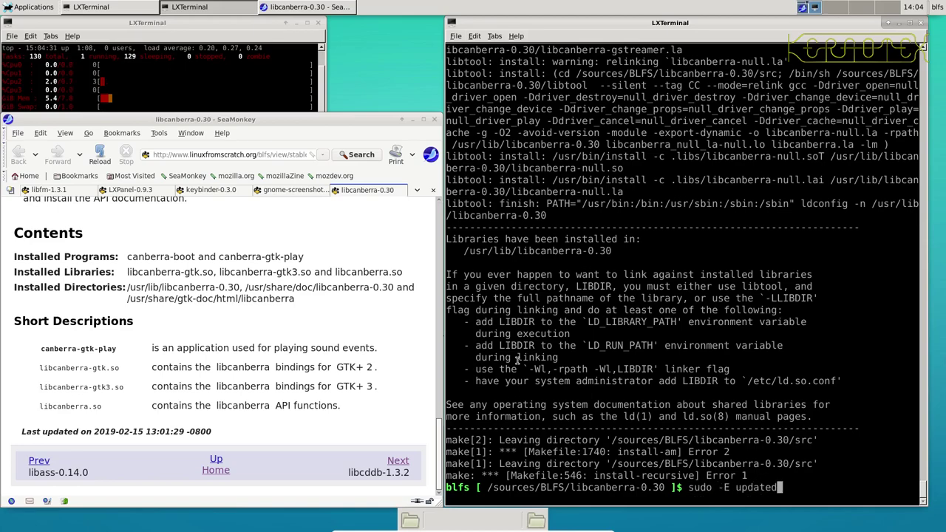
text(b)
key(Return)
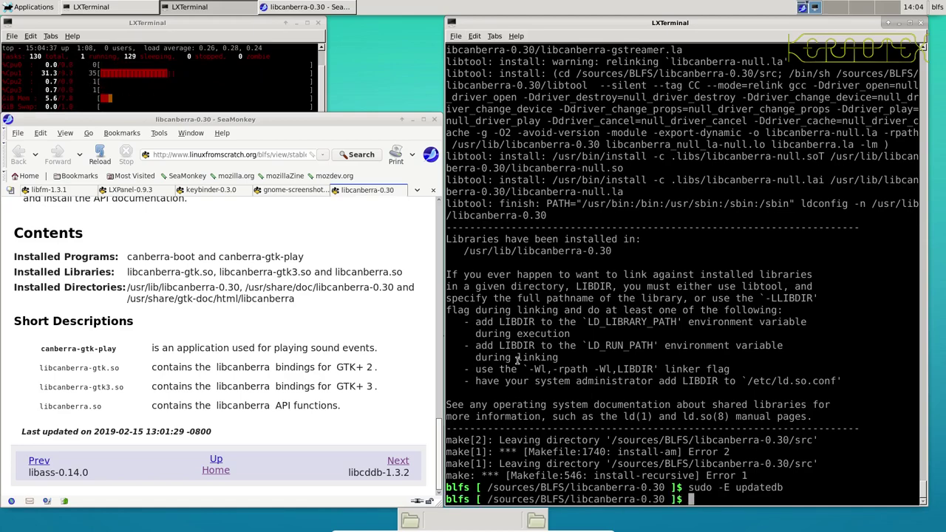
text(locate)
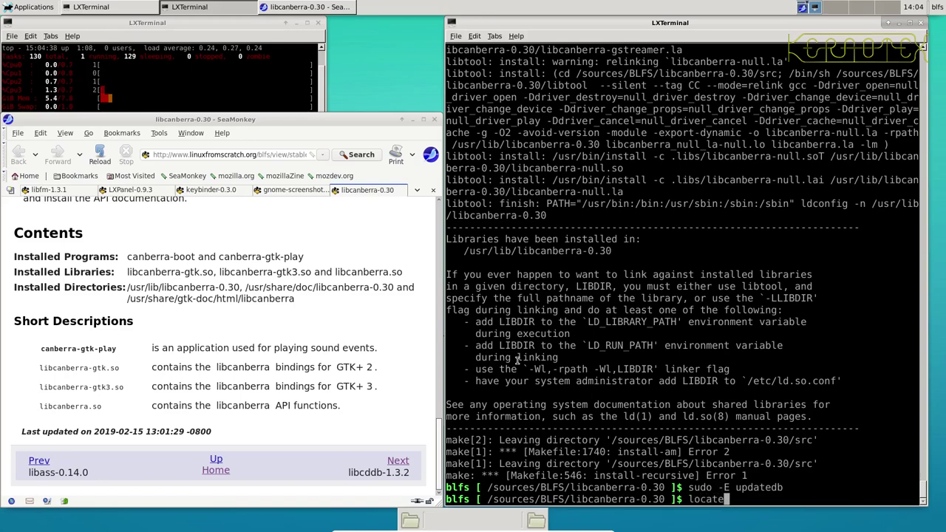
text( libcanberra)
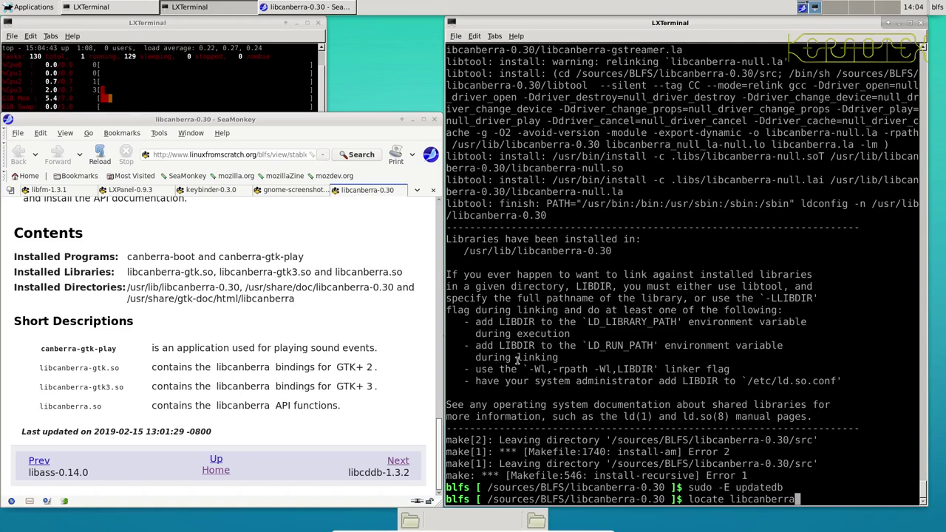
Use locate to find all libcanberra files, then only the libcanberra.so files
key(Return)
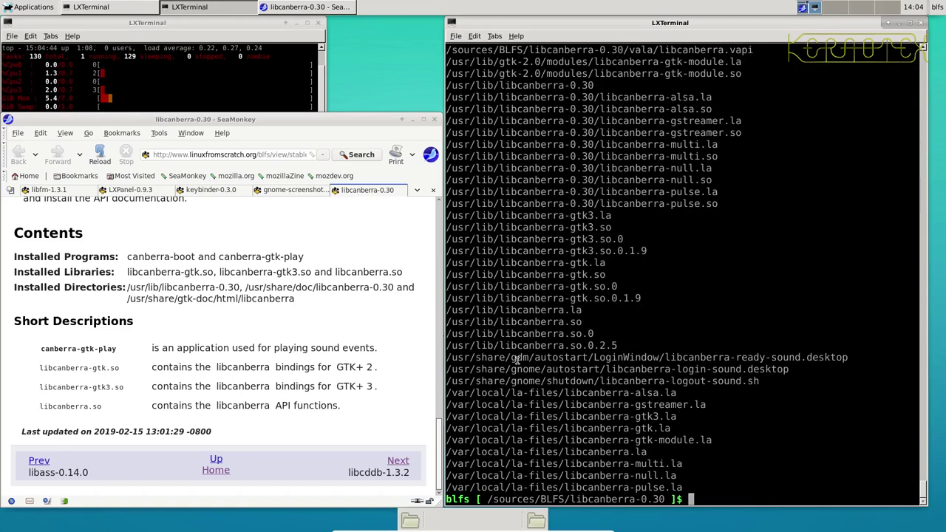
key(Up)
text(.so)
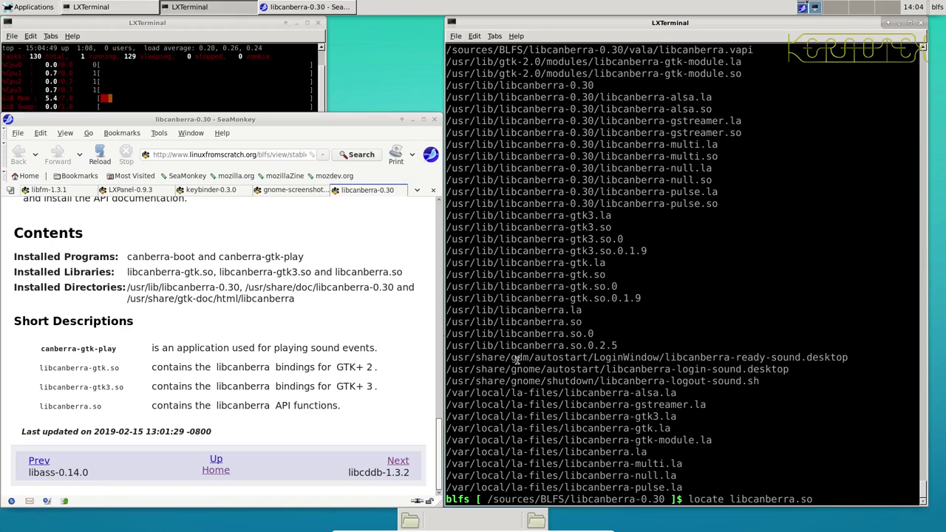
key(Return)
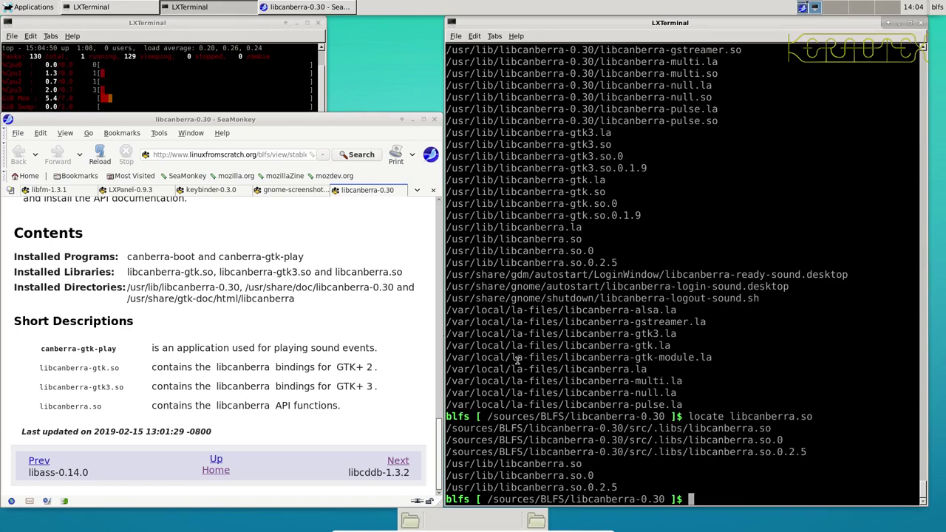
Narrow the locate search to libcanberra-gtk.so, then to libcanberra-gtk3.so
key(Up)
key(Left)
key(Left)
key(Left)
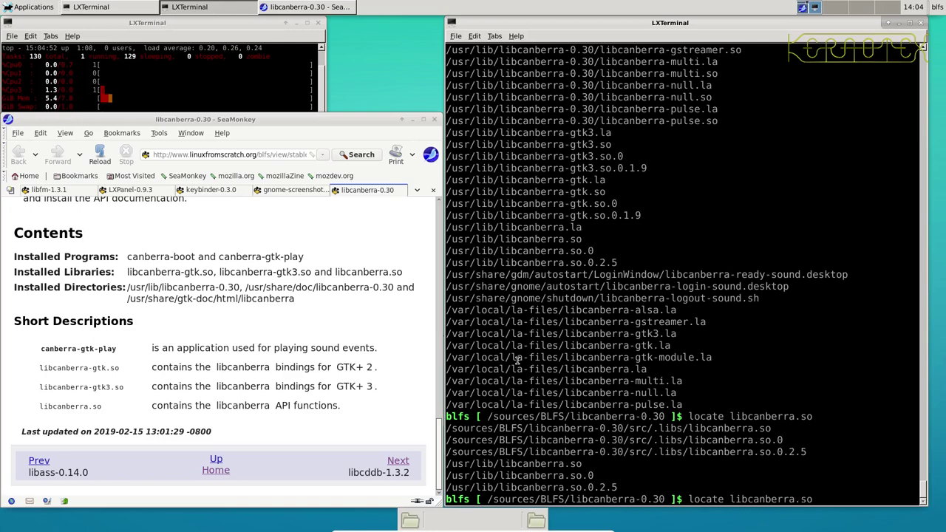
text(-t)
key(BackSpace)
text(gtk)
key(Return)
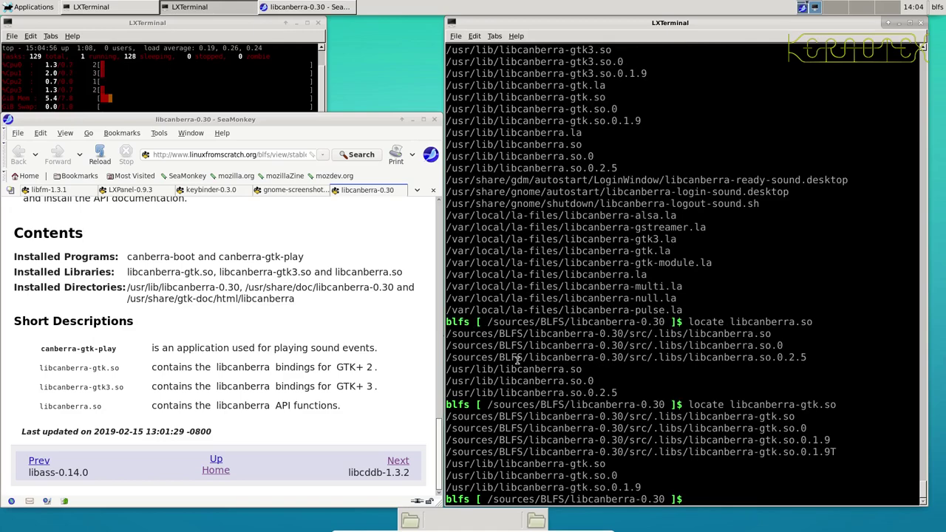
key(Up)
key(Left)
key(Left)
key(Left)
text(3)
key(Return)
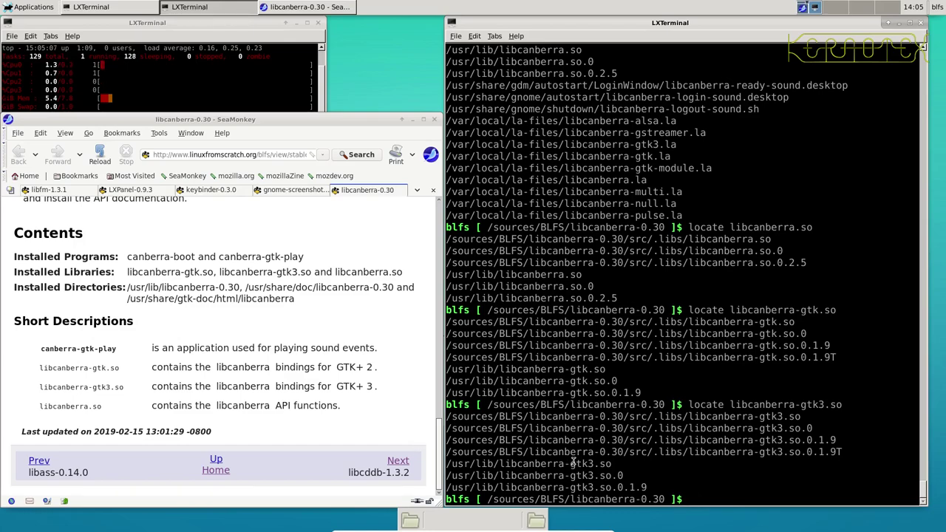
List /usr/lib/libcanberra-gtk3.* in long format with ls -l
text(ls -l /usr/lib/libcan)
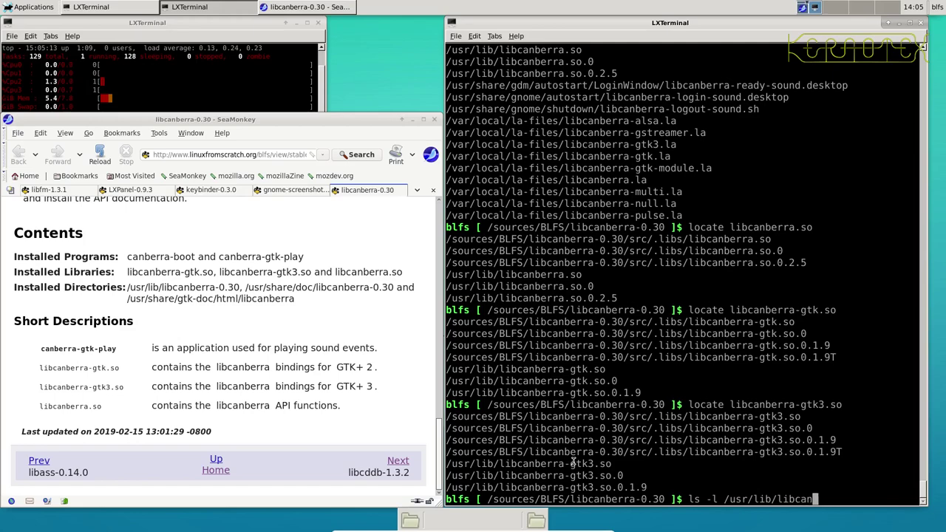
key(Tab)
text(-gtk3.*)
key(Return)
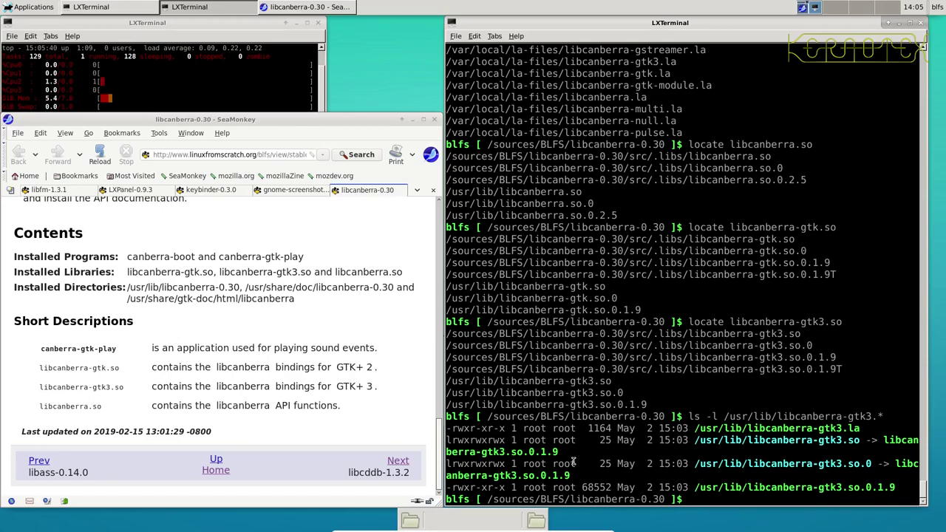
As root via sudo -E su, run remove-la-files.sh to move the .la files aside, then exit
text(sudo -E su)
key(Return)
text(rem)
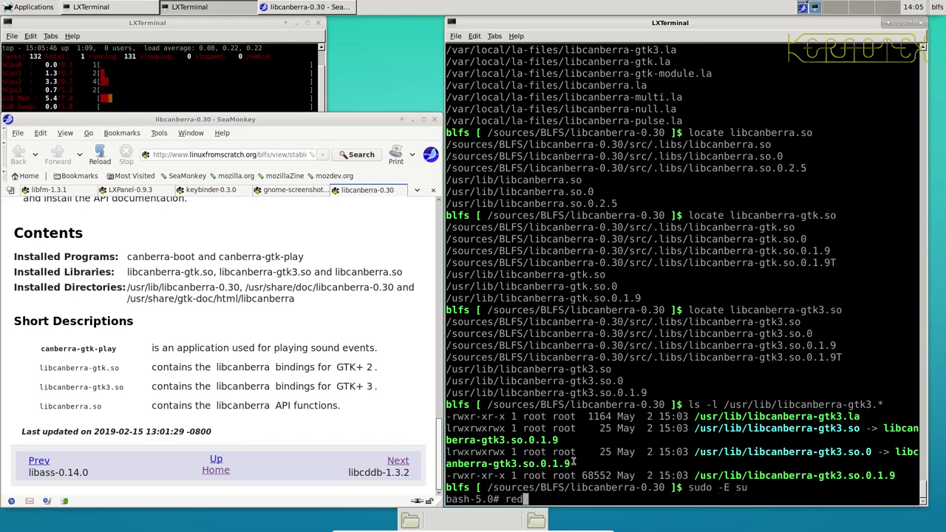
key(Tab)
key(Return)
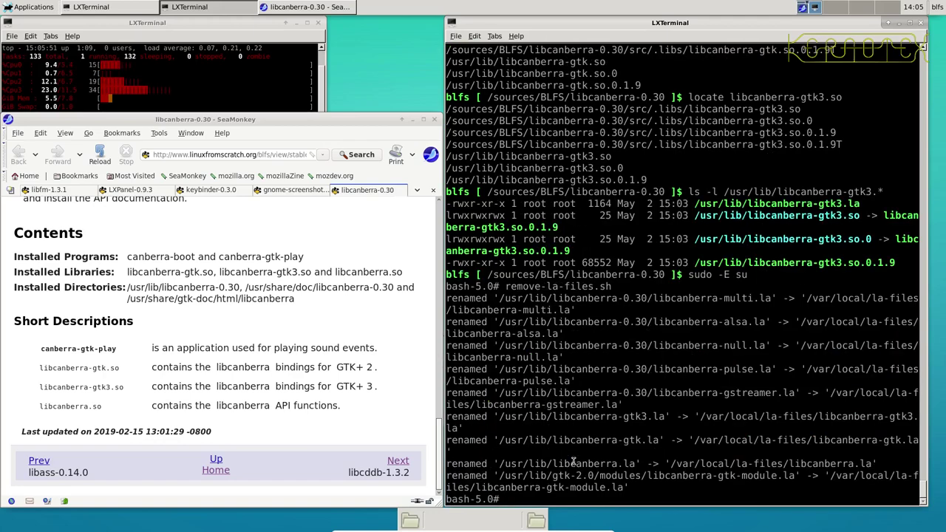
key(ctrl+d)
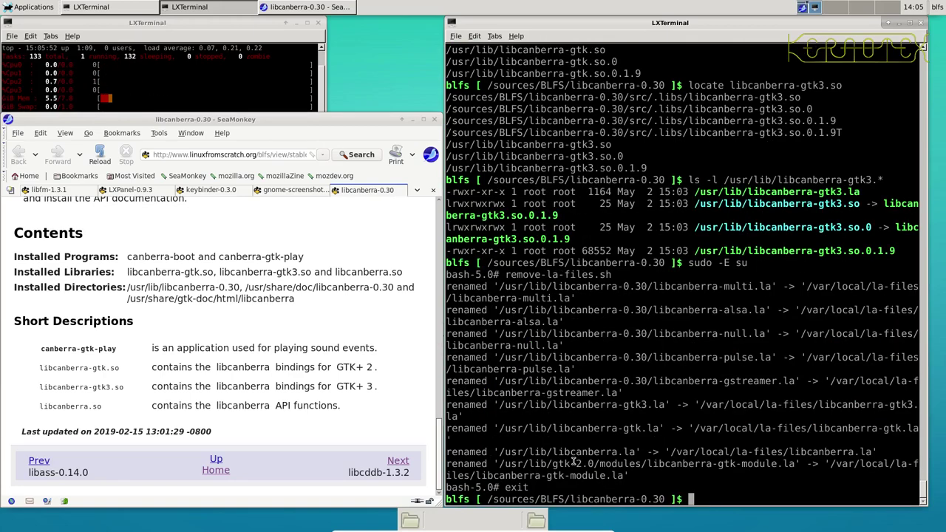
Rerun sudo -E make docdir=/usr/share/doc/libcanberra-0.30 install from history; it ends in Error 1
key(Up)
key(Up)
key(Up)
key(Up)
key(Up)
key(Up)
key(Up)
key(Up)
key(Up)
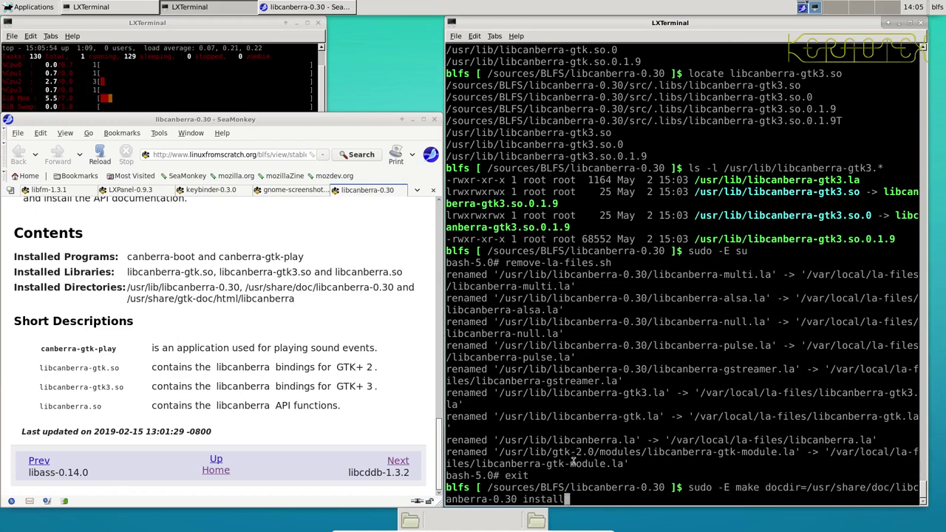
key(Up)
key(Up)
key(Up)
key(Up)
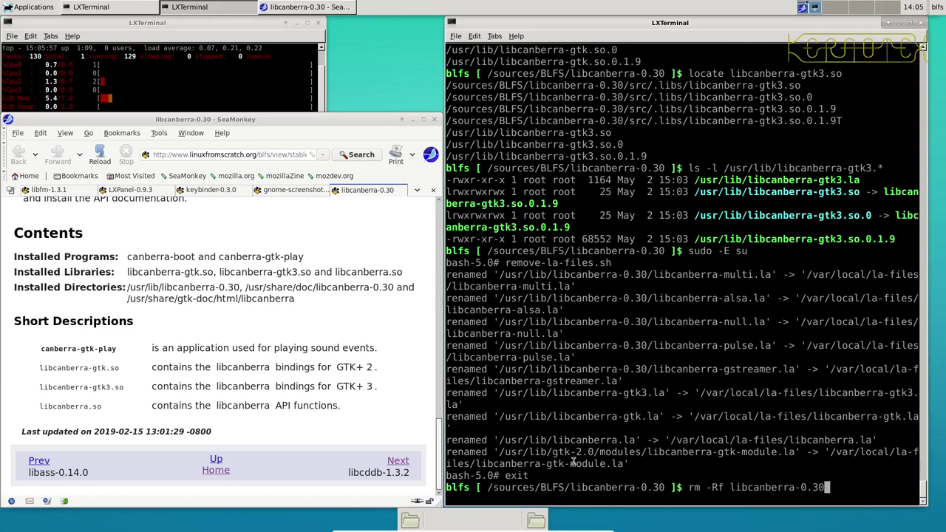
key(Up)
key(Up)
key(Up)
key(Up)
key(Up)
key(Up)
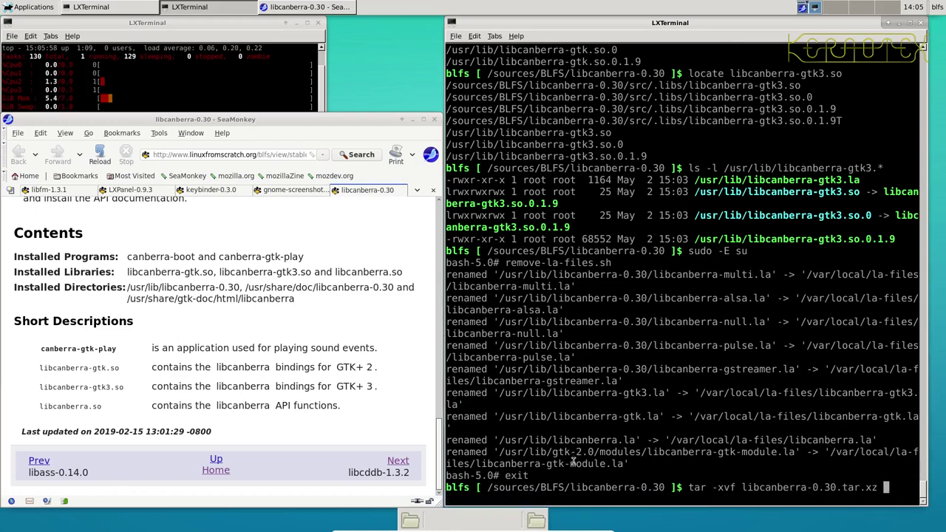
key(Up)
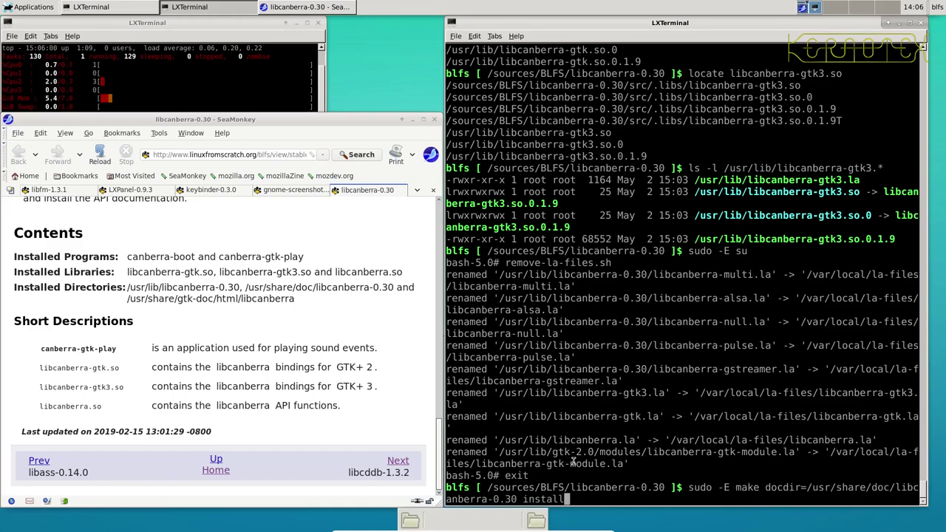
key(Return)
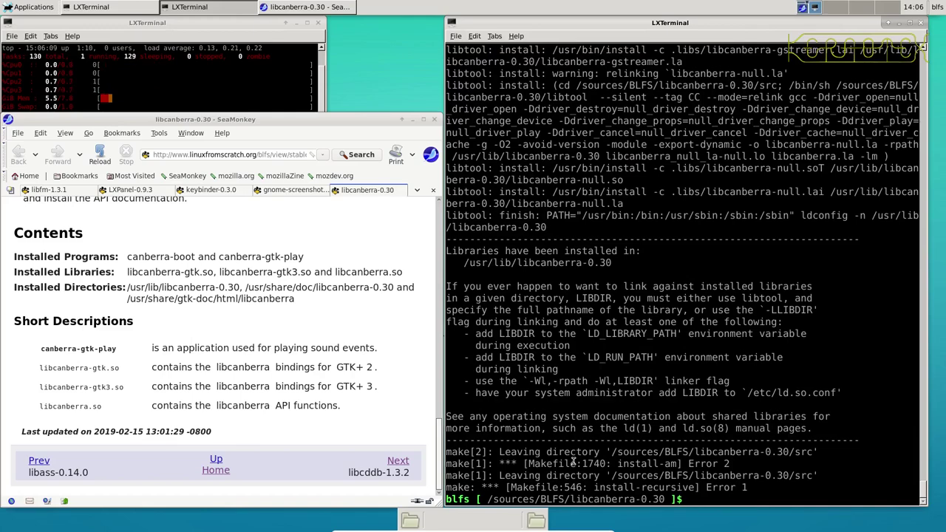
Scroll back to the ld 'file truncated' error and select the libcanberra-gtk3.so path
key(Up)
key(Return)
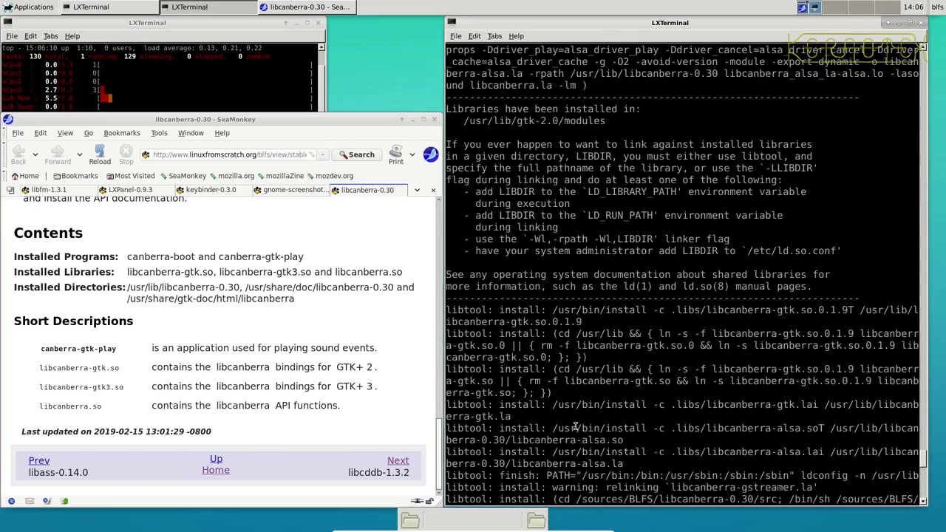
scroll(576, 427, up, 4)
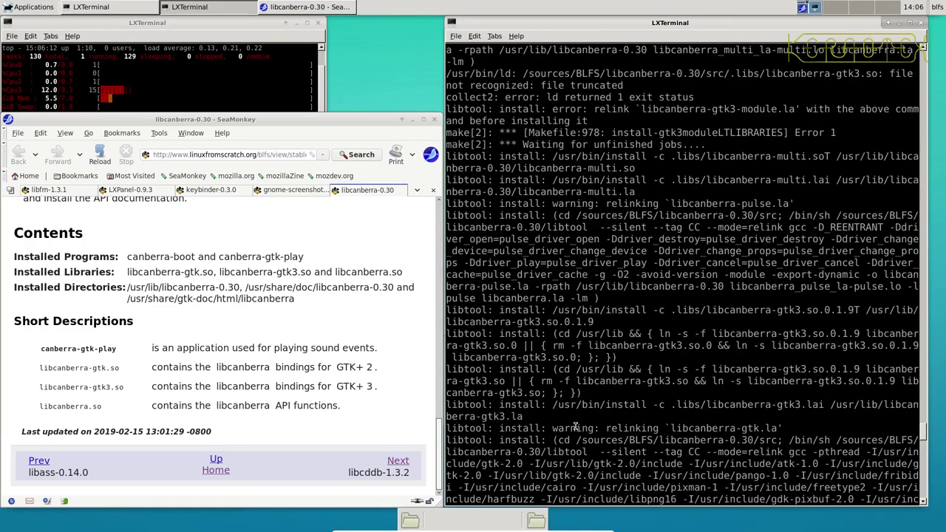
scroll(576, 427, up, 8)
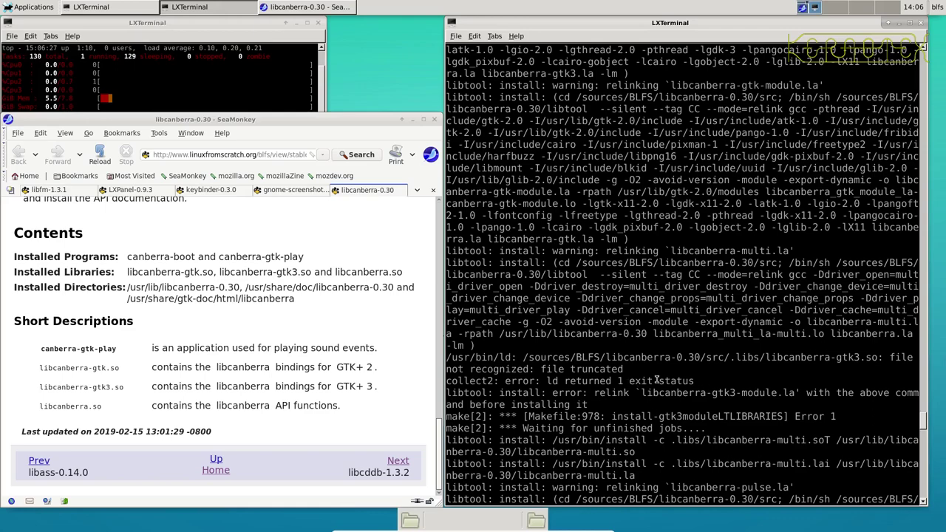
drag(759, 358, 878, 358)
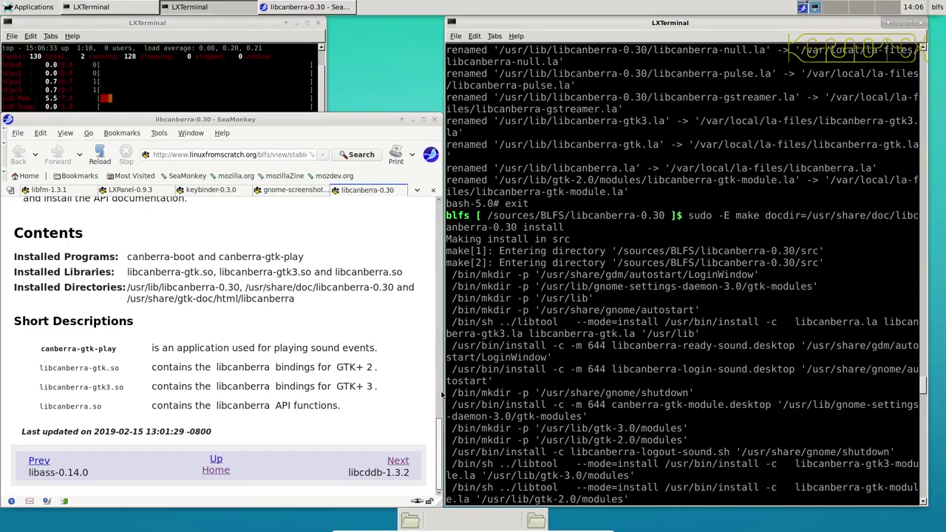
click(281, 190)
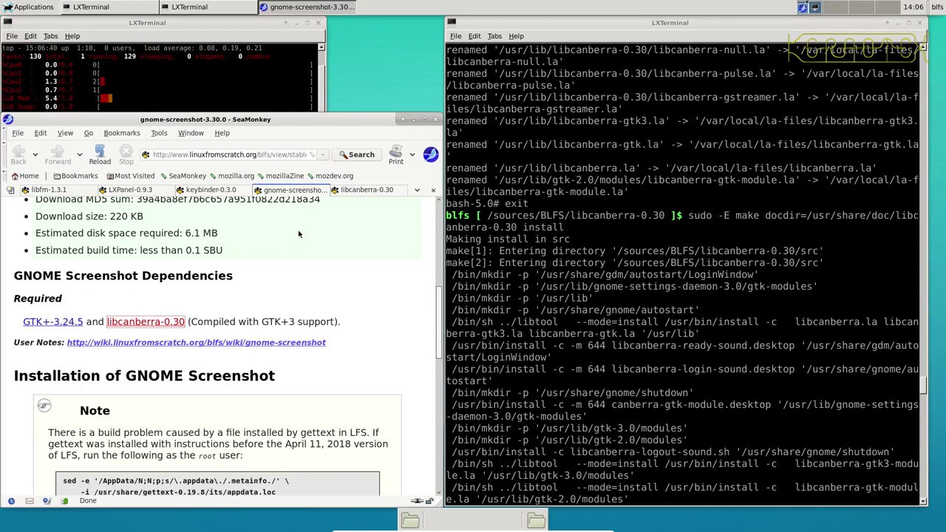
click(215, 192)
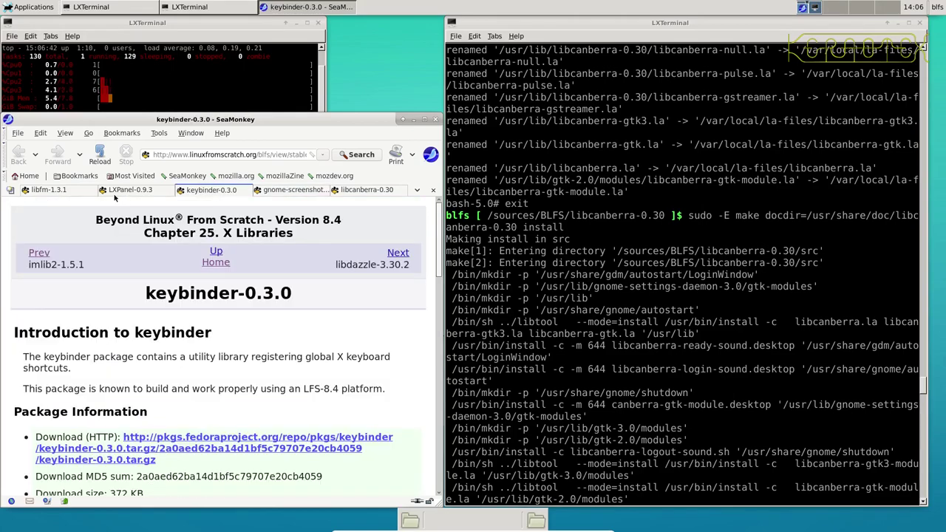
click(115, 194)
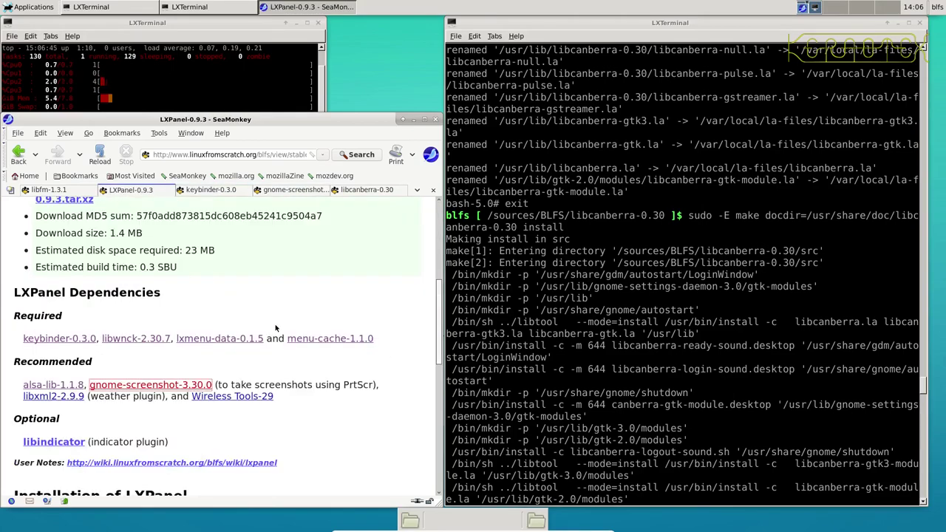
click(362, 191)
scroll(359, 345, up, 8)
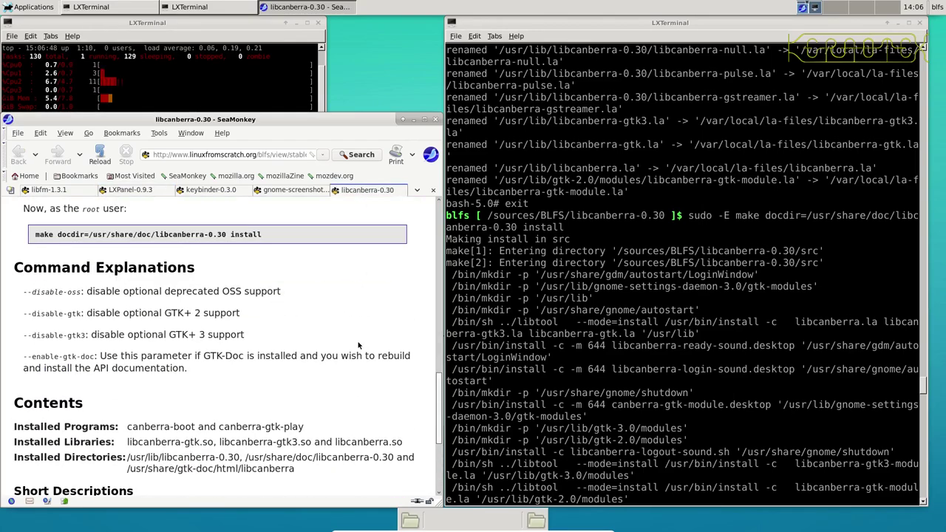
scroll(359, 345, up, 4)
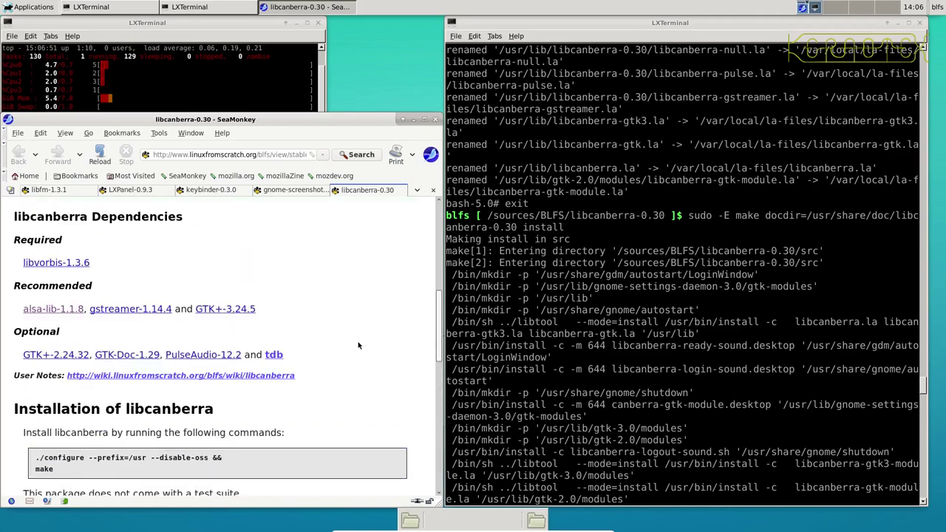
scroll(359, 345, up, 1)
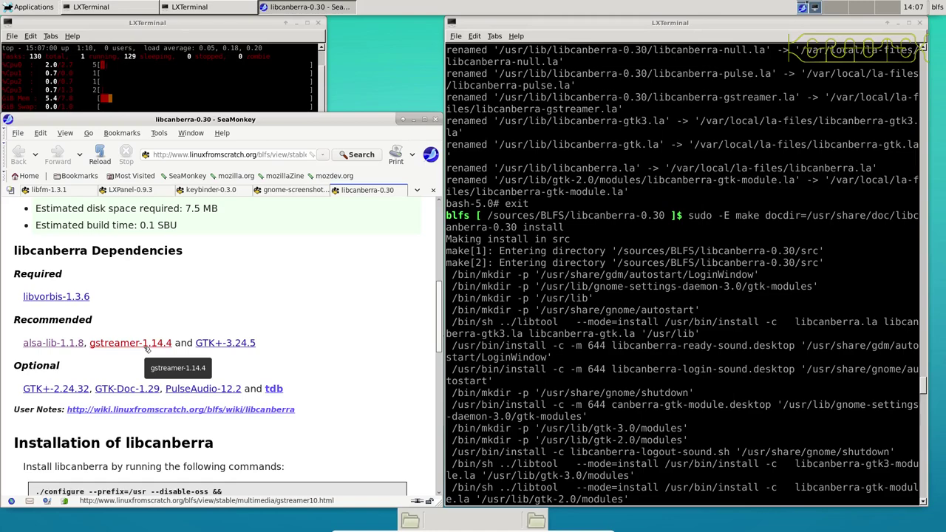
scroll(285, 361, up, 3)
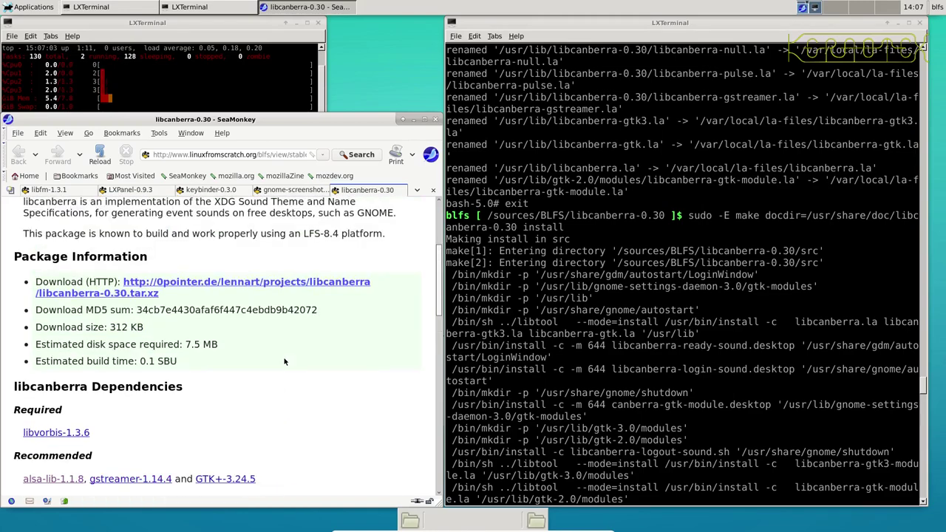
scroll(285, 361, up, 3)
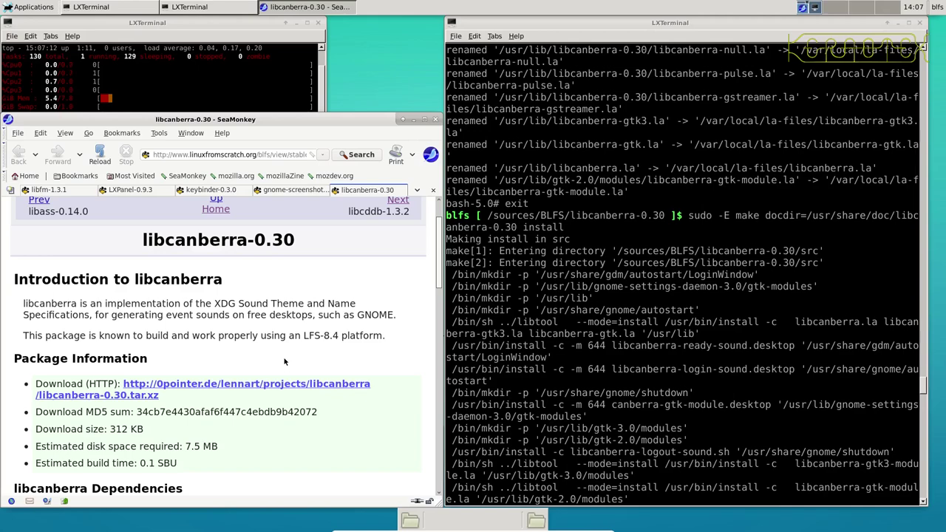
scroll(284, 361, down, 3)
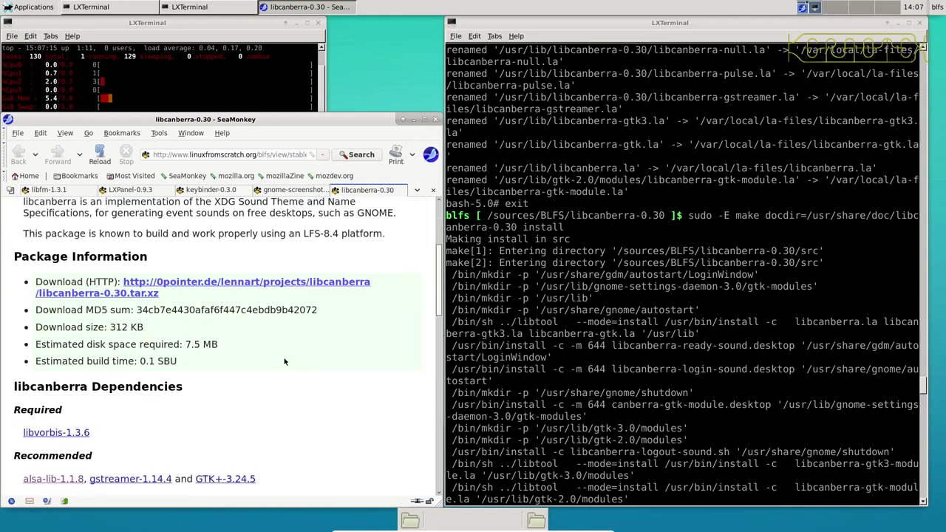
scroll(284, 361, down, 3)
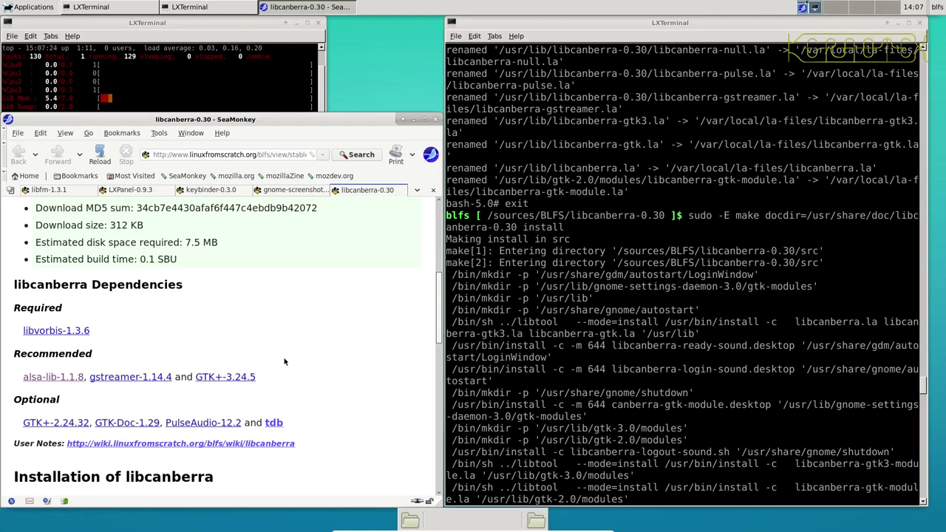
scroll(284, 362, down, 3)
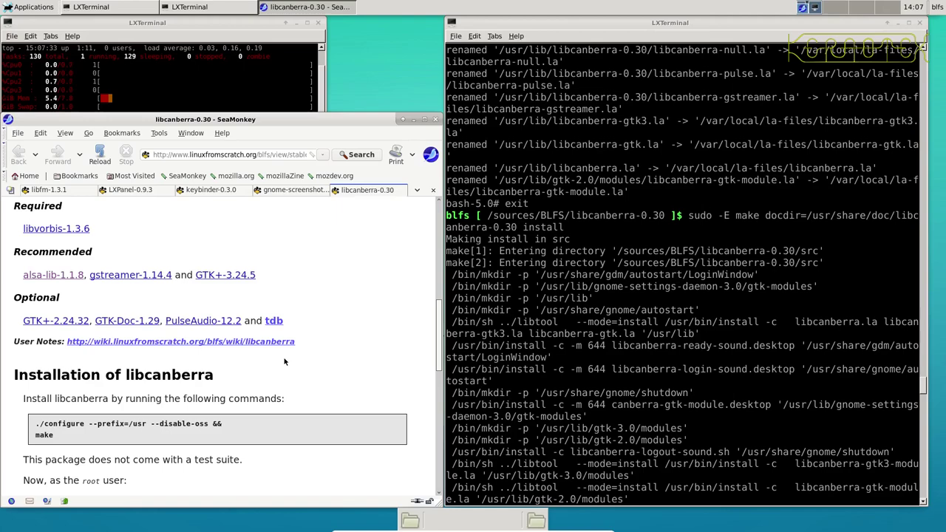
middle_click(237, 277)
click(367, 191)
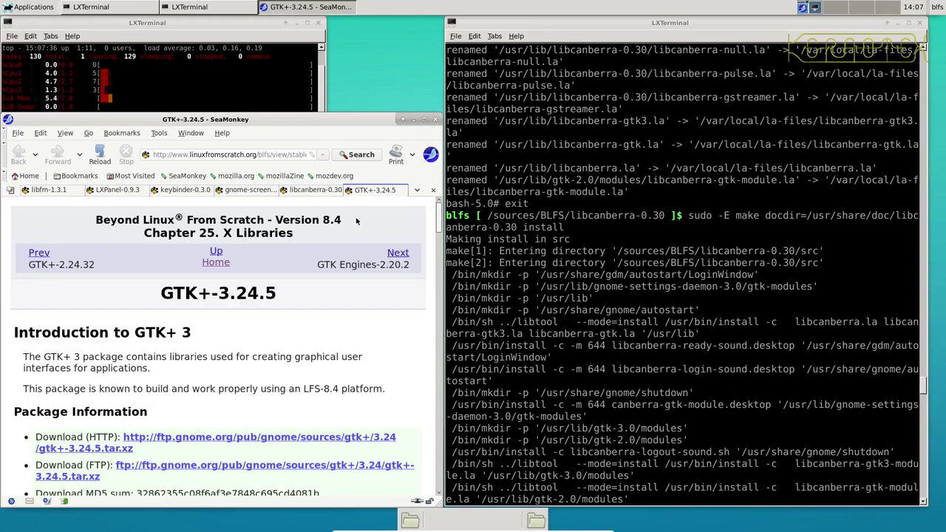
scroll(332, 339, down, 3)
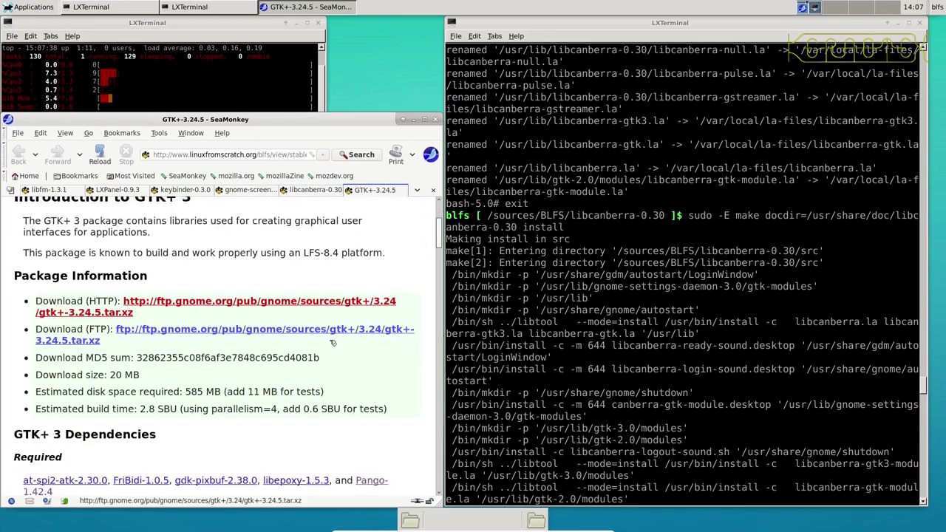
scroll(332, 342, down, 3)
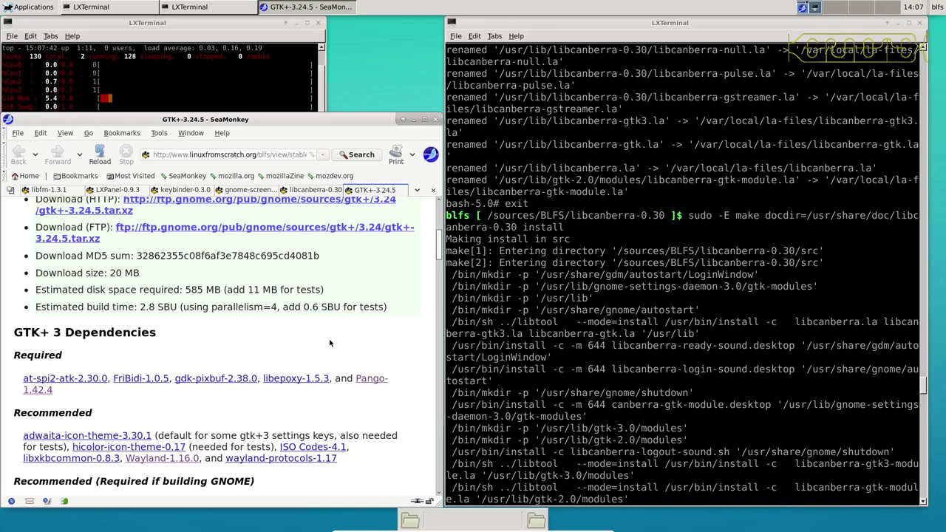
scroll(330, 343, down, 1)
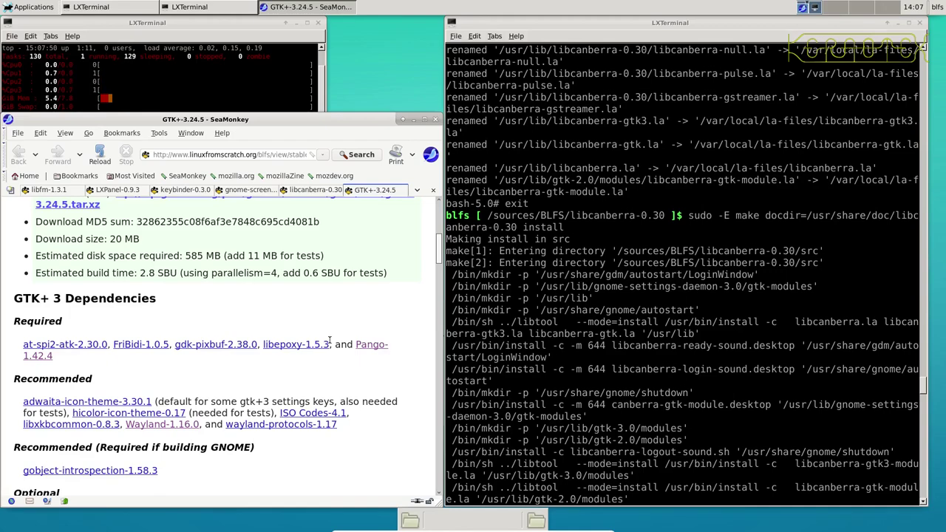
scroll(330, 341, down, 2)
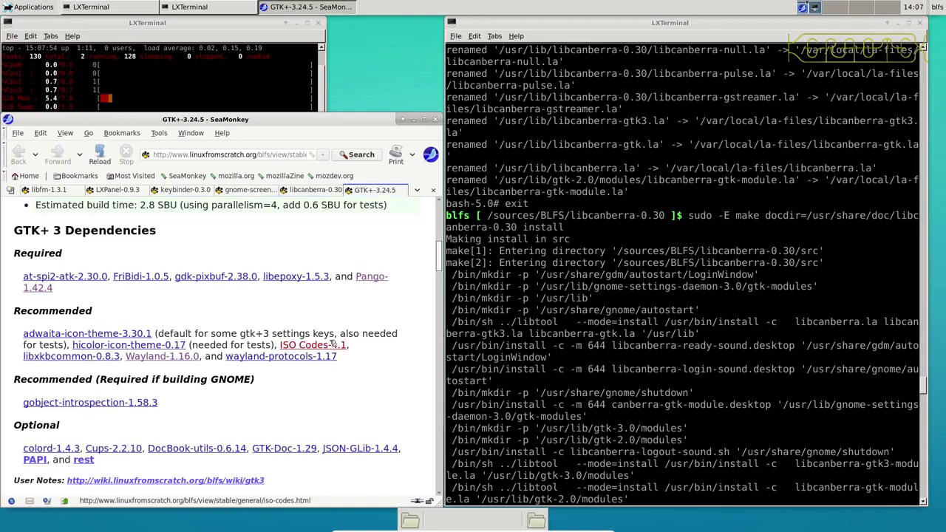
scroll(330, 341, down, 2)
scroll(331, 341, down, 6)
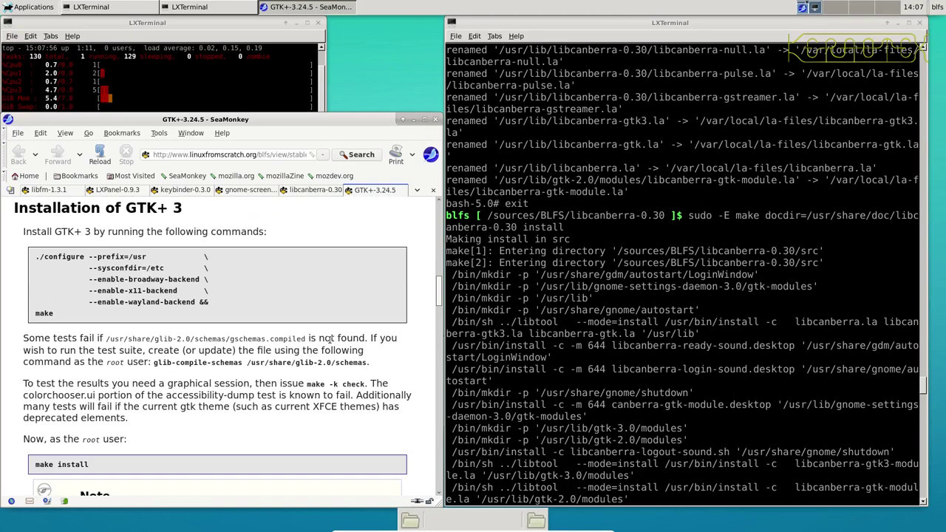
scroll(331, 341, down, 5)
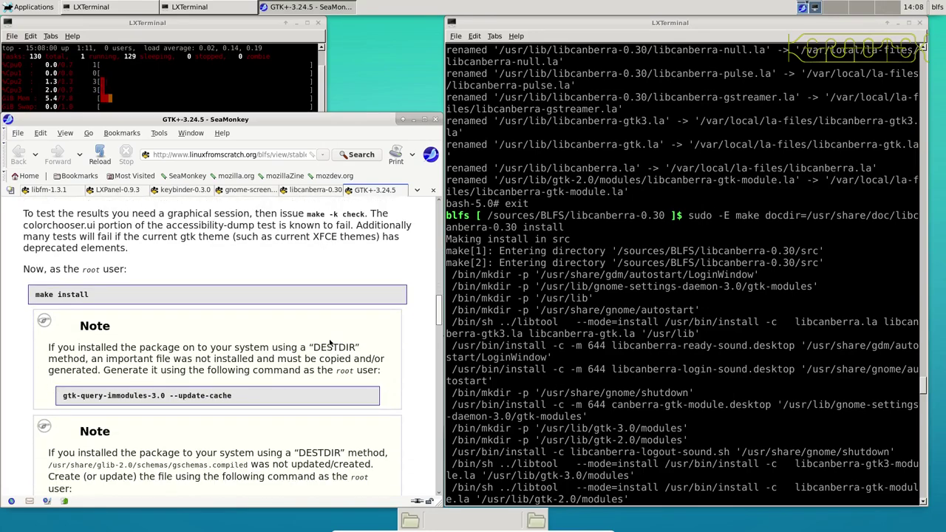
scroll(330, 342, down, 3)
scroll(331, 342, down, 5)
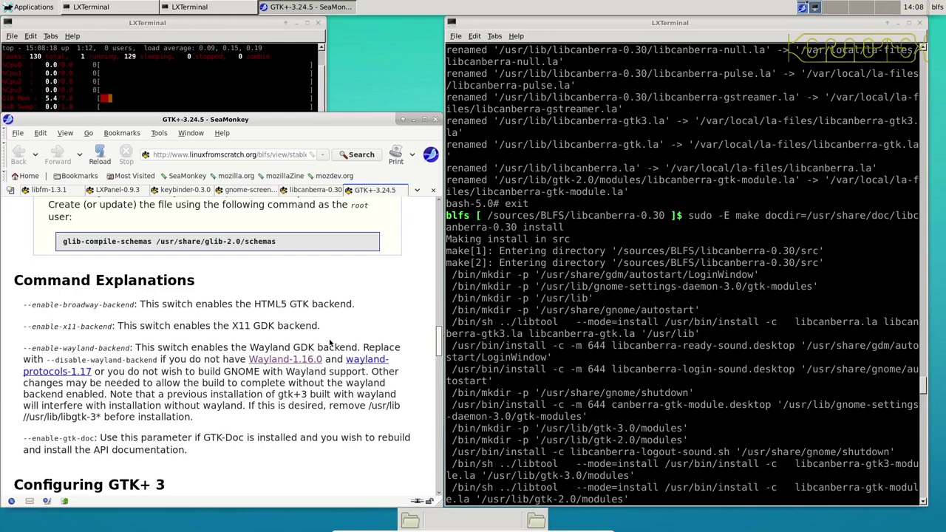
scroll(330, 341, down, 6)
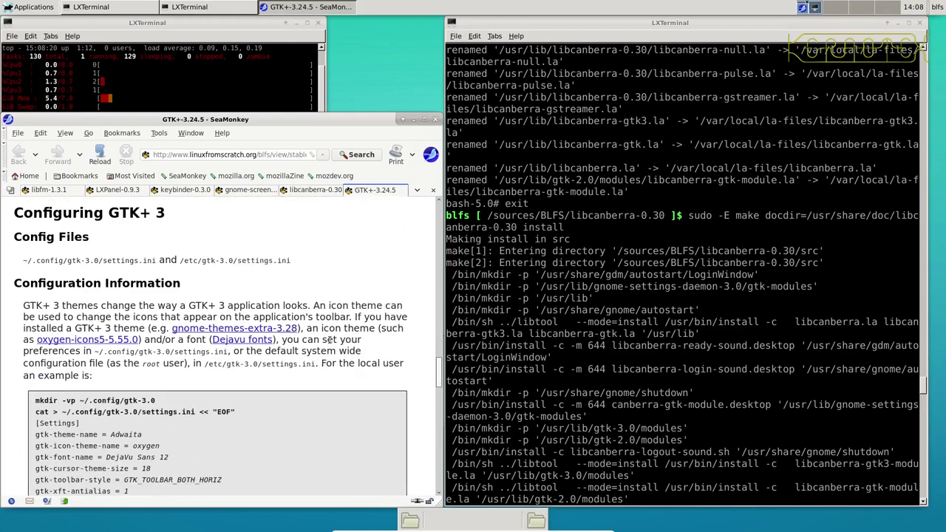
scroll(330, 342, down, 2)
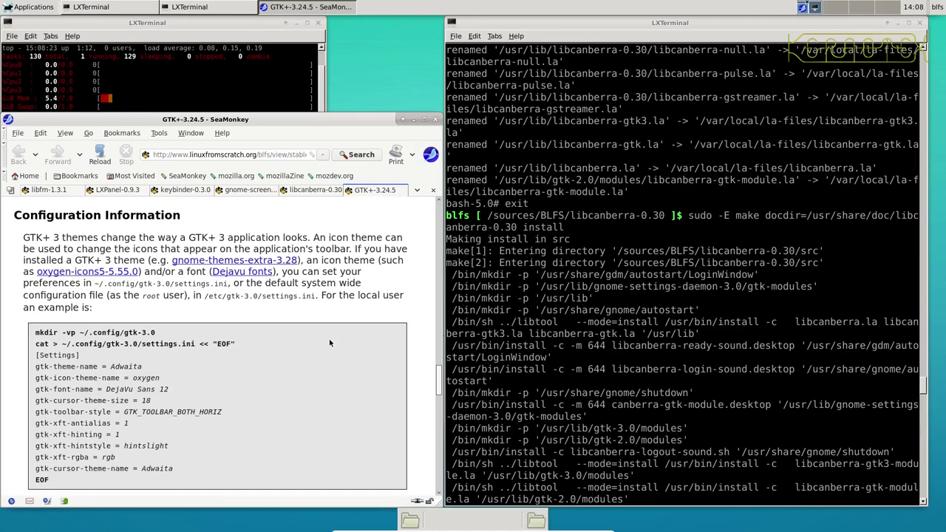
scroll(329, 338, down, 8)
scroll(330, 339, up, 20)
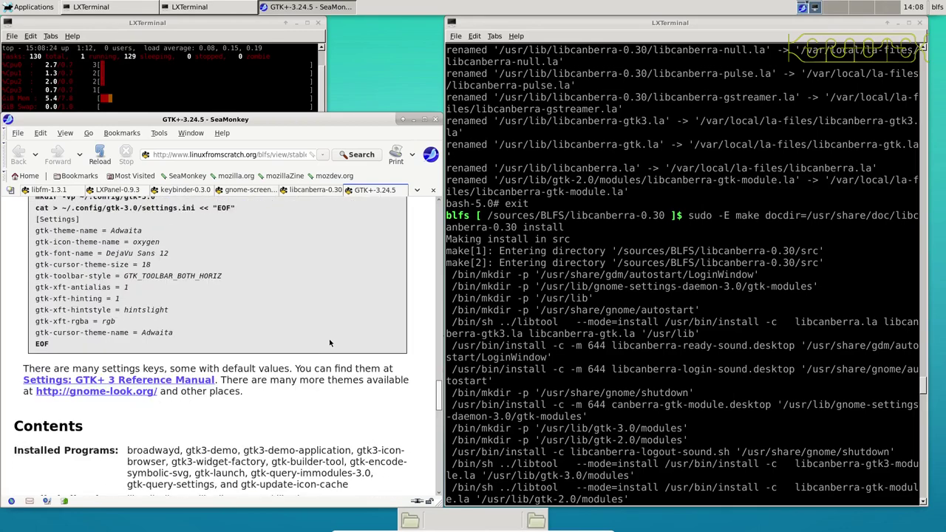
scroll(330, 342, up, 20)
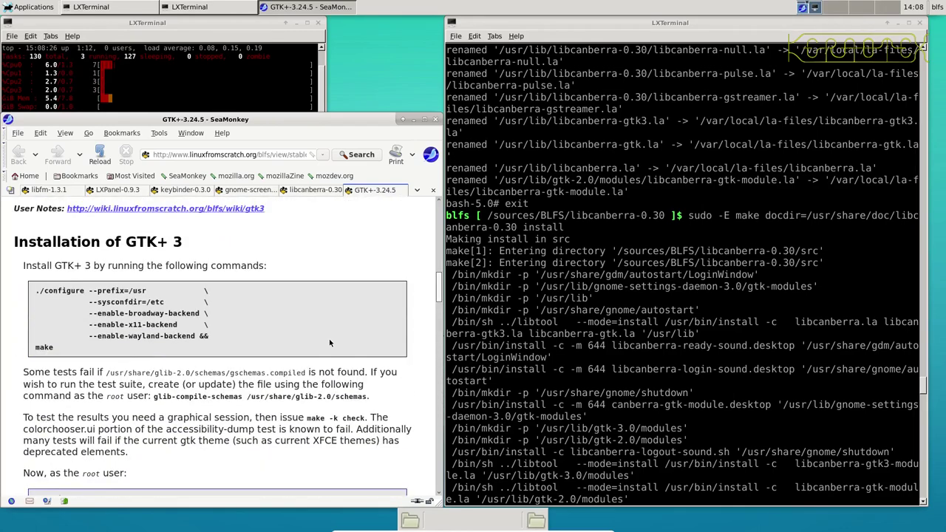
scroll(331, 341, up, 3)
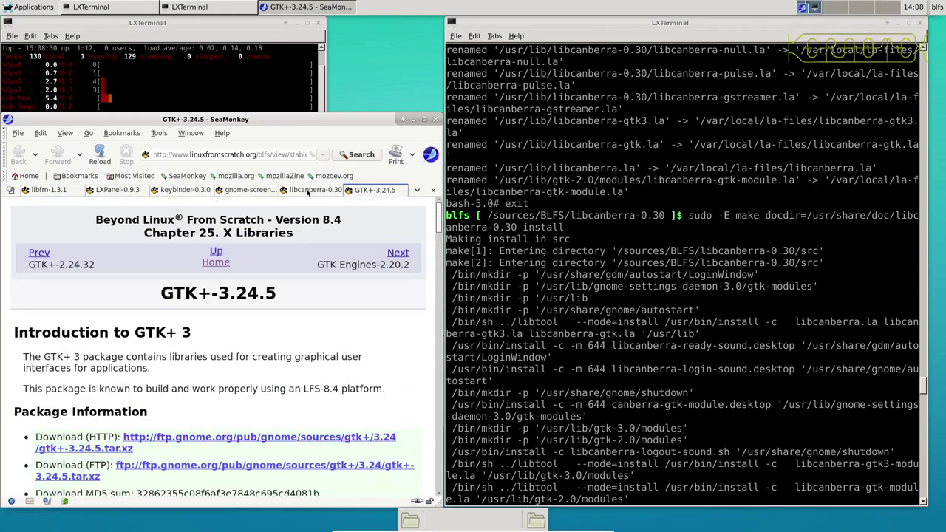
mouse_move(301, 191)
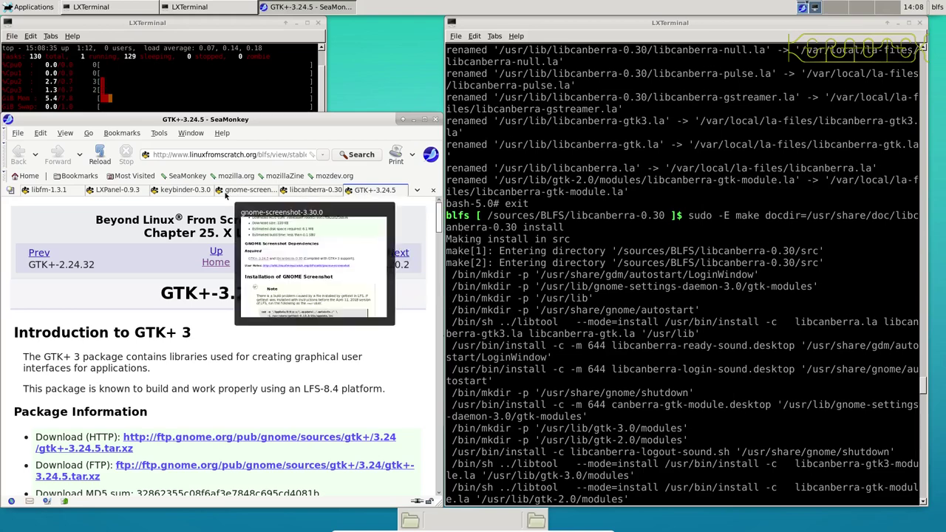
click(185, 190)
click(114, 190)
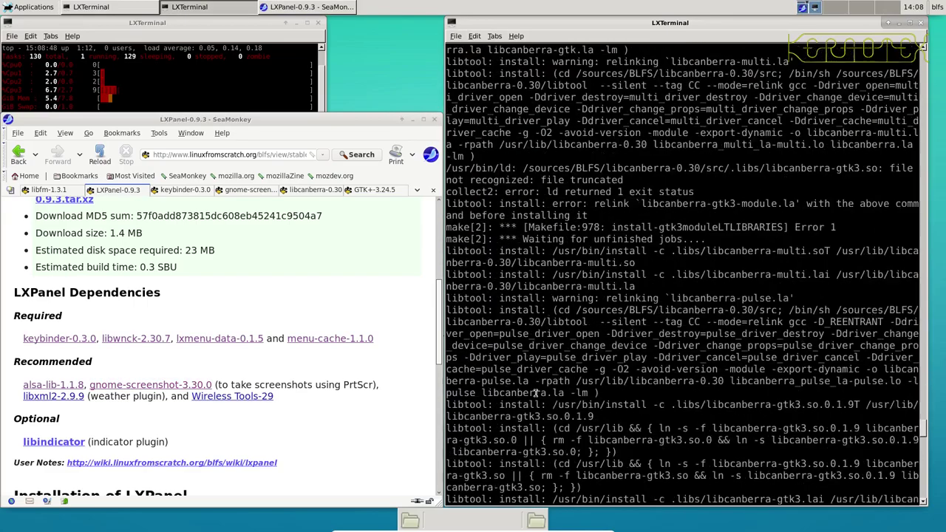
click(373, 190)
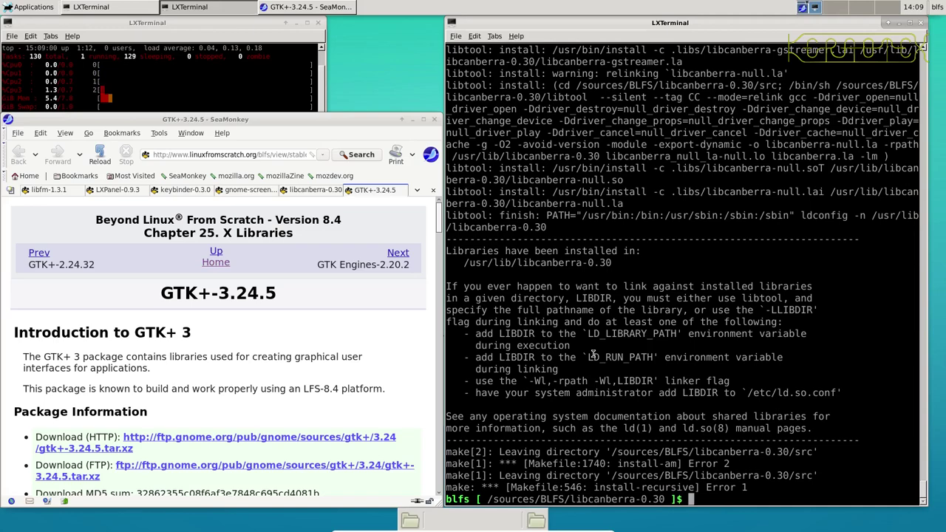
Go up to the sources folder and delete the libcanberra-0.30 source folder
text(cd ..)
key(Return)
text(rm -R)
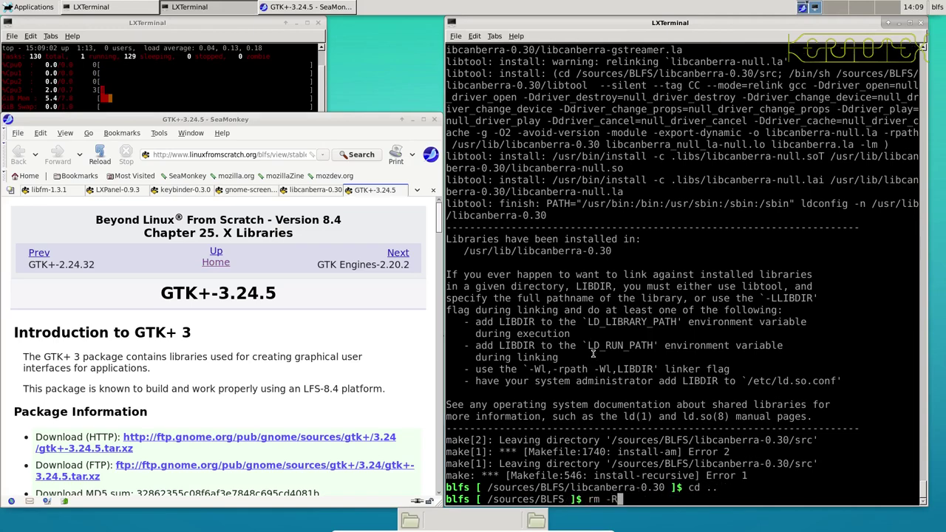
text(f libcanberra-0.30)
key(Return)
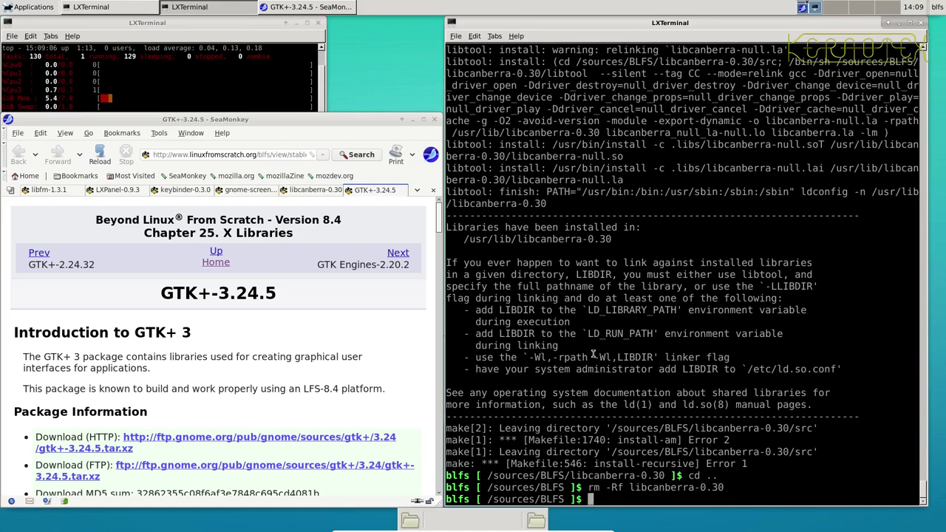
Extract the gtk+-3.24.5 tarball and change into the gtk+-3.24.5 directory
text(tar -xvf gtk+-)
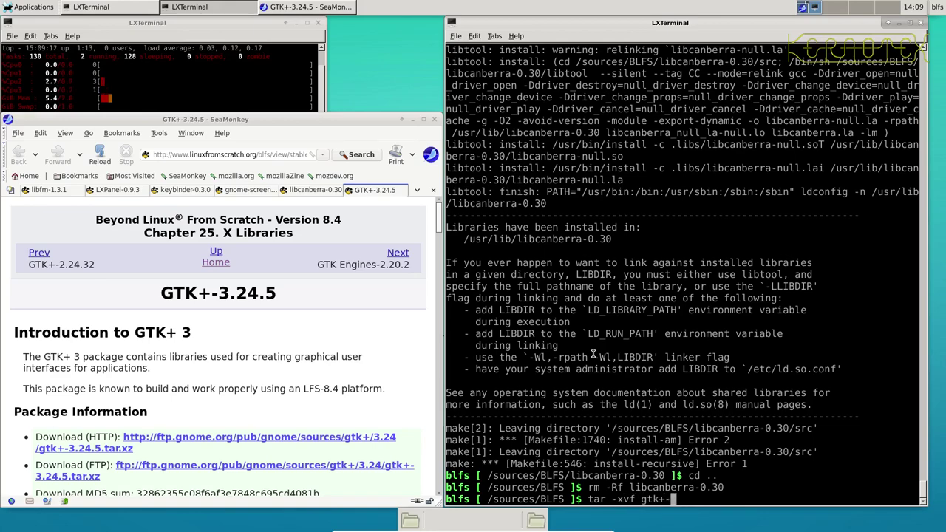
key(Tab)
key(Return)
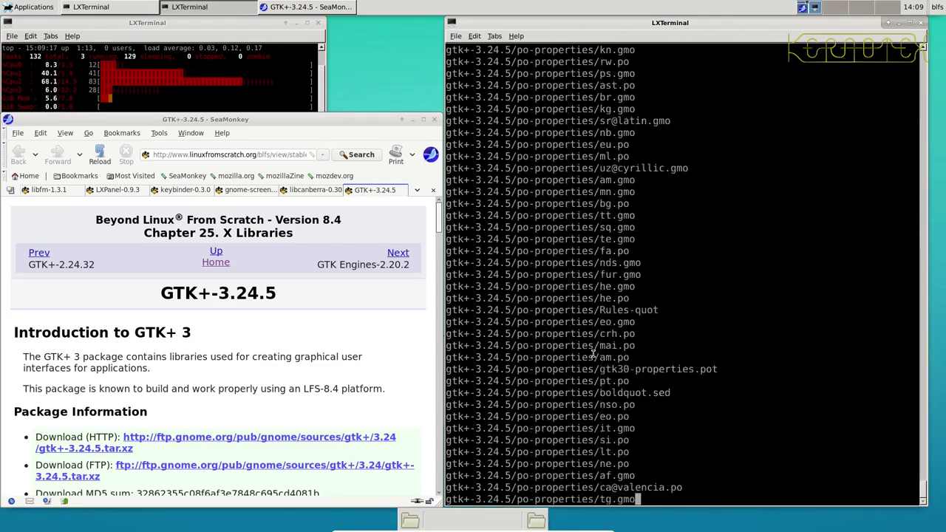
text(cd g)
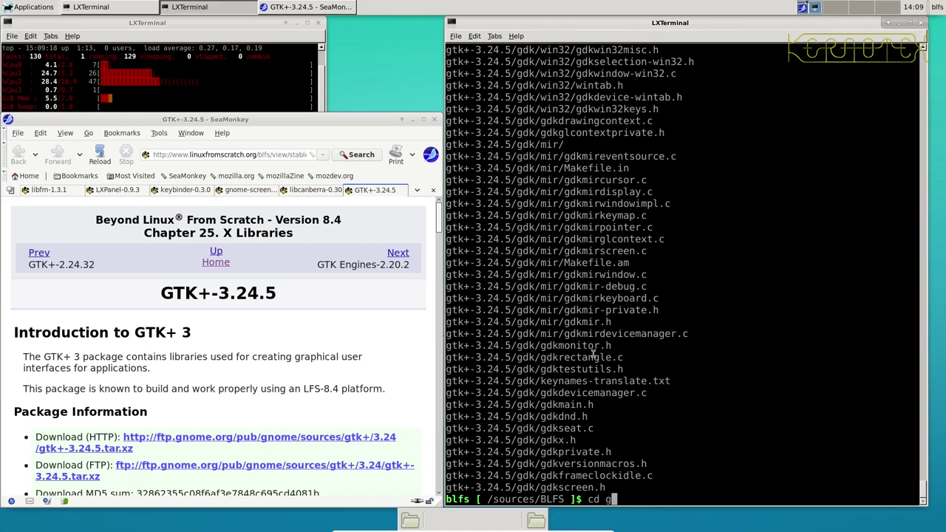
text(tk+-3.24.5)
key(Return)
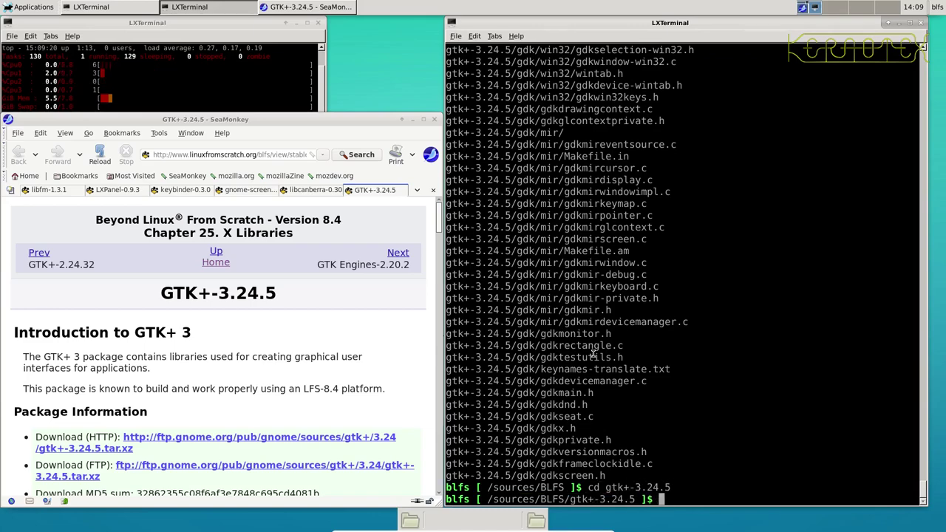
scroll(351, 376, down, 6)
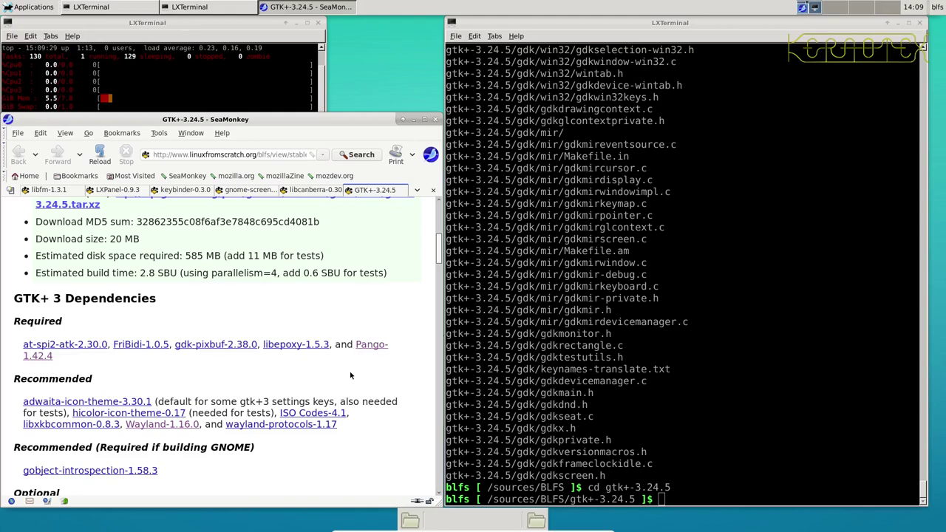
Start an ls -l of the adwaita-icon-theme tarball, then cancel it with Ctrl+C
click(618, 386)
text(ls -)
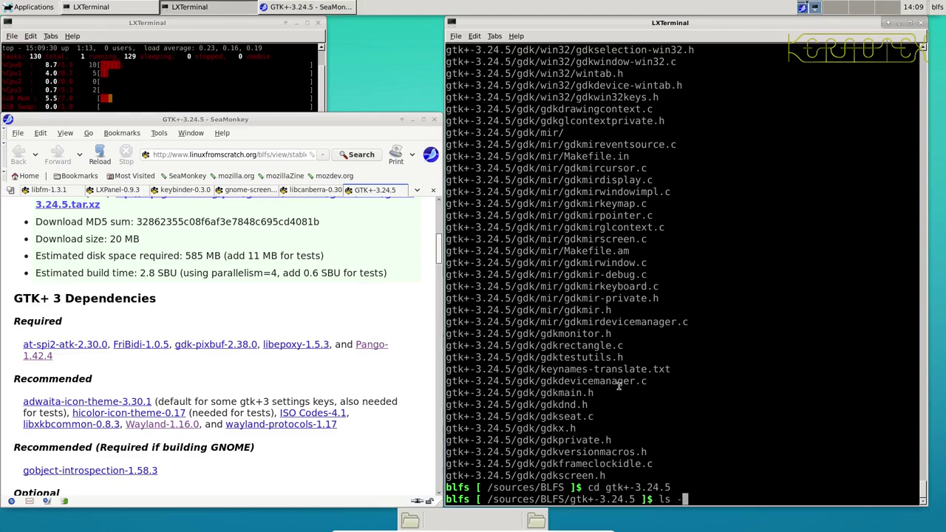
text(l ../adwa)
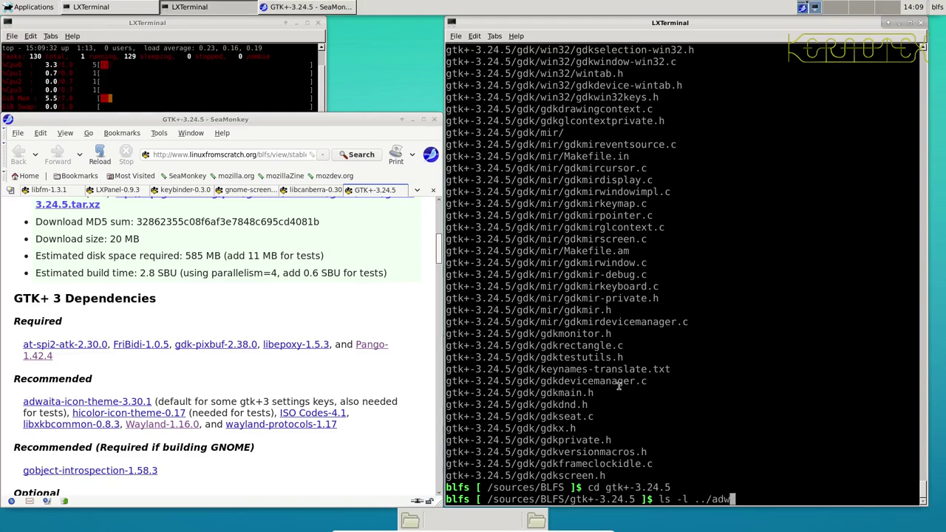
key(Tab)
key(ctrl+c)
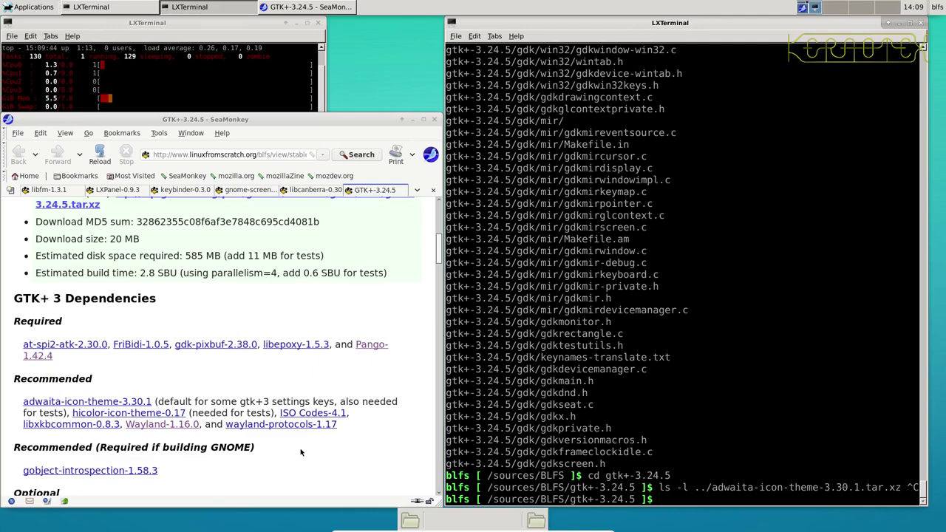
Copy the GTK+ configure and make block from the BLFS page into the terminal prompt
scroll(377, 457, down, 7)
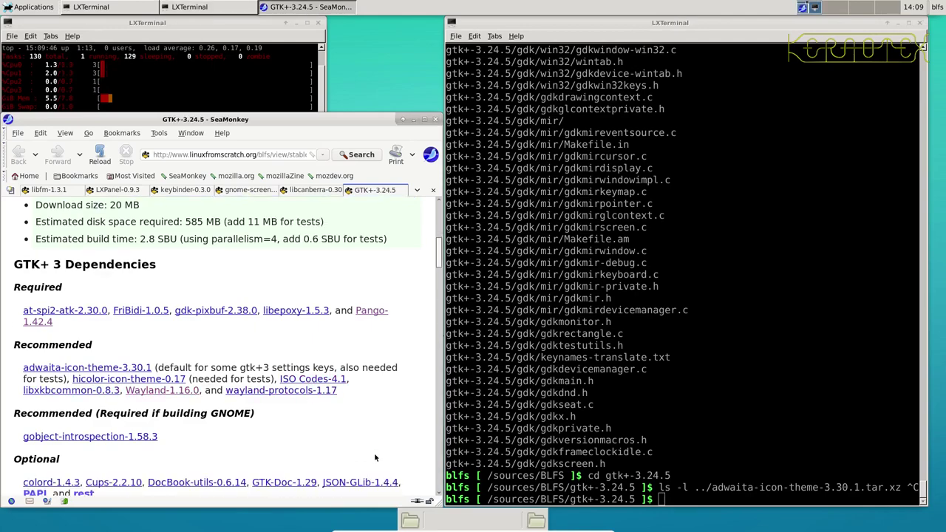
scroll(364, 452, down, 1)
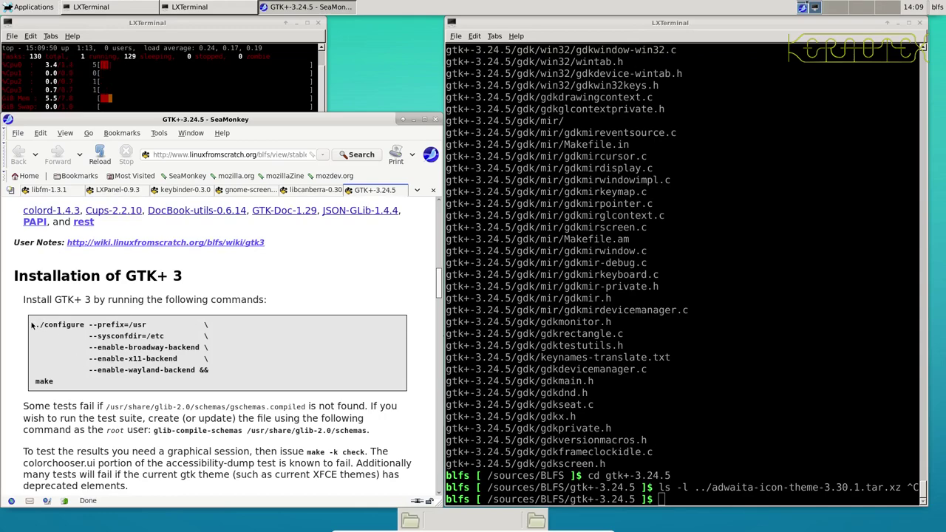
drag(39, 325, 69, 382)
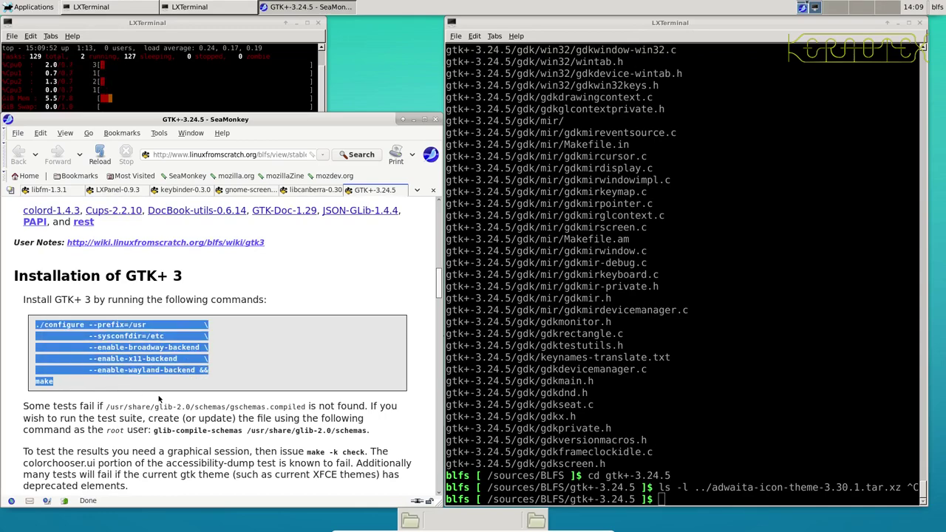
click(532, 356)
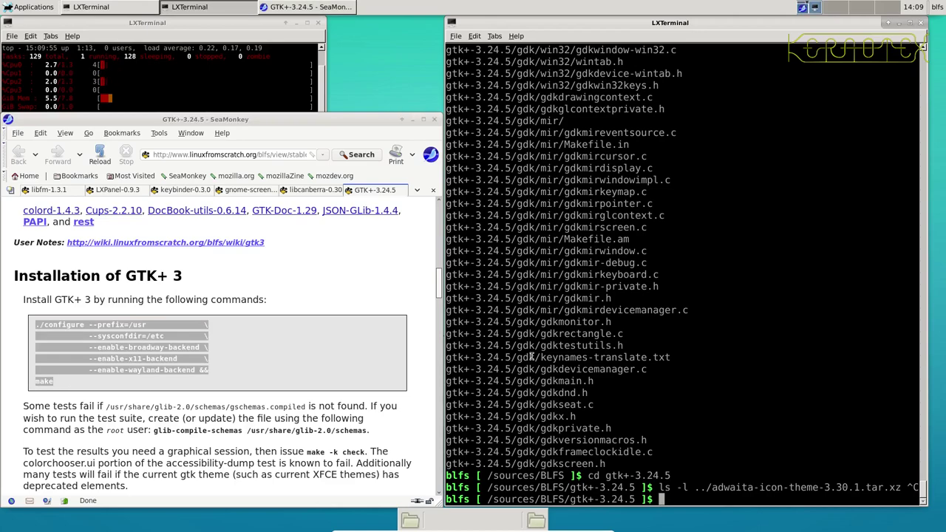
middle_click(609, 354)
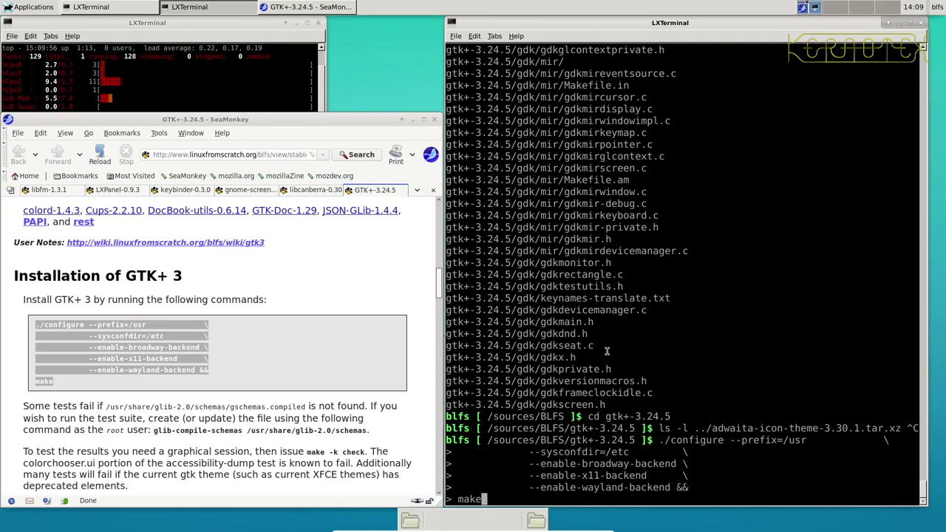
Run the pasted GTK+ configure && make, dismissing an accidental Save As dialog
key(Return)
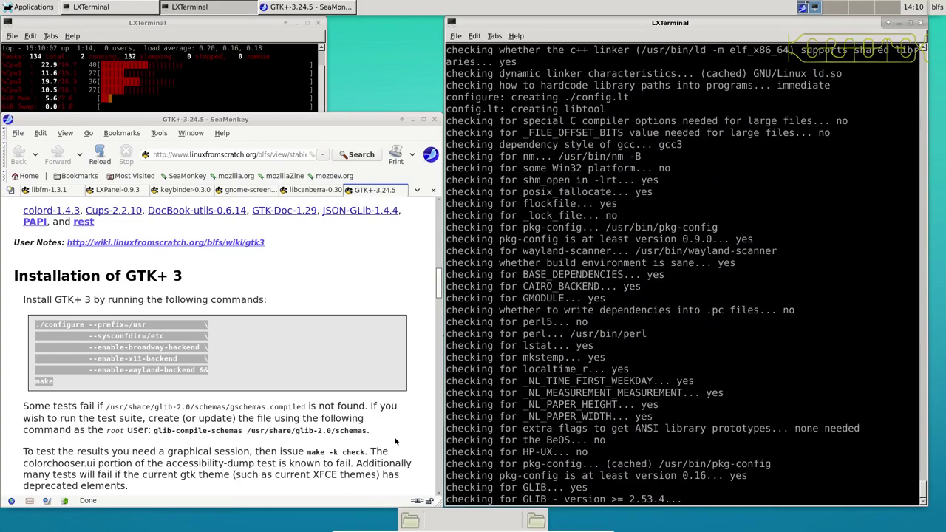
scroll(396, 441, down, 3)
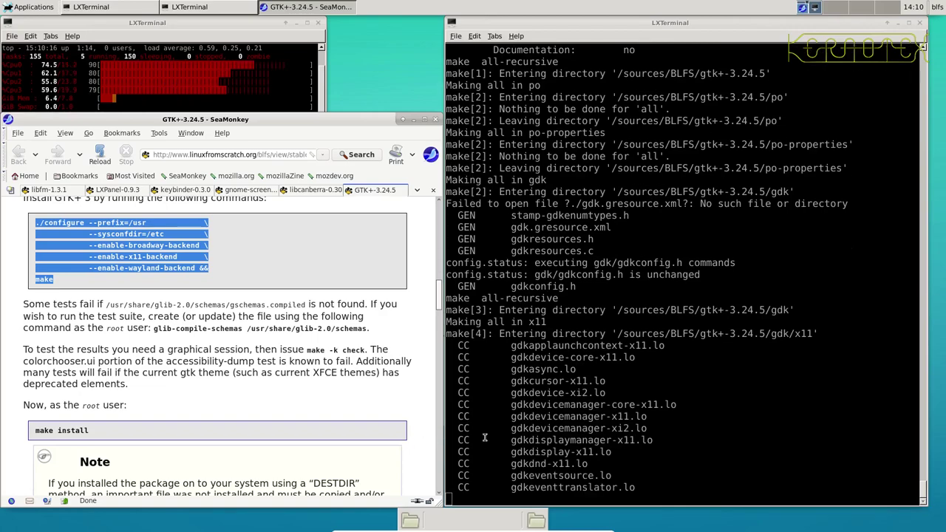
key(ctrl+s)
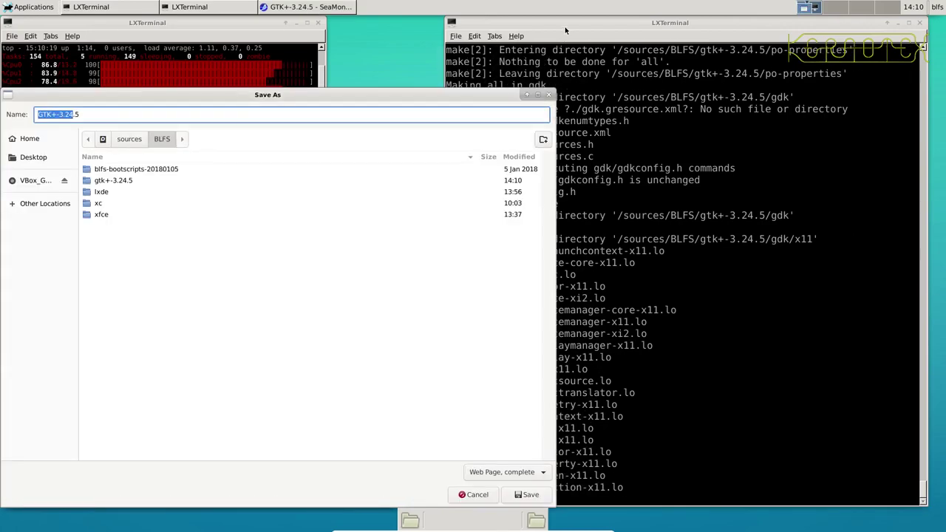
key(Return)
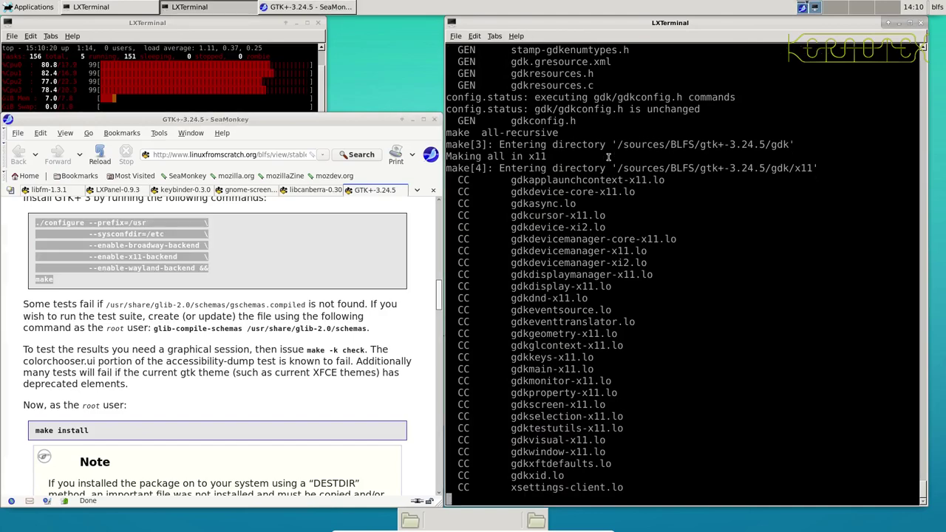
scroll(608, 156, up, 15)
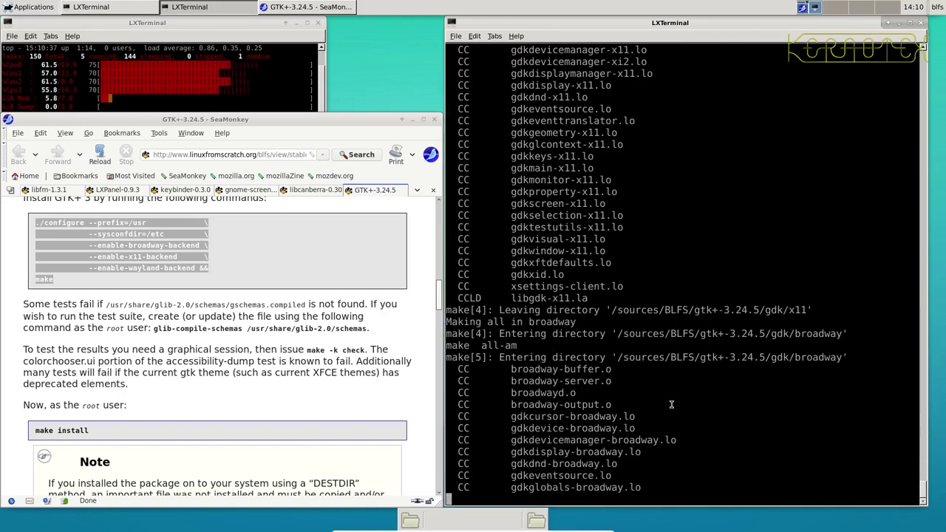
scroll(417, 379, down, 3)
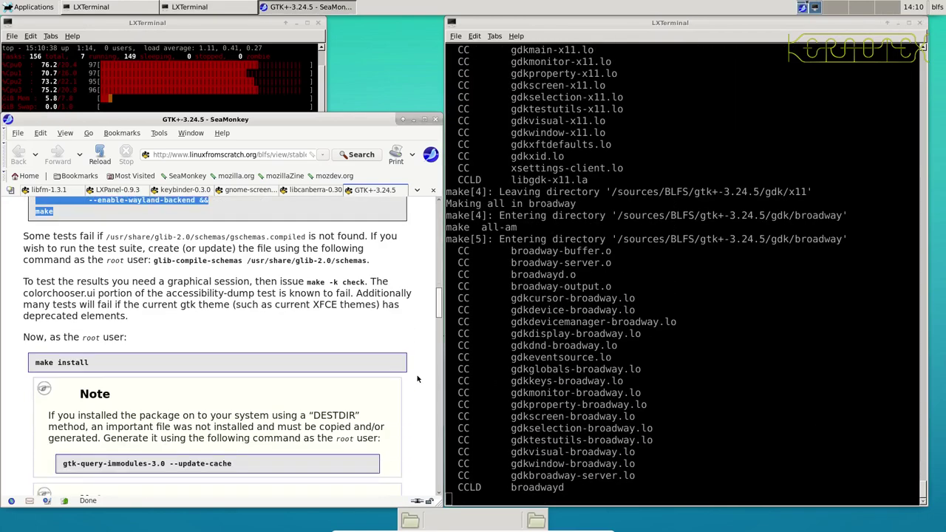
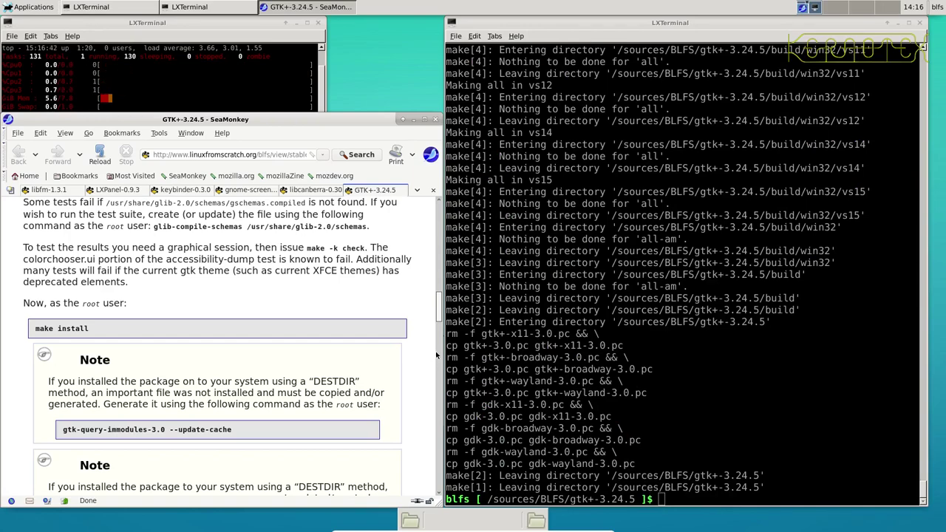
Install GTK+ 3.24.5 as root with sudo -E make install, entering the account password
click(544, 337)
key(ctrl+r)
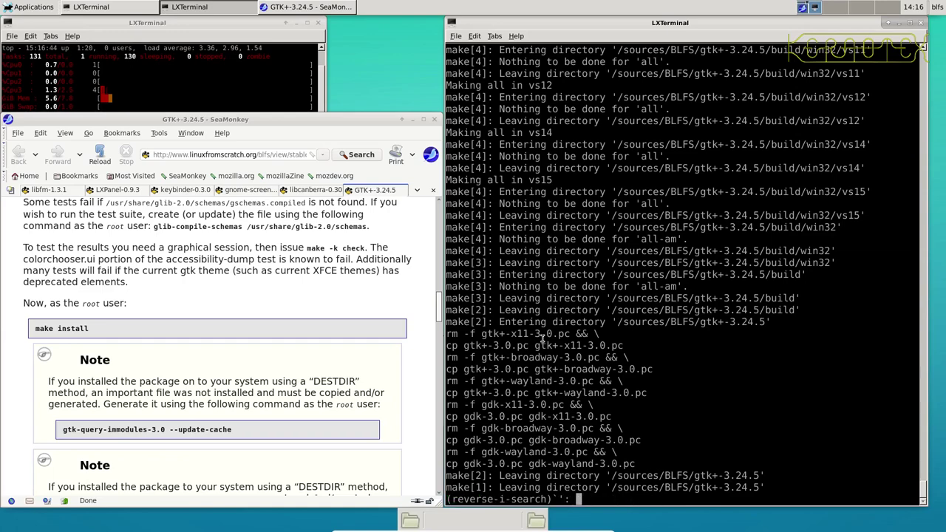
text(install)
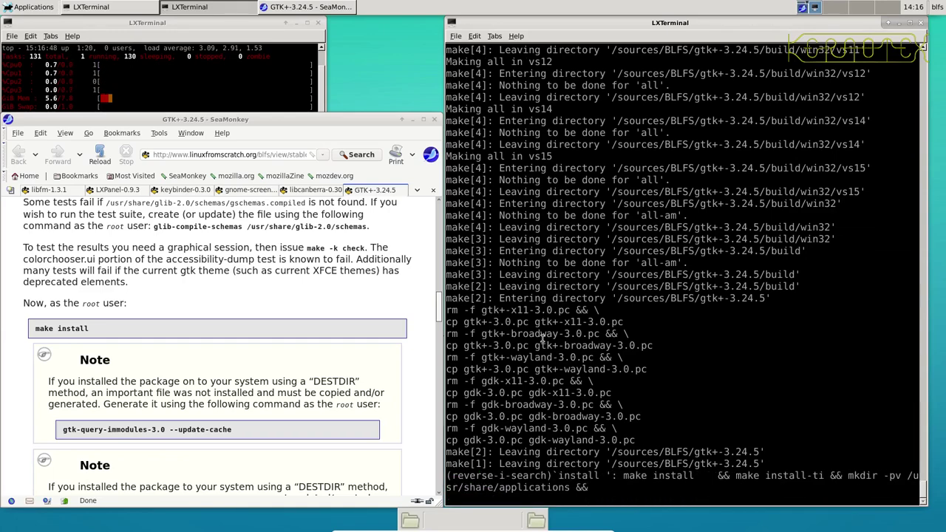
key(ctrl+c)
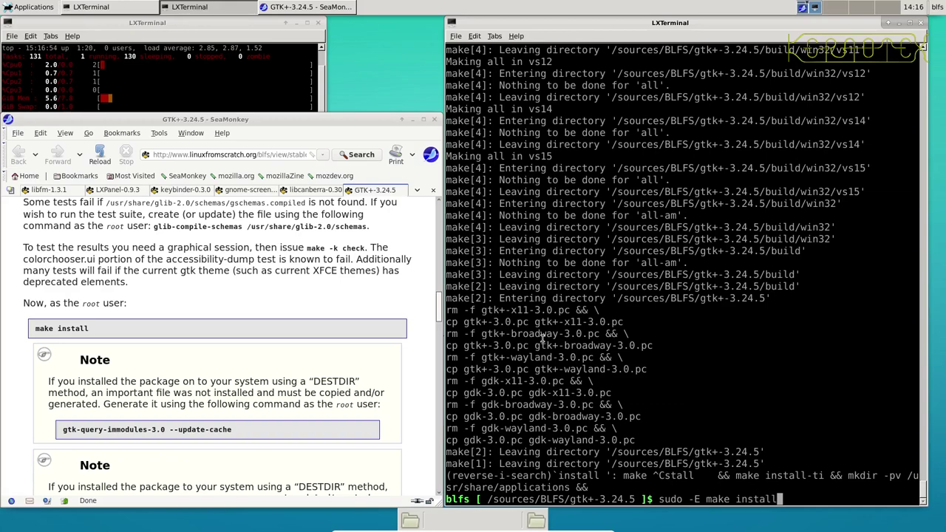
key(Return)
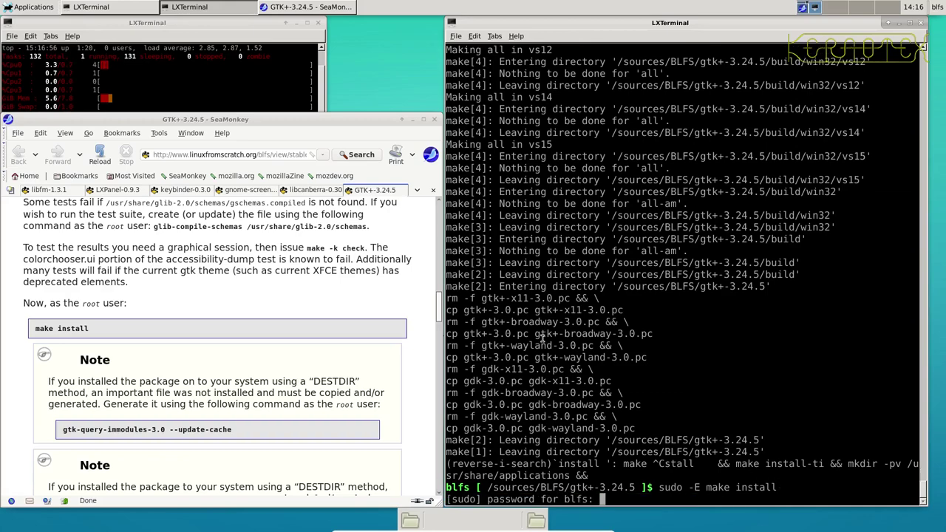
key(Return)
Scroll through the install output until the gtk+-3.0 pkgconfig files are installed
scroll(263, 318, down, 3)
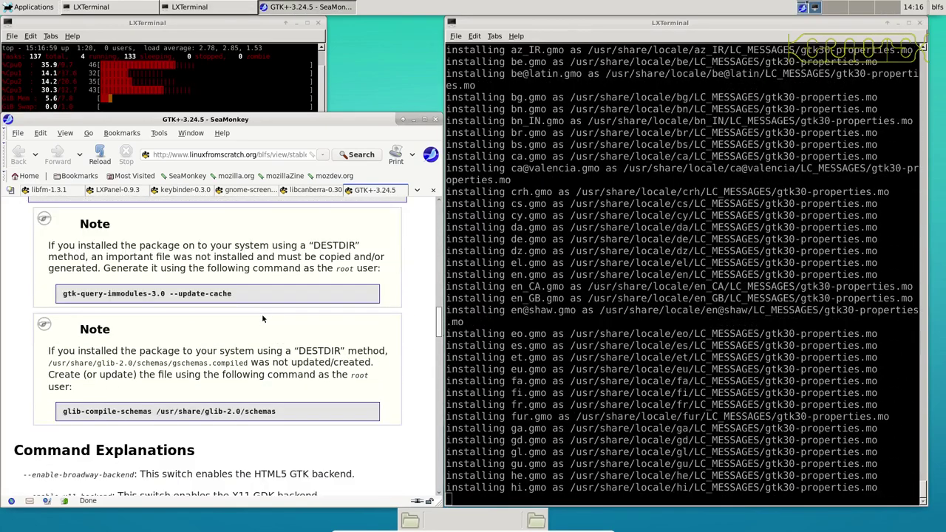
scroll(262, 319, down, 3)
scroll(262, 318, up, 2)
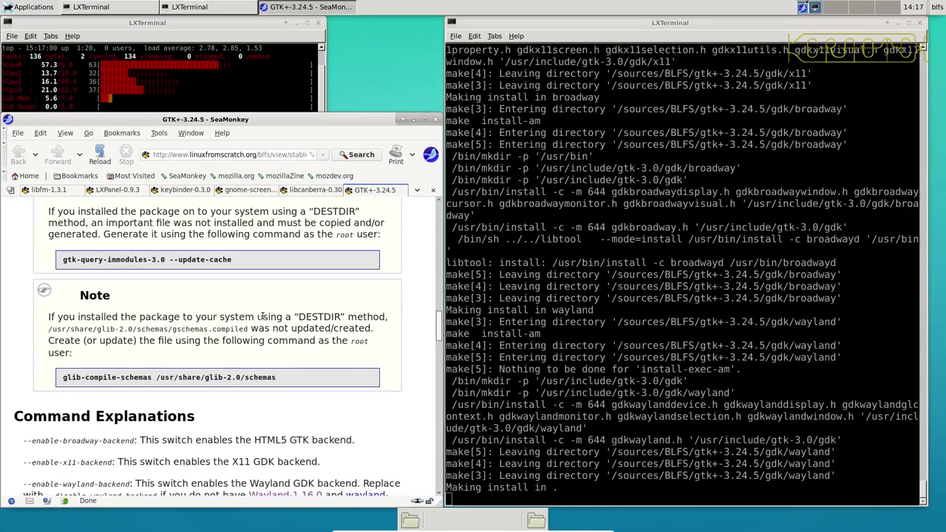
scroll(263, 318, down, 3)
scroll(262, 318, down, 6)
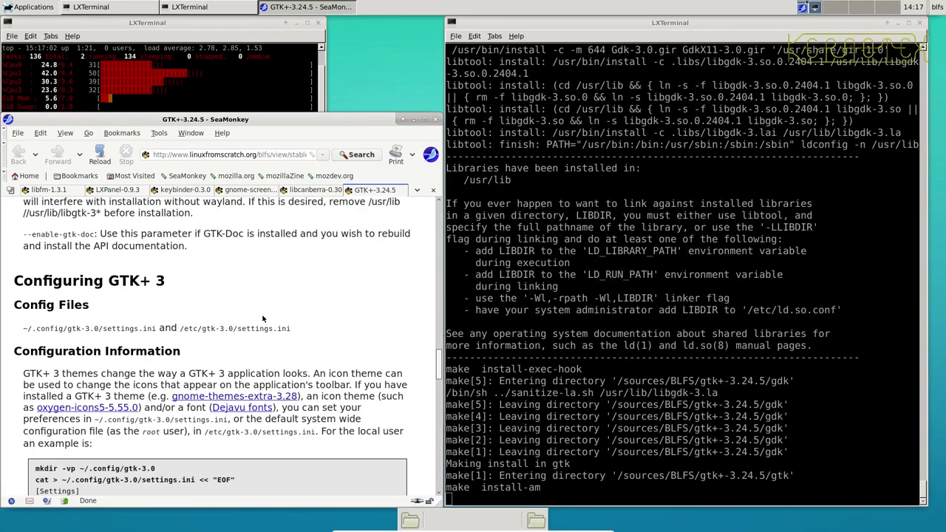
scroll(263, 318, down, 5)
scroll(263, 318, up, 1)
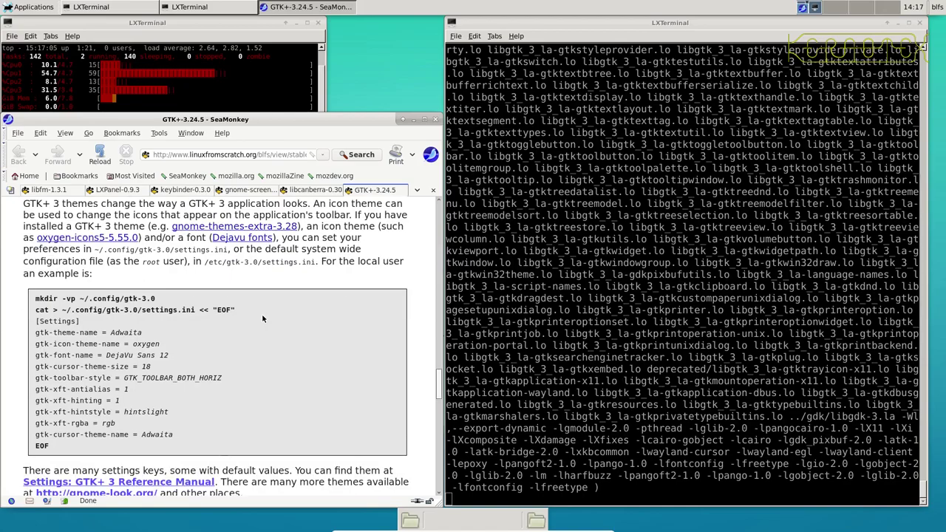
scroll(263, 319, up, 2)
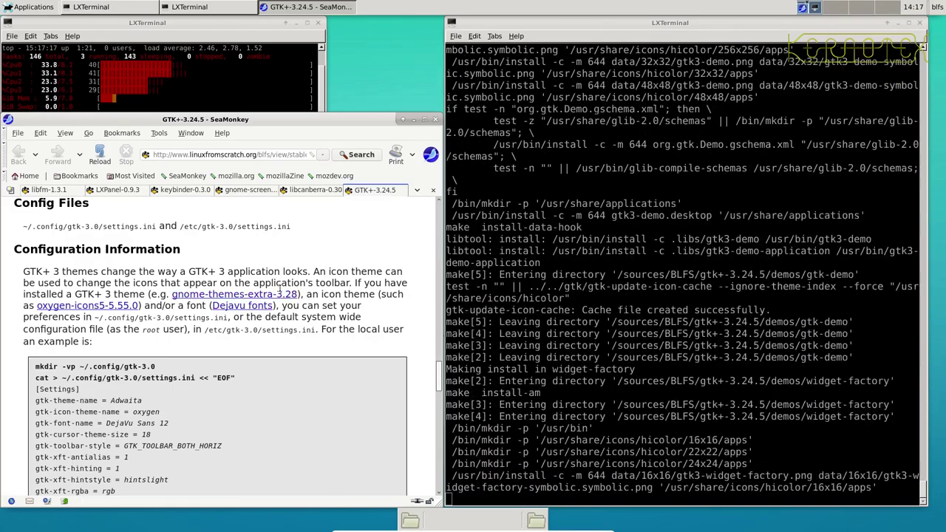
scroll(352, 269, down, 2)
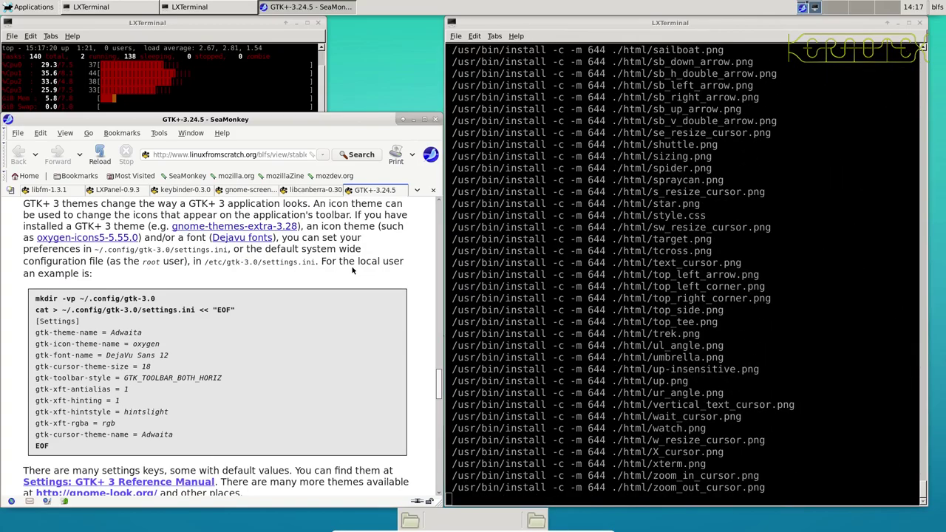
scroll(352, 270, down, 2)
scroll(353, 271, up, 1)
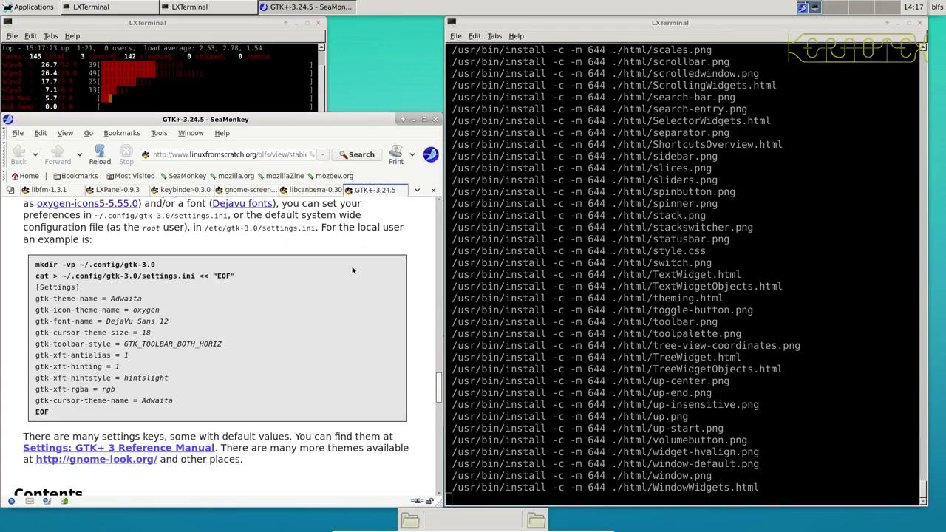
scroll(352, 271, up, 1)
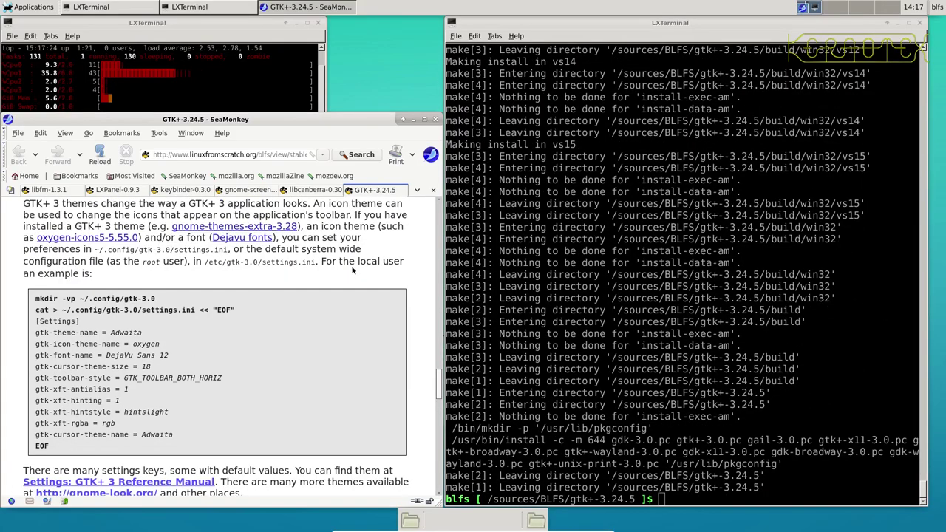
List the contents of ~/.config/gtk-3.0 using the path copied from the guide
click(488, 288)
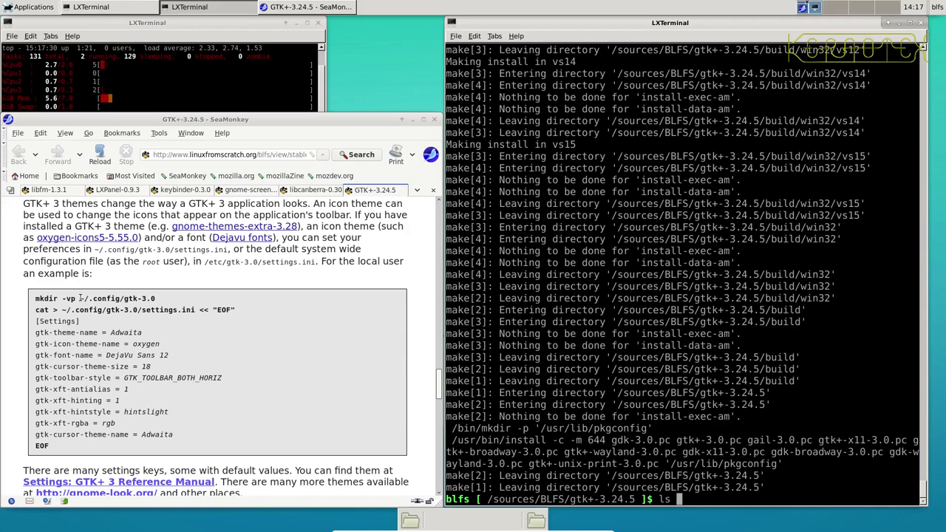
drag(80, 297, 159, 297)
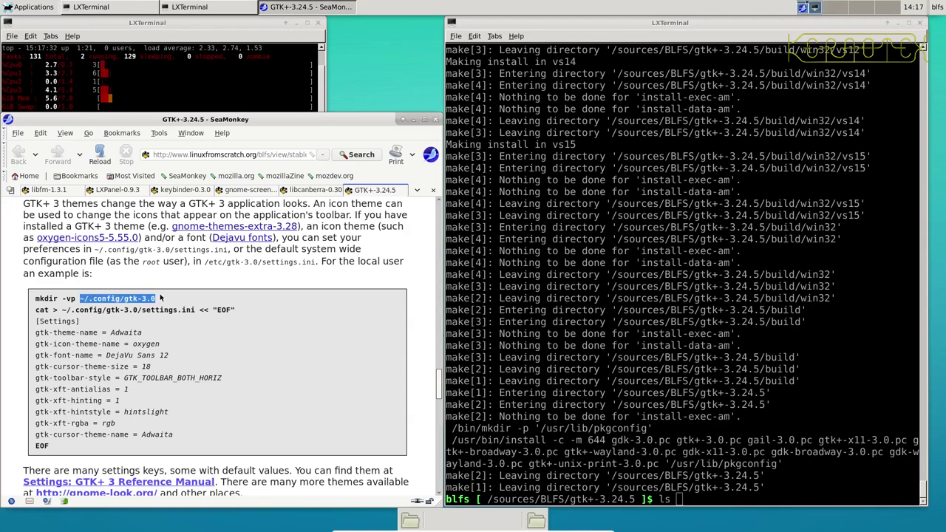
middle_click(632, 363)
key(Return)
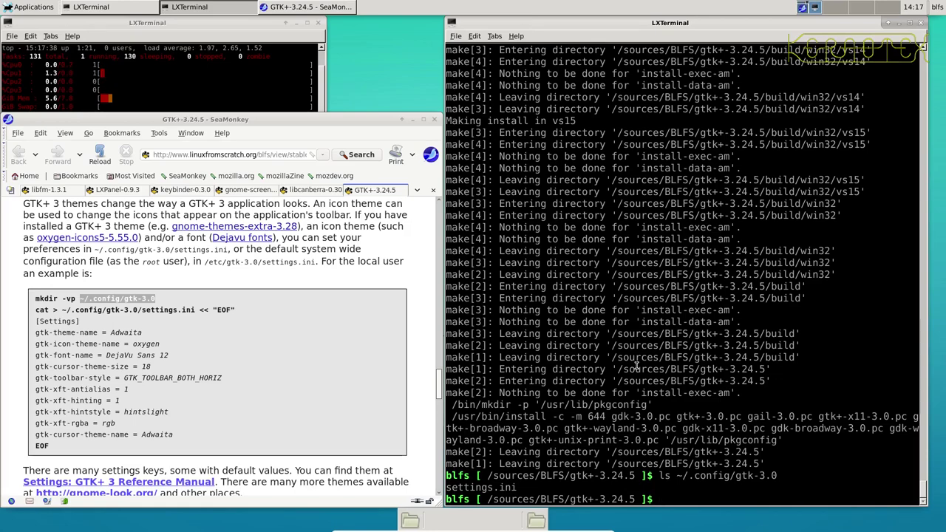
View ~/.config/gtk-3.0/settings.ini in less to check its theme settings
key(Up)
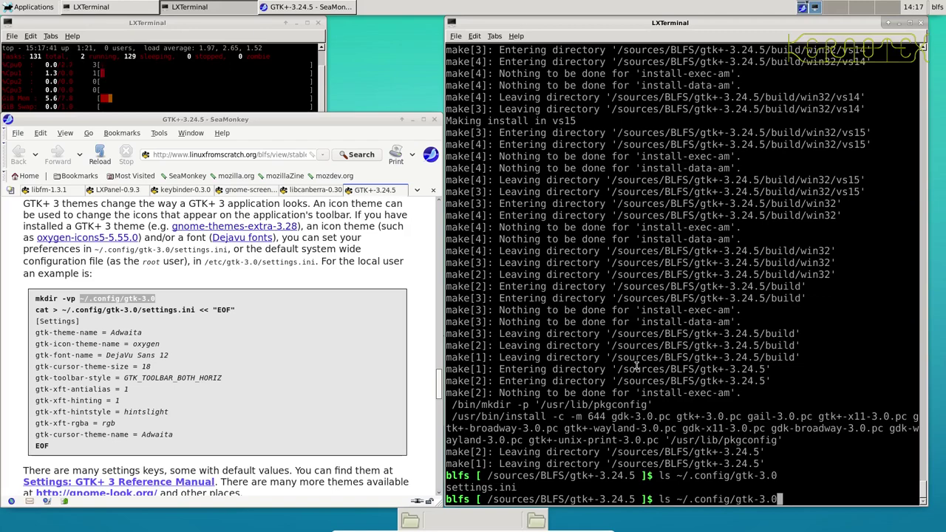
text(/set)
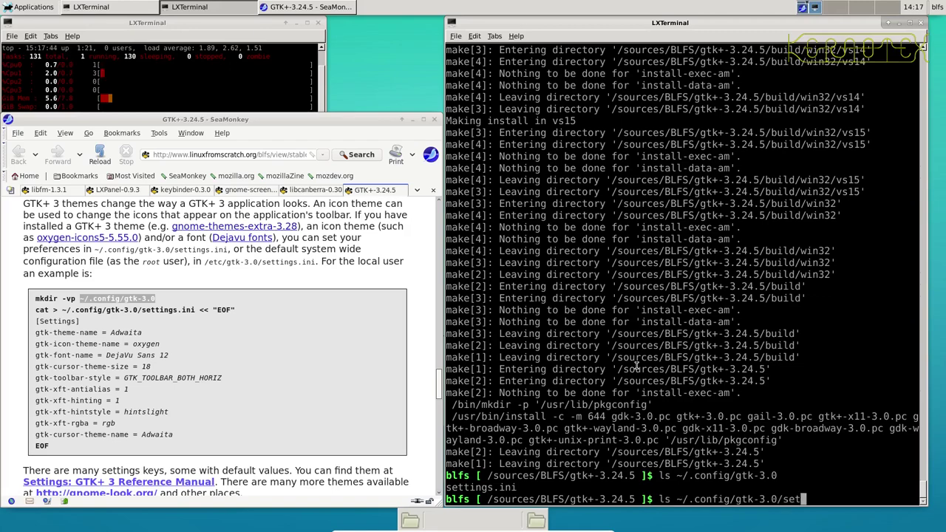
key(Tab)
key(Home)
key(Delete)
key(Delete)
key(Delete)
text(less)
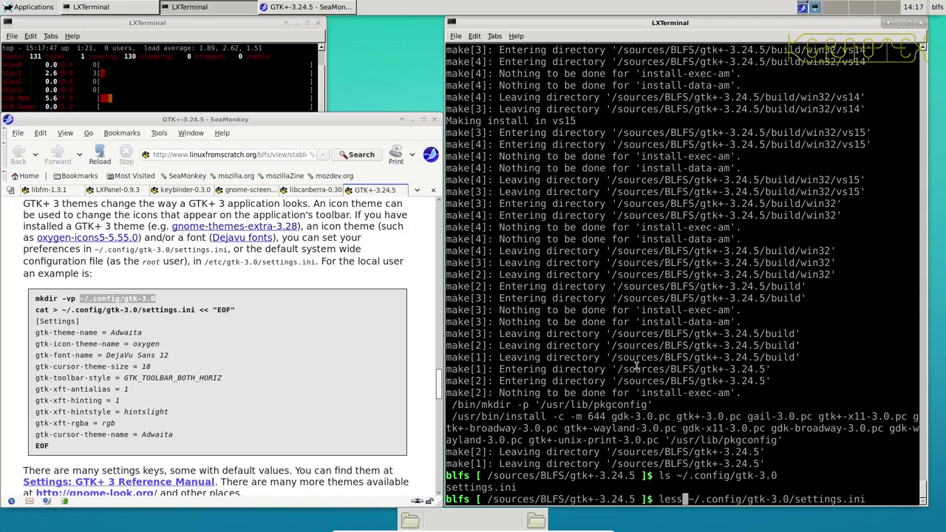
key(Return)
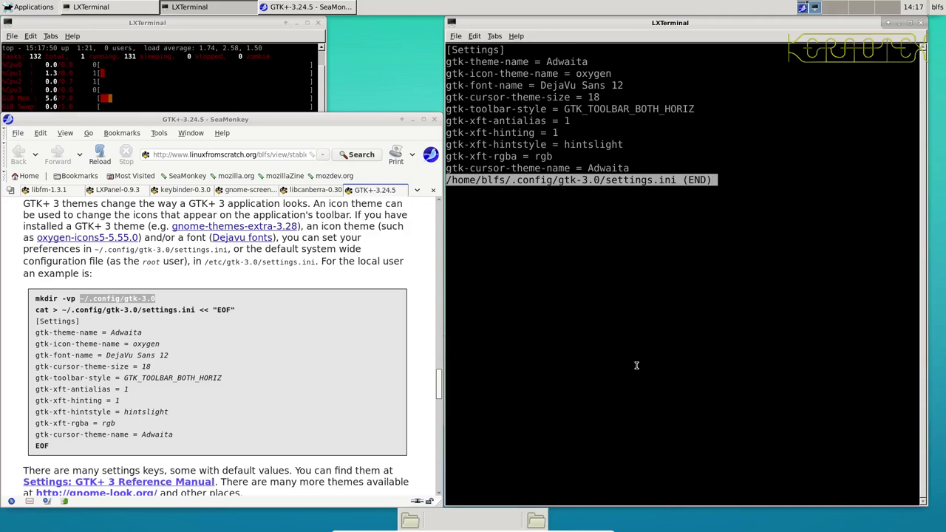
Quit the settings.ini viewer and run remove-la-files.sh from a sudo -E su root shell
key(q)
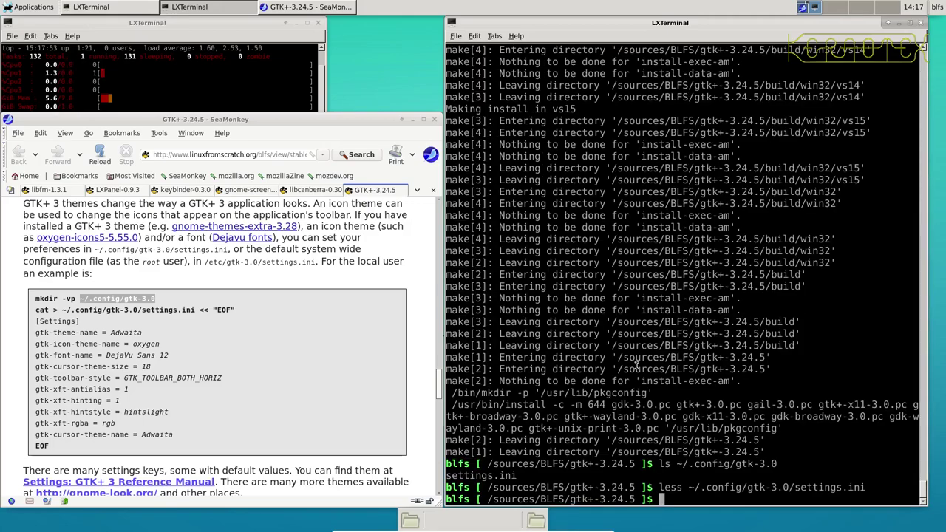
scroll(414, 329, down, 20)
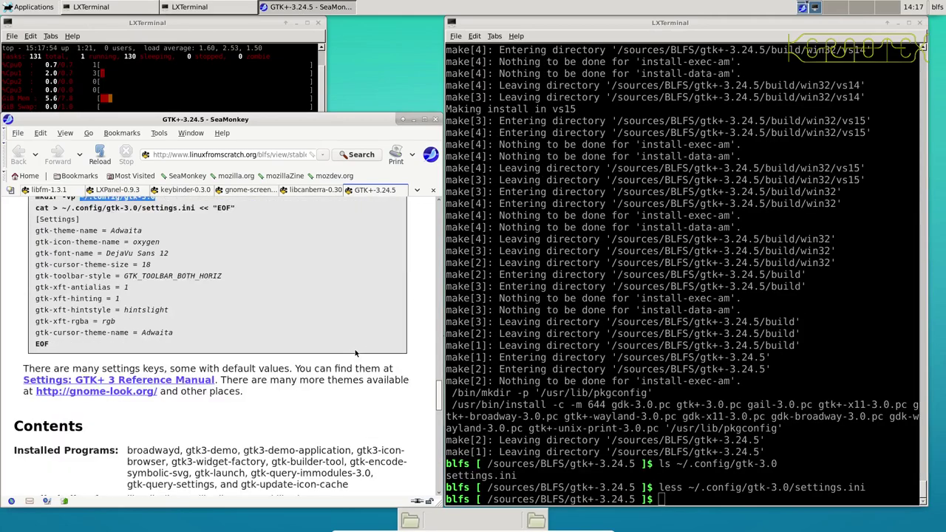
scroll(354, 354, down, 3)
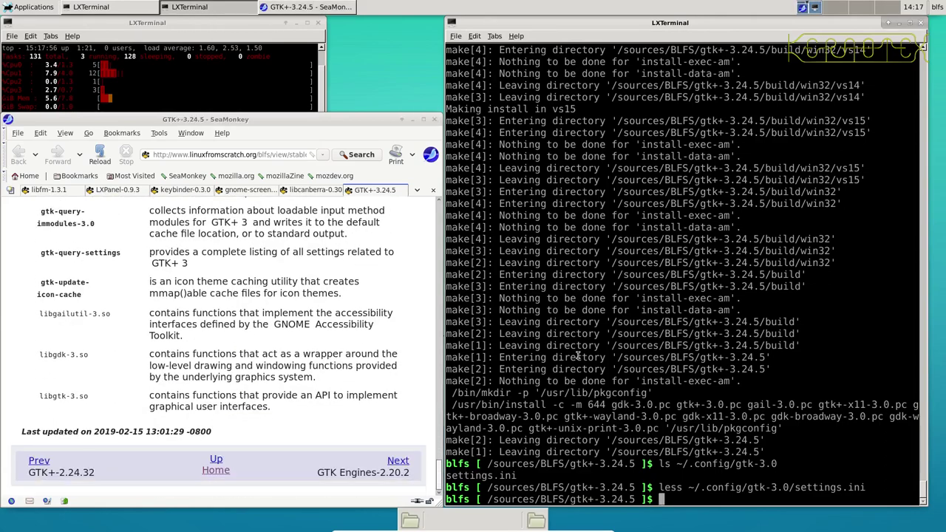
click(578, 356)
text(sudo)
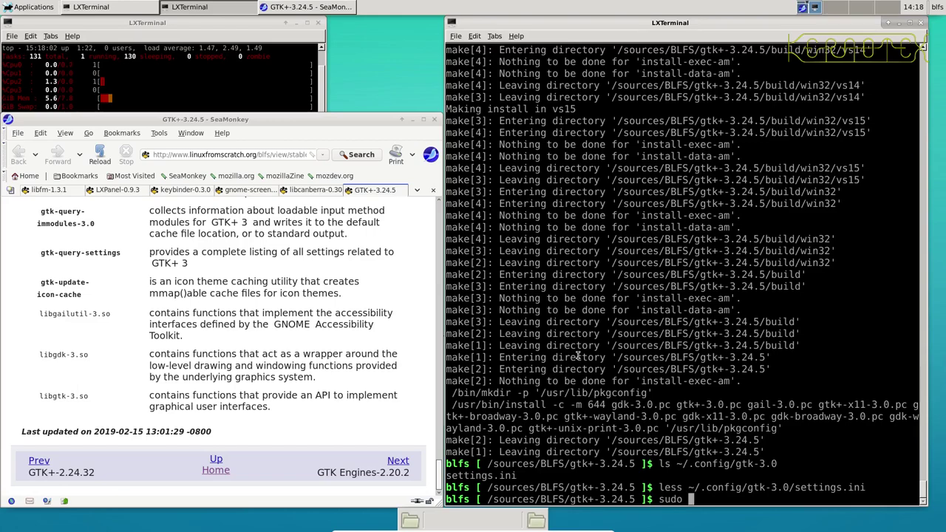
text(-E su)
key(Return)
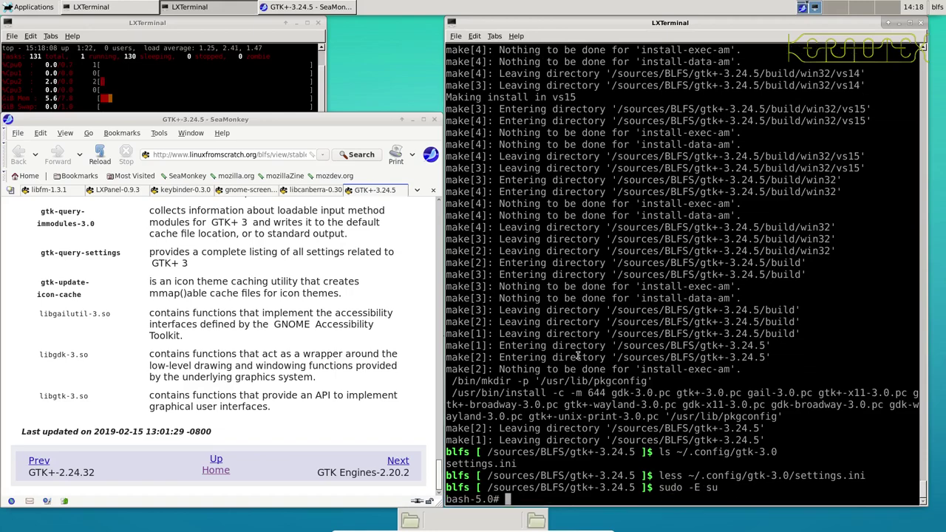
text(remo)
key(Tab)
key(Return)
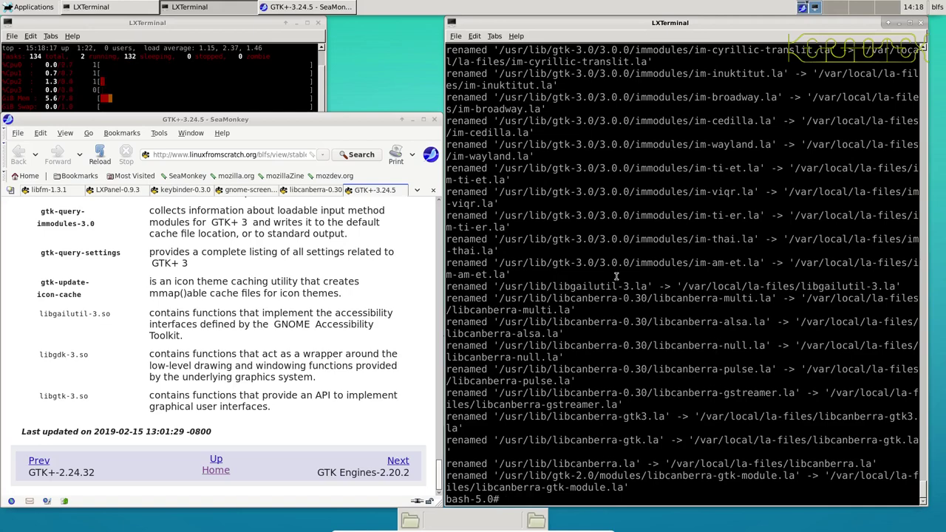
Exit root, delete the gtk+-3.24.5 source tree from /sources/BLFS, and close its guide page
key(ctrl+d)
text(cd ..)
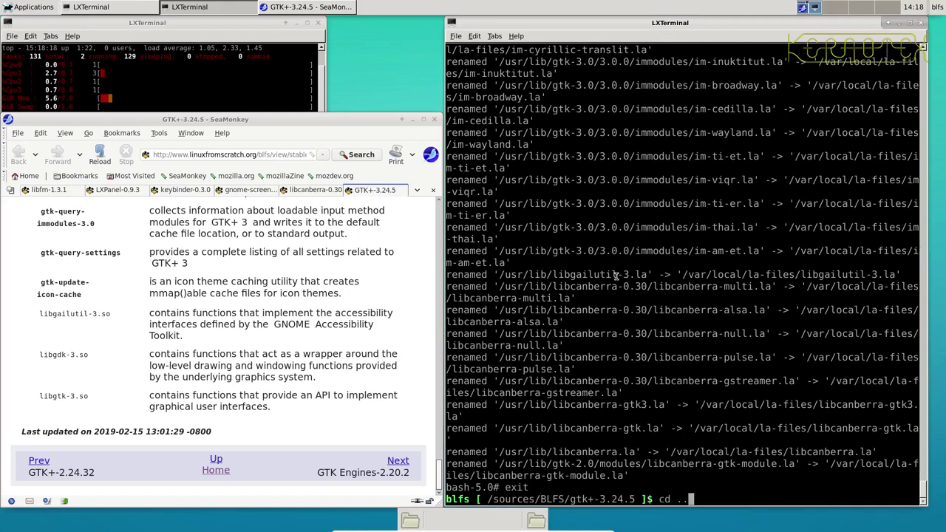
key(Return)
text(rm -Rf gt)
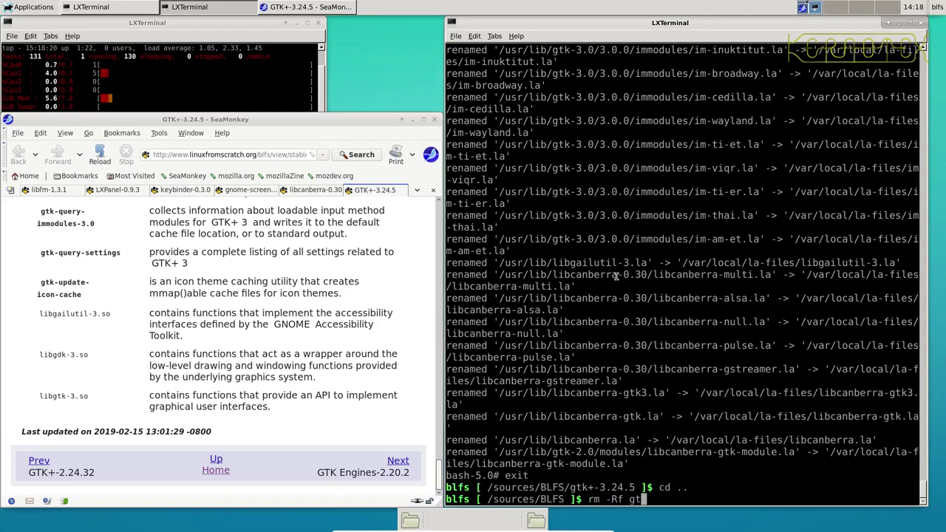
text(k+-3.24.5)
key(Return)
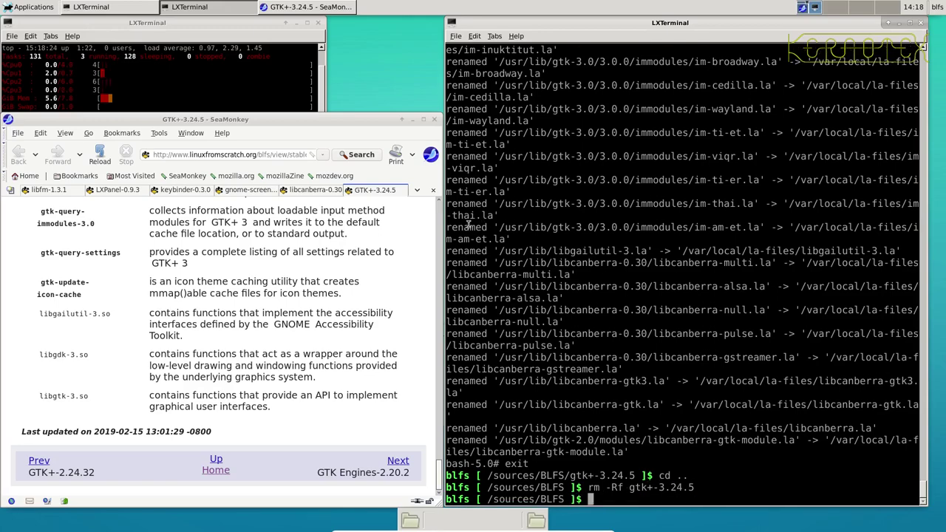
click(433, 190)
Extract the libcanberra archive with tar -xvf and enter the libcanberra-0.30 folder
click(562, 340)
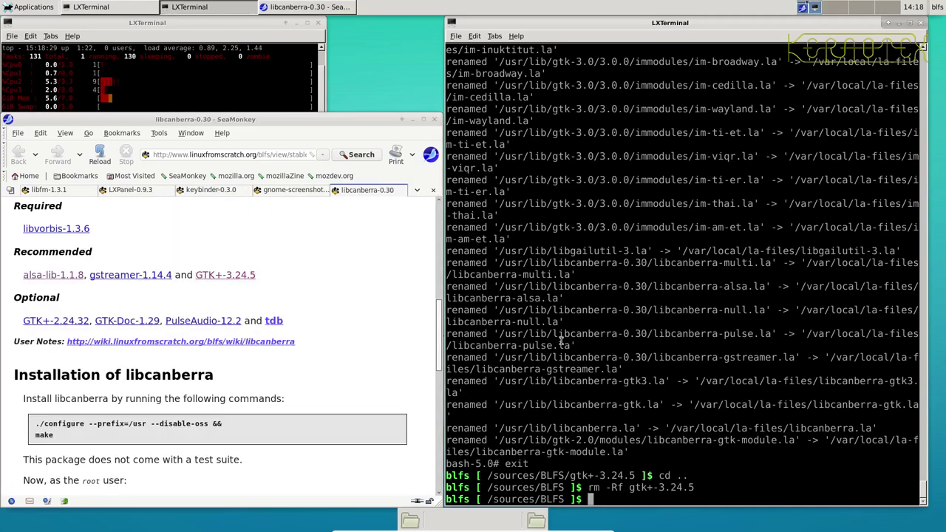
text(tar -xvf libcan)
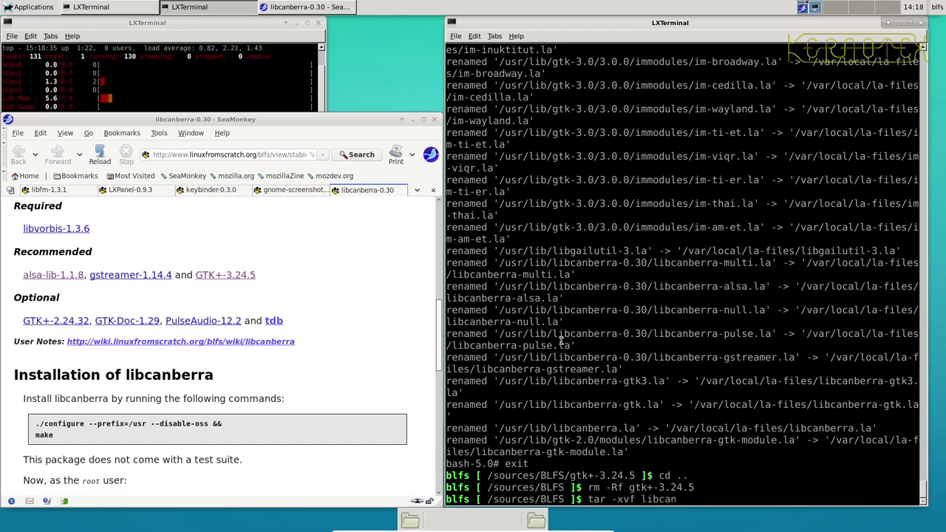
key(Tab)
key(Return)
text(cd )
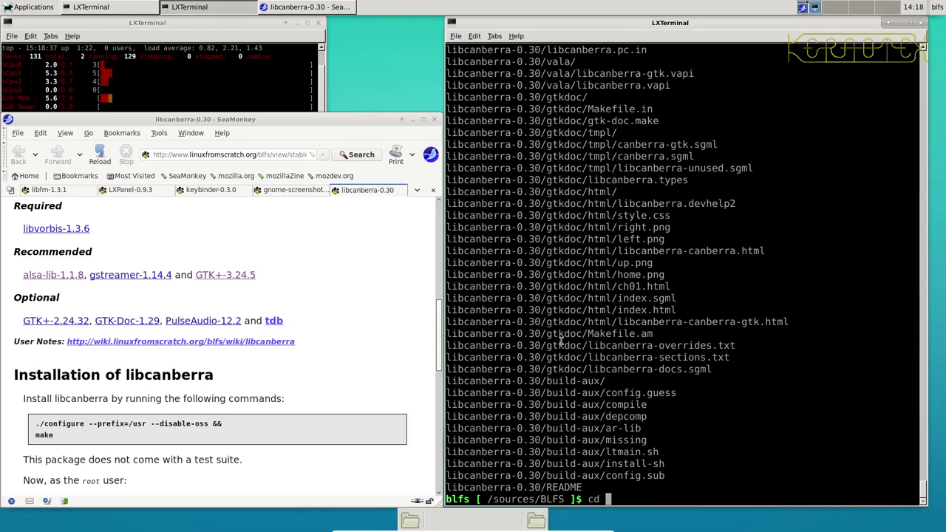
text(libcanb)
key(Tab)
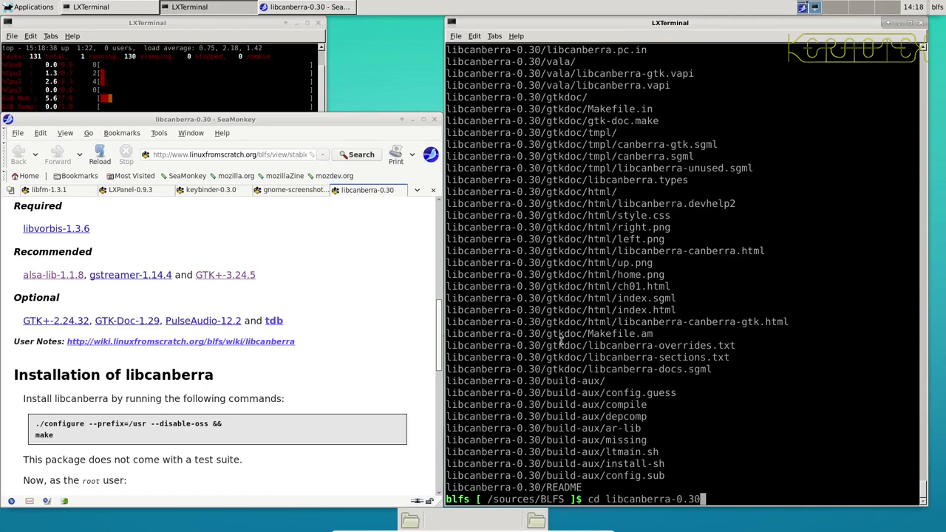
key(Return)
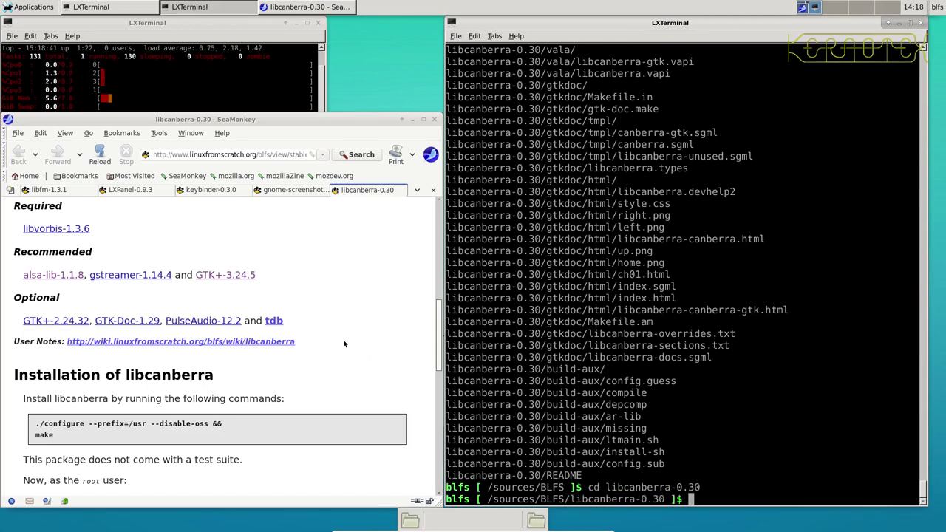
Paste ./configure --prefix=/usr --disable-oss from the guide into the terminal
scroll(343, 344, up, 6)
scroll(343, 344, down, 9)
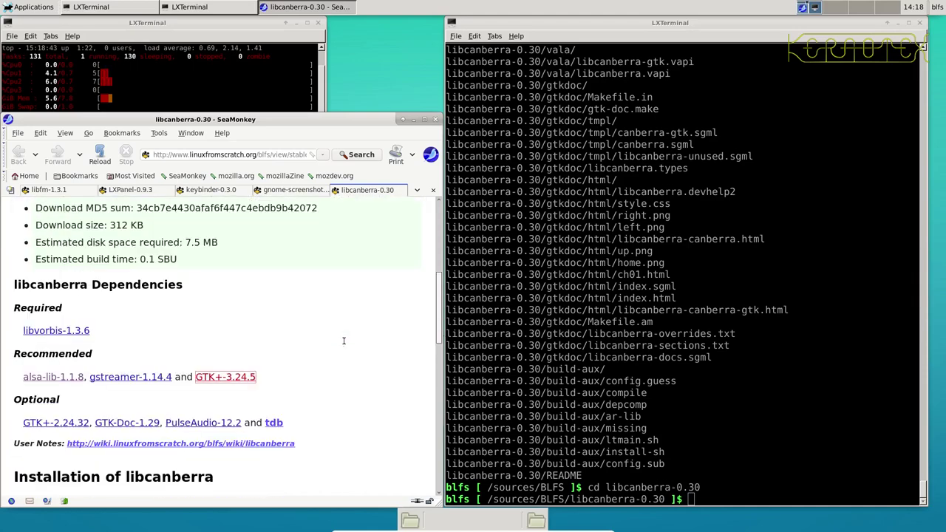
scroll(343, 344, down, 1)
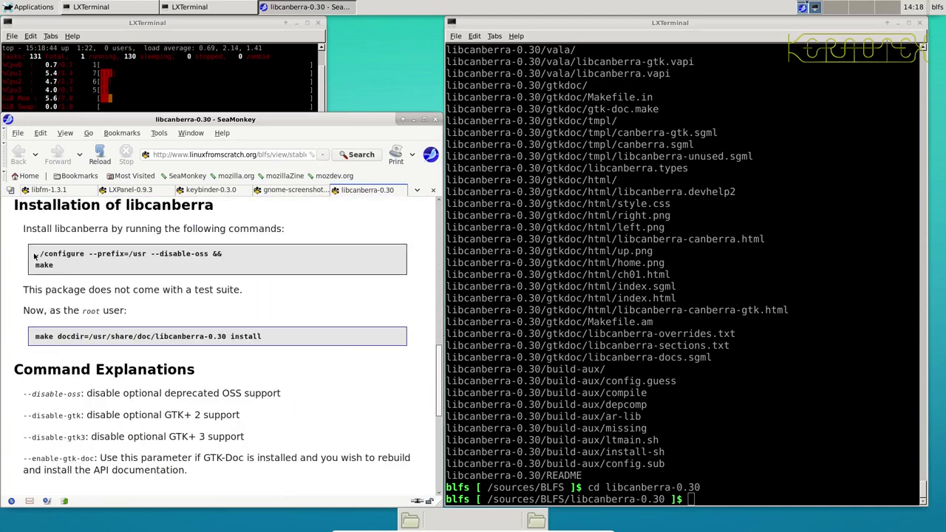
drag(34, 256, 207, 256)
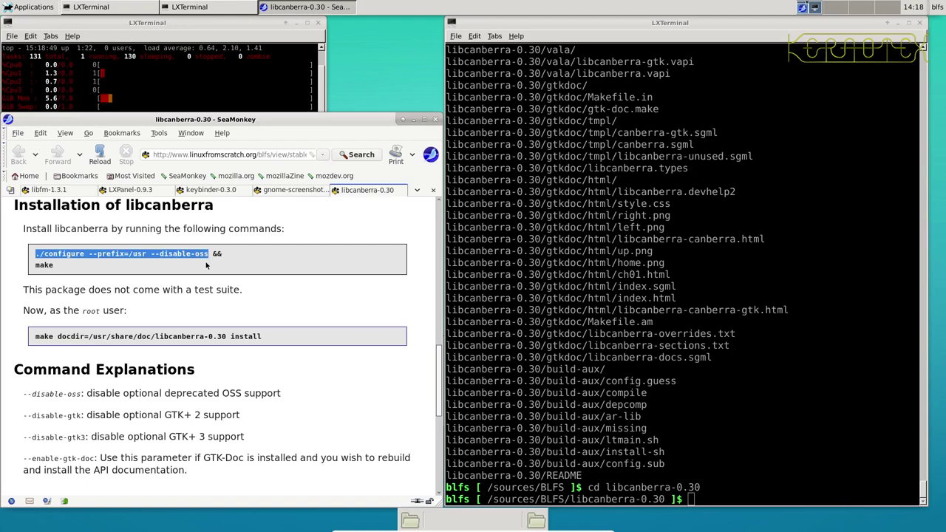
middle_click(551, 323)
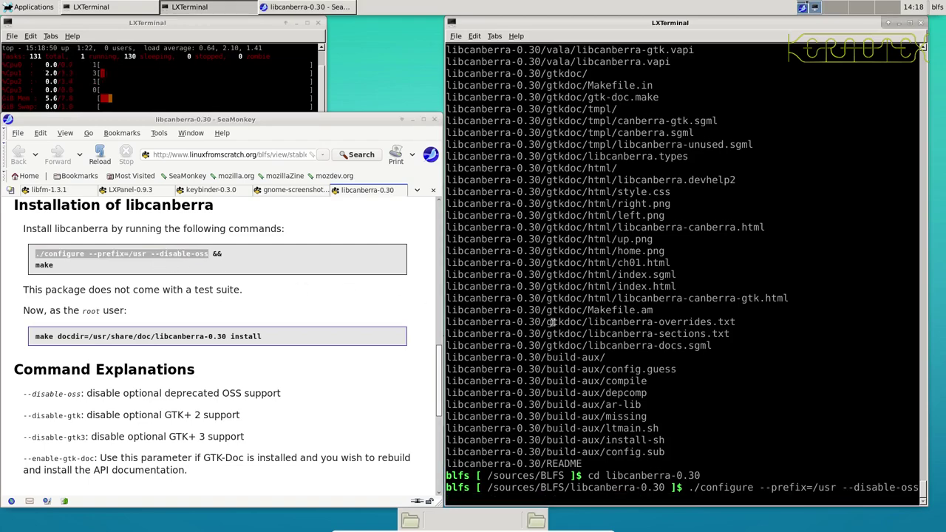
Run the libcanberra configure and compile it with make
key(Return)
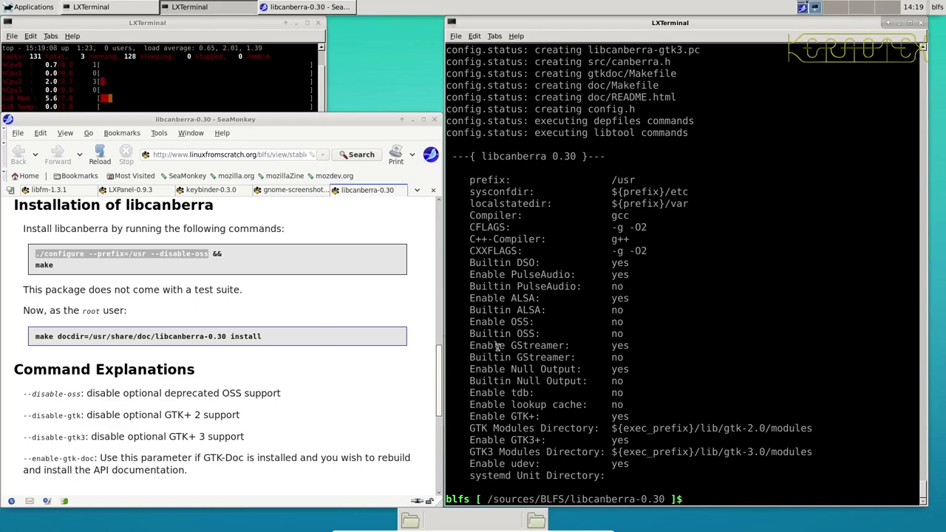
text(make)
key(Return)
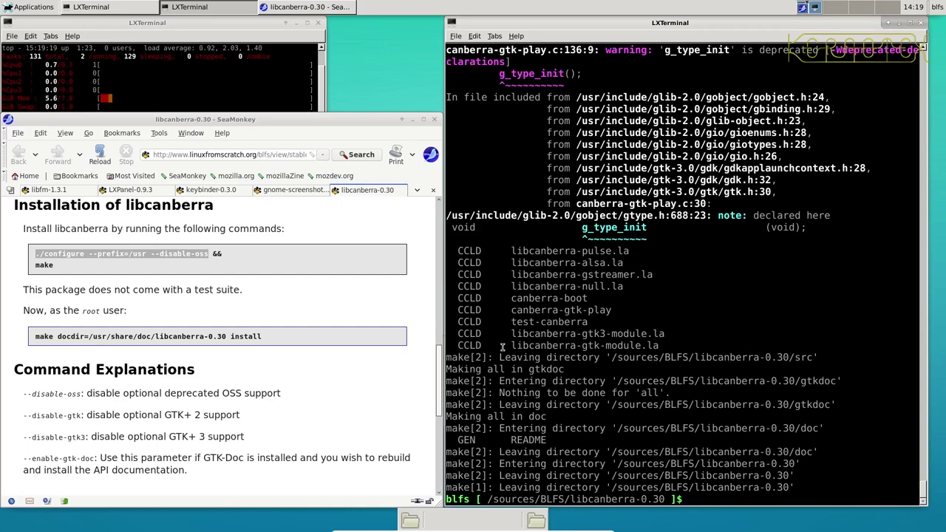
Run sudo -E make docdir=/usr/share/doc/libcanberra-0.30 install, which fails with install-recursive Error 1
drag(24, 416, 82, 416)
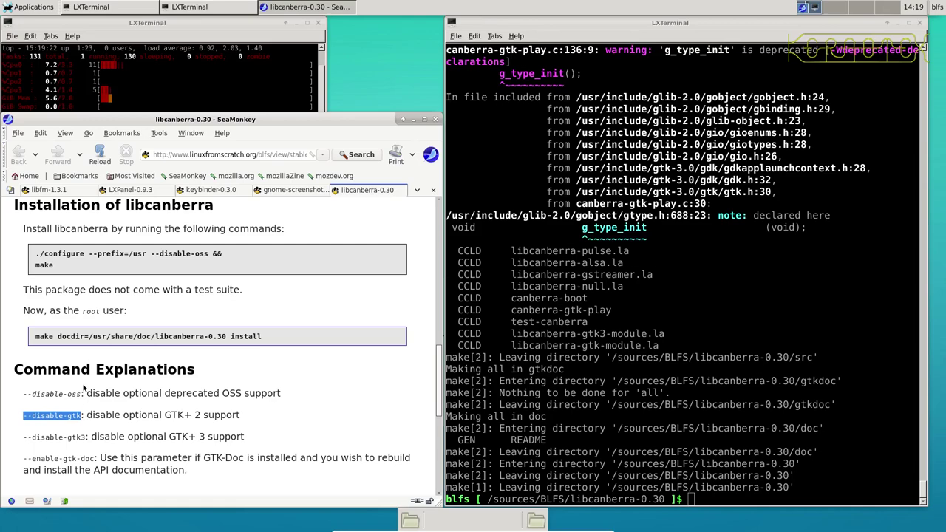
drag(32, 341, 287, 343)
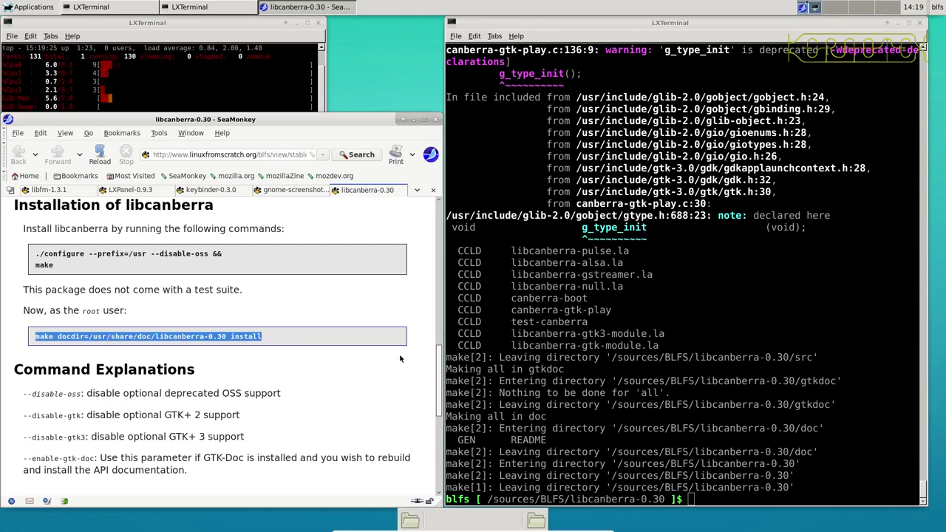
click(532, 376)
text(sudo -E)
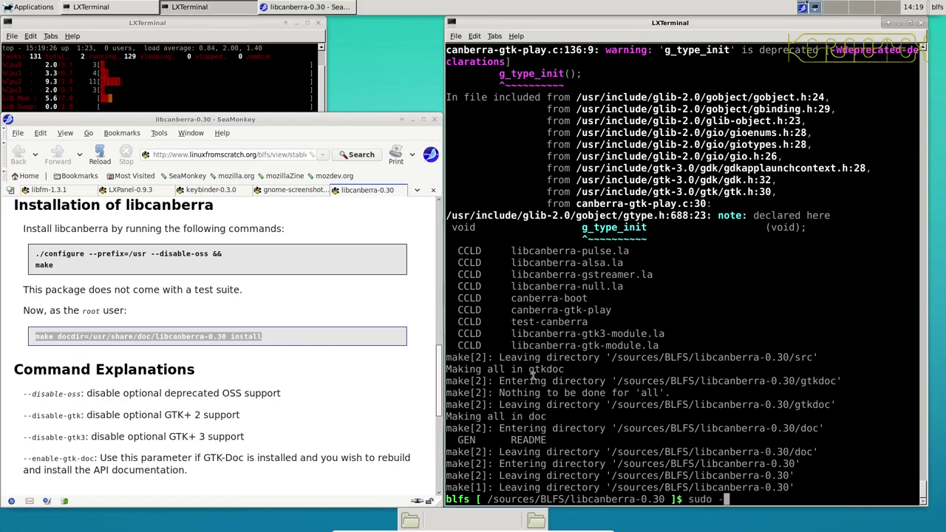
middle_click(532, 377)
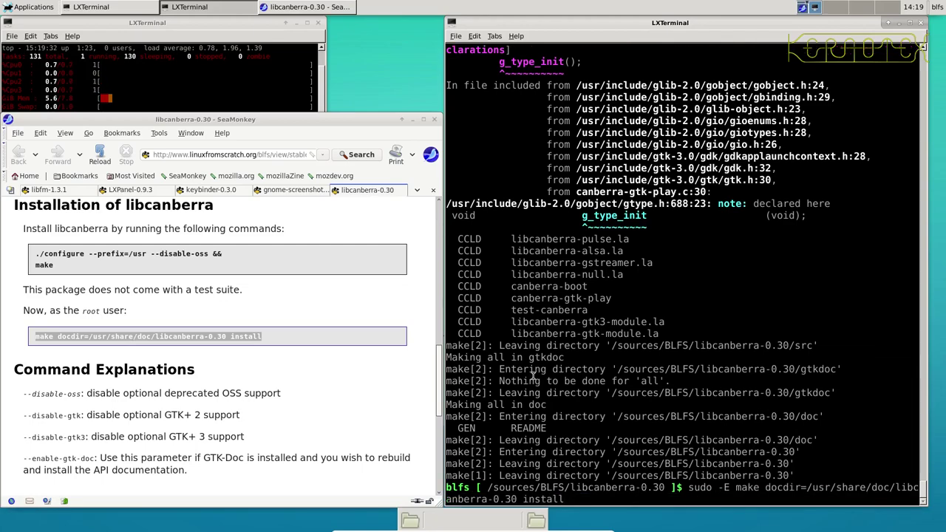
key(Return)
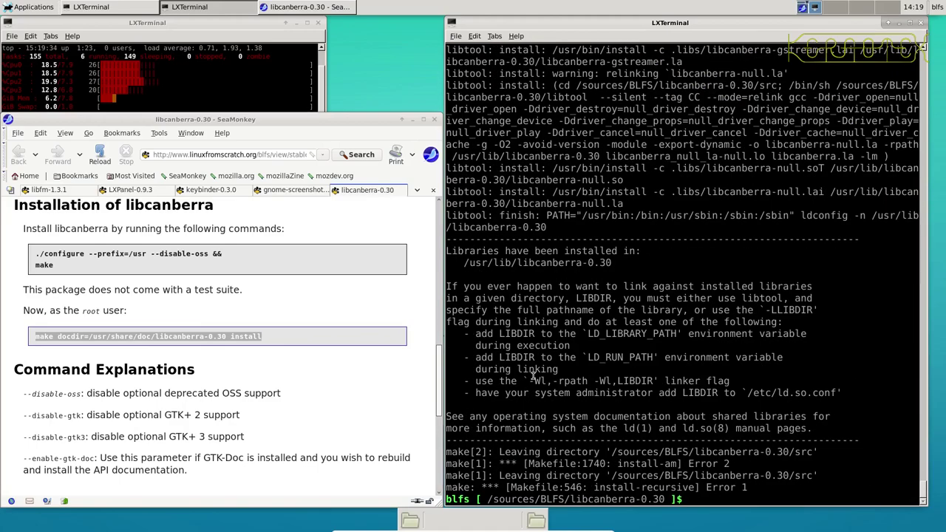
Retry the libcanberra make install from a sudo -E su root shell, then exit
text(sudo -E su)
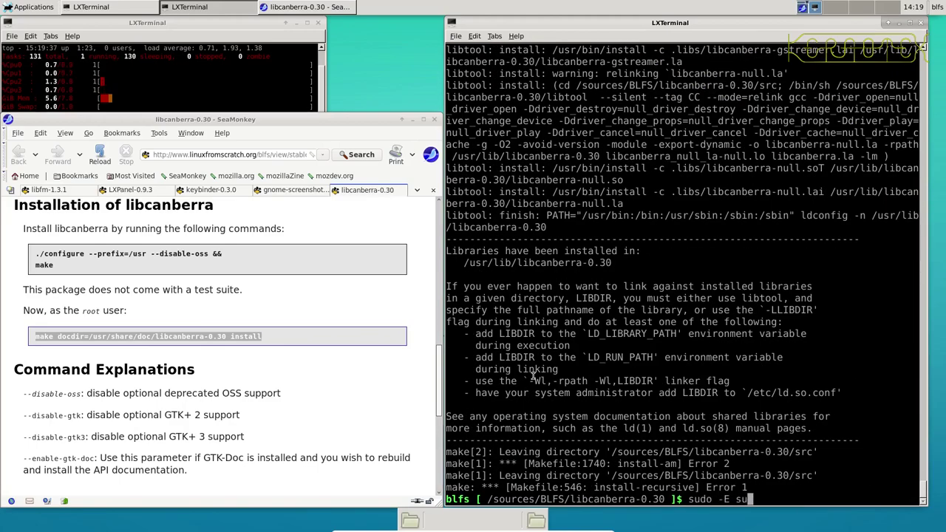
key(Return)
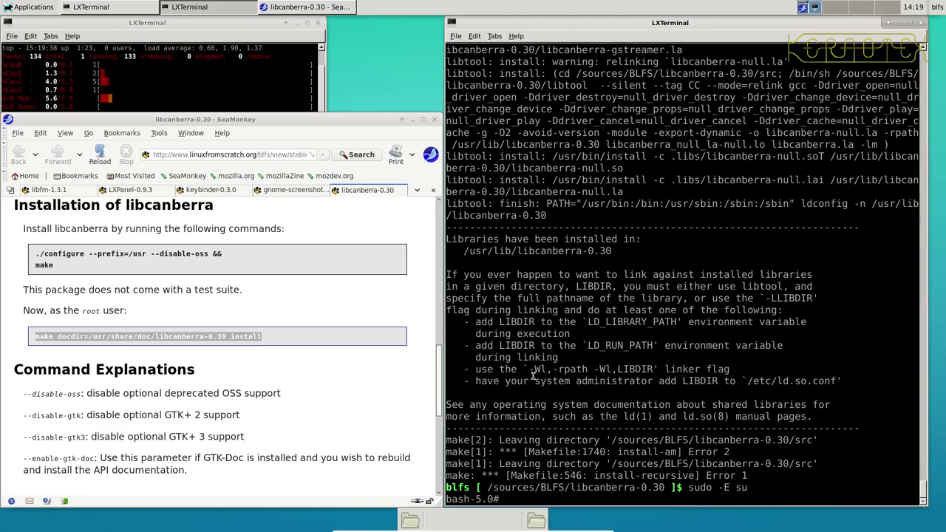
middle_click(534, 375)
key(Return)
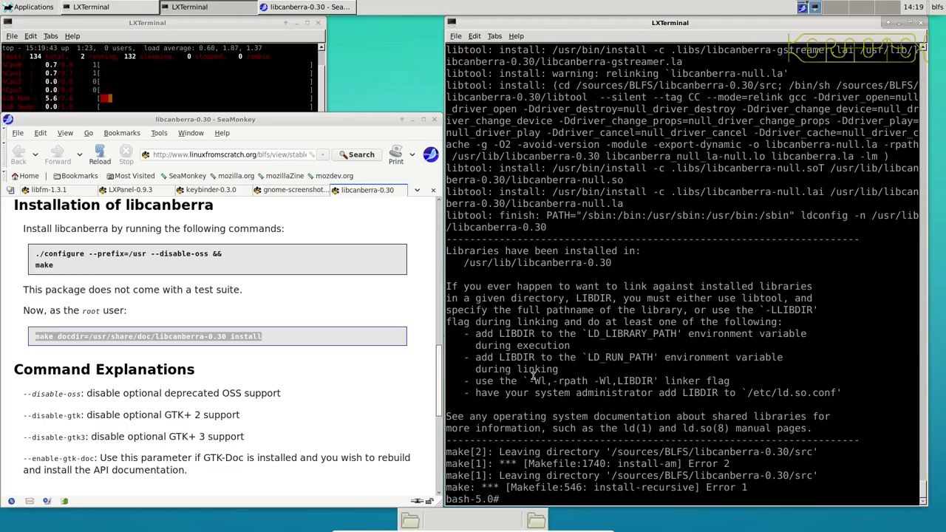
key(ctrl+d)
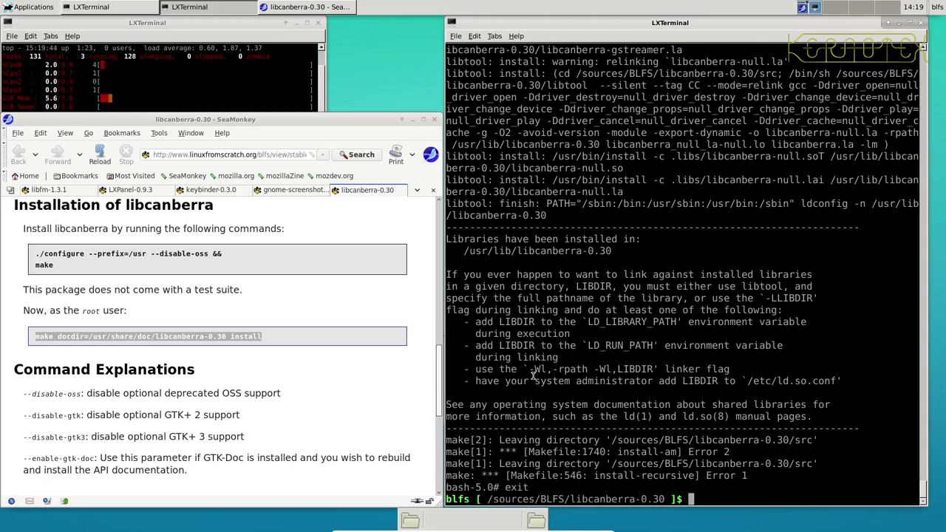
Go up to the BLFS sources folder and delete the libcanberra-0.30 tree
text(cd ,)
text(..)
key(Return)
text(rm -R)
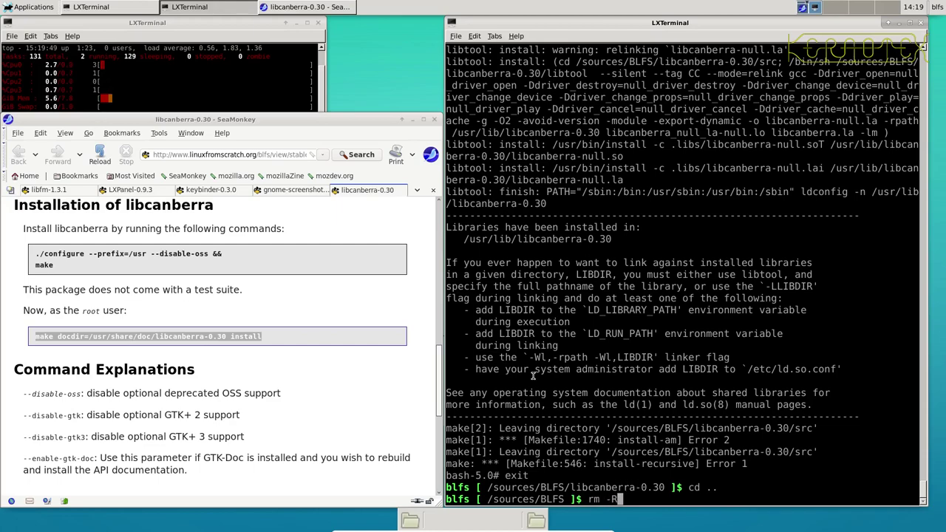
text(f libcanberra-0.30)
key(Return)
Re-extract the libcanberra archive and enter the fresh libcanberra-0.30 folder
text(tar -)
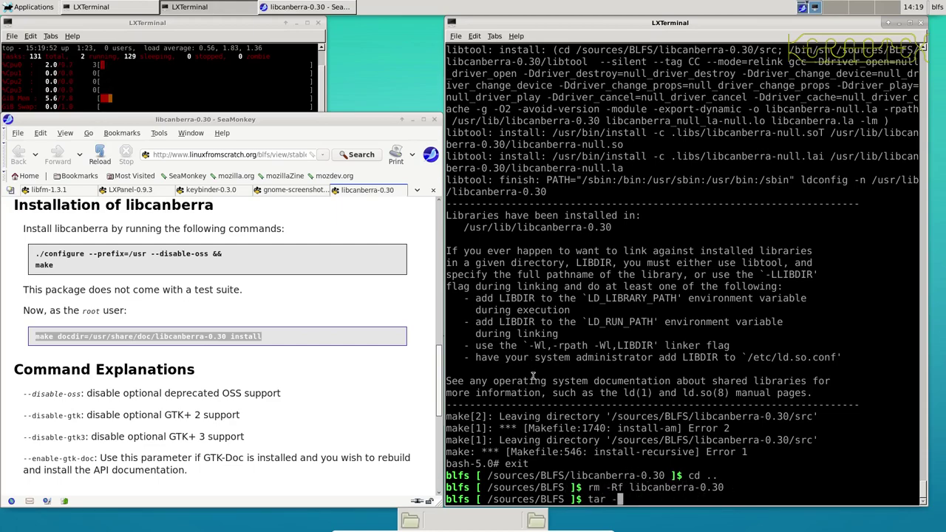
text(xvf libcanberr)
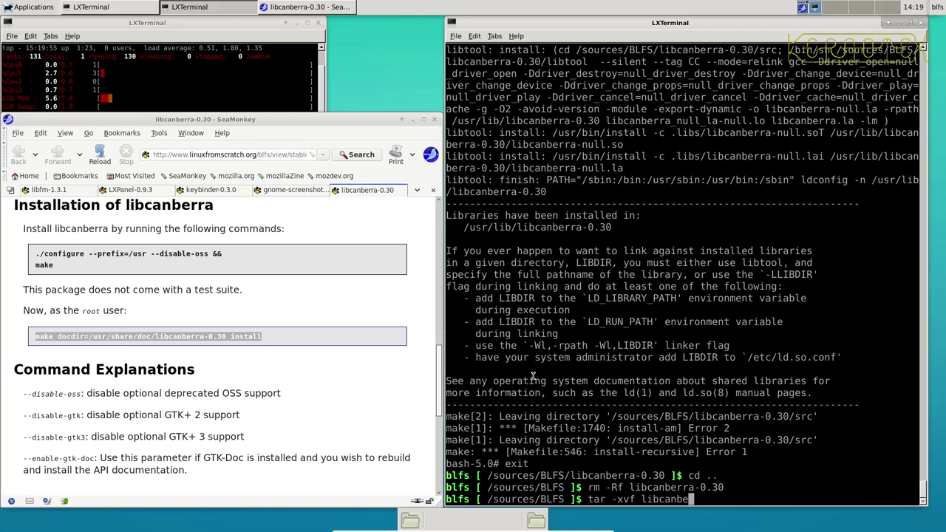
key(Tab)
key(Return)
text(cd libca)
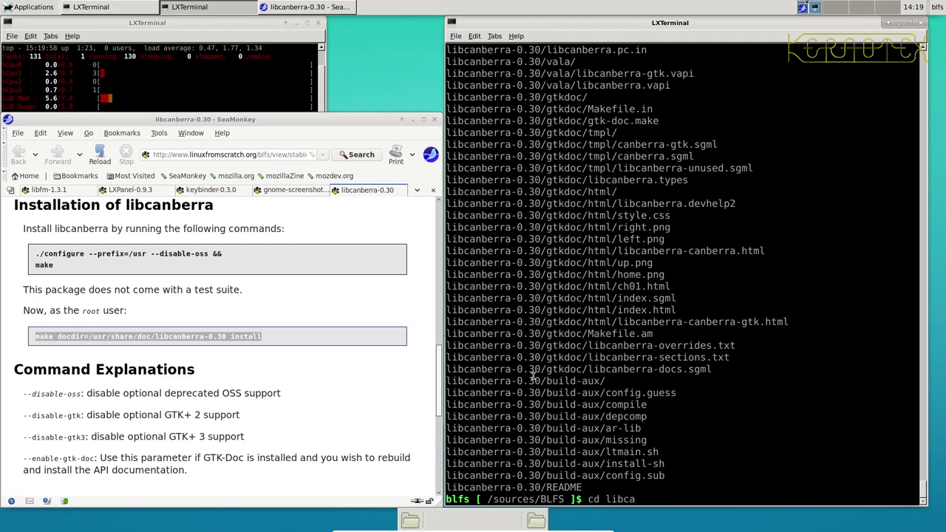
text(n)
key(Tab)
key(Return)
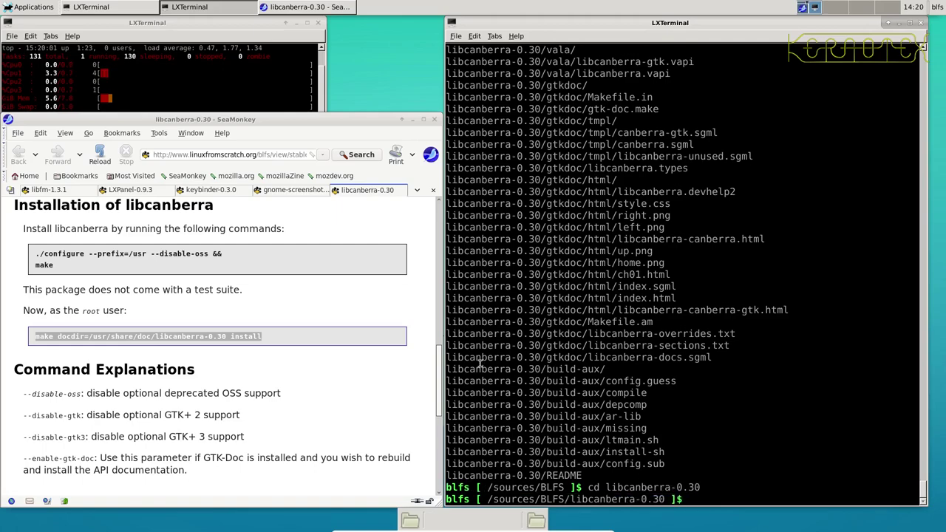
Run ./configure --prefix=/usr --disable-oss --disable-gtk for libcanberra
scroll(261, 377, up, 2)
drag(35, 322, 133, 332)
key(ctrl+c)
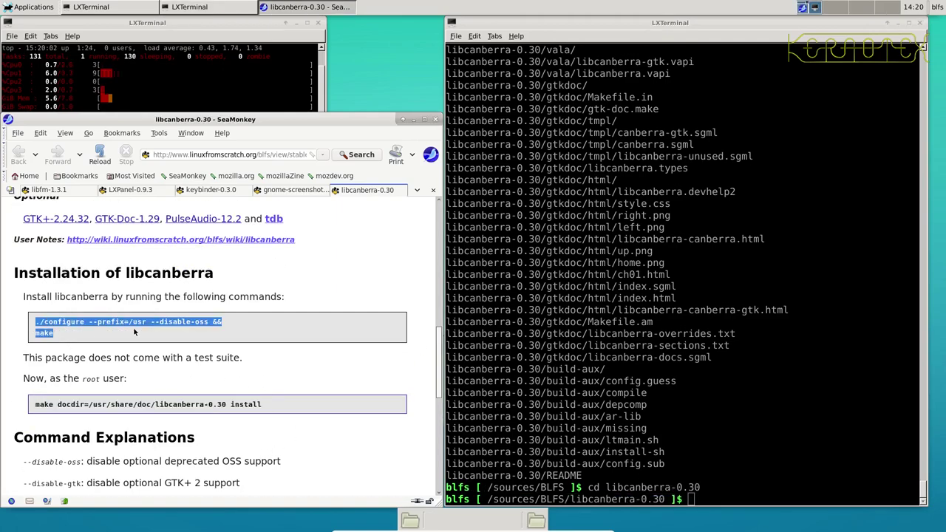
drag(212, 326, 208, 323)
middle_click(604, 371)
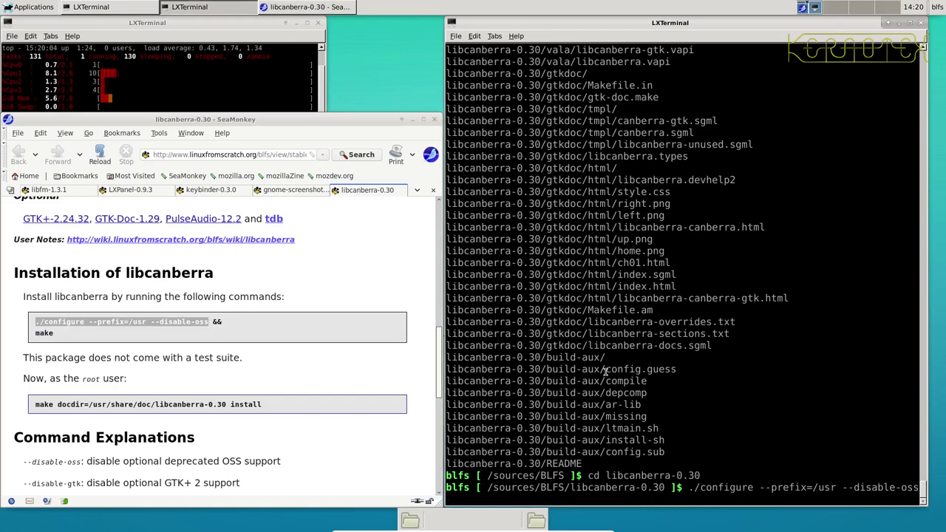
scroll(30, 354, down, 4)
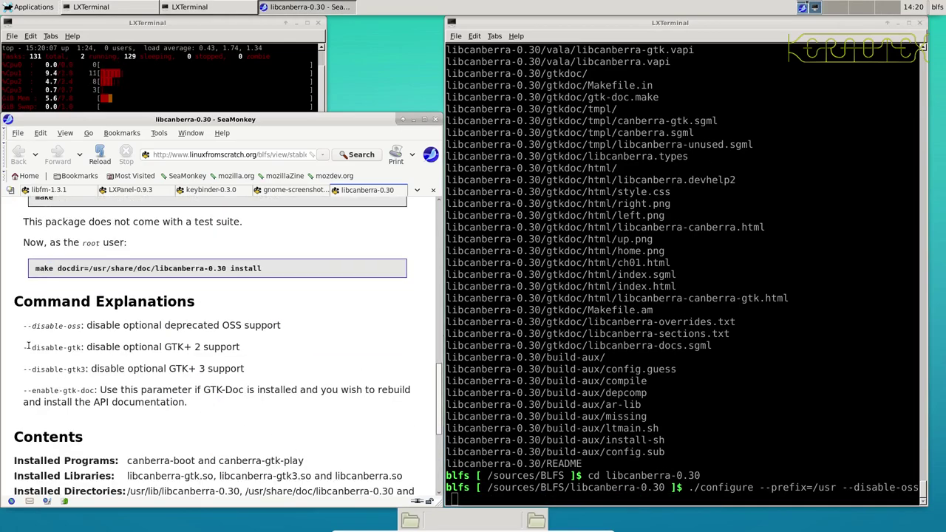
drag(28, 346, 83, 347)
middle_click(577, 373)
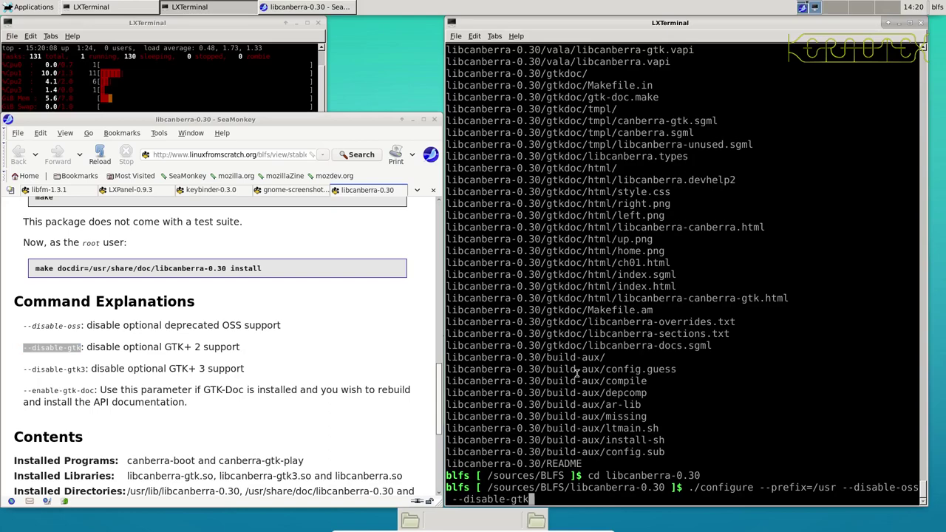
key(Return)
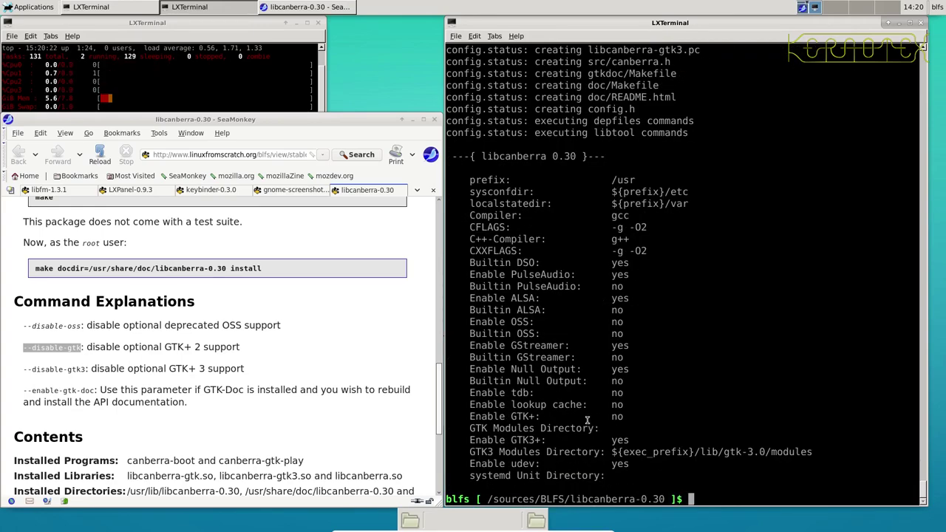
Confirm the summary shows Enable GTK+ as no and recompile with make
double_click(614, 417)
text(make)
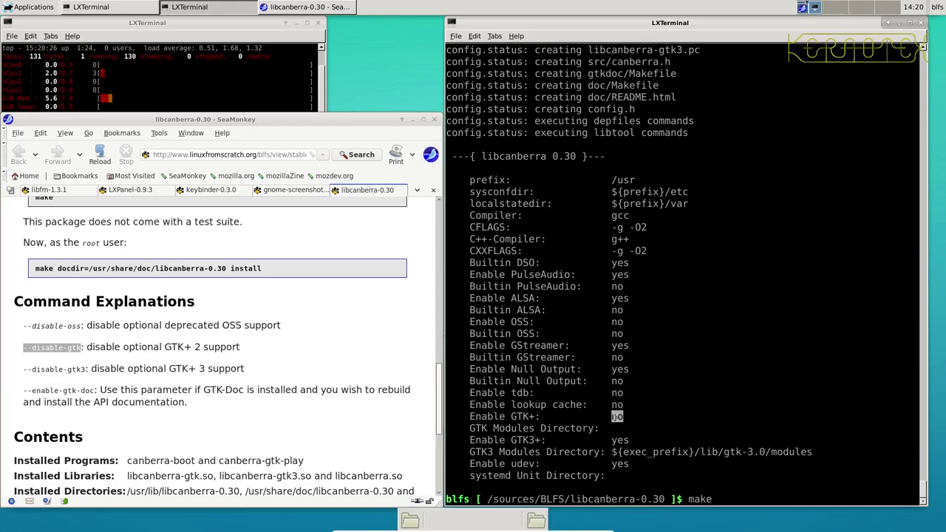
key(Return)
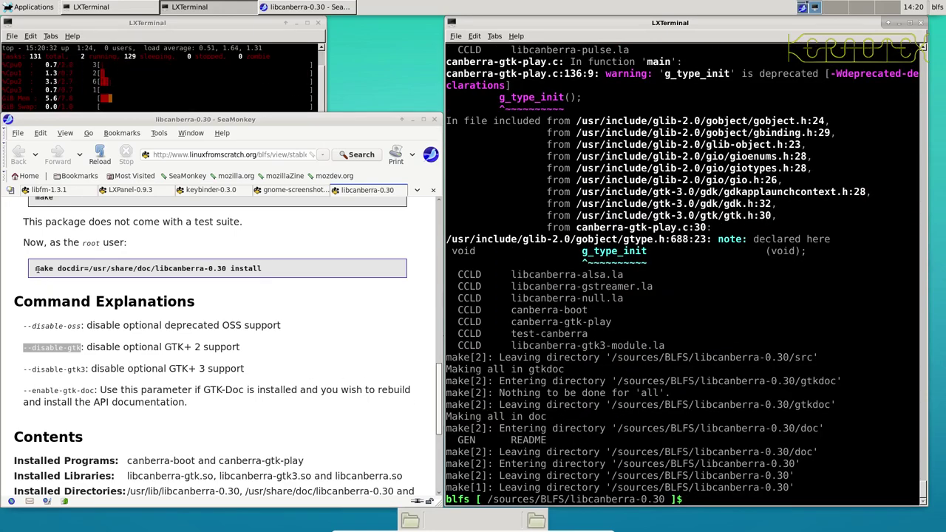
Rerun sudo -E make docdir=/usr/share/doc/libcanberra-0.30 install, again hitting install-recursive Error 1
drag(35, 269, 282, 277)
key(ctrl+c)
click(578, 361)
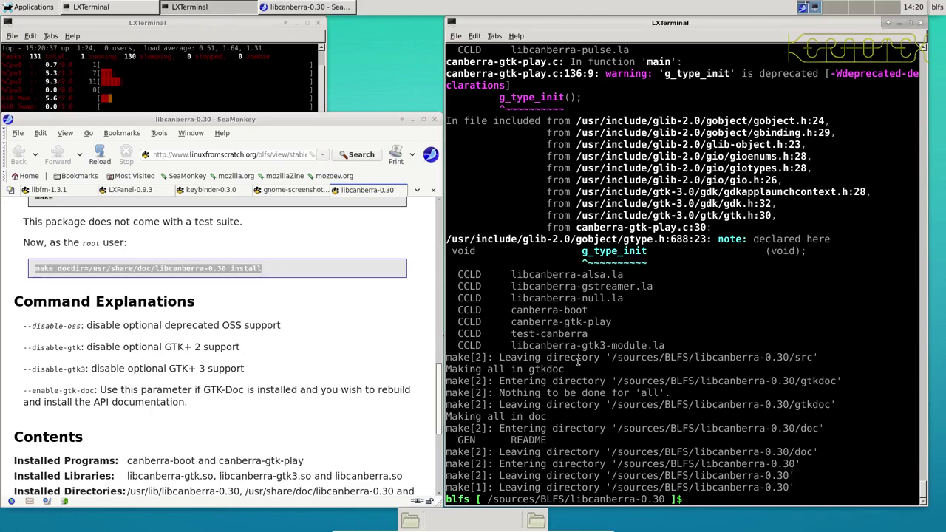
text(sudo -E)
middle_click(578, 361)
key(Return)
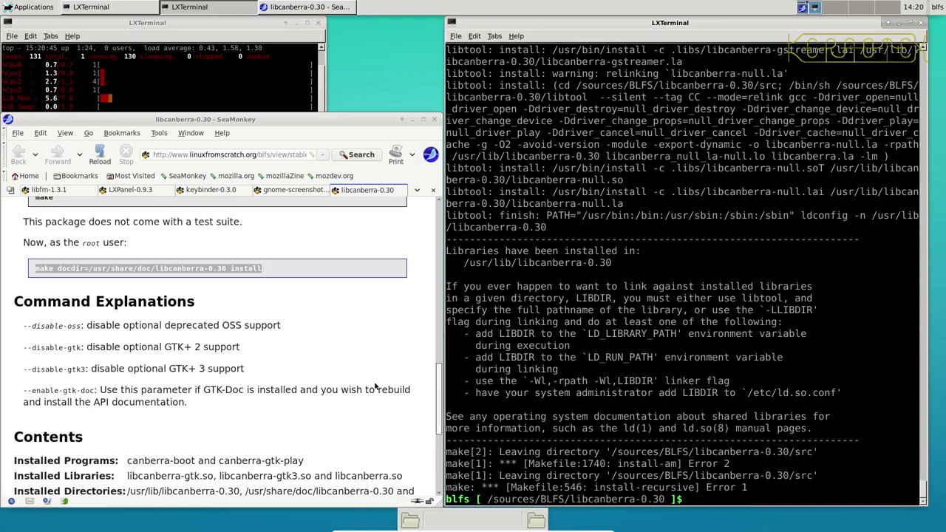
Glance at the gnome-screenshot instructions, then return to the libcanberra page's program list
mouse_move(280, 193)
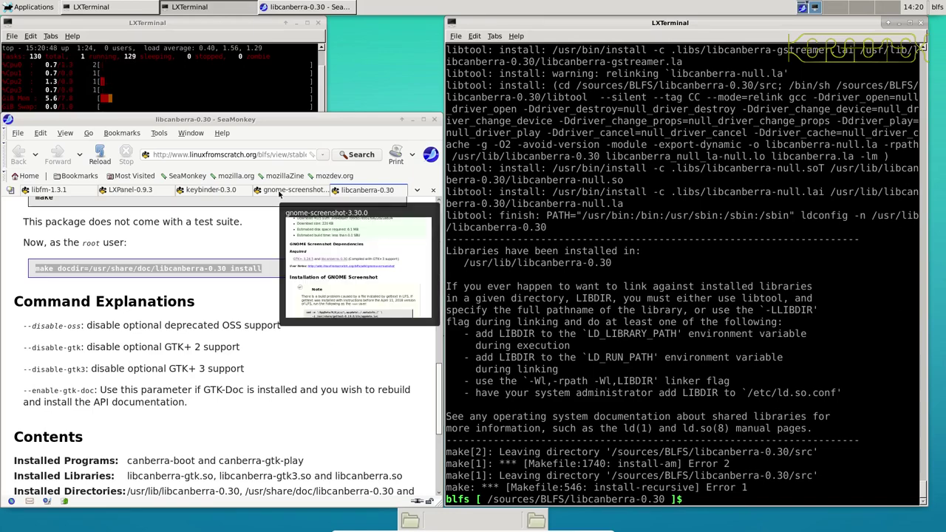
click(280, 192)
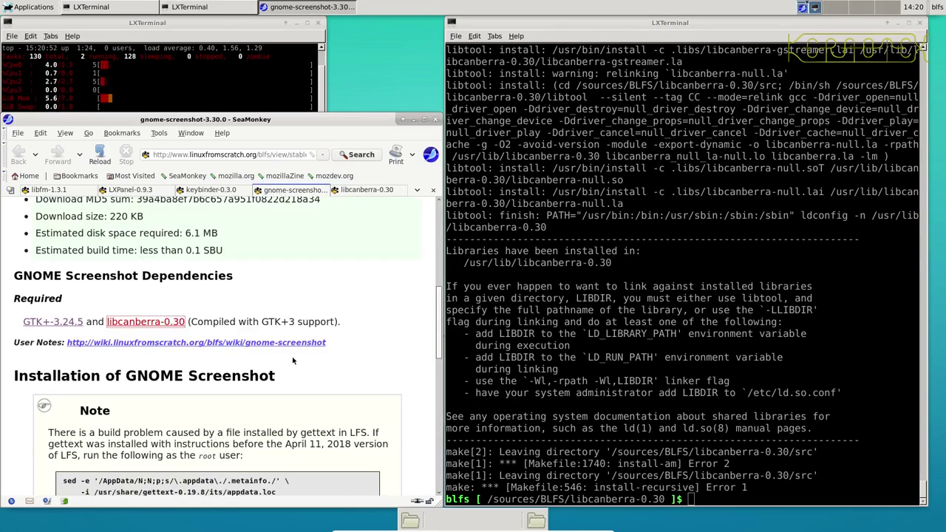
scroll(292, 357, down, 1)
scroll(292, 357, up, 1)
click(366, 192)
scroll(296, 333, down, 5)
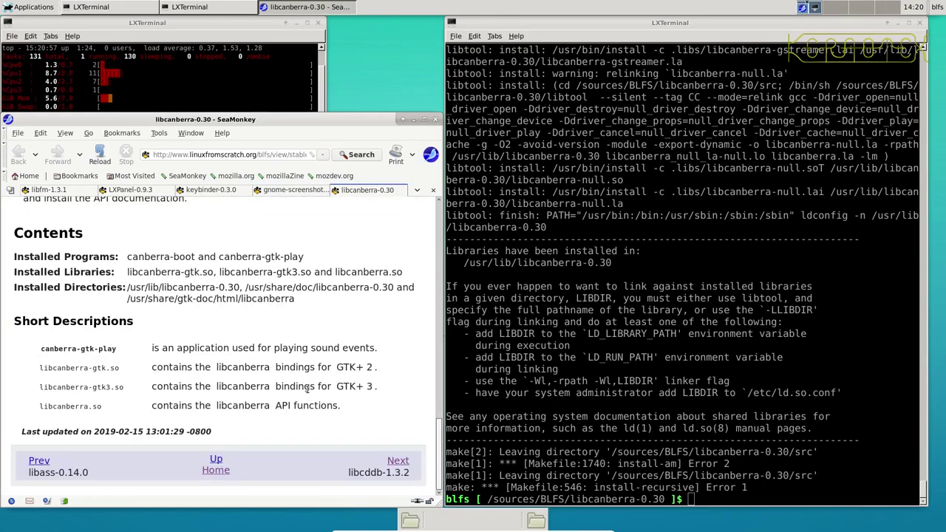
Check for canberra-gtk-play via tab completion of canb, then rerun the libcanberra install
click(585, 379)
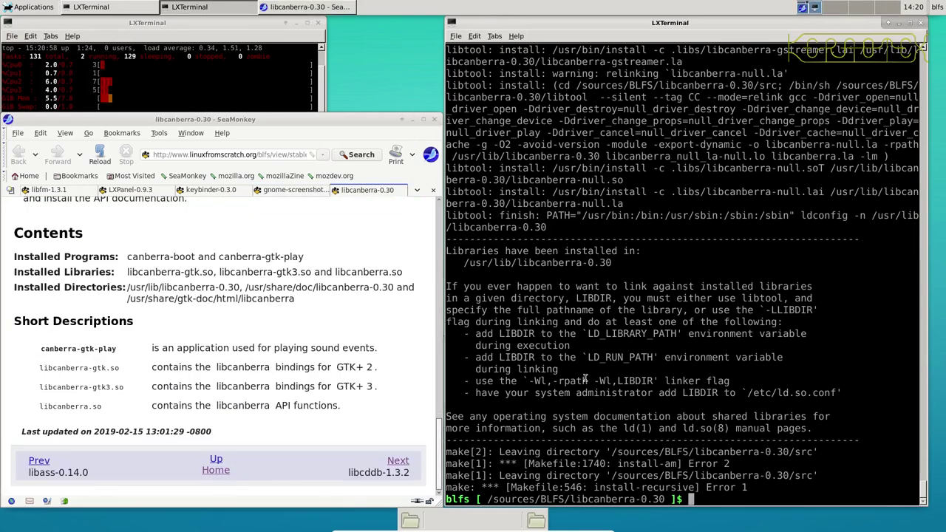
text(canb)
key(Tab)
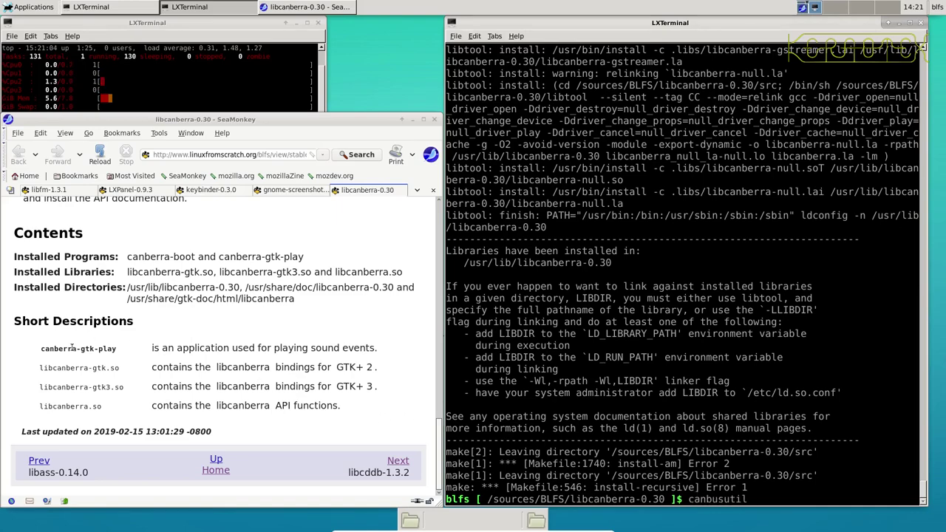
drag(40, 349, 118, 349)
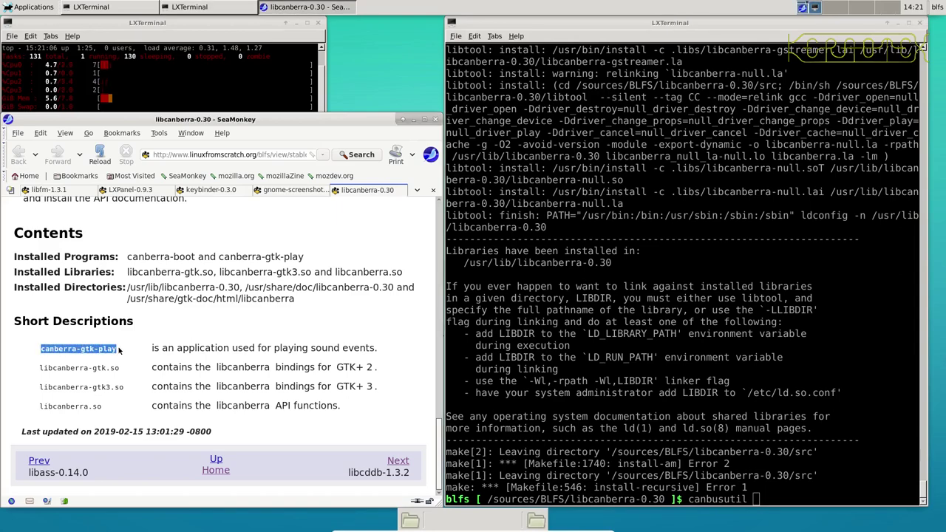
click(540, 397)
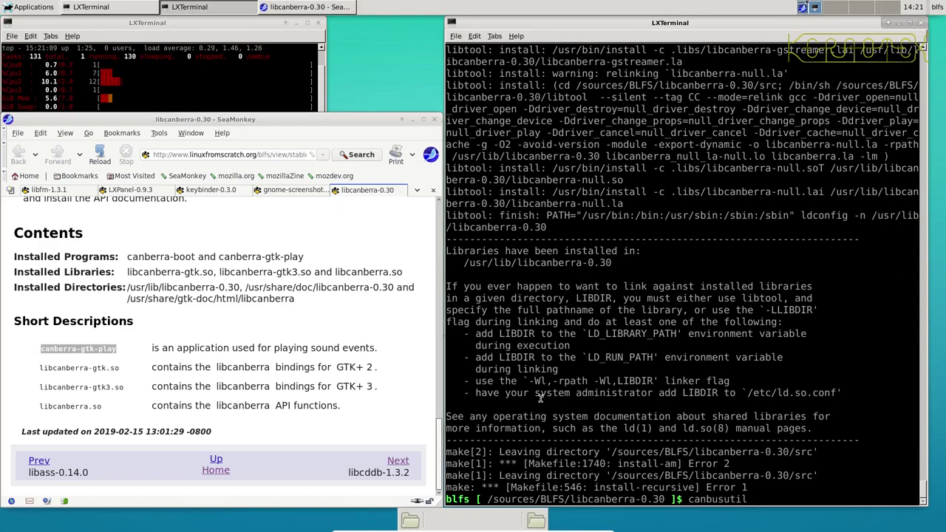
key(BackSpace)
key(BackSpace)
key(BackSpace)
key(BackSpace)
key(BackSpace)
key(BackSpace)
key(BackSpace)
key(BackSpace)
key(BackSpace)
key(BackSpace)
key(BackSpace)
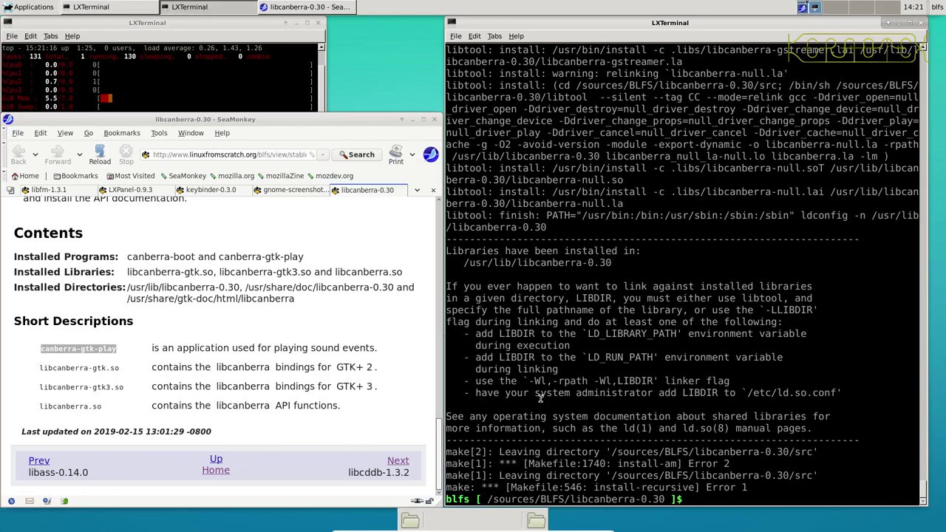
key(Up)
key(Return)
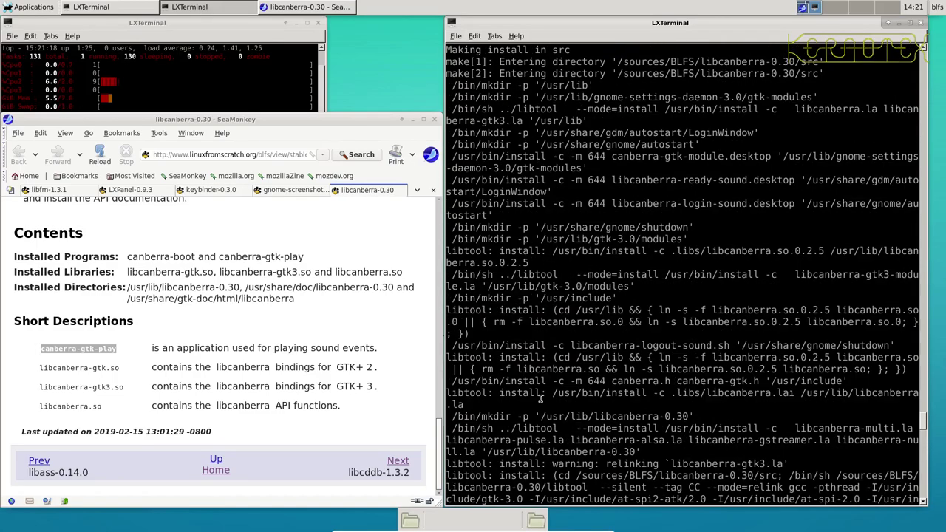
Scroll the install output to the libcanberra-gtk3 relink error and highlight the failing library
scroll(540, 399, up, 12)
scroll(540, 399, down, 8)
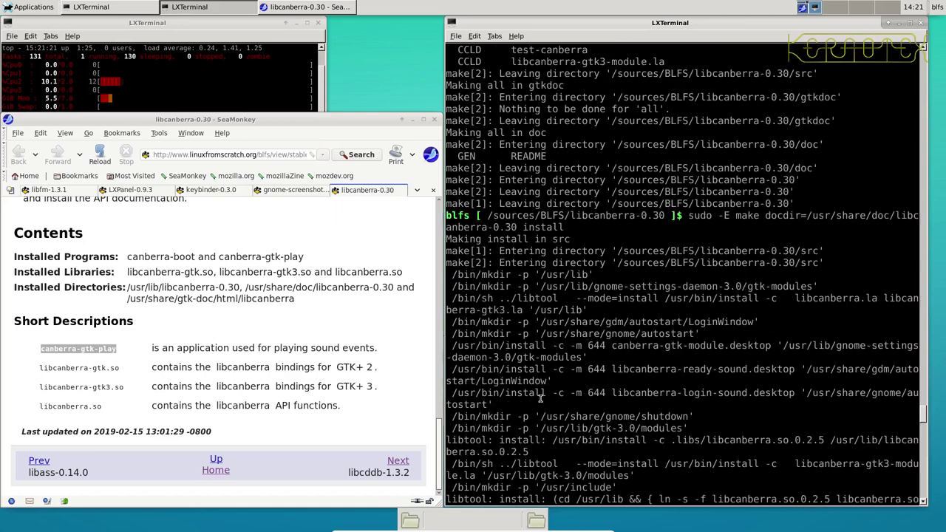
scroll(540, 399, down, 2)
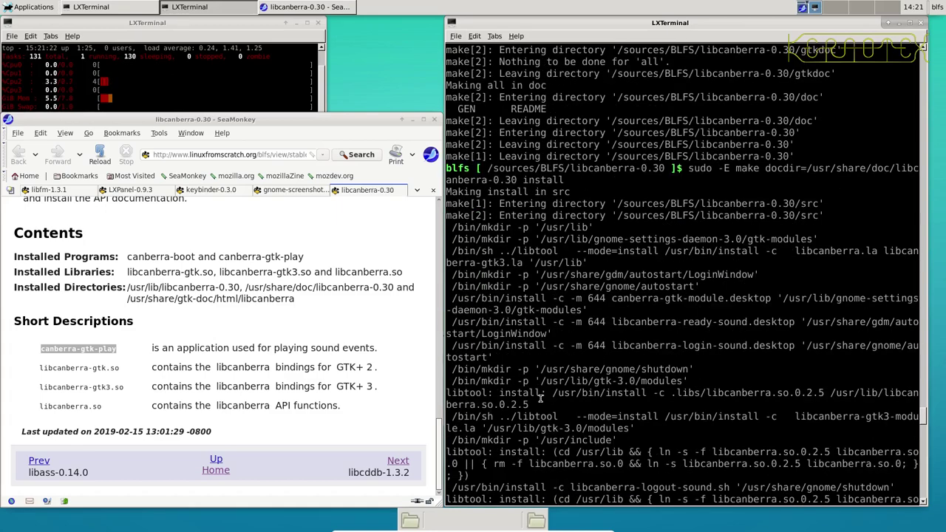
scroll(567, 400, down, 2)
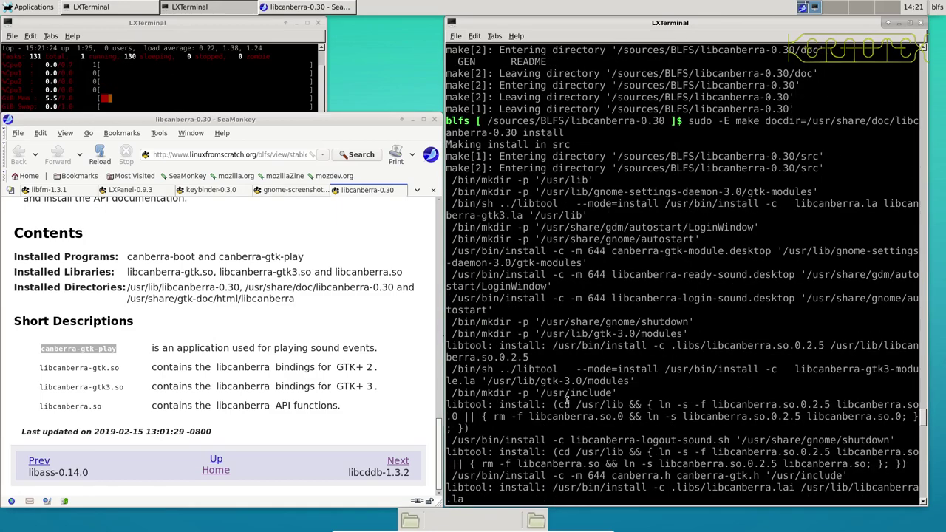
scroll(567, 400, down, 4)
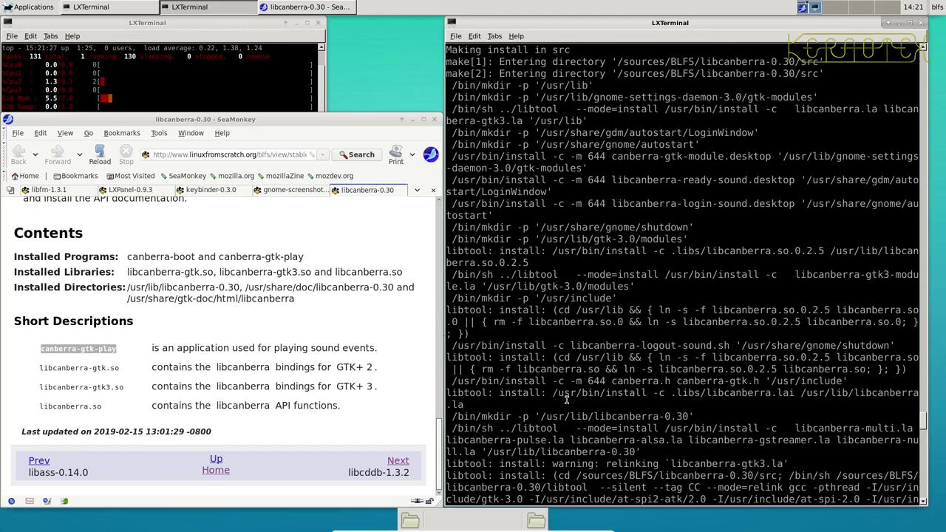
scroll(567, 400, down, 2)
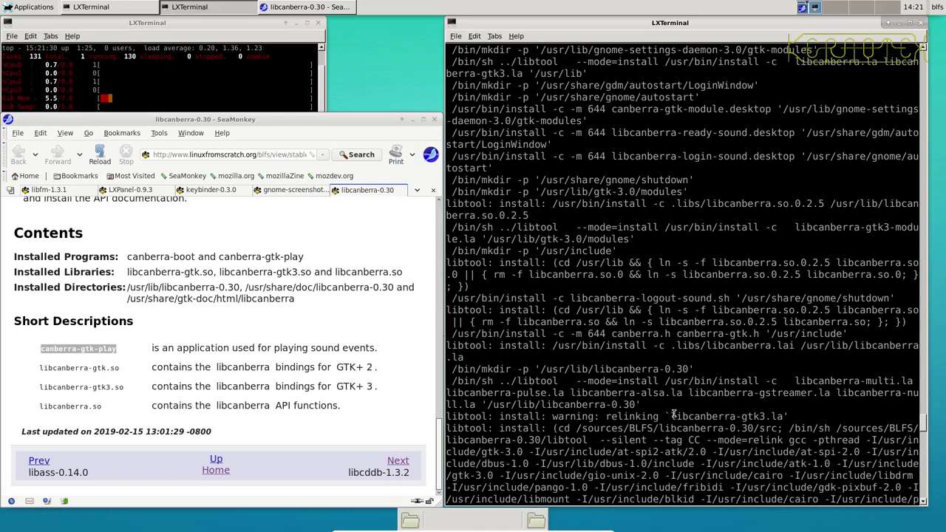
scroll(674, 415, down, 6)
scroll(673, 414, down, 2)
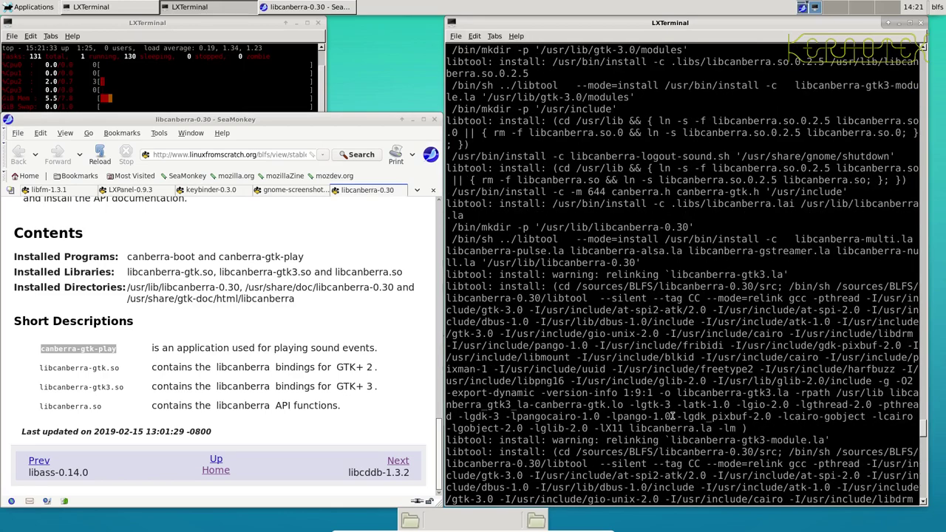
scroll(673, 416, down, 2)
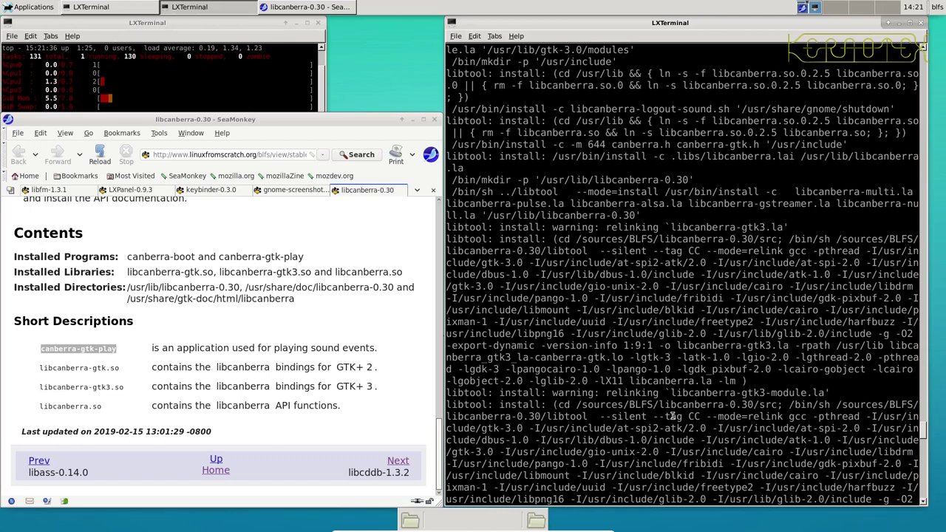
scroll(673, 416, down, 10)
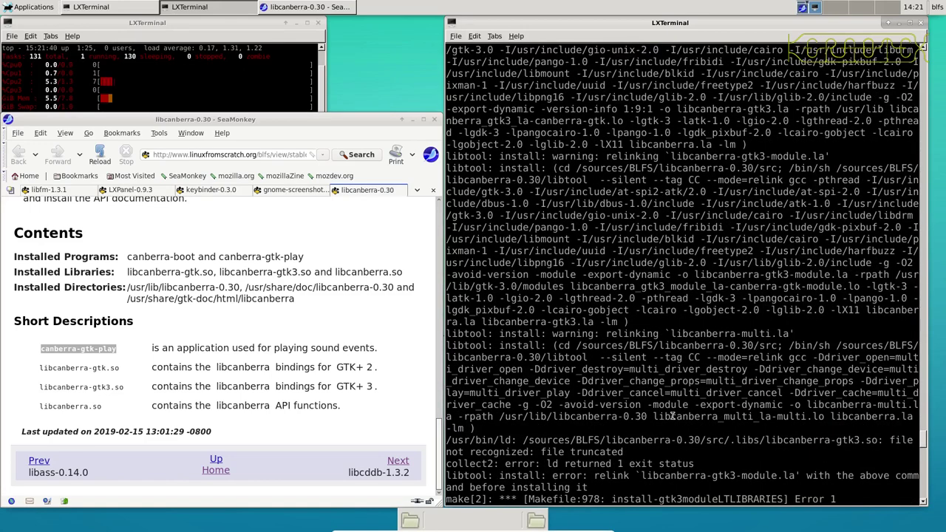
scroll(673, 416, down, 2)
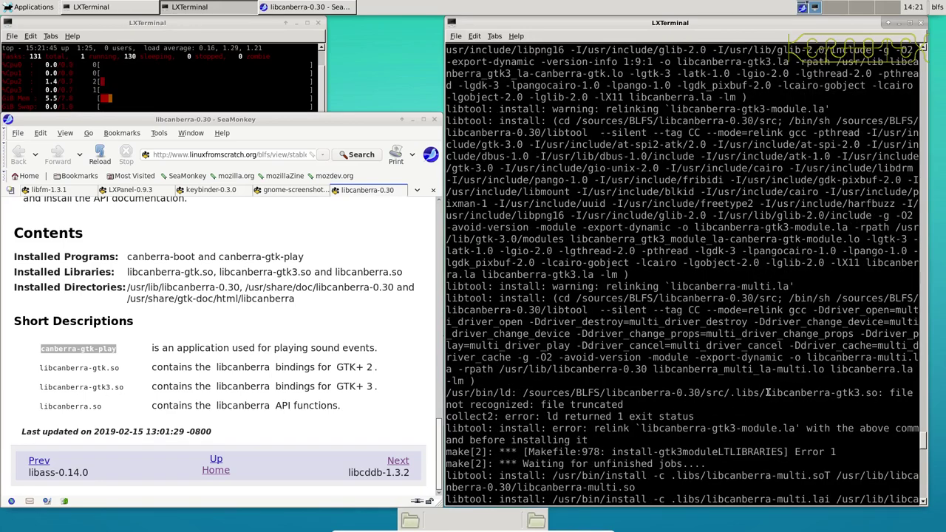
drag(766, 393, 851, 393)
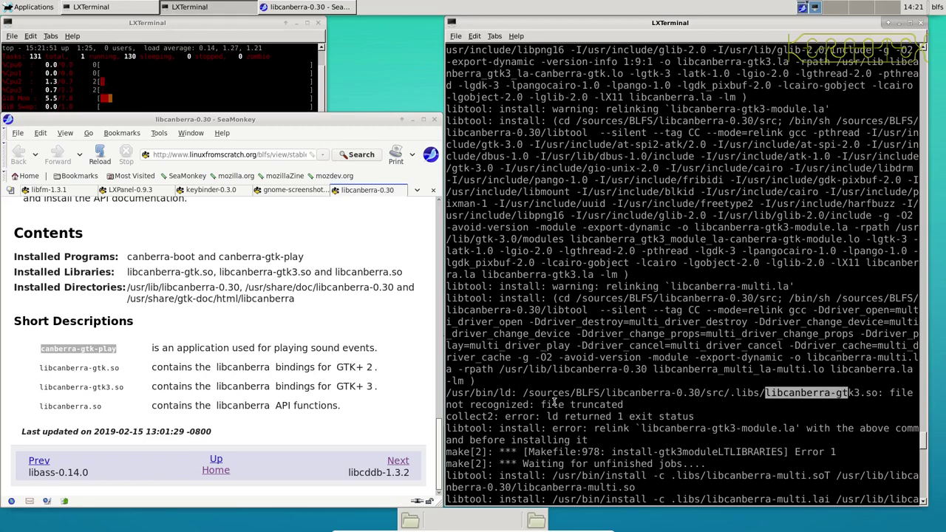
click(553, 402)
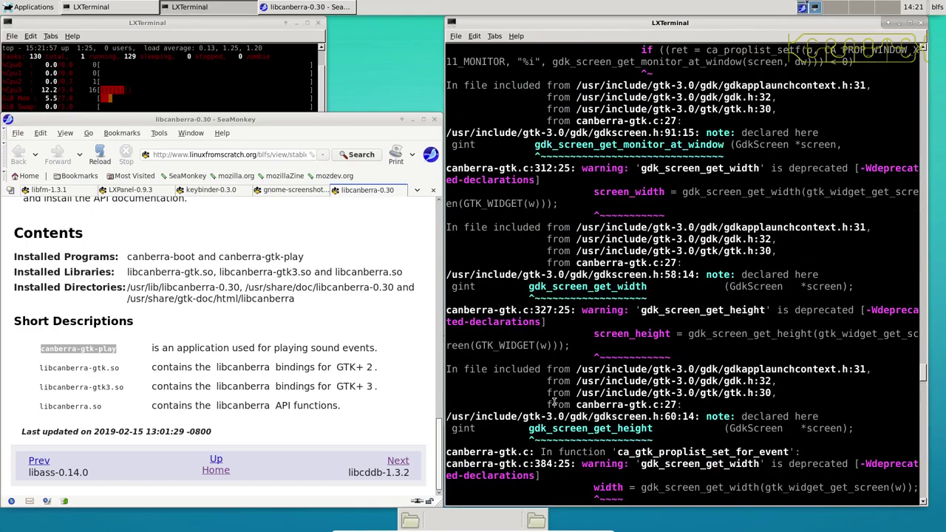
Review the output further and rerun the libcanberra install, which ends in Error 1 again
scroll(555, 402, up, 5)
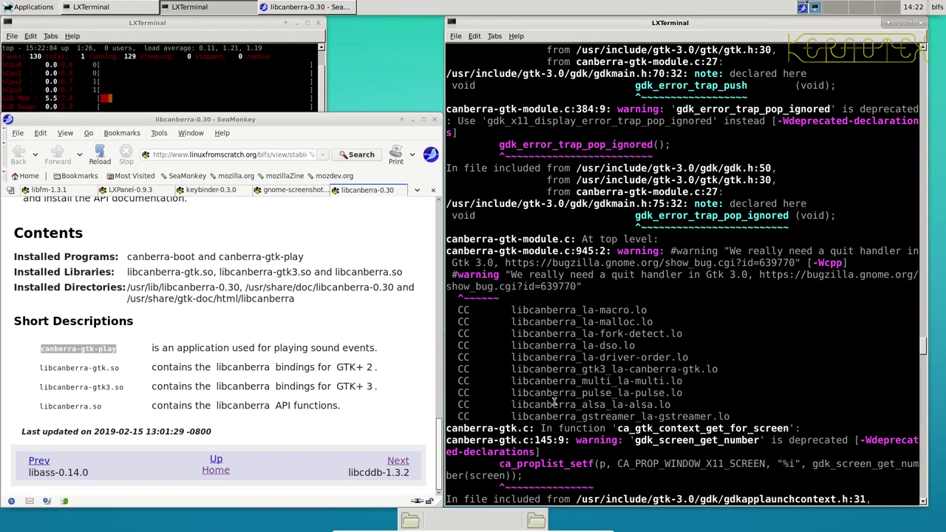
scroll(554, 402, up, 1)
scroll(555, 402, down, 10)
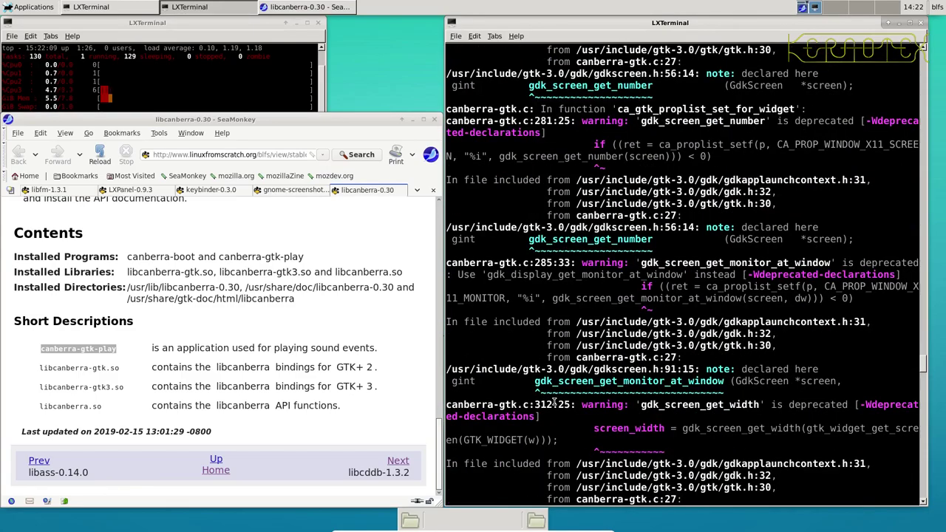
scroll(555, 403, down, 10)
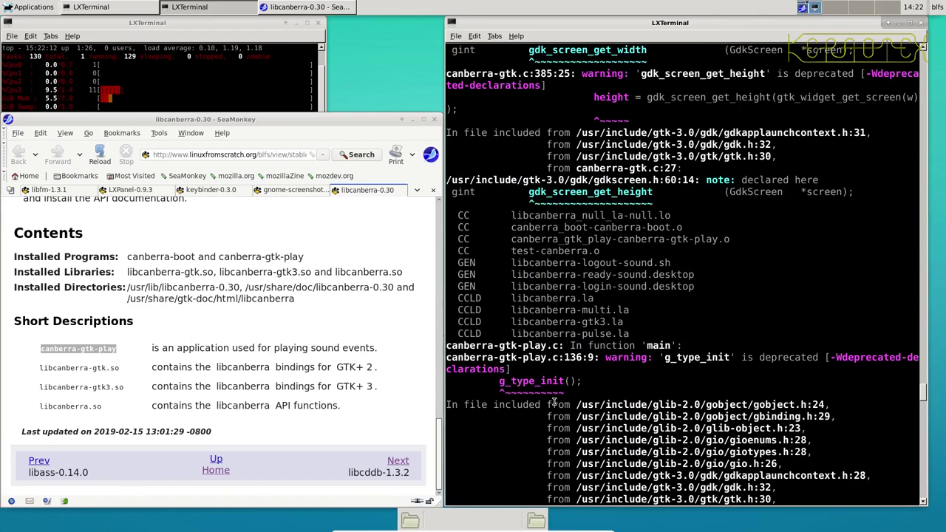
scroll(554, 403, down, 3)
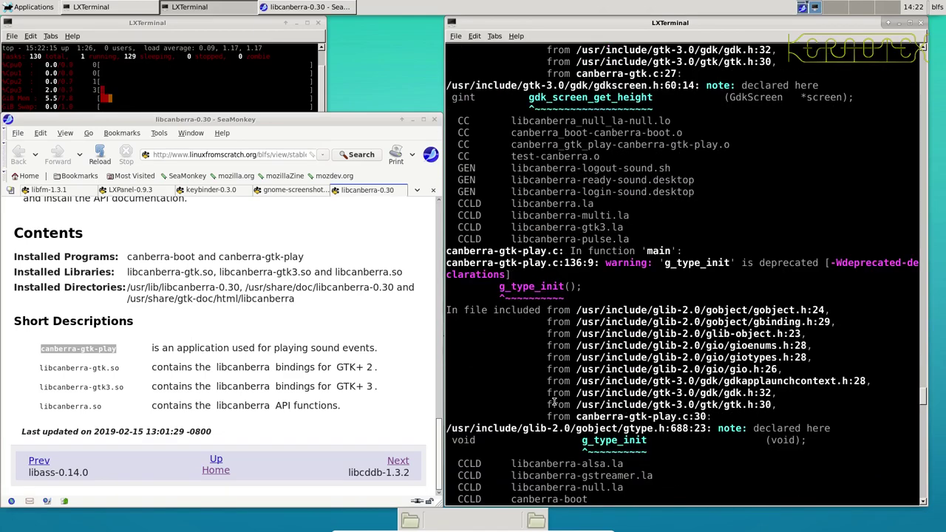
scroll(554, 403, down, 7)
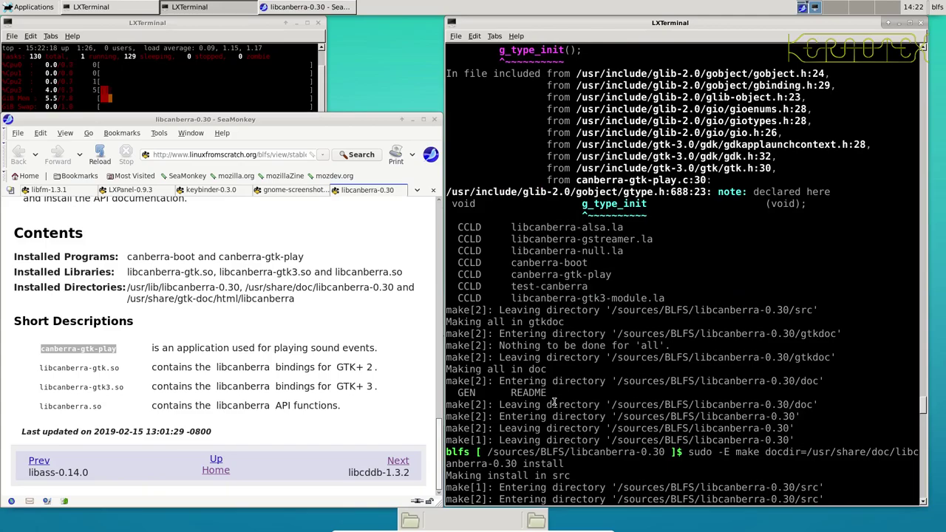
scroll(554, 403, up, 20)
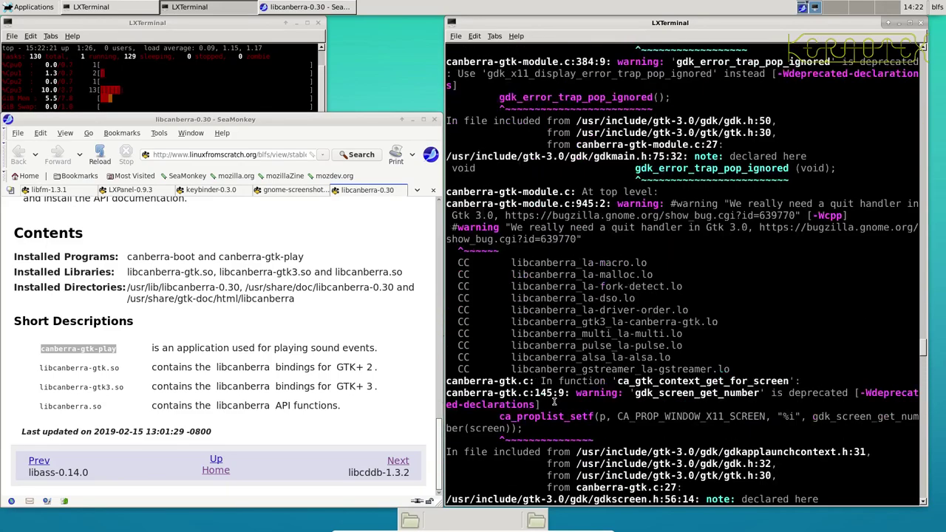
scroll(553, 401, up, 15)
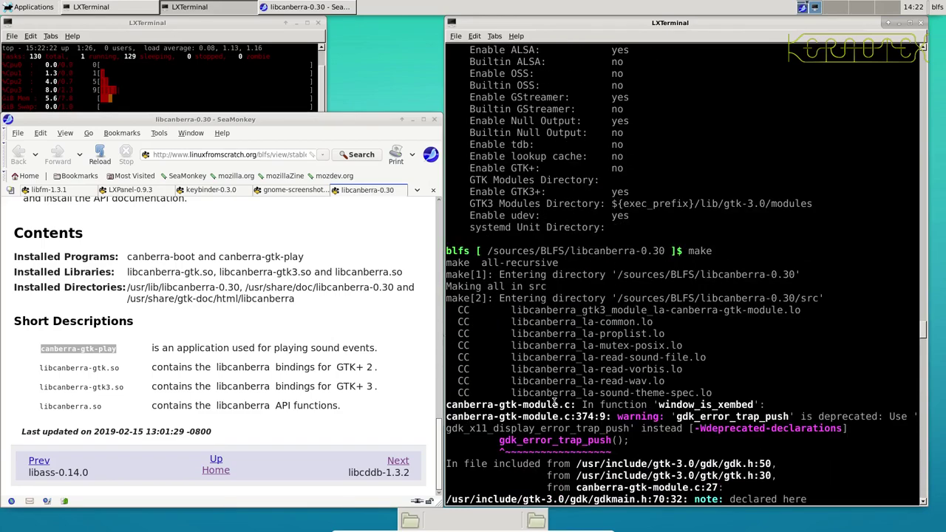
scroll(553, 401, down, 3)
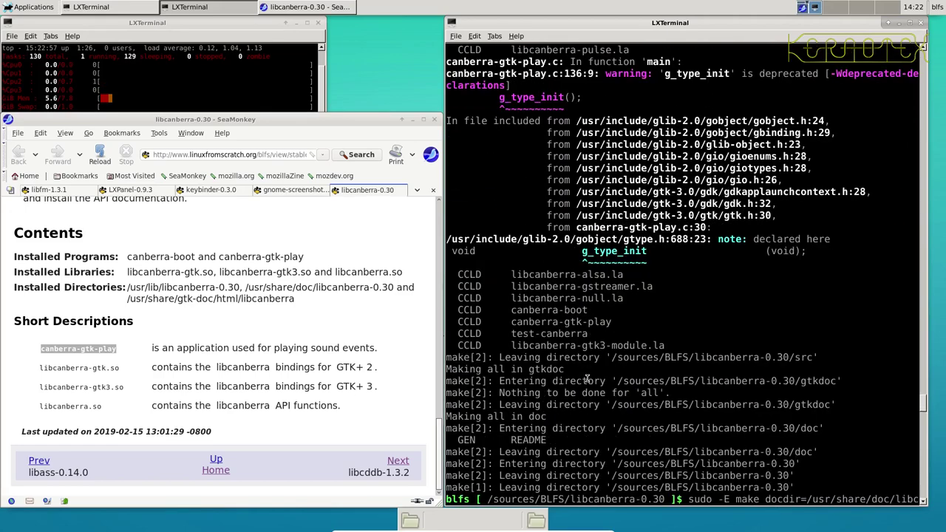
key(Return)
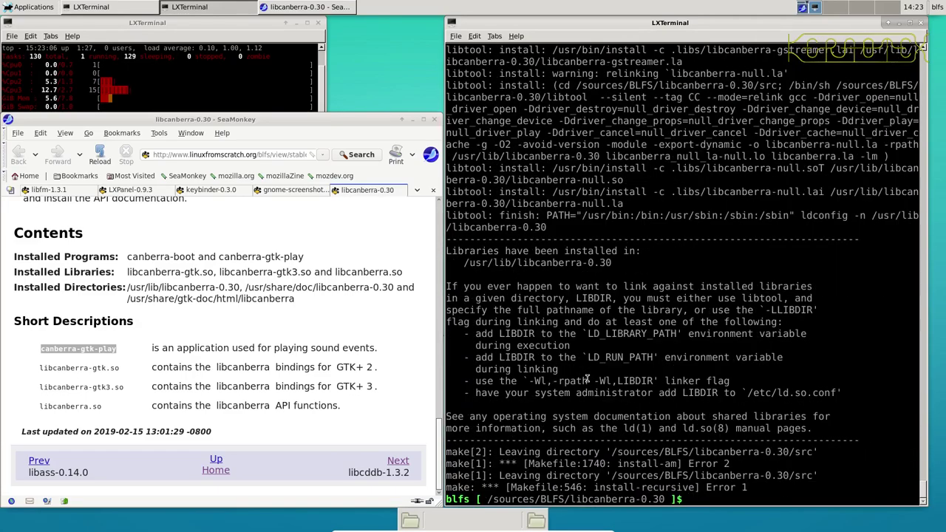
Go up to /sources/BLFS and delete the old libcanberra-0.30 source folder
text(cd ..)
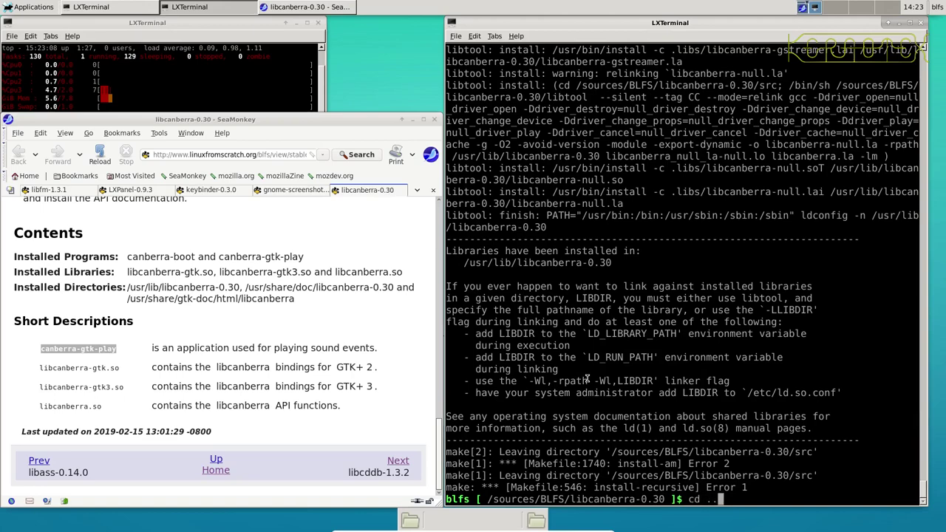
key(Return)
text(rm -Rf)
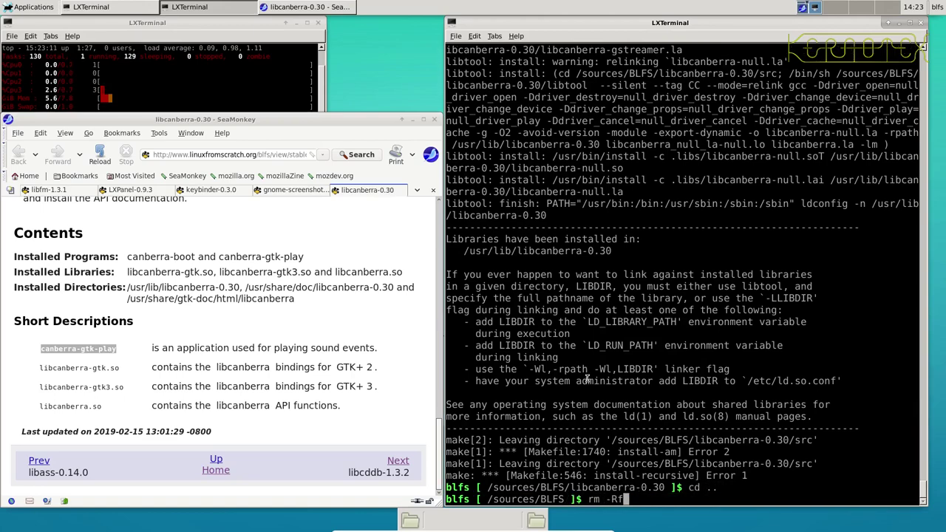
text( libcan)
key(Tab)
key(Return)
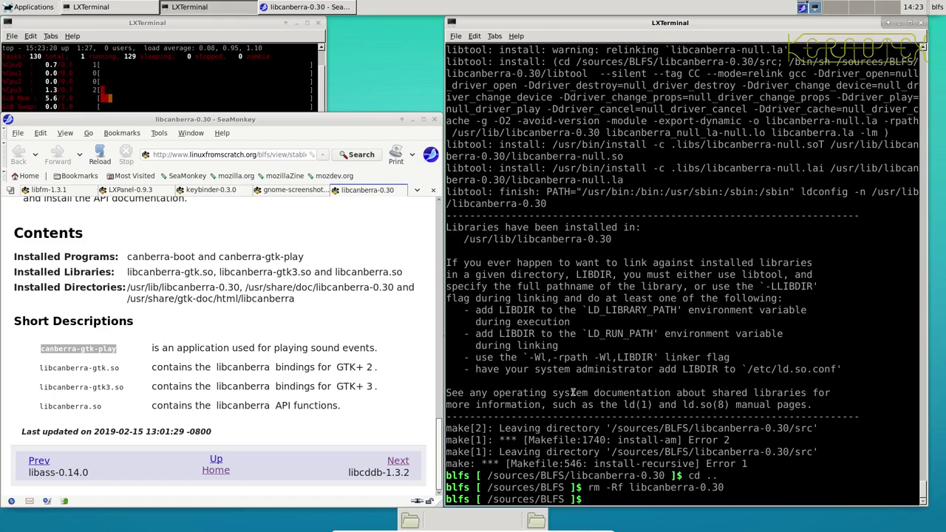
Extract libcanberra-0.30.tar.xz and change into the new libcanberra-0.30 directory
text(tar -xvf libca)
key(Tab)
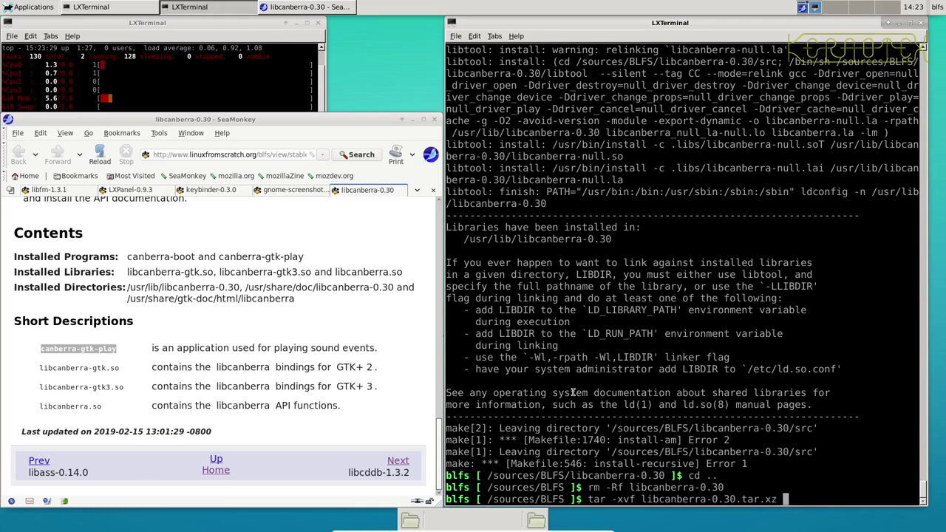
key(Return)
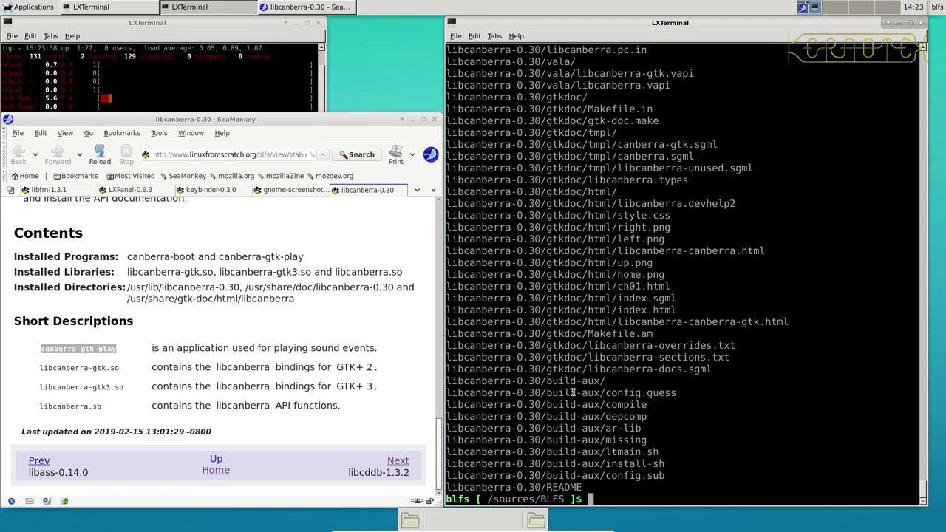
text(cd libca)
key(Tab)
key(Tab)
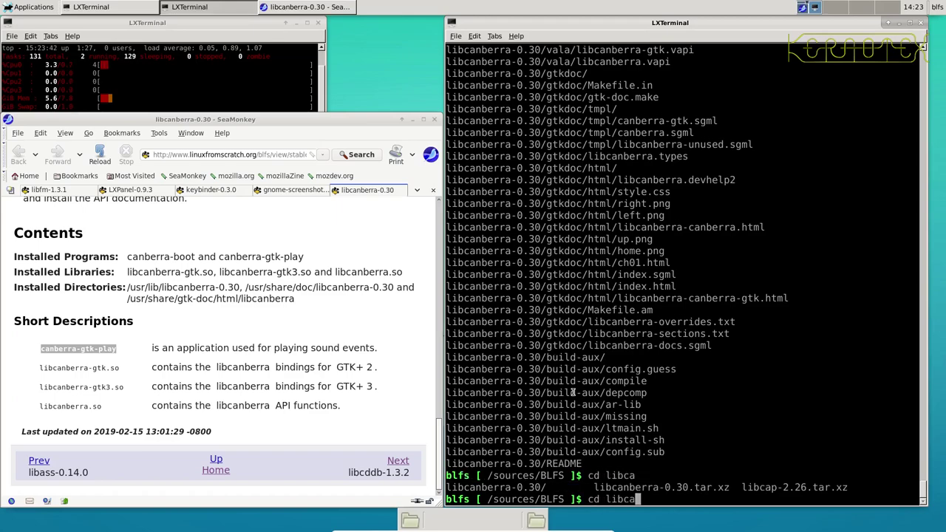
text(n)
key(Tab)
key(Return)
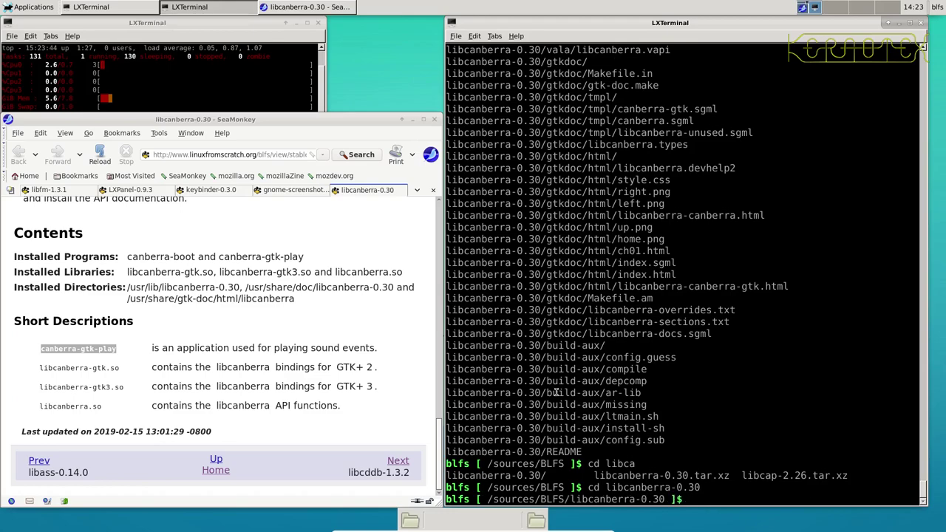
Run the BLFS configure line for libcanberra with prefix /usr and OSS disabled
scroll(308, 381, up, 8)
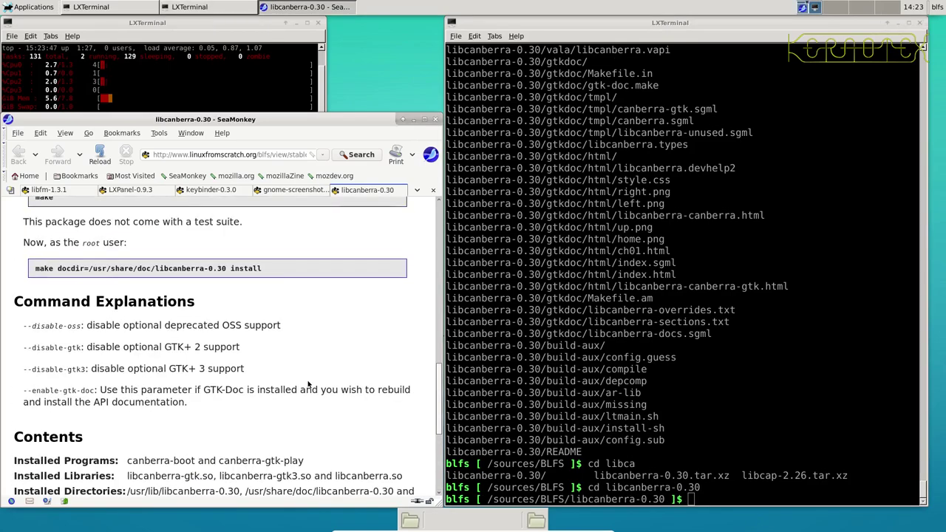
drag(35, 293, 207, 287)
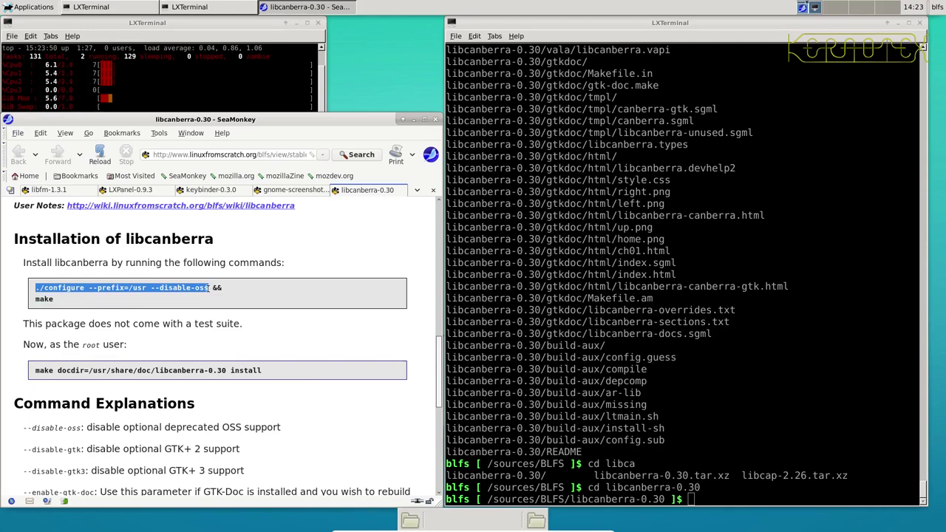
middle_click(501, 323)
key(Return)
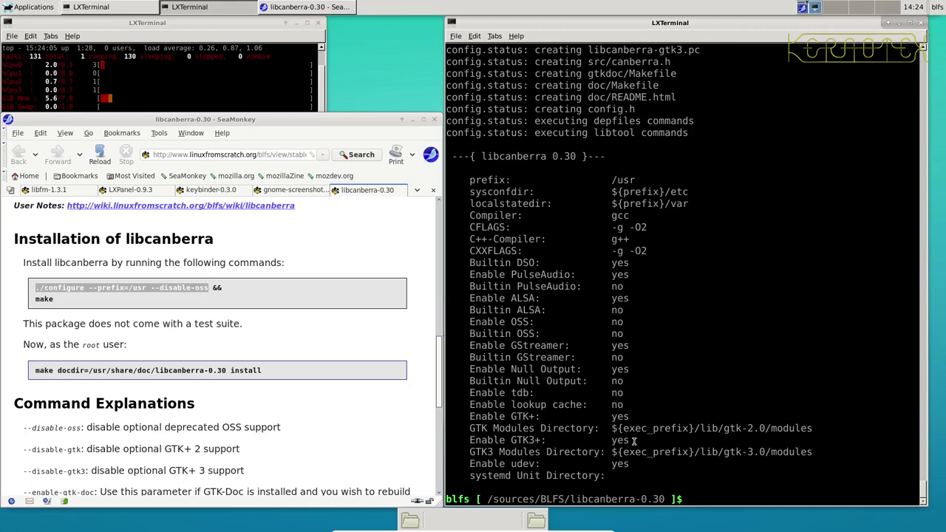
Compile libcanberra-0.30 with make -j1
text(make -j1)
key(Return)
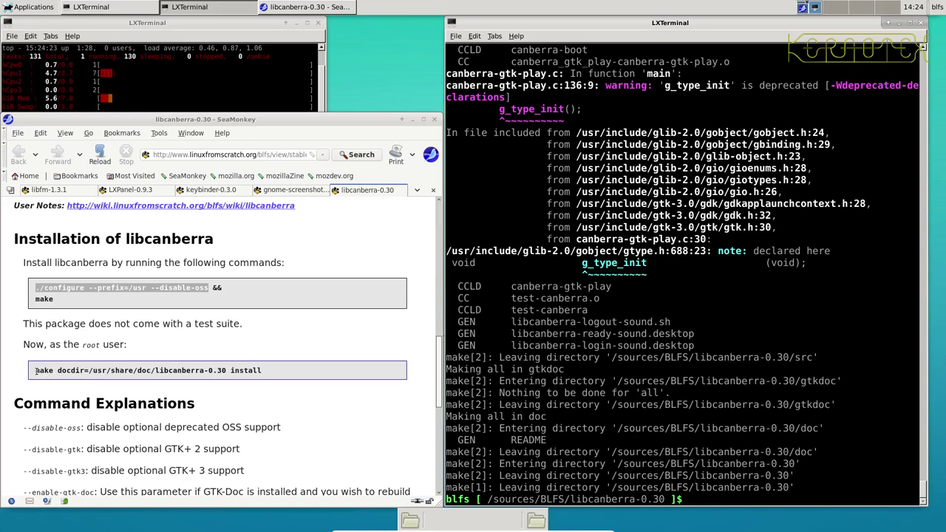
drag(35, 370, 265, 373)
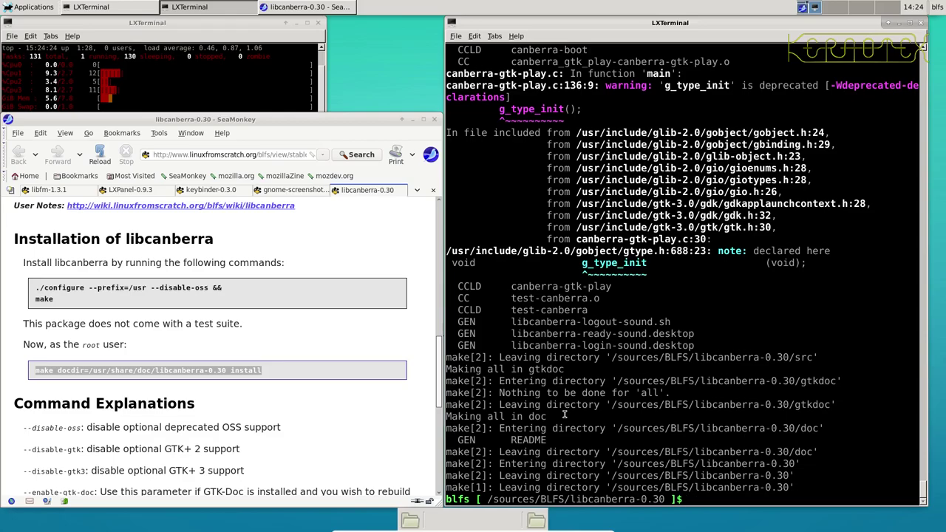
Run sudo -E make docdir=/usr/share/doc/libcanberra-0.30 install to install libcanberra
text(sudo -E)
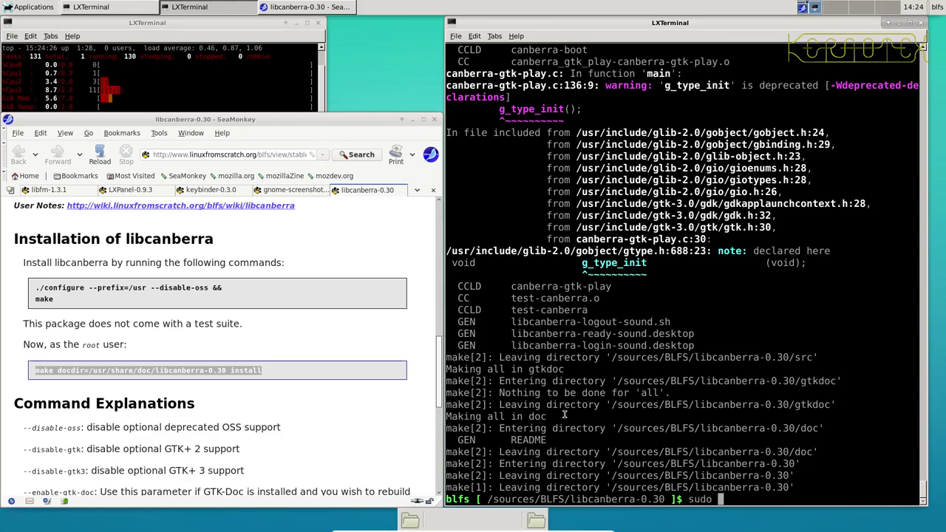
middle_click(564, 414)
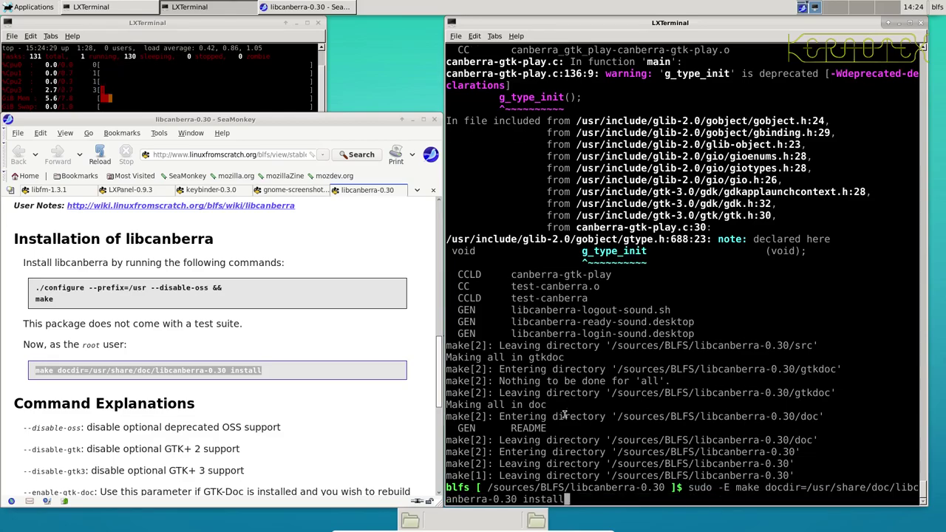
key(Return)
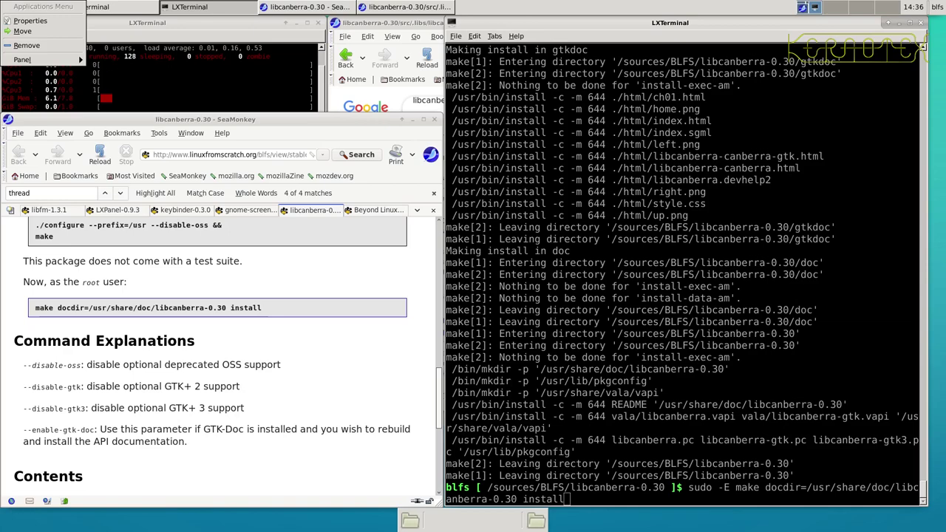
click(915, 279)
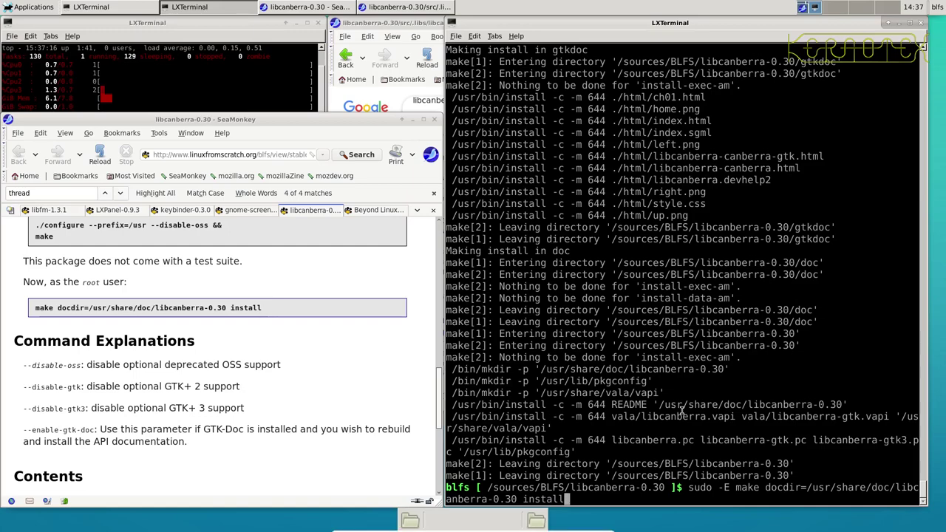
Leave an empty shell prompt and raise the Google results for the libcanberra-gtk3 truncated-file error
key(ctrl+u)
key(ctrl+y)
key(Up)
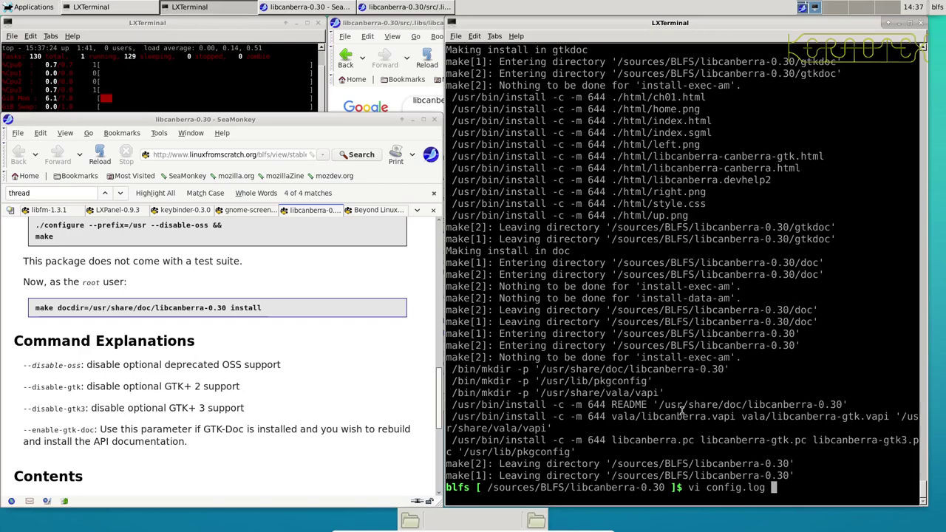
key(Down)
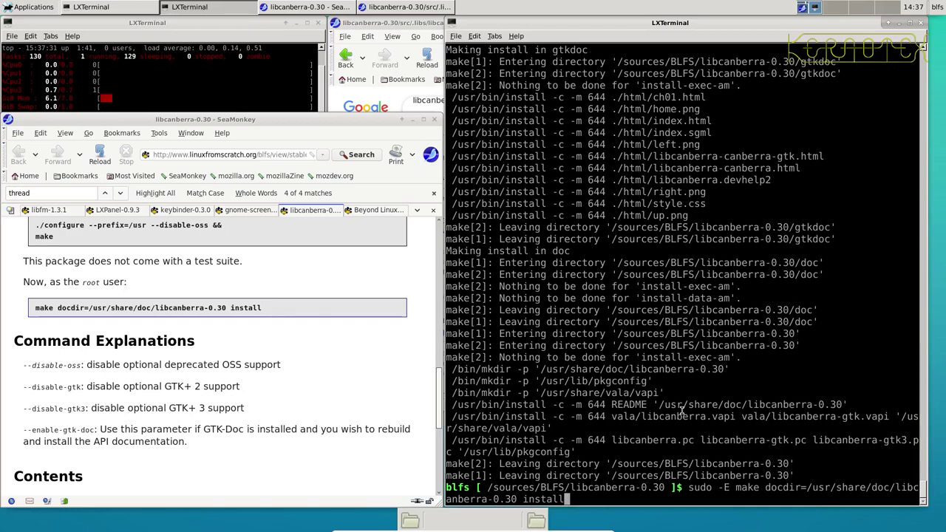
key(Up)
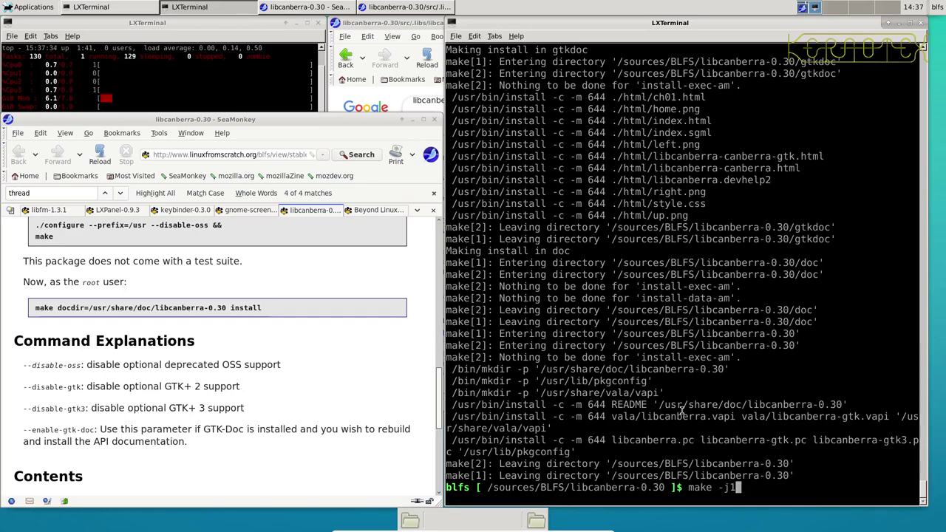
key(Down)
key(Down)
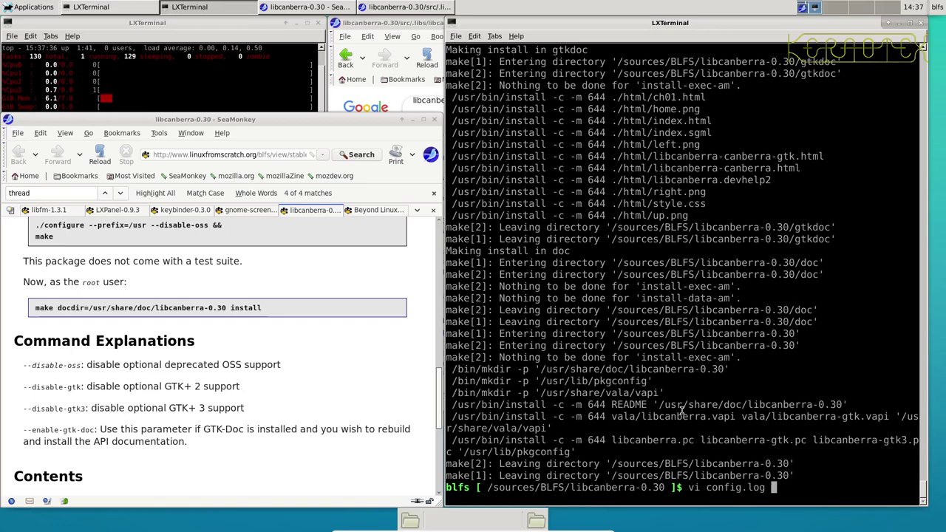
key(Up)
key(Down)
key(Down)
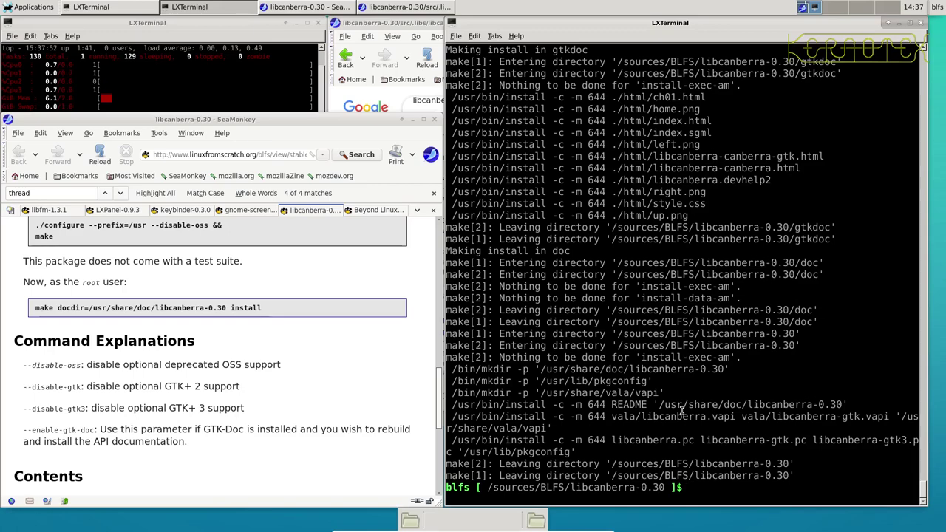
click(358, 96)
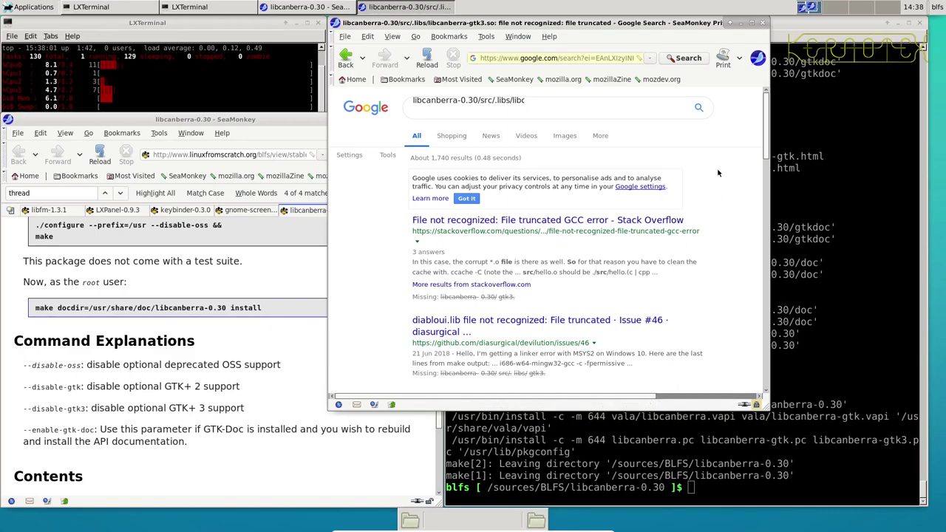
Close the Google window plus the BLFS index and libcanberra-0.30 tabs, leaving gnome-screenshot-3.30.0 showing
click(764, 24)
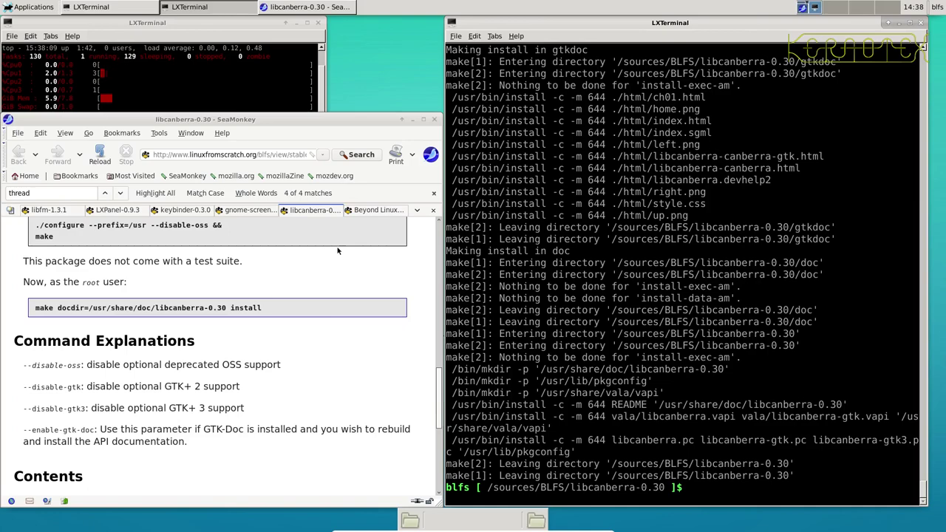
click(379, 213)
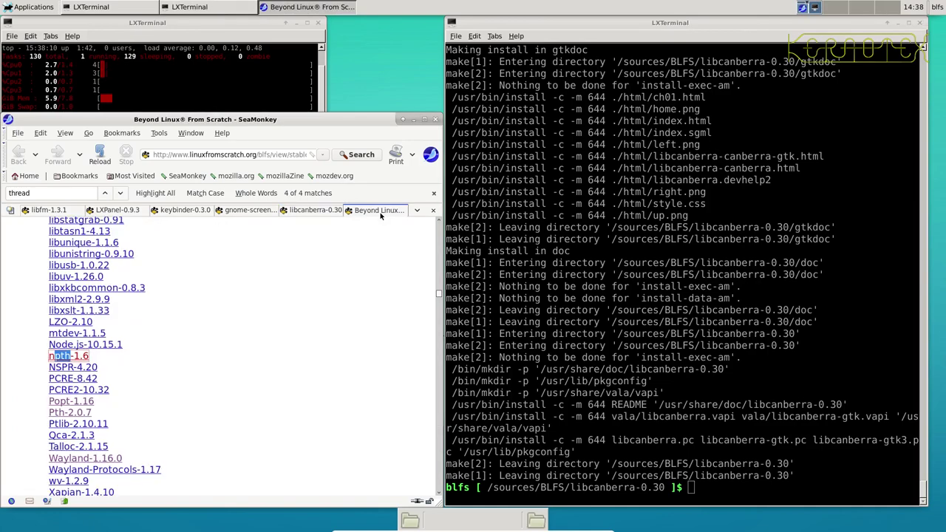
click(435, 193)
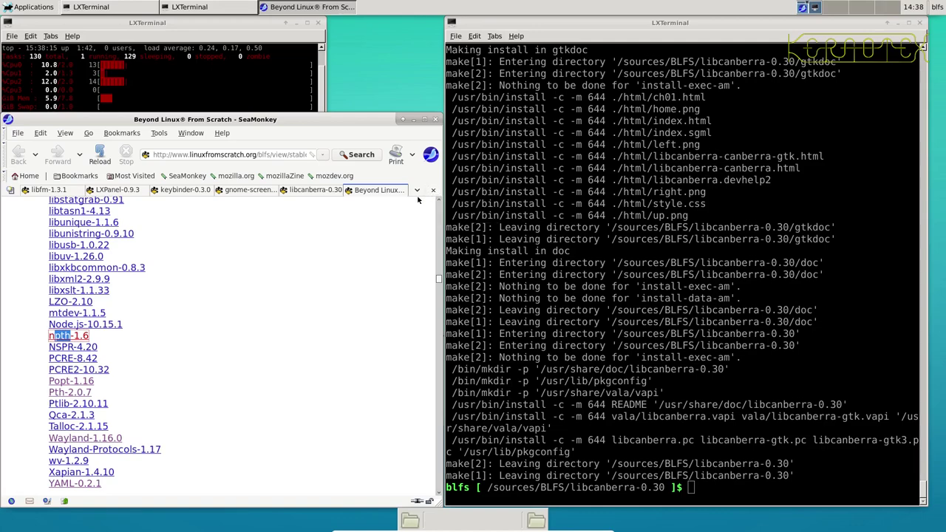
click(433, 191)
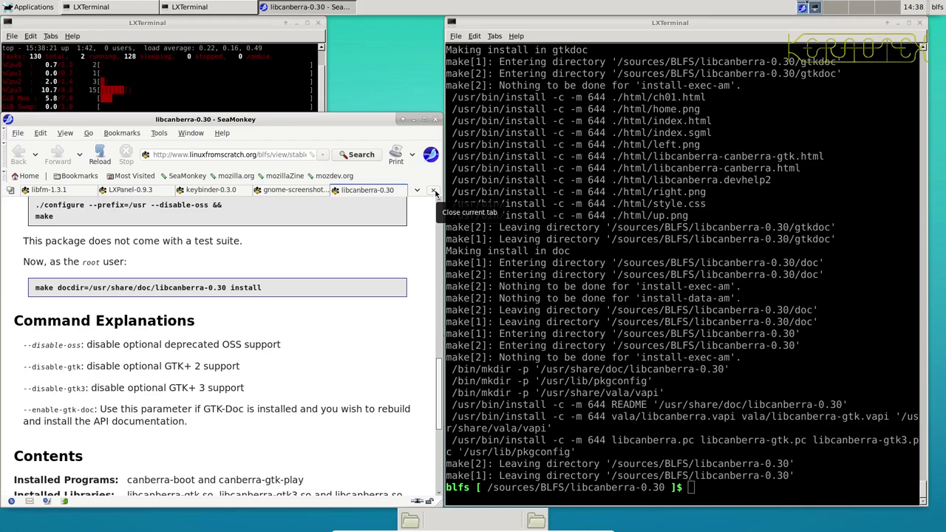
click(434, 190)
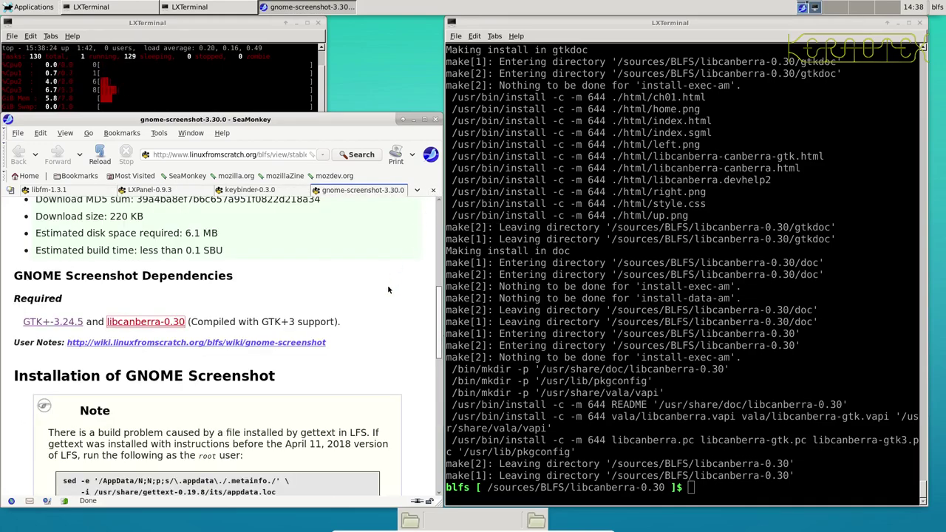
click(553, 308)
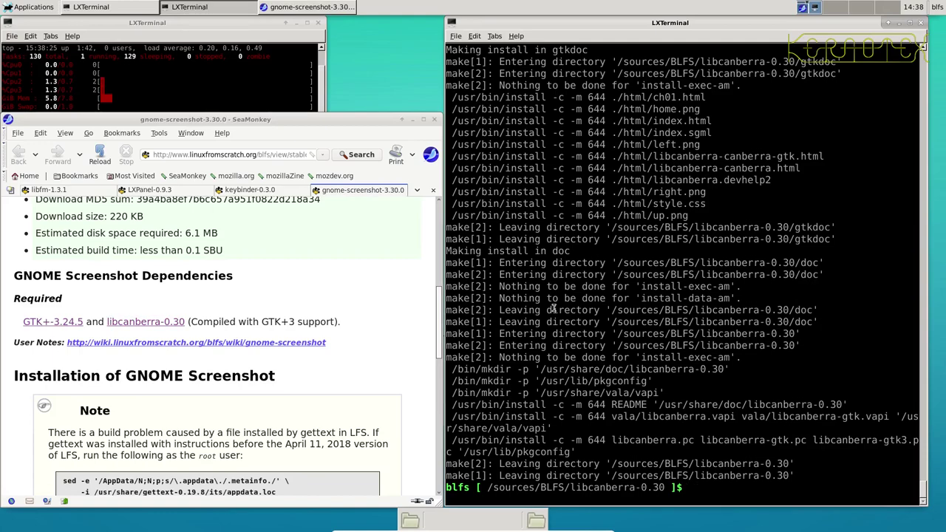
Go up to /sources/BLFS and delete the libcanberra-0.30 source tree
text(cd ..)
key(Return)
text(rm -)
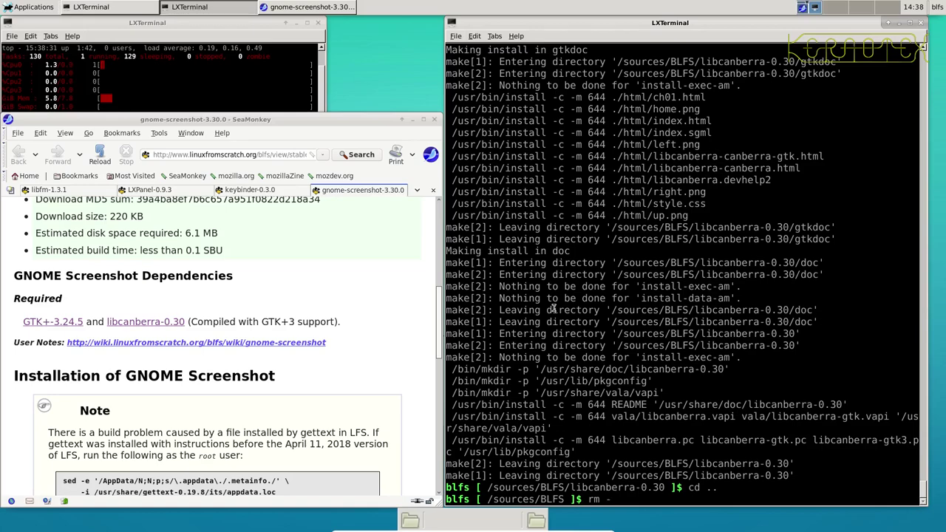
text(Rf libcan)
key(Tab)
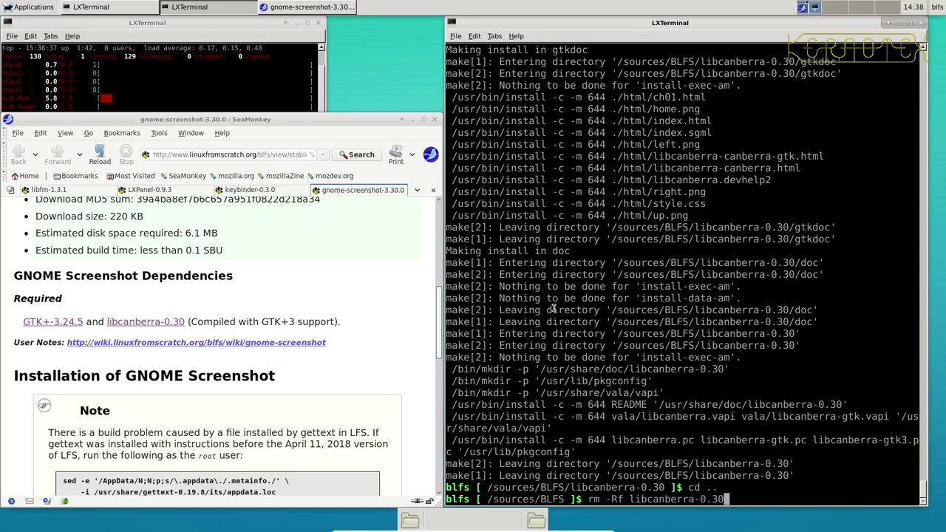
key(Return)
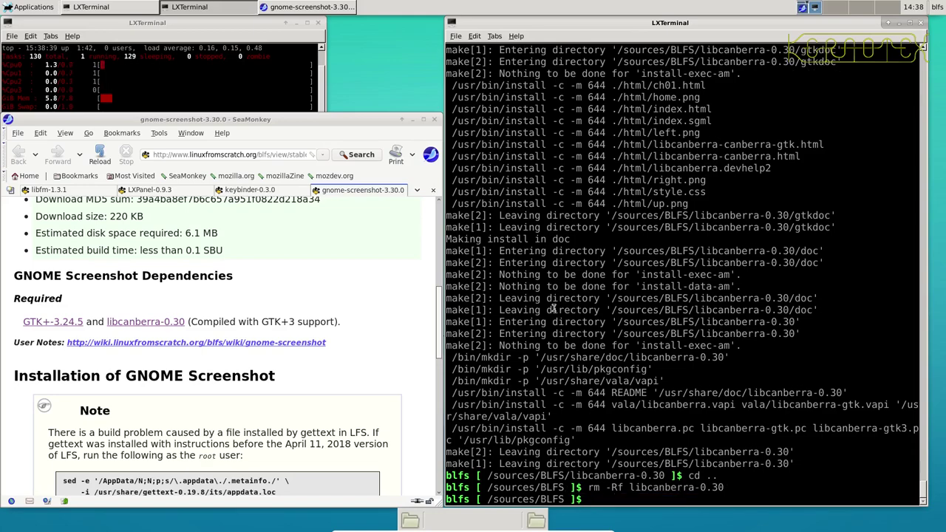
Extract gnome-screenshot-3.30.0.tar.xz and change into its source directory
text(tar -xvf gnome-scr)
key(Tab)
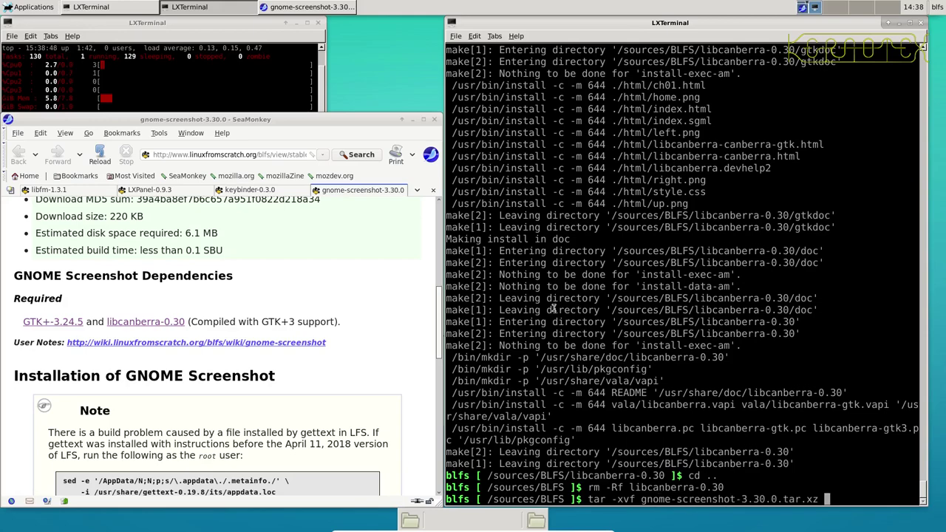
key(Return)
text(cd g)
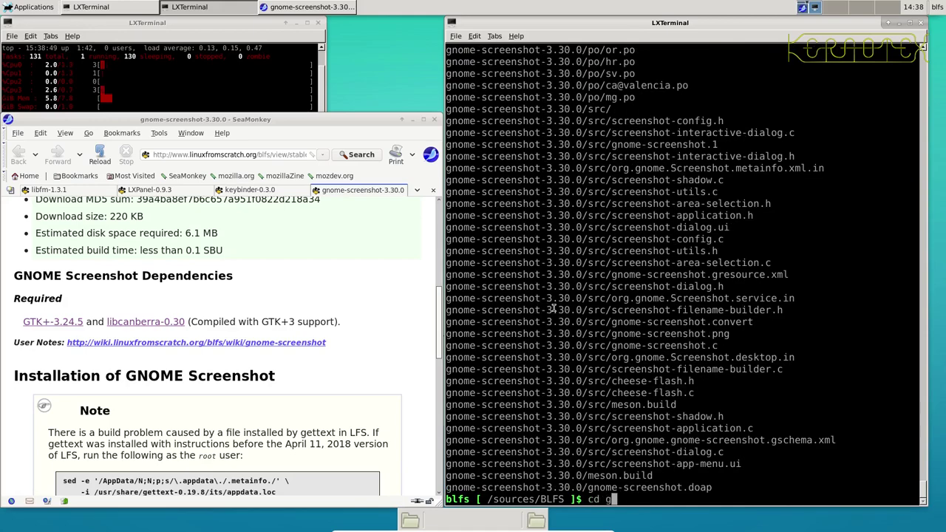
text(nome-sc)
key(Tab)
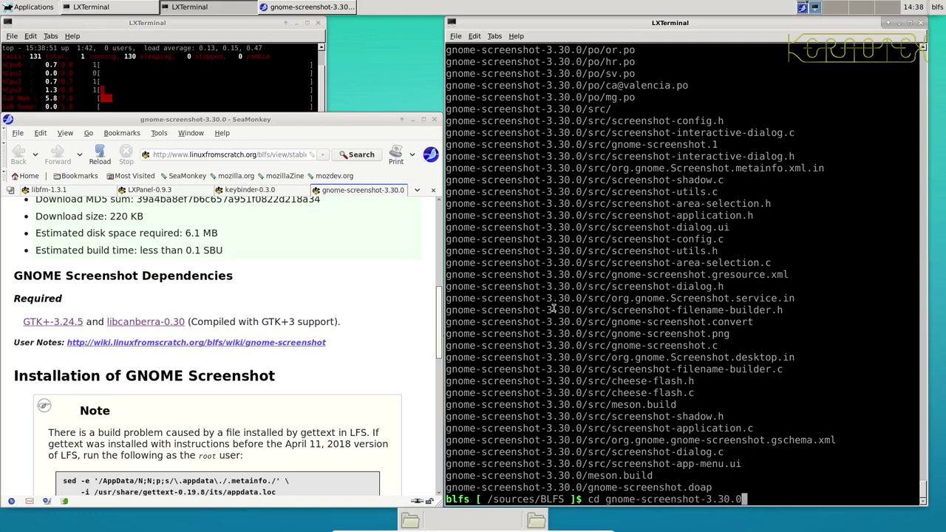
key(Return)
Build gnome-screenshot-3.30.0 in a new build directory with meson and ninja, then type sudo ninja install
scroll(297, 378, down, 4)
triple_click(296, 379)
key(ctrl+c)
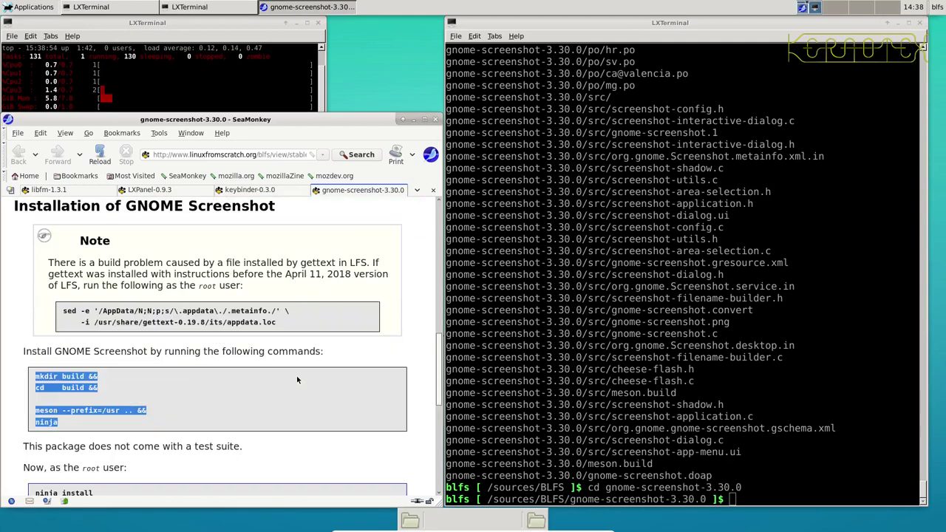
scroll(297, 379, down, 2)
click(109, 321)
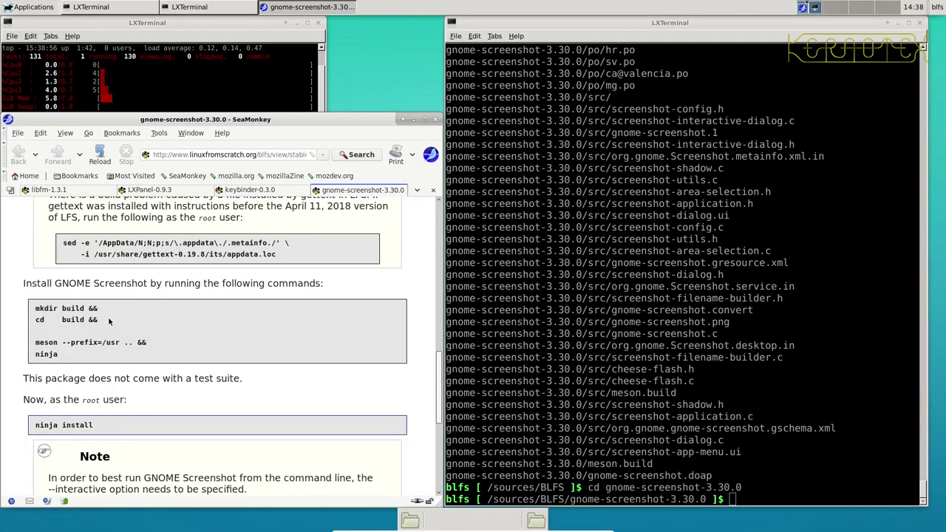
drag(34, 309, 64, 361)
click(610, 395)
middle_click(610, 395)
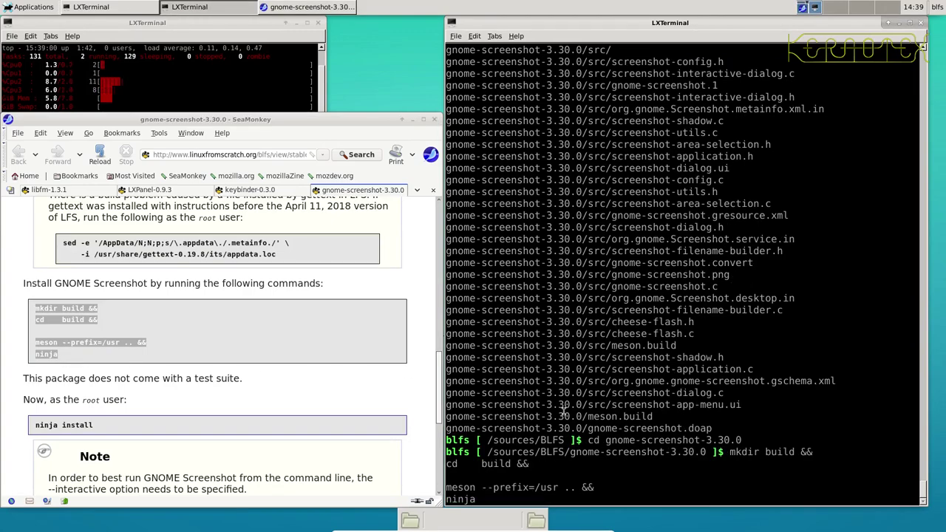
key(Return)
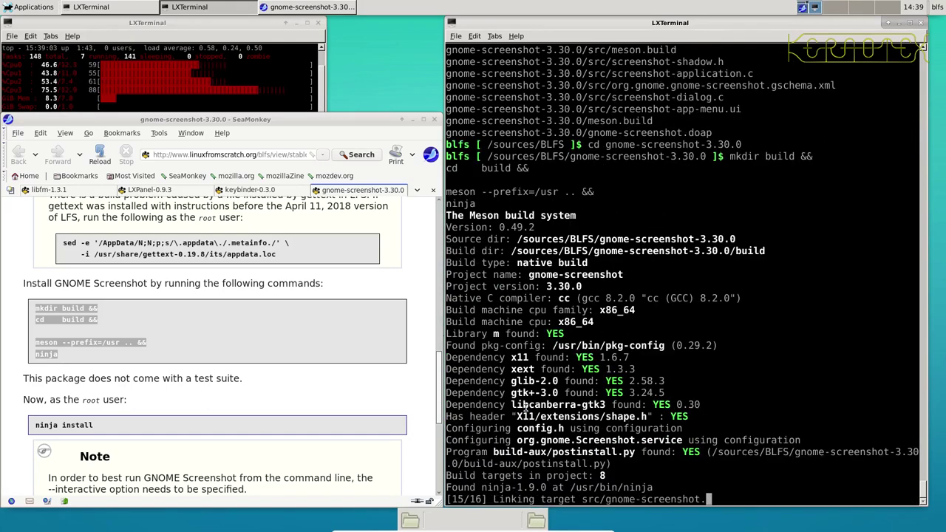
drag(509, 392, 702, 393)
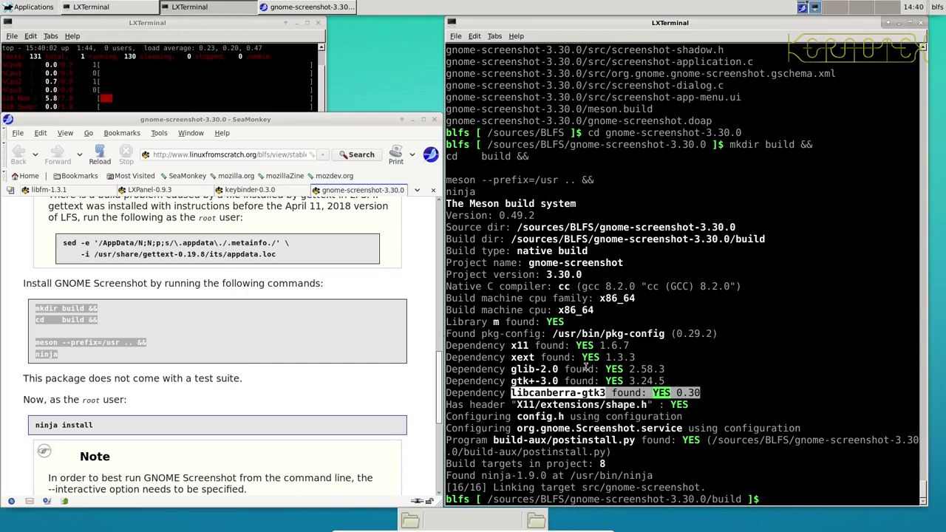
text(sudo ninja install)
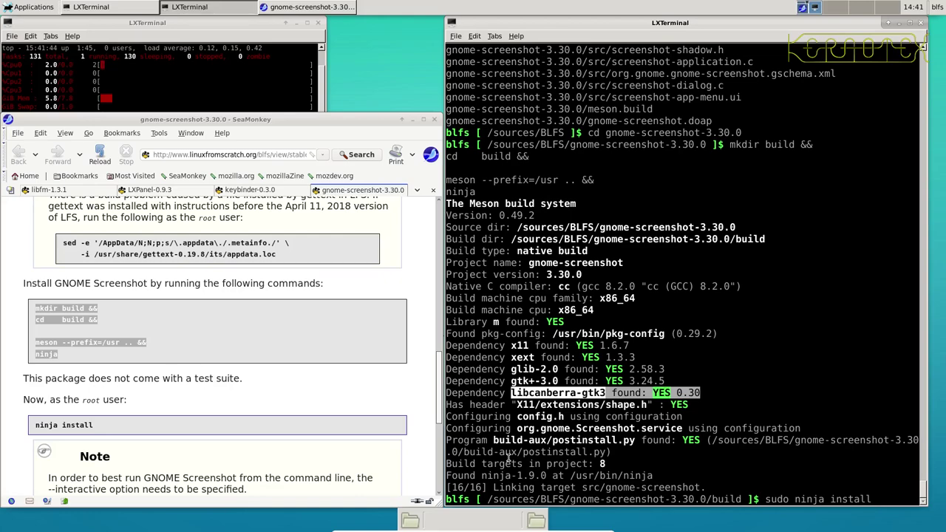
Run sudo ninja install, entering the sudo password, to install gnome-screenshot-3.30.0
key(Return)
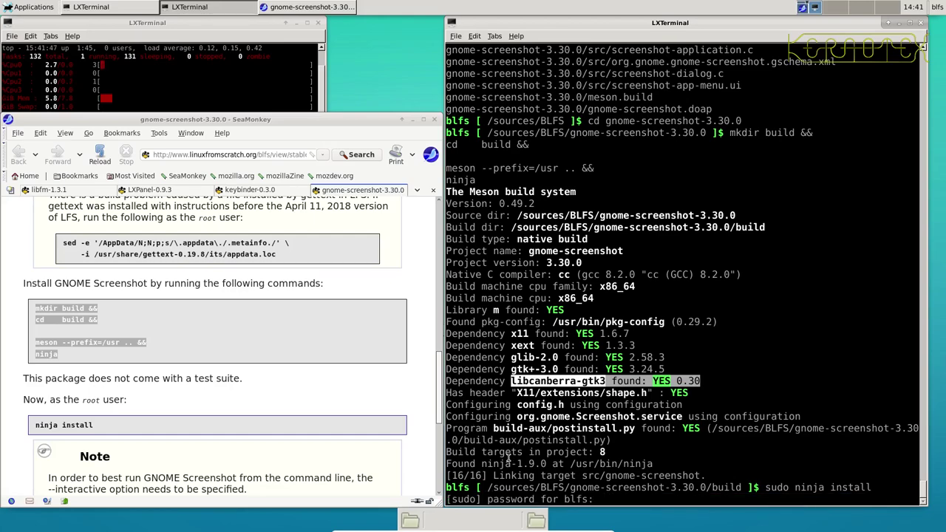
key(Return)
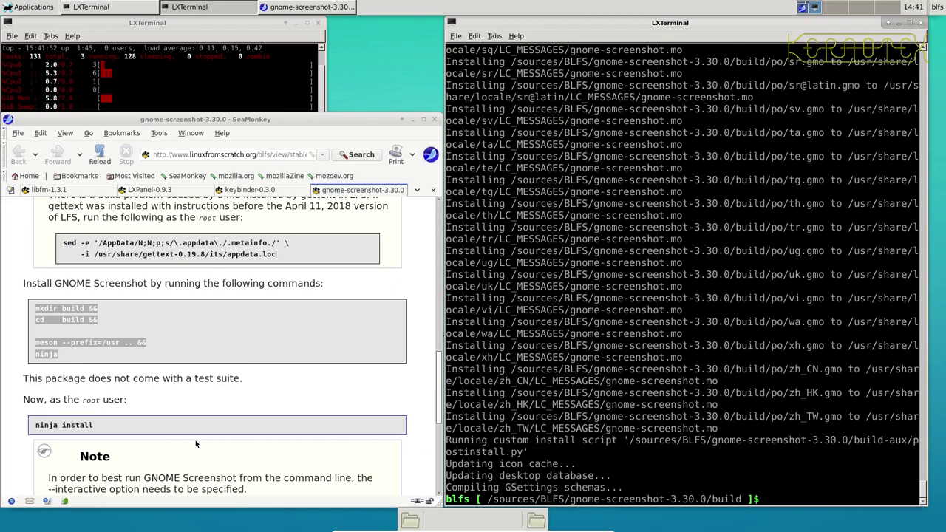
scroll(214, 434, down, 4)
scroll(214, 436, down, 2)
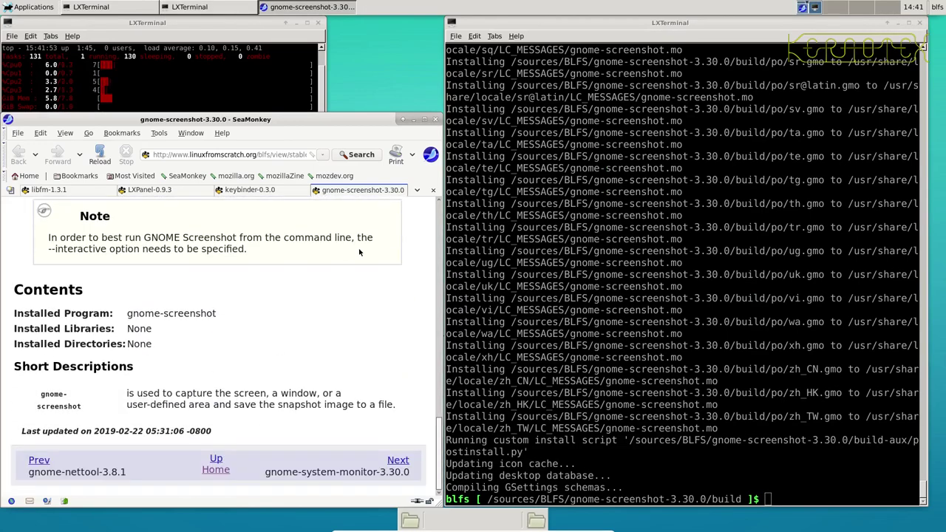
Close the gnome-screenshot tab and scroll through the keybinder-0.3.0 instructions page
click(434, 191)
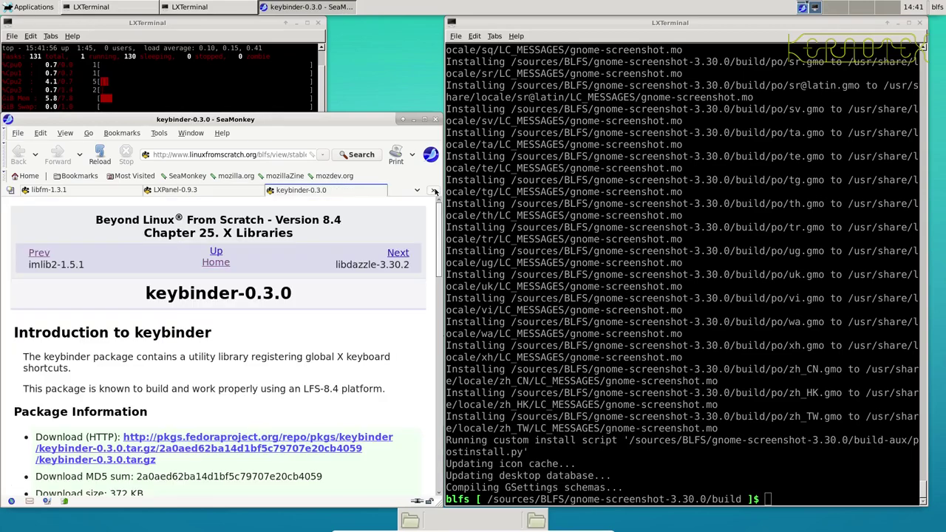
scroll(370, 303, down, 4)
scroll(368, 302, down, 1)
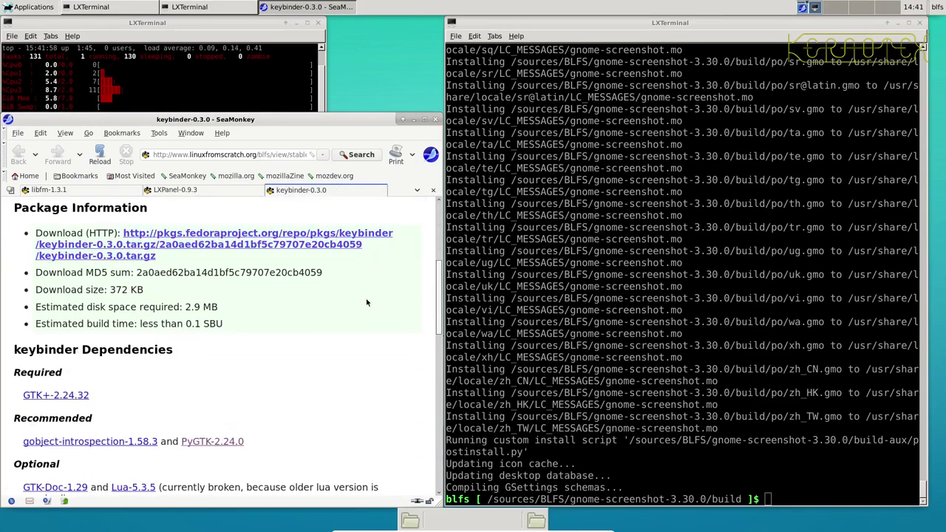
scroll(367, 302, down, 2)
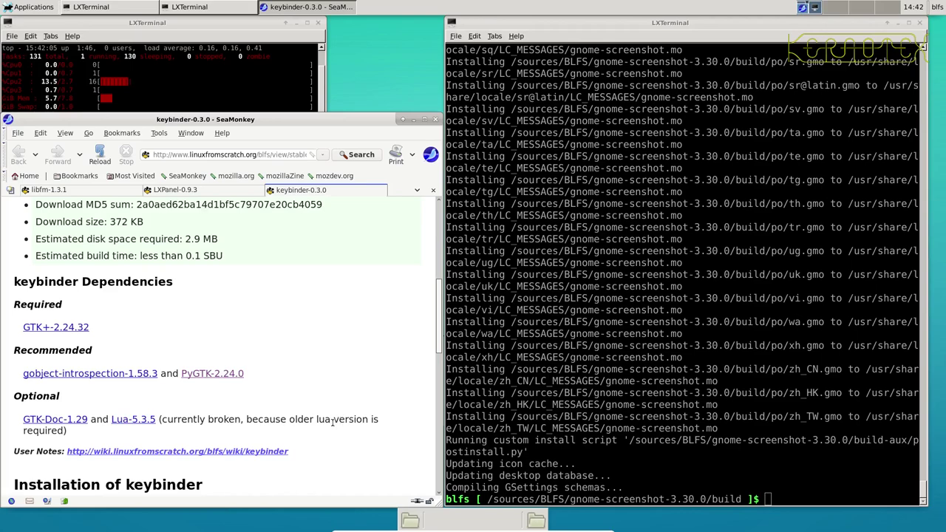
scroll(300, 419, down, 1)
scroll(300, 420, up, 5)
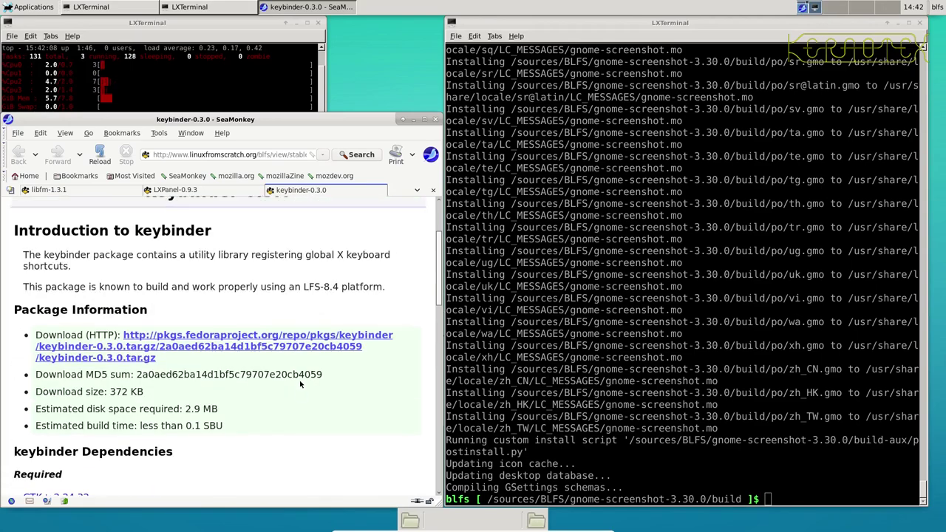
Copy the keybinder-0.3.0 download link and start a wget command in the terminal
right_click(314, 345)
click(337, 414)
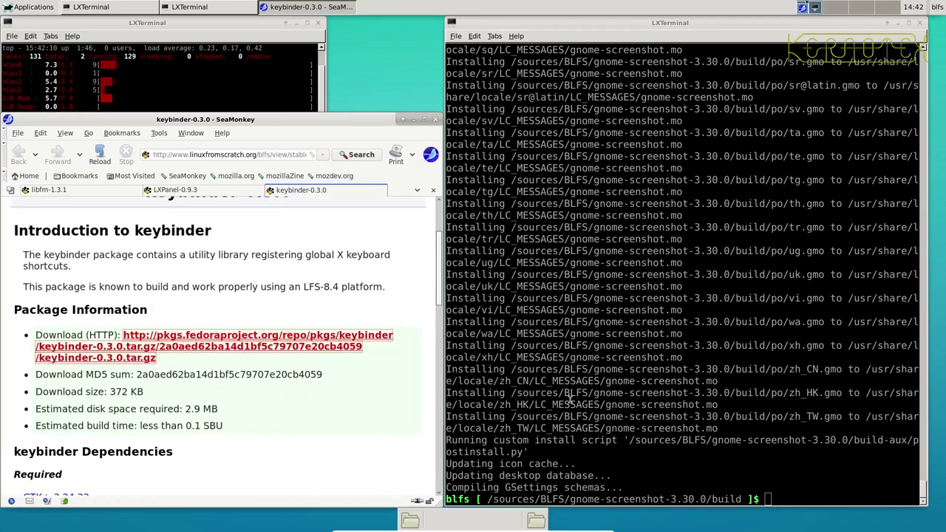
click(583, 392)
text(wget)
scroll(586, 392, up, 1)
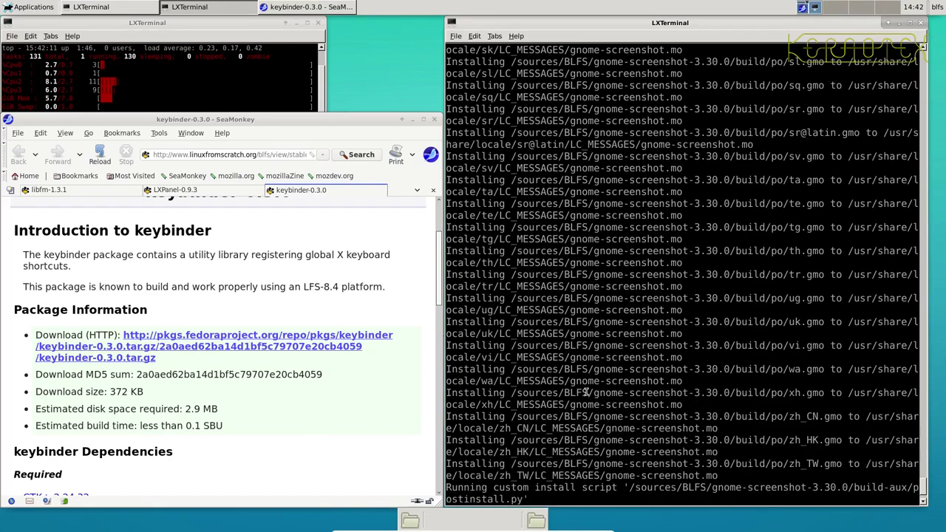
Download keybinder-0.3.0.tar.gz with wget and extract it
key(ctrl+shift+v)
key(Return)
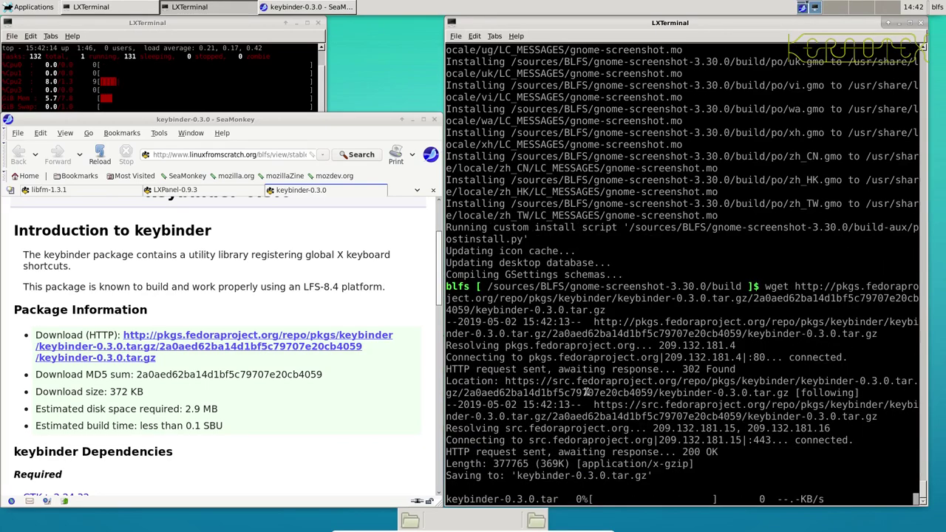
text(tar -xv)
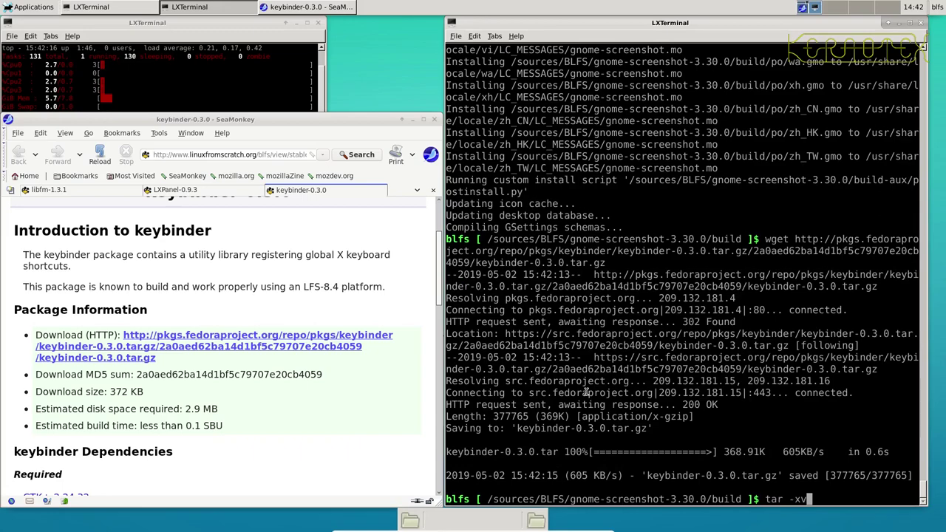
text(f keybinde)
key(Tab)
key(Return)
Change into the keybinder-0.3.0 source directory
text(cd key)
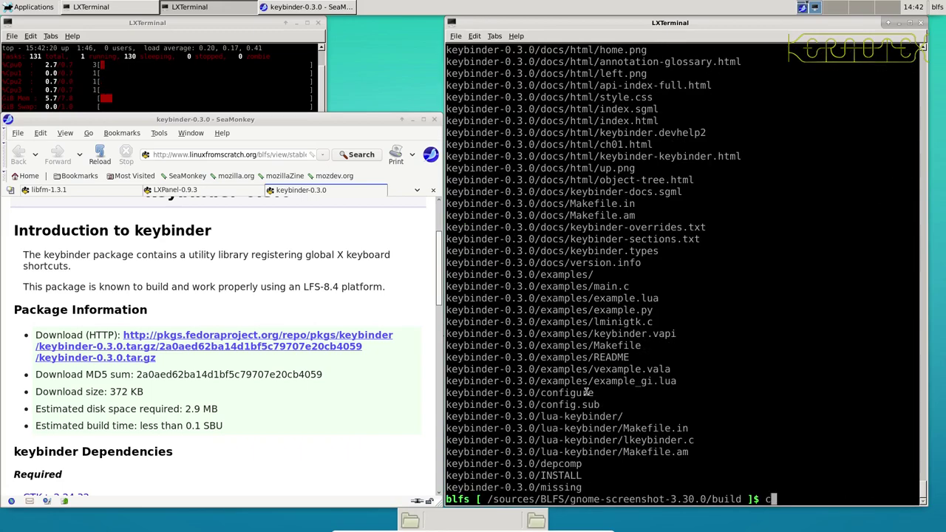
text(binder)
key(Tab)
key(Return)
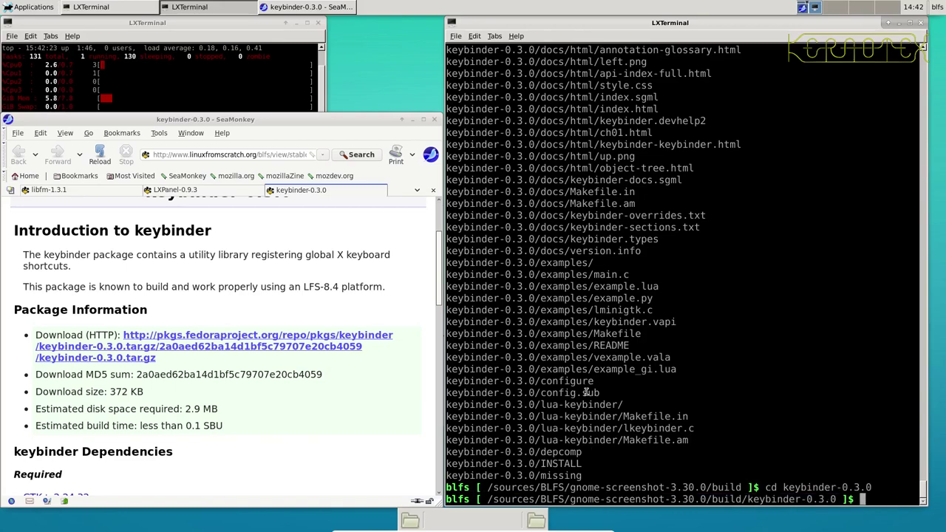
scroll(354, 412, down, 10)
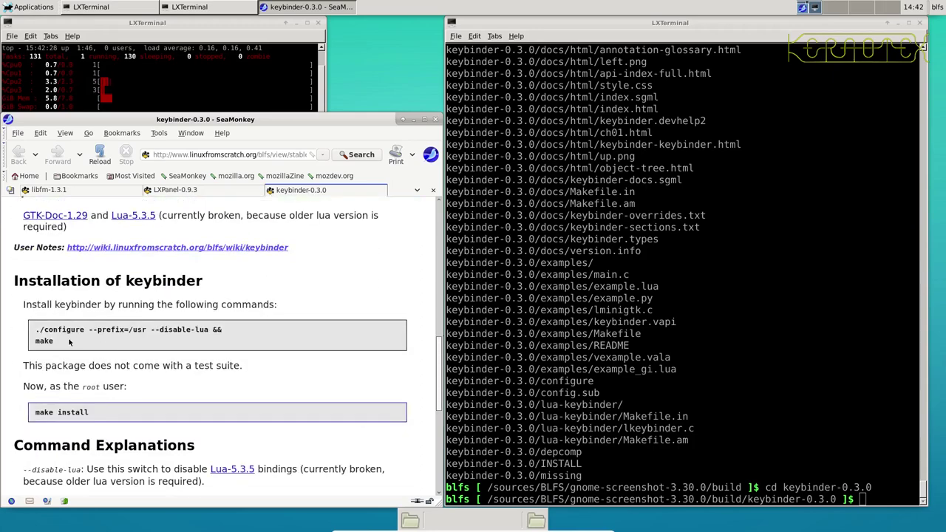
Configure keybinder-0.3.0 with --prefix=/usr --disable-lua and build it with make
drag(33, 332, 62, 344)
middle_click(594, 340)
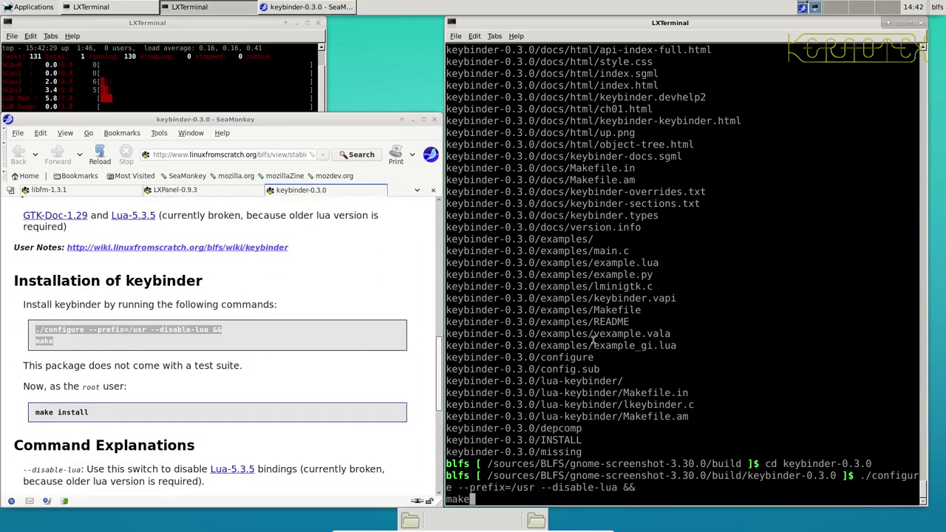
key(Return)
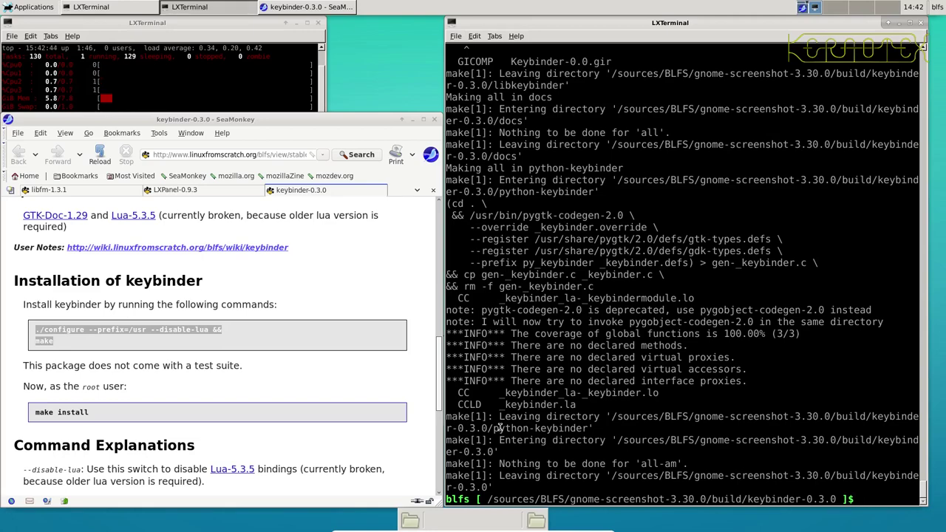
Install keybinder as root with the recalled sudo -E make install, then cd ../../.. to /sources/BLFS
key(ctrl+r)
text(ins)
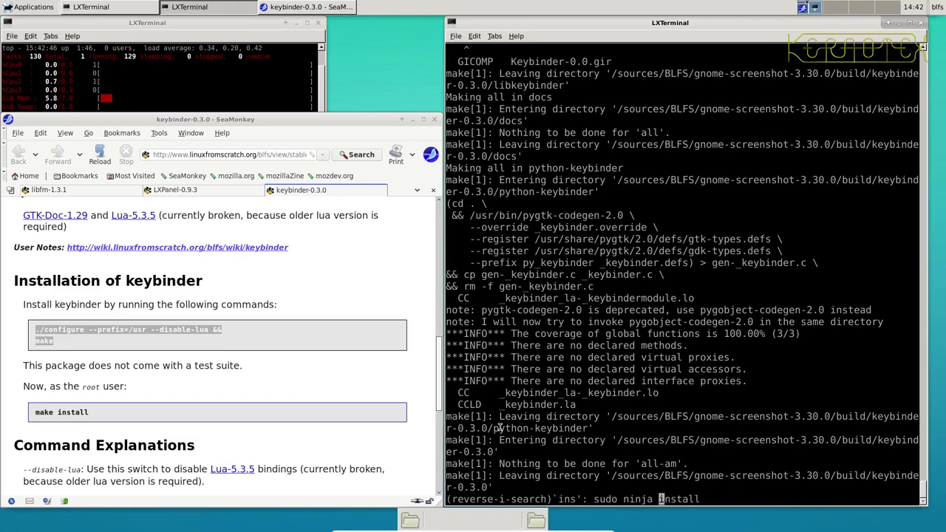
key(ctrl+r)
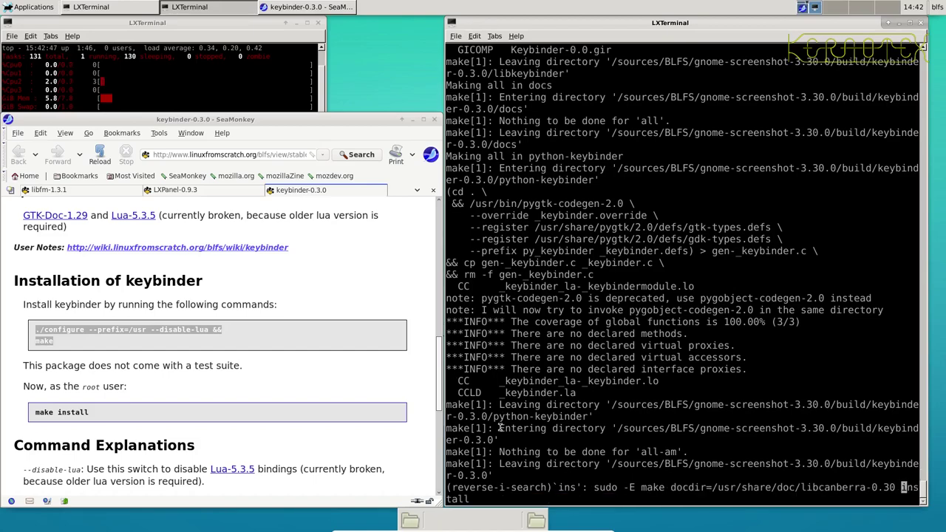
key(ctrl+r)
key(Return)
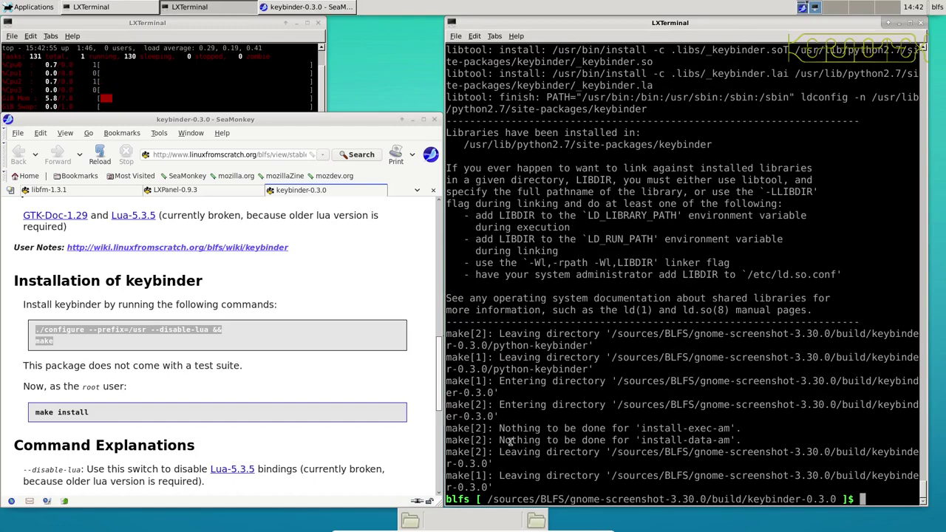
scroll(307, 450, down, 4)
click(579, 409)
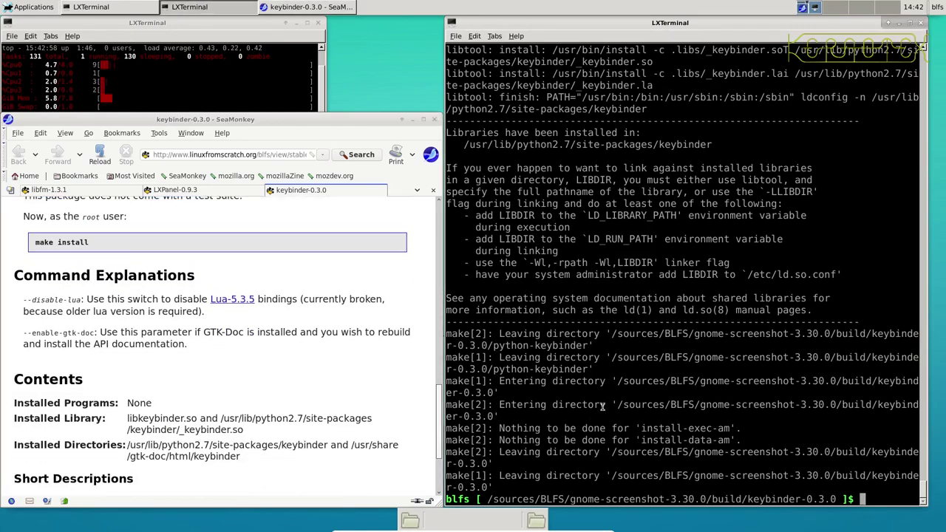
text(cd ../../..)
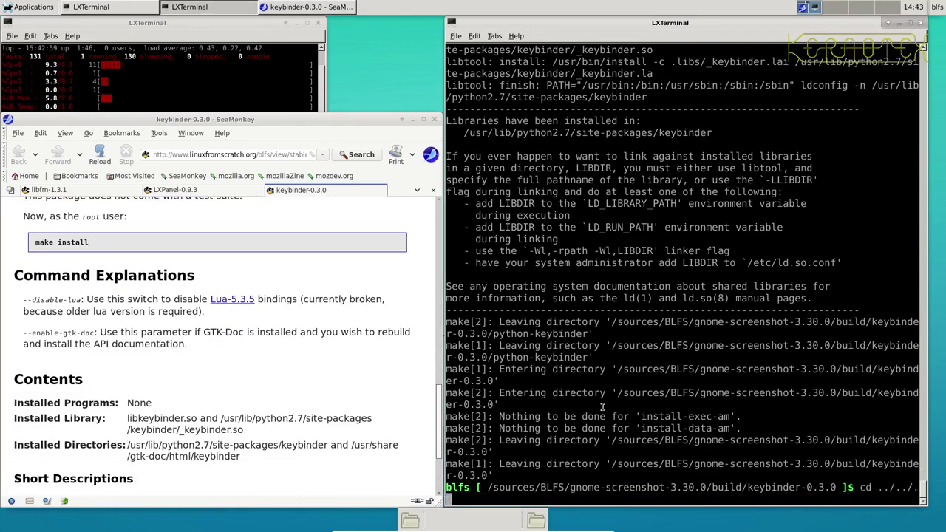
key(Return)
Change into the gnome-screenshot-3.30.0/build directory
text(rm -R)
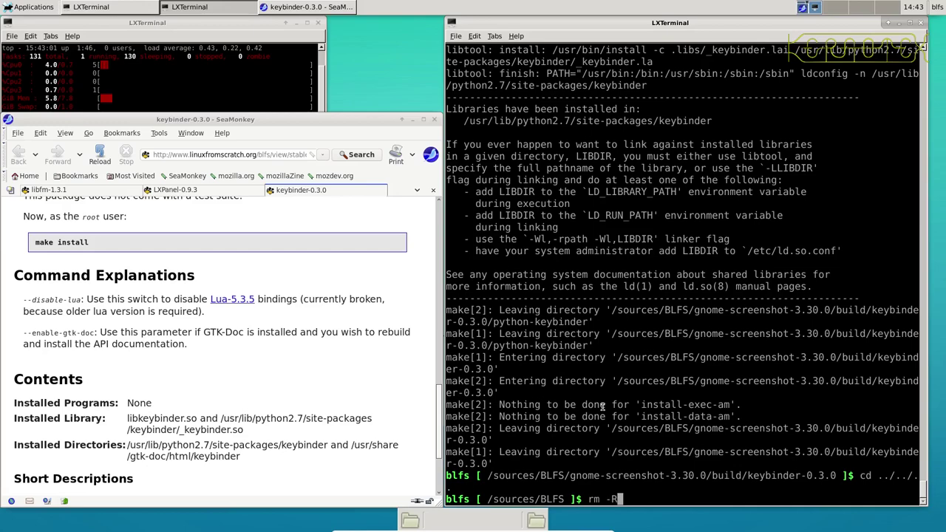
text(f gnome-)
key(ctrl+c)
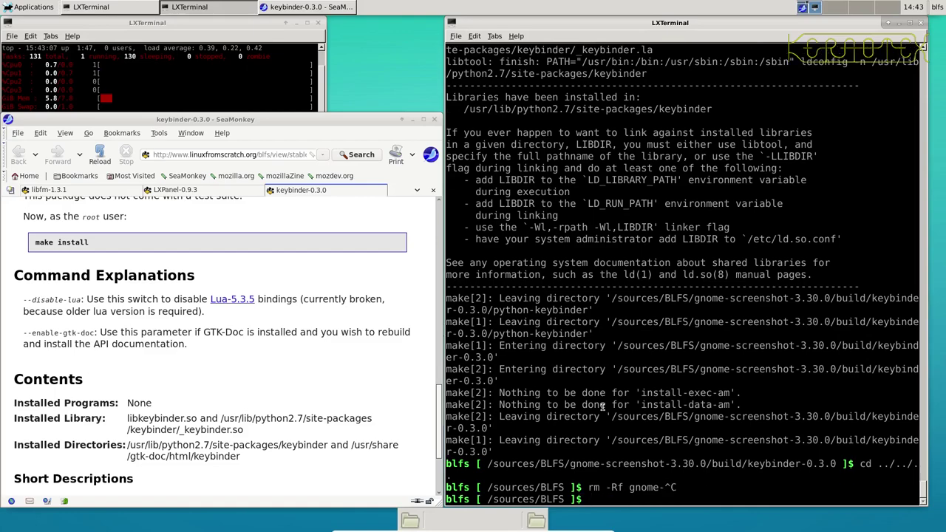
text(cd gnome-sc)
key(Tab)
text(bui)
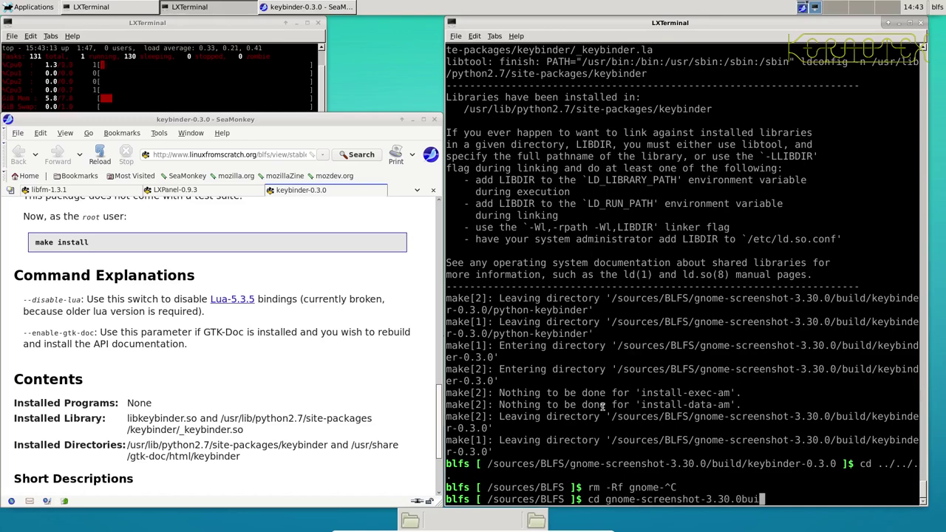
key(BackSpace)
key(BackSpace)
key(BackSpace)
text(/build)
key(Return)
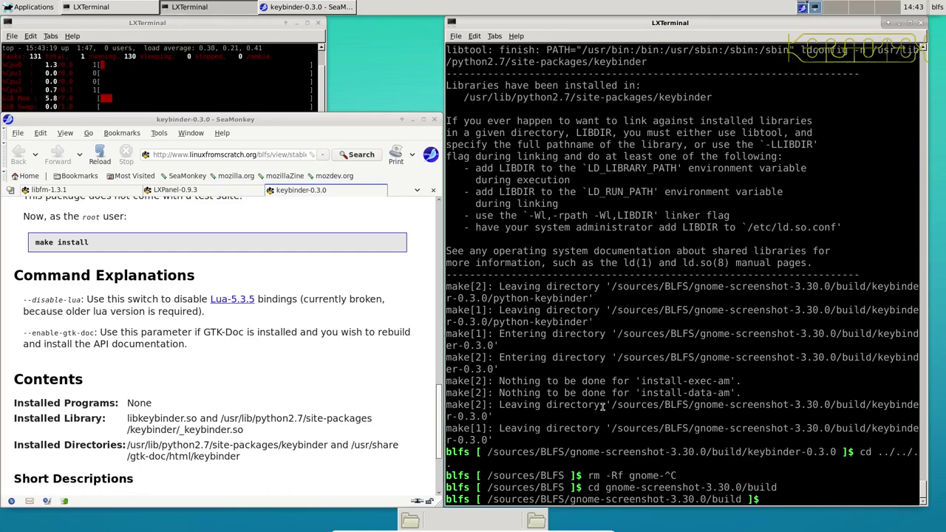
Move keybinder-0.3.0.tar.gz two levels up into /sources/BLFS and go there
text(mv keybinder-0.3.0)
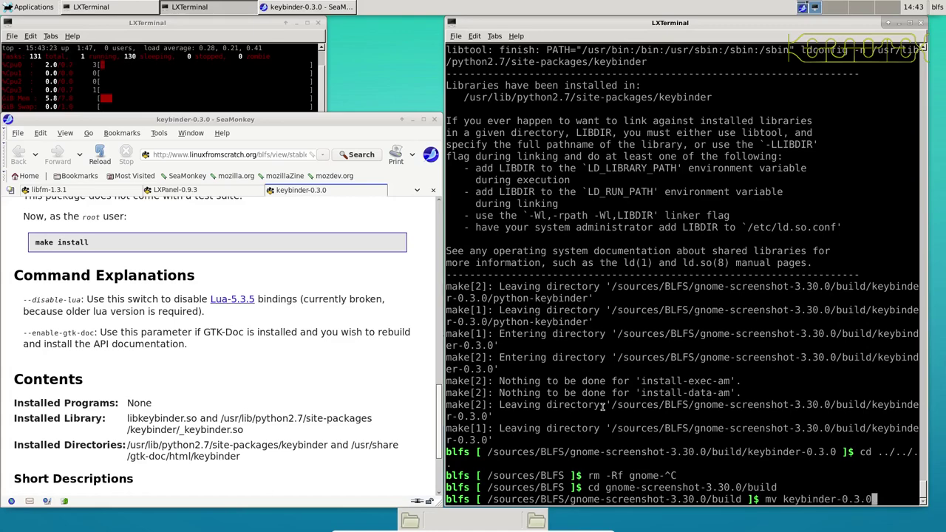
text(.tar.gz )
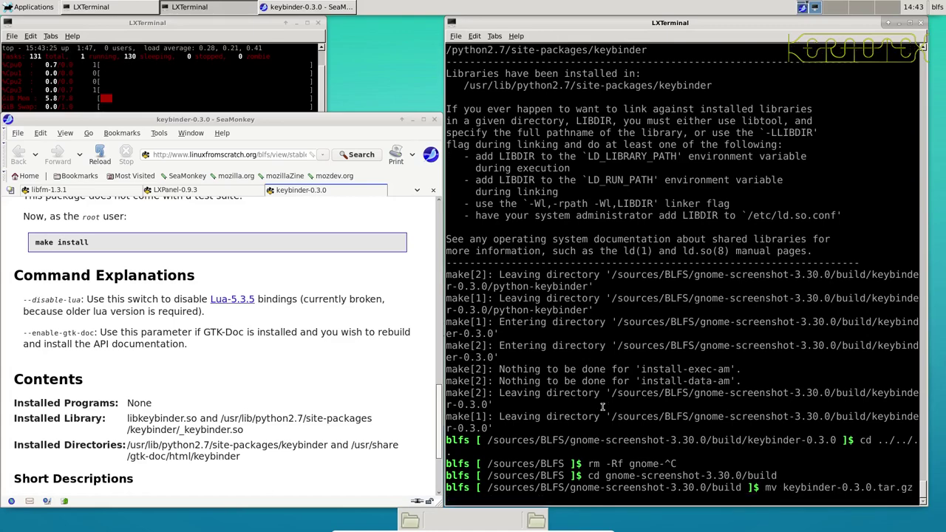
text(../.)
key(Tab)
key(Tab)
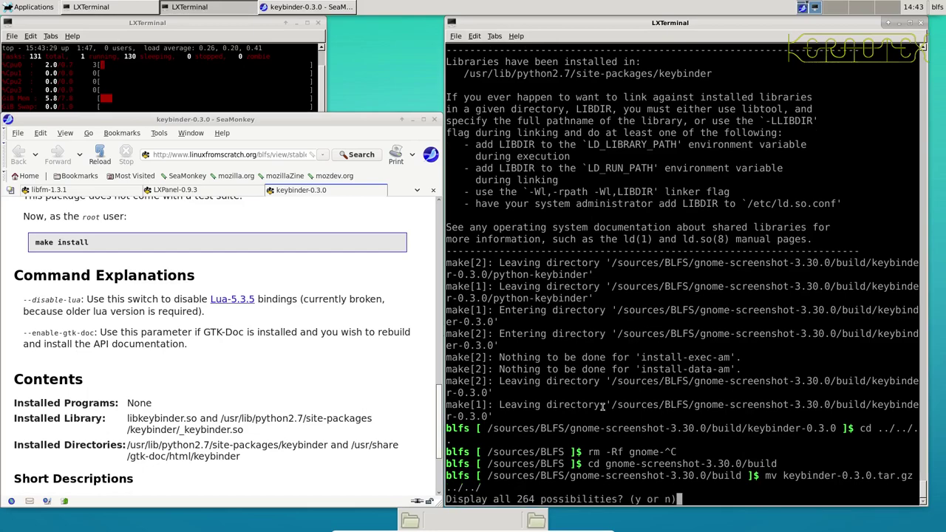
text(y)
text(q./)
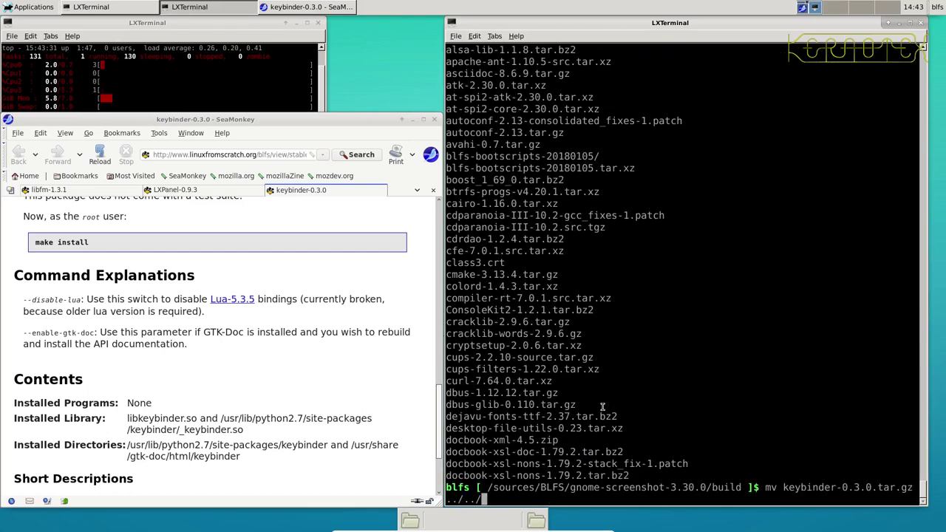
key(Return)
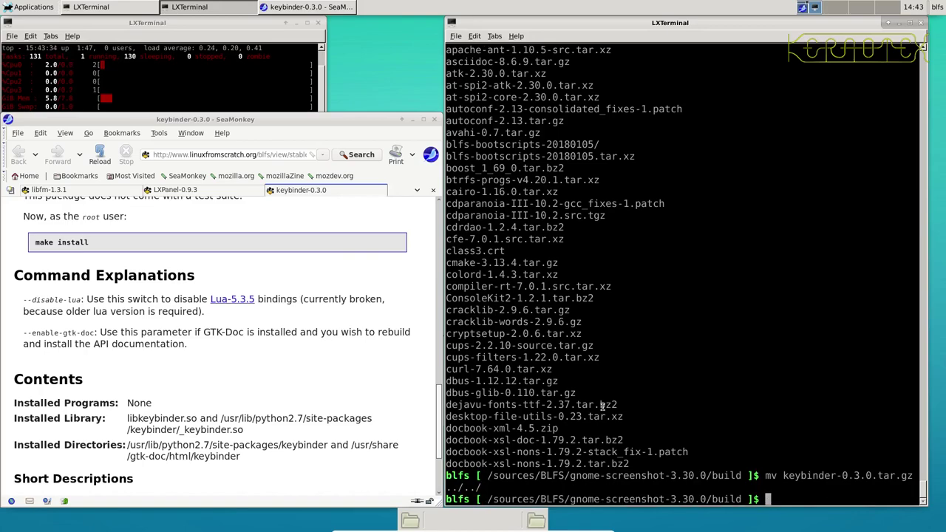
text(cd ../..)
key(Return)
Delete the gnome-screenshot-3.30.0 source tree and confirm keybinder-0.3.0.tar.gz is present
text(rm -Rf )
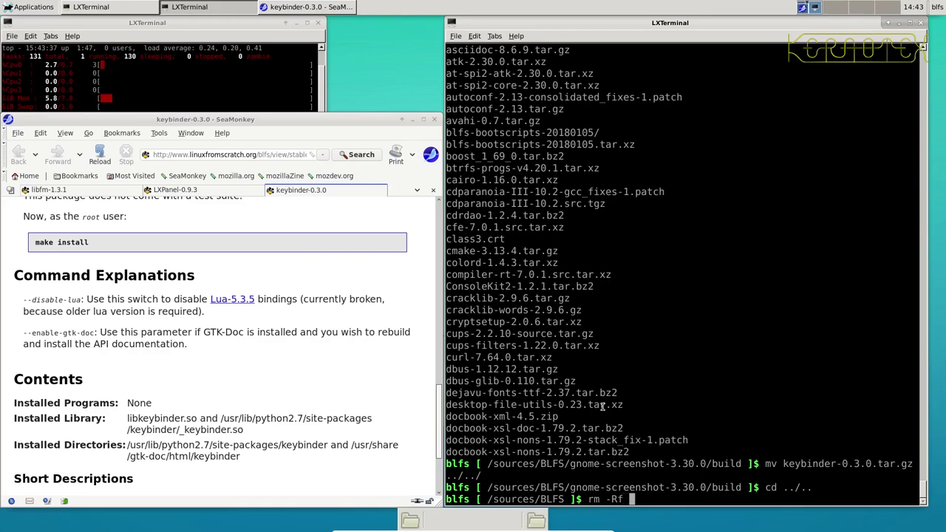
text(gnome-sc)
key(Tab)
key(Return)
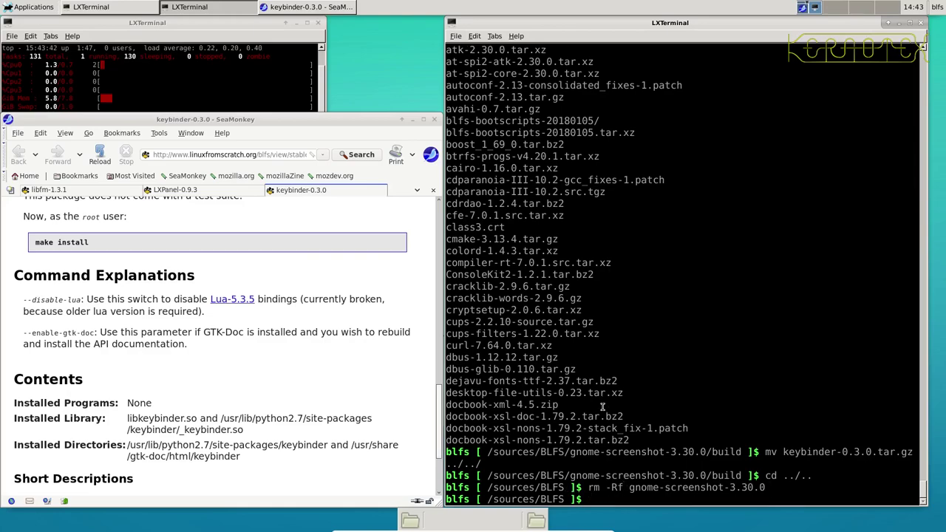
text(ls keyb)
key(Tab)
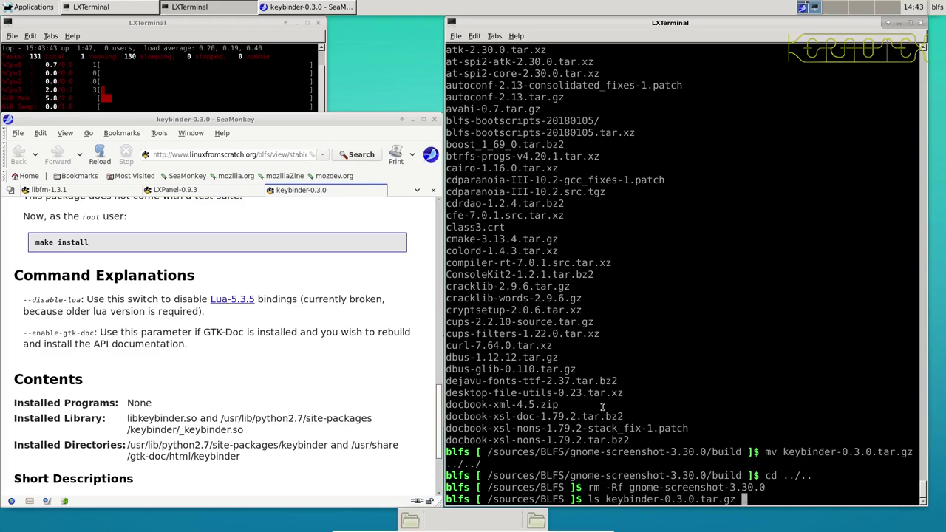
key(Return)
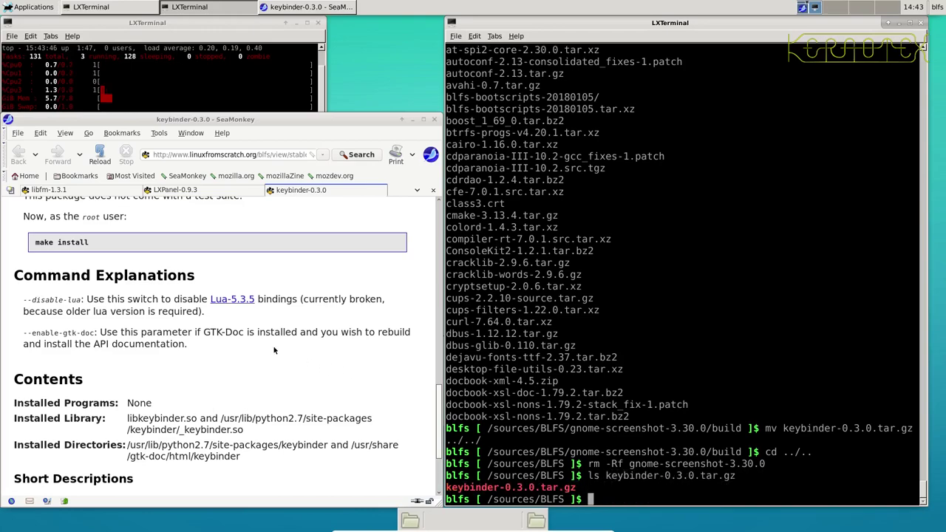
Close the keybinder-0.3.0 page and copy the lxpanel-0.9.3 download link
click(433, 191)
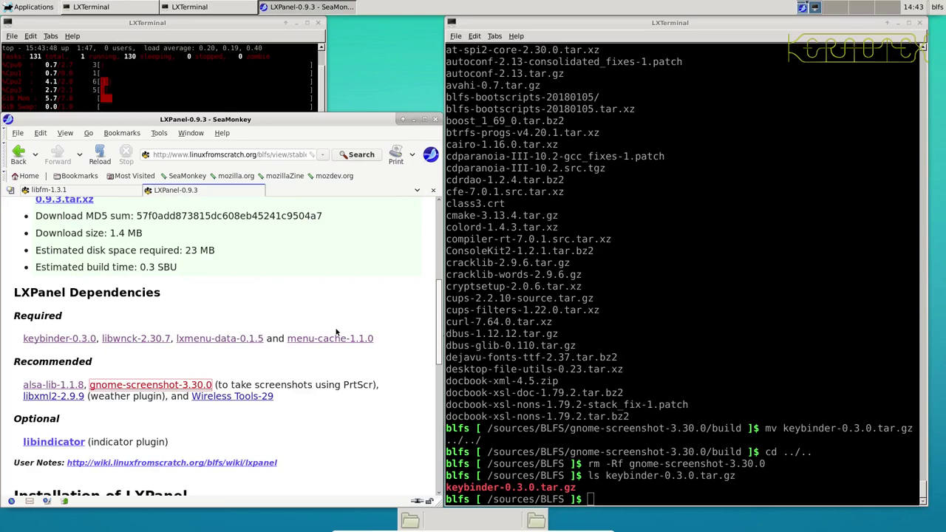
scroll(336, 332, down, 2)
scroll(337, 331, up, 4)
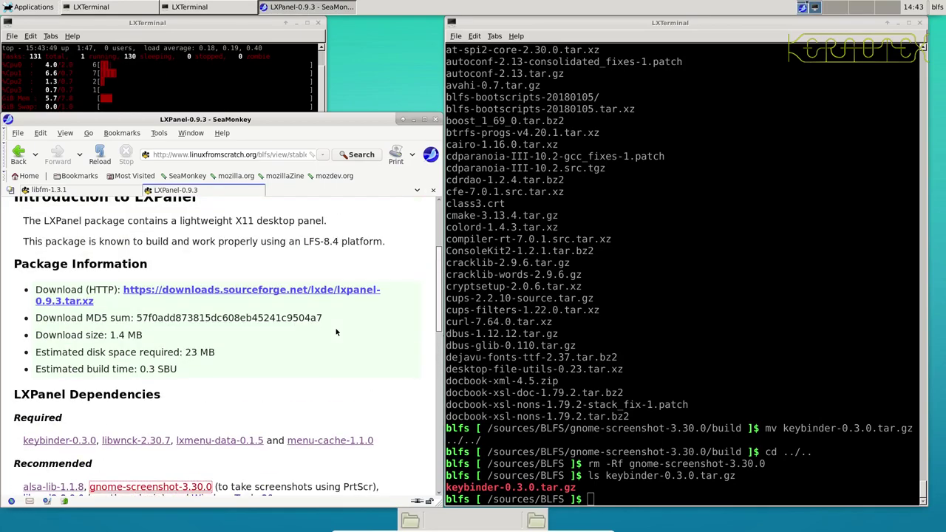
right_click(347, 293)
click(385, 375)
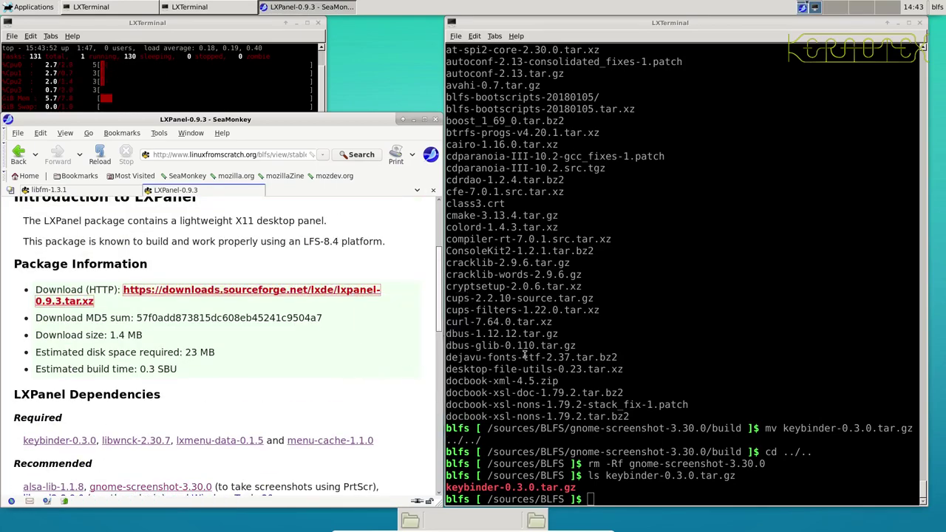
click(526, 355)
Download the lxpanel-0.9.3 tarball with wget into the lxde folder
text(wget)
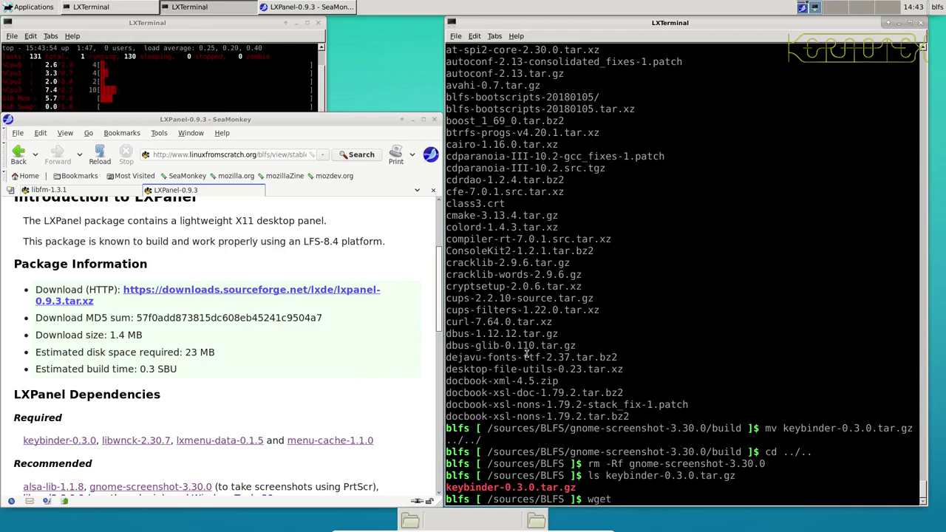
key(ctrl+c)
text(cd lx)
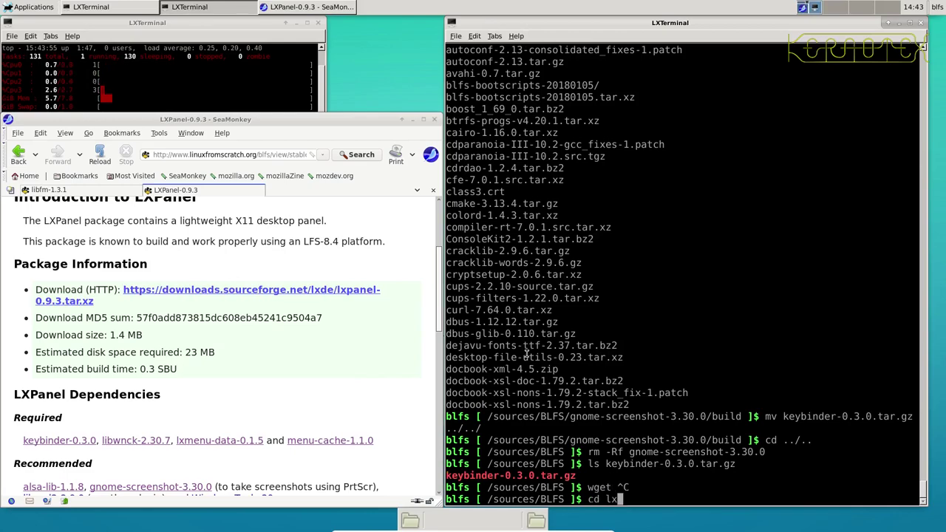
text(de)
key(Return)
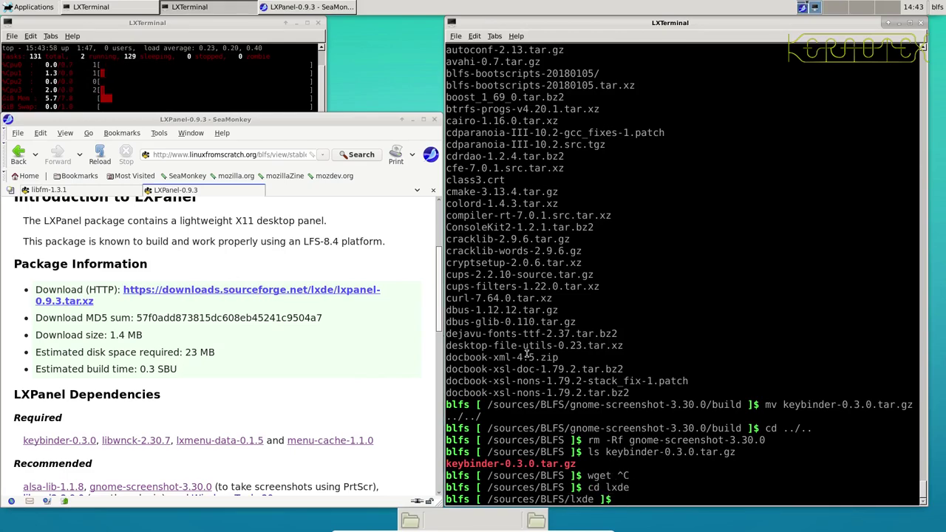
text(wget)
key(ctrl+shift+v)
key(Return)
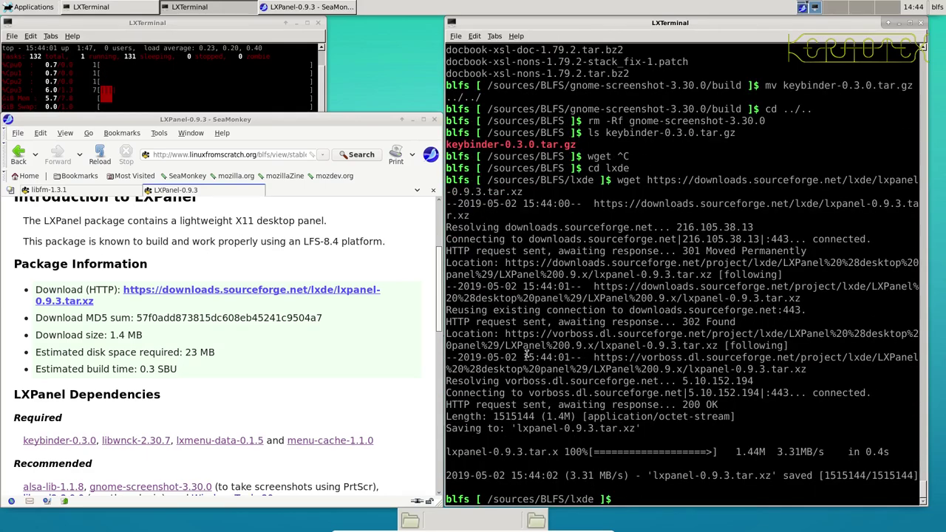
Extract the lxpanel-0.9.3 archive and enter its source directory
text(tar -xvf lxpan)
key(Tab)
key(Return)
text(cd )
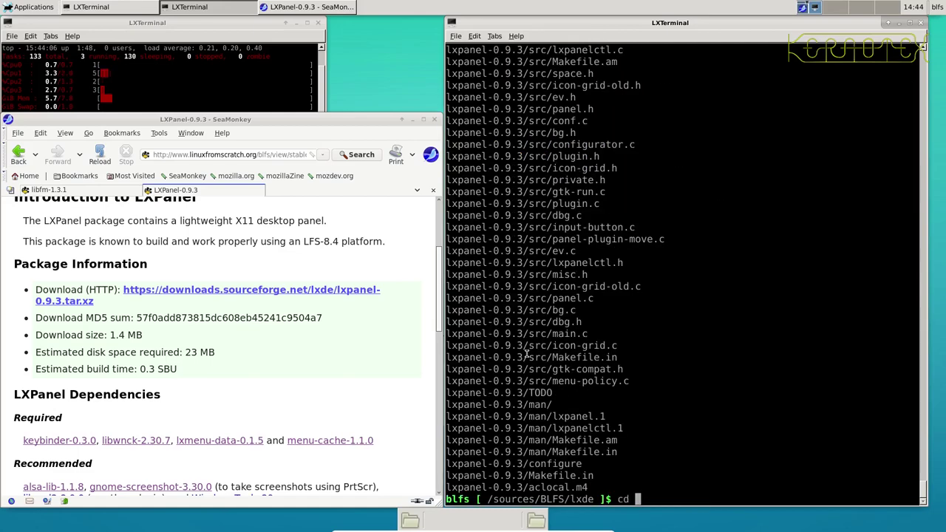
text(lxpen)
key(BackSpace)
text(an)
key(Tab)
key(Return)
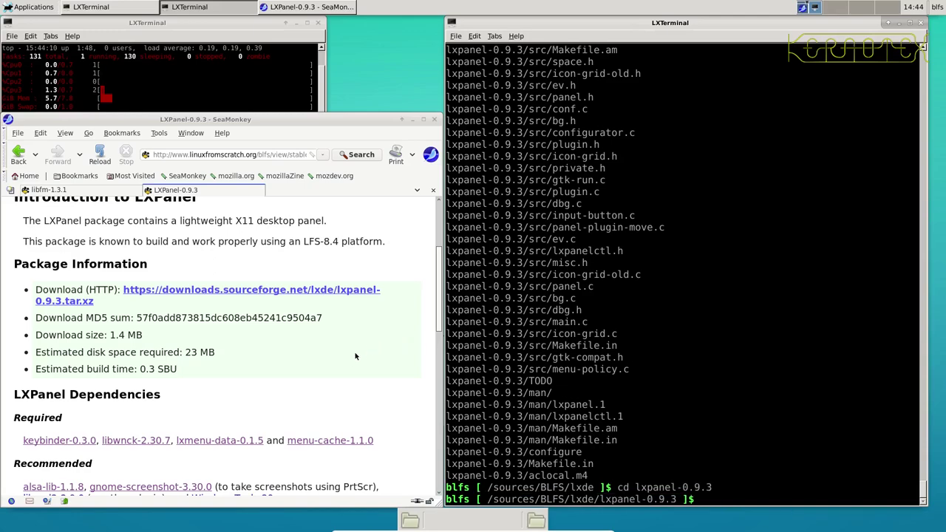
Run ./configure --prefix=/usr && make for lxpanel-0.9.3
scroll(355, 357, down, 3)
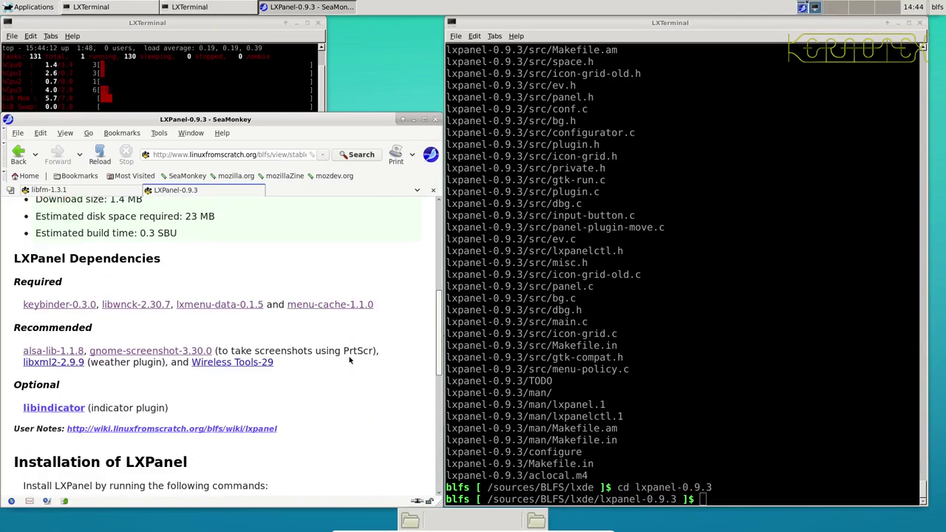
scroll(350, 360, down, 3)
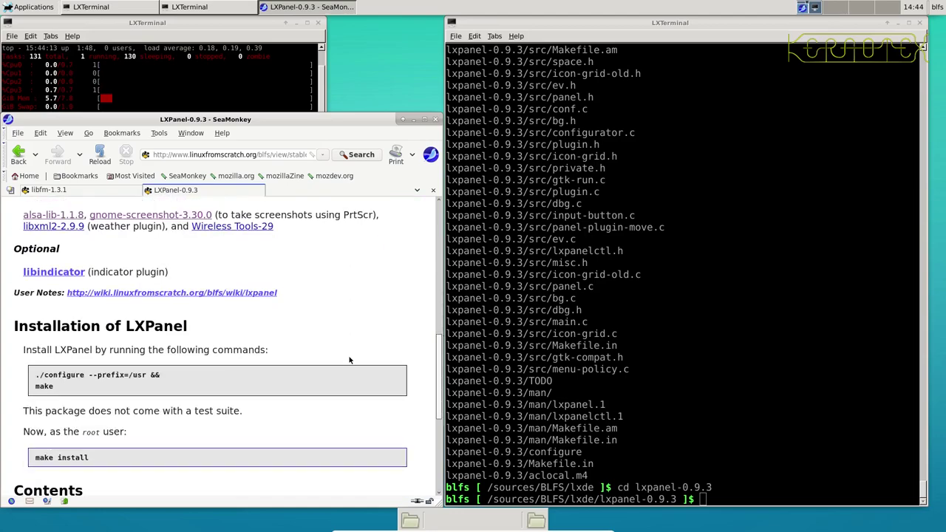
scroll(350, 360, down, 3)
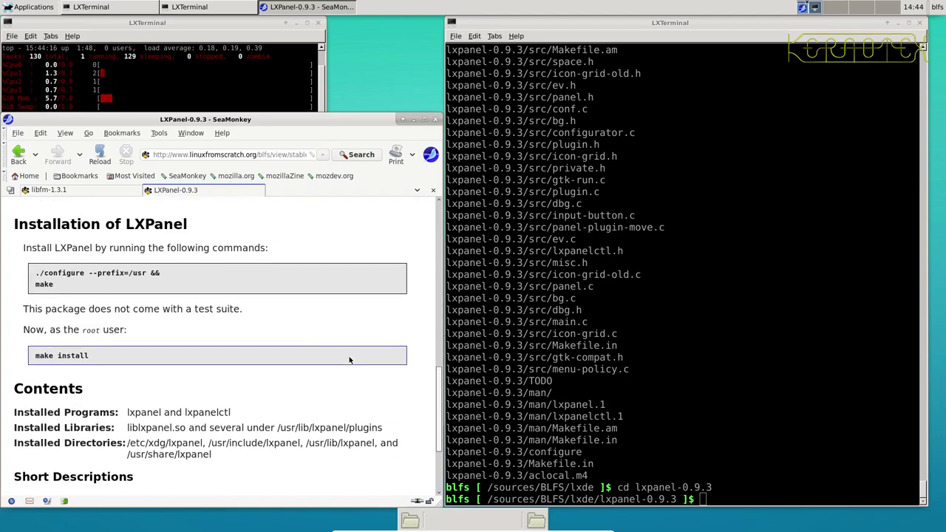
drag(34, 272, 61, 283)
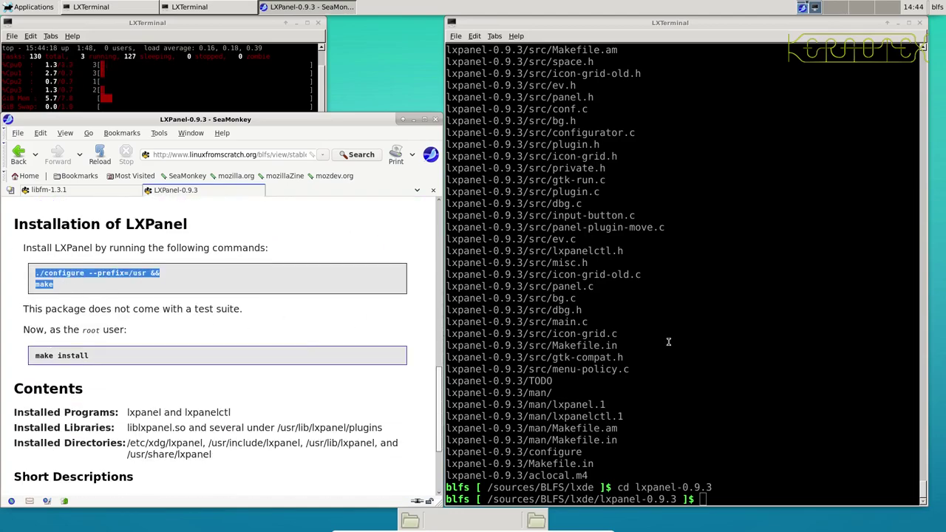
middle_click(714, 347)
key(Return)
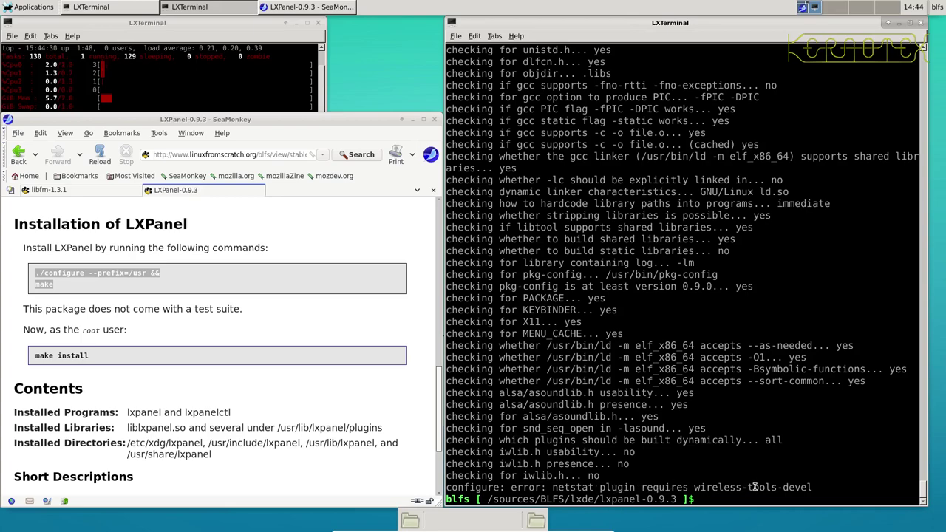
Open the Wireless Tools-29 page in a new tab and read its download, patch and build instructions
scroll(323, 424, up, 5)
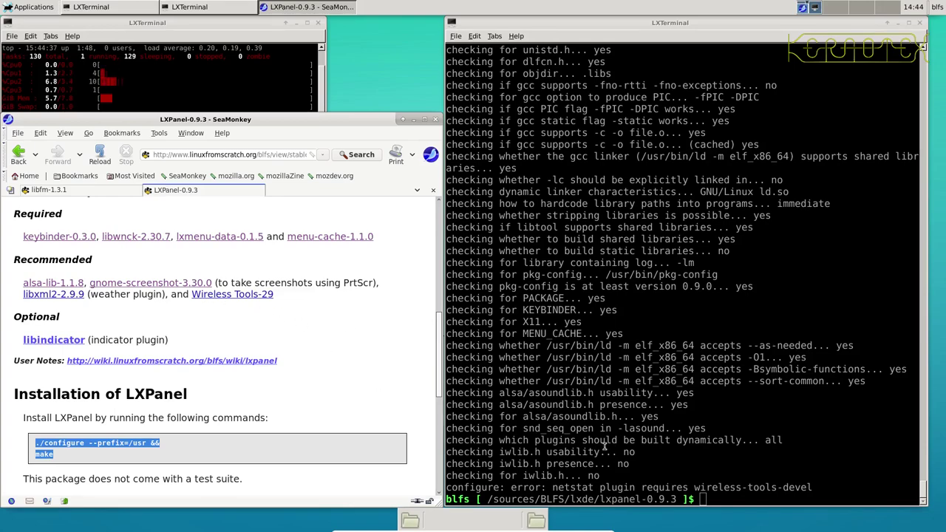
middle_click(242, 294)
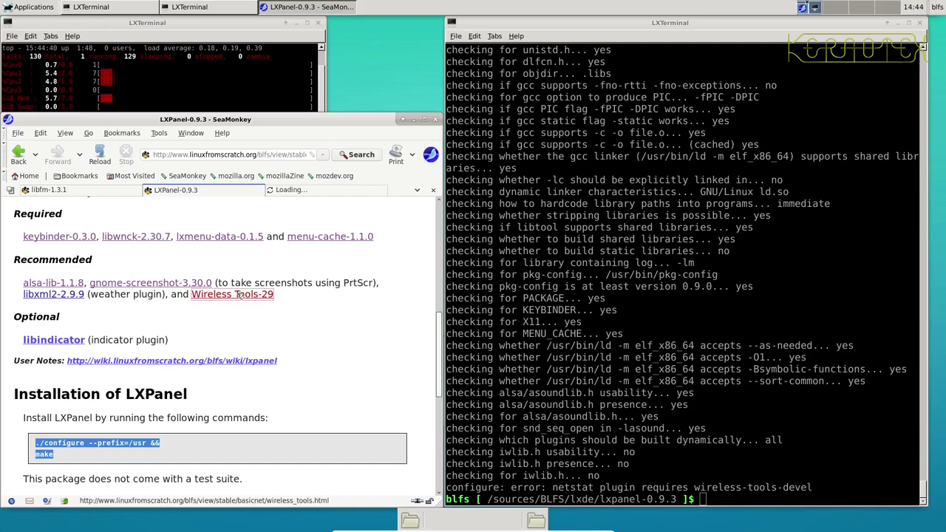
click(301, 191)
scroll(323, 296, down, 10)
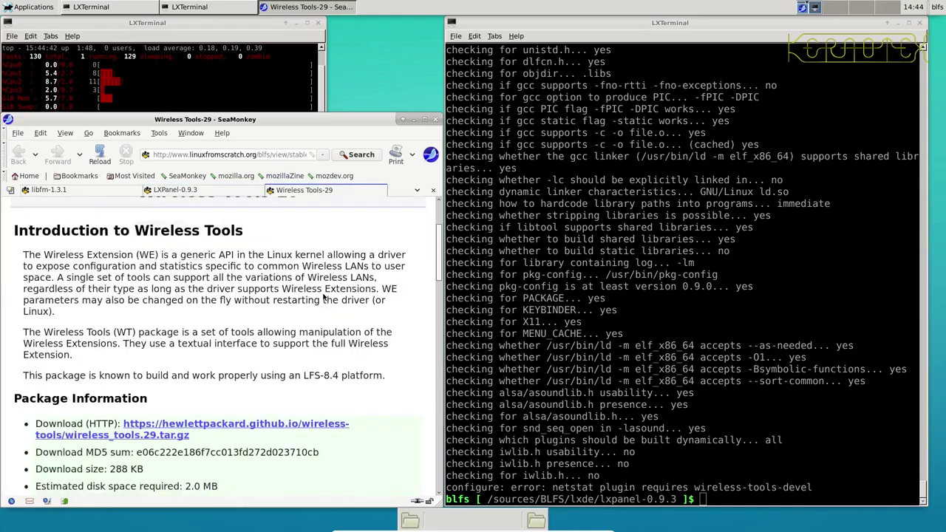
scroll(322, 292, down, 5)
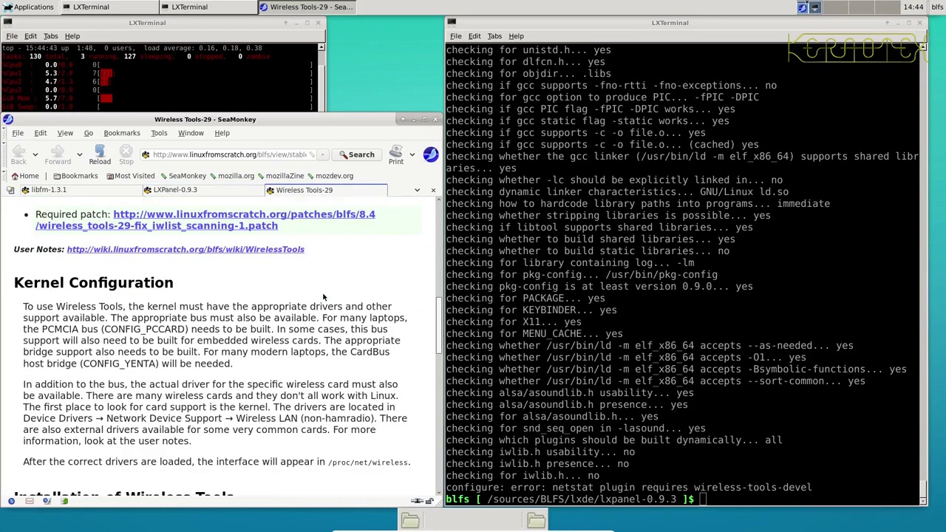
scroll(323, 295, down, 3)
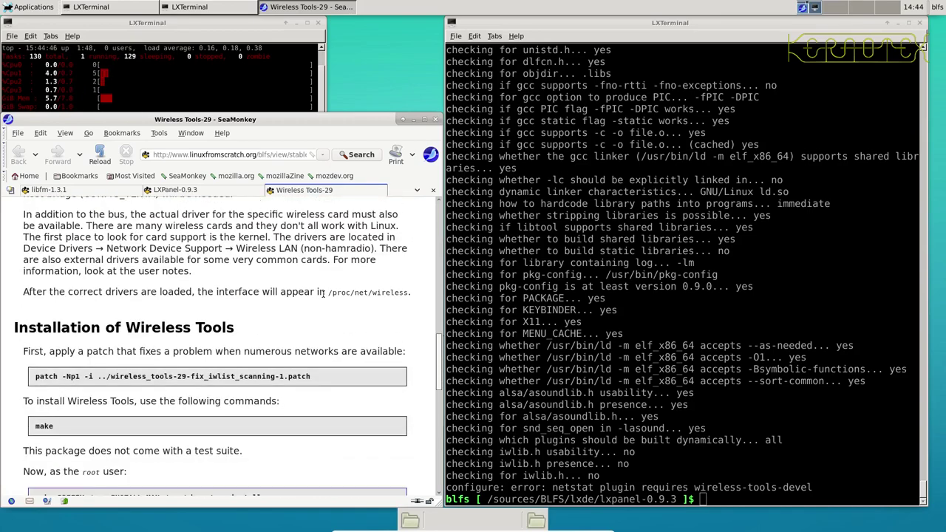
scroll(322, 294, up, 8)
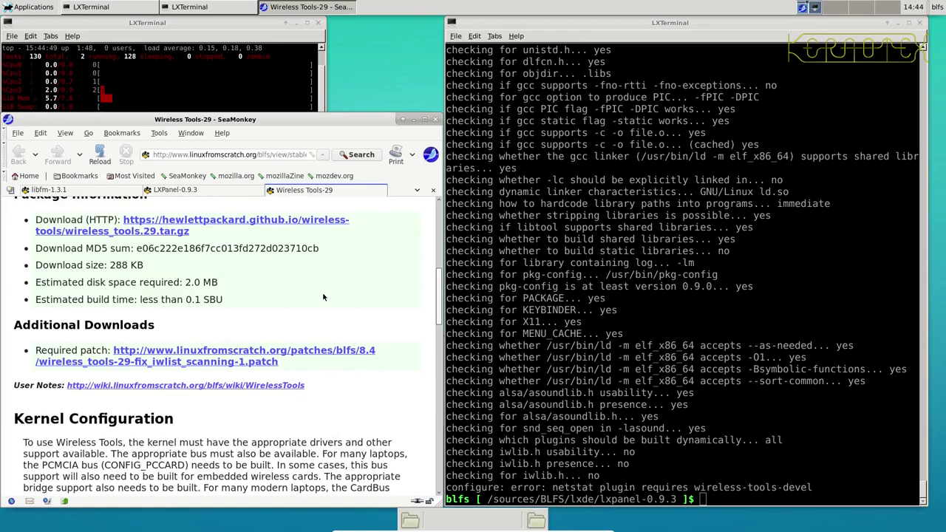
scroll(323, 297, up, 2)
scroll(323, 296, down, 15)
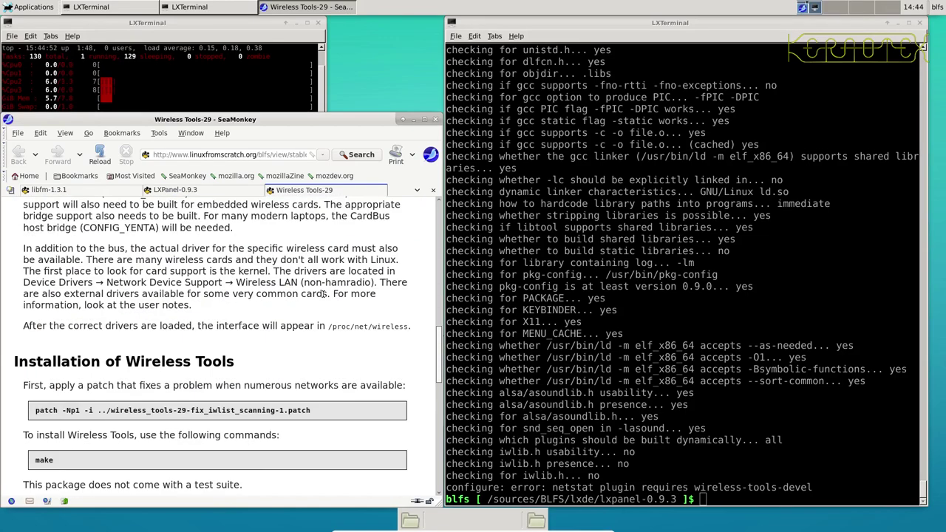
scroll(323, 296, up, 12)
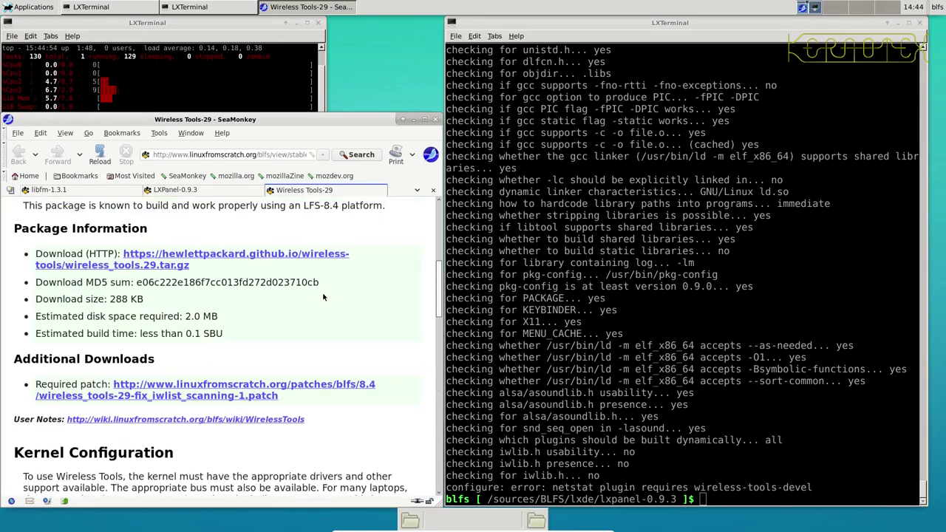
Delete the extracted lxpanel-0.9.3 directory and return to /sources/BLFS
click(624, 317)
text(cd ..)
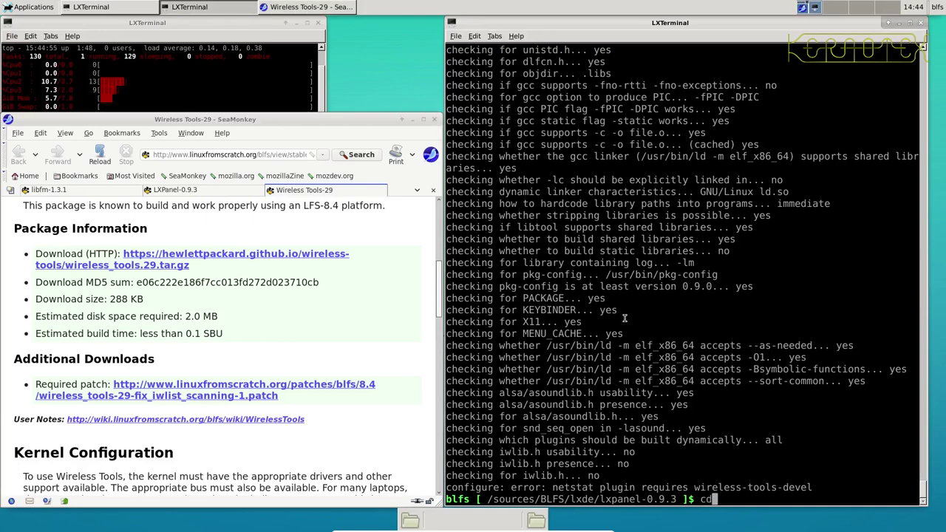
key(Return)
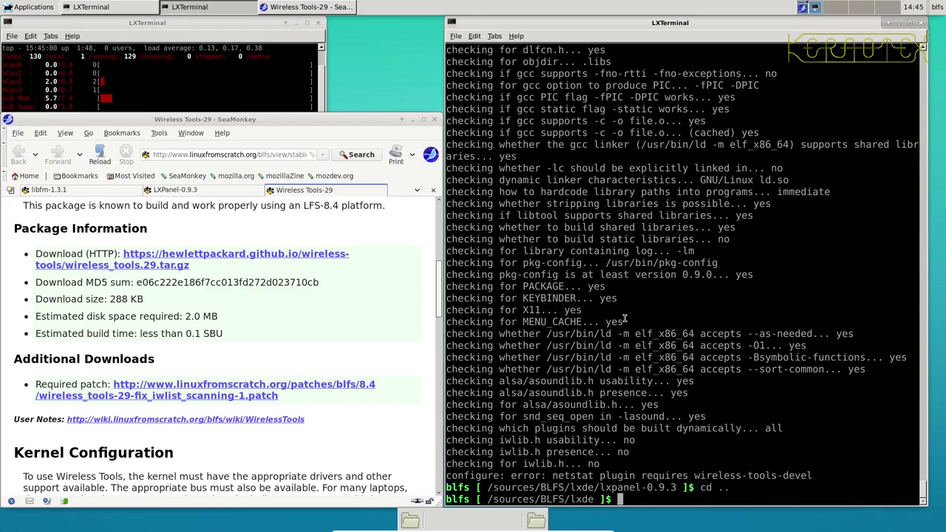
text(rm -Rf lxpa)
key(Tab)
key(Return)
text(cd ..)
key(Return)
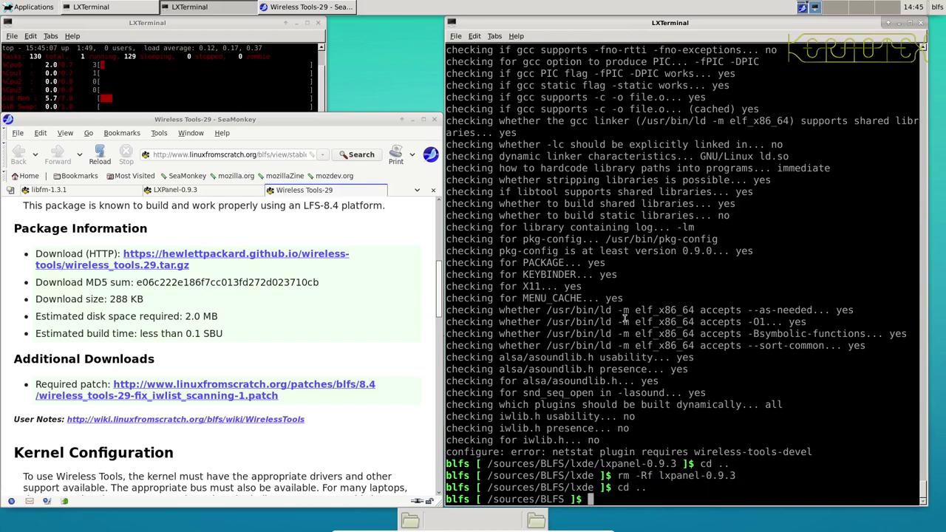
Download wireless_tools.29.tar.gz and the iwlist scanning patch with a single wget
text(wget)
right_click(318, 257)
click(348, 331)
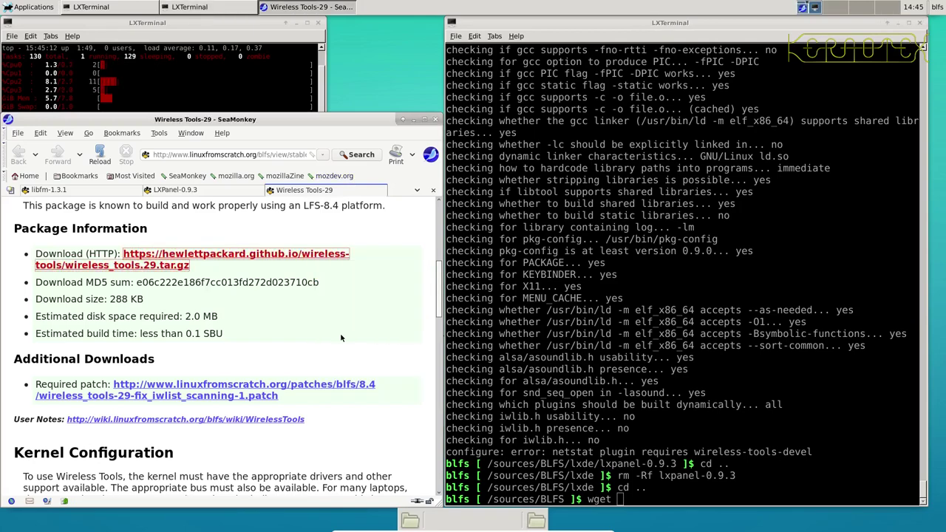
click(541, 333)
key(ctrl+shift+v)
right_click(314, 390)
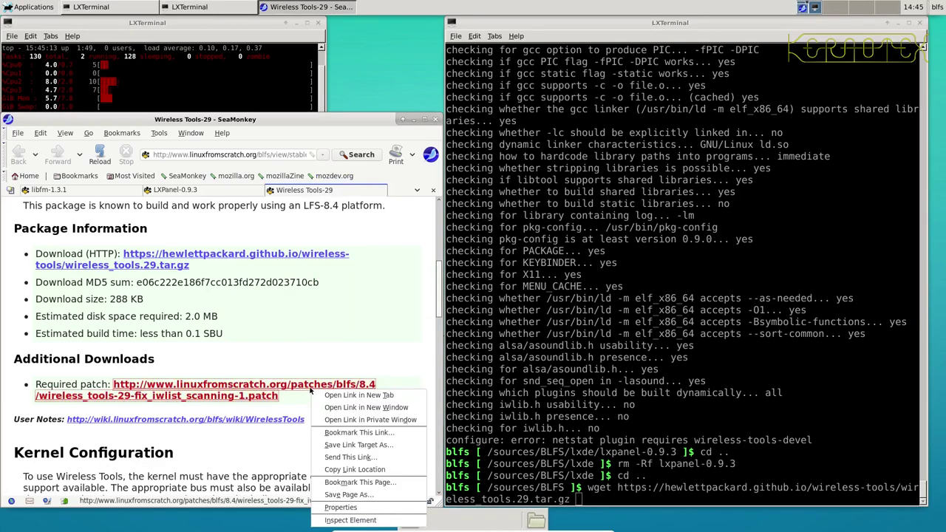
click(349, 470)
click(550, 364)
key(ctrl+shift+v)
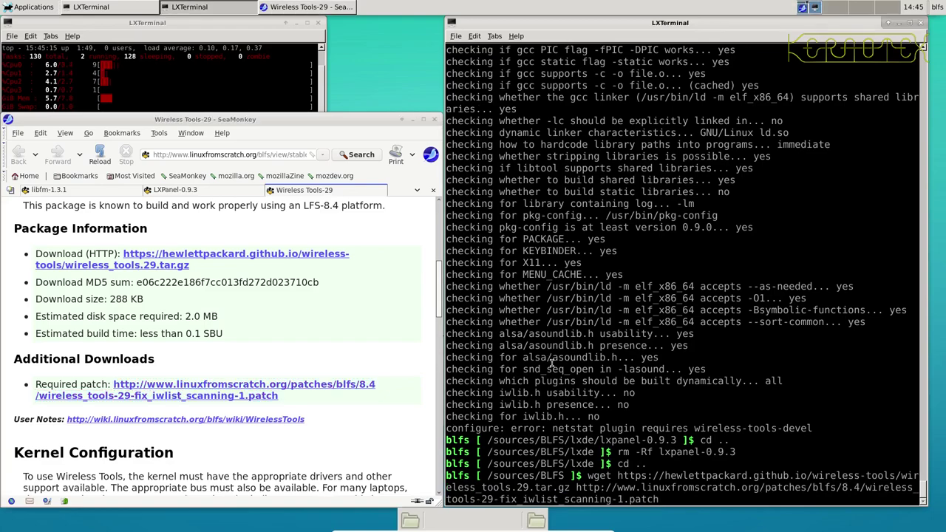
key(Return)
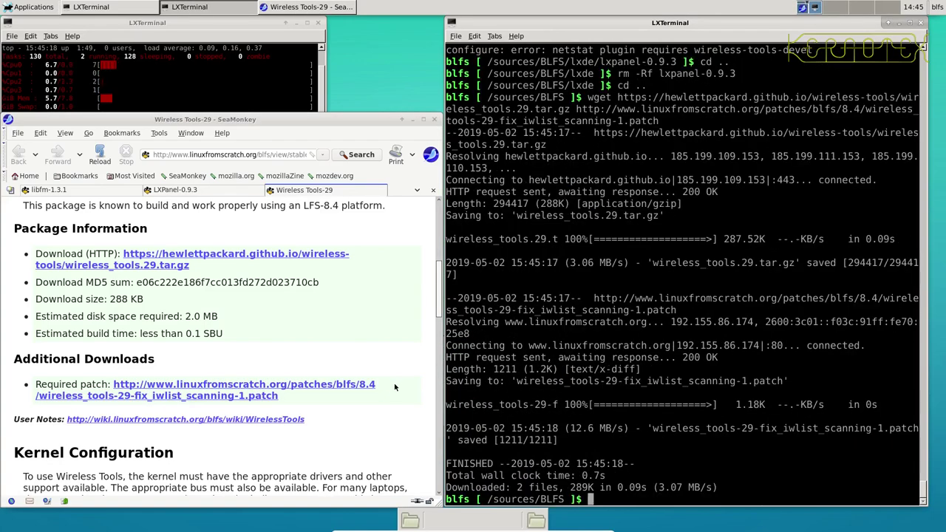
scroll(373, 397, down, 3)
scroll(373, 397, down, 4)
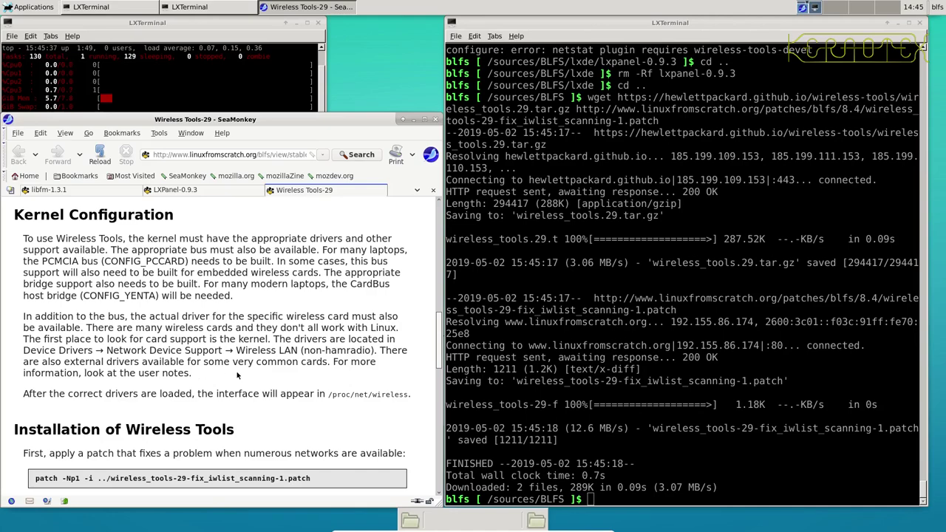
scroll(237, 375, down, 3)
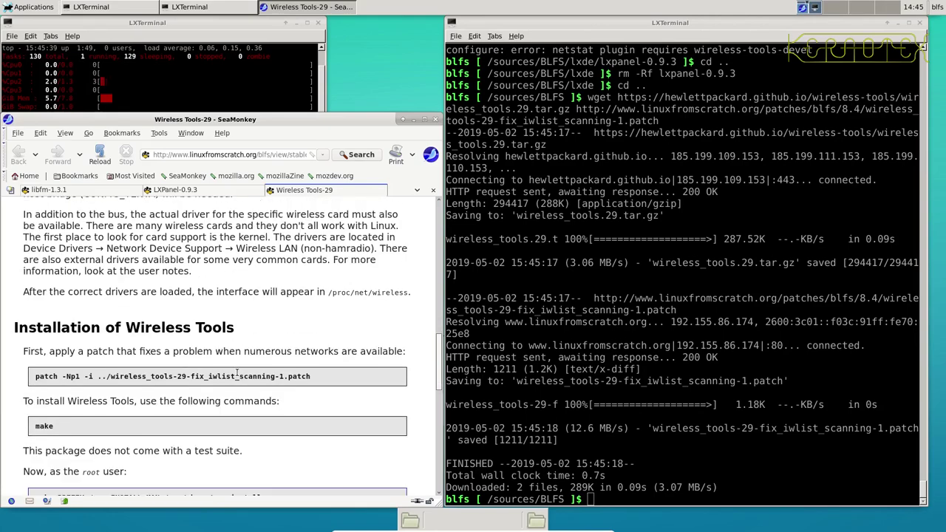
click(564, 343)
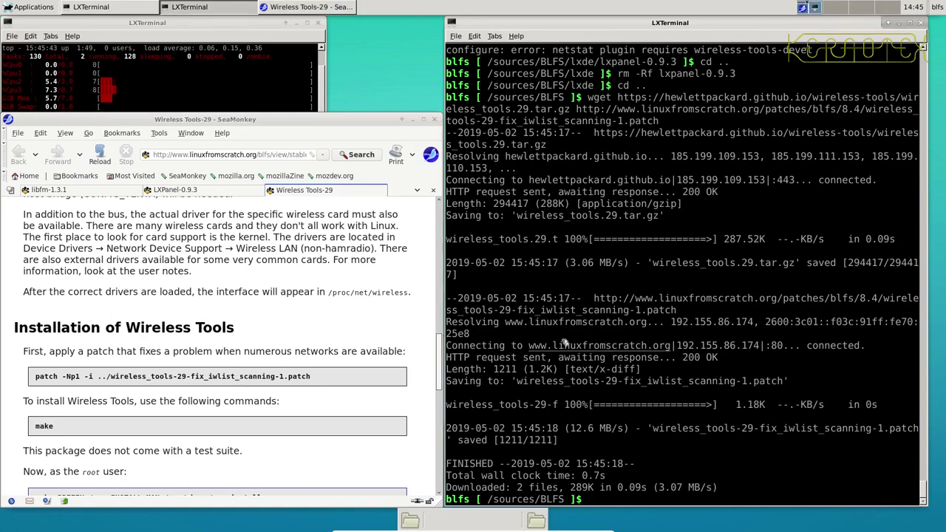
Extract wireless_tools.29.tar.gz and enter the wireless_tools.29 directory
text(tar -x)
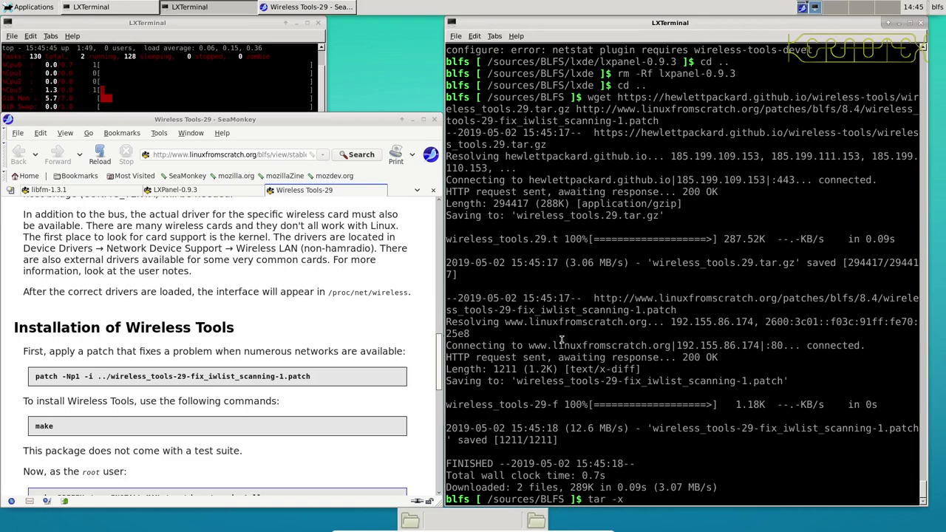
text(vf)
text(wireless_tools.)
key(Tab)
key(Return)
text(cd w)
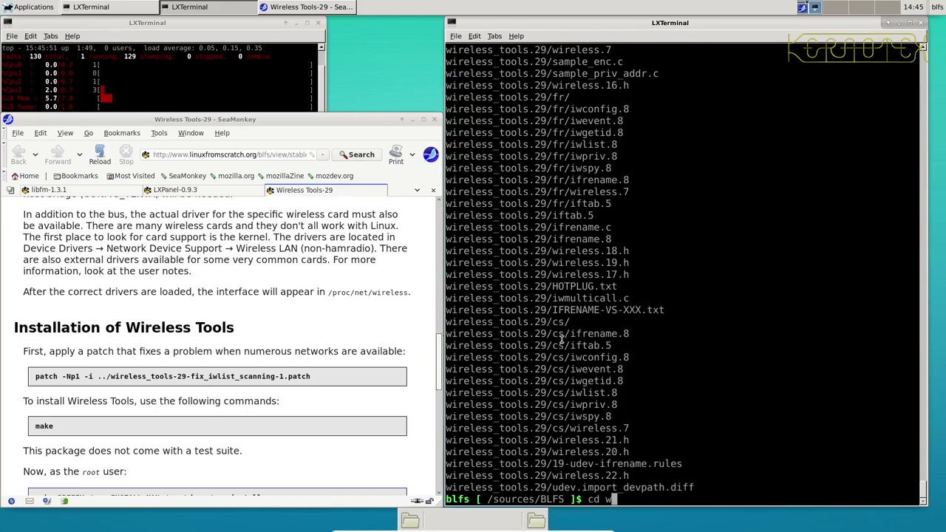
text(ireless_tools)
key(Return)
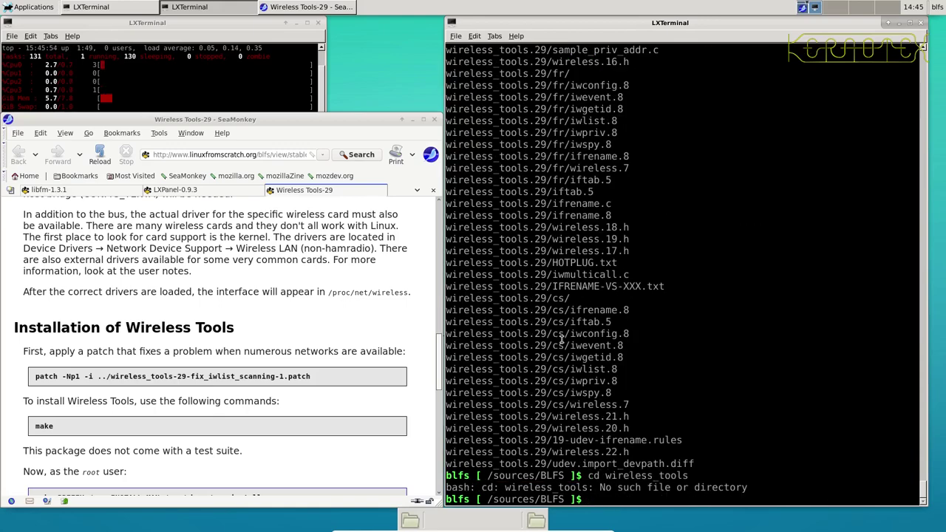
key(Up)
text(.29)
key(Return)
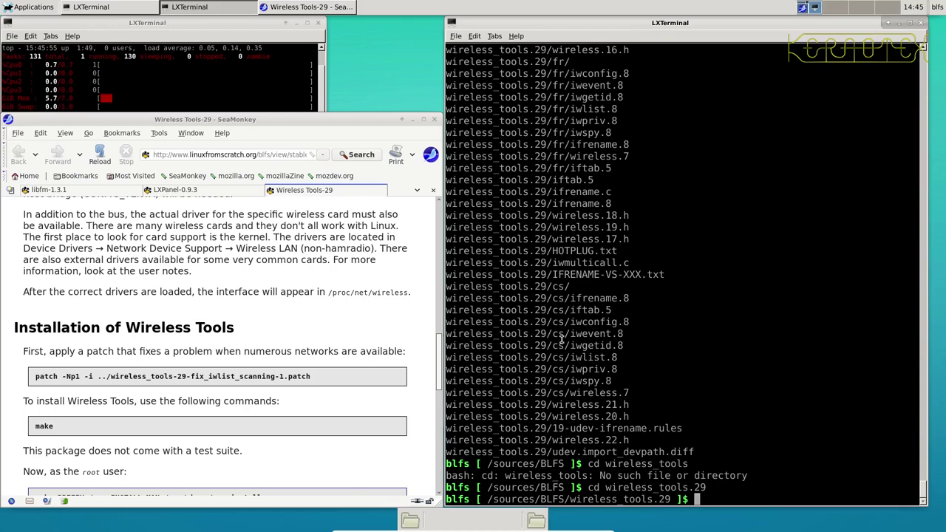
Apply the iwlist scanning patch and compile with make
scroll(290, 311, down, 1)
scroll(291, 311, down, 2)
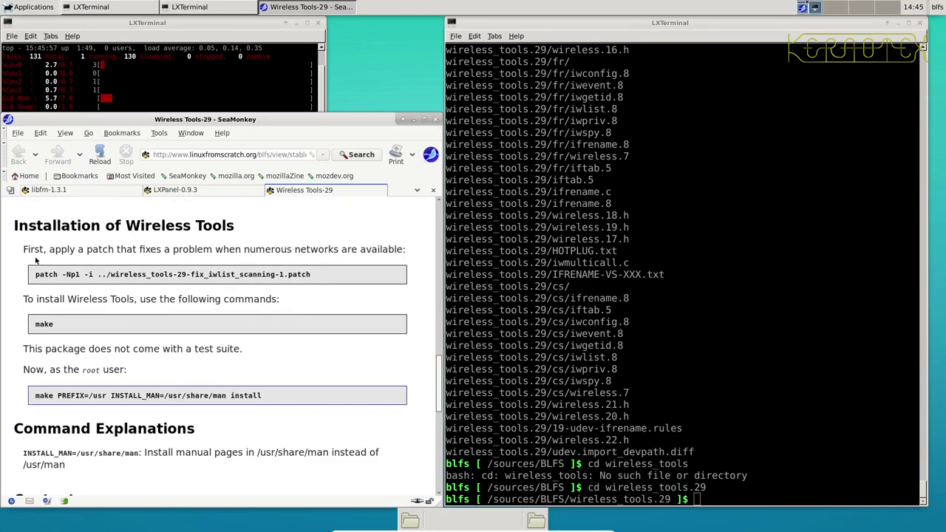
drag(36, 274, 369, 280)
middle_click(507, 292)
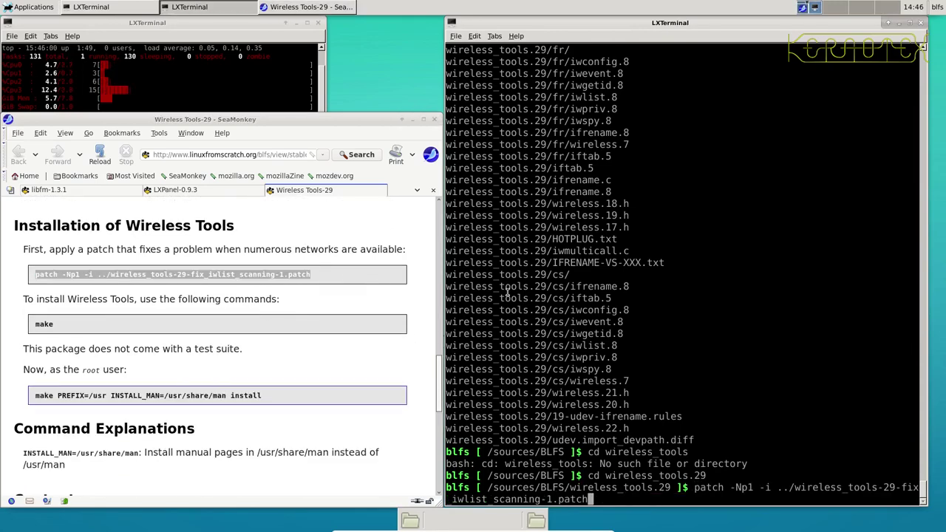
key(Return)
text(make)
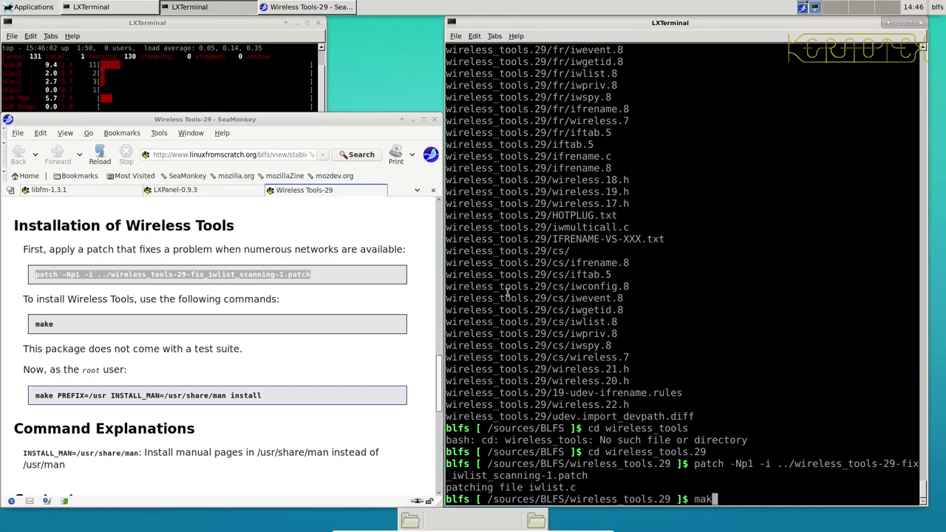
key(Return)
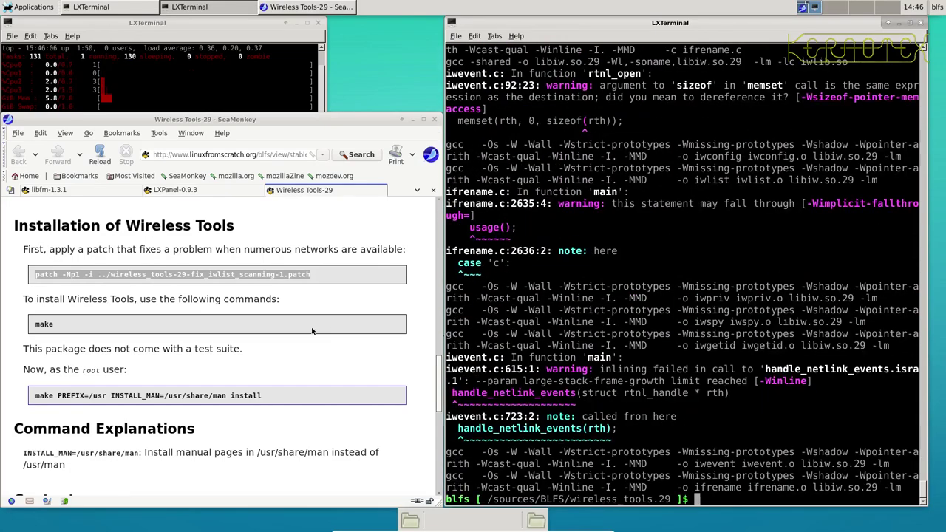
Install as root with sudo -E make PREFIX=/usr INSTALL_MAN=/usr/share/man install
drag(36, 395, 397, 366)
scroll(35, 395, down, 1)
click(571, 362)
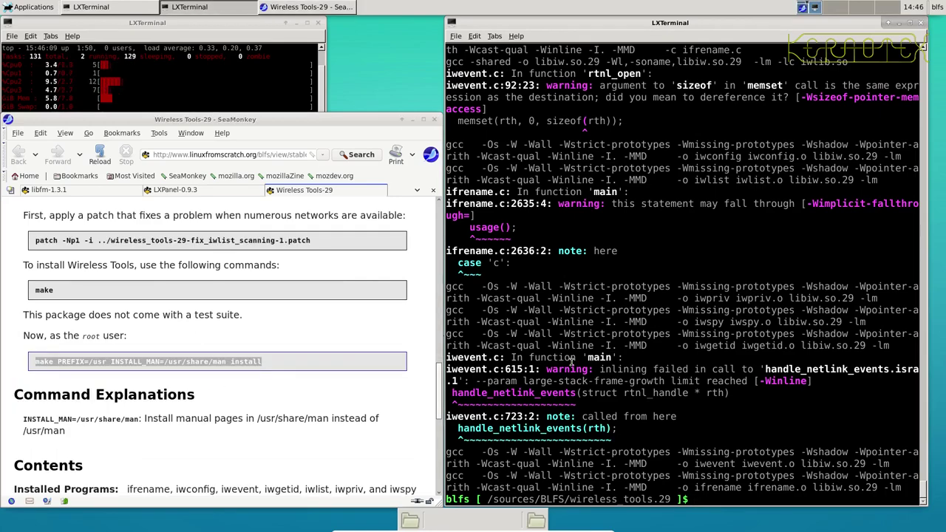
text(sudo -E)
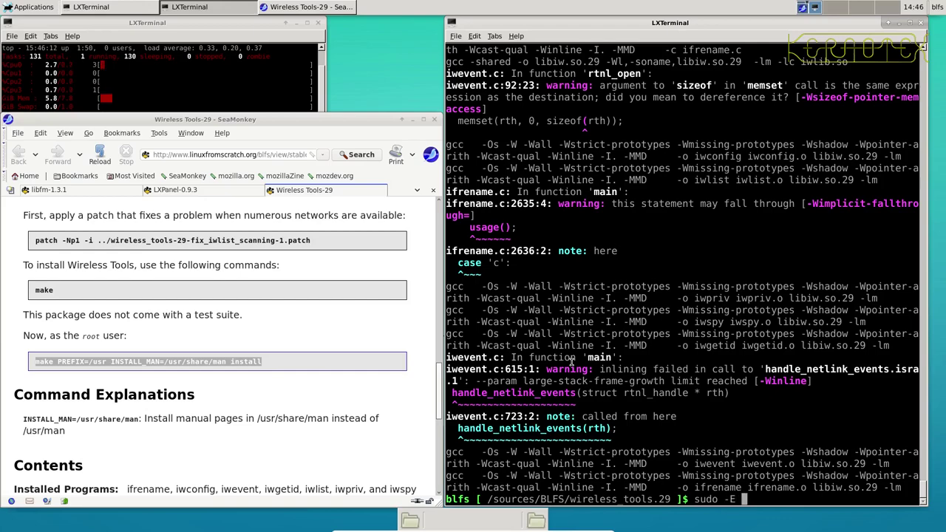
middle_click(544, 333)
key(Return)
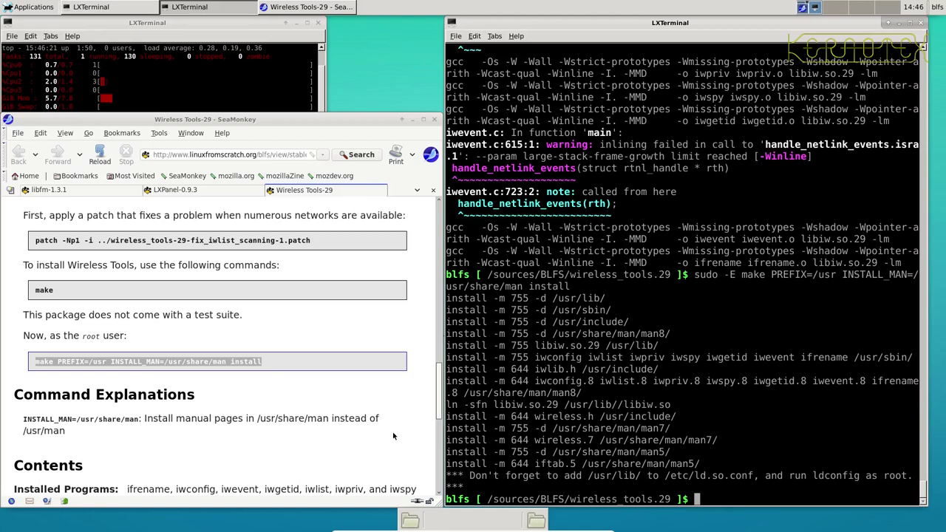
scroll(385, 434, down, 10)
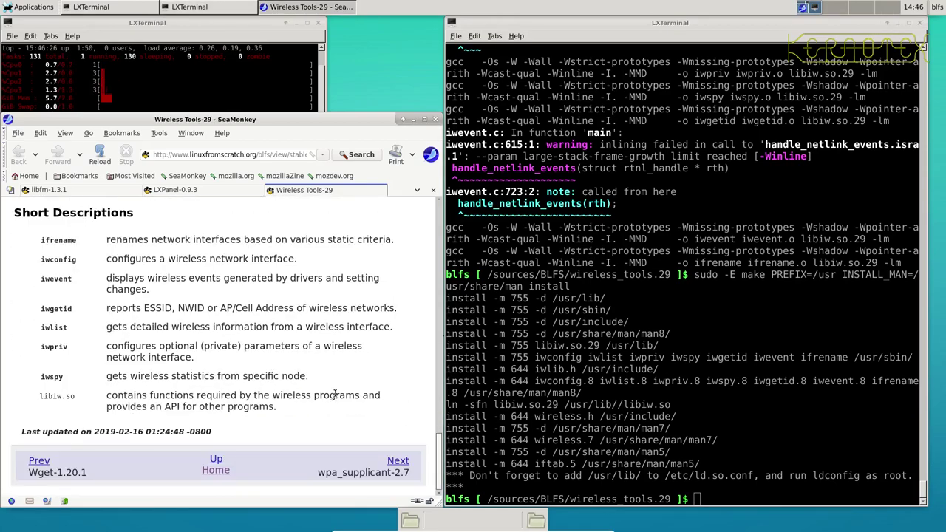
scroll(335, 394, up, 5)
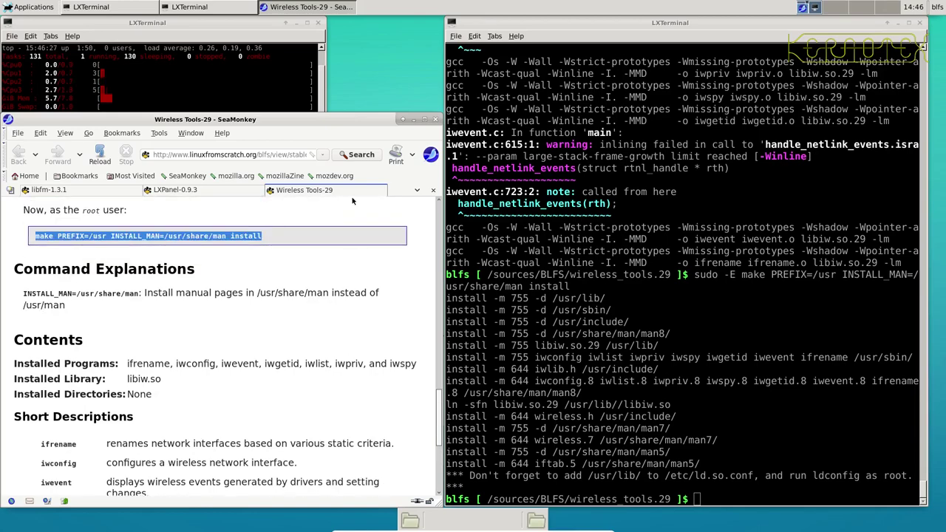
Close the Wireless Tools-29 page and delete the wireless_tools.29 source tree
click(432, 191)
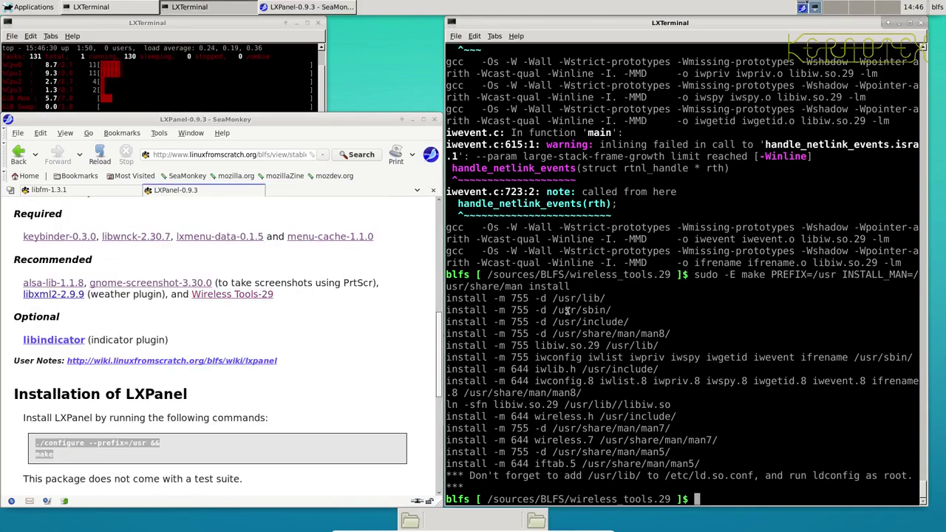
text(cd ..)
key(Return)
text(rm -)
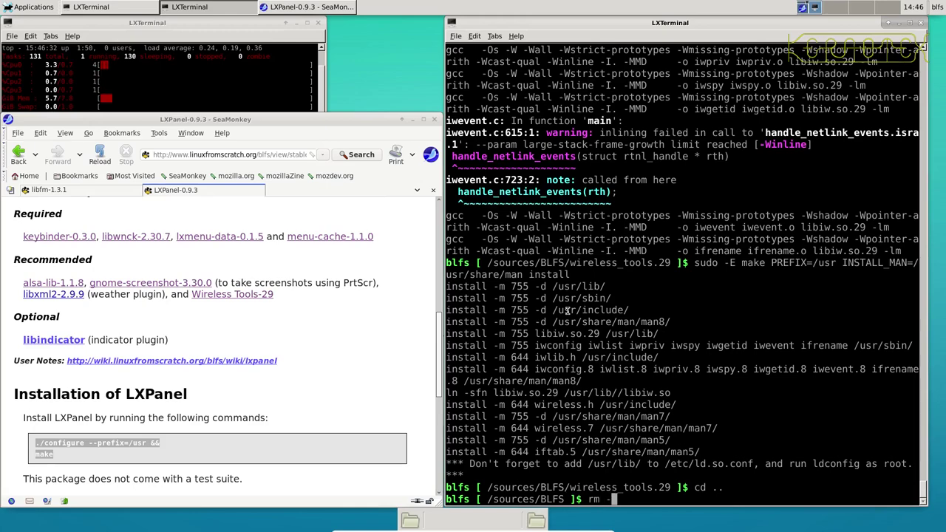
text(Rf irelw)
key(BackSpace)
key(BackSpace)
key(BackSpace)
key(BackSpace)
key(BackSpace)
text(wir)
key(Tab)
key(Return)
Re-extract lxpanel-0.9.3.tar.xz inside the lxde folder
text(cd )
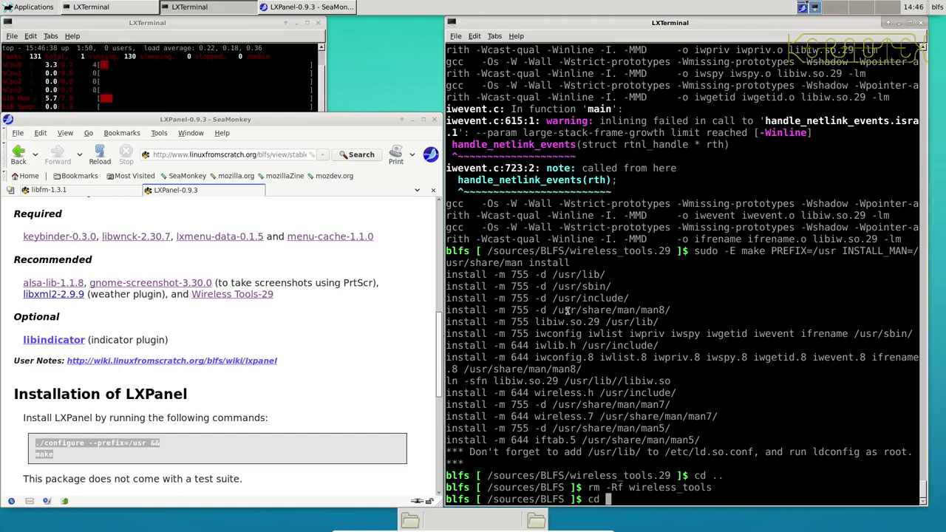
text(lxde)
key(Return)
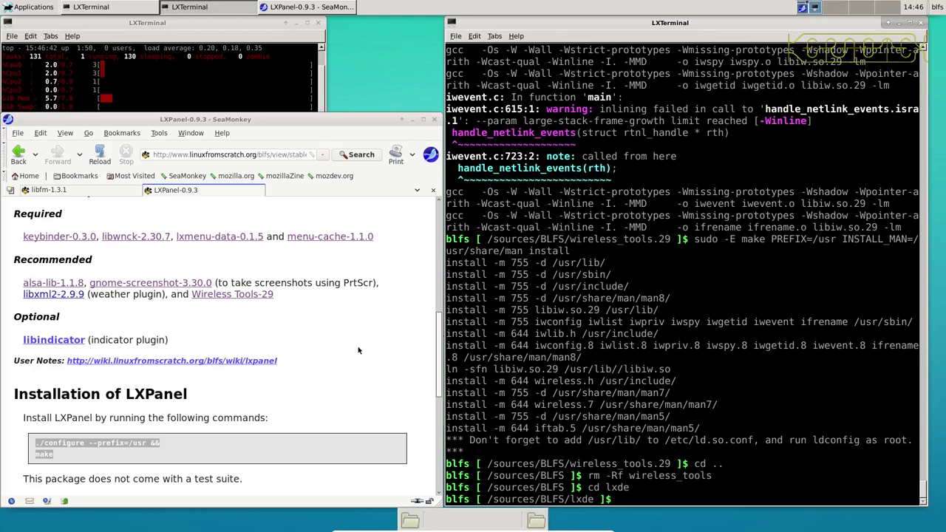
text(tar -xvf lxpanel)
key(Tab)
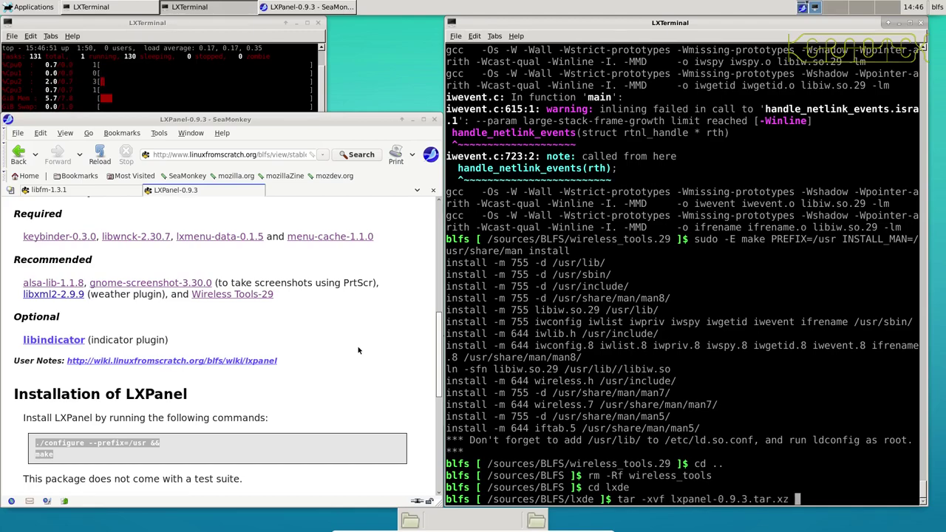
key(Return)
Enter lxpanel-0.9.3 and start ./configure --prefix=/usr && make
text(cd lxpen)
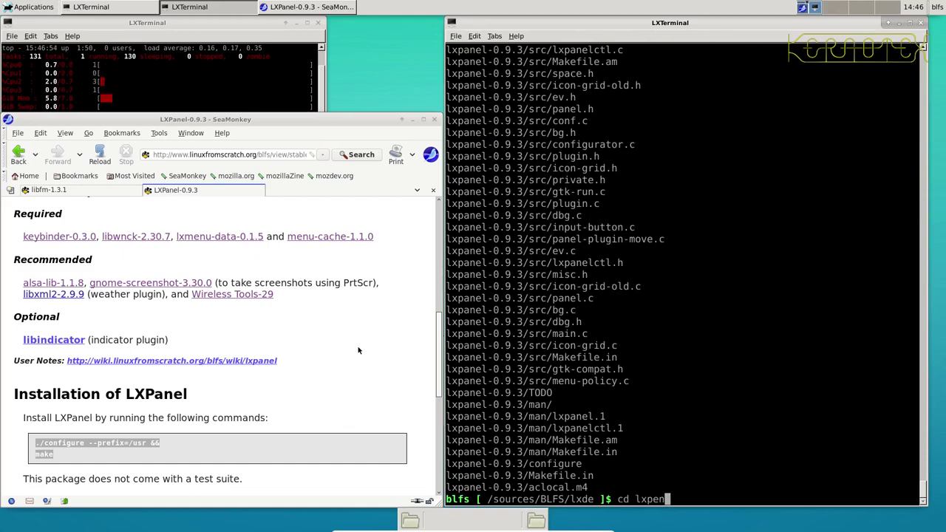
key(BackSpace)
key(BackSpace)
text(an)
key(Tab)
key(Return)
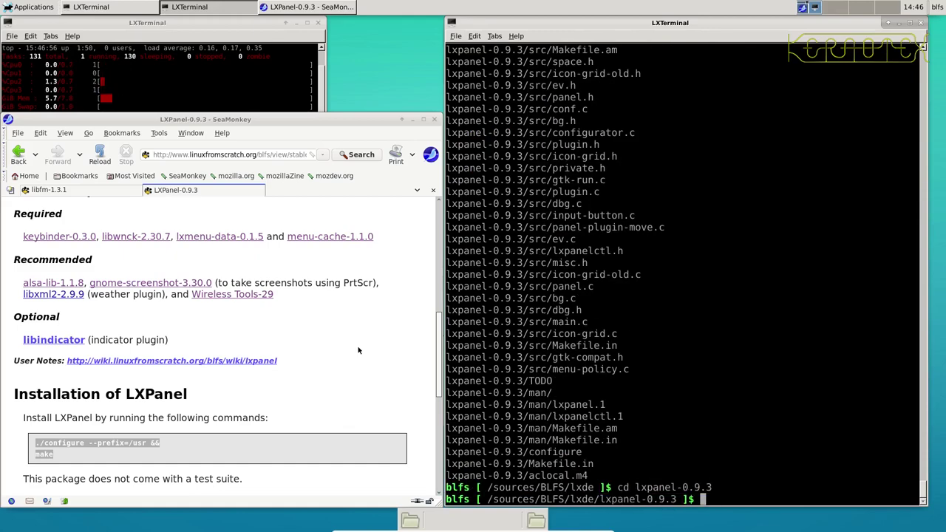
scroll(106, 382, down, 3)
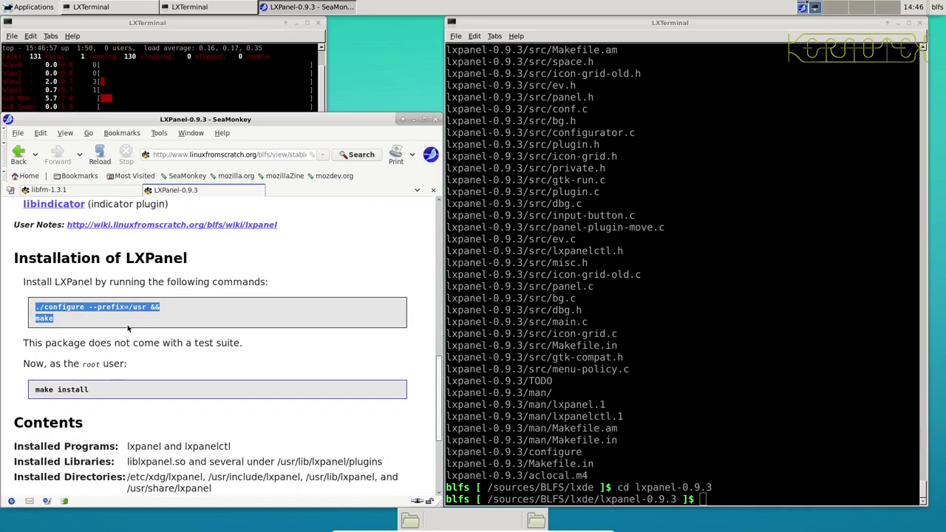
click(46, 307)
drag(34, 311, 65, 323)
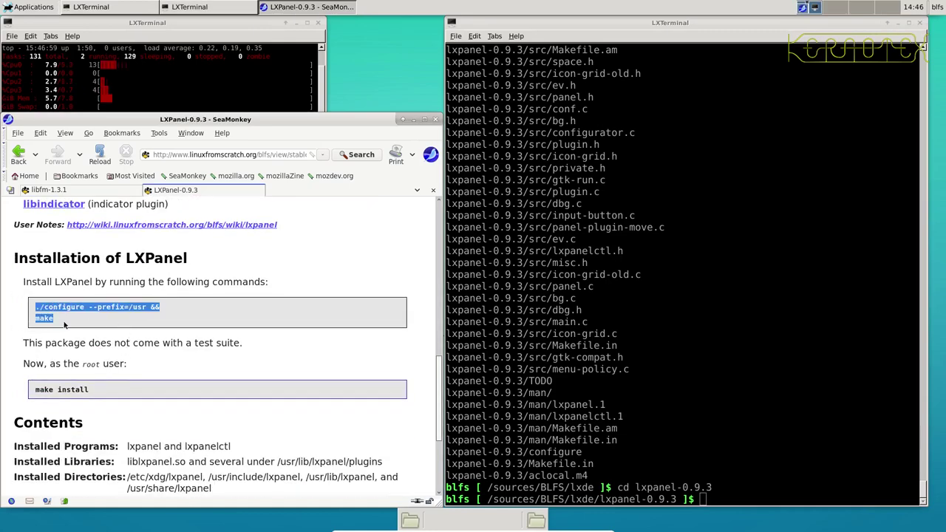
middle_click(597, 318)
key(Return)
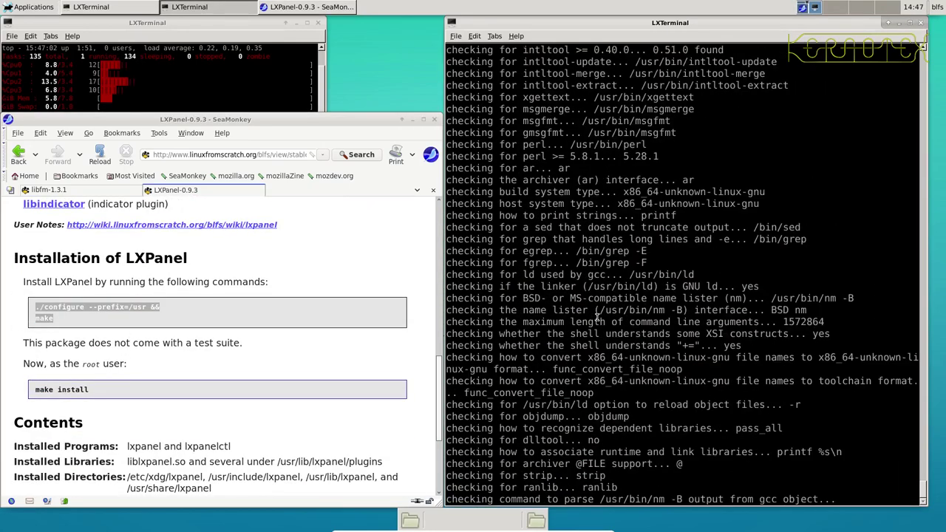
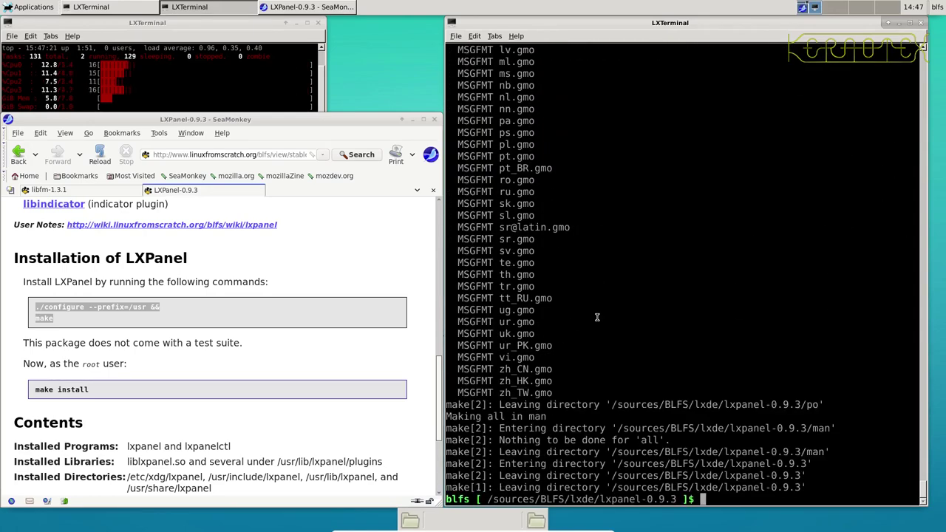
Install the built LXPanel 0.9.3 as root with 'sudo -E make install', recalled from history
key(ctrl+r)
text(insta)
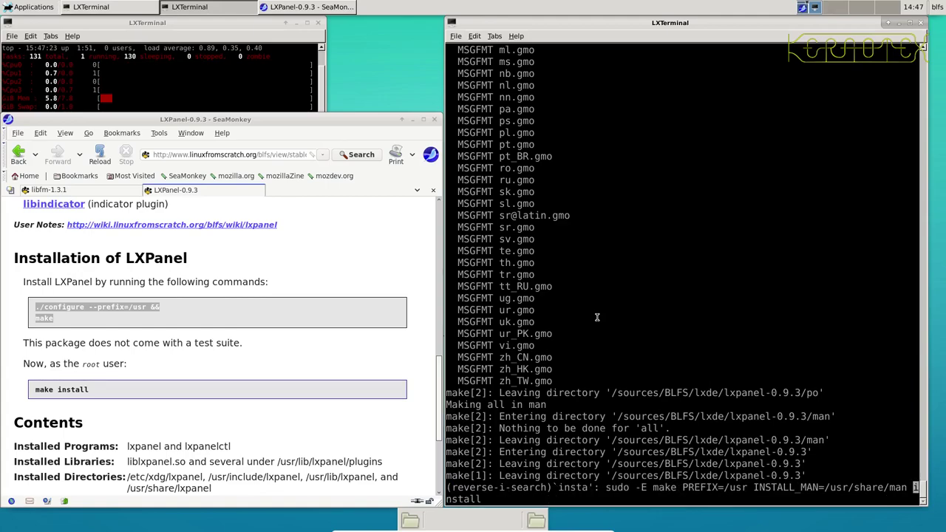
text(ll)
key(ctrl+r)
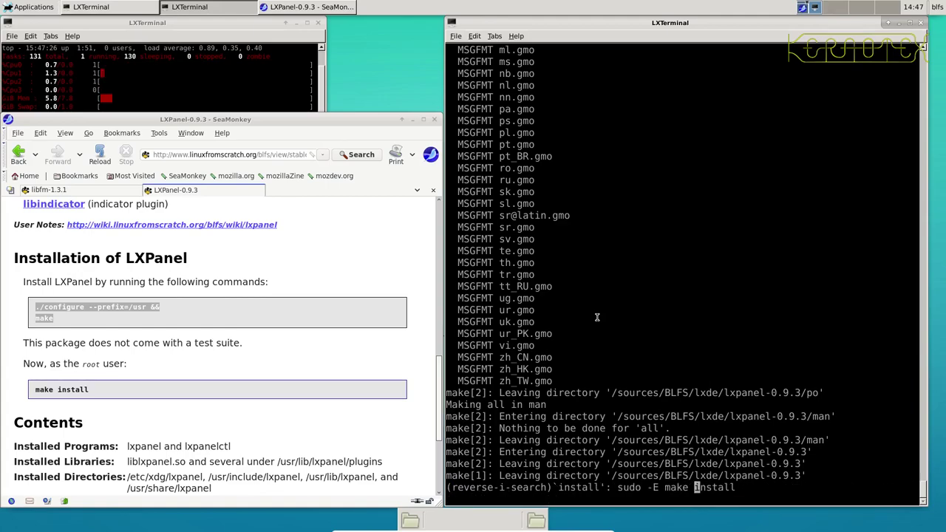
key(Return)
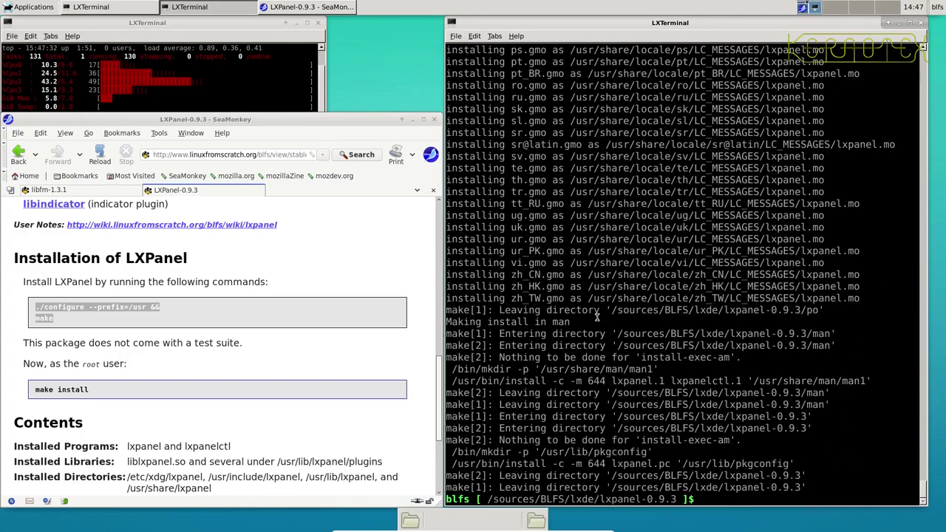
Go up to the lxde sources folder and delete the lxpanel-0.9.3 source directory
text(cd ..)
key(Return)
text(rm )
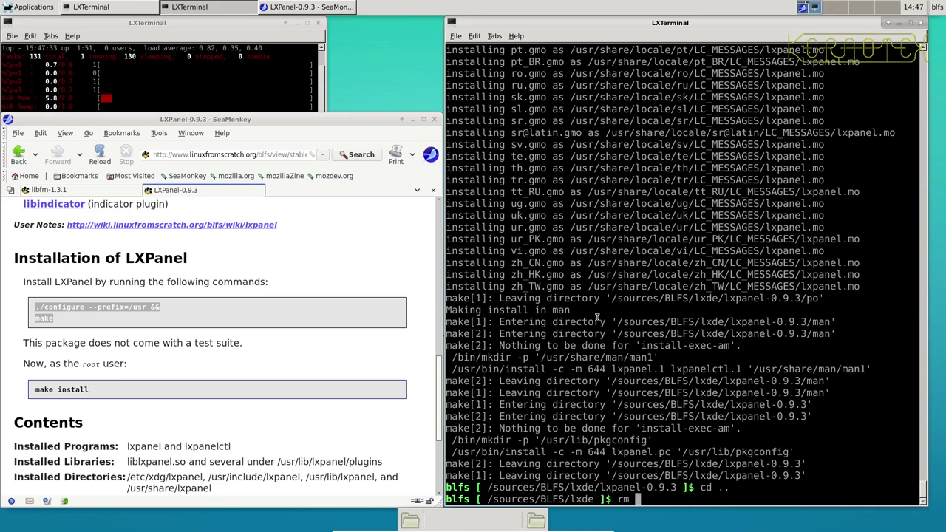
text(-Rf lxpanel-0.9.3)
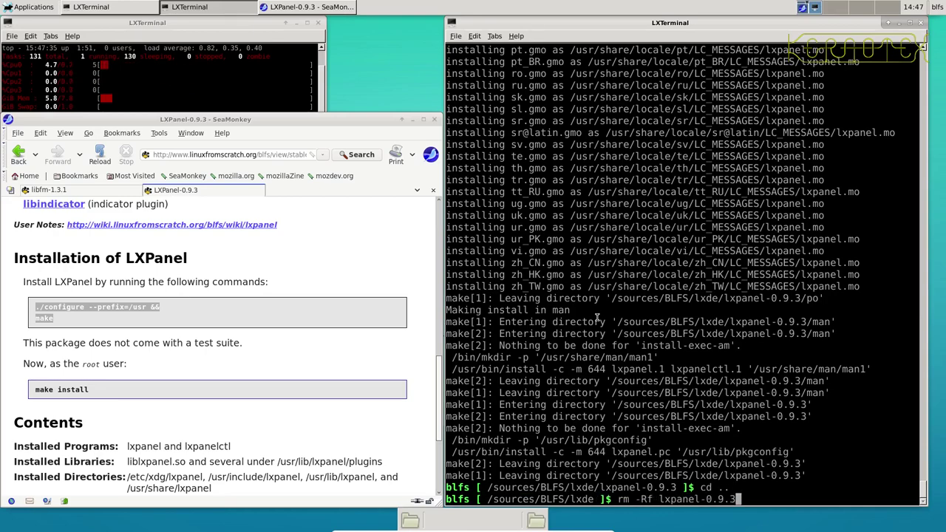
key(Return)
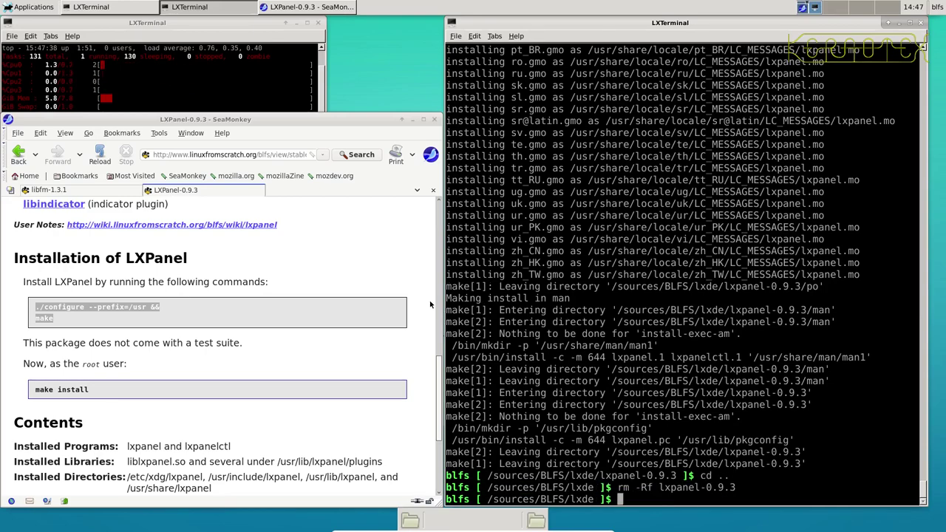
scroll(371, 359, down, 4)
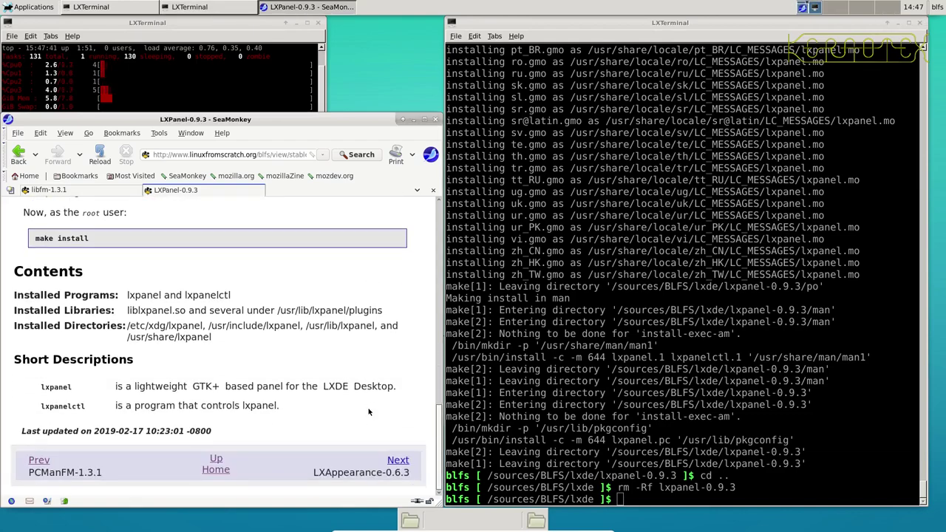
Download the LXAppearance 0.6.3 tarball with wget, using the link copied from the book page
click(404, 460)
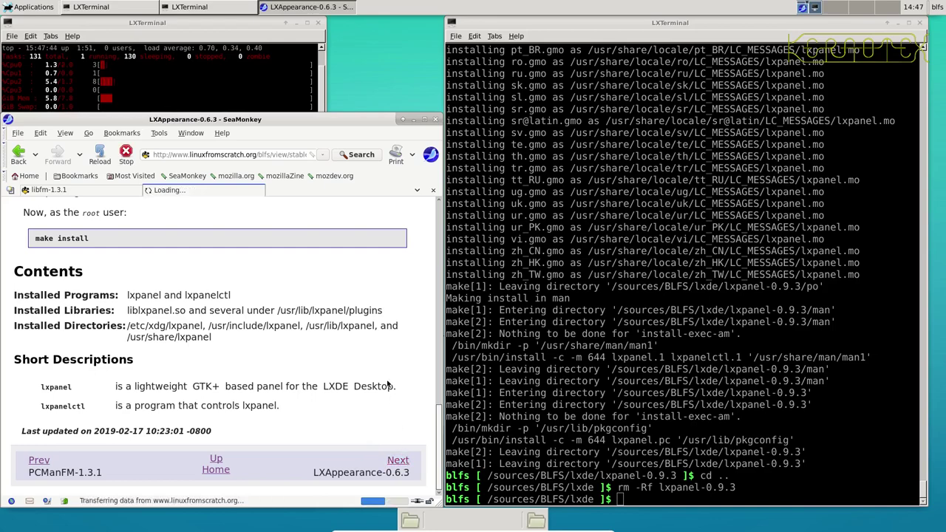
scroll(381, 365, down, 4)
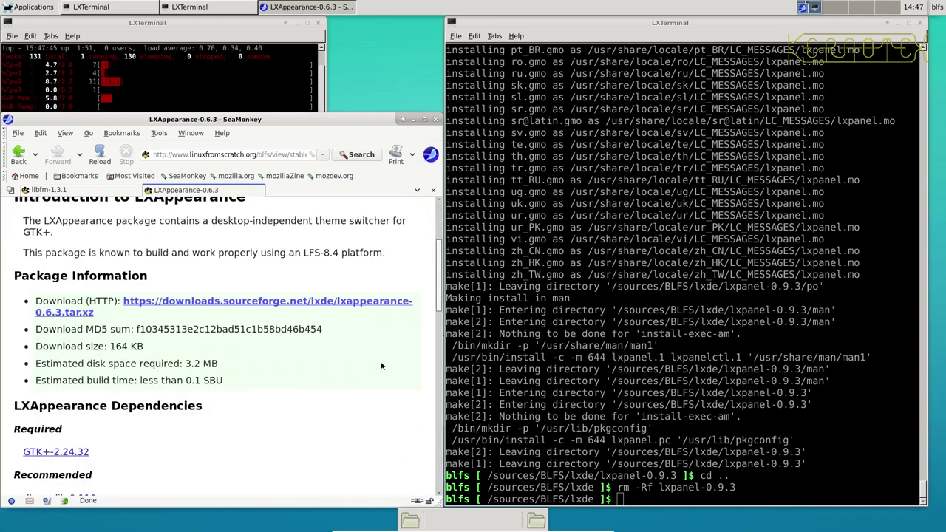
scroll(220, 419, down, 2)
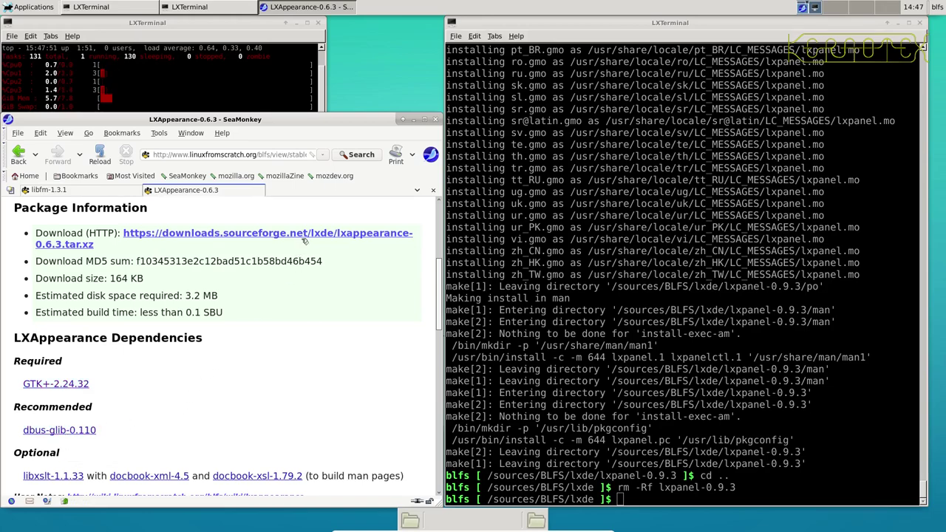
right_click(303, 240)
click(329, 314)
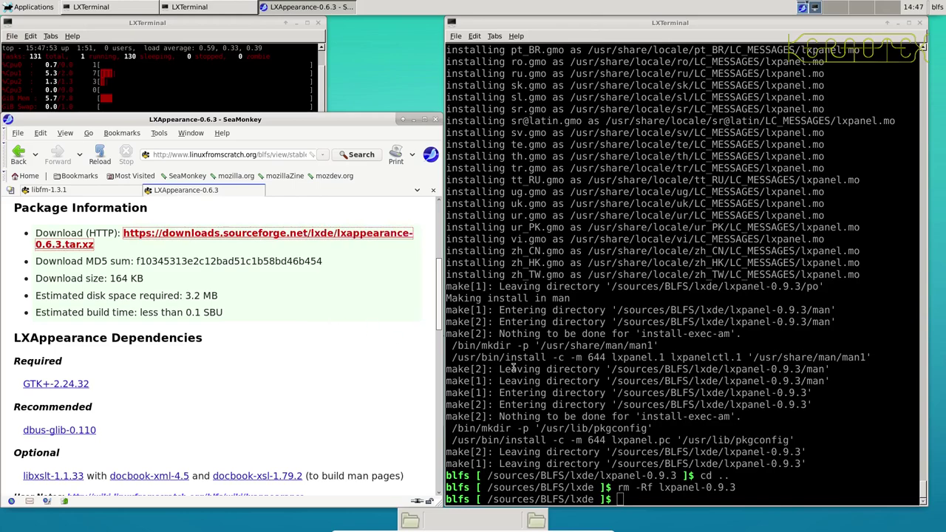
click(513, 366)
text(wget)
key(ctrl+shift+v)
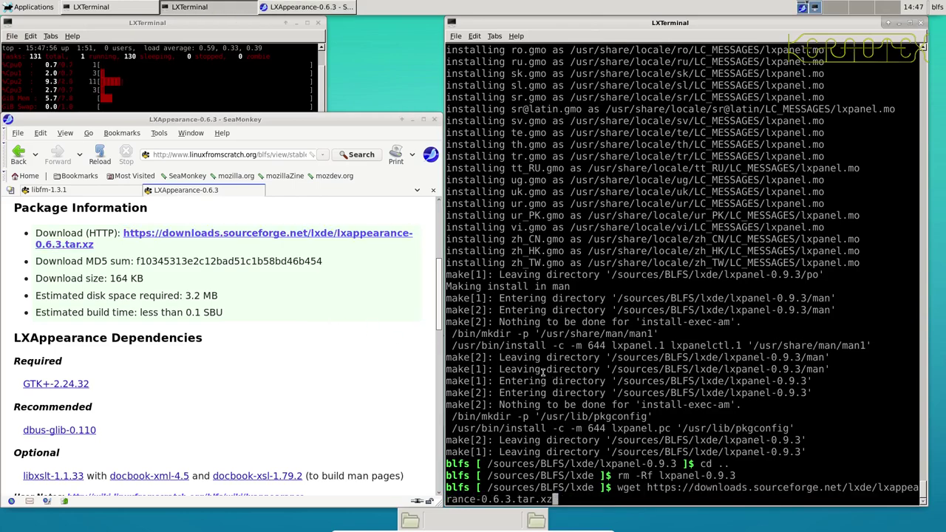
key(Return)
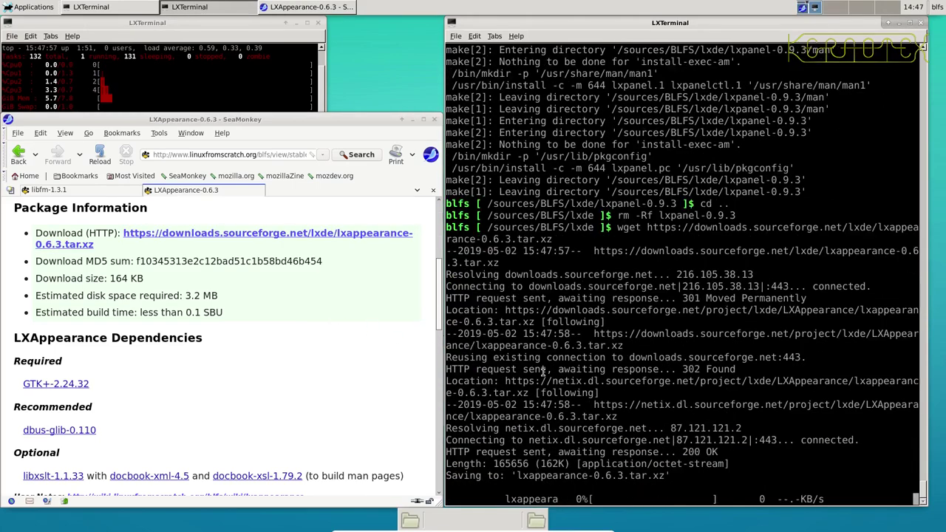
Unpack the LXAppearance tarball, enter lxappearance-0.6.3, and review the book's build instructions
text(tar -xv)
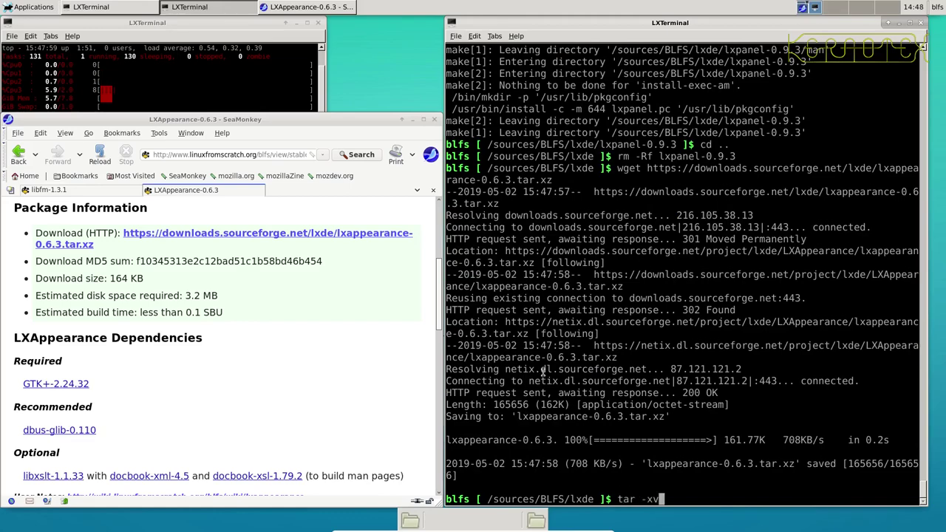
text(f lxappea)
key(Tab)
key(Return)
text(cd lxappe)
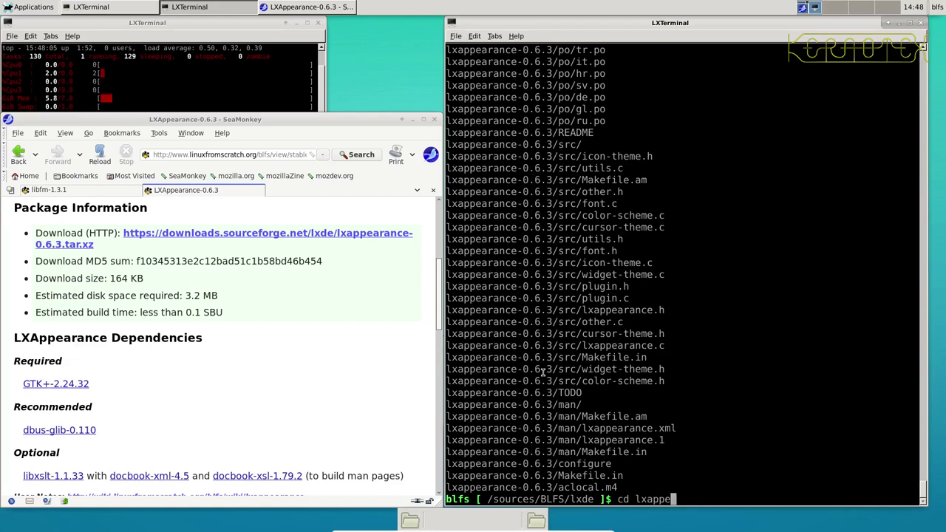
key(Tab)
key(Return)
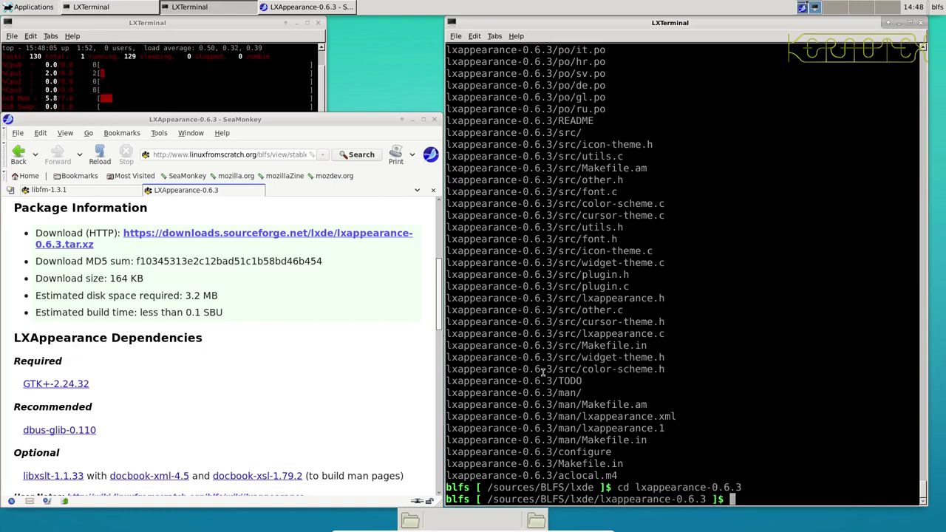
click(339, 353)
scroll(338, 353, down, 6)
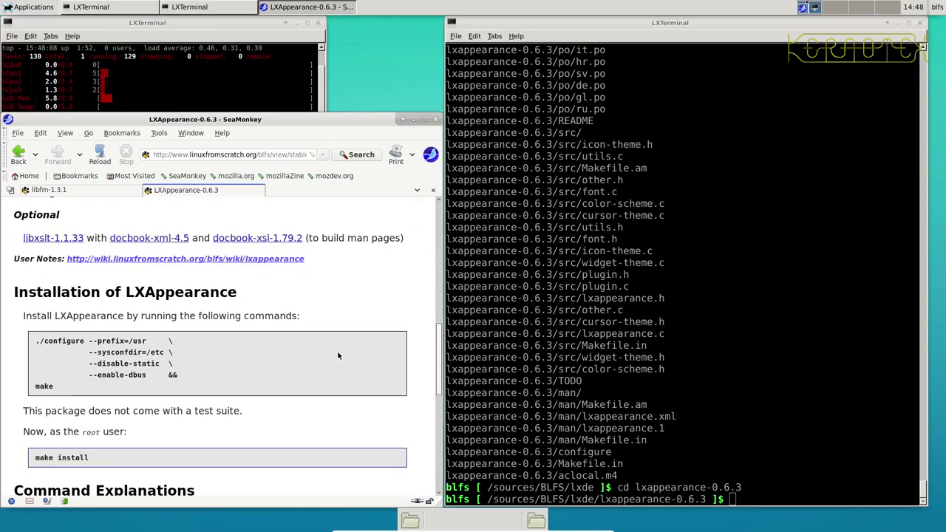
scroll(338, 356, down, 3)
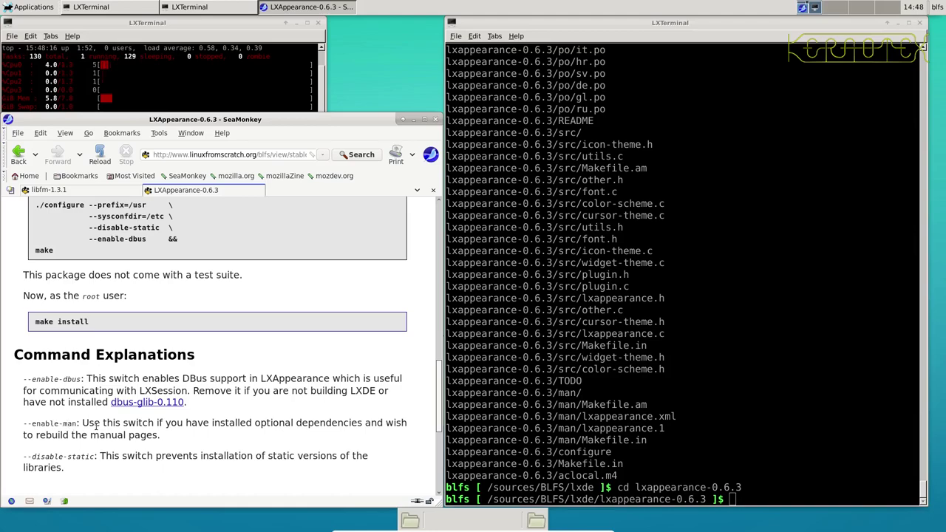
scroll(116, 435, up, 5)
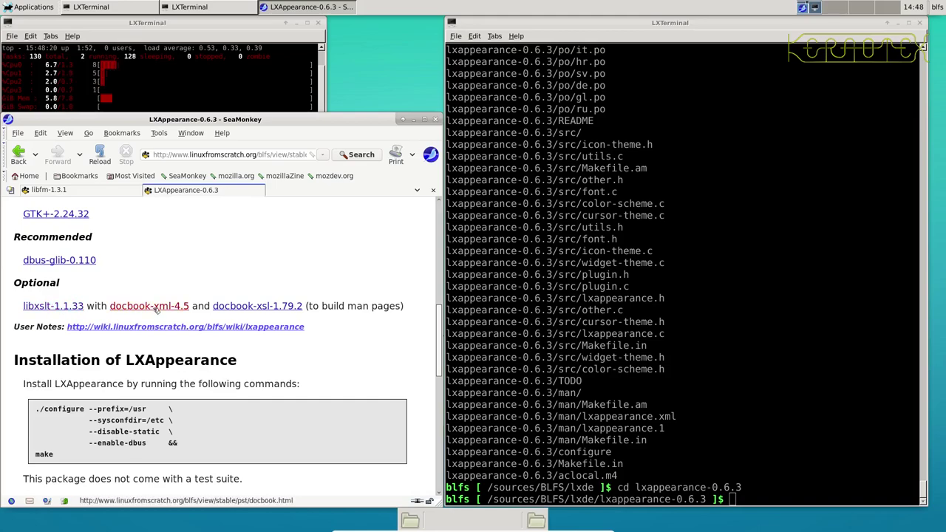
scroll(235, 400, down, 6)
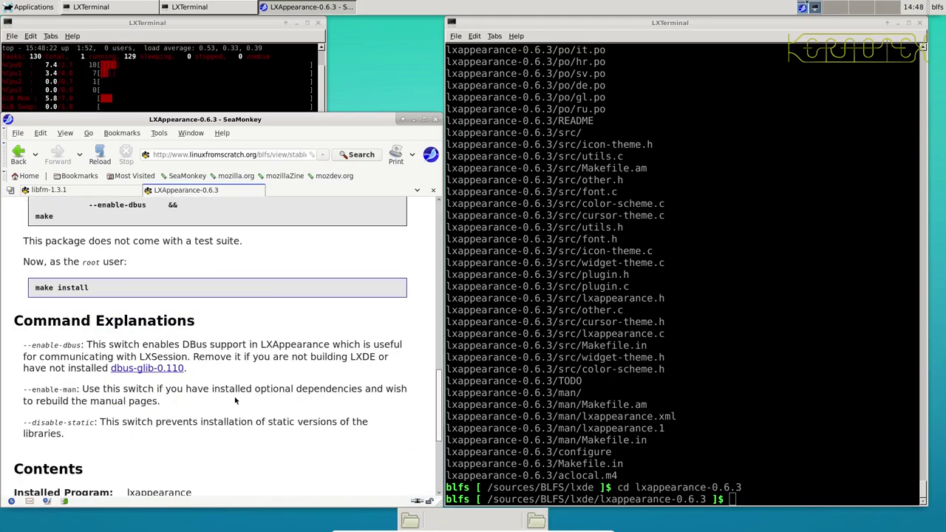
scroll(235, 396, up, 1)
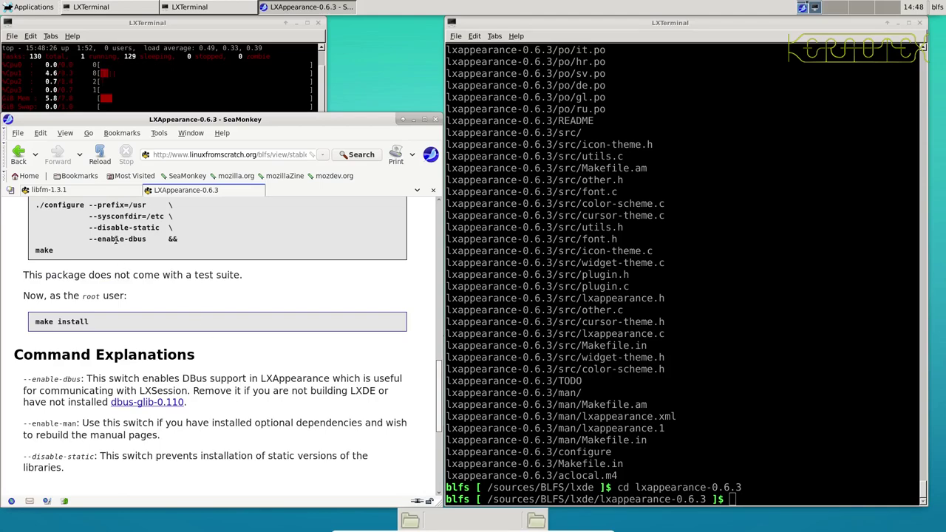
Configure LXAppearance with the book's configure command plus --enable-man
drag(33, 207, 152, 239)
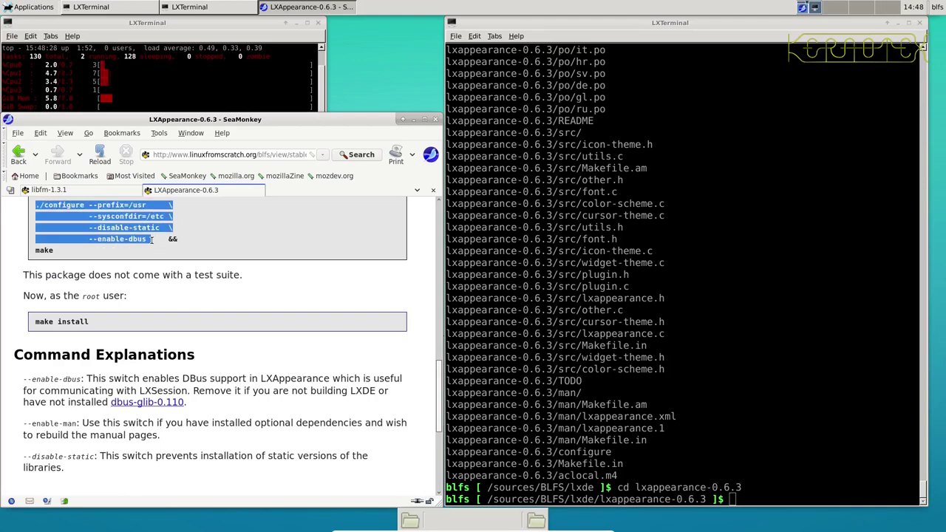
middle_click(553, 288)
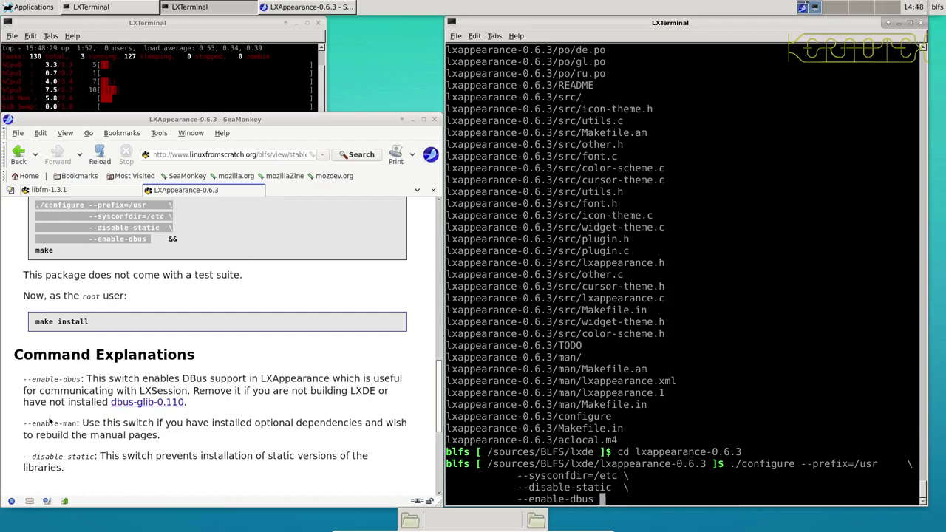
drag(24, 424, 76, 422)
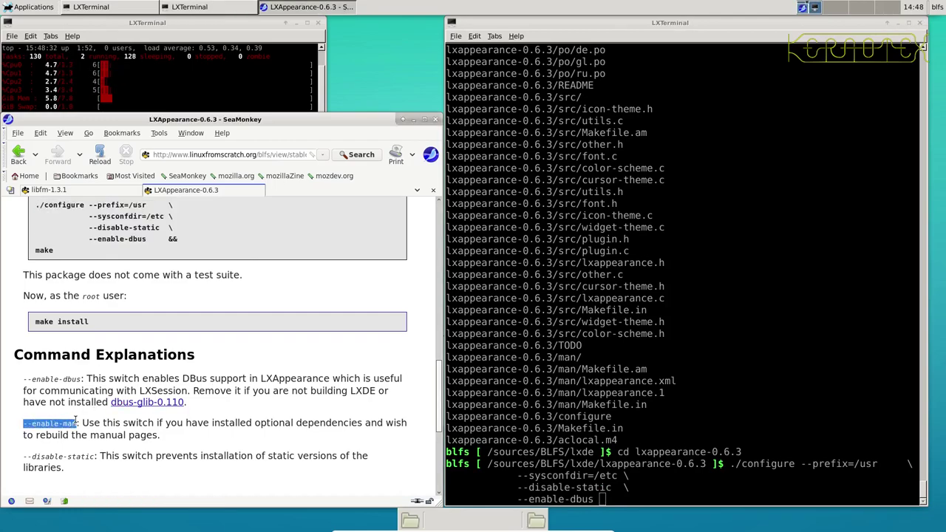
middle_click(553, 341)
key(Return)
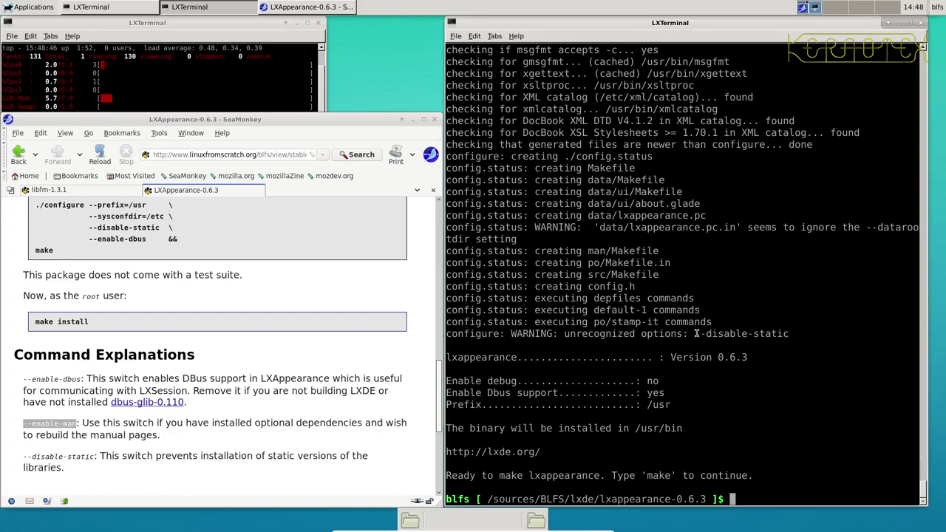
drag(696, 333, 788, 334)
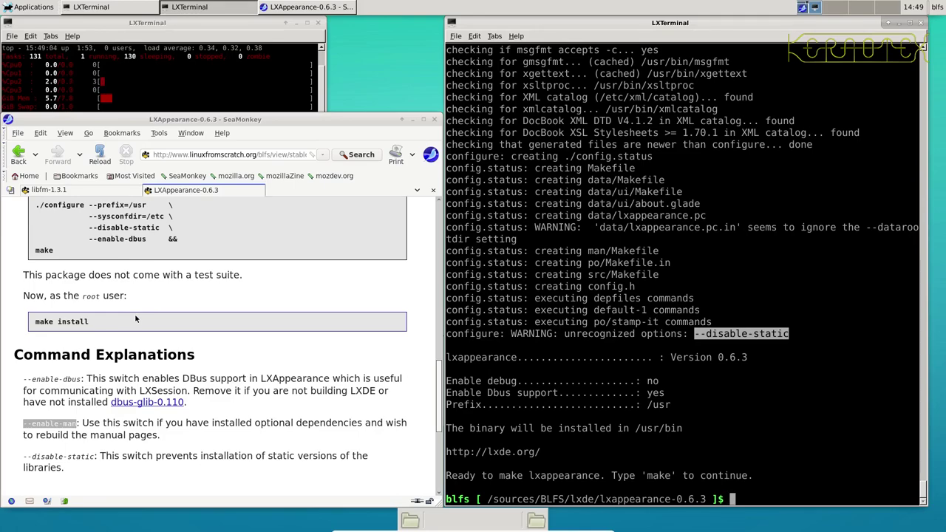
Build LXAppearance with make and install it as root with 'sudo -E make install'
text(make)
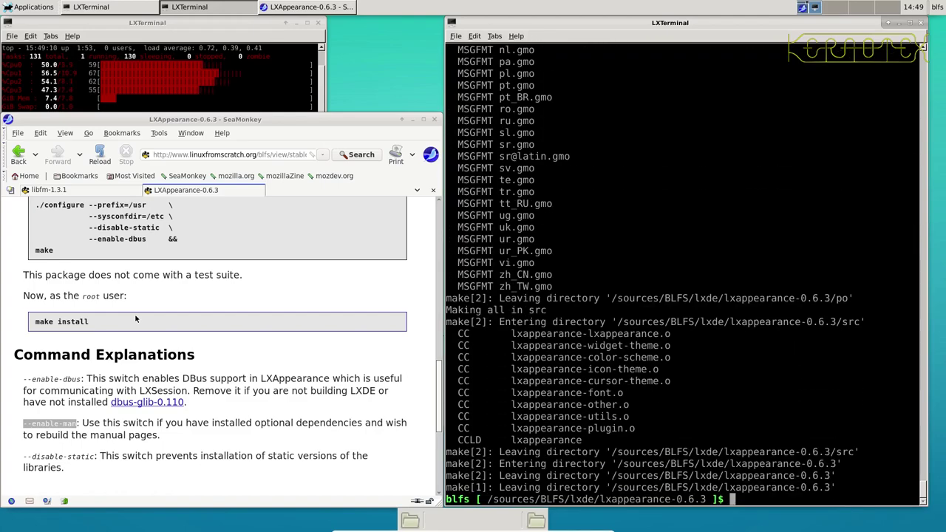
key(ctrl+r)
text(inst)
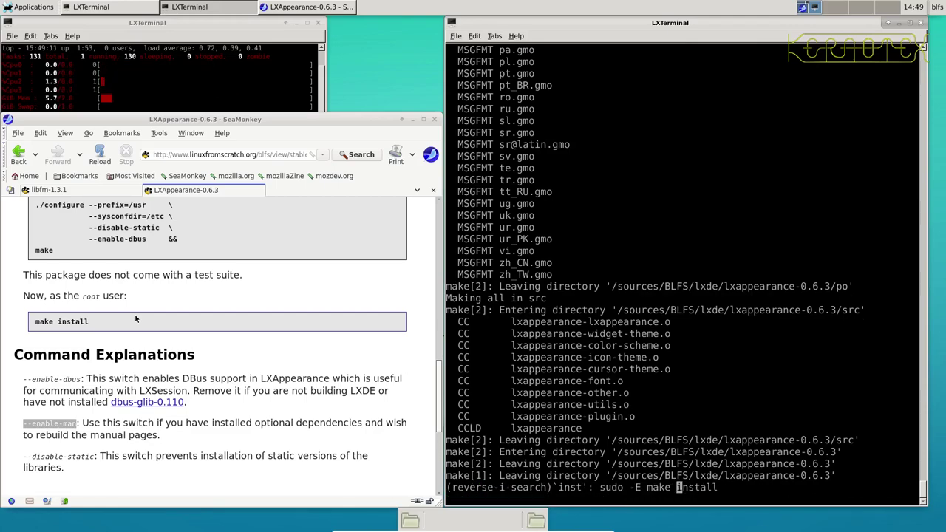
key(Return)
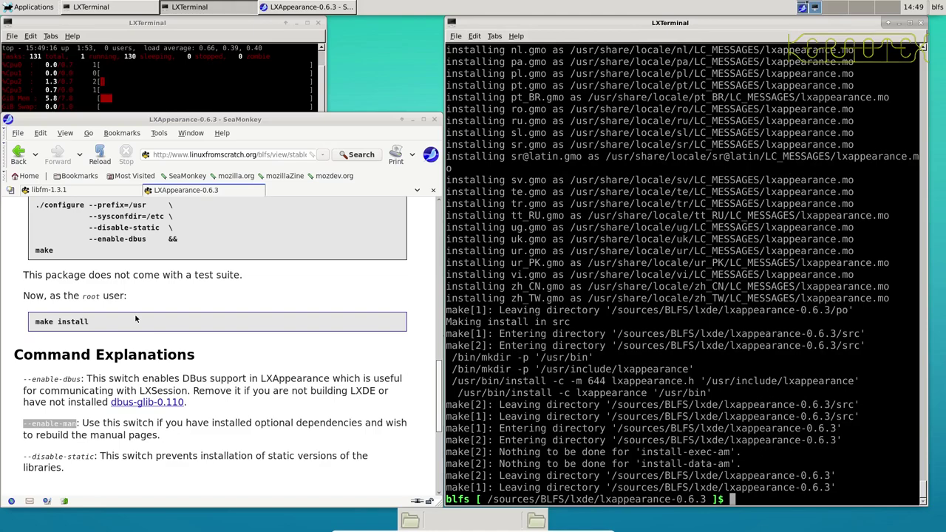
scroll(103, 350, down, 3)
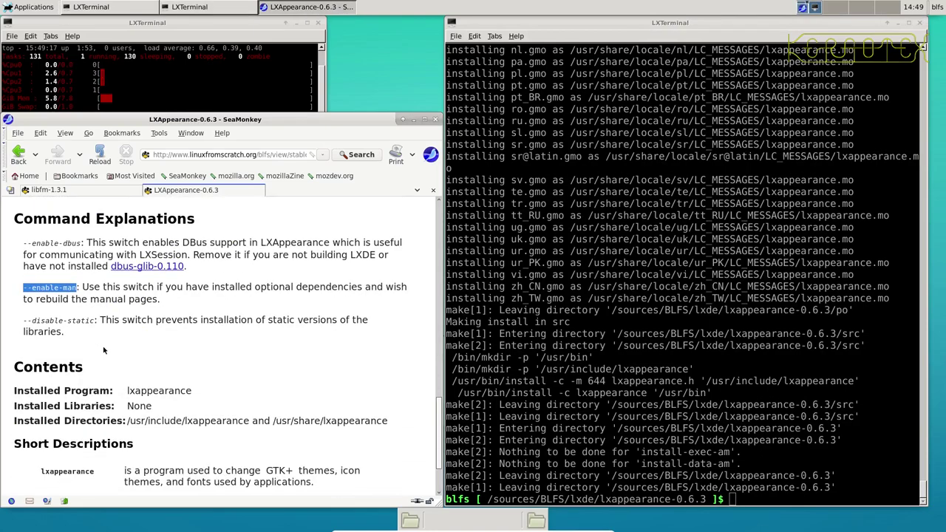
Go up one directory and delete the lxappearance-0.6.3 source tree
click(597, 362)
text(cd ..)
key(Return)
text(rm )
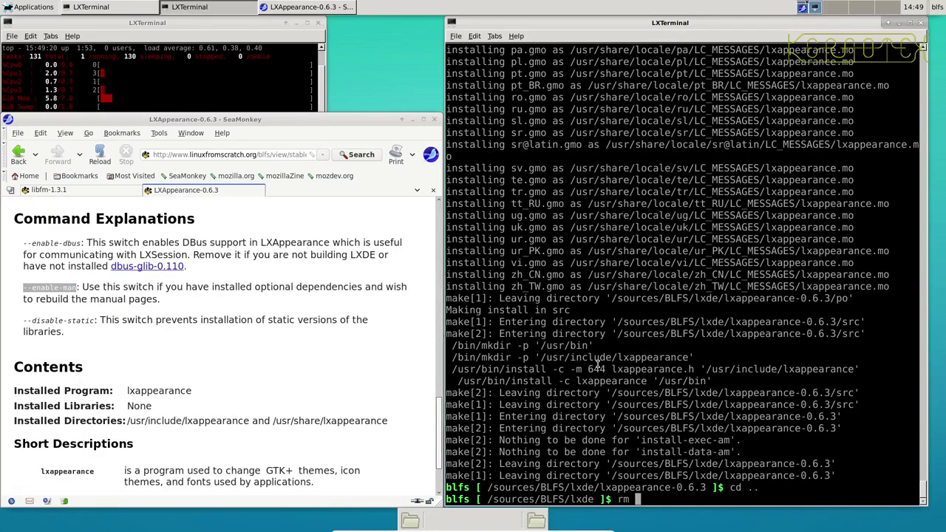
text(-Rf lxappearance-0.6.3)
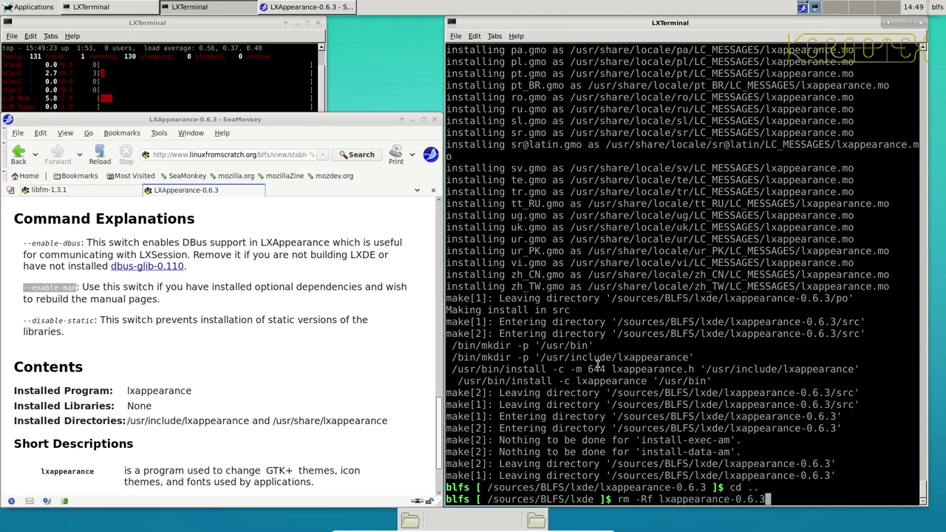
key(Return)
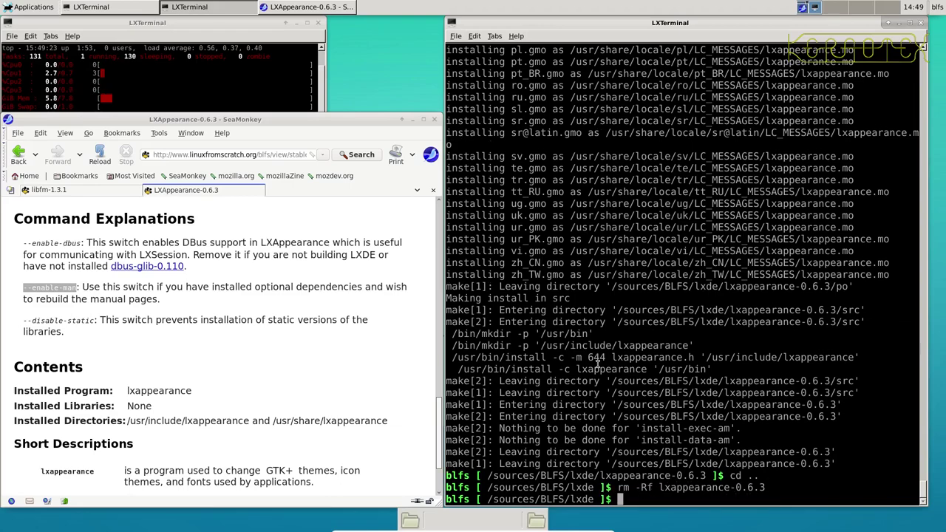
Move to the LXSession-0.5.3 book page and open the libunique-1.1.6 dependency page in a new tab
click(355, 320)
scroll(357, 295, down, 2)
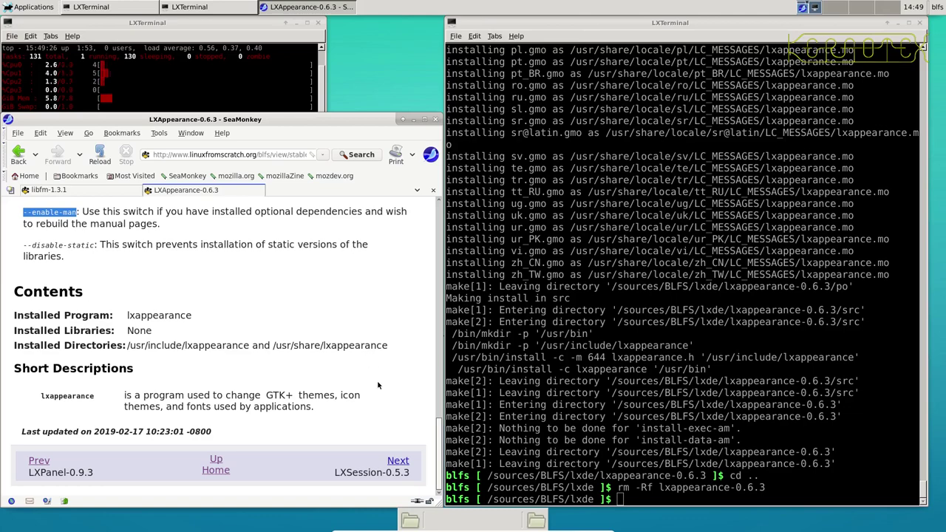
click(398, 460)
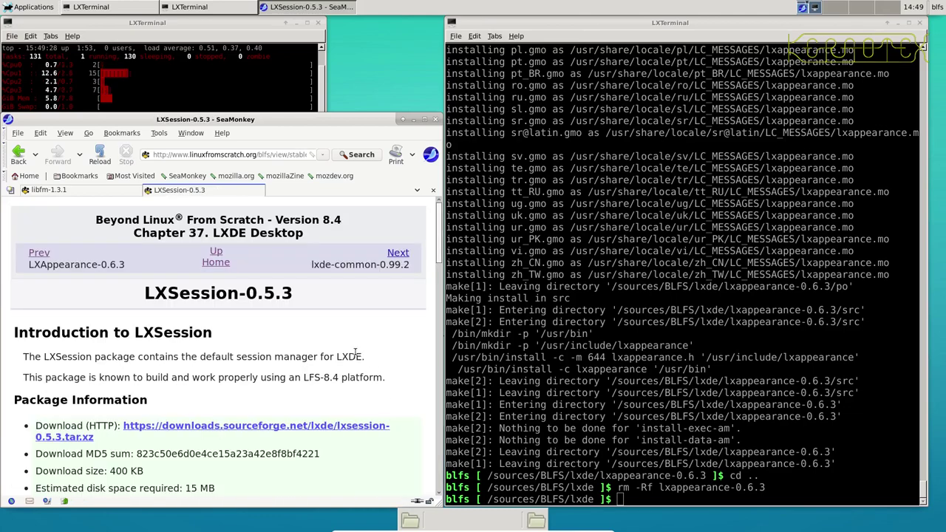
scroll(355, 355, down, 2)
scroll(356, 355, down, 3)
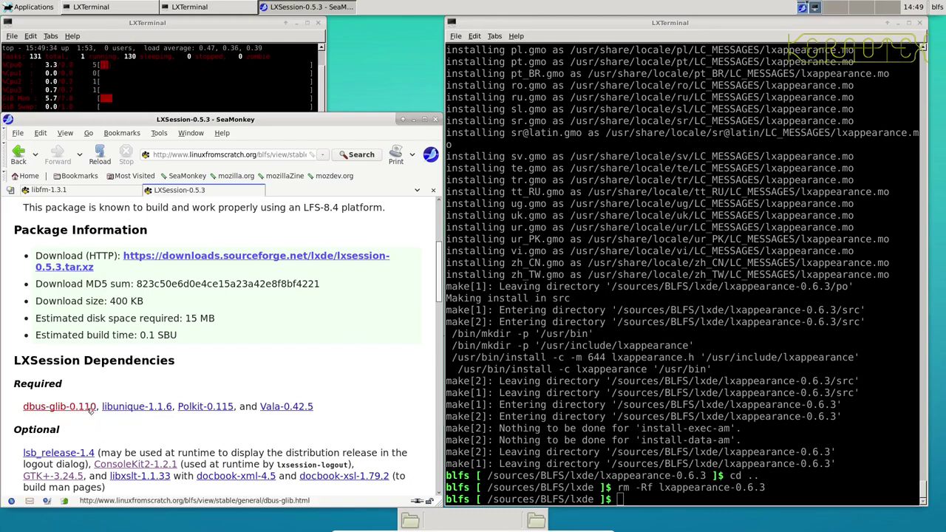
middle_click(123, 412)
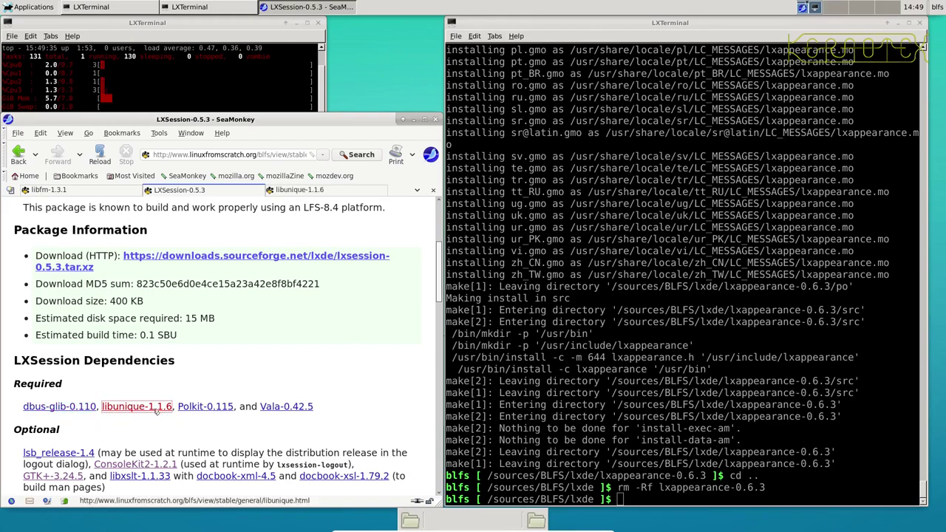
Go up to /sources/BLFS and start listing the libunistring archive, then cancel
click(594, 370)
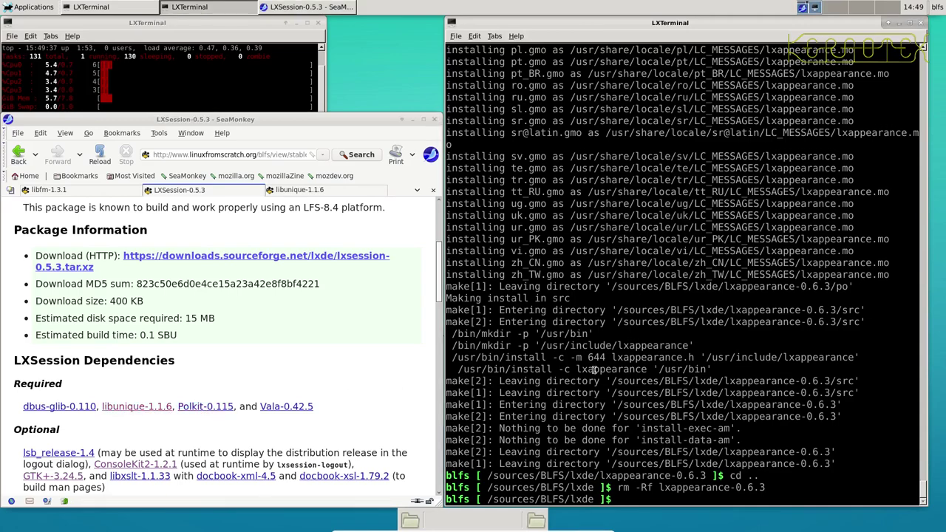
text(cd ..)
key(Return)
text(ls -l)
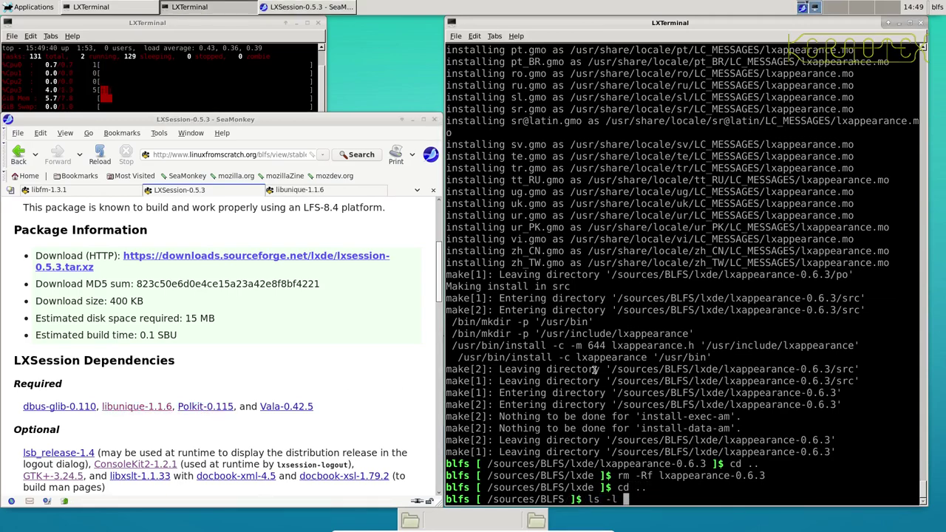
text( libuni)
text(s)
key(Tab)
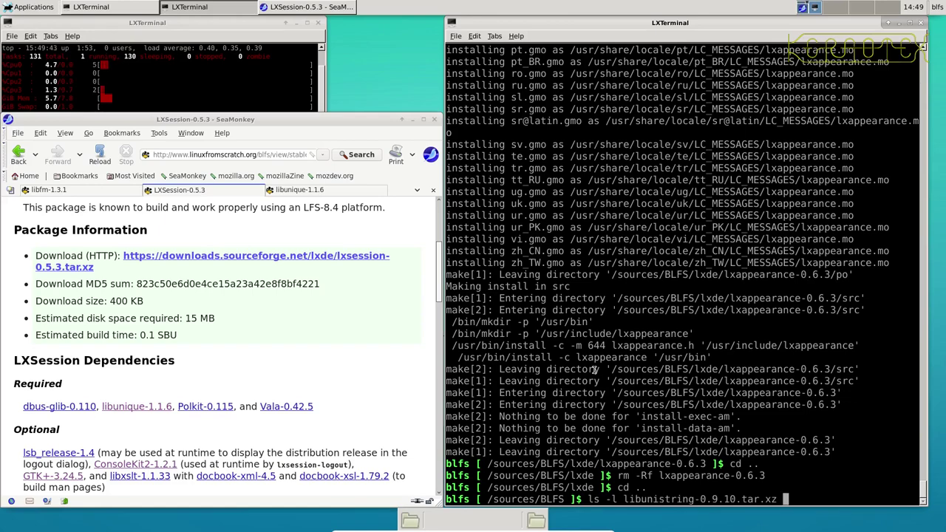
key(ctrl+c)
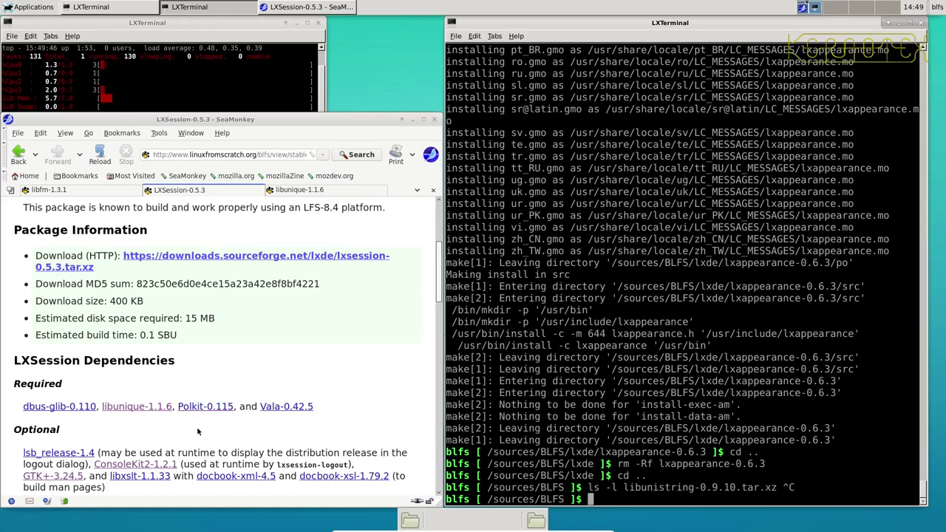
scroll(199, 430, down, 1)
scroll(200, 430, down, 1)
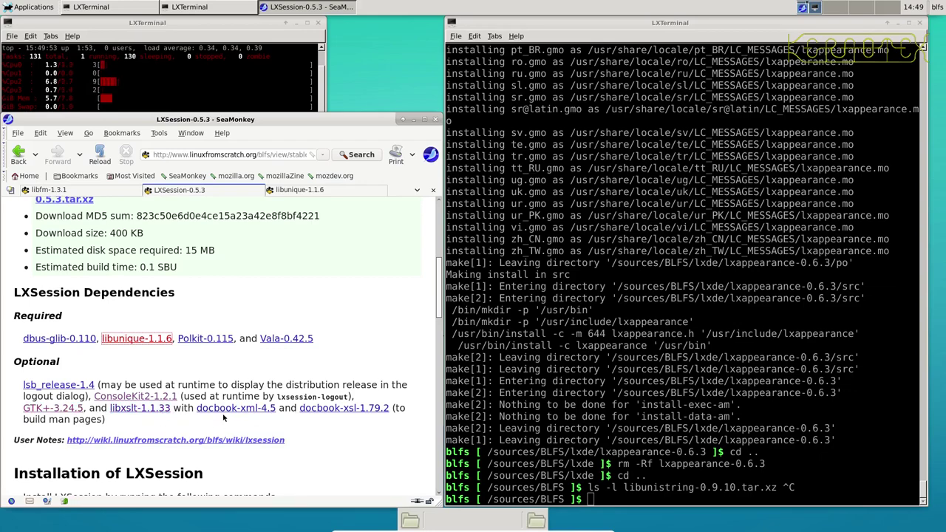
scroll(231, 419, up, 5)
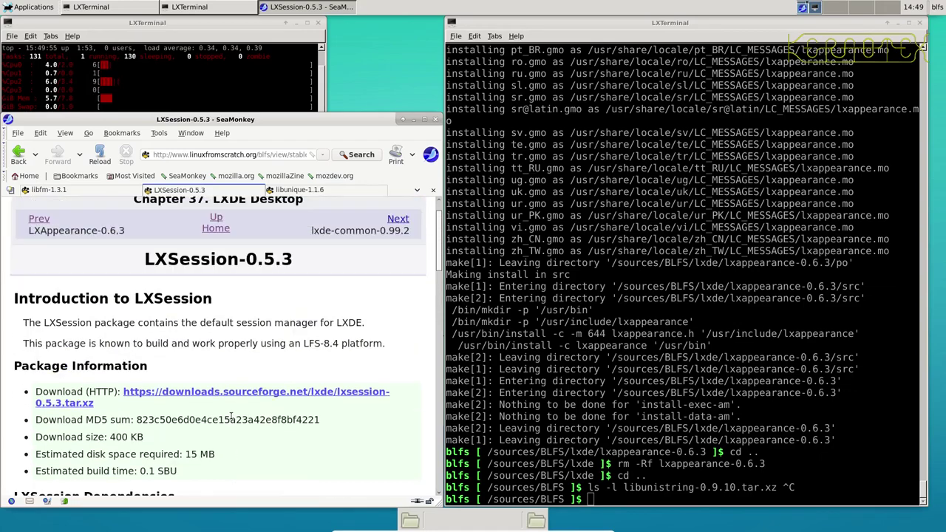
Download the libunique-1.1.6 tarball into /sources/BLFS with wget
click(310, 190)
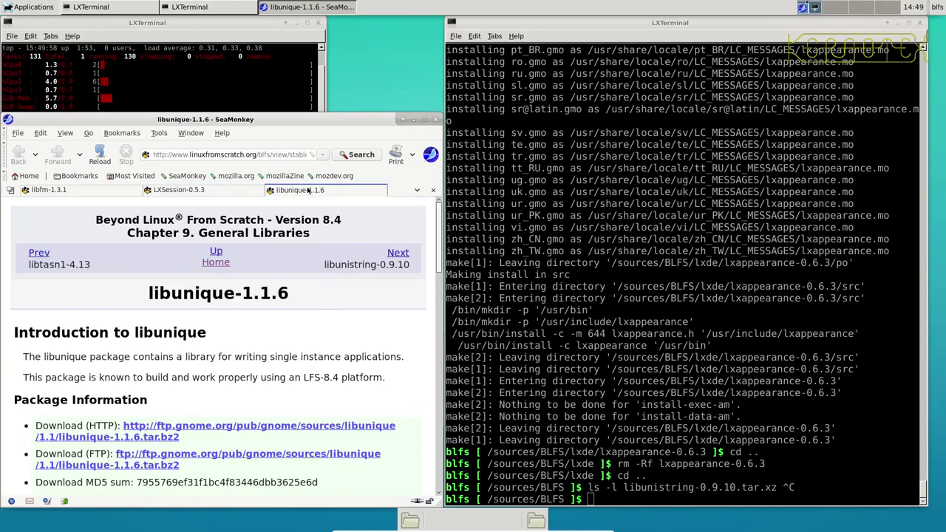
scroll(265, 338, down, 3)
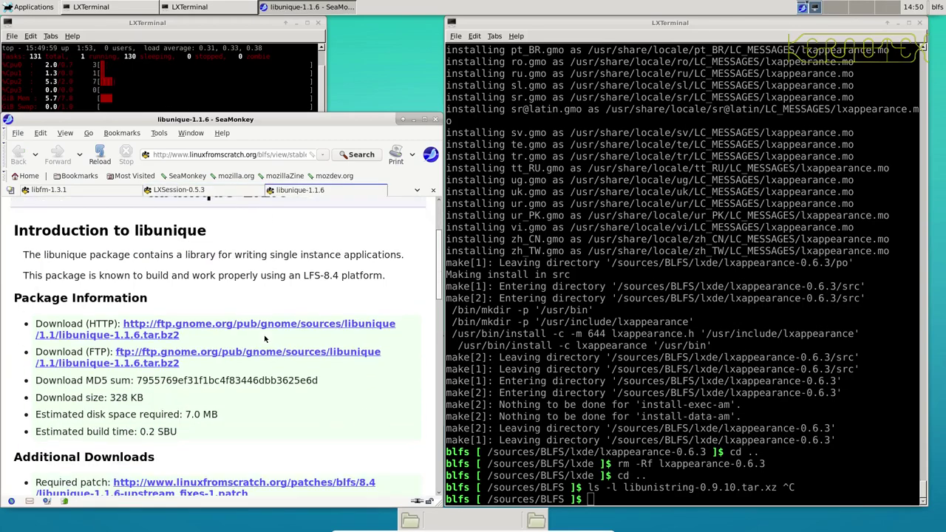
scroll(264, 338, down, 5)
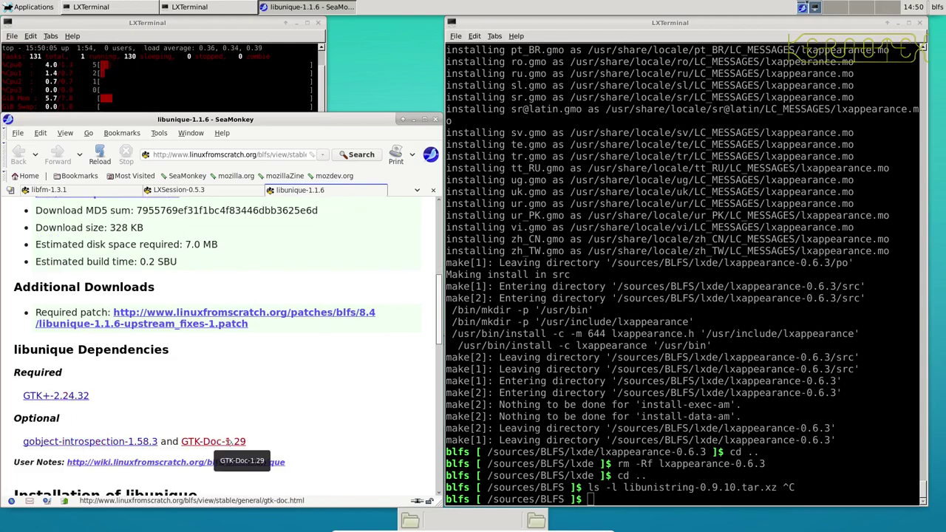
scroll(341, 439, up, 4)
right_click(267, 301)
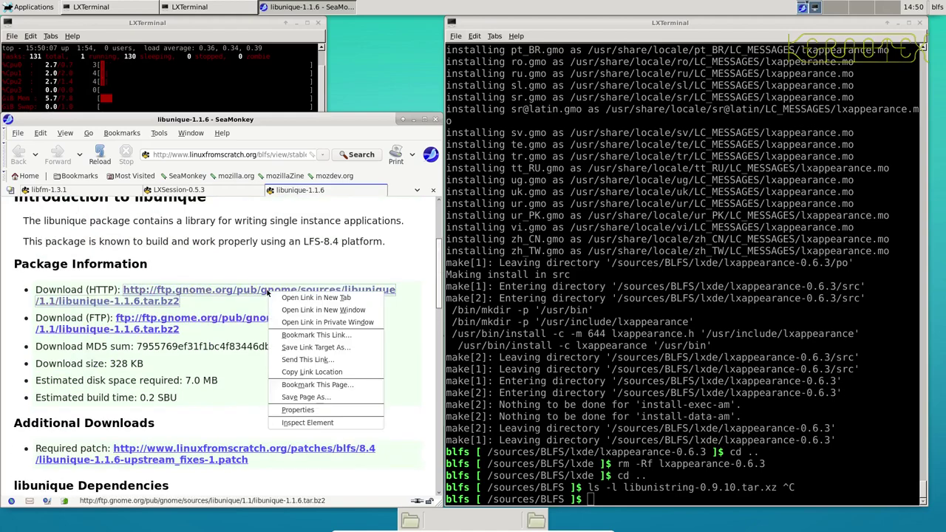
click(325, 374)
click(554, 366)
text(wget http://ftp.gnome.org/pub/gnome/sources/libunique/1.1/libunique-1.1.6.tar.bz2)
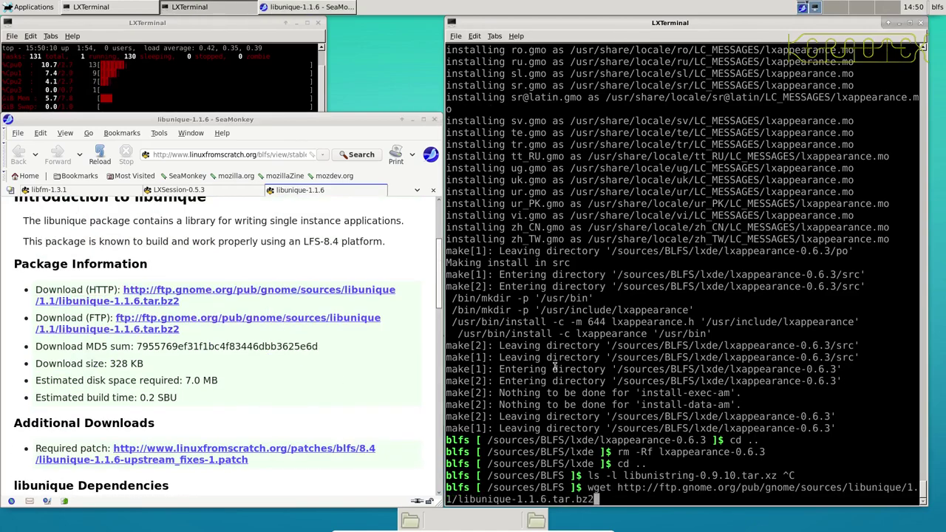
key(ctrl+shift+v)
key(Return)
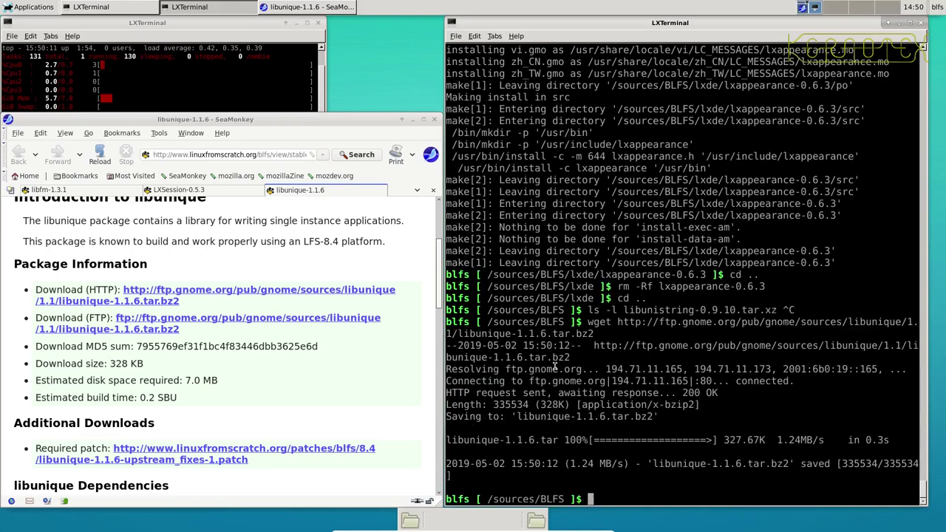
Download libunique-1.1.6-upstream_fixes-1.patch with wget and begin typing the extraction command
click(428, 376)
scroll(359, 391, down, 3)
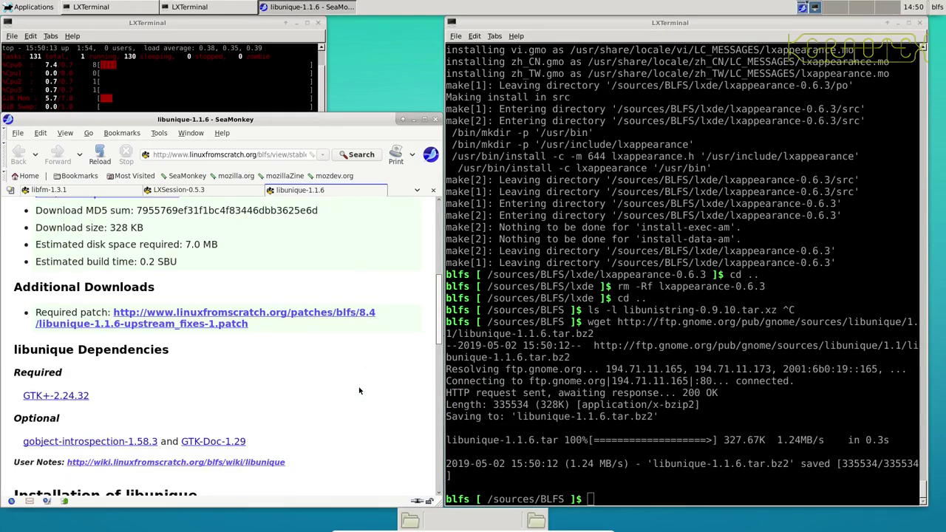
right_click(323, 315)
click(335, 394)
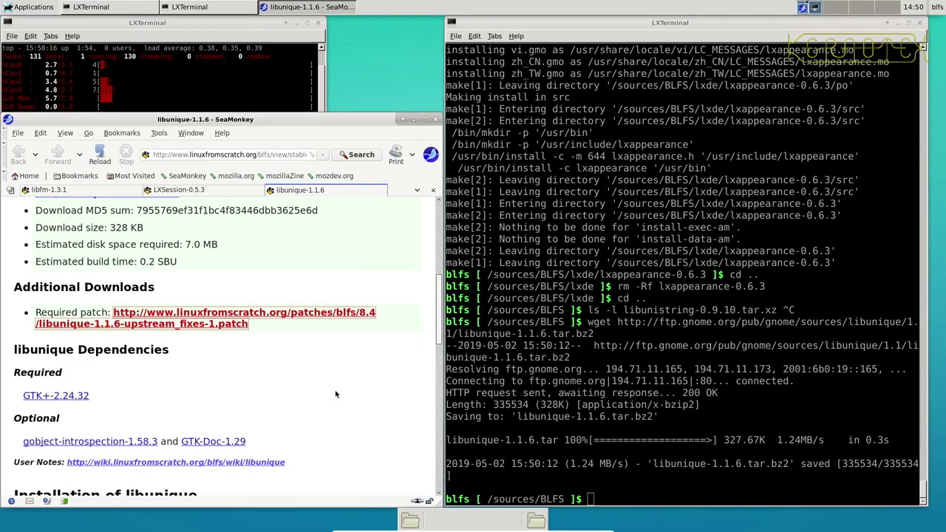
click(555, 375)
text(wget)
key(ctrl+shift+v)
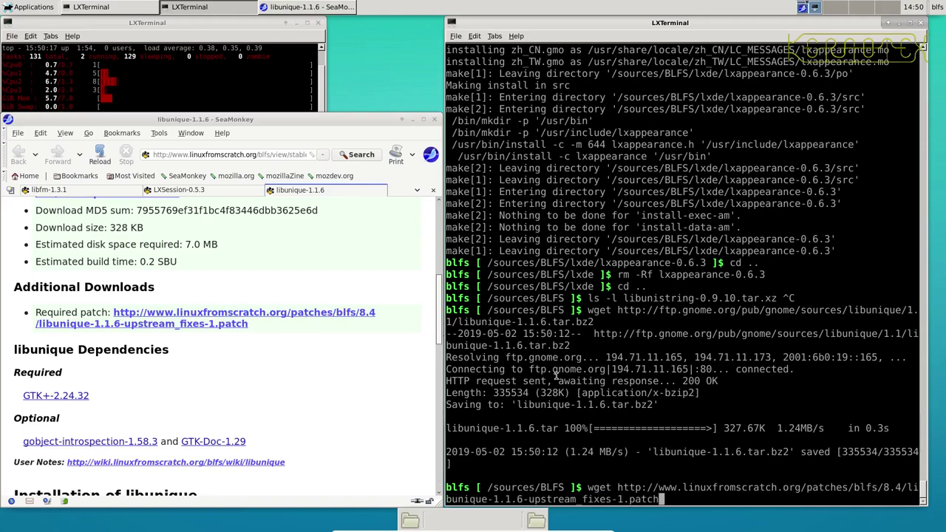
key(Return)
scroll(336, 415, down, 6)
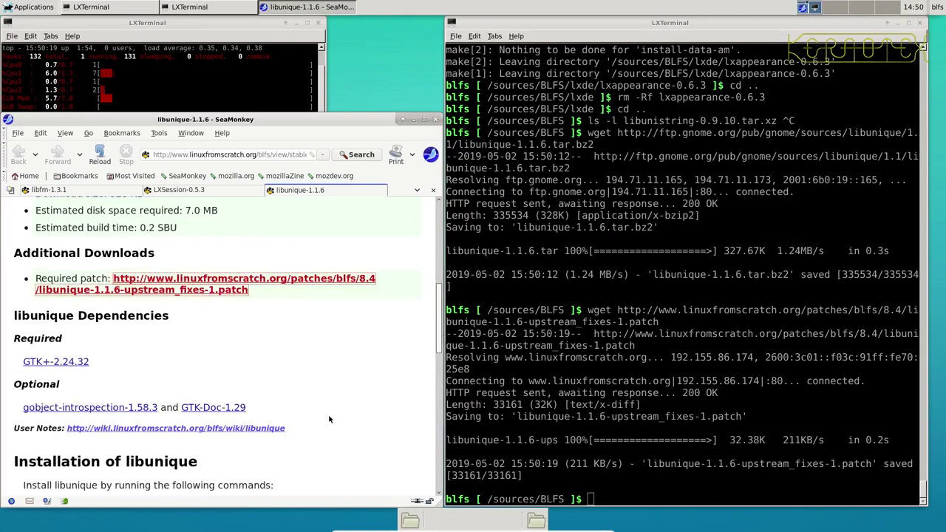
click(508, 372)
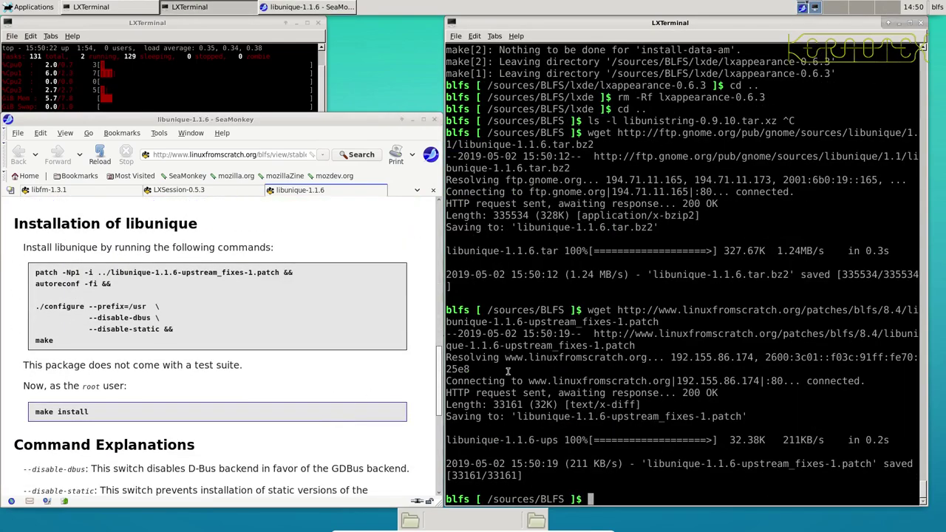
text(tar -xvf li)
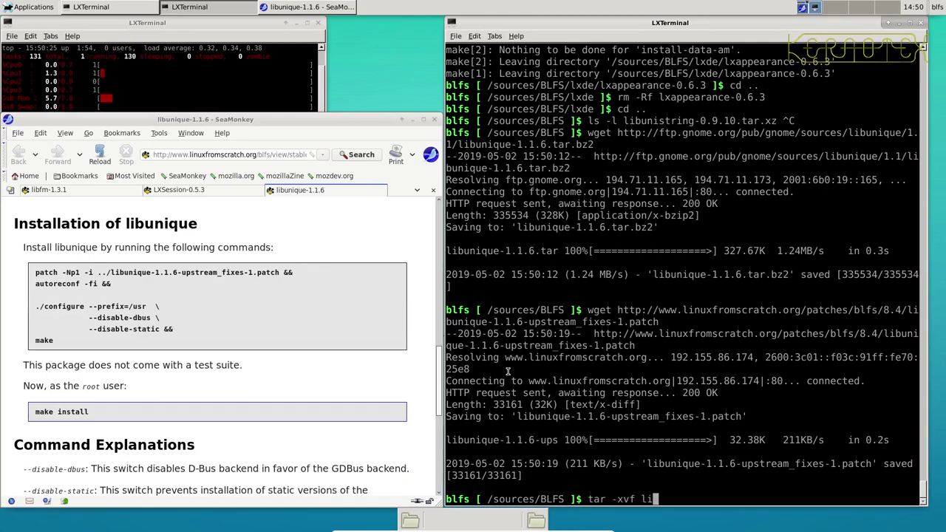
text(buni)
Extract libunique-1.1.6.tar.bz2 and enter the libunique-1.1.6 source directory
key(Tab)
key(Tab)
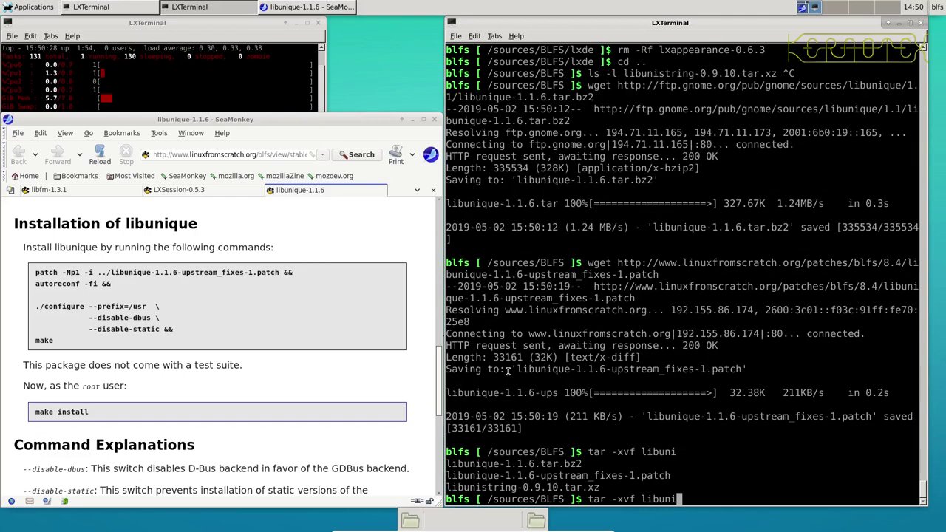
text(qu)
key(Tab)
key(Return)
key(Up)
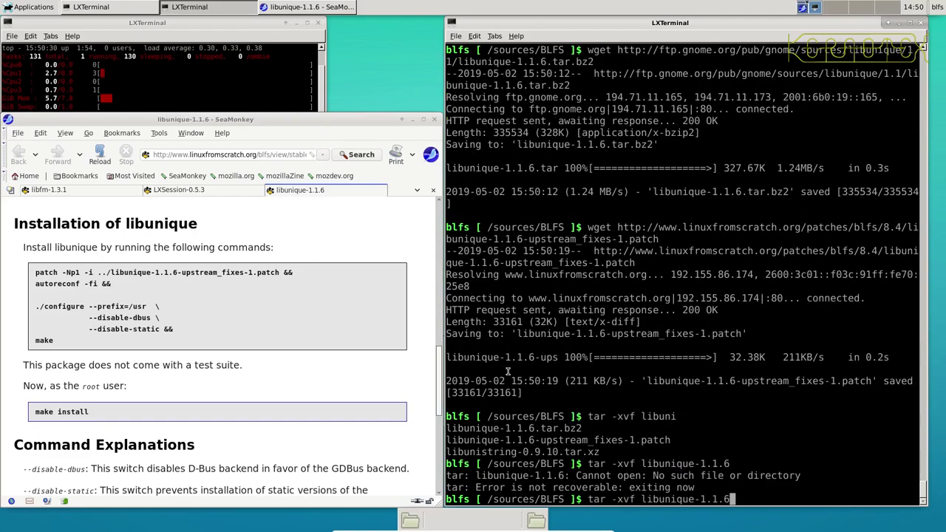
text(.)
key(Tab)
key(Return)
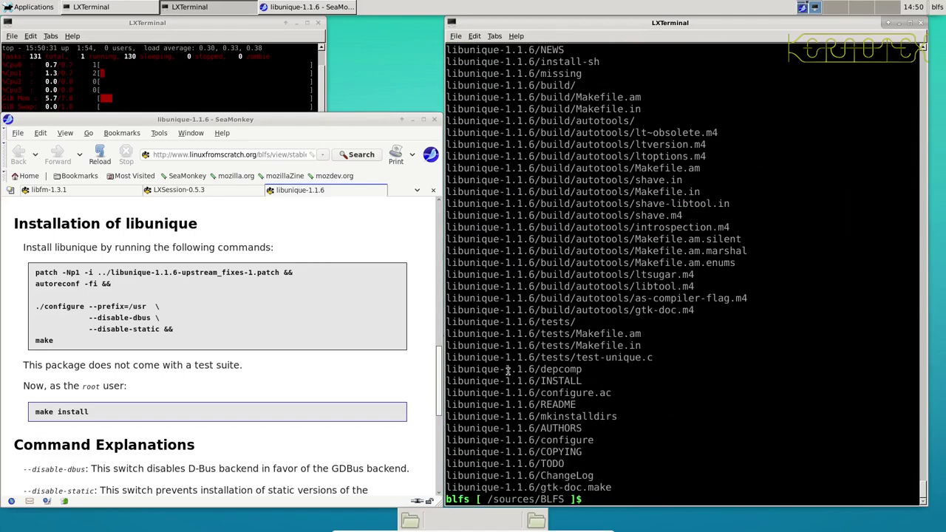
text(cd libuniq)
key(Tab)
key(Return)
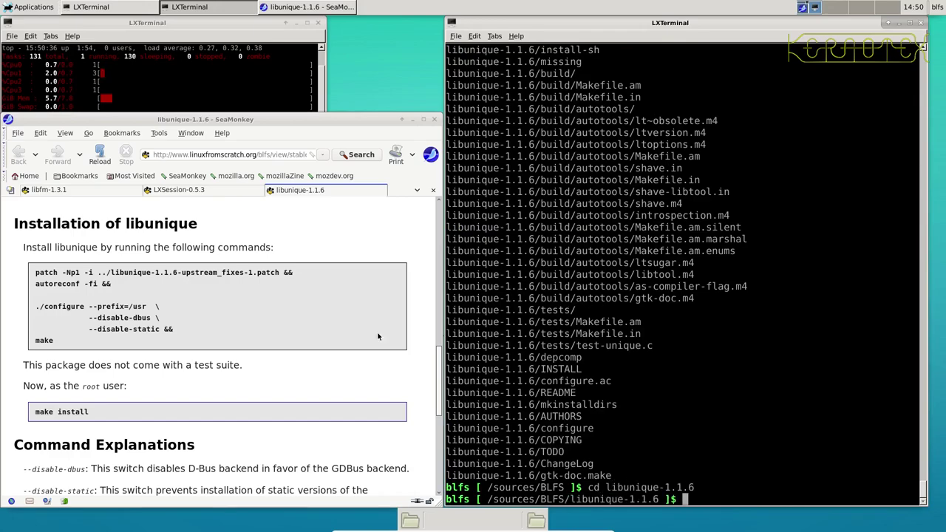
Run the book's patch, autoreconf, configure and make commands for libunique
drag(34, 275, 96, 327)
scroll(104, 369, down, 2)
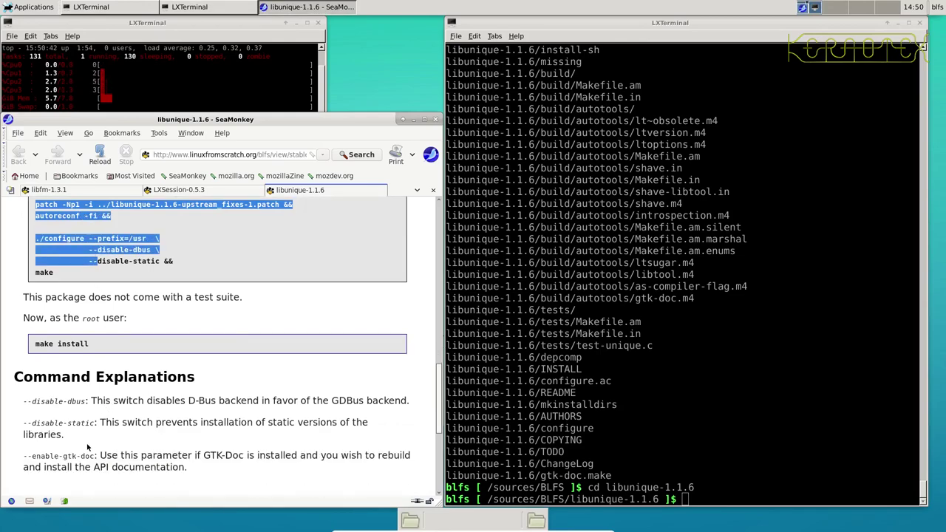
click(135, 262)
scroll(135, 263, up, 1)
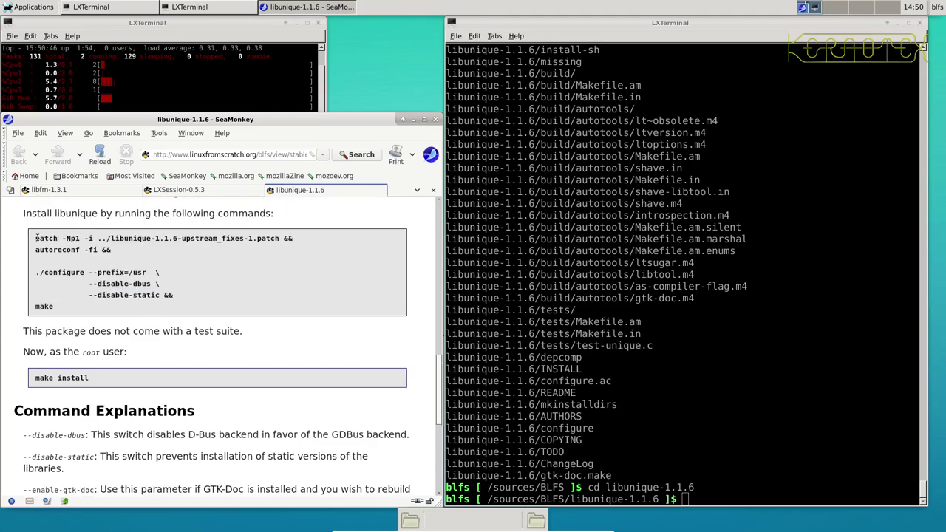
drag(34, 237, 63, 313)
middle_click(623, 314)
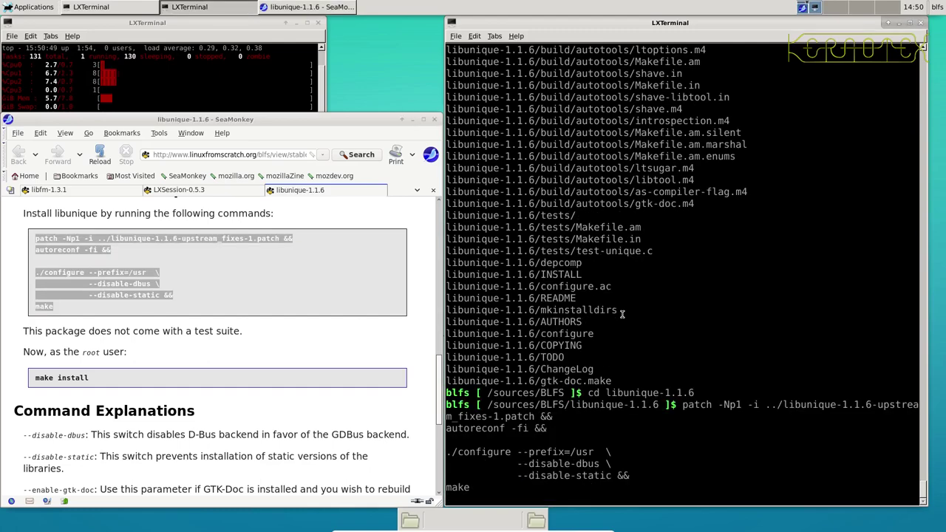
key(Return)
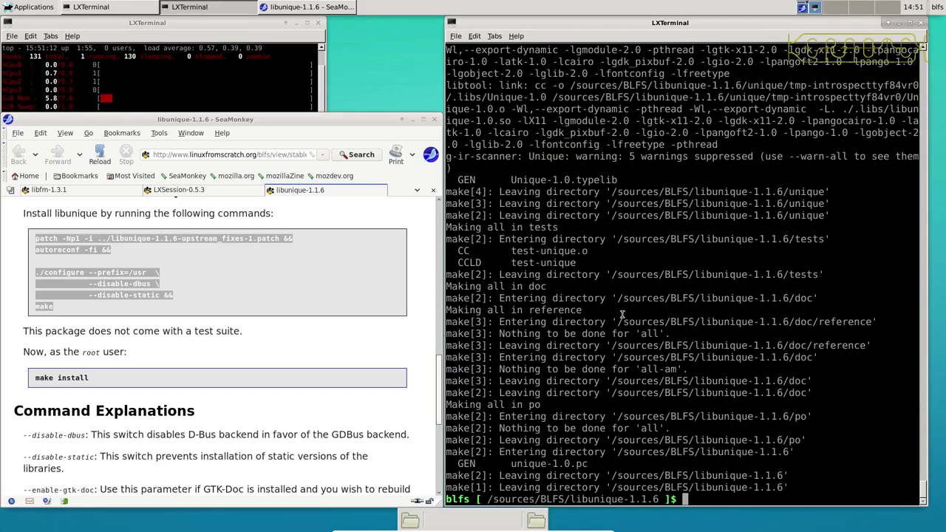
Install libunique as root with 'sudo -E make install' and close its book tab
key(ctrl+r)
text(in)
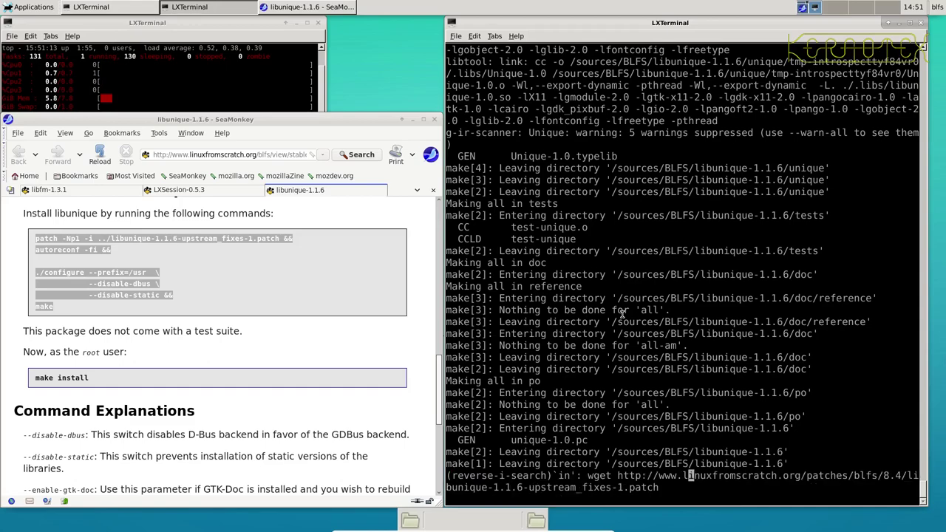
text(s)
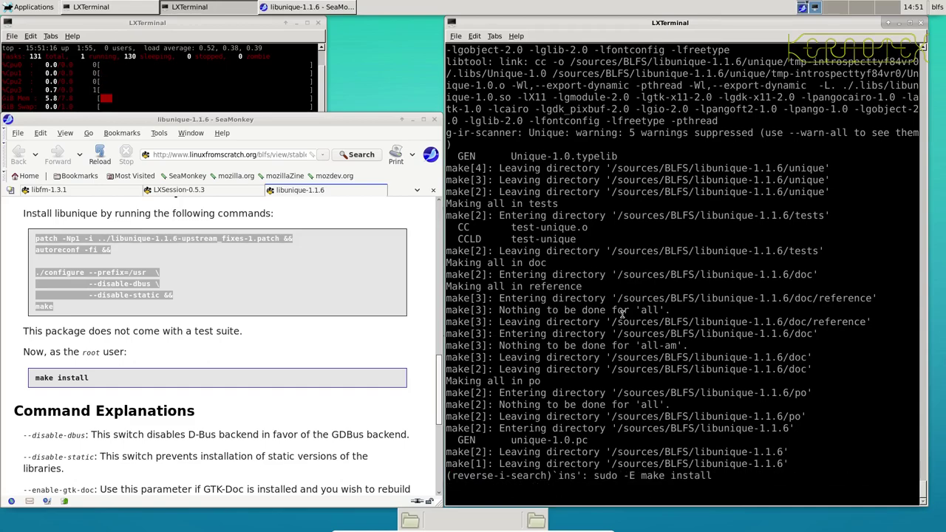
key(Return)
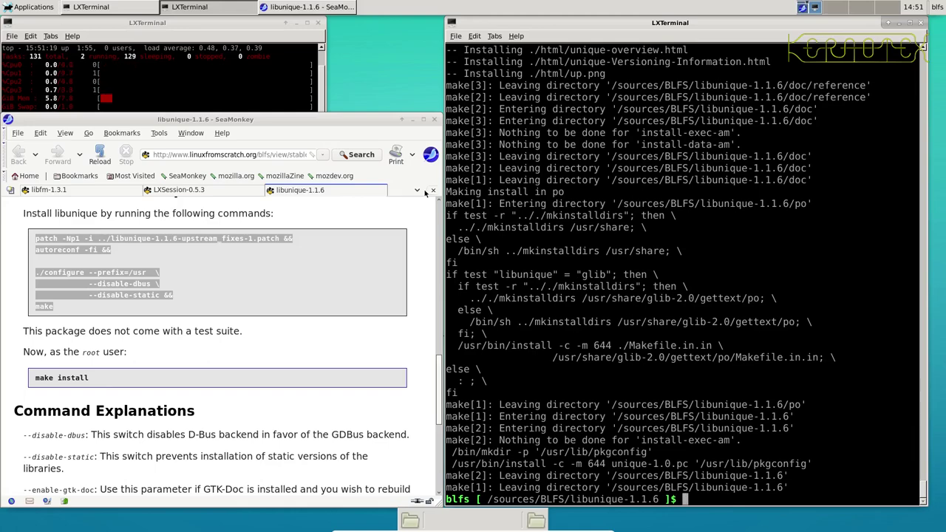
scroll(388, 335, down, 3)
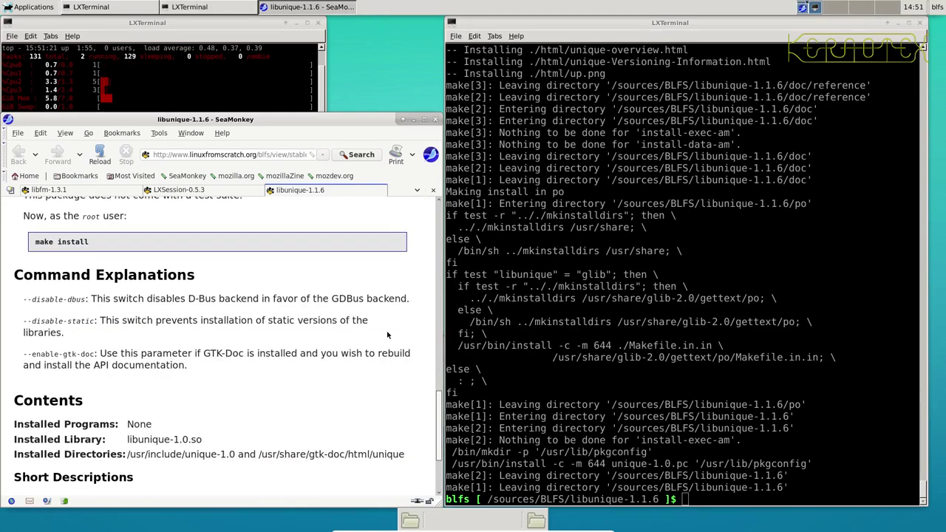
click(433, 190)
Go up to /sources/BLFS and delete the libunique-1.1.6 source folder
click(581, 269)
text(cd ..)
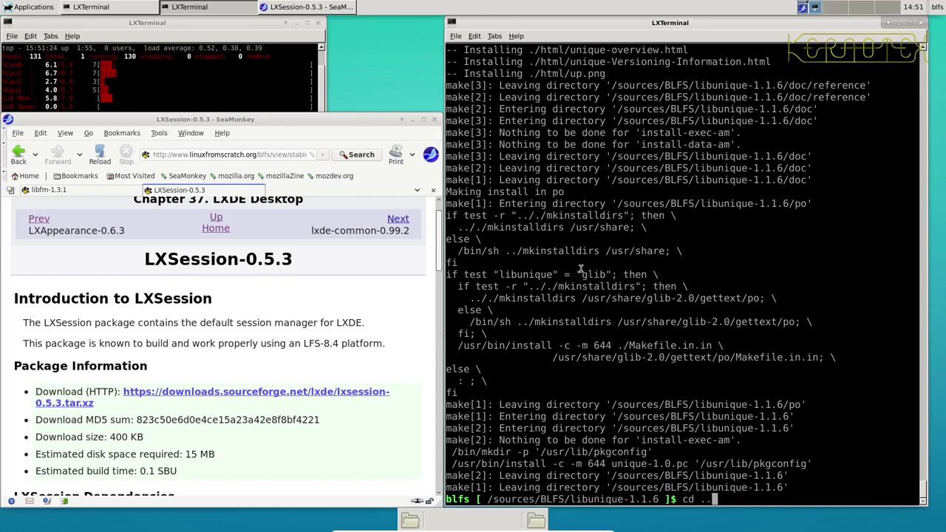
key(Return)
text(rm -Rf libuni)
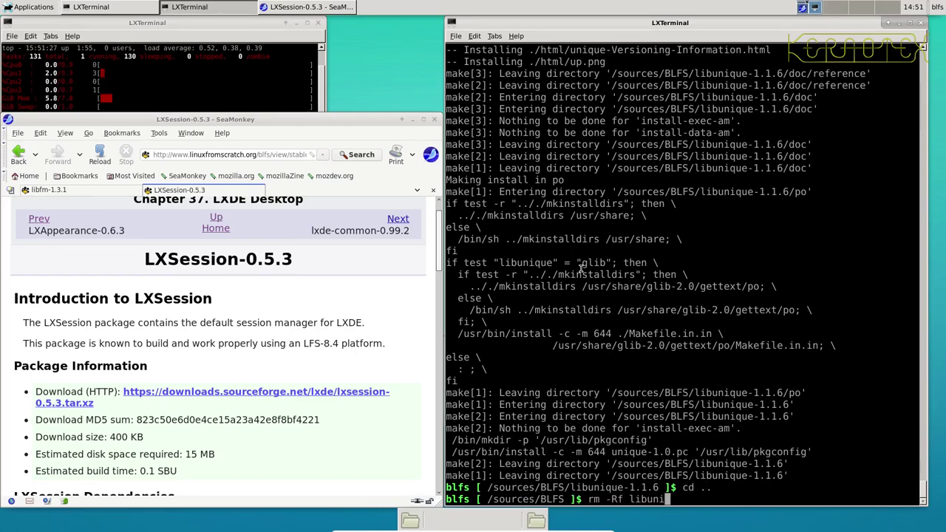
key(Tab)
key(Return)
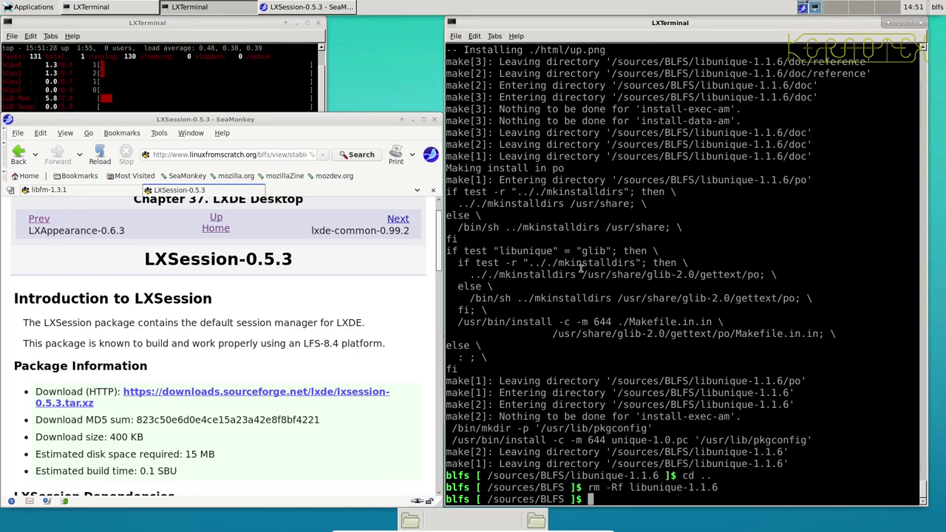
scroll(286, 327, down, 3)
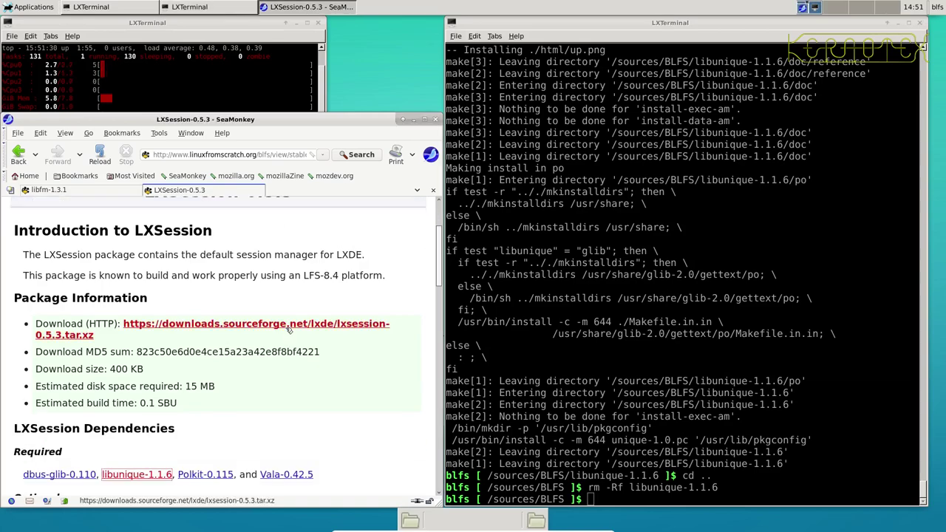
scroll(285, 328, up, 3)
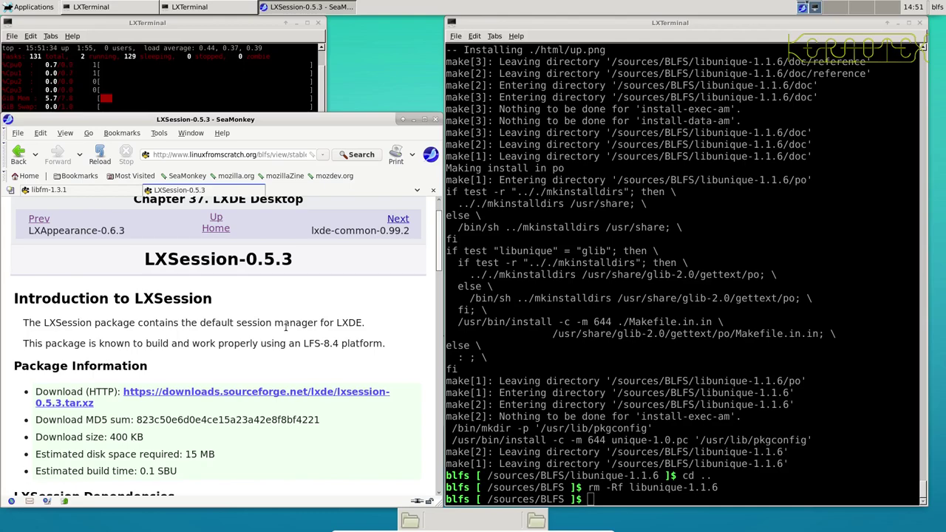
scroll(285, 327, down, 3)
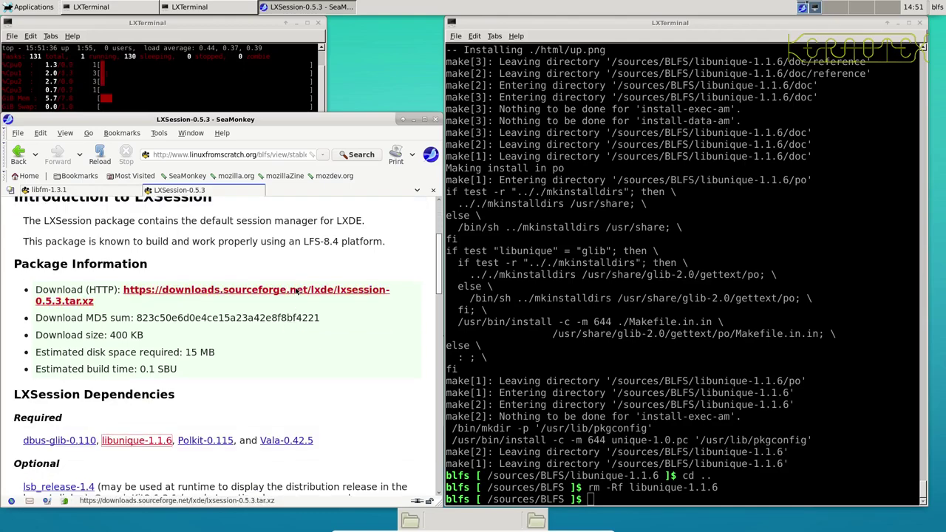
Download the LXSession 0.5.3 tarball with wget into the lxde sources directory
right_click(296, 290)
click(332, 367)
click(487, 361)
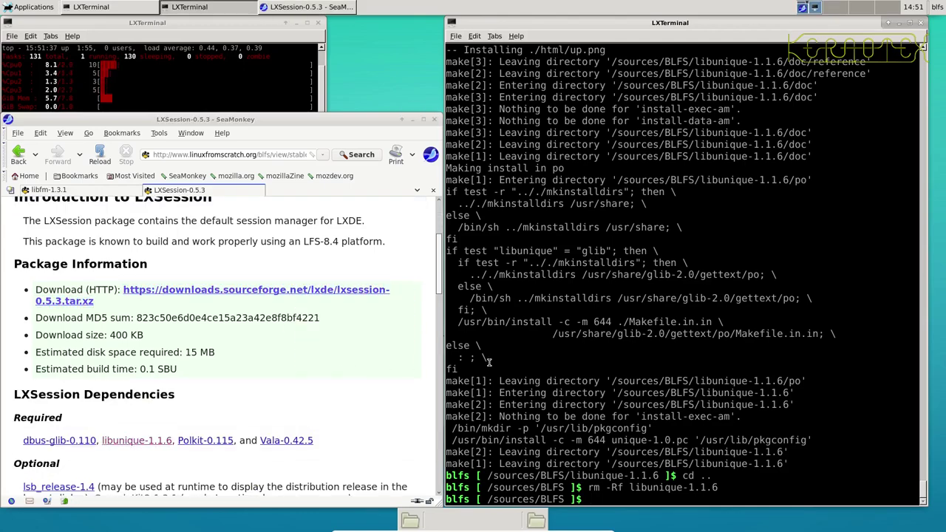
text(cd lxde)
key(Return)
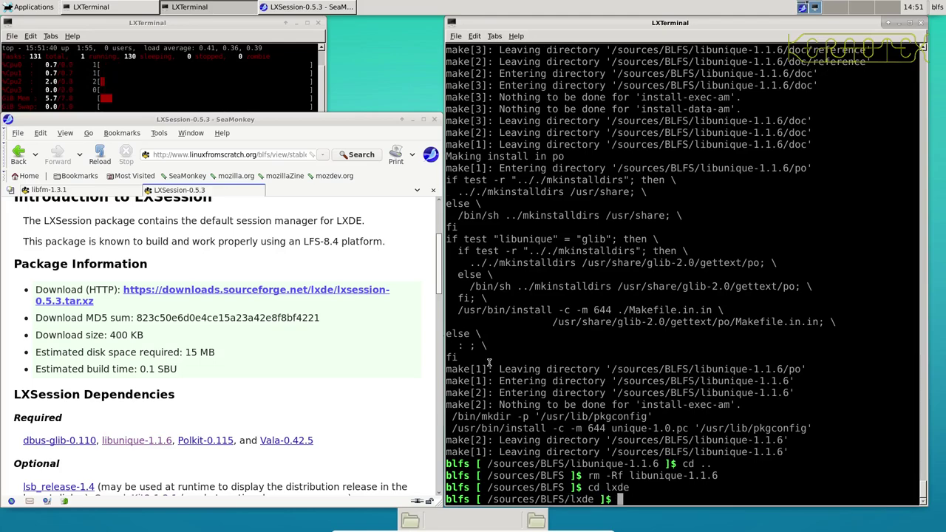
text(wget)
key(ctrl+shift+v)
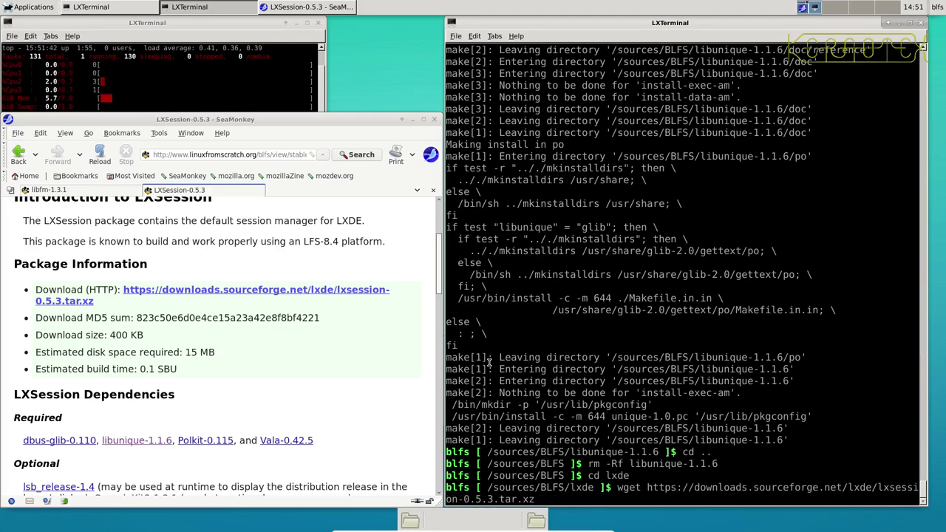
key(Return)
Extract lxsession-0.5.3.tar.xz, enter lxsession-0.5.3, and select the book's configure command
scroll(263, 380, down, 6)
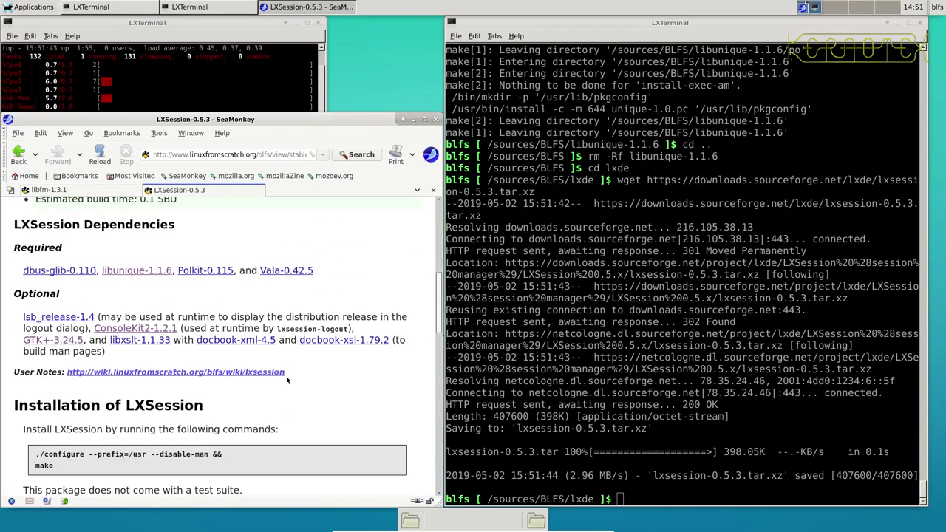
scroll(288, 380, down, 2)
click(545, 373)
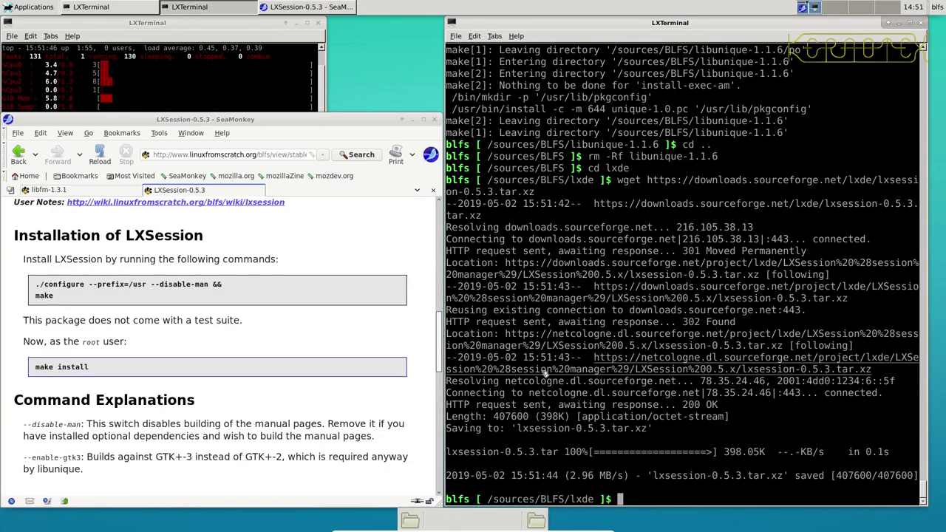
text(tar -xvf l)
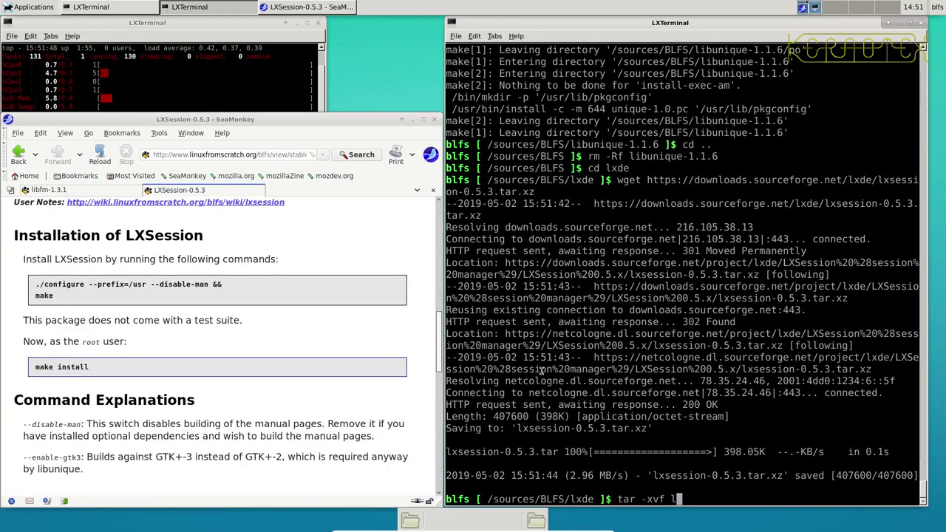
text(xses)
key(Tab)
key(Return)
text(cd lxse)
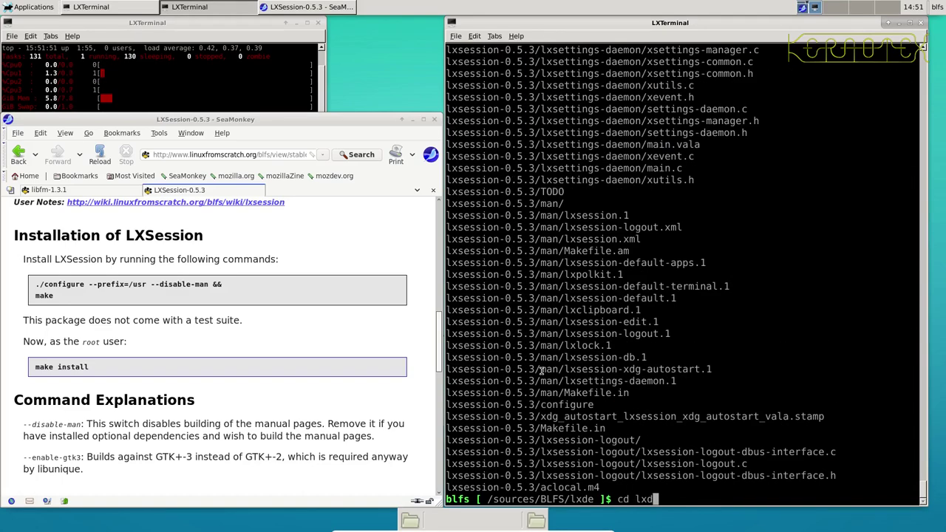
key(Tab)
key(Return)
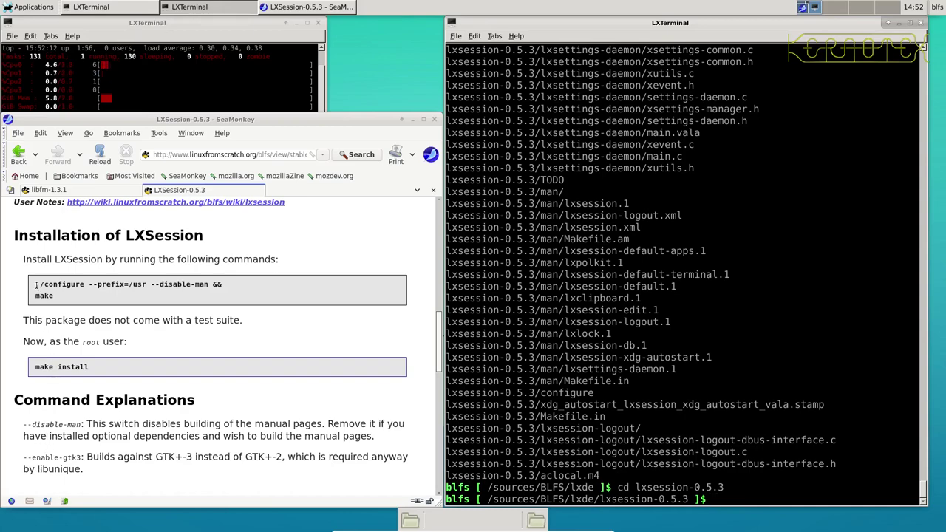
drag(36, 285, 203, 282)
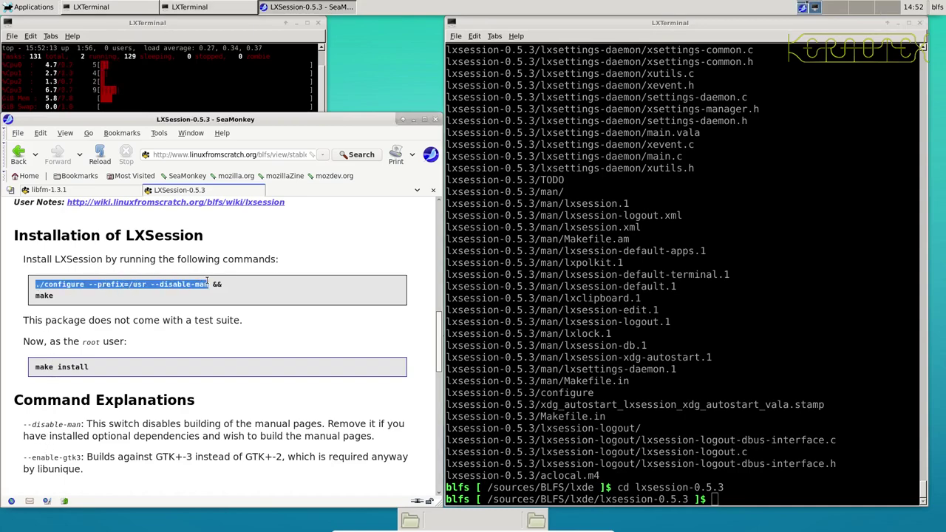
Run './configure --prefix=/usr --disable-man --enable-gtk3', then make, which fails on unique/unique.h
middle_click(618, 326)
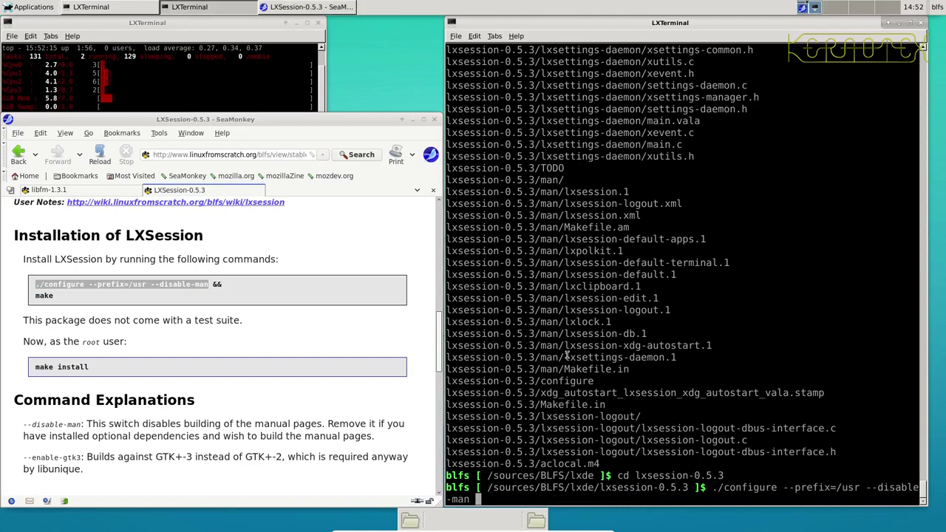
drag(23, 458, 79, 455)
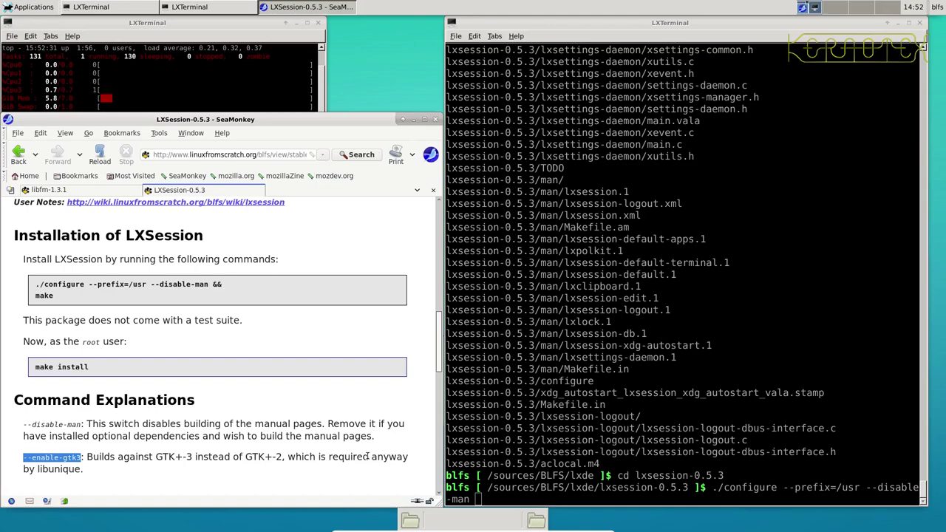
middle_click(527, 413)
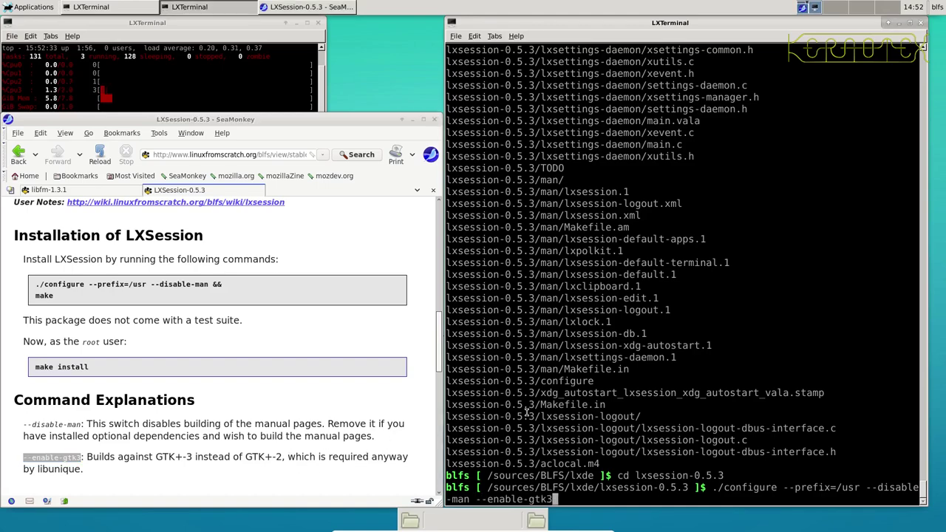
key(Return)
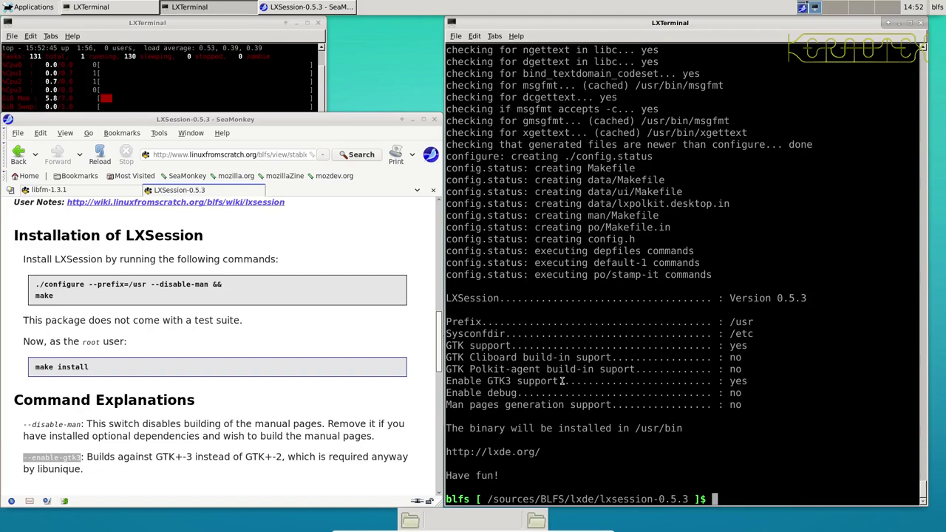
text(make)
key(Return)
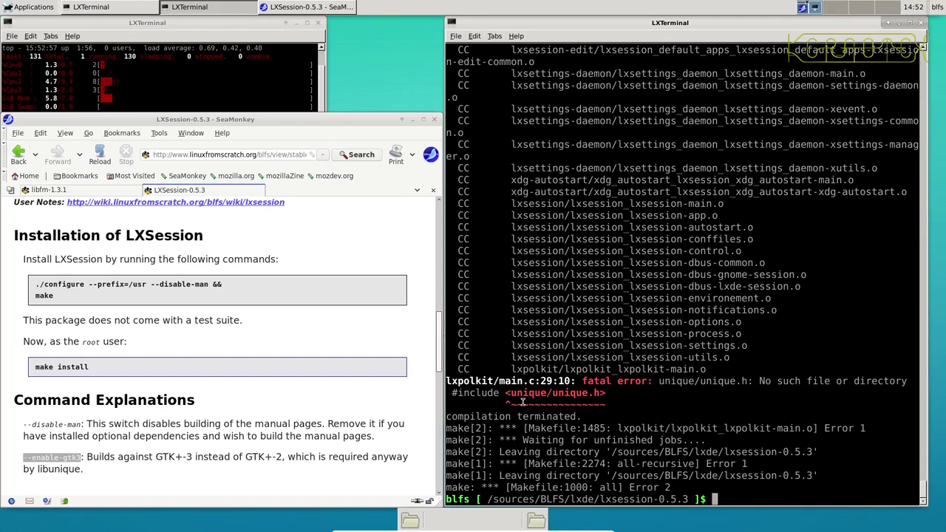
From the lxde directory, force-delete the failed lxsession-0.5.3 build tree with rm -Rf
text(cd ..)
key(Return)
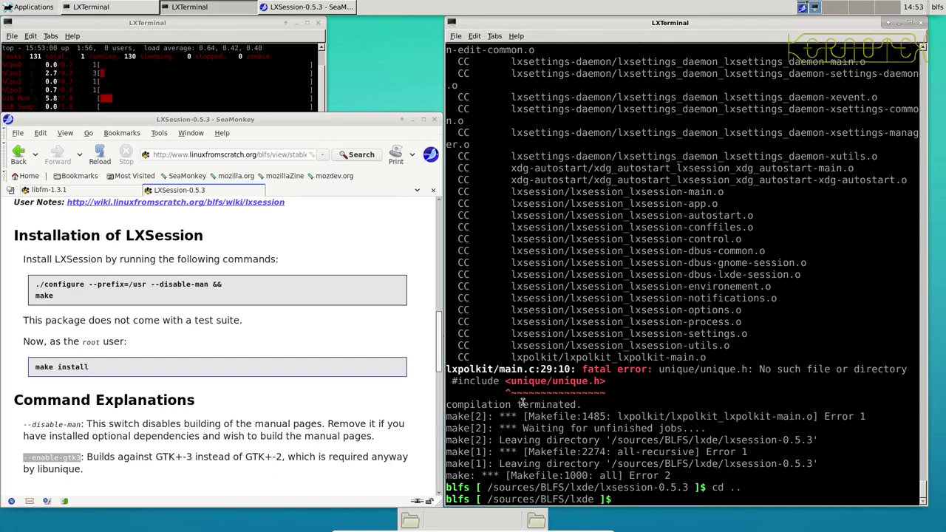
text(rm)
text(lxses)
key(Tab)
key(Return)
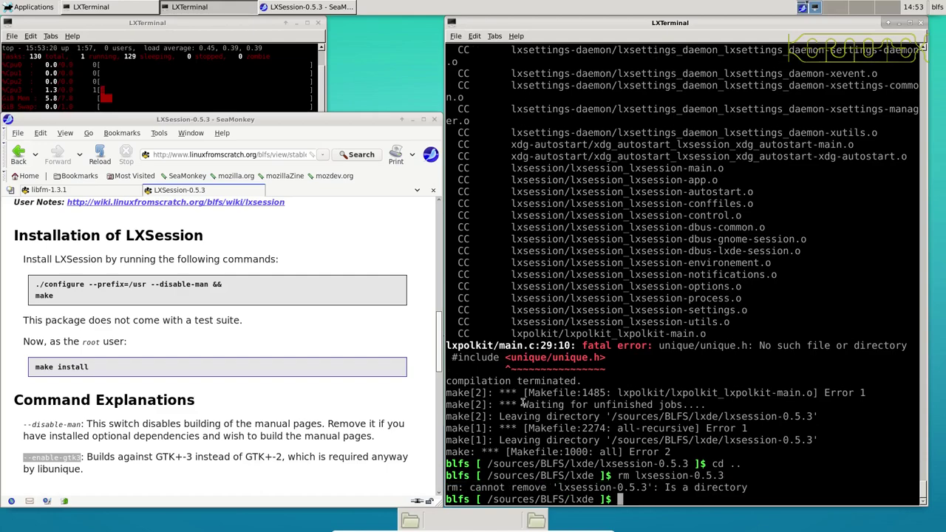
key(Up)
key(Home)
key(Right)
key(Right)
key(Right)
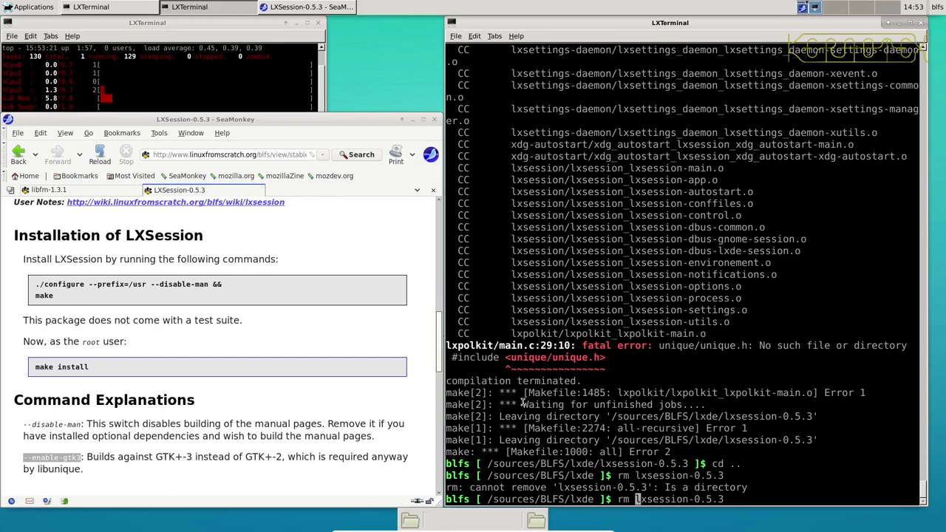
text(-Rf)
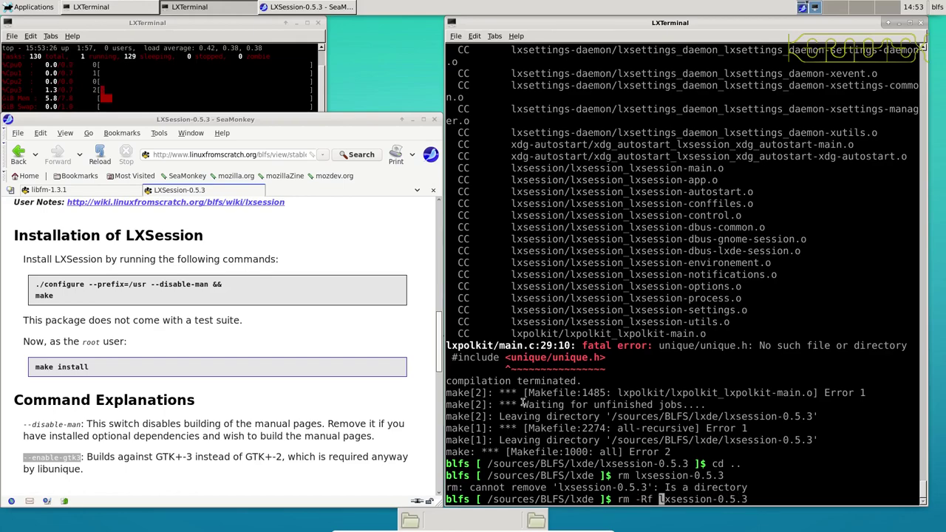
key(Return)
Re-extract the LXSession tarball with tar -xvf and enter the fresh lxsession-0.5.3 directory
text(tar )
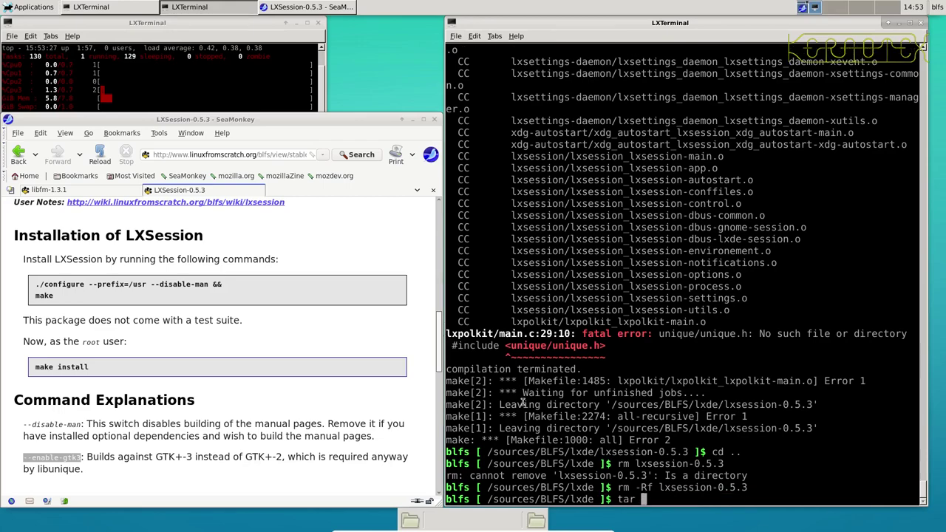
text(-xvf lxs)
key(Tab)
key(Return)
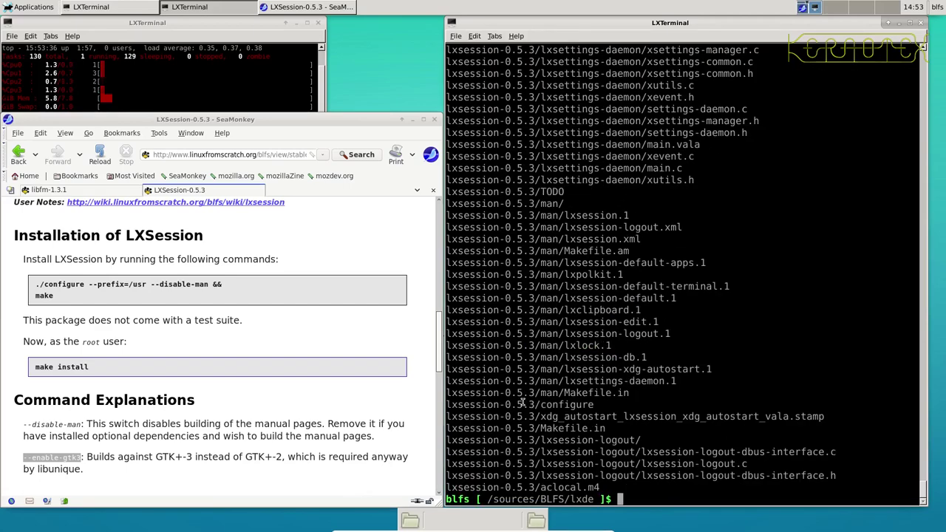
text(cd lxs)
key(Tab)
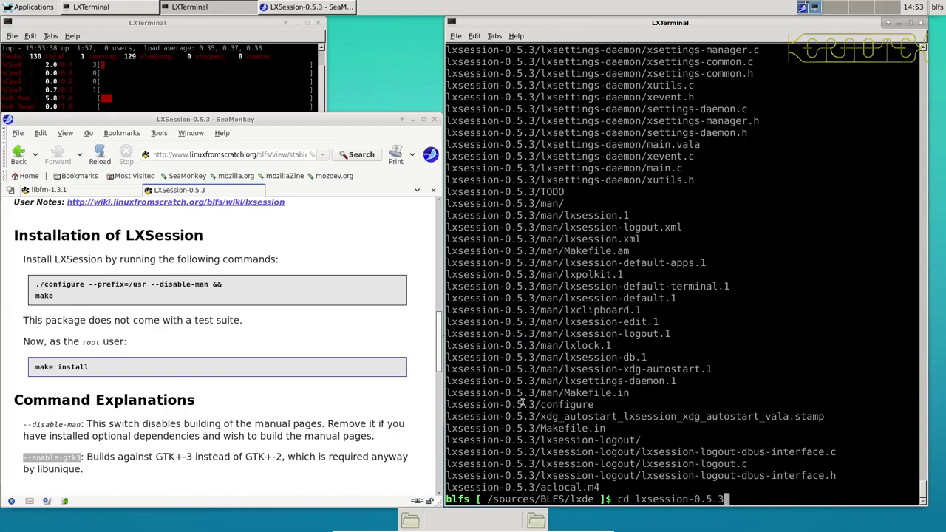
key(Return)
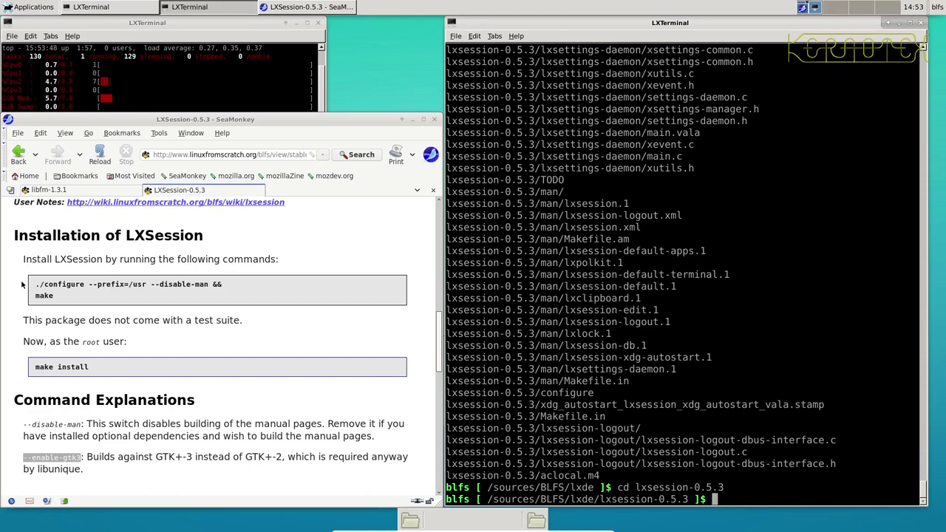
Run the book's pasted configure and make commands, then rerun sudo -E make install from history
drag(33, 286, 58, 298)
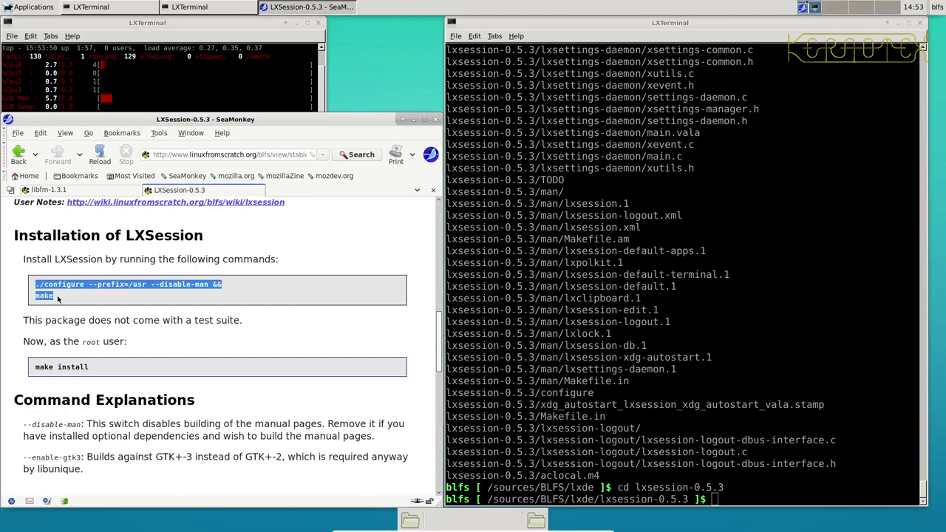
middle_click(627, 369)
key(Return)
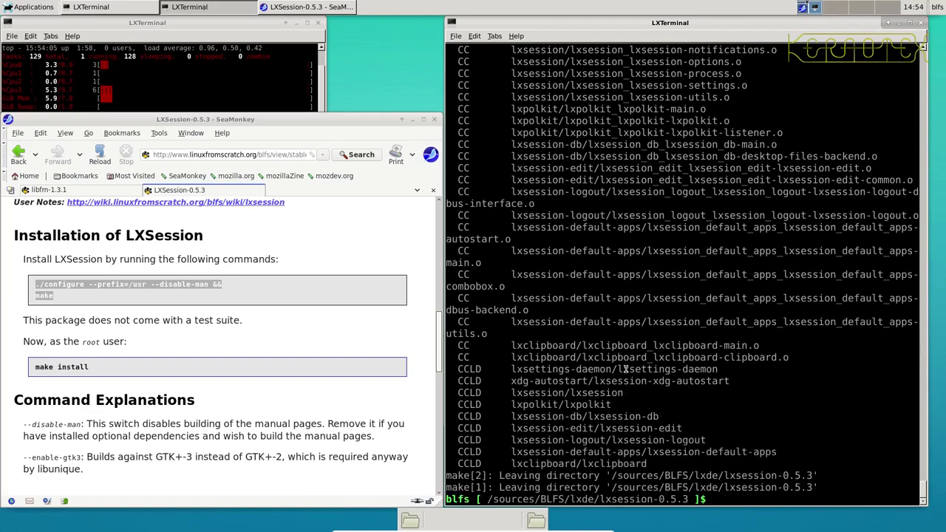
key(ctrl+r)
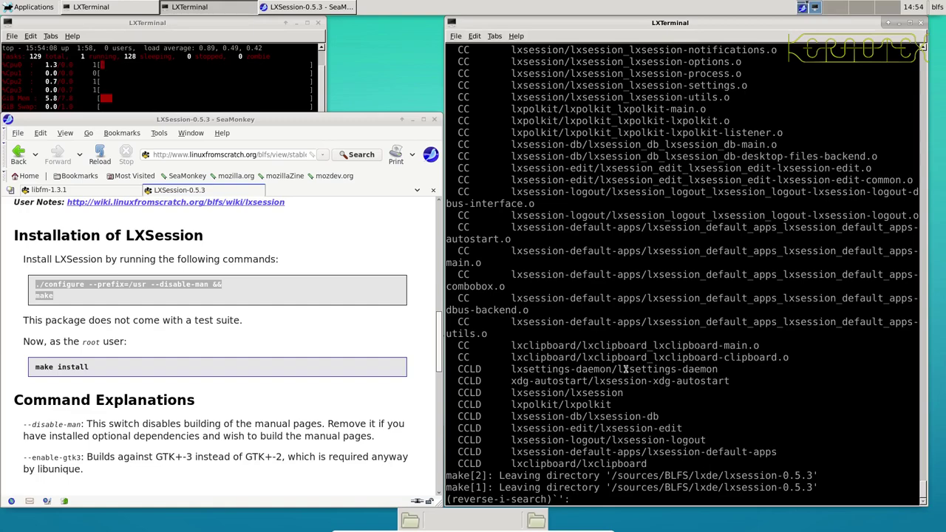
text(insta)
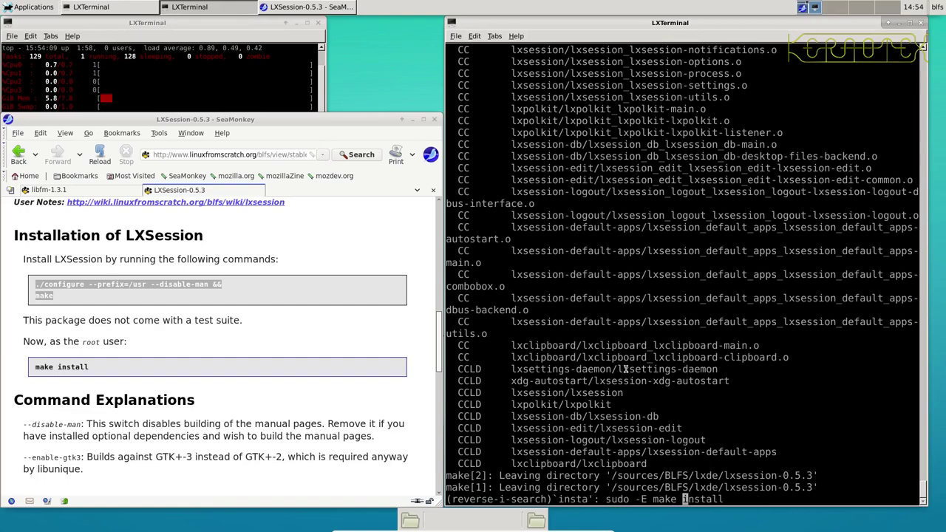
key(Return)
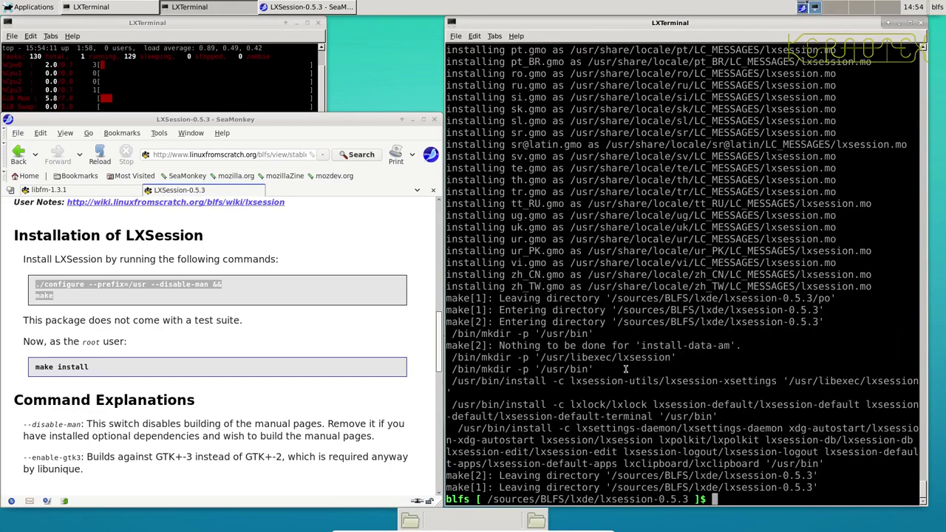
scroll(267, 405, down, 15)
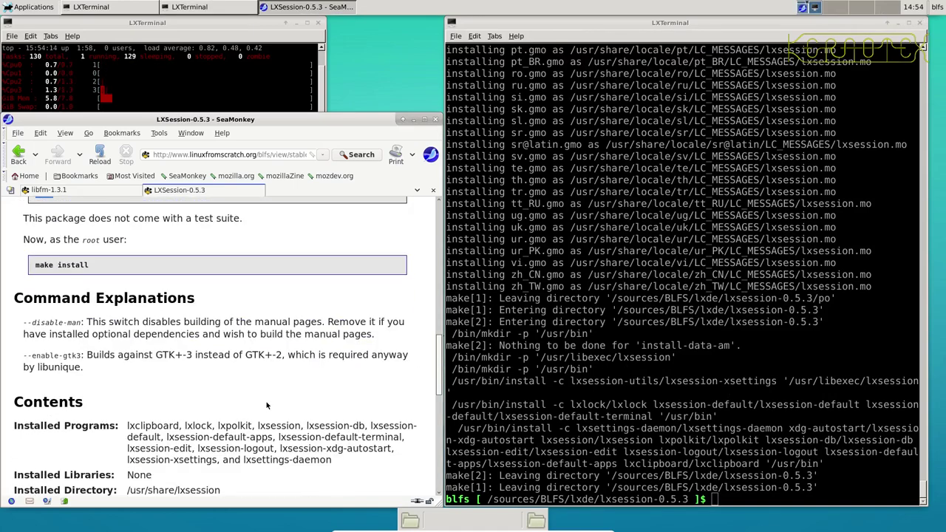
Go back up to the lxde folder and delete the finished lxsession-0.5.3 source tree
click(546, 385)
text(cd ..)
key(Return)
text(r)
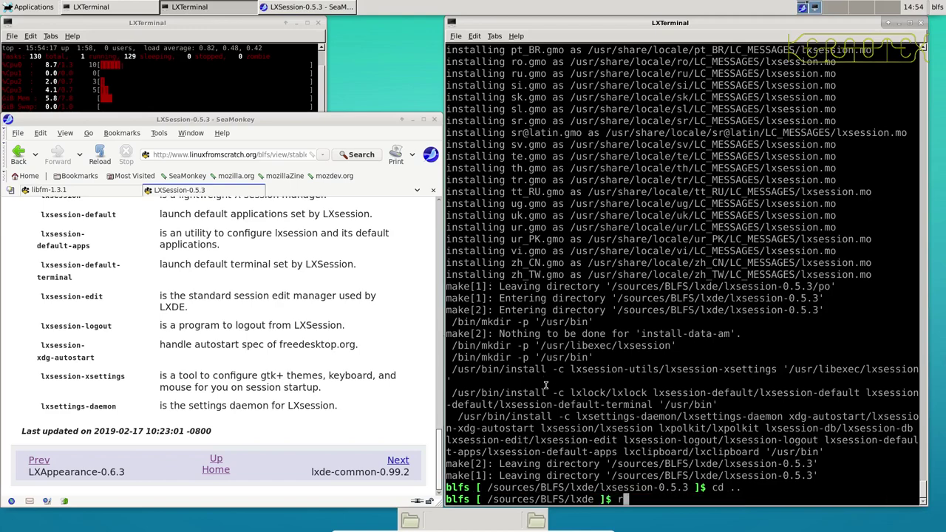
text(m -Rf lxcom)
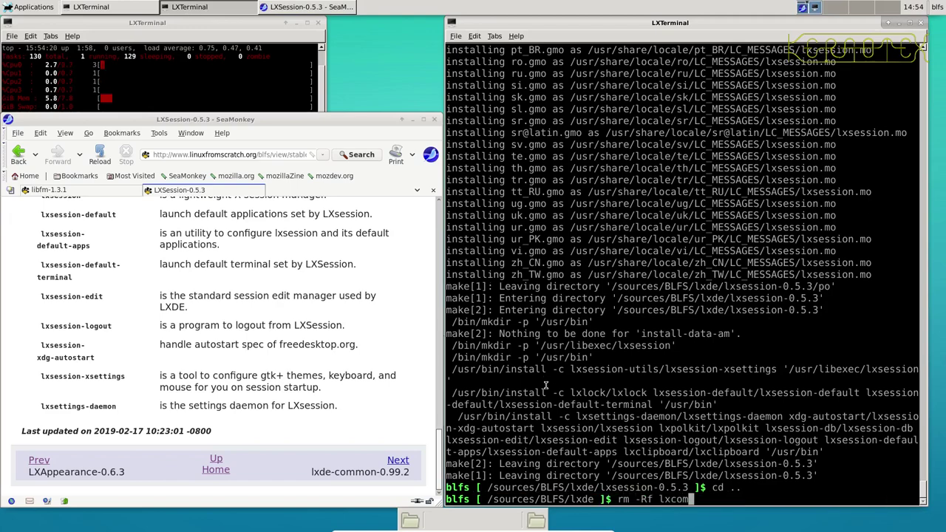
key(BackSpace)
key(BackSpace)
key(BackSpace)
text(ses)
key(Tab)
key(BackSpace)
key(Return)
Move to the lxde-common-0.99.2 page and open its openbox-3.6.1 and hicolor-icon-theme dependency pages in tabs
text(wget)
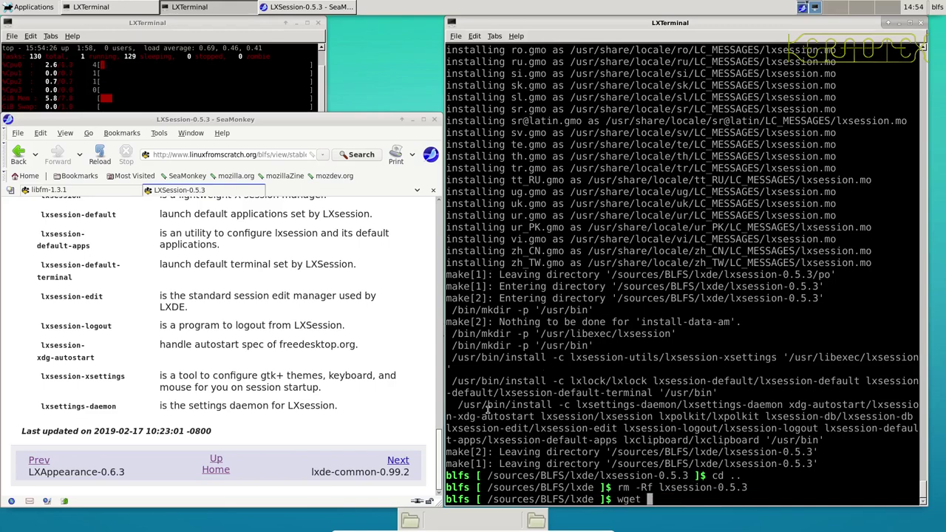
click(398, 459)
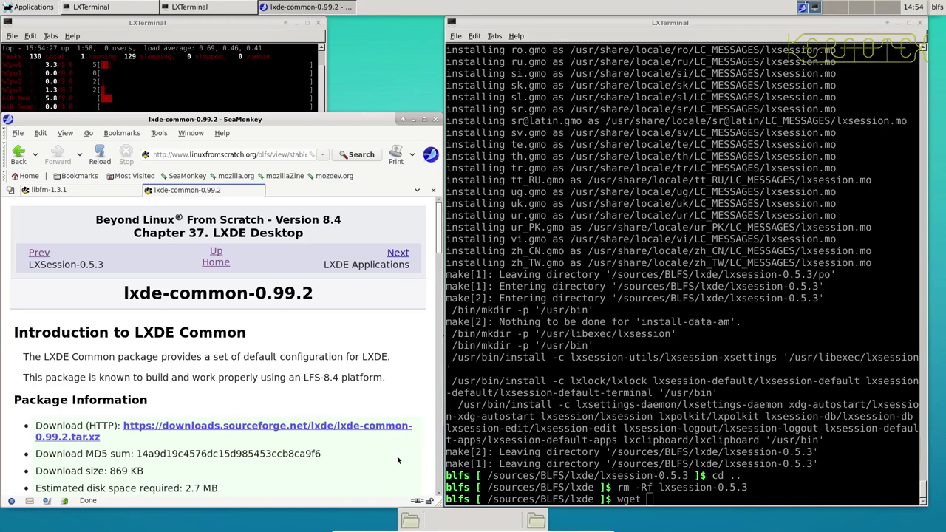
scroll(384, 377, down, 5)
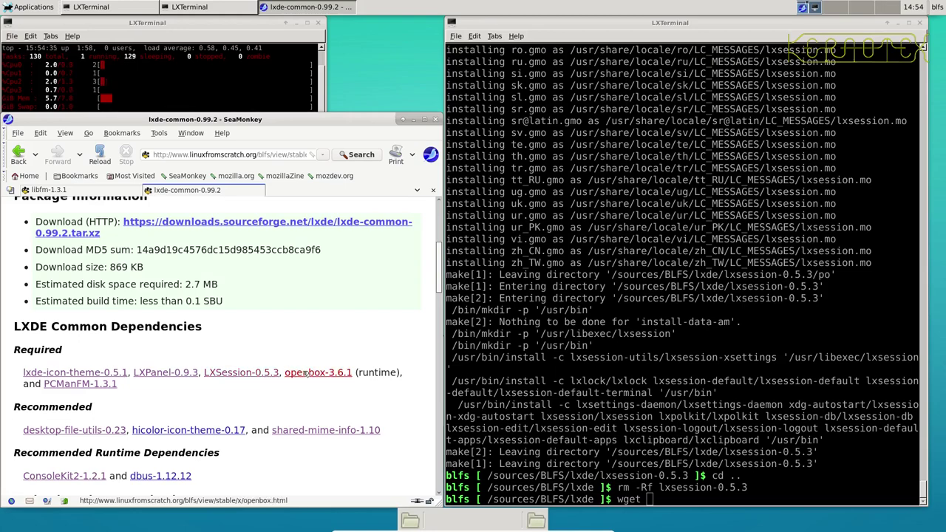
middle_click(305, 374)
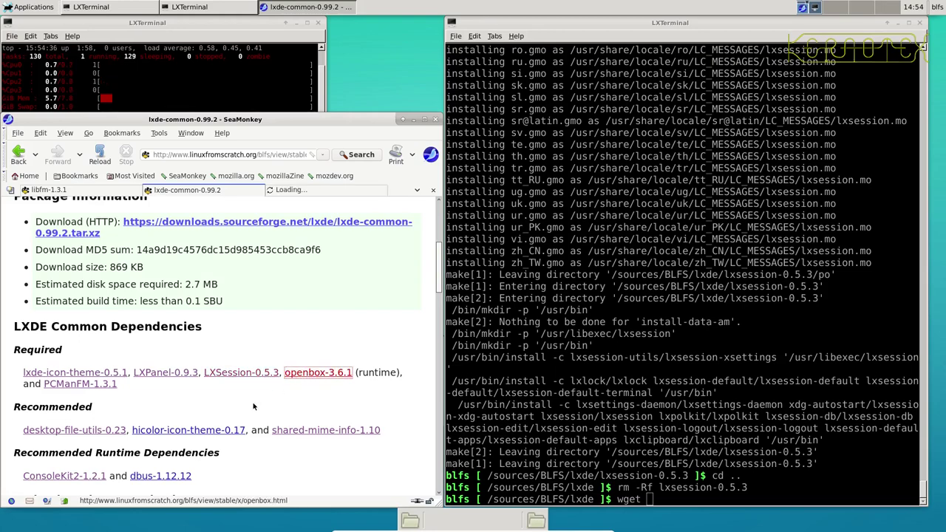
middle_click(198, 430)
click(334, 190)
scroll(303, 337, down, 2)
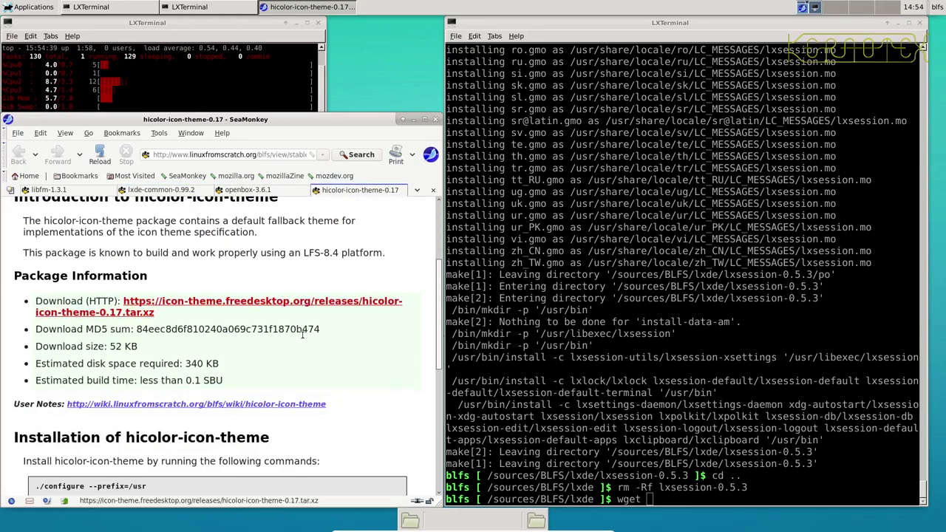
scroll(303, 336, down, 3)
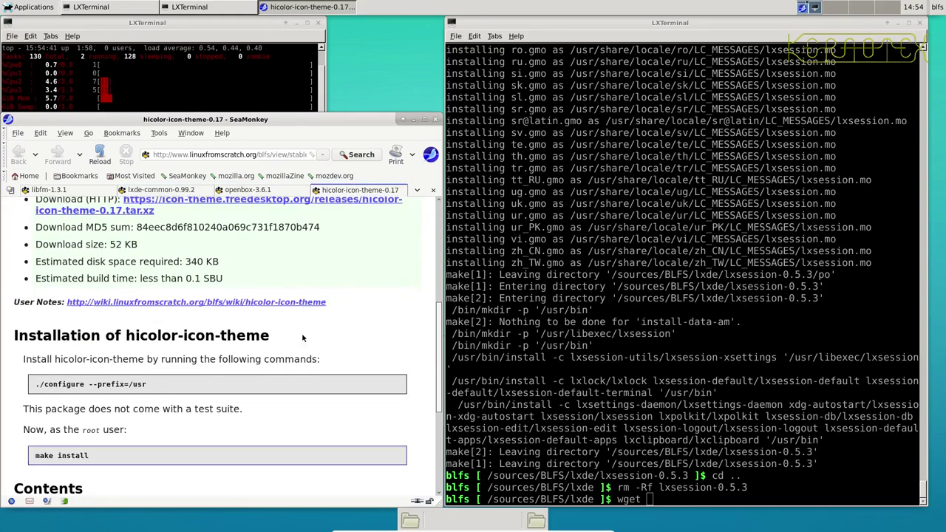
click(433, 190)
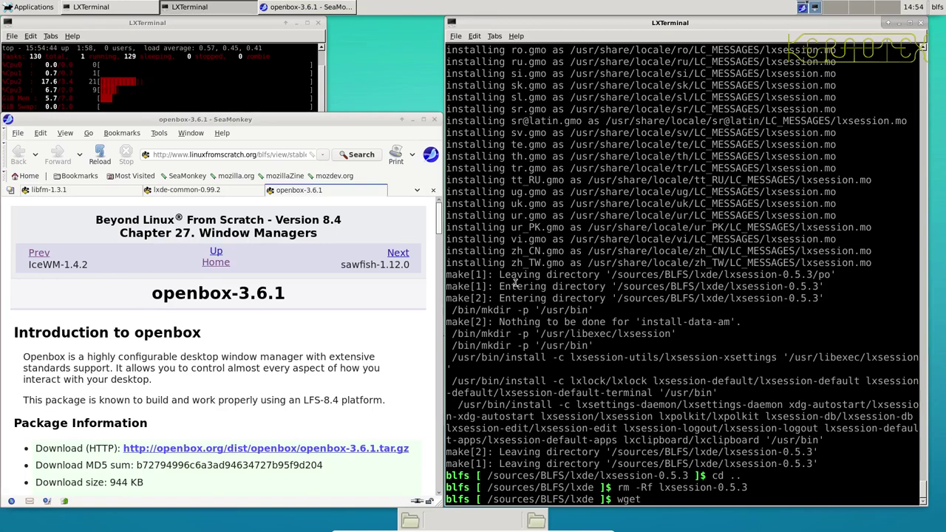
List the parent folder with ls -l to confirm hicolor-icon-theme-0.17.tar.xz is already downloaded
key(BackSpace)
key(BackSpace)
key(BackSpace)
key(BackSpace)
text(ls)
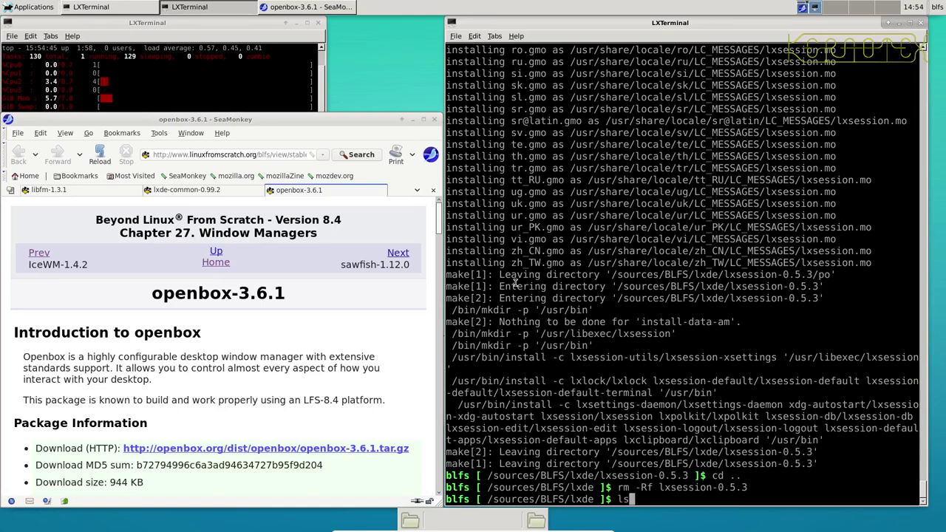
text( -l ../hi)
key(Tab)
key(Tab)
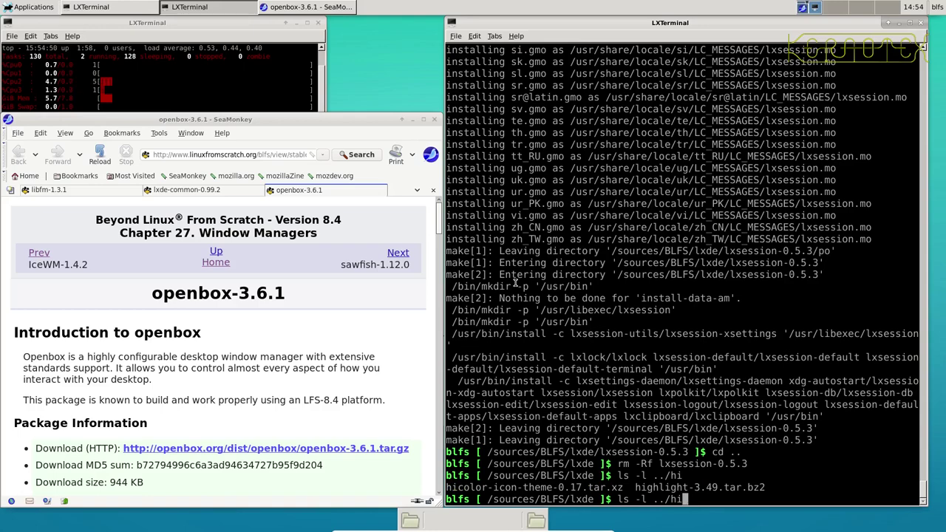
click(187, 190)
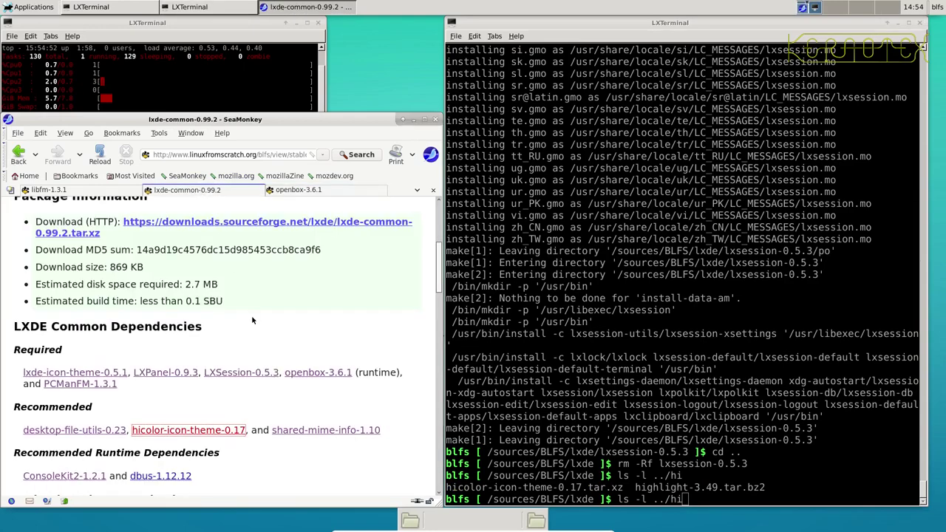
click(299, 190)
scroll(303, 215, down, 3)
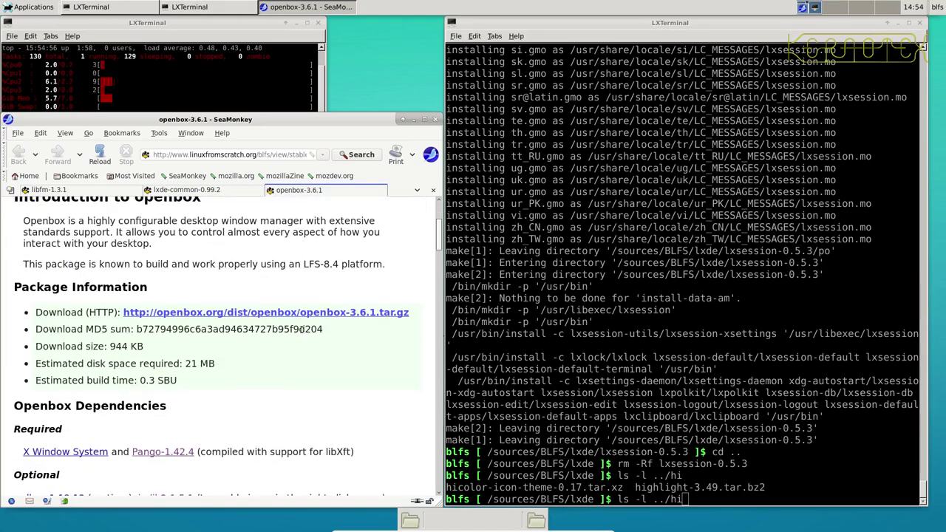
scroll(301, 329, up, 1)
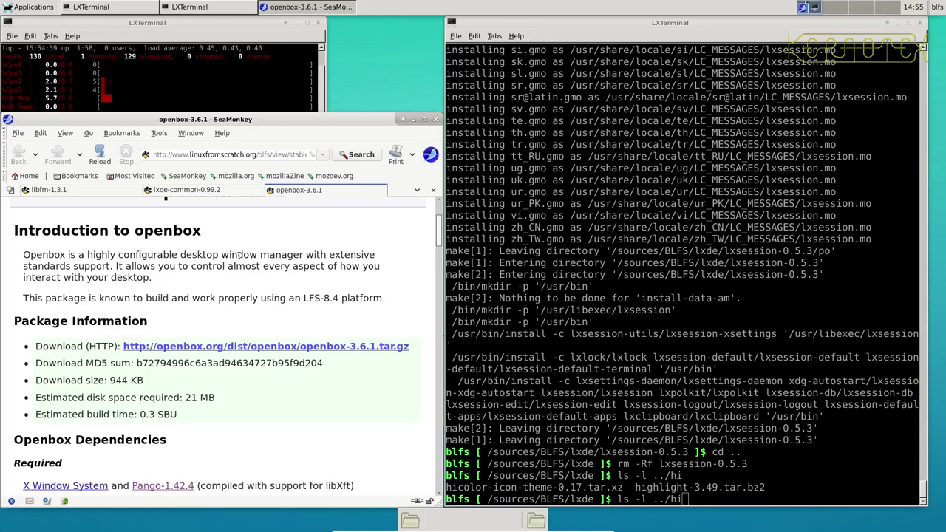
scroll(239, 255, up, 3)
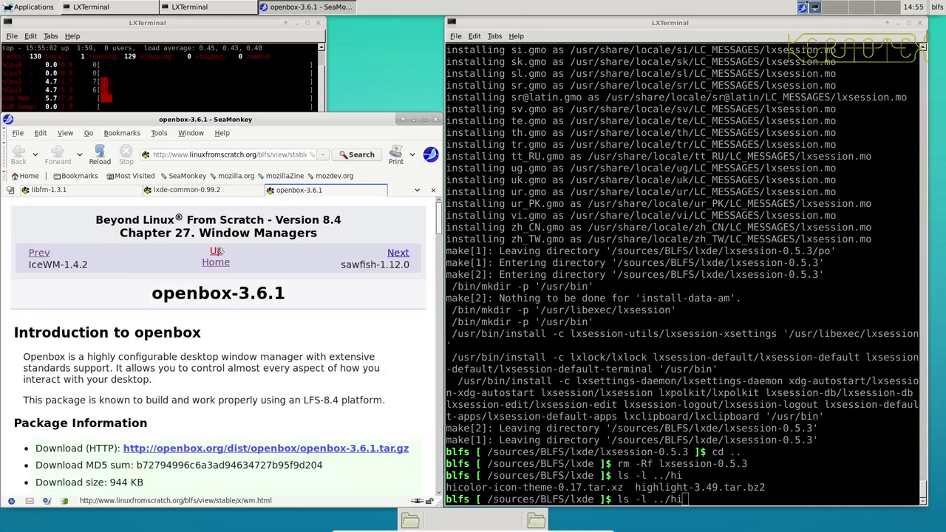
middle_click(219, 252)
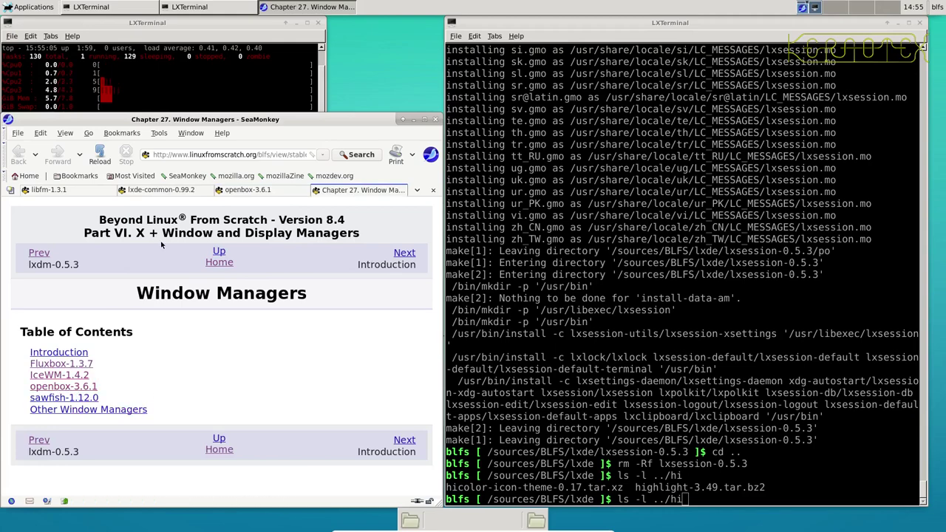
click(171, 190)
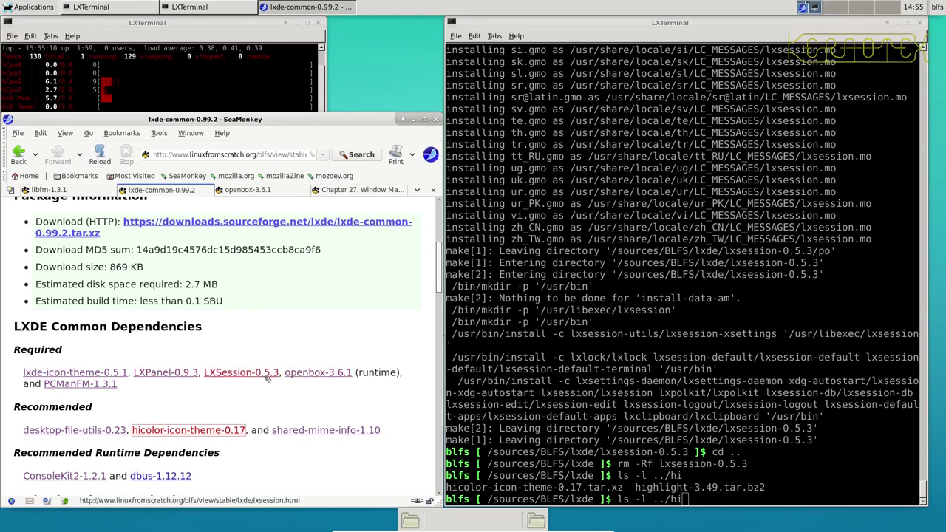
click(333, 193)
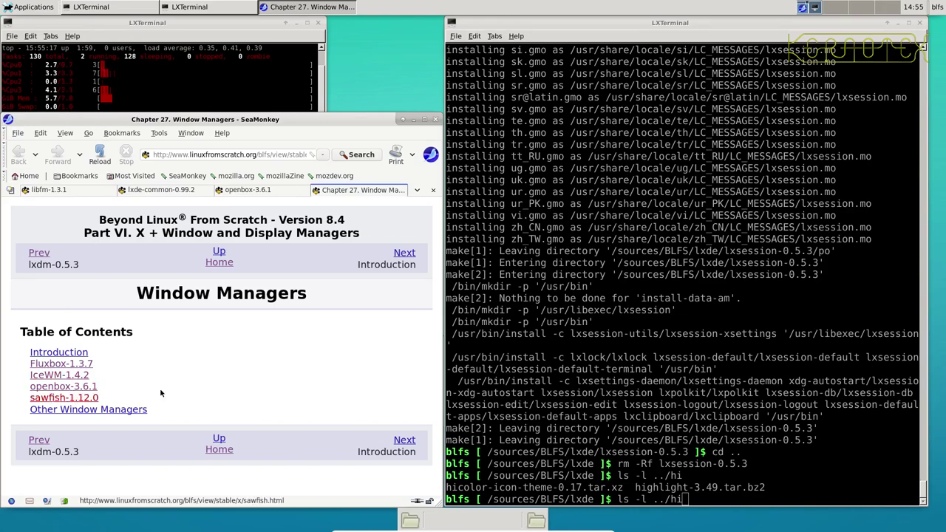
click(433, 191)
scroll(362, 354, down, 3)
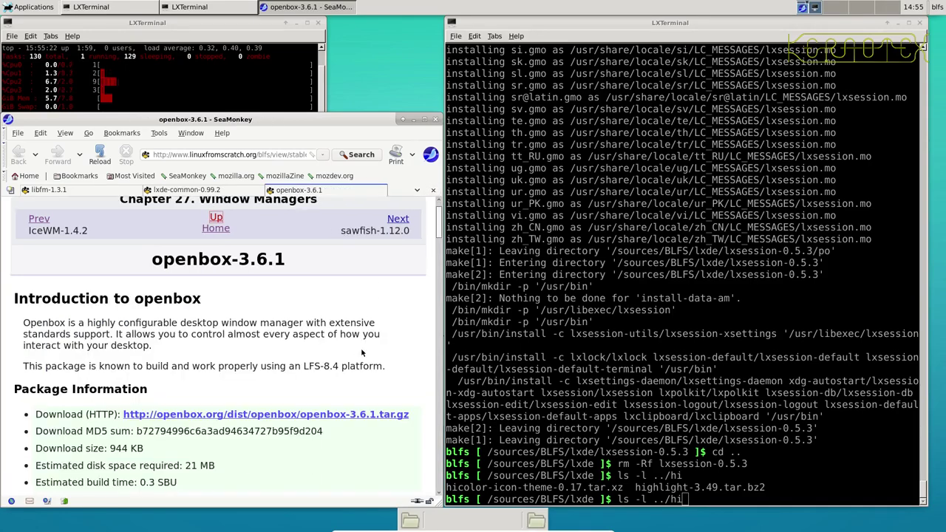
scroll(361, 352, down, 1)
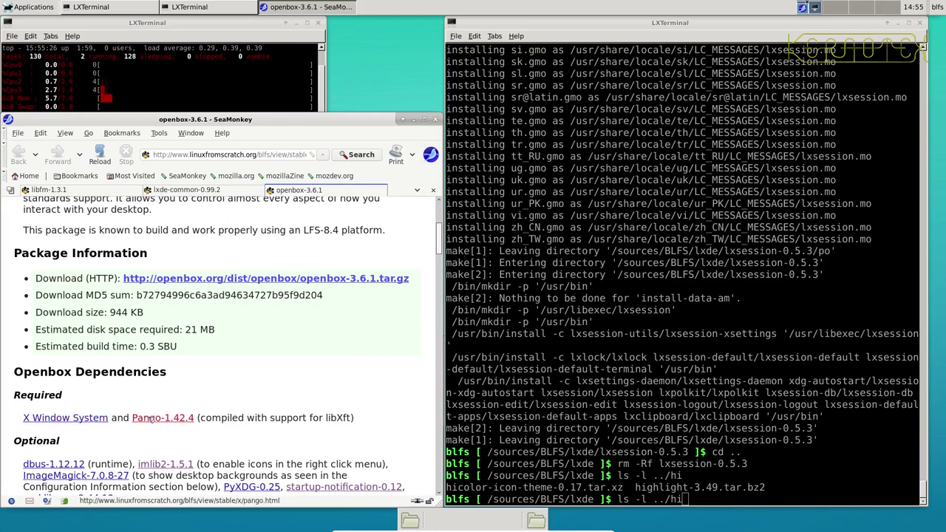
scroll(155, 439, down, 2)
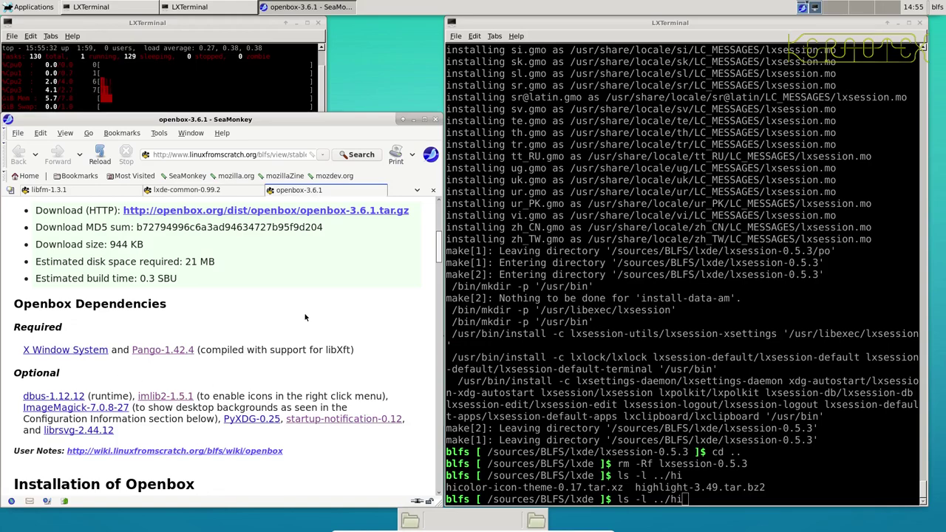
scroll(306, 317, up, 2)
click(628, 326)
In /sources/BLFS, download openbox-3.6.1.tar.gz with wget using the book's copied link
key(ctrl+c)
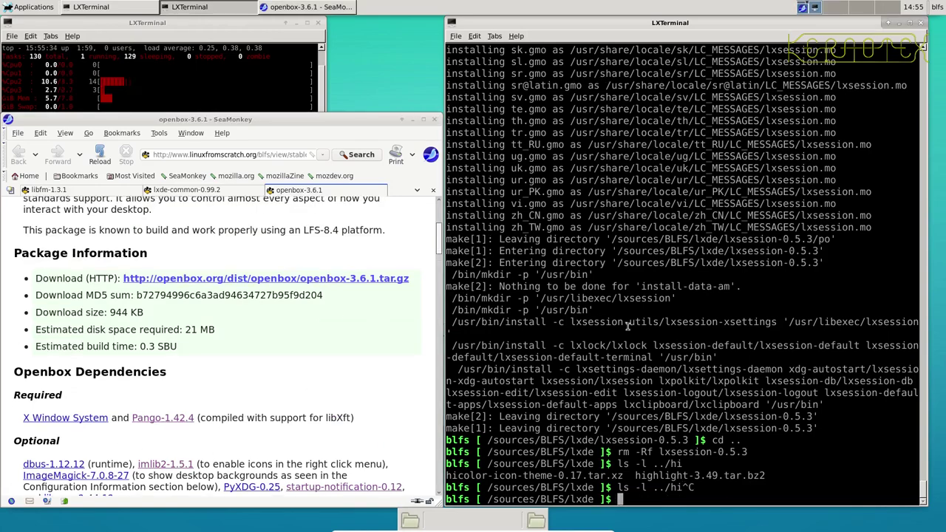
text(cd ..)
key(Return)
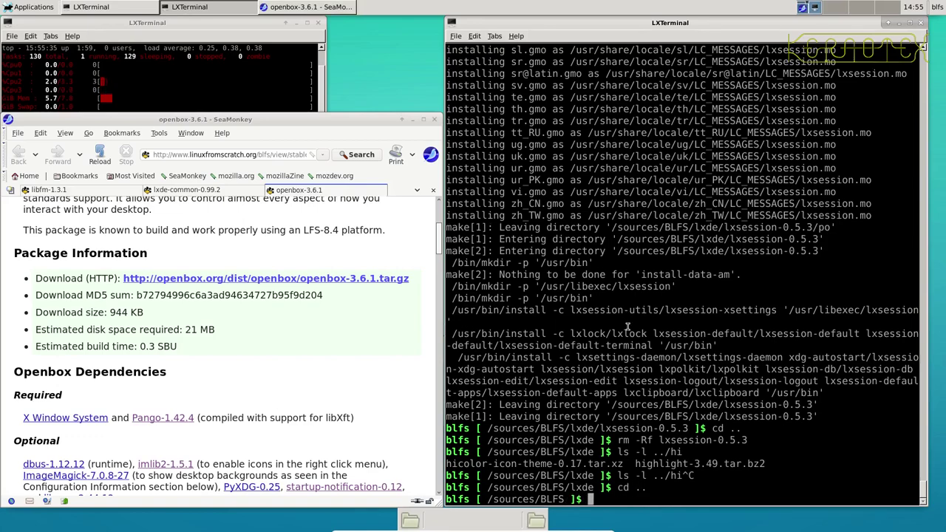
right_click(326, 279)
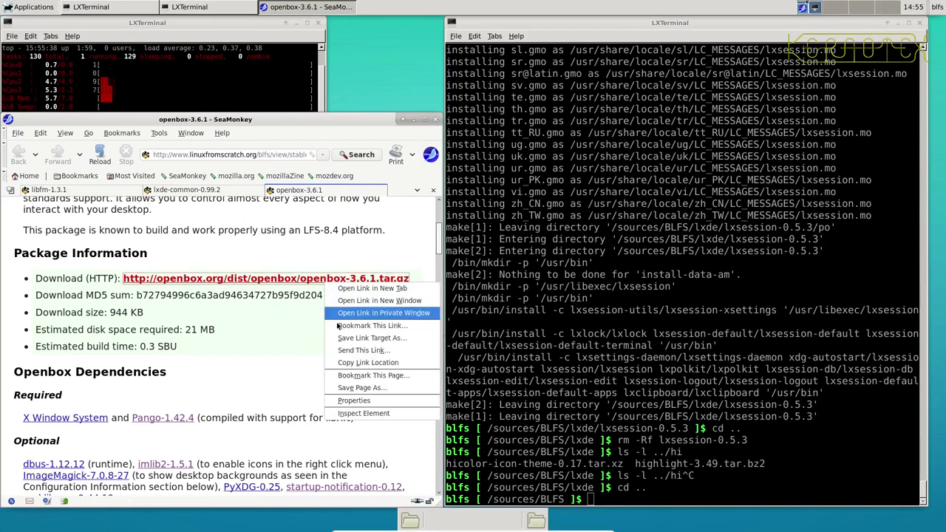
click(370, 362)
click(528, 373)
text(wget)
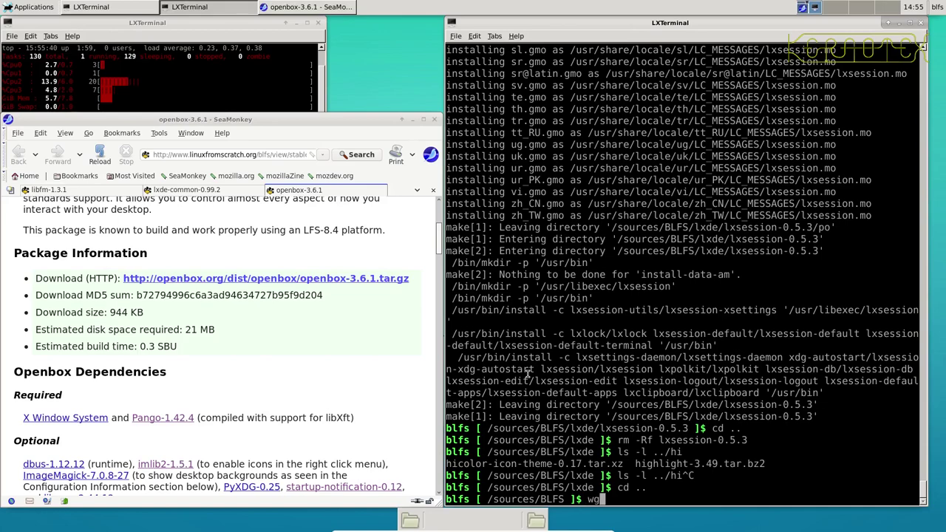
key(ctrl+shift+v)
key(Return)
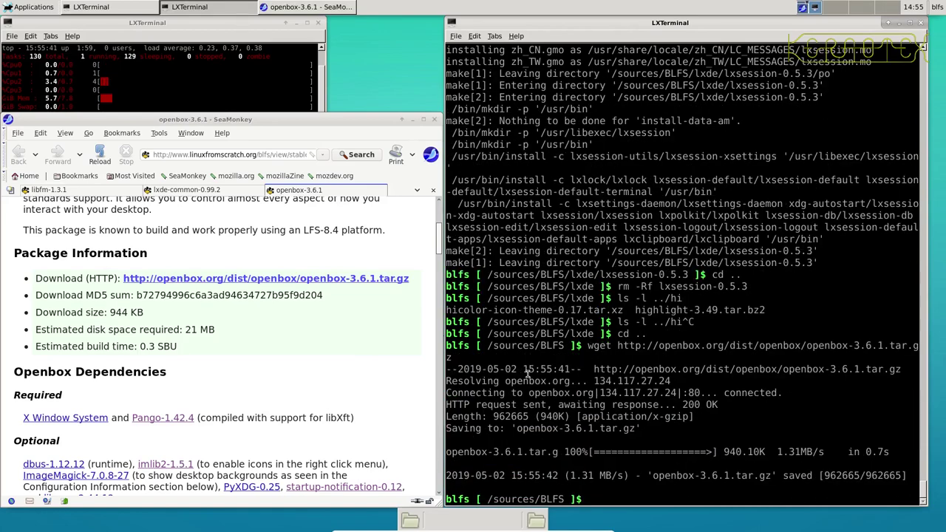
Unpack openbox-3.6.1.tar.gz into an openbox-3.6.1 source tree
text(tar -xvf openb)
key(Tab)
key(Return)
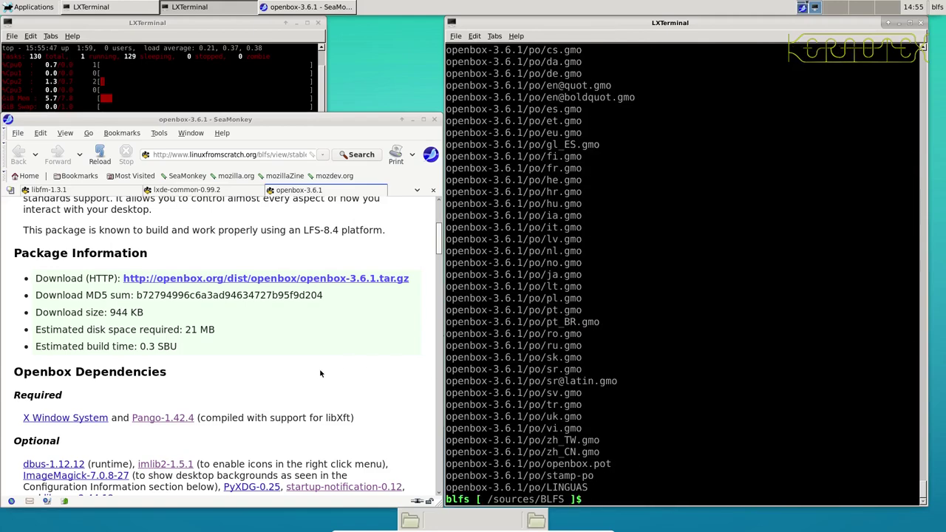
scroll(320, 372, down, 4)
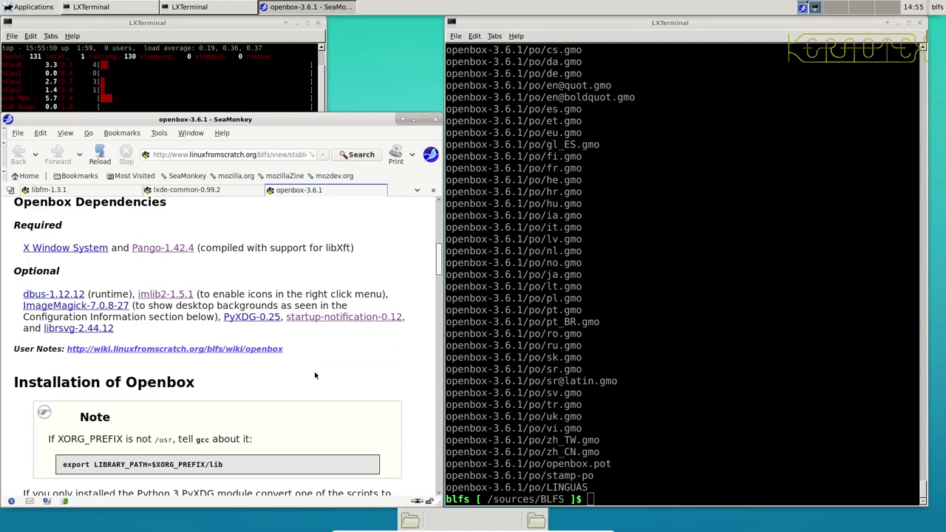
scroll(314, 375, down, 2)
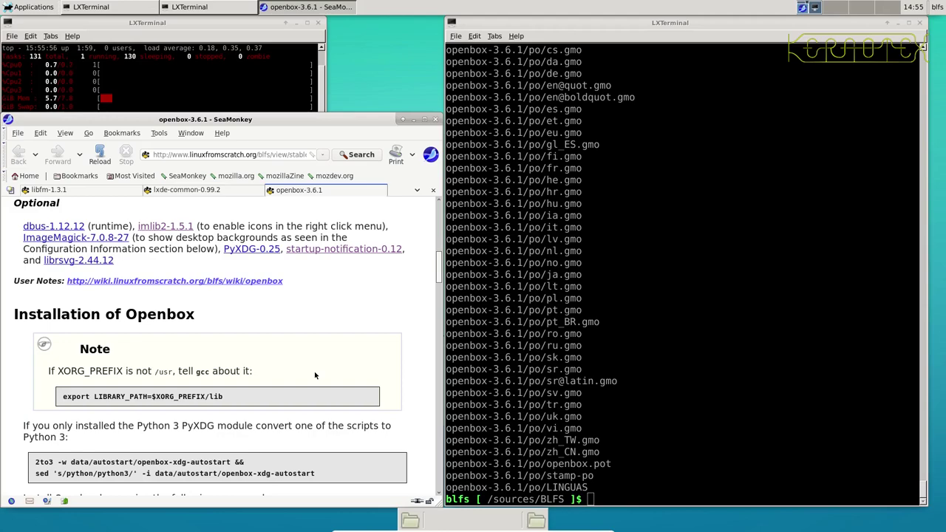
scroll(314, 376, down, 1)
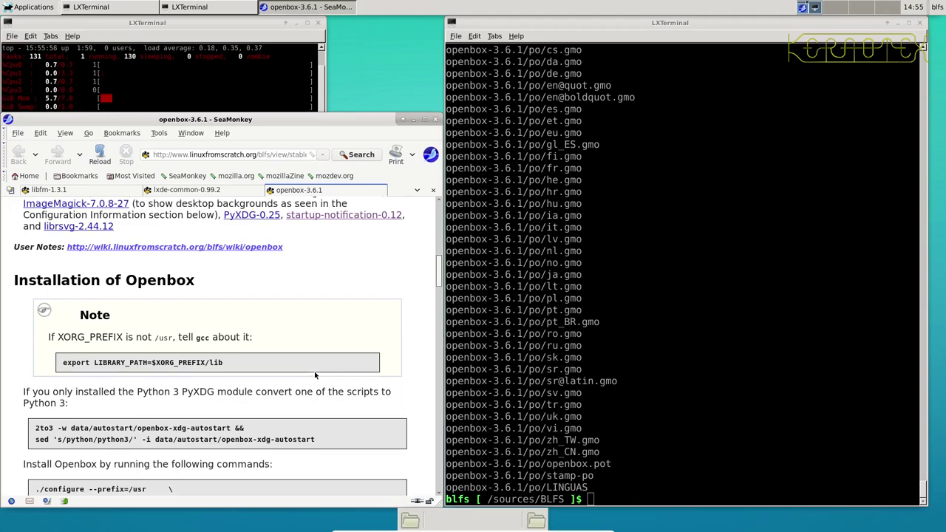
Enter openbox-3.6.1 and echo $XORG_PREFIX, which shows /usr/
click(605, 365)
text(cd op)
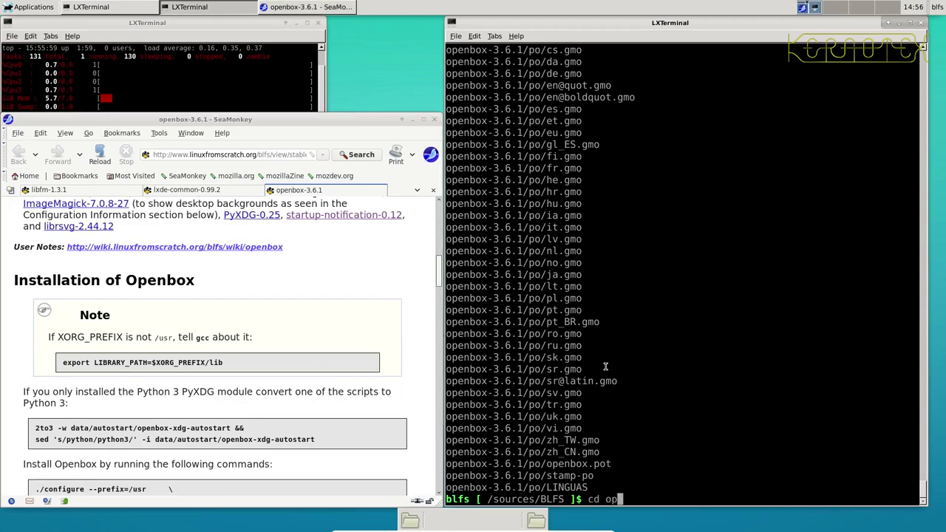
text(en)
key(Tab)
key(Return)
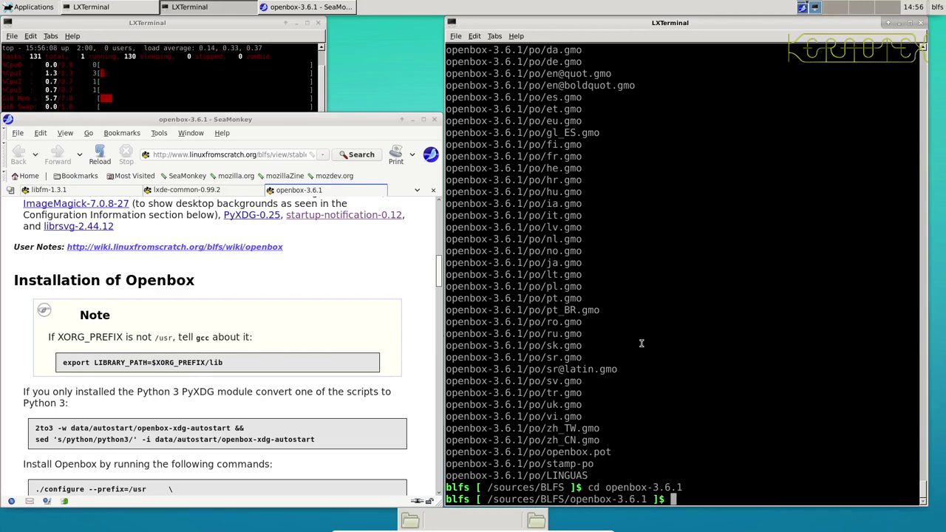
text(echo $X)
key(Tab)
key(Tab)
key(Tab)
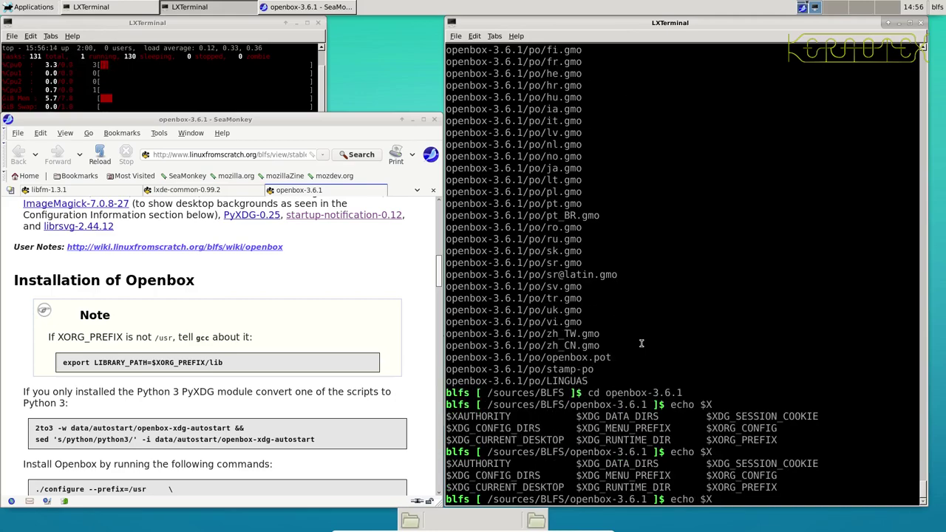
text(ORG_P)
key(Tab)
key(Return)
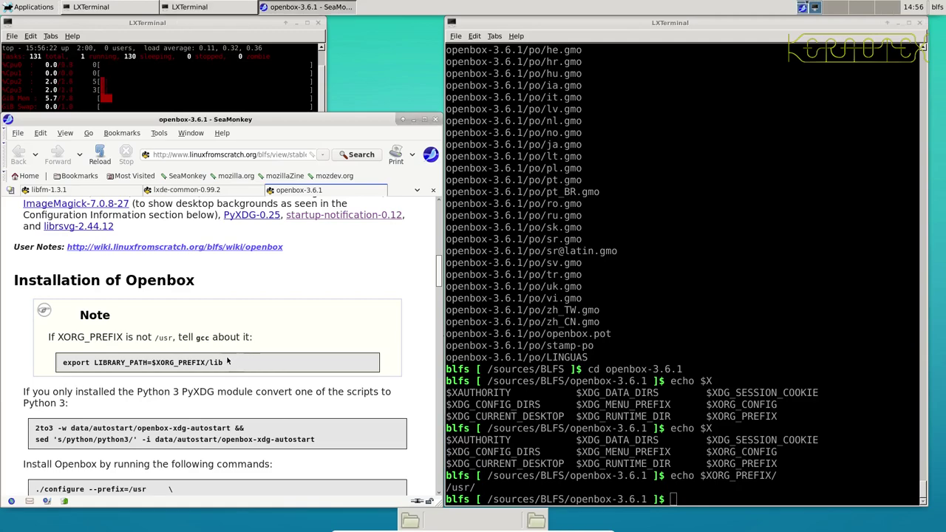
Read through the Openbox installation notes on the book page in SeaMonkey
drag(238, 359, 63, 337)
scroll(68, 344, down, 2)
scroll(67, 343, down, 1)
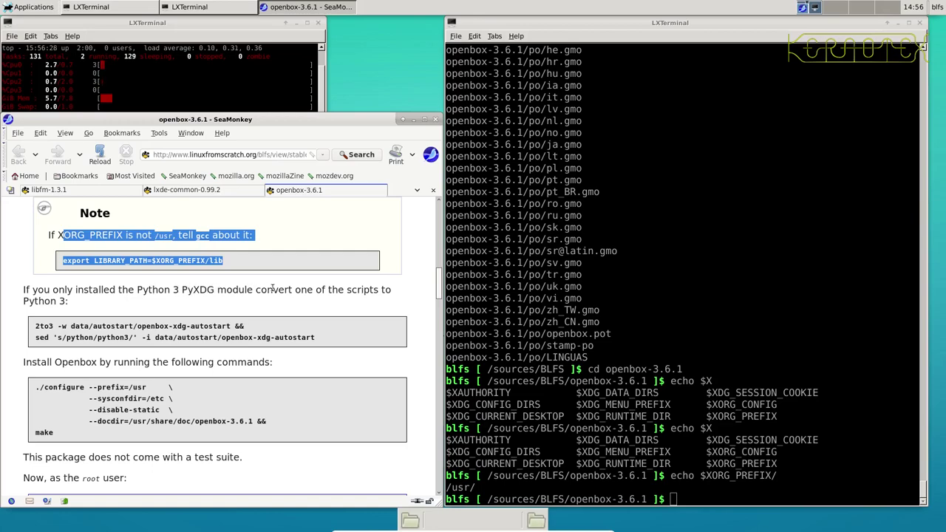
click(88, 306)
scroll(88, 306, up, 4)
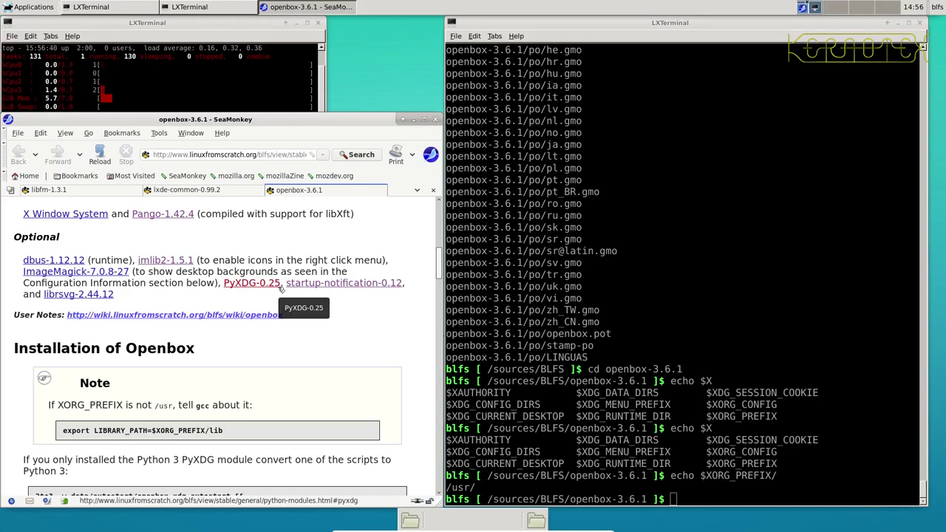
scroll(279, 289, down, 4)
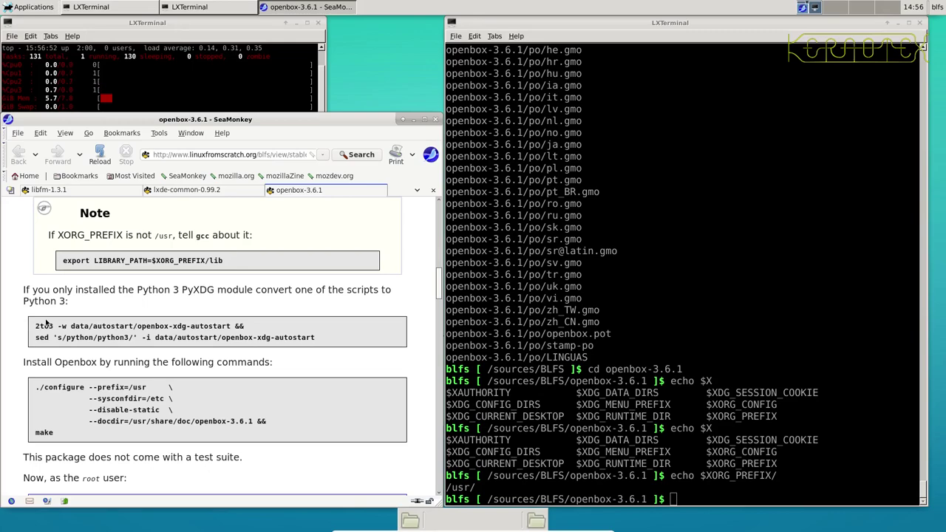
scroll(45, 321, up, 3)
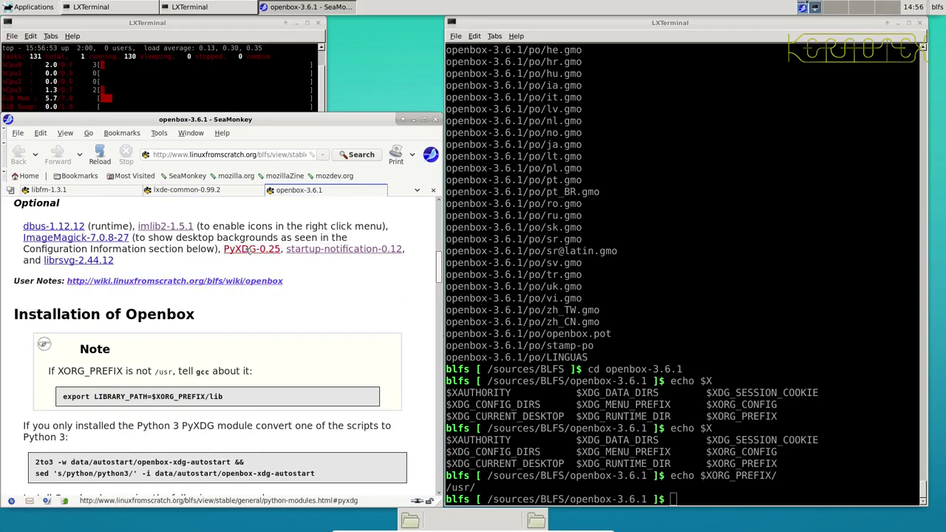
scroll(225, 305, down, 2)
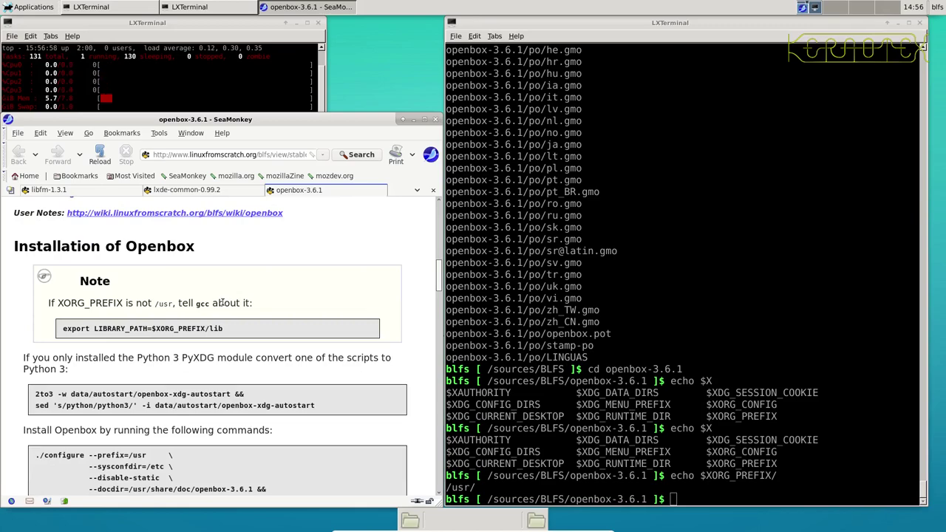
scroll(222, 303, down, 4)
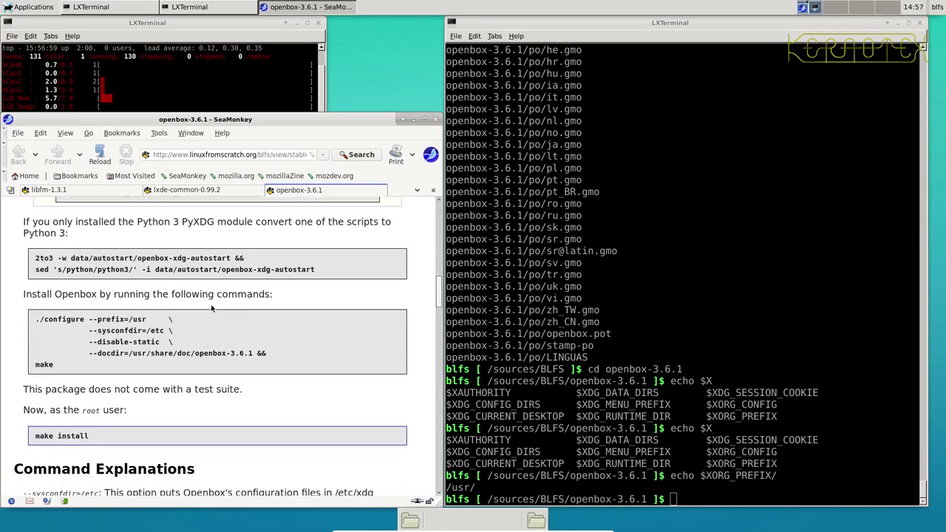
scroll(43, 320, down, 3)
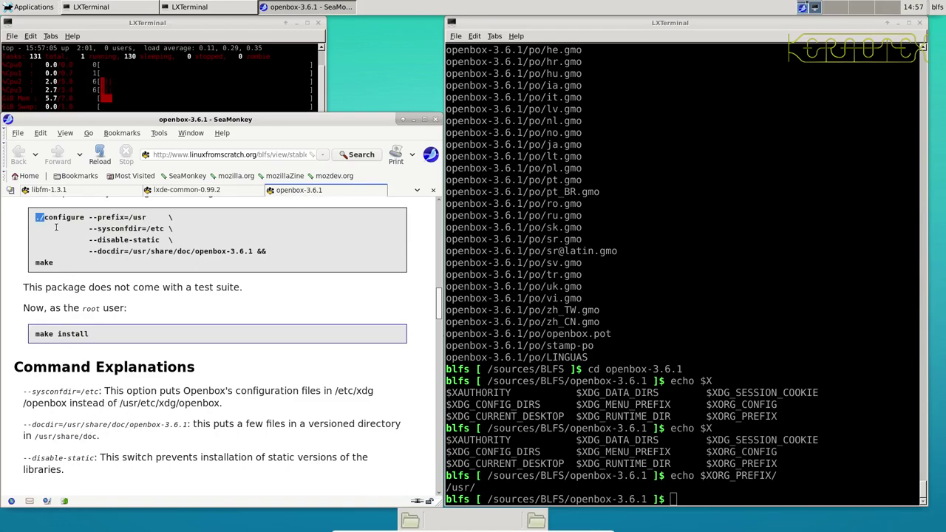
Build Openbox 3.6.1 from the pasted configure/make block, then install it with sudo -E make install
drag(55, 227, 53, 264)
middle_click(617, 333)
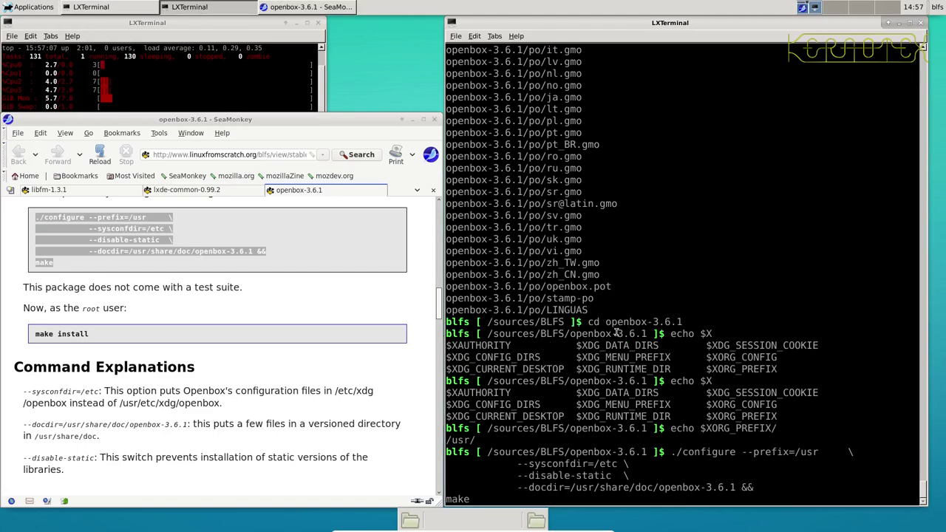
key(Return)
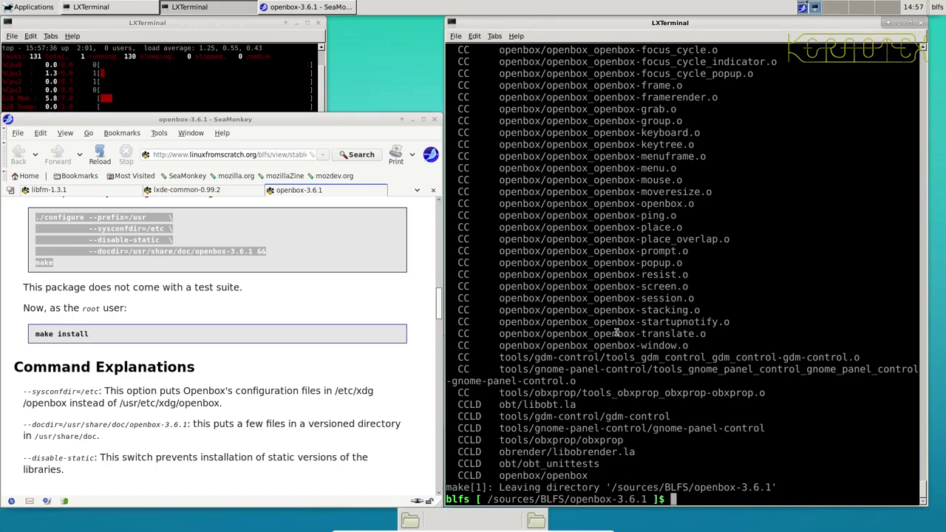
key(ctrl+r)
text(insta)
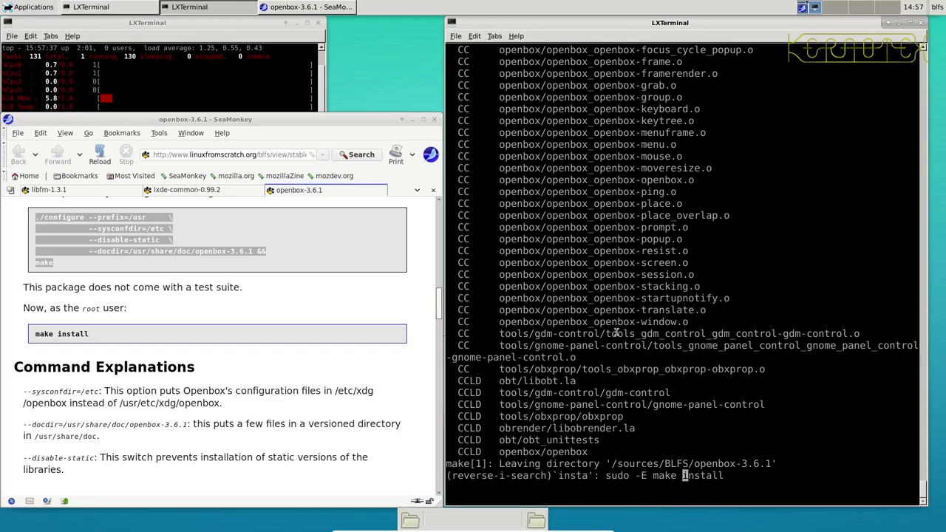
key(Return)
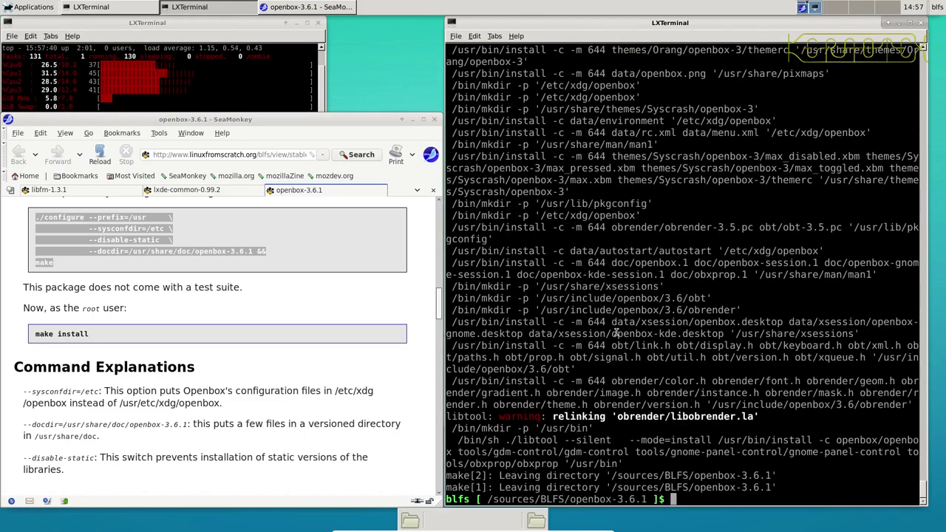
scroll(357, 445, down, 3)
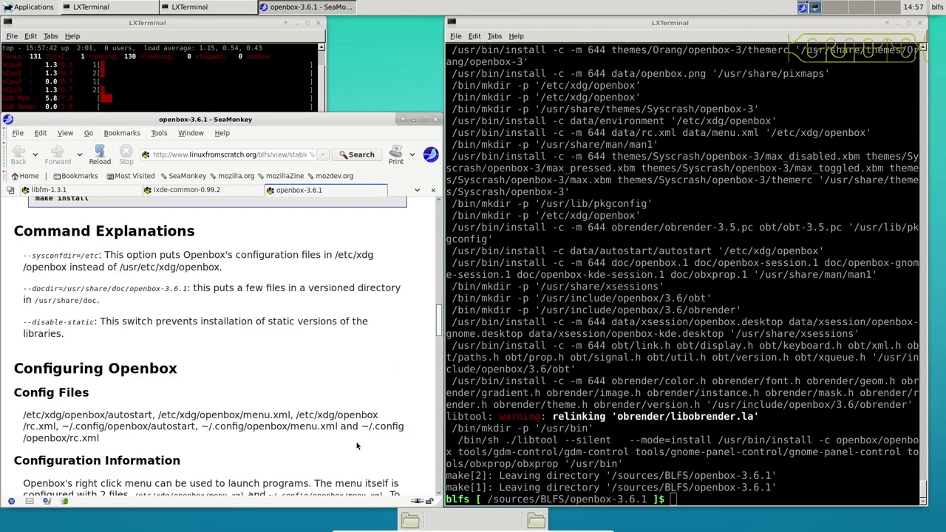
click(433, 190)
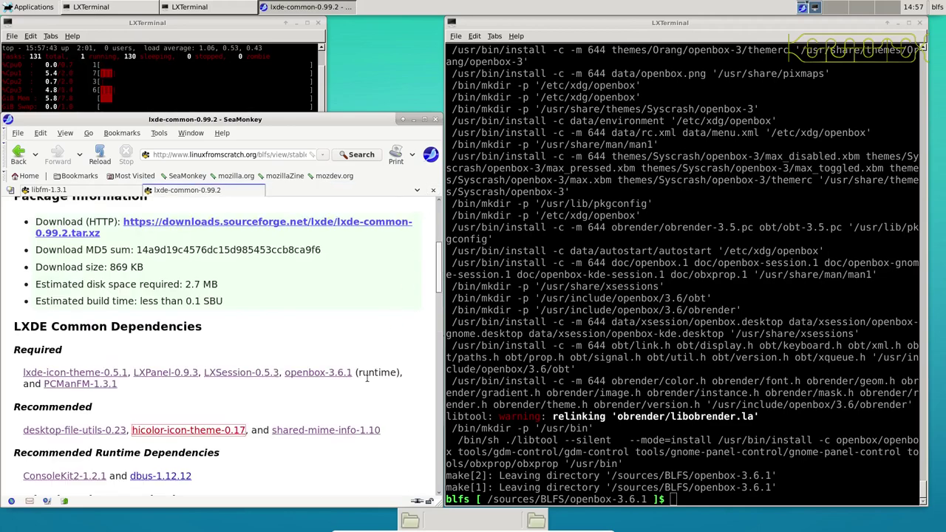
Delete the openbox-3.6.1 source tree from /sources/BLFS and move into the lxde folder
click(494, 374)
text(cd ..)
key(Return)
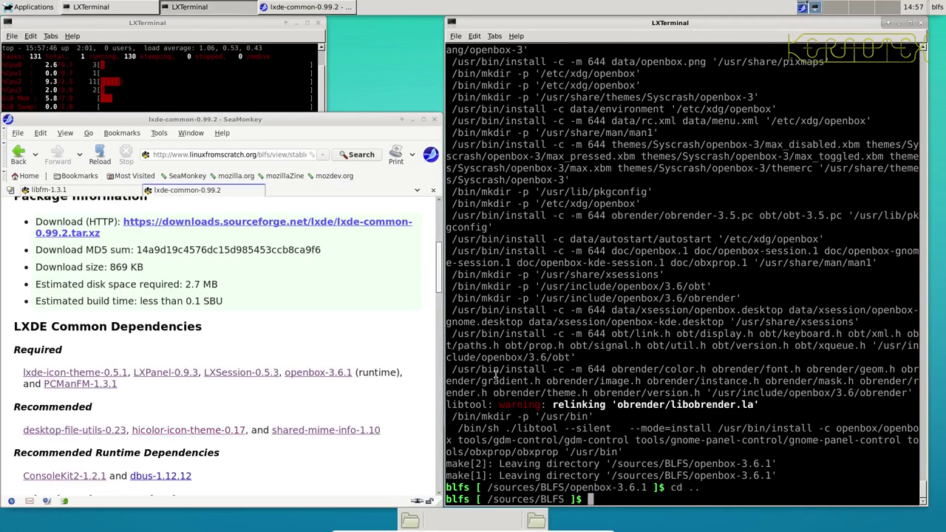
text(rm -Rf openb)
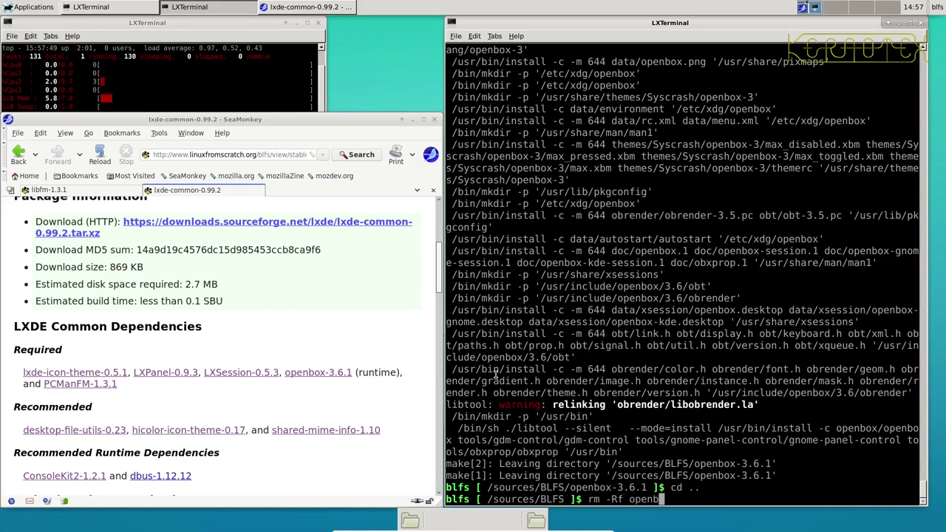
key(Tab)
key(Return)
text(cd lxde)
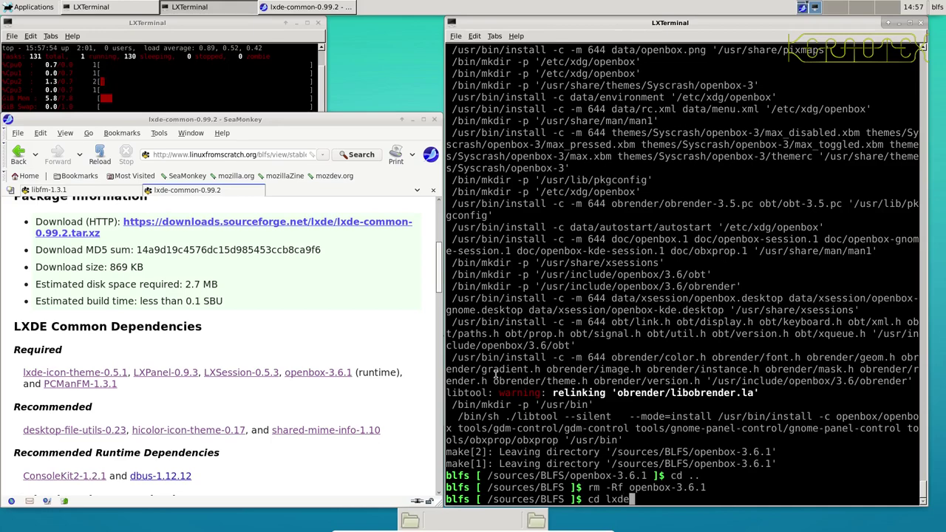
key(Return)
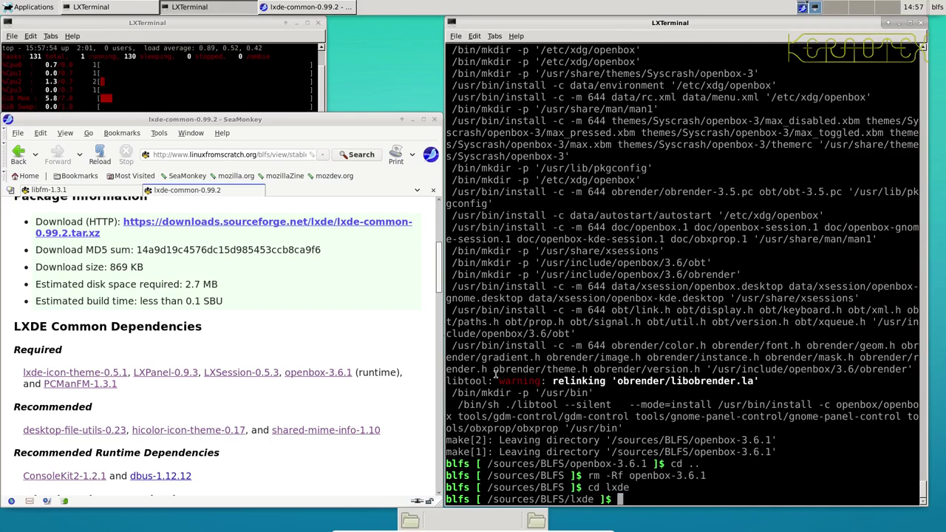
Download the lxde-common tarball with wget using the copied sourceforge link
right_click(326, 224)
click(343, 311)
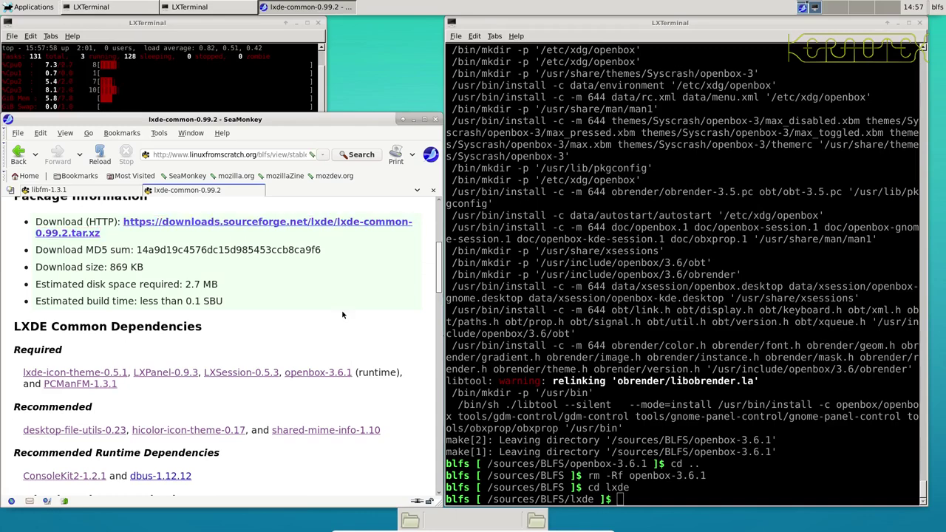
right_click(270, 228)
click(288, 308)
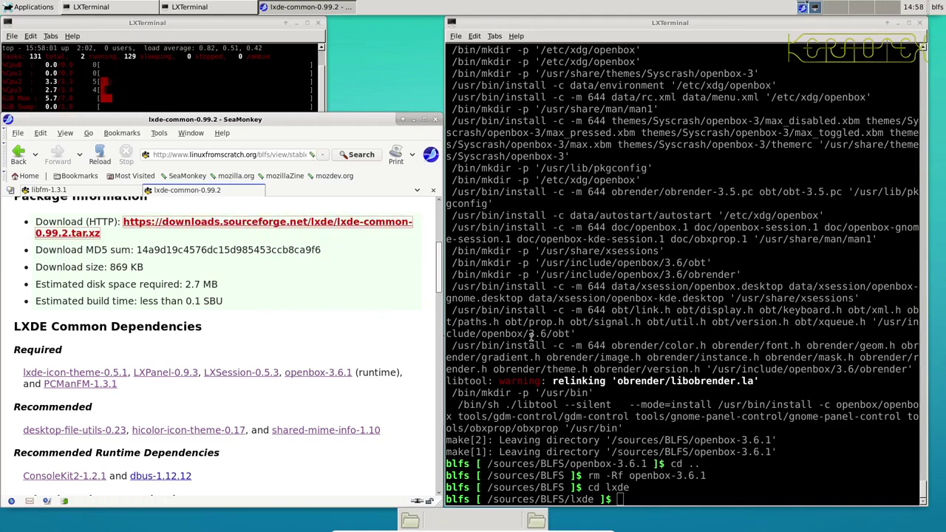
click(530, 336)
text(wget)
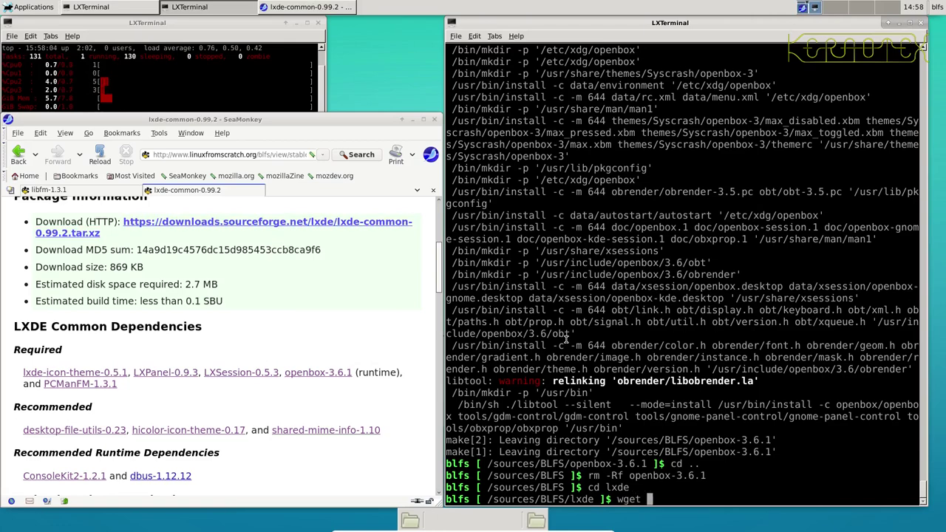
key(ctrl+shift+v)
key(Return)
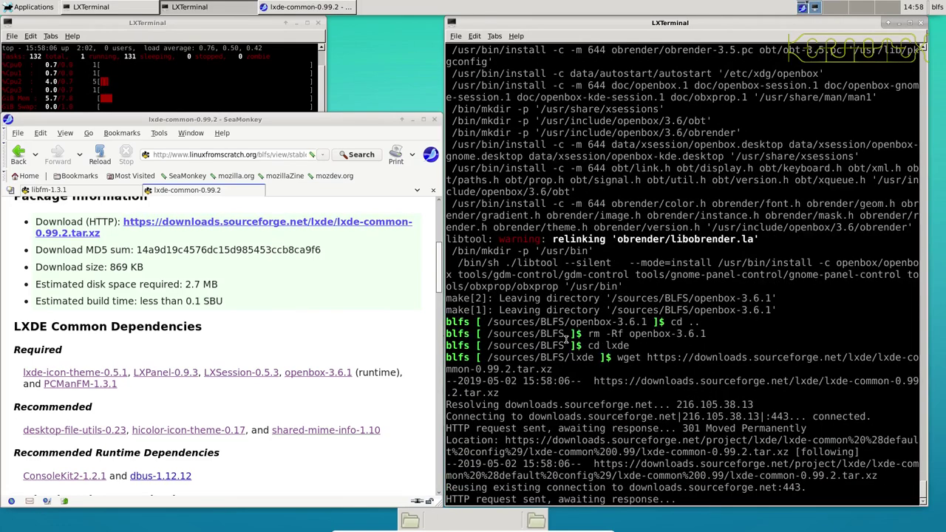
Unpack lxde-common-0.99.2.tar.xz and enter the lxde-common-0.99.2 directory
text(t)
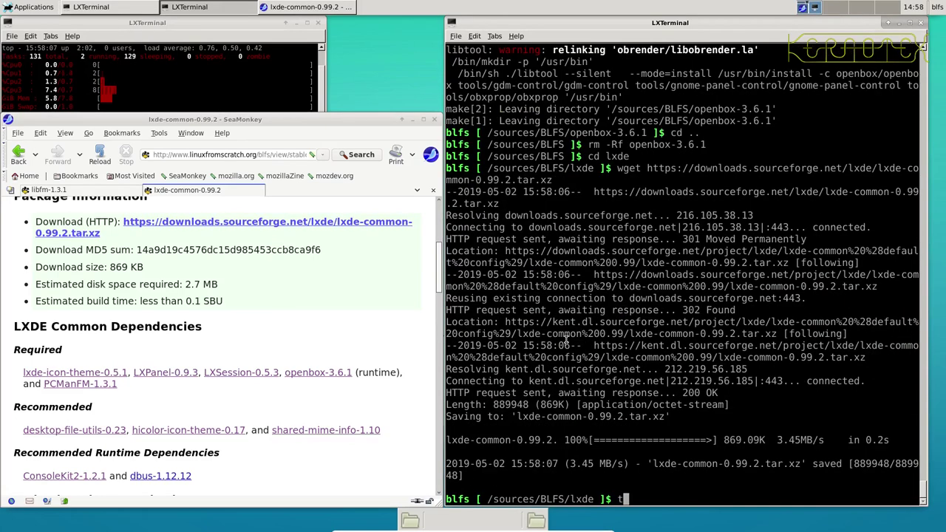
text(ar -xvf lxde-co)
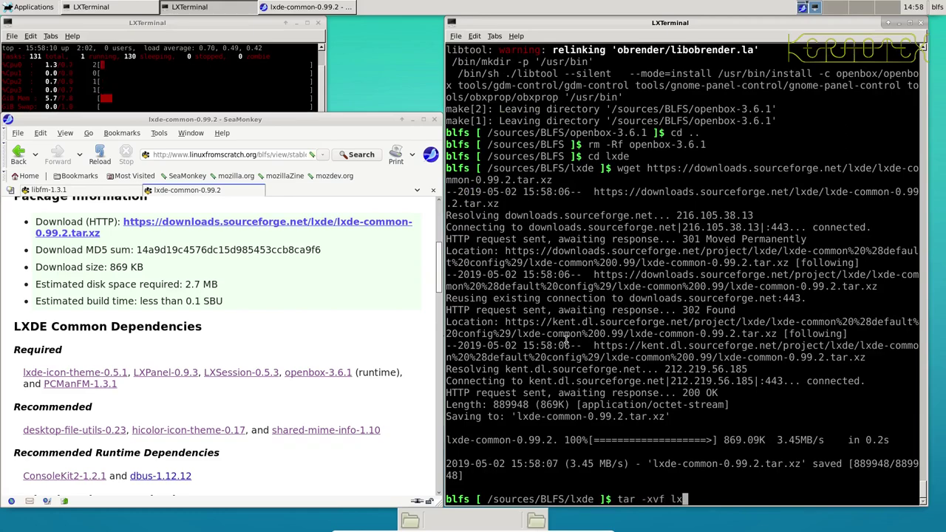
key(Tab)
key(Return)
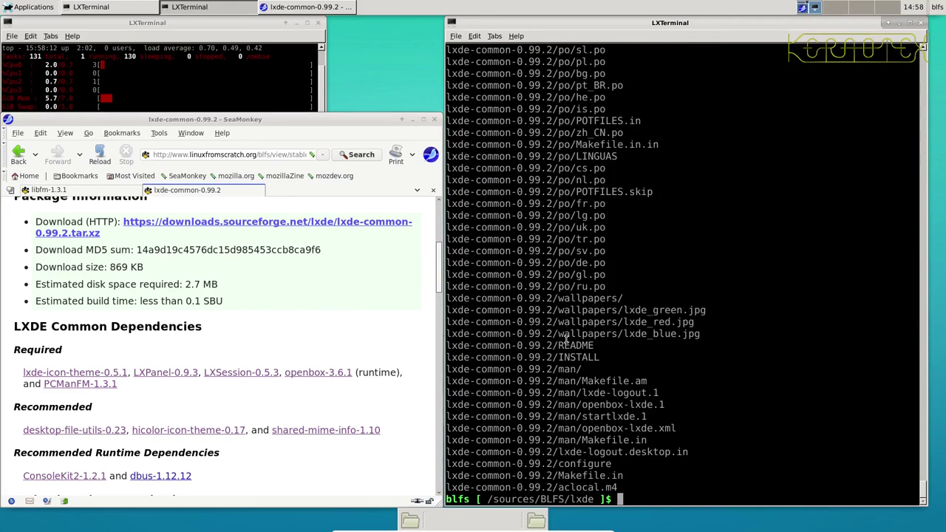
text(cd lxde-c)
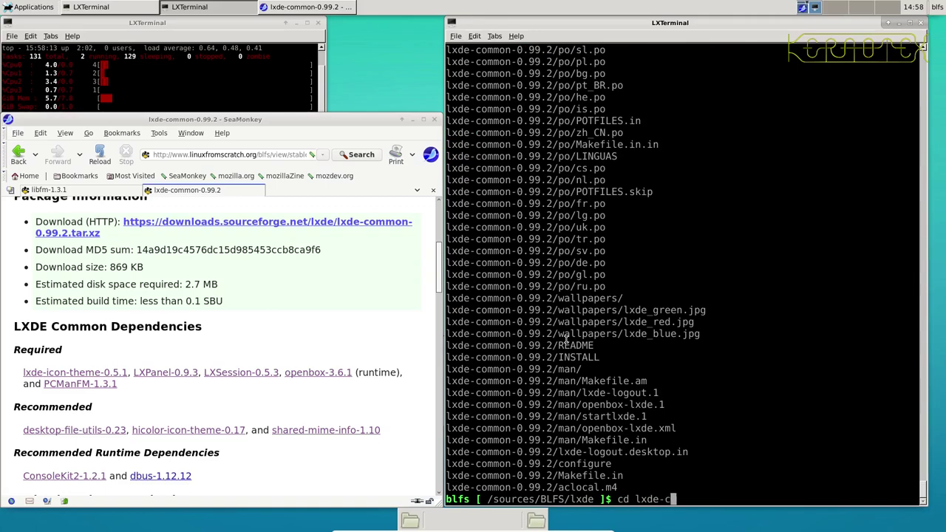
key(Tab)
key(Return)
scroll(308, 354, down, 3)
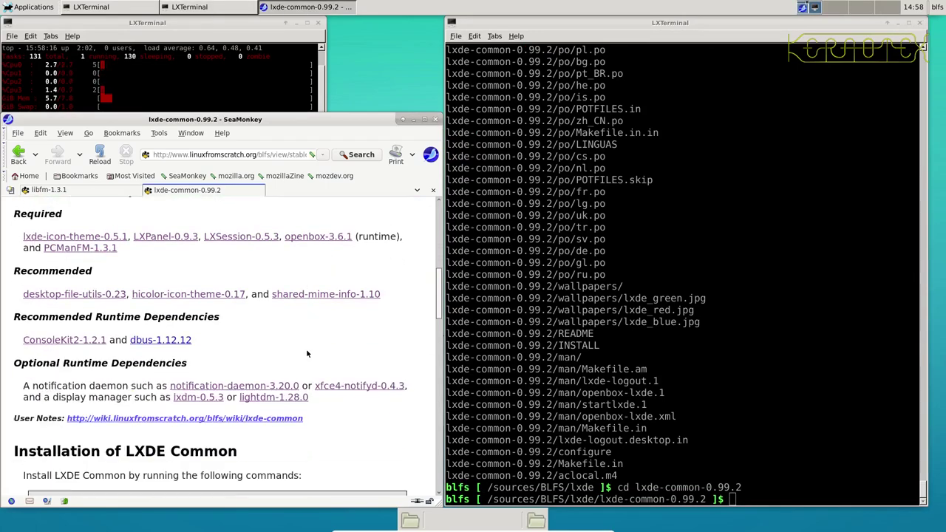
scroll(308, 354, down, 3)
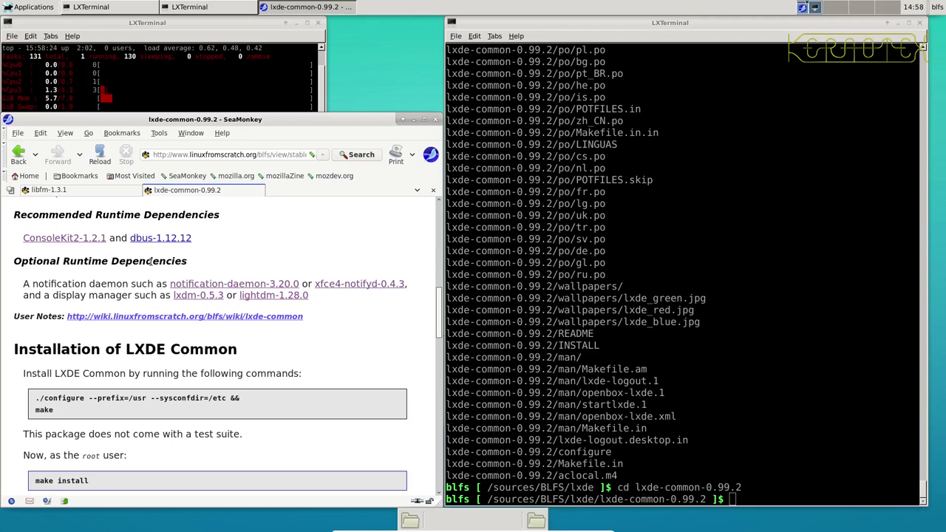
scroll(155, 265, up, 2)
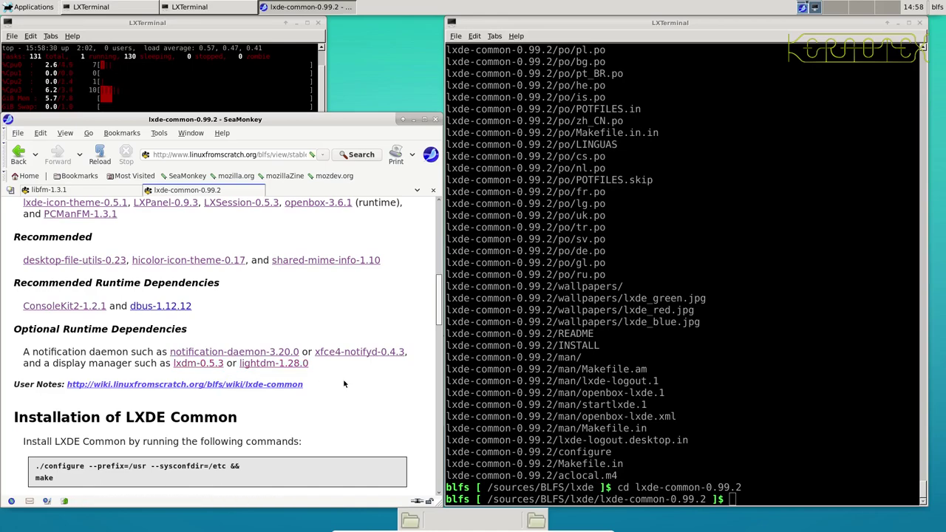
scroll(343, 383, down, 1)
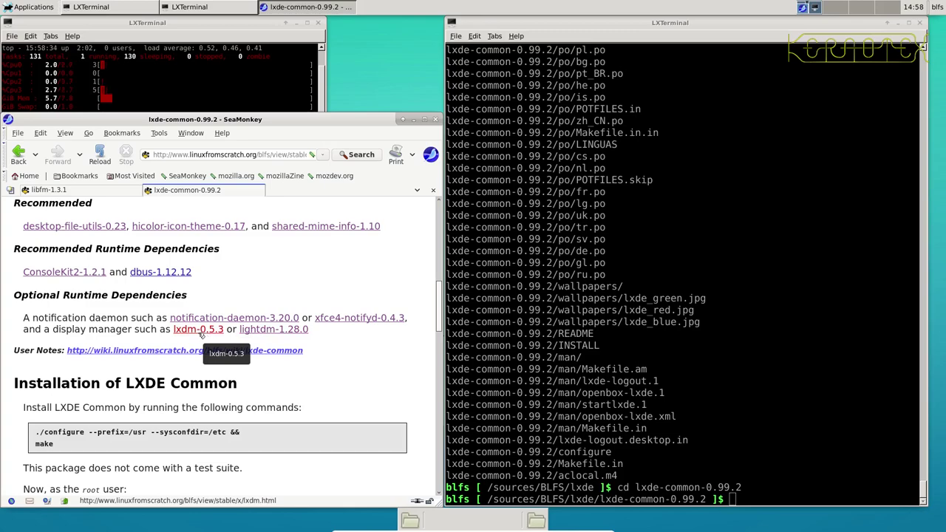
Paste and run './configure --prefix=/usr --sysconfdir=/etc && make' for lxde-common
scroll(200, 392, down, 3)
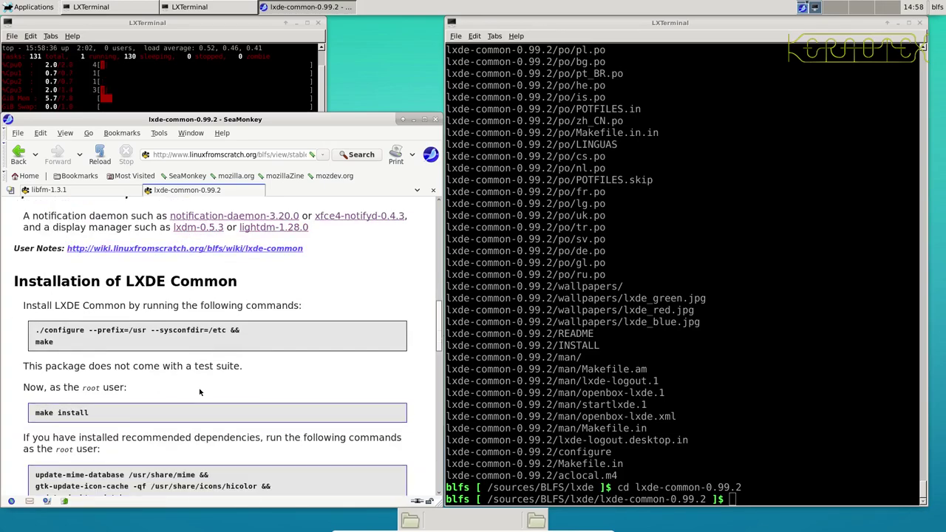
scroll(200, 391, down, 2)
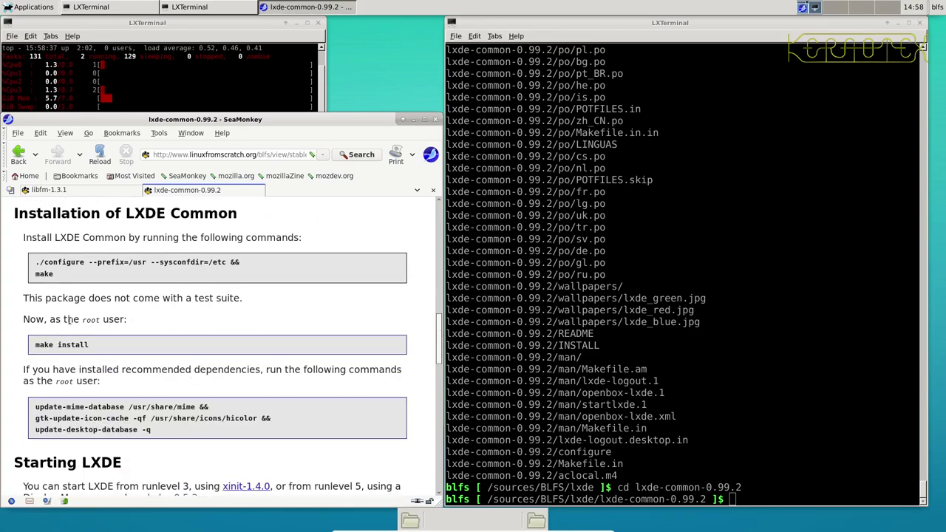
scroll(72, 319, down, 2)
scroll(44, 303, up, 3)
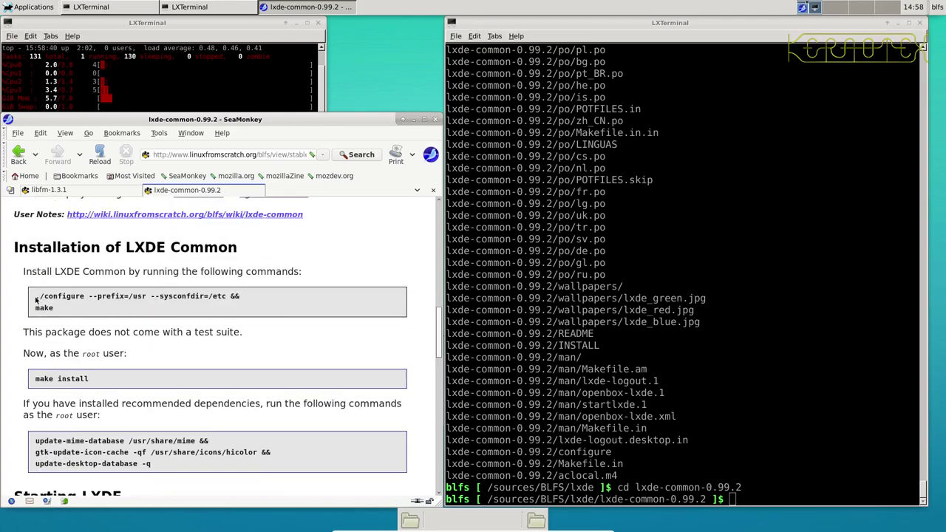
drag(42, 296, 60, 314)
middle_click(659, 324)
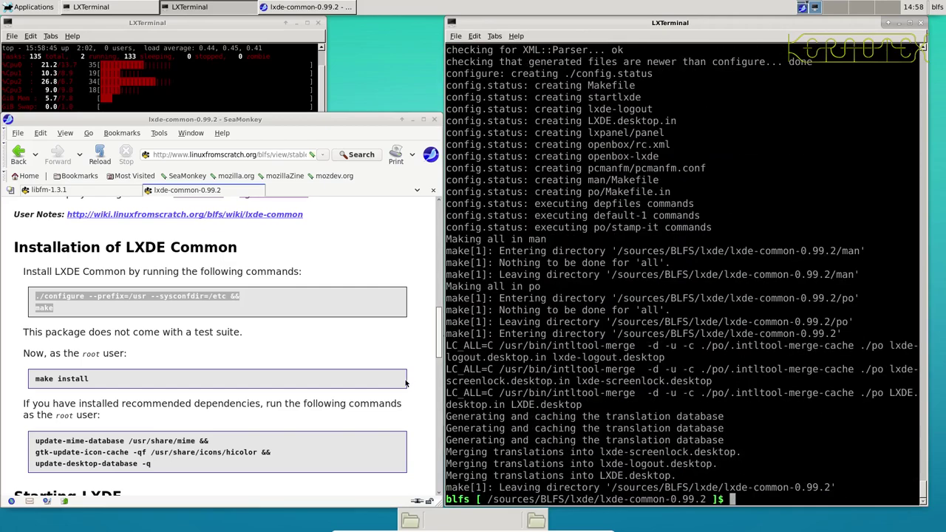
Install lxde-common with the recalled sudo -E make install and select the post-install update commands
scroll(363, 375, down, 3)
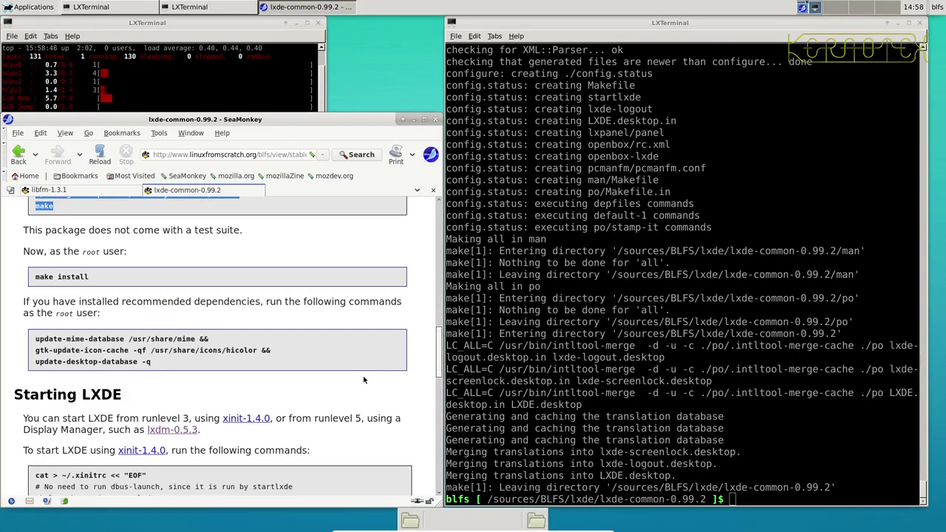
click(547, 375)
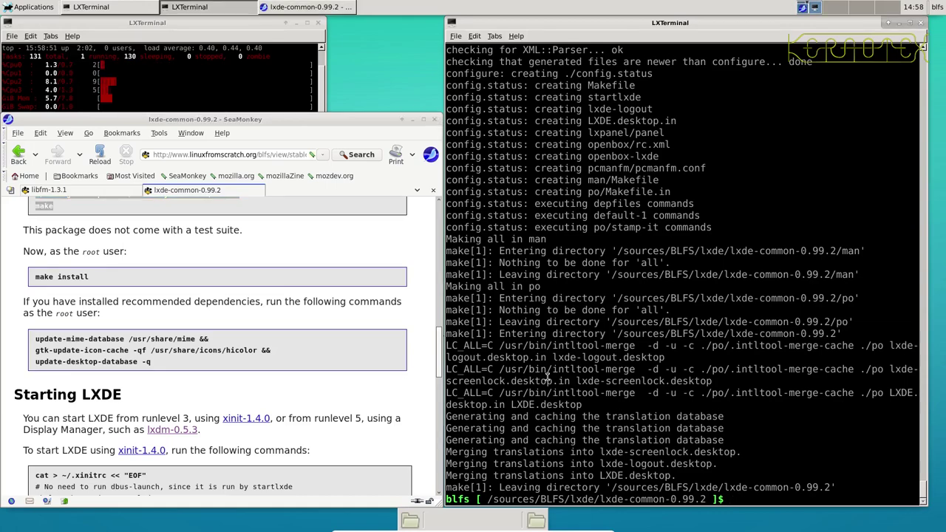
key(ctrl+r)
text(install)
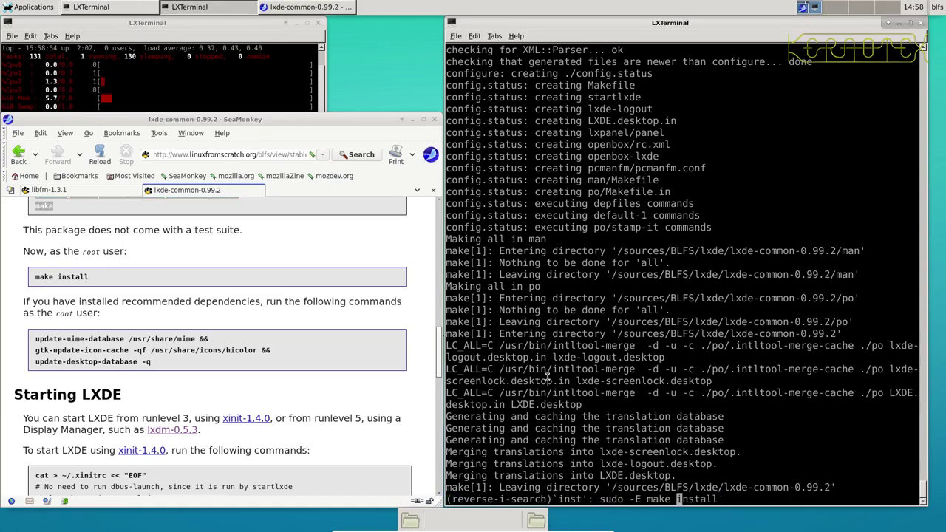
key(Return)
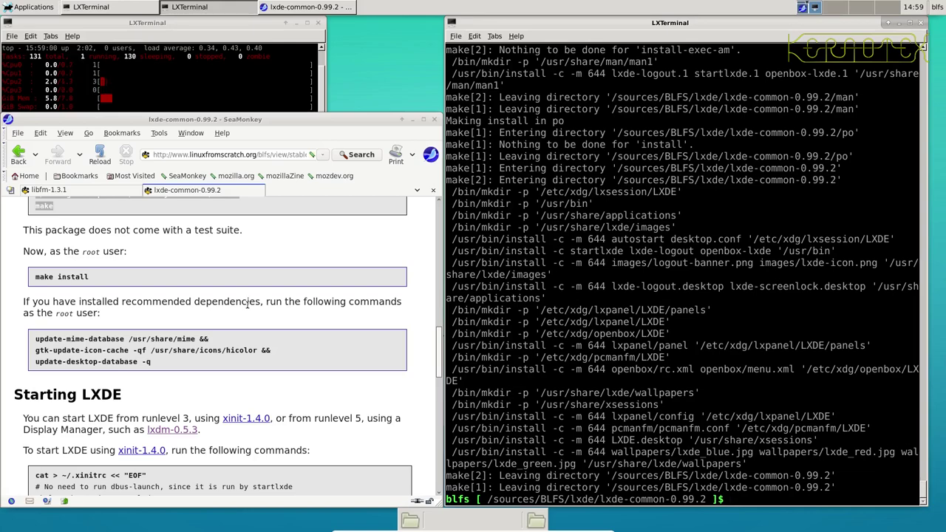
scroll(247, 313, up, 7)
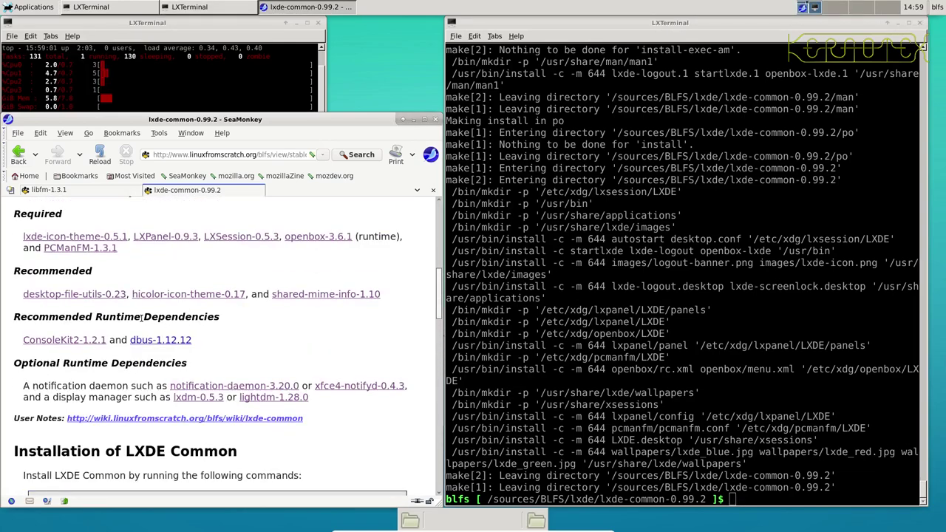
scroll(332, 343, down, 3)
triple_click(332, 366)
scroll(332, 343, down, 6)
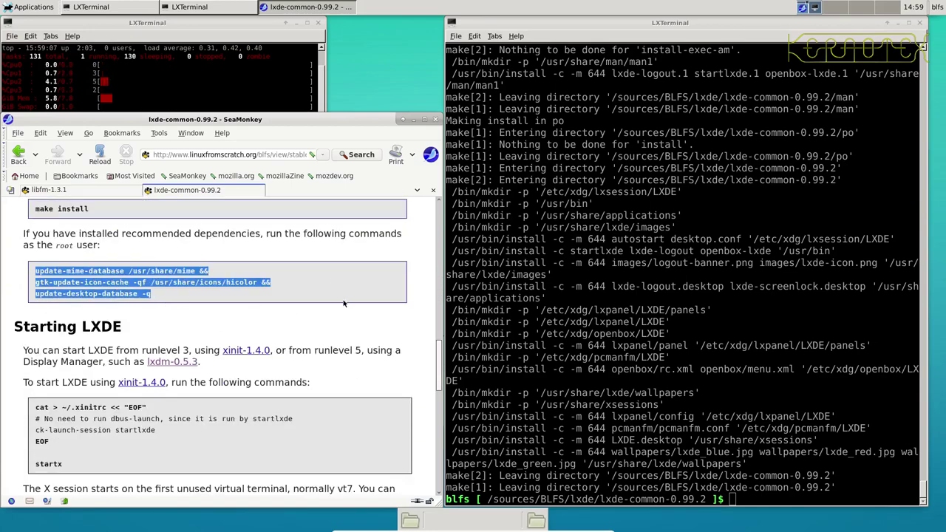
In a sudo -E su root shell, run update-mime-database, gtk-update-icon-cache and update-desktop-database, then exit
click(582, 329)
text(sudo -)
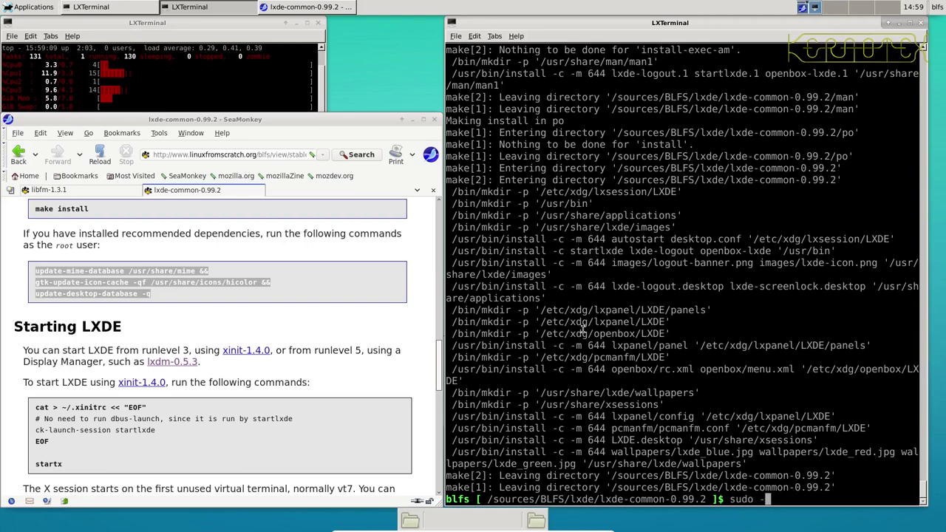
text(E su)
key(Return)
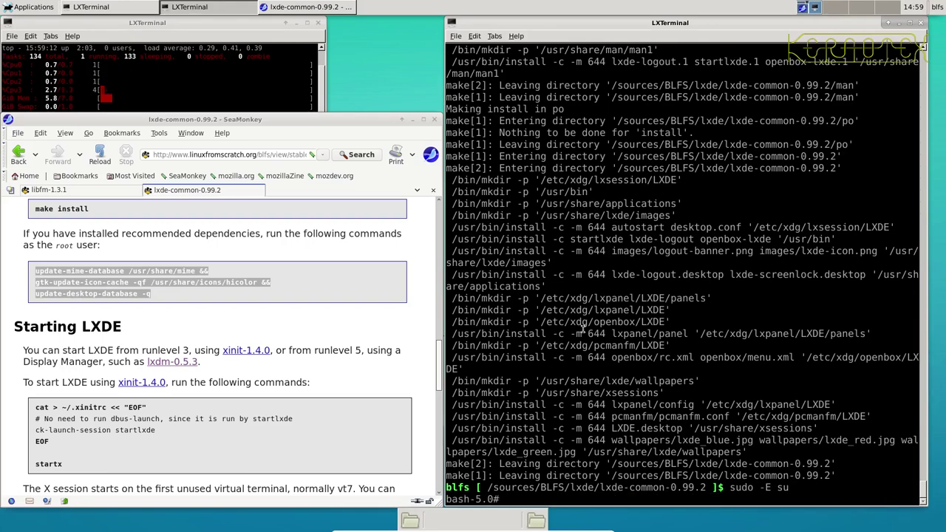
middle_click(583, 328)
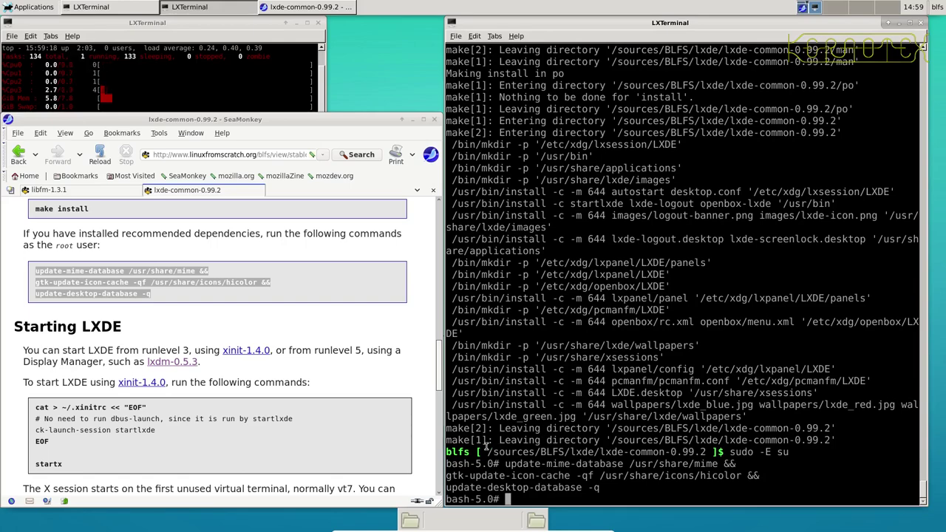
key(ctrl+d)
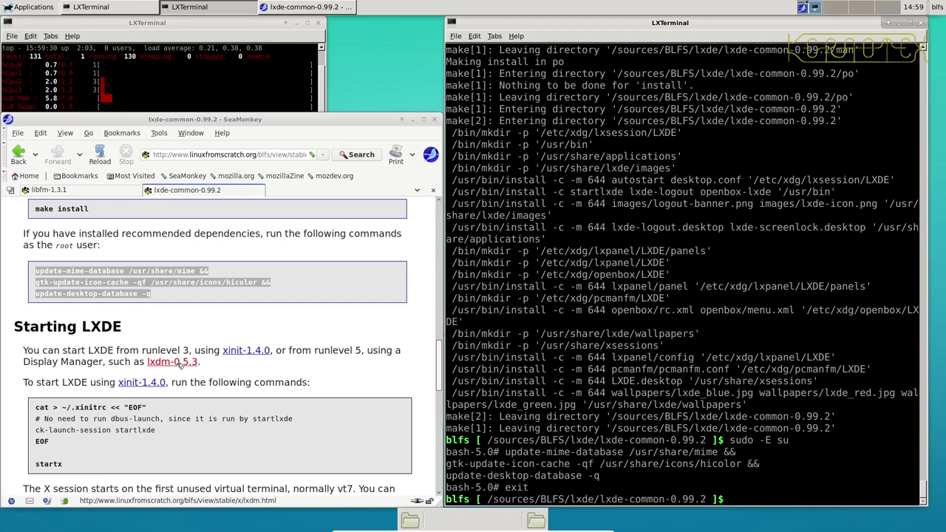
Go up one directory and delete the lxde-common-0.99.2 source directory with rm -Rf
scroll(174, 362, down, 3)
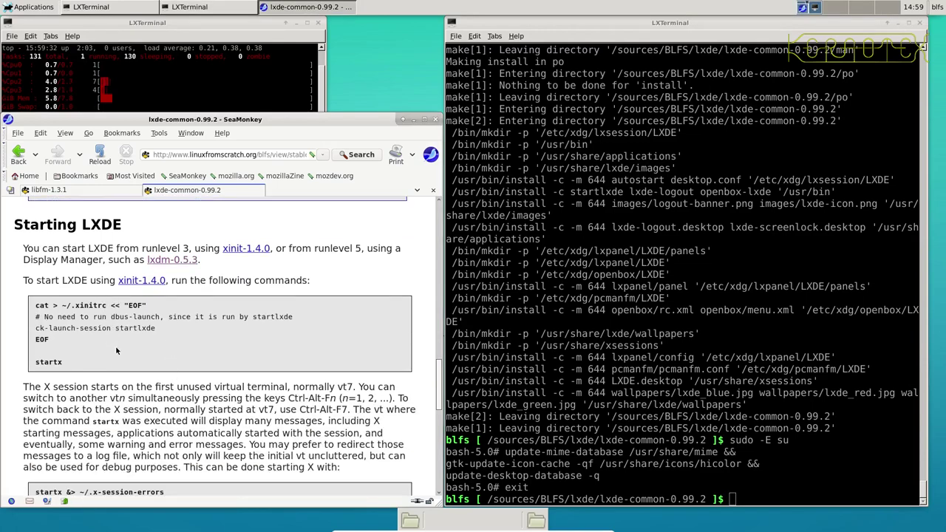
scroll(131, 375, down, 5)
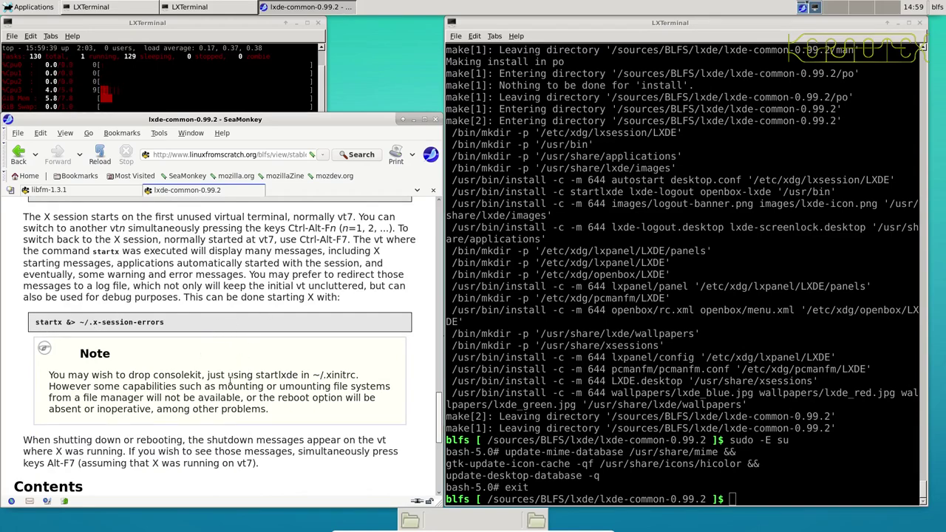
scroll(230, 381, down, 2)
scroll(230, 380, down, 5)
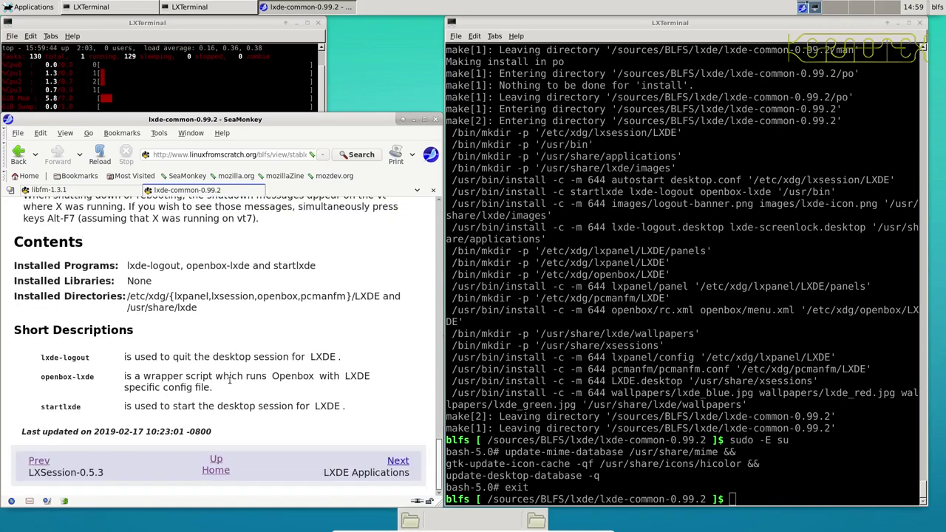
click(623, 365)
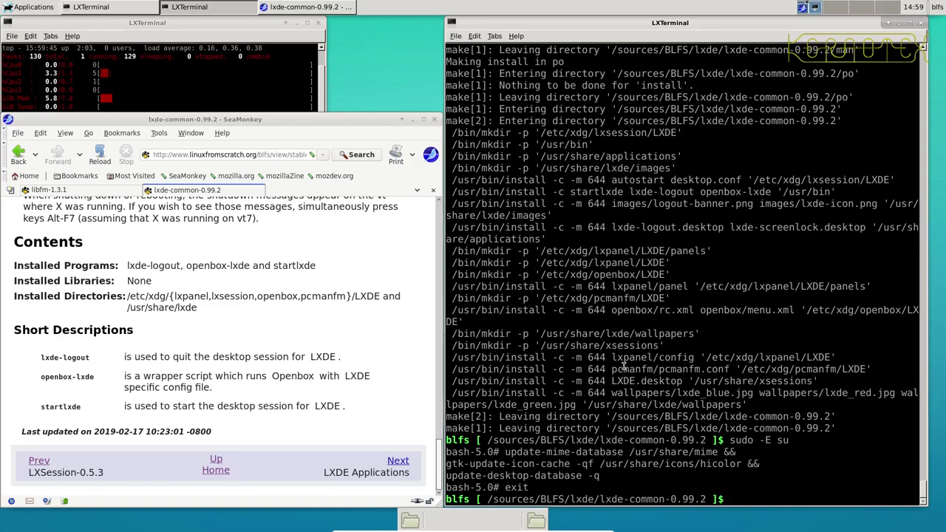
text(cd ..)
key(Return)
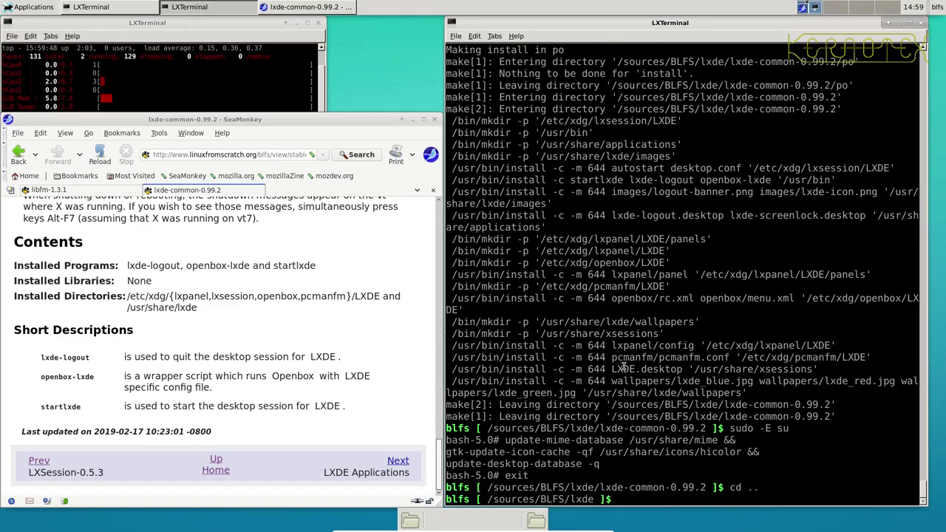
text(rm -Rf lxde-com)
key(Tab)
key(Return)
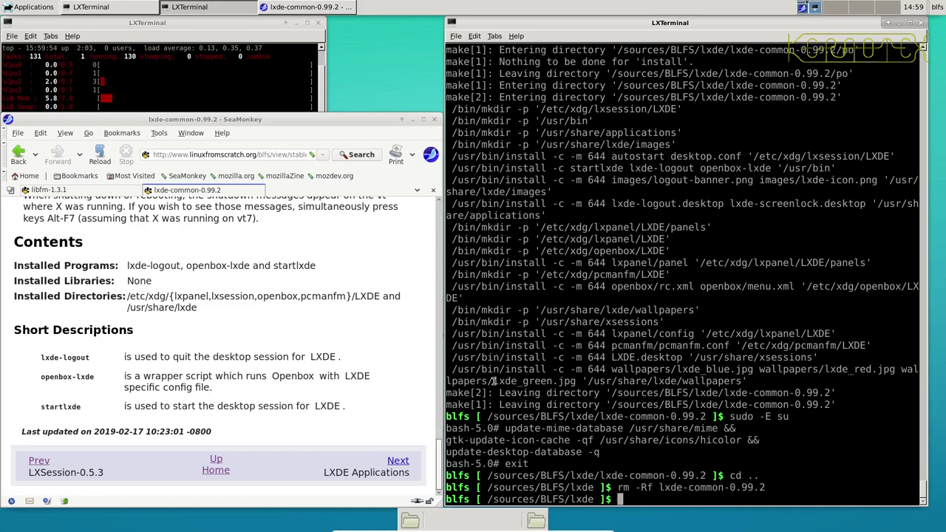
Copy the GPicView-0.2.5 download link from the book and fetch the tarball with wget
click(399, 462)
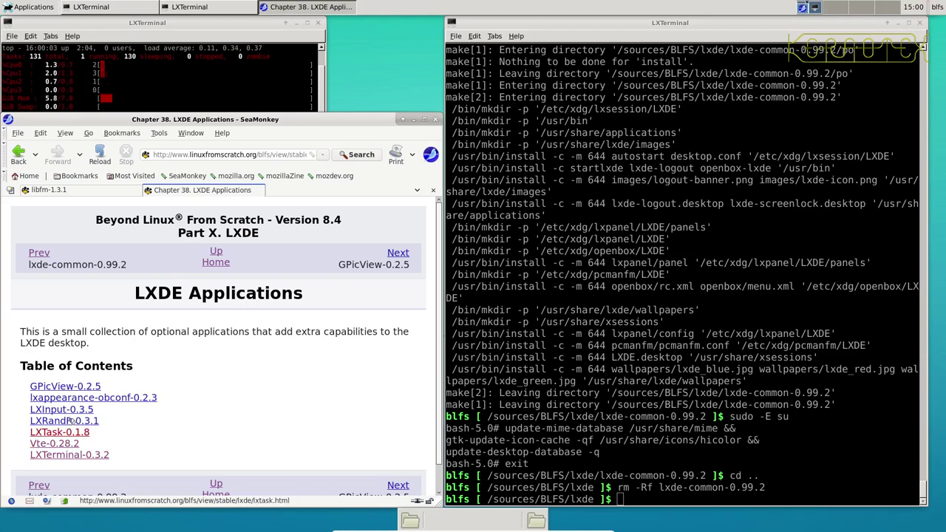
click(87, 387)
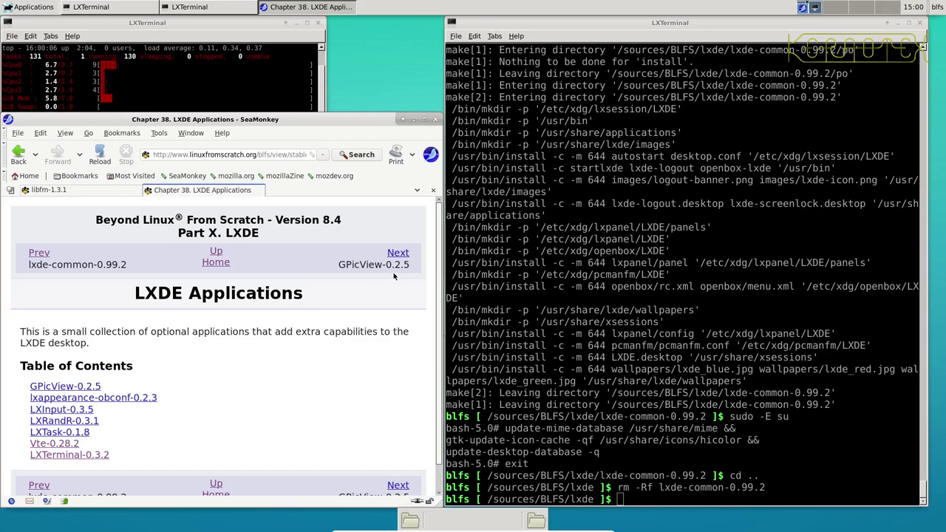
scroll(319, 395, down, 2)
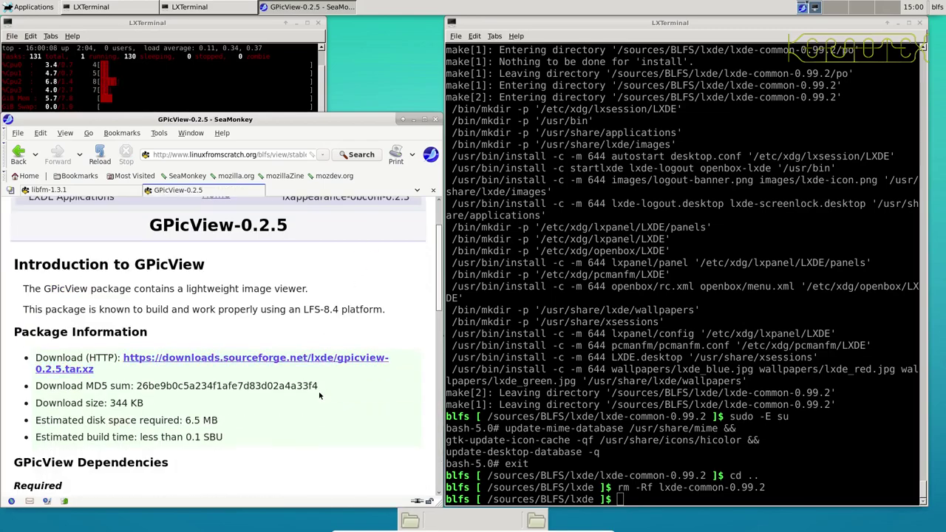
scroll(312, 390, down, 3)
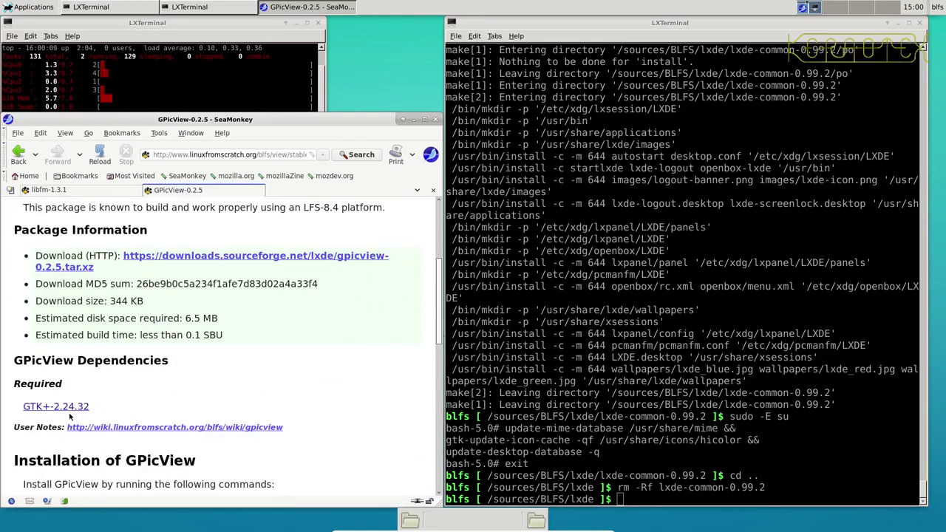
right_click(313, 260)
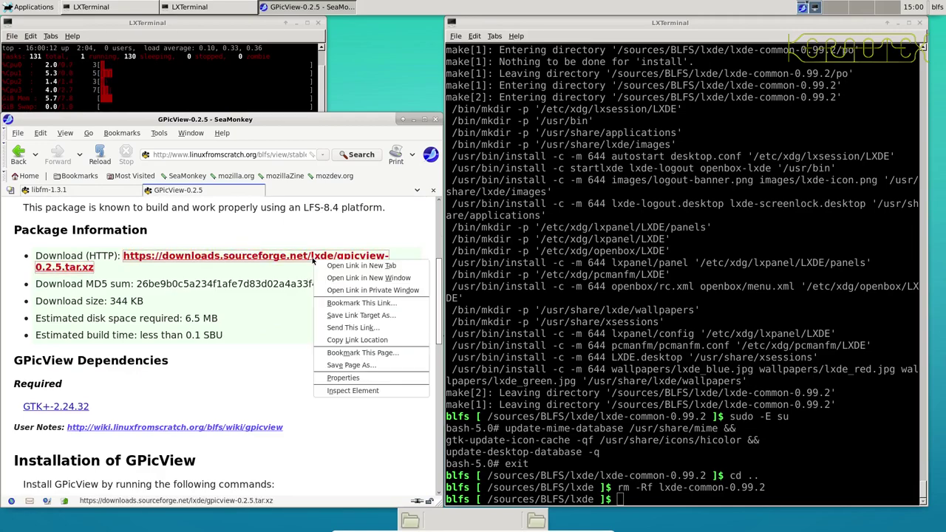
click(347, 340)
click(570, 345)
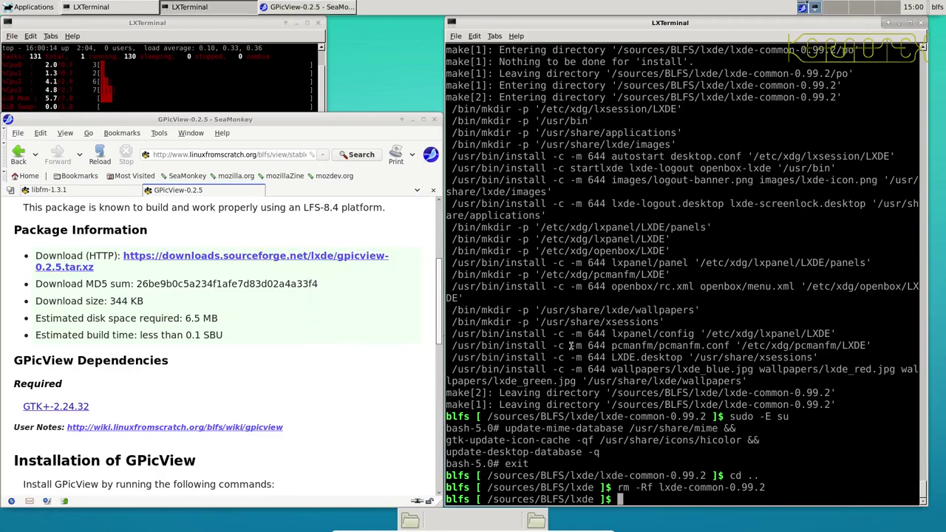
text(wget)
key(ctrl+shift+v)
key(Return)
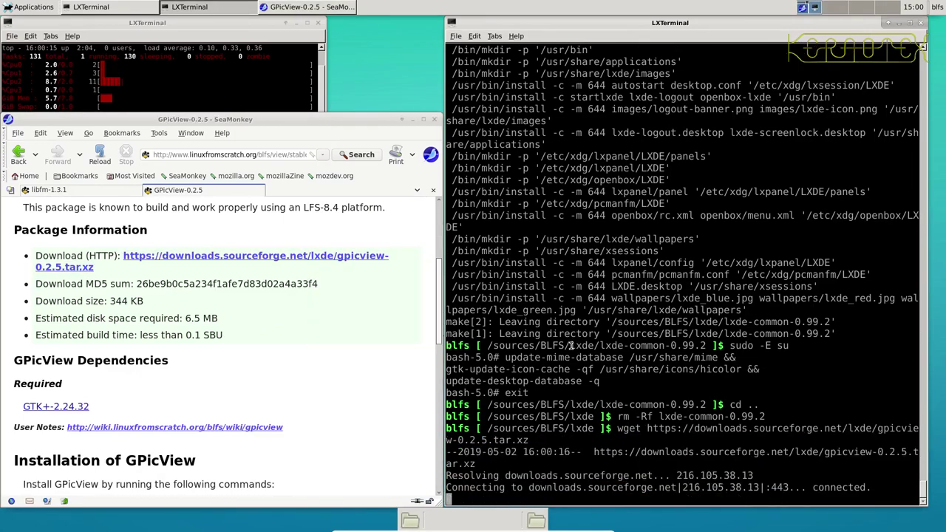
Extract gpicview-0.2.5.tar.xz with tar -xvf and enter the gpicview-0.2.5 directory
scroll(362, 382, down, 5)
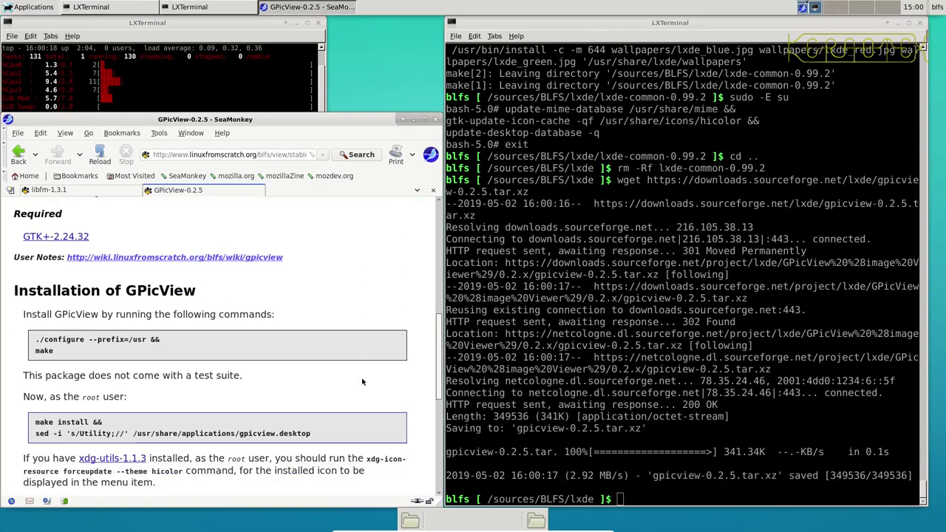
click(553, 358)
text(tar -x)
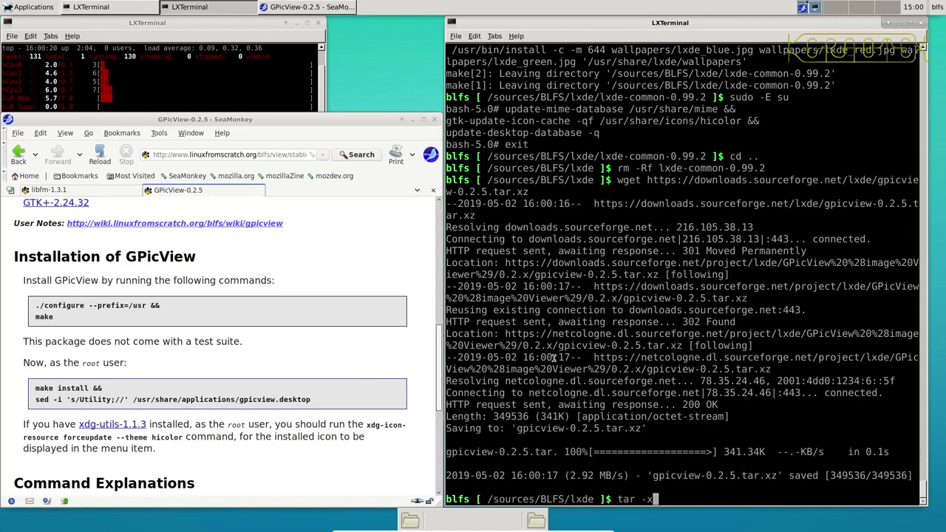
text(vf gpicview)
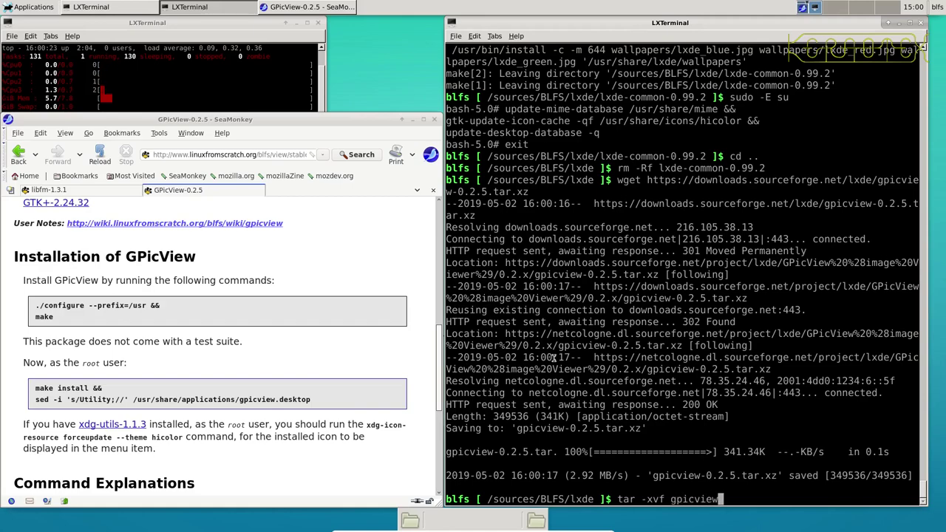
key(Tab)
key(Return)
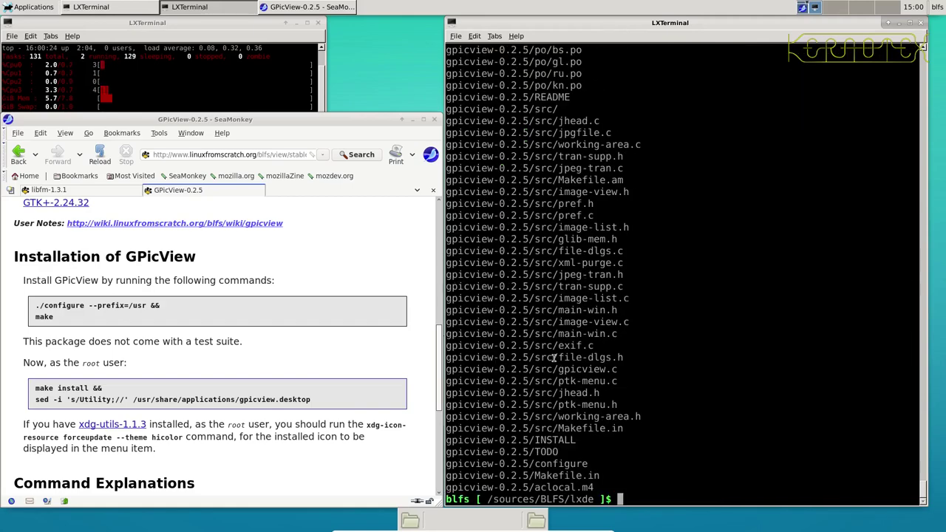
text(cd gpicview)
key(Tab)
key(Return)
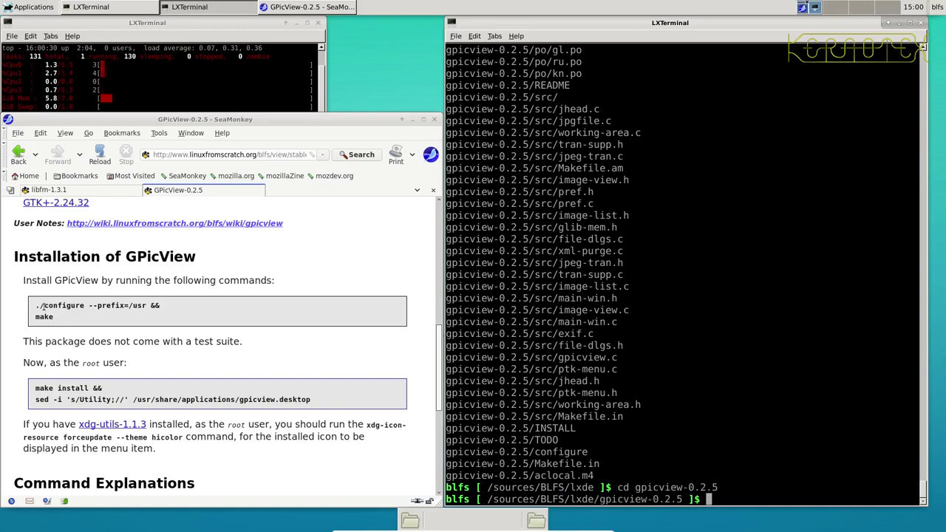
Run the book's ./configure --prefix=/usr && make commands for GPicView
scroll(35, 307, down, 5)
scroll(97, 401, up, 5)
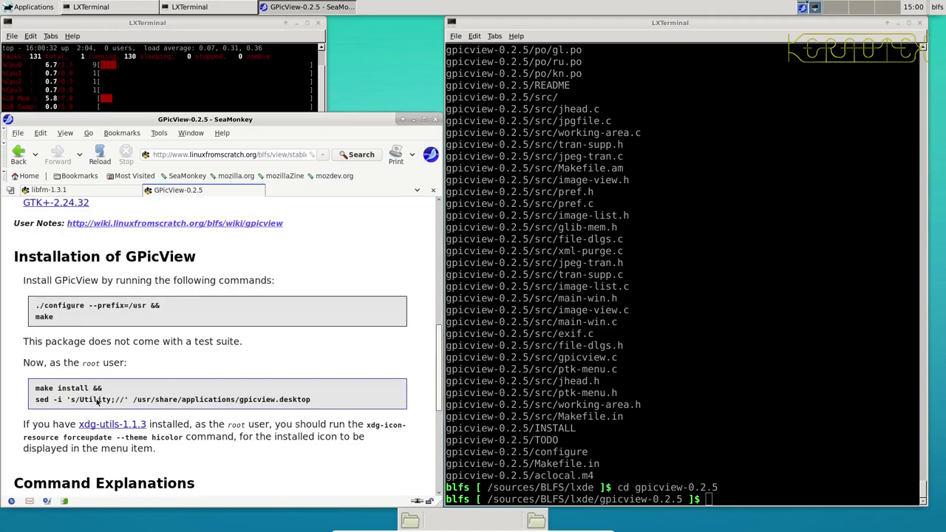
drag(36, 305, 69, 320)
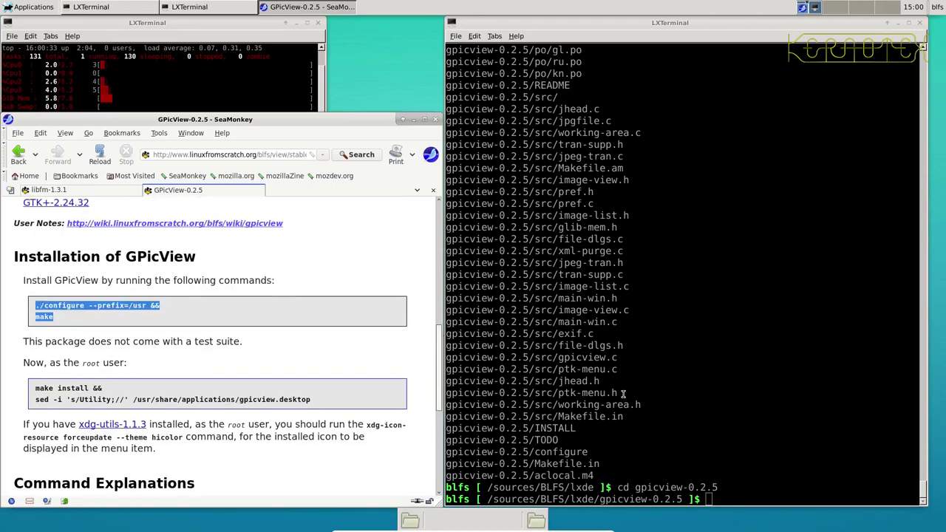
middle_click(676, 396)
key(Return)
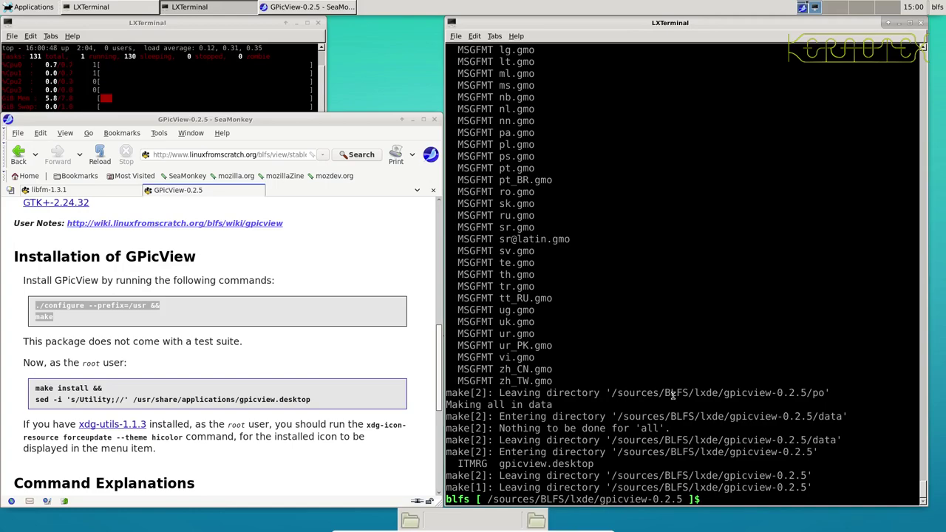
As root via sudo -E su, run make install and the sed fix on gpicview.desktop
text(sudo -E su)
key(Return)
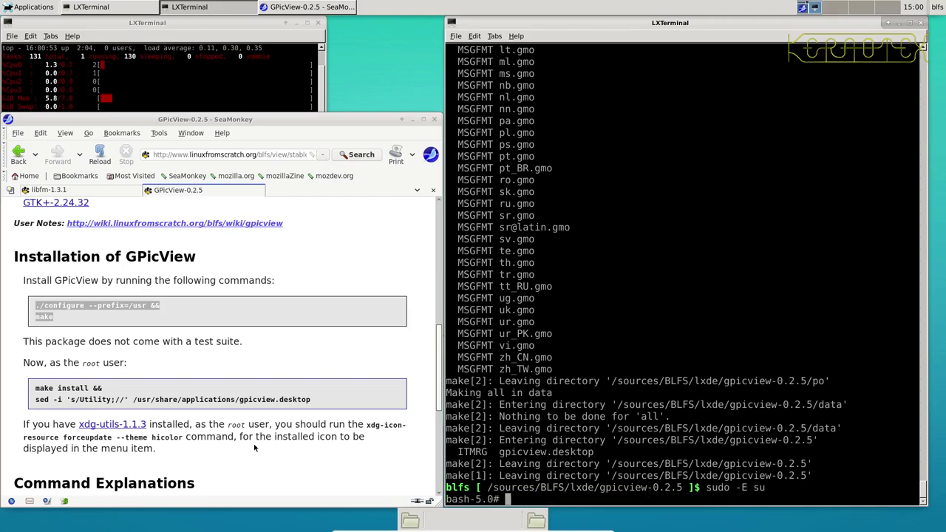
drag(32, 388, 358, 399)
middle_click(595, 399)
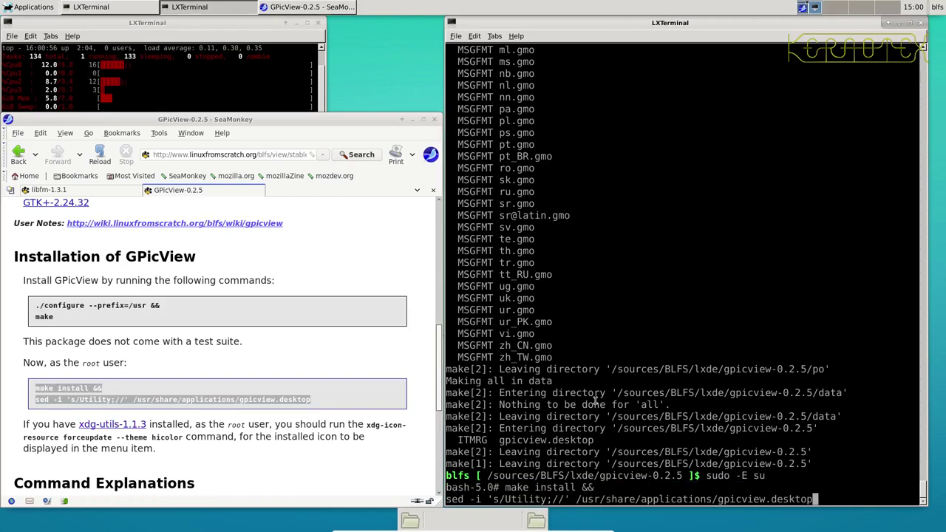
key(Return)
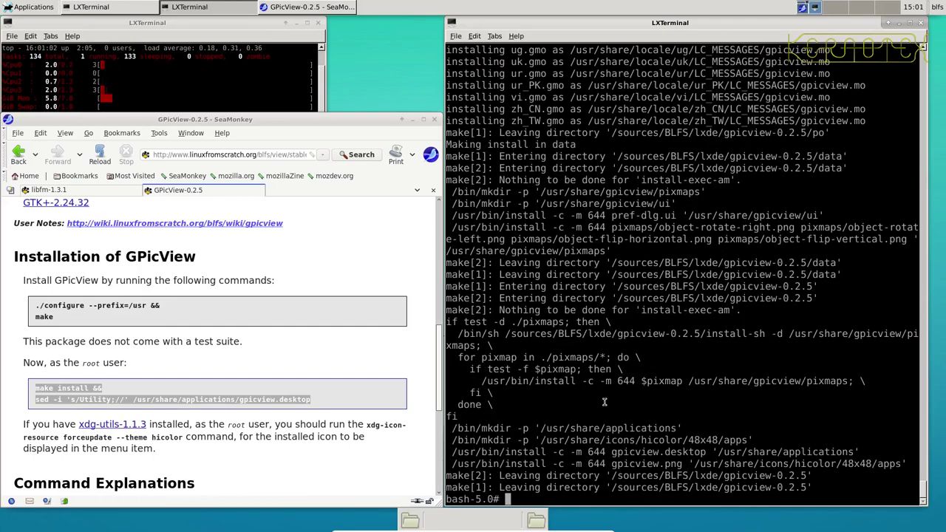
Check the working directory with pwd, then cancel an ls -l of the xdg-utils tarball
text(pwd)
key(Return)
text(l)
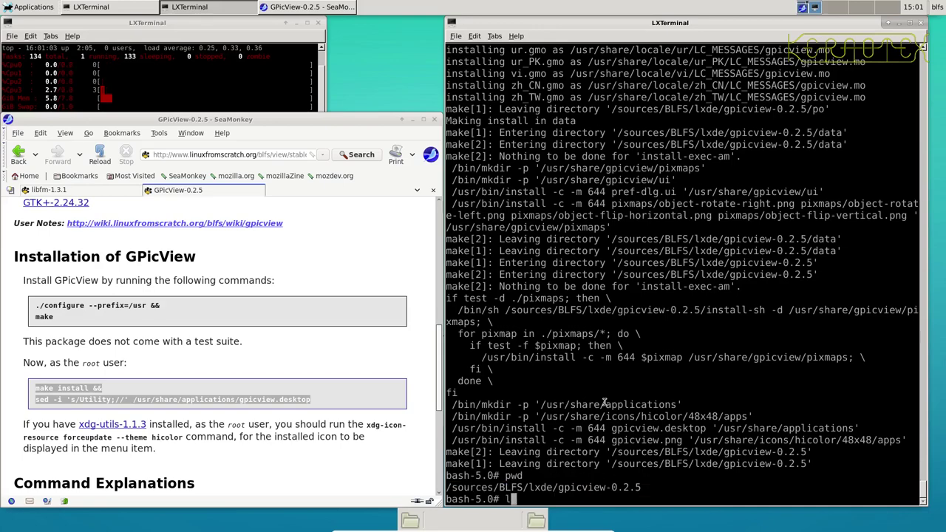
text(s -l ../../xd)
key(Tab)
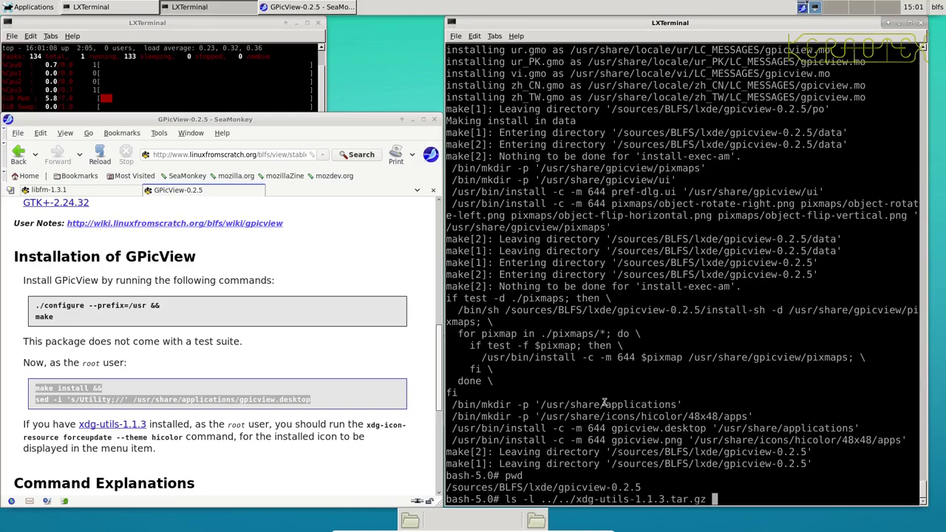
key(ctrl+c)
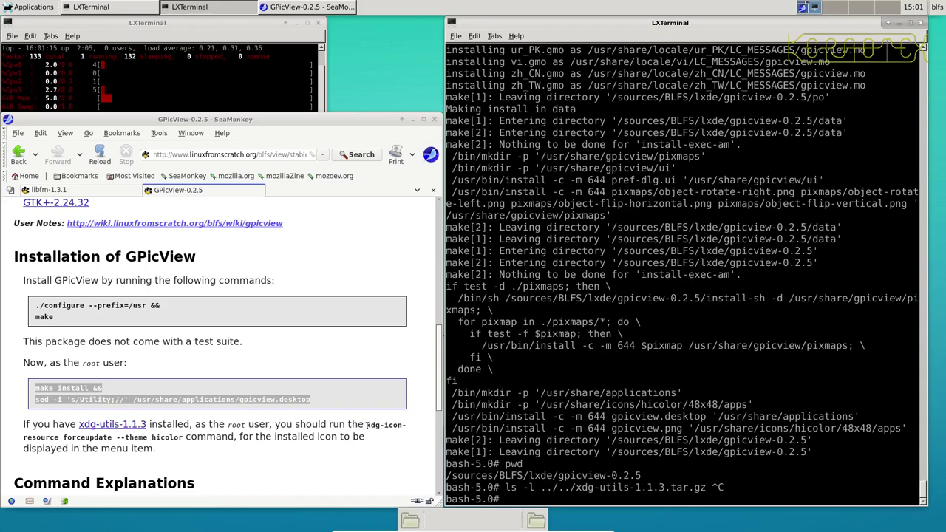
Run xdg-icon-resource forceupdate --theme hicolor to refresh the hicolor icon cache
drag(365, 425, 185, 431)
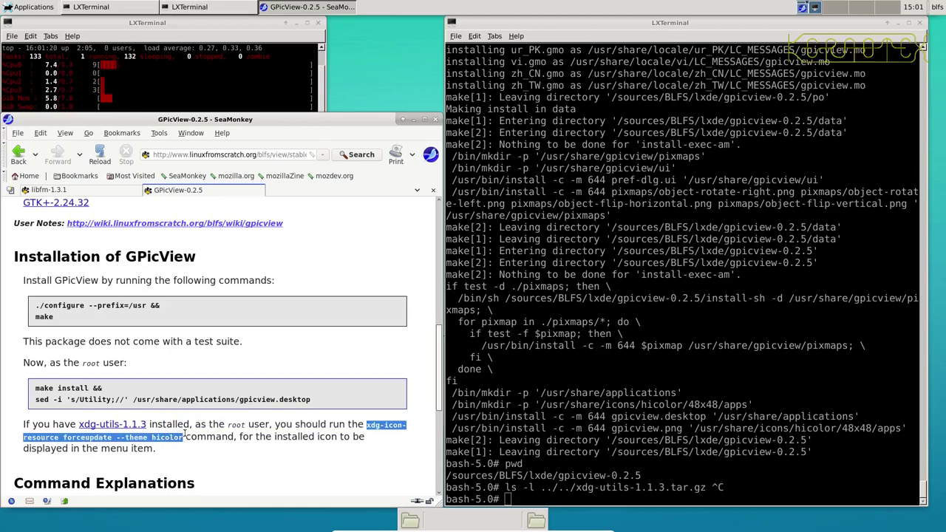
middle_click(553, 392)
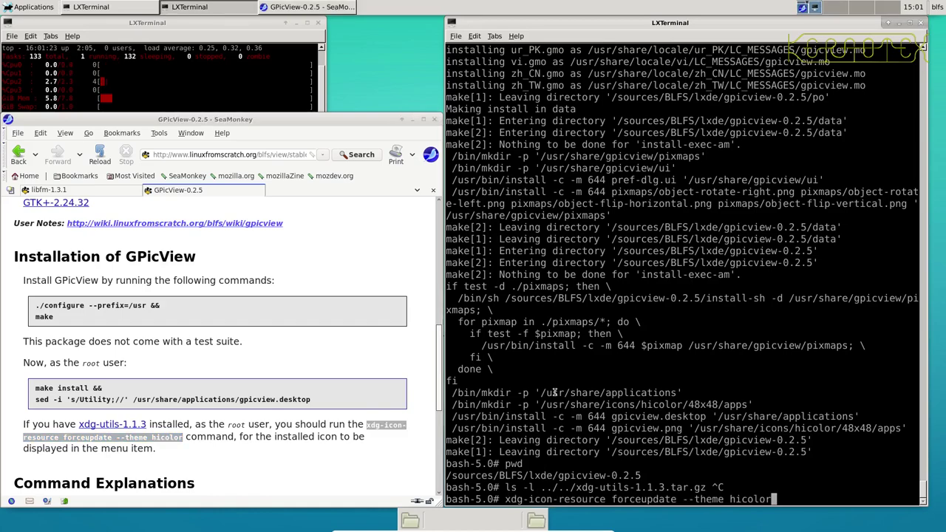
key(Return)
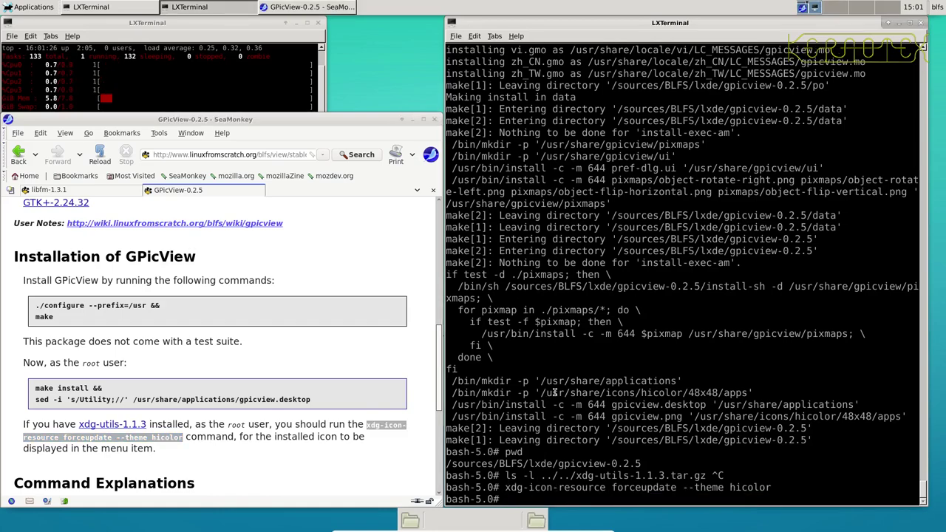
scroll(408, 453, down, 3)
scroll(408, 453, down, 3)
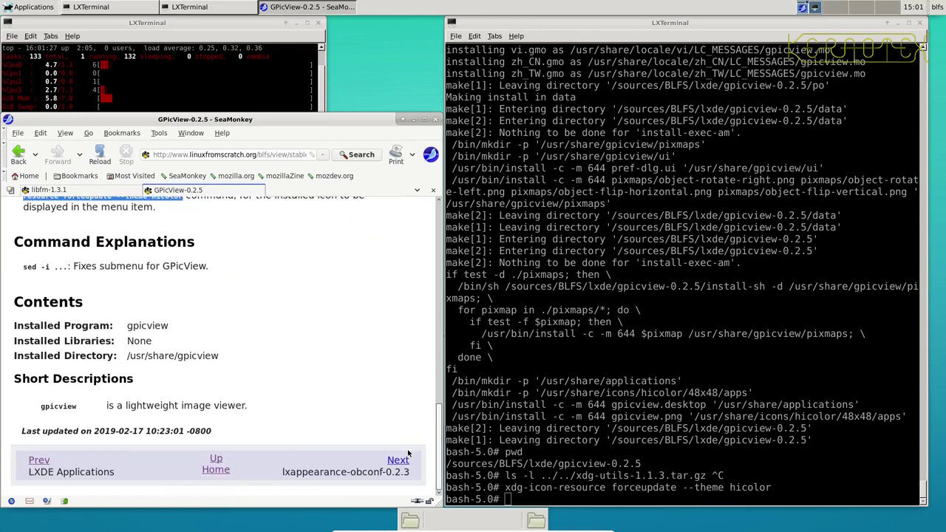
Leave the root shell, go up one directory and delete gpicview-0.2.5 with rm -Rf
click(554, 397)
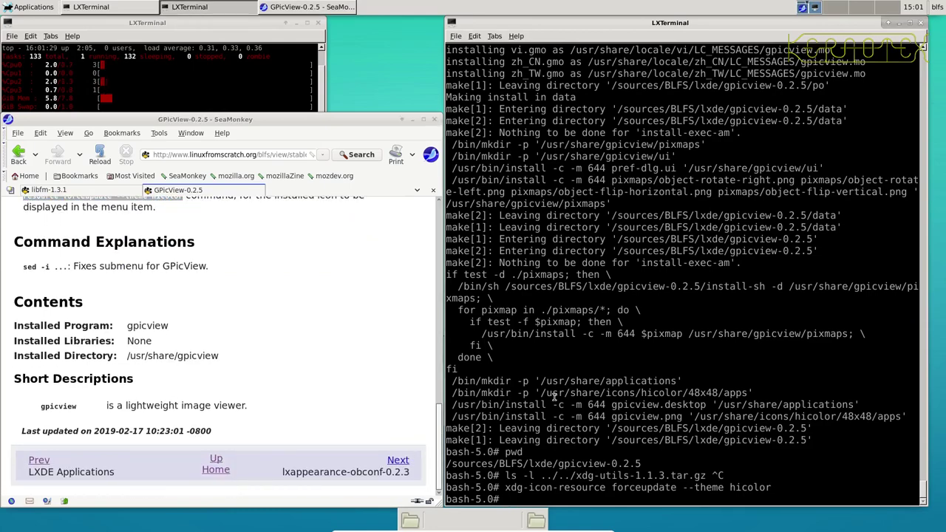
key(ctrl+d)
text(cd ..)
key(Return)
text(r)
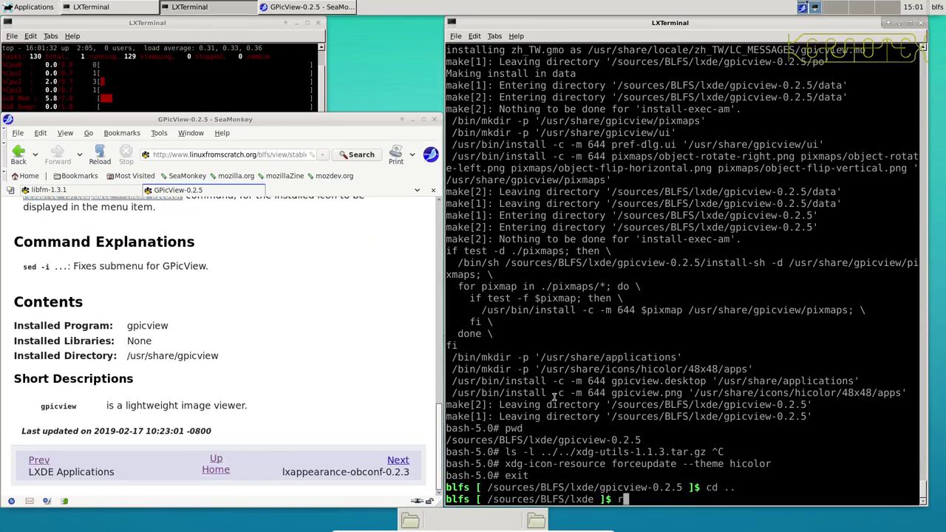
text(m -Rf gpicview-0.2.5)
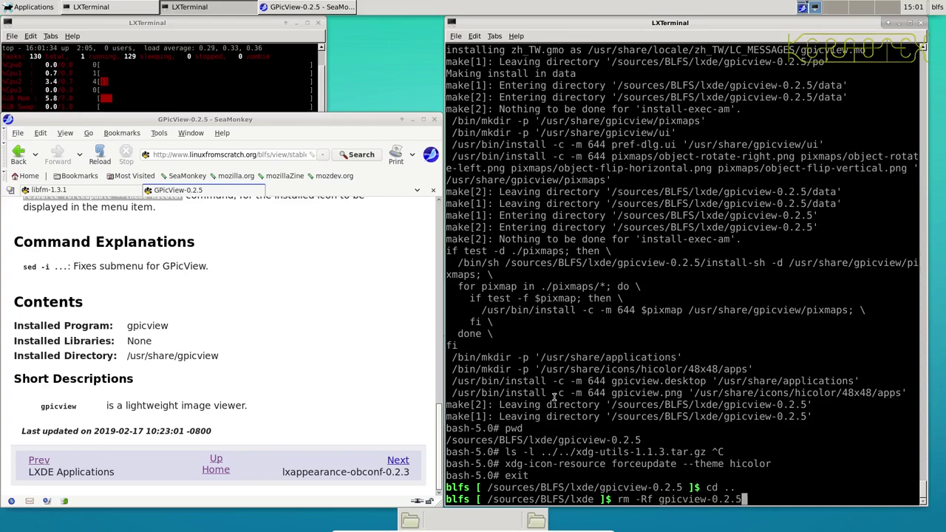
key(Return)
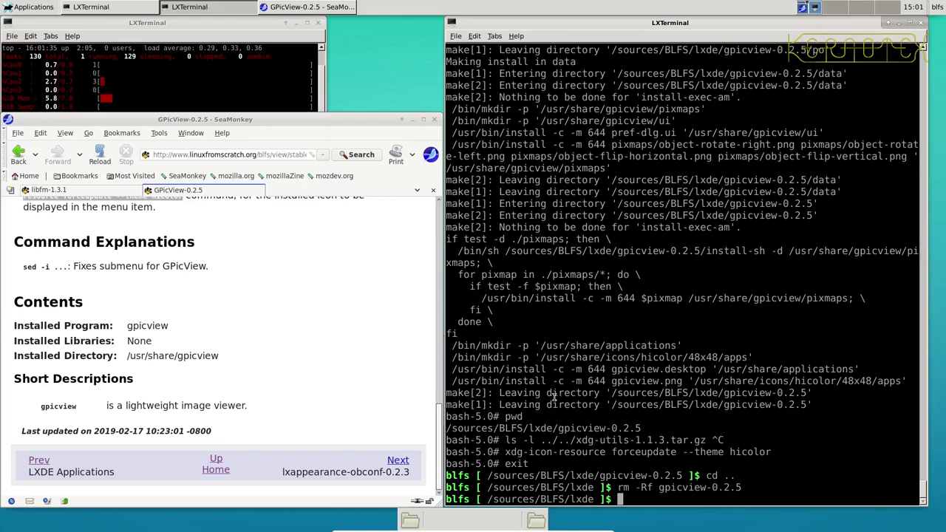
Copy the lxappearance-obconf-0.2.3 download link from the book and fetch the tarball with wget
text(wget)
click(397, 460)
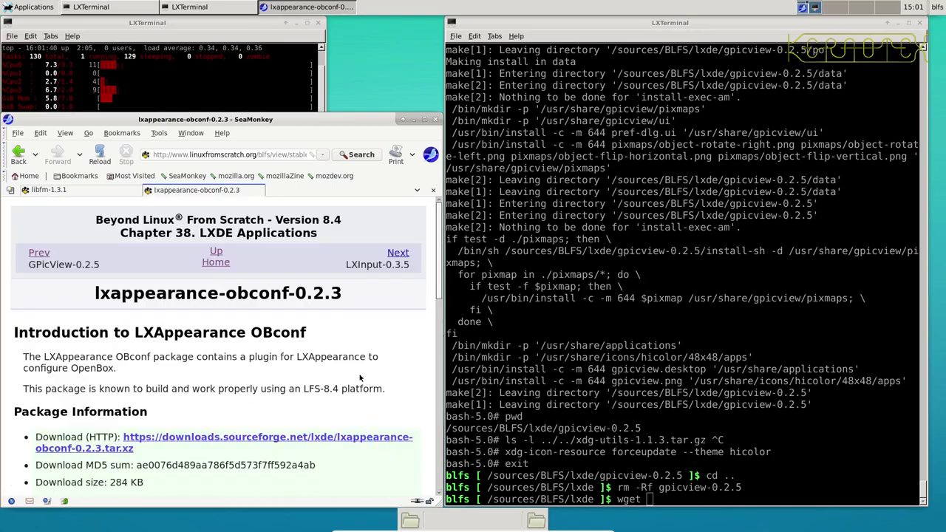
scroll(341, 371, down, 1)
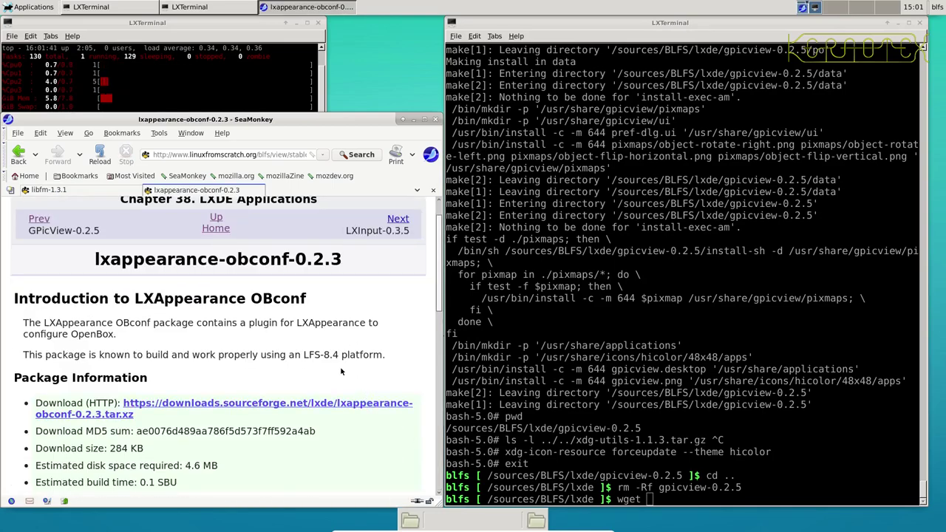
scroll(343, 371, down, 1)
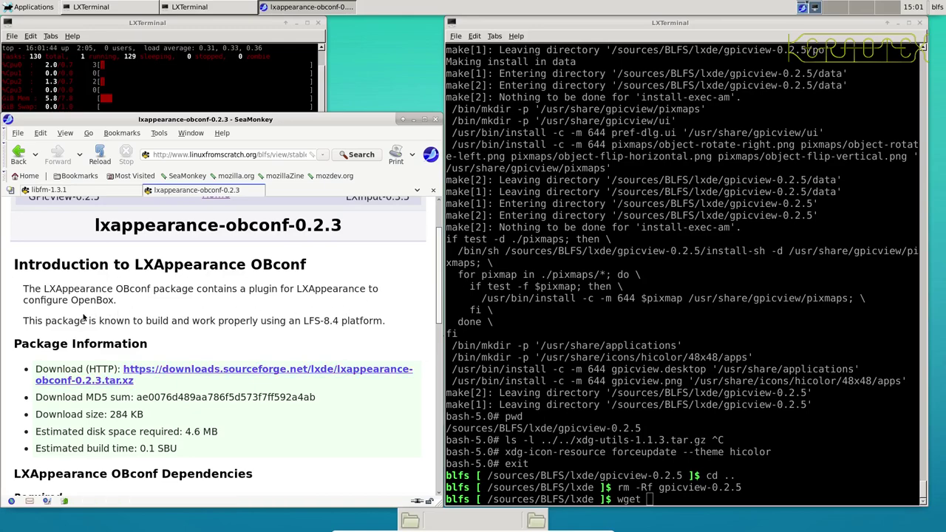
scroll(336, 412, down, 3)
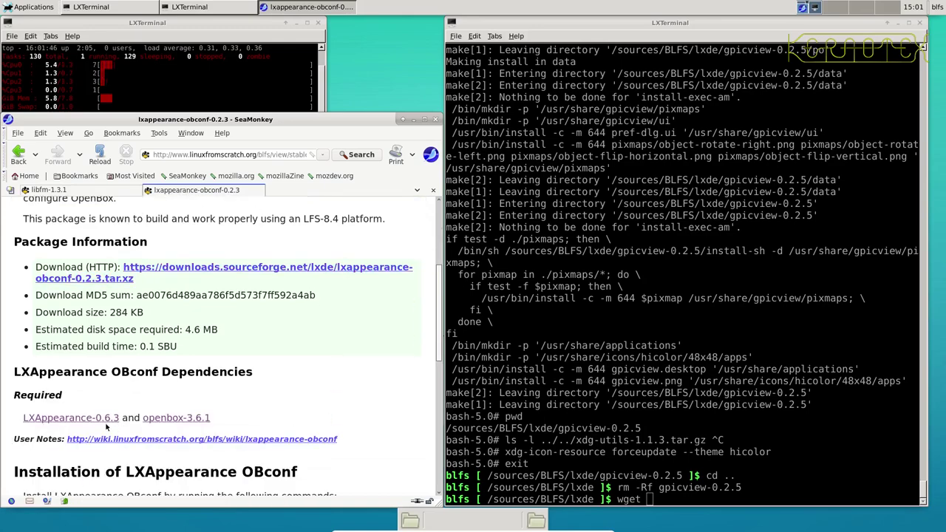
right_click(308, 269)
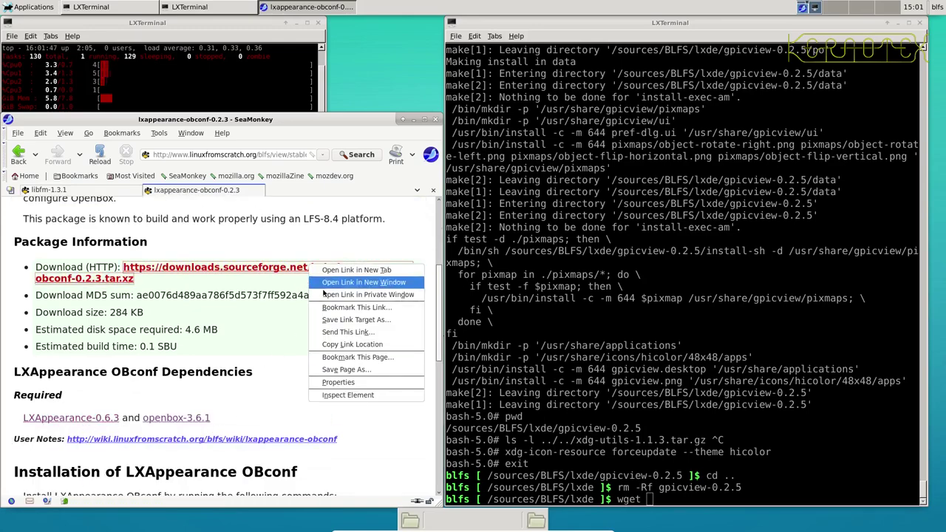
click(331, 345)
click(473, 414)
key(ctrl+shift+v)
key(Return)
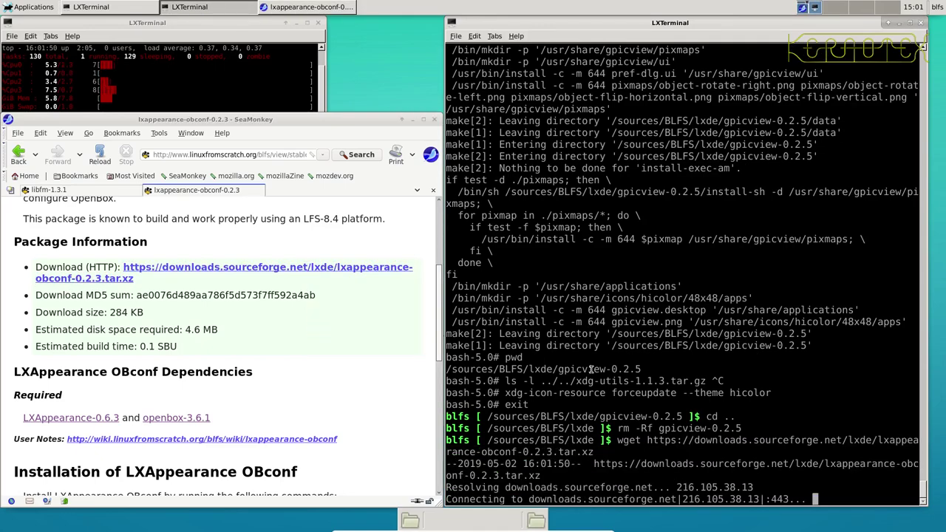
Extract lxappearance-obconf-0.2.3.tar.xz and enter the lxappearance-obconf-0.2.3 directory
scroll(401, 409, down, 8)
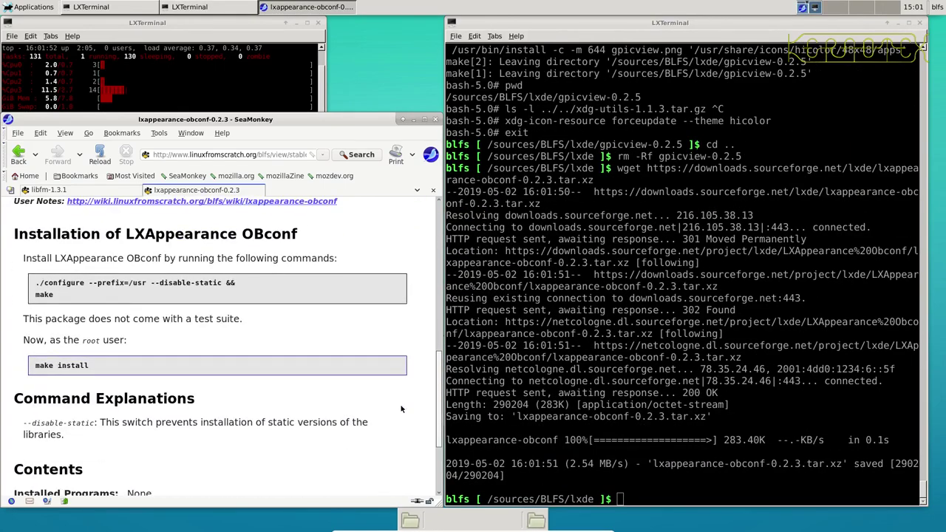
click(564, 399)
text(t)
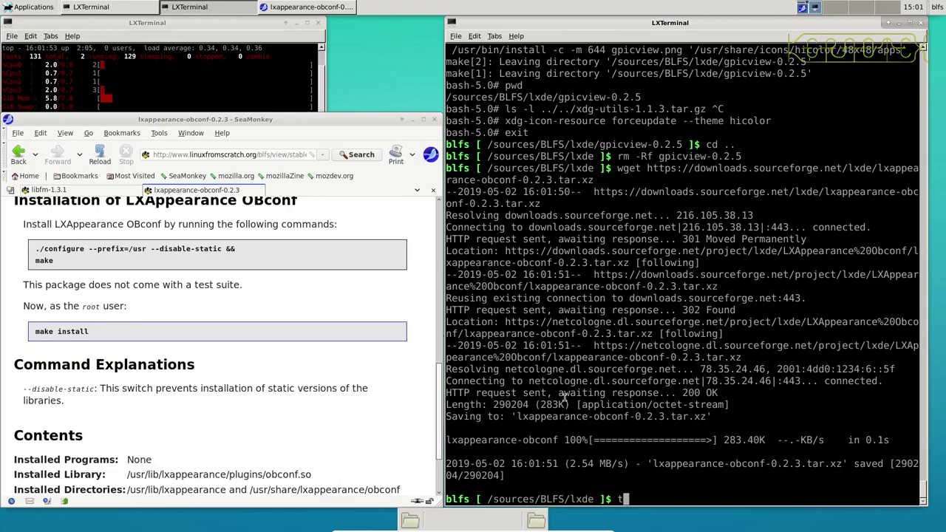
text(ar -xvf lxappearance-)
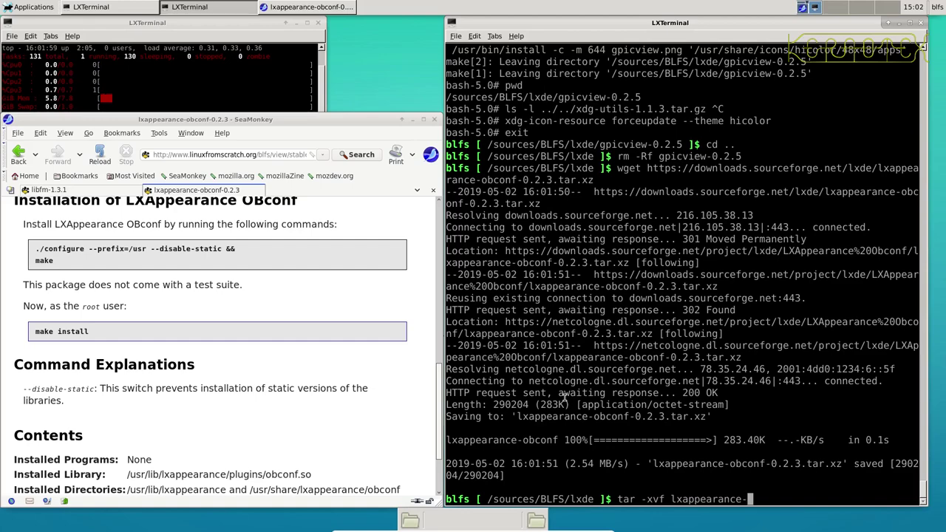
text(obconf-0.2.3.tar.xz)
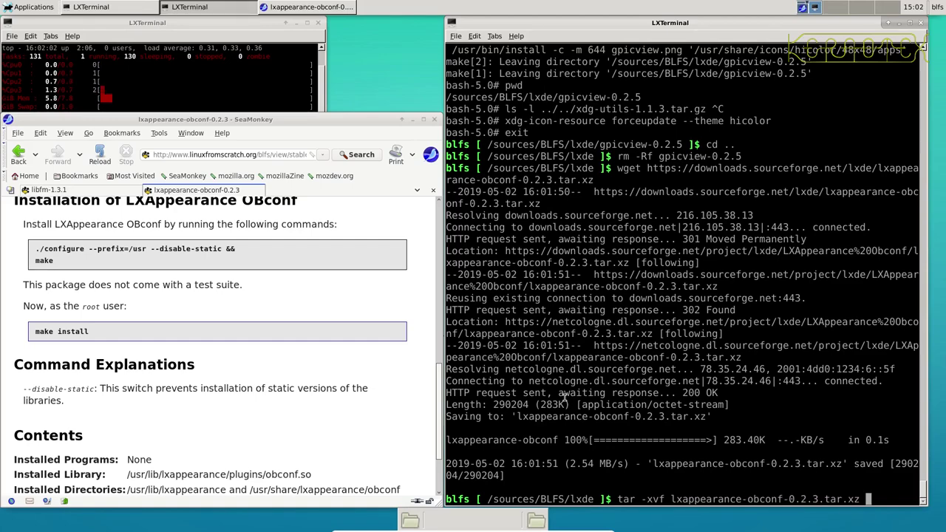
key(Tab)
key(Return)
text(cd lxa)
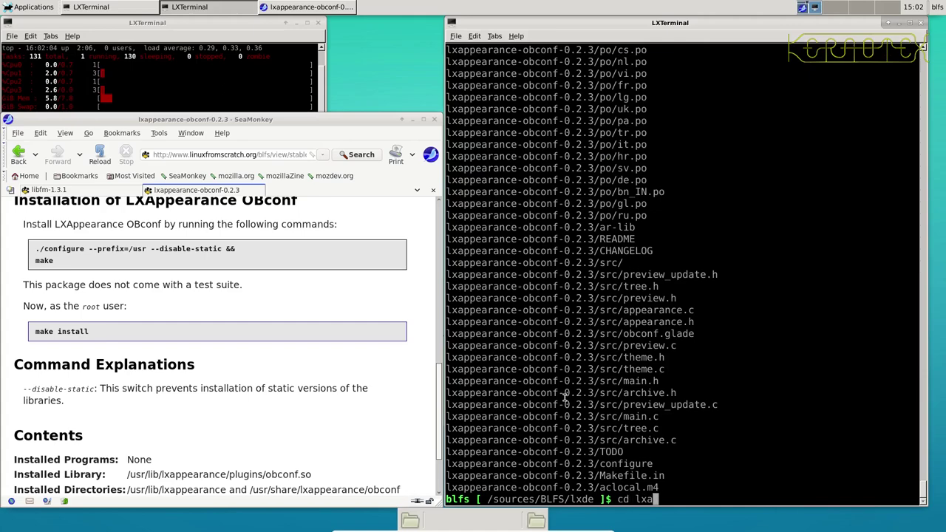
key(Tab)
text(ob)
key(Tab)
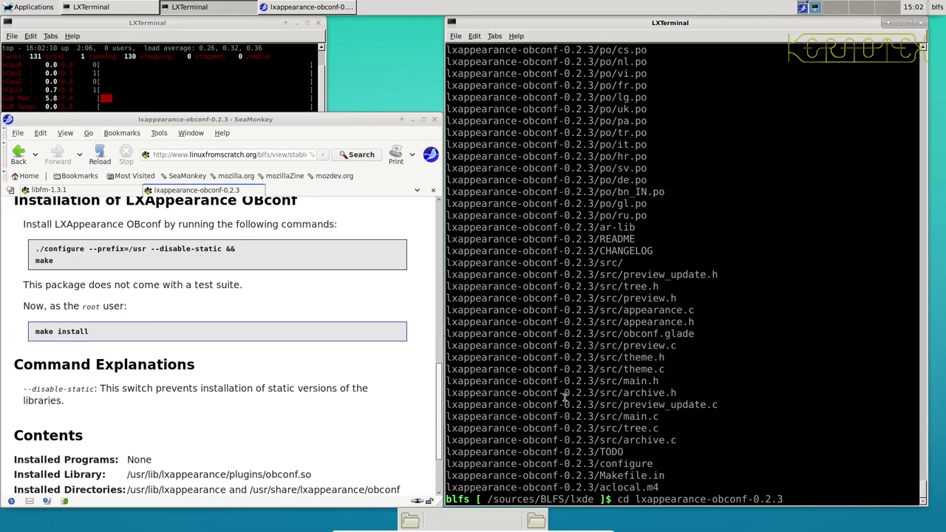
key(Return)
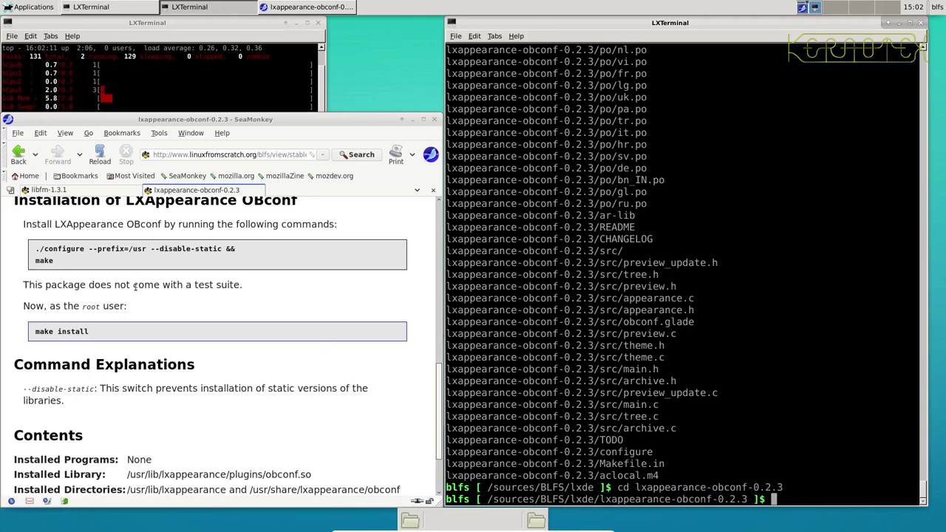
Run the book's configure && make commands, then sudo -E make install recalled from history
drag(34, 247, 70, 263)
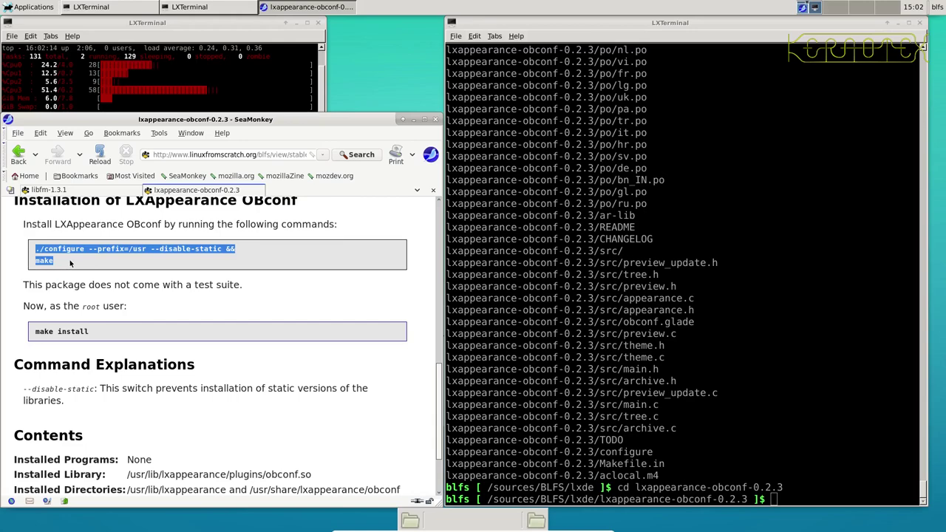
middle_click(638, 354)
key(Return)
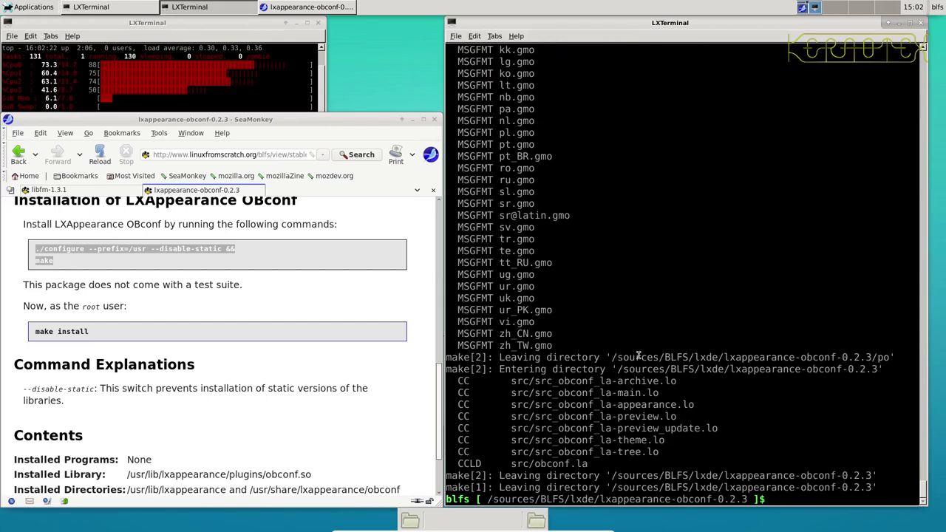
key(ctrl+r)
text(instal)
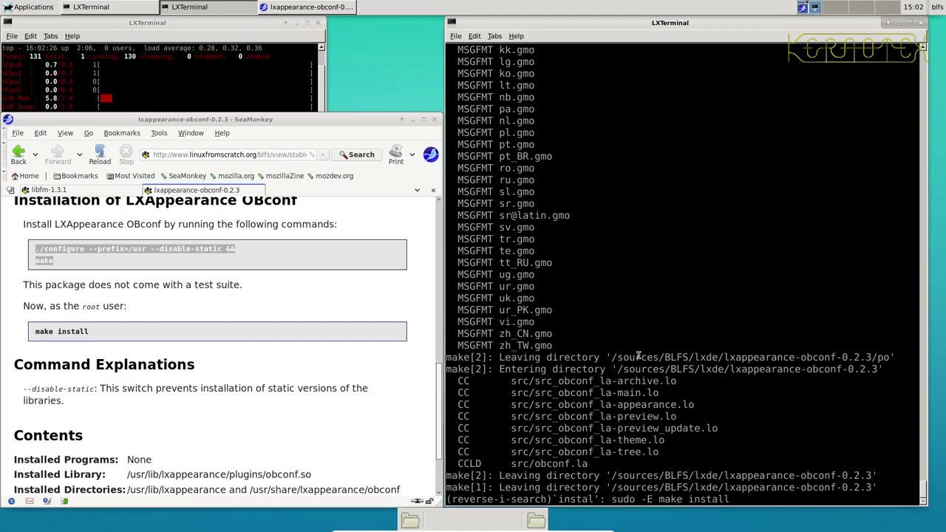
key(Return)
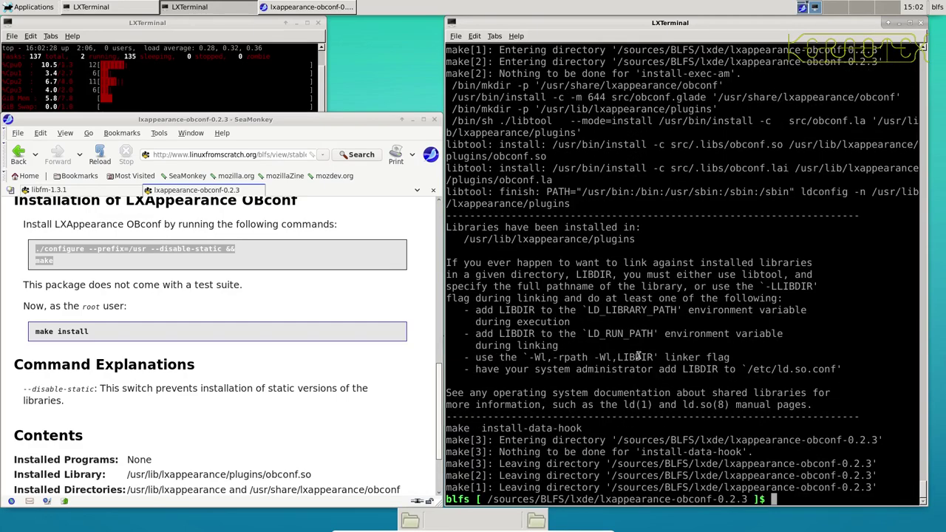
Go up one directory and delete the lxappearance-obconf-0.2.3 source folder with rm -Rf
text(cd ..)
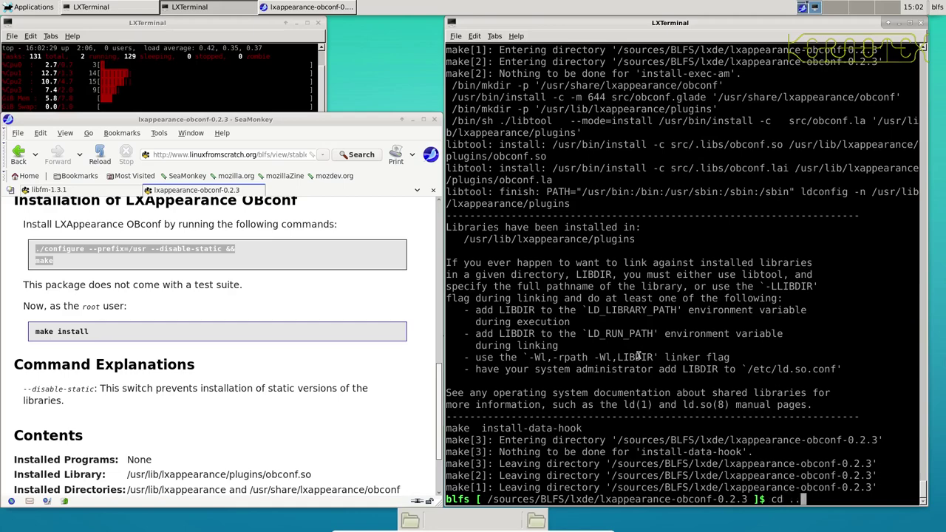
key(Return)
text(rm -Rf lxap)
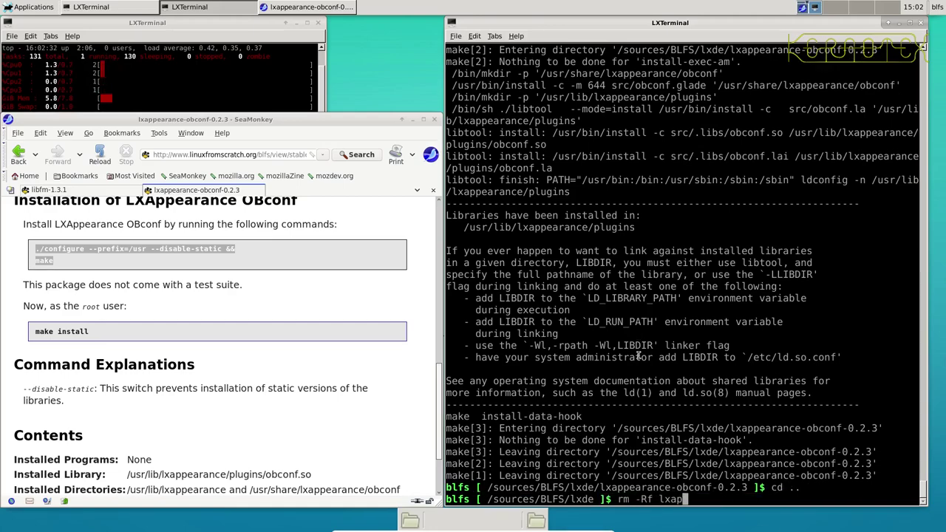
key(Tab)
text(pbcon)
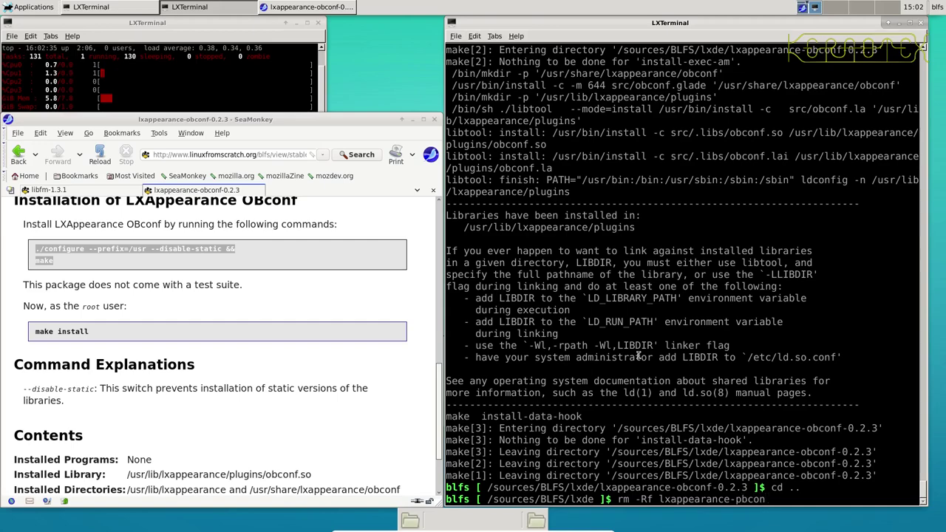
key(BackSpace)
key(BackSpace)
key(BackSpace)
key(BackSpace)
key(BackSpace)
text(ob)
key(Tab)
key(Return)
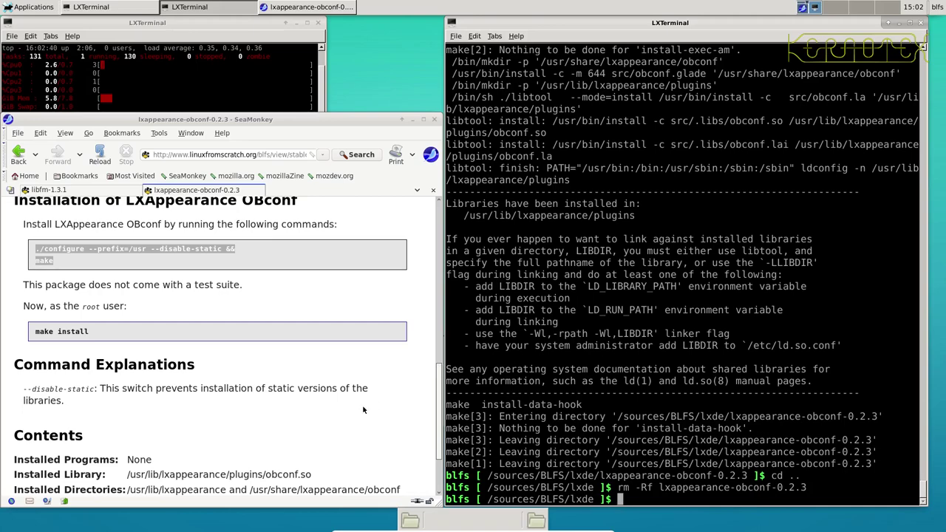
Open the book's LXInput-0.3.5 page and copy the lxinput tarball download link
click(351, 420)
scroll(350, 420, down, 2)
click(391, 460)
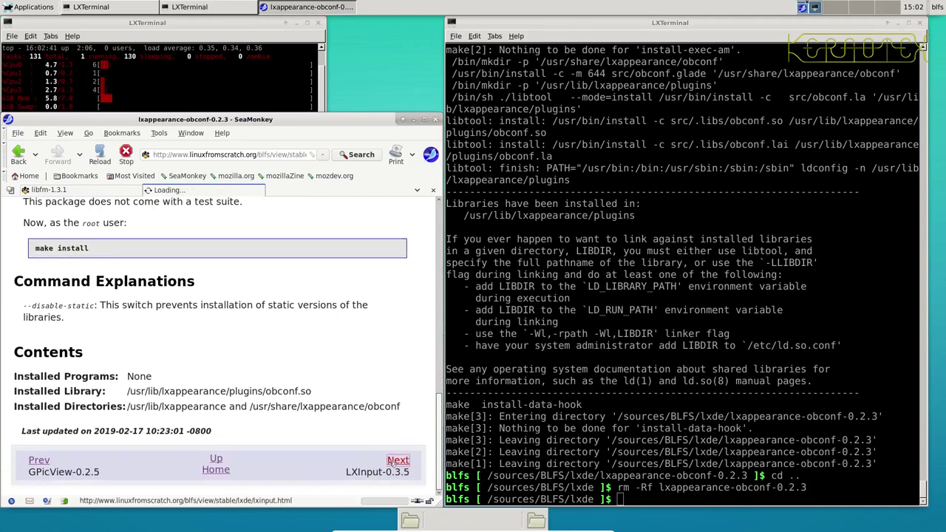
scroll(365, 402, down, 3)
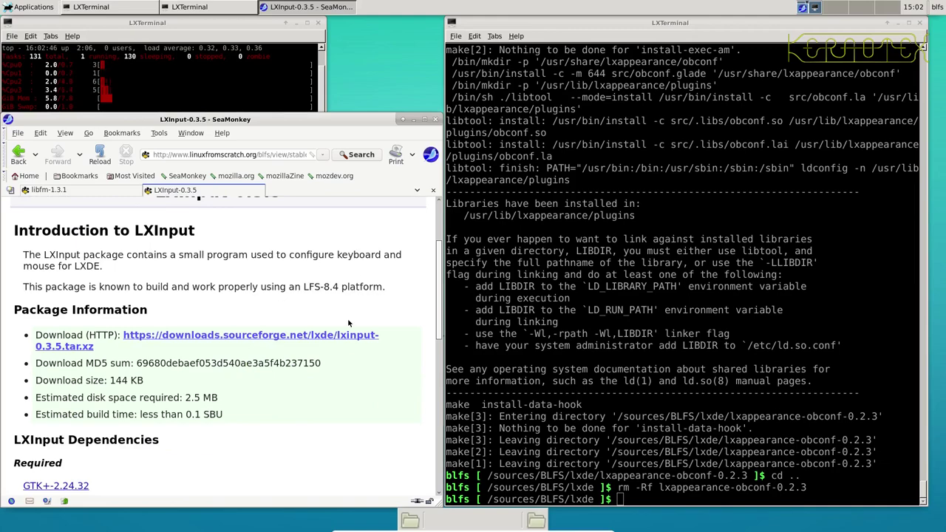
scroll(354, 370, down, 2)
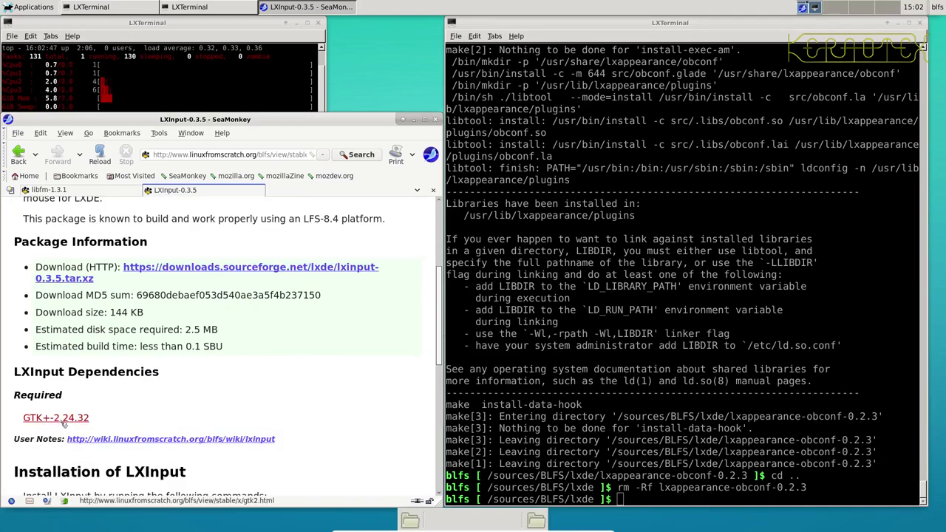
right_click(281, 274)
click(325, 346)
Run wget with the copied URL to download lxinput-0.3.5.tar.xz
click(517, 363)
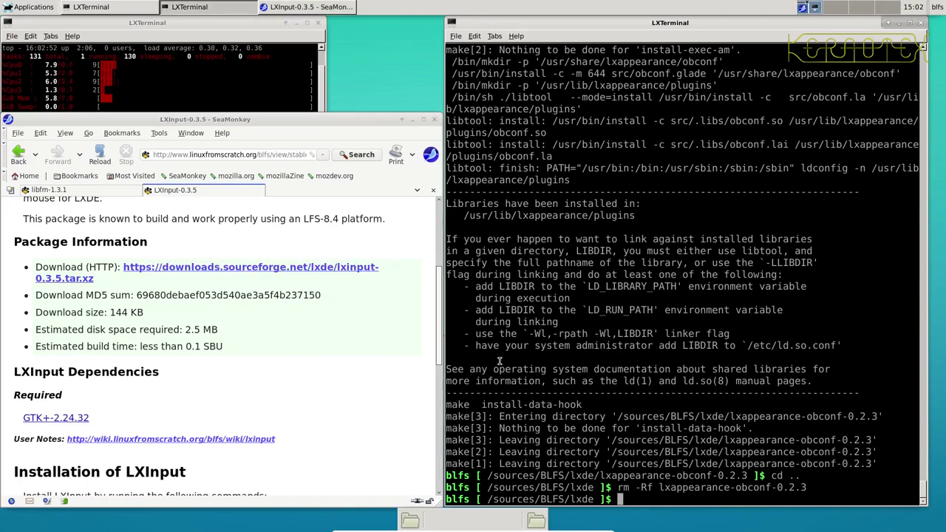
text(wget)
key(ctrl+shift+v)
key(Return)
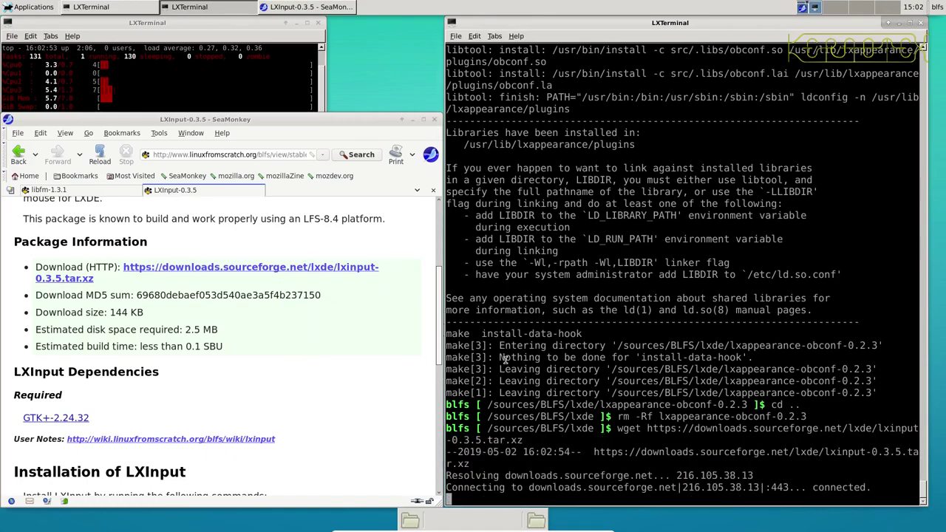
scroll(381, 402, down, 6)
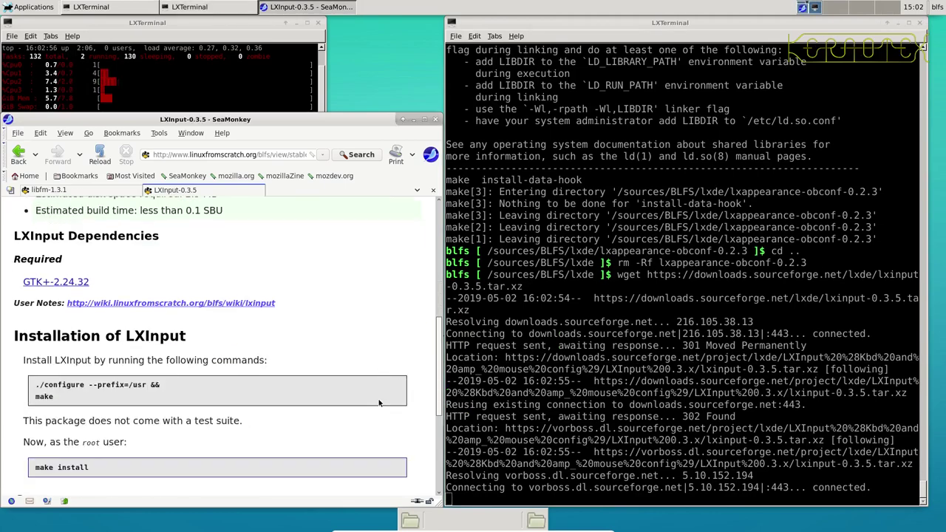
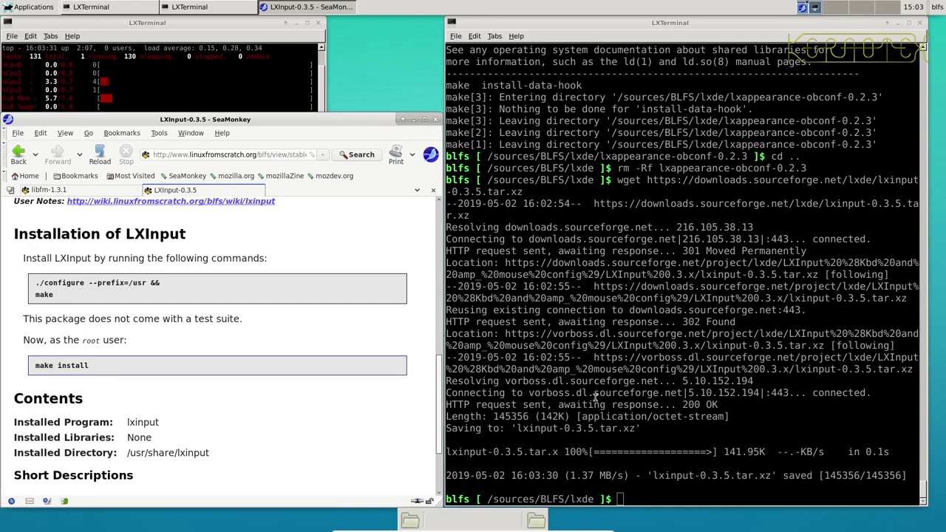
Extract the lxinput-0.3.5 tarball and enter the lxinput-0.3.5 source directory
click(594, 397)
text(tar -xvf )
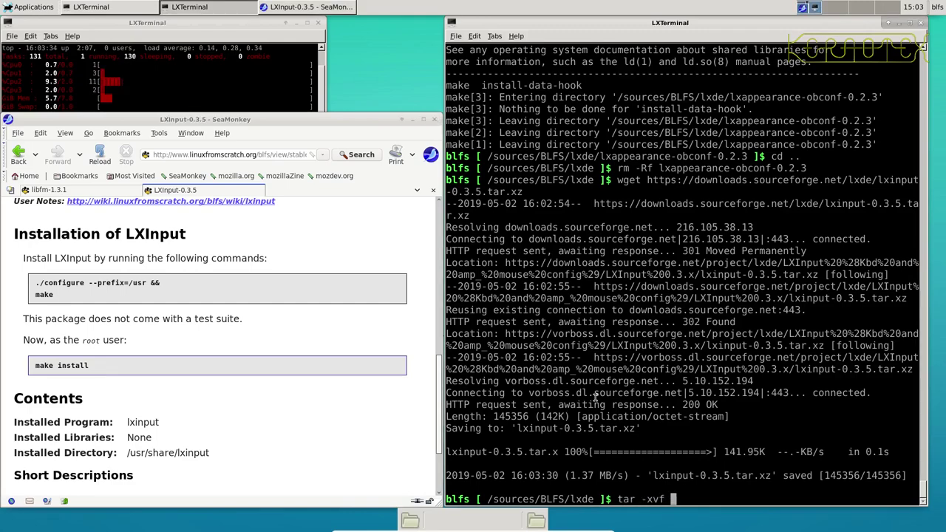
text(lxinpu)
key(Tab)
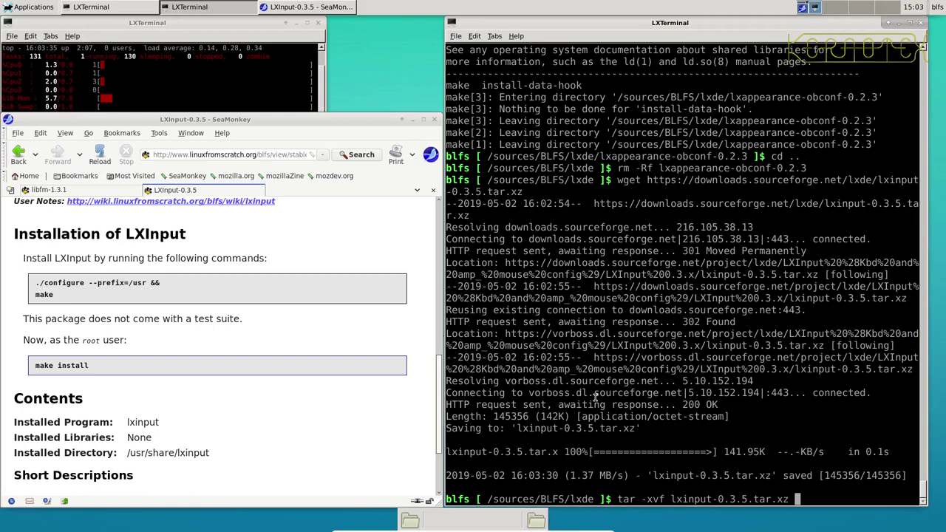
key(Return)
text(cd lxp)
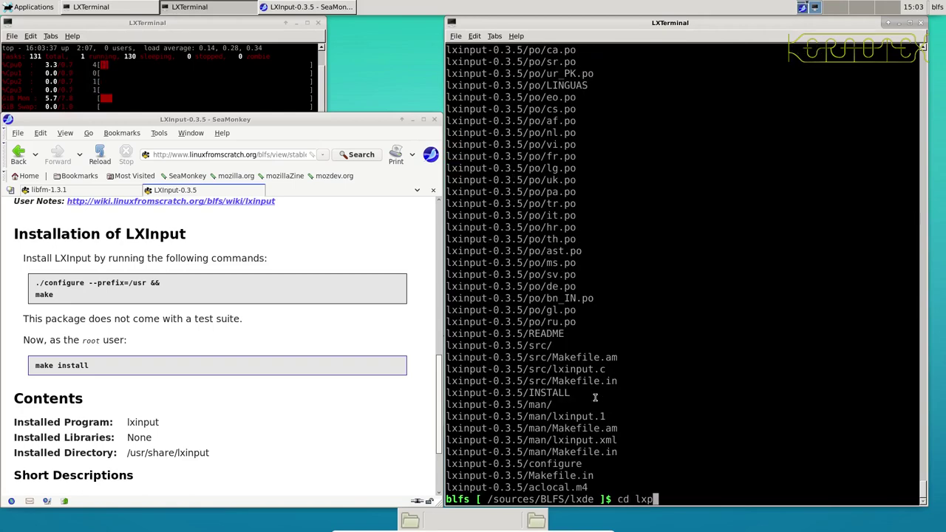
key(BackSpace)
text(i)
key(Tab)
key(Return)
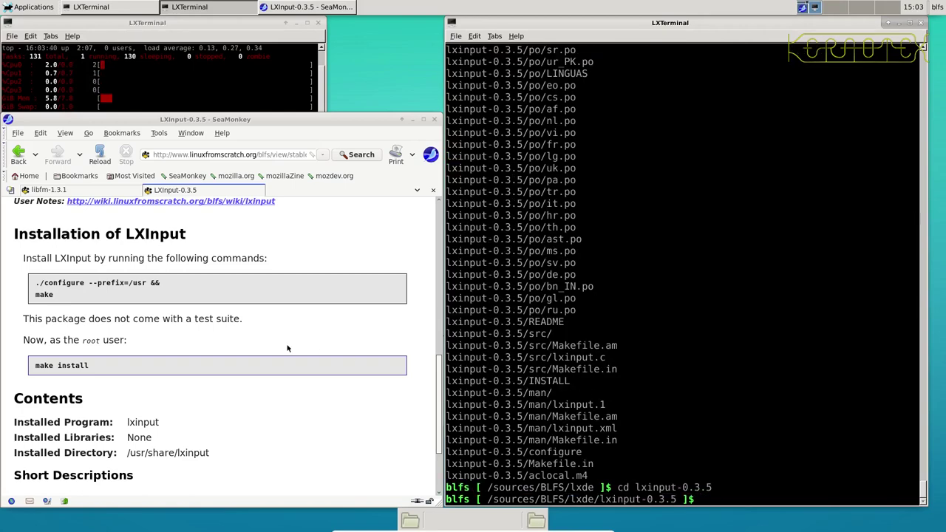
Configure LXInput with --prefix=/usr, build it, and install it with sudo -E make install
drag(29, 285, 218, 301)
middle_click(647, 319)
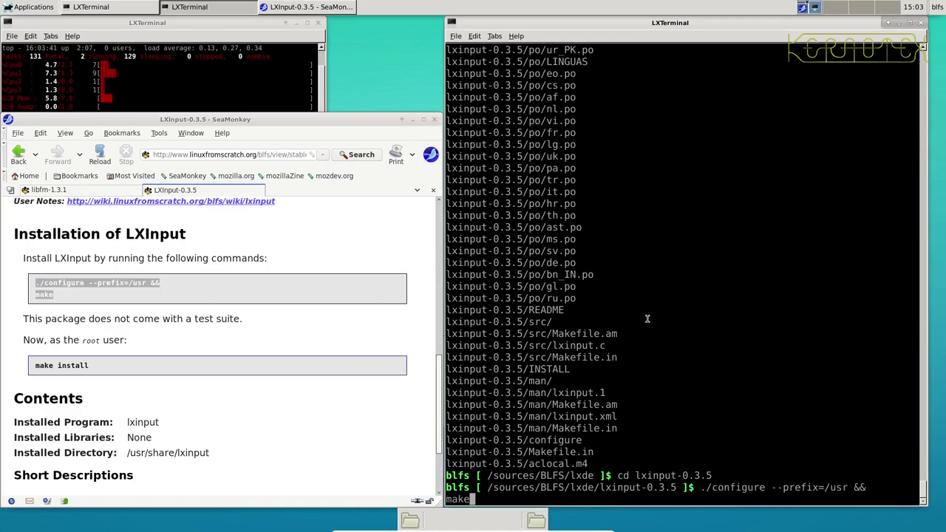
key(Return)
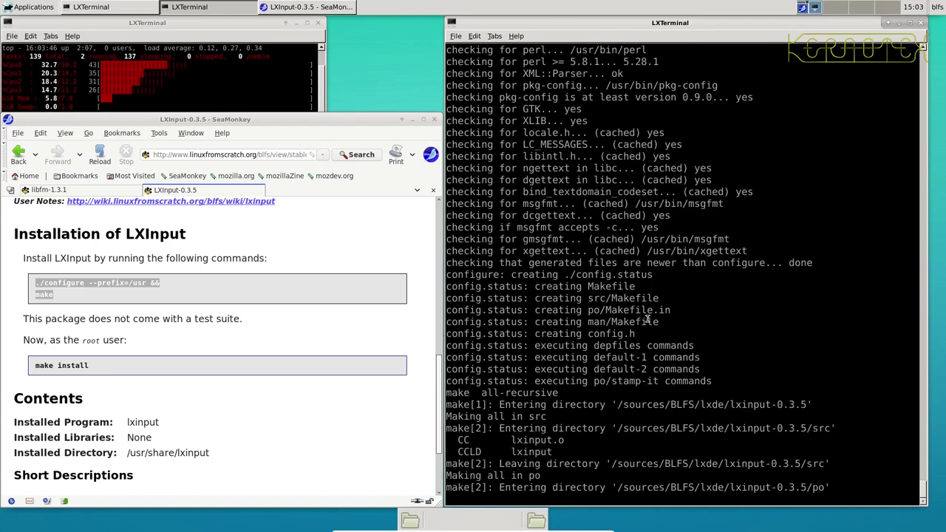
key(ctrl+r)
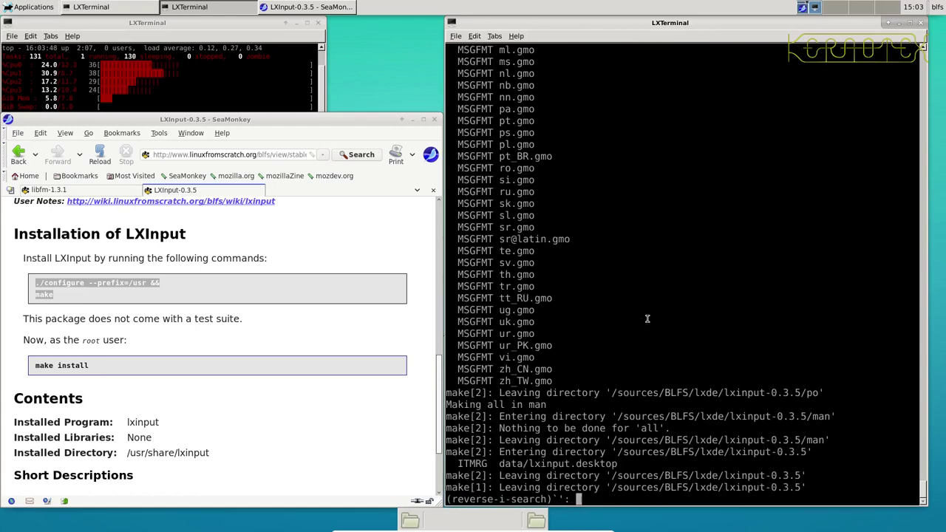
text(instal)
key(Return)
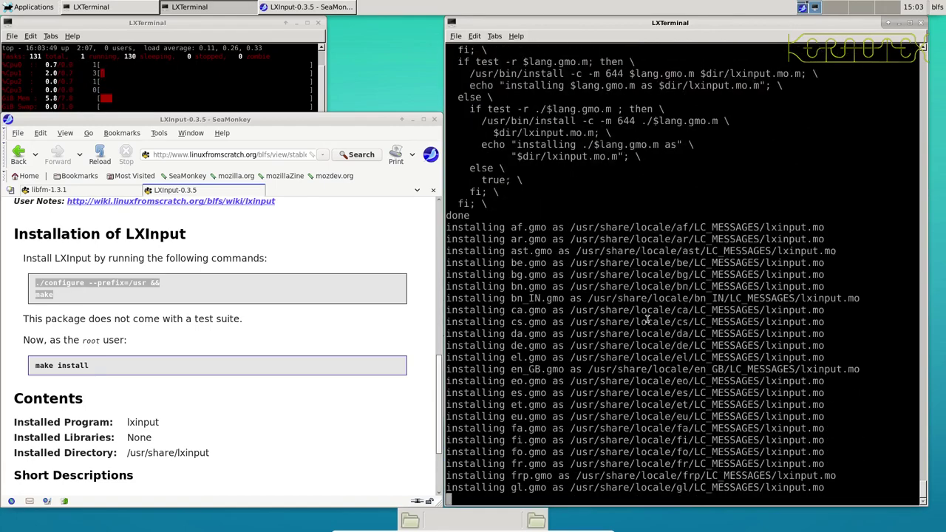
Go back to the lxde sources folder and delete the lxinput-0.3.5 directory
text(cd ..)
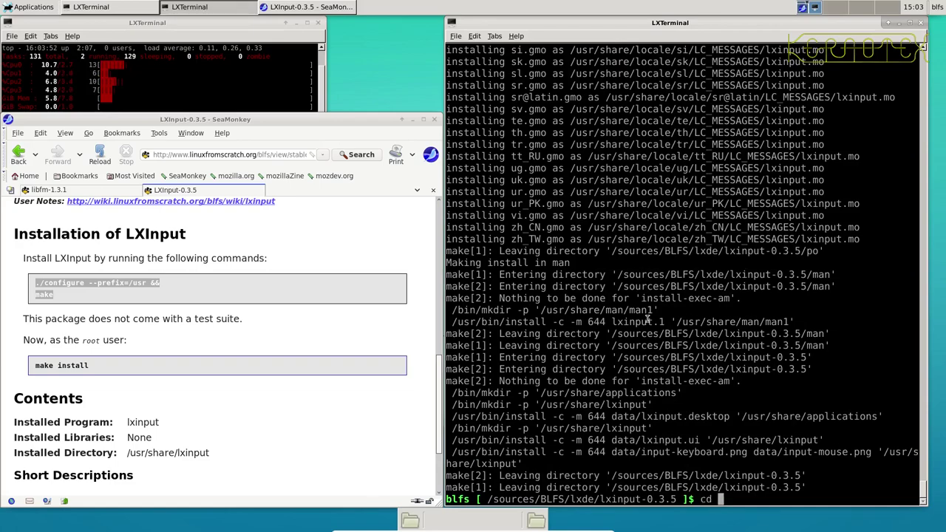
key(Return)
text(rm -Rf lxinput-0.3.5)
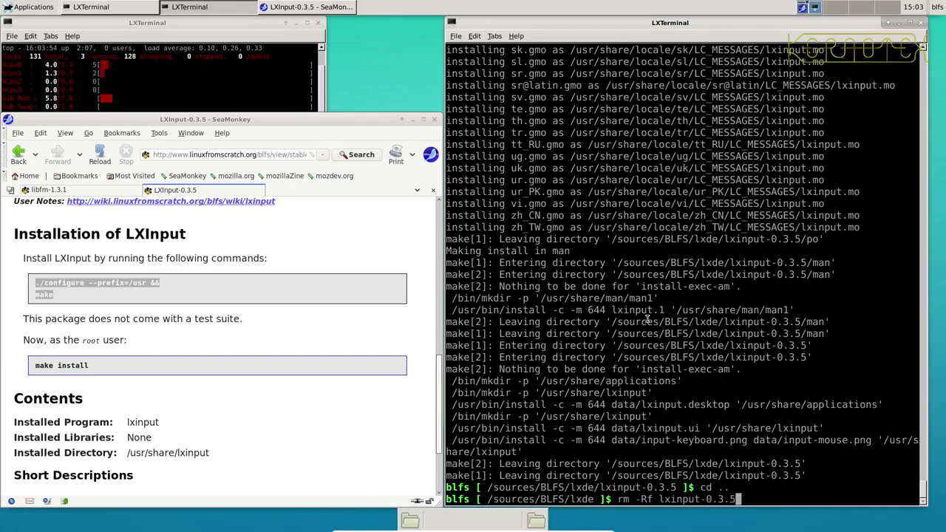
key(Tab)
key(Return)
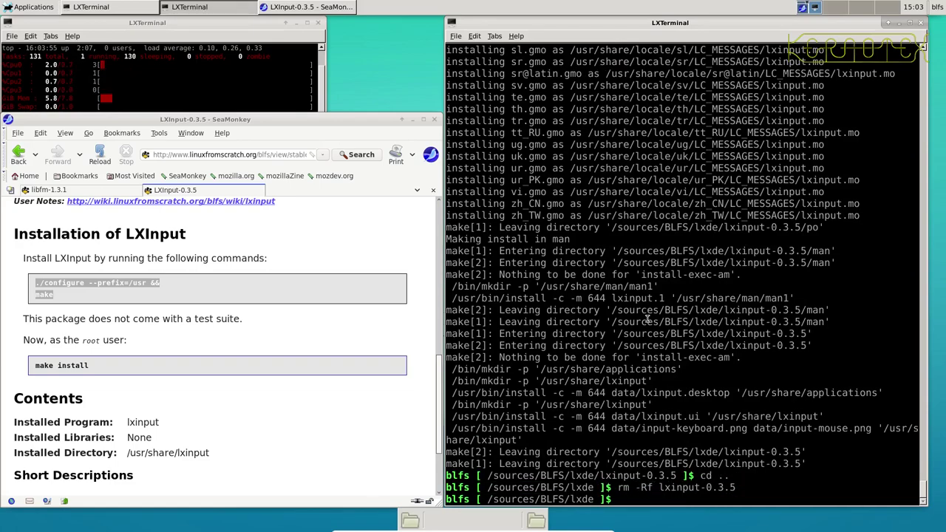
click(361, 347)
scroll(360, 347, down, 3)
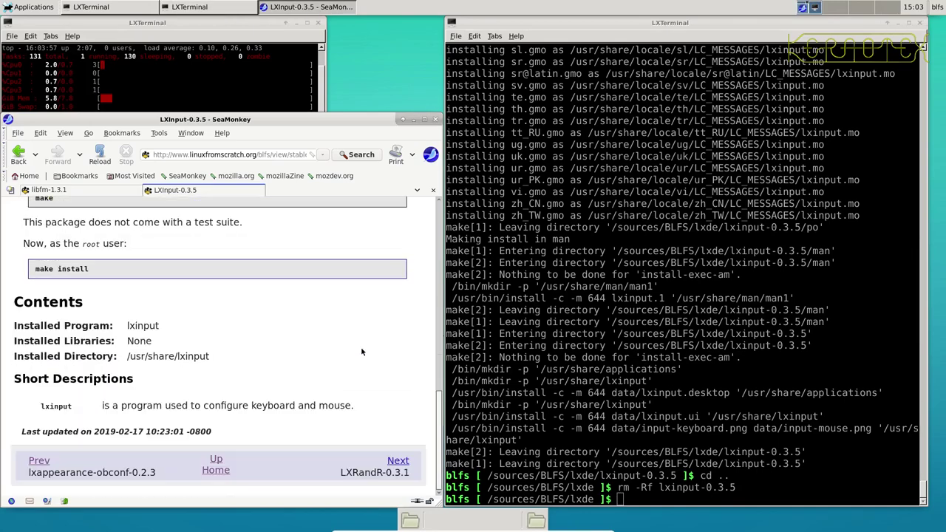
Download the LXRandR 0.3.1 tarball with wget using the link from its BLFS page
click(404, 466)
scroll(355, 320, down, 2)
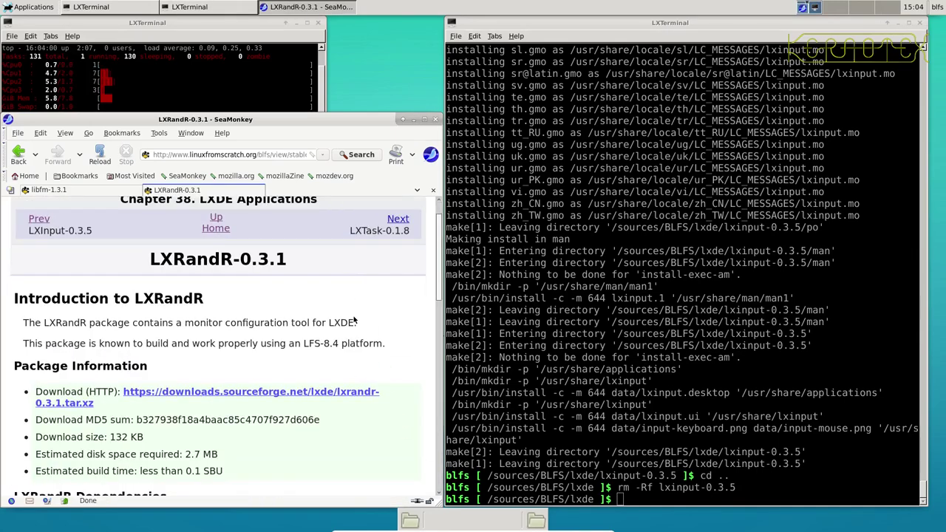
scroll(355, 320, down, 3)
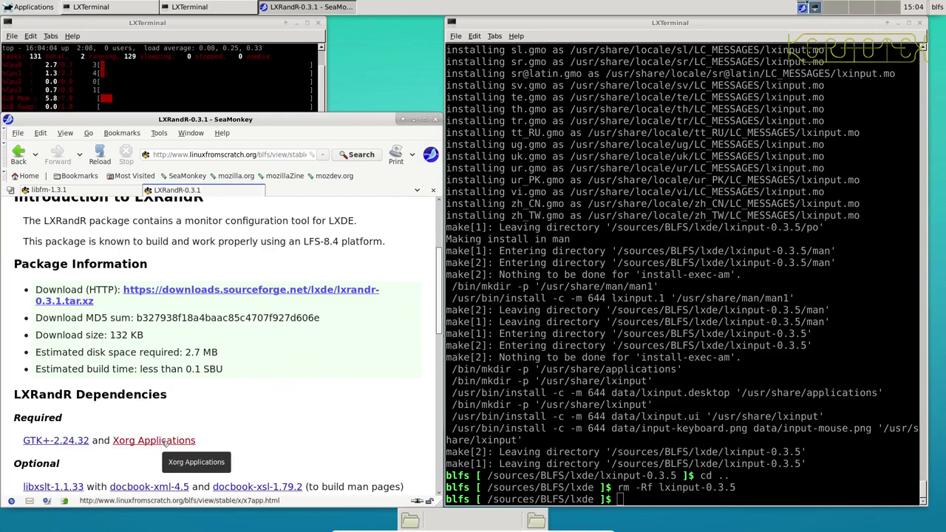
scroll(111, 443, down, 2)
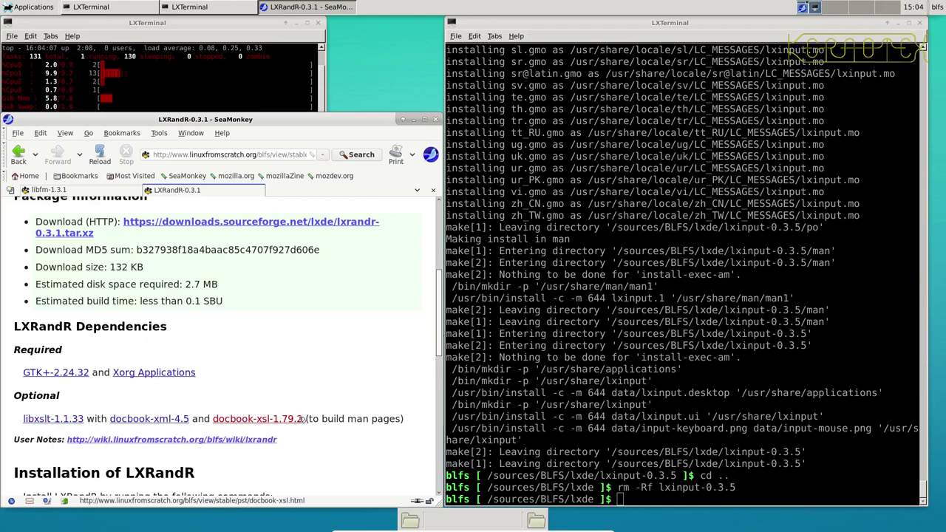
scroll(305, 438, up, 3)
right_click(298, 324)
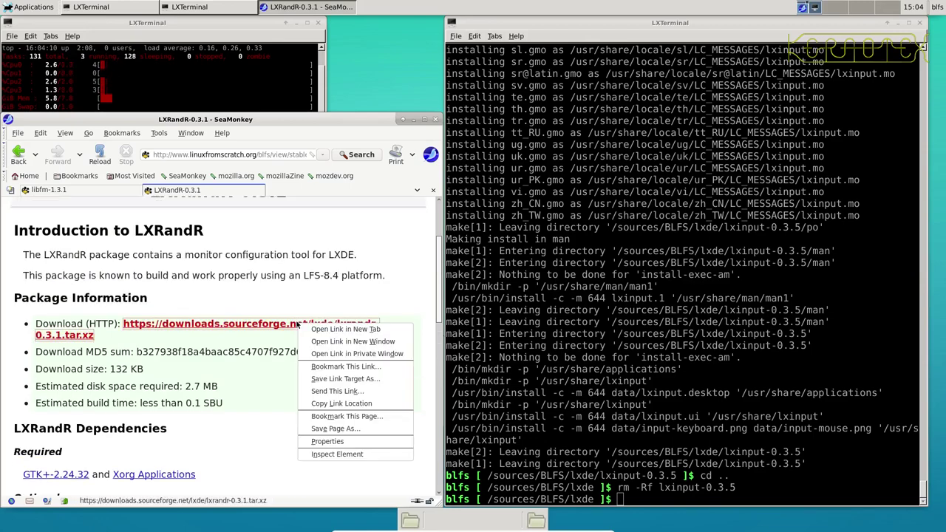
click(342, 403)
click(534, 396)
text(w)
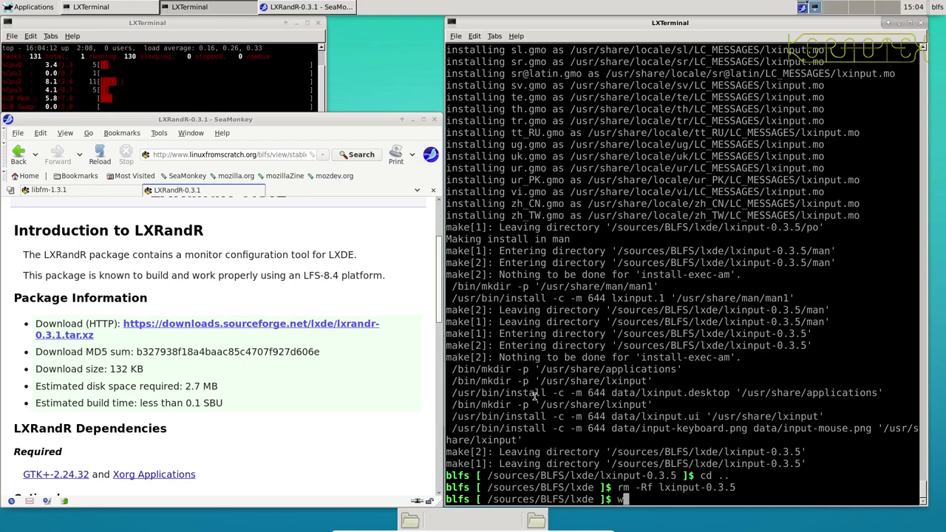
text(get)
key(ctrl+shift+v)
key(Return)
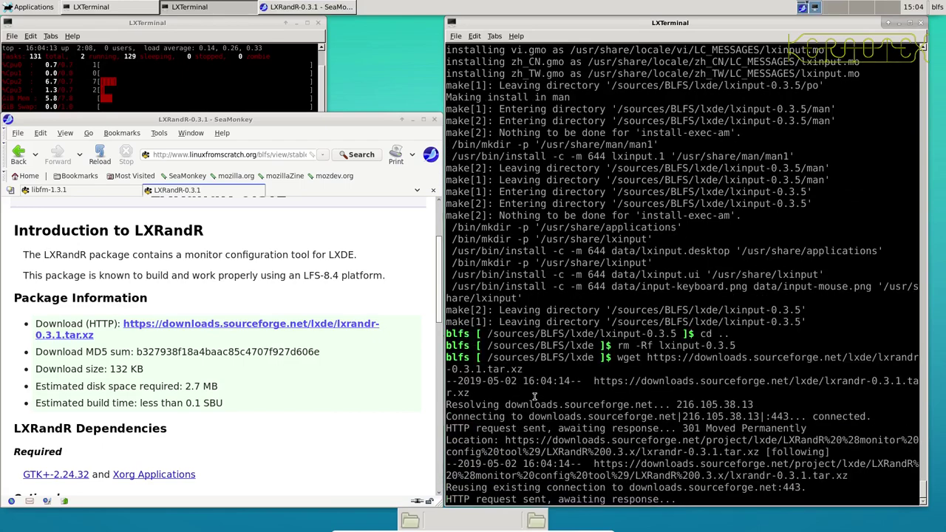
Extract the LXRandR tarball and enter the lxrandr-0.3.1 source directory
text(t)
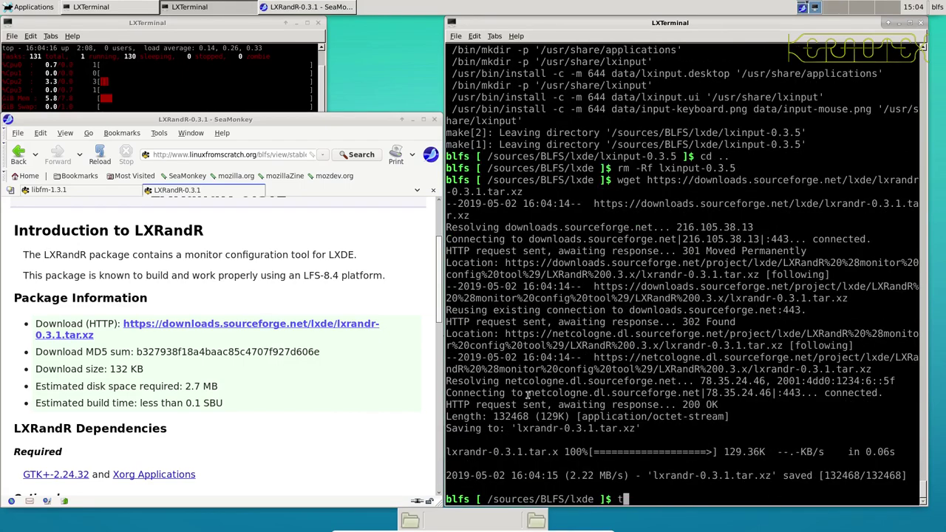
text(ar -xvf lxran)
key(Tab)
key(Return)
text(cd lxran)
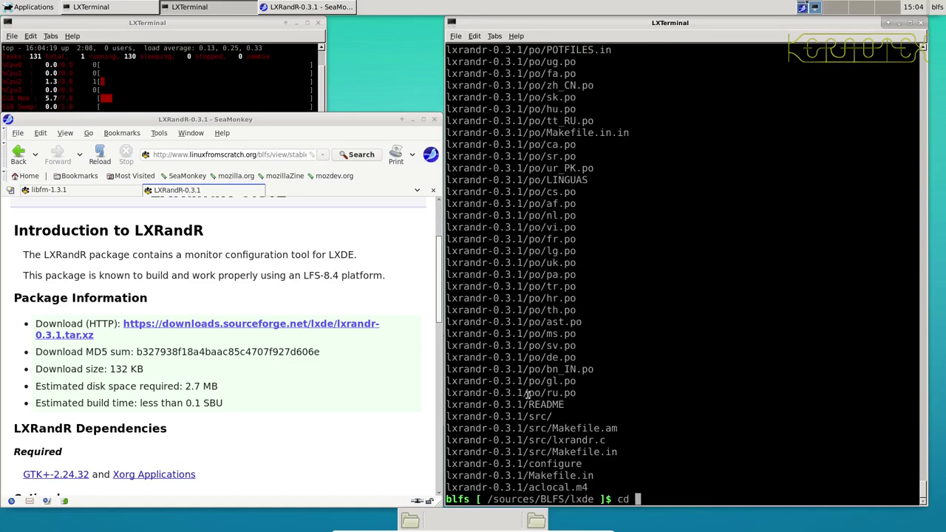
key(Tab)
key(Return)
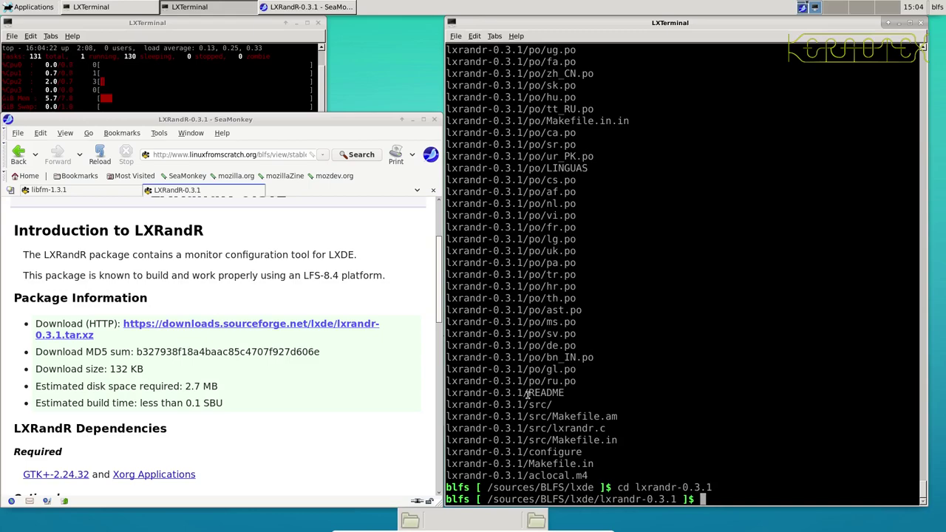
Configure LXRandR with the book's command plus --enable-man, then build it with make
scroll(377, 426, down, 3)
scroll(377, 427, down, 3)
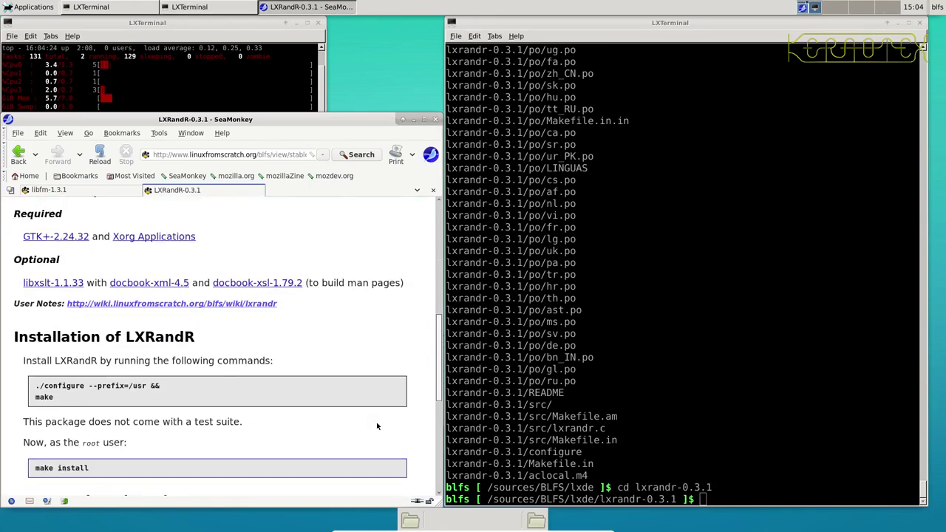
scroll(377, 426, down, 2)
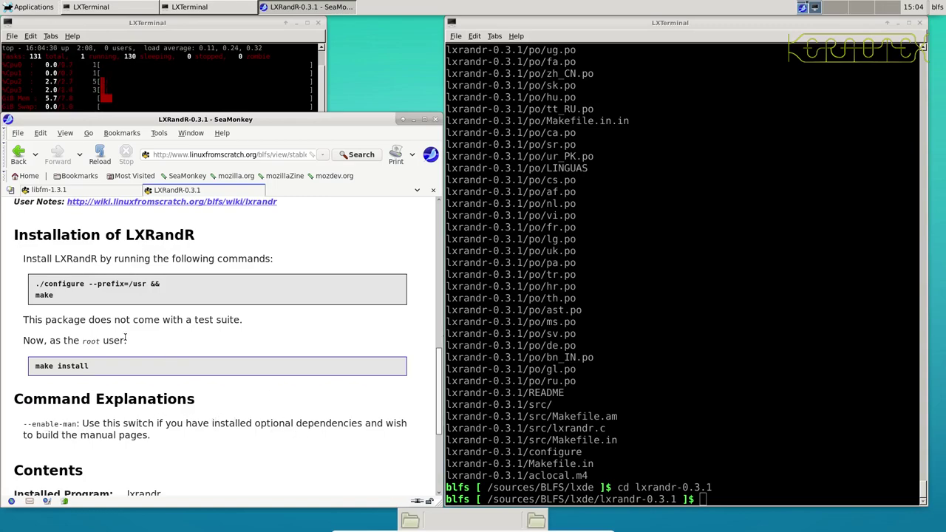
drag(34, 285, 148, 284)
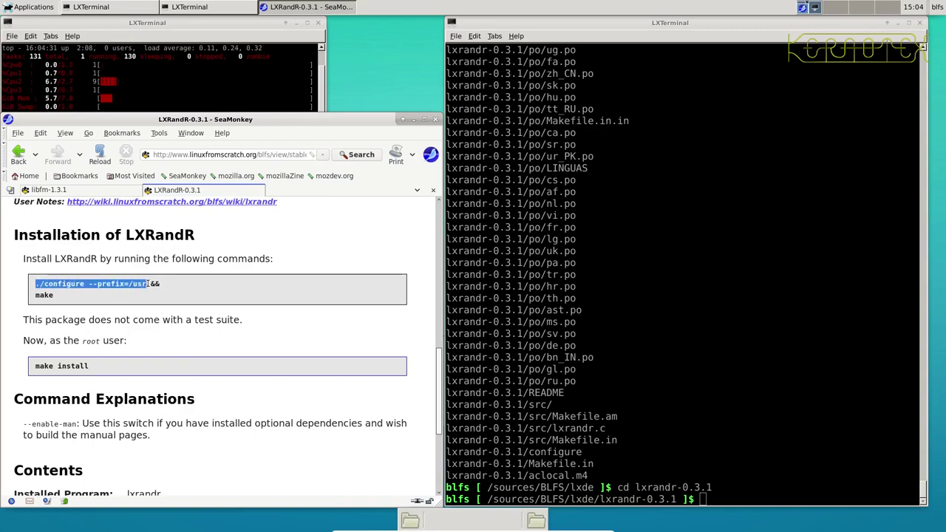
middle_click(589, 351)
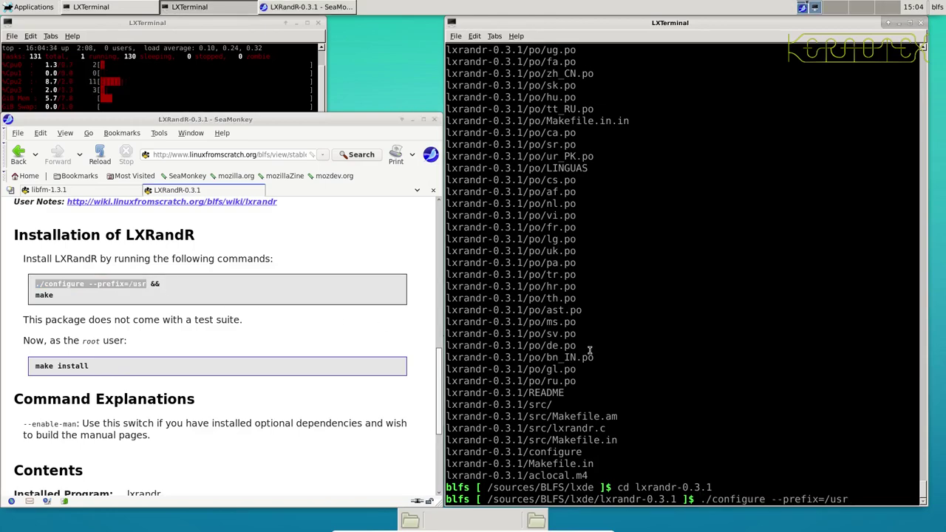
drag(23, 424, 77, 423)
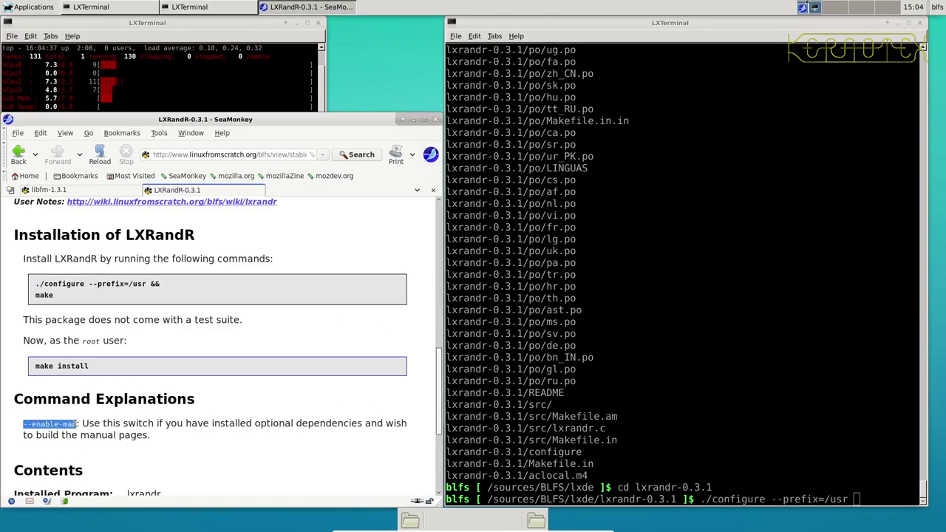
middle_click(580, 359)
key(Return)
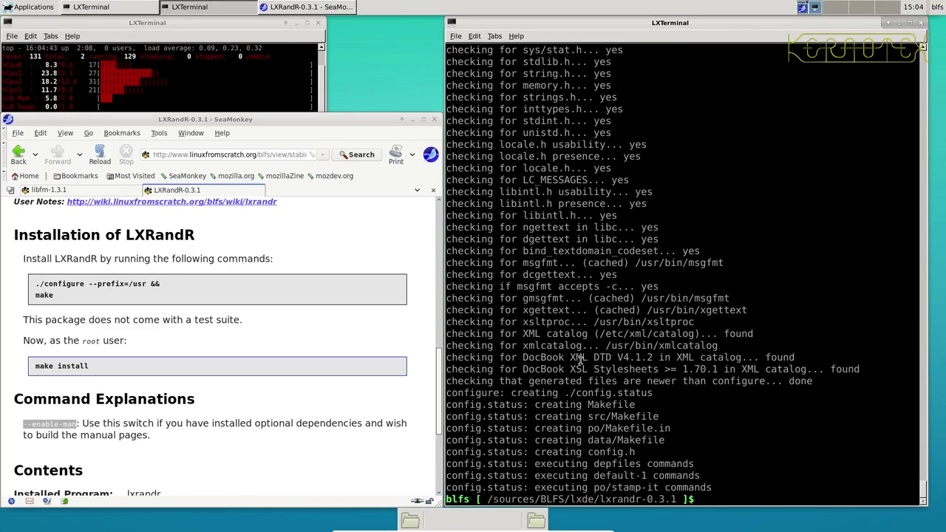
text(make)
key(Return)
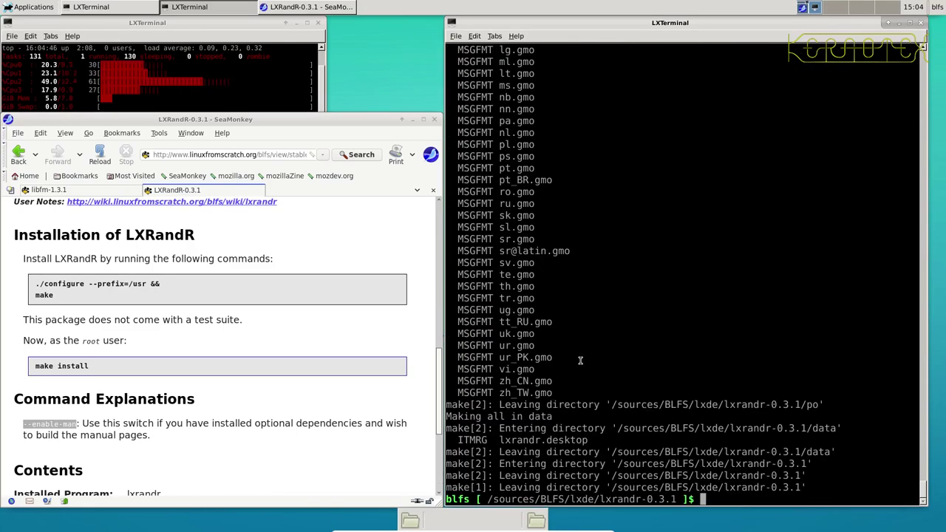
Install LXRandR with sudo -E make install and delete the lxrandr-0.3.1 source directory
key(ctrl+r)
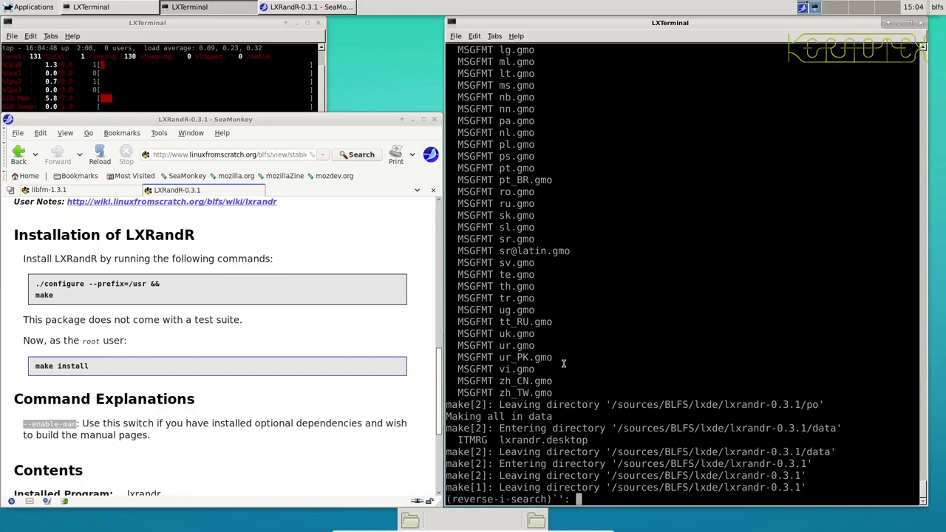
text(instal)
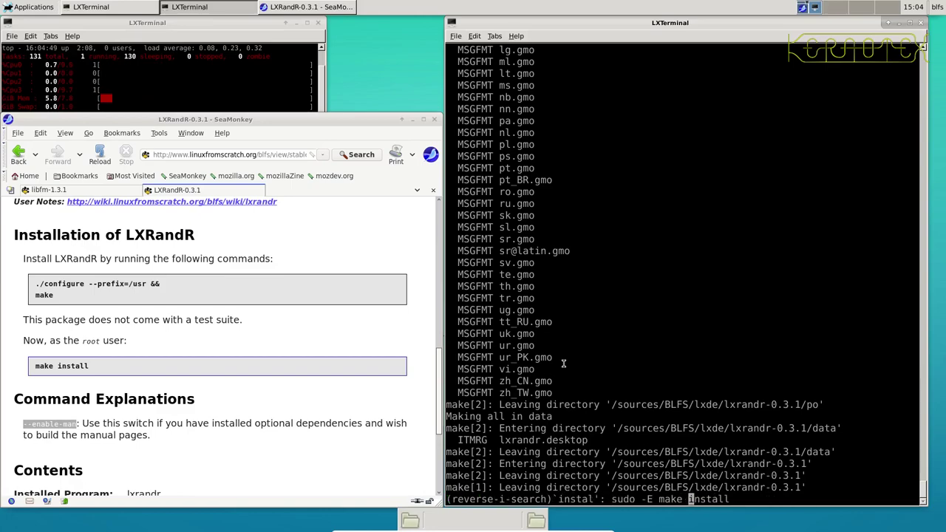
key(Return)
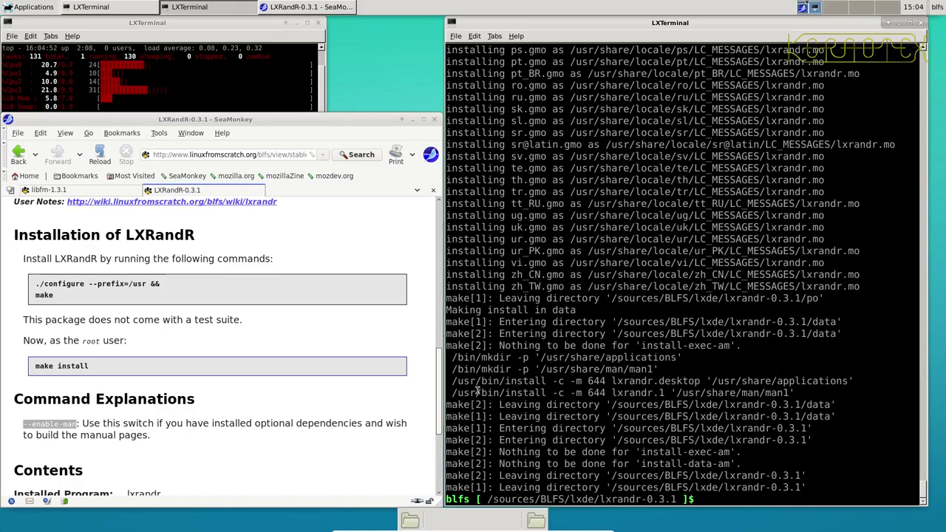
scroll(336, 419, down, 4)
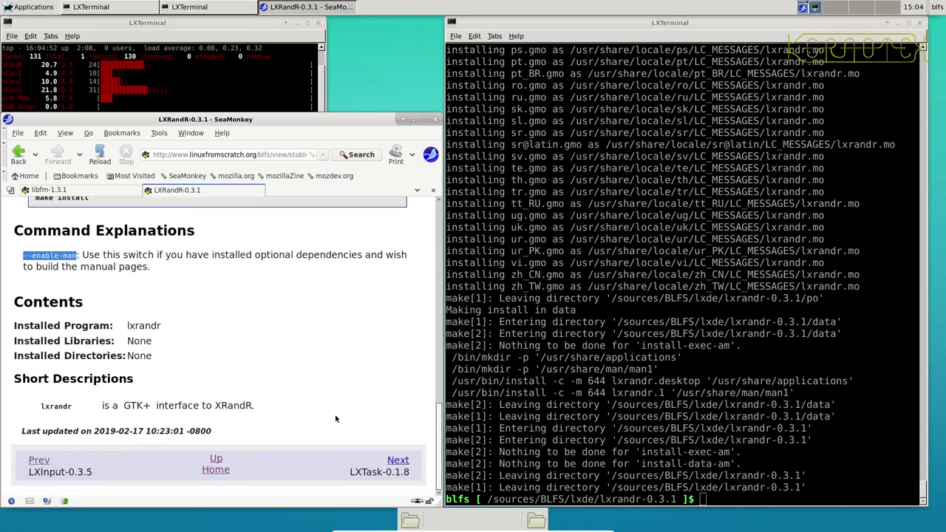
click(564, 423)
text(cd ..)
key(Return)
text(rm )
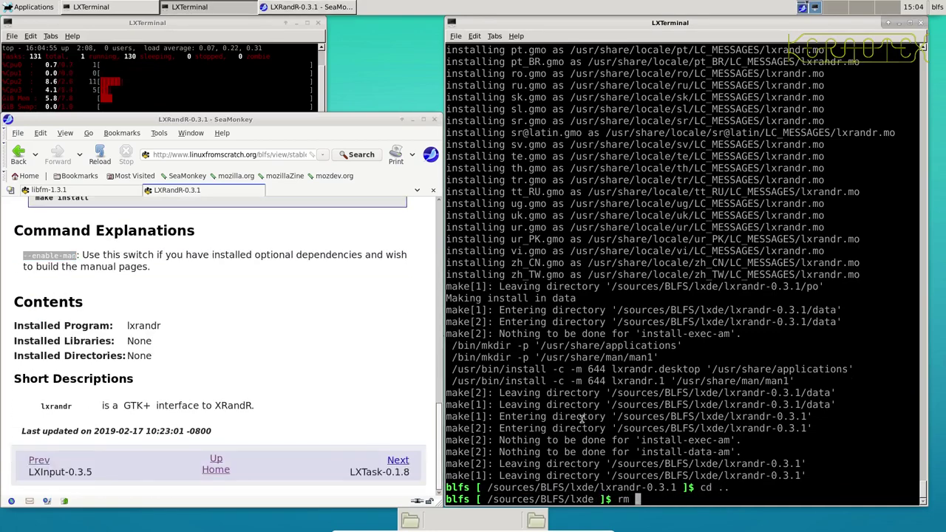
text(-Rf lxrandr-0.3.1)
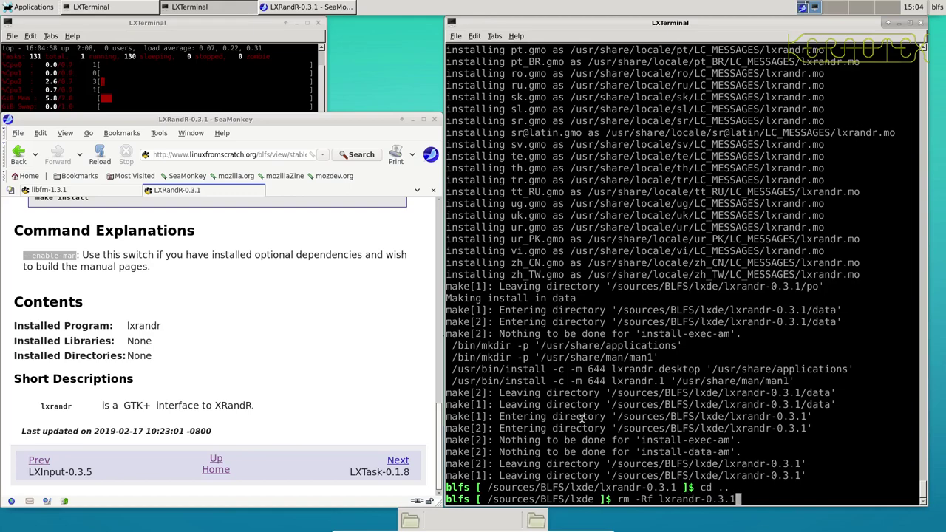
key(Return)
Download the LXTask 0.1.8 tarball with wget using the link from its BLFS page
click(397, 461)
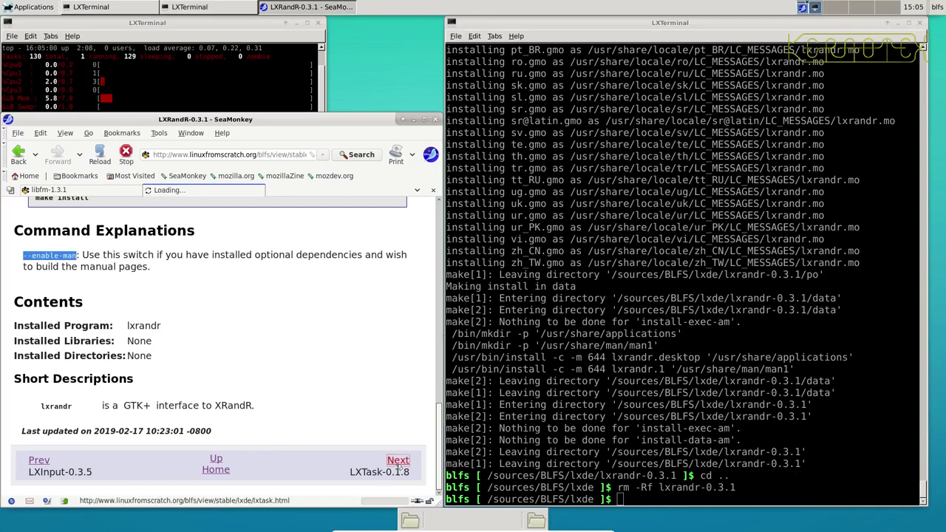
scroll(382, 448, down, 1)
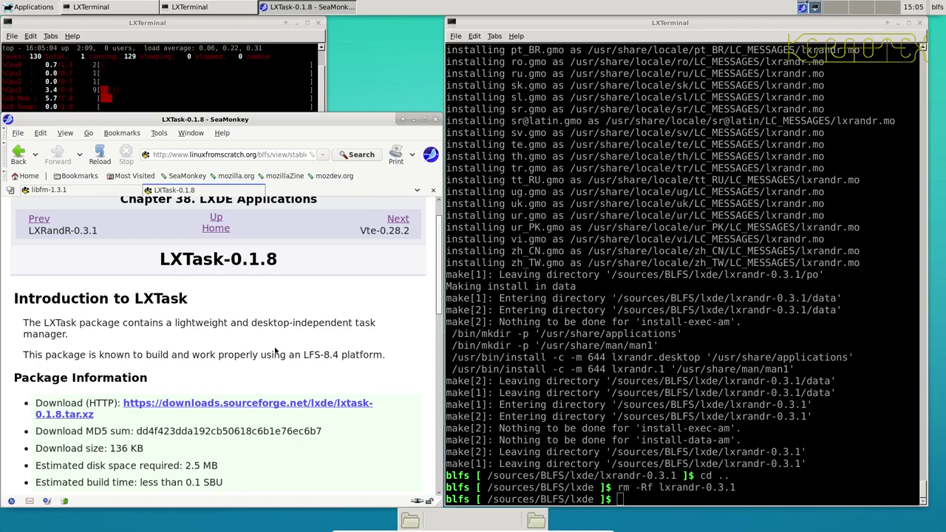
scroll(275, 350, down, 6)
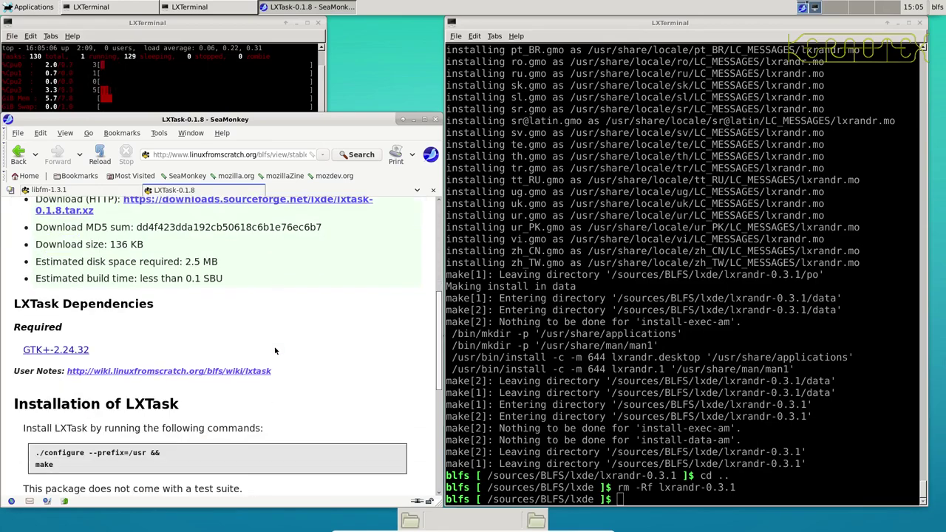
scroll(275, 351, up, 2)
right_click(297, 271)
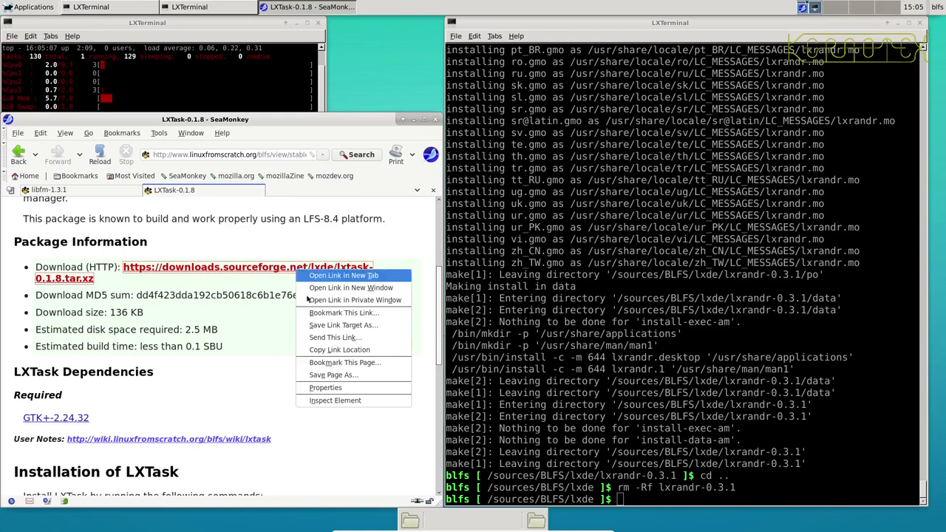
click(339, 350)
click(553, 379)
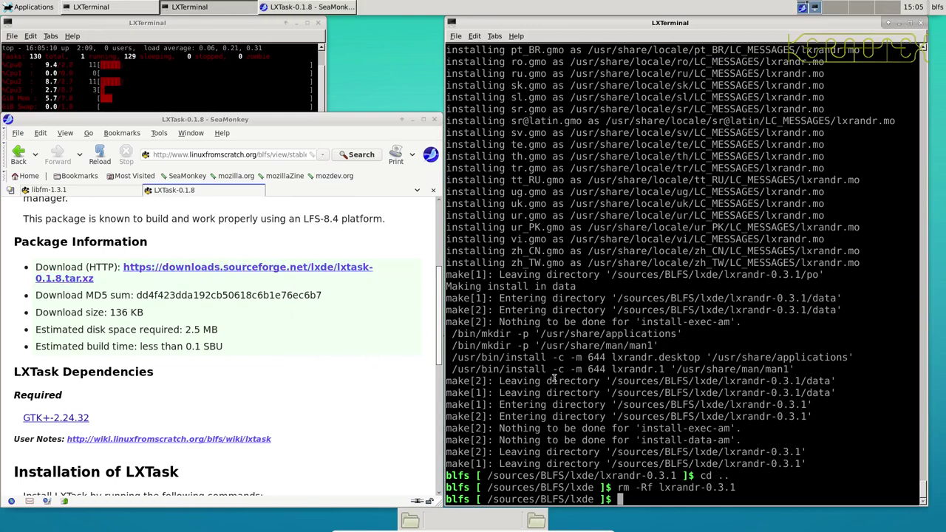
text(wget)
text(https://downloads.sourceforge.net/lxde/lxtask-0.1.8.tar.xz)
key(Return)
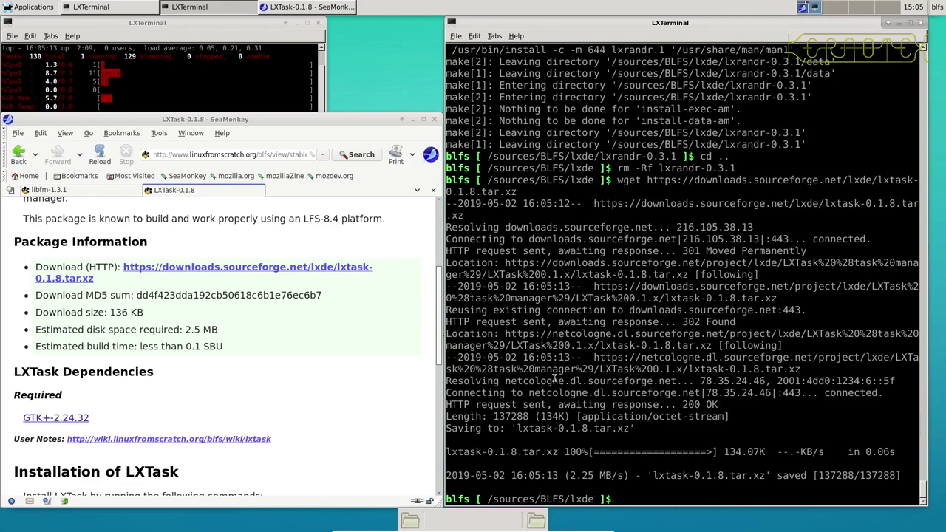
Extract lxtask-0.1.8.tar.xz and enter the lxtask-0.1.8 source folder
text(tar -xvf lxt)
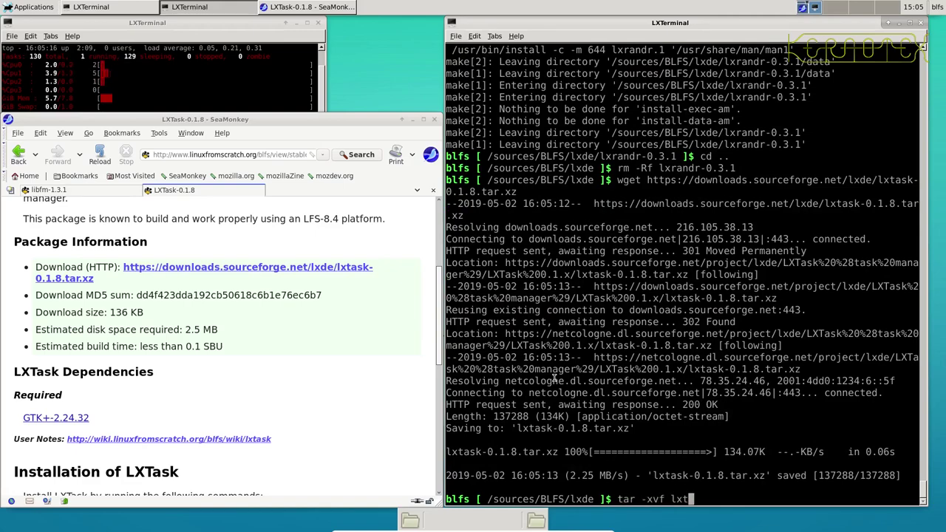
key(Tab)
key(Return)
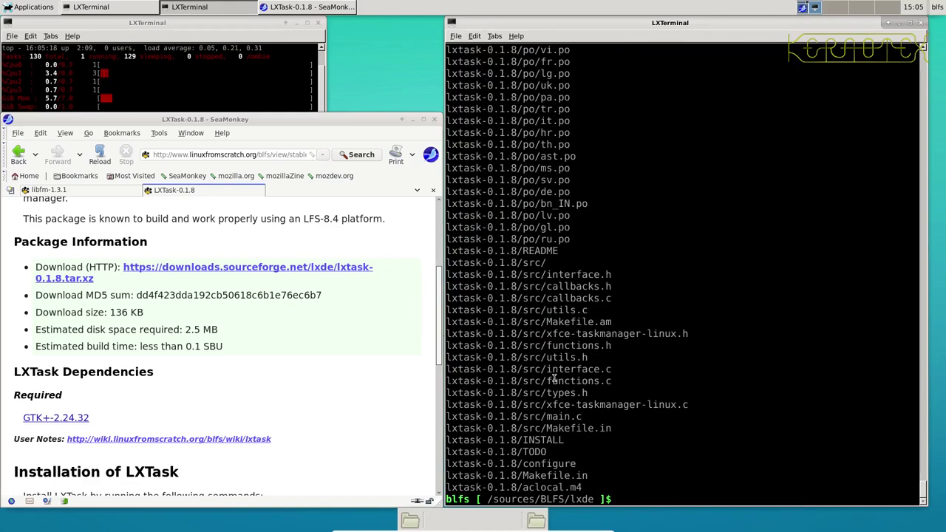
text(cd lxtak)
key(Return)
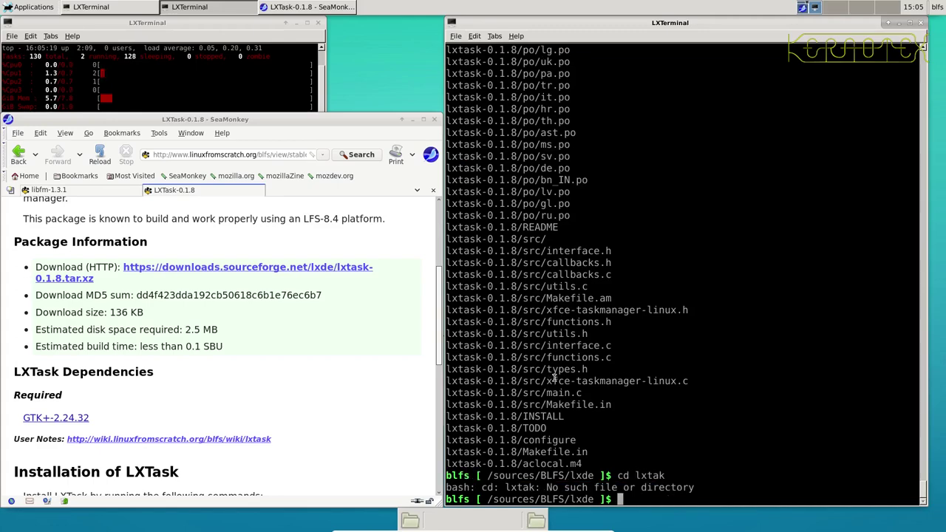
text(cd lxtask-0.1.8)
key(Tab)
key(Return)
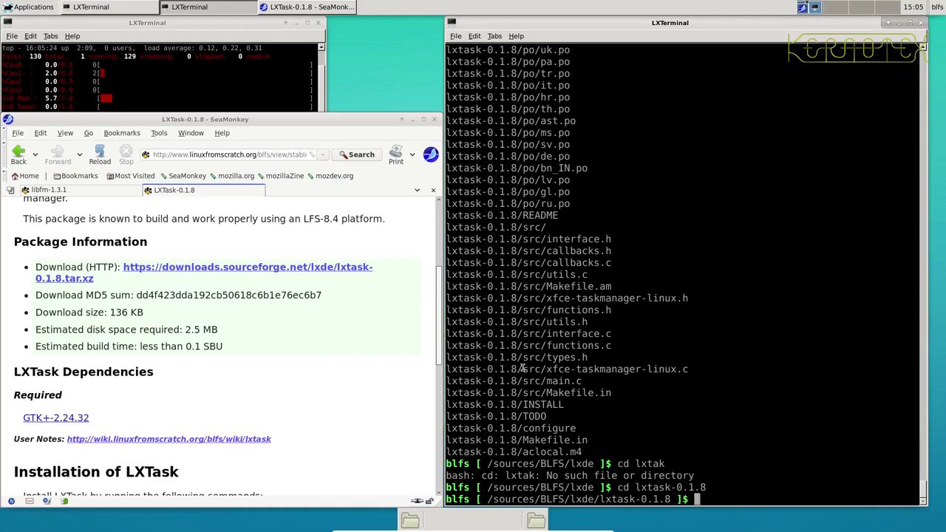
Configure and build LXTask with the book's commands, then install it with sudo -E make install
scroll(353, 389, down, 5)
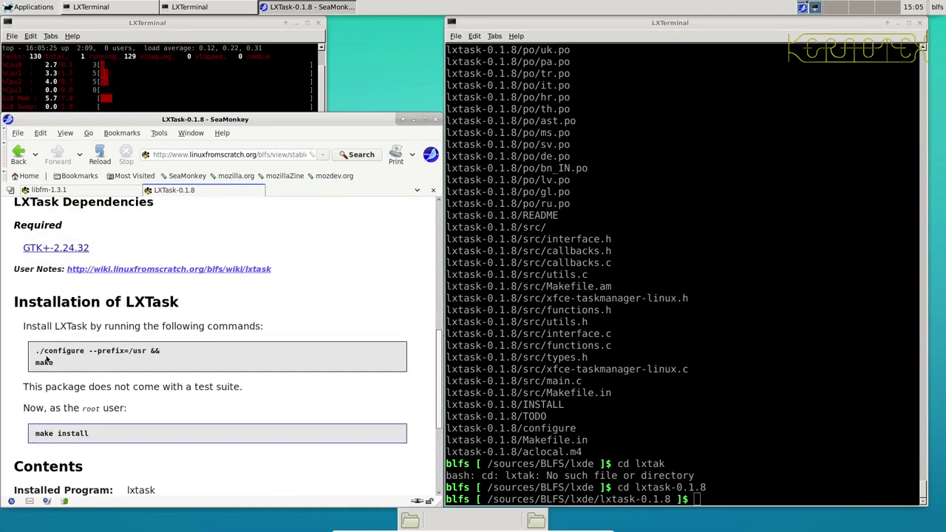
triple_click(46, 359)
middle_click(595, 355)
key(Return)
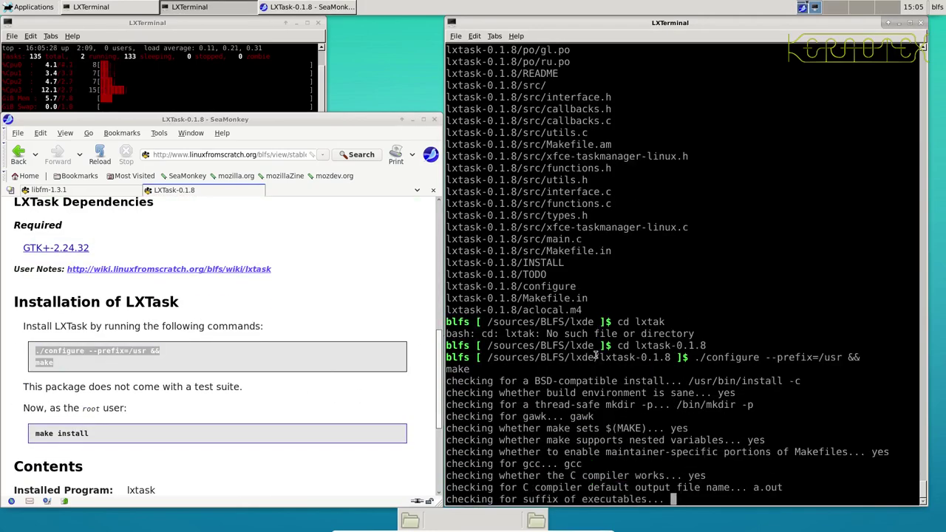
scroll(382, 425, down, 3)
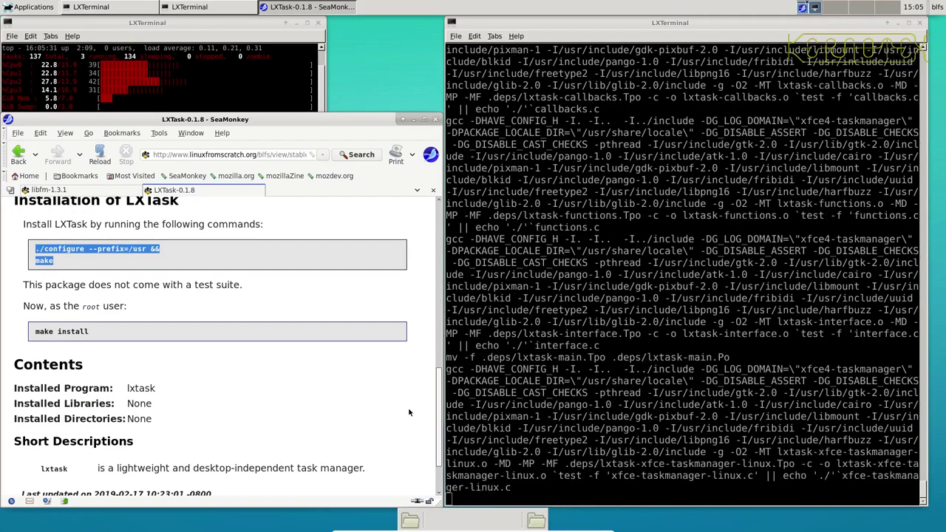
click(562, 389)
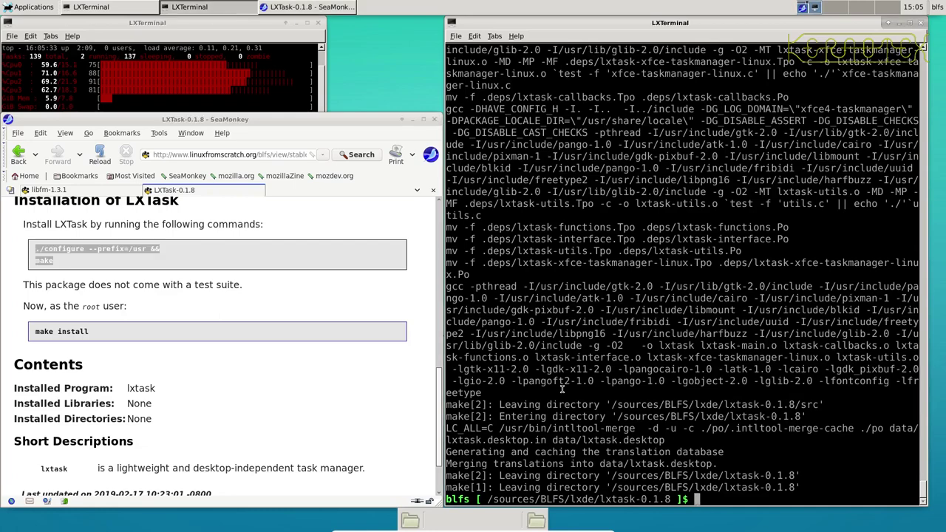
key(ctrl+r)
text(ins)
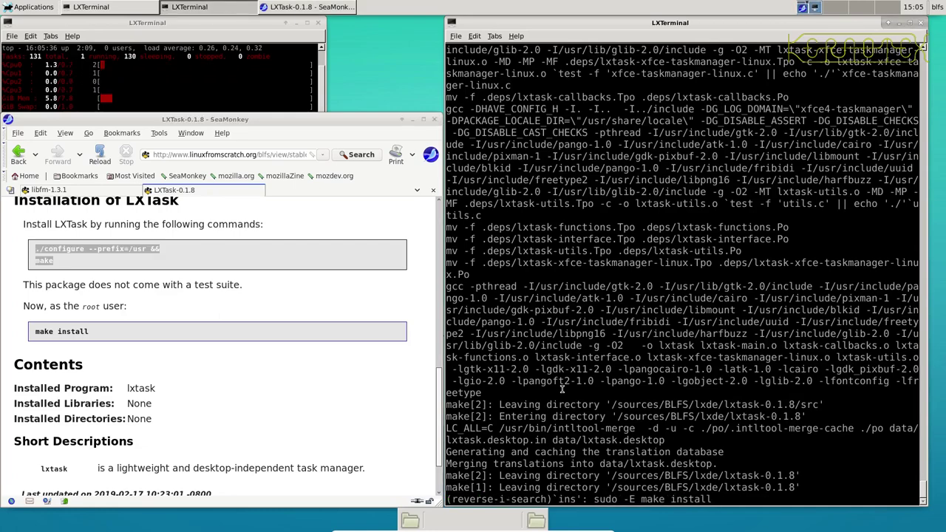
key(Return)
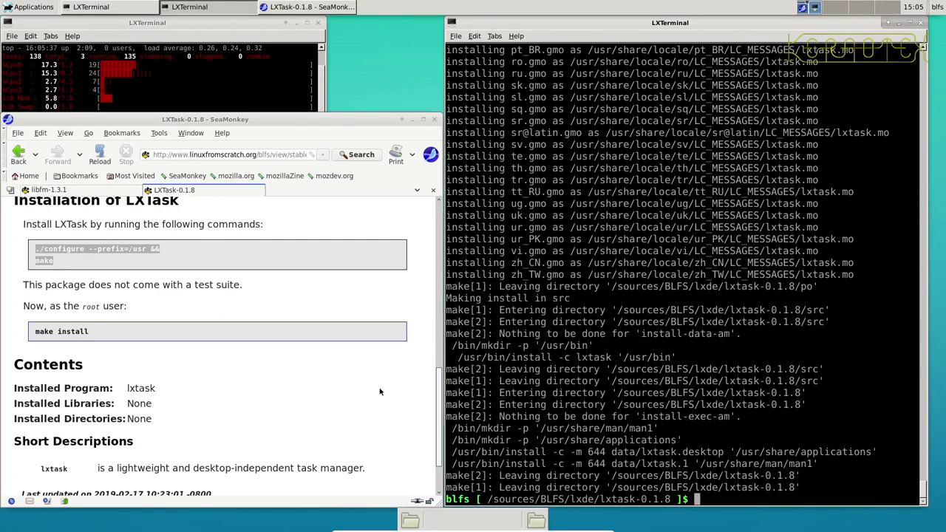
Go back up a folder and delete the lxtask-0.1.8 source directory
scroll(214, 381, down, 2)
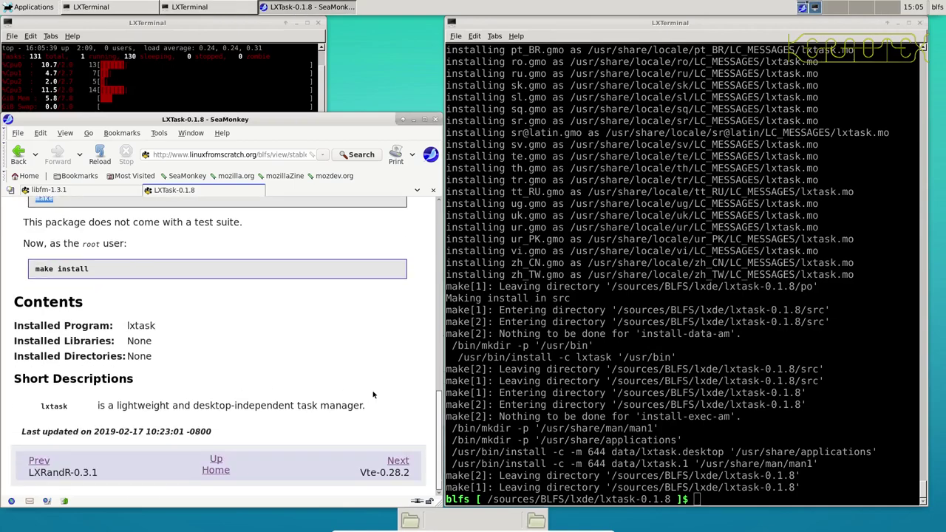
click(597, 394)
text(cd ..)
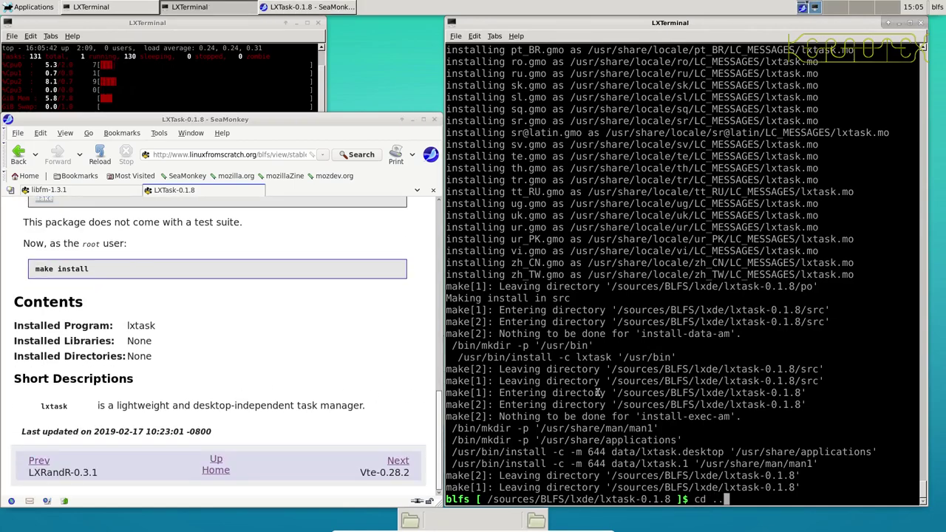
key(Return)
text(rm -Rf )
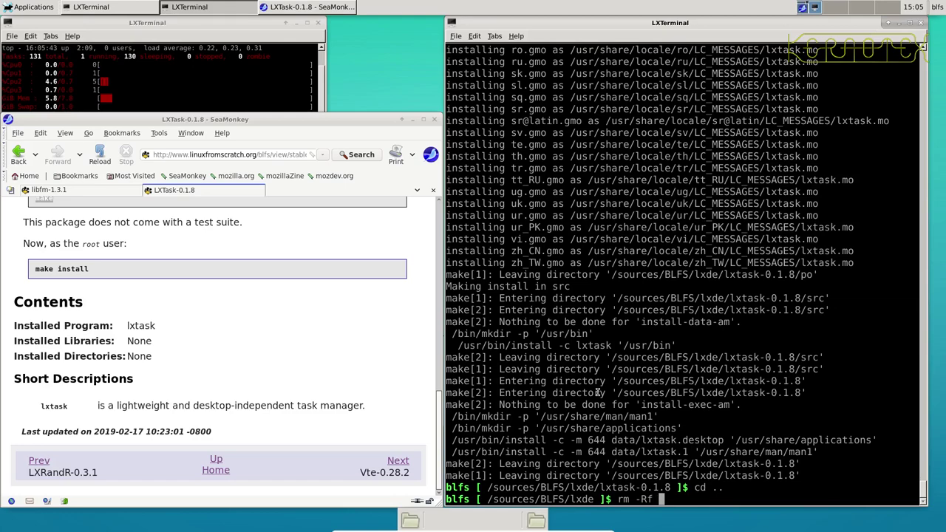
text(lxtask-0.1.8)
key(Return)
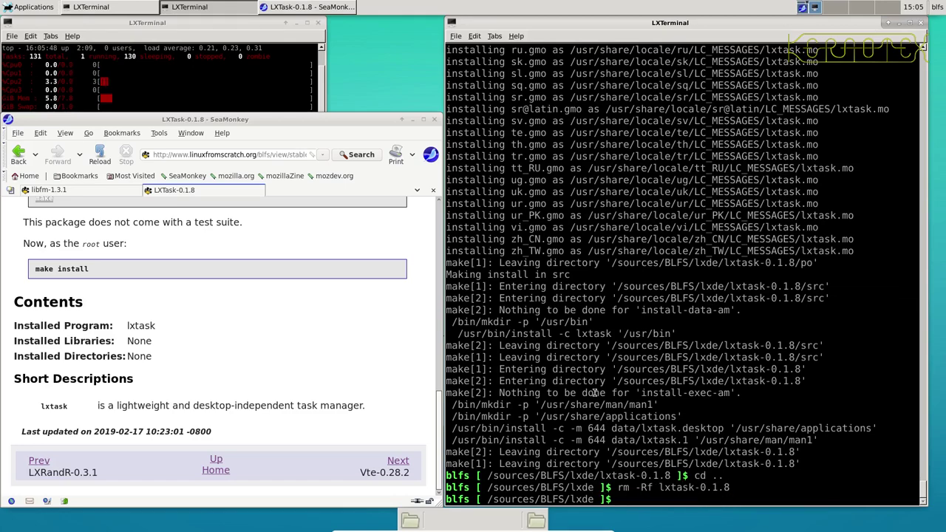
Page past Vte-0.28.2 and LXTerminal-0.3.2 back to the LXDE Applications chapter
click(397, 461)
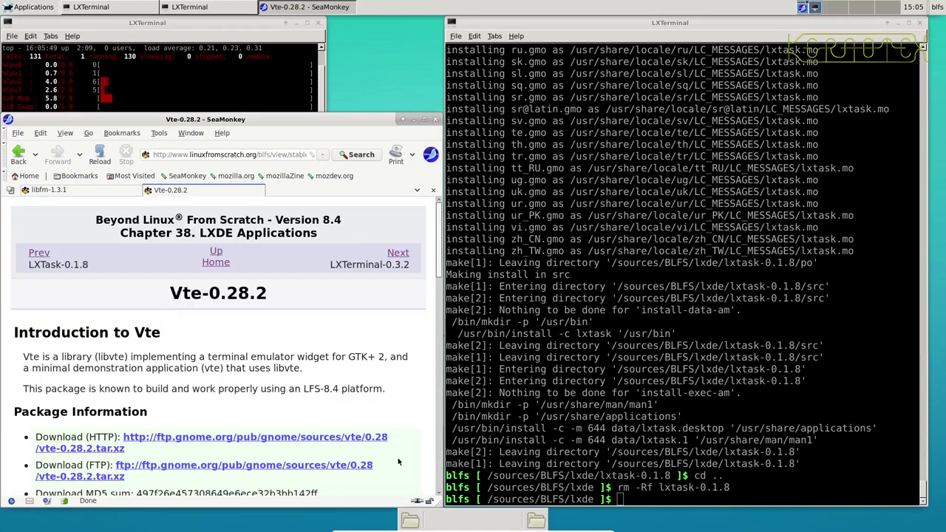
click(398, 252)
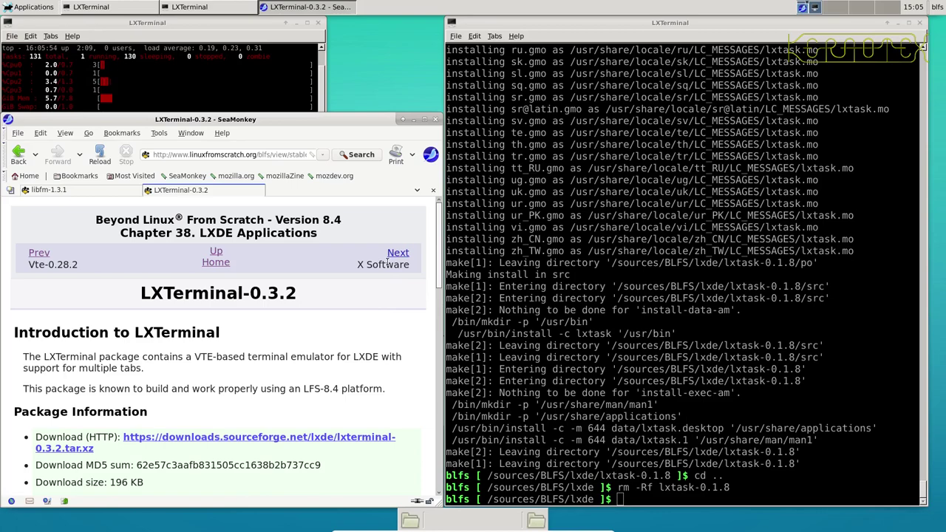
click(216, 256)
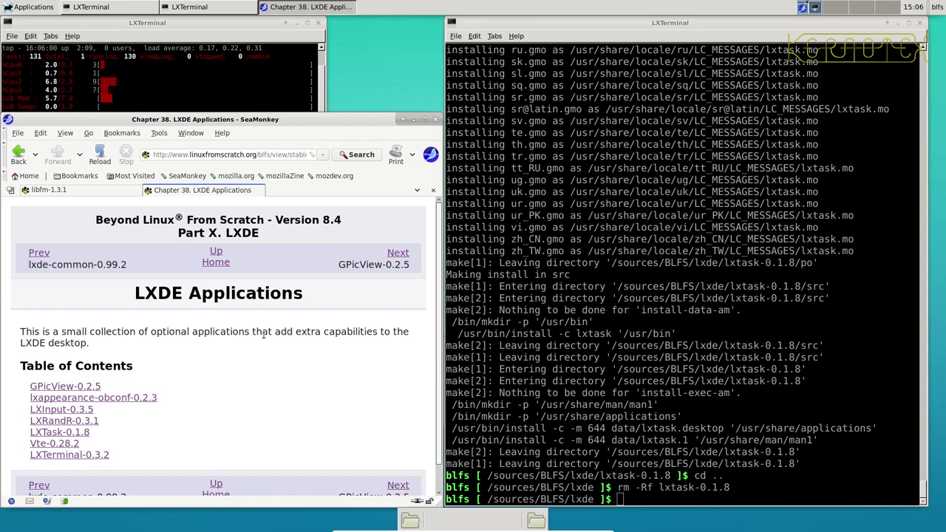
Close SeaMonkey and the build terminal, quit top, and close the last terminal
click(435, 118)
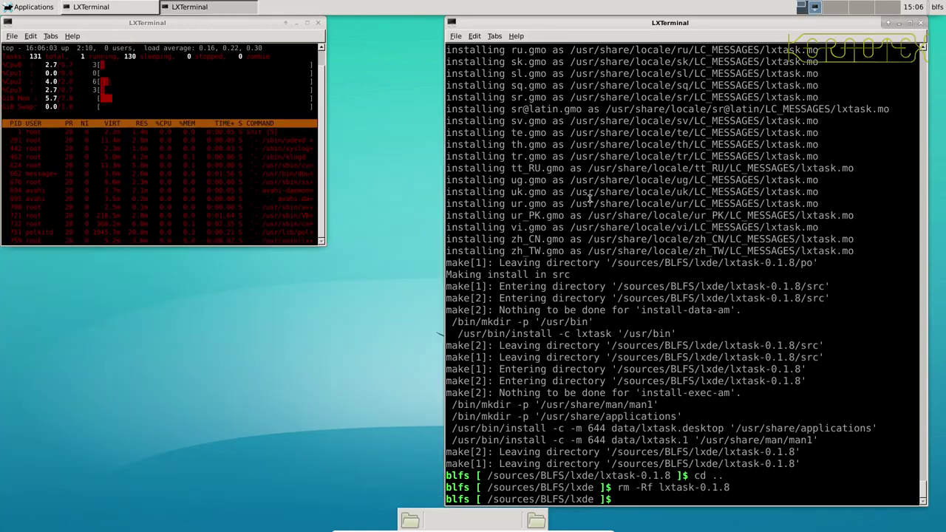
key(ctrl+d)
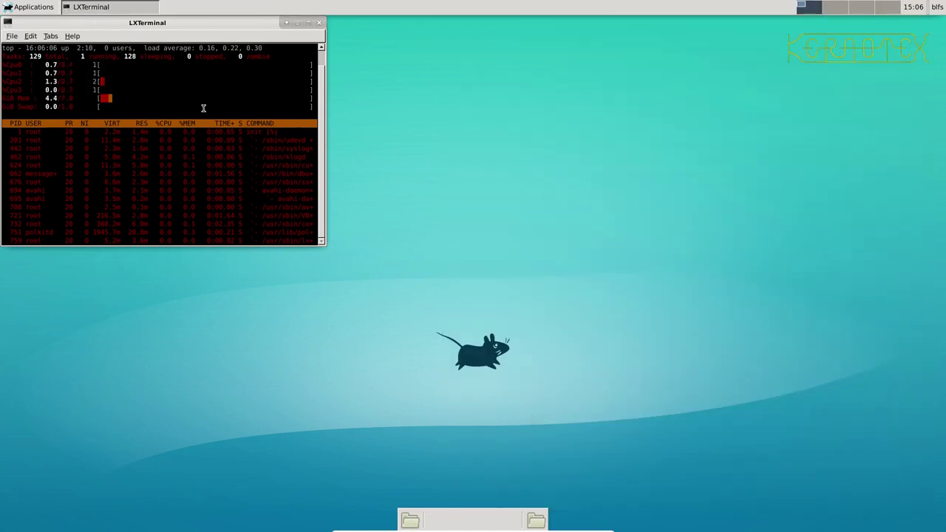
key(q)
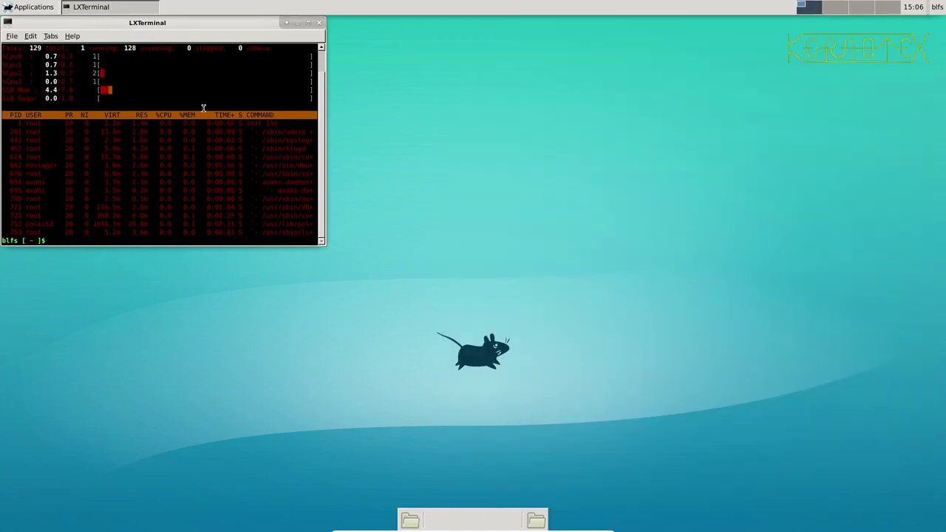
key(ctrl+d)
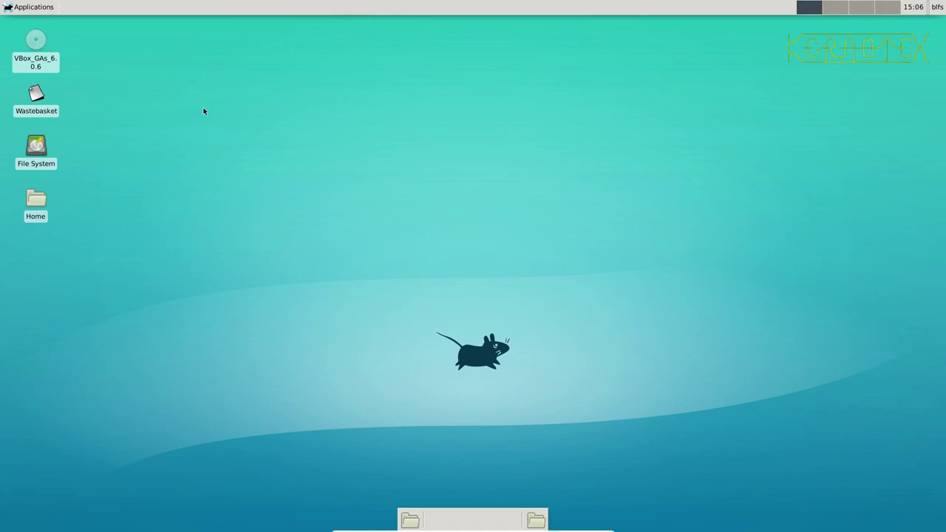
Log out of Xfce through the applications menu and confirm Log Out
right_click(12, 9)
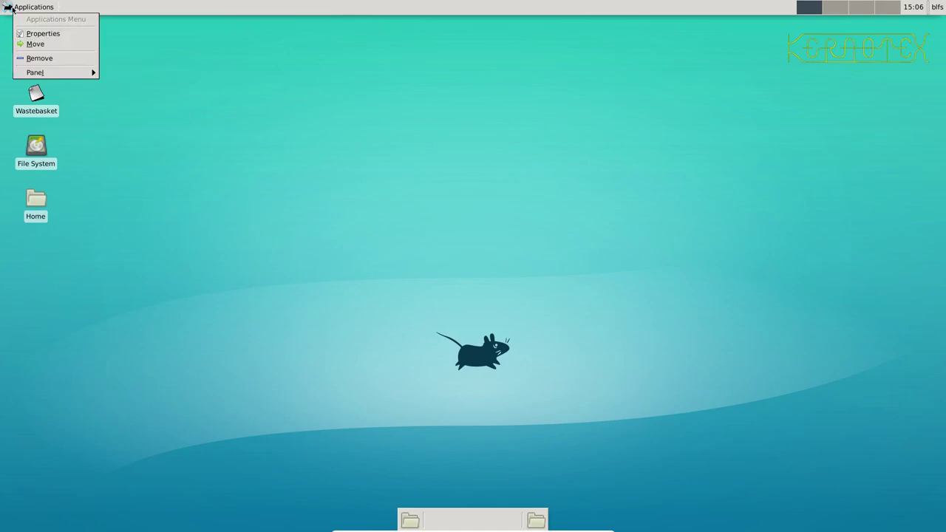
click(36, 11)
click(45, 8)
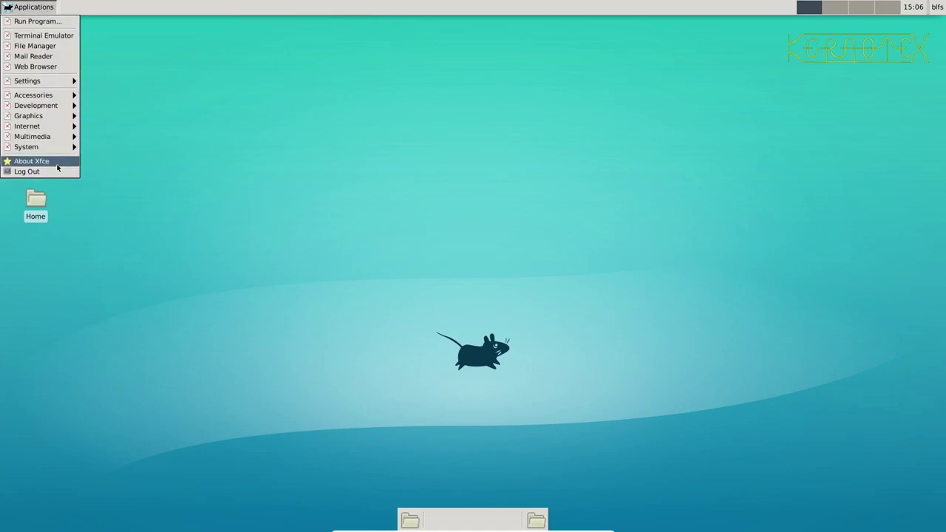
click(27, 171)
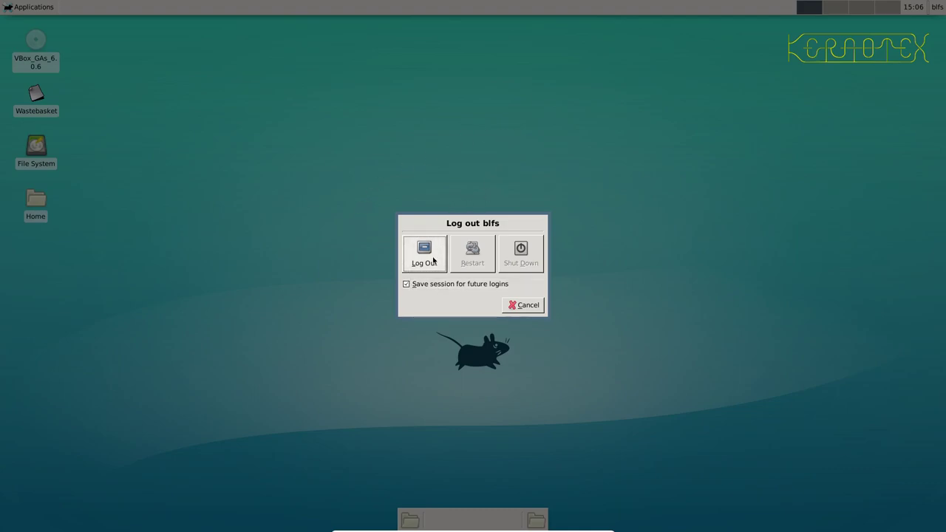
click(433, 260)
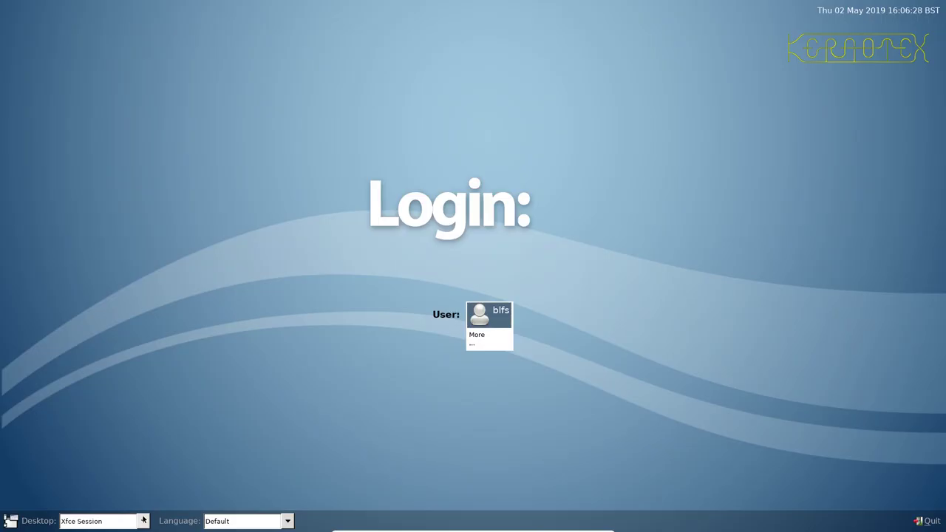
Choose Openbox as the LXDM desktop session and log in with the user's password
click(143, 522)
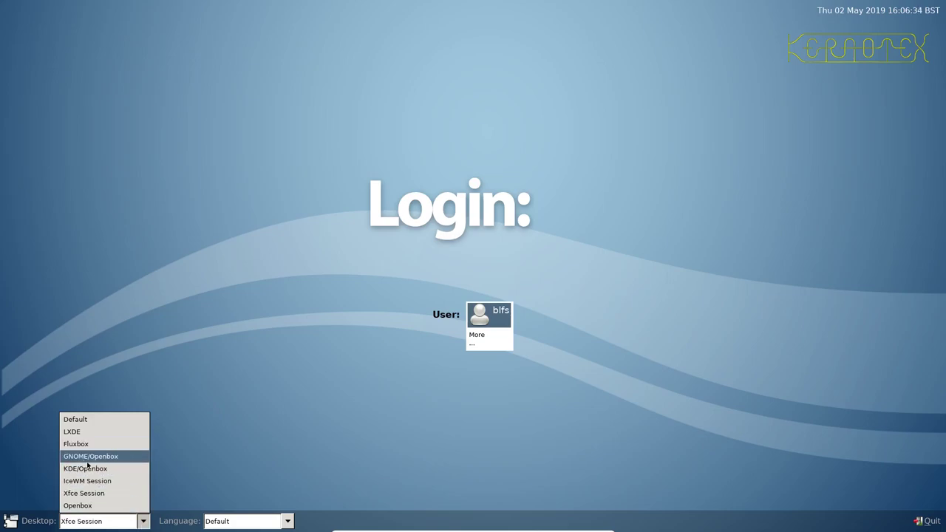
click(80, 507)
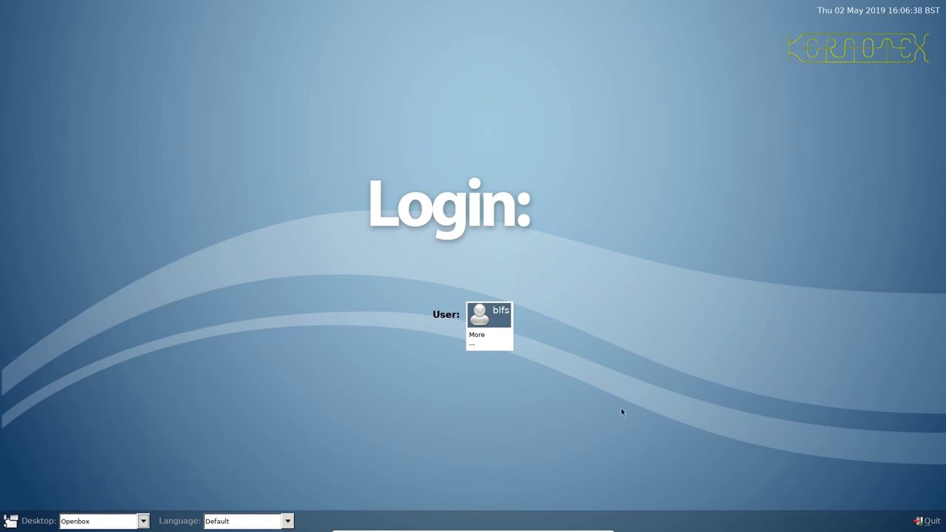
click(489, 316)
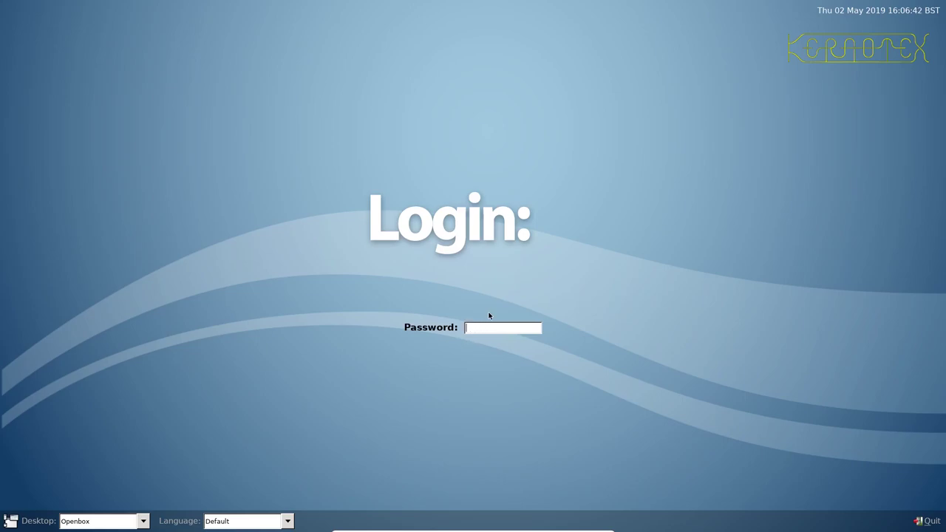
key(Return)
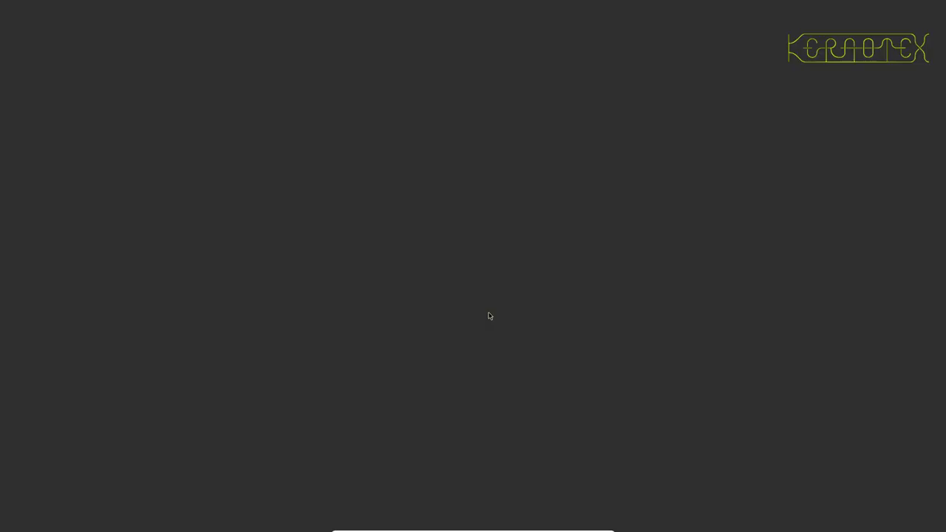
Try launching Gimp from the Openbox desktop menu's Graphics submenu and dismiss its launch error
right_click(488, 316)
right_click(447, 316)
right_click(447, 317)
click(456, 222)
right_click(436, 241)
click(412, 259)
right_click(412, 257)
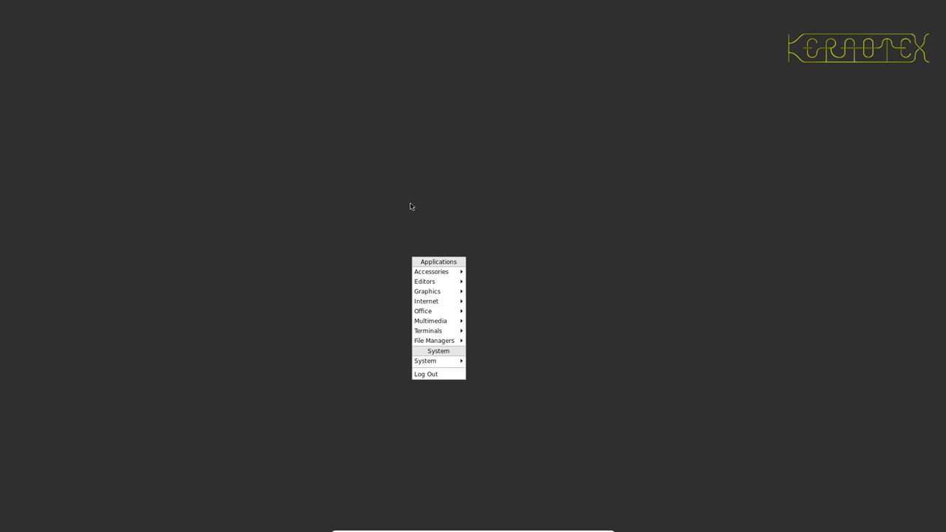
click(507, 225)
right_click(507, 224)
mouse_move(525, 261)
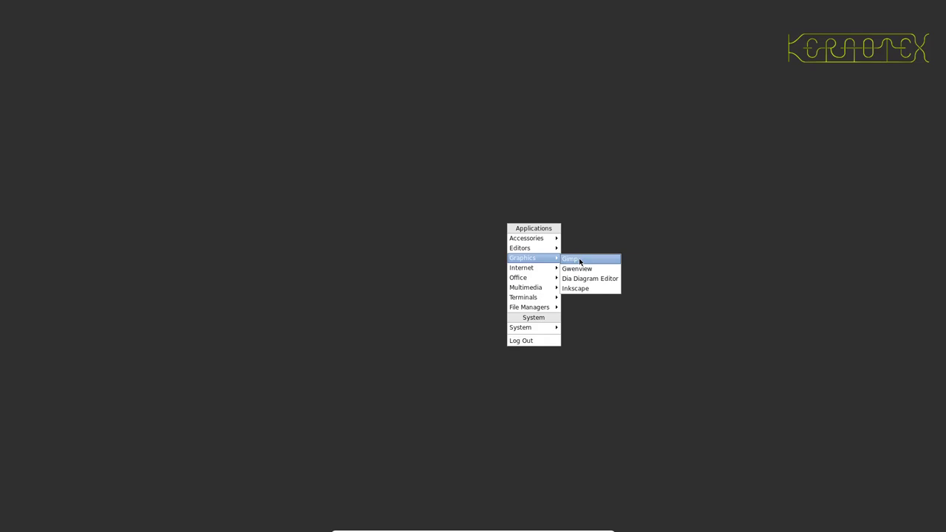
click(580, 262)
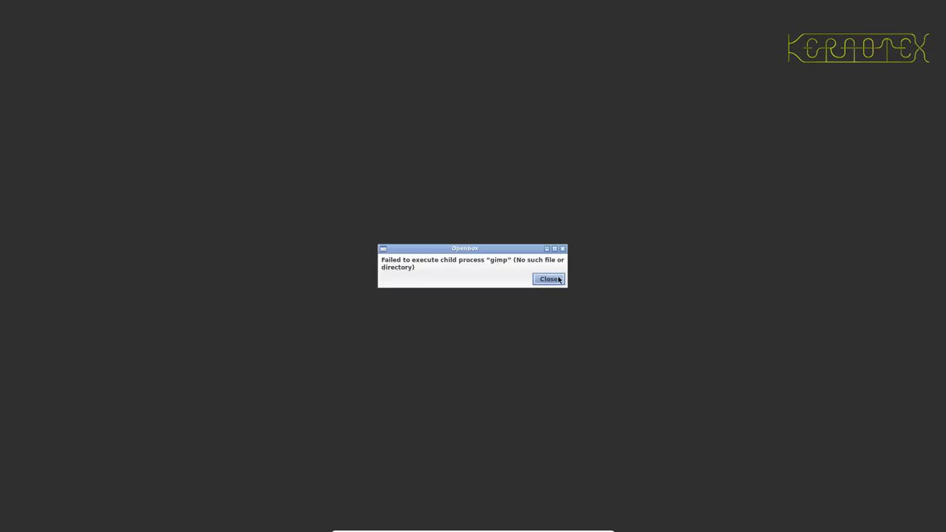
click(551, 278)
Try launching Gwenview and OpenOffice Draw from the menu, dismissing each launch error
right_click(485, 260)
mouse_move(499, 296)
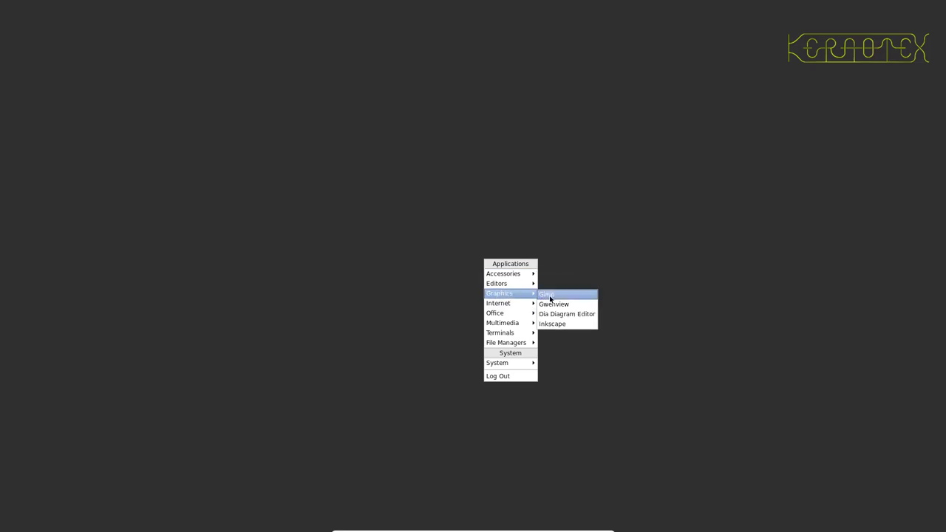
click(551, 304)
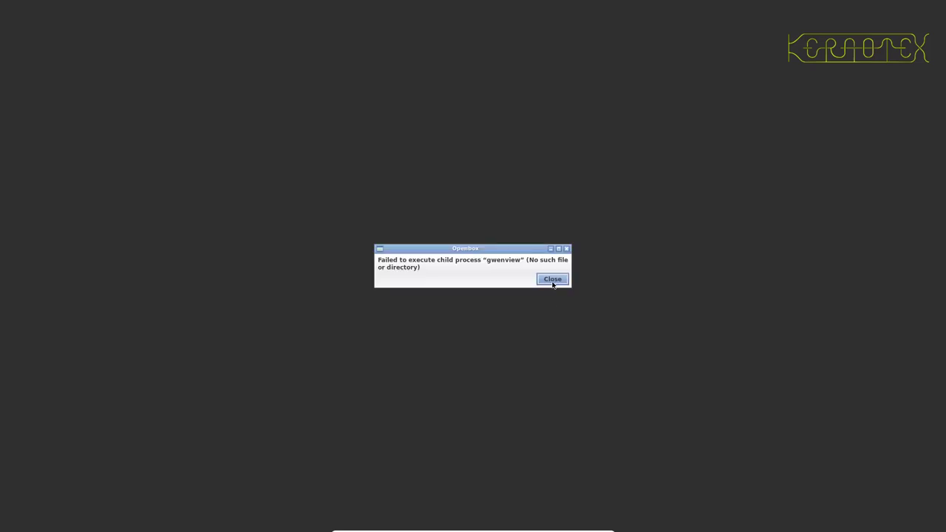
click(552, 284)
right_click(553, 283)
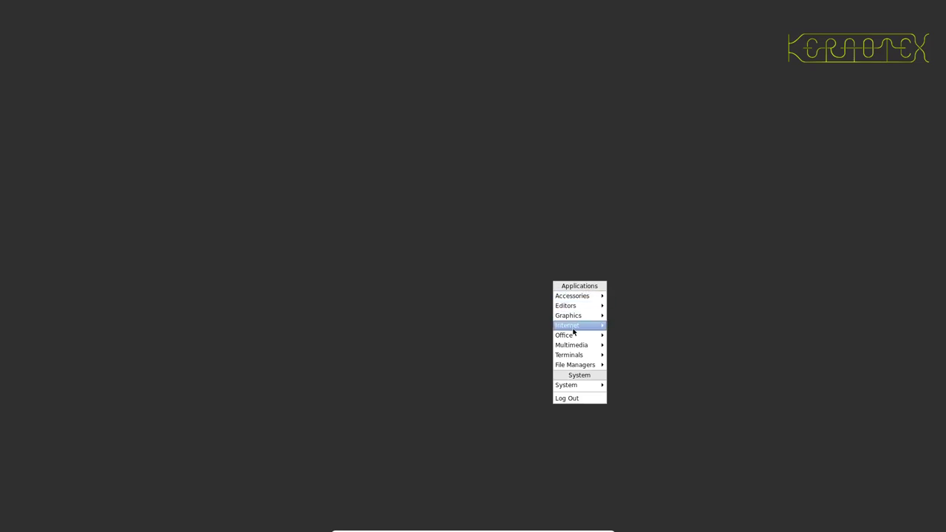
mouse_move(573, 330)
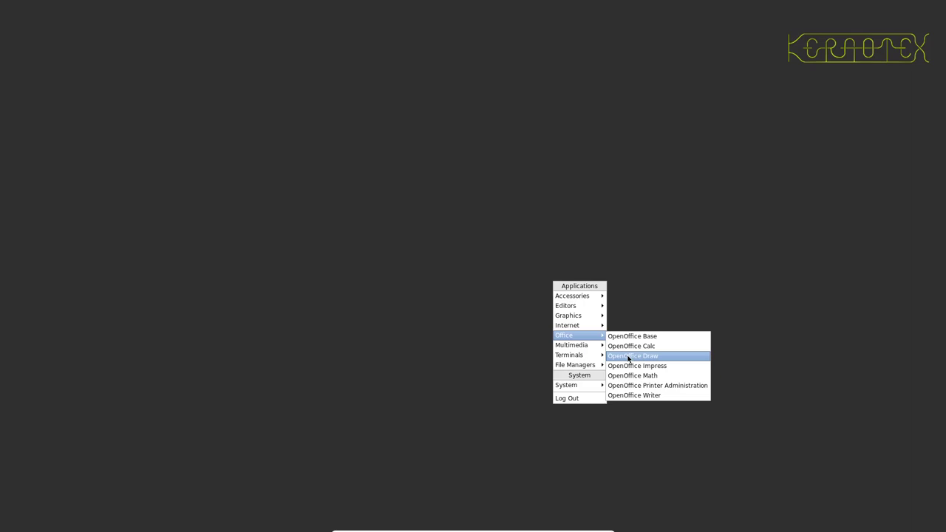
click(628, 357)
click(547, 280)
Open and close a file manager from File Managers, then exit the Openbox session
right_click(560, 330)
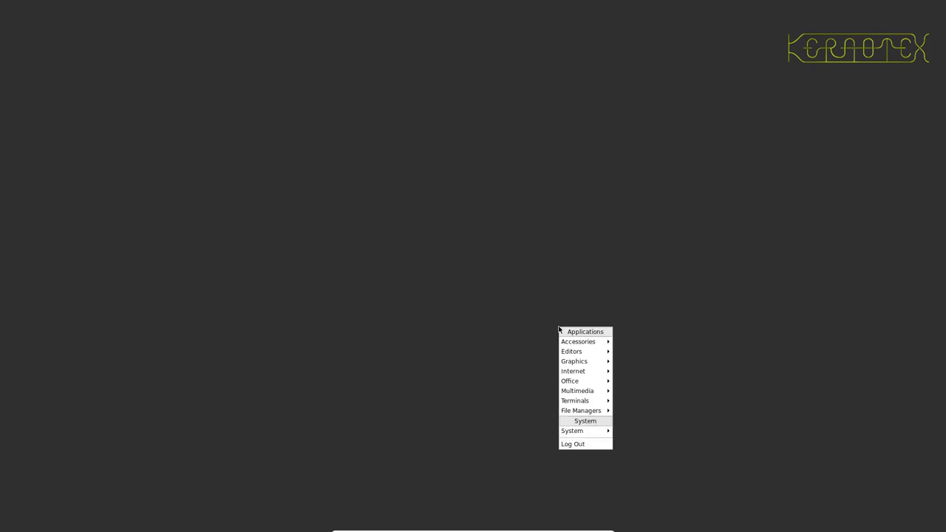
mouse_move(576, 394)
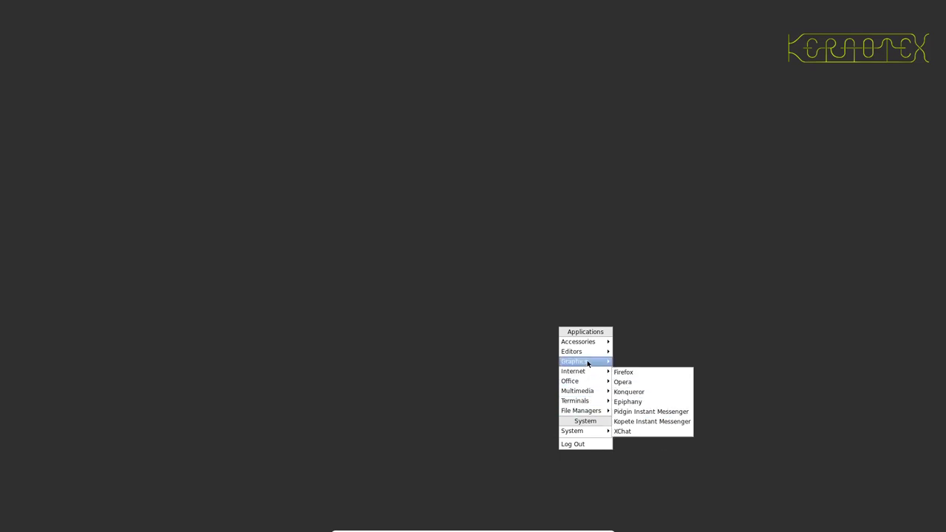
mouse_move(589, 355)
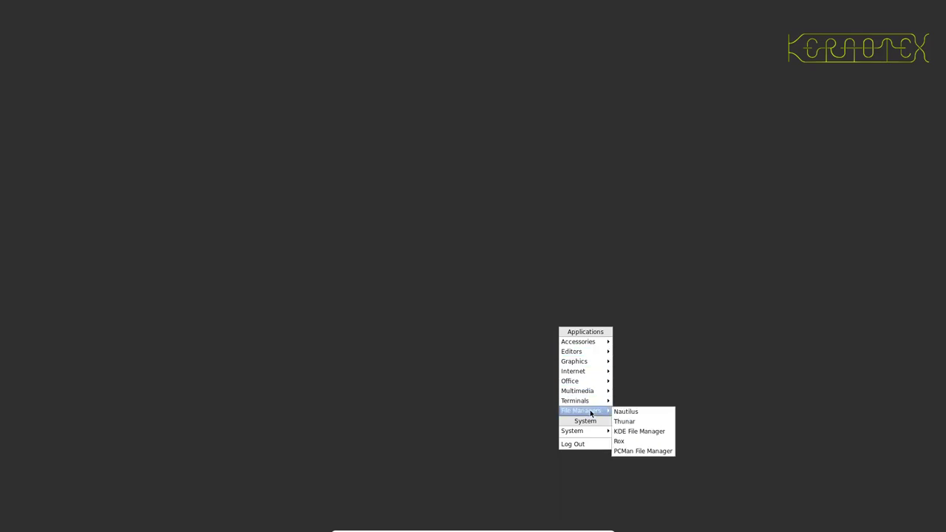
click(633, 423)
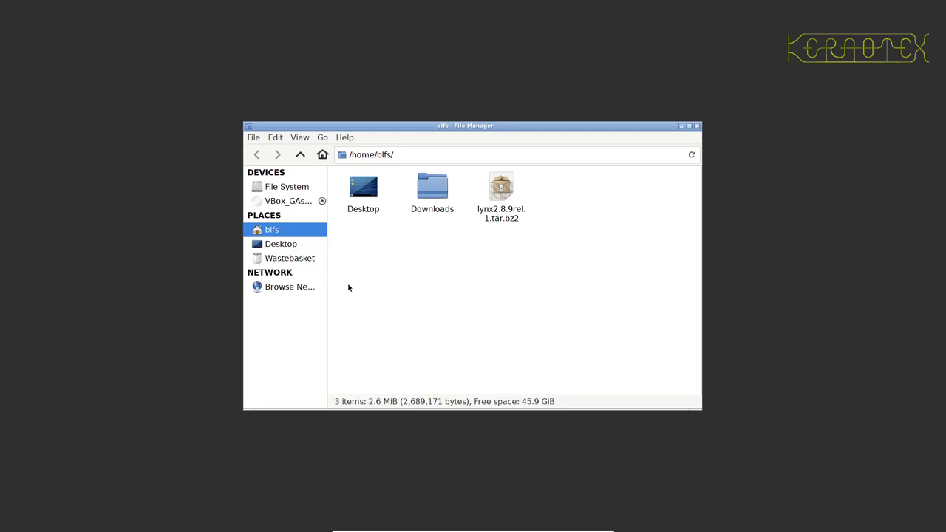
click(696, 126)
right_click(568, 333)
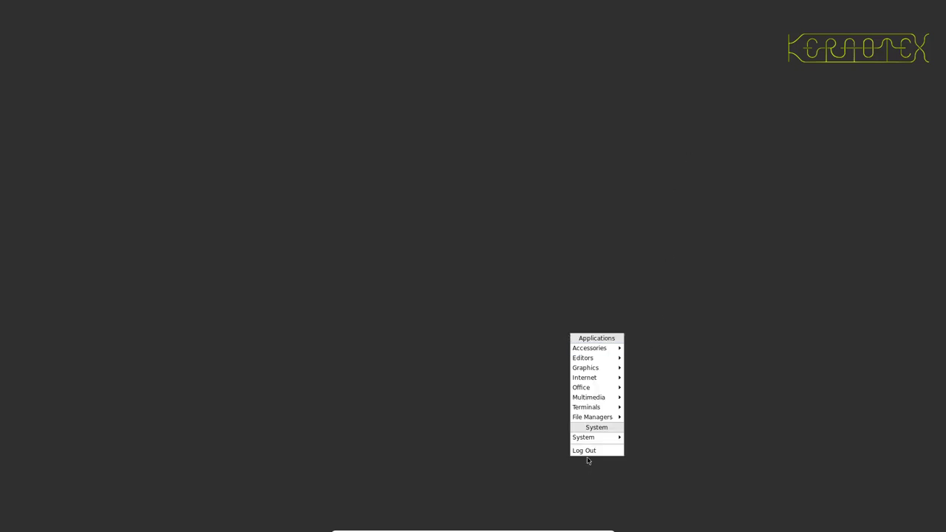
click(586, 451)
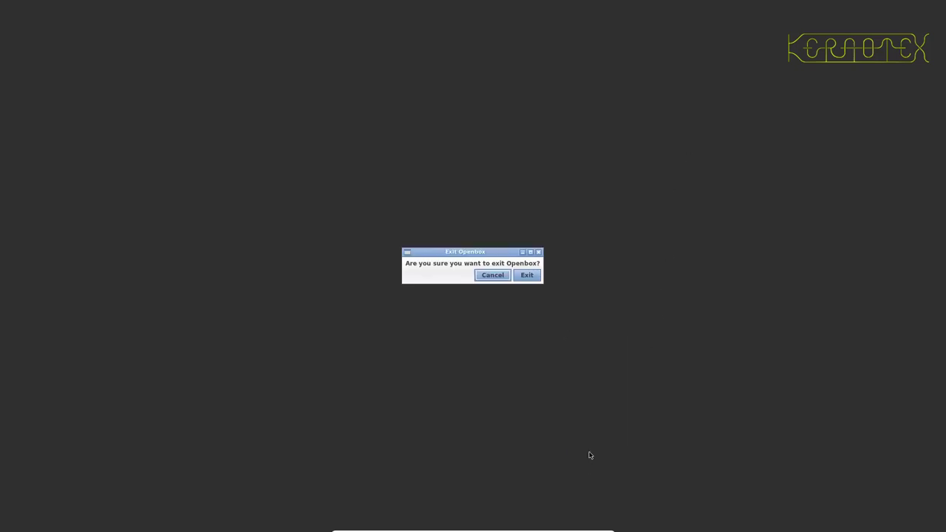
click(528, 276)
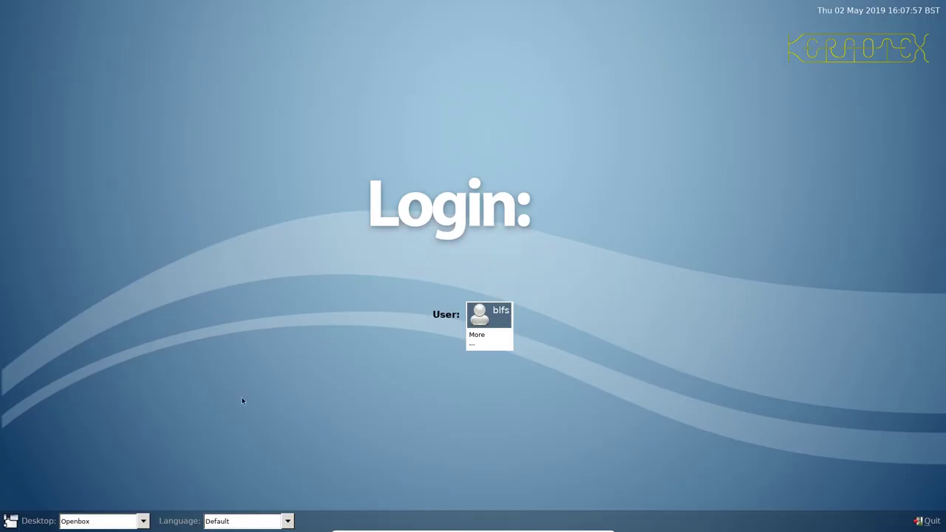
Choose LXDE as the LXDM desktop session and log in with the account password
click(144, 521)
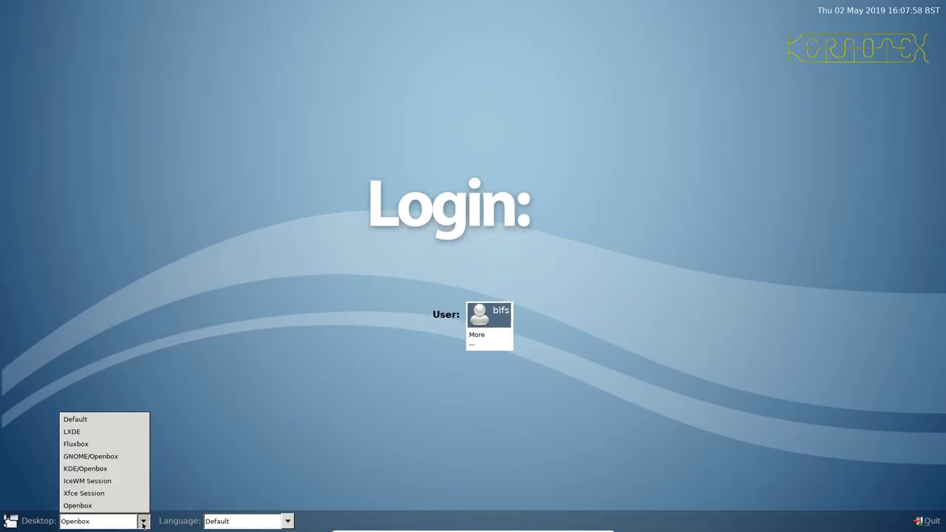
click(126, 433)
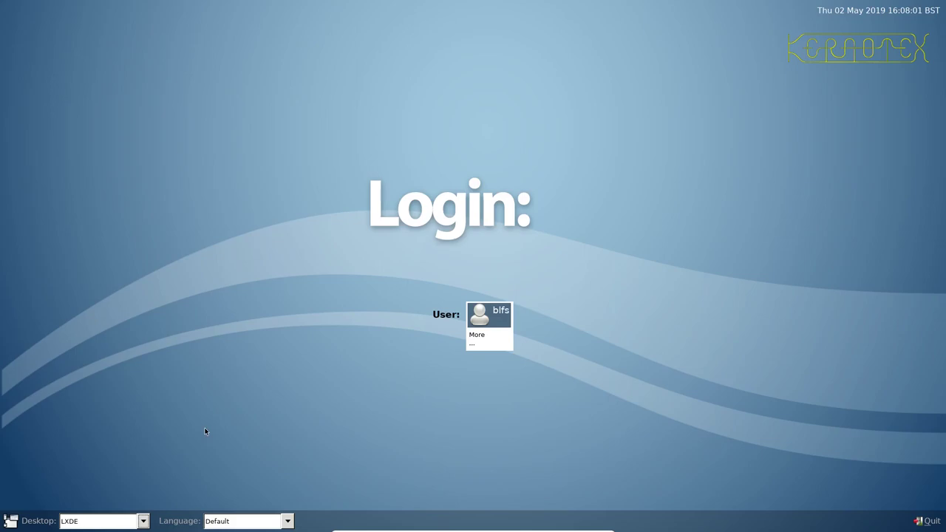
click(480, 315)
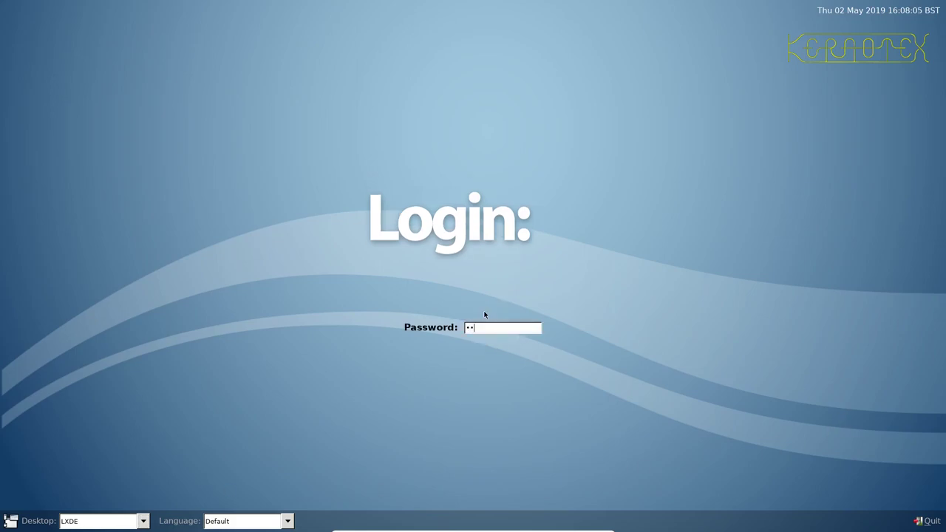
key(Return)
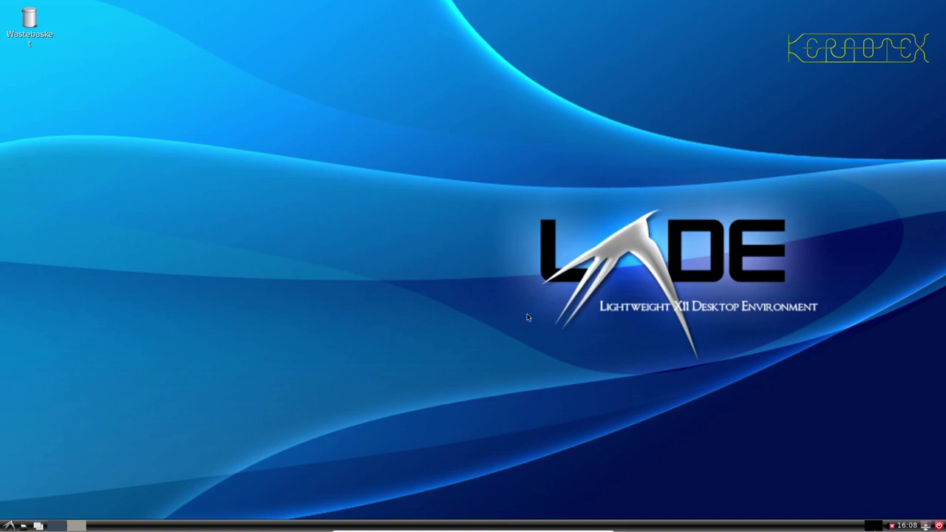
Launch the PCManFM file manager from the panel
click(9, 526)
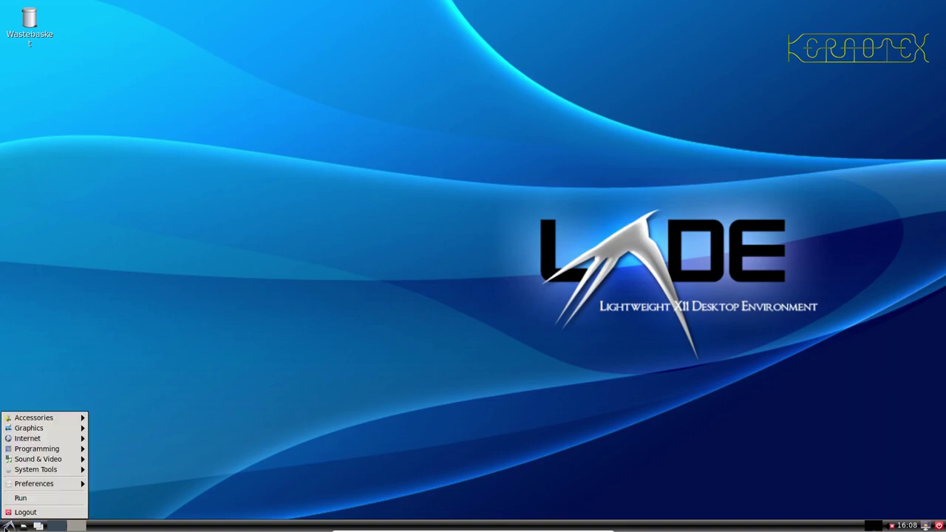
mouse_move(39, 420)
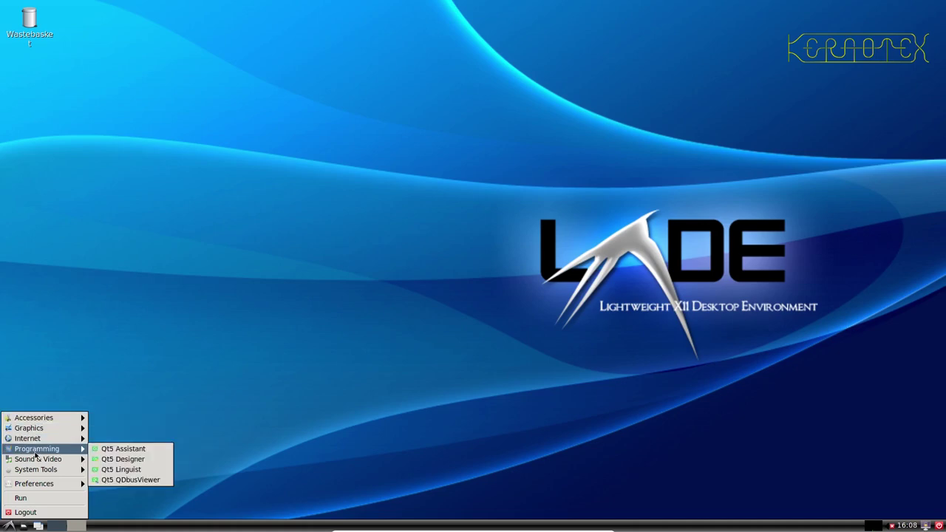
mouse_move(34, 463)
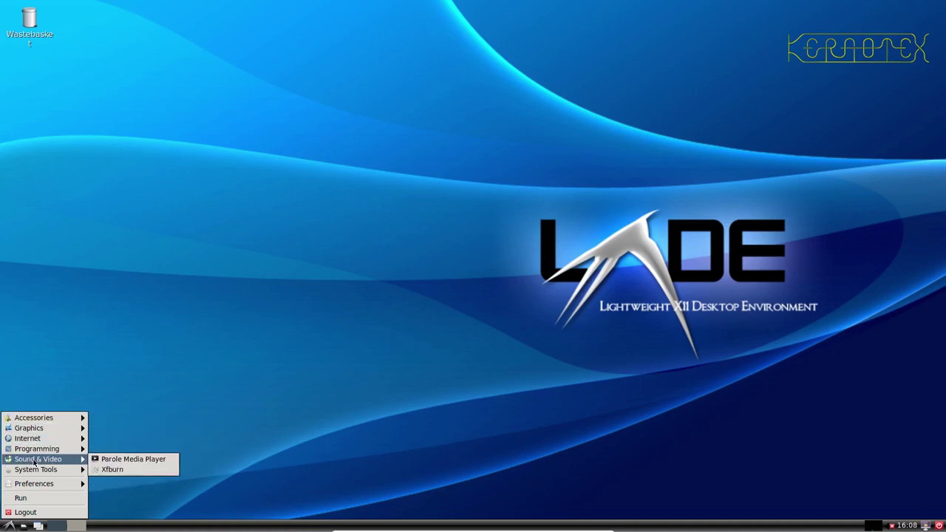
click(9, 525)
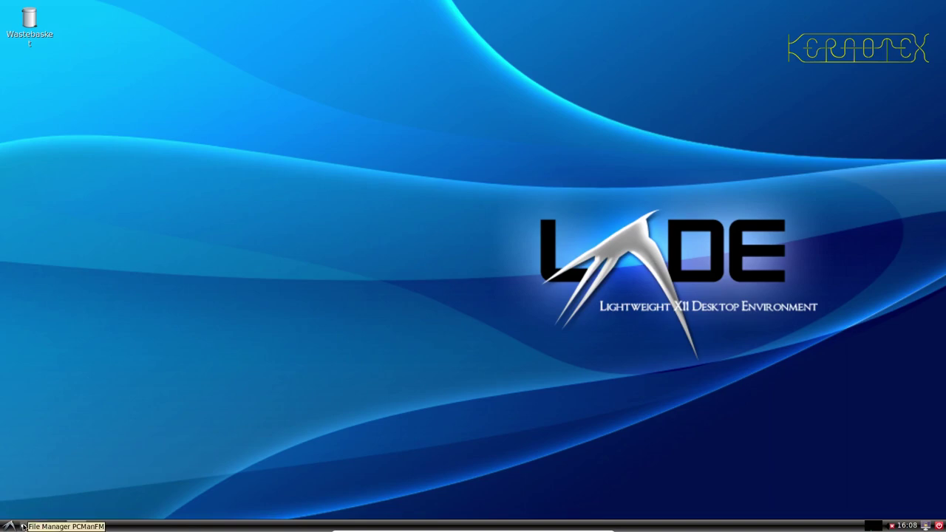
click(23, 527)
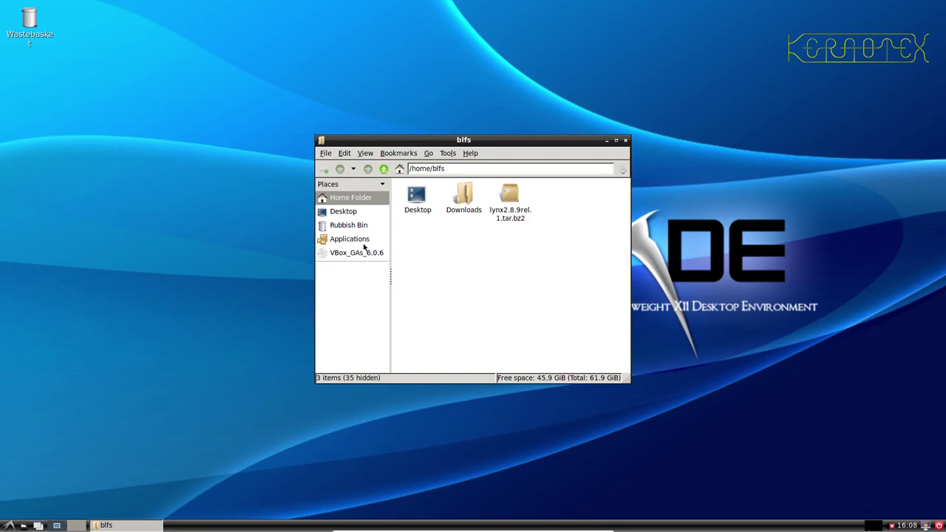
Launch SeaMonkey and move the file manager aside to uncover it
click(11, 525)
mouse_move(49, 441)
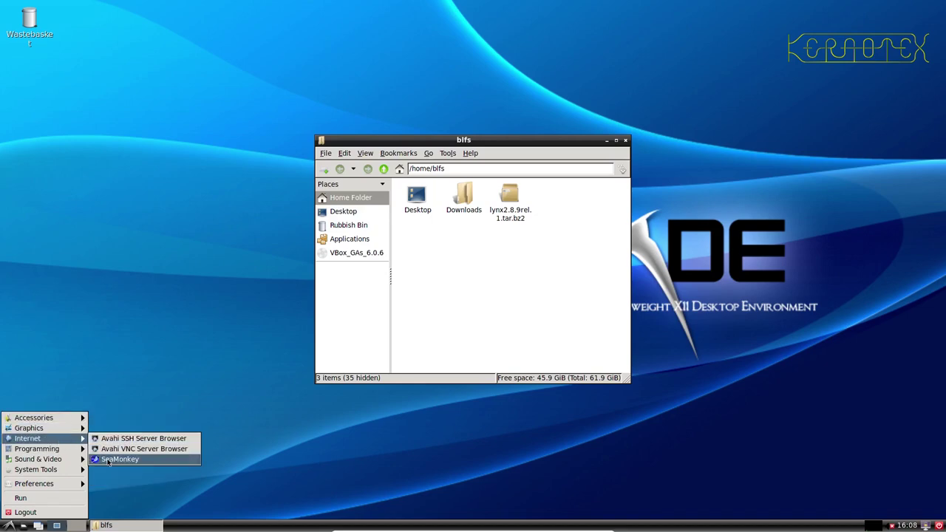
click(107, 460)
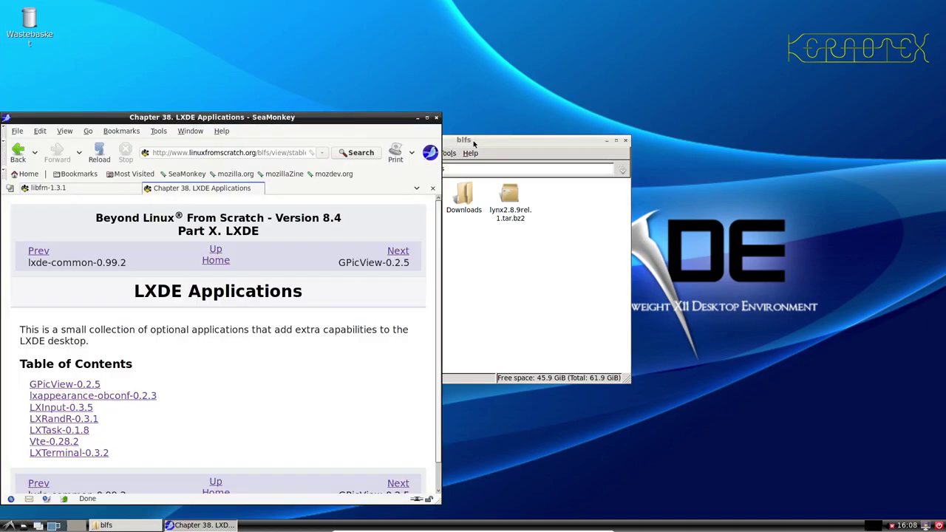
drag(499, 140, 635, 96)
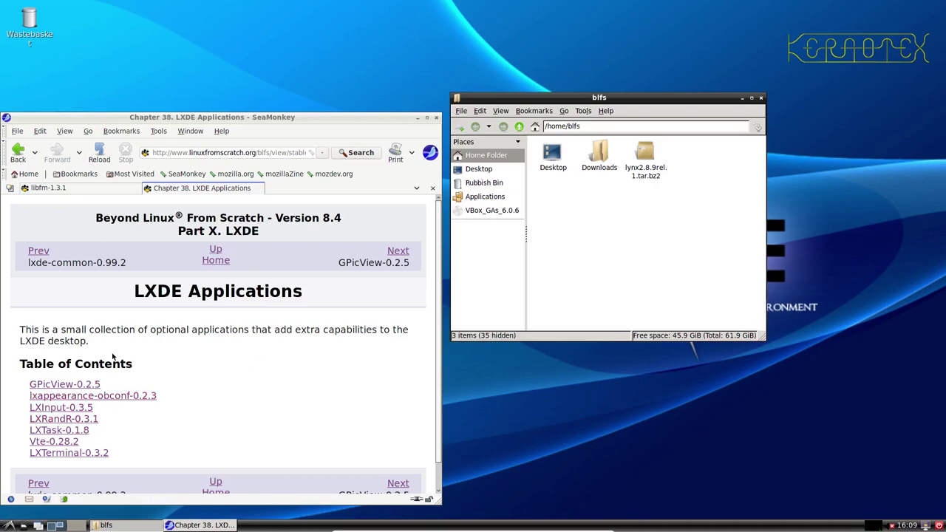
Open Part X. LXDE in a new tab and pick out the PCManFM-1.3.1 entry
middle_click(222, 252)
click(295, 189)
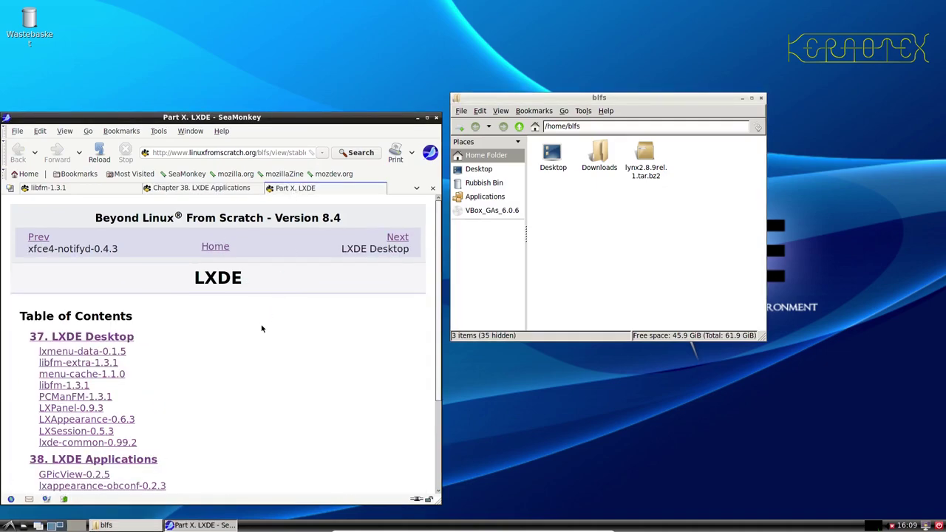
scroll(244, 351, down, 1)
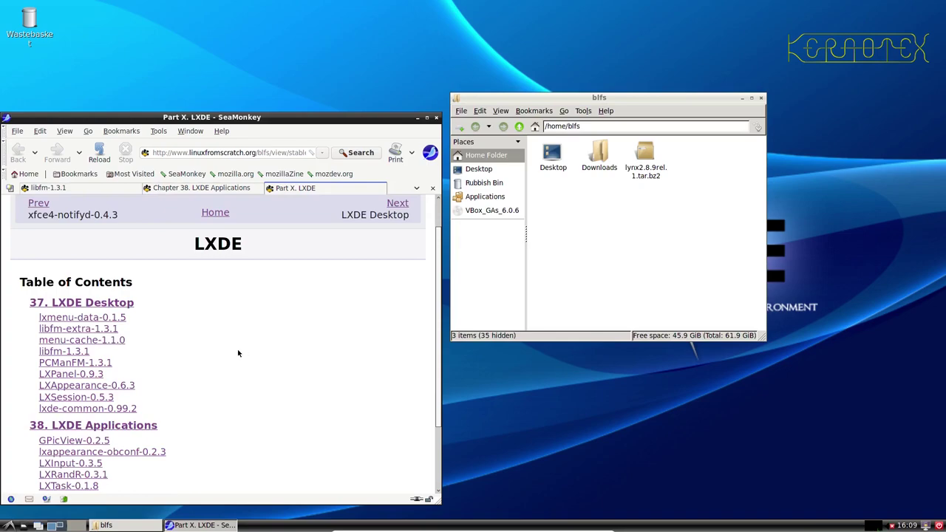
scroll(209, 344, down, 1)
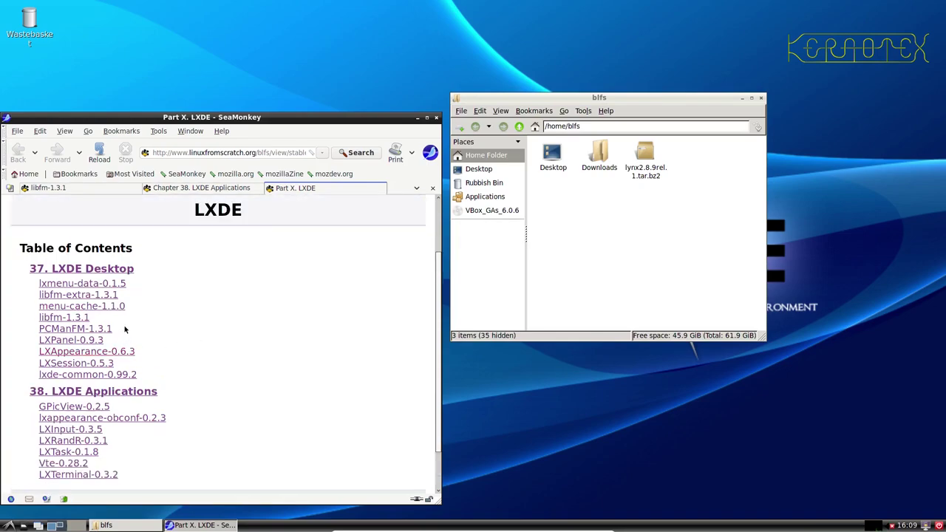
drag(113, 328, 36, 334)
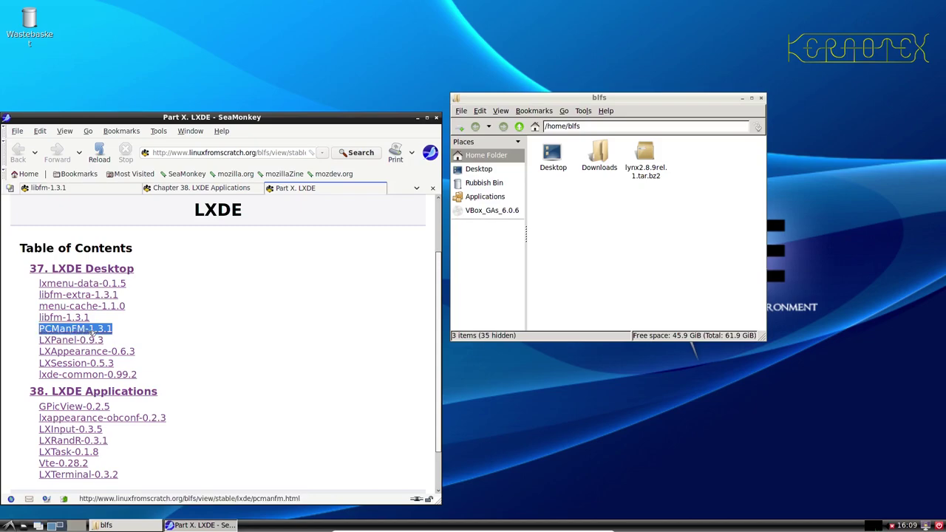
Check the installed PCManFM version in its About dialog
click(644, 103)
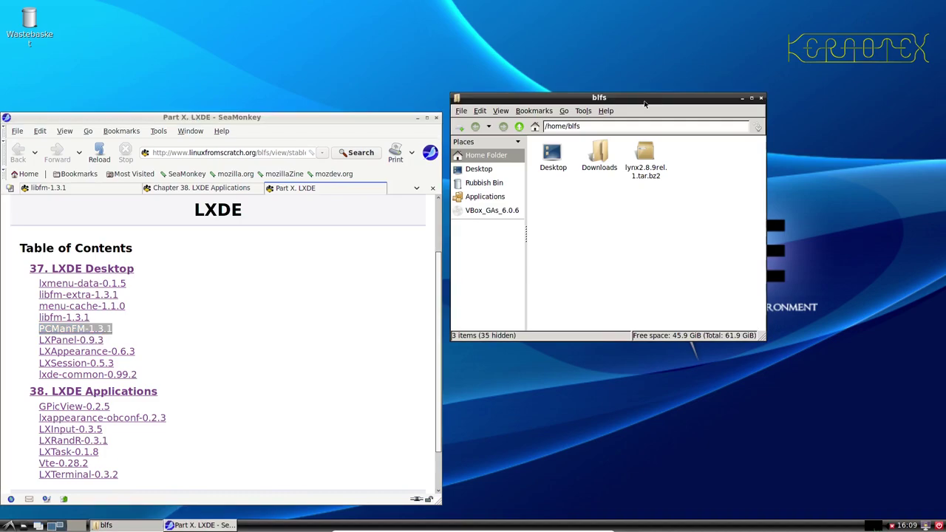
click(606, 110)
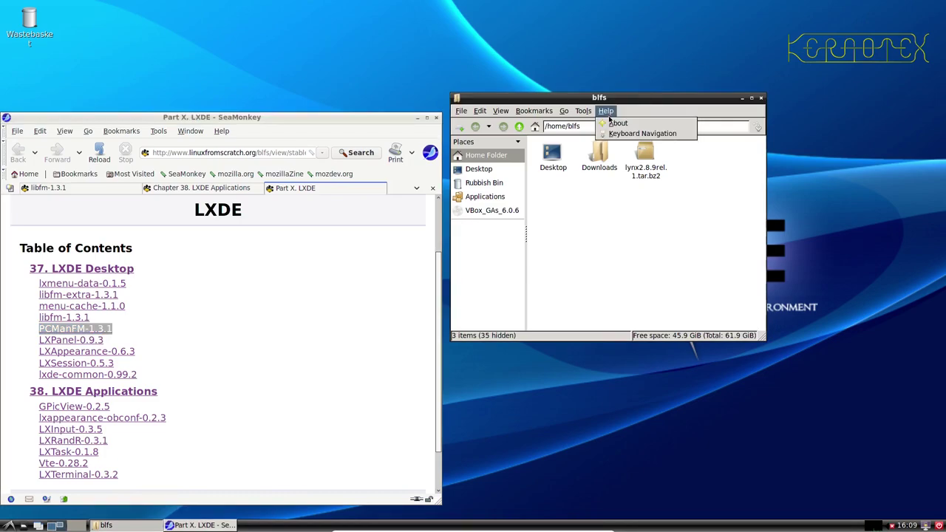
click(617, 123)
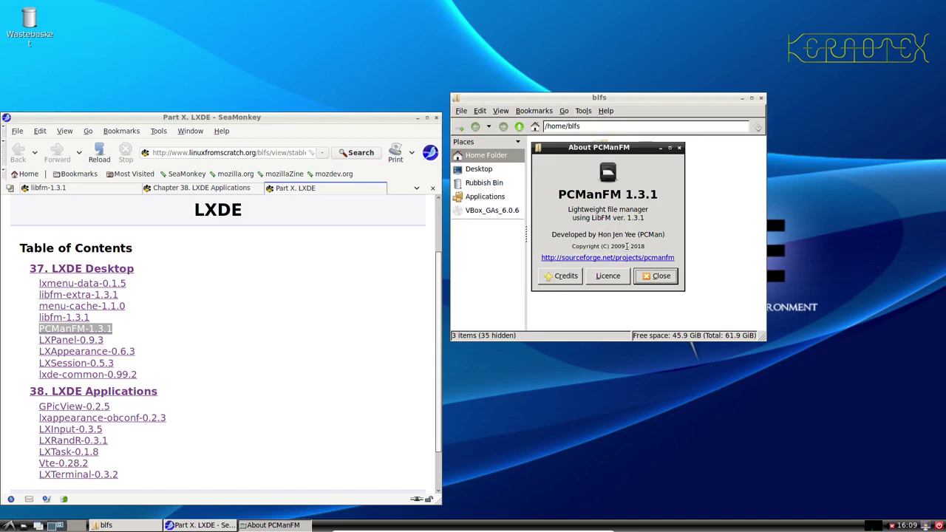
click(655, 277)
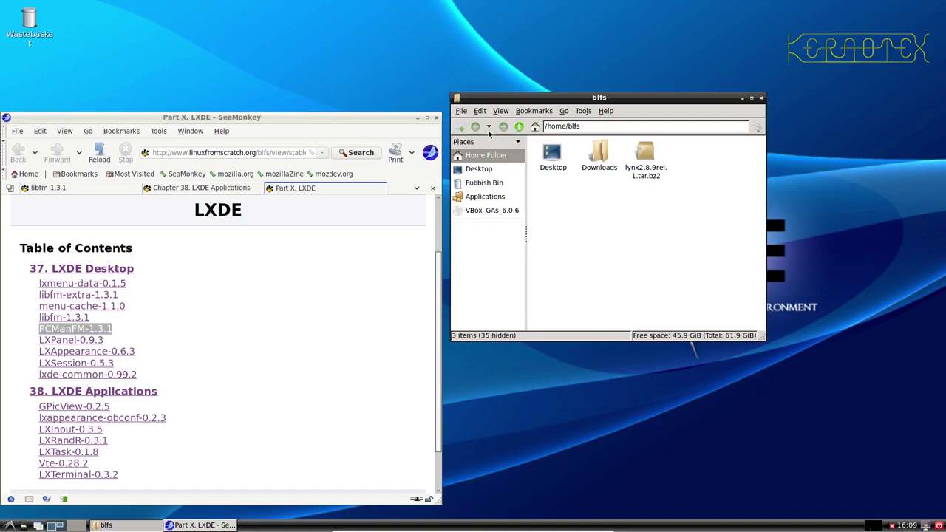
Browse the file manager's menus, then minimise all windows to show the desktop
click(501, 112)
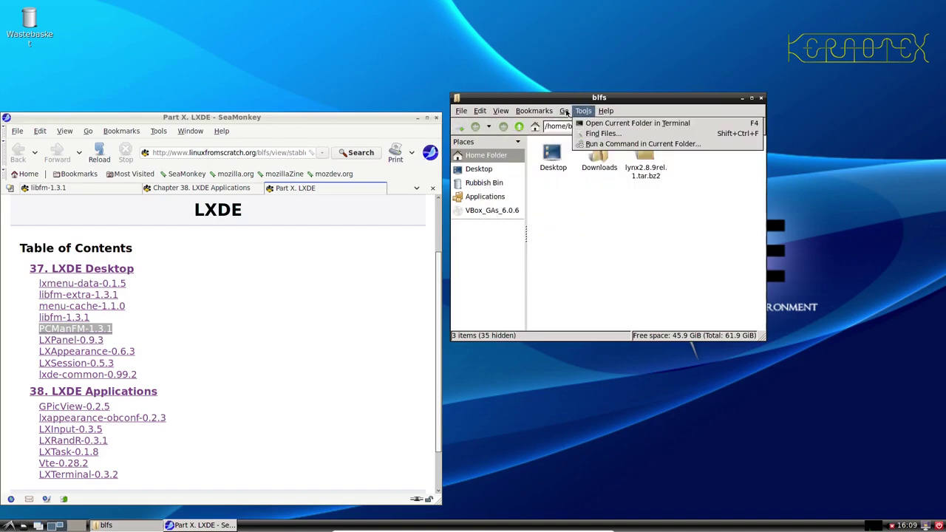
mouse_move(480, 111)
click(674, 285)
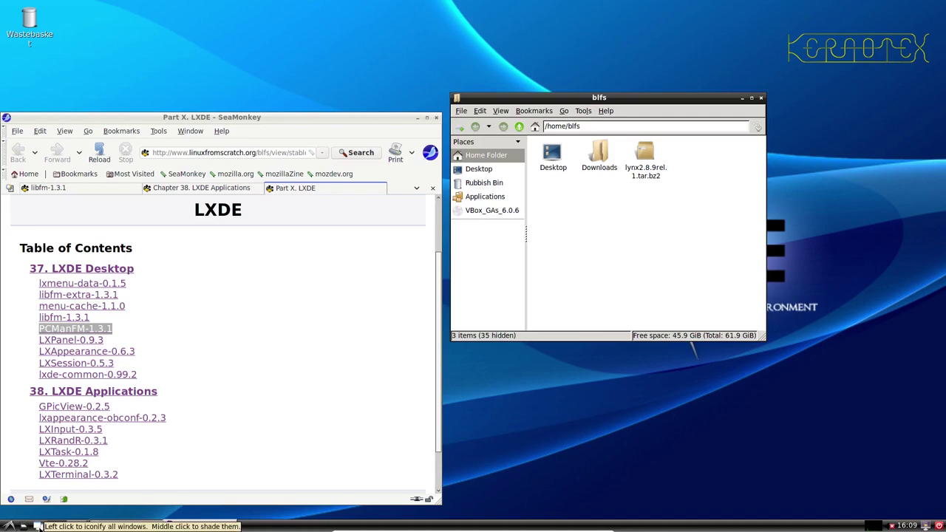
click(38, 526)
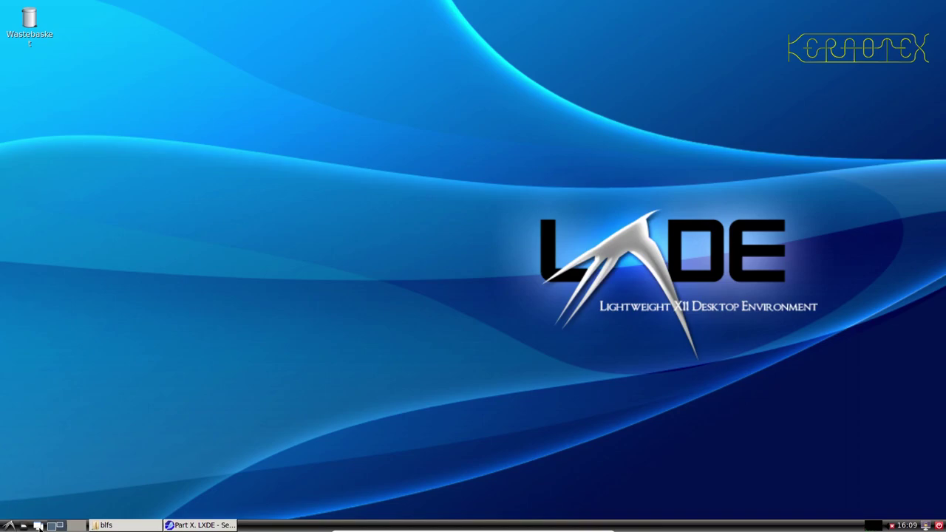
Restore the blfs and SeaMonkey windows from the taskbar and visit the empty second workspace
click(121, 526)
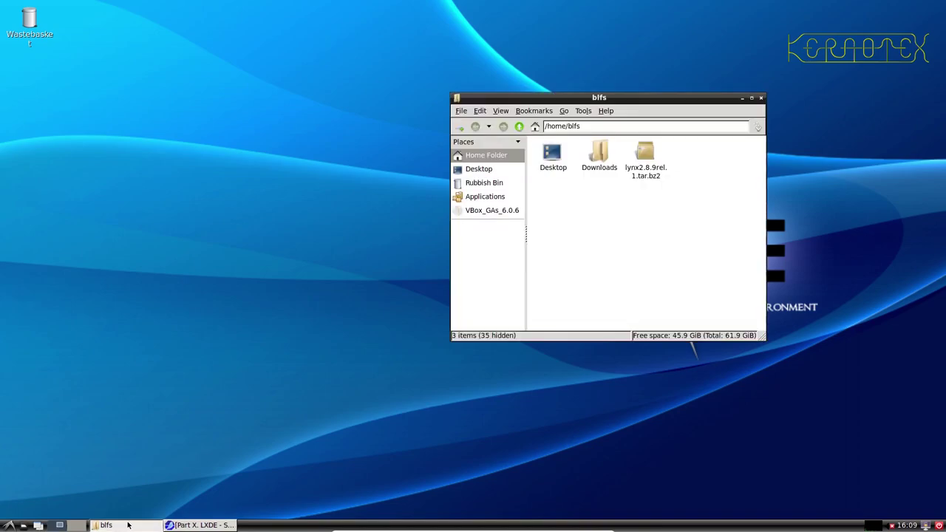
click(186, 525)
click(187, 525)
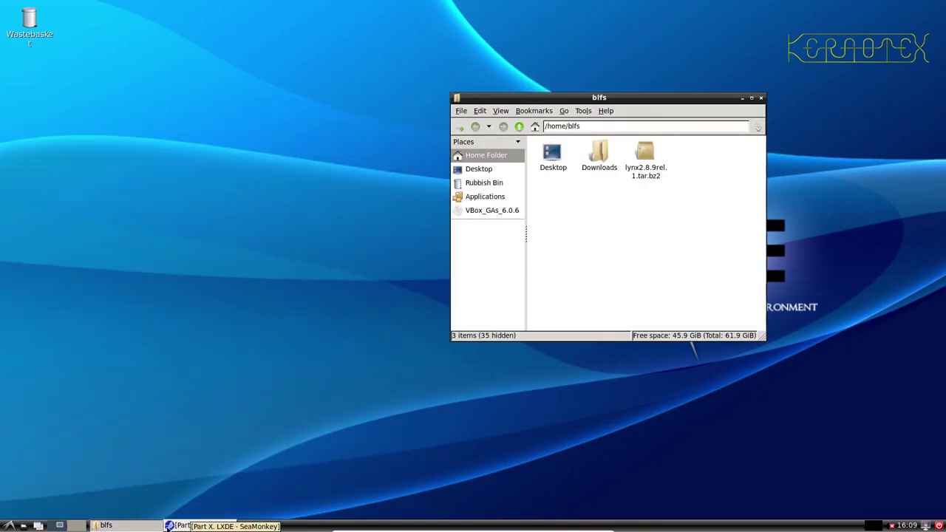
click(141, 528)
click(140, 527)
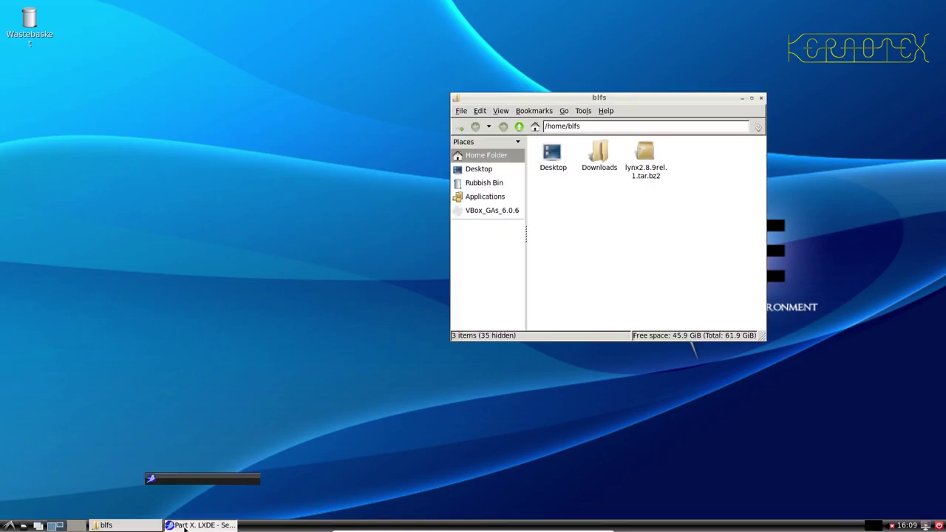
click(177, 526)
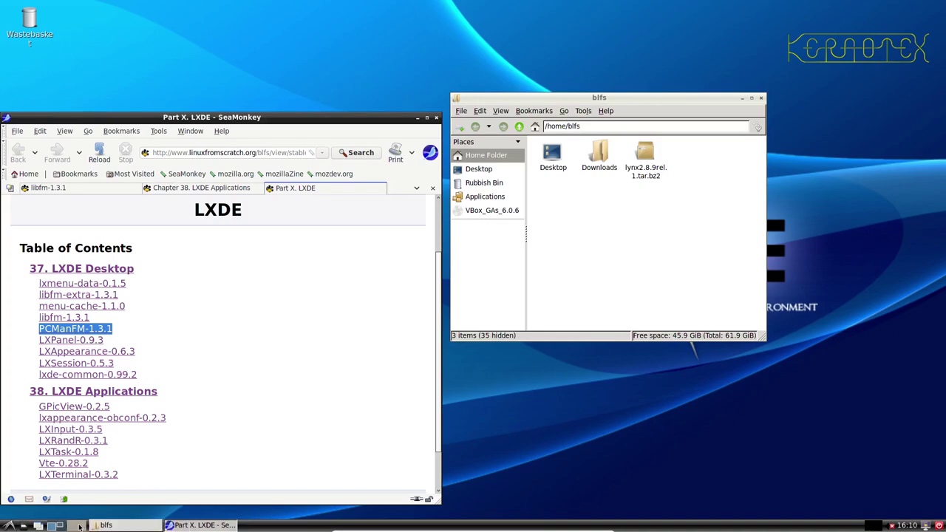
key(ctrl+alt+Right)
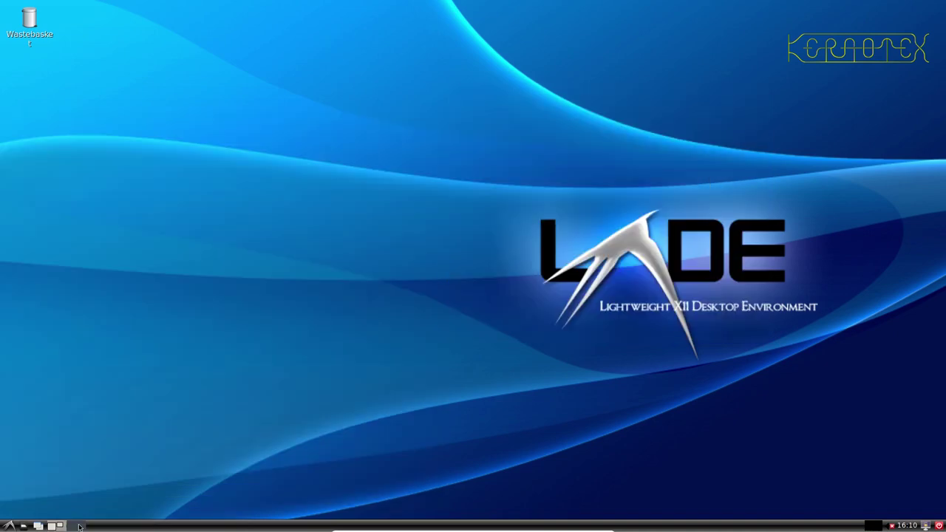
key(ctrl+alt+Left)
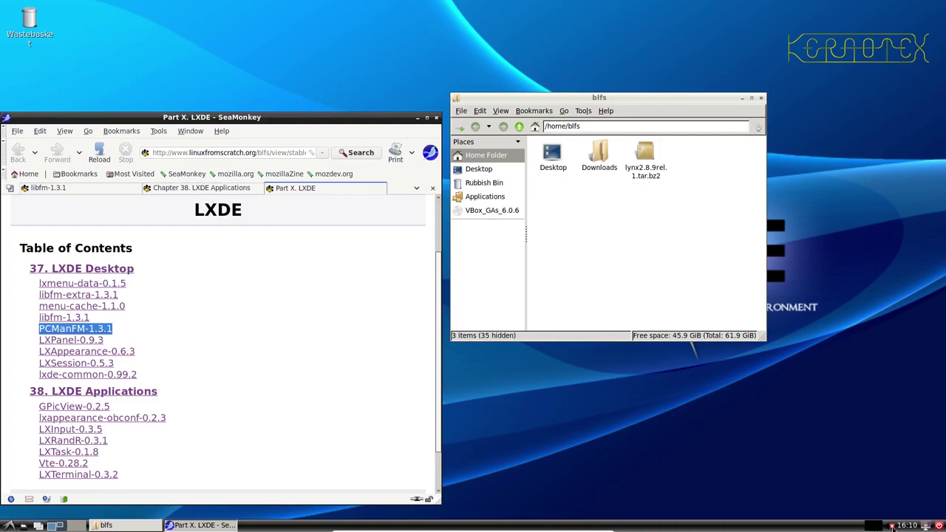
Unmute the sound, set the volume just under half, and glance at the May 2019 calendar
click(892, 526)
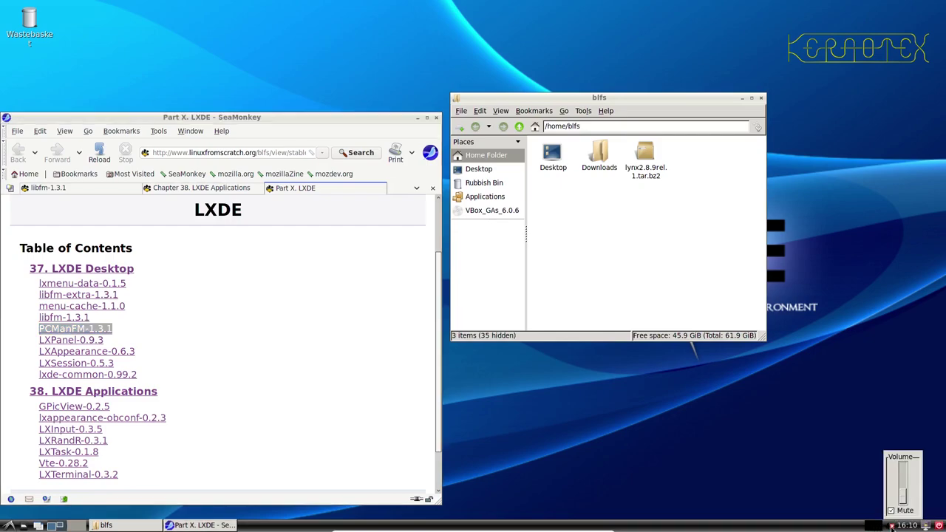
mouse_move(905, 475)
mouse_down()
mouse_move(905, 495)
mouse_move(904, 466)
mouse_move(905, 475)
mouse_up()
click(892, 511)
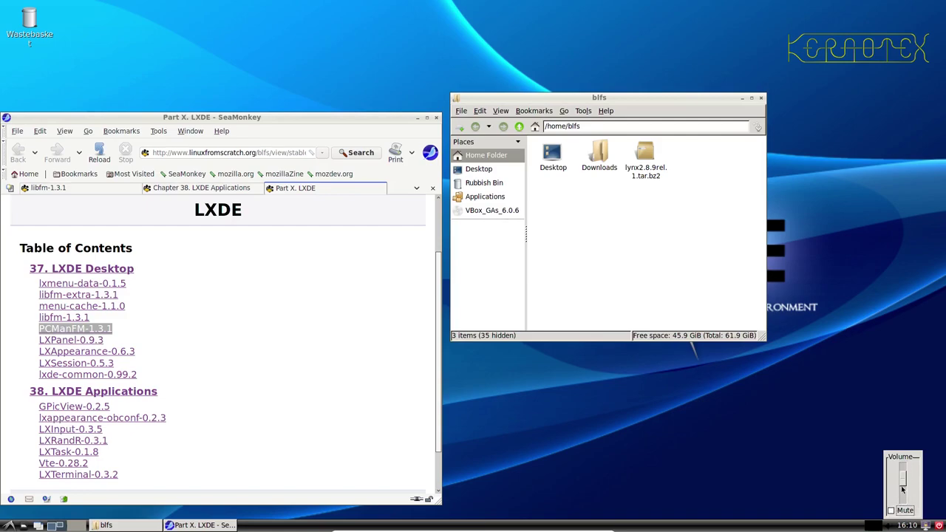
drag(905, 480, 905, 490)
drag(905, 484, 904, 491)
scroll(903, 491, up, 2)
click(908, 527)
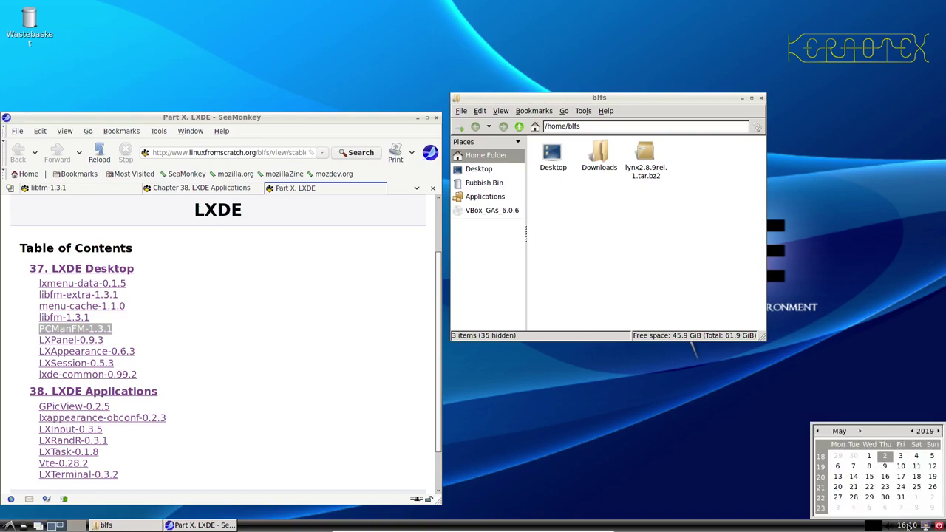
click(908, 526)
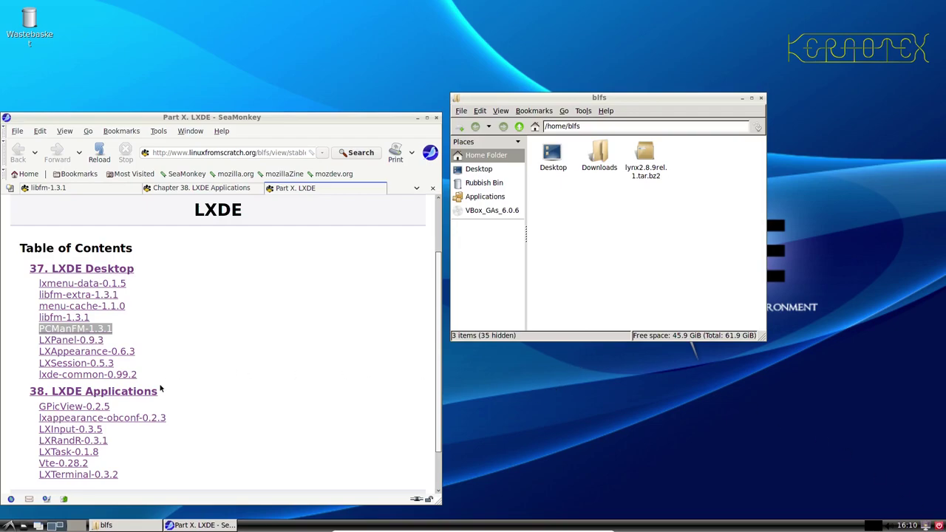
Launch Application Finder from Accessories and enlarge its window
click(9, 525)
mouse_move(46, 421)
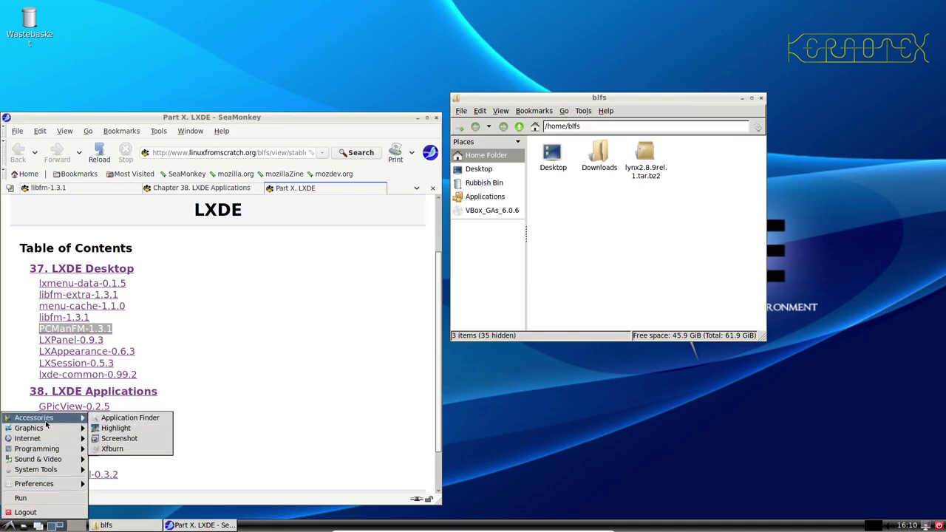
click(122, 419)
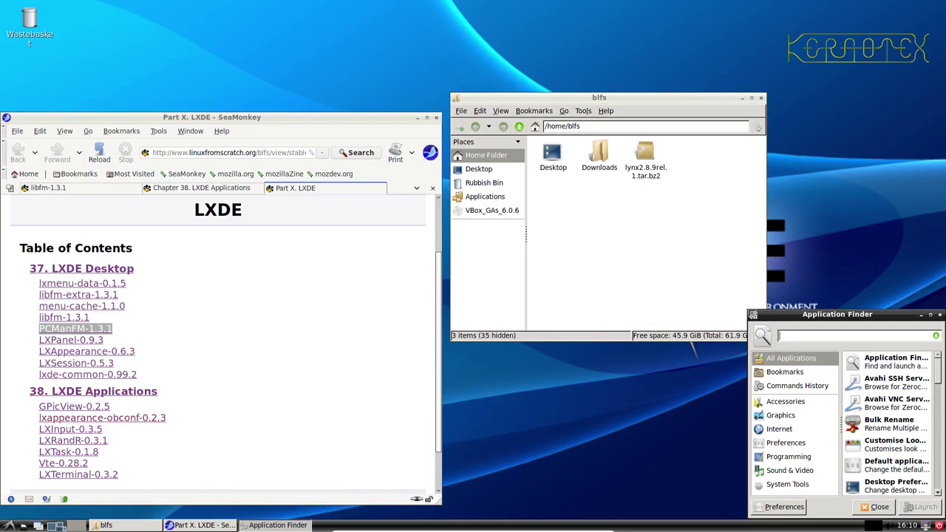
drag(749, 309, 502, 57)
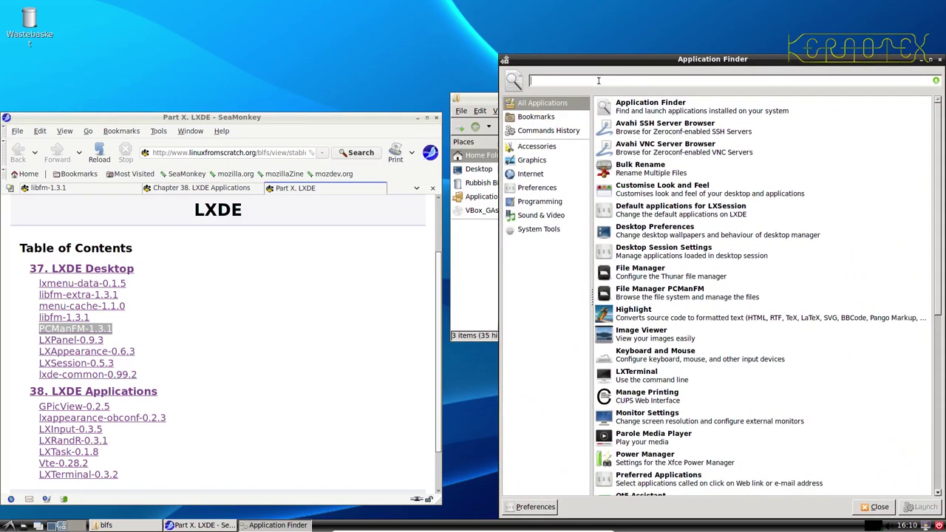
Search for 'sea', then clear the search to list all installed applications
text(sea)
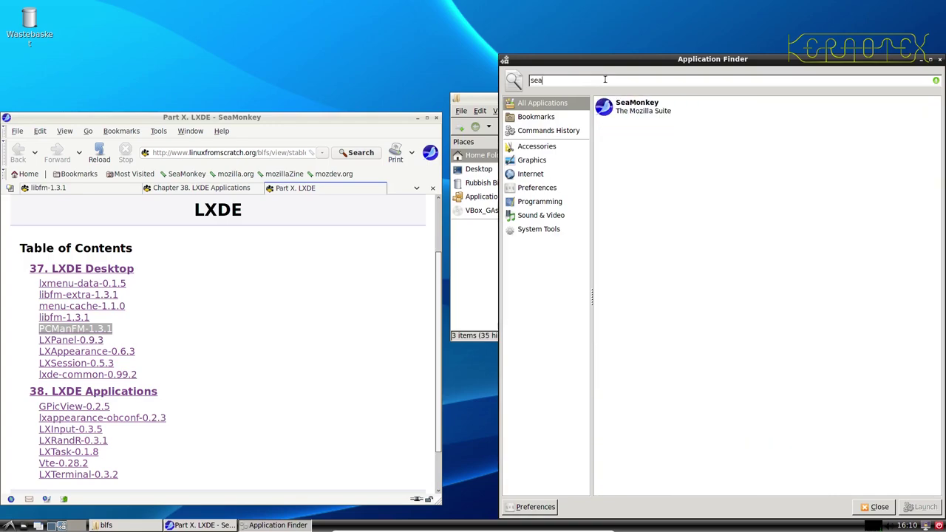
key(BackSpace)
key(BackSpace)
key(BackSpace)
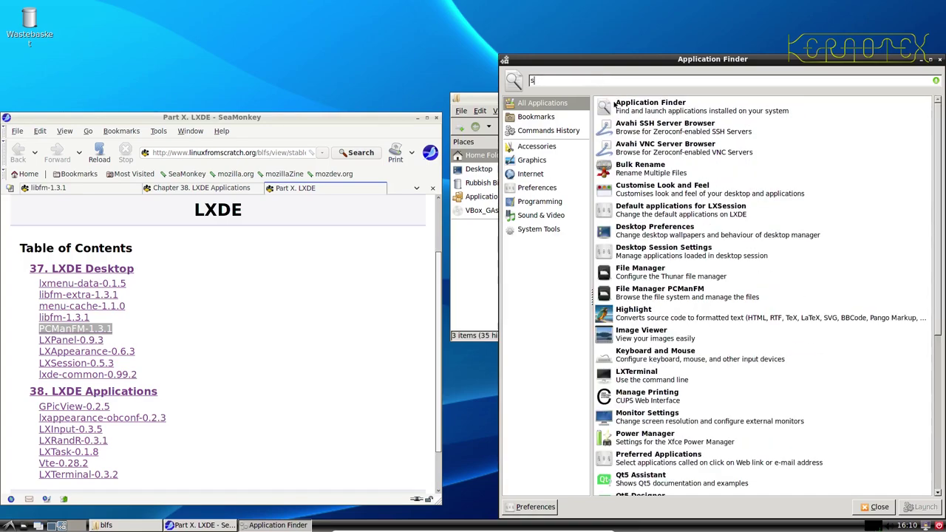
scroll(752, 296, down, 5)
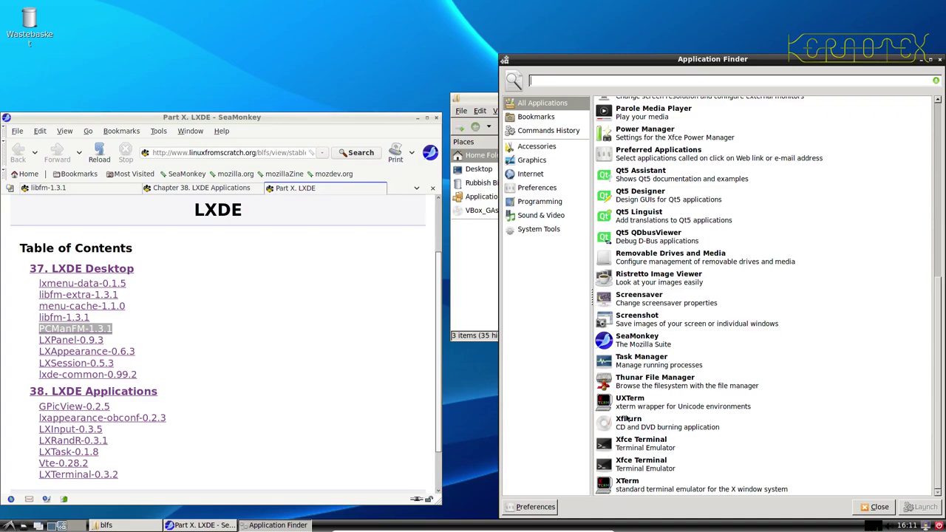
mouse_move(622, 360)
mouse_move(604, 296)
scroll(695, 299, up, 3)
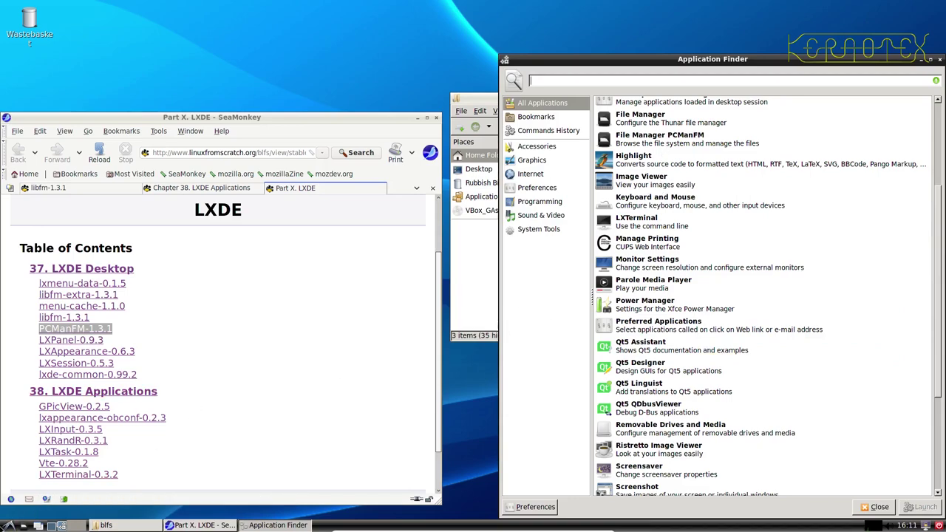
click(9, 526)
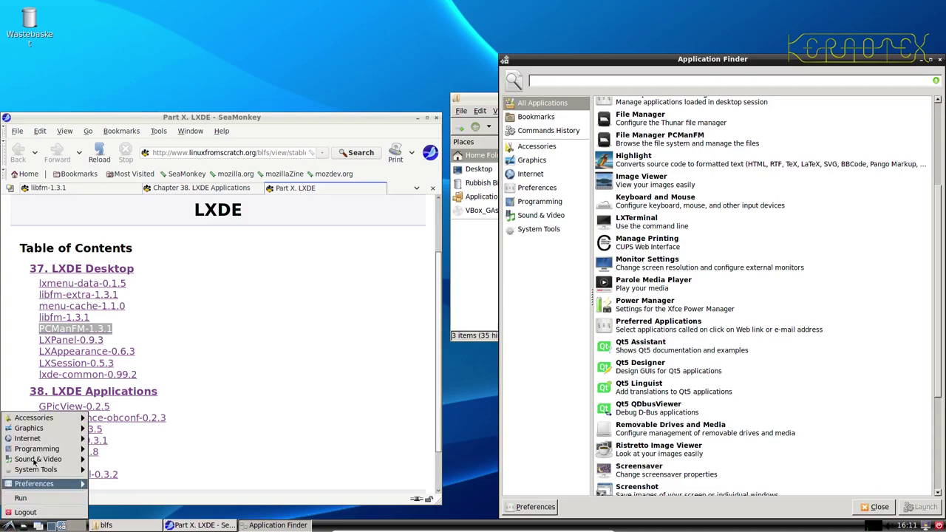
Launch Highlight and view its About information
mouse_move(53, 422)
click(128, 429)
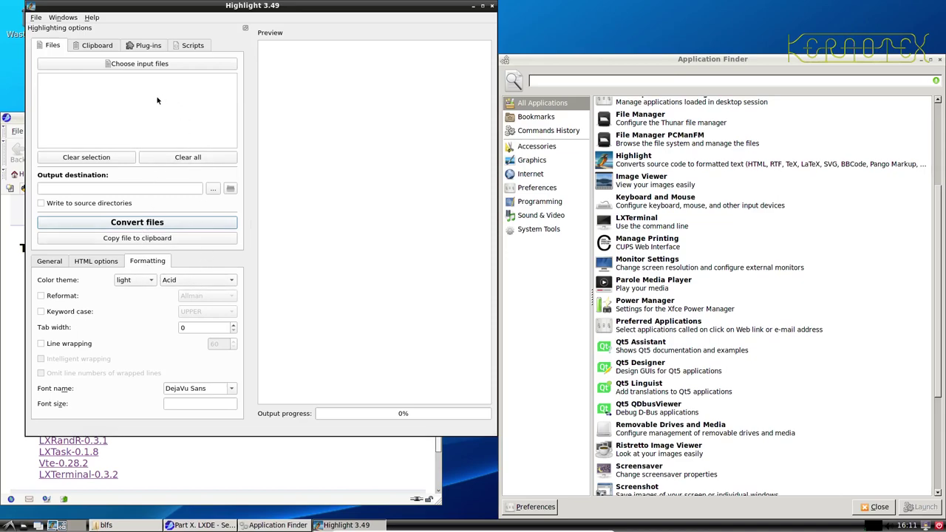
click(92, 18)
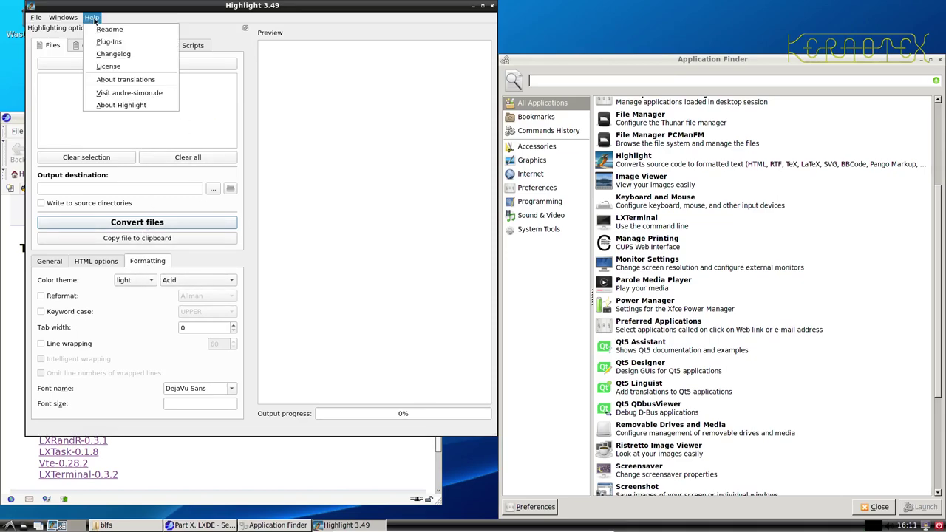
click(118, 105)
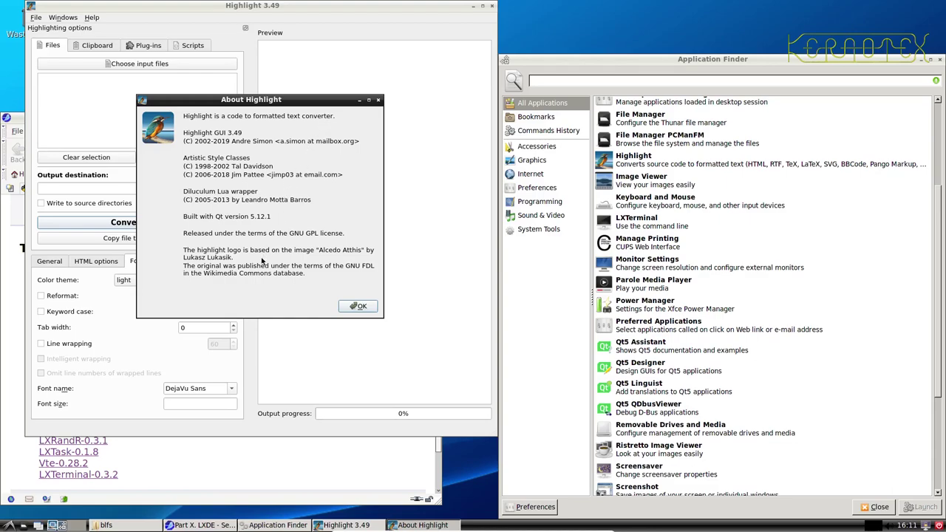
click(378, 100)
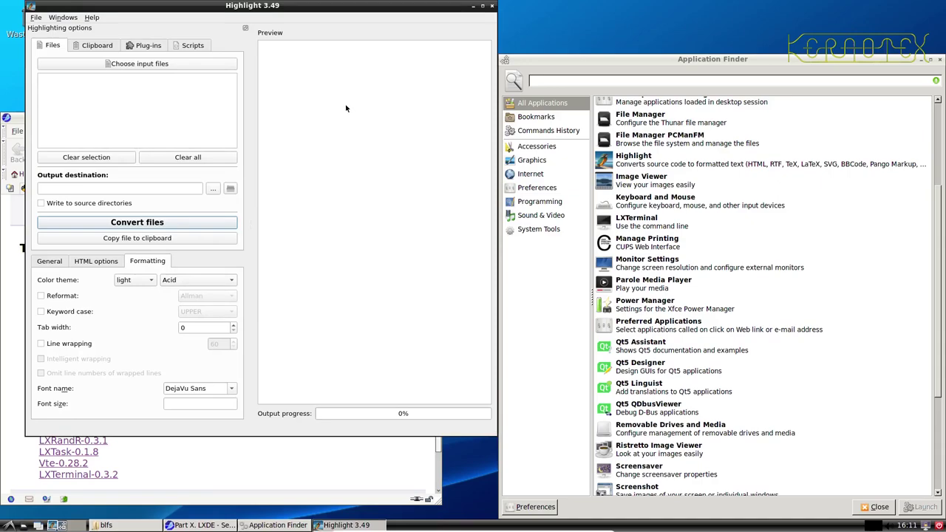
Add lynx2.8.9rel.1.tar.bz2 as an input file, then cancel choosing an output folder
click(148, 64)
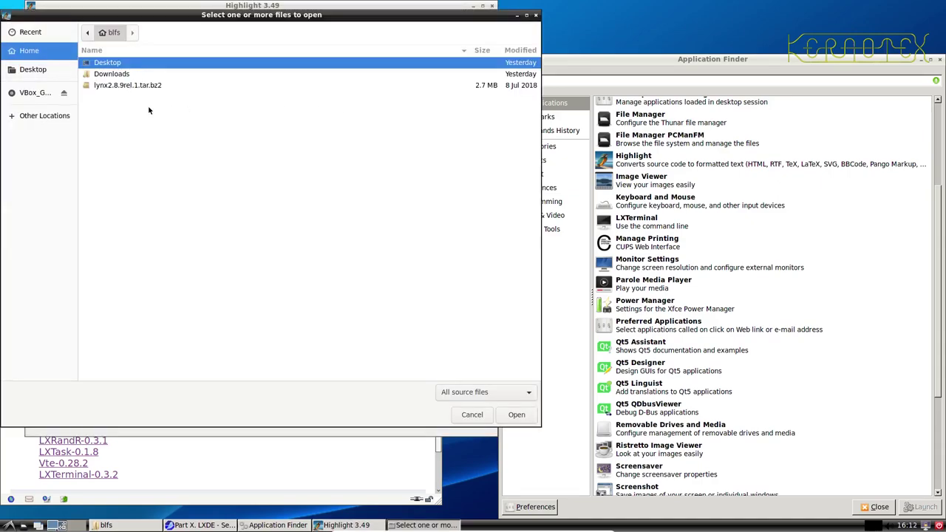
click(91, 88)
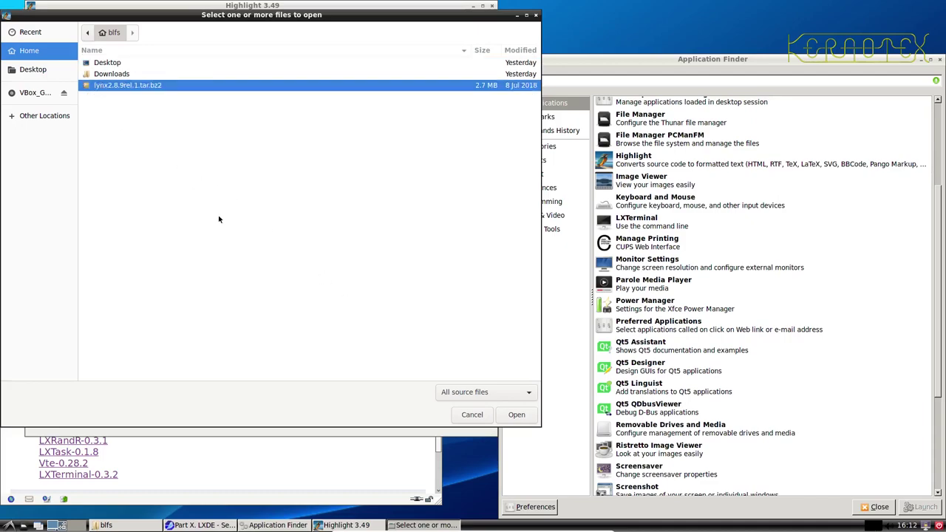
click(510, 415)
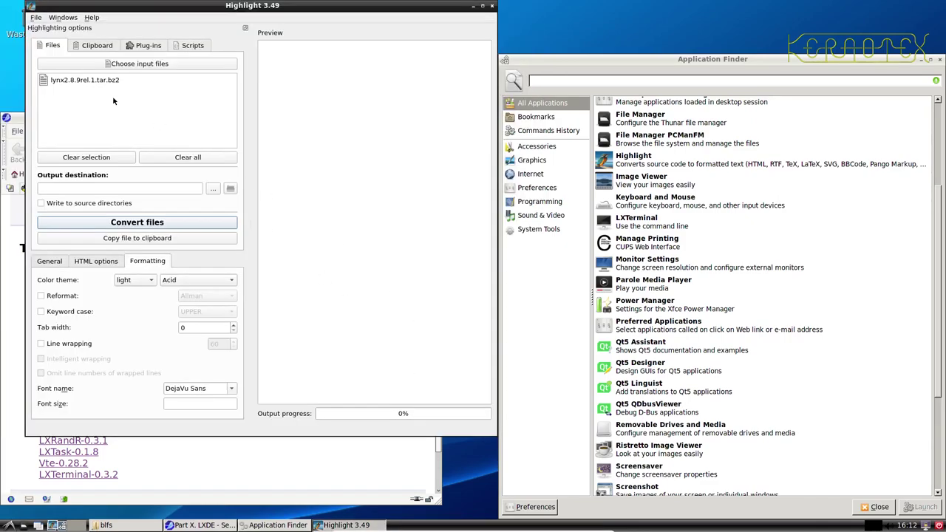
click(142, 224)
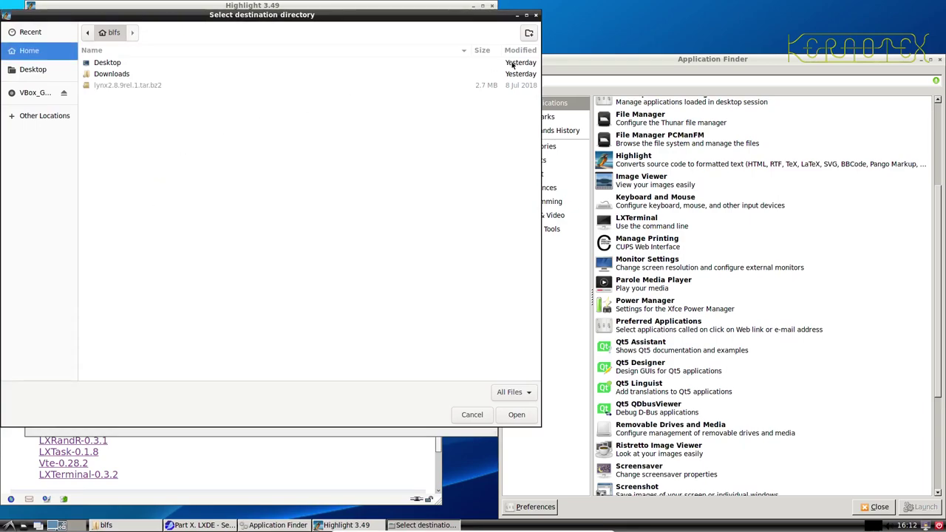
click(536, 15)
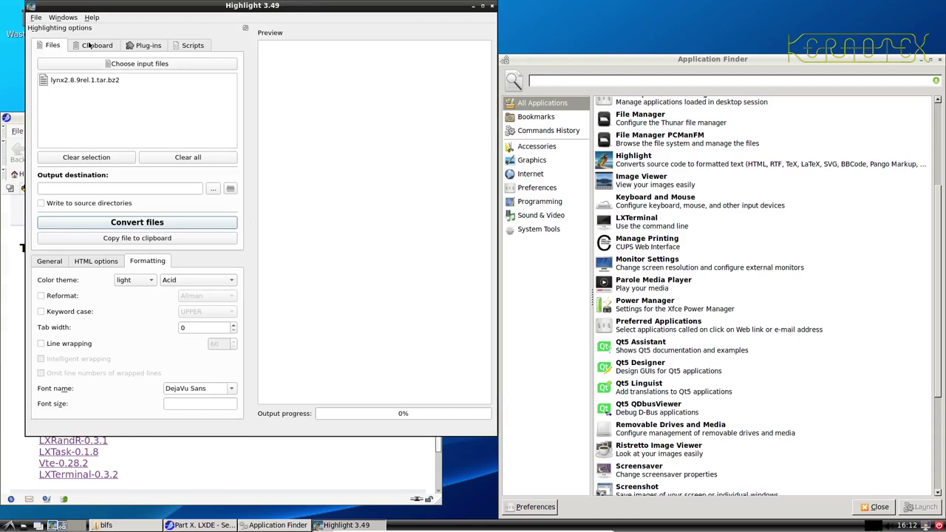
Read the Highlight README, select the lynx archive, and close Highlight
click(92, 17)
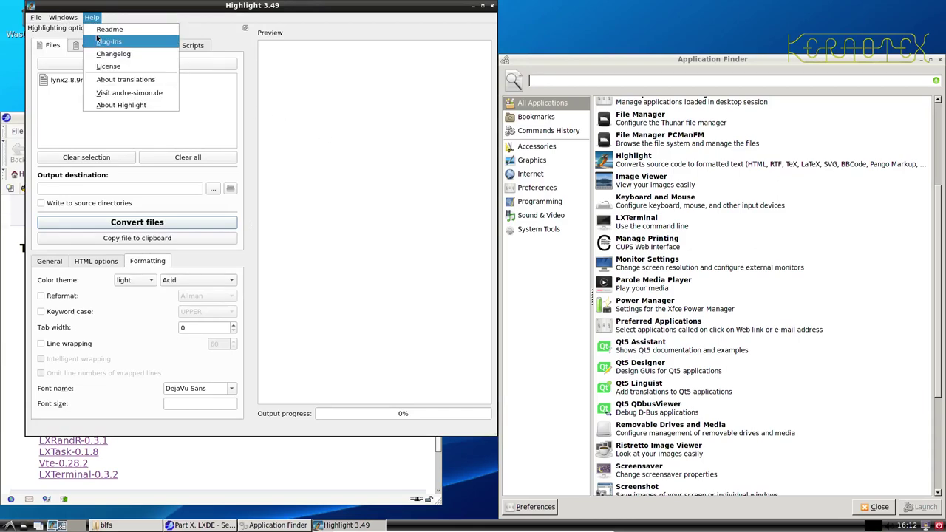
click(101, 30)
scroll(342, 213, down, 12)
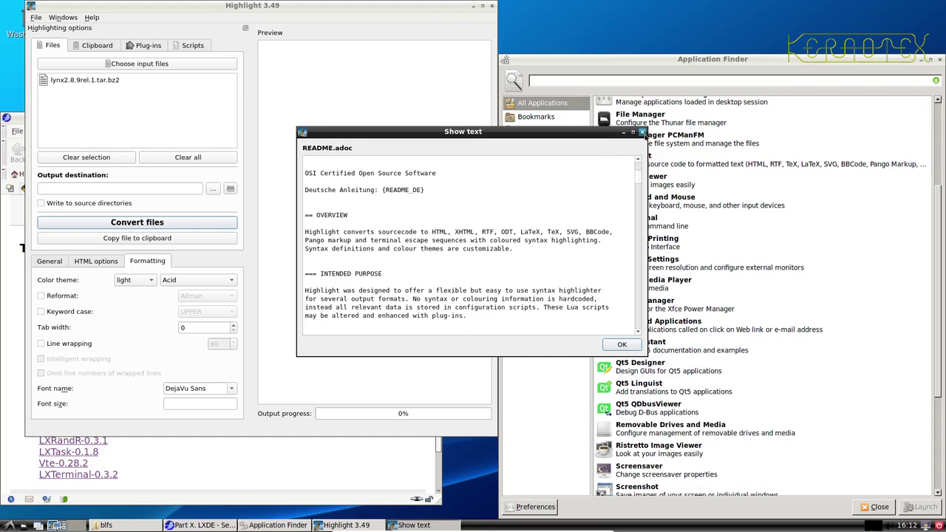
click(642, 131)
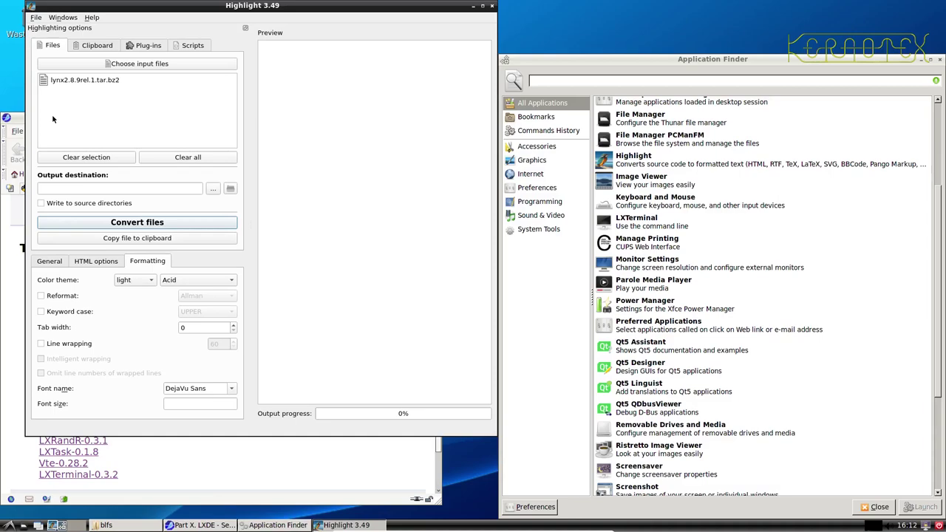
click(96, 84)
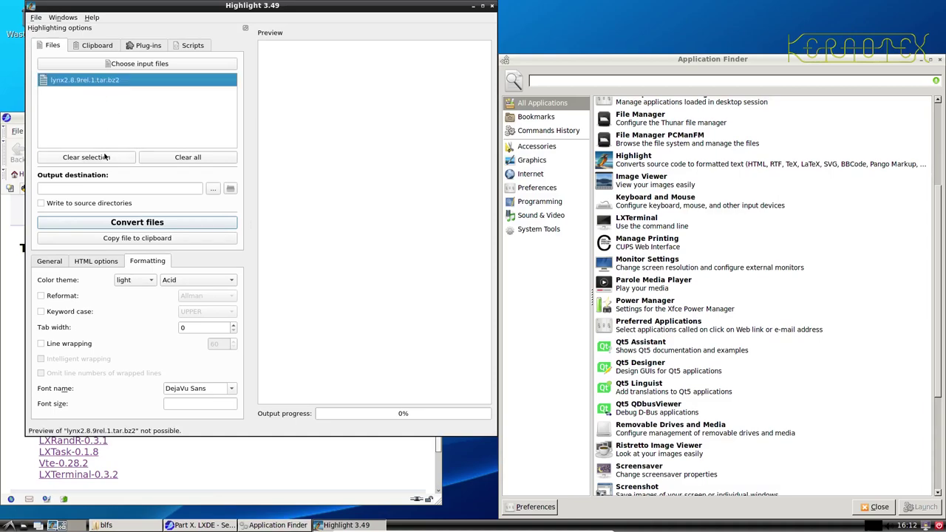
click(492, 6)
Launch Screenshot and save a whole-screen capture to the blfs folder
click(6, 523)
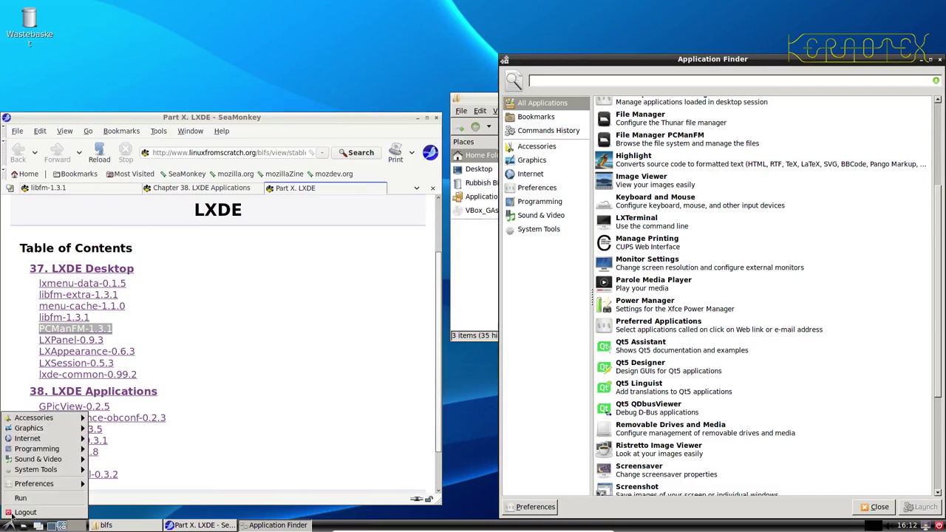
mouse_move(55, 418)
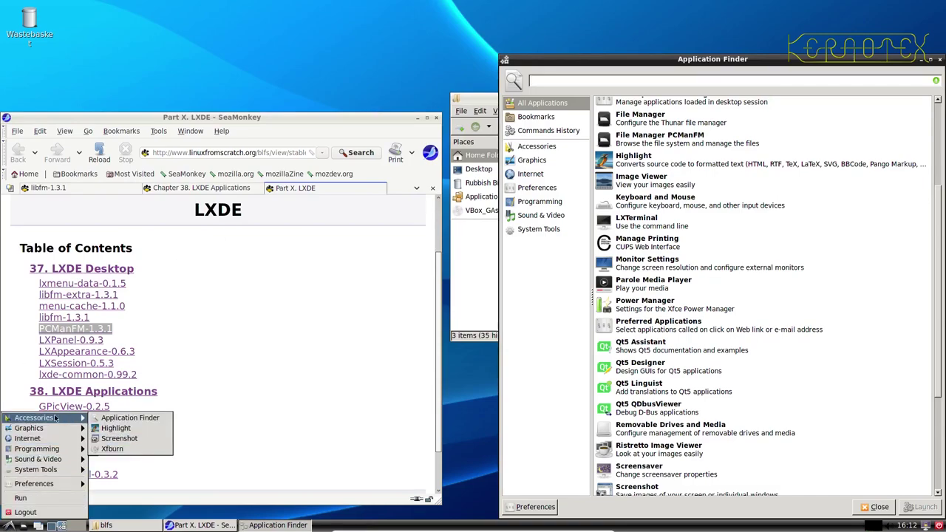
click(119, 441)
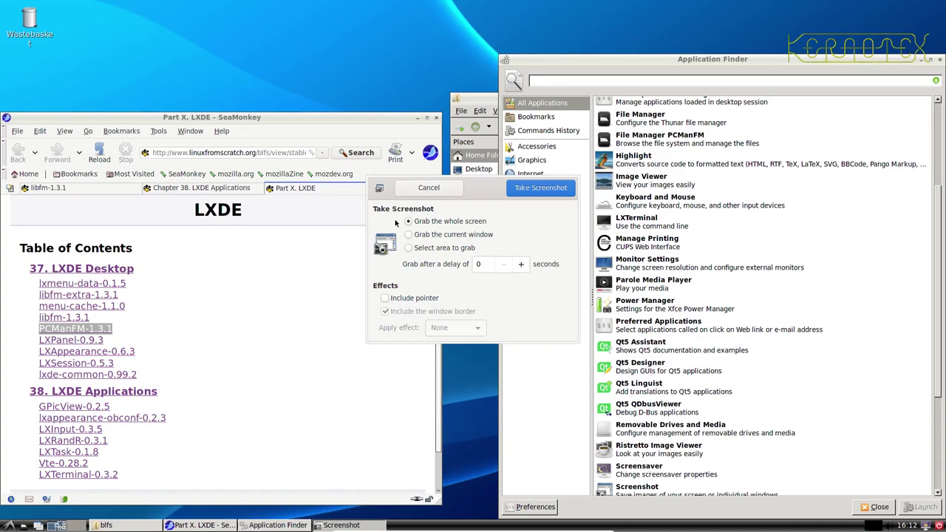
click(540, 188)
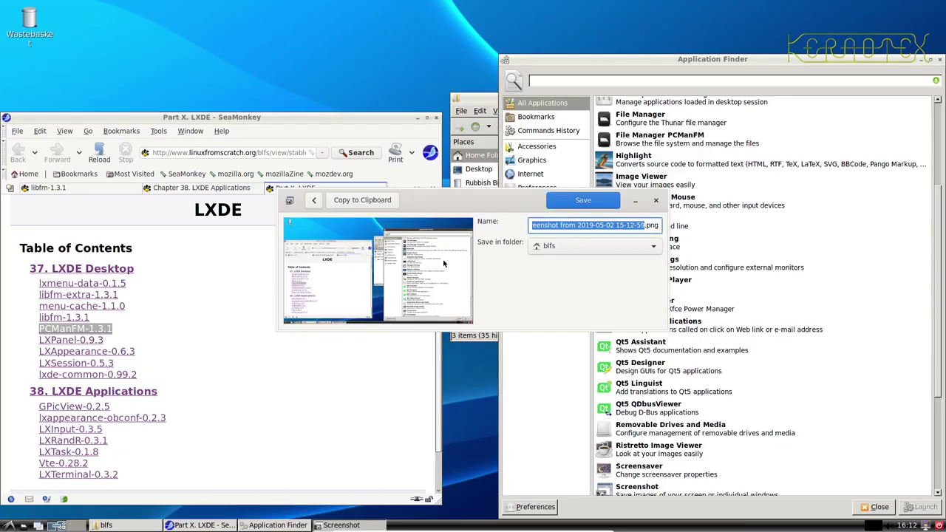
click(592, 201)
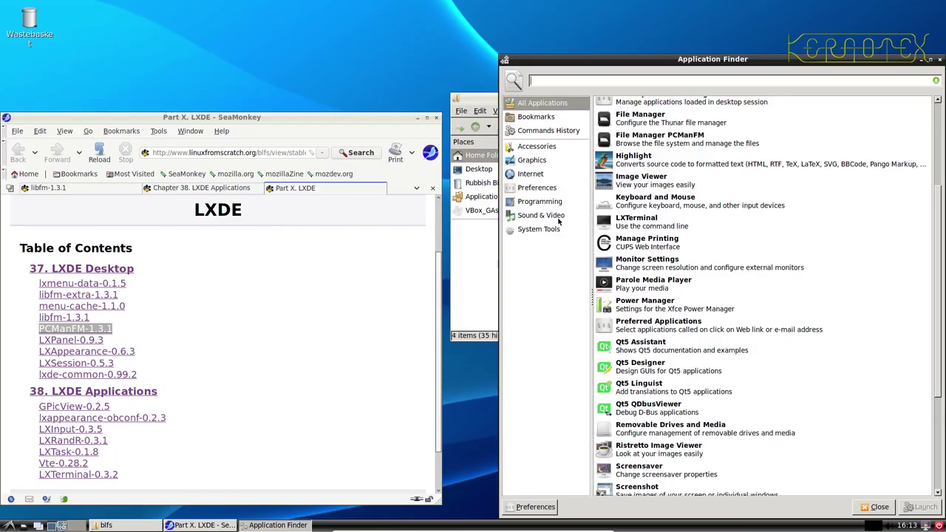
click(482, 263)
click(692, 185)
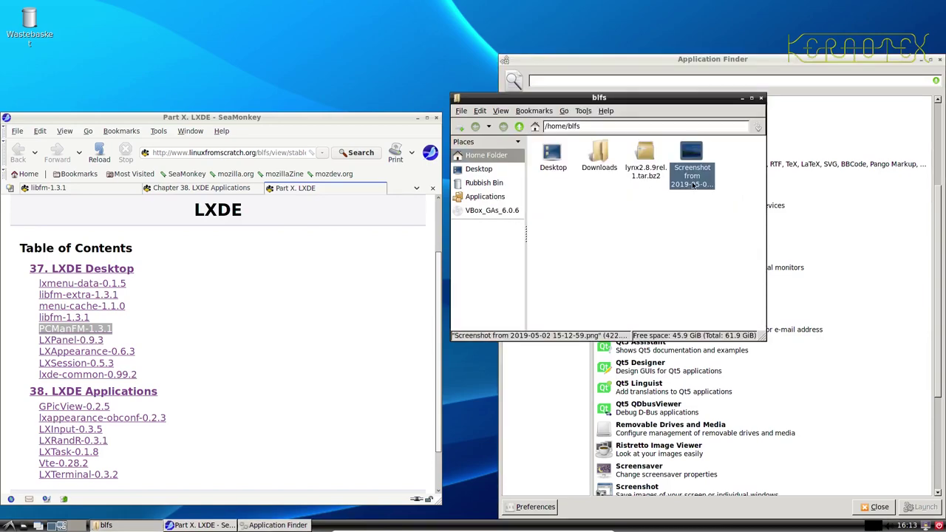
double_click(692, 185)
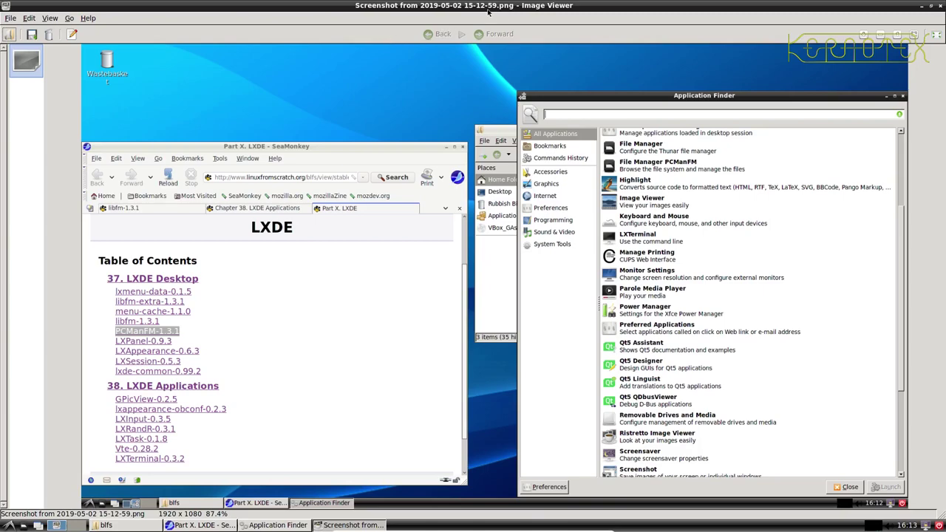
Confirm ristretto 0.8.3 in the About dialog, then close the image viewer
click(91, 19)
click(94, 42)
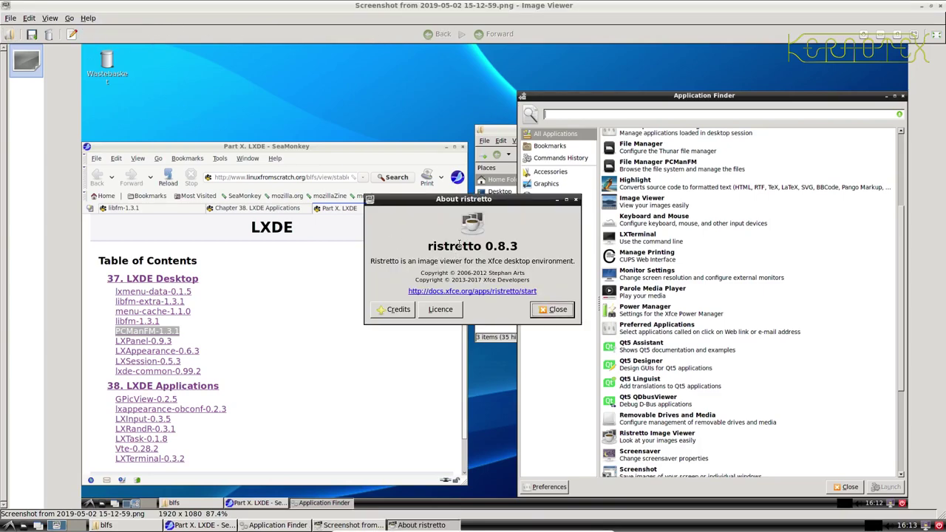
drag(487, 262, 501, 261)
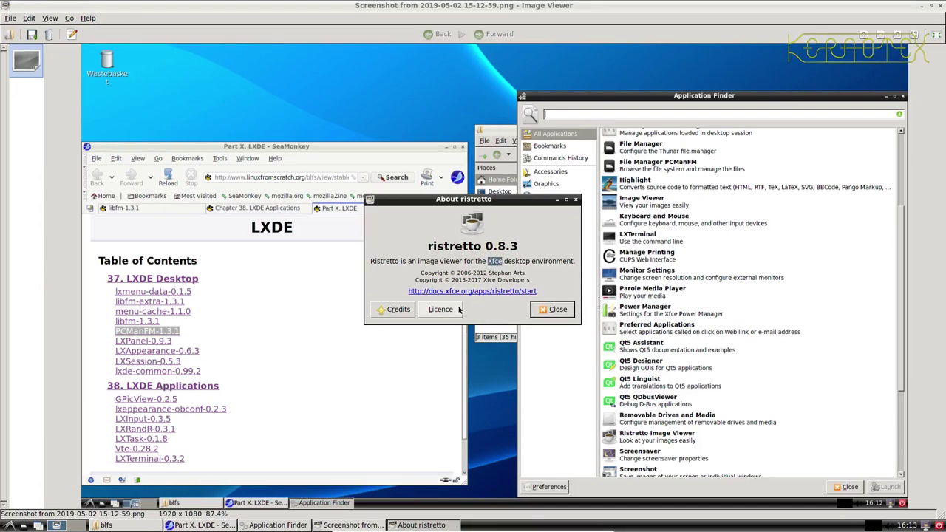
click(558, 310)
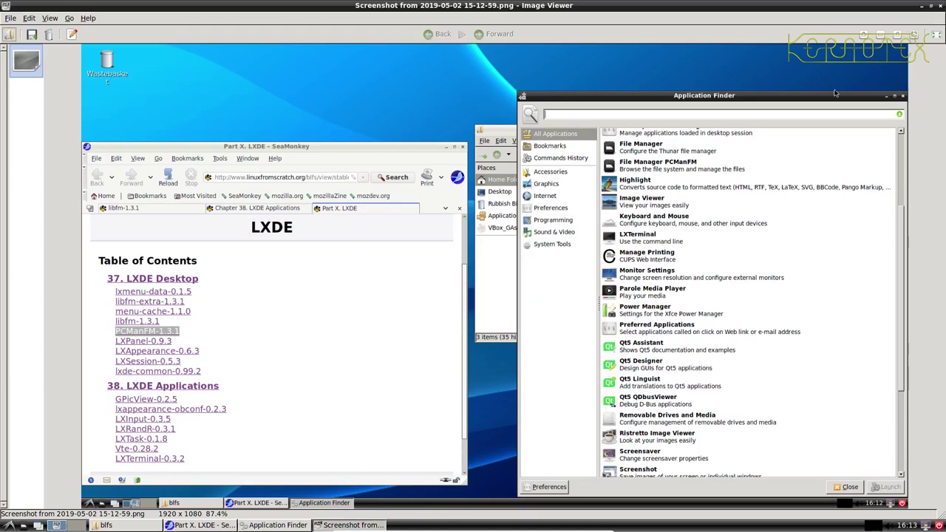
click(939, 6)
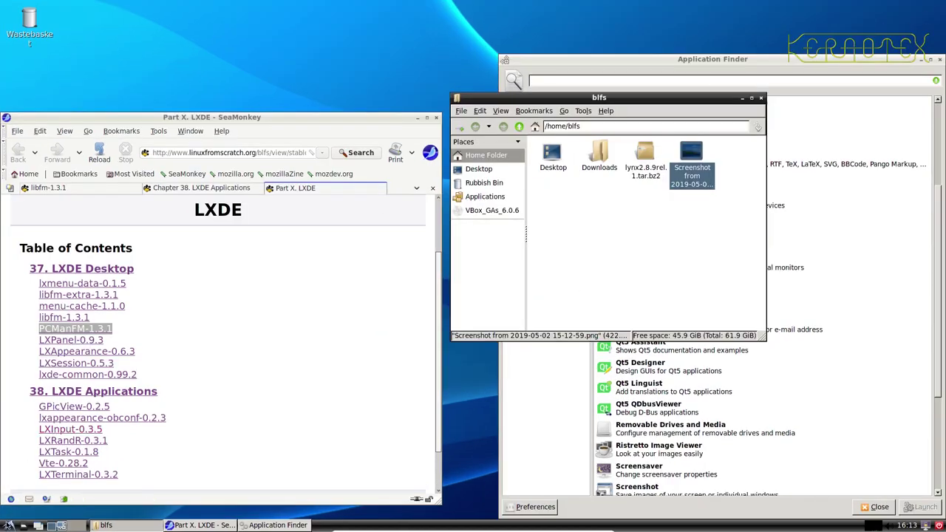
click(9, 523)
mouse_move(74, 418)
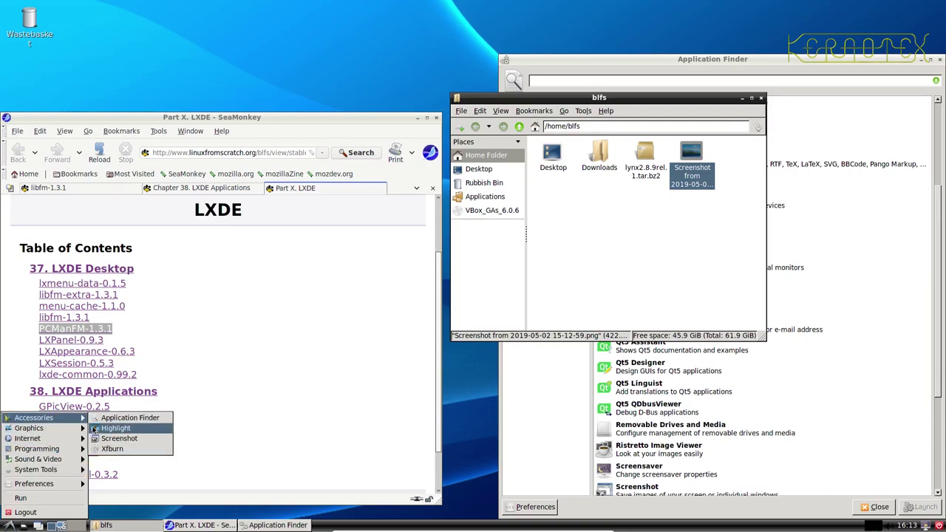
click(99, 450)
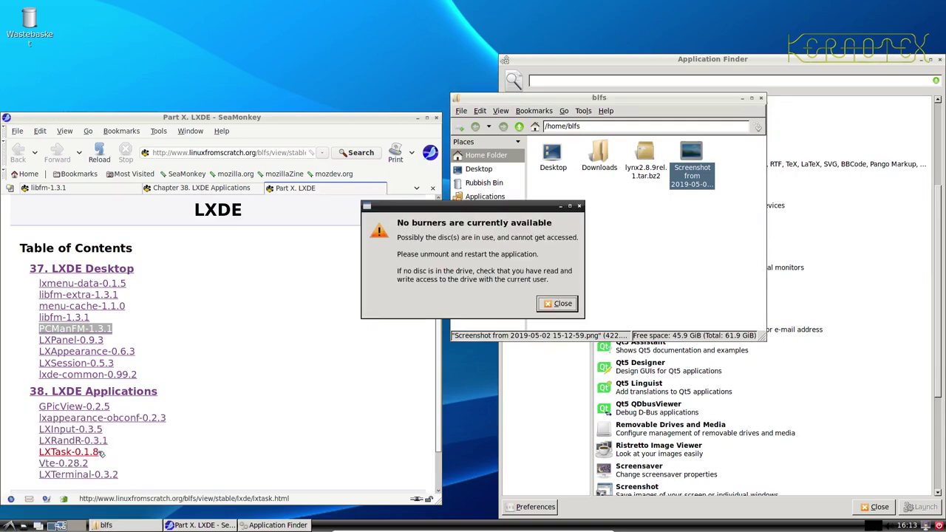
click(559, 304)
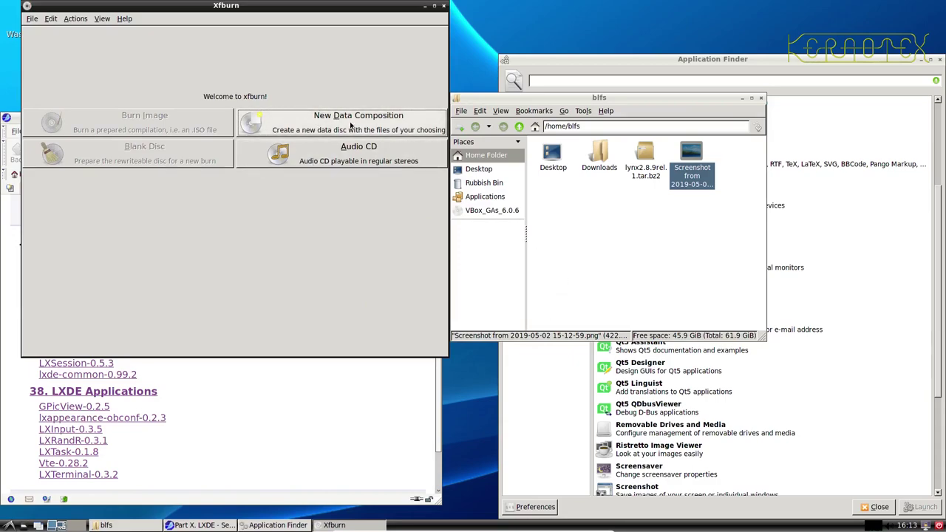
click(444, 5)
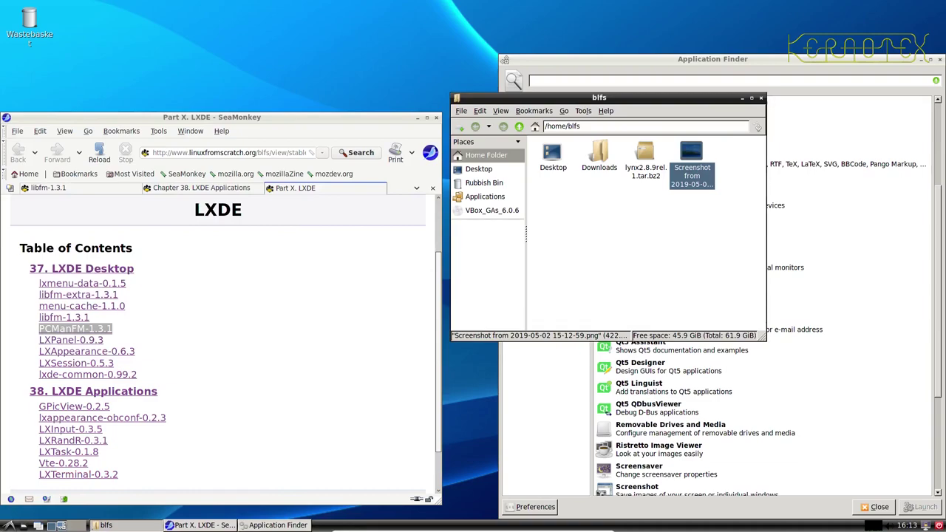
click(10, 524)
Launch GPicView on the screenshot and confirm version 0.2.5 in its About dialog
mouse_move(40, 433)
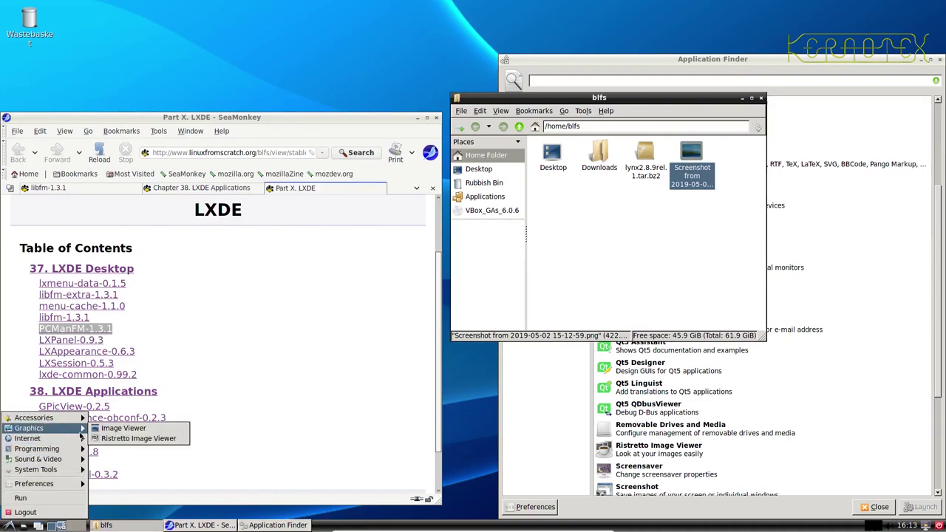
click(116, 428)
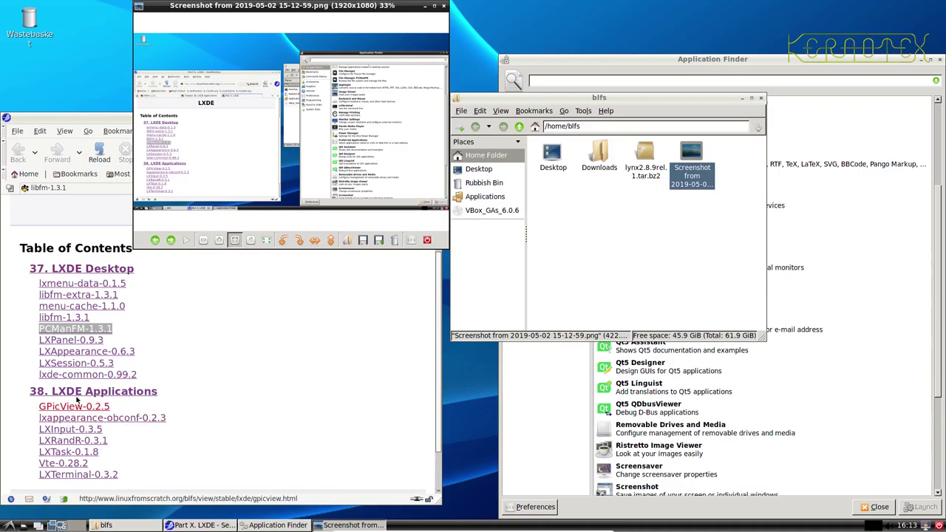
right_click(251, 27)
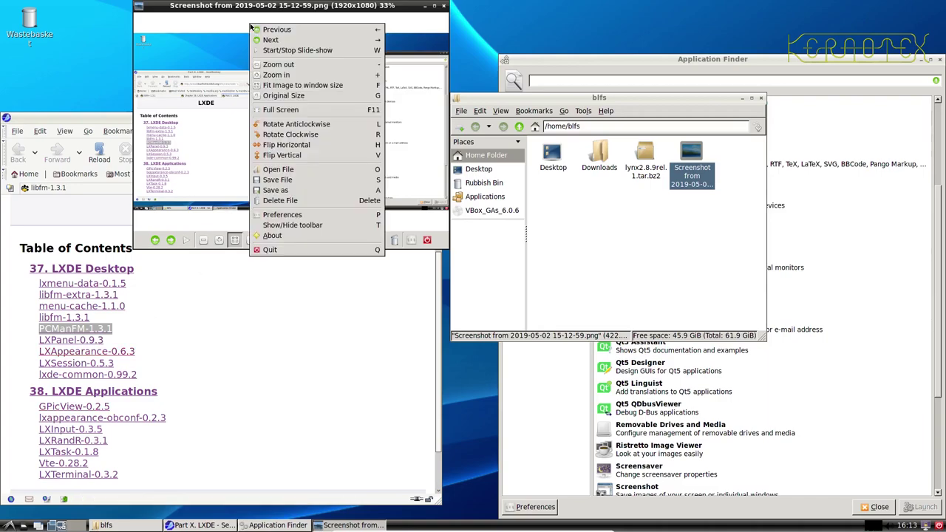
click(265, 236)
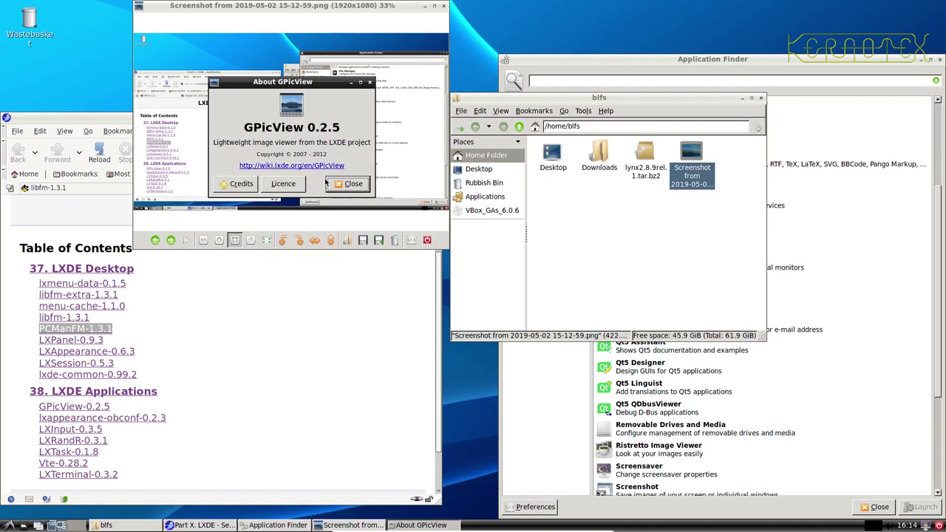
click(347, 184)
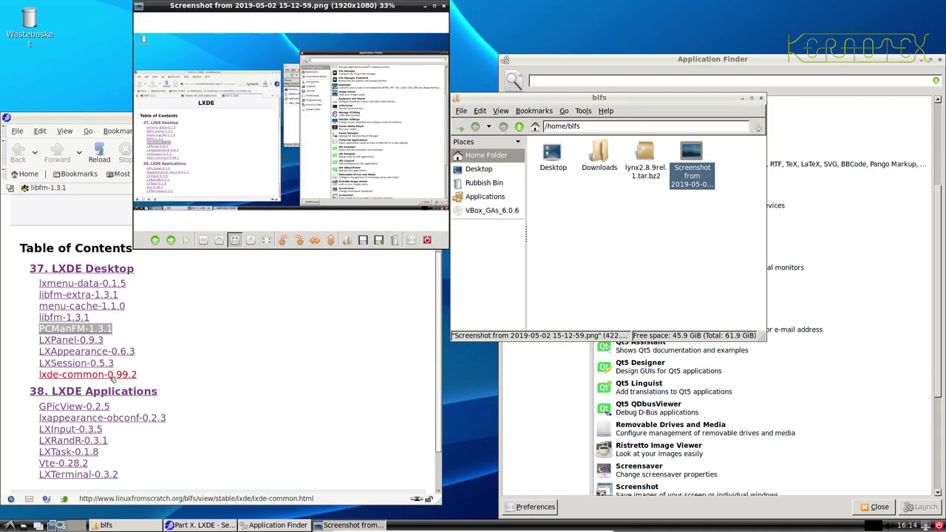
drag(112, 408, 37, 409)
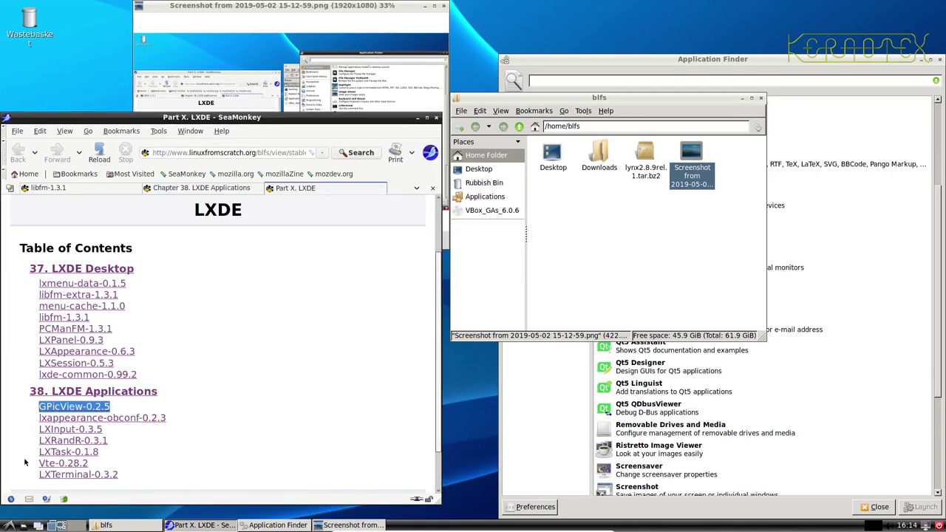
Try Manage Printing from System Tools and dismiss the localhost:631 missing-file error
click(10, 525)
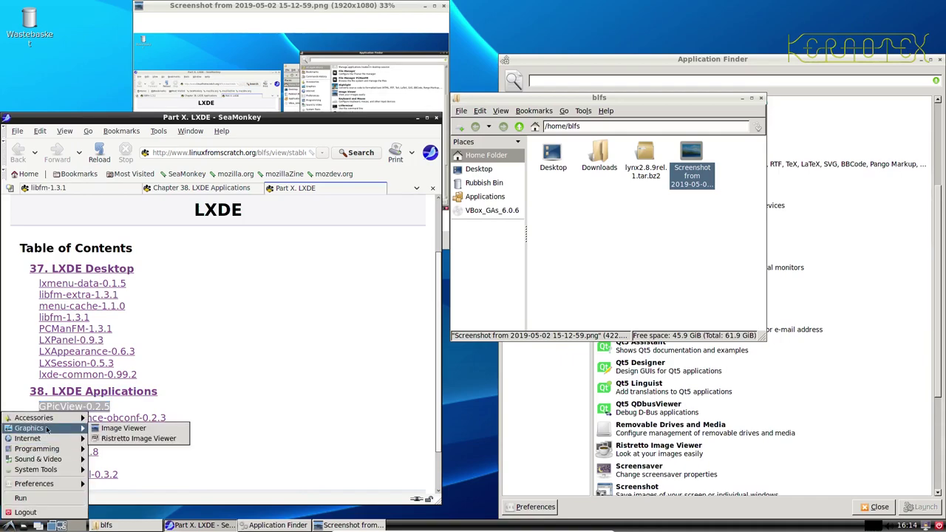
mouse_move(46, 441)
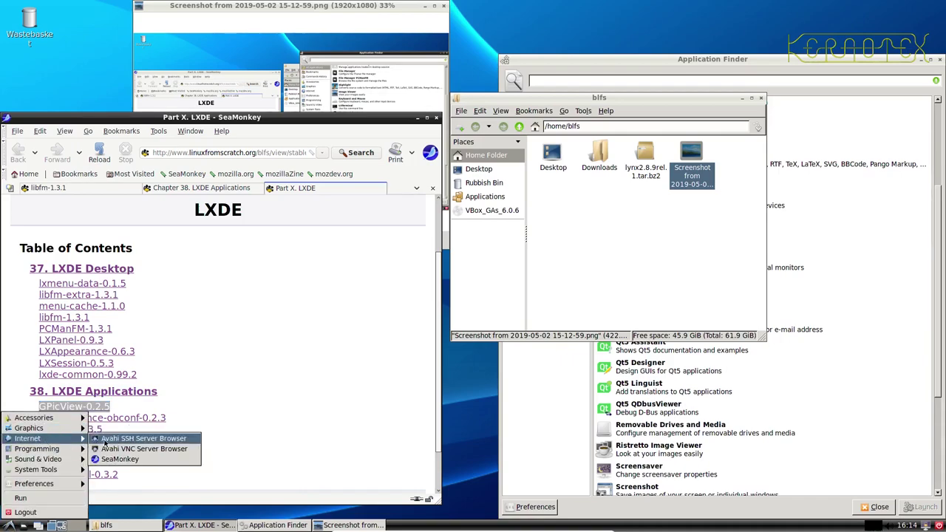
mouse_move(68, 451)
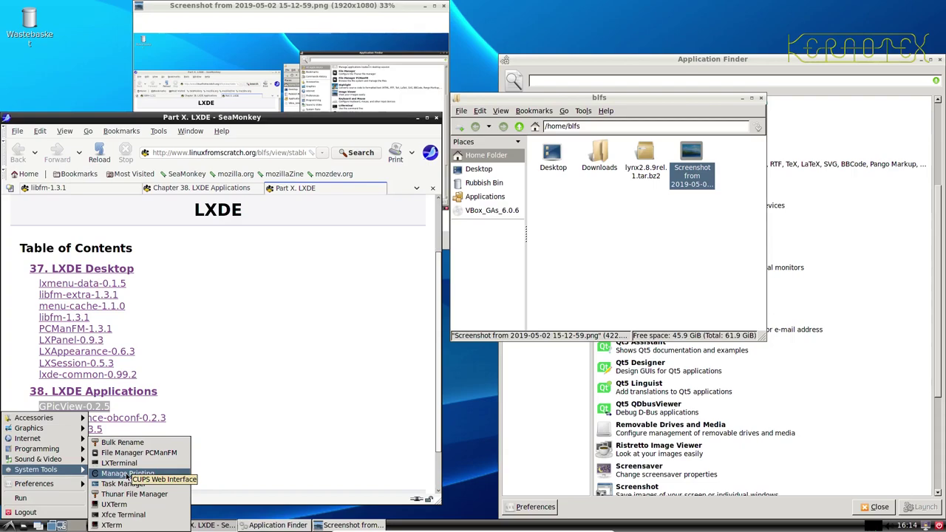
click(127, 473)
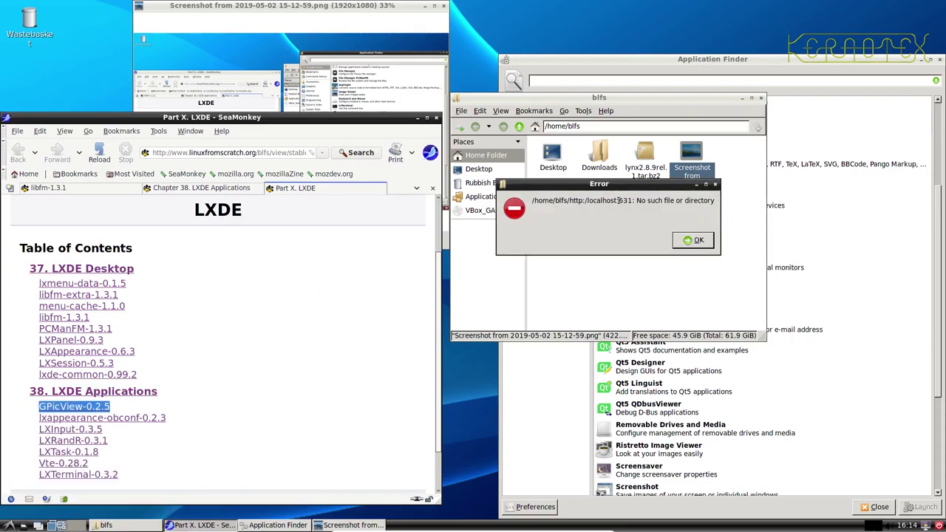
click(687, 240)
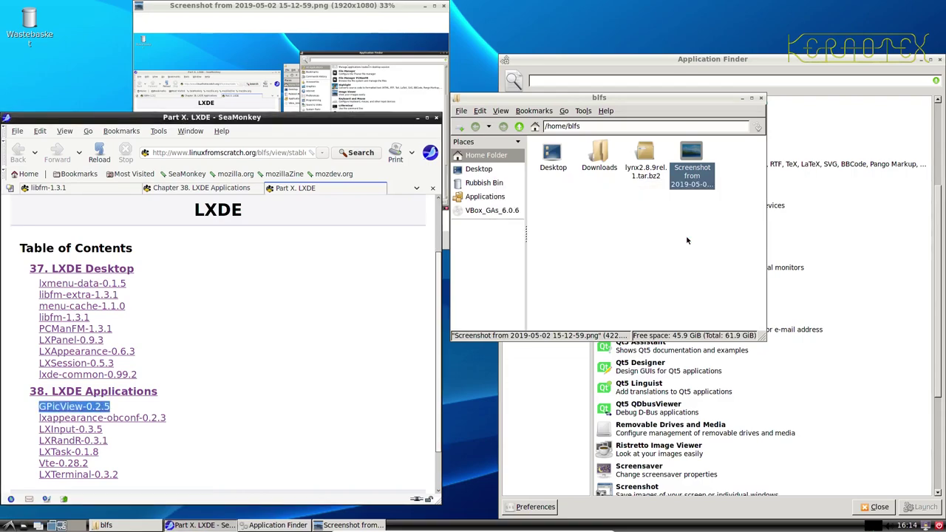
click(10, 524)
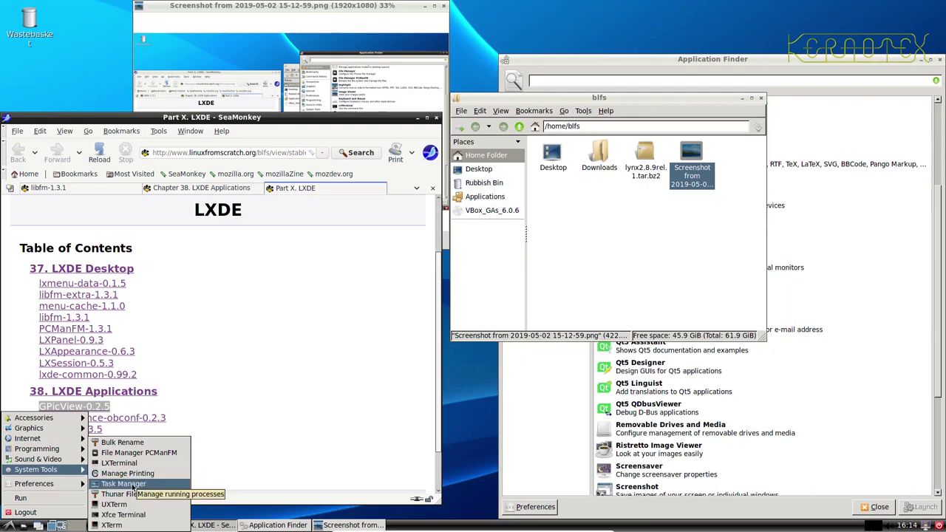
Launch Task Manager and enlarge it to show more columns
click(124, 484)
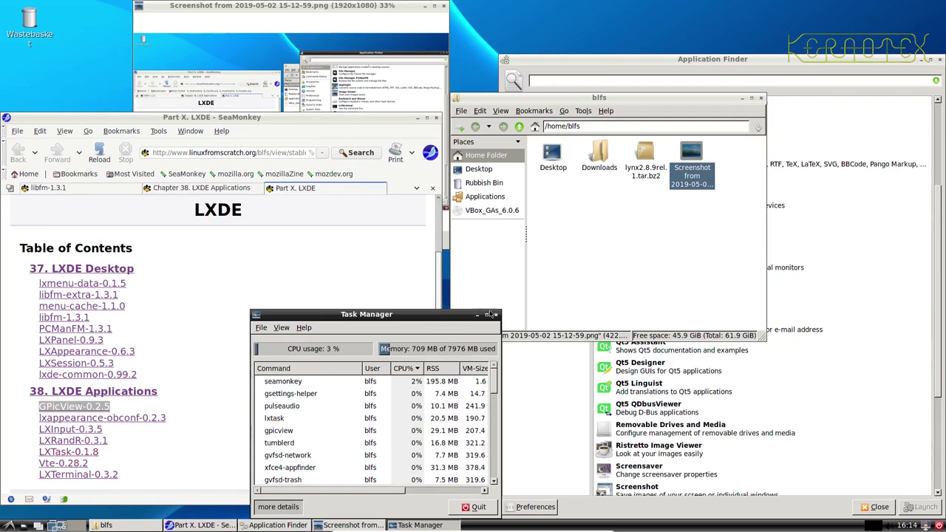
drag(498, 311, 659, 219)
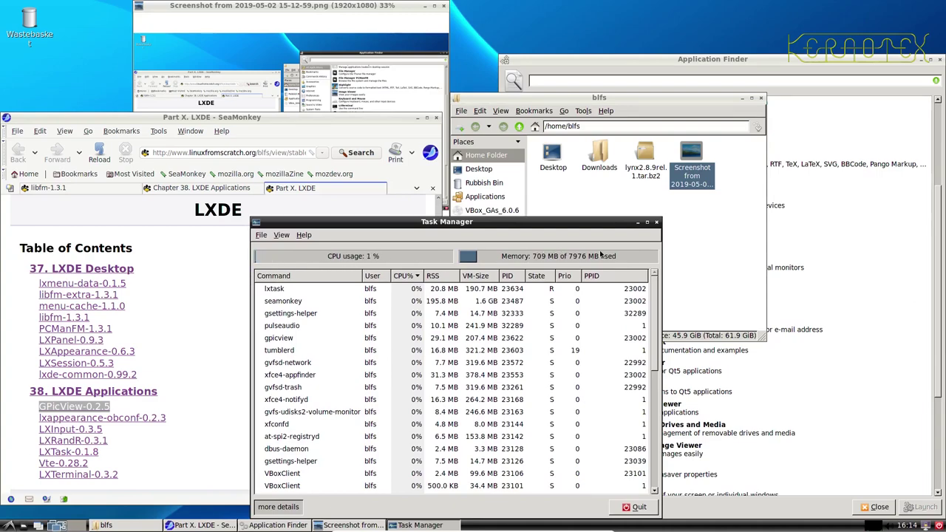
scroll(305, 352, down, 5)
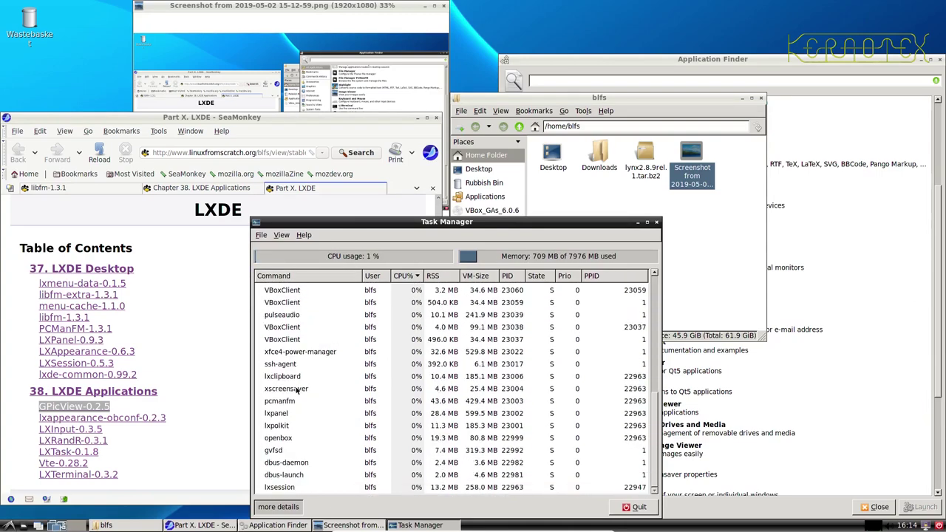
scroll(337, 412, up, 2)
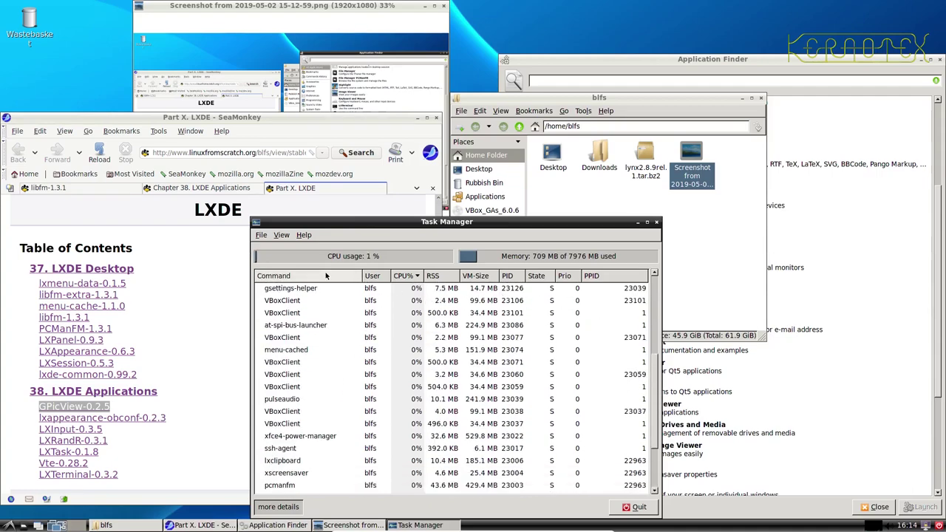
Switch the process list from user tasks to root tasks with full command lines
click(282, 235)
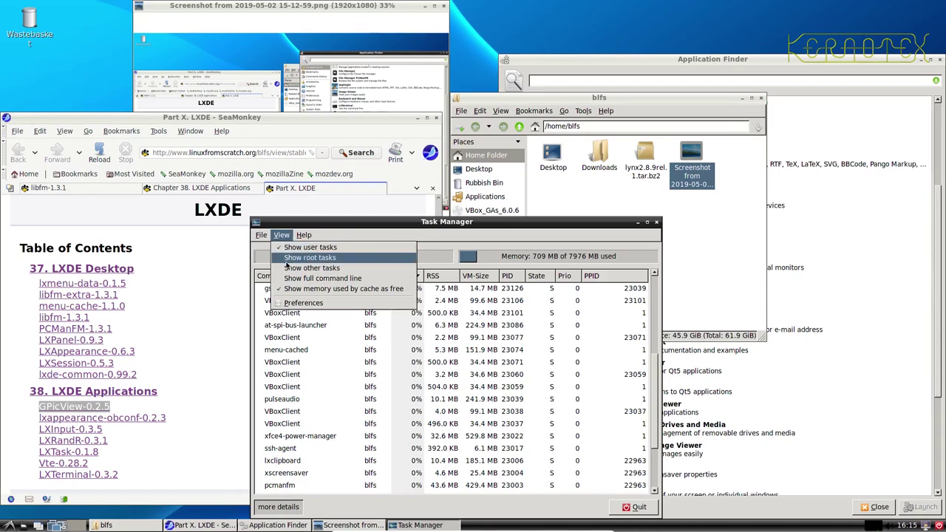
click(283, 248)
click(281, 235)
click(284, 258)
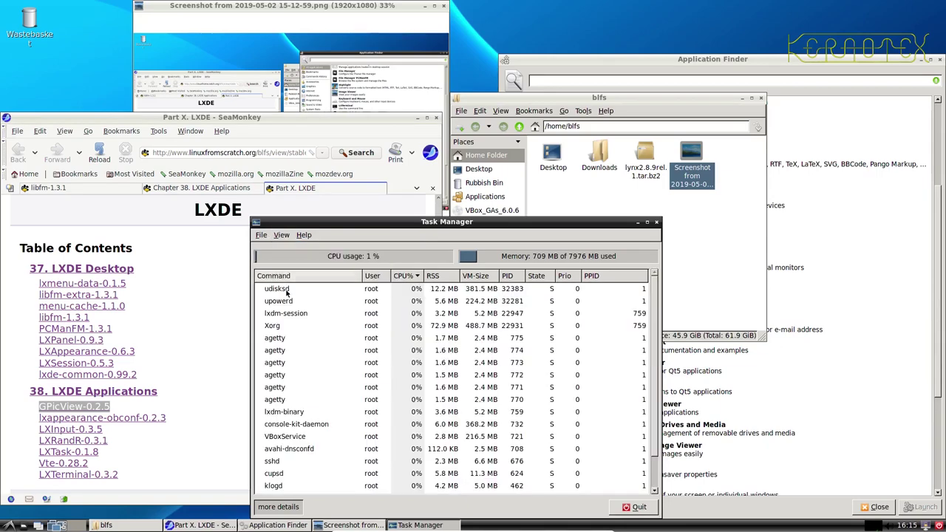
click(282, 235)
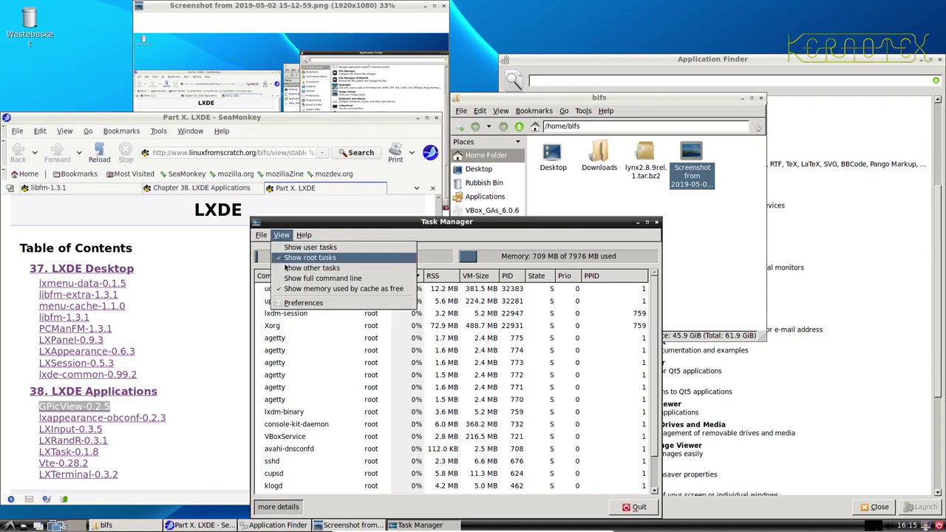
click(285, 280)
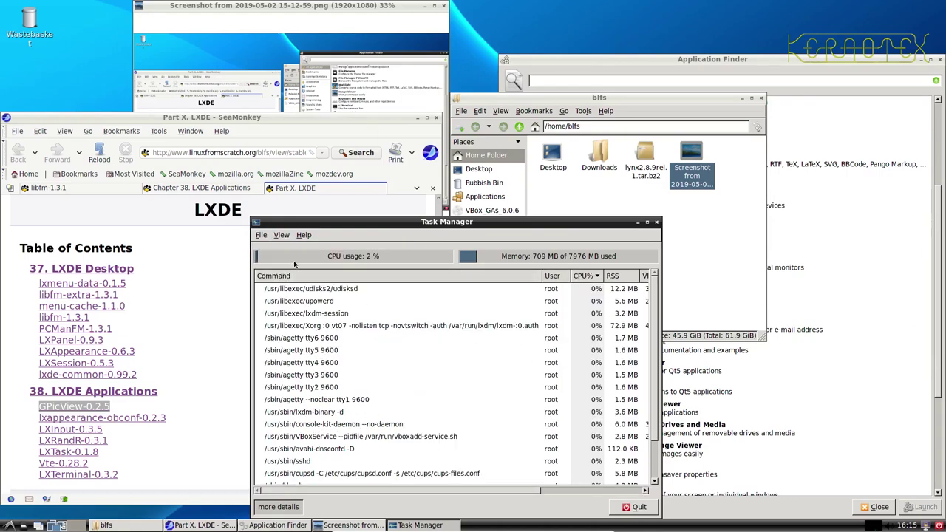
Toggle root tasks off and back on, then quit the task manager
click(281, 235)
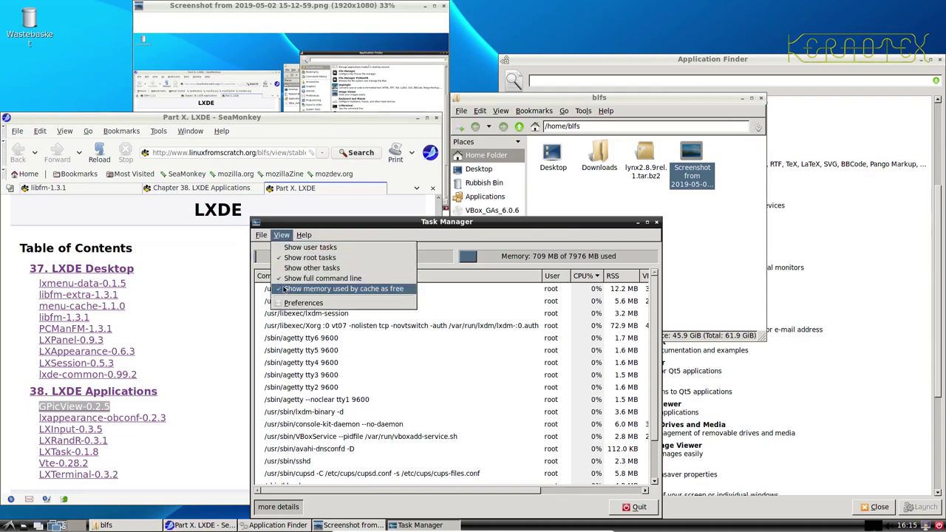
click(260, 235)
mouse_move(282, 236)
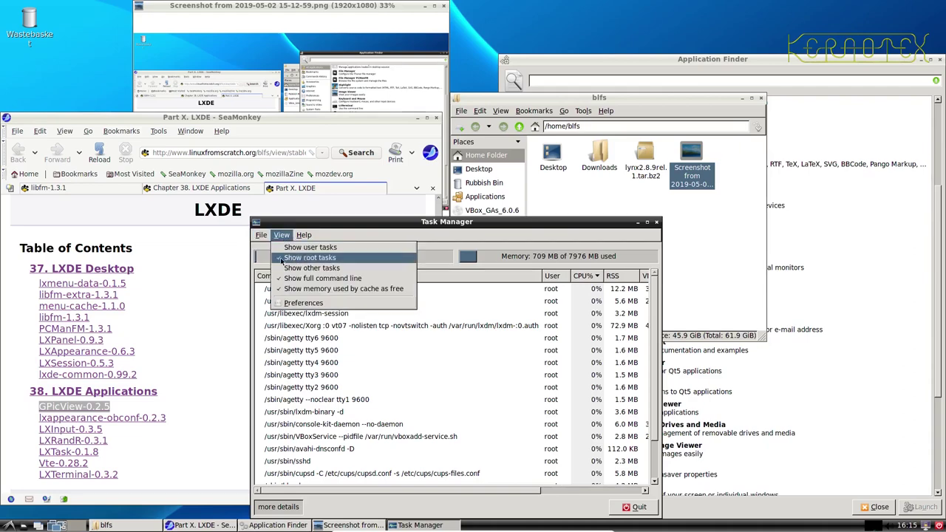
click(283, 259)
click(282, 236)
click(289, 257)
click(260, 235)
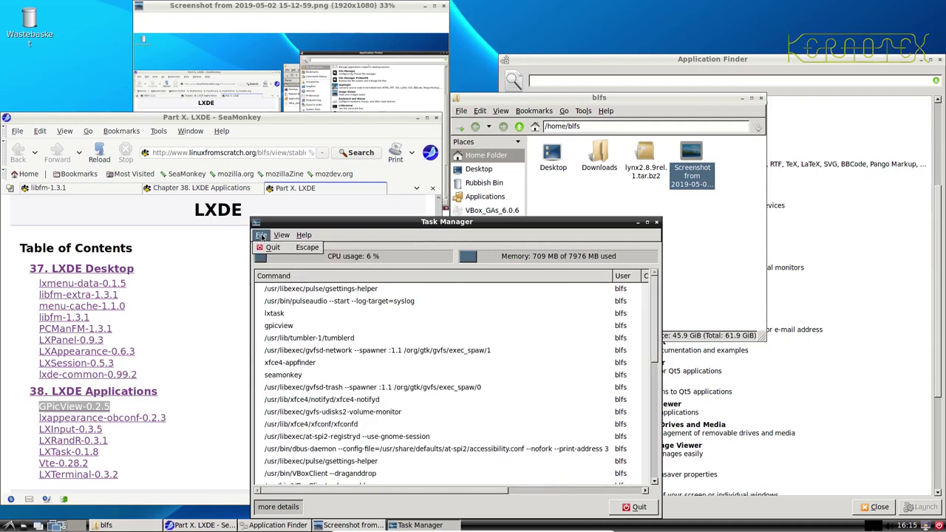
click(266, 247)
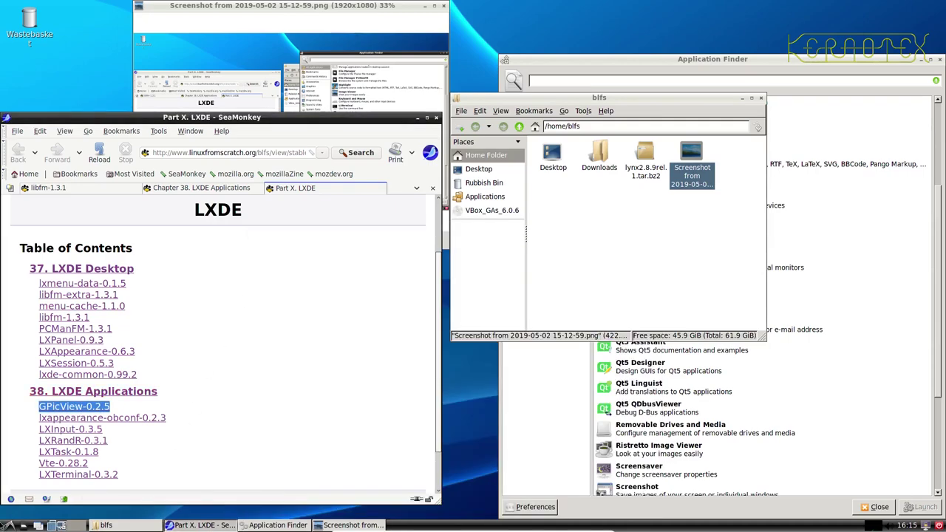
Show the Preferences submenu and highlight the LXAppearance entry in the BLFS contents
click(9, 525)
mouse_move(44, 473)
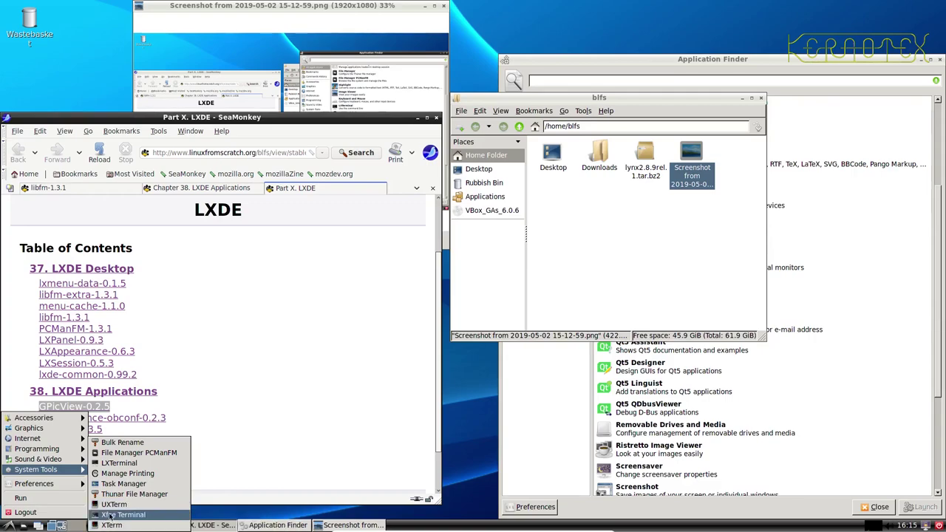
mouse_move(67, 486)
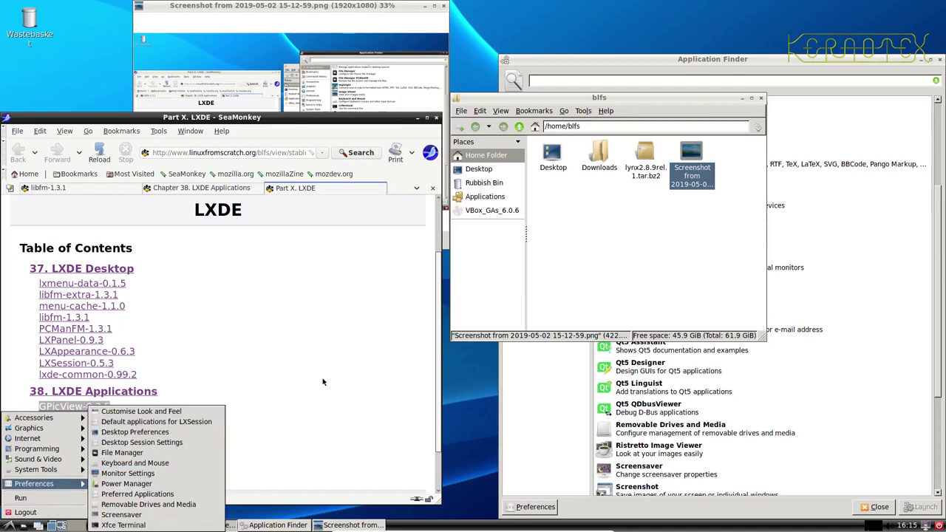
click(239, 417)
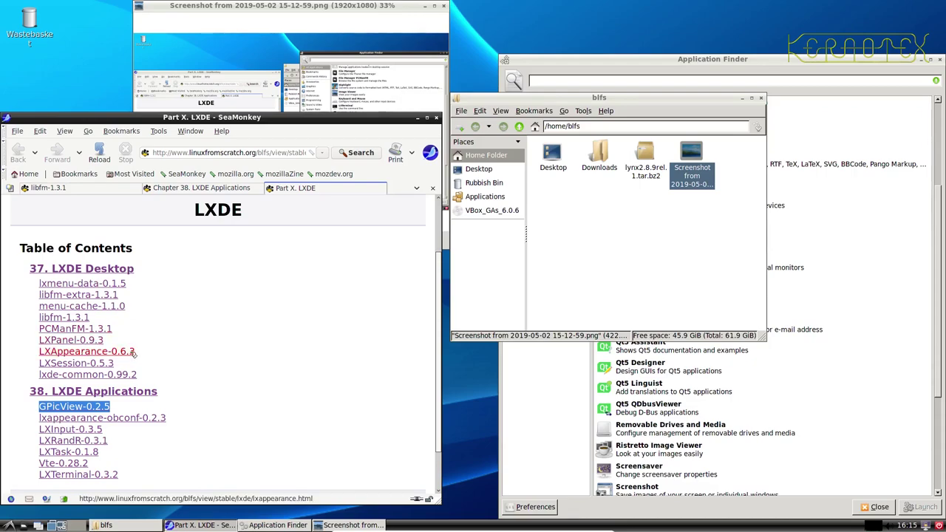
drag(135, 353, 43, 356)
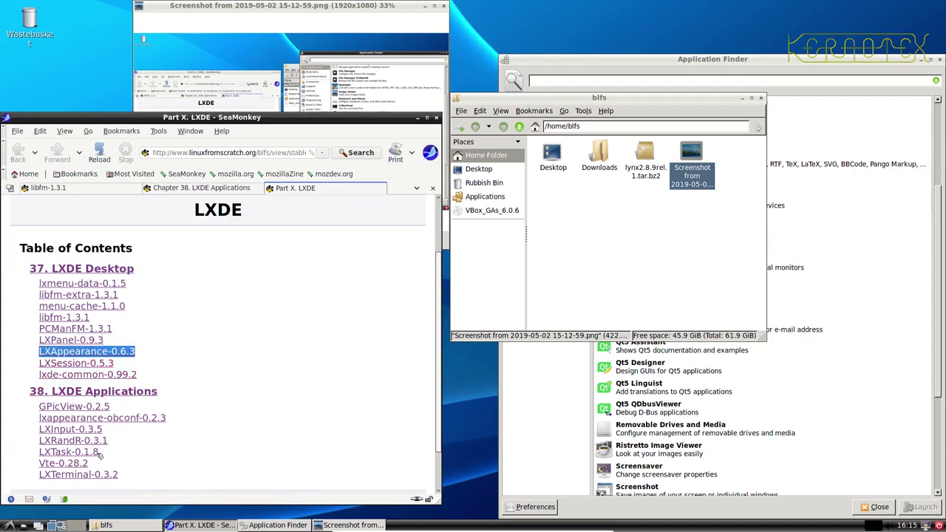
click(13, 523)
Launch LXAppearance, check its version information, and enlarge its window
mouse_move(43, 485)
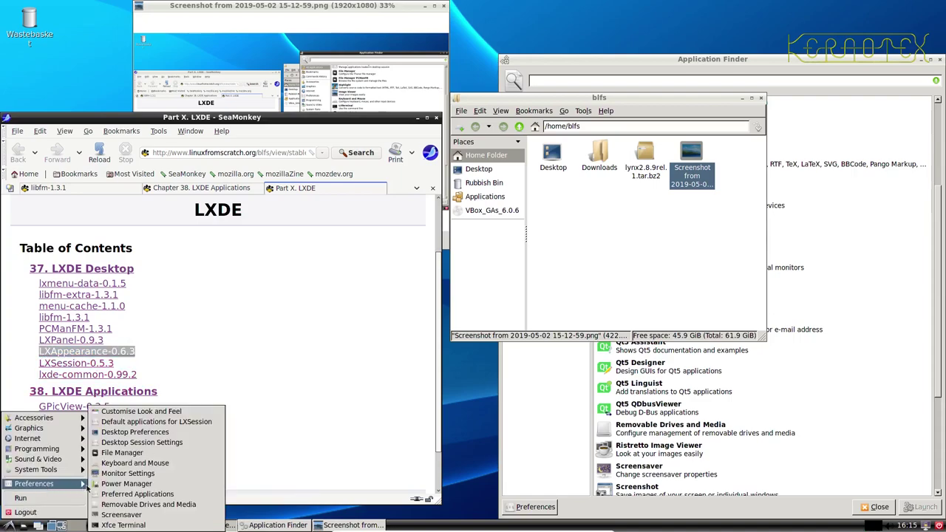
click(152, 413)
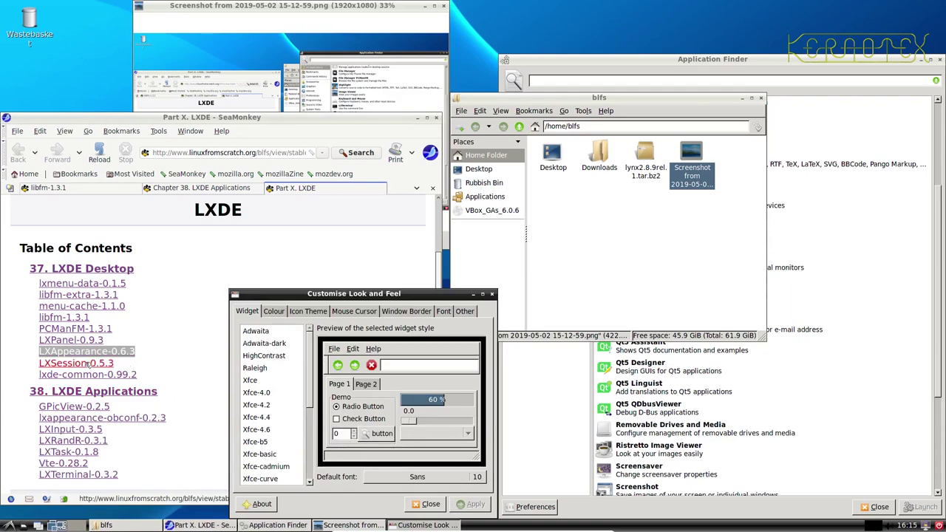
click(257, 504)
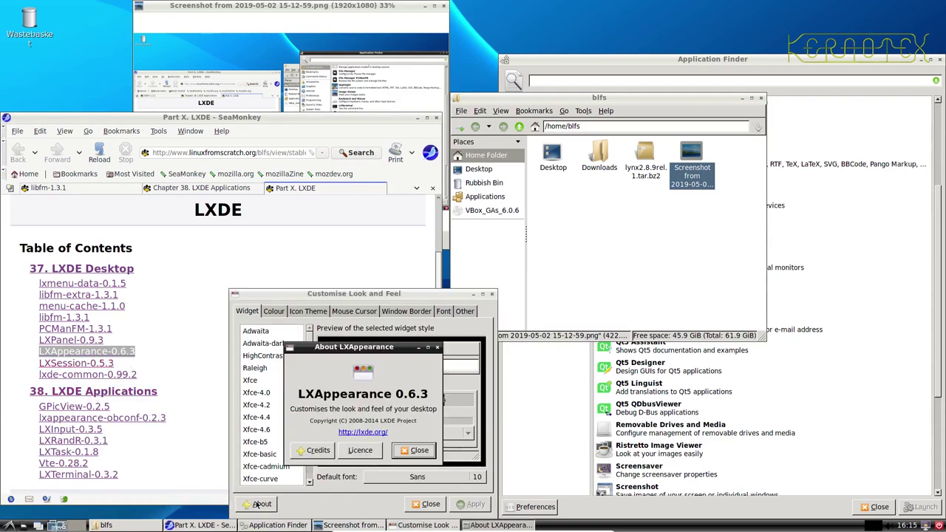
click(399, 450)
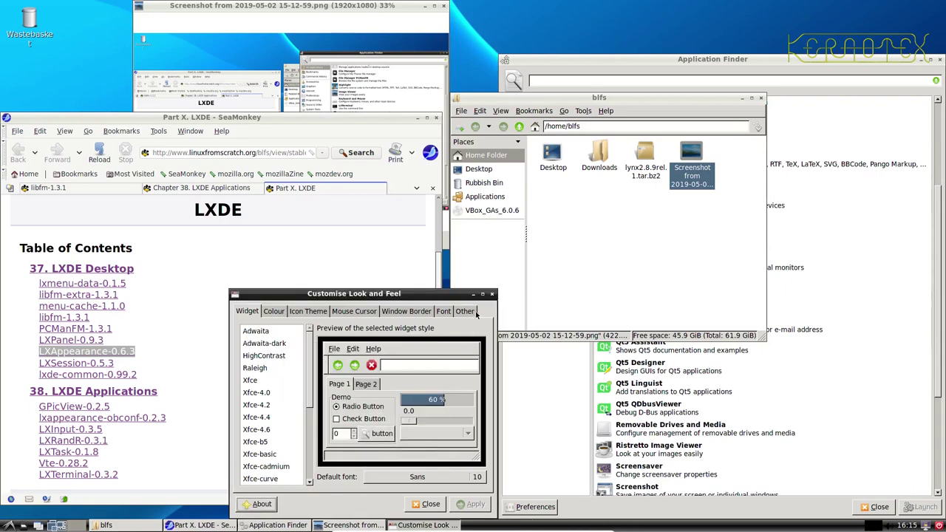
drag(494, 290, 706, 104)
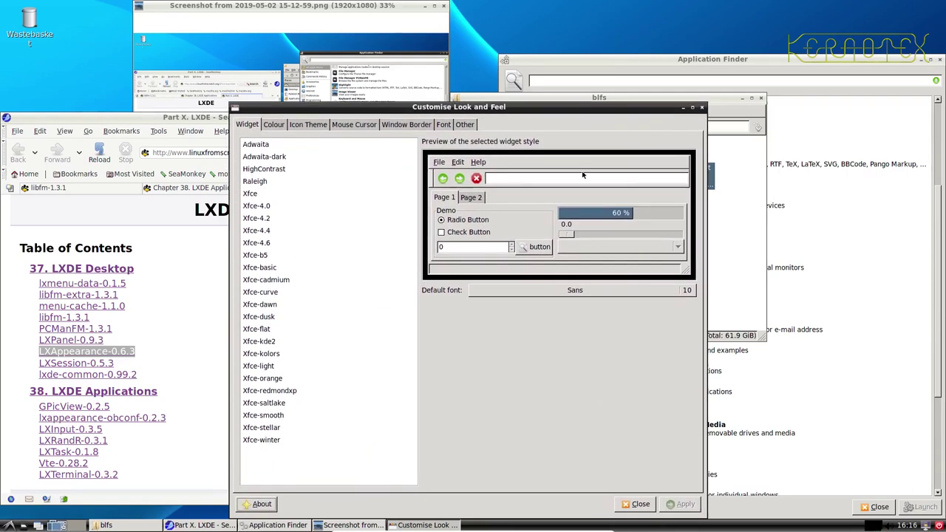
Preview the widget themes from Adwaita through the Xfce variants, ending on Xfce-curve
click(256, 145)
click(257, 156)
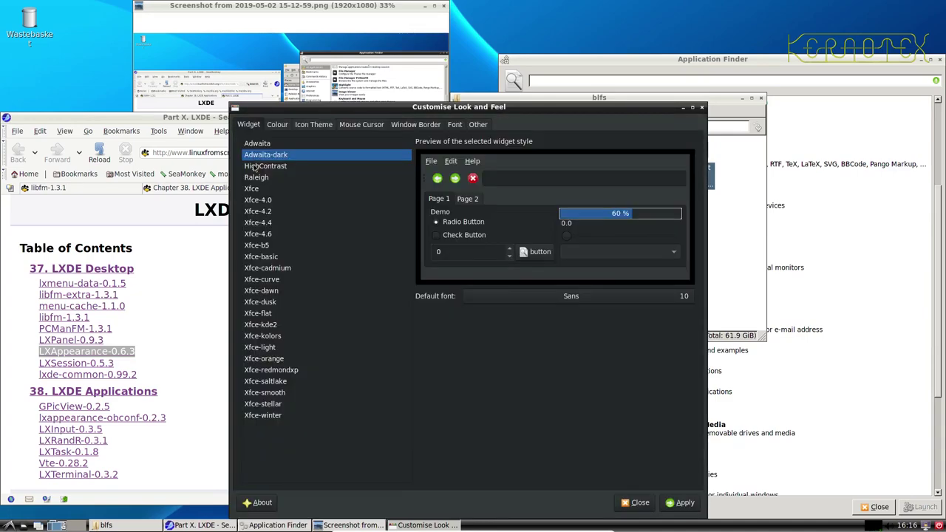
click(254, 167)
click(254, 178)
click(252, 189)
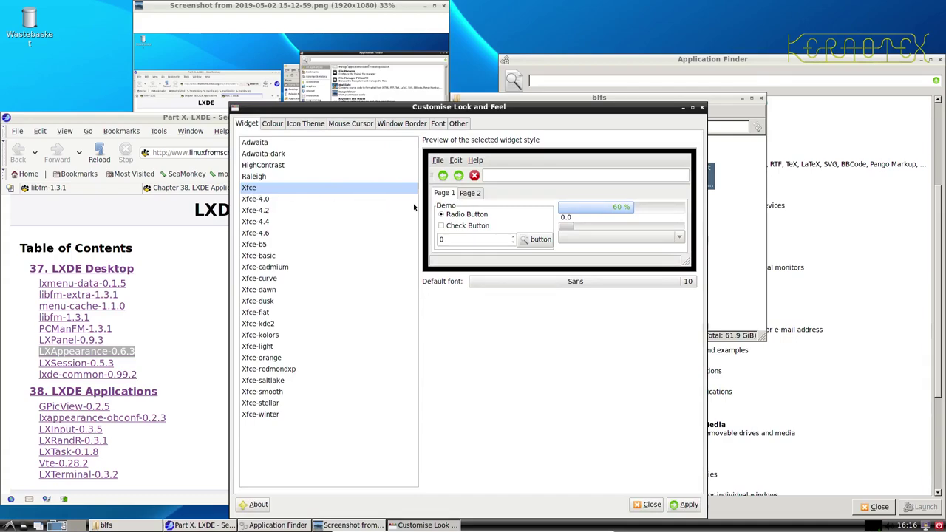
click(257, 199)
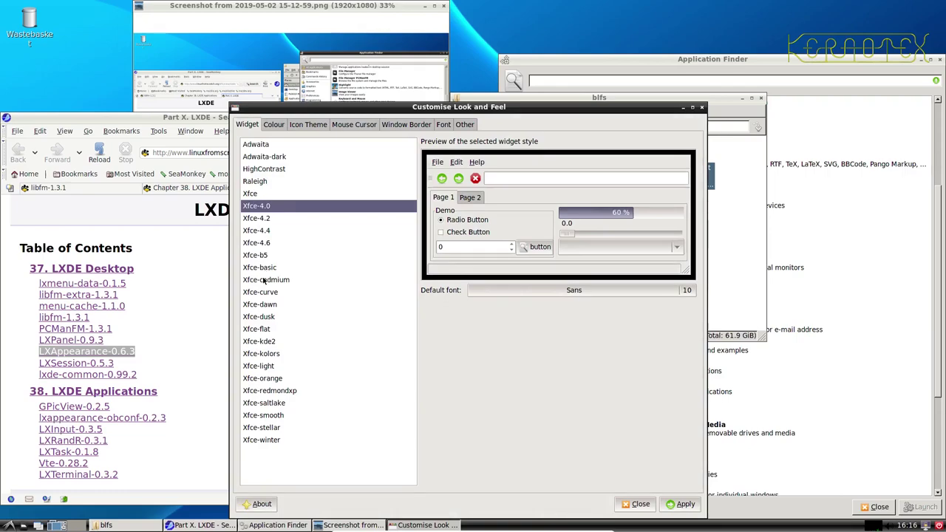
click(266, 390)
click(260, 404)
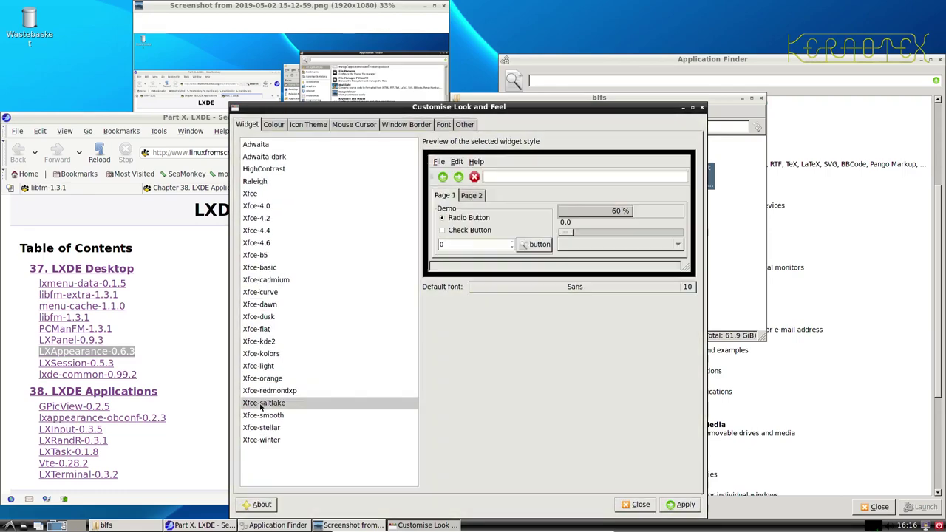
click(267, 416)
click(260, 353)
click(259, 316)
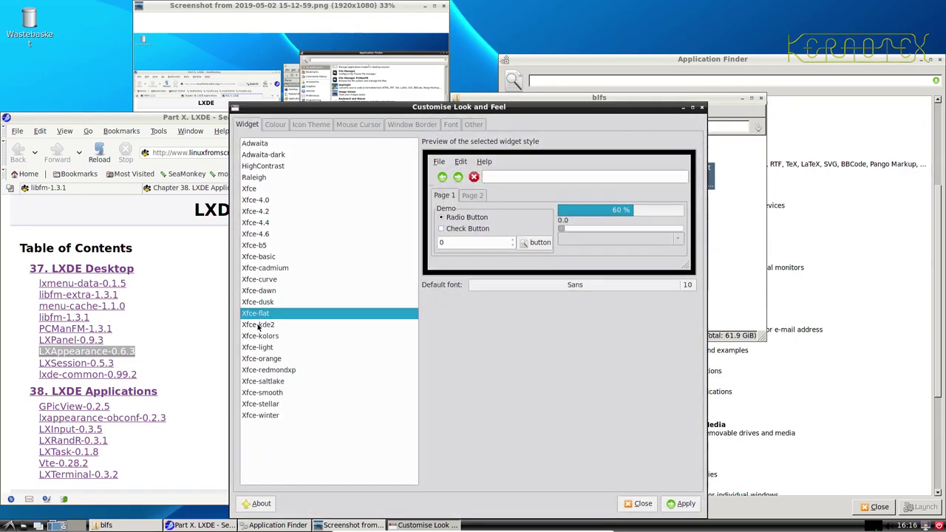
click(258, 328)
click(263, 291)
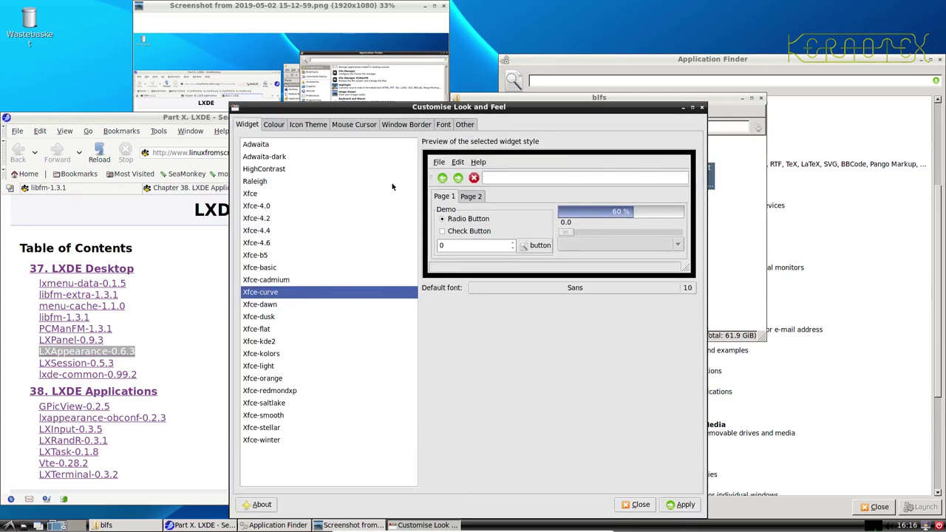
Preview the Adwaita, GNOME, HighContrast, nuoveXT.2.2 and Oxygen icon themes
click(275, 127)
click(299, 127)
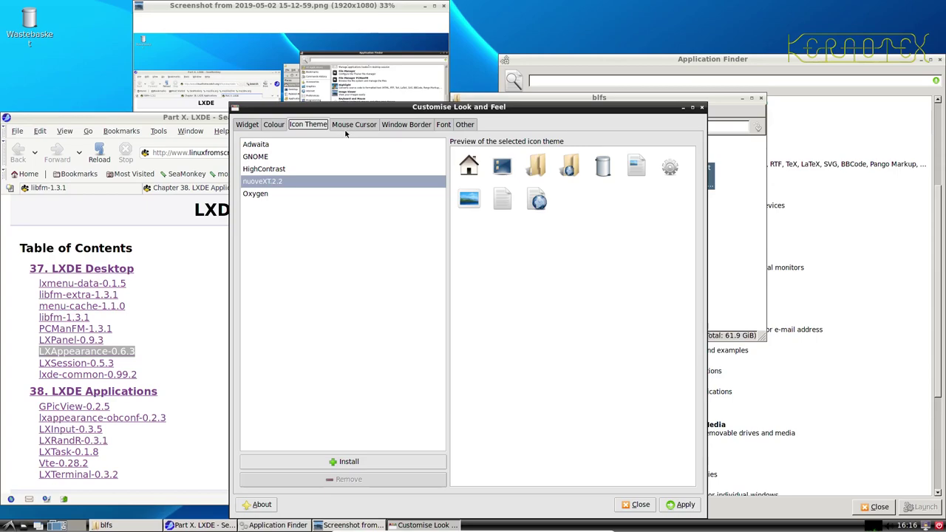
click(261, 147)
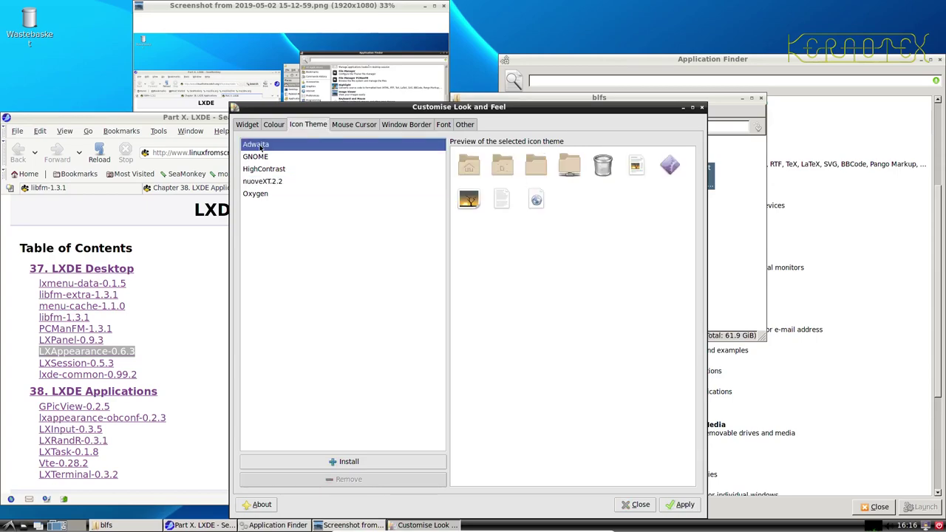
click(261, 158)
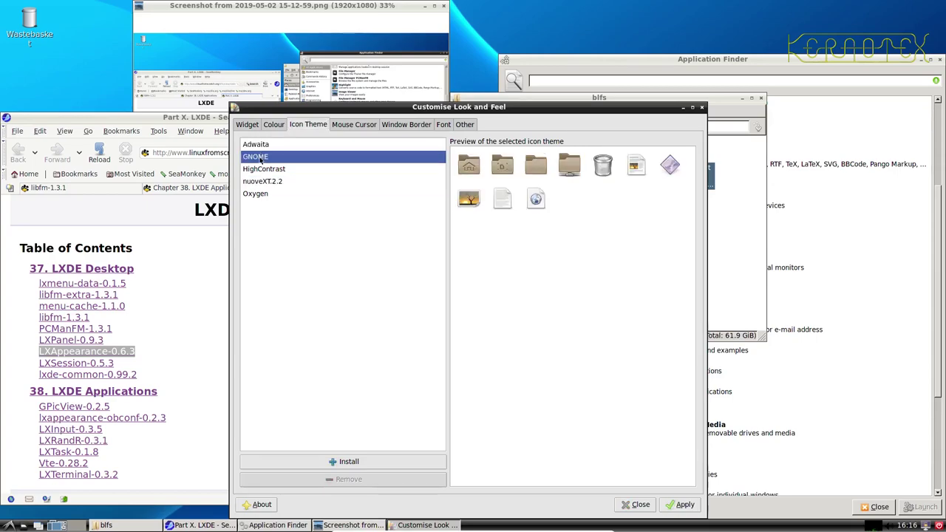
click(261, 146)
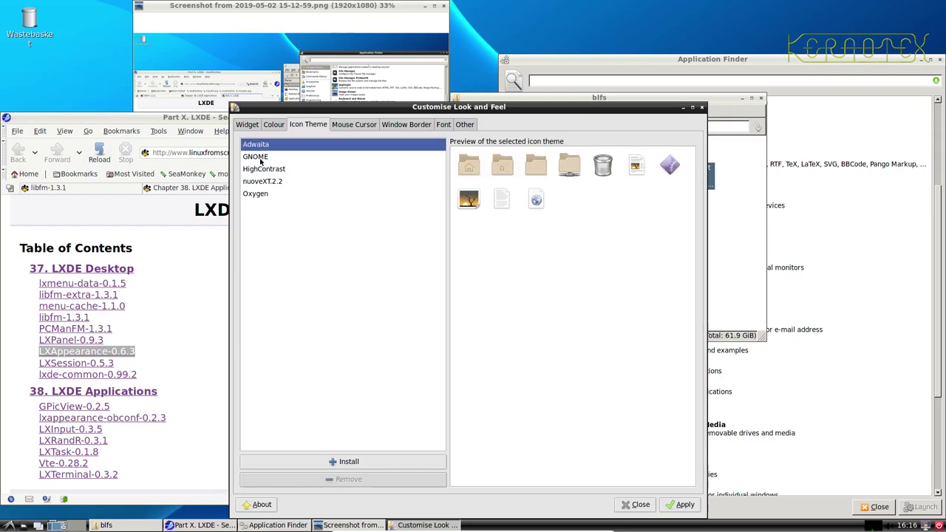
click(260, 158)
click(269, 170)
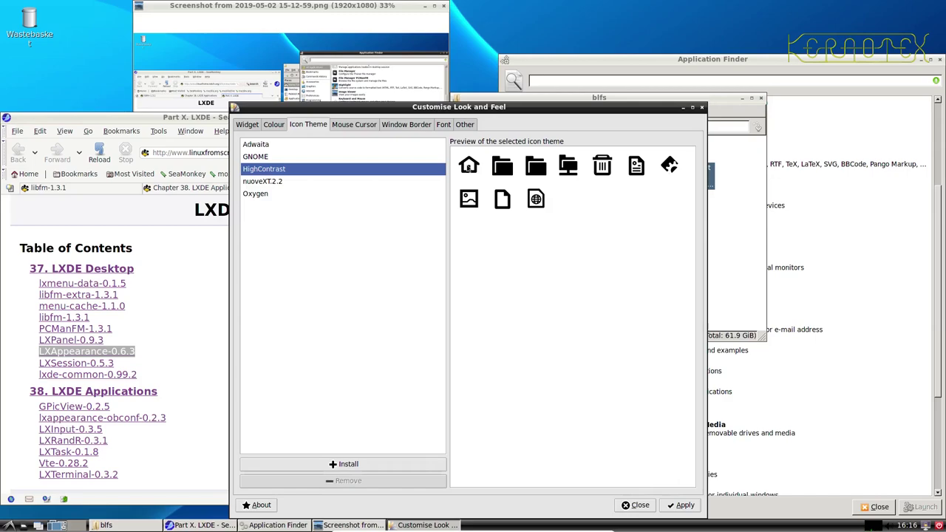
click(269, 182)
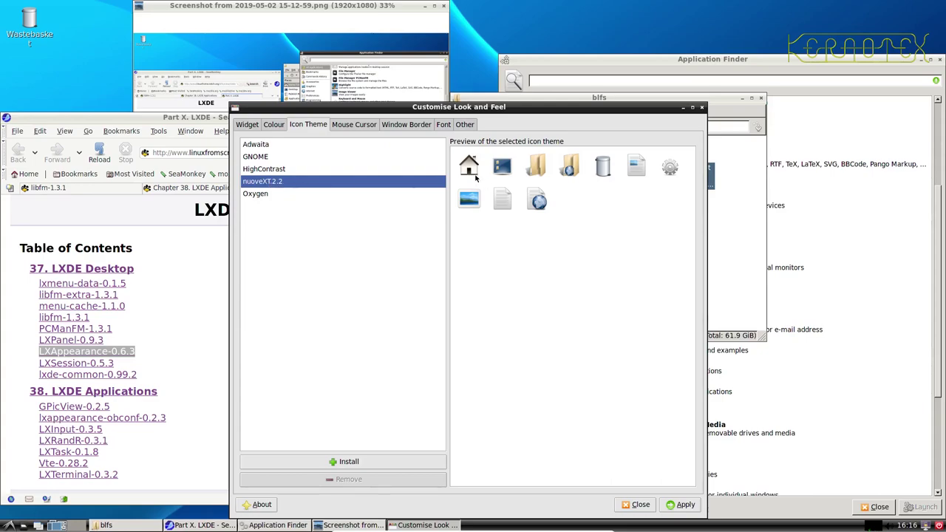
drag(654, 97, 803, 98)
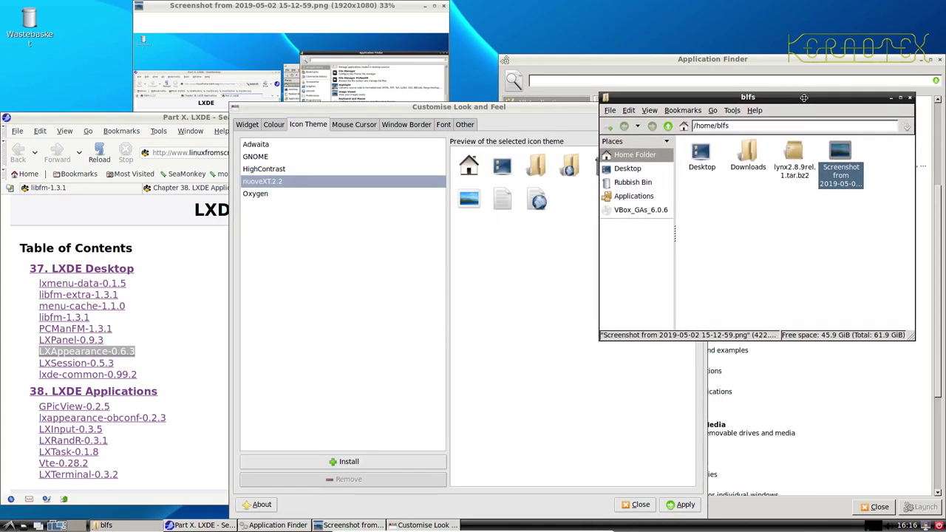
click(257, 197)
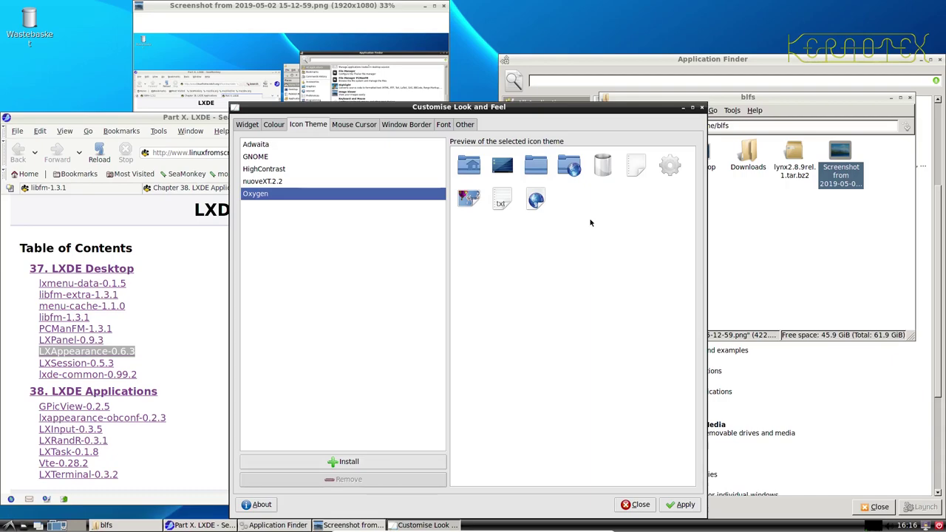
drag(748, 92, 776, 5)
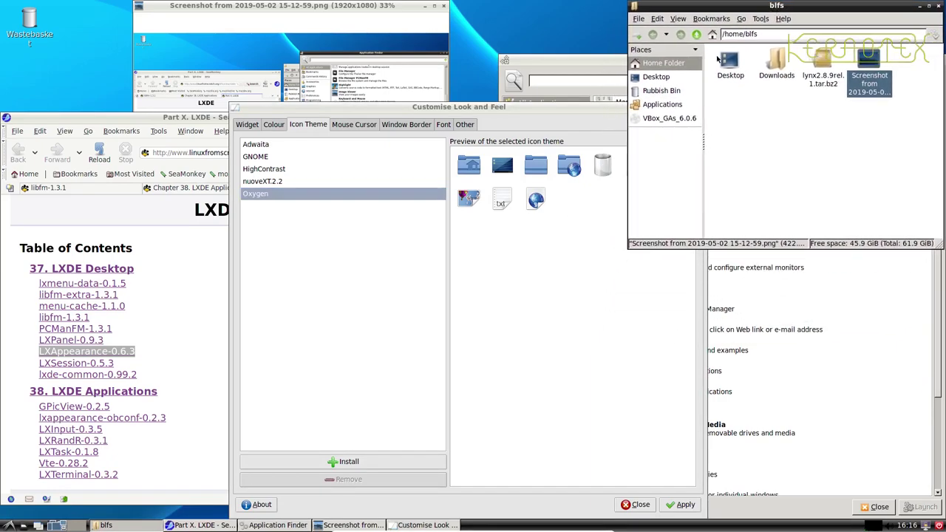
Preview the handhelds, redglass and whiteglass cursor themes, then reselect Adwaita
click(370, 126)
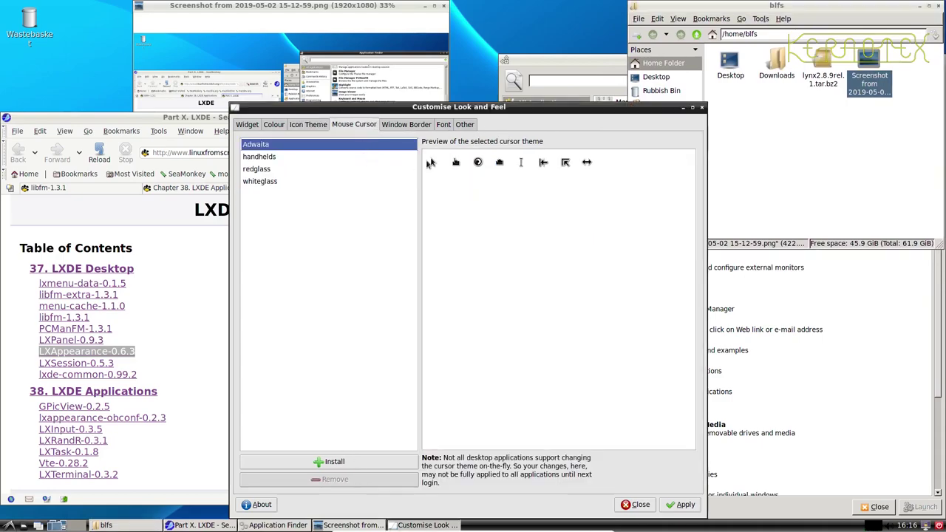
click(257, 157)
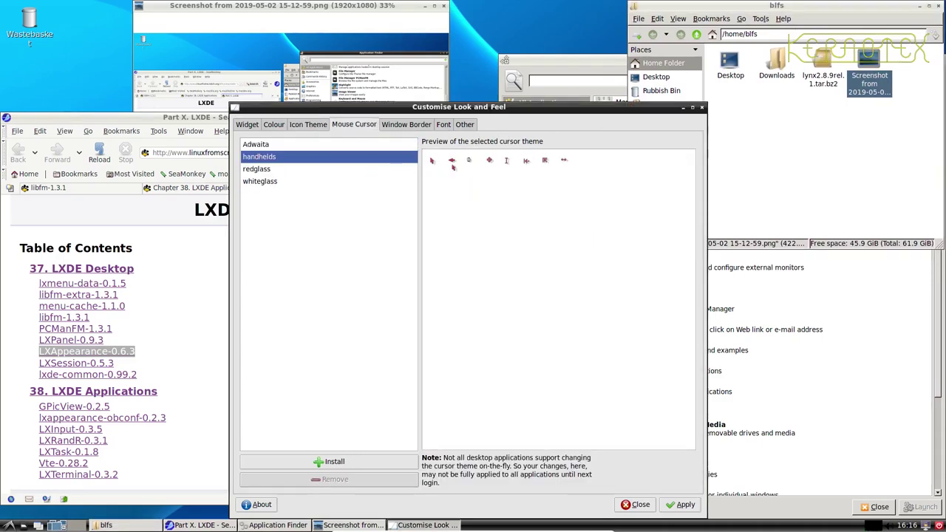
click(267, 170)
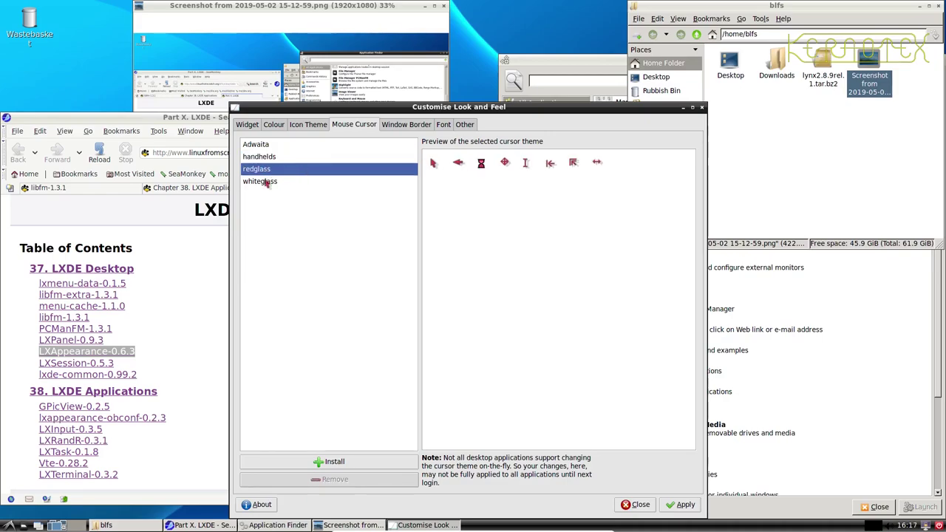
click(268, 183)
click(264, 170)
click(260, 148)
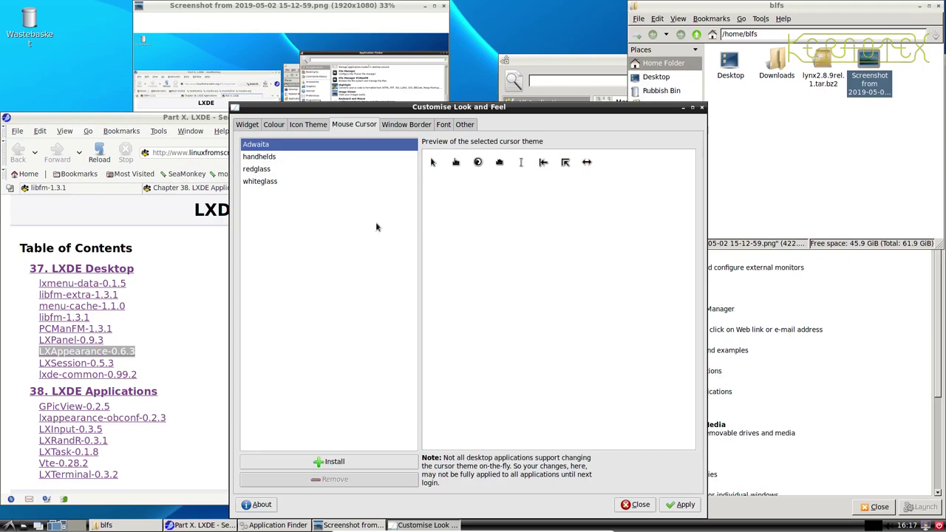
Preview window borders from Artwiz-boxed through Orang, settling on Syscrash
click(400, 126)
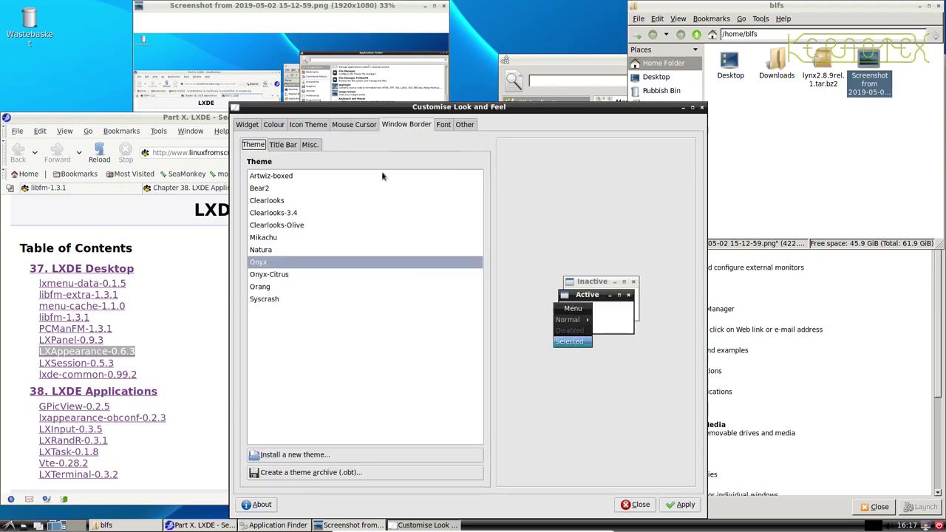
click(278, 179)
click(264, 192)
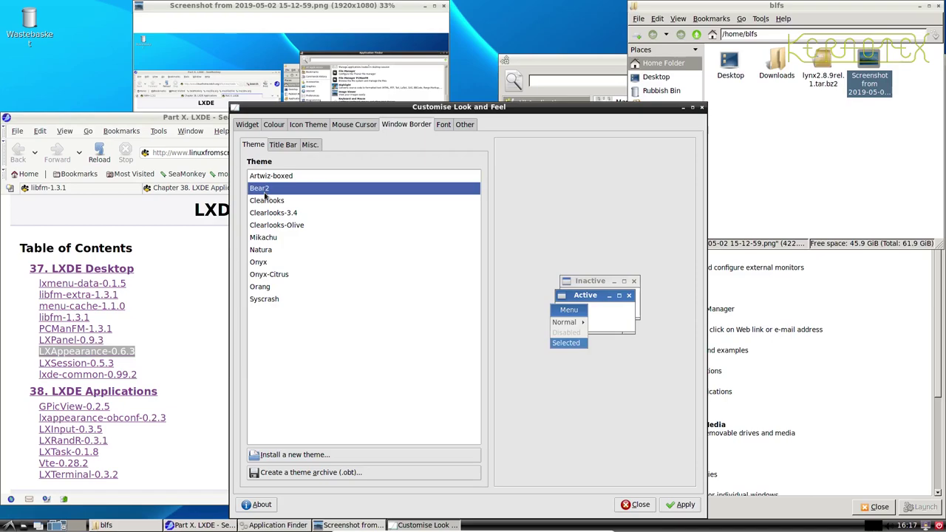
click(266, 202)
click(269, 212)
click(269, 226)
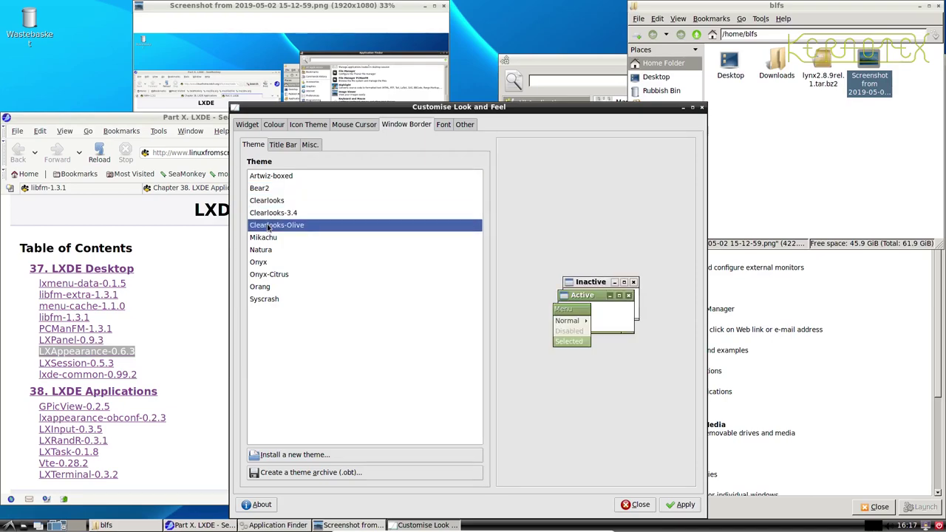
click(264, 238)
click(259, 252)
click(259, 262)
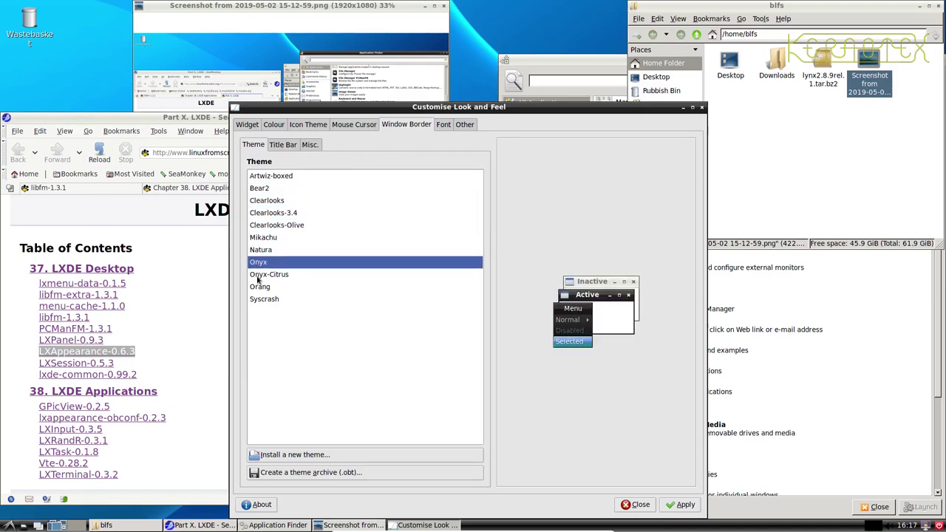
click(258, 275)
click(260, 287)
click(263, 300)
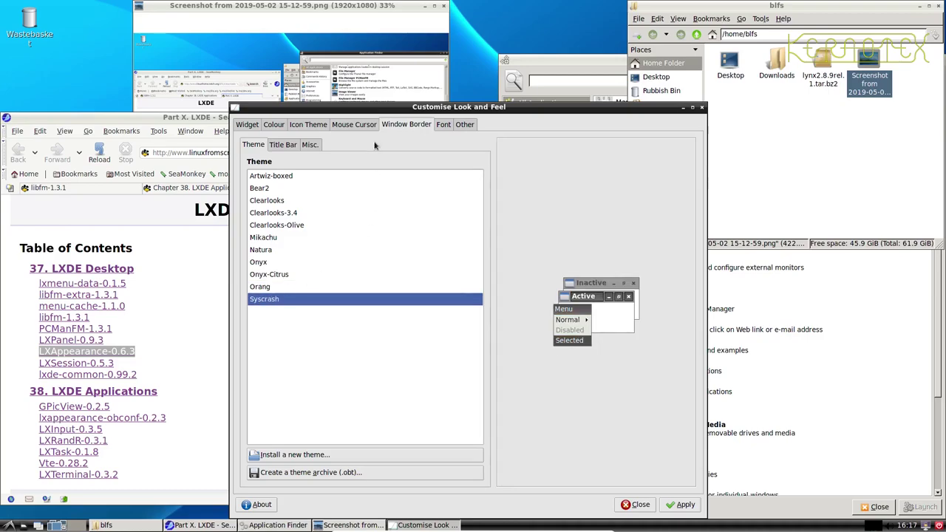
Set the active window title font to Monospace Bold Italic, then view the font rendering settings
click(283, 146)
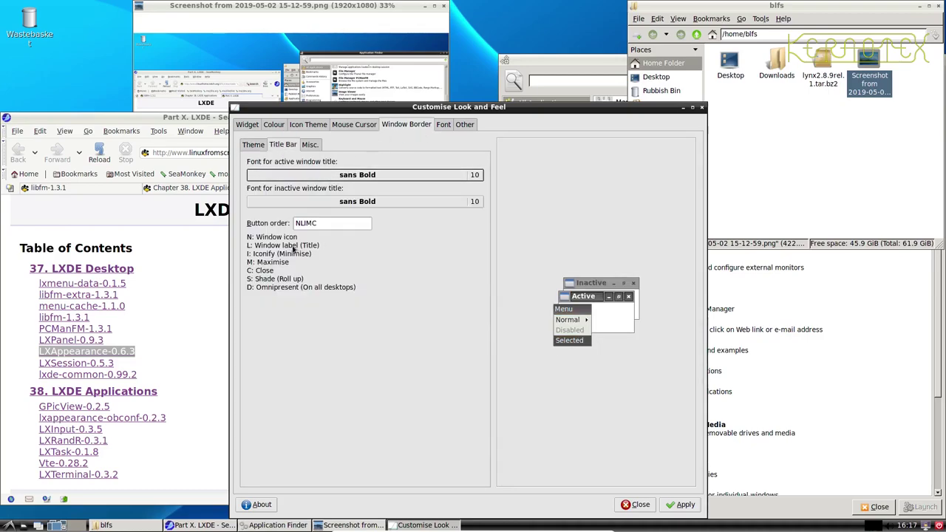
click(375, 180)
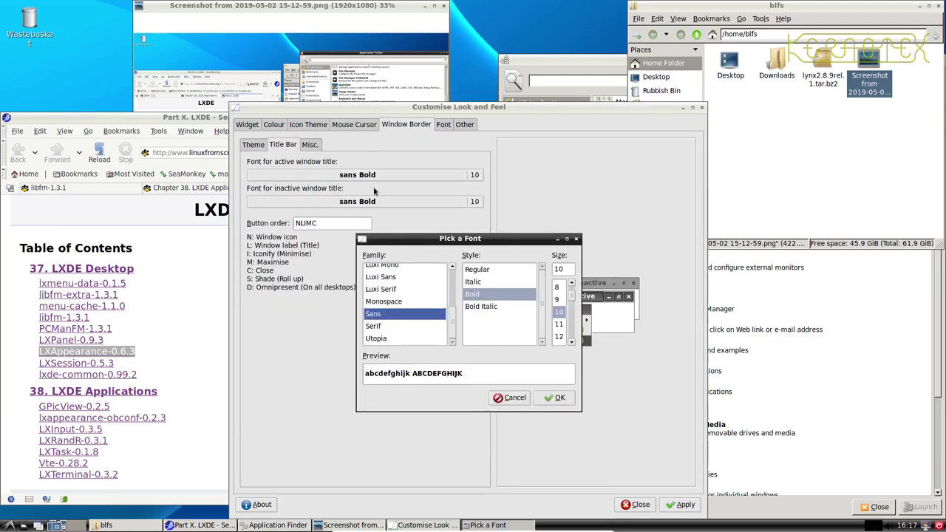
click(386, 301)
drag(438, 239, 350, 228)
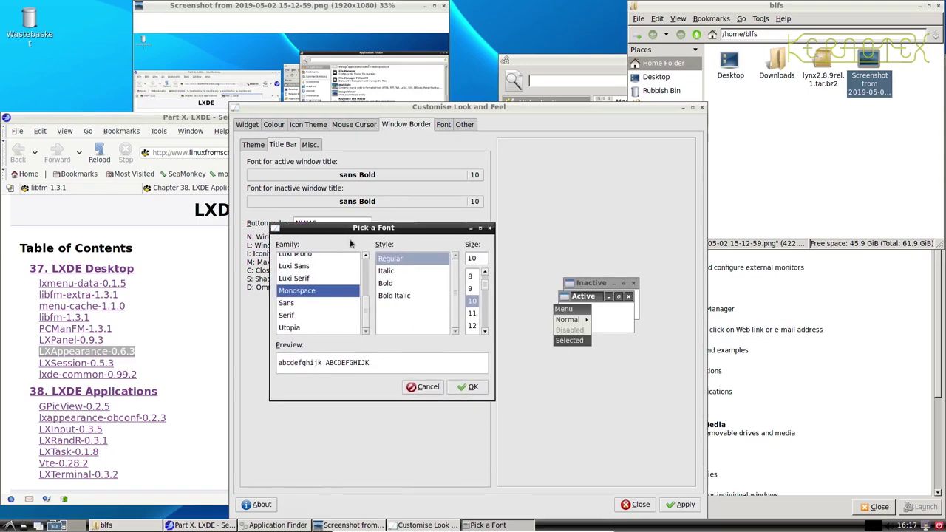
click(394, 295)
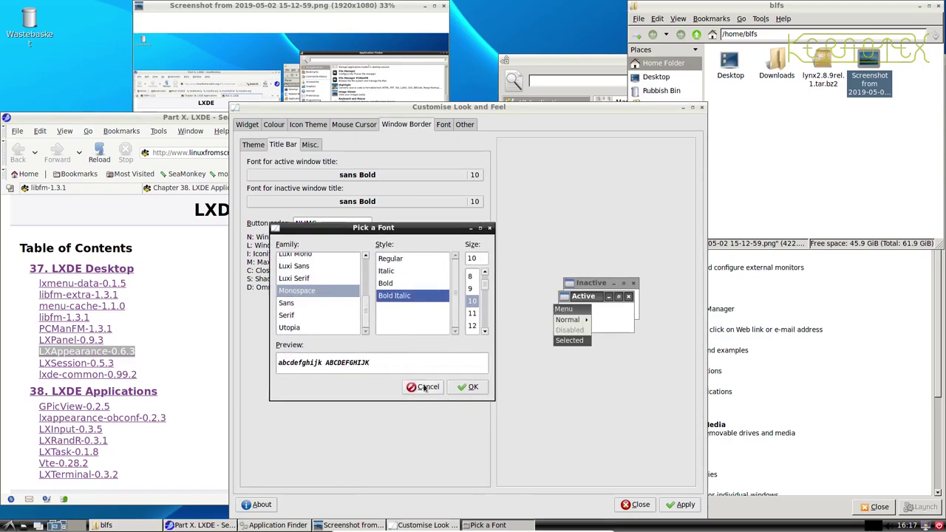
click(467, 389)
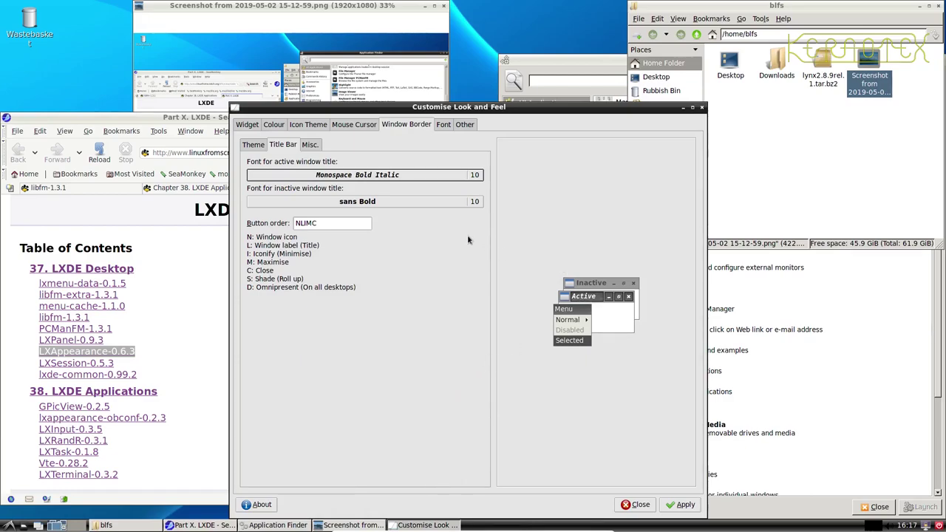
click(444, 125)
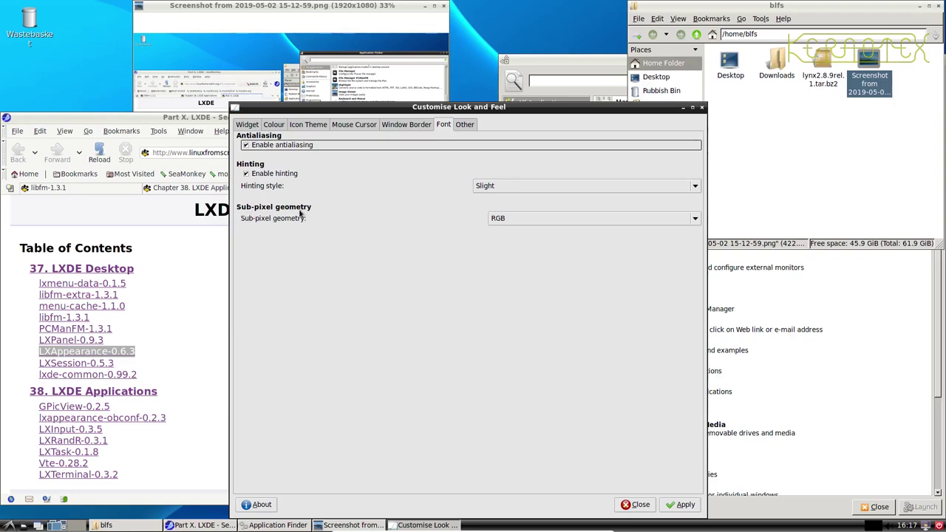
Keep sub-pixel geometry at RGB, look over the Other options, and close LXAppearance
click(537, 219)
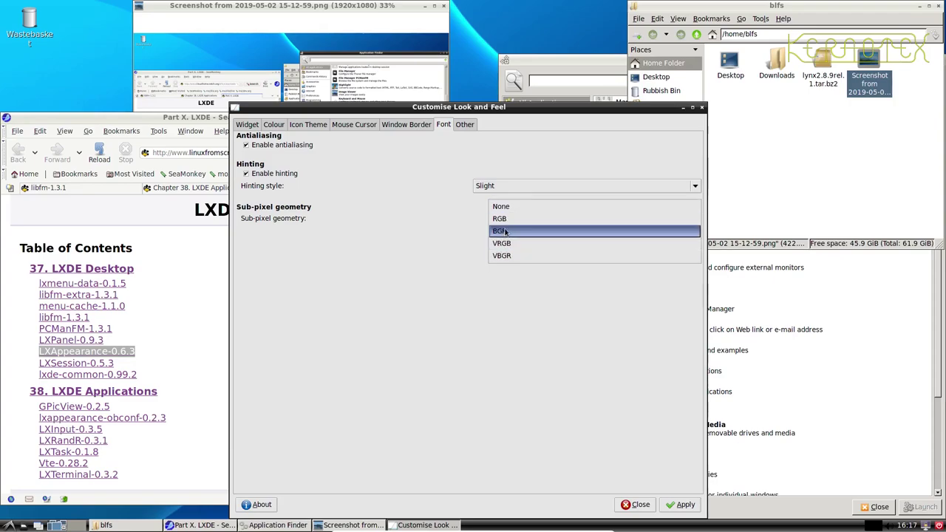
click(441, 224)
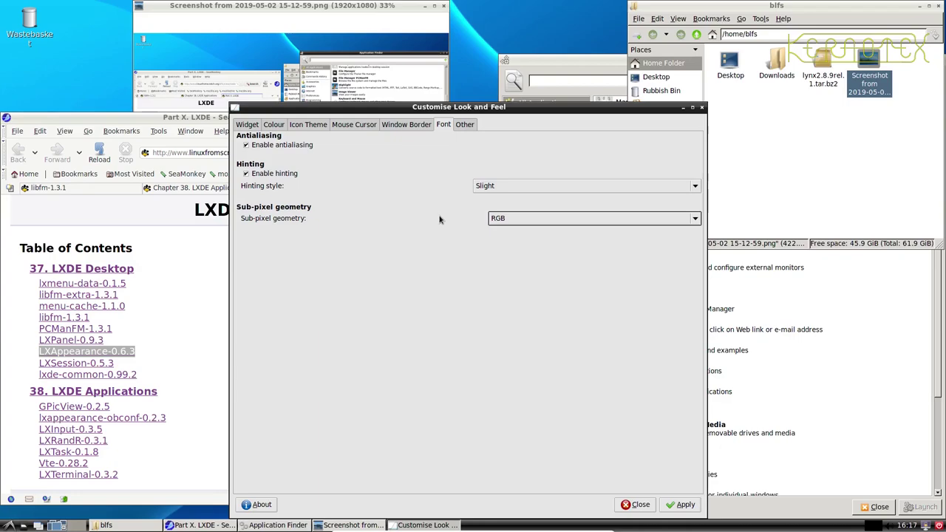
click(464, 126)
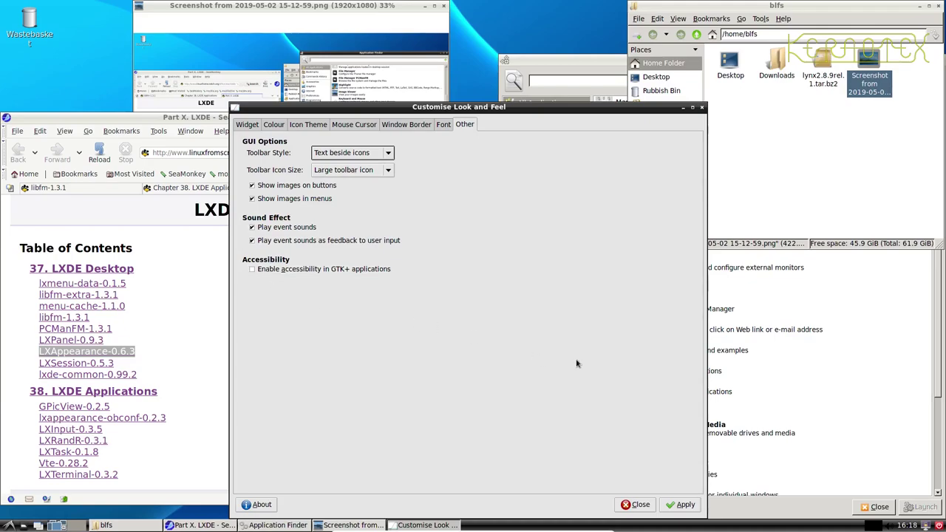
click(636, 505)
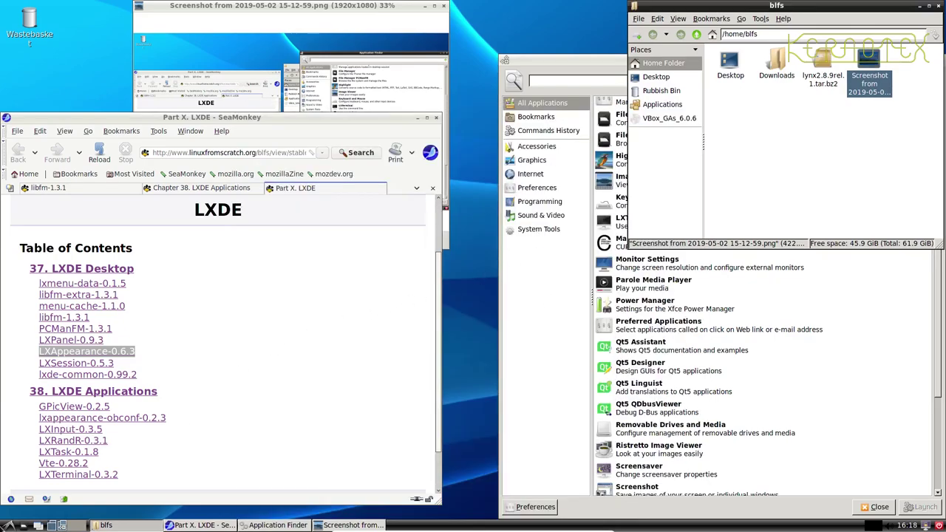
Open the screensaver preferences and preview Twang, Truchet and TronBit
click(9, 525)
mouse_move(32, 485)
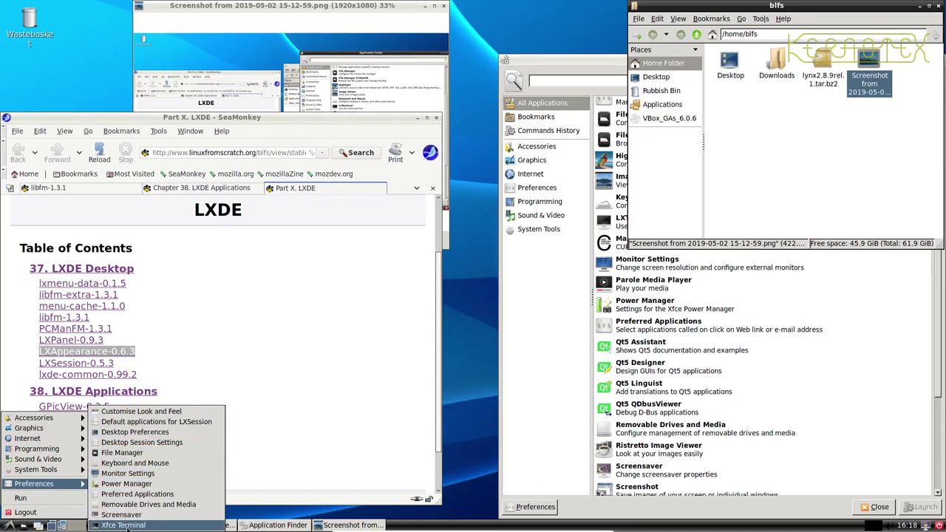
click(127, 516)
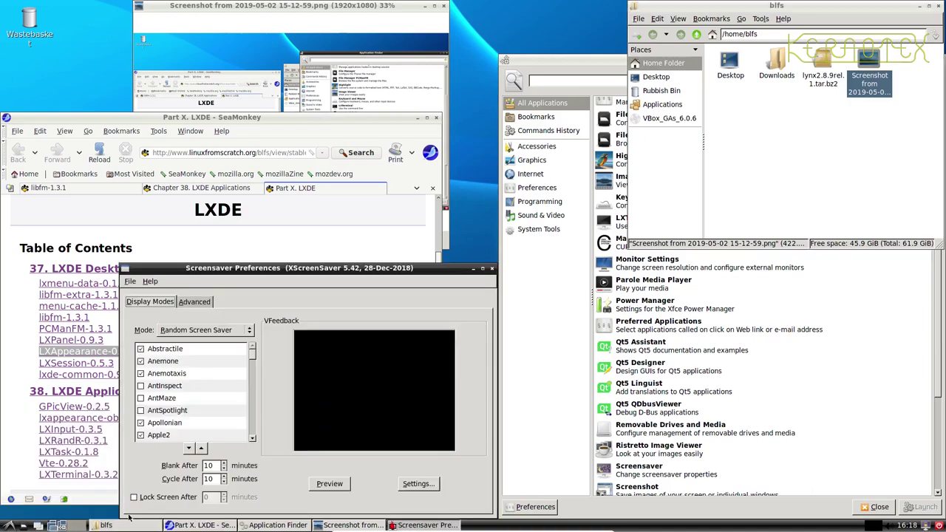
click(158, 387)
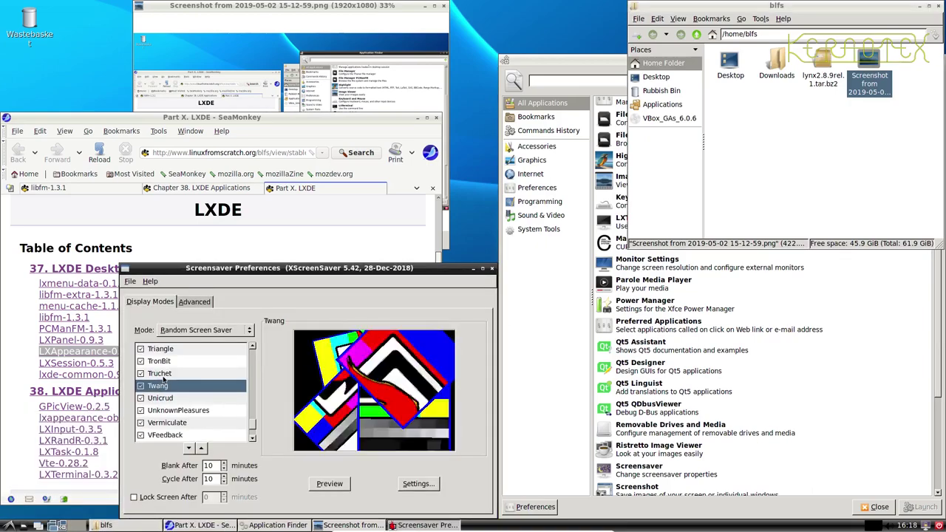
click(168, 373)
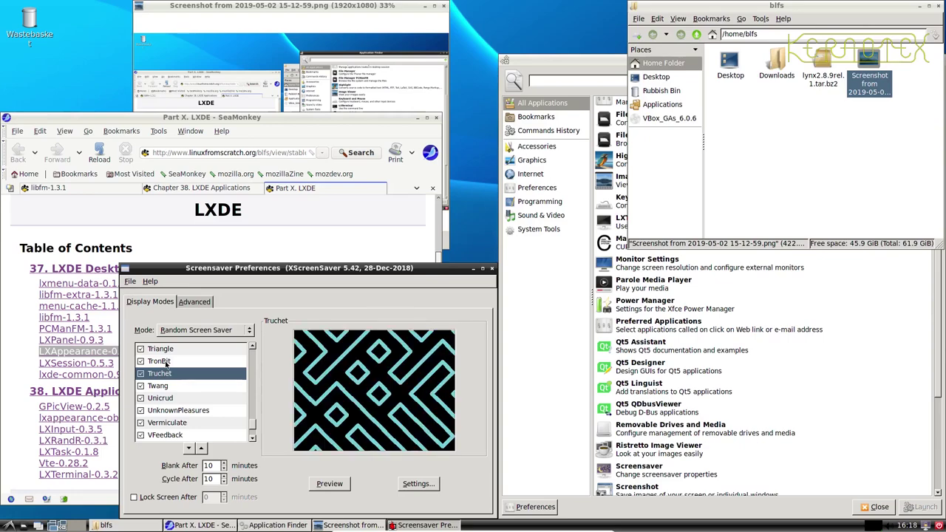
click(167, 361)
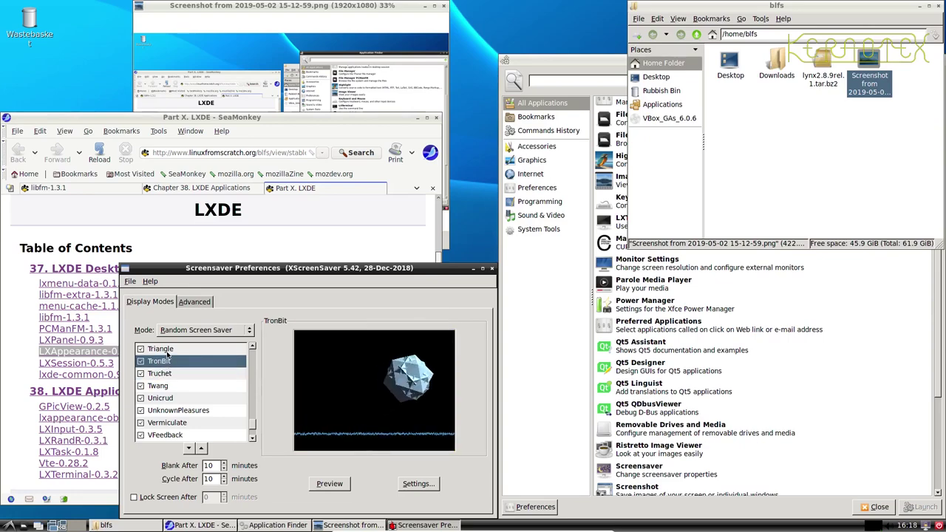
Preview Triangle, Substrate and Superquadrics, then close the preferences
key(Up)
scroll(185, 397, up, 5)
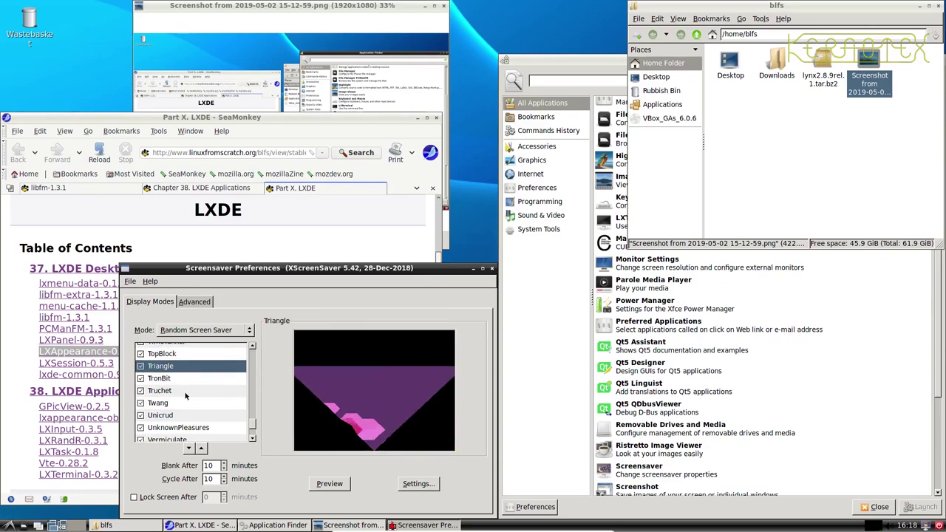
click(184, 374)
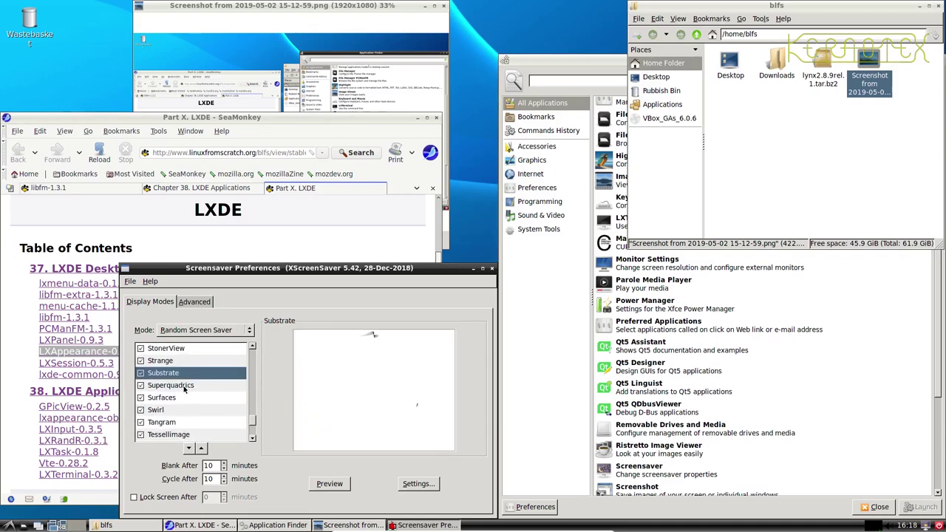
click(184, 385)
click(178, 373)
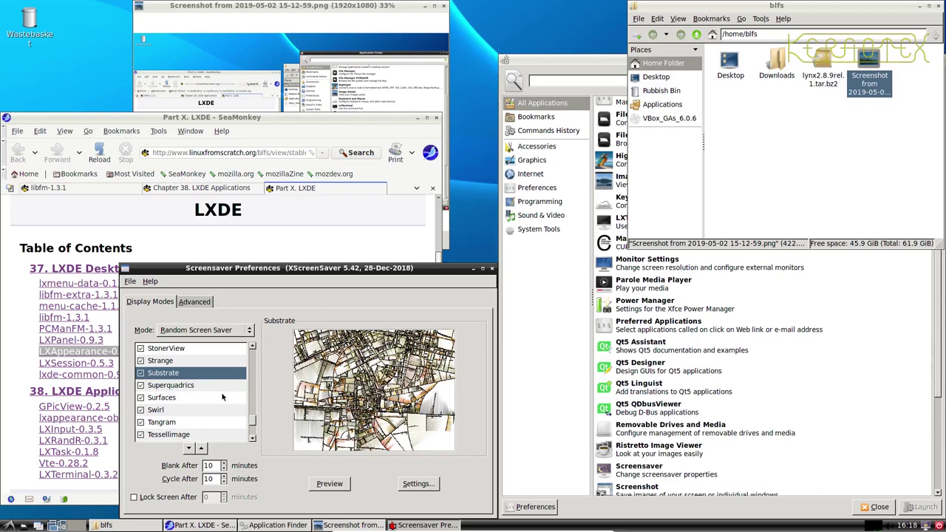
click(492, 269)
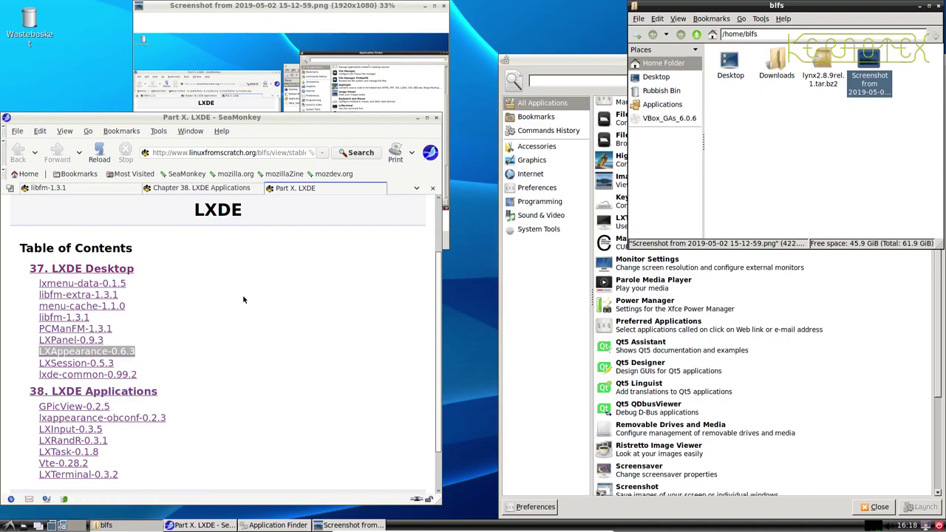
Close the two LXDE tabs and return to the BLFS book's front page
click(432, 188)
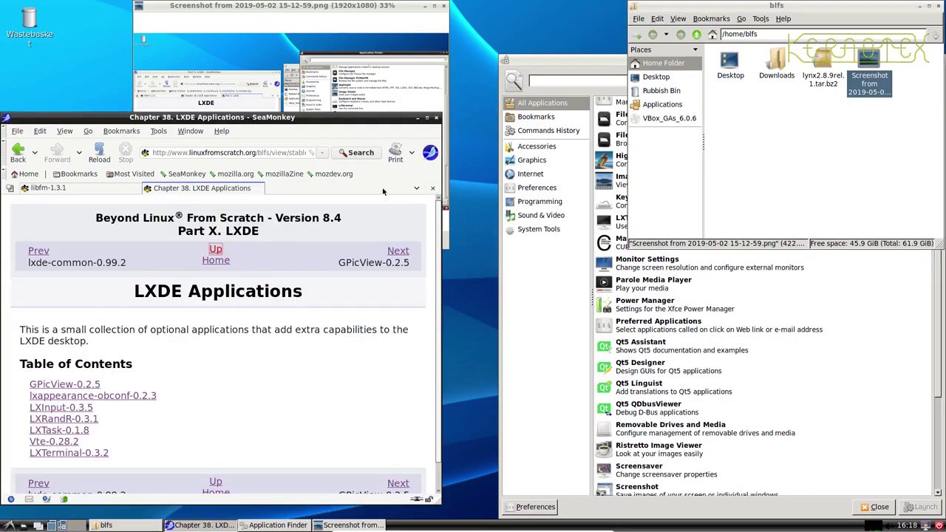
click(433, 187)
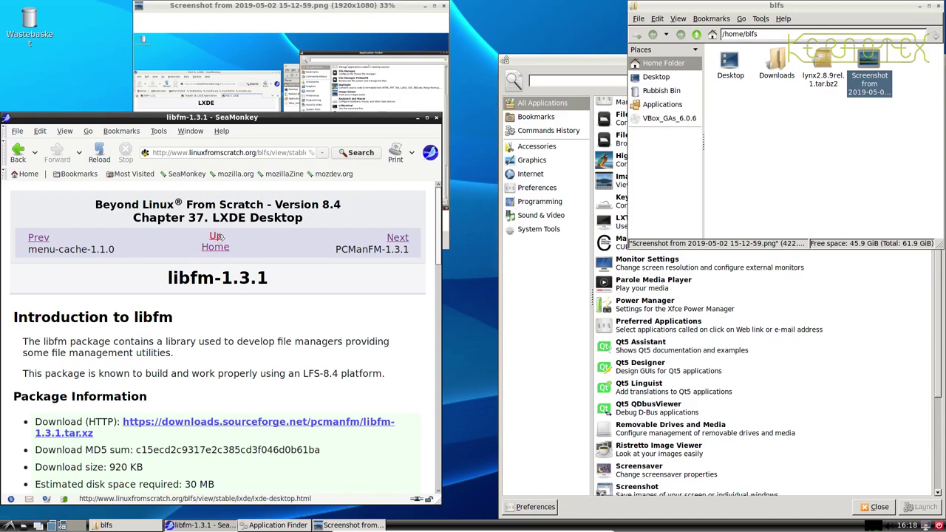
click(219, 237)
click(219, 237)
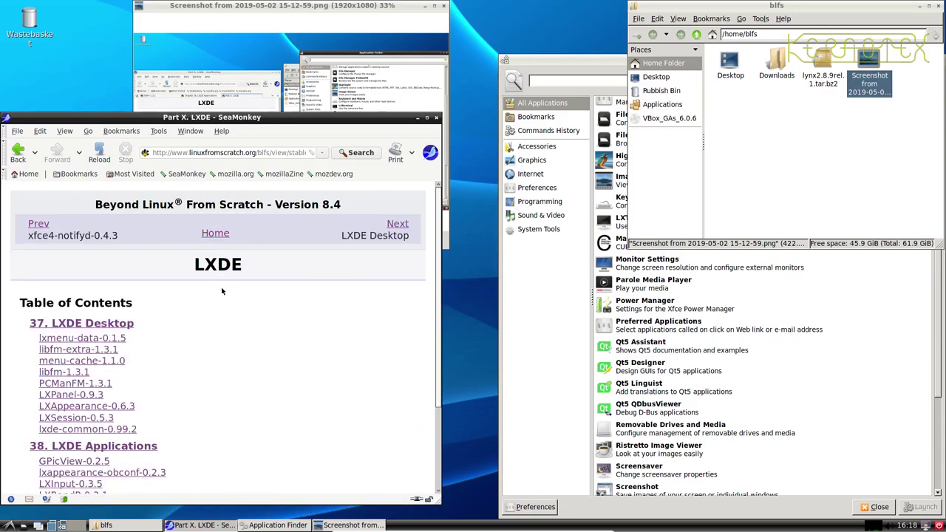
click(215, 233)
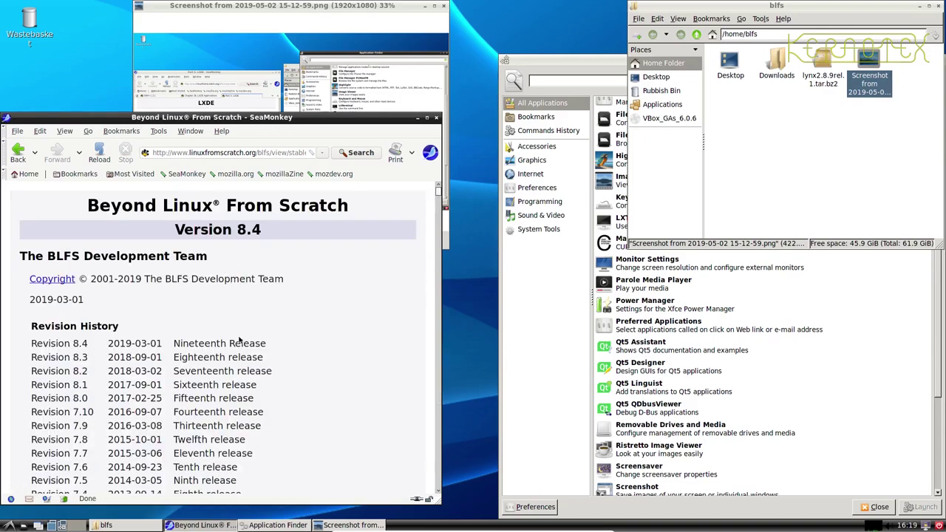
scroll(239, 339, down, 15)
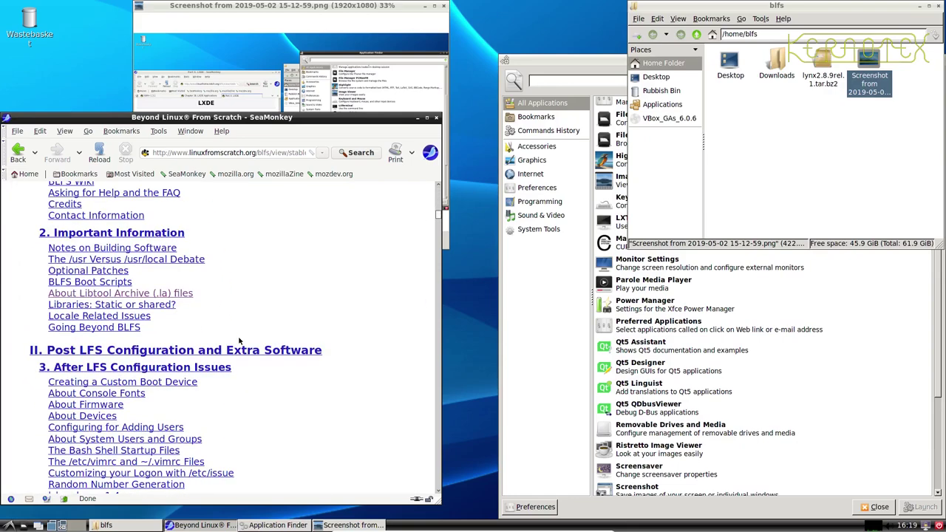
Find 'gho' to open the ghostscript-9.26 page and select its gs tiger.eps command
key(ctrl+f)
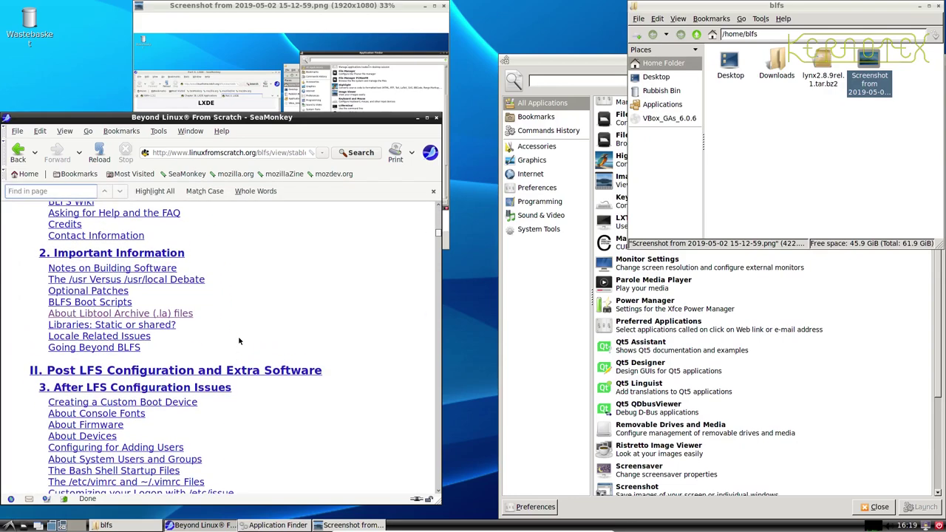
text(ghost)
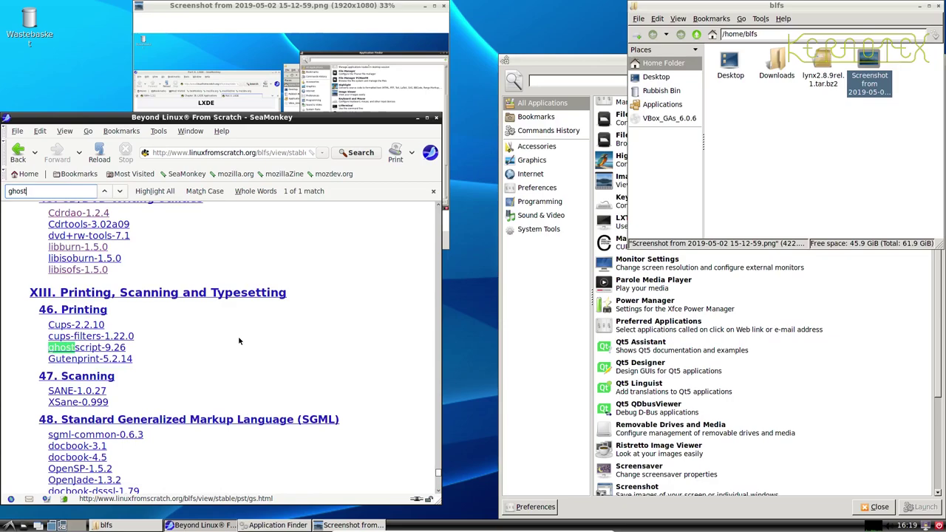
click(110, 350)
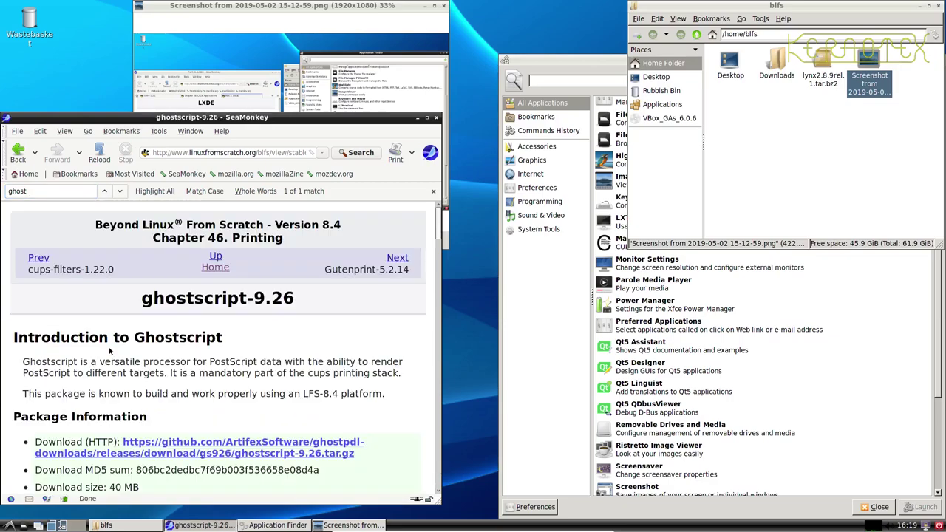
scroll(110, 350, down, 20)
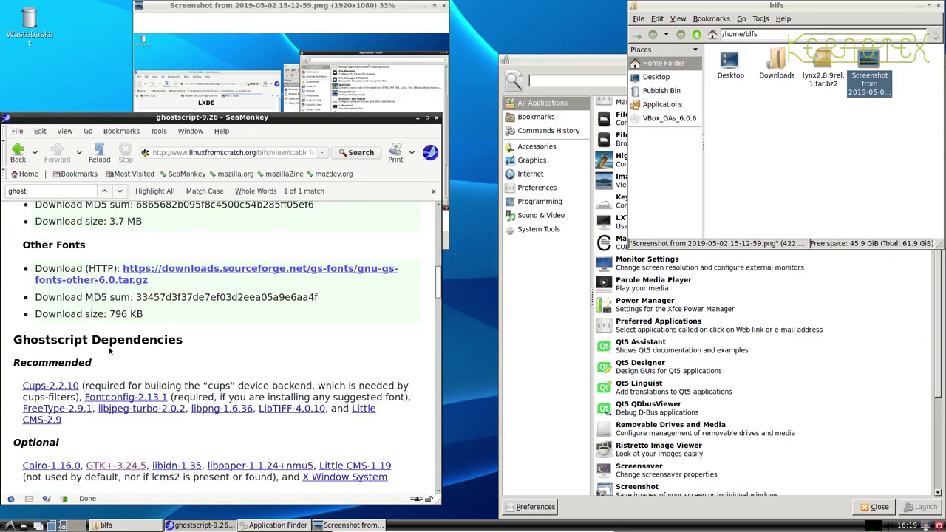
scroll(110, 348, down, 15)
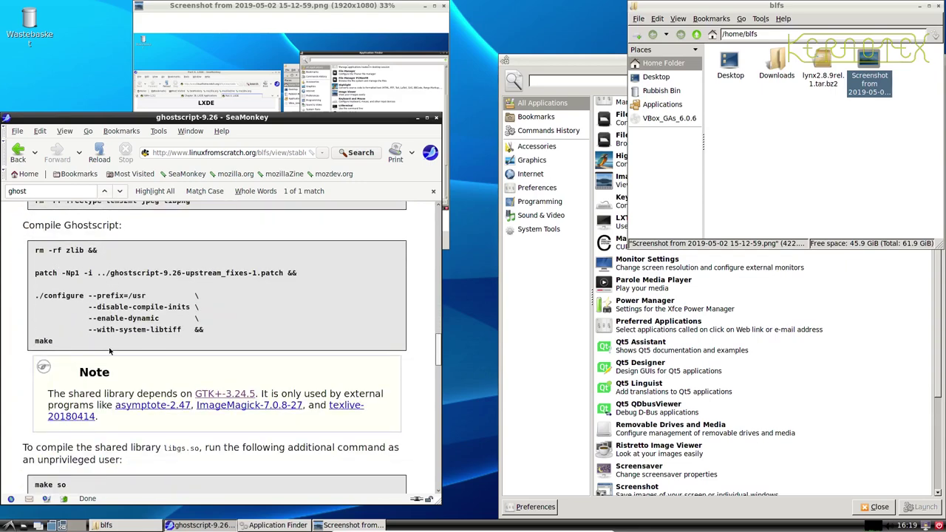
scroll(110, 349, down, 3)
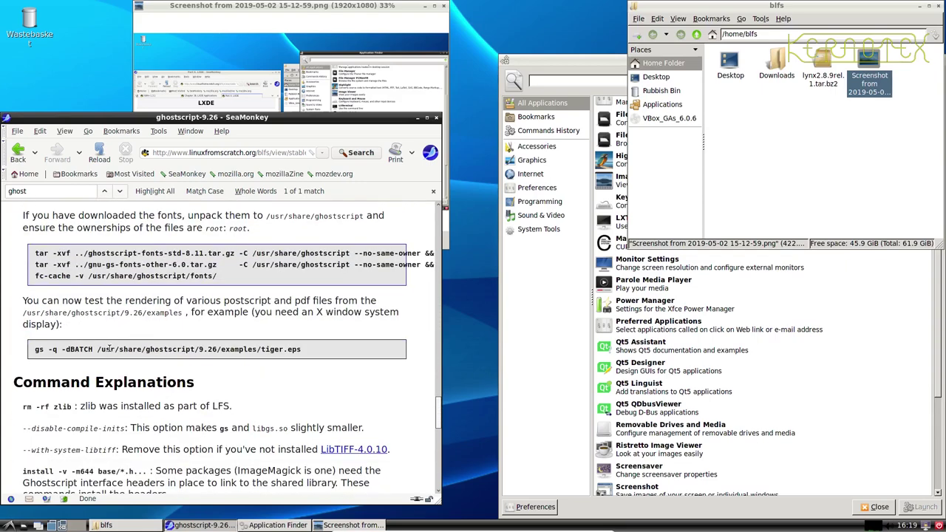
drag(33, 351, 296, 353)
key(ctrl+c)
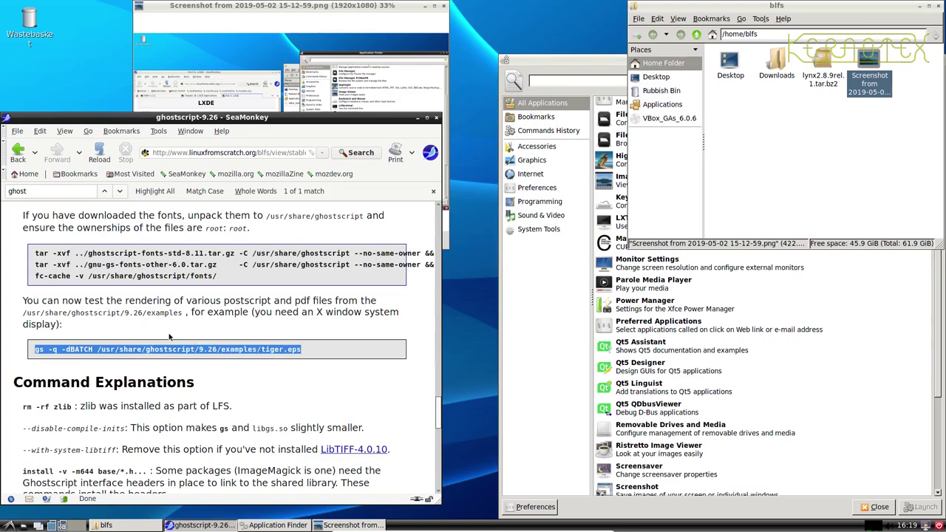
Open a new LXTerminal, paste the gs tiger.eps command, and run it
click(10, 525)
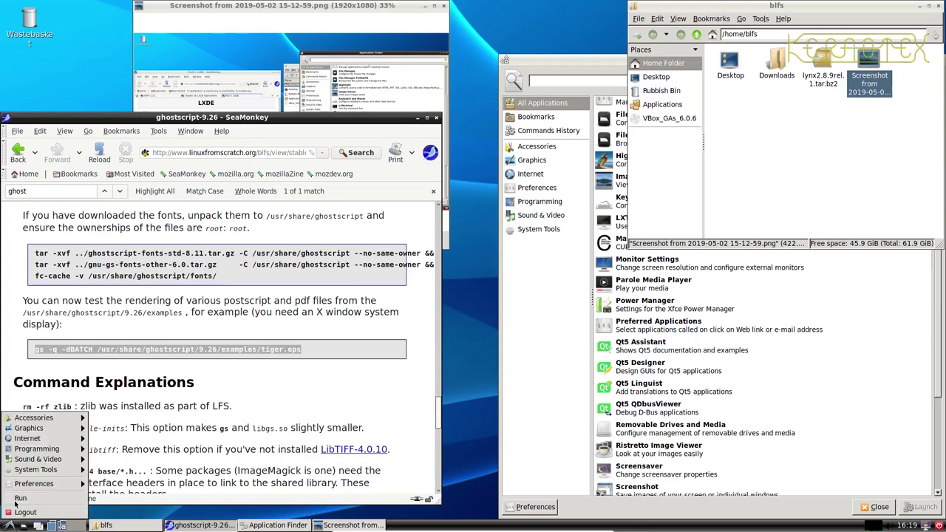
mouse_move(32, 438)
mouse_move(36, 470)
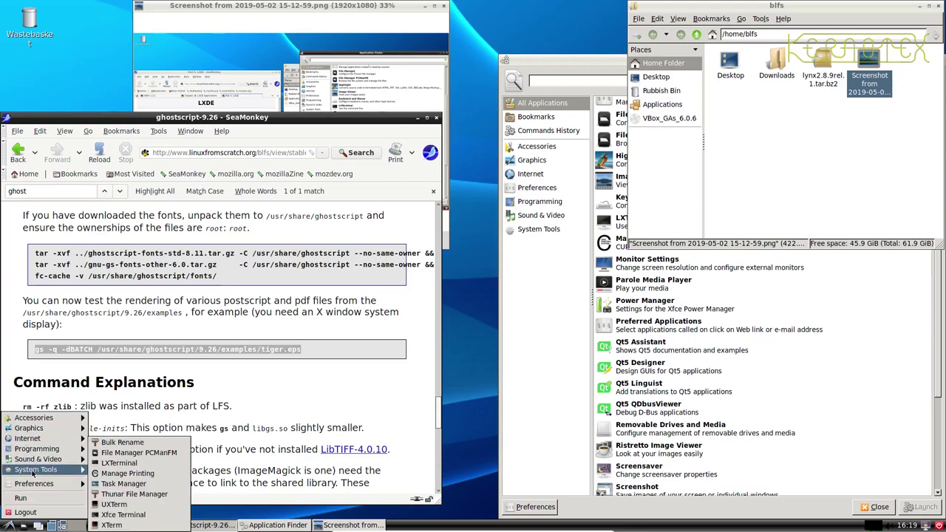
click(106, 465)
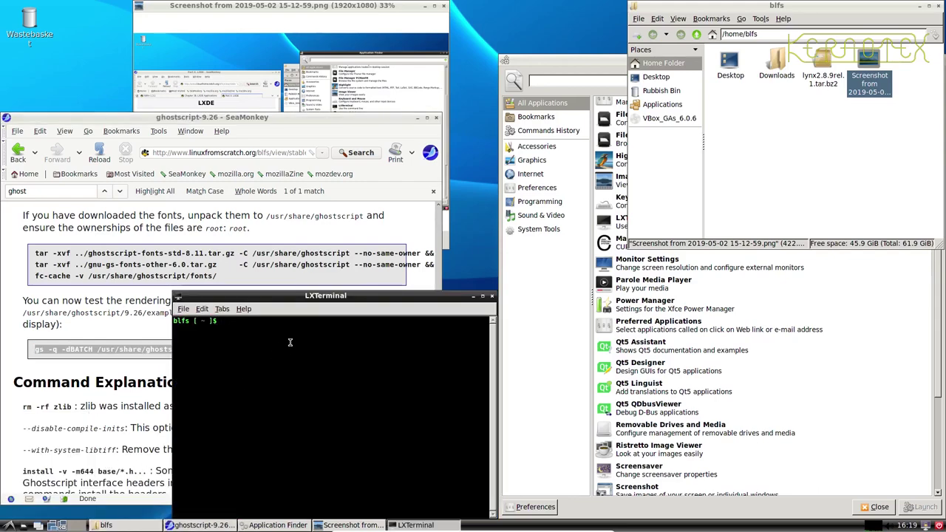
middle_click(289, 351)
key(Return)
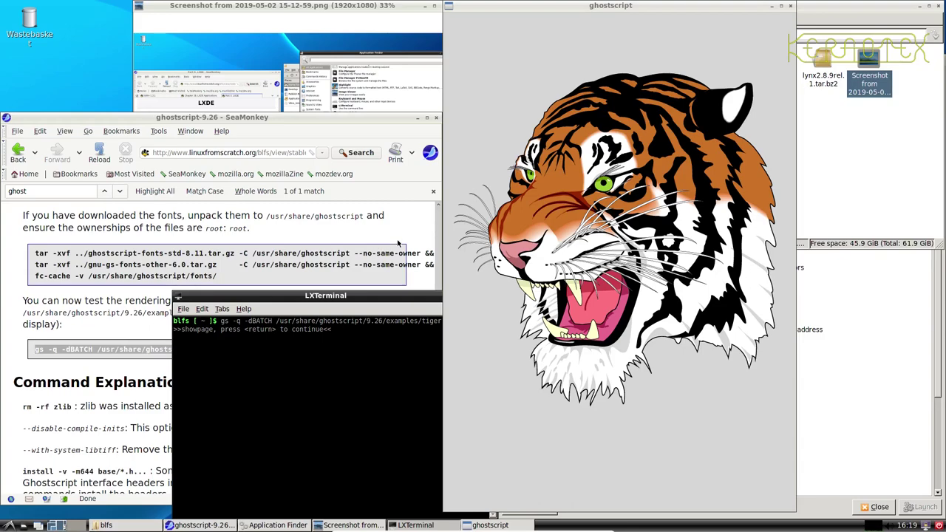
click(411, 222)
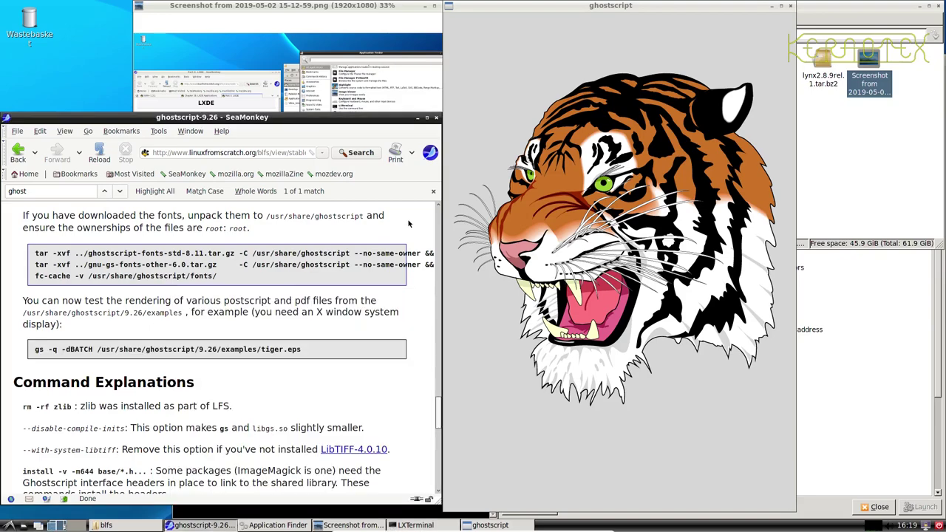
scroll(412, 237, up, 12)
scroll(411, 255, up, 15)
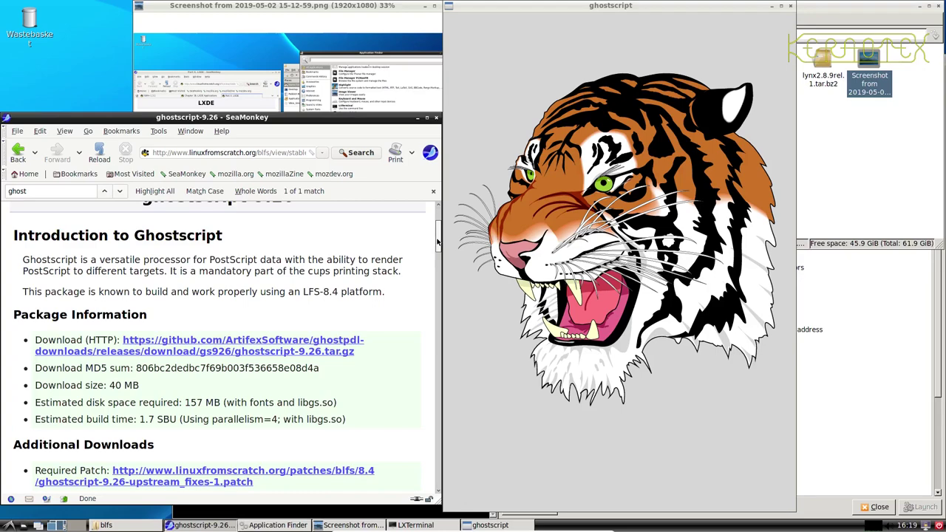
drag(438, 242, 439, 252)
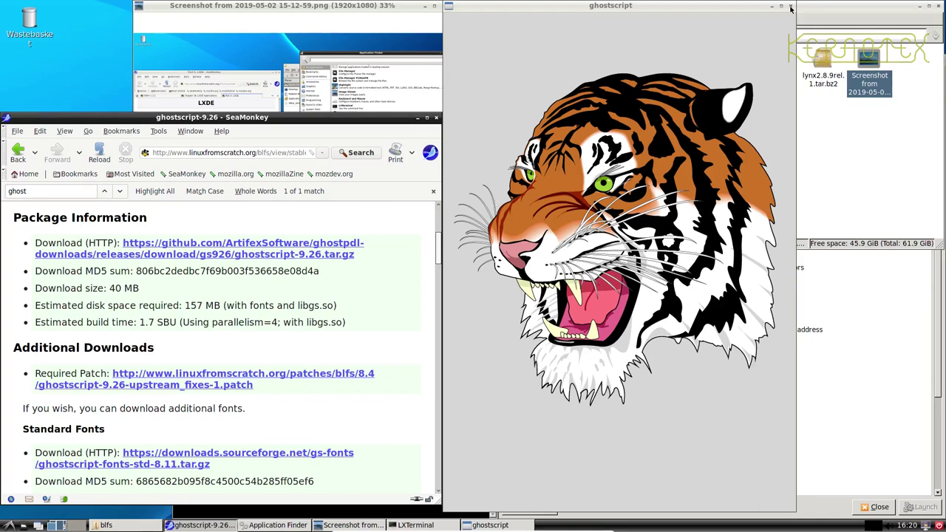
Close the ghostscript tiger, file manager, SeaMonkey, Application Finder, image viewer and terminal windows
click(790, 6)
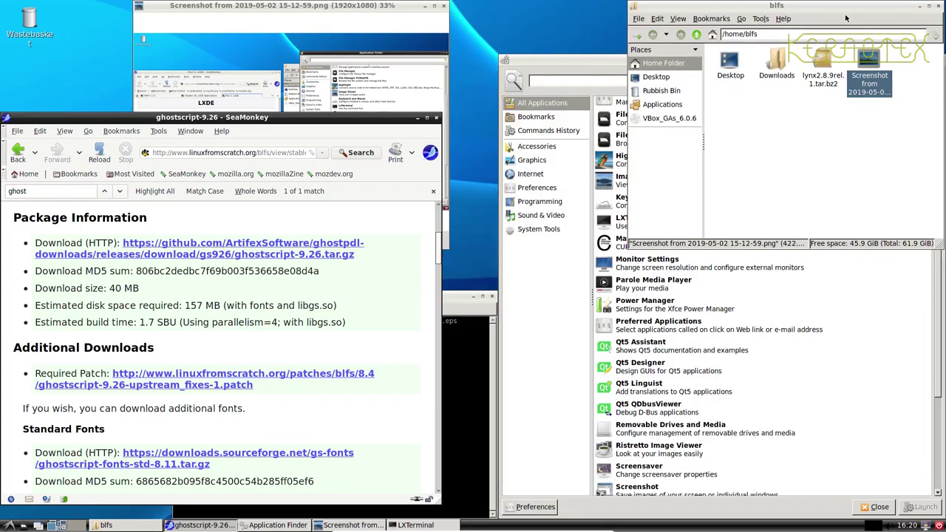
click(939, 7)
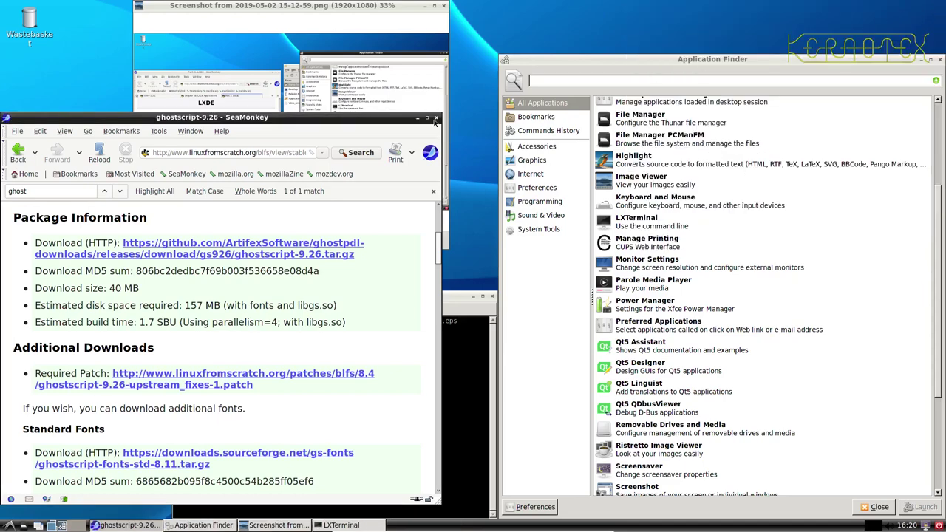
click(441, 217)
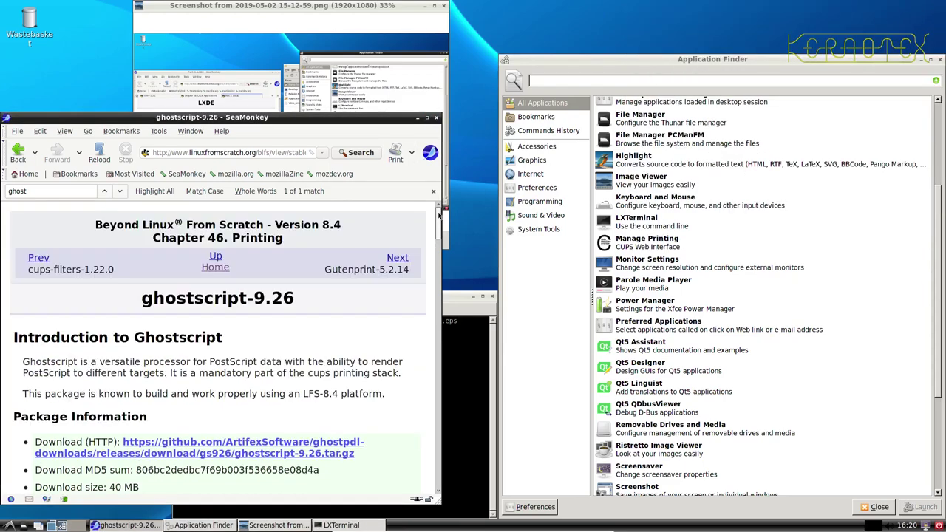
click(207, 269)
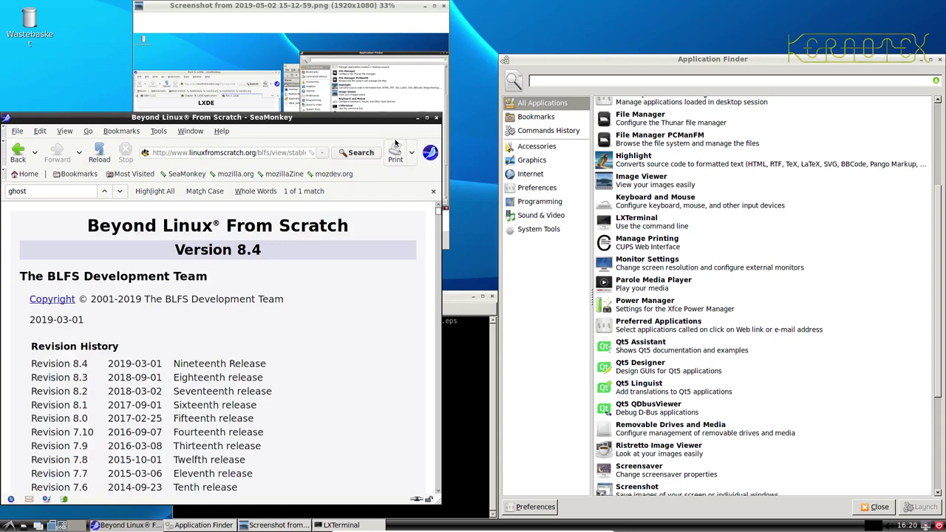
click(436, 118)
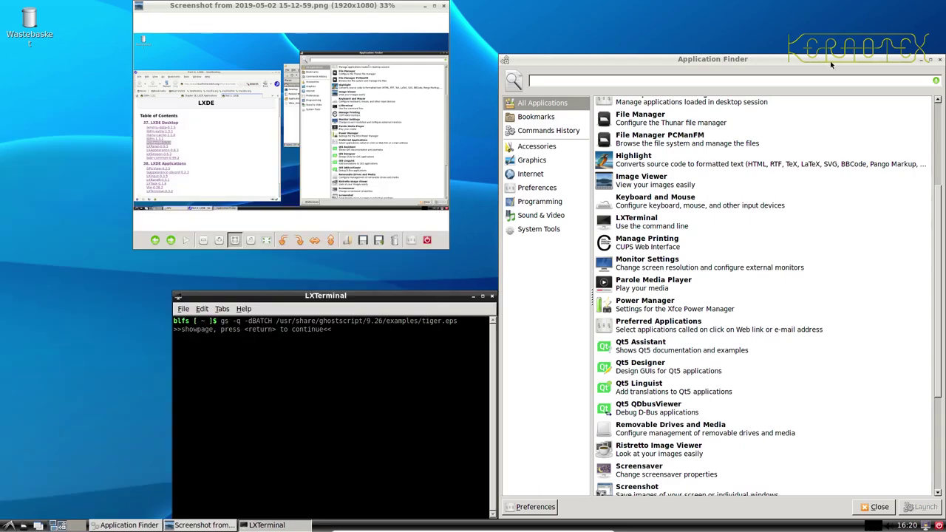
click(940, 59)
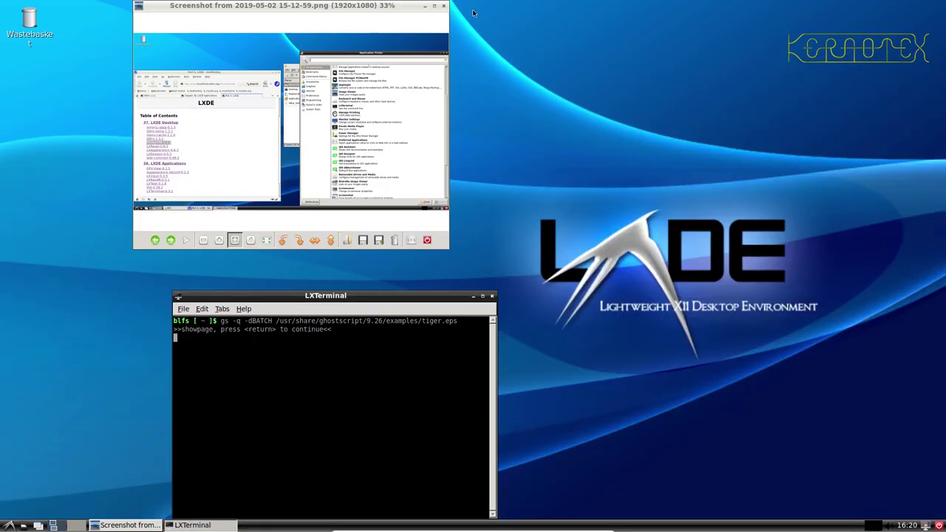
click(444, 6)
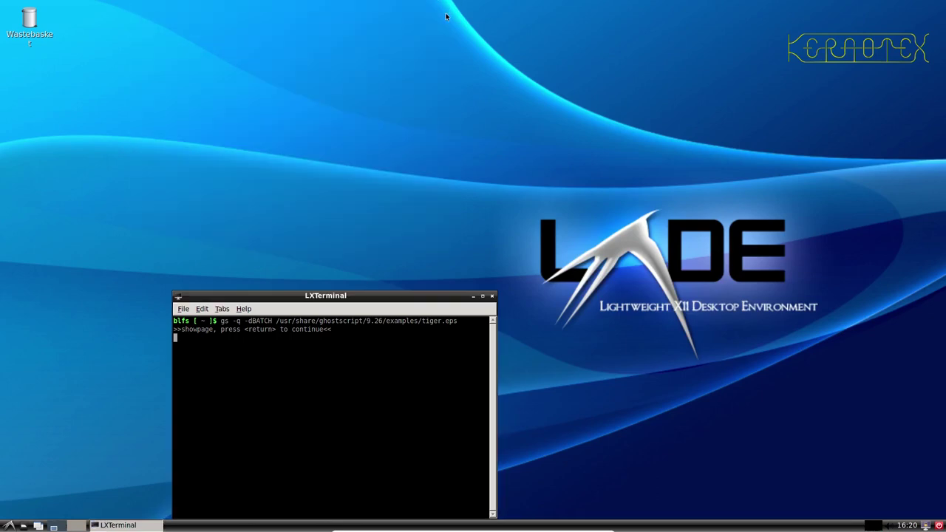
click(491, 296)
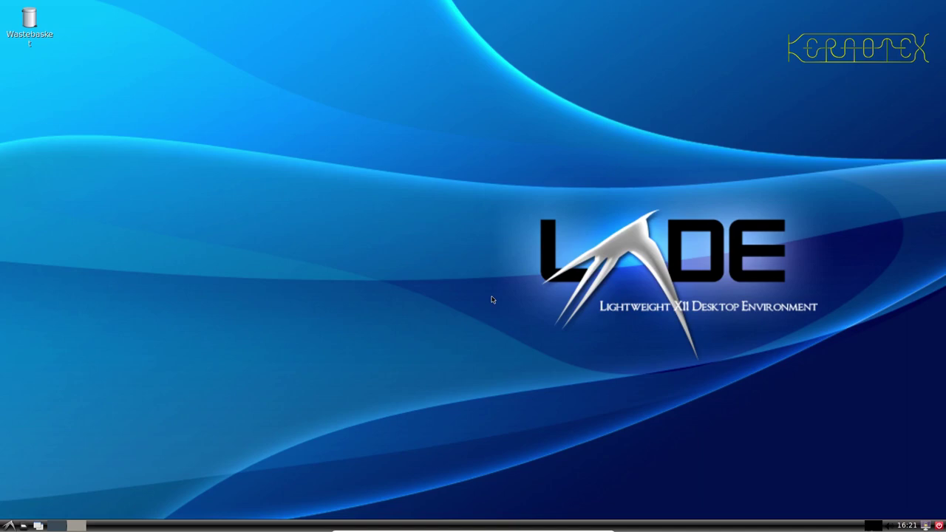
Launch SeaMonkey and scroll the BLFS contents down to the X Software chapters
click(9, 525)
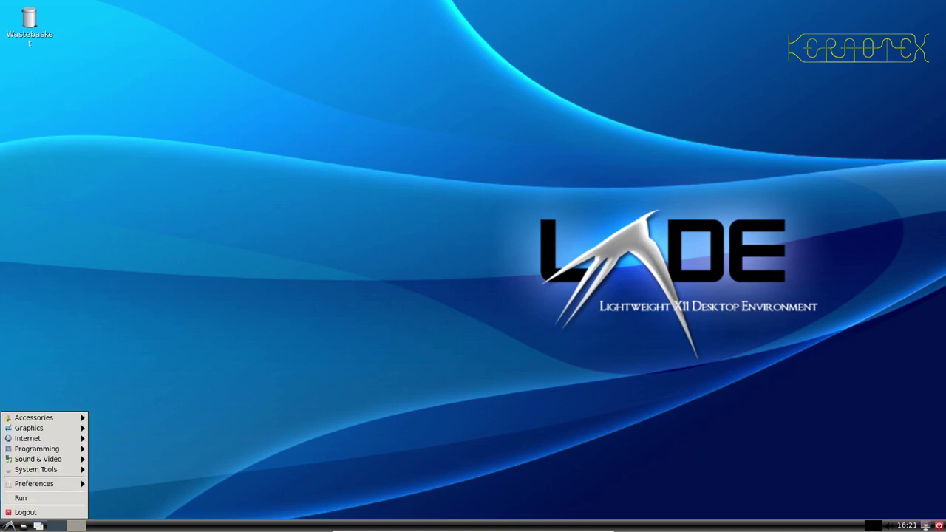
mouse_move(61, 462)
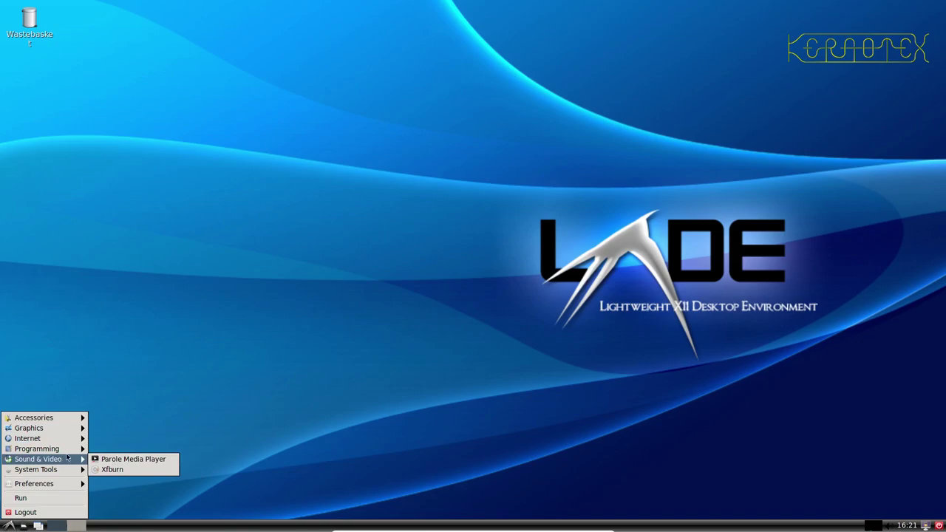
mouse_move(52, 438)
click(116, 463)
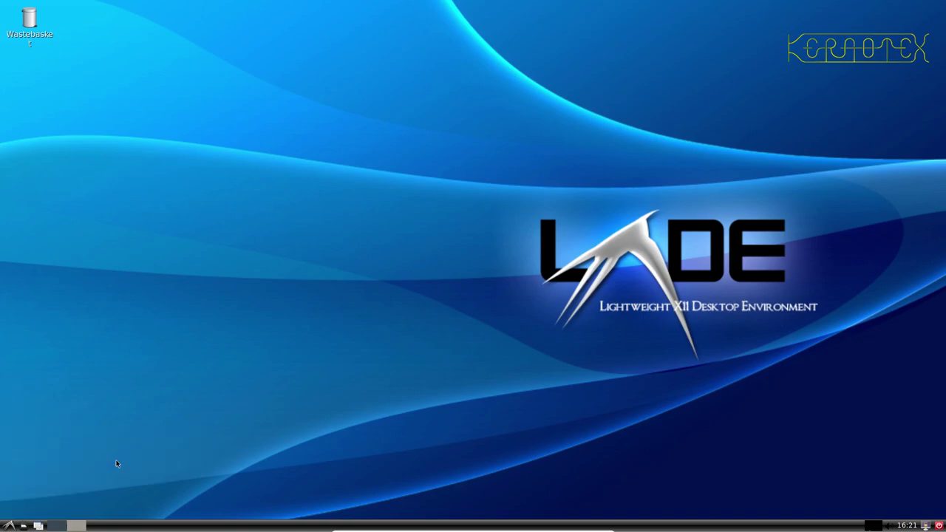
scroll(301, 312, down, 10)
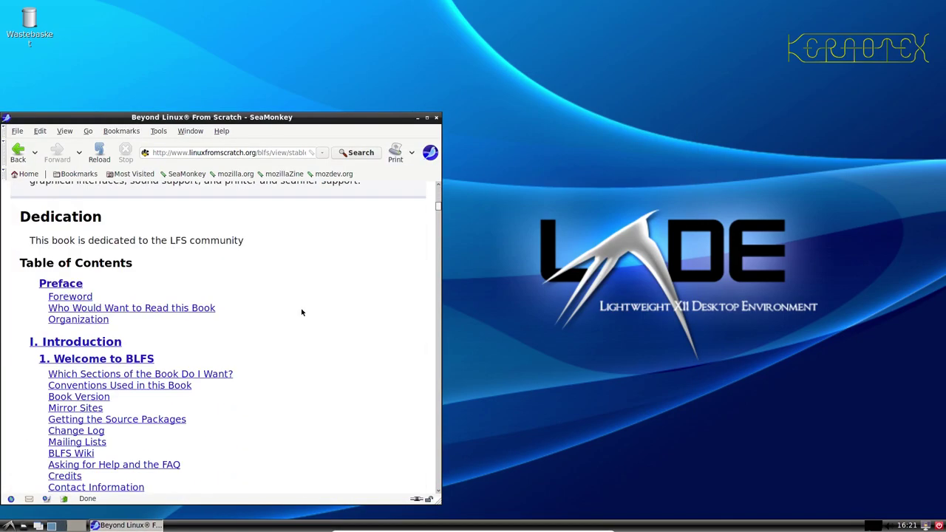
scroll(302, 312, down, 10)
drag(437, 222, 419, 428)
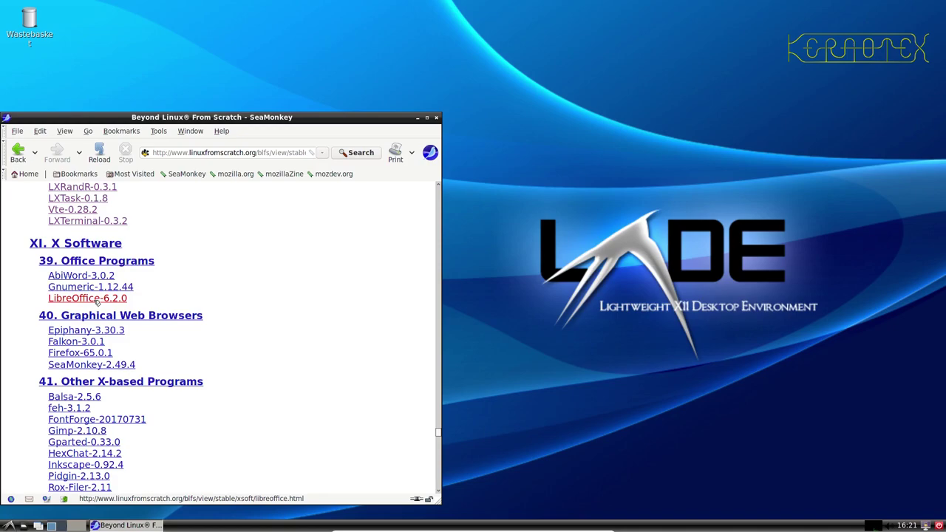
Open LibreOffice-6.2.0 in a new tab and scroll through its build switches
middle_click(97, 302)
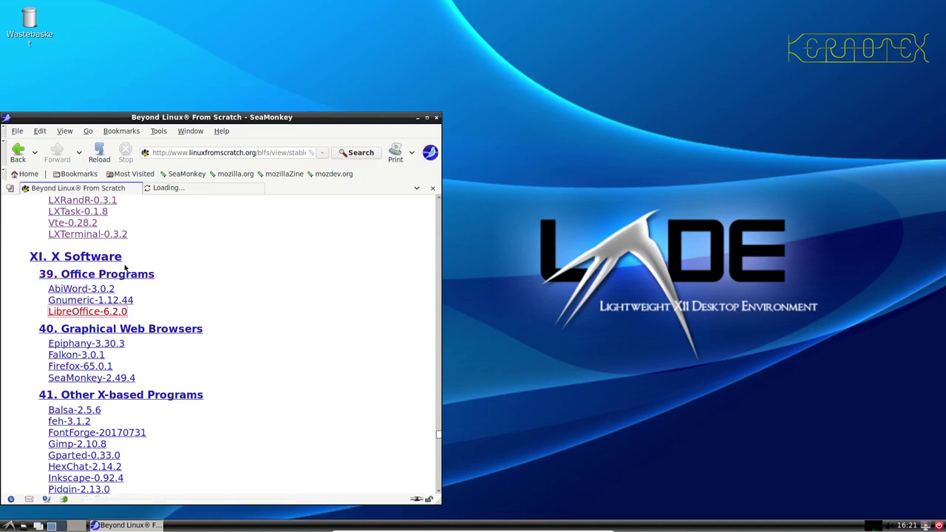
click(189, 190)
scroll(251, 337, down, 3)
scroll(251, 337, down, 3)
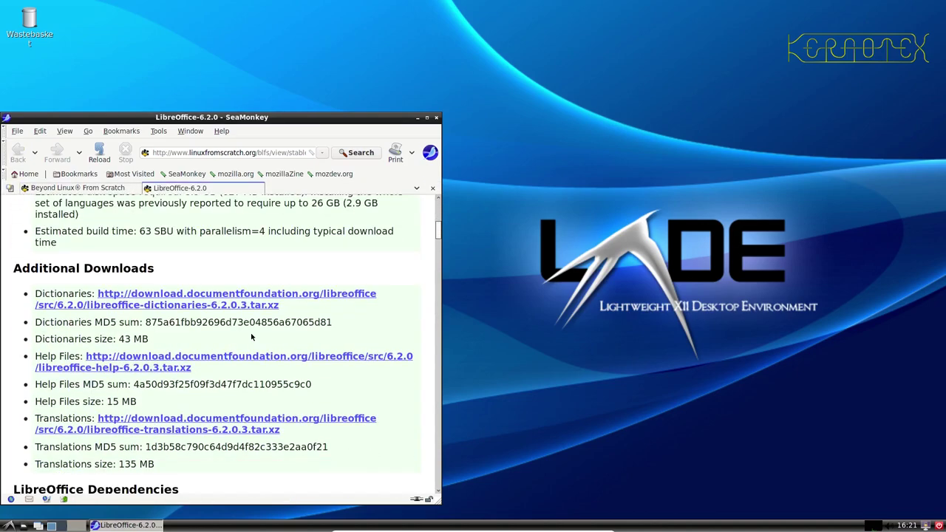
drag(438, 222, 441, 489)
scroll(441, 490, down, 2)
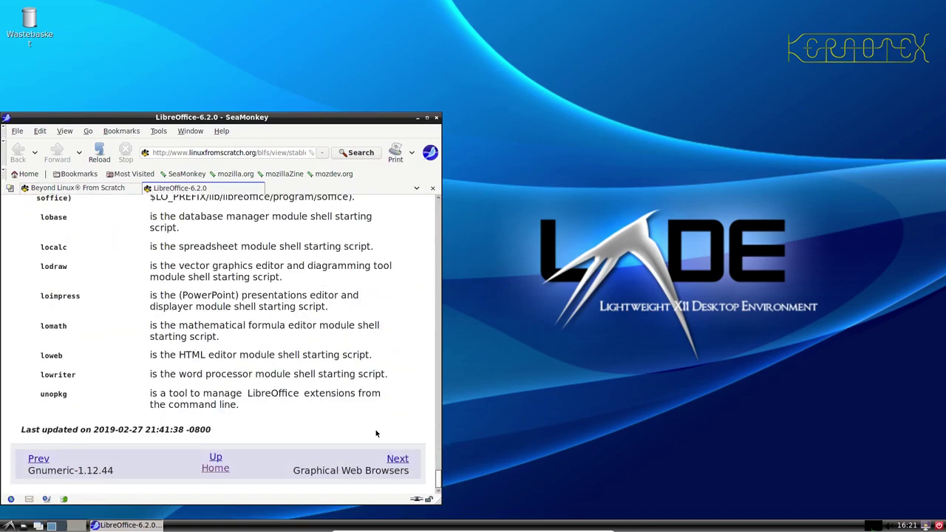
scroll(376, 433, up, 15)
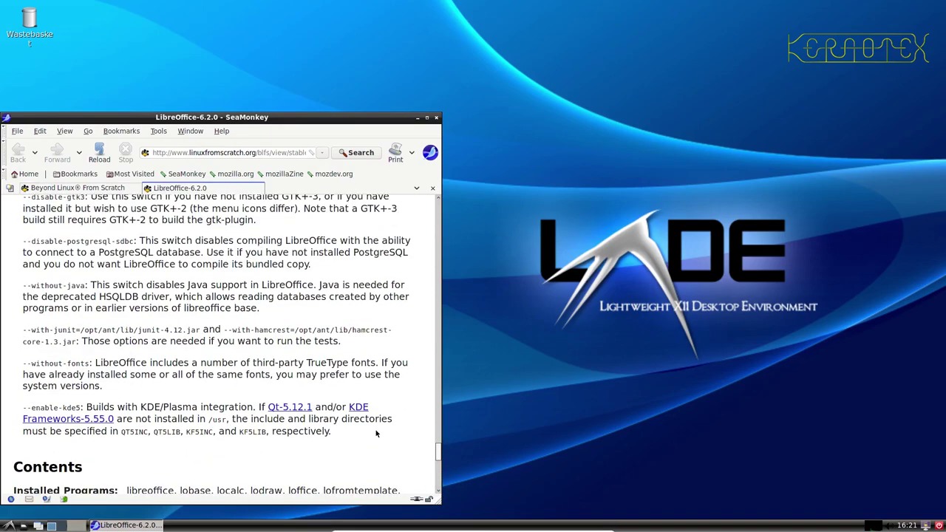
scroll(320, 449, up, 7)
scroll(321, 448, down, 18)
scroll(321, 448, up, 2)
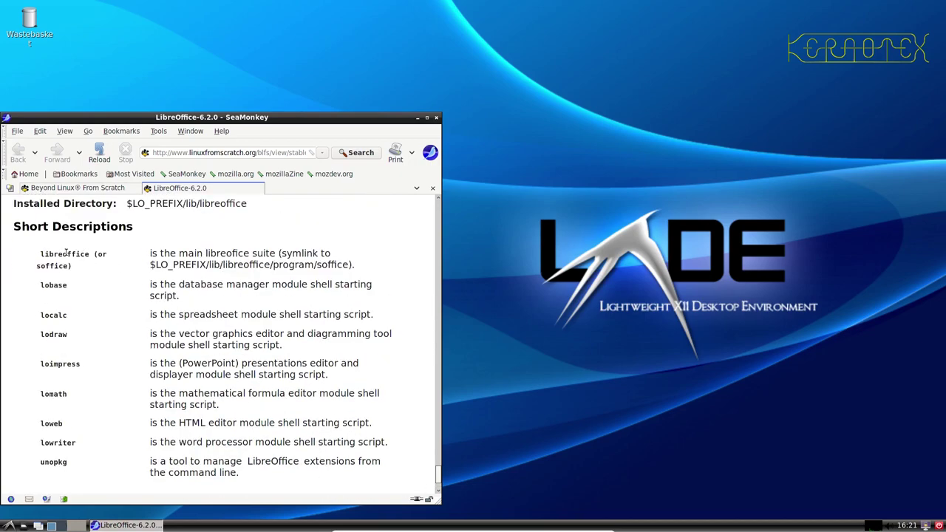
Select text in the Short Descriptions table: libreoffice, loimpress, lomath and lowriter entries
drag(39, 254, 95, 254)
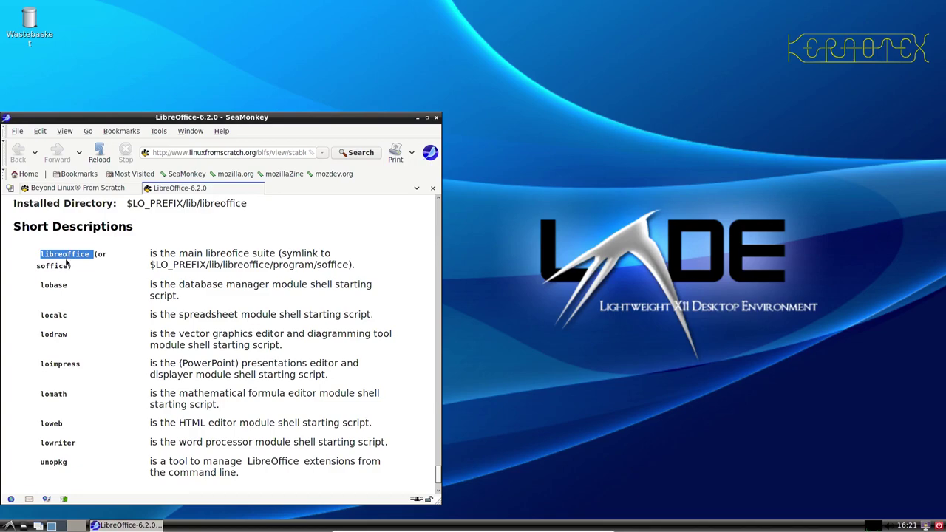
click(55, 285)
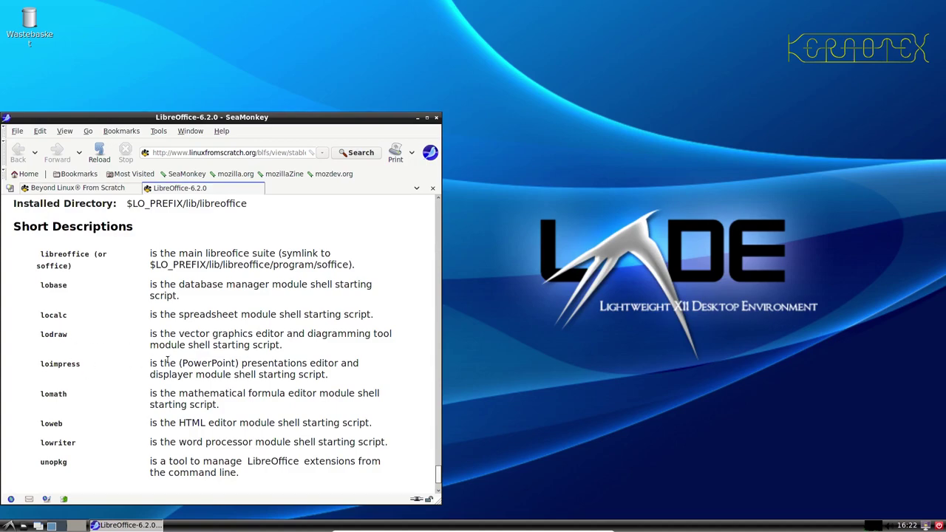
drag(163, 363, 257, 362)
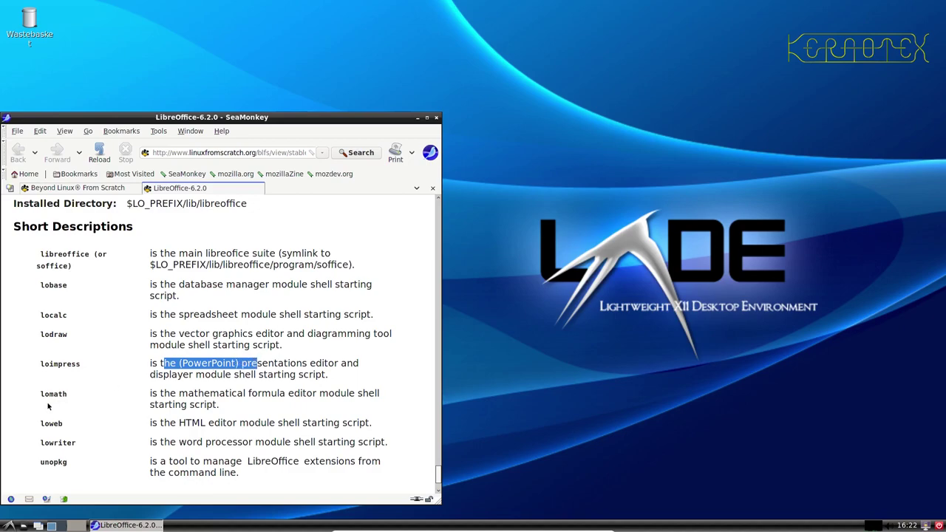
drag(151, 393, 196, 405)
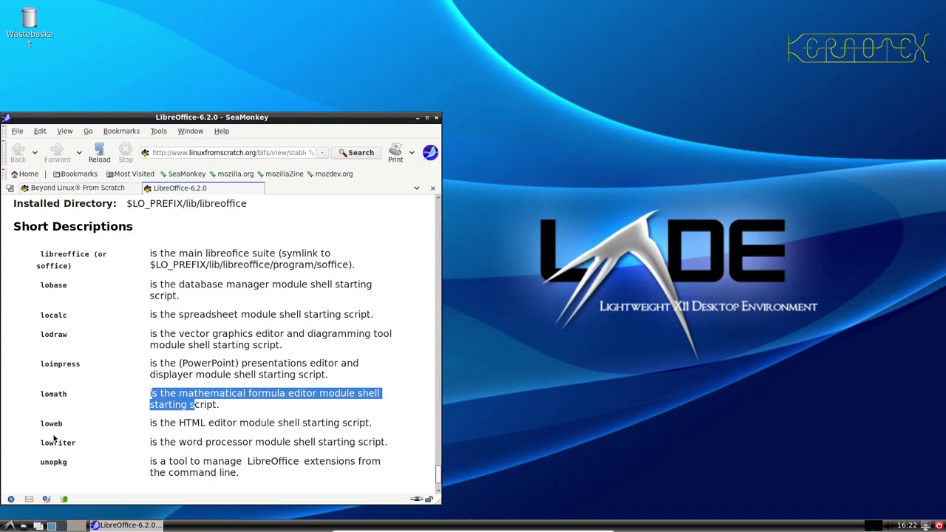
drag(51, 444, 130, 443)
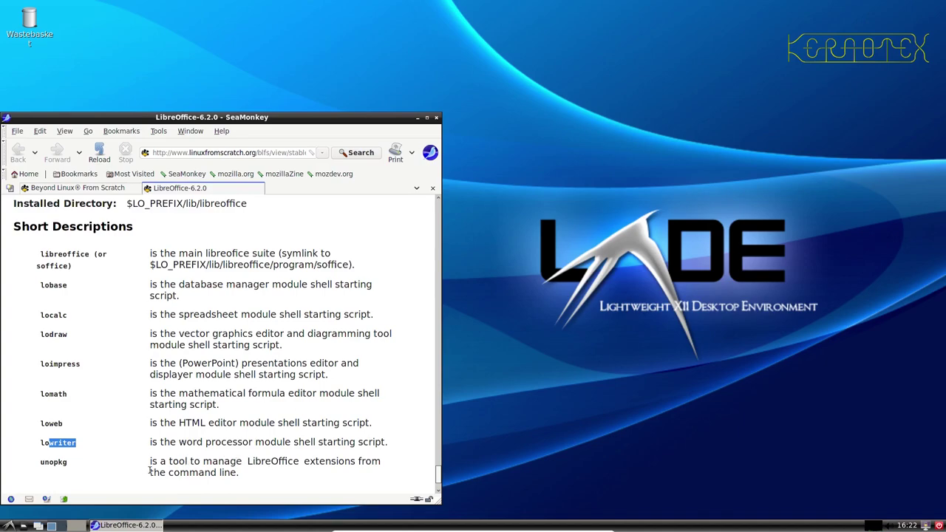
scroll(150, 470, down, 2)
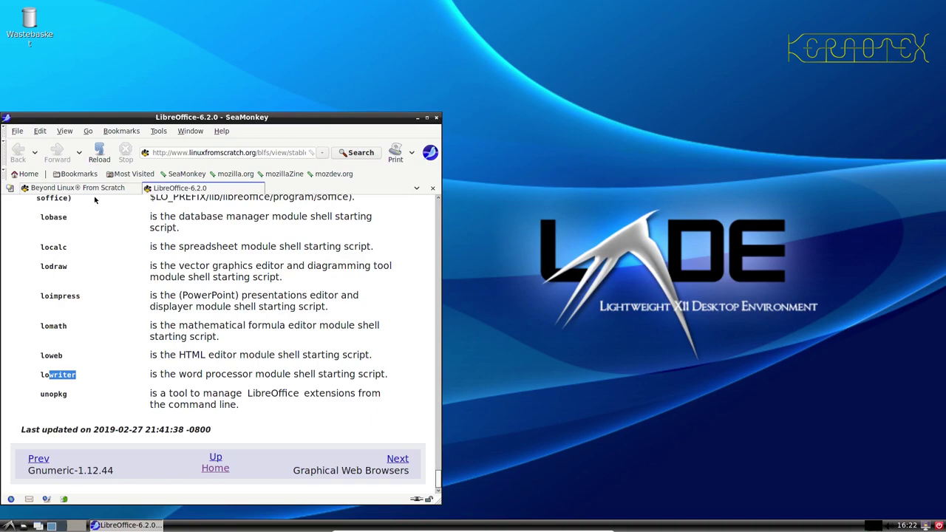
Close the LibreOffice tab and scroll through the BLFS table of contents
mouse_move(80, 191)
click(432, 188)
scroll(209, 335, down, 1)
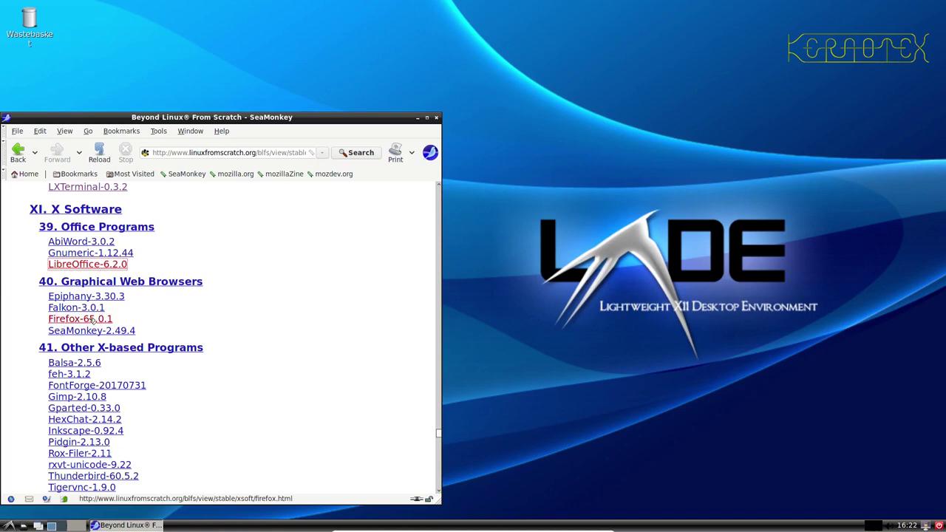
scroll(92, 322, down, 2)
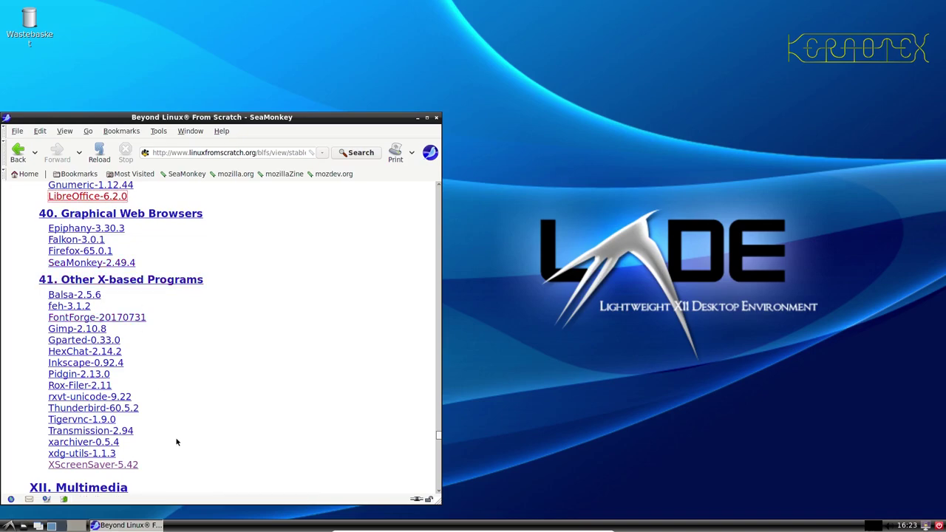
scroll(177, 442, down, 3)
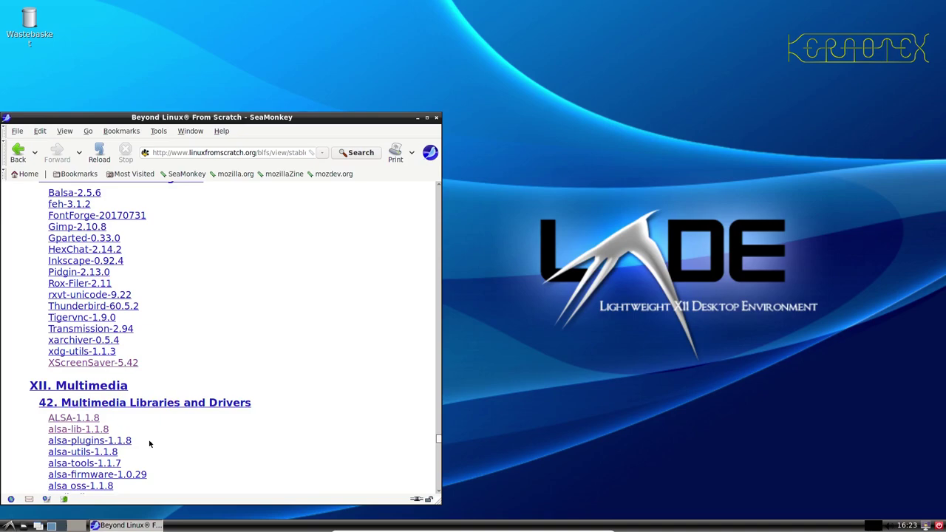
scroll(149, 443, down, 6)
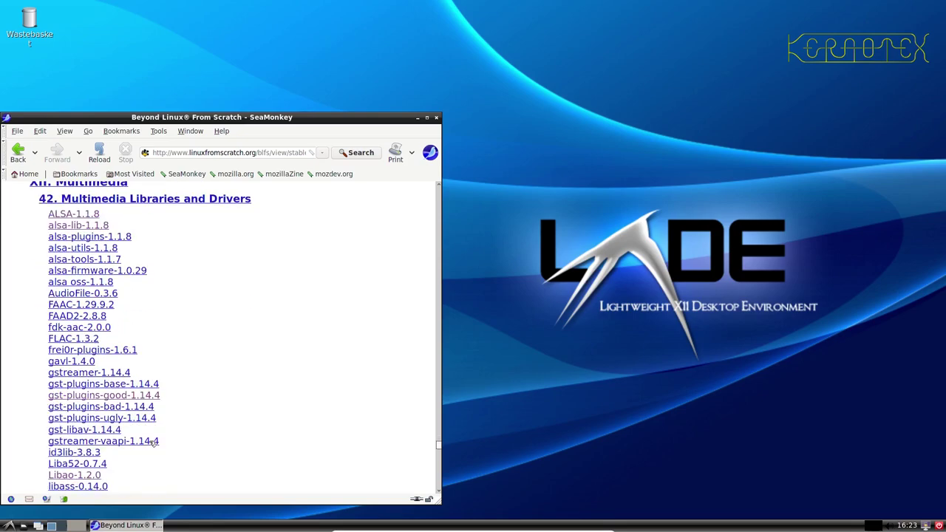
scroll(152, 443, down, 4)
scroll(152, 443, up, 5)
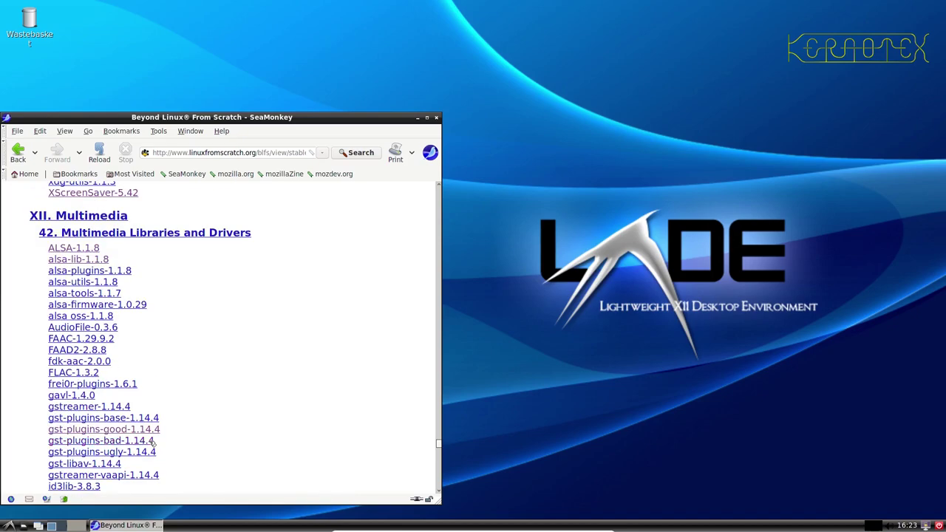
scroll(152, 443, up, 1)
scroll(152, 443, up, 20)
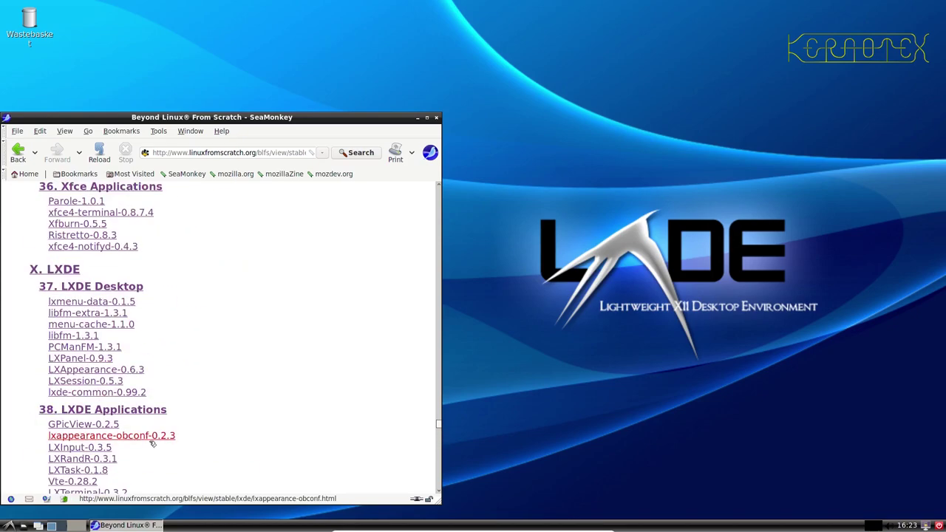
Follow the Screen-4.6.2 link under General Utilities
click(438, 278)
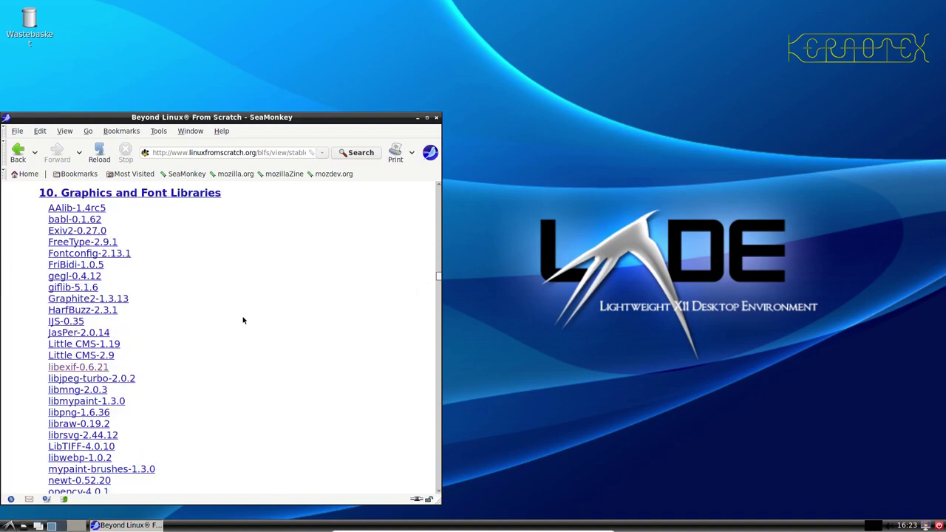
scroll(156, 344, down, 3)
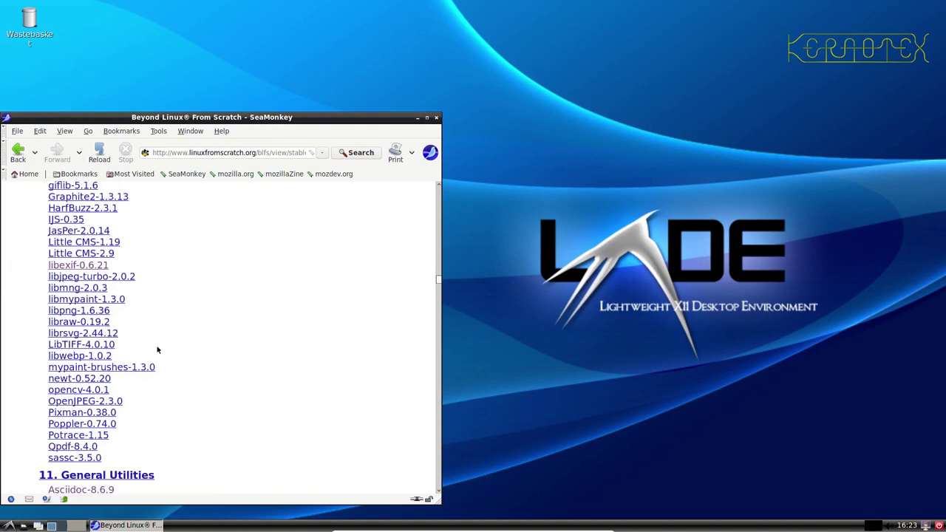
scroll(157, 349, up, 20)
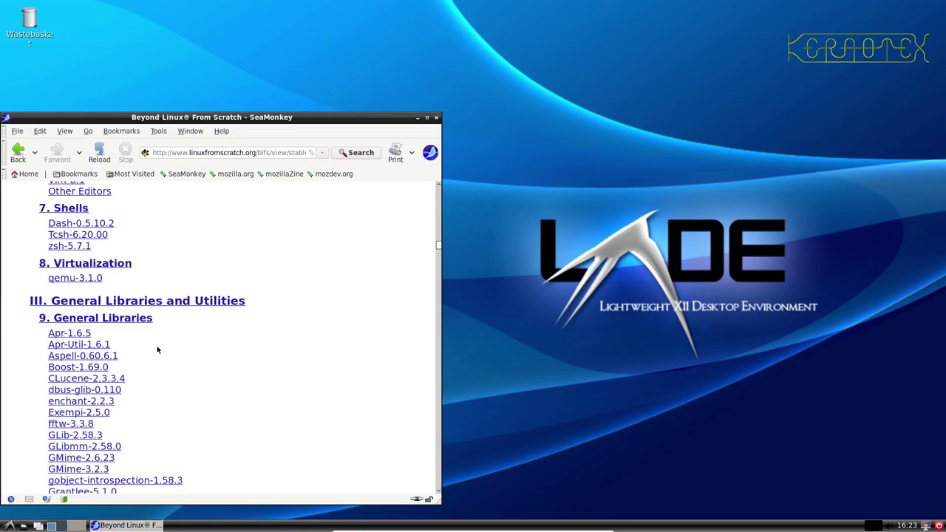
scroll(158, 350, up, 4)
scroll(158, 349, down, 19)
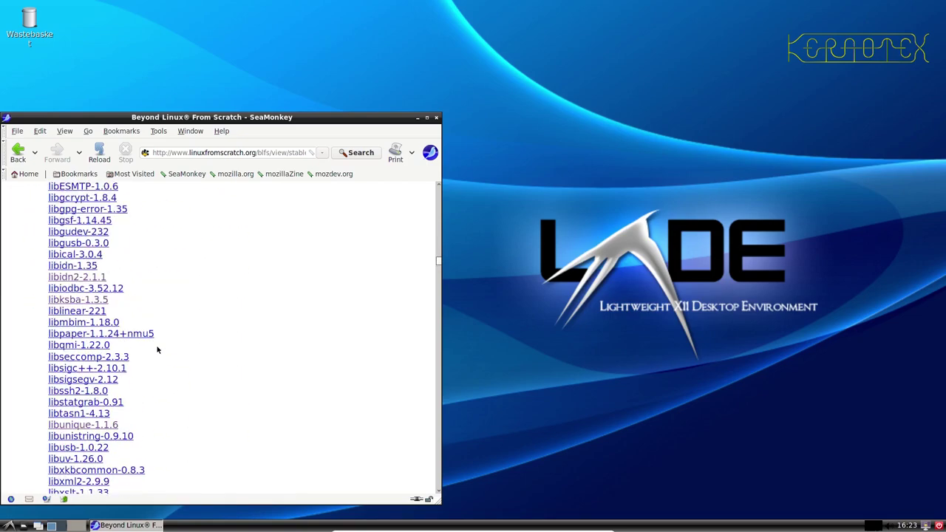
scroll(158, 350, down, 15)
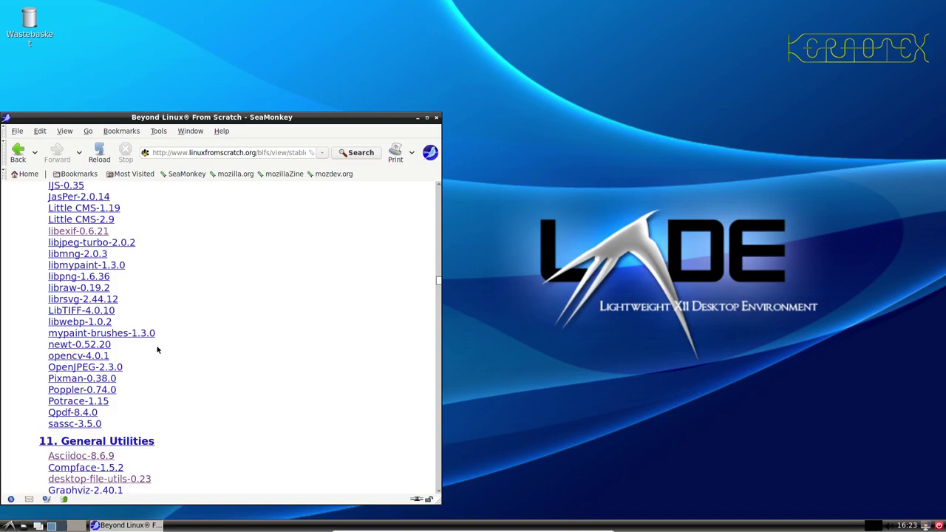
scroll(157, 349, down, 9)
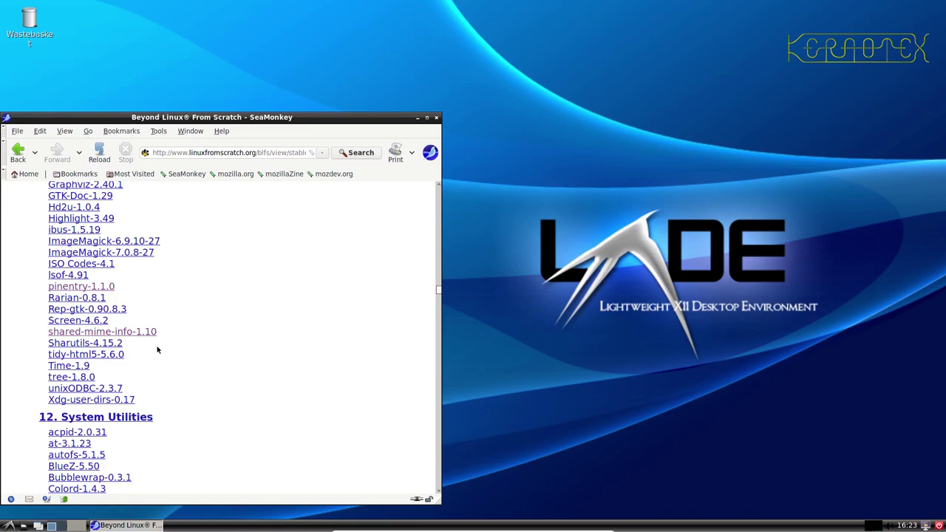
click(72, 323)
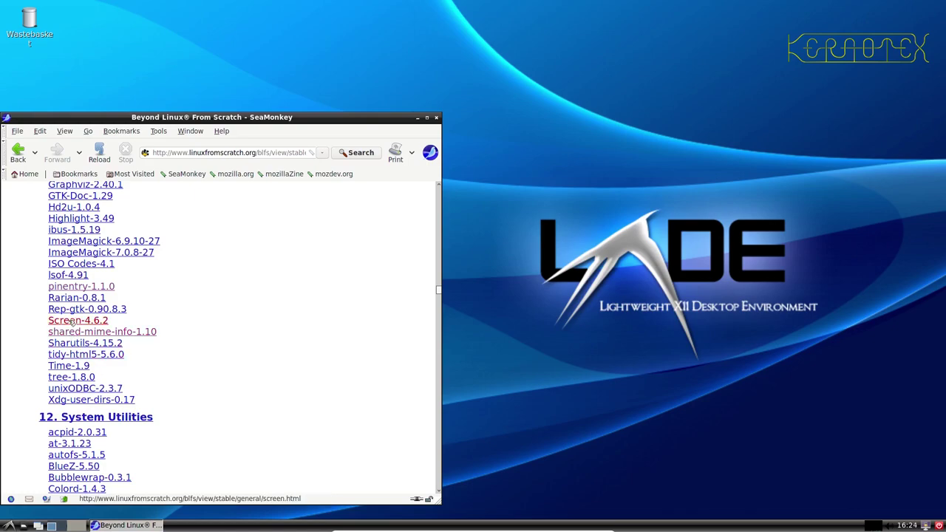
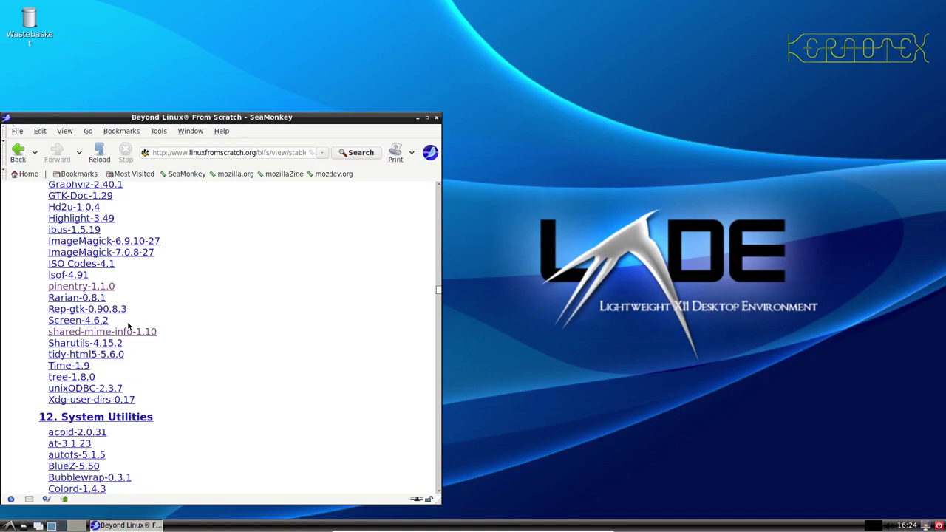
Scroll past System Utilities and Programming and follow the OpenJDK-11.0.2 link
scroll(128, 326, down, 8)
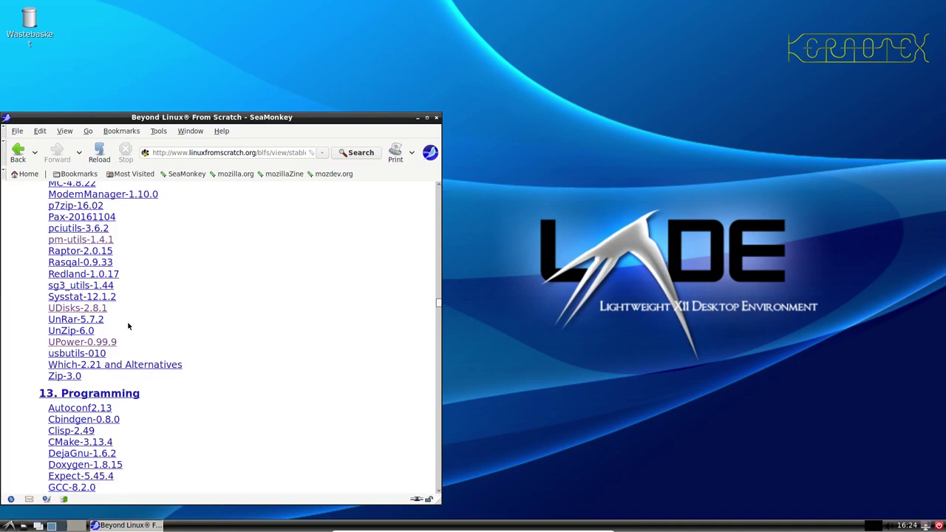
scroll(127, 326, down, 5)
scroll(128, 326, down, 4)
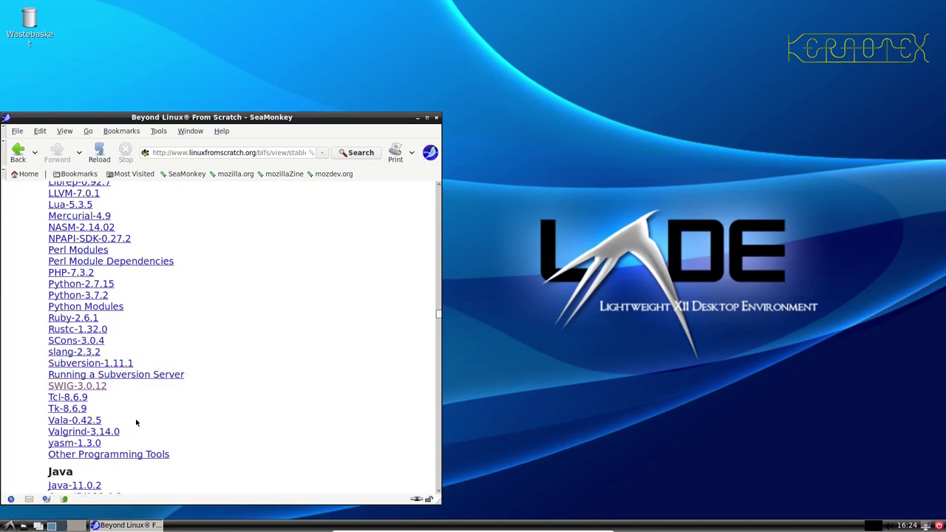
scroll(138, 425, down, 3)
click(103, 396)
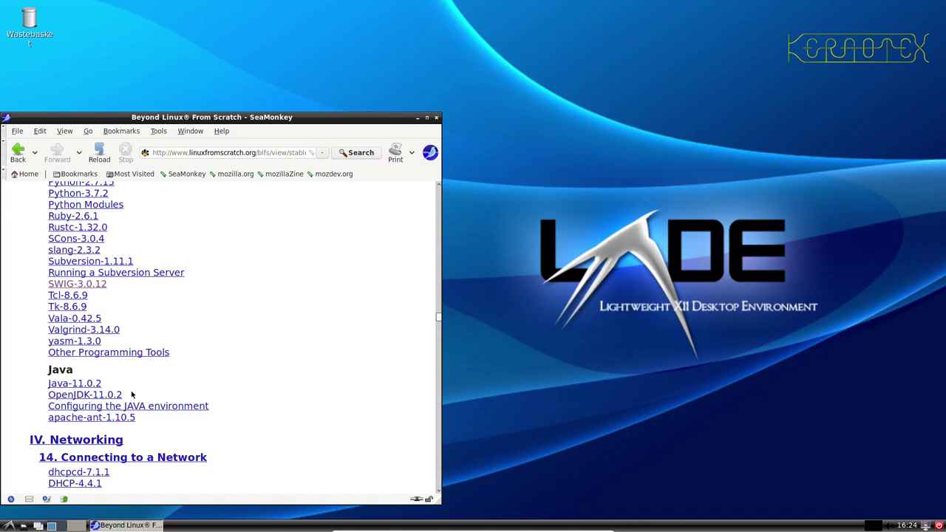
Scroll on to the chapter 25 X Libraries entries like GTK+-3.24.5 and Qt-5.12.1
scroll(131, 393, down, 15)
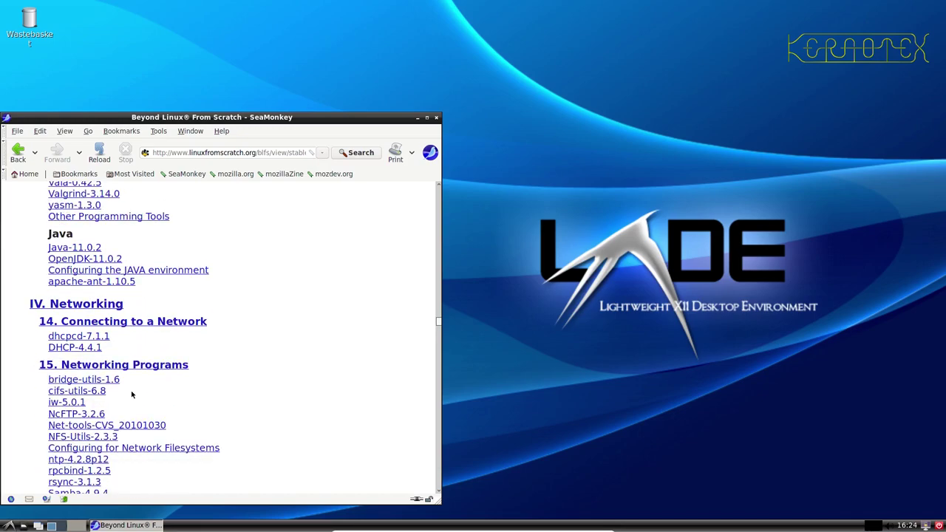
scroll(131, 394, down, 15)
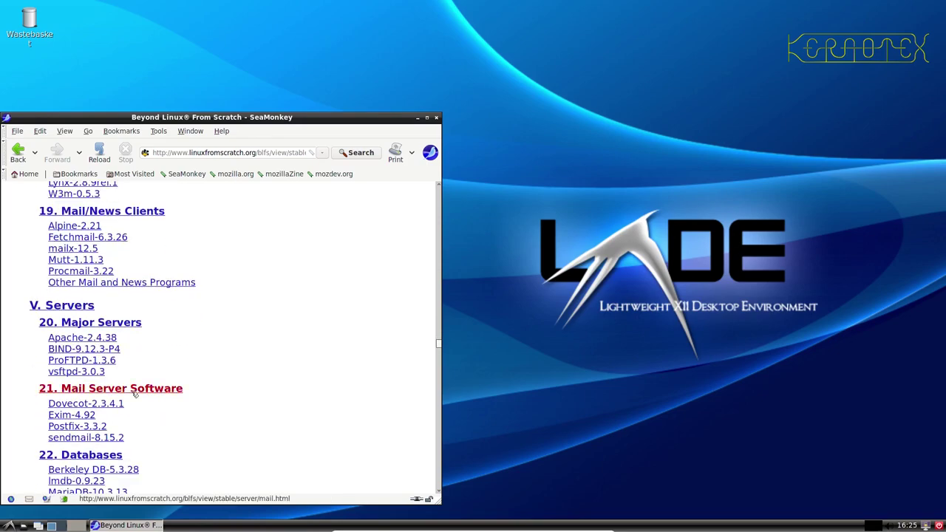
scroll(132, 395, down, 12)
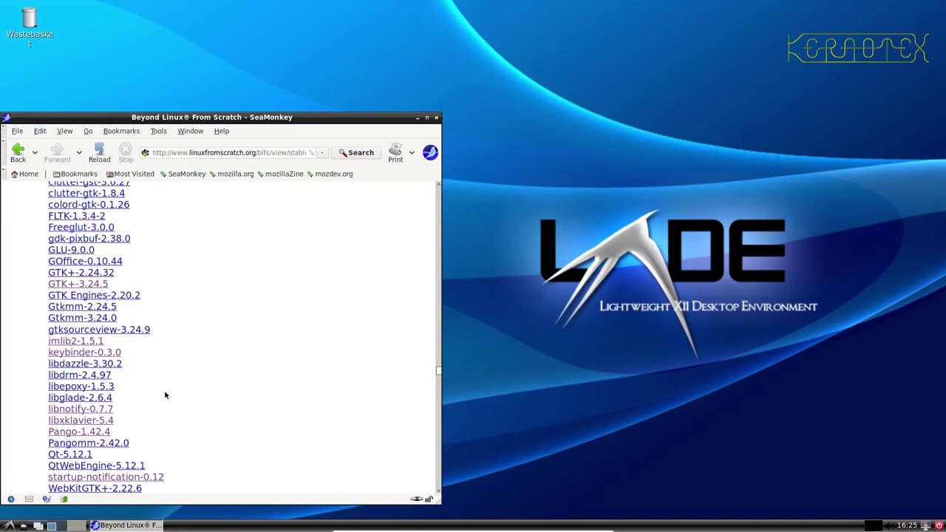
Scroll back and forth through the KDE chapters of the BLFS contents
scroll(166, 395, down, 3)
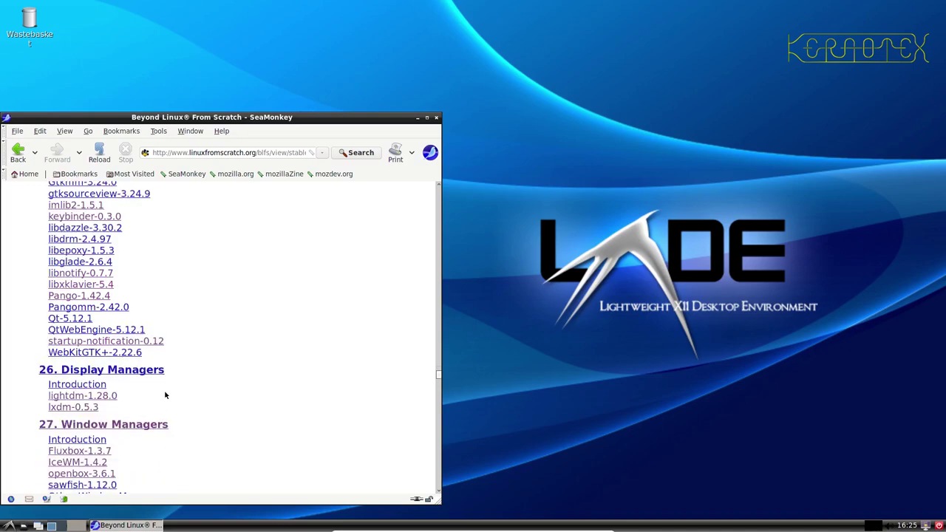
scroll(166, 396, down, 2)
scroll(201, 394, down, 2)
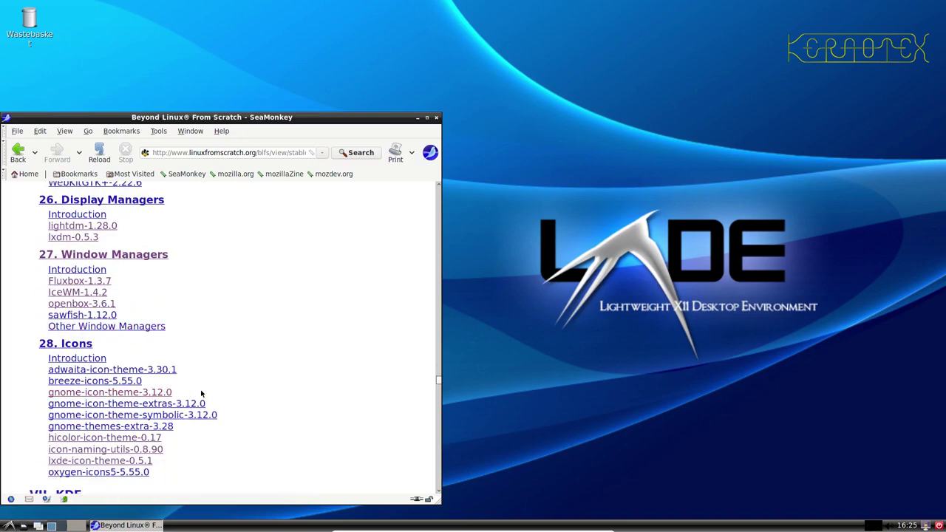
scroll(201, 394, down, 4)
scroll(201, 394, down, 3)
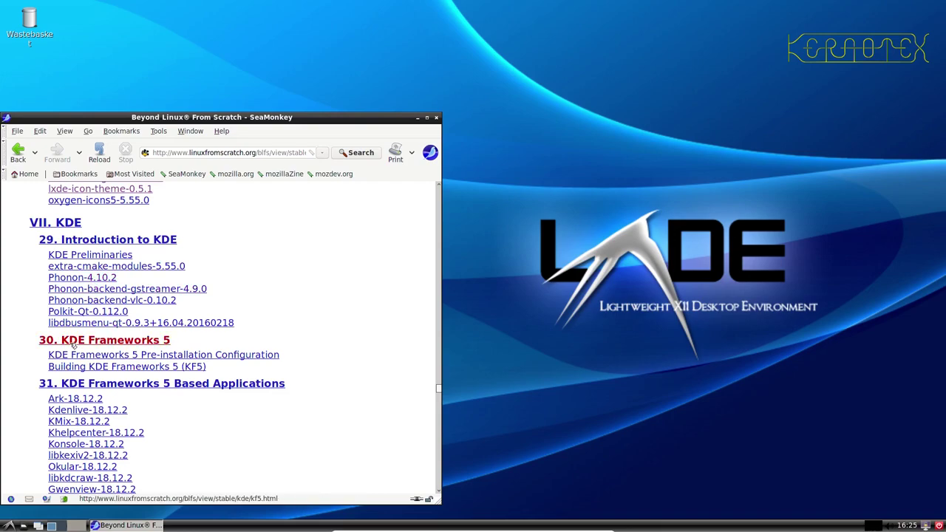
scroll(27, 343, down, 2)
scroll(26, 343, down, 6)
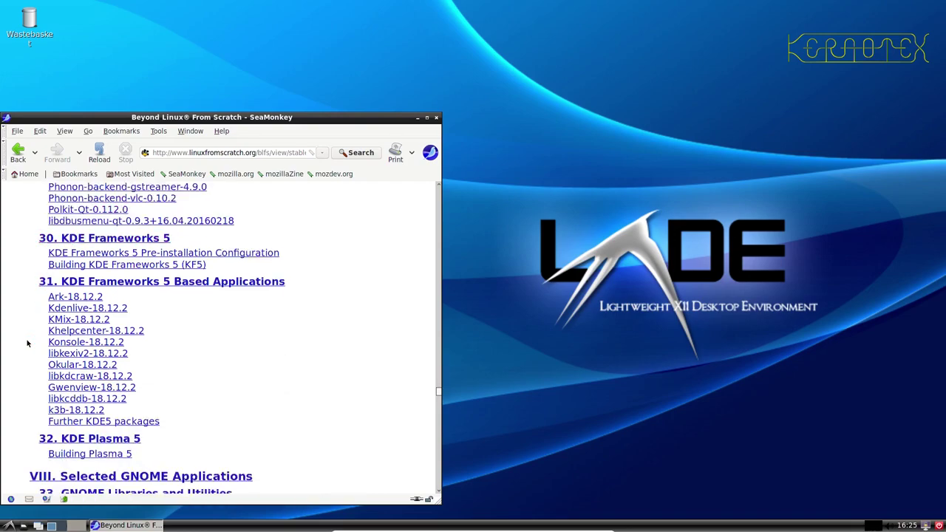
scroll(27, 343, up, 5)
scroll(27, 343, up, 4)
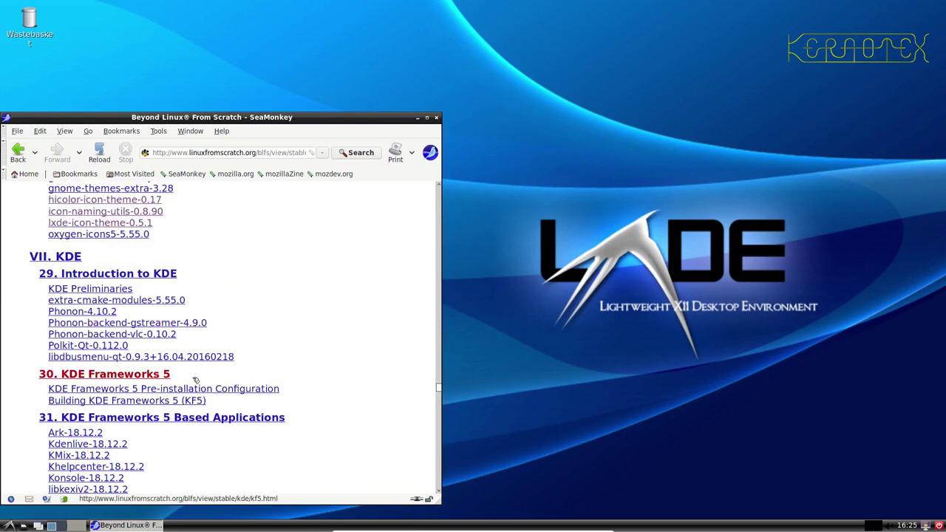
scroll(72, 374, down, 8)
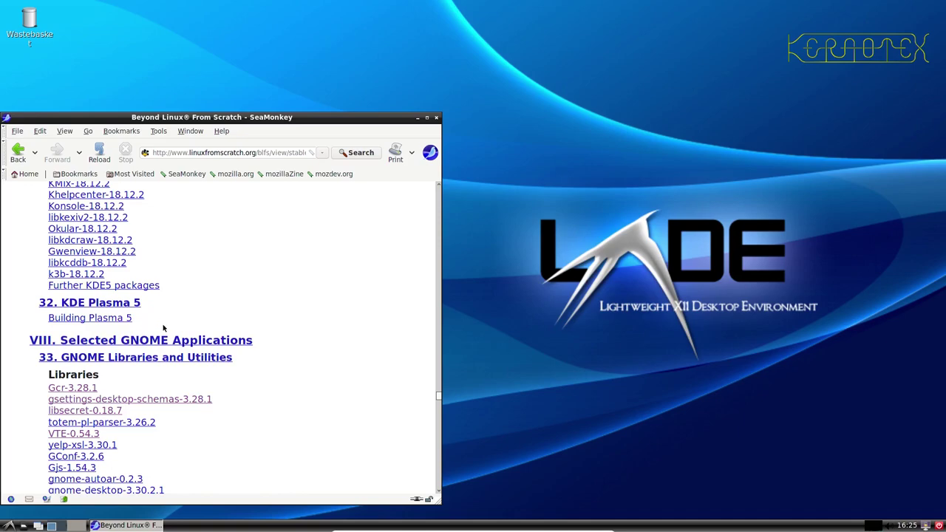
scroll(164, 328, up, 3)
scroll(164, 329, up, 3)
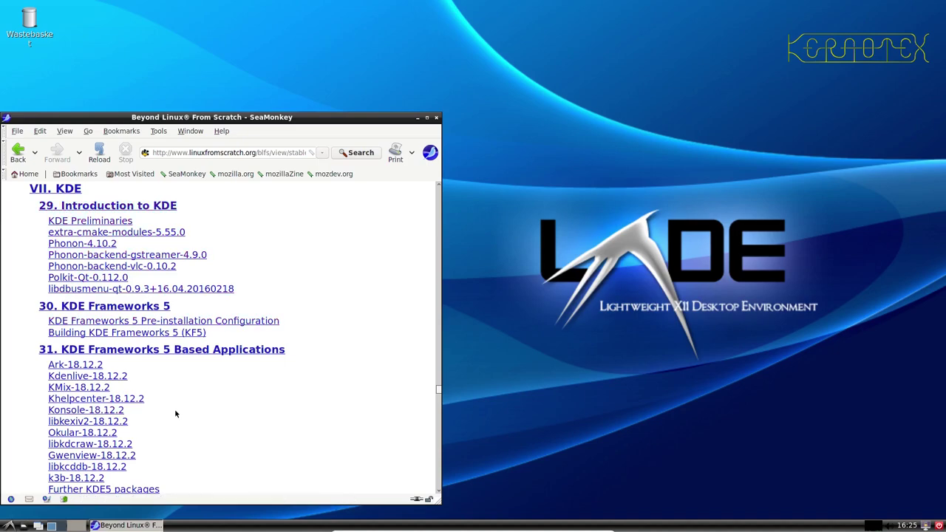
scroll(177, 415, down, 1)
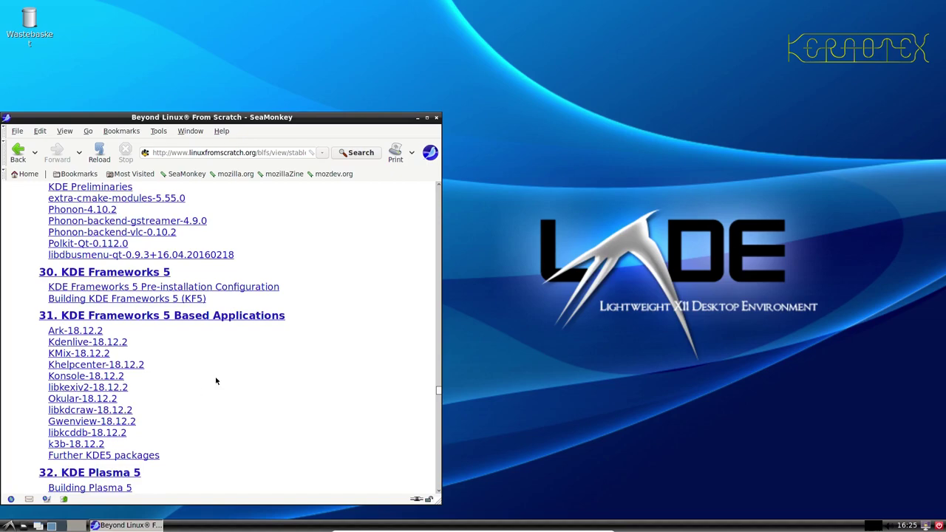
Close SeaMonkey, log out of LXDE, and choose Quit > Shutdown on the LXDM screen
click(436, 118)
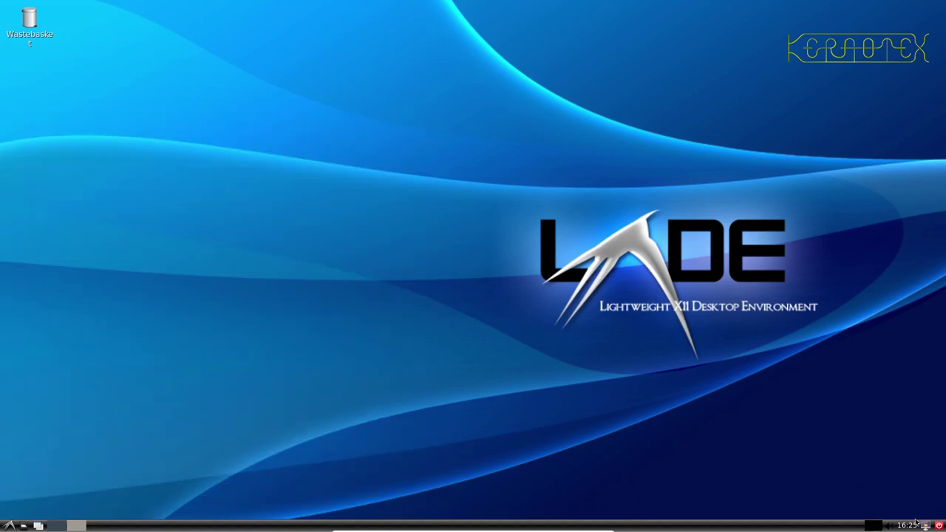
click(939, 525)
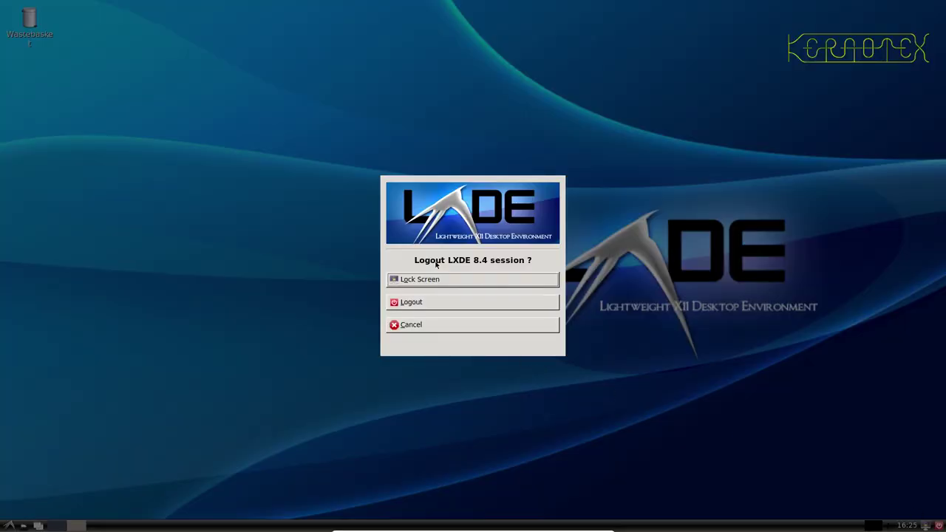
click(412, 303)
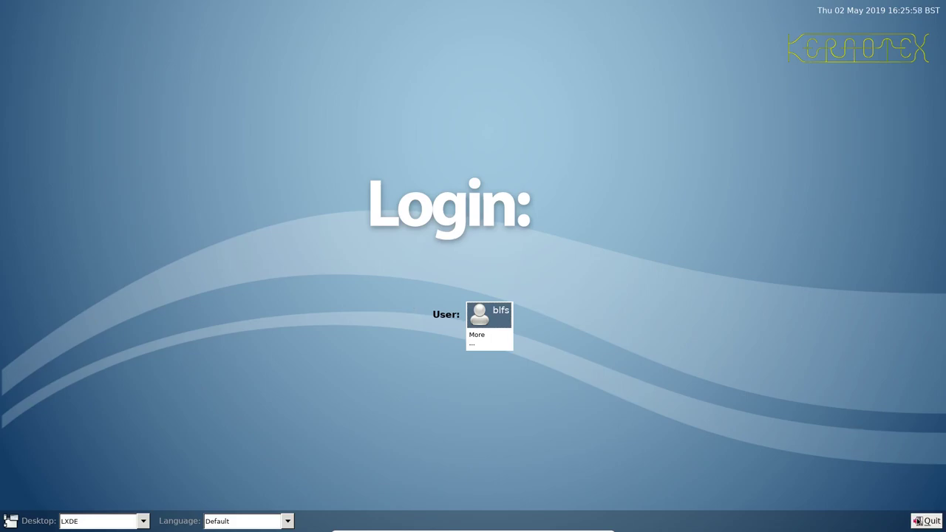
click(925, 521)
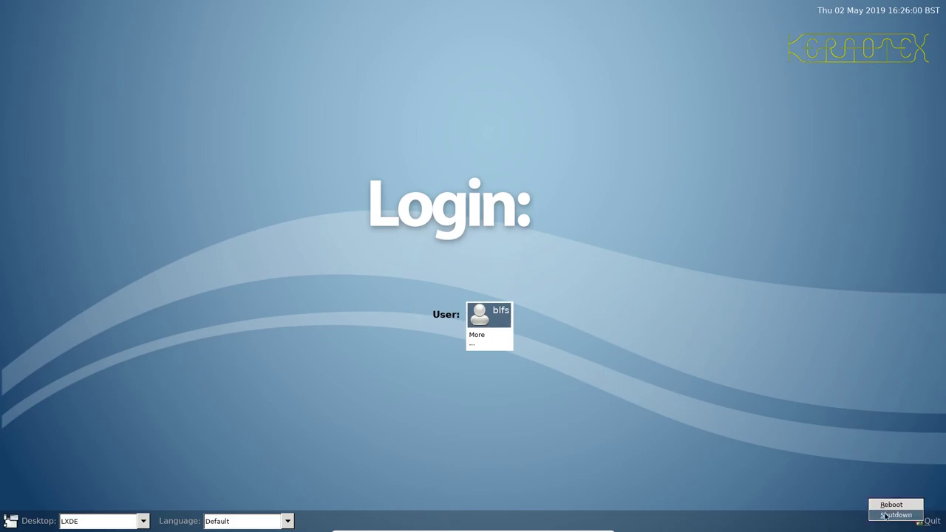
click(891, 514)
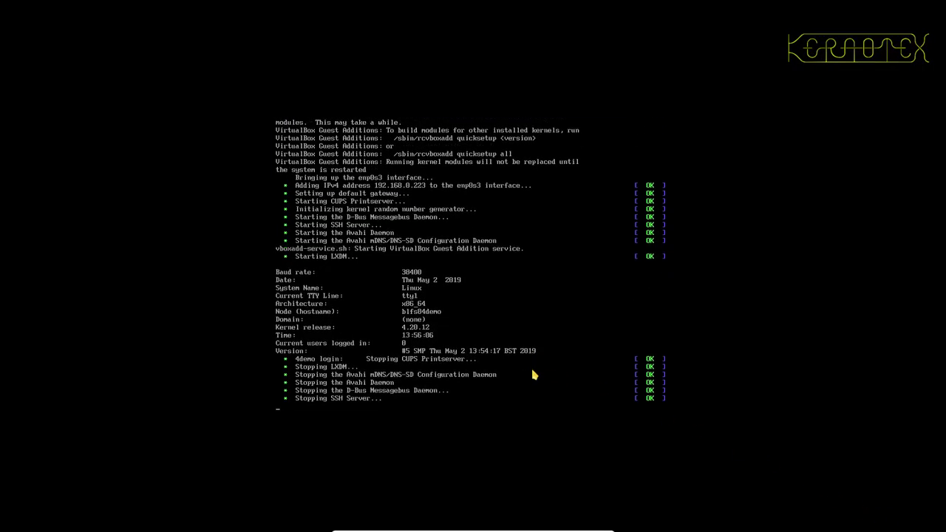